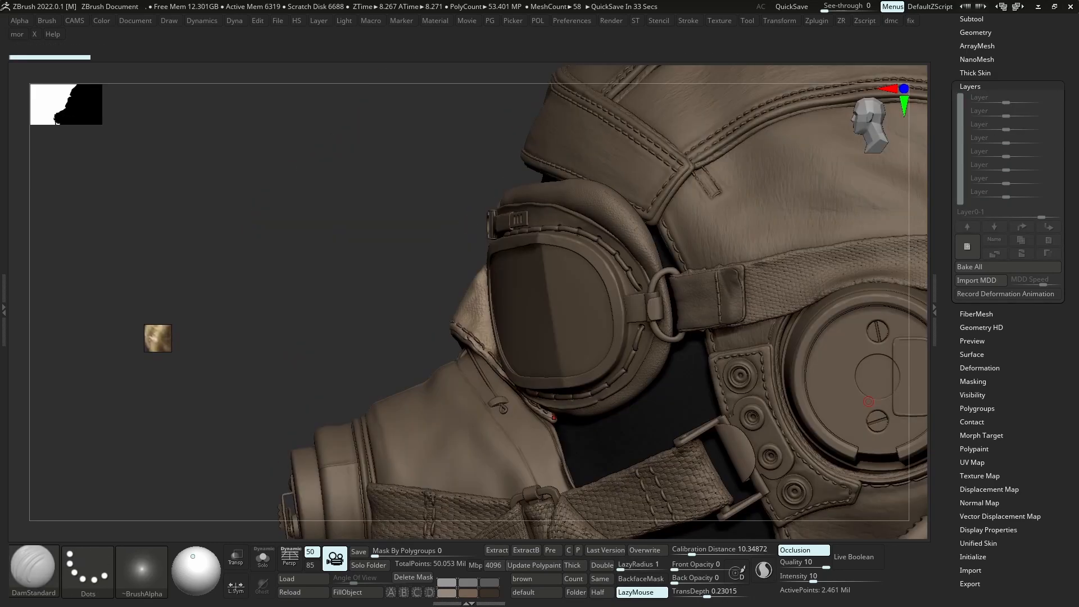
# Reshape the leather nose piece between the goggle lenses with the Move brush, adjusting the brush size as needed
pyautogui.press('space')
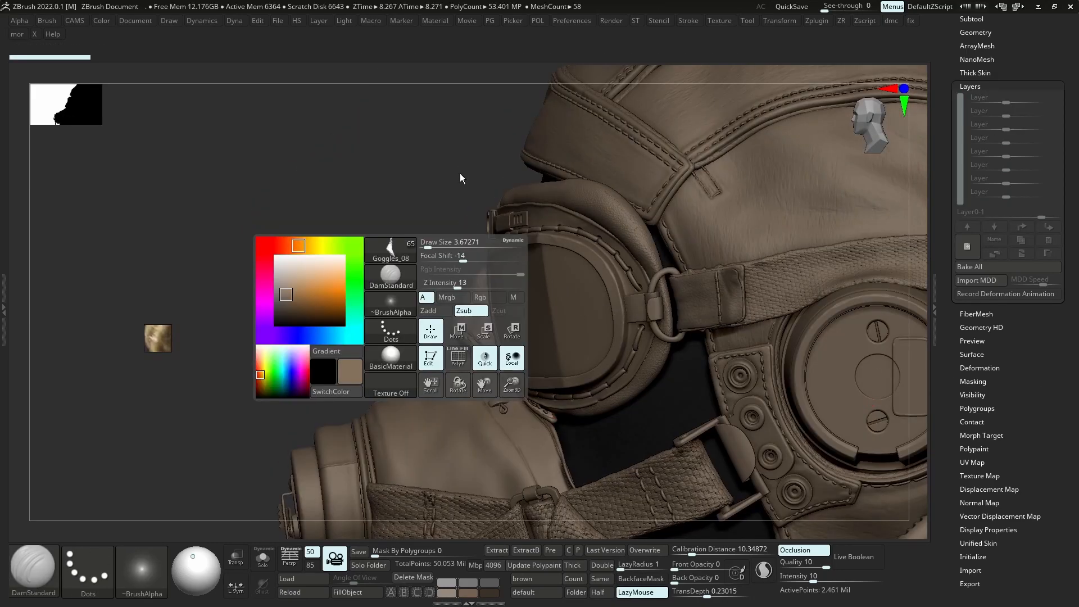
pyautogui.press('b')
pyautogui.press('m')
pyautogui.press('v')
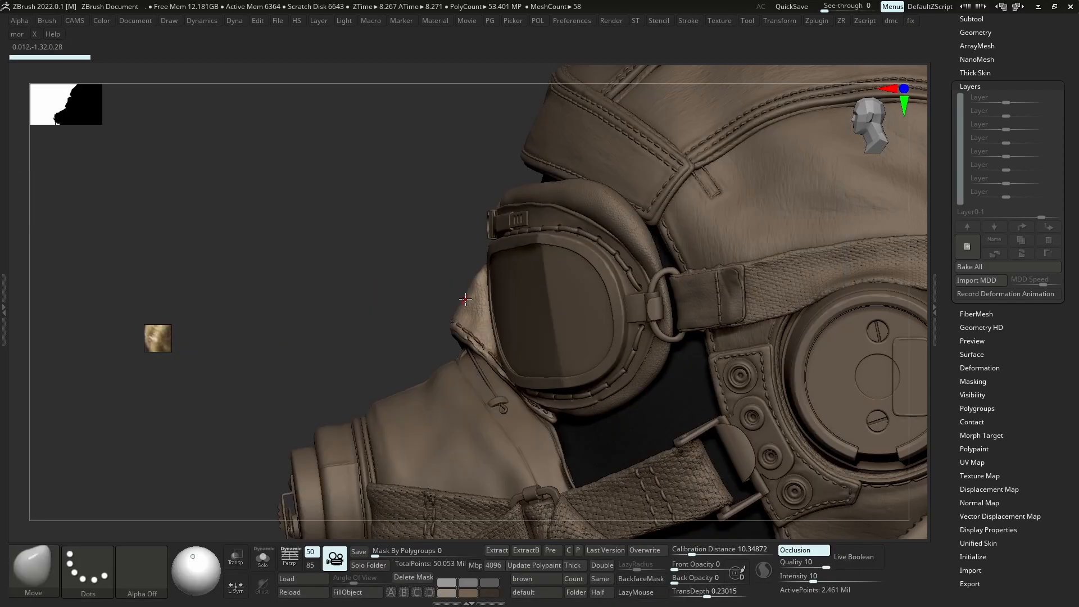
pyautogui.press('s')
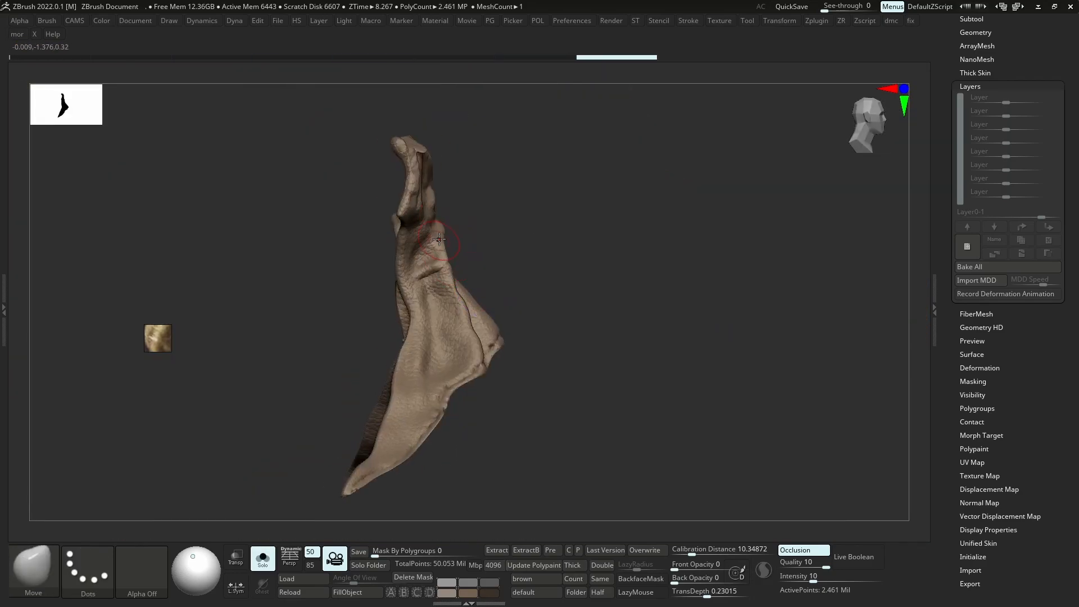
pyautogui.press('s')
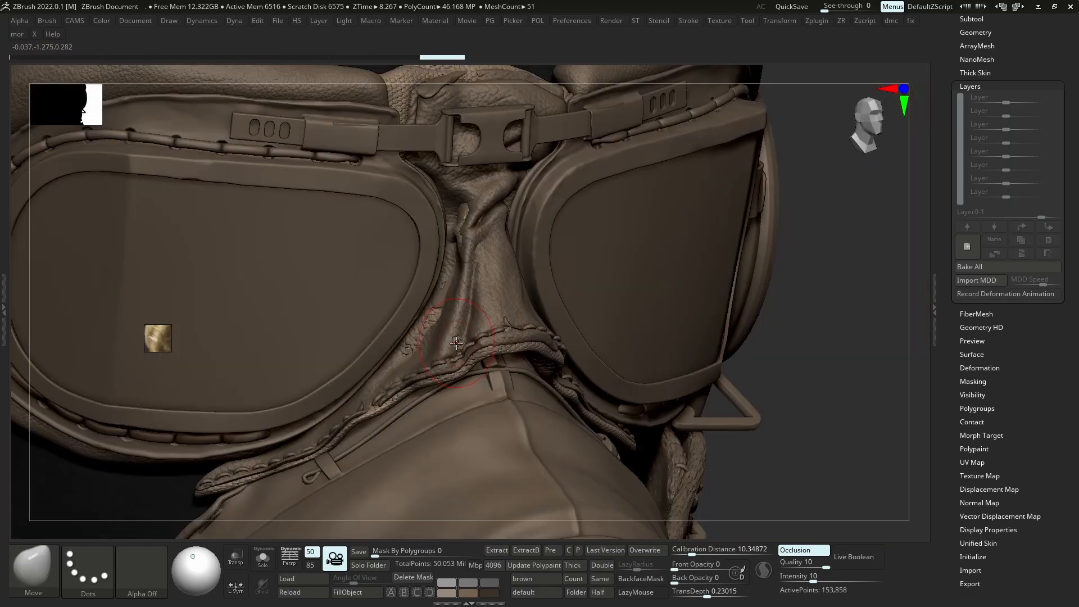
# Select the woven mask straps, turn off their surface noise and save the project
pyautogui.click(977, 354)
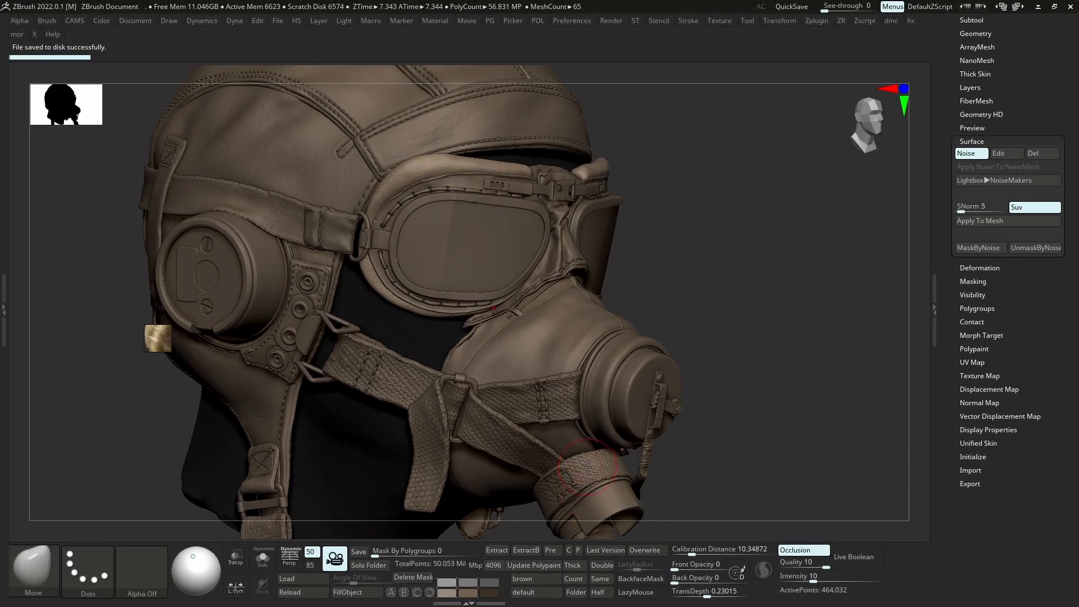
pyautogui.keyDown('alt'); pyautogui.click(592, 471); pyautogui.keyUp('alt')
pyautogui.hotkey('ctrl', 's')
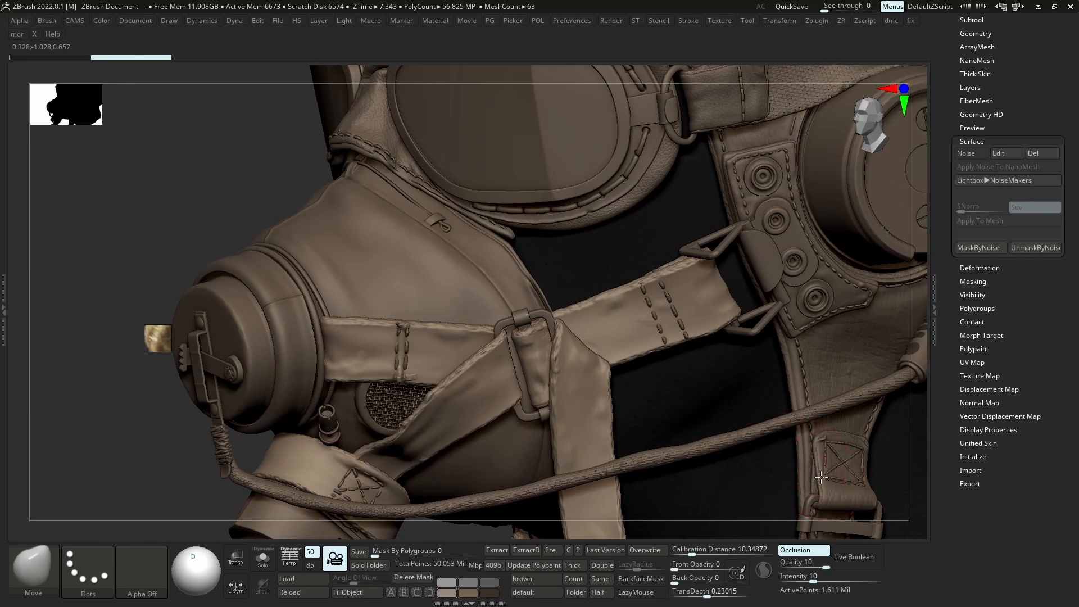
# Isolate the mask straps at their highest subdivision level and add a new recording sculpt layer
pyautogui.keyDown('alt'); pyautogui.click(822, 478); pyautogui.keyUp('alt')
pyautogui.hotkey('alt', 's')
pyautogui.hotkey('alt', 's')
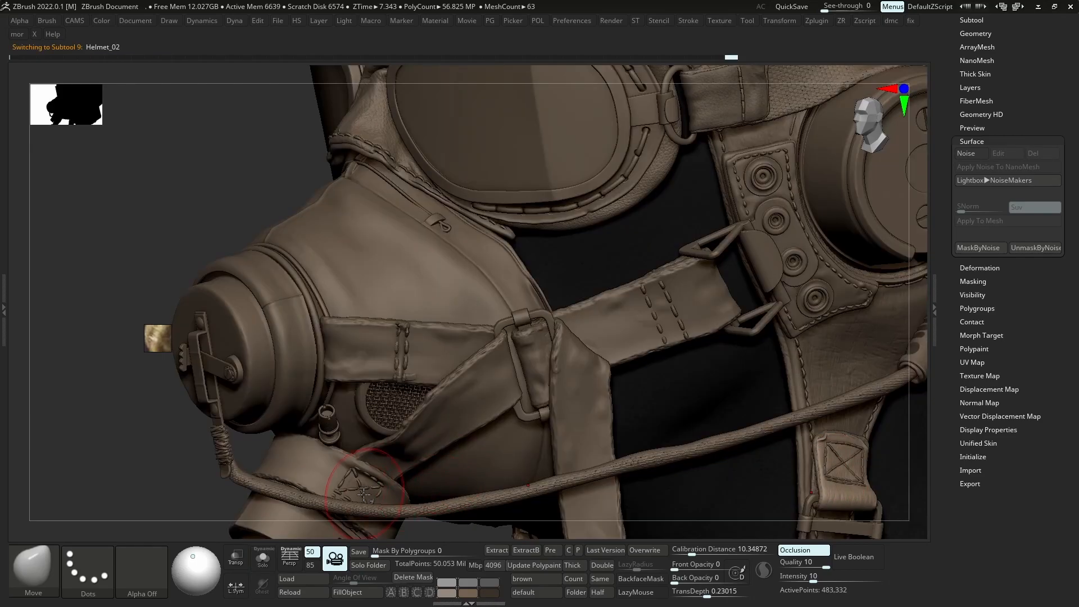
pyautogui.hotkey('alt', 's')
pyautogui.keyDown('ctrl'); pyautogui.moveTo(332, 465); pyautogui.dragTo(475, 364, button='right'); pyautogui.keyUp('ctrl')
pyautogui.click(969, 88)
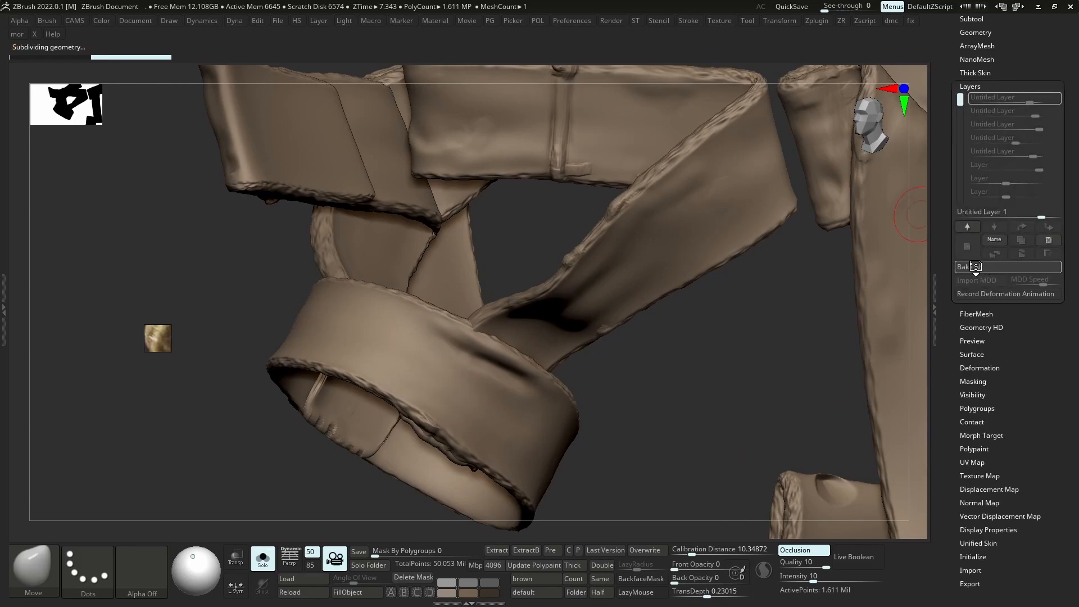
# Set up the DamStandard brush for carving around the box stitching, with LazyRadius at 43
pyautogui.press('b')
pyautogui.press('d')
pyautogui.press('s')
pyautogui.press('s')
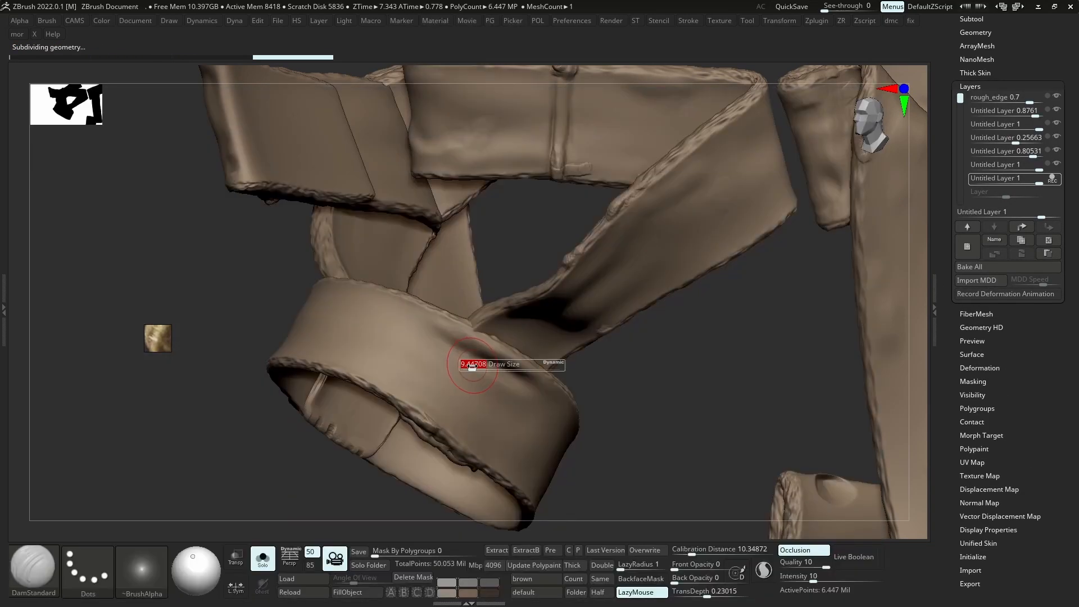
pyautogui.hotkey('alt', 's')
pyautogui.press('s')
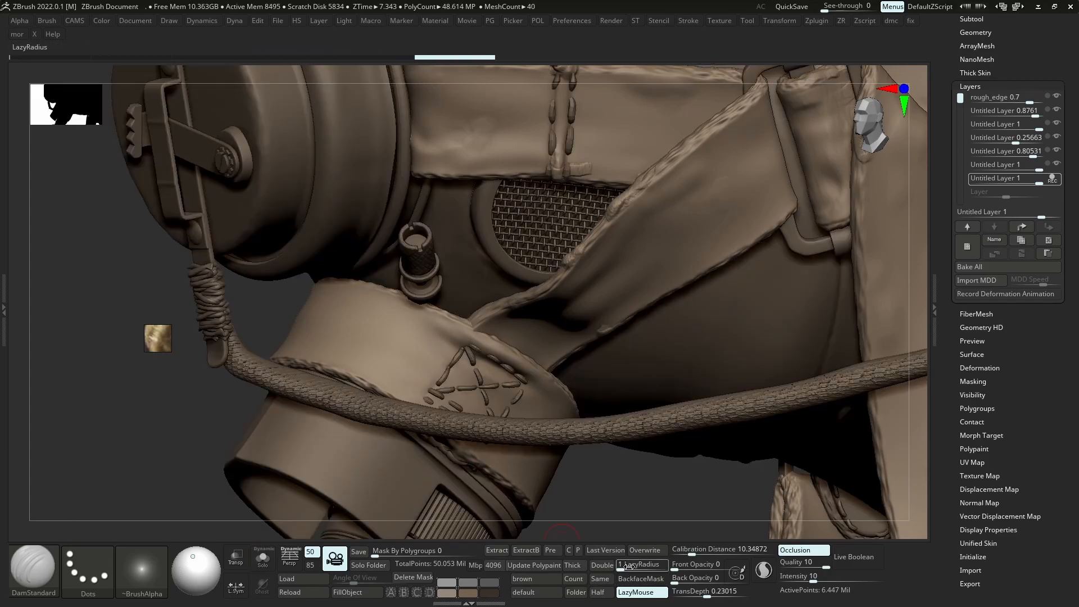
pyautogui.keyDown('alt'); pyautogui.click(479, 373); pyautogui.keyUp('alt')
pyautogui.hotkey('shift', 's')
pyautogui.hotkey('shift', 's')
pyautogui.moveTo(478, 375); pyautogui.dragTo(440, 400, button='right')
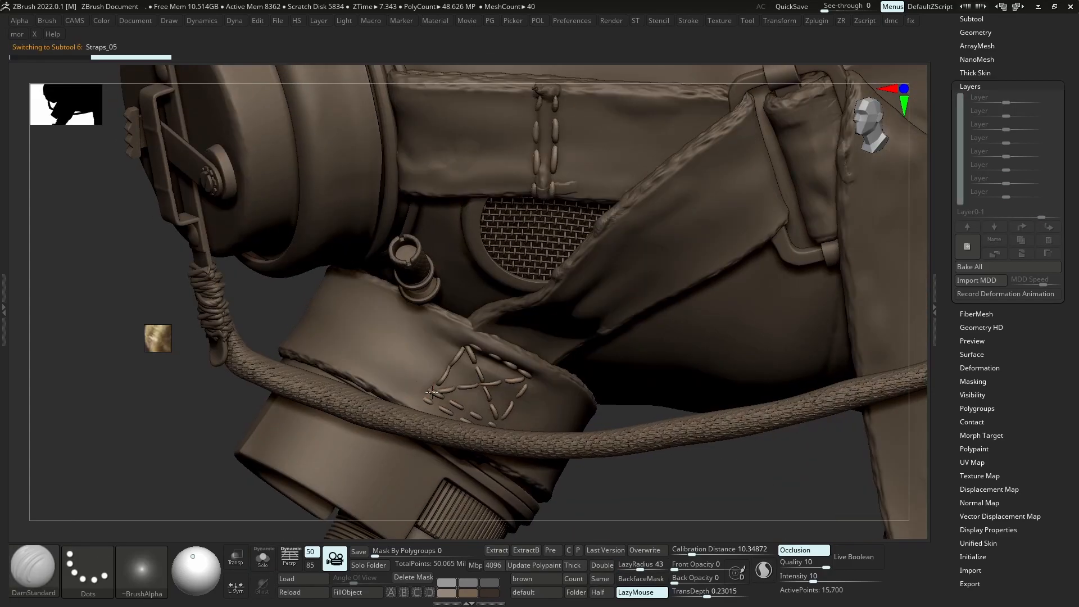
# Carve grooves into the strap beneath the box stitching around the hose connector with DamStandard
pyautogui.keyDown('alt'); pyautogui.click(416, 384); pyautogui.keyUp('alt')
pyautogui.moveTo(511, 435); pyautogui.dragTo(514, 438)
pyautogui.moveTo(498, 405); pyautogui.dragTo(488, 407, button='right')
pyautogui.moveTo(444, 396); pyautogui.dragTo(509, 442)
pyautogui.press('u')
pyautogui.moveTo(433, 387); pyautogui.dragTo(526, 381)
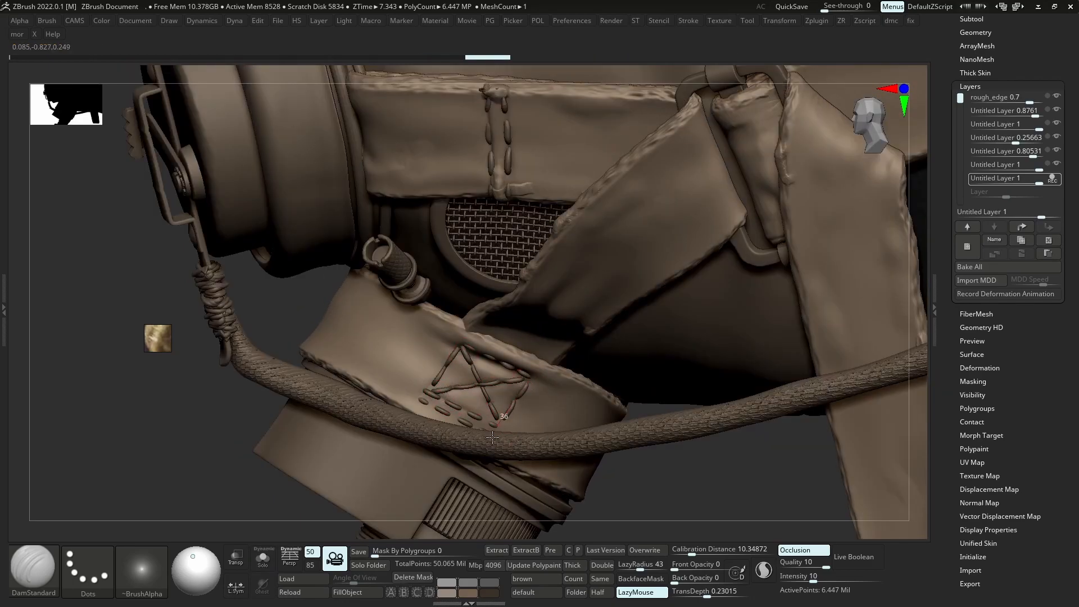
pyautogui.moveTo(496, 430); pyautogui.dragTo(497, 432)
# Carve matching grooves beneath the box stitching on the other side of the hose-connector strap and undo the last smoothing stroke
pyautogui.keyDown('ctrl'); pyautogui.moveTo(497, 427); pyautogui.dragTo(498, 342, button='right'); pyautogui.keyUp('ctrl')
pyautogui.moveTo(518, 411)
pyautogui.keyDown('ctrl'); pyautogui.mouseDown(button='right')
pyautogui.moveTo(520, 343)
pyautogui.moveTo(506, 413)
pyautogui.moveTo(450, 382)
pyautogui.moveTo(430, 412)
pyautogui.mouseUp(button='right'); pyautogui.keyUp('ctrl')
pyautogui.hotkey('shift', 's')
pyautogui.hotkey('shift', 's')
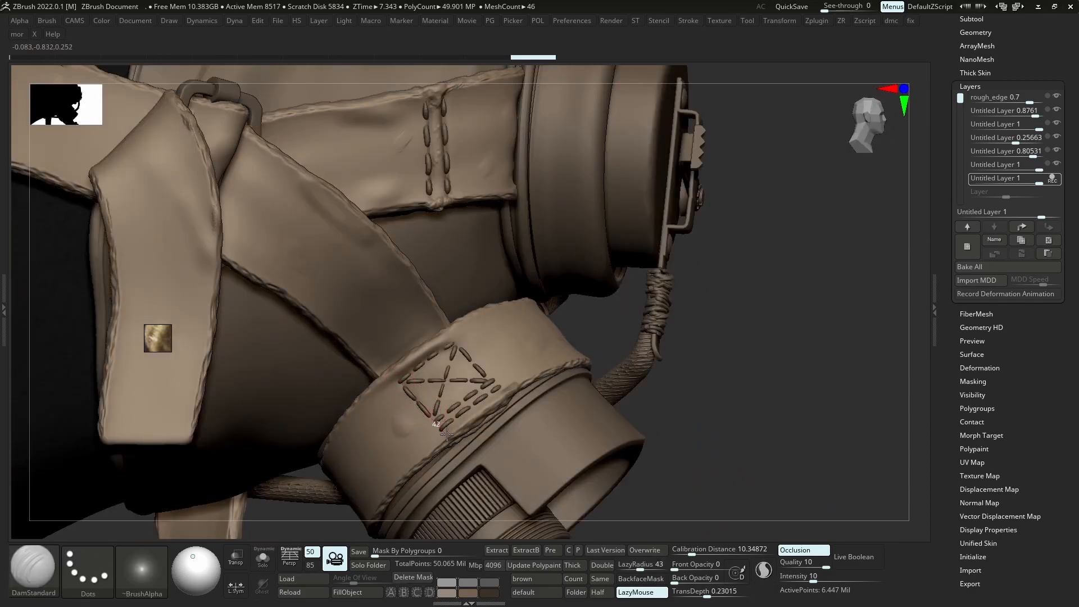
pyautogui.moveTo(435, 415); pyautogui.dragTo(460, 333)
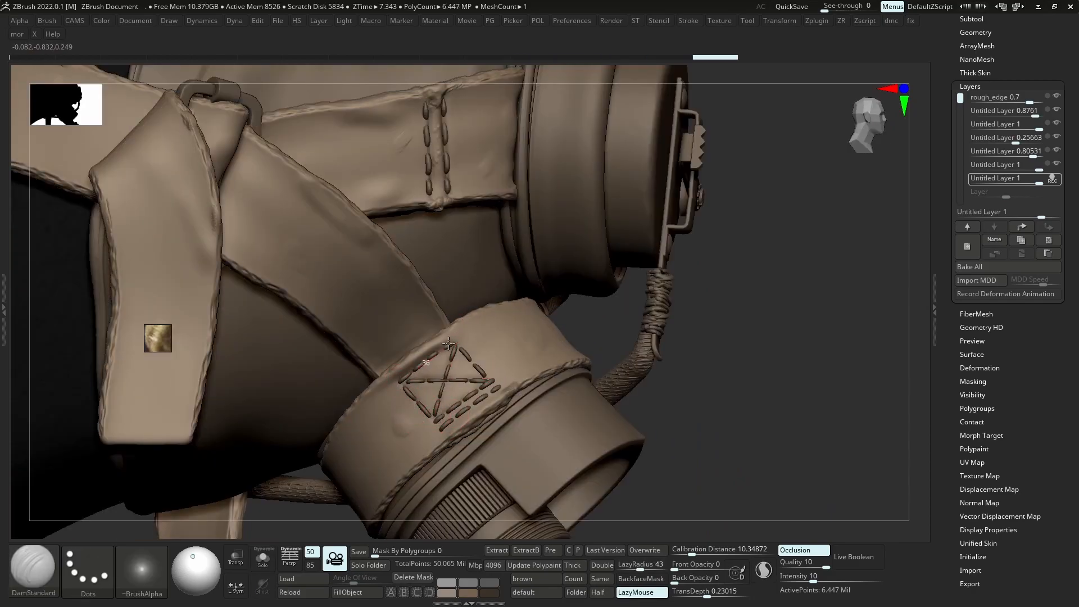
pyautogui.moveTo(503, 408); pyautogui.dragTo(503, 410)
pyautogui.keyDown('shift'); pyautogui.moveTo(495, 386); pyautogui.dragTo(501, 396); pyautogui.keyUp('shift')
pyautogui.hotkey('ctrl', 'z')
pyautogui.moveTo(501, 396)
pyautogui.mouseDown(button='right')
pyautogui.moveTo(500, 432)
pyautogui.moveTo(457, 359)
pyautogui.moveTo(338, 354)
pyautogui.mouseUp(button='right')
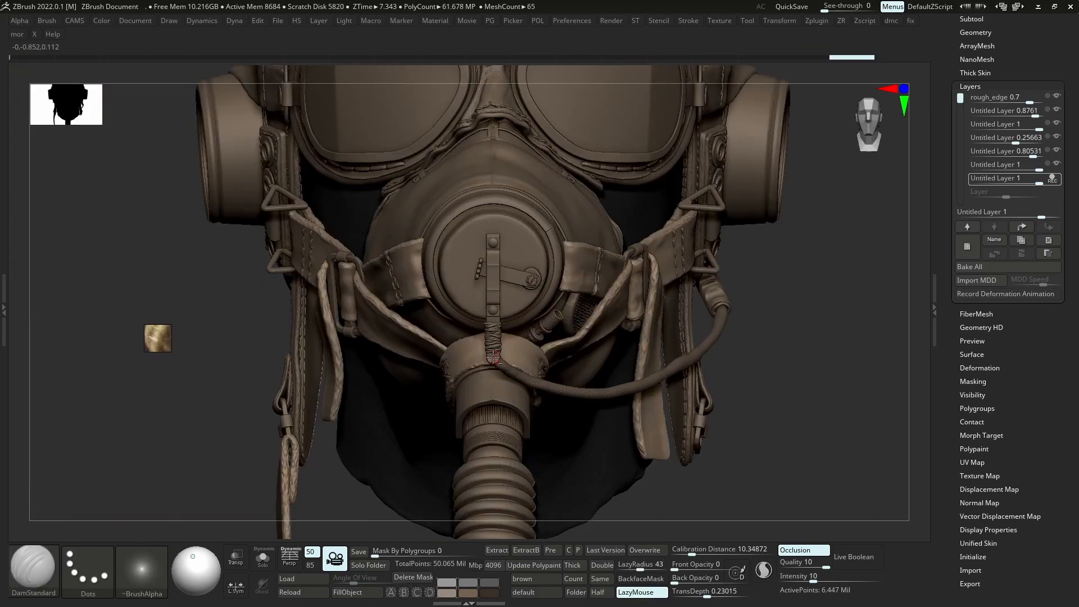
# Turn the woven surface noise back on for the mask straps
pyautogui.click(978, 355)
pyautogui.click(973, 161)
pyautogui.moveTo(568, 236); pyautogui.dragTo(529, 281, button='right')
# Adjust the thin cord along the mask's upper edge near the nose with the Move brush
pyautogui.keyDown('alt'); pyautogui.click(533, 227); pyautogui.keyUp('alt')
pyautogui.press('b')
pyautogui.press('m')
pyautogui.press('v')
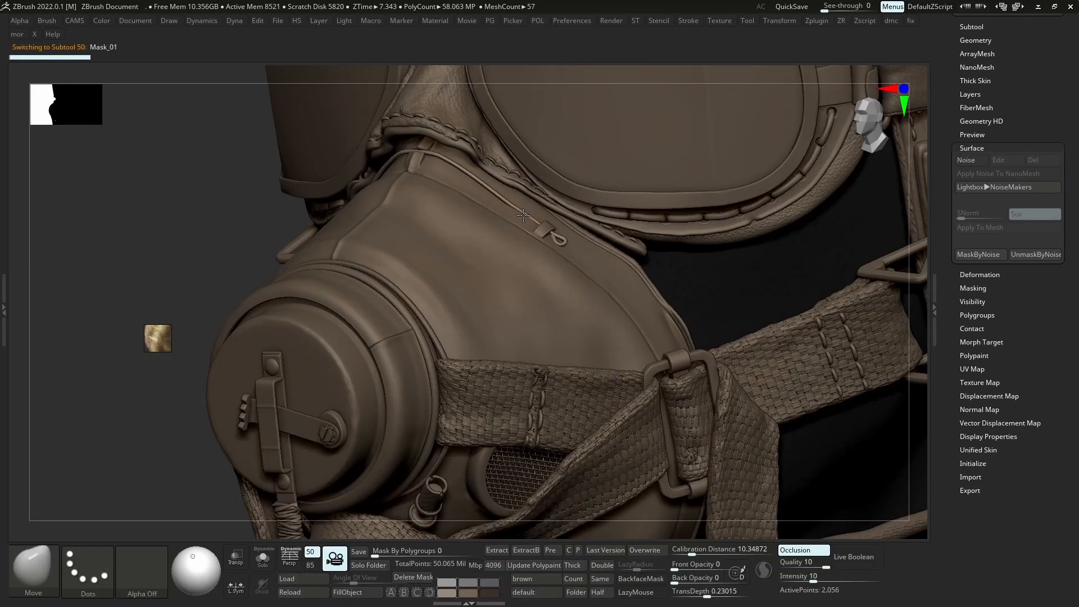
pyautogui.keyDown('shift'); pyautogui.moveTo(527, 193); pyautogui.dragTo(387, 156, button='right'); pyautogui.keyUp('shift')
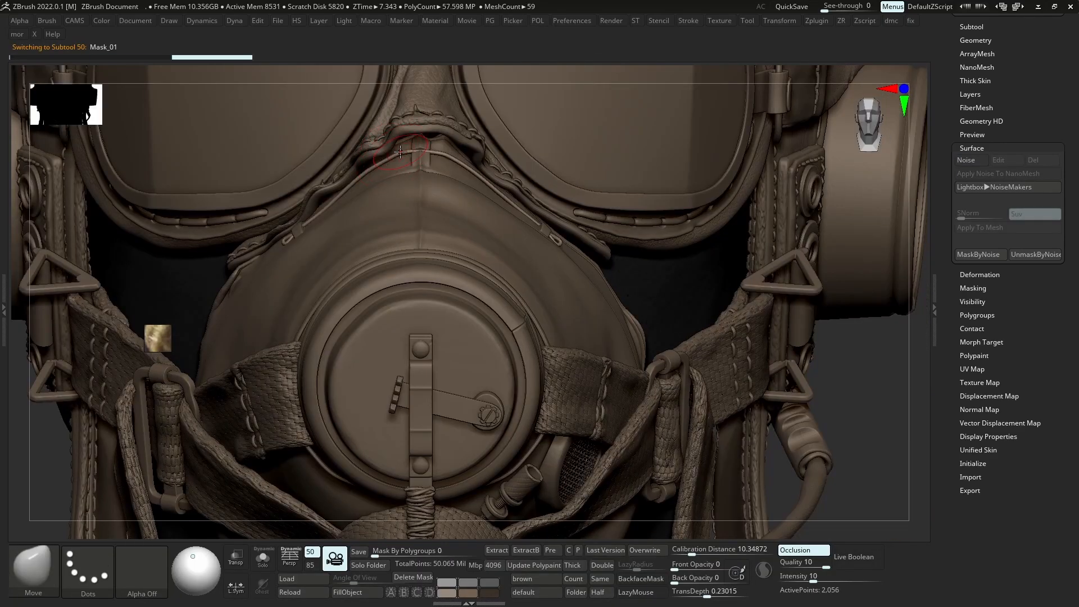
pyautogui.press('s')
pyautogui.moveTo(463, 165); pyautogui.dragTo(448, 162)
pyautogui.keyDown('ctrl'); pyautogui.moveTo(410, 229); pyautogui.dragTo(372, 204, button='right'); pyautogui.keyUp('ctrl')
pyautogui.moveTo(372, 204); pyautogui.dragTo(436, 209, button='right')
pyautogui.keyDown('ctrl'); pyautogui.moveTo(315, 225); pyautogui.dragTo(304, 292, button='right'); pyautogui.keyUp('ctrl')
# Select and isolate the mask's rear shell, and drop it to a lower subdivision level for reshaping
pyautogui.keyDown('alt'); pyautogui.click(181, 289); pyautogui.keyUp('alt')
pyautogui.moveTo(181, 290)
pyautogui.mouseDown(button='right')
pyautogui.moveTo(197, 275)
pyautogui.moveTo(184, 284)
pyautogui.moveTo(196, 293)
pyautogui.moveTo(142, 266)
pyautogui.moveTo(164, 290)
pyautogui.moveTo(311, 284)
pyautogui.moveTo(274, 293)
pyautogui.mouseUp(button='right')
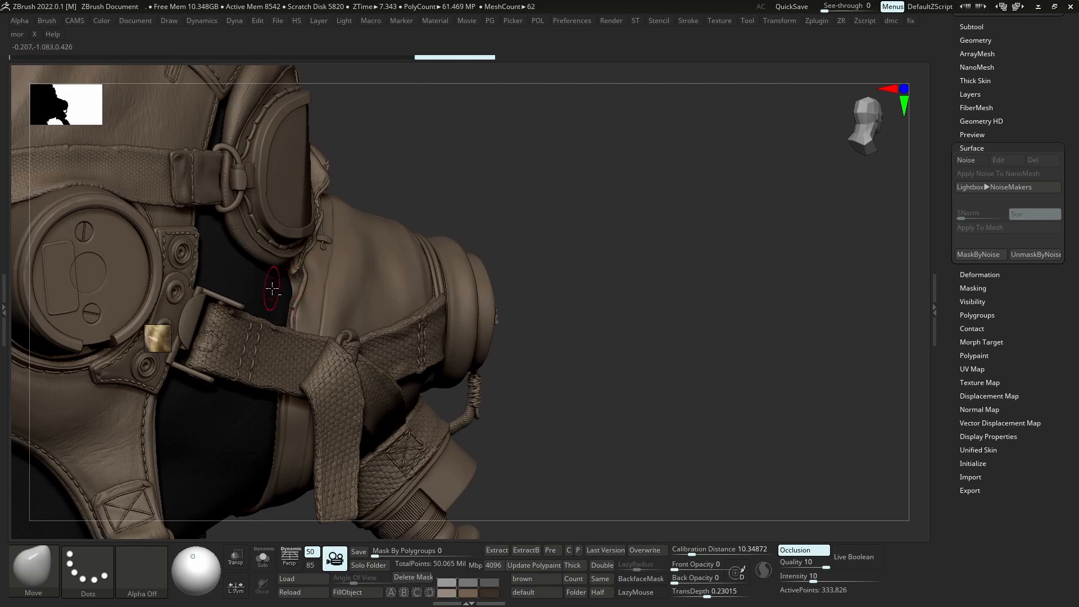
pyautogui.moveTo(272, 288); pyautogui.dragTo(275, 289)
pyautogui.hotkey('ctrl', 'shift', 's')
pyautogui.moveTo(242, 289); pyautogui.dragTo(287, 293, button='right')
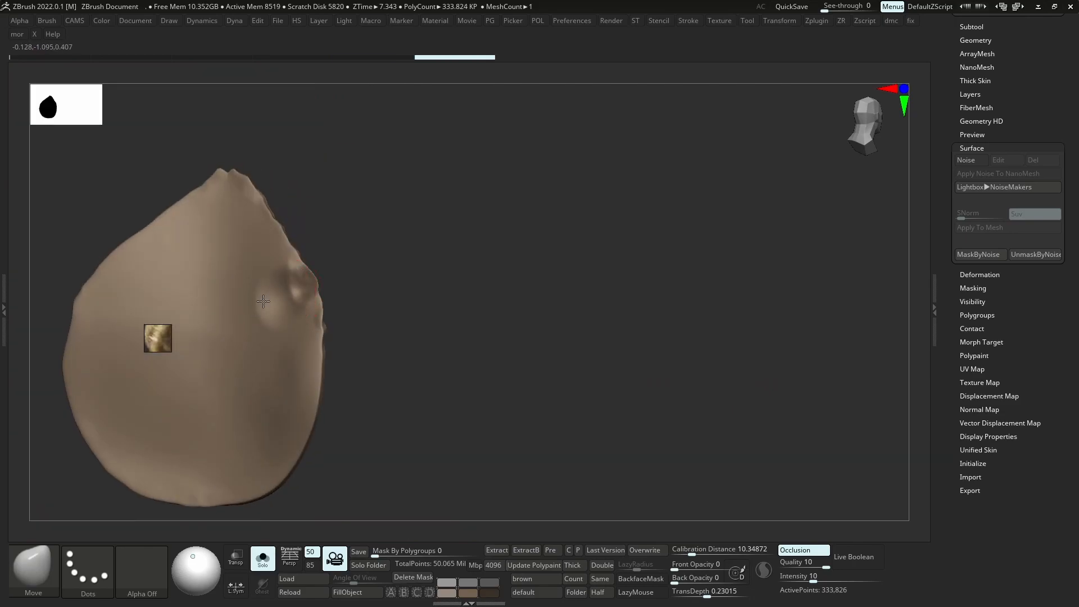
pyautogui.hotkey('shift', 'd')
pyautogui.hotkey('shift', 'd')
pyautogui.hotkey('shift', 'd')
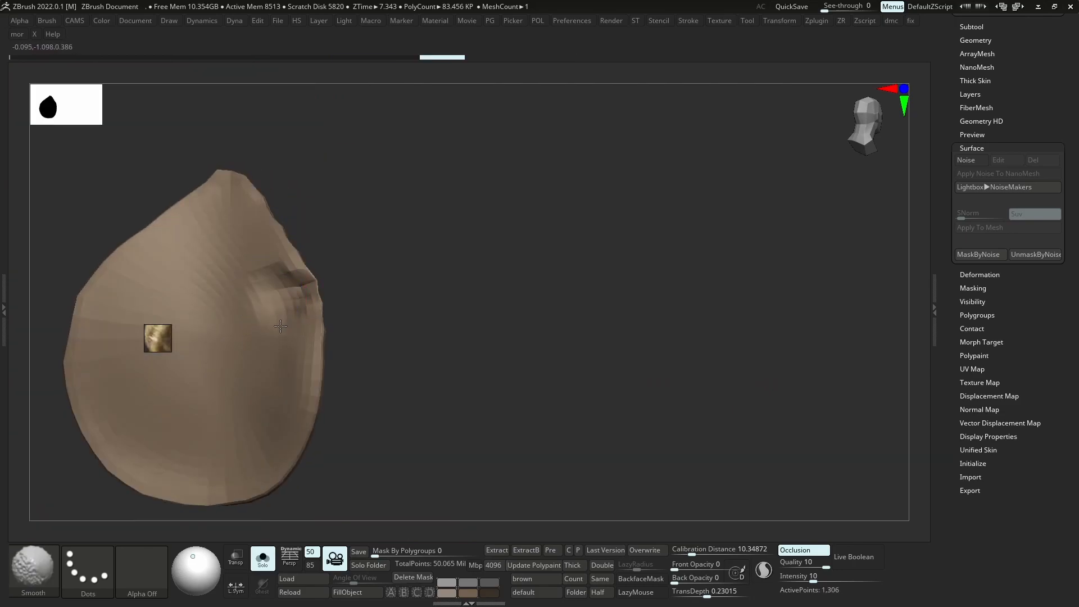
# Smooth the dented area of the mask's rear shell and move its side edge against the mask body
pyautogui.press('s')
pyautogui.moveTo(245, 314)
pyautogui.mouseDown()
pyautogui.moveTo(230, 317)
pyautogui.moveTo(281, 314)
pyautogui.mouseUp()
pyautogui.moveTo(282, 315)
pyautogui.mouseDown(button='right')
pyautogui.moveTo(258, 315)
pyautogui.moveTo(333, 306)
pyautogui.mouseUp(button='right')
pyautogui.hotkey('alt', 's')
pyautogui.moveTo(286, 299); pyautogui.dragTo(279, 297)
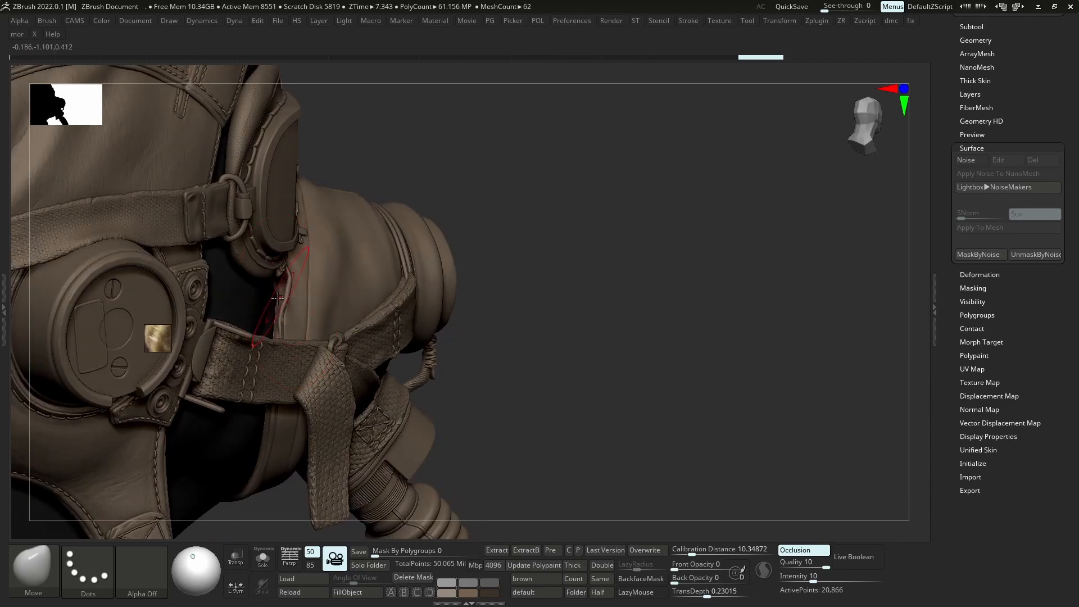
pyautogui.hotkey('alt', 's')
pyautogui.hotkey('ctrl', 'z')
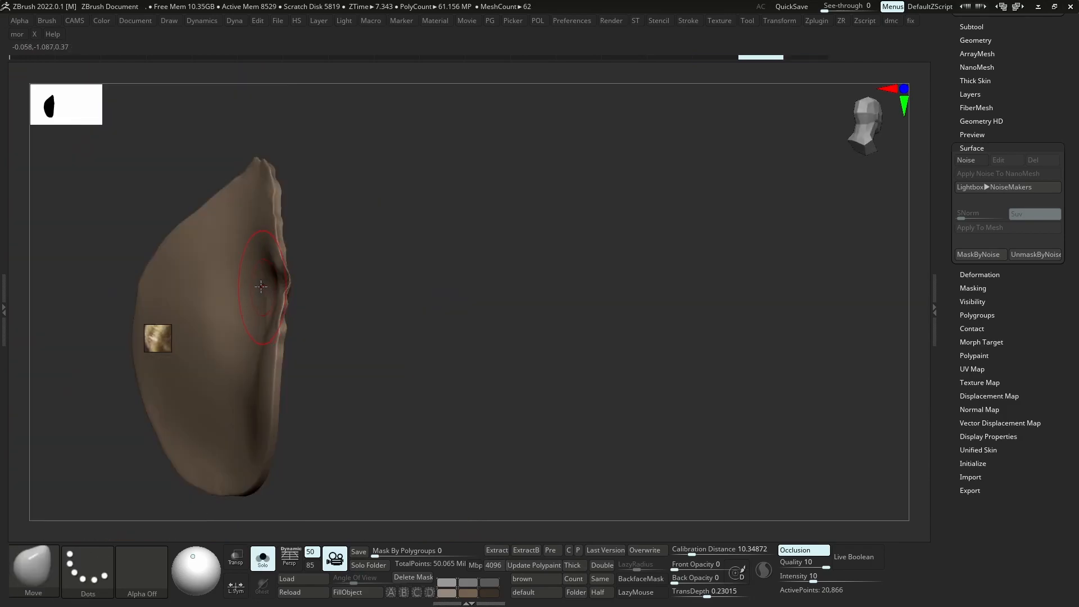
pyautogui.hotkey('ctrl', 'shift', 'z')
# Pull the side and lower edges of the rear shell into a cleaner contour with the Move brush
pyautogui.moveTo(269, 251); pyautogui.dragTo(279, 254)
pyautogui.moveTo(287, 365); pyautogui.dragTo(275, 410)
pyautogui.moveTo(268, 419); pyautogui.dragTo(269, 338)
pyautogui.press('s')
pyautogui.moveTo(259, 292); pyautogui.dragTo(293, 273, button='right')
pyautogui.hotkey('alt', 's')
pyautogui.moveTo(286, 275); pyautogui.dragTo(298, 309)
pyautogui.moveTo(281, 315); pyautogui.dragTo(337, 317, button='right')
pyautogui.moveTo(264, 441); pyautogui.dragTo(274, 436)
pyautogui.moveTo(305, 395); pyautogui.dragTo(318, 319, button='right')
# Nudge the rear shell's upper cheek edge to fit the surrounding mask and goggles
pyautogui.hotkey('alt', 's')
pyautogui.hotkey('alt', 's')
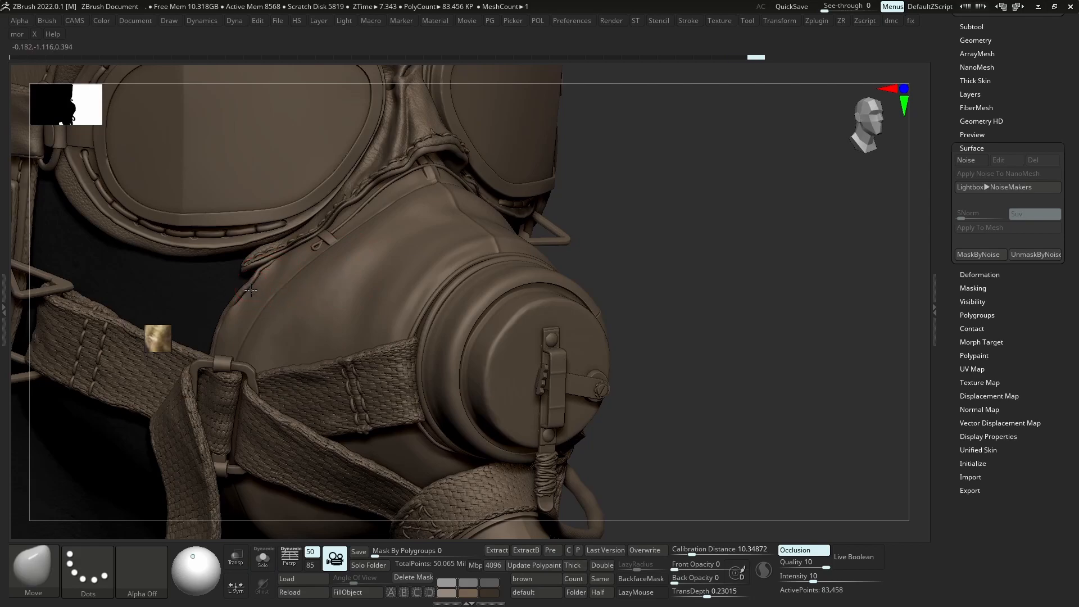
pyautogui.moveTo(254, 295); pyautogui.dragTo(220, 299, button='right')
pyautogui.hotkey('alt', 's')
pyautogui.moveTo(567, 302); pyautogui.dragTo(576, 302)
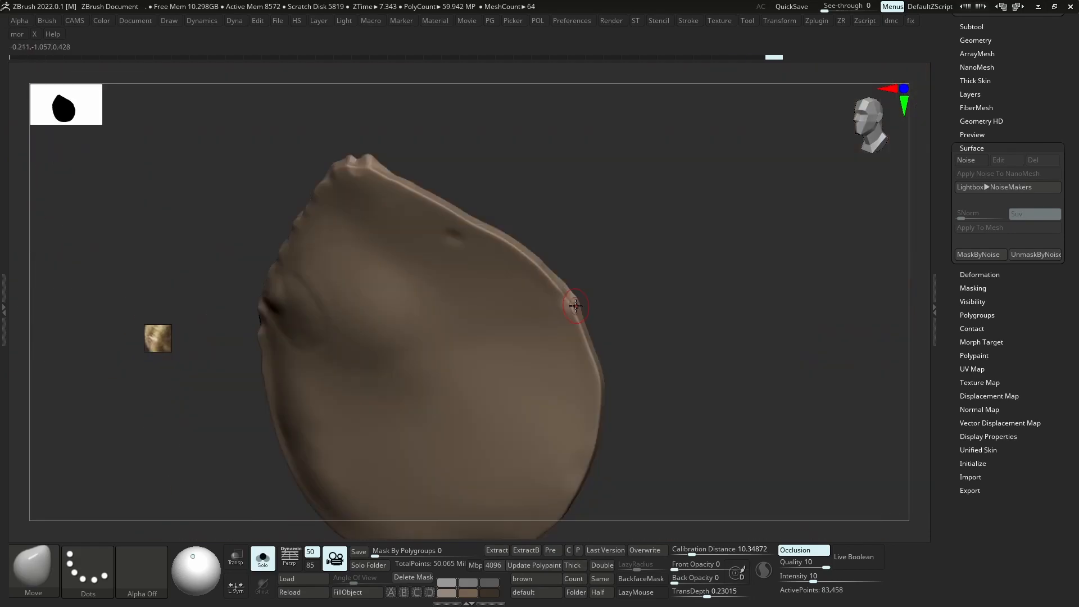
pyautogui.hotkey('alt', 's')
# Select the main mask body, inspect it in isolation and show the full model again
pyautogui.moveTo(559, 302); pyautogui.dragTo(572, 281, button='right')
pyautogui.moveTo(562, 343); pyautogui.dragTo(523, 313, button='right')
pyautogui.keyDown('alt'); pyautogui.click(571, 416); pyautogui.keyUp('alt')
pyautogui.hotkey('alt', 's')
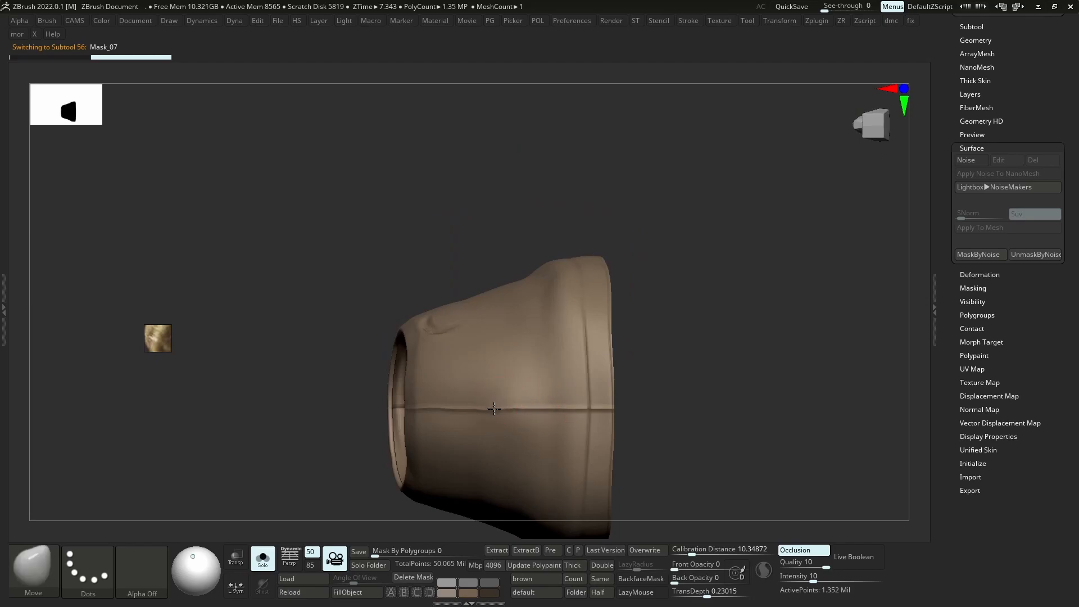
pyautogui.hotkey('alt', 's')
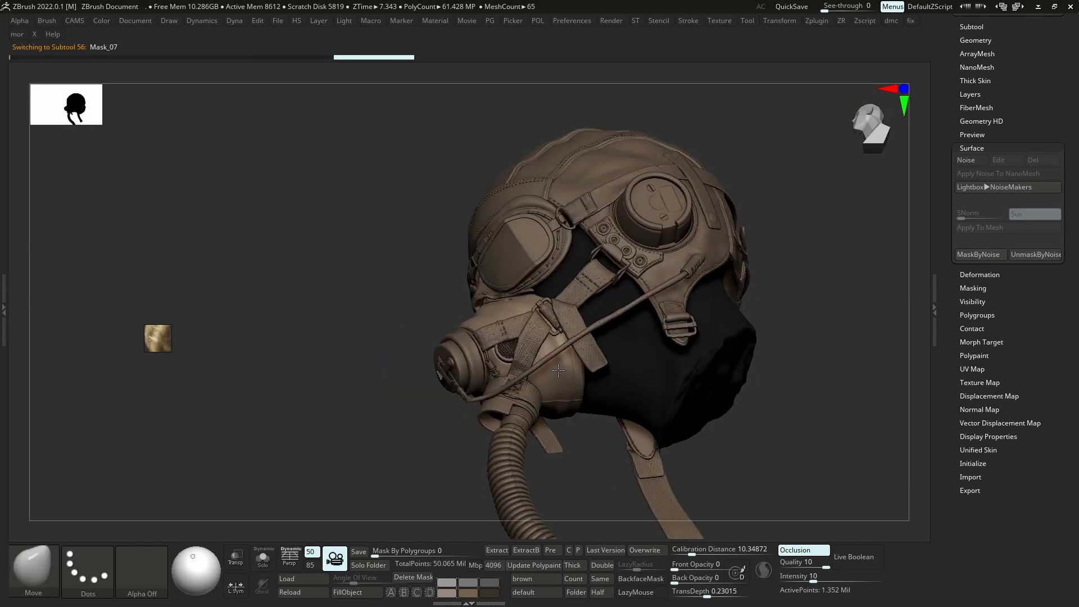
# Enlarge the reference photos and compare their ropes and straps with the side of the helmet and mask
pyautogui.moveTo(627, 279); pyautogui.dragTo(906, 283)
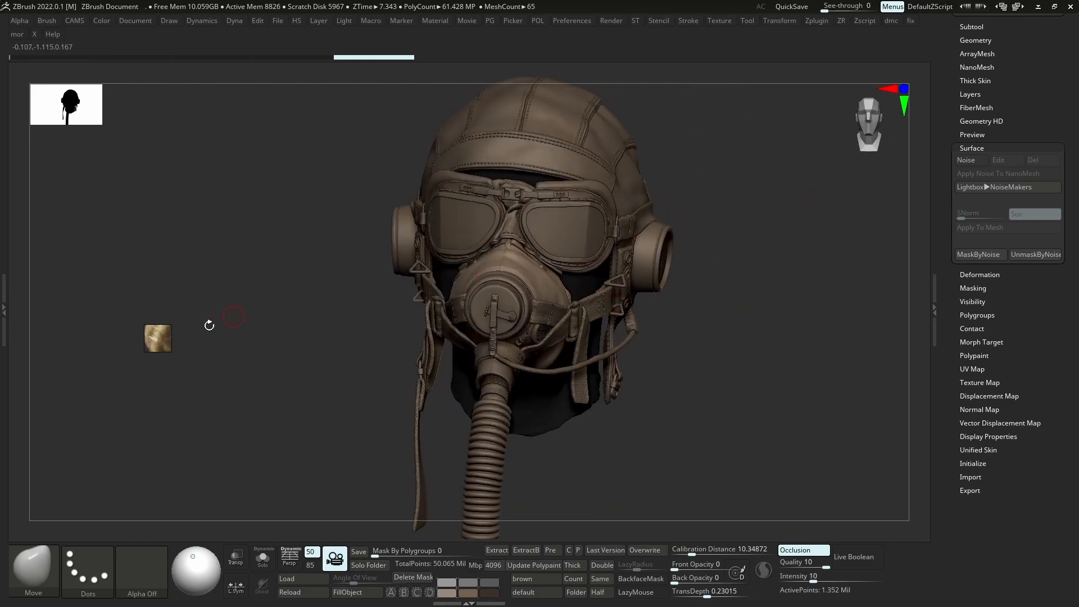
pyautogui.moveTo(168, 326); pyautogui.dragTo(363, 168)
pyautogui.scroll(-3, 281, 293)
pyautogui.scroll(5, 298, 301)
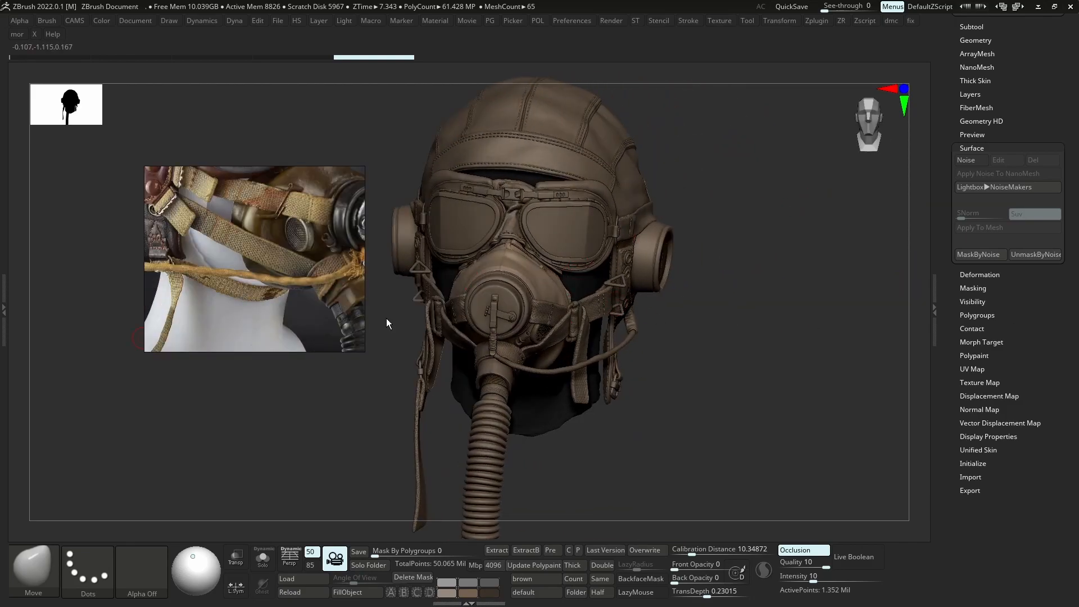
pyautogui.moveTo(731, 295); pyautogui.dragTo(498, 298)
pyautogui.keyDown('alt'); pyautogui.moveTo(852, 314); pyautogui.dragTo(708, 373); pyautogui.keyUp('alt')
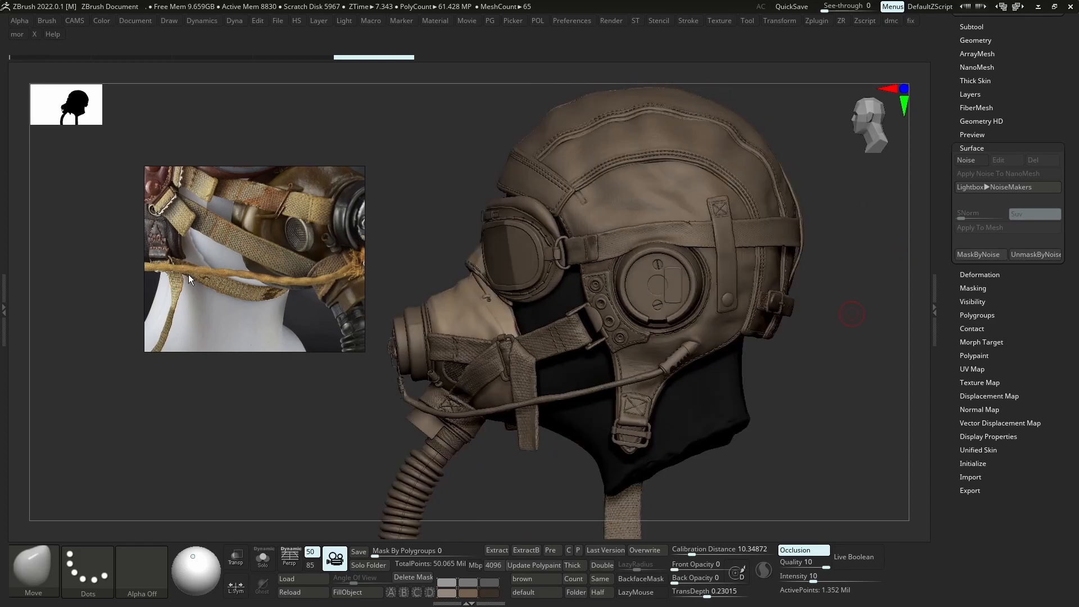
pyautogui.scroll(-3, 192, 279)
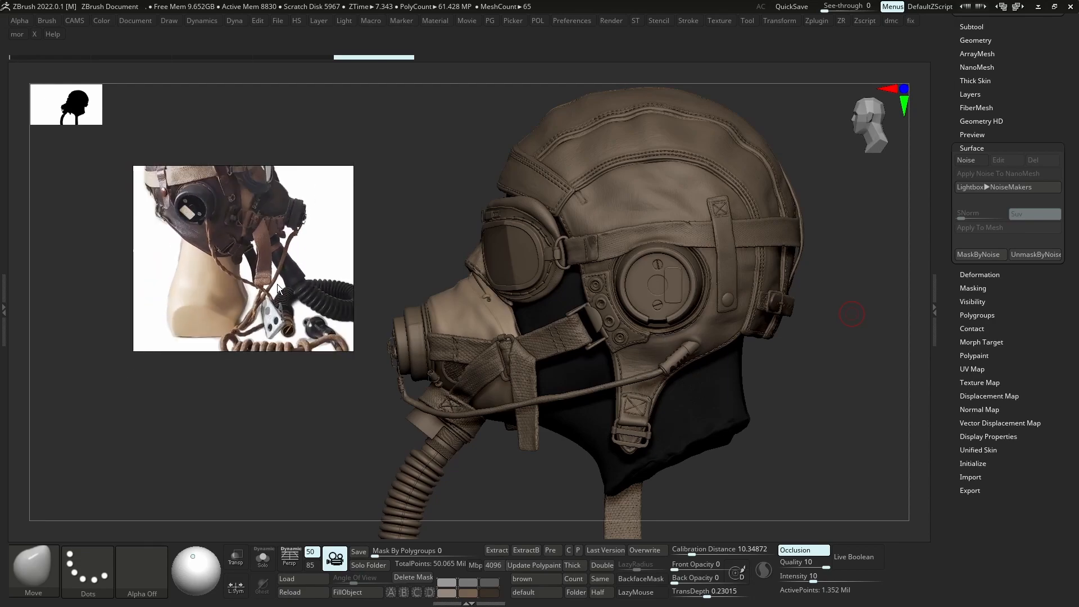
pyautogui.moveTo(712, 361)
pyautogui.mouseDown(button='right')
pyautogui.moveTo(722, 361)
pyautogui.moveTo(712, 346)
pyautogui.mouseUp(button='right')
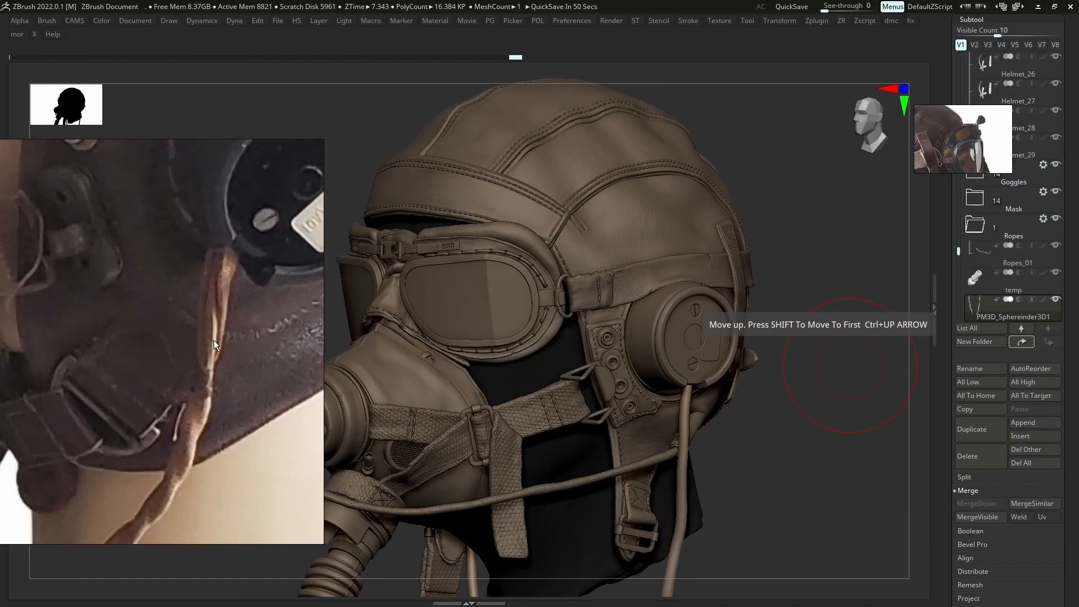
# Bend the new rope hanging from the ear cup, following the cable in the reference photo
pyautogui.moveTo(680, 420)
pyautogui.mouseDown(button='right')
pyautogui.moveTo(694, 437)
pyautogui.moveTo(669, 431)
pyautogui.moveTo(665, 369)
pyautogui.moveTo(654, 406)
pyautogui.mouseUp(button='right')
pyautogui.press('s')
pyautogui.moveTo(664, 406); pyautogui.dragTo(655, 410)
pyautogui.moveTo(655, 409); pyautogui.dragTo(699, 421, button='right')
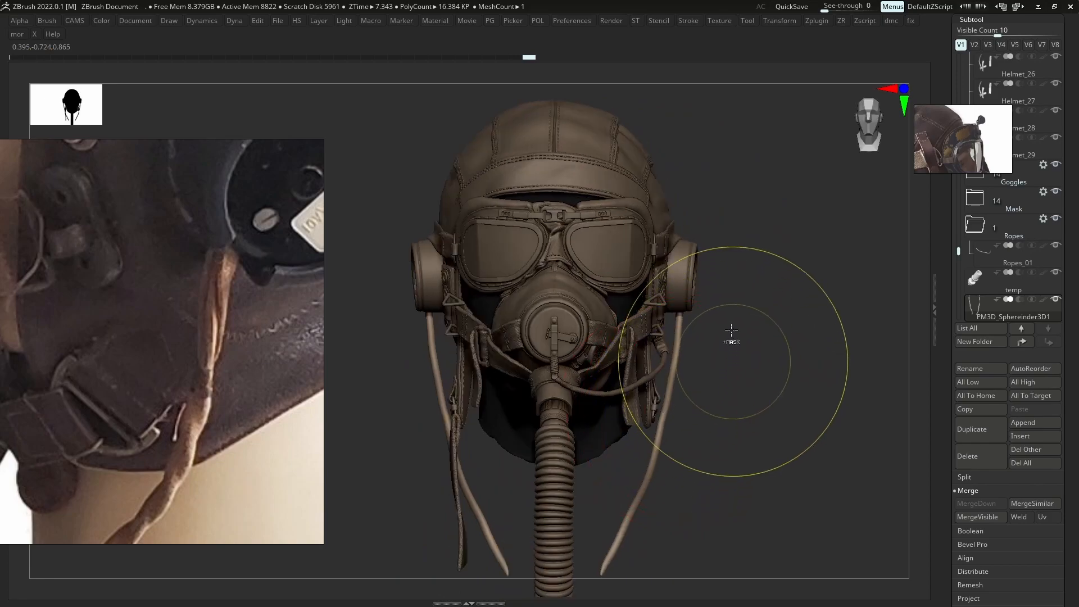
# Straighten the lower parts of the two hanging ropes from the front view, checking the cable in the reference photo
pyautogui.press('s')
pyautogui.moveTo(620, 519); pyautogui.dragTo(635, 530)
pyautogui.press('s')
pyautogui.click(644, 483)
pyautogui.moveTo(656, 444); pyautogui.dragTo(661, 442)
pyautogui.moveTo(670, 393)
pyautogui.keyDown('ctrl'); pyautogui.mouseDown(button='right')
pyautogui.moveTo(686, 412)
pyautogui.moveTo(718, 393)
pyautogui.moveTo(753, 417)
pyautogui.mouseUp(button='right'); pyautogui.keyUp('ctrl')
pyautogui.moveTo(683, 503)
pyautogui.keyDown('ctrl'); pyautogui.mouseDown(button='right')
pyautogui.moveTo(733, 436)
pyautogui.moveTo(754, 460)
pyautogui.moveTo(737, 447)
pyautogui.moveTo(638, 441)
pyautogui.moveTo(728, 450)
pyautogui.mouseUp(button='right'); pyautogui.keyUp('ctrl')
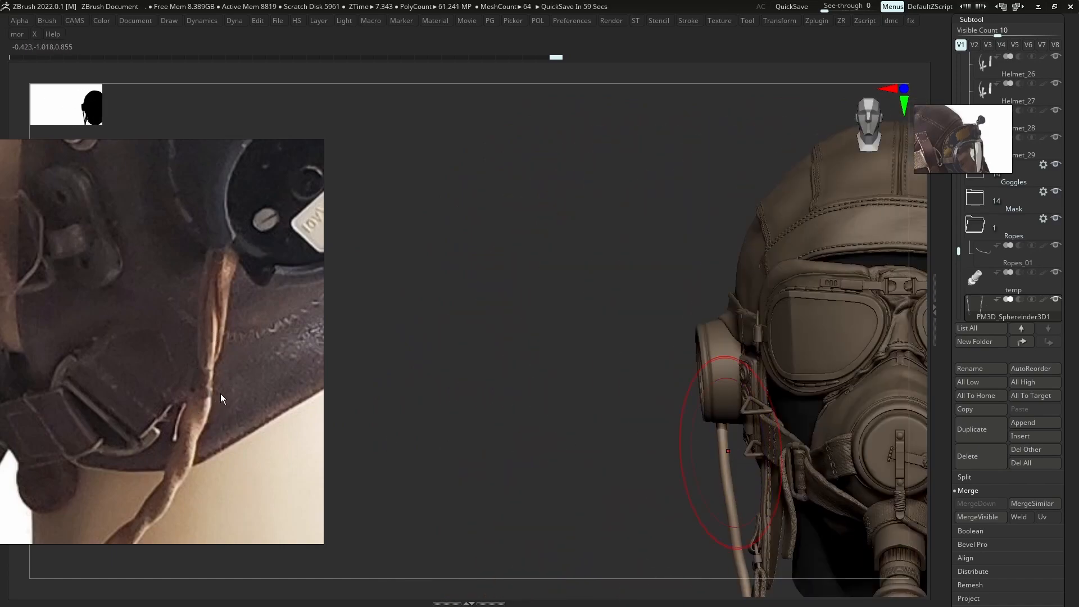
pyautogui.scroll(-3, 148, 476)
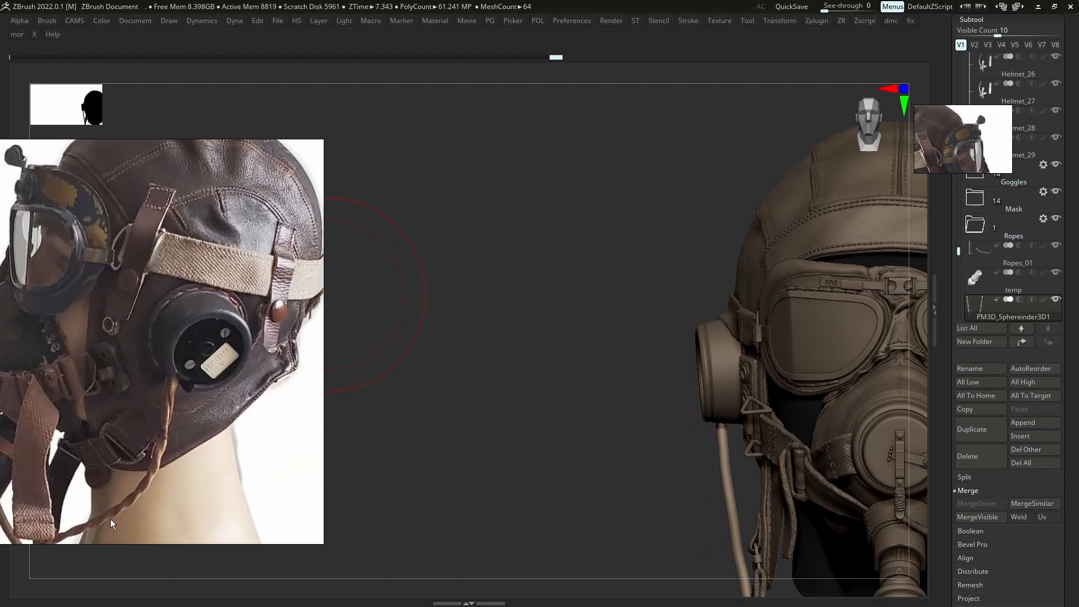
pyautogui.keyDown('shift'); pyautogui.moveTo(550, 361); pyautogui.dragTo(659, 381, button='right'); pyautogui.keyUp('shift')
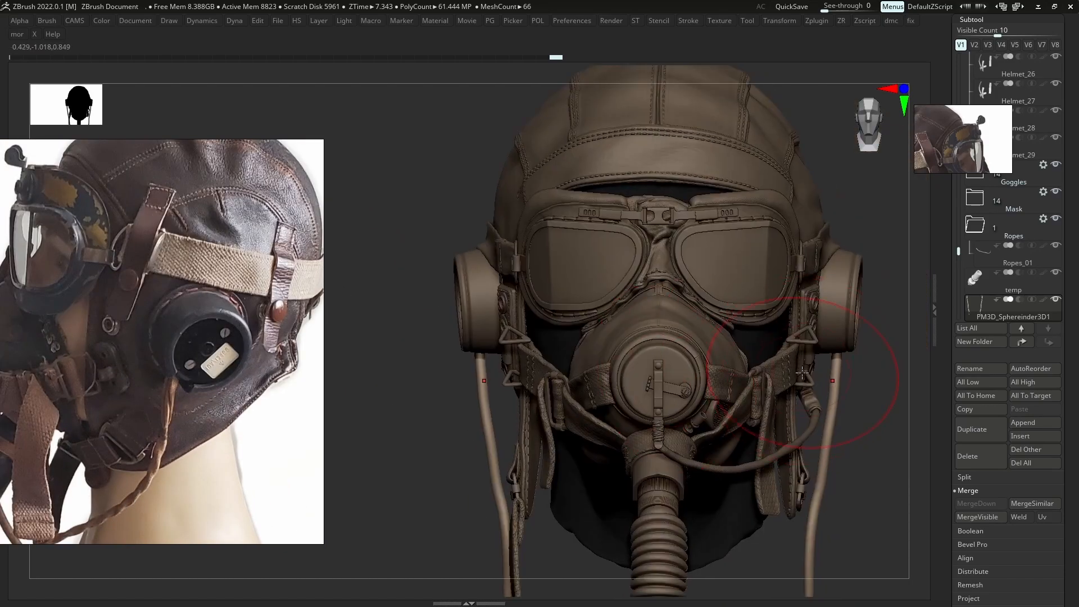
# Pull the middle sections of the two hanging ropes forward in side view, following the cable in the reference photo
pyautogui.moveTo(819, 513)
pyautogui.keyDown('ctrl'); pyautogui.mouseDown(button='right')
pyautogui.moveTo(783, 487)
pyautogui.moveTo(767, 453)
pyautogui.mouseUp(button='right'); pyautogui.keyUp('ctrl')
pyautogui.press('s')
pyautogui.moveTo(673, 508); pyautogui.dragTo(585, 485)
pyautogui.moveTo(750, 475)
pyautogui.mouseDown(button='right')
pyautogui.moveTo(585, 484)
pyautogui.moveTo(661, 495)
pyautogui.mouseUp(button='right')
pyautogui.moveTo(662, 497); pyautogui.dragTo(581, 463)
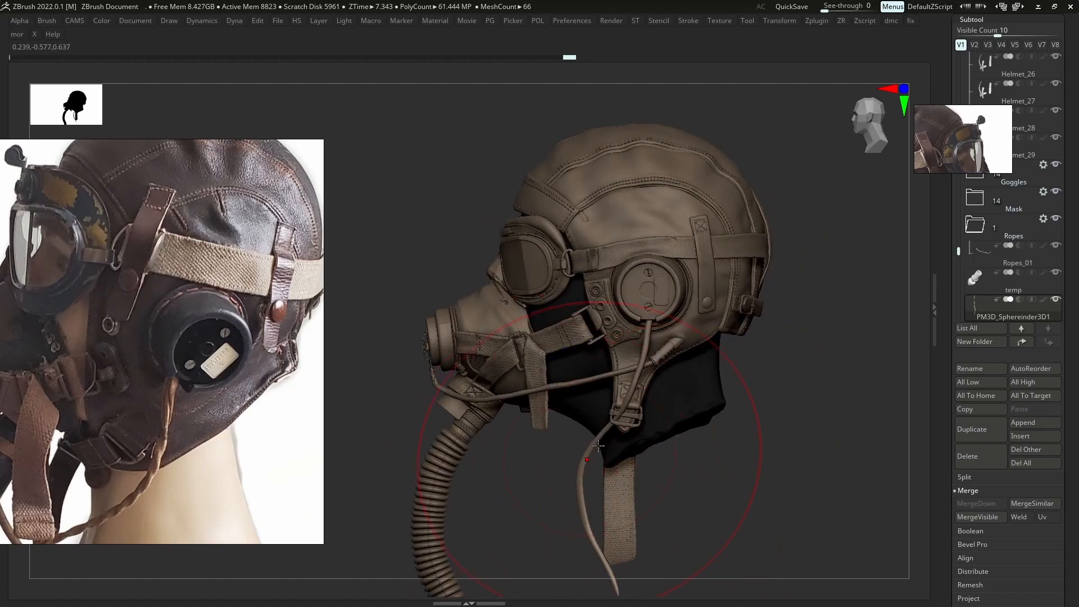
pyautogui.moveTo(581, 464); pyautogui.dragTo(669, 465, button='right')
pyautogui.moveTo(589, 459); pyautogui.dragTo(613, 424)
pyautogui.moveTo(430, 419); pyautogui.dragTo(396, 430)
pyautogui.moveTo(396, 430); pyautogui.dragTo(480, 428, button='right')
pyautogui.moveTo(467, 396); pyautogui.dragTo(424, 405)
# Bend the lower parts of the hanging ropes forward toward the breathing hose, adjusting the brush size as needed
pyautogui.keyDown('alt'); pyautogui.moveTo(450, 570); pyautogui.dragTo(469, 508, button='right'); pyautogui.keyUp('alt')
pyautogui.moveTo(469, 506); pyautogui.dragTo(525, 495)
pyautogui.press('s')
pyautogui.moveTo(449, 349); pyautogui.dragTo(441, 351)
pyautogui.moveTo(441, 360); pyautogui.dragTo(354, 363, button='right')
pyautogui.moveTo(675, 383)
pyautogui.keyDown('alt'); pyautogui.mouseDown(button='right')
pyautogui.moveTo(675, 432)
pyautogui.moveTo(720, 436)
pyautogui.mouseUp(button='right'); pyautogui.keyUp('alt')
pyautogui.moveTo(787, 472); pyautogui.dragTo(692, 506, button='right')
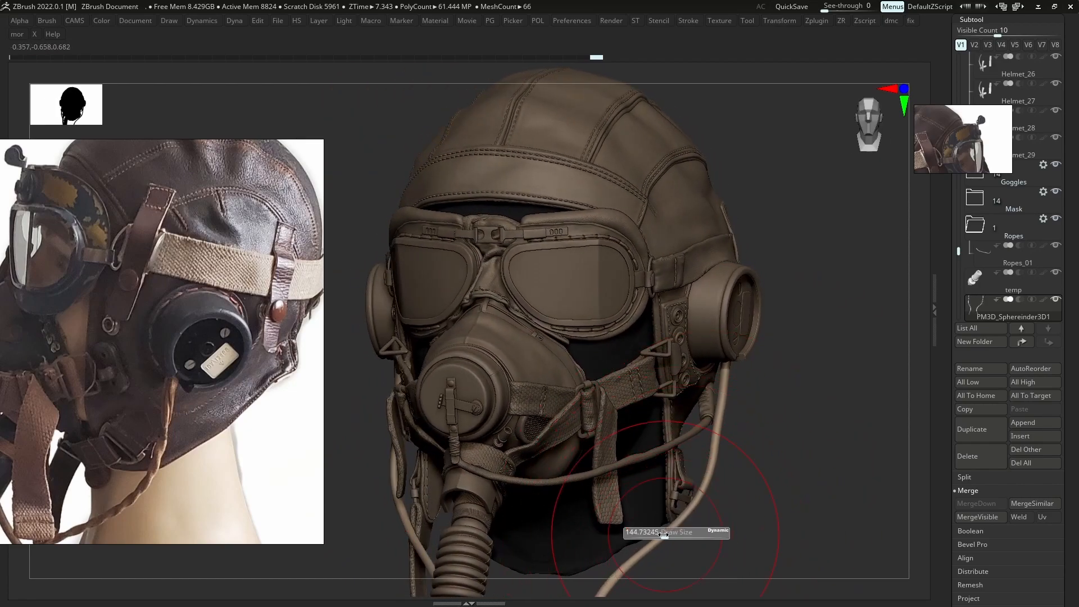
pyautogui.moveTo(700, 487); pyautogui.dragTo(702, 483)
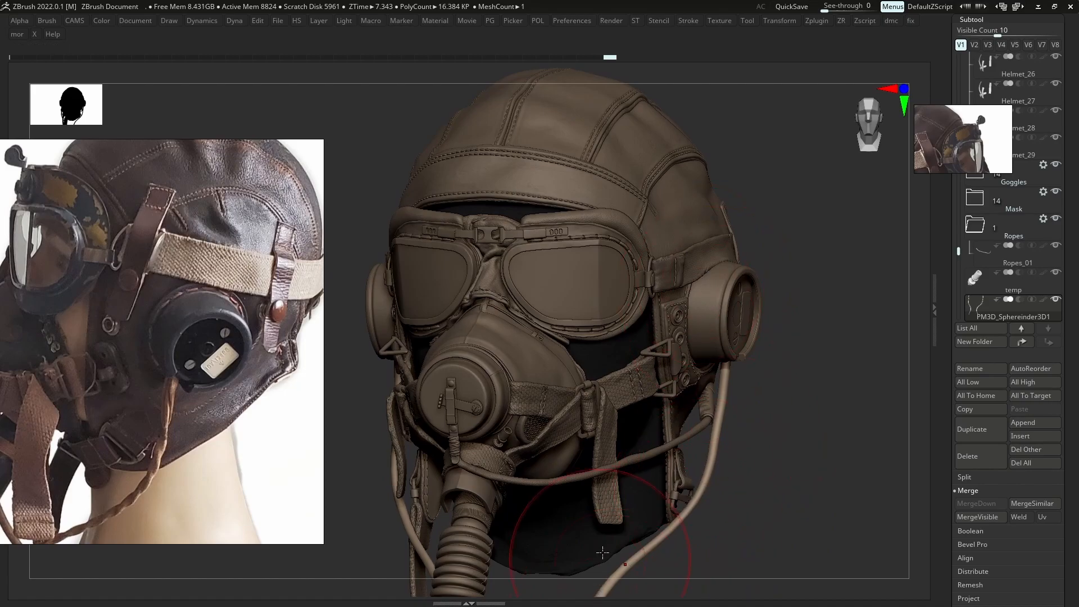
# Sweep the ropes diagonally forward below the ear cups and reshape their lower ends beneath the chin
pyautogui.moveTo(653, 504)
pyautogui.mouseDown(button='right')
pyautogui.moveTo(632, 509)
pyautogui.moveTo(659, 498)
pyautogui.mouseUp(button='right')
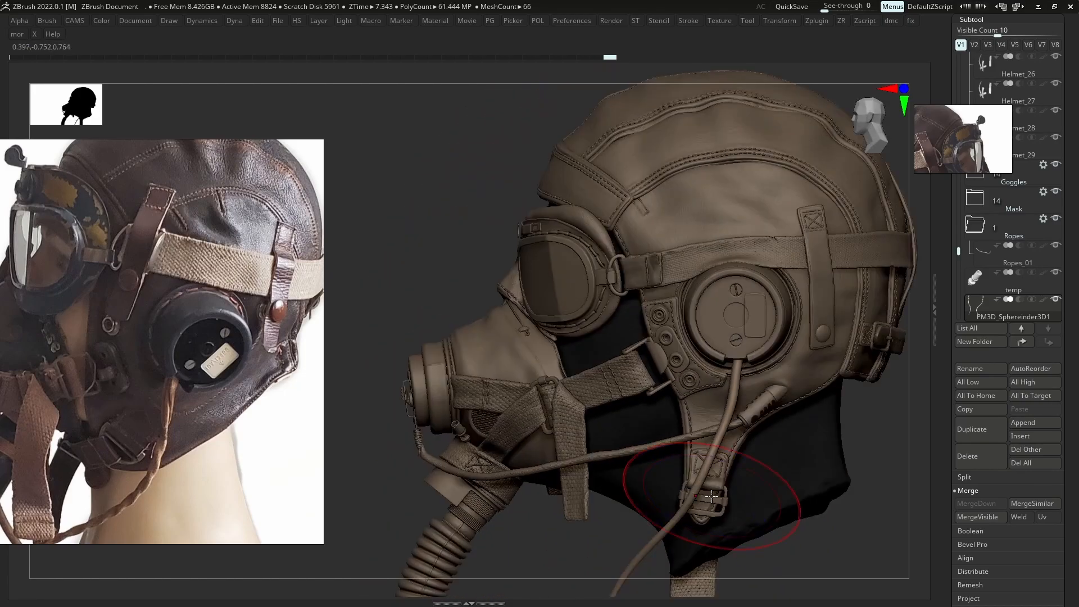
pyautogui.keyDown('alt'); pyautogui.moveTo(624, 554); pyautogui.dragTo(637, 493, button='right'); pyautogui.keyUp('alt')
pyautogui.moveTo(597, 486); pyautogui.dragTo(635, 449)
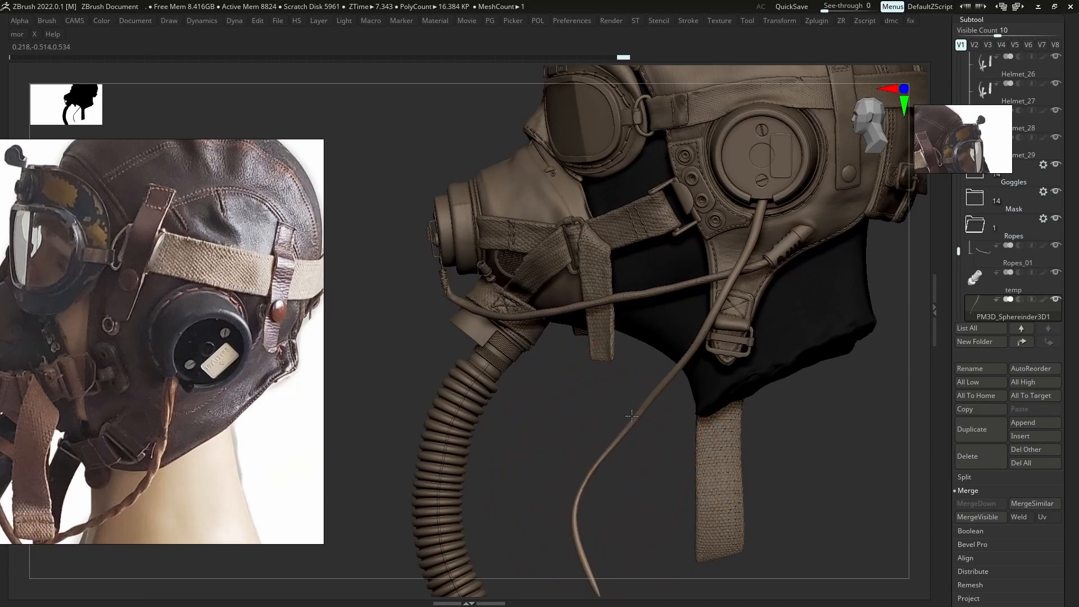
pyautogui.keyDown('ctrl'); pyautogui.moveTo(636, 448); pyautogui.dragTo(618, 394, button='right'); pyautogui.keyUp('ctrl')
pyautogui.press('s')
pyautogui.moveTo(562, 532); pyautogui.dragTo(535, 525)
pyautogui.moveTo(537, 525); pyautogui.dragTo(596, 515, button='right')
pyautogui.moveTo(538, 513); pyautogui.dragTo(540, 513)
pyautogui.moveTo(558, 516)
pyautogui.mouseDown(button='right')
pyautogui.moveTo(529, 517)
pyautogui.moveTo(547, 520)
pyautogui.mouseUp(button='right')
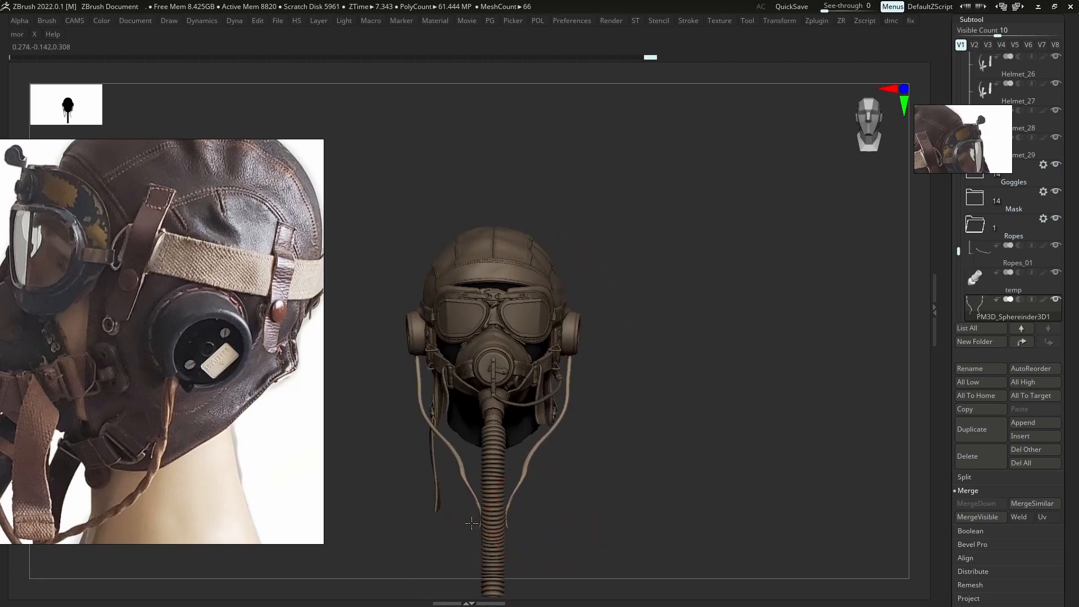
# Pull the lower rope ends inward from the front view so both ropes converge at the breathing hose
pyautogui.moveTo(453, 521); pyautogui.dragTo(454, 521)
pyautogui.press('s')
pyautogui.moveTo(497, 488); pyautogui.dragTo(521, 477)
pyautogui.press('s')
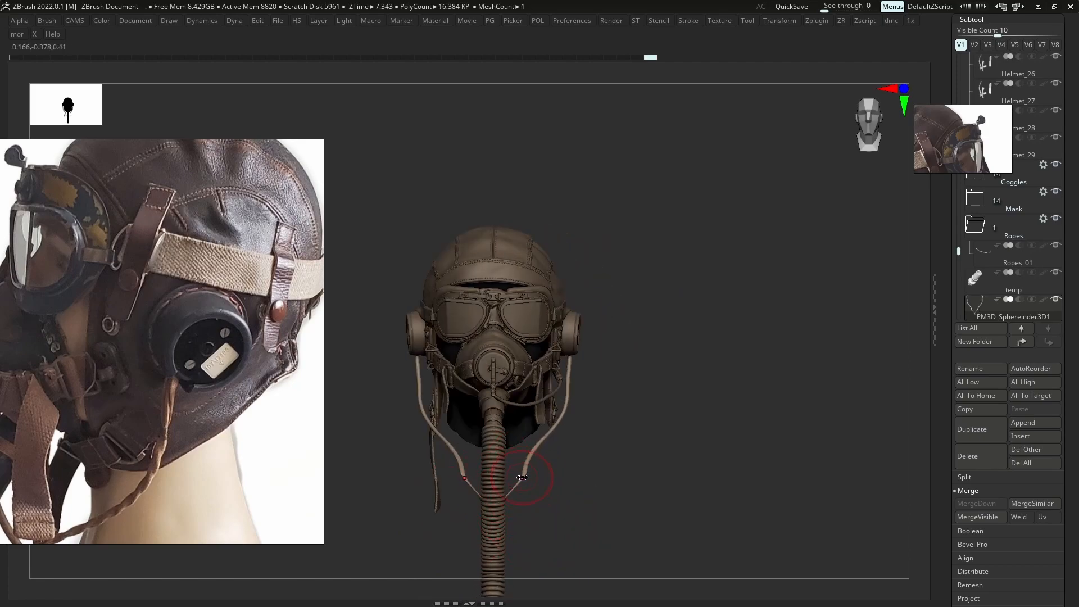
pyautogui.keyDown('ctrl'); pyautogui.moveTo(531, 465); pyautogui.dragTo(546, 486, button='right'); pyautogui.keyUp('ctrl')
pyautogui.keyDown('alt'); pyautogui.moveTo(547, 485); pyautogui.dragTo(595, 528, button='right'); pyautogui.keyUp('alt')
pyautogui.keyDown('ctrl'); pyautogui.moveTo(606, 458); pyautogui.dragTo(639, 469, button='right'); pyautogui.keyUp('ctrl')
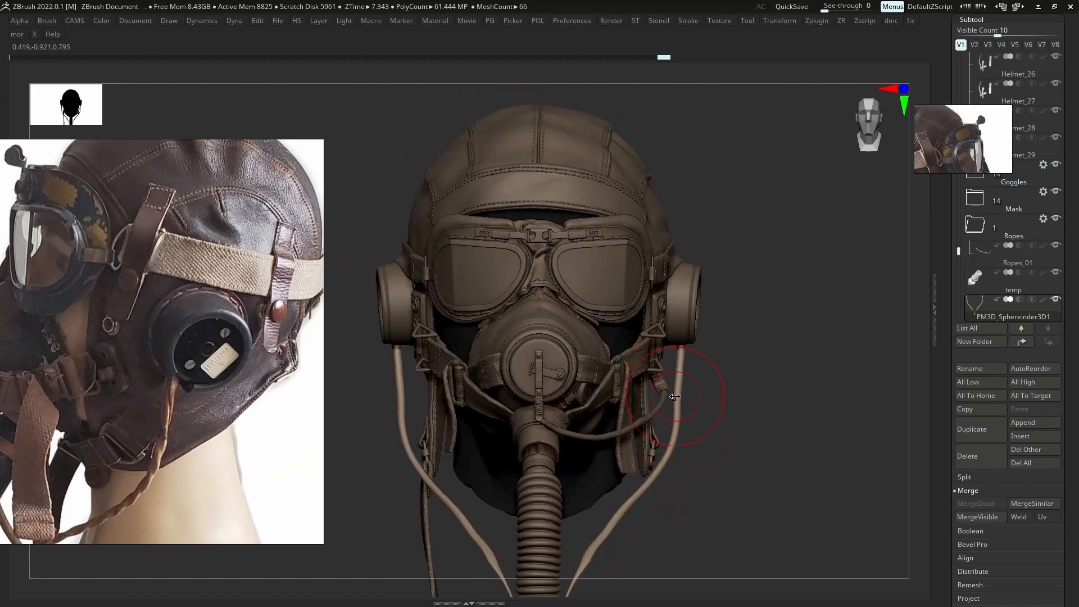
# Fine-tune the ropes where they pass over the side straps below the ear cups, and check the shape from the front
pyautogui.moveTo(699, 392); pyautogui.dragTo(654, 458, button='right')
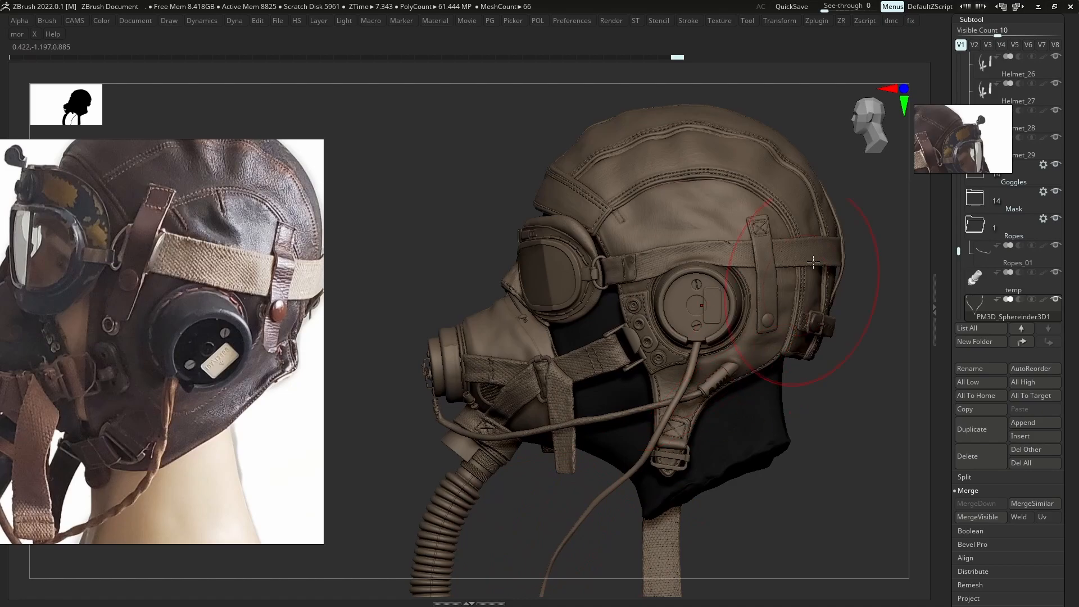
pyautogui.moveTo(716, 525); pyautogui.dragTo(689, 436, button='right')
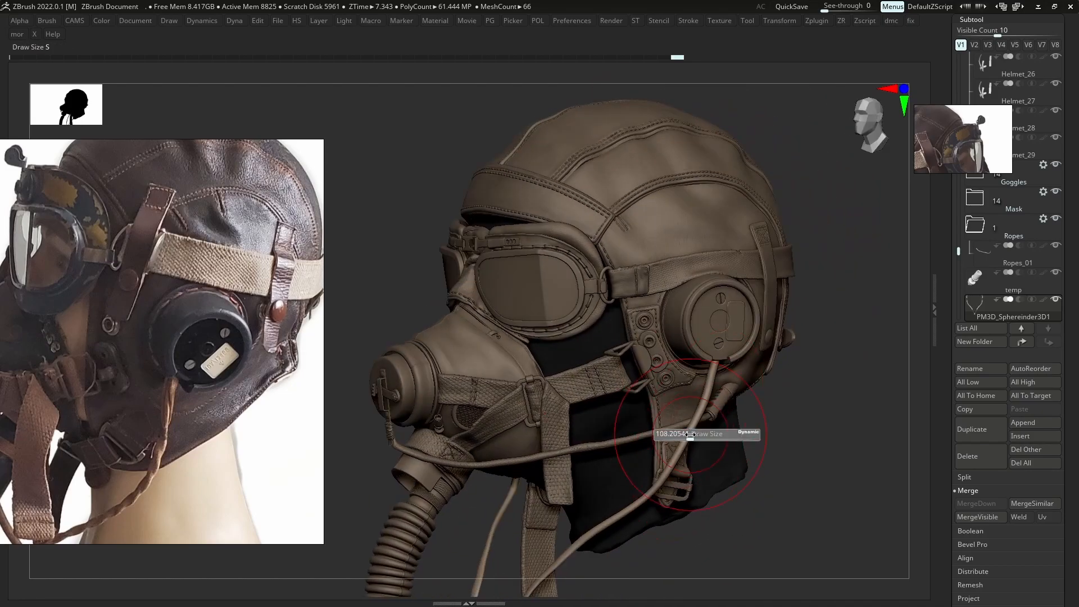
pyautogui.moveTo(689, 437); pyautogui.dragTo(696, 438)
pyautogui.moveTo(700, 430)
pyautogui.mouseDown(button='right')
pyautogui.moveTo(759, 383)
pyautogui.moveTo(723, 455)
pyautogui.mouseUp(button='right')
pyautogui.press('s')
pyautogui.moveTo(722, 459); pyautogui.dragTo(736, 452)
pyautogui.press('s')
pyautogui.press('s')
pyautogui.moveTo(753, 427); pyautogui.dragTo(719, 293, button='right')
pyautogui.keyDown('ctrl'); pyautogui.moveTo(731, 343); pyautogui.dragTo(741, 367, button='right'); pyautogui.keyUp('ctrl')
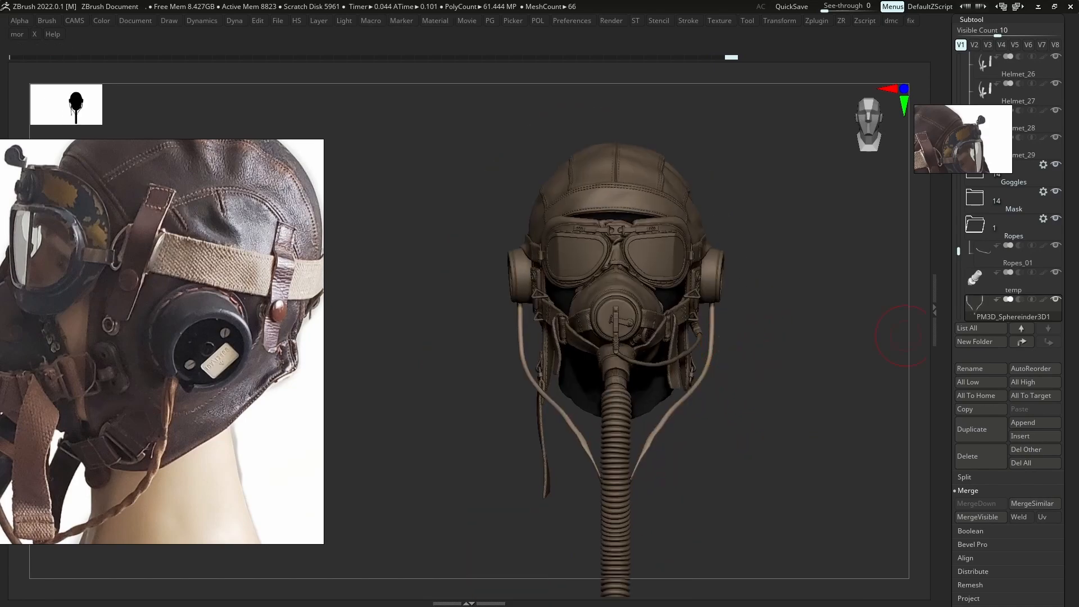
# Switch to Maya and import the sculpted rope mesh
pyautogui.hotkey('alt', 'Tab')
pyautogui.hotkey('alt', 'Tab')
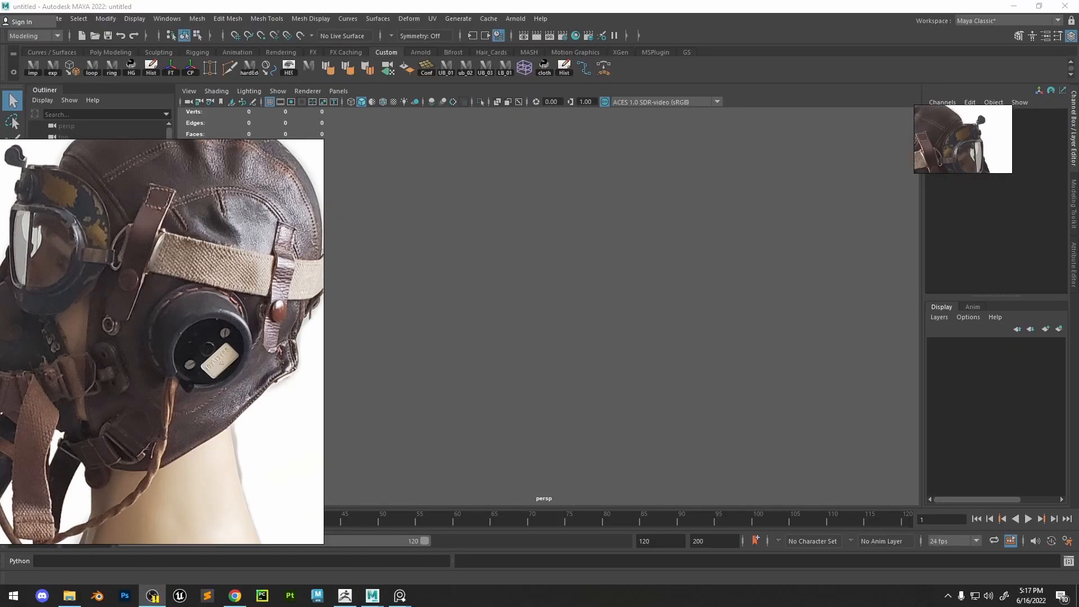
pyautogui.click(34, 68)
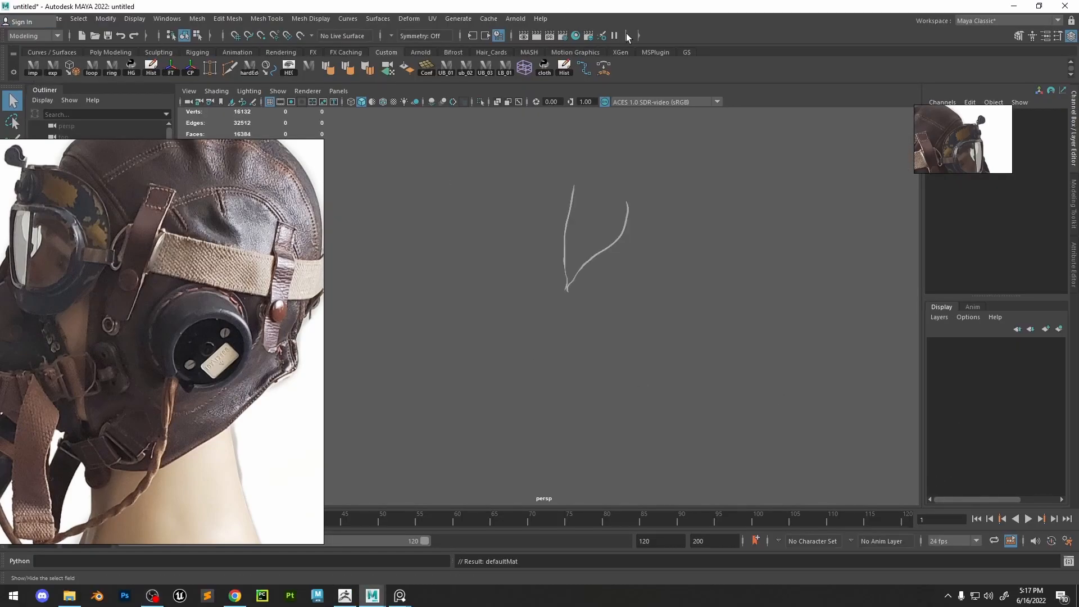
# Draw one V-shaped EP curve in the front view, tracing down one rope and up the other
pyautogui.keyDown('alt'); pyautogui.moveTo(639, 209); pyautogui.dragTo(617, 252); pyautogui.keyUp('alt')
pyautogui.press('space')
pyautogui.scroll(-6, 617, 253)
pyautogui.keyDown('alt'); pyautogui.moveTo(618, 253); pyautogui.dragTo(668, 261, button='middle'); pyautogui.keyUp('alt')
pyautogui.scroll(1, 655, 278)
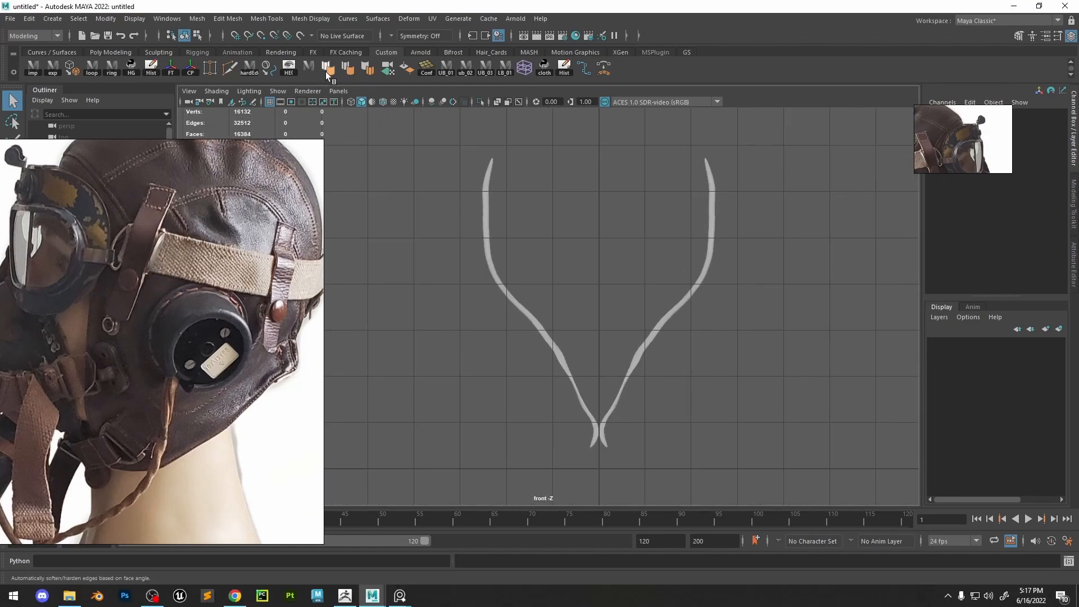
pyautogui.click(588, 74)
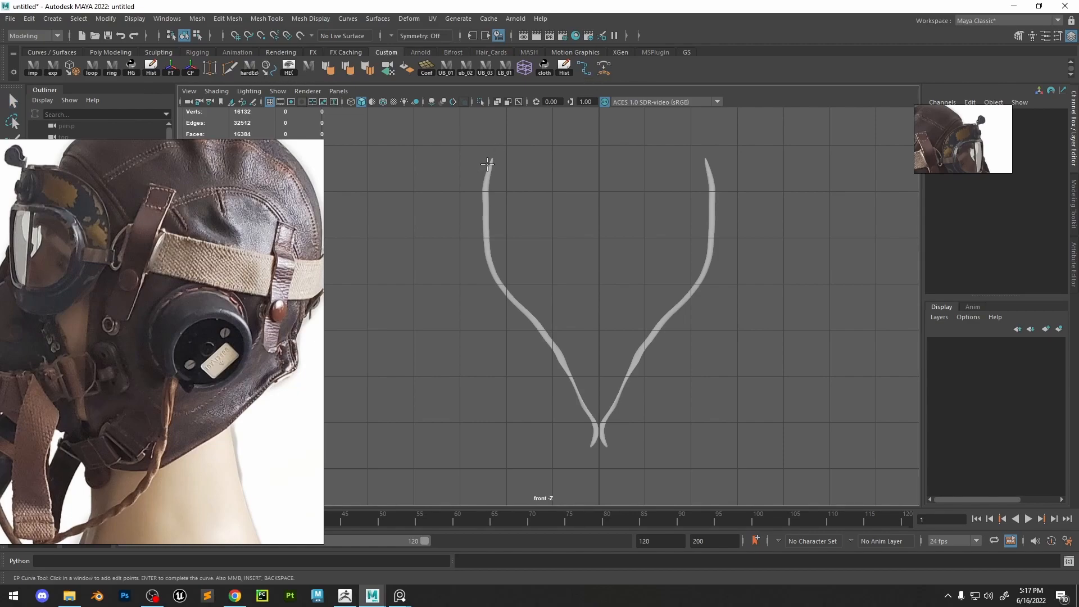
pyautogui.click(492, 159)
pyautogui.click(486, 219)
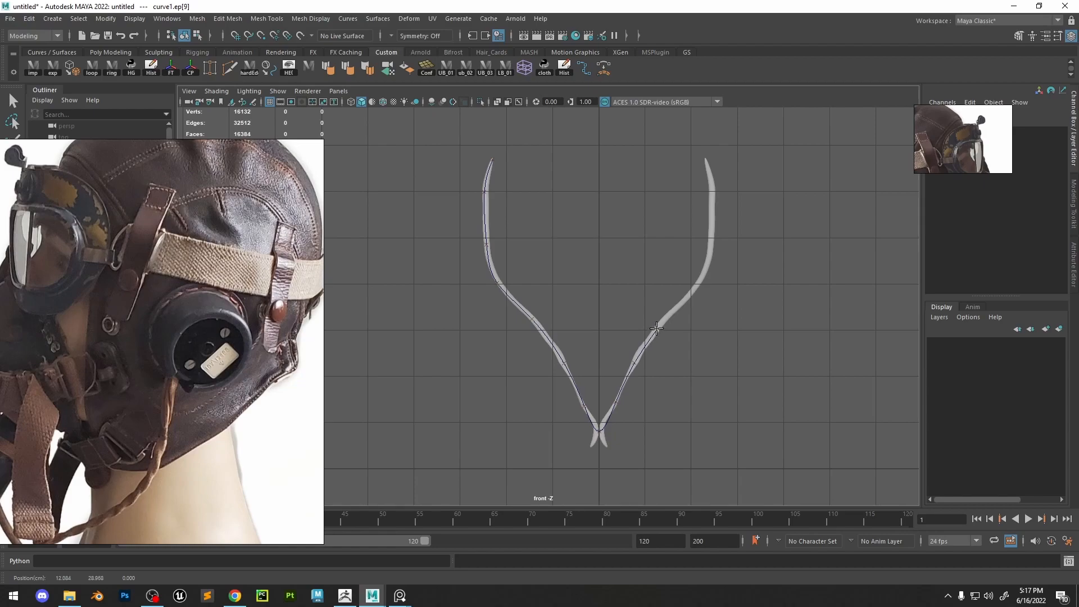
pyautogui.click(691, 291)
pyautogui.click(711, 252)
pyautogui.click(713, 196)
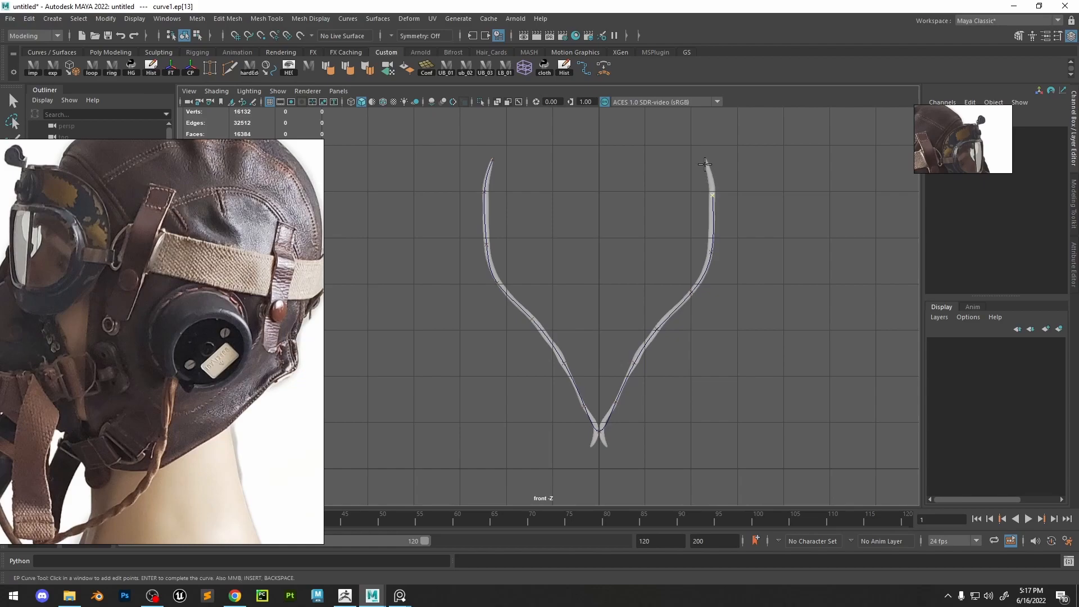
pyautogui.press('Return')
# Add a lattice deformer to the traced curve, comparing the curve with the rope mesh in side view
pyautogui.press('space')
pyautogui.moveTo(747, 239); pyautogui.dragTo(781, 239)
pyautogui.press('f')
pyautogui.keyDown('alt'); pyautogui.moveTo(738, 247); pyautogui.dragTo(668, 285, button='right'); pyautogui.keyUp('alt')
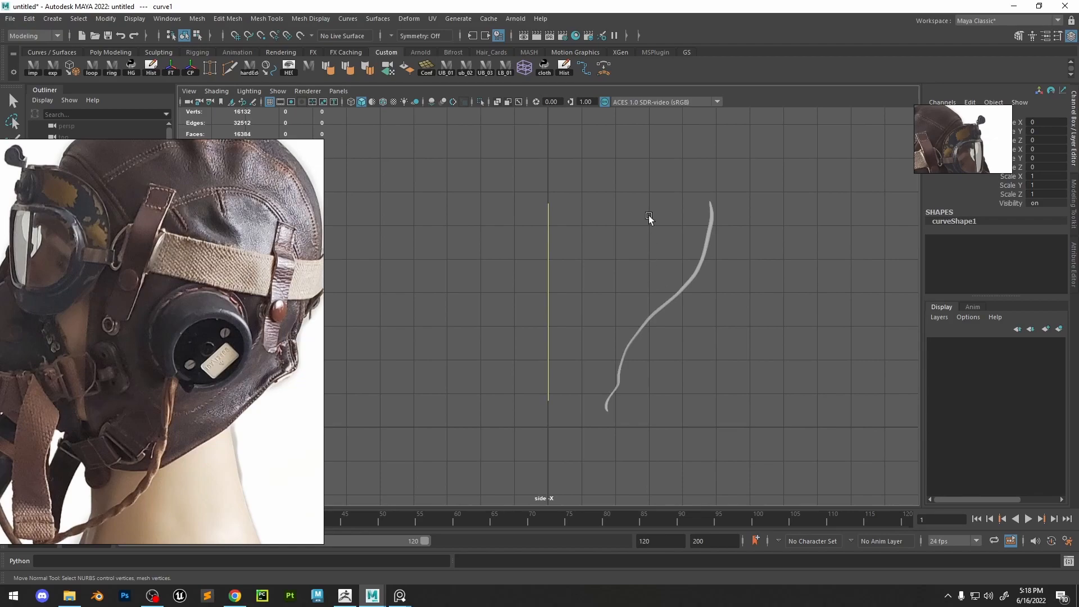
pyautogui.press('F9')
pyautogui.keyDown('alt'); pyautogui.moveTo(609, 195); pyautogui.dragTo(576, 200, button='middle'); pyautogui.keyUp('alt')
pyautogui.keyDown('alt'); pyautogui.moveTo(545, 212); pyautogui.dragTo(556, 215, button='right'); pyautogui.keyUp('alt')
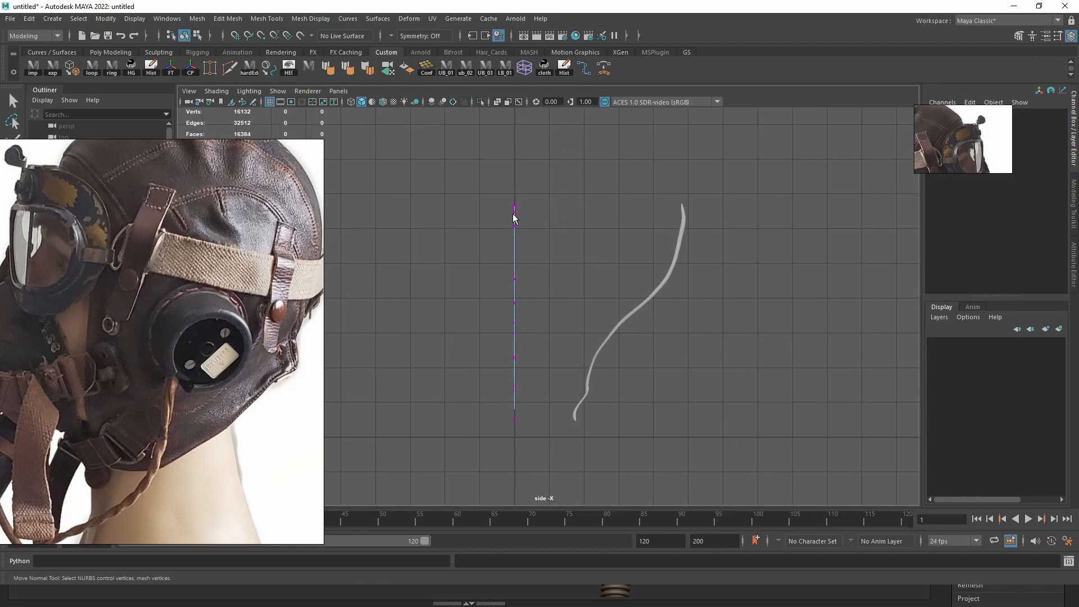
pyautogui.press('F8')
pyautogui.click(523, 67)
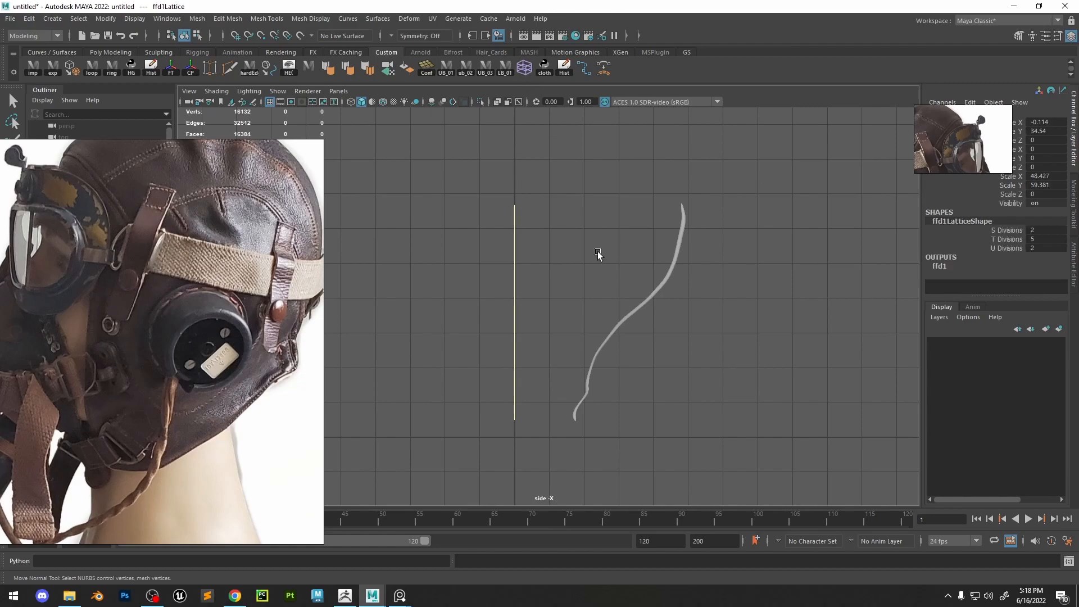
pyautogui.click(950, 269)
pyautogui.scroll(-1, 955, 253)
# Move the lattice's rows of points in depth one by one so the flat curve follows the rope mesh
pyautogui.press('space')
pyautogui.moveTo(616, 264); pyautogui.dragTo(737, 255)
pyautogui.moveTo(738, 255); pyautogui.dragTo(728, 219, button='right')
pyautogui.moveTo(654, 223); pyautogui.dragTo(526, 275)
pyautogui.press('w')
pyautogui.moveTo(612, 256); pyautogui.dragTo(500, 256)
pyautogui.keyDown('alt'); pyautogui.moveTo(617, 307); pyautogui.dragTo(571, 308); pyautogui.keyUp('alt')
pyautogui.moveTo(624, 296); pyautogui.dragTo(508, 300)
pyautogui.moveTo(569, 315); pyautogui.dragTo(611, 345)
pyautogui.moveTo(618, 331); pyautogui.dragTo(542, 332)
pyautogui.moveTo(569, 349)
pyautogui.mouseDown()
pyautogui.moveTo(610, 378)
pyautogui.moveTo(568, 367)
pyautogui.mouseUp()
pyautogui.moveTo(572, 381); pyautogui.dragTo(610, 416)
pyautogui.moveTo(628, 401); pyautogui.dragTo(586, 404)
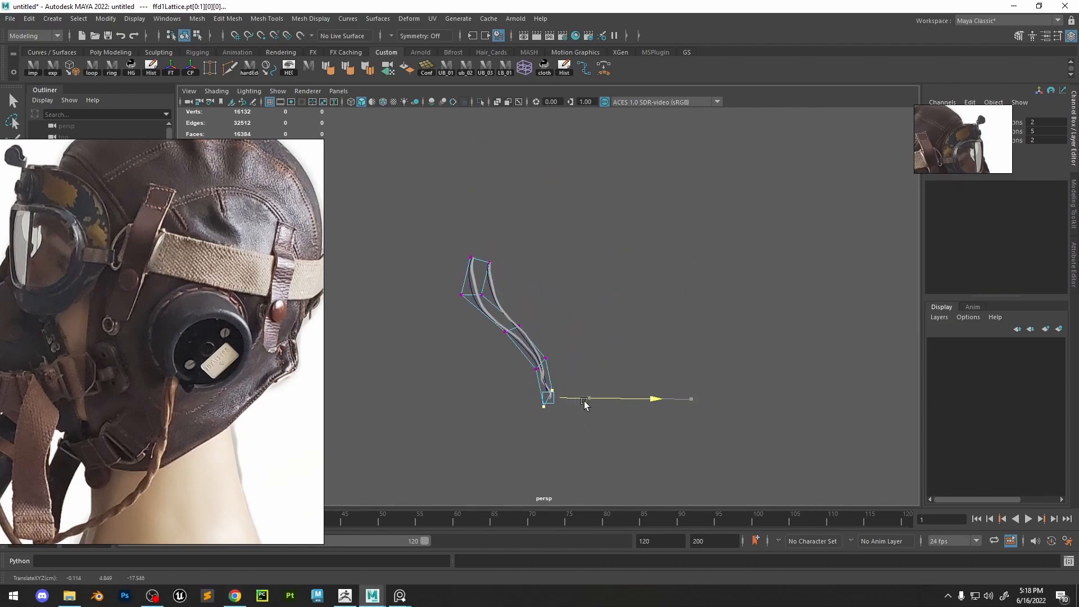
# Readjust individual lattice rows from the side view and compare the curve with the ropes from the front
pyautogui.press('space')
pyautogui.click(558, 296)
pyautogui.press('space')
pyautogui.moveTo(531, 312); pyautogui.dragTo(608, 312)
pyautogui.moveTo(558, 365)
pyautogui.mouseDown()
pyautogui.moveTo(589, 390)
pyautogui.moveTo(576, 375)
pyautogui.mouseUp()
pyautogui.moveTo(712, 244); pyautogui.dragTo(686, 275)
pyautogui.press('space')
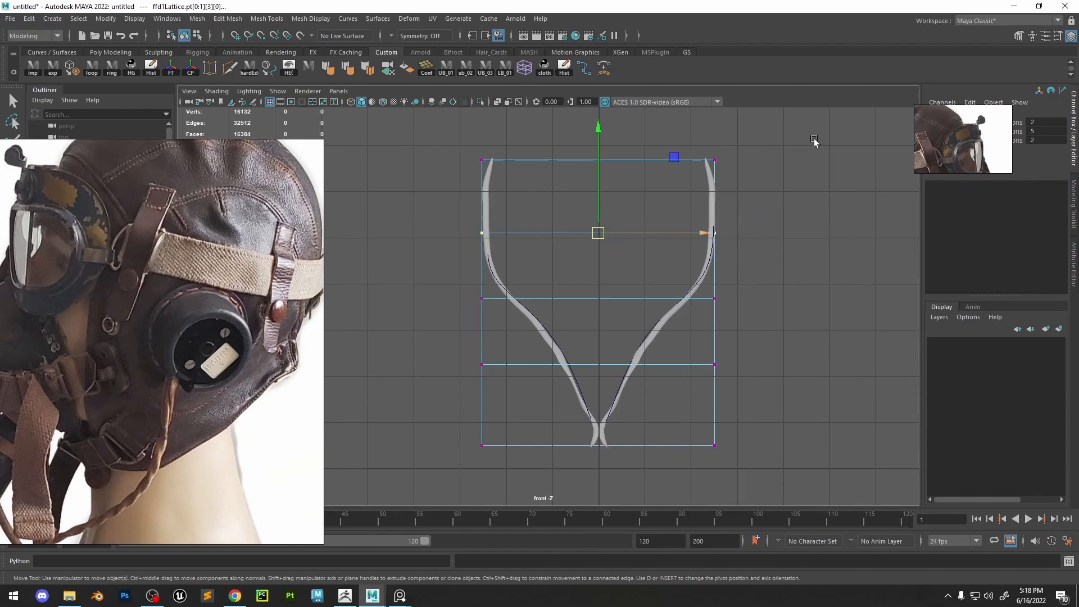
# Try to freeze the lattice's transformations and delete the curve's history, checking the curve against the rope mesh
pyautogui.press('F8')
pyautogui.click(167, 71)
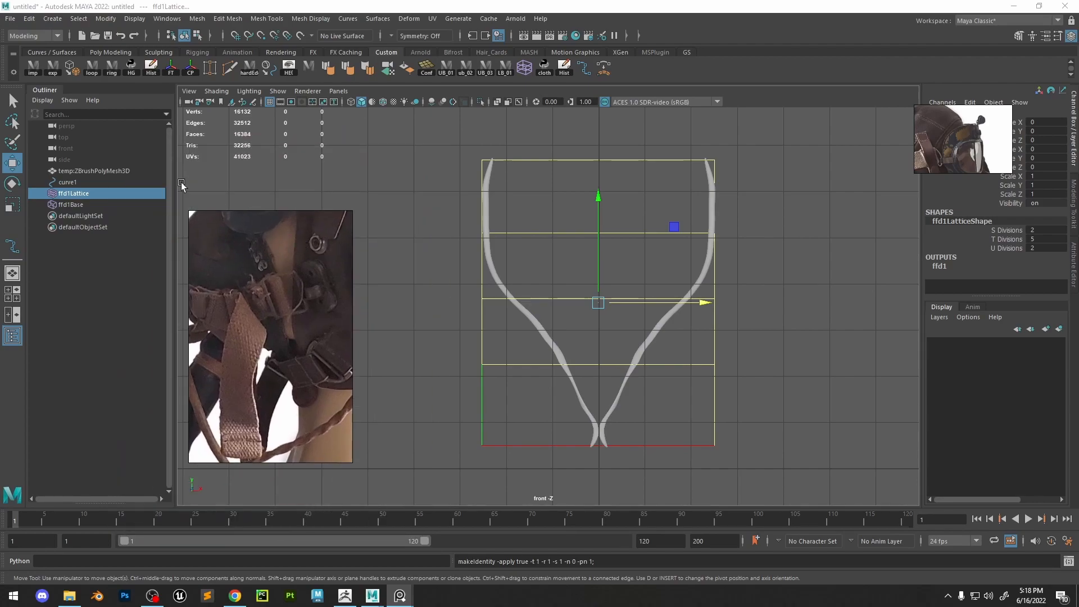
pyautogui.click(86, 183)
pyautogui.click(153, 72)
pyautogui.press('space')
pyautogui.moveTo(579, 253); pyautogui.dragTo(634, 305)
pyautogui.click(101, 182)
pyautogui.moveTo(529, 289)
pyautogui.keyDown('alt'); pyautogui.mouseDown()
pyautogui.moveTo(571, 316)
pyautogui.moveTo(615, 315)
pyautogui.mouseUp(); pyautogui.keyUp('alt')
pyautogui.press('4')
pyautogui.press('5')
pyautogui.click(78, 170)
pyautogui.click(80, 182)
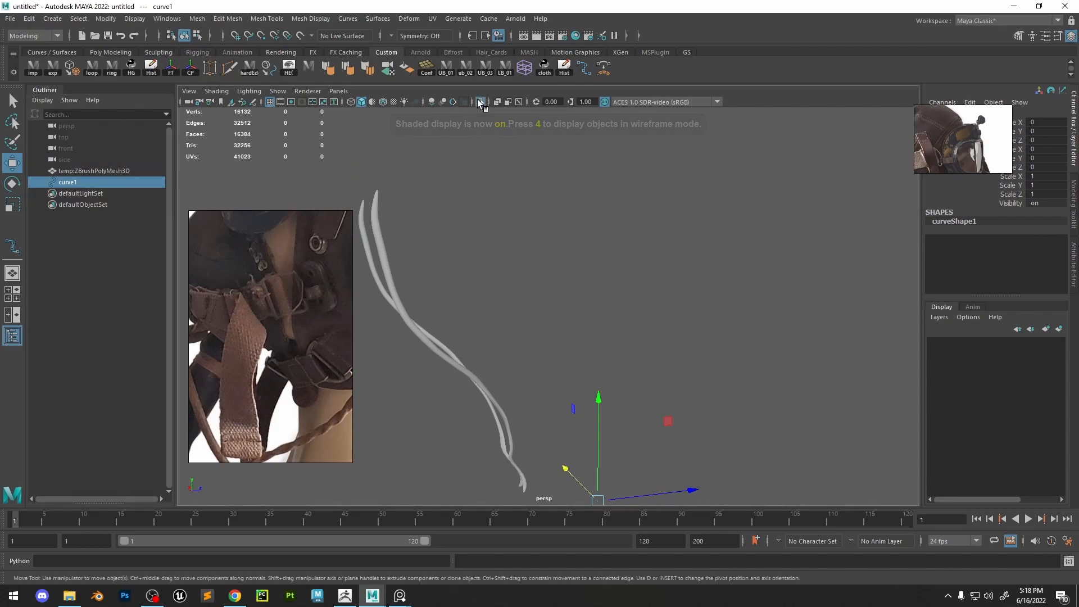
# Undo the test moves of the curve, the history deletion and the freeze to bring back the lattice
pyautogui.moveTo(664, 490); pyautogui.dragTo(748, 464)
pyautogui.hotkey('ctrl', 'z')
pyautogui.moveTo(689, 490); pyautogui.dragTo(581, 459)
pyautogui.hotkey('ctrl', 'z')
pyautogui.hotkey('ctrl', 'z')
pyautogui.hotkey('ctrl', 'z')
pyautogui.hotkey('ctrl', 'z')
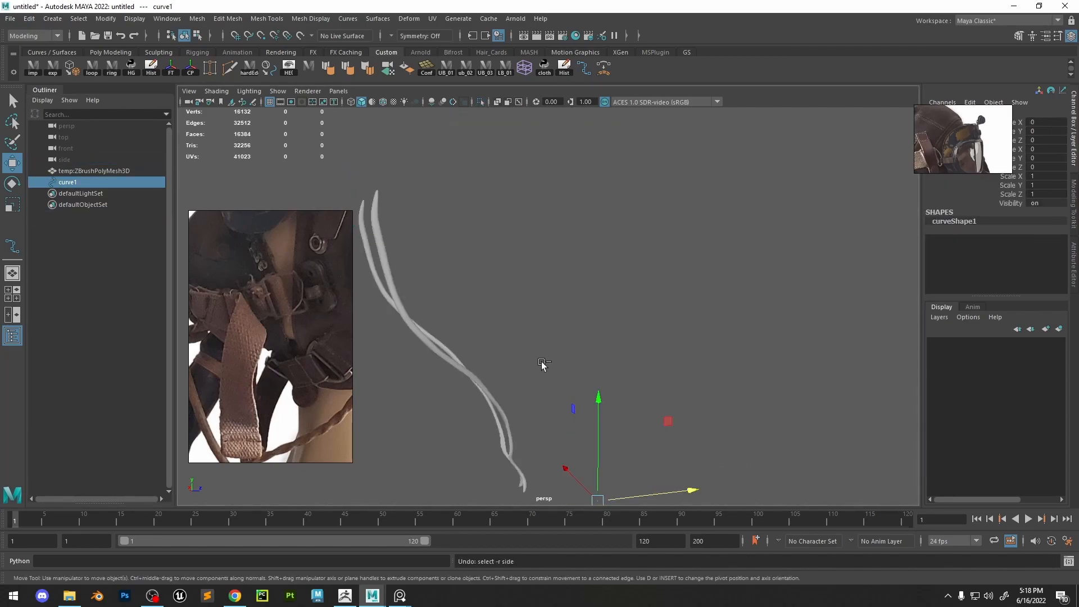
pyautogui.hotkey('ctrl', 'z')
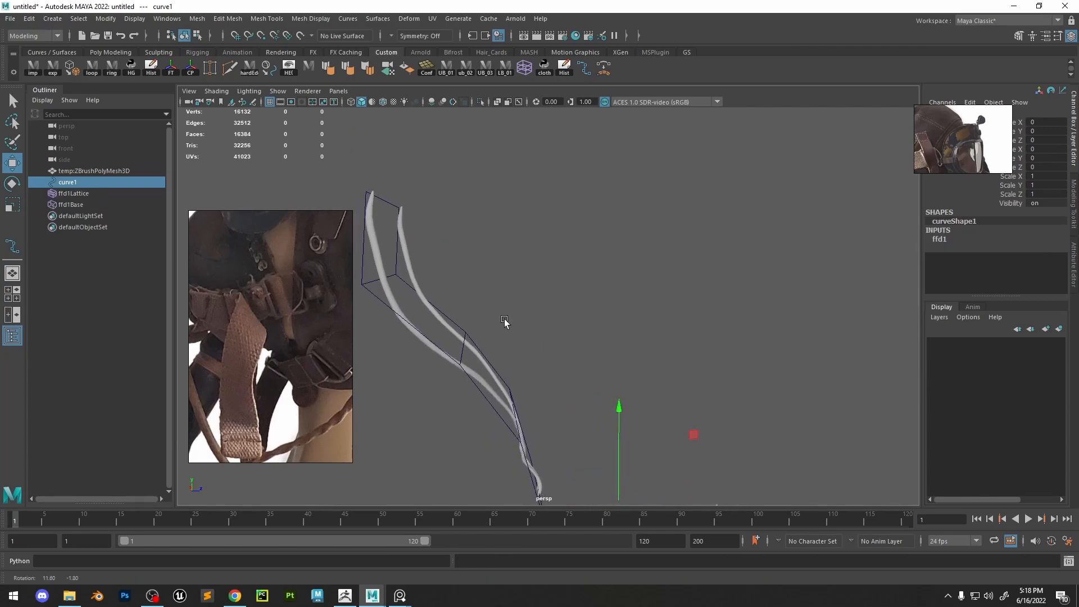
pyautogui.click(366, 293)
pyautogui.keyDown('alt'); pyautogui.moveTo(518, 332); pyautogui.dragTo(588, 376); pyautogui.keyUp('alt')
pyautogui.click(70, 182)
pyautogui.hotkey('ctrl', 'z')
pyautogui.hotkey('ctrl', 'z')
pyautogui.hotkey('ctrl', 'z')
pyautogui.hotkey('ctrl', 'z')
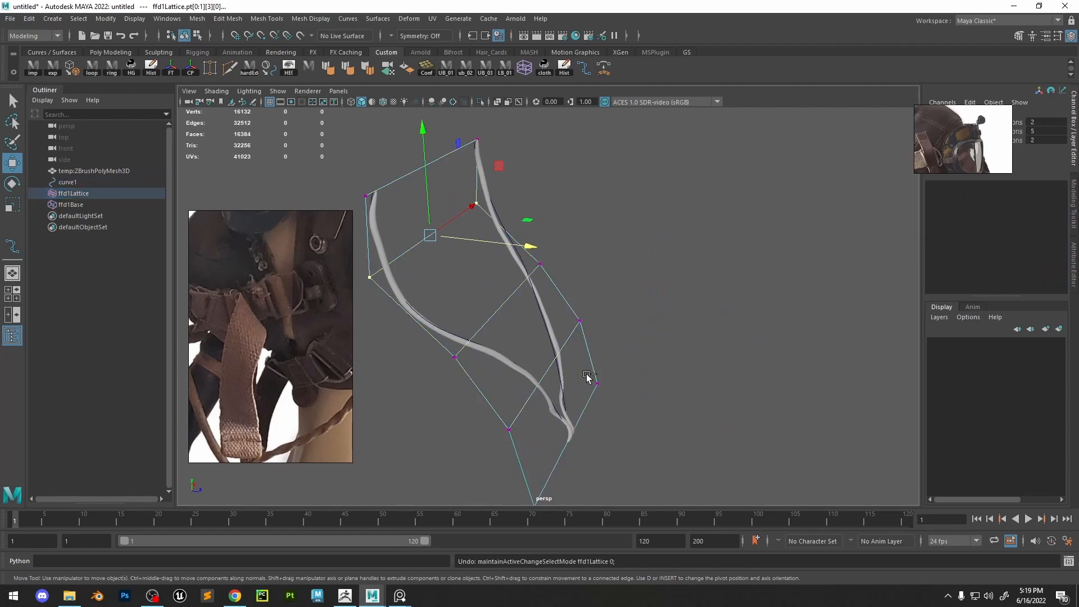
pyautogui.hotkey('ctrl', 'z')
# Delete the curve's history to bake in the deformation and remove the lattice
pyautogui.click(748, 249)
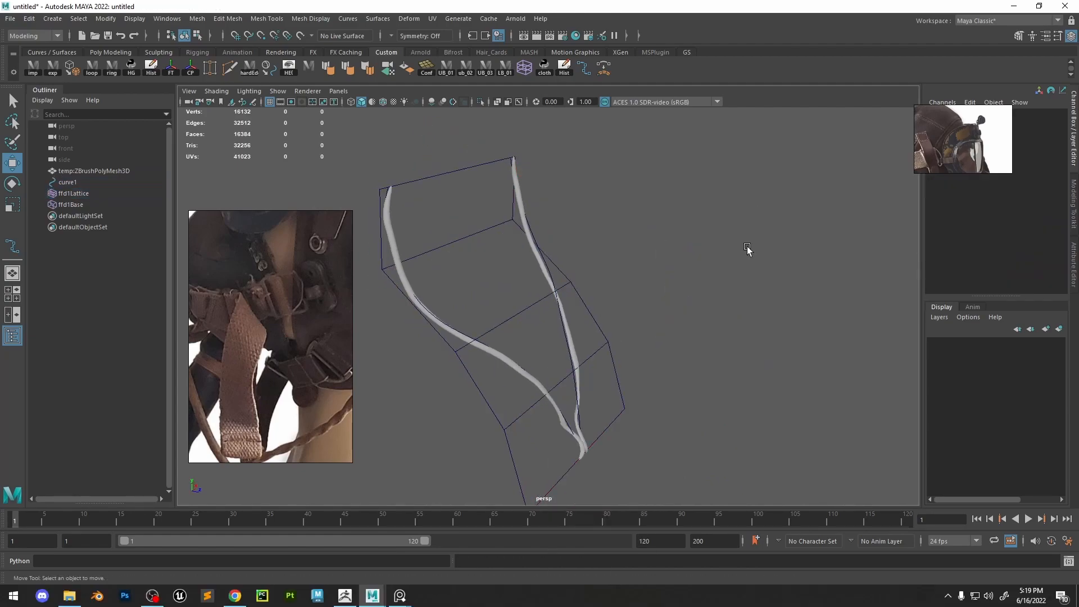
pyautogui.click(573, 351)
pyautogui.click(79, 179)
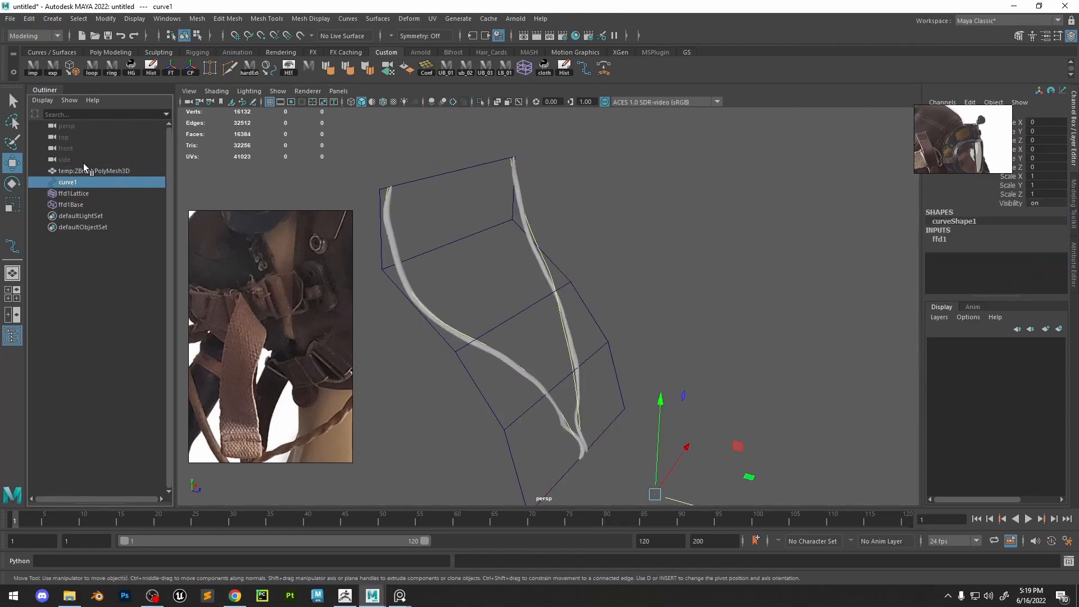
pyautogui.click(151, 67)
pyautogui.click(689, 337)
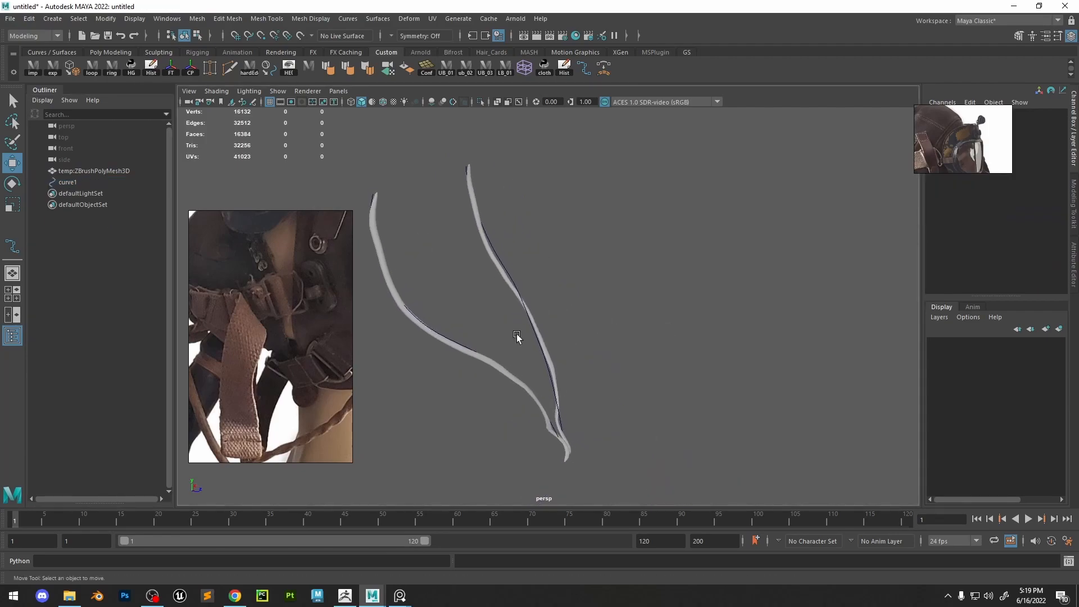
# Show the curve's control vertices and move a stray one onto the rope mesh
pyautogui.click(434, 332)
pyautogui.keyDown('alt'); pyautogui.moveTo(434, 332); pyautogui.dragTo(641, 274); pyautogui.keyUp('alt')
pyautogui.moveTo(653, 255); pyautogui.dragTo(606, 258, button='right')
pyautogui.keyDown('alt'); pyautogui.moveTo(607, 258); pyautogui.dragTo(623, 301, button='middle'); pyautogui.keyUp('alt')
pyautogui.keyDown('alt'); pyautogui.moveTo(623, 300); pyautogui.dragTo(667, 409, button='right'); pyautogui.keyUp('alt')
pyautogui.keyDown('alt'); pyautogui.moveTo(667, 409); pyautogui.dragTo(596, 333); pyautogui.keyUp('alt')
pyautogui.moveTo(585, 333); pyautogui.dragTo(563, 355)
pyautogui.keyDown('alt'); pyautogui.moveTo(599, 358); pyautogui.dragTo(571, 355); pyautogui.keyUp('alt')
pyautogui.moveTo(568, 354); pyautogui.dragTo(564, 359)
# Align the control vertices near the lower junction of the two ropes with the rope mesh
pyautogui.keyDown('alt'); pyautogui.moveTo(635, 366); pyautogui.dragTo(565, 283, button='middle'); pyautogui.keyUp('alt')
pyautogui.keyDown('alt'); pyautogui.moveTo(644, 378); pyautogui.dragTo(538, 379); pyautogui.keyUp('alt')
pyautogui.click(731, 392)
pyautogui.keyDown('alt'); pyautogui.moveTo(734, 393); pyautogui.dragTo(678, 336); pyautogui.keyUp('alt')
pyautogui.keyDown('alt'); pyautogui.moveTo(677, 336); pyautogui.dragTo(682, 382); pyautogui.keyUp('alt')
pyautogui.click(778, 248)
pyautogui.click(600, 424)
pyautogui.keyDown('alt'); pyautogui.moveTo(602, 434); pyautogui.dragTo(588, 425); pyautogui.keyUp('alt')
pyautogui.moveTo(583, 382); pyautogui.dragTo(582, 386)
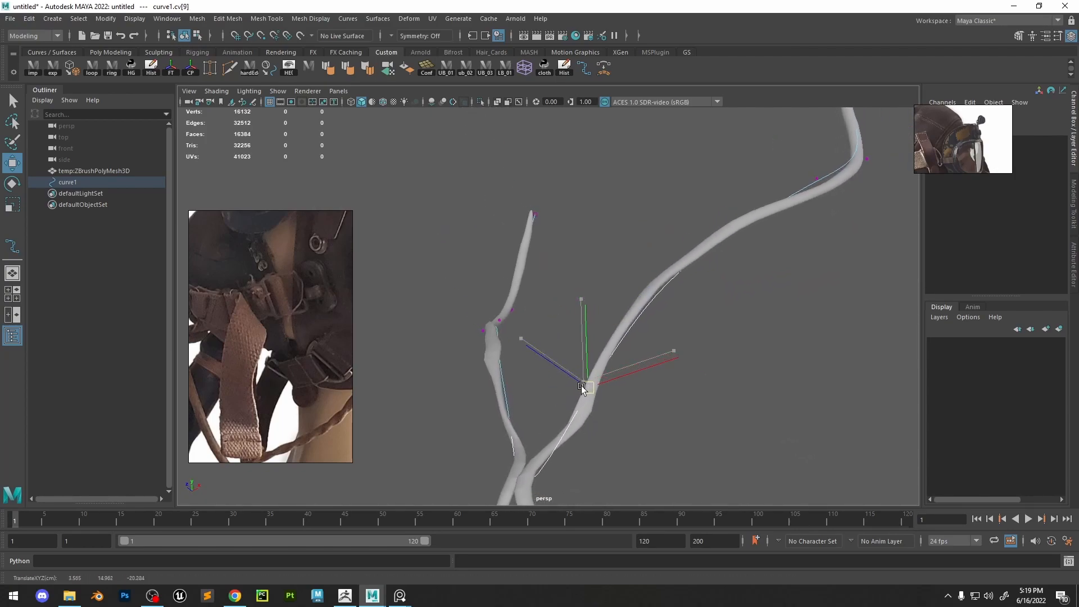
# Move the control vertices along the upper ropes and at both curve ends onto the mesh, and return to object selection
pyautogui.keyDown('alt'); pyautogui.moveTo(762, 290); pyautogui.dragTo(760, 220); pyautogui.keyUp('alt')
pyautogui.keyDown('alt'); pyautogui.moveTo(724, 332); pyautogui.dragTo(640, 321); pyautogui.keyUp('alt')
pyautogui.click(621, 311)
pyautogui.moveTo(560, 346); pyautogui.dragTo(683, 272)
pyautogui.moveTo(634, 232); pyautogui.dragTo(642, 228)
pyautogui.moveTo(681, 157); pyautogui.dragTo(641, 176)
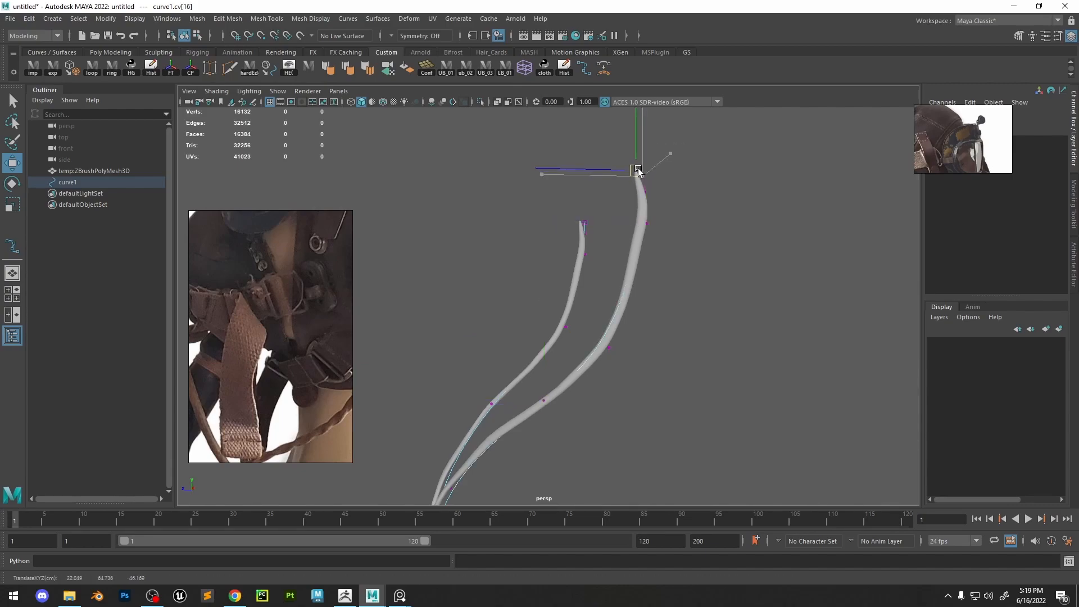
pyautogui.keyDown('alt'); pyautogui.moveTo(616, 216); pyautogui.dragTo(624, 285); pyautogui.keyUp('alt')
pyautogui.moveTo(534, 228); pyautogui.dragTo(490, 247)
pyautogui.moveTo(503, 236); pyautogui.dragTo(555, 223, button='right')
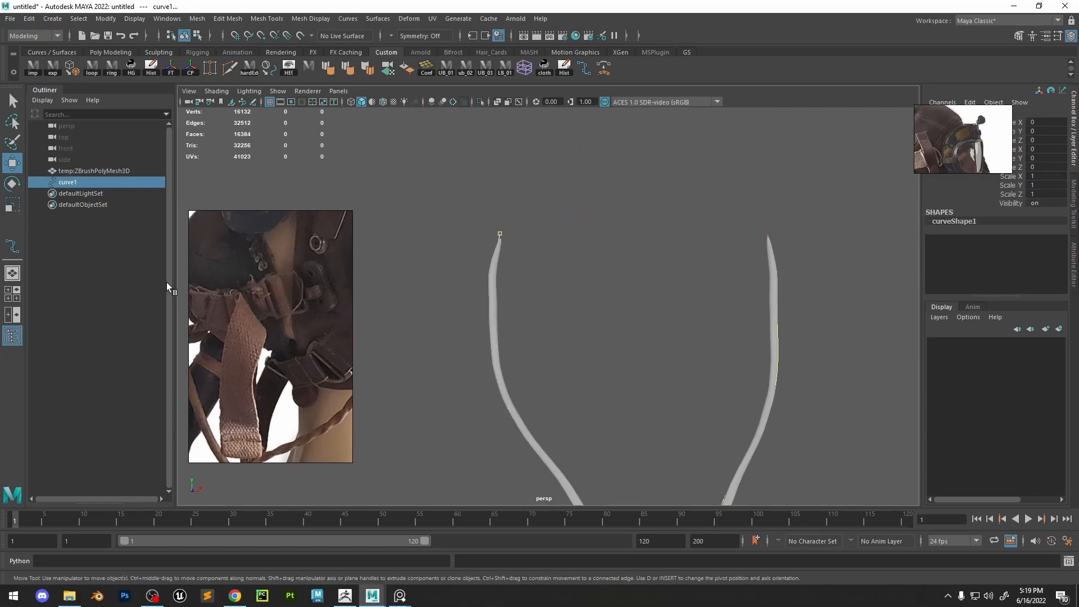
# Hide the imported rope mesh and select the remaining curve
pyautogui.click(70, 171)
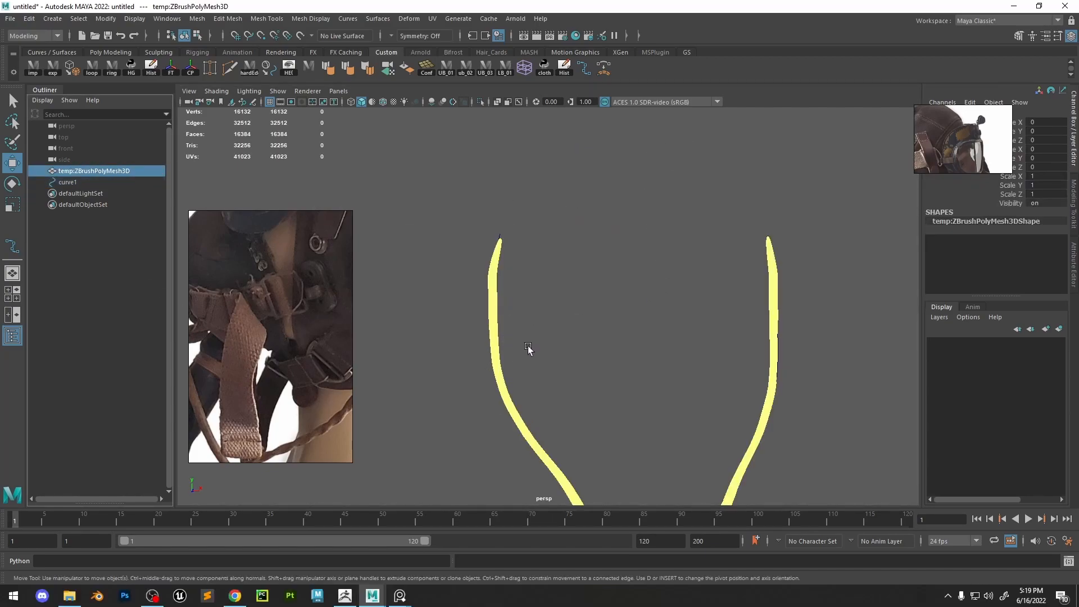
pyautogui.hotkey('ctrl', 'h')
pyautogui.click(512, 357)
pyautogui.press('f')
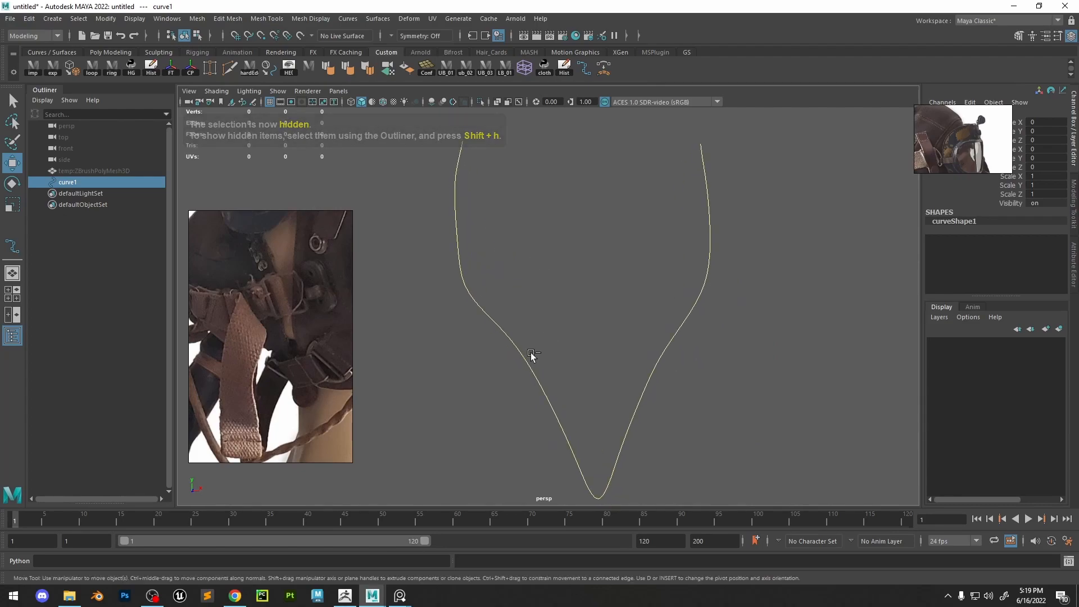
# Copy the selected curve and open the recent scene ALL_FOR_LOW.ma without saving the untitled scene
pyautogui.keyDown('alt'); pyautogui.moveTo(525, 337); pyautogui.dragTo(550, 321, button='right'); pyautogui.keyUp('alt')
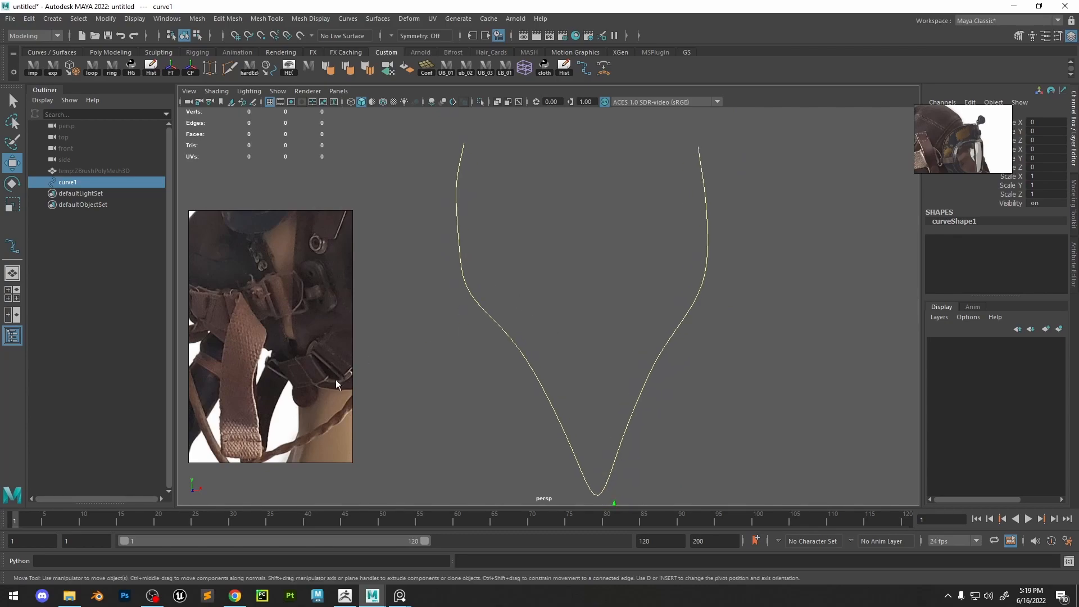
pyautogui.moveTo(896, 141); pyautogui.dragTo(813, 207)
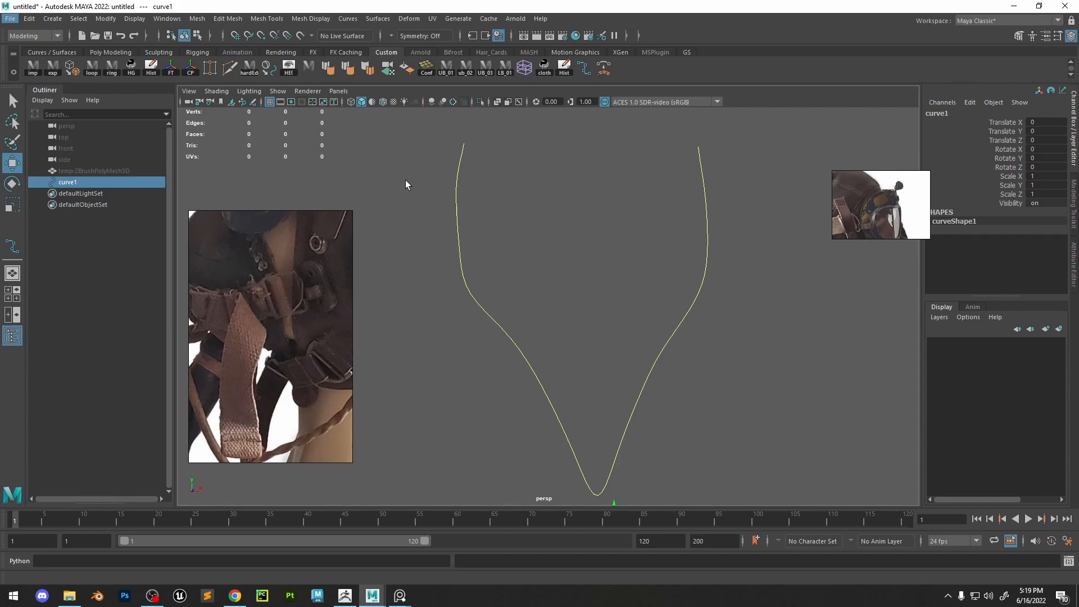
pyautogui.moveTo(110, 368)
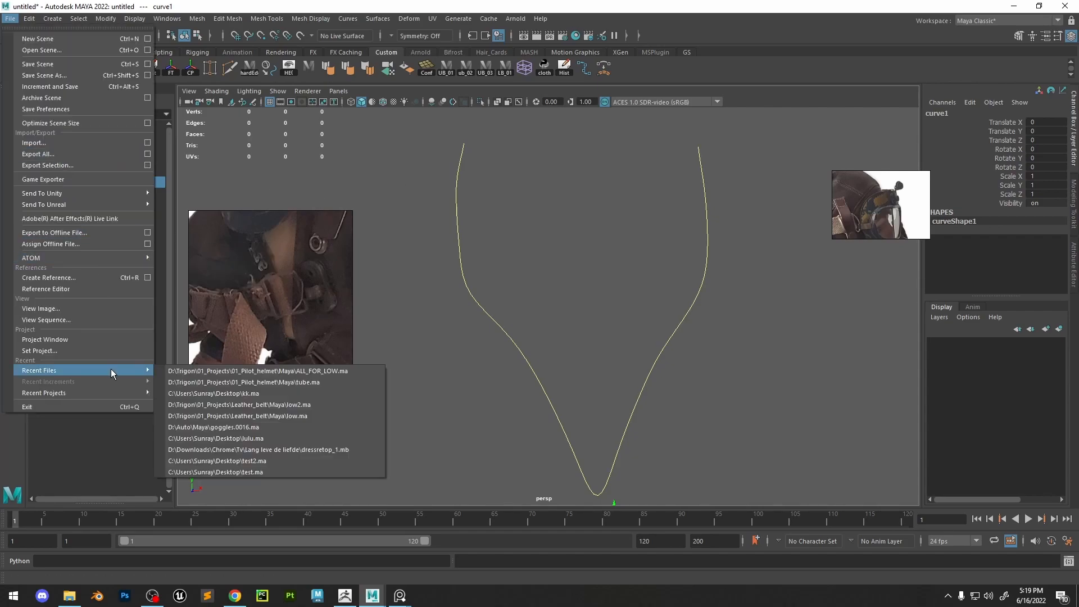
pyautogui.click(240, 371)
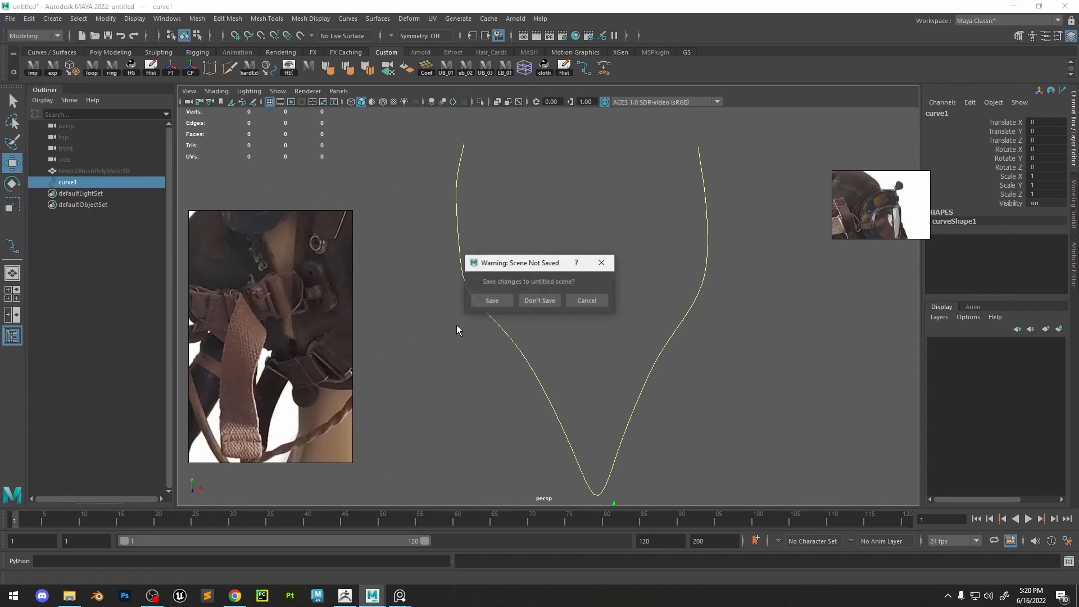
pyautogui.click(539, 301)
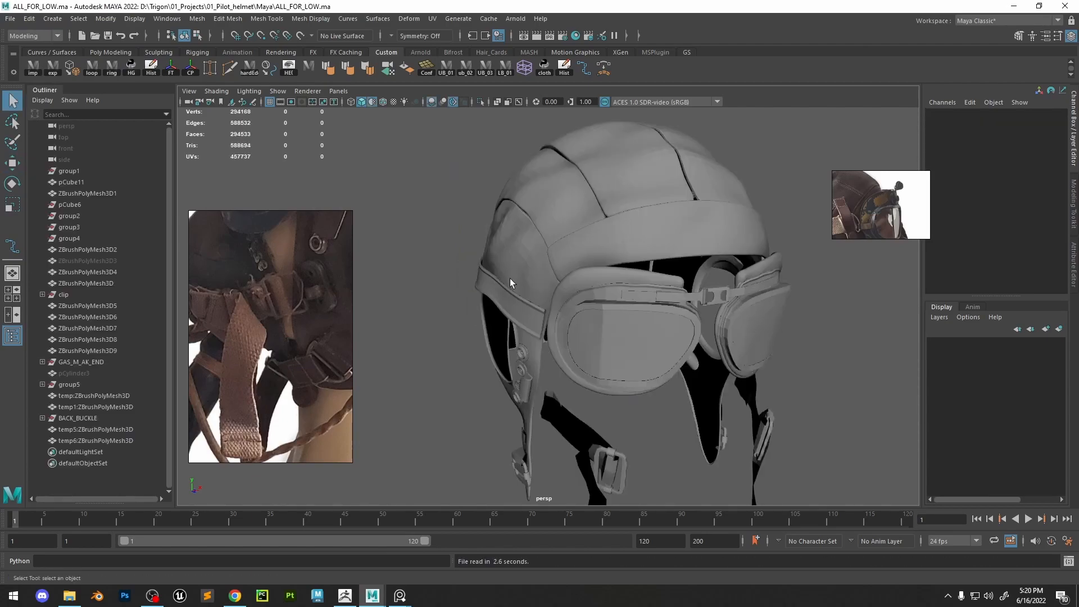
# Paste the copied curve into the helmet scene and compare its path by the ear flap with the reference photo
pyautogui.keyDown('alt'); pyautogui.moveTo(511, 306); pyautogui.dragTo(563, 302); pyautogui.keyUp('alt')
pyautogui.scroll(3, 564, 302)
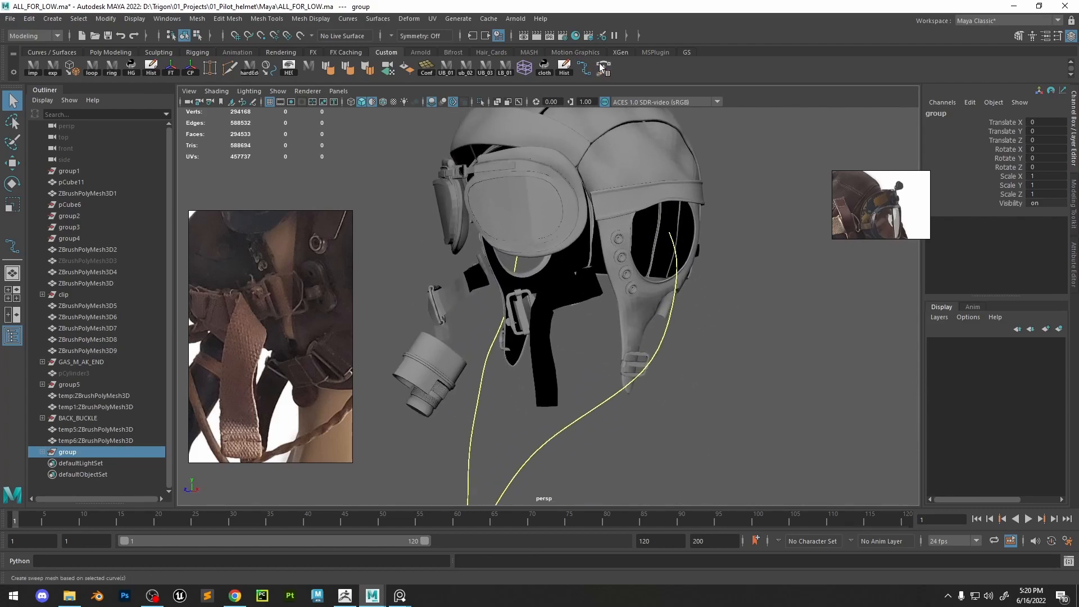
pyautogui.scroll(-5, 259, 364)
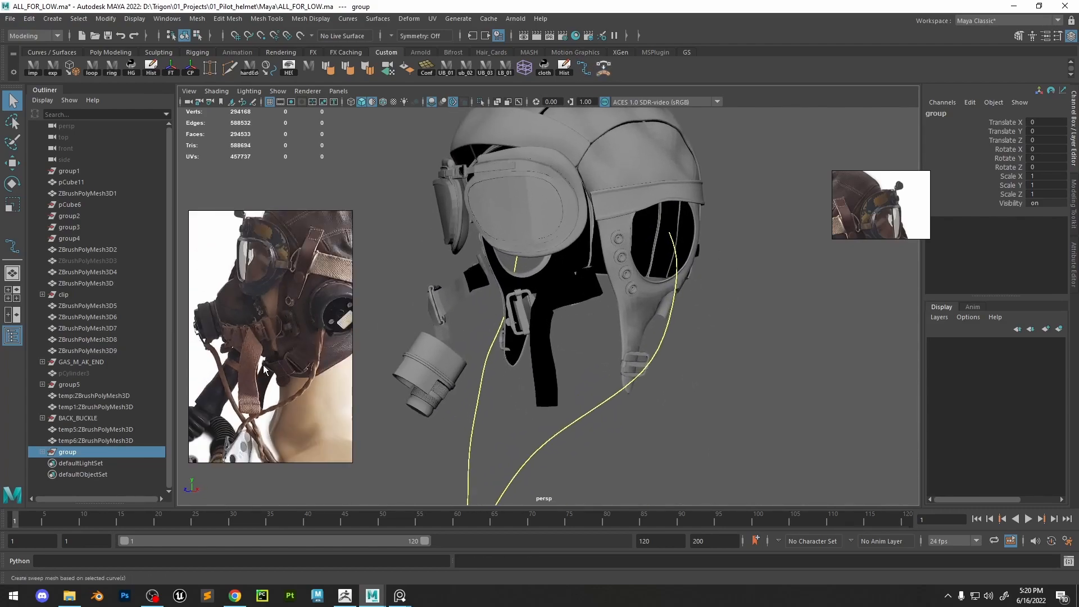
pyautogui.scroll(3, 298, 382)
pyautogui.keyDown('alt'); pyautogui.moveTo(711, 265); pyautogui.dragTo(695, 267); pyautogui.keyUp('alt')
pyautogui.keyDown('alt'); pyautogui.moveTo(695, 267); pyautogui.dragTo(778, 320, button='right'); pyautogui.keyUp('alt')
pyautogui.keyDown('alt'); pyautogui.moveTo(778, 321); pyautogui.dragTo(596, 334, button='middle'); pyautogui.keyUp('alt')
pyautogui.keyDown('alt'); pyautogui.moveTo(596, 335); pyautogui.dragTo(729, 395, button='right'); pyautogui.keyUp('alt')
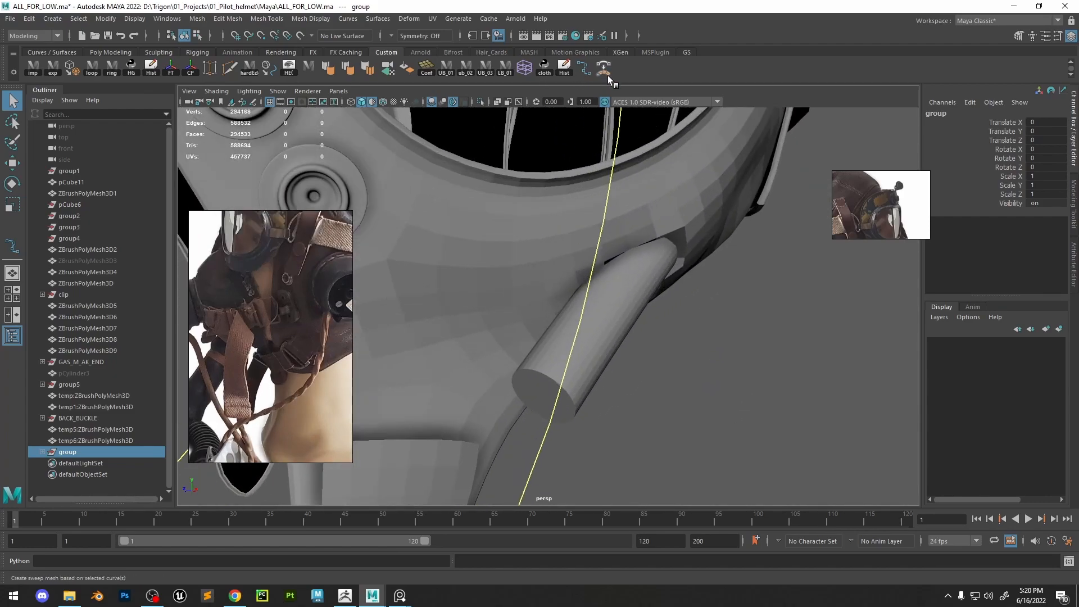
# Create a sweep mesh along the pasted curve and give its circular profile 6 sides
pyautogui.click(42, 452)
pyautogui.click(85, 462)
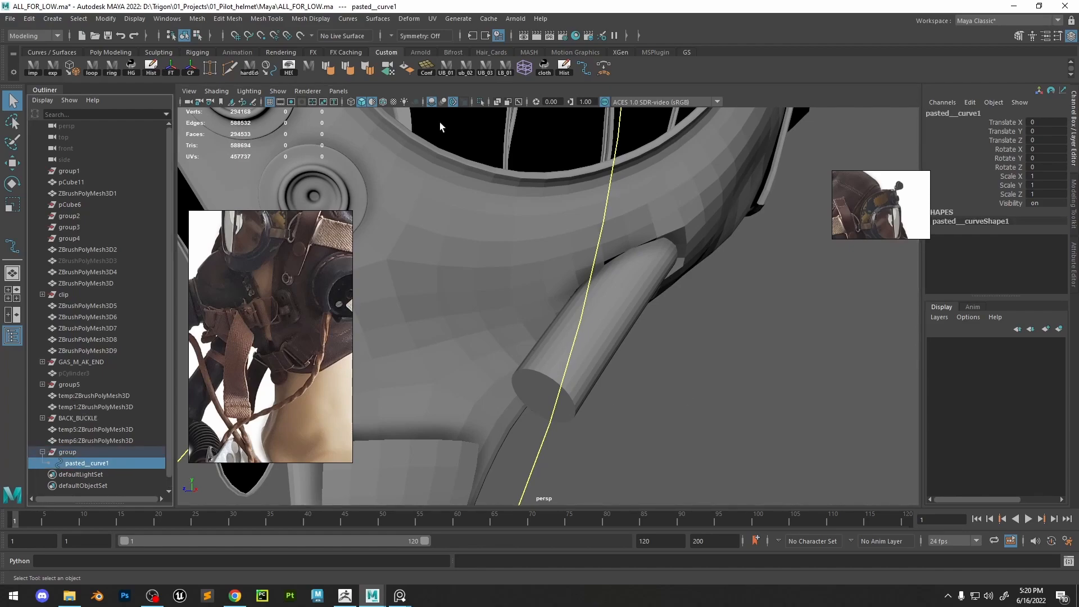
pyautogui.click(604, 68)
pyautogui.moveTo(922, 232); pyautogui.dragTo(801, 269)
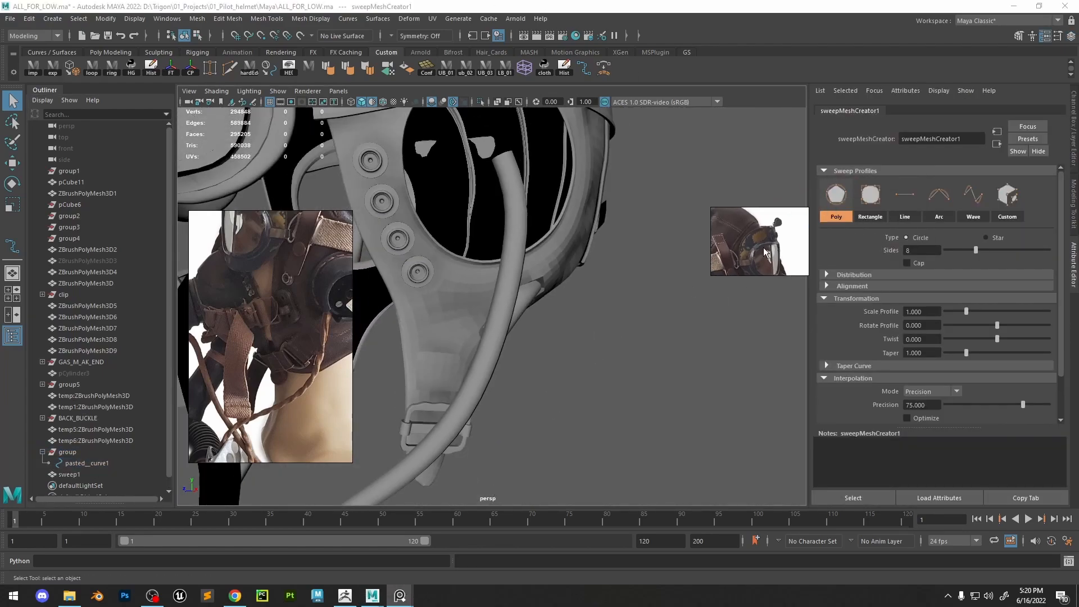
pyautogui.write('5')
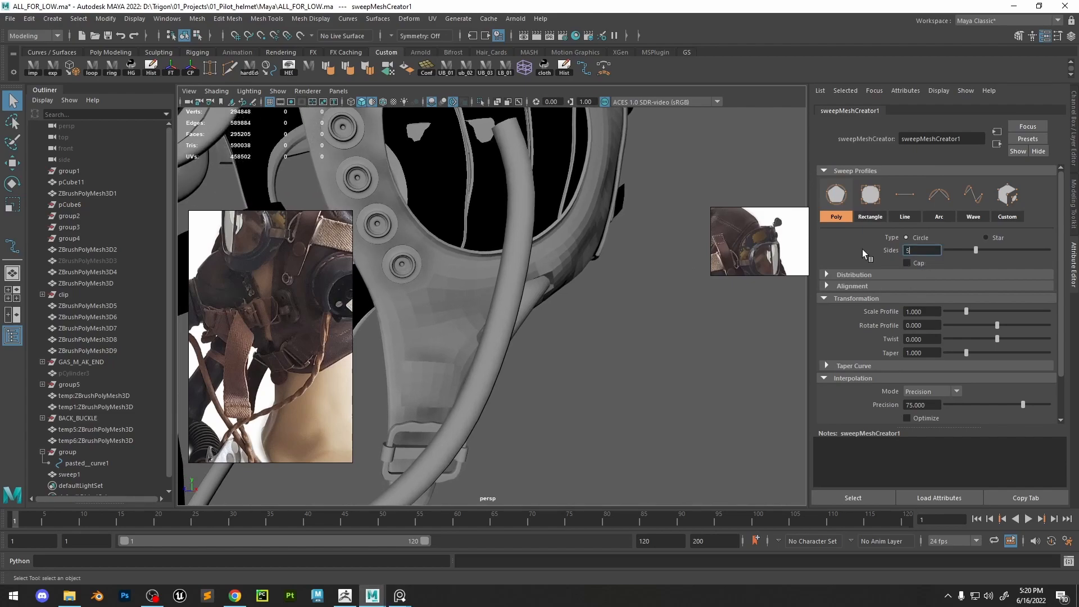
pyautogui.press('BackSpace')
pyautogui.write('6')
pyautogui.press('Return')
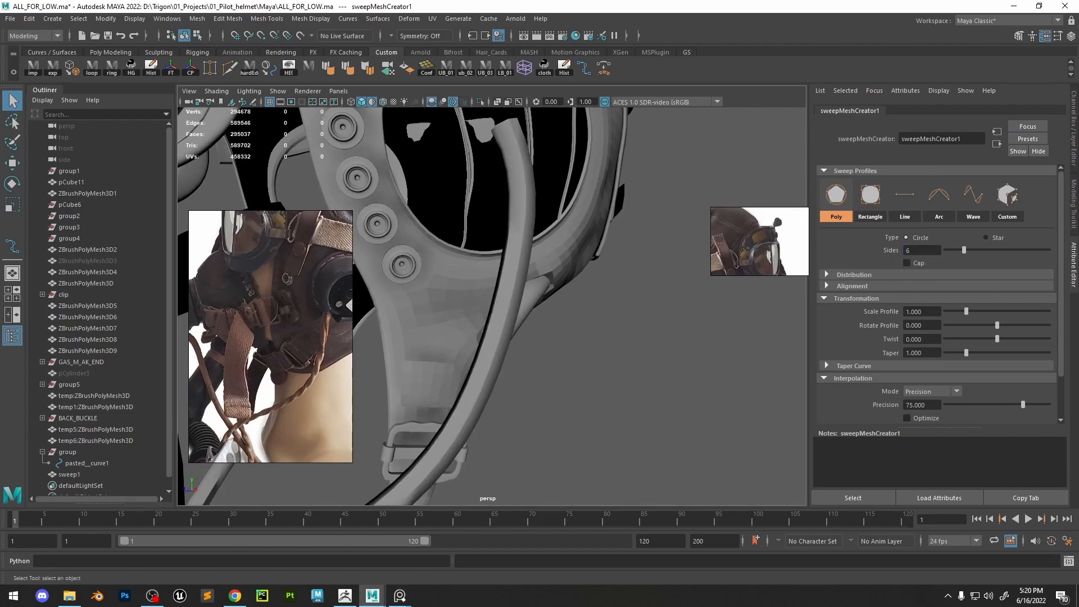
# Set the sweep mesh's interpolation mode to Start to End
pyautogui.click(916, 393)
pyautogui.click(929, 416)
pyautogui.keyDown('alt'); pyautogui.moveTo(541, 384); pyautogui.dragTo(674, 383); pyautogui.keyUp('alt')
pyautogui.scroll(-2, 903, 375)
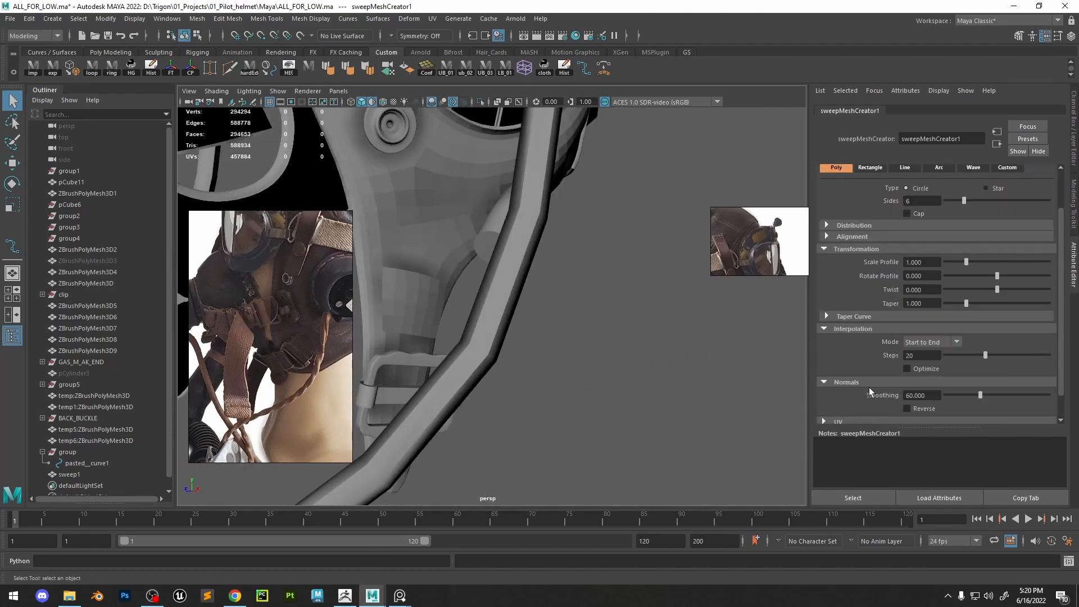
# Examine the sweep mesh's normals, UV, distribution and alignment options
pyautogui.scroll(-1, 869, 388)
pyautogui.click(858, 402)
pyautogui.click(854, 355)
pyautogui.click(848, 415)
pyautogui.click(872, 382)
pyautogui.click(858, 394)
pyautogui.click(923, 408)
pyautogui.click(923, 408)
pyautogui.click(922, 408)
pyautogui.click(875, 393)
pyautogui.scroll(3, 900, 298)
pyautogui.click(863, 286)
pyautogui.click(866, 276)
pyautogui.click(909, 314)
pyautogui.click(910, 314)
pyautogui.scroll(-4, 506, 304)
pyautogui.keyDown('alt'); pyautogui.moveTo(506, 304); pyautogui.dragTo(594, 370, button='middle'); pyautogui.keyUp('alt')
# Cap the ends of the sweep mesh and set its twist to 2000
pyautogui.click(907, 263)
pyautogui.moveTo(997, 369); pyautogui.dragTo(1050, 372)
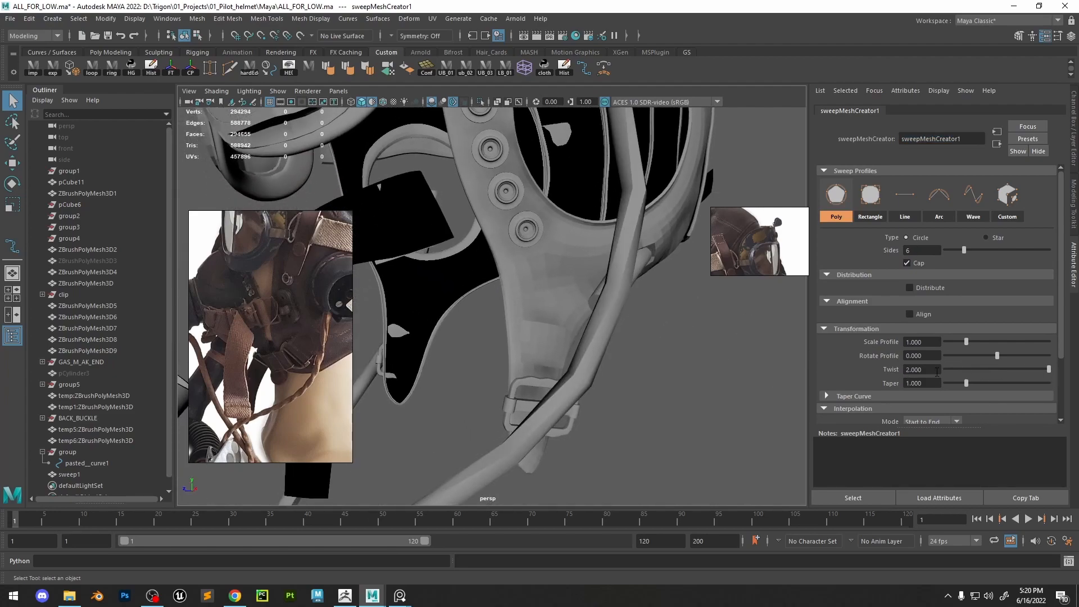
pyautogui.write('200')
pyautogui.press('Return')
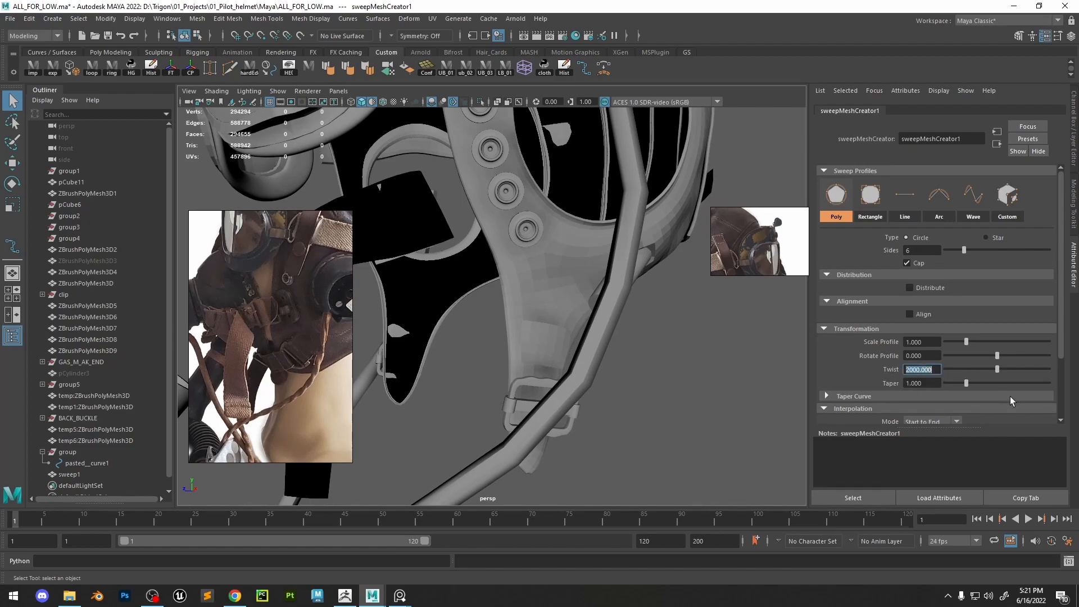
# Set the sweep mesh's interpolation steps to 49 and its twist to 200
pyautogui.scroll(-3, 1011, 401)
pyautogui.moveTo(971, 358); pyautogui.dragTo(1045, 363)
pyautogui.write('4')
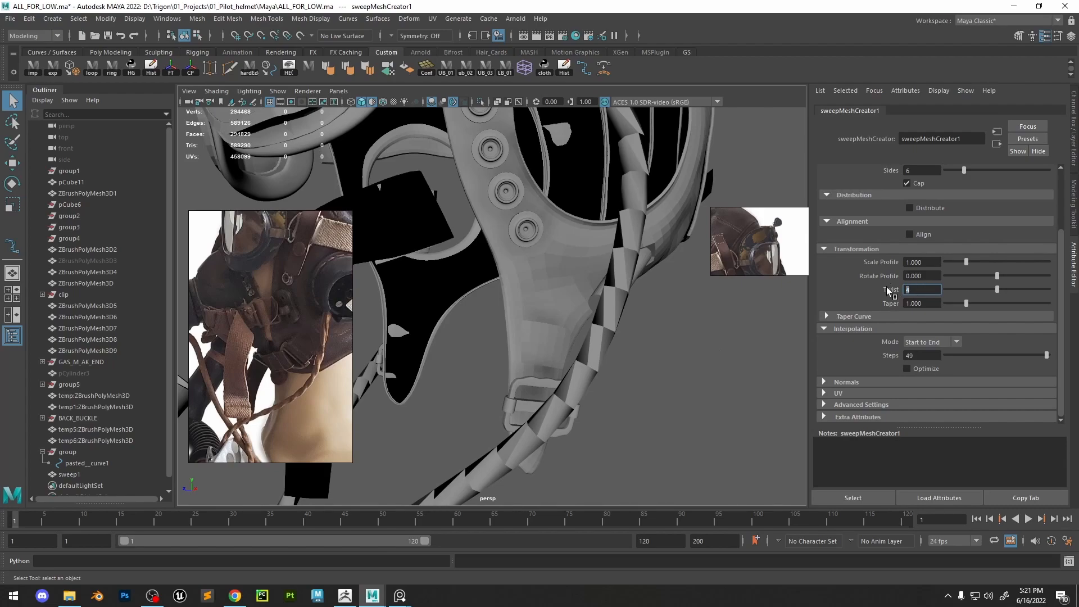
pyautogui.press('Return')
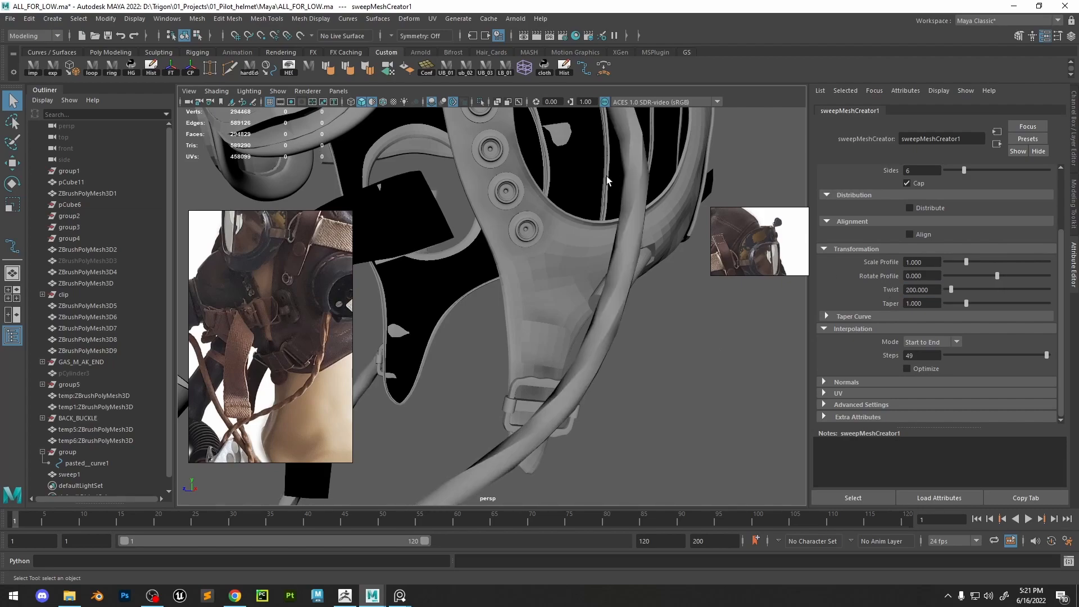
# Show the wireframe over the shaded models and set the sweep mesh's twist to 400
pyautogui.click(384, 102)
pyautogui.moveTo(647, 236)
pyautogui.keyDown('alt'); pyautogui.mouseDown()
pyautogui.moveTo(685, 265)
pyautogui.moveTo(682, 347)
pyautogui.moveTo(646, 374)
pyautogui.moveTo(566, 372)
pyautogui.moveTo(624, 348)
pyautogui.mouseUp(); pyautogui.keyUp('alt')
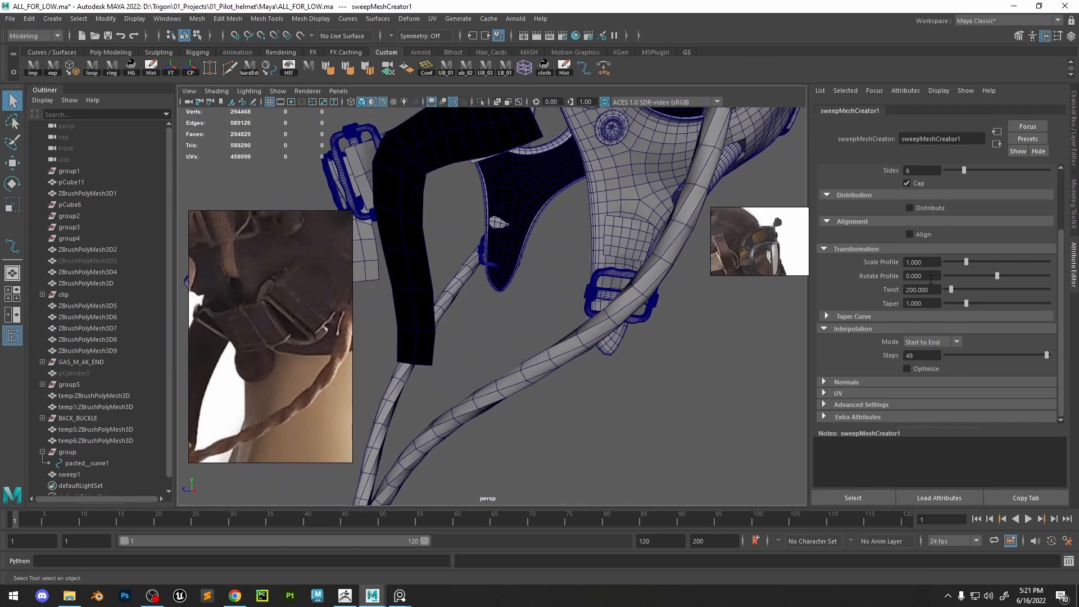
pyautogui.write('400')
pyautogui.press('Return')
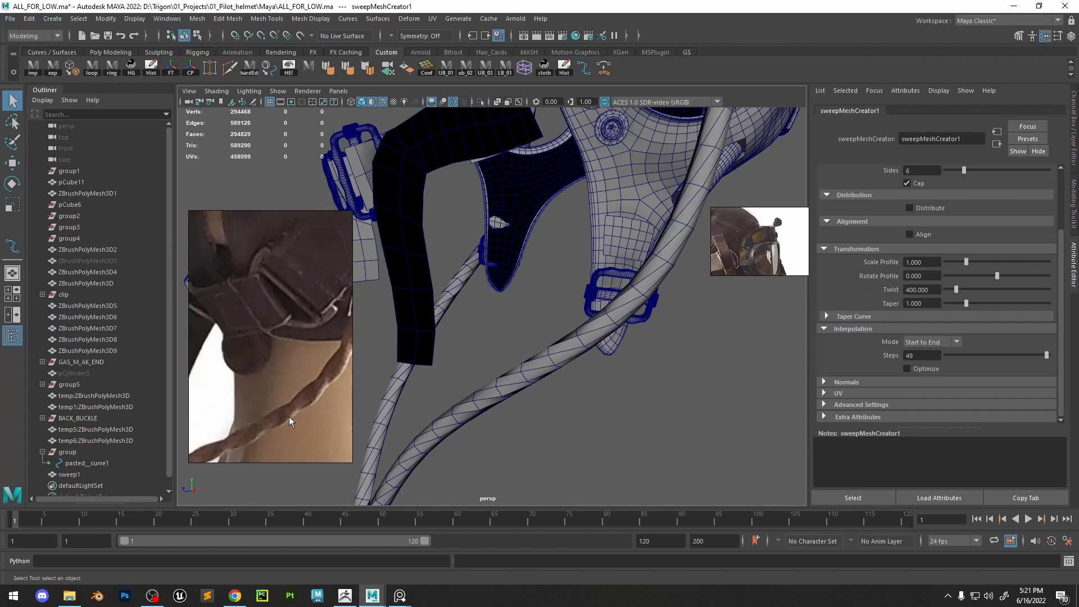
# Reduce the sweep profile to 4 sides and set the twist to 600
pyautogui.scroll(2, 957, 228)
pyautogui.write('4')
pyautogui.press('Return')
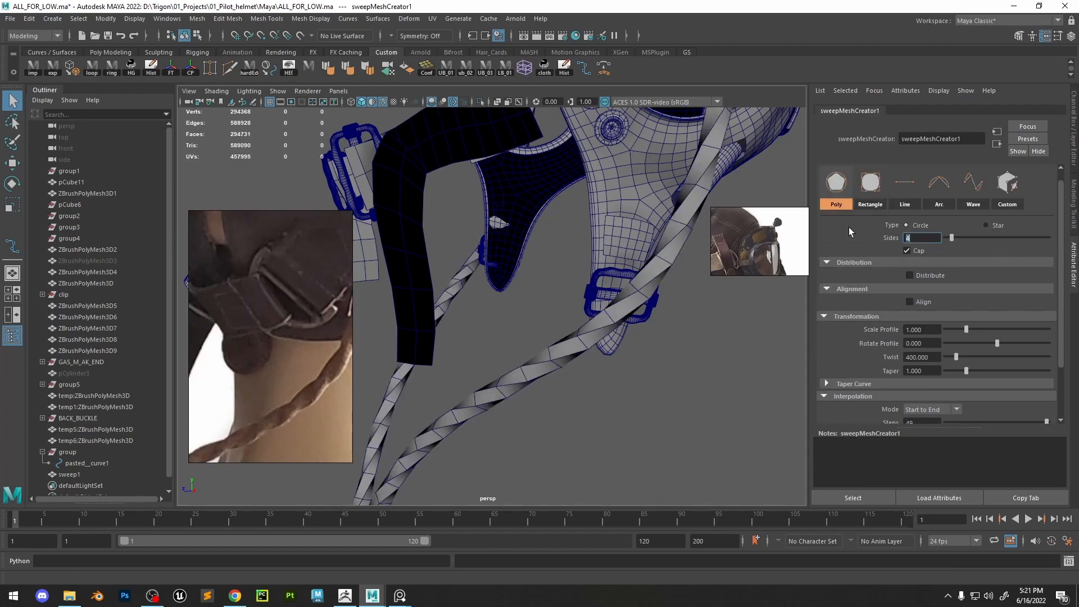
pyautogui.keyDown('alt'); pyautogui.moveTo(590, 327); pyautogui.dragTo(590, 336); pyautogui.keyUp('alt')
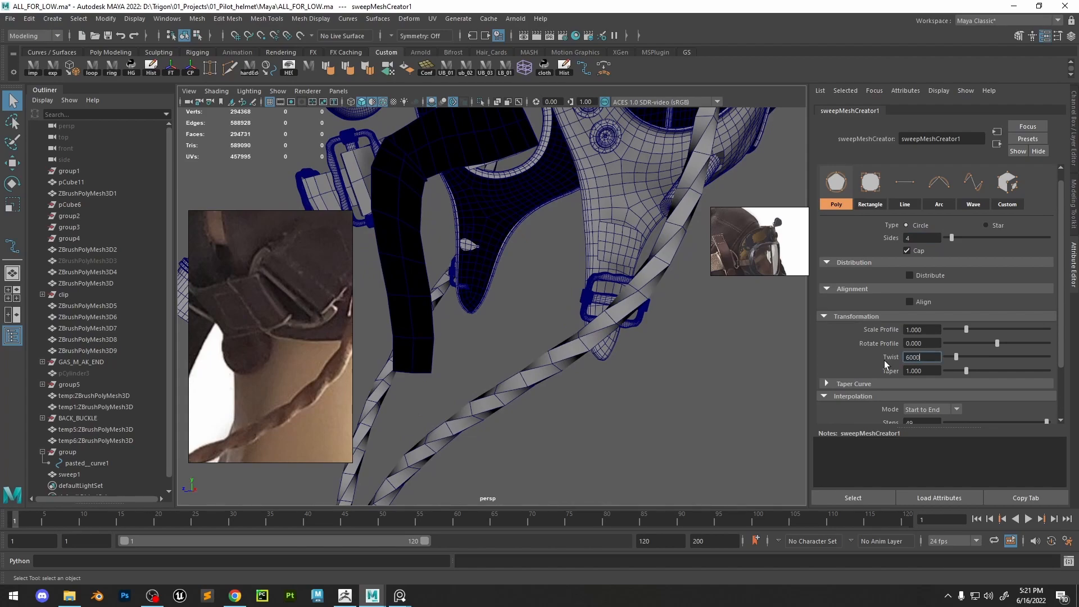
pyautogui.write('600')
pyautogui.press('Return')
pyautogui.keyDown('alt'); pyautogui.moveTo(607, 315); pyautogui.dragTo(635, 303); pyautogui.keyUp('alt')
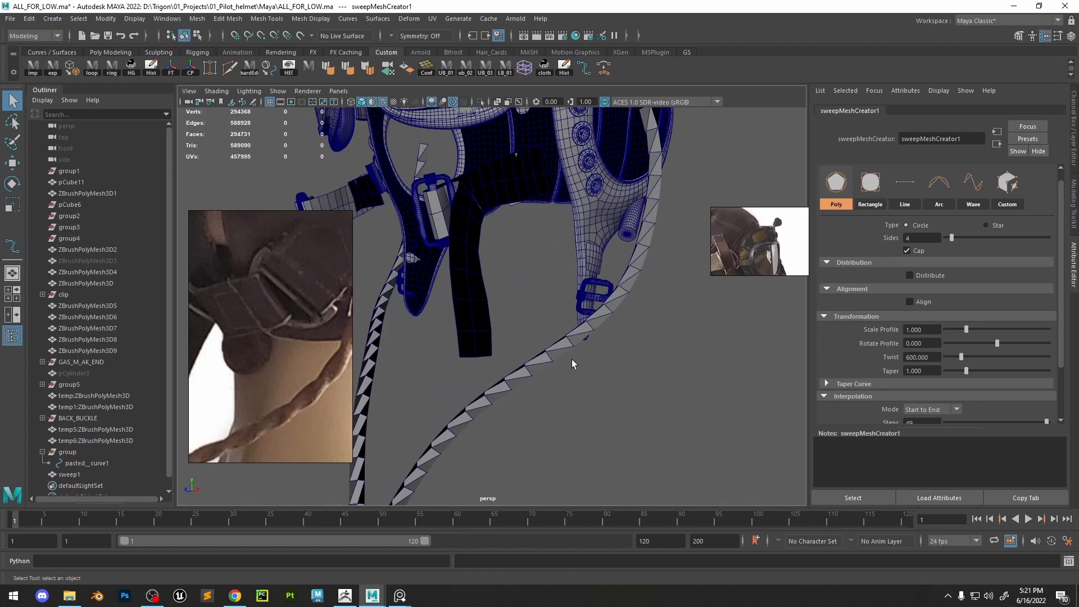
# Select the rope's sweep mesh, isolate it in the view and preview it smoothed
pyautogui.click(518, 373)
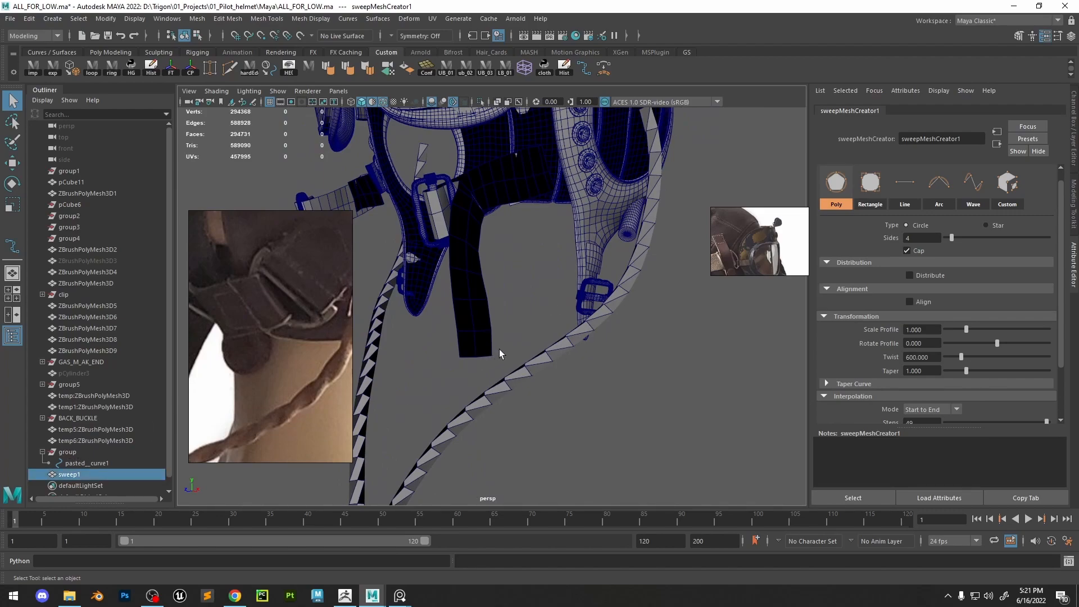
pyautogui.press('f')
pyautogui.keyDown('alt'); pyautogui.moveTo(535, 316); pyautogui.dragTo(562, 371, button='right'); pyautogui.keyUp('alt')
pyautogui.keyDown('alt'); pyautogui.moveTo(518, 294); pyautogui.dragTo(564, 318); pyautogui.keyUp('alt')
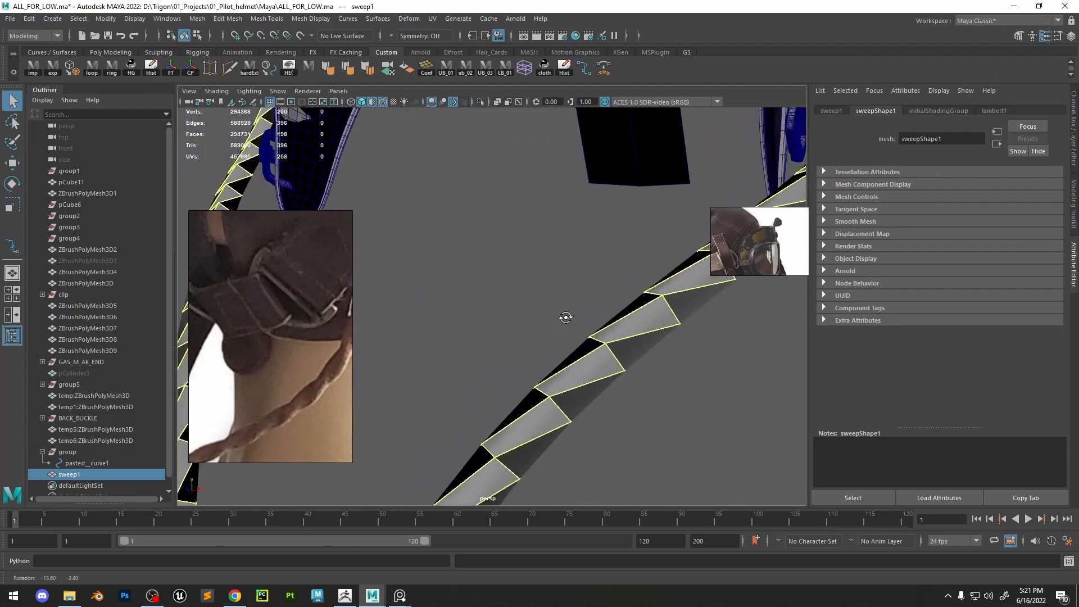
pyautogui.click(480, 102)
pyautogui.press('3')
pyautogui.press('1')
# Bevel the rope's spiralling lengthwise edges with a fraction of 0.6 and check the smoothed preview
pyautogui.moveTo(604, 298)
pyautogui.keyDown('alt'); pyautogui.mouseDown()
pyautogui.moveTo(621, 319)
pyautogui.moveTo(610, 317)
pyautogui.mouseUp(); pyautogui.keyUp('alt')
pyautogui.moveTo(610, 317); pyautogui.dragTo(608, 275, button='right')
pyautogui.doubleClick(602, 300)
pyautogui.keyDown('shift'); pyautogui.moveTo(531, 338); pyautogui.dragTo(530, 320, button='right'); pyautogui.keyUp('shift')
pyautogui.moveTo(565, 329)
pyautogui.mouseDown(button='middle')
pyautogui.moveTo(553, 330)
pyautogui.moveTo(566, 330)
pyautogui.mouseUp(button='middle')
pyautogui.press('3')
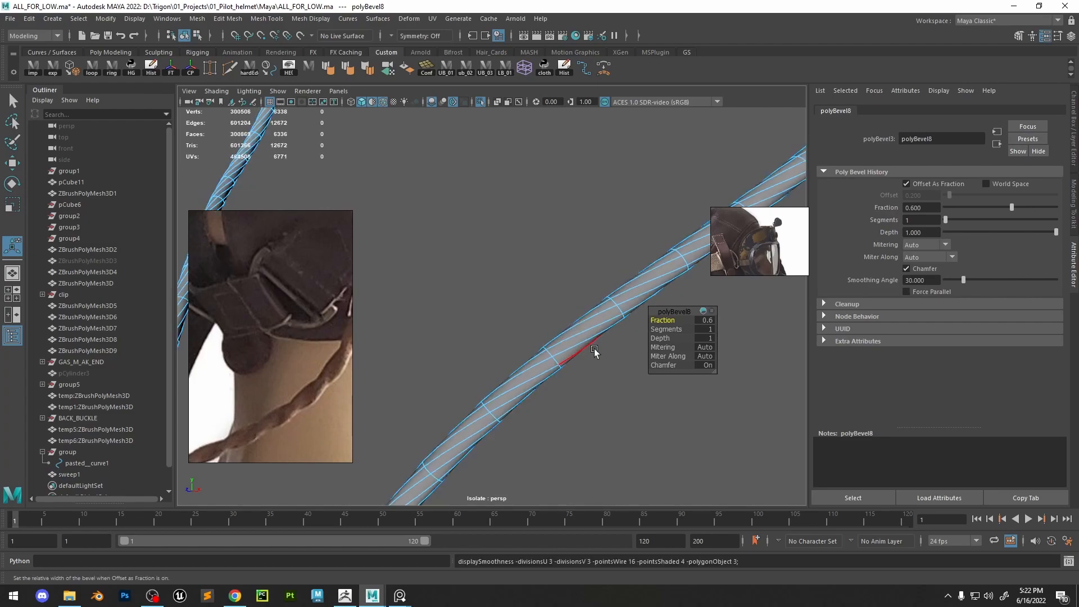
pyautogui.press('1')
pyautogui.press('q')
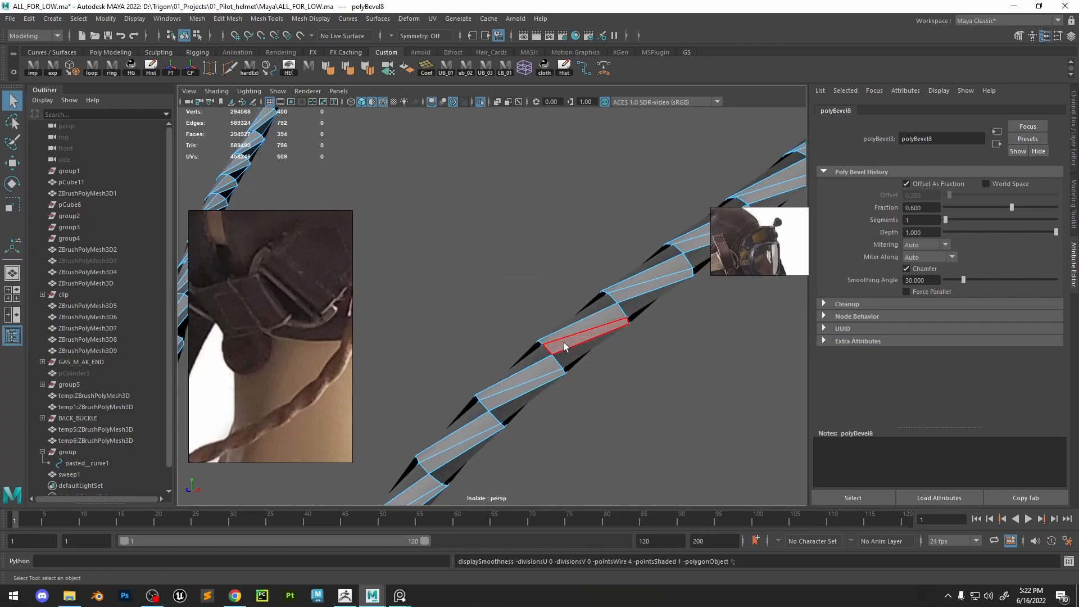
# Select every second edge of the rope's edge ring, move the selected edges to shape the twisted strands and preview them smoothed
pyautogui.click(565, 342)
pyautogui.click(115, 73)
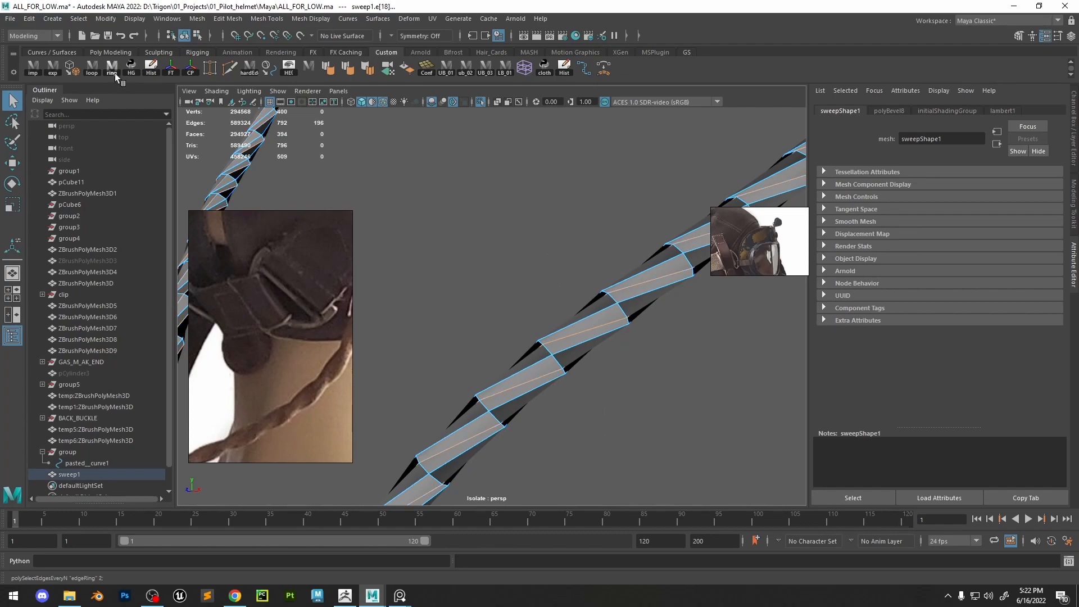
pyautogui.keyDown('alt'); pyautogui.moveTo(611, 304); pyautogui.dragTo(462, 236, button='right'); pyautogui.keyUp('alt')
pyautogui.press('w')
pyautogui.moveTo(587, 230); pyautogui.dragTo(518, 286)
pyautogui.moveTo(436, 199); pyautogui.dragTo(448, 188)
pyautogui.press('3')
# Toggle the component selection across the whole rope, adjust the selected components and return to object selection
pyautogui.scroll(-7, 529, 230)
pyautogui.keyDown('shift'); pyautogui.moveTo(623, 155); pyautogui.dragTo(331, 450); pyautogui.keyUp('shift')
pyautogui.scroll(8, 520, 287)
pyautogui.moveTo(485, 311); pyautogui.dragTo(518, 329, button='middle')
pyautogui.moveTo(564, 287); pyautogui.dragTo(638, 256, button='right')
pyautogui.click(633, 242)
# Turn off the wireframe overlay and export the twisted rope mesh
pyautogui.scroll(-7, 624, 237)
pyautogui.click(383, 102)
pyautogui.moveTo(472, 219)
pyautogui.keyDown('alt'); pyautogui.mouseDown()
pyautogui.moveTo(511, 238)
pyautogui.moveTo(591, 324)
pyautogui.mouseUp(); pyautogui.keyUp('alt')
pyautogui.click(592, 324)
pyautogui.click(54, 72)
# Switch to ZBrush, import the exported rope into the active rope subtool and activate Dynamic Subdiv on it
pyautogui.click(344, 595)
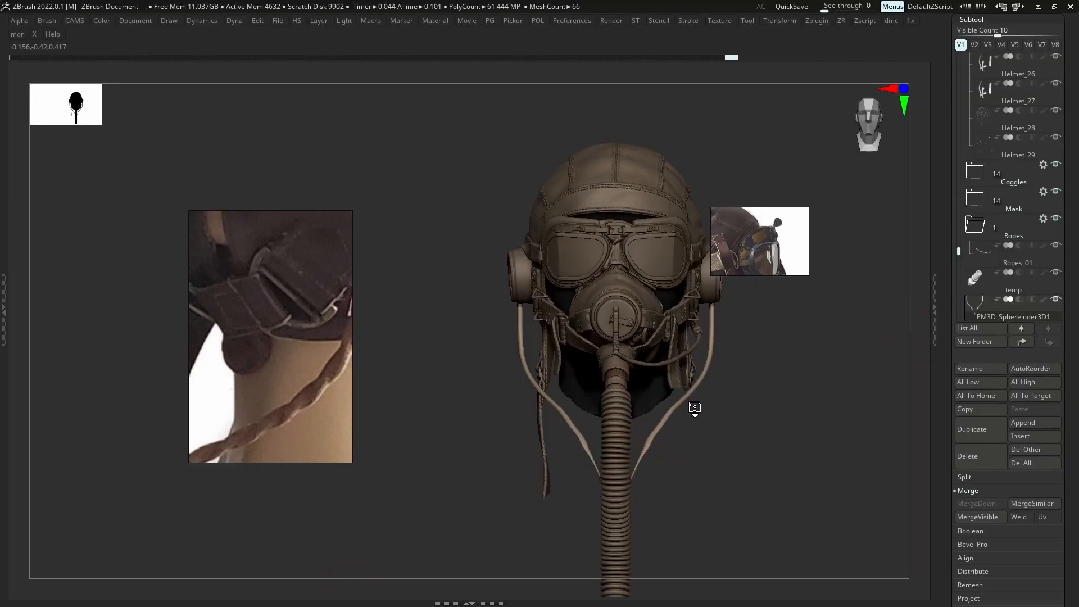
pyautogui.moveTo(717, 345); pyautogui.dragTo(676, 352, button='right')
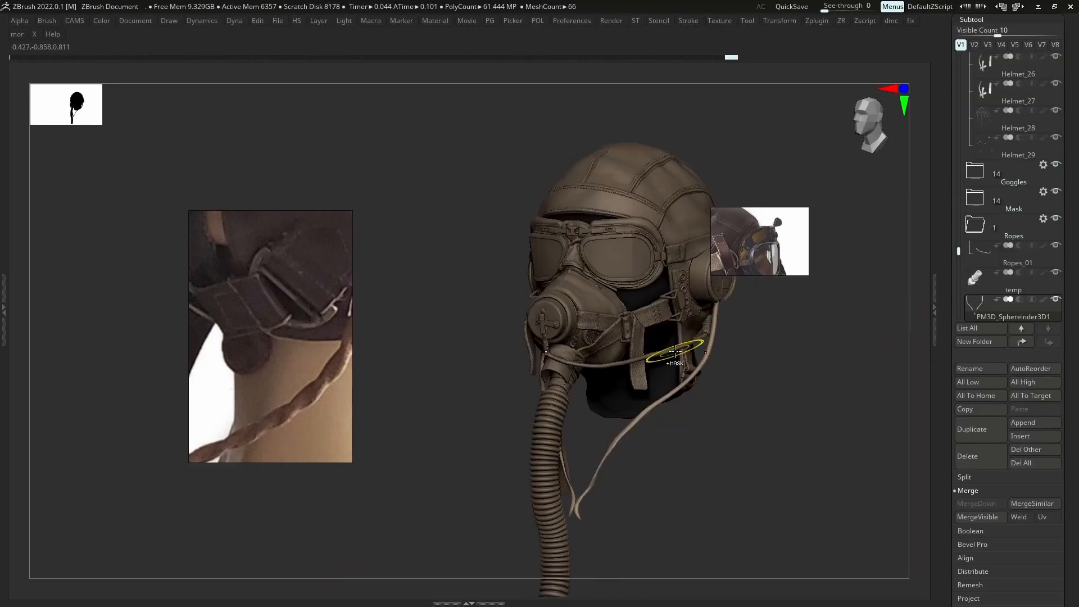
pyautogui.hotkey('ctrl', 'i')
pyautogui.click(518, 207)
pyautogui.press('d')
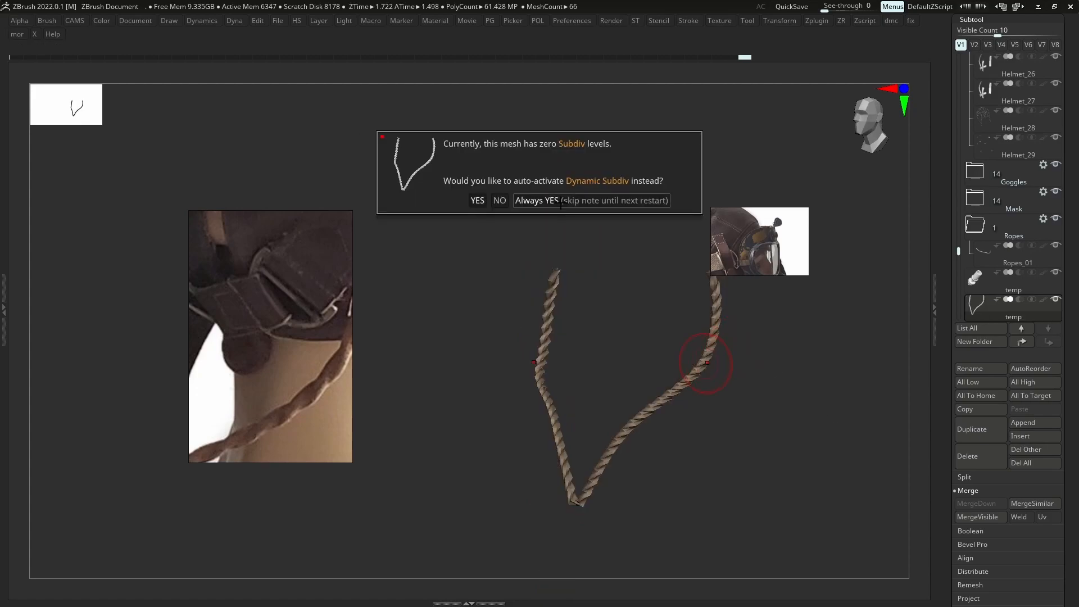
pyautogui.click(478, 200)
# Add new sculpt layers to the rope subtool, draw a transpose line across the rope and bake all layers
pyautogui.keyDown('ctrl'); pyautogui.moveTo(697, 327); pyautogui.dragTo(708, 378, button='right'); pyautogui.keyUp('ctrl')
pyautogui.keyDown('ctrl'); pyautogui.moveTo(667, 314); pyautogui.dragTo(636, 247, button='right'); pyautogui.keyUp('ctrl')
pyautogui.moveTo(590, 360); pyautogui.dragTo(640, 447, button='right')
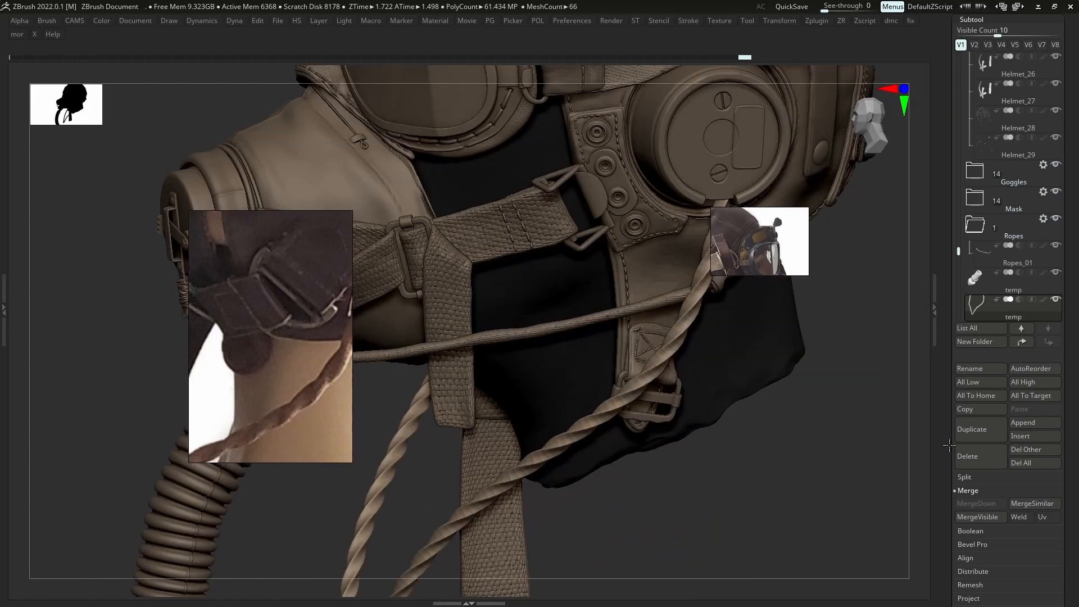
pyautogui.scroll(-5, 980, 452)
pyautogui.click(980, 455)
pyautogui.click(968, 248)
pyautogui.press('w')
pyautogui.moveTo(606, 404); pyautogui.dragTo(705, 369)
pyautogui.moveTo(707, 369); pyautogui.dragTo(504, 366, button='right')
pyautogui.click(974, 249)
pyautogui.click(977, 268)
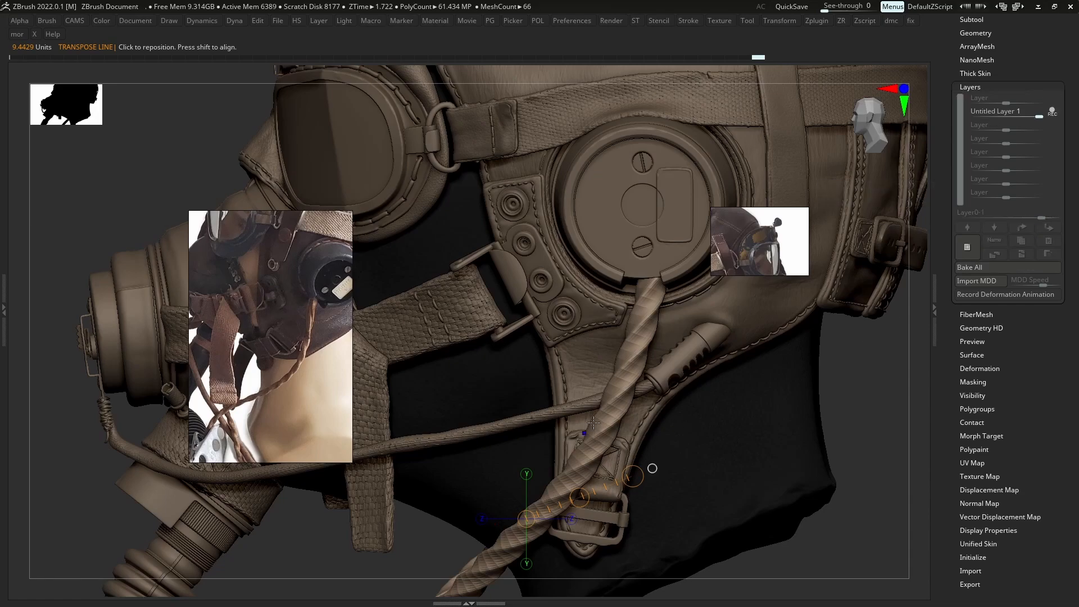
pyautogui.press('p')
pyautogui.click(616, 389)
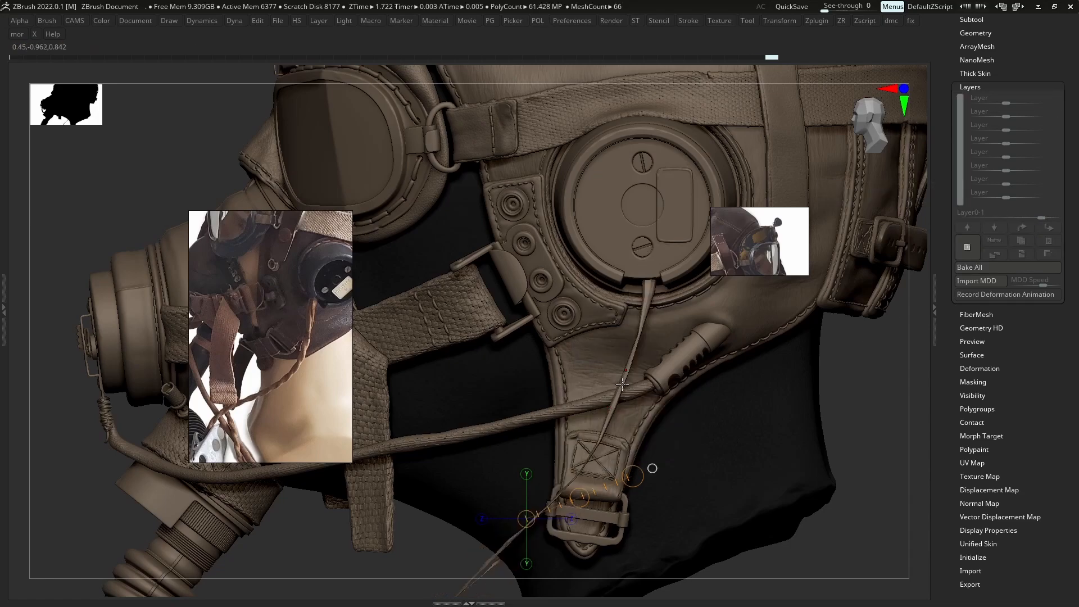
pyautogui.moveTo(637, 380); pyautogui.dragTo(690, 367)
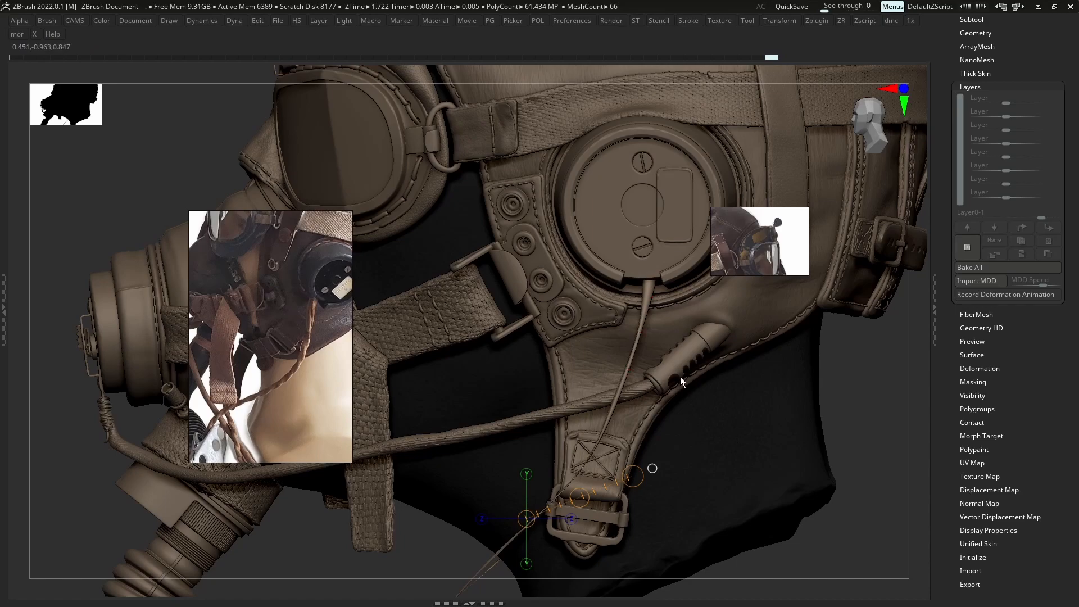
pyautogui.click(659, 327)
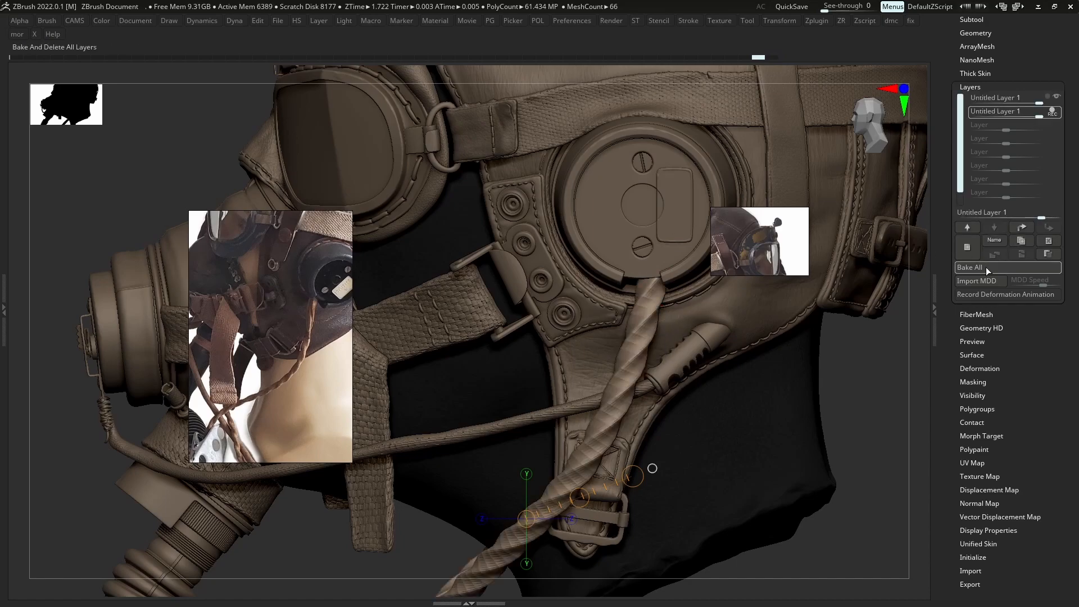
# Polish the rope on a new layer, set the layer's intensity to 0.34513 and isolate the rope to view its base mesh
pyautogui.click(967, 249)
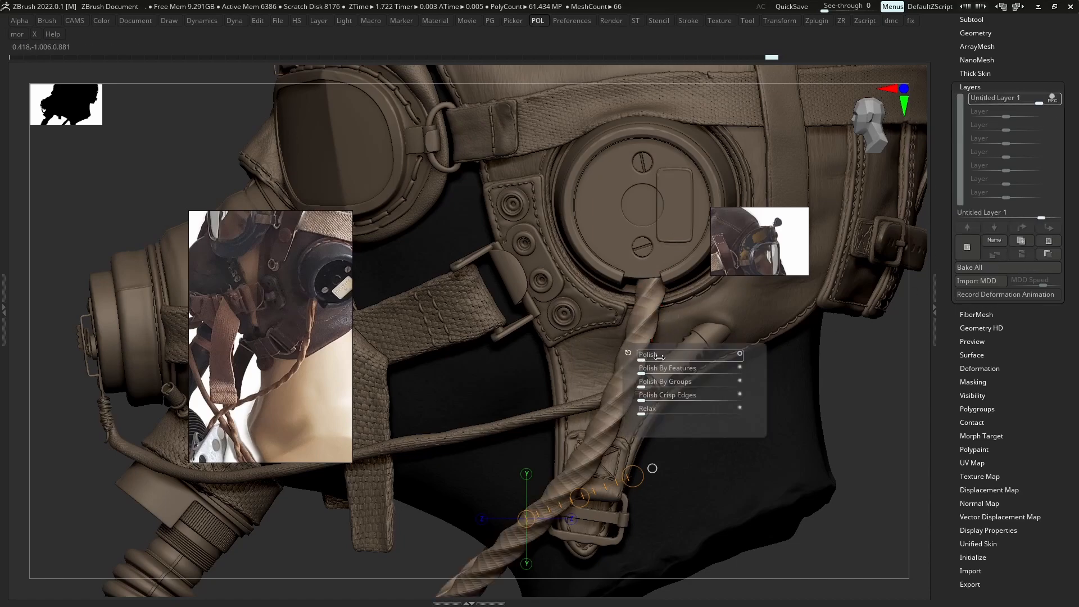
pyautogui.moveTo(1027, 102); pyautogui.dragTo(1020, 102)
pyautogui.keyDown('ctrl'); pyautogui.moveTo(670, 382); pyautogui.dragTo(443, 373, button='right'); pyautogui.keyUp('ctrl')
pyautogui.scroll(4, 289, 380)
pyautogui.keyDown('ctrl'); pyautogui.moveTo(576, 374); pyautogui.dragTo(633, 427, button='right'); pyautogui.keyUp('ctrl')
pyautogui.hotkey('shift', 'd')
pyautogui.hotkey('shift', 'd')
pyautogui.hotkey('shift', 'd')
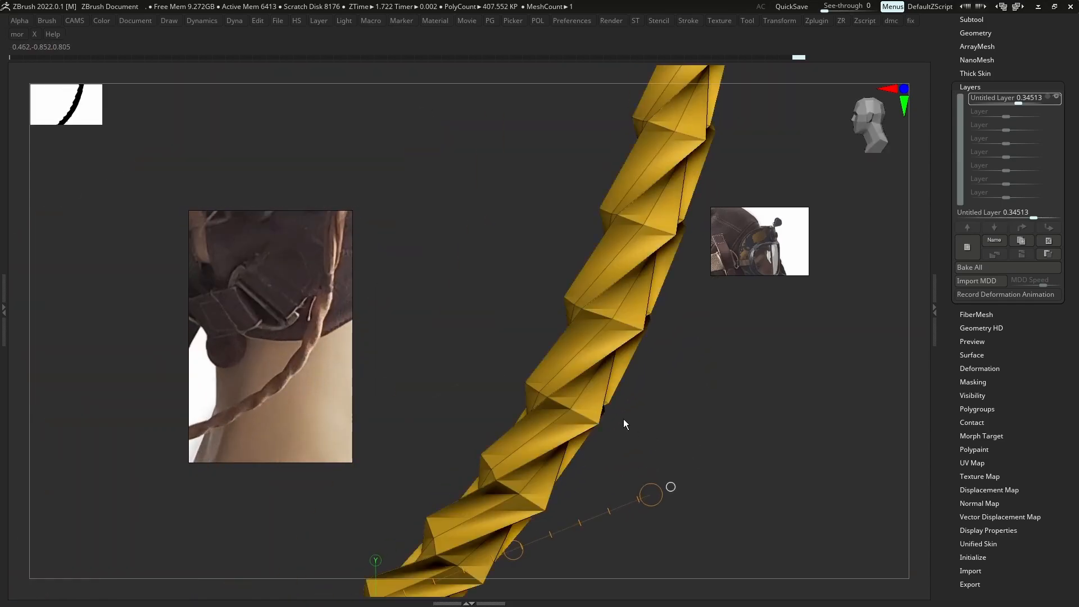
# Switch to Maya and undo the rope's bevel and component edits back to the editable sweep
pyautogui.click(1039, 7)
pyautogui.keyDown('alt'); pyautogui.moveTo(578, 313); pyautogui.dragTo(648, 372, button='right'); pyautogui.keyUp('alt')
pyautogui.hotkey('ctrl', 'z')
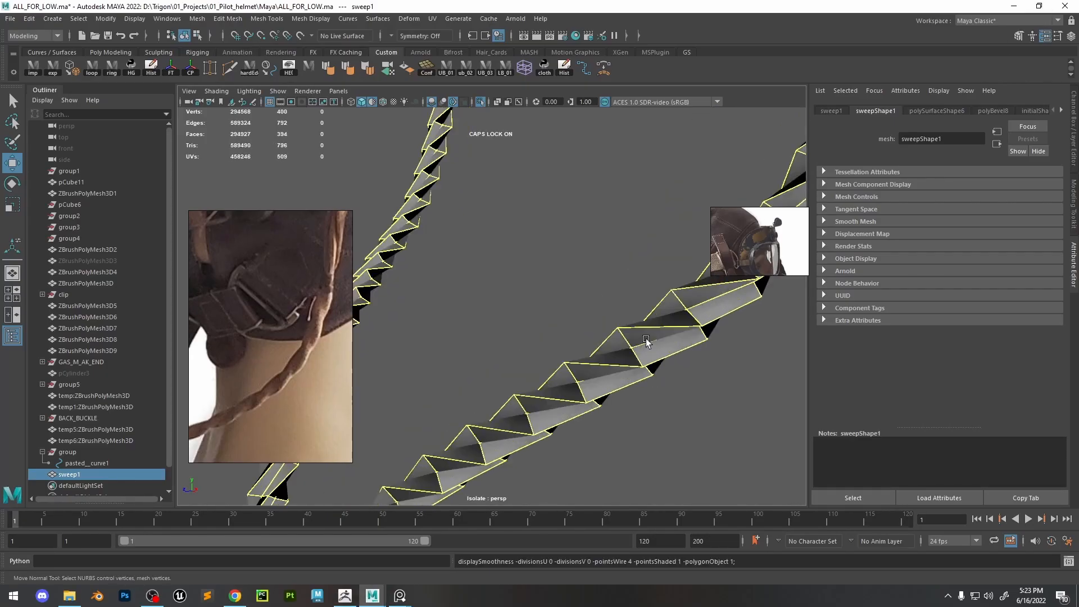
pyautogui.press('F9')
pyautogui.hotkey('ctrl', 'z')
pyautogui.hotkey('ctrl', 'z')
pyautogui.hotkey('ctrl', 'z')
pyautogui.hotkey('ctrl', 'z')
pyautogui.hotkey('ctrl', 'z')
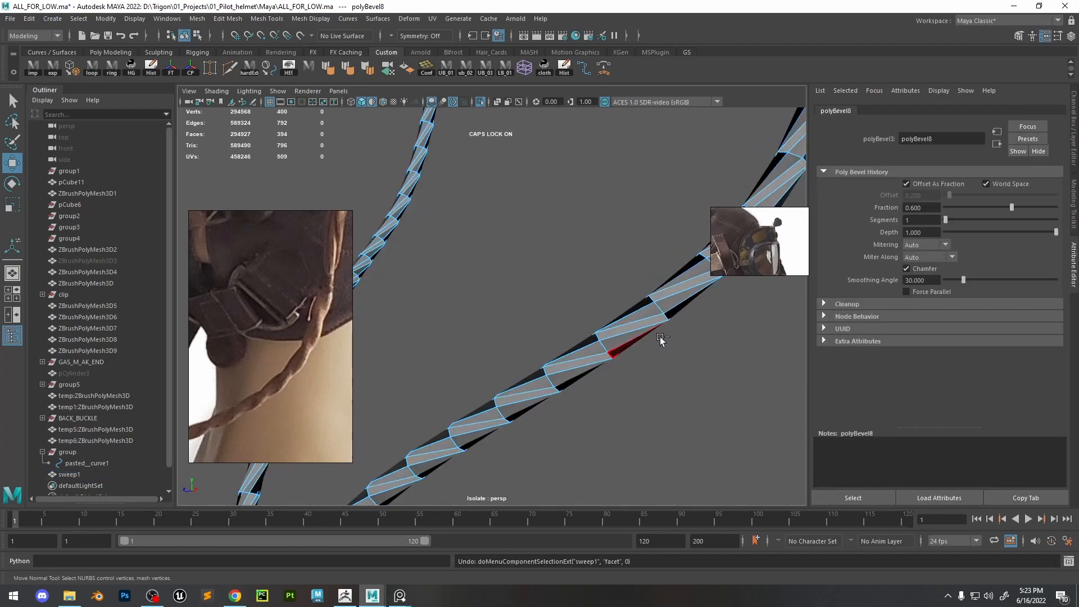
pyautogui.hotkey('ctrl', 'z')
pyautogui.hotkey('ctrl', 'z')
pyautogui.hotkey('ctrl', 'z')
pyautogui.hotkey('ctrl', 'z')
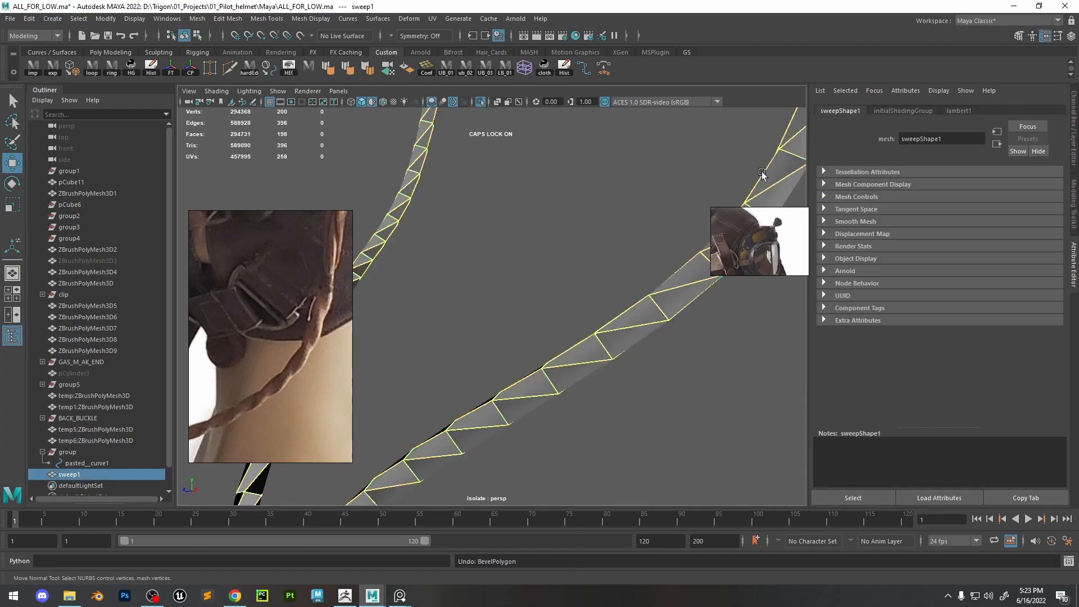
pyautogui.hotkey('ctrl', 'z')
pyautogui.hotkey('ctrl', 'z')
pyautogui.hotkey('ctrl', 'z')
pyautogui.hotkey('ctrl', 'z')
pyautogui.hotkey('ctrl', 'z')
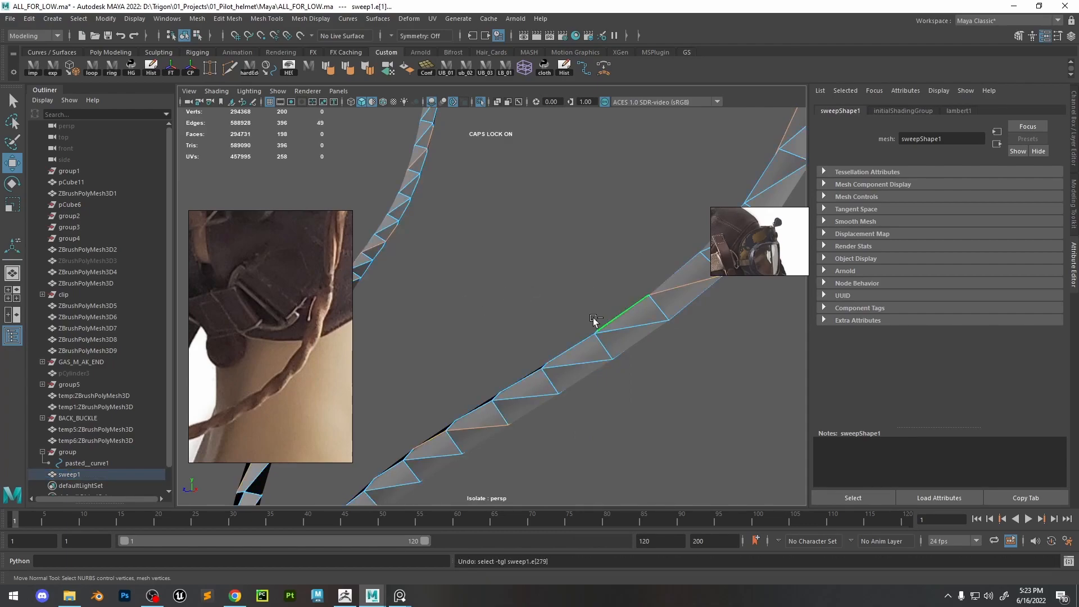
pyautogui.hotkey('ctrl', 'z')
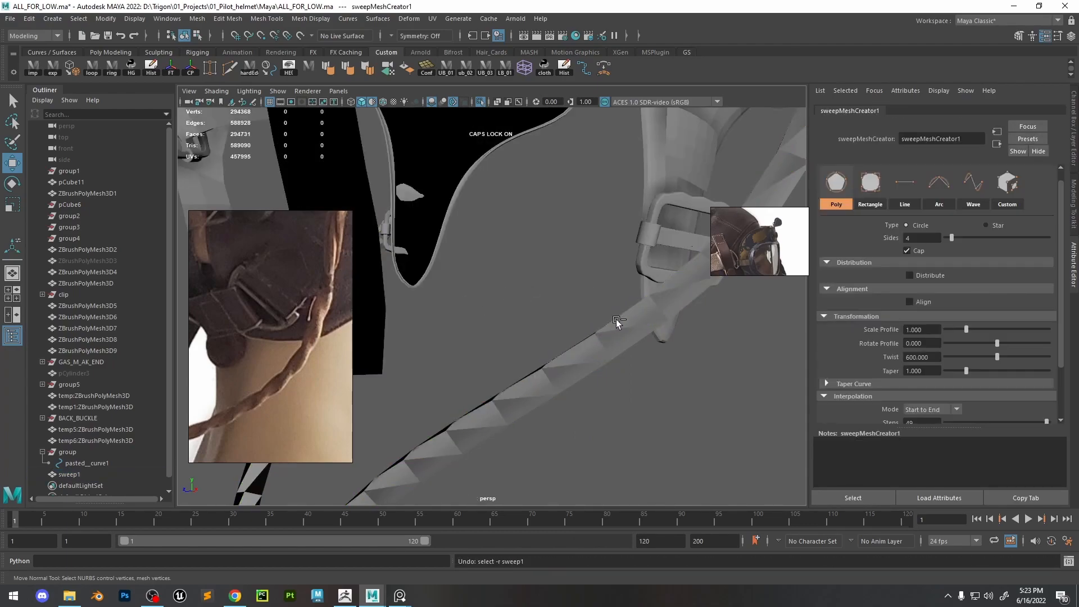
# Set the sweep profile to 8 sides and select the swept rope
pyautogui.moveTo(952, 238); pyautogui.dragTo(976, 238)
pyautogui.click(513, 417)
pyautogui.keyDown('alt'); pyautogui.moveTo(514, 417); pyautogui.dragTo(578, 358); pyautogui.keyUp('alt')
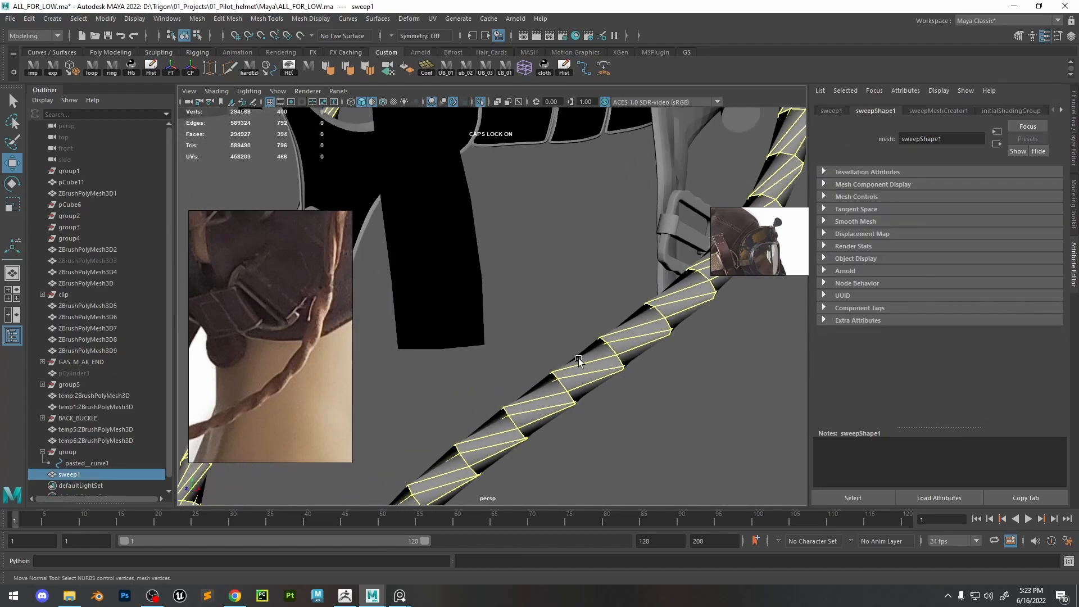
pyautogui.keyDown('alt'); pyautogui.moveTo(621, 322); pyautogui.dragTo(568, 328); pyautogui.keyUp('alt')
pyautogui.keyDown('alt'); pyautogui.moveTo(569, 329); pyautogui.dragTo(574, 328, button='right'); pyautogui.keyUp('alt')
# Export the swept rope, import it back as a separate mesh and isolate the imported copy
pyautogui.click(53, 69)
pyautogui.click(32, 68)
pyautogui.click(114, 473)
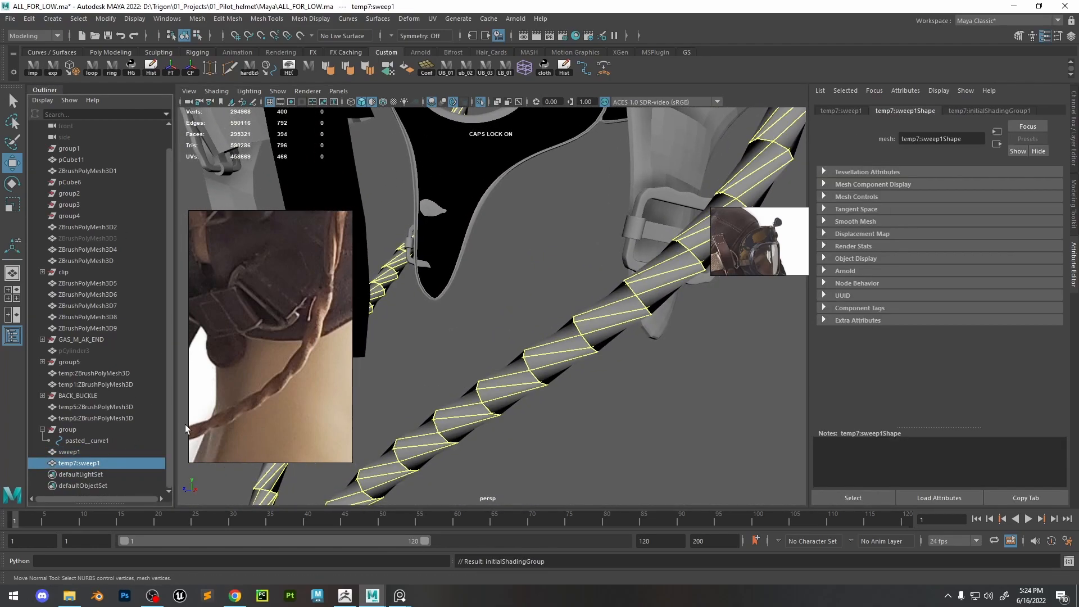
pyautogui.click(481, 102)
pyautogui.keyDown('alt'); pyautogui.moveTo(565, 298); pyautogui.dragTo(598, 245); pyautogui.keyUp('alt')
pyautogui.click(591, 253)
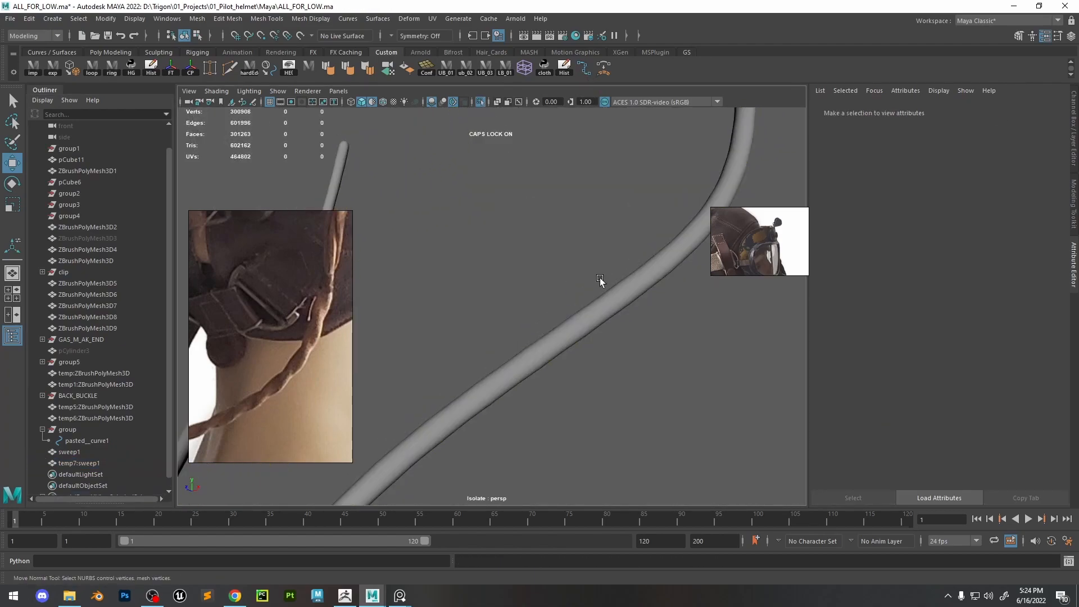
# Compare the rope copy with and without smooth preview, leave smoothing on and export it
pyautogui.click(610, 311)
pyautogui.press('1')
pyautogui.press('3')
pyautogui.keyDown('alt'); pyautogui.moveTo(605, 289); pyautogui.dragTo(629, 321, button='right'); pyautogui.keyUp('alt')
pyautogui.click(52, 67)
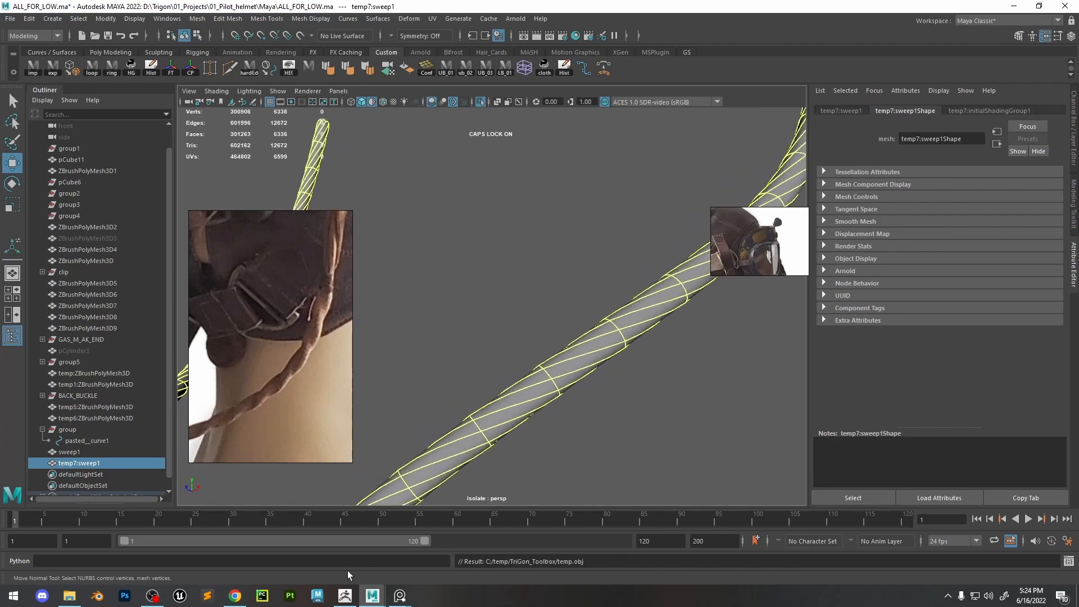
# Select the lengthwise edge loops along the isolated rope copy
pyautogui.moveTo(566, 372); pyautogui.dragTo(565, 340, button='right')
pyautogui.click(567, 376)
pyautogui.click(591, 341)
pyautogui.doubleClick(592, 341)
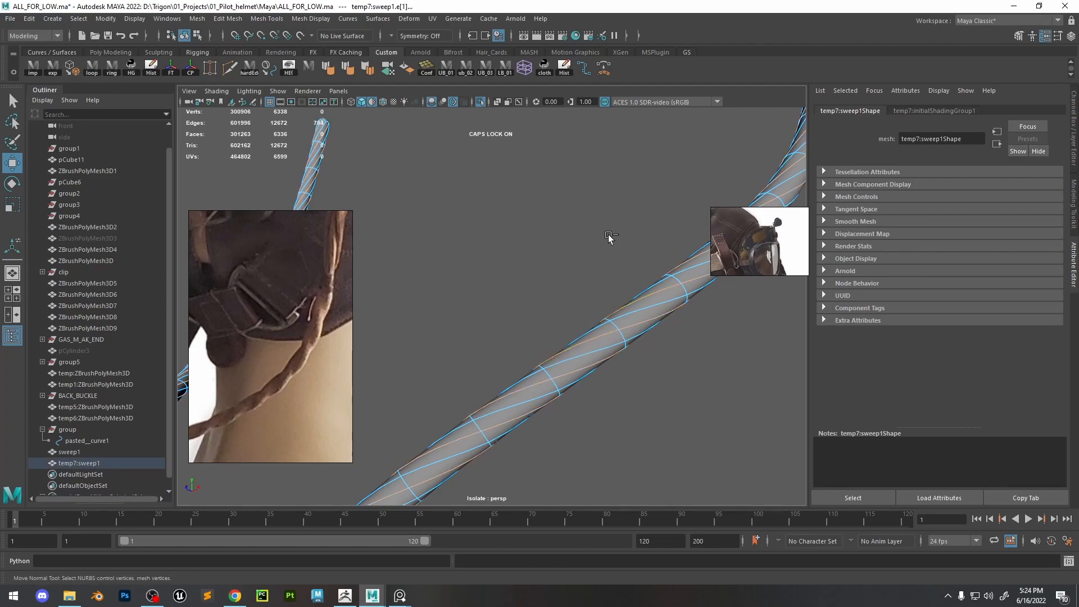
# Select alternating lengthwise vertex loops on the rope copy and move them along their normals to form twisted strands
pyautogui.moveTo(567, 258); pyautogui.dragTo(528, 265, button='right')
pyautogui.keyDown('alt'); pyautogui.moveTo(613, 275); pyautogui.dragTo(682, 340, button='right'); pyautogui.keyUp('alt')
pyautogui.hotkey('ctrl', 'shift', 'i')
pyautogui.moveTo(682, 340); pyautogui.dragTo(678, 344, button='middle')
pyautogui.keyDown('alt'); pyautogui.moveTo(679, 344); pyautogui.dragTo(398, 351, button='right'); pyautogui.keyUp('alt')
pyautogui.hotkey('shift', '.')
pyautogui.keyDown('alt'); pyautogui.moveTo(474, 276); pyautogui.dragTo(625, 407, button='right'); pyautogui.keyUp('alt')
pyautogui.click(563, 370)
pyautogui.keyDown('shift'); pyautogui.doubleClick(650, 333); pyautogui.keyUp('shift')
pyautogui.keyDown('alt'); pyautogui.moveTo(640, 312); pyautogui.dragTo(599, 288, button='middle'); pyautogui.keyUp('alt')
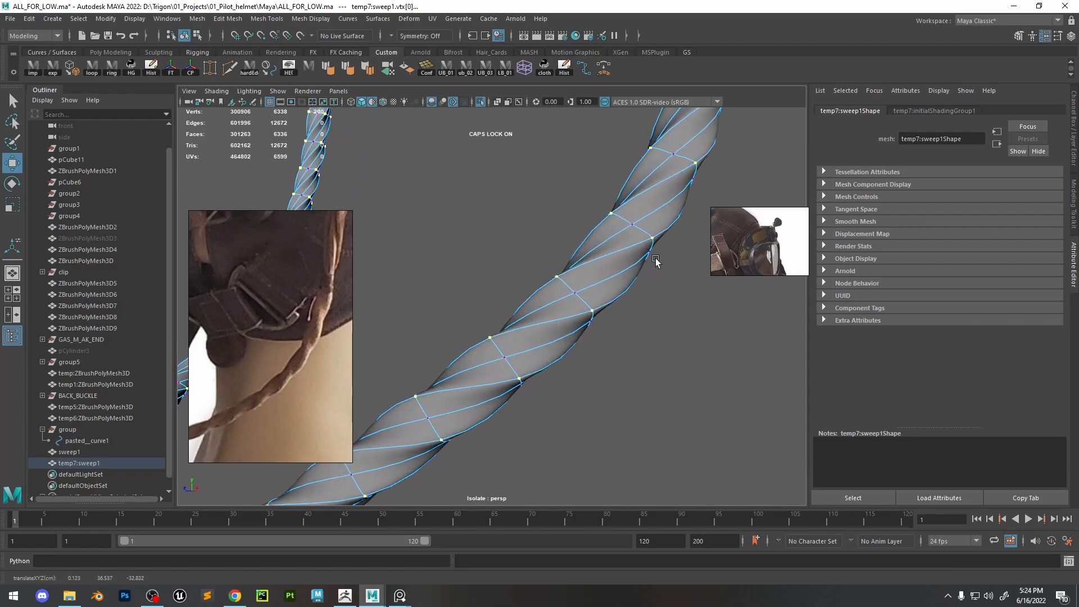
# Switch to ZBrush, import the reshaped rope as quads and triangles and show it with the whole helmet
pyautogui.click(628, 409)
pyautogui.keyDown('alt'); pyautogui.moveTo(628, 407); pyautogui.dragTo(579, 306, button='right'); pyautogui.keyUp('alt')
pyautogui.click(573, 306)
pyautogui.hotkey('alt', 'Tab')
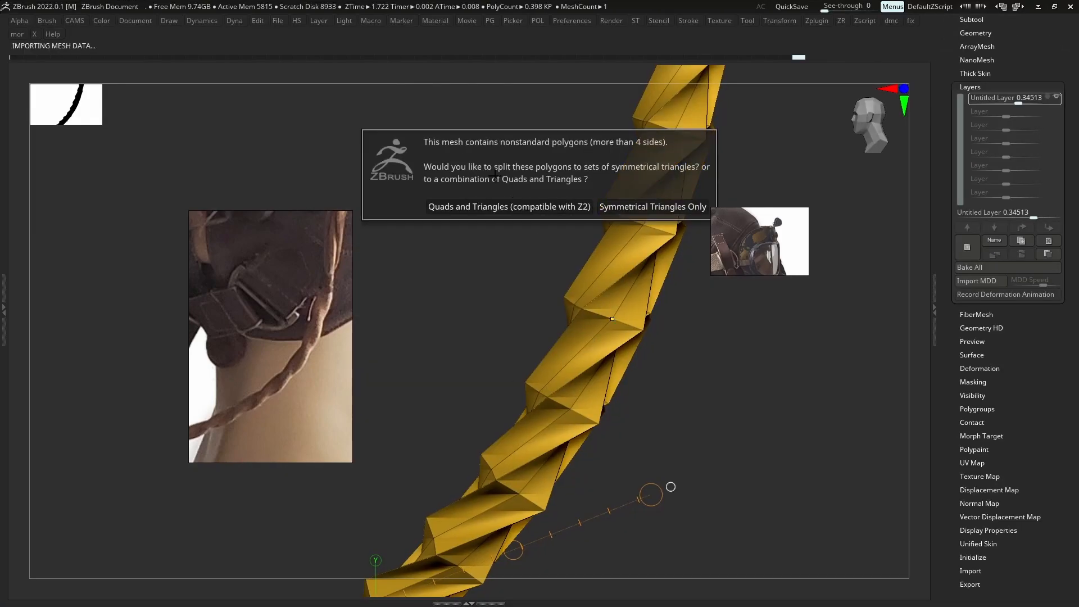
pyautogui.click(510, 206)
pyautogui.scroll(-3, 616, 353)
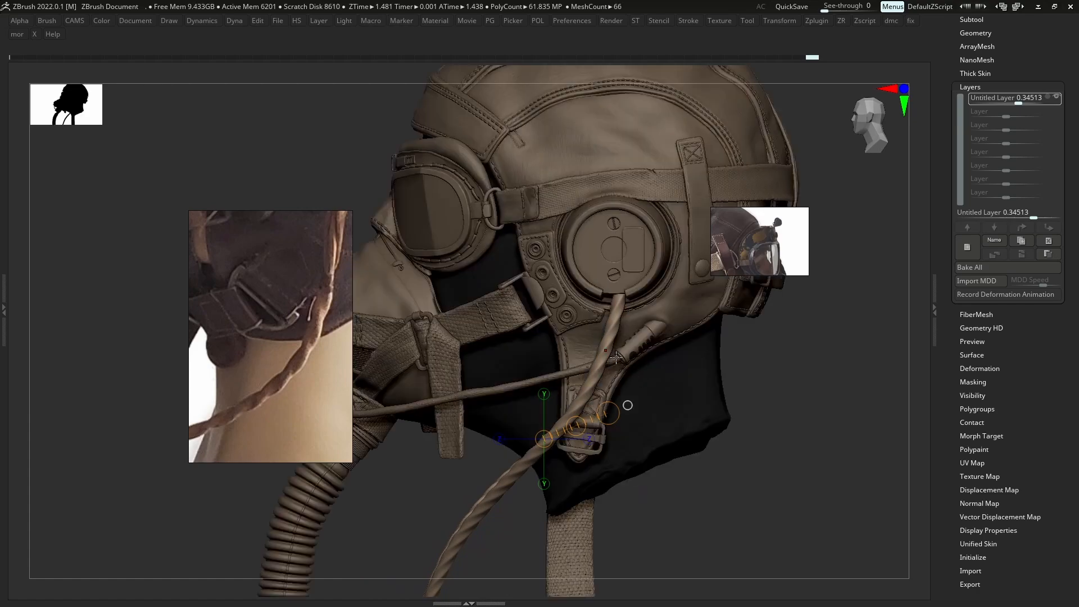
# Switch back to Maya, convert the selected lengthwise edges to vertices and move them along their normals to deepen the grooves
pyautogui.hotkey('alt', 'Tab')
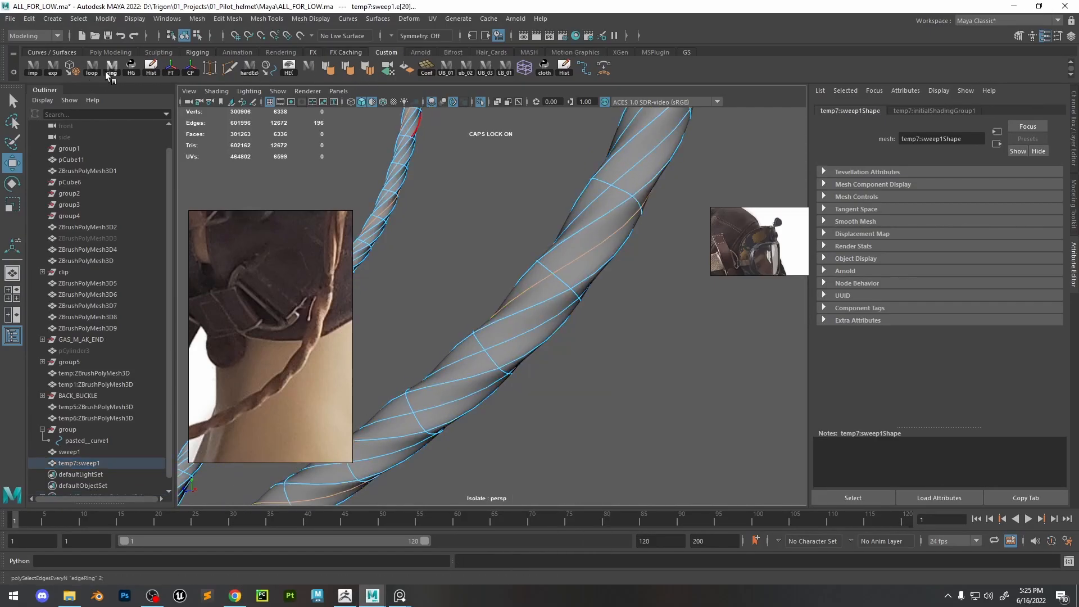
pyautogui.keyDown('ctrl'); pyautogui.moveTo(474, 230); pyautogui.dragTo(474, 230, button='right'); pyautogui.keyUp('ctrl')
pyautogui.moveTo(529, 247); pyautogui.dragTo(487, 234)
pyautogui.moveTo(488, 234); pyautogui.dragTo(624, 268, button='middle')
pyautogui.keyDown('alt'); pyautogui.moveTo(624, 269); pyautogui.dragTo(541, 299); pyautogui.keyUp('alt')
# Bevel the lengthwise groove edges of the rope copy with fraction 1 and 2 segments
pyautogui.moveTo(541, 299); pyautogui.dragTo(535, 197, button='right')
pyautogui.click(254, 63)
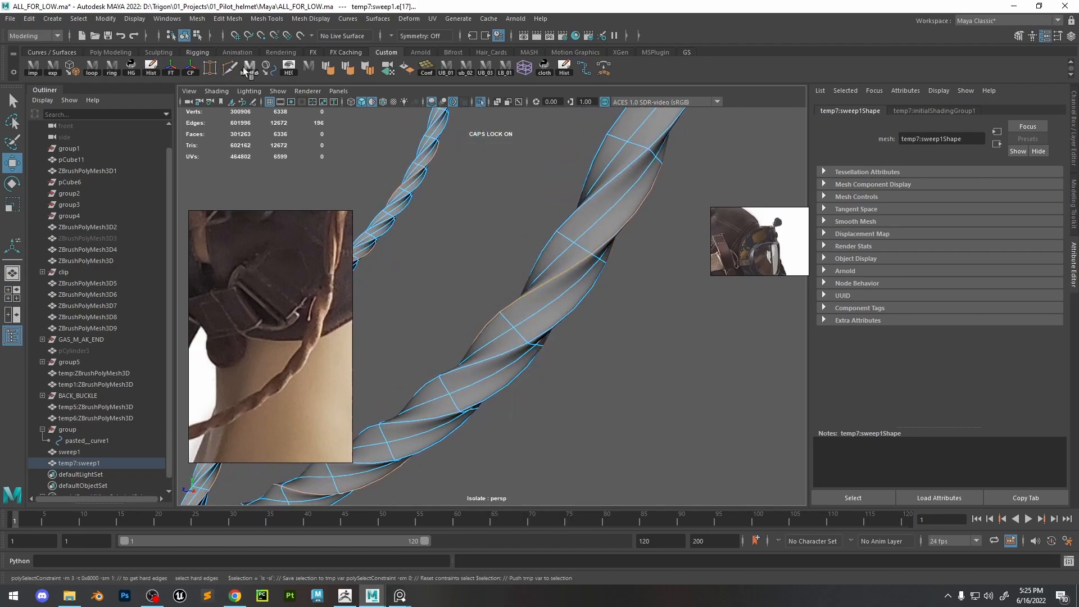
pyautogui.keyDown('shift'); pyautogui.moveTo(608, 244); pyautogui.dragTo(663, 257, button='right'); pyautogui.keyUp('shift')
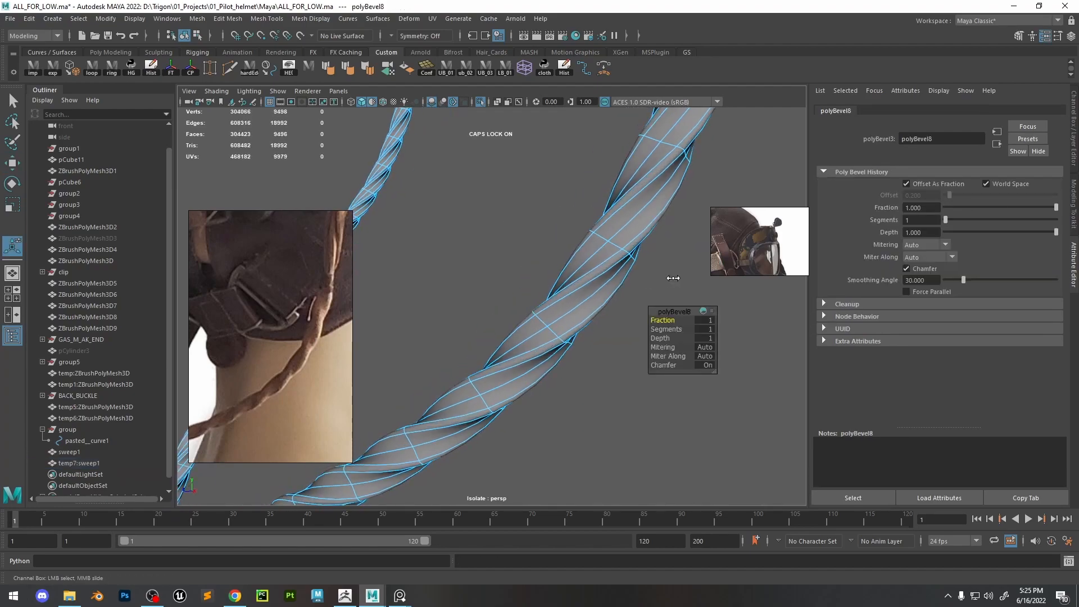
pyautogui.click(715, 318)
pyautogui.write('2')
pyautogui.press('Return')
pyautogui.moveTo(663, 329)
pyautogui.mouseDown()
pyautogui.moveTo(673, 330)
pyautogui.moveTo(667, 321)
pyautogui.mouseUp()
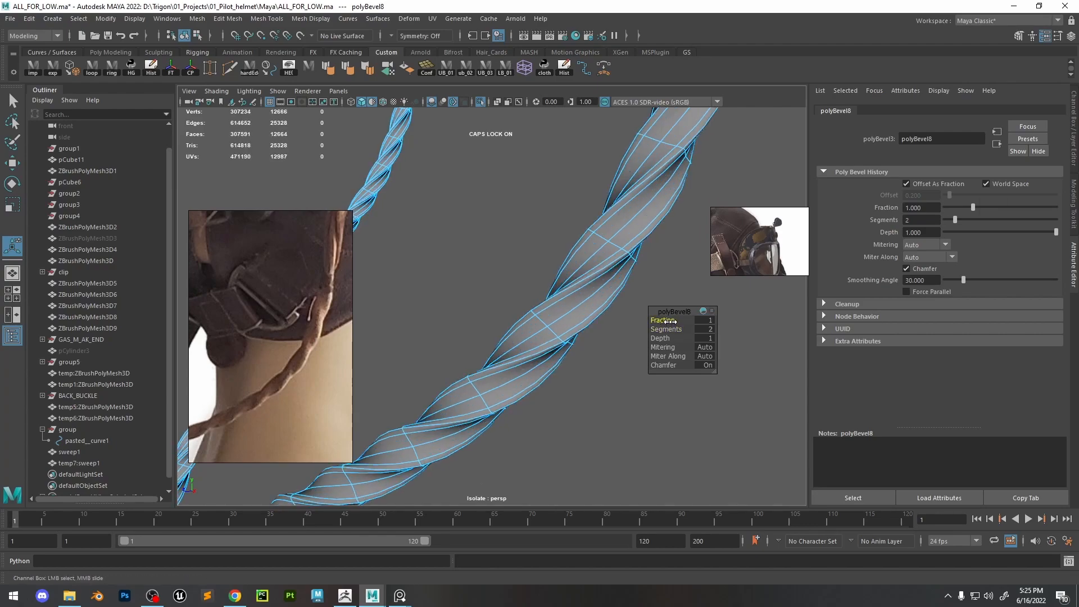
pyautogui.moveTo(676, 322); pyautogui.dragTo(674, 322)
# Convert the edge loops running along the bevelled strands to vertices and move them along their normals
pyautogui.moveTo(633, 230); pyautogui.dragTo(627, 204, button='right')
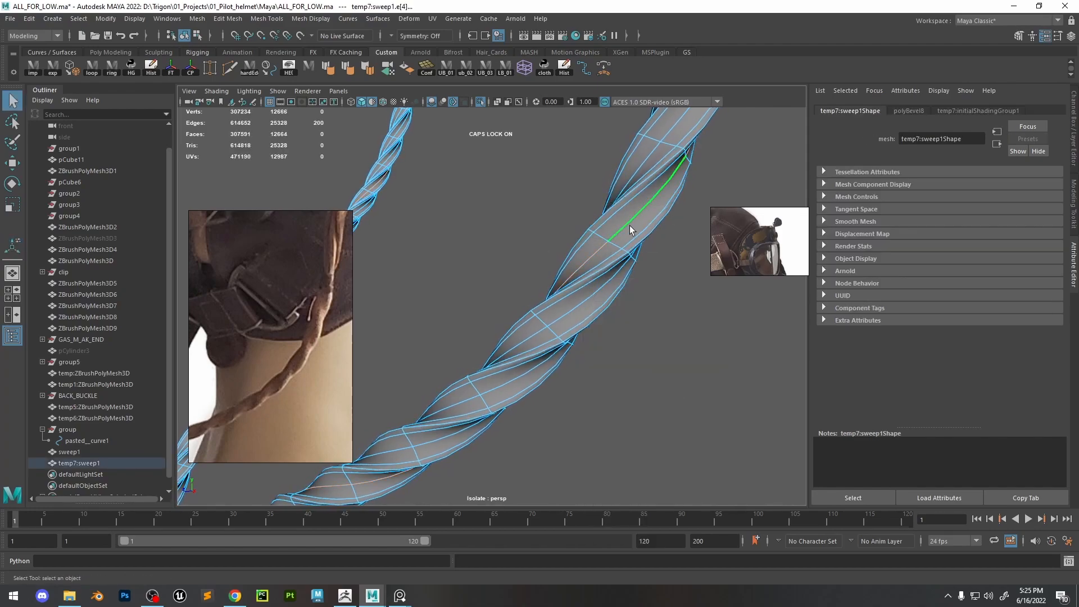
pyautogui.keyDown('ctrl'); pyautogui.moveTo(479, 306); pyautogui.dragTo(444, 305, button='right'); pyautogui.keyUp('ctrl')
pyautogui.press('w')
pyautogui.moveTo(546, 255); pyautogui.dragTo(435, 268)
pyautogui.moveTo(478, 267); pyautogui.dragTo(561, 267, button='middle')
pyautogui.moveTo(563, 267); pyautogui.dragTo(590, 245, button='right')
pyautogui.click(653, 367)
pyautogui.keyDown('alt'); pyautogui.moveTo(653, 367); pyautogui.dragTo(538, 272, button='right'); pyautogui.keyUp('alt')
pyautogui.keyDown('alt'); pyautogui.moveTo(537, 272); pyautogui.dragTo(560, 279); pyautogui.keyUp('alt')
pyautogui.keyDown('alt'); pyautogui.moveTo(560, 280); pyautogui.dragTo(671, 416, button='right'); pyautogui.keyUp('alt')
# Undo the strand vertex edits and the bevel on the rope copy
pyautogui.hotkey('ctrl', 'z')
pyautogui.hotkey('ctrl', 'z')
pyautogui.hotkey('ctrl', 'z')
pyautogui.hotkey('ctrl', 'z')
pyautogui.hotkey('ctrl', 'z')
pyautogui.hotkey('ctrl', 'z')
pyautogui.hotkey('ctrl', 'z')
pyautogui.hotkey('ctrl', 'z')
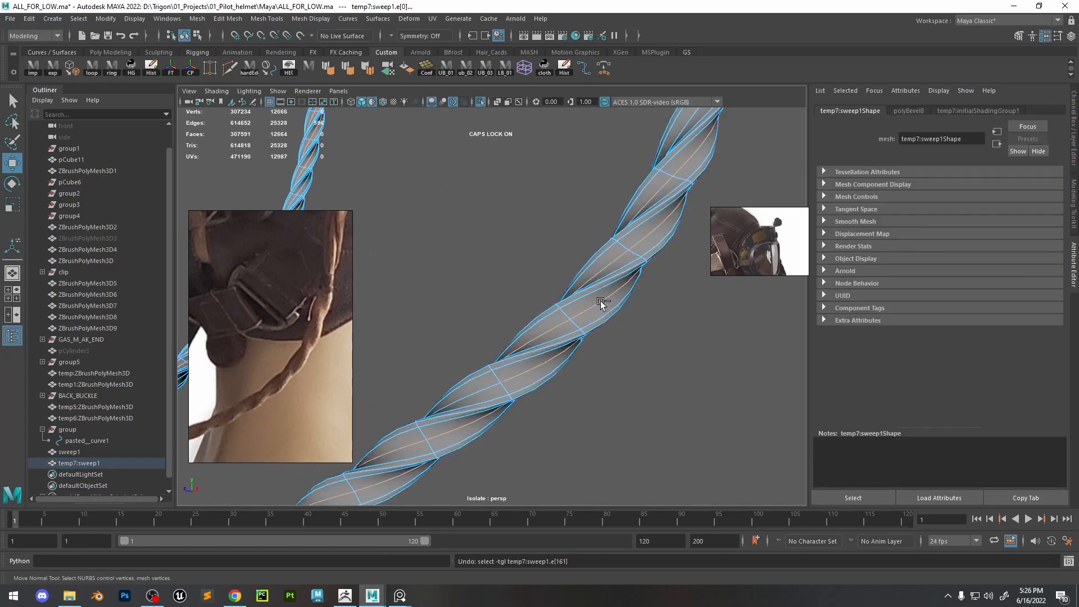
pyautogui.hotkey('ctrl', 'z')
pyautogui.hotkey('ctrl', 'z')
pyautogui.hotkey('ctrl', 'z')
pyautogui.hotkey('ctrl', 'z')
pyautogui.hotkey('ctrl', 'z')
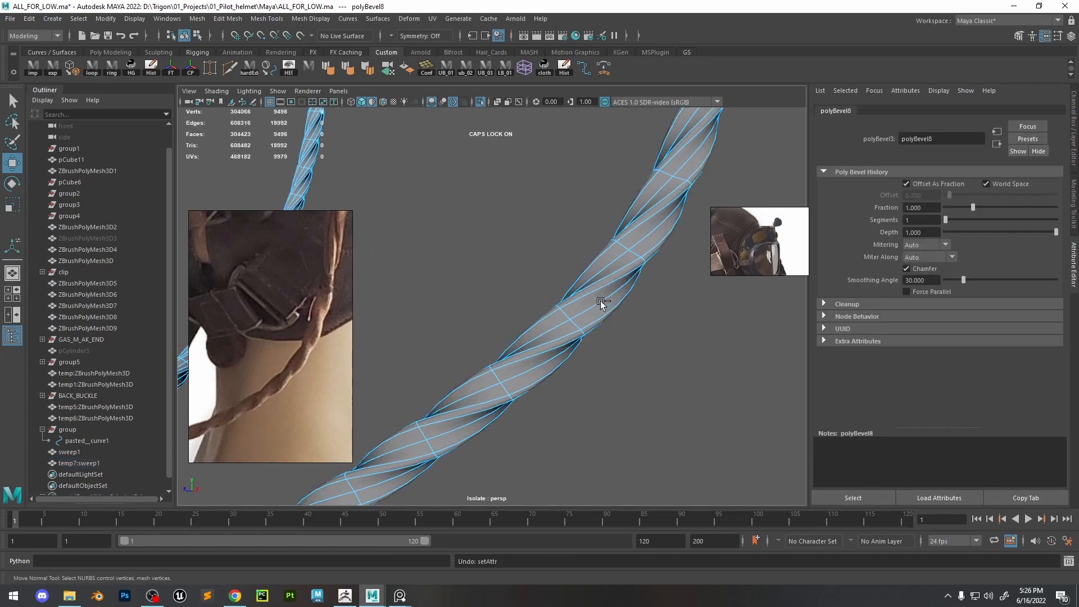
pyautogui.hotkey('ctrl', 'z')
pyautogui.hotkey('ctrl', 'z')
pyautogui.hotkey('ctrl', 'z')
pyautogui.hotkey('ctrl', 'z')
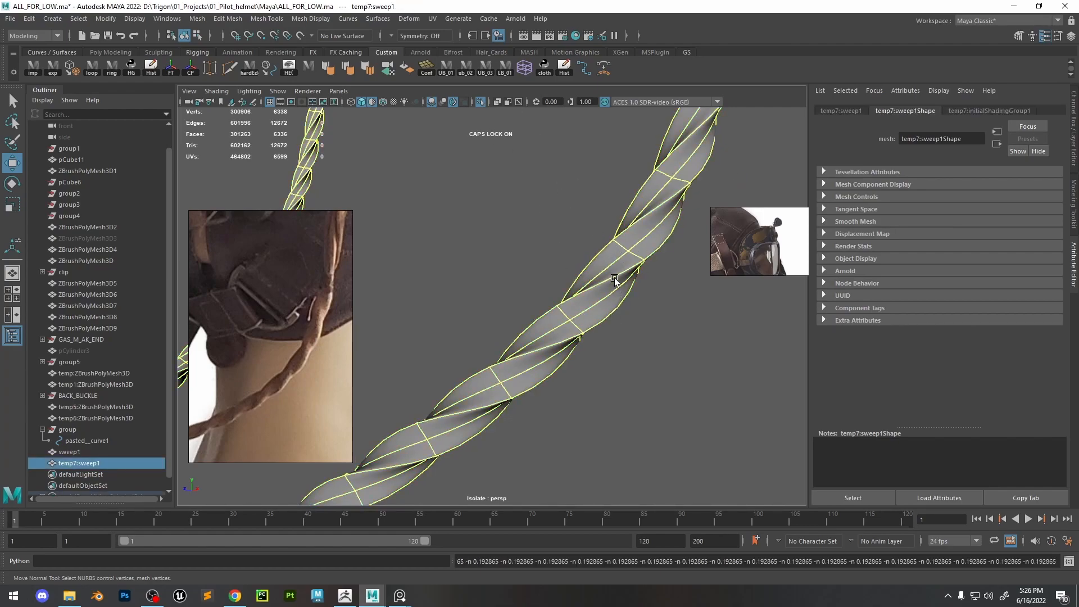
# Delete the rope copy and set the original sweep's profile to 6 sides
pyautogui.press('Delete')
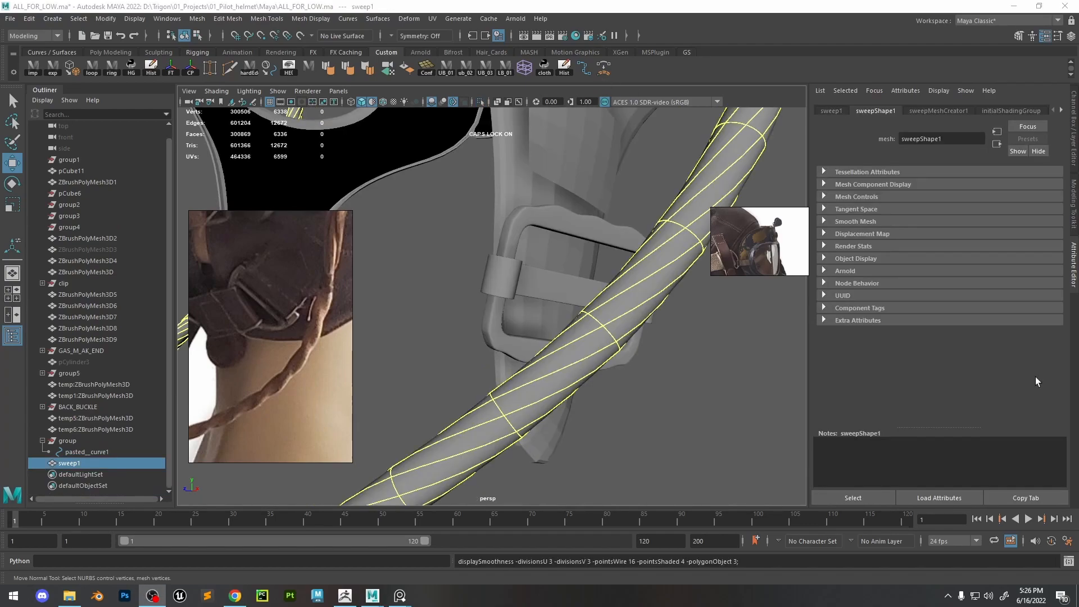
pyautogui.hotkey('ctrl', 'a')
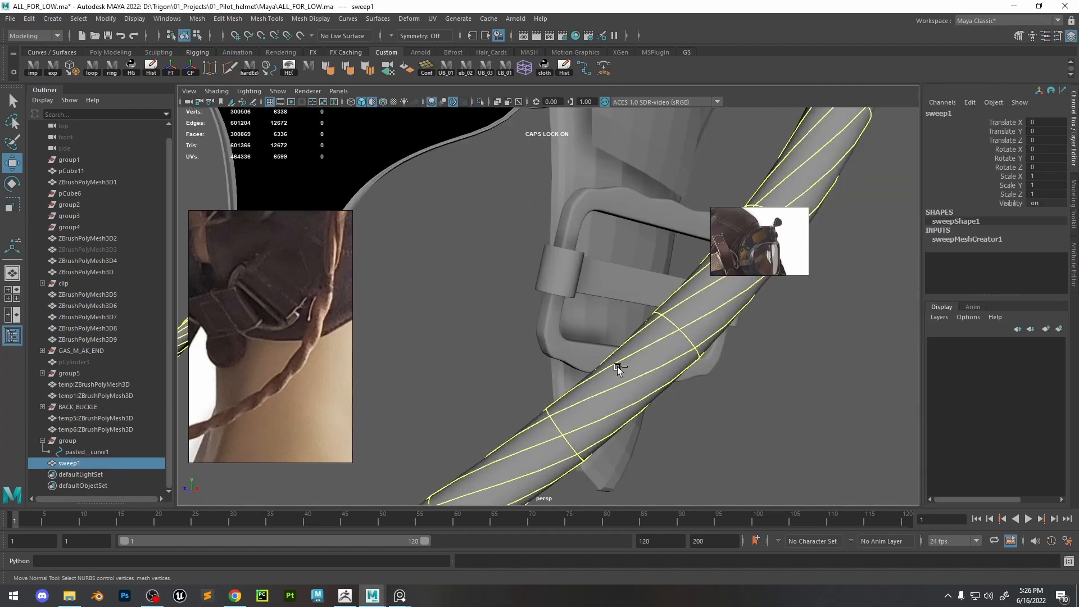
pyautogui.hotkey('ctrl', 'a')
pyautogui.click(950, 110)
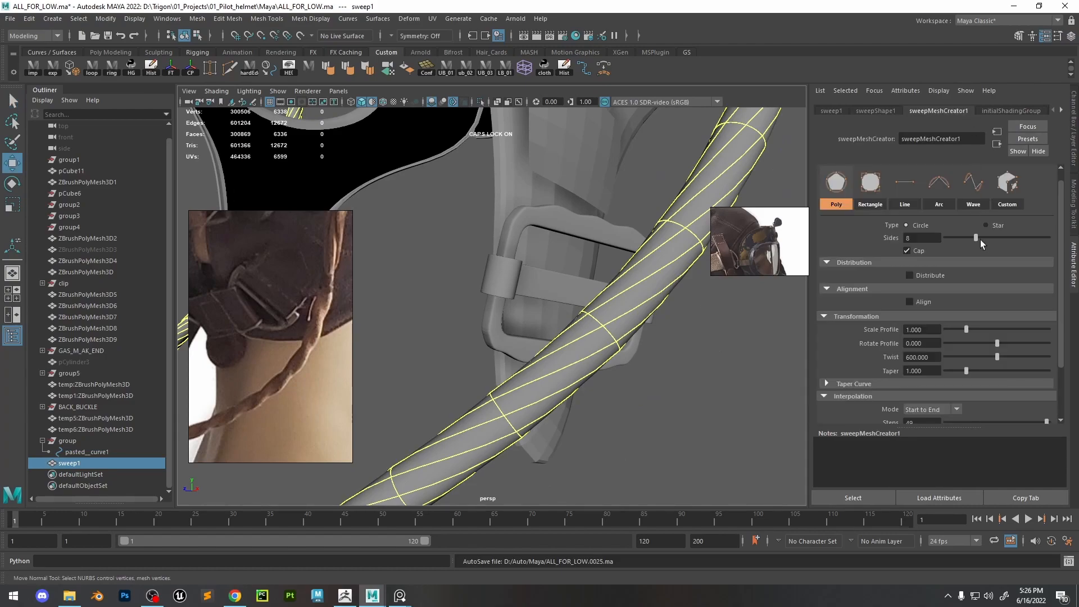
pyautogui.moveTo(984, 239); pyautogui.dragTo(961, 244)
pyautogui.keyDown('alt'); pyautogui.moveTo(576, 342); pyautogui.dragTo(557, 315, button='right'); pyautogui.keyUp('alt')
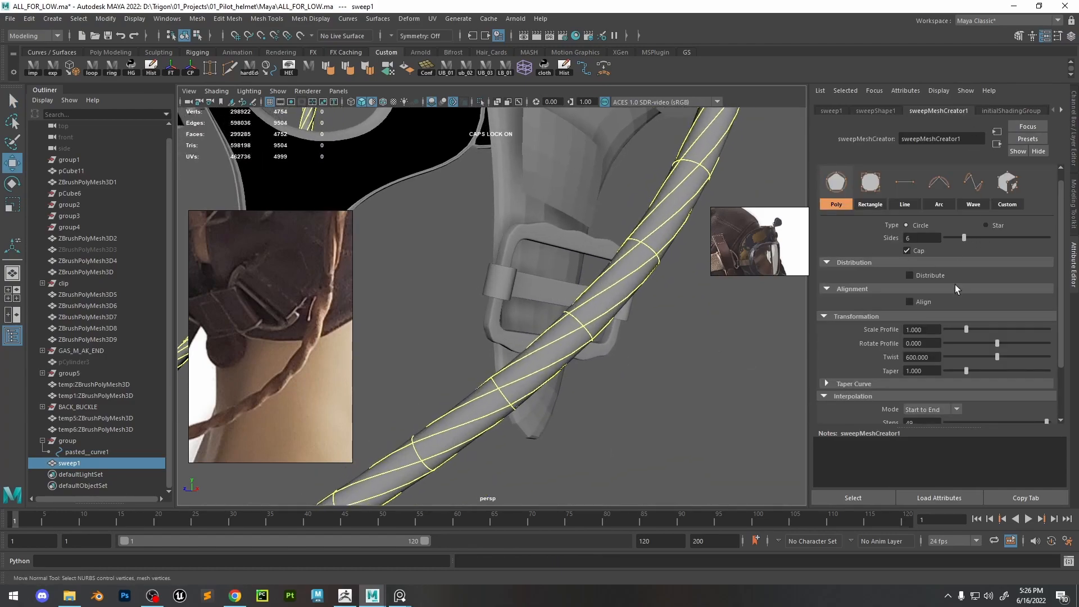
pyautogui.keyDown('alt'); pyautogui.moveTo(560, 356); pyautogui.dragTo(630, 261, button='right'); pyautogui.keyUp('alt')
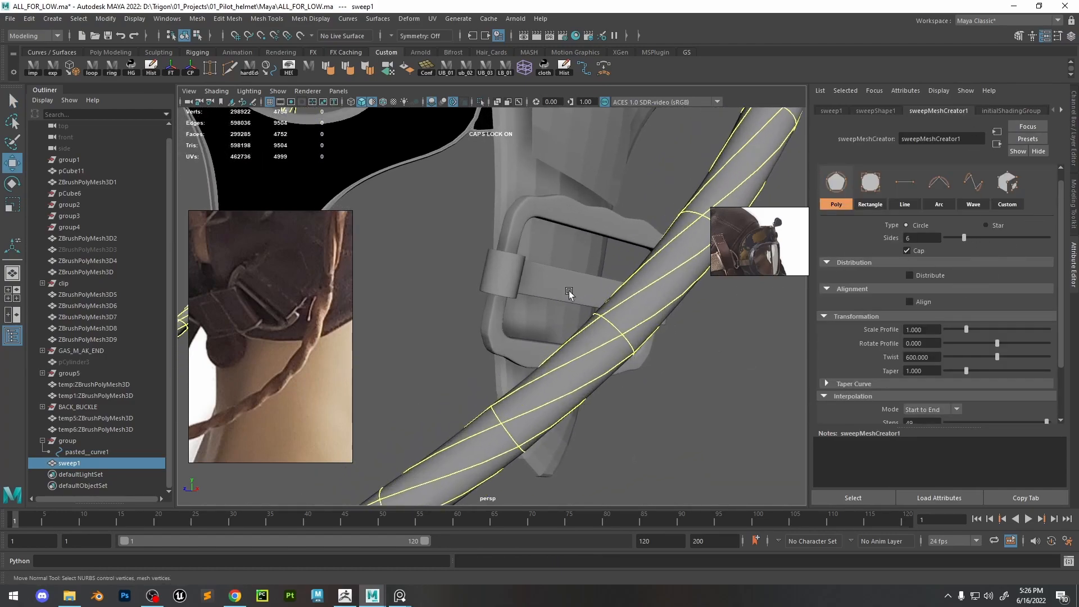
# Export and reimport the six-sided rope, delete the imported copy and reselect the original sweep
pyautogui.click(51, 71)
pyautogui.click(28, 73)
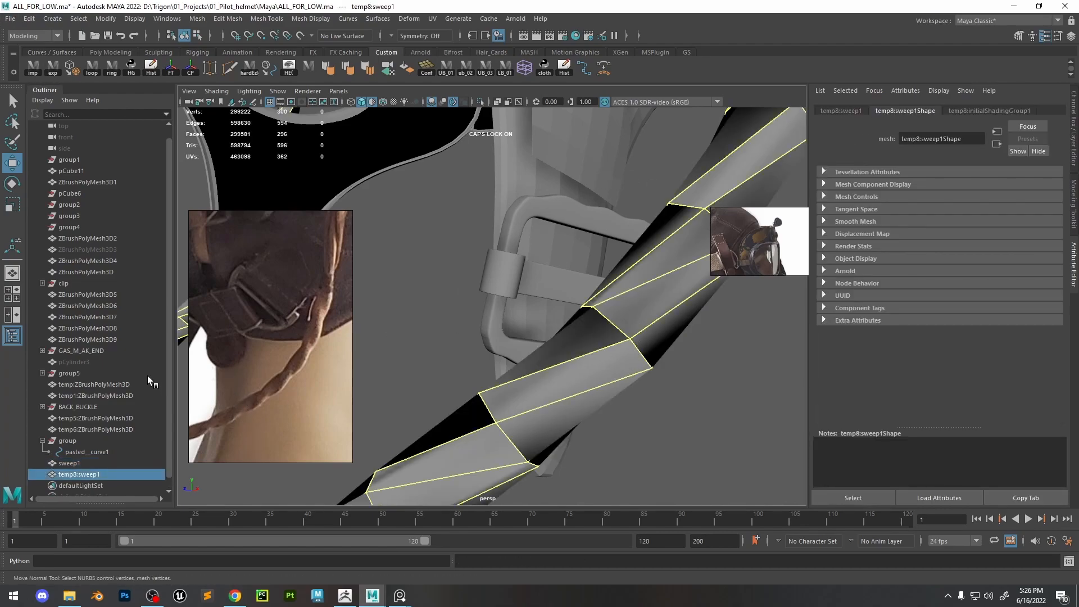
pyautogui.press('Delete')
pyautogui.click(556, 380)
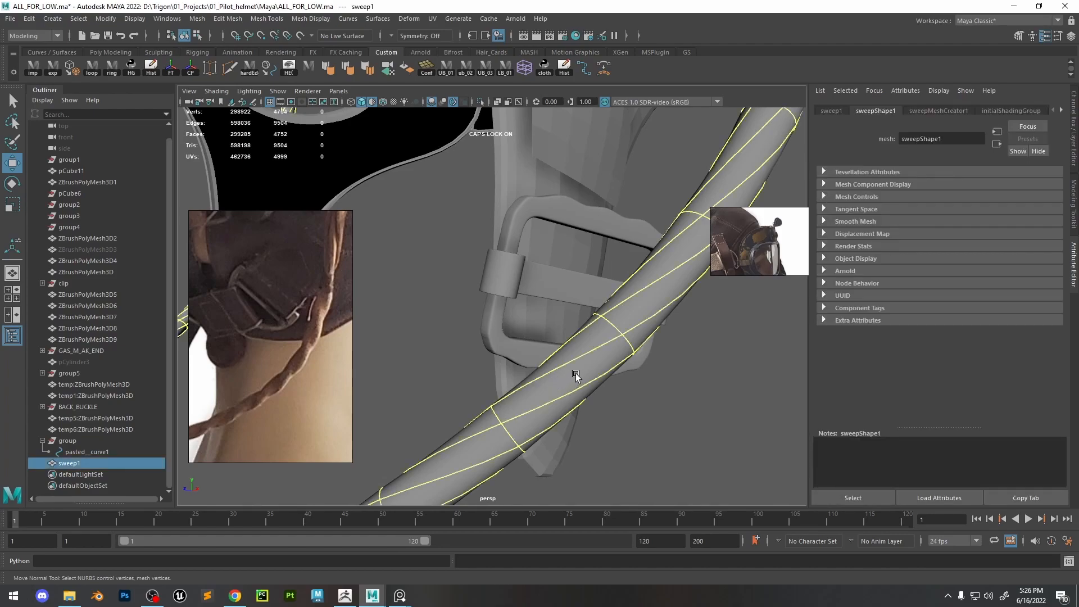
# Turn off smooth preview on the original sweep and slightly reduce its profile scale
pyautogui.press('1')
pyautogui.keyDown('alt'); pyautogui.moveTo(583, 355); pyautogui.dragTo(527, 218, button='right'); pyautogui.keyUp('alt')
pyautogui.hotkey('ctrl', 'a')
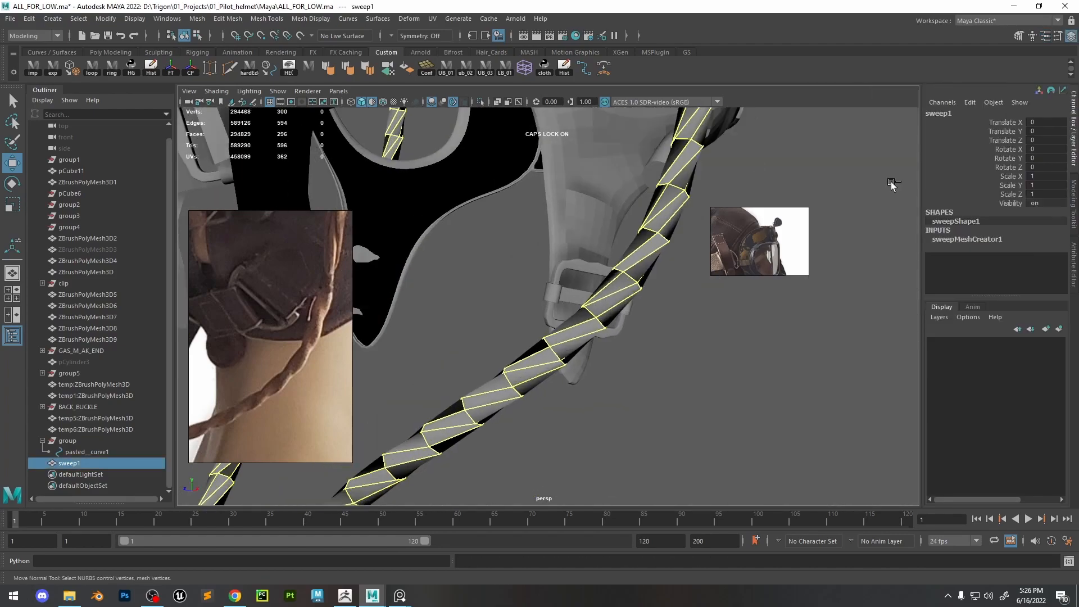
pyautogui.hotkey('ctrl', 'a')
pyautogui.click(931, 111)
pyautogui.moveTo(968, 331); pyautogui.dragTo(958, 332)
# Export the thinner six-sided rope, import it back as a separate mesh and isolate it
pyautogui.click(52, 68)
pyautogui.click(33, 68)
pyautogui.hotkey('ctrl', '1')
pyautogui.keyDown('alt'); pyautogui.moveTo(388, 263); pyautogui.dragTo(612, 371, button='right'); pyautogui.keyUp('alt')
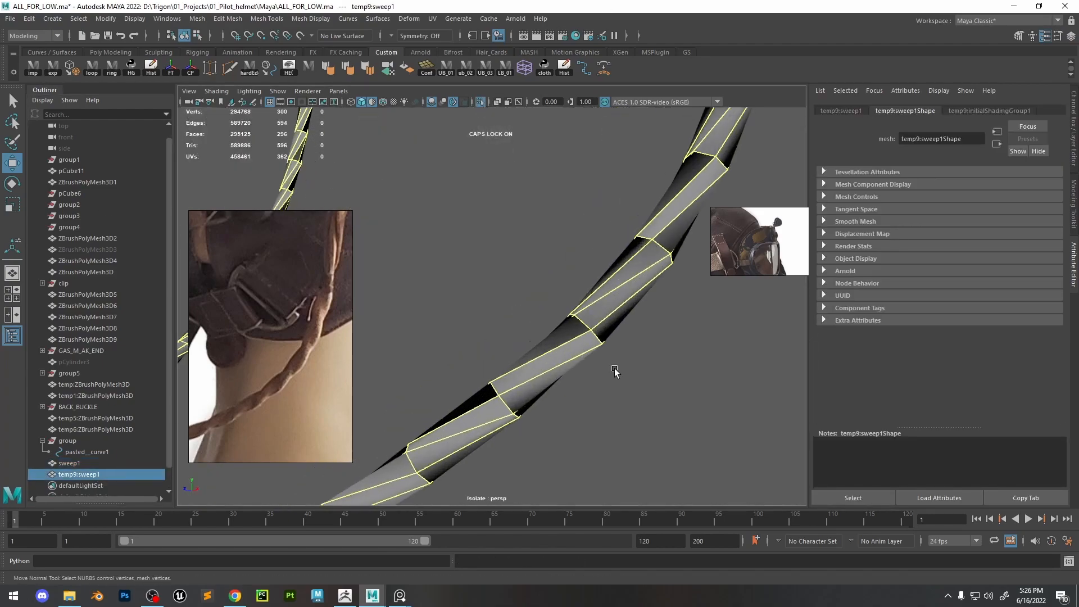
# Convert the imported rope's hard edges to vertices, turn on smooth preview and move the vertices along their normals
pyautogui.click(249, 68)
pyautogui.keyDown('alt'); pyautogui.moveTo(603, 264); pyautogui.dragTo(569, 203, button='right'); pyautogui.keyUp('alt')
pyautogui.keyDown('ctrl'); pyautogui.moveTo(568, 202); pyautogui.dragTo(478, 207, button='right'); pyautogui.keyUp('ctrl')
pyautogui.press('3')
pyautogui.moveTo(564, 219); pyautogui.dragTo(610, 246, button='middle')
# Select individual lengthwise vertex loops on the smoothed rope and move each along its normals to shape the strands
pyautogui.click(495, 348)
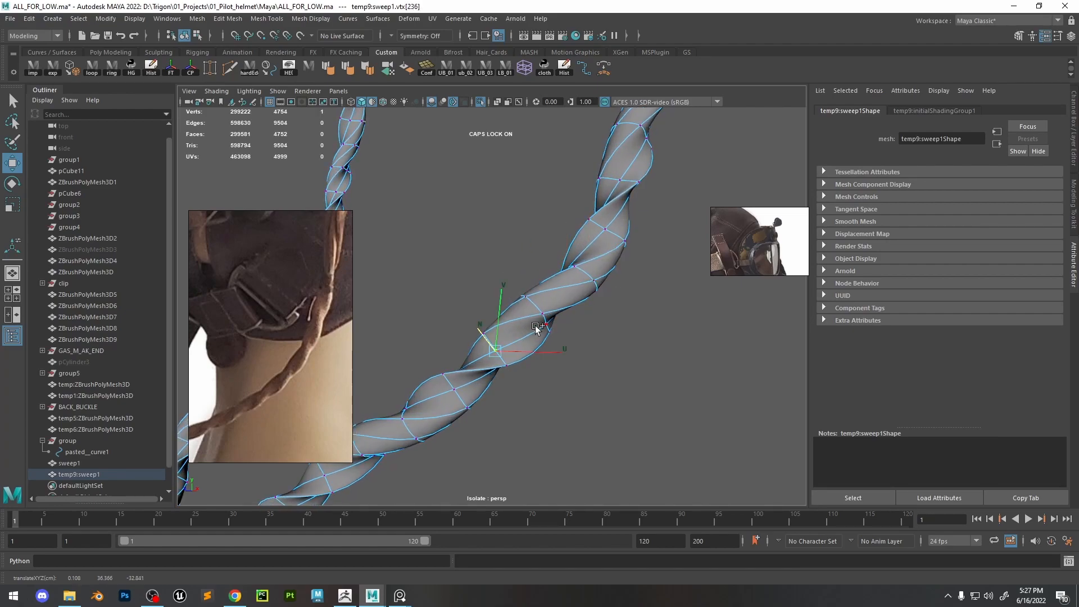
pyautogui.keyDown('shift'); pyautogui.doubleClick(547, 325); pyautogui.keyUp('shift')
pyautogui.moveTo(548, 325); pyautogui.dragTo(509, 362, button='middle')
pyautogui.keyDown('shift'); pyautogui.doubleClick(413, 406); pyautogui.keyUp('shift')
pyautogui.moveTo(412, 406); pyautogui.dragTo(470, 396, button='middle')
pyautogui.click(508, 371)
pyautogui.keyDown('shift'); pyautogui.doubleClick(441, 373); pyautogui.keyUp('shift')
pyautogui.moveTo(579, 359); pyautogui.dragTo(464, 369, button='middle')
pyautogui.click(544, 316)
pyautogui.keyDown('shift'); pyautogui.doubleClick(484, 334); pyautogui.keyUp('shift')
pyautogui.moveTo(484, 334); pyautogui.dragTo(579, 313, button='middle')
# Return to object selection, check the whole twisted rope and export the reshaped copy
pyautogui.click(579, 318)
pyautogui.keyDown('alt'); pyautogui.moveTo(579, 315); pyautogui.dragTo(578, 321, button='right'); pyautogui.keyUp('alt')
pyautogui.keyDown('alt'); pyautogui.moveTo(579, 321); pyautogui.dragTo(578, 333); pyautogui.keyUp('alt')
pyautogui.keyDown('alt'); pyautogui.moveTo(579, 333); pyautogui.dragTo(589, 302, button='right'); pyautogui.keyUp('alt')
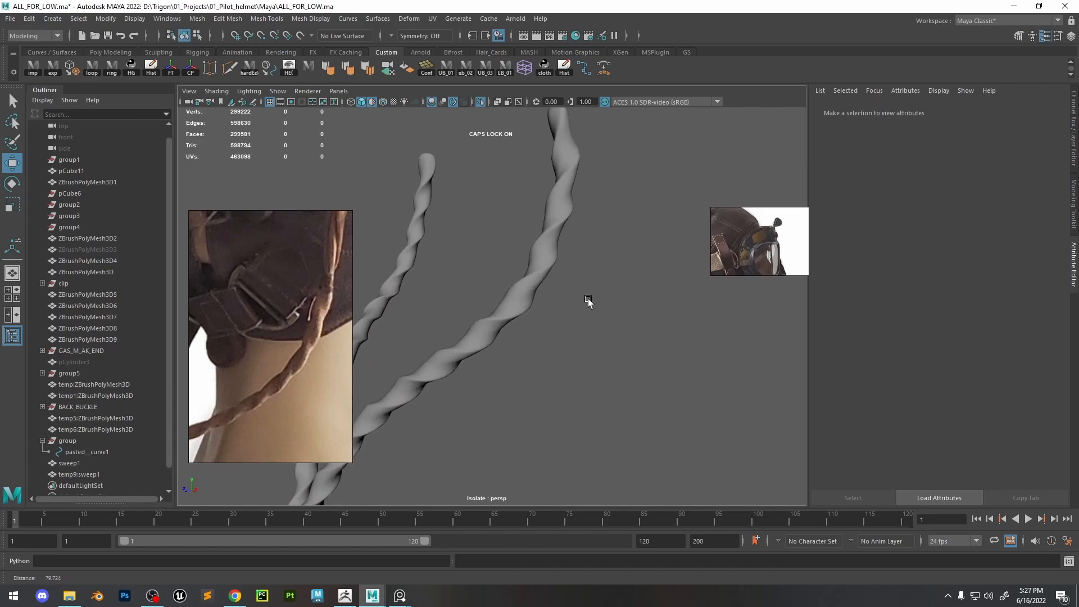
pyautogui.click(555, 248)
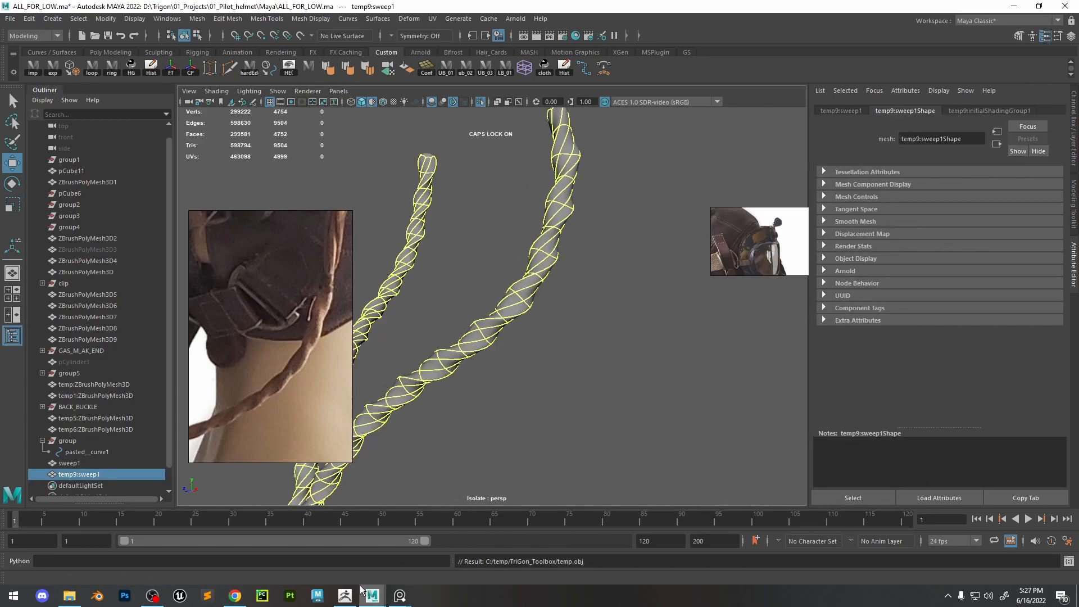
# Switch to ZBrush, import the reshaped rope as quads and triangles, and bring the whole helmet back into view around it
pyautogui.click(345, 595)
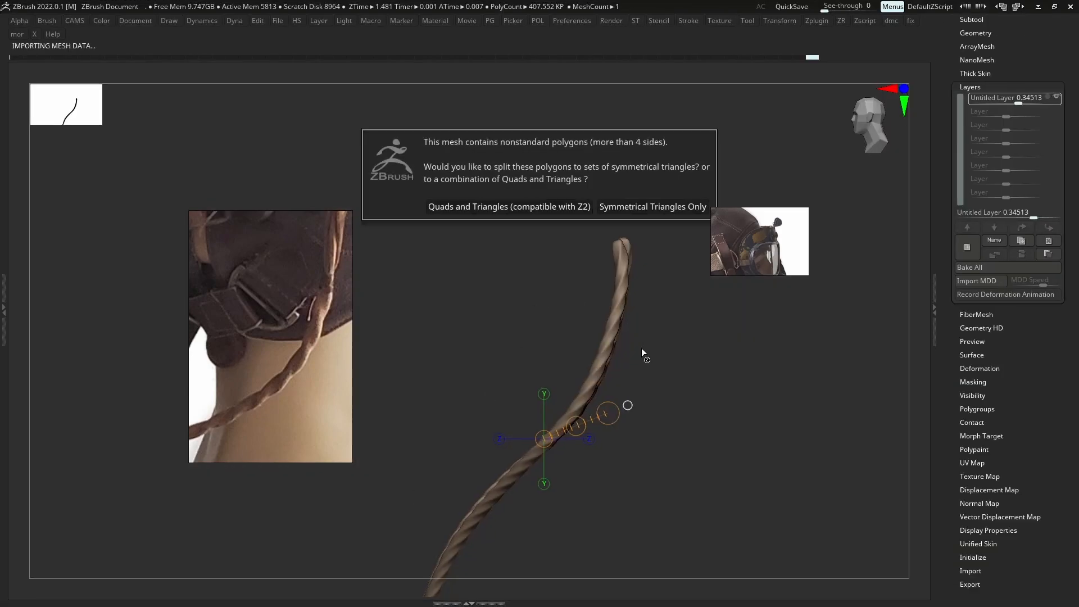
pyautogui.click(531, 207)
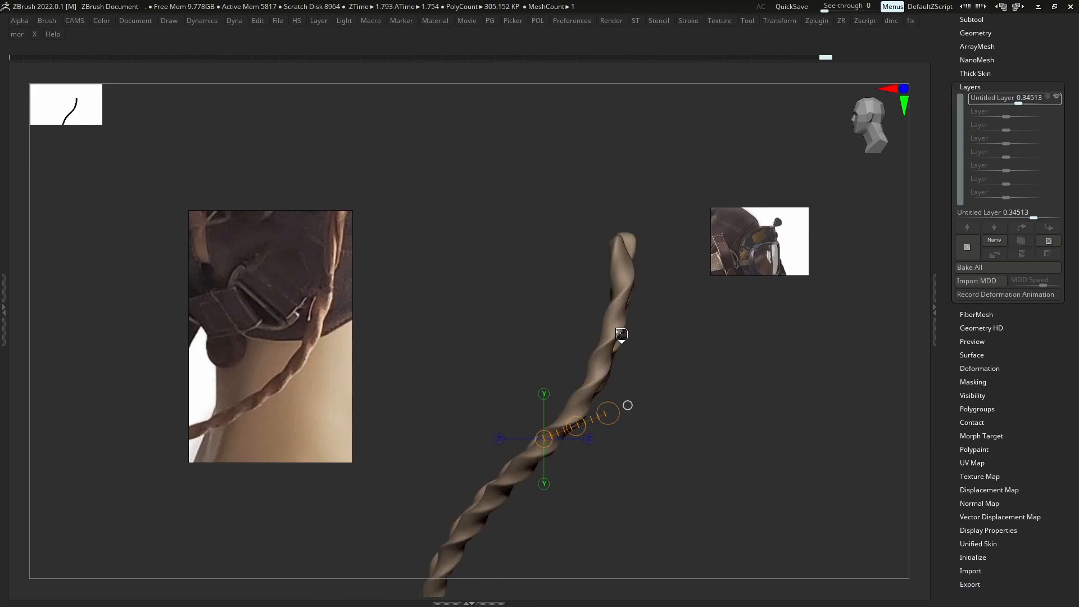
pyautogui.hotkey('alt', 'shift', 's')
pyautogui.moveTo(631, 327); pyautogui.dragTo(631, 354, button='right')
pyautogui.click(617, 374)
pyautogui.click(761, 371)
pyautogui.hotkey('alt', 'l')
pyautogui.click(705, 412)
pyautogui.hotkey('alt', 'd')
pyautogui.moveTo(743, 381); pyautogui.dragTo(715, 381)
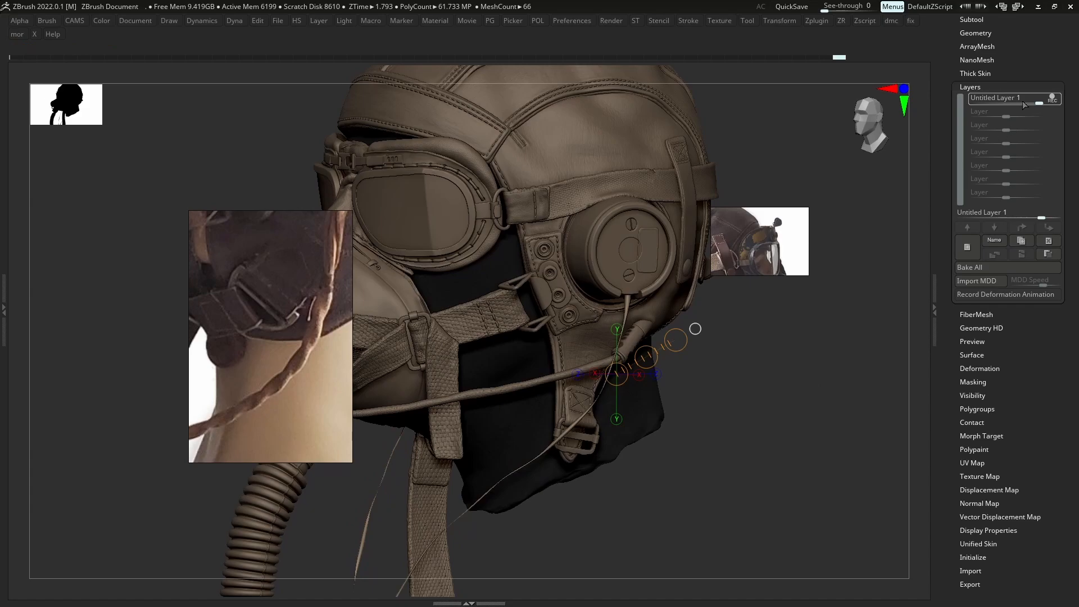
# Adjust the rope layer's intensity to restore its thickness and bake all layers into the mesh
pyautogui.moveTo(1018, 101); pyautogui.dragTo(1015, 100)
pyautogui.click(1001, 267)
pyautogui.moveTo(725, 405)
pyautogui.keyDown('ctrl'); pyautogui.mouseDown(button='right')
pyautogui.moveTo(714, 343)
pyautogui.moveTo(696, 505)
pyautogui.mouseUp(button='right'); pyautogui.keyUp('ctrl')
pyautogui.press('q')
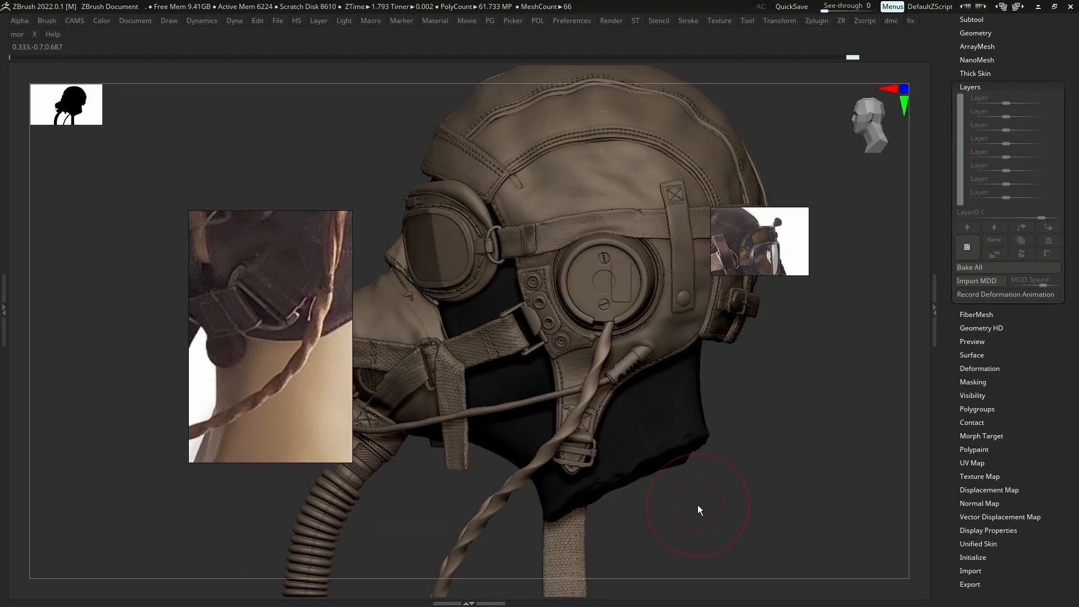
# Reshape the upper rope below the ear cup with the Move brush, adjusting the brush size along the way
pyautogui.moveTo(533, 442); pyautogui.dragTo(537, 472)
pyautogui.moveTo(571, 433); pyautogui.dragTo(613, 413, button='right')
pyautogui.moveTo(613, 413)
pyautogui.keyDown('ctrl'); pyautogui.mouseDown(button='right')
pyautogui.moveTo(596, 441)
pyautogui.moveTo(562, 457)
pyautogui.mouseUp(button='right'); pyautogui.keyUp('ctrl')
pyautogui.keyDown('alt'); pyautogui.moveTo(562, 457); pyautogui.dragTo(633, 443, button='right'); pyautogui.keyUp('alt')
pyautogui.moveTo(641, 392); pyautogui.dragTo(646, 388)
pyautogui.press('s')
pyautogui.moveTo(647, 369); pyautogui.dragTo(655, 369)
pyautogui.moveTo(645, 406); pyautogui.dragTo(633, 411)
pyautogui.keyDown('ctrl'); pyautogui.moveTo(619, 429); pyautogui.dragTo(641, 393, button='right'); pyautogui.keyUp('ctrl')
pyautogui.moveTo(641, 394)
pyautogui.mouseDown(button='right')
pyautogui.moveTo(612, 394)
pyautogui.moveTo(631, 477)
pyautogui.moveTo(638, 438)
pyautogui.mouseUp(button='right')
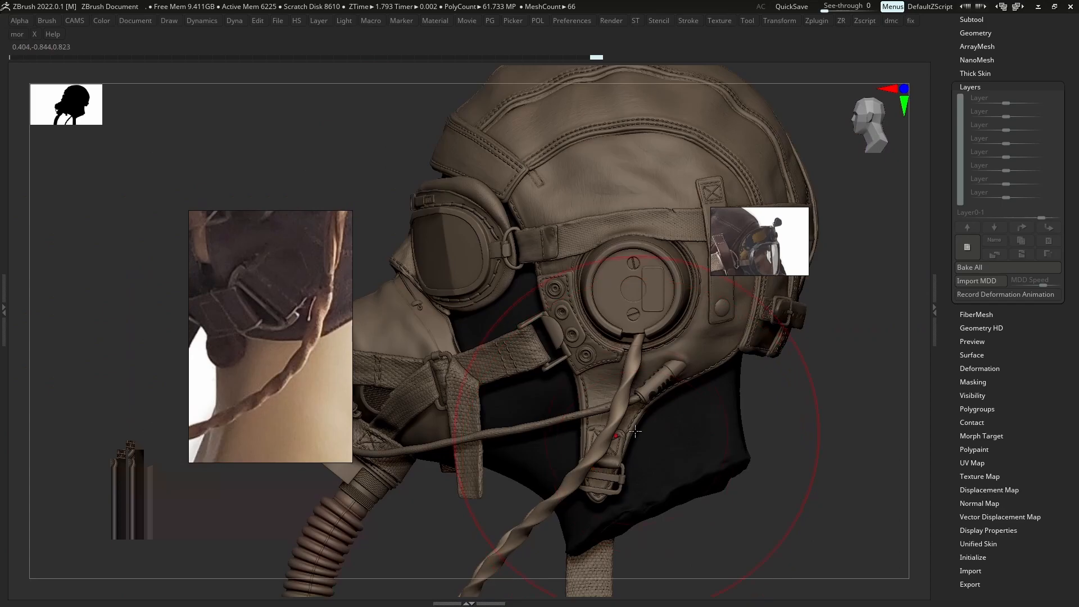
# Switch to Maya, delete the imported rope copy, leave isolation and select the original adjustable sweep
pyautogui.click(1039, 6)
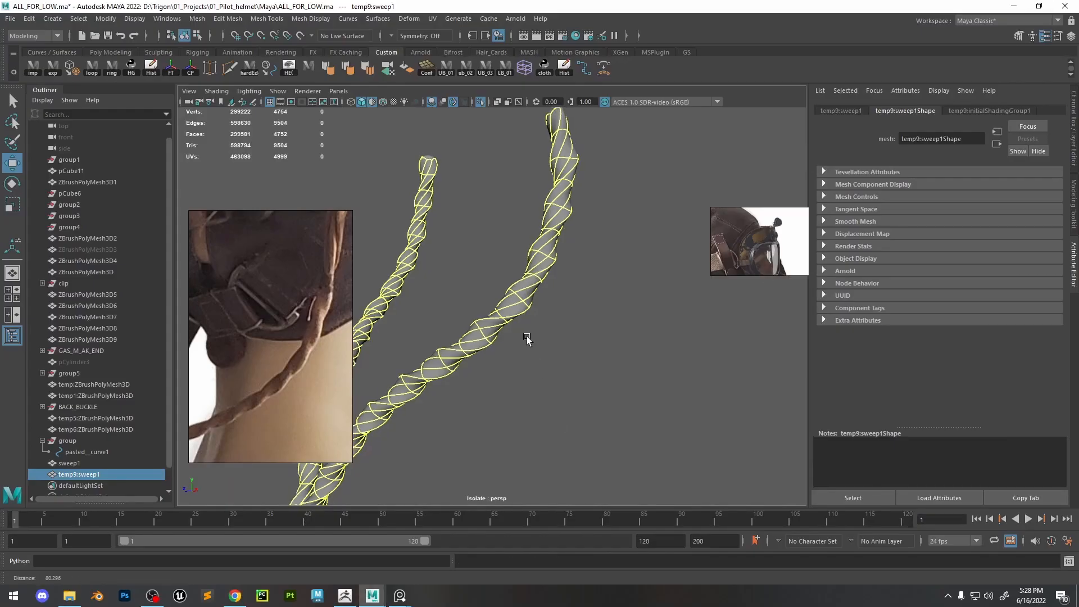
pyautogui.press('1')
pyautogui.press('Delete')
pyautogui.click(483, 103)
pyautogui.keyDown('alt'); pyautogui.moveTo(540, 346); pyautogui.dragTo(605, 400, button='right'); pyautogui.keyUp('alt')
pyautogui.click(496, 332)
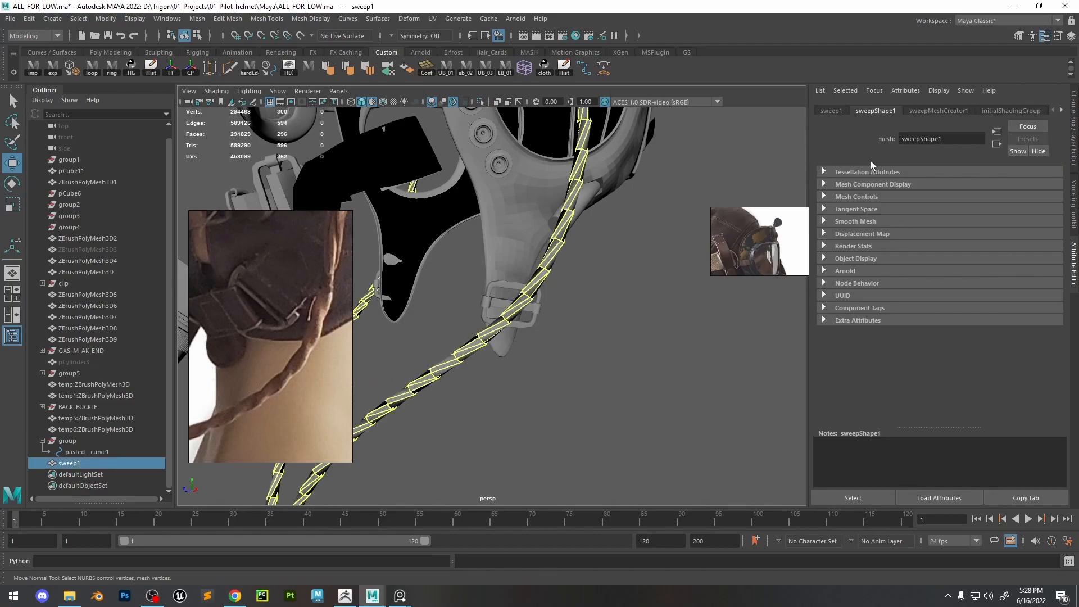
# Open the sweep creator's attributes for the rope and set its twist to 1000
pyautogui.hotkey('ctrl', 'a')
pyautogui.scroll(-3, 1046, 245)
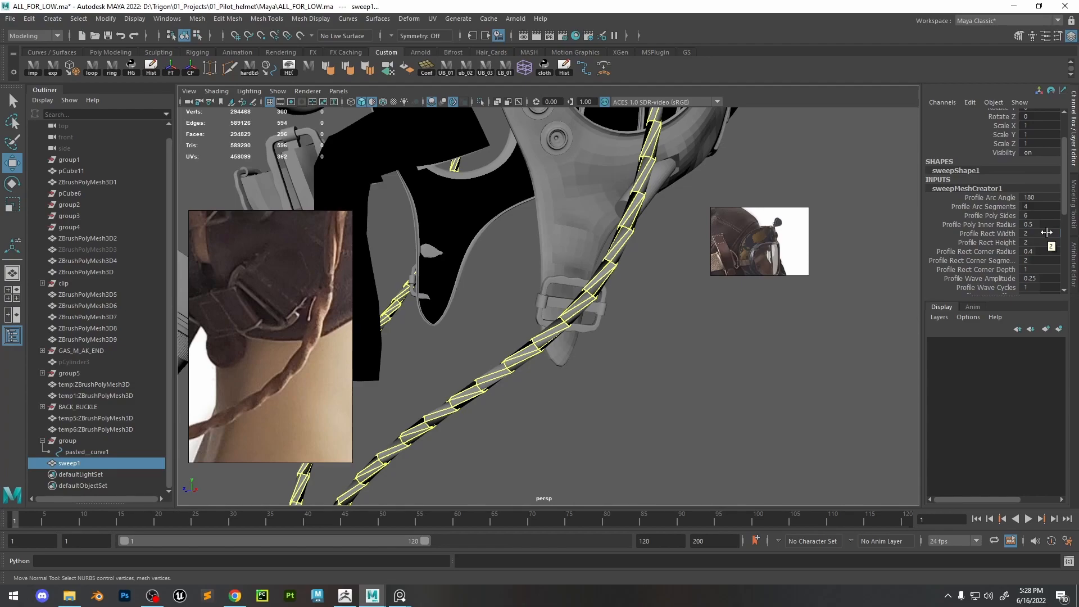
pyautogui.scroll(-3, 1030, 236)
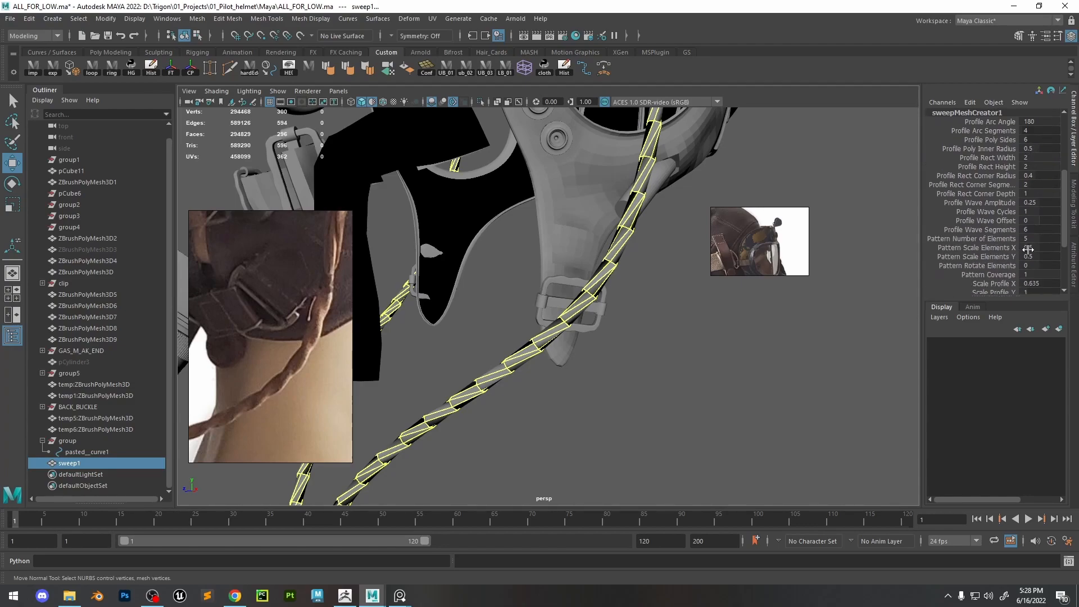
pyautogui.hotkey('ctrl', 'a')
pyautogui.click(937, 110)
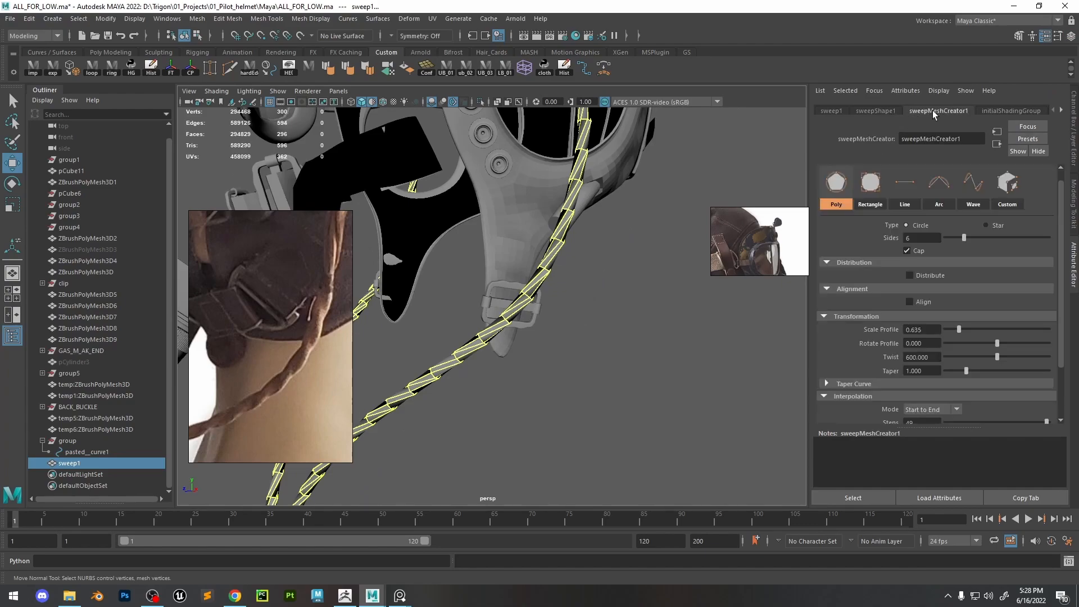
pyautogui.write('1000')
pyautogui.press('Return')
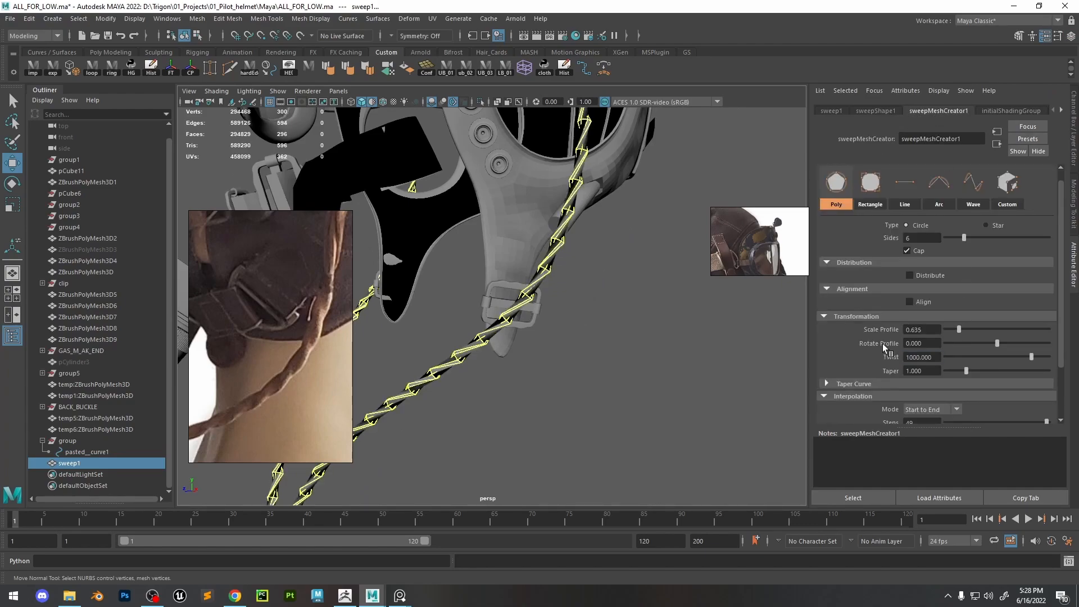
# Reduce the sweep profile to 3 sides, turn on smooth preview and enlarge the profile scale
pyautogui.keyDown('alt'); pyautogui.moveTo(509, 364); pyautogui.dragTo(465, 374); pyautogui.keyUp('alt')
pyautogui.scroll(5, 465, 374)
pyautogui.moveTo(964, 238); pyautogui.dragTo(879, 253)
pyautogui.scroll(-4, 522, 281)
pyautogui.keyDown('alt'); pyautogui.moveTo(506, 275); pyautogui.dragTo(629, 316); pyautogui.keyUp('alt')
pyautogui.press('3')
pyautogui.moveTo(960, 331); pyautogui.dragTo(1040, 330)
pyautogui.click(697, 362)
pyautogui.keyDown('alt'); pyautogui.moveTo(697, 362); pyautogui.dragTo(551, 241); pyautogui.keyUp('alt')
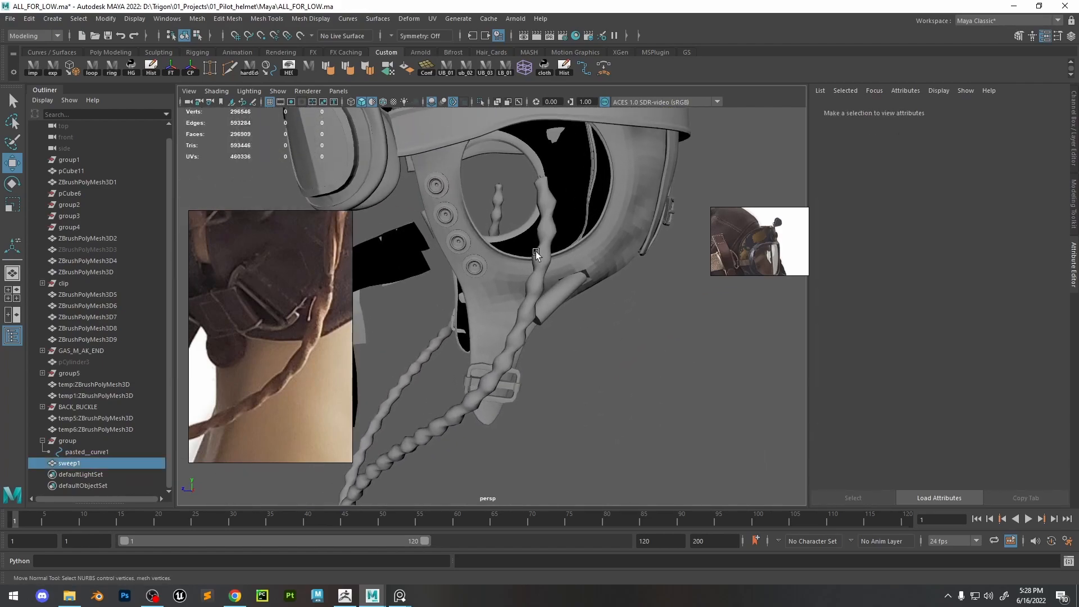
# Set the rope sweep's profile scale to 4.144 and its twist to 708.575
pyautogui.click(536, 252)
pyautogui.moveTo(1034, 329); pyautogui.dragTo(1031, 329)
pyautogui.click(649, 351)
pyautogui.keyDown('alt'); pyautogui.moveTo(650, 351); pyautogui.dragTo(525, 279); pyautogui.keyUp('alt')
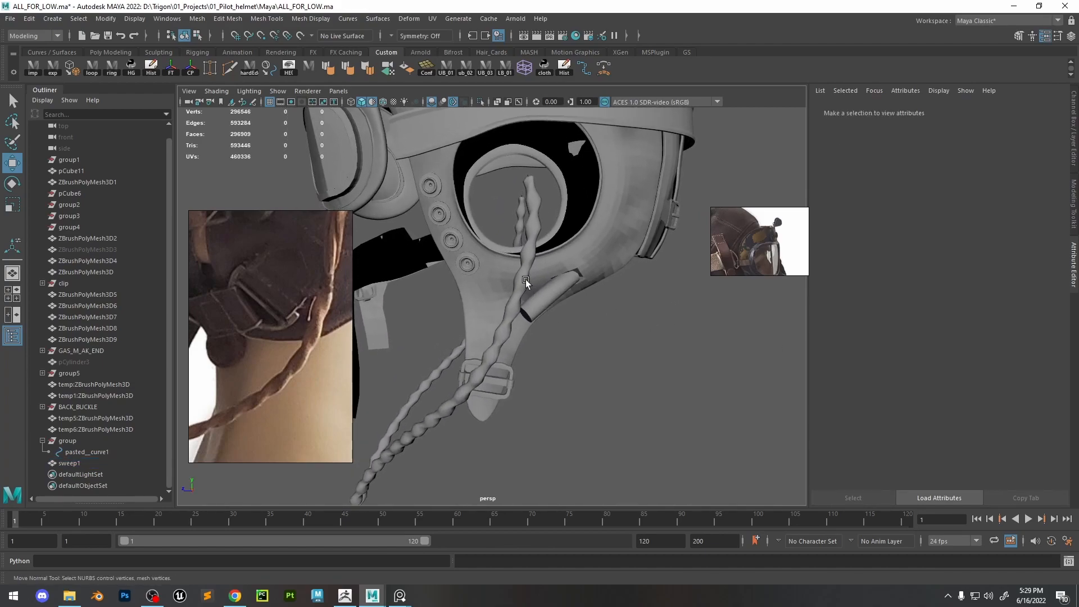
pyautogui.click(525, 279)
pyautogui.moveTo(950, 356); pyautogui.dragTo(1006, 357)
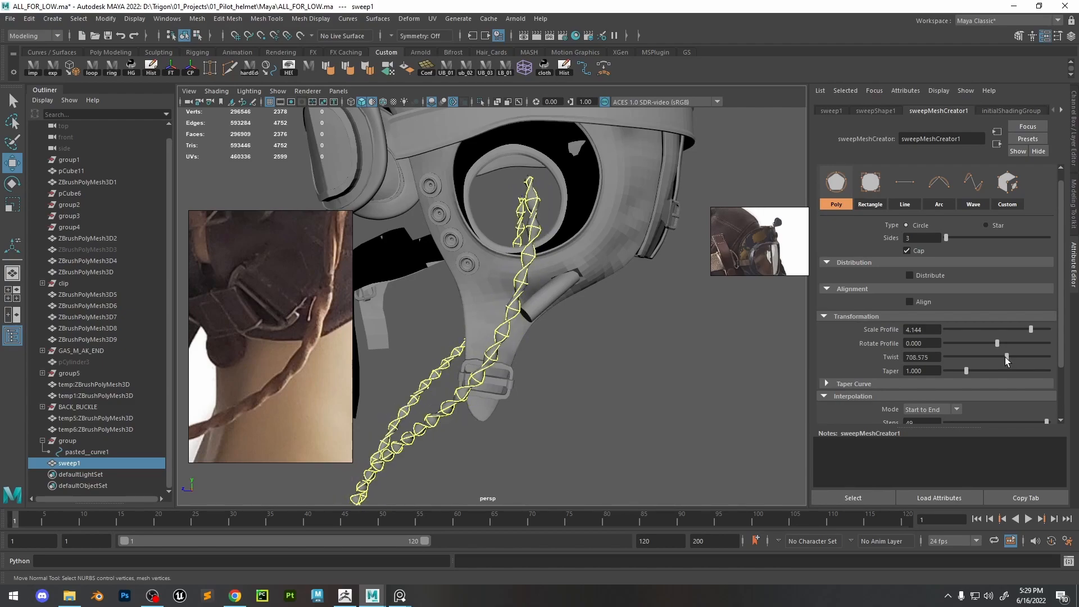
# Raise the sweep profile to 8 sides and check the smoothed rope against the helmet
pyautogui.click(669, 359)
pyautogui.keyDown('alt'); pyautogui.moveTo(669, 359); pyautogui.dragTo(773, 382, button='right'); pyautogui.keyUp('alt')
pyautogui.click(540, 286)
pyautogui.press('1')
pyautogui.press('3')
pyautogui.moveTo(948, 238); pyautogui.dragTo(977, 238)
pyautogui.click(673, 363)
pyautogui.keyDown('alt'); pyautogui.moveTo(673, 363); pyautogui.dragTo(574, 331, button='right'); pyautogui.keyUp('alt')
# Reduce the profile scale of the eight-sided rope sweep to make it thinner
pyautogui.click(522, 279)
pyautogui.keyDown('alt'); pyautogui.moveTo(522, 279); pyautogui.dragTo(549, 286, button='right'); pyautogui.keyUp('alt')
pyautogui.moveTo(1032, 329); pyautogui.dragTo(992, 330)
pyautogui.click(659, 357)
pyautogui.keyDown('alt'); pyautogui.moveTo(659, 357); pyautogui.dragTo(554, 315, button='right'); pyautogui.keyUp('alt')
pyautogui.keyDown('alt'); pyautogui.moveTo(554, 315); pyautogui.dragTo(670, 300); pyautogui.keyUp('alt')
# Set the sweep's profile scale to 2.127, its profile rotation to -356.022 and its twist to 715.215
pyautogui.click(584, 282)
pyautogui.keyDown('alt'); pyautogui.moveTo(669, 300); pyautogui.dragTo(815, 337, button='right'); pyautogui.keyUp('alt')
pyautogui.moveTo(994, 328); pyautogui.dragTo(947, 343)
pyautogui.hotkey('ctrl', 'z')
pyautogui.moveTo(1007, 356); pyautogui.dragTo(1005, 356)
pyautogui.keyDown('alt'); pyautogui.moveTo(782, 362); pyautogui.dragTo(686, 368); pyautogui.keyUp('alt')
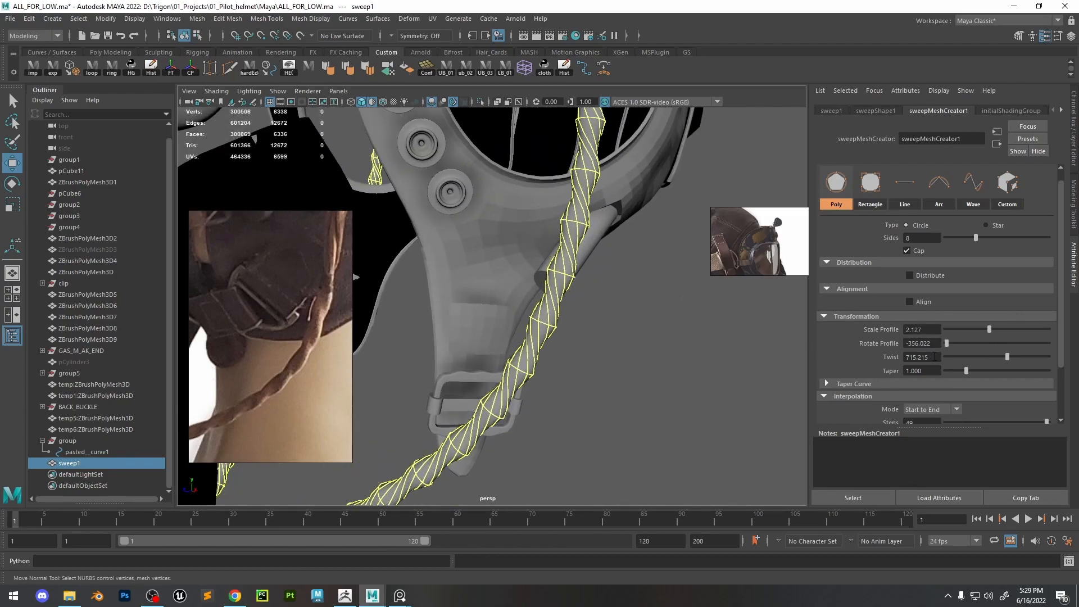
# Undo the last twist change and fine-tune the decimals of the sweep's twist value
pyautogui.hotkey('ctrl', 'z')
pyautogui.press('BackSpace')
pyautogui.write('2')
pyautogui.press('Return')
pyautogui.write('1')
pyautogui.press('Return')
pyautogui.write('500')
pyautogui.press('Return')
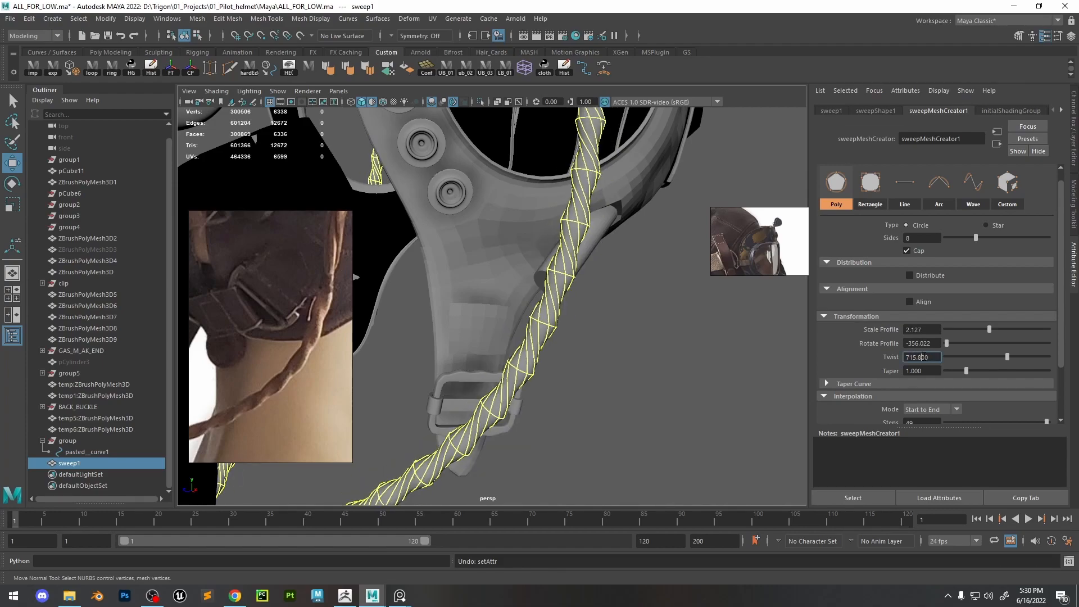
pyautogui.press('Return')
# Examine the smoothed rope's twist and thickness from several angles against the reference photo
pyautogui.click(619, 329)
pyautogui.keyDown('alt'); pyautogui.moveTo(619, 329); pyautogui.dragTo(607, 333); pyautogui.keyUp('alt')
pyautogui.keyDown('alt'); pyautogui.moveTo(607, 332); pyautogui.dragTo(501, 208, button='right'); pyautogui.keyUp('alt')
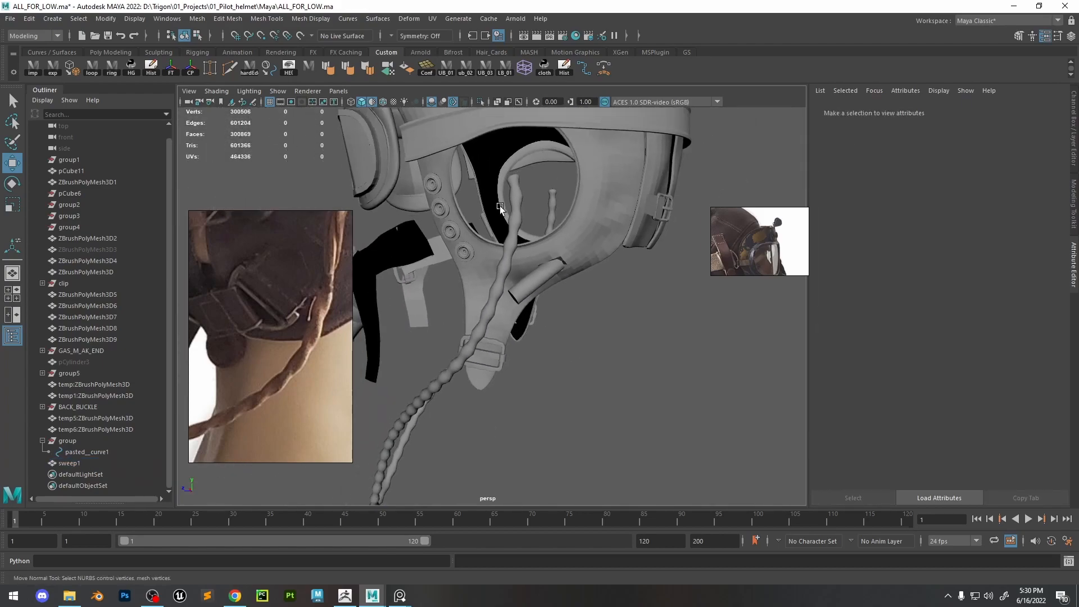
pyautogui.keyDown('alt'); pyautogui.moveTo(501, 208); pyautogui.dragTo(461, 205); pyautogui.keyUp('alt')
pyautogui.keyDown('alt'); pyautogui.moveTo(461, 204); pyautogui.dragTo(494, 301, button='right'); pyautogui.keyUp('alt')
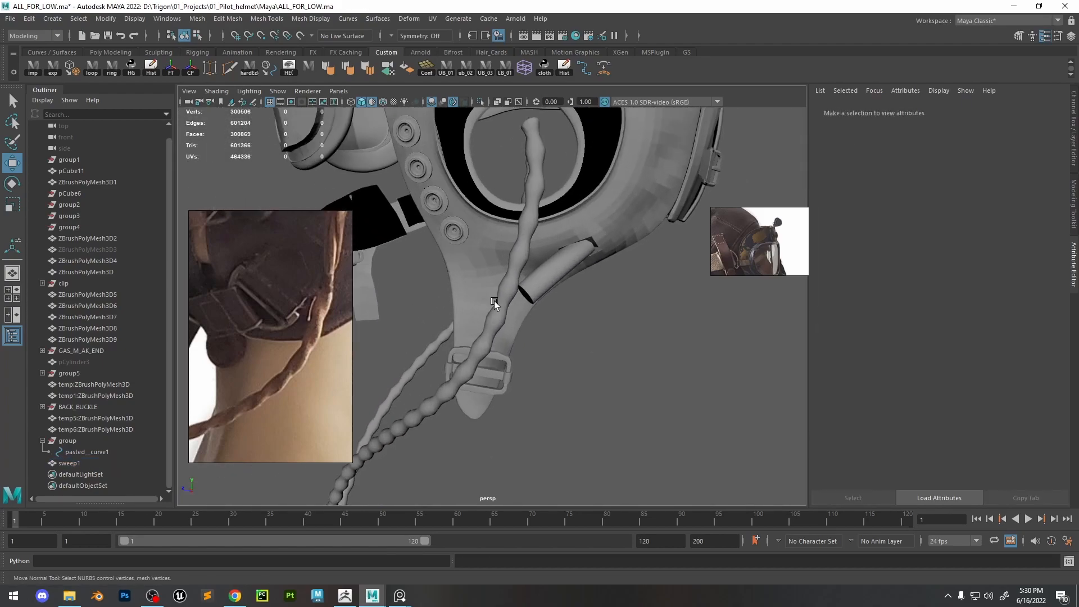
pyautogui.click(495, 302)
pyautogui.click(540, 439)
pyautogui.keyDown('alt'); pyautogui.moveTo(539, 438); pyautogui.dragTo(618, 351); pyautogui.keyUp('alt')
pyautogui.hotkey('ctrl', 'z')
pyautogui.click(605, 342)
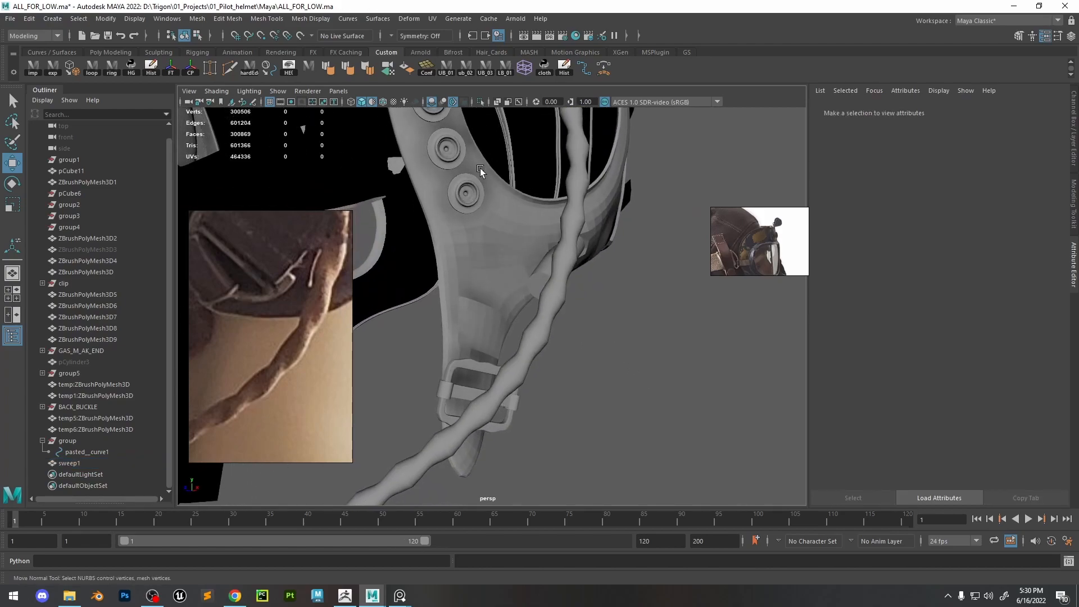
# Export the eight-sided rope, import it back as a separate mesh and isolate it
pyautogui.keyDown('alt'); pyautogui.moveTo(569, 286); pyautogui.dragTo(548, 265); pyautogui.keyUp('alt')
pyautogui.click(534, 276)
pyautogui.click(56, 71)
pyautogui.click(32, 72)
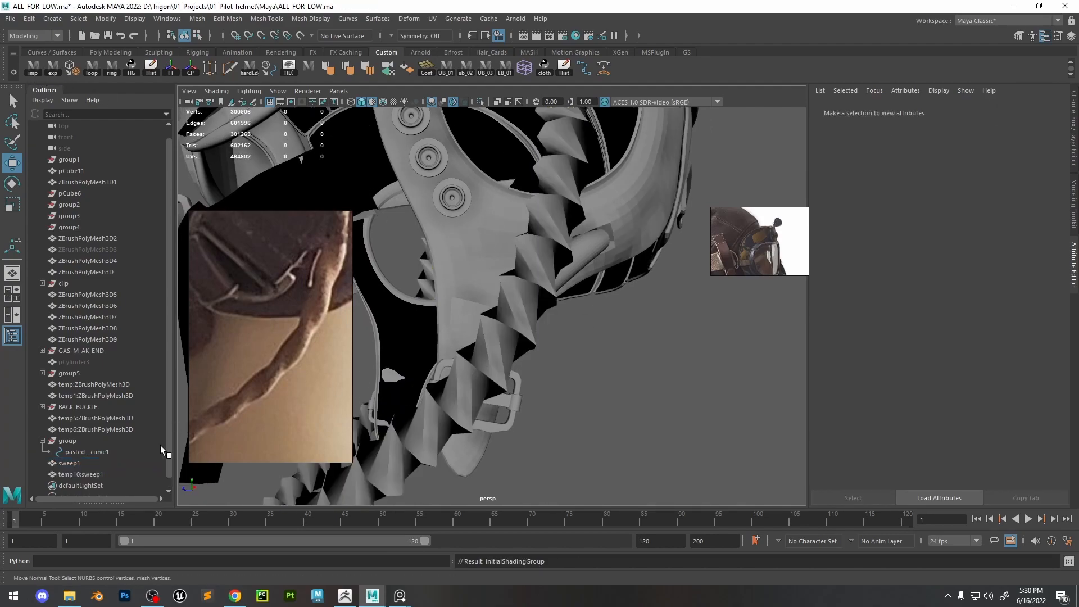
pyautogui.click(497, 400)
pyautogui.keyDown('alt'); pyautogui.moveTo(528, 331); pyautogui.dragTo(467, 83); pyautogui.keyUp('alt')
pyautogui.click(481, 101)
pyautogui.keyDown('alt'); pyautogui.moveTo(540, 236); pyautogui.dragTo(603, 287, button='right'); pyautogui.keyUp('alt')
# Try to select lengthwise edges on the imported rope, turn on smooth preview and move them to shape the strands
pyautogui.moveTo(602, 286); pyautogui.dragTo(548, 239, button='right')
pyautogui.click(597, 270)
pyautogui.click(114, 70)
pyautogui.click(92, 70)
pyautogui.moveTo(637, 274); pyautogui.dragTo(578, 304, button='middle')
pyautogui.keyDown('alt'); pyautogui.moveTo(578, 303); pyautogui.dragTo(619, 306); pyautogui.keyUp('alt')
pyautogui.press('3')
pyautogui.moveTo(619, 306); pyautogui.dragTo(555, 380, button='middle')
# Undo the strand edits and component selections on the imported rope
pyautogui.hotkey('ctrl', 'z')
pyautogui.hotkey('ctrl', 'z')
pyautogui.hotkey('ctrl', 'z')
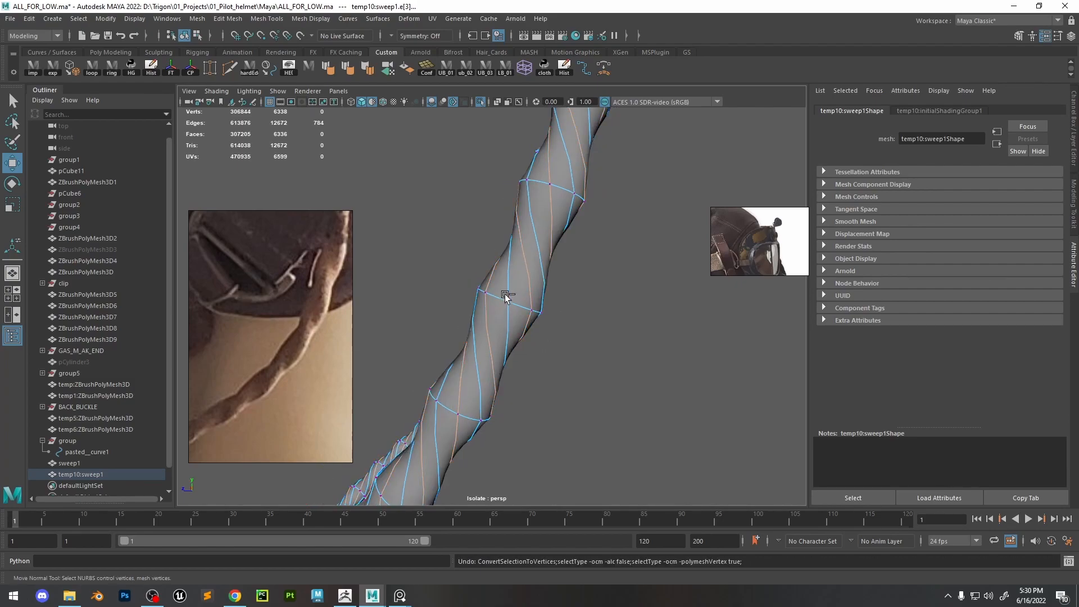
pyautogui.hotkey('ctrl', 'z')
pyautogui.hotkey('ctrl', 'z')
# Return to object selection and select the whole imported rope
pyautogui.moveTo(583, 275); pyautogui.dragTo(626, 228, button='right')
pyautogui.keyDown('alt'); pyautogui.moveTo(627, 355); pyautogui.dragTo(588, 350, button='right'); pyautogui.keyUp('alt')
pyautogui.click(587, 343)
pyautogui.keyDown('alt'); pyautogui.moveTo(582, 304); pyautogui.dragTo(545, 304); pyautogui.keyUp('alt')
pyautogui.click(524, 316)
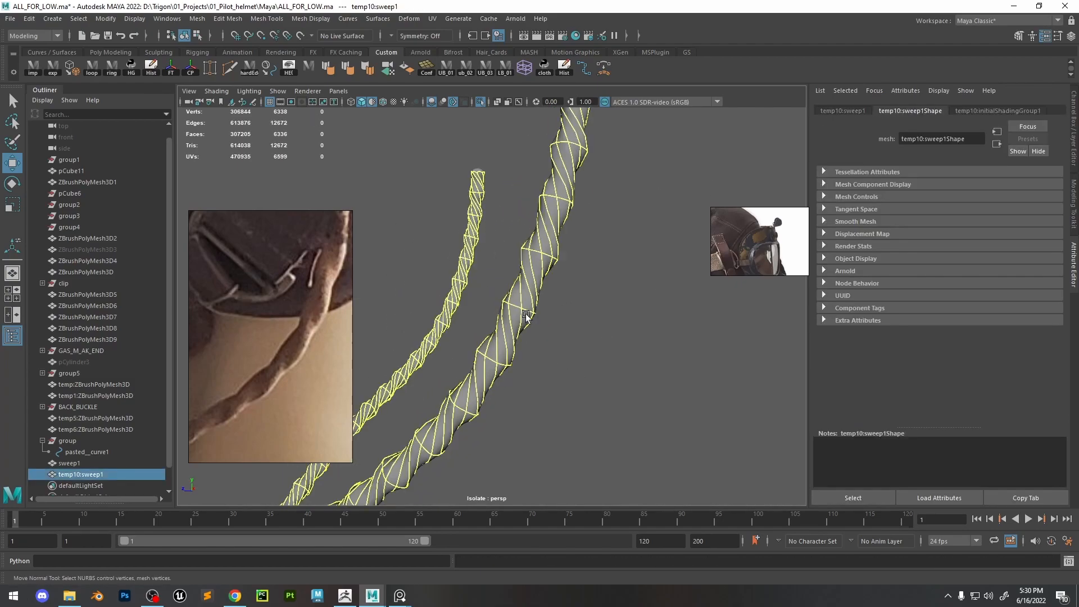
# Switch to ZBrush, import the eight-sided rope as quads and triangles and check it on the helmet
pyautogui.click(344, 596)
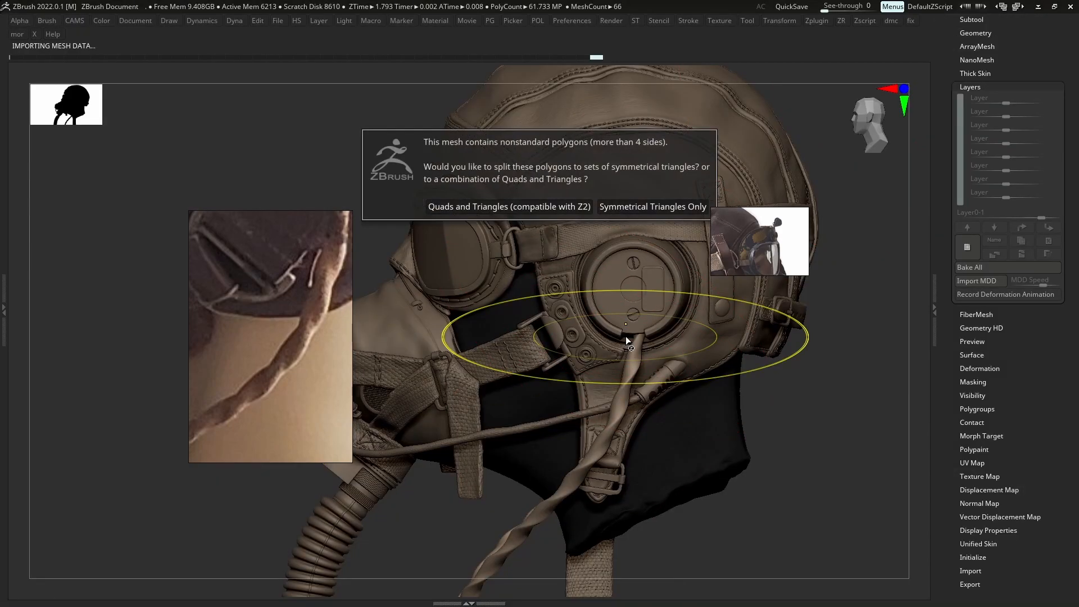
pyautogui.click(527, 212)
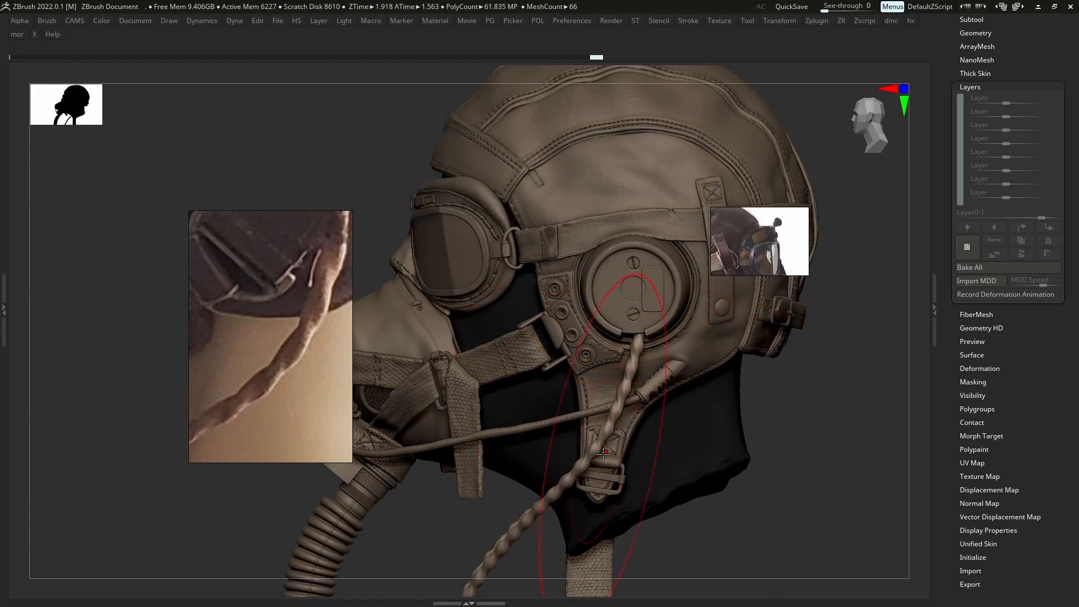
pyautogui.keyDown('ctrl'); pyautogui.moveTo(610, 456); pyautogui.dragTo(610, 359, button='right'); pyautogui.keyUp('ctrl')
pyautogui.keyDown('alt'); pyautogui.moveTo(655, 534); pyautogui.dragTo(647, 475, button='right'); pyautogui.keyUp('alt')
pyautogui.scroll(3, 580, 425)
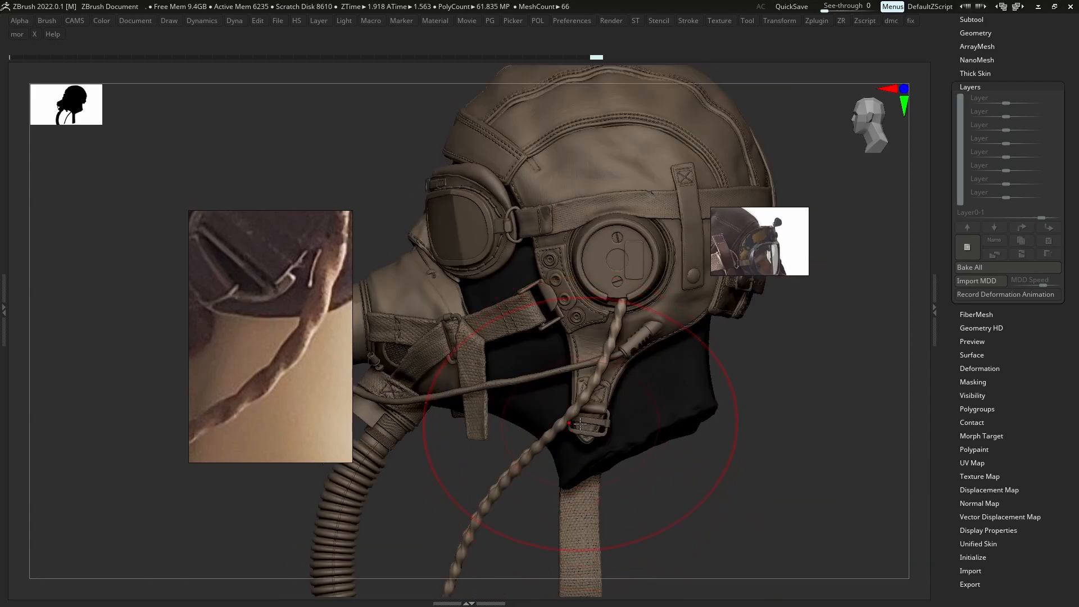
pyautogui.moveTo(583, 418); pyautogui.dragTo(832, 547, button='right')
# Isolate the imported rope and bake all of its layers
pyautogui.hotkey('shift', 's')
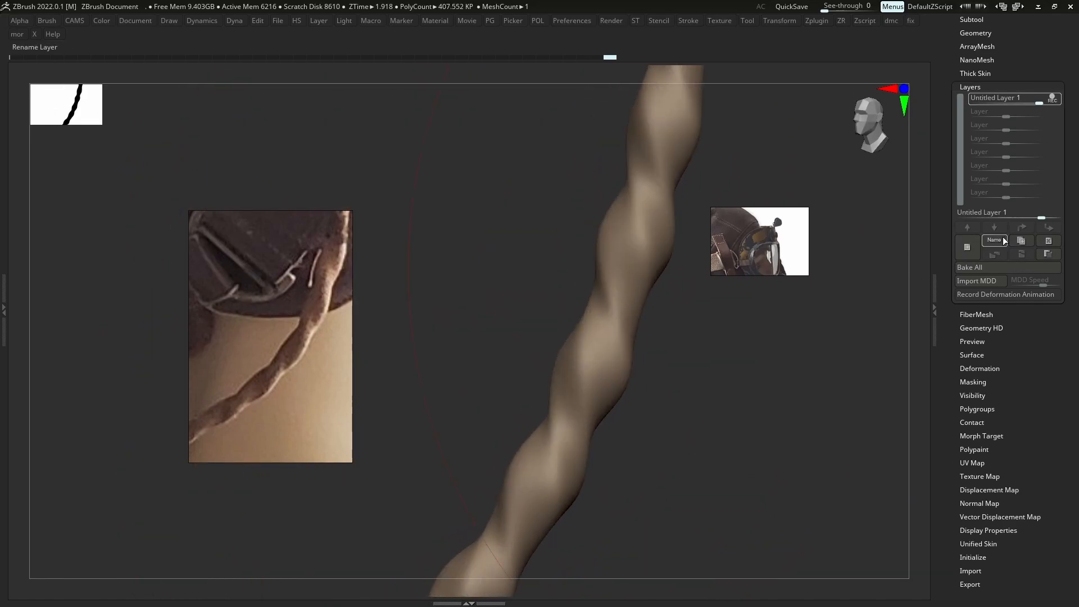
pyautogui.click(995, 267)
pyautogui.keyDown('ctrl'); pyautogui.moveTo(608, 334); pyautogui.dragTo(610, 295, button='right'); pyautogui.keyUp('ctrl')
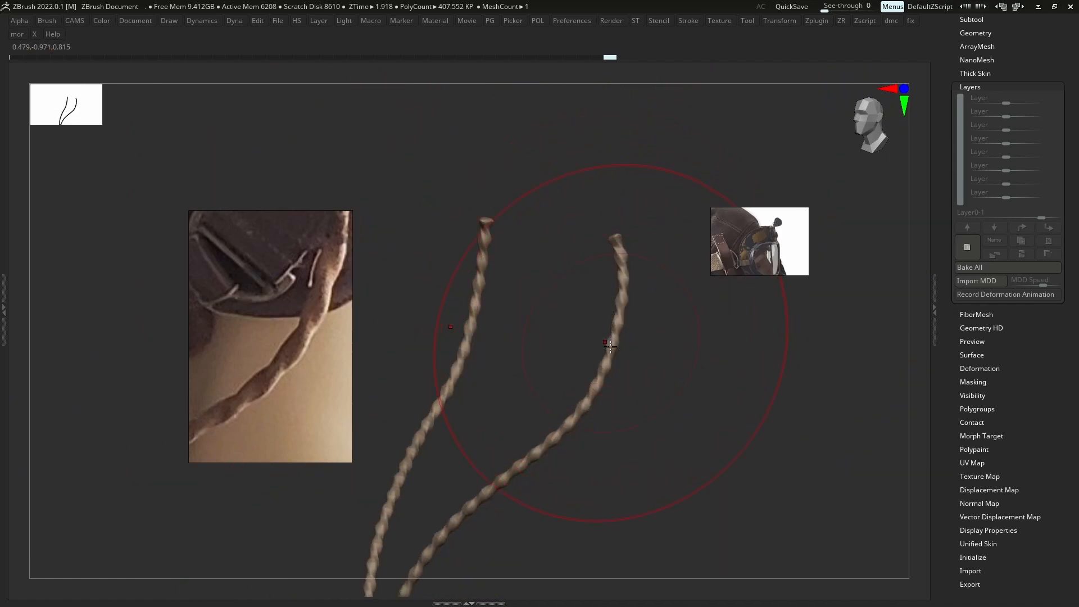
# Compare the rope's subdivision levels, settle on level 5 and delete the lower levels
pyautogui.press('d')
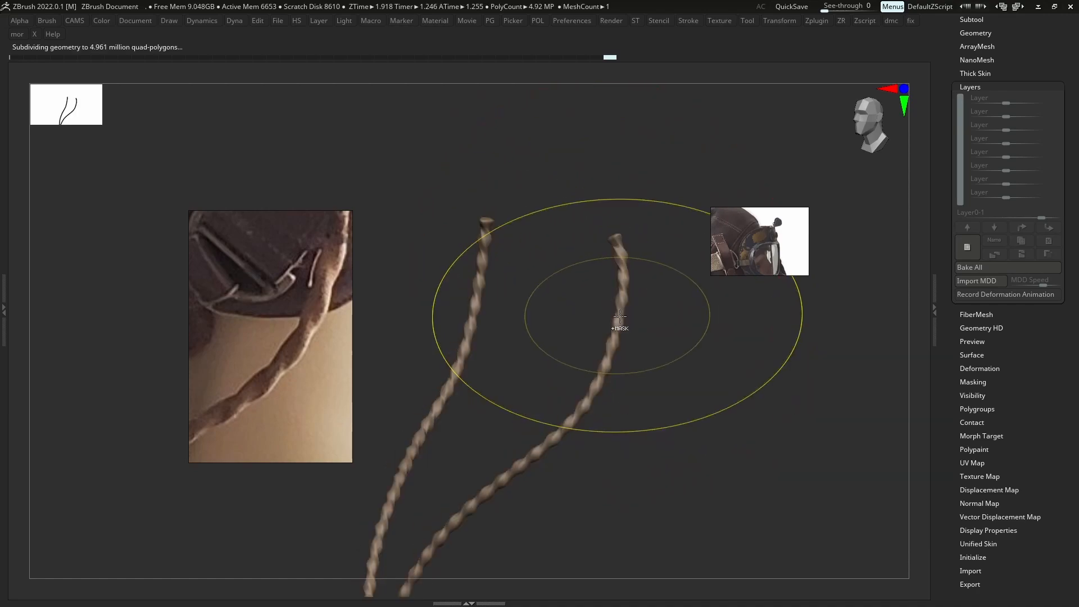
pyautogui.hotkey('shift', 'd')
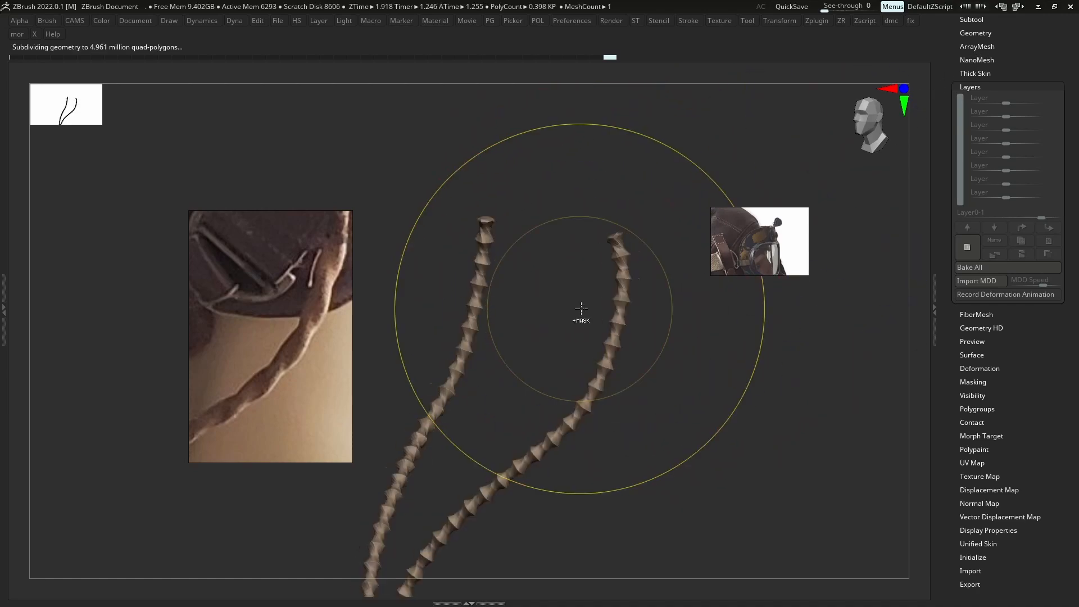
pyautogui.click(983, 35)
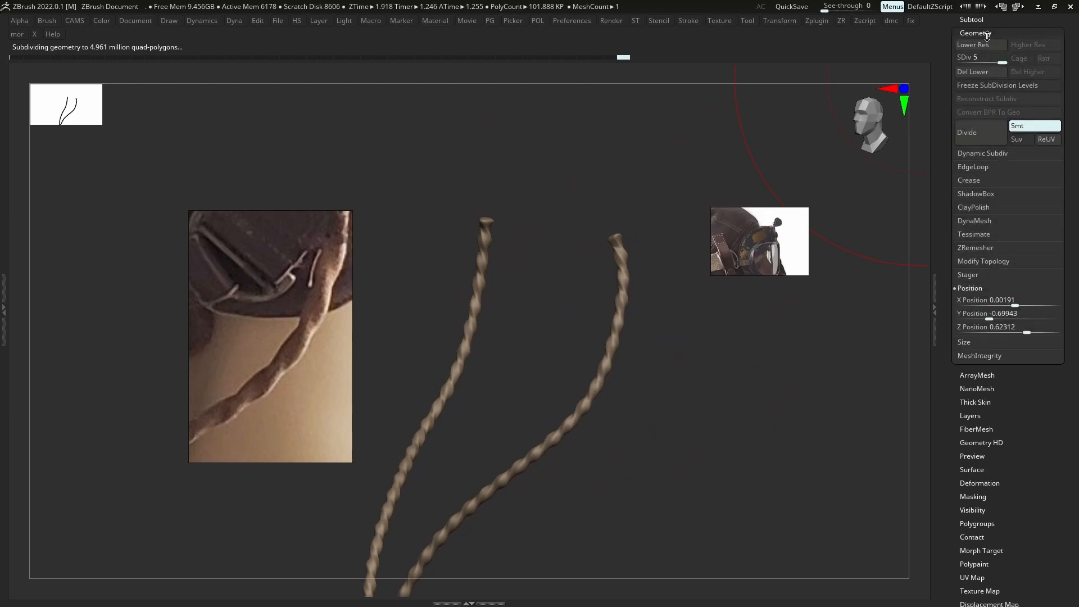
pyautogui.click(980, 73)
pyautogui.keyDown('ctrl'); pyautogui.moveTo(600, 276); pyautogui.dragTo(629, 359, button='right'); pyautogui.keyUp('ctrl')
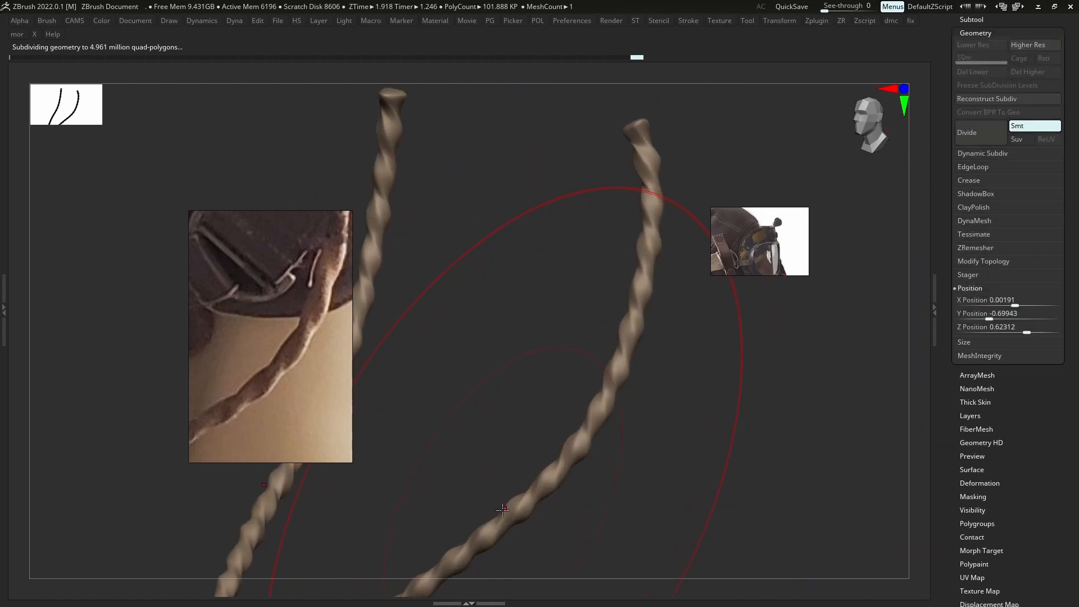
# DynaMesh the rope at resolution 4096 and check its polygon wireframe and surface up close
pyautogui.click(467, 603)
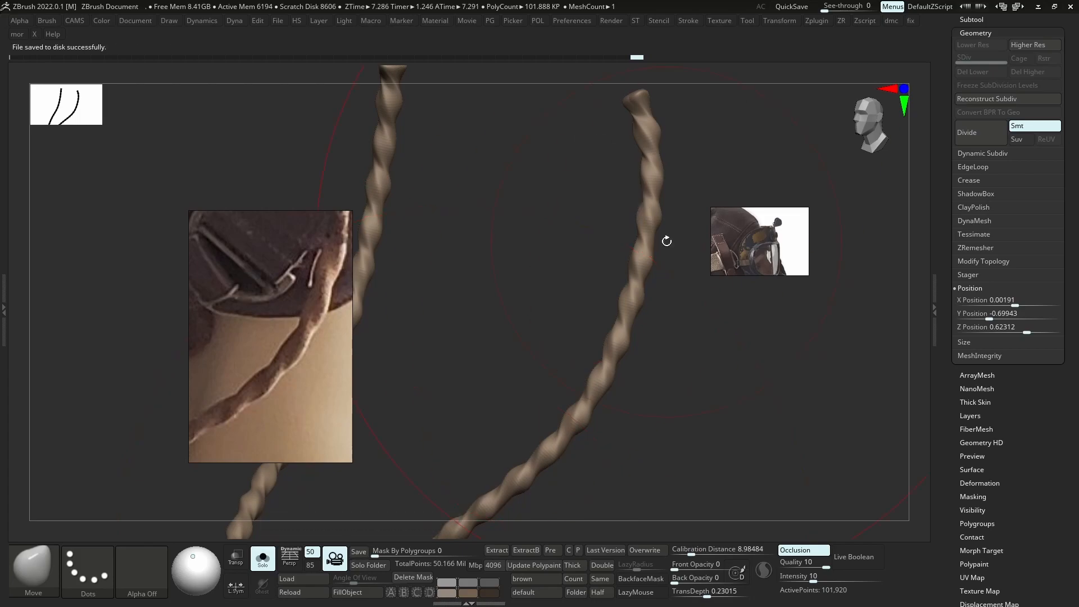
pyautogui.press('d')
pyautogui.moveTo(642, 337); pyautogui.dragTo(634, 337)
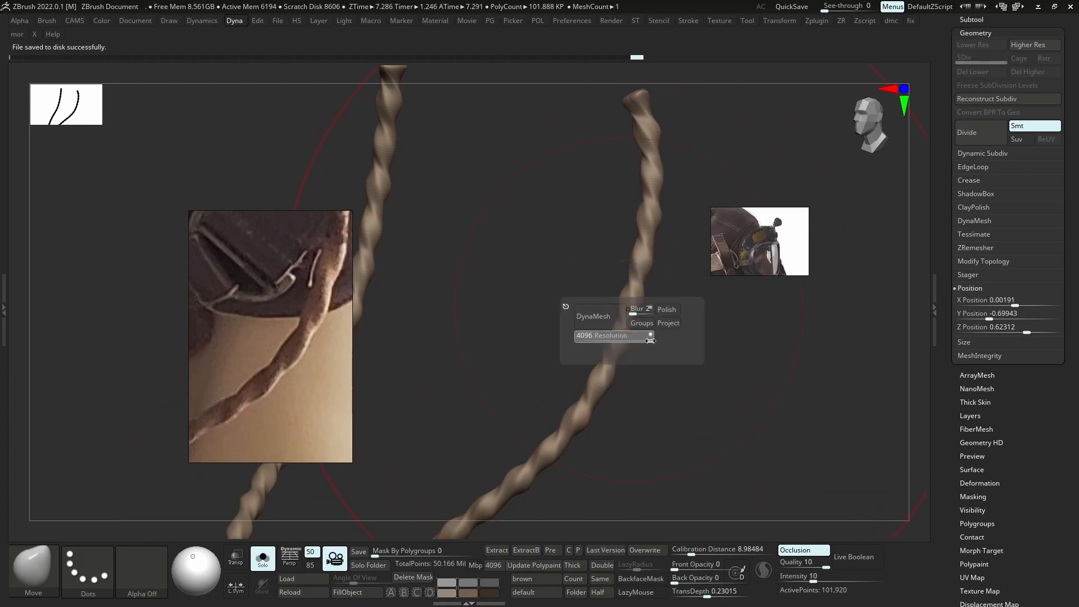
pyautogui.click(604, 321)
pyautogui.hotkey('shift', 'f')
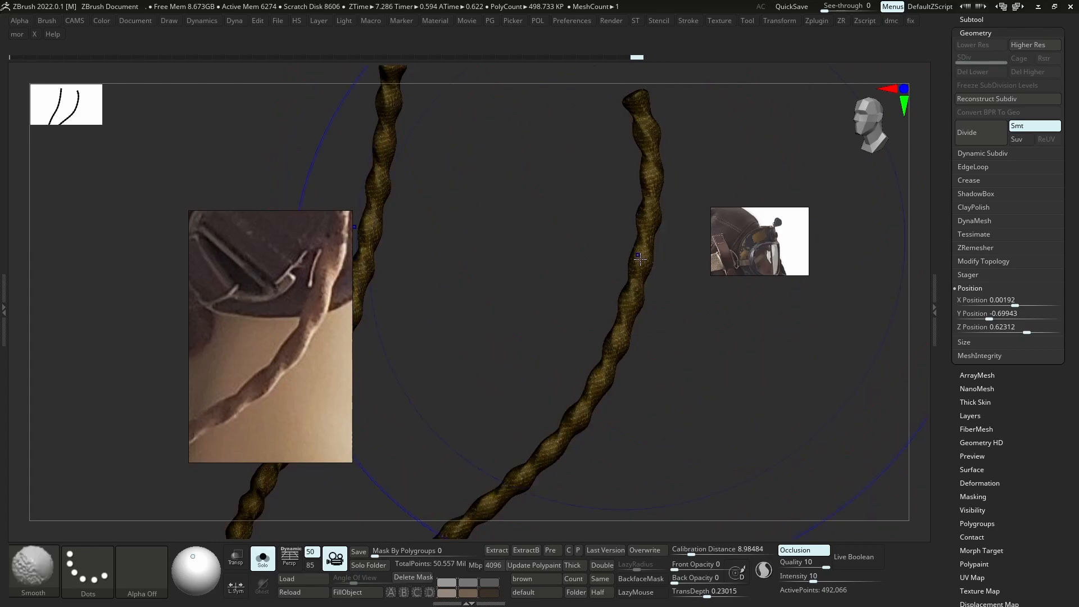
pyautogui.keyDown('ctrl'); pyautogui.moveTo(638, 256); pyautogui.dragTo(740, 453, button='right'); pyautogui.keyUp('ctrl')
pyautogui.hotkey('shift', 'f')
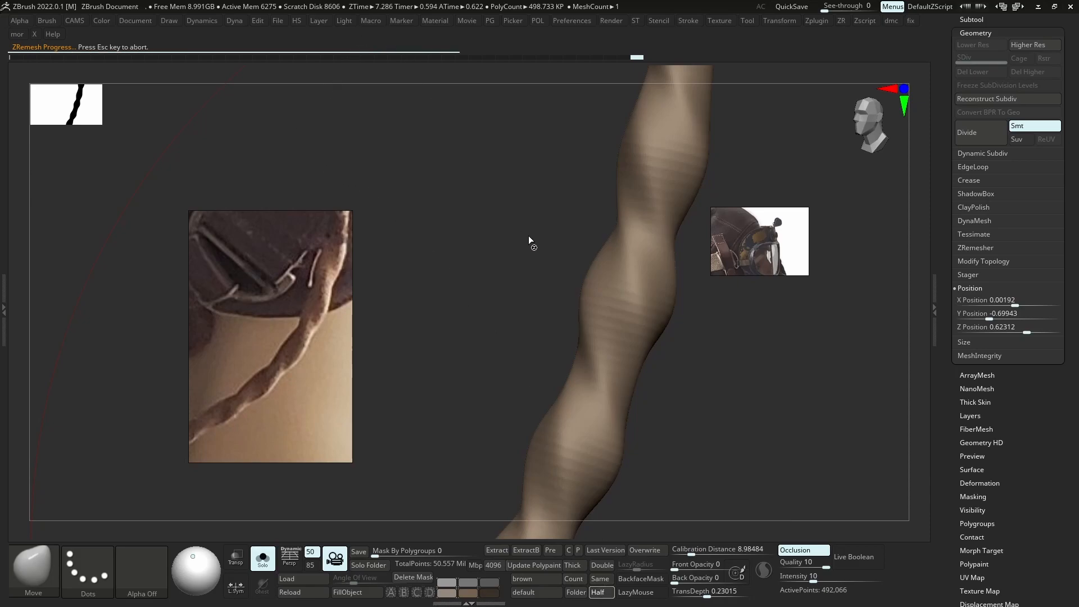
# Try a half-density ZRemesh of the DynaMeshed rope, compare the results and undo the remesh
pyautogui.keyDown('ctrl'); pyautogui.moveTo(602, 137); pyautogui.dragTo(638, 67, button='right'); pyautogui.keyUp('ctrl')
pyautogui.hotkey('ctrl', 'z')
pyautogui.hotkey('ctrl', 'shift', 'z')
pyautogui.hotkey('ctrl', 'z')
pyautogui.click(602, 593)
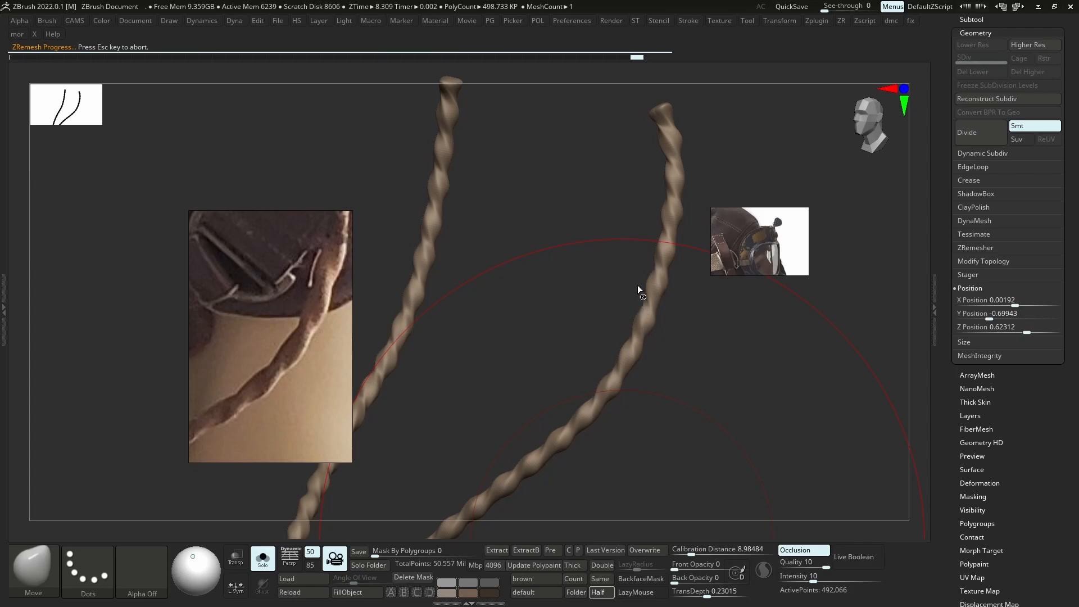
pyautogui.moveTo(661, 273)
pyautogui.keyDown('shift'); pyautogui.mouseDown(button='right')
pyautogui.moveTo(652, 298)
pyautogui.moveTo(659, 265)
pyautogui.moveTo(620, 266)
pyautogui.moveTo(649, 316)
pyautogui.mouseUp(button='right'); pyautogui.keyUp('shift')
pyautogui.hotkey('ctrl', 'z')
# Inspect the rope's wireframe and ZRemesh it with the half-density target
pyautogui.press('f')
pyautogui.click(660, 309)
pyautogui.hotkey('alt', 's')
pyautogui.keyDown('ctrl'); pyautogui.moveTo(603, 356); pyautogui.dragTo(1019, 392, button='right'); pyautogui.keyUp('ctrl')
pyautogui.hotkey('shift', 'f')
pyautogui.hotkey('alt', 's')
pyautogui.keyDown('ctrl'); pyautogui.moveTo(653, 352); pyautogui.dragTo(775, 507, button='right'); pyautogui.keyUp('ctrl')
pyautogui.click(600, 592)
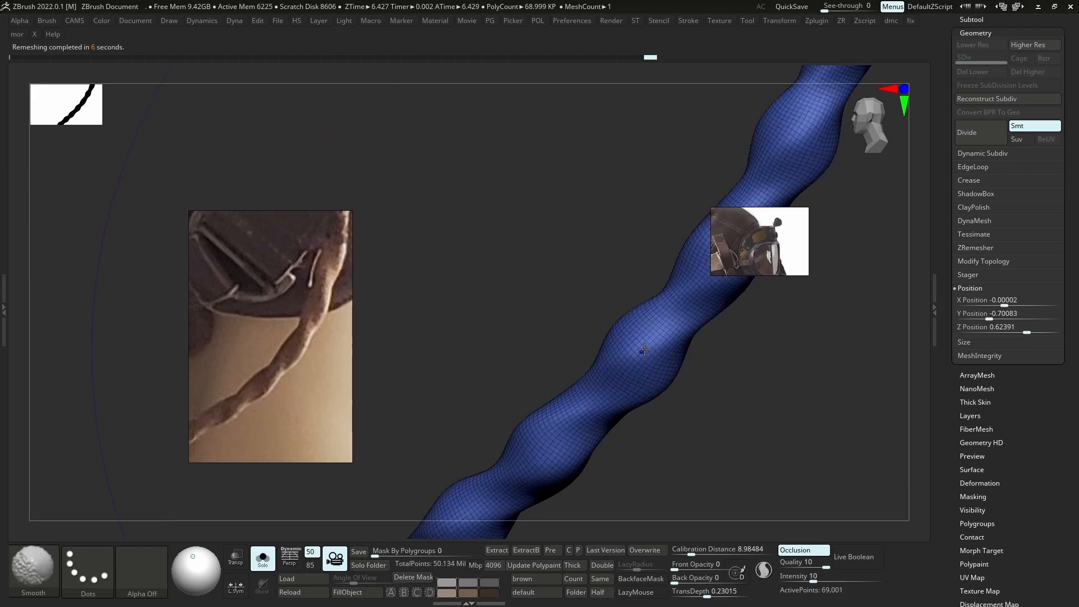
# Halve the rope's density a second time with ZRemesher after checking its form without the wireframe
pyautogui.press('g')
pyautogui.click(551, 338)
pyautogui.hotkey('shift', 'f')
pyautogui.keyDown('ctrl'); pyautogui.moveTo(562, 281); pyautogui.dragTo(585, 93, button='right'); pyautogui.keyUp('ctrl')
pyautogui.moveTo(637, 65)
pyautogui.mouseDown()
pyautogui.moveTo(625, 212)
pyautogui.moveTo(650, 62)
pyautogui.mouseUp()
pyautogui.click(602, 597)
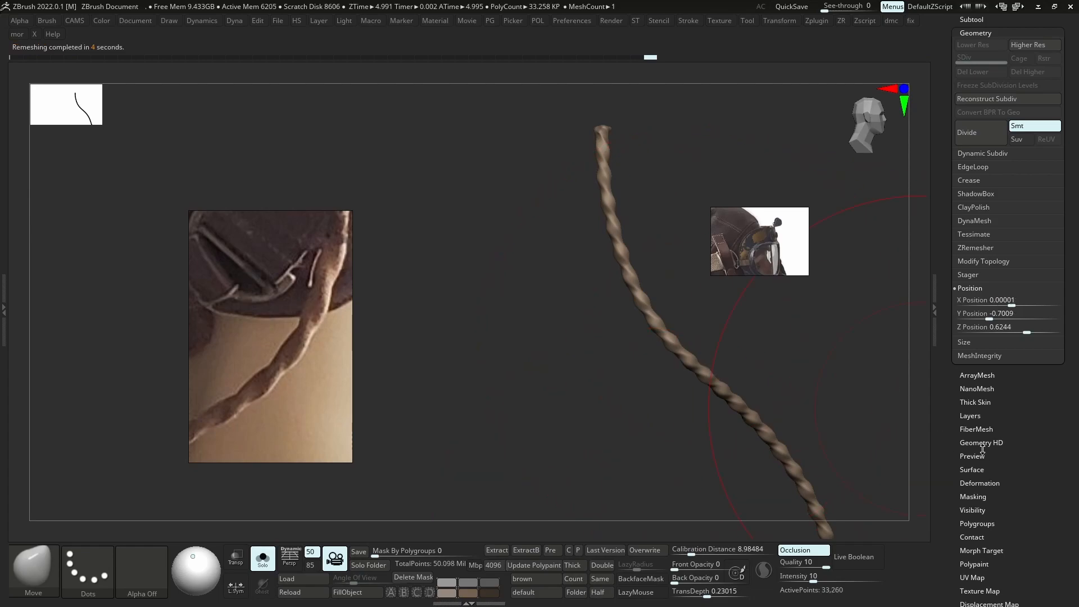
# Add a new layer to the remeshed rope and polish its surface on that layer
pyautogui.click(974, 416)
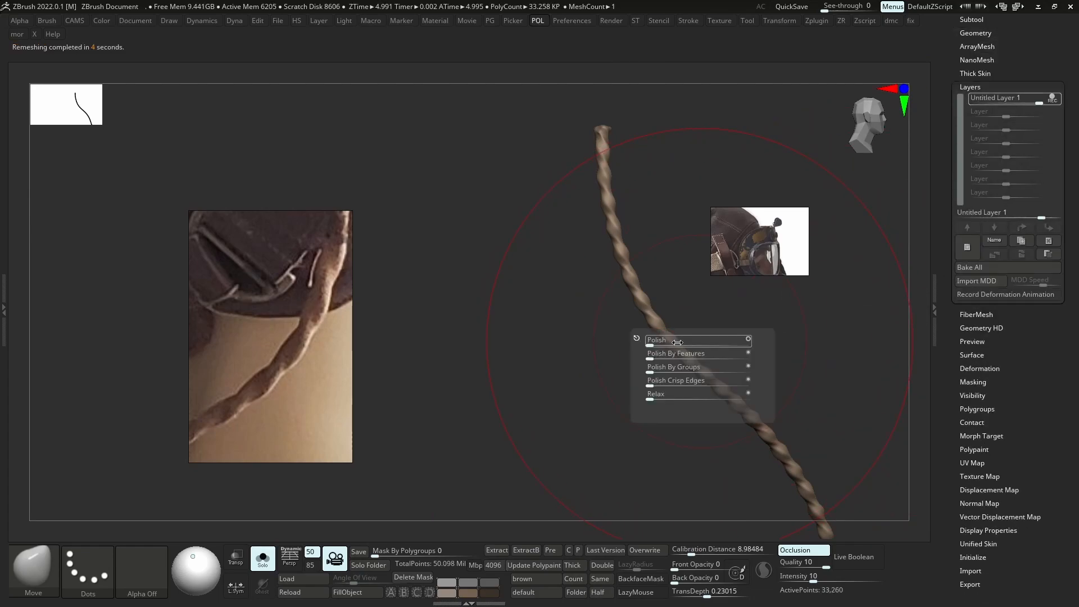
pyautogui.moveTo(716, 312); pyautogui.dragTo(696, 327)
pyautogui.press('p')
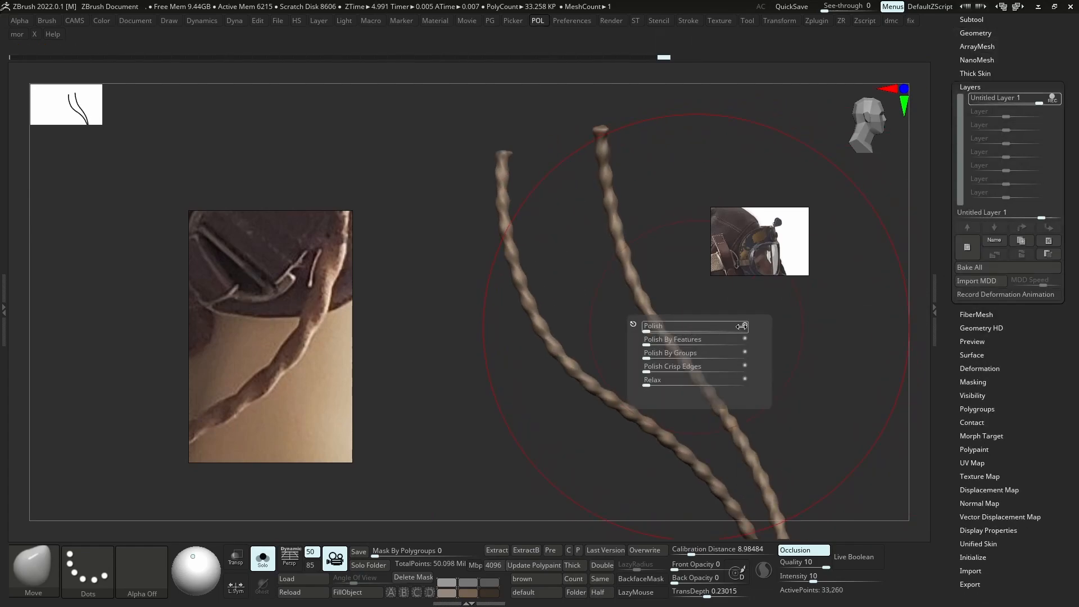
pyautogui.click(669, 326)
pyautogui.moveTo(670, 323); pyautogui.dragTo(719, 332, button='right')
pyautogui.keyDown('ctrl'); pyautogui.moveTo(720, 331); pyautogui.dragTo(809, 403, button='right'); pyautogui.keyUp('ctrl')
# Show the helmet again, set the polish layer's intensity to 0.46902 and bake all layers
pyautogui.hotkey('alt', 's')
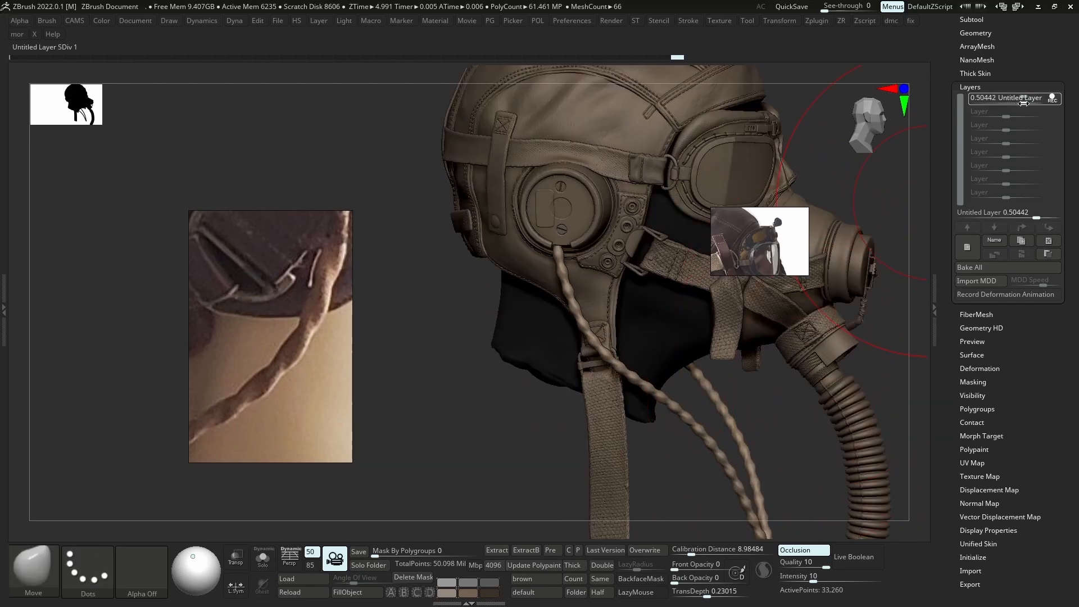
pyautogui.moveTo(539, 177); pyautogui.dragTo(590, 243, button='right')
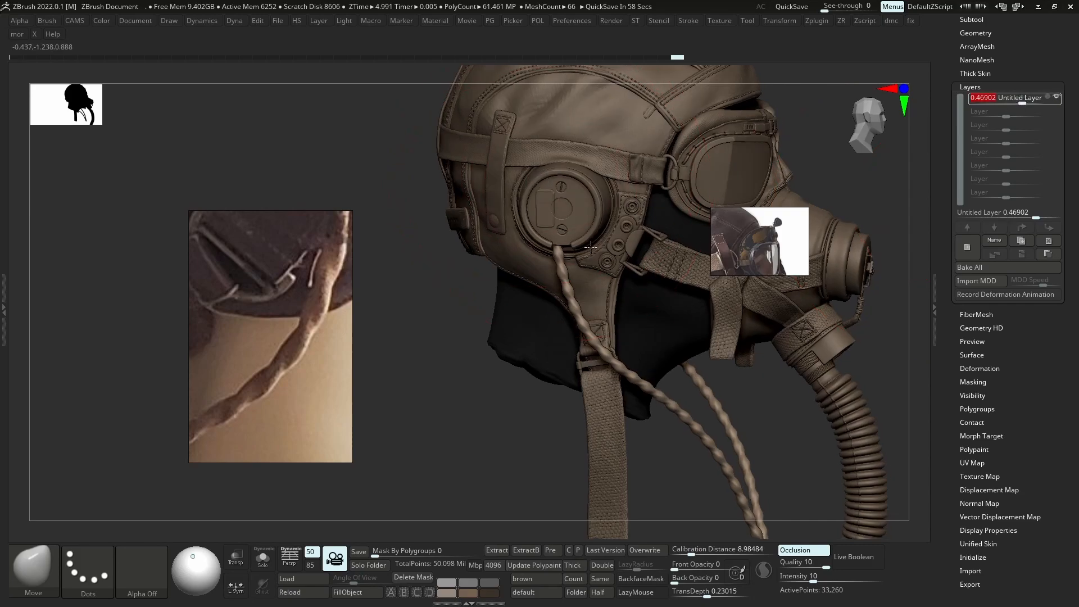
pyautogui.click(1009, 269)
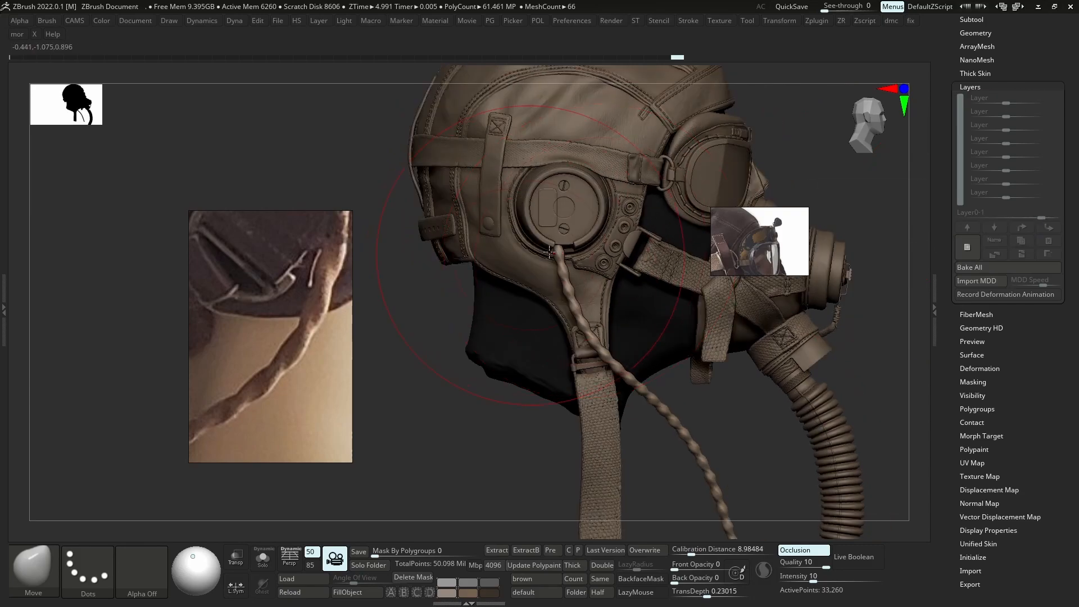
# Nudge the rope's upper end into the ear cup's lower opening with the Move brush
pyautogui.press('b')
pyautogui.press('m')
pyautogui.press('v')
pyautogui.moveTo(558, 259); pyautogui.dragTo(565, 261)
pyautogui.moveTo(565, 262); pyautogui.dragTo(652, 315, button='right')
pyautogui.moveTo(763, 227); pyautogui.dragTo(258, 296)
pyautogui.doubleClick(258, 296)
# Shift the rope's lower stretch with a resized Move brush and compare it before and after
pyautogui.moveTo(832, 326)
pyautogui.keyDown('ctrl'); pyautogui.mouseDown(button='right')
pyautogui.moveTo(844, 296)
pyautogui.moveTo(855, 335)
pyautogui.moveTo(838, 304)
pyautogui.moveTo(812, 315)
pyautogui.mouseUp(button='right'); pyautogui.keyUp('ctrl')
pyautogui.moveTo(588, 502); pyautogui.dragTo(610, 507)
pyautogui.press('s')
pyautogui.moveTo(624, 457)
pyautogui.mouseDown()
pyautogui.moveTo(639, 456)
pyautogui.moveTo(623, 452)
pyautogui.mouseUp()
pyautogui.hotkey('ctrl', 'z')
pyautogui.hotkey('ctrl', 'z')
pyautogui.hotkey('ctrl', 'shift', 'z')
pyautogui.hotkey('ctrl', 'shift', 'z')
# Select the rope and pull its section below the ear cup inward toward the neck
pyautogui.moveTo(778, 146); pyautogui.dragTo(624, 169, button='right')
pyautogui.keyDown('alt'); pyautogui.click(548, 509); pyautogui.keyUp('alt')
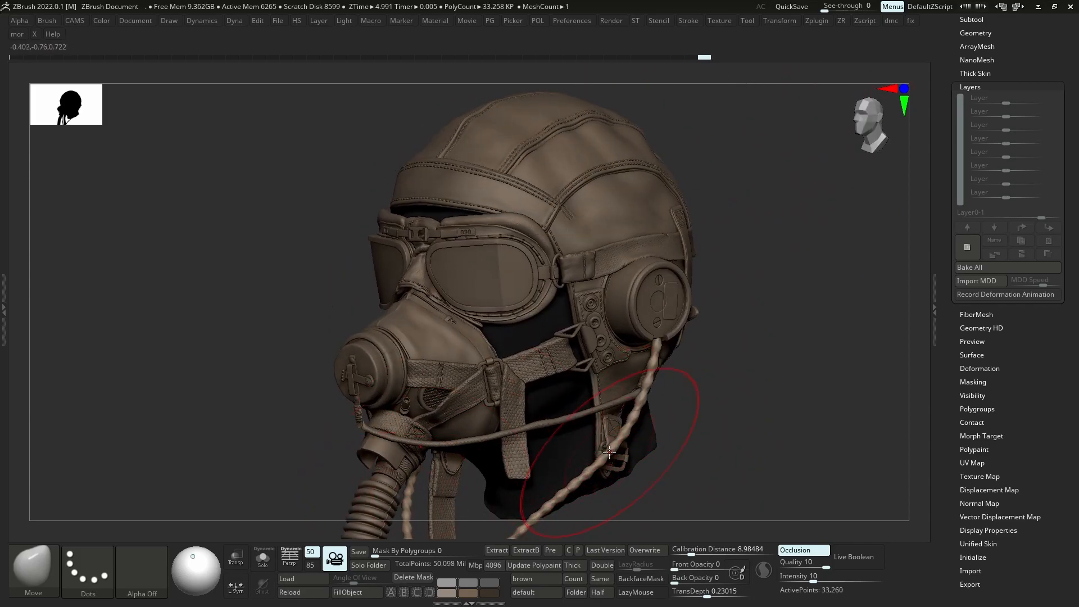
pyautogui.moveTo(651, 391); pyautogui.dragTo(647, 394)
pyautogui.keyDown('shift'); pyautogui.moveTo(697, 393); pyautogui.dragTo(787, 396, button='right'); pyautogui.keyUp('shift')
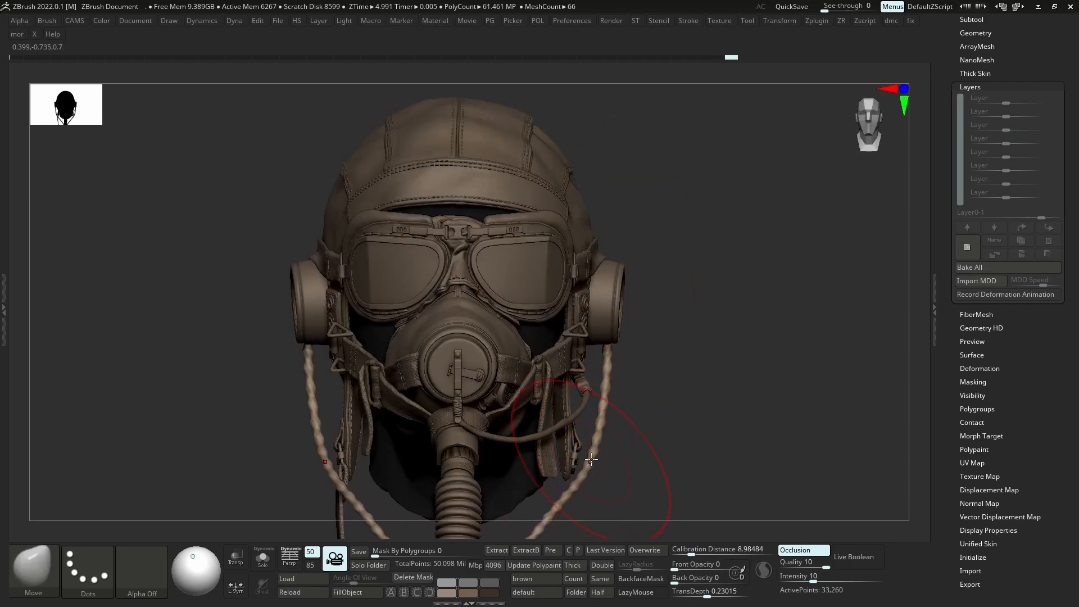
pyautogui.moveTo(606, 400); pyautogui.dragTo(592, 402)
# Examine how the ropes hang around the mask and neck from the front and both sides
pyautogui.moveTo(641, 401)
pyautogui.mouseDown(button='right')
pyautogui.moveTo(545, 398)
pyautogui.moveTo(503, 310)
pyautogui.mouseUp(button='right')
pyautogui.moveTo(607, 336); pyautogui.dragTo(703, 383, button='right')
pyautogui.keyDown('ctrl'); pyautogui.moveTo(599, 376); pyautogui.dragTo(608, 410, button='right'); pyautogui.keyUp('ctrl')
pyautogui.moveTo(635, 382); pyautogui.dragTo(478, 365, button='right')
pyautogui.keyDown('ctrl'); pyautogui.moveTo(506, 366); pyautogui.dragTo(503, 326, button='right'); pyautogui.keyUp('ctrl')
pyautogui.moveTo(843, 428)
pyautogui.mouseDown(button='right')
pyautogui.moveTo(781, 433)
pyautogui.moveTo(579, 396)
pyautogui.mouseUp(button='right')
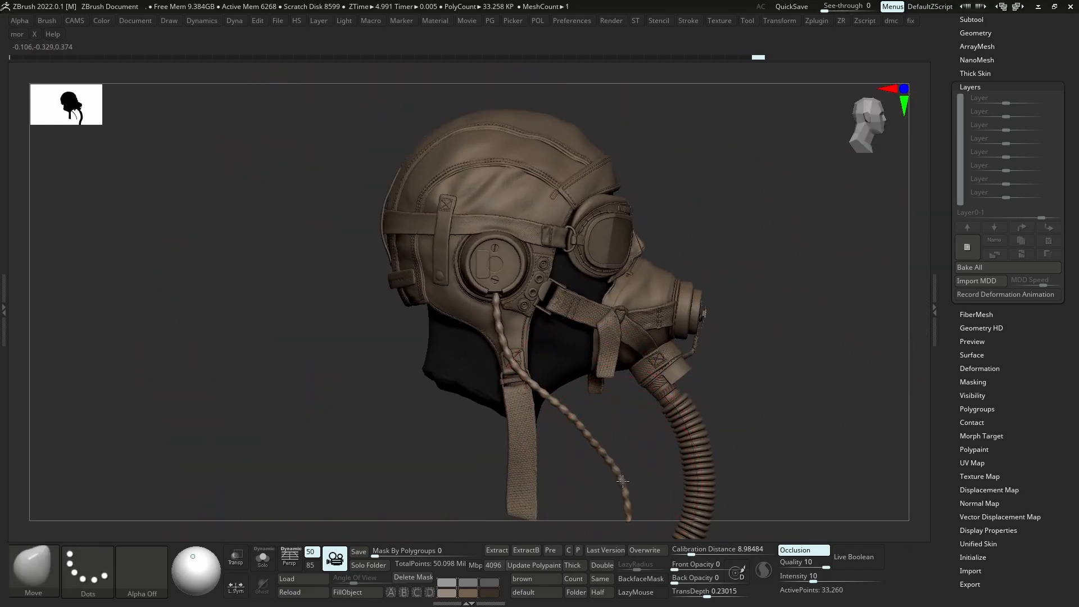
pyautogui.keyDown('shift'); pyautogui.moveTo(602, 408); pyautogui.dragTo(444, 407, button='right'); pyautogui.keyUp('shift')
pyautogui.keyDown('ctrl'); pyautogui.moveTo(445, 407); pyautogui.dragTo(444, 478, button='right'); pyautogui.keyUp('ctrl')
pyautogui.keyDown('shift'); pyautogui.moveTo(836, 198); pyautogui.dragTo(765, 238, button='right'); pyautogui.keyUp('shift')
pyautogui.keyDown('ctrl'); pyautogui.moveTo(787, 293); pyautogui.dragTo(784, 248, button='right'); pyautogui.keyUp('ctrl')
pyautogui.keyDown('alt'); pyautogui.moveTo(784, 247); pyautogui.dragTo(742, 237, button='right'); pyautogui.keyUp('alt')
pyautogui.press('Tab')
# Try to pull the rope below the ear cup closer to the face and undo both moves
pyautogui.keyDown('ctrl'); pyautogui.moveTo(773, 191); pyautogui.dragTo(811, 256, button='right'); pyautogui.keyUp('ctrl')
pyautogui.moveTo(325, 435); pyautogui.dragTo(334, 436)
pyautogui.moveTo(337, 491); pyautogui.dragTo(349, 481)
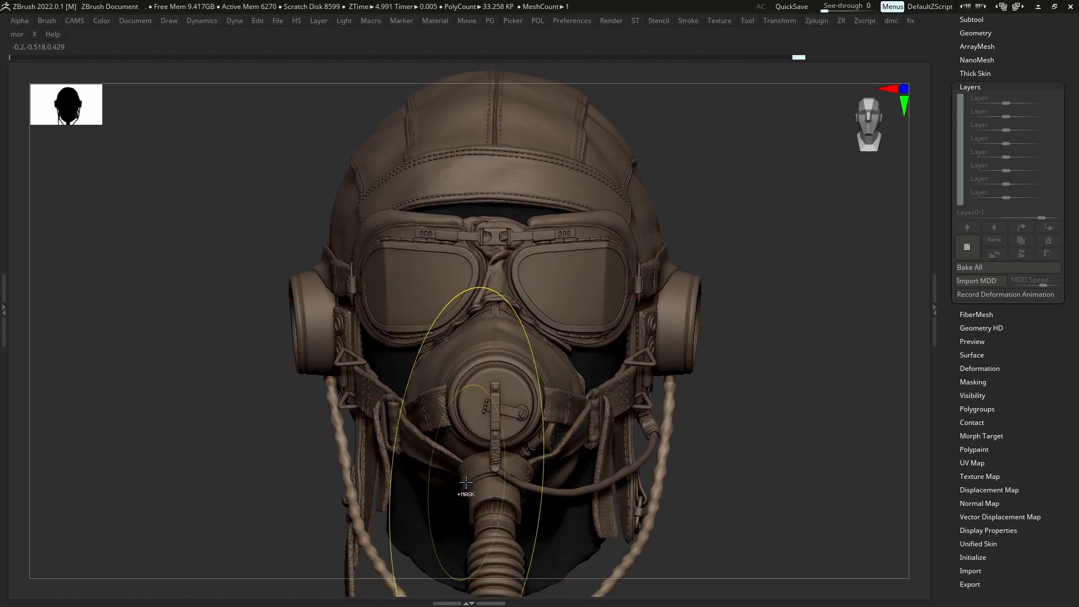
pyautogui.hotkey('ctrl', 'z')
pyautogui.hotkey('ctrl', 'z')
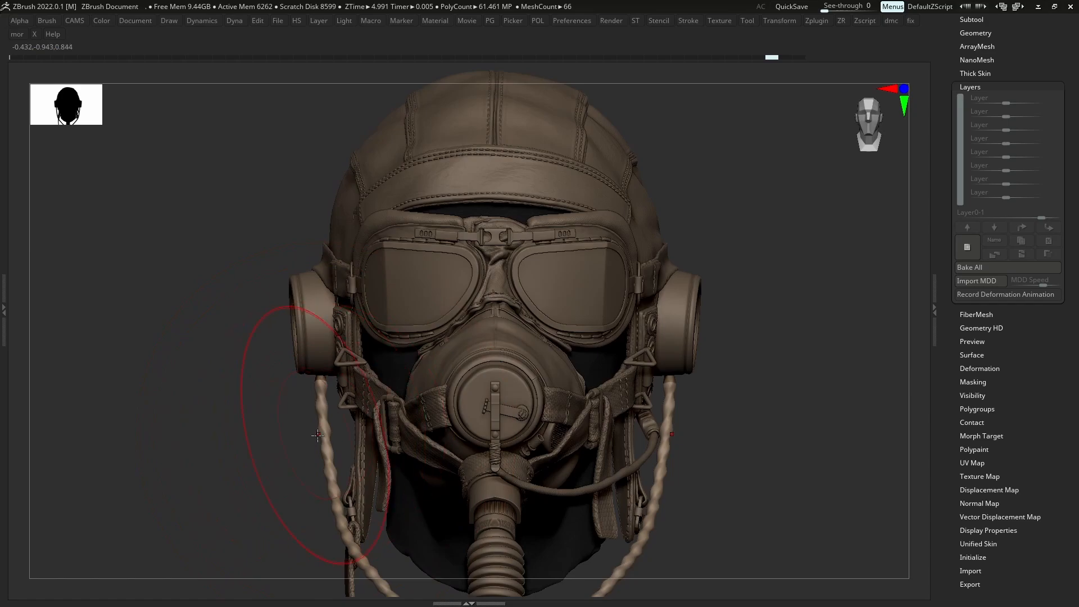
# Adjust the rope's curve from the ear cup downward in front view with a Move brush of about 167 draw size
pyautogui.moveTo(326, 443); pyautogui.dragTo(322, 445)
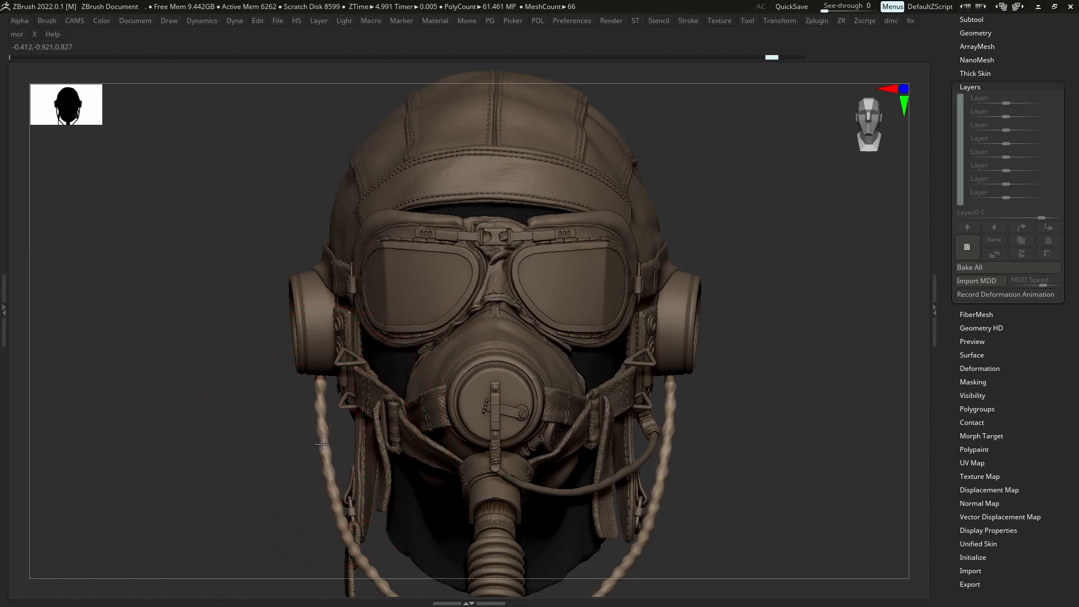
pyautogui.moveTo(320, 378); pyautogui.dragTo(324, 378)
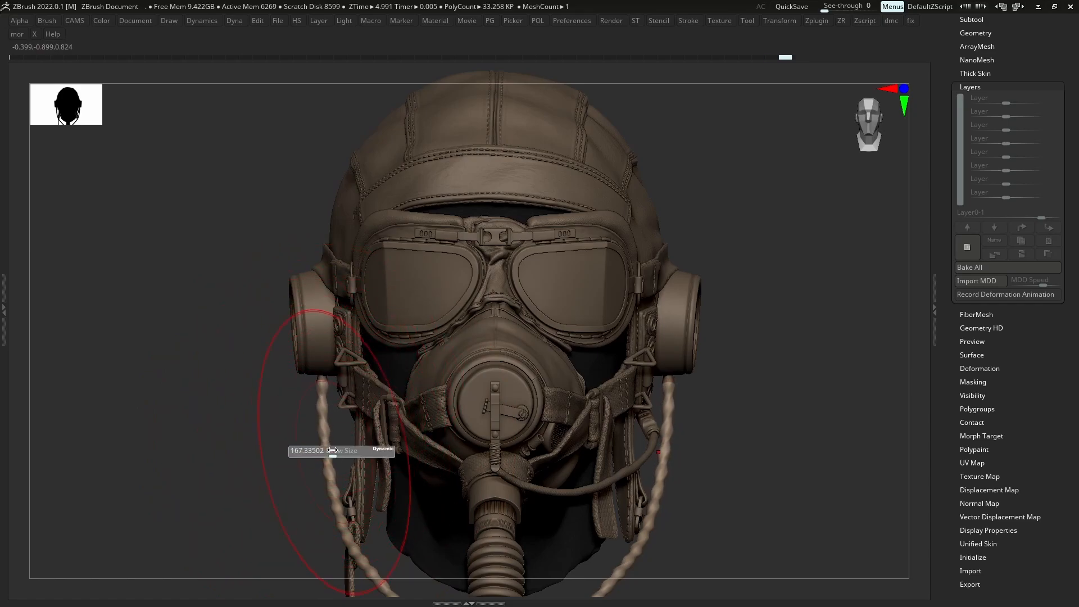
pyautogui.moveTo(347, 535); pyautogui.dragTo(380, 440)
pyautogui.moveTo(414, 498); pyautogui.dragTo(396, 508)
pyautogui.moveTo(360, 446); pyautogui.dragTo(337, 455)
pyautogui.moveTo(337, 392); pyautogui.dragTo(332, 393)
# Resize the Move brush and shape the lower lengths of the mirrored ropes where they swing together below the neck
pyautogui.moveTo(405, 236)
pyautogui.keyDown('alt'); pyautogui.mouseDown()
pyautogui.moveTo(394, 415)
pyautogui.moveTo(402, 386)
pyautogui.mouseUp(); pyautogui.keyUp('alt')
pyautogui.moveTo(462, 444); pyautogui.dragTo(270, 452)
pyautogui.keyDown('alt'); pyautogui.moveTo(487, 550); pyautogui.dragTo(488, 376); pyautogui.keyUp('alt')
pyautogui.press('s')
pyautogui.click(463, 466)
pyautogui.moveTo(467, 490); pyautogui.dragTo(474, 461)
pyautogui.moveTo(368, 552); pyautogui.dragTo(405, 565)
pyautogui.moveTo(482, 458); pyautogui.dragTo(492, 463)
pyautogui.moveTo(483, 358)
pyautogui.keyDown('alt'); pyautogui.mouseDown()
pyautogui.moveTo(459, 468)
pyautogui.moveTo(477, 437)
pyautogui.mouseUp(); pyautogui.keyUp('alt')
pyautogui.moveTo(476, 548); pyautogui.dragTo(485, 551)
# Check the rope's hang from the side and save the project as a new numbered file
pyautogui.moveTo(575, 330)
pyautogui.mouseDown()
pyautogui.moveTo(602, 340)
pyautogui.moveTo(623, 322)
pyautogui.mouseUp()
pyautogui.keyDown('alt'); pyautogui.moveTo(623, 322); pyautogui.dragTo(686, 352); pyautogui.keyUp('alt')
pyautogui.moveTo(296, 471); pyautogui.dragTo(305, 492)
pyautogui.moveTo(495, 471); pyautogui.dragTo(389, 461)
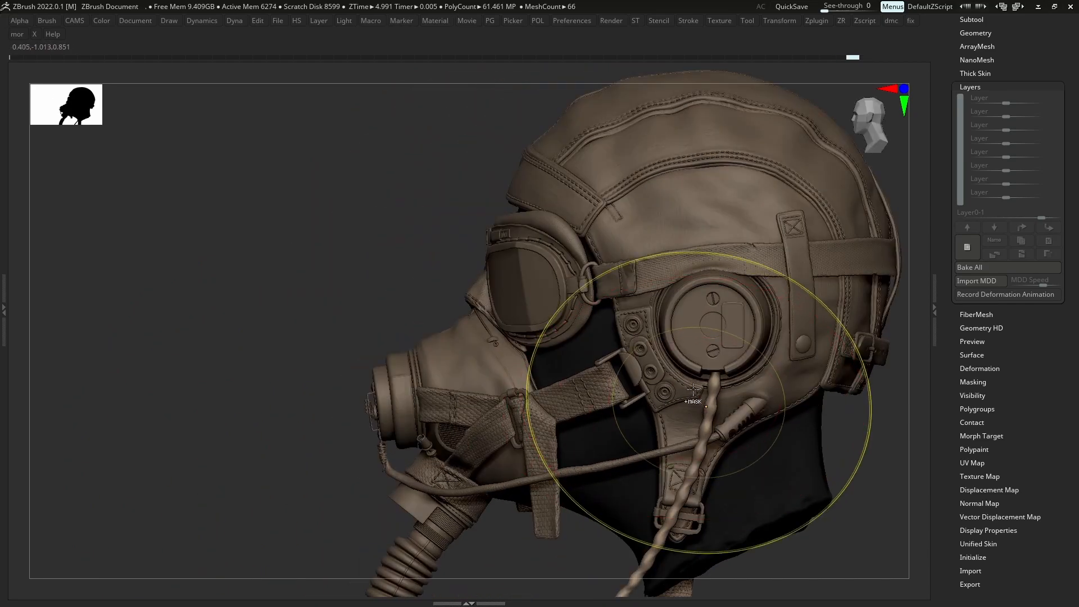
pyautogui.keyDown('alt'); pyautogui.moveTo(701, 403); pyautogui.dragTo(612, 363); pyautogui.keyUp('alt')
pyautogui.moveTo(613, 362); pyautogui.dragTo(655, 359)
pyautogui.press('Tab')
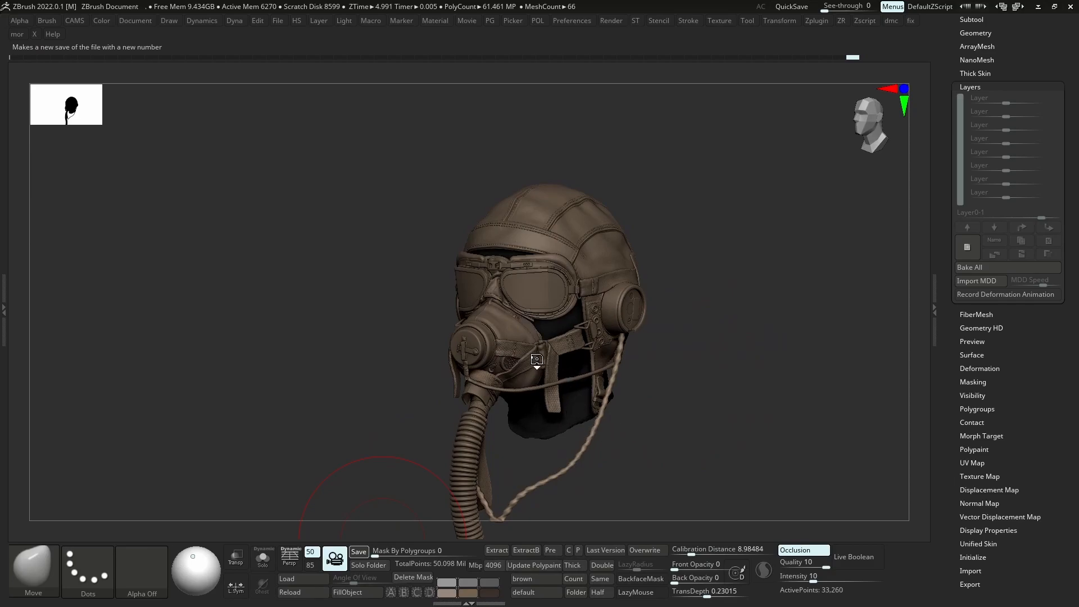
pyautogui.click(359, 552)
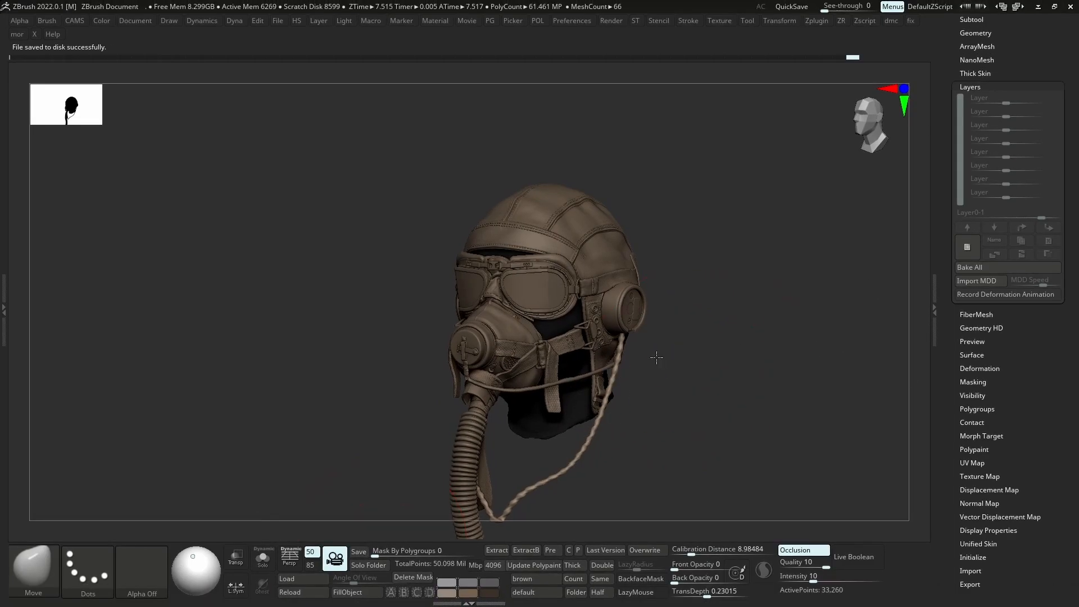
# Study the rope's binding in the reference and mask a matching short band around the rope below the ear cup
pyautogui.moveTo(657, 357); pyautogui.dragTo(610, 365, button='right')
pyautogui.keyDown('ctrl'); pyautogui.moveTo(714, 464); pyautogui.dragTo(648, 403, button='right'); pyautogui.keyUp('ctrl')
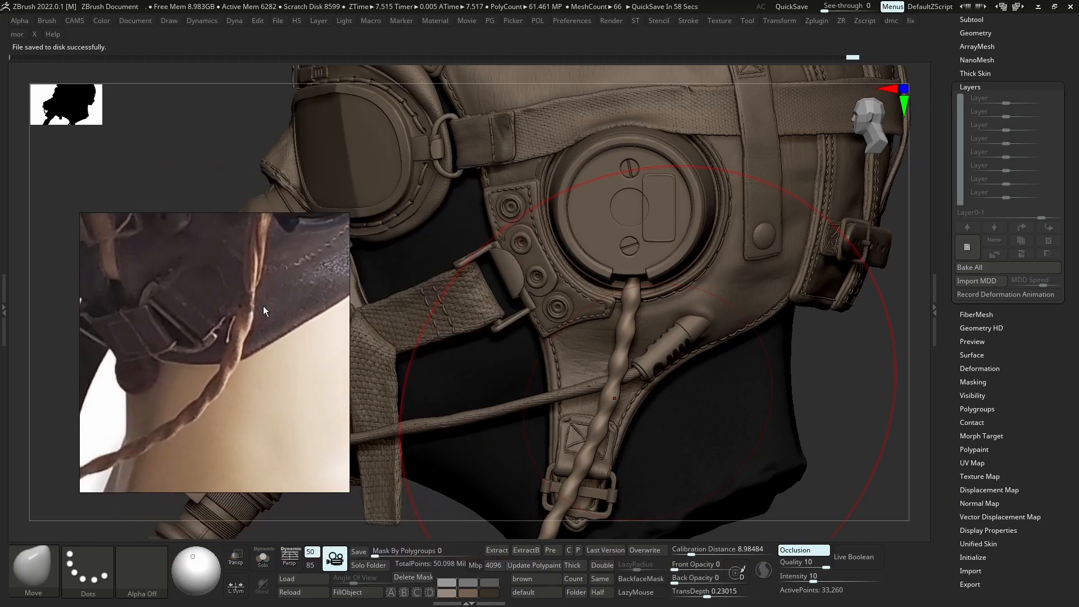
pyautogui.press('space')
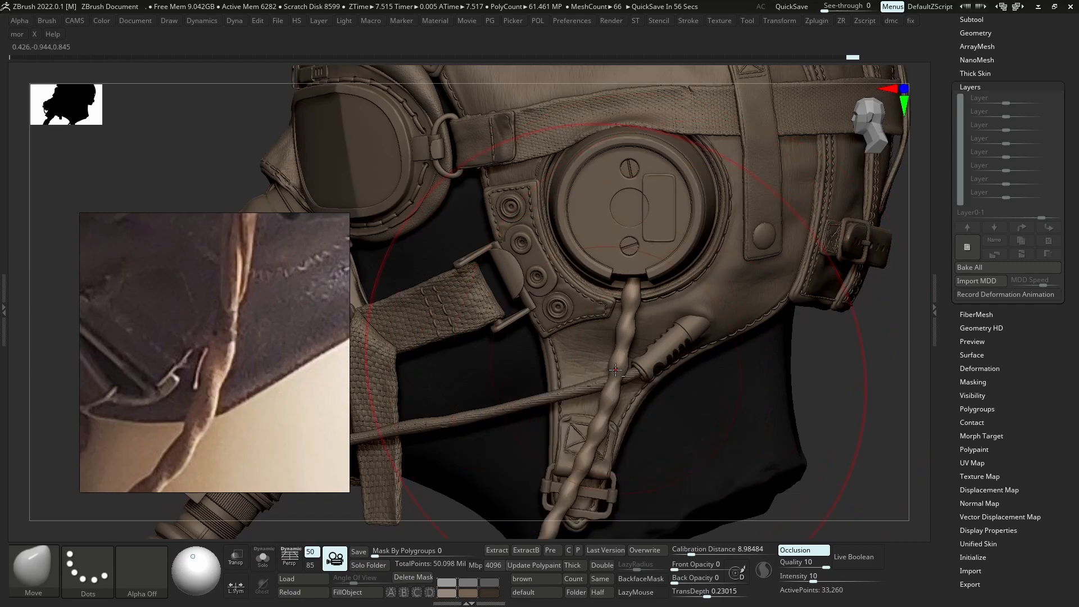
pyautogui.press('s')
pyautogui.click(600, 374)
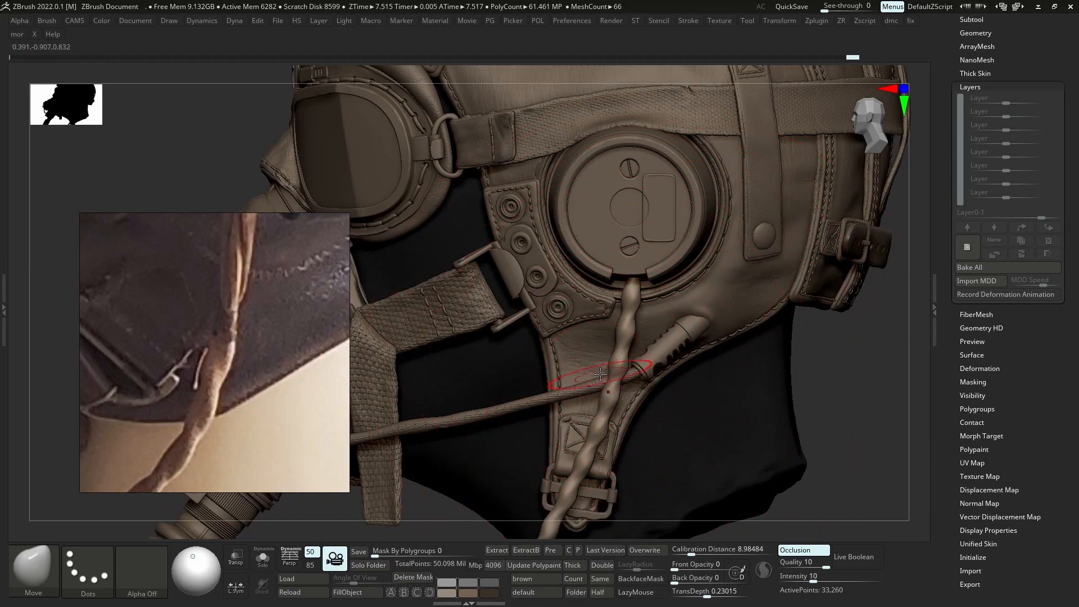
pyautogui.press('ctrl')
pyautogui.press('ctrl')
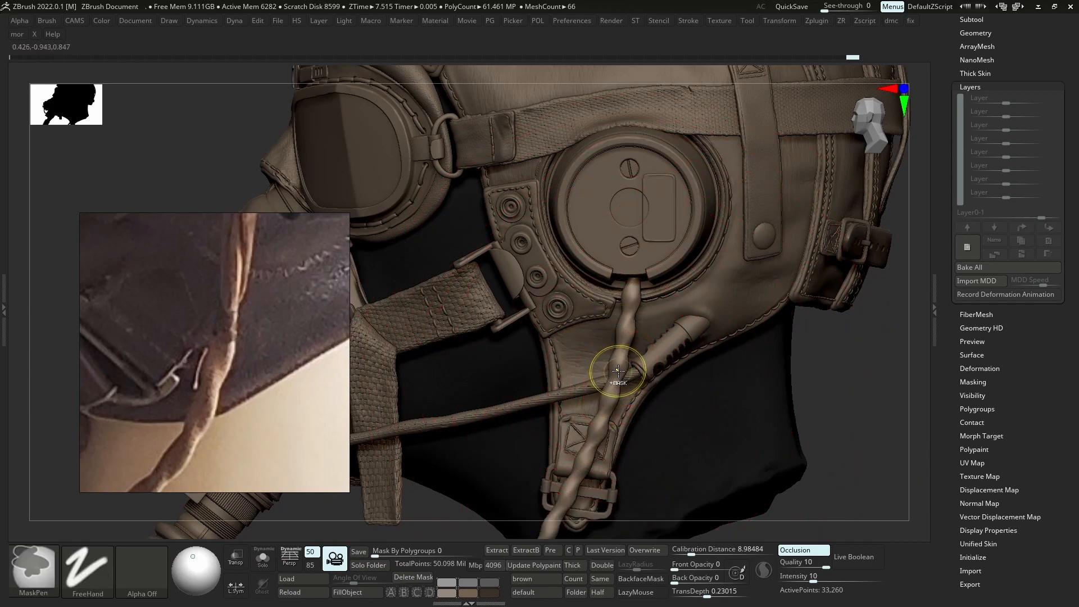
pyautogui.keyDown('ctrl'); pyautogui.moveTo(614, 371); pyautogui.dragTo(629, 374); pyautogui.keyUp('ctrl')
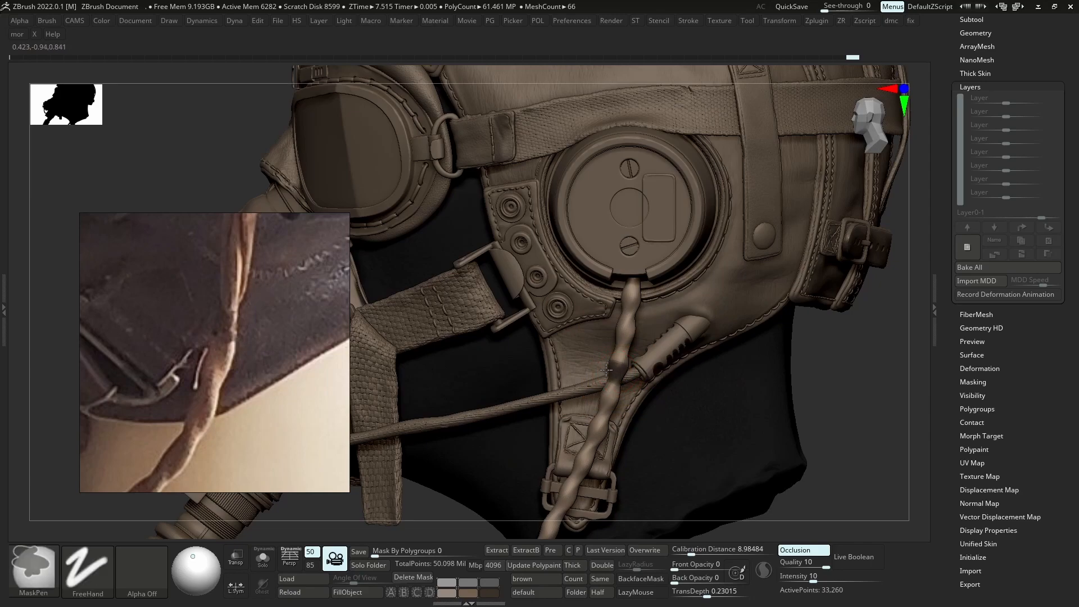
pyautogui.hotkey('shift', 's')
pyautogui.moveTo(609, 374); pyautogui.dragTo(647, 369, button='right')
pyautogui.keyDown('ctrl'); pyautogui.moveTo(603, 367); pyautogui.dragTo(584, 367); pyautogui.keyUp('ctrl')
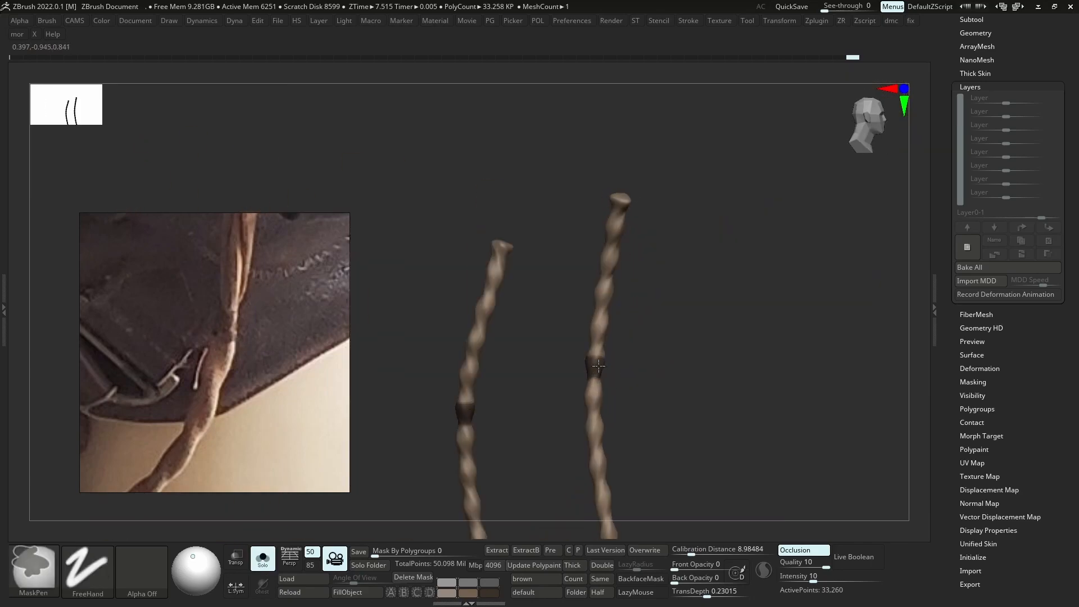
# Extract the masked band as a separate piece and check its placement on the rope
pyautogui.hotkey('shift', 's')
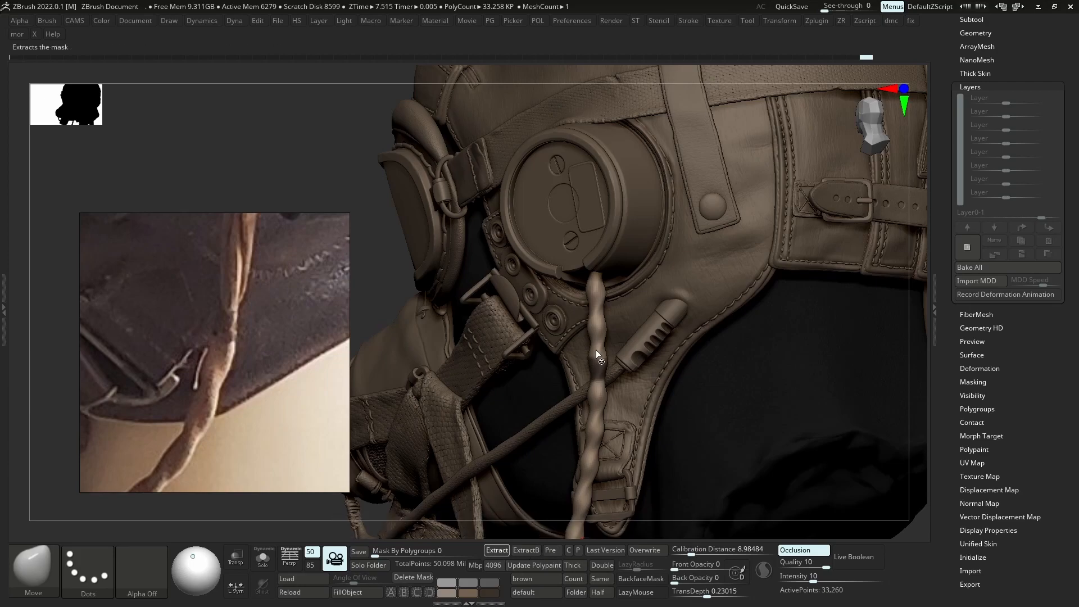
pyautogui.hotkey('shift', 's')
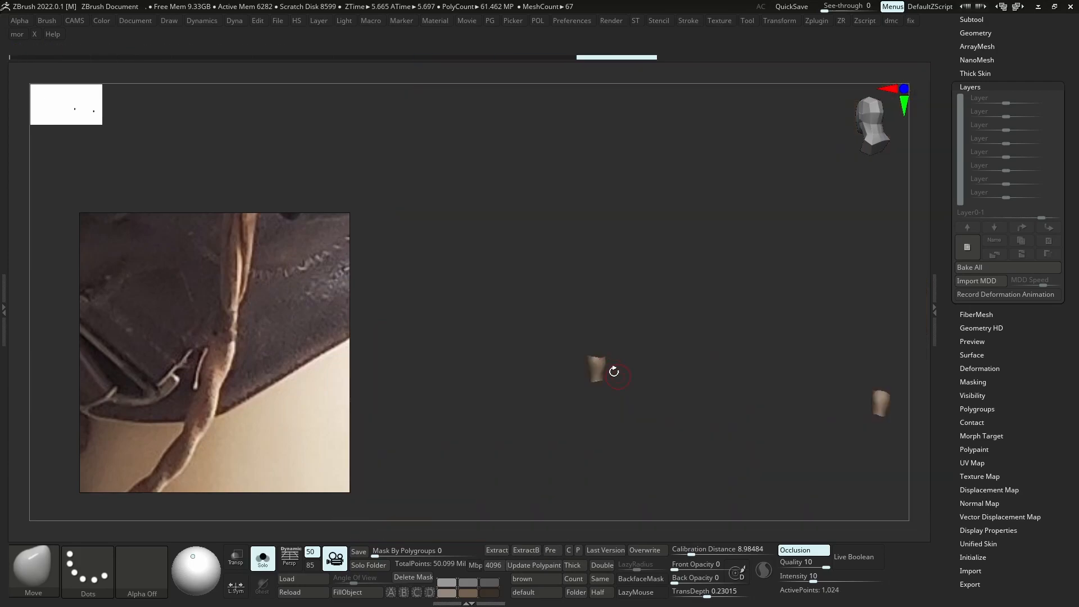
pyautogui.press('w')
pyautogui.moveTo(599, 369); pyautogui.dragTo(647, 330)
pyautogui.hotkey('shift', 's')
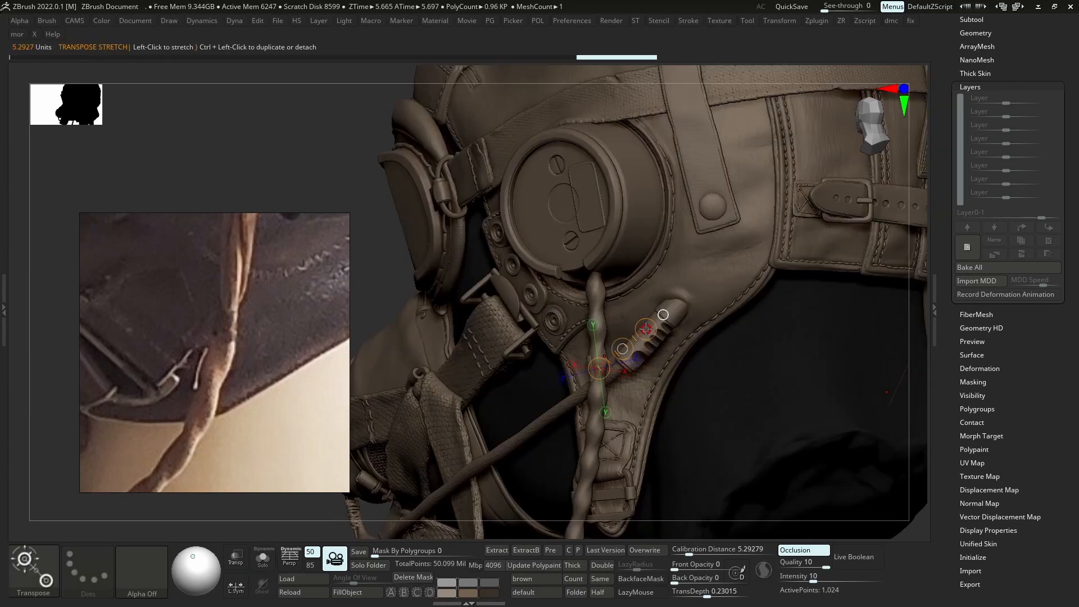
pyautogui.press('q')
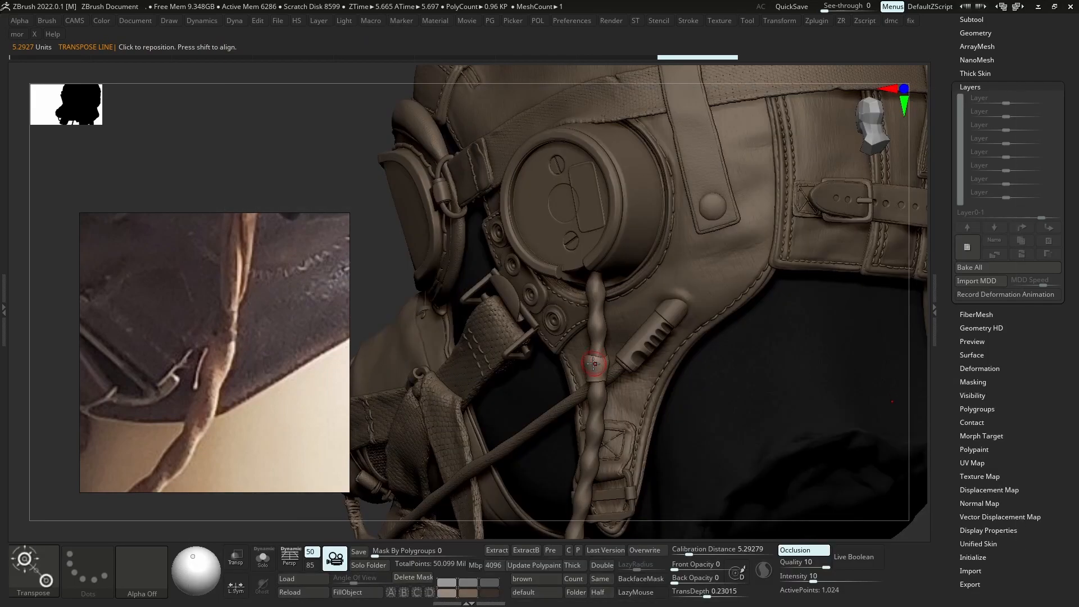
# Isolate the extracted band, give it a slight Dynamic Subdiv thickness and apply it as geometry
pyautogui.hotkey('shift', 's')
pyautogui.hotkey('ctrl', 'd')
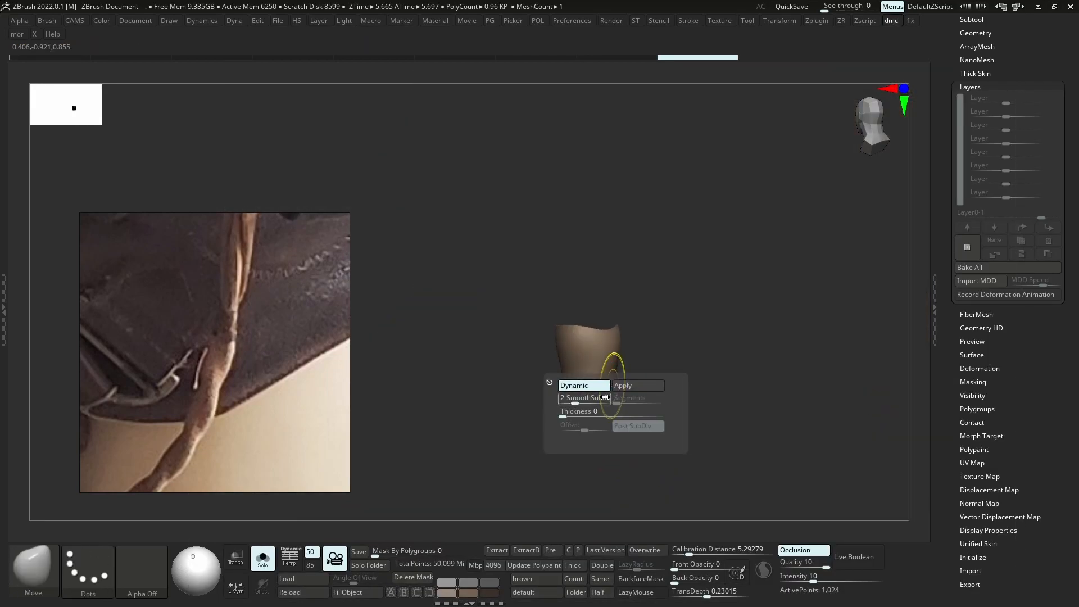
pyautogui.moveTo(564, 415); pyautogui.dragTo(568, 415)
pyautogui.click(630, 386)
# ZRemesh the thickened collar to a lighter mesh and smooth it with Polish By Features
pyautogui.moveTo(624, 360); pyautogui.dragTo(601, 361, button='right')
pyautogui.hotkey('ctrl', 'p')
pyautogui.click(566, 374)
pyautogui.hotkey('ctrl', 'r')
pyautogui.click(565, 375)
pyautogui.press('shift')
pyautogui.hotkey('ctrl', 'p')
pyautogui.click(565, 383)
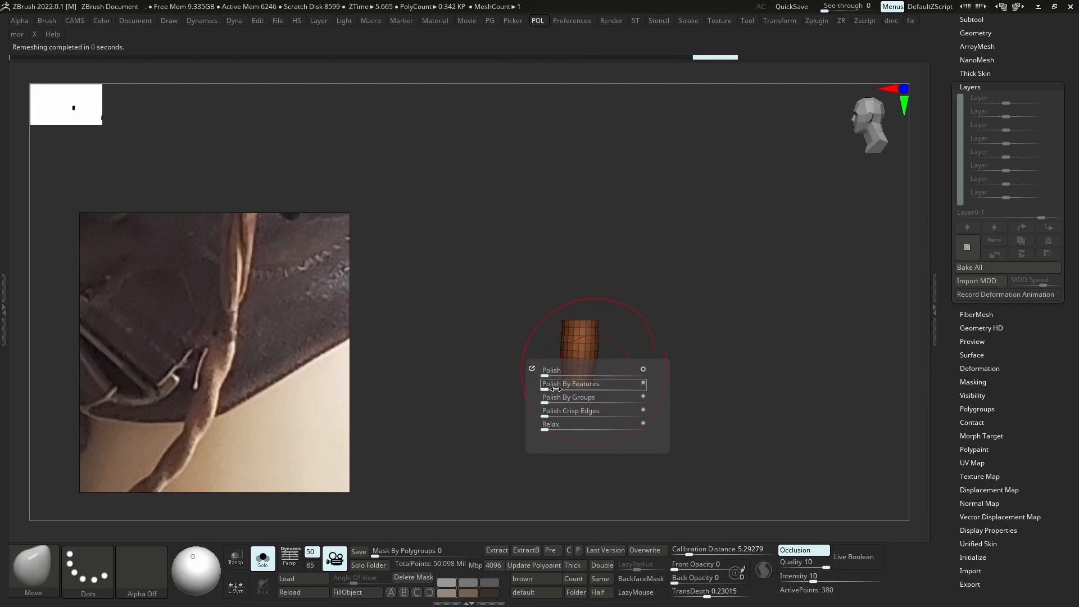
# Show the collar on the helmet and preview it subdivided, with the Move brush ready for fitting
pyautogui.hotkey('shift', 's')
pyautogui.press('w')
pyautogui.moveTo(593, 354)
pyautogui.mouseDown()
pyautogui.moveTo(603, 357)
pyautogui.moveTo(565, 353)
pyautogui.mouseUp()
pyautogui.press('b')
pyautogui.press('m')
pyautogui.press('v')
pyautogui.press('d')
pyautogui.moveTo(565, 352); pyautogui.dragTo(449, 349, button='right')
# Fit the collar around the twisted rope with small smoothing and Move brush strokes
pyautogui.keyDown('shift'); pyautogui.moveTo(604, 334); pyautogui.dragTo(612, 354); pyautogui.keyUp('shift')
pyautogui.keyDown('ctrl'); pyautogui.moveTo(613, 354); pyautogui.dragTo(612, 270, button='right'); pyautogui.keyUp('ctrl')
pyautogui.moveTo(506, 338); pyautogui.dragTo(635, 360, button='right')
pyautogui.keyDown('ctrl'); pyautogui.moveTo(635, 360); pyautogui.dragTo(611, 394, button='right'); pyautogui.keyUp('ctrl')
pyautogui.press('s')
pyautogui.moveTo(611, 350); pyautogui.dragTo(607, 350)
pyautogui.moveTo(625, 357); pyautogui.dragTo(633, 357)
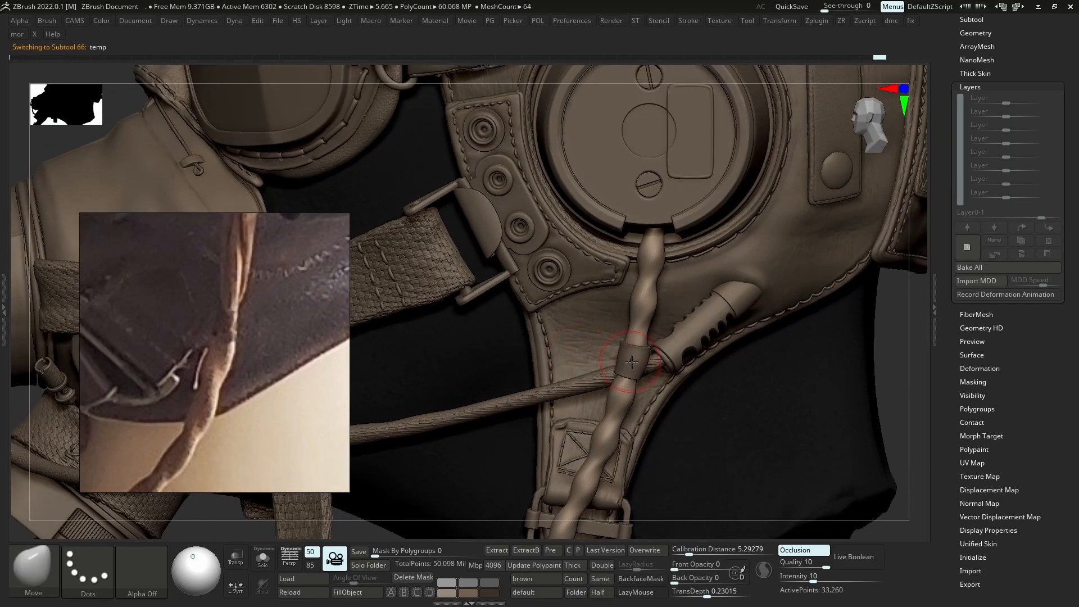
# Check the collar's fit around the rope up close and from the front, and reselect the collar
pyautogui.moveTo(635, 353)
pyautogui.keyDown('ctrl'); pyautogui.mouseDown(button='right')
pyautogui.moveTo(650, 348)
pyautogui.moveTo(607, 353)
pyautogui.moveTo(639, 350)
pyautogui.moveTo(615, 293)
pyautogui.moveTo(597, 303)
pyautogui.mouseUp(button='right'); pyautogui.keyUp('ctrl')
pyautogui.keyDown('alt'); pyautogui.click(639, 353); pyautogui.keyUp('alt')
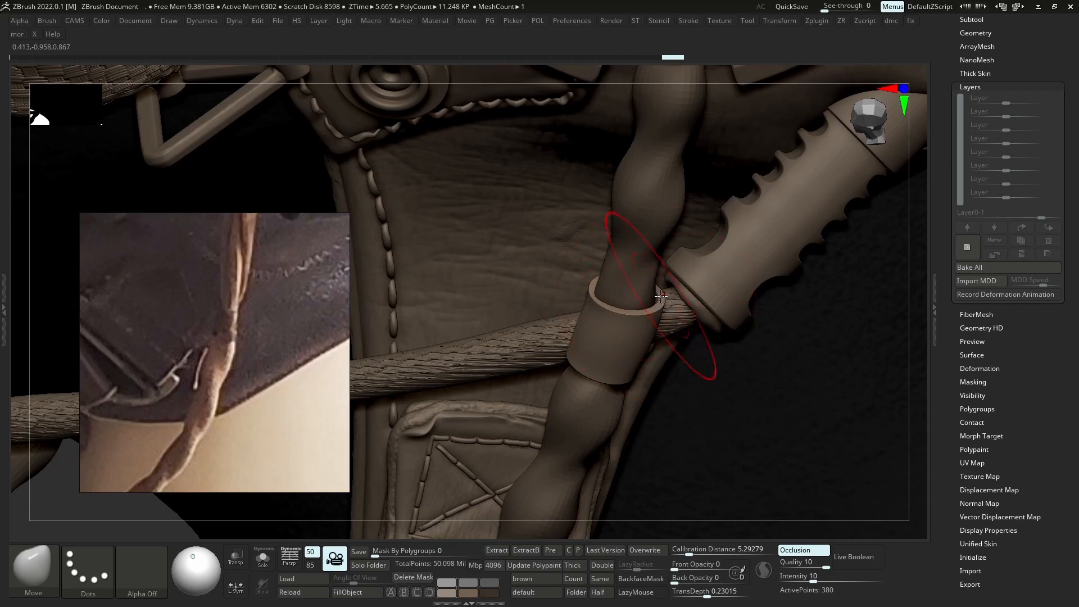
pyautogui.moveTo(629, 297)
pyautogui.mouseDown(button='right')
pyautogui.moveTo(623, 360)
pyautogui.moveTo(640, 368)
pyautogui.moveTo(634, 352)
pyautogui.moveTo(665, 358)
pyautogui.moveTo(648, 347)
pyautogui.moveTo(631, 377)
pyautogui.moveTo(706, 371)
pyautogui.mouseUp(button='right')
pyautogui.rightClick(701, 379)
pyautogui.keyDown('alt'); pyautogui.click(714, 369); pyautogui.keyUp('alt')
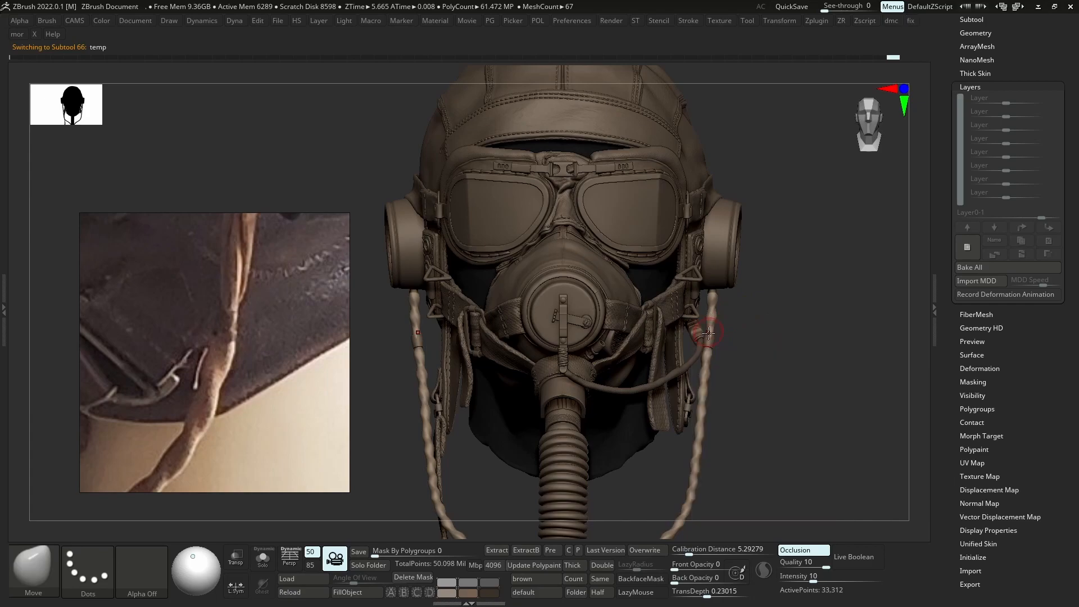
pyautogui.keyDown('ctrl'); pyautogui.moveTo(750, 306); pyautogui.dragTo(709, 329, button='right'); pyautogui.keyUp('ctrl')
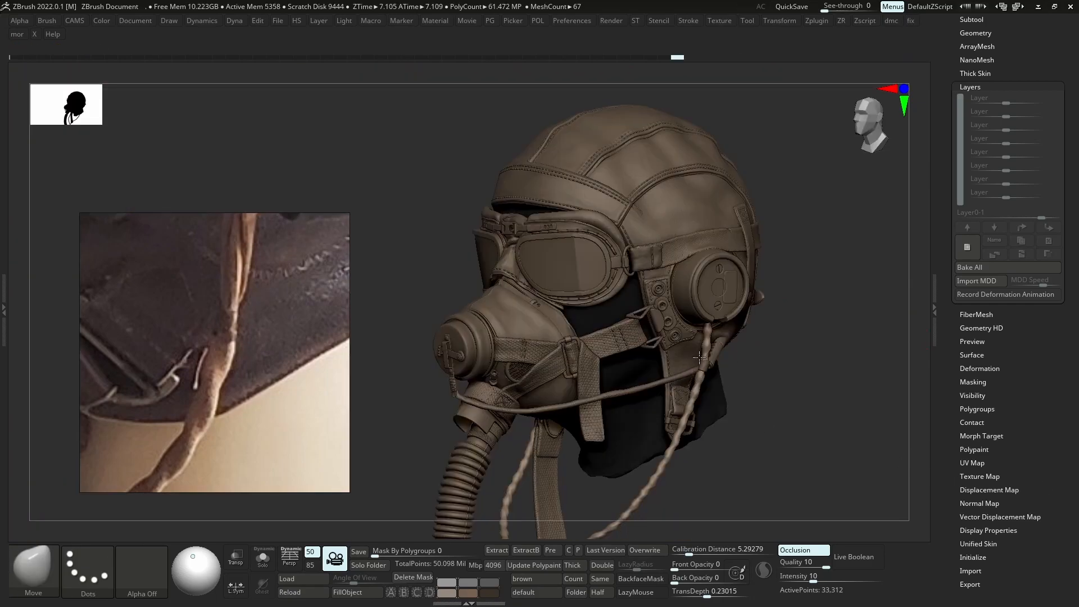
pyautogui.keyDown('ctrl'); pyautogui.moveTo(699, 358); pyautogui.dragTo(706, 372, button='right'); pyautogui.keyUp('ctrl')
pyautogui.keyDown('alt'); pyautogui.click(711, 373); pyautogui.keyUp('alt')
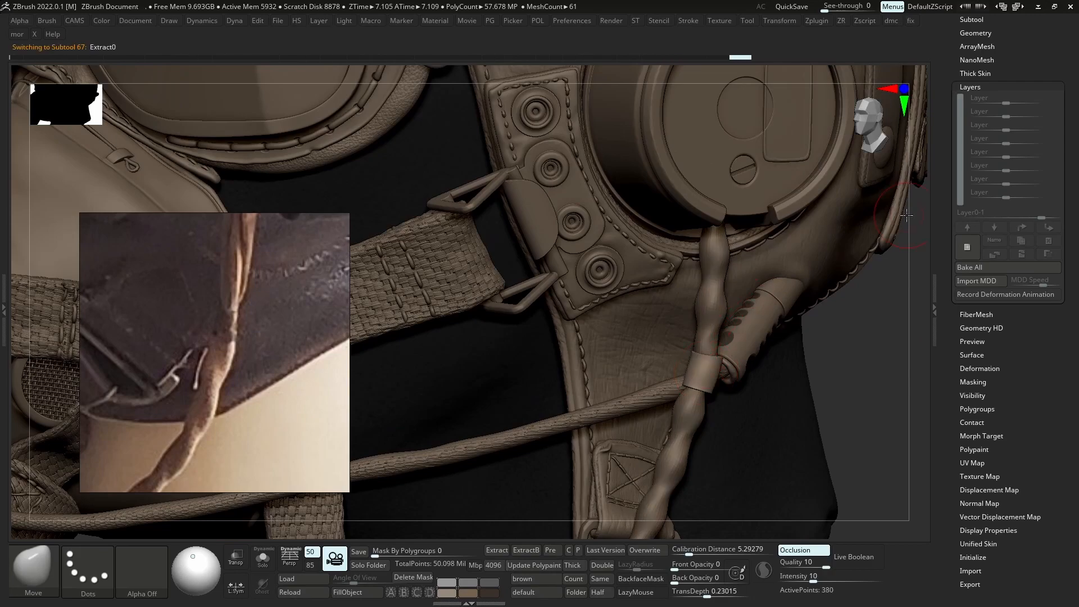
# Duplicate the collar, isolate the original, and apply its 0.00163 dynamic thickness to the mesh
pyautogui.click(989, 22)
pyautogui.click(1006, 430)
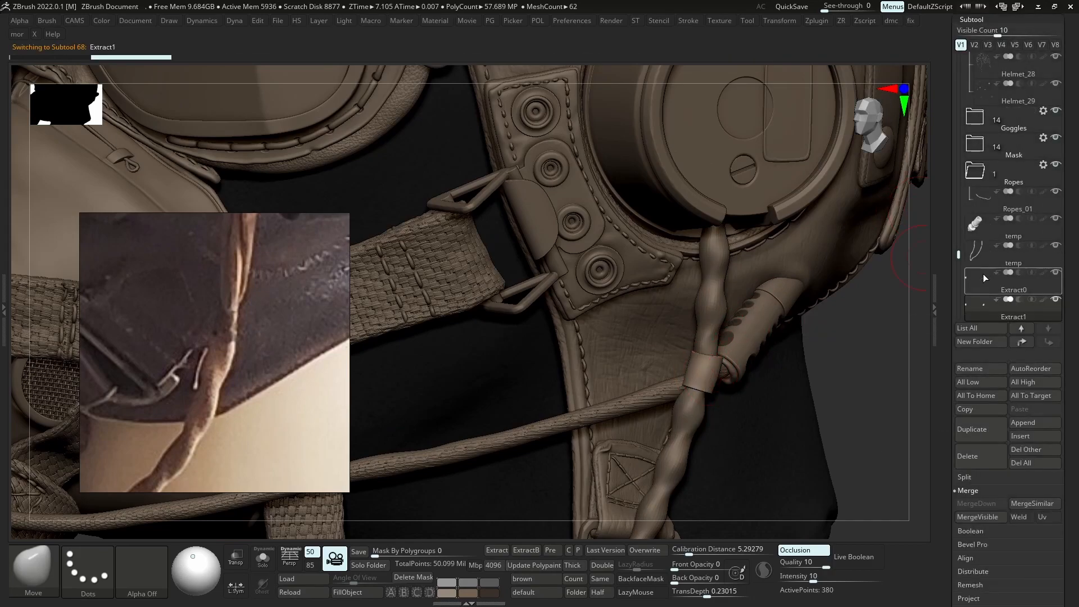
pyautogui.hotkey('shift', 's')
pyautogui.hotkey('ctrl', 'd')
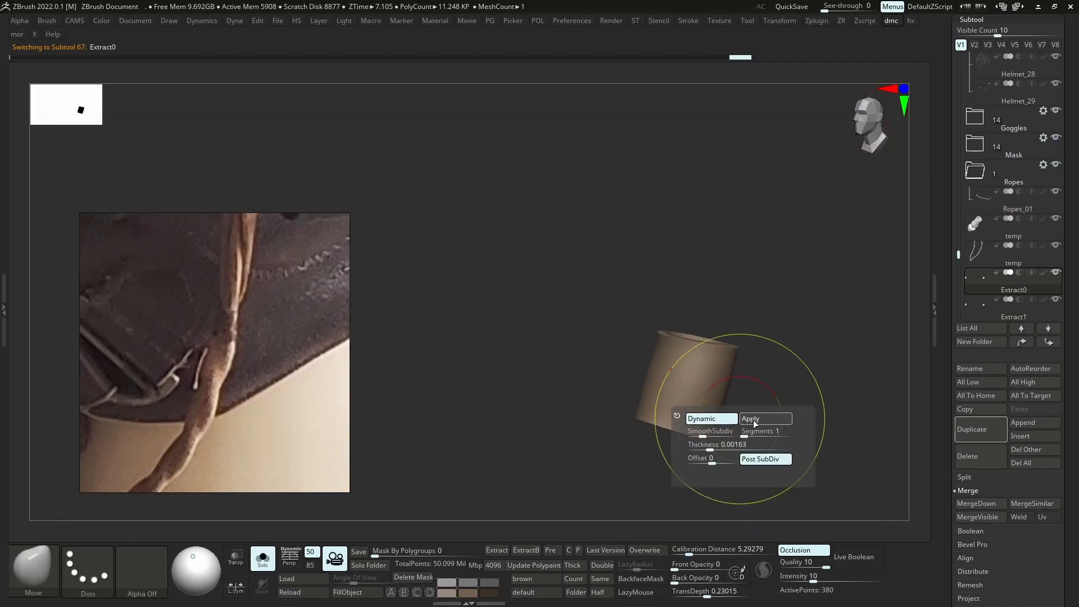
pyautogui.click(753, 421)
# Select the duplicate collar and set its dynamic thickness offset to 100
pyautogui.click(984, 308)
pyautogui.moveTo(750, 329); pyautogui.dragTo(756, 393, button='right')
pyautogui.hotkey('shift', 's')
pyautogui.moveTo(1050, 567); pyautogui.dragTo(1050, 397)
pyautogui.hotkey('ctrl', 'd')
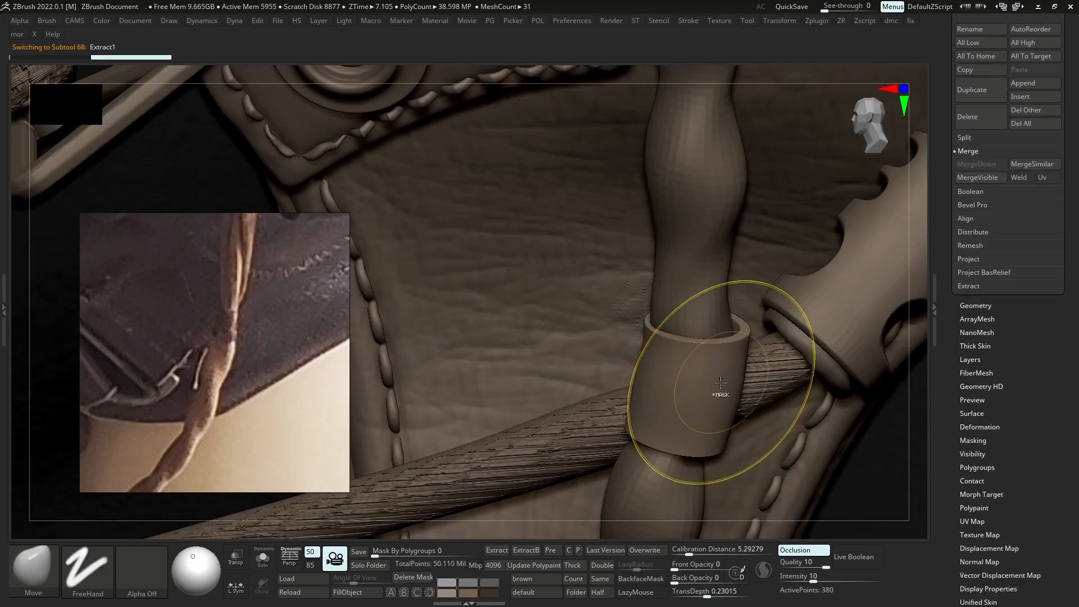
pyautogui.moveTo(692, 428)
pyautogui.mouseDown()
pyautogui.moveTo(728, 429)
pyautogui.moveTo(689, 433)
pyautogui.mouseUp()
pyautogui.hotkey('ctrl', 'd')
# Add a layer to the duplicate collar and set its intensity to 0.59292
pyautogui.click(971, 360)
pyautogui.click(968, 248)
pyautogui.moveTo(1039, 100); pyautogui.dragTo(1031, 101)
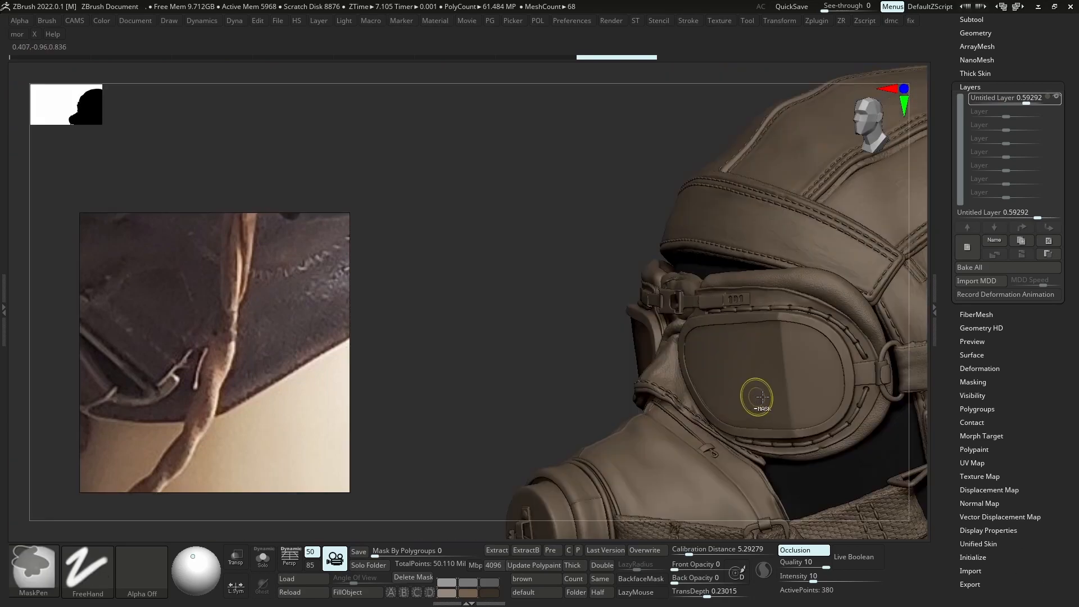
# Set the duplicate collar's dynamic thickness to 0.00145
pyautogui.moveTo(763, 337); pyautogui.dragTo(818, 433)
pyautogui.press('f')
pyautogui.moveTo(543, 256)
pyautogui.keyDown('ctrl'); pyautogui.mouseDown(button='right')
pyautogui.moveTo(918, 458)
pyautogui.moveTo(578, 305)
pyautogui.mouseUp(button='right'); pyautogui.keyUp('ctrl')
pyautogui.press('s')
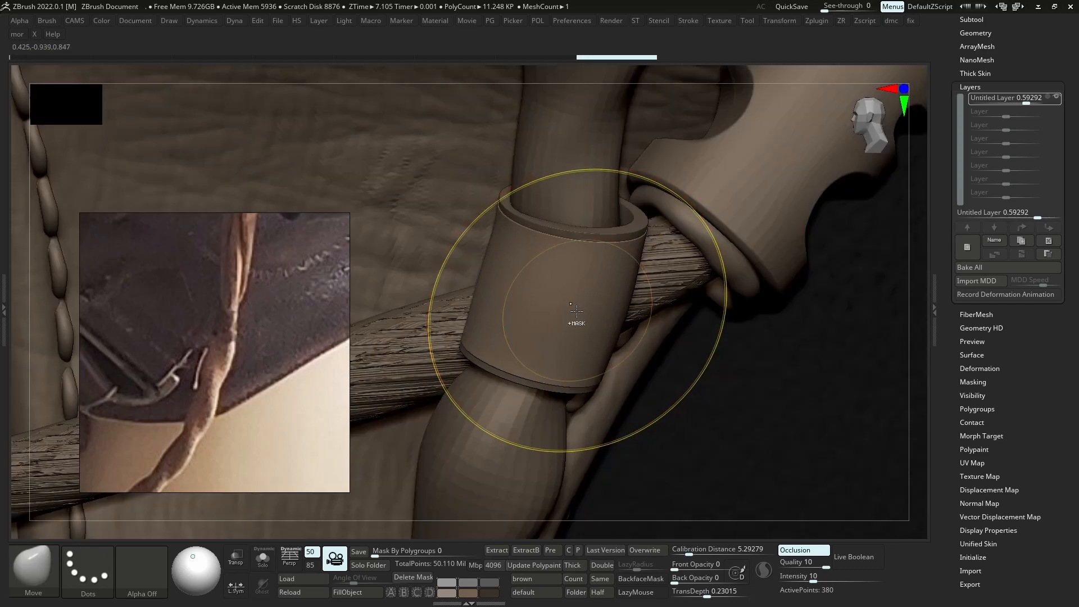
pyautogui.press('d')
pyautogui.moveTo(542, 342); pyautogui.dragTo(546, 341)
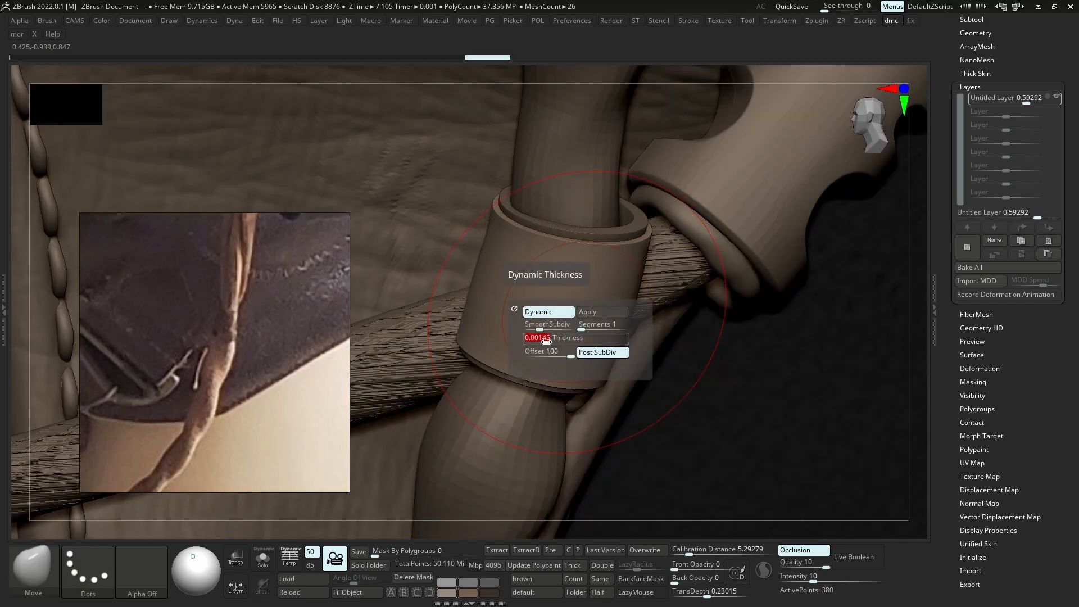
# Clear the duplicate collar's layer, then apply its dynamic thickness and subdivide the mesh twice
pyautogui.hotkey('ctrl', 'd')
pyautogui.click(768, 259)
pyautogui.hotkey('ctrl', 'd')
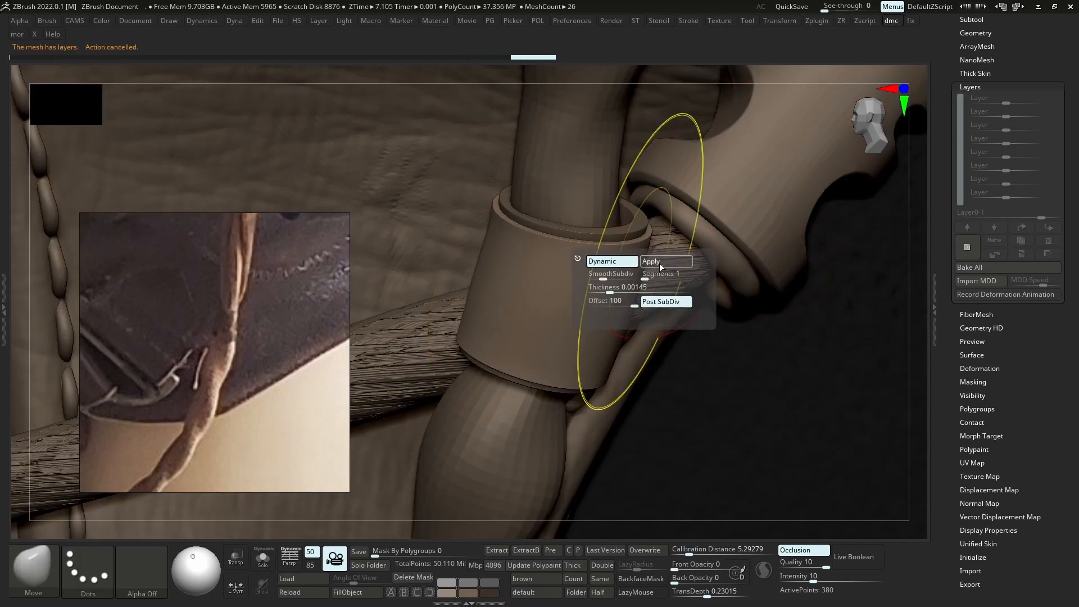
pyautogui.click(661, 263)
# Start a recording layer on the duplicate collar and set up a surface noise on it
pyautogui.click(967, 247)
pyautogui.click(624, 260)
pyautogui.moveTo(1040, 100); pyautogui.dragTo(1015, 100)
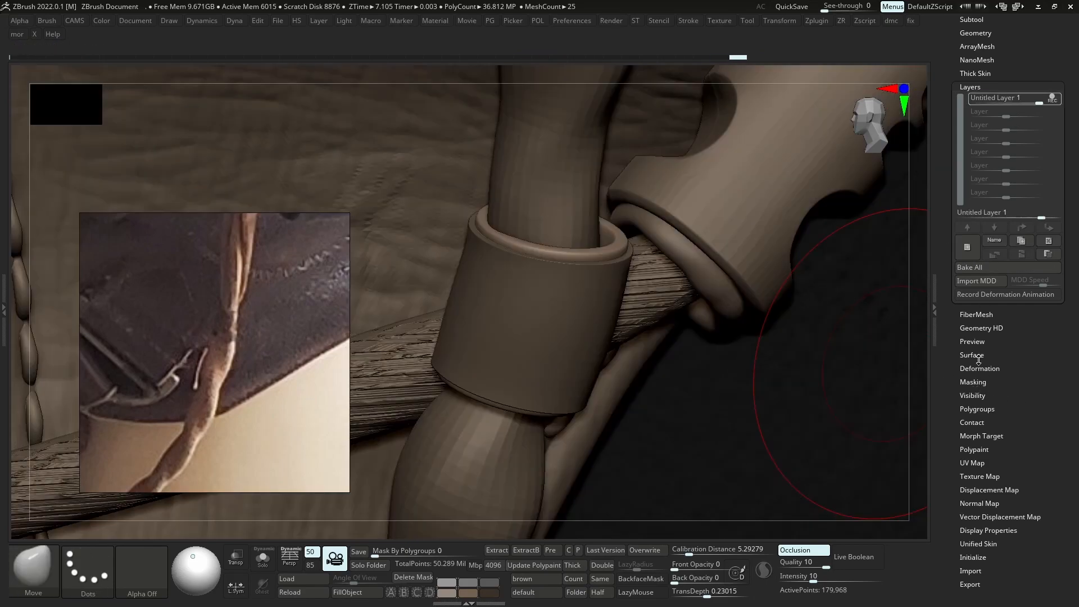
pyautogui.click(979, 356)
pyautogui.click(990, 153)
pyautogui.click(626, 160)
pyautogui.moveTo(963, 241); pyautogui.dragTo(1004, 241)
pyautogui.click(784, 547)
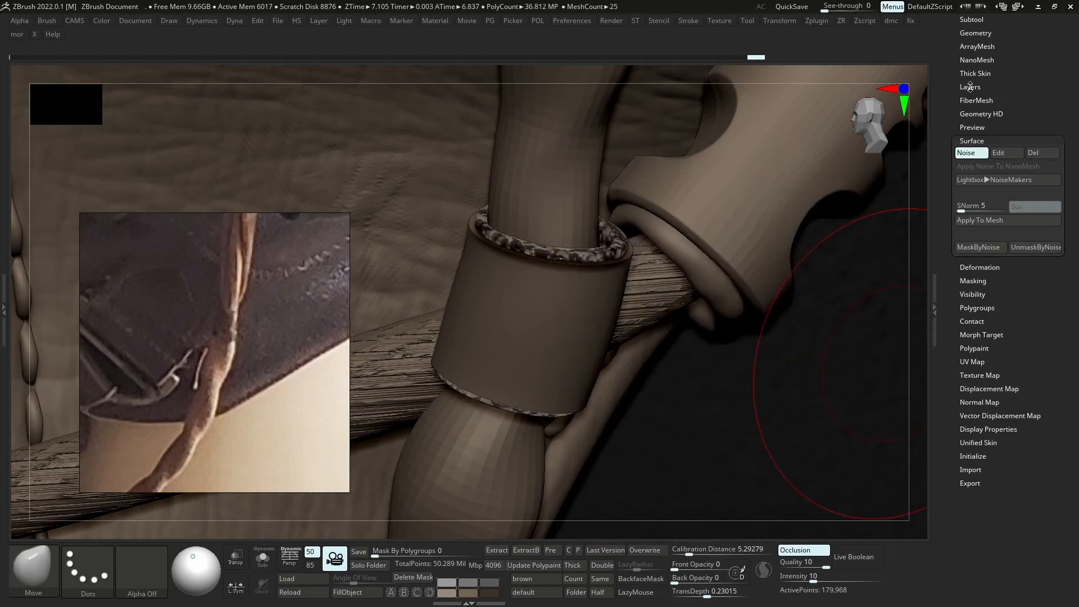
# Apply the surface noise to the duplicate collar's mesh and set the layer intensity to 0.015
pyautogui.click(970, 87)
pyautogui.click(976, 357)
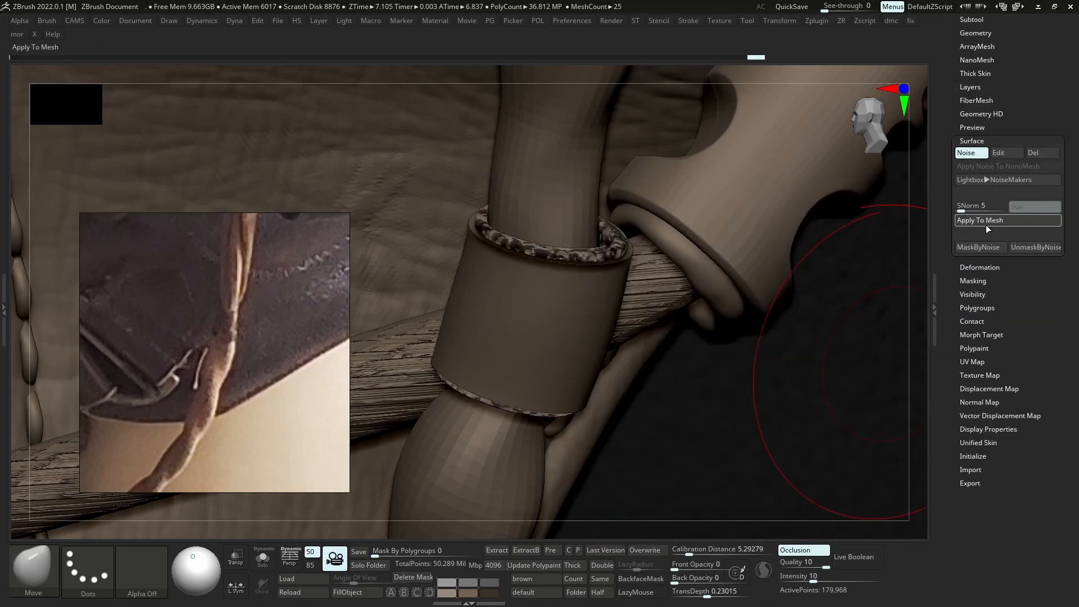
pyautogui.click(986, 223)
pyautogui.click(971, 87)
pyautogui.moveTo(1013, 101); pyautogui.dragTo(1010, 114)
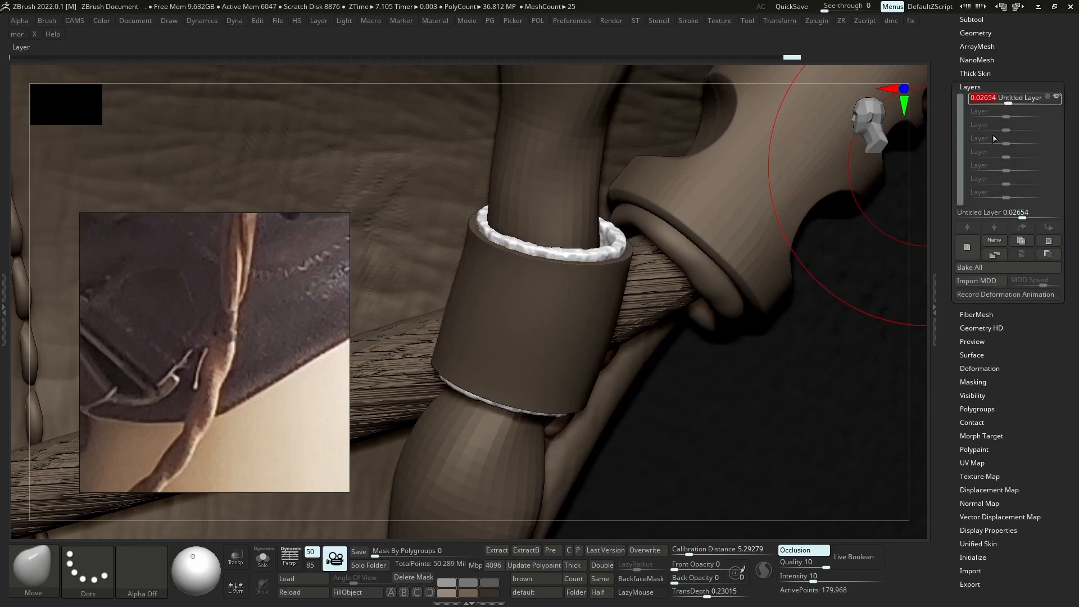
pyautogui.click(973, 19)
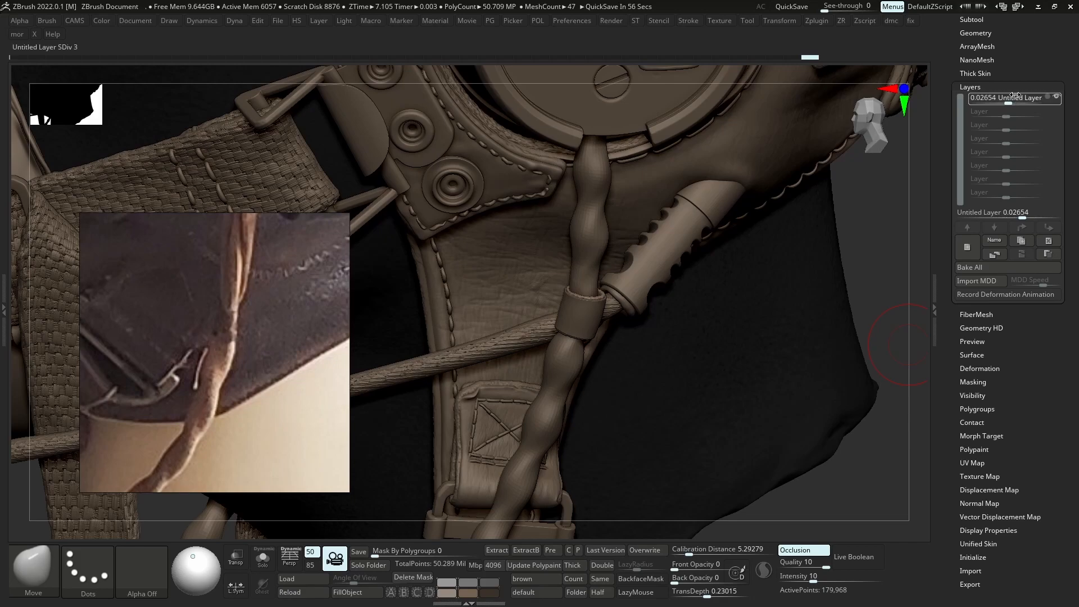
pyautogui.click(1015, 96)
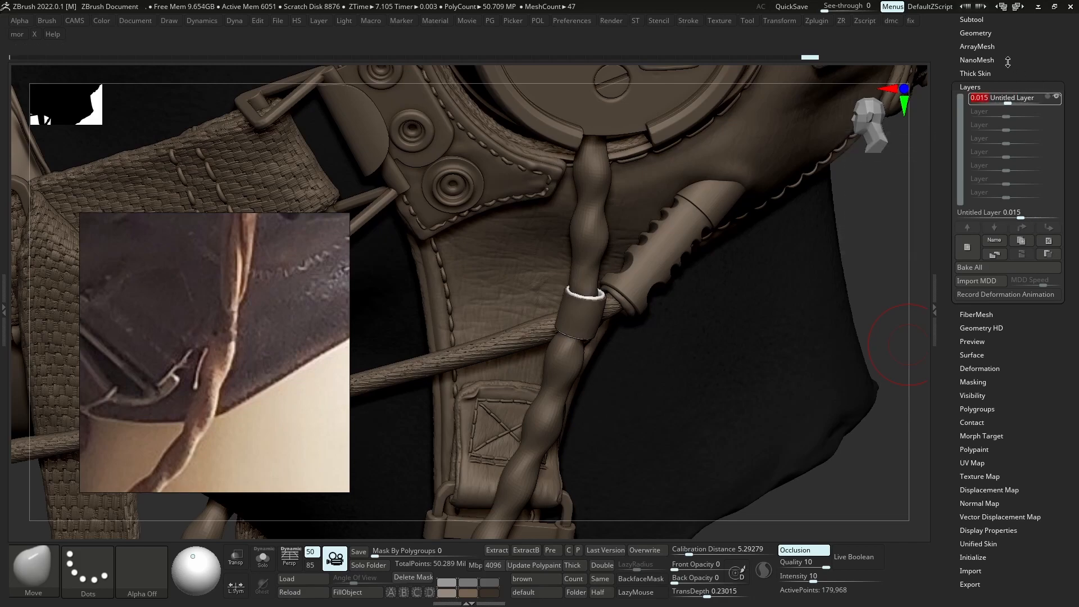
# Merge the original collar down with its noisy duplicate into one subtool
pyautogui.click(973, 18)
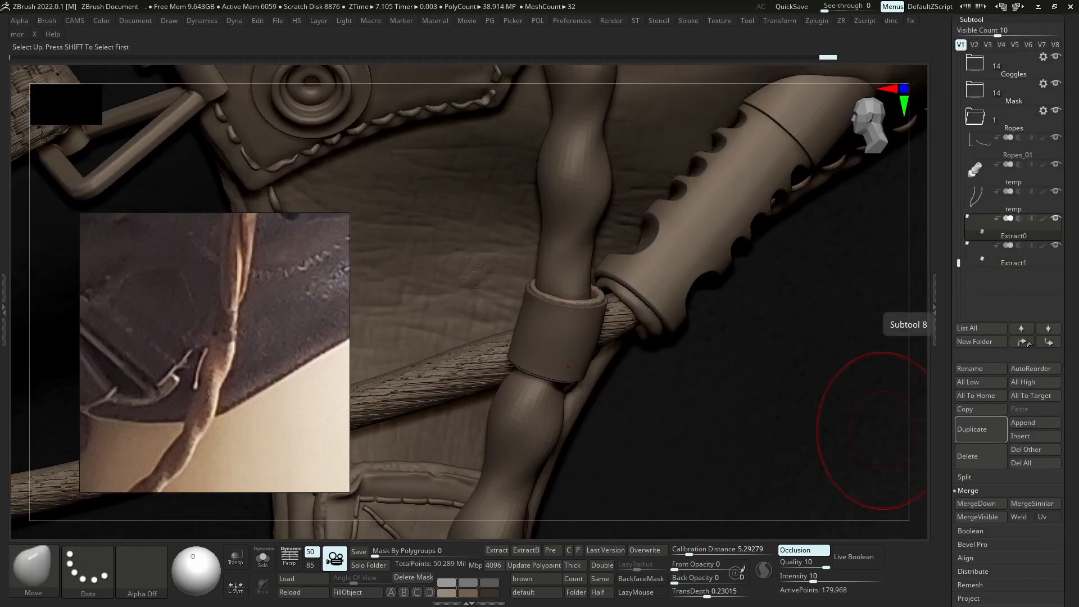
pyautogui.click(977, 504)
pyautogui.click(877, 529)
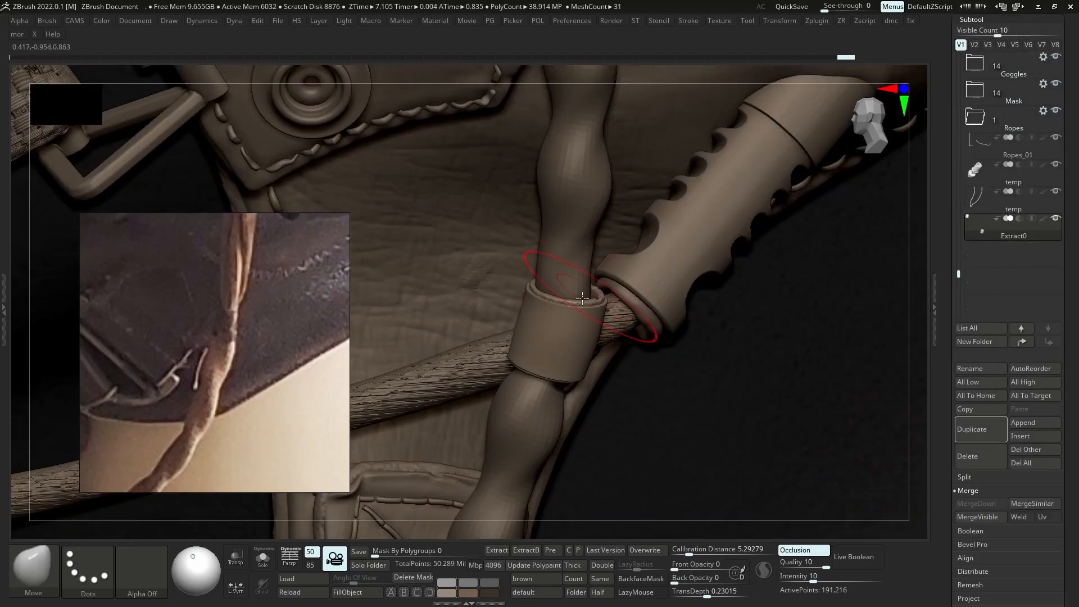
# Bake all layers on the merged collar and nudge its sides tighter around the rope with the Move brush
pyautogui.click(602, 301)
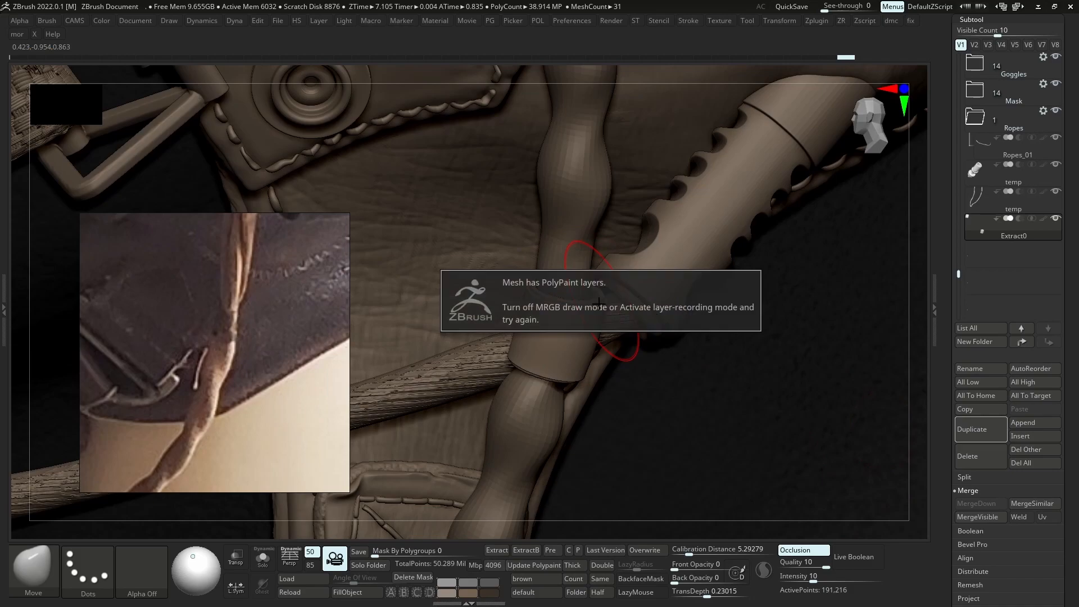
pyautogui.hotkey('alt', 's')
pyautogui.moveTo(957, 540); pyautogui.dragTo(956, 432)
pyautogui.click(971, 590)
pyautogui.click(973, 268)
pyautogui.hotkey('alt', 's')
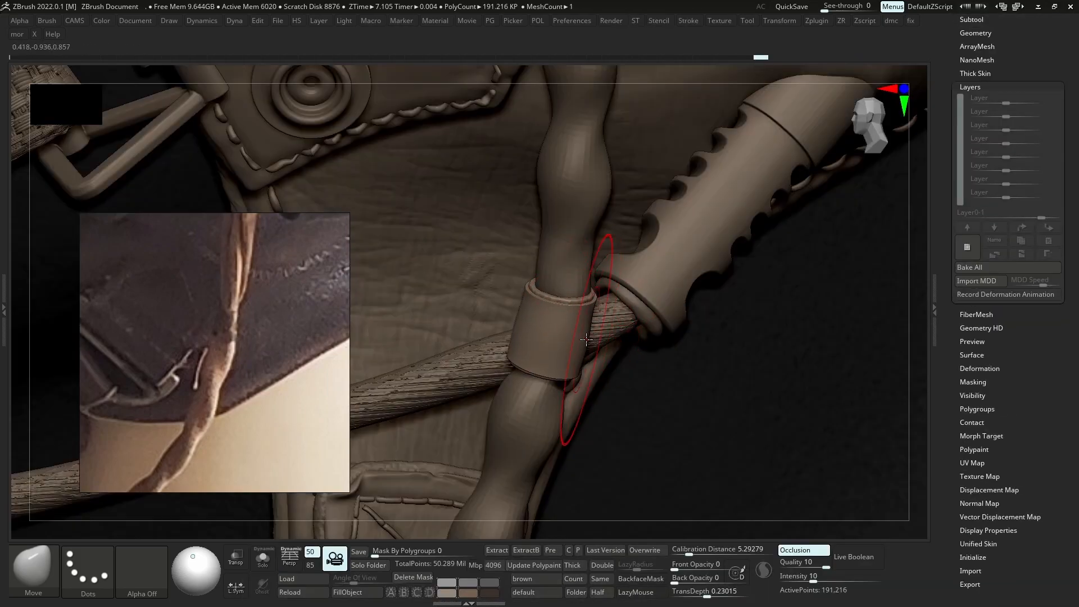
pyautogui.moveTo(517, 337); pyautogui.dragTo(513, 339)
pyautogui.moveTo(512, 339)
pyautogui.mouseDown(button='right')
pyautogui.moveTo(515, 368)
pyautogui.moveTo(564, 332)
pyautogui.moveTo(566, 313)
pyautogui.moveTo(577, 337)
pyautogui.mouseUp(button='right')
# Select the twisted rope, add a recording layer, and switch to the DamStandard brush
pyautogui.keyDown('alt'); pyautogui.click(577, 323); pyautogui.keyUp('alt')
pyautogui.scroll(-3, 254, 260)
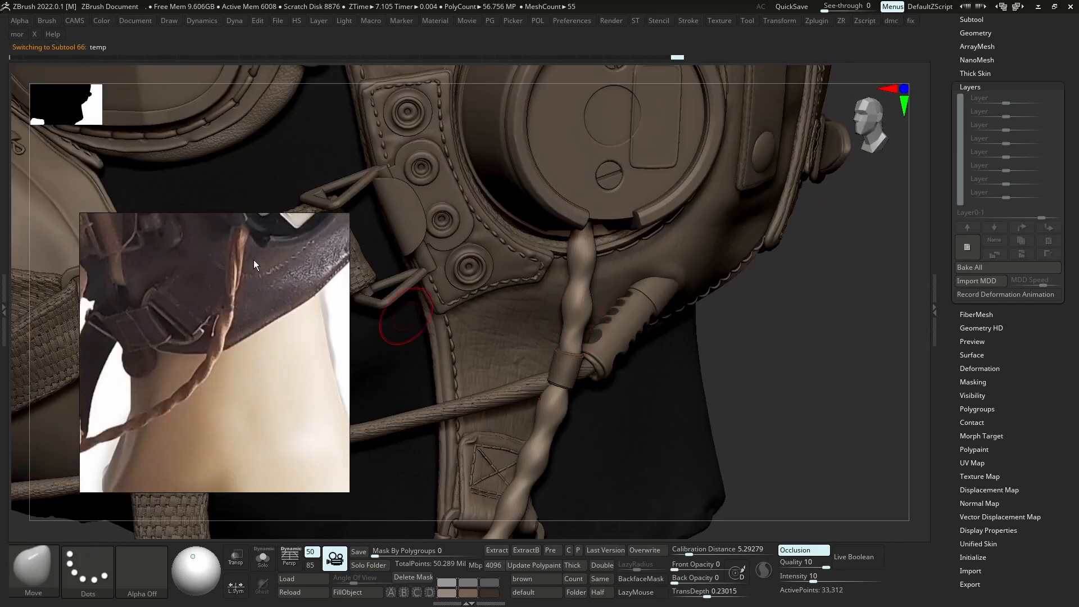
pyautogui.scroll(3, 251, 263)
pyautogui.moveTo(590, 238); pyautogui.dragTo(624, 231, button='right')
pyautogui.click(968, 248)
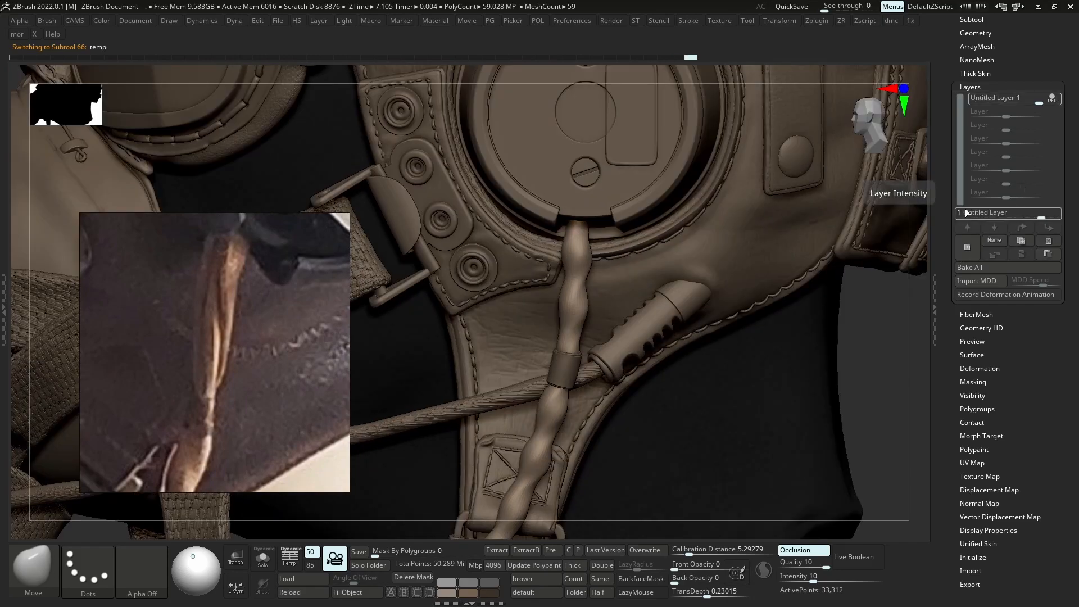
pyautogui.press('b')
pyautogui.press('d')
pyautogui.press('s')
pyautogui.press('space')
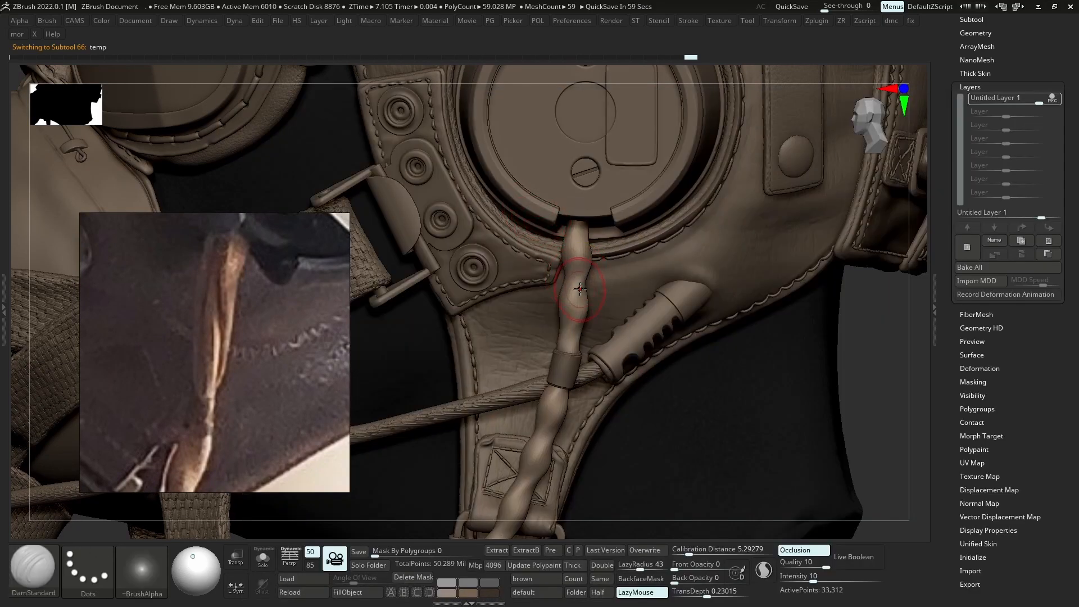
# Remove the rope's layer so the mesh can be subdivided twice, and add a fresh recording layer
pyautogui.hotkey('alt', 's')
pyautogui.moveTo(577, 280); pyautogui.dragTo(567, 285, button='right')
pyautogui.hotkey('ctrl', 'd')
pyautogui.hotkey('ctrl', 'd')
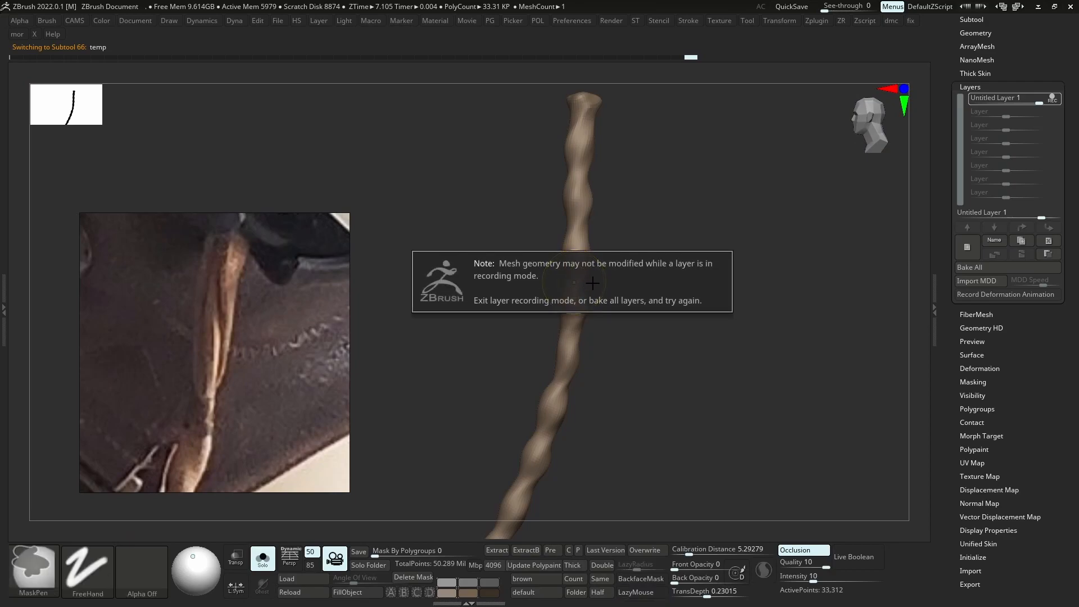
pyautogui.click(967, 249)
pyautogui.press('ctrl')
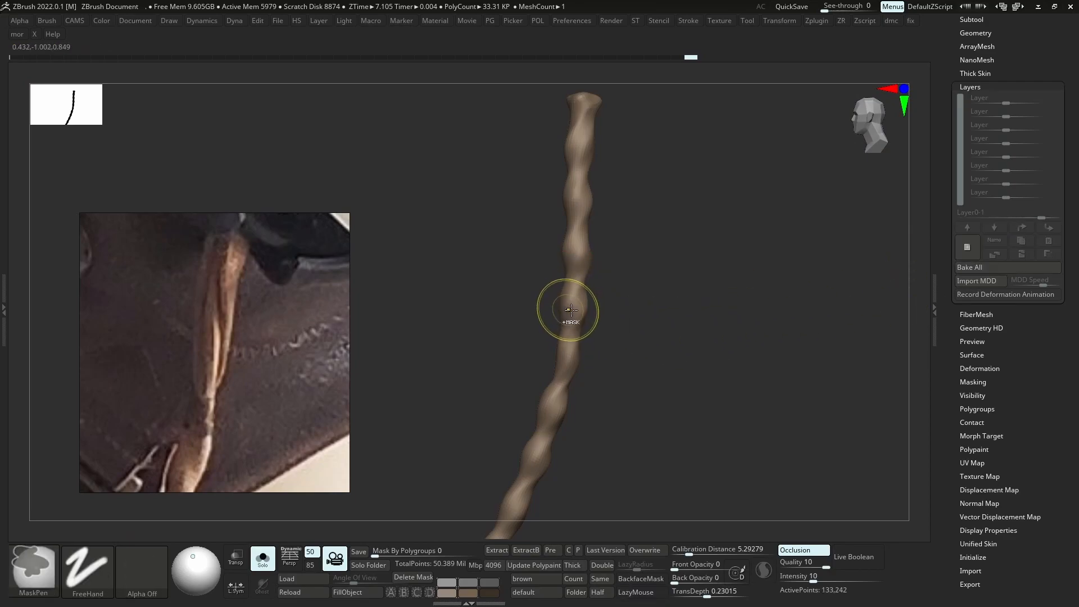
pyautogui.hotkey('ctrl', 'd')
pyautogui.press('s')
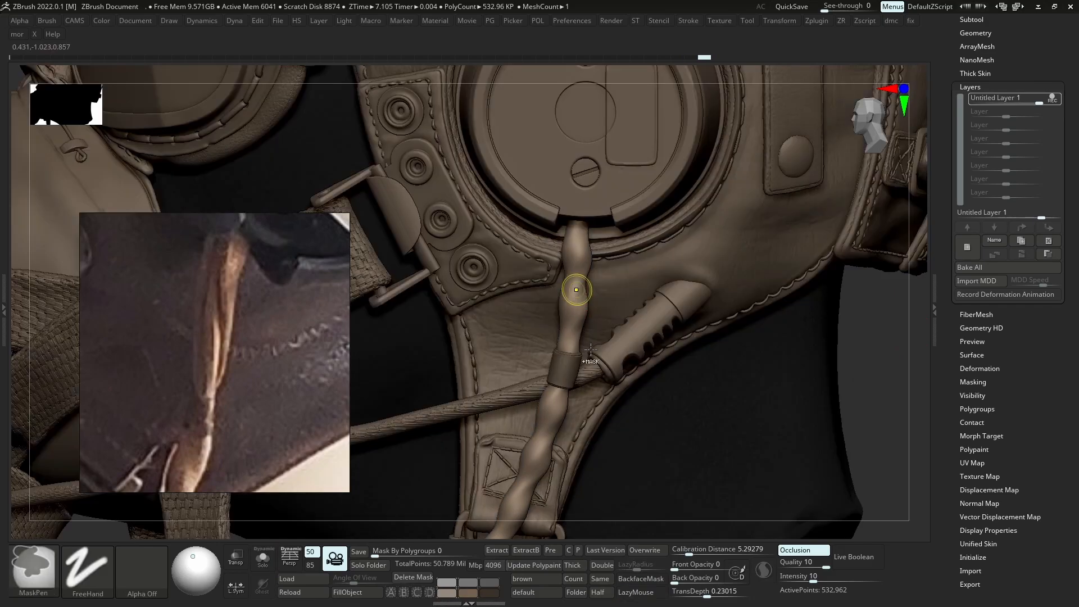
# Shrink the DamStandard brush, set LazyRadius to 15, and compare the rope's upper end with the reference
pyautogui.moveTo(578, 289)
pyautogui.keyDown('ctrl'); pyautogui.mouseDown(button='right')
pyautogui.moveTo(575, 324)
pyautogui.moveTo(579, 307)
pyautogui.mouseUp(button='right'); pyautogui.keyUp('ctrl')
pyautogui.press('s')
pyautogui.moveTo(578, 302); pyautogui.dragTo(573, 301)
pyautogui.hotkey('alt', 's')
pyautogui.moveTo(568, 332)
pyautogui.keyDown('ctrl'); pyautogui.mouseDown(button='right')
pyautogui.moveTo(583, 309)
pyautogui.moveTo(565, 245)
pyautogui.mouseUp(button='right'); pyautogui.keyUp('ctrl')
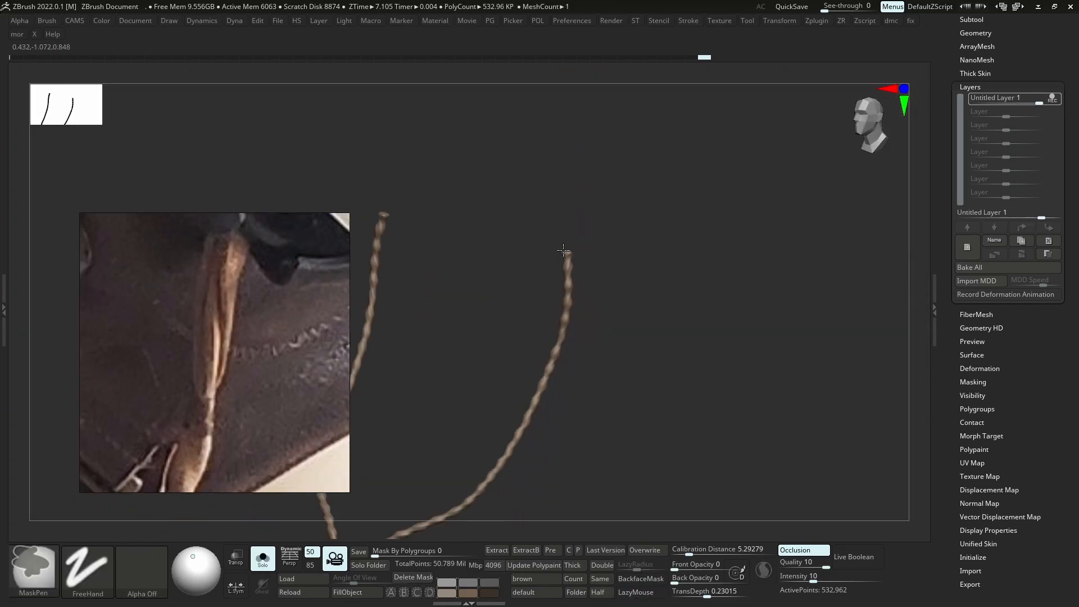
pyautogui.keyDown('ctrl'); pyautogui.moveTo(570, 300); pyautogui.dragTo(645, 499, button='right'); pyautogui.keyUp('ctrl')
pyautogui.moveTo(590, 332); pyautogui.dragTo(489, 388, button='right')
pyautogui.hotkey('alt', 's')
pyautogui.scroll(-5, 261, 333)
pyautogui.hotkey('alt', 's')
pyautogui.hotkey('alt', 's')
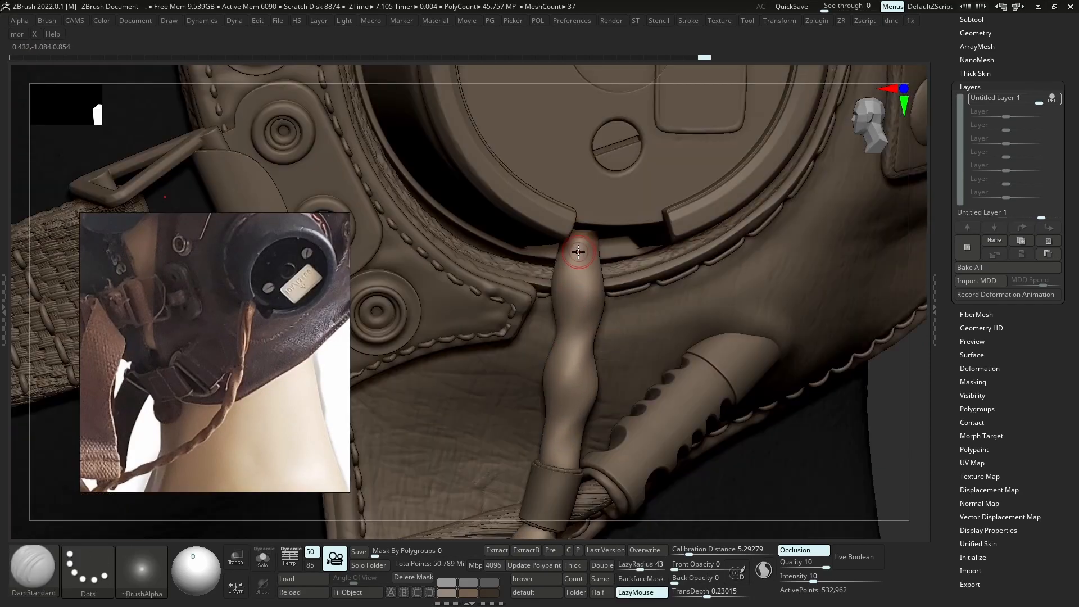
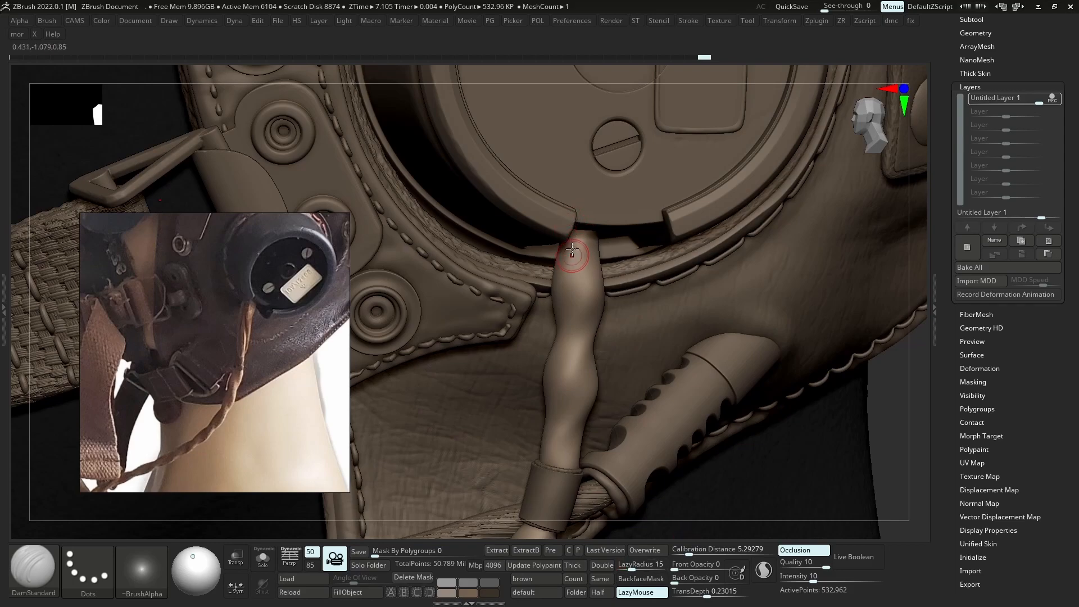
# Carve a groove down the twists at the rope's upper end with DamStandard, undoing the stray smoothing stroke
pyautogui.hotkey('alt', 's')
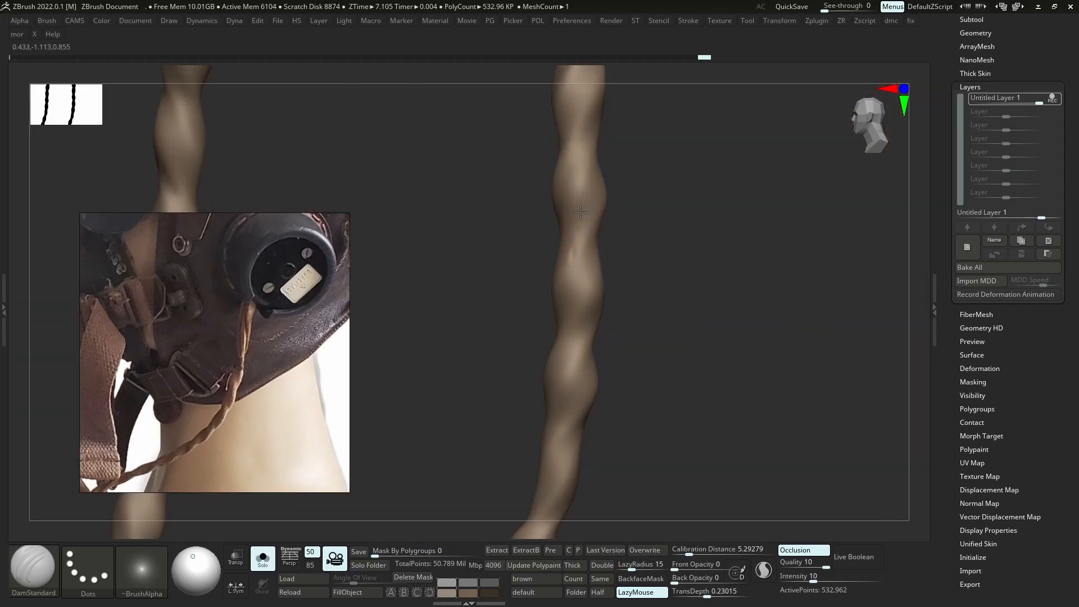
pyautogui.hotkey('alt', 's')
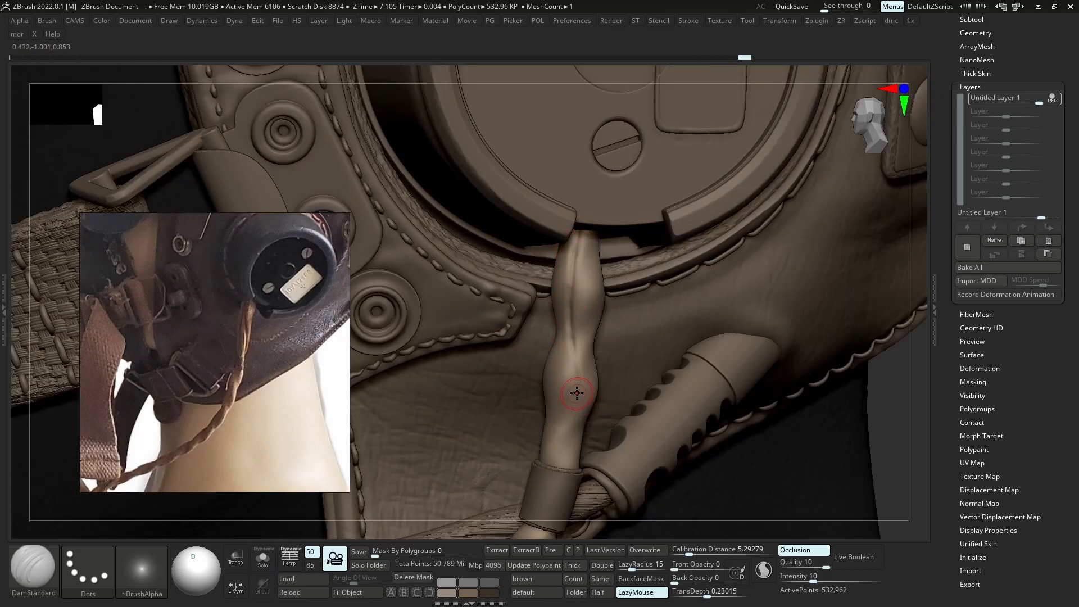
pyautogui.hotkey('alt', 's')
pyautogui.moveTo(580, 341); pyautogui.dragTo(579, 365)
pyautogui.moveTo(579, 360); pyautogui.dragTo(581, 292, button='right')
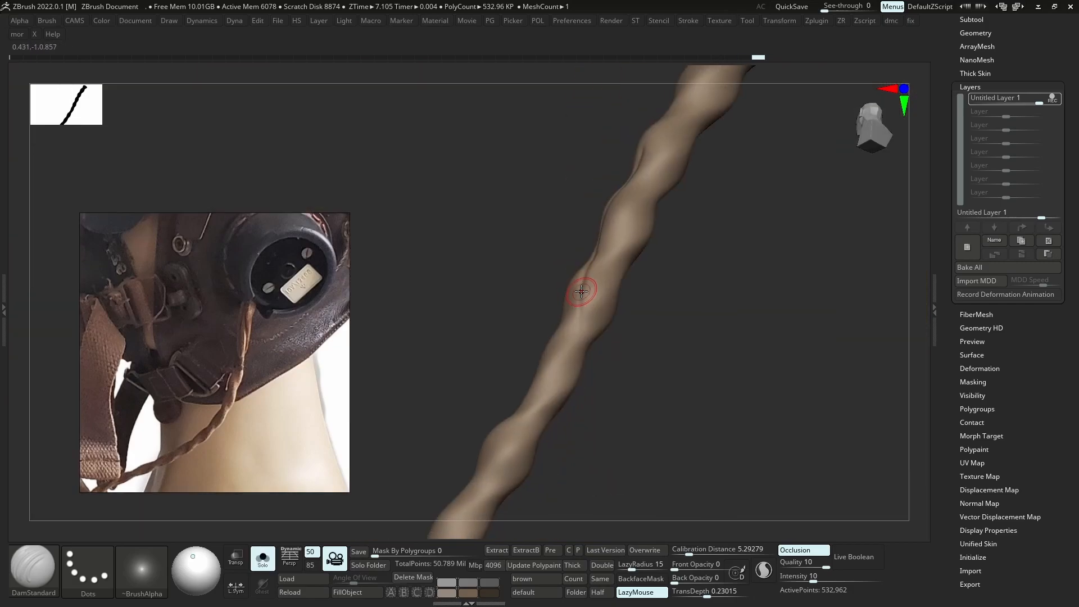
pyautogui.hotkey('alt', 's')
pyautogui.moveTo(581, 343)
pyautogui.mouseDown(button='right')
pyautogui.moveTo(607, 326)
pyautogui.moveTo(580, 337)
pyautogui.mouseUp(button='right')
pyautogui.keyDown('shift'); pyautogui.moveTo(577, 337); pyautogui.dragTo(562, 386); pyautogui.keyUp('shift')
pyautogui.hotkey('ctrl', 'z')
pyautogui.hotkey('alt', 's')
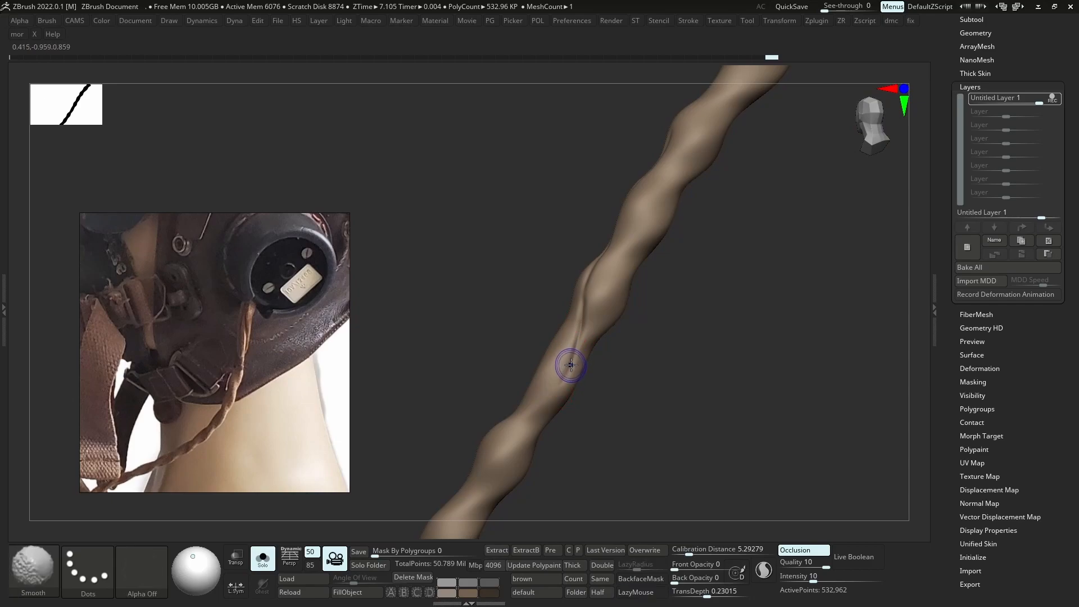
pyautogui.press('b')
pyautogui.click(569, 369)
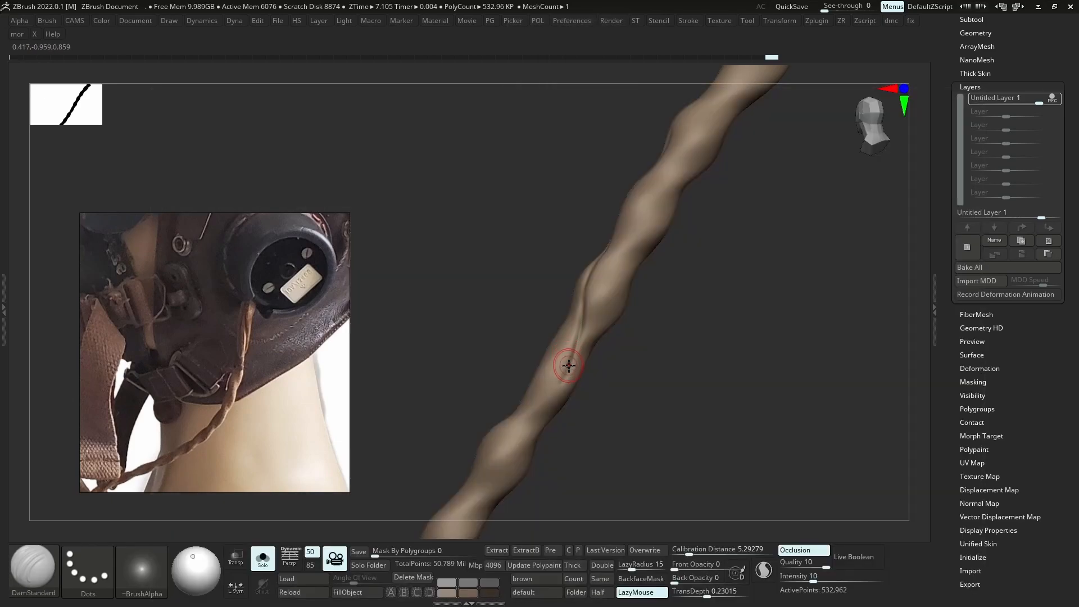
pyautogui.press('b')
pyautogui.press('s')
pyautogui.press('w')
pyautogui.click(610, 392)
# Extend the DamStandard groove along the rope's twists down toward the collar
pyautogui.moveTo(586, 281)
pyautogui.mouseDown(button='right')
pyautogui.moveTo(619, 315)
pyautogui.moveTo(607, 306)
pyautogui.mouseUp(button='right')
pyautogui.hotkey('alt', 's')
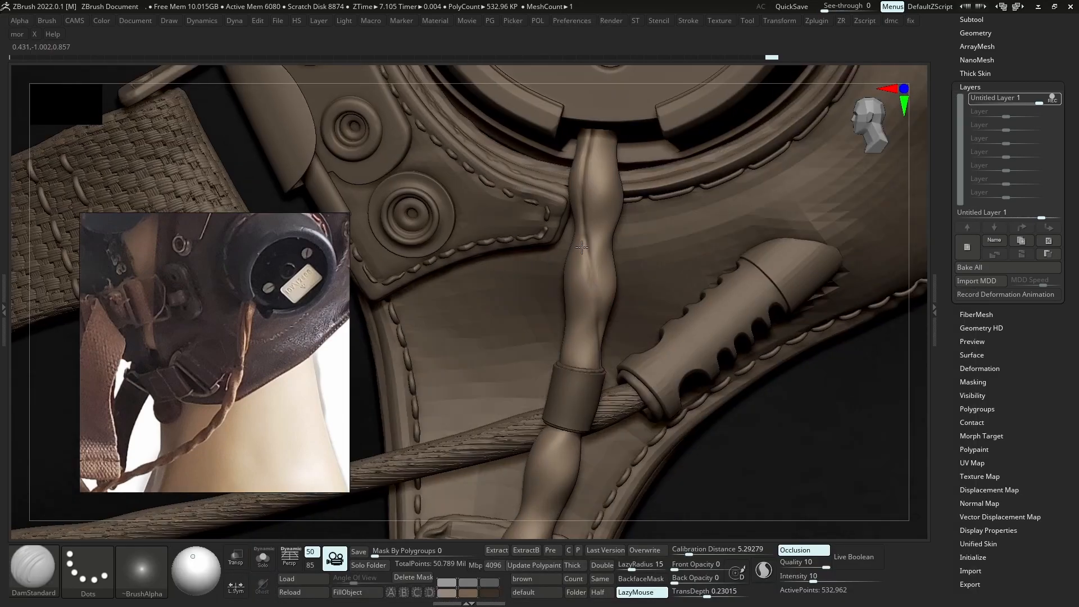
pyautogui.moveTo(582, 248); pyautogui.dragTo(594, 296, button='right')
pyautogui.moveTo(592, 263); pyautogui.dragTo(598, 337)
pyautogui.keyDown('ctrl'); pyautogui.moveTo(597, 340); pyautogui.dragTo(594, 261, button='right'); pyautogui.keyUp('ctrl')
pyautogui.moveTo(594, 261)
pyautogui.mouseDown(button='right')
pyautogui.moveTo(619, 264)
pyautogui.moveTo(624, 323)
pyautogui.moveTo(609, 176)
pyautogui.mouseUp(button='right')
pyautogui.hotkey('alt', 's')
pyautogui.hotkey('alt', 's')
pyautogui.hotkey('alt', 's')
# Carve DamStandard grooves along the rope's twists between the ear cup and the collar, checking the rope in isolation
pyautogui.moveTo(610, 176); pyautogui.dragTo(598, 186)
pyautogui.moveTo(598, 186); pyautogui.dragTo(591, 225, button='right')
pyautogui.moveTo(591, 225); pyautogui.dragTo(582, 313)
pyautogui.moveTo(582, 313); pyautogui.dragTo(566, 366, button='right')
pyautogui.moveTo(568, 364); pyautogui.dragTo(577, 315)
pyautogui.hotkey('alt', 's')
pyautogui.hotkey('alt', 's')
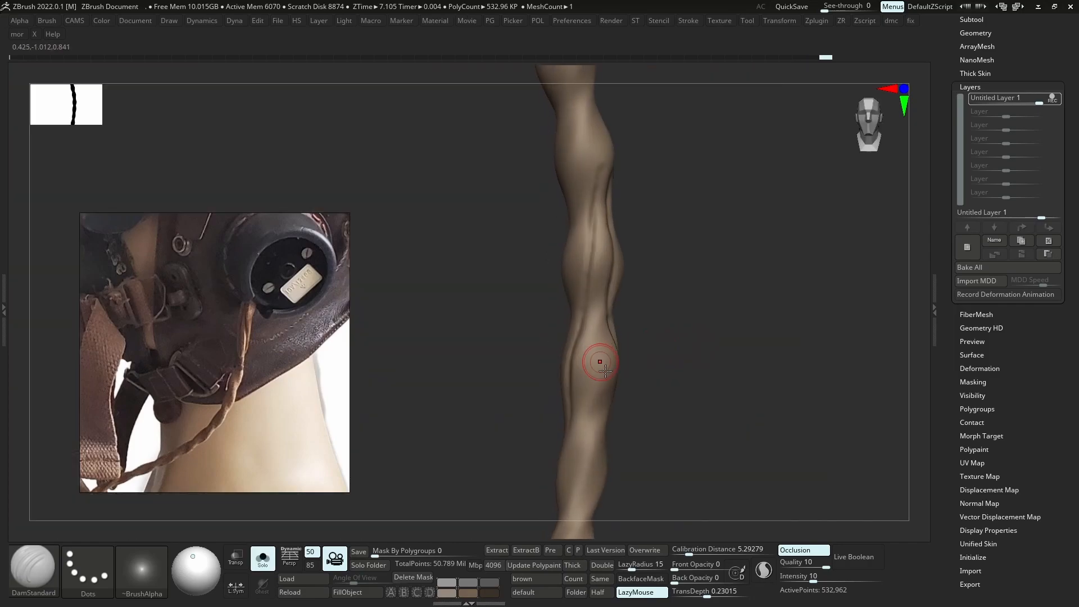
pyautogui.hotkey('alt', 's')
pyautogui.hotkey('alt', 's')
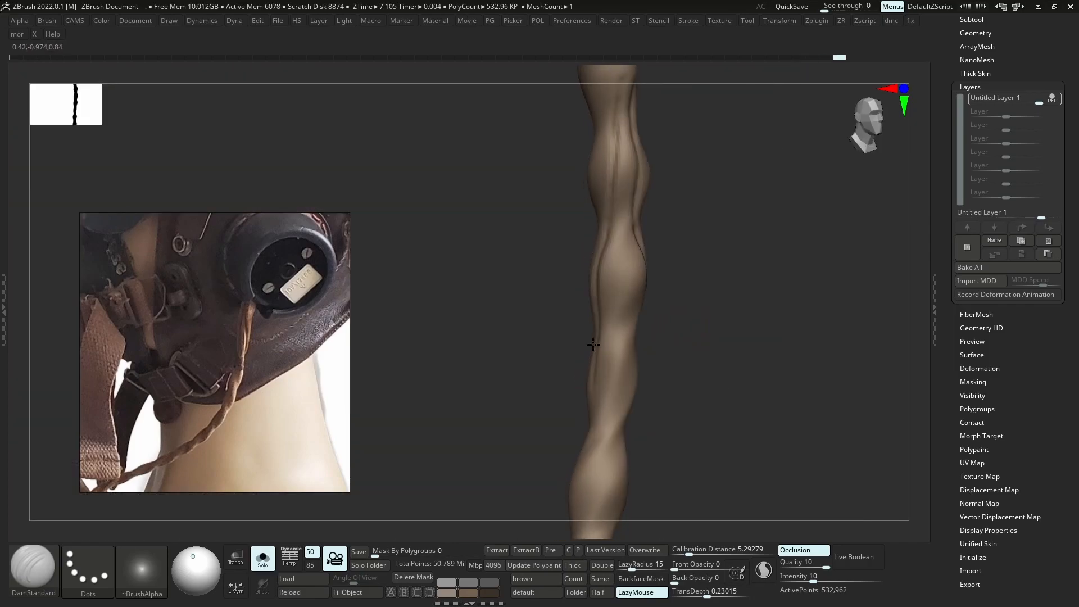
# Continue the DamStandard grooves around the adjoining side of the isolated rope above the collar
pyautogui.hotkey('alt', 's')
pyautogui.hotkey('alt', 's')
pyautogui.moveTo(620, 210); pyautogui.dragTo(634, 226, button='right')
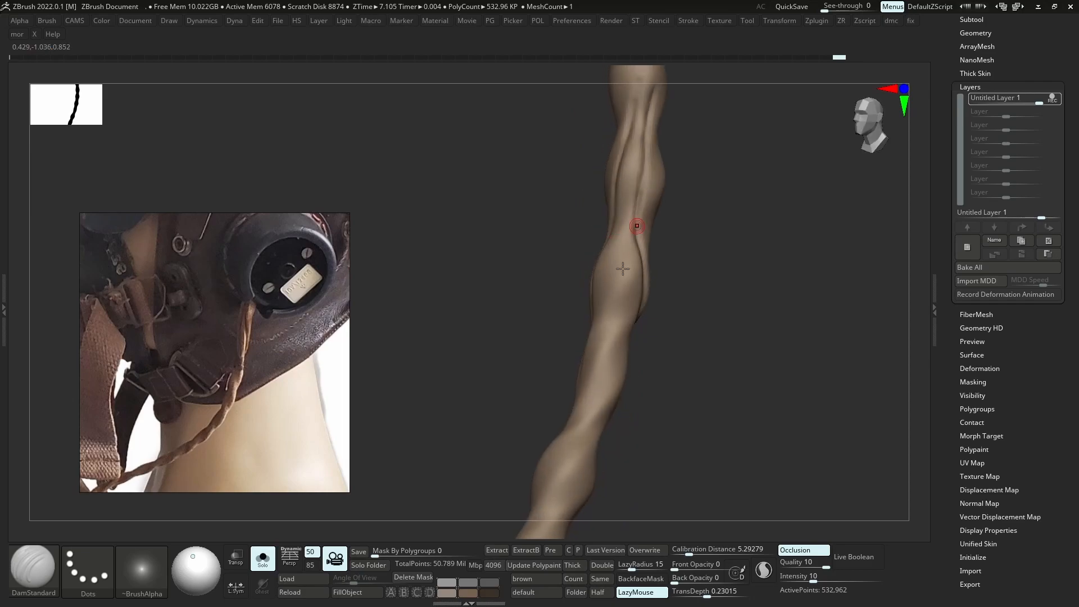
pyautogui.hotkey('alt', 's')
pyautogui.hotkey('alt', 's')
pyautogui.moveTo(599, 403); pyautogui.dragTo(595, 413)
pyautogui.hotkey('alt', 's')
pyautogui.hotkey('alt', 's')
pyautogui.moveTo(623, 217); pyautogui.dragTo(634, 122)
pyautogui.moveTo(641, 163)
pyautogui.keyDown('ctrl'); pyautogui.mouseDown(button='right')
pyautogui.moveTo(652, 247)
pyautogui.moveTo(682, 299)
pyautogui.moveTo(610, 250)
pyautogui.moveTo(642, 246)
pyautogui.mouseUp(button='right'); pyautogui.keyUp('ctrl')
pyautogui.hotkey('alt', 's')
pyautogui.hotkey('alt', 's')
# Build up the strand beside the new grooves on the rope with the Standard brush
pyautogui.press('b')
pyautogui.press('s')
pyautogui.press('t')
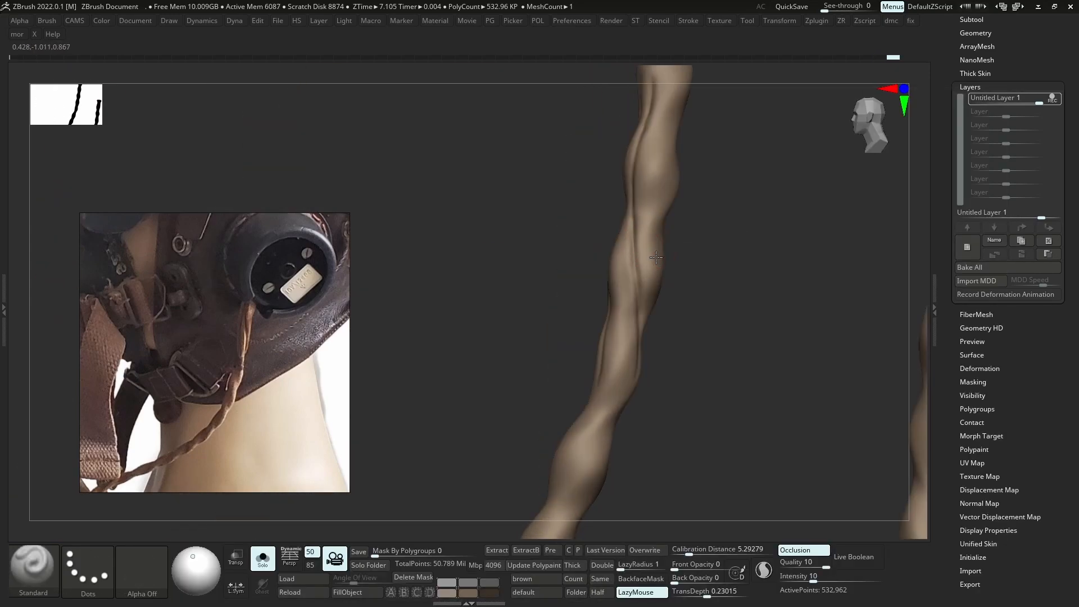
pyautogui.moveTo(657, 210)
pyautogui.mouseDown()
pyautogui.moveTo(646, 229)
pyautogui.moveTo(650, 265)
pyautogui.mouseUp()
pyautogui.moveTo(673, 245); pyautogui.dragTo(633, 223, button='right')
# Carve more twisting strand grooves with DamStandard along the rope's back side, following the bulges
pyautogui.press('b')
pyautogui.press('d')
pyautogui.press('s')
pyautogui.moveTo(736, 236); pyautogui.dragTo(652, 253, button='right')
pyautogui.moveTo(639, 330); pyautogui.dragTo(682, 204)
pyautogui.moveTo(666, 194); pyautogui.dragTo(712, 210, button='right')
pyautogui.moveTo(670, 316); pyautogui.dragTo(756, 145)
pyautogui.moveTo(776, 145); pyautogui.dragTo(745, 147, button='right')
pyautogui.moveTo(765, 141); pyautogui.dragTo(790, 111)
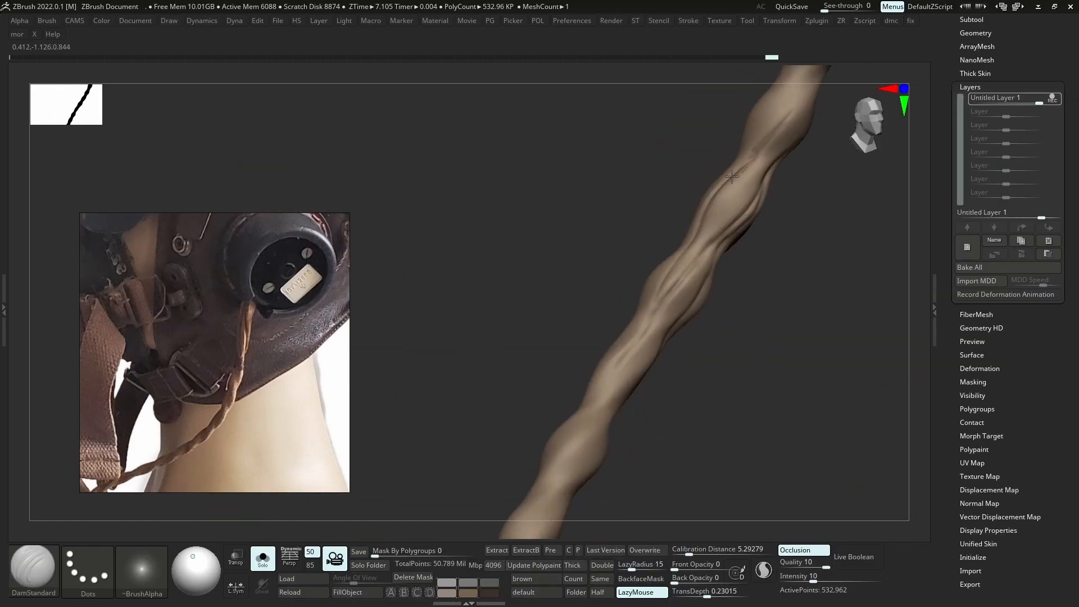
pyautogui.moveTo(782, 127); pyautogui.dragTo(683, 281, button='right')
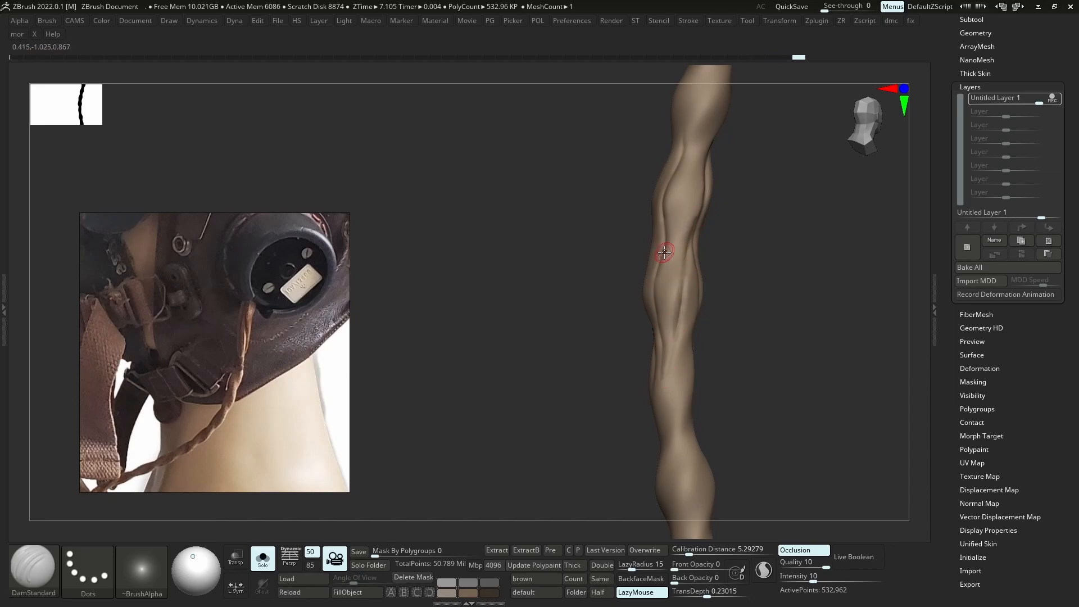
# Resize the Standard brush and raise the strand between the grooves on the rope's back side
pyautogui.press('b')
pyautogui.press('s')
pyautogui.press('t')
pyautogui.moveTo(726, 214); pyautogui.dragTo(638, 234, button='right')
pyautogui.press('s')
pyautogui.click(635, 242)
pyautogui.moveTo(643, 225); pyautogui.dragTo(649, 267)
# Switch back to DamStandard and bring the rest of the helmet back around the rope
pyautogui.press('b')
pyautogui.press('d')
pyautogui.press('s')
pyautogui.moveTo(711, 241)
pyautogui.mouseDown(button='right')
pyautogui.moveTo(678, 248)
pyautogui.moveTo(645, 281)
pyautogui.moveTo(665, 321)
pyautogui.moveTo(697, 303)
pyautogui.moveTo(716, 462)
pyautogui.mouseUp(button='right')
pyautogui.hotkey('shift', 's')
pyautogui.hotkey('shift', 's')
pyautogui.hotkey('shift', 's')
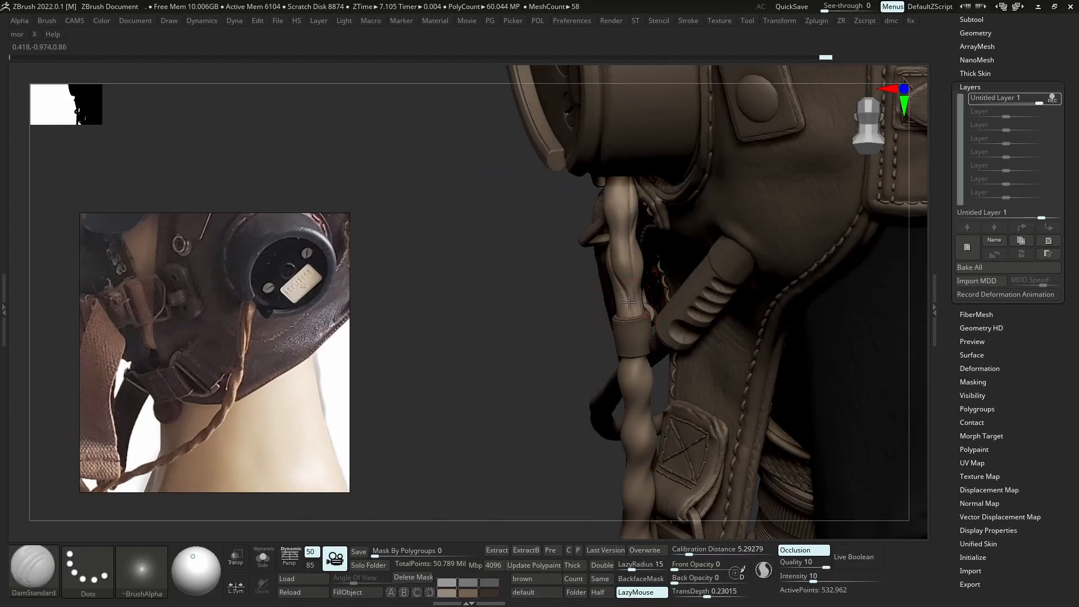
# Resize the Move brush at the rope's collar, select the collar mesh, and subdivide it once
pyautogui.press('b')
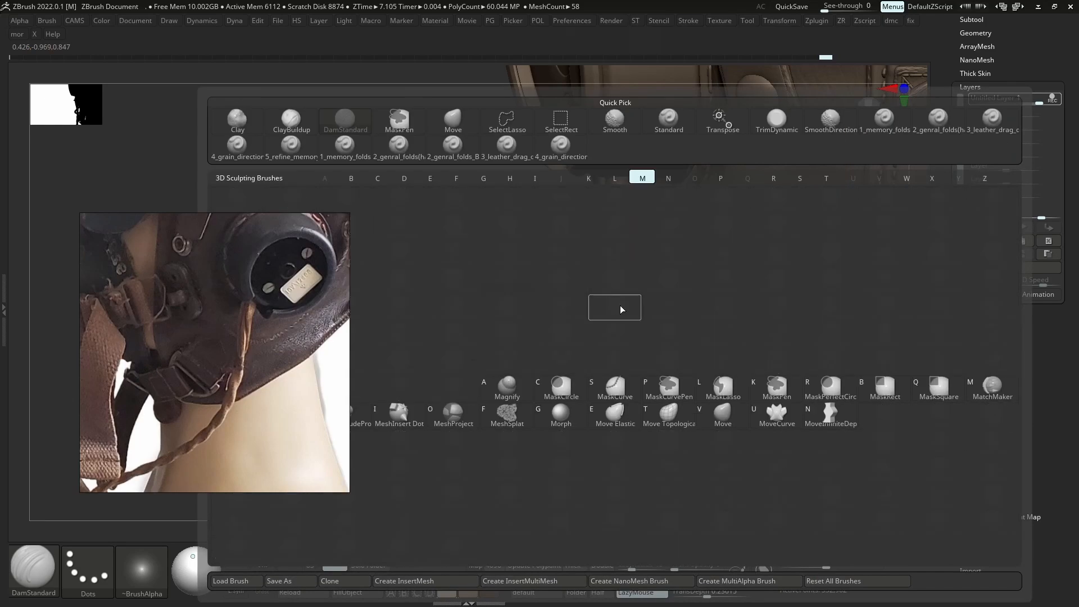
pyautogui.press('m')
pyautogui.press('v')
pyautogui.press('s')
pyautogui.press('s')
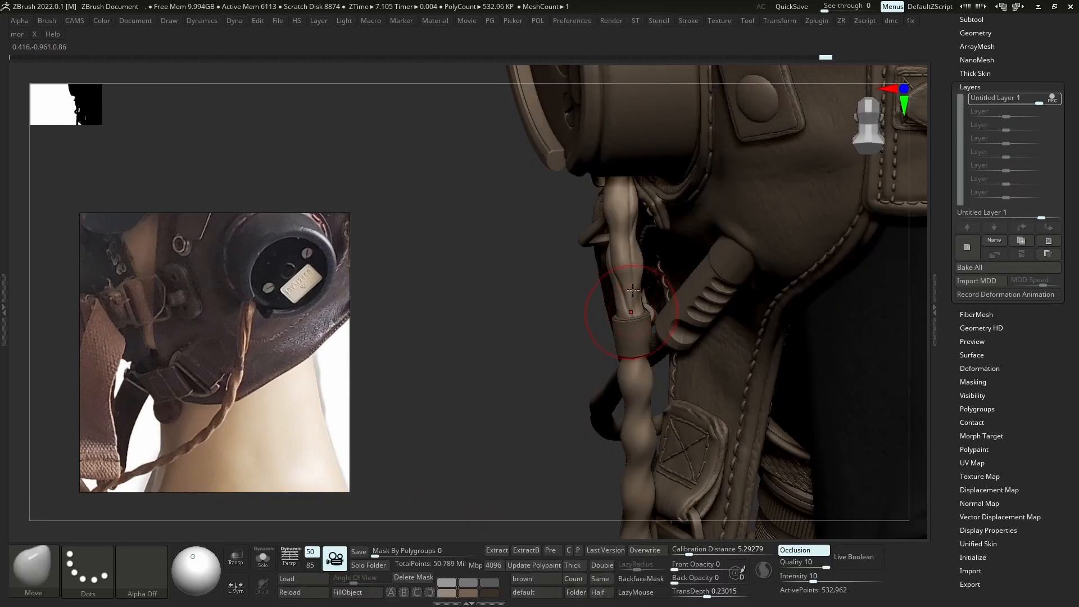
pyautogui.moveTo(634, 291); pyautogui.dragTo(644, 333, button='right')
pyautogui.keyDown('alt'); pyautogui.click(632, 309); pyautogui.keyUp('alt')
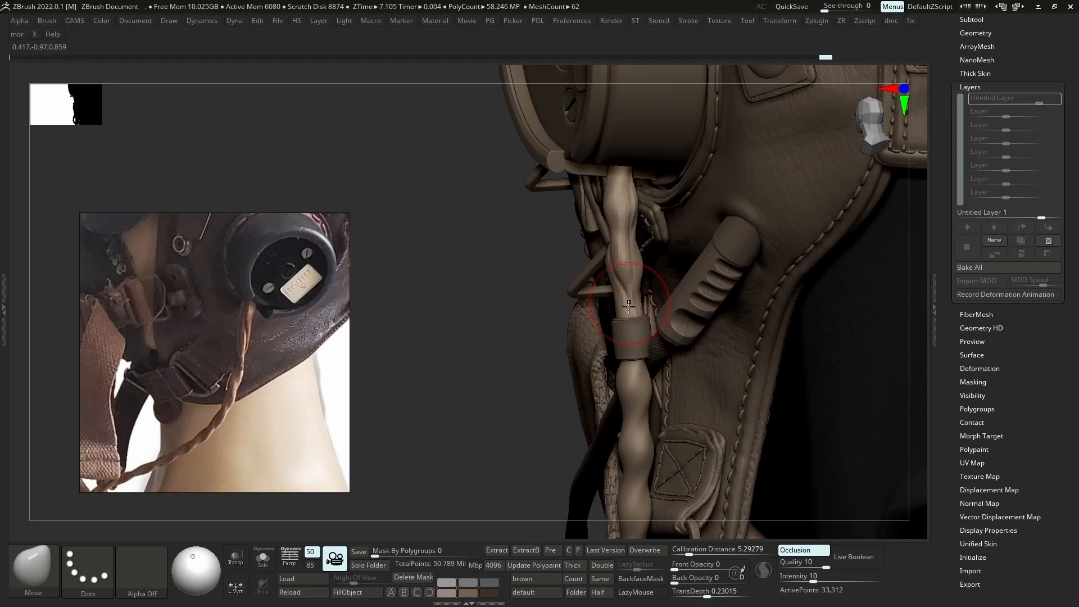
pyautogui.hotkey('ctrl', 'd')
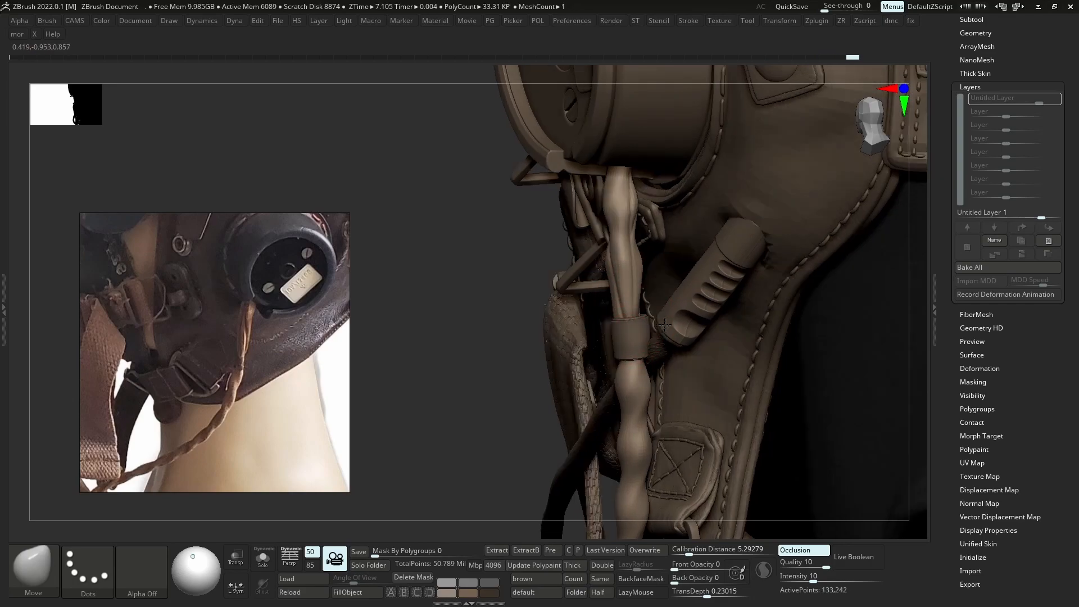
# Refine the rope's shape above the collar with the Move brush, checking it alone and on the helmet
pyautogui.moveTo(540, 281); pyautogui.dragTo(627, 238, button='right')
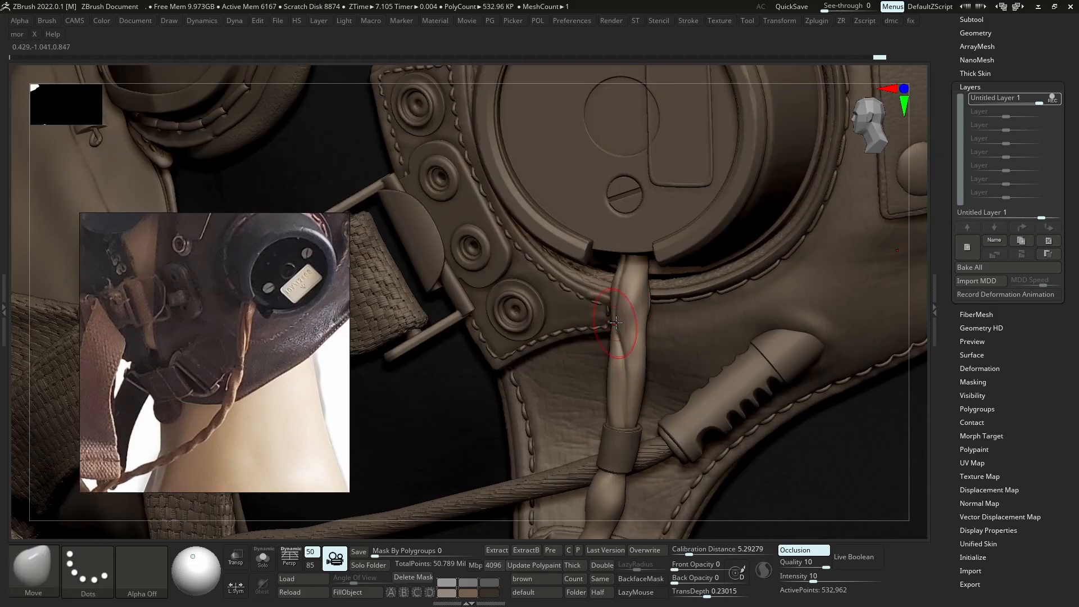
pyautogui.hotkey('alt', 's')
pyautogui.moveTo(616, 322); pyautogui.dragTo(590, 245, button='right')
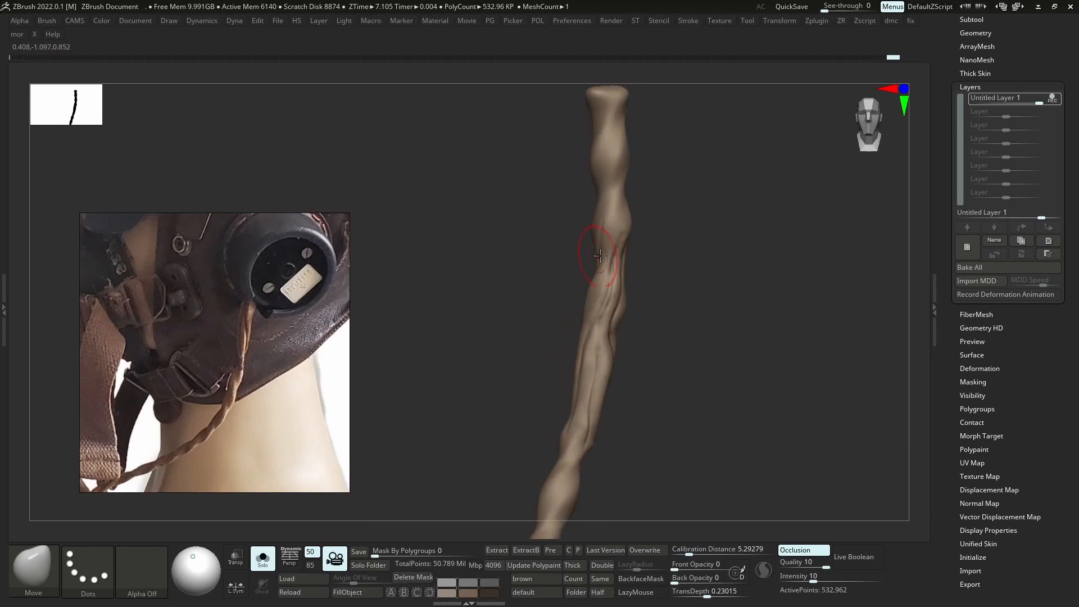
pyautogui.hotkey('alt', 's')
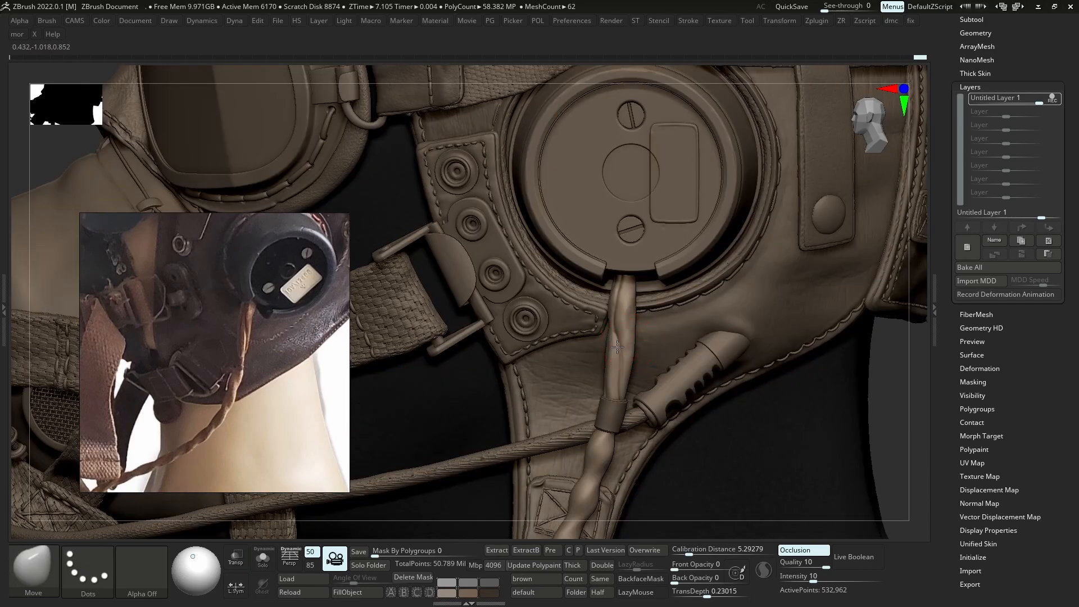
# Smooth the rope's grooves above the collar, and bake its layer into the mesh for another subdivision
pyautogui.press('shift')
pyautogui.press('b')
pyautogui.press('d')
pyautogui.press('s')
pyautogui.keyDown('shift'); pyautogui.moveTo(624, 357); pyautogui.dragTo(615, 341); pyautogui.keyUp('shift')
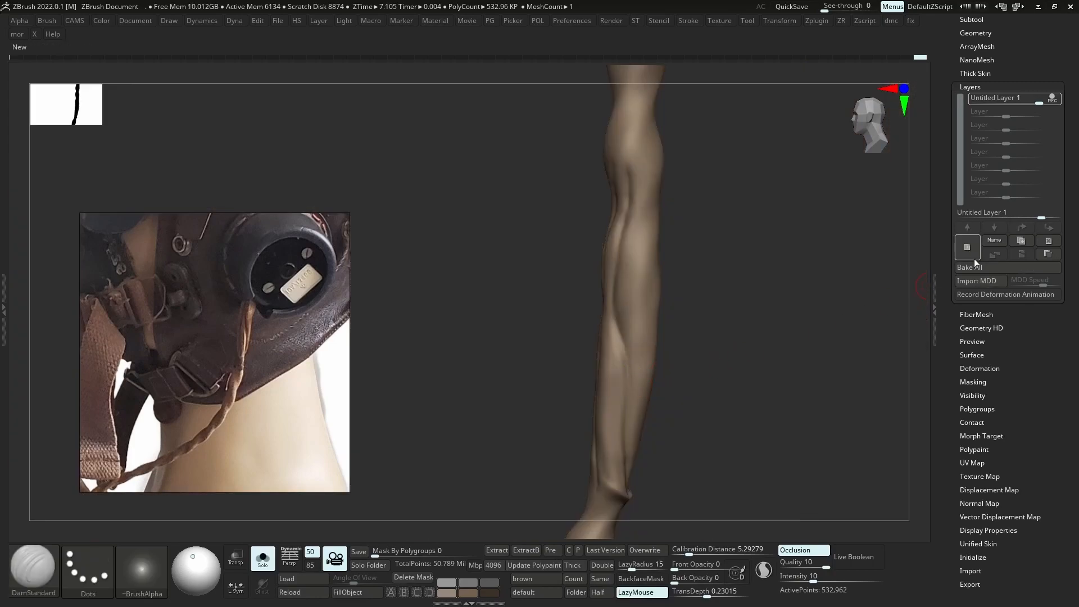
pyautogui.click(975, 267)
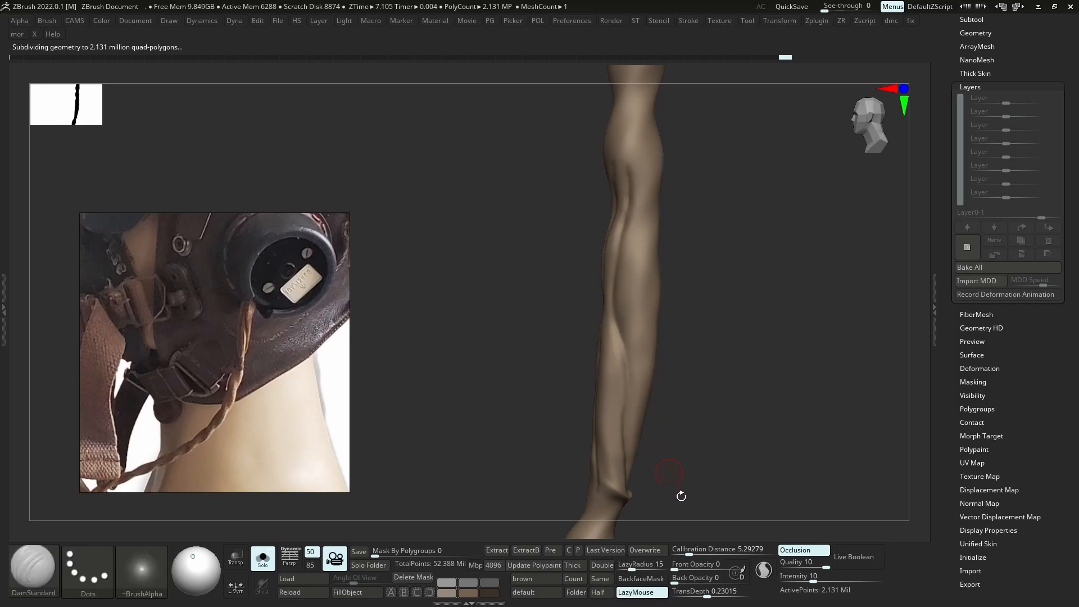
# Sharpen the strand grooves above the collar on the denser rope mesh with DamStandard
pyautogui.moveTo(622, 244); pyautogui.dragTo(610, 329)
pyautogui.moveTo(630, 400); pyautogui.dragTo(629, 403)
pyautogui.moveTo(619, 421); pyautogui.dragTo(652, 418, button='right')
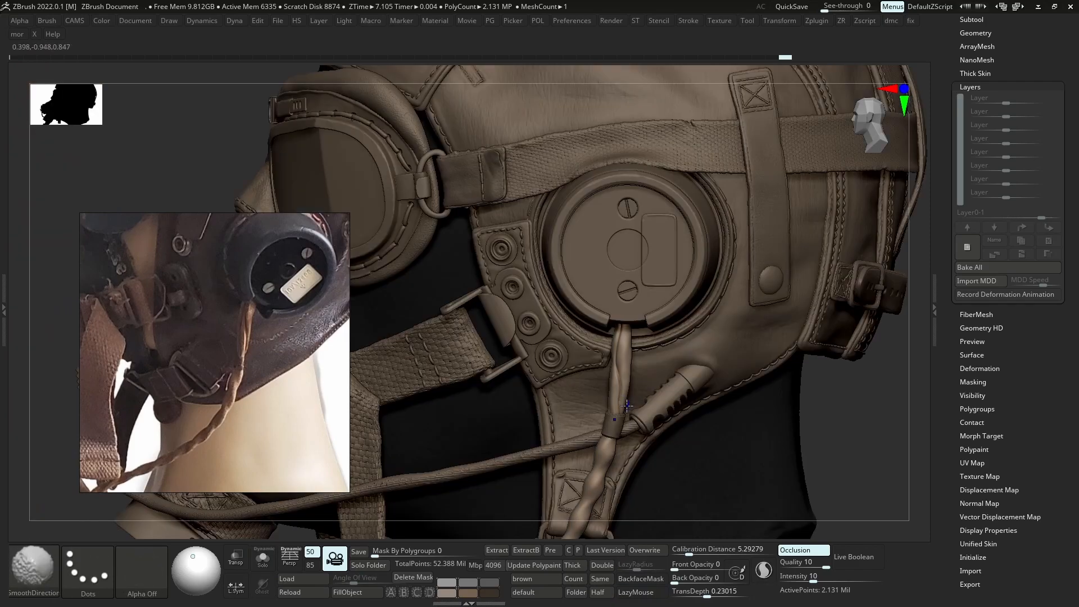
pyautogui.moveTo(622, 477)
pyautogui.mouseDown(button='right')
pyautogui.moveTo(610, 200)
pyautogui.moveTo(569, 321)
pyautogui.moveTo(583, 150)
pyautogui.mouseUp(button='right')
pyautogui.moveTo(569, 442); pyautogui.dragTo(573, 440)
pyautogui.moveTo(579, 205); pyautogui.dragTo(579, 180)
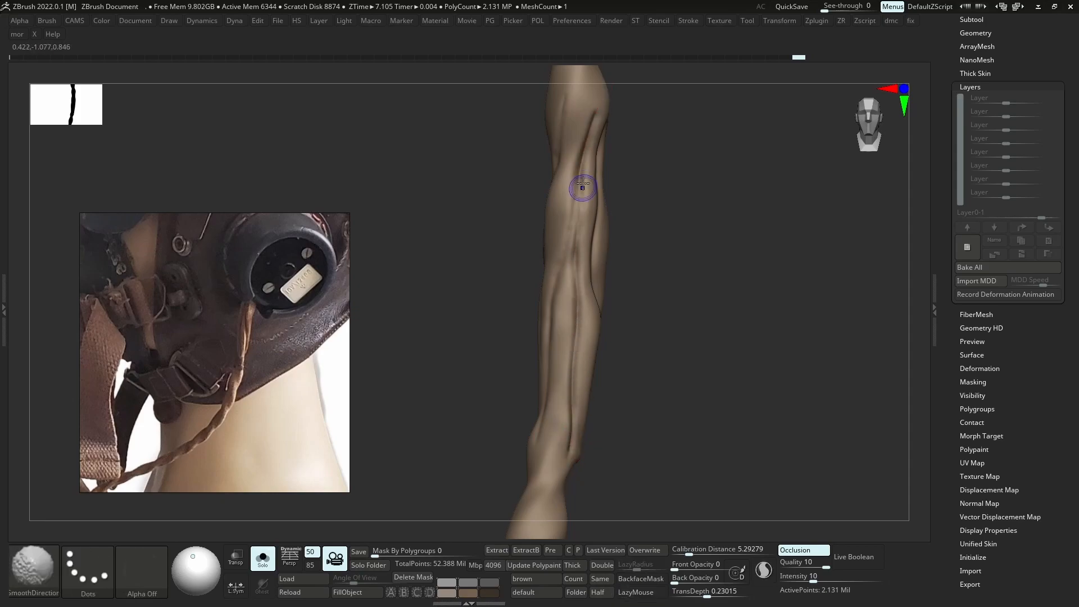
# Carve long DamStandard grooves around the rope's remaining sides down to the collar, using LazyRadius 46
pyautogui.moveTo(579, 185); pyautogui.dragTo(574, 209, button='right')
pyautogui.moveTo(553, 337); pyautogui.dragTo(529, 461)
pyautogui.moveTo(531, 449)
pyautogui.mouseDown(button='right')
pyautogui.moveTo(542, 301)
pyautogui.moveTo(634, 281)
pyautogui.moveTo(637, 292)
pyautogui.mouseUp(button='right')
pyautogui.moveTo(650, 451); pyautogui.dragTo(644, 429)
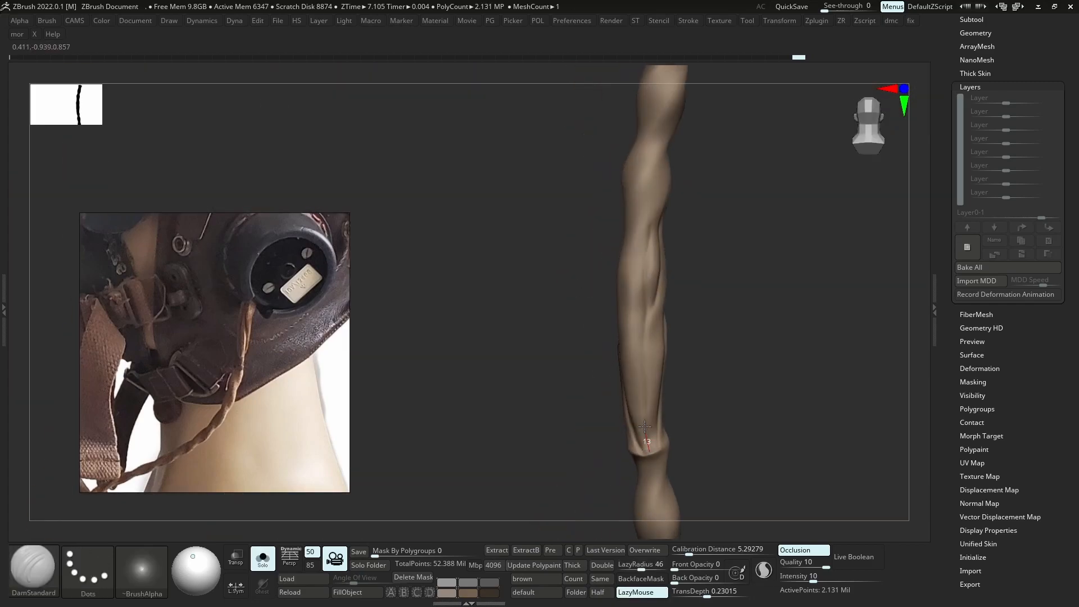
pyautogui.moveTo(655, 210); pyautogui.dragTo(654, 208)
pyautogui.moveTo(673, 299)
pyautogui.mouseDown(button='right')
pyautogui.moveTo(667, 273)
pyautogui.moveTo(652, 290)
pyautogui.moveTo(656, 279)
pyautogui.mouseUp(button='right')
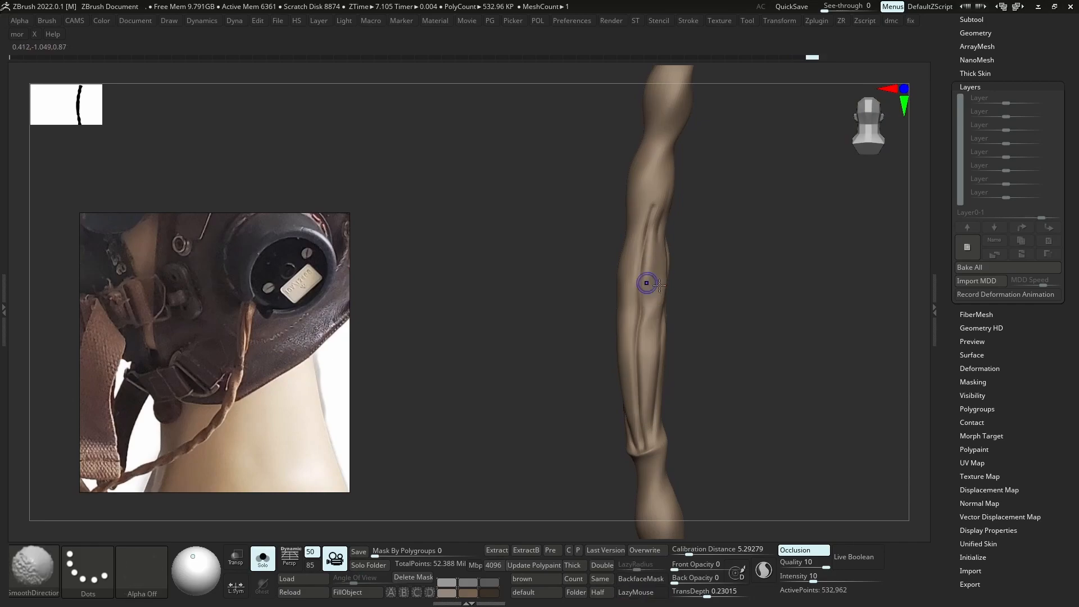
# Drop the rope one subdivision level, pick the Standard brush, and smooth the ridge between the back grooves
pyautogui.press('b')
pyautogui.press('s')
pyautogui.press('t')
pyautogui.press('s')
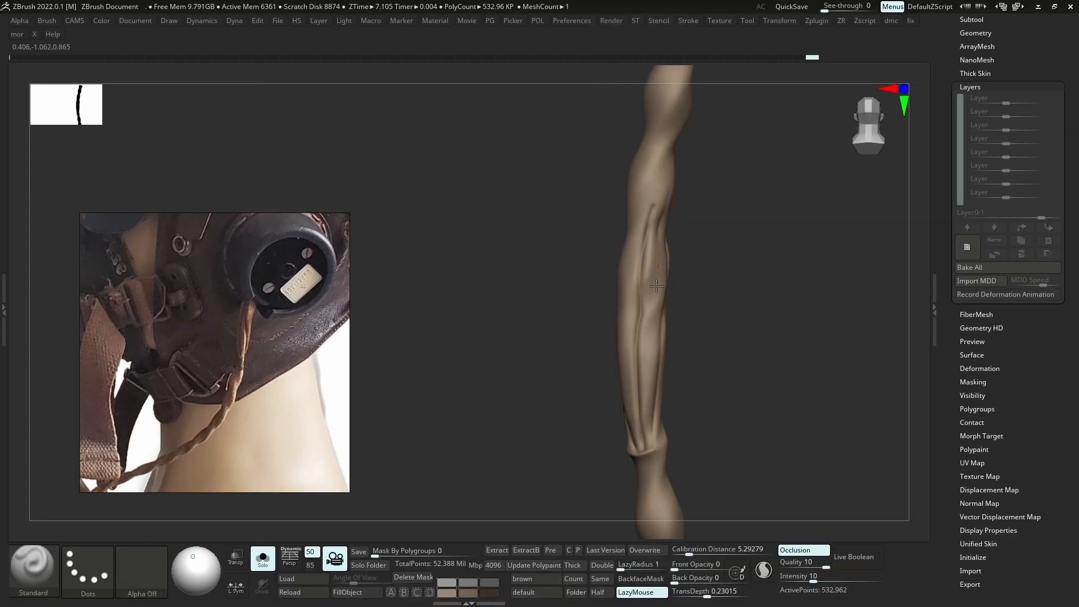
pyautogui.press('shift')
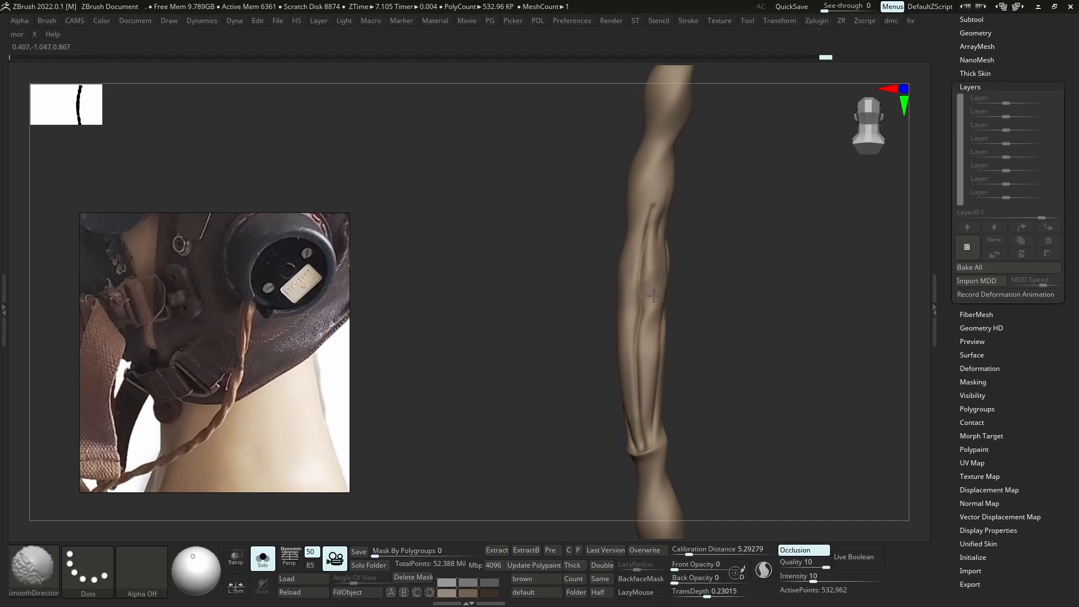
pyautogui.keyDown('shift'); pyautogui.moveTo(651, 332); pyautogui.dragTo(649, 361); pyautogui.keyUp('shift')
pyautogui.keyDown('shift'); pyautogui.moveTo(652, 312); pyautogui.dragTo(662, 258); pyautogui.keyUp('shift')
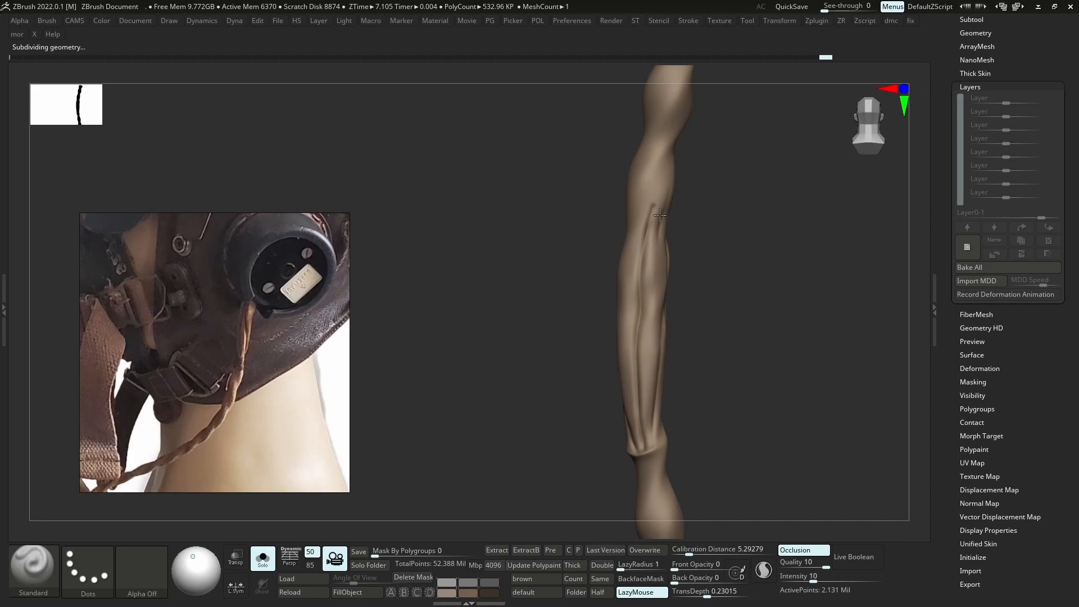
# Return the rope to its highest subdivision level and soften the groove ends along its upper section
pyautogui.press('shift')
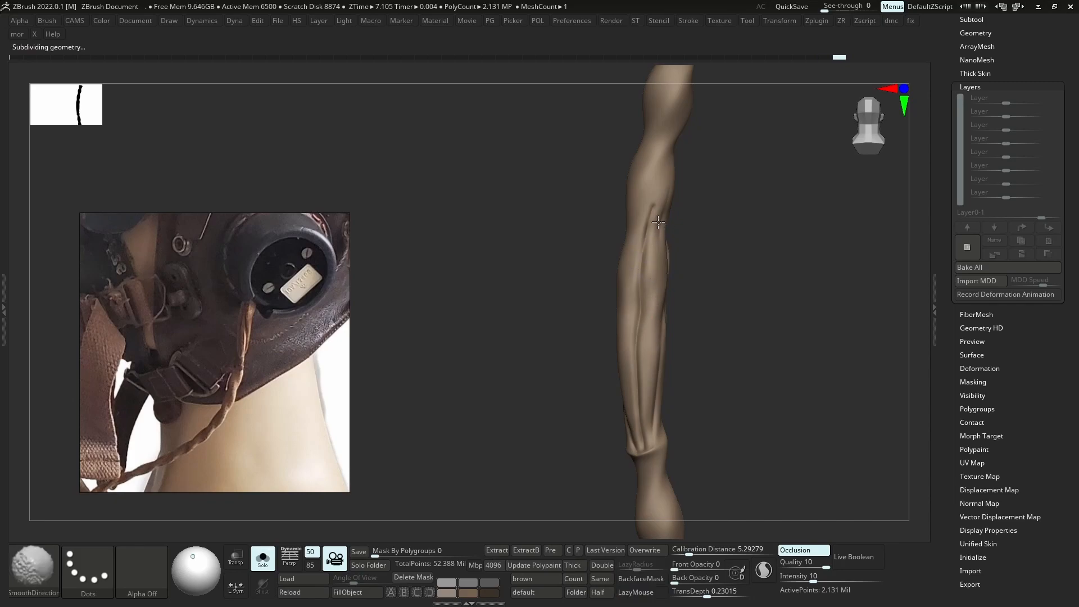
pyautogui.moveTo(659, 213)
pyautogui.mouseDown()
pyautogui.moveTo(642, 188)
pyautogui.moveTo(714, 290)
pyautogui.mouseUp()
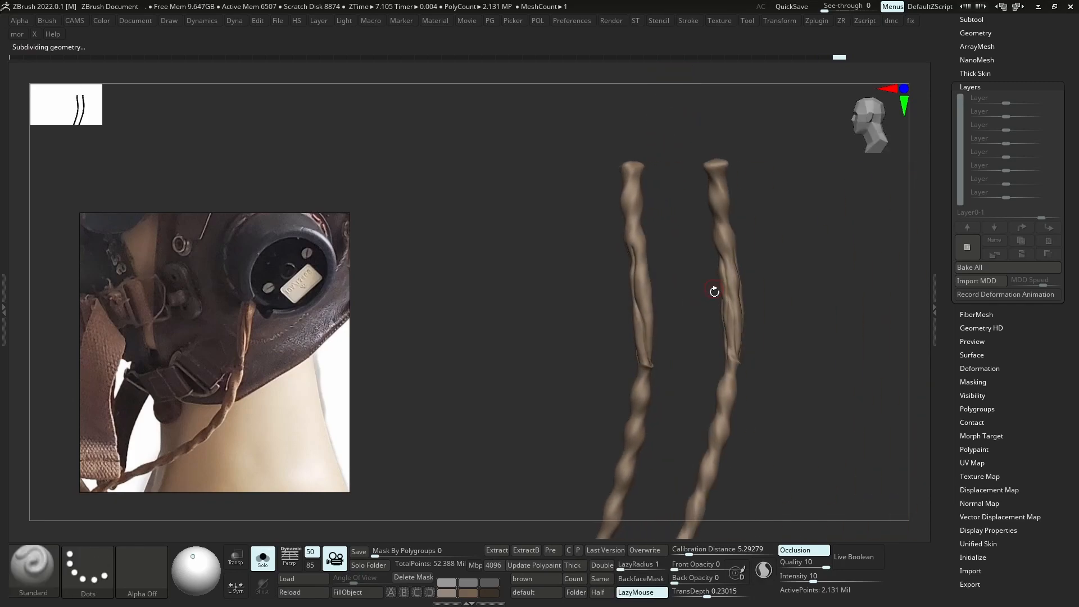
pyautogui.press('s')
pyautogui.moveTo(665, 347)
pyautogui.mouseDown(button='right')
pyautogui.moveTo(646, 329)
pyautogui.moveTo(670, 360)
pyautogui.moveTo(651, 321)
pyautogui.mouseUp(button='right')
pyautogui.press('s')
pyautogui.press('s')
pyautogui.moveTo(643, 306); pyautogui.dragTo(647, 287)
pyautogui.press('s')
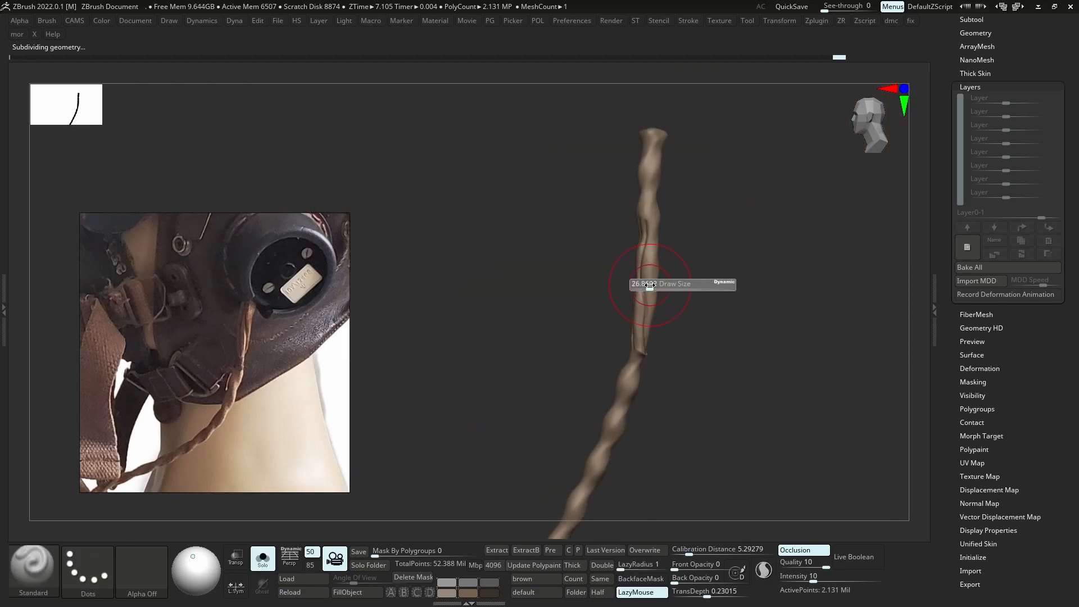
pyautogui.keyDown('shift'); pyautogui.moveTo(644, 246); pyautogui.dragTo(647, 225); pyautogui.keyUp('shift')
pyautogui.moveTo(643, 312); pyautogui.dragTo(670, 289, button='right')
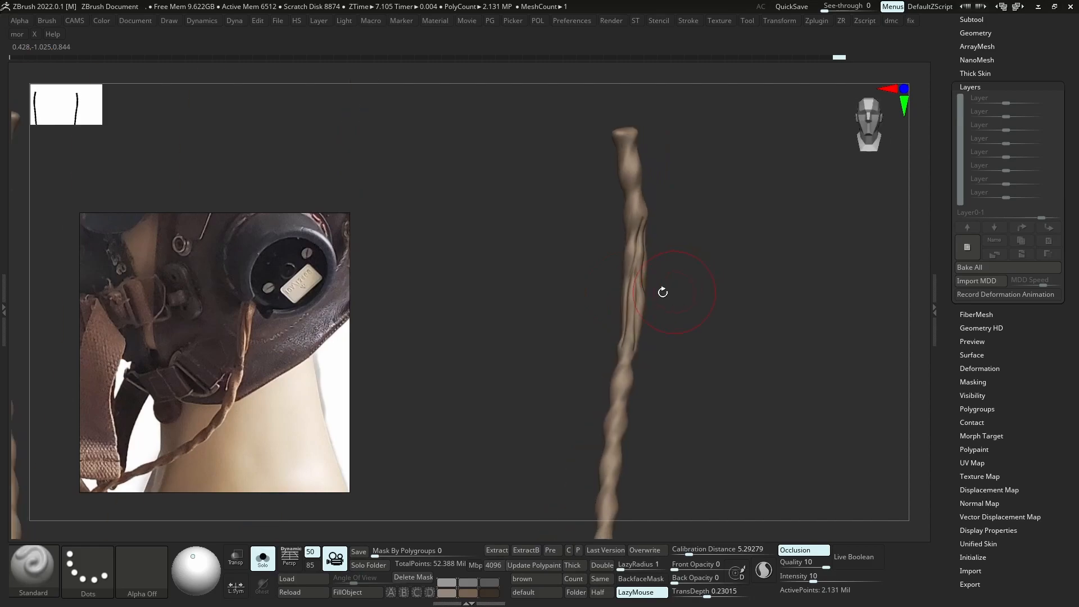
pyautogui.moveTo(637, 214); pyautogui.dragTo(629, 245, button='right')
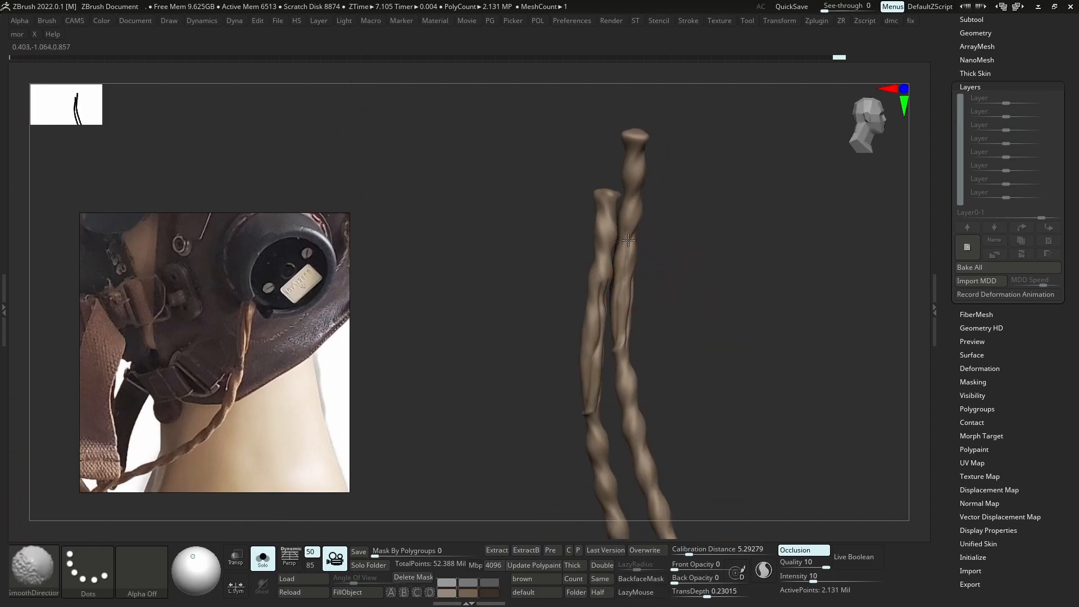
# Examine the carved rope both in isolation and in place beneath the ear cup
pyautogui.keyDown('shift'); pyautogui.moveTo(647, 301); pyautogui.dragTo(706, 287, button='right'); pyautogui.keyUp('shift')
pyautogui.hotkey('alt', 's')
pyautogui.hotkey('alt', 's')
pyautogui.keyDown('ctrl'); pyautogui.moveTo(641, 304); pyautogui.dragTo(662, 302, button='right'); pyautogui.keyUp('ctrl')
pyautogui.hotkey('alt', 's')
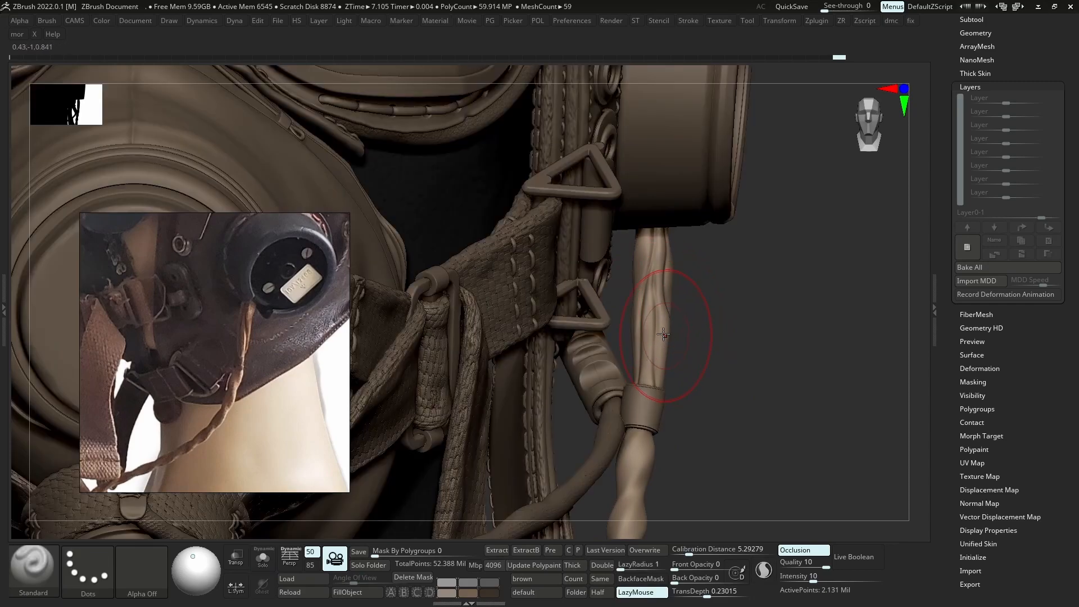
pyautogui.hotkey('alt', 's')
pyautogui.moveTo(663, 342)
pyautogui.mouseDown(button='right')
pyautogui.moveTo(636, 337)
pyautogui.moveTo(652, 337)
pyautogui.mouseUp(button='right')
# Lower the rope's subdivision level and smooth away the grooves just above the collar with a resized brush
pyautogui.hotkey('shift', 'd')
pyautogui.hotkey('shift', 'd')
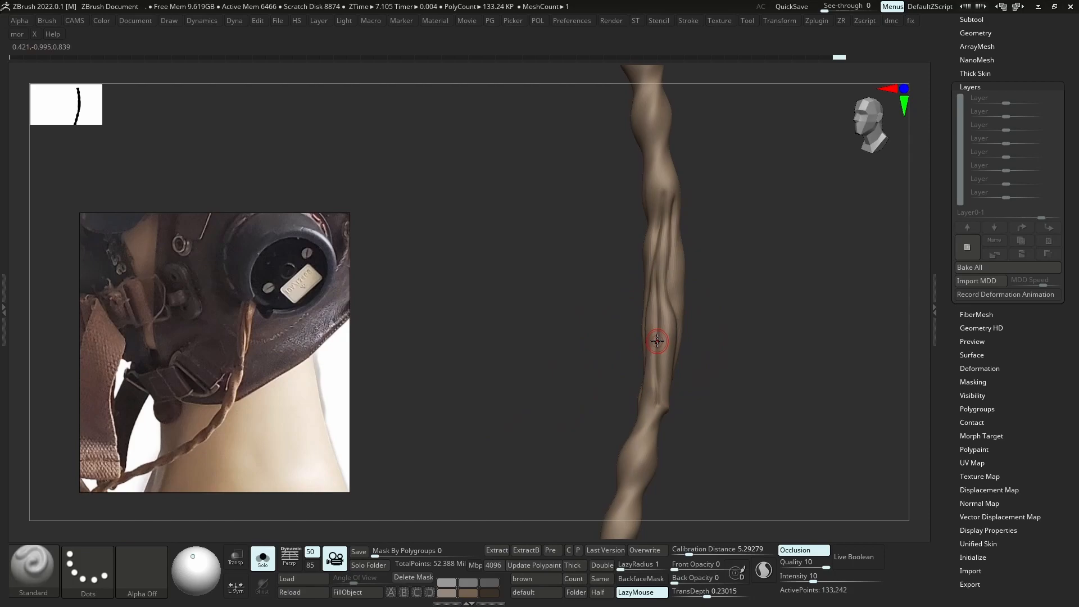
pyautogui.press('shift')
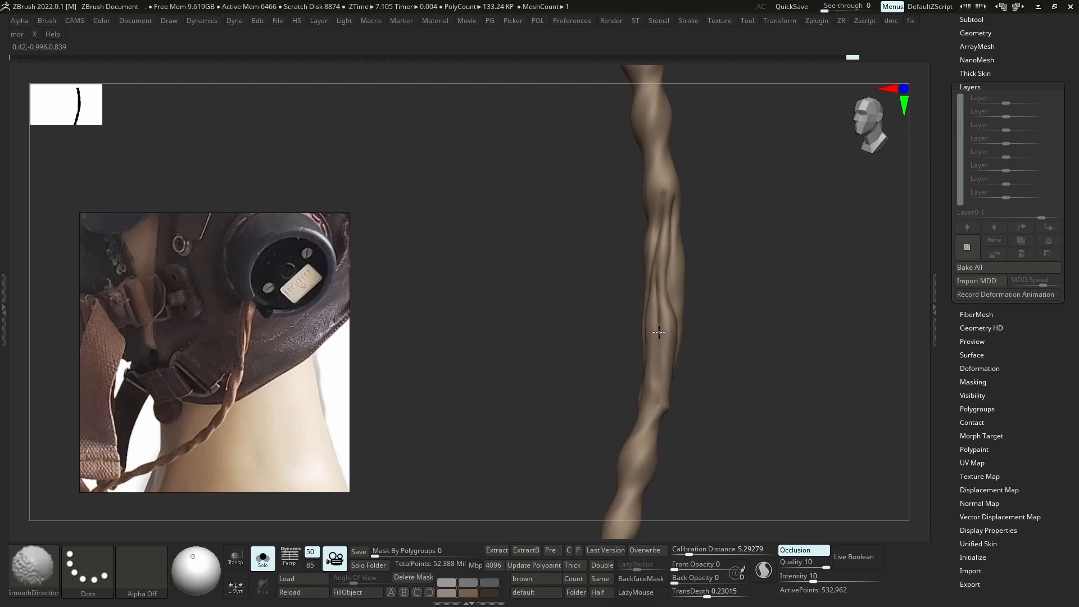
pyautogui.press('b')
pyautogui.press('s')
pyautogui.press('t')
pyautogui.press('s')
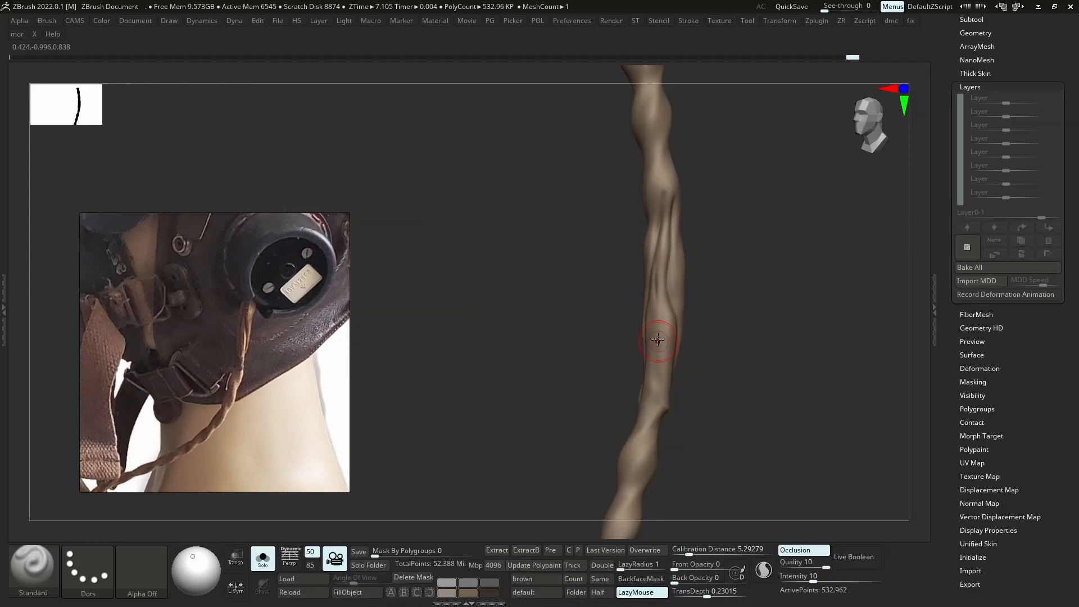
pyautogui.press('shift')
pyautogui.keyDown('shift'); pyautogui.moveTo(654, 286); pyautogui.dragTo(659, 276); pyautogui.keyUp('shift')
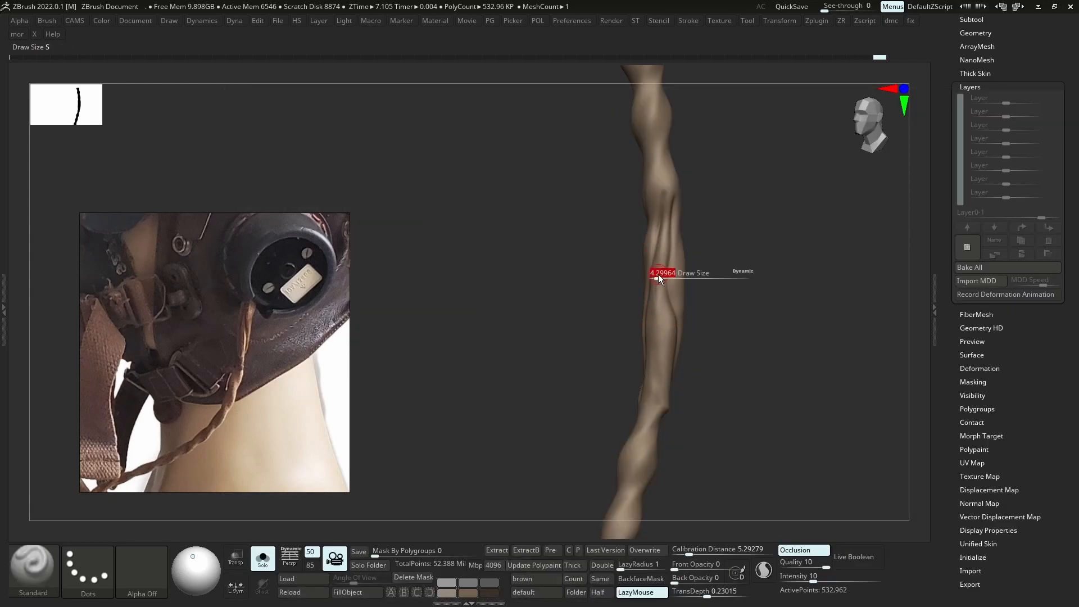
pyautogui.keyDown('shift'); pyautogui.moveTo(660, 317); pyautogui.dragTo(654, 378); pyautogui.keyUp('shift')
# Restore the rope's highest subdivision level, show the helmet, and adjust the rope's upper section with the Move brush
pyautogui.hotkey('ctrl', 'd')
pyautogui.hotkey('alt', 's')
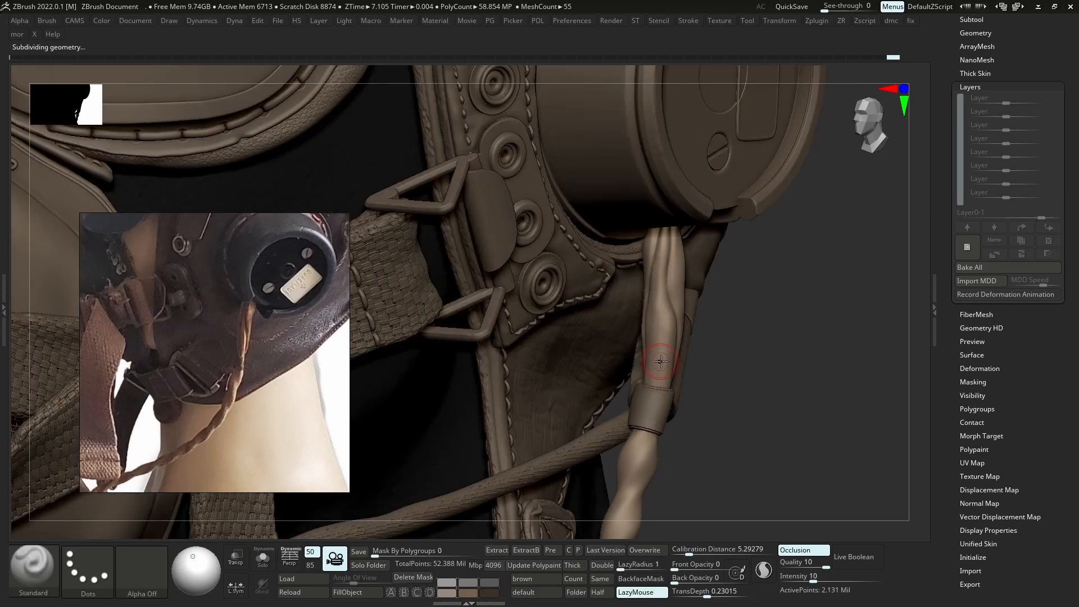
pyautogui.press('b')
pyautogui.press('m')
pyautogui.press('v')
pyautogui.press('s')
pyautogui.moveTo(675, 301); pyautogui.dragTo(659, 276)
pyautogui.keyDown('ctrl'); pyautogui.moveTo(703, 281); pyautogui.dragTo(691, 248, button='right'); pyautogui.keyUp('ctrl')
pyautogui.moveTo(726, 332)
pyautogui.keyDown('shift'); pyautogui.mouseDown(button='right')
pyautogui.moveTo(679, 335)
pyautogui.moveTo(655, 304)
pyautogui.mouseUp(button='right'); pyautogui.keyUp('shift')
# Resize the Move brush and nudge the rope just above the collar to match the reference
pyautogui.hotkey('shift', 's')
pyautogui.press('s')
pyautogui.hotkey('shift', 's')
pyautogui.moveTo(691, 334)
pyautogui.mouseDown(button='right')
pyautogui.moveTo(643, 346)
pyautogui.moveTo(669, 314)
pyautogui.moveTo(708, 337)
pyautogui.moveTo(740, 333)
pyautogui.mouseUp(button='right')
pyautogui.hotkey('shift', 's')
pyautogui.hotkey('shift', 's')
pyautogui.moveTo(739, 333)
pyautogui.keyDown('ctrl'); pyautogui.mouseDown(button='right')
pyautogui.moveTo(763, 315)
pyautogui.moveTo(674, 341)
pyautogui.mouseUp(button='right'); pyautogui.keyUp('ctrl')
pyautogui.press('s')
pyautogui.moveTo(674, 340); pyautogui.dragTo(689, 340)
pyautogui.moveTo(672, 343); pyautogui.dragTo(668, 343)
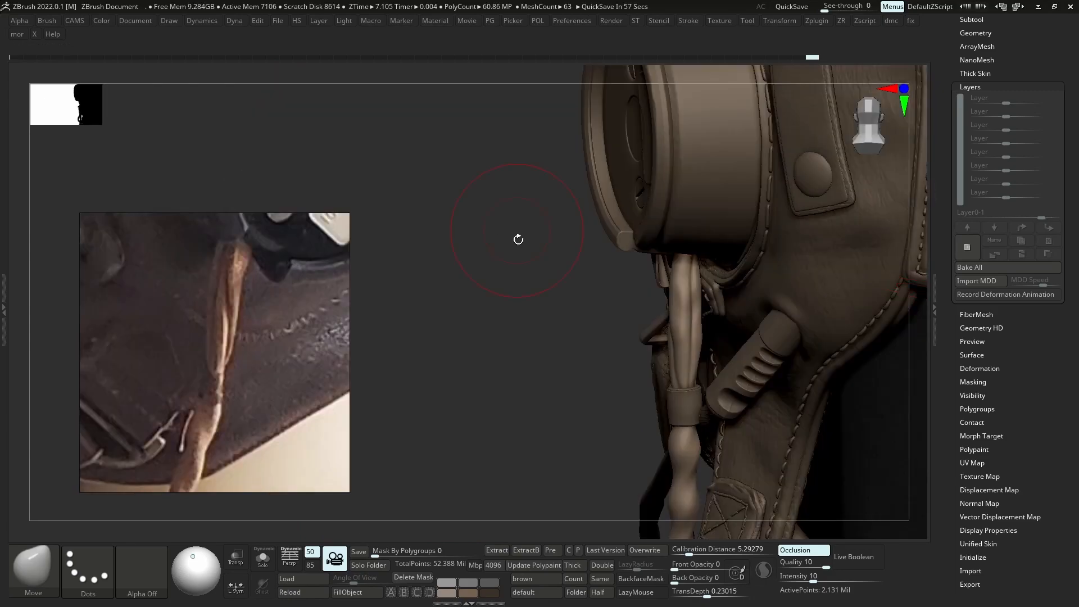
# Build up a strand on the rope just below the ear cup with a resized Standard brush and examine it in isolation
pyautogui.press('b')
pyautogui.press('s')
pyautogui.press('t')
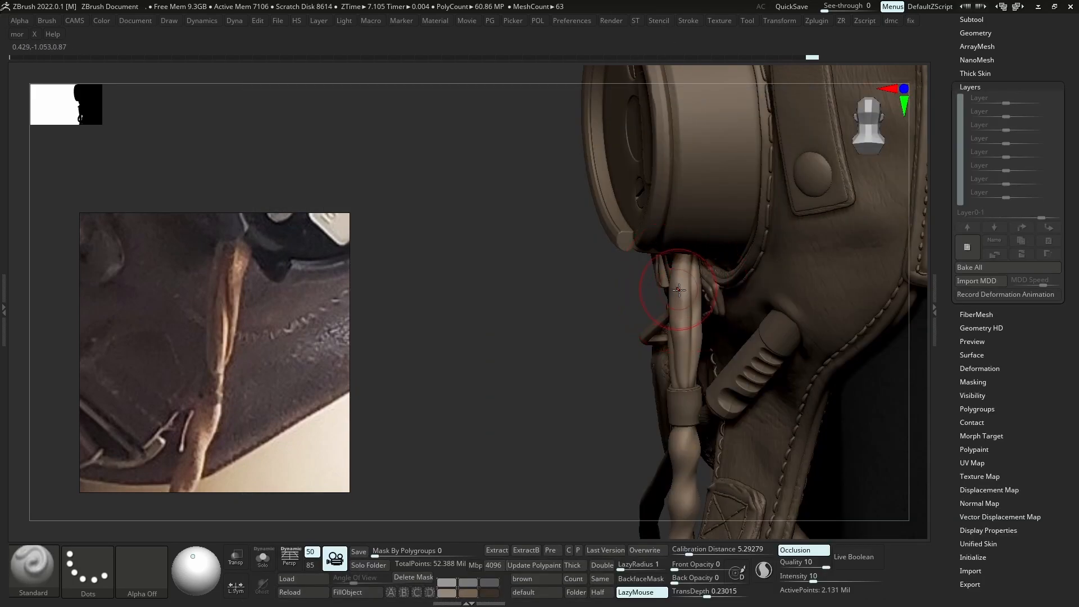
pyautogui.hotkey('alt', 's')
pyautogui.press('s')
pyautogui.moveTo(683, 294); pyautogui.dragTo(686, 325)
pyautogui.hotkey('alt', 's')
pyautogui.hotkey('alt', 's')
pyautogui.moveTo(699, 314)
pyautogui.mouseDown(button='right')
pyautogui.moveTo(652, 347)
pyautogui.moveTo(734, 296)
pyautogui.moveTo(790, 339)
pyautogui.moveTo(761, 393)
pyautogui.mouseUp(button='right')
pyautogui.hotkey('alt', 's')
pyautogui.hotkey('alt', 's')
pyautogui.hotkey('alt', 's')
pyautogui.hotkey('alt', 's')
pyautogui.hotkey('alt', 's')
pyautogui.hotkey('alt', 's')
# Carve the groove between the isolated rope's upper strands with a resized DamStandard brush and smooth its edge
pyautogui.press('b')
pyautogui.press('d')
pyautogui.press('s')
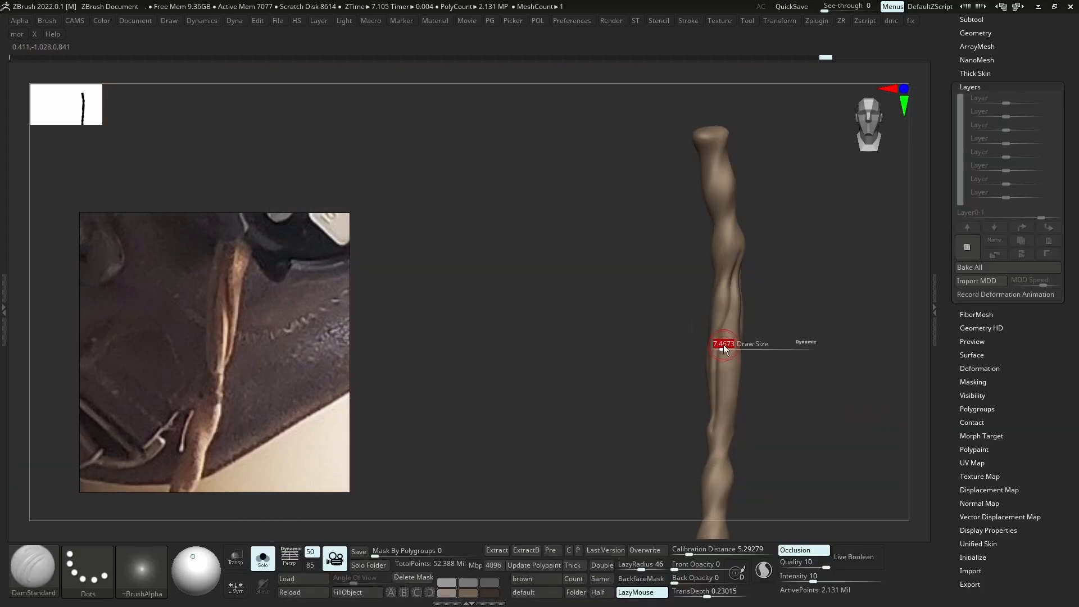
pyautogui.moveTo(732, 300); pyautogui.dragTo(736, 299)
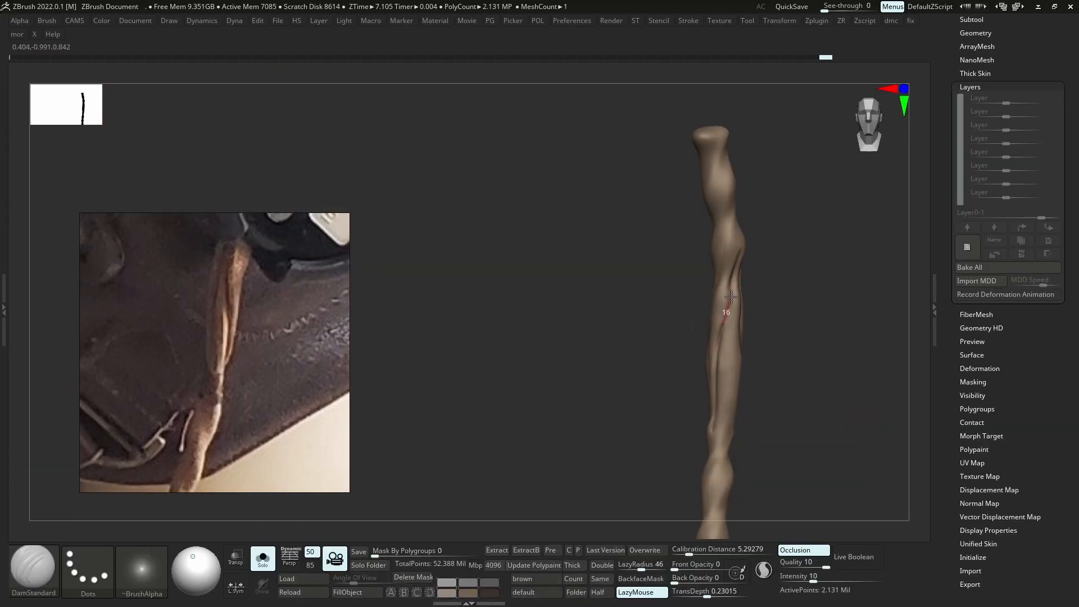
pyautogui.hotkey('alt', 's')
pyautogui.hotkey('alt', 's')
pyautogui.moveTo(771, 332); pyautogui.dragTo(731, 371, button='right')
pyautogui.keyDown('shift'); pyautogui.moveTo(715, 292); pyautogui.dragTo(709, 315); pyautogui.keyUp('shift')
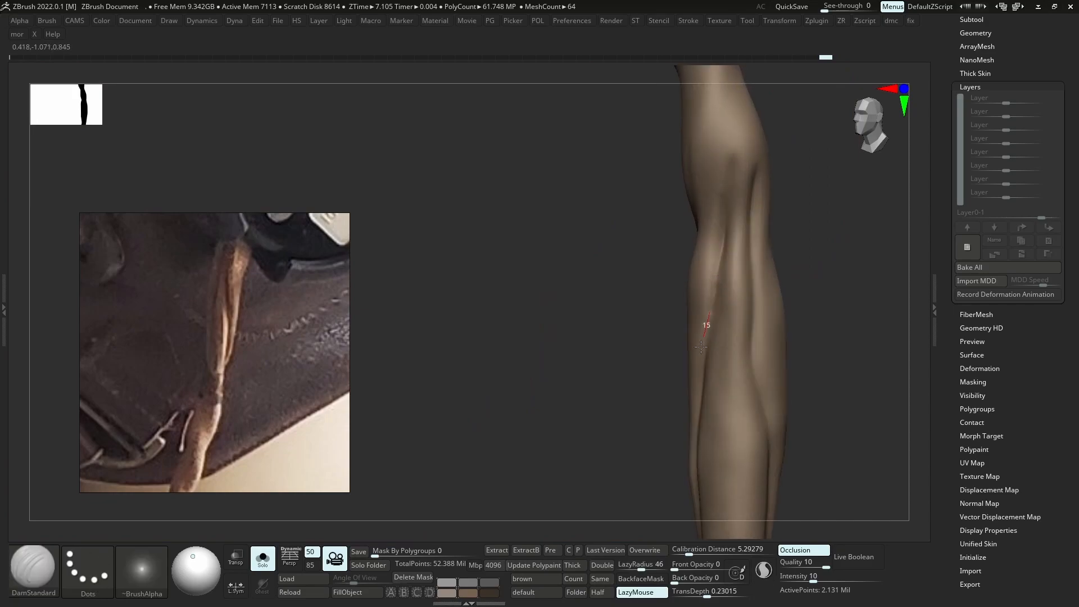
# Deepen and smooth the long grooves between the strands along the rope's section above the collar
pyautogui.moveTo(708, 315); pyautogui.dragTo(704, 355, button='right')
pyautogui.moveTo(721, 255); pyautogui.dragTo(725, 236)
pyautogui.moveTo(725, 236)
pyautogui.keyDown('ctrl'); pyautogui.mouseDown(button='right')
pyautogui.moveTo(725, 197)
pyautogui.moveTo(742, 242)
pyautogui.mouseUp(button='right'); pyautogui.keyUp('ctrl')
pyautogui.keyDown('ctrl'); pyautogui.moveTo(742, 242); pyautogui.dragTo(733, 311, button='right'); pyautogui.keyUp('ctrl')
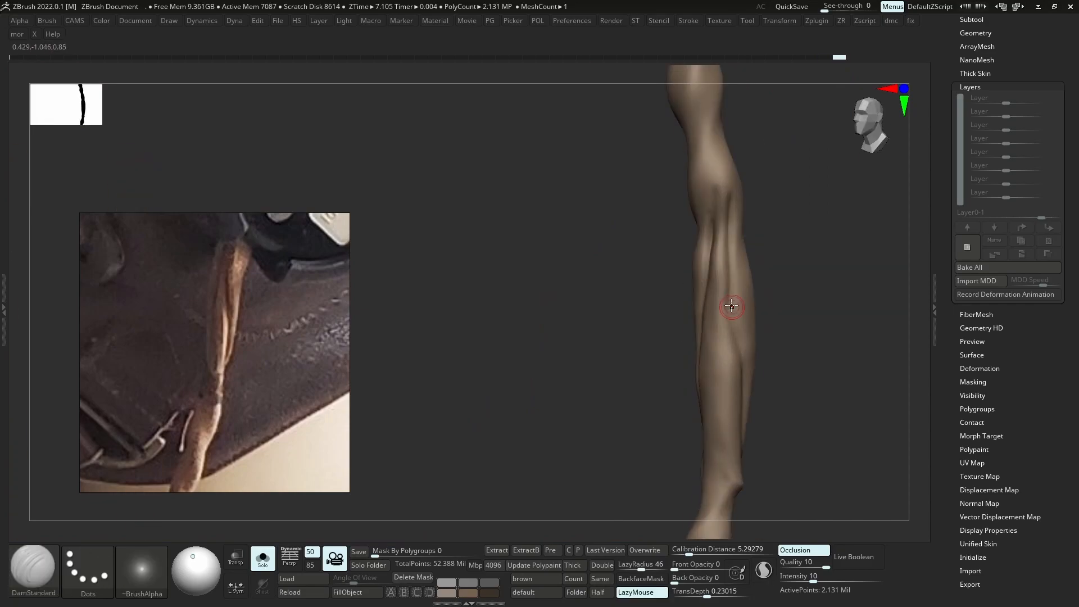
pyautogui.keyDown('ctrl'); pyautogui.moveTo(727, 204); pyautogui.dragTo(727, 157, button='right'); pyautogui.keyUp('ctrl')
pyautogui.hotkey('alt', 's')
pyautogui.moveTo(730, 242); pyautogui.dragTo(727, 300, button='right')
pyautogui.hotkey('alt', 's')
pyautogui.moveTo(727, 301); pyautogui.dragTo(726, 344)
pyautogui.keyDown('shift'); pyautogui.moveTo(726, 344); pyautogui.dragTo(728, 358); pyautogui.keyUp('shift')
pyautogui.moveTo(727, 298); pyautogui.dragTo(729, 433)
pyautogui.keyDown('shift'); pyautogui.moveTo(728, 416); pyautogui.dragTo(727, 349); pyautogui.keyUp('shift')
pyautogui.keyDown('ctrl'); pyautogui.moveTo(728, 308); pyautogui.dragTo(737, 253, button='right'); pyautogui.keyUp('ctrl')
pyautogui.keyDown('ctrl'); pyautogui.moveTo(791, 344); pyautogui.dragTo(787, 388, button='right'); pyautogui.keyUp('ctrl')
pyautogui.press('s')
pyautogui.moveTo(718, 323); pyautogui.dragTo(723, 325)
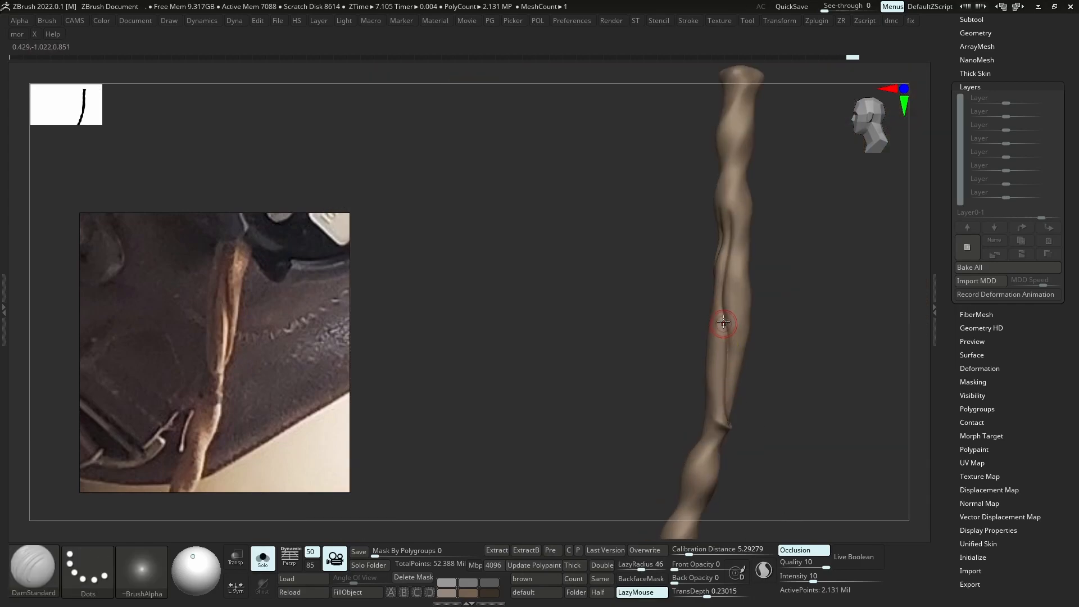
pyautogui.keyDown('ctrl'); pyautogui.moveTo(730, 247); pyautogui.dragTo(728, 184, button='right'); pyautogui.keyUp('ctrl')
pyautogui.hotkey('alt', 's')
pyautogui.keyDown('ctrl'); pyautogui.moveTo(728, 247); pyautogui.dragTo(726, 334, button='right'); pyautogui.keyUp('ctrl')
# Reshape the rope's section above the collar with a resized Move brush
pyautogui.press('b')
pyautogui.press('m')
pyautogui.press('v')
pyautogui.press('b')
pyautogui.press('Escape')
pyautogui.press('s')
pyautogui.moveTo(728, 296); pyautogui.dragTo(709, 298)
pyautogui.moveTo(718, 319)
pyautogui.keyDown('ctrl'); pyautogui.mouseDown(button='right')
pyautogui.moveTo(723, 253)
pyautogui.moveTo(781, 335)
pyautogui.moveTo(739, 405)
pyautogui.mouseUp(button='right'); pyautogui.keyUp('ctrl')
pyautogui.hotkey('alt', 's')
pyautogui.hotkey('alt', 's')
pyautogui.moveTo(734, 304); pyautogui.dragTo(729, 306)
pyautogui.moveTo(741, 365)
pyautogui.keyDown('ctrl'); pyautogui.mouseDown(button='right')
pyautogui.moveTo(747, 321)
pyautogui.moveTo(722, 330)
pyautogui.moveTo(748, 301)
pyautogui.moveTo(752, 264)
pyautogui.mouseUp(button='right'); pyautogui.keyUp('ctrl')
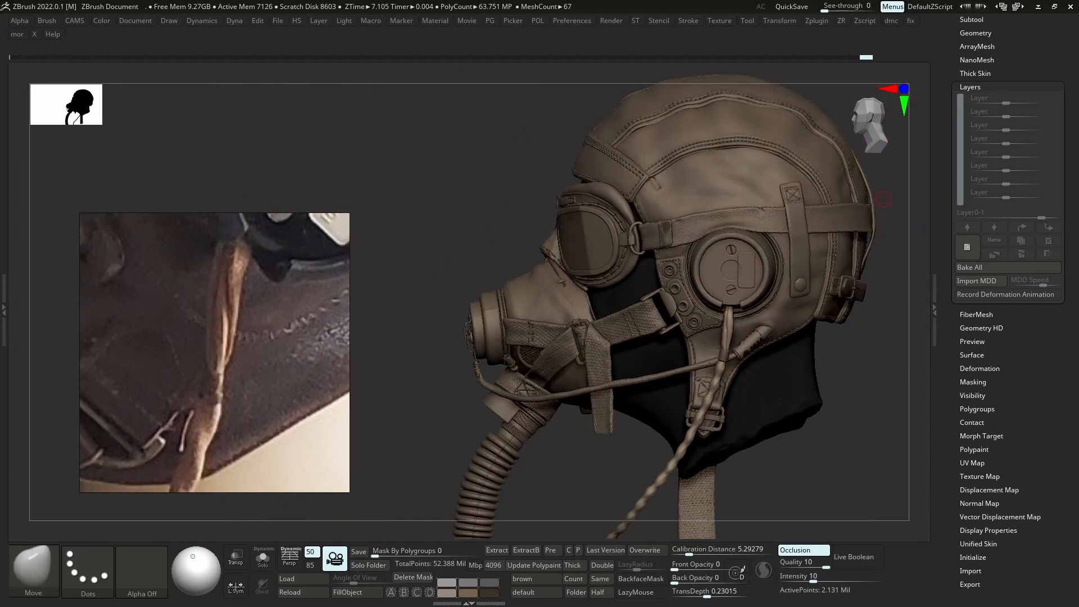
# Lasso-hide the rope section between the ear cup and the collar and isolate the remaining rope at a low subdivision level
pyautogui.moveTo(767, 354)
pyautogui.mouseDown(button='right')
pyautogui.moveTo(737, 360)
pyautogui.moveTo(756, 388)
pyautogui.mouseUp(button='right')
pyautogui.moveTo(722, 315)
pyautogui.keyDown('ctrl'); pyautogui.mouseDown(button='right')
pyautogui.moveTo(734, 341)
pyautogui.moveTo(720, 404)
pyautogui.mouseUp(button='right'); pyautogui.keyUp('ctrl')
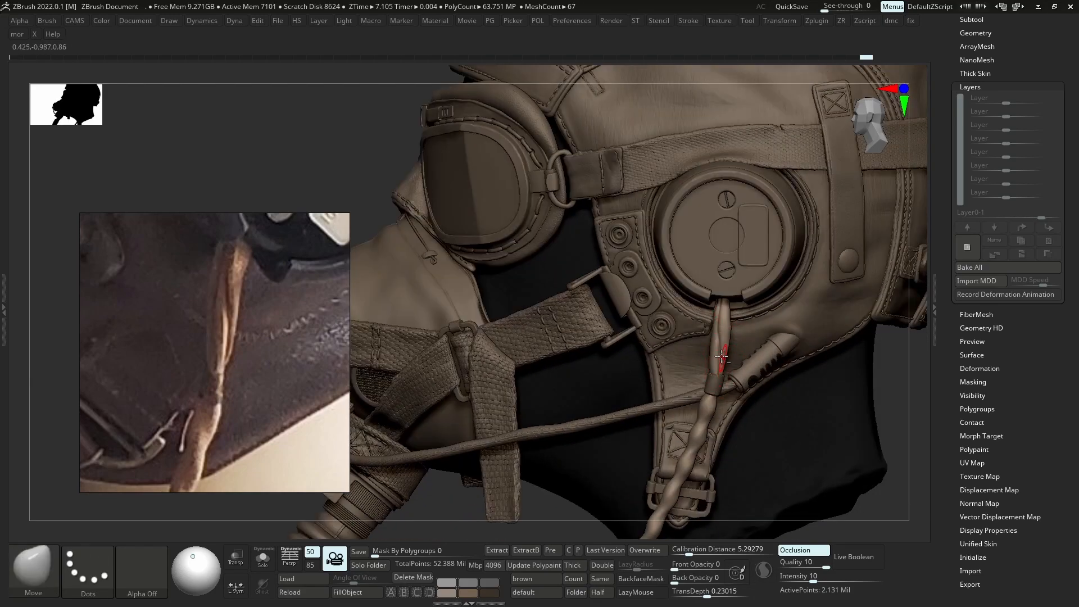
pyautogui.hotkey('alt', 's')
pyautogui.hotkey('alt', 's')
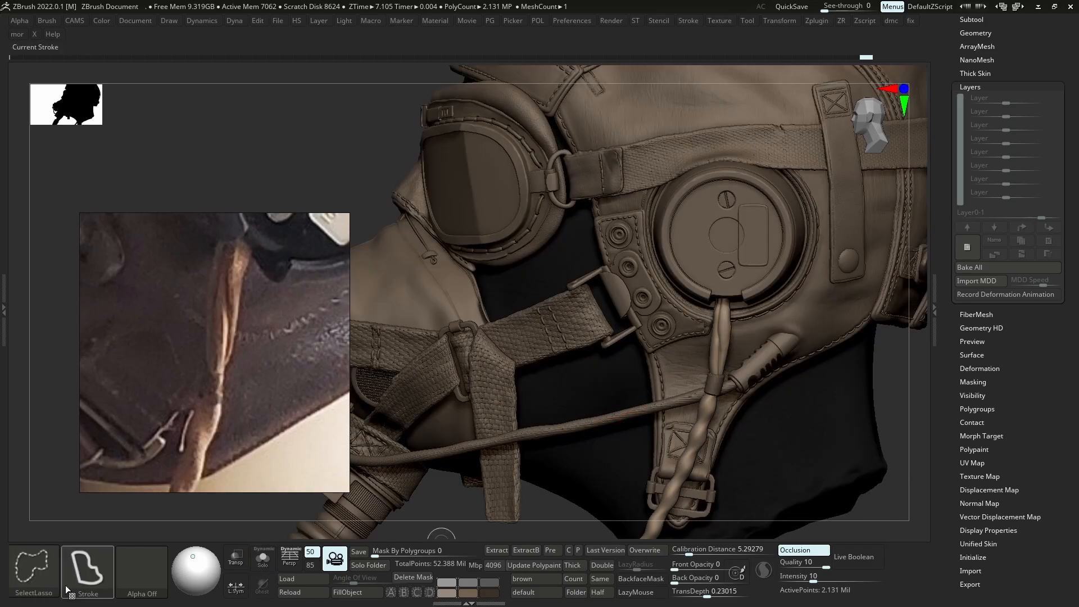
pyautogui.moveTo(689, 370)
pyautogui.keyDown('ctrl'); pyautogui.keyDown('alt'); pyautogui.keyDown('shift'); pyautogui.mouseDown()
pyautogui.moveTo(798, 337)
pyautogui.moveTo(691, 368)
pyautogui.mouseUp(); pyautogui.keyUp('shift'); pyautogui.keyUp('alt'); pyautogui.keyUp('ctrl')
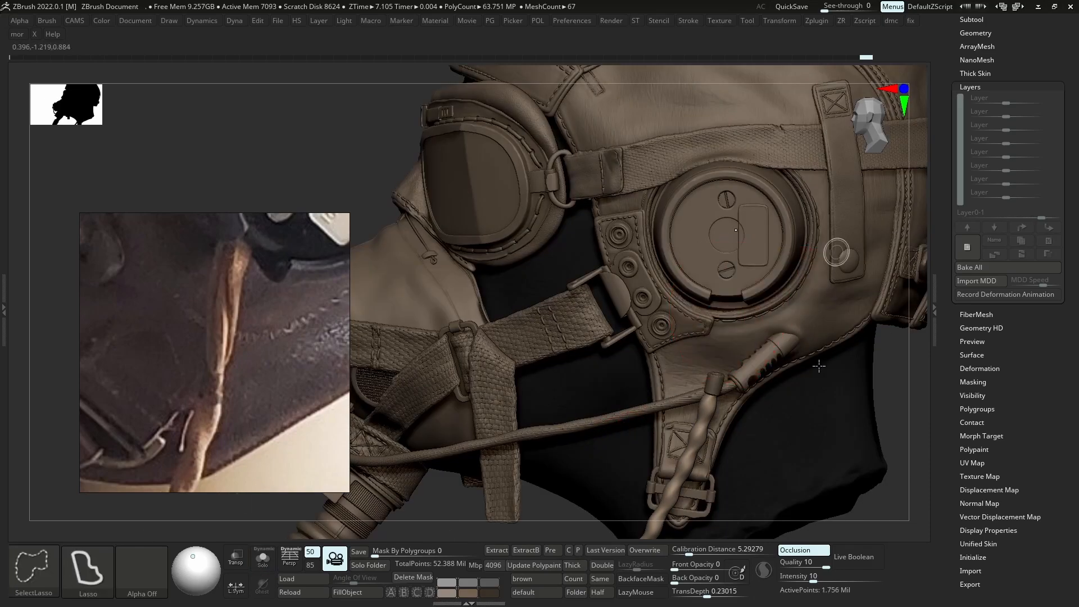
pyautogui.keyDown('alt'); pyautogui.click(724, 383); pyautogui.keyUp('alt')
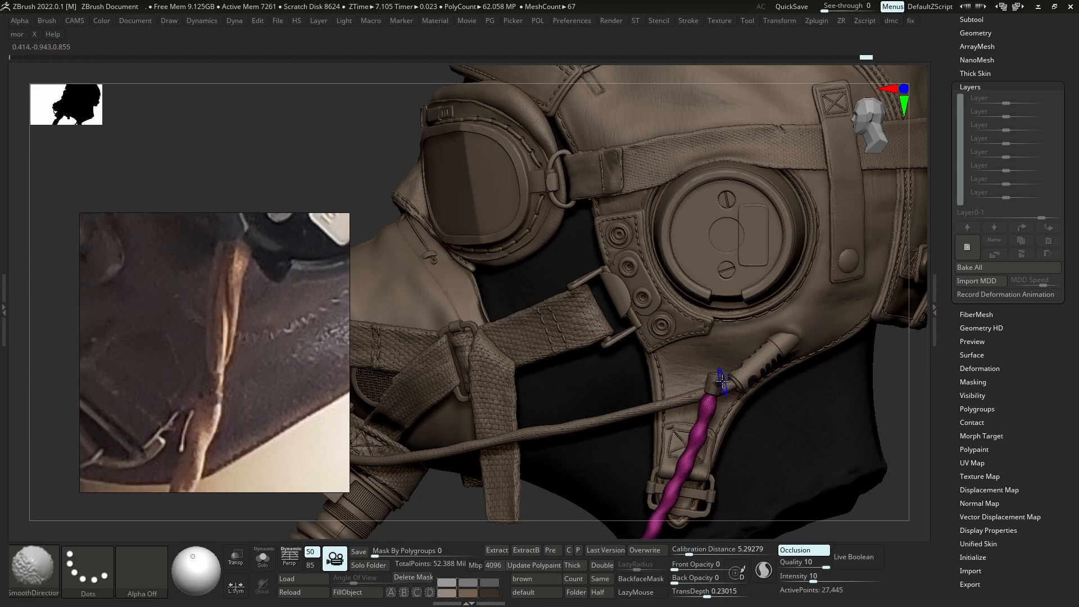
pyautogui.hotkey('shift', 's')
pyautogui.press('1')
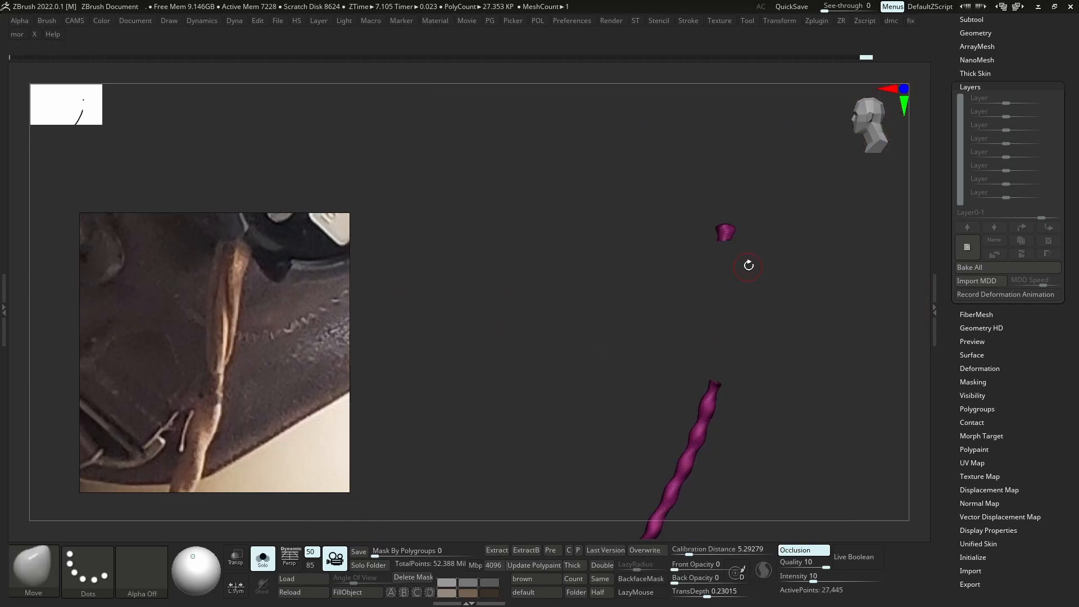
# Hide the leftover top piece, delete the rope's hidden geometry, restore its high subdivision level, and show the helmet
pyautogui.keyDown('ctrl'); pyautogui.keyDown('alt'); pyautogui.keyDown('shift'); pyautogui.moveTo(744, 274); pyautogui.dragTo(754, 216); pyautogui.keyUp('shift'); pyautogui.keyUp('alt'); pyautogui.keyUp('ctrl')
pyautogui.press('2')
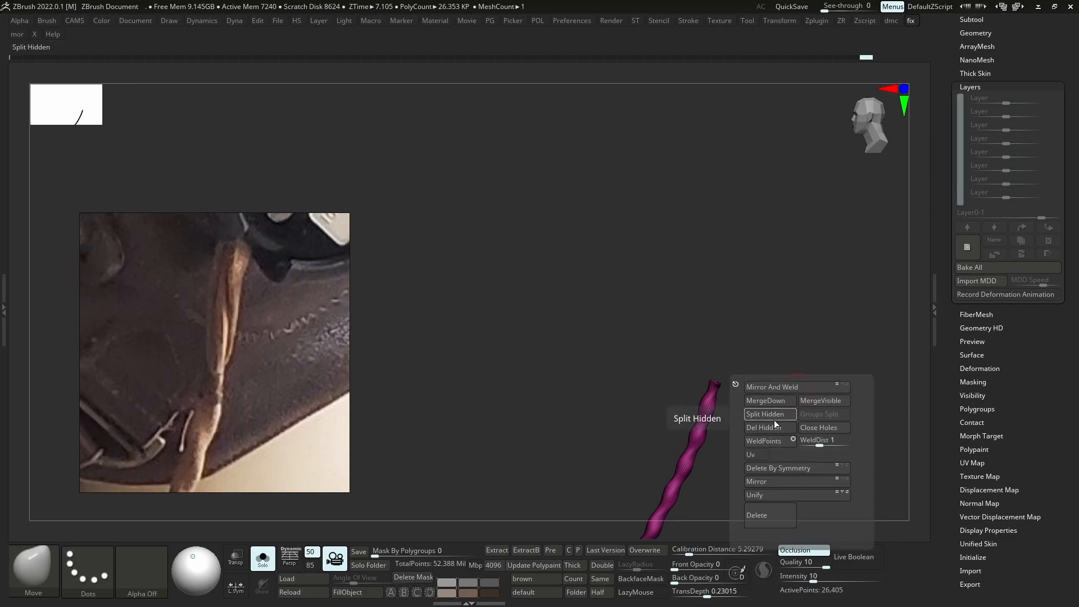
pyautogui.click(774, 429)
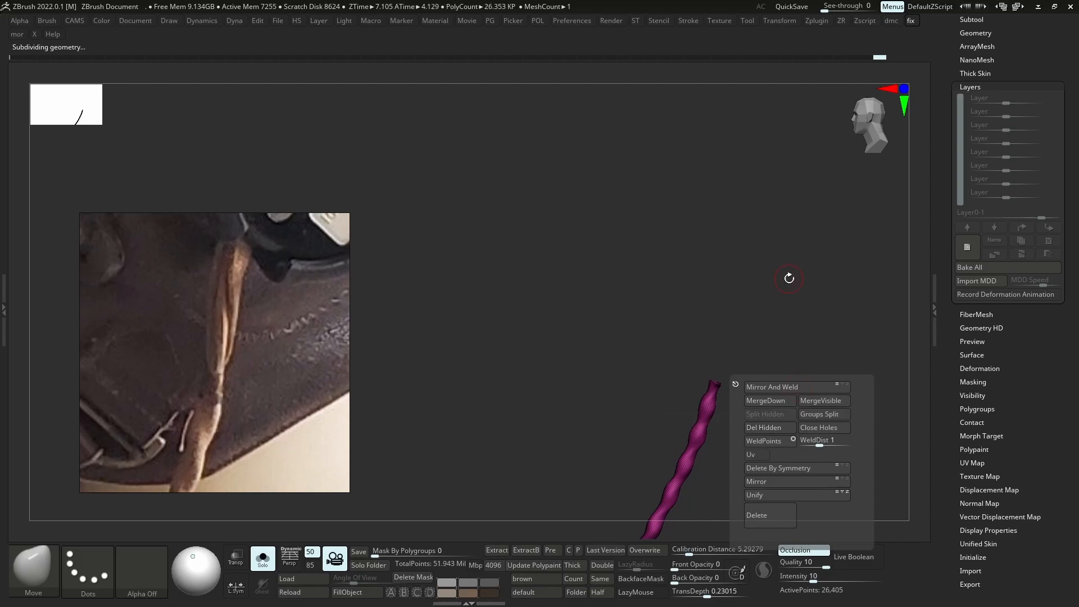
pyautogui.hotkey('shift', 'f')
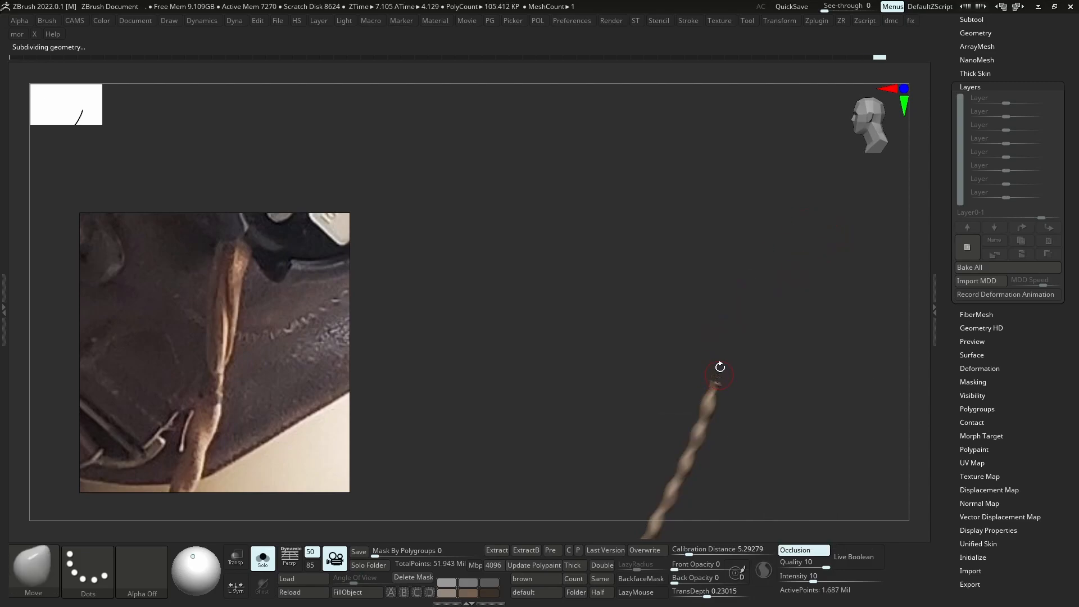
pyautogui.press('s')
pyautogui.keyDown('ctrl'); pyautogui.moveTo(725, 369); pyautogui.dragTo(759, 419, button='right'); pyautogui.keyUp('ctrl')
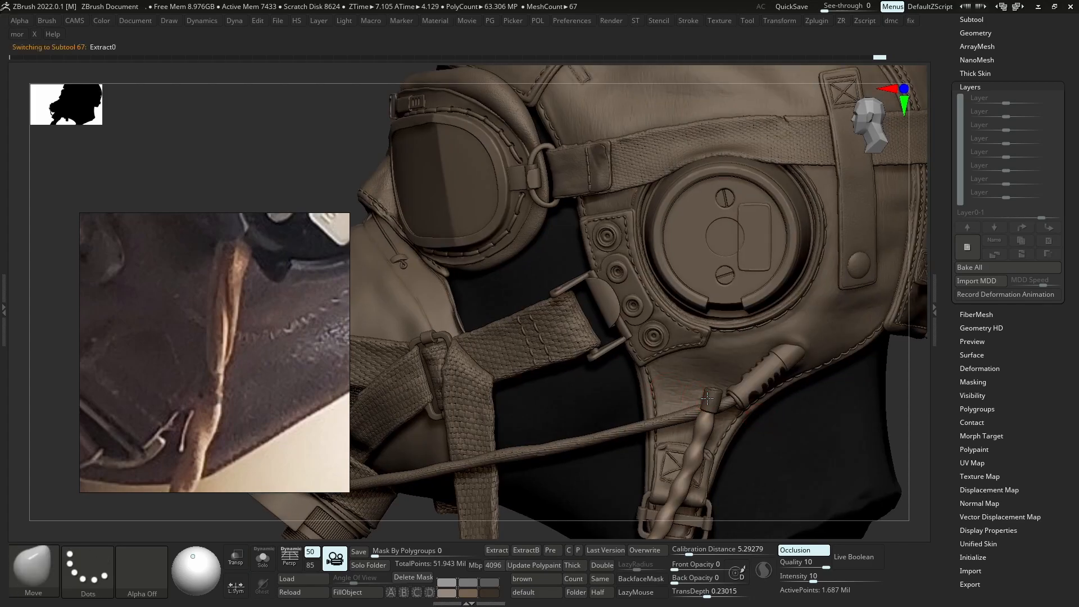
pyautogui.press('shift')
pyautogui.press('ctrl')
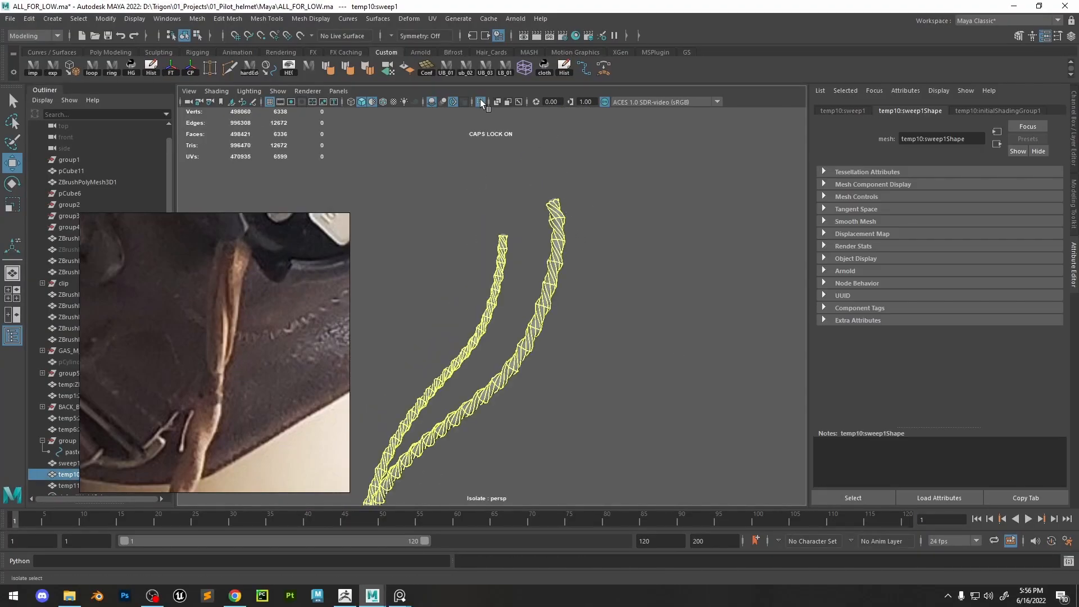
# In Maya, exit isolation, hide the old swept rope mesh, and bring up the front view around the rope's guide curve
pyautogui.click(480, 103)
pyautogui.keyDown('alt'); pyautogui.moveTo(585, 332); pyautogui.dragTo(665, 342); pyautogui.keyUp('alt')
pyautogui.click(61, 485)
pyautogui.keyDown('alt'); pyautogui.moveTo(587, 368); pyautogui.dragTo(681, 373); pyautogui.keyUp('alt')
pyautogui.hotkey('ctrl', 'h')
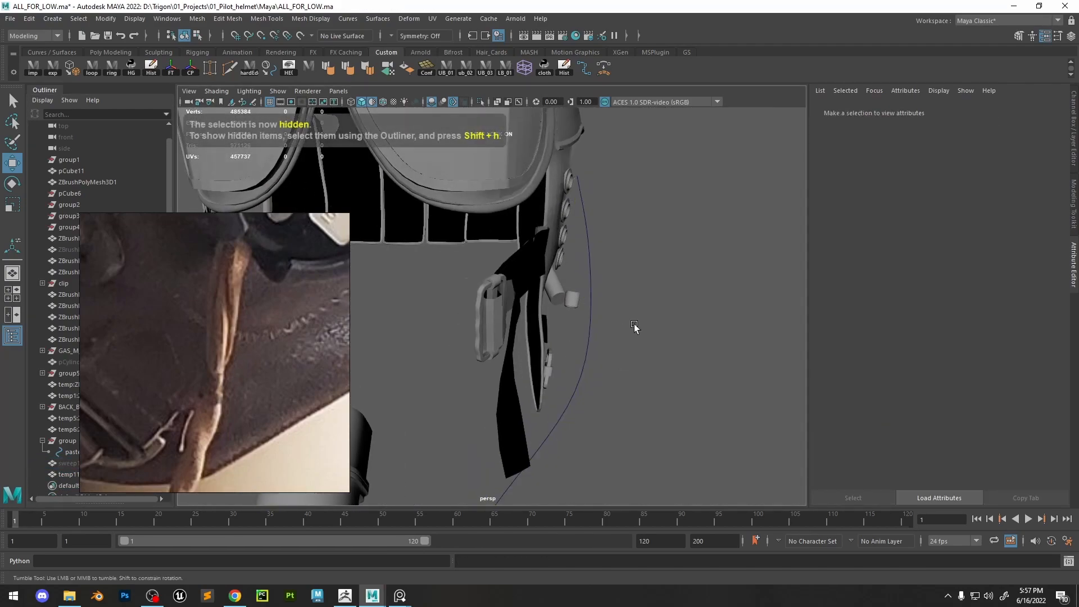
pyautogui.keyDown('alt'); pyautogui.moveTo(643, 326); pyautogui.dragTo(614, 348); pyautogui.keyUp('alt')
pyautogui.click(612, 347)
pyautogui.keyDown('alt'); pyautogui.moveTo(703, 290); pyautogui.dragTo(679, 298); pyautogui.keyUp('alt')
pyautogui.press('space')
# Switch to ZBrush, lower the ear cup's subdivision level, and transfer the ear cup into the Maya scene
pyautogui.click(344, 596)
pyautogui.keyDown('alt'); pyautogui.click(743, 331); pyautogui.keyUp('alt')
pyautogui.hotkey('shift', 'd')
pyautogui.hotkey('shift', 'd')
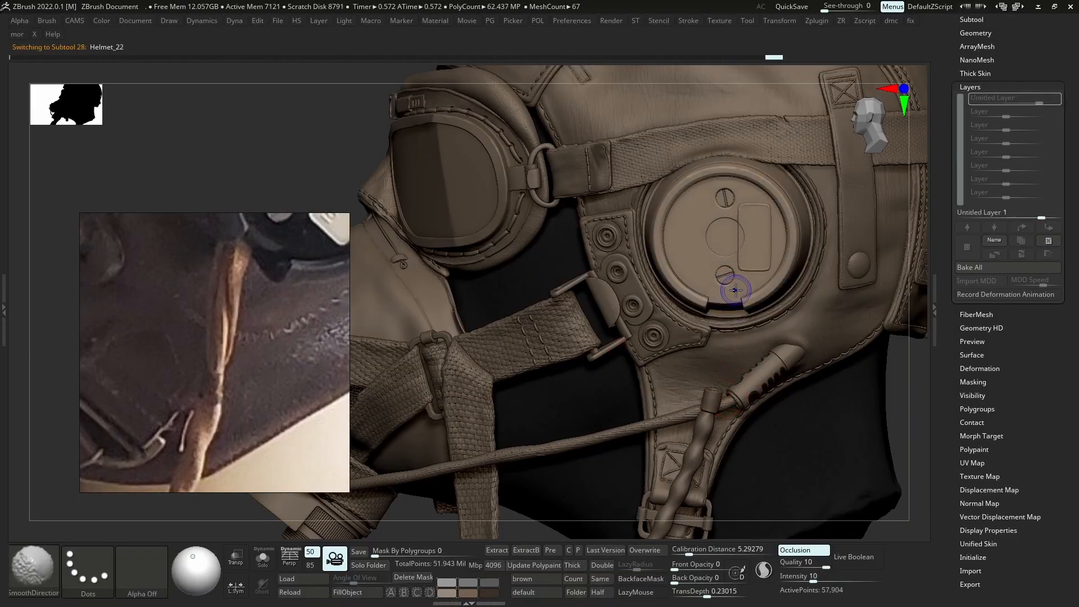
pyautogui.hotkey('alt', 's')
pyautogui.moveTo(698, 295); pyautogui.dragTo(744, 278, button='right')
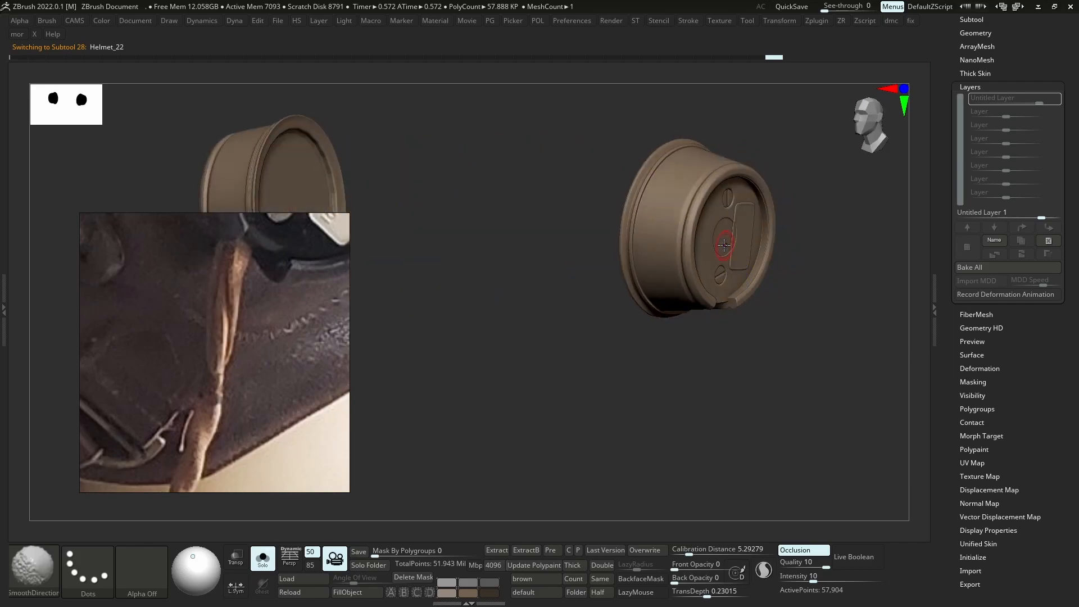
pyautogui.click(1036, 10)
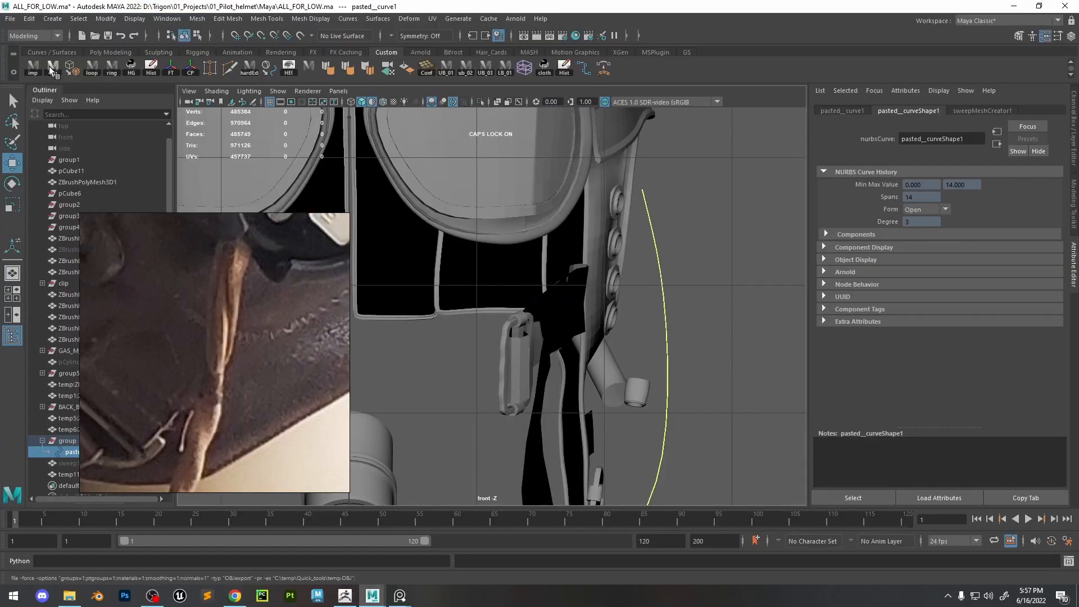
pyautogui.click(651, 381)
pyautogui.click(646, 391)
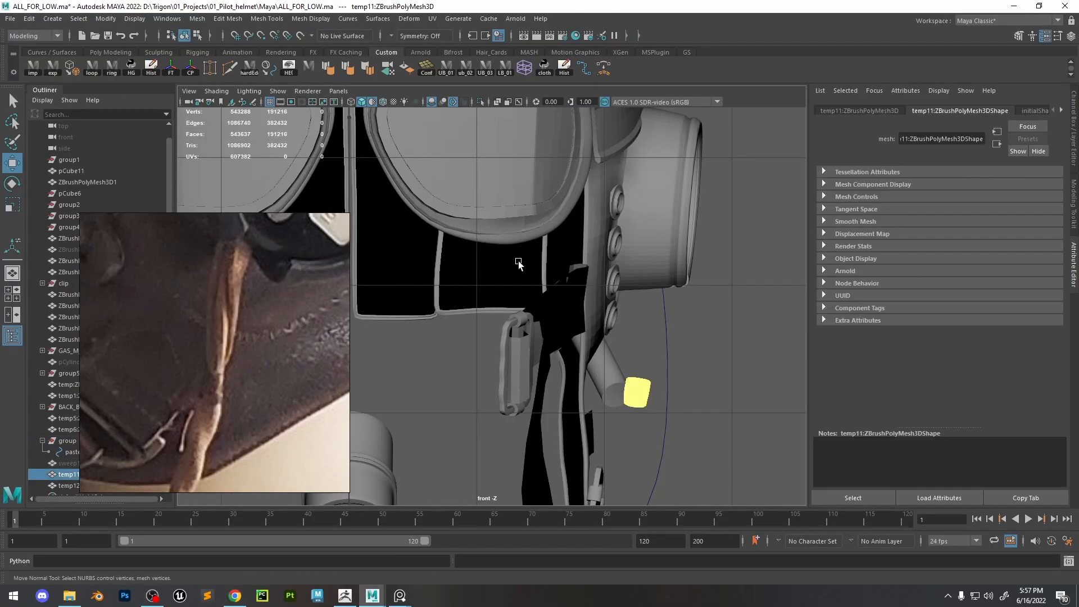
pyautogui.click(719, 303)
# Draw a new curve from the collar up to the underside of the ear cup in the front view
pyautogui.press('y')
pyautogui.click(640, 378)
pyautogui.click(646, 326)
pyautogui.click(651, 289)
pyautogui.press('space')
# Move the new curve in the side view so it runs between the ear-cup notch and the collar
pyautogui.moveTo(651, 288); pyautogui.dragTo(697, 305)
pyautogui.scroll(-8, 697, 305)
pyautogui.keyDown('alt'); pyautogui.moveTo(694, 296); pyautogui.dragTo(663, 333, button='middle'); pyautogui.keyUp('alt')
pyautogui.press('w')
pyautogui.moveTo(435, 258); pyautogui.dragTo(392, 333)
pyautogui.moveTo(370, 296); pyautogui.dragTo(595, 296)
pyautogui.keyDown('alt'); pyautogui.moveTo(597, 297); pyautogui.dragTo(724, 305, button='right'); pyautogui.keyUp('alt')
pyautogui.keyDown('alt'); pyautogui.moveTo(724, 305); pyautogui.dragTo(523, 328, button='middle'); pyautogui.keyUp('alt')
pyautogui.keyDown('alt'); pyautogui.moveTo(523, 327); pyautogui.dragTo(673, 358, button='right'); pyautogui.keyUp('alt')
pyautogui.moveTo(657, 339); pyautogui.dragTo(598, 354)
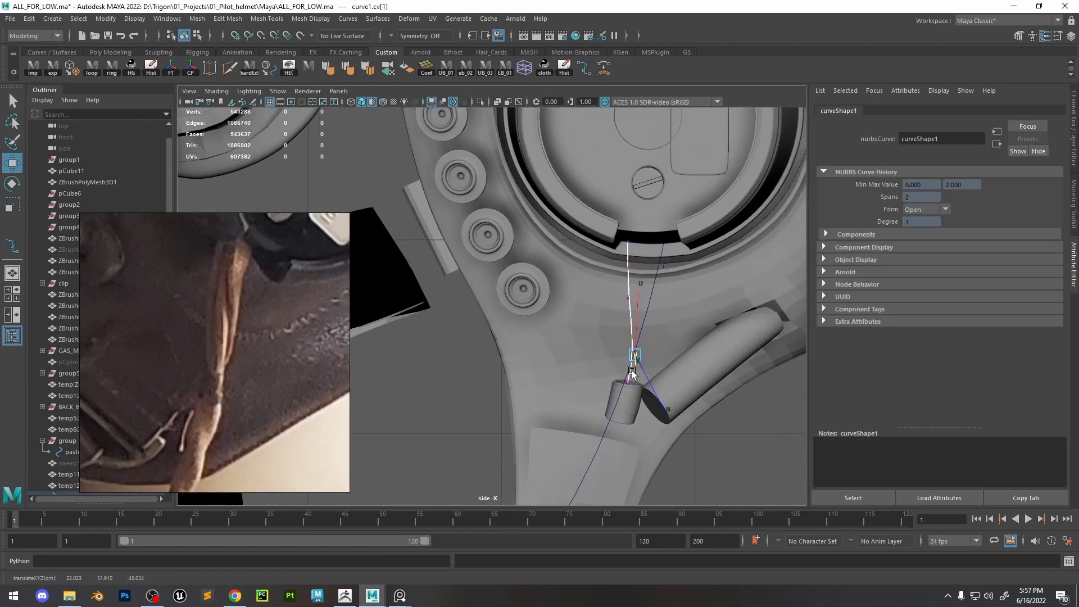
# Reposition the curve's control vertices in the side view to bend it from the collar into the ear-cup notch
pyautogui.click(626, 389)
pyautogui.moveTo(659, 291); pyautogui.dragTo(624, 300)
pyautogui.press('w')
pyautogui.moveTo(646, 228); pyautogui.dragTo(610, 272)
pyautogui.moveTo(589, 250); pyautogui.dragTo(614, 250)
pyautogui.moveTo(695, 221); pyautogui.dragTo(649, 222)
pyautogui.click(654, 261)
pyautogui.moveTo(654, 262); pyautogui.dragTo(653, 260)
pyautogui.moveTo(672, 211); pyautogui.dragTo(632, 231)
pyautogui.moveTo(624, 221); pyautogui.dragTo(629, 222)
# Adjust the curve's lower control vertices in the perspective view so its end sits inside the collar
pyautogui.press('space')
pyautogui.moveTo(649, 259); pyautogui.dragTo(649, 230)
pyautogui.keyDown('alt'); pyautogui.moveTo(647, 242); pyautogui.dragTo(635, 270); pyautogui.keyUp('alt')
pyautogui.click(583, 338)
pyautogui.moveTo(607, 332); pyautogui.dragTo(606, 331)
pyautogui.moveTo(597, 346)
pyautogui.mouseDown()
pyautogui.moveTo(578, 370)
pyautogui.moveTo(615, 355)
pyautogui.mouseUp()
pyautogui.scroll(2, 622, 352)
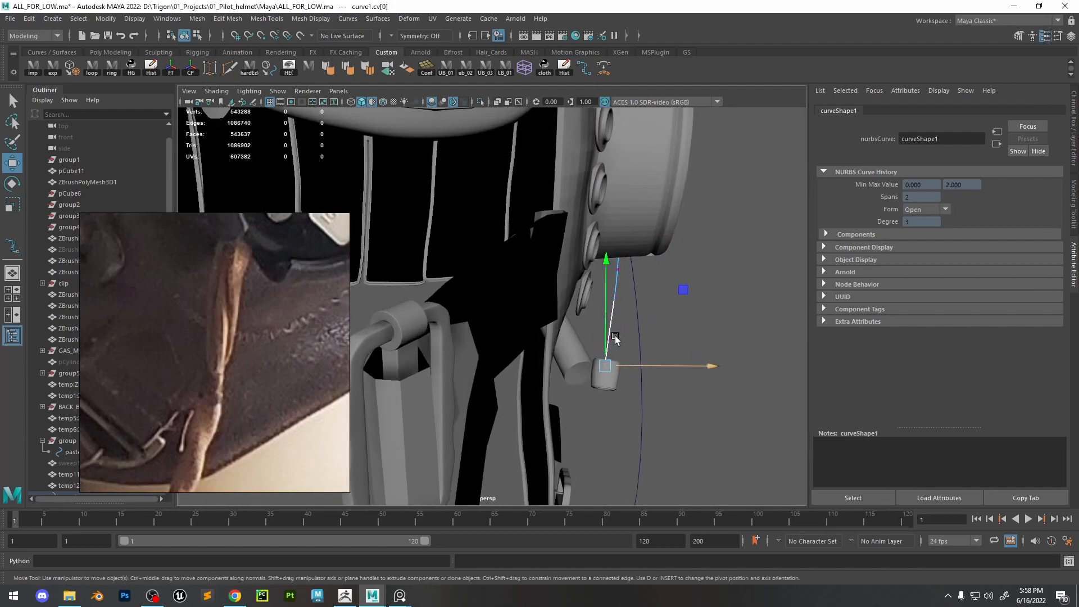
pyautogui.moveTo(779, 185); pyautogui.dragTo(781, 183, button='right')
pyautogui.keyDown('alt'); pyautogui.moveTo(750, 273); pyautogui.dragTo(689, 295); pyautogui.keyUp('alt')
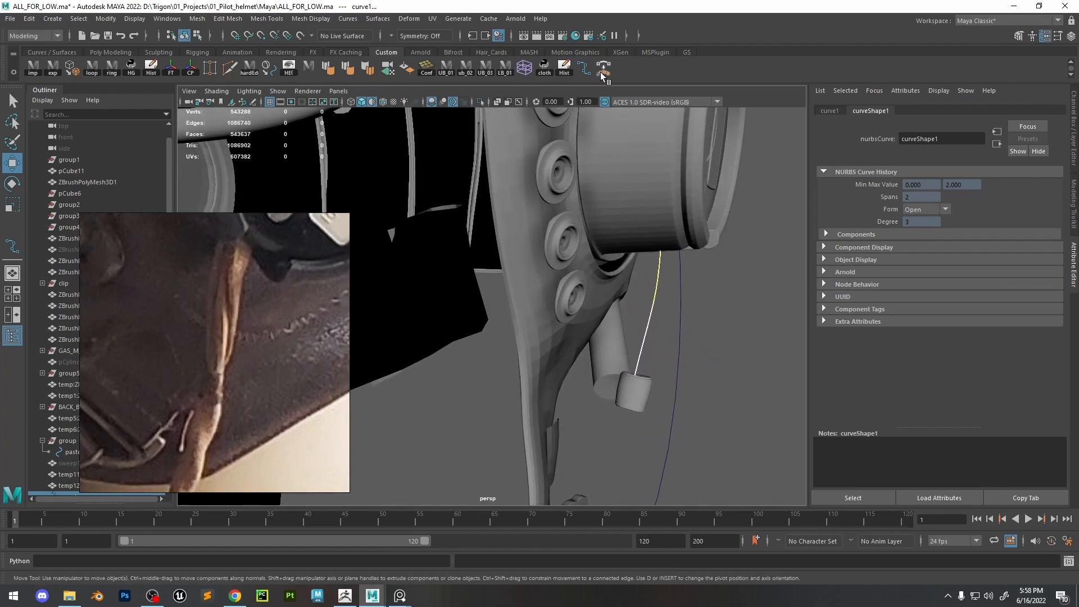
# Create a sweep mesh along the curve with distribution enabled, 3 radial instances, and alignment turned on
pyautogui.click(601, 75)
pyautogui.scroll(3, 742, 357)
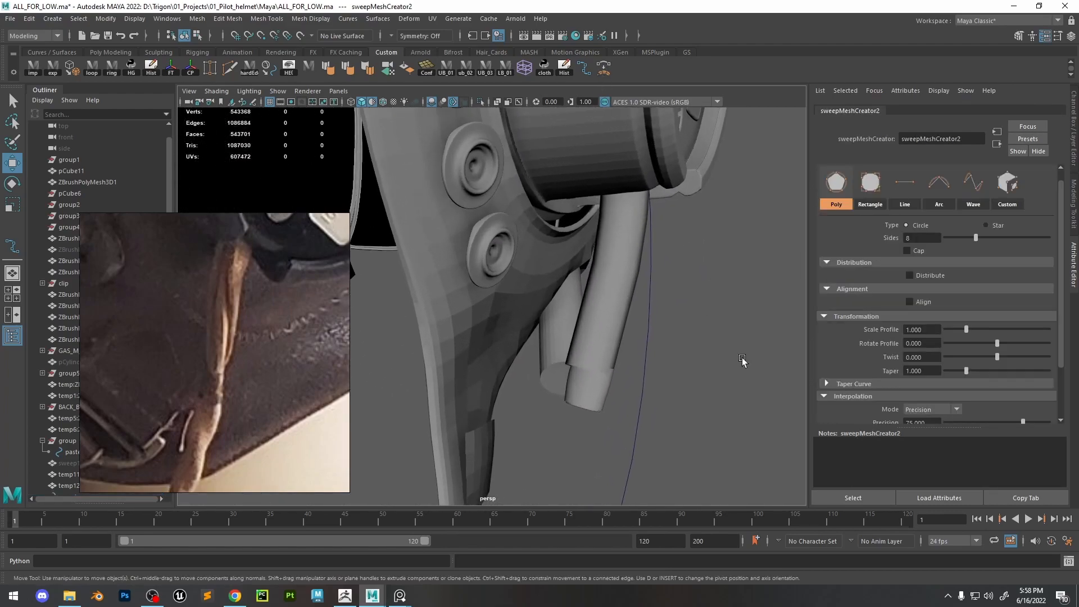
pyautogui.click(924, 271)
pyautogui.moveTo(1000, 300); pyautogui.dragTo(980, 301)
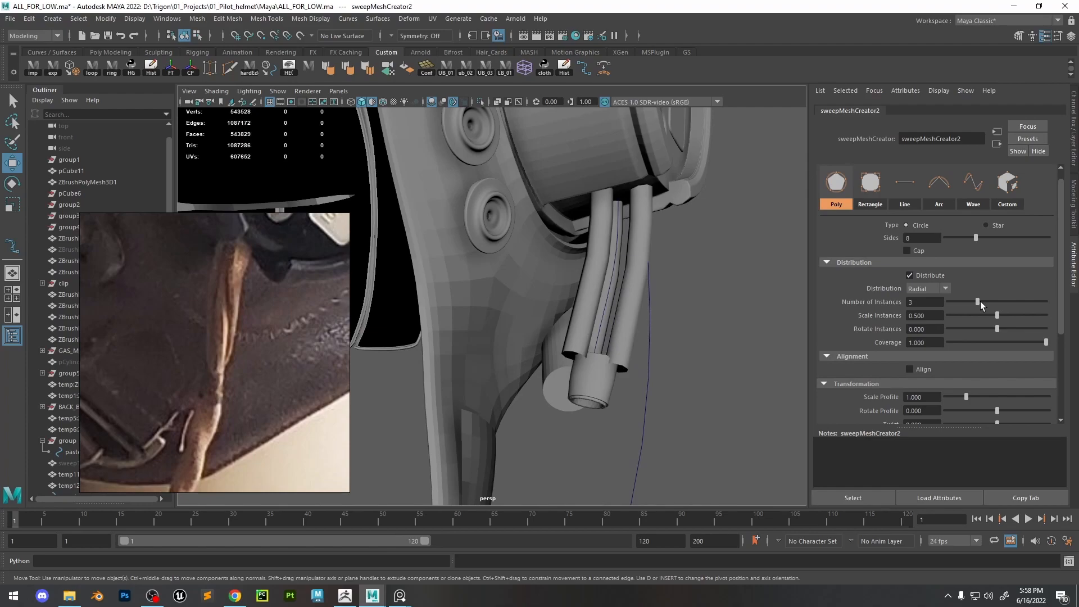
pyautogui.click(916, 370)
# Set the sweep's Scale Profile to 0.276, undoing the trial alignment and offset changes
pyautogui.scroll(-2, 915, 373)
pyautogui.moveTo(997, 342); pyautogui.dragTo(992, 343)
pyautogui.hotkey('ctrl', 'z')
pyautogui.moveTo(997, 355); pyautogui.dragTo(951, 384)
pyautogui.hotkey('ctrl', 'z')
pyautogui.click(925, 316)
pyautogui.click(925, 329)
pyautogui.hotkey('ctrl', 'z')
pyautogui.keyDown('alt'); pyautogui.moveTo(642, 255); pyautogui.dragTo(609, 279); pyautogui.keyUp('alt')
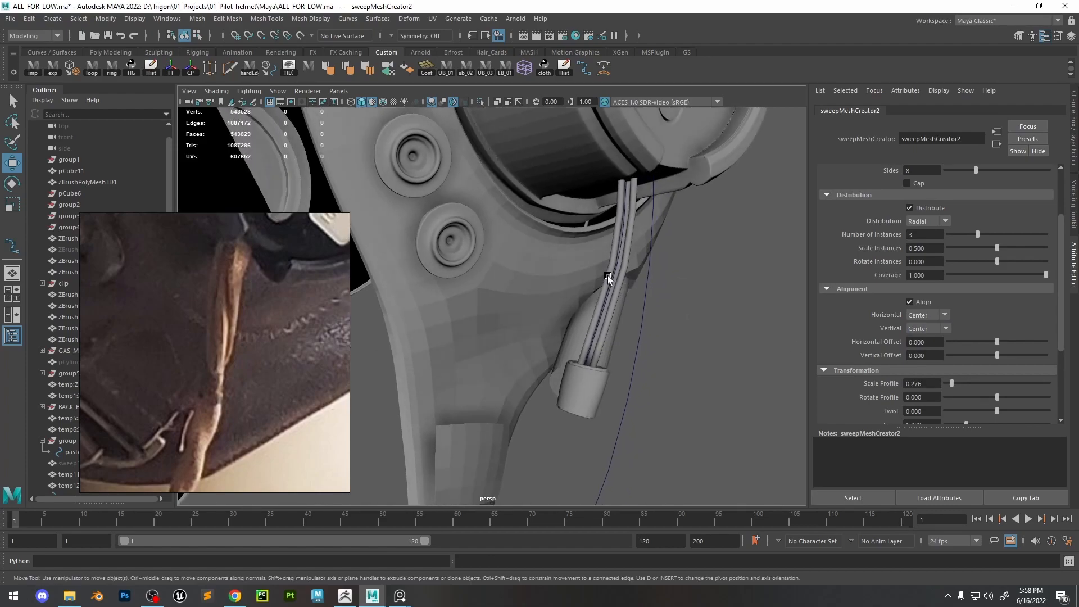
# Twist the swept strands around each other and set Scale Instances to 1
pyautogui.scroll(1, 609, 275)
pyautogui.moveTo(997, 411); pyautogui.dragTo(1018, 396)
pyautogui.scroll(2, 970, 245)
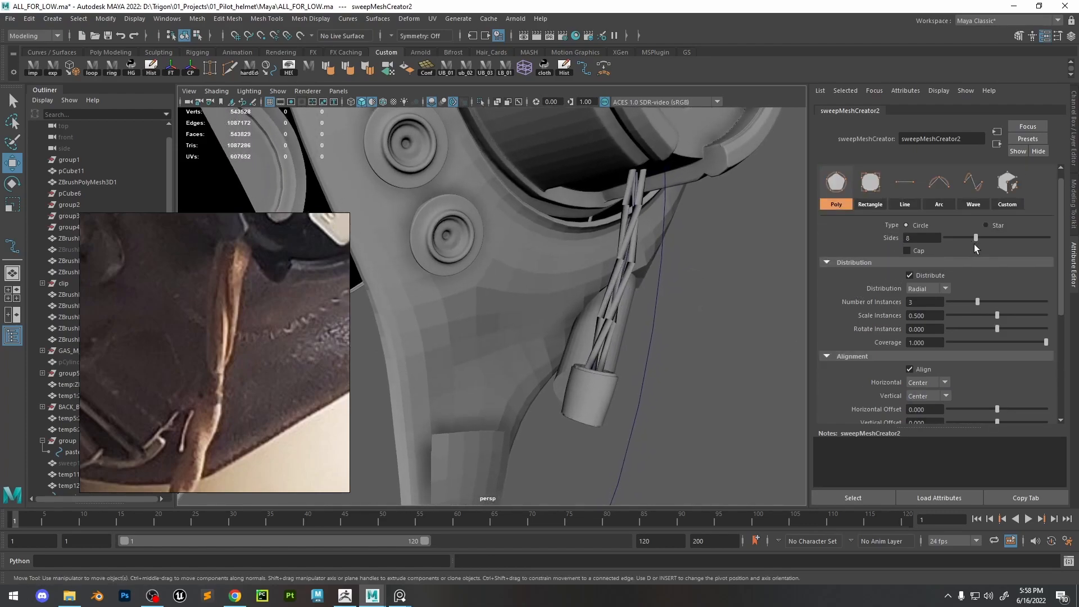
pyautogui.click(627, 293)
pyautogui.keyDown('alt'); pyautogui.moveTo(627, 292); pyautogui.dragTo(638, 320); pyautogui.keyUp('alt')
pyautogui.click(731, 313)
pyautogui.click(581, 353)
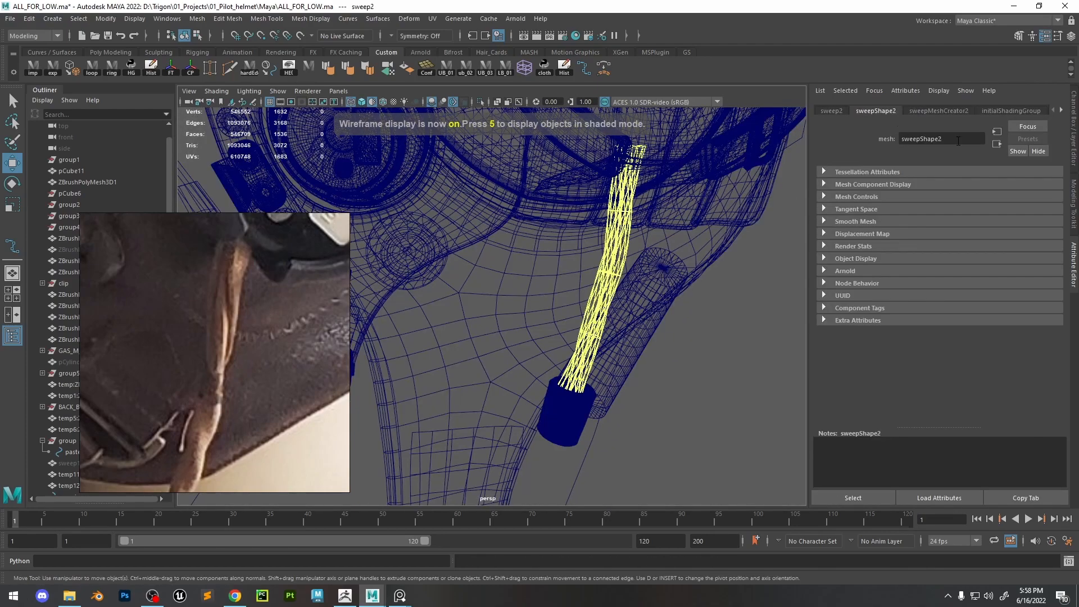
pyautogui.press('5')
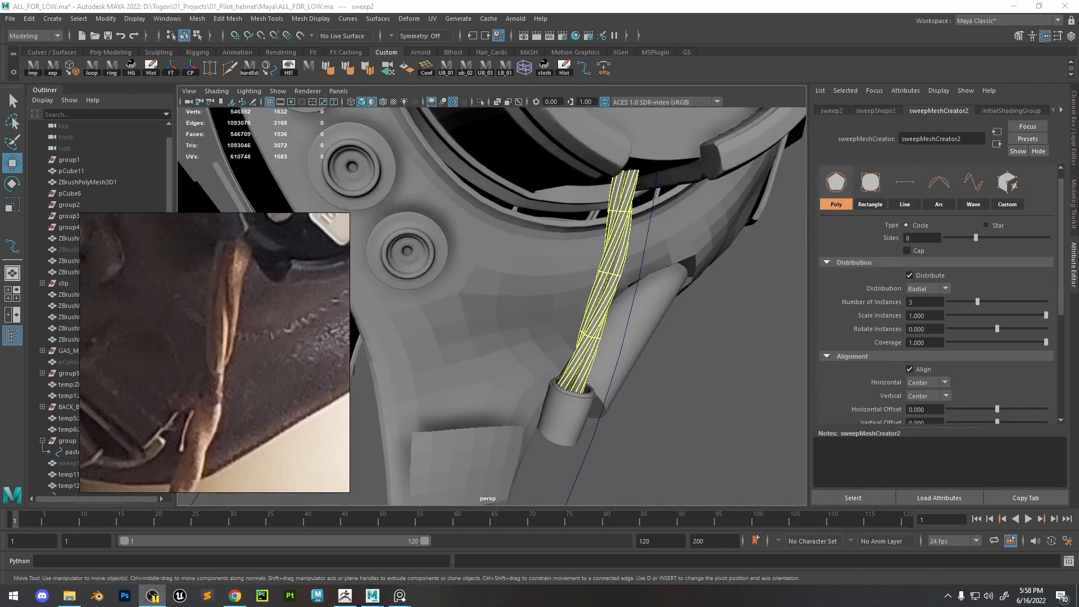
pyautogui.keyDown('alt'); pyautogui.moveTo(725, 352); pyautogui.dragTo(727, 355); pyautogui.keyUp('alt')
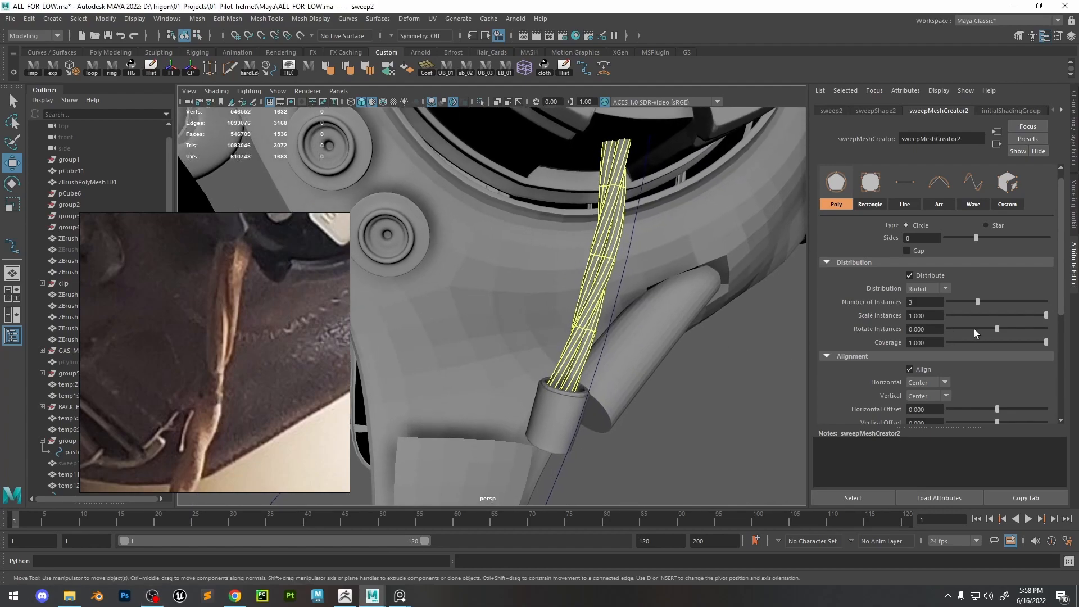
# Adjust the rotation of the strand instances and set the sweep's Scale Profile to 0.359
pyautogui.click(1008, 330)
pyautogui.scroll(-3, 981, 300)
pyautogui.click(957, 396)
pyautogui.moveTo(956, 396); pyautogui.dragTo(954, 397)
pyautogui.keyDown('alt'); pyautogui.moveTo(754, 374); pyautogui.dragTo(703, 321); pyautogui.keyUp('alt')
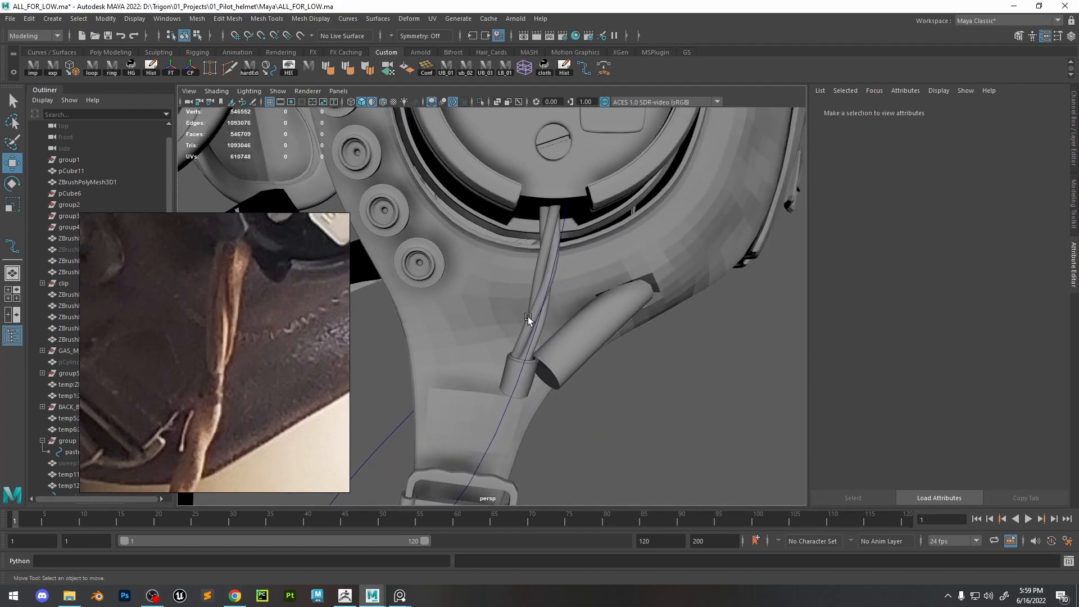
# Set the sweep's Rotate Instances to 136.842 and its Twist to -0.431
pyautogui.moveTo(1007, 274); pyautogui.dragTo(1024, 276)
pyautogui.scroll(-2, 1024, 275)
pyautogui.moveTo(1017, 389); pyautogui.dragTo(989, 390)
pyautogui.click(698, 316)
pyautogui.scroll(-2, 698, 316)
pyautogui.scroll(2, 696, 327)
# Reselect the swept rope and set its number of instances to 4
pyautogui.keyDown('alt'); pyautogui.moveTo(697, 317); pyautogui.dragTo(559, 284); pyautogui.keyUp('alt')
pyautogui.click(559, 284)
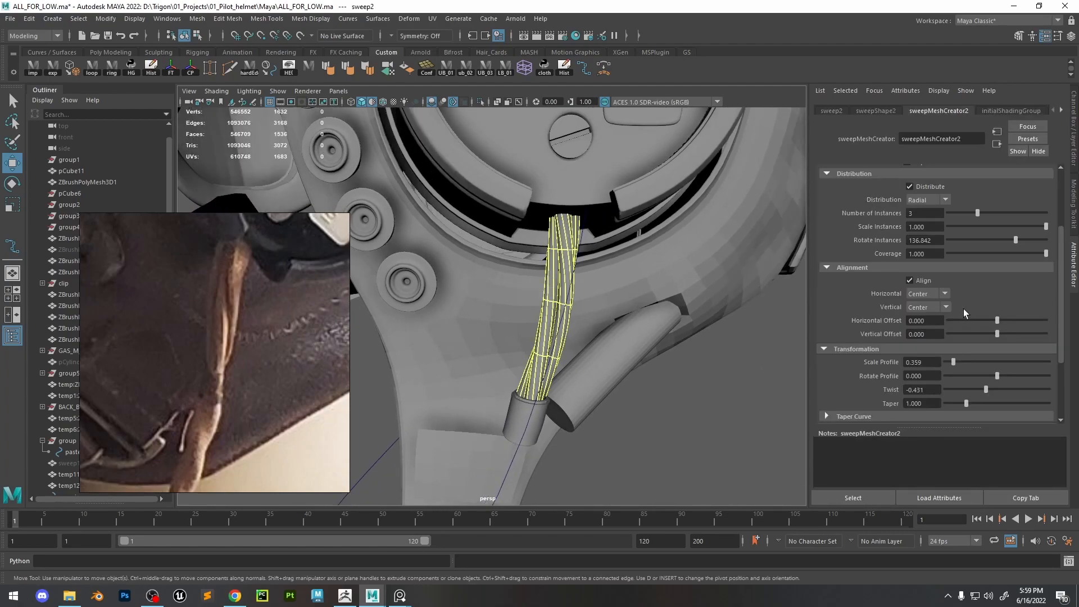
pyautogui.moveTo(987, 214); pyautogui.dragTo(981, 214)
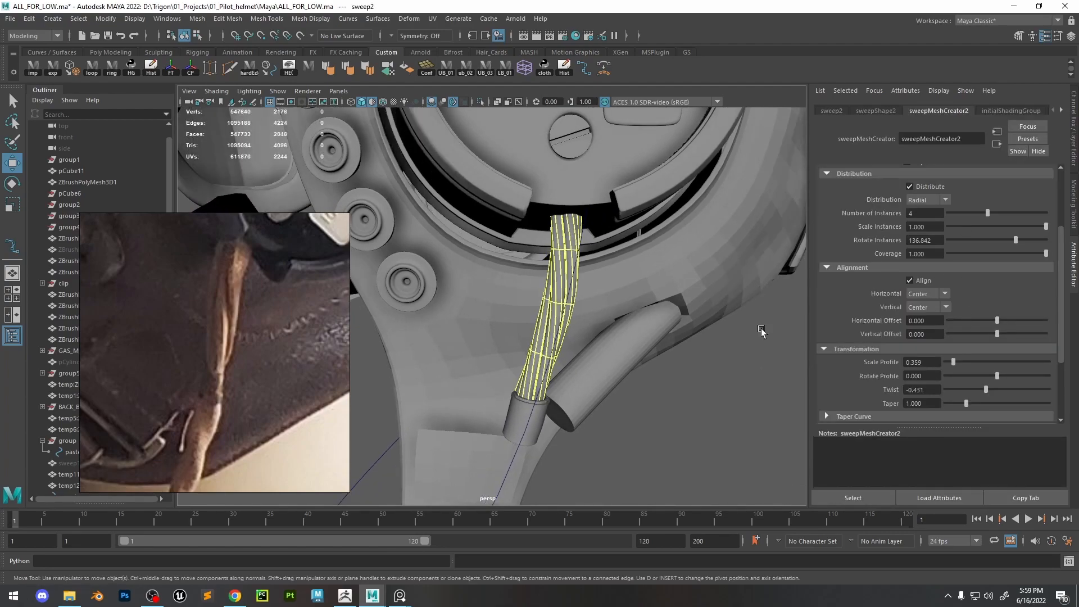
# Return the swept rope to 3 instances and set its Rotate Instances to 115.789
pyautogui.click(766, 348)
pyautogui.keyDown('alt'); pyautogui.moveTo(766, 349); pyautogui.dragTo(760, 347); pyautogui.keyUp('alt')
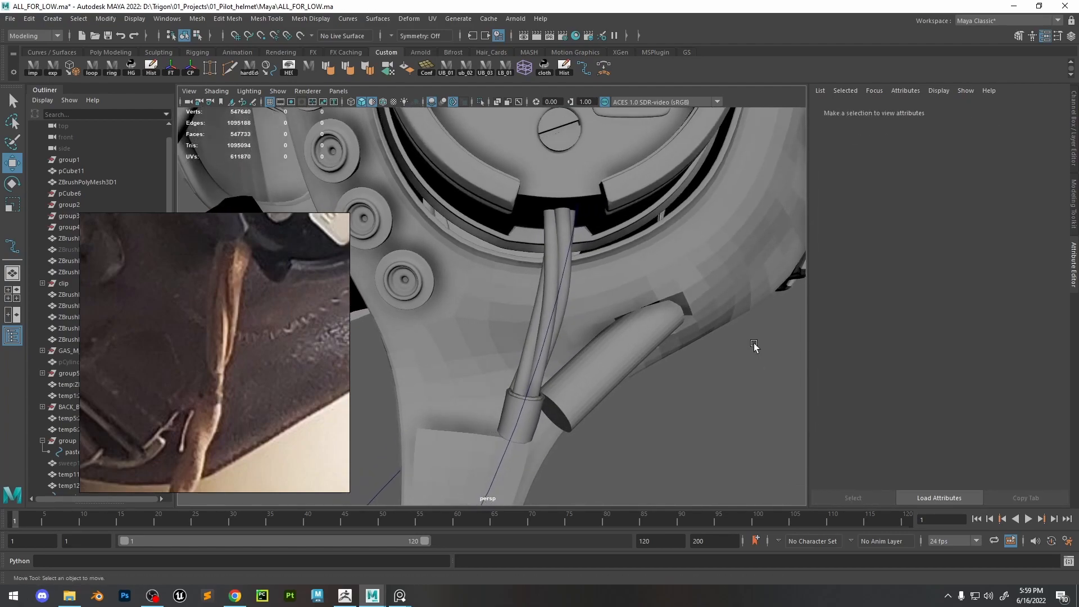
pyautogui.hotkey('ctrl', 'z')
pyautogui.click(693, 400)
pyautogui.keyDown('alt'); pyautogui.moveTo(693, 400); pyautogui.dragTo(779, 342); pyautogui.keyUp('alt')
pyautogui.scroll(2, 593, 339)
pyautogui.click(585, 340)
pyautogui.scroll(2, 618, 343)
pyautogui.moveTo(1016, 240); pyautogui.dragTo(1009, 235)
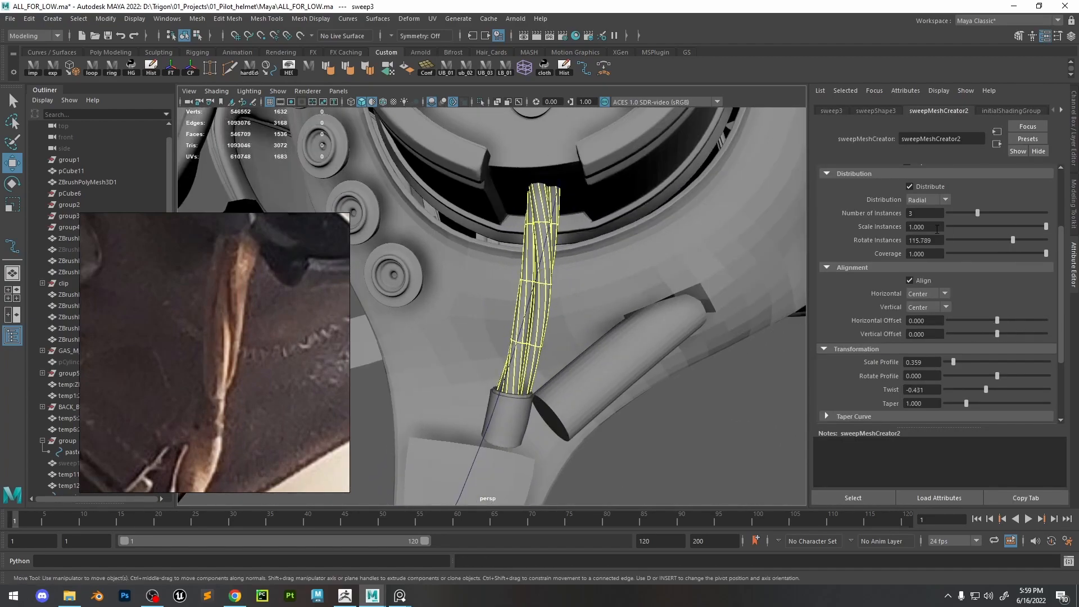
# Set the sweep's Scale Instances to 1.4 and its Taper to 1.105
pyautogui.click(938, 228)
pyautogui.write('1.4')
pyautogui.press('Return')
pyautogui.moveTo(966, 404); pyautogui.dragTo(969, 404)
# Lower both ends of the sweep's Taper Curve and add intermediate points, placing one at position 0.798 with value 0.920
pyautogui.click(826, 417)
pyautogui.scroll(-3, 1032, 291)
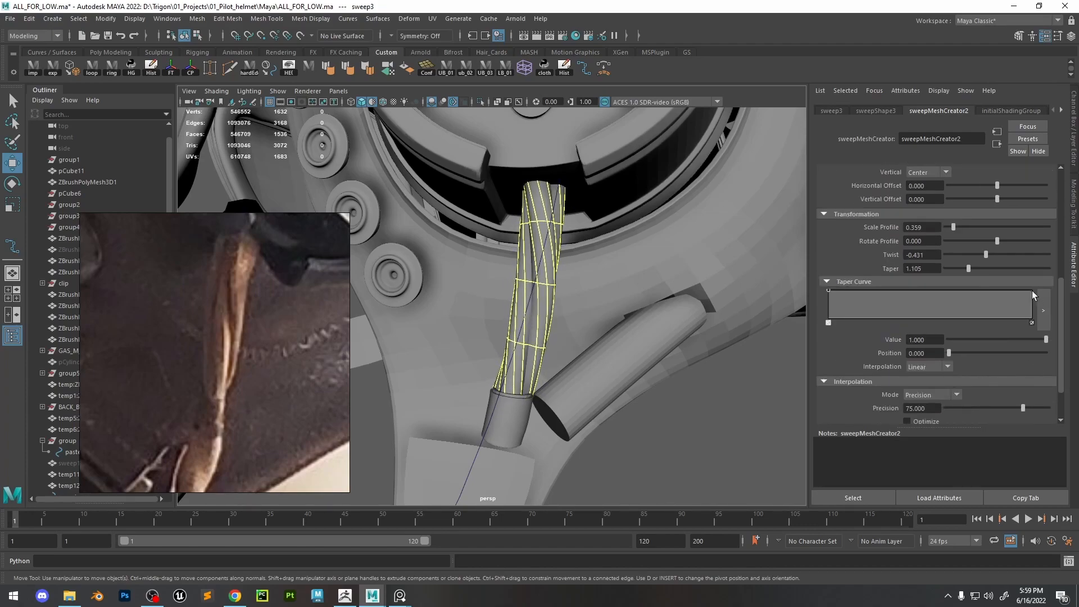
pyautogui.moveTo(830, 290); pyautogui.dragTo(831, 298)
pyautogui.click(868, 297)
pyautogui.moveTo(1031, 291); pyautogui.dragTo(1032, 298)
pyautogui.click(987, 294)
pyautogui.moveTo(949, 296); pyautogui.dragTo(990, 292)
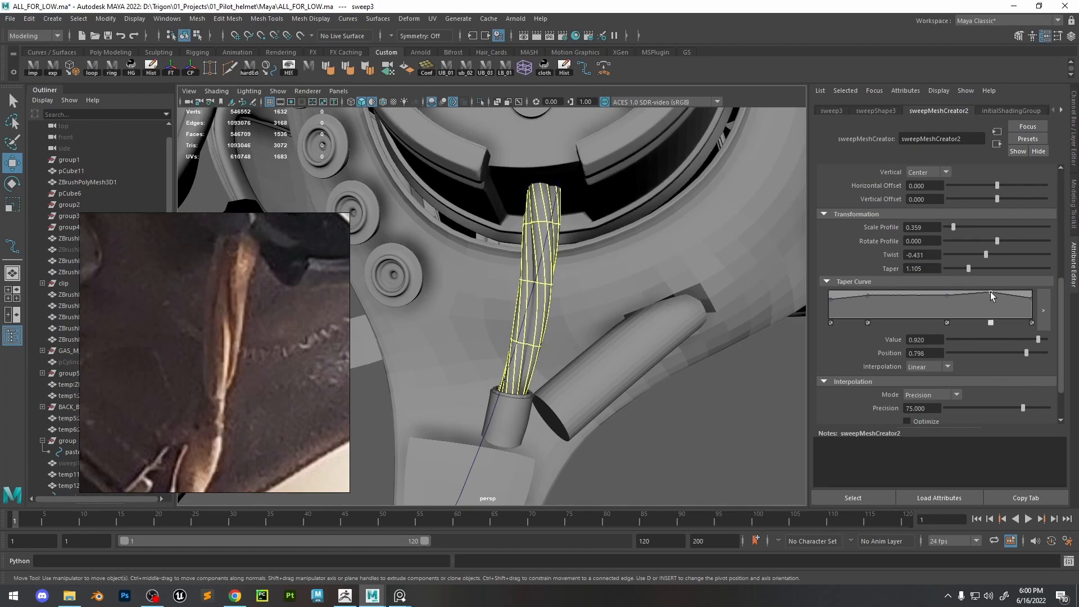
# Adjust the start of the Taper Curve, lower its point at position 0.191 to 0.600, and set Scale Profile to 0.470
pyautogui.keyDown('alt'); pyautogui.moveTo(563, 332); pyautogui.dragTo(520, 282, button='right'); pyautogui.keyUp('alt')
pyautogui.keyDown('alt'); pyautogui.moveTo(520, 281); pyautogui.dragTo(525, 275); pyautogui.keyUp('alt')
pyautogui.keyDown('alt'); pyautogui.moveTo(526, 275); pyautogui.dragTo(545, 306, button='right'); pyautogui.keyUp('alt')
pyautogui.moveTo(832, 297); pyautogui.dragTo(831, 308)
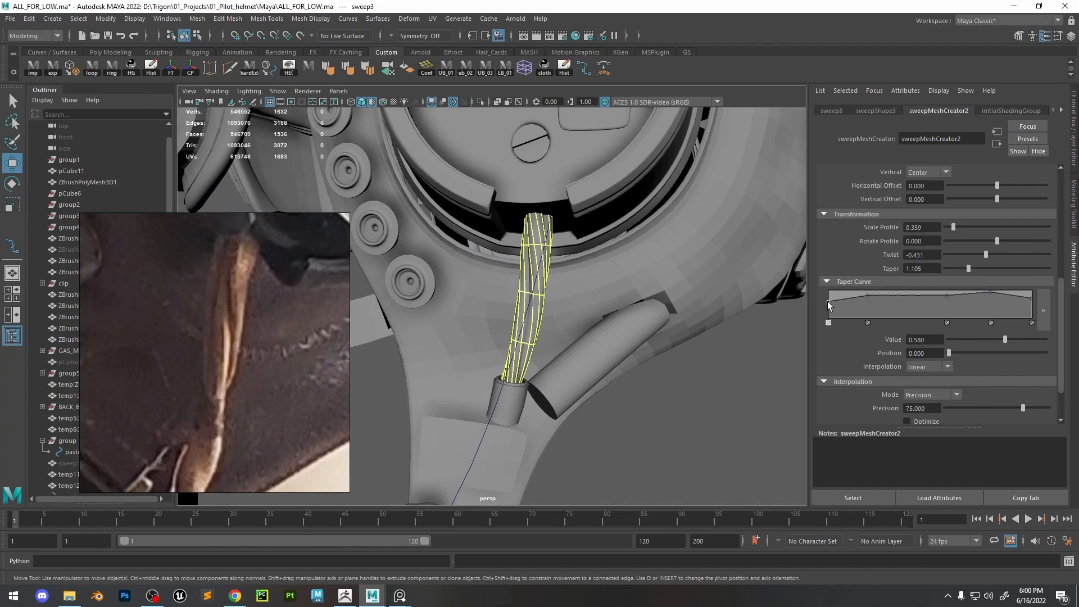
pyautogui.moveTo(954, 227); pyautogui.dragTo(956, 228)
pyautogui.moveTo(829, 298); pyautogui.dragTo(830, 303)
pyautogui.keyDown('alt'); pyautogui.moveTo(691, 347); pyautogui.dragTo(682, 339, button='right'); pyautogui.keyUp('alt')
pyautogui.moveTo(868, 296); pyautogui.dragTo(867, 301)
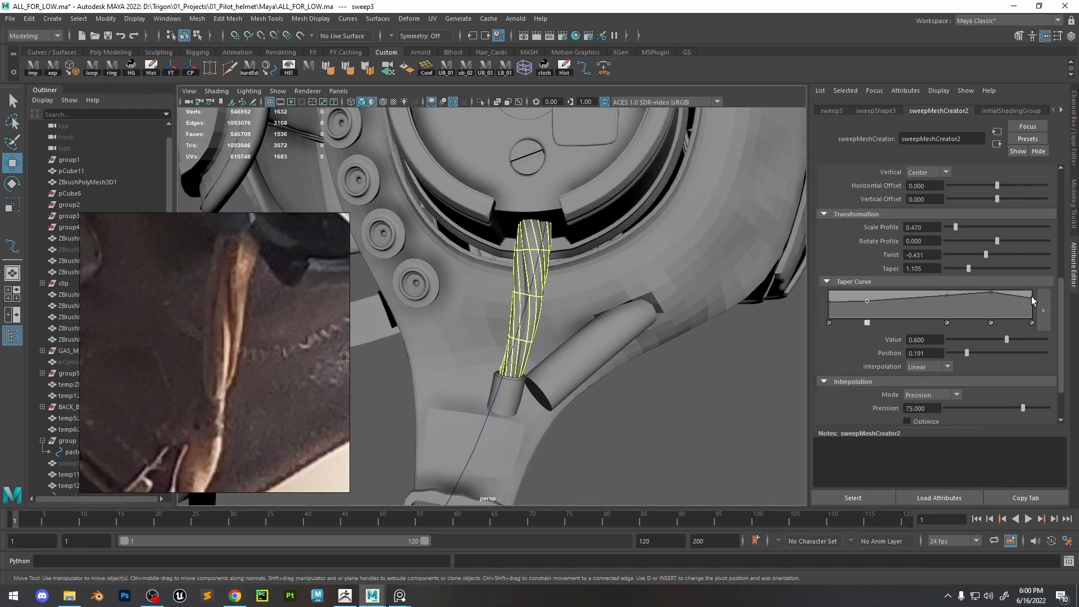
# Shift the Taper Curve's middle points, setting one to 0.760 at position 0.552, and set the sweep's Twist to 0.740
pyautogui.moveTo(990, 292); pyautogui.dragTo(942, 295)
pyautogui.keyDown('alt'); pyautogui.moveTo(701, 291); pyautogui.dragTo(663, 309, button='right'); pyautogui.keyUp('alt')
pyautogui.keyDown('alt'); pyautogui.moveTo(776, 300); pyautogui.dragTo(786, 302, button='right'); pyautogui.keyUp('alt')
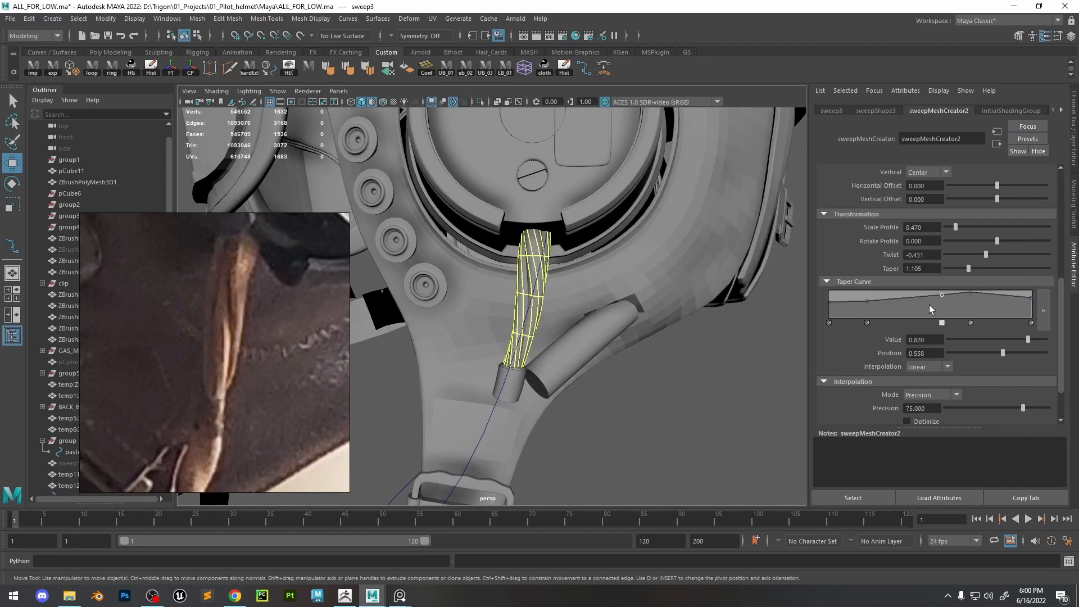
pyautogui.moveTo(942, 295); pyautogui.dragTo(942, 298)
pyautogui.moveTo(987, 255); pyautogui.dragTo(1019, 264)
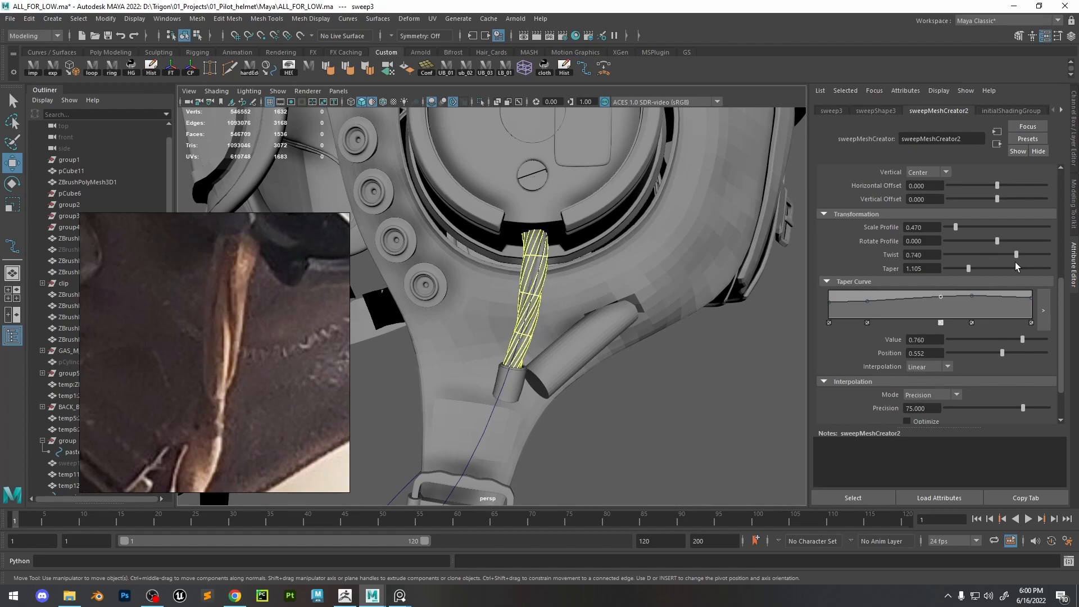
# Select the twisted rope, export it as the temporary OBJ, and switch to ZBrush
pyautogui.click(744, 358)
pyautogui.click(542, 313)
pyautogui.click(53, 68)
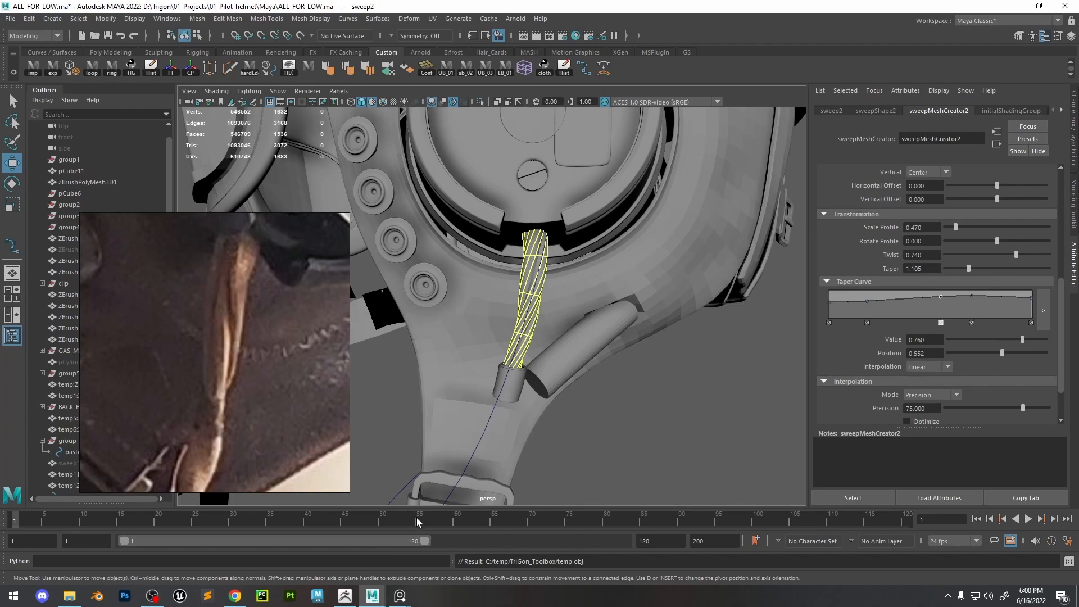
pyautogui.click(352, 593)
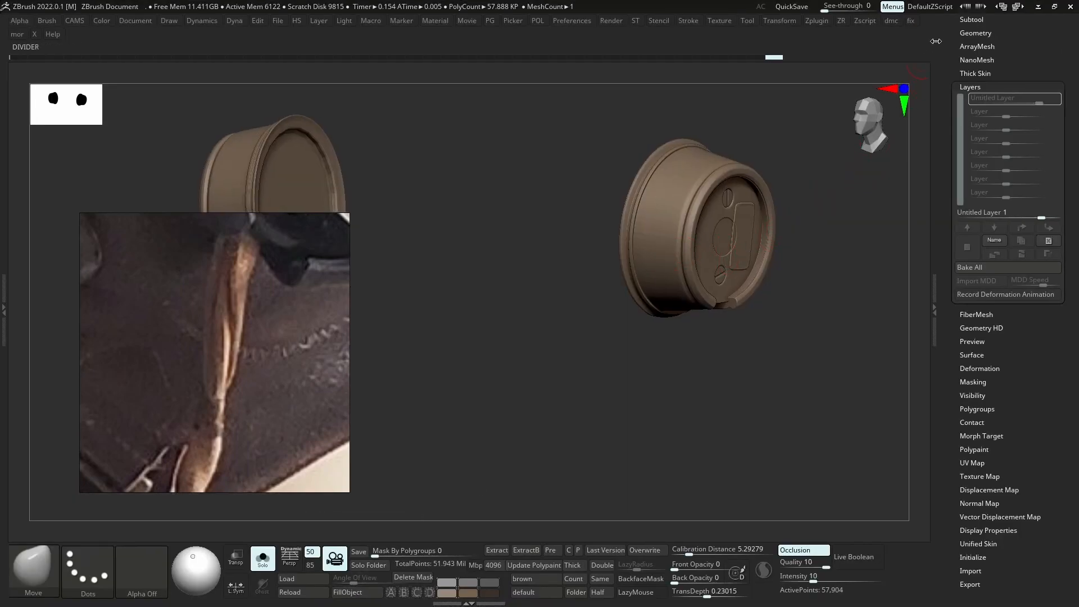
# Show the whole helmet, append a new subtool, and import the exported rope strands into it
pyautogui.hotkey('alt', 's')
pyautogui.click(972, 19)
pyautogui.keyDown('alt'); pyautogui.click(667, 443); pyautogui.keyUp('alt')
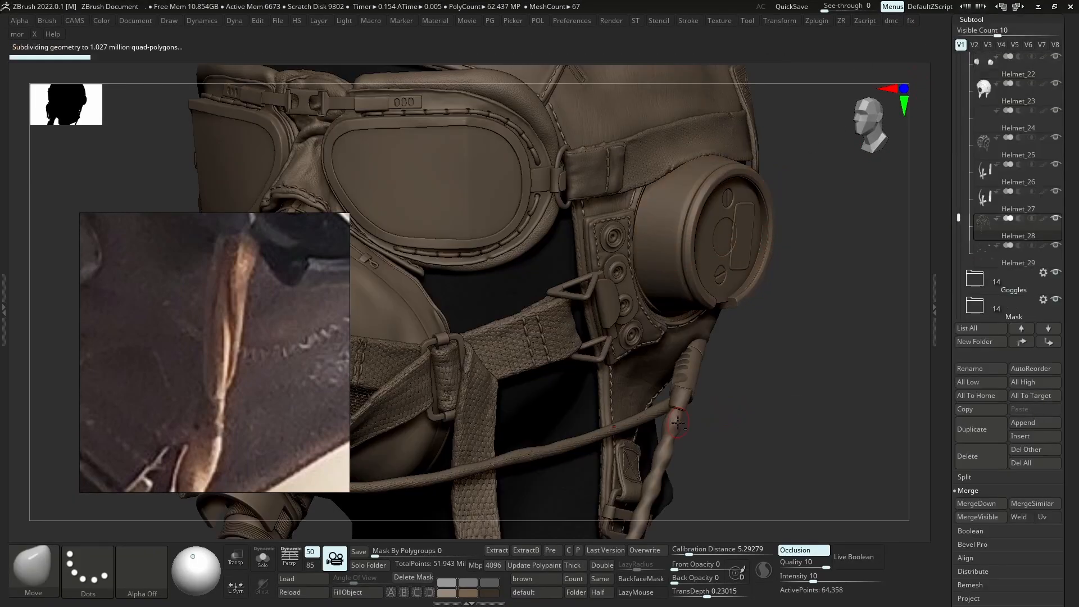
pyautogui.click(1024, 424)
pyautogui.click(643, 366)
pyautogui.keyDown('alt'); pyautogui.click(473, 436); pyautogui.keyUp('alt')
pyautogui.hotkey('ctrl', 'i')
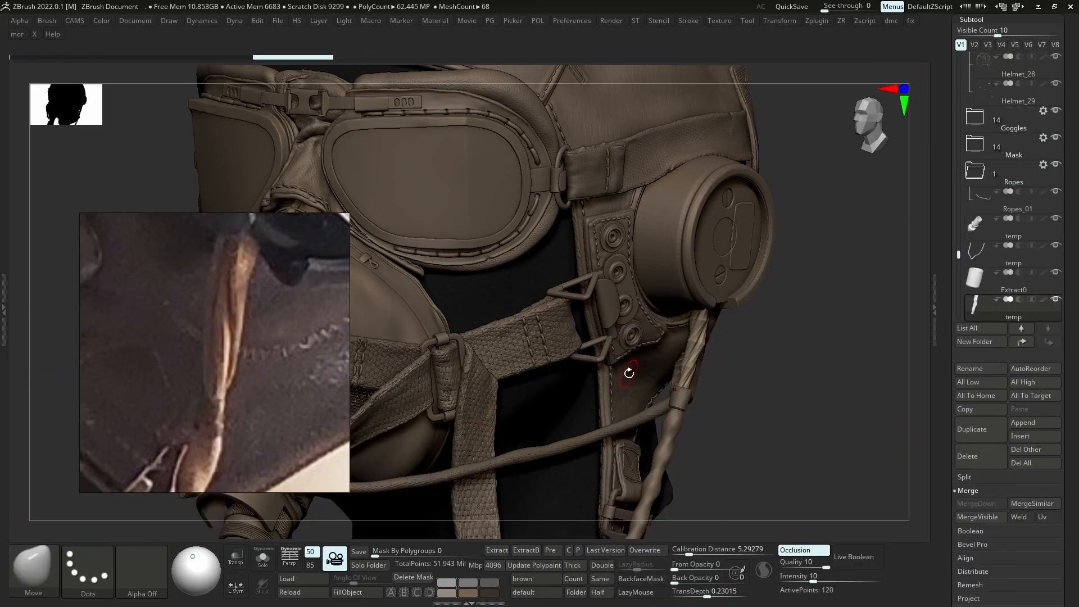
# Open the crease settings for the imported rope strands and mirror the strands to the helmet's other side
pyautogui.moveTo(794, 364); pyautogui.dragTo(701, 370)
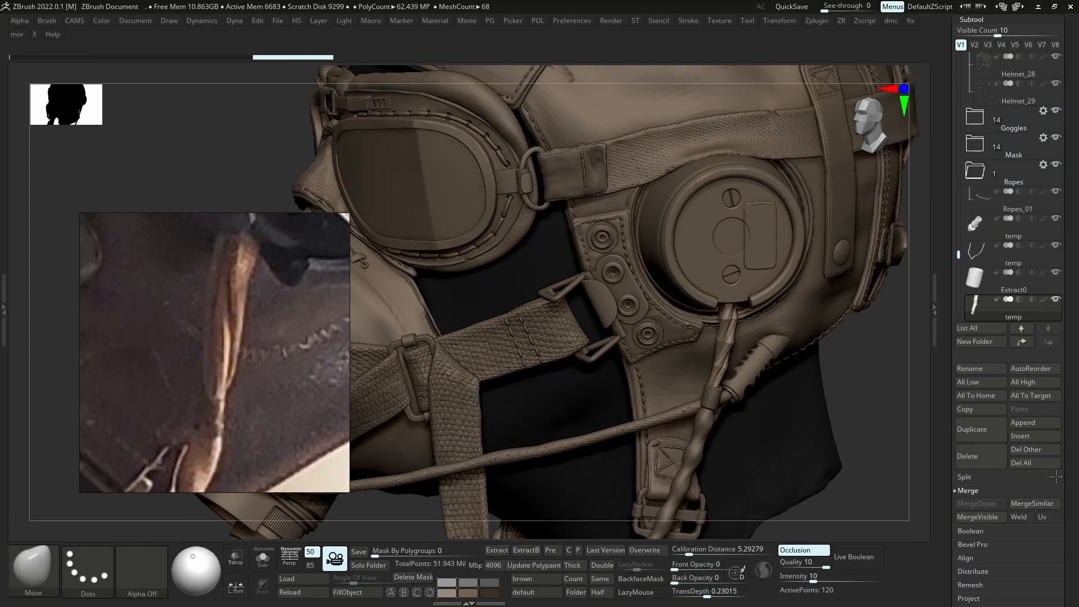
pyautogui.scroll(-3, 1024, 475)
pyautogui.click(984, 559)
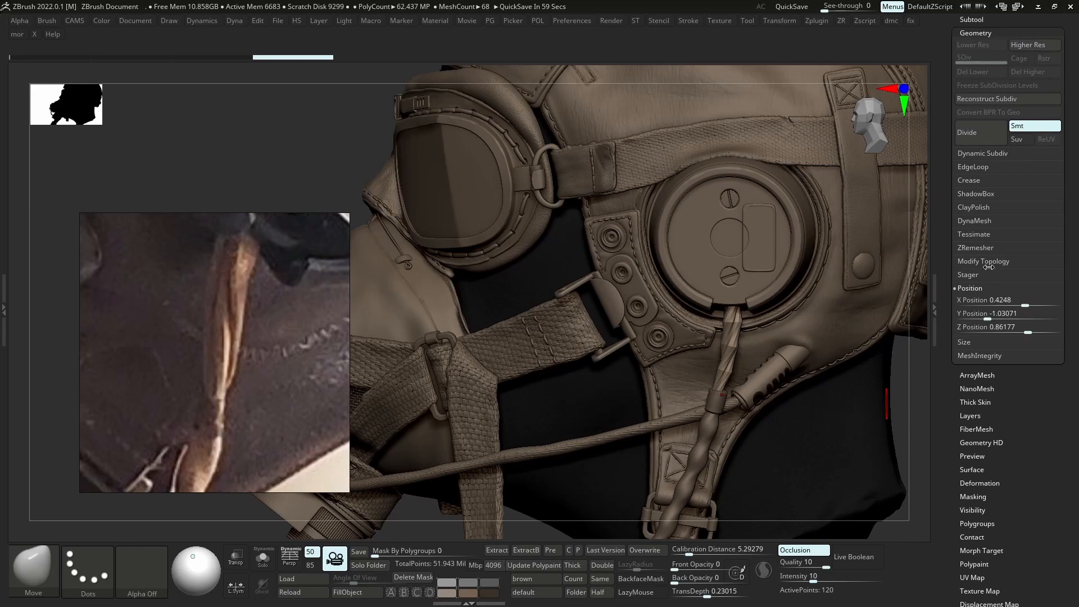
pyautogui.click(981, 179)
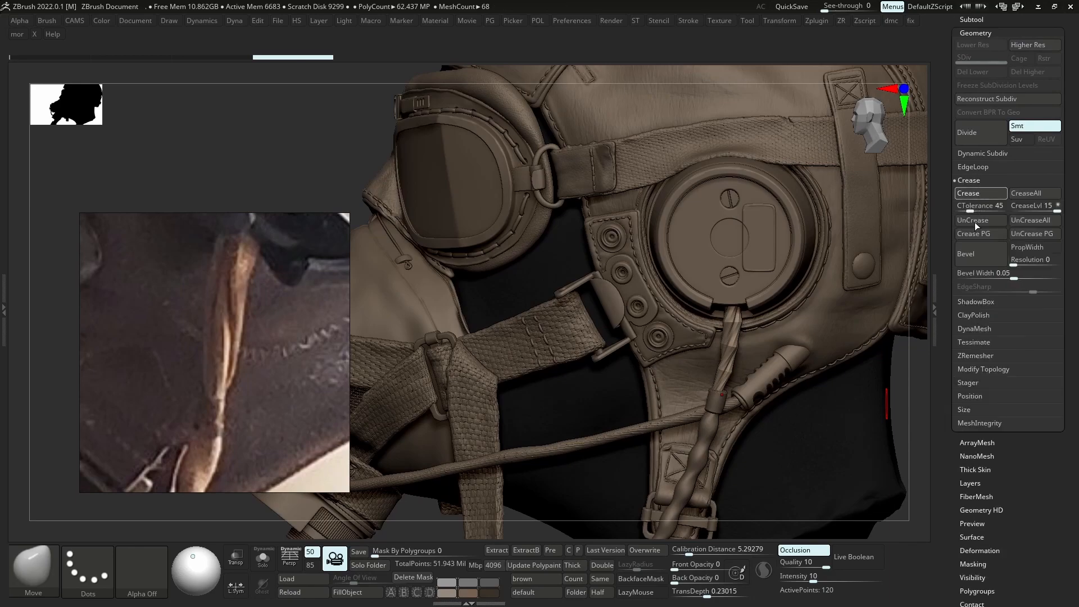
pyautogui.press('2')
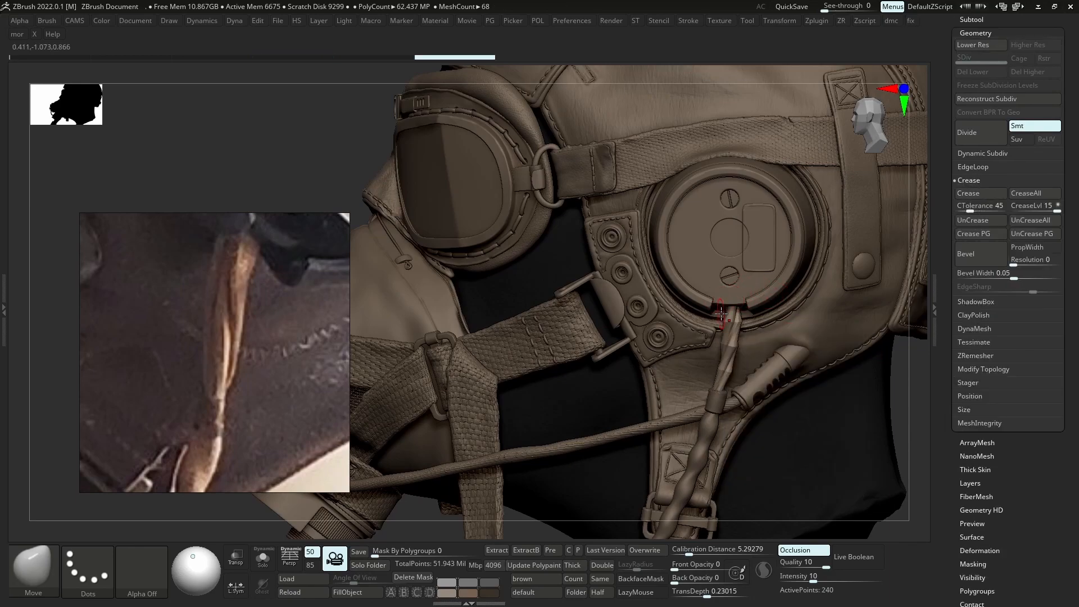
# Isolate the rope, remove all its creases, set CTolerance to 180, and crease it by polygroups with smooth subdivision preview on
pyautogui.press('s')
pyautogui.keyDown('ctrl'); pyautogui.moveTo(745, 320); pyautogui.dragTo(783, 385, button='right'); pyautogui.keyUp('ctrl')
pyautogui.hotkey('shift', 'd')
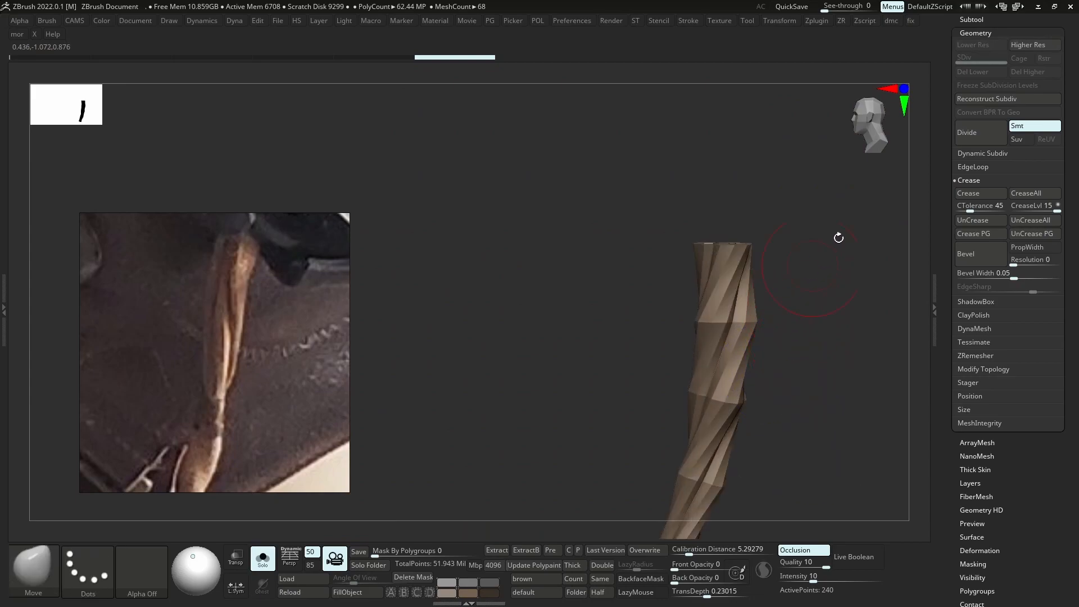
pyautogui.click(1033, 224)
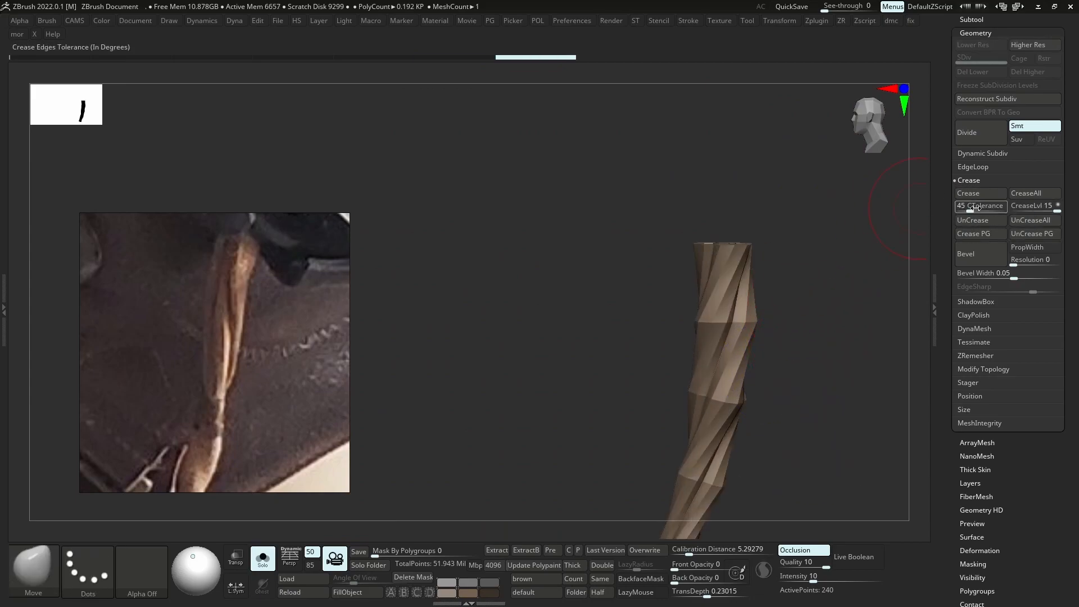
pyautogui.click(972, 233)
pyautogui.press('d')
# Bring back the full helmet, select the rope strands, and switch to the Move Topological brush
pyautogui.moveTo(739, 351)
pyautogui.keyDown('ctrl'); pyautogui.mouseDown(button='right')
pyautogui.moveTo(793, 333)
pyautogui.moveTo(778, 364)
pyautogui.moveTo(782, 407)
pyautogui.moveTo(776, 388)
pyautogui.mouseUp(button='right'); pyautogui.keyUp('ctrl')
pyautogui.press('s')
pyautogui.keyDown('alt'); pyautogui.moveTo(776, 444); pyautogui.dragTo(700, 392, button='right'); pyautogui.keyUp('alt')
pyautogui.keyDown('ctrl'); pyautogui.moveTo(670, 352); pyautogui.dragTo(675, 357, button='right'); pyautogui.keyUp('ctrl')
pyautogui.press('b')
pyautogui.press('m')
pyautogui.press('v')
pyautogui.keyDown('alt'); pyautogui.click(676, 335); pyautogui.keyUp('alt')
pyautogui.press('b')
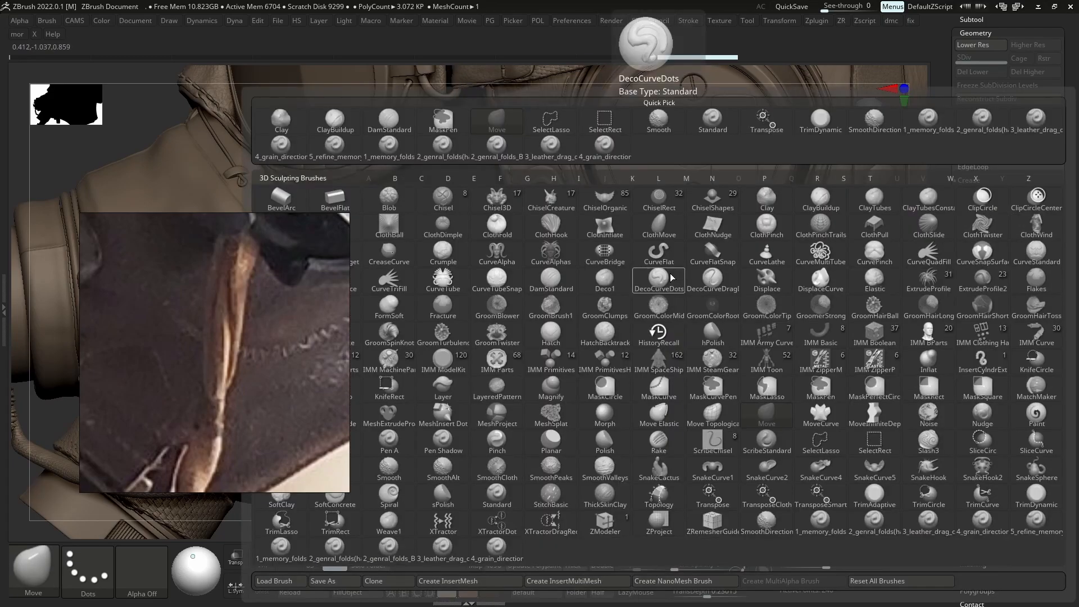
pyautogui.press('m')
pyautogui.press('t')
pyautogui.press('s')
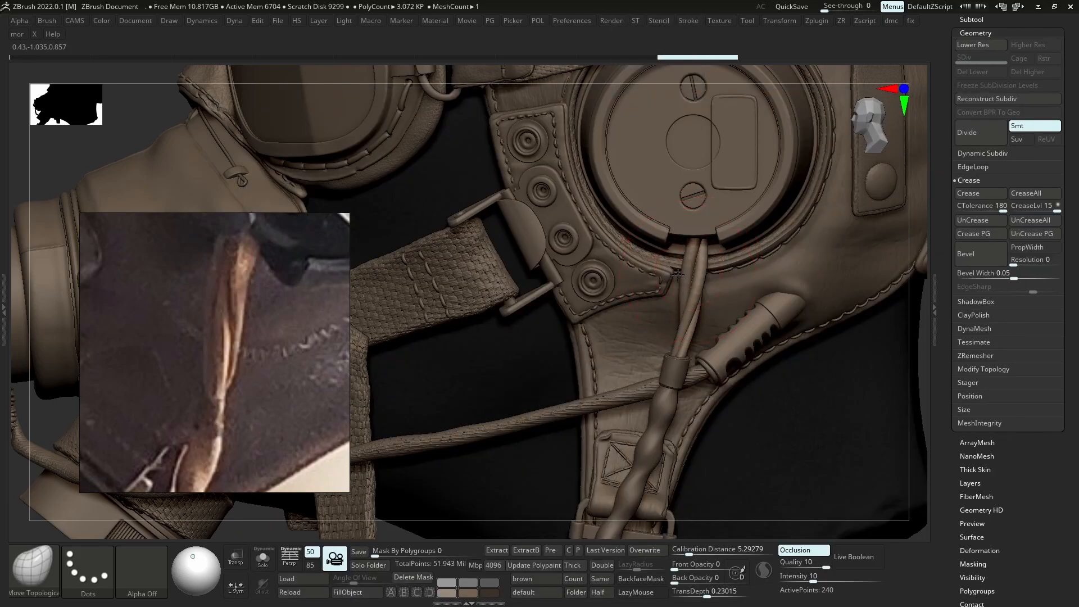
# Turn off the dynamic subdivision preview and divide the rope strands up to subdivision level 4
pyautogui.press('s')
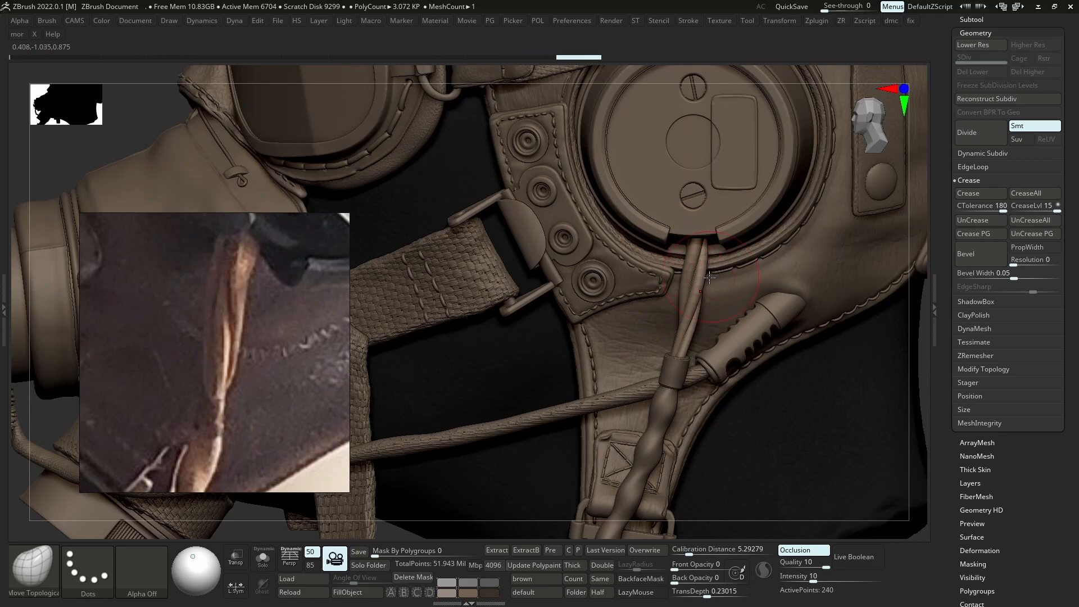
pyautogui.hotkey('shift', 'd')
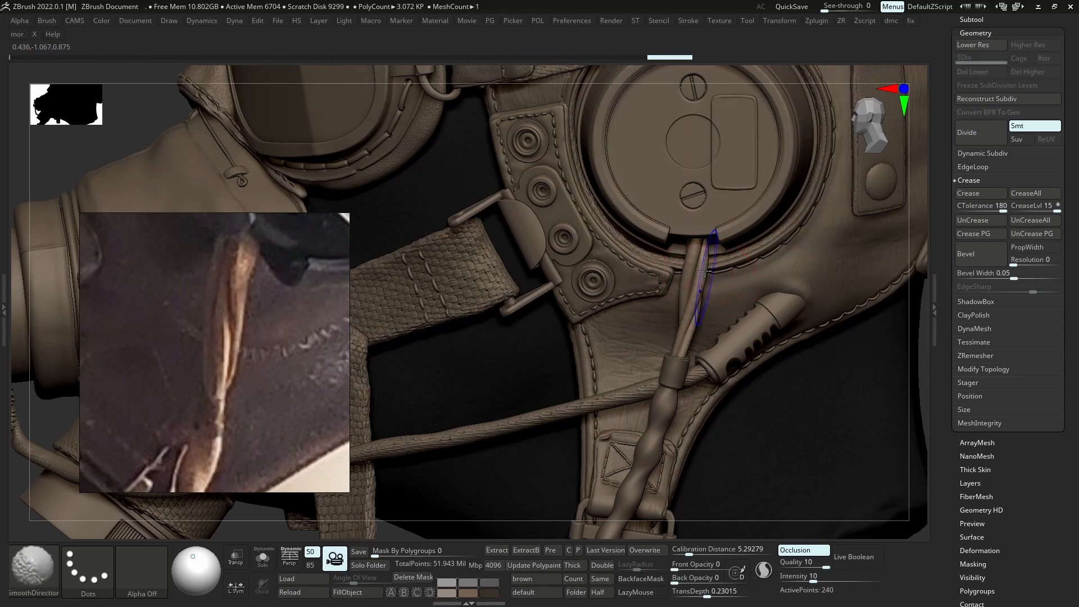
pyautogui.press('d')
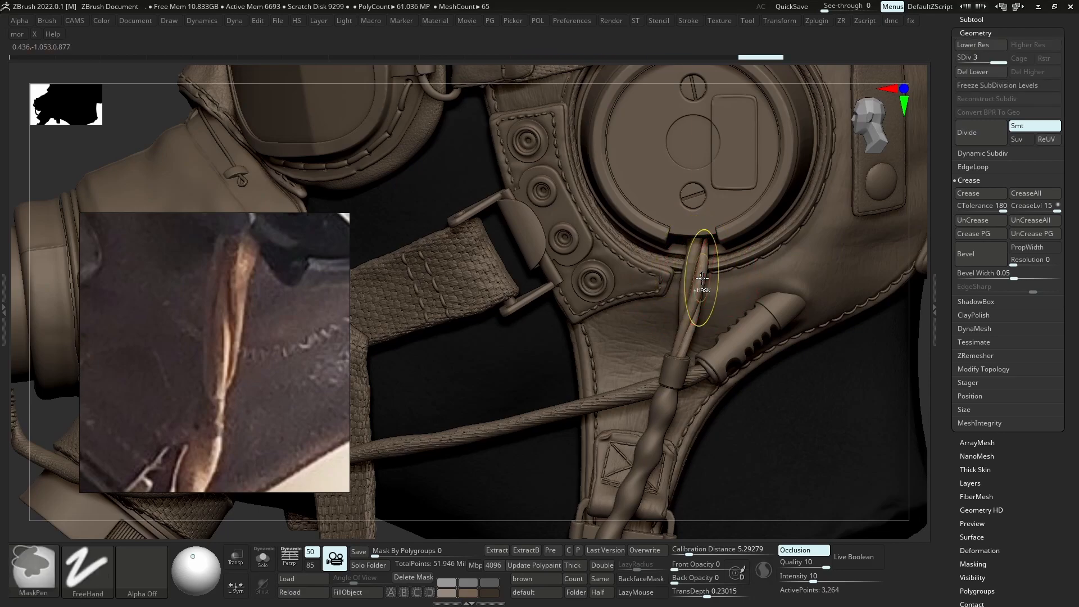
pyautogui.press('d')
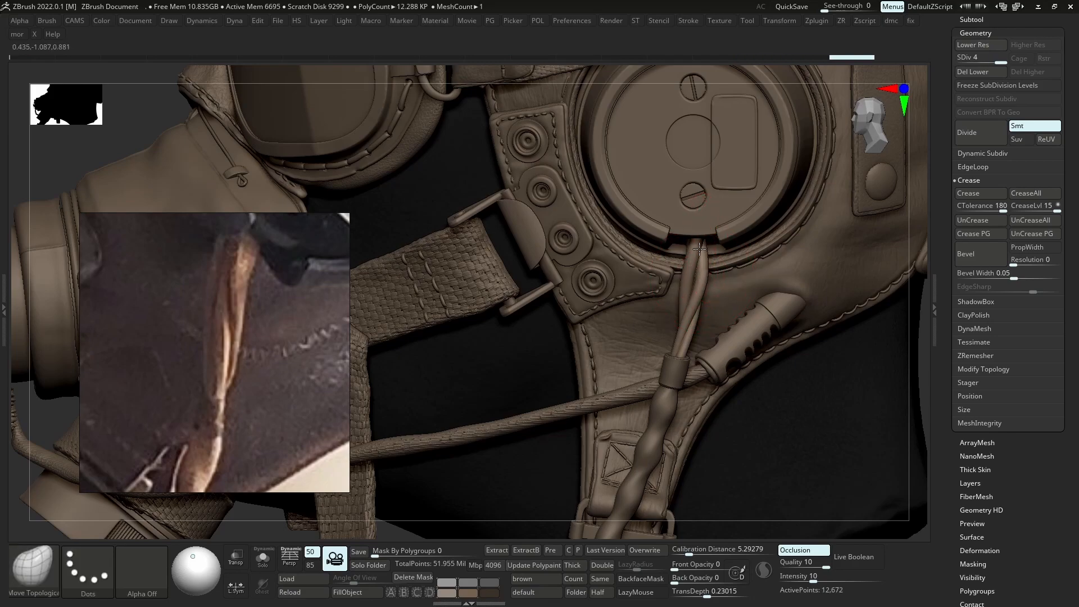
# Isolate the rope and reshape the upper ends of its strands with the Move Topological brush
pyautogui.press('s')
pyautogui.hotkey('alt', 's')
pyautogui.moveTo(776, 315)
pyautogui.mouseDown()
pyautogui.moveTo(737, 338)
pyautogui.moveTo(787, 314)
pyautogui.mouseUp()
pyautogui.moveTo(703, 216); pyautogui.dragTo(709, 221)
pyautogui.moveTo(787, 303)
pyautogui.mouseDown()
pyautogui.moveTo(742, 314)
pyautogui.moveTo(770, 303)
pyautogui.mouseUp()
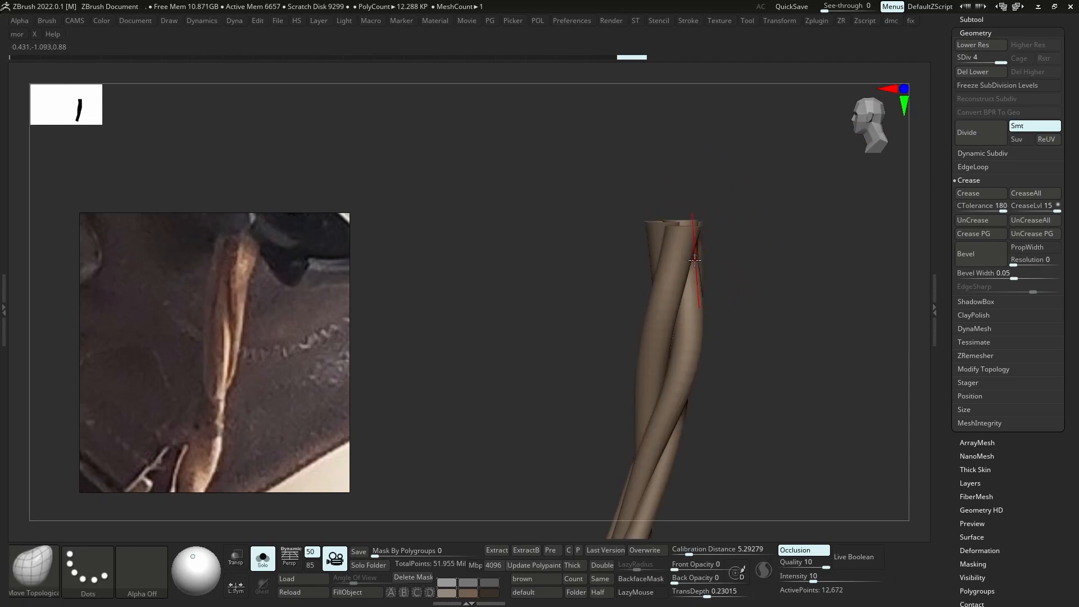
pyautogui.moveTo(702, 292); pyautogui.dragTo(706, 290)
pyautogui.moveTo(703, 248); pyautogui.dragTo(753, 239)
pyautogui.moveTo(700, 216); pyautogui.dragTo(701, 210)
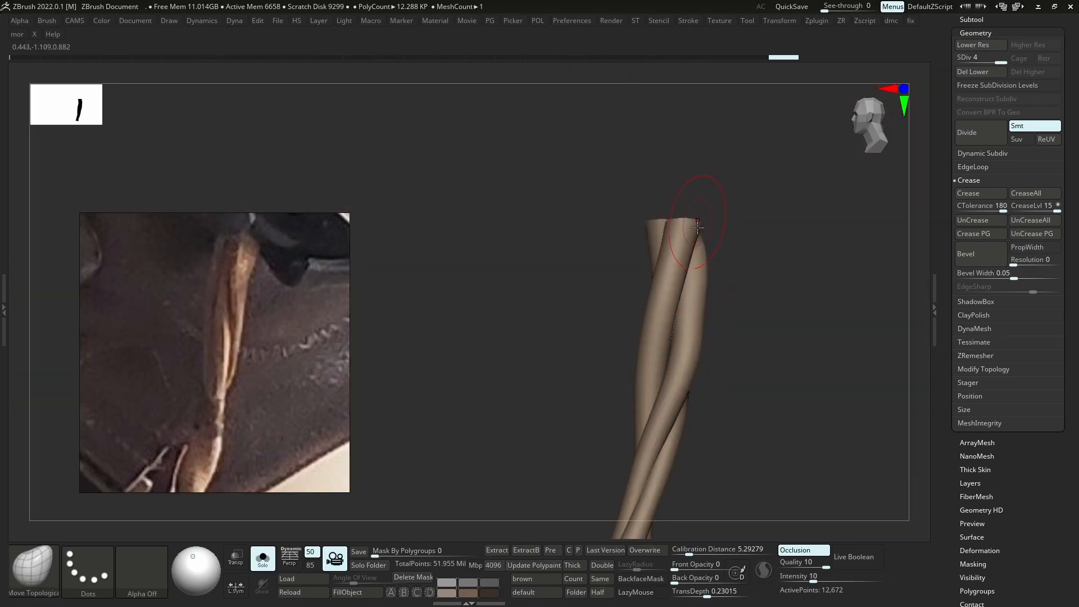
# Nudge the middle and lower parts of the rope strands, then refine them against the full helmet
pyautogui.moveTo(652, 279); pyautogui.dragTo(647, 281)
pyautogui.moveTo(655, 354); pyautogui.dragTo(659, 351)
pyautogui.moveTo(692, 394); pyautogui.dragTo(703, 420)
pyautogui.hotkey('alt', 's')
pyautogui.moveTo(652, 309); pyautogui.dragTo(659, 308)
pyautogui.moveTo(742, 338)
pyautogui.mouseDown()
pyautogui.moveTo(692, 312)
pyautogui.moveTo(682, 290)
pyautogui.moveTo(678, 317)
pyautogui.mouseUp()
pyautogui.press('s')
pyautogui.moveTo(725, 381); pyautogui.dragTo(678, 375, button='right')
pyautogui.moveTo(672, 402); pyautogui.dragTo(669, 403)
pyautogui.moveTo(669, 394)
pyautogui.keyDown('ctrl'); pyautogui.mouseDown(button='right')
pyautogui.moveTo(658, 326)
pyautogui.moveTo(650, 341)
pyautogui.mouseUp(button='right'); pyautogui.keyUp('ctrl')
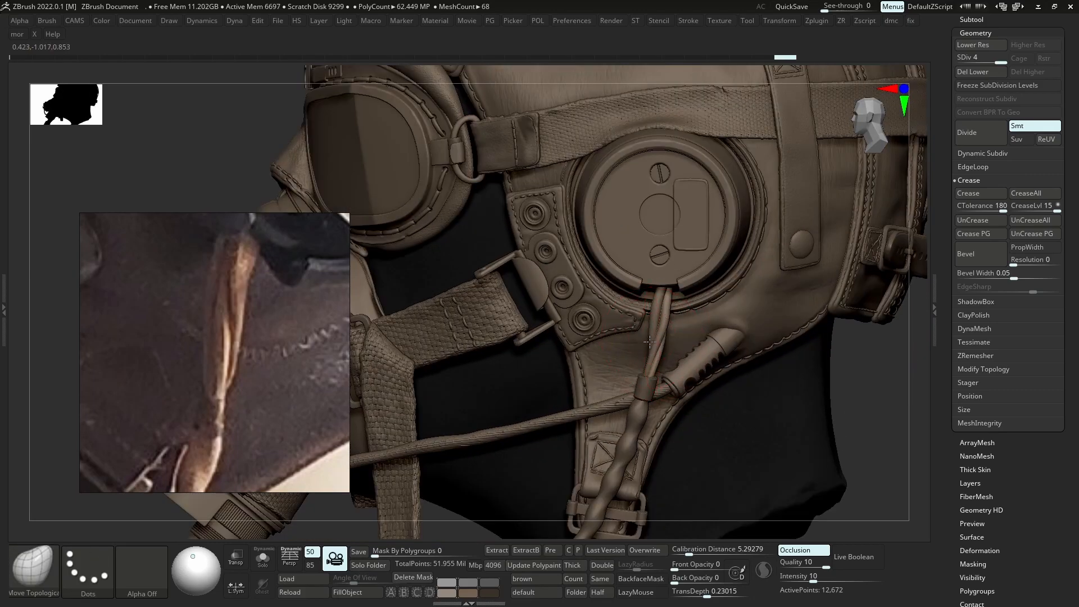
pyautogui.moveTo(669, 305); pyautogui.dragTo(663, 322)
# Use the Move brush to fit the rope into the collar and adjust its bend below the ear cup from the front
pyautogui.moveTo(687, 422)
pyautogui.keyDown('ctrl'); pyautogui.mouseDown(button='right')
pyautogui.moveTo(698, 375)
pyautogui.moveTo(688, 413)
pyautogui.mouseUp(button='right'); pyautogui.keyUp('ctrl')
pyautogui.press('b')
pyautogui.press('m')
pyautogui.press('v')
pyautogui.moveTo(641, 385); pyautogui.dragTo(645, 367)
pyautogui.moveTo(647, 362)
pyautogui.keyDown('ctrl'); pyautogui.mouseDown(button='right')
pyautogui.moveTo(661, 310)
pyautogui.moveTo(716, 339)
pyautogui.moveTo(651, 441)
pyautogui.mouseUp(button='right'); pyautogui.keyUp('ctrl')
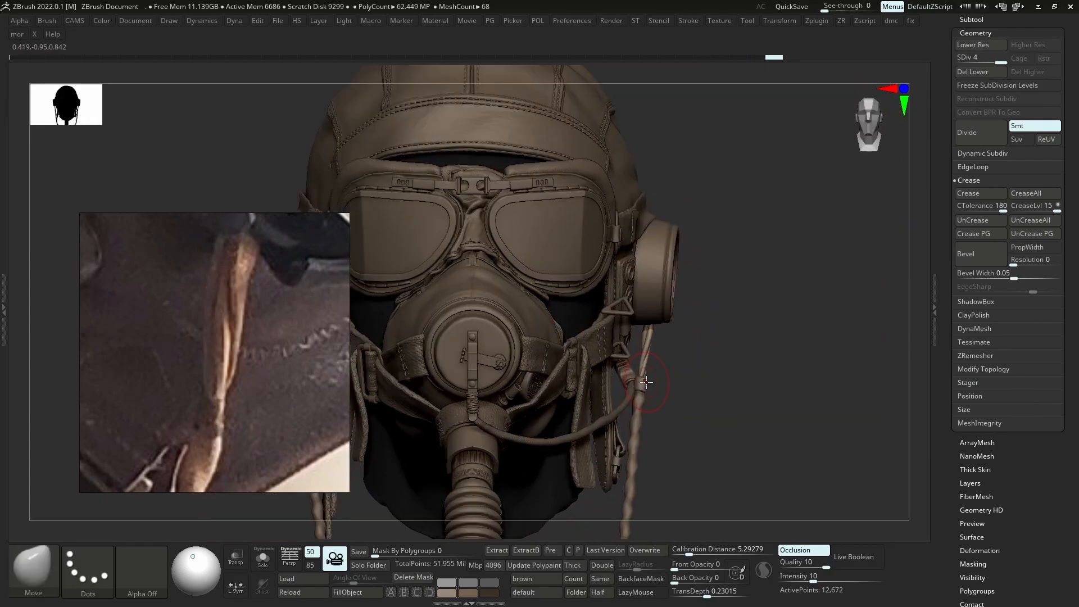
pyautogui.keyDown('alt'); pyautogui.moveTo(647, 384); pyautogui.dragTo(699, 371, button='right'); pyautogui.keyUp('alt')
pyautogui.press('s')
pyautogui.click(716, 361)
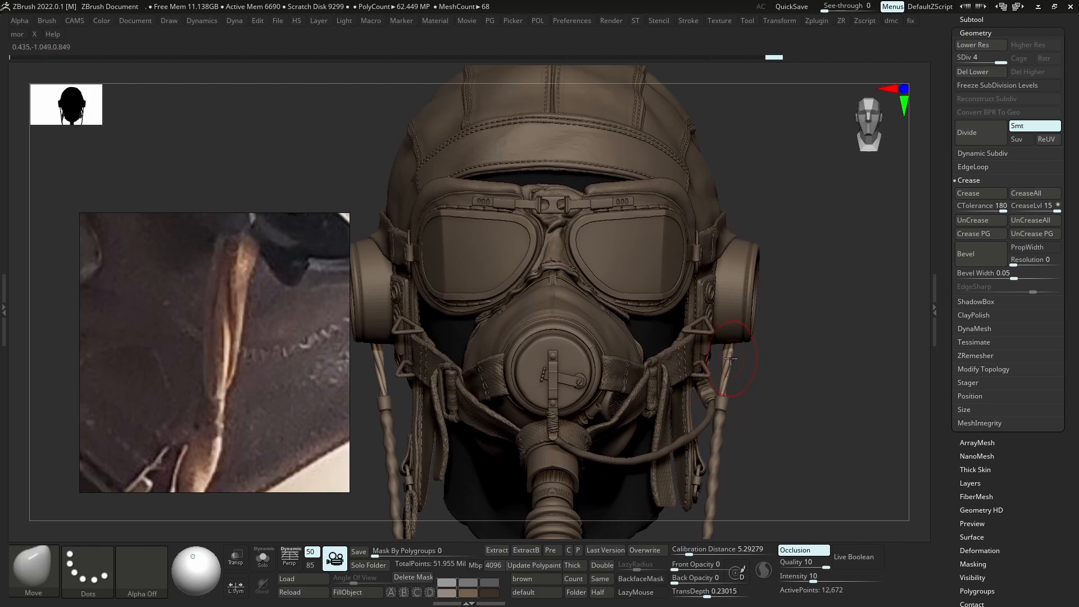
pyautogui.moveTo(729, 355); pyautogui.dragTo(735, 365)
# Delete the rope's lower subdivision levels and mirror the edited strands to the other side of the helmet
pyautogui.press('f')
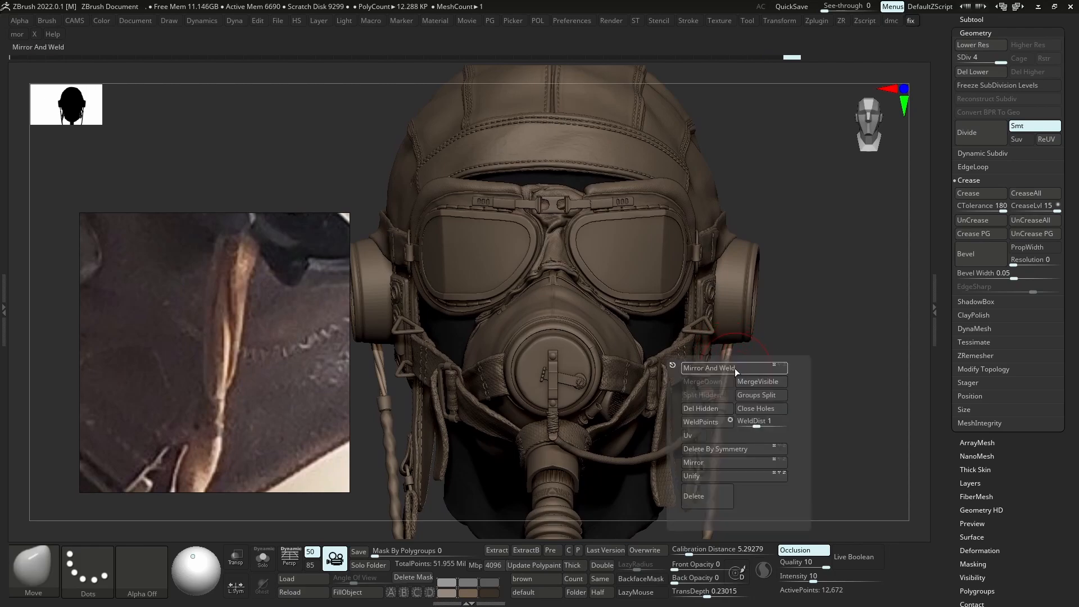
pyautogui.click(717, 447)
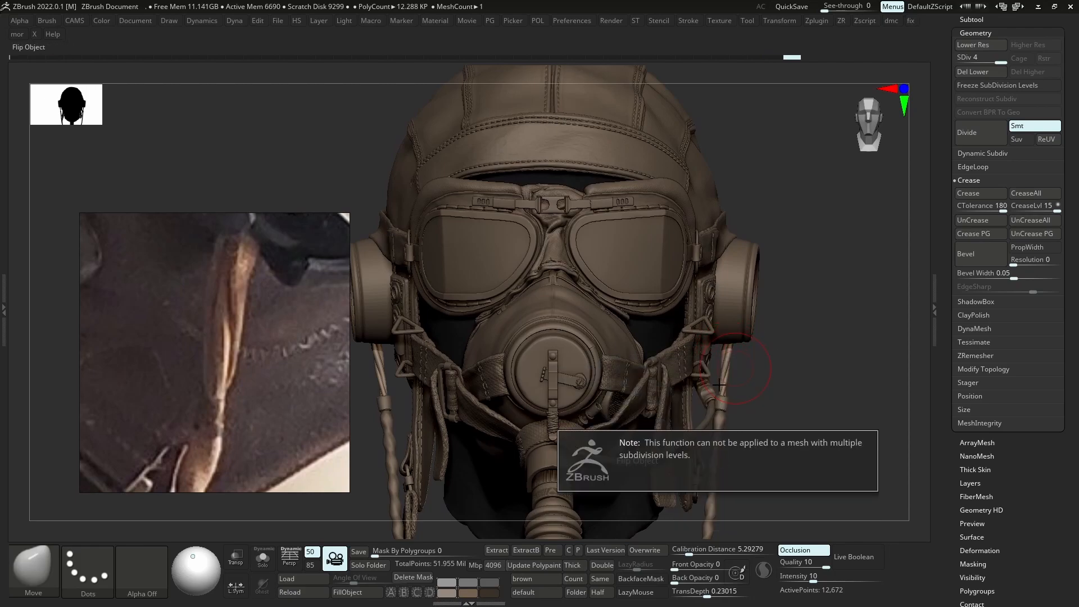
pyautogui.click(981, 72)
pyautogui.press('f')
pyautogui.click(725, 318)
# Make a final shape adjustment to the rope below the ear cup and save the file
pyautogui.press('s')
pyautogui.moveTo(728, 359); pyautogui.dragTo(724, 373)
pyautogui.moveTo(724, 373)
pyautogui.mouseDown(button='right')
pyautogui.moveTo(629, 374)
pyautogui.moveTo(772, 366)
pyautogui.mouseUp(button='right')
pyautogui.hotkey('ctrl', 'shift', 's')
pyautogui.keyDown('ctrl'); pyautogui.moveTo(771, 365); pyautogui.dragTo(706, 309, button='right'); pyautogui.keyUp('ctrl')
pyautogui.hotkey('ctrl', 'shift', 's')
pyautogui.click(985, 99)
# Examine the rope and the whole helmet from the side, front and three-quarter angles, shrinking the reference image
pyautogui.moveTo(706, 309)
pyautogui.keyDown('ctrl'); pyautogui.mouseDown(button='right')
pyautogui.moveTo(702, 333)
pyautogui.moveTo(663, 315)
pyautogui.mouseUp(button='right'); pyautogui.keyUp('ctrl')
pyautogui.moveTo(663, 315)
pyautogui.keyDown('ctrl'); pyautogui.mouseDown(button='right')
pyautogui.moveTo(675, 248)
pyautogui.moveTo(703, 266)
pyautogui.mouseUp(button='right'); pyautogui.keyUp('ctrl')
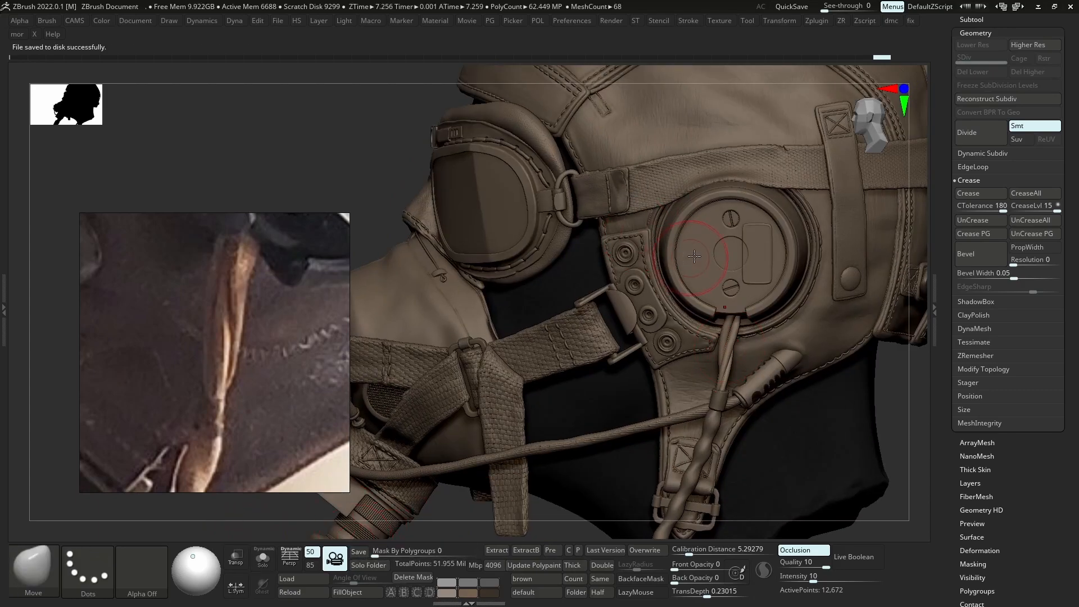
pyautogui.moveTo(688, 261); pyautogui.dragTo(722, 275, button='right')
pyautogui.moveTo(640, 337)
pyautogui.keyDown('ctrl'); pyautogui.mouseDown(button='right')
pyautogui.moveTo(610, 262)
pyautogui.moveTo(585, 237)
pyautogui.moveTo(608, 304)
pyautogui.moveTo(608, 361)
pyautogui.moveTo(737, 355)
pyautogui.moveTo(709, 257)
pyautogui.mouseUp(button='right'); pyautogui.keyUp('ctrl')
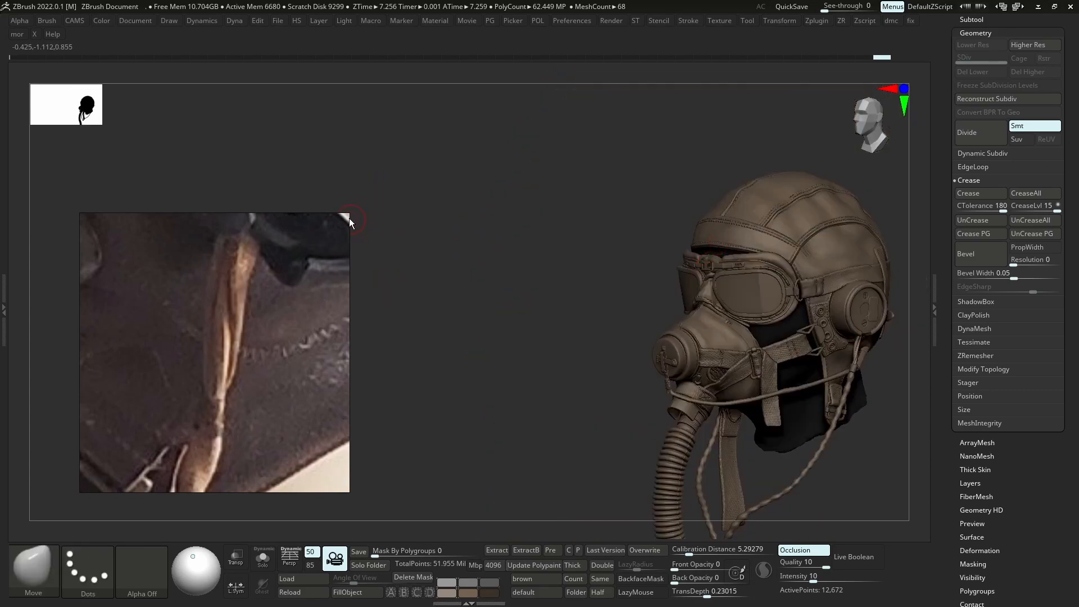
pyautogui.moveTo(349, 215); pyautogui.dragTo(212, 401)
pyautogui.moveTo(169, 438); pyautogui.dragTo(133, 324, button='right')
pyautogui.moveTo(624, 361); pyautogui.dragTo(755, 360, button='right')
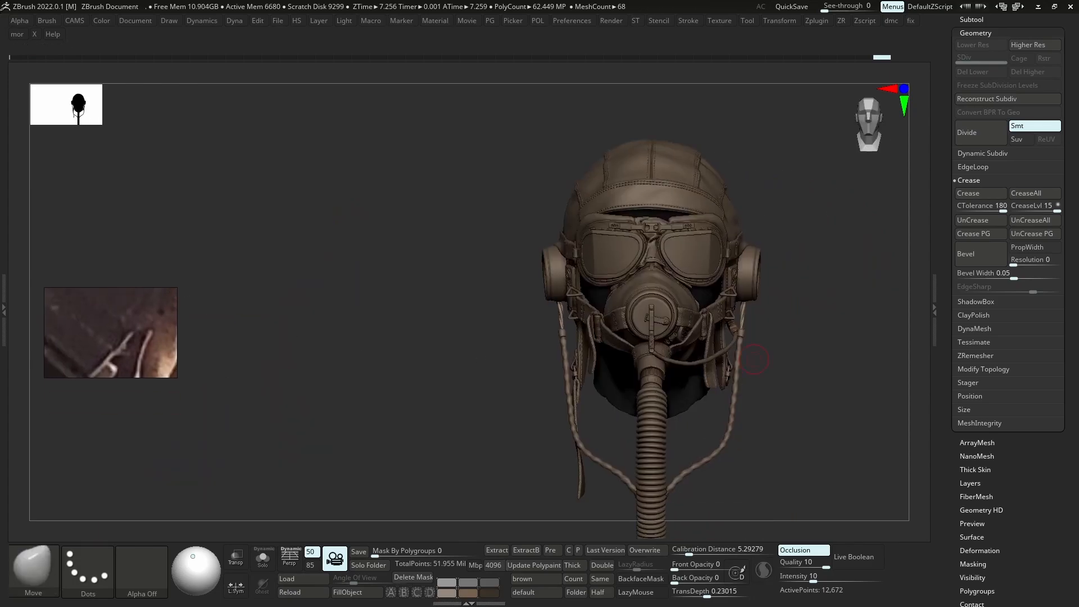
pyautogui.moveTo(676, 326); pyautogui.dragTo(624, 315, button='right')
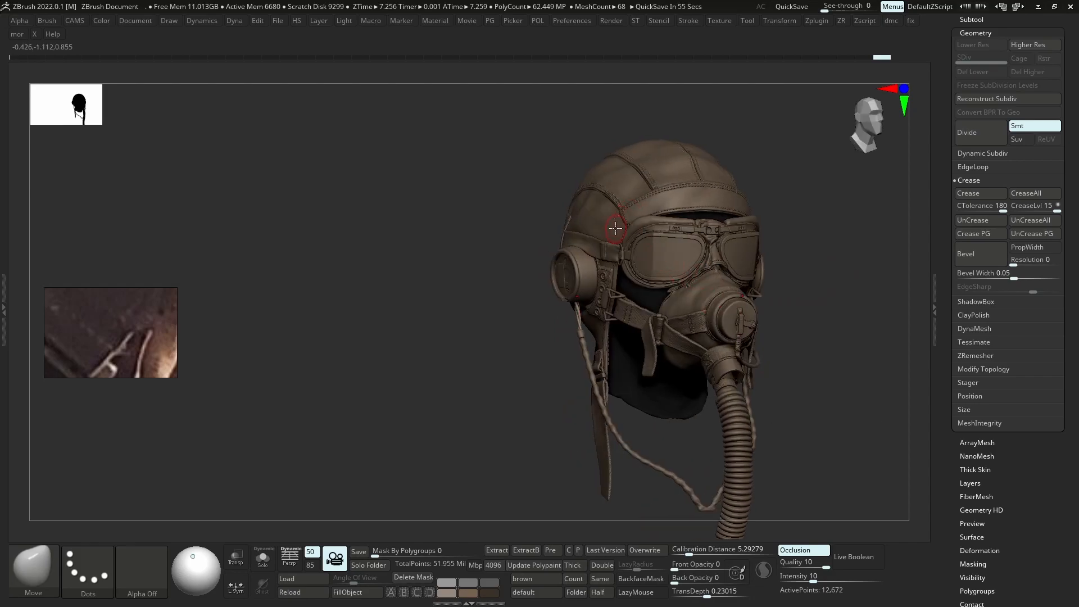
# Select the long twisted rope strand below the ear cup and move its subtool into the Helmet folder
pyautogui.moveTo(669, 193)
pyautogui.keyDown('ctrl'); pyautogui.mouseDown(button='right')
pyautogui.moveTo(736, 239)
pyautogui.moveTo(611, 248)
pyautogui.moveTo(642, 250)
pyautogui.mouseUp(button='right'); pyautogui.keyUp('ctrl')
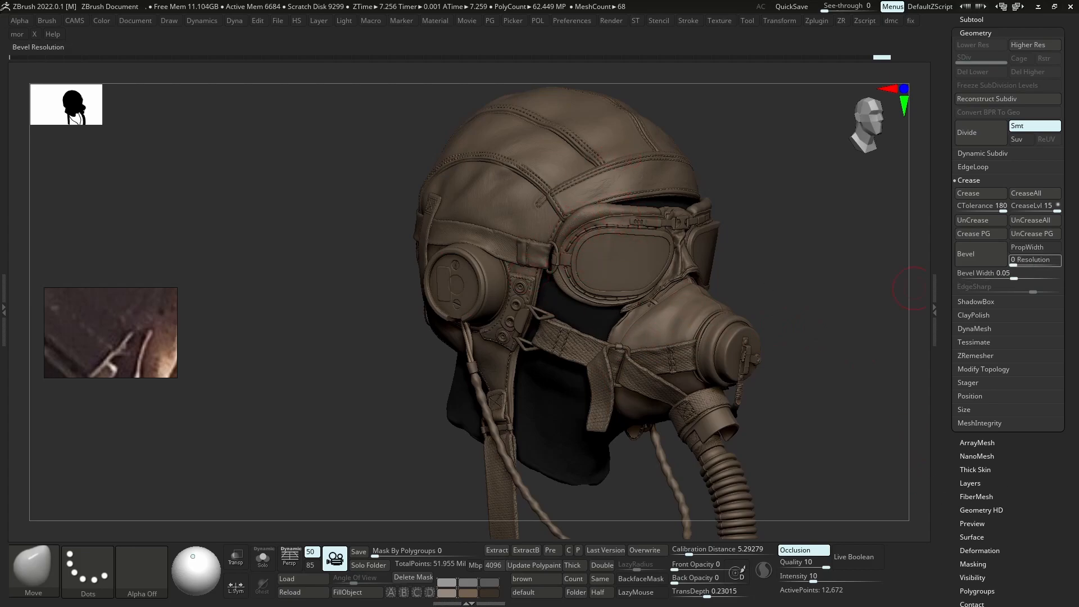
pyautogui.scroll(3, 967, 293)
pyautogui.click(967, 200)
pyautogui.click(967, 250)
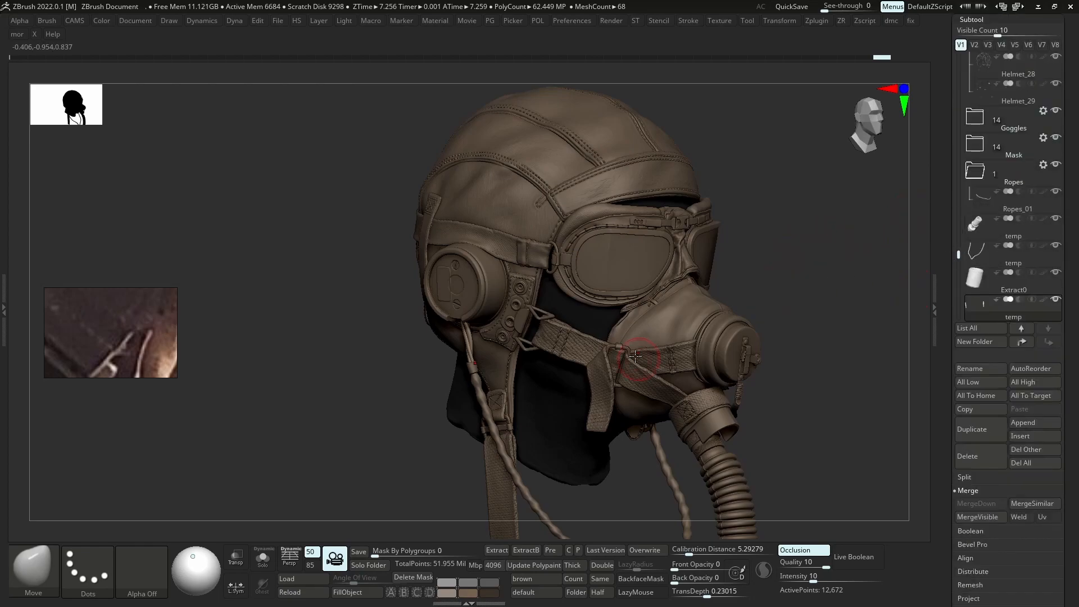
pyautogui.keyDown('alt'); pyautogui.moveTo(578, 393); pyautogui.dragTo(584, 344, button='right'); pyautogui.keyUp('alt')
pyautogui.moveTo(468, 323); pyautogui.dragTo(494, 337, button='right')
pyautogui.moveTo(493, 337)
pyautogui.keyDown('ctrl'); pyautogui.mouseDown(button='right')
pyautogui.moveTo(484, 323)
pyautogui.moveTo(505, 377)
pyautogui.mouseUp(button='right'); pyautogui.keyUp('ctrl')
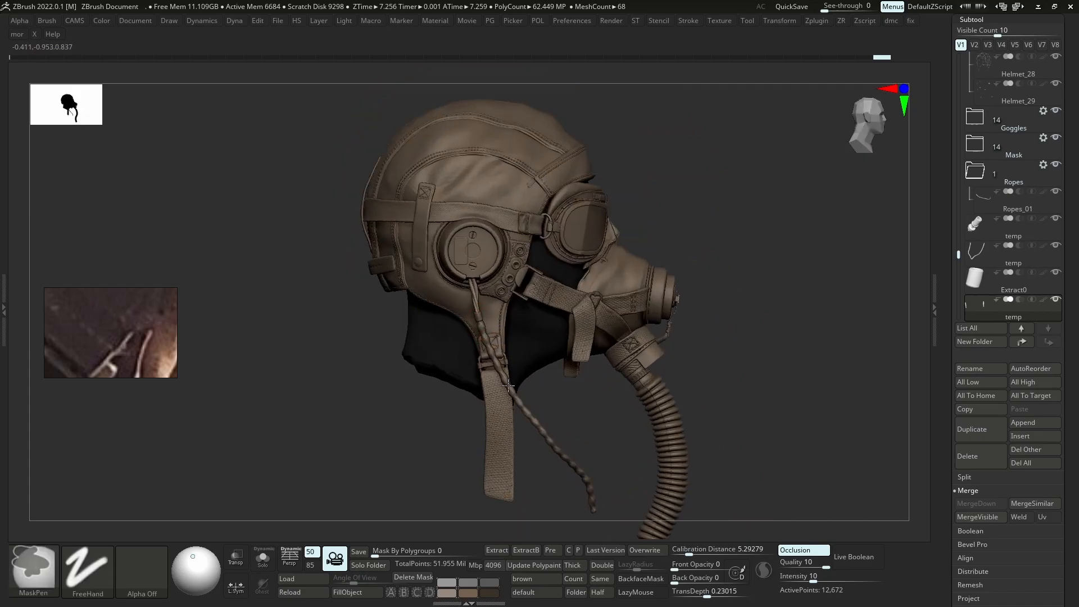
pyautogui.keyDown('alt'); pyautogui.click(508, 382); pyautogui.keyUp('alt')
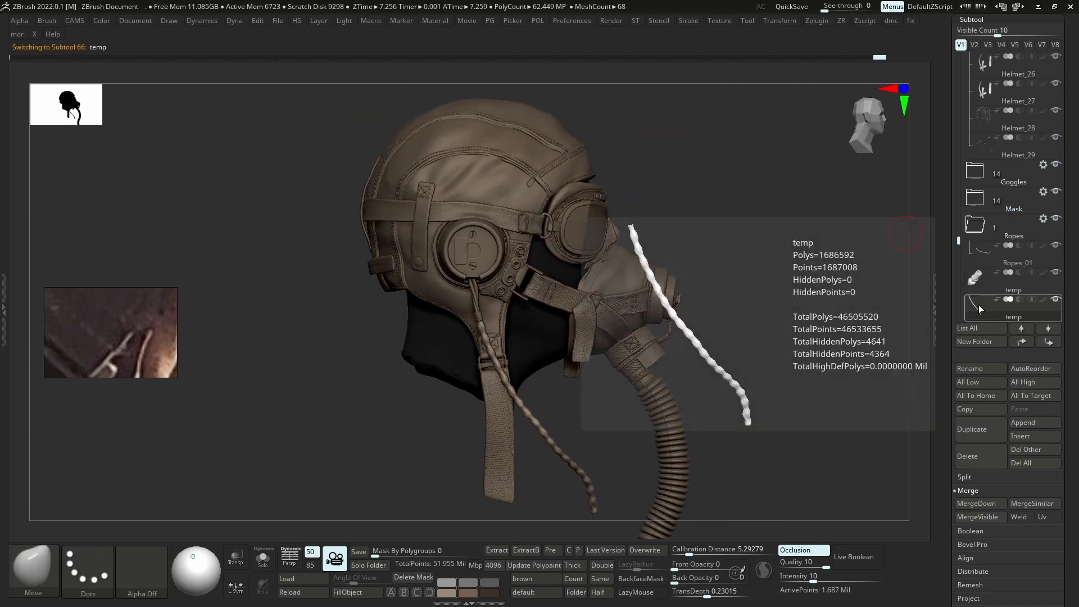
pyautogui.moveTo(984, 230); pyautogui.dragTo(988, 122)
# Move the Extract0 cylinder subtool into the Helmet folder above Helmet_29
pyautogui.scroll(-5, 981, 225)
pyautogui.click(977, 254)
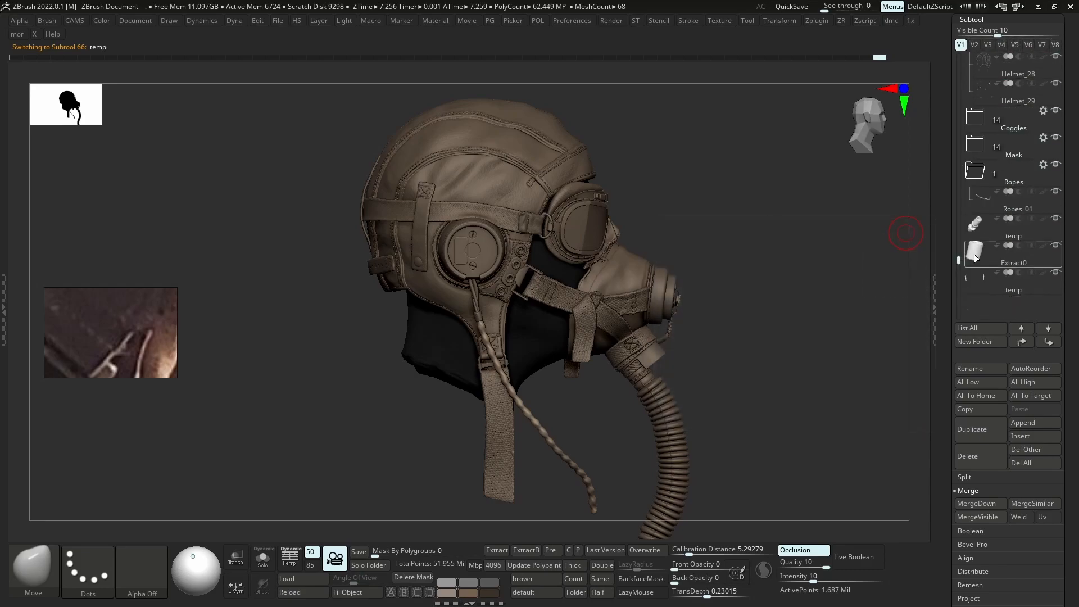
pyautogui.moveTo(977, 254); pyautogui.dragTo(988, 86)
# Move the threaded bolt part into the Mask folder and the remaining temp rope piece into the Helmet folder
pyautogui.moveTo(976, 253)
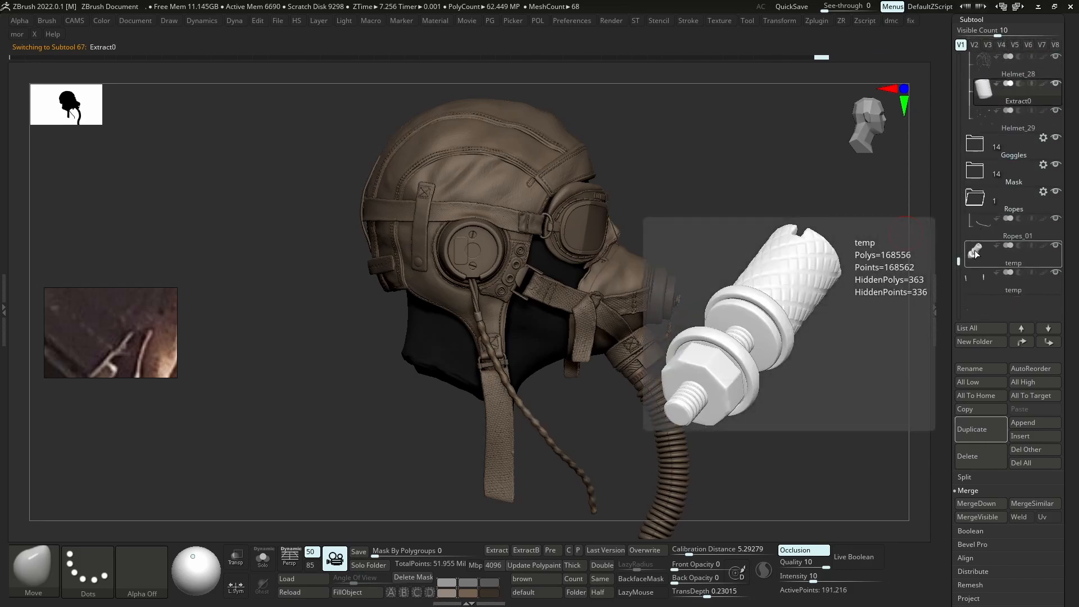
pyautogui.moveTo(976, 256); pyautogui.dragTo(991, 174)
pyautogui.click(983, 258)
pyautogui.moveTo(984, 259); pyautogui.dragTo(1003, 109)
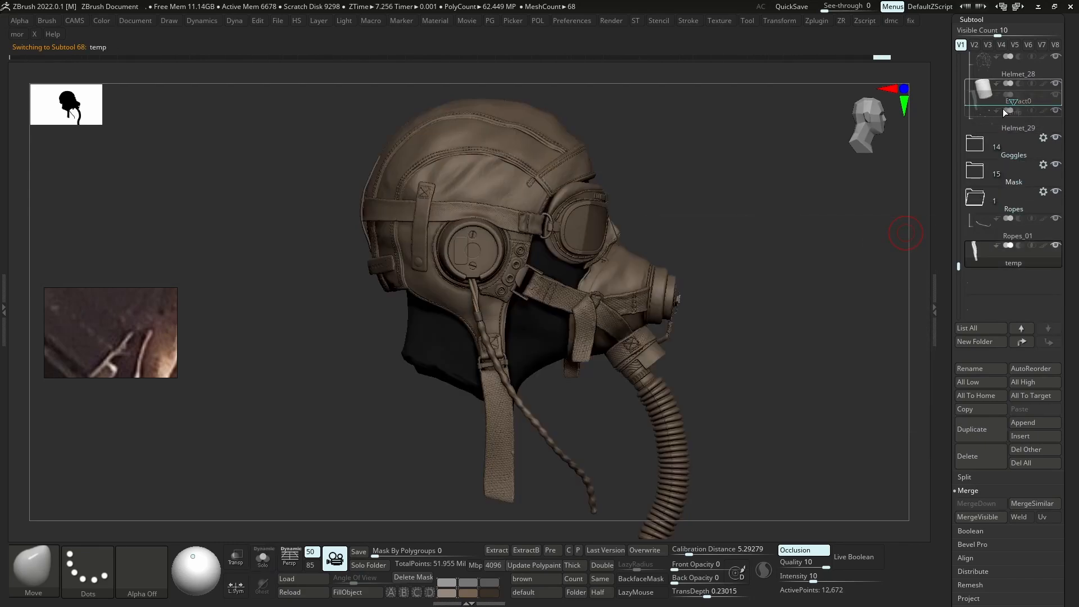
# Move Ropes_01 from the Ropes folder into the Mask folder and check the grouping by toggling the folder's visibility
pyautogui.click(985, 254)
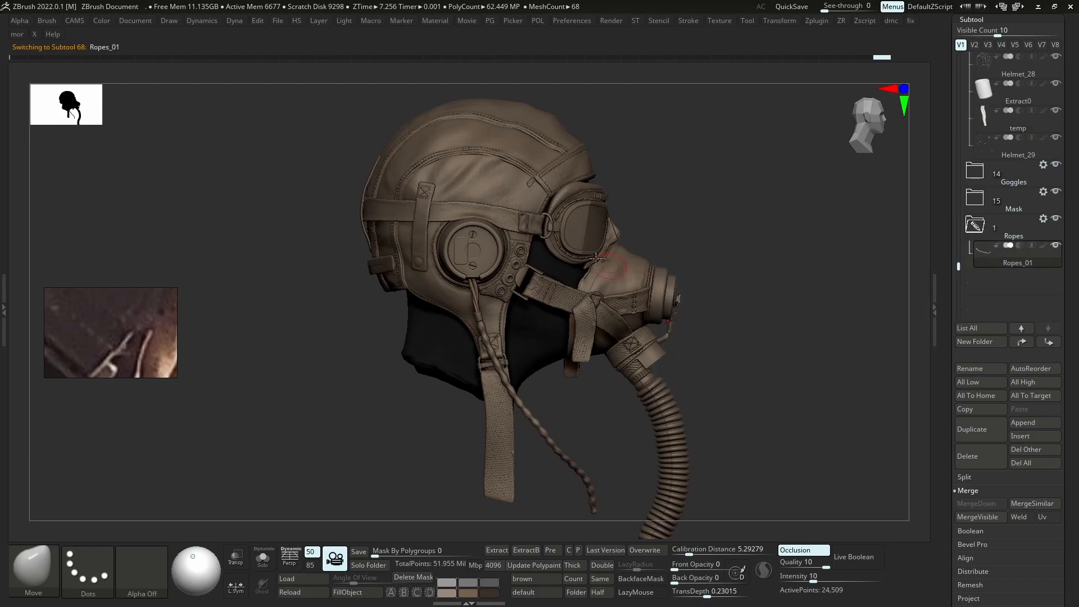
pyautogui.moveTo(640, 273); pyautogui.dragTo(639, 279, button='right')
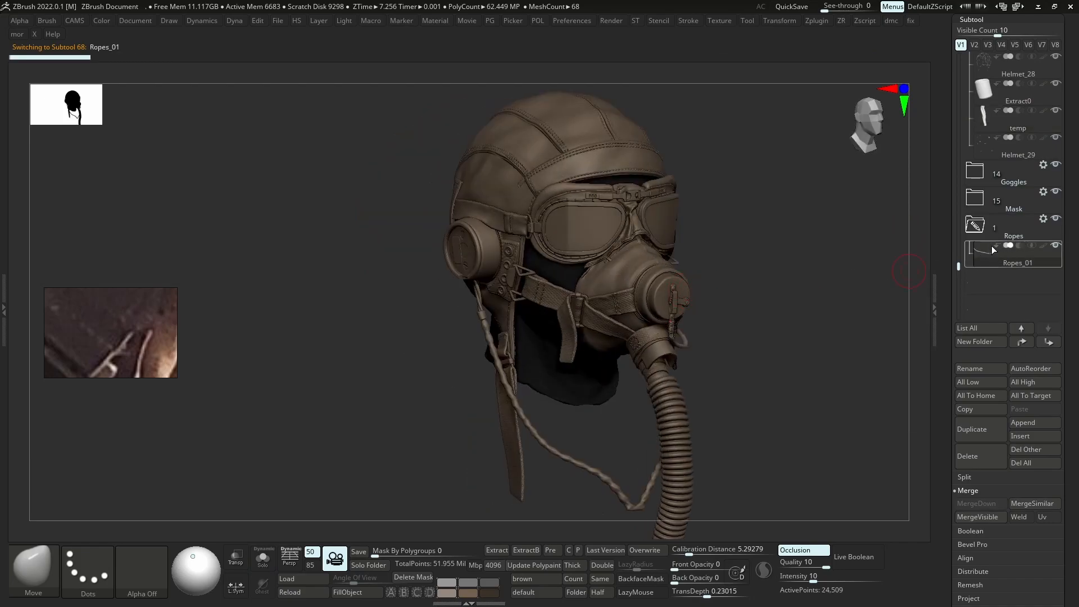
pyautogui.moveTo(994, 257); pyautogui.dragTo(986, 211)
pyautogui.moveTo(641, 303); pyautogui.dragTo(619, 303, button='right')
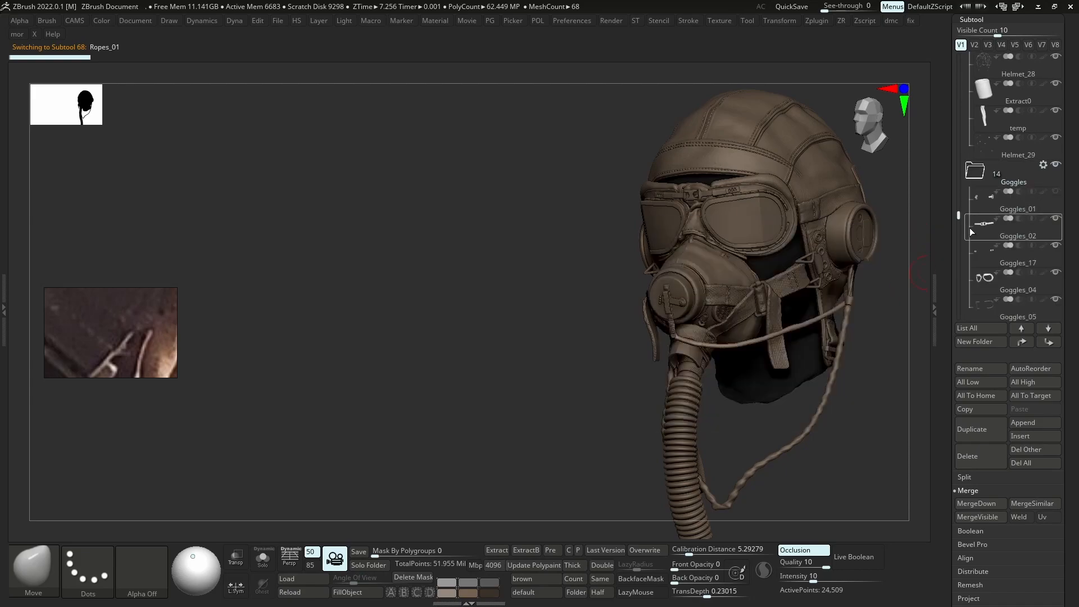
pyautogui.click(1056, 191)
pyautogui.click(1059, 192)
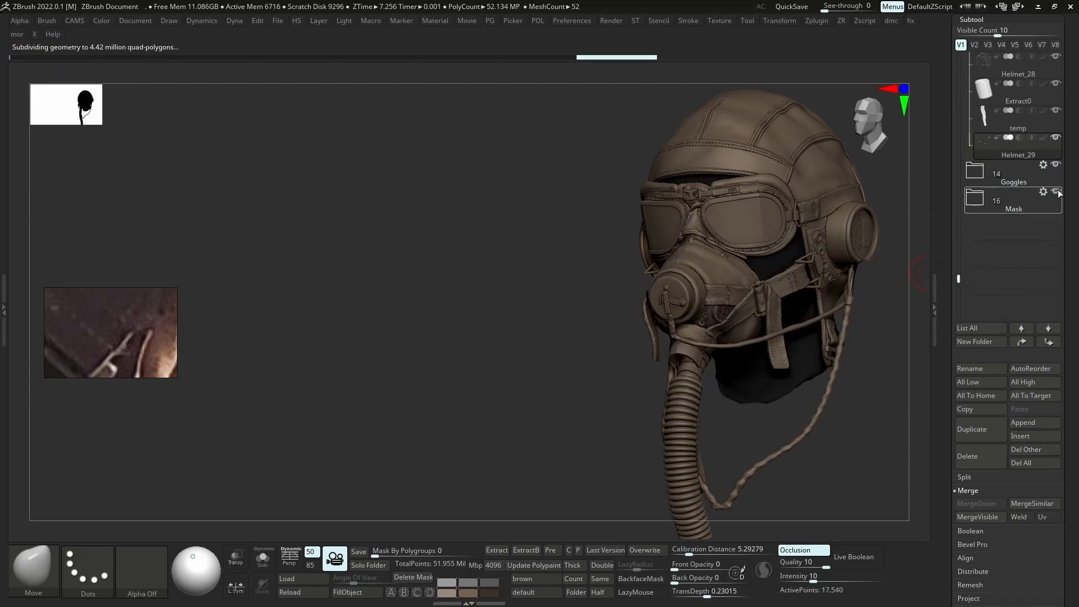
# Select the woven strap Straps_05 on the model and move it into the Mask folder
pyautogui.keyDown('shift'); pyautogui.moveTo(943, 224); pyautogui.dragTo(773, 281, button='right'); pyautogui.keyUp('shift')
pyautogui.keyDown('alt'); pyautogui.click(773, 281); pyautogui.keyUp('alt')
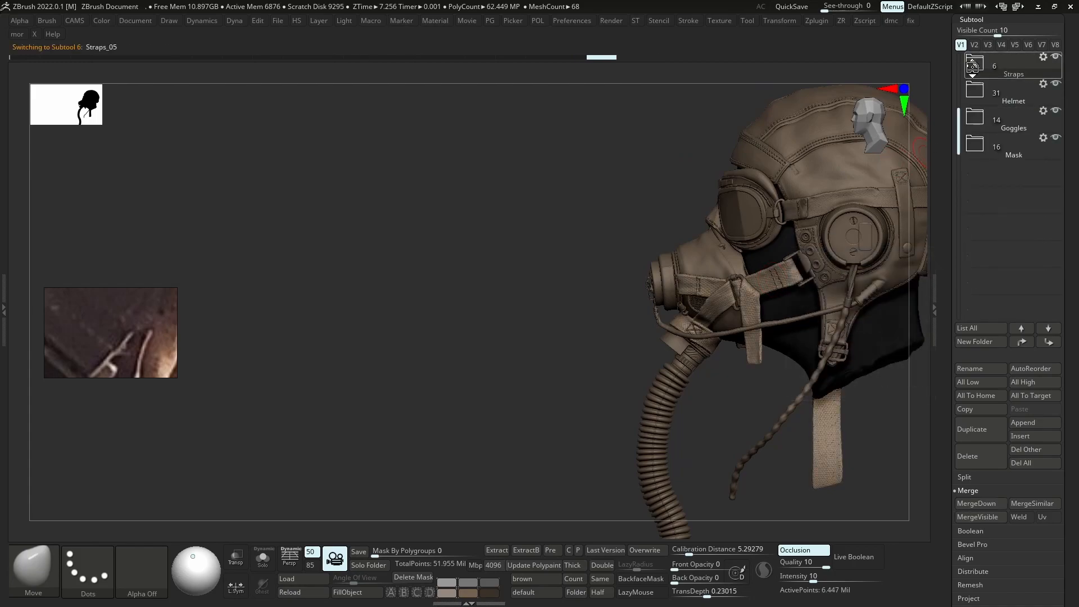
pyautogui.moveTo(987, 203); pyautogui.dragTo(985, 309)
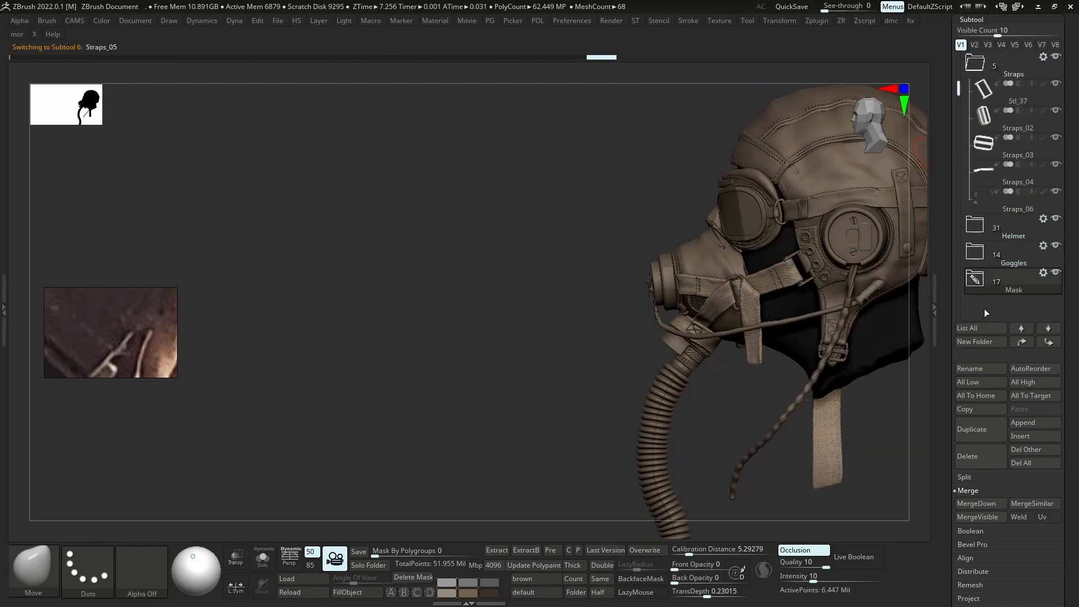
# Identify Straps_04 by isolating it briefly and move it from the Straps folder into the Goggles folder
pyautogui.click(984, 170)
pyautogui.hotkey('alt', 's')
pyautogui.hotkey('alt', 's')
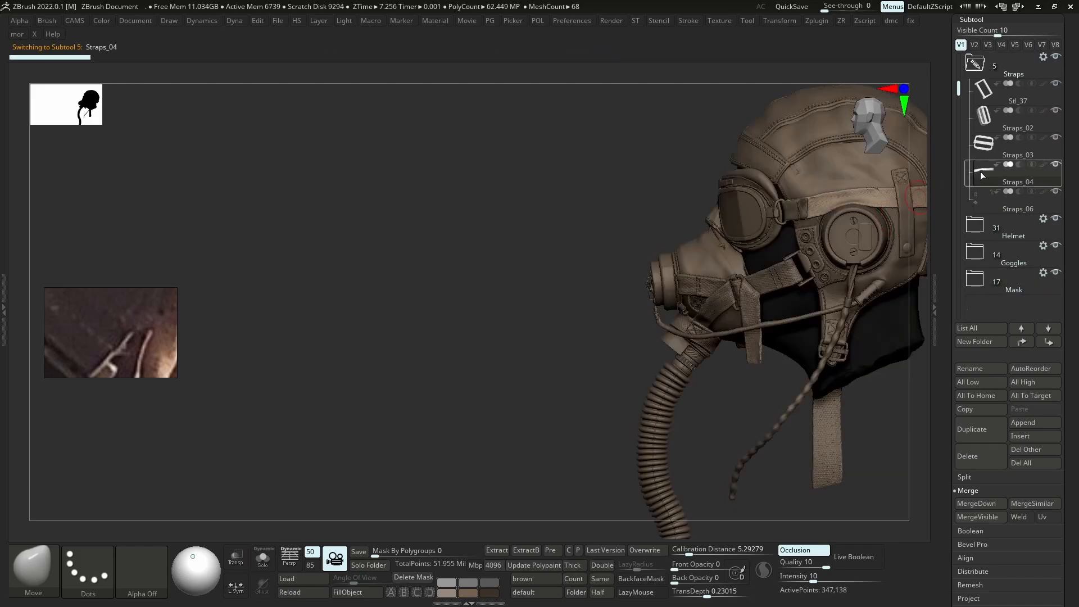
pyautogui.moveTo(990, 262); pyautogui.dragTo(990, 259)
# Check Straps_03 in isolation and take it out of the Straps folder, placing it above the Helmet folder
pyautogui.click(983, 150)
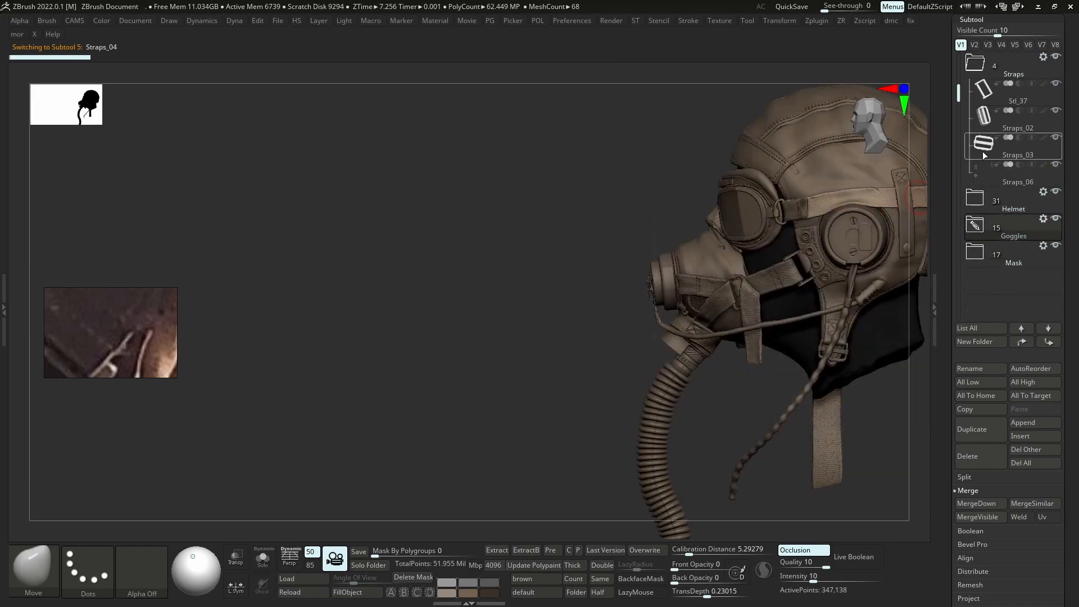
pyautogui.hotkey('alt', 's')
pyautogui.hotkey('alt', 's')
pyautogui.moveTo(985, 147); pyautogui.dragTo(990, 201)
# Check Straps_06 in isolation, move it into the Goggles folder and put Goggles_12 back into that folder
pyautogui.click(984, 148)
pyautogui.hotkey('alt', 's')
pyautogui.hotkey('alt', 's')
pyautogui.moveTo(990, 263); pyautogui.dragTo(990, 260)
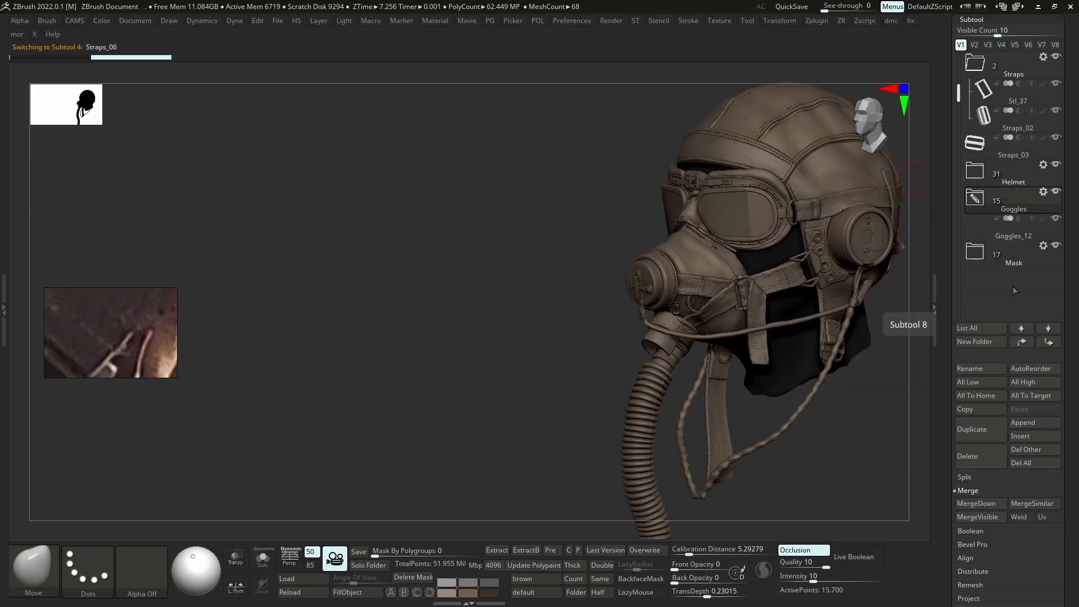
pyautogui.click(983, 224)
pyautogui.moveTo(984, 219); pyautogui.dragTo(983, 216)
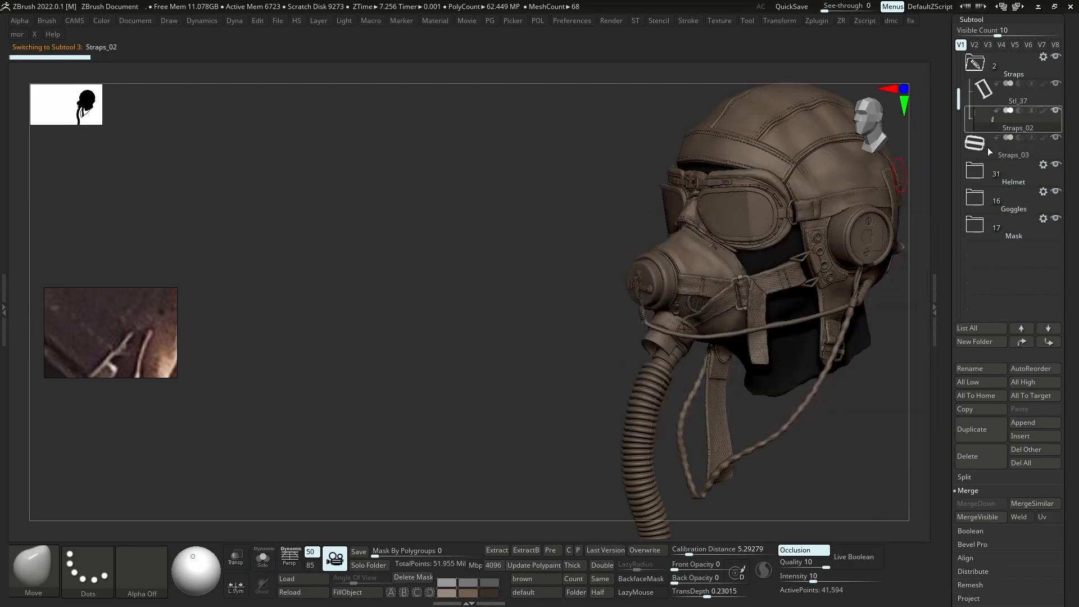
# Check Stl_37 in isolation and move it and Straps_02 from the Straps folder into the Mask folder
pyautogui.click(984, 92)
pyautogui.hotkey('alt', 's')
pyautogui.hotkey('alt', 's')
pyautogui.moveTo(985, 95); pyautogui.dragTo(984, 200)
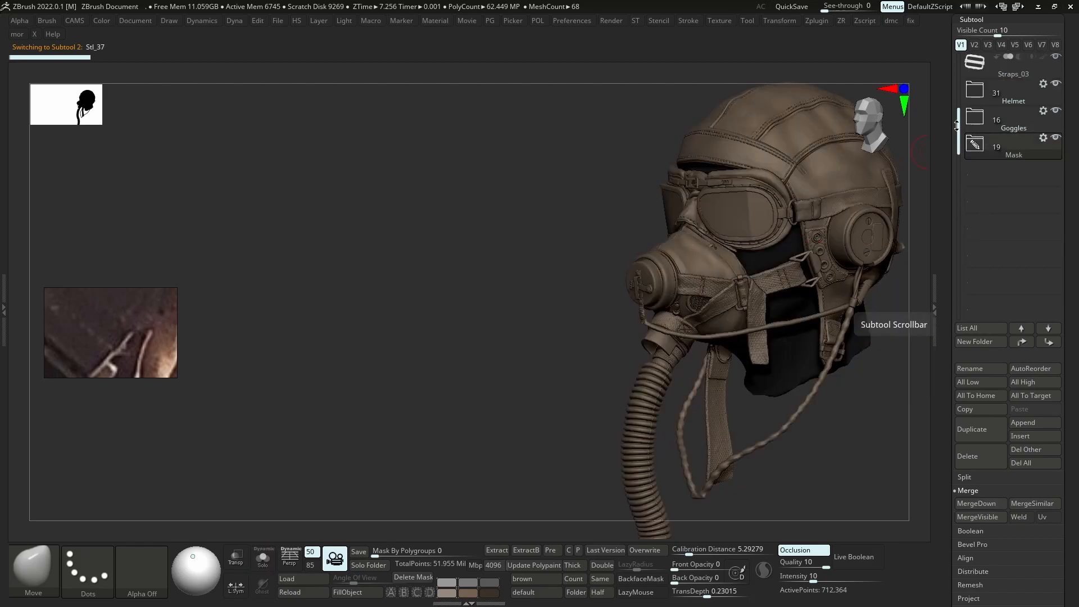
# Move Straps_03 into the Helmet folder and hide the Mask folder
pyautogui.moveTo(984, 93); pyautogui.dragTo(981, 116)
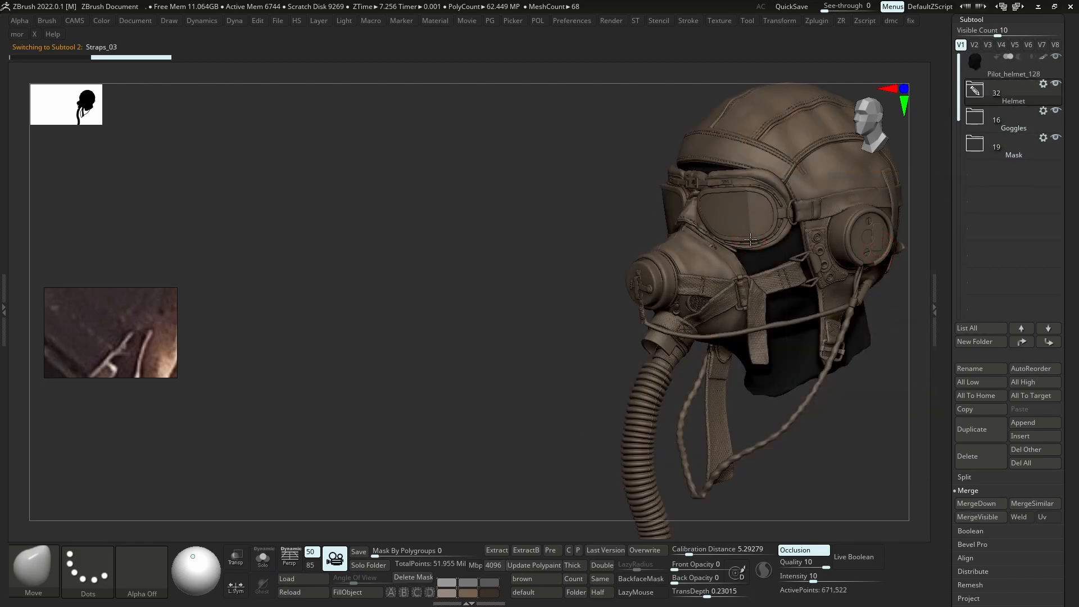
pyautogui.moveTo(916, 236); pyautogui.dragTo(775, 226)
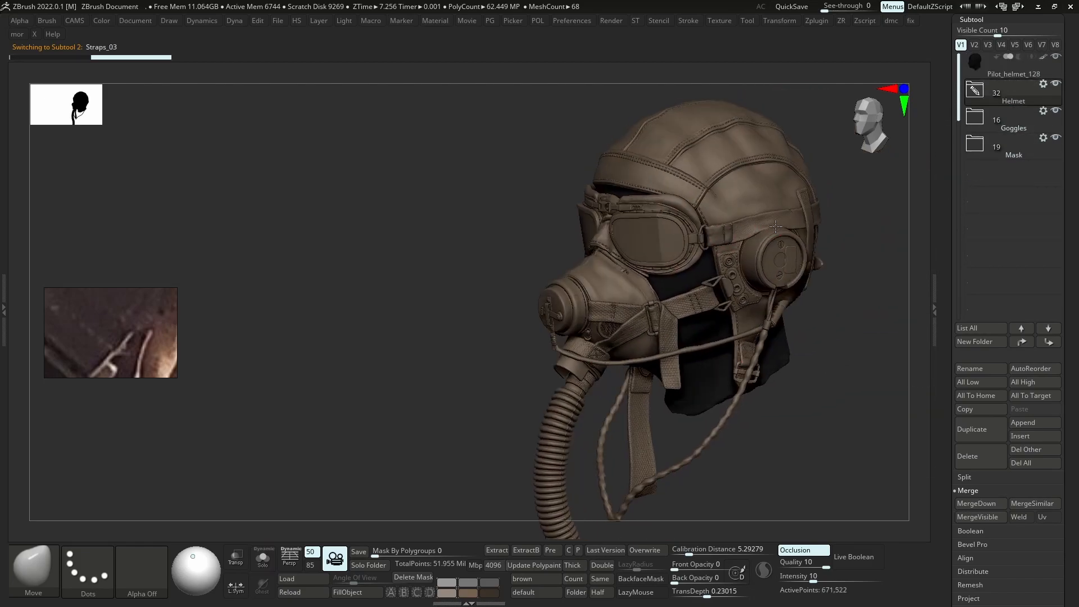
pyautogui.click(1056, 138)
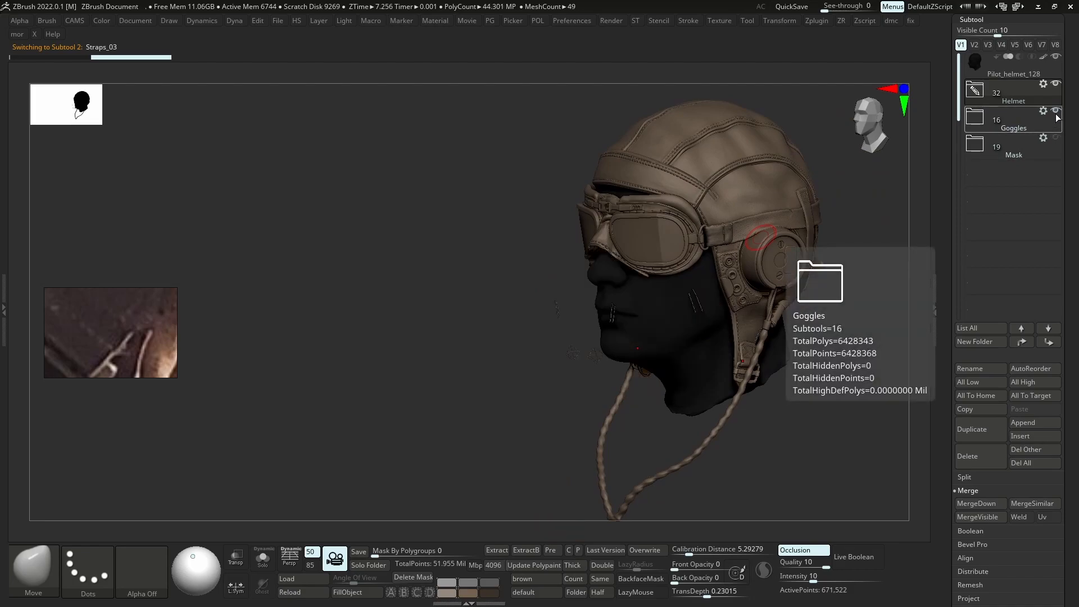
# Examine the stitches floating over the cheek by isolating them to find which subtool they belong to
pyautogui.press('ctrl')
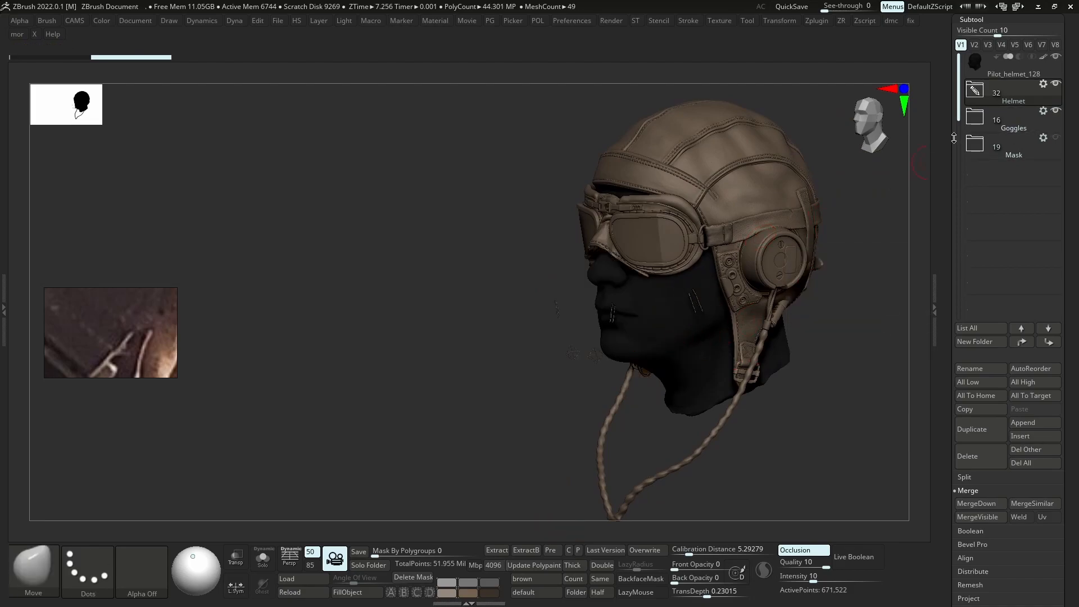
pyautogui.click(975, 93)
pyautogui.scroll(3, 672, 262)
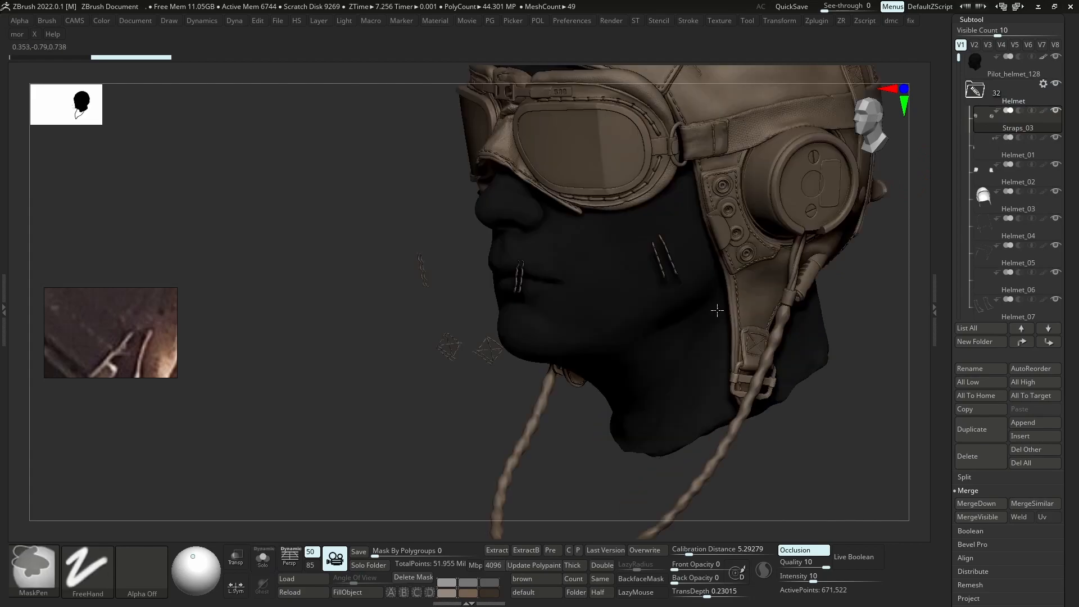
pyautogui.keyDown('alt'); pyautogui.click(671, 260); pyautogui.keyUp('alt')
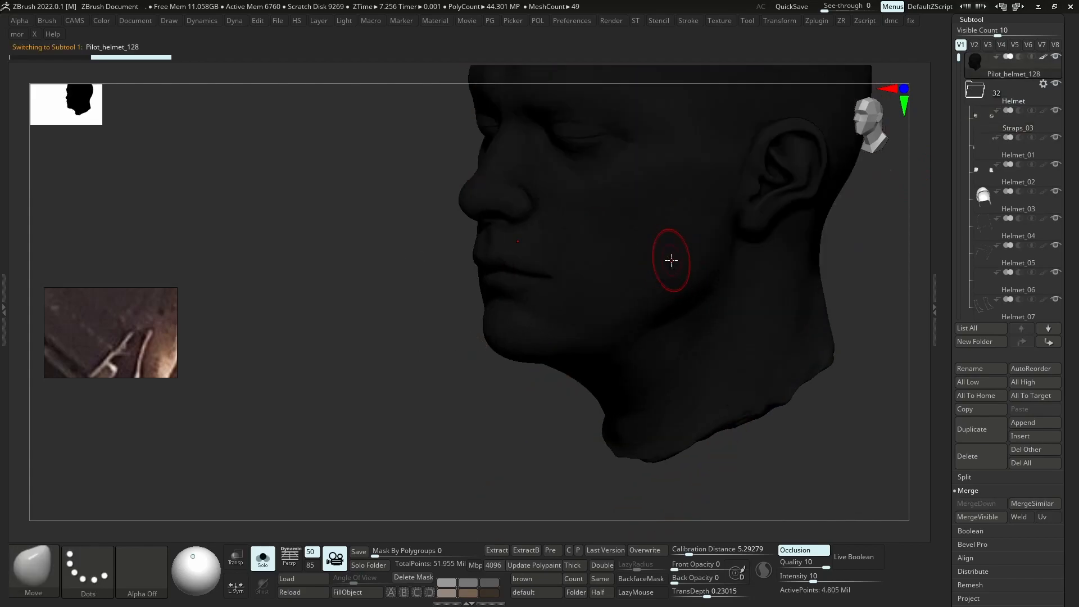
pyautogui.hotkey('alt', 's')
pyautogui.keyDown('ctrl'); pyautogui.moveTo(820, 257); pyautogui.dragTo(694, 229, button='right'); pyautogui.keyUp('ctrl')
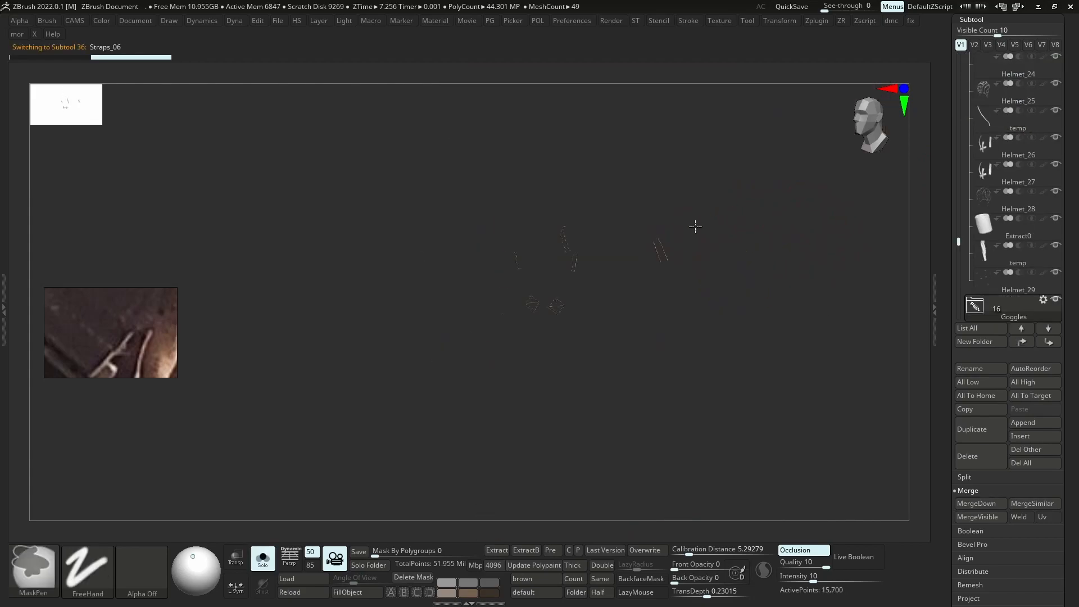
pyautogui.hotkey('alt', 's')
# Move the floating stitch subtool Straps_06 from the Goggles folder into the Mask folder
pyautogui.click(975, 306)
pyautogui.scroll(-5, 963, 261)
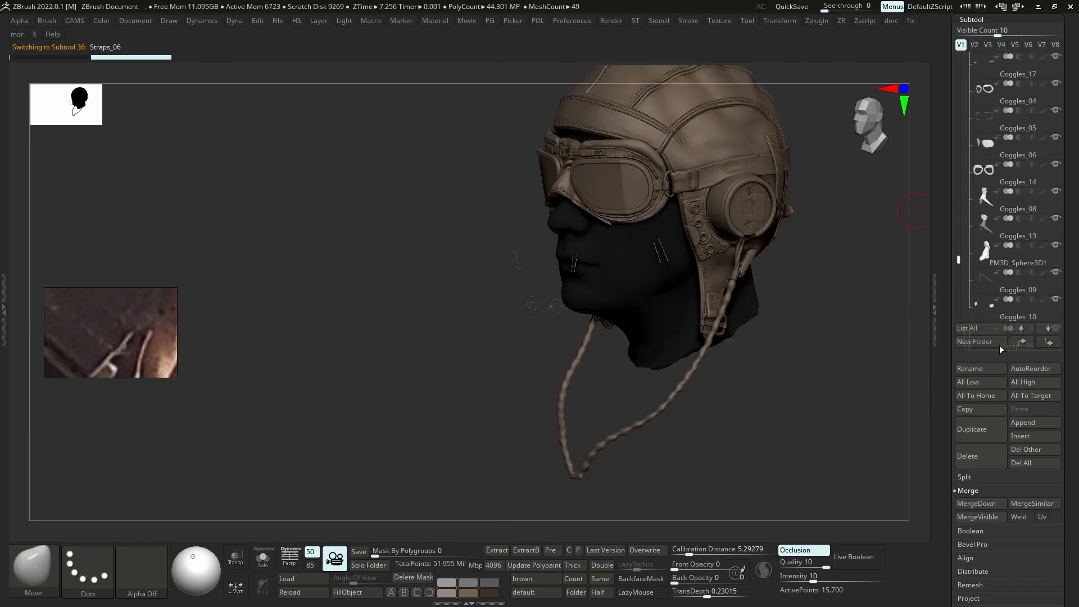
pyautogui.moveTo(959, 221); pyautogui.dragTo(959, 194)
pyautogui.click(976, 253)
pyautogui.click(978, 226)
# Toggle the Mask folder's visibility to check its grouping and leave the folder shown
pyautogui.moveTo(584, 183); pyautogui.dragTo(656, 247, button='right')
pyautogui.moveTo(656, 246); pyautogui.dragTo(721, 247, button='right')
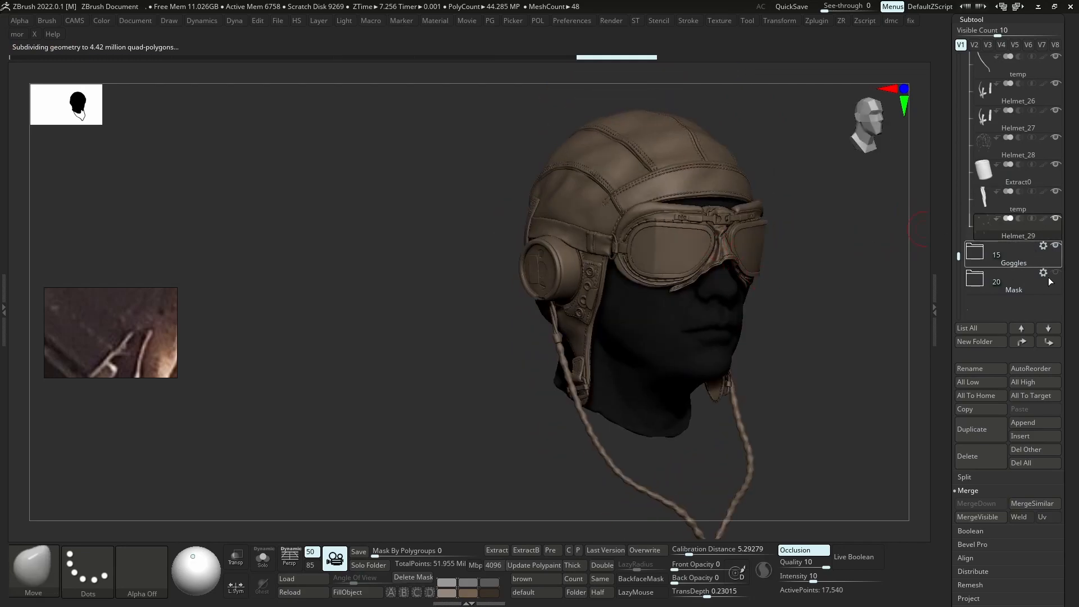
pyautogui.click(1057, 274)
pyautogui.click(1056, 274)
pyautogui.click(1056, 274)
pyautogui.click(1055, 275)
pyautogui.click(1056, 274)
# Isolate the woven straps of Straps_05 to inspect them and drop them to their lowest subdivision level
pyautogui.keyDown('alt'); pyautogui.click(574, 432); pyautogui.keyUp('alt')
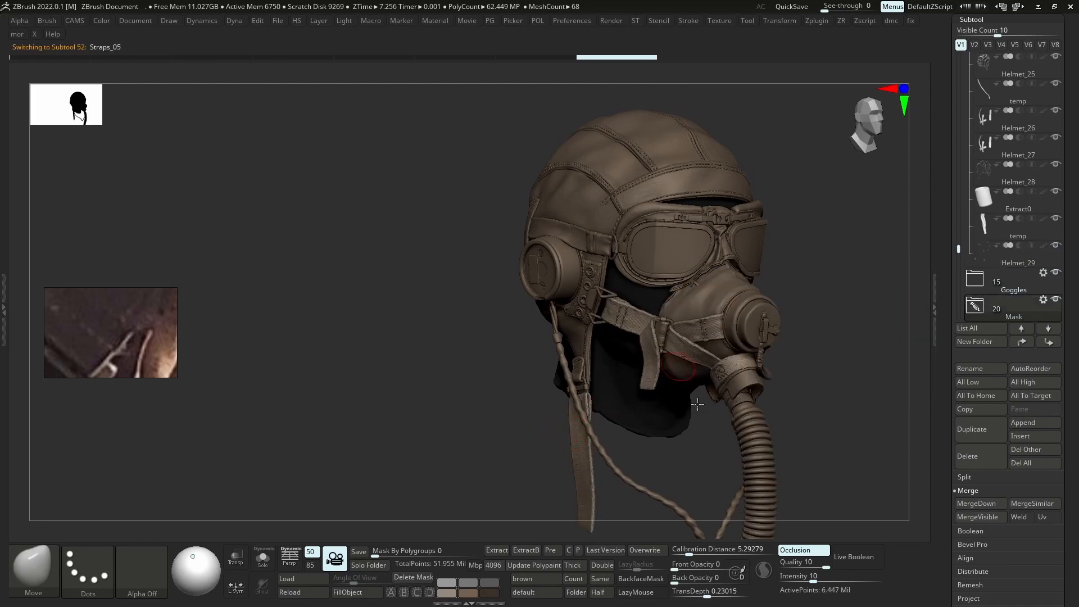
pyautogui.hotkey('alt', 's')
pyautogui.moveTo(638, 366); pyautogui.dragTo(669, 339, button='right')
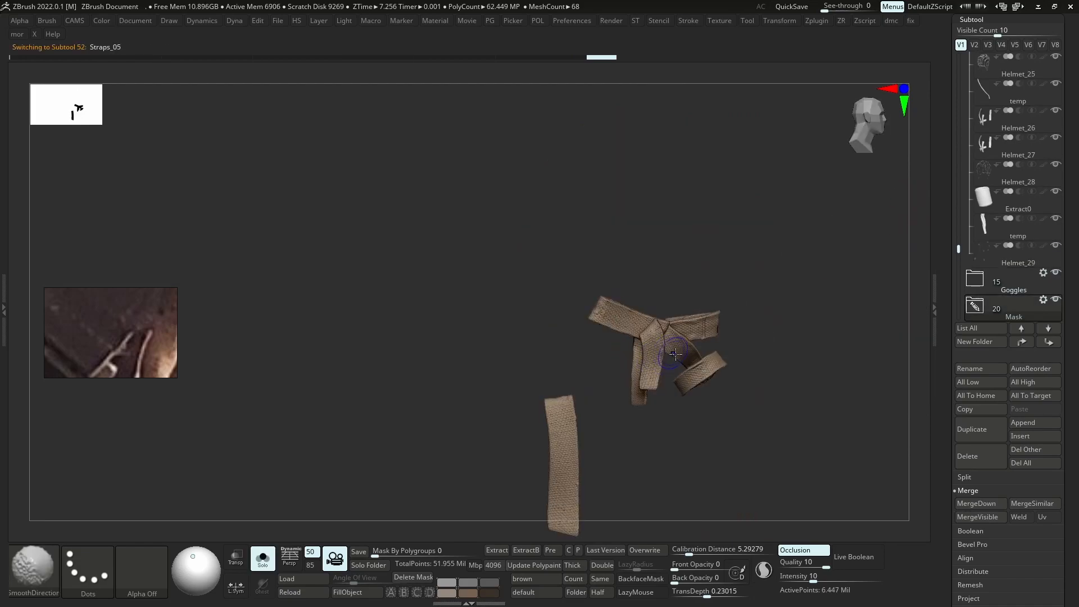
pyautogui.moveTo(583, 414)
pyautogui.keyDown('ctrl'); pyautogui.mouseDown(button='right')
pyautogui.moveTo(543, 422)
pyautogui.moveTo(571, 380)
pyautogui.moveTo(576, 450)
pyautogui.moveTo(617, 414)
pyautogui.mouseUp(button='right'); pyautogui.keyUp('ctrl')
pyautogui.hotkey('shift', 'd')
pyautogui.hotkey('shift', 'd')
pyautogui.hotkey('shift', 'd')
pyautogui.hotkey('alt', 's')
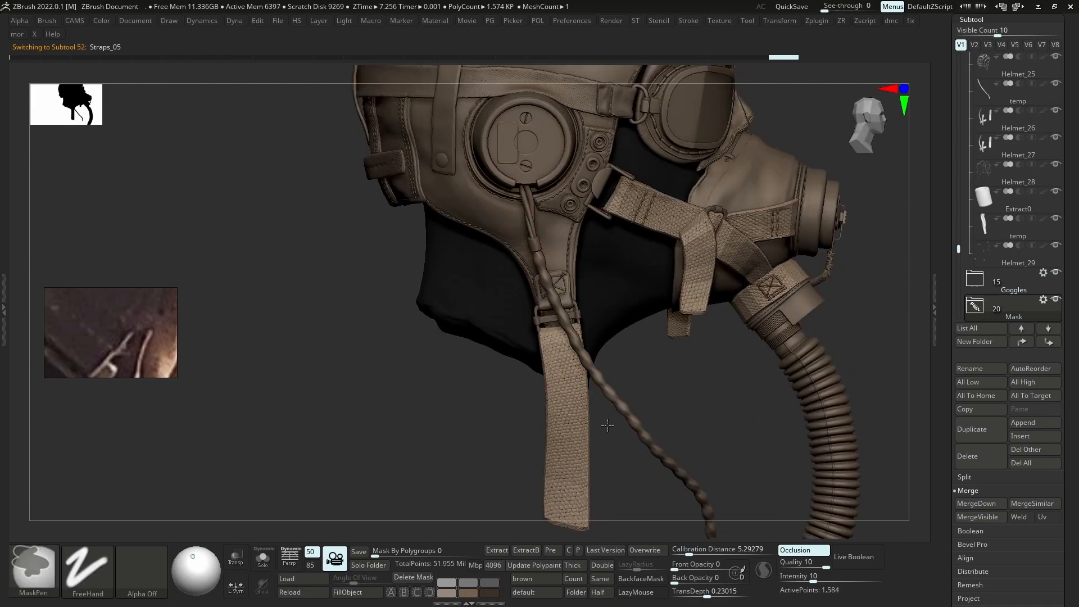
# Isolate Straps_05, hide the long strap hanging below the helmet buckle and split it into its own subtool
pyautogui.hotkey('alt', 's')
pyautogui.keyDown('ctrl'); pyautogui.keyDown('shift'); pyautogui.moveTo(609, 499); pyautogui.dragTo(530, 354); pyautogui.keyUp('shift'); pyautogui.keyUp('ctrl')
pyautogui.moveTo(485, 485)
pyautogui.keyDown('ctrl'); pyautogui.keyDown('alt'); pyautogui.keyDown('shift'); pyautogui.mouseDown()
pyautogui.moveTo(619, 461)
pyautogui.moveTo(598, 349)
pyautogui.mouseUp(); pyautogui.keyUp('shift'); pyautogui.keyUp('alt'); pyautogui.keyUp('ctrl')
pyautogui.press('f')
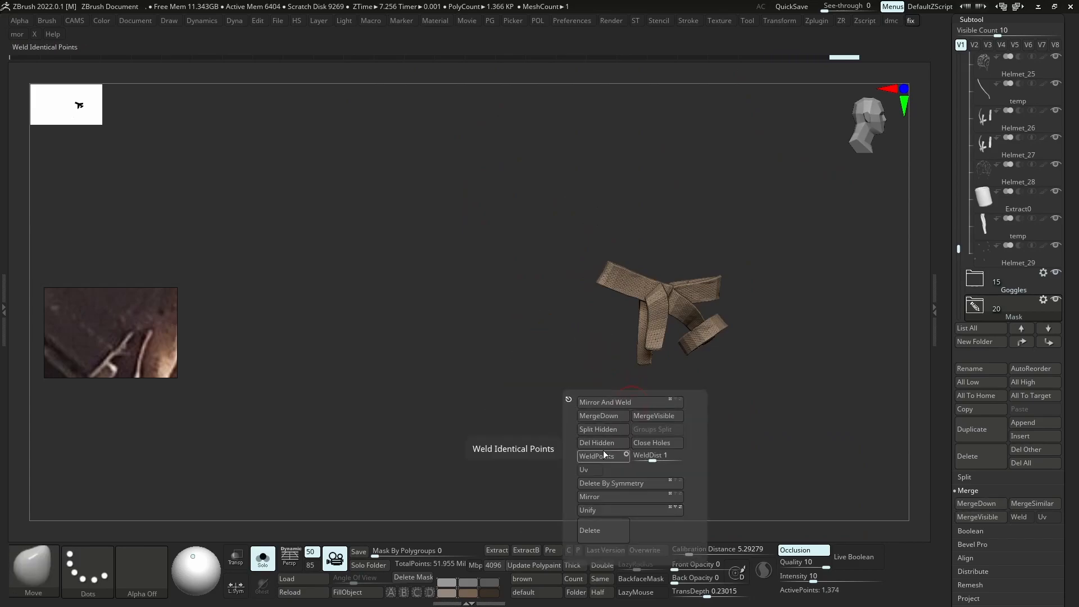
pyautogui.click(605, 427)
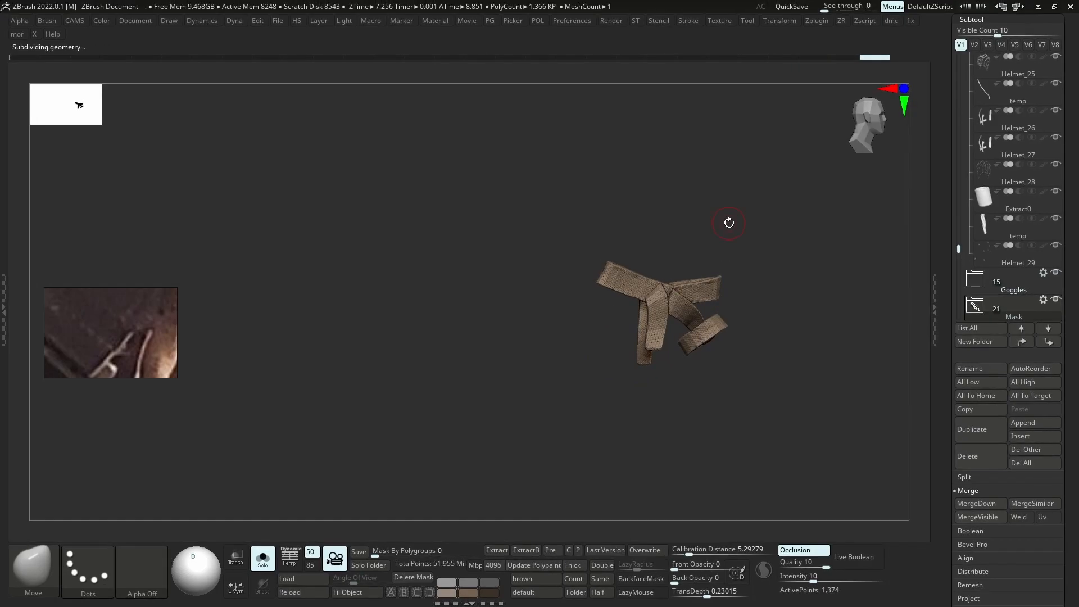
pyautogui.moveTo(783, 300); pyautogui.dragTo(783, 267)
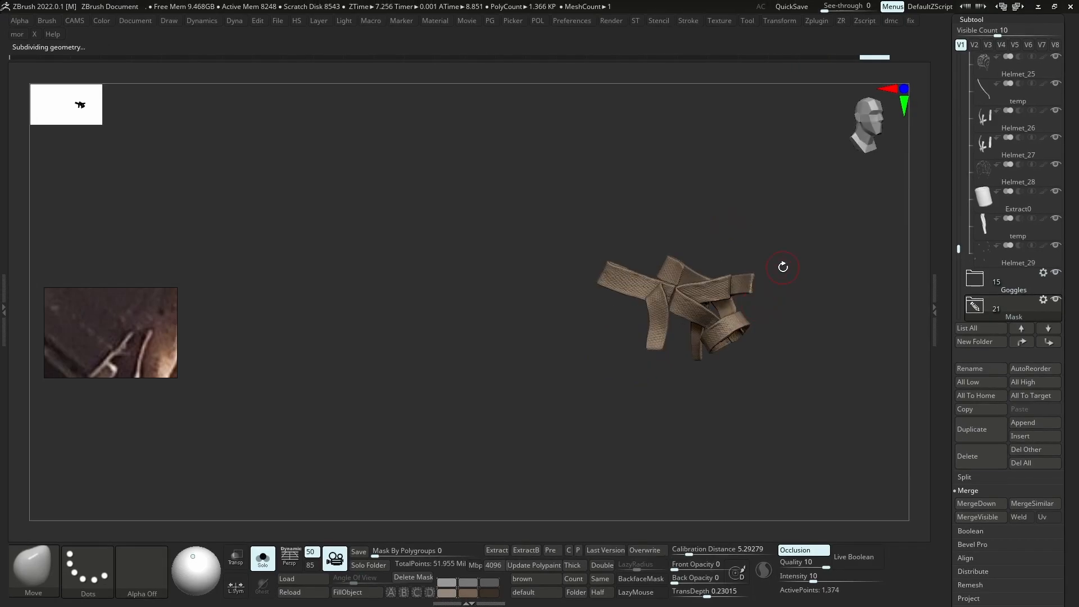
# Move the split-off hanging strap from the Mask folder into the Helmet folder and show all parts again
pyautogui.moveTo(959, 247); pyautogui.dragTo(959, 258)
pyautogui.click(975, 253)
pyautogui.moveTo(961, 196); pyautogui.dragTo(960, 226)
pyautogui.click(988, 154)
pyautogui.moveTo(987, 154); pyautogui.dragTo(995, 123)
pyautogui.click(262, 558)
pyautogui.moveTo(960, 174); pyautogui.dragTo(960, 179)
pyautogui.click(976, 308)
pyautogui.moveTo(959, 250); pyautogui.dragTo(959, 273)
pyautogui.click(988, 173)
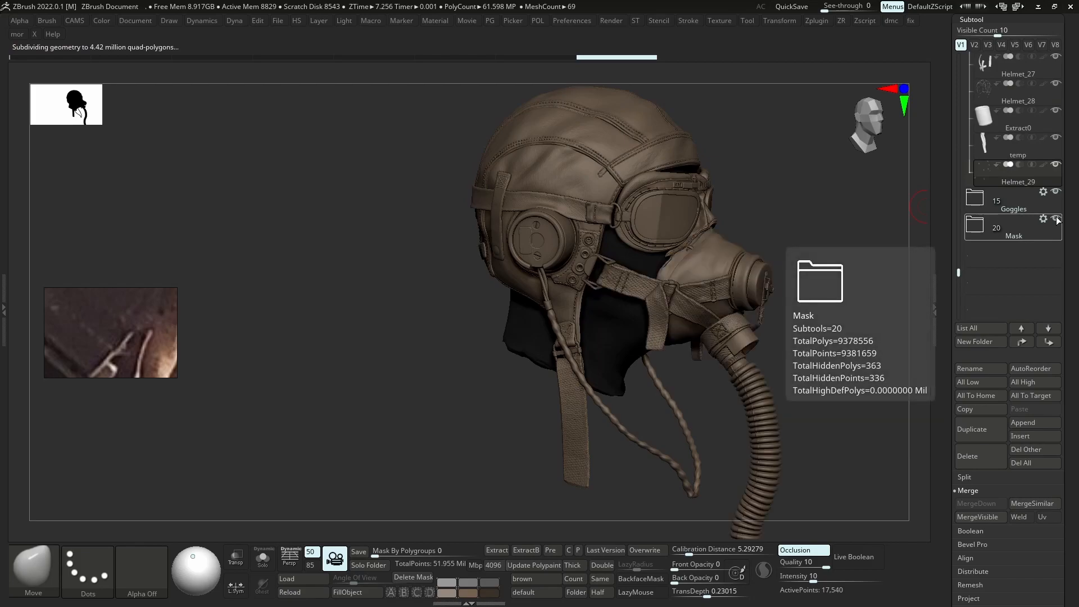
pyautogui.moveTo(733, 302); pyautogui.dragTo(656, 267, button='right')
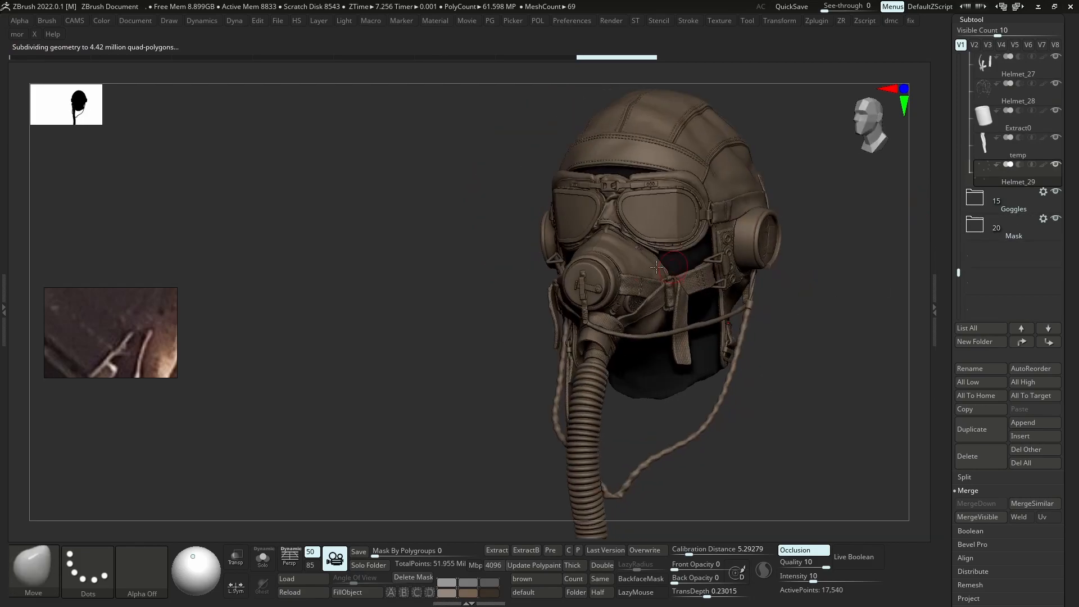
# Toggle the Mask folder's visibility to check which parts belong to it and leave the folder hidden
pyautogui.click(1057, 219)
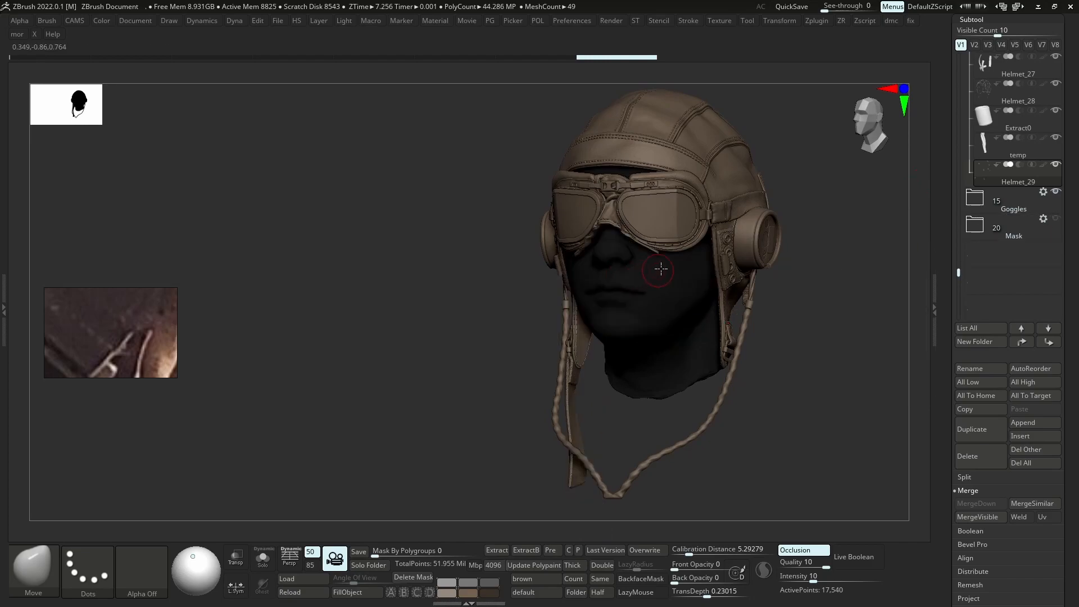
pyautogui.moveTo(659, 270); pyautogui.dragTo(695, 265, button='right')
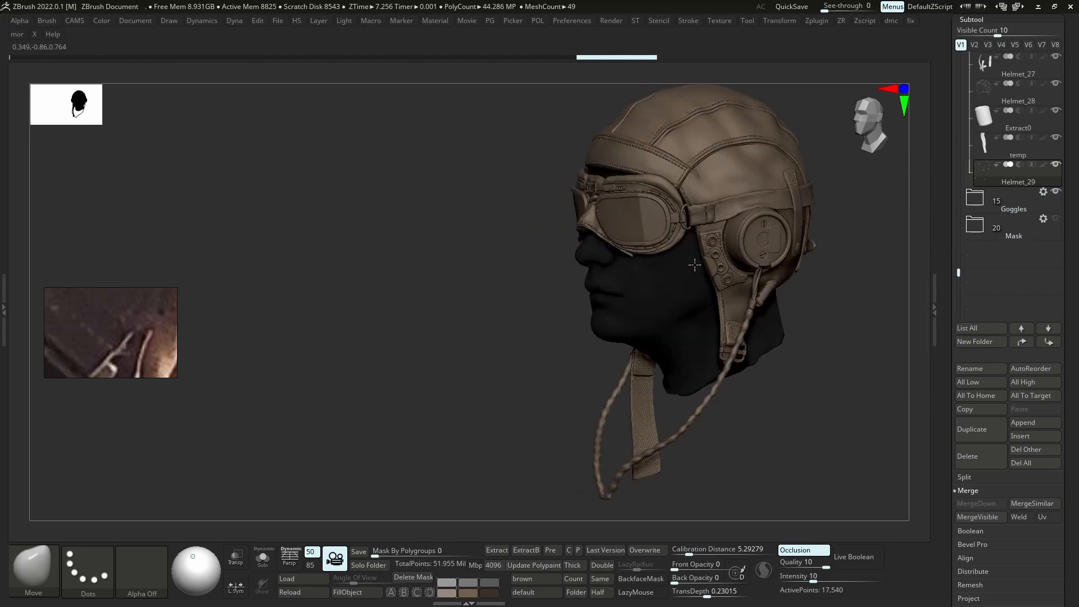
pyautogui.click(1056, 219)
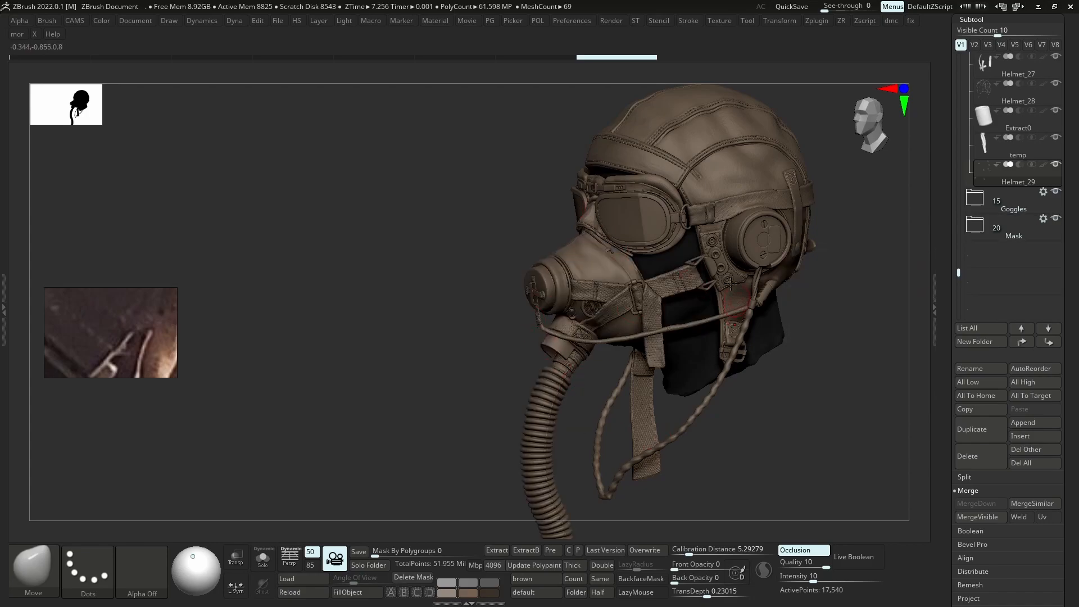
pyautogui.click(1056, 220)
# Toggle the Goggles folder's visibility and inspect the back and side of the helmet to check its grouping
pyautogui.click(1056, 191)
pyautogui.click(1056, 191)
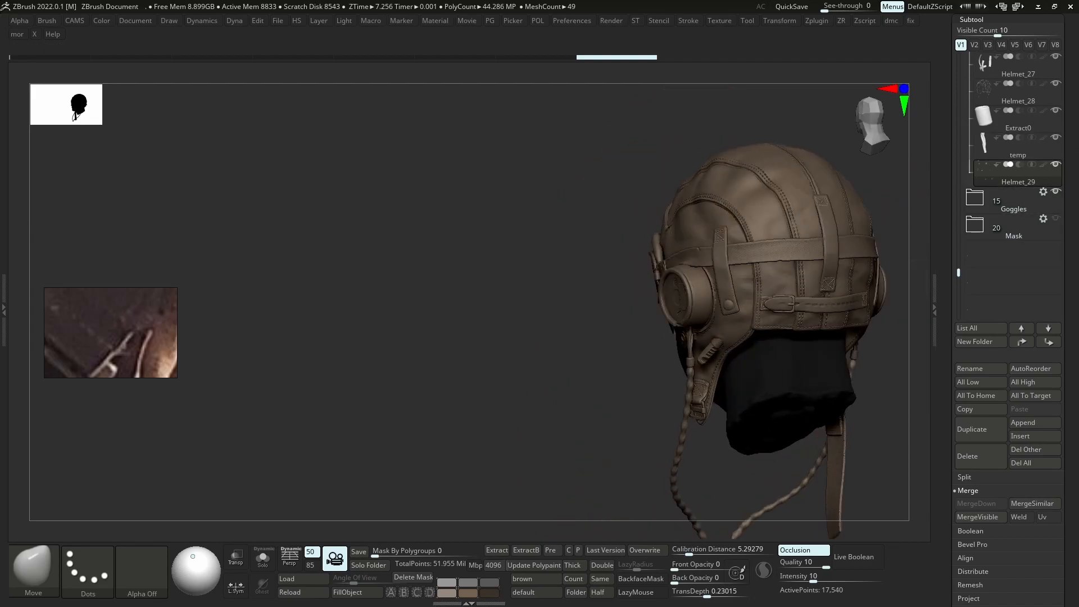
pyautogui.click(1058, 192)
pyautogui.moveTo(877, 270); pyautogui.dragTo(646, 248, button='right')
pyautogui.click(1057, 192)
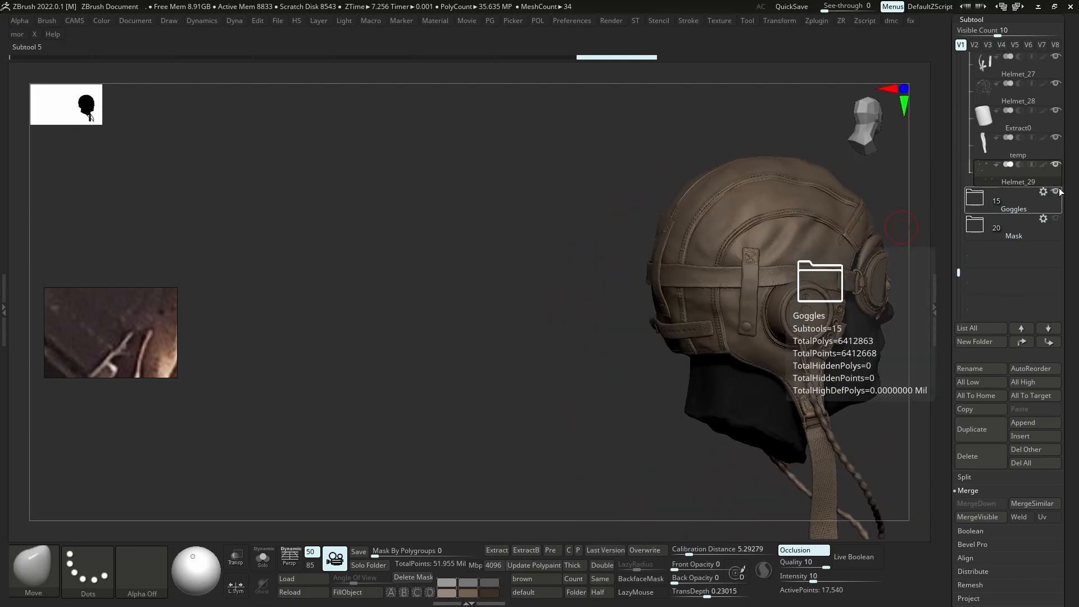
pyautogui.moveTo(856, 256); pyautogui.dragTo(801, 254, button='right')
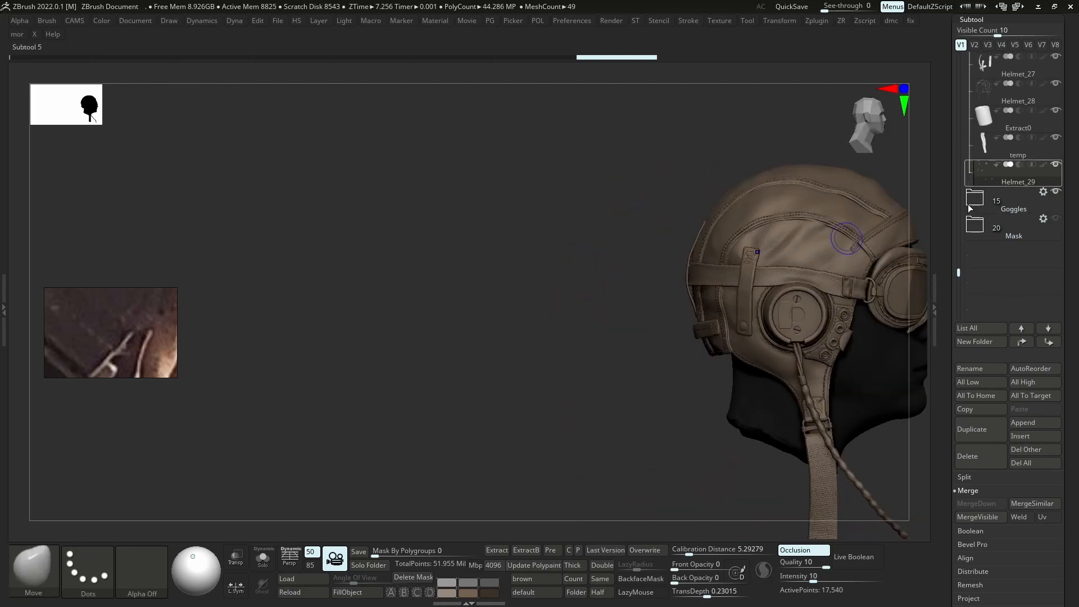
# Collapse the Helmet folder in the subtool list and toggle its visibility to check its grouping
pyautogui.moveTo(955, 269); pyautogui.dragTo(954, 51)
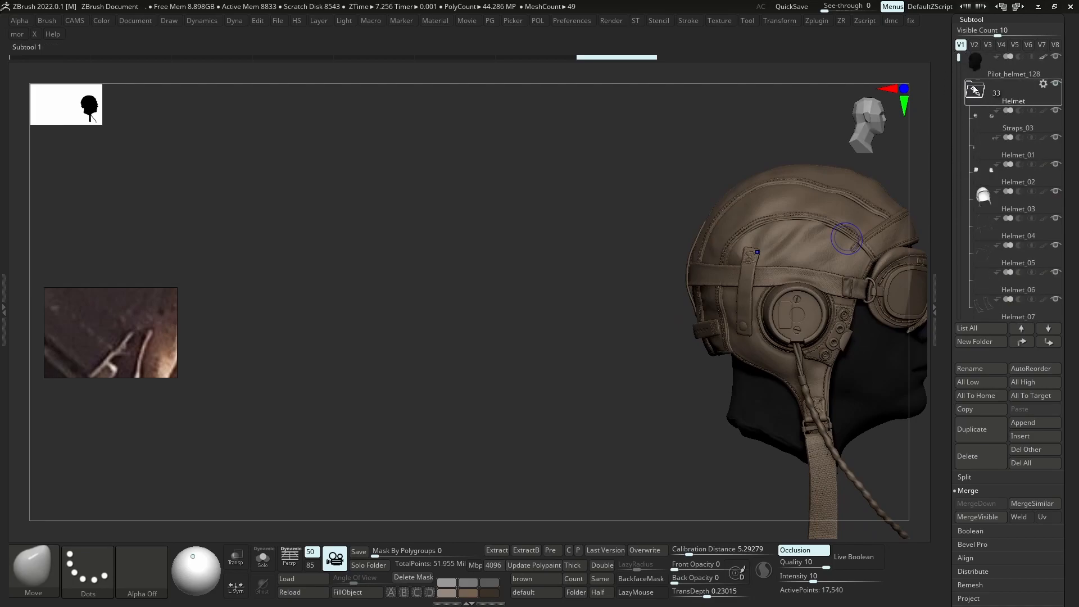
pyautogui.click(976, 96)
pyautogui.click(1057, 84)
pyautogui.click(1056, 85)
pyautogui.click(1056, 85)
pyautogui.click(1057, 85)
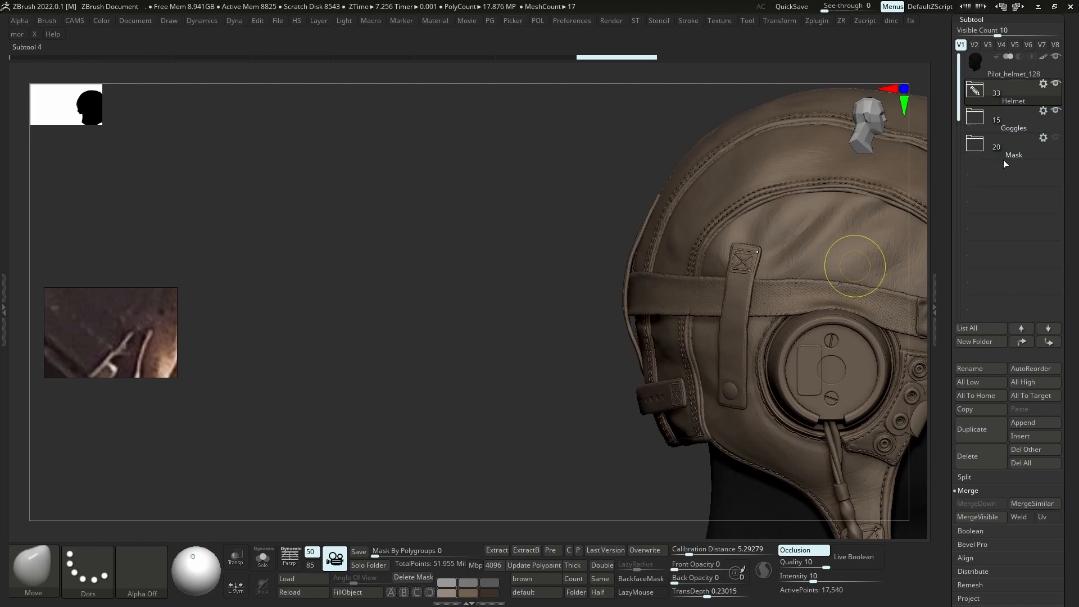
# Hide the Helmet folder, make the head Pilot_helmet_128 the active subtool and examine the goggles from the front
pyautogui.click(1054, 85)
pyautogui.keyDown('alt'); pyautogui.click(743, 260); pyautogui.keyUp('alt')
pyautogui.keyDown('ctrl'); pyautogui.moveTo(732, 238); pyautogui.dragTo(608, 256, button='right'); pyautogui.keyUp('ctrl')
pyautogui.moveTo(789, 239)
pyautogui.keyDown('alt'); pyautogui.mouseDown(button='right')
pyautogui.moveTo(714, 259)
pyautogui.moveTo(758, 260)
pyautogui.moveTo(735, 233)
pyautogui.mouseUp(button='right'); pyautogui.keyUp('alt')
pyautogui.moveTo(761, 190); pyautogui.dragTo(766, 208, button='right')
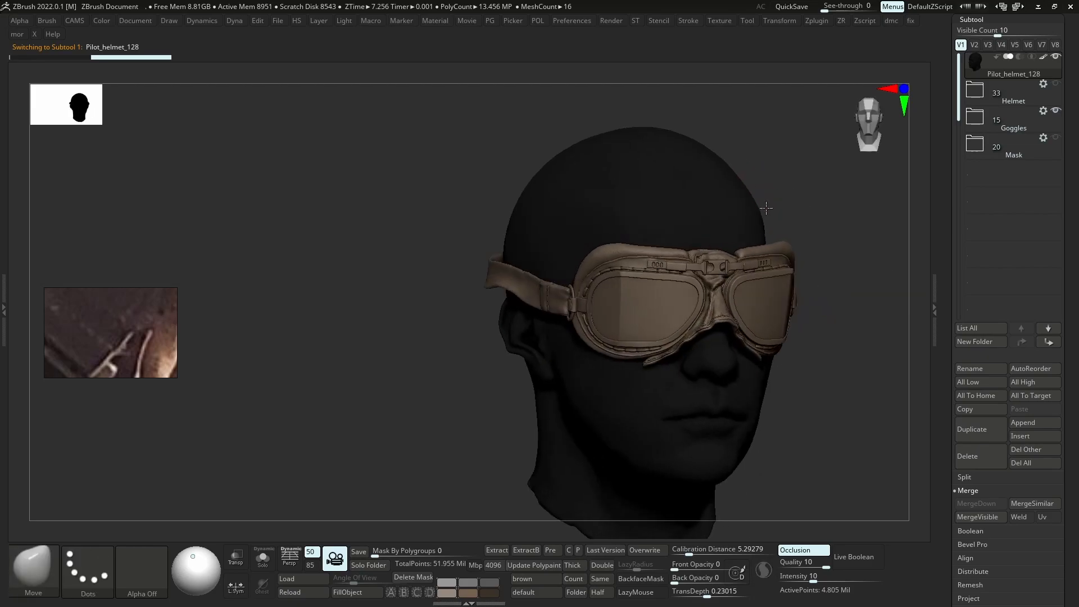
# Show the Helmet and Mask folders again and view the complete assembly from the front
pyautogui.click(1056, 84)
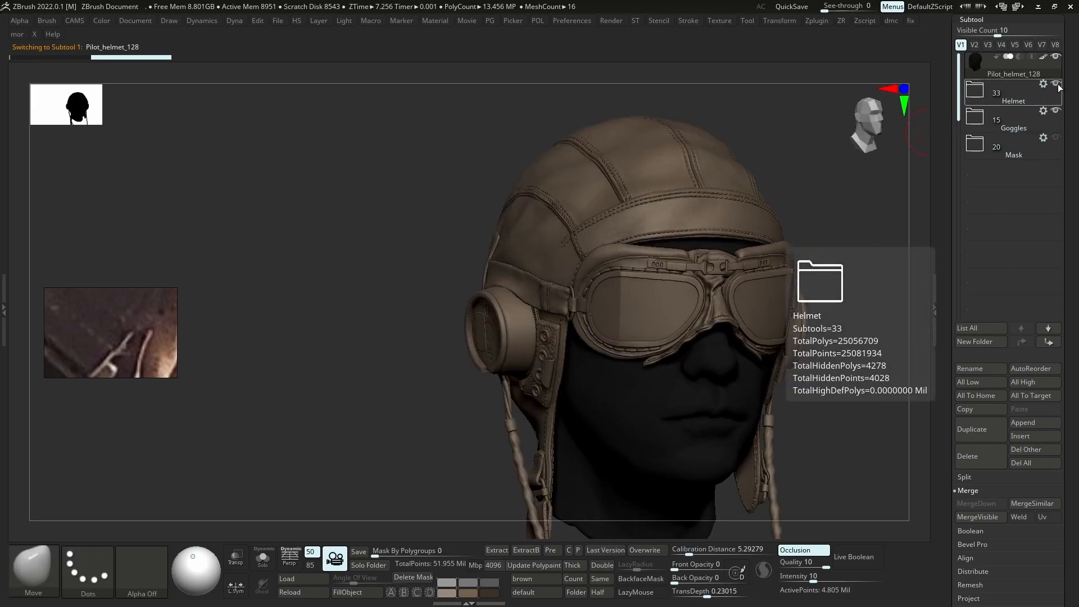
pyautogui.click(1056, 137)
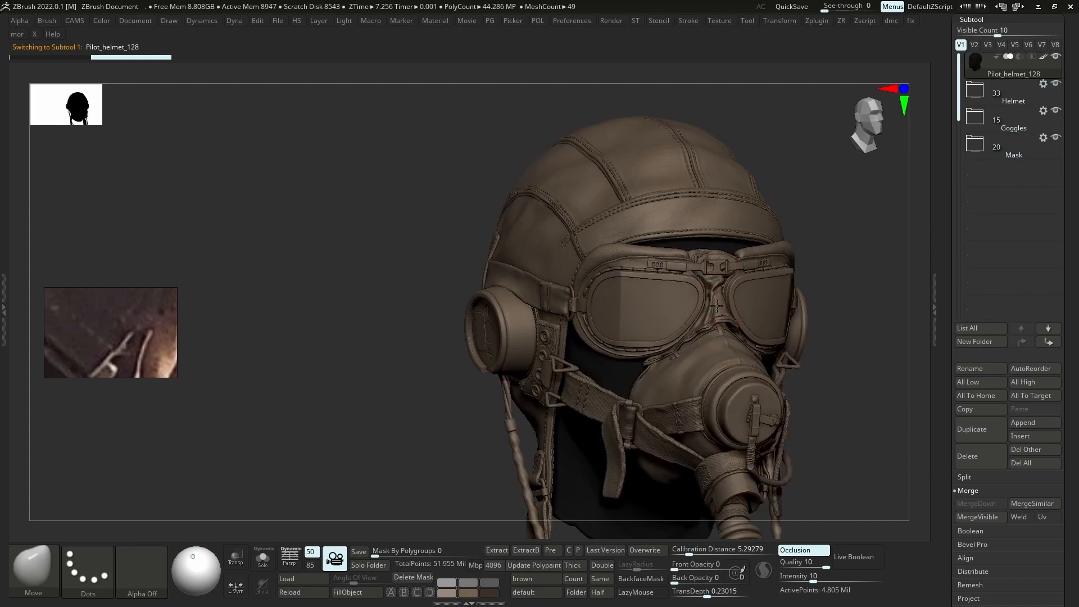
pyautogui.moveTo(717, 306); pyautogui.dragTo(742, 225, button='right')
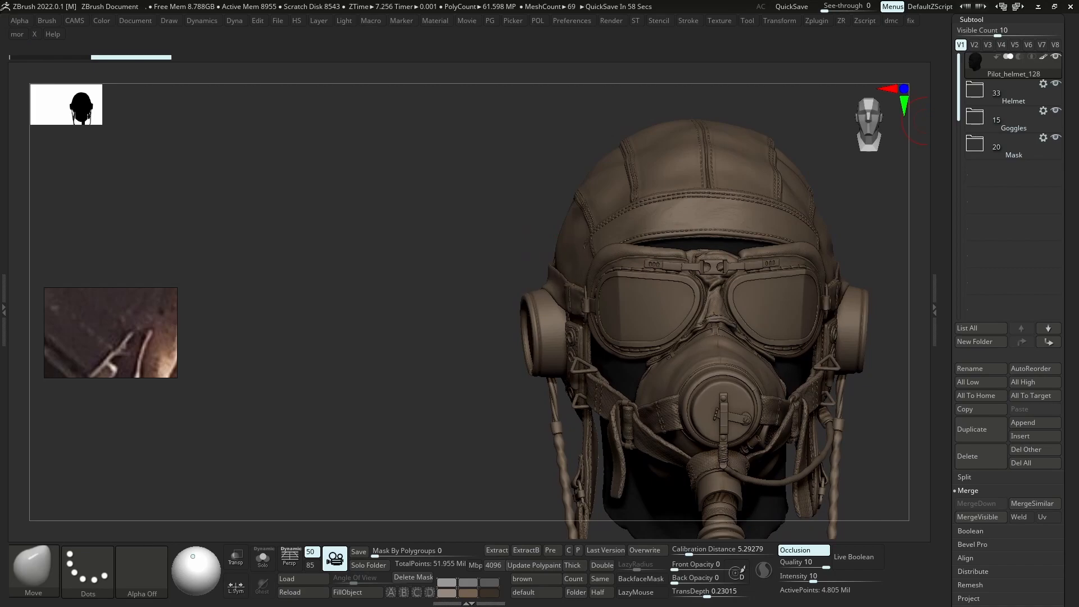
# Move the Straps_04 goggle strap from the Goggles folder into the Helmet folder
pyautogui.moveTo(790, 372); pyautogui.dragTo(664, 230, button='right')
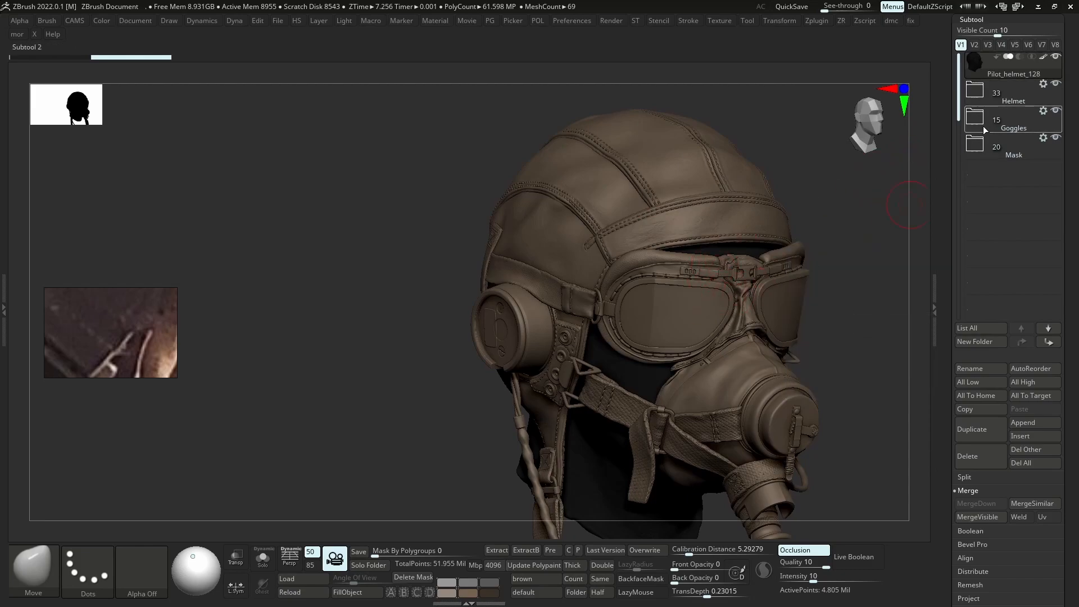
pyautogui.moveTo(746, 253)
pyautogui.mouseDown(button='right')
pyautogui.moveTo(781, 219)
pyautogui.moveTo(618, 316)
pyautogui.moveTo(499, 326)
pyautogui.mouseUp(button='right')
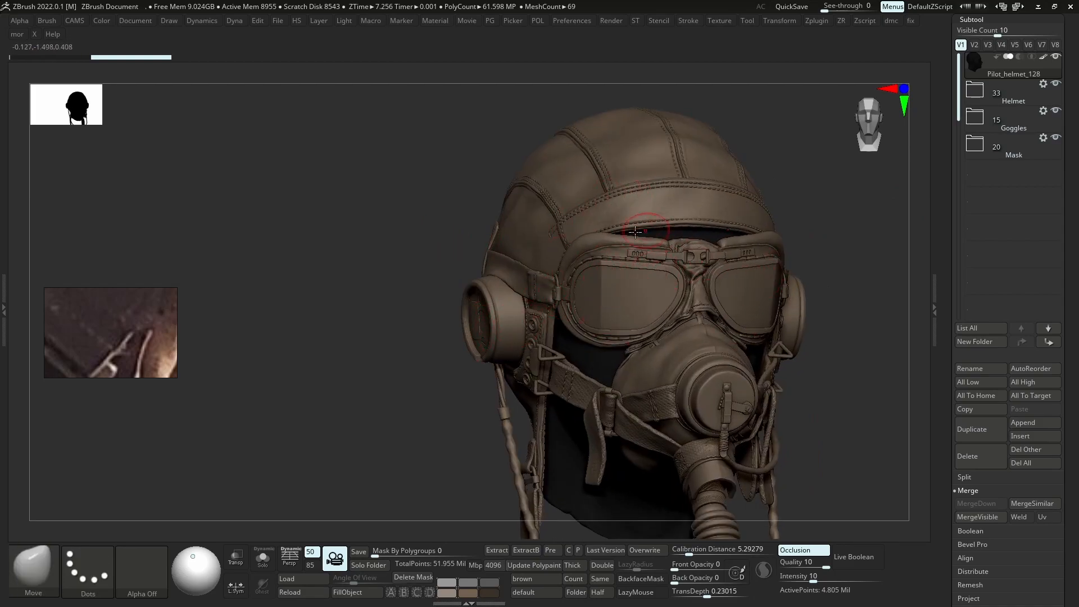
pyautogui.moveTo(667, 355); pyautogui.dragTo(812, 414, button='right')
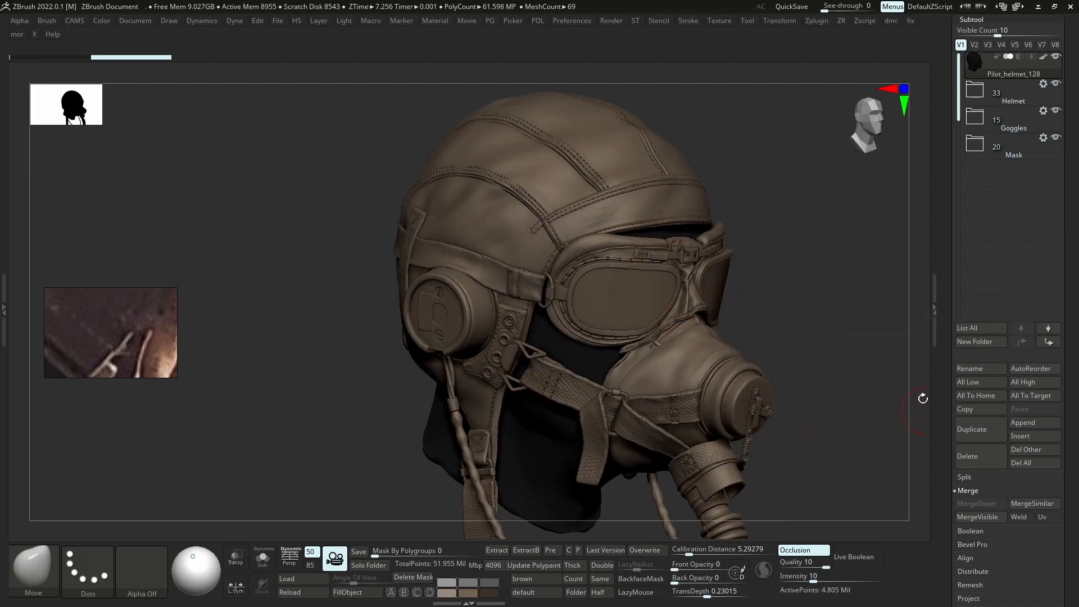
pyautogui.moveTo(776, 289); pyautogui.dragTo(876, 301, button='right')
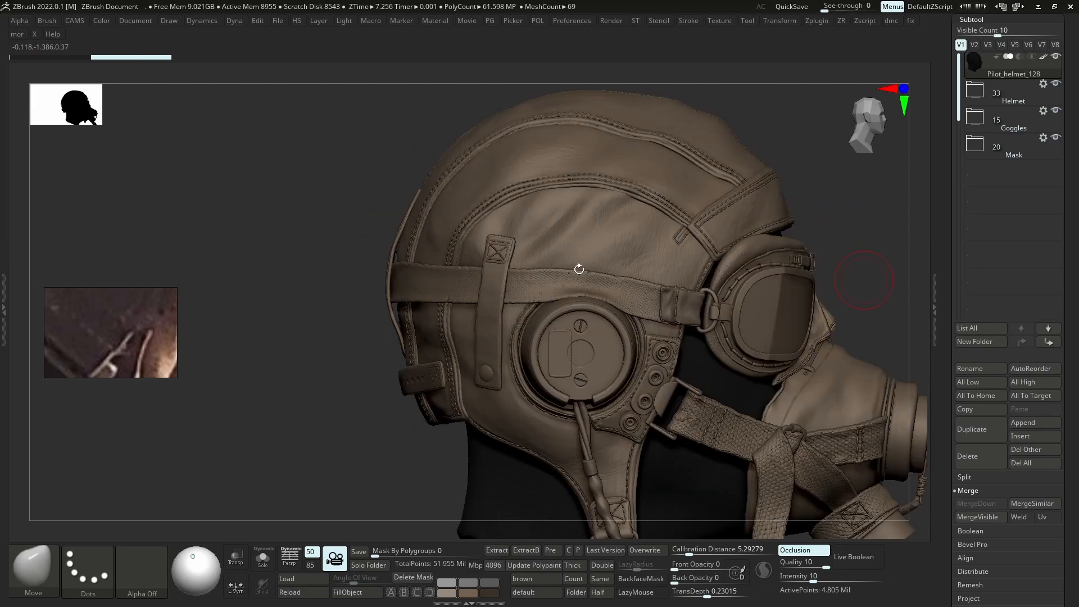
pyautogui.moveTo(580, 269); pyautogui.dragTo(646, 262, button='right')
pyautogui.keyDown('alt'); pyautogui.click(641, 278); pyautogui.keyUp('alt')
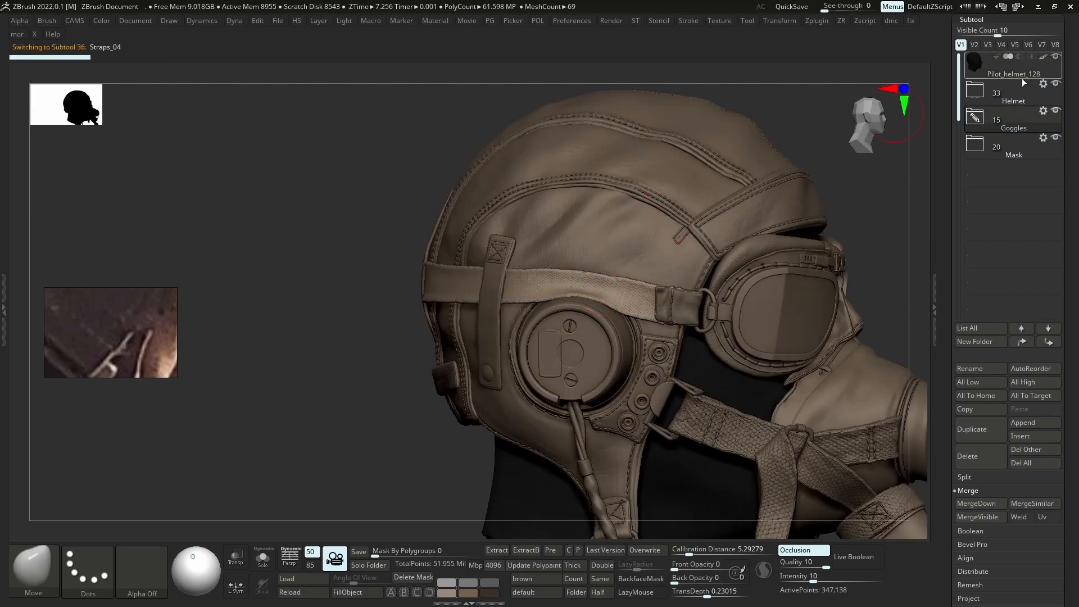
pyautogui.click(977, 133)
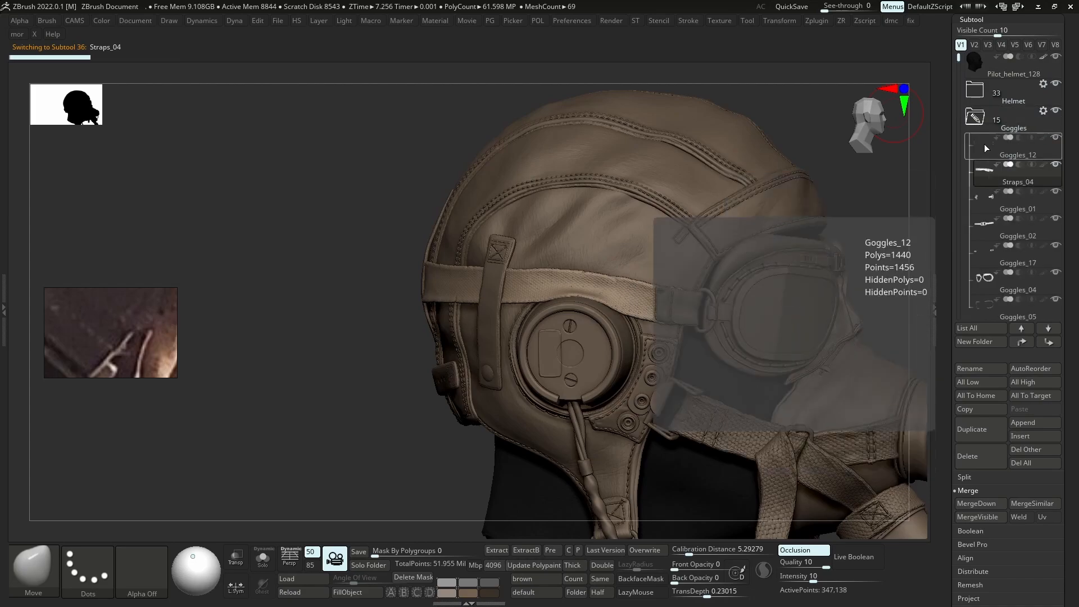
pyautogui.moveTo(985, 106); pyautogui.dragTo(984, 97)
# Move the Goggles_11 strap end piece into the Helmet folder
pyautogui.keyDown('alt'); pyautogui.click(686, 300); pyautogui.keyUp('alt')
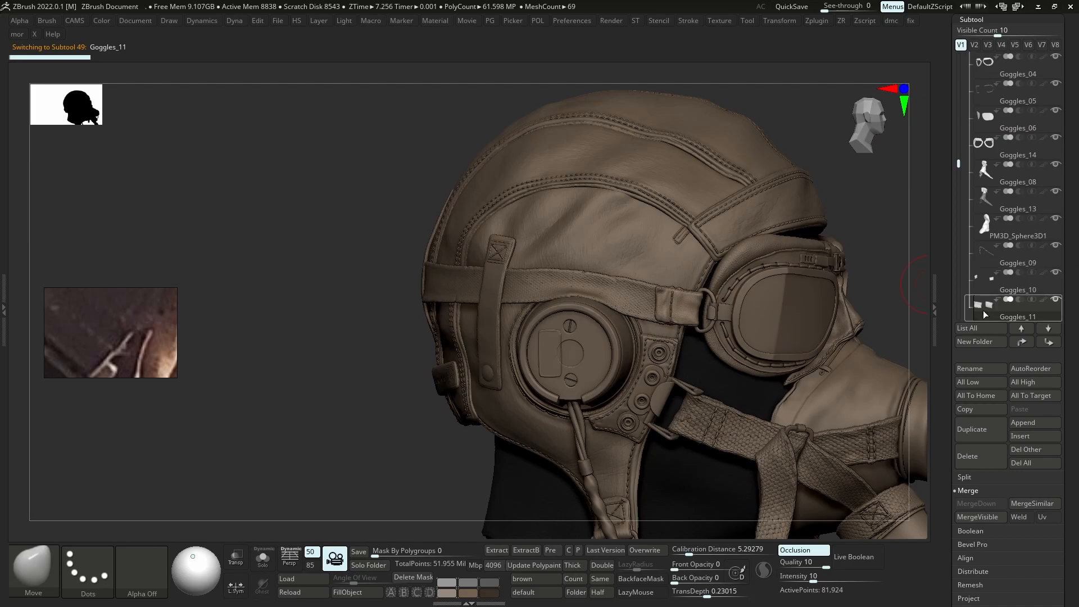
pyautogui.scroll(3, 985, 58)
pyautogui.moveTo(989, 75); pyautogui.dragTo(988, 75)
# Move Goggles_12 and the remaining side strap piece into the Helmet folder, then collapse the Goggles folder
pyautogui.keyDown('alt'); pyautogui.click(700, 303); pyautogui.keyUp('alt')
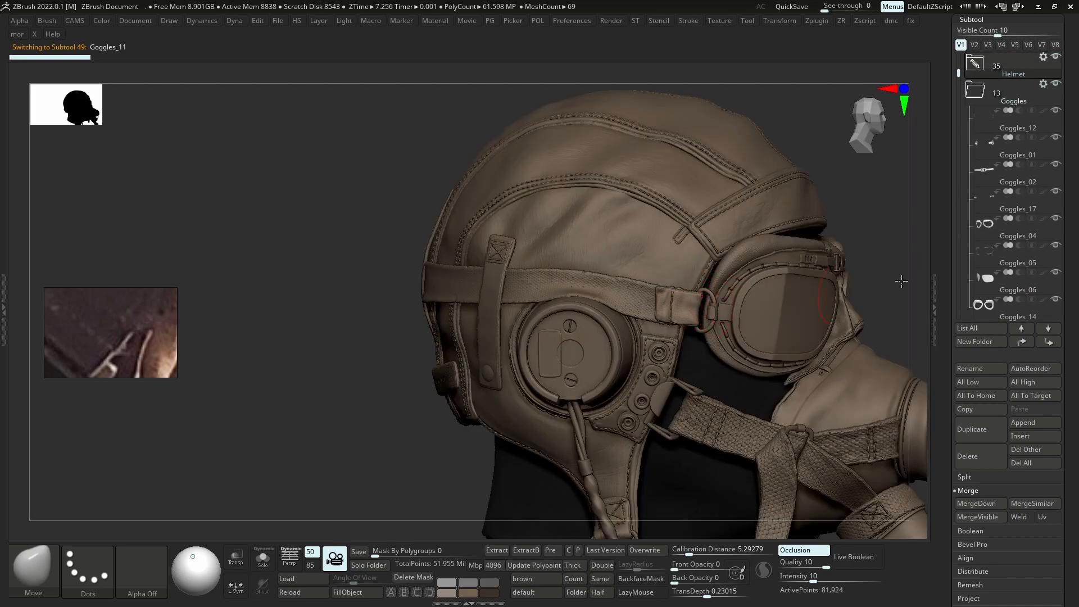
pyautogui.keyDown('alt'); pyautogui.click(672, 302); pyautogui.keyUp('alt')
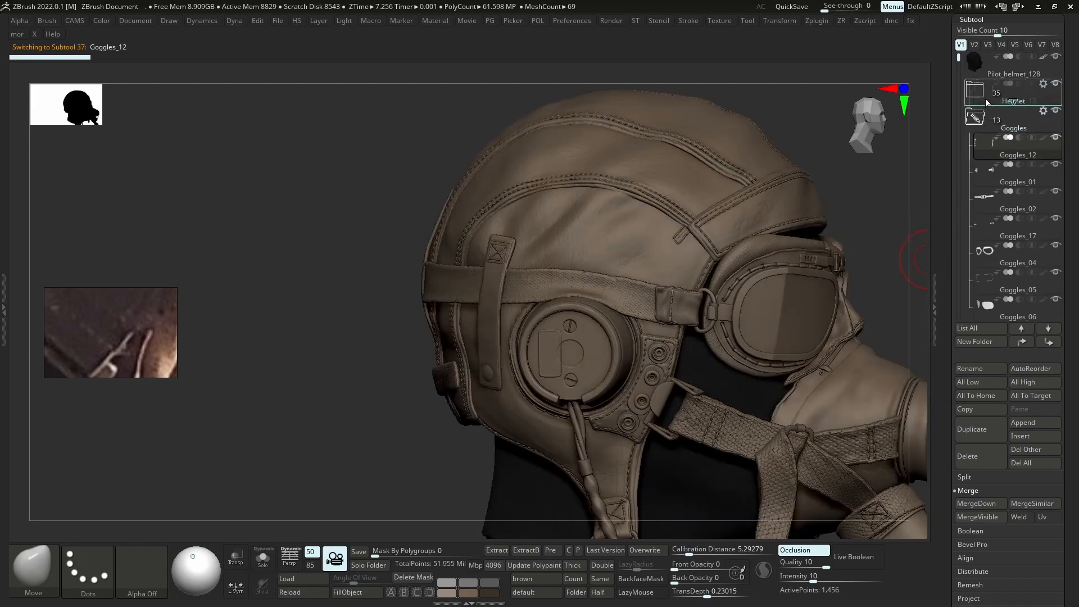
pyautogui.moveTo(986, 100); pyautogui.dragTo(987, 102)
pyautogui.keyDown('ctrl'); pyautogui.moveTo(673, 289); pyautogui.dragTo(647, 293, button='right'); pyautogui.keyUp('ctrl')
pyautogui.keyDown('alt'); pyautogui.click(645, 293); pyautogui.keyUp('alt')
pyautogui.scroll(5, 1010, 222)
pyautogui.click(975, 117)
# Select the Pilot_helmet_128 head and toggle the Goggles folder's visibility to check which parts belong to it
pyautogui.keyDown('ctrl'); pyautogui.moveTo(745, 296); pyautogui.dragTo(722, 154, button='right'); pyautogui.keyUp('ctrl')
pyautogui.click(1012, 67)
pyautogui.click(1055, 110)
pyautogui.click(1055, 110)
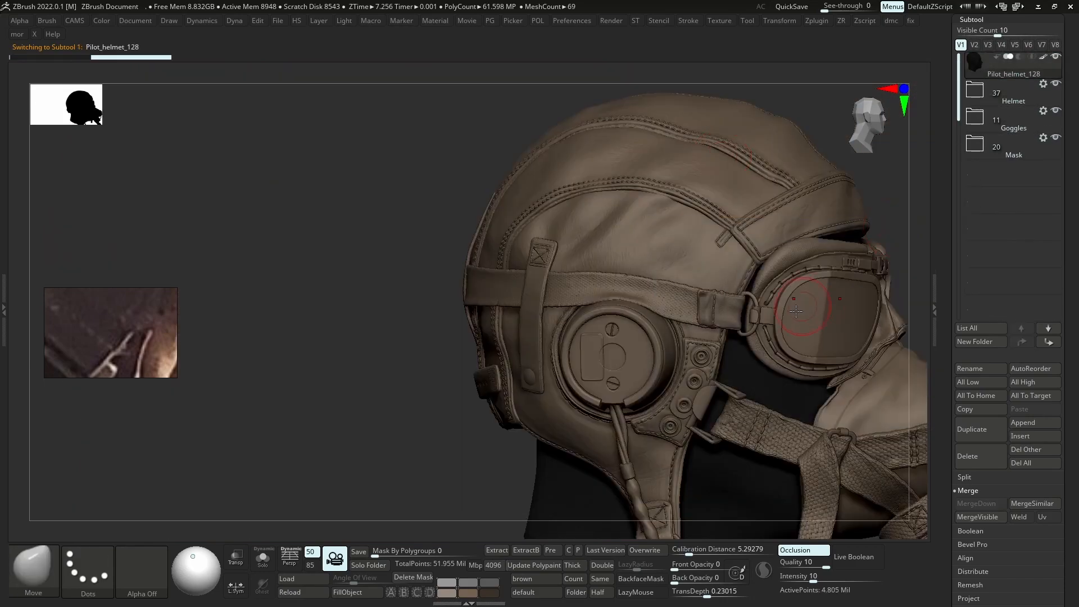
pyautogui.moveTo(816, 311); pyautogui.dragTo(785, 313, button='right')
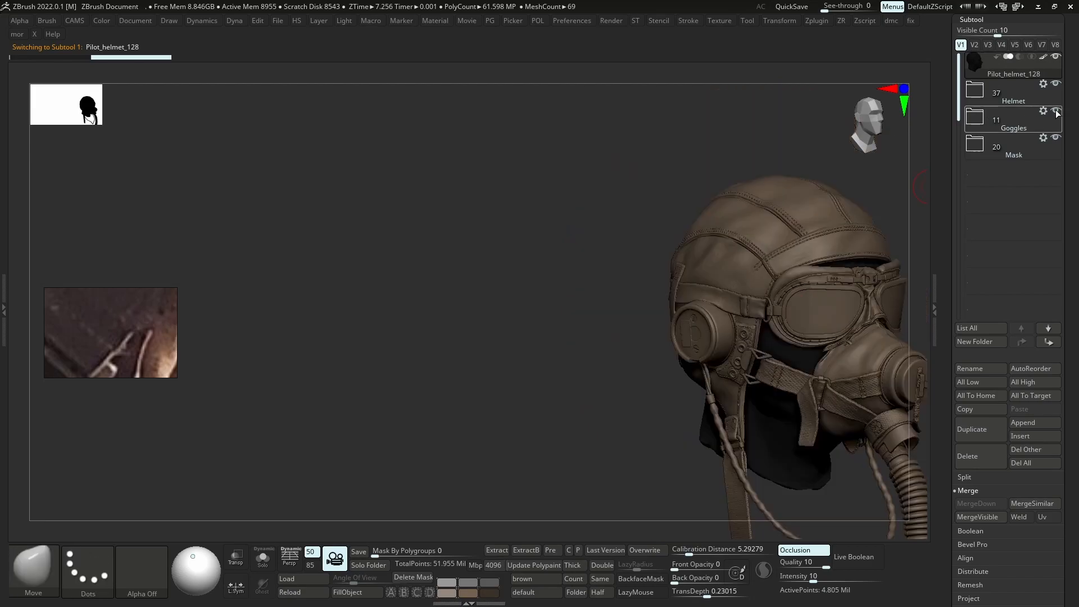
pyautogui.click(1055, 111)
pyautogui.moveTo(851, 316); pyautogui.dragTo(617, 340, button='right')
pyautogui.click(1059, 112)
pyautogui.click(1060, 113)
pyautogui.click(1059, 113)
# Check the Helmet folder's parts by toggling it, then hiding and showing the Goggles and Mask folders again
pyautogui.keyDown('shift'); pyautogui.moveTo(635, 331); pyautogui.dragTo(677, 274, button='right'); pyautogui.keyUp('shift')
pyautogui.click(1057, 85)
pyautogui.click(1057, 86)
pyautogui.click(1058, 114)
pyautogui.click(1058, 140)
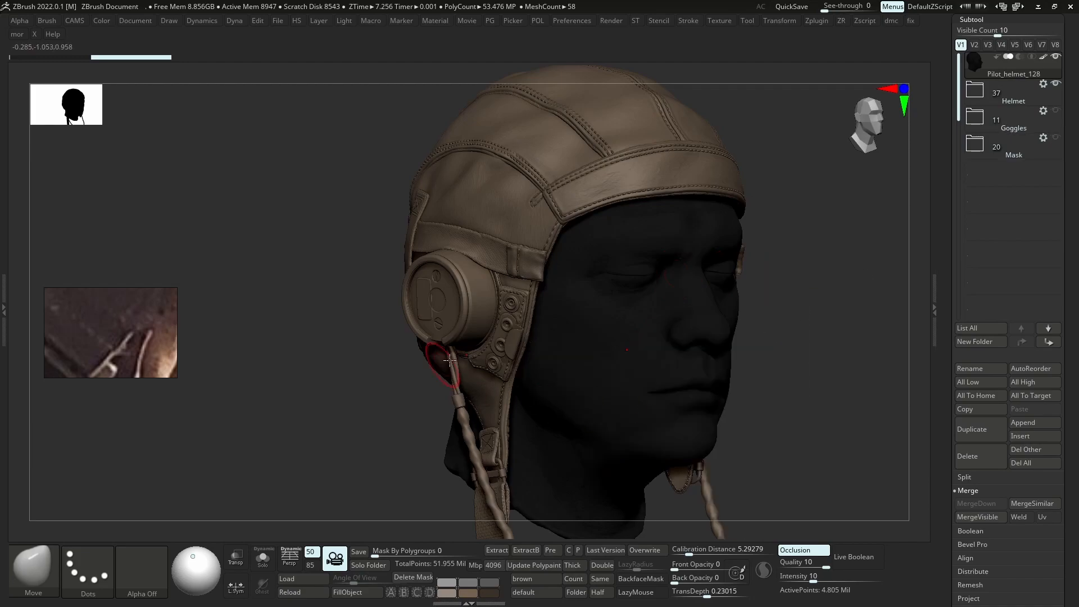
pyautogui.moveTo(484, 349); pyautogui.dragTo(528, 349, button='right')
pyautogui.keyDown('alt'); pyautogui.moveTo(490, 430); pyautogui.dragTo(526, 352, button='right'); pyautogui.keyUp('alt')
pyautogui.click(1058, 139)
pyautogui.click(1058, 111)
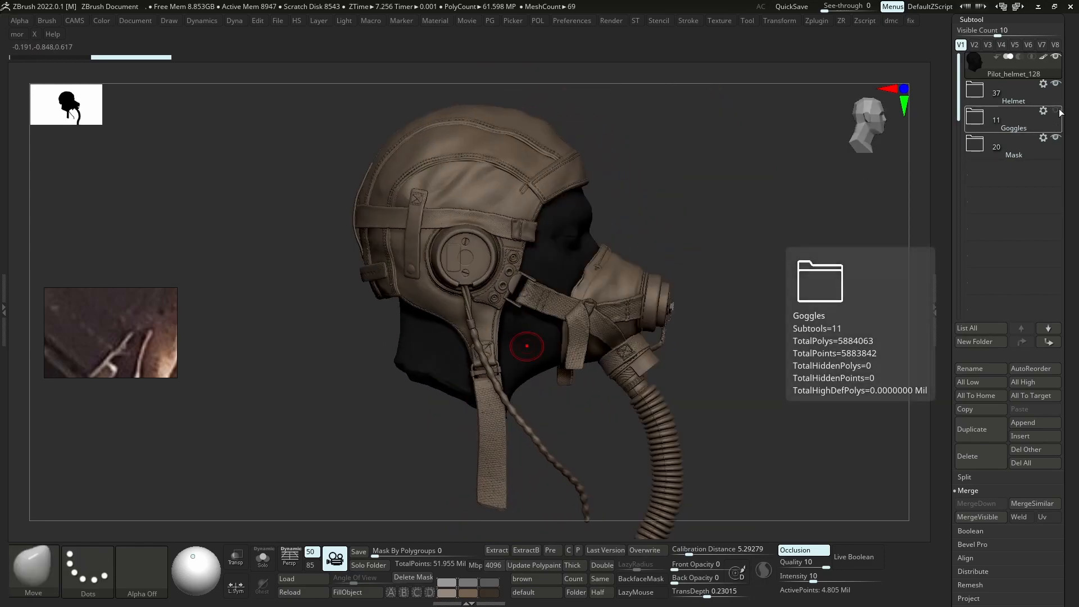
# Inspect the assembled helmet from both sides while toggling the Goggles folder's visibility
pyautogui.moveTo(619, 298); pyautogui.dragTo(568, 288, button='right')
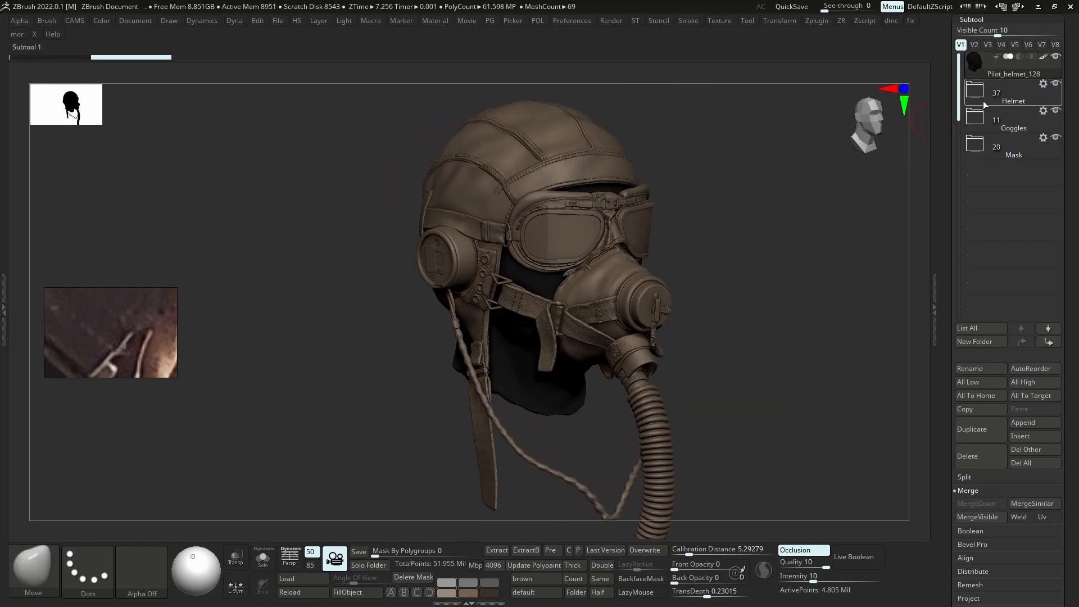
pyautogui.moveTo(1054, 121)
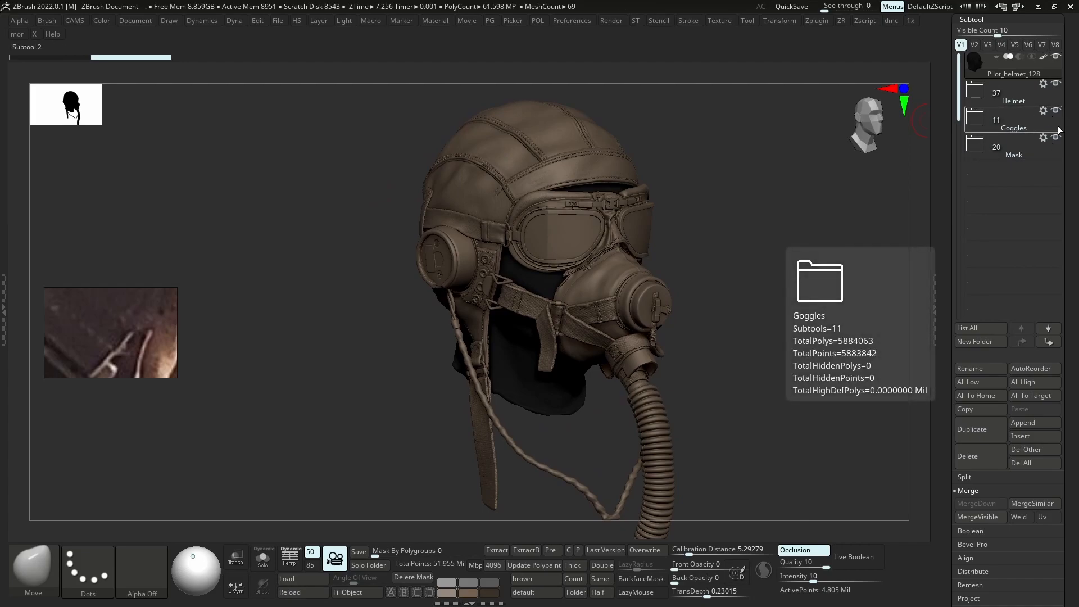
pyautogui.moveTo(607, 253); pyautogui.dragTo(521, 259, button='right')
pyautogui.click(1056, 111)
pyautogui.click(1056, 112)
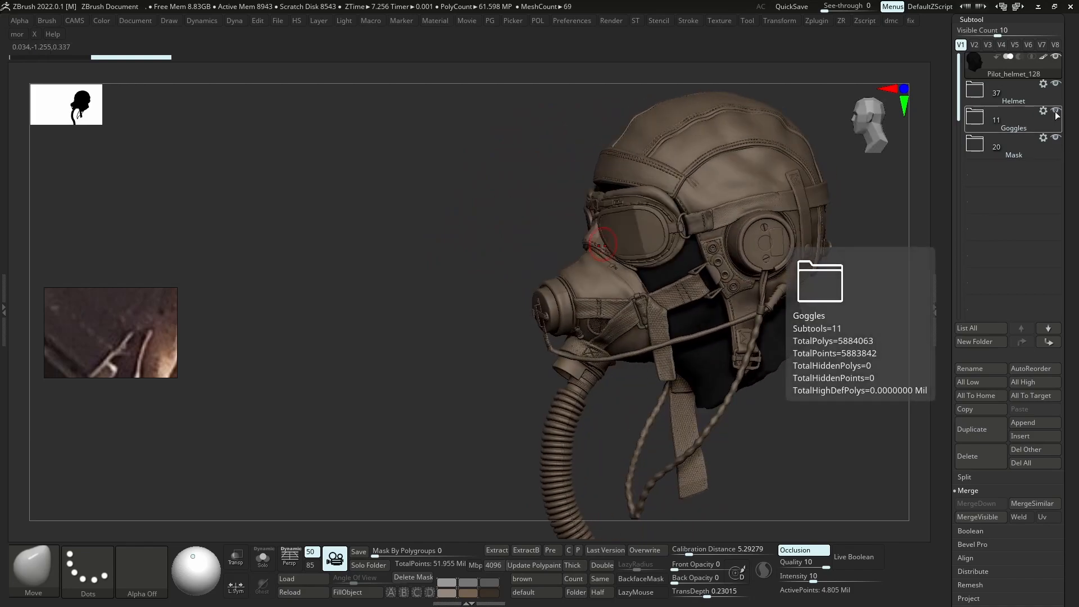
pyautogui.moveTo(610, 284); pyautogui.dragTo(854, 219, button='right')
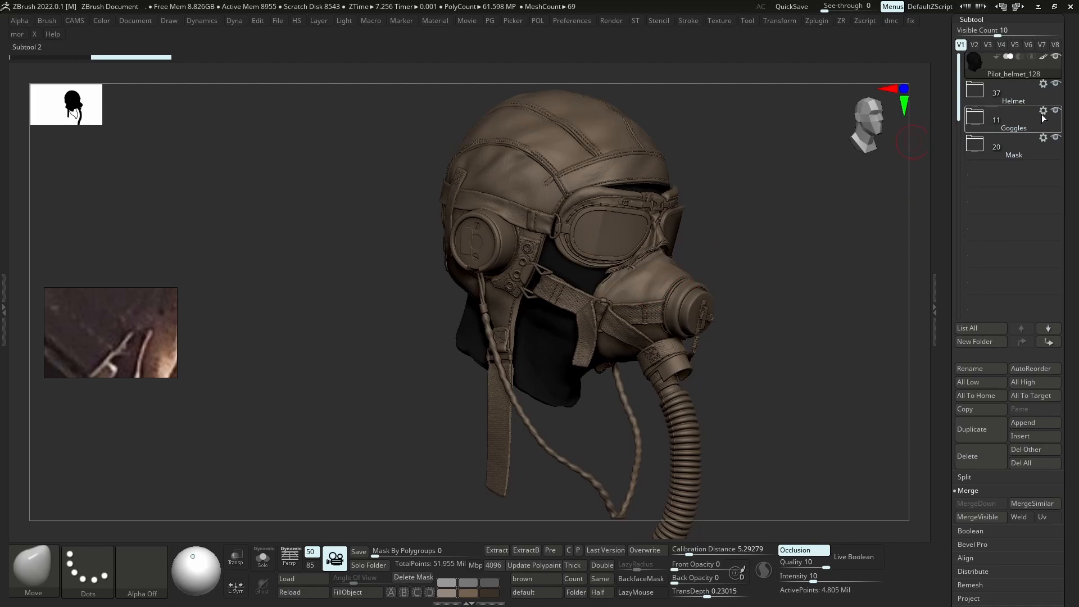
# Hide the head, Helmet and Mask so that only the Goggles folder stays displayed, framed up close
pyautogui.click(1056, 85)
pyautogui.moveTo(1059, 101)
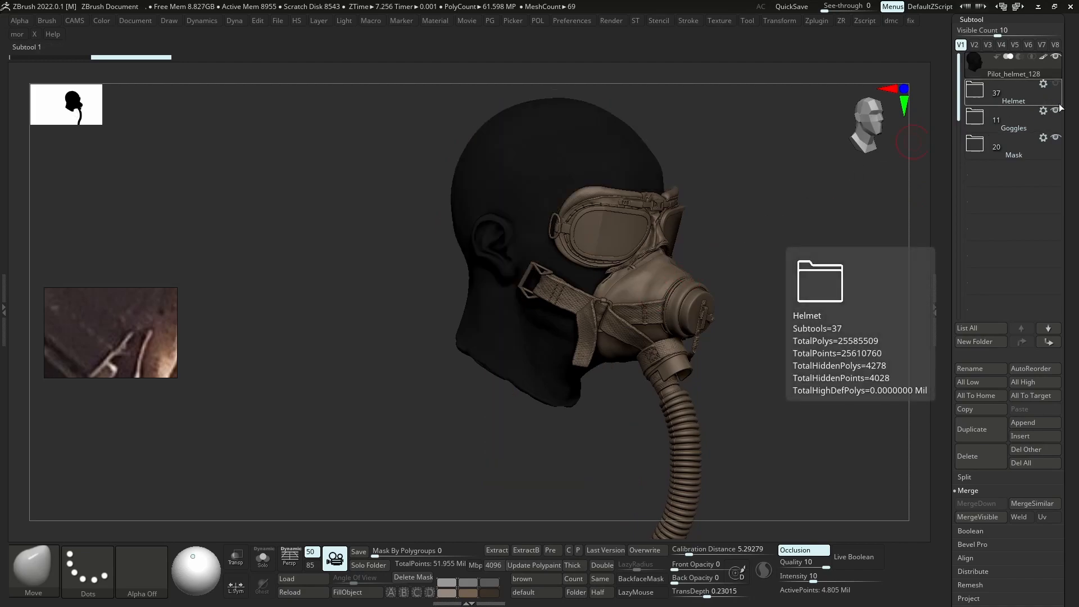
pyautogui.click(1055, 138)
pyautogui.click(1004, 130)
pyautogui.moveTo(1057, 60)
pyautogui.keyDown('ctrl'); pyautogui.moveTo(575, 250); pyautogui.dragTo(568, 304, button='right'); pyautogui.keyUp('ctrl')
pyautogui.moveTo(568, 304); pyautogui.dragTo(506, 301, button='right')
pyautogui.keyDown('ctrl'); pyautogui.moveTo(629, 287); pyautogui.dragTo(663, 284, button='right'); pyautogui.keyUp('ctrl')
pyautogui.keyDown('alt'); pyautogui.moveTo(591, 234); pyautogui.dragTo(771, 194, button='right'); pyautogui.keyUp('alt')
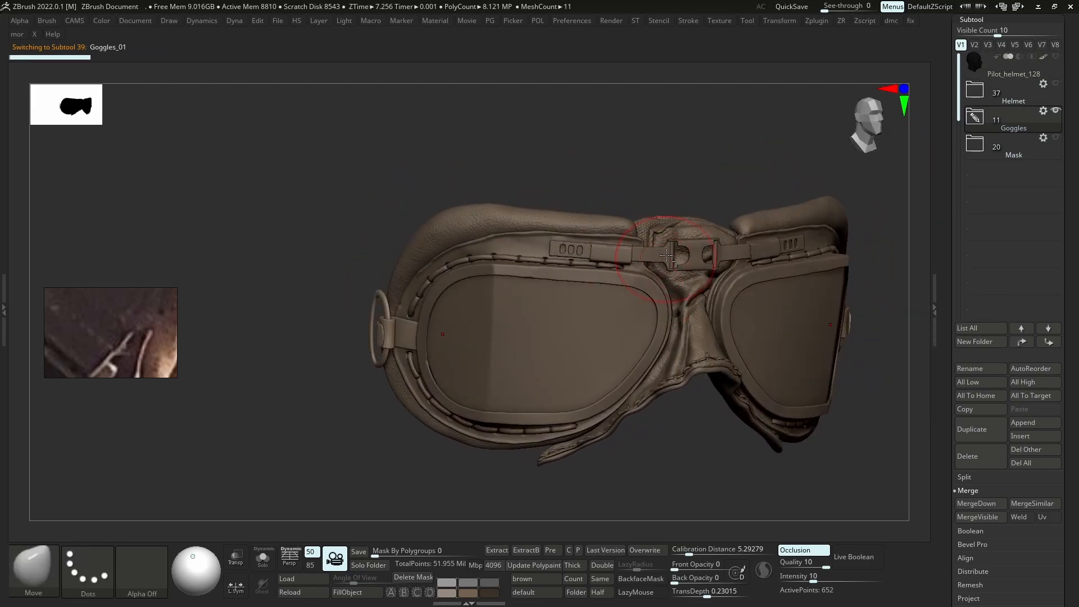
# Expand the Goggles folder and examine its subtools, including the Goggles_02 buckle strap and Goggles_05
pyautogui.click(975, 118)
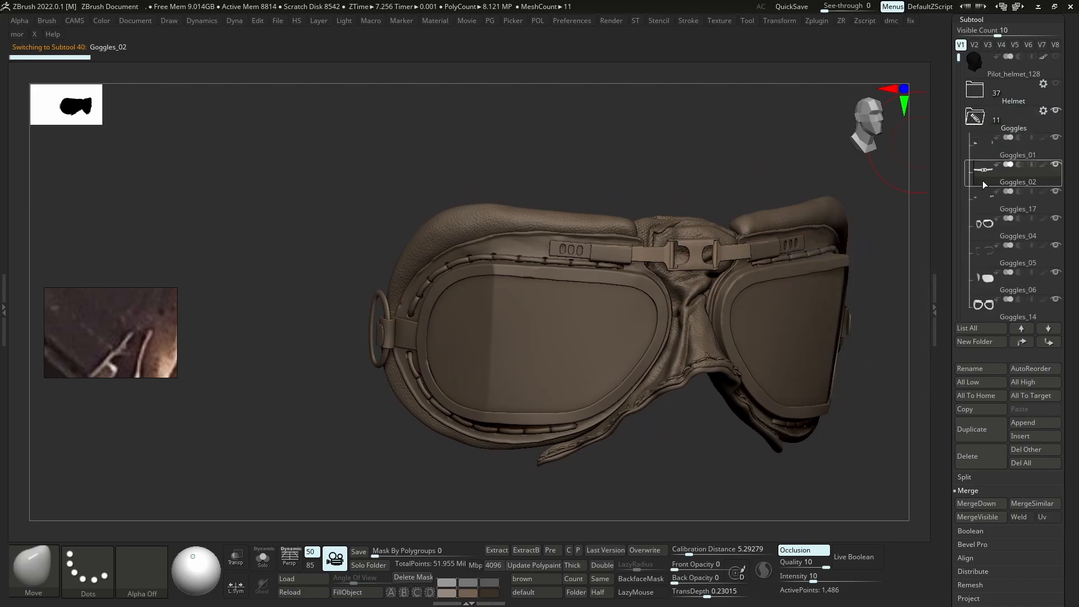
pyautogui.moveTo(983, 181)
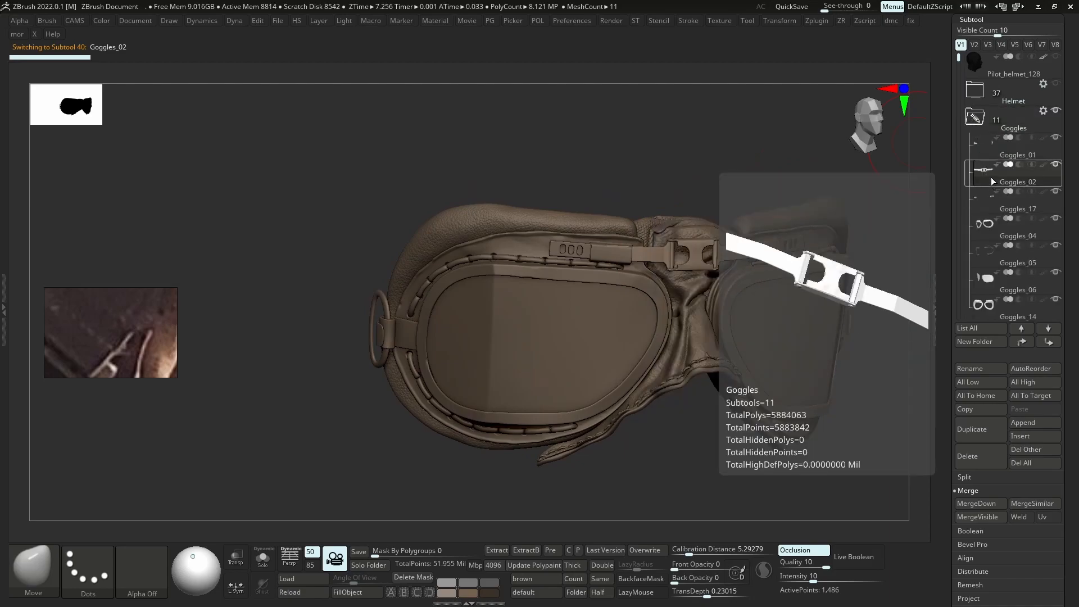
pyautogui.moveTo(688, 265)
pyautogui.mouseDown(button='right')
pyautogui.moveTo(741, 307)
pyautogui.moveTo(747, 266)
pyautogui.mouseUp(button='right')
pyautogui.moveTo(985, 255)
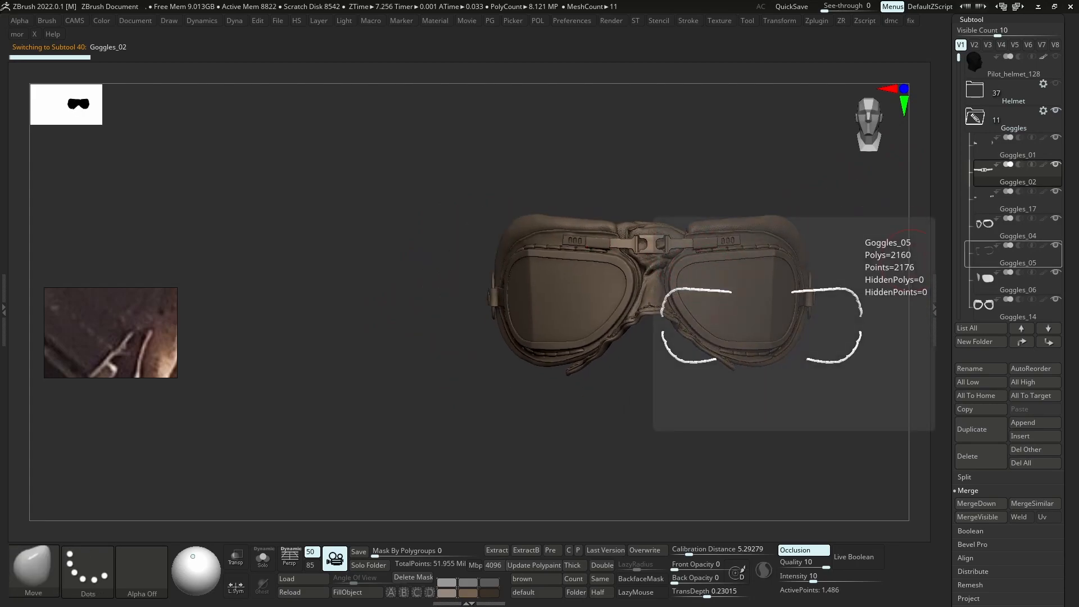
pyautogui.moveTo(749, 391); pyautogui.dragTo(692, 366, button='right')
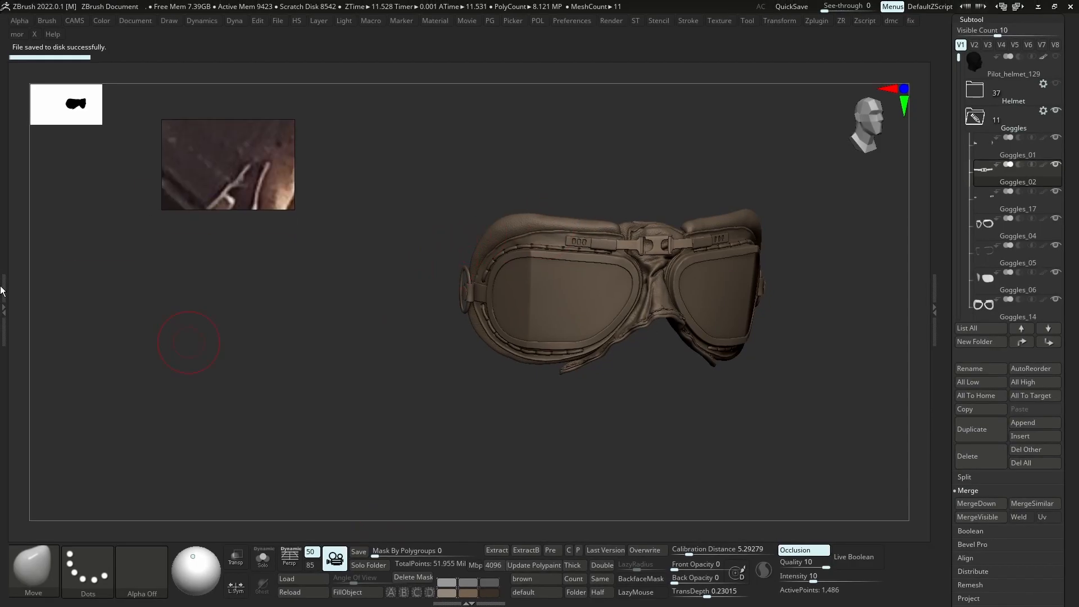
# Save a Bake version of the helmet using the Trigon Toolbox Save Manager's Safe Versions
pyautogui.click(2, 306)
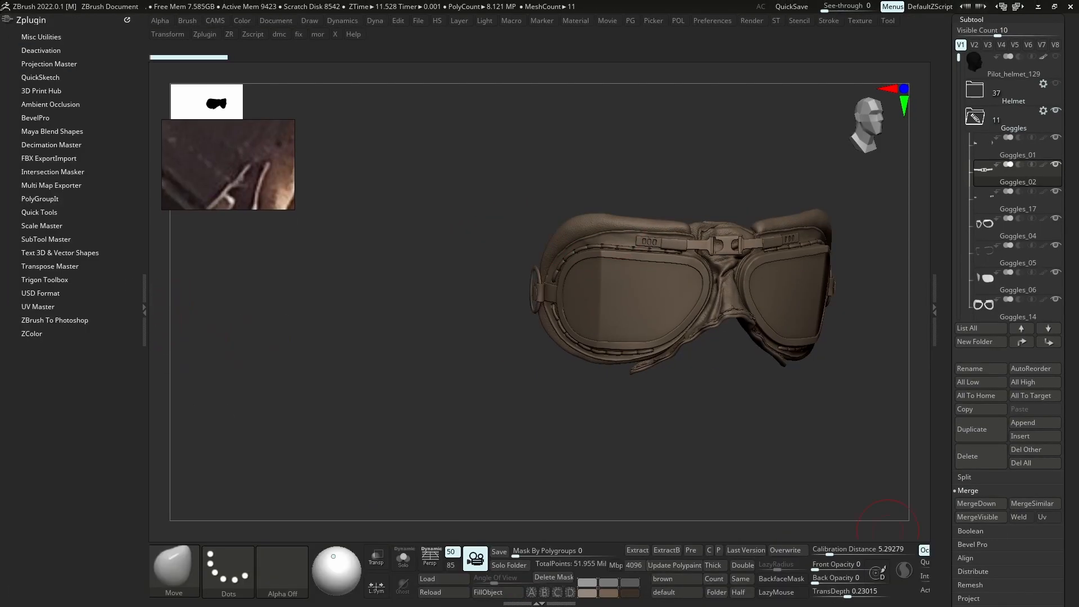
pyautogui.click(35, 280)
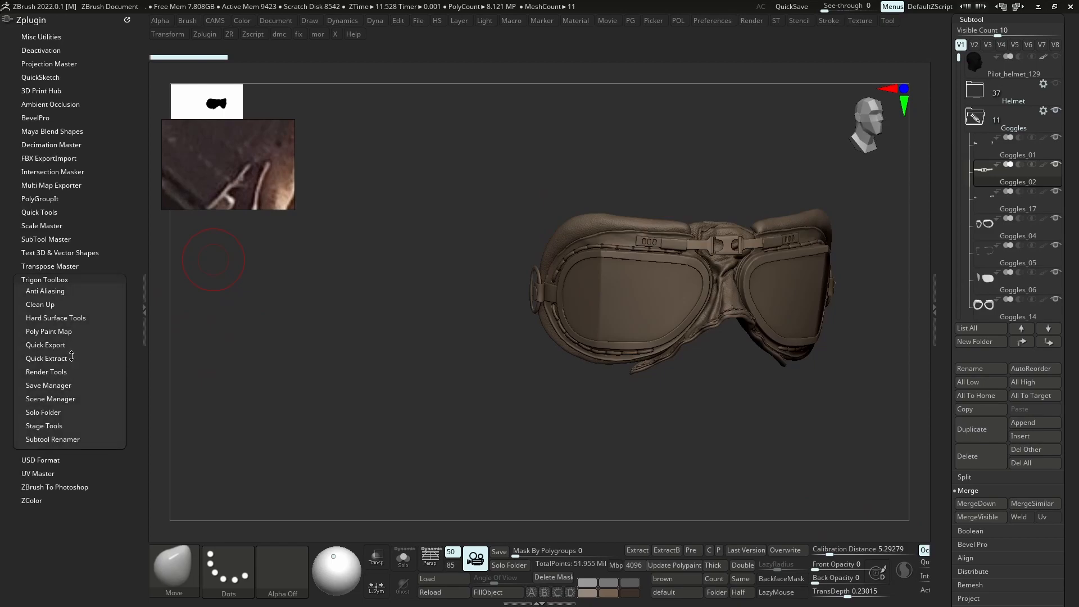
pyautogui.click(50, 414)
pyautogui.click(48, 385)
pyautogui.click(37, 397)
pyautogui.click(50, 454)
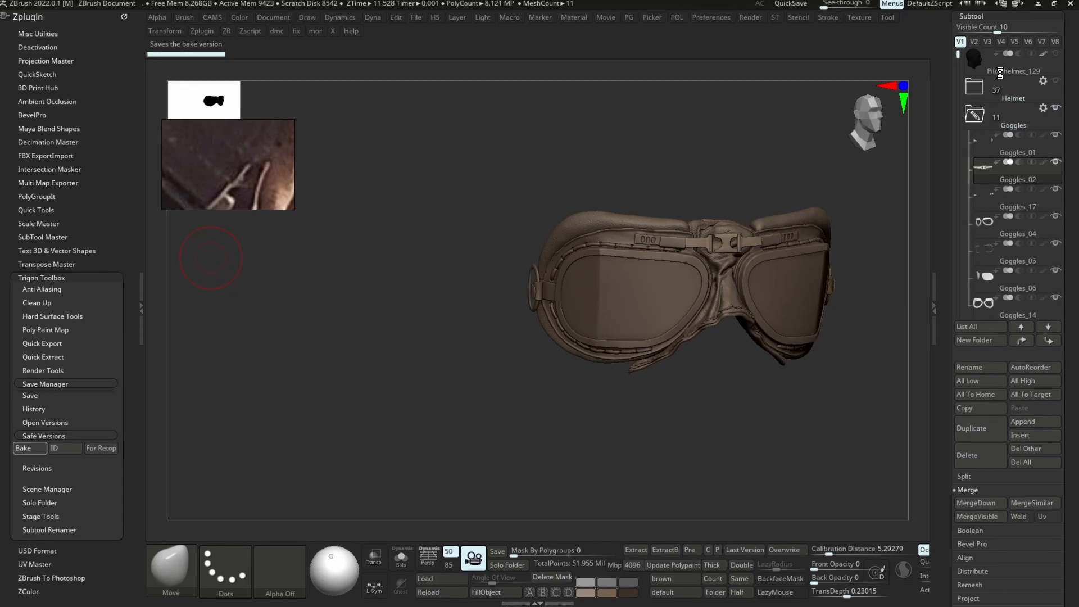
# Switch to File Explorer and look for the Pilot_helmet_For_Bake file in the 01_Pilot_helmet project's Ztl folder, then return to ZBrush
pyautogui.moveTo(1015, 90)
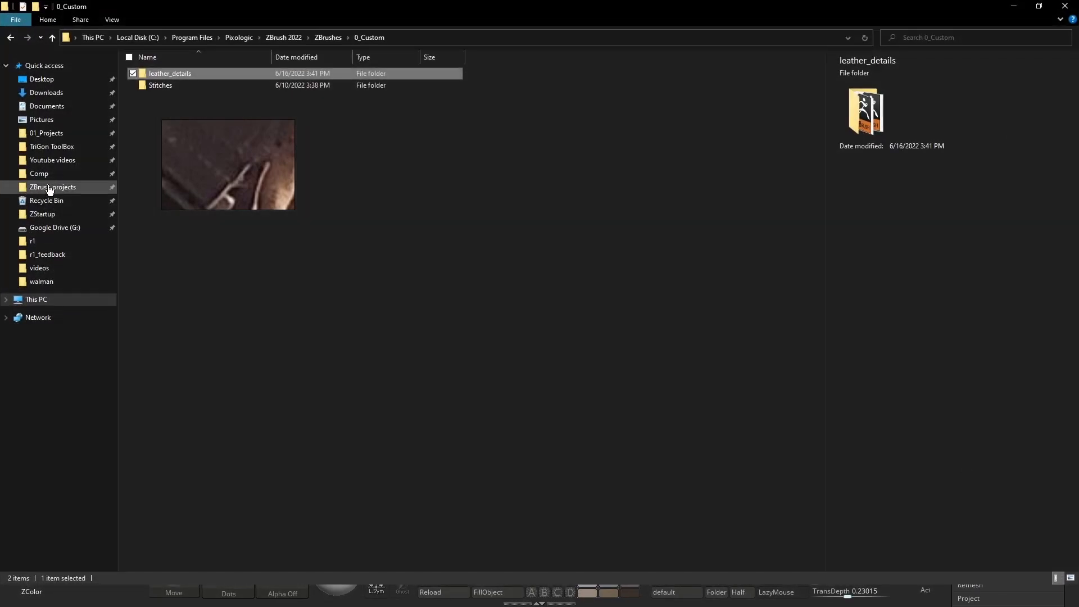
pyautogui.click(51, 187)
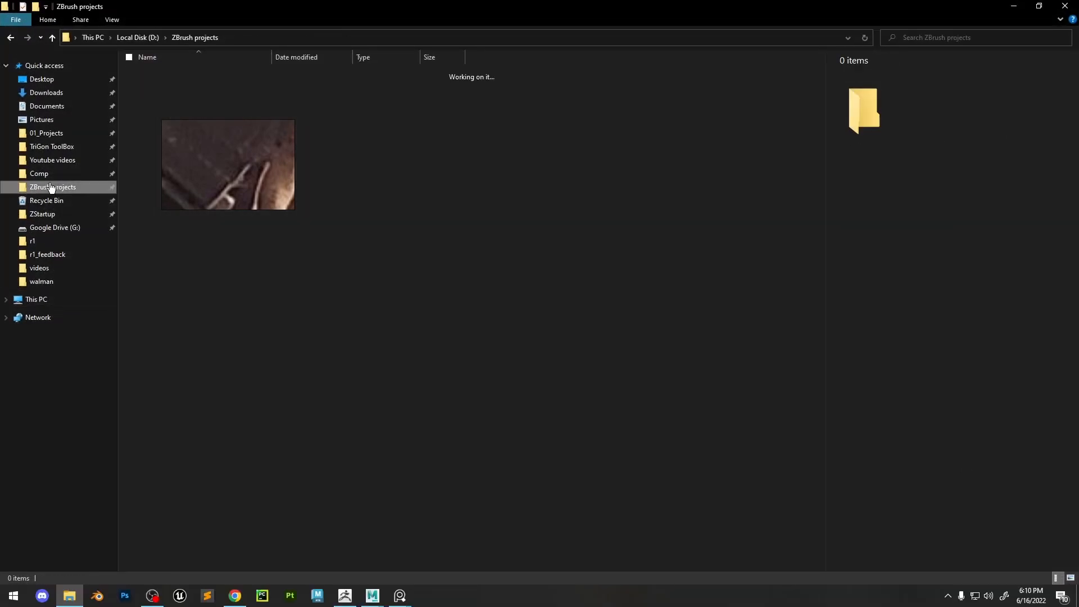
pyautogui.click(179, 108)
pyautogui.rightClick(171, 109)
pyautogui.click(80, 132)
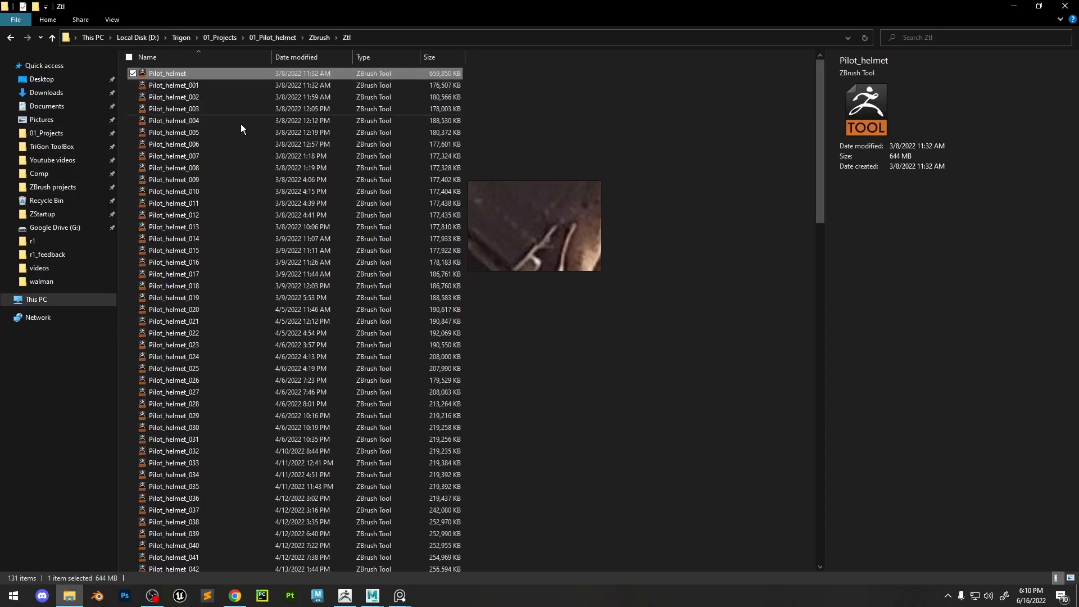
pyautogui.scroll(-20, 247, 152)
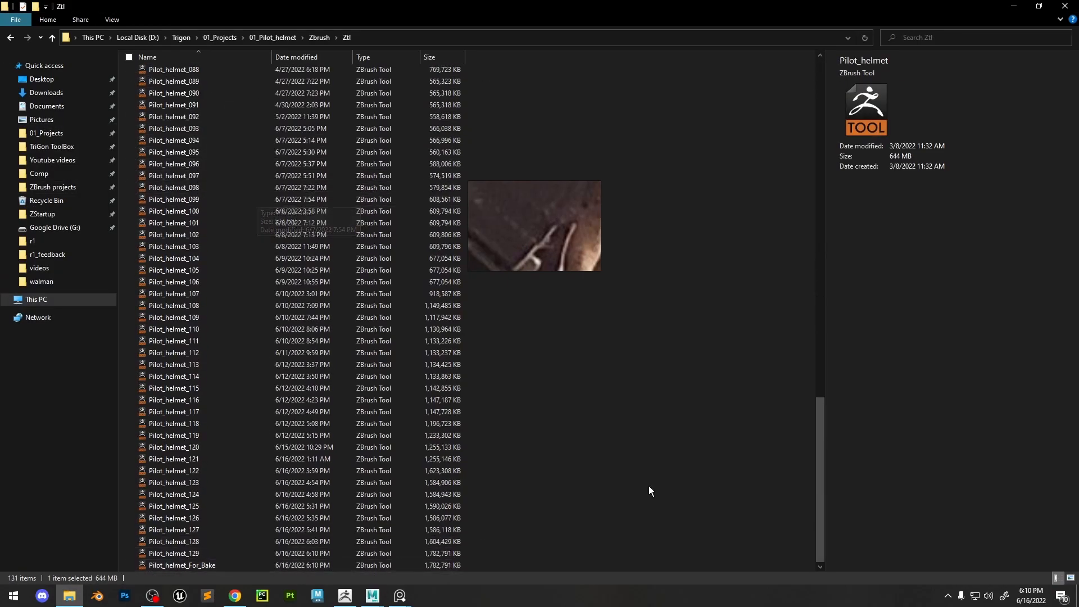
pyautogui.click(1015, 7)
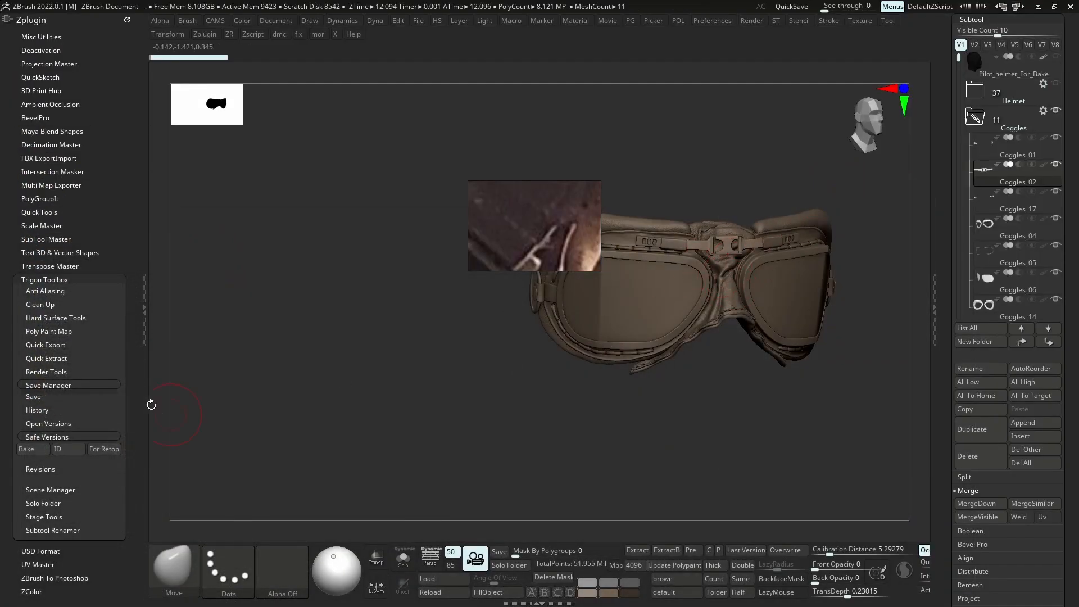
# Collapse the Save Manager and expand the Trigon Toolbox Clean Up tools with their Settings
pyautogui.click(48, 433)
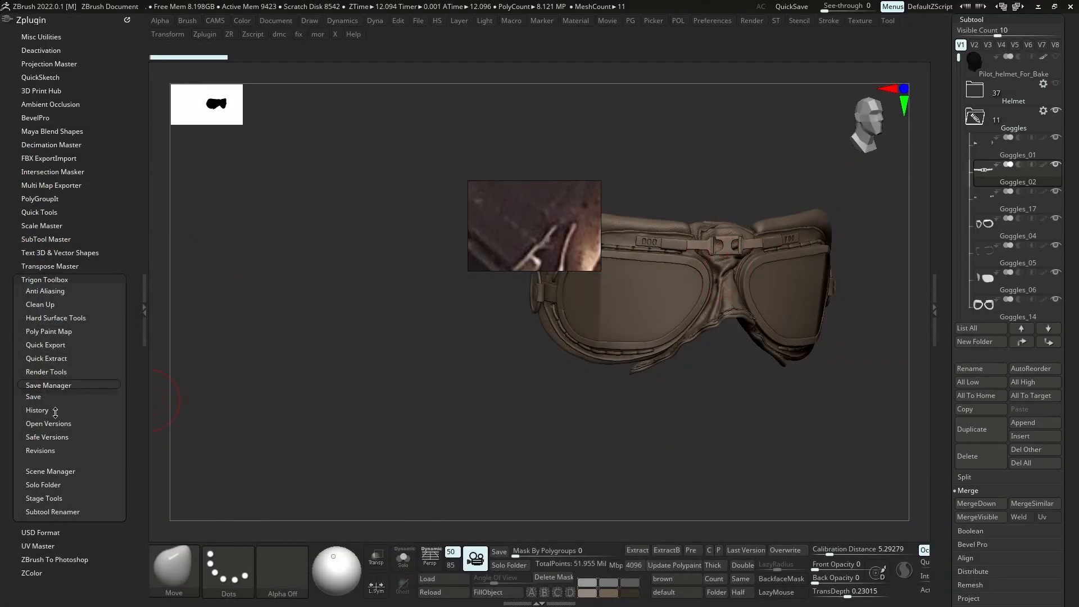
pyautogui.click(57, 385)
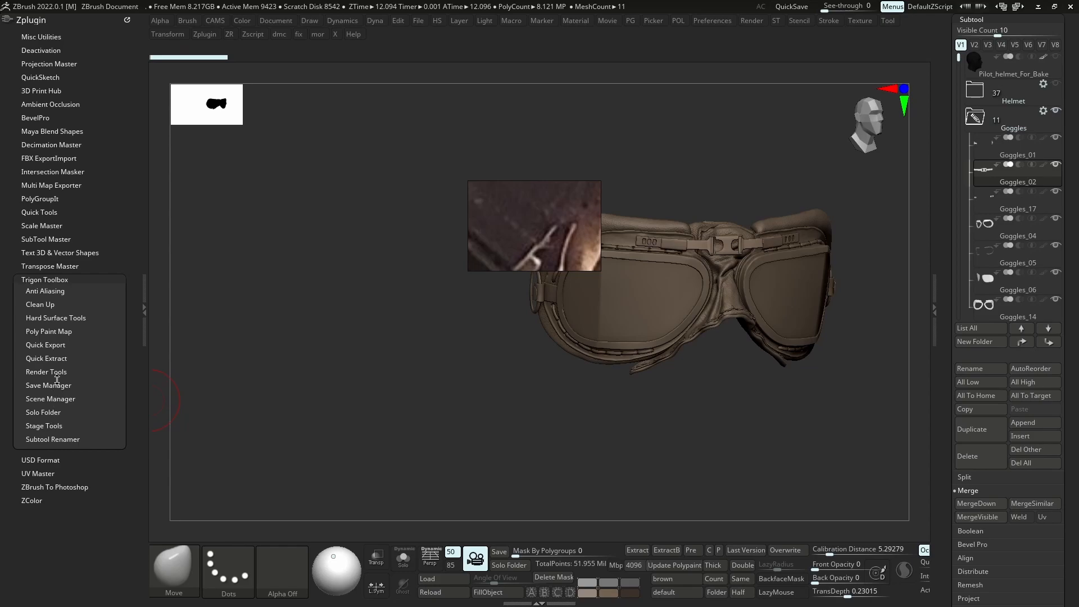
pyautogui.click(49, 306)
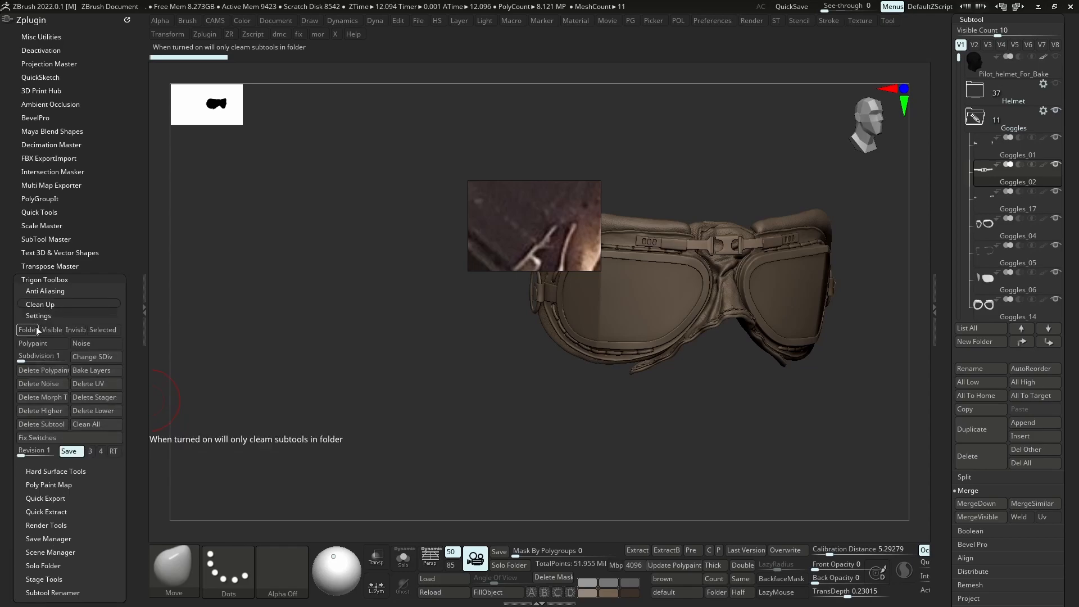
pyautogui.click(34, 315)
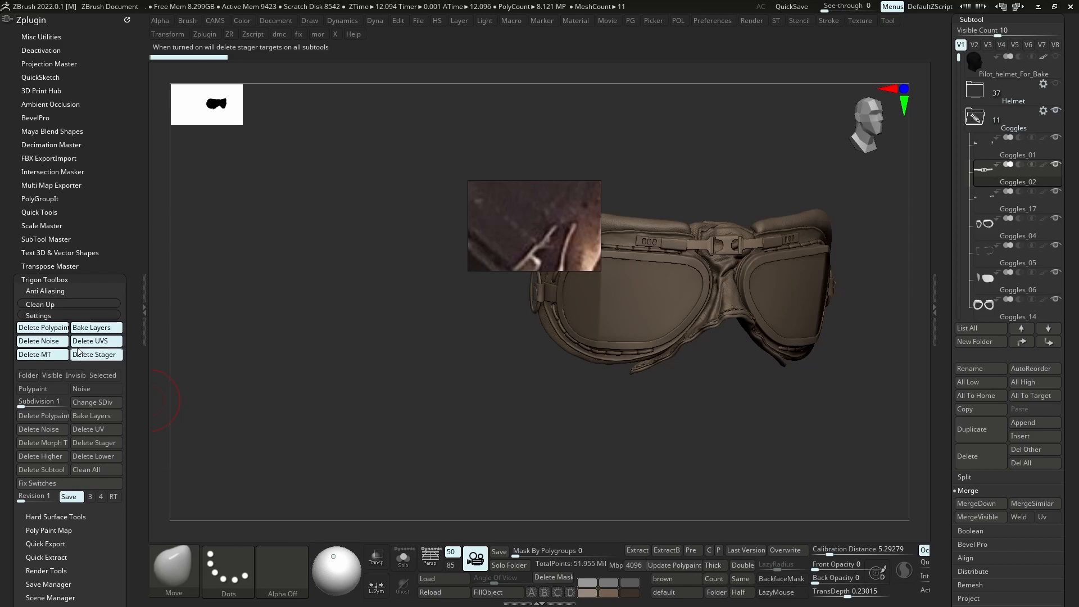
# Turn off the Clean Up save option and run Clean All with the polypaint, layers, noise, UVs, MT and stager settings enabled
pyautogui.click(69, 497)
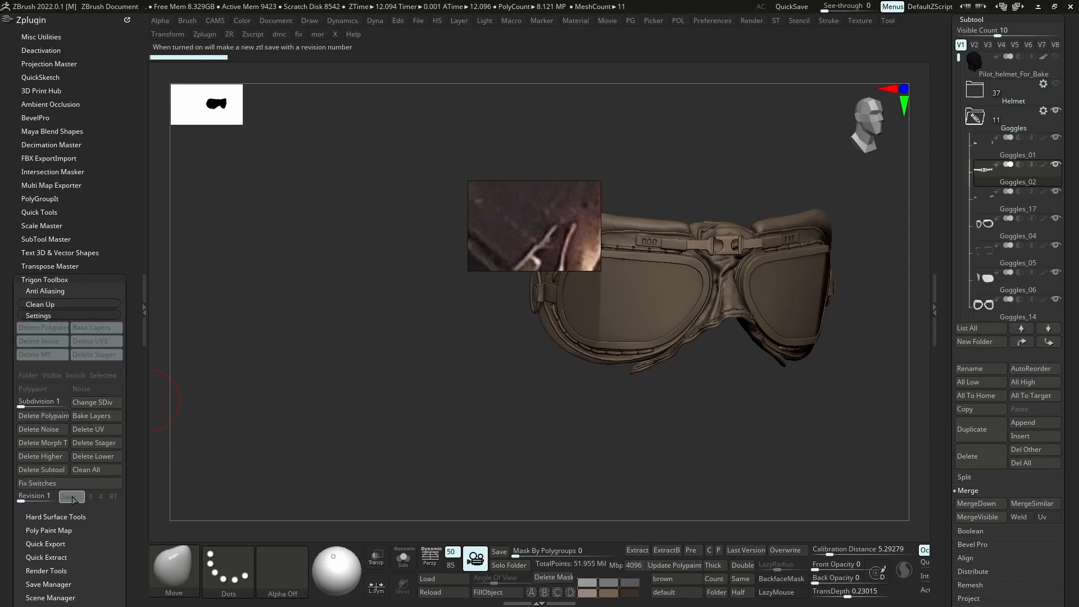
pyautogui.click(88, 484)
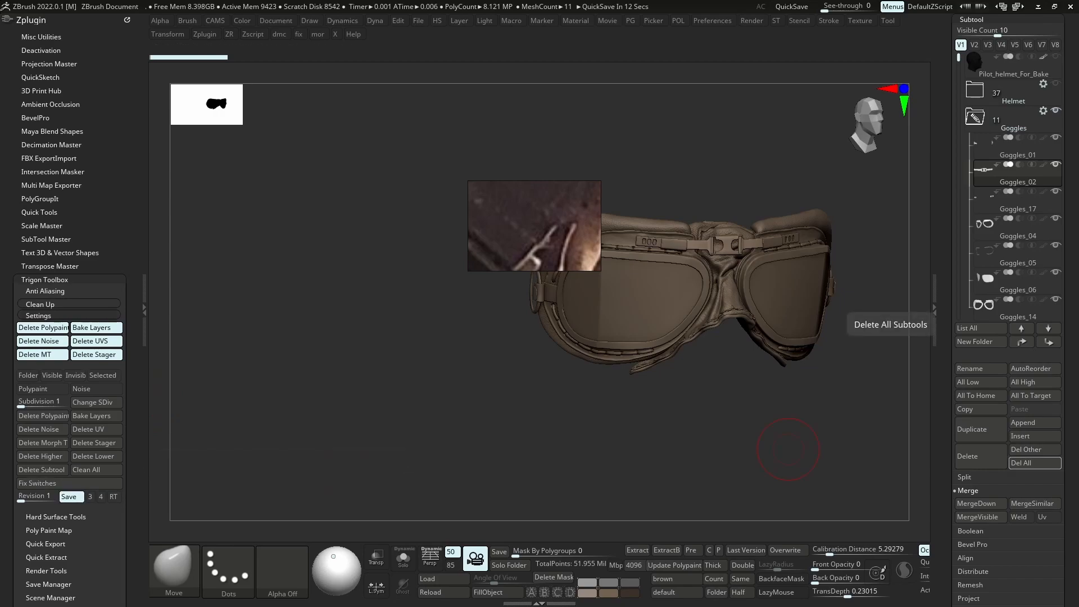
pyautogui.click(77, 497)
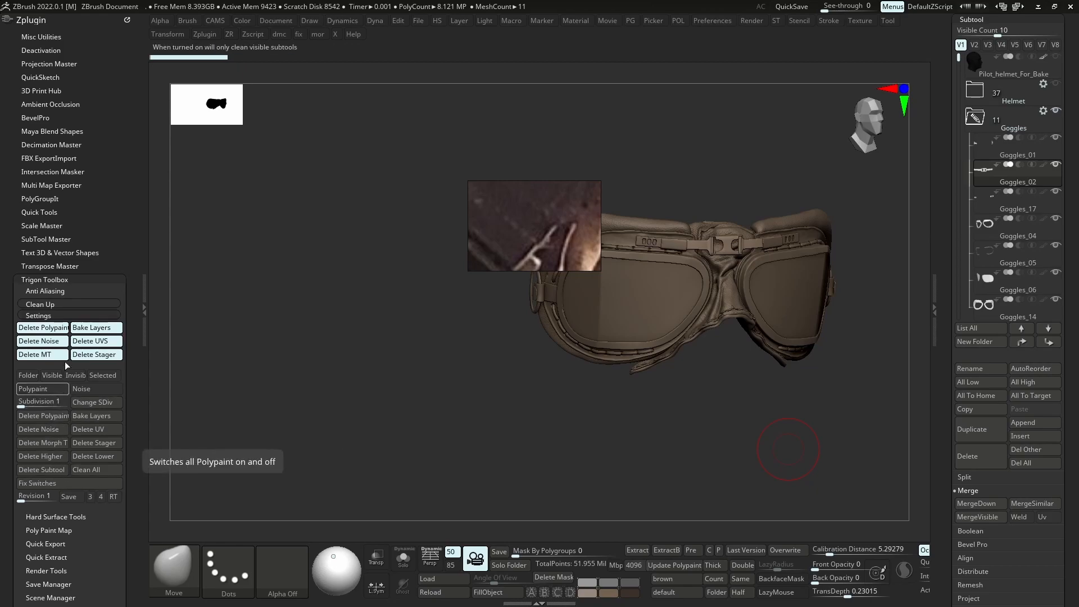
pyautogui.click(95, 471)
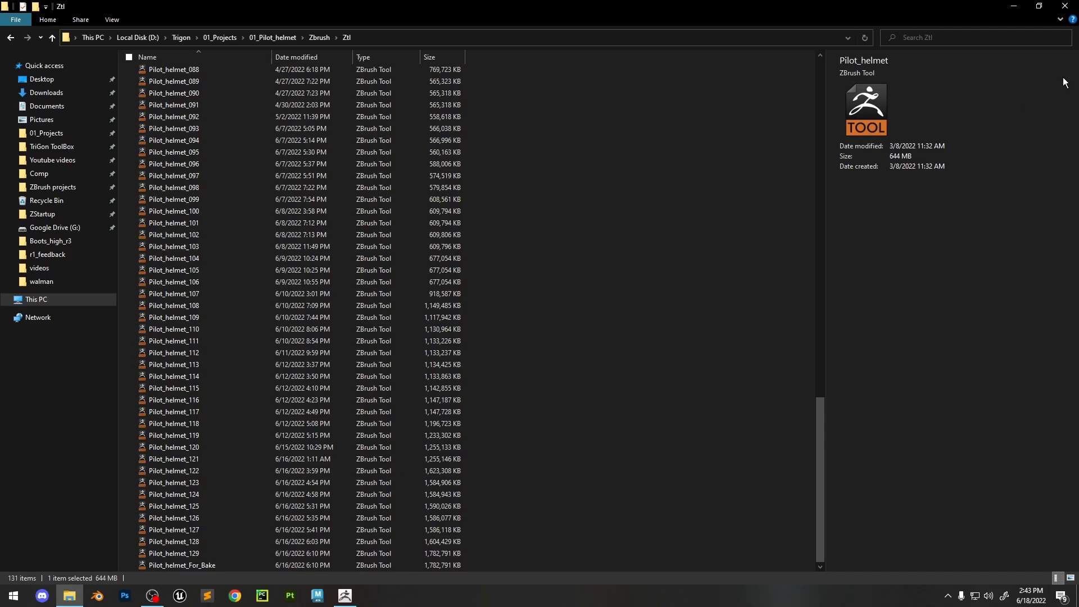
# Switch back from File Explorer to ZBrush and overwrite the saved Pilot_helmet_For_Bake file with the cleaned-up tool
pyautogui.click(1004, 8)
pyautogui.moveTo(467, 276)
pyautogui.mouseDown(button='right')
pyautogui.moveTo(624, 284)
pyautogui.moveTo(629, 326)
pyautogui.moveTo(660, 321)
pyautogui.moveTo(572, 339)
pyautogui.mouseUp(button='right')
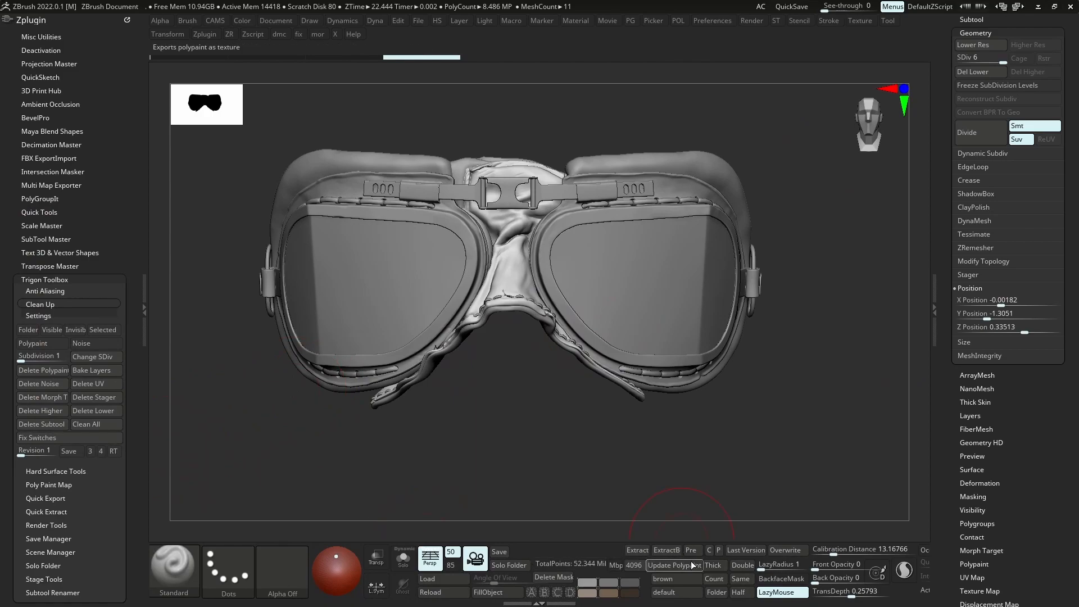
pyautogui.click(801, 550)
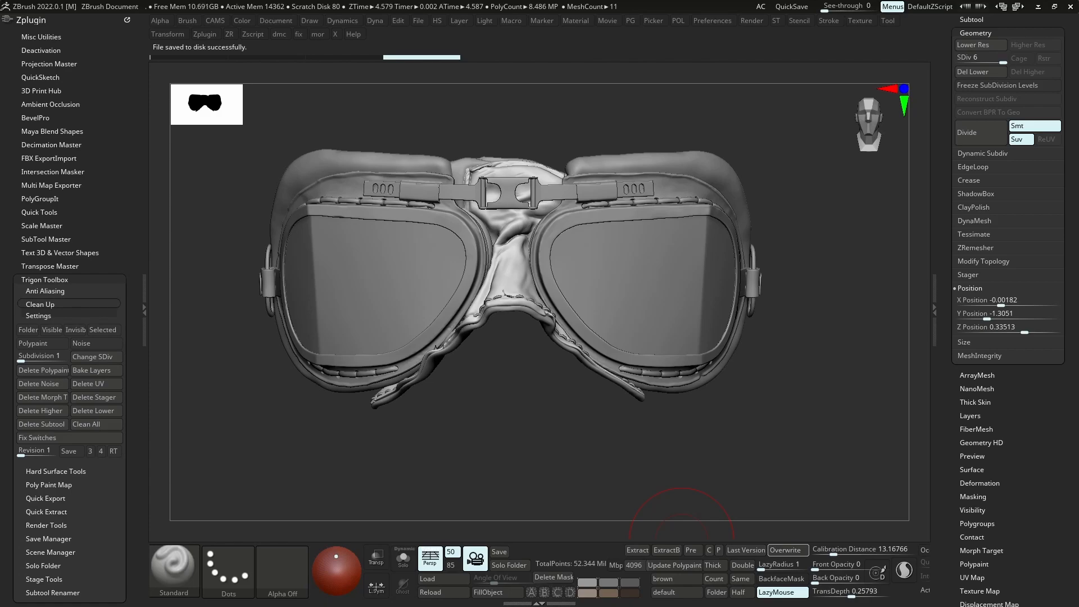
# Switch to File Explorer, check the file size of Pilot_helmet_For_Bake in the Ztl folder, then return to ZBrush
pyautogui.hotkey('alt', 'Tab')
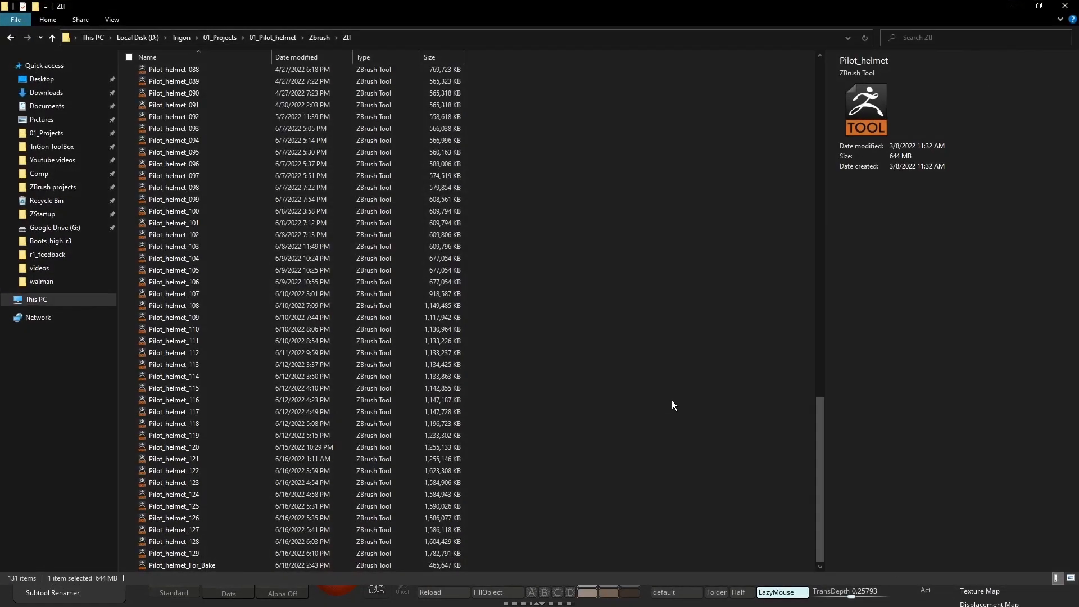
pyautogui.click(424, 573)
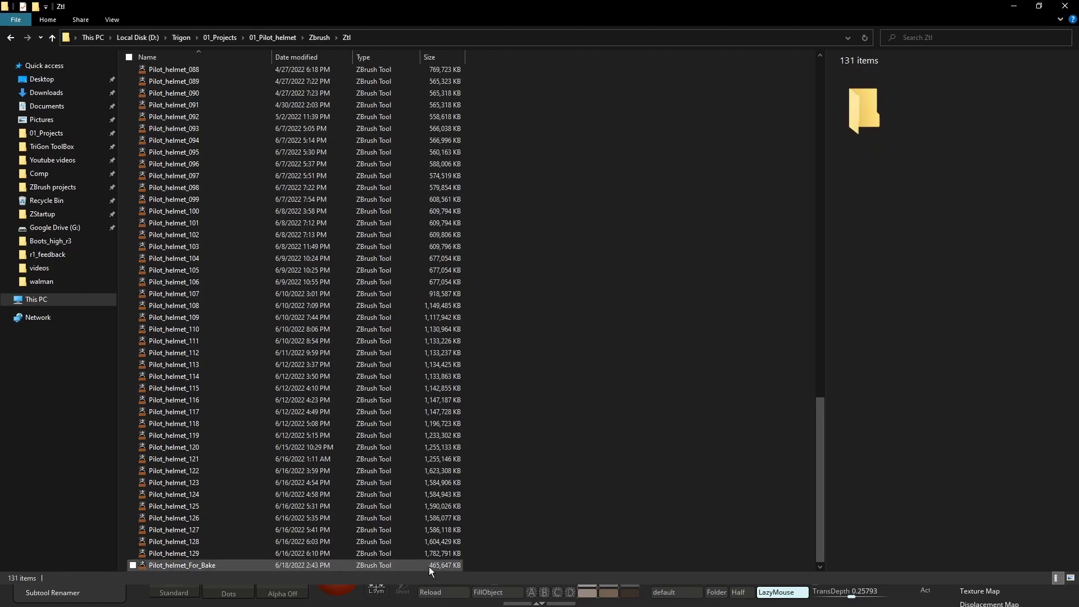
pyautogui.click(429, 565)
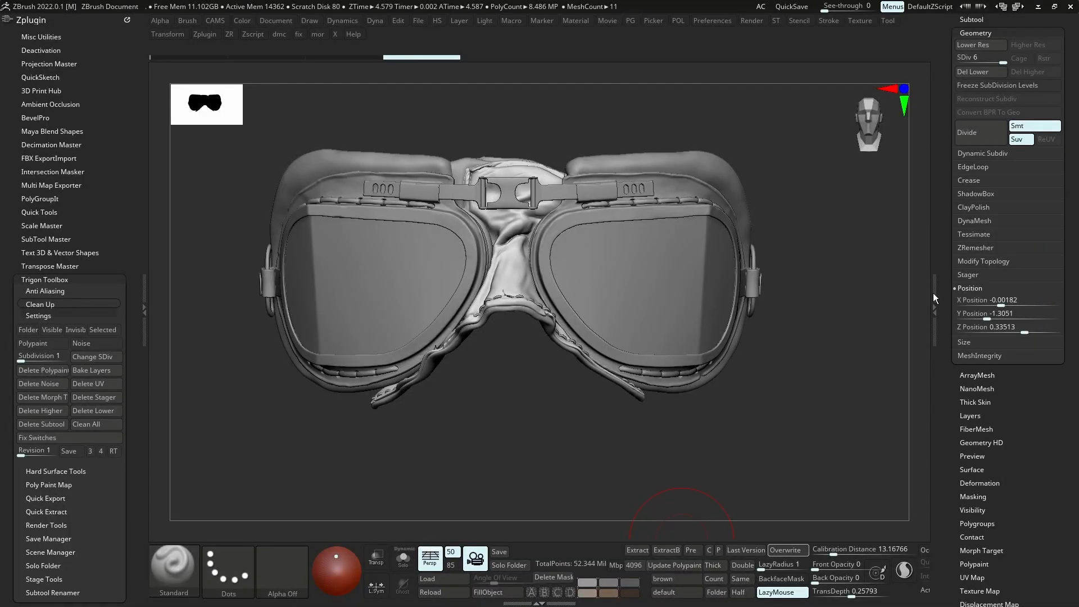
# Expand the Clean Up Settings and open the Subtool list on the collapsed Goggles folder
pyautogui.moveTo(237, 328); pyautogui.dragTo(255, 327)
pyautogui.click(43, 308)
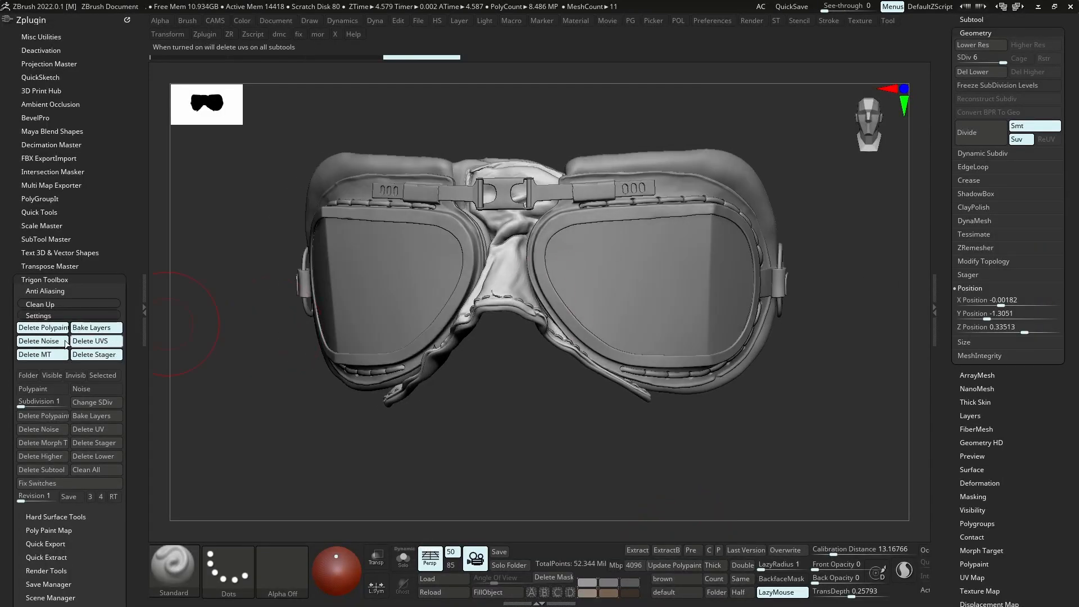
pyautogui.keyDown('ctrl'); pyautogui.moveTo(575, 375); pyautogui.dragTo(580, 259, button='right'); pyautogui.keyUp('ctrl')
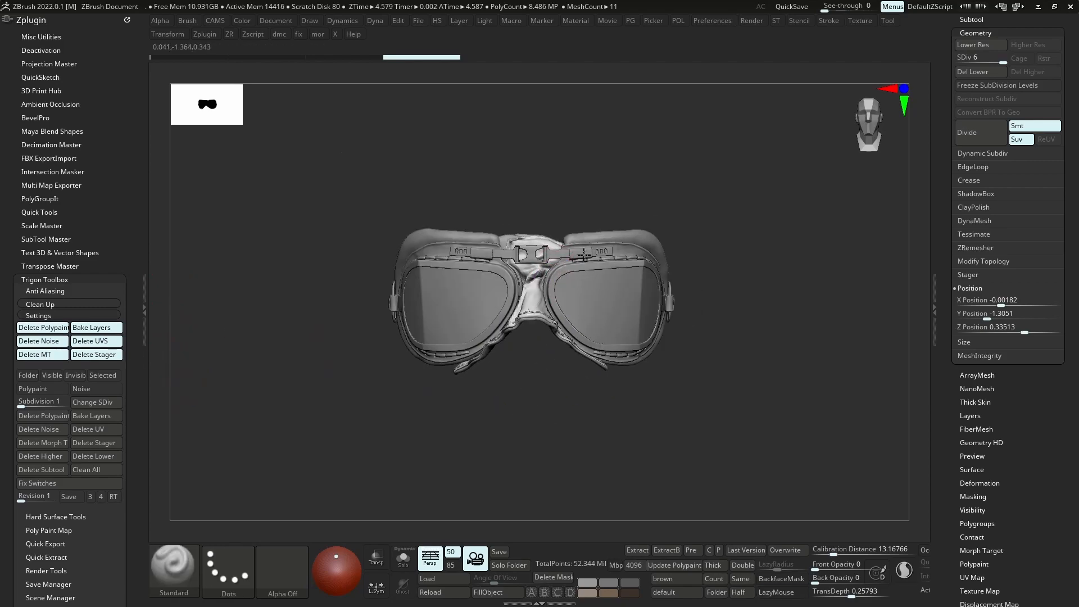
pyautogui.click(711, 203)
pyautogui.click(710, 203)
pyautogui.click(976, 20)
pyautogui.click(1028, 126)
pyautogui.click(1028, 127)
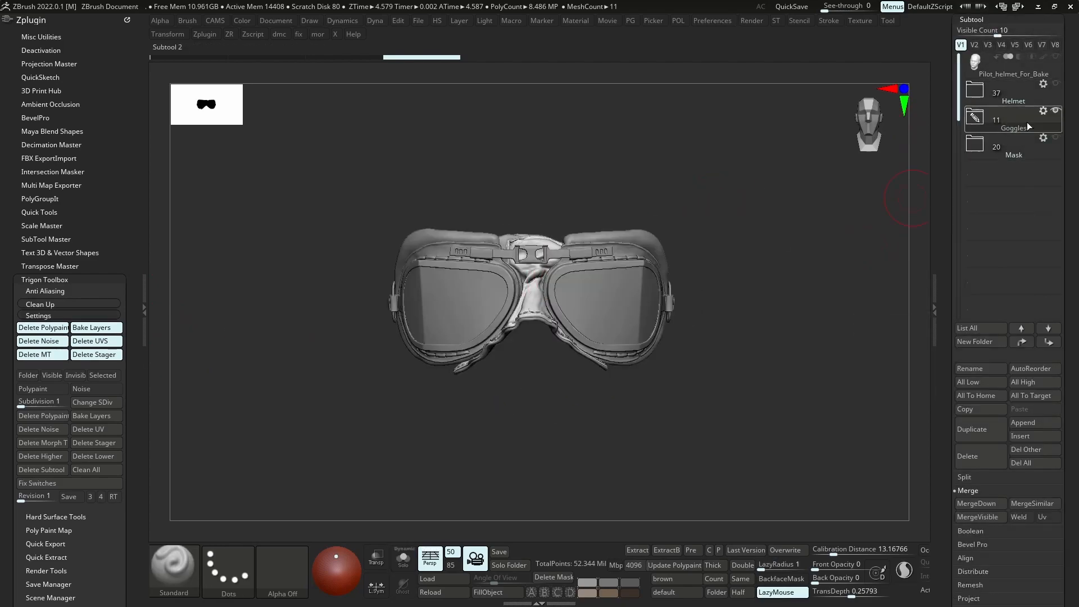
# In visibility set V1, select the Helmet folder, show it and hide the Goggles folder
pyautogui.click(1036, 99)
pyautogui.click(1056, 84)
pyautogui.click(1056, 111)
pyautogui.moveTo(639, 170)
pyautogui.keyDown('ctrl'); pyautogui.mouseDown(button='right')
pyautogui.moveTo(640, 192)
pyautogui.moveTo(664, 186)
pyautogui.mouseUp(button='right'); pyautogui.keyUp('ctrl')
pyautogui.moveTo(814, 189); pyautogui.dragTo(723, 146, button='right')
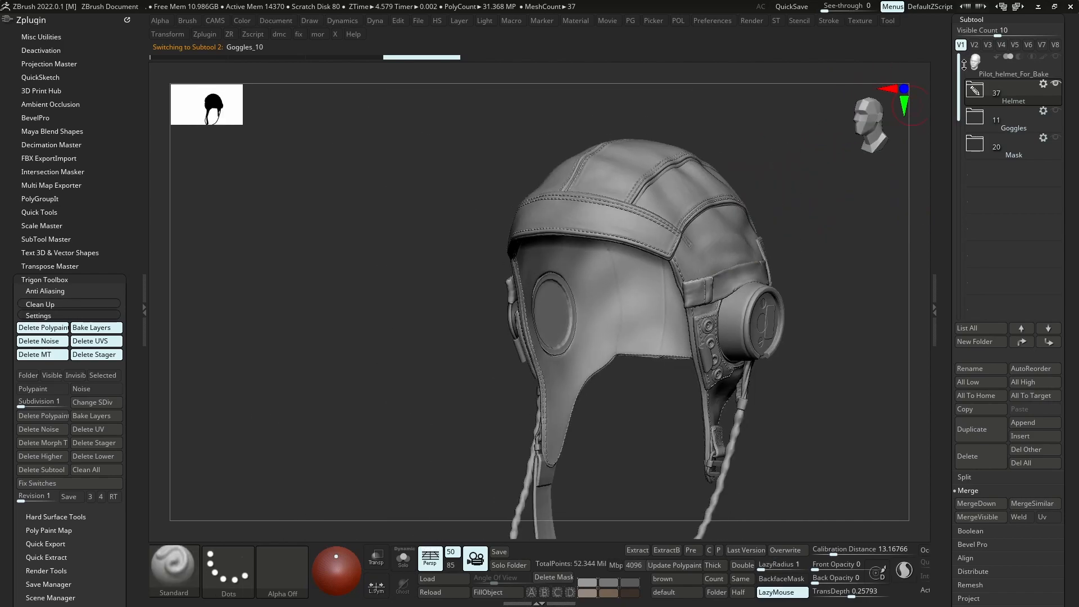
# In visibility set V2, select the Goggles folder and hide the Helmet folder and the head subtool
pyautogui.click(975, 47)
pyautogui.click(960, 45)
pyautogui.click(975, 45)
pyautogui.click(1022, 124)
pyautogui.click(1057, 83)
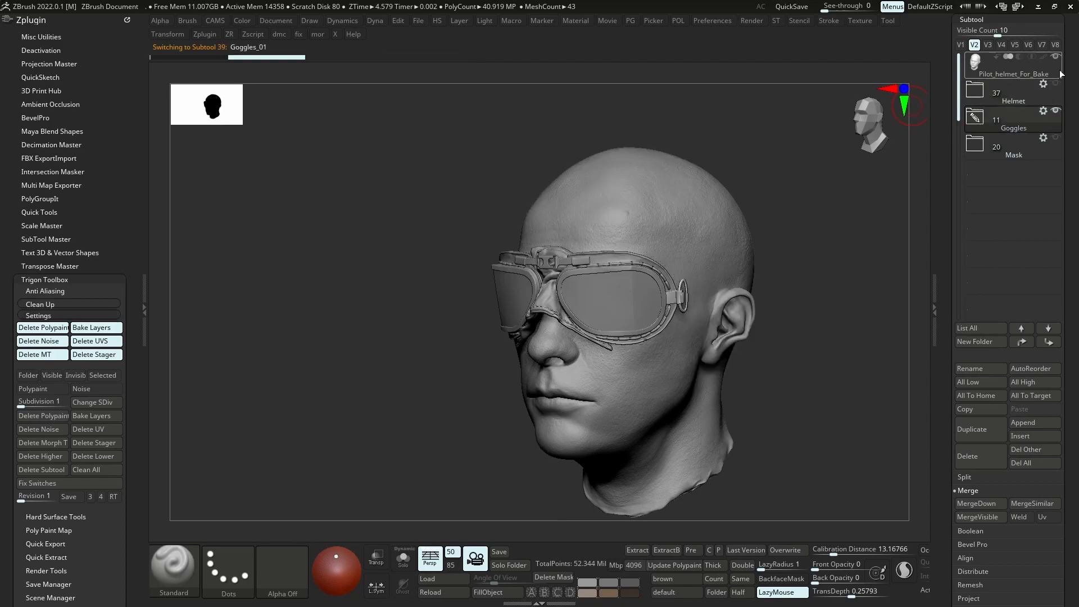
pyautogui.click(1057, 57)
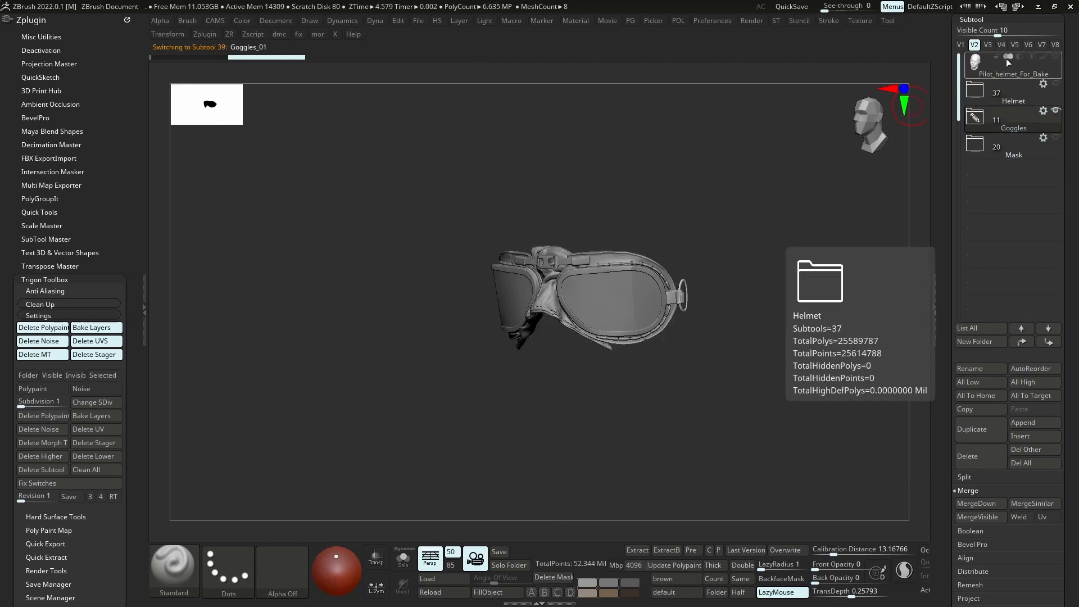
# In visibility set V3, select the Mask folder, show it and hide the other folders
pyautogui.click(988, 45)
pyautogui.click(1016, 151)
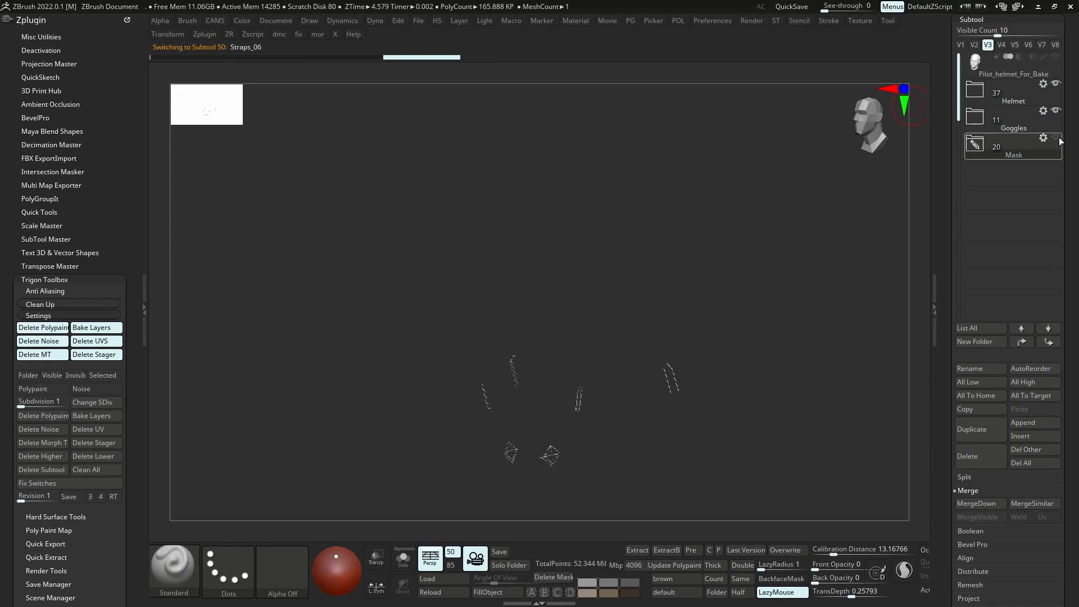
pyautogui.click(1057, 138)
pyautogui.click(1057, 110)
pyautogui.moveTo(861, 324); pyautogui.dragTo(669, 225, button='right')
pyautogui.keyDown('ctrl'); pyautogui.moveTo(645, 349); pyautogui.dragTo(706, 220, button='right'); pyautogui.keyUp('ctrl')
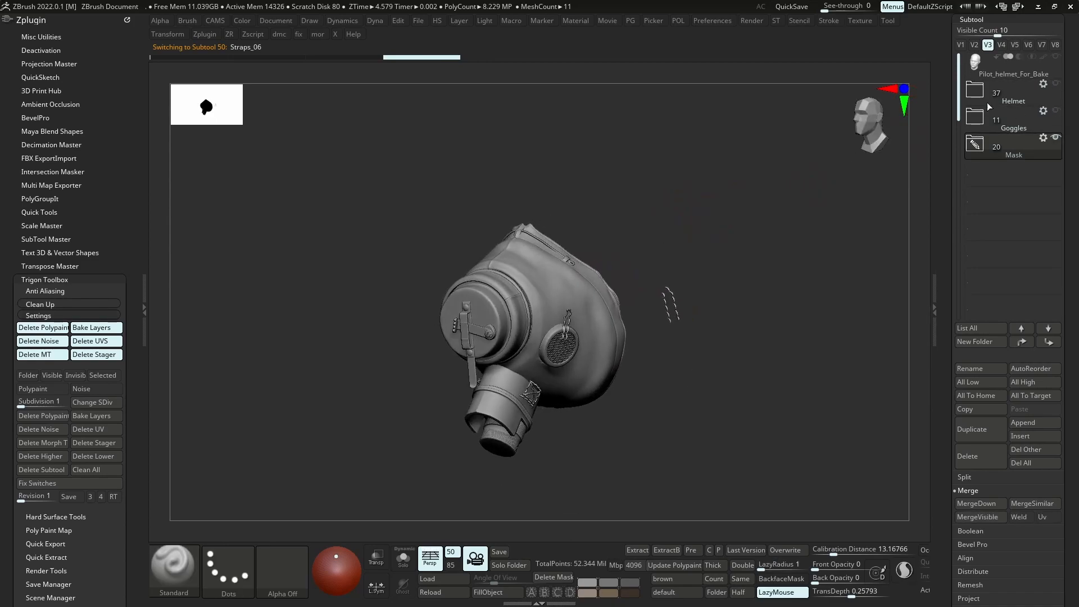
# Make all subtools inside the Mask folder visible in V3, collapse the folder and hide the head subtool
pyautogui.click(975, 148)
pyautogui.keyDown('shift'); pyautogui.click(1056, 138); pyautogui.keyUp('shift')
pyautogui.moveTo(958, 67)
pyautogui.mouseDown()
pyautogui.moveTo(957, 250)
pyautogui.moveTo(959, 65)
pyautogui.mouseUp()
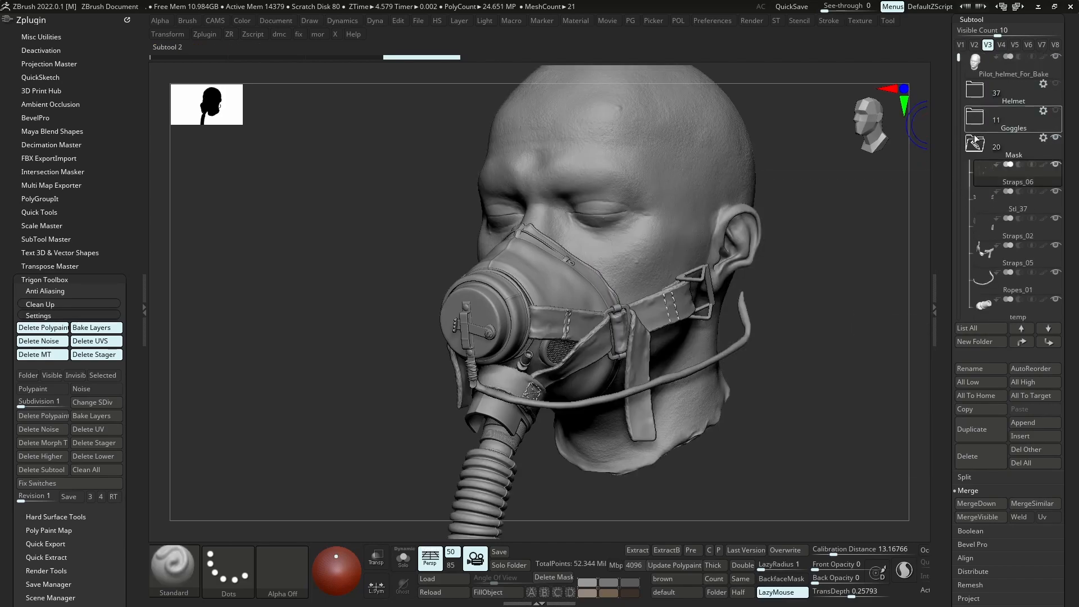
pyautogui.click(976, 145)
pyautogui.click(1058, 58)
pyautogui.moveTo(720, 242); pyautogui.dragTo(764, 242, button='right')
# Switch to visibility set V2, expand the Goggles folder, make all its subtools visible and collapse it again
pyautogui.click(975, 45)
pyautogui.click(975, 118)
pyautogui.moveTo(959, 90); pyautogui.dragTo(959, 65)
pyautogui.keyDown('shift'); pyautogui.click(1055, 246); pyautogui.keyUp('shift')
pyautogui.click(976, 118)
pyautogui.moveTo(866, 225); pyautogui.dragTo(778, 228, button='right')
pyautogui.click(976, 118)
pyautogui.click(986, 172)
pyautogui.click(975, 119)
# Switch to visibility set V1, make all Helmet folder subtools visible, hide the head and collapse the folder
pyautogui.click(961, 45)
pyautogui.click(975, 91)
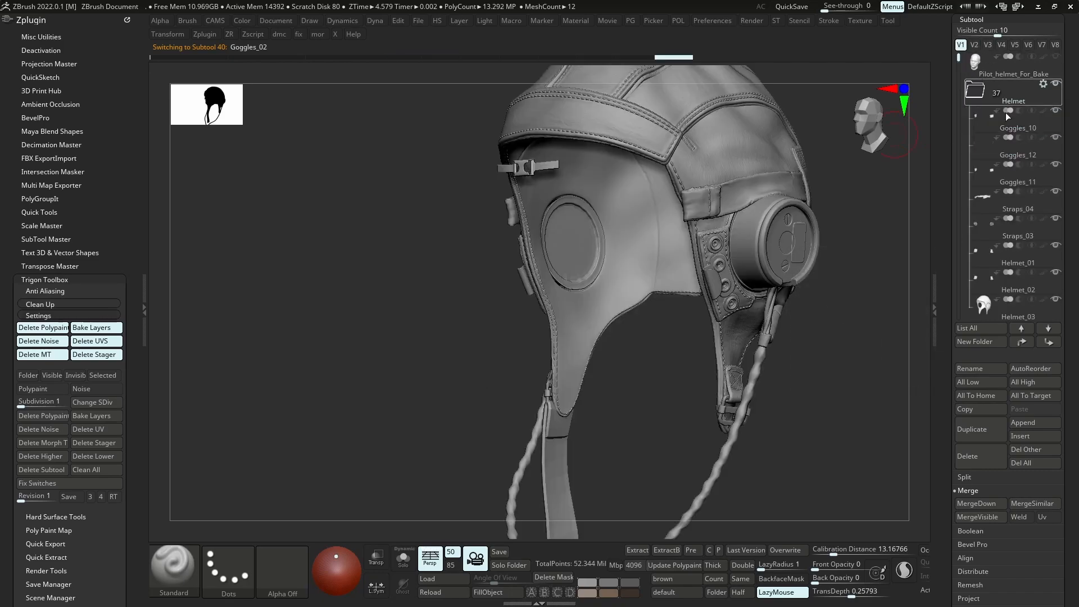
pyautogui.keyDown('shift'); pyautogui.click(1057, 113); pyautogui.keyUp('shift')
pyautogui.keyDown('shift'); pyautogui.click(1057, 114); pyautogui.keyUp('shift')
pyautogui.click(1056, 56)
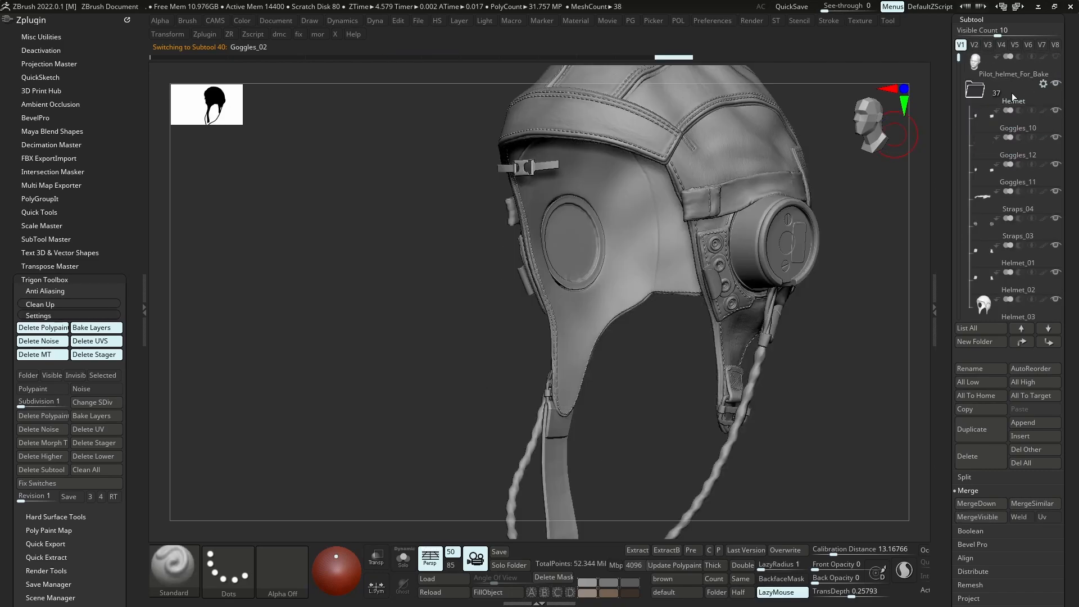
pyautogui.click(976, 90)
pyautogui.moveTo(624, 195)
pyautogui.mouseDown(button='right')
pyautogui.moveTo(683, 194)
pyautogui.moveTo(630, 183)
pyautogui.mouseUp(button='right')
pyautogui.click(975, 96)
pyautogui.click(990, 149)
pyautogui.moveTo(704, 183); pyautogui.dragTo(649, 167, button='right')
# Cycle through visibility sets V1, V2 and V3 and examine the helmet, goggles and mask shown in each
pyautogui.click(975, 45)
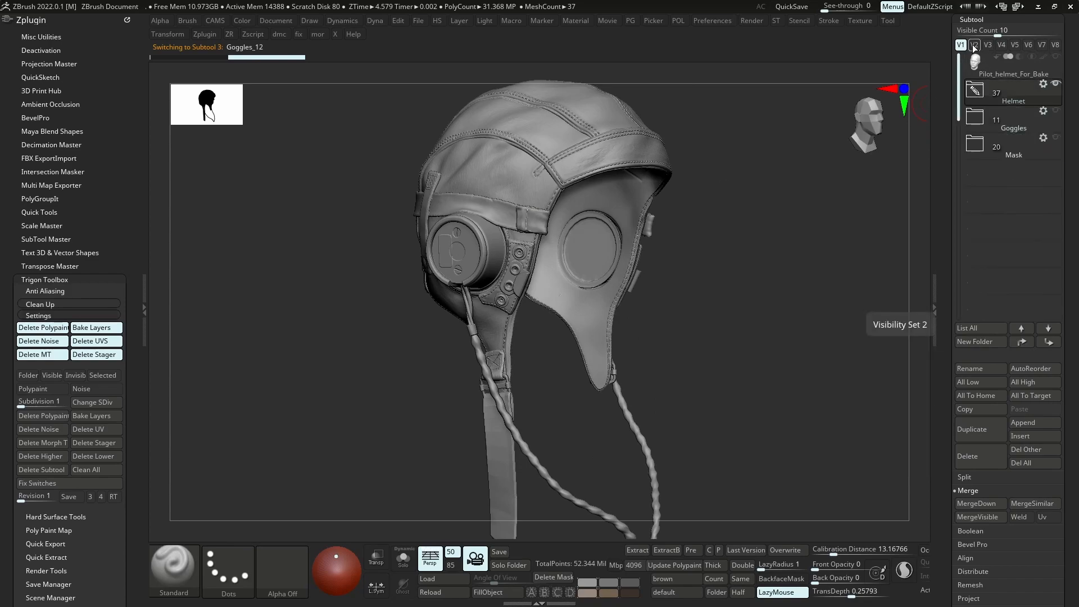
pyautogui.click(988, 45)
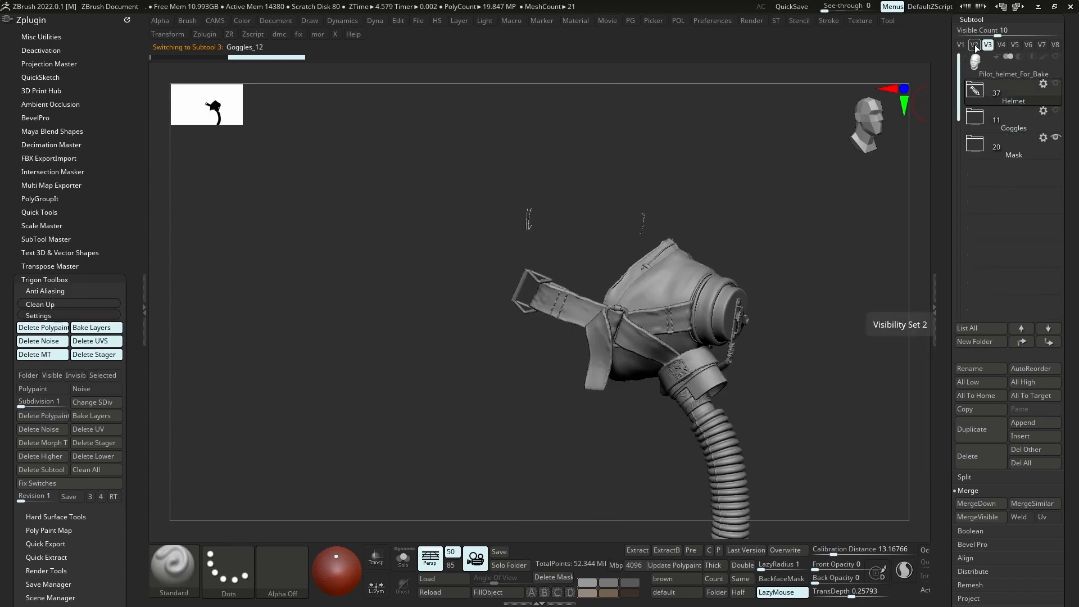
pyautogui.click(975, 45)
pyautogui.click(961, 44)
pyautogui.click(974, 45)
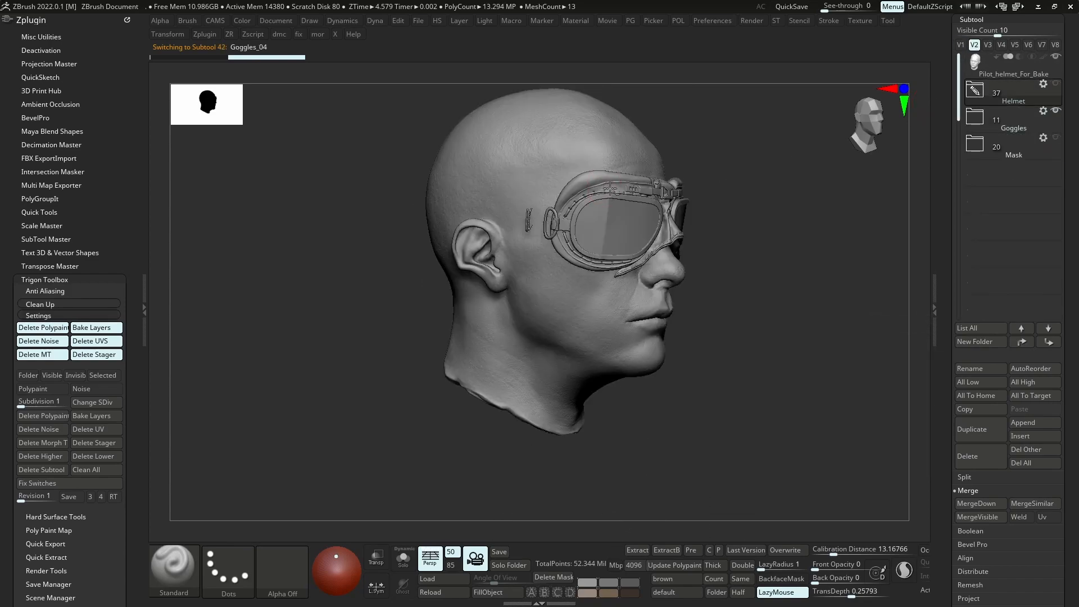
pyautogui.click(988, 45)
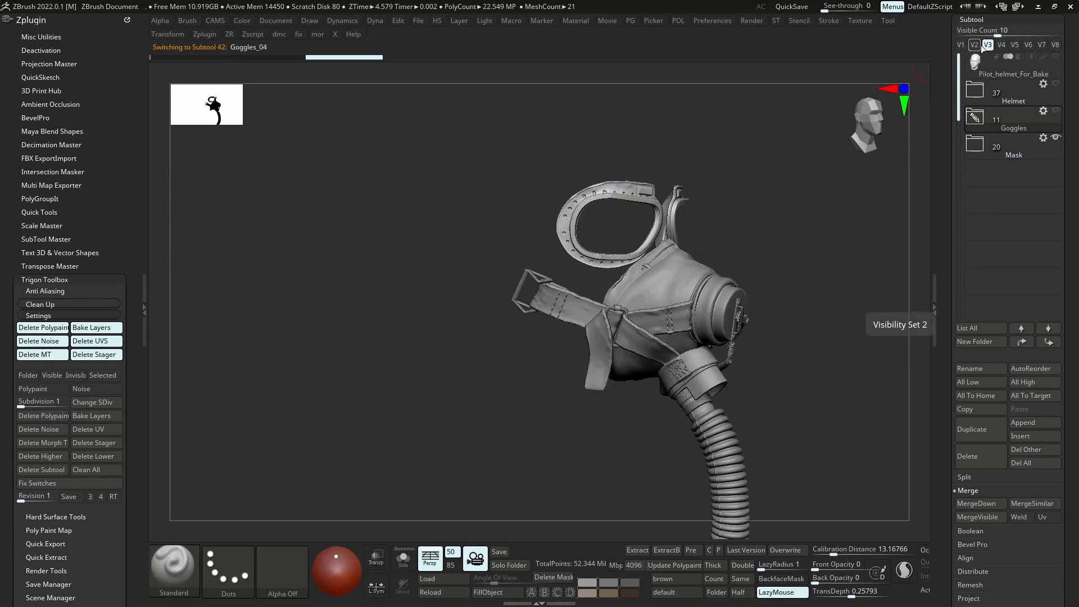
pyautogui.click(978, 47)
pyautogui.click(962, 46)
pyautogui.click(977, 63)
pyautogui.click(988, 46)
pyautogui.keyDown('shift'); pyautogui.moveTo(770, 212); pyautogui.dragTo(792, 203); pyautogui.keyUp('shift')
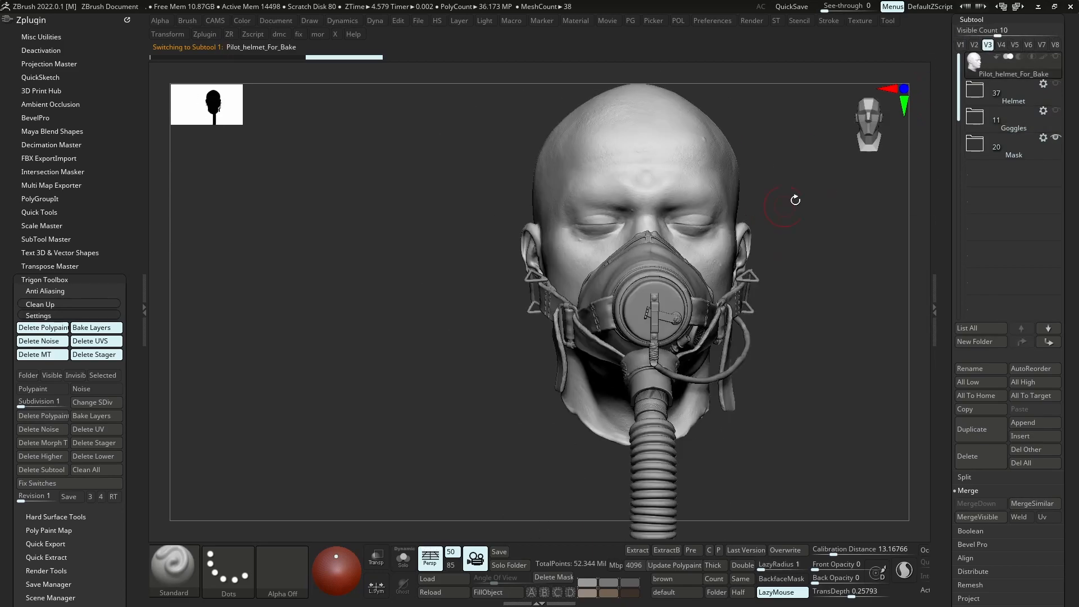
pyautogui.moveTo(662, 274); pyautogui.dragTo(621, 298, button='right')
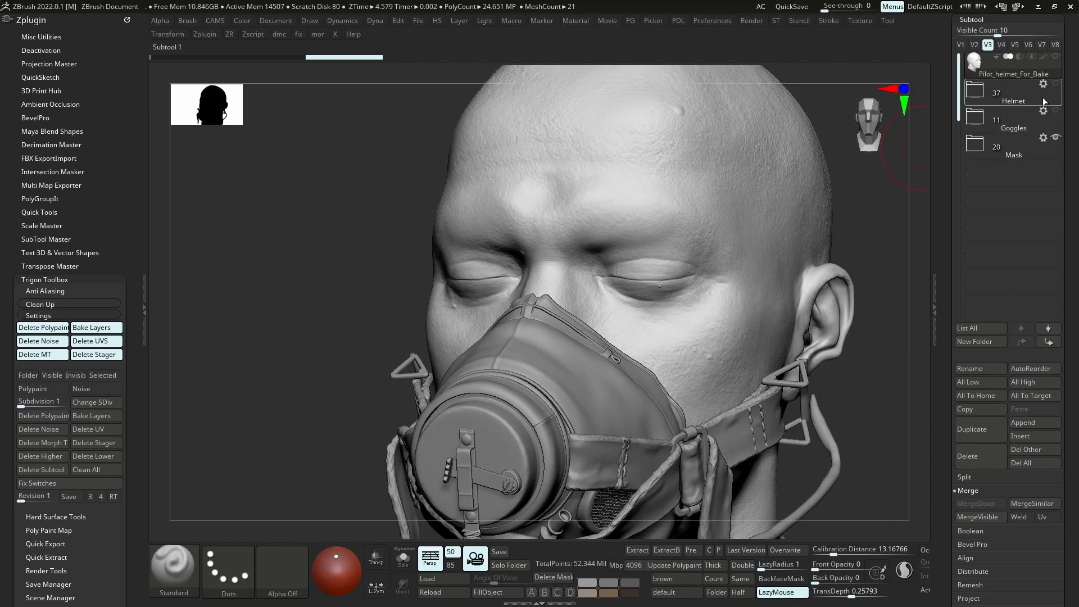
# Switch to visibility set V4 and hide the Mask folder
pyautogui.click(1001, 45)
pyautogui.moveTo(473, 265); pyautogui.dragTo(945, 246, button='right')
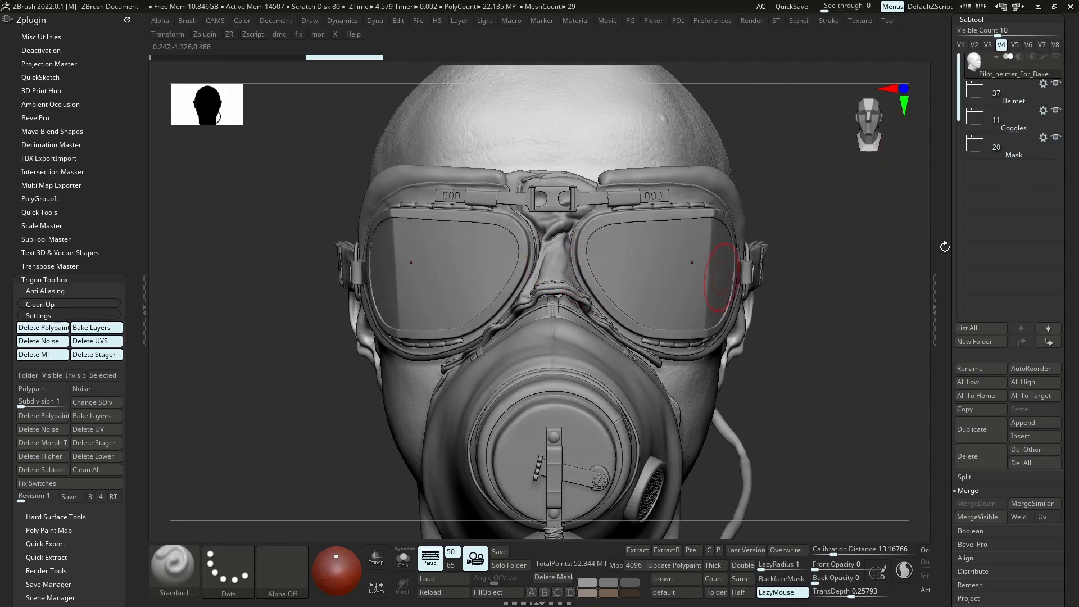
pyautogui.click(1056, 139)
# Expand the Helmet folder in V4 and make all its subtools visible together with the goggles and head
pyautogui.click(998, 98)
pyautogui.click(980, 95)
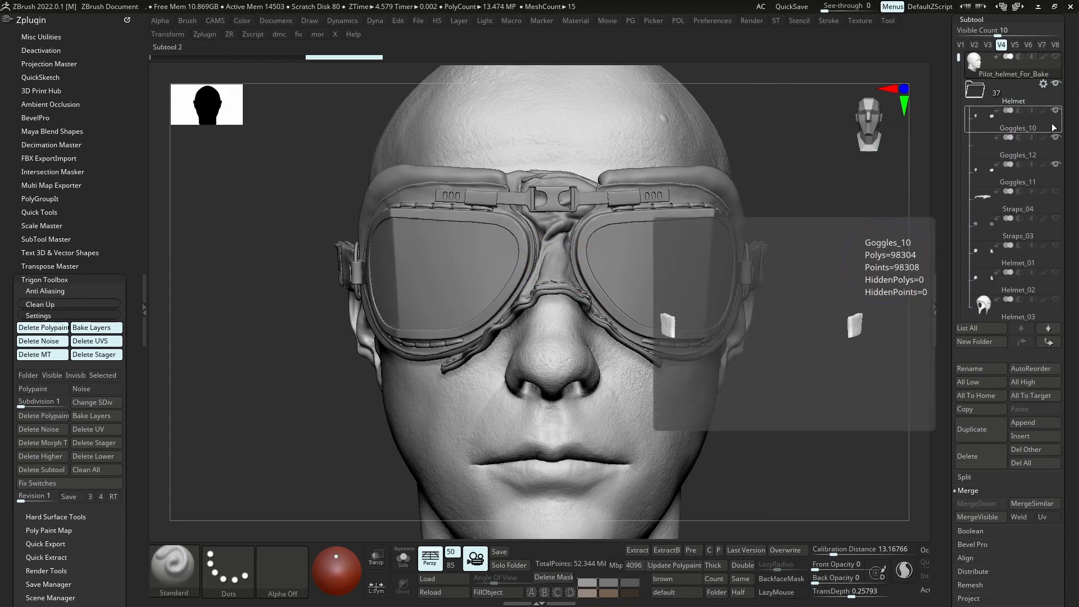
pyautogui.keyDown('shift'); pyautogui.click(1057, 191); pyautogui.keyUp('shift')
pyautogui.keyDown('alt'); pyautogui.moveTo(668, 232); pyautogui.dragTo(697, 265, button='right'); pyautogui.keyUp('alt')
pyautogui.keyDown('alt'); pyautogui.moveTo(697, 264); pyautogui.dragTo(637, 237, button='right'); pyautogui.keyUp('alt')
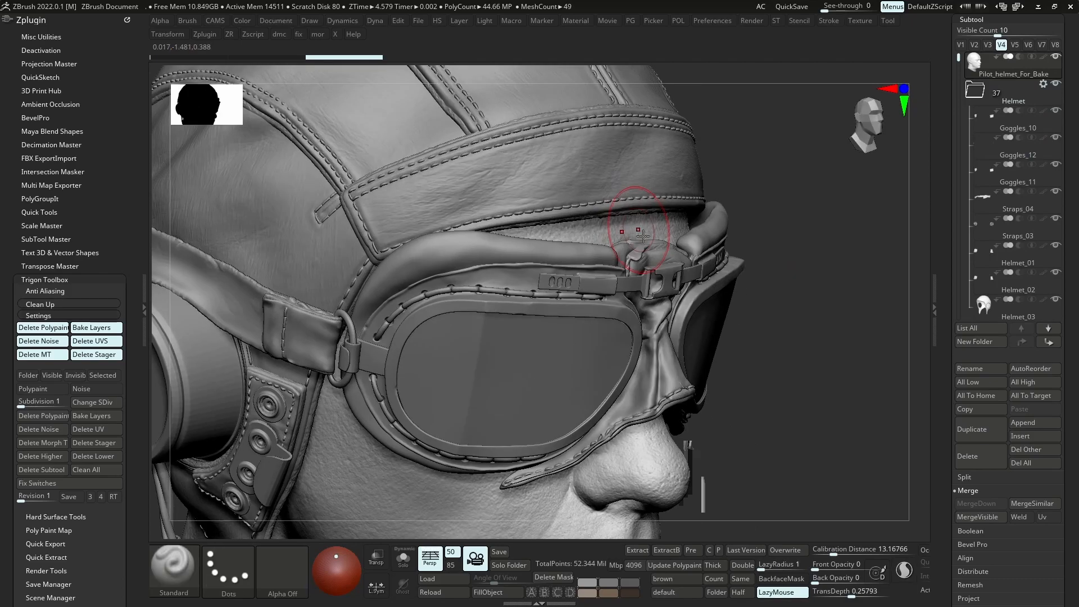
# Apply the brown display preset, change its colour to grey and inspect the helmet and goggles from several angles
pyautogui.click(677, 579)
pyautogui.moveTo(652, 306); pyautogui.dragTo(562, 332, button='right')
pyautogui.rightClick(557, 403)
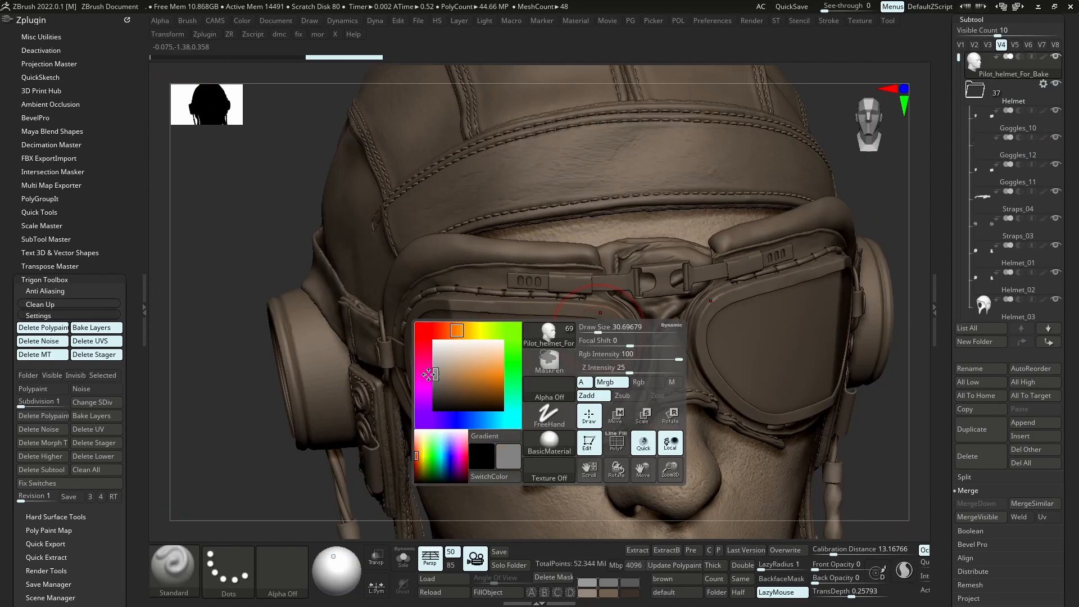
pyautogui.click(509, 456)
pyautogui.moveTo(508, 393); pyautogui.dragTo(646, 393, button='right')
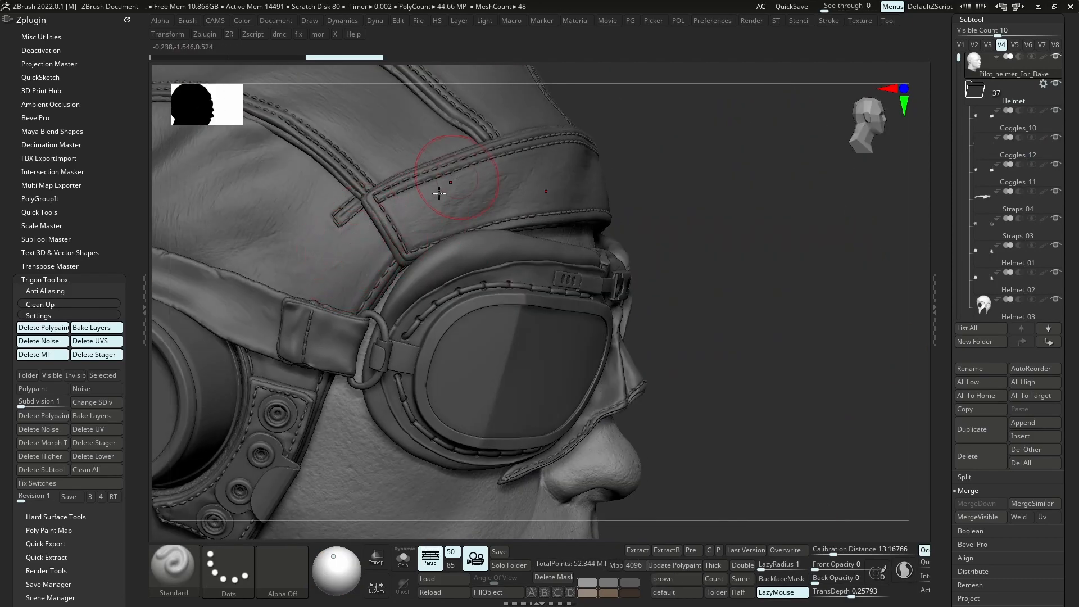
pyautogui.moveTo(647, 217); pyautogui.dragTo(614, 261, button='right')
pyautogui.moveTo(675, 379); pyautogui.dragTo(661, 356, button='right')
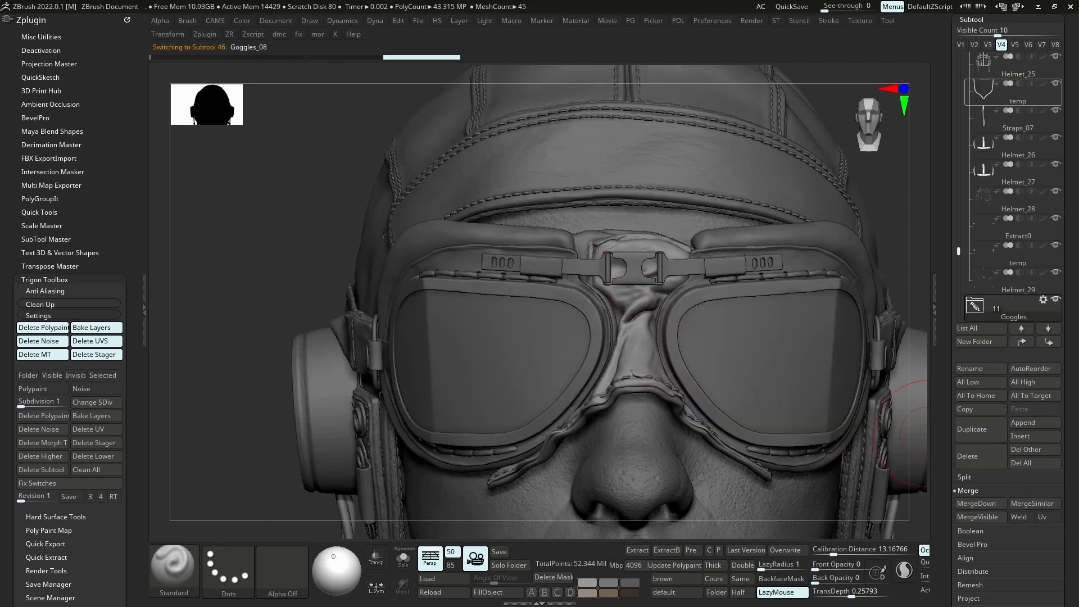
# Save the tool as a new version named Pilot_helmet_130
pyautogui.scroll(-5, 1047, 416)
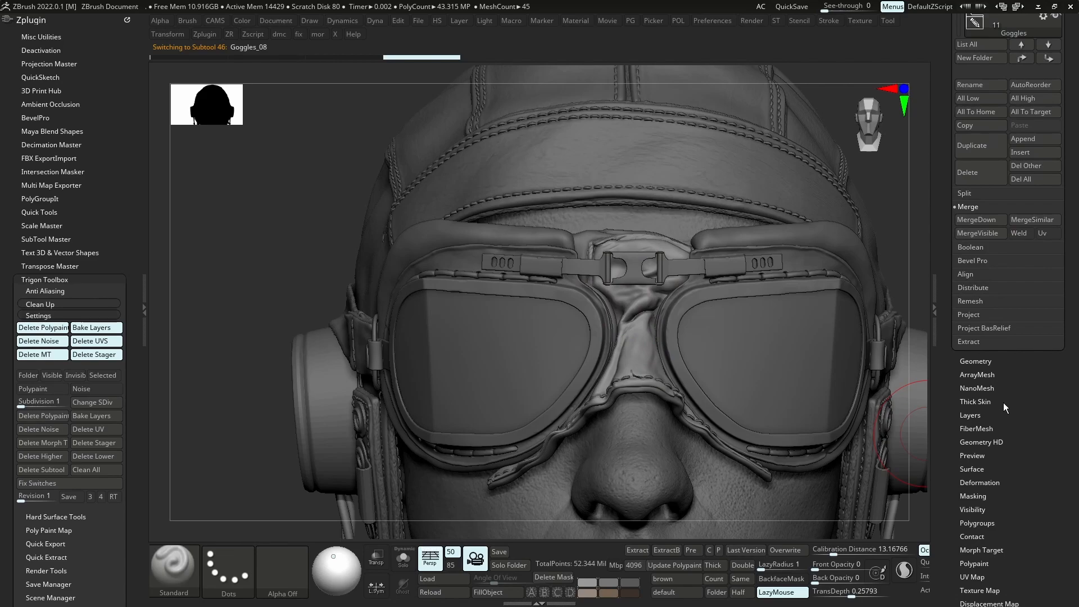
pyautogui.scroll(9, 1004, 400)
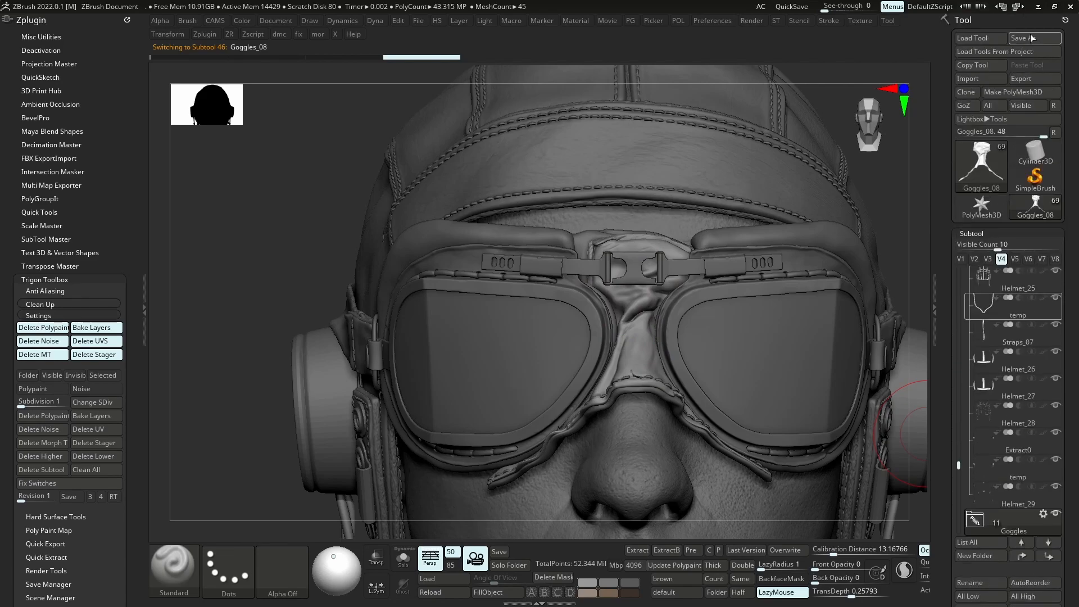
pyautogui.click(1031, 37)
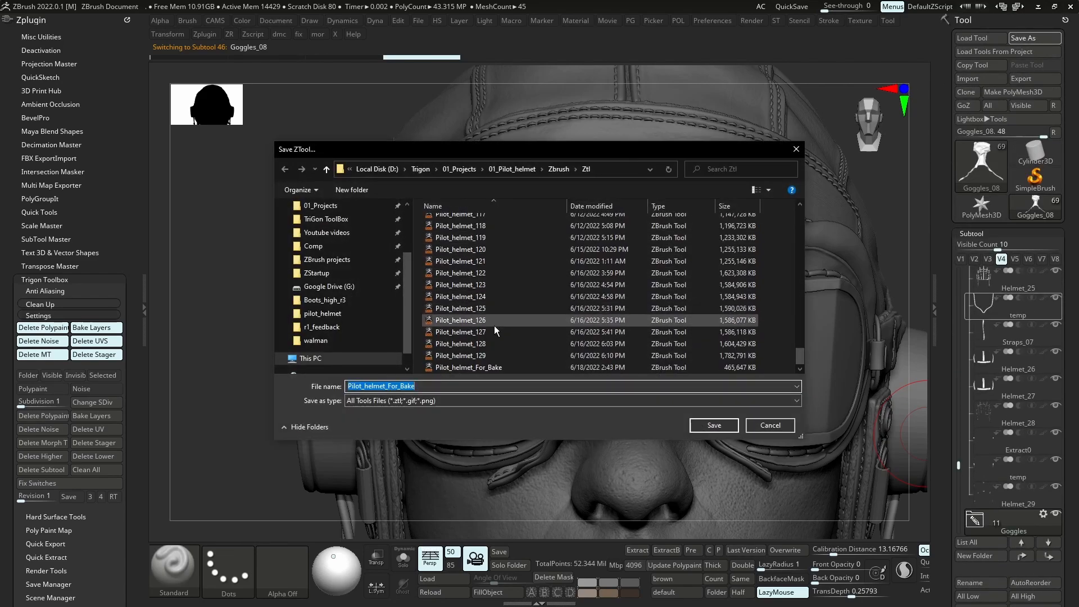
pyautogui.click(488, 355)
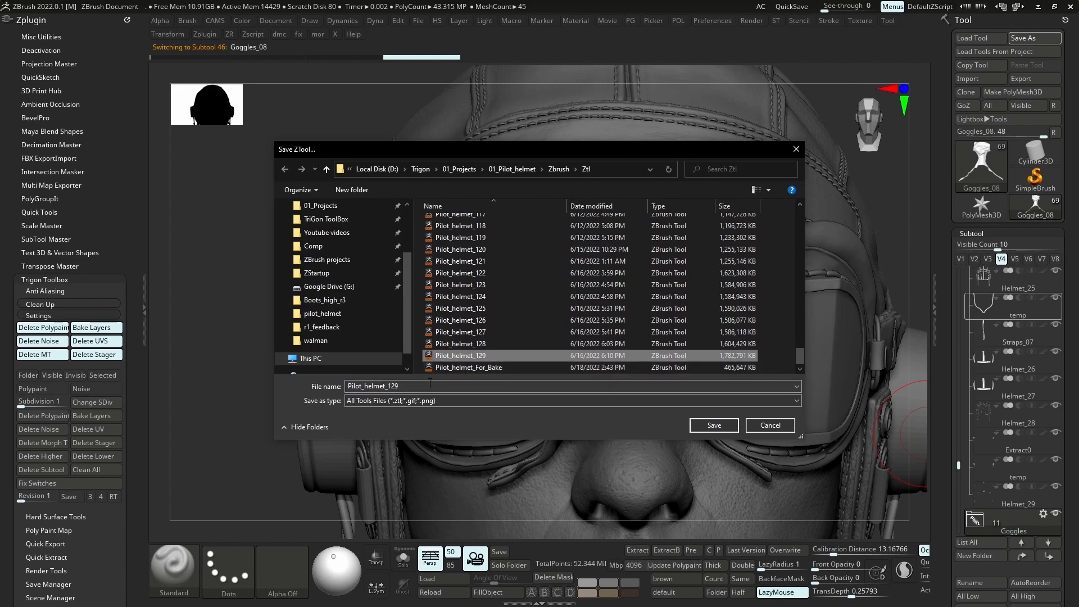
pyautogui.click(430, 386)
pyautogui.click(437, 386)
pyautogui.press('BackSpace')
pyautogui.press('BackSpace')
pyautogui.press('BackSpace')
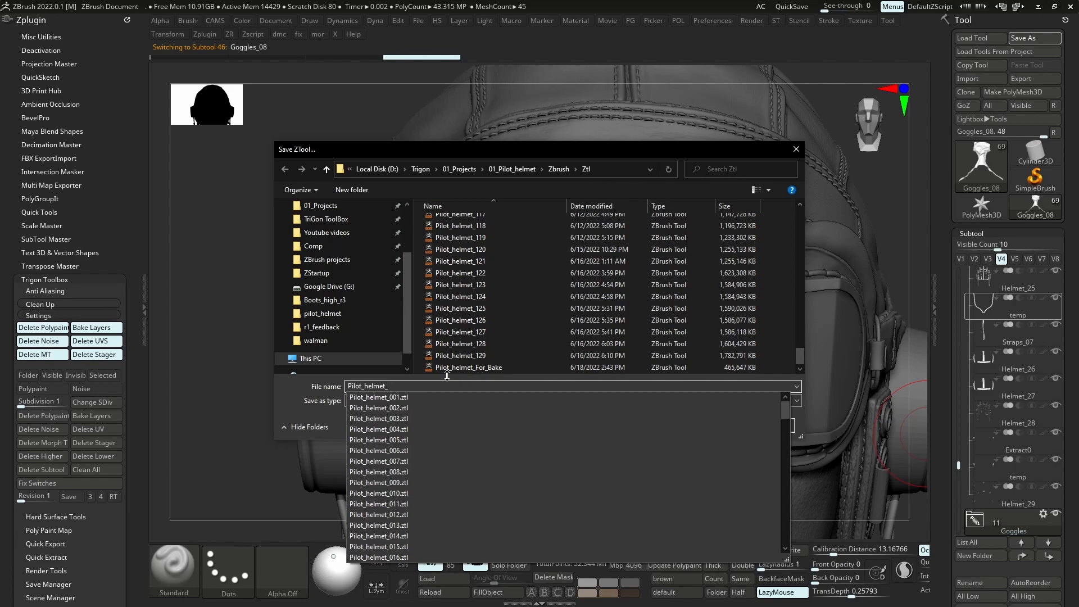
pyautogui.write('13')
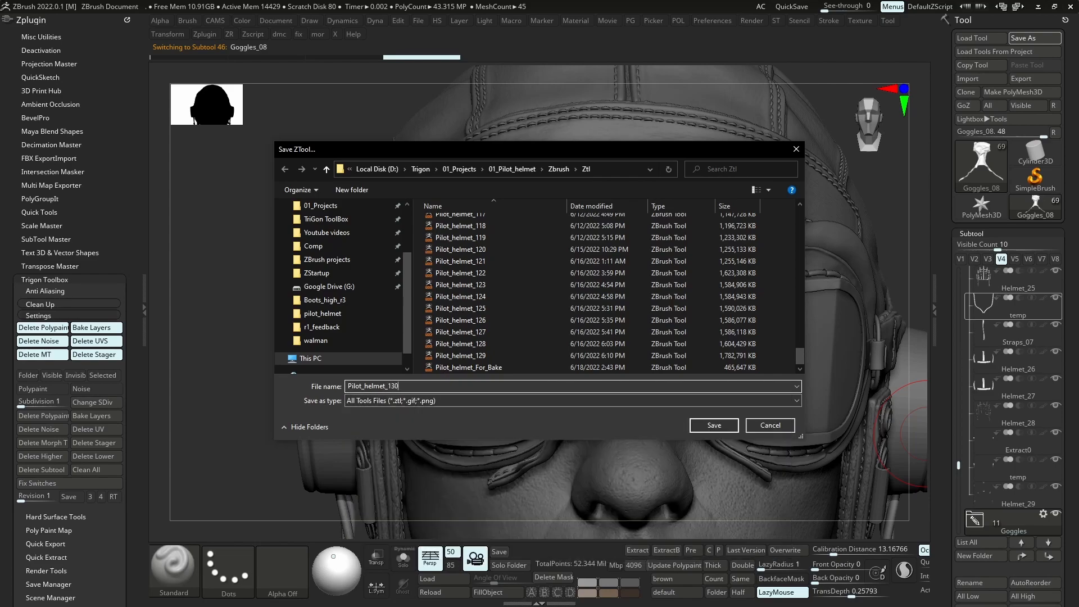
pyautogui.write('0')
pyautogui.press('Return')
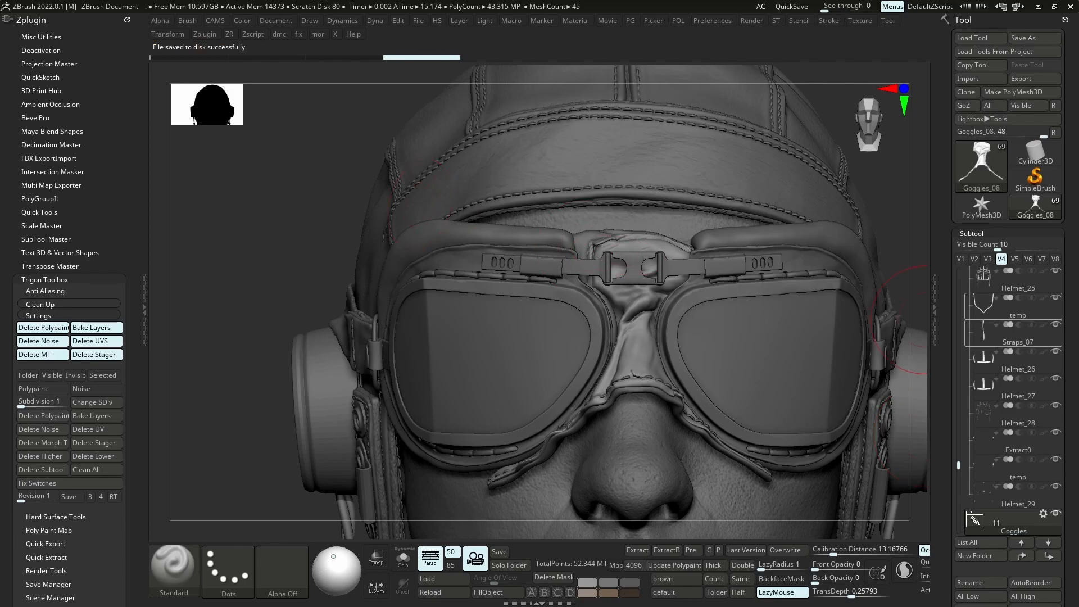
# Add a new sculpt layer to the goggles' leather nose piece and select the Standard brush
pyautogui.moveTo(1006, 332)
pyautogui.moveTo(1072, 337); pyautogui.dragTo(1071, 30)
pyautogui.click(980, 603)
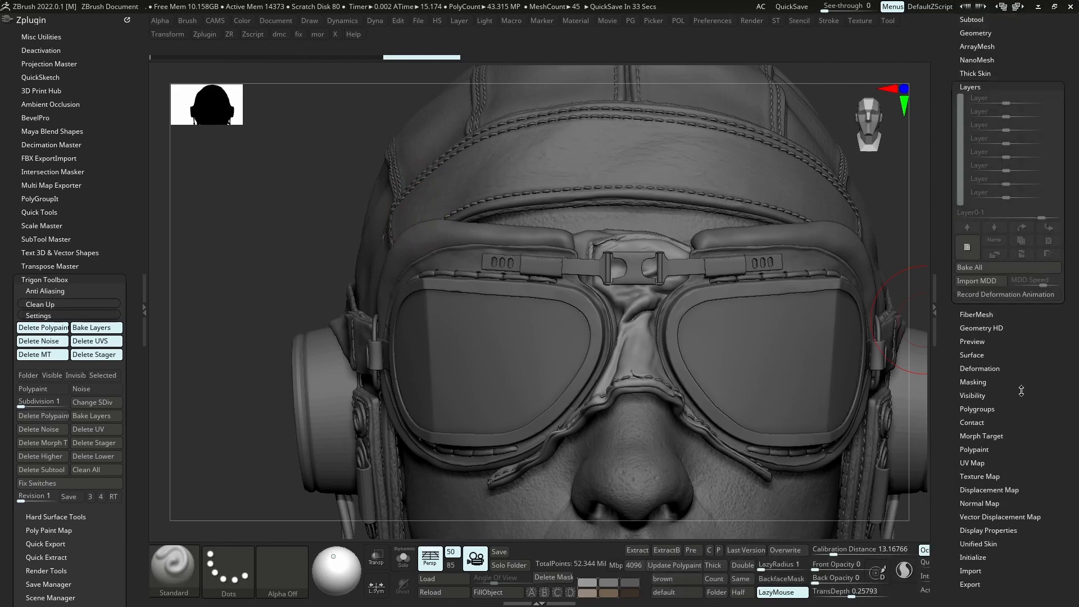
pyautogui.moveTo(579, 321); pyautogui.dragTo(644, 315, button='right')
pyautogui.press('b')
pyautogui.press('s')
pyautogui.press('t')
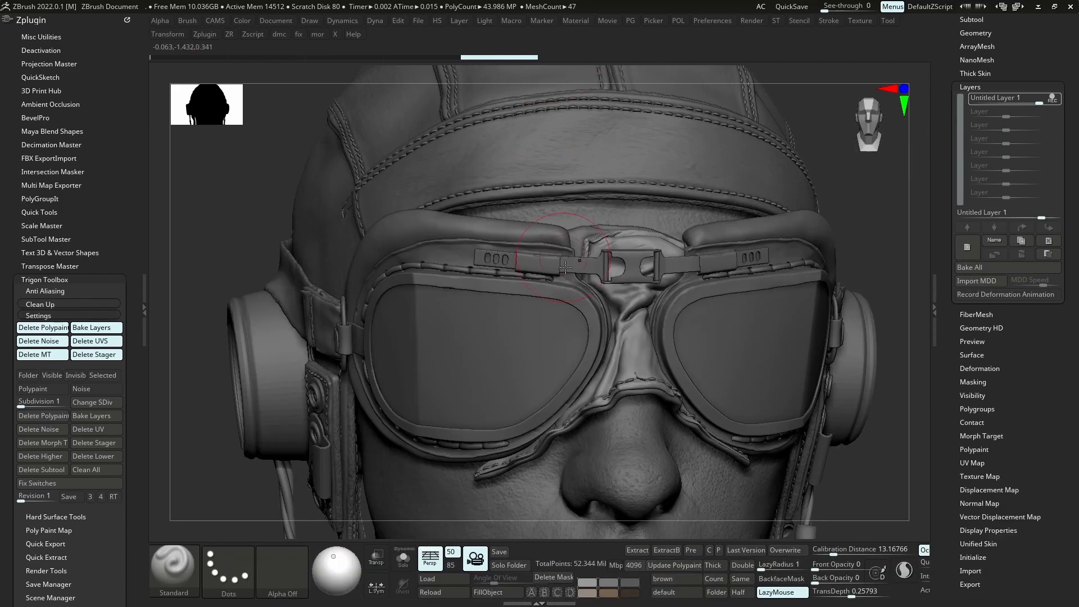
# Load the 1_memory_folds brush and adjust its draw size for work around the nose piece's central buckle
pyautogui.keyDown('alt'); pyautogui.moveTo(566, 270); pyautogui.dragTo(562, 238, button='right'); pyautogui.keyUp('alt')
pyautogui.press(',')
pyautogui.click(284, 72)
pyautogui.doubleClick(185, 183)
pyautogui.doubleClick(194, 191)
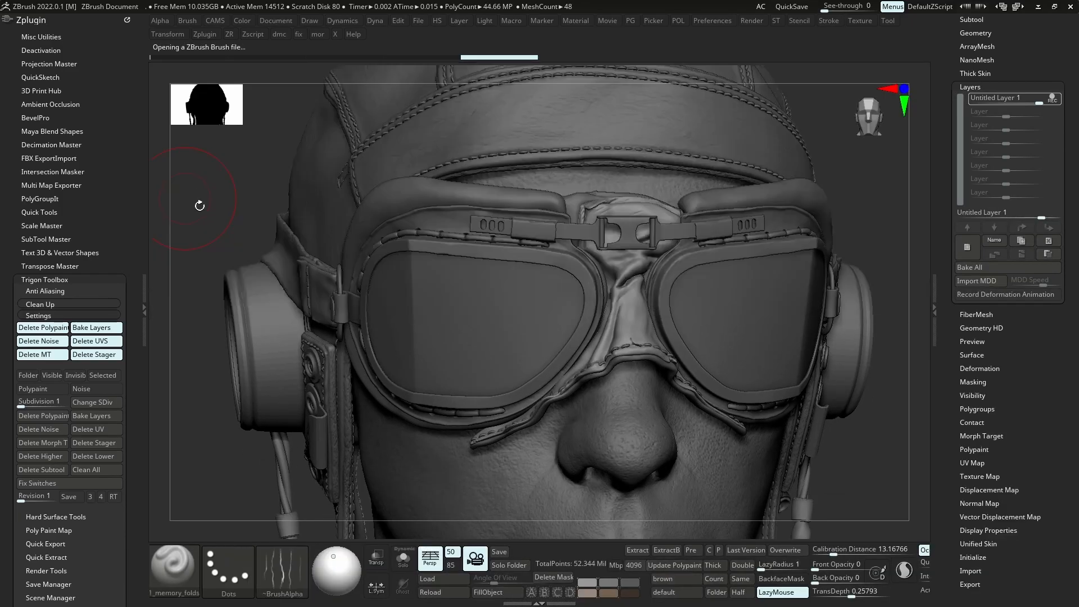
pyautogui.press('space')
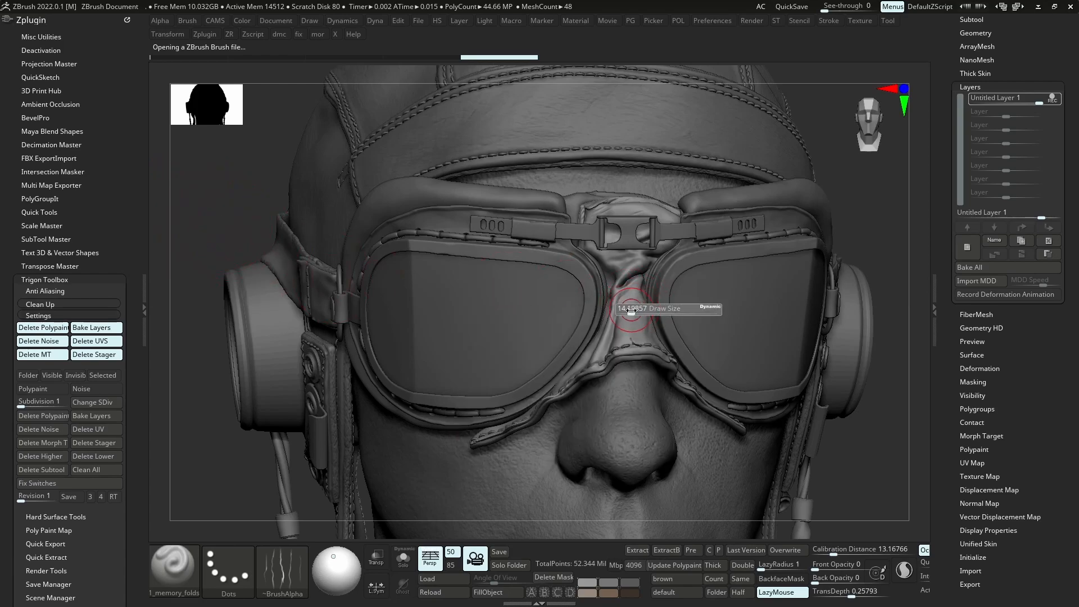
pyautogui.press('ctrl')
pyautogui.keyDown('ctrl'); pyautogui.moveTo(668, 367); pyautogui.dragTo(601, 301, button='right'); pyautogui.keyUp('ctrl')
pyautogui.press('s')
pyautogui.press('s')
pyautogui.press('s')
pyautogui.press('s')
pyautogui.moveTo(594, 245)
pyautogui.mouseDown(button='right')
pyautogui.moveTo(592, 226)
pyautogui.moveTo(599, 267)
pyautogui.mouseUp(button='right')
pyautogui.keyDown('ctrl'); pyautogui.moveTo(597, 227); pyautogui.dragTo(595, 265, button='right'); pyautogui.keyUp('ctrl')
pyautogui.press('s')
# Sculpt folds in the leather just below the central buckle, and isolate the nose piece in Solo mode
pyautogui.moveTo(592, 231)
pyautogui.mouseDown()
pyautogui.moveTo(579, 250)
pyautogui.moveTo(585, 224)
pyautogui.moveTo(621, 205)
pyautogui.mouseUp()
pyautogui.keyDown('alt'); pyautogui.moveTo(622, 100); pyautogui.dragTo(620, 226, button='right'); pyautogui.keyUp('alt')
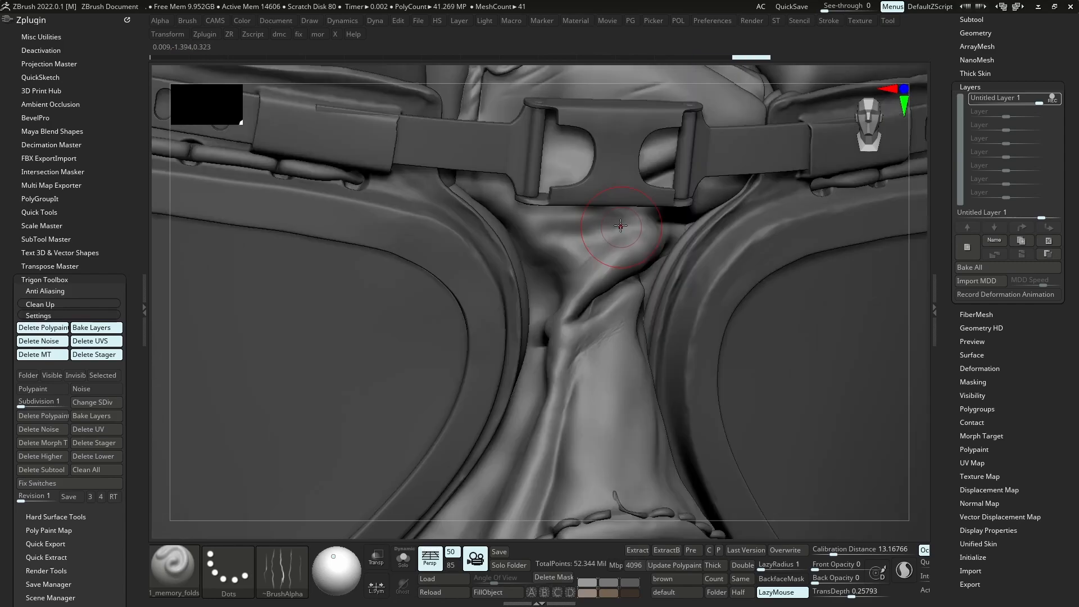
pyautogui.moveTo(594, 254); pyautogui.dragTo(572, 281)
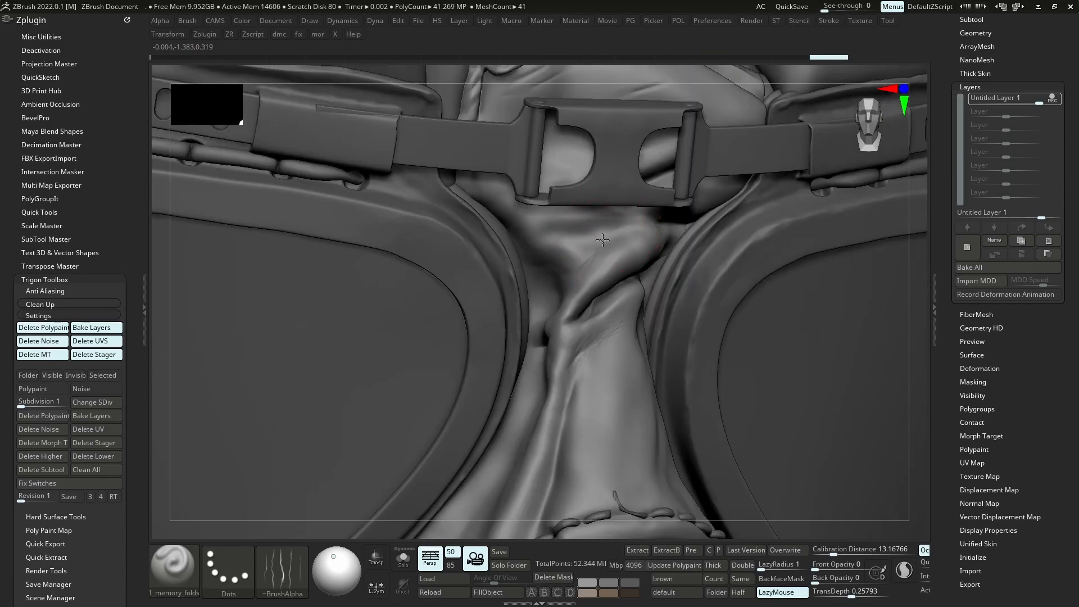
pyautogui.hotkey('ctrl', 'shift', 's')
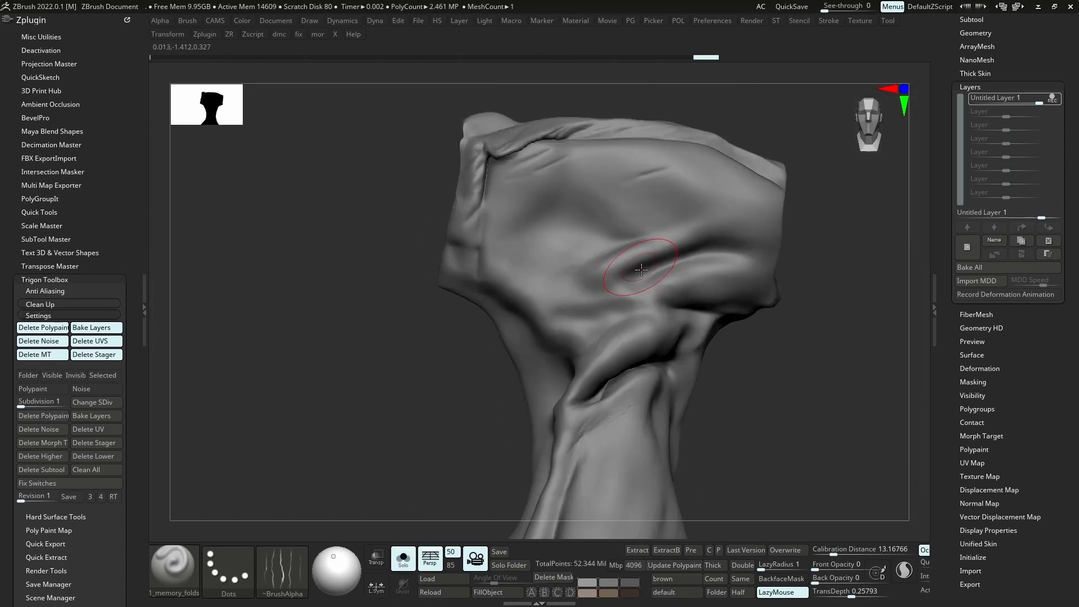
# Sculpt folds across the upper panel and top edge of the isolated nose piece, undoing the unwanted strokes
pyautogui.moveTo(643, 267); pyautogui.dragTo(731, 254)
pyautogui.hotkey('ctrl', 'z')
pyautogui.hotkey('ctrl', 'shift', 'z')
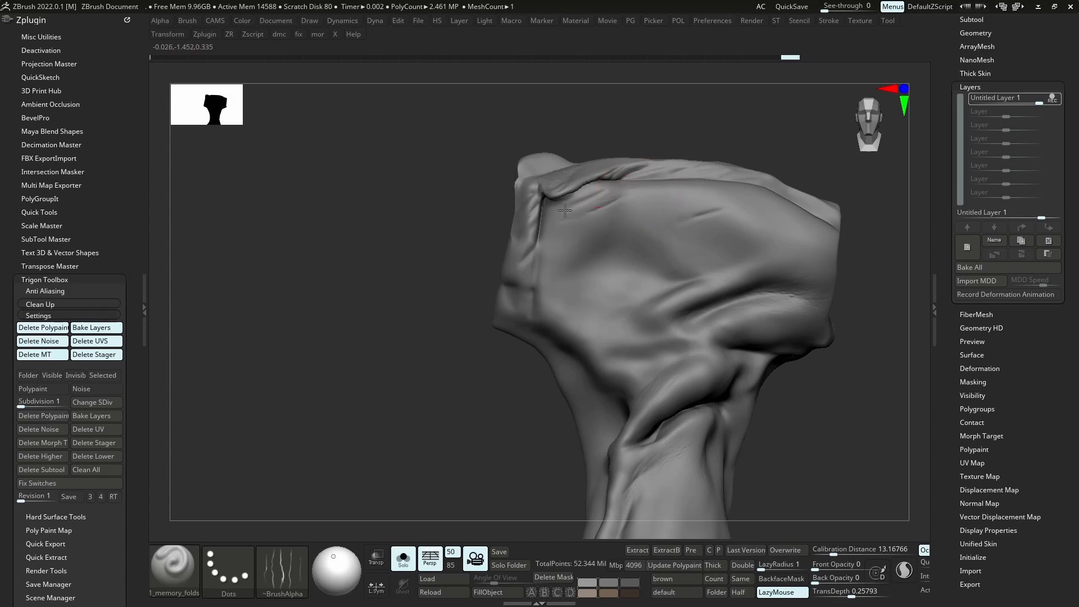
pyautogui.hotkey('ctrl', 'z')
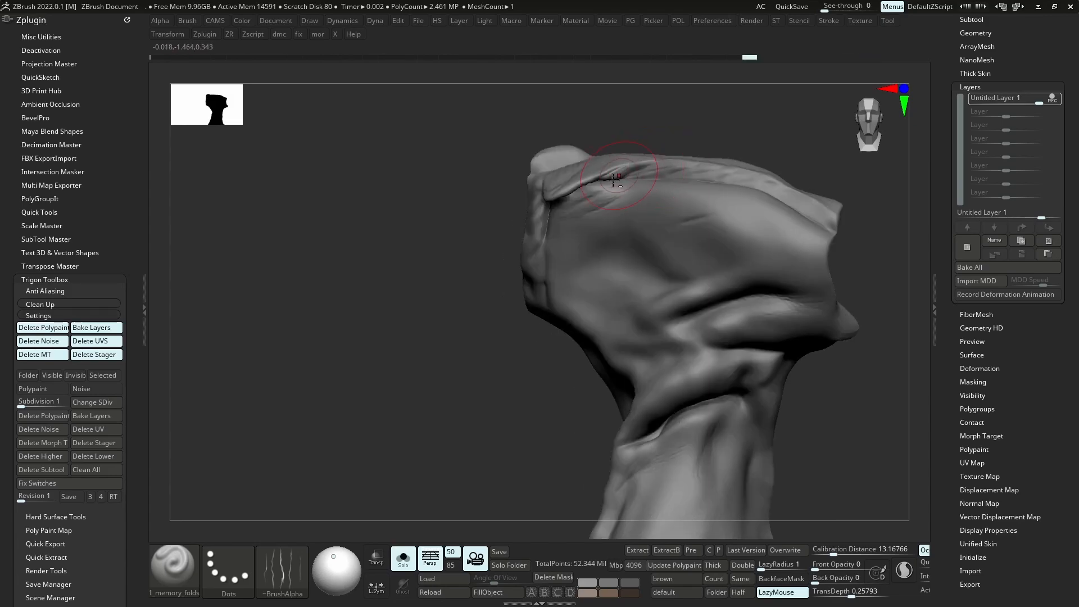
pyautogui.hotkey('ctrl', 'shift', 'z')
pyautogui.hotkey('ctrl', 'shift', 'z')
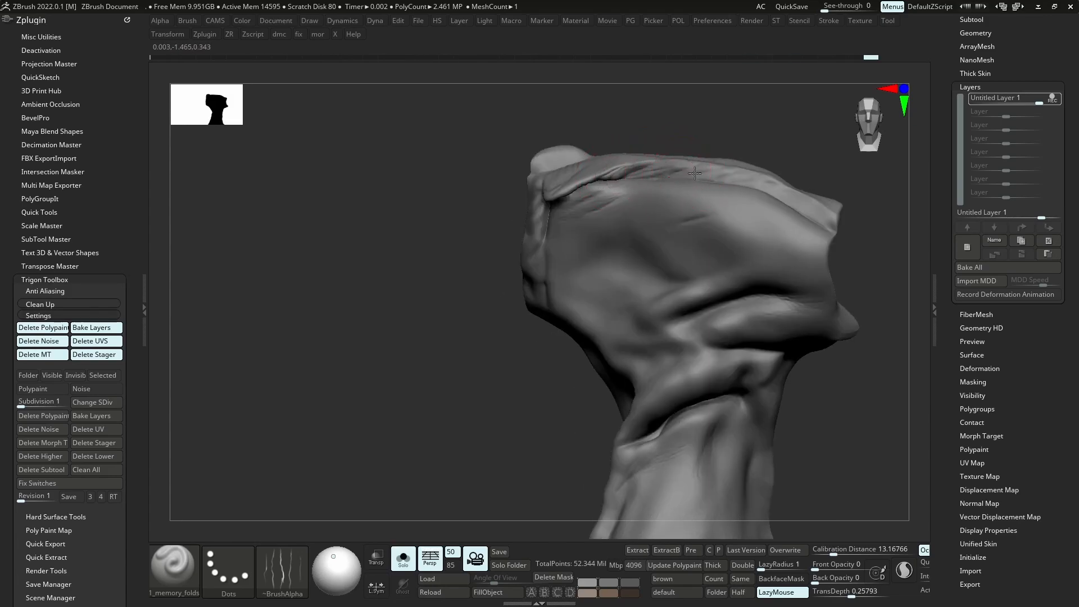
pyautogui.hotkey('ctrl', 'z')
pyautogui.hotkey('ctrl', 'z')
pyautogui.hotkey('ctrl', 'z')
pyautogui.hotkey('ctrl', 'z')
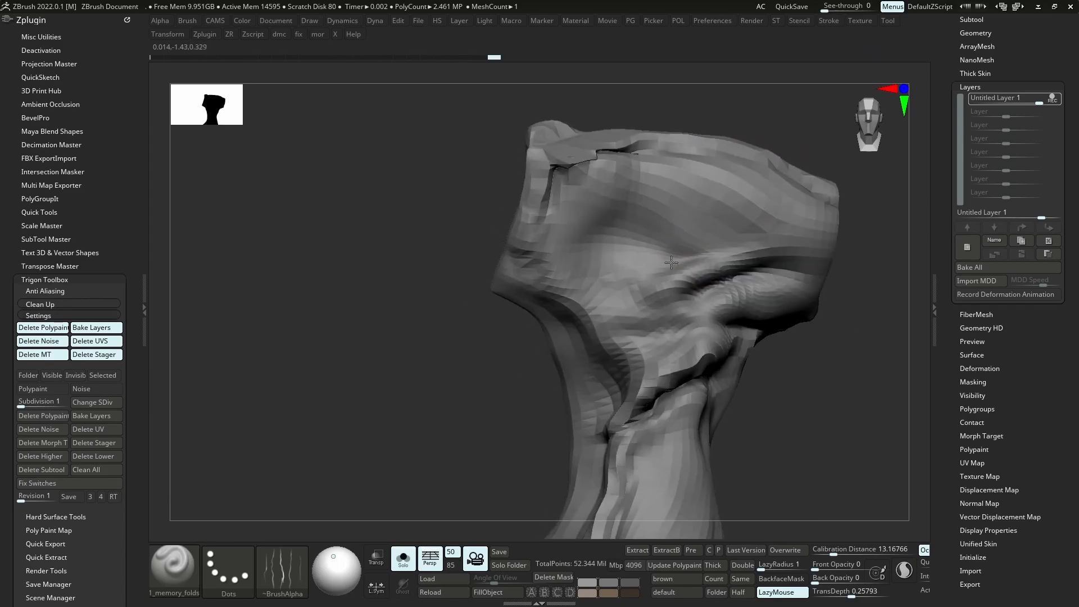
# Sculpt folds down the narrow neck and central lower panel of the nose piece
pyautogui.moveTo(543, 245); pyautogui.dragTo(540, 281, button='right')
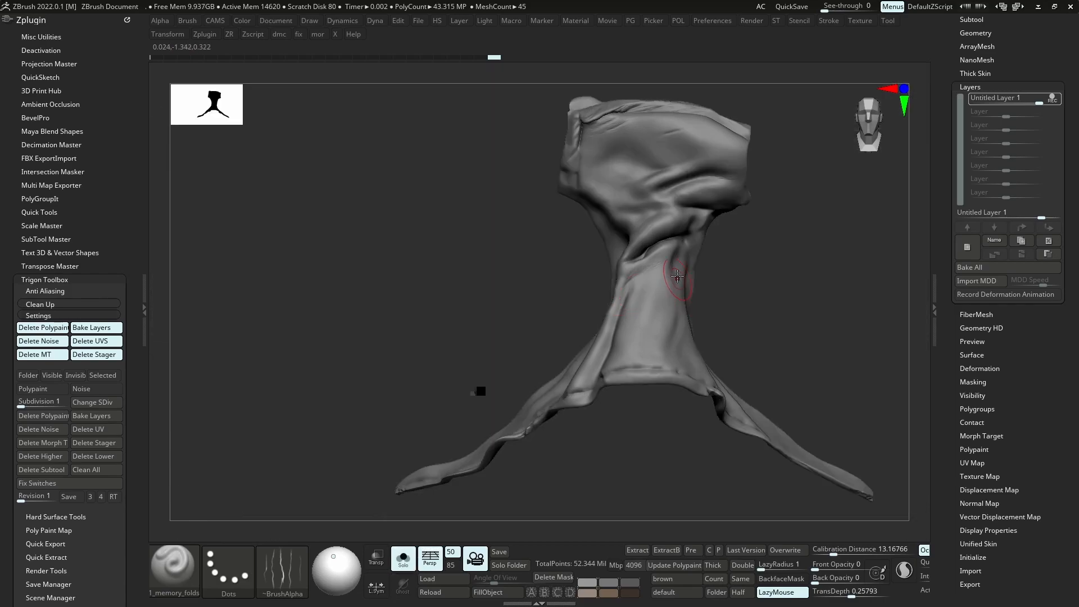
pyautogui.moveTo(677, 276); pyautogui.dragTo(618, 222, button='right')
pyautogui.moveTo(672, 265); pyautogui.dragTo(698, 235)
pyautogui.moveTo(679, 321); pyautogui.dragTo(660, 271, button='right')
pyautogui.moveTo(632, 296); pyautogui.dragTo(646, 283)
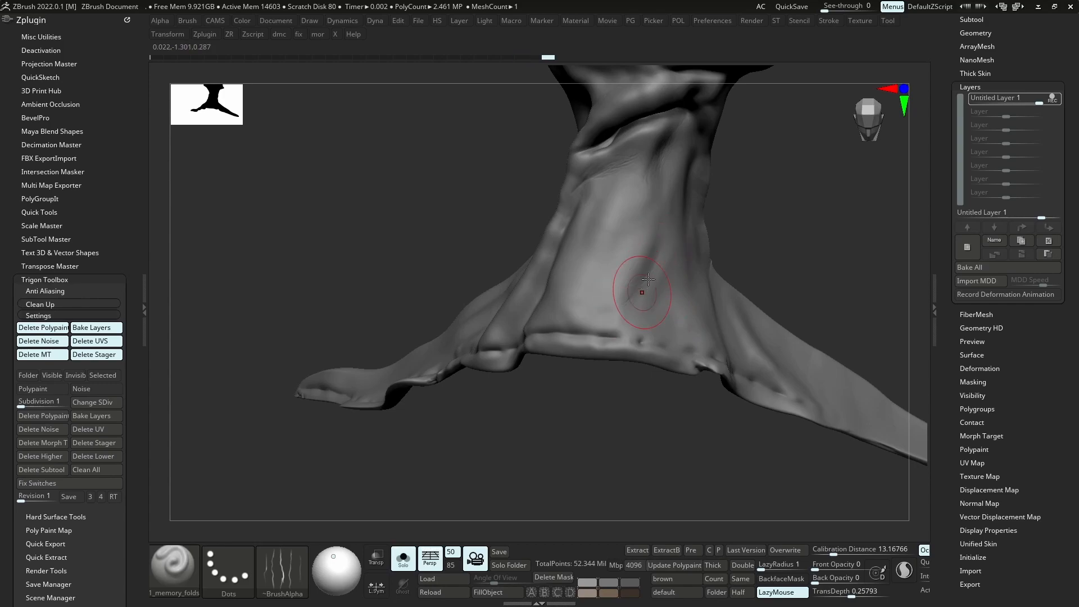
pyautogui.moveTo(639, 289); pyautogui.dragTo(586, 301, button='right')
pyautogui.moveTo(568, 365); pyautogui.dragTo(591, 318)
pyautogui.moveTo(624, 233); pyautogui.dragTo(629, 217)
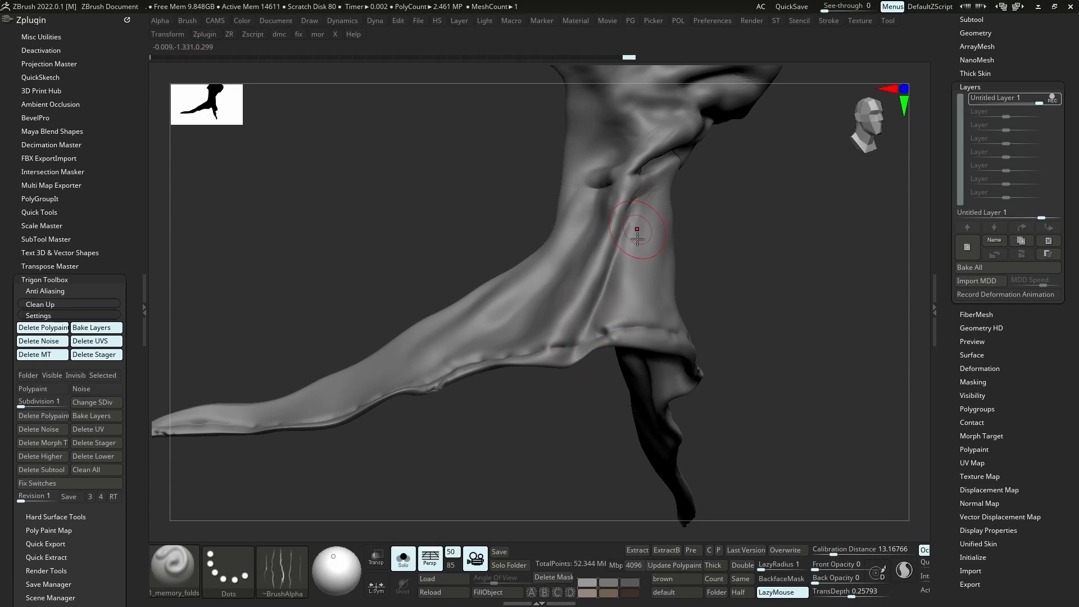
# Sculpt stretch folds along the side flap of the nose piece, from the neck towards its tip
pyautogui.moveTo(618, 244); pyautogui.dragTo(575, 192, button='right')
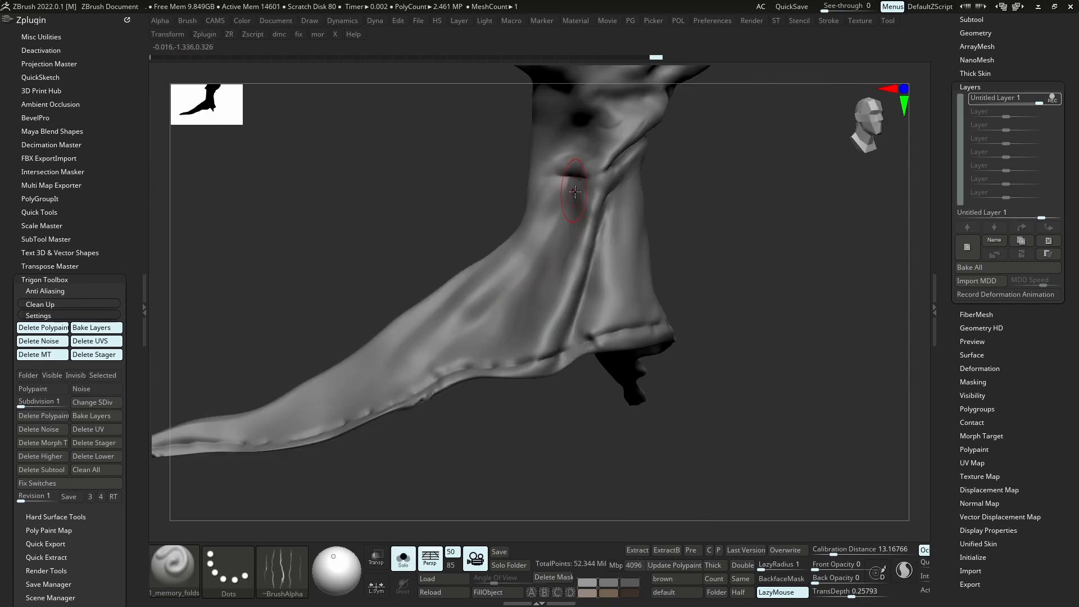
pyautogui.moveTo(539, 251); pyautogui.dragTo(521, 282)
pyautogui.moveTo(522, 283)
pyautogui.mouseDown(button='right')
pyautogui.moveTo(489, 298)
pyautogui.moveTo(500, 315)
pyautogui.mouseUp(button='right')
pyautogui.moveTo(500, 315); pyautogui.dragTo(487, 330)
pyautogui.moveTo(486, 330); pyautogui.dragTo(475, 332, button='right')
pyautogui.moveTo(474, 332); pyautogui.dragTo(450, 348)
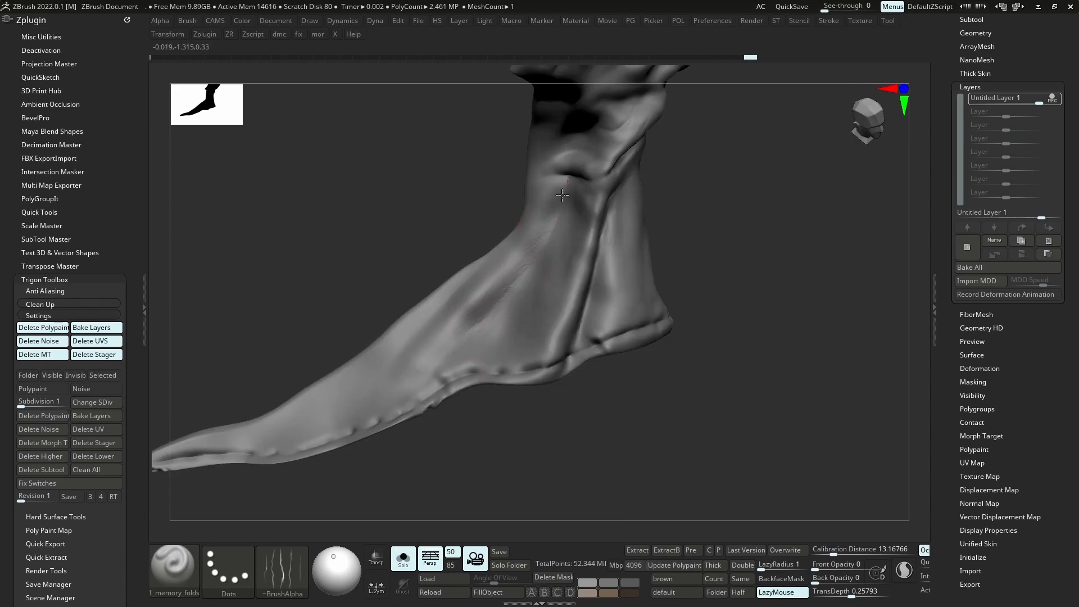
# Sculpt raised and recessed folds on the side of the neck and upper panel, and smooth the upper panel
pyautogui.keyDown('alt'); pyautogui.moveTo(544, 276); pyautogui.dragTo(548, 393, button='right'); pyautogui.keyUp('alt')
pyautogui.moveTo(549, 394); pyautogui.dragTo(587, 281, button='right')
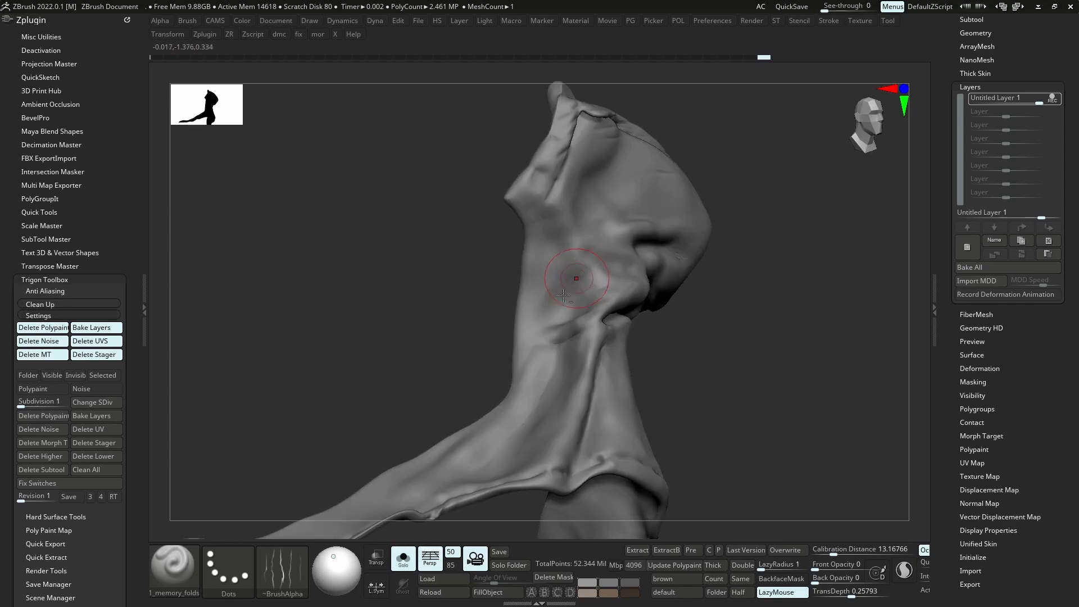
pyautogui.keyDown('alt'); pyautogui.moveTo(564, 308); pyautogui.dragTo(574, 282); pyautogui.keyUp('alt')
pyautogui.moveTo(606, 248); pyautogui.dragTo(599, 249)
pyautogui.moveTo(599, 248); pyautogui.dragTo(579, 225, button='right')
pyautogui.moveTo(623, 194); pyautogui.dragTo(583, 205, button='right')
pyautogui.keyDown('alt'); pyautogui.moveTo(626, 173); pyautogui.dragTo(629, 170); pyautogui.keyUp('alt')
pyautogui.moveTo(628, 208); pyautogui.dragTo(610, 190, button='right')
pyautogui.moveTo(662, 211)
pyautogui.mouseDown()
pyautogui.moveTo(692, 220)
pyautogui.moveTo(688, 210)
pyautogui.mouseUp()
pyautogui.moveTo(725, 215); pyautogui.dragTo(692, 231, button='right')
pyautogui.keyDown('shift'); pyautogui.moveTo(692, 232); pyautogui.dragTo(730, 262); pyautogui.keyUp('shift')
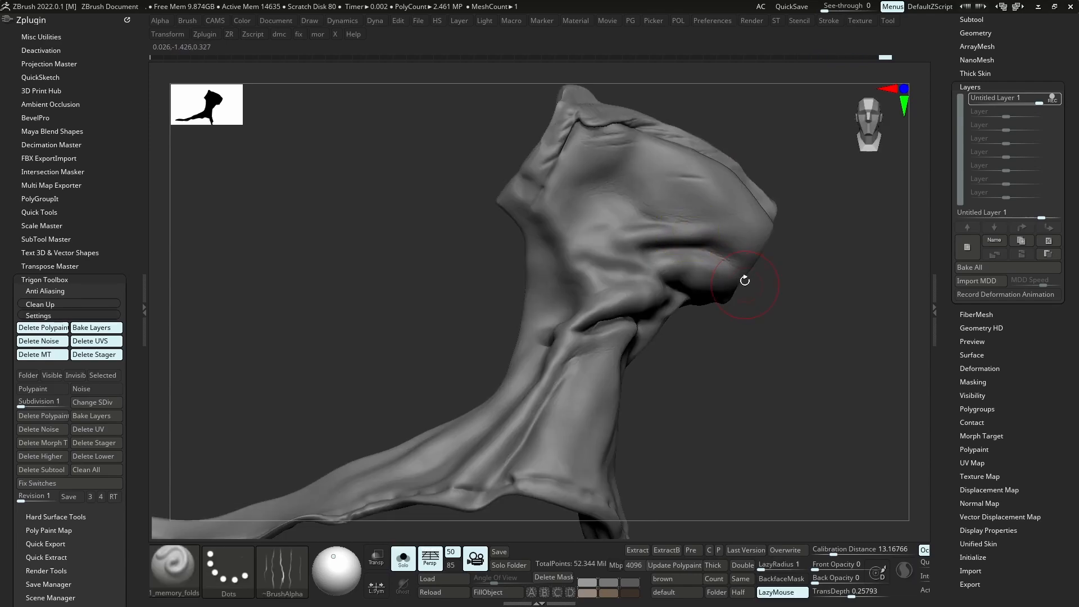
# Refine the crossing folds through the neck and lower panel of the nose piece with more memory-fold strokes
pyautogui.keyDown('alt'); pyautogui.moveTo(669, 222); pyautogui.dragTo(692, 224); pyautogui.keyUp('alt')
pyautogui.moveTo(755, 234); pyautogui.dragTo(726, 236, button='right')
pyautogui.moveTo(608, 236); pyautogui.dragTo(637, 287)
pyautogui.moveTo(663, 303); pyautogui.dragTo(618, 309, button='right')
pyautogui.moveTo(636, 335); pyautogui.dragTo(634, 355)
pyautogui.moveTo(633, 355); pyautogui.dragTo(678, 292, button='right')
pyautogui.moveTo(674, 310); pyautogui.dragTo(682, 321)
pyautogui.moveTo(687, 385); pyautogui.dragTo(693, 438)
pyautogui.moveTo(700, 439); pyautogui.dragTo(663, 416, button='right')
pyautogui.moveTo(642, 301); pyautogui.dragTo(713, 375)
pyautogui.moveTo(703, 345)
pyautogui.mouseDown(button='right')
pyautogui.moveTo(565, 234)
pyautogui.moveTo(526, 270)
pyautogui.mouseUp(button='right')
pyautogui.moveTo(543, 340); pyautogui.dragTo(511, 350, button='right')
pyautogui.moveTo(482, 354); pyautogui.dragTo(502, 344)
pyautogui.moveTo(573, 225); pyautogui.dragTo(529, 281)
pyautogui.moveTo(612, 315); pyautogui.dragTo(660, 304, button='right')
pyautogui.moveTo(649, 262); pyautogui.dragTo(641, 312)
# Adjust the brush size and add fold strokes across the middle of the nose piece's upper panel
pyautogui.moveTo(641, 312)
pyautogui.keyDown('alt'); pyautogui.mouseDown(button='right')
pyautogui.moveTo(744, 271)
pyautogui.moveTo(697, 281)
pyautogui.mouseUp(button='right'); pyautogui.keyUp('alt')
pyautogui.hotkey('alt', 's')
pyautogui.hotkey('alt', 's')
pyautogui.moveTo(646, 330); pyautogui.dragTo(634, 350)
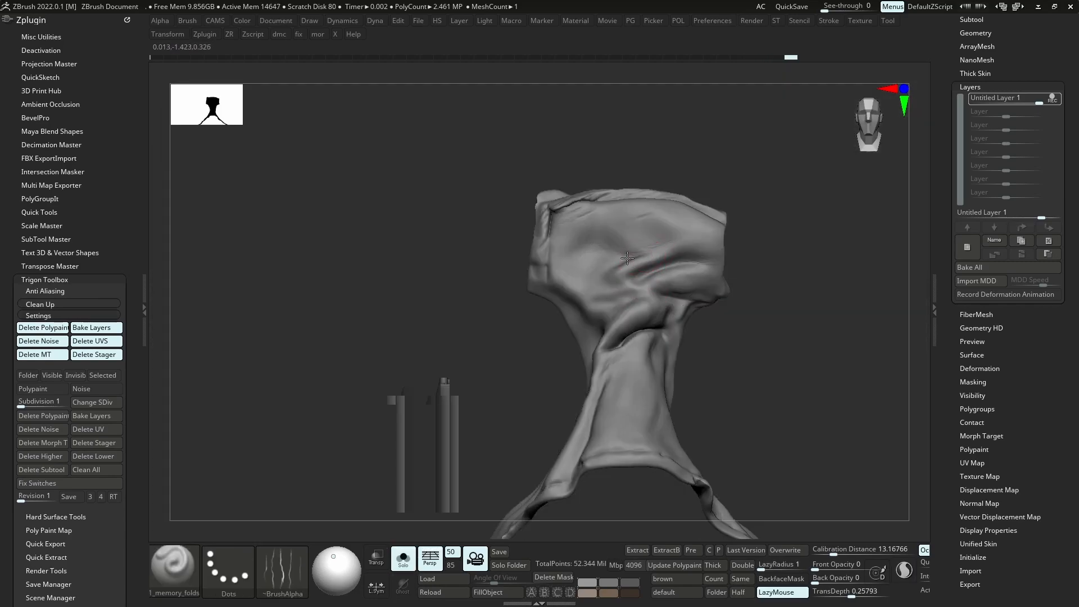
pyautogui.moveTo(660, 273); pyautogui.dragTo(740, 271)
pyautogui.moveTo(580, 263)
pyautogui.mouseDown()
pyautogui.moveTo(679, 304)
pyautogui.moveTo(650, 279)
pyautogui.mouseUp()
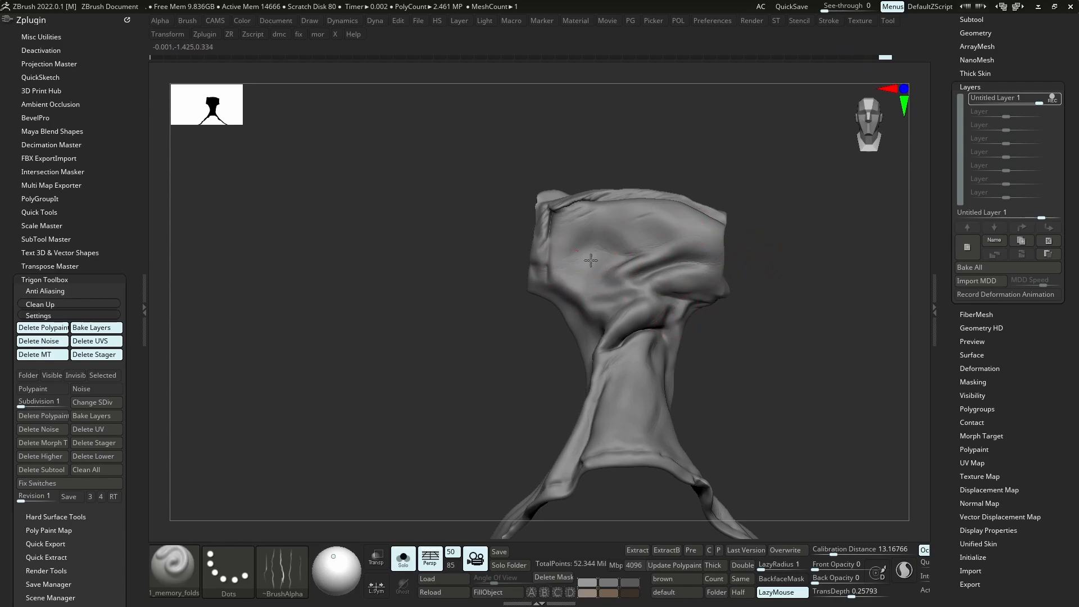
pyautogui.hotkey('alt', 's')
pyautogui.hotkey('alt', 's')
# Sculpt folds near the lower hem of the nose piece and undo the last stroke
pyautogui.moveTo(489, 400); pyautogui.dragTo(549, 337)
pyautogui.moveTo(607, 311); pyautogui.dragTo(611, 348)
pyautogui.moveTo(613, 343)
pyautogui.keyDown('ctrl'); pyautogui.mouseDown(button='right')
pyautogui.moveTo(655, 371)
pyautogui.moveTo(644, 388)
pyautogui.mouseUp(button='right'); pyautogui.keyUp('ctrl')
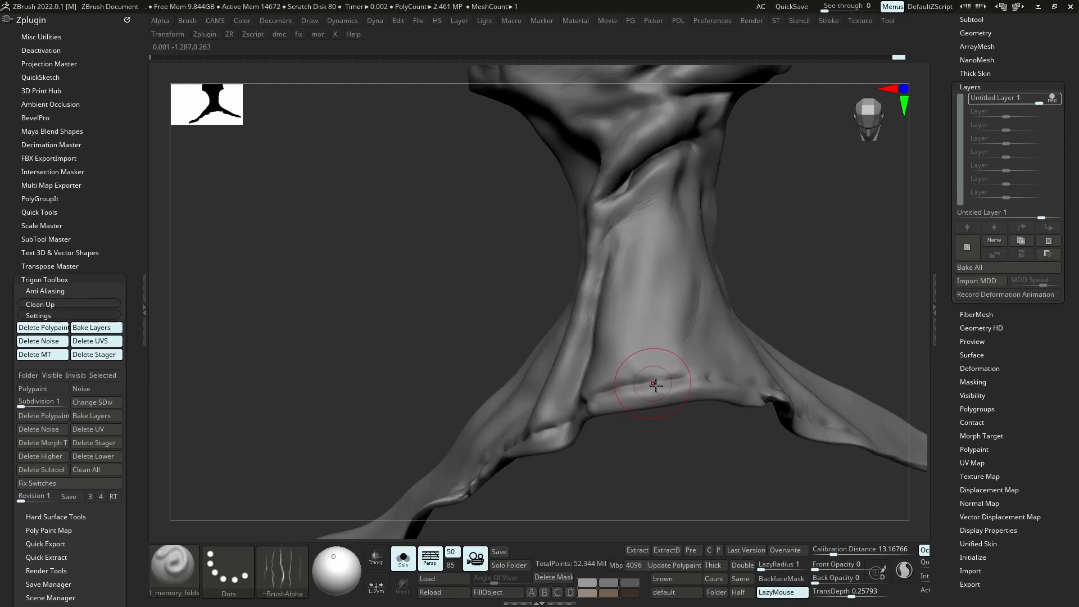
pyautogui.hotkey('ctrl', 'z')
# Add a second sculpt layer to the nose piece and load the 2_genral_folds brush
pyautogui.click(964, 256)
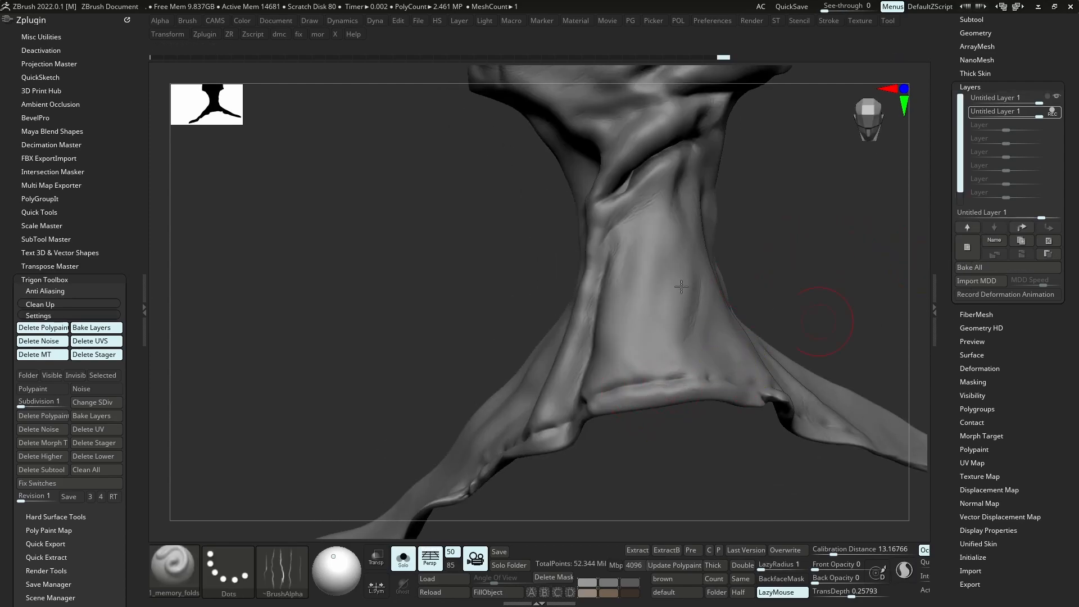
pyautogui.press(',')
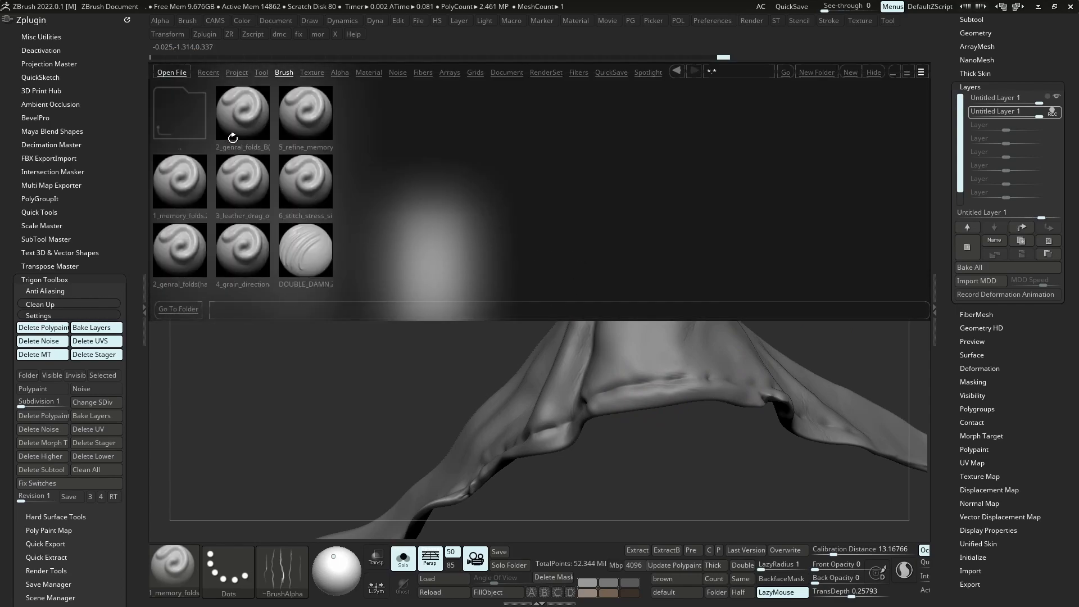
pyautogui.doubleClick(199, 270)
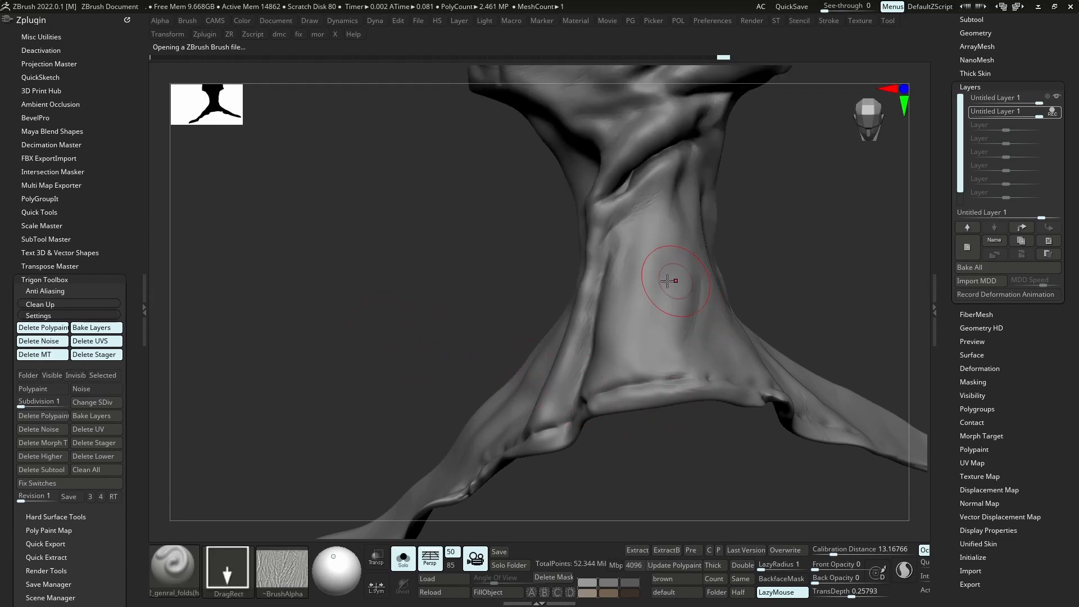
# Apply general fold detail across the nose piece's lower panel, upper panel and both side flaps
pyautogui.moveTo(630, 369); pyautogui.dragTo(726, 329)
pyautogui.keyDown('ctrl'); pyautogui.moveTo(771, 353); pyautogui.dragTo(686, 214, button='right'); pyautogui.keyUp('ctrl')
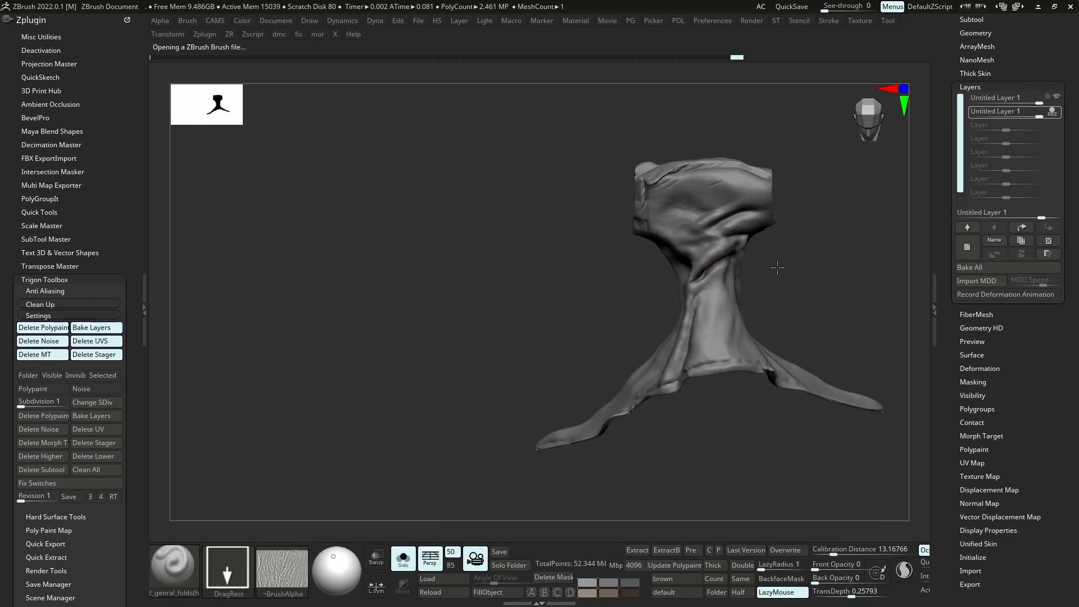
pyautogui.moveTo(778, 278); pyautogui.dragTo(741, 201, button='right')
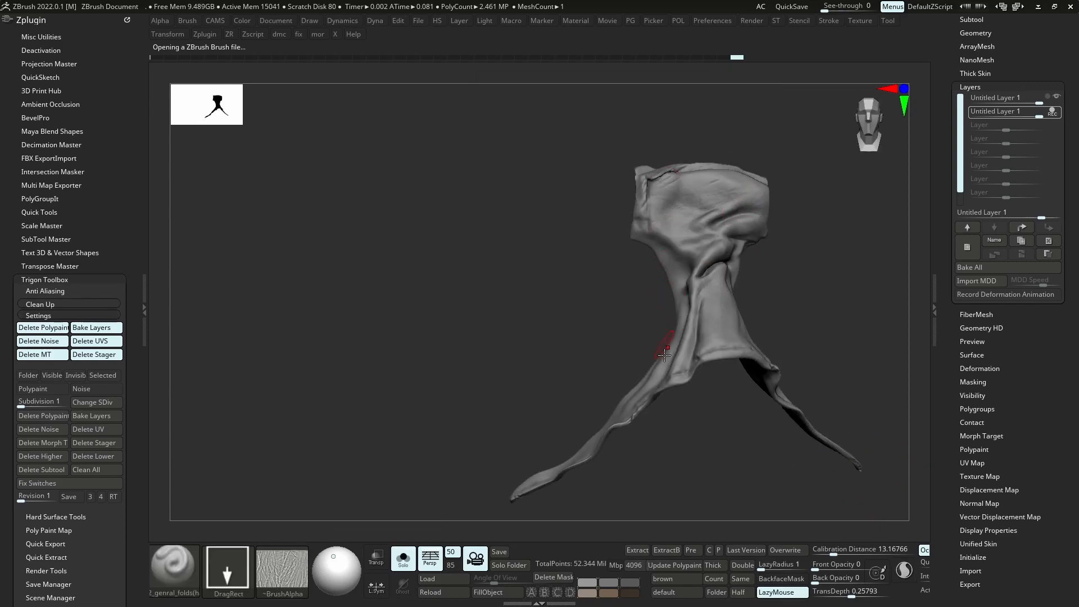
pyautogui.moveTo(664, 350); pyautogui.dragTo(644, 409, button='right')
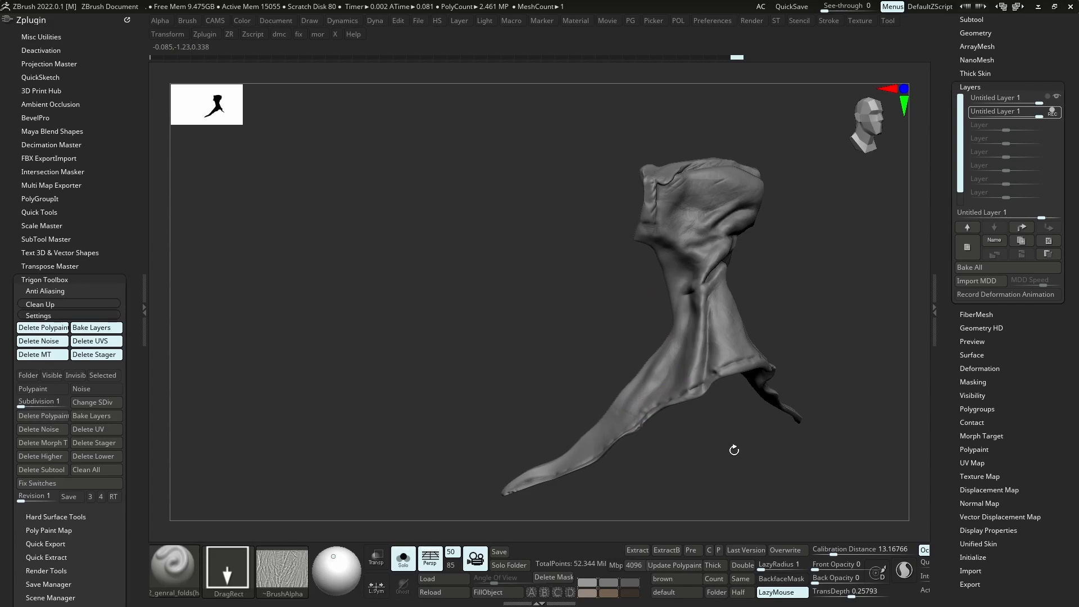
pyautogui.moveTo(689, 369); pyautogui.dragTo(725, 383, button='right')
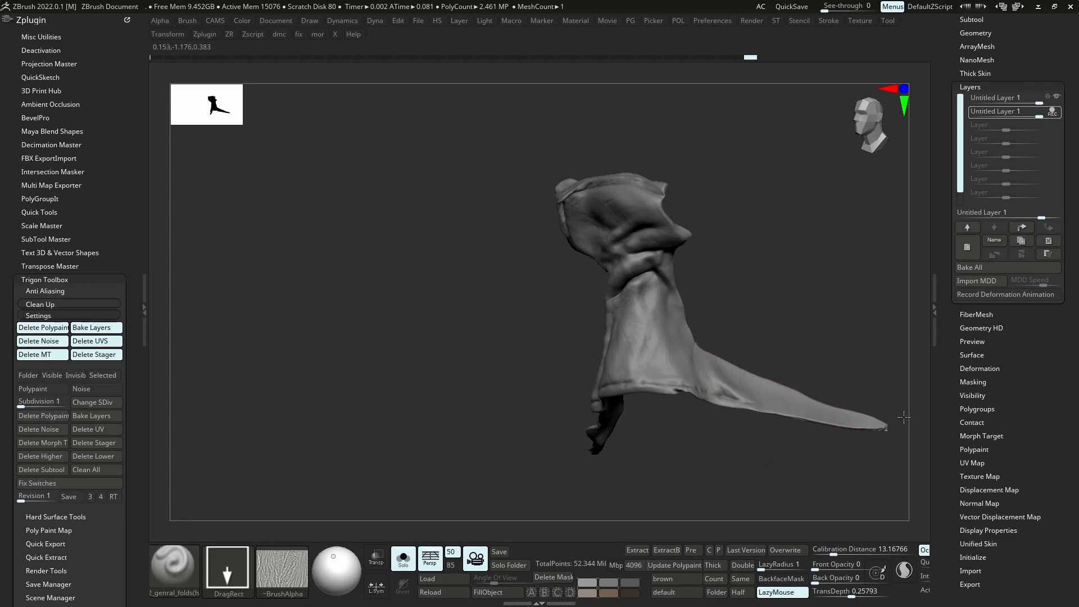
# Add a third sculpt layer to the nose piece and load the 3_leather_drag_on_folds brush
pyautogui.click(967, 248)
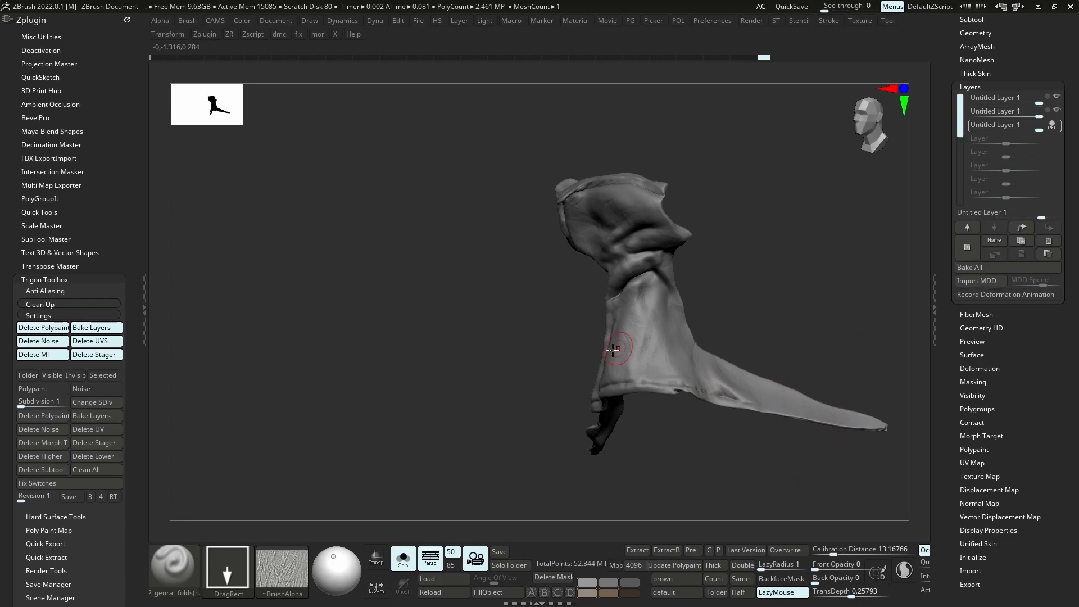
pyautogui.press(',')
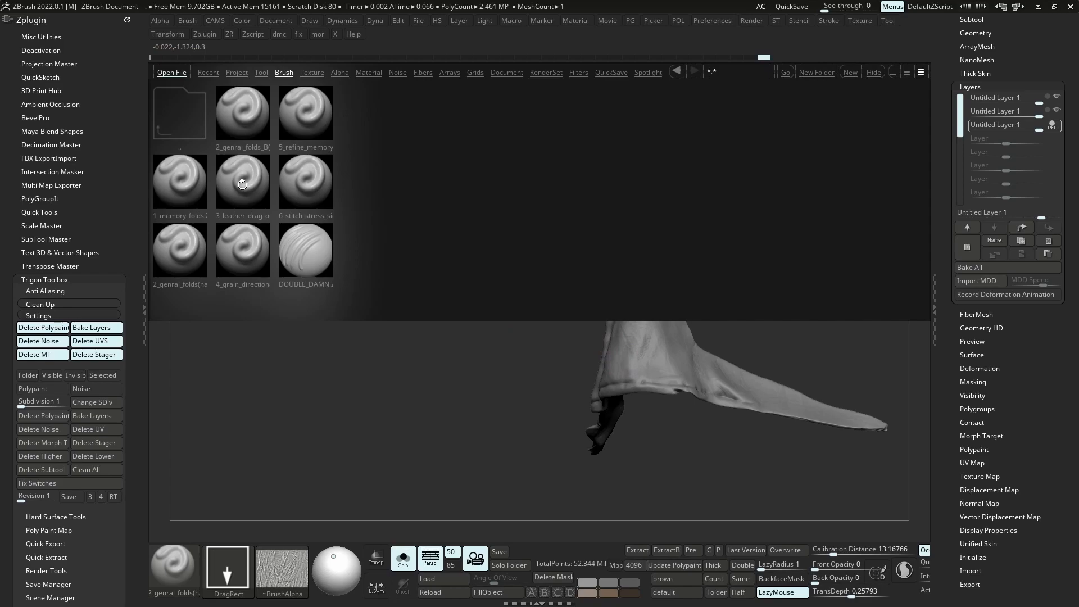
pyautogui.doubleClick(242, 184)
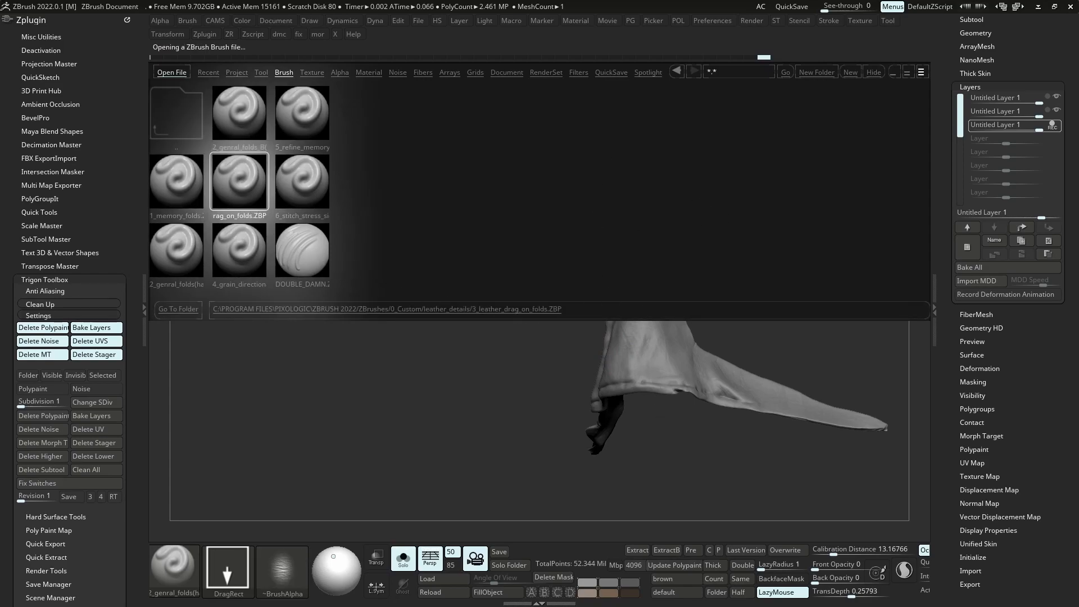
# Apply leather fold detail over the nose piece's panels, neck and side flaps
pyautogui.moveTo(732, 254)
pyautogui.mouseDown(button='right')
pyautogui.moveTo(832, 253)
pyautogui.moveTo(703, 258)
pyautogui.mouseUp(button='right')
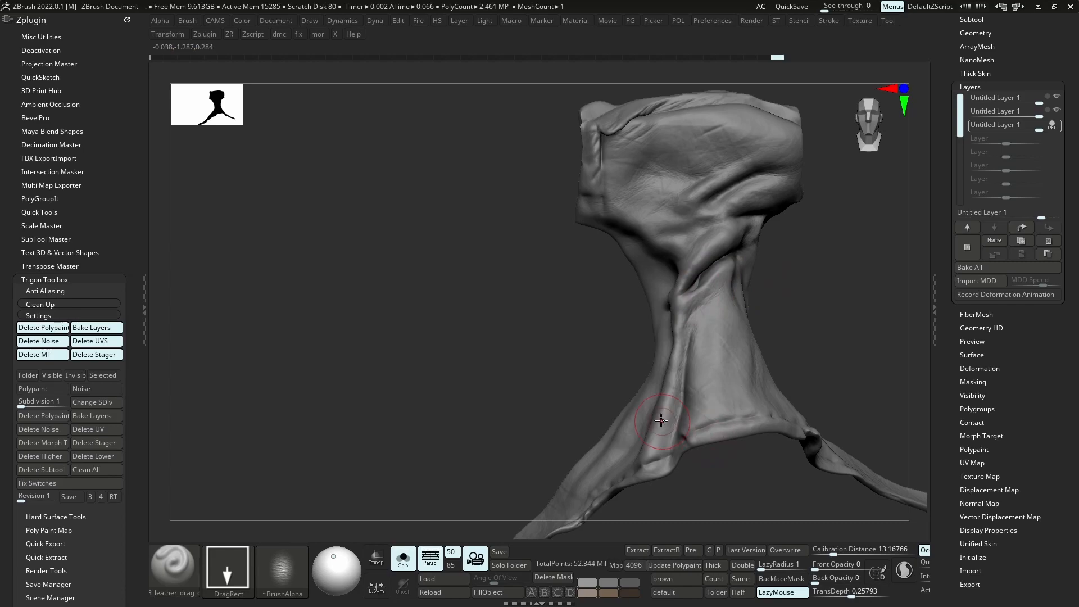
pyautogui.moveTo(756, 394)
pyautogui.mouseDown(button='right')
pyautogui.moveTo(863, 358)
pyautogui.moveTo(783, 368)
pyautogui.mouseUp(button='right')
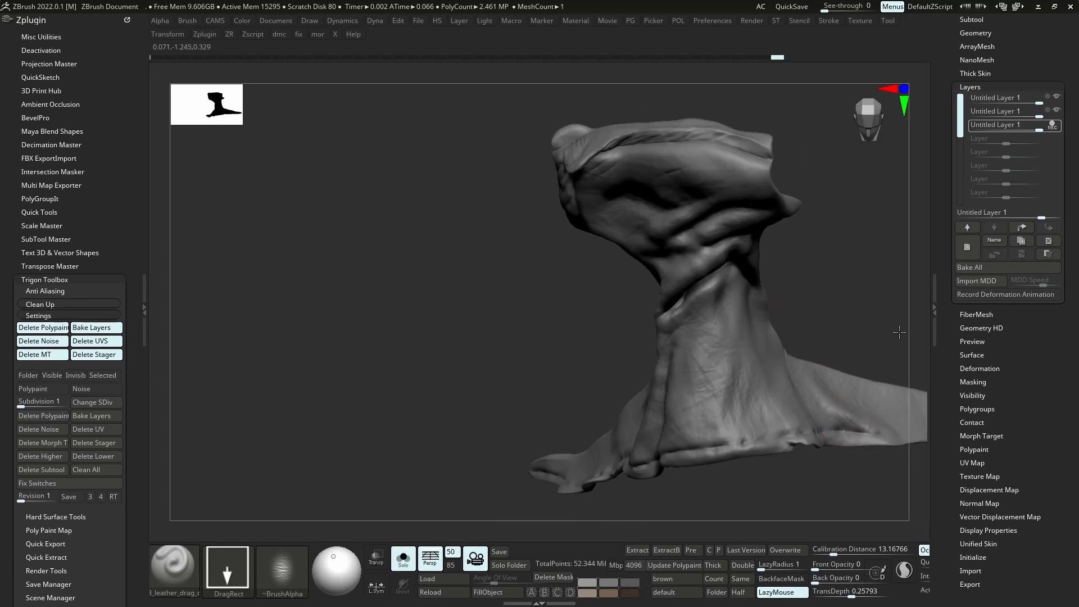
pyautogui.moveTo(897, 336); pyautogui.dragTo(686, 429, button='right')
pyautogui.moveTo(513, 340)
pyautogui.mouseDown(button='right')
pyautogui.moveTo(801, 389)
pyautogui.moveTo(723, 386)
pyautogui.moveTo(694, 339)
pyautogui.moveTo(654, 207)
pyautogui.mouseUp(button='right')
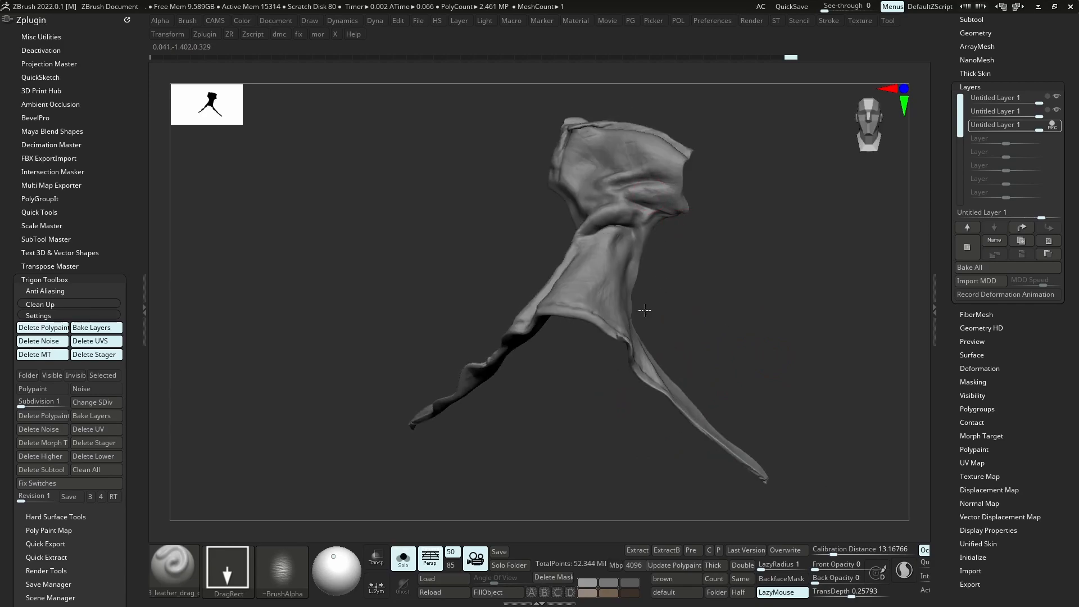
pyautogui.moveTo(646, 309); pyautogui.dragTo(578, 153, button='right')
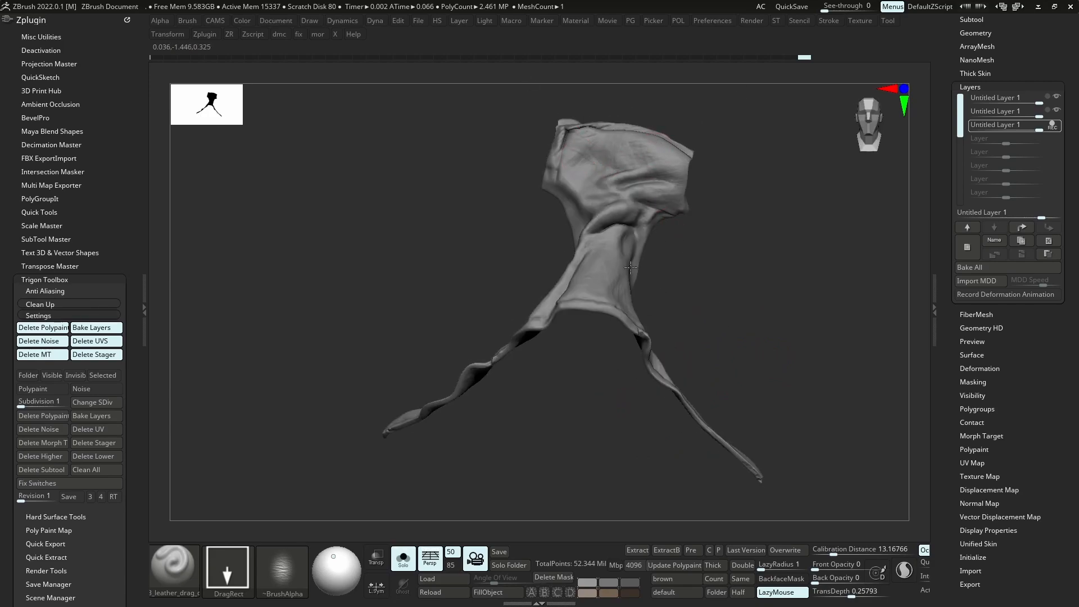
pyautogui.keyDown('shift'); pyautogui.moveTo(633, 268); pyautogui.dragTo(734, 236, button='right'); pyautogui.keyUp('shift')
# Add a fourth sculpt layer to the nose piece and load the 4_grain_direction brush
pyautogui.click(967, 249)
pyautogui.press(',')
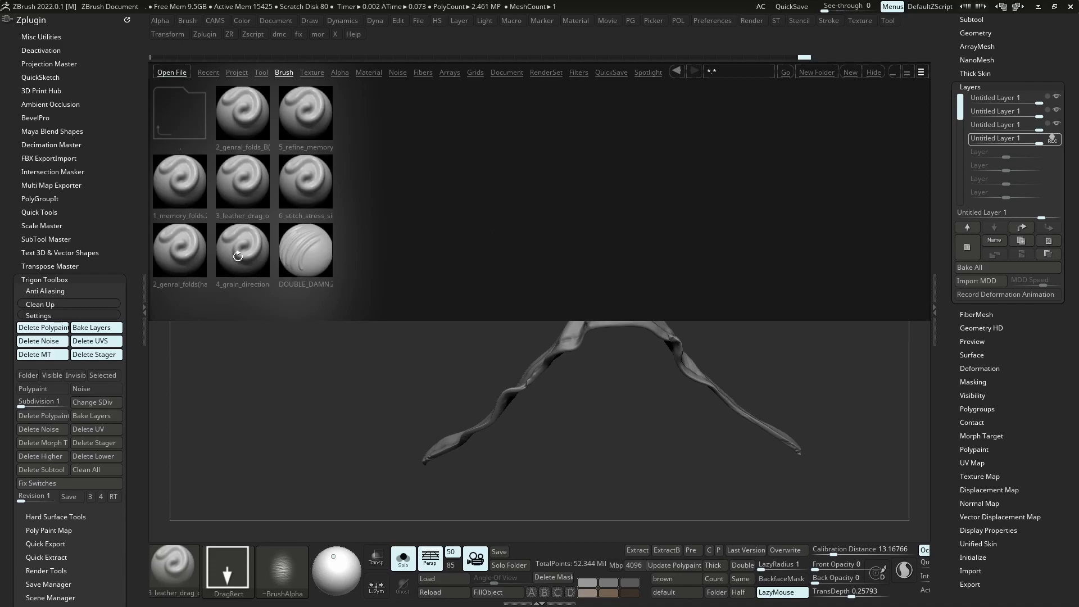
pyautogui.doubleClick(235, 257)
# Spray directional leather grain over the nose piece's upper panel, lower panel and both side flaps
pyautogui.moveTo(641, 274)
pyautogui.mouseDown(button='right')
pyautogui.moveTo(669, 337)
pyautogui.moveTo(630, 275)
pyautogui.moveTo(613, 280)
pyautogui.moveTo(619, 273)
pyautogui.mouseUp(button='right')
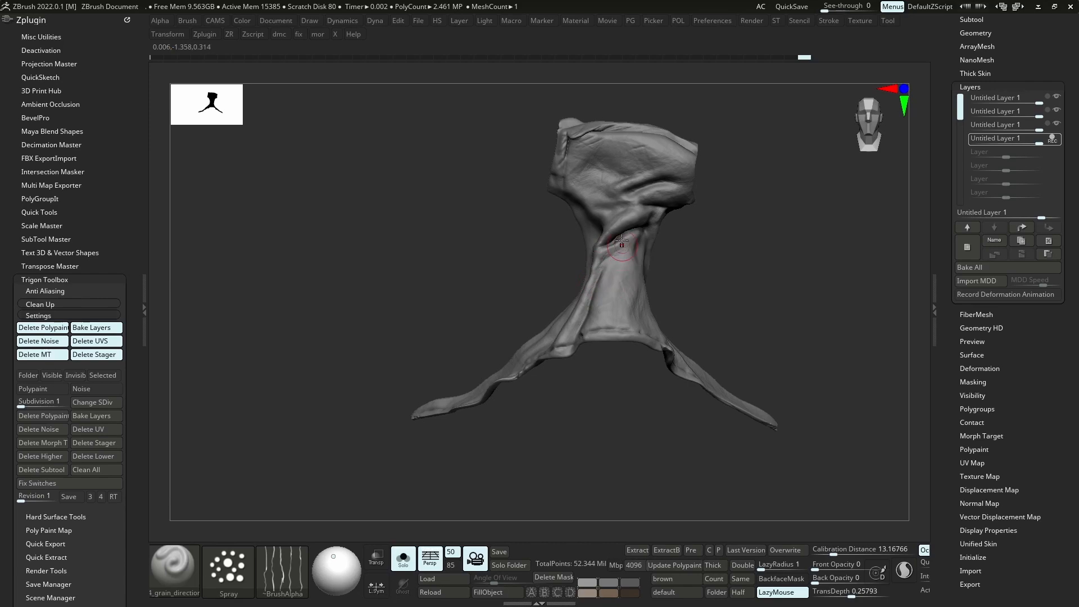
pyautogui.hotkey('alt', 'shift', 's')
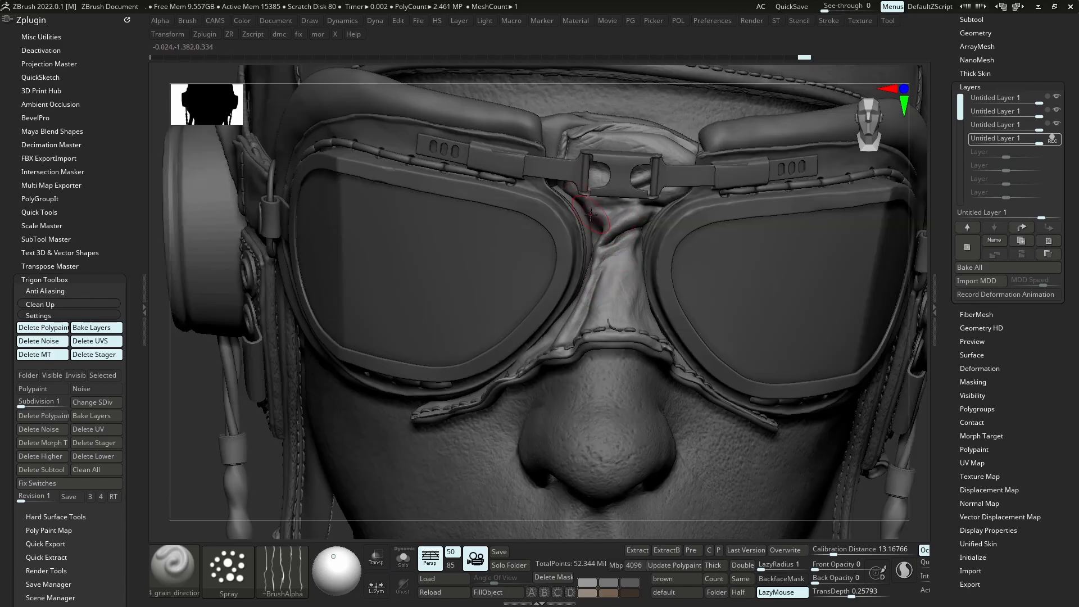
pyautogui.moveTo(608, 220)
pyautogui.keyDown('ctrl'); pyautogui.mouseDown(button='right')
pyautogui.moveTo(609, 180)
pyautogui.moveTo(621, 281)
pyautogui.moveTo(624, 263)
pyautogui.mouseUp(button='right'); pyautogui.keyUp('ctrl')
pyautogui.hotkey('alt', 'shift', 's')
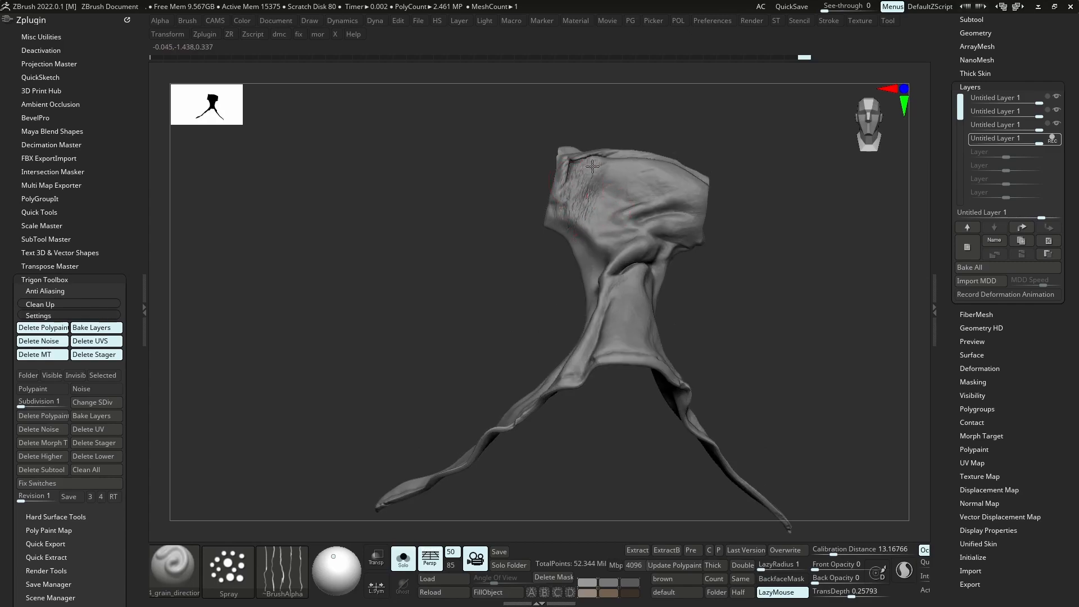
pyautogui.moveTo(607, 354); pyautogui.dragTo(602, 332)
pyautogui.moveTo(596, 333)
pyautogui.mouseDown(button='right')
pyautogui.moveTo(607, 323)
pyautogui.moveTo(574, 308)
pyautogui.mouseUp(button='right')
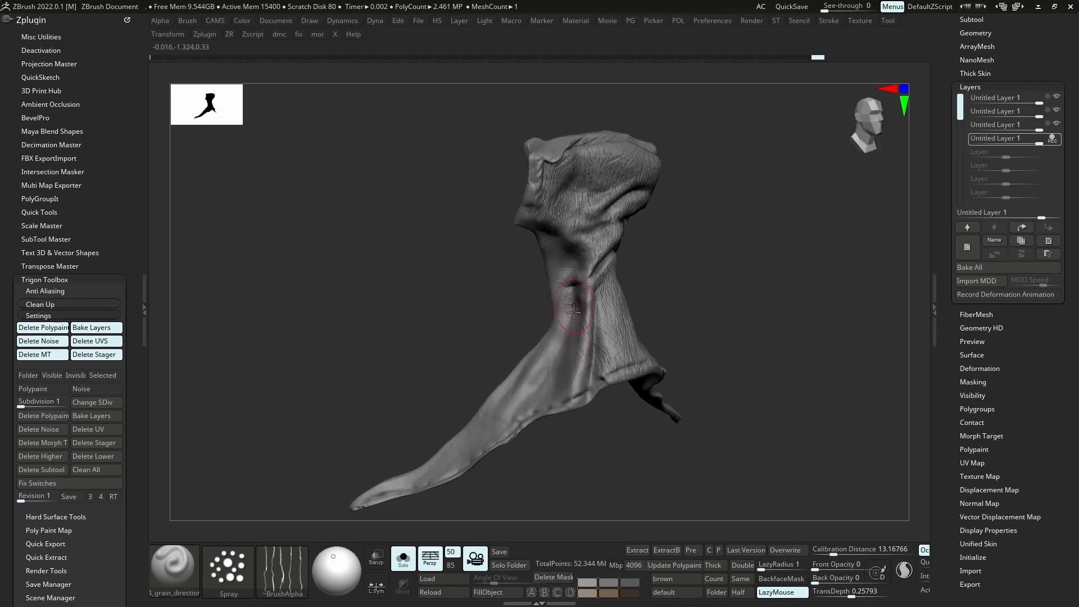
pyautogui.moveTo(554, 371); pyautogui.dragTo(502, 443)
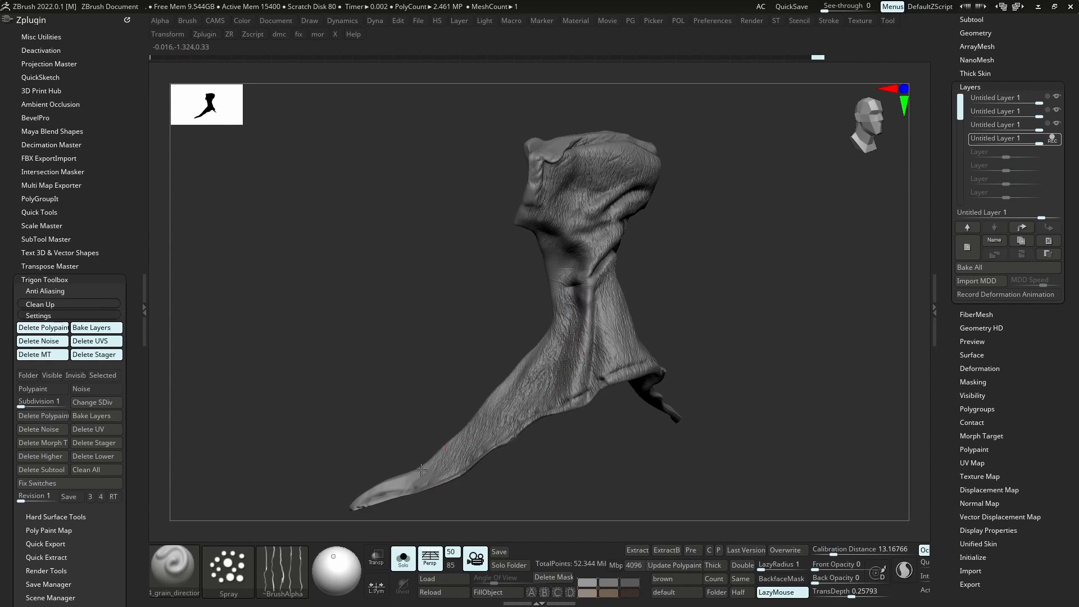
pyautogui.moveTo(607, 378); pyautogui.dragTo(563, 275, button='right')
pyautogui.moveTo(562, 275); pyautogui.dragTo(570, 282)
pyautogui.moveTo(689, 405); pyautogui.dragTo(780, 431)
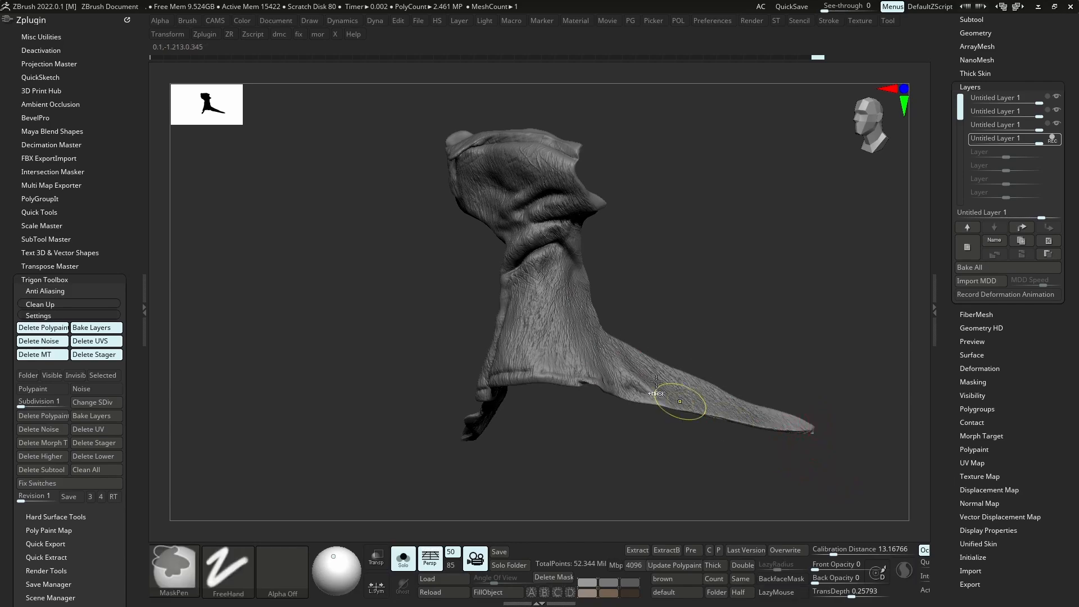
# Undo the grain strokes, then try and undo a new grain pass down the middle of the lower panel
pyautogui.keyDown('shift'); pyautogui.moveTo(777, 431); pyautogui.dragTo(583, 350); pyautogui.keyUp('shift')
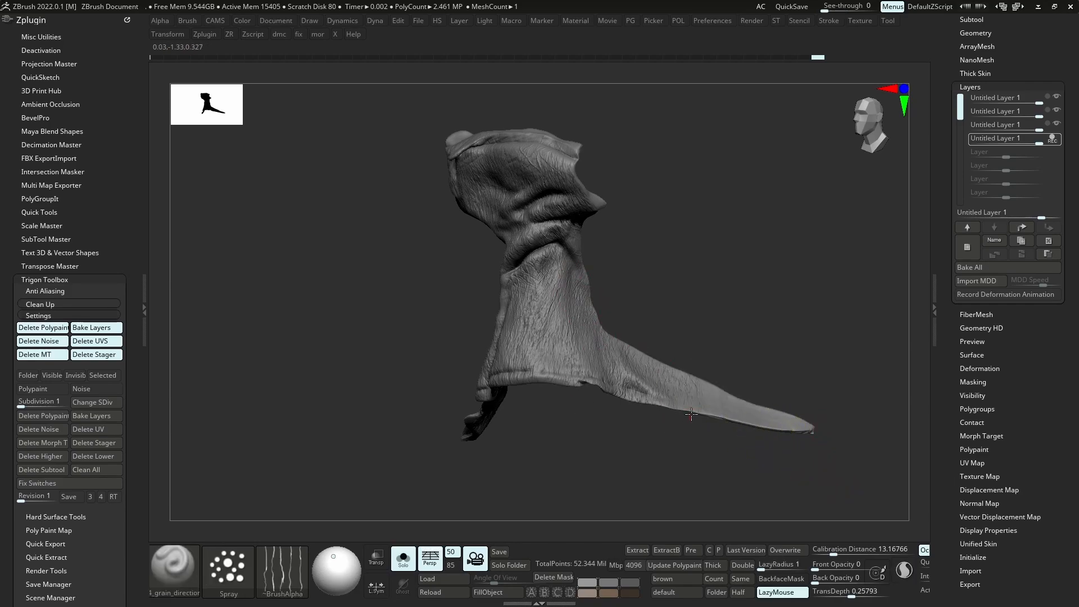
pyautogui.moveTo(691, 393); pyautogui.dragTo(748, 396, button='right')
pyautogui.keyDown('ctrl'); pyautogui.moveTo(748, 396); pyautogui.dragTo(637, 381, button='right'); pyautogui.keyUp('ctrl')
pyautogui.hotkey('ctrl', 'z')
pyautogui.moveTo(637, 381); pyautogui.dragTo(596, 349)
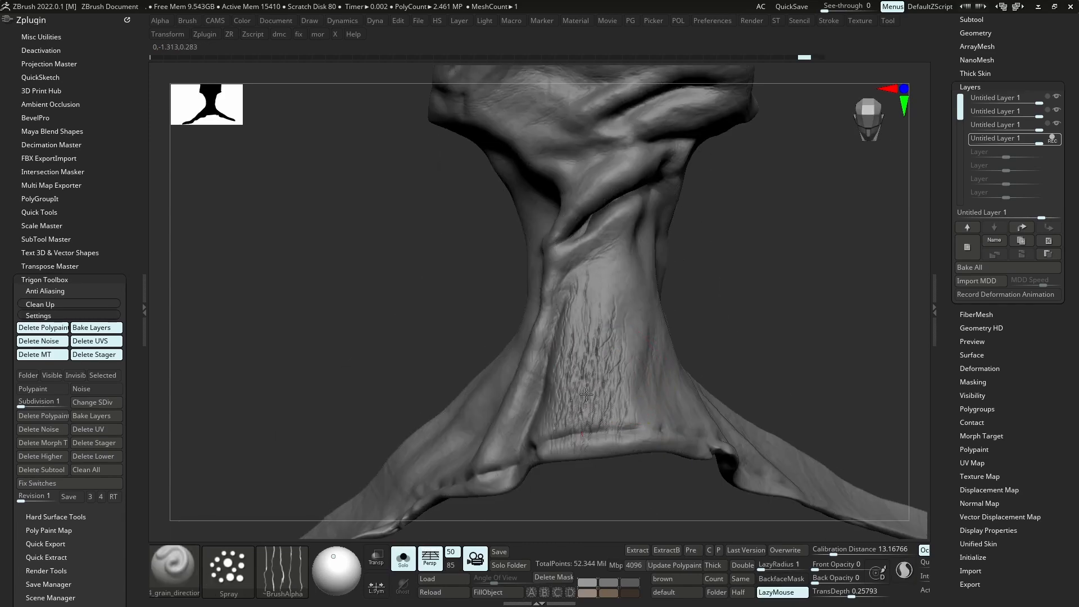
pyautogui.hotkey('ctrl', 'z')
# Spray directional grain again over the nose piece's crossing folds and lower panel on the fourth layer
pyautogui.keyDown('ctrl'); pyautogui.moveTo(618, 360); pyautogui.dragTo(610, 292, button='right'); pyautogui.keyUp('ctrl')
pyautogui.moveTo(552, 205); pyautogui.dragTo(660, 231)
pyautogui.moveTo(630, 360)
pyautogui.mouseDown(button='right')
pyautogui.moveTo(617, 299)
pyautogui.moveTo(521, 361)
pyautogui.moveTo(525, 276)
pyautogui.mouseUp(button='right')
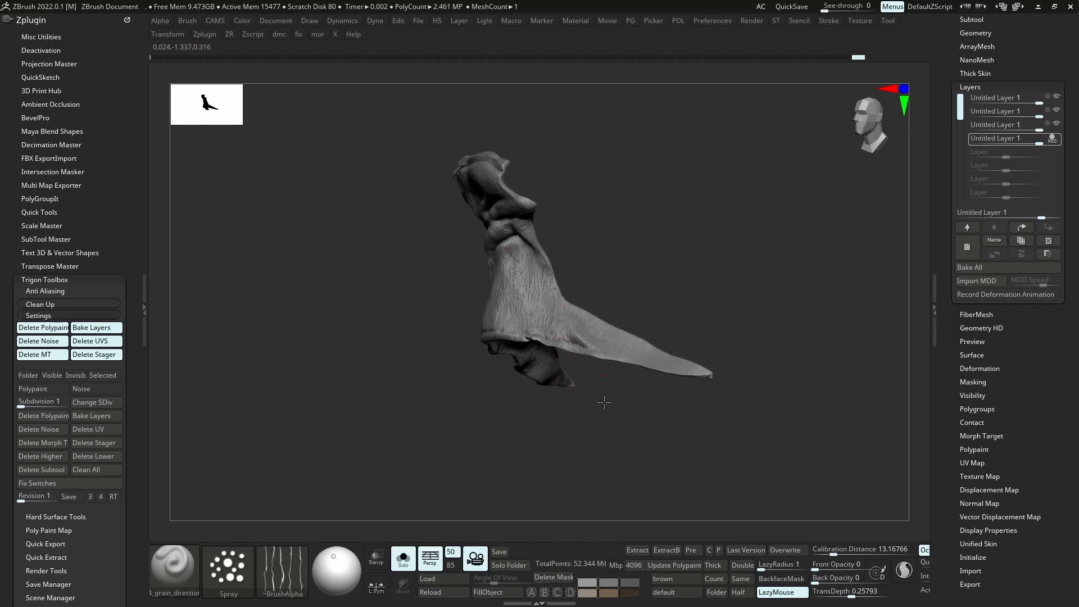
pyautogui.moveTo(675, 377)
pyautogui.mouseDown(button='right')
pyautogui.moveTo(524, 278)
pyautogui.moveTo(430, 347)
pyautogui.moveTo(571, 248)
pyautogui.moveTo(647, 285)
pyautogui.mouseUp(button='right')
# Lower the grain layer's intensity to 0.1 and the second layer's intensity to 0.4
pyautogui.moveTo(1032, 139)
pyautogui.mouseDown()
pyautogui.moveTo(1008, 147)
pyautogui.moveTo(1021, 137)
pyautogui.moveTo(983, 134)
pyautogui.mouseUp()
pyautogui.click(1016, 112)
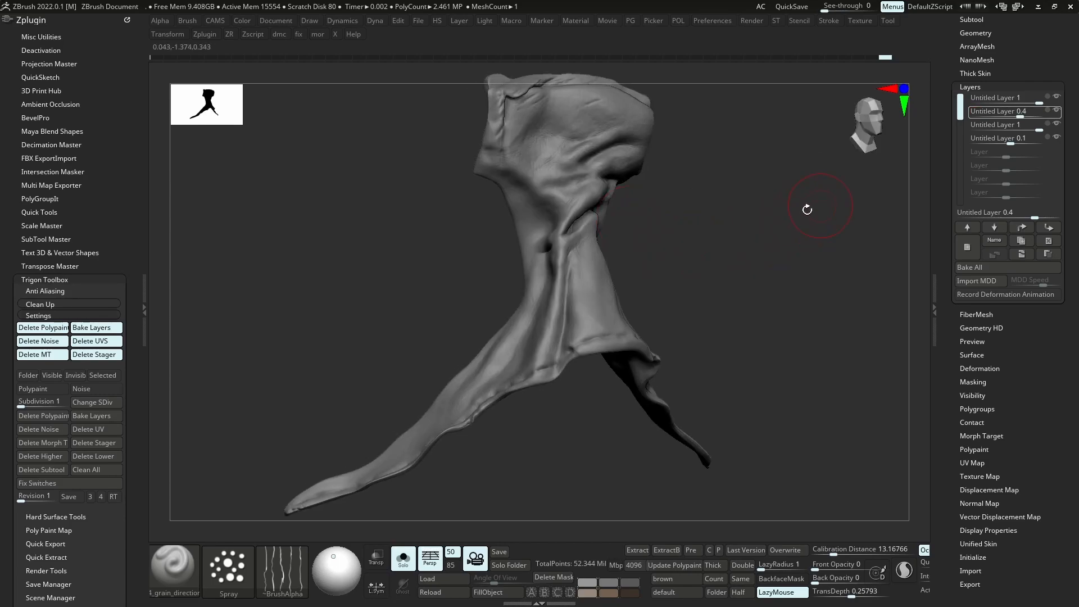
pyautogui.moveTo(815, 207); pyautogui.dragTo(778, 243)
pyautogui.moveTo(629, 334); pyautogui.dragTo(727, 320)
pyautogui.click(1023, 125)
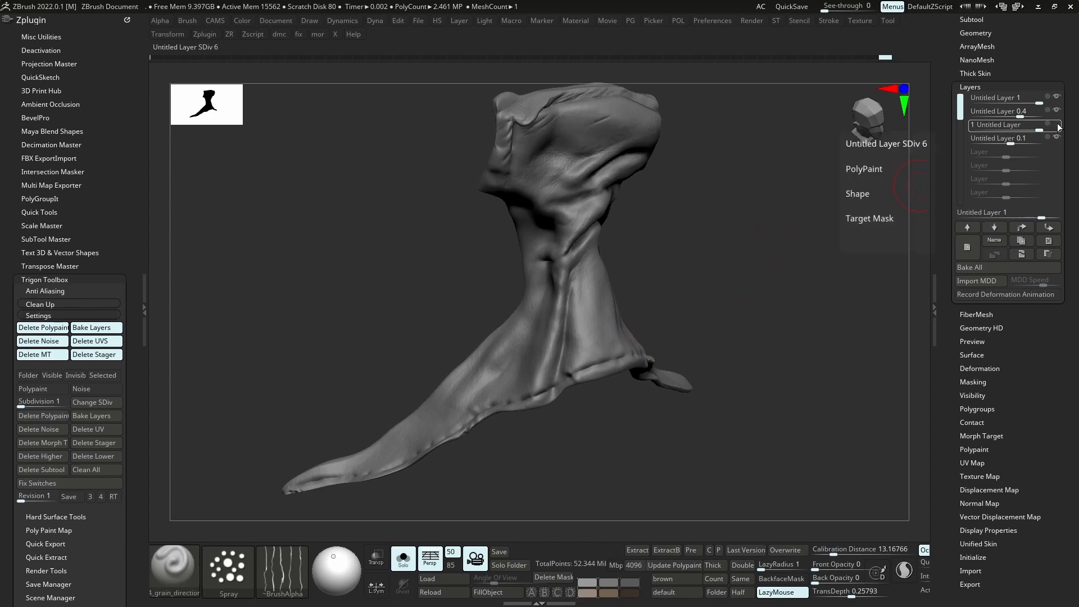
# Compare the nose piece with the full helmet and set the grain layer's intensity to 0.2
pyautogui.keyDown('shift'); pyautogui.moveTo(795, 224); pyautogui.dragTo(674, 237); pyautogui.keyUp('shift')
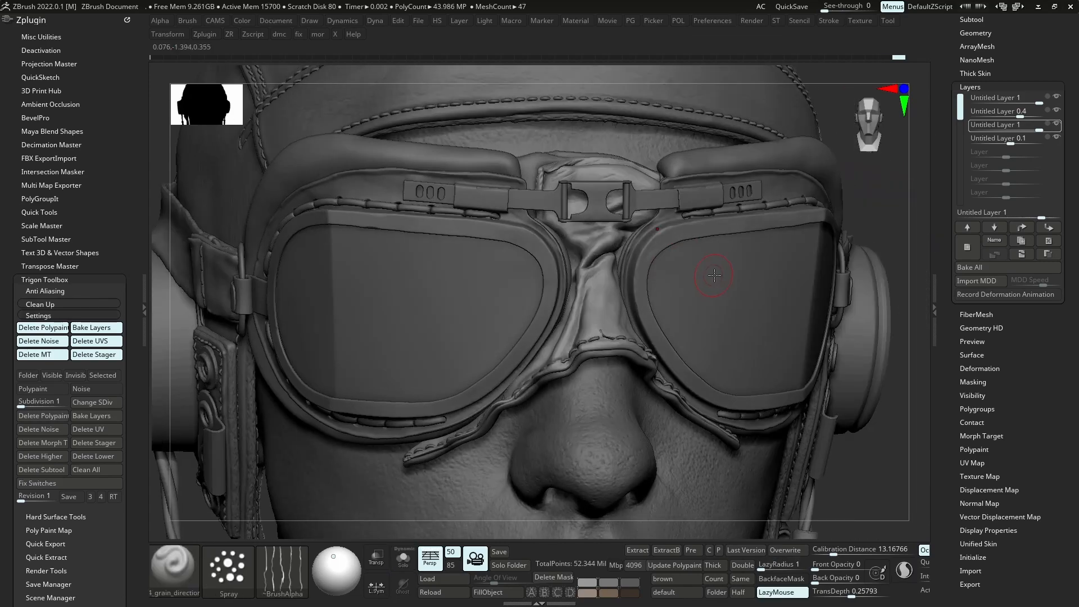
pyautogui.click(1010, 139)
pyautogui.click(1011, 139)
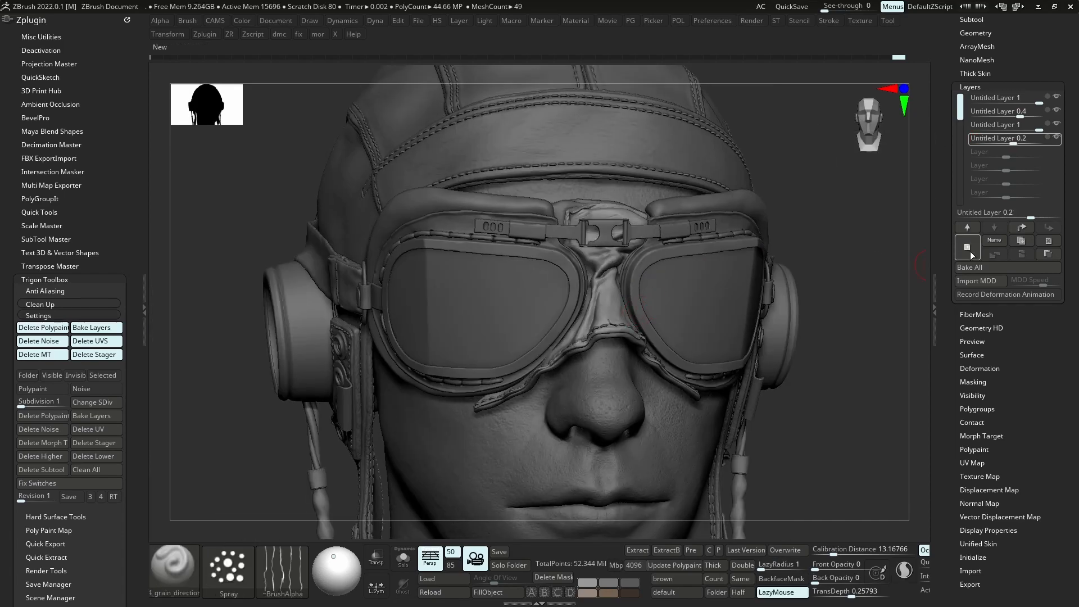
# Add a fifth sculpt layer to the nose piece and load the 5_refine_memory brush
pyautogui.click(968, 247)
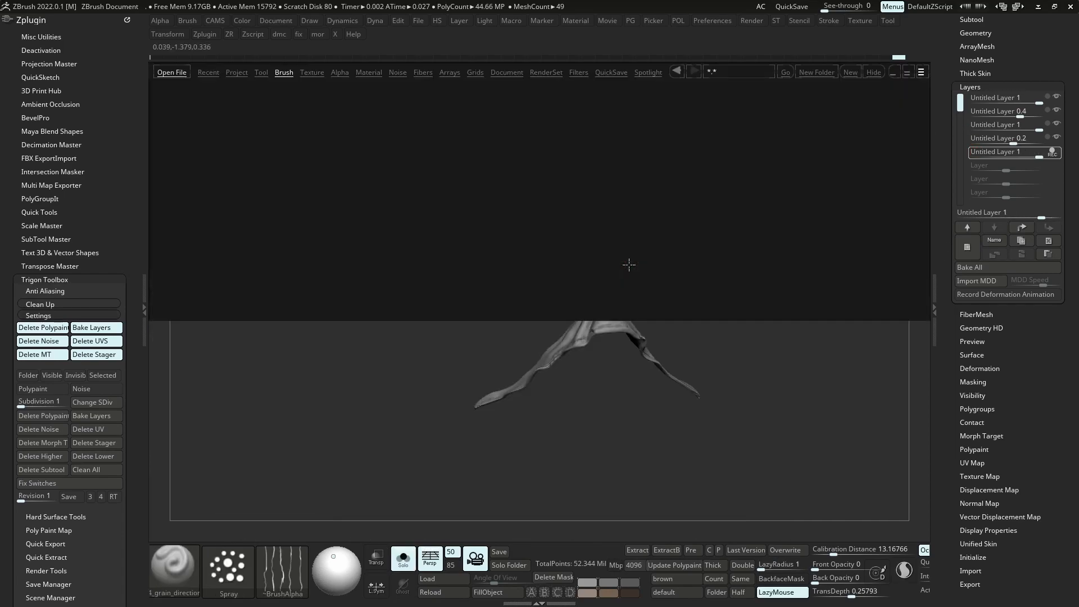
pyautogui.press('b')
pyautogui.press('s')
# Refine the memory folds across the nose piece's upper panel and along its upper edge
pyautogui.moveTo(651, 167)
pyautogui.keyDown('ctrl'); pyautogui.mouseDown(button='right')
pyautogui.moveTo(653, 194)
pyautogui.moveTo(626, 252)
pyautogui.moveTo(641, 302)
pyautogui.moveTo(644, 281)
pyautogui.mouseUp(button='right'); pyautogui.keyUp('ctrl')
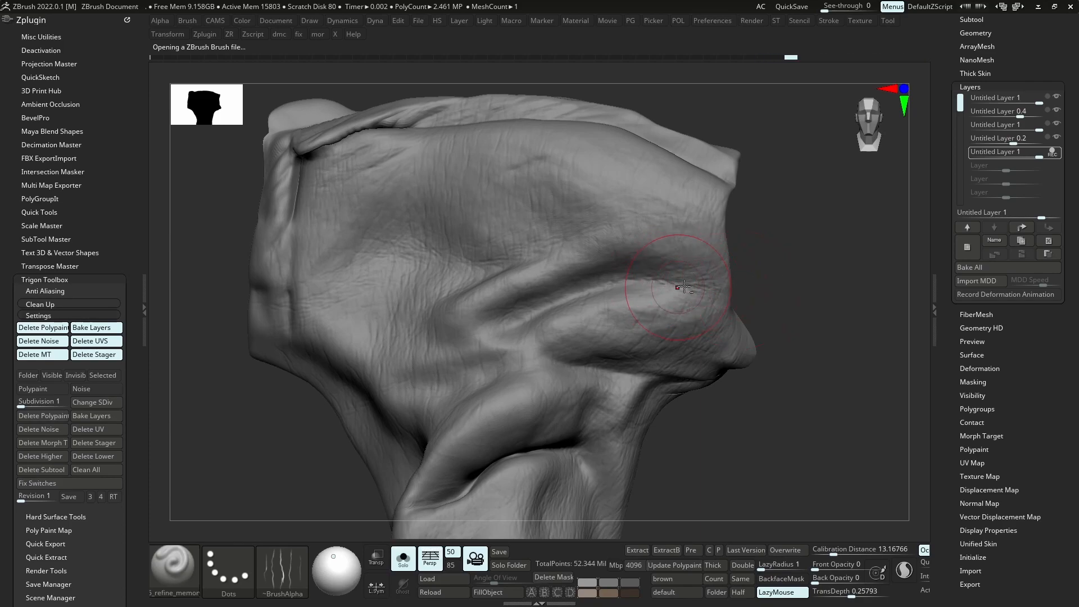
pyautogui.moveTo(607, 303); pyautogui.dragTo(578, 317)
pyautogui.keyDown('alt'); pyautogui.moveTo(407, 265); pyautogui.dragTo(484, 279, button='right'); pyautogui.keyUp('alt')
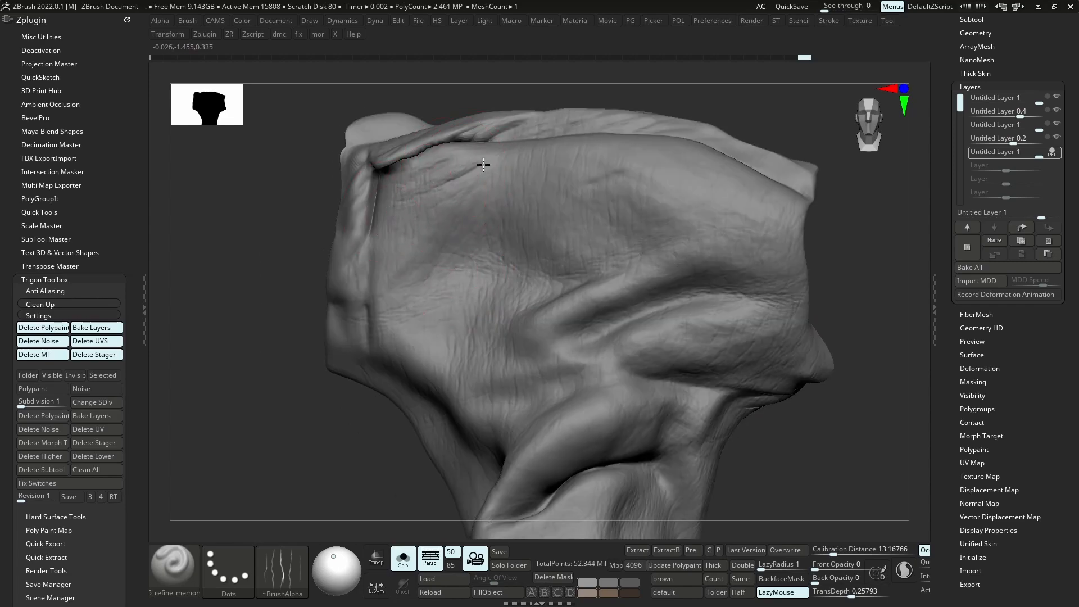
pyautogui.moveTo(439, 171)
pyautogui.mouseDown()
pyautogui.moveTo(501, 139)
pyautogui.moveTo(601, 121)
pyautogui.mouseUp()
# Sharpen the creases where the folds cross at the neck, checking them against the surrounding goggles
pyautogui.moveTo(546, 378)
pyautogui.keyDown('alt'); pyautogui.mouseDown(button='right')
pyautogui.moveTo(594, 273)
pyautogui.moveTo(537, 382)
pyautogui.mouseUp(button='right'); pyautogui.keyUp('alt')
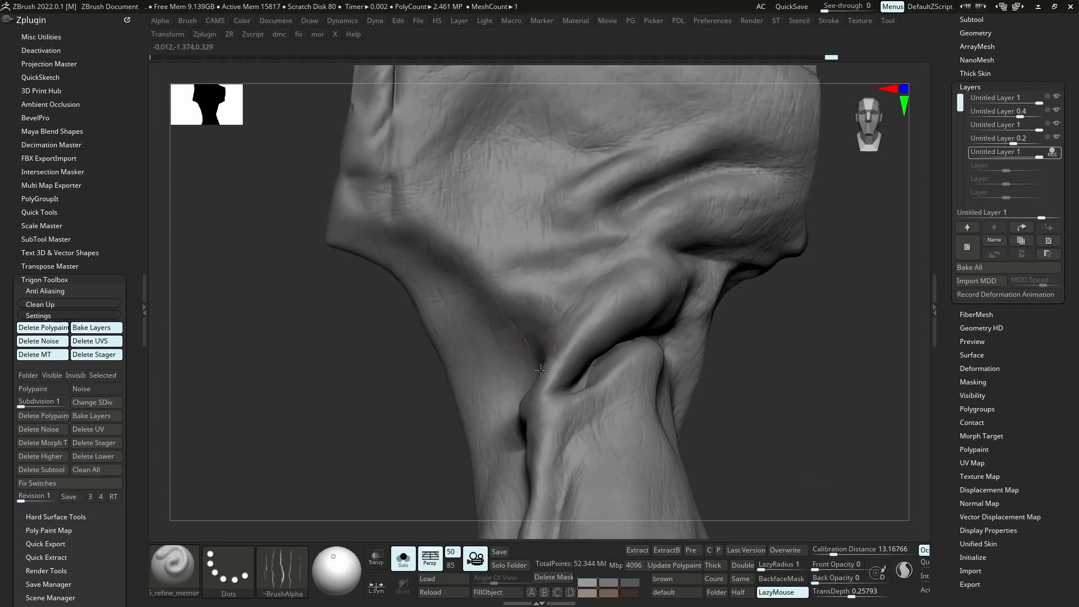
pyautogui.moveTo(521, 307); pyautogui.dragTo(534, 354)
pyautogui.moveTo(678, 344); pyautogui.dragTo(712, 308, button='right')
pyautogui.moveTo(787, 257); pyautogui.dragTo(734, 258, button='right')
pyautogui.hotkey('alt', 's')
pyautogui.hotkey('alt', 's')
pyautogui.moveTo(729, 273); pyautogui.dragTo(712, 301, button='right')
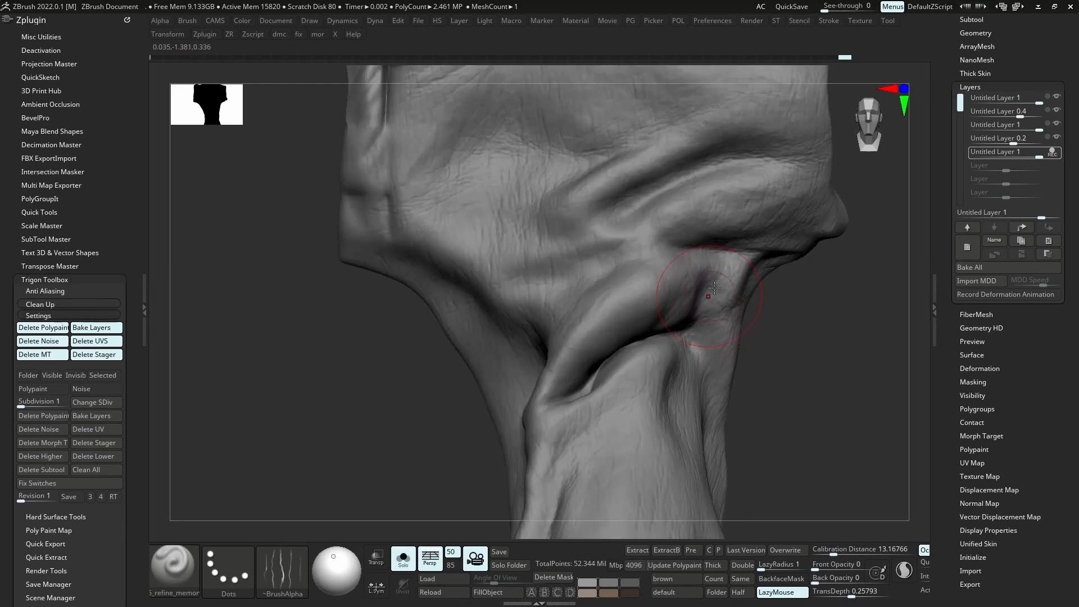
pyautogui.hotkey('alt', 's')
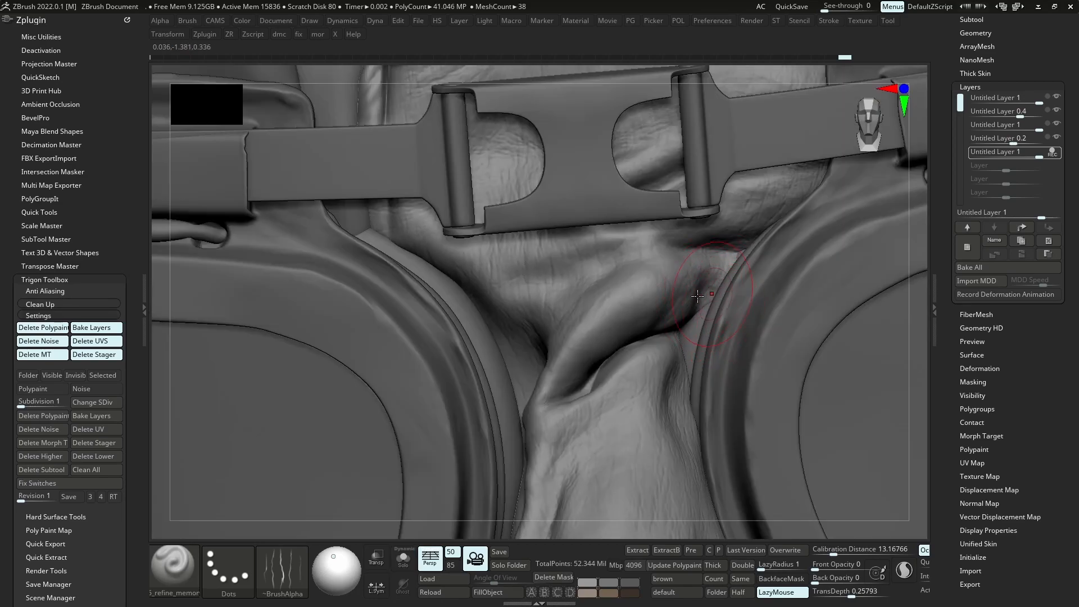
pyautogui.hotkey('alt', 's')
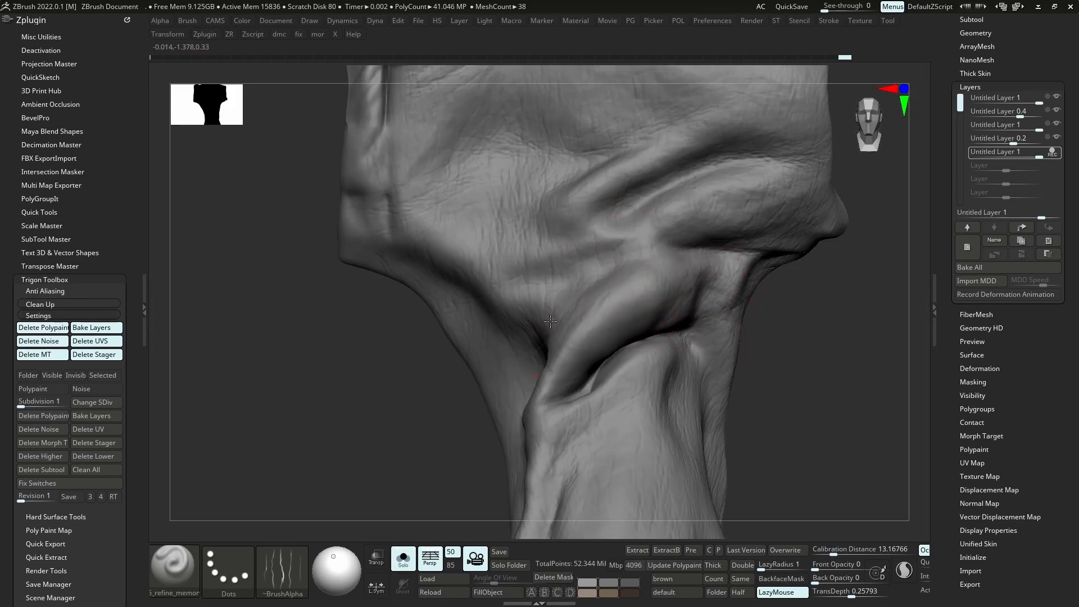
# Refine the vertical fold running down from the neck crossing into the side of the lower panel
pyautogui.moveTo(601, 269); pyautogui.dragTo(555, 278, button='right')
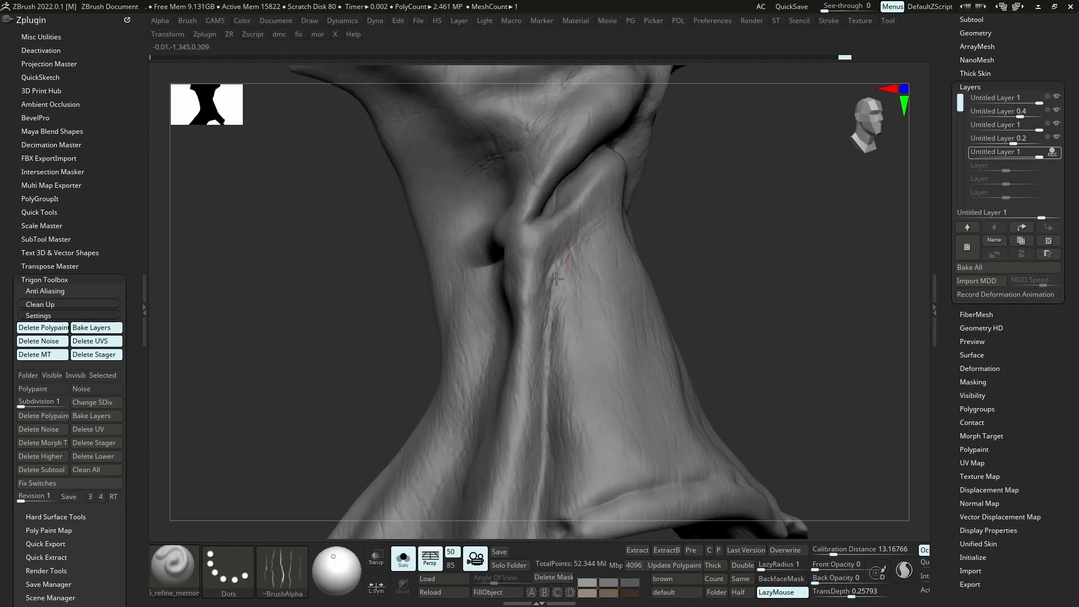
pyautogui.moveTo(557, 332); pyautogui.dragTo(607, 343, button='right')
pyautogui.keyDown('ctrl'); pyautogui.moveTo(607, 343); pyautogui.dragTo(614, 405, button='right'); pyautogui.keyUp('ctrl')
pyautogui.hotkey('alt', 's')
pyautogui.hotkey('alt', 's')
pyautogui.keyDown('ctrl'); pyautogui.moveTo(576, 342); pyautogui.dragTo(562, 354, button='right'); pyautogui.keyUp('ctrl')
pyautogui.moveTo(562, 349)
pyautogui.mouseDown()
pyautogui.moveTo(571, 310)
pyautogui.moveTo(557, 361)
pyautogui.mouseUp()
pyautogui.press('u')
pyautogui.click(594, 320)
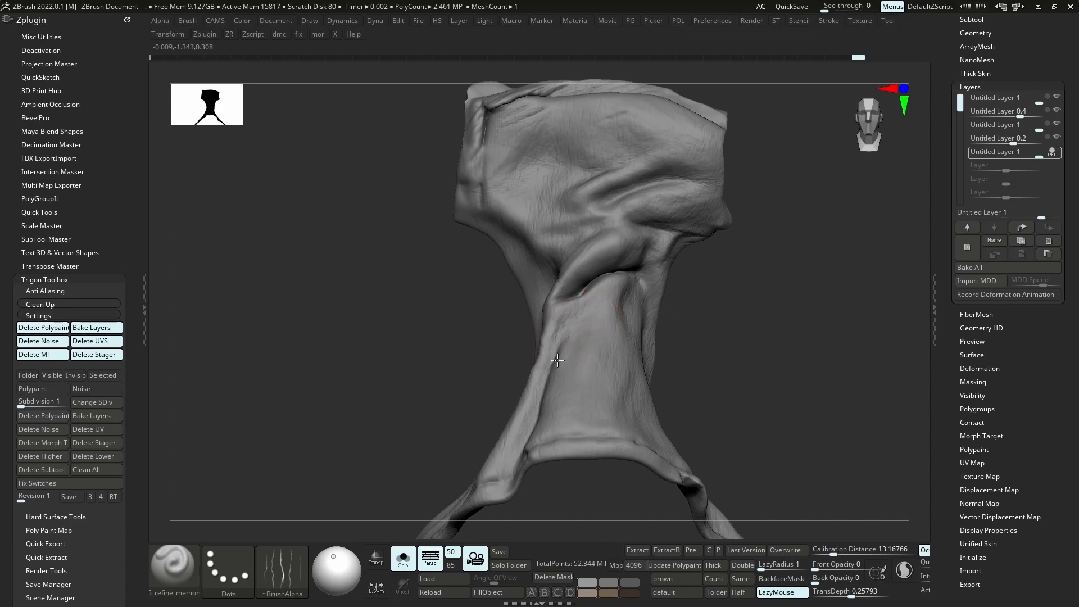
# Add refining strokes beneath the crossing fold at the head of the lower panel and down its side edge
pyautogui.moveTo(573, 321); pyautogui.dragTo(630, 285)
pyautogui.moveTo(568, 293); pyautogui.dragTo(564, 289, button='right')
pyautogui.keyDown('alt'); pyautogui.moveTo(545, 425); pyautogui.dragTo(541, 289, button='right'); pyautogui.keyUp('alt')
pyautogui.moveTo(529, 337); pyautogui.dragTo(522, 381)
pyautogui.moveTo(647, 324)
pyautogui.mouseDown(button='right')
pyautogui.moveTo(562, 292)
pyautogui.moveTo(522, 253)
pyautogui.mouseUp(button='right')
pyautogui.keyDown('alt'); pyautogui.moveTo(607, 185); pyautogui.dragTo(618, 295, button='right'); pyautogui.keyUp('alt')
pyautogui.moveTo(526, 227)
pyautogui.mouseDown(button='right')
pyautogui.moveTo(543, 208)
pyautogui.moveTo(506, 169)
pyautogui.moveTo(444, 163)
pyautogui.mouseUp(button='right')
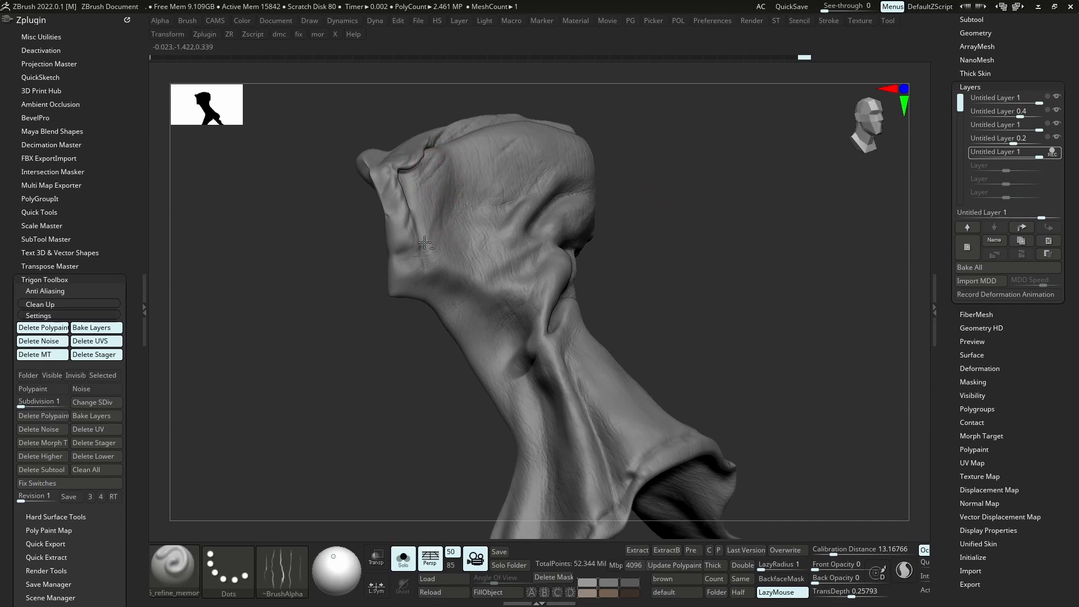
# Lower the nose piece's subdivision level and reshape the end of the neck's crossing fold with the Move brush
pyautogui.moveTo(508, 323); pyautogui.dragTo(635, 329, button='right')
pyautogui.keyDown('ctrl'); pyautogui.moveTo(635, 329); pyautogui.dragTo(660, 294, button='right'); pyautogui.keyUp('ctrl')
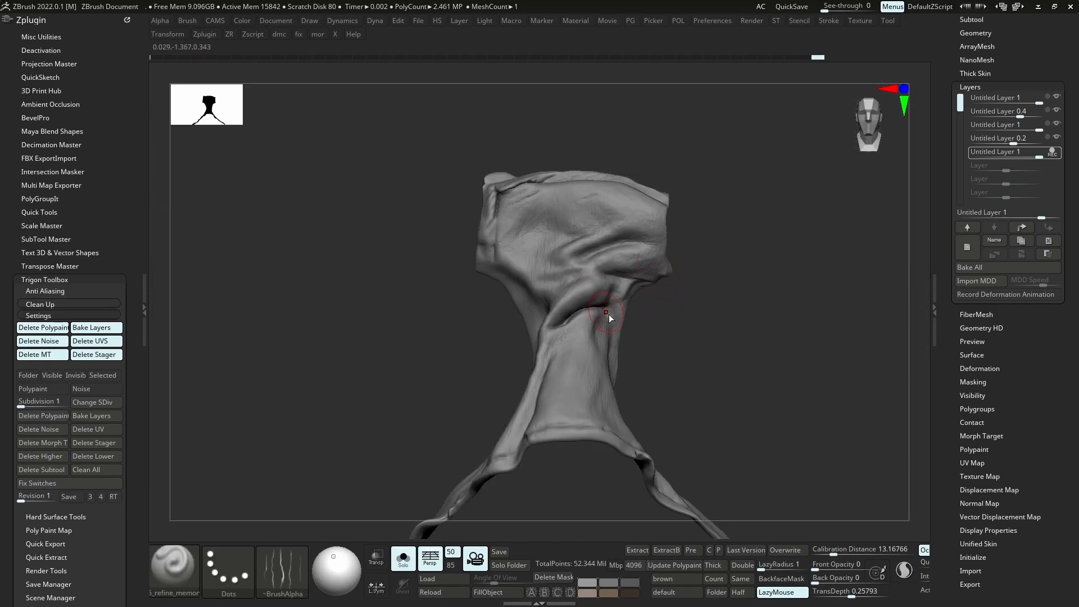
pyautogui.keyDown('ctrl'); pyautogui.moveTo(612, 247); pyautogui.dragTo(617, 287, button='right'); pyautogui.keyUp('ctrl')
pyautogui.hotkey('shift', 'd')
pyautogui.press('b')
pyautogui.press('m')
pyautogui.press('v')
pyautogui.press('s')
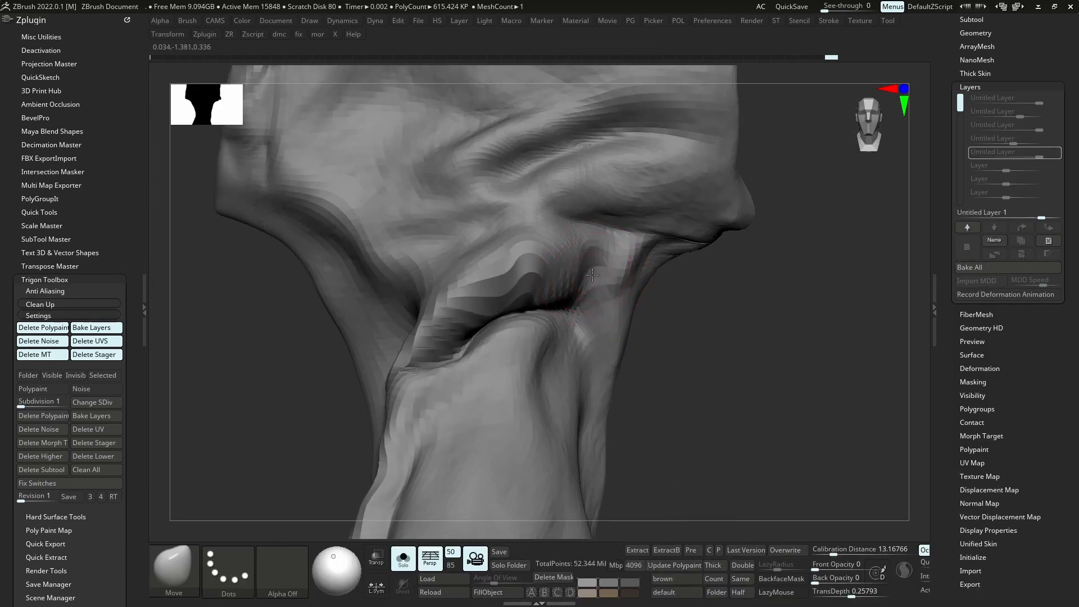
pyautogui.hotkey('shift', 'd')
pyautogui.moveTo(562, 287); pyautogui.dragTo(571, 277)
# Check the crossing fold against the surrounding goggles and pull its upper end into shape beside the lens rim
pyautogui.press('d')
pyautogui.hotkey('alt', 's')
pyautogui.hotkey('alt', 's')
pyautogui.hotkey('alt', 's')
pyautogui.hotkey('alt', 's')
pyautogui.hotkey('alt', 's')
pyautogui.hotkey('alt', 's')
pyautogui.hotkey('alt', 's')
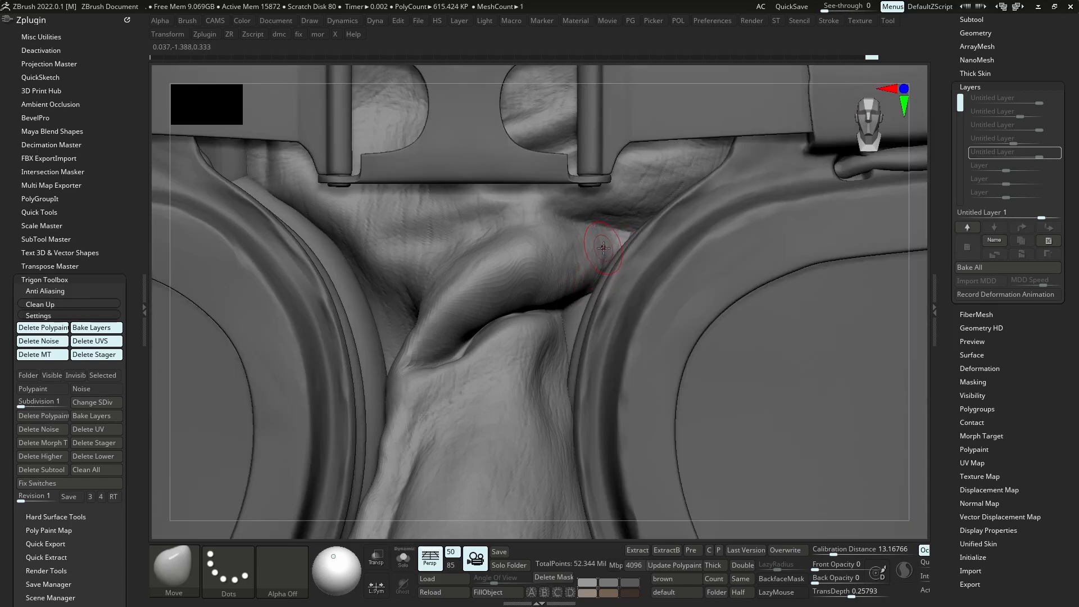
pyautogui.moveTo(619, 240); pyautogui.dragTo(553, 247)
# Shape the crossing fold with the Standard brush and correct its end with Move at low subdivision, then restore the higher subdivision level
pyautogui.press('b')
pyautogui.press('s')
pyautogui.press('t')
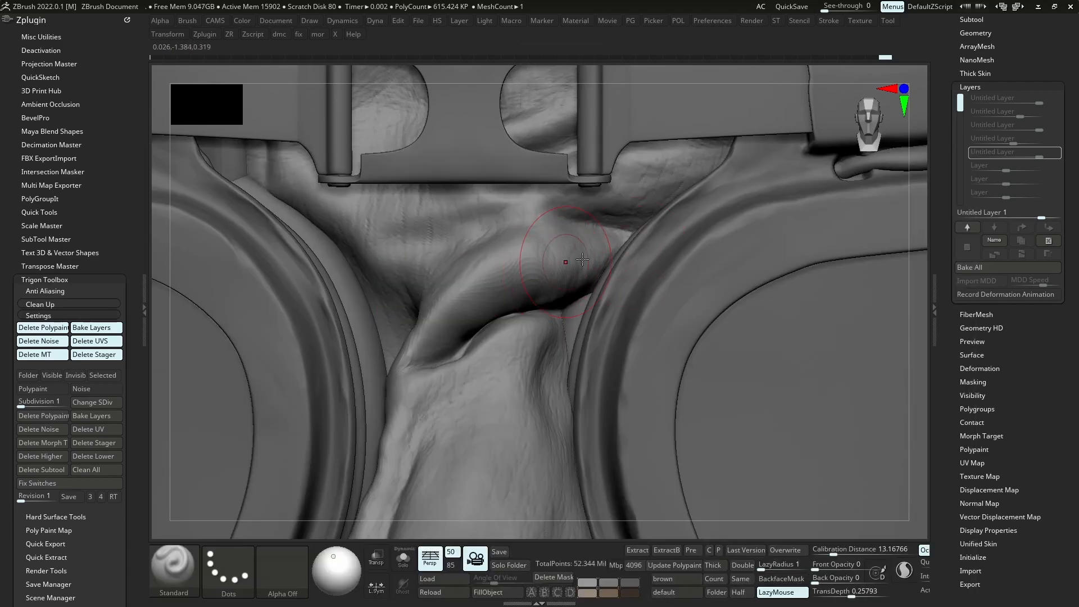
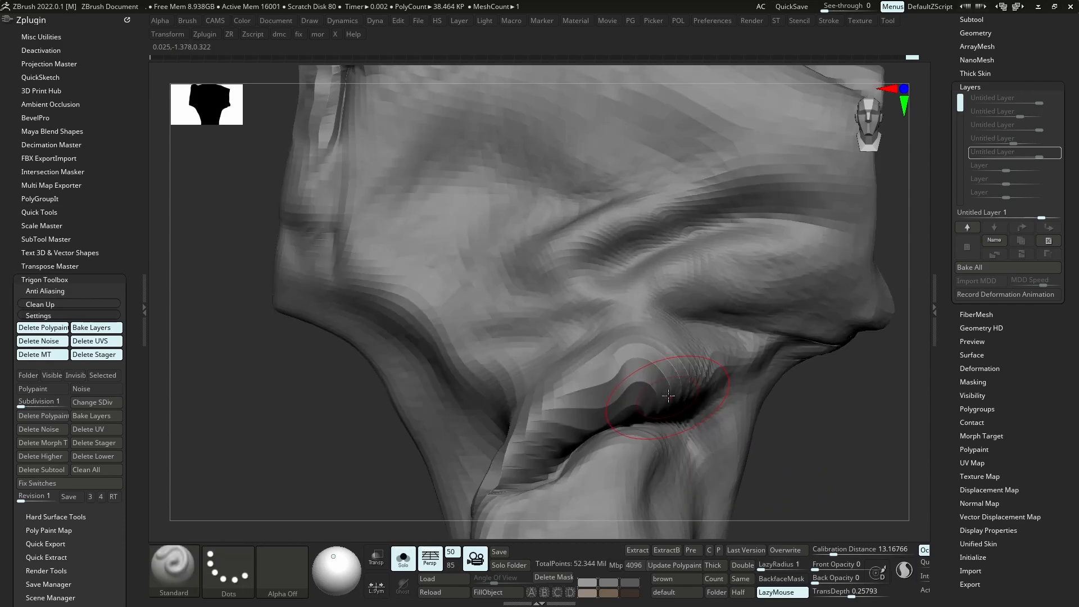
pyautogui.press('b')
pyautogui.press('m')
pyautogui.press('v')
pyautogui.moveTo(630, 363); pyautogui.dragTo(673, 356)
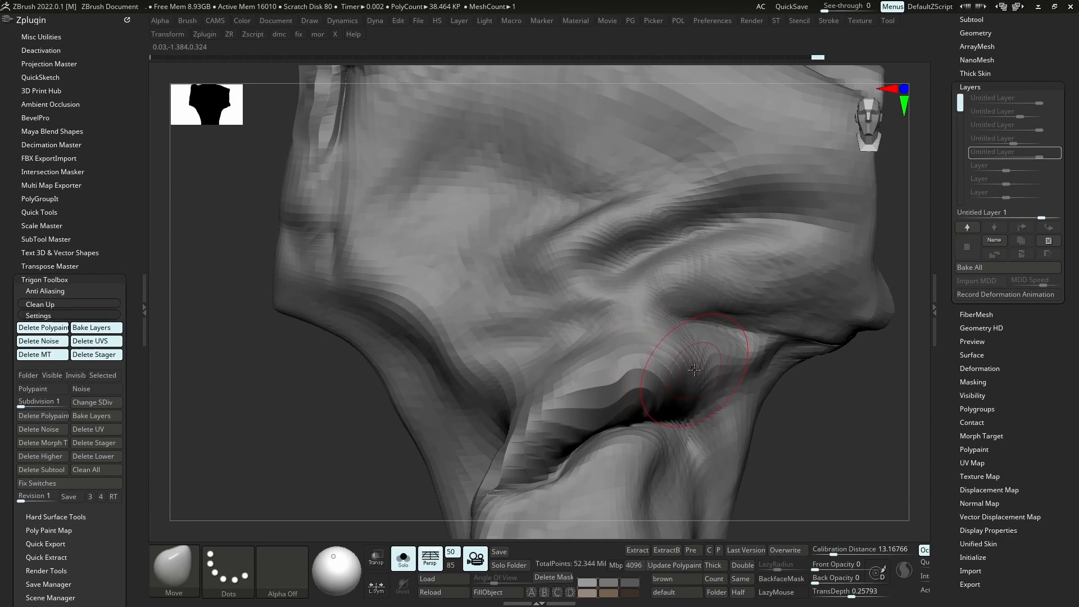
pyautogui.press('d')
pyautogui.press('d')
pyautogui.press('d')
pyautogui.keyDown('ctrl'); pyautogui.moveTo(672, 347); pyautogui.dragTo(639, 302, button='right'); pyautogui.keyUp('ctrl')
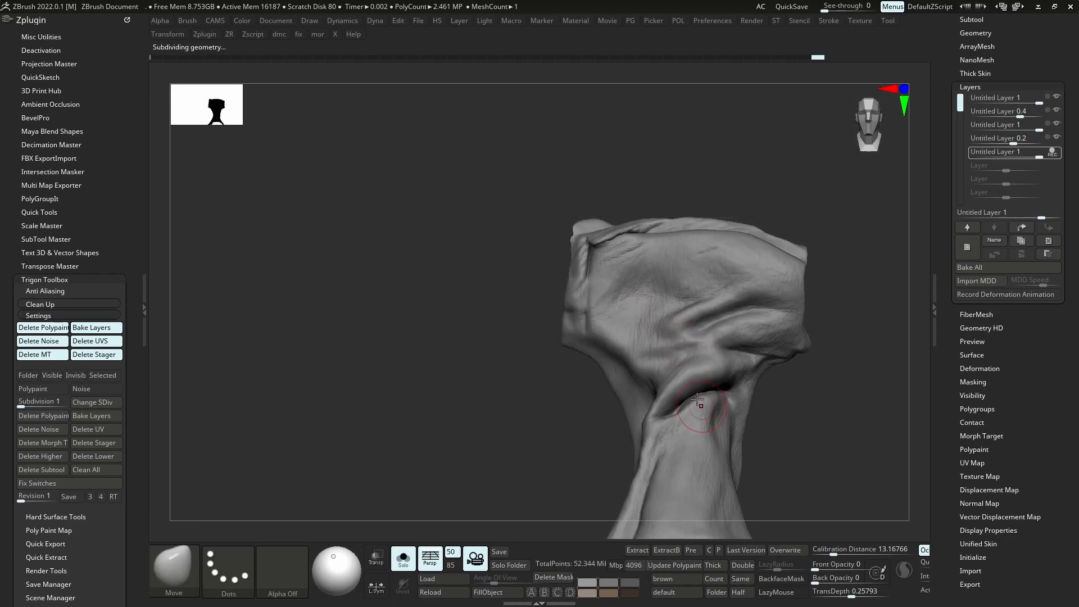
# Refine the crease beneath the crossing fold at the head of the lower panel with the Standard brush
pyautogui.press('b')
pyautogui.press('s')
pyautogui.press('t')
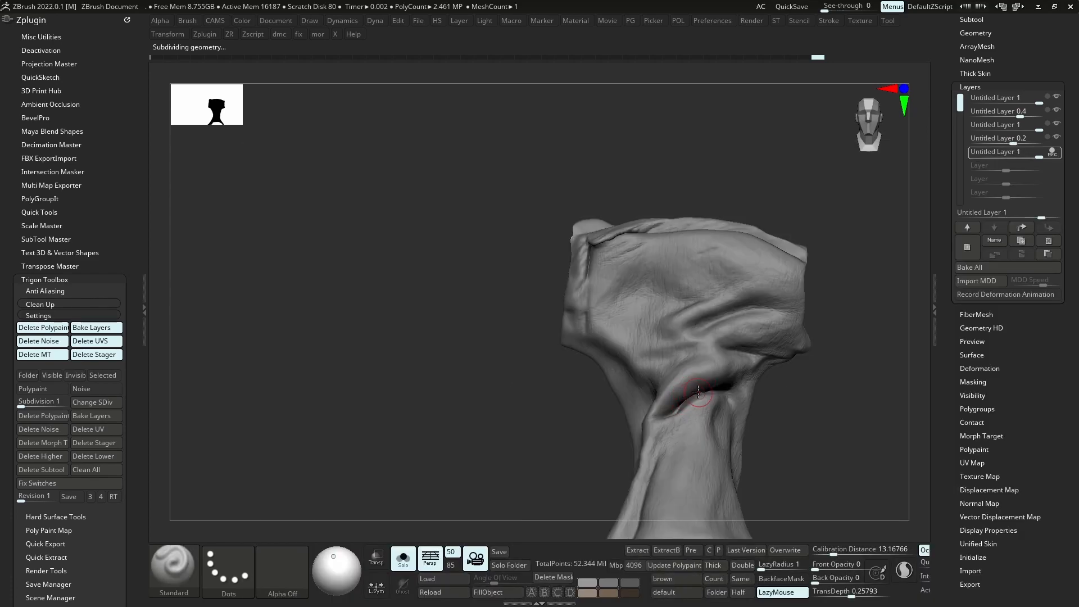
pyautogui.moveTo(681, 441); pyautogui.dragTo(679, 402)
pyautogui.keyDown('ctrl'); pyautogui.moveTo(699, 406); pyautogui.dragTo(709, 332, button='right'); pyautogui.keyUp('ctrl')
pyautogui.hotkey('shift', 's')
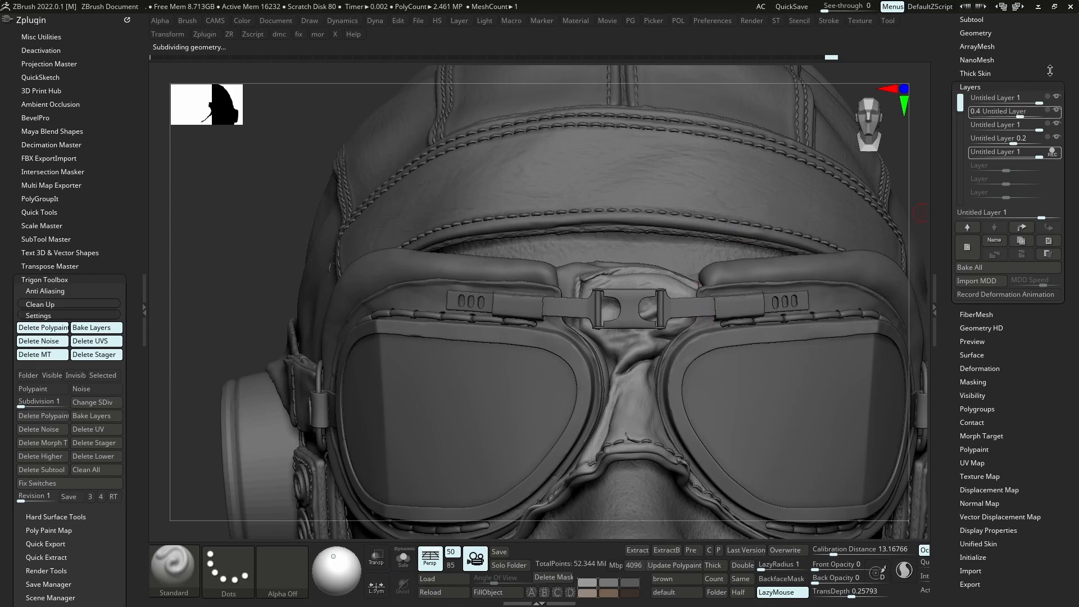
# Compare the nose piece with and without the latest layer in the context of the whole goggles
pyautogui.click(1059, 152)
pyautogui.click(1059, 155)
pyautogui.keyDown('ctrl'); pyautogui.moveTo(798, 337); pyautogui.dragTo(812, 269, button='right'); pyautogui.keyUp('ctrl')
pyautogui.keyDown('alt'); pyautogui.moveTo(812, 269); pyautogui.dragTo(866, 263, button='right'); pyautogui.keyUp('alt')
pyautogui.click(1060, 155)
pyautogui.click(1060, 156)
pyautogui.moveTo(788, 281); pyautogui.dragTo(621, 350, button='right')
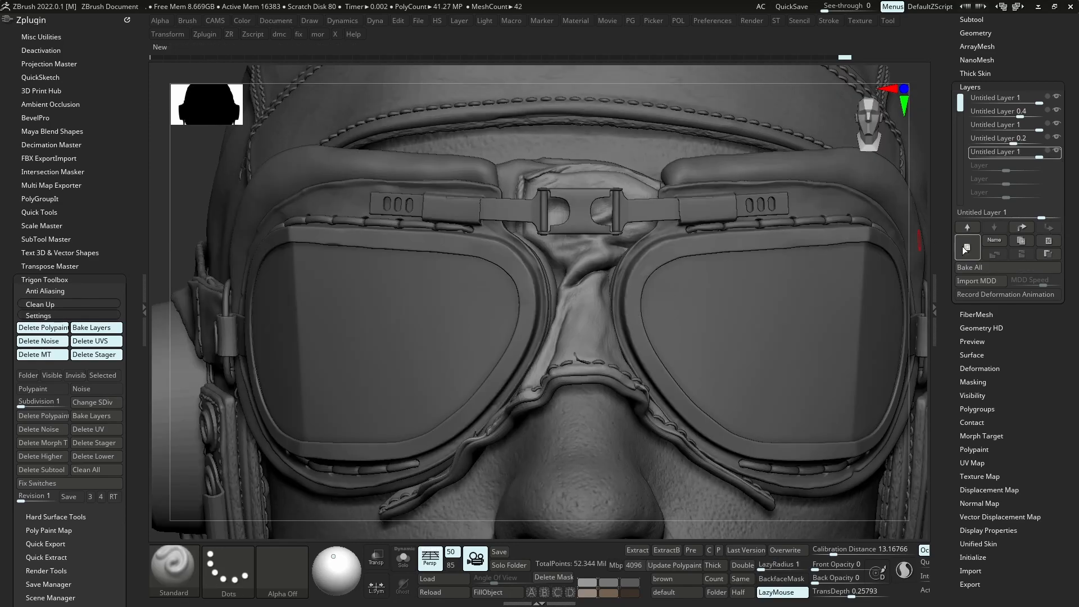
# Add a new layer and carve fine directional wrinkles across the isolated nose piece's upper panel with the DamStandard brush
pyautogui.click(966, 247)
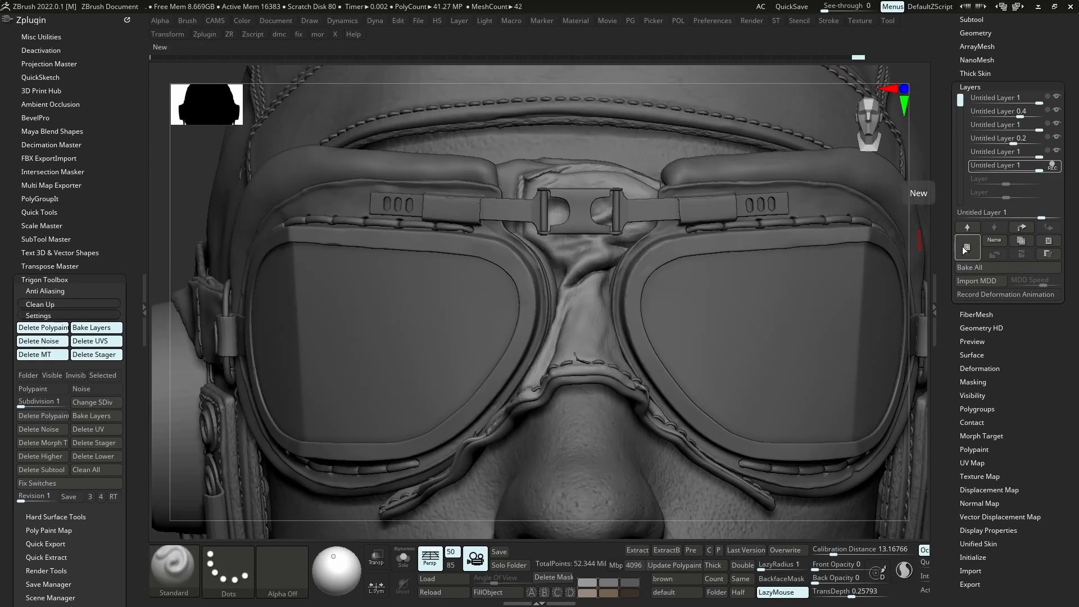
pyautogui.press('b')
pyautogui.press('d')
pyautogui.press('s')
pyautogui.press('s')
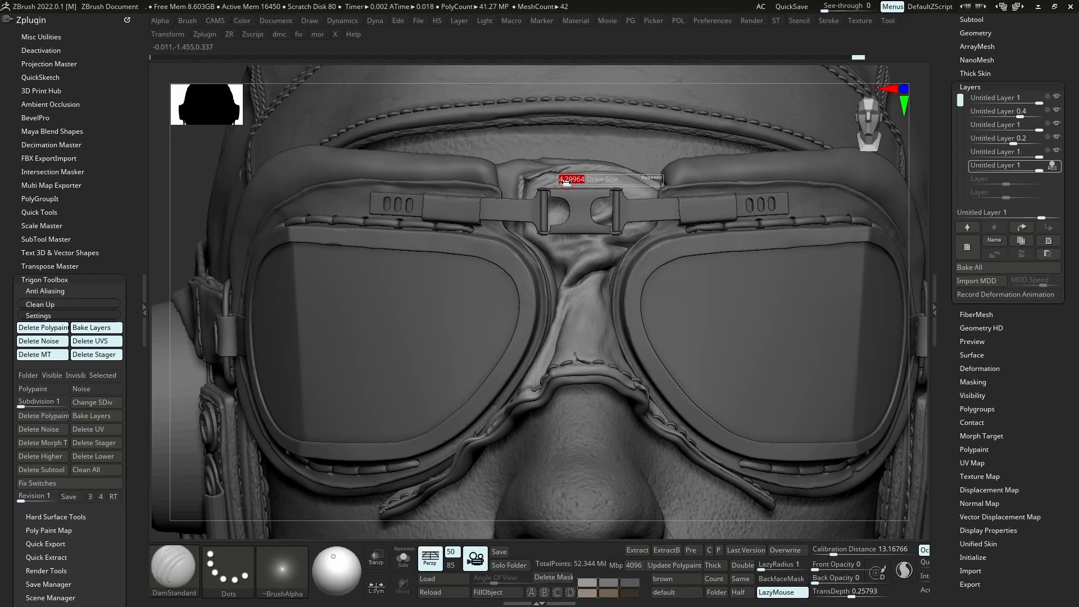
pyautogui.hotkey('shift', 'alt', 's')
pyautogui.keyDown('ctrl'); pyautogui.moveTo(566, 174); pyautogui.dragTo(565, 199, button='right'); pyautogui.keyUp('ctrl')
pyautogui.press('s')
pyautogui.press('s')
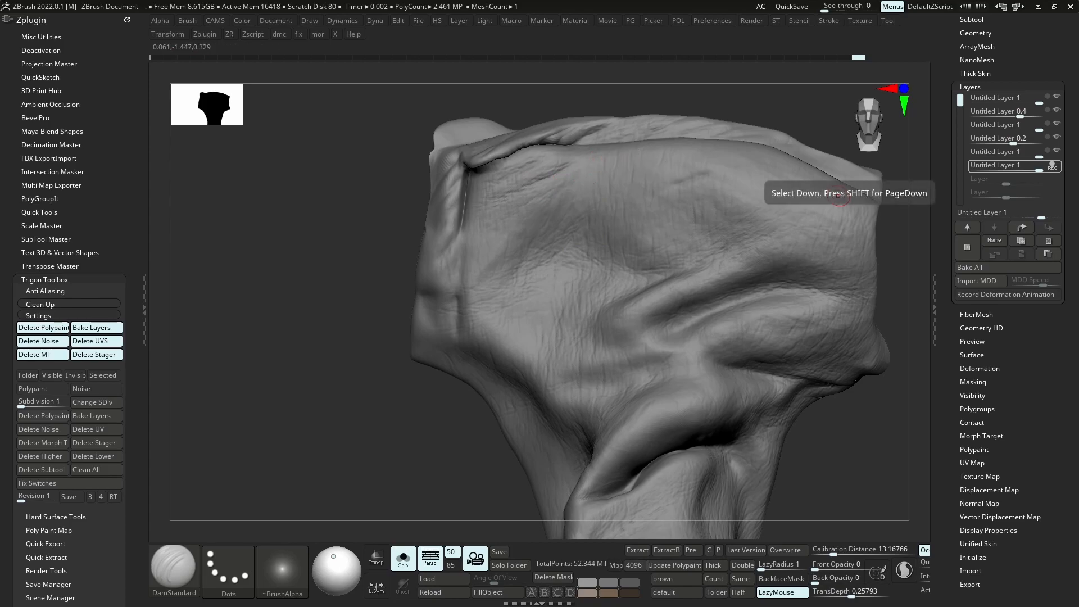
pyautogui.rightClick(765, 341)
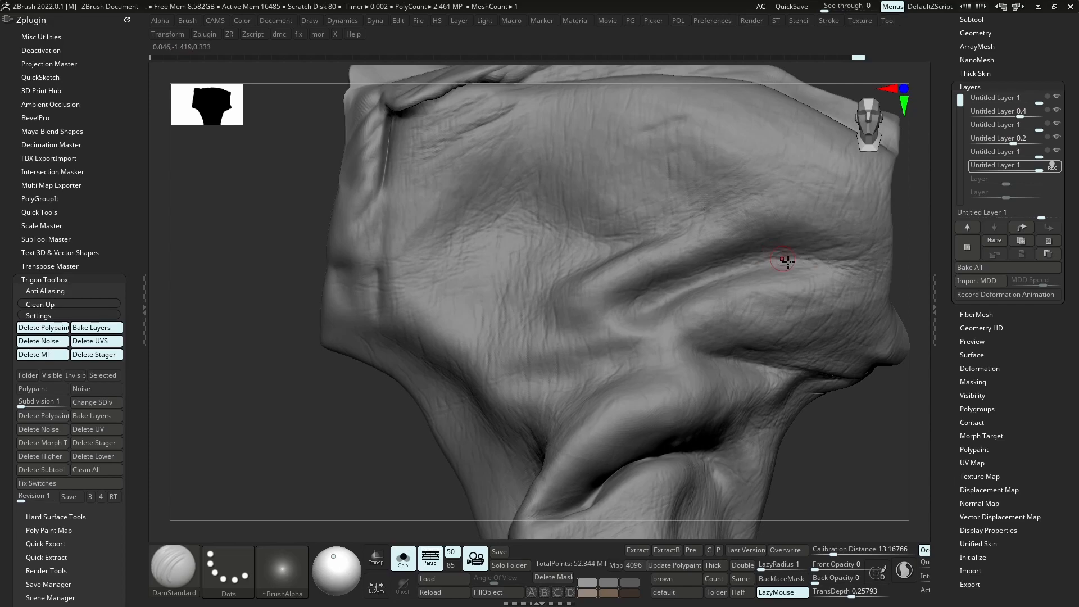
pyautogui.keyDown('ctrl'); pyautogui.moveTo(785, 304); pyautogui.dragTo(802, 405, button='right'); pyautogui.keyUp('ctrl')
# Carve fine wrinkles beneath the crossing fold and over the face of the lower panel
pyautogui.hotkey('alt', 's')
pyautogui.hotkey('alt', 's')
pyautogui.keyDown('ctrl'); pyautogui.moveTo(763, 364); pyautogui.dragTo(673, 347, button='right'); pyautogui.keyUp('ctrl')
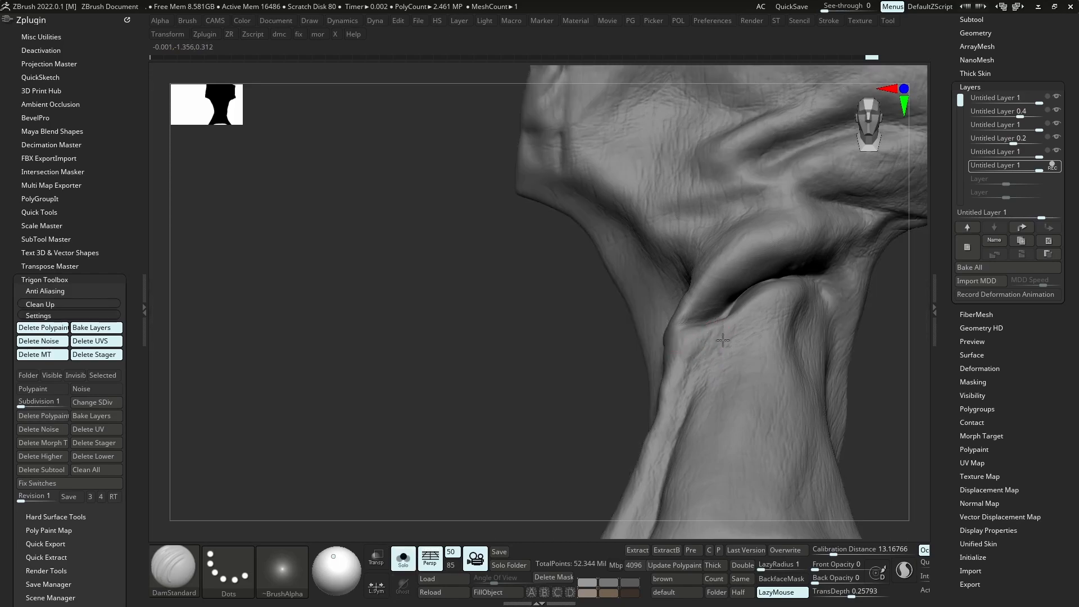
pyautogui.moveTo(783, 362); pyautogui.dragTo(556, 325, button='right')
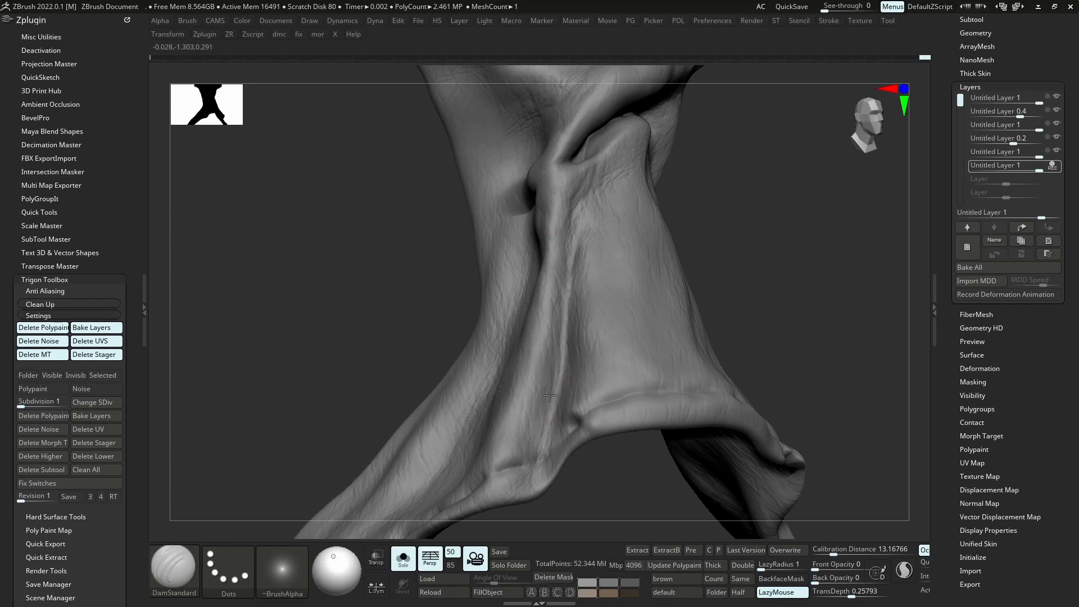
# Continue the fine wrinkles down the lower panel's side fold and towards the hem, checking them against the goggles
pyautogui.keyDown('ctrl'); pyautogui.moveTo(542, 458); pyautogui.dragTo(546, 416, button='right'); pyautogui.keyUp('ctrl')
pyautogui.moveTo(547, 416); pyautogui.dragTo(588, 410, button='right')
pyautogui.hotkey('alt', 's')
pyautogui.hotkey('alt', 's')
pyautogui.keyDown('ctrl'); pyautogui.moveTo(588, 360); pyautogui.dragTo(579, 387, button='right'); pyautogui.keyUp('ctrl')
pyautogui.hotkey('alt', 's')
pyautogui.keyDown('ctrl'); pyautogui.moveTo(581, 443); pyautogui.dragTo(585, 309, button='right'); pyautogui.keyUp('ctrl')
pyautogui.keyDown('ctrl'); pyautogui.moveTo(623, 409); pyautogui.dragTo(628, 359, button='right'); pyautogui.keyUp('ctrl')
pyautogui.hotkey('alt', 's')
pyautogui.keyDown('ctrl'); pyautogui.moveTo(632, 453); pyautogui.dragTo(634, 480, button='right'); pyautogui.keyUp('ctrl')
pyautogui.hotkey('alt', 's')
# Reshape the loose stitch above the middle of the nose piece's hem with the Move Topological brush
pyautogui.keyDown('alt'); pyautogui.click(584, 387); pyautogui.keyUp('alt')
pyautogui.press('b')
pyautogui.press('m')
pyautogui.press('t')
pyautogui.moveTo(576, 352); pyautogui.dragTo(581, 372)
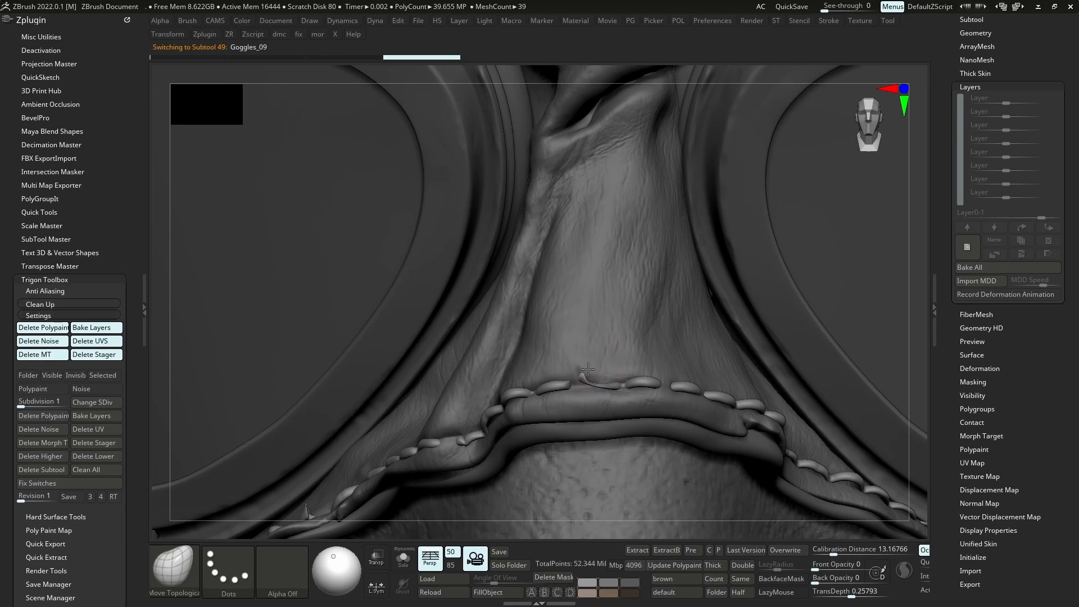
# Reselect and isolate the nose piece with the DamStandard brush active, and add another new layer to it
pyautogui.keyDown('alt'); pyautogui.click(565, 352); pyautogui.keyUp('alt')
pyautogui.press('b')
pyautogui.press('d')
pyautogui.press('s')
pyautogui.moveTo(587, 327)
pyautogui.keyDown('ctrl'); pyautogui.mouseDown(button='right')
pyautogui.moveTo(684, 460)
pyautogui.moveTo(603, 339)
pyautogui.mouseUp(button='right'); pyautogui.keyUp('ctrl')
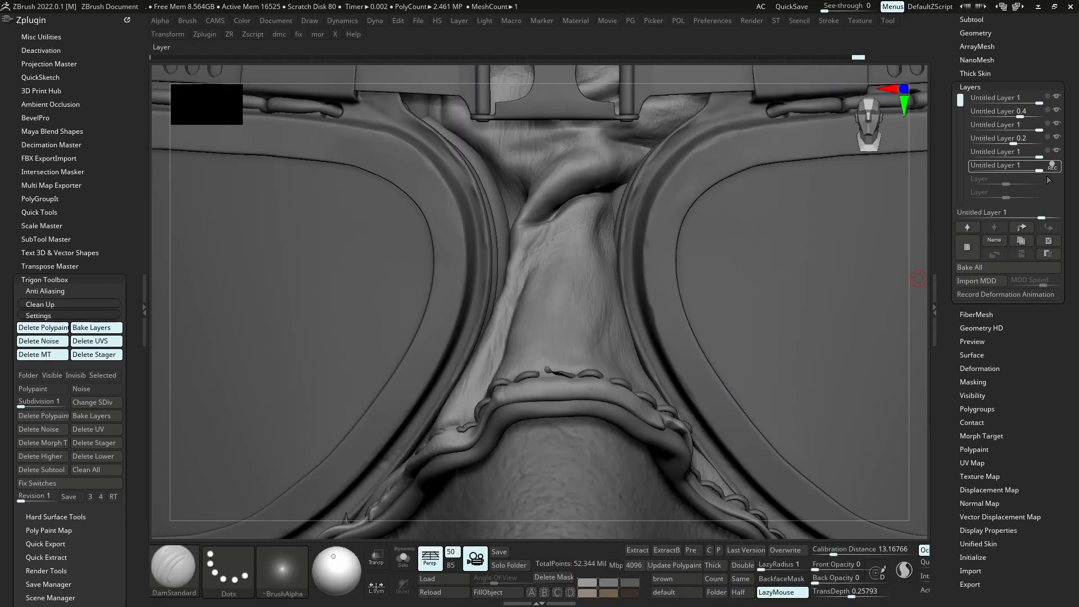
pyautogui.hotkey('alt', 'shift', 's')
pyautogui.keyDown('alt'); pyautogui.moveTo(529, 133); pyautogui.dragTo(539, 204, button='right'); pyautogui.keyUp('alt')
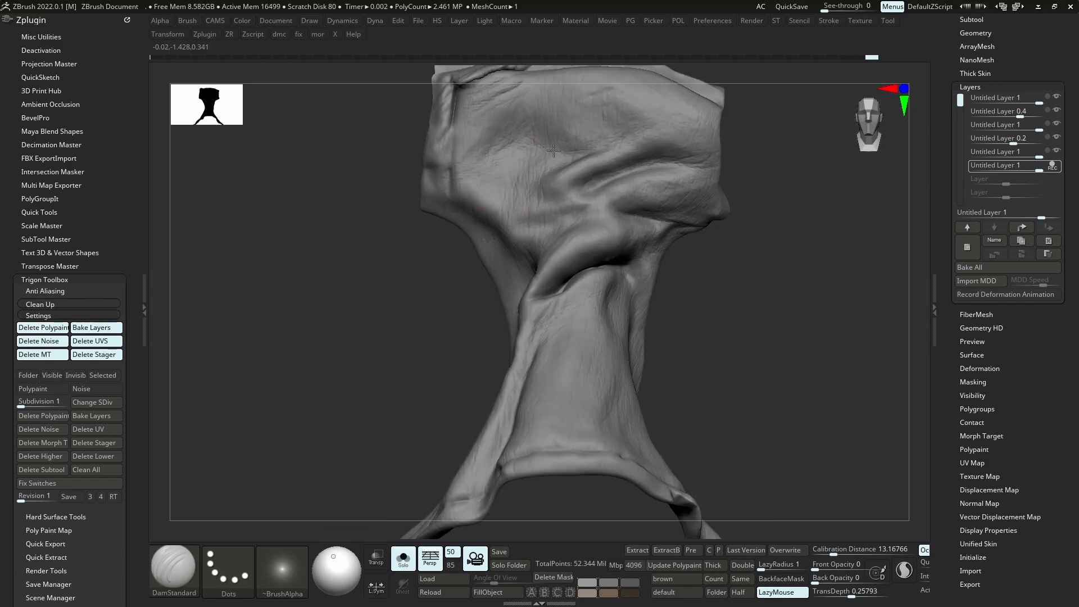
pyautogui.click(979, 252)
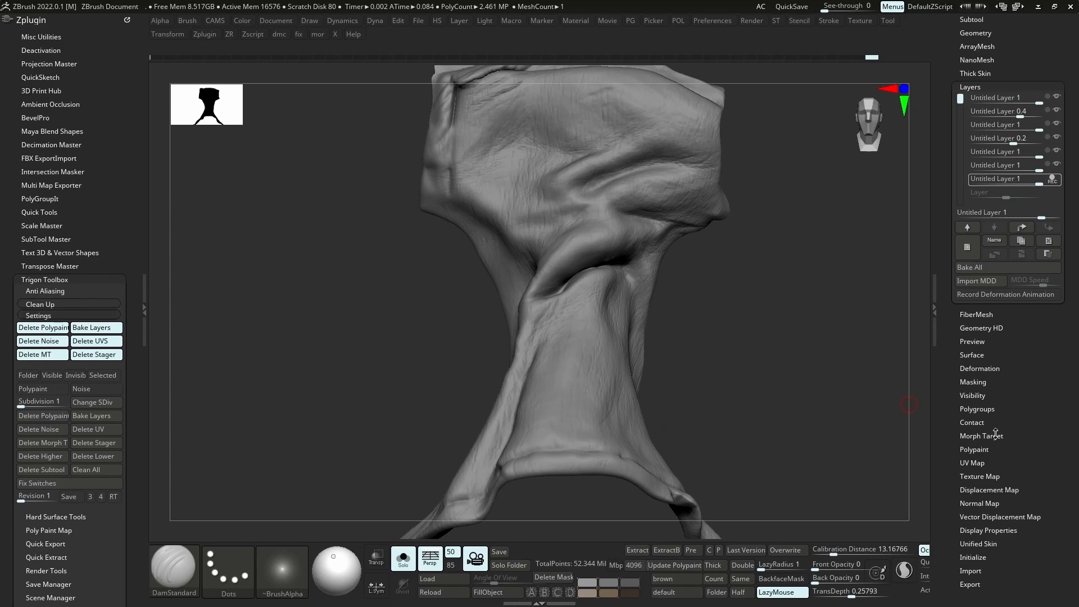
# Mask the nose piece by cavity at intensity 100 and invert the mask
pyautogui.scroll(-1, 989, 444)
pyautogui.click(978, 354)
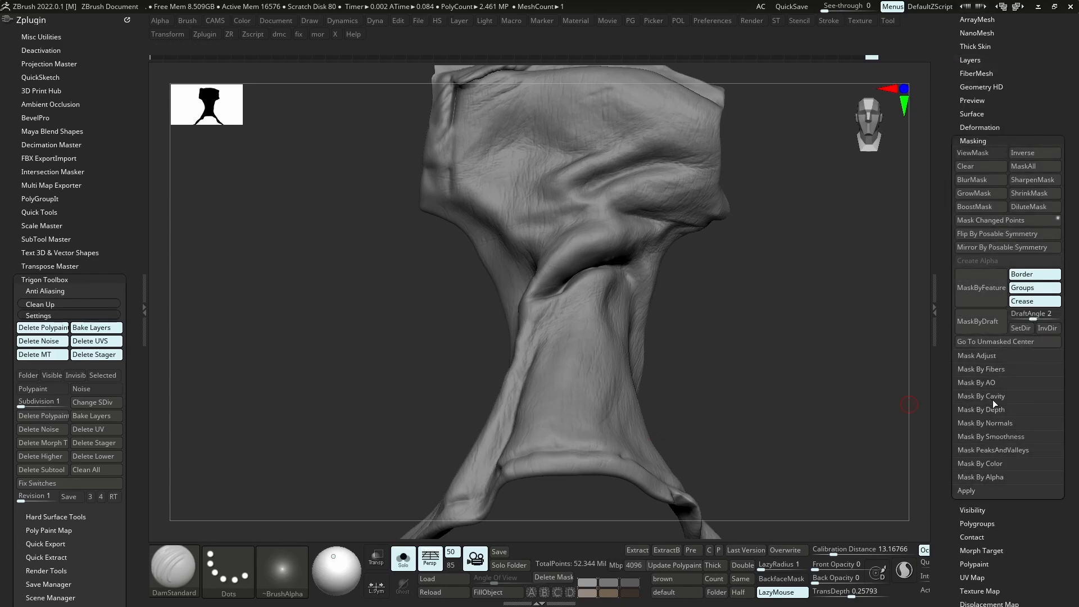
pyautogui.click(996, 396)
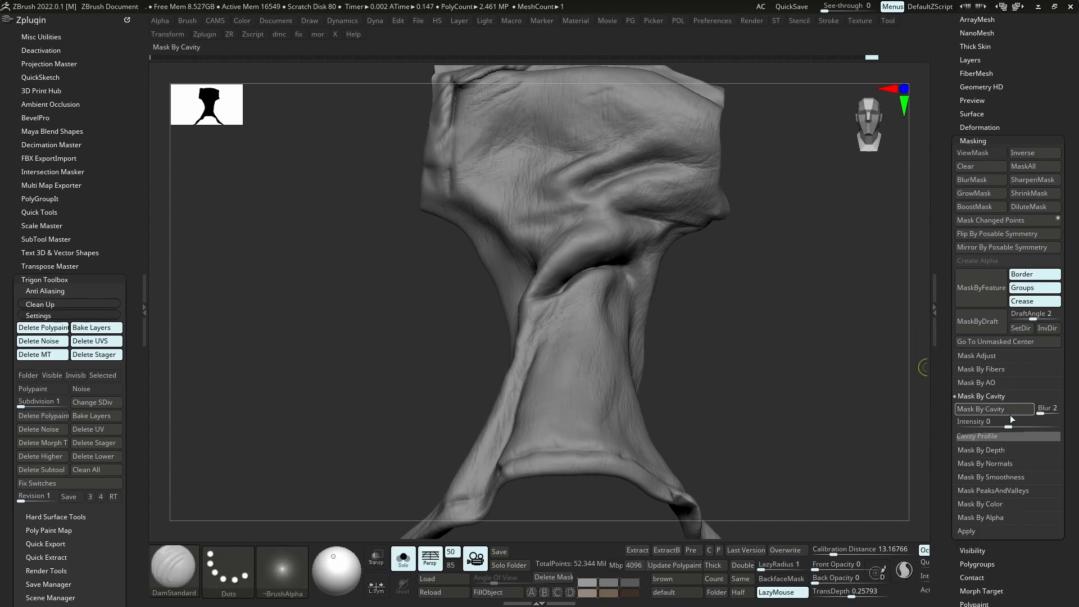
pyautogui.moveTo(1008, 427); pyautogui.dragTo(1055, 427)
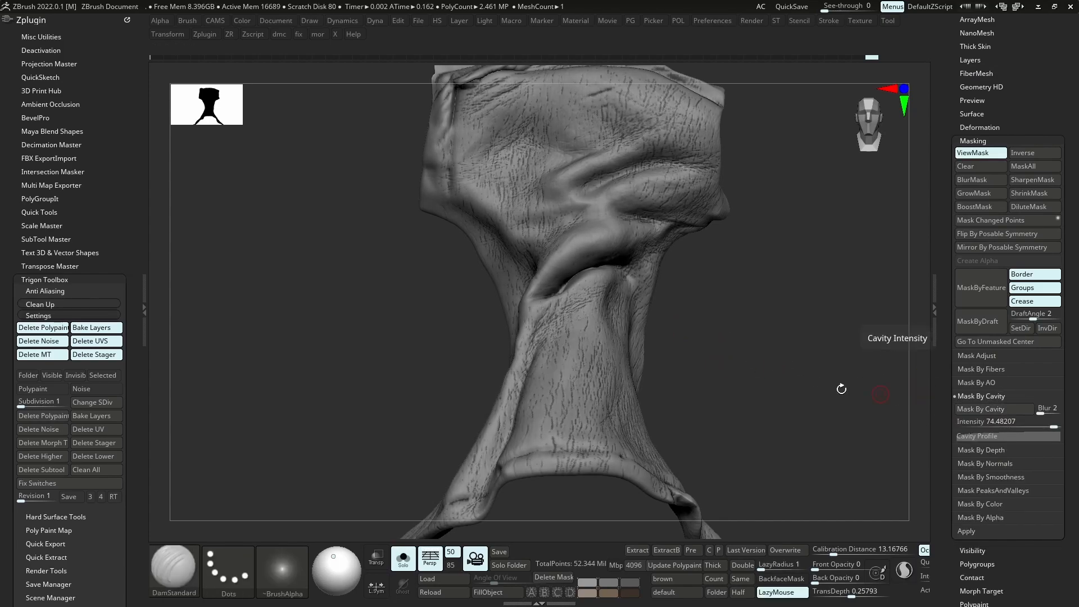
pyautogui.press('f')
pyautogui.keyDown('ctrl'); pyautogui.moveTo(734, 298); pyautogui.dragTo(785, 311, button='right'); pyautogui.keyUp('ctrl')
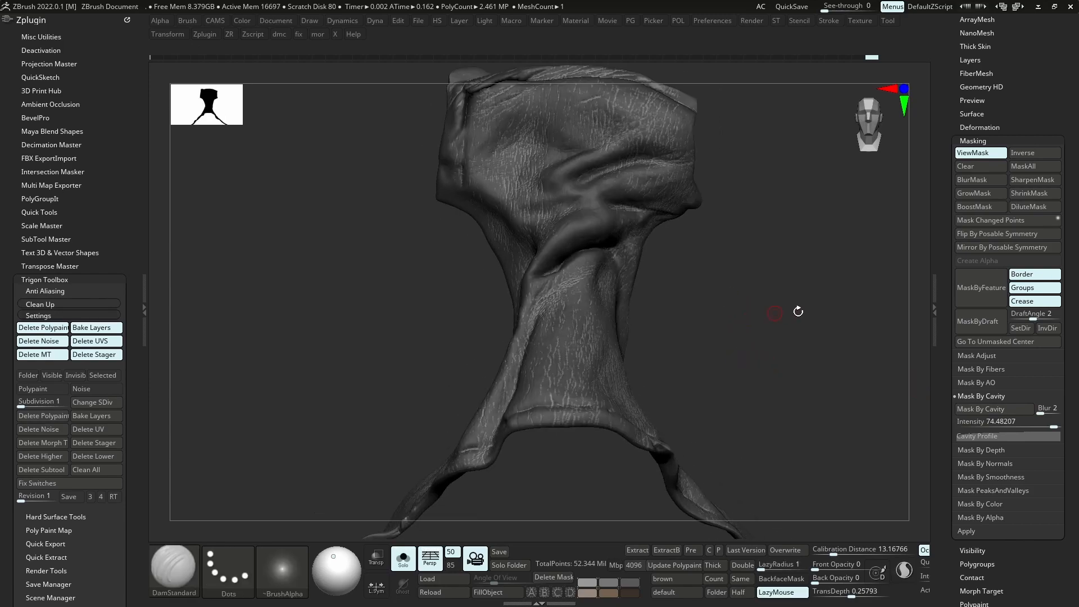
pyautogui.moveTo(1054, 422); pyautogui.dragTo(1060, 422)
pyautogui.click(1010, 410)
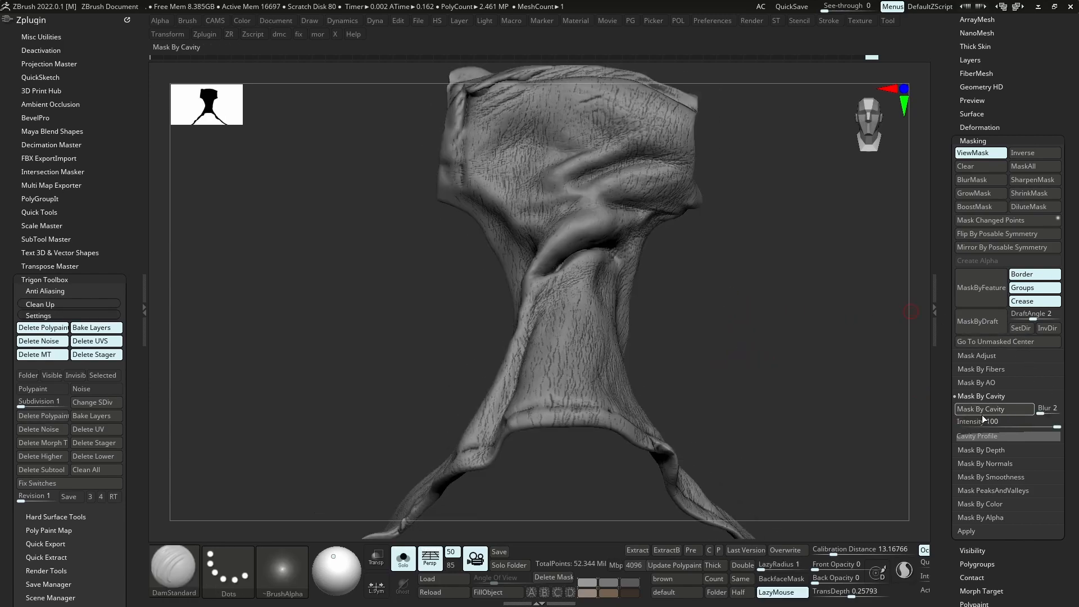
pyautogui.keyDown('ctrl'); pyautogui.moveTo(859, 388); pyautogui.dragTo(819, 385); pyautogui.keyUp('ctrl')
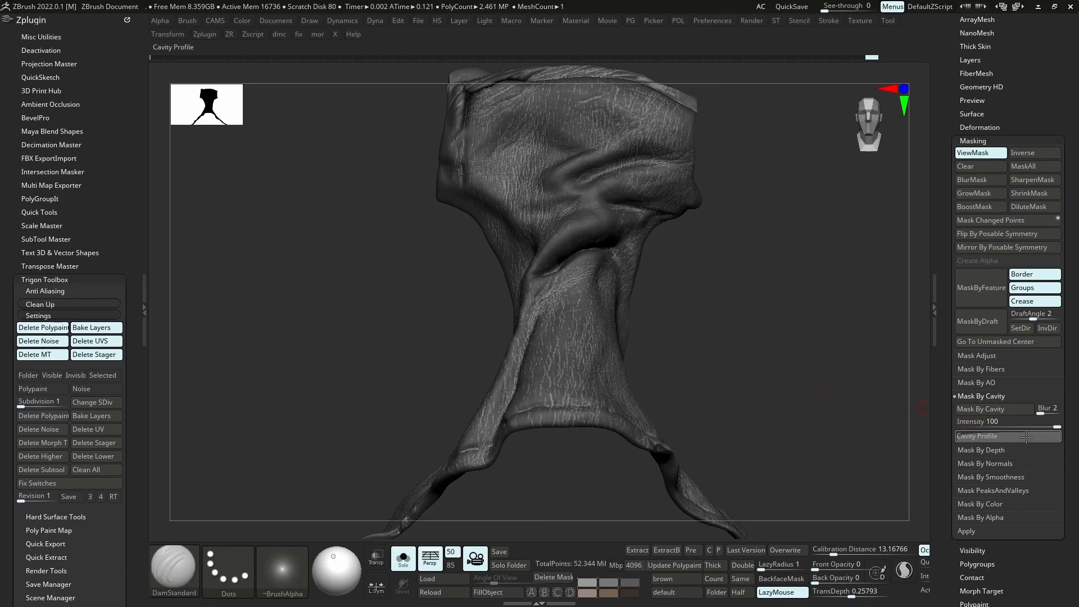
# Raise the Cavity Profile curve, reapply the cavity mask to the nose piece and invert it
pyautogui.click(1009, 436)
pyautogui.moveTo(976, 458); pyautogui.dragTo(992, 443)
pyautogui.click(1009, 410)
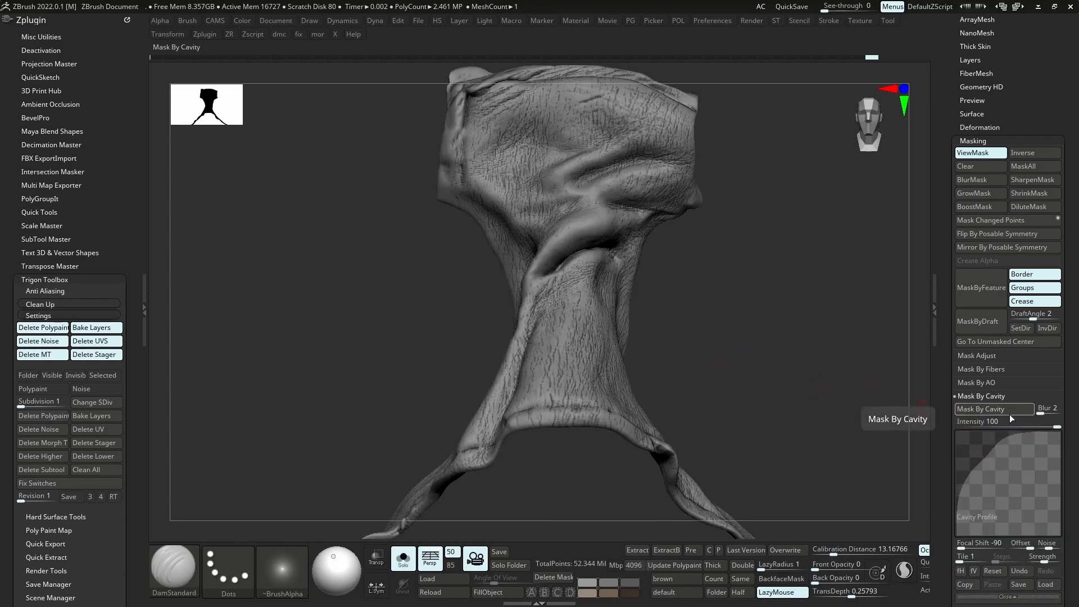
pyautogui.keyDown('ctrl'); pyautogui.click(730, 351); pyautogui.keyUp('ctrl')
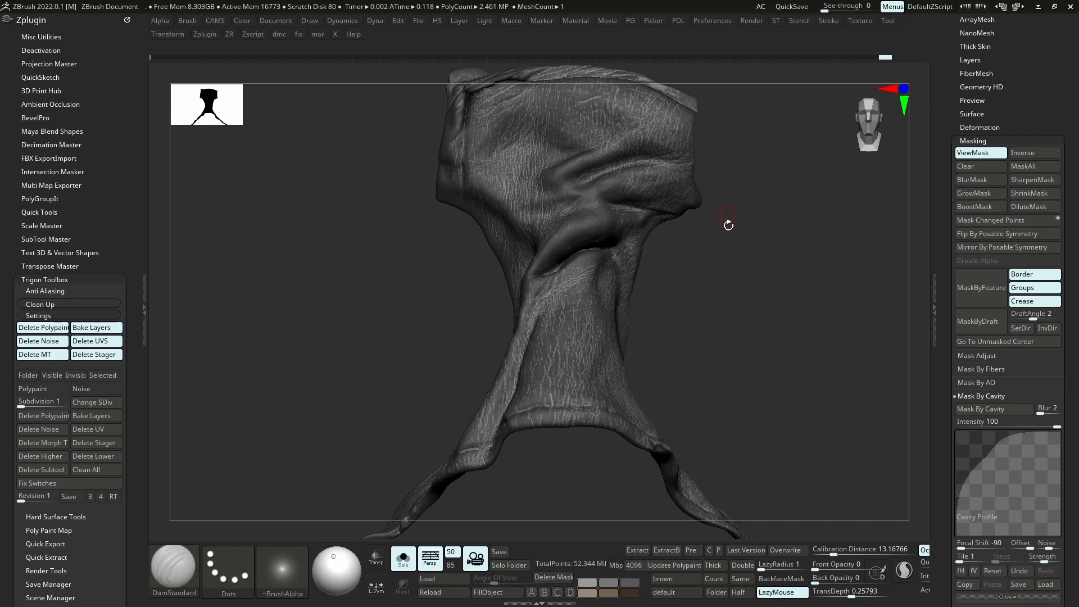
# Inspect the mask's detail closely, set the cavity mask's blur to 1 and reapply the mask inverted
pyautogui.press('w')
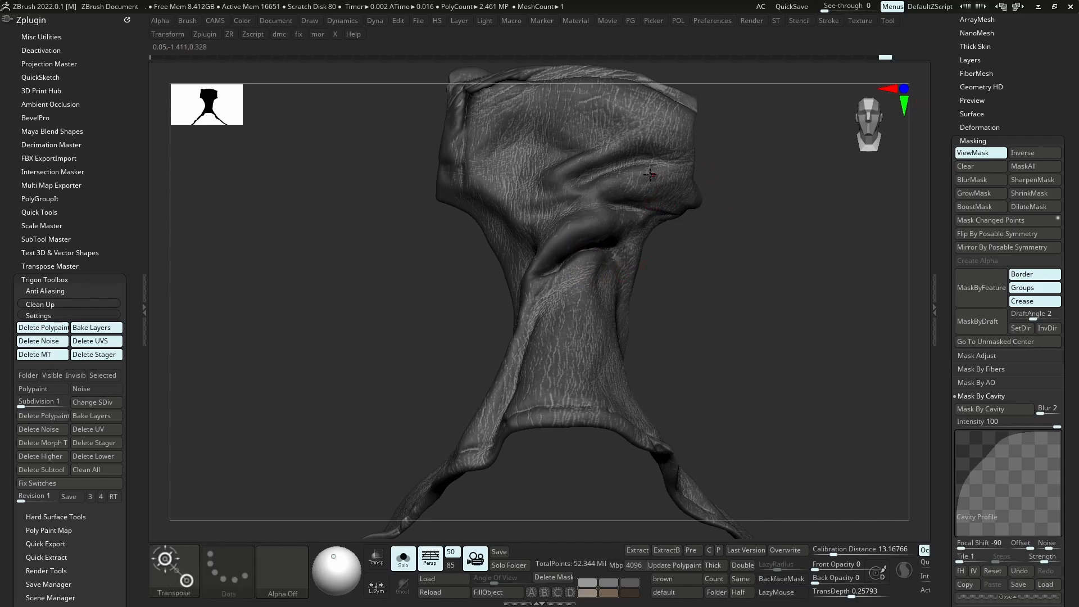
pyautogui.scroll(3, 651, 176)
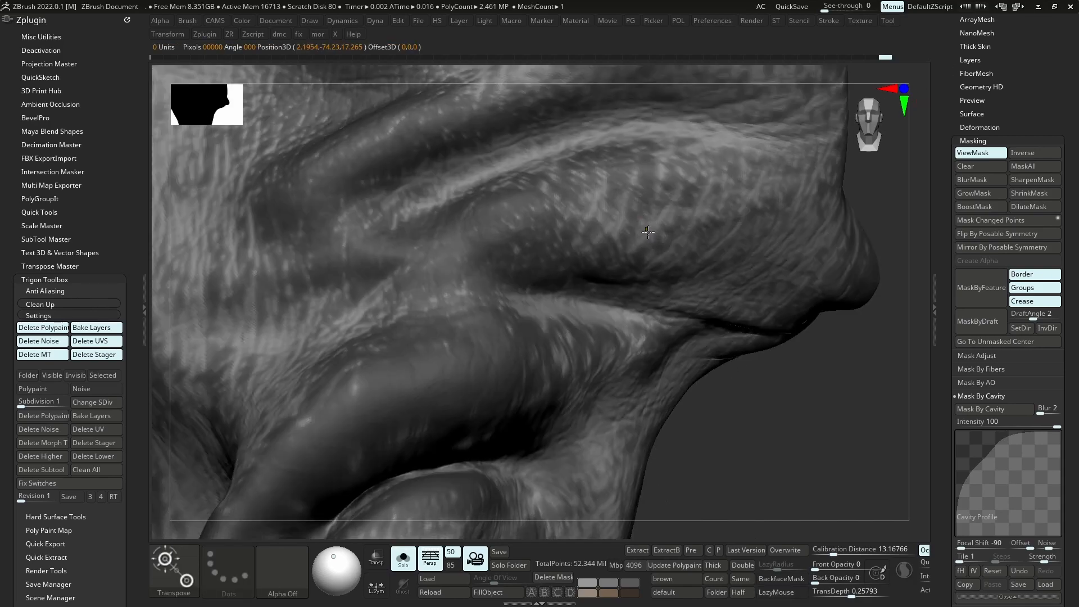
pyautogui.press('f')
pyautogui.scroll(-2, 662, 189)
pyautogui.scroll(2, 663, 253)
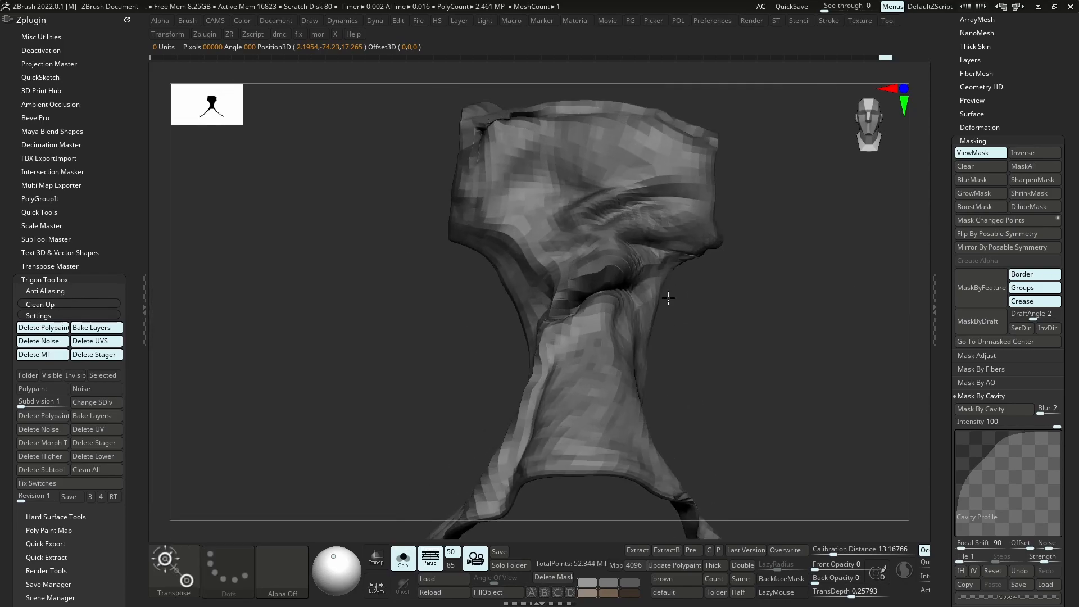
pyautogui.moveTo(1032, 423); pyautogui.dragTo(1043, 411)
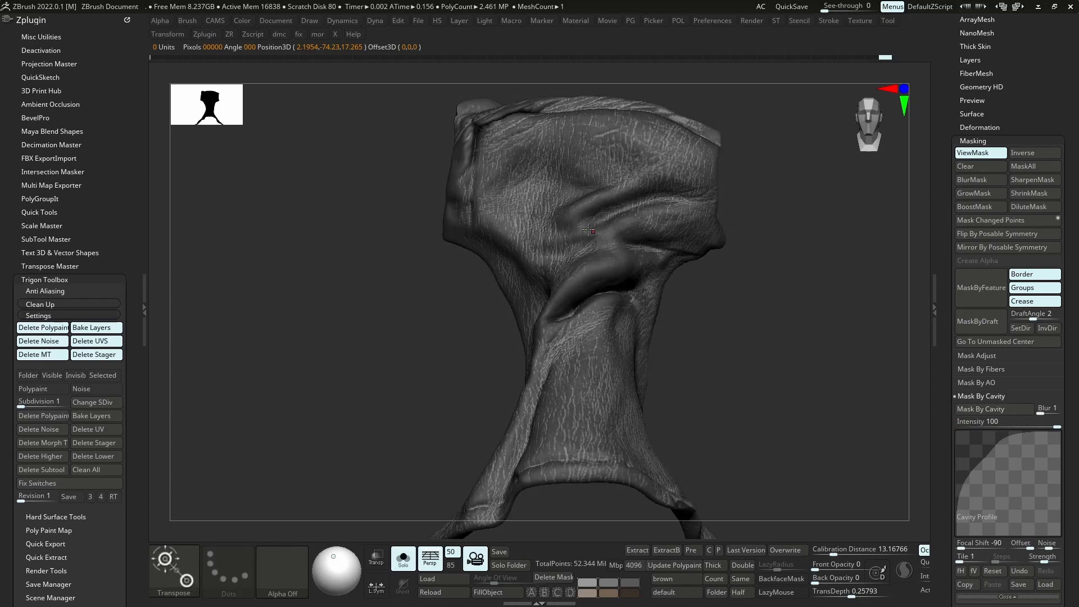
pyautogui.moveTo(642, 246)
pyautogui.keyDown('ctrl'); pyautogui.mouseDown(button='right')
pyautogui.moveTo(663, 258)
pyautogui.moveTo(662, 225)
pyautogui.mouseUp(button='right'); pyautogui.keyUp('ctrl')
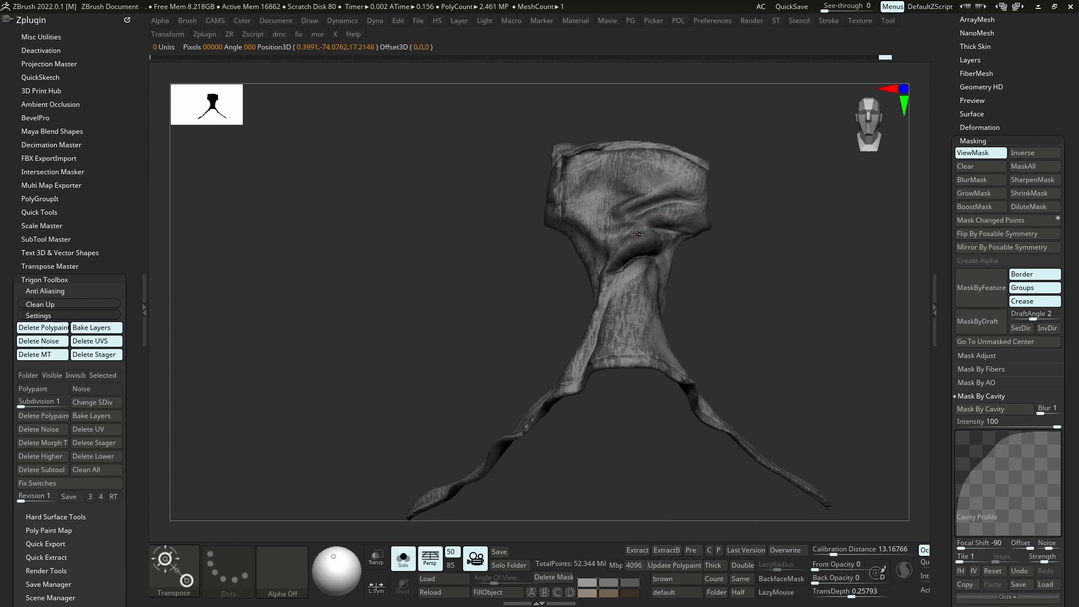
# Brush over the whole nose piece with an enlarged ClayBuildup brush through the inverted cavity mask, and hide the mask display
pyautogui.press('b')
pyautogui.press('Escape')
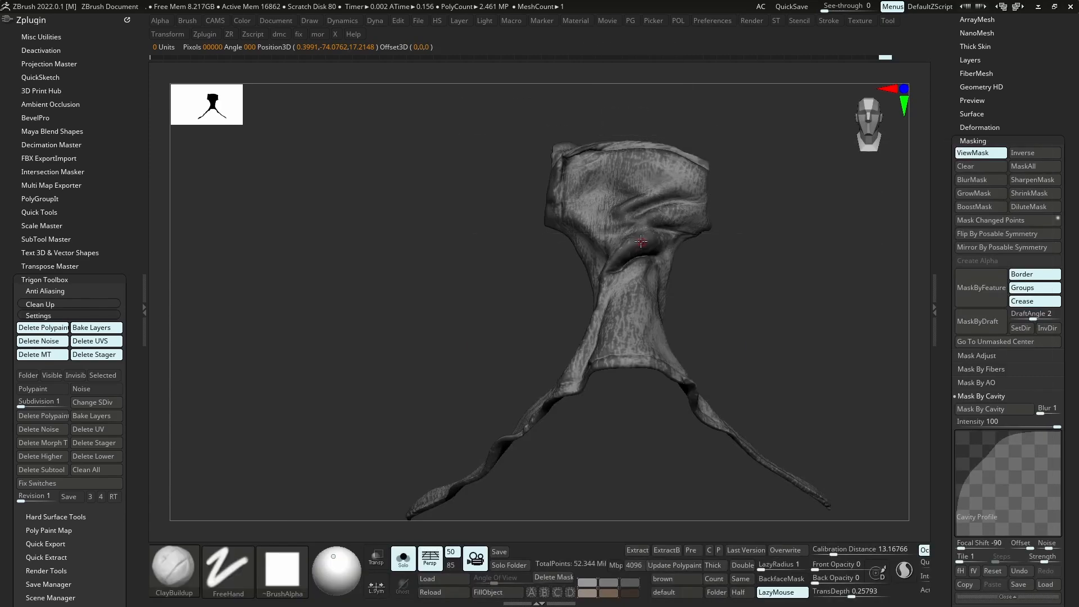
pyautogui.press('s')
pyautogui.moveTo(667, 206)
pyautogui.mouseDown()
pyautogui.moveTo(646, 207)
pyautogui.moveTo(683, 206)
pyautogui.moveTo(567, 205)
pyautogui.moveTo(618, 354)
pyautogui.moveTo(523, 415)
pyautogui.mouseUp()
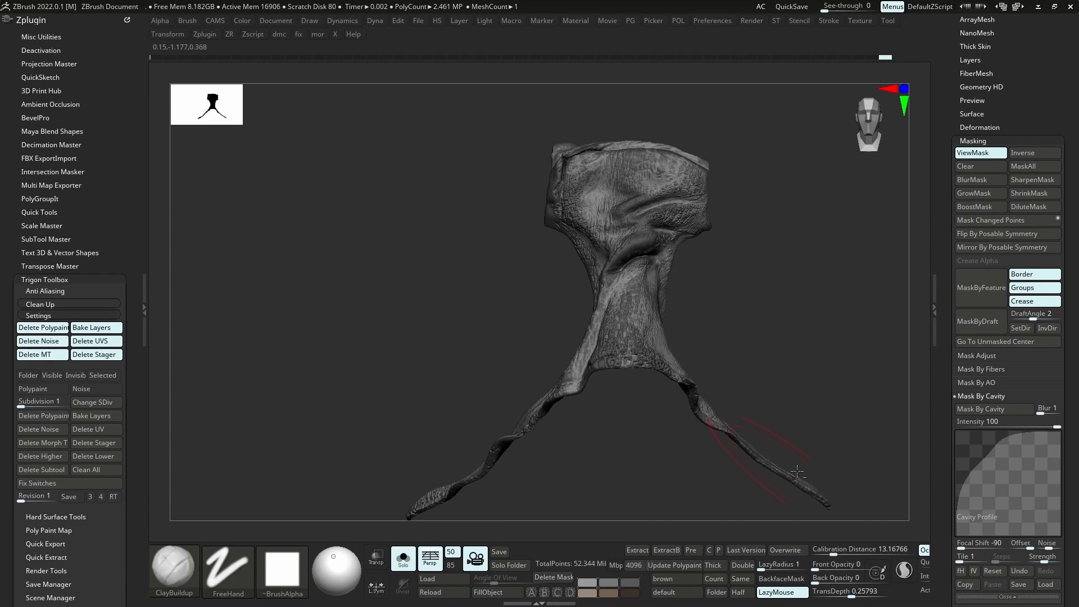
pyautogui.hotkey('ctrl', 'h')
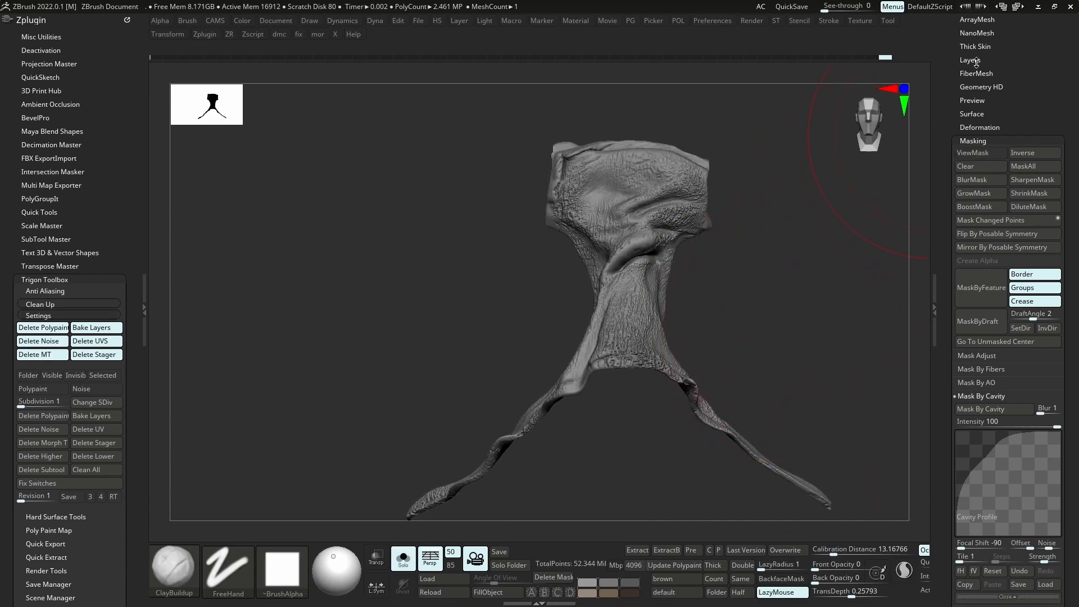
# Reduce the intensity of the nose piece's grain layer to 0.16814
pyautogui.click(971, 60)
pyautogui.moveTo(701, 246); pyautogui.dragTo(725, 251)
pyautogui.moveTo(1040, 112); pyautogui.dragTo(996, 126)
pyautogui.keyDown('shift'); pyautogui.moveTo(837, 242); pyautogui.dragTo(848, 313); pyautogui.keyUp('shift')
# Add another new layer to the nose piece, switch to the Morph brush and check the grain from several angles
pyautogui.click(967, 180)
pyautogui.press('b')
pyautogui.press('m')
pyautogui.press('o')
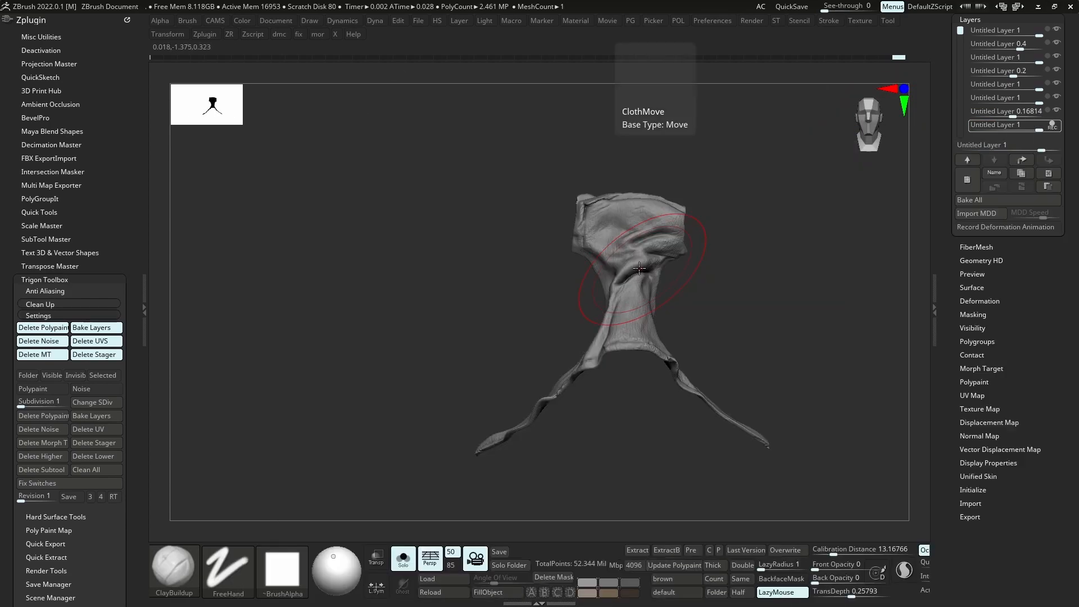
pyautogui.press('b')
pyautogui.press('m')
pyautogui.press('k')
pyautogui.click(639, 299)
pyautogui.press('b')
pyautogui.press('m')
pyautogui.click(597, 445)
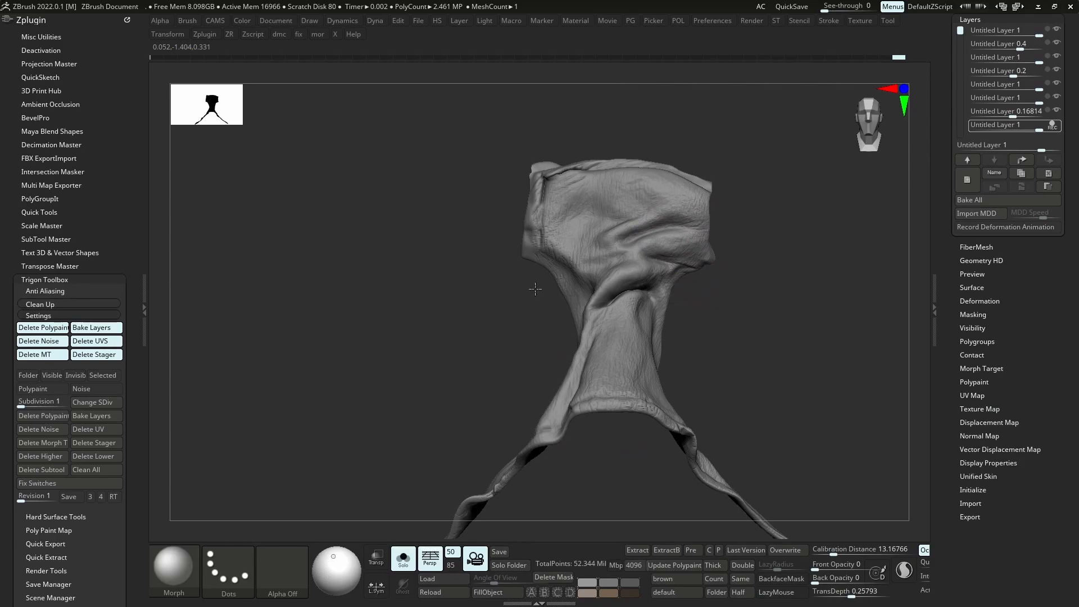
pyautogui.moveTo(663, 367); pyautogui.dragTo(686, 312, button='right')
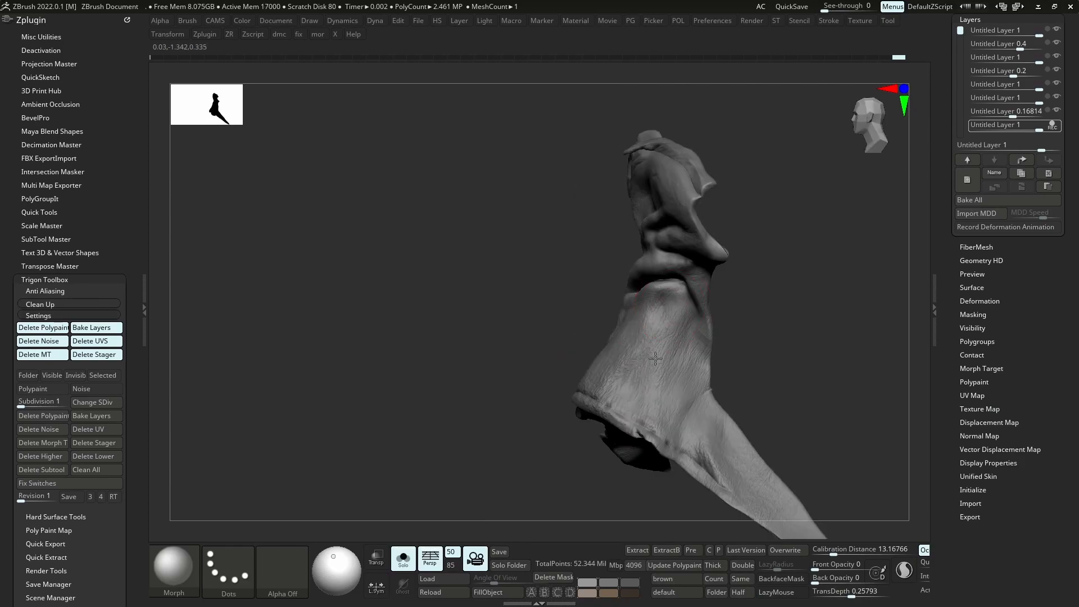
pyautogui.moveTo(714, 464); pyautogui.dragTo(555, 126, button='right')
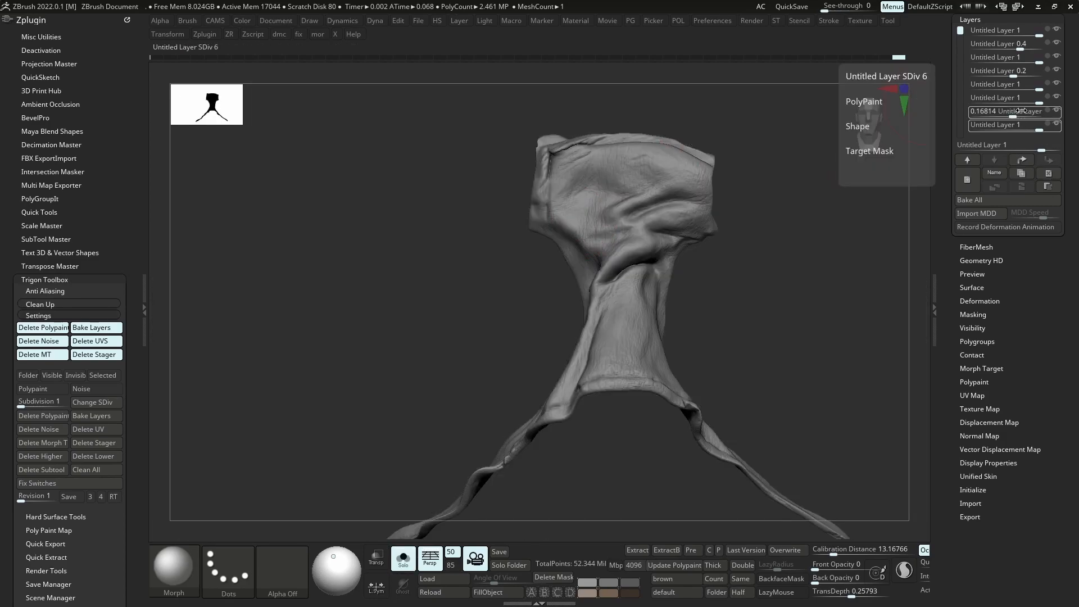
# Merge the 0.16814 grain layer down and toggle the merged layer's visibility to compare it
pyautogui.click(1001, 110)
pyautogui.click(1022, 187)
pyautogui.click(1057, 112)
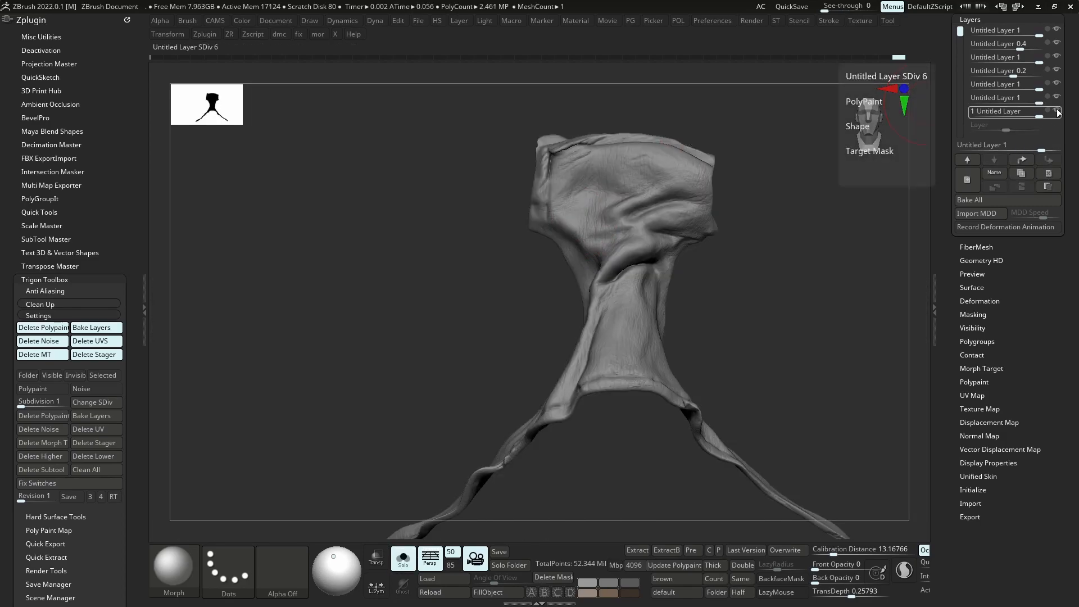
pyautogui.click(1056, 112)
# Show the full model, add a nose-piece layer with recording off, and merge the layer above down into it
pyautogui.moveTo(618, 389); pyautogui.dragTo(682, 400, button='right')
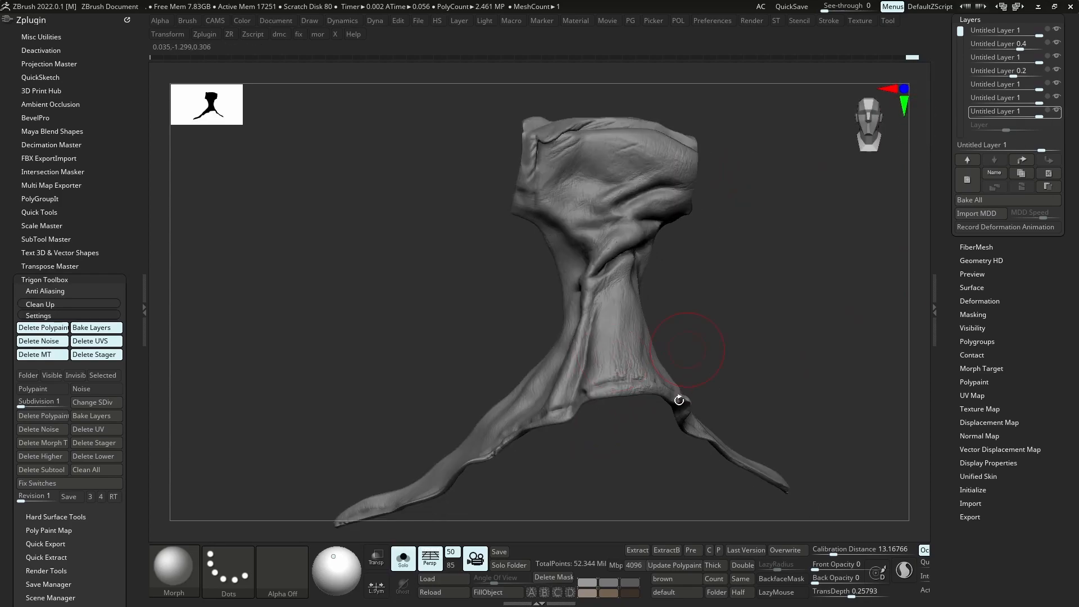
pyautogui.hotkey('alt', 's')
pyautogui.click(967, 180)
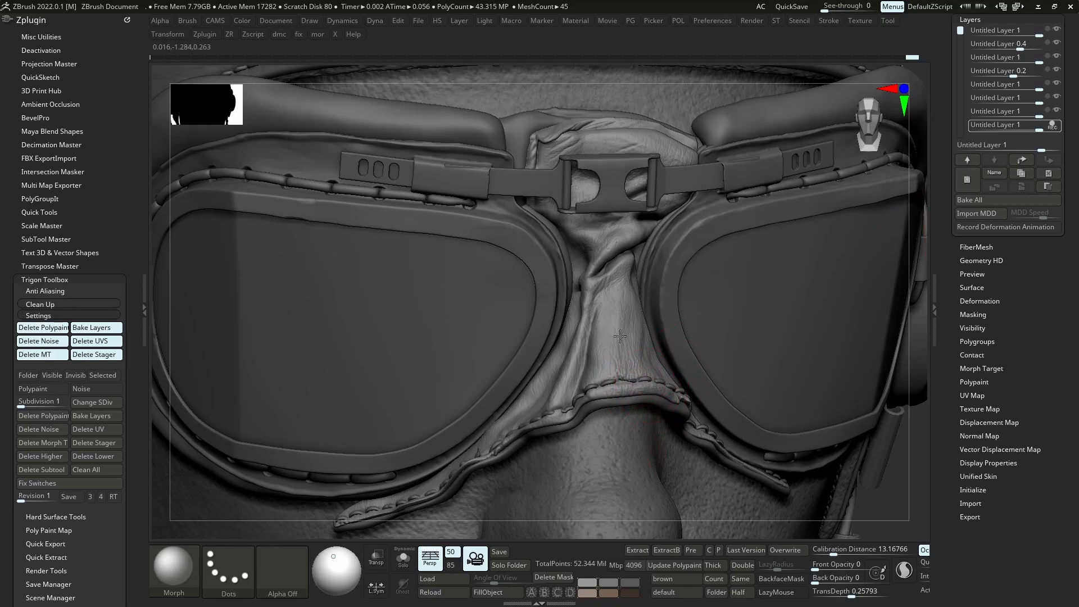
pyautogui.click(1053, 125)
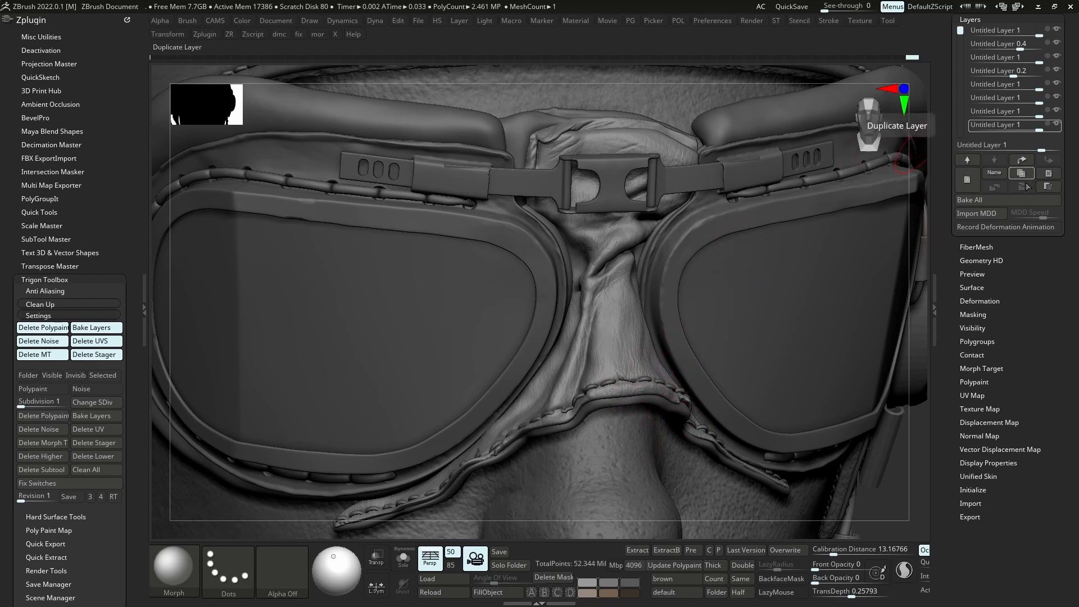
pyautogui.click(1017, 112)
pyautogui.click(1021, 186)
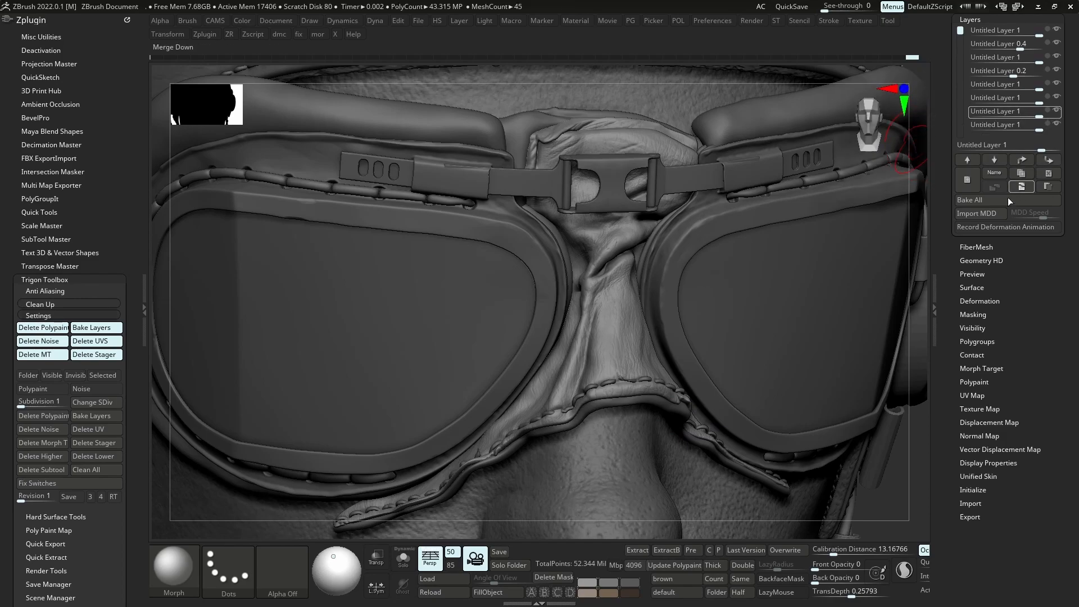
# Add a fresh layer to the nose piece and replace its stored morph target with a new one
pyautogui.click(963, 187)
pyautogui.press('m')
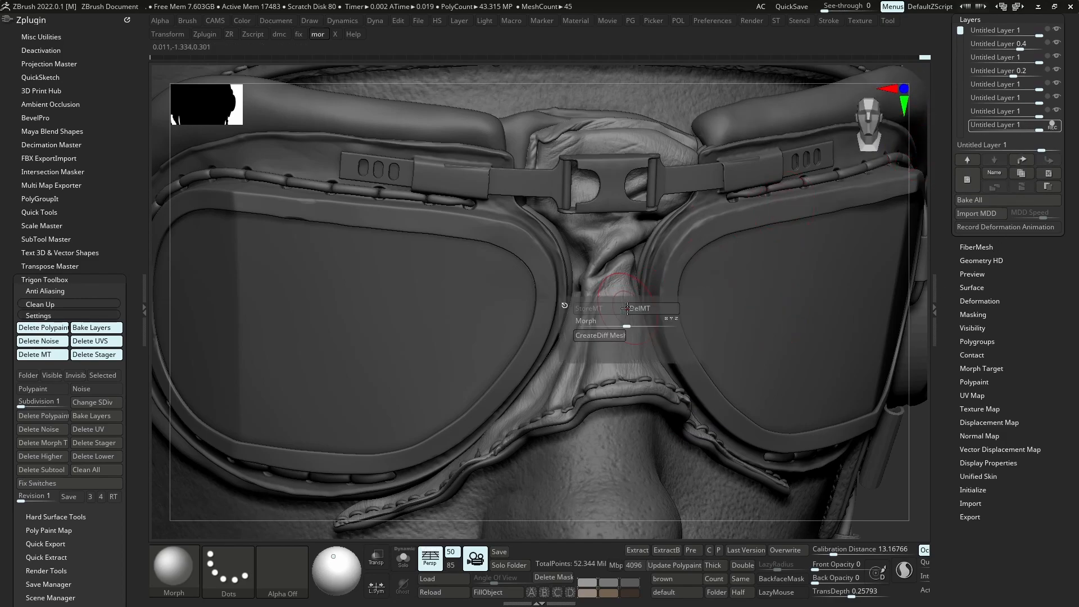
pyautogui.click(633, 310)
pyautogui.click(604, 310)
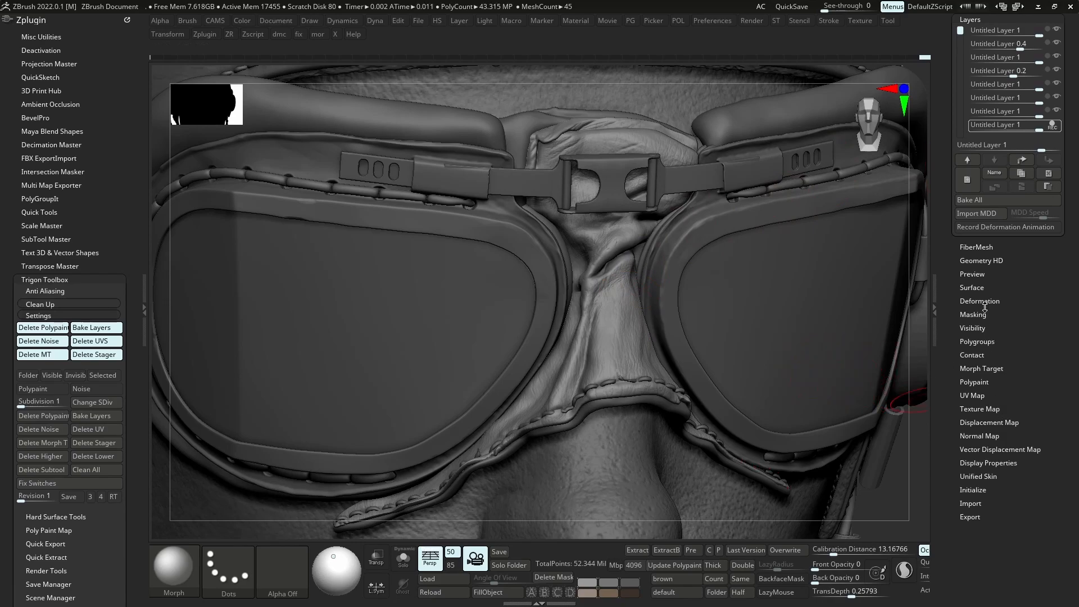
# Isolate the nose piece and apply a Contrast deformation of 100 to it on the new layer
pyautogui.click(985, 308)
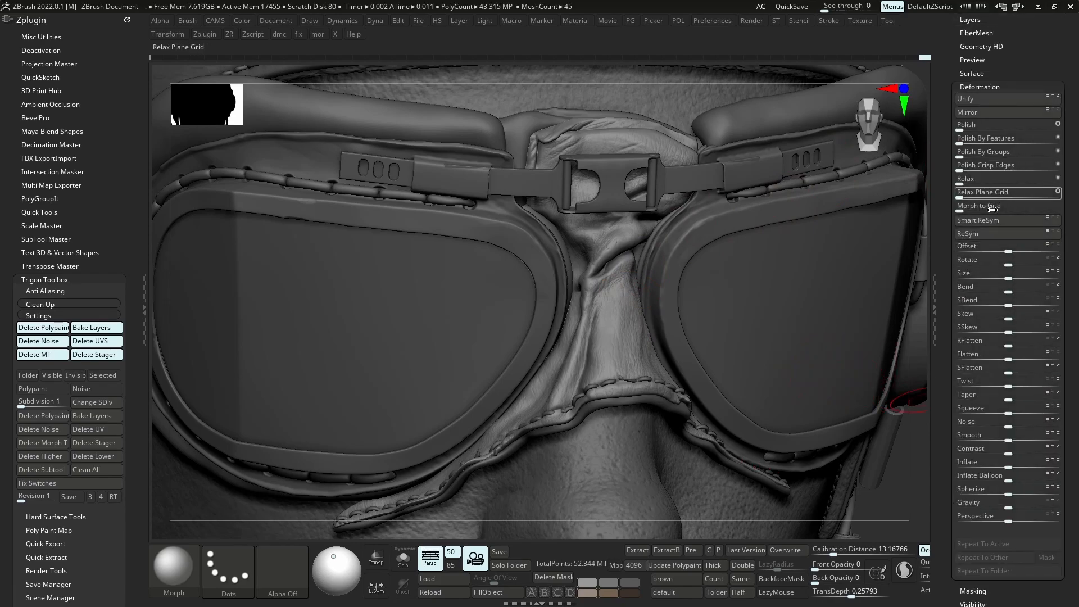
pyautogui.hotkey('alt', 's')
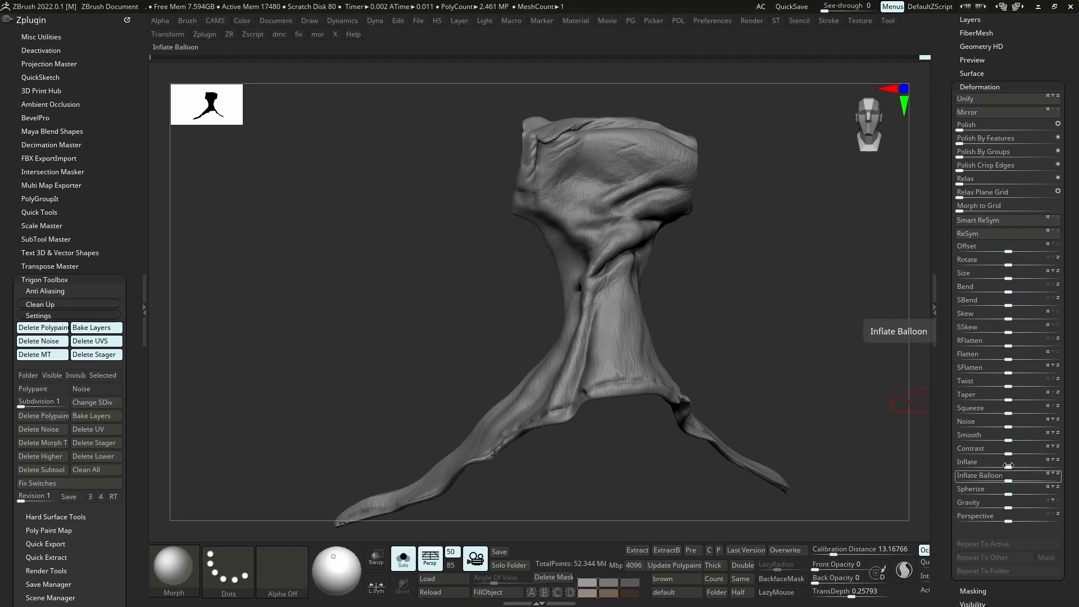
pyautogui.moveTo(1006, 448); pyautogui.dragTo(1037, 446)
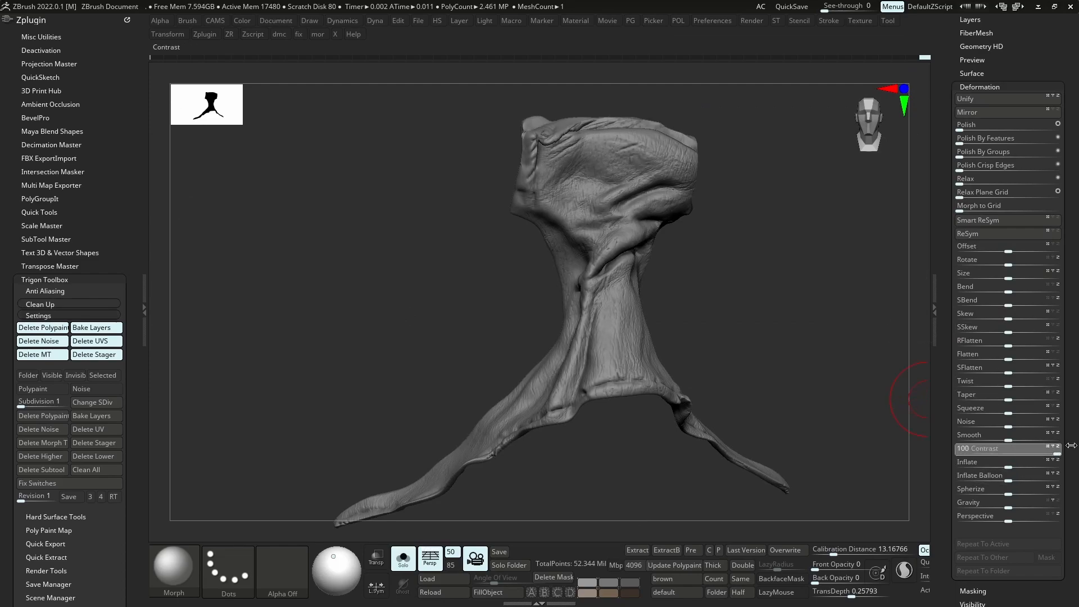
pyautogui.moveTo(775, 374); pyautogui.dragTo(758, 350)
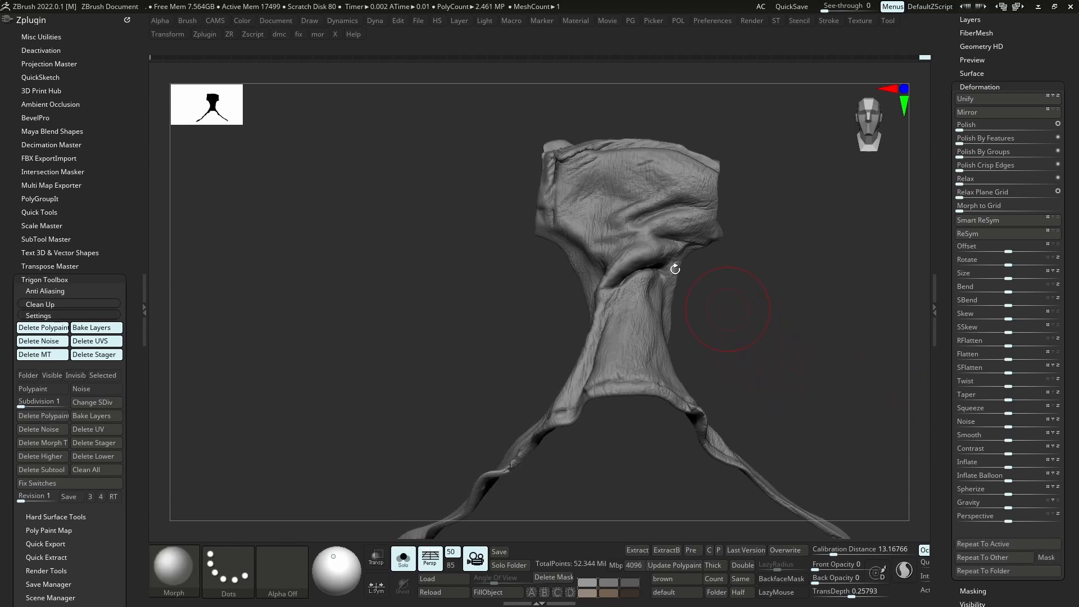
pyautogui.press('s')
pyautogui.keyDown('ctrl'); pyautogui.moveTo(651, 312); pyautogui.dragTo(639, 331, button='right'); pyautogui.keyUp('ctrl')
pyautogui.press('s')
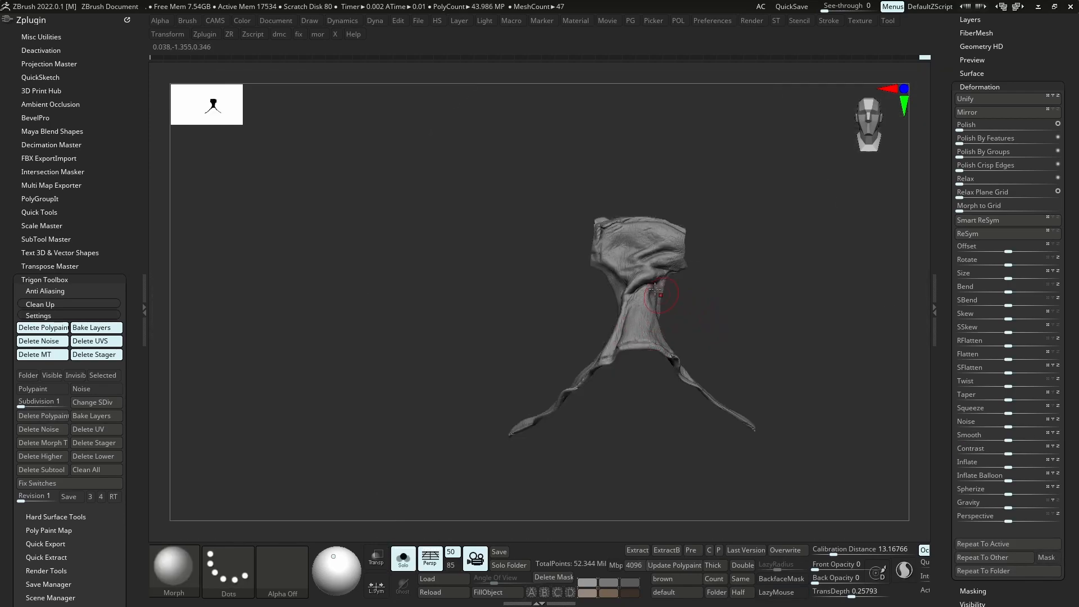
# Vary the contrast layer's intensity between 1 and -1 to compare its effect on the nose piece
pyautogui.click(973, 20)
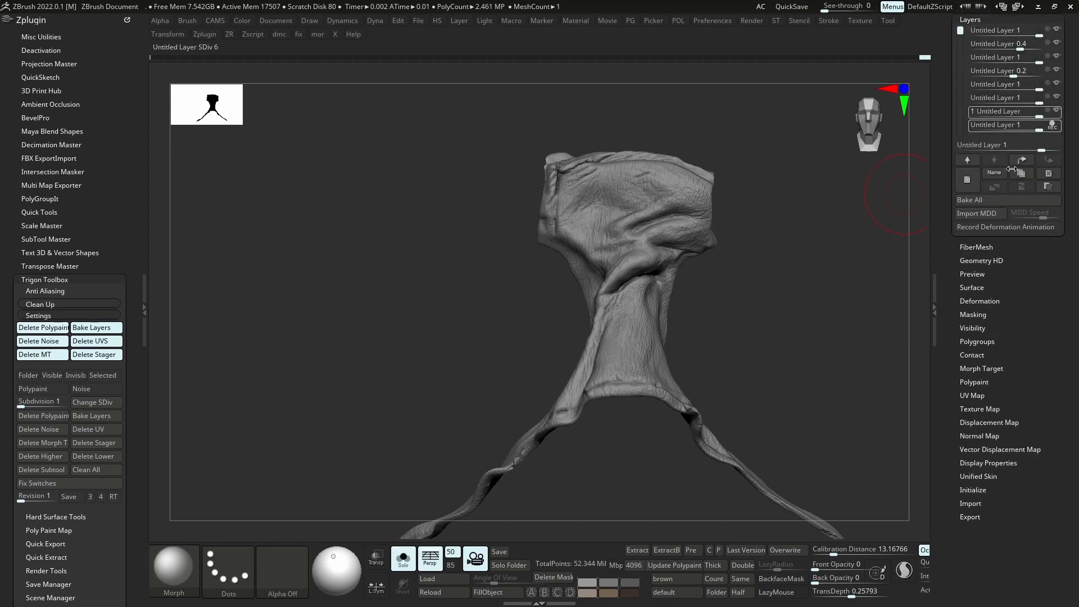
pyautogui.moveTo(1019, 113); pyautogui.dragTo(1047, 122)
pyautogui.moveTo(961, 31); pyautogui.dragTo(960, 58)
pyautogui.moveTo(1012, 114); pyautogui.dragTo(1050, 114)
pyautogui.moveTo(1018, 102); pyautogui.dragTo(1069, 115)
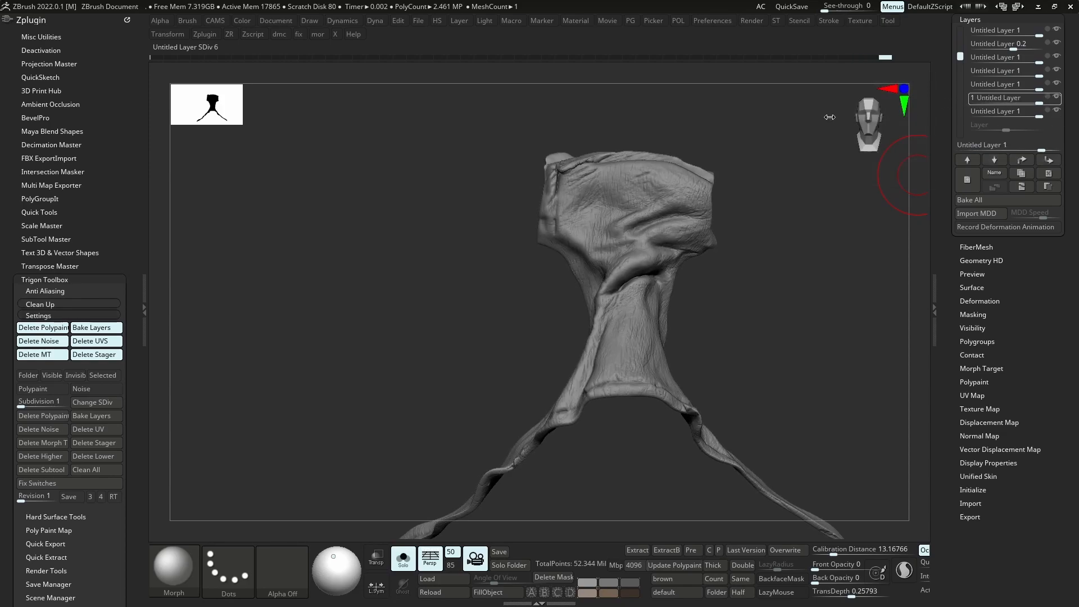
pyautogui.moveTo(910, 107); pyautogui.dragTo(982, 111)
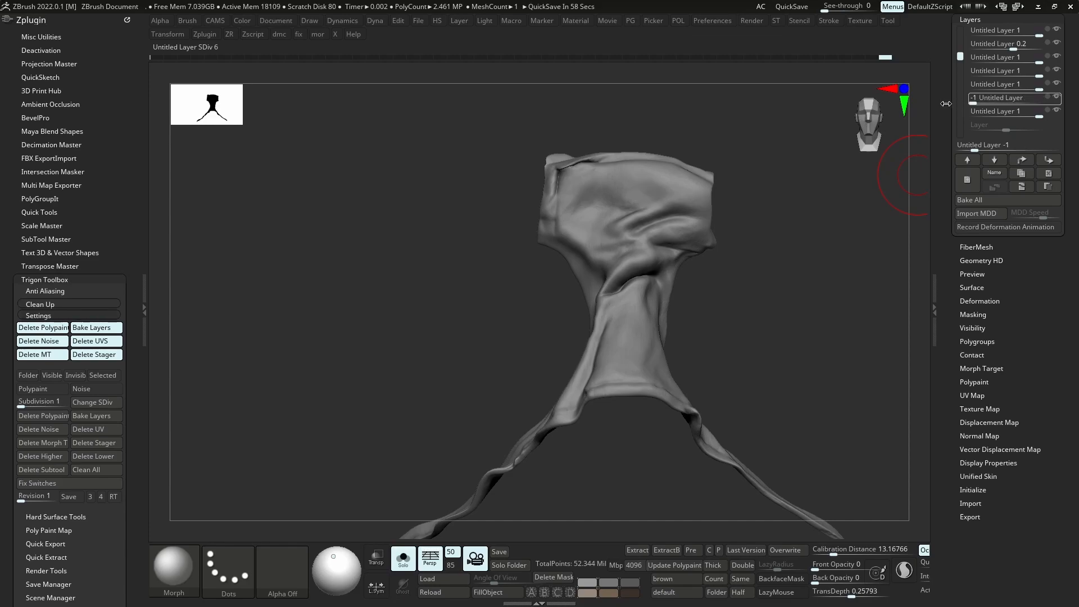
# Delete the nose piece's extra last layer and set the contrast layer's intensity to 0.50442
pyautogui.click(1033, 111)
pyautogui.click(1049, 174)
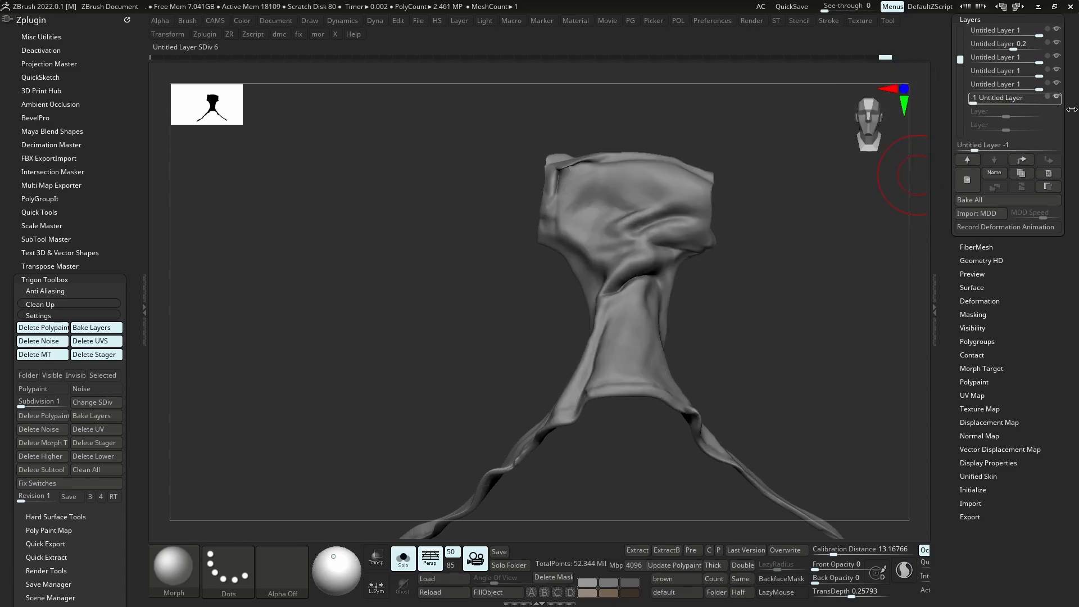
pyautogui.moveTo(1066, 107); pyautogui.dragTo(1015, 111)
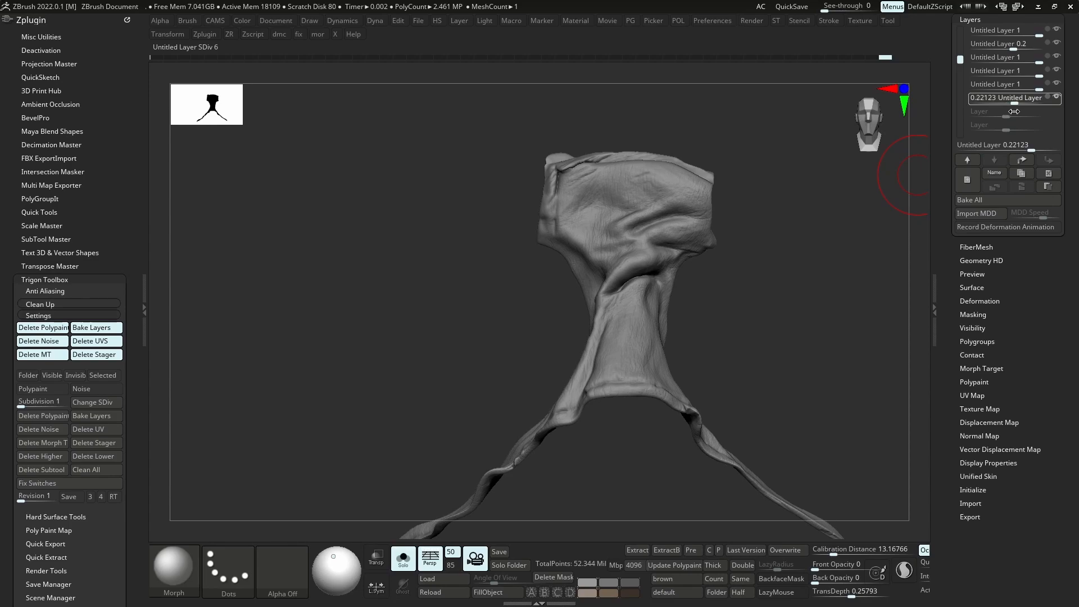
pyautogui.hotkey('alt', 's')
pyautogui.keyDown('ctrl'); pyautogui.moveTo(694, 206); pyautogui.dragTo(710, 237, button='right'); pyautogui.keyUp('ctrl')
pyautogui.hotkey('alt', 's')
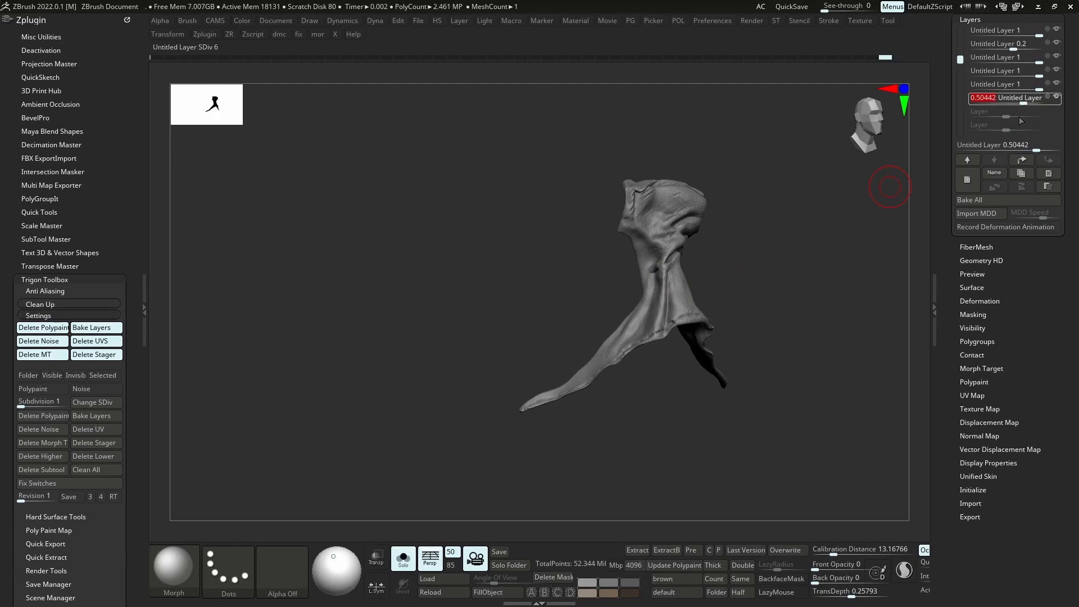
# Return to the full model, select the leather helmet subtool, and isolate and frame it
pyautogui.hotkey('alt', 's')
pyautogui.moveTo(715, 193)
pyautogui.keyDown('shift'); pyautogui.mouseDown(button='right')
pyautogui.moveTo(794, 191)
pyautogui.moveTo(741, 188)
pyautogui.moveTo(773, 203)
pyautogui.moveTo(778, 224)
pyautogui.mouseUp(button='right'); pyautogui.keyUp('shift')
pyautogui.moveTo(778, 323)
pyautogui.keyDown('ctrl'); pyautogui.mouseDown(button='right')
pyautogui.moveTo(743, 259)
pyautogui.moveTo(747, 347)
pyautogui.mouseUp(button='right'); pyautogui.keyUp('ctrl')
pyautogui.keyDown('alt'); pyautogui.click(636, 138); pyautogui.keyUp('alt')
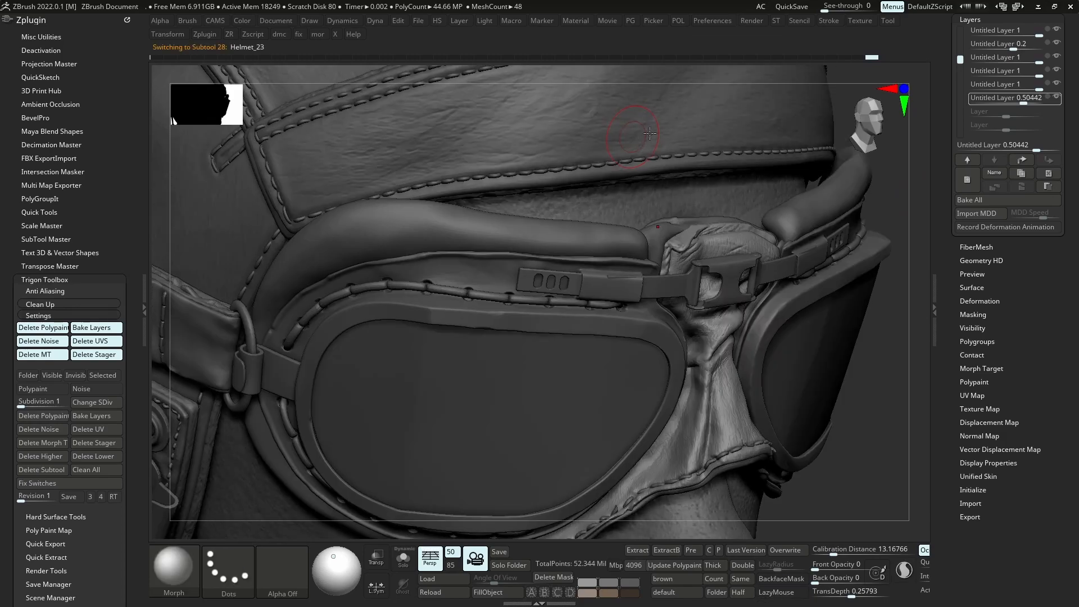
pyautogui.hotkey('alt', 's')
pyautogui.press('f')
pyautogui.click(723, 281)
pyautogui.keyDown('alt'); pyautogui.moveTo(707, 269); pyautogui.dragTo(796, 292, button='right'); pyautogui.keyUp('alt')
pyautogui.click(677, 304)
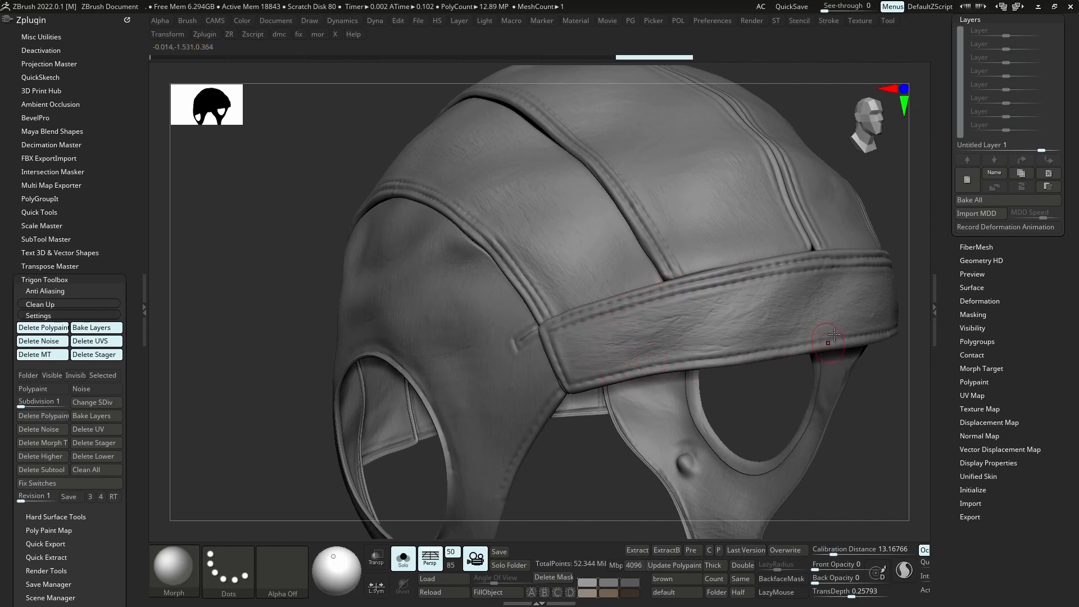
# Try a Contrast deformation directly on the isolated helmet
pyautogui.click(980, 301)
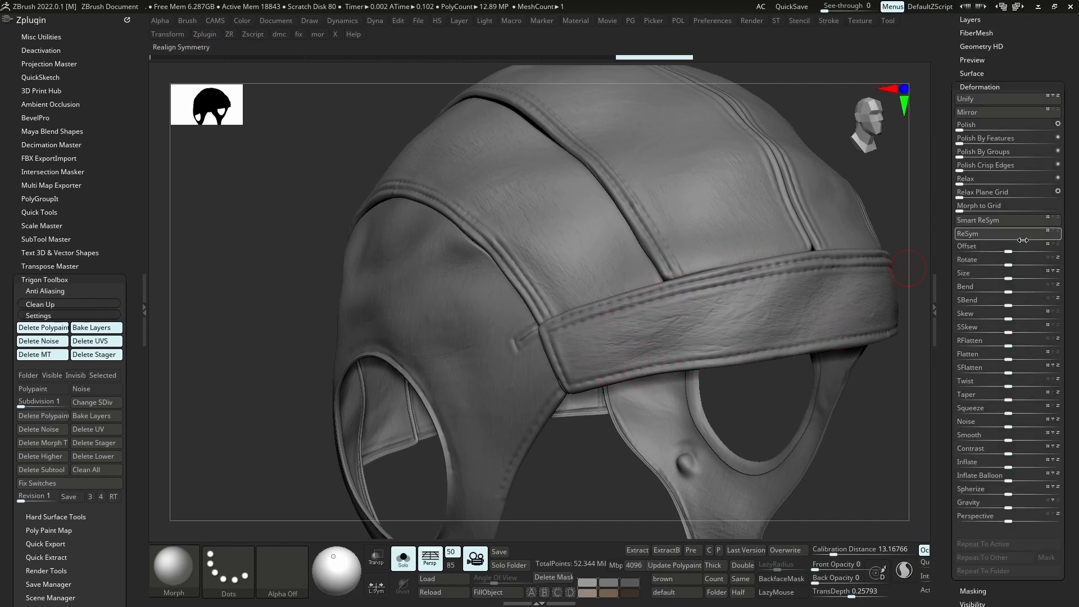
pyautogui.moveTo(1050, 454); pyautogui.dragTo(1066, 453)
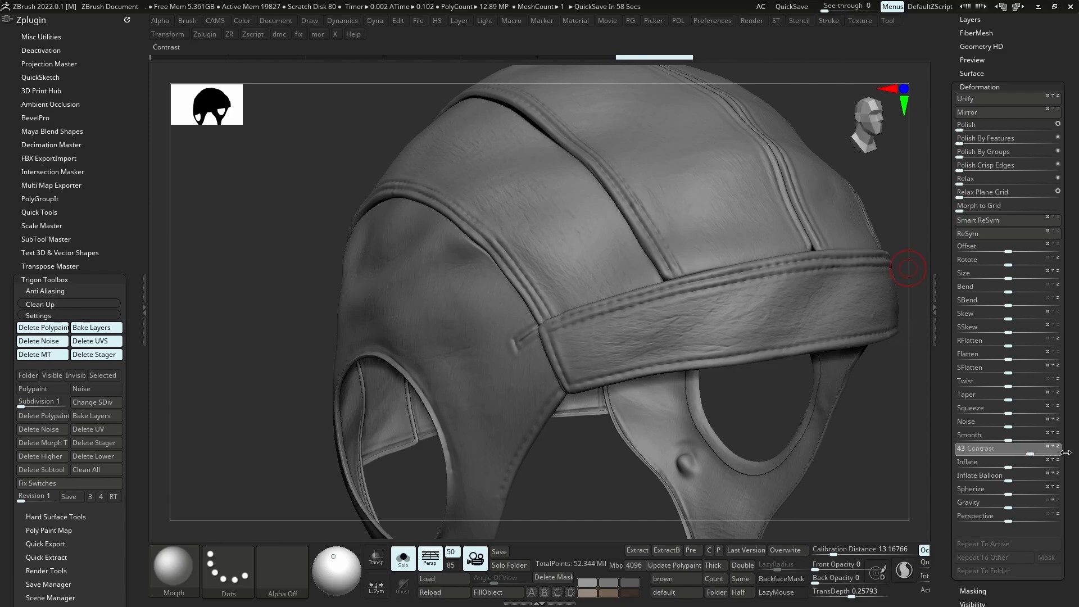
# Add a layer to the helmet and apply a Contrast deformation of 100 on it
pyautogui.click(972, 20)
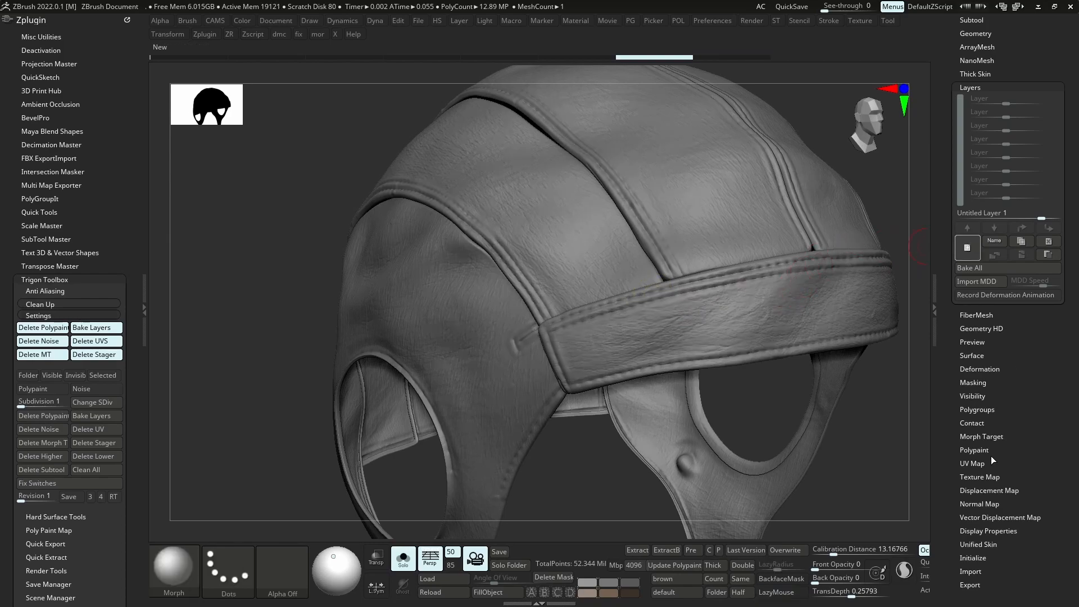
pyautogui.click(986, 369)
pyautogui.click(1003, 465)
pyautogui.write('100')
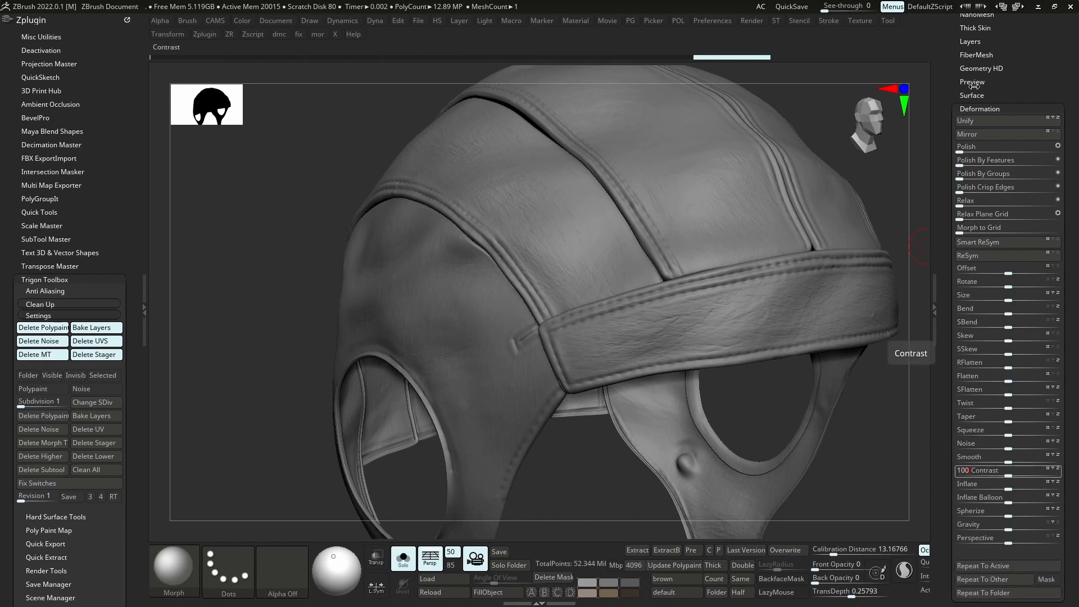
pyautogui.press('Return')
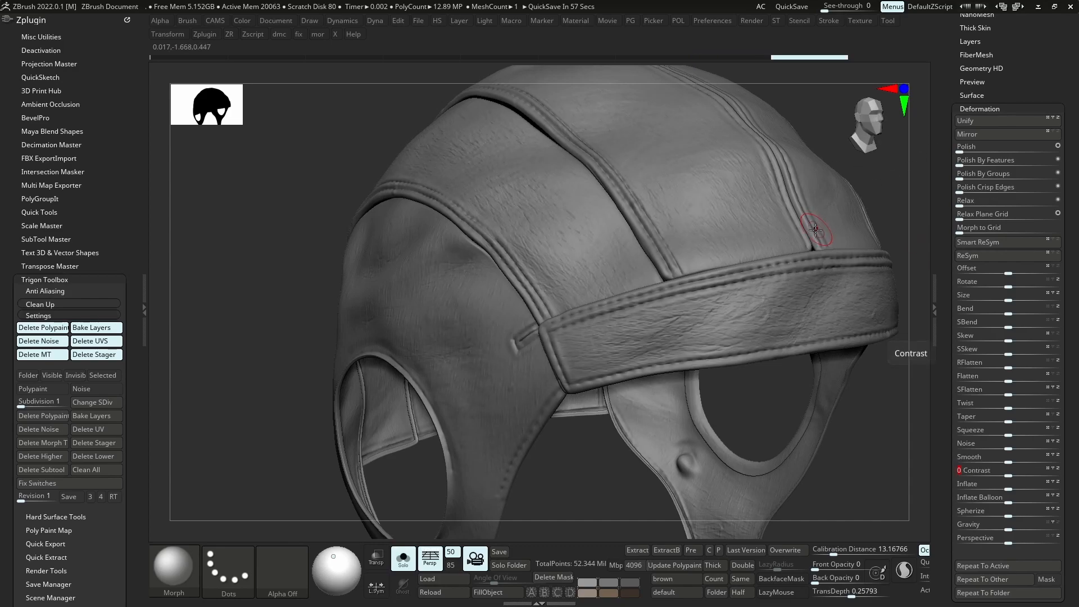
# Show the full model again and compare the helmet with its layer hidden and visible
pyautogui.hotkey('alt', 's')
pyautogui.keyDown('ctrl'); pyautogui.moveTo(702, 284); pyautogui.dragTo(814, 277, button='right'); pyautogui.keyUp('ctrl')
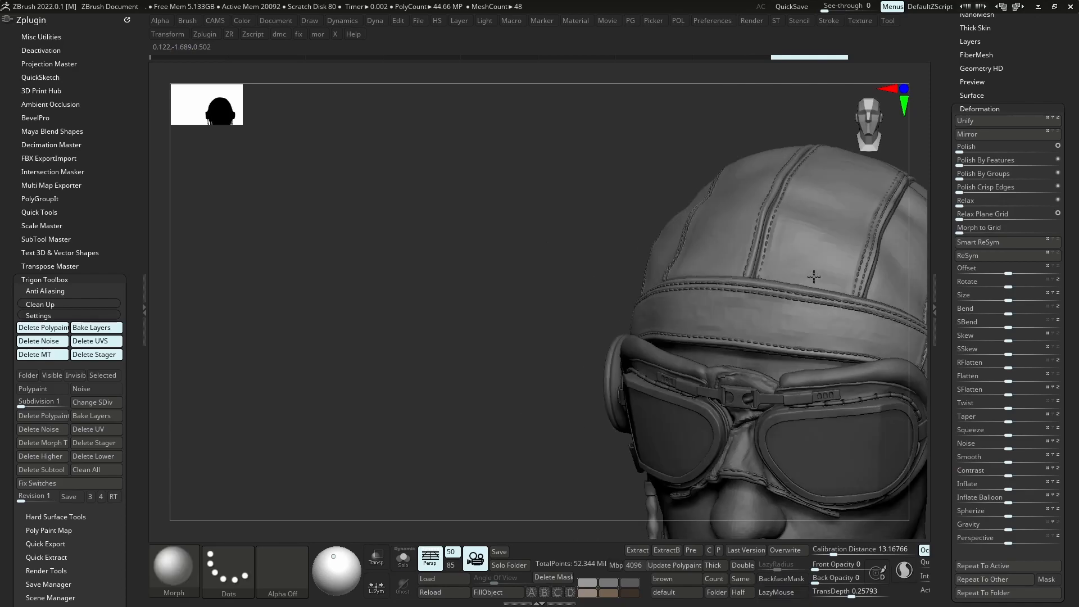
pyautogui.click(978, 41)
pyautogui.click(1000, 46)
pyautogui.click(1050, 188)
pyautogui.click(1057, 43)
pyautogui.click(946, 79)
# Switch to the Move brush for the helmet and bring up its side for inspection
pyautogui.keyDown('alt'); pyautogui.moveTo(834, 174); pyautogui.dragTo(694, 158, button='right'); pyautogui.keyUp('alt')
pyautogui.click(695, 158)
pyautogui.click(701, 184)
pyautogui.press('b')
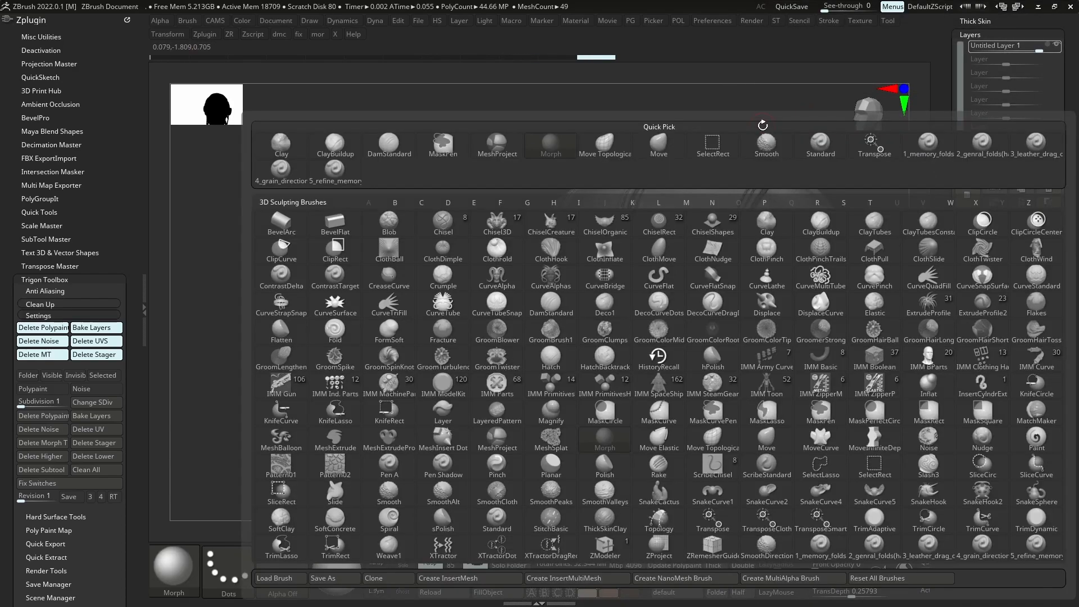
pyautogui.press('m')
pyautogui.press('v')
pyautogui.keyDown('ctrl'); pyautogui.moveTo(810, 247); pyautogui.dragTo(819, 211, button='right'); pyautogui.keyUp('ctrl')
pyautogui.keyDown('ctrl'); pyautogui.moveTo(713, 188); pyautogui.dragTo(658, 219, button='right'); pyautogui.keyUp('ctrl')
pyautogui.moveTo(658, 220); pyautogui.dragTo(741, 217, button='right')
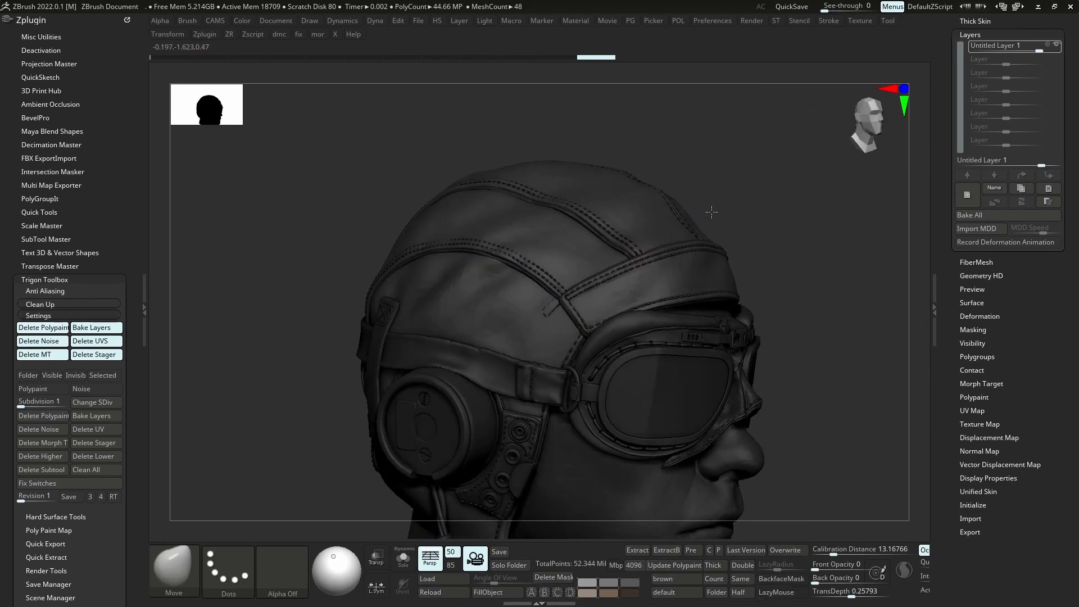
# Compare the helmet with its Contrast layer hidden and visible, and set that layer's intensity to about 0.24
pyautogui.click(1057, 44)
pyautogui.click(1057, 44)
pyautogui.moveTo(1008, 48); pyautogui.dragTo(1015, 49)
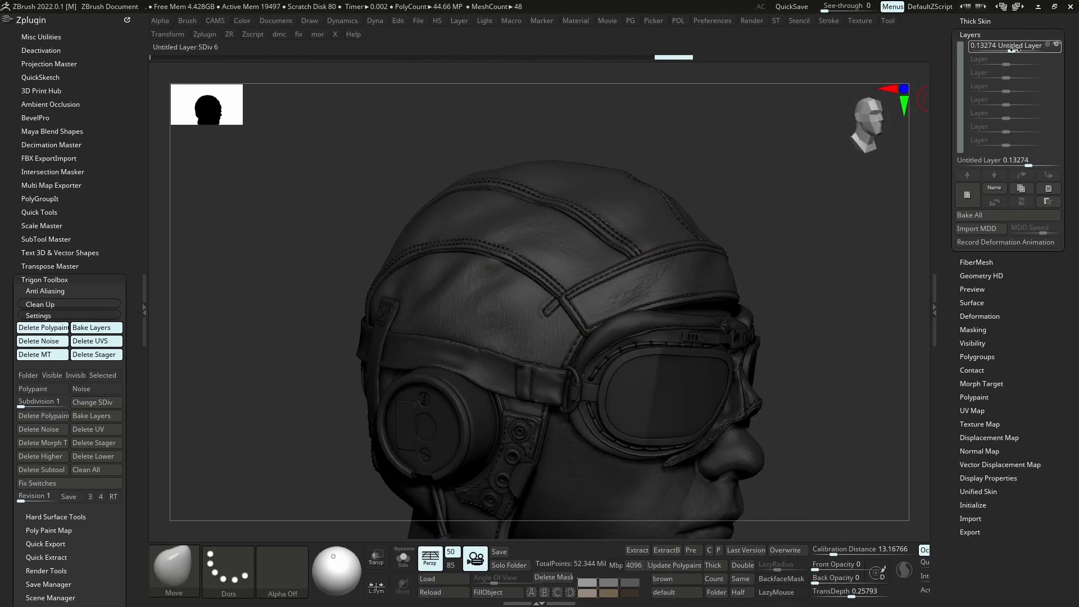
pyautogui.click(1059, 47)
pyautogui.click(1058, 46)
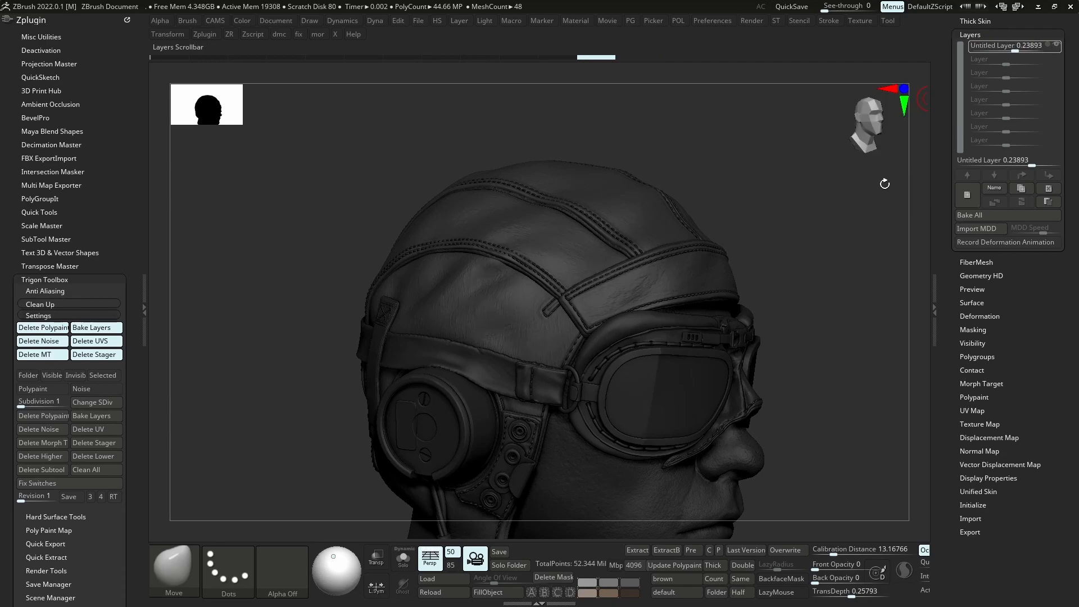
pyautogui.moveTo(695, 278); pyautogui.dragTo(567, 274, button='right')
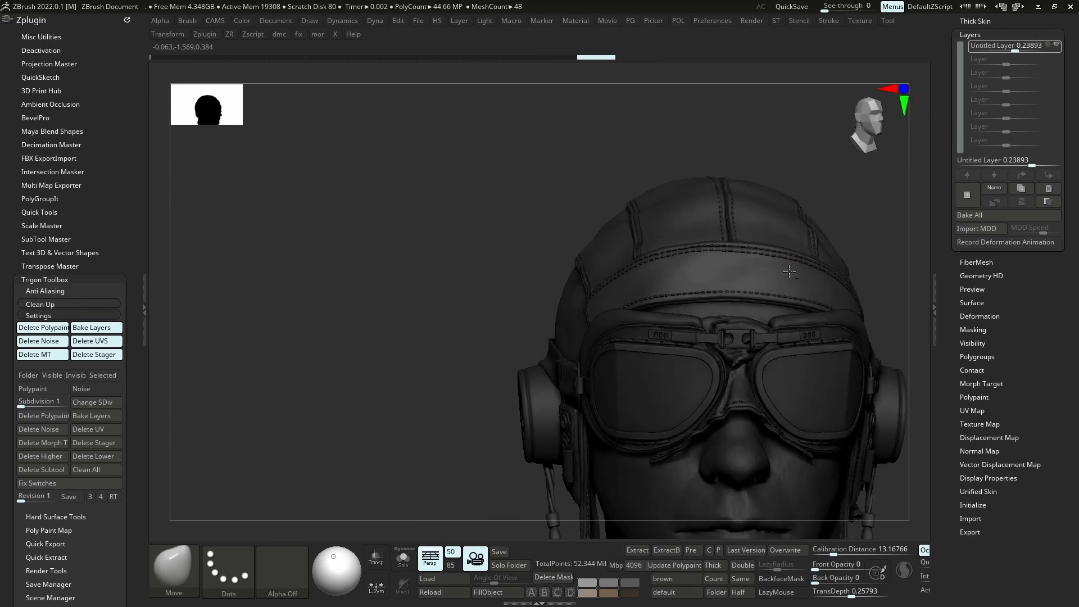
# Select the leather nose piece subtool Goggles_08 between the lenses and isolate it
pyautogui.keyDown('alt'); pyautogui.moveTo(808, 266); pyautogui.dragTo(727, 270, button='right'); pyautogui.keyUp('alt')
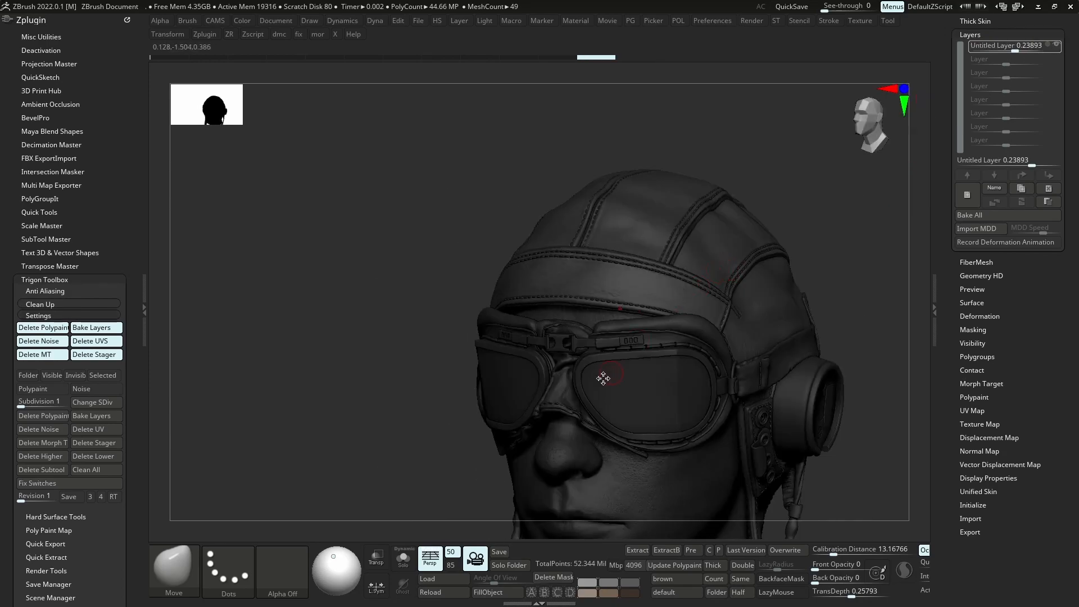
pyautogui.rightClick(608, 373)
pyautogui.moveTo(463, 425); pyautogui.dragTo(439, 426)
pyautogui.keyDown('alt'); pyautogui.click(564, 386); pyautogui.keyUp('alt')
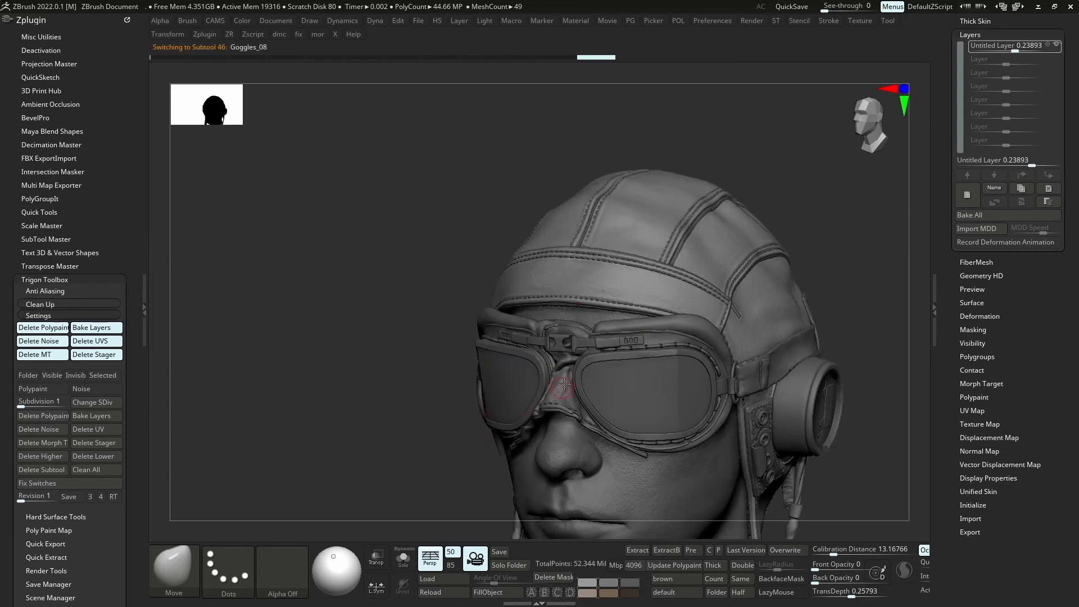
pyautogui.click(1050, 189)
pyautogui.hotkey('alt', 's')
pyautogui.keyDown('ctrl'); pyautogui.moveTo(568, 387); pyautogui.dragTo(844, 247, button='right'); pyautogui.keyUp('ctrl')
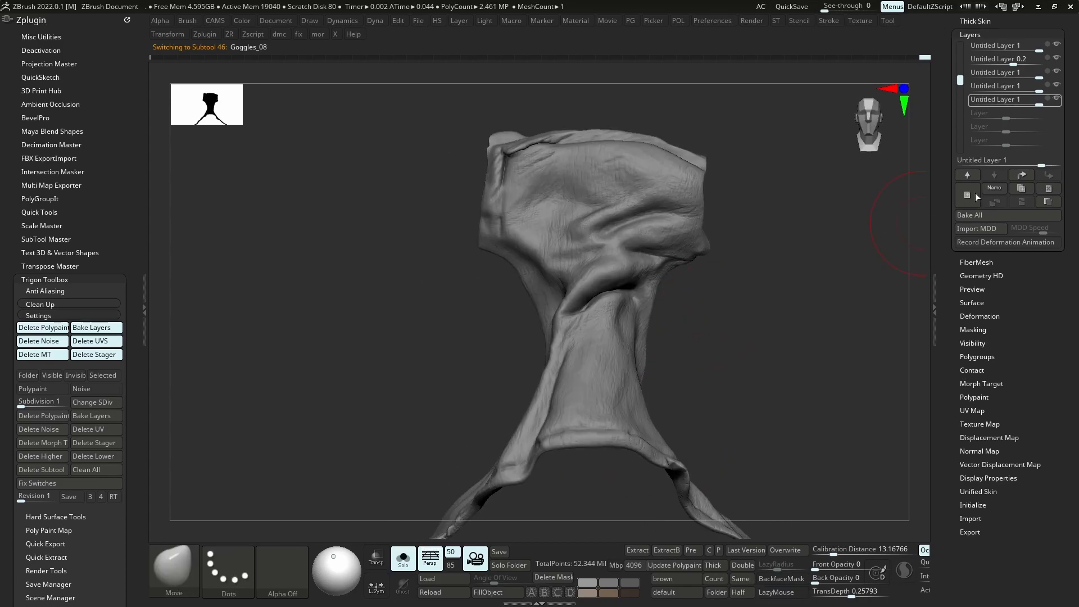
# Add a new layer to the nose piece and switch to the DamStandard brush
pyautogui.click(977, 196)
pyautogui.press('b')
pyautogui.press('d')
pyautogui.press('s')
# Adjust the brush size and intensity, and carve fine wrinkles across the nose piece's upper area and central bridge
pyautogui.press('space')
pyautogui.moveTo(590, 205); pyautogui.dragTo(579, 206)
pyautogui.moveTo(591, 216)
pyautogui.keyDown('ctrl'); pyautogui.mouseDown(button='right')
pyautogui.moveTo(573, 233)
pyautogui.moveTo(585, 221)
pyautogui.mouseUp(button='right'); pyautogui.keyUp('ctrl')
pyautogui.press('s')
pyautogui.moveTo(585, 221); pyautogui.dragTo(580, 226)
pyautogui.press('u')
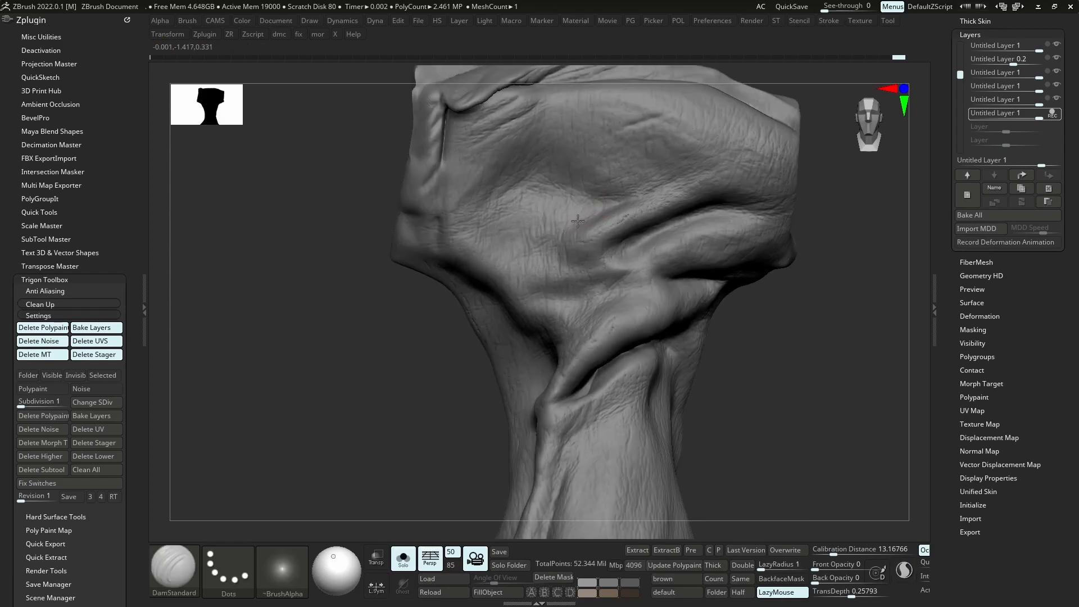
pyautogui.press('u')
pyautogui.moveTo(558, 242)
pyautogui.mouseDown()
pyautogui.moveTo(569, 235)
pyautogui.moveTo(542, 240)
pyautogui.moveTo(565, 242)
pyautogui.mouseUp()
pyautogui.press('s')
pyautogui.keyDown('ctrl'); pyautogui.moveTo(611, 205); pyautogui.dragTo(641, 289, button='right'); pyautogui.keyUp('ctrl')
pyautogui.moveTo(615, 233)
pyautogui.keyDown('ctrl'); pyautogui.mouseDown(button='right')
pyautogui.moveTo(568, 288)
pyautogui.moveTo(580, 397)
pyautogui.mouseUp(button='right'); pyautogui.keyUp('ctrl')
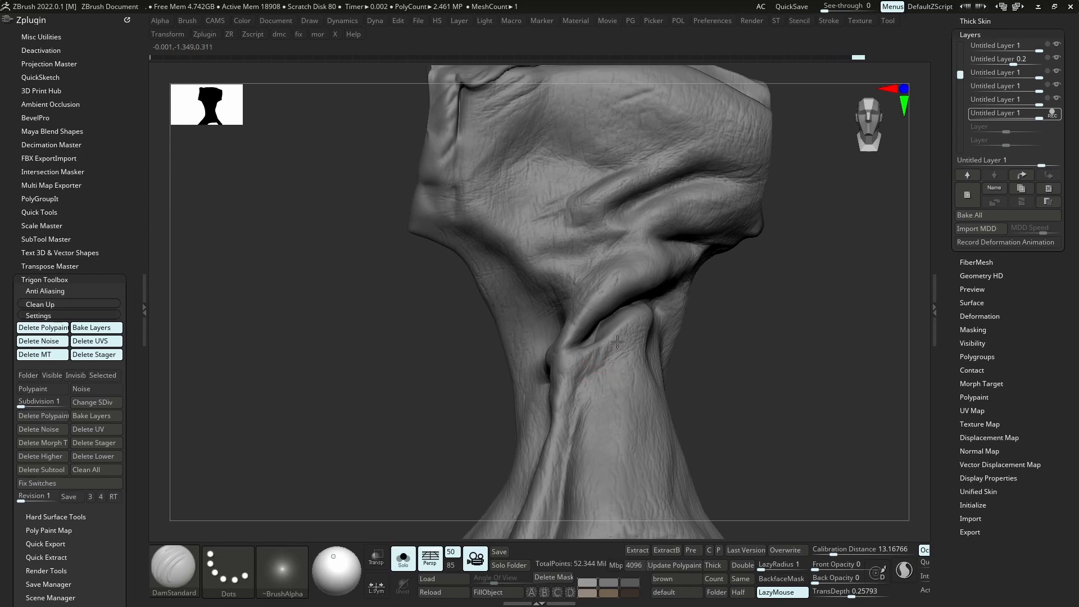
pyautogui.moveTo(650, 302)
pyautogui.mouseDown(button='right')
pyautogui.moveTo(635, 331)
pyautogui.moveTo(681, 316)
pyautogui.mouseUp(button='right')
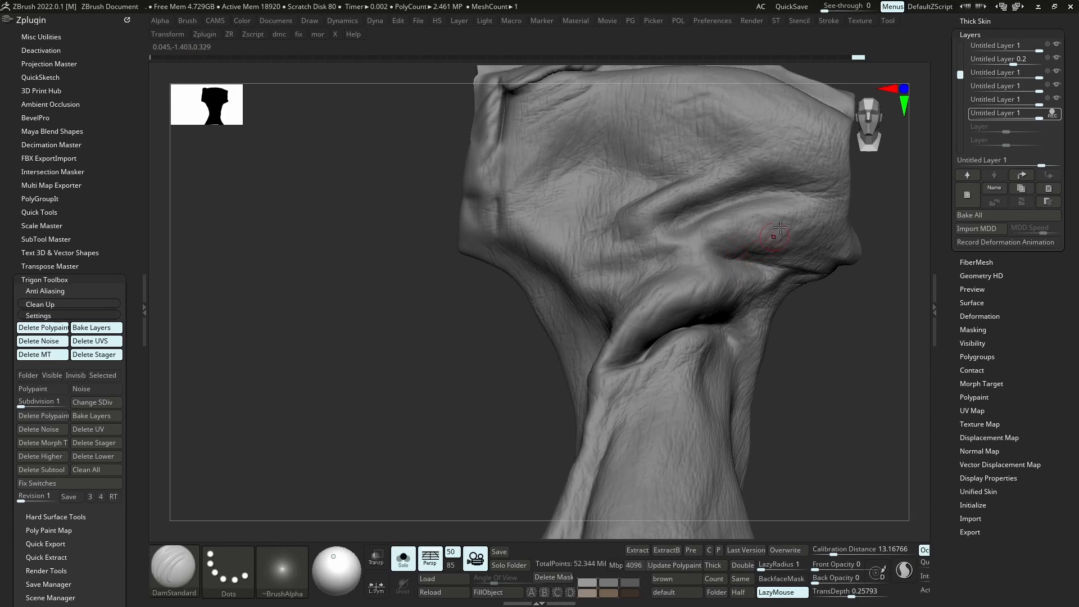
# Sketch diagonal red strokes over the nose piece's folds in a screen capture and discard the capture
pyautogui.press('Print')
pyautogui.moveTo(677, 152); pyautogui.dragTo(891, 359)
pyautogui.moveTo(739, 256)
pyautogui.mouseDown()
pyautogui.moveTo(762, 227)
pyautogui.moveTo(816, 206)
pyautogui.mouseUp()
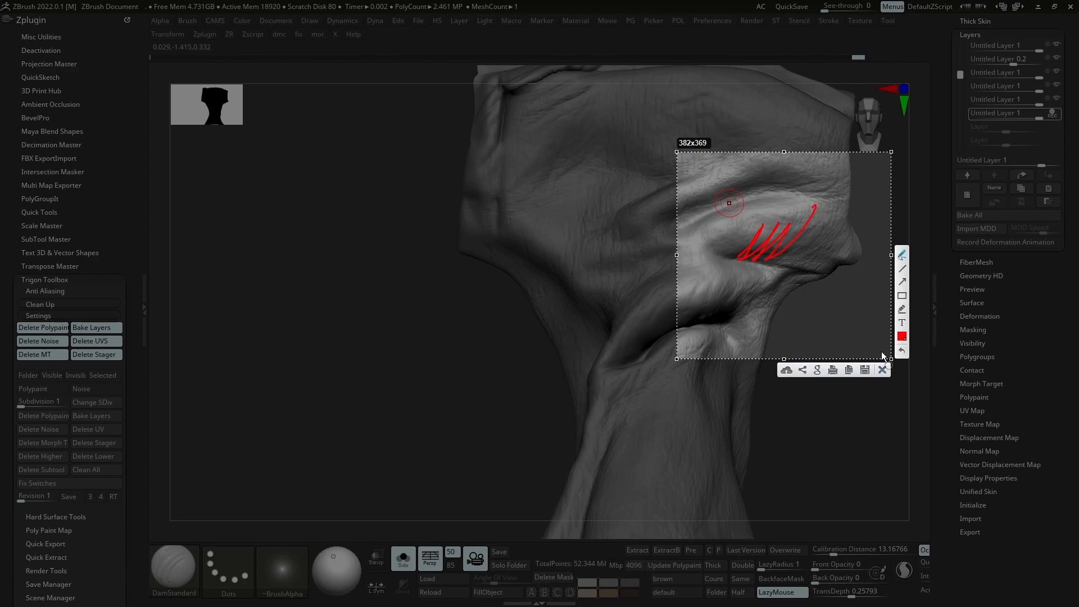
pyautogui.click(883, 370)
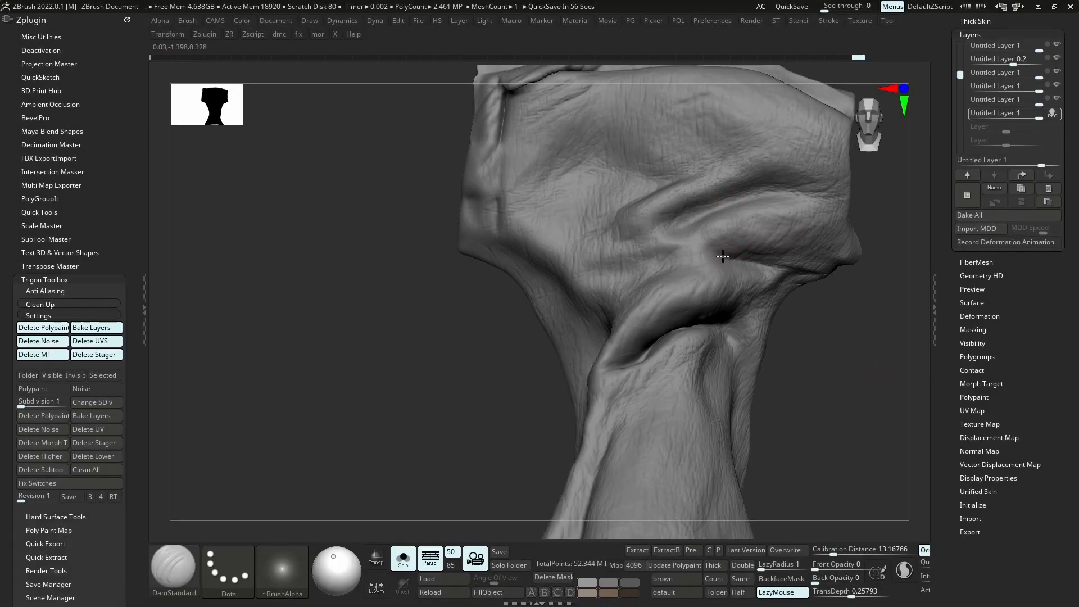
# Carve fine diagonal creases along the nose piece's raised folds and the hollows between them with DamStandard
pyautogui.keyDown('ctrl'); pyautogui.moveTo(788, 250); pyautogui.dragTo(827, 276, button='right'); pyautogui.keyUp('ctrl')
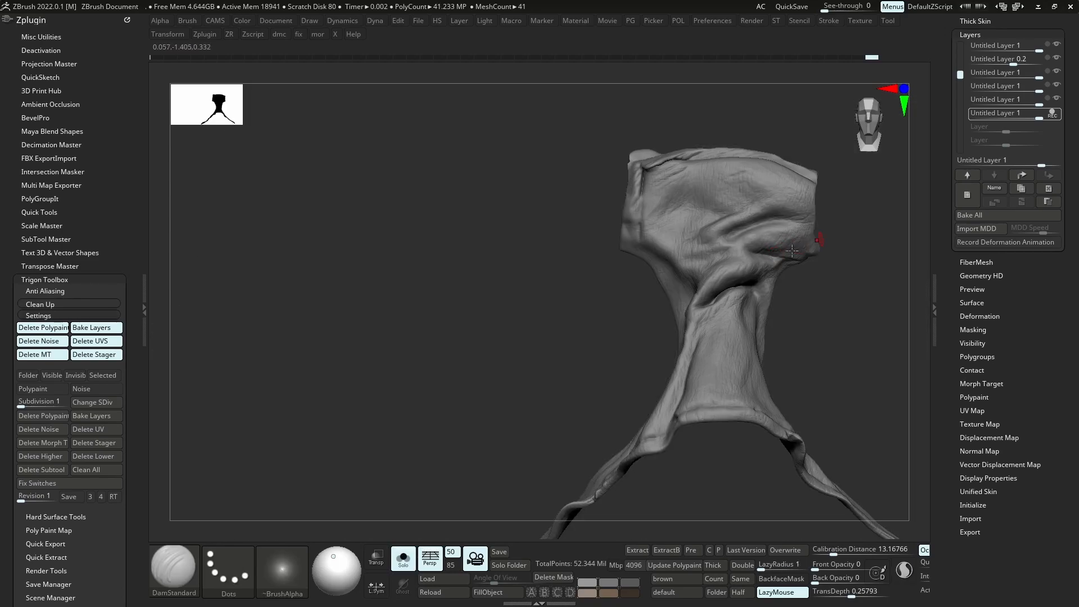
pyautogui.keyDown('ctrl'); pyautogui.moveTo(819, 234); pyautogui.dragTo(668, 224, button='right'); pyautogui.keyUp('ctrl')
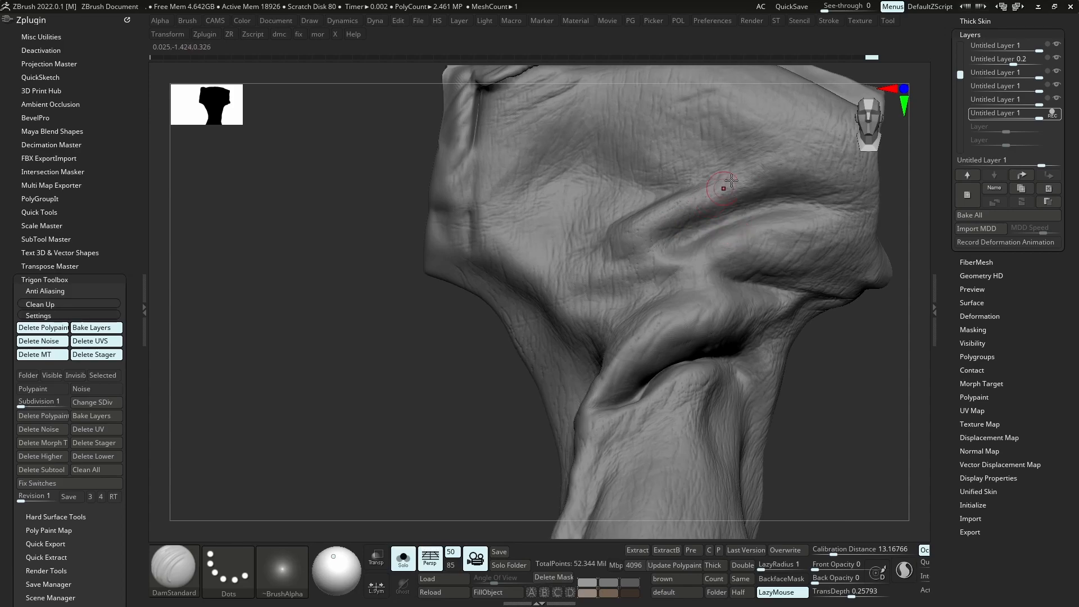
pyautogui.keyDown('ctrl'); pyautogui.moveTo(717, 211); pyautogui.dragTo(653, 212, button='right'); pyautogui.keyUp('ctrl')
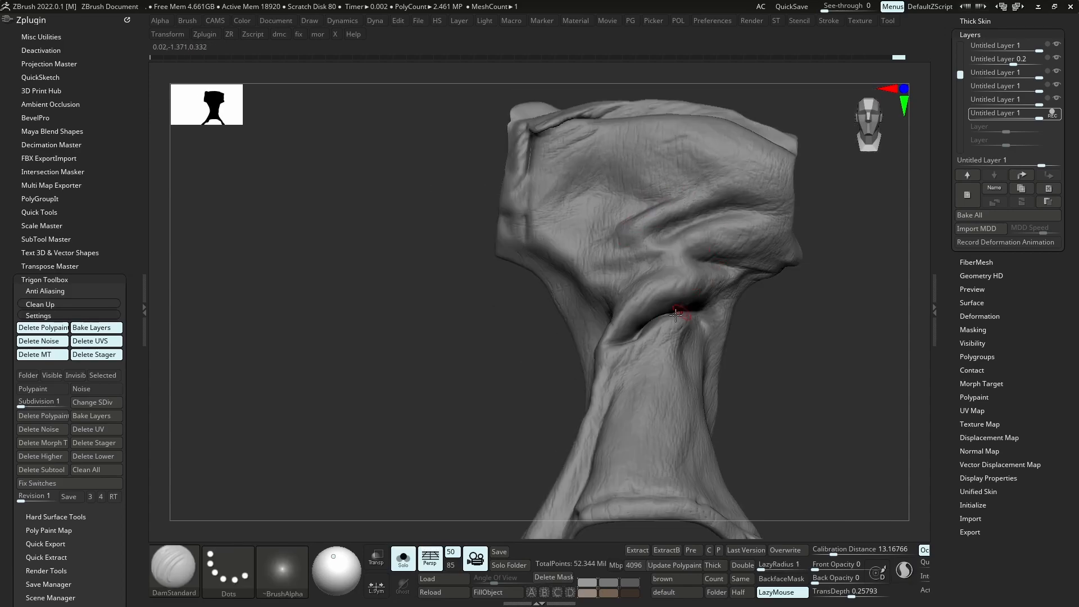
pyautogui.moveTo(681, 313); pyautogui.dragTo(626, 317, button='right')
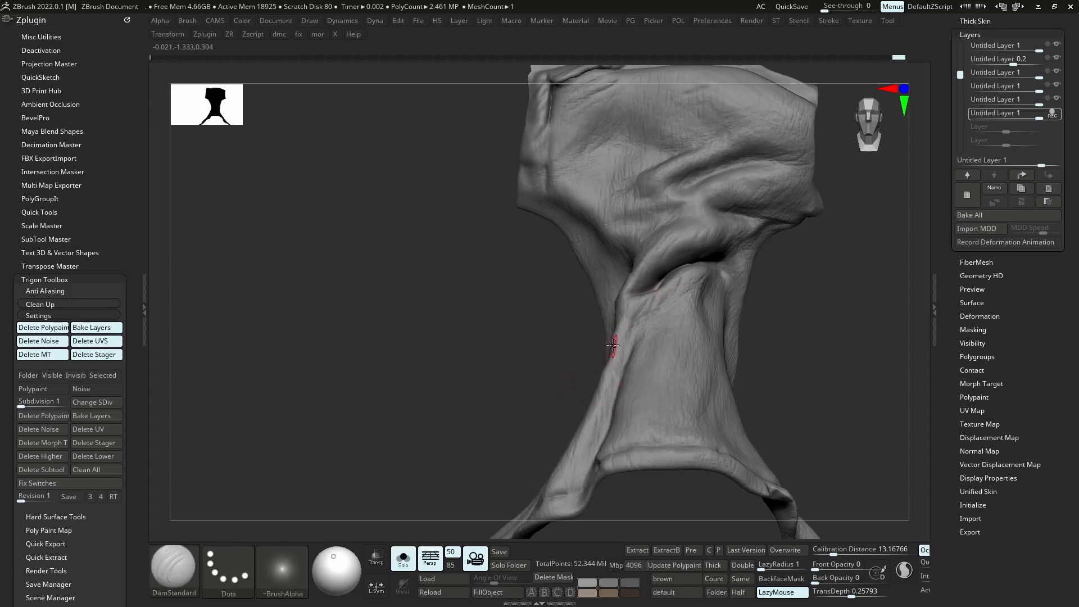
# Adjust the shape of the nose piece's long side fold with the Move brush
pyautogui.press('b')
pyautogui.press('m')
pyautogui.press('v')
pyautogui.keyDown('ctrl'); pyautogui.moveTo(614, 345); pyautogui.dragTo(601, 315, button='right'); pyautogui.keyUp('ctrl')
pyautogui.moveTo(598, 369); pyautogui.dragTo(599, 378)
pyautogui.keyDown('ctrl'); pyautogui.moveTo(598, 388); pyautogui.dragTo(601, 408, button='right'); pyautogui.keyUp('ctrl')
pyautogui.moveTo(601, 408)
pyautogui.mouseDown(button='right')
pyautogui.moveTo(639, 388)
pyautogui.moveTo(623, 360)
pyautogui.moveTo(622, 412)
pyautogui.mouseUp(button='right')
# Work the nose piece's side fold with the Inflat brush and carve fine creases into the bridge with DamStandard
pyautogui.press('b')
pyautogui.press('i')
pyautogui.press('n')
pyautogui.press('b')
pyautogui.press('d')
pyautogui.press('s')
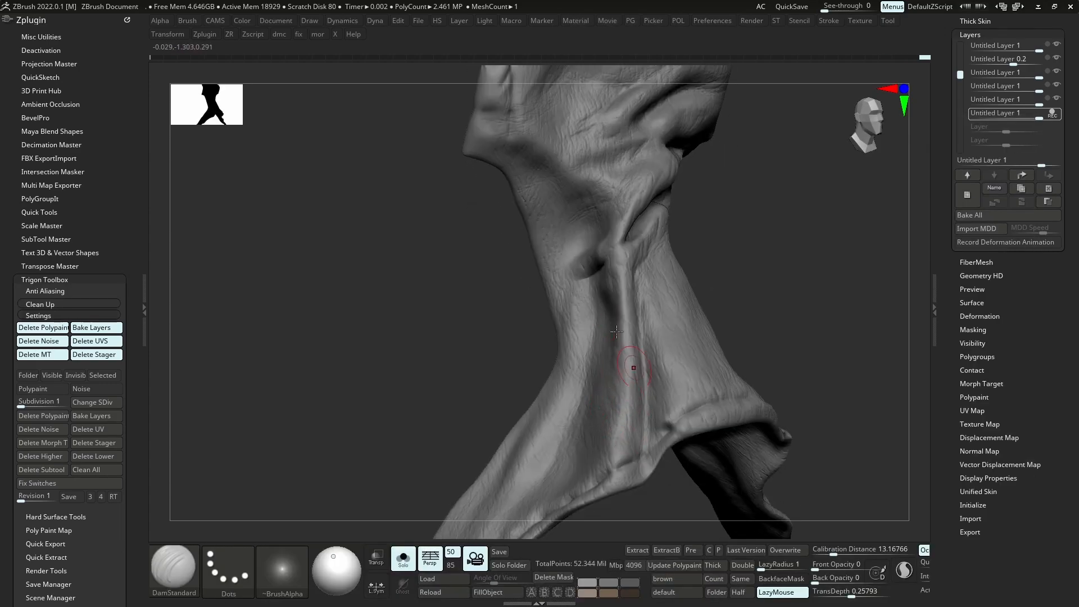
pyautogui.moveTo(635, 367); pyautogui.dragTo(638, 373, button='right')
pyautogui.moveTo(743, 394); pyautogui.dragTo(720, 369)
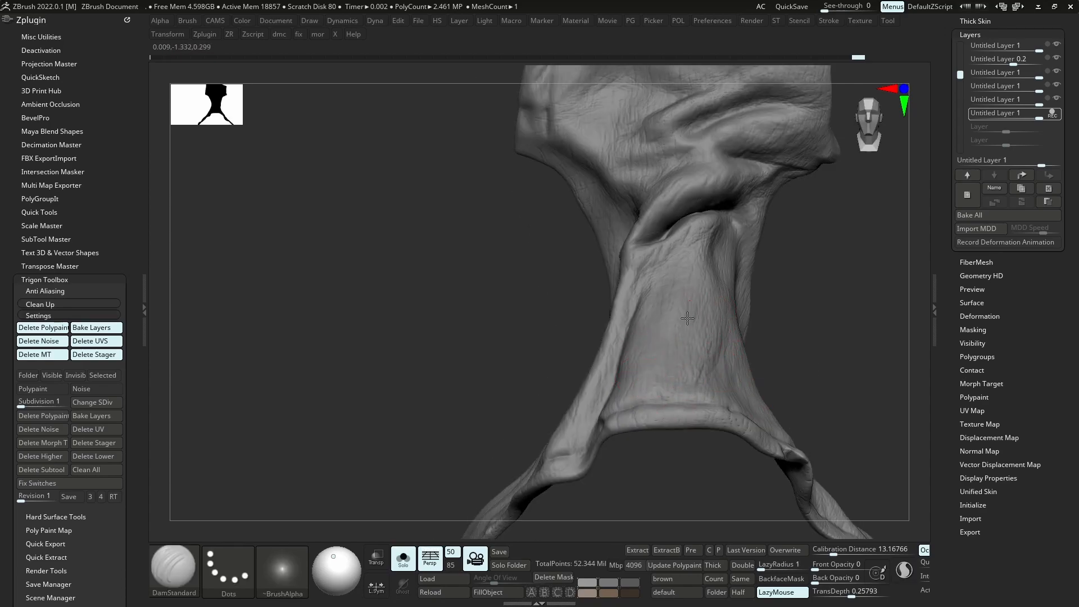
pyautogui.keyDown('ctrl'); pyautogui.moveTo(696, 247); pyautogui.dragTo(643, 116, button='right'); pyautogui.keyUp('ctrl')
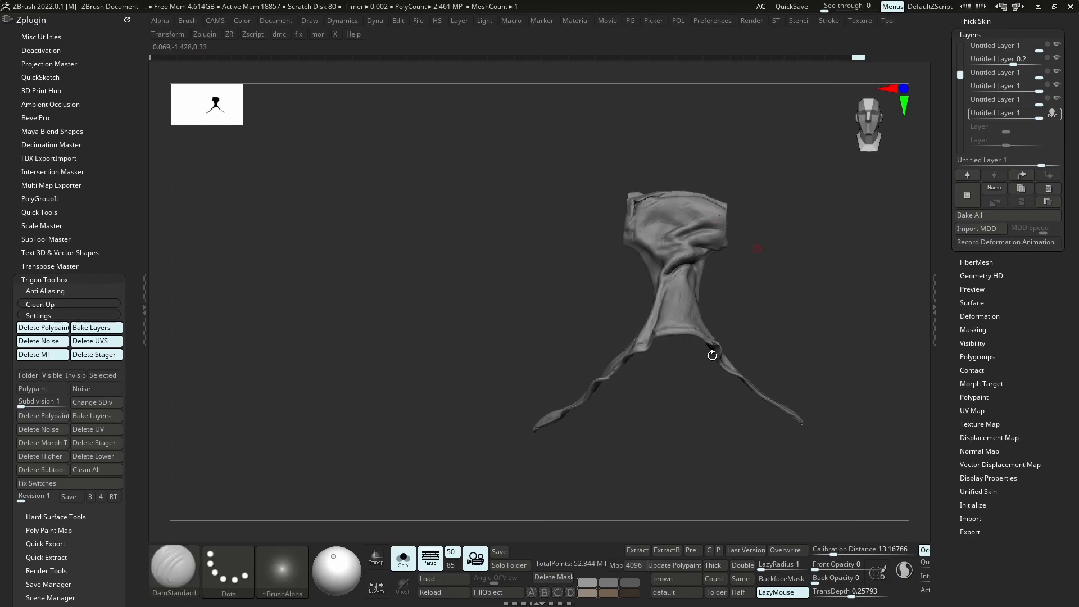
pyautogui.hotkey('shift', 's')
pyautogui.hotkey('shift', 's')
pyautogui.keyDown('ctrl'); pyautogui.moveTo(679, 160); pyautogui.dragTo(665, 244, button='right'); pyautogui.keyUp('ctrl')
pyautogui.keyDown('alt'); pyautogui.moveTo(571, 225); pyautogui.dragTo(628, 289, button='right'); pyautogui.keyUp('alt')
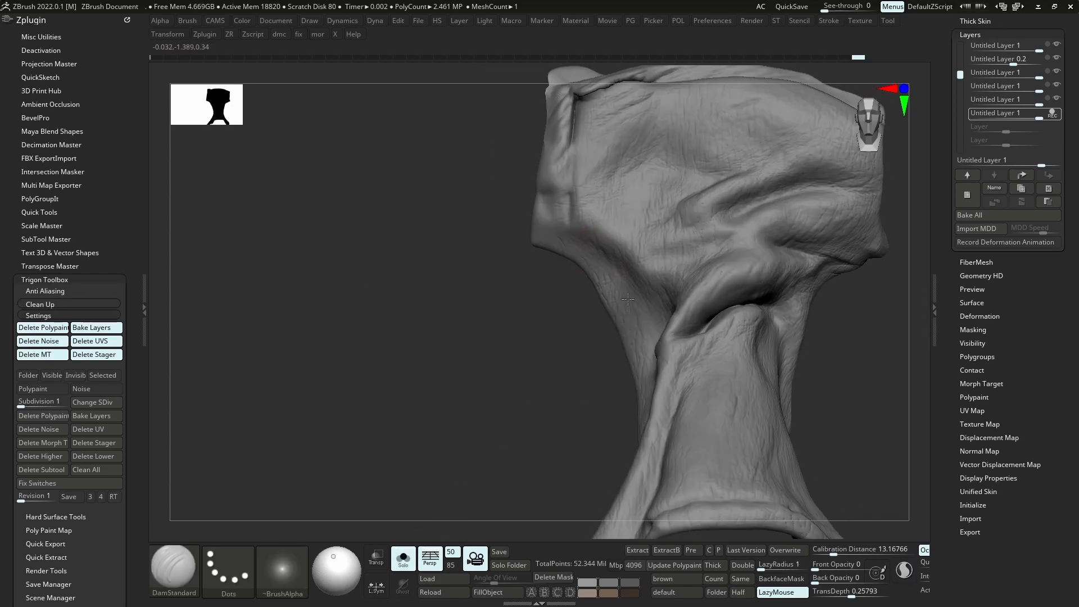
# Show the full model and examine how the nose piece's wrinkles read between the goggle lenses
pyautogui.hotkey('shift', 's')
pyautogui.keyDown('ctrl'); pyautogui.moveTo(560, 234); pyautogui.dragTo(759, 335, button='right'); pyautogui.keyUp('ctrl')
pyautogui.hotkey('shift', 's')
pyautogui.hotkey('shift', 's')
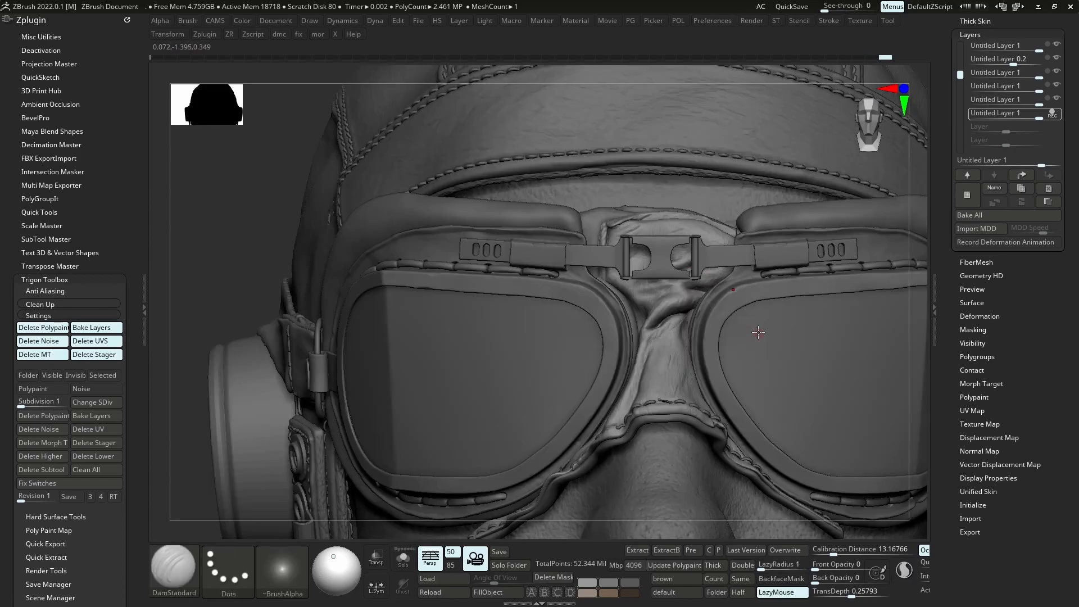
pyautogui.hotkey('shift', 's')
pyautogui.keyDown('ctrl'); pyautogui.moveTo(689, 277); pyautogui.dragTo(652, 266, button='right'); pyautogui.keyUp('ctrl')
pyautogui.keyDown('ctrl'); pyautogui.moveTo(628, 328); pyautogui.dragTo(686, 221, button='right'); pyautogui.keyUp('ctrl')
pyautogui.hotkey('shift', 's')
pyautogui.hotkey('shift', 's')
pyautogui.keyDown('ctrl'); pyautogui.moveTo(776, 348); pyautogui.dragTo(759, 315, button='right'); pyautogui.keyUp('ctrl')
pyautogui.moveTo(759, 314); pyautogui.dragTo(716, 337, button='right')
pyautogui.moveTo(717, 347); pyautogui.dragTo(676, 331)
pyautogui.moveTo(759, 375); pyautogui.dragTo(697, 300)
pyautogui.moveTo(696, 320)
pyautogui.keyDown('ctrl'); pyautogui.mouseDown(button='right')
pyautogui.moveTo(621, 218)
pyautogui.moveTo(683, 255)
pyautogui.mouseUp(button='right'); pyautogui.keyUp('ctrl')
pyautogui.hotkey('shift', 's')
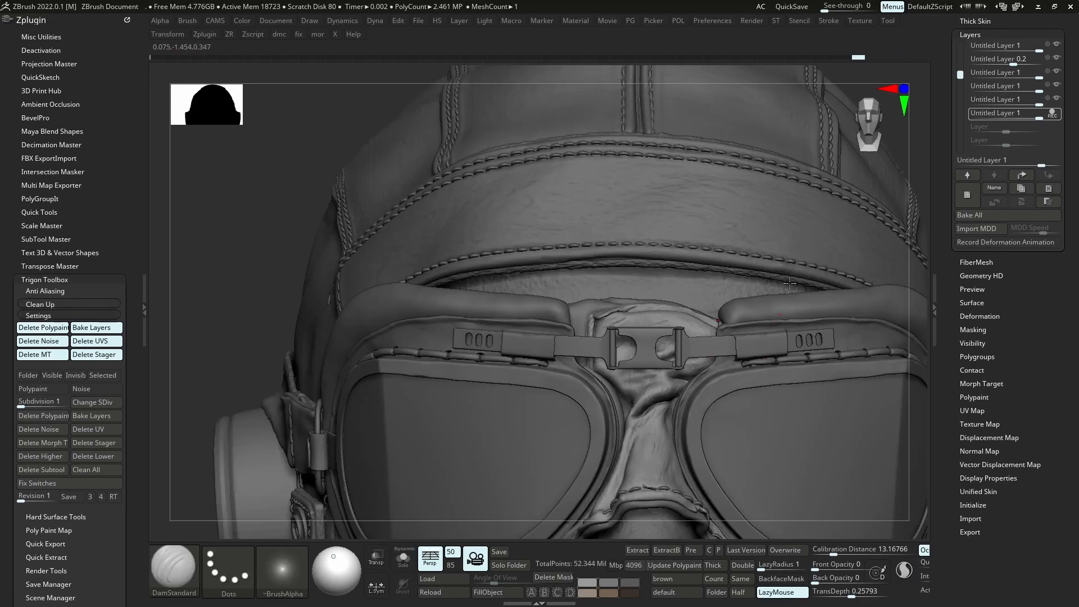
pyautogui.hotkey('shift', 's')
# Stop recording on the nose piece's newest layer and compare the model with that layer hidden and visible
pyautogui.click(1053, 113)
pyautogui.moveTo(903, 179); pyautogui.dragTo(930, 140, button='right')
pyautogui.hotkey('shift', 's')
pyautogui.click(1058, 116)
pyautogui.keyDown('ctrl'); pyautogui.moveTo(705, 404); pyautogui.dragTo(629, 349, button='right'); pyautogui.keyUp('ctrl')
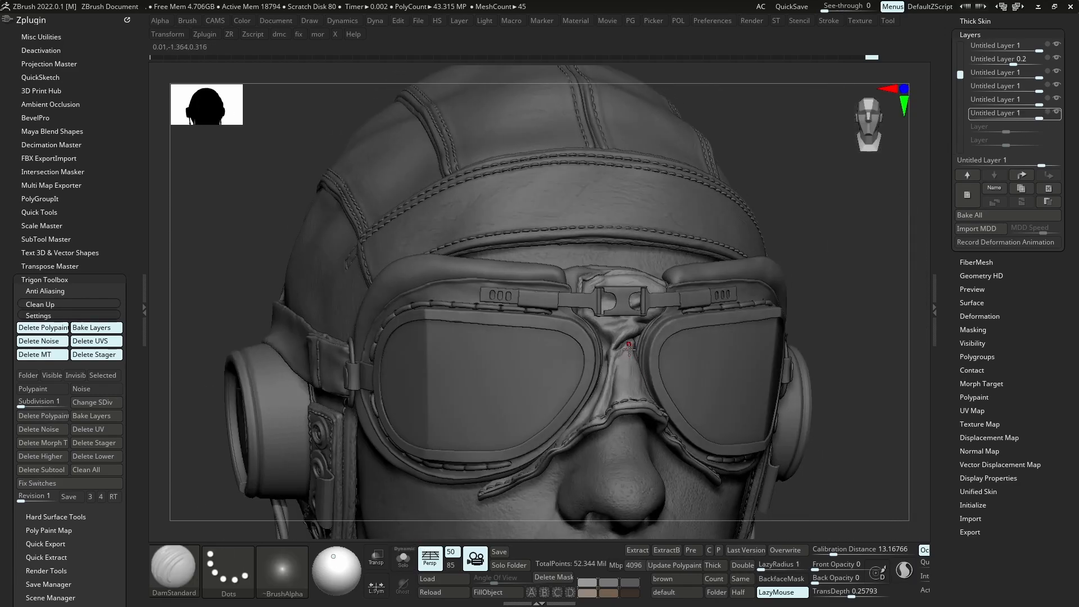
pyautogui.click(1058, 115)
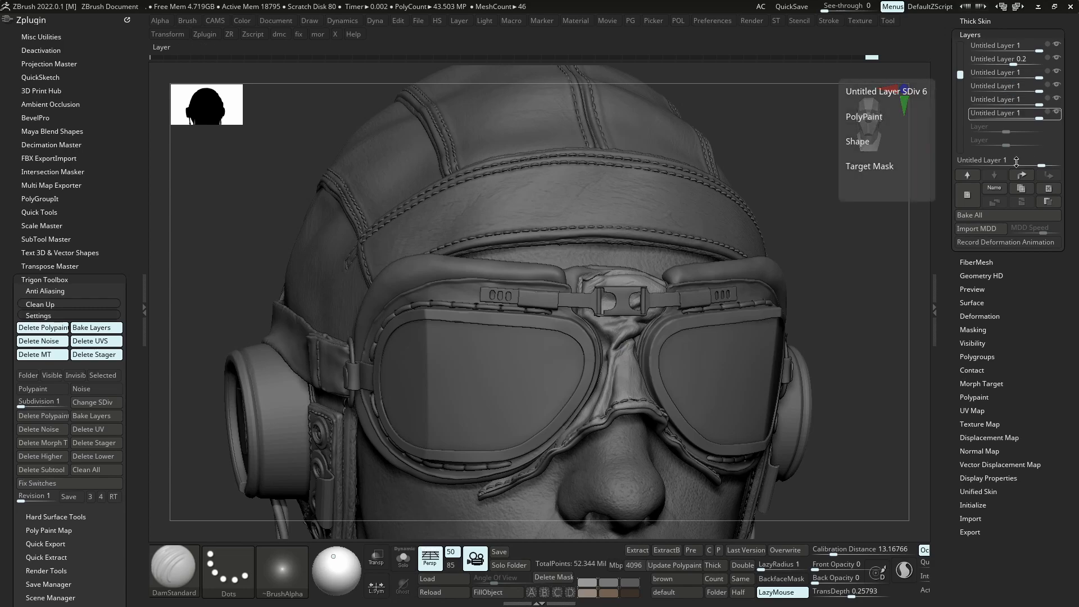
# Add another layer to the nose piece, then isolate and frame the piece
pyautogui.click(975, 198)
pyautogui.hotkey('alt', 's')
pyautogui.press('f')
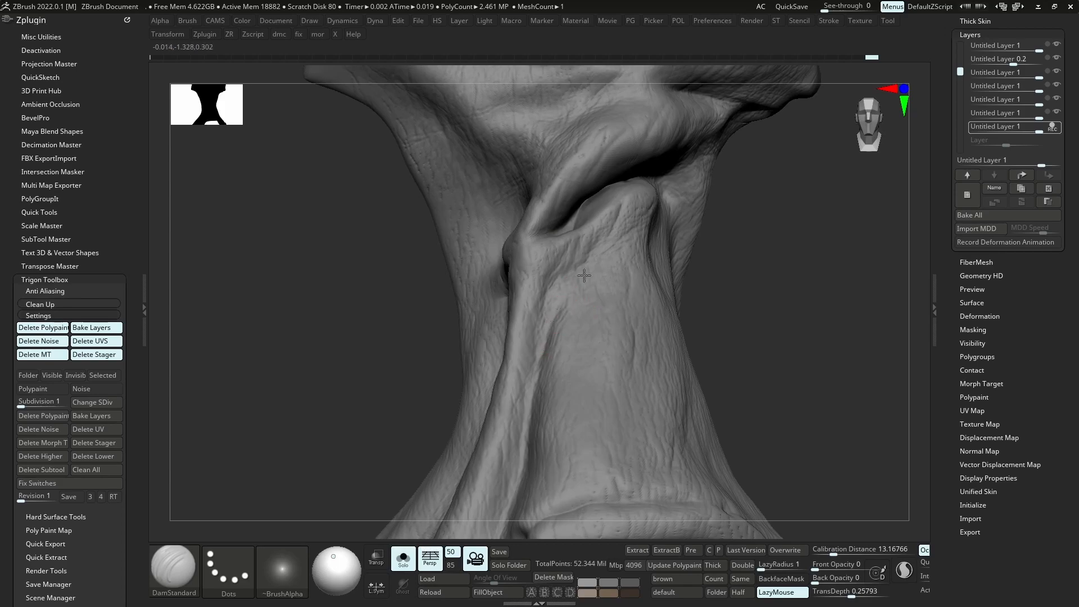
# Carve further wrinkles into the nose piece's lower bridge with DamStandard at varied brush sizes and soften them with smoothing
pyautogui.moveTo(565, 301); pyautogui.dragTo(589, 267)
pyautogui.keyDown('ctrl'); pyautogui.moveTo(570, 381); pyautogui.dragTo(526, 205, button='right'); pyautogui.keyUp('ctrl')
pyautogui.moveTo(554, 368)
pyautogui.mouseDown(button='right')
pyautogui.moveTo(590, 293)
pyautogui.moveTo(597, 372)
pyautogui.mouseUp(button='right')
pyautogui.press('s')
pyautogui.press('s')
pyautogui.moveTo(586, 358)
pyautogui.keyDown('shift'); pyautogui.mouseDown()
pyautogui.moveTo(594, 369)
pyautogui.moveTo(592, 351)
pyautogui.mouseUp(); pyautogui.keyUp('shift')
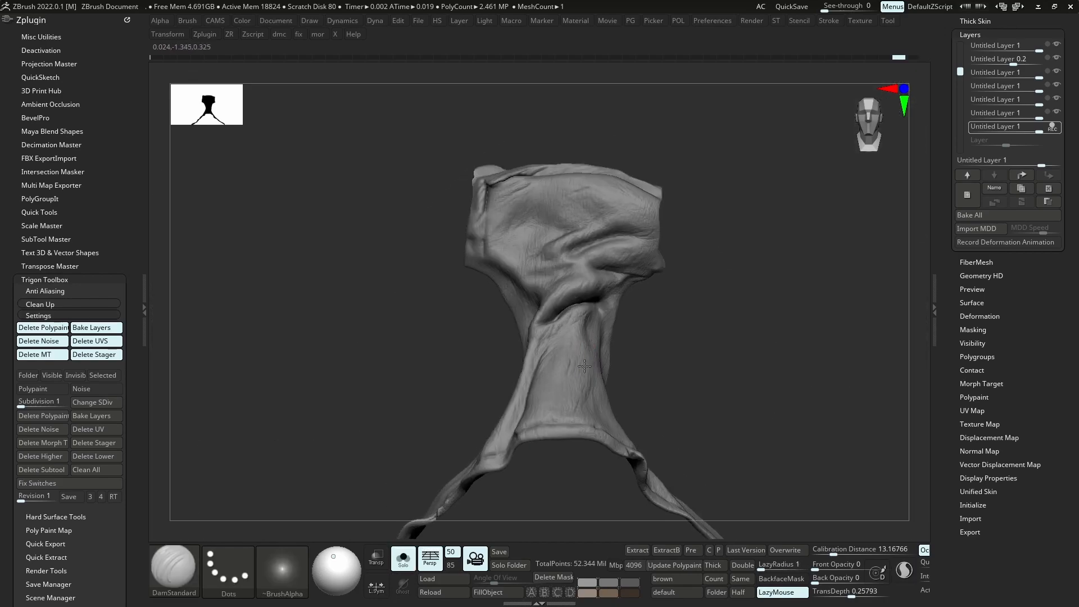
pyautogui.press('s')
pyautogui.keyDown('ctrl'); pyautogui.moveTo(605, 388); pyautogui.dragTo(596, 268, button='right'); pyautogui.keyUp('ctrl')
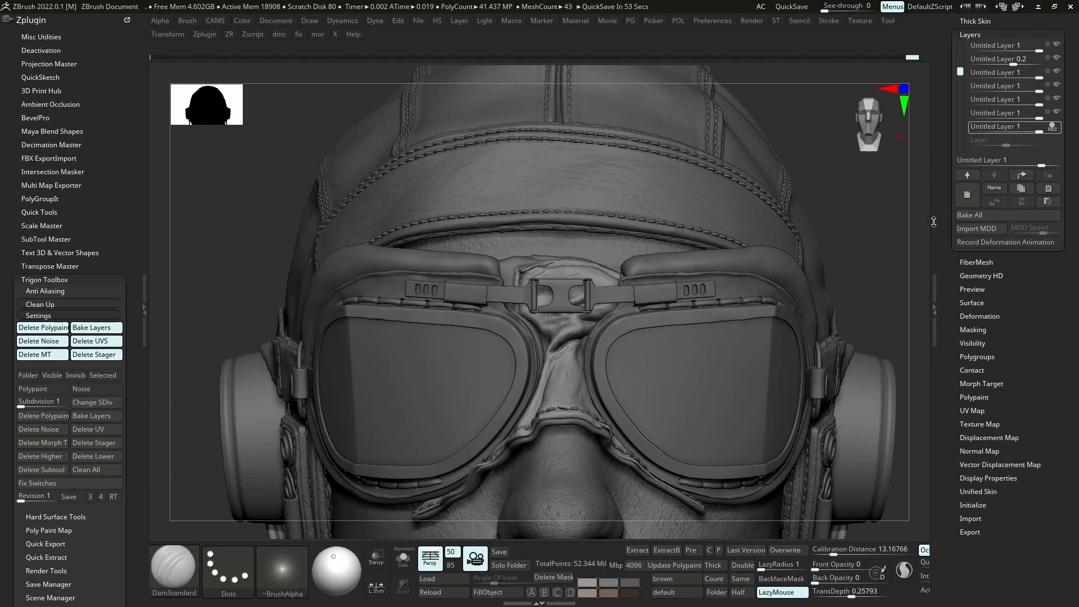
# Select the goggle strap's leather end piece Goggles_11, isolate it, and add a layer to it
pyautogui.moveTo(719, 262); pyautogui.dragTo(389, 374, button='right')
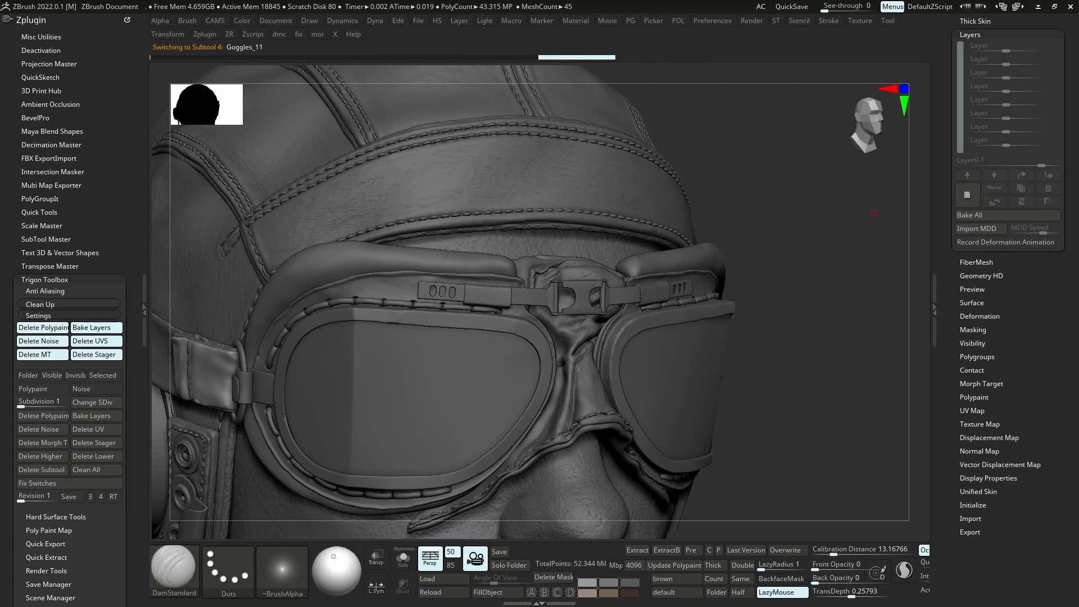
pyautogui.moveTo(337, 339); pyautogui.dragTo(467, 369, button='right')
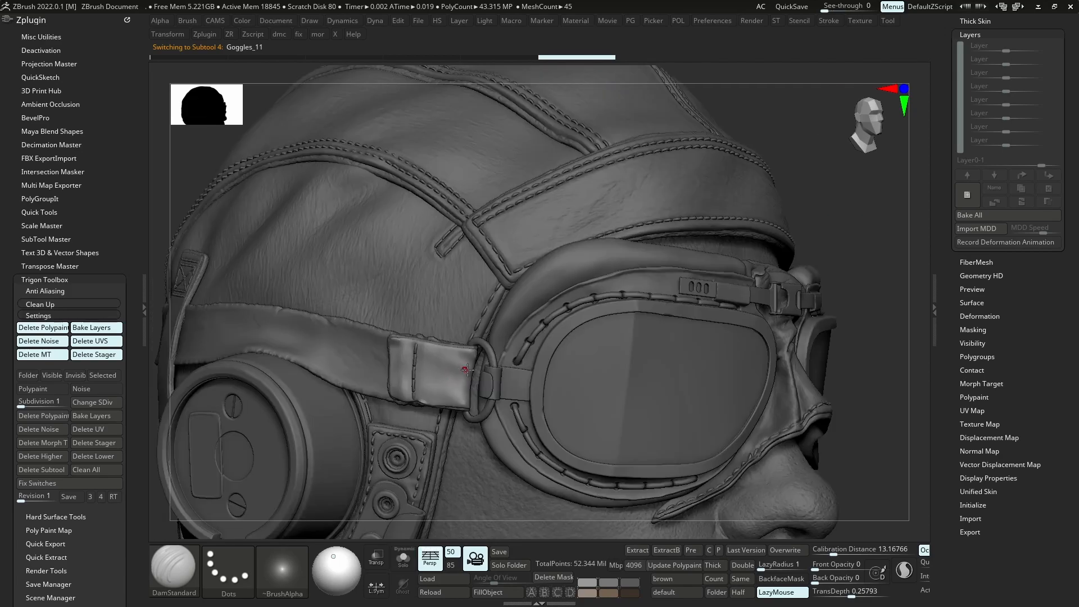
pyautogui.click(976, 198)
pyautogui.hotkey('alt', 's')
pyautogui.click(968, 197)
pyautogui.keyDown('ctrl'); pyautogui.moveTo(635, 349); pyautogui.dragTo(571, 320, button='right'); pyautogui.keyUp('ctrl')
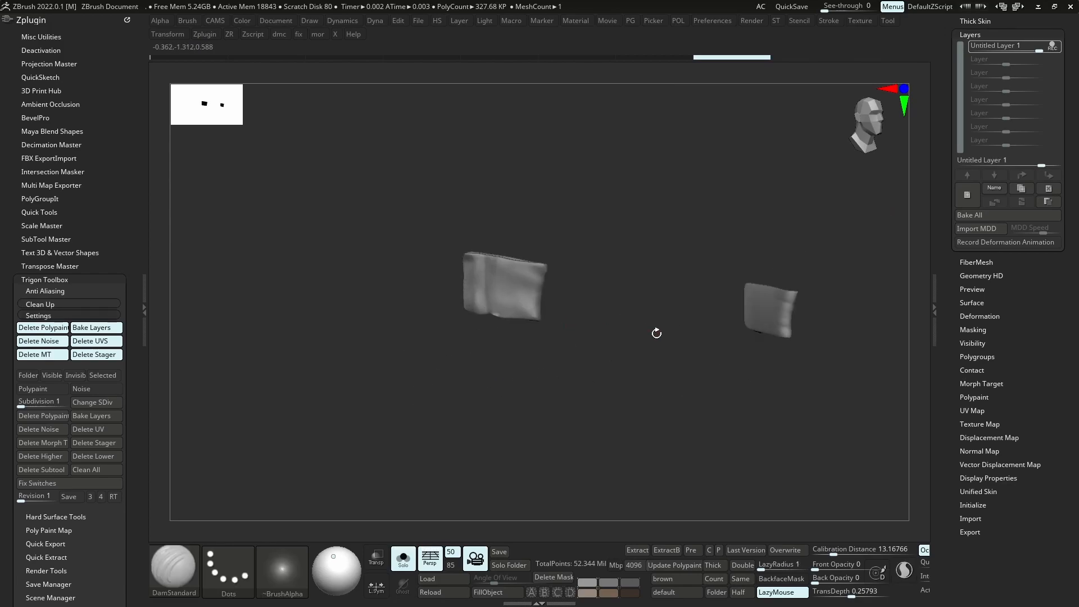
# Collapse the plugin tray, zoom to the strap end piece and load the custom 1_memory_folds brush, adjusting its size
pyautogui.click(144, 308)
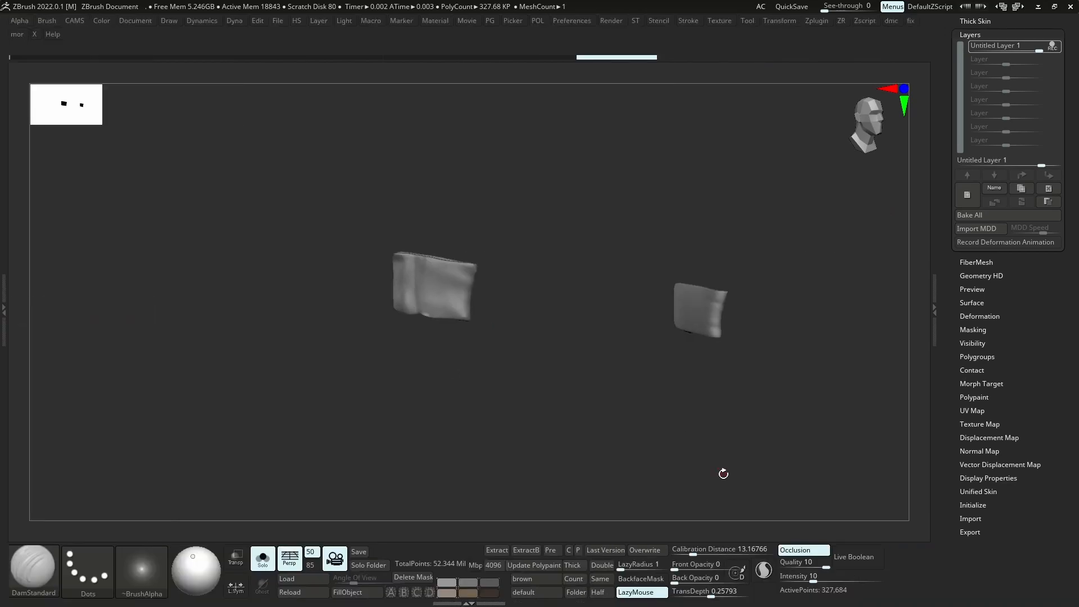
pyautogui.keyDown('ctrl'); pyautogui.moveTo(459, 352); pyautogui.dragTo(550, 441, button='right'); pyautogui.keyUp('ctrl')
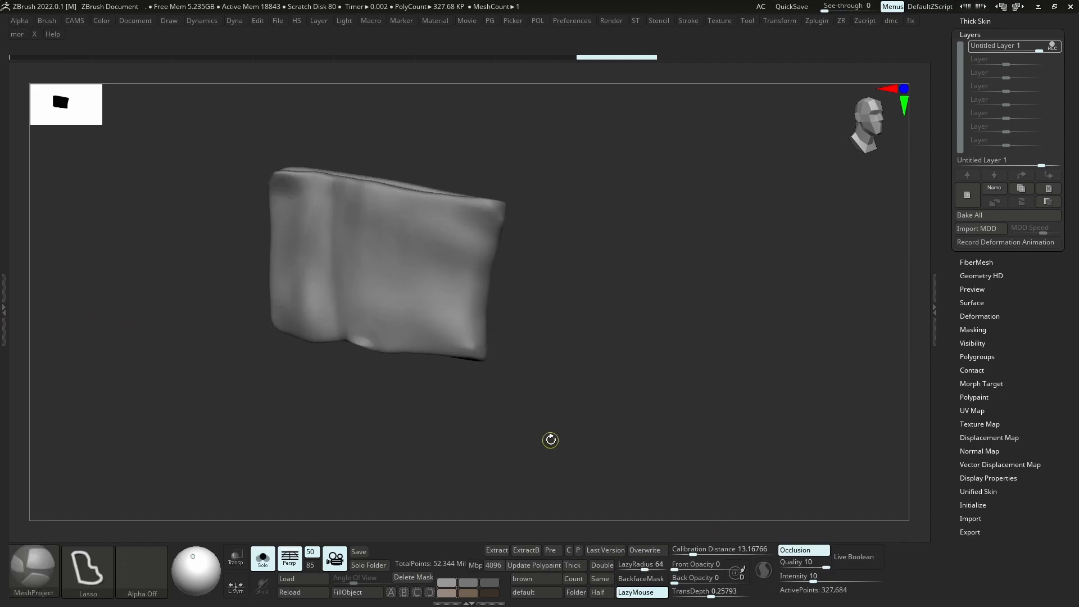
pyautogui.keyDown('shift'); pyautogui.moveTo(417, 267); pyautogui.dragTo(478, 308); pyautogui.keyUp('shift')
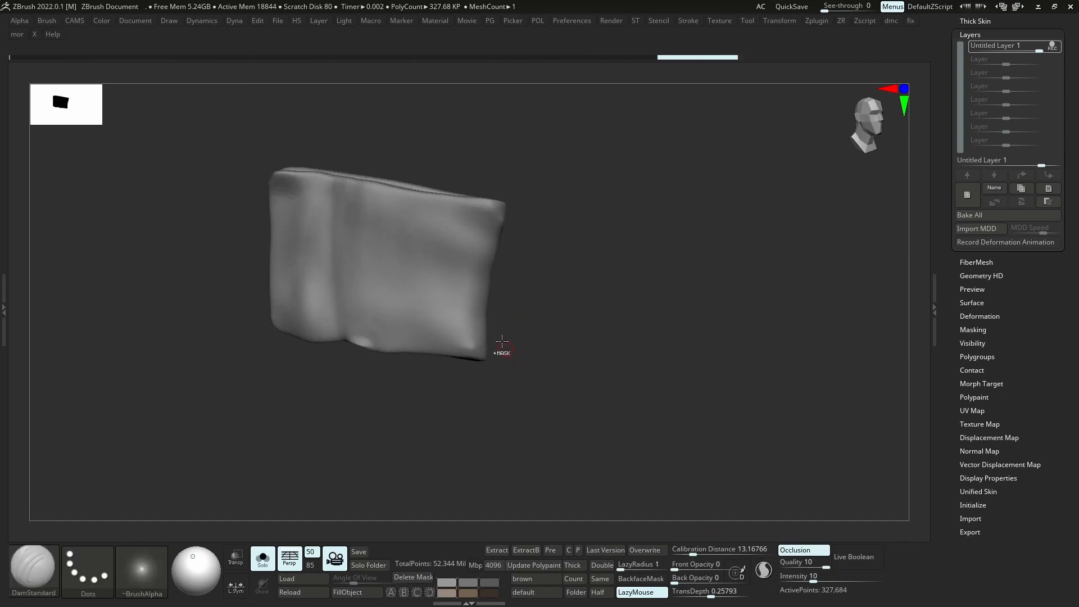
pyautogui.keyDown('ctrl'); pyautogui.moveTo(504, 339); pyautogui.dragTo(480, 273, button='right'); pyautogui.keyUp('ctrl')
pyautogui.hotkey('ctrl', 'z')
pyautogui.press(',')
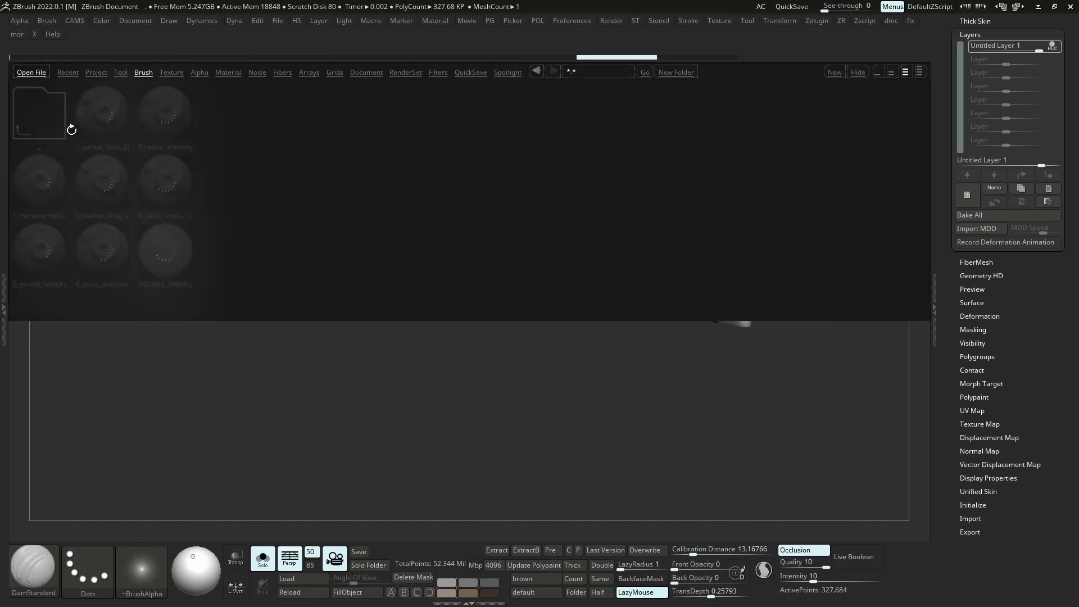
pyautogui.doubleClick(85, 201)
pyautogui.press('s')
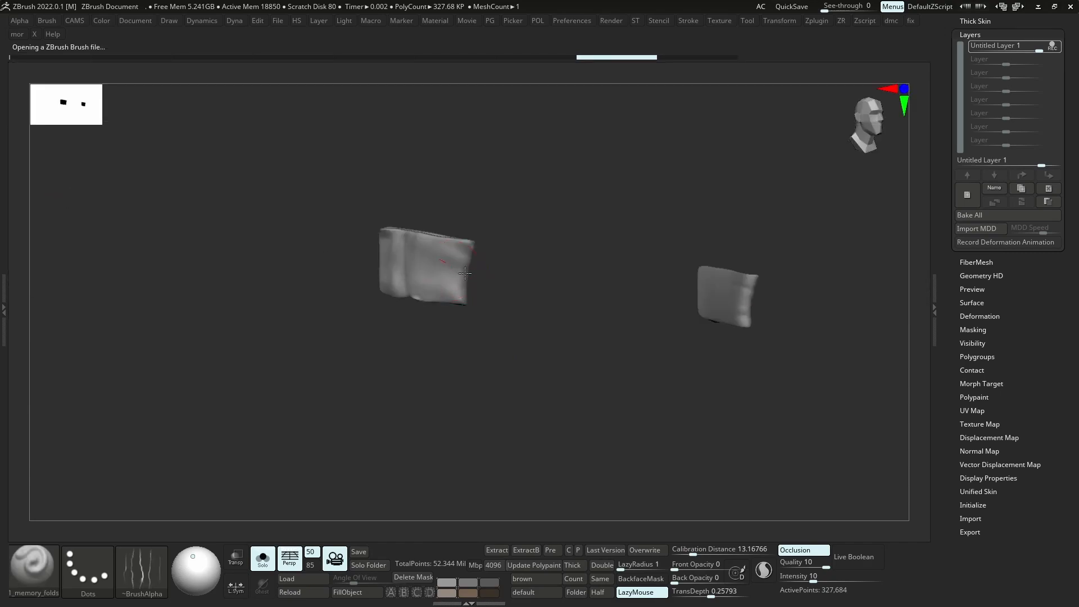
# Brush fine memory folds across the strap end piece, covering both of its sides
pyautogui.moveTo(469, 252); pyautogui.dragTo(481, 268)
pyautogui.hotkey('ctrl', 'z')
pyautogui.moveTo(505, 299)
pyautogui.mouseDown()
pyautogui.moveTo(646, 314)
pyautogui.moveTo(635, 313)
pyautogui.moveTo(703, 283)
pyautogui.mouseUp()
pyautogui.keyDown('alt'); pyautogui.moveTo(646, 314); pyautogui.dragTo(743, 304, button='right'); pyautogui.keyUp('alt')
pyautogui.moveTo(717, 301); pyautogui.dragTo(756, 279)
pyautogui.moveTo(725, 327); pyautogui.dragTo(819, 335)
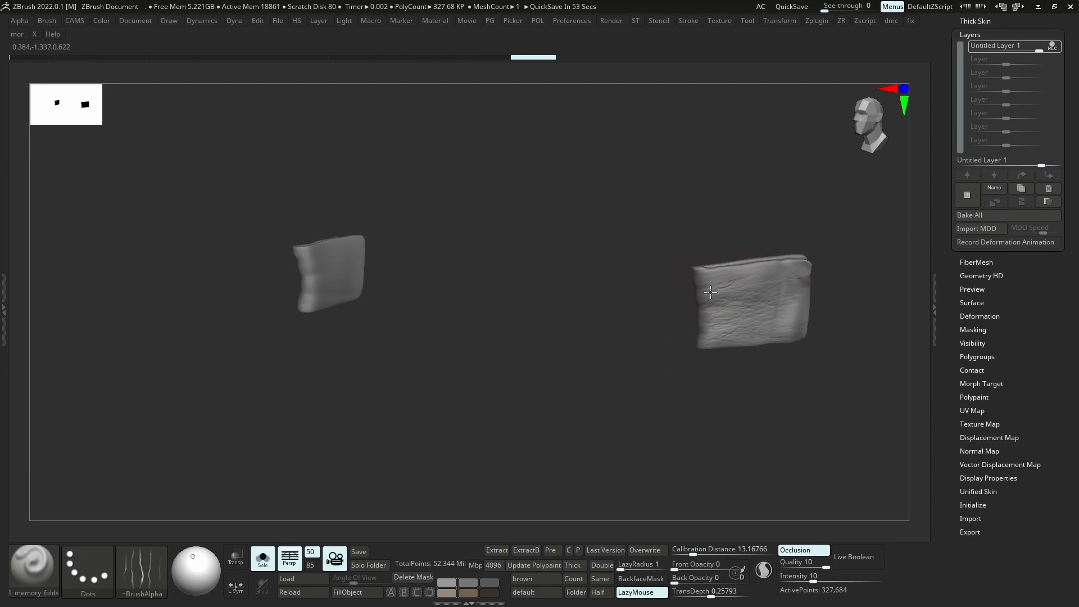
pyautogui.moveTo(728, 345); pyautogui.dragTo(671, 304)
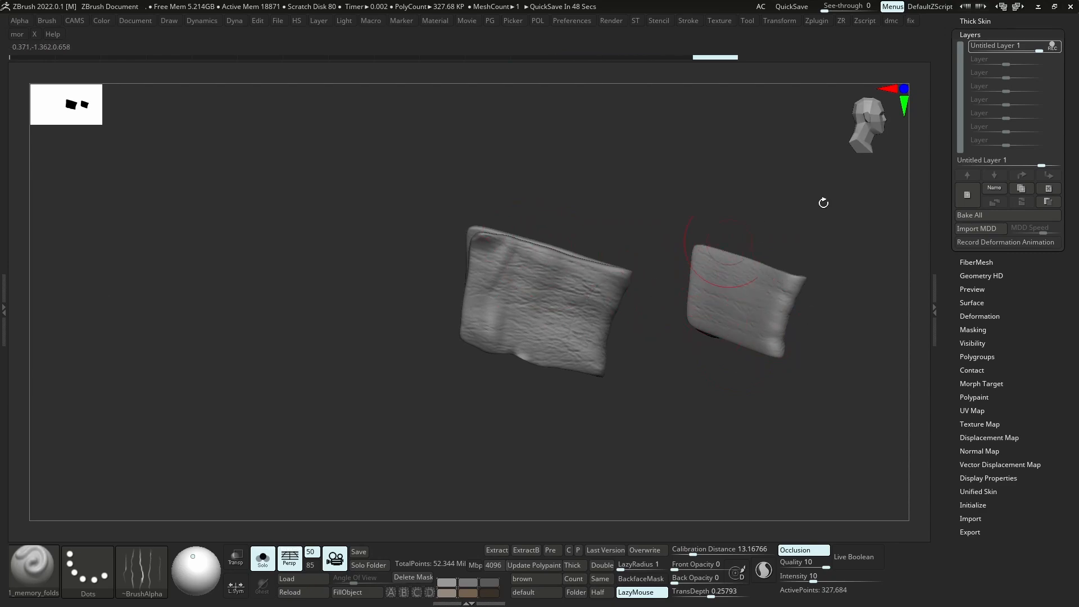
# Brush more memory folds on a new second layer, then set the two layers' intensities to 0.46902 and 0.62831
pyautogui.click(977, 202)
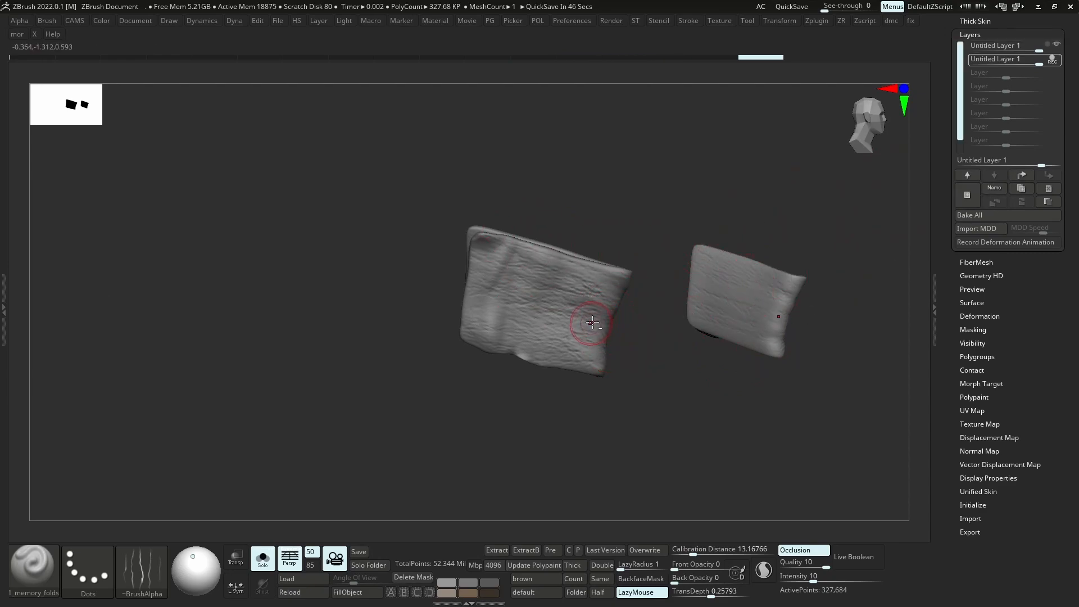
pyautogui.moveTo(623, 330)
pyautogui.mouseDown()
pyautogui.moveTo(577, 320)
pyautogui.moveTo(606, 320)
pyautogui.mouseUp()
pyautogui.press('s')
pyautogui.press('s')
pyautogui.press('s')
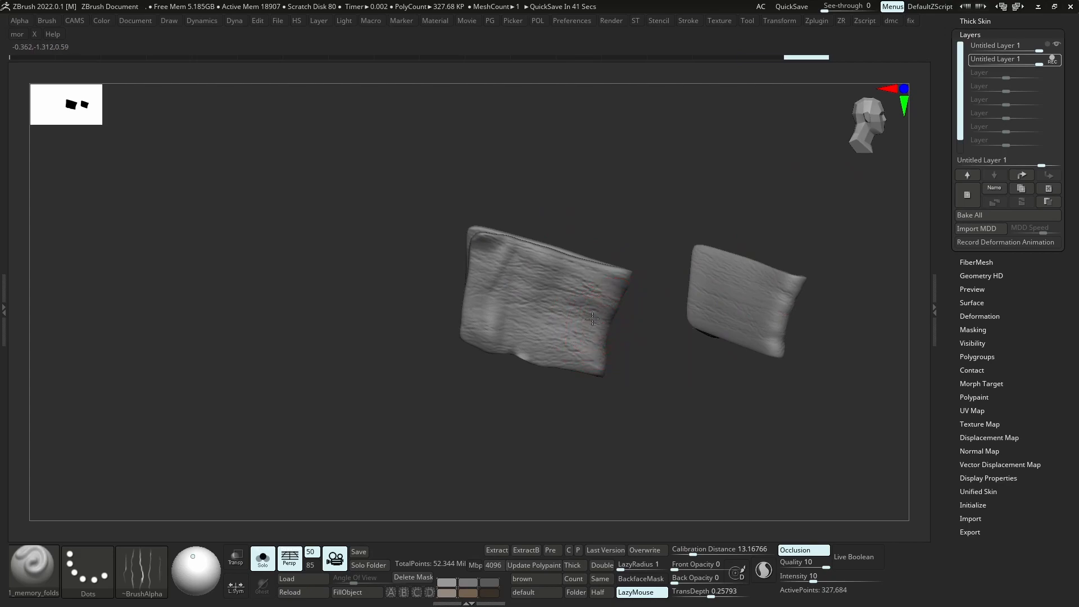
pyautogui.moveTo(551, 300)
pyautogui.mouseDown()
pyautogui.moveTo(619, 353)
pyautogui.moveTo(663, 319)
pyautogui.mouseUp()
pyautogui.moveTo(573, 278); pyautogui.dragTo(607, 292)
pyautogui.moveTo(1038, 47); pyautogui.dragTo(1025, 64)
# Add a third layer and spray directional leather grain over the strap end piece with the 4_grain_direction brush
pyautogui.click(967, 195)
pyautogui.press(',')
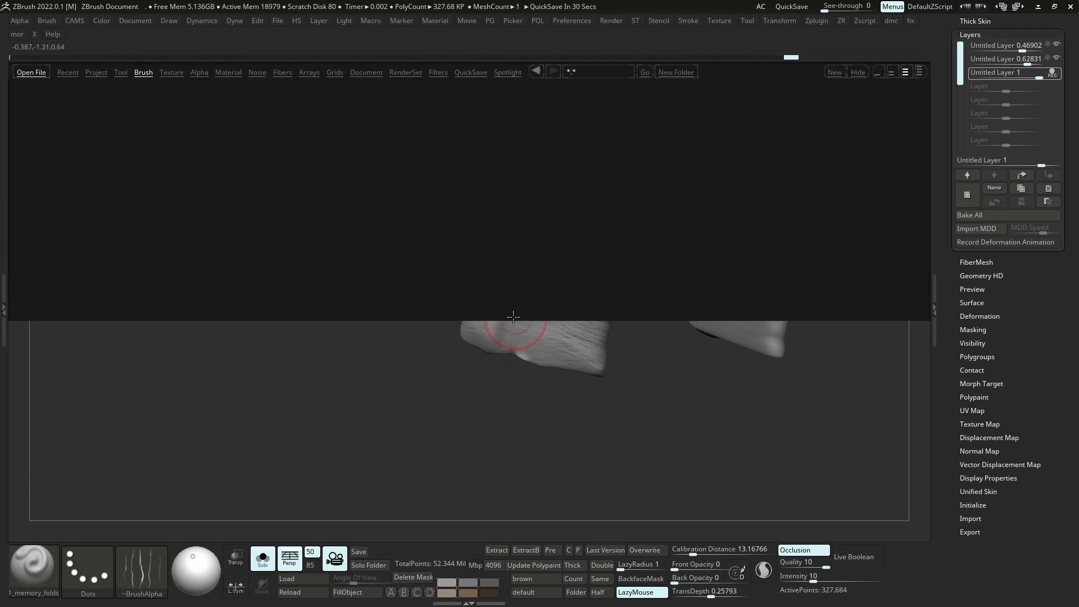
pyautogui.doubleClick(103, 248)
pyautogui.moveTo(495, 338)
pyautogui.mouseDown()
pyautogui.moveTo(590, 315)
pyautogui.moveTo(542, 301)
pyautogui.moveTo(590, 306)
pyautogui.mouseUp()
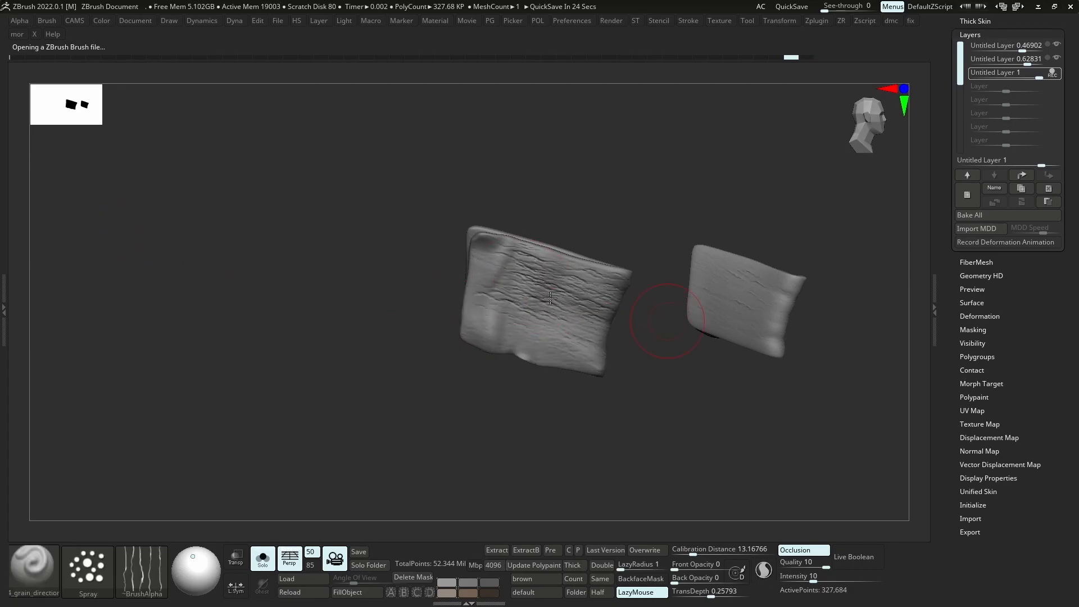
pyautogui.keyDown('alt'); pyautogui.moveTo(667, 321); pyautogui.dragTo(648, 343); pyautogui.keyUp('alt')
pyautogui.moveTo(450, 336); pyautogui.dragTo(558, 374)
pyautogui.moveTo(465, 289); pyautogui.dragTo(542, 342)
pyautogui.moveTo(629, 333)
pyautogui.mouseDown()
pyautogui.moveTo(489, 325)
pyautogui.moveTo(641, 337)
pyautogui.moveTo(680, 354)
pyautogui.mouseUp()
pyautogui.moveTo(818, 248)
pyautogui.mouseDown()
pyautogui.moveTo(751, 250)
pyautogui.moveTo(791, 274)
pyautogui.moveTo(686, 261)
pyautogui.mouseUp()
# Set the three layers' intensities to 0.43362, 0.41592 and 0.25663, checking the end piece against the full model
pyautogui.click(1008, 73)
pyautogui.write('0')
pyautogui.moveTo(1008, 73)
pyautogui.mouseDown()
pyautogui.moveTo(1027, 73)
pyautogui.moveTo(1021, 49)
pyautogui.moveTo(1016, 77)
pyautogui.mouseUp()
pyautogui.keyDown('ctrl'); pyautogui.moveTo(787, 366); pyautogui.dragTo(735, 319, button='right'); pyautogui.keyUp('ctrl')
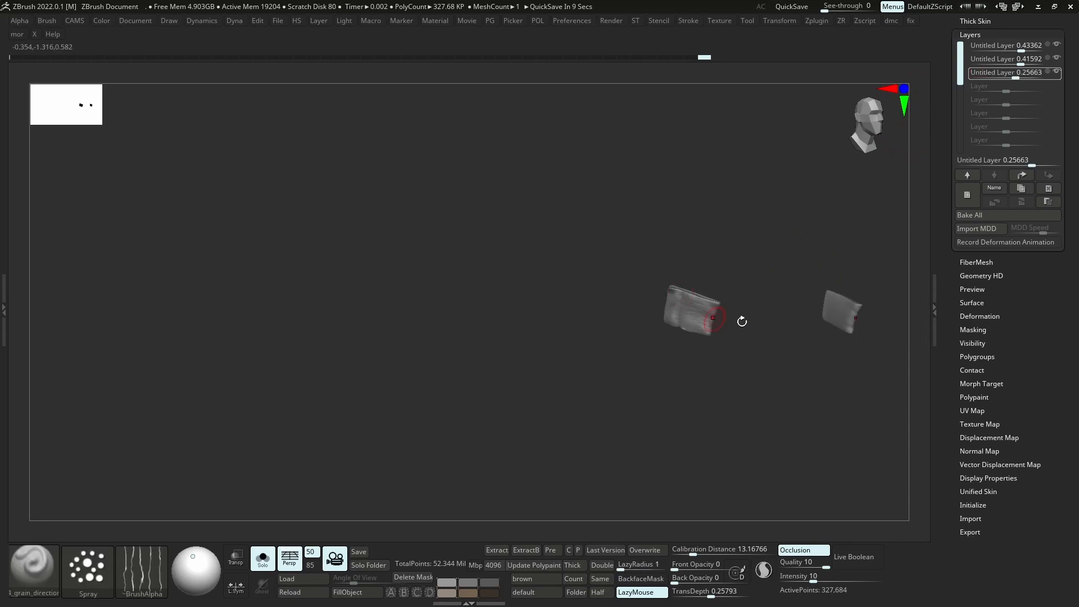
pyautogui.hotkey('alt', 's')
pyautogui.hotkey('alt', 's')
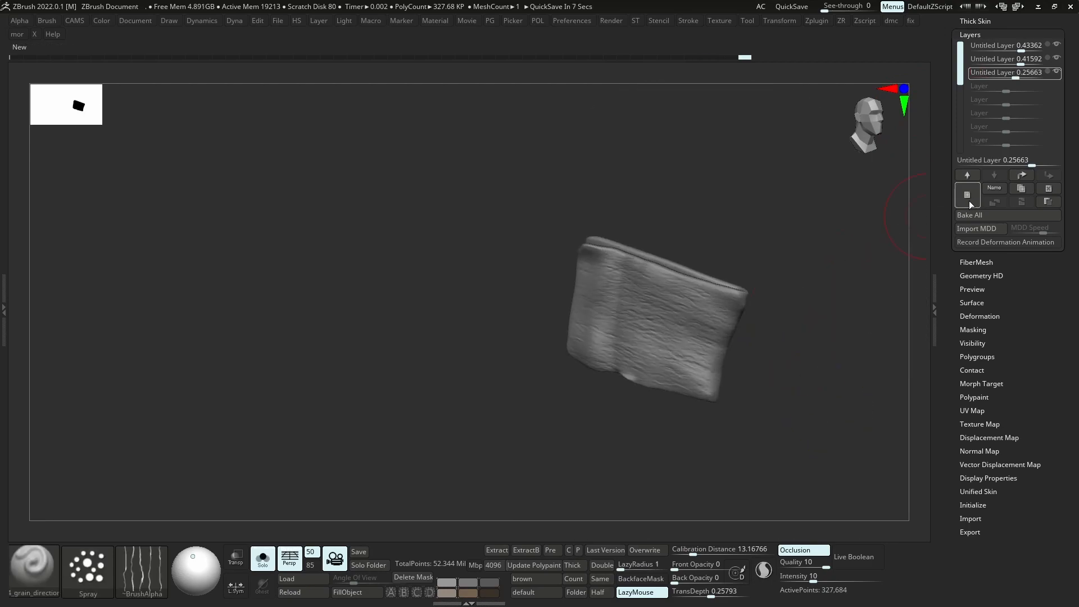
# Add a fourth layer and stamp leather folds onto the strap end piece with the 3_leather_drag_on_folds brush
pyautogui.click(967, 195)
pyautogui.moveTo(595, 285)
pyautogui.mouseDown()
pyautogui.moveTo(588, 295)
pyautogui.moveTo(610, 298)
pyautogui.moveTo(577, 288)
pyautogui.mouseUp()
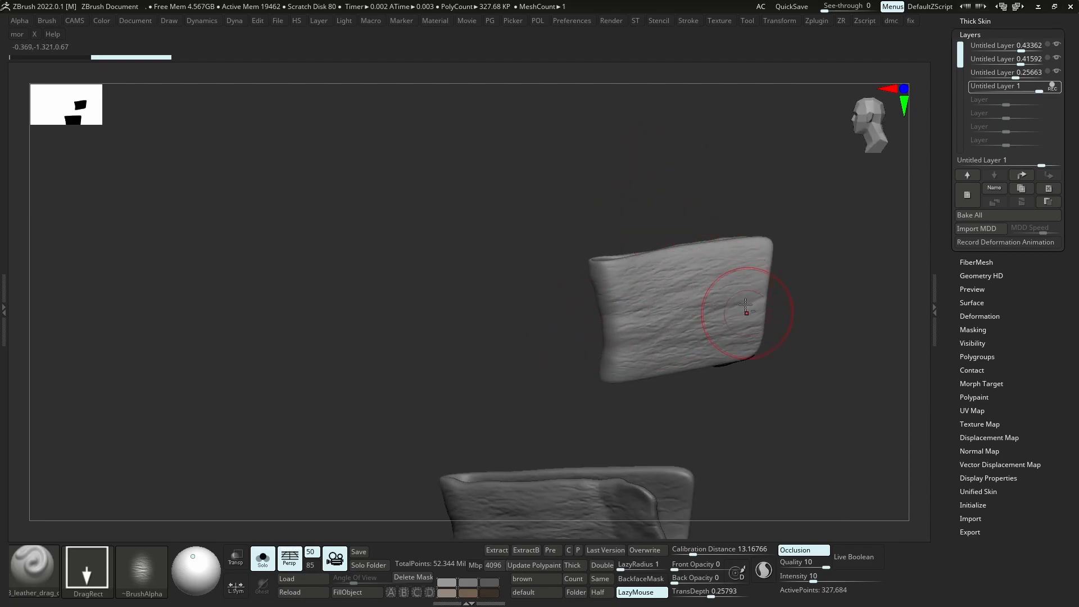
pyautogui.moveTo(686, 221); pyautogui.dragTo(742, 266)
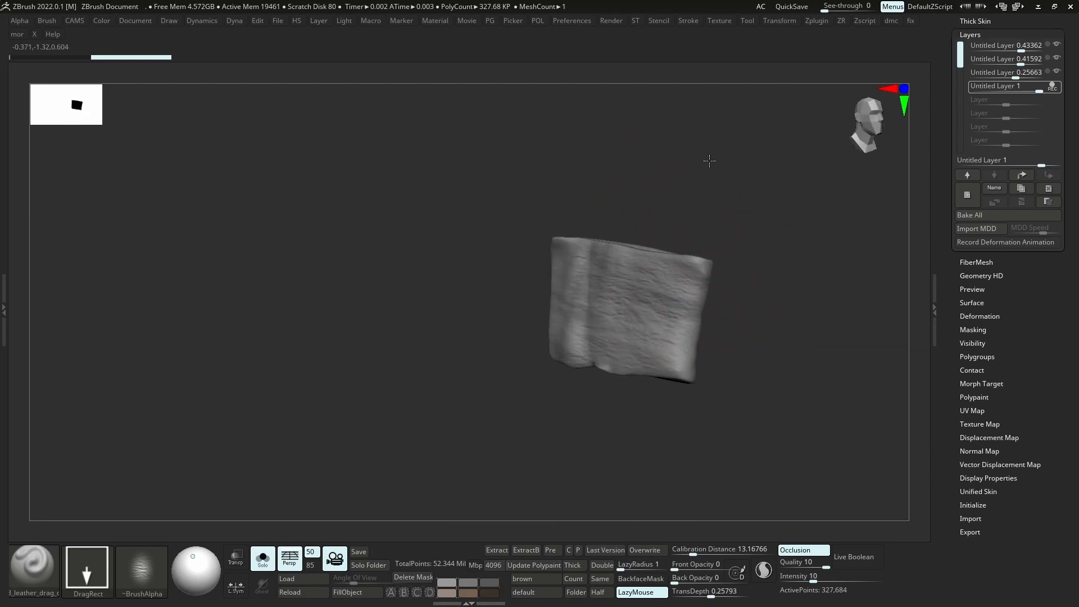
# Add a fifth layer and refine the strap end piece's wrinkles with the 5_refine_memory brush
pyautogui.click(967, 194)
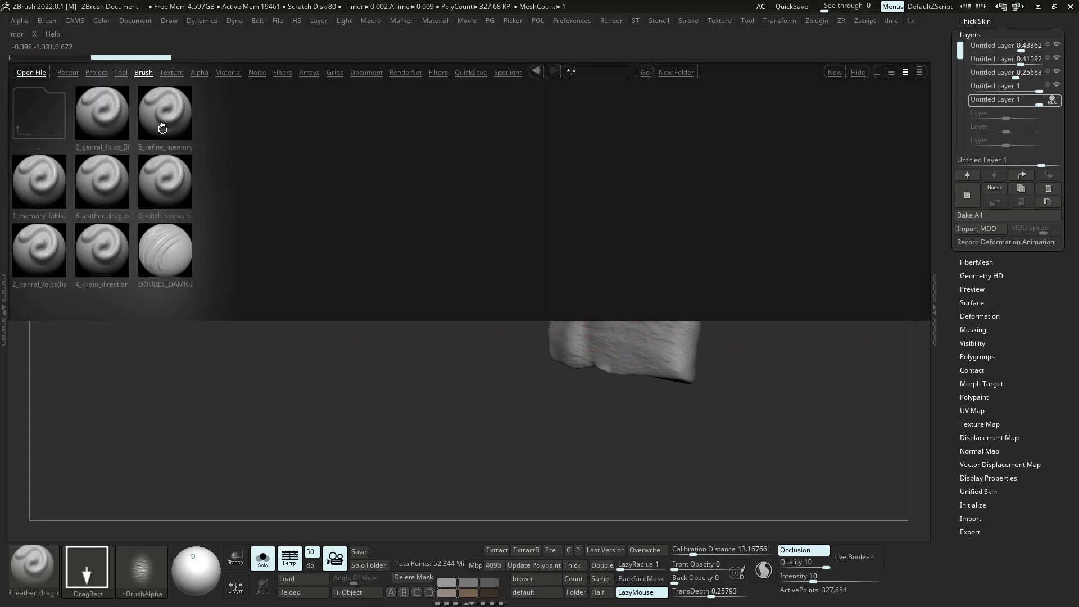
pyautogui.doubleClick(163, 128)
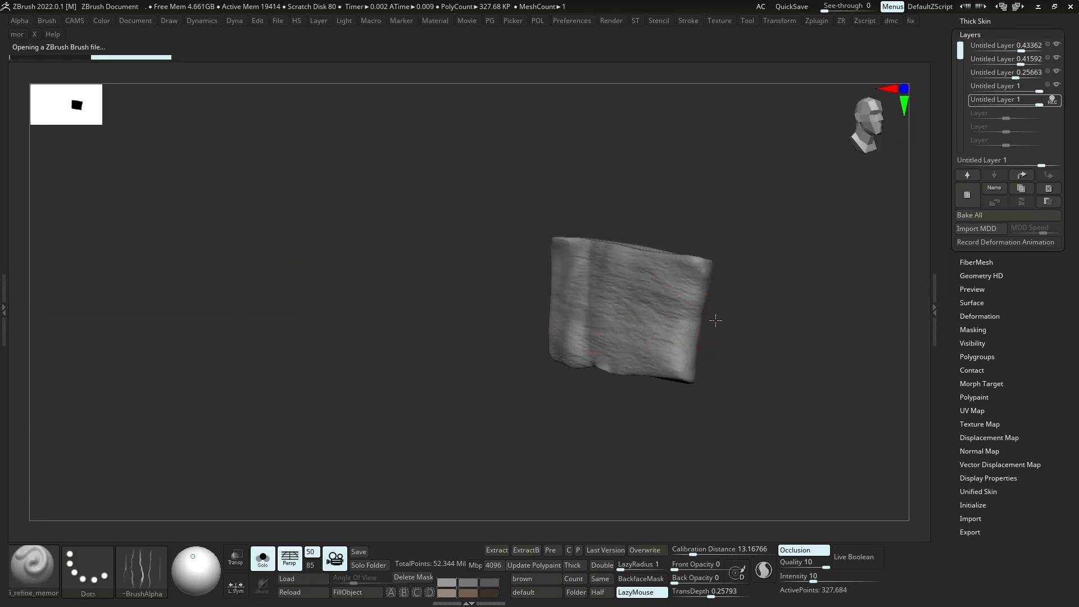
pyautogui.press('s')
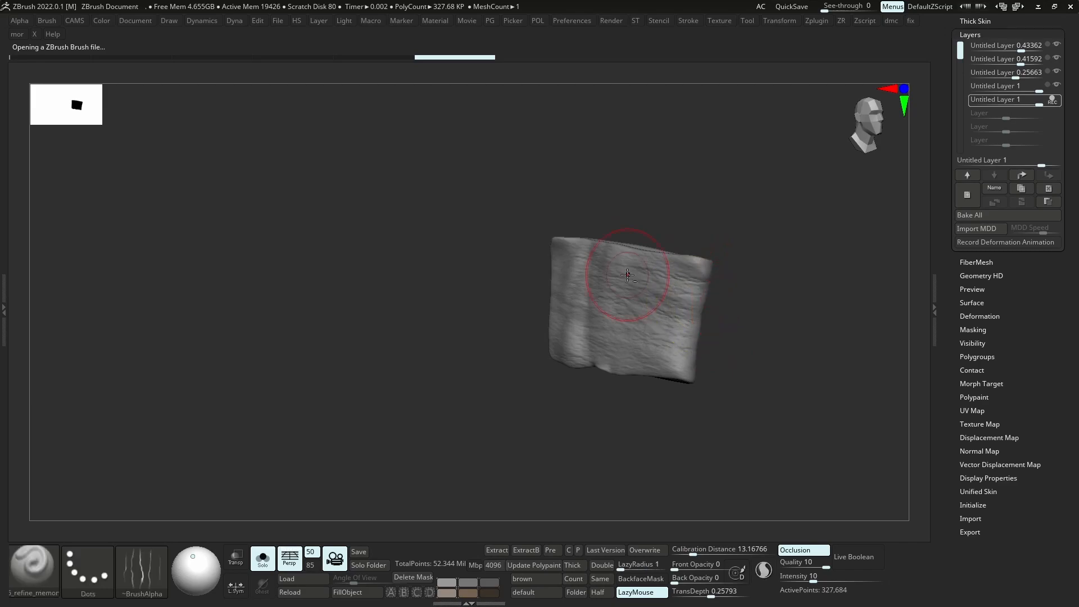
pyautogui.moveTo(748, 348); pyautogui.dragTo(790, 313)
# Compare the end piece with the full model and set its five layers to 0.32743, 0.34513, 0.18584, 0.53982 and 0.8407
pyautogui.hotkey('alt', 's')
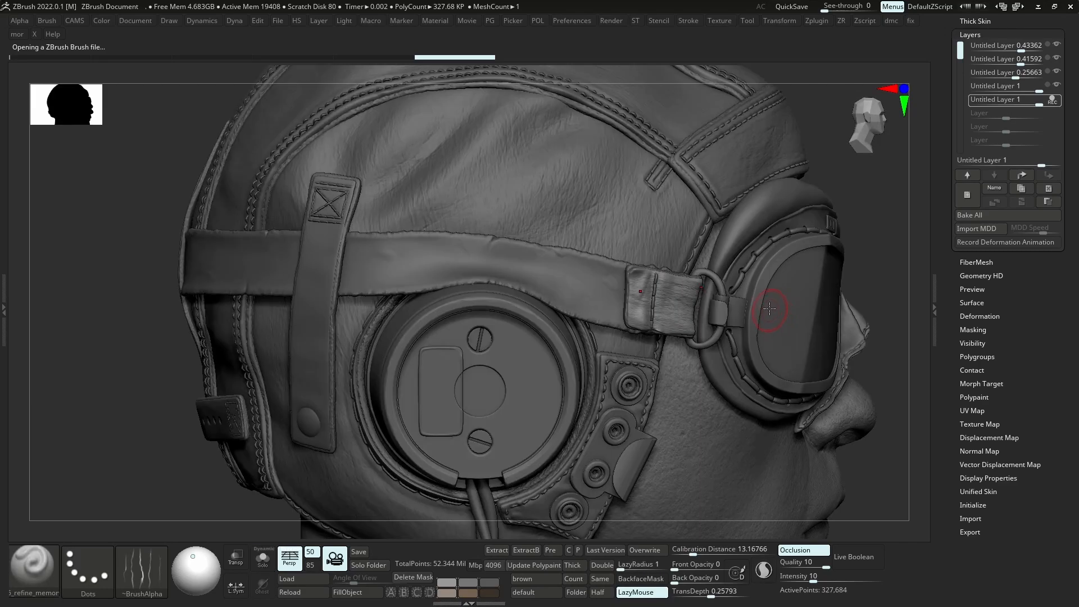
pyautogui.hotkey('alt', 's')
pyautogui.moveTo(788, 319)
pyautogui.mouseDown(button='right')
pyautogui.moveTo(725, 315)
pyautogui.moveTo(776, 330)
pyautogui.mouseUp(button='right')
pyautogui.keyDown('ctrl'); pyautogui.moveTo(776, 330); pyautogui.dragTo(791, 311, button='right'); pyautogui.keyUp('ctrl')
pyautogui.moveTo(1039, 104)
pyautogui.mouseDown()
pyautogui.moveTo(1022, 103)
pyautogui.moveTo(1035, 88)
pyautogui.moveTo(1011, 76)
pyautogui.moveTo(1014, 51)
pyautogui.mouseUp()
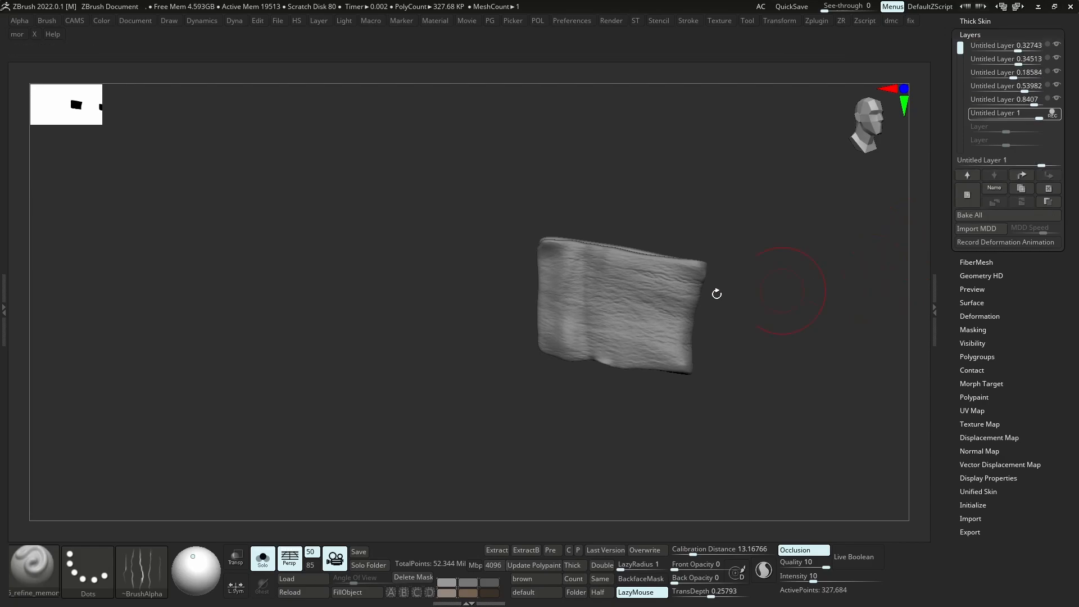
# Carve deeper horizontal wrinkles into the strap end piece on a sixth layer with DamStandard, checking them in context
pyautogui.press('b')
pyautogui.press('d')
pyautogui.press('s')
pyautogui.press('s')
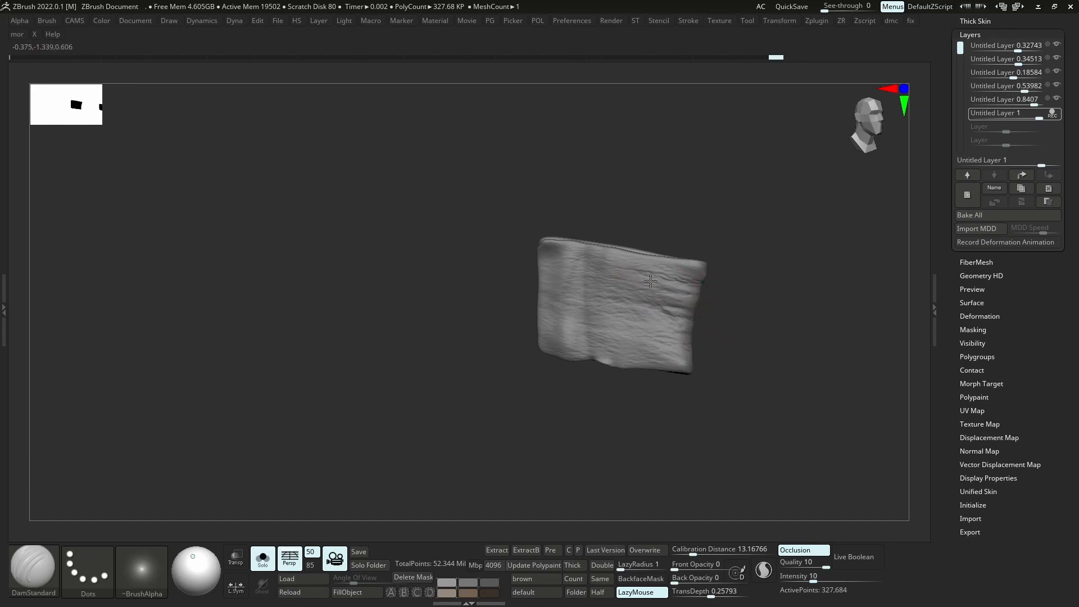
pyautogui.keyDown('ctrl'); pyautogui.moveTo(693, 315); pyautogui.dragTo(776, 355, button='right'); pyautogui.keyUp('ctrl')
pyautogui.press('v')
pyautogui.press('v')
pyautogui.moveTo(679, 321)
pyautogui.keyDown('ctrl'); pyautogui.mouseDown(button='right')
pyautogui.moveTo(703, 332)
pyautogui.moveTo(747, 402)
pyautogui.mouseUp(button='right'); pyautogui.keyUp('ctrl')
pyautogui.moveTo(686, 321)
pyautogui.keyDown('ctrl'); pyautogui.mouseDown(button='right')
pyautogui.moveTo(794, 336)
pyautogui.moveTo(694, 325)
pyautogui.mouseUp(button='right'); pyautogui.keyUp('ctrl')
pyautogui.press('v')
# Reshape the strap end piece slightly near the metal ring with the Move brush
pyautogui.press('b')
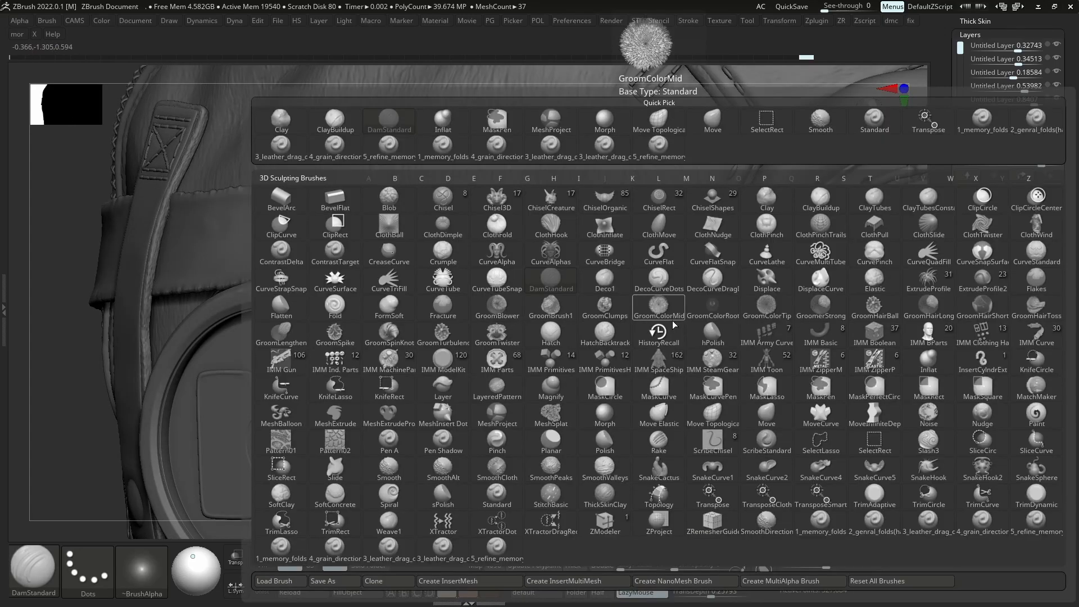
pyautogui.press('m')
pyautogui.press('v')
pyautogui.press('space')
pyautogui.moveTo(707, 318); pyautogui.dragTo(695, 313)
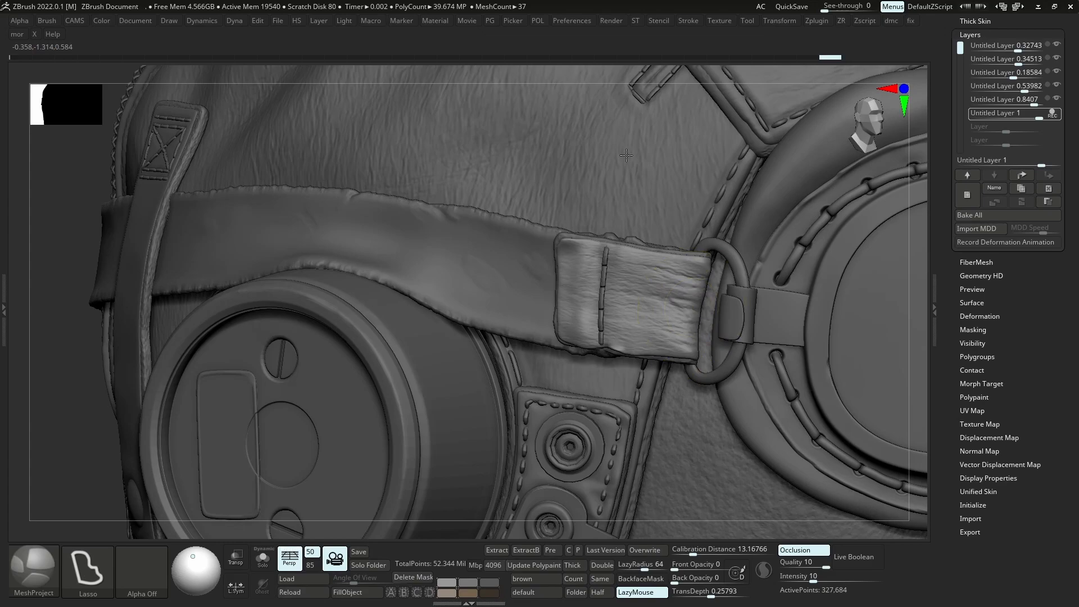
pyautogui.keyDown('ctrl'); pyautogui.moveTo(628, 169); pyautogui.dragTo(618, 113, button='right'); pyautogui.keyUp('ctrl')
pyautogui.press('v')
pyautogui.keyDown('ctrl'); pyautogui.moveTo(678, 309); pyautogui.dragTo(781, 551, button='right'); pyautogui.keyUp('ctrl')
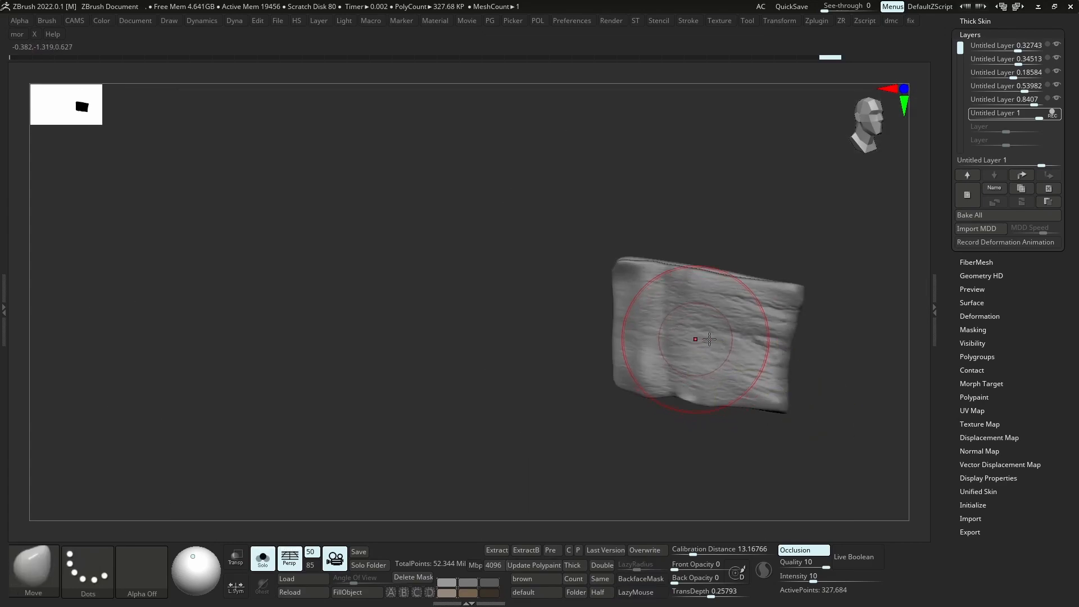
# Carve a crease along the stitch line of the strap end piece with DamStandard
pyautogui.press('b')
pyautogui.press('d')
pyautogui.press('s')
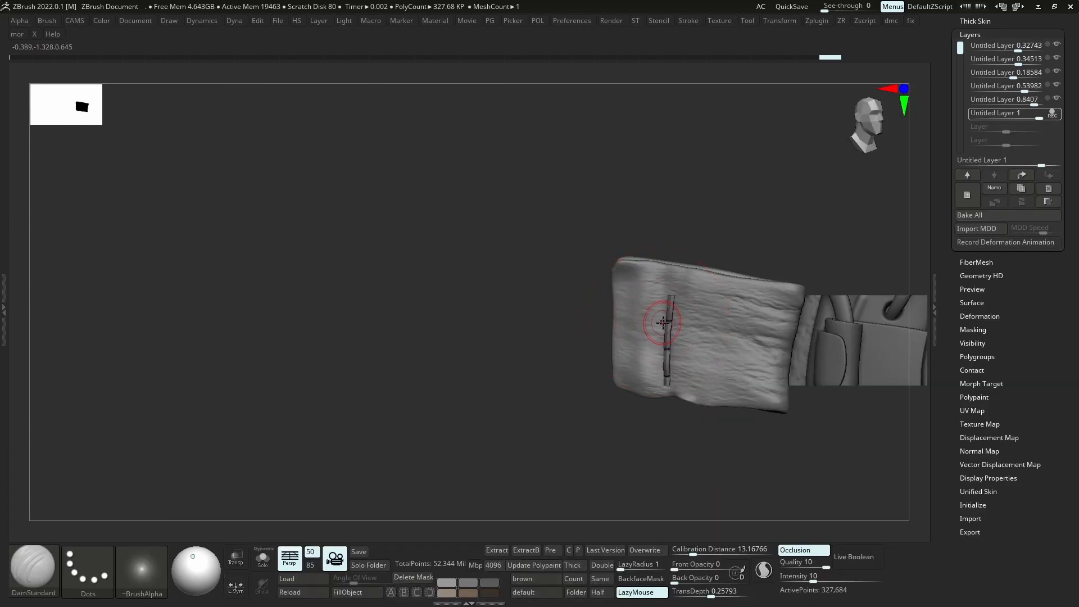
pyautogui.press('v')
pyautogui.moveTo(670, 330); pyautogui.dragTo(667, 343)
# Load the 6_stitch_stress brush and stroke stress wrinkles along the end piece's stitch line, undoing the first attempt
pyautogui.press(',')
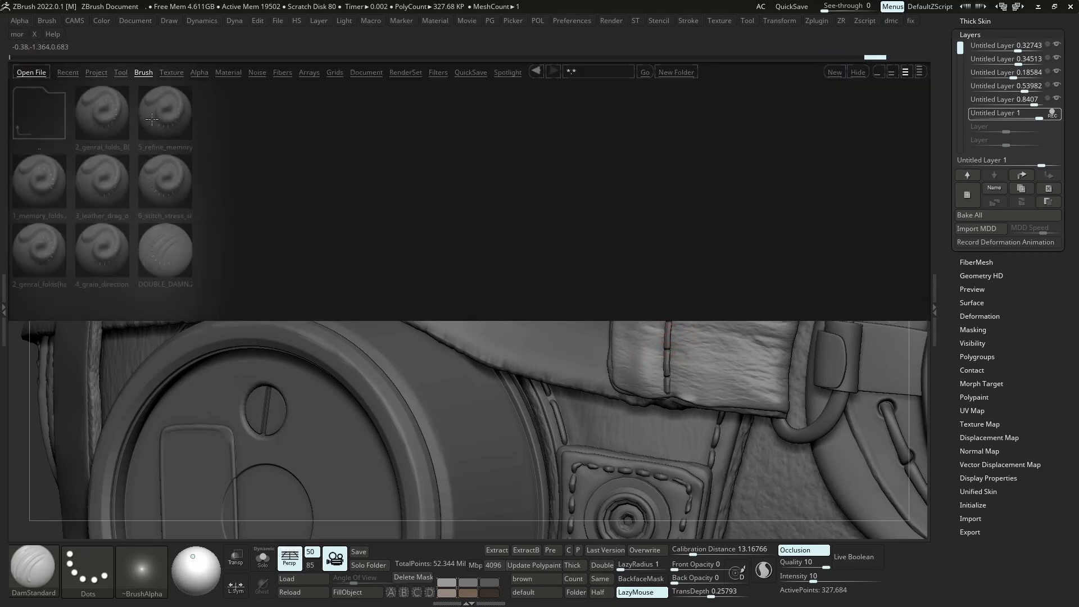
pyautogui.doubleClick(160, 185)
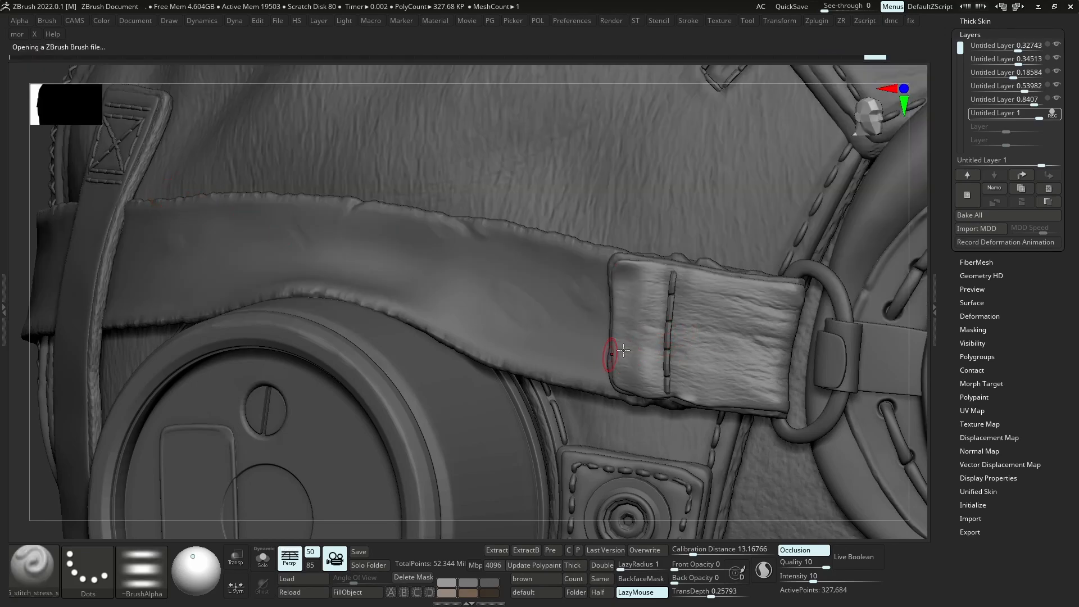
pyautogui.press('v')
pyautogui.moveTo(639, 333)
pyautogui.keyDown('ctrl'); pyautogui.mouseDown(button='right')
pyautogui.moveTo(651, 362)
pyautogui.moveTo(646, 321)
pyautogui.mouseUp(button='right'); pyautogui.keyUp('ctrl')
pyautogui.press('v')
pyautogui.moveTo(593, 250); pyautogui.dragTo(595, 450)
pyautogui.hotkey('ctrl', 'z')
pyautogui.moveTo(692, 464); pyautogui.dragTo(710, 206)
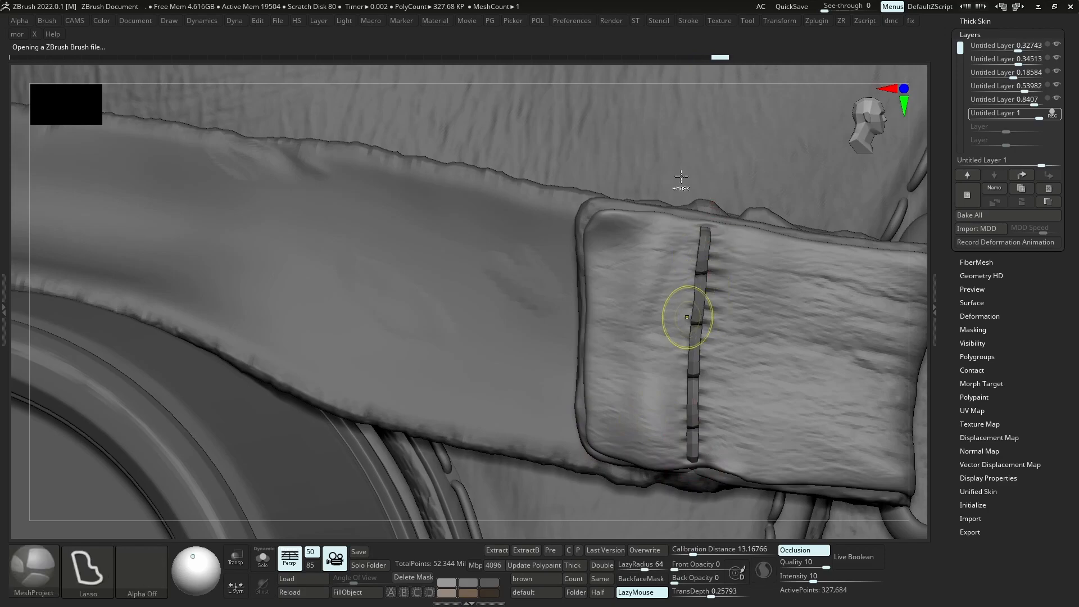
pyautogui.press('v')
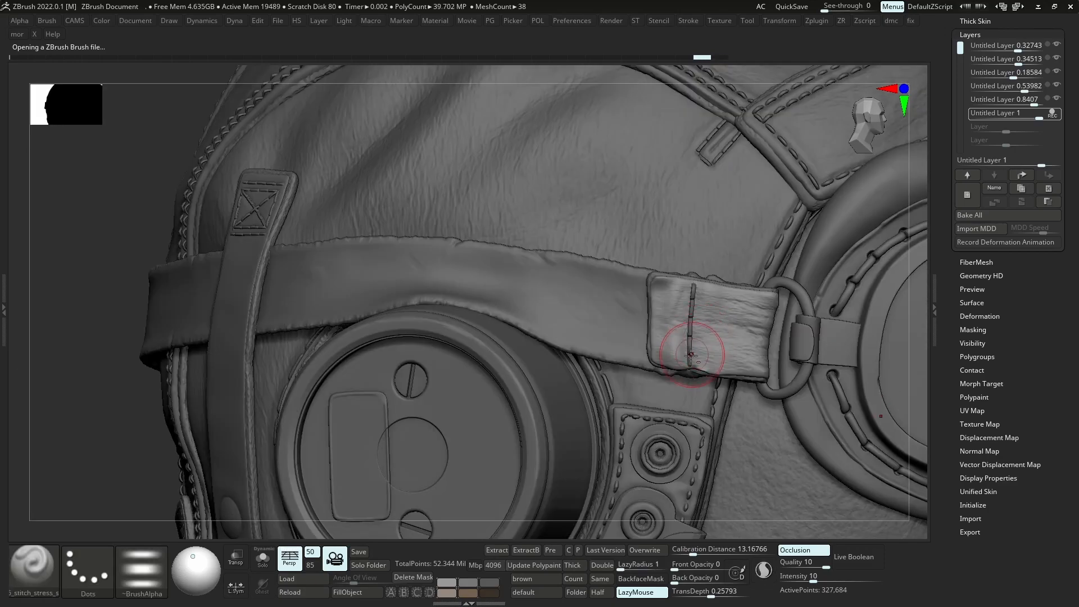
pyautogui.moveTo(1039, 117)
pyautogui.mouseDown()
pyautogui.moveTo(1027, 114)
pyautogui.moveTo(1027, 144)
pyautogui.mouseUp()
pyautogui.hotkey('ctrl', 'z')
pyautogui.hotkey('ctrl', 'z')
# Add a seventh layer, brush stitch stress along the end piece's seam and set the layer's intensity to 0.22123
pyautogui.click(972, 199)
pyautogui.moveTo(692, 366)
pyautogui.mouseDown()
pyautogui.moveTo(697, 276)
pyautogui.moveTo(735, 306)
pyautogui.moveTo(740, 283)
pyautogui.mouseUp()
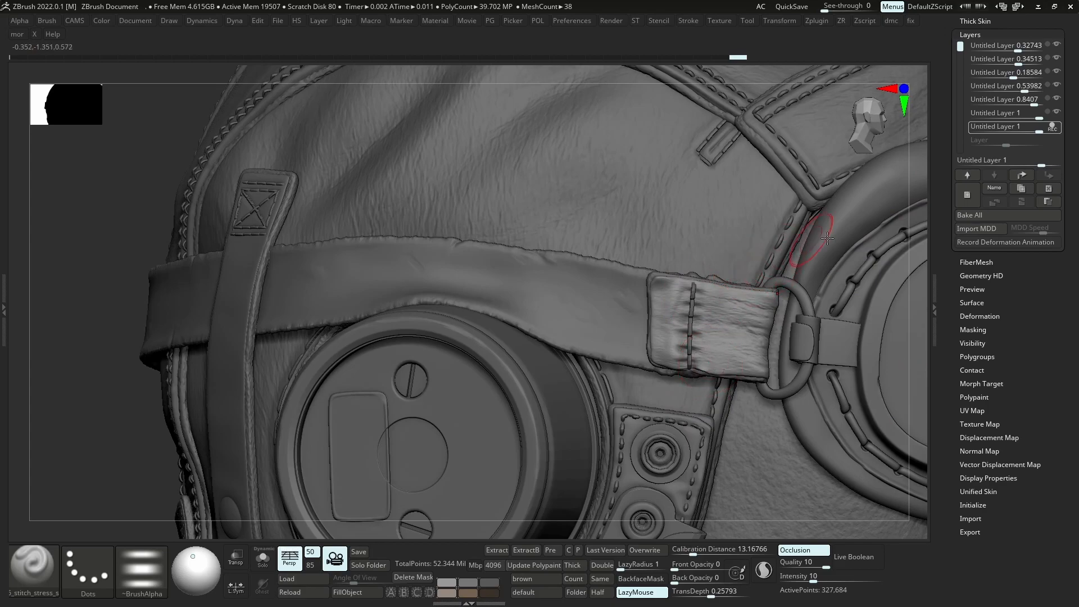
pyautogui.moveTo(1038, 129); pyautogui.dragTo(1008, 149)
# Frame the strap end piece's stitching closely and reload the 6_stitch_stress brush from the leather_details brush folder
pyautogui.keyDown('ctrl'); pyautogui.moveTo(692, 283); pyautogui.dragTo(741, 333, button='right'); pyautogui.keyUp('ctrl')
pyautogui.press('s')
pyautogui.keyDown('ctrl'); pyautogui.moveTo(696, 303); pyautogui.dragTo(736, 282, button='right'); pyautogui.keyUp('ctrl')
pyautogui.press('s')
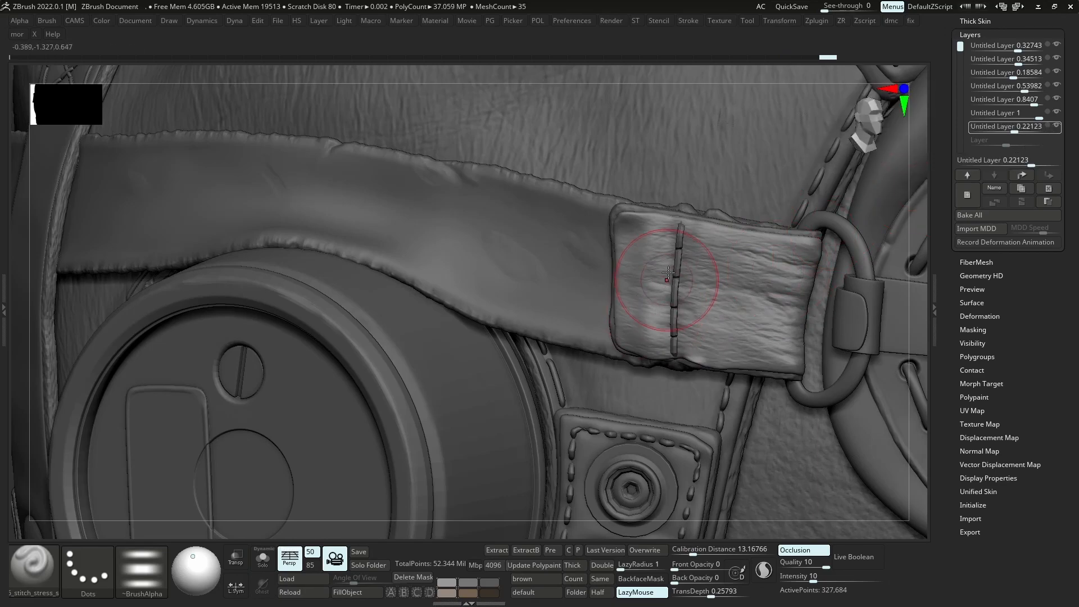
pyautogui.press(',')
pyautogui.press('F1')
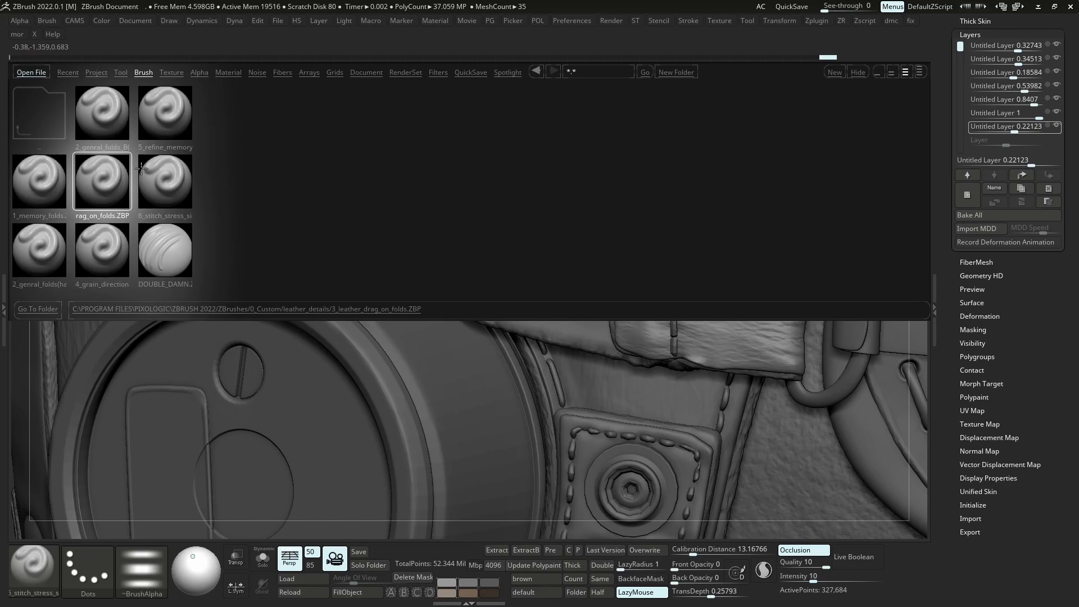
pyautogui.doubleClick(169, 194)
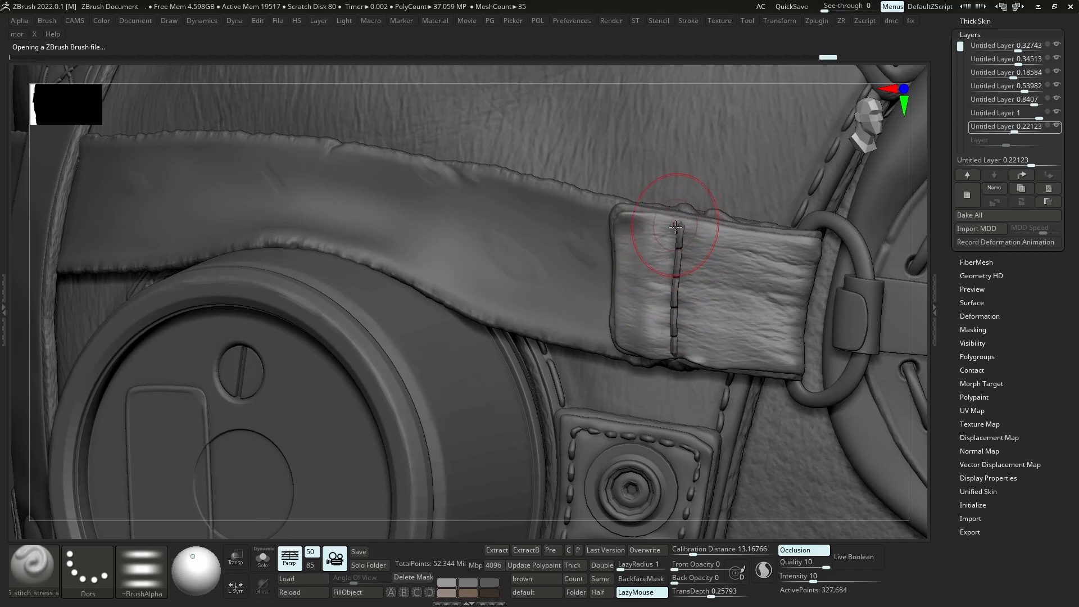
# Switch to the DamStandard brush and add an eighth recording layer to the strap end piece
pyautogui.press('b')
pyautogui.press('d')
pyautogui.press('s')
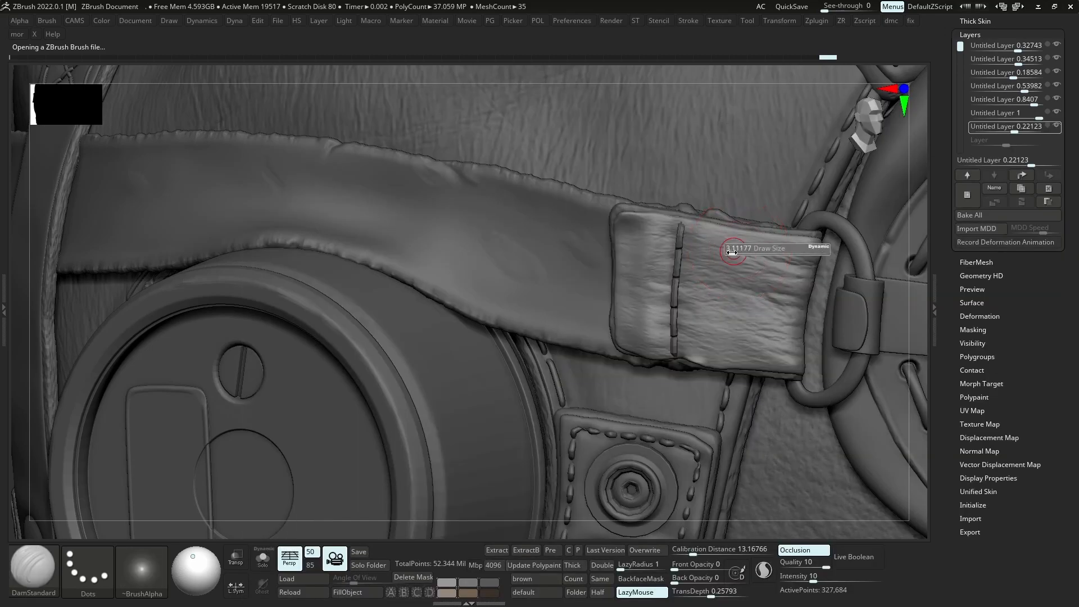
pyautogui.click(777, 234)
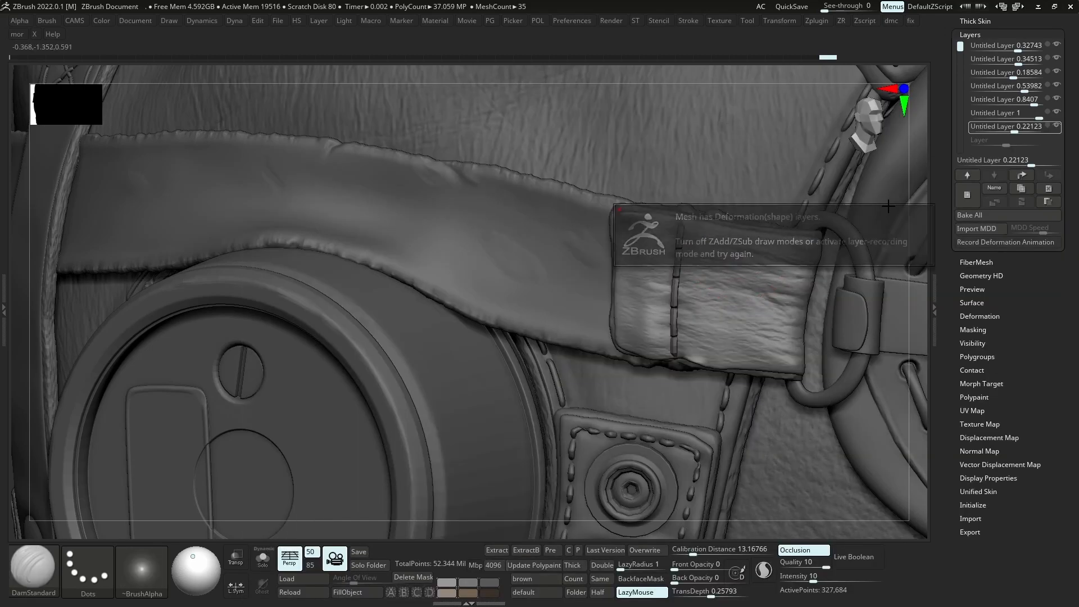
pyautogui.click(967, 194)
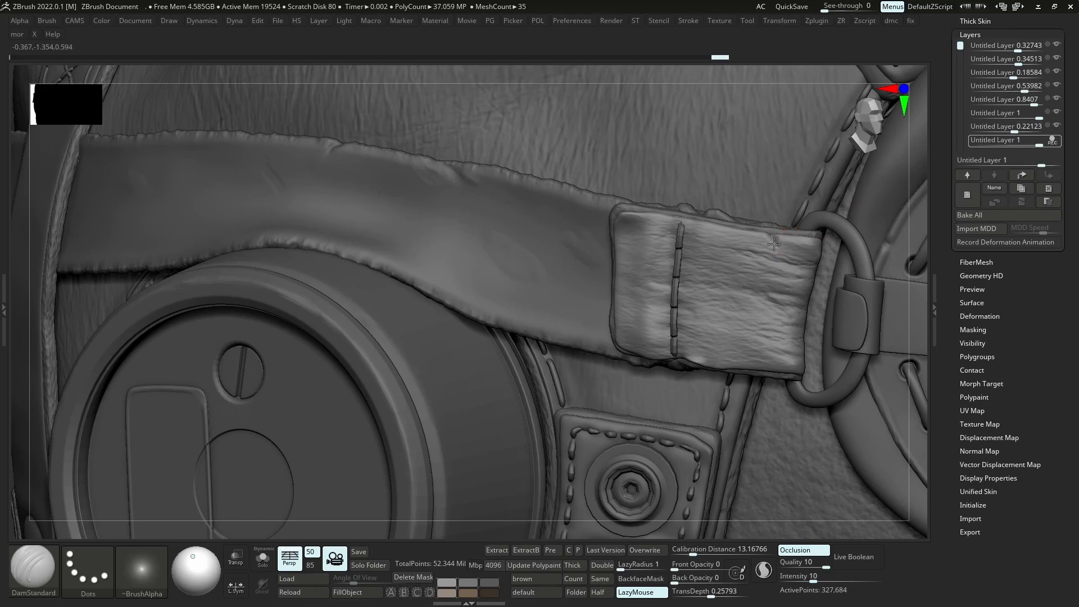
# Carve small creases into the upper and lower edges of the strap end piece, undoing unwanted strokes
pyautogui.moveTo(768, 228); pyautogui.dragTo(779, 251)
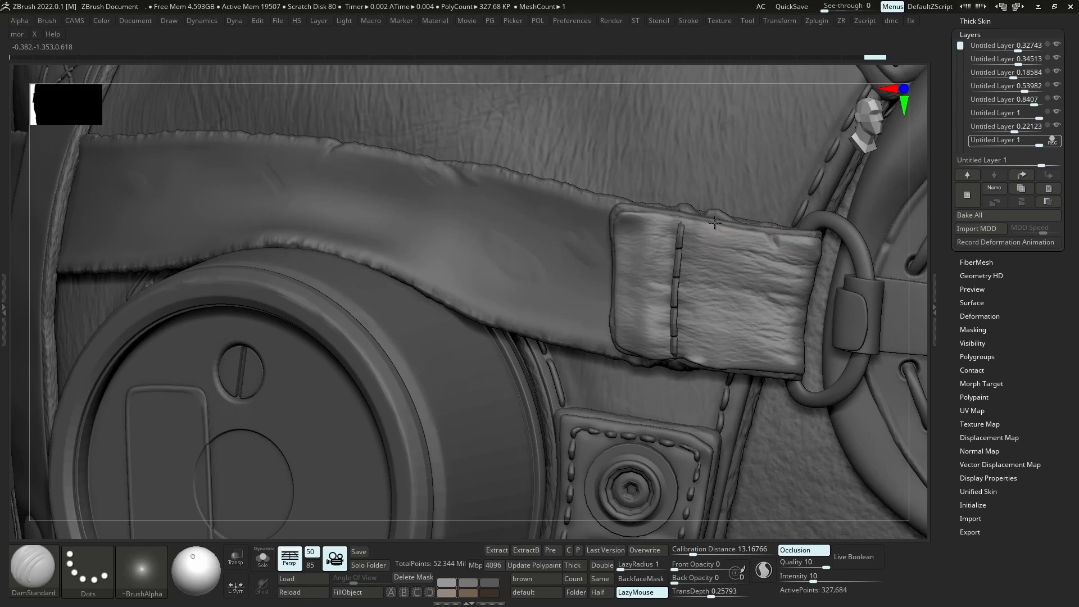
pyautogui.hotkey('ctrl', 'z')
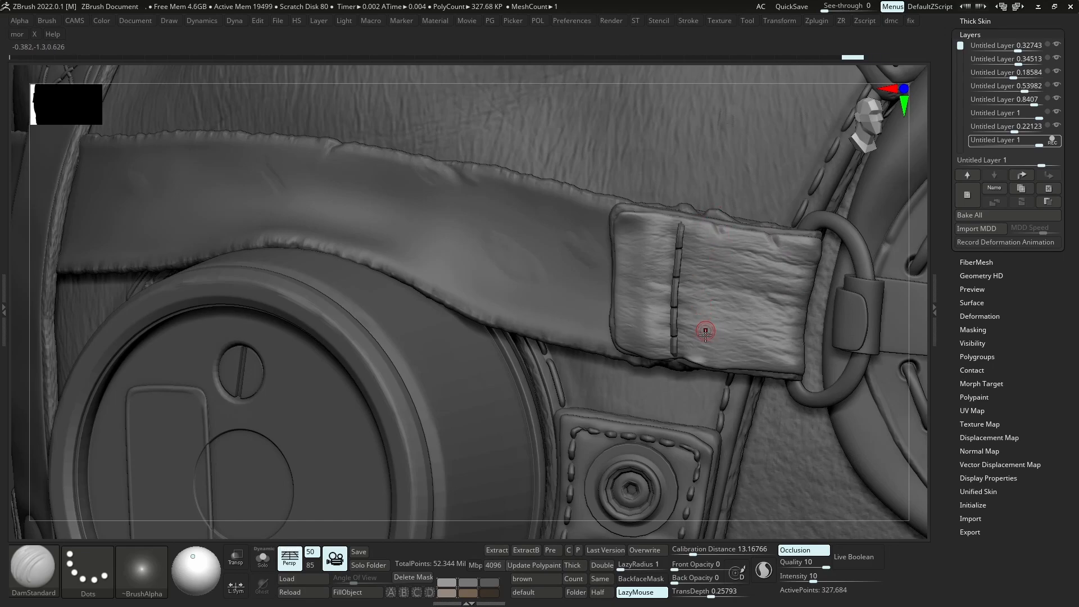
pyautogui.moveTo(714, 379); pyautogui.dragTo(704, 350)
pyautogui.moveTo(724, 224); pyautogui.dragTo(716, 231)
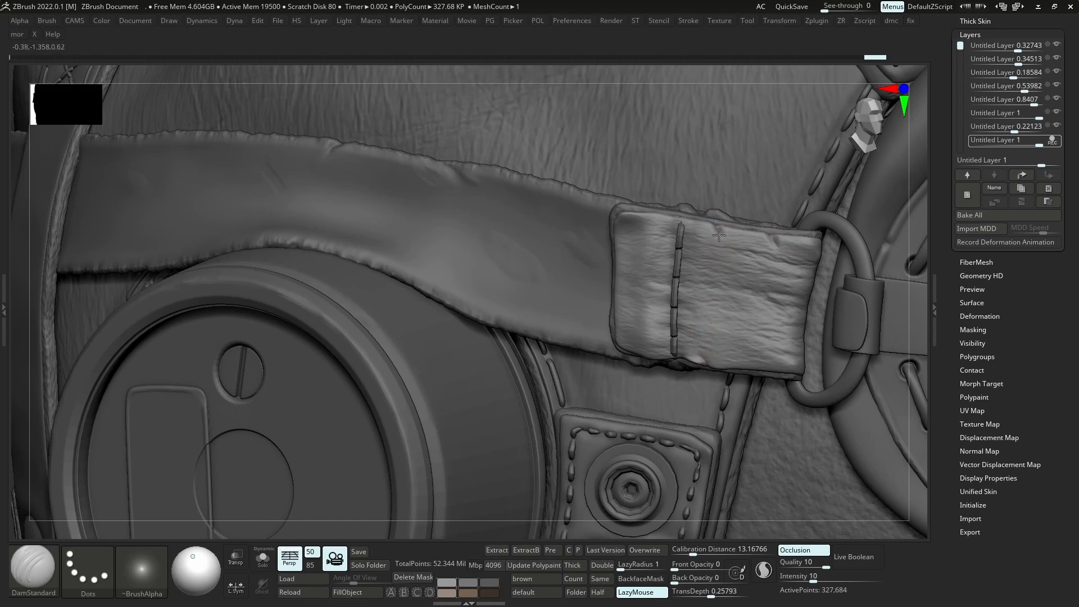
pyautogui.hotkey('ctrl', 'z')
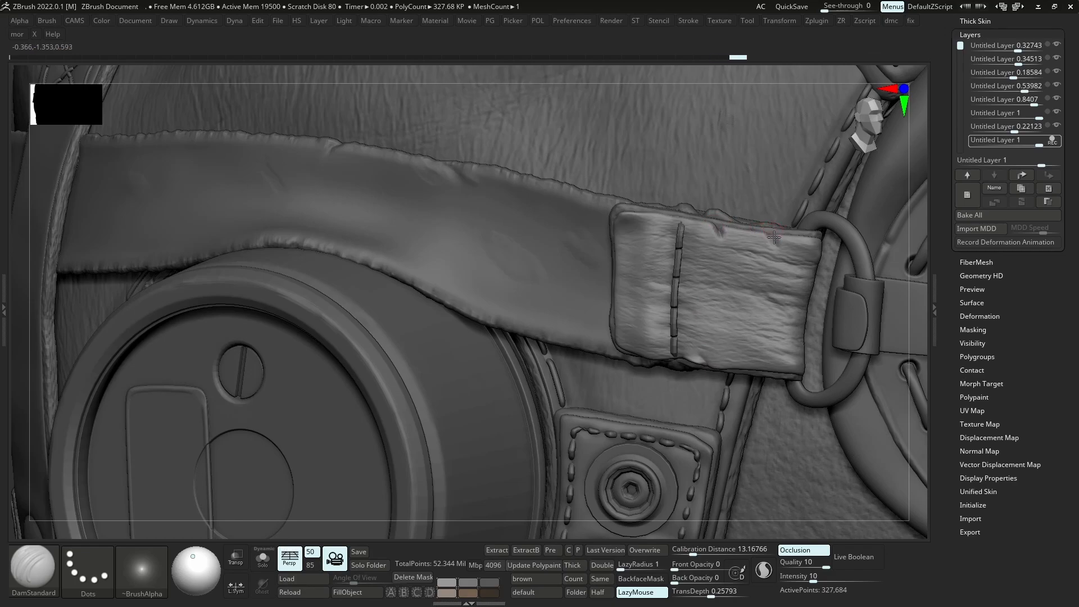
# Carve further creases along the strap end piece's upper edge, between the stitch line and the metal ring
pyautogui.keyDown('alt'); pyautogui.click(770, 233); pyautogui.keyUp('alt')
pyautogui.press('b')
pyautogui.press('m')
pyautogui.press('v')
pyautogui.moveTo(759, 241)
pyautogui.mouseDown(button='right')
pyautogui.moveTo(785, 298)
pyautogui.moveTo(779, 269)
pyautogui.moveTo(753, 281)
pyautogui.moveTo(759, 264)
pyautogui.moveTo(758, 295)
pyautogui.mouseUp(button='right')
pyautogui.keyDown('alt'); pyautogui.click(753, 281); pyautogui.keyUp('alt')
pyautogui.keyDown('alt'); pyautogui.click(757, 295); pyautogui.keyUp('alt')
pyautogui.click(757, 295)
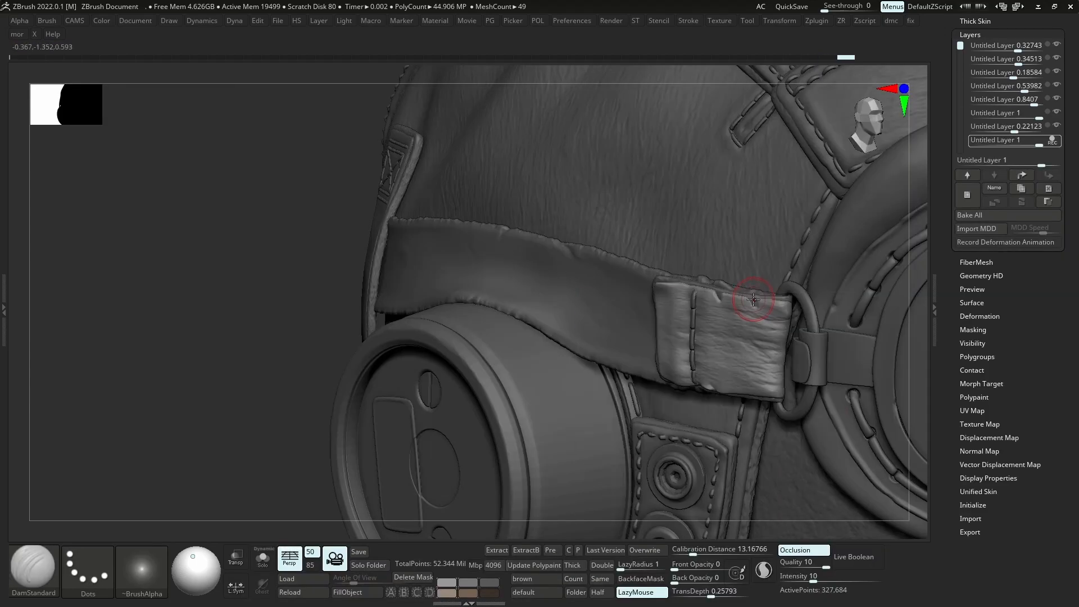
pyautogui.moveTo(721, 287); pyautogui.dragTo(741, 302)
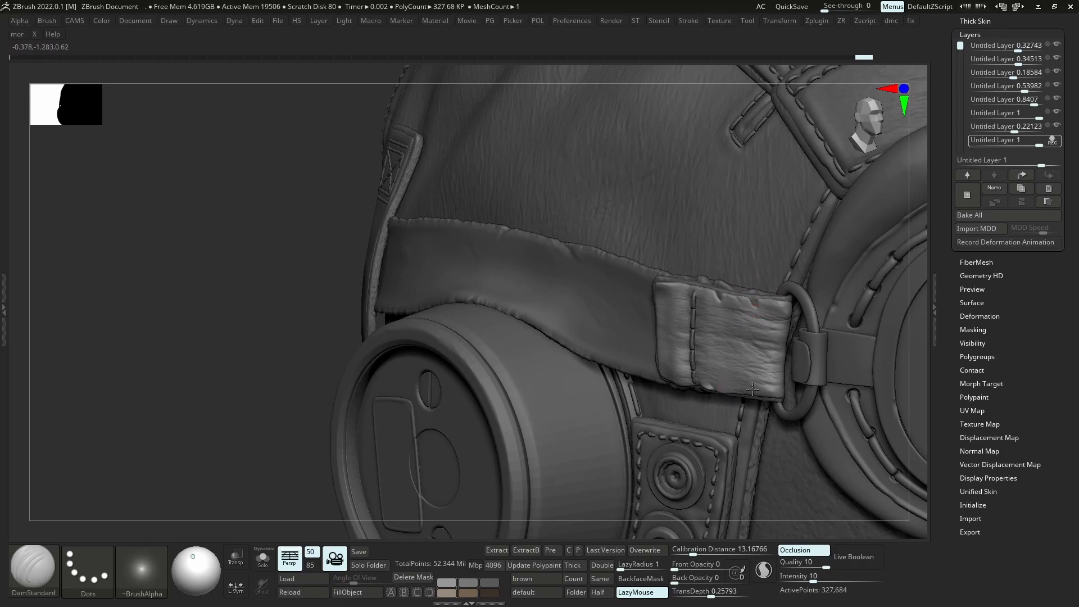
# Carve creases into the end piece's lower edge and around its stitch line, undoing the first stroke
pyautogui.moveTo(776, 400)
pyautogui.mouseDown()
pyautogui.moveTo(754, 391)
pyautogui.moveTo(768, 381)
pyautogui.mouseUp()
pyautogui.hotkey('ctrl', 'z')
pyautogui.moveTo(723, 390); pyautogui.dragTo(773, 352)
pyautogui.moveTo(652, 345); pyautogui.dragTo(698, 342)
# Check the strap detail on the whole head from several angles and save the project under a new number
pyautogui.moveTo(783, 440)
pyautogui.keyDown('ctrl'); pyautogui.mouseDown(button='right')
pyautogui.moveTo(795, 381)
pyautogui.moveTo(821, 373)
pyautogui.moveTo(768, 391)
pyautogui.moveTo(746, 377)
pyautogui.moveTo(756, 380)
pyautogui.mouseUp(button='right'); pyautogui.keyUp('ctrl')
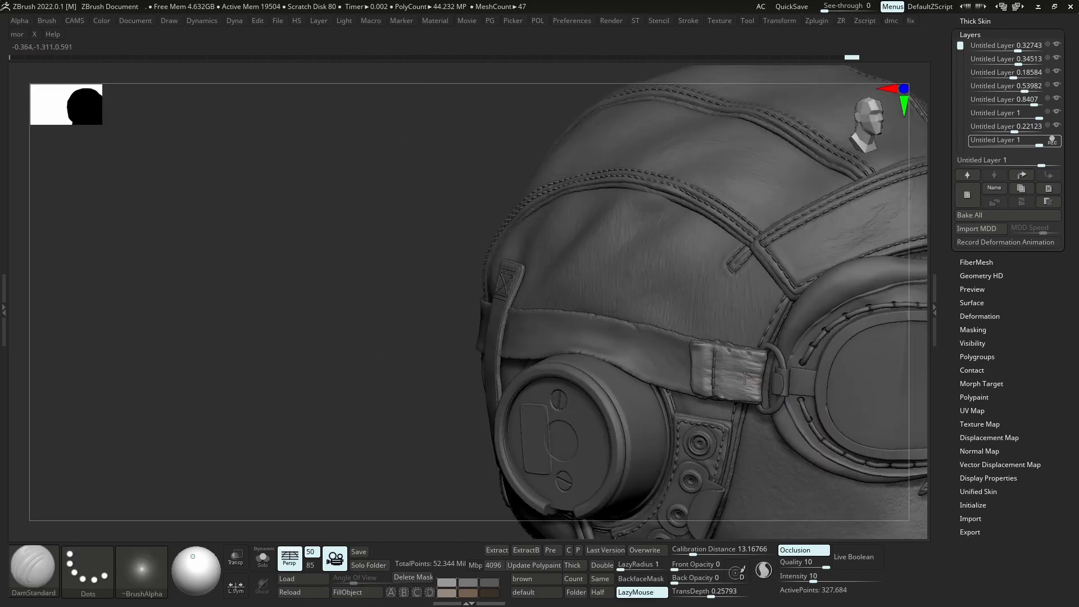
pyautogui.keyDown('ctrl'); pyautogui.moveTo(755, 383); pyautogui.dragTo(745, 361, button='right'); pyautogui.keyUp('ctrl')
pyautogui.keyDown('alt'); pyautogui.moveTo(843, 360); pyautogui.dragTo(675, 355, button='right'); pyautogui.keyUp('alt')
pyautogui.keyDown('ctrl'); pyautogui.moveTo(759, 351); pyautogui.dragTo(777, 396, button='right'); pyautogui.keyUp('ctrl')
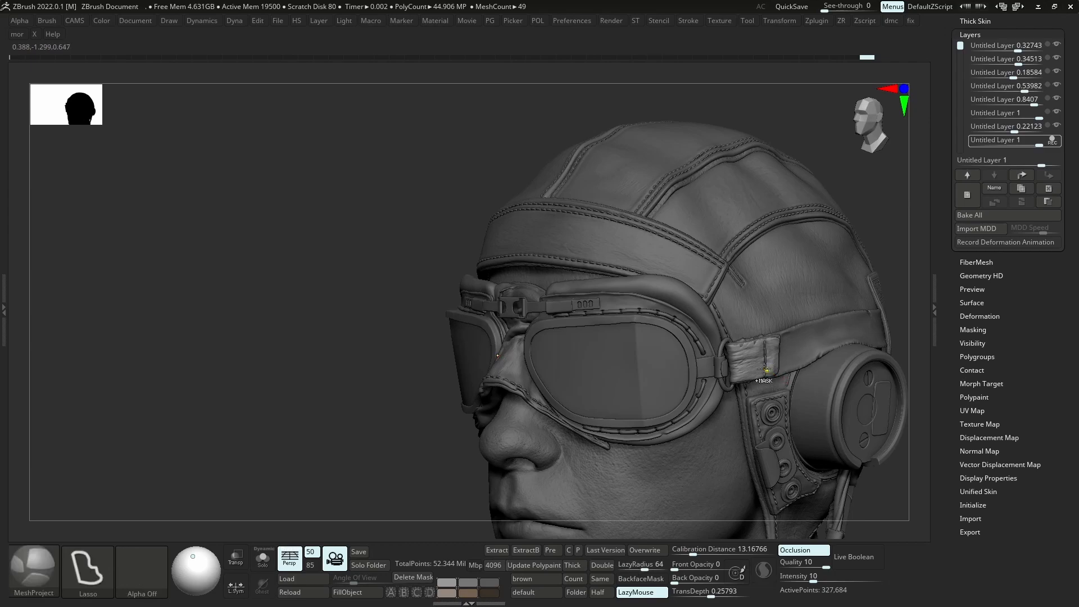
pyautogui.moveTo(748, 358)
pyautogui.keyDown('ctrl'); pyautogui.mouseDown(button='right')
pyautogui.moveTo(742, 366)
pyautogui.moveTo(722, 353)
pyautogui.mouseUp(button='right'); pyautogui.keyUp('ctrl')
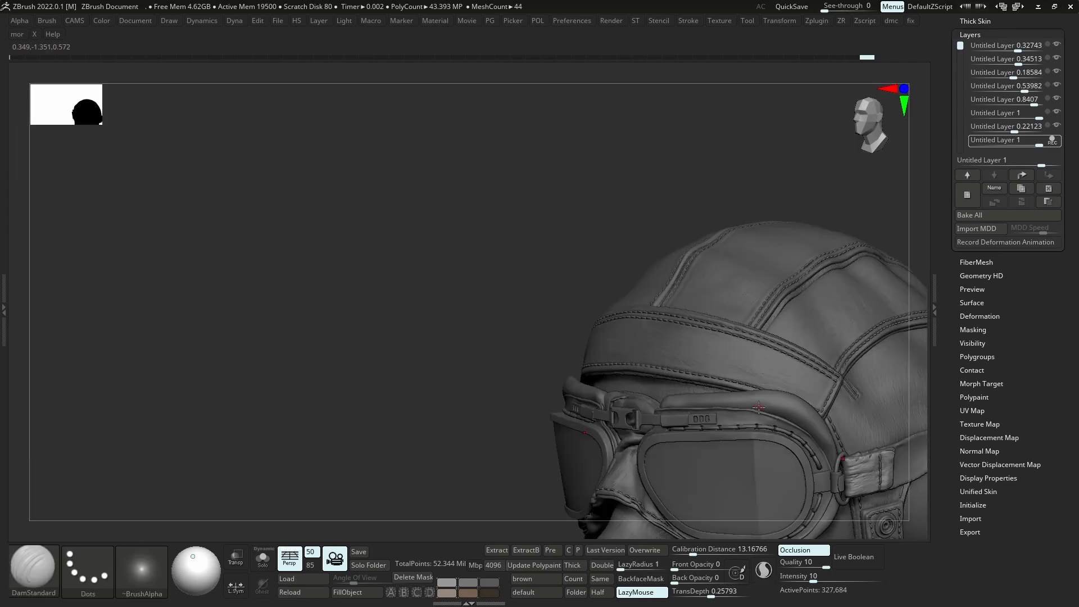
pyautogui.hotkey('alt', 's')
pyautogui.hotkey('alt', 's')
pyautogui.moveTo(759, 424)
pyautogui.keyDown('alt'); pyautogui.mouseDown(button='right')
pyautogui.moveTo(721, 285)
pyautogui.moveTo(504, 527)
pyautogui.mouseUp(button='right'); pyautogui.keyUp('alt')
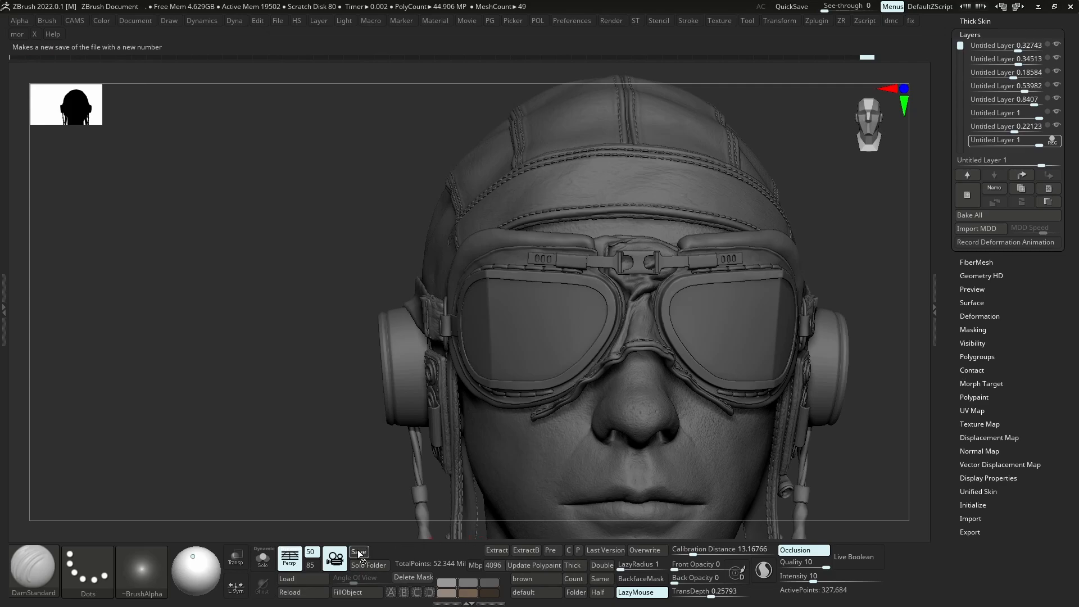
pyautogui.hotkey('alt', 'Tab')
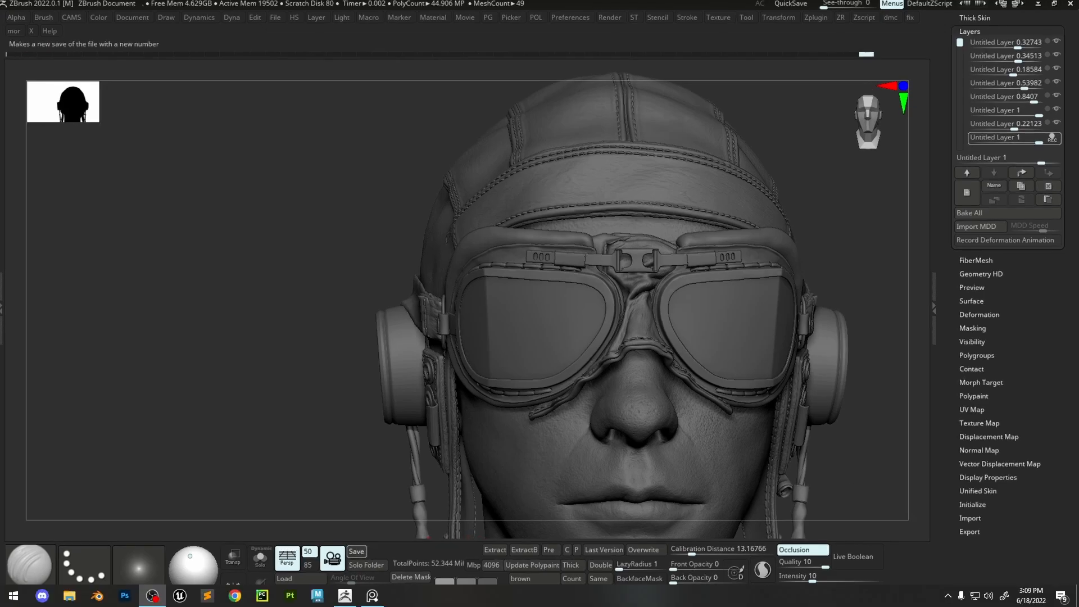
pyautogui.hotkey('alt', 'Tab')
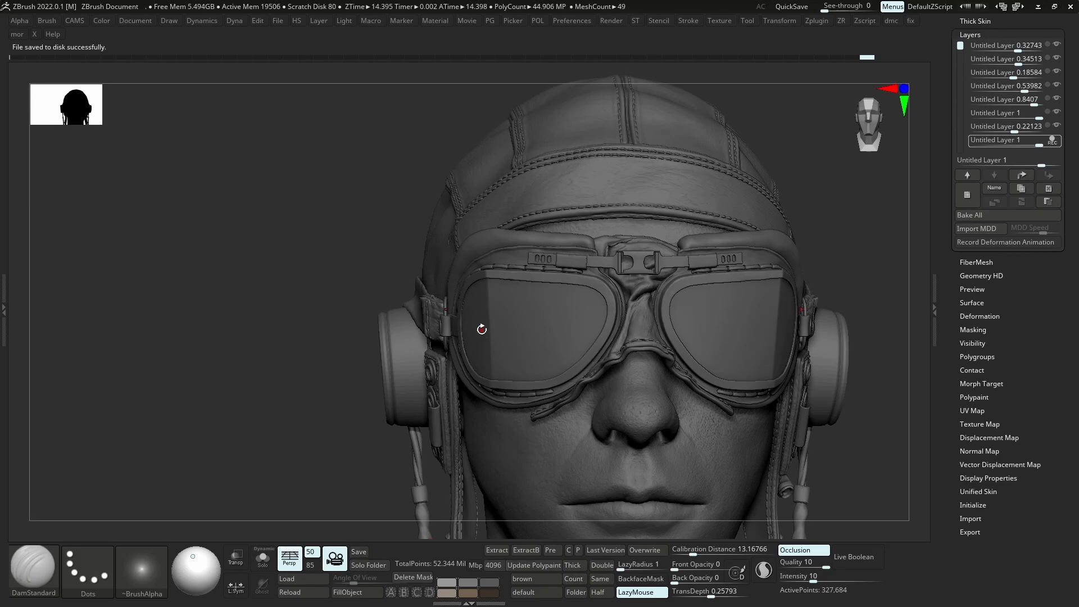
# Collapse the Helmet folder in the subtool list and make the Mask folder visible
pyautogui.moveTo(454, 348); pyautogui.dragTo(488, 376, button='right')
pyautogui.moveTo(410, 421)
pyautogui.keyDown('ctrl'); pyautogui.mouseDown(button='right')
pyautogui.moveTo(421, 393)
pyautogui.moveTo(467, 397)
pyautogui.mouseUp(button='right'); pyautogui.keyUp('ctrl')
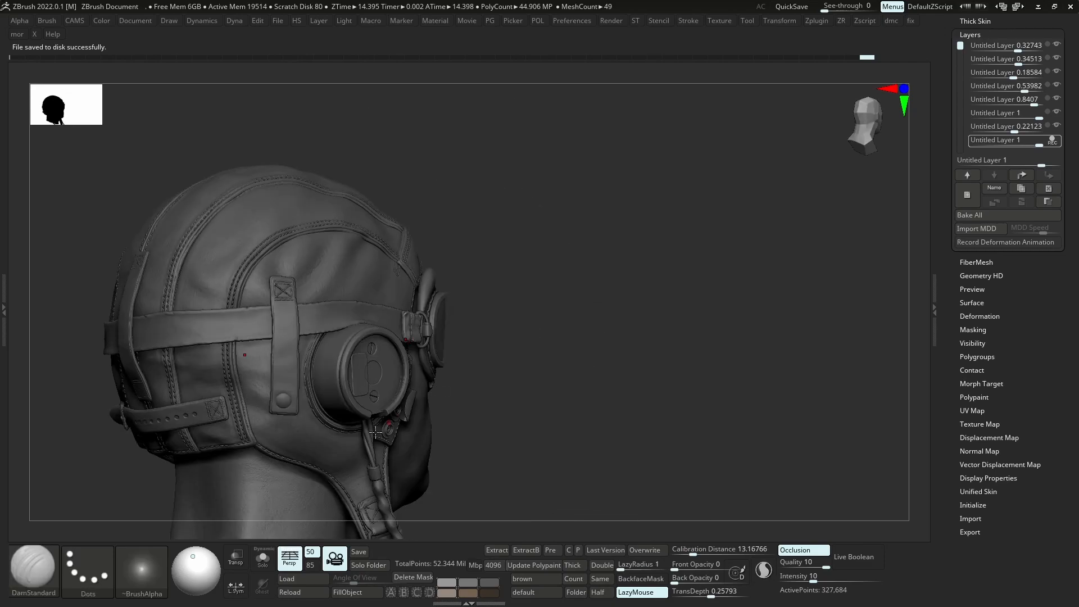
pyautogui.moveTo(346, 446); pyautogui.dragTo(324, 444, button='right')
pyautogui.moveTo(383, 392); pyautogui.dragTo(361, 394, button='right')
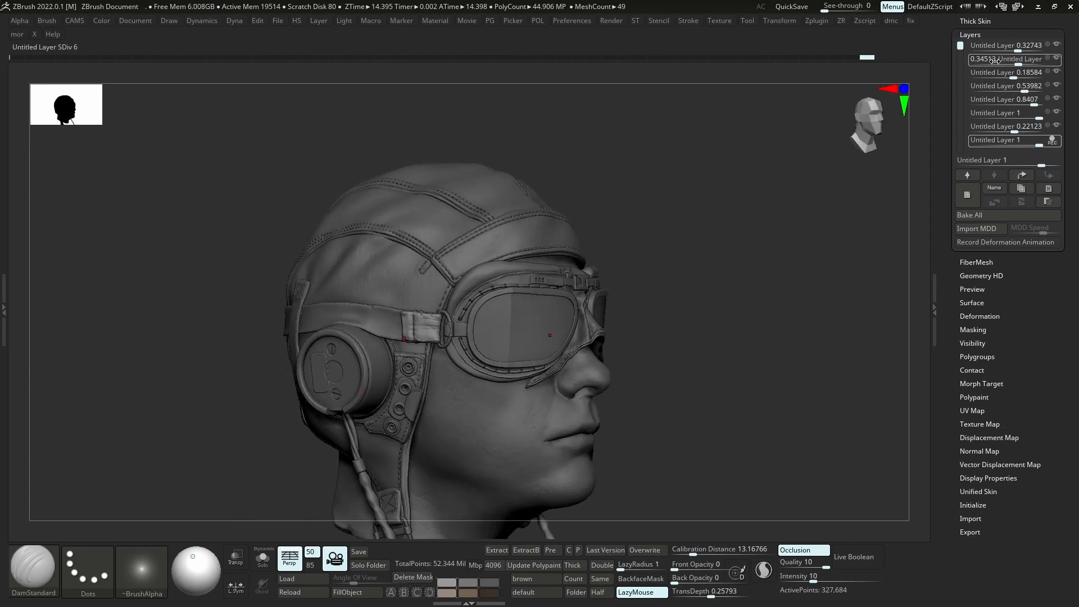
pyautogui.click(993, 23)
pyautogui.moveTo(997, 23); pyautogui.dragTo(997, 188)
pyautogui.click(973, 145)
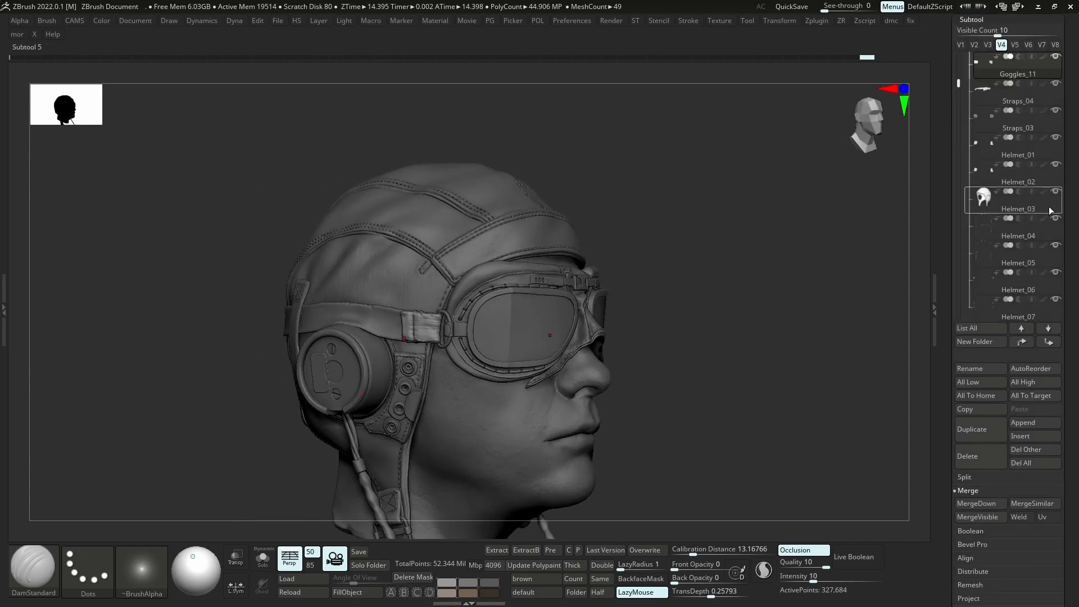
pyautogui.click(976, 91)
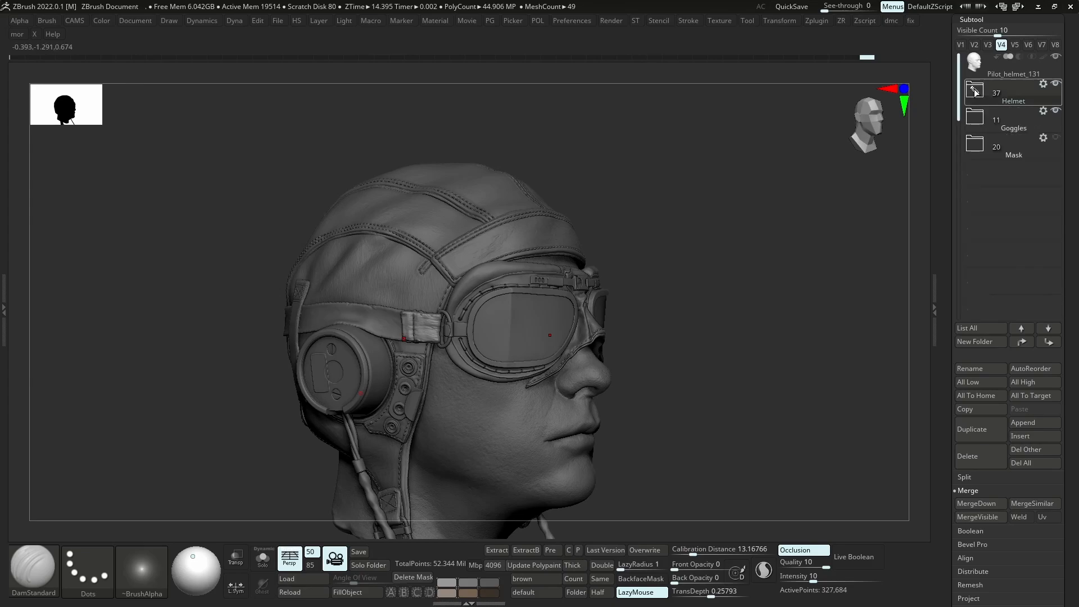
pyautogui.click(1056, 138)
# Show only the Mask folder with visibility set V3 and select the leather mask body, Mask_07
pyautogui.keyDown('shift'); pyautogui.moveTo(575, 384); pyautogui.dragTo(607, 386, button='right'); pyautogui.keyUp('shift')
pyautogui.moveTo(524, 445)
pyautogui.keyDown('alt'); pyautogui.mouseDown(button='right')
pyautogui.moveTo(573, 313)
pyautogui.moveTo(703, 242)
pyautogui.mouseUp(button='right'); pyautogui.keyUp('alt')
pyautogui.keyDown('alt'); pyautogui.click(570, 293); pyautogui.keyUp('alt')
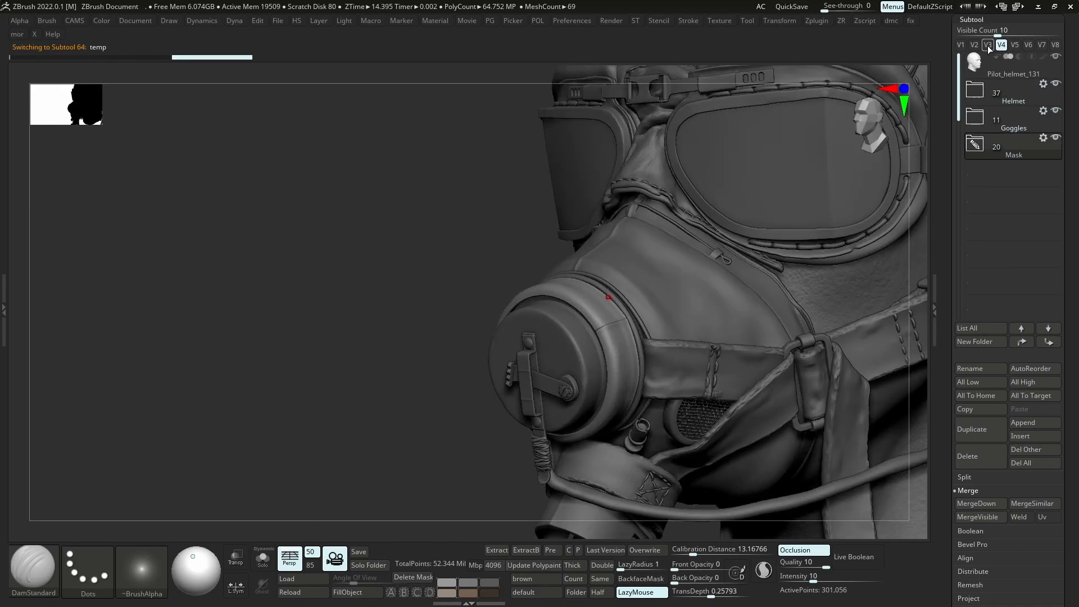
pyautogui.click(989, 44)
pyautogui.moveTo(686, 320); pyautogui.dragTo(647, 304, button='right')
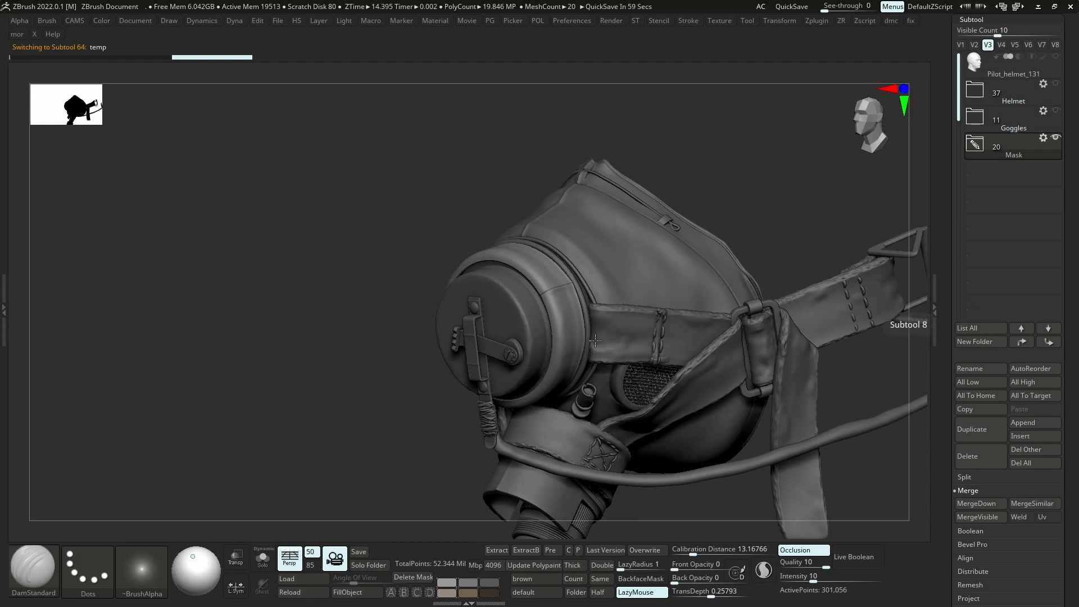
pyautogui.moveTo(659, 349); pyautogui.dragTo(640, 344, button='right')
pyautogui.keyDown('alt'); pyautogui.click(648, 257); pyautogui.keyUp('alt')
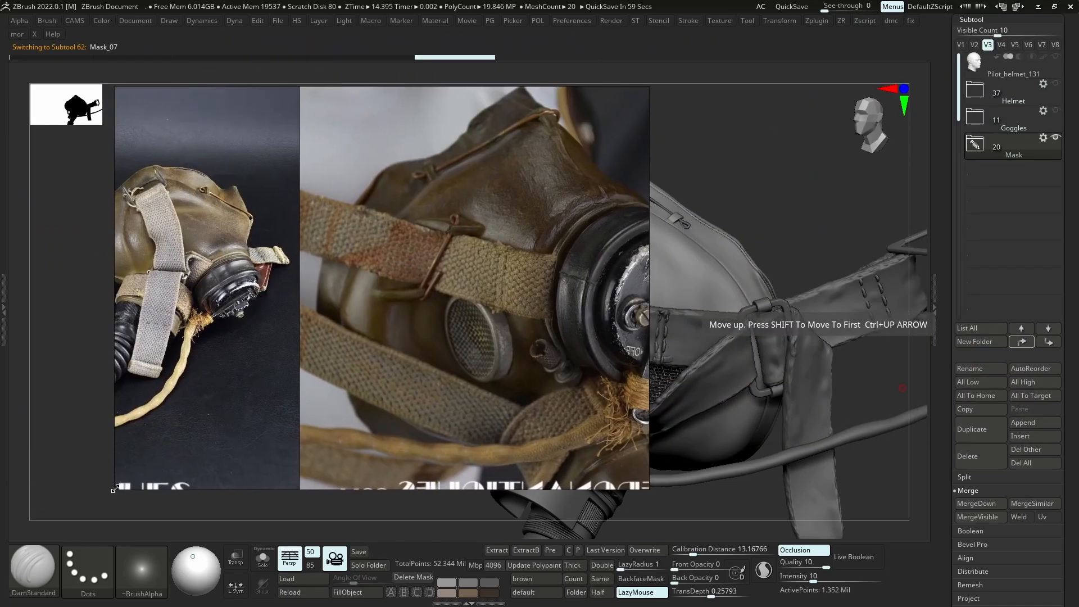
# Place the gas mask reference photo beside the model and solo the leather mask body
pyautogui.moveTo(258, 286); pyautogui.dragTo(371, 176)
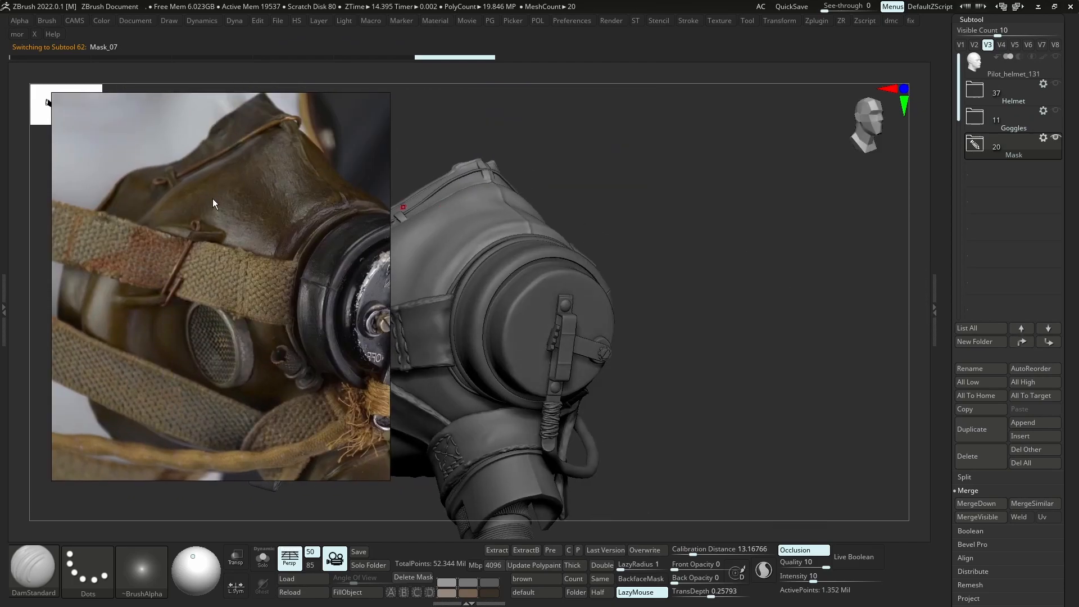
pyautogui.moveTo(365, 214); pyautogui.dragTo(553, 254)
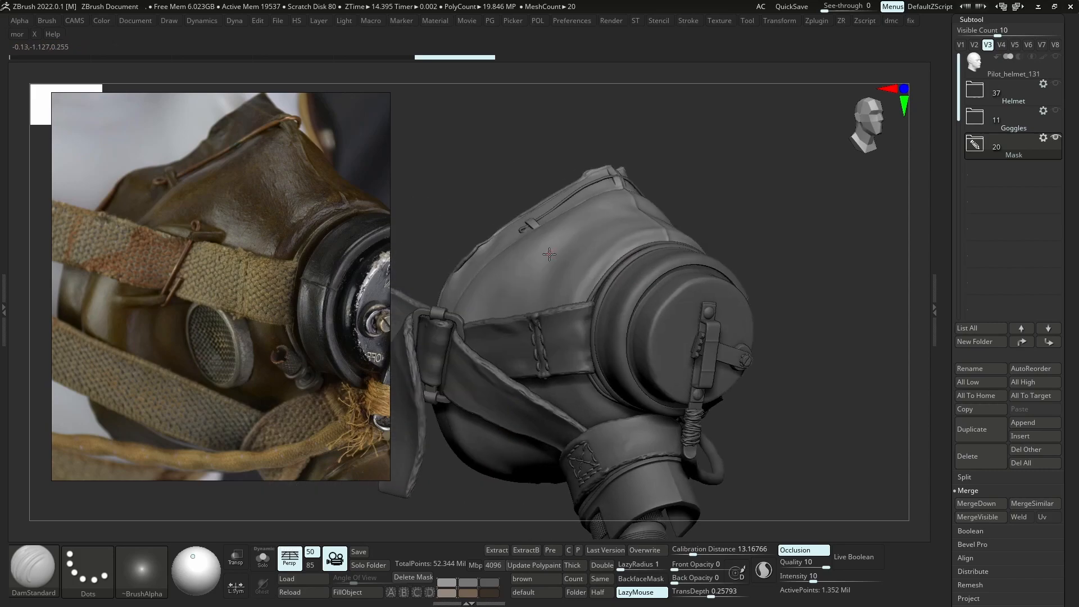
pyautogui.hotkey('alt', 's')
# Bring the mask body to its highest subdivision level and add a new recording layer
pyautogui.moveTo(1069, 534); pyautogui.dragTo(1062, 453)
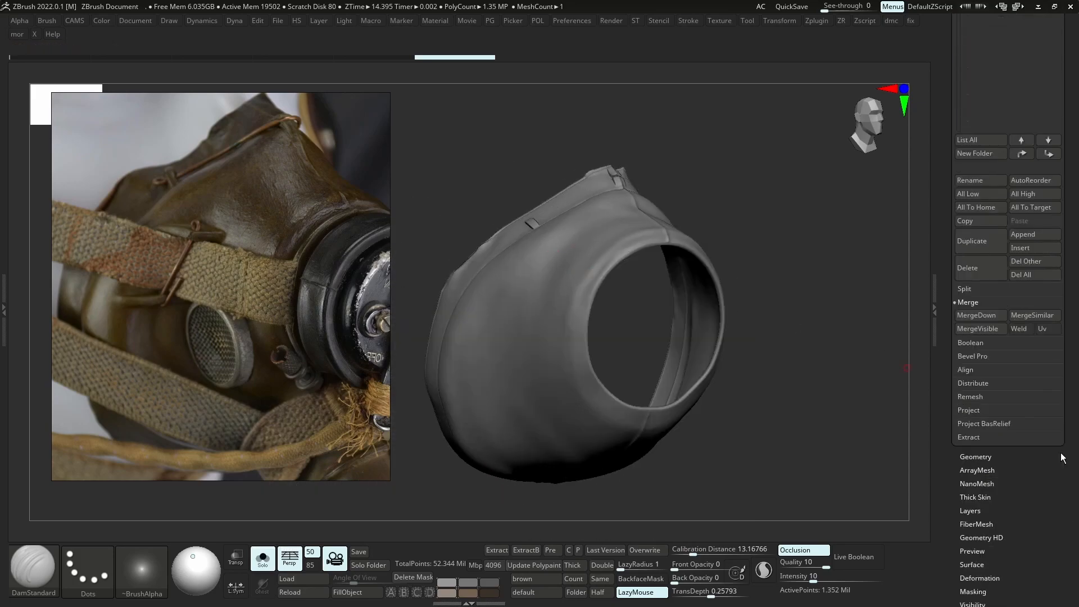
pyautogui.click(982, 509)
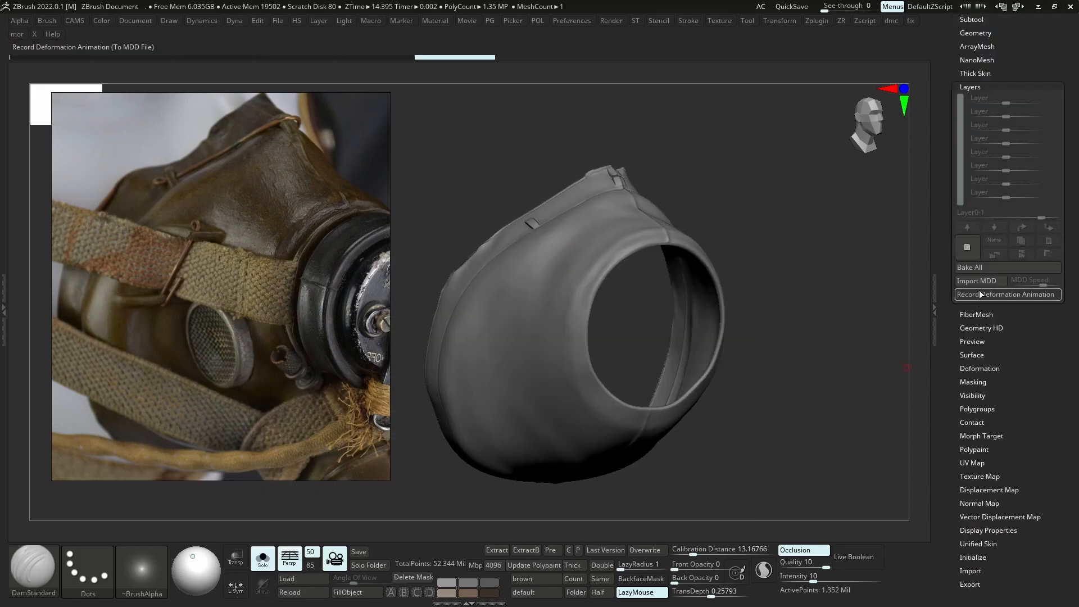
pyautogui.click(967, 248)
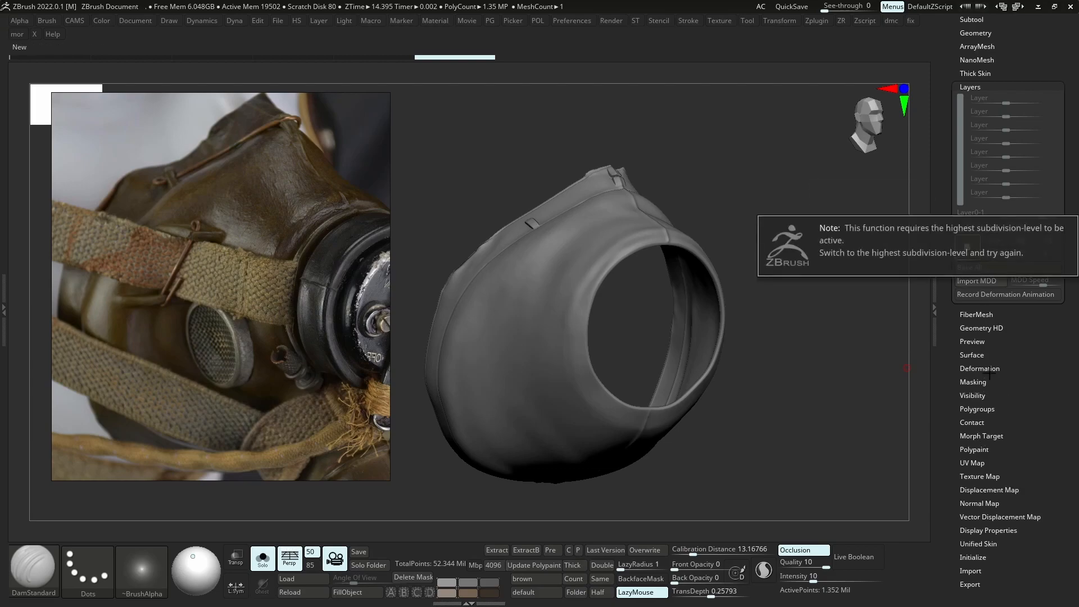
pyautogui.hotkey('shift', 'd')
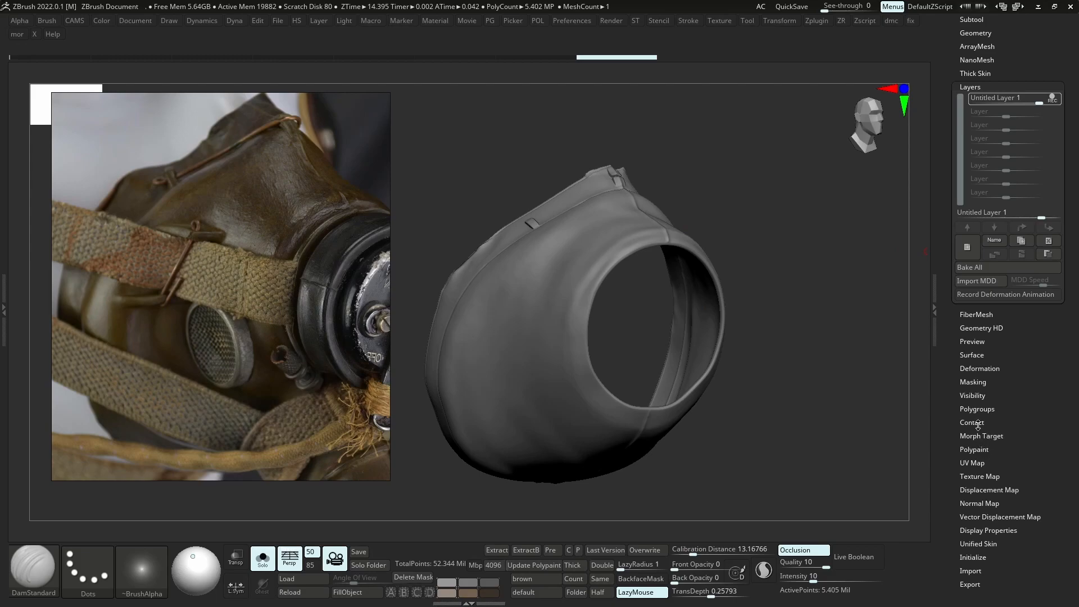
# Mask the leather body by smoothness with a Range of 206 and a Falloff of 100
pyautogui.click(981, 385)
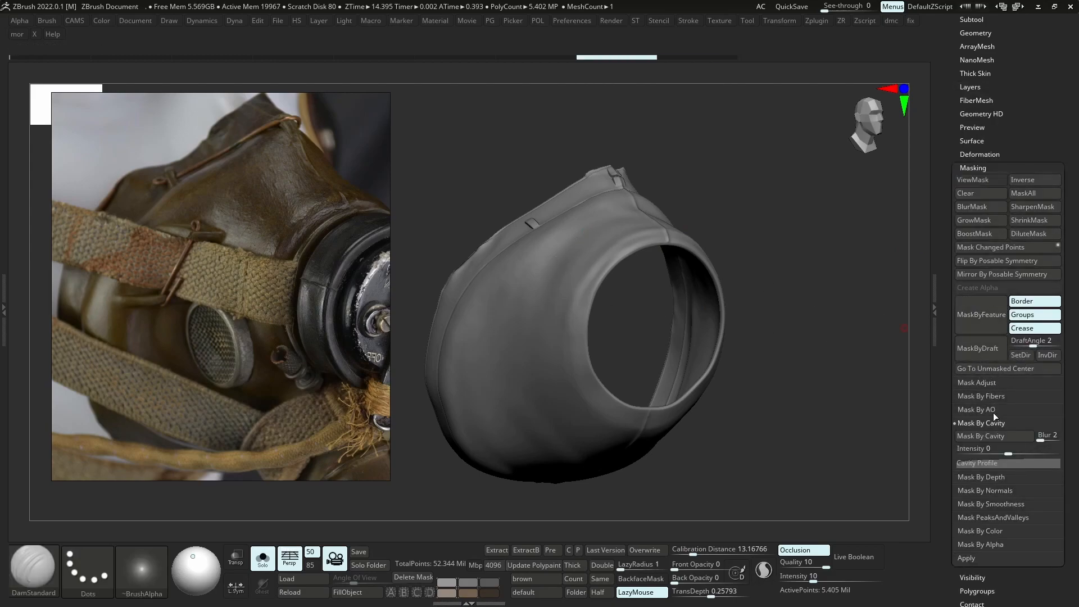
pyautogui.click(1000, 505)
pyautogui.hotkey('ctrl', 'z')
pyautogui.click(978, 491)
pyautogui.click(982, 477)
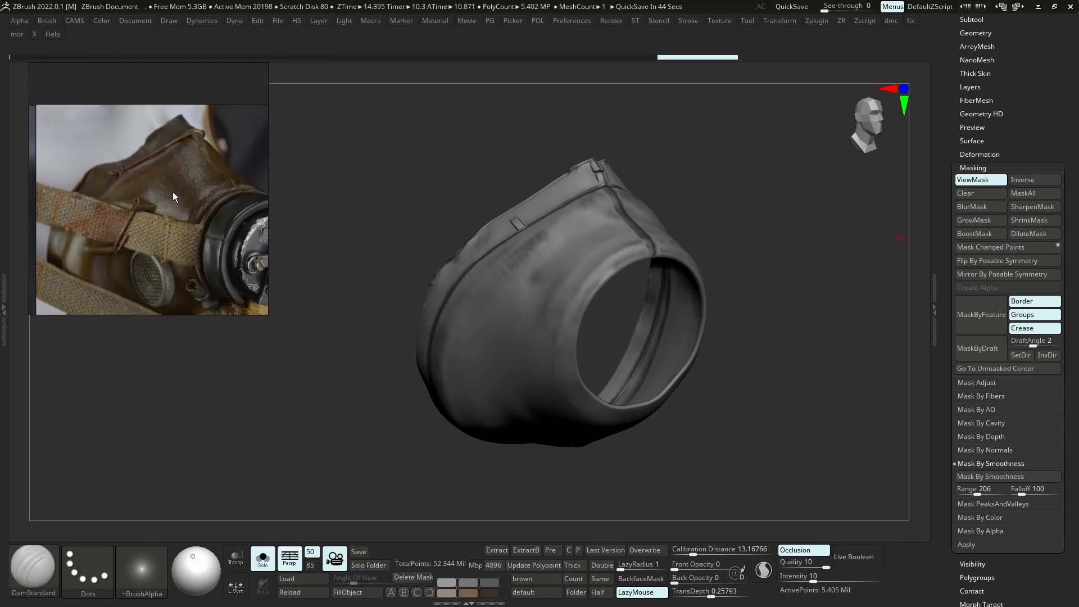
# Set up the Standard brush with the Color Spray stroke and Alpha 07
pyautogui.click(86, 574)
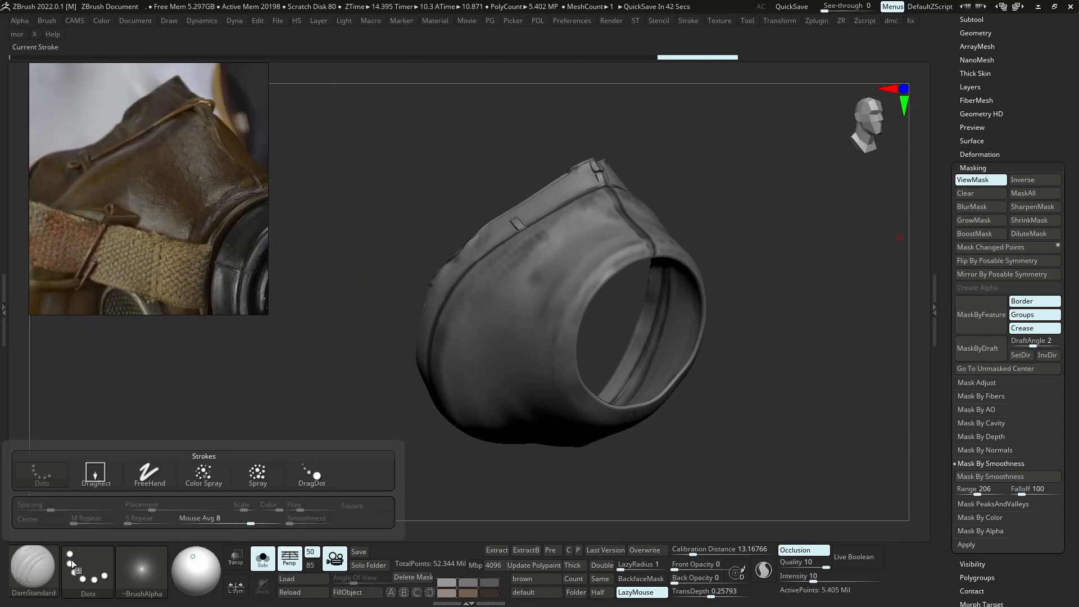
pyautogui.click(38, 570)
pyautogui.press('b')
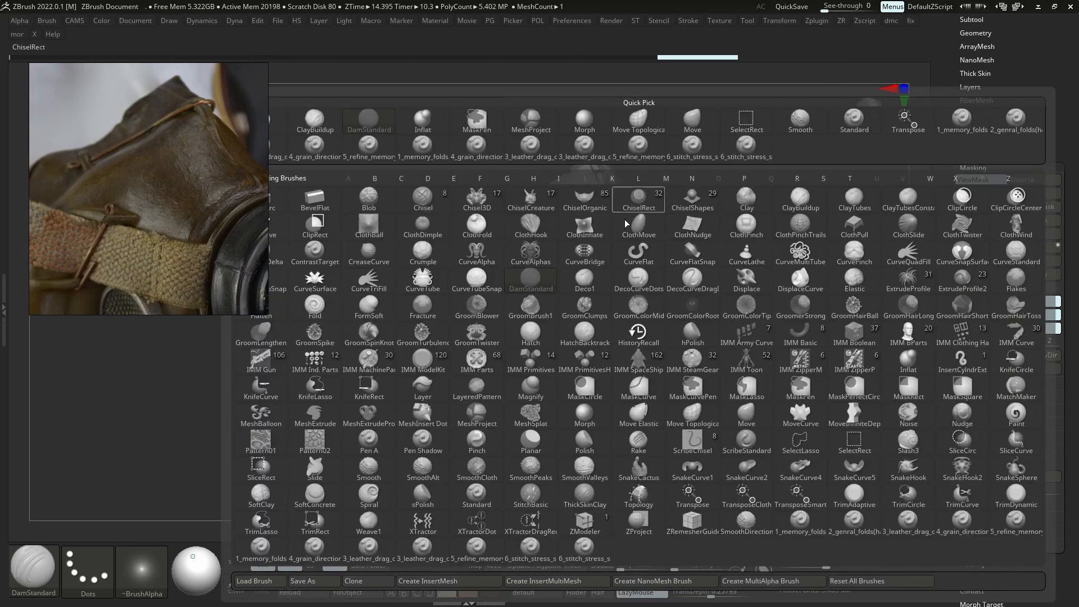
pyautogui.press('s')
pyautogui.press('t')
pyautogui.click(88, 572)
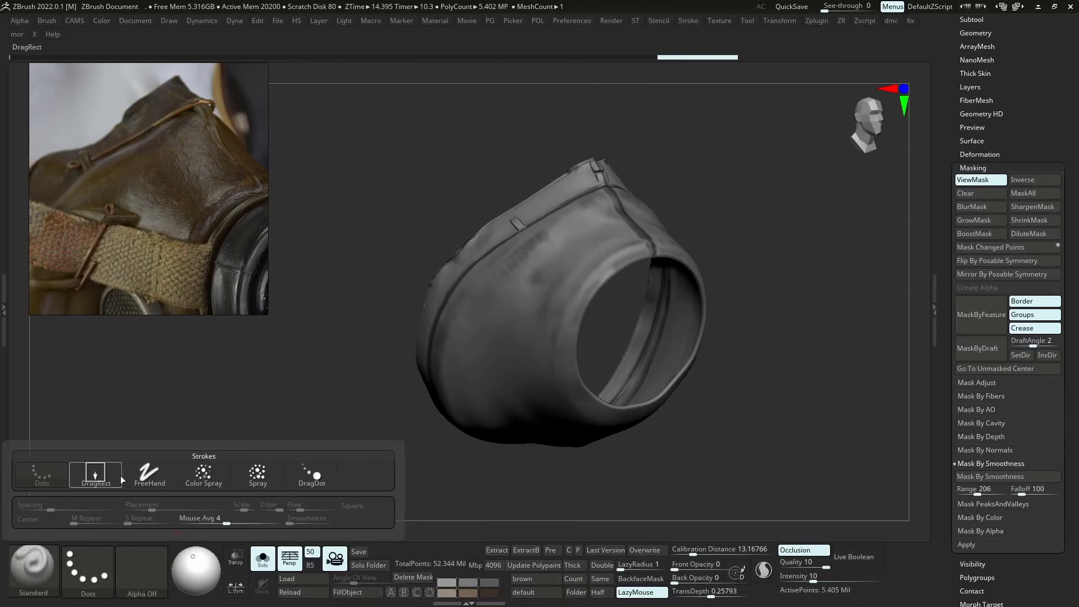
pyautogui.click(92, 471)
pyautogui.click(142, 567)
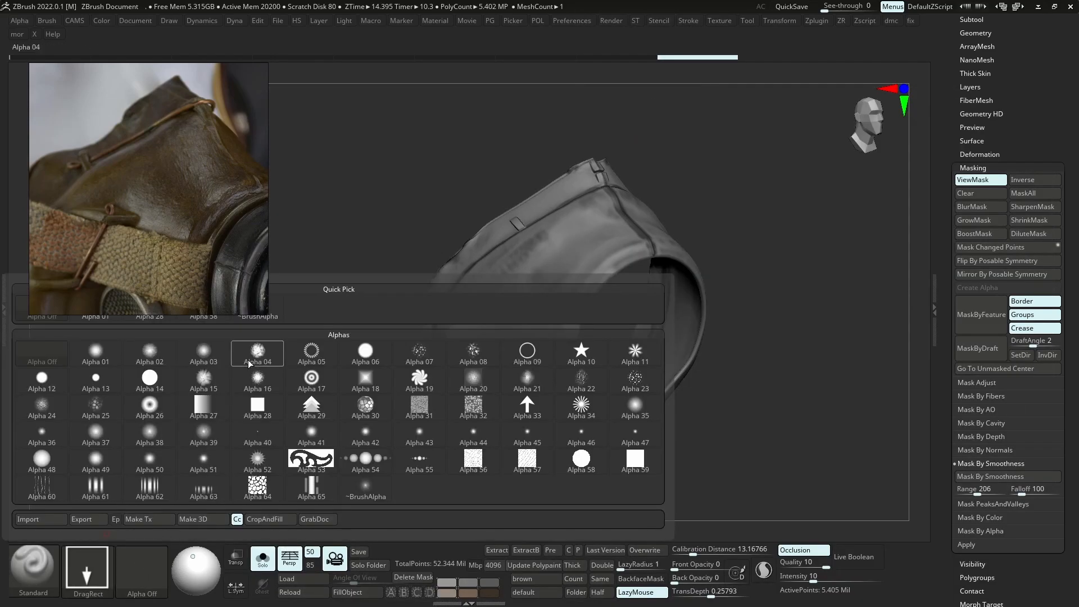
pyautogui.moveTo(486, 362)
pyautogui.moveTo(439, 357)
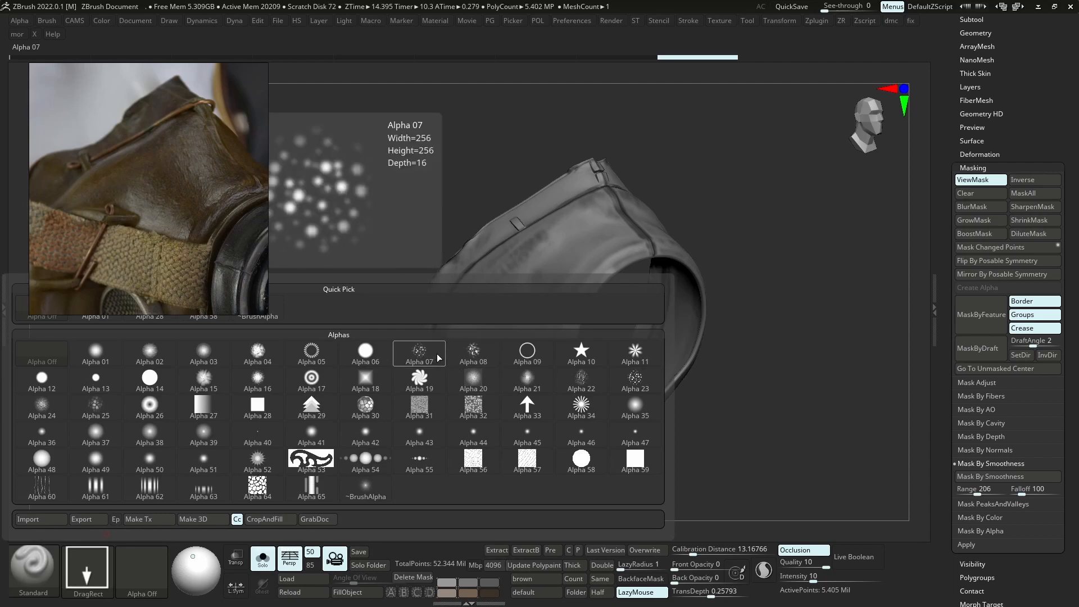
pyautogui.moveTo(54, 493)
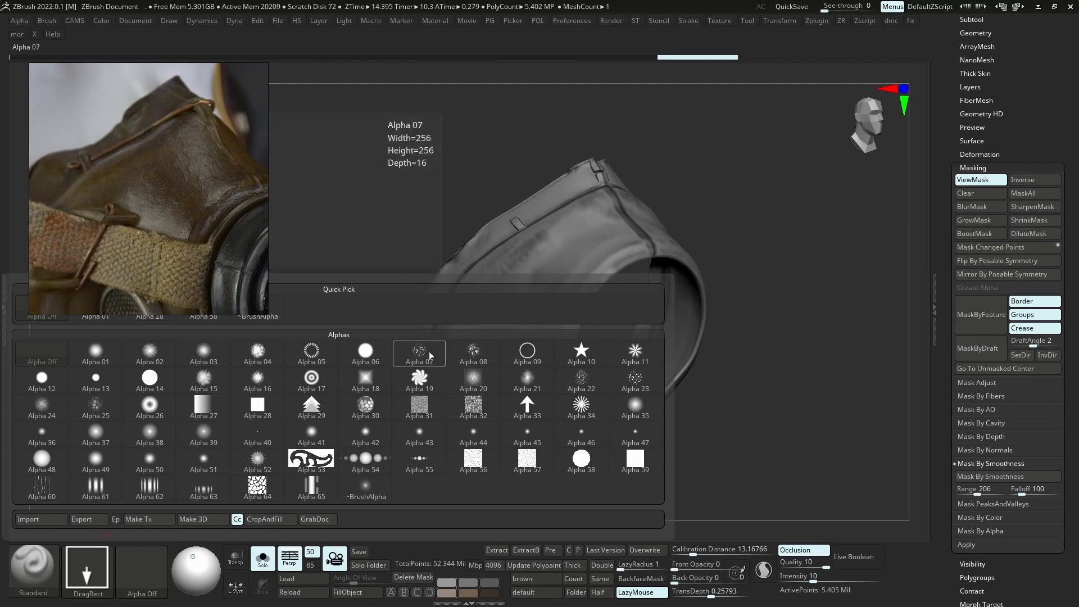
pyautogui.click(431, 355)
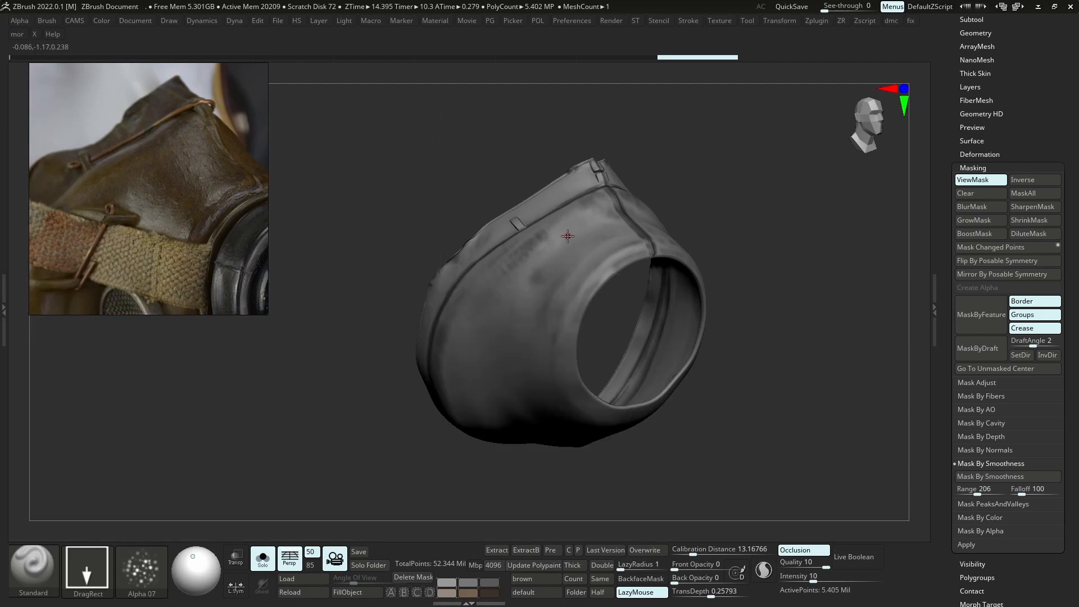
pyautogui.click(77, 568)
pyautogui.click(217, 477)
# Undo the test spray stroke and store a morph target for the leather mask body
pyautogui.moveTo(563, 286)
pyautogui.mouseDown()
pyautogui.moveTo(569, 240)
pyautogui.moveTo(595, 257)
pyautogui.mouseUp()
pyautogui.hotkey('ctrl', 'z')
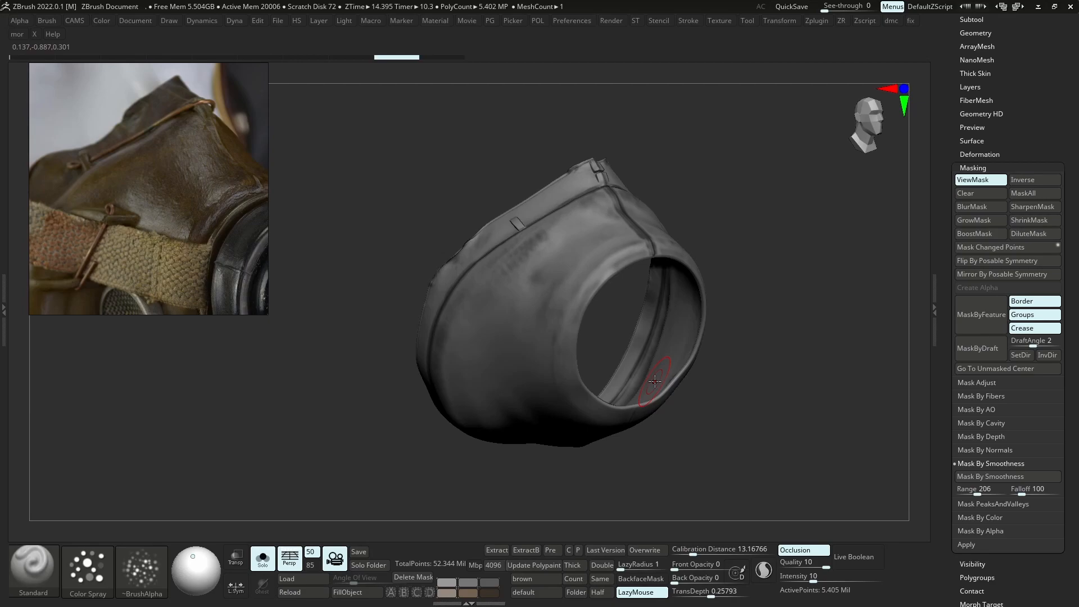
pyautogui.press('m')
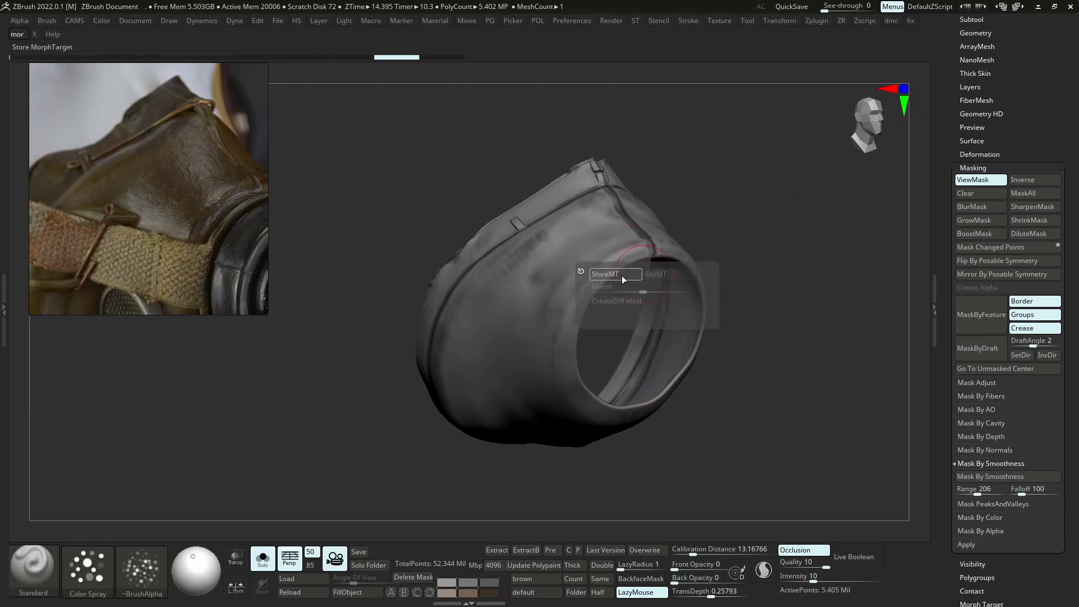
pyautogui.click(623, 279)
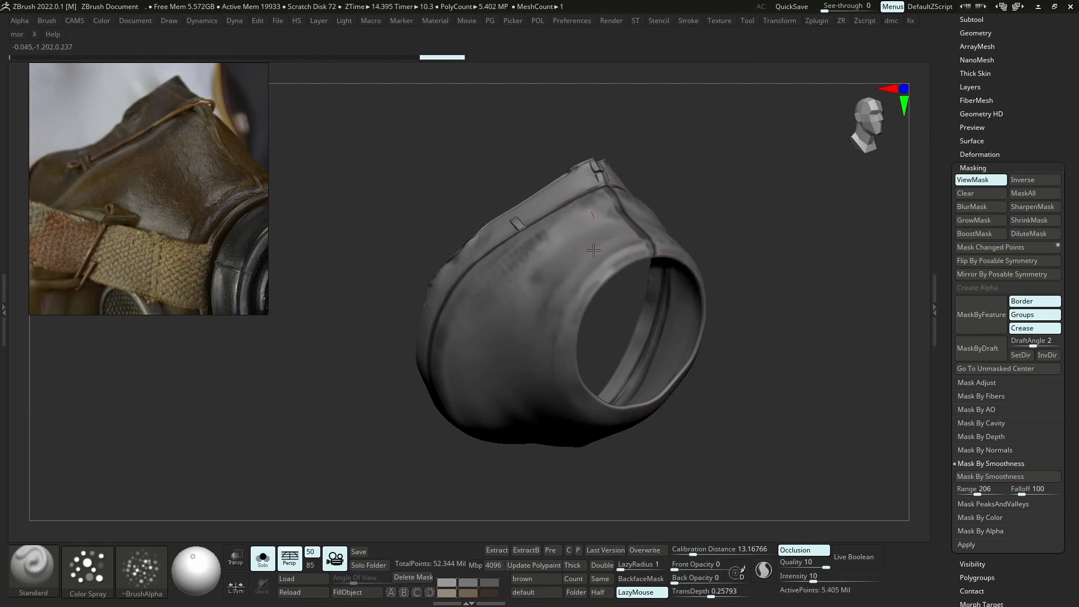
# Spray speckled Alpha 07 unevenness over the sides and front of the leather body
pyautogui.moveTo(481, 376); pyautogui.dragTo(569, 421)
pyautogui.moveTo(646, 257); pyautogui.dragTo(610, 298, button='right')
pyautogui.moveTo(819, 343); pyautogui.dragTo(787, 326)
pyautogui.moveTo(787, 282); pyautogui.dragTo(714, 227, button='right')
pyautogui.moveTo(781, 253)
pyautogui.mouseDown()
pyautogui.moveTo(741, 281)
pyautogui.moveTo(675, 248)
pyautogui.mouseUp()
pyautogui.moveTo(607, 231); pyautogui.dragTo(665, 217, button='right')
pyautogui.press('s')
pyautogui.moveTo(665, 218); pyautogui.dragTo(681, 204)
pyautogui.moveTo(725, 242); pyautogui.dragTo(683, 214, button='right')
pyautogui.moveTo(691, 214); pyautogui.dragTo(725, 194)
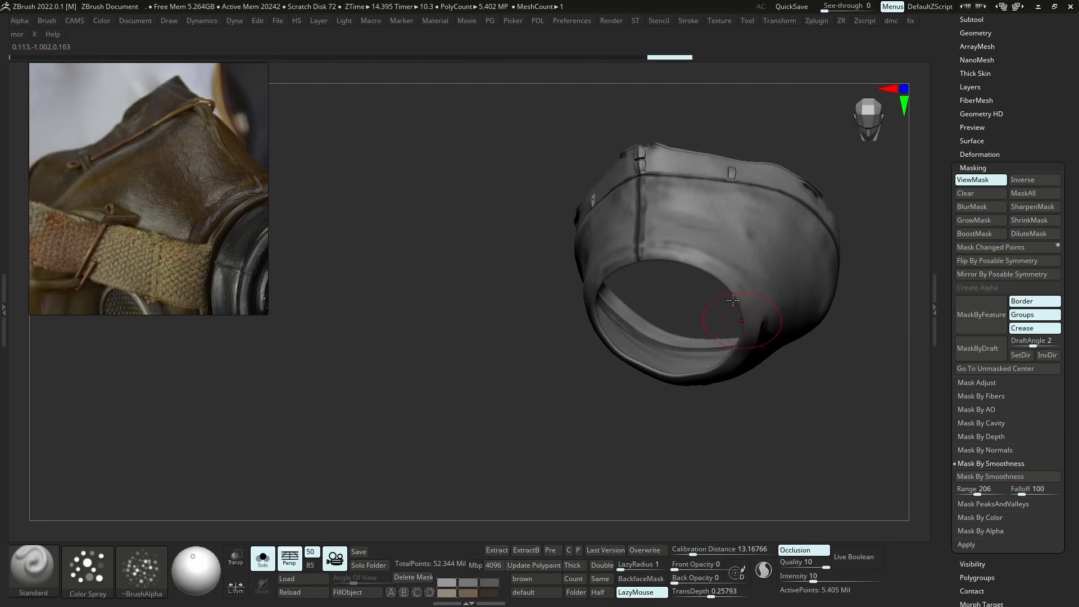
# Continue the speckled leather texture over the lower sides and underside, adjusting the brush's Z Intensity
pyautogui.moveTo(562, 281); pyautogui.dragTo(635, 247, button='right')
pyautogui.moveTo(517, 242); pyautogui.dragTo(494, 272)
pyautogui.moveTo(493, 272); pyautogui.dragTo(506, 248, button='right')
pyautogui.moveTo(528, 231); pyautogui.dragTo(506, 259)
pyautogui.moveTo(675, 520); pyautogui.dragTo(568, 483, button='right')
pyautogui.moveTo(534, 338); pyautogui.dragTo(542, 371)
pyautogui.moveTo(568, 439); pyautogui.dragTo(586, 362, button='right')
pyautogui.press('u')
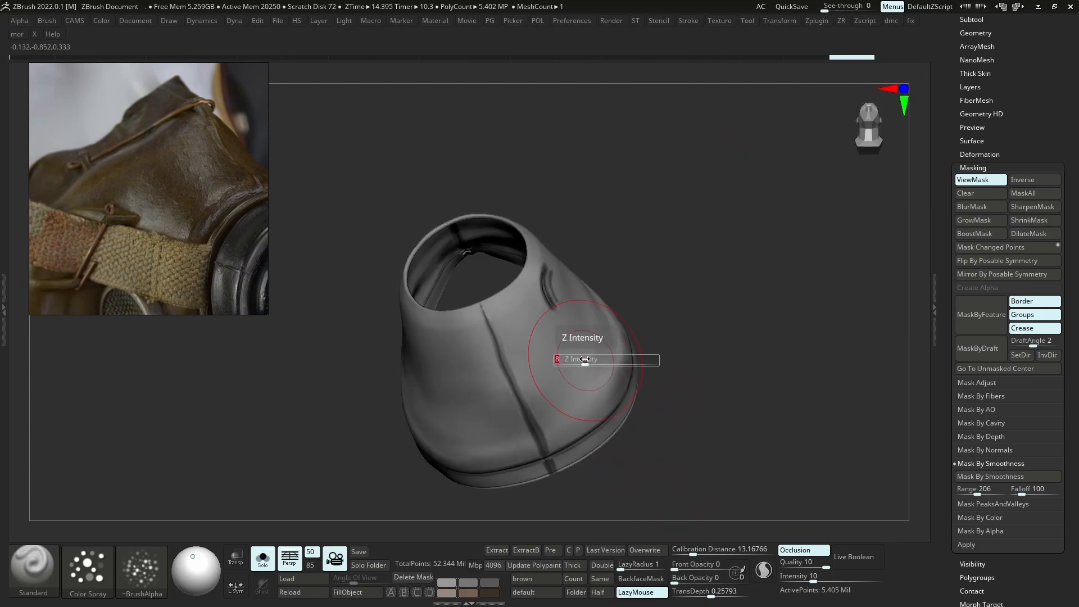
pyautogui.moveTo(484, 416); pyautogui.dragTo(517, 394)
pyautogui.moveTo(562, 394)
pyautogui.mouseDown(button='right')
pyautogui.moveTo(588, 302)
pyautogui.moveTo(537, 207)
pyautogui.mouseUp(button='right')
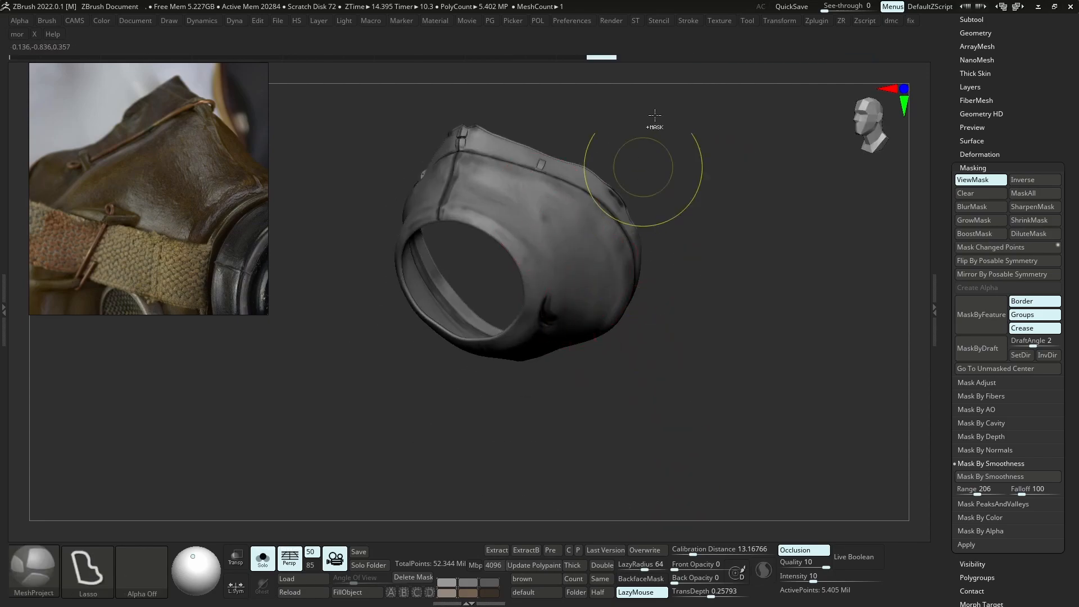
# Hide the mask shading and inspect the sprayed leather surface from both sides
pyautogui.hotkey('ctrl', 'h')
pyautogui.moveTo(643, 135); pyautogui.dragTo(607, 186, button='right')
pyautogui.moveTo(562, 225); pyautogui.dragTo(573, 253)
pyautogui.moveTo(574, 191)
pyautogui.mouseDown(button='right')
pyautogui.moveTo(605, 221)
pyautogui.moveTo(663, 248)
pyautogui.mouseUp(button='right')
# Compare the leather with the full gas mask, then lower its layer's intensity to about 0.5 and add a new recording layer
pyautogui.hotkey('alt', 's')
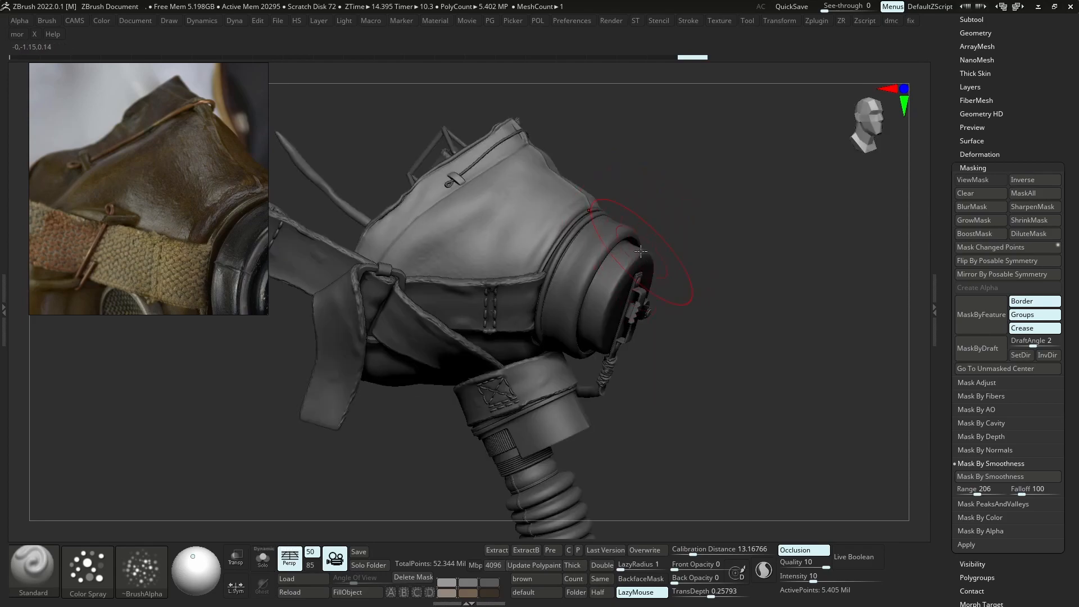
pyautogui.hotkey('alt', 's')
pyautogui.moveTo(579, 231); pyautogui.dragTo(609, 250, button='right')
pyautogui.click(987, 87)
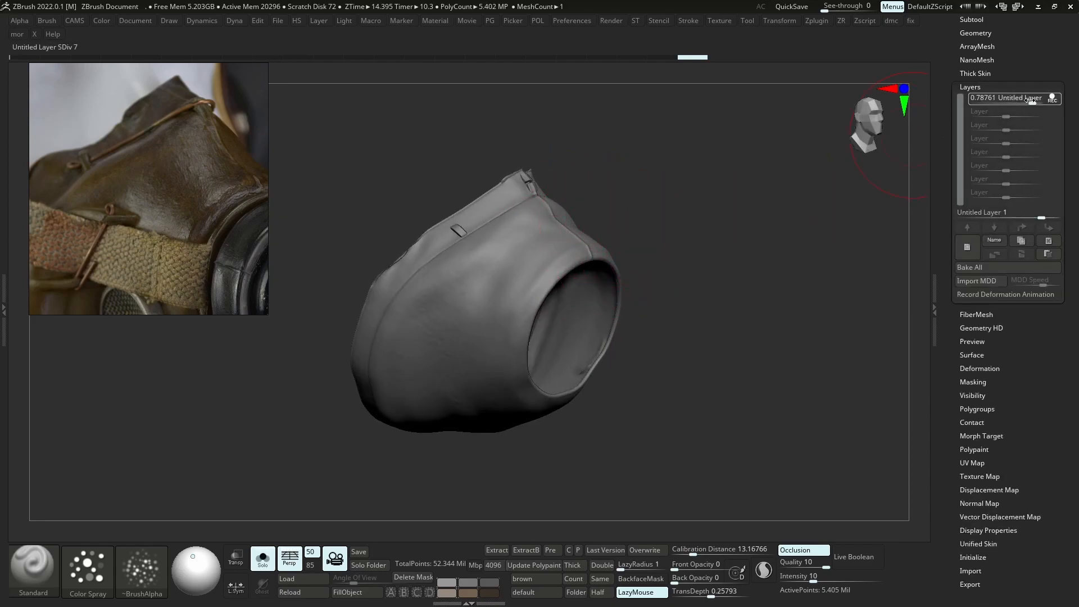
pyautogui.moveTo(1028, 100); pyautogui.dragTo(1021, 104)
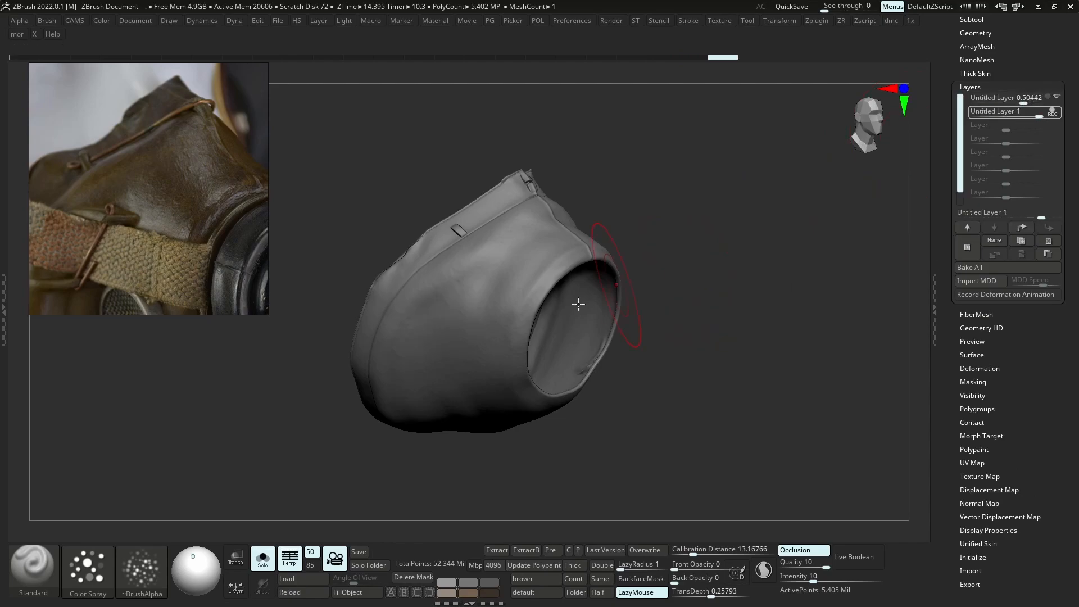
# Switch the Standard brush to Alpha 60 and undo the test strokes on the leather body
pyautogui.click(142, 571)
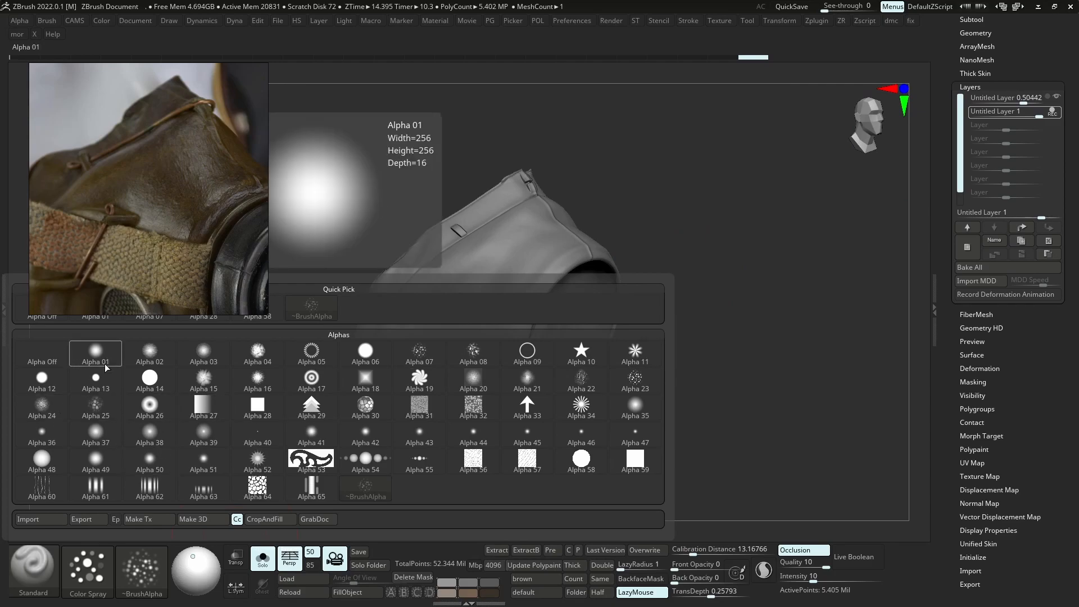
pyautogui.click(42, 488)
pyautogui.moveTo(530, 277); pyautogui.dragTo(533, 285)
pyautogui.hotkey('ctrl', 'z')
pyautogui.hotkey('ctrl', 'z')
pyautogui.hotkey('ctrl', 'z')
pyautogui.hotkey('ctrl', 'z')
pyautogui.hotkey('ctrl', 'z')
pyautogui.hotkey('ctrl', 'z')
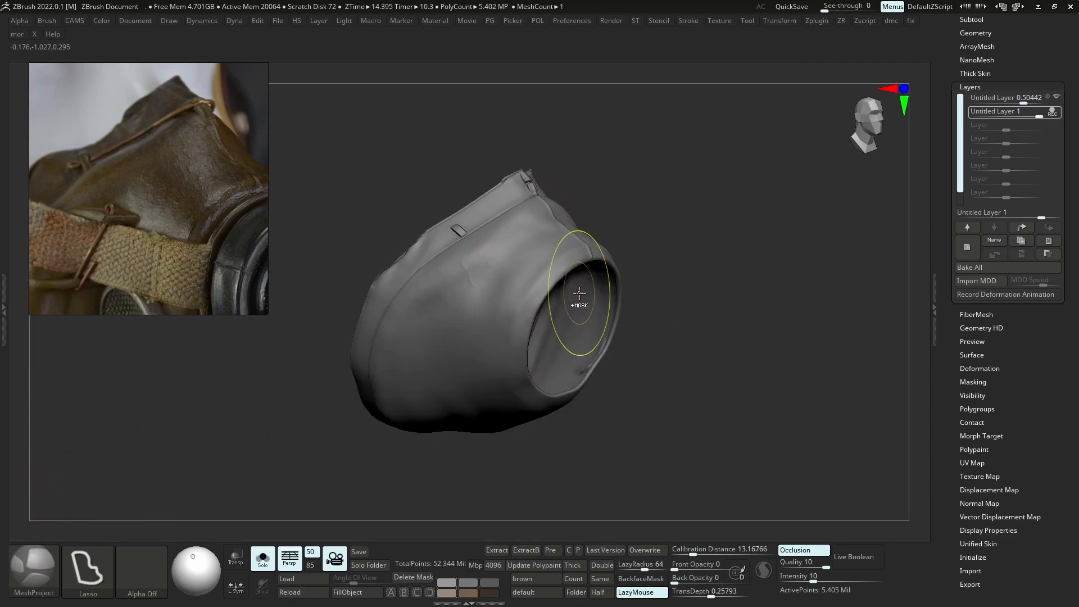
pyautogui.hotkey('ctrl', 'shift', 'z')
# Mask the leather body by smoothness again with a Range of 103
pyautogui.click(980, 381)
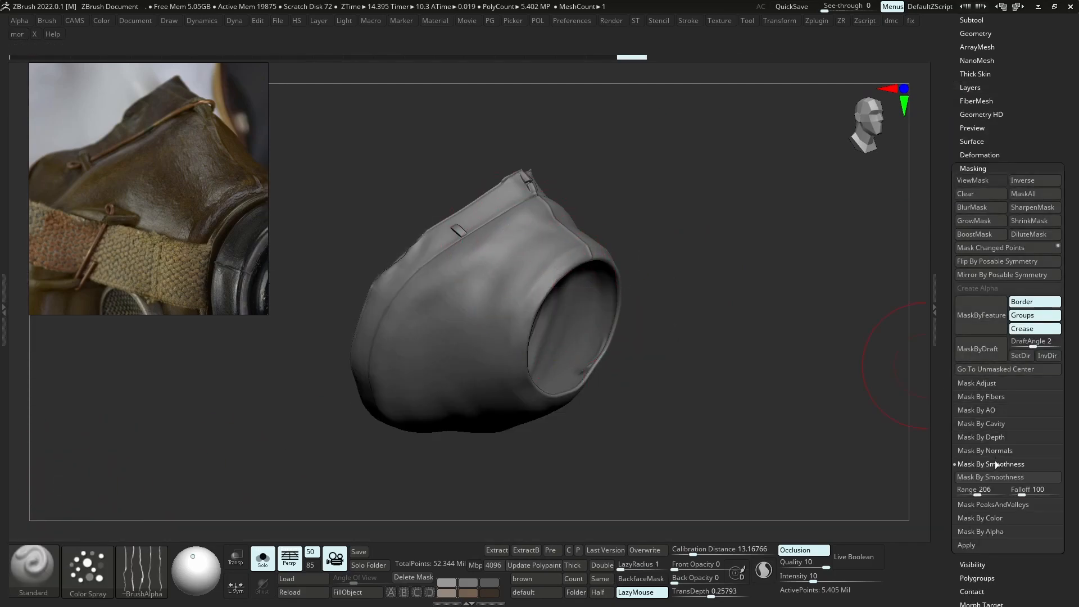
pyautogui.click(987, 504)
pyautogui.click(988, 491)
pyautogui.click(991, 464)
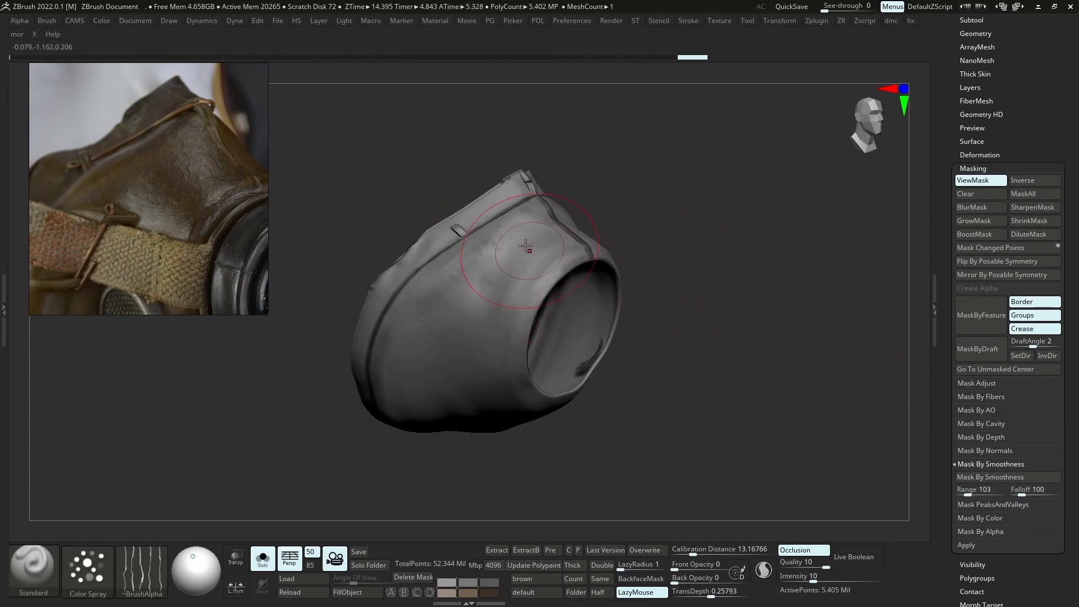
pyautogui.hotkey('ctrl', 'z')
pyautogui.click(88, 567)
pyautogui.click(197, 502)
pyautogui.click(88, 568)
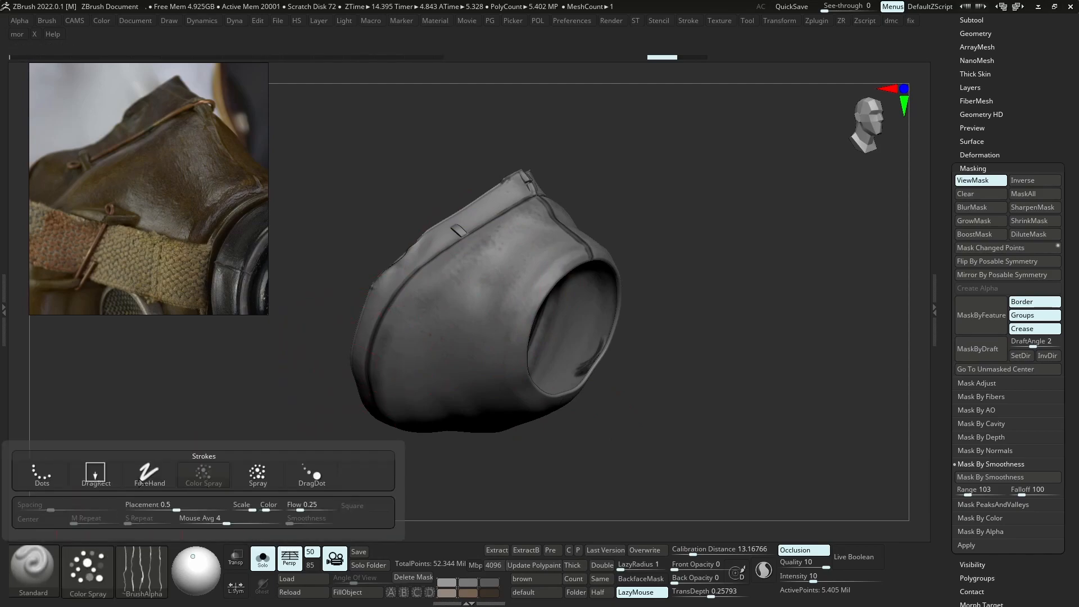
pyautogui.keyDown('ctrl'); pyautogui.moveTo(490, 282); pyautogui.dragTo(498, 394); pyautogui.keyUp('ctrl')
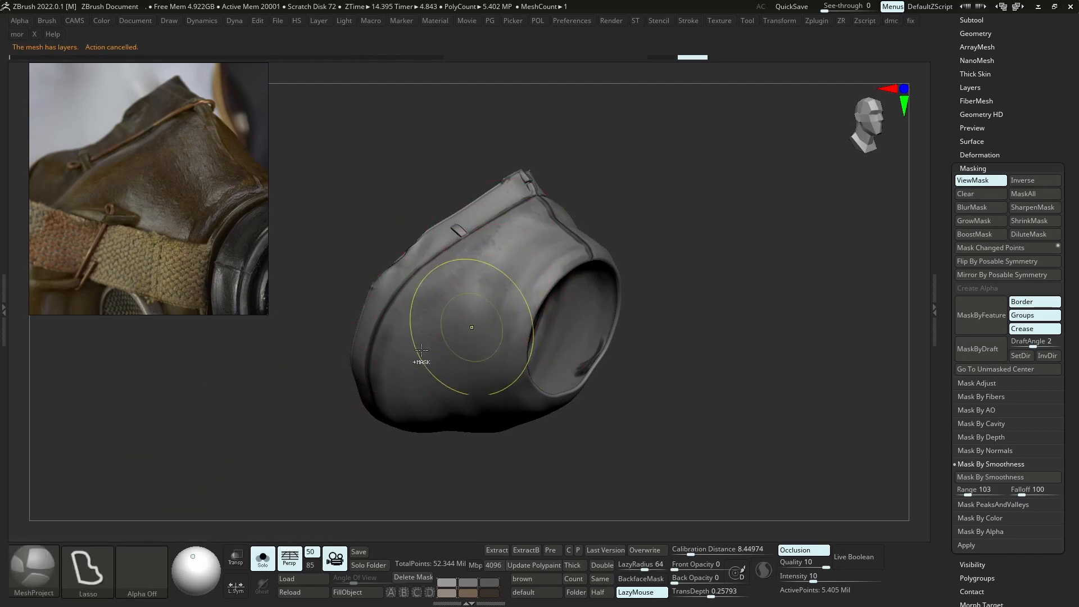
# Set up the MaskPen brush with the Color Spray stroke and Alpha 22
pyautogui.press('b')
pyautogui.press('m')
pyautogui.click(44, 436)
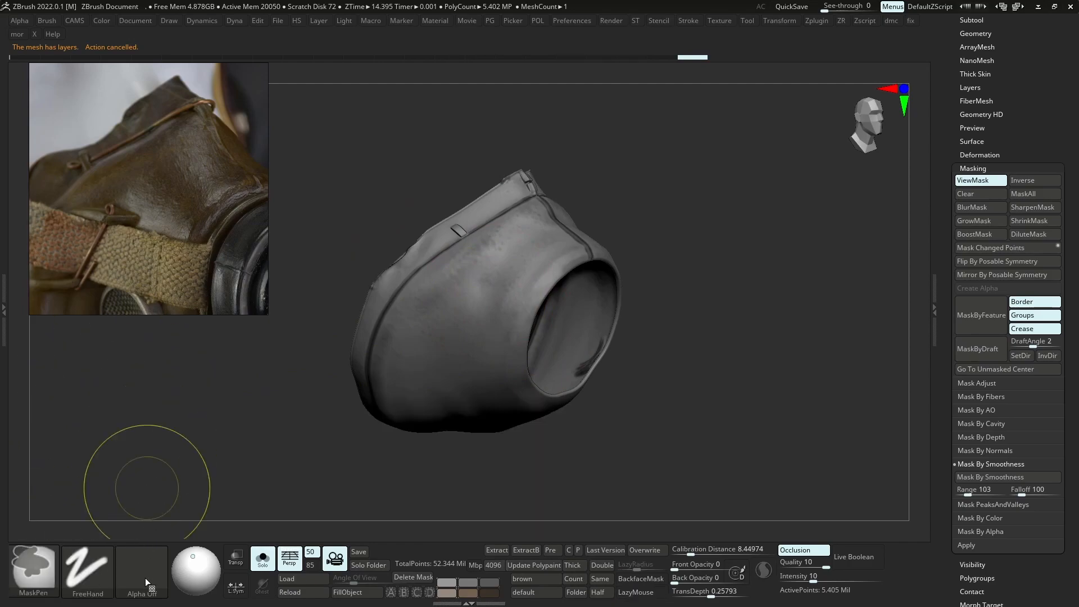
pyautogui.click(107, 552)
pyautogui.click(193, 458)
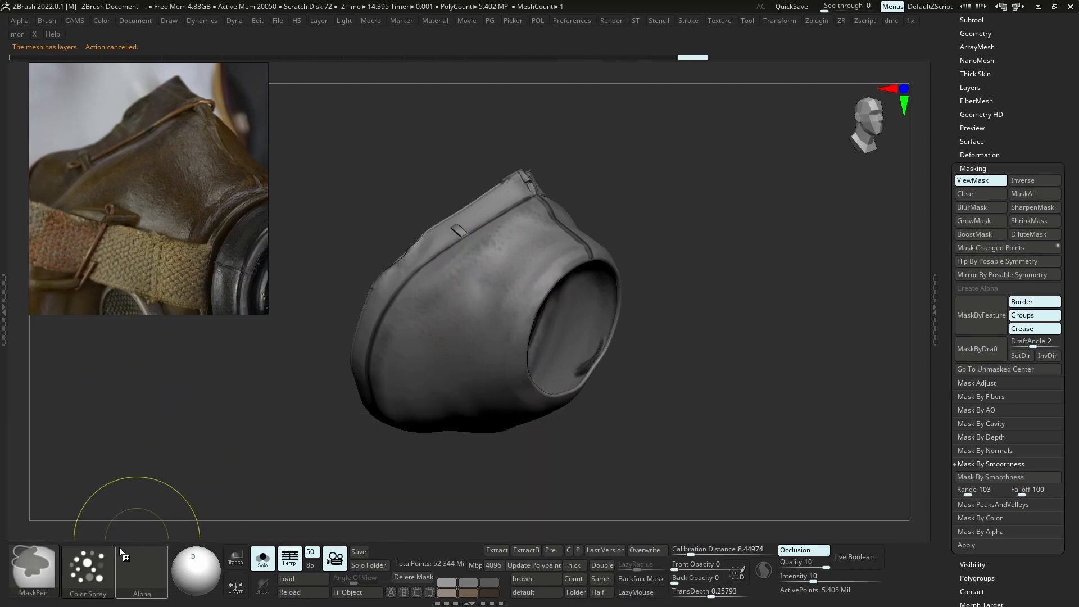
pyautogui.click(144, 571)
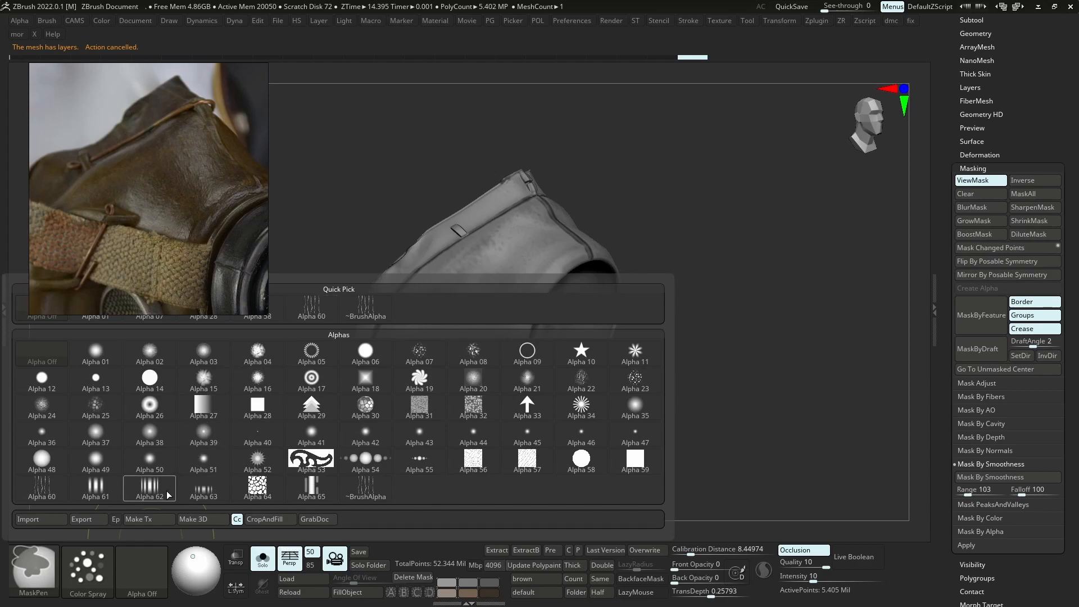
pyautogui.click(593, 386)
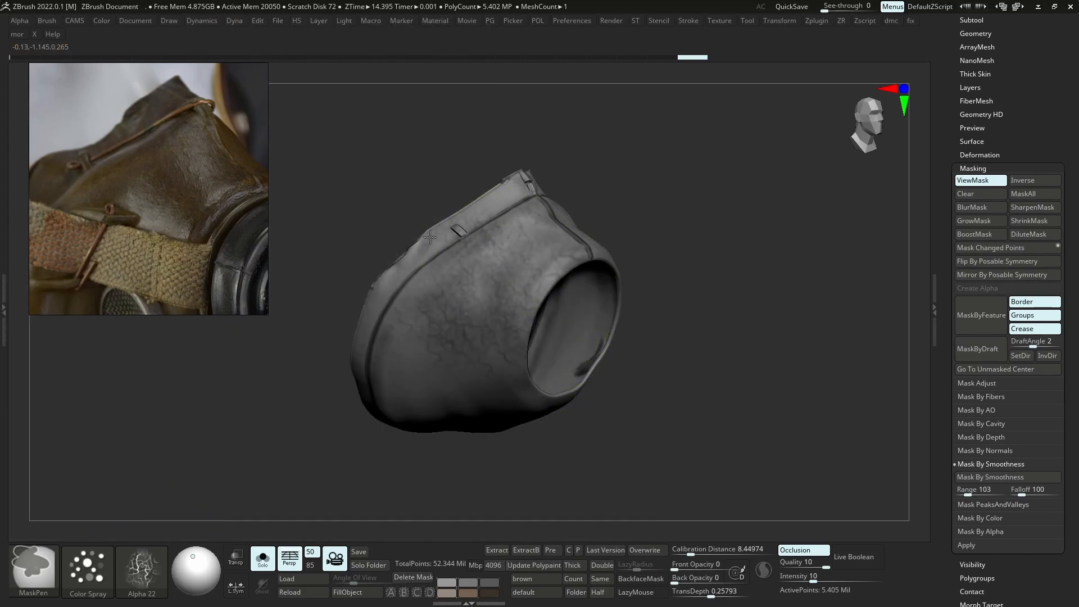
# Spray vein-like Alpha 22 masking across the sides and front of the leather body
pyautogui.keyDown('ctrl'); pyautogui.moveTo(400, 401); pyautogui.dragTo(467, 385); pyautogui.keyUp('ctrl')
pyautogui.moveTo(646, 360)
pyautogui.mouseDown()
pyautogui.moveTo(534, 343)
pyautogui.moveTo(506, 360)
pyautogui.moveTo(410, 256)
pyautogui.mouseUp()
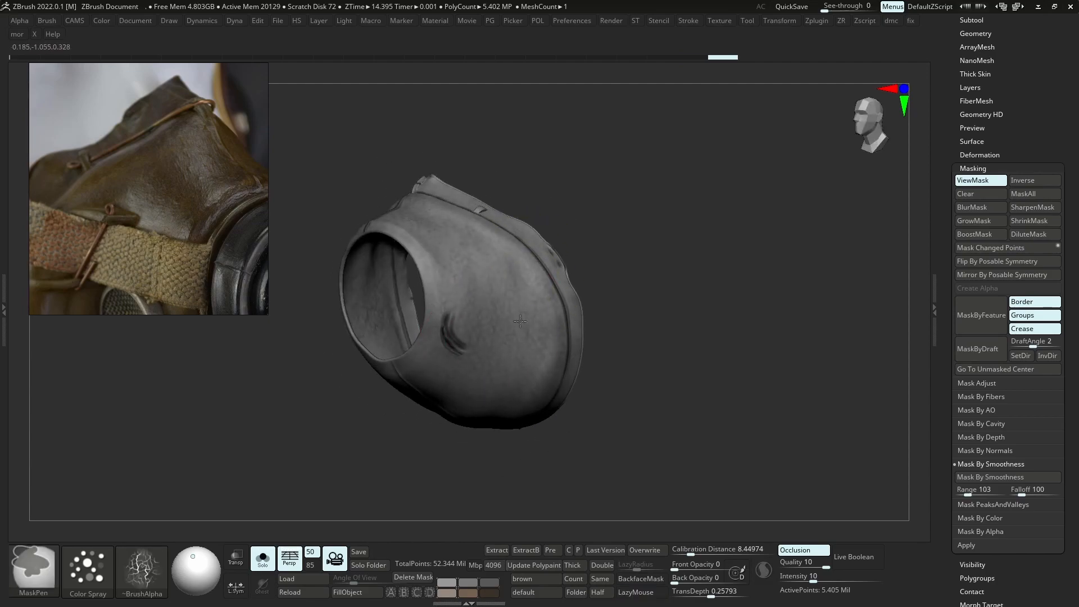
pyautogui.keyDown('ctrl'); pyautogui.moveTo(512, 285); pyautogui.dragTo(508, 289); pyautogui.keyUp('ctrl')
pyautogui.moveTo(326, 377); pyautogui.dragTo(499, 292)
pyautogui.keyDown('ctrl'); pyautogui.moveTo(419, 191); pyautogui.dragTo(447, 250); pyautogui.keyUp('ctrl')
pyautogui.moveTo(539, 259)
pyautogui.mouseDown()
pyautogui.moveTo(501, 292)
pyautogui.moveTo(451, 303)
pyautogui.mouseUp()
pyautogui.moveTo(292, 354)
pyautogui.mouseDown()
pyautogui.moveTo(373, 246)
pyautogui.moveTo(546, 264)
pyautogui.mouseUp()
pyautogui.keyDown('ctrl'); pyautogui.moveTo(454, 276); pyautogui.dragTo(490, 323); pyautogui.keyUp('ctrl')
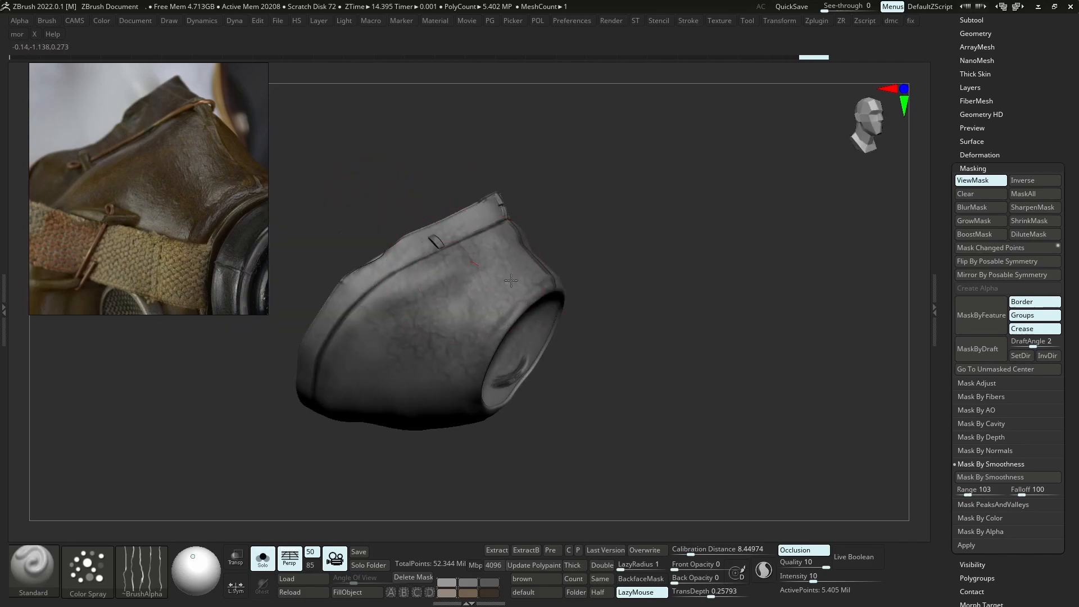
# Spray fine Alpha 60 wrinkles through the vein mask on the body's sides and underside, and hide the mask shading
pyautogui.moveTo(419, 449); pyautogui.dragTo(425, 441)
pyautogui.moveTo(618, 360)
pyautogui.mouseDown()
pyautogui.moveTo(484, 309)
pyautogui.moveTo(475, 320)
pyautogui.mouseUp()
pyautogui.moveTo(640, 266); pyautogui.dragTo(751, 366)
pyautogui.moveTo(809, 444); pyautogui.dragTo(787, 343)
pyautogui.moveTo(740, 368); pyautogui.dragTo(769, 465)
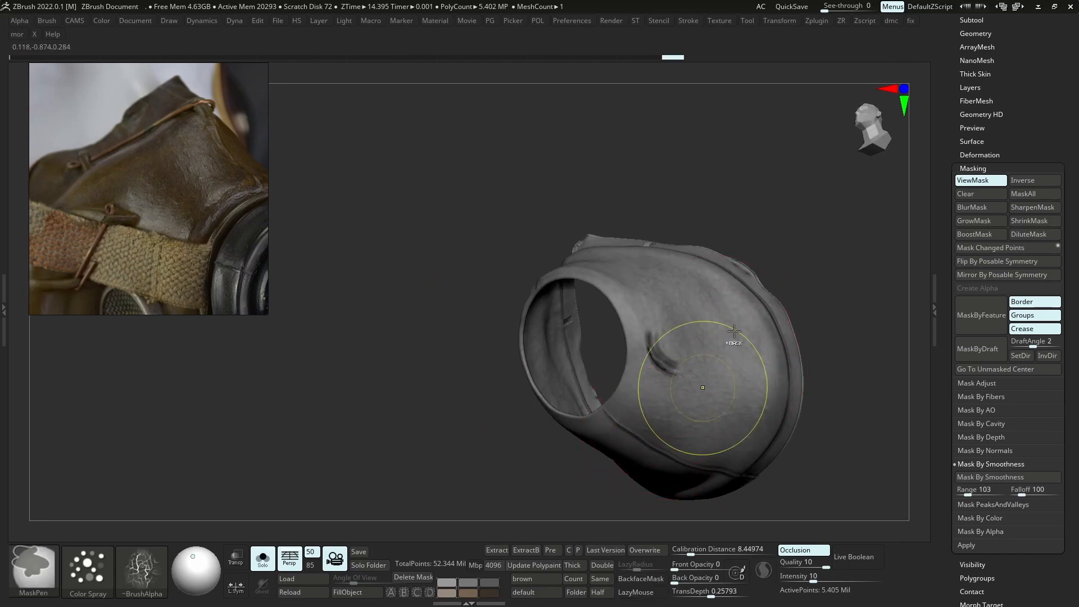
pyautogui.moveTo(546, 447)
pyautogui.mouseDown()
pyautogui.moveTo(665, 389)
pyautogui.moveTo(632, 449)
pyautogui.mouseUp()
pyautogui.moveTo(641, 494); pyautogui.dragTo(599, 516)
pyautogui.moveTo(547, 404)
pyautogui.mouseDown()
pyautogui.moveTo(561, 456)
pyautogui.moveTo(486, 414)
pyautogui.mouseUp()
pyautogui.hotkey('ctrl', 'z')
pyautogui.moveTo(555, 304)
pyautogui.mouseDown(button='right')
pyautogui.moveTo(471, 423)
pyautogui.moveTo(460, 362)
pyautogui.moveTo(503, 448)
pyautogui.moveTo(582, 355)
pyautogui.mouseUp(button='right')
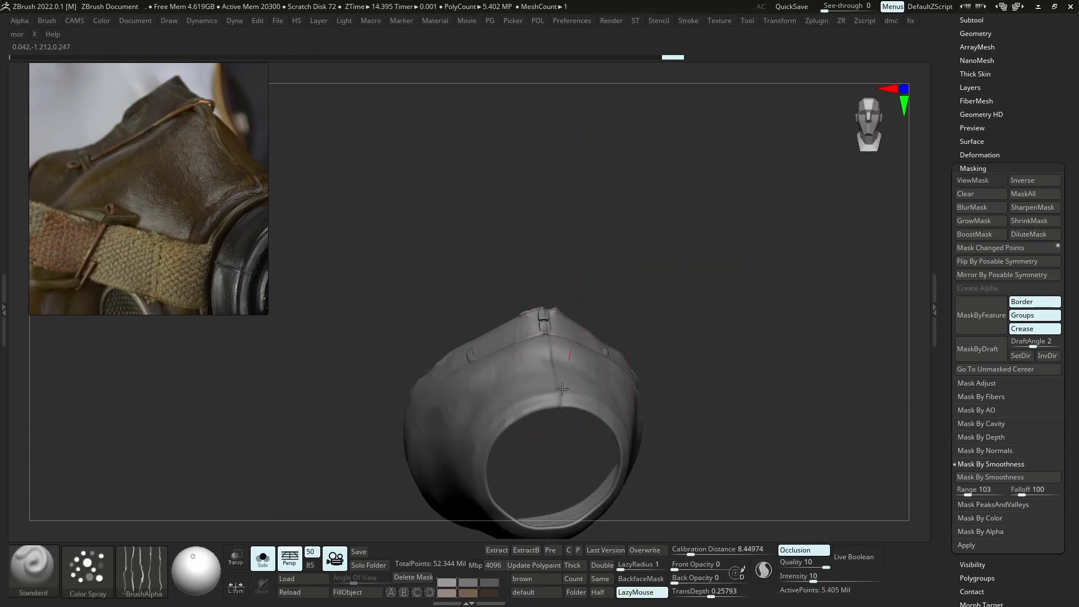
pyautogui.moveTo(564, 406); pyautogui.dragTo(619, 403, button='right')
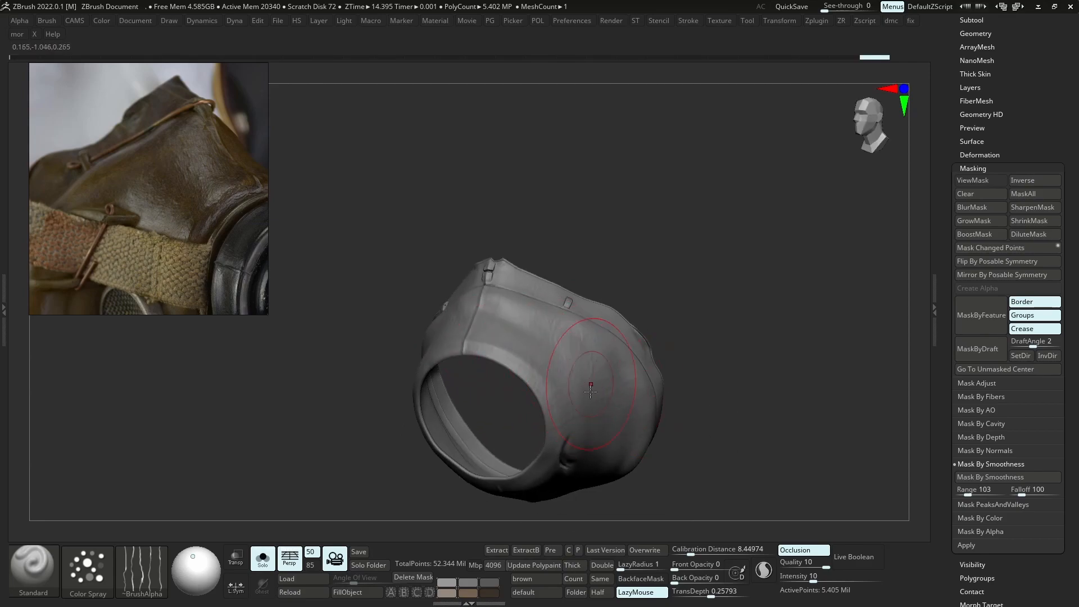
# Soften the sprayed wrinkle detail on both sides of the leather body with the Morph brush
pyautogui.press('b')
pyautogui.press('m')
pyautogui.press('v')
pyautogui.press('b')
pyautogui.press('m')
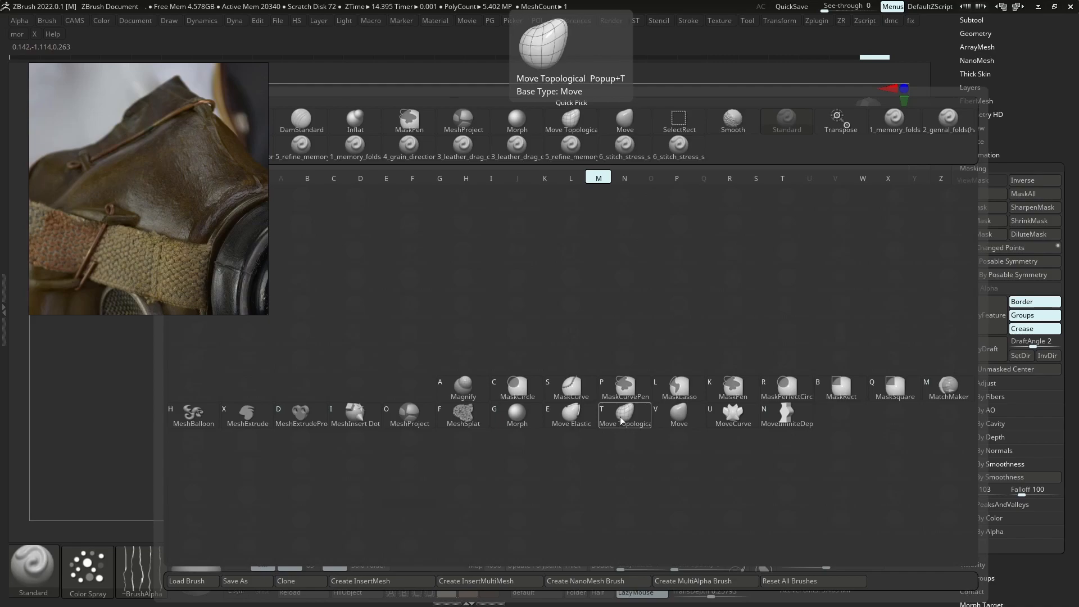
pyautogui.click(518, 416)
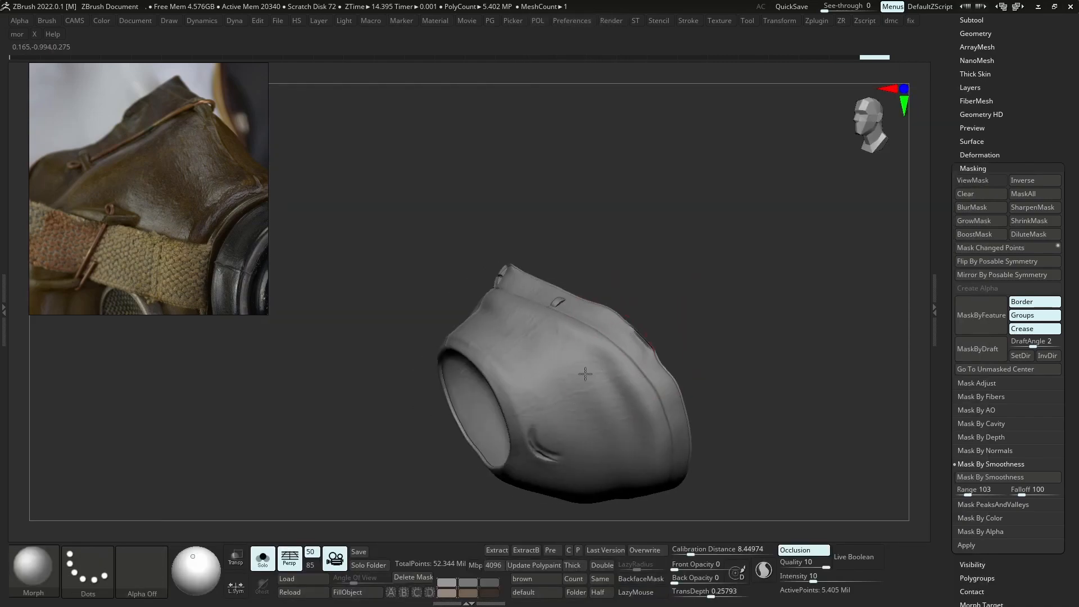
pyautogui.moveTo(488, 353); pyautogui.dragTo(580, 367)
pyautogui.moveTo(581, 367); pyautogui.dragTo(399, 281, button='right')
pyautogui.moveTo(400, 281); pyautogui.dragTo(451, 371)
pyautogui.moveTo(450, 371); pyautogui.dragTo(455, 377, button='right')
pyautogui.moveTo(459, 444)
pyautogui.mouseDown(button='right')
pyautogui.moveTo(449, 521)
pyautogui.moveTo(709, 290)
pyautogui.mouseUp(button='right')
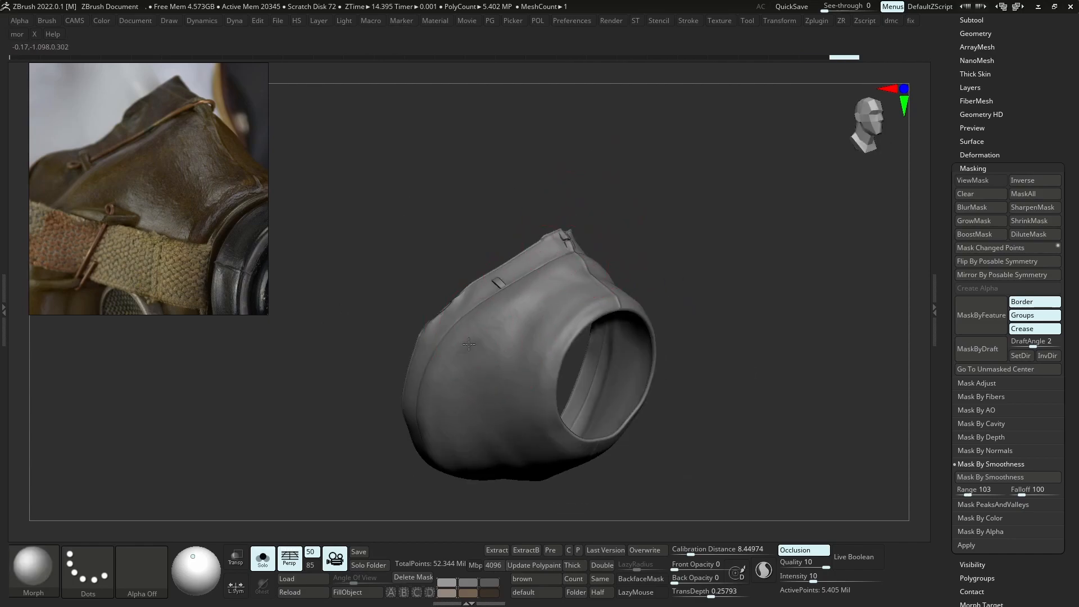
# Switch from the Morph brush back to the Standard brush
pyautogui.press('b')
pyautogui.press('s')
pyautogui.press('t')
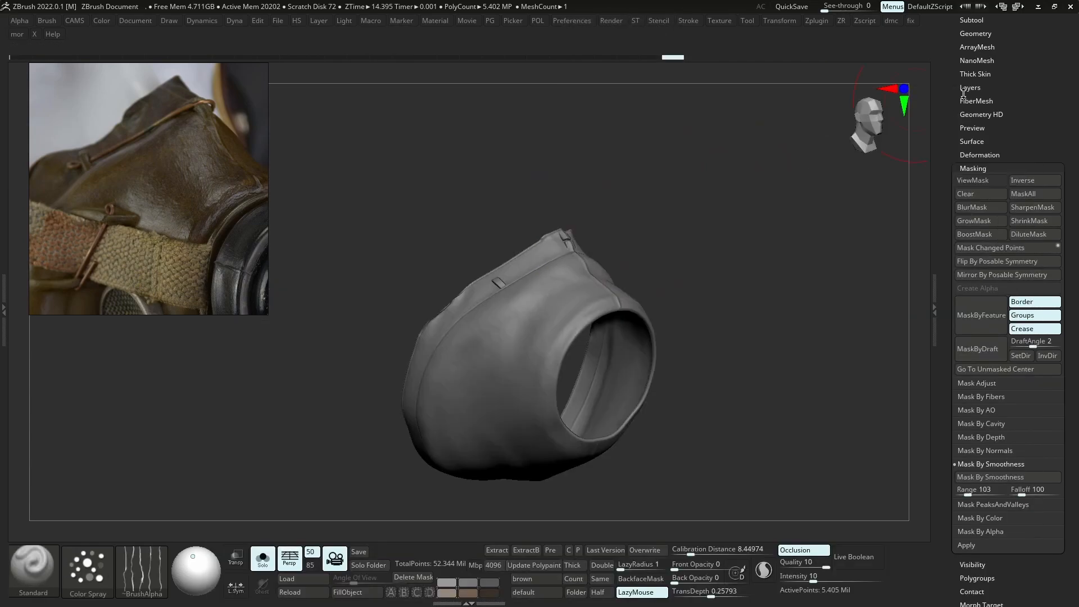
# Set the leather body's first two layers to about 0.22 and 0.42 intensity, and replace the third with a fresh layer
pyautogui.click(971, 88)
pyautogui.moveTo(548, 289)
pyautogui.mouseDown()
pyautogui.moveTo(568, 250)
pyautogui.moveTo(571, 264)
pyautogui.mouseUp()
pyautogui.press('s')
pyautogui.moveTo(572, 274); pyautogui.dragTo(554, 275)
pyautogui.moveTo(551, 270); pyautogui.dragTo(596, 294, button='right')
pyautogui.hotkey('ctrl', 'z')
pyautogui.moveTo(1031, 117); pyautogui.dragTo(1025, 115)
pyautogui.click(1024, 103)
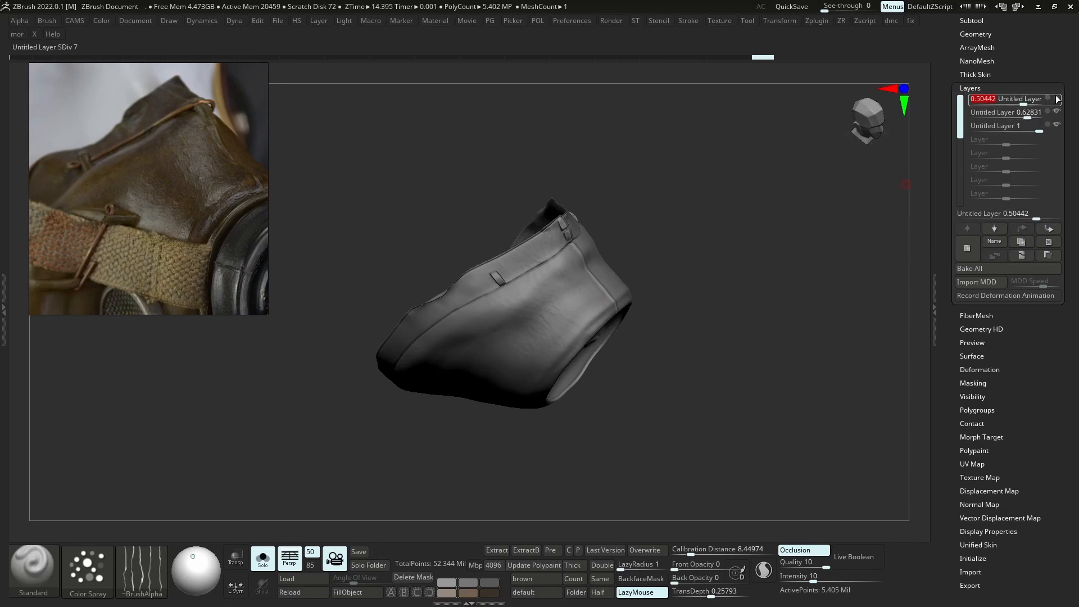
pyautogui.click(1021, 114)
pyautogui.click(1025, 126)
pyautogui.click(1049, 241)
pyautogui.click(968, 248)
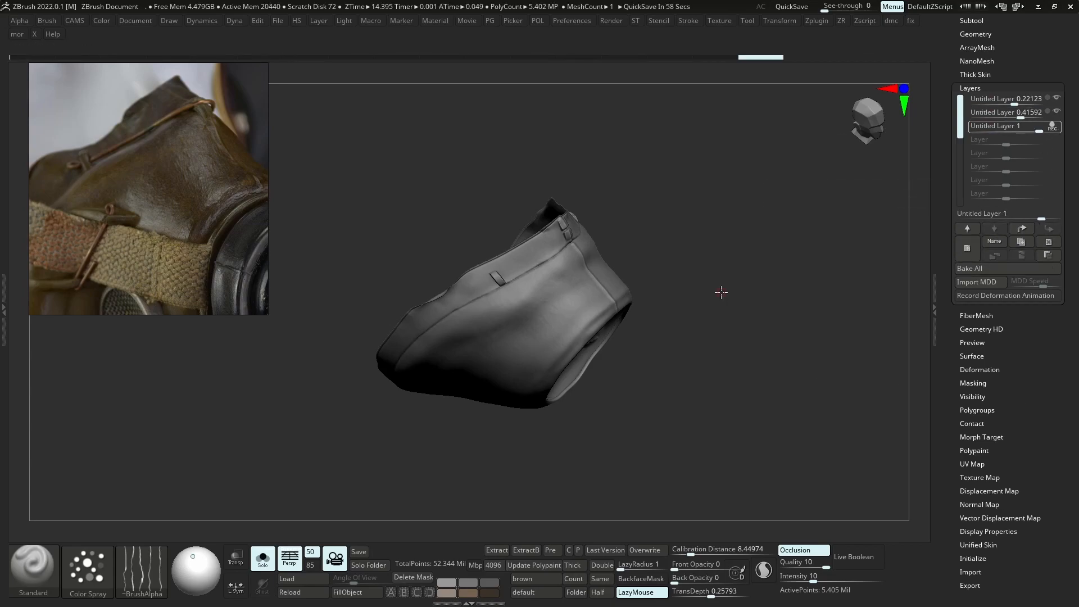
pyautogui.moveTo(603, 297)
pyautogui.mouseDown(button='right')
pyautogui.moveTo(544, 285)
pyautogui.moveTo(566, 277)
pyautogui.mouseUp(button='right')
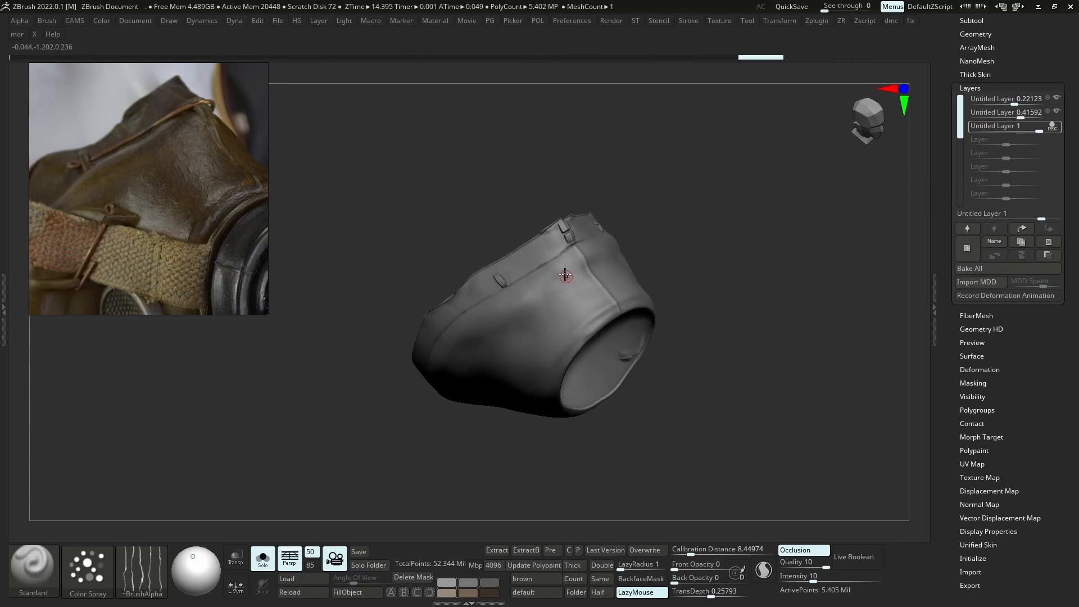
pyautogui.moveTo(545, 314); pyautogui.dragTo(542, 304, button='right')
pyautogui.moveTo(539, 297)
pyautogui.mouseDown()
pyautogui.moveTo(545, 330)
pyautogui.moveTo(553, 315)
pyautogui.mouseUp()
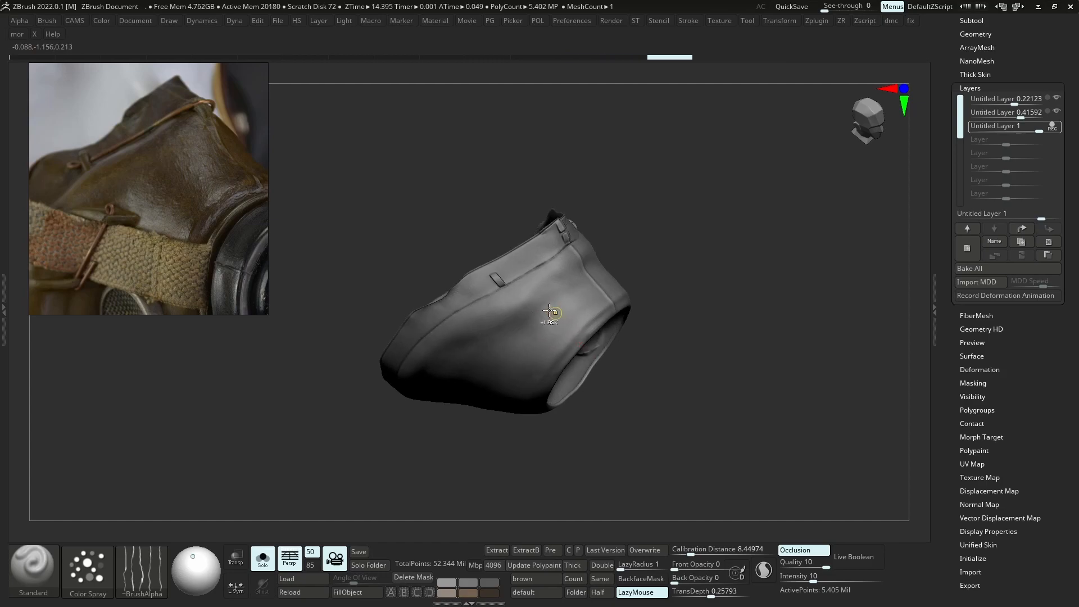
pyautogui.keyDown('ctrl'); pyautogui.moveTo(581, 338); pyautogui.dragTo(613, 377, button='right'); pyautogui.keyUp('ctrl')
pyautogui.hotkey('ctrl', 'z')
pyautogui.hotkey('ctrl', 'z')
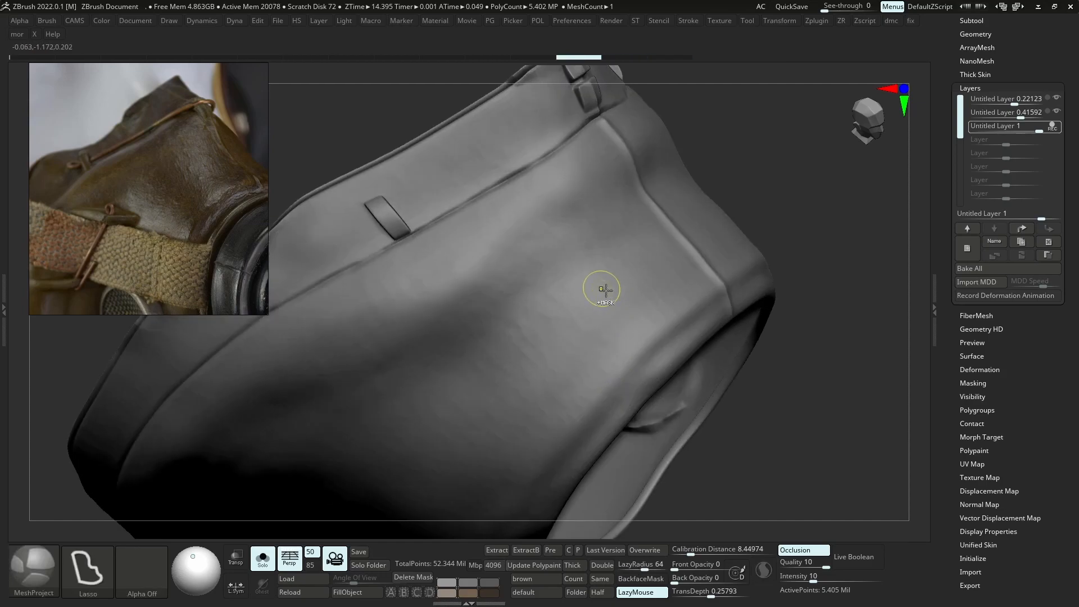
pyautogui.hotkey('ctrl', 'z')
pyautogui.keyDown('ctrl'); pyautogui.moveTo(574, 277); pyautogui.dragTo(480, 317, button='right'); pyautogui.keyUp('ctrl')
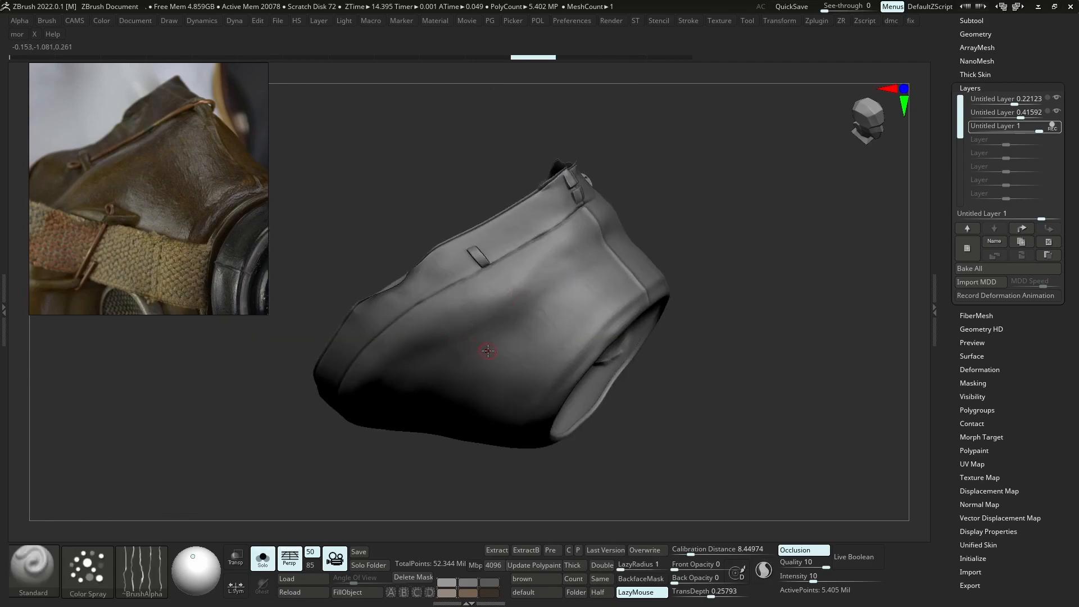
# Reset all brushes and give the Standard brush a Dots stroke with the alpha off
pyautogui.press('b')
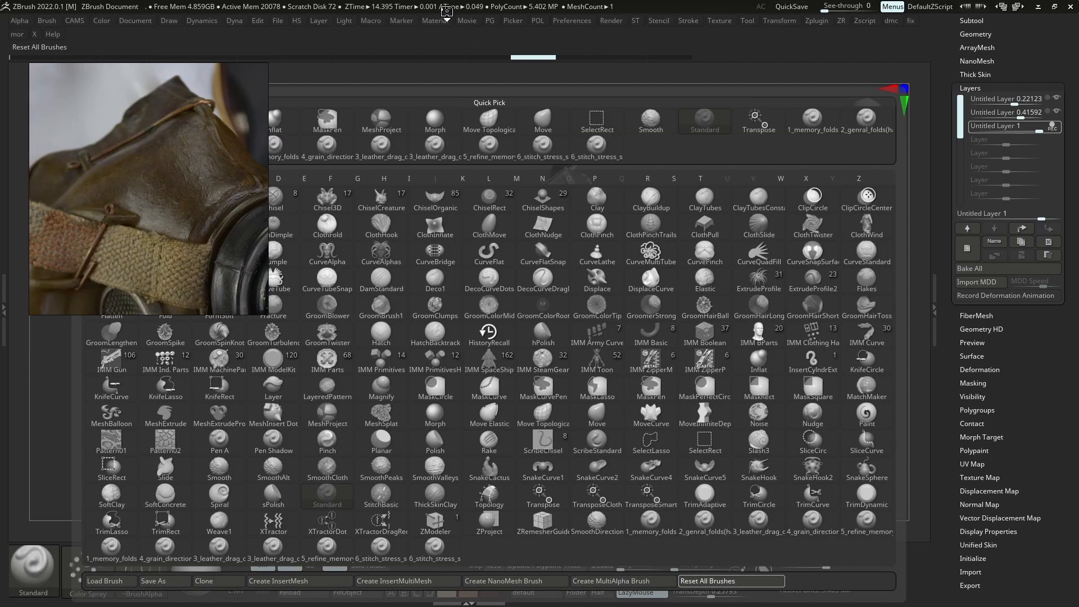
pyautogui.moveTo(579, 299)
pyautogui.keyDown('shift'); pyautogui.mouseDown()
pyautogui.moveTo(569, 277)
pyautogui.moveTo(588, 383)
pyautogui.mouseUp(); pyautogui.keyUp('shift')
pyautogui.hotkey('ctrl', 'z')
pyautogui.click(88, 570)
pyautogui.click(258, 474)
pyautogui.hotkey('ctrl', 'z')
pyautogui.hotkey('ctrl', 'z')
pyautogui.click(88, 570)
pyautogui.click(50, 475)
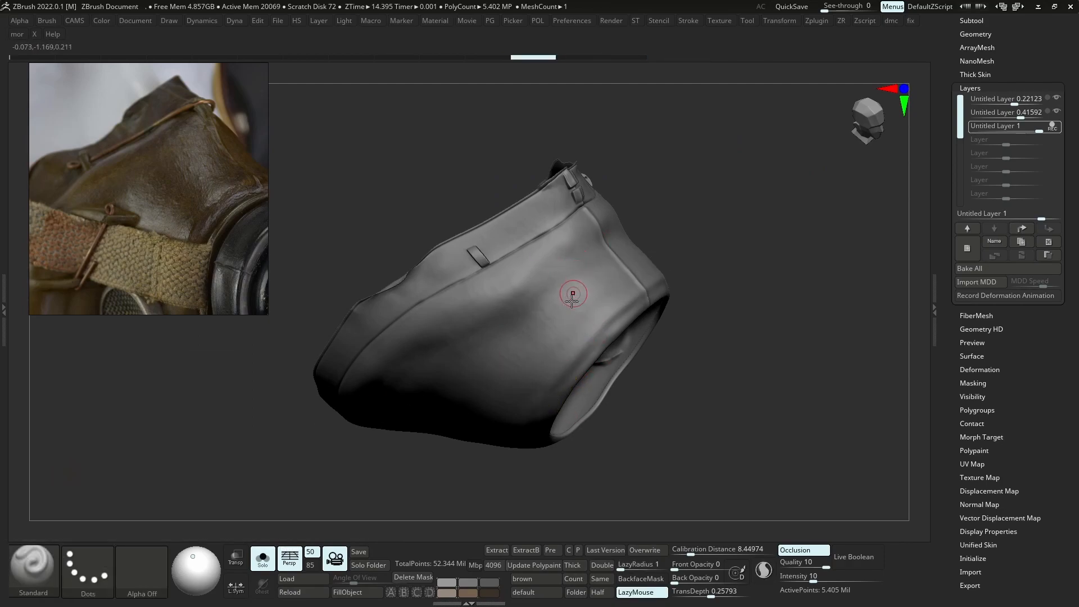
# Sculpt soft, broad folds across one side of the leather body with the Standard brush
pyautogui.moveTo(561, 299); pyautogui.dragTo(581, 312)
pyautogui.moveTo(568, 275)
pyautogui.mouseDown()
pyautogui.moveTo(529, 323)
pyautogui.moveTo(535, 338)
pyautogui.moveTo(528, 316)
pyautogui.mouseUp()
pyautogui.moveTo(511, 296)
pyautogui.mouseDown()
pyautogui.moveTo(508, 306)
pyautogui.moveTo(509, 292)
pyautogui.mouseUp()
pyautogui.moveTo(586, 252)
pyautogui.mouseDown()
pyautogui.moveTo(521, 272)
pyautogui.moveTo(554, 293)
pyautogui.mouseUp()
pyautogui.moveTo(562, 332)
pyautogui.mouseDown()
pyautogui.moveTo(588, 315)
pyautogui.moveTo(522, 393)
pyautogui.mouseUp()
pyautogui.moveTo(523, 393)
pyautogui.mouseDown()
pyautogui.moveTo(491, 366)
pyautogui.moveTo(485, 337)
pyautogui.mouseUp()
pyautogui.moveTo(500, 264)
pyautogui.mouseDown(button='right')
pyautogui.moveTo(557, 243)
pyautogui.moveTo(602, 337)
pyautogui.mouseUp(button='right')
# Build similar soft folds on the opposite side of the leather body, from the upper seam to the round opening
pyautogui.hotkey('alt', 's')
pyautogui.hotkey('alt', 's')
pyautogui.moveTo(600, 336)
pyautogui.mouseDown()
pyautogui.moveTo(576, 308)
pyautogui.moveTo(587, 296)
pyautogui.mouseUp()
pyautogui.moveTo(588, 296); pyautogui.dragTo(613, 310, button='right')
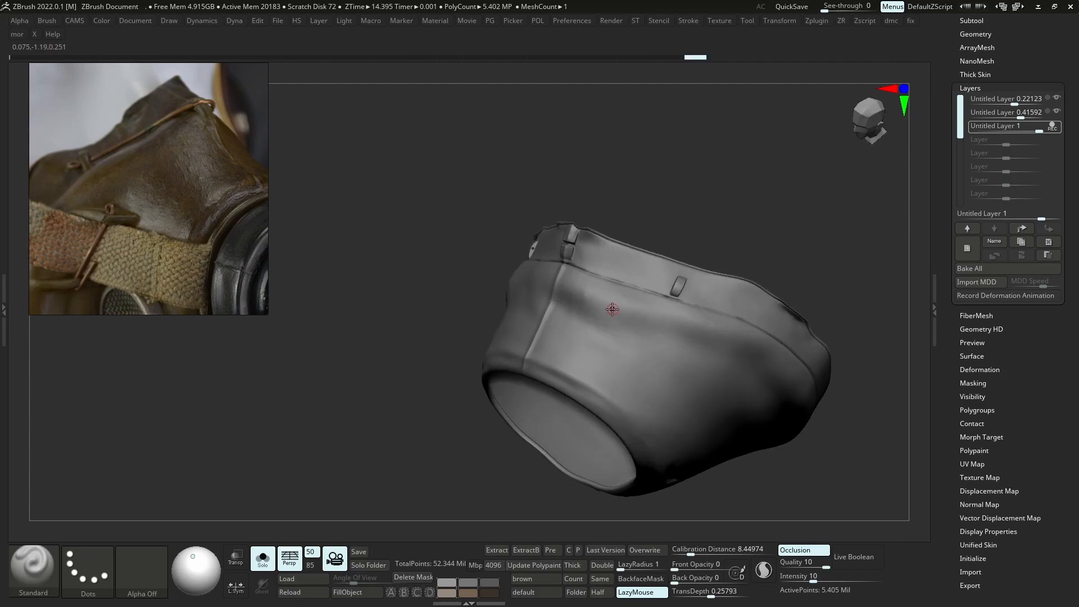
pyautogui.moveTo(568, 322); pyautogui.dragTo(572, 343)
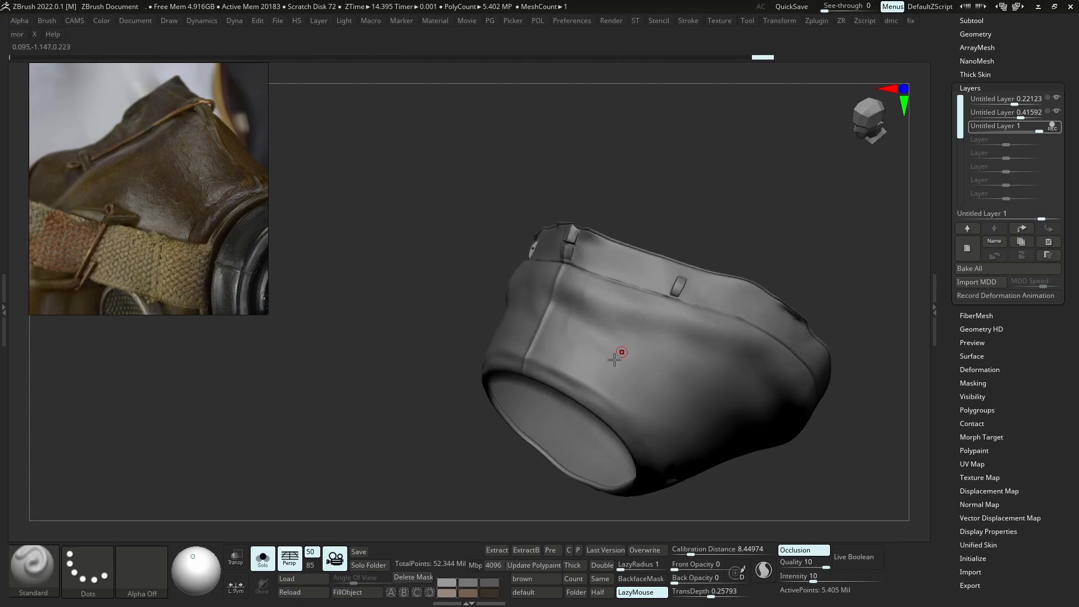
pyautogui.moveTo(609, 287); pyautogui.dragTo(610, 247)
pyautogui.moveTo(574, 356); pyautogui.dragTo(621, 401)
pyautogui.moveTo(621, 400); pyautogui.dragTo(619, 380, button='right')
pyautogui.moveTo(612, 400); pyautogui.dragTo(637, 362)
pyautogui.moveTo(656, 364); pyautogui.dragTo(630, 356, button='right')
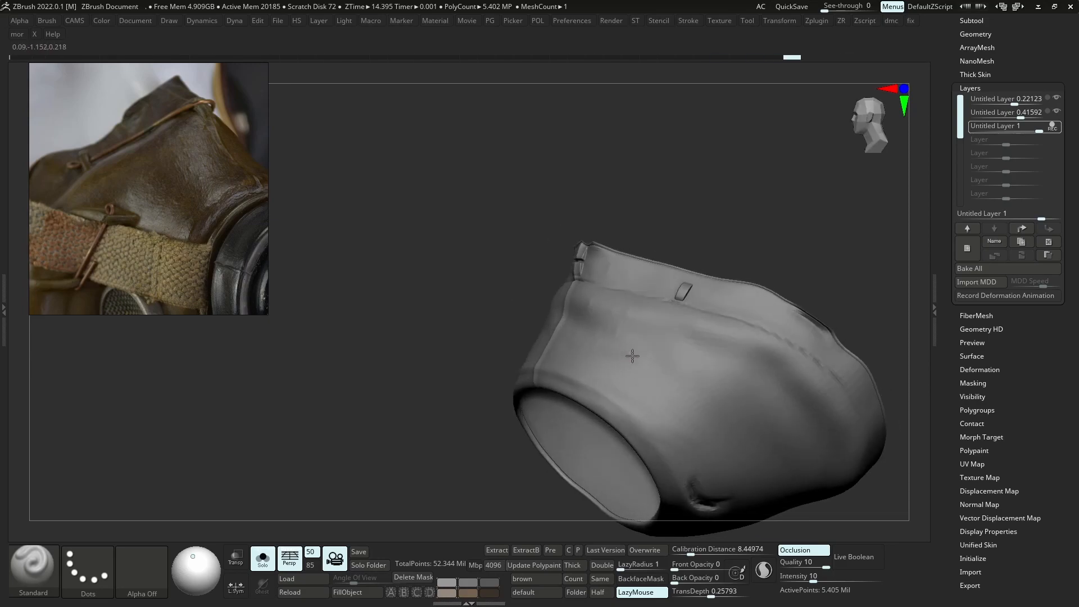
# Refine the folds beside the round opening, show the full mask, and smooth the leather forms
pyautogui.moveTo(716, 419)
pyautogui.mouseDown(button='right')
pyautogui.moveTo(504, 338)
pyautogui.moveTo(450, 332)
pyautogui.mouseUp(button='right')
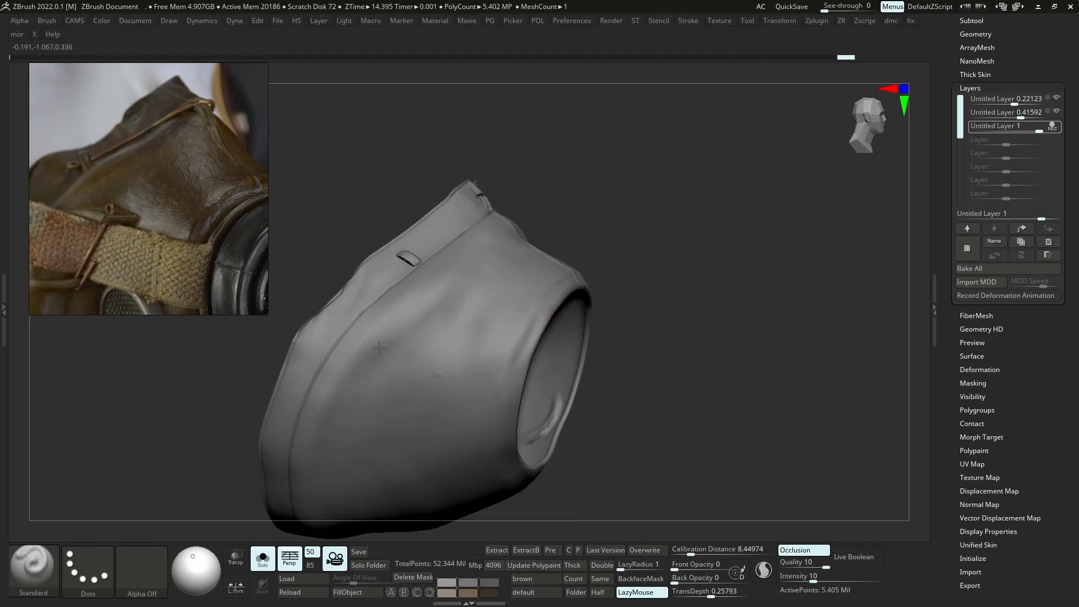
pyautogui.moveTo(518, 366); pyautogui.dragTo(533, 330)
pyautogui.moveTo(533, 330)
pyautogui.mouseDown()
pyautogui.moveTo(509, 297)
pyautogui.moveTo(531, 315)
pyautogui.mouseUp()
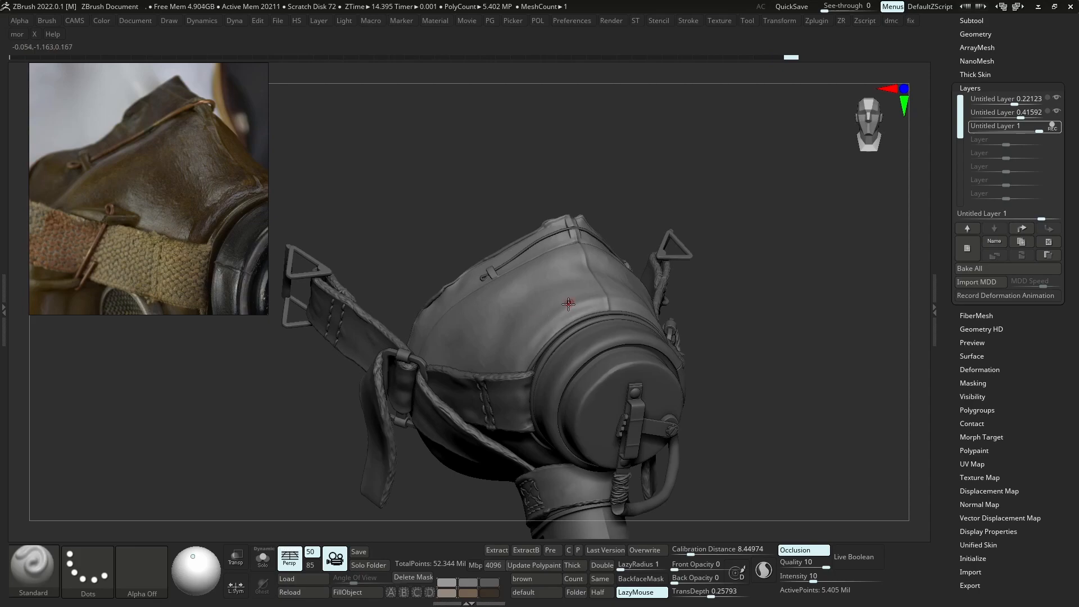
pyautogui.moveTo(520, 300)
pyautogui.keyDown('shift'); pyautogui.mouseDown()
pyautogui.moveTo(474, 331)
pyautogui.moveTo(528, 315)
pyautogui.moveTo(688, 360)
pyautogui.moveTo(592, 414)
pyautogui.mouseUp(); pyautogui.keyUp('shift')
pyautogui.moveTo(551, 484); pyautogui.dragTo(692, 398)
pyautogui.moveTo(529, 264); pyautogui.dragTo(513, 249)
# Isolate the ring around the round filter cap and add a sculpt layer to it, with DamStandard as the brush
pyautogui.scroll(3, 238, 288)
pyautogui.moveTo(238, 288); pyautogui.dragTo(145, 219, button='middle')
pyautogui.scroll(-2, 116, 255)
pyautogui.scroll(2, 177, 245)
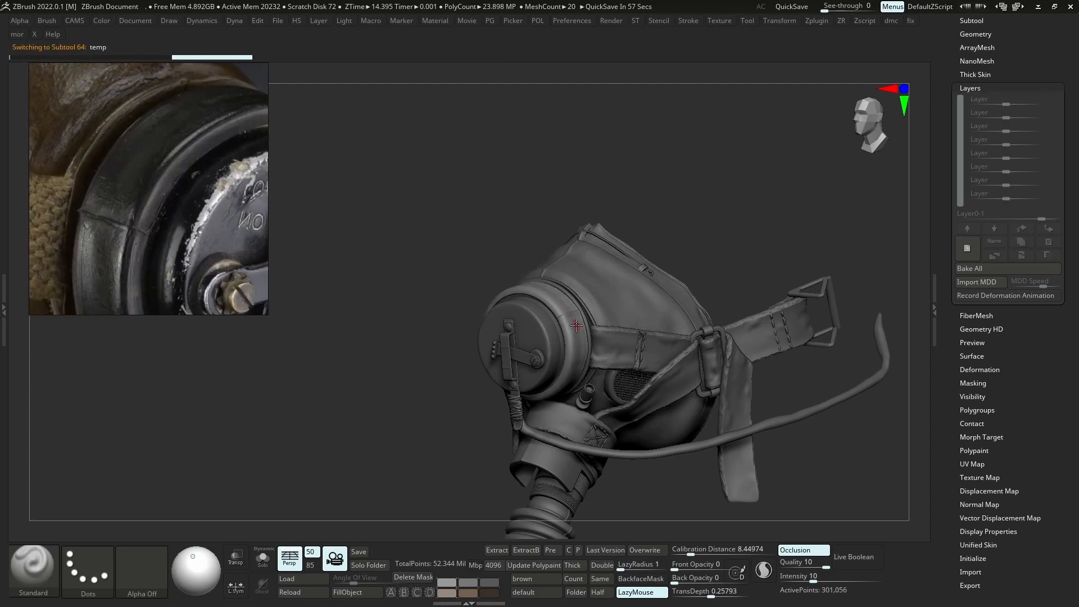
pyautogui.press('b')
pyautogui.press('d')
pyautogui.press('s')
pyautogui.press('space')
pyautogui.moveTo(556, 338)
pyautogui.keyDown('ctrl'); pyautogui.mouseDown(button='right')
pyautogui.moveTo(524, 343)
pyautogui.moveTo(514, 313)
pyautogui.mouseUp(button='right'); pyautogui.keyUp('ctrl')
pyautogui.hotkey('ctrl', 'z')
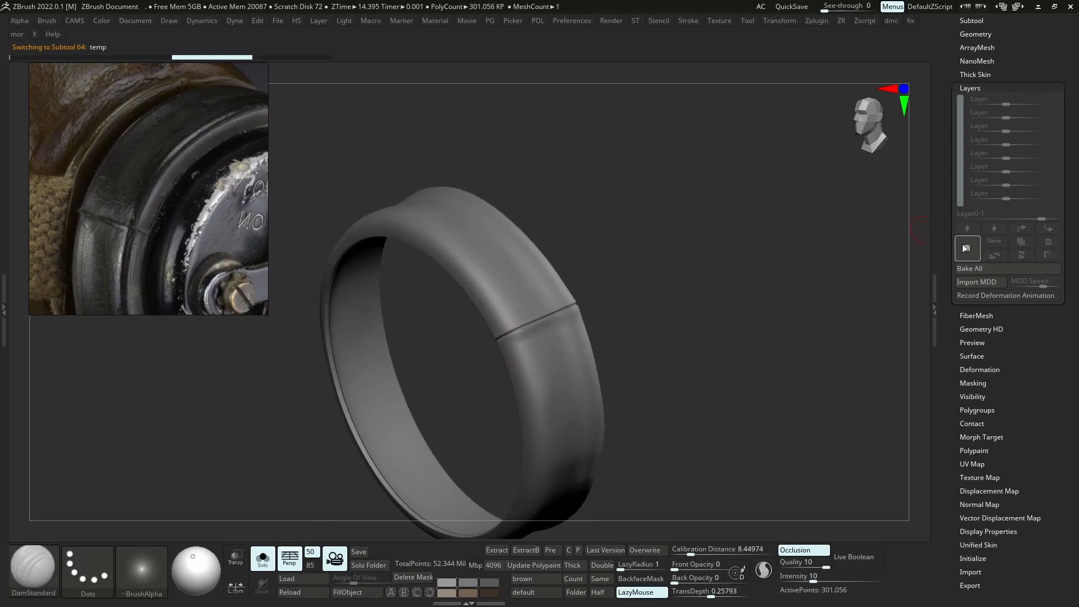
pyautogui.hotkey('ctrl', 'shift', 'z')
pyautogui.press('u')
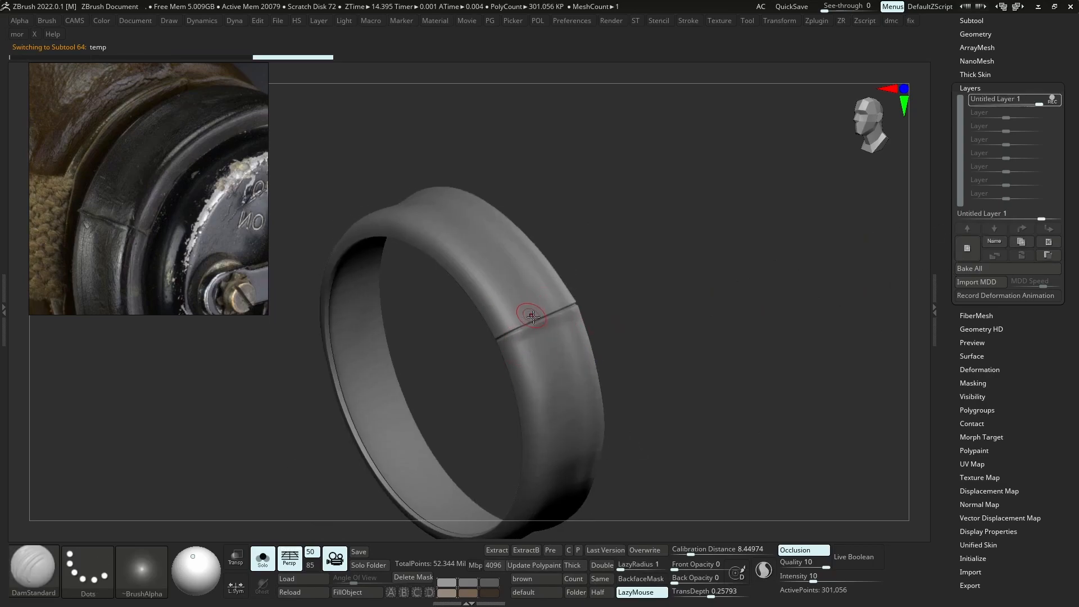
# Load the 1_memory_folds brush and sculpt soft deformations around the seam and surface of the ring
pyautogui.press(',')
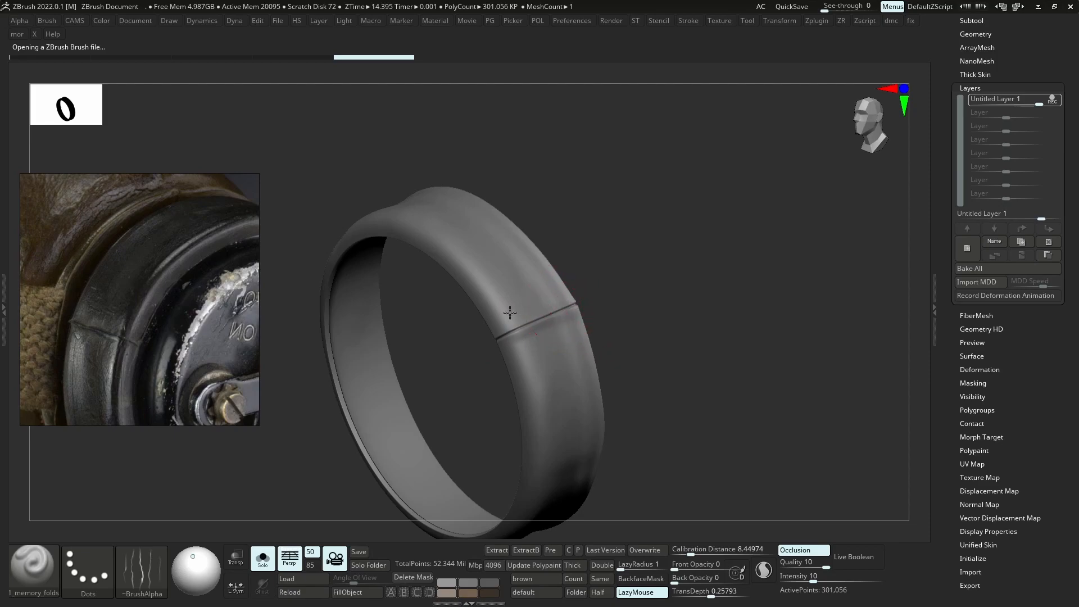
pyautogui.moveTo(517, 335); pyautogui.dragTo(502, 337, button='right')
pyautogui.press('s')
pyautogui.moveTo(529, 311); pyautogui.dragTo(544, 311)
pyautogui.keyDown('alt'); pyautogui.moveTo(587, 374); pyautogui.dragTo(569, 412); pyautogui.keyUp('alt')
pyautogui.moveTo(568, 412)
pyautogui.keyDown('ctrl'); pyautogui.mouseDown(button='right')
pyautogui.moveTo(559, 340)
pyautogui.moveTo(539, 369)
pyautogui.mouseUp(button='right'); pyautogui.keyUp('ctrl')
pyautogui.hotkey('alt', 's')
pyautogui.hotkey('alt', 's')
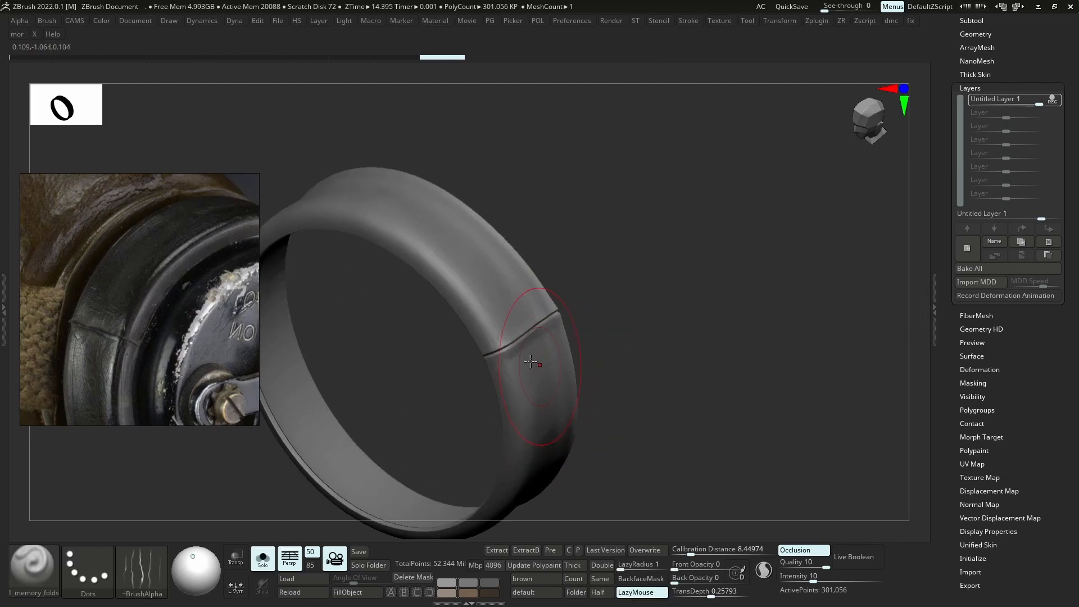
pyautogui.hotkey('alt', 's')
pyautogui.hotkey('alt', 's')
pyautogui.keyDown('ctrl'); pyautogui.moveTo(524, 308); pyautogui.dragTo(600, 298, button='right'); pyautogui.keyUp('ctrl')
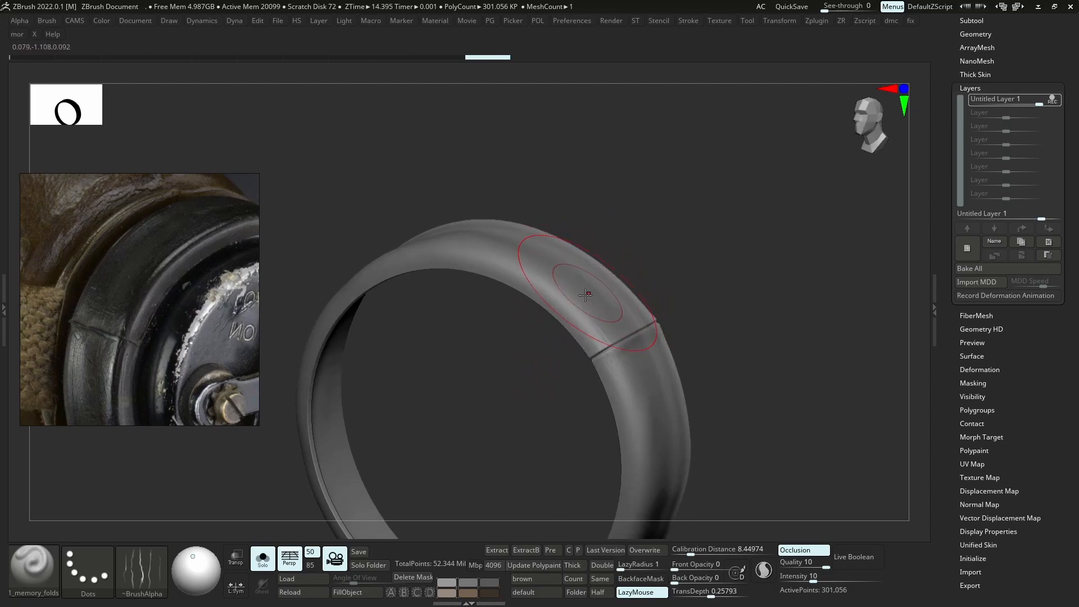
# Add a second layer to the ring for Noise brush texture and set that layer's intensity to 0
pyautogui.press('b')
pyautogui.press('b')
pyautogui.press('n')
pyautogui.press('o')
pyautogui.click(968, 249)
pyautogui.moveTo(633, 299)
pyautogui.keyDown('ctrl'); pyautogui.mouseDown(button='right')
pyautogui.moveTo(604, 301)
pyautogui.moveTo(447, 229)
pyautogui.moveTo(384, 386)
pyautogui.moveTo(465, 378)
pyautogui.moveTo(613, 225)
pyautogui.moveTo(568, 316)
pyautogui.moveTo(647, 270)
pyautogui.mouseUp(button='right'); pyautogui.keyUp('ctrl')
pyautogui.moveTo(1028, 114); pyautogui.dragTo(999, 116)
pyautogui.moveTo(498, 225); pyautogui.dragTo(725, 201, button='right')
pyautogui.hotkey('alt', 's')
pyautogui.hotkey('alt', 's')
pyautogui.hotkey('alt', 's')
pyautogui.hotkey('alt', 's')
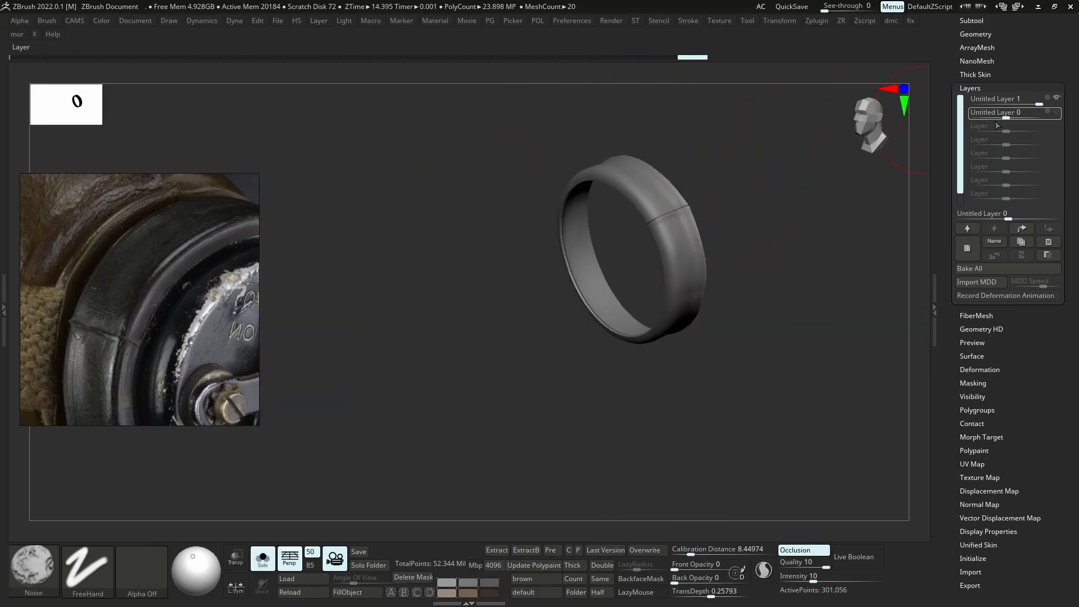
# Select and isolate the Mask_04 collar above the hose, and frame the matching collar area in the reference image
pyautogui.moveTo(546, 148); pyautogui.dragTo(450, 303, button='right')
pyautogui.hotkey('alt', 's')
pyautogui.moveTo(130, 355); pyautogui.dragTo(161, 225, button='middle')
pyautogui.moveTo(161, 373); pyautogui.dragTo(152, 225, button='middle')
pyautogui.moveTo(390, 371); pyautogui.dragTo(574, 355, button='right')
pyautogui.keyDown('alt'); pyautogui.click(537, 387); pyautogui.keyUp('alt')
pyautogui.hotkey('alt', 's')
pyautogui.scroll(-6, 219, 273)
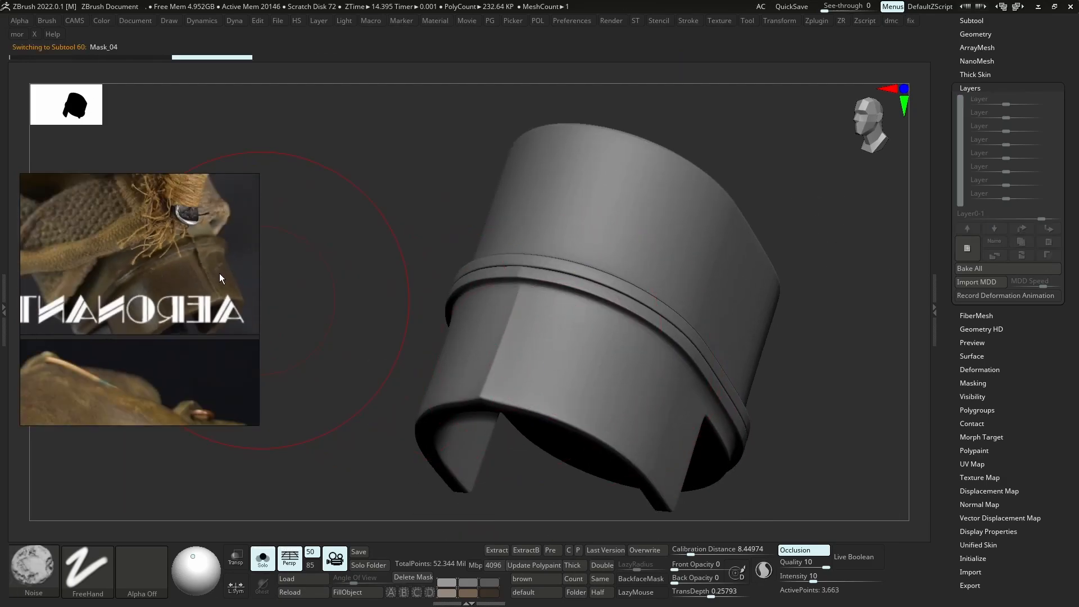
pyautogui.moveTo(516, 295); pyautogui.dragTo(579, 313, button='right')
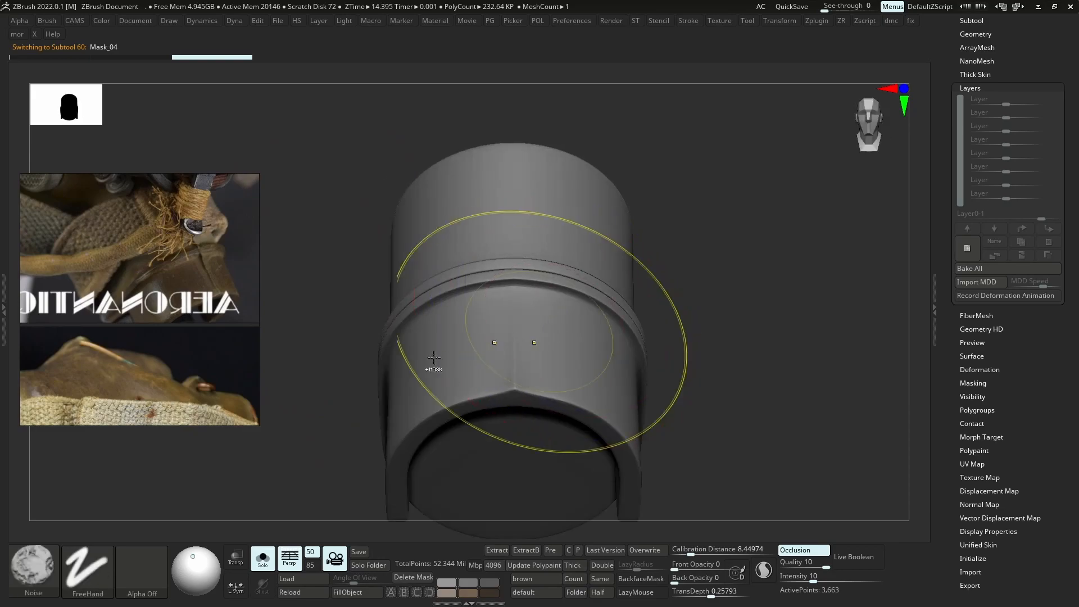
pyautogui.scroll(5, 224, 300)
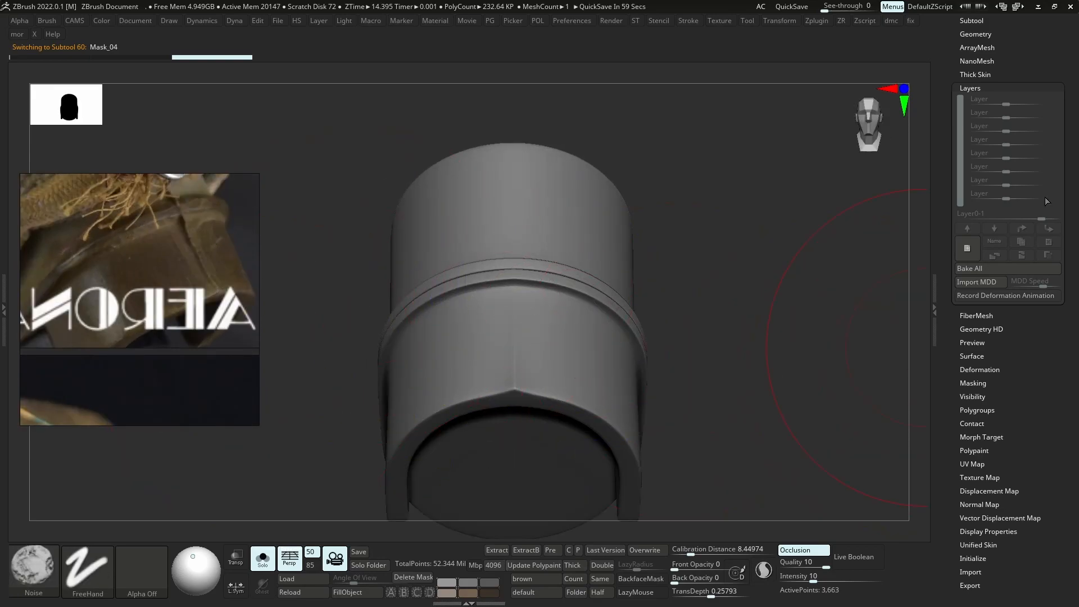
# Add a layer to the collar, turn down its subdivision smoothing, and bake the layer
pyautogui.click(969, 253)
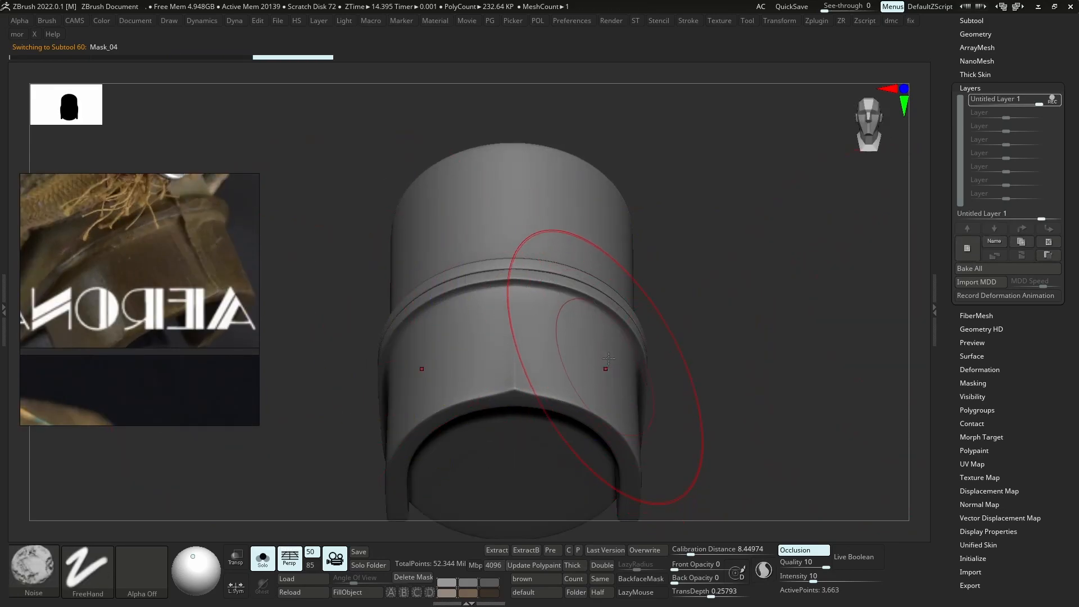
pyautogui.hotkey('shift', 'd')
pyautogui.hotkey('shift', 'd')
pyautogui.hotkey('shift', 'd')
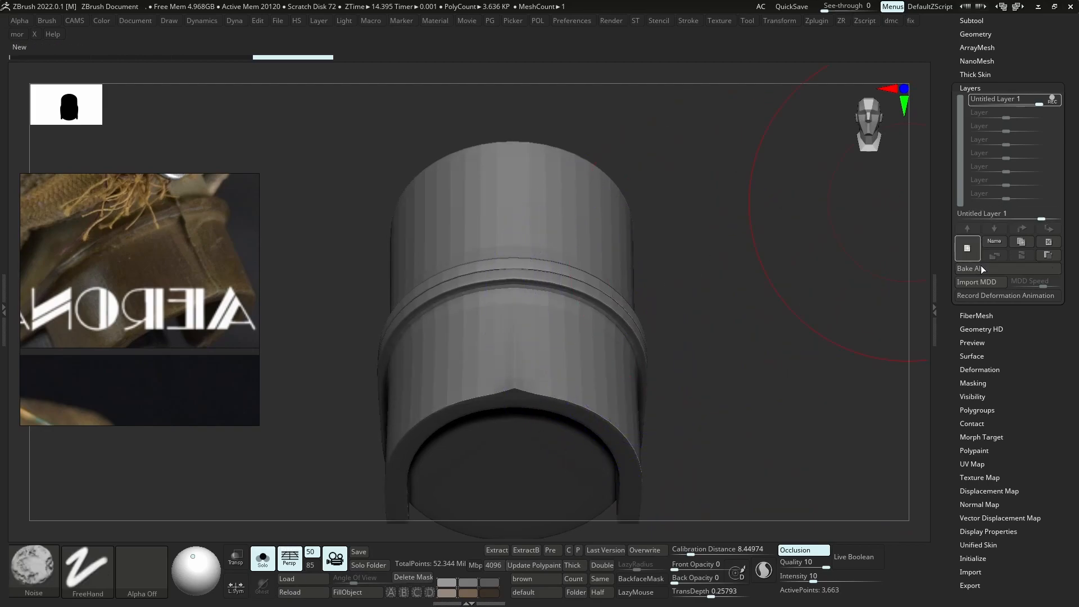
pyautogui.click(983, 269)
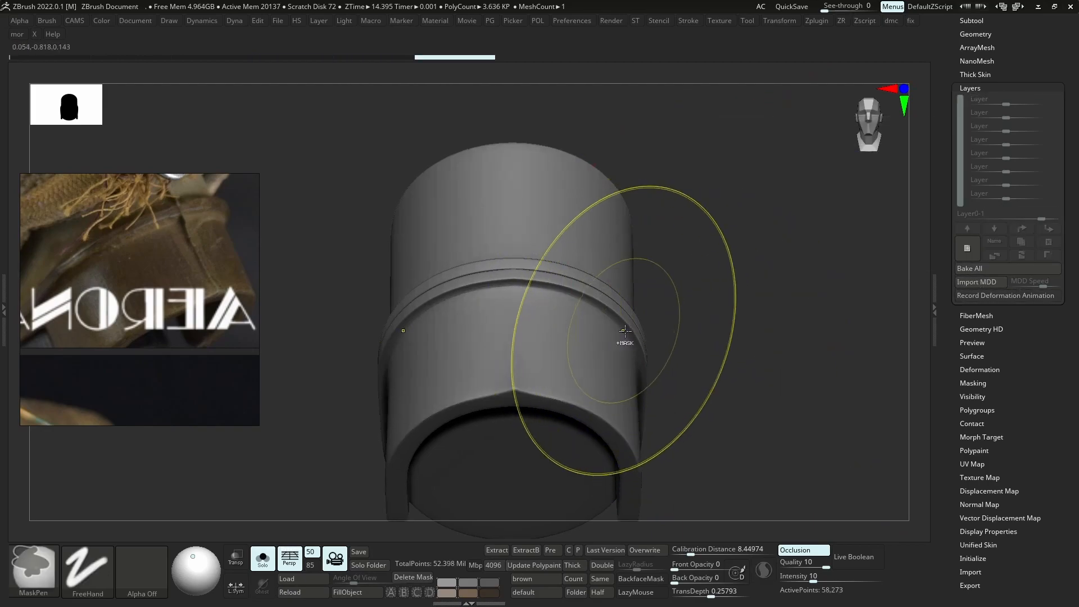
# Subdivide the collar, add a new sculpt layer, and switch to the DamStandard brush
pyautogui.press('d')
pyautogui.click(968, 249)
pyautogui.press('b')
pyautogui.press('d')
pyautogui.press('s')
# Try small DamStandard strokes along the collar's front ridge
pyautogui.press('s')
pyautogui.moveTo(527, 375); pyautogui.dragTo(522, 376)
pyautogui.moveTo(522, 375); pyautogui.dragTo(517, 389, button='right')
pyautogui.press('s')
pyautogui.moveTo(518, 375); pyautogui.dragTo(514, 376)
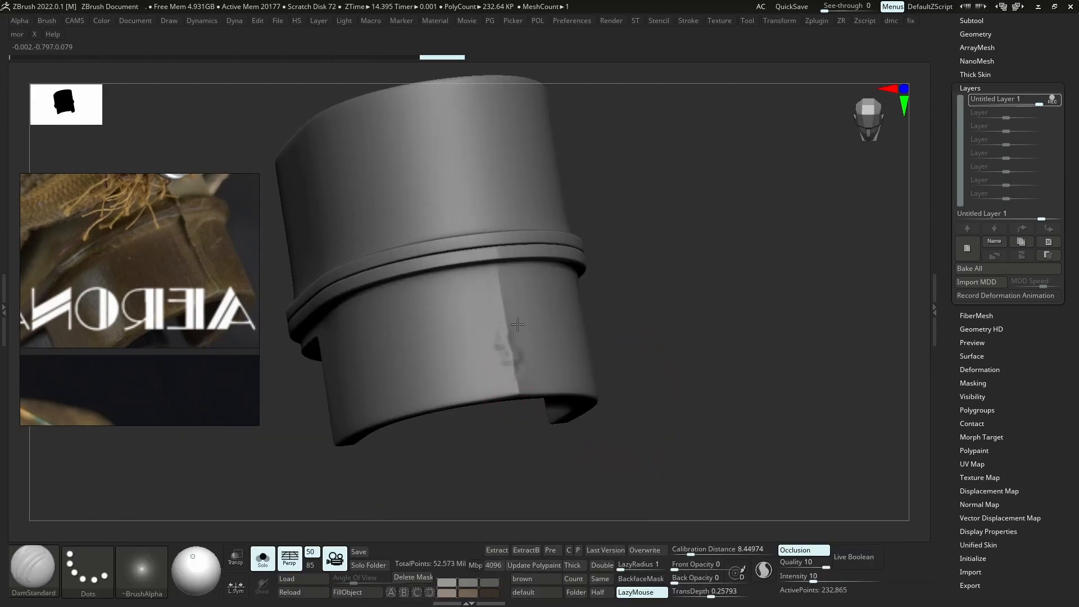
pyautogui.hotkey('ctrl', 'z')
pyautogui.hotkey('ctrl', 'z')
# Subdivide the collar again, carve uneven dents along its front ridge on a new layer, and set the layer intensity to 0.29203
pyautogui.hotkey('ctrl', 'd')
pyautogui.click(969, 249)
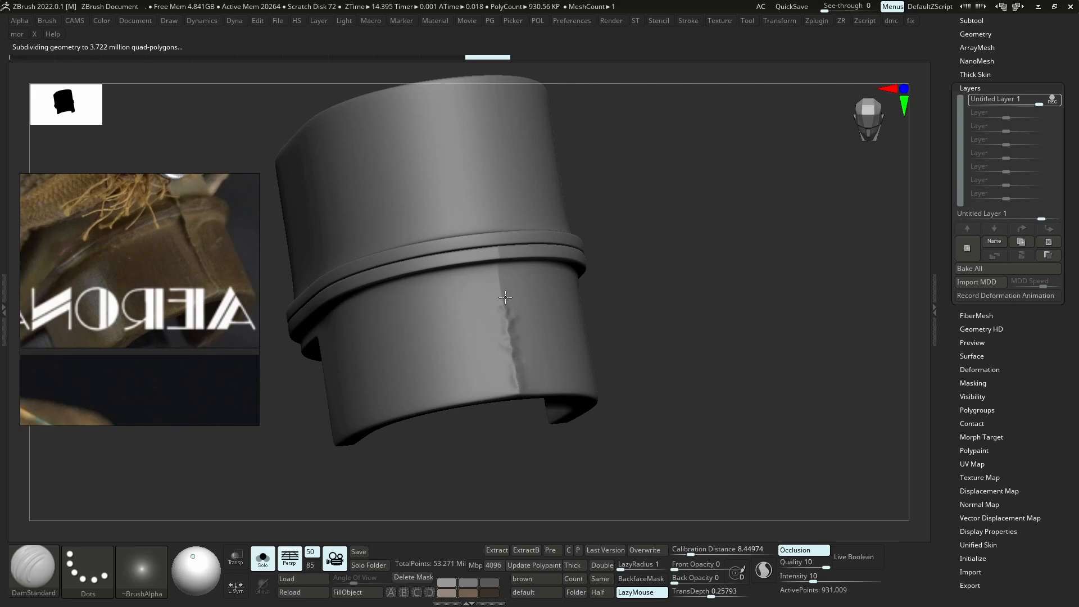
pyautogui.moveTo(490, 269); pyautogui.dragTo(509, 291)
pyautogui.moveTo(509, 291)
pyautogui.keyDown('ctrl'); pyautogui.mouseDown(button='right')
pyautogui.moveTo(497, 233)
pyautogui.moveTo(583, 327)
pyautogui.moveTo(579, 363)
pyautogui.mouseUp(button='right'); pyautogui.keyUp('ctrl')
pyautogui.moveTo(488, 388); pyautogui.dragTo(485, 365, button='right')
pyautogui.keyDown('ctrl'); pyautogui.moveTo(485, 364); pyautogui.dragTo(494, 402, button='right'); pyautogui.keyUp('ctrl')
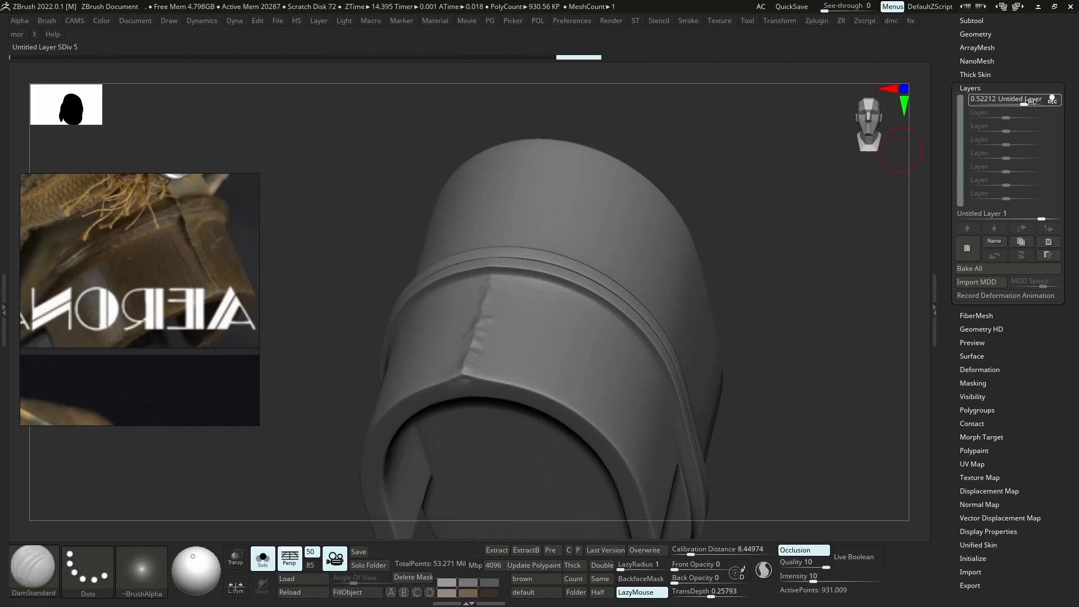
pyautogui.keyDown('ctrl'); pyautogui.moveTo(627, 363); pyautogui.dragTo(686, 333, button='right'); pyautogui.keyUp('ctrl')
pyautogui.hotkey('alt', 's')
pyautogui.press('l')
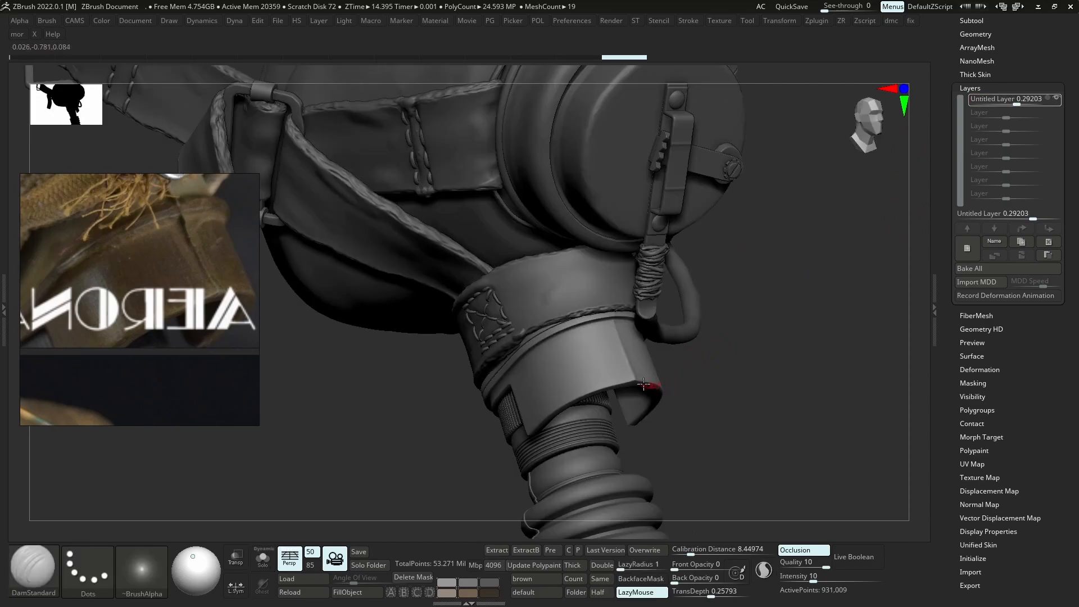
# Add another sculpt layer to the hose collar, switch to the ClayBuildup brush, and isolate the collar
pyautogui.keyDown('ctrl'); pyautogui.moveTo(609, 353); pyautogui.dragTo(798, 251, button='right'); pyautogui.keyUp('ctrl')
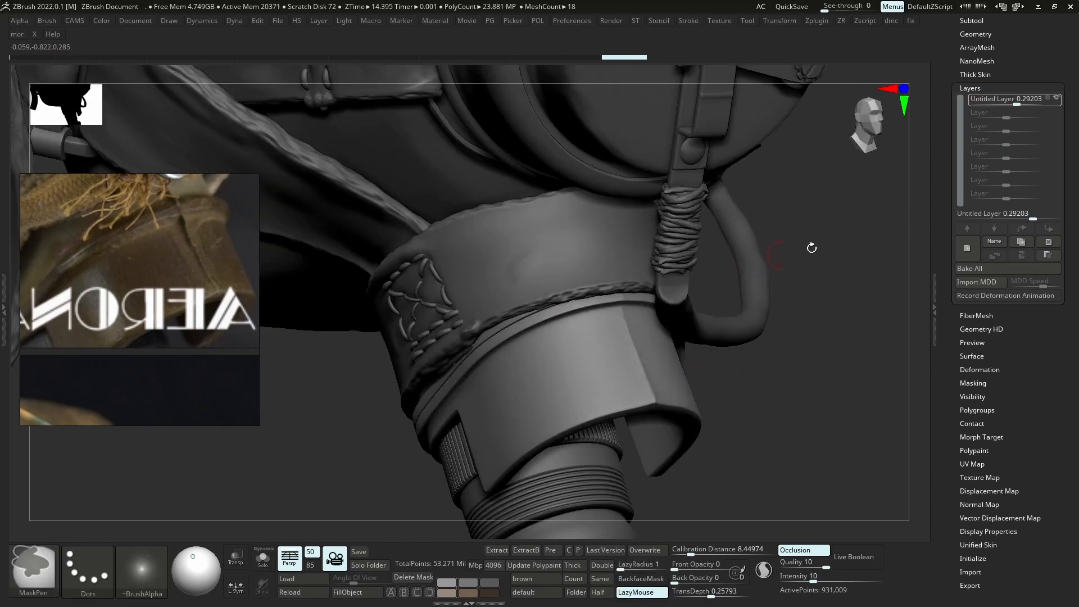
pyautogui.click(968, 247)
pyautogui.press('b')
pyautogui.press('c')
pyautogui.press('b')
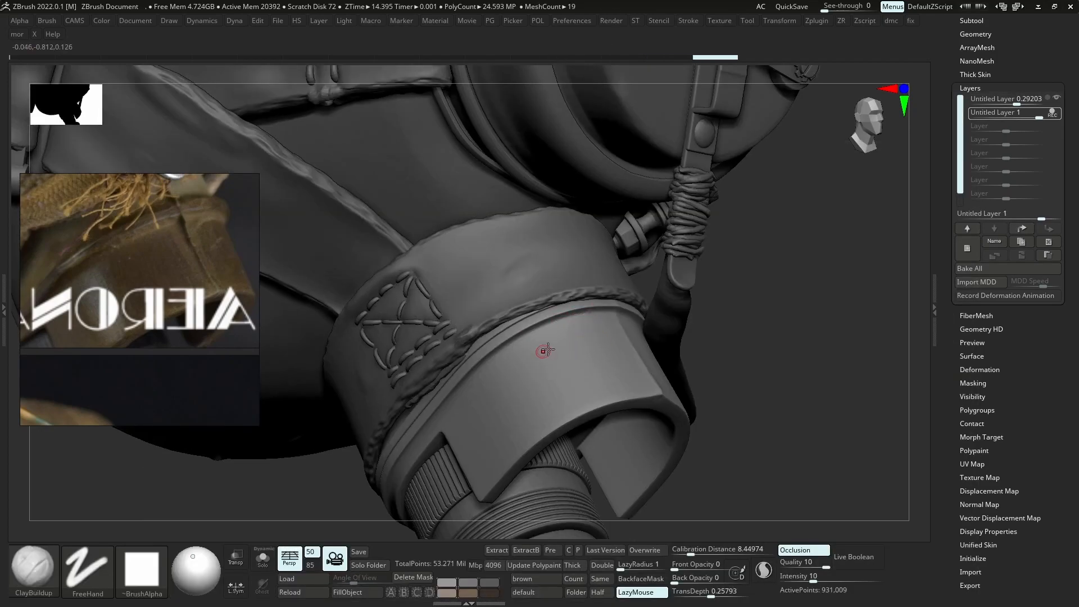
pyautogui.hotkey('alt', 's')
pyautogui.hotkey('ctrl', 'z')
# Build up rough strokes beneath the collar's raised band and down its front ridge, and set the layer intensity to 0.48672
pyautogui.moveTo(552, 332); pyautogui.dragTo(506, 351, button='right')
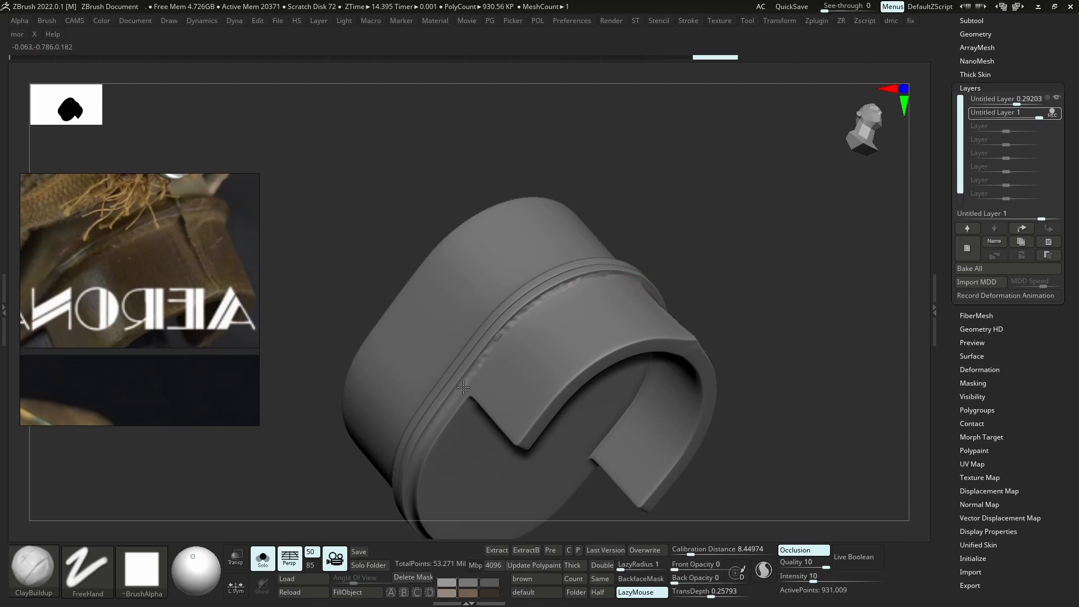
pyautogui.moveTo(462, 373); pyautogui.dragTo(622, 257, button='right')
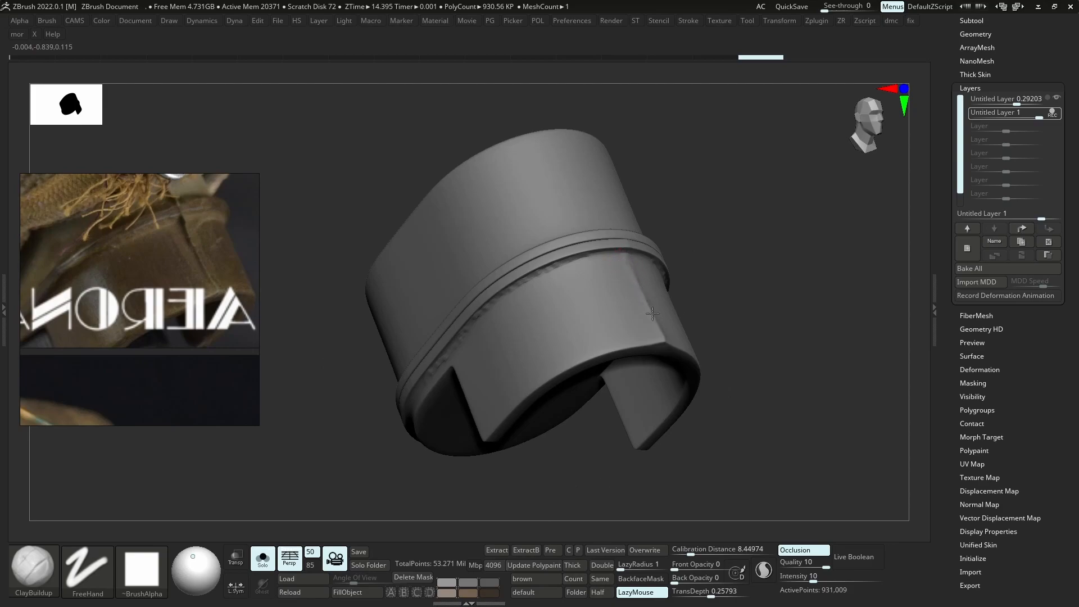
pyautogui.moveTo(668, 322); pyautogui.dragTo(648, 300, button='right')
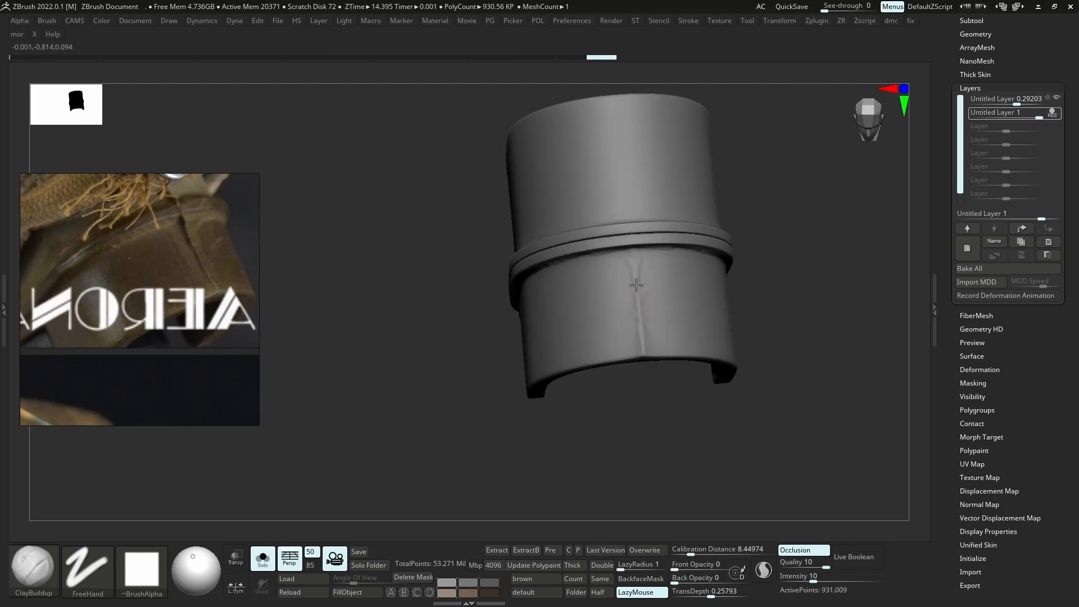
pyautogui.moveTo(637, 296); pyautogui.dragTo(689, 336, button='right')
pyautogui.hotkey('alt', 's')
pyautogui.hotkey('alt', 's')
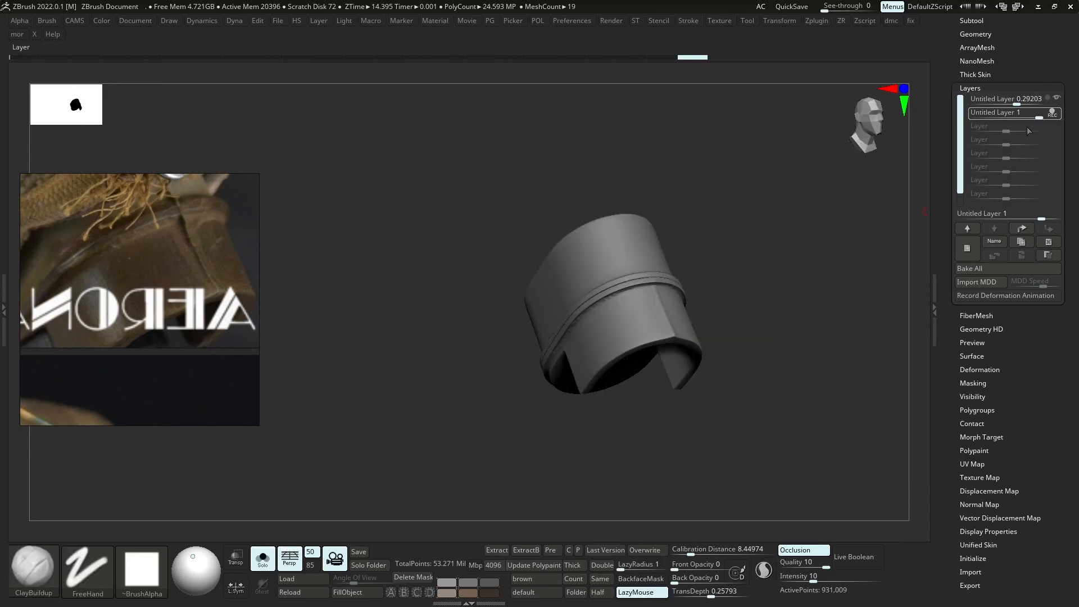
pyautogui.moveTo(1024, 114); pyautogui.dragTo(1023, 115)
# On a new layer, roughen the collar's cut-out edges and lower rim, and set the layer intensity to 0.59292
pyautogui.hotkey('alt', 's')
pyautogui.keyDown('ctrl'); pyautogui.moveTo(730, 294); pyautogui.dragTo(725, 272, button='right'); pyautogui.keyUp('ctrl')
pyautogui.moveTo(669, 326); pyautogui.dragTo(588, 406, button='right')
pyautogui.hotkey('alt', 's')
pyautogui.click(967, 251)
pyautogui.moveTo(770, 318); pyautogui.dragTo(875, 306, button='right')
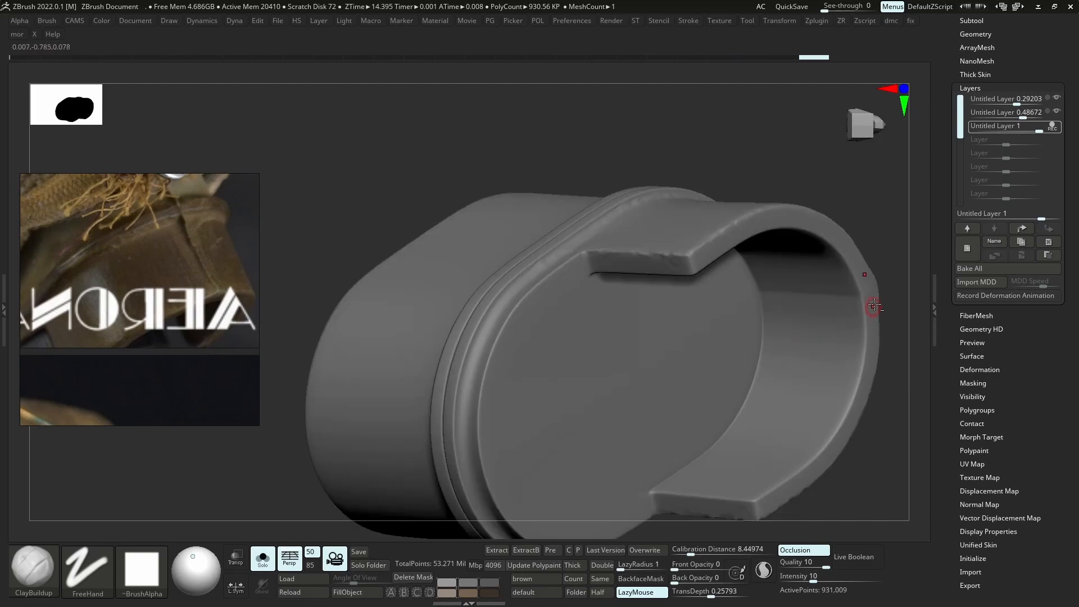
pyautogui.moveTo(615, 274)
pyautogui.keyDown('ctrl'); pyautogui.mouseDown(button='right')
pyautogui.moveTo(677, 272)
pyautogui.moveTo(689, 344)
pyautogui.mouseUp(button='right'); pyautogui.keyUp('ctrl')
pyautogui.moveTo(689, 344); pyautogui.dragTo(698, 352)
pyautogui.moveTo(1033, 129); pyautogui.dragTo(1027, 130)
pyautogui.moveTo(693, 312); pyautogui.dragTo(725, 354, button='right')
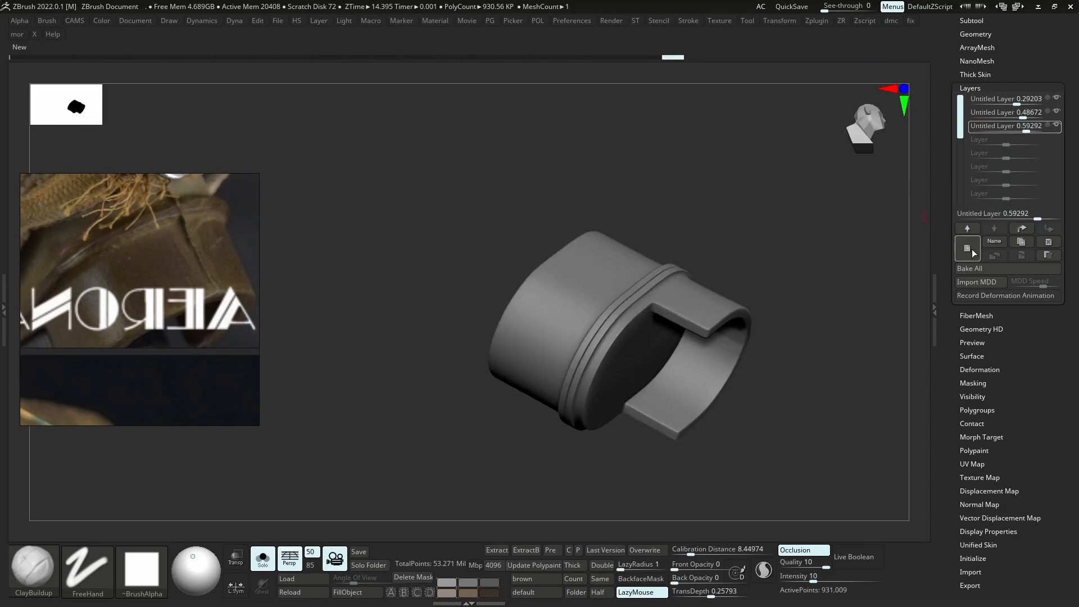
# Sculpt further wear on the collar on a fourth layer and adjust that layer's intensity
pyautogui.click(968, 248)
pyautogui.keyDown('ctrl'); pyautogui.moveTo(664, 427); pyautogui.dragTo(636, 388, button='right'); pyautogui.keyUp('ctrl')
pyautogui.moveTo(636, 388); pyautogui.dragTo(558, 422, button='right')
pyautogui.moveTo(1015, 140); pyautogui.dragTo(974, 187)
pyautogui.keyDown('ctrl'); pyautogui.moveTo(736, 264); pyautogui.dragTo(635, 368, button='right'); pyautogui.keyUp('ctrl')
pyautogui.hotkey('shift', 's')
pyautogui.keyDown('ctrl'); pyautogui.moveTo(635, 368); pyautogui.dragTo(697, 315, button='right'); pyautogui.keyUp('ctrl')
# Isolate the Straps_02 buckles, clear any mask, and sculpt a ClayBuildup stroke on the buckle frame's lower corner
pyautogui.keyDown('alt'); pyautogui.click(818, 234); pyautogui.keyUp('alt')
pyautogui.hotkey('shift', 's')
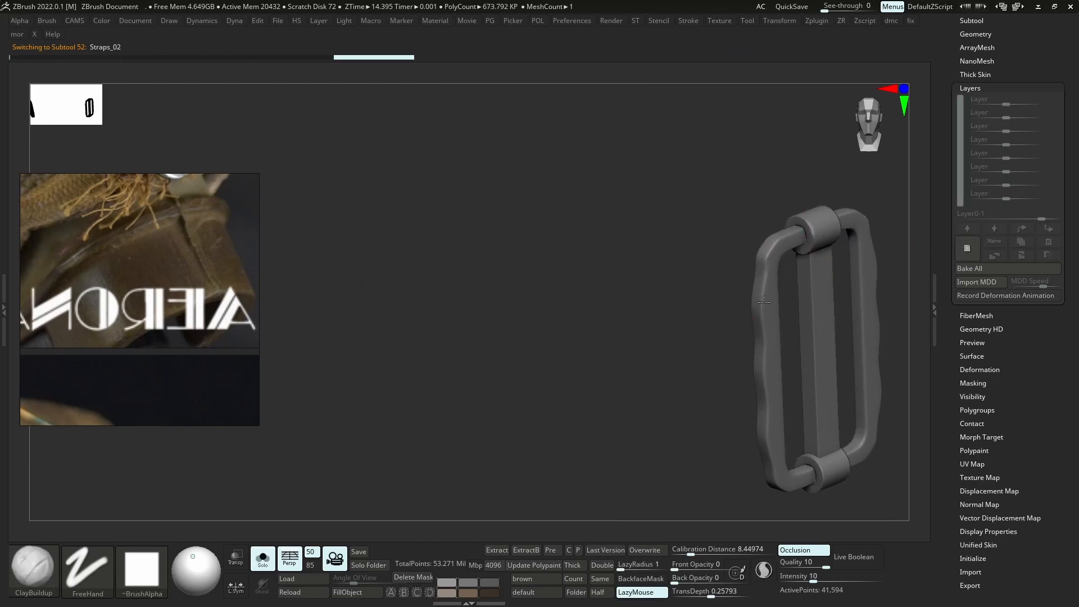
pyautogui.keyDown('ctrl'); pyautogui.moveTo(763, 297); pyautogui.dragTo(764, 398, button='right'); pyautogui.keyUp('ctrl')
pyautogui.keyDown('ctrl'); pyautogui.moveTo(810, 256); pyautogui.dragTo(741, 400); pyautogui.keyUp('ctrl')
pyautogui.keyDown('ctrl'); pyautogui.click(740, 352); pyautogui.keyUp('ctrl')
pyautogui.keyDown('ctrl'); pyautogui.moveTo(741, 352); pyautogui.dragTo(713, 369); pyautogui.keyUp('ctrl')
pyautogui.keyDown('ctrl'); pyautogui.moveTo(770, 362); pyautogui.dragTo(778, 315, button='right'); pyautogui.keyUp('ctrl')
pyautogui.moveTo(779, 393); pyautogui.dragTo(756, 388)
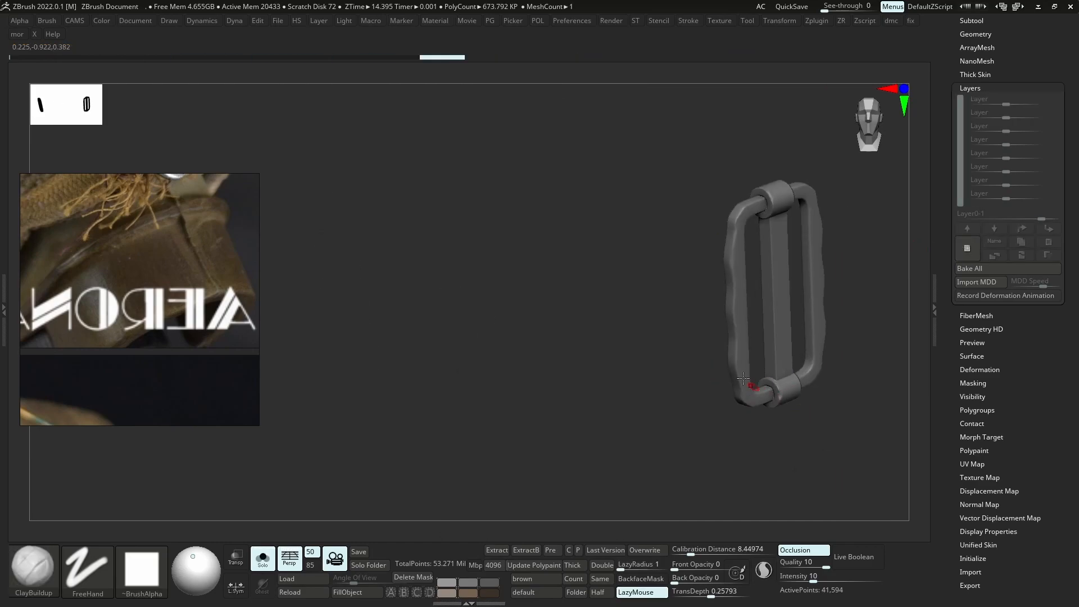
# Add short ClayBuildup strokes across the strap buckles, undoing one along the way
pyautogui.keyDown('ctrl'); pyautogui.moveTo(736, 357); pyautogui.dragTo(745, 408, button='right'); pyautogui.keyUp('ctrl')
pyautogui.hotkey('shift', 's')
pyautogui.hotkey('shift', 's')
pyautogui.keyDown('ctrl'); pyautogui.moveTo(467, 332); pyautogui.dragTo(465, 274, button='right'); pyautogui.keyUp('ctrl')
pyautogui.moveTo(461, 273); pyautogui.dragTo(434, 269)
pyautogui.moveTo(434, 269)
pyautogui.mouseDown(button='right')
pyautogui.moveTo(485, 272)
pyautogui.moveTo(465, 320)
pyautogui.moveTo(464, 272)
pyautogui.mouseUp(button='right')
pyautogui.hotkey('shift', 's')
pyautogui.hotkey('shift', 's')
pyautogui.hotkey('ctrl', 'z')
pyautogui.moveTo(450, 269); pyautogui.dragTo(443, 276)
pyautogui.moveTo(388, 387); pyautogui.dragTo(416, 406, button='right')
pyautogui.moveTo(417, 407); pyautogui.dragTo(418, 394)
pyautogui.moveTo(351, 391); pyautogui.dragTo(352, 378)
pyautogui.keyDown('ctrl'); pyautogui.moveTo(506, 360); pyautogui.dragTo(510, 444, button='right'); pyautogui.keyUp('ctrl')
pyautogui.hotkey('shift', 's')
# Bring up the hose reference photo and isolate the corrugated breathing hose
pyautogui.moveTo(674, 388); pyautogui.dragTo(510, 358, button='right')
pyautogui.scroll(-8, 223, 341)
pyautogui.scroll(5, 86, 316)
pyautogui.scroll(-5, 142, 344)
pyautogui.scroll(7, 209, 329)
pyautogui.moveTo(479, 400); pyautogui.dragTo(471, 403, button='right')
pyautogui.keyDown('alt'); pyautogui.click(500, 416); pyautogui.keyUp('alt')
pyautogui.hotkey('shift', 's')
pyautogui.keyDown('alt'); pyautogui.moveTo(519, 478); pyautogui.dragTo(573, 331, button='right'); pyautogui.keyUp('alt')
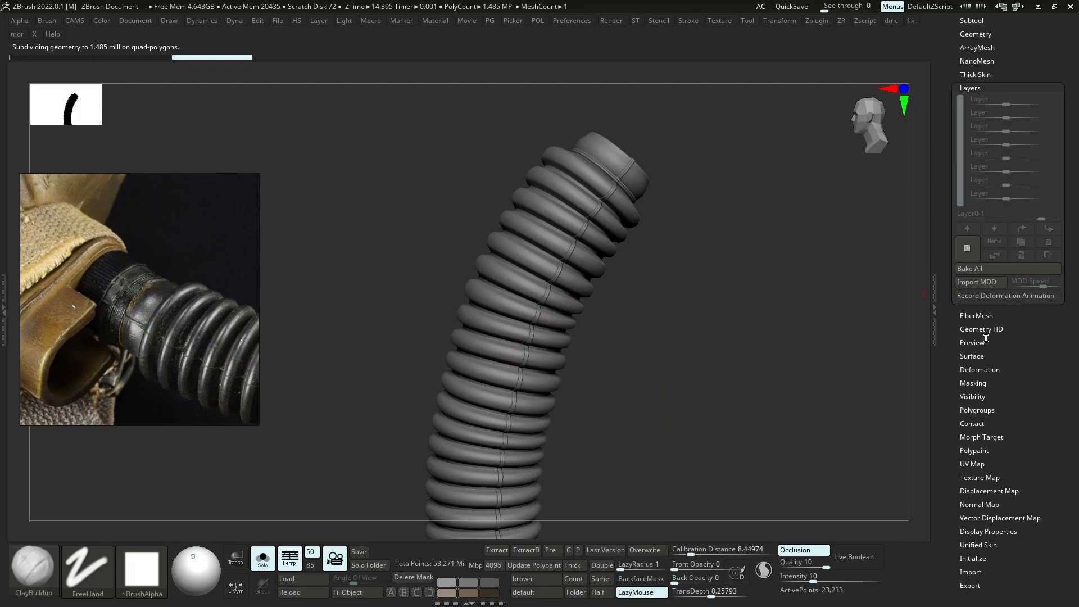
# Add a new layer to the corrugated hose and apply surface noise to the mesh
pyautogui.click(966, 250)
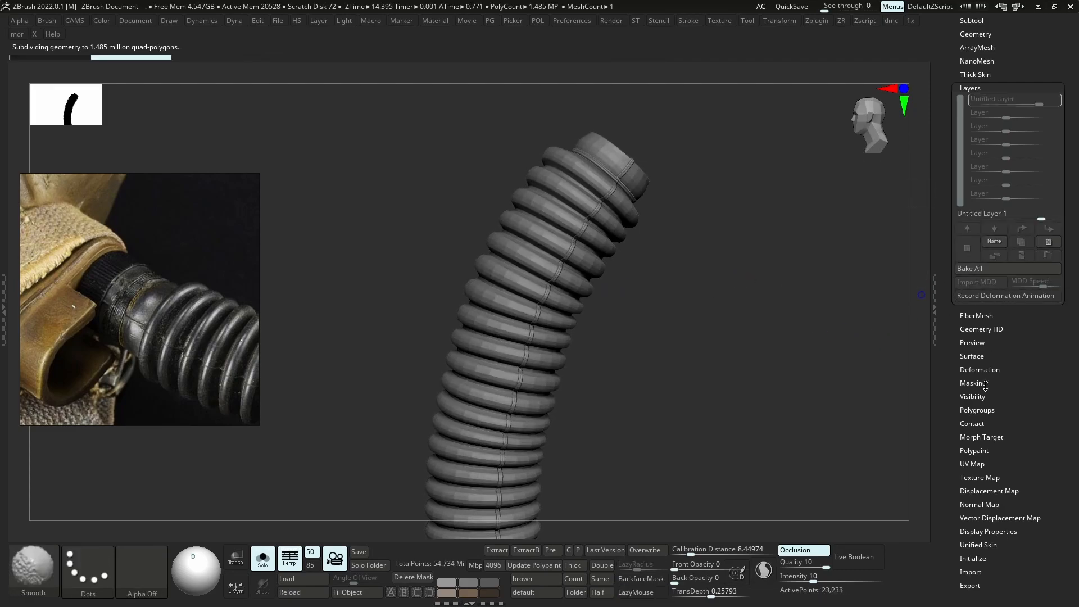
pyautogui.hotkey('shift', 'd')
pyautogui.click(977, 357)
pyautogui.click(971, 155)
pyautogui.moveTo(982, 248); pyautogui.dragTo(1000, 248)
pyautogui.moveTo(962, 193)
pyautogui.mouseDown()
pyautogui.moveTo(987, 192)
pyautogui.moveTo(976, 193)
pyautogui.mouseUp()
pyautogui.click(781, 551)
pyautogui.click(988, 224)
# Return the hose to its highest subdivision level and lower the noise layer's intensity
pyautogui.press('d')
pyautogui.press('d')
pyautogui.press('d')
pyautogui.click(973, 89)
pyautogui.moveTo(1023, 97); pyautogui.dragTo(1008, 103)
# Show the Mask folder's parts around the hose, toggle polypaint across them, and reselect the hose
pyautogui.click(972, 21)
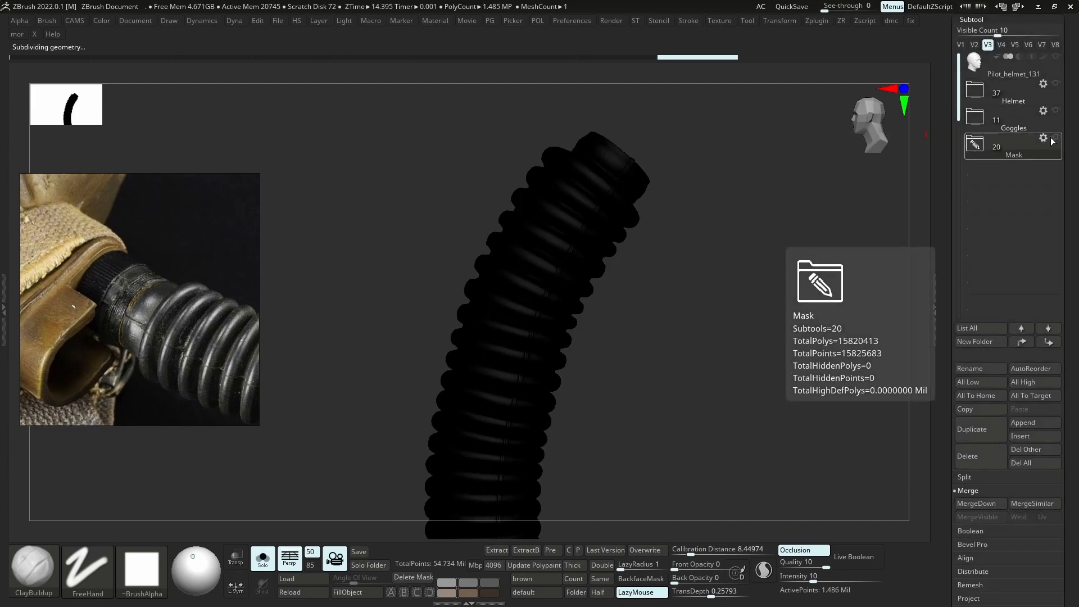
pyautogui.click(1056, 149)
pyautogui.hotkey('alt', 's')
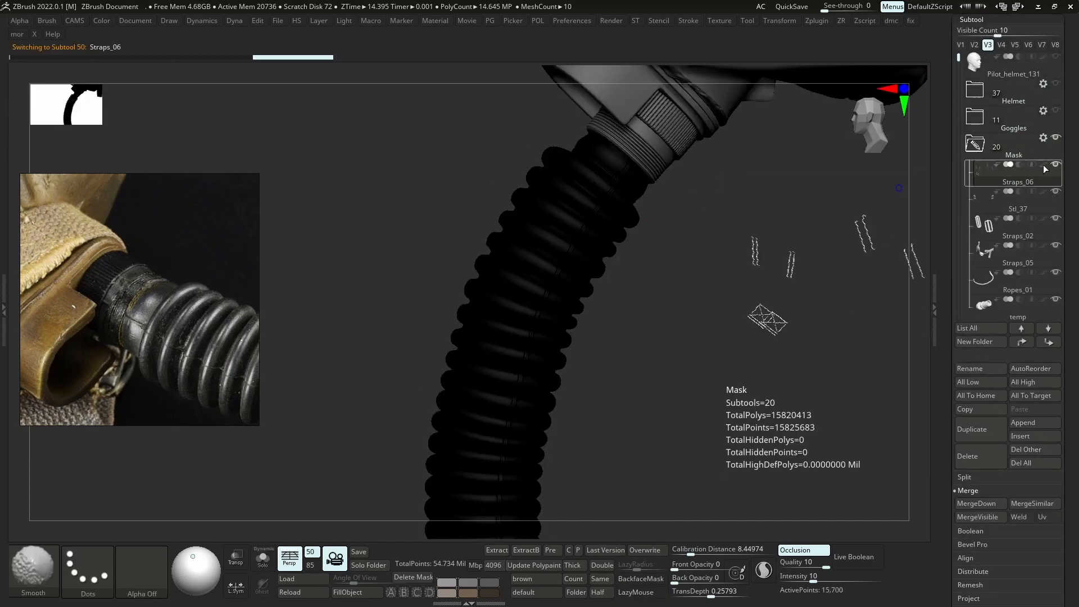
pyautogui.keyDown('shift'); pyautogui.click(1044, 166); pyautogui.keyUp('shift')
pyautogui.press('l')
pyautogui.keyDown('alt'); pyautogui.click(522, 241); pyautogui.keyUp('alt')
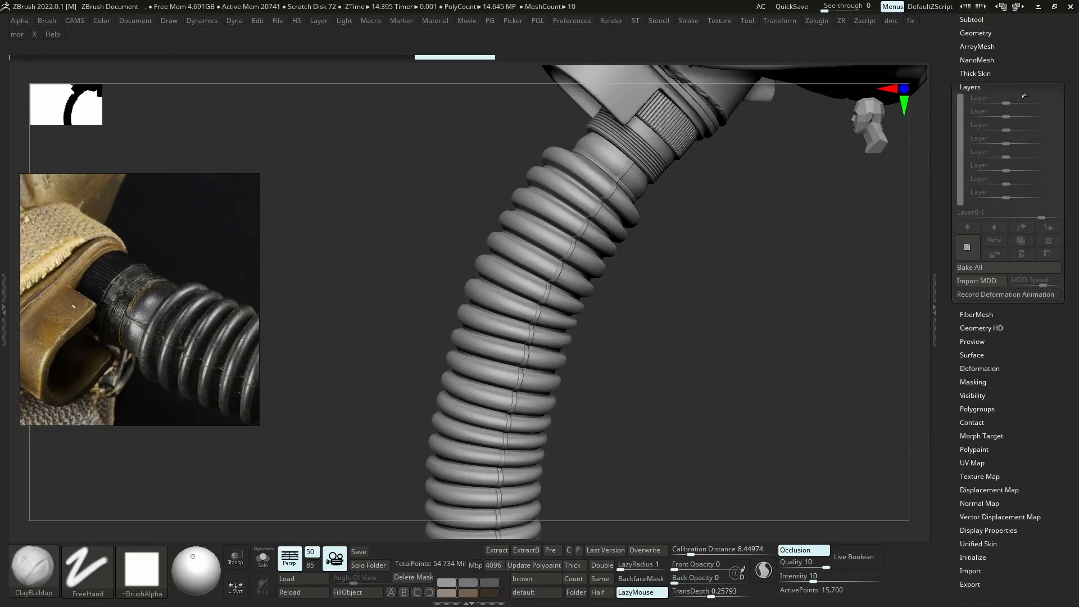
# Switch off the hose's polypaint, isolate it, and set its noise layer intensity to 0.015
pyautogui.click(1057, 99)
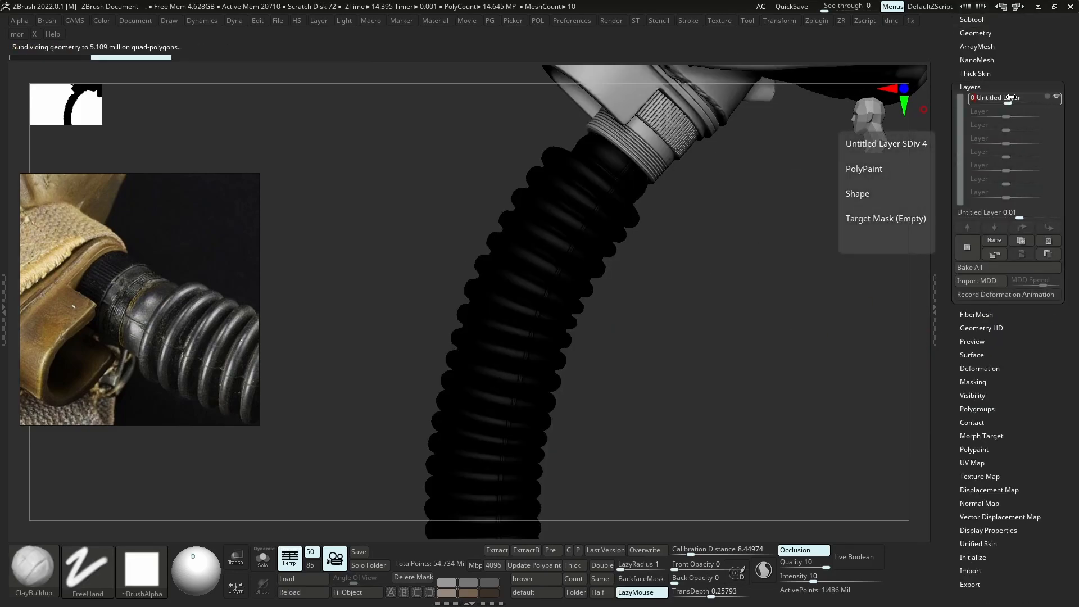
pyautogui.click(982, 18)
pyautogui.click(1044, 300)
pyautogui.moveTo(805, 328)
pyautogui.keyDown('alt'); pyautogui.mouseDown()
pyautogui.moveTo(595, 313)
pyautogui.moveTo(692, 360)
pyautogui.mouseUp(); pyautogui.keyUp('alt')
pyautogui.hotkey('alt', 's')
pyautogui.scroll(-5, 964, 426)
pyautogui.click(976, 367)
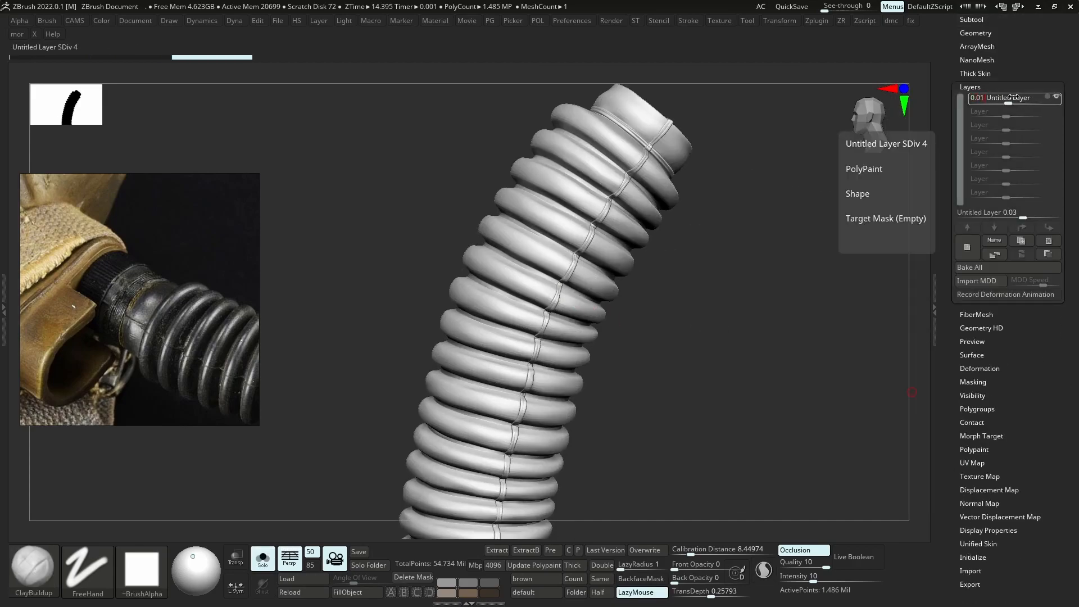
pyautogui.moveTo(1014, 98); pyautogui.dragTo(1010, 96)
# Clear the black colouring from the hose and show the complete mask again
pyautogui.click(980, 20)
pyautogui.click(1045, 299)
pyautogui.moveTo(1050, 353); pyautogui.dragTo(1048, 233)
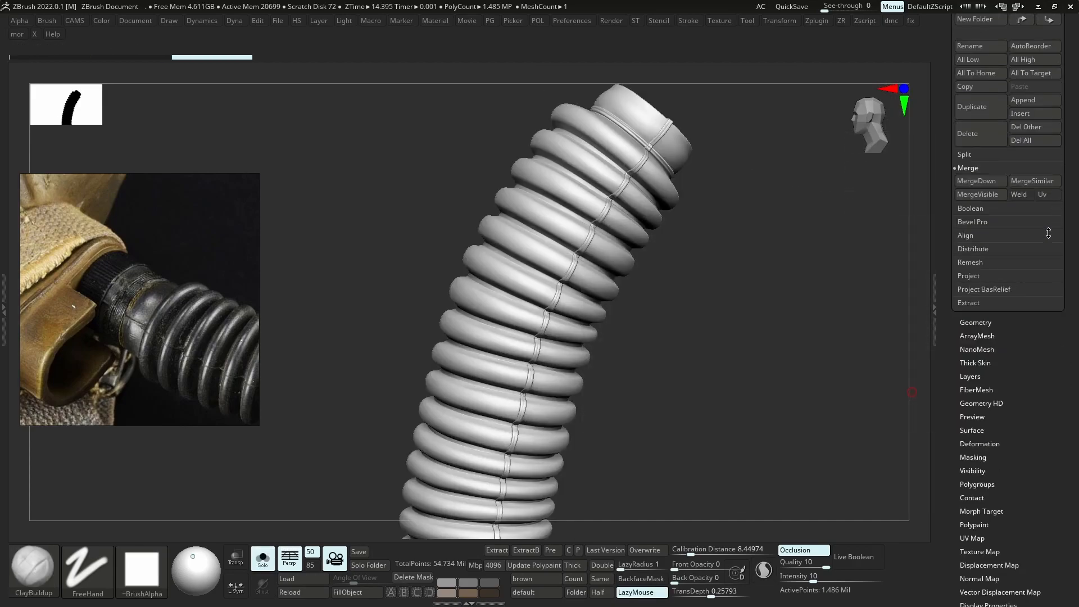
pyautogui.click(971, 377)
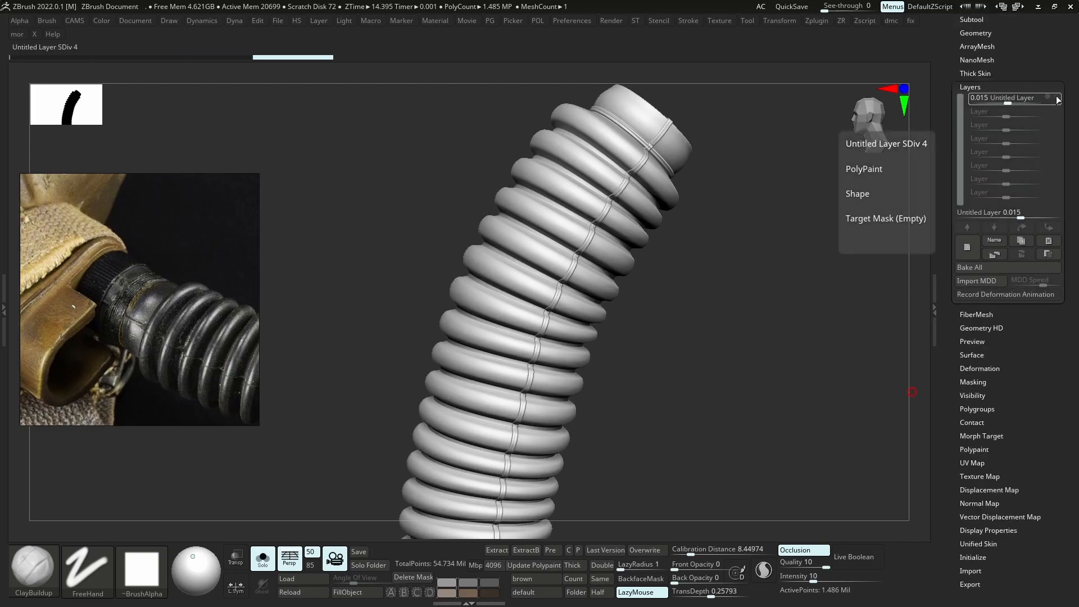
pyautogui.click(1056, 97)
pyautogui.click(964, 20)
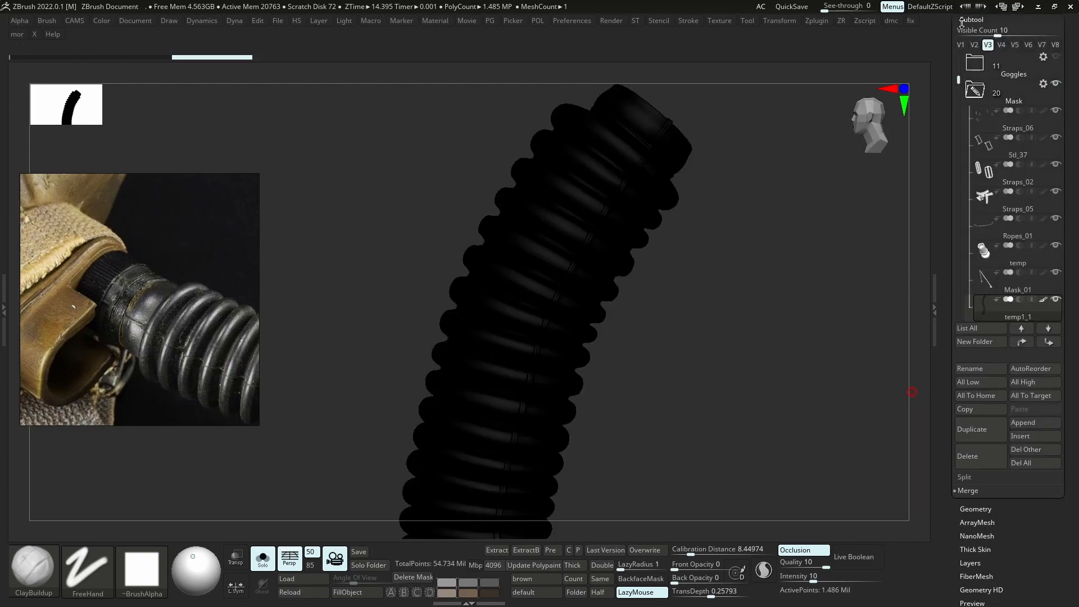
pyautogui.press('space')
pyautogui.click(479, 392)
pyautogui.keyDown('ctrl'); pyautogui.moveTo(596, 421); pyautogui.dragTo(597, 365, button='right'); pyautogui.keyUp('ctrl')
pyautogui.hotkey('alt', 's')
# Switch to the V2 visibility set showing the head and goggles, and select the goggle lens facing front
pyautogui.moveTo(587, 360)
pyautogui.mouseDown()
pyautogui.moveTo(582, 310)
pyautogui.moveTo(609, 273)
pyautogui.moveTo(651, 325)
pyautogui.mouseUp()
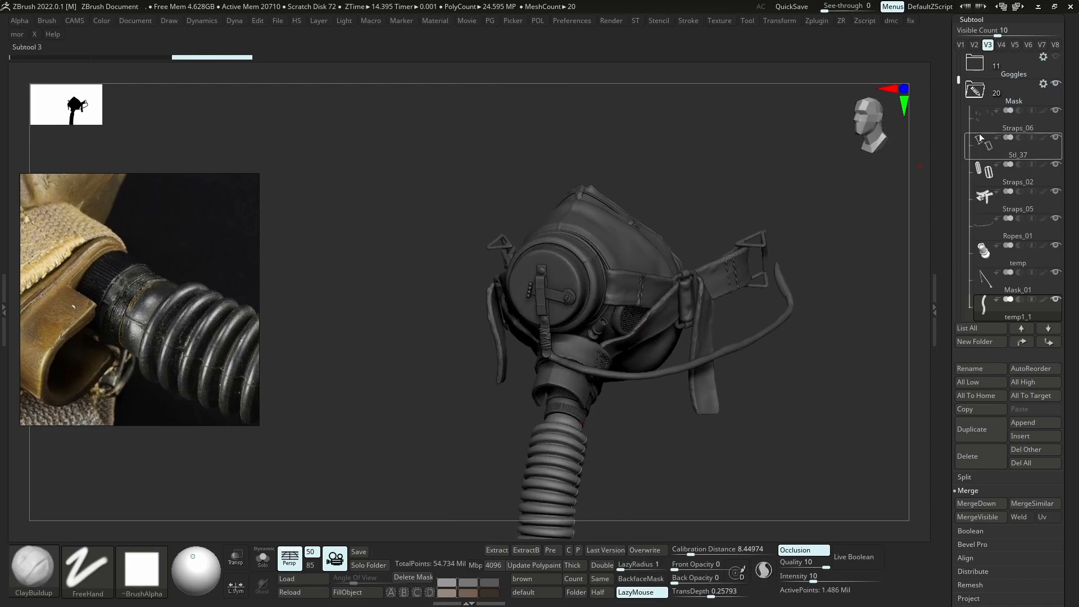
pyautogui.click(976, 45)
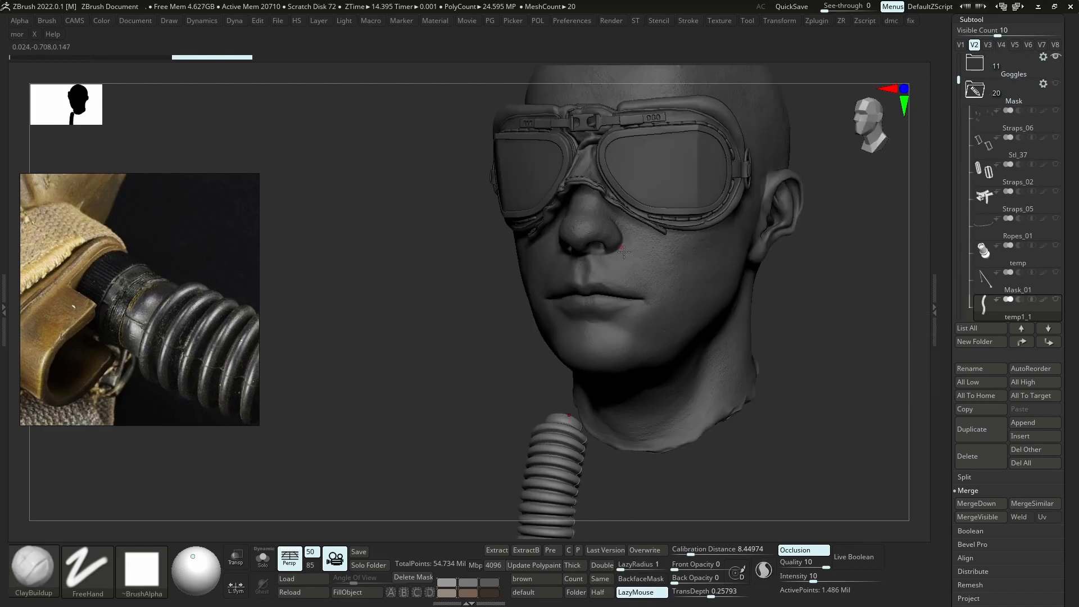
pyautogui.click(673, 255)
pyautogui.keyDown('alt'); pyautogui.click(674, 255); pyautogui.keyUp('alt')
pyautogui.keyDown('ctrl'); pyautogui.moveTo(665, 221); pyautogui.dragTo(672, 248, button='right'); pyautogui.keyUp('ctrl')
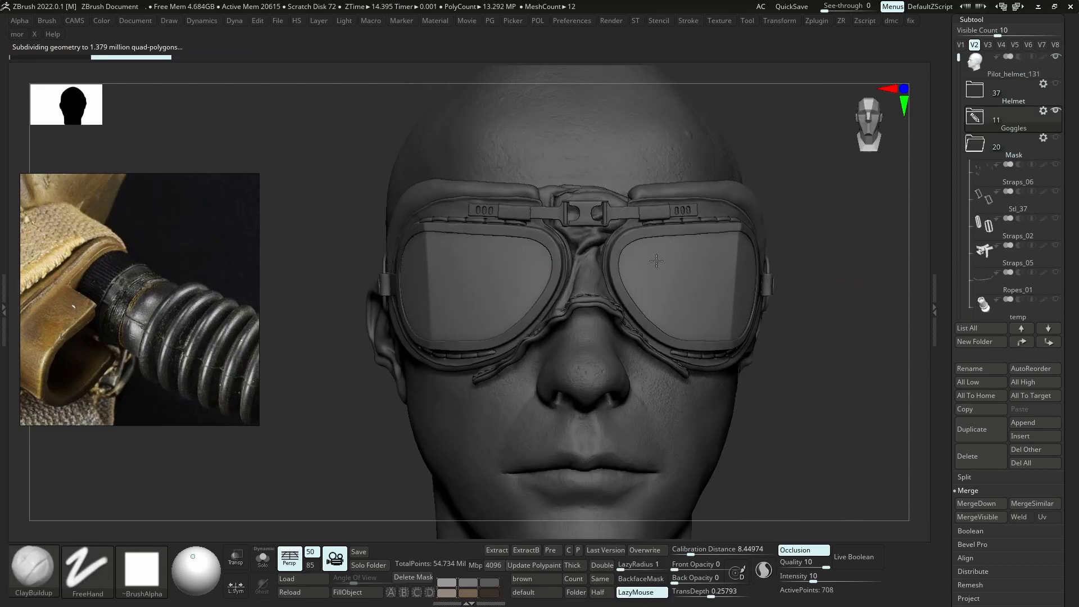
# Bring up the goggles reference photo, select the Goggles_04 frames, and add a new sculpt layer to them
pyautogui.scroll(-5, 140, 298)
pyautogui.scroll(5, 101, 351)
pyautogui.scroll(6, 161, 296)
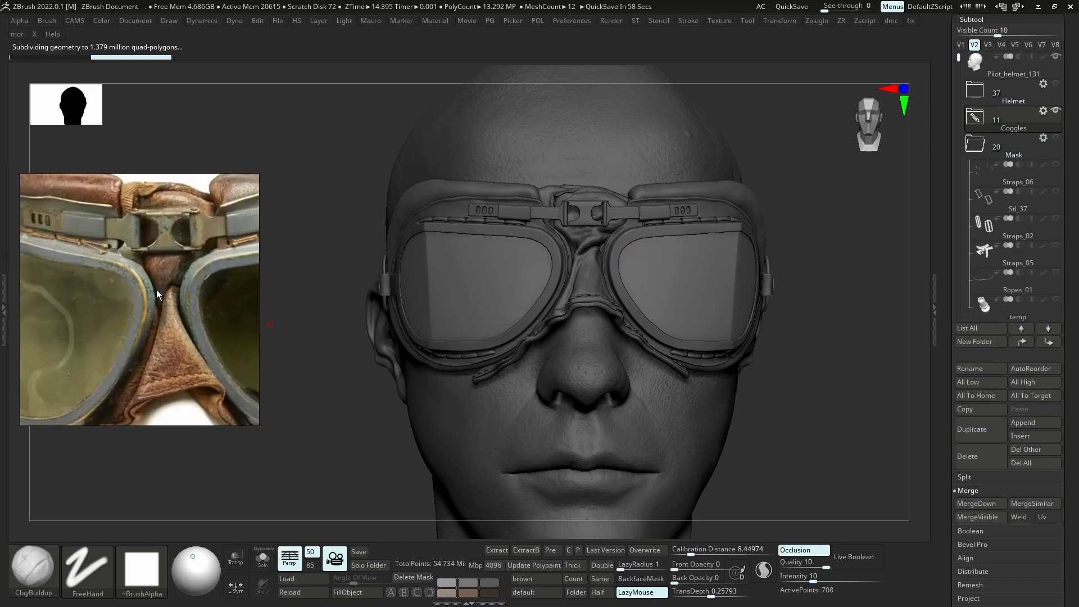
pyautogui.moveTo(195, 289); pyautogui.dragTo(189, 288, button='middle')
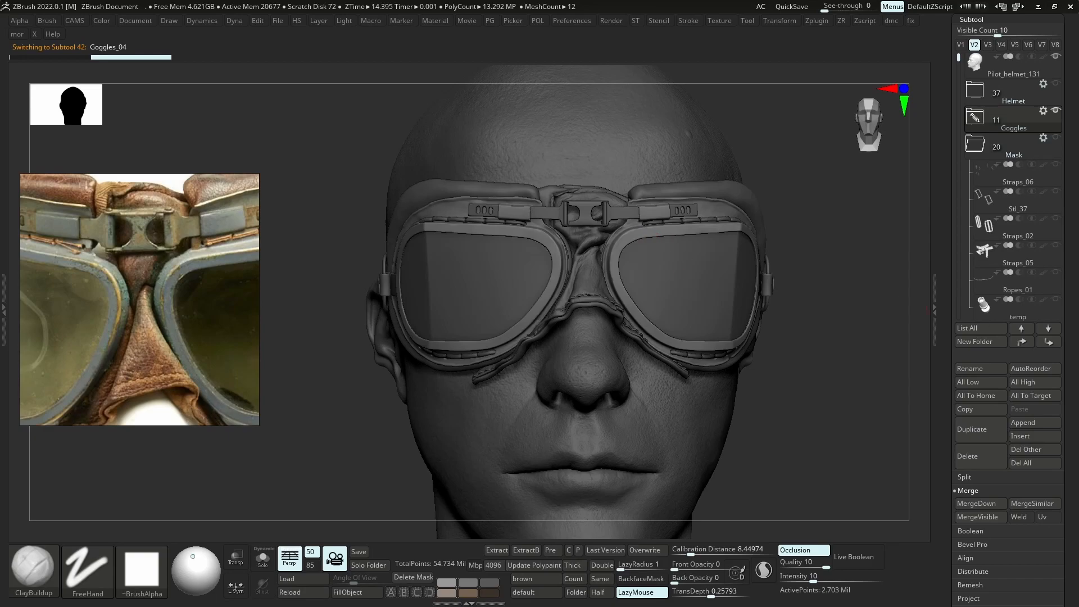
pyautogui.scroll(-4, 1069, 411)
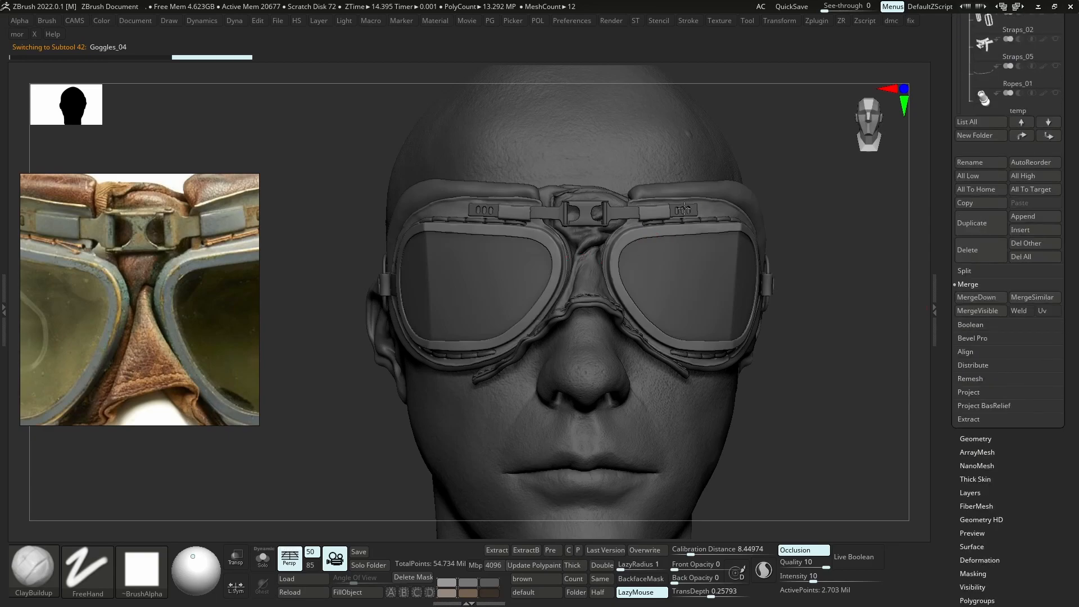
pyautogui.click(970, 493)
pyautogui.click(967, 246)
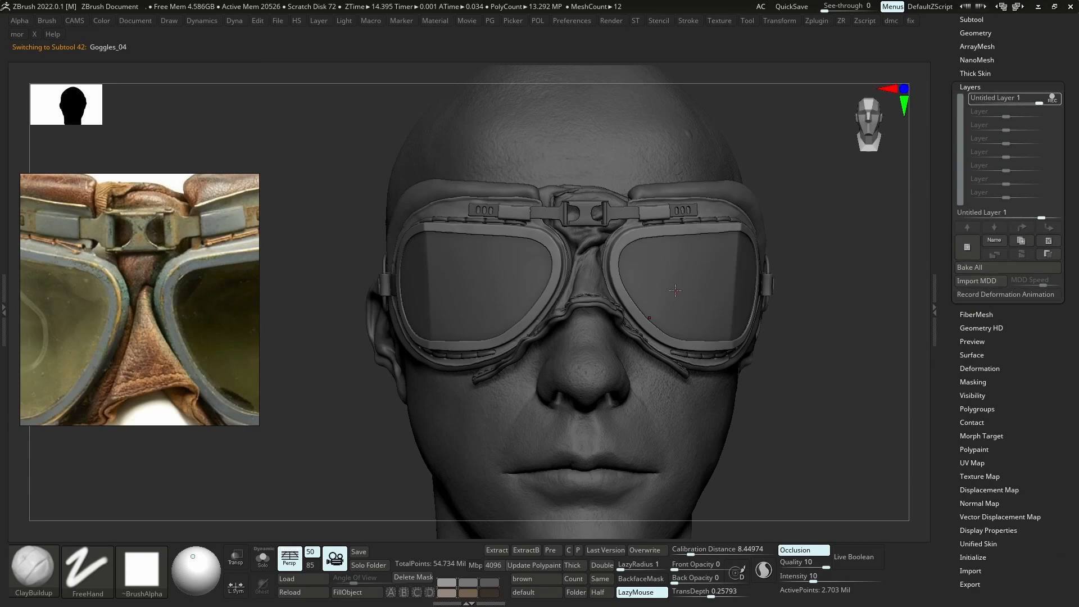
# Brush rough surface texture over the goggle frames with the Noise brush
pyautogui.press('b')
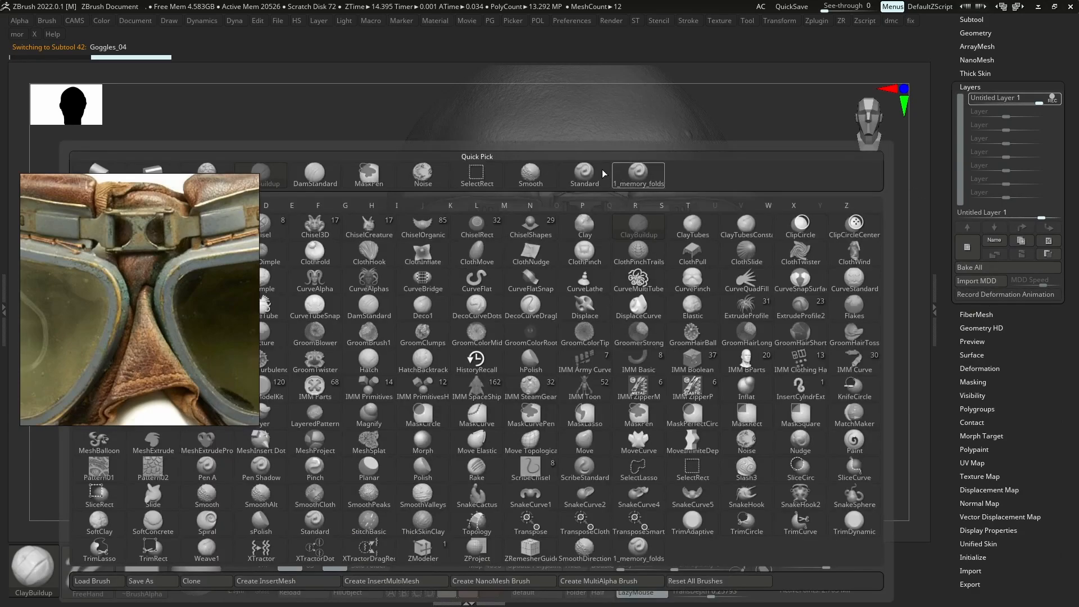
pyautogui.click(422, 174)
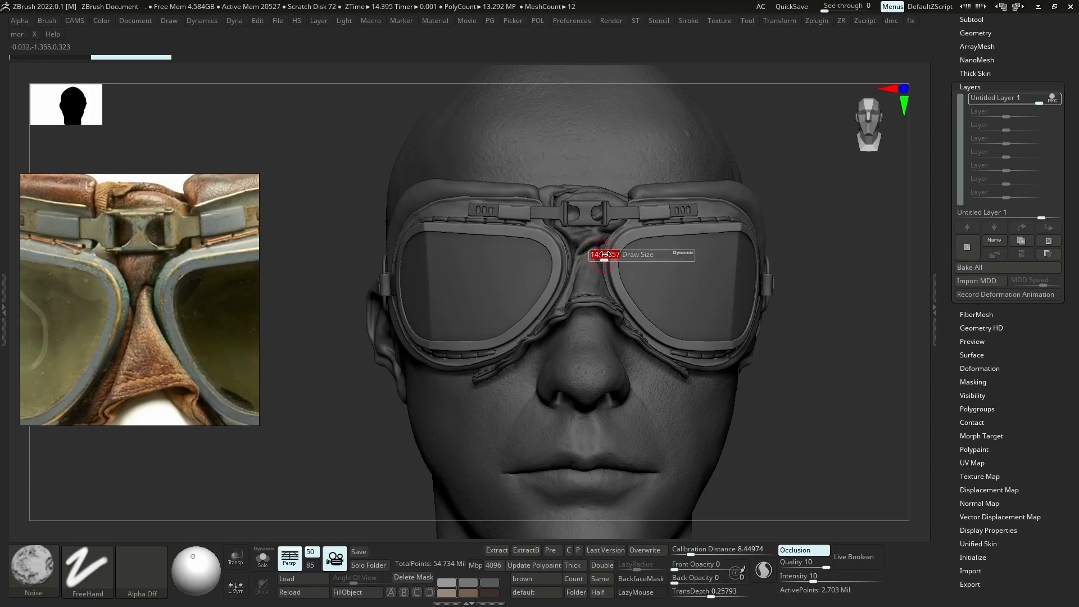
pyautogui.moveTo(525, 242); pyautogui.dragTo(510, 333)
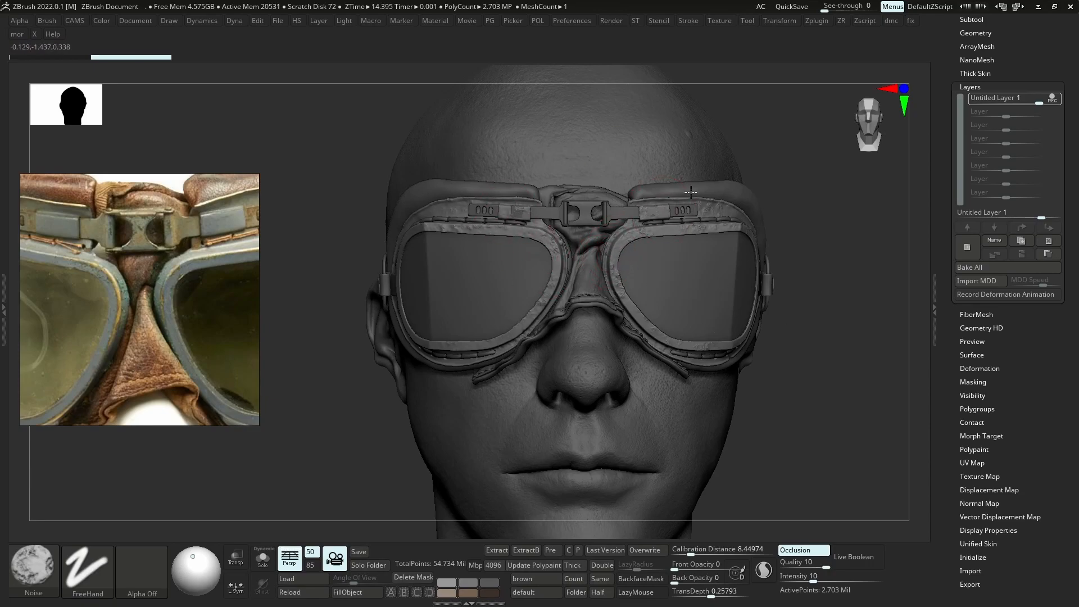
# Inspect the goggle frames in isolation and in place on the head, and set their noise layer's intensity to -0.22123
pyautogui.hotkey('alt', 's')
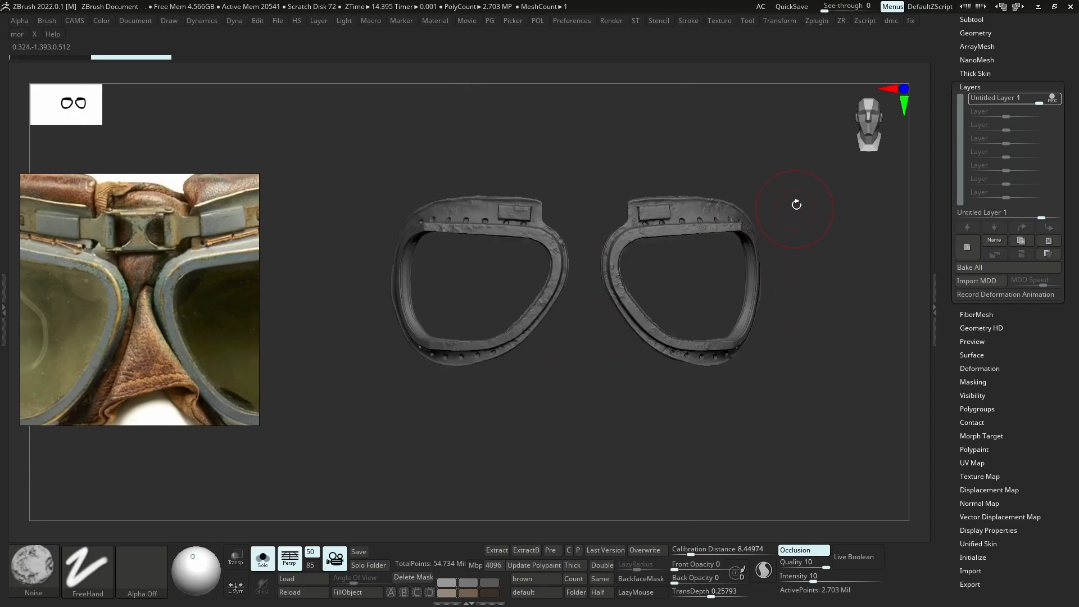
pyautogui.moveTo(860, 281); pyautogui.dragTo(820, 388)
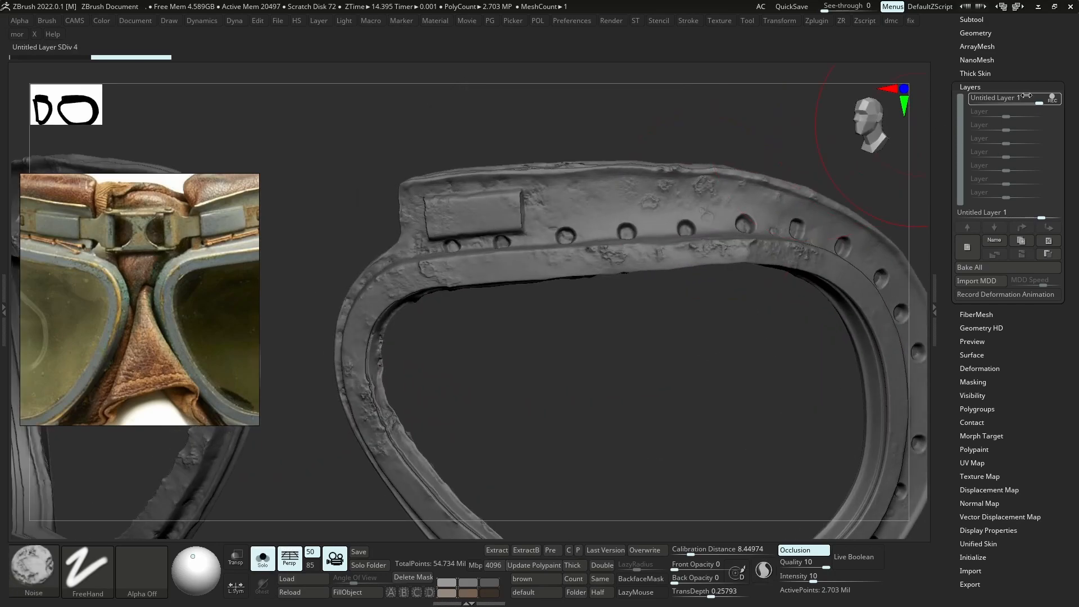
pyautogui.moveTo(1029, 104); pyautogui.dragTo(1003, 106)
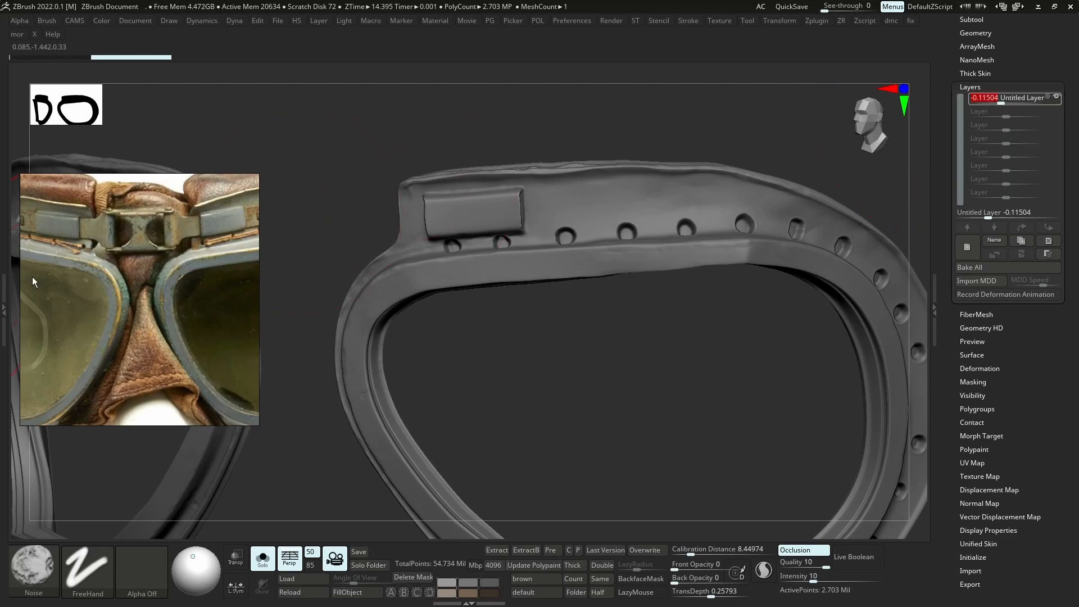
pyautogui.keyDown('ctrl'); pyautogui.moveTo(623, 292); pyautogui.dragTo(663, 265, button='right'); pyautogui.keyUp('ctrl')
pyautogui.moveTo(402, 292)
pyautogui.keyDown('alt'); pyautogui.mouseDown(button='right')
pyautogui.moveTo(526, 285)
pyautogui.moveTo(518, 256)
pyautogui.moveTo(535, 344)
pyautogui.mouseUp(button='right'); pyautogui.keyUp('alt')
pyautogui.hotkey('alt', 's')
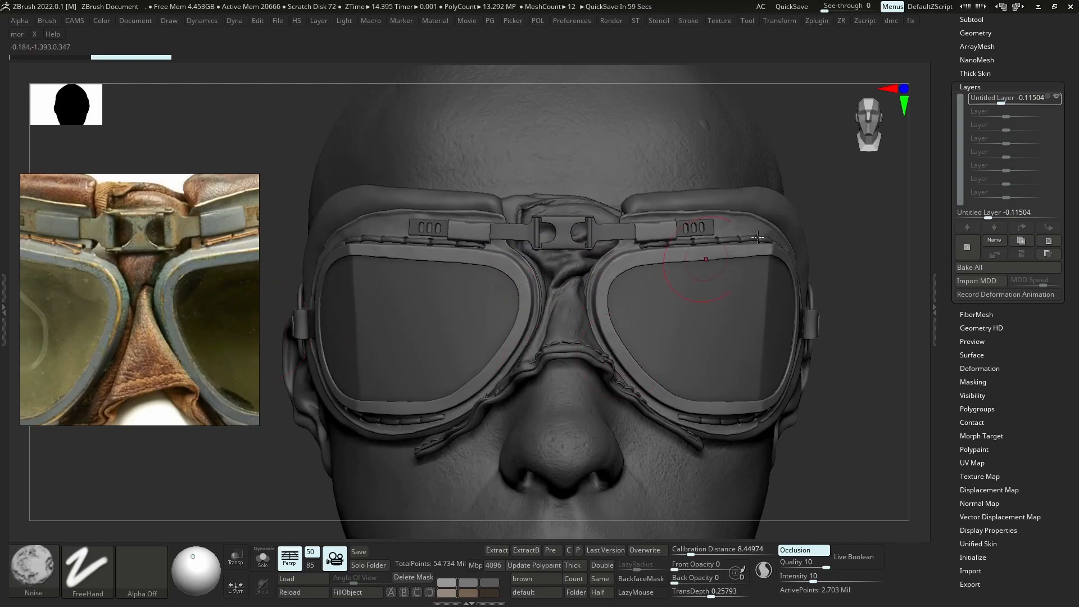
pyautogui.moveTo(1000, 104); pyautogui.dragTo(993, 104)
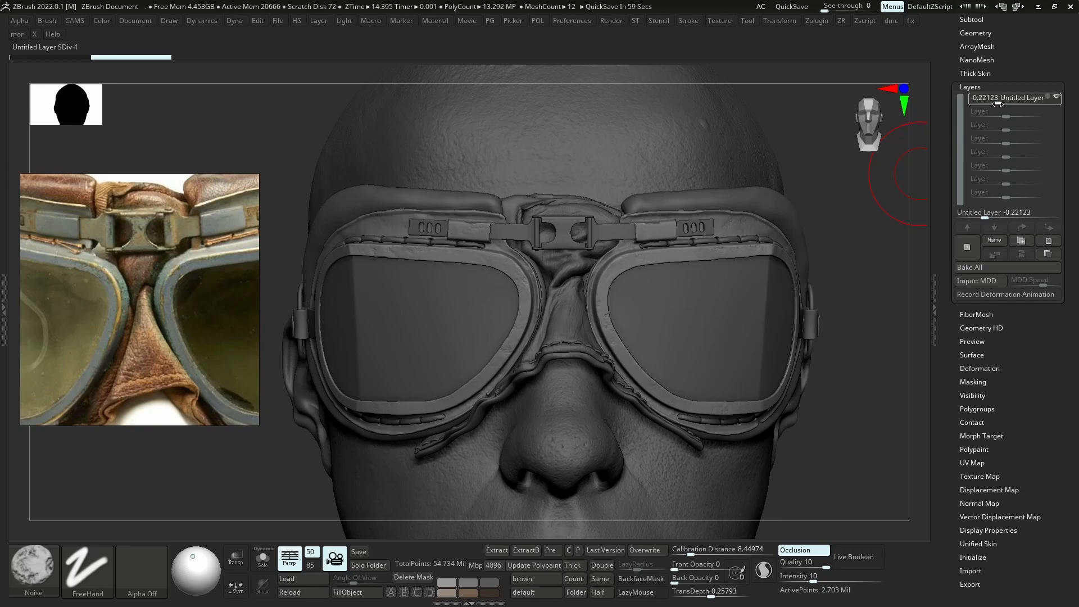
pyautogui.keyDown('ctrl'); pyautogui.moveTo(747, 360); pyautogui.dragTo(768, 280, button='right'); pyautogui.keyUp('ctrl')
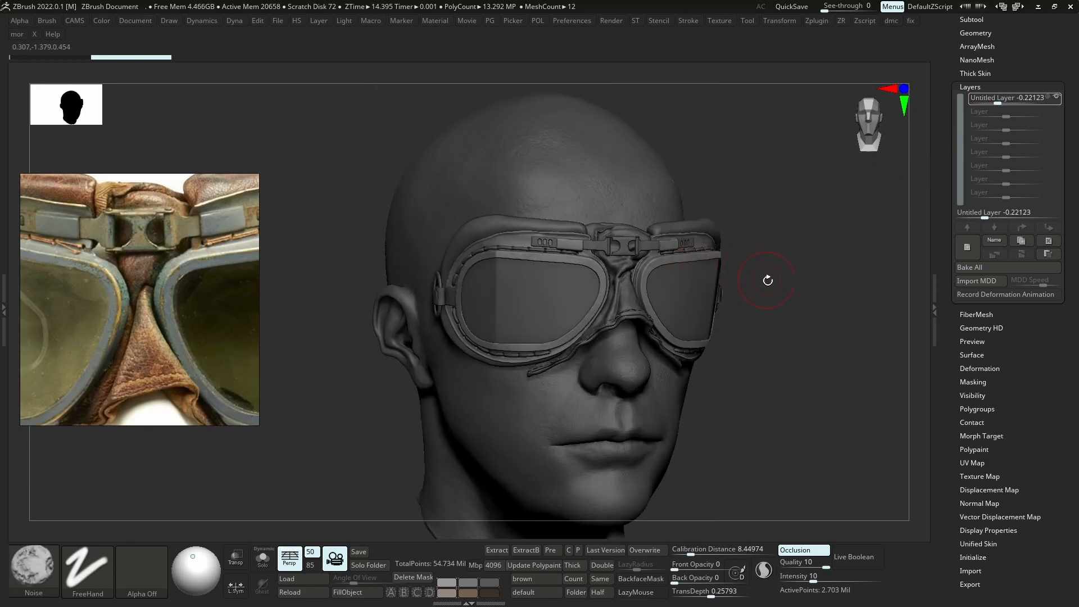
# Add a layer to the goggles' buckle and straps, roughen them with the Noise brush, and lower the layer's intensity
pyautogui.moveTo(648, 248); pyautogui.dragTo(814, 315, button='right')
pyautogui.keyDown('alt'); pyautogui.click(591, 246); pyautogui.keyUp('alt')
pyautogui.hotkey('ctrl', 'shift', 's')
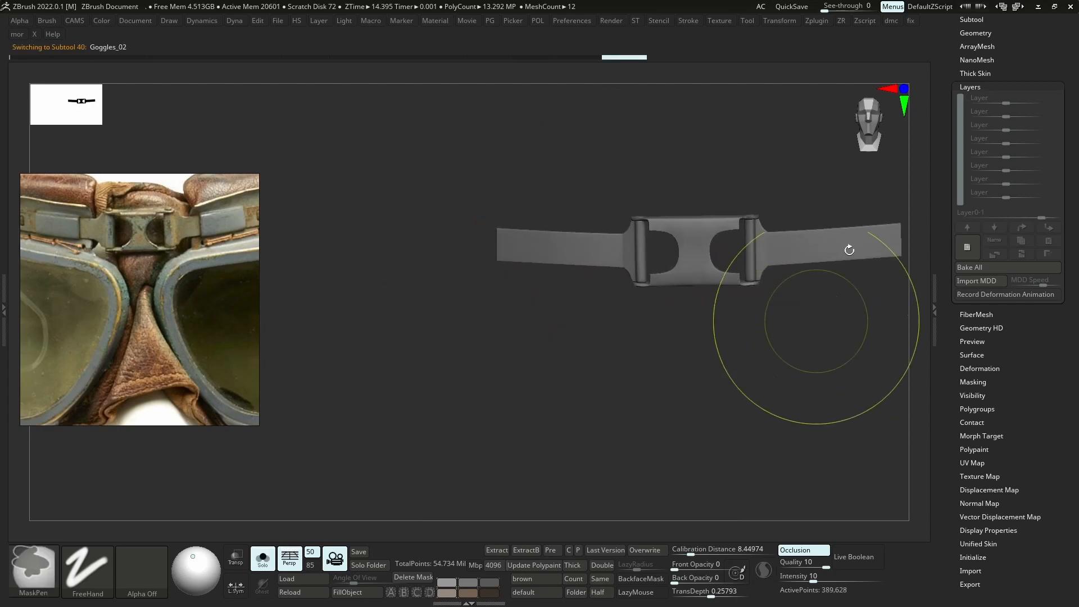
pyautogui.click(968, 248)
pyautogui.moveTo(833, 247)
pyautogui.mouseDown()
pyautogui.moveTo(806, 246)
pyautogui.moveTo(803, 258)
pyautogui.mouseUp()
pyautogui.moveTo(1039, 101); pyautogui.dragTo(1003, 100)
pyautogui.hotkey('ctrl', 'shift', 's')
# Try out surface noise on the isolated leather nose piece of the goggles and switch it off
pyautogui.moveTo(893, 168)
pyautogui.keyDown('ctrl'); pyautogui.mouseDown(button='right')
pyautogui.moveTo(844, 197)
pyautogui.moveTo(775, 270)
pyautogui.moveTo(768, 303)
pyautogui.moveTo(787, 342)
pyautogui.mouseUp(button='right'); pyautogui.keyUp('ctrl')
pyautogui.keyDown('alt'); pyautogui.click(693, 235); pyautogui.keyUp('alt')
pyautogui.click(969, 354)
pyautogui.click(967, 153)
pyautogui.click(785, 548)
pyautogui.hotkey('ctrl', 'shift', 's')
pyautogui.click(999, 153)
pyautogui.click(785, 549)
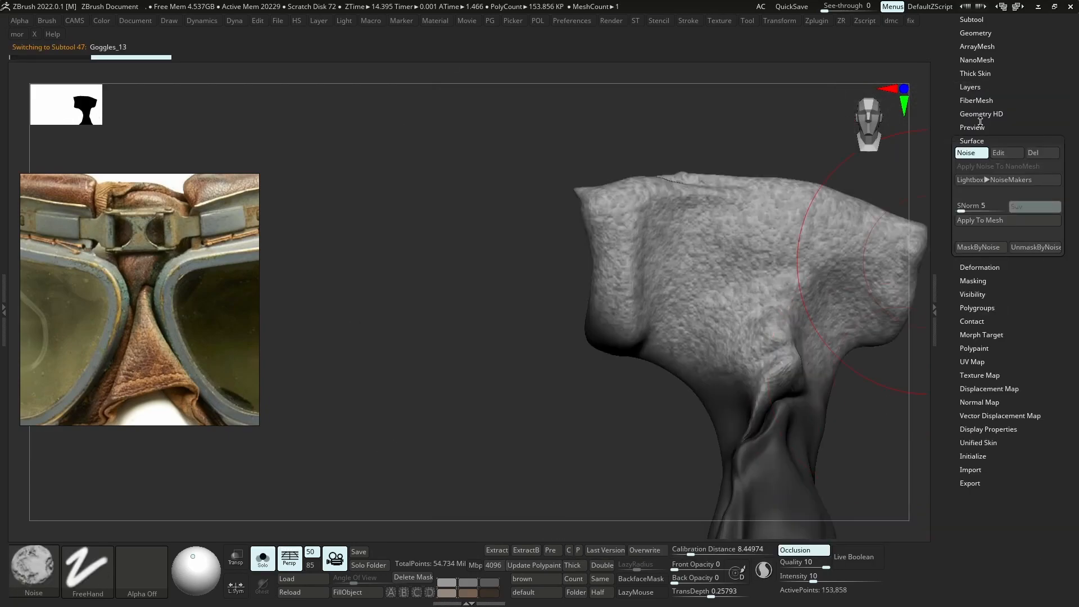
pyautogui.click(976, 158)
pyautogui.moveTo(821, 293)
pyautogui.keyDown('ctrl'); pyautogui.mouseDown(button='right')
pyautogui.moveTo(798, 254)
pyautogui.moveTo(730, 239)
pyautogui.moveTo(774, 254)
pyautogui.moveTo(746, 266)
pyautogui.moveTo(753, 207)
pyautogui.moveTo(754, 244)
pyautogui.mouseUp(button='right'); pyautogui.keyUp('ctrl')
pyautogui.hotkey('ctrl', 'shift', 's')
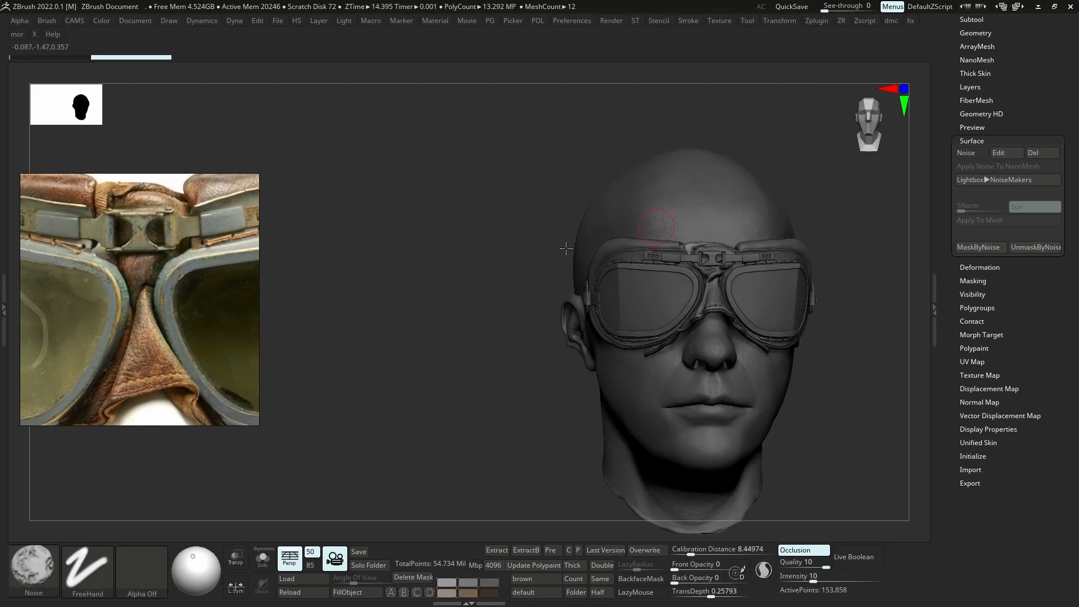
# Study the reference's leather rim up close and add a new layer to the goggles' padding
pyautogui.scroll(-4, 88, 255)
pyautogui.scroll(4, 110, 228)
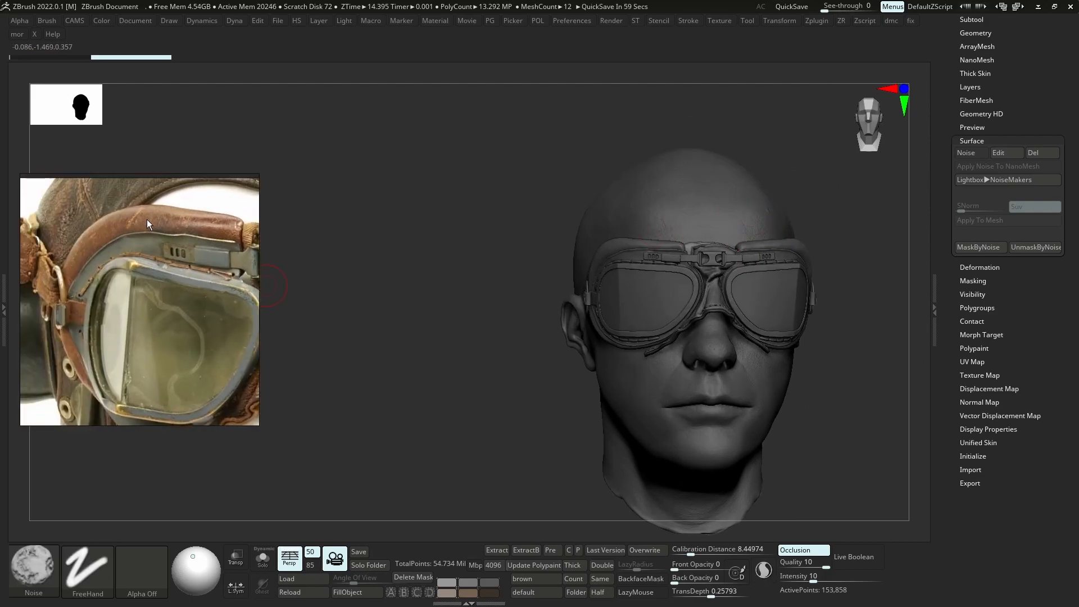
pyautogui.scroll(2, 146, 219)
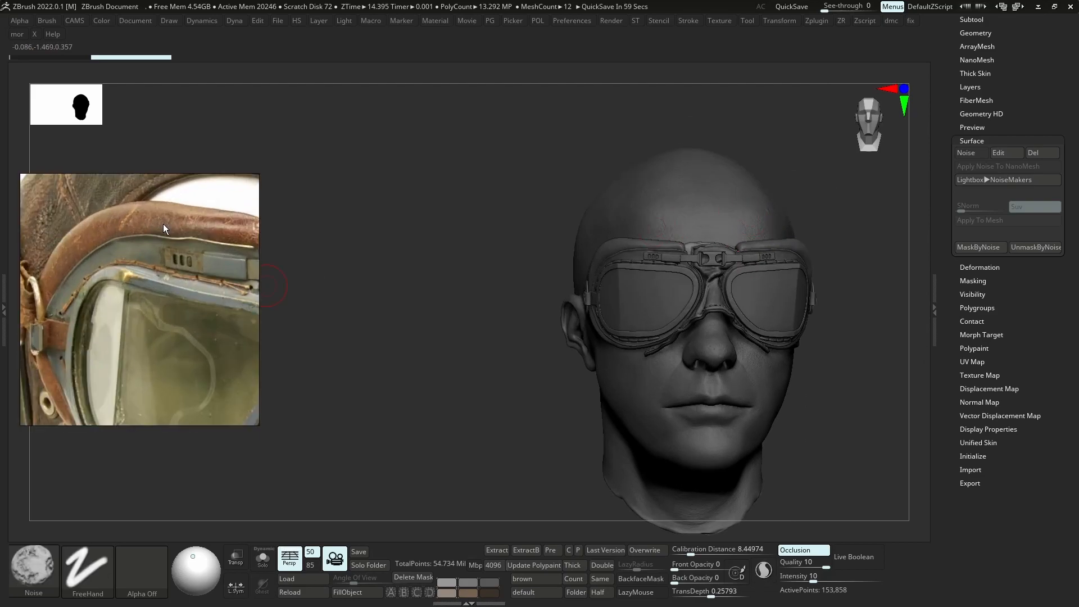
pyautogui.keyDown('alt'); pyautogui.click(628, 243); pyautogui.keyUp('alt')
pyautogui.click(978, 87)
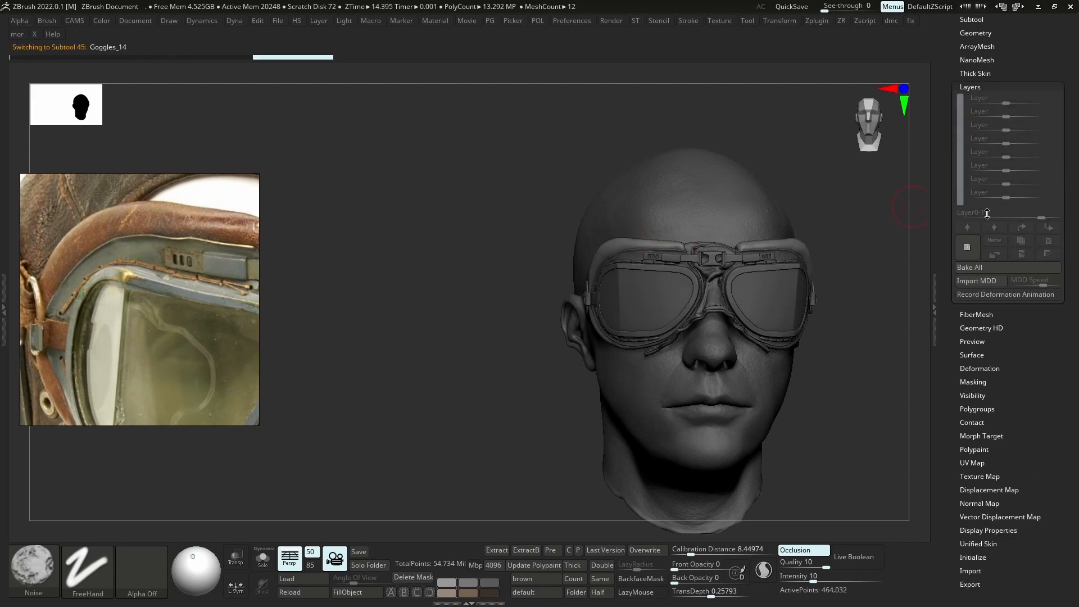
# Carve creases into the leather padding around the lenses with the DamStandard brush on the new layer
pyautogui.press('b')
pyautogui.press('d')
pyautogui.press('s')
pyautogui.press('space')
pyautogui.press('s')
pyautogui.hotkey('shift', 's')
pyautogui.keyDown('ctrl'); pyautogui.moveTo(657, 250); pyautogui.dragTo(687, 337, button='right'); pyautogui.keyUp('ctrl')
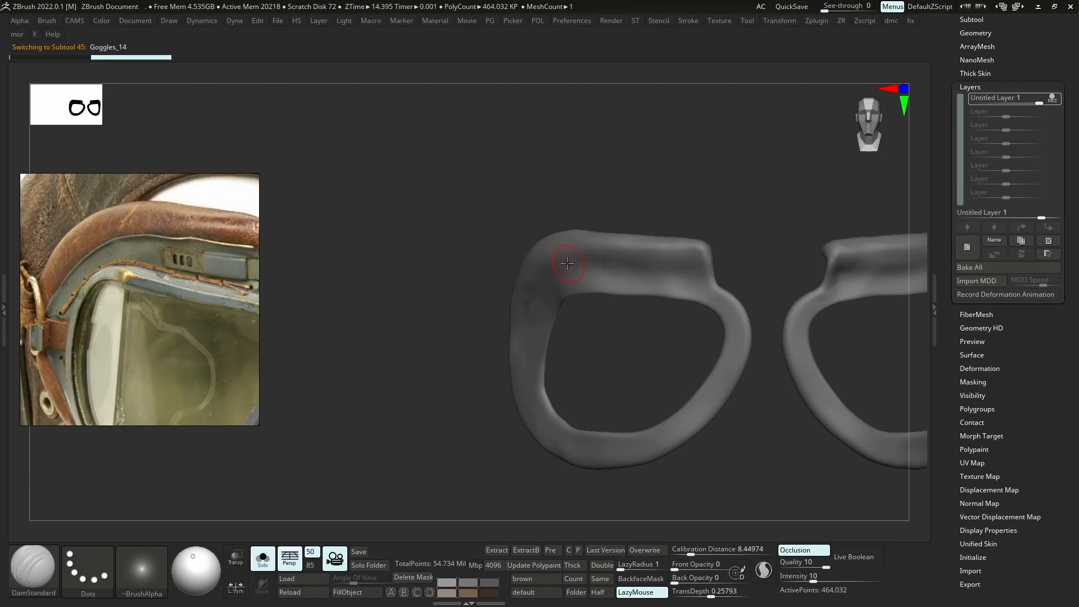
pyautogui.moveTo(572, 260); pyautogui.dragTo(583, 258, button='right')
pyautogui.hotkey('shift', 's')
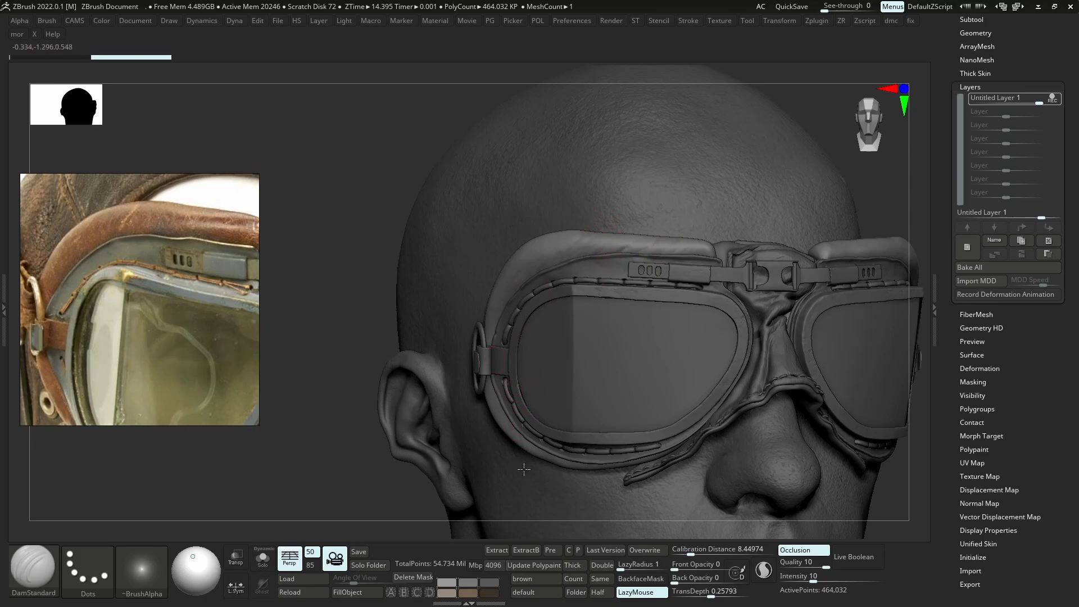
# Set the intensity of the padding's crease layer to 0.36283
pyautogui.keyDown('ctrl'); pyautogui.moveTo(547, 407); pyautogui.dragTo(595, 373, button='right'); pyautogui.keyUp('ctrl')
pyautogui.moveTo(754, 385); pyautogui.dragTo(703, 433, button='right')
pyautogui.keyDown('alt'); pyautogui.moveTo(671, 356); pyautogui.dragTo(622, 327, button='right'); pyautogui.keyUp('alt')
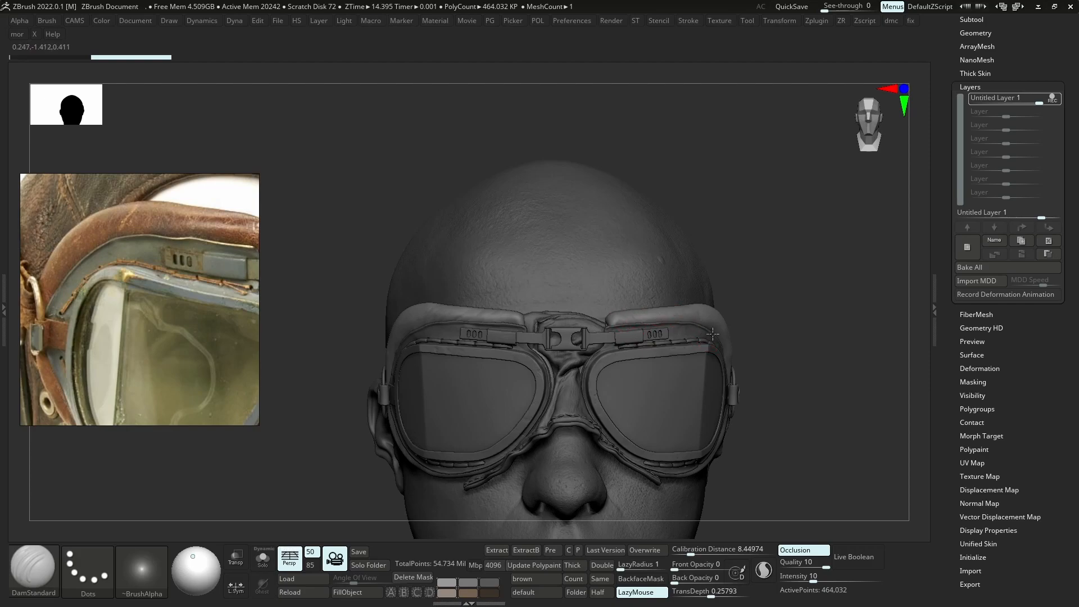
pyautogui.moveTo(718, 335)
pyautogui.mouseDown(button='right')
pyautogui.moveTo(731, 349)
pyautogui.moveTo(726, 332)
pyautogui.mouseUp(button='right')
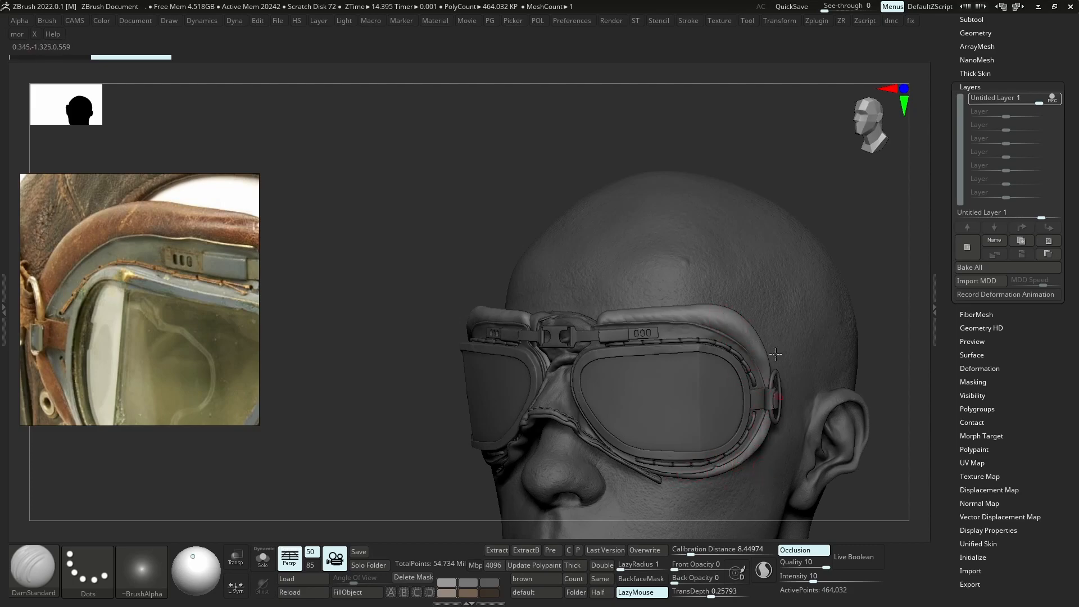
pyautogui.moveTo(1041, 102); pyautogui.dragTo(1017, 100)
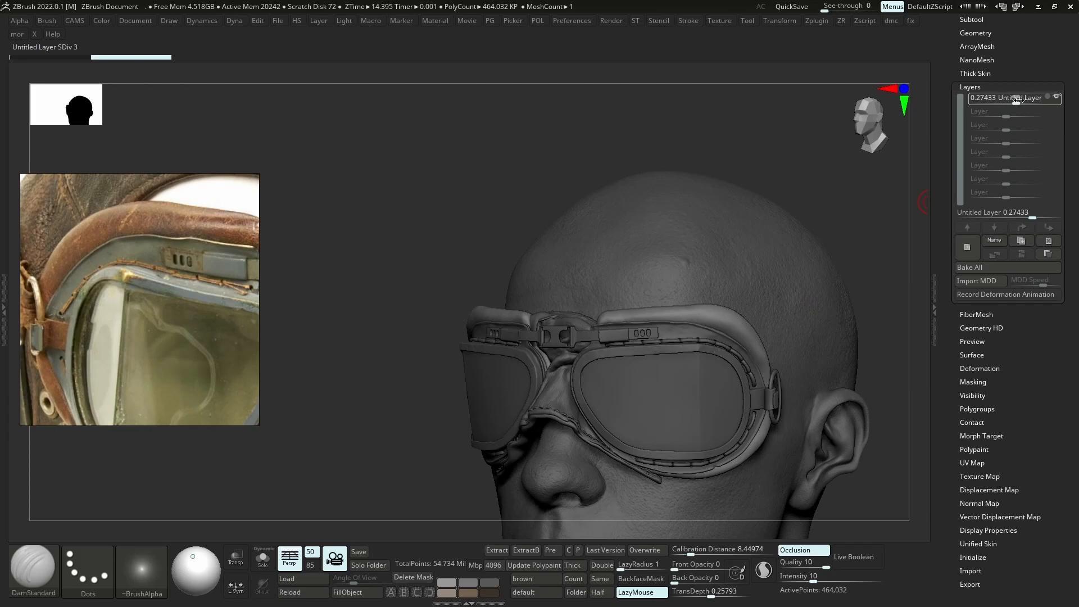
pyautogui.moveTo(674, 308); pyautogui.dragTo(740, 236, button='right')
pyautogui.moveTo(740, 236); pyautogui.dragTo(935, 135, button='right')
pyautogui.moveTo(1019, 99); pyautogui.dragTo(1020, 99)
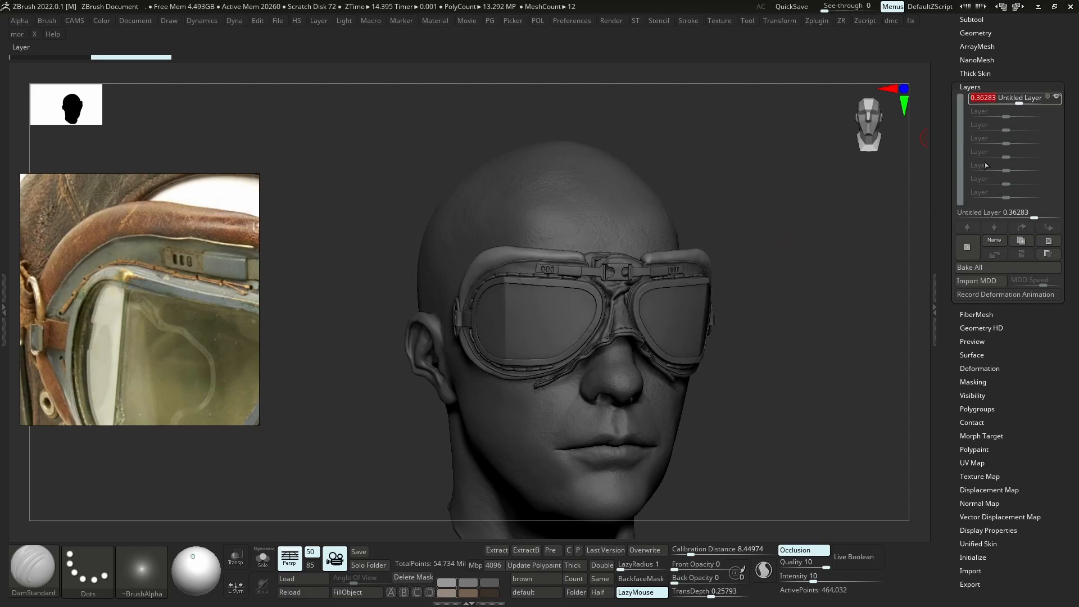
# Add a second layer to the goggles' padding and refine the leather creases on it
pyautogui.click(967, 248)
pyautogui.hotkey('shift', 's')
pyautogui.moveTo(547, 251)
pyautogui.keyDown('ctrl'); pyautogui.mouseDown(button='right')
pyautogui.moveTo(582, 306)
pyautogui.moveTo(564, 258)
pyautogui.mouseUp(button='right'); pyautogui.keyUp('ctrl')
pyautogui.moveTo(894, 247); pyautogui.dragTo(883, 303, button='right')
pyautogui.hotkey('shift', 's')
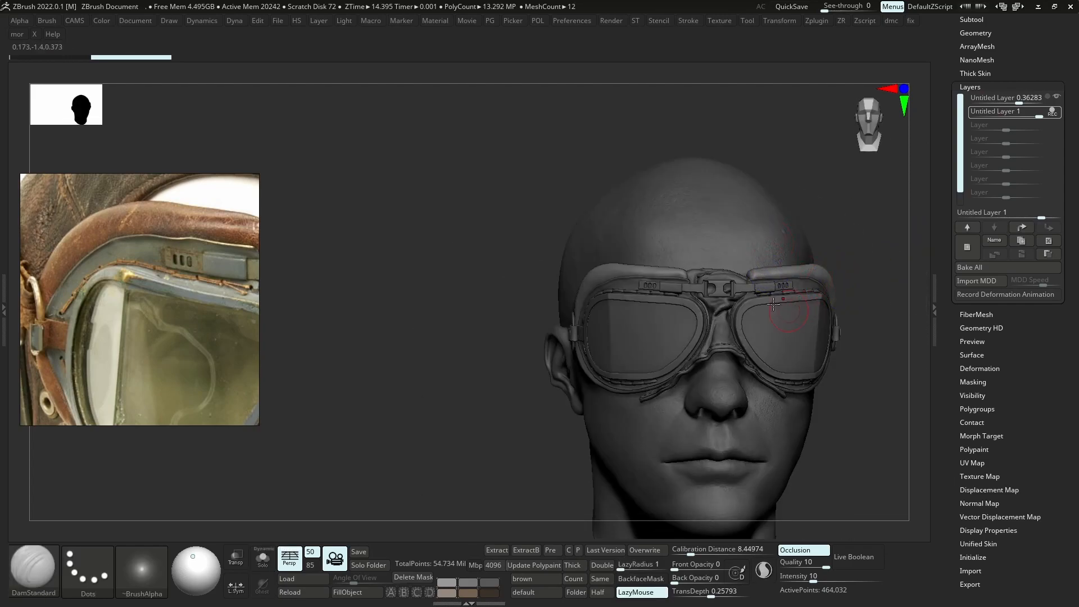
pyautogui.moveTo(693, 280); pyautogui.dragTo(652, 279, button='right')
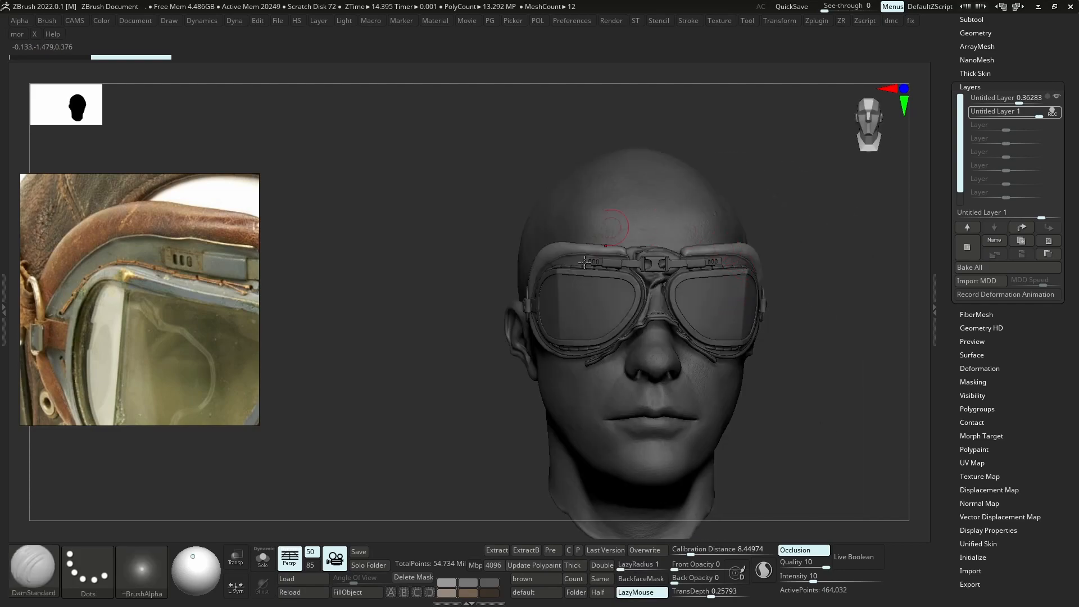
# Show the helmet with visibility set V1 and select the Helmet_26 subtool
pyautogui.click(985, 23)
pyautogui.click(962, 45)
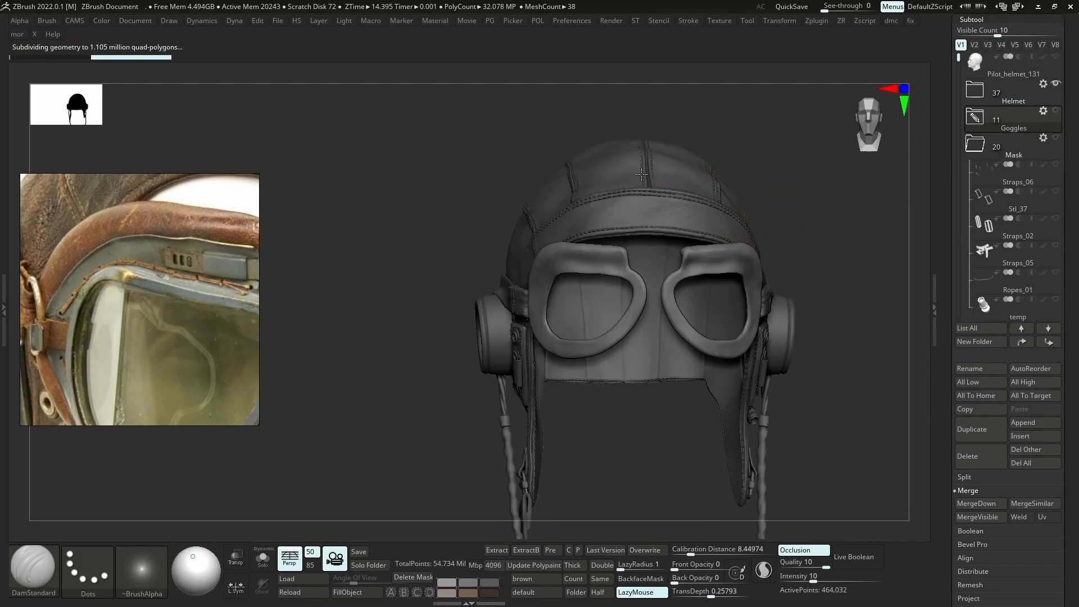
pyautogui.moveTo(639, 197); pyautogui.dragTo(591, 211, button='right')
pyautogui.keyDown('alt'); pyautogui.moveTo(776, 248); pyautogui.dragTo(684, 200, button='right'); pyautogui.keyUp('alt')
pyautogui.moveTo(773, 295)
pyautogui.mouseDown(button='right')
pyautogui.moveTo(748, 306)
pyautogui.moveTo(781, 320)
pyautogui.moveTo(758, 318)
pyautogui.moveTo(845, 304)
pyautogui.moveTo(782, 287)
pyautogui.mouseUp(button='right')
pyautogui.moveTo(723, 255)
pyautogui.keyDown('ctrl'); pyautogui.mouseDown(button='right')
pyautogui.moveTo(725, 301)
pyautogui.moveTo(701, 296)
pyautogui.moveTo(725, 302)
pyautogui.moveTo(710, 249)
pyautogui.mouseUp(button='right'); pyautogui.keyUp('ctrl')
pyautogui.keyDown('alt'); pyautogui.click(725, 304); pyautogui.keyUp('alt')
pyautogui.moveTo(685, 291); pyautogui.dragTo(735, 295, button='right')
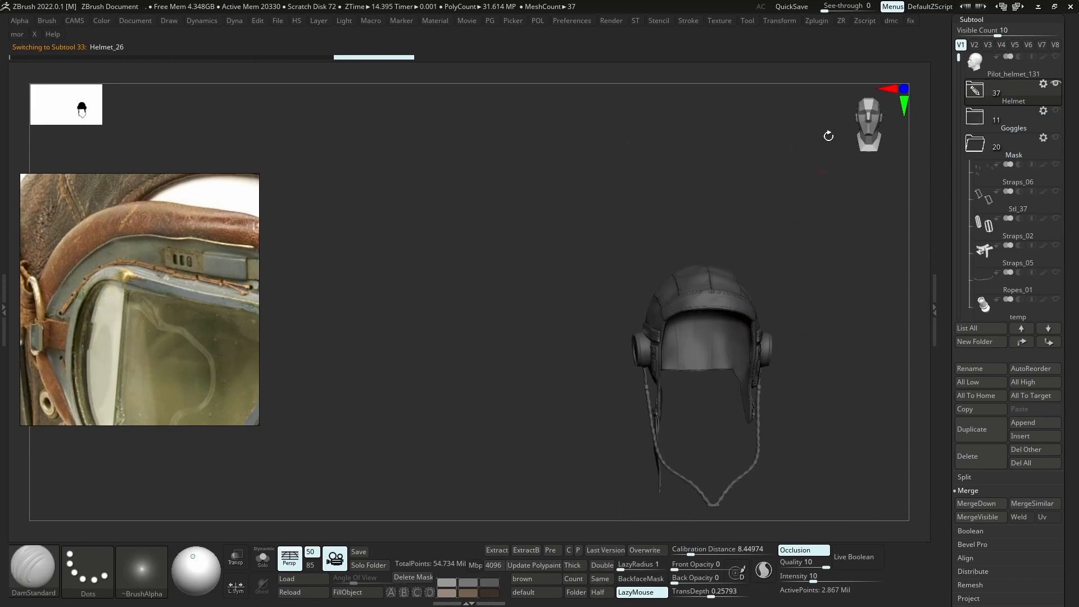
# Check the helmet together with the Goggles and Mask folders by temporarily showing them
pyautogui.click(1056, 111)
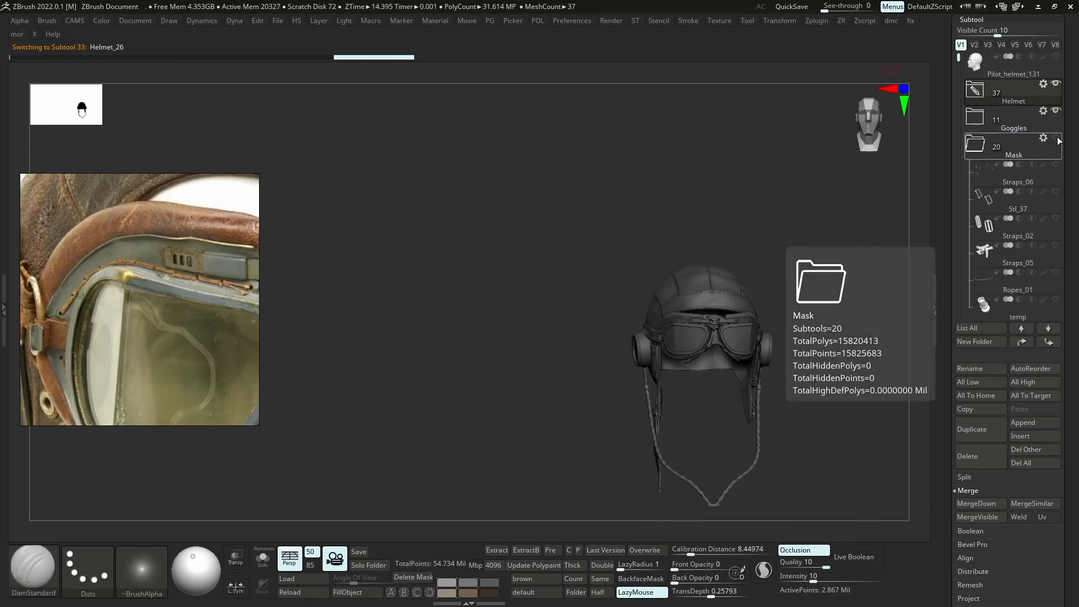
pyautogui.click(1057, 138)
pyautogui.click(1057, 138)
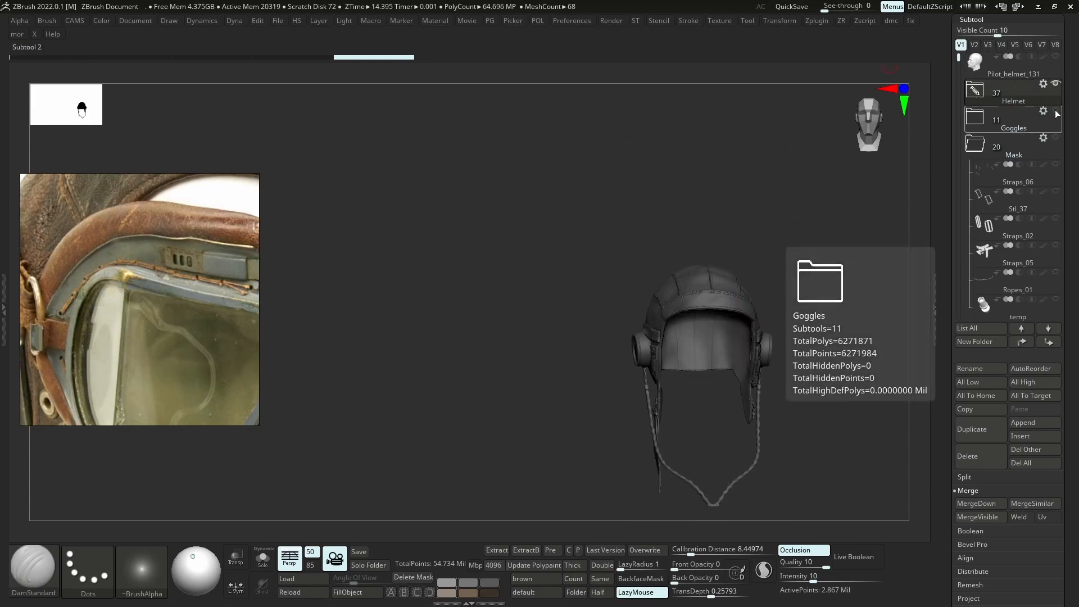
# Isolate the oxygen mask with visibility set V3 and save a new version of the tool
pyautogui.click(974, 44)
pyautogui.click(988, 45)
pyautogui.keyDown('alt'); pyautogui.click(690, 389); pyautogui.keyUp('alt')
pyautogui.keyDown('ctrl'); pyautogui.moveTo(691, 389); pyautogui.dragTo(531, 475, button='right'); pyautogui.keyUp('ctrl')
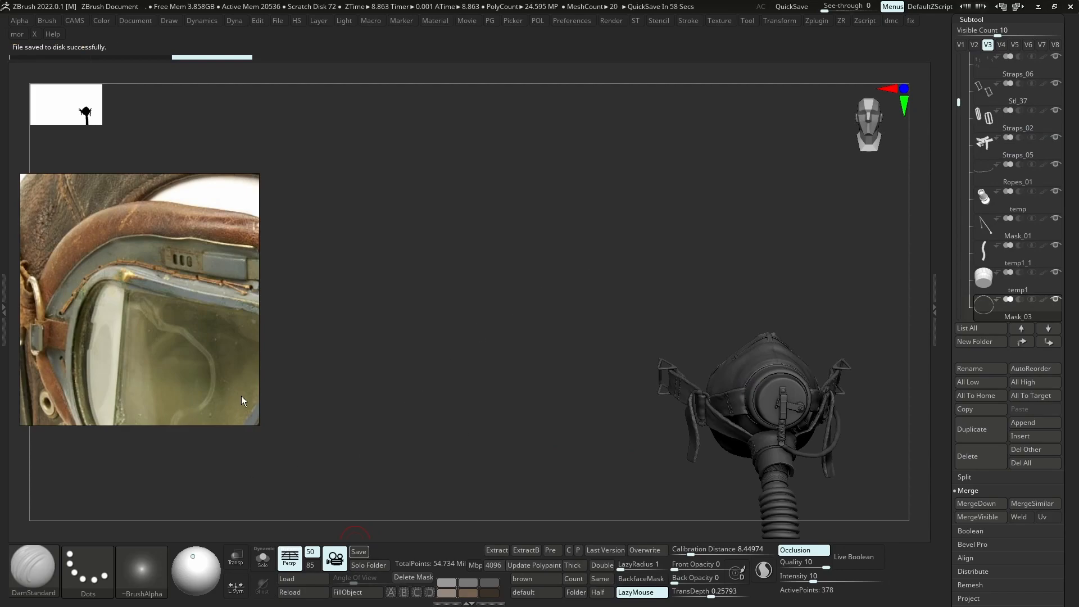
# Hide the reference image and bring up the save options of the Trigon Toolbox's Save Manager
pyautogui.moveTo(258, 422); pyautogui.dragTo(118, 319)
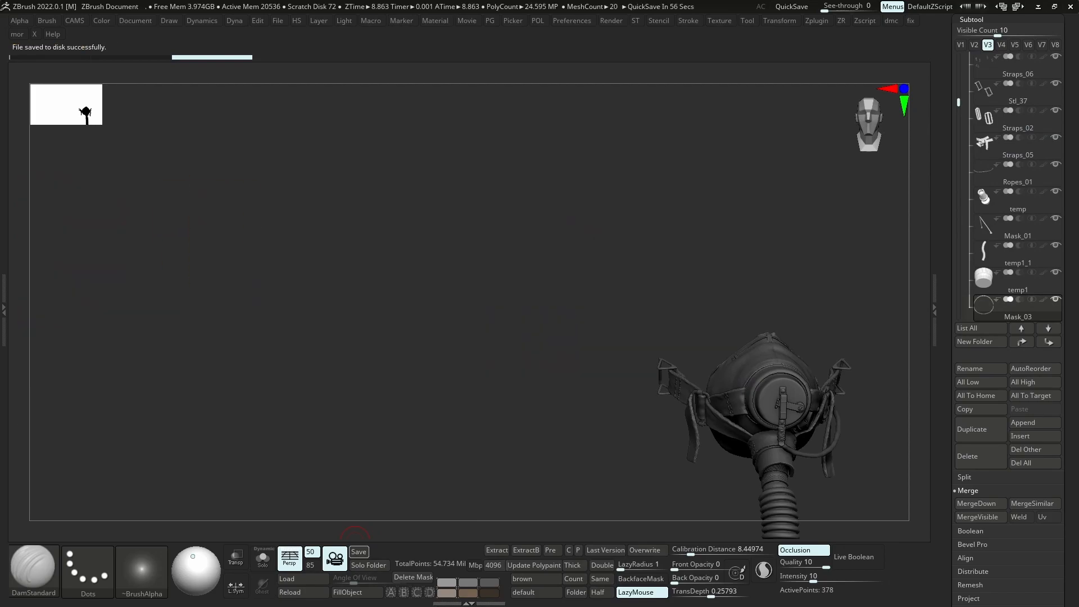
pyautogui.moveTo(668, 347); pyautogui.dragTo(217, 368, button='right')
pyautogui.click(3, 303)
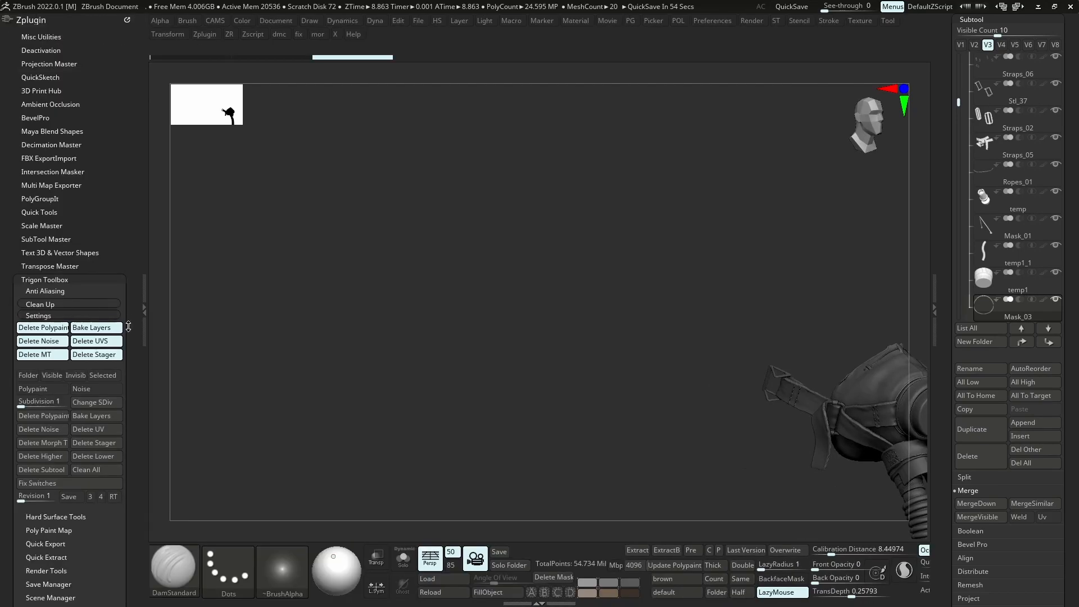
pyautogui.click(43, 307)
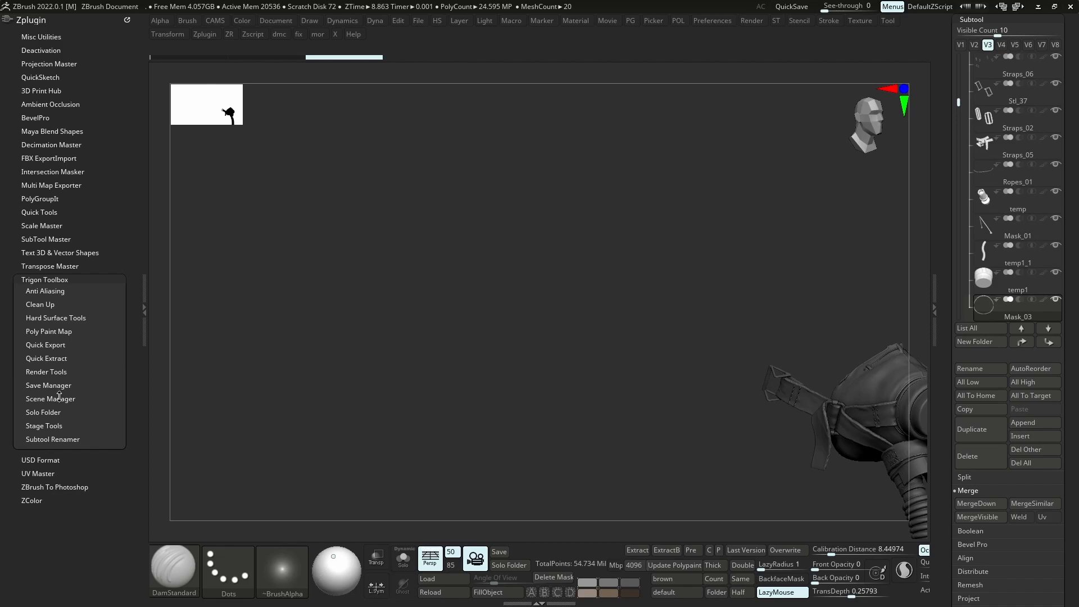
pyautogui.click(60, 387)
pyautogui.click(39, 399)
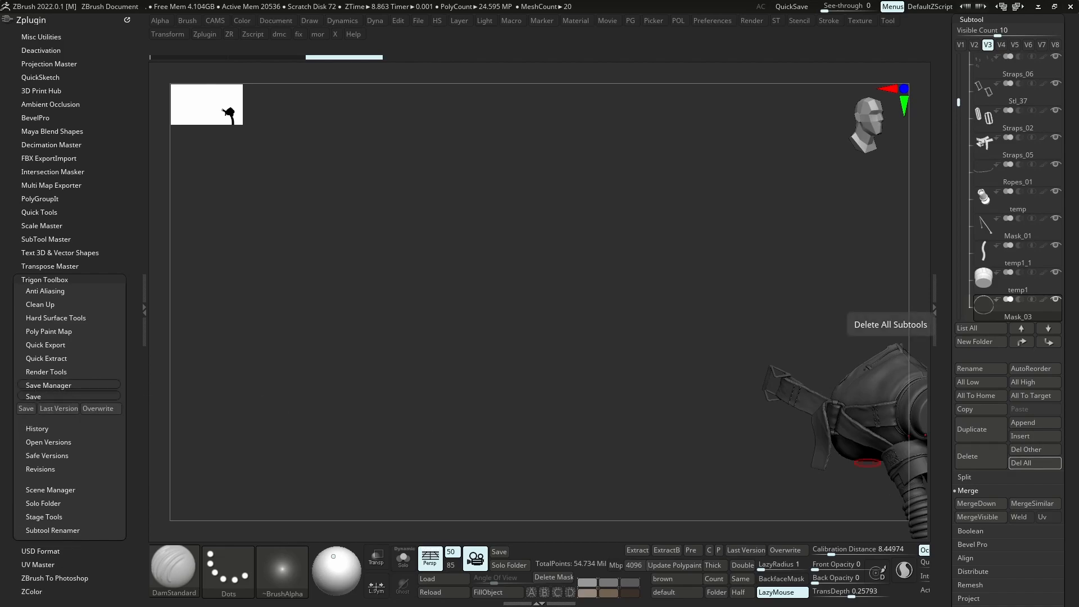
# Switch to File Explorer and review the saved Pilot_helmet versions in the project's Ztl folder
pyautogui.press('super+e')
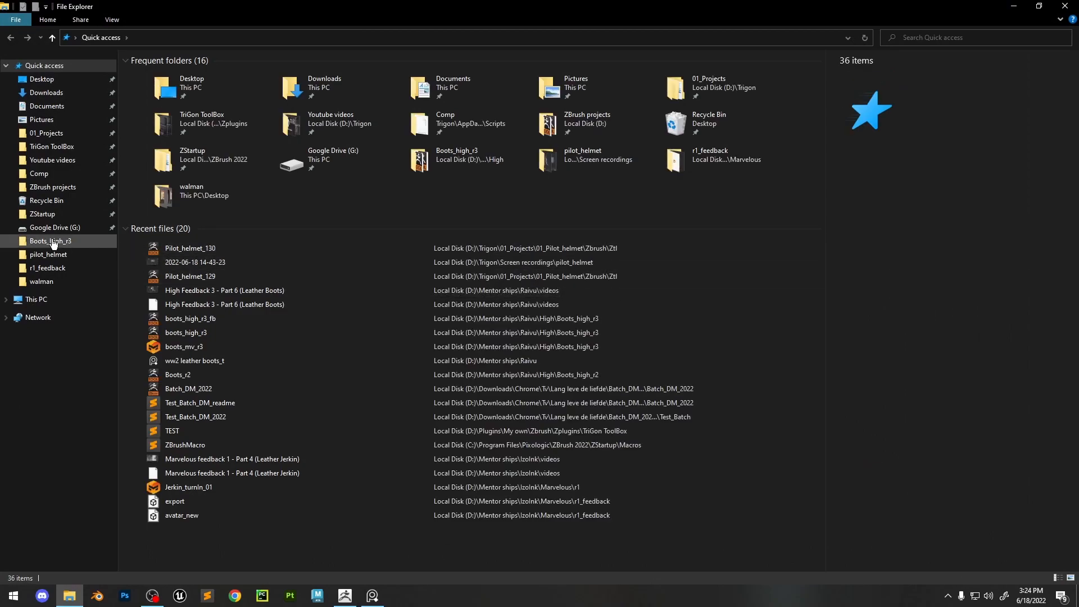
pyautogui.rightClick(217, 246)
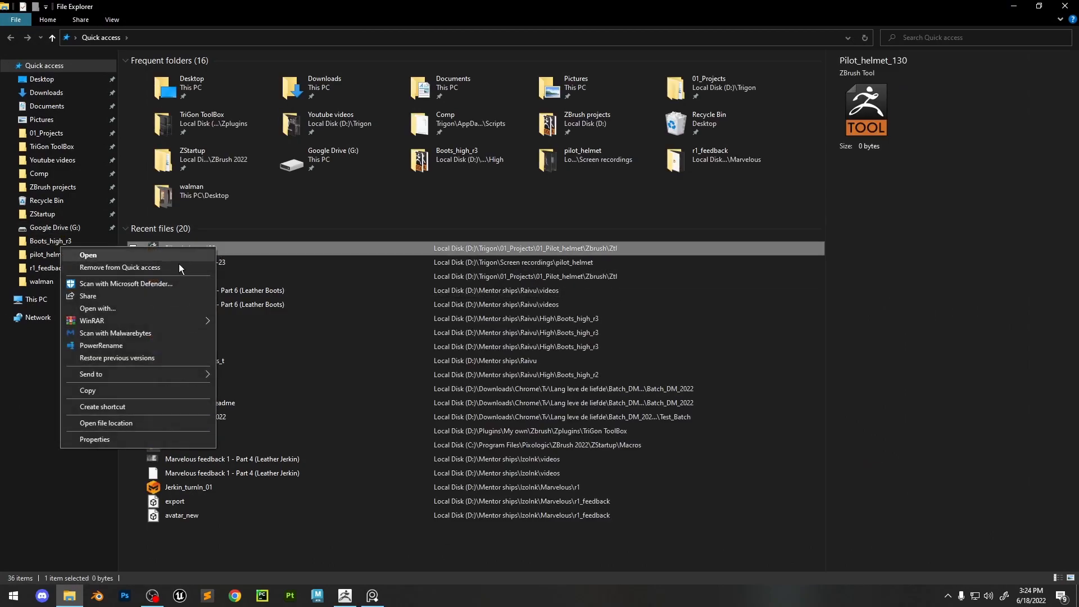
pyautogui.click(126, 420)
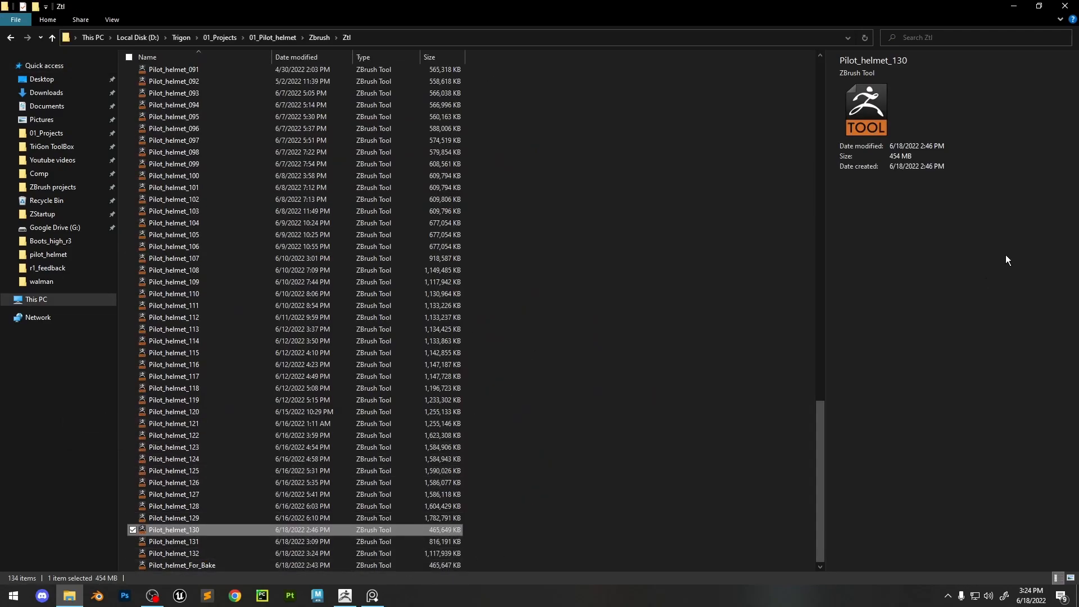
pyautogui.click(1015, 7)
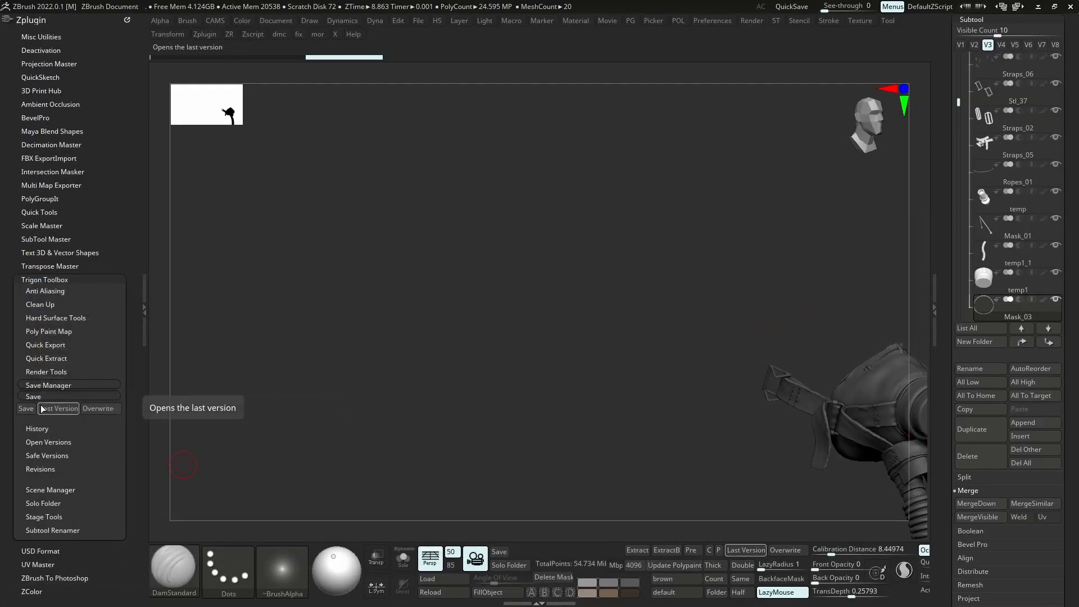
# Save a bake version as Pilot_helmet_For_Bake using Safe Versions and check its file in the Ztl folder
pyautogui.click(47, 457)
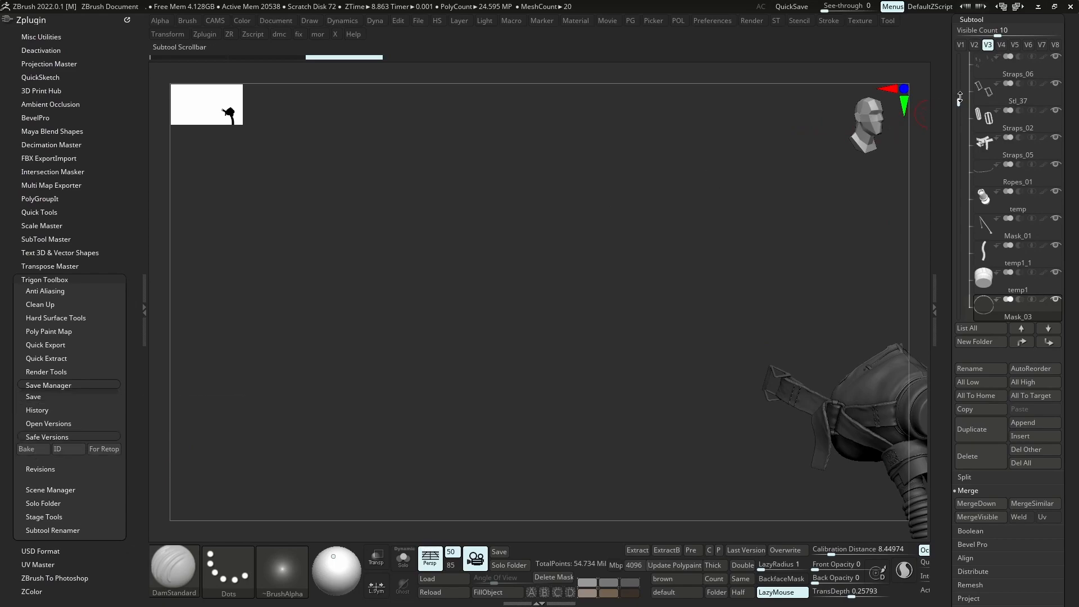
pyautogui.moveTo(960, 98); pyautogui.dragTo(958, 62)
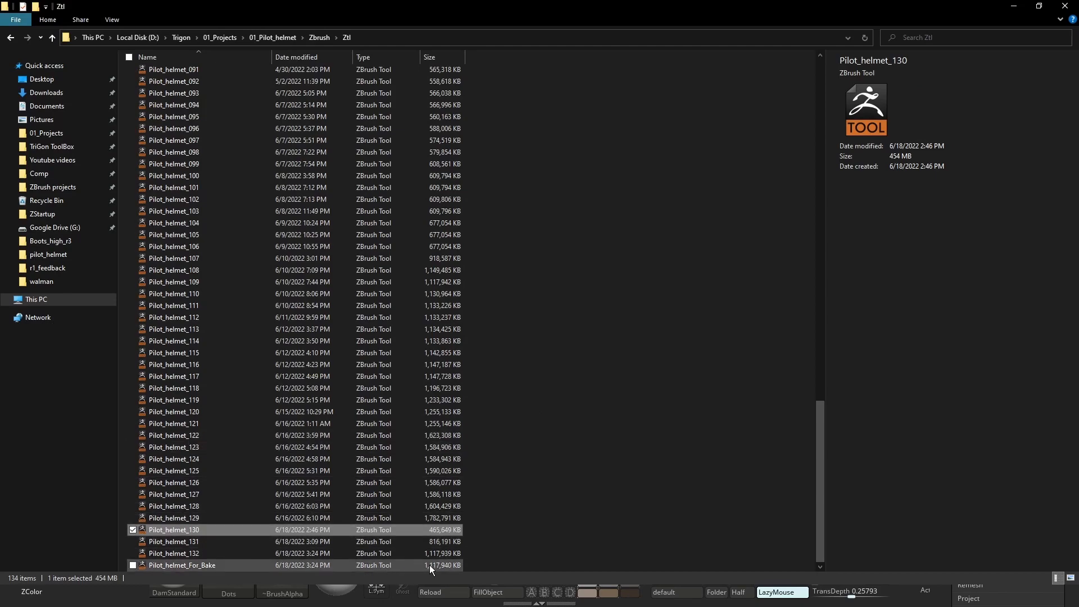
pyautogui.click(1015, 7)
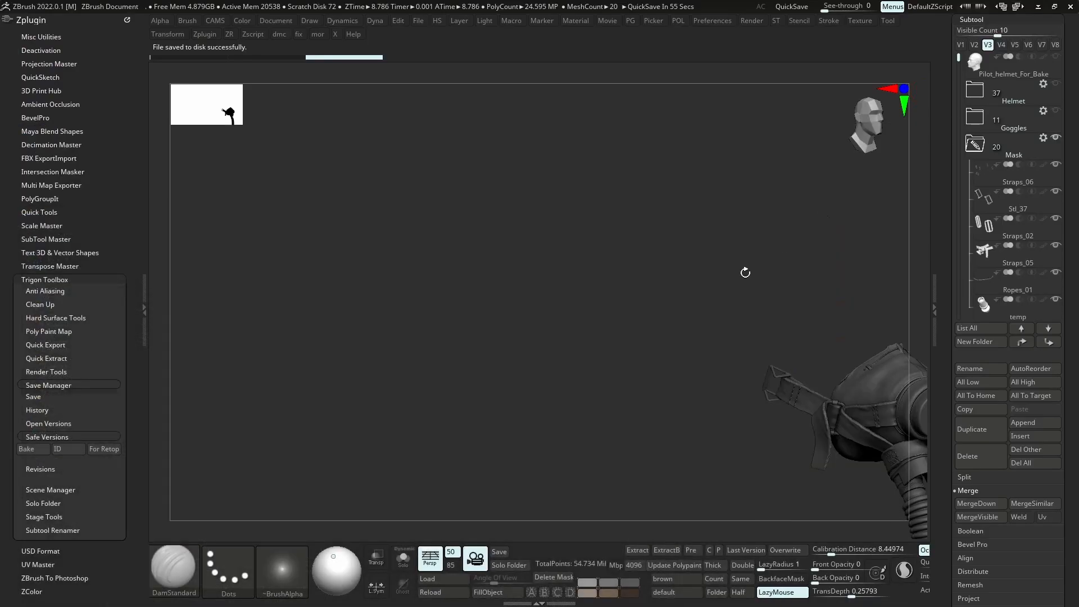
# Review the Trigon Toolbox's cleanup settings, run Clean All on the bake version, and inspect the mask
pyautogui.click(41, 385)
pyautogui.click(40, 304)
pyautogui.click(41, 316)
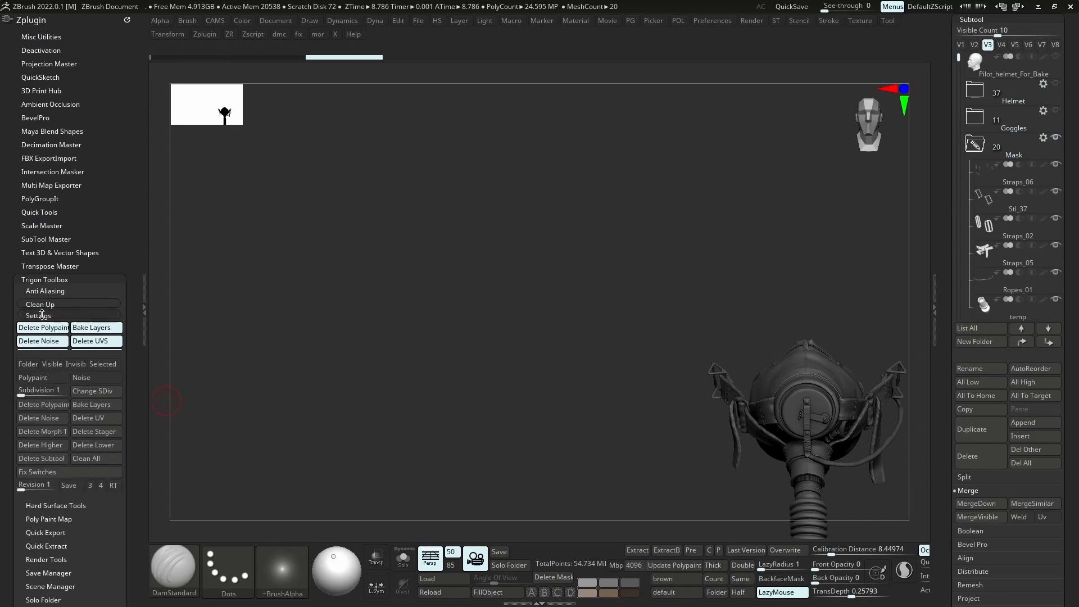
pyautogui.click(59, 314)
pyautogui.click(89, 425)
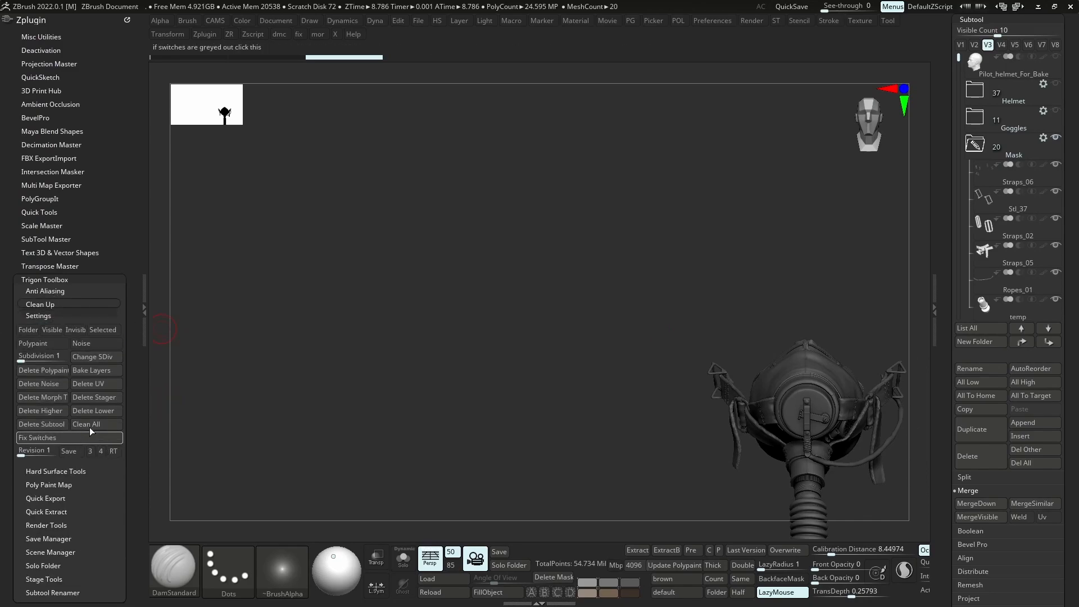
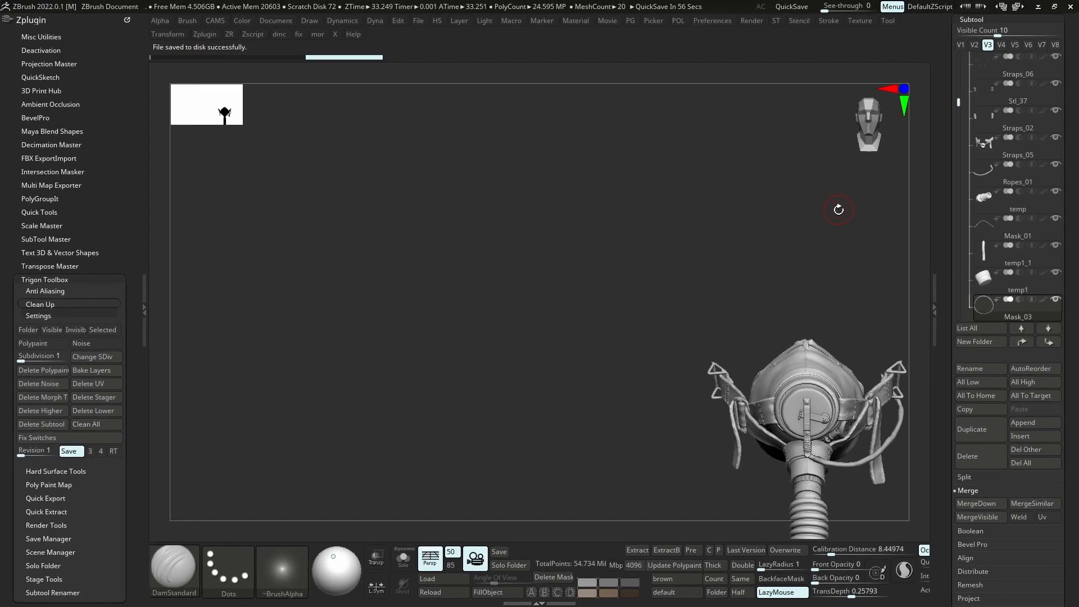
pyautogui.moveTo(838, 209); pyautogui.dragTo(860, 220)
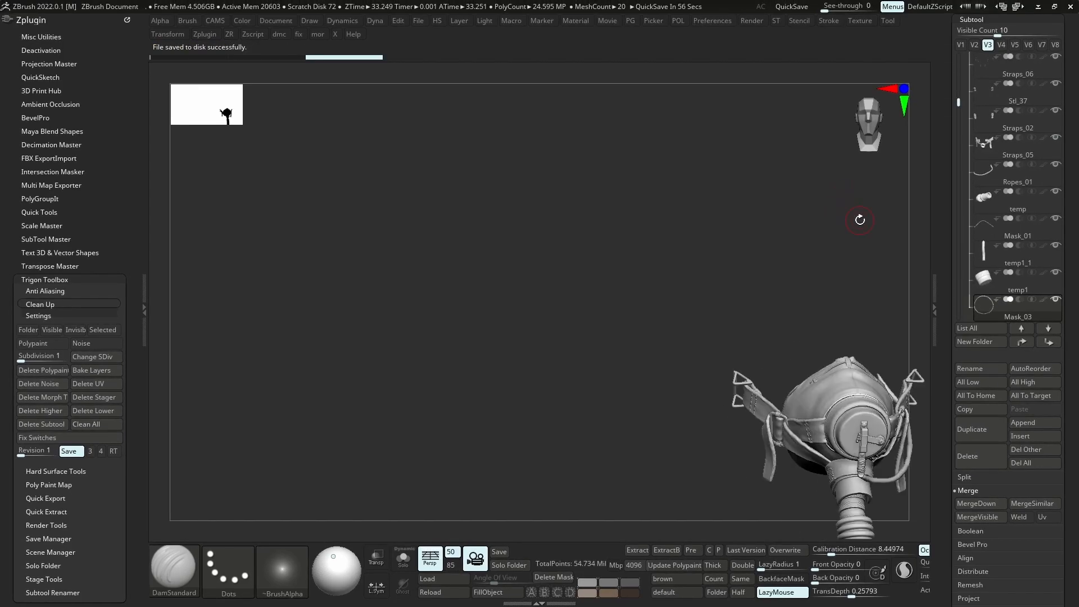
pyautogui.moveTo(847, 370); pyautogui.dragTo(150, 415)
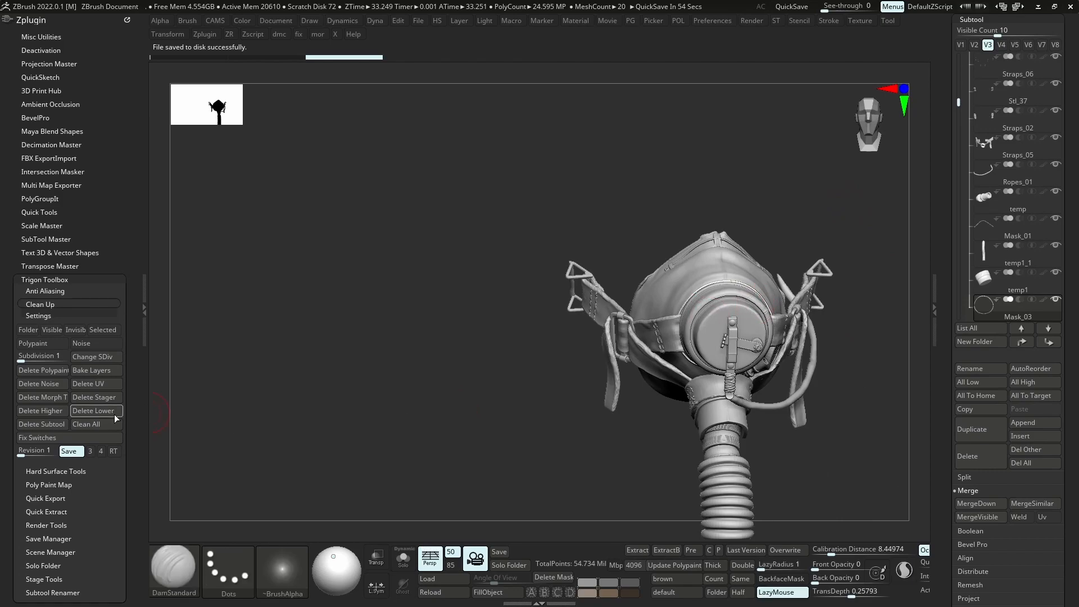
# Reopen the Save Manager options, check Pilot_helmet_For_Bake_High_R1 in File Explorer's Ztl folder, and return to ZBrush
pyautogui.click(49, 306)
pyautogui.click(49, 386)
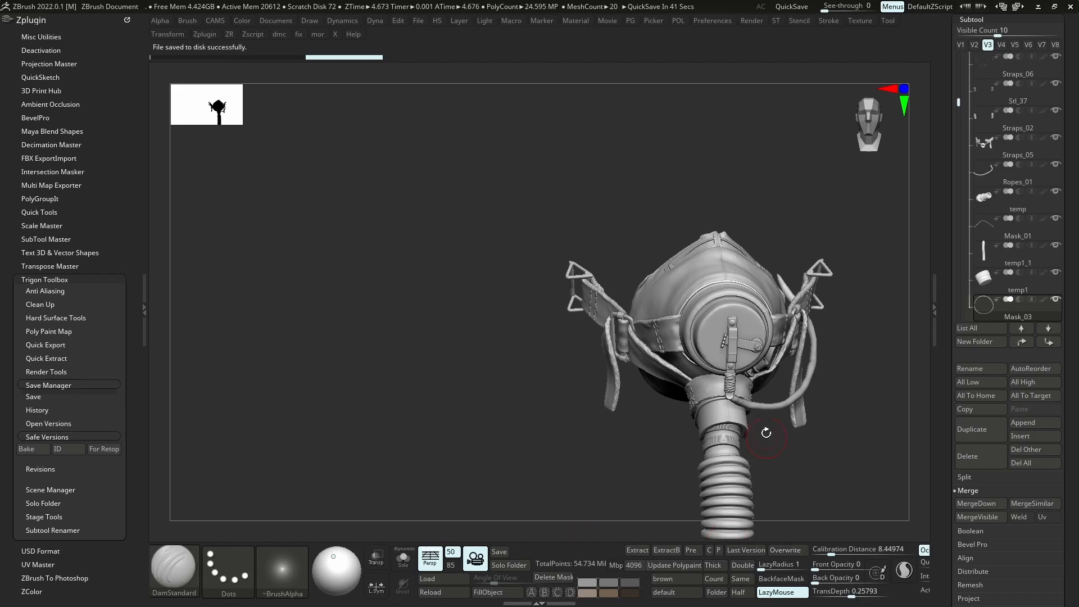
pyautogui.moveTo(770, 439); pyautogui.dragTo(753, 427)
pyautogui.hotkey('alt', 'Tab')
pyautogui.scroll(-1, 477, 417)
pyautogui.click(352, 567)
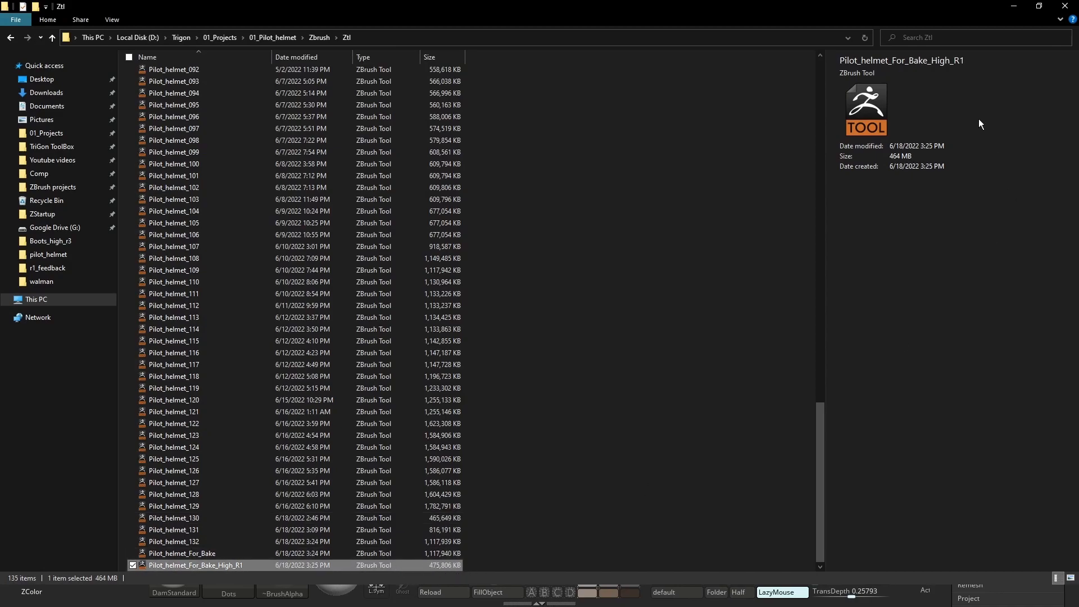
pyautogui.click(1013, 11)
# Load visibility set 2, collapse the Mask folder, and hide the head subtool to leave the goggles in view
pyautogui.moveTo(893, 324); pyautogui.dragTo(703, 324)
pyautogui.moveTo(702, 325)
pyautogui.mouseDown(button='right')
pyautogui.moveTo(549, 335)
pyautogui.moveTo(583, 334)
pyautogui.moveTo(604, 230)
pyautogui.moveTo(629, 272)
pyautogui.moveTo(659, 264)
pyautogui.moveTo(709, 274)
pyautogui.mouseUp(button='right')
pyautogui.moveTo(708, 274)
pyautogui.keyDown('ctrl'); pyautogui.mouseDown(button='right')
pyautogui.moveTo(646, 261)
pyautogui.moveTo(782, 256)
pyautogui.moveTo(826, 239)
pyautogui.mouseUp(button='right'); pyautogui.keyUp('ctrl')
pyautogui.click(962, 47)
pyautogui.keyDown('ctrl'); pyautogui.moveTo(698, 270); pyautogui.dragTo(641, 279, button='right'); pyautogui.keyUp('ctrl')
pyautogui.click(976, 46)
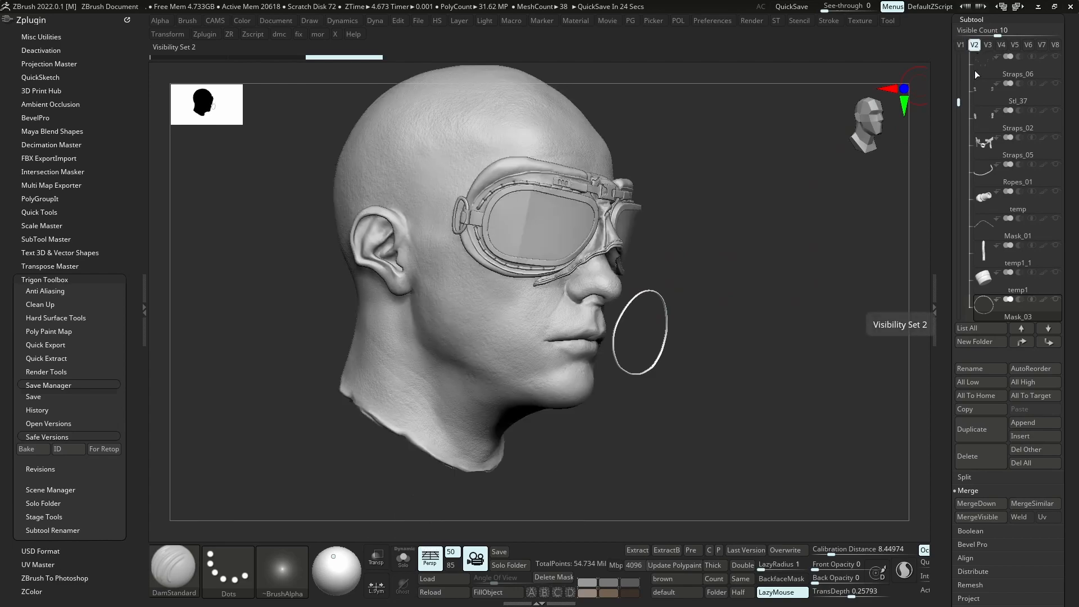
pyautogui.moveTo(961, 96); pyautogui.dragTo(956, 41)
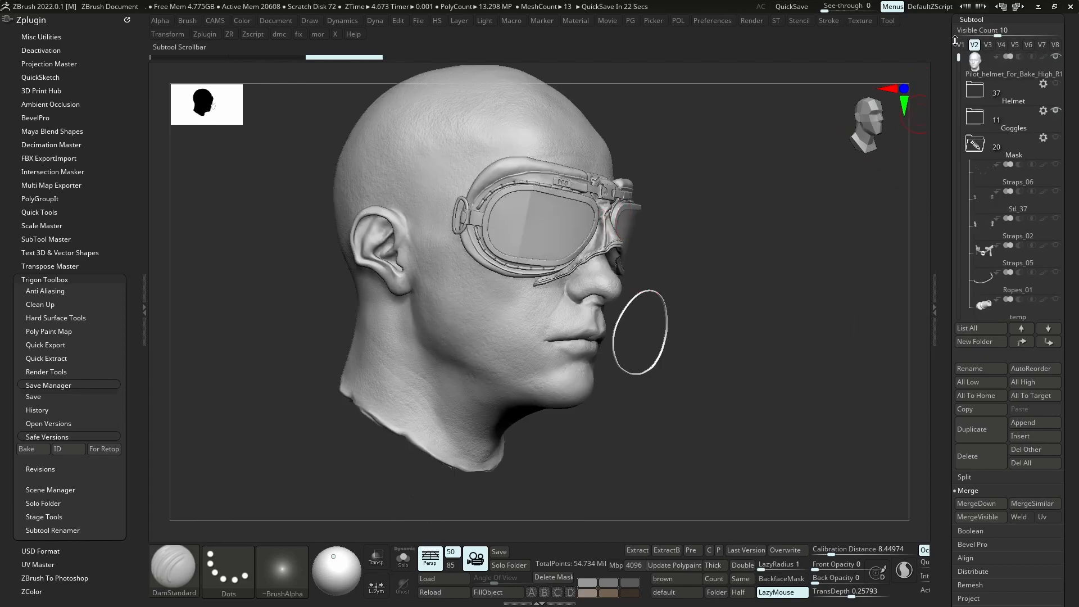
pyautogui.click(976, 145)
pyautogui.click(1055, 57)
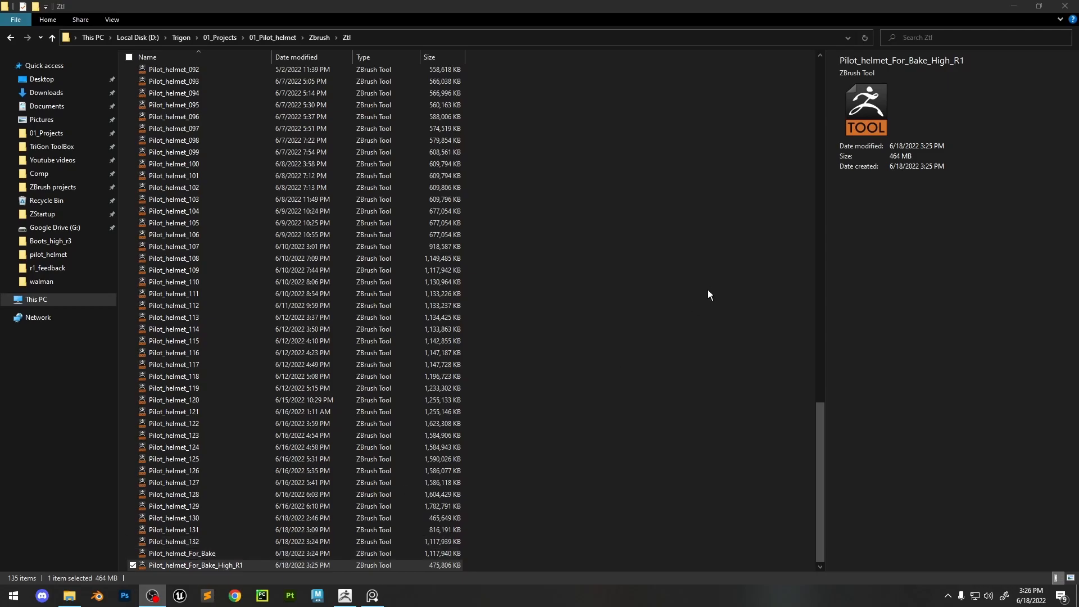
# Save the cleaned tool over the existing Pilot_helmet_For_Bake file in the Ztl folder
pyautogui.click(1033, 10)
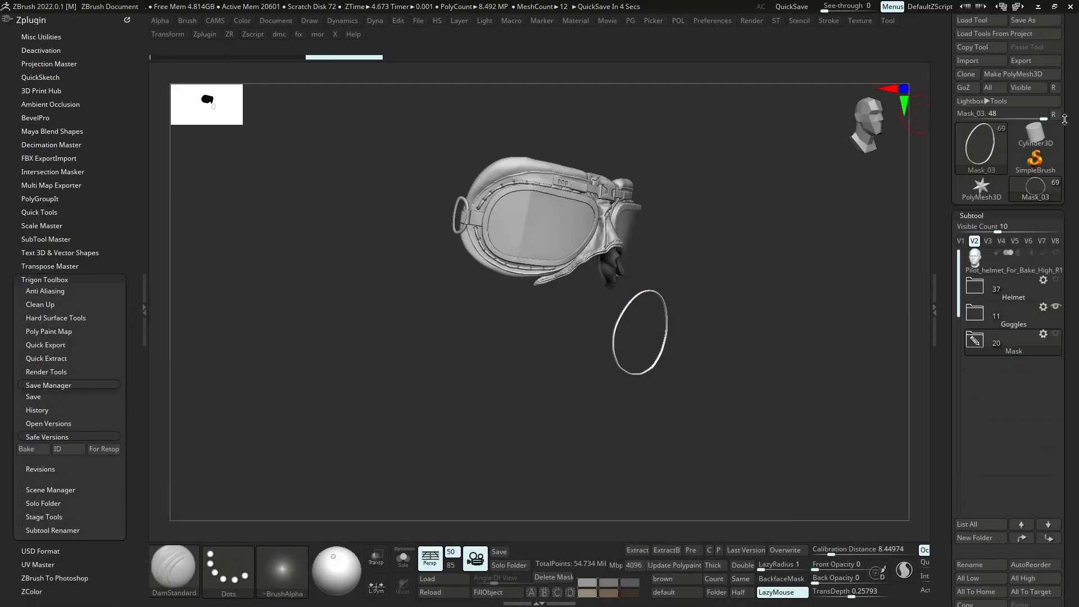
pyautogui.click(1035, 39)
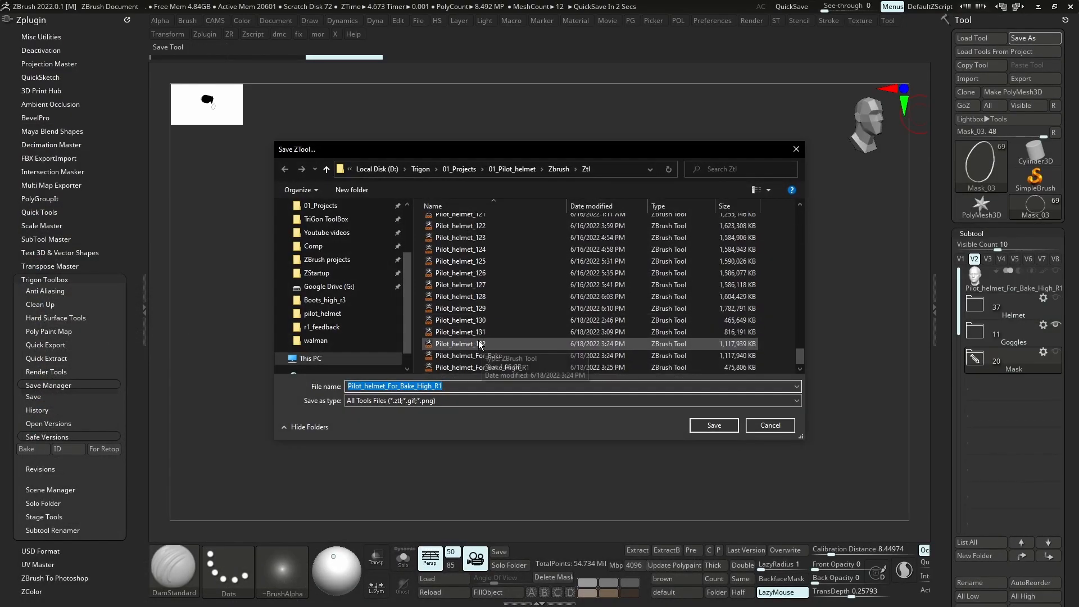
pyautogui.doubleClick(506, 355)
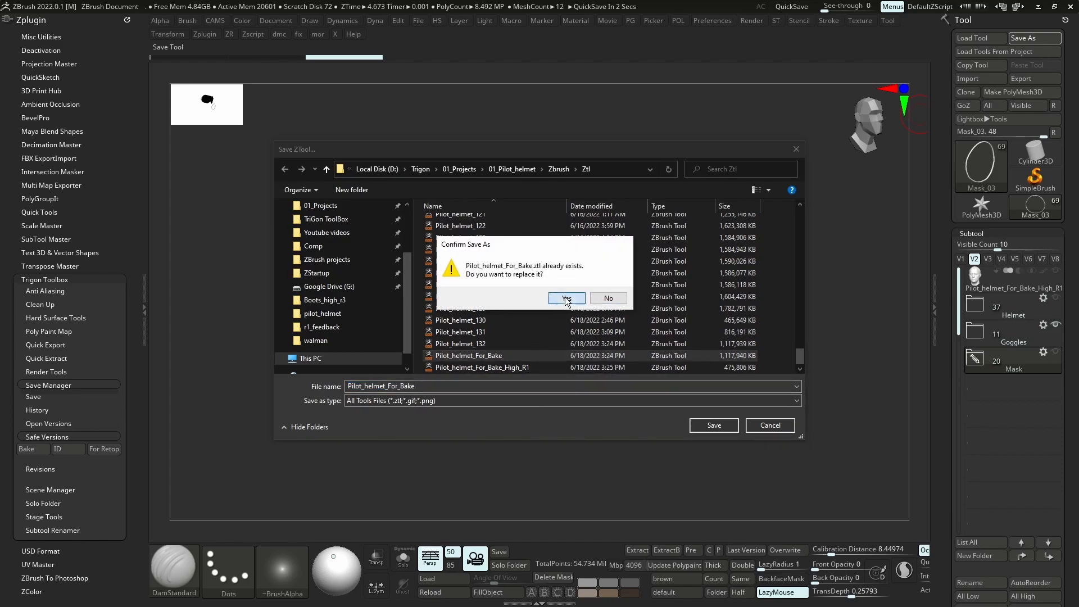
pyautogui.click(567, 299)
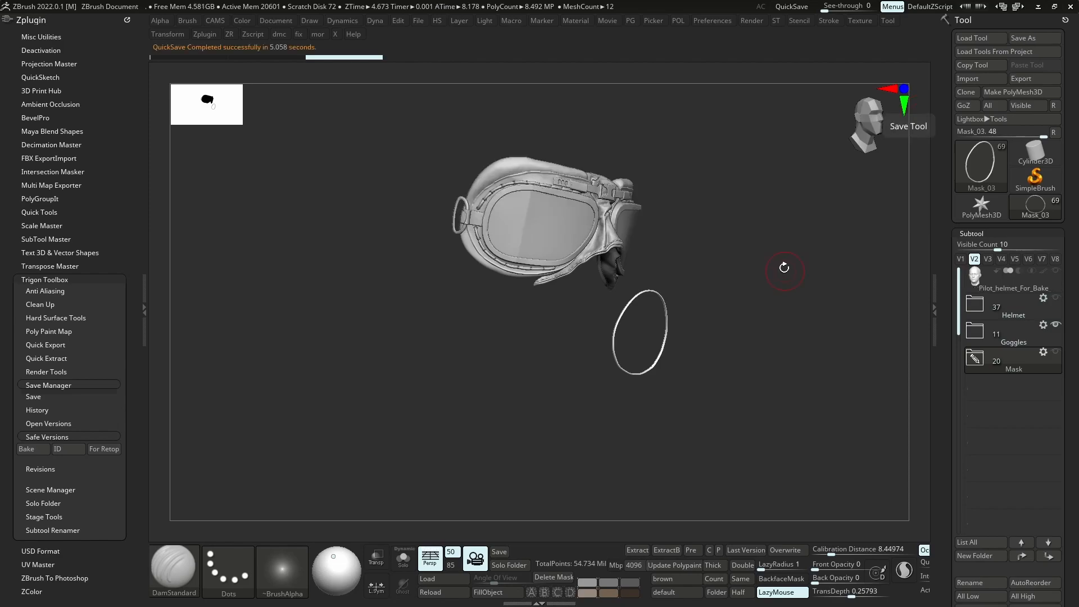
# Switch to File Explorer, delete the redundant Pilot_helmet_For_Bake_High_R1 file, and return to ZBrush
pyautogui.moveTo(759, 260); pyautogui.dragTo(800, 281)
pyautogui.hotkey('alt', 'Tab')
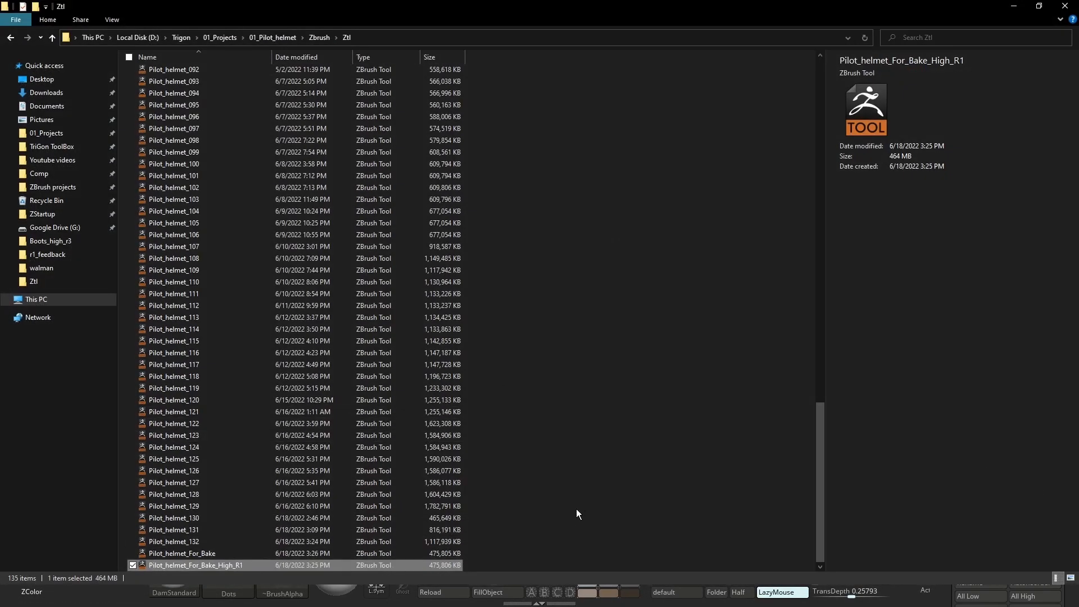
pyautogui.press('Delete')
pyautogui.click(1015, 6)
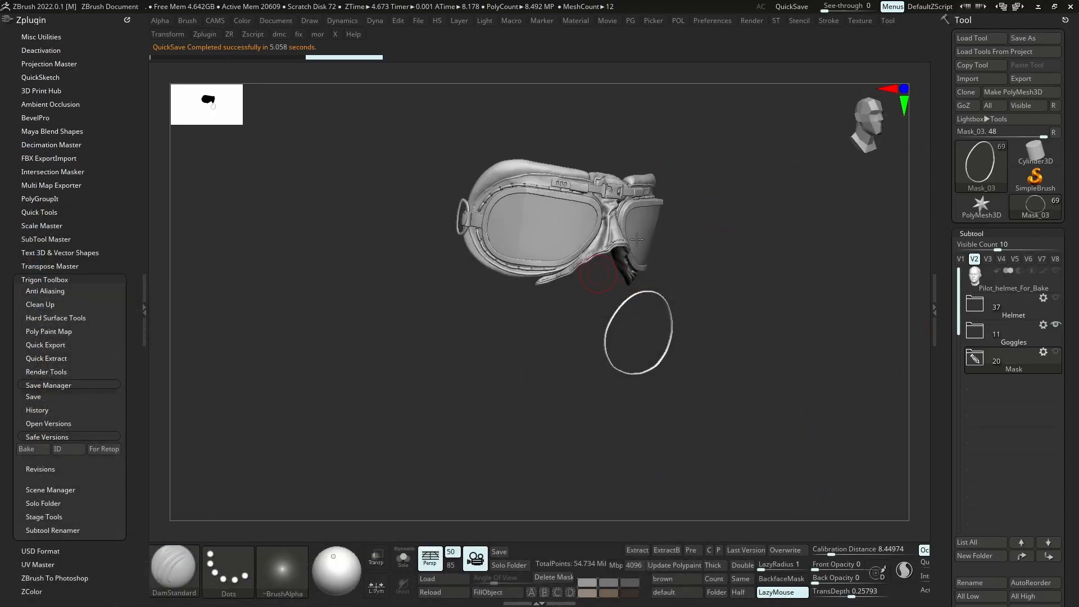
# Inspect the goggles up close, select the lens subtool Goggles_06, and expand the Goggles folder
pyautogui.keyDown('ctrl'); pyautogui.moveTo(655, 260); pyautogui.dragTo(635, 220, button='right'); pyautogui.keyUp('ctrl')
pyautogui.keyDown('alt'); pyautogui.moveTo(634, 220); pyautogui.dragTo(635, 247, button='right'); pyautogui.keyUp('alt')
pyautogui.rightClick(584, 364)
pyautogui.click(467, 336)
pyautogui.moveTo(722, 261); pyautogui.dragTo(589, 328, button='right')
pyautogui.keyDown('alt'); pyautogui.click(597, 332); pyautogui.keyUp('alt')
pyautogui.moveTo(678, 286); pyautogui.dragTo(611, 324, button='right')
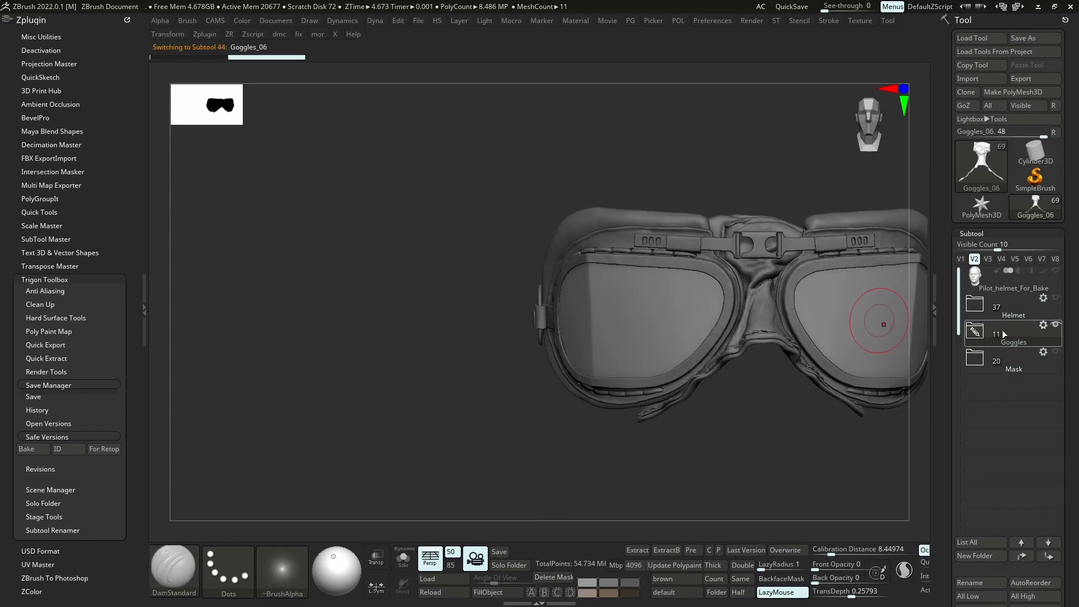
pyautogui.click(979, 343)
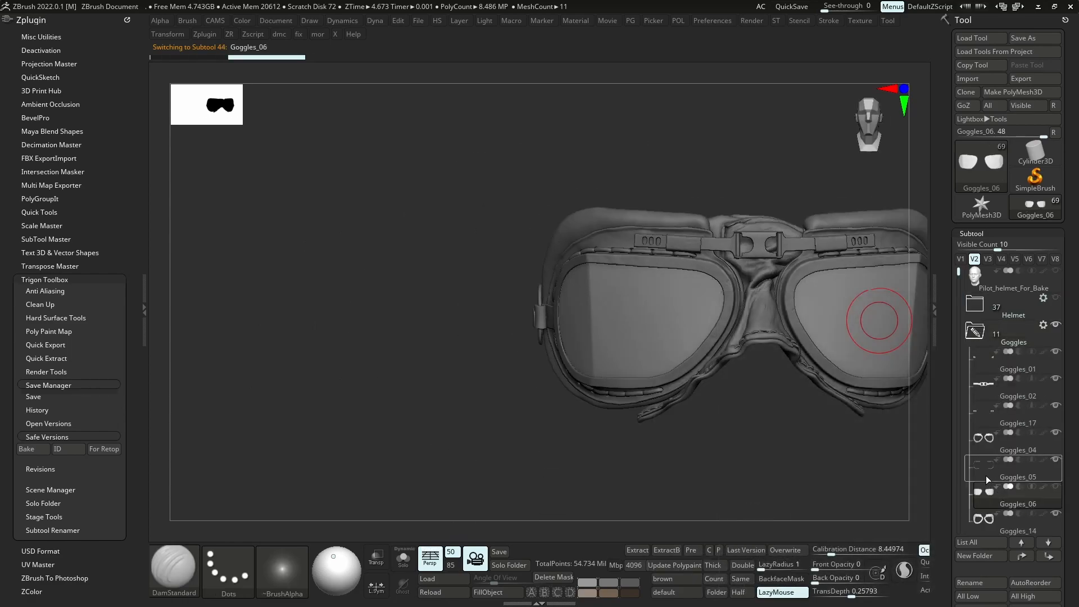
# Hide the lenses Goggles_06 and move that subtool to the top of the Goggles folder
pyautogui.click(991, 481)
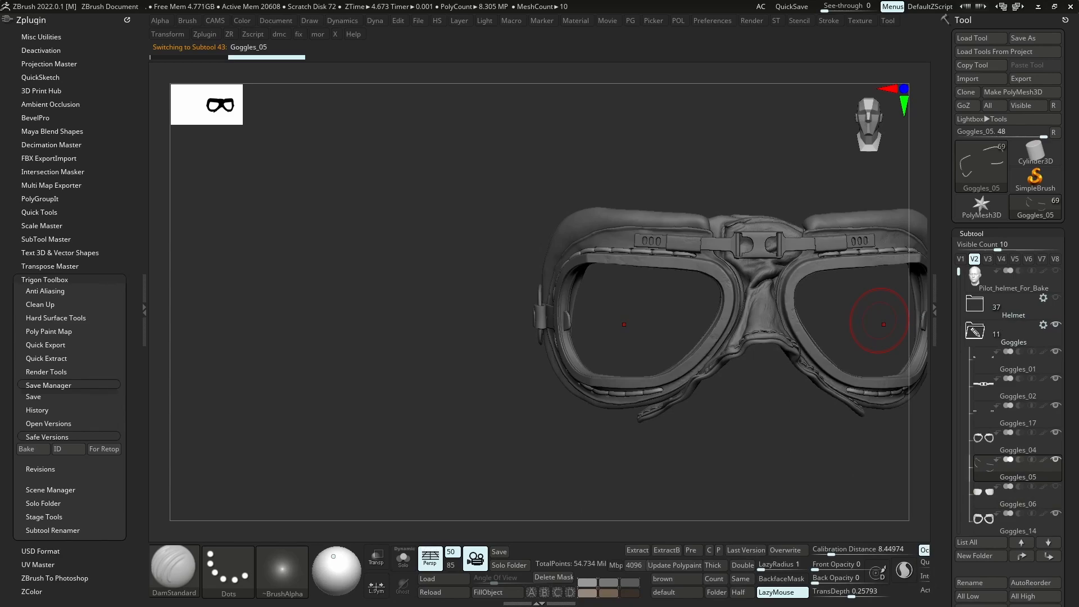
pyautogui.moveTo(776, 327); pyautogui.dragTo(892, 411, button='right')
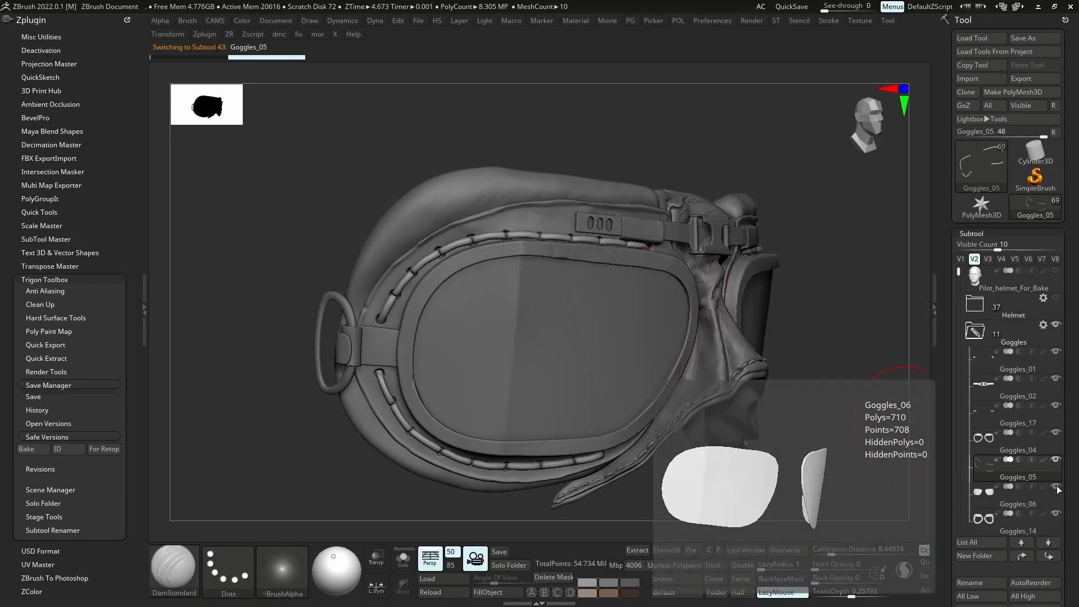
pyautogui.moveTo(725, 315); pyautogui.dragTo(753, 262, button='right')
pyautogui.click(1002, 500)
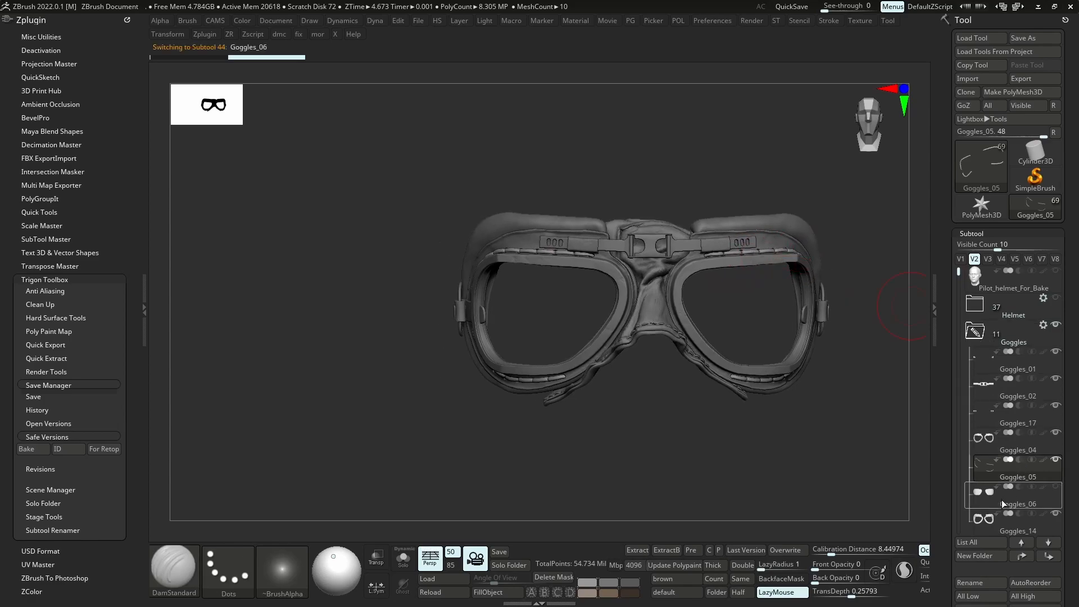
pyautogui.moveTo(1002, 501); pyautogui.dragTo(994, 363)
pyautogui.click(986, 381)
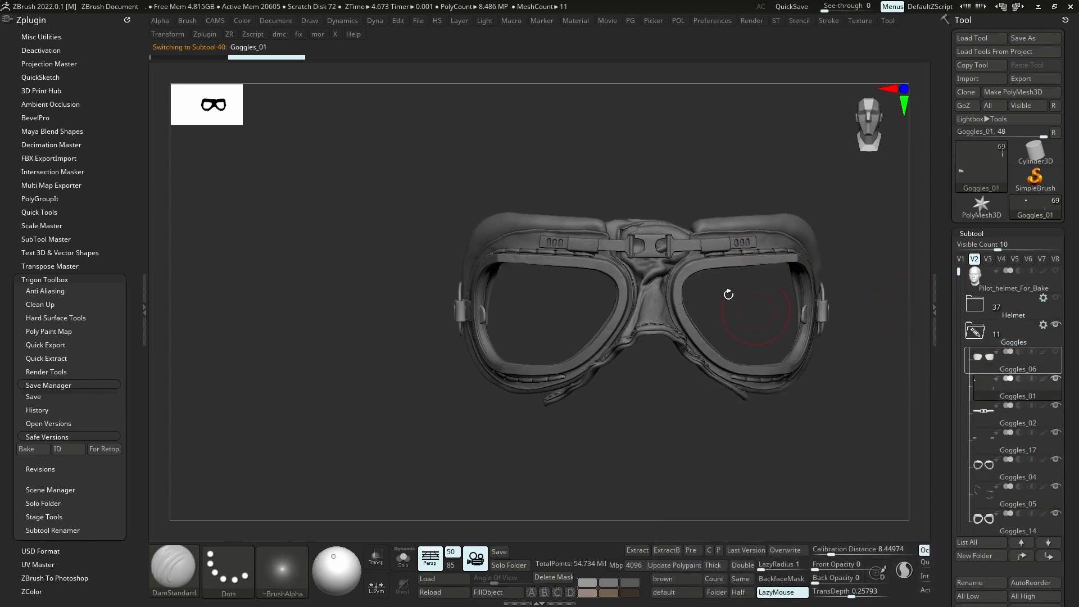
# Arrange the buckle subtool Goggles_02 directly below the lenses in the Goggles folder and hide it
pyautogui.moveTo(675, 280); pyautogui.dragTo(699, 283, button='right')
pyautogui.keyDown('alt'); pyautogui.click(713, 247); pyautogui.keyUp('alt')
pyautogui.keyDown('ctrl'); pyautogui.moveTo(713, 243); pyautogui.dragTo(629, 291, button='right'); pyautogui.keyUp('ctrl')
pyautogui.hotkey('alt', 's')
pyautogui.hotkey('alt', 's')
pyautogui.click(994, 407)
pyautogui.click(1057, 378)
pyautogui.keyDown('ctrl'); pyautogui.moveTo(630, 291); pyautogui.dragTo(625, 306, button='right'); pyautogui.keyUp('ctrl')
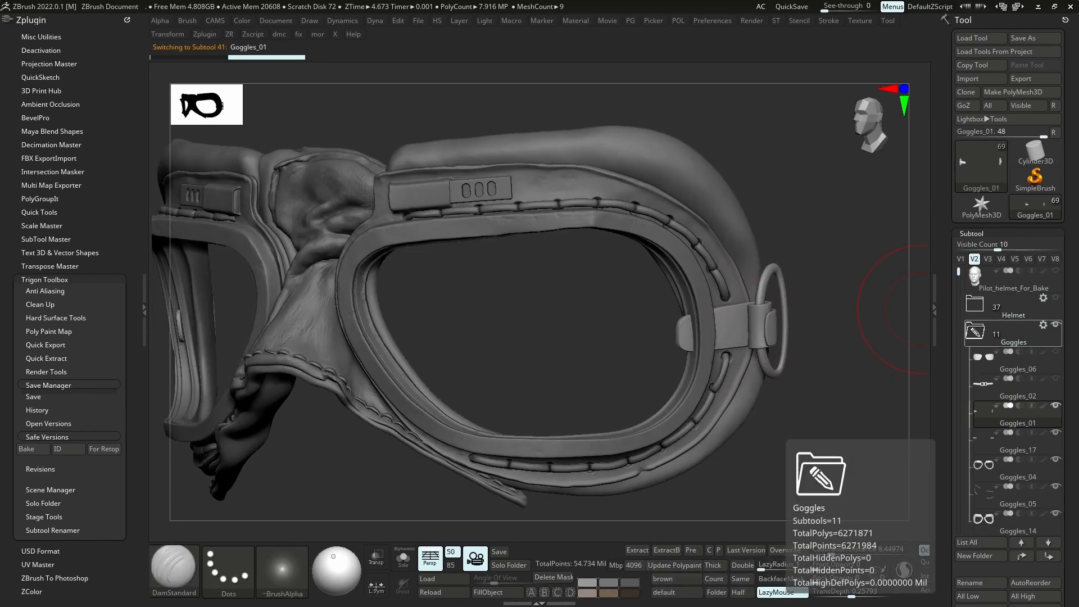
# Move the side strap and ring subtool Goggles_01 above the lenses and check it by toggling its visibility
pyautogui.moveTo(700, 301)
pyautogui.mouseDown(button='right')
pyautogui.moveTo(759, 294)
pyautogui.moveTo(736, 289)
pyautogui.moveTo(740, 281)
pyautogui.moveTo(740, 290)
pyautogui.moveTo(770, 291)
pyautogui.moveTo(752, 305)
pyautogui.moveTo(709, 304)
pyautogui.moveTo(752, 281)
pyautogui.moveTo(743, 308)
pyautogui.mouseUp(button='right')
pyautogui.press('f')
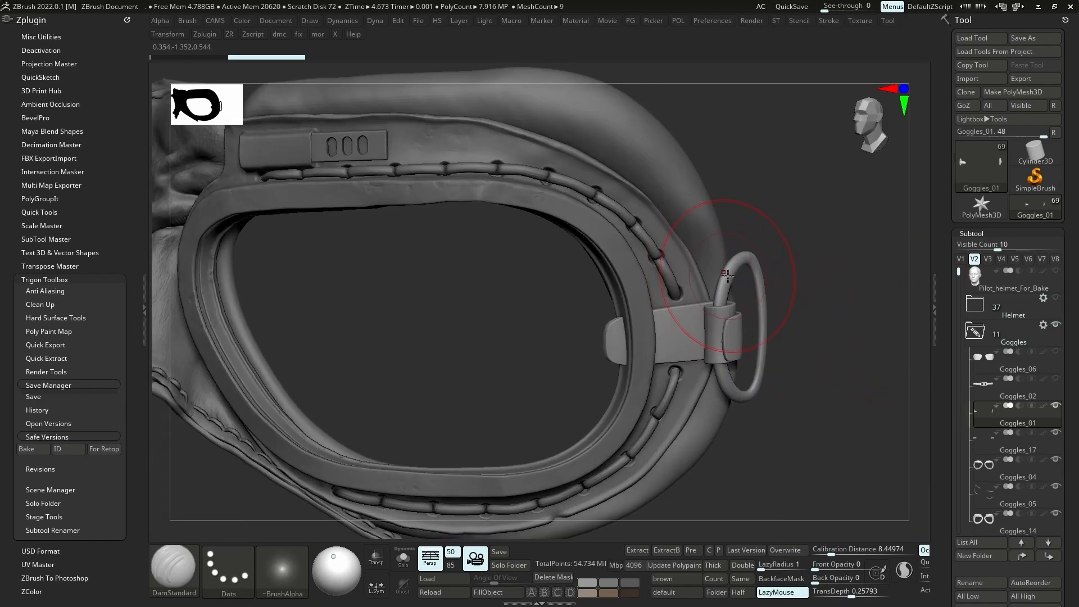
pyautogui.moveTo(992, 387); pyautogui.dragTo(993, 358)
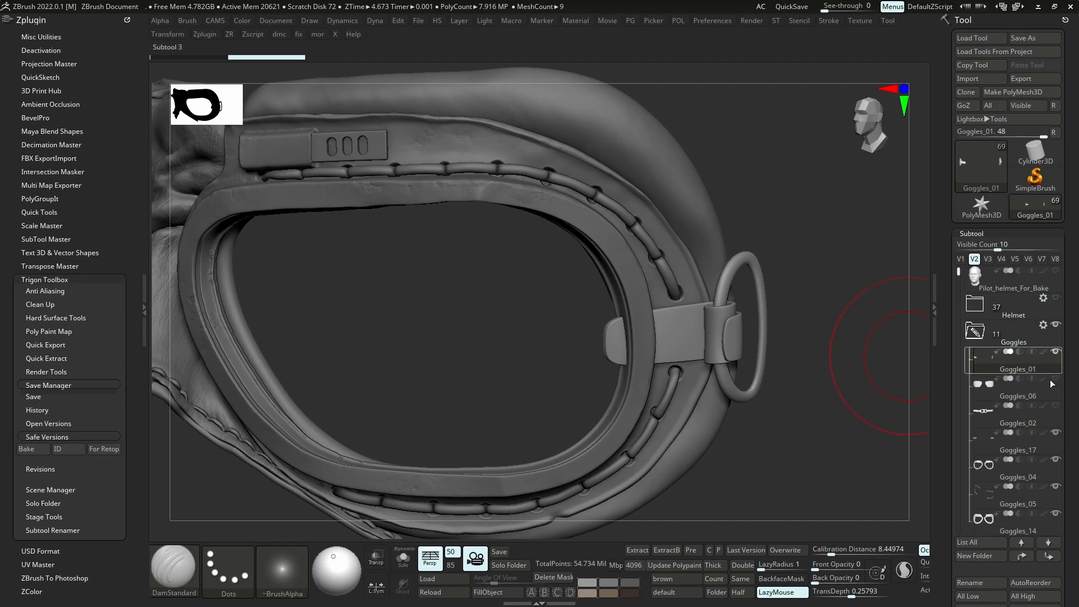
pyautogui.click(1025, 418)
pyautogui.click(1057, 354)
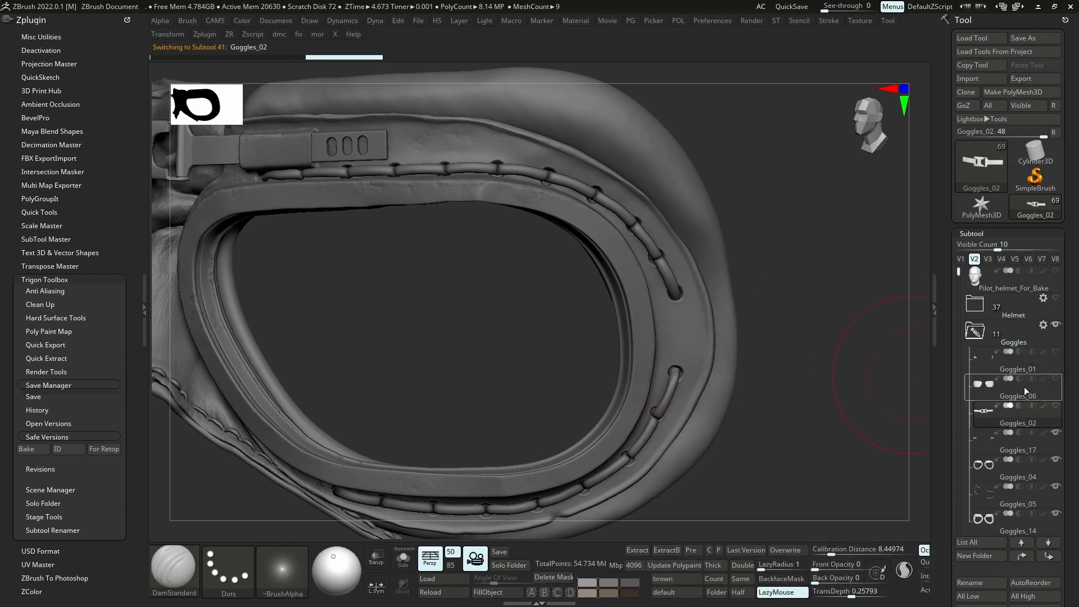
pyautogui.click(1057, 351)
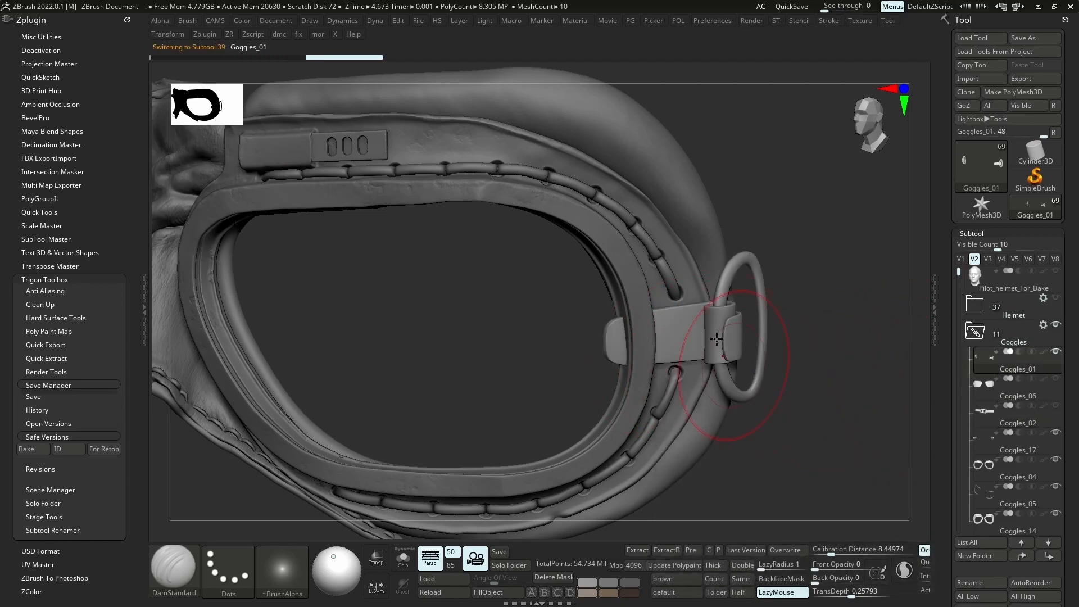
# Isolate Goggles_01, inspect its polygroup wireframe, subdivide its geometry, and bring the other goggle parts back into view
pyautogui.hotkey('alt', 's')
pyautogui.click(710, 322)
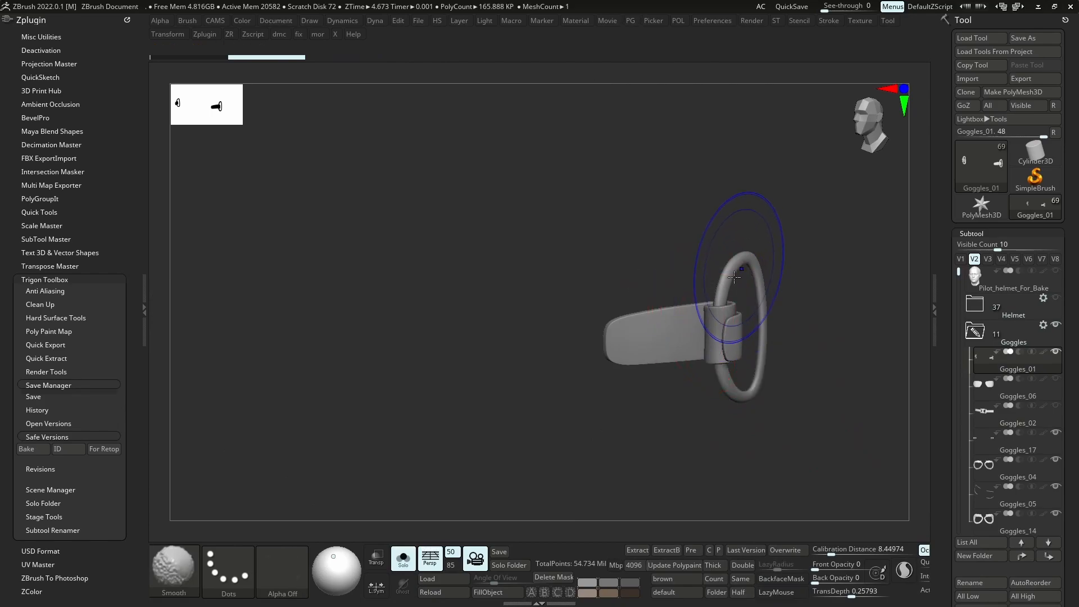
pyautogui.hotkey('shift', 'f')
pyautogui.press('2')
pyautogui.click(712, 315)
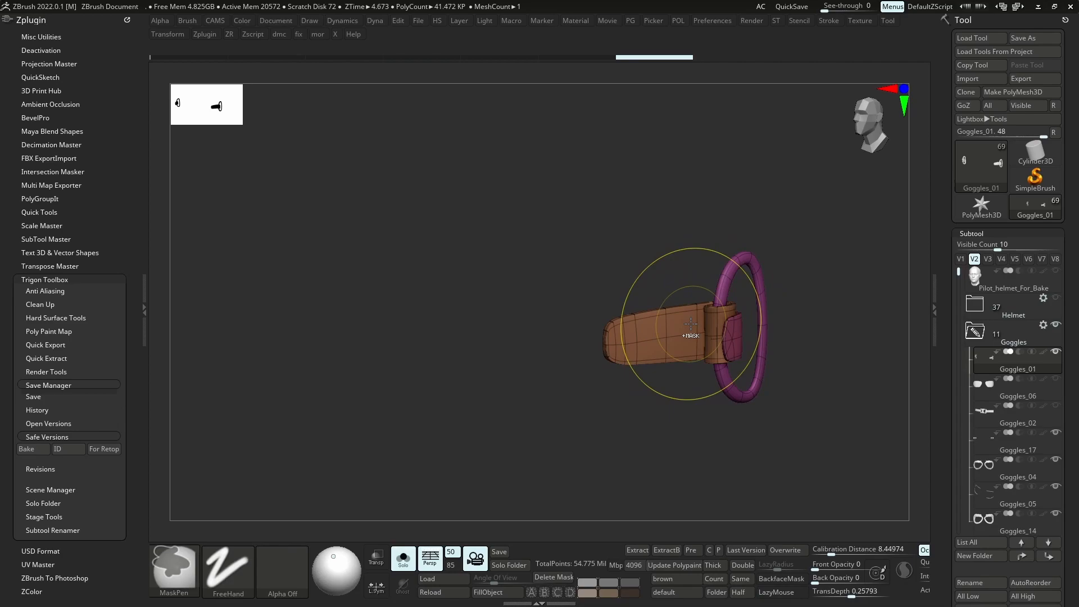
pyautogui.hotkey('shift', 'f')
pyautogui.hotkey('alt', 's')
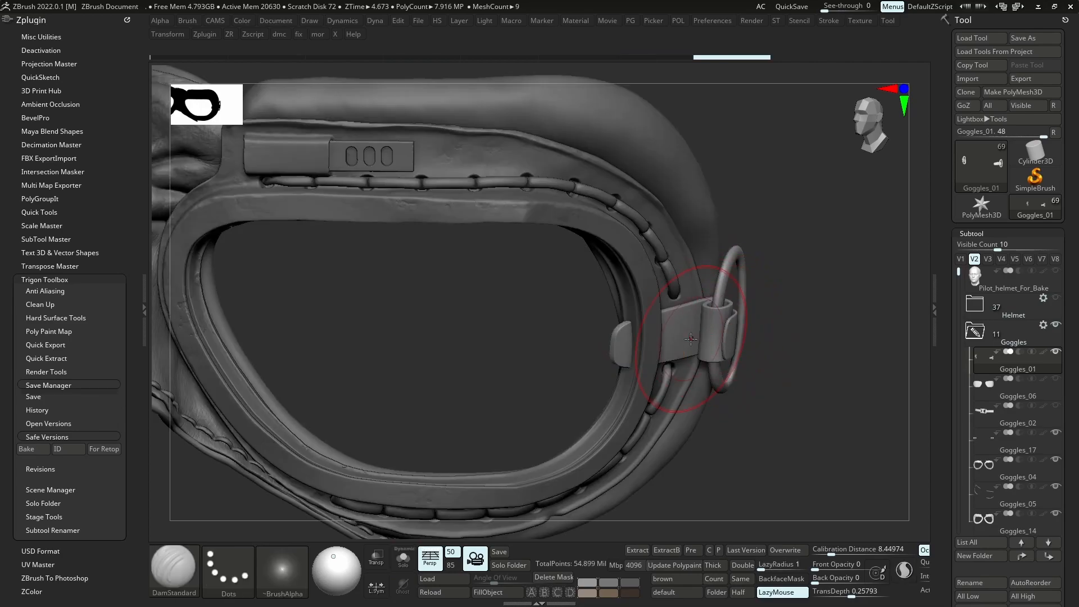
pyautogui.hotkey('alt', 's')
pyautogui.hotkey('alt', 's')
# Hide the strap polygroups of Goggles_01 so that only its metal side rings stay shown
pyautogui.moveTo(687, 338)
pyautogui.keyDown('ctrl'); pyautogui.mouseDown(button='right')
pyautogui.moveTo(670, 292)
pyautogui.moveTo(689, 337)
pyautogui.mouseUp(button='right'); pyautogui.keyUp('ctrl')
pyautogui.keyDown('ctrl'); pyautogui.keyDown('shift'); pyautogui.click(741, 276); pyautogui.keyUp('shift'); pyautogui.keyUp('ctrl')
pyautogui.keyDown('ctrl'); pyautogui.keyDown('shift'); pyautogui.click(741, 275); pyautogui.keyUp('shift'); pyautogui.keyUp('ctrl')
pyautogui.keyDown('ctrl'); pyautogui.moveTo(741, 360); pyautogui.dragTo(711, 329, button='right'); pyautogui.keyUp('ctrl')
pyautogui.keyDown('ctrl'); pyautogui.moveTo(711, 329); pyautogui.dragTo(725, 366, button='right'); pyautogui.keyUp('ctrl')
pyautogui.moveTo(790, 295)
pyautogui.keyDown('ctrl'); pyautogui.keyDown('shift'); pyautogui.mouseDown()
pyautogui.moveTo(818, 324)
pyautogui.moveTo(810, 338)
pyautogui.mouseUp(); pyautogui.keyUp('shift'); pyautogui.keyUp('ctrl')
pyautogui.keyDown('ctrl'); pyautogui.moveTo(742, 359); pyautogui.dragTo(778, 253, button='right'); pyautogui.keyUp('ctrl')
pyautogui.moveTo(779, 253)
pyautogui.keyDown('ctrl'); pyautogui.mouseDown(button='right')
pyautogui.moveTo(817, 277)
pyautogui.moveTo(773, 242)
pyautogui.mouseUp(button='right'); pyautogui.keyUp('ctrl')
pyautogui.keyDown('shift'); pyautogui.moveTo(773, 242); pyautogui.dragTo(785, 332, button='right'); pyautogui.keyUp('shift')
pyautogui.moveTo(741, 303); pyautogui.dragTo(726, 340, button='right')
pyautogui.keyDown('ctrl'); pyautogui.keyDown('shift'); pyautogui.moveTo(830, 323); pyautogui.dragTo(838, 340); pyautogui.keyUp('shift'); pyautogui.keyUp('ctrl')
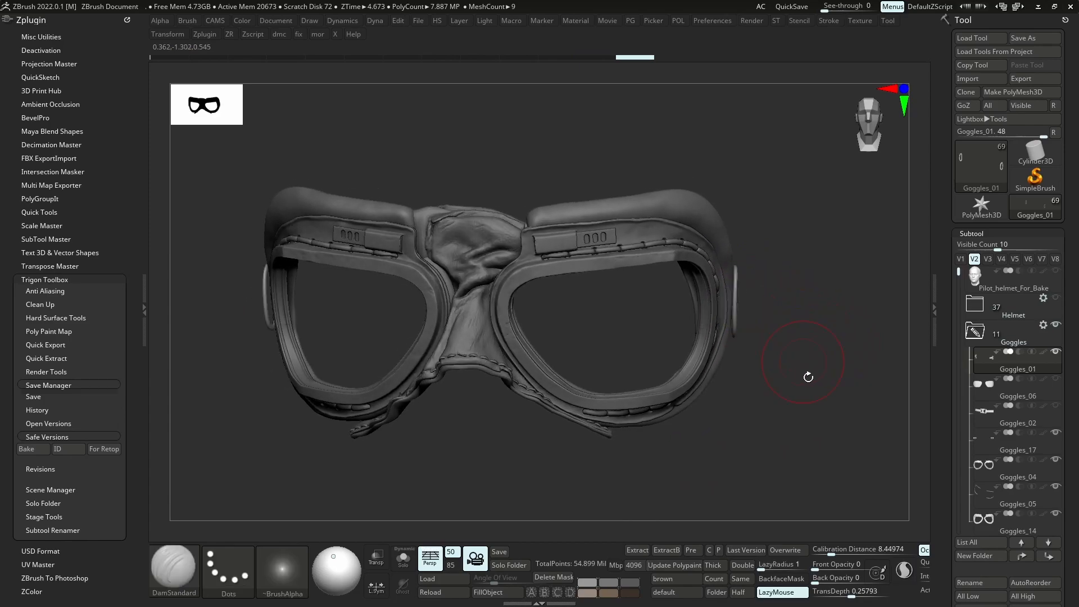
# Separate the hidden straps from the metal rings into their own subtool with Split Hidden
pyautogui.scroll(-5, 1037, 500)
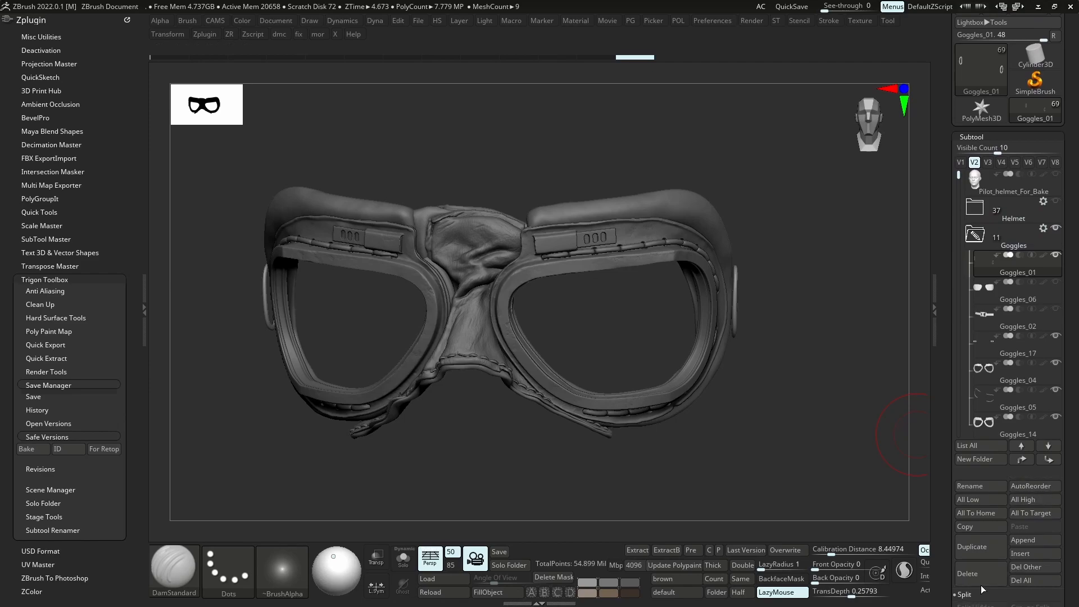
pyautogui.scroll(-2, 1037, 506)
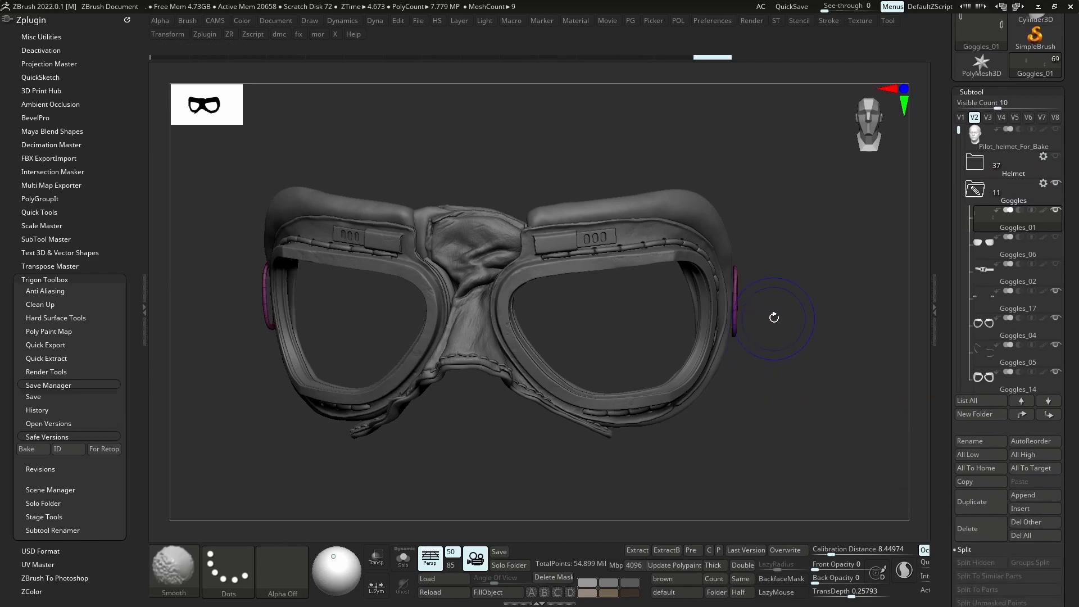
pyautogui.click(968, 562)
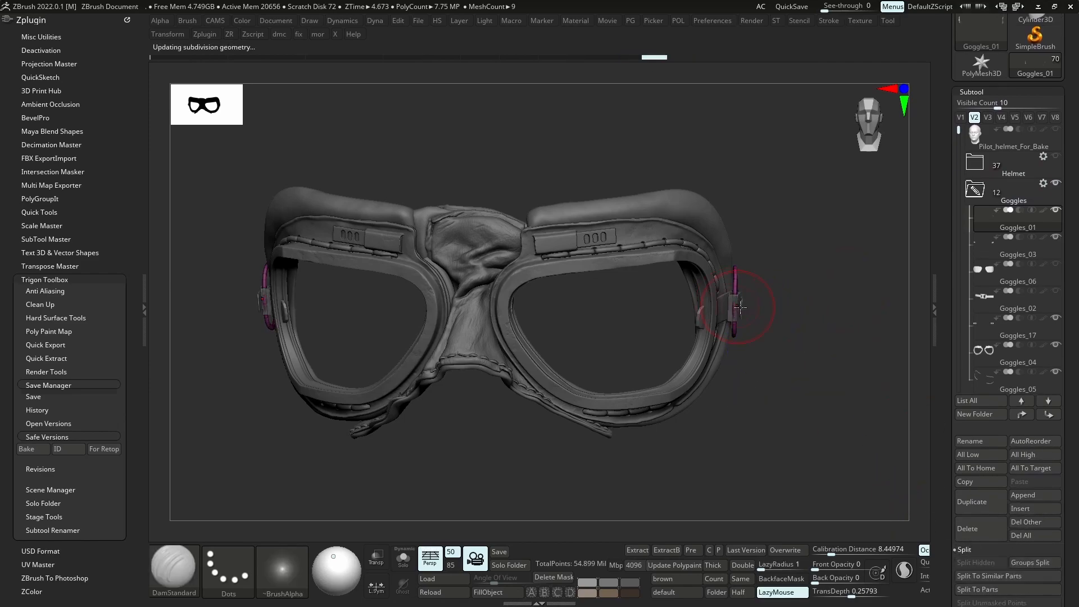
# Move the separated strap subtool Goggles_03 below Goggles_02 and hide the metal rings Goggles_01
pyautogui.keyDown('alt'); pyautogui.click(723, 306); pyautogui.keyUp('alt')
pyautogui.moveTo(682, 284); pyautogui.dragTo(744, 284)
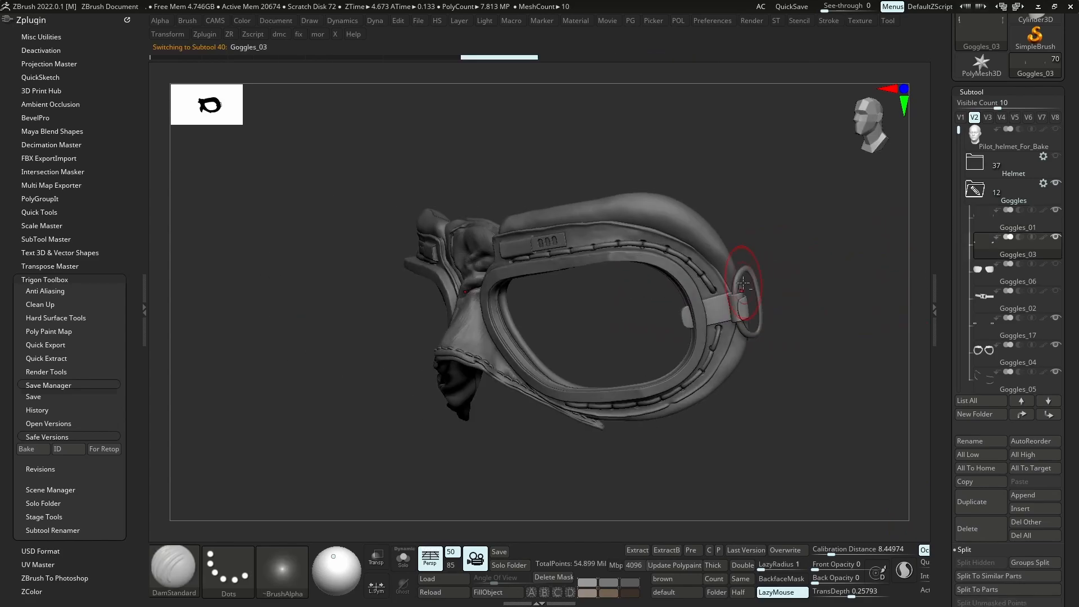
pyautogui.keyDown('alt'); pyautogui.click(740, 275); pyautogui.keyUp('alt')
pyautogui.moveTo(1001, 247); pyautogui.dragTo(997, 306)
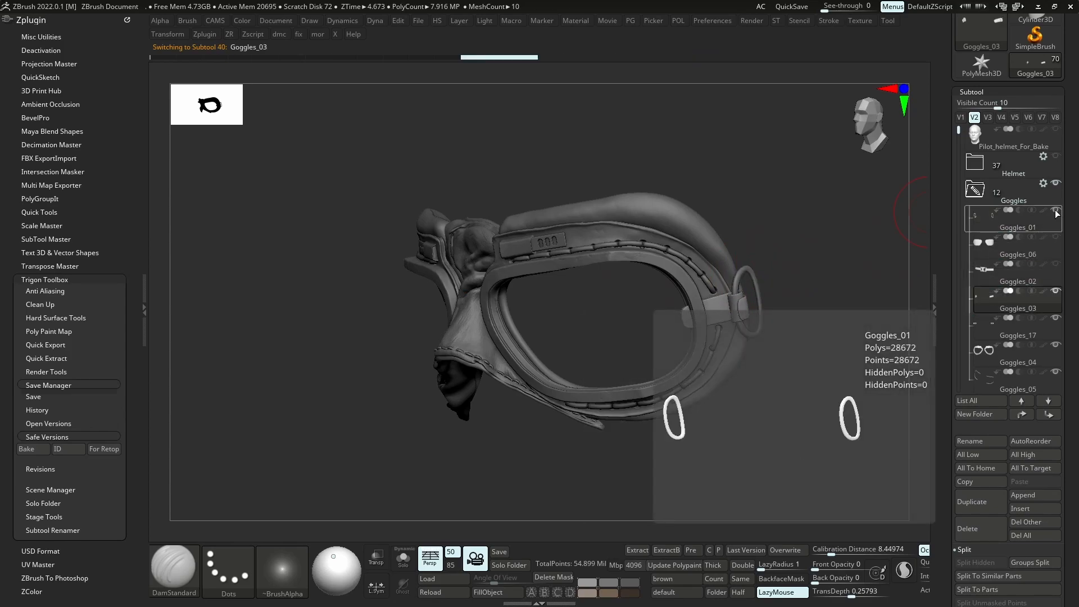
pyautogui.click(1056, 210)
pyautogui.moveTo(724, 309); pyautogui.dragTo(742, 309, button='right')
pyautogui.moveTo(768, 353)
pyautogui.keyDown('ctrl'); pyautogui.mouseDown(button='right')
pyautogui.moveTo(747, 301)
pyautogui.moveTo(747, 357)
pyautogui.moveTo(726, 304)
pyautogui.moveTo(761, 323)
pyautogui.moveTo(788, 278)
pyautogui.moveTo(786, 234)
pyautogui.mouseUp(button='right'); pyautogui.keyUp('ctrl')
pyautogui.keyDown('alt'); pyautogui.moveTo(722, 265); pyautogui.dragTo(724, 234, button='right'); pyautogui.keyUp('alt')
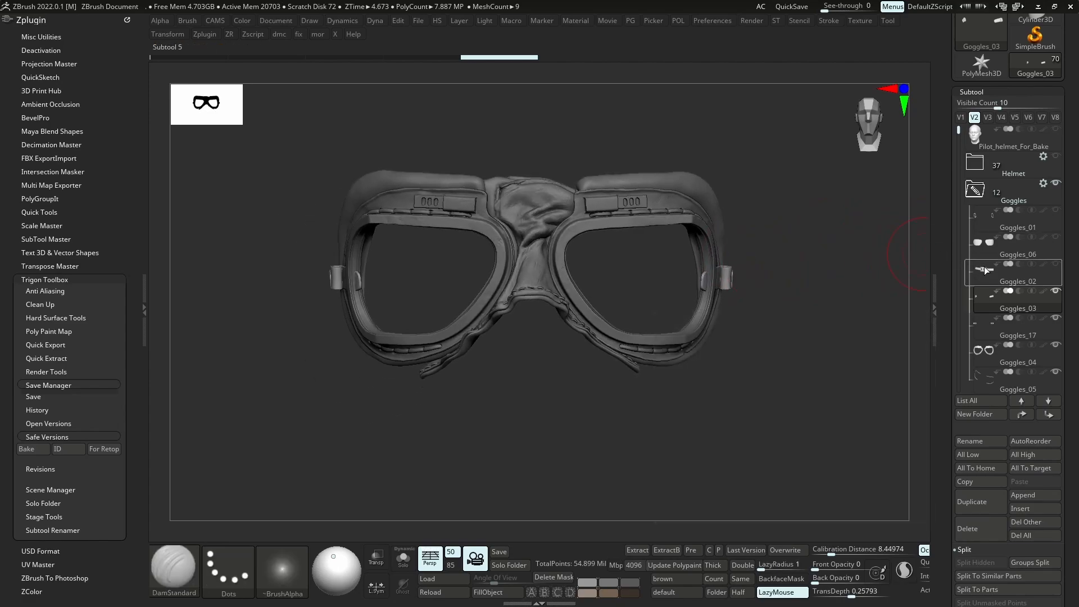
# Check the sorted goggle subtools one by one and inspect which visible parts belong together, including PM3D_Sphere3D1
pyautogui.click(986, 243)
pyautogui.click(984, 225)
pyautogui.moveTo(809, 268)
pyautogui.mouseDown(button='right')
pyautogui.moveTo(721, 264)
pyautogui.moveTo(739, 347)
pyautogui.moveTo(768, 260)
pyautogui.moveTo(760, 351)
pyautogui.moveTo(769, 355)
pyautogui.moveTo(763, 285)
pyautogui.moveTo(796, 306)
pyautogui.mouseUp(button='right')
pyautogui.click(989, 307)
pyautogui.moveTo(832, 360); pyautogui.dragTo(709, 310)
pyautogui.keyDown('alt'); pyautogui.click(661, 307); pyautogui.keyUp('alt')
pyautogui.keyDown('ctrl'); pyautogui.moveTo(709, 311); pyautogui.dragTo(711, 289, button='right'); pyautogui.keyUp('ctrl')
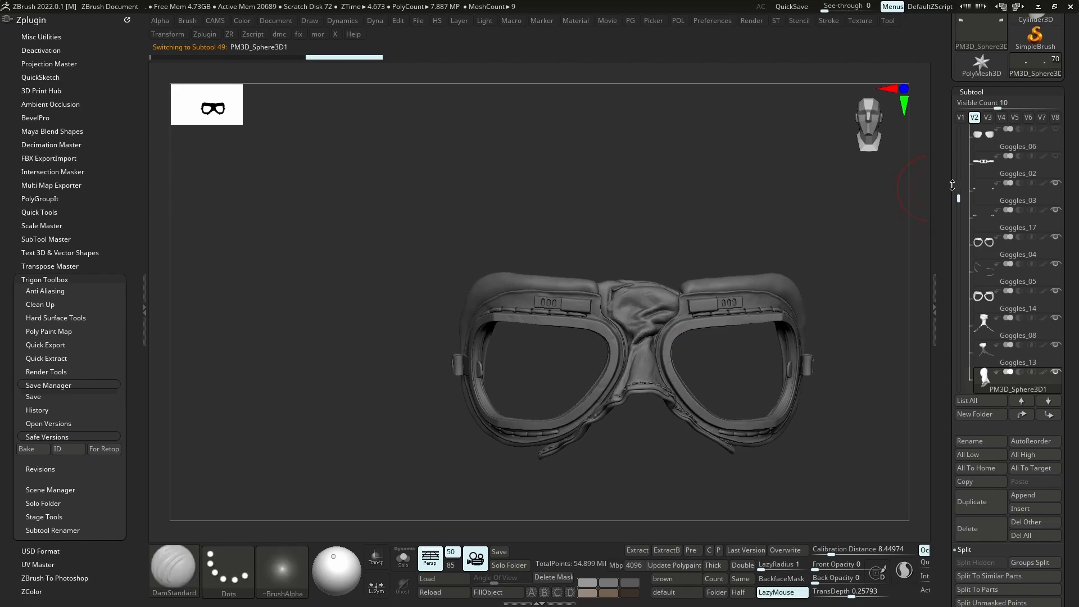
# Merge the strap subtool Goggles_03 down with Goggles_17 and Goggles_04
pyautogui.click(980, 191)
pyautogui.moveTo(1069, 527); pyautogui.dragTo(1070, 398)
pyautogui.click(974, 504)
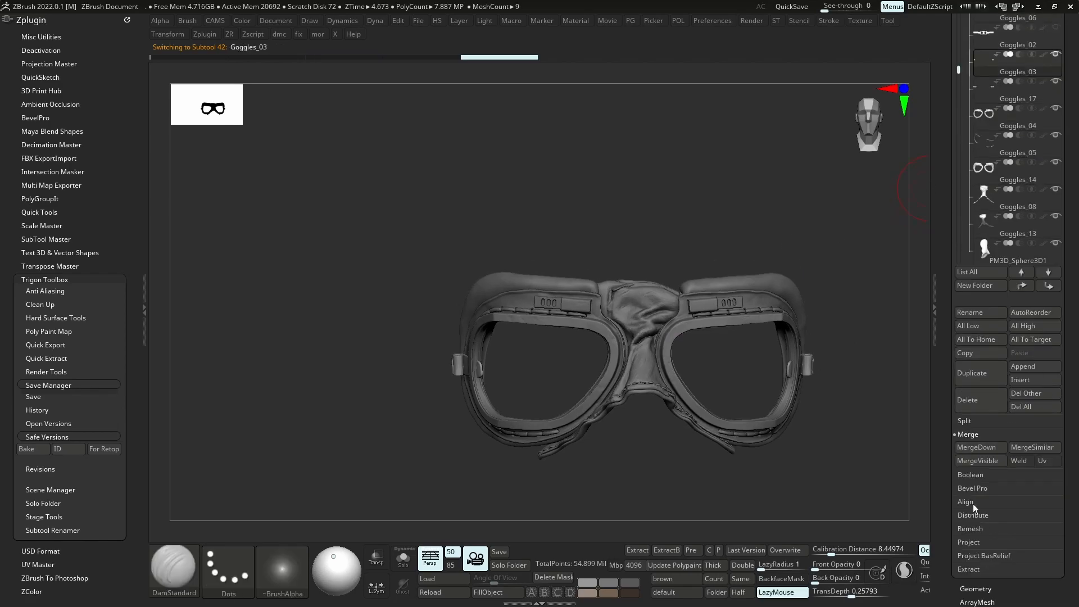
pyautogui.click(988, 448)
pyautogui.press('Return')
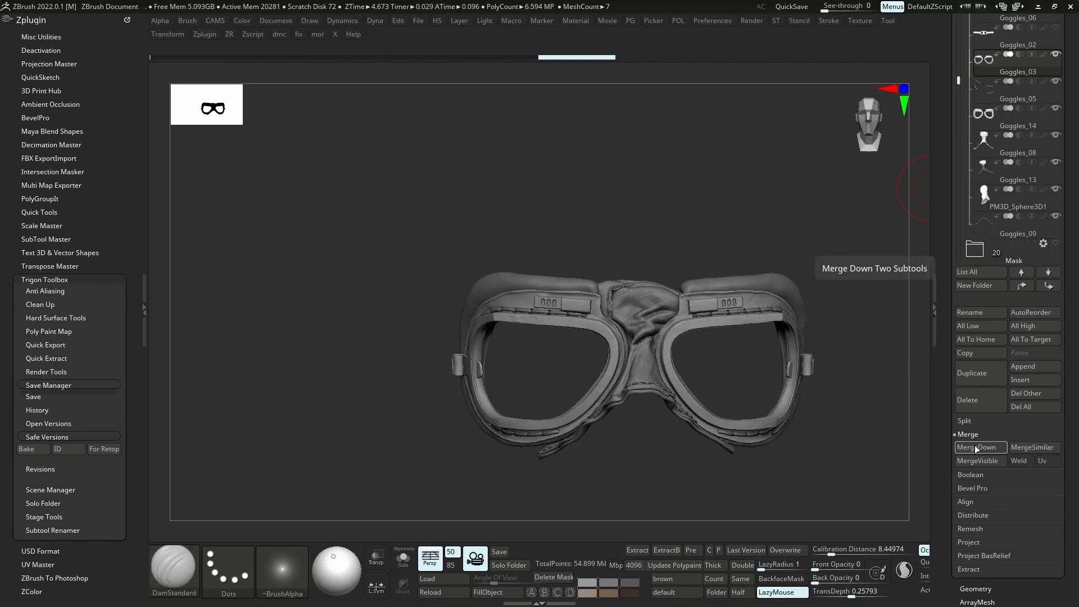
# Merge Goggles_03 down with all the remaining goggle subtools below it, from Goggles_05 through Goggles_09
pyautogui.click(975, 448)
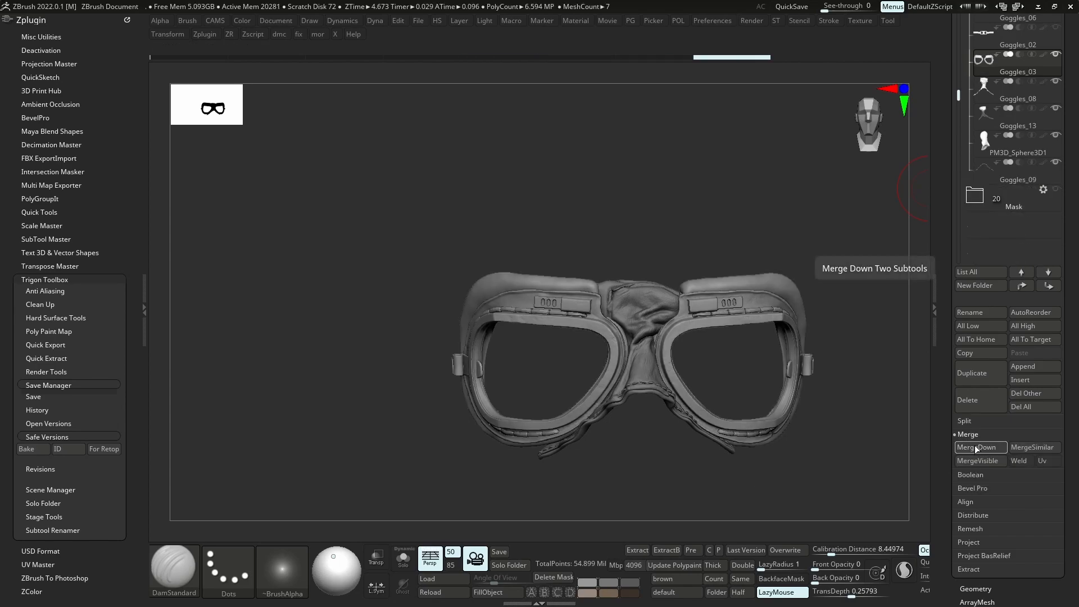
pyautogui.click(978, 448)
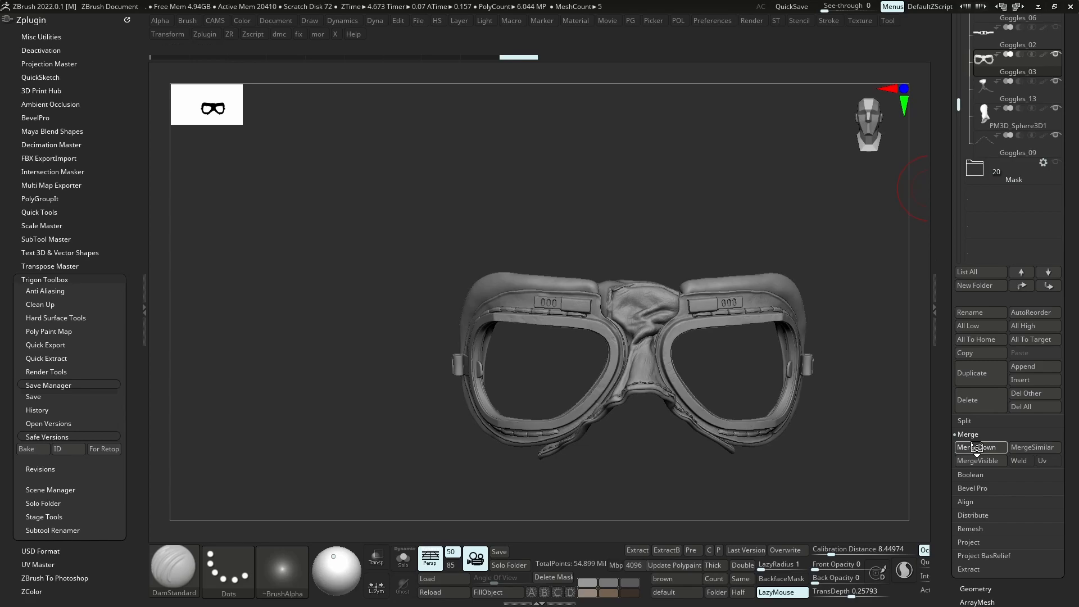
pyautogui.click(977, 448)
pyautogui.moveTo(831, 241); pyautogui.dragTo(730, 311)
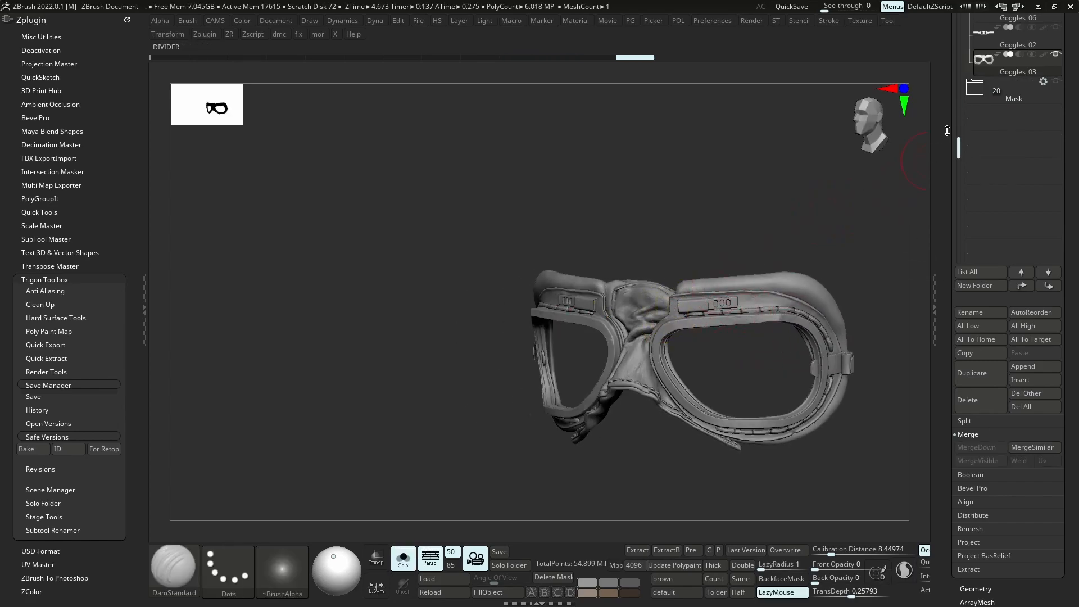
# Reorder the Goggles folder as Goggles_03, Goggles_06, Goggles_02, Goggles_01 and check the merged goggles together with the buckle strap
pyautogui.moveTo(957, 135); pyautogui.dragTo(952, 30)
pyautogui.moveTo(981, 71); pyautogui.dragTo(980, 62)
pyautogui.click(988, 89)
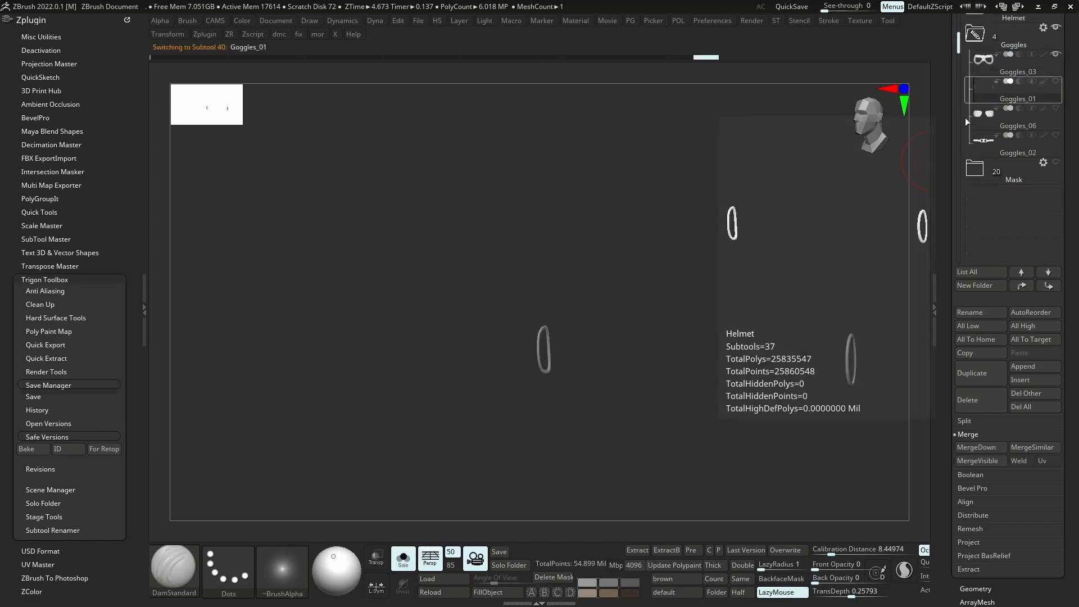
pyautogui.moveTo(977, 115); pyautogui.dragTo(981, 95)
pyautogui.moveTo(981, 139); pyautogui.dragTo(982, 112)
pyautogui.keyDown('ctrl'); pyautogui.moveTo(661, 314); pyautogui.dragTo(676, 177, button='right'); pyautogui.keyUp('ctrl')
pyautogui.keyDown('alt'); pyautogui.moveTo(691, 219); pyautogui.dragTo(680, 175, button='right'); pyautogui.keyUp('alt')
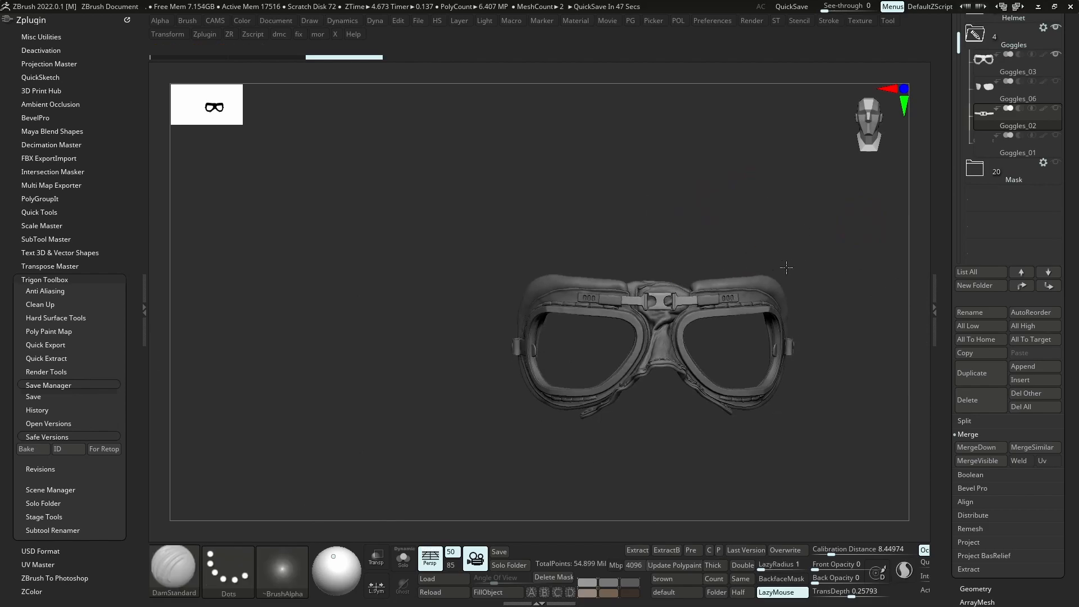
pyautogui.moveTo(785, 267); pyautogui.dragTo(832, 267, button='right')
pyautogui.keyDown('ctrl'); pyautogui.moveTo(718, 294); pyautogui.dragTo(722, 360, button='right'); pyautogui.keyUp('ctrl')
pyautogui.keyDown('alt'); pyautogui.moveTo(723, 360); pyautogui.dragTo(681, 357, button='right'); pyautogui.keyUp('alt')
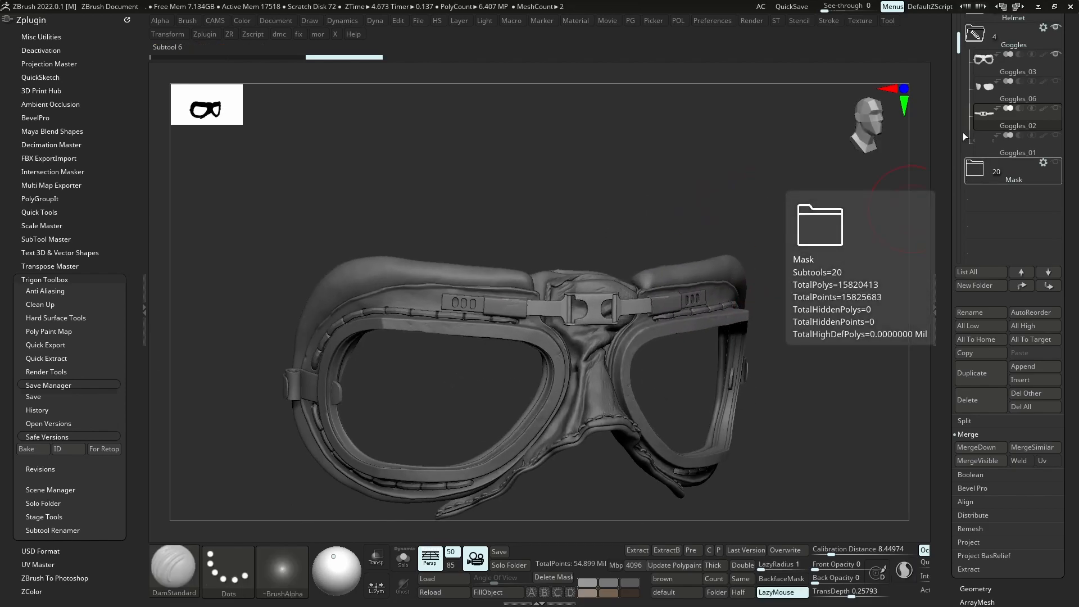
# Collapse the Goggles folder, expand the Mask folder, and show only the mask subtools in visibility set V3
pyautogui.click(971, 35)
pyautogui.click(978, 64)
pyautogui.moveTo(961, 99); pyautogui.dragTo(953, 11)
pyautogui.moveTo(1069, 64); pyautogui.dragTo(1075, 126)
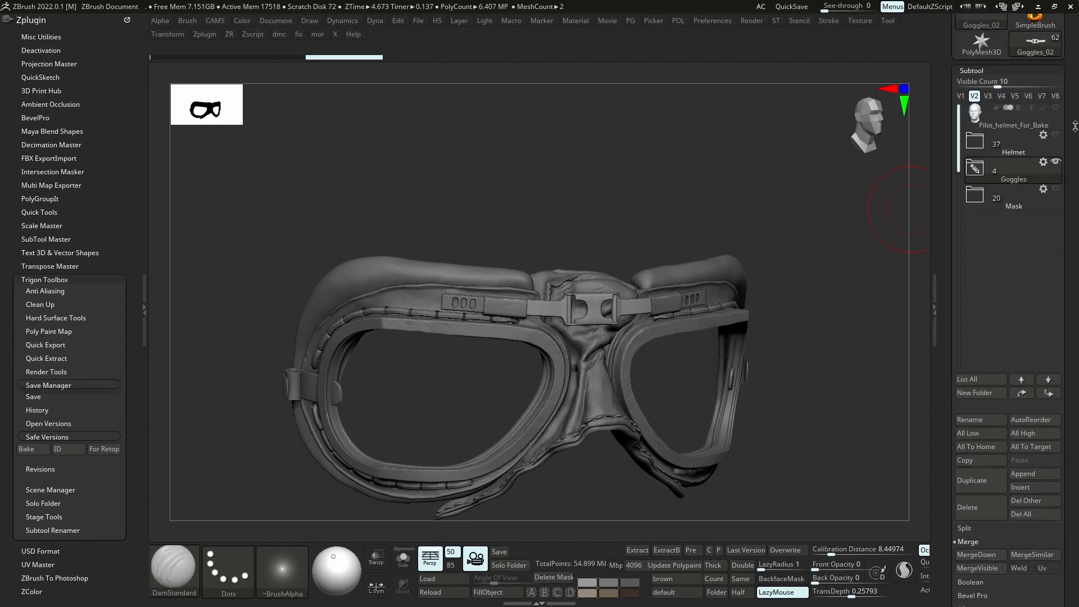
pyautogui.click(980, 198)
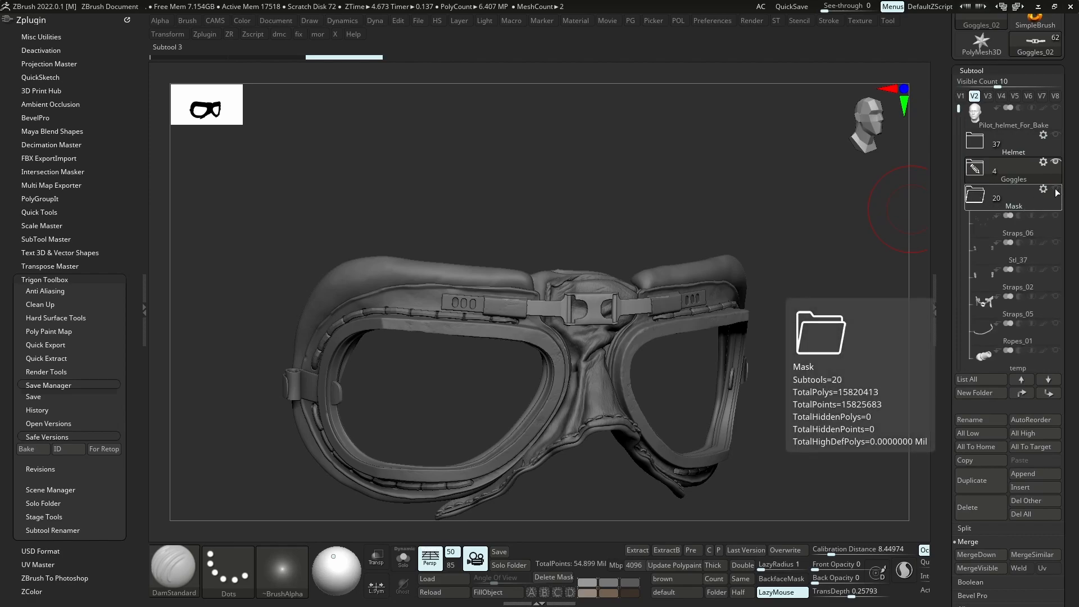
pyautogui.click(987, 99)
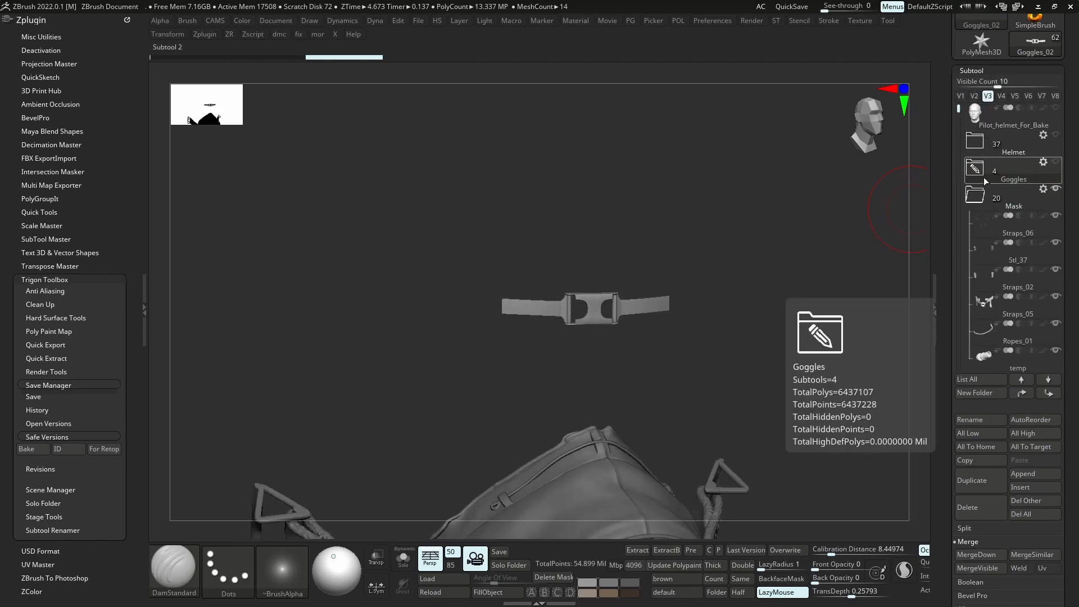
pyautogui.click(987, 232)
# Inspect the mask from below and behind, then move Stl_37 to the start of the Mask folder and hide it
pyautogui.moveTo(593, 398); pyautogui.dragTo(630, 343)
pyautogui.moveTo(630, 343)
pyautogui.mouseDown(button='right')
pyautogui.moveTo(647, 340)
pyautogui.moveTo(646, 385)
pyautogui.moveTo(633, 467)
pyautogui.moveTo(631, 451)
pyautogui.moveTo(613, 462)
pyautogui.mouseUp(button='right')
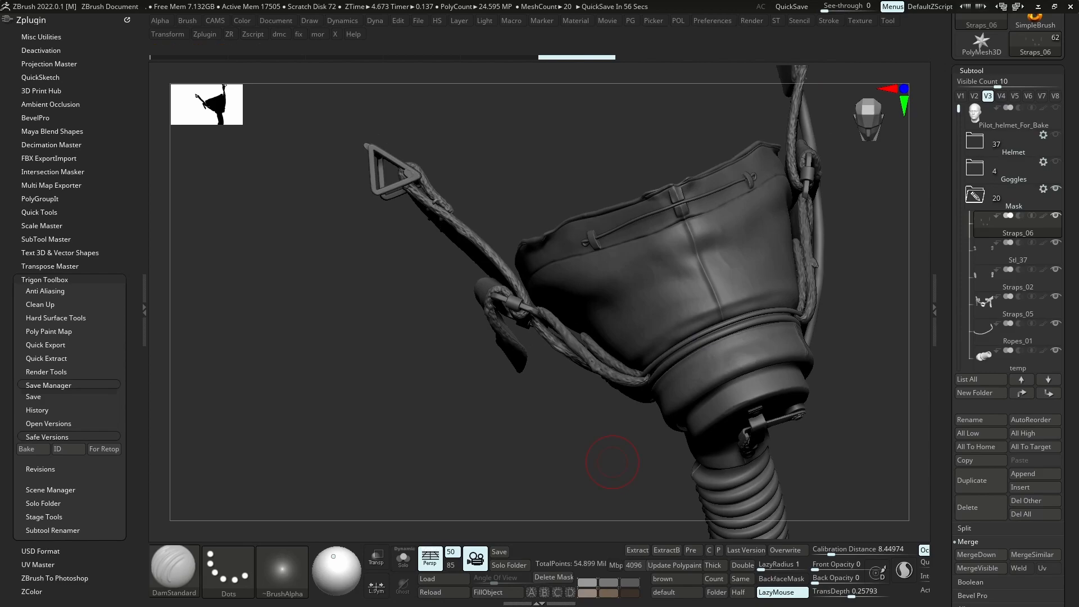
pyautogui.moveTo(727, 270); pyautogui.dragTo(670, 114, button='right')
pyautogui.moveTo(721, 152); pyautogui.dragTo(636, 132, button='right')
pyautogui.keyDown('ctrl'); pyautogui.moveTo(773, 146); pyautogui.dragTo(821, 225, button='right'); pyautogui.keyUp('ctrl')
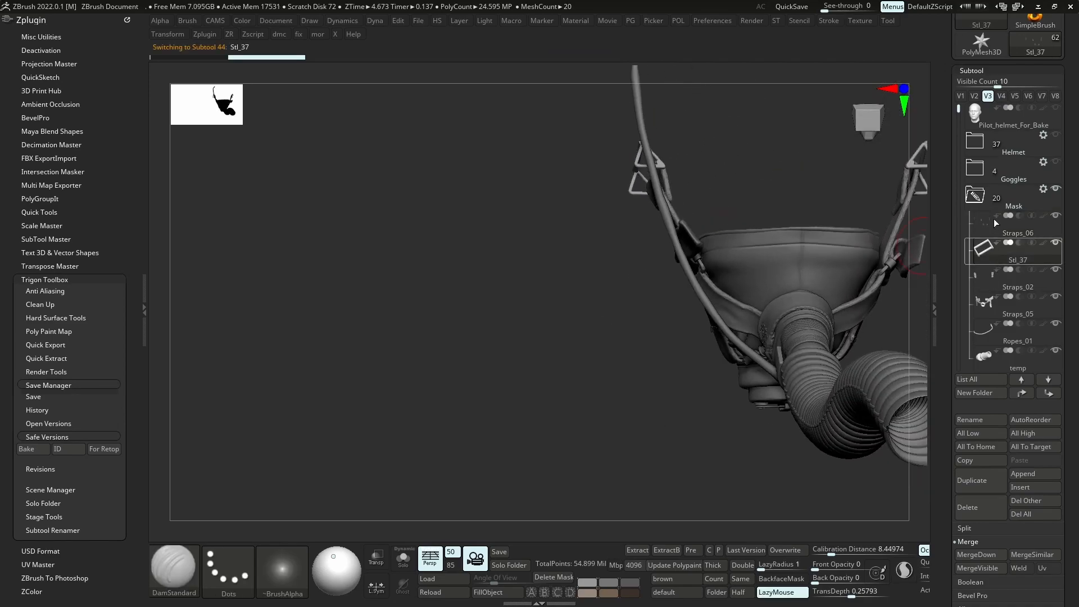
pyautogui.click(1026, 258)
pyautogui.click(1056, 217)
# Move the rope subtool Ropes_01 directly below Stl_37 in the Mask folder and hide it
pyautogui.moveTo(714, 274); pyautogui.dragTo(765, 360, button='right')
pyautogui.keyDown('alt'); pyautogui.click(741, 336); pyautogui.keyUp('alt')
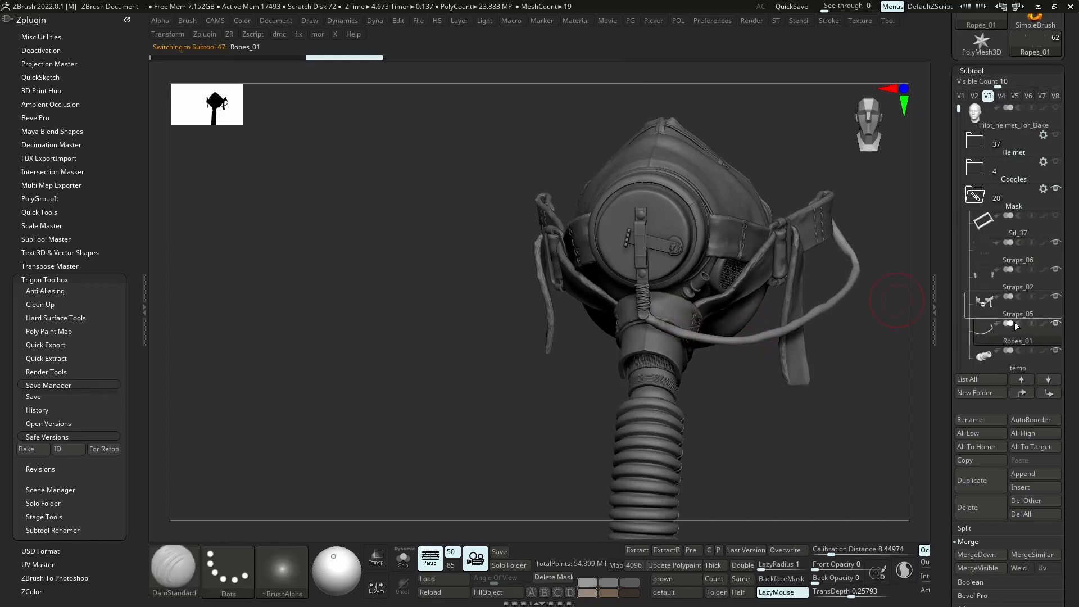
pyautogui.moveTo(994, 337); pyautogui.dragTo(994, 242)
pyautogui.click(1011, 286)
pyautogui.click(1057, 243)
# Isolate the small knurled valve subtool temp, check its detail, and move it directly below Stl_37
pyautogui.moveTo(759, 304); pyautogui.dragTo(710, 332, button='right')
pyautogui.keyDown('alt'); pyautogui.click(708, 247); pyautogui.keyUp('alt')
pyautogui.hotkey('alt', 's')
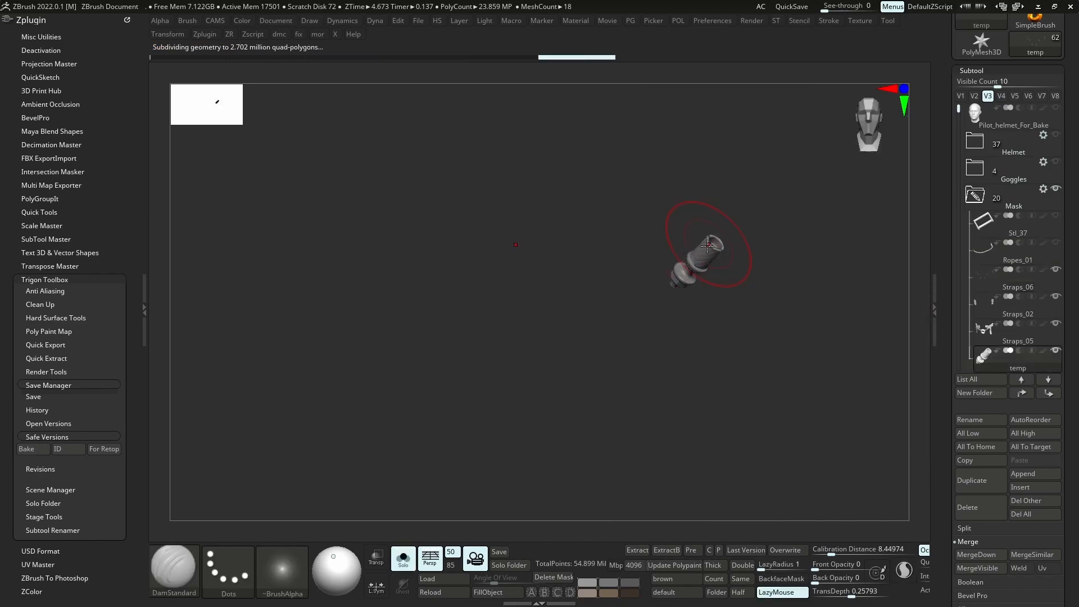
pyautogui.keyDown('ctrl'); pyautogui.moveTo(815, 290); pyautogui.dragTo(836, 371, button='right'); pyautogui.keyUp('ctrl')
pyautogui.hotkey('shift', 'd')
pyautogui.hotkey('shift', 'd')
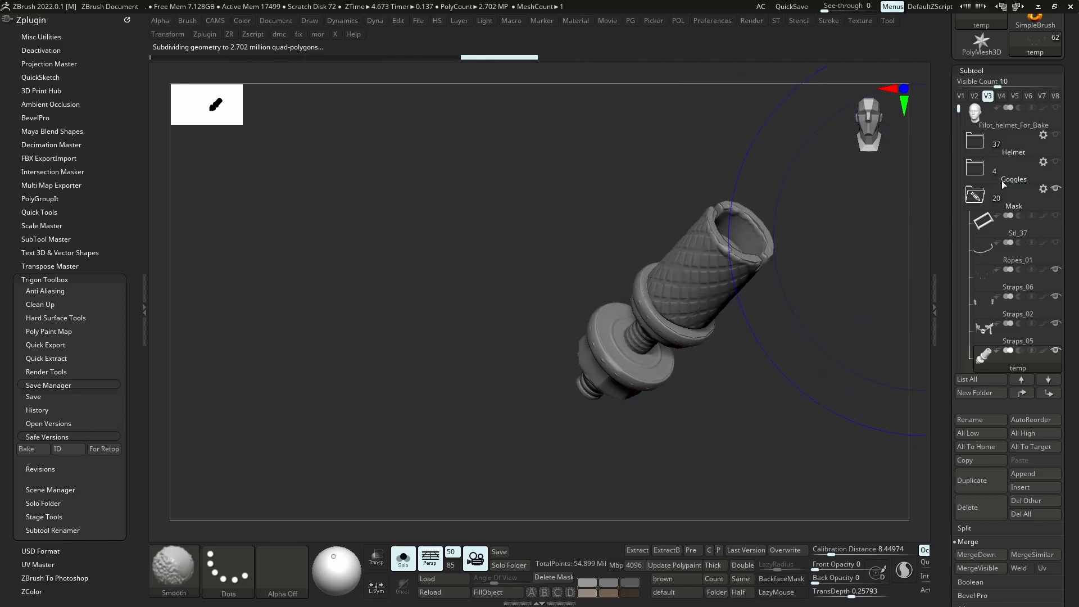
pyautogui.moveTo(991, 246); pyautogui.dragTo(992, 250)
pyautogui.hotkey('alt', 's')
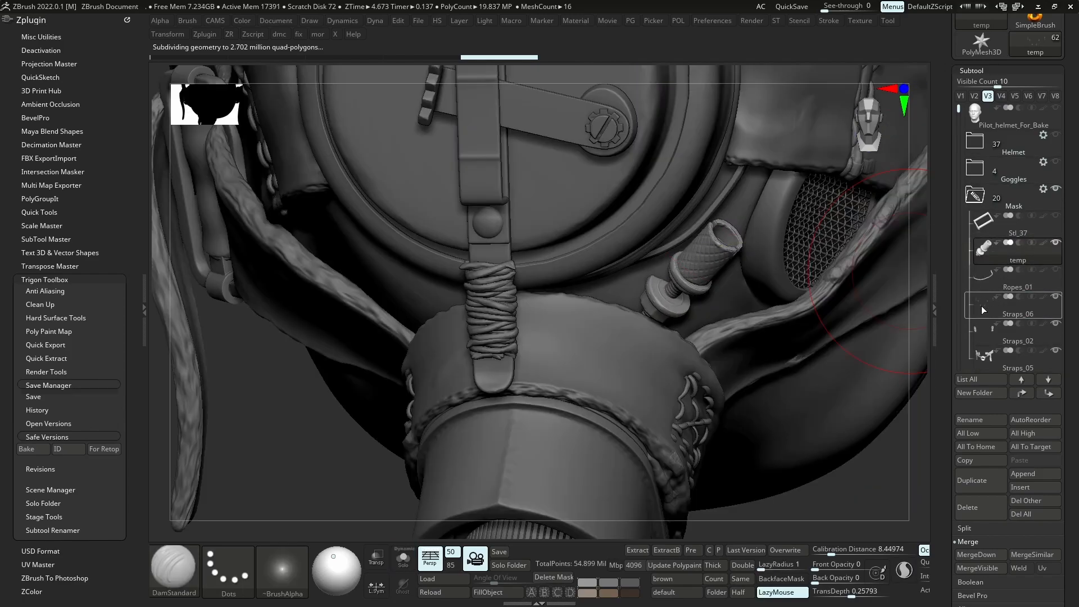
# Isolate the metal clip and lever subtool Mask_10 and examine its polygroups with the wireframe shown
pyautogui.click(982, 310)
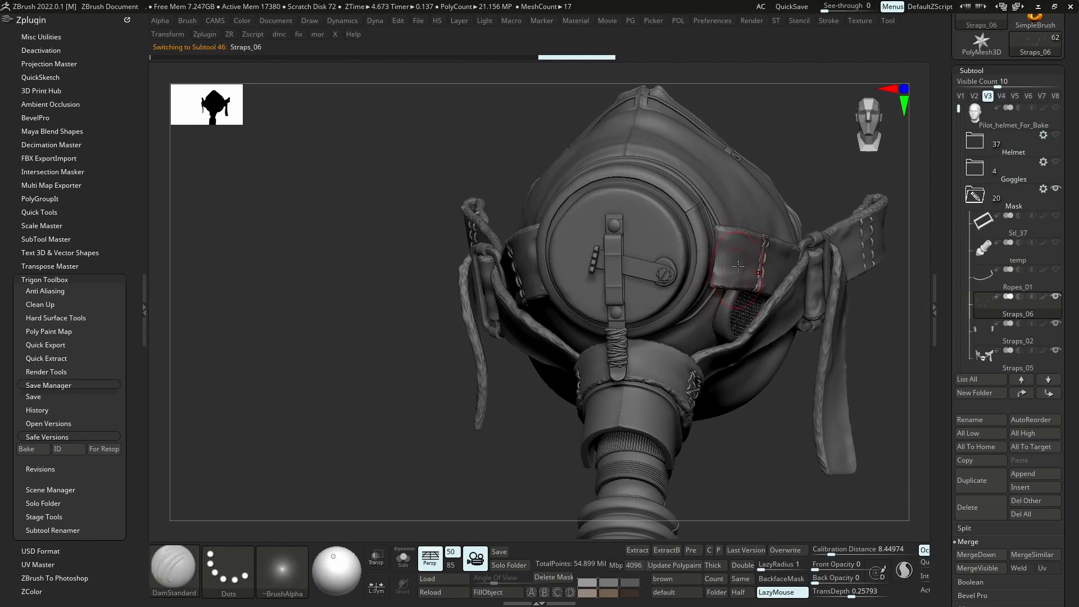
pyautogui.moveTo(738, 267); pyautogui.dragTo(679, 274, button='right')
pyautogui.keyDown('alt'); pyautogui.click(643, 270); pyautogui.keyUp('alt')
pyautogui.hotkey('alt', 's')
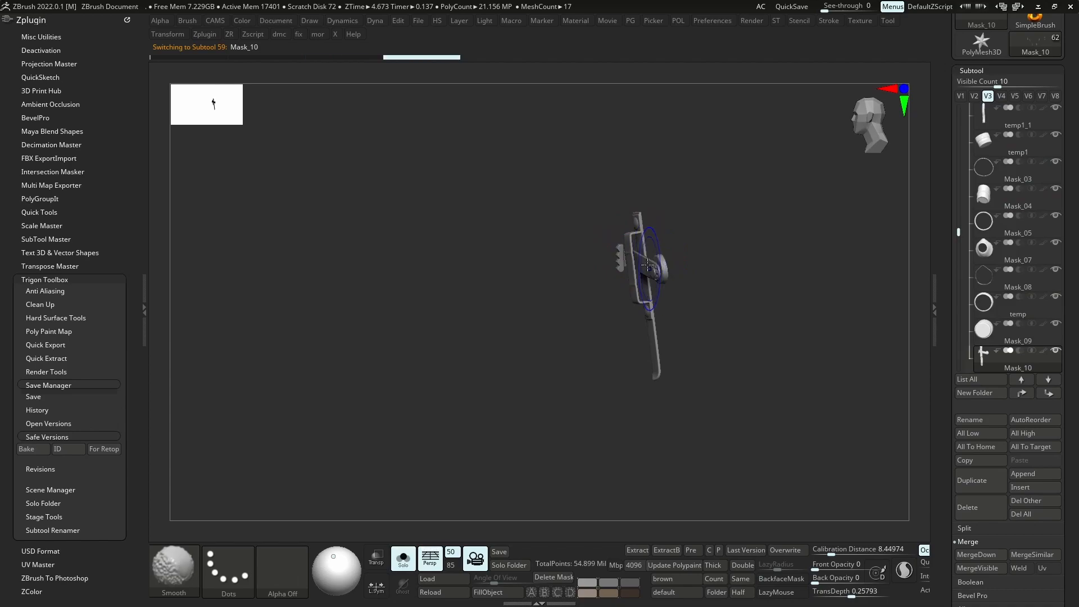
pyautogui.press('f')
pyautogui.hotkey('shift', 'f')
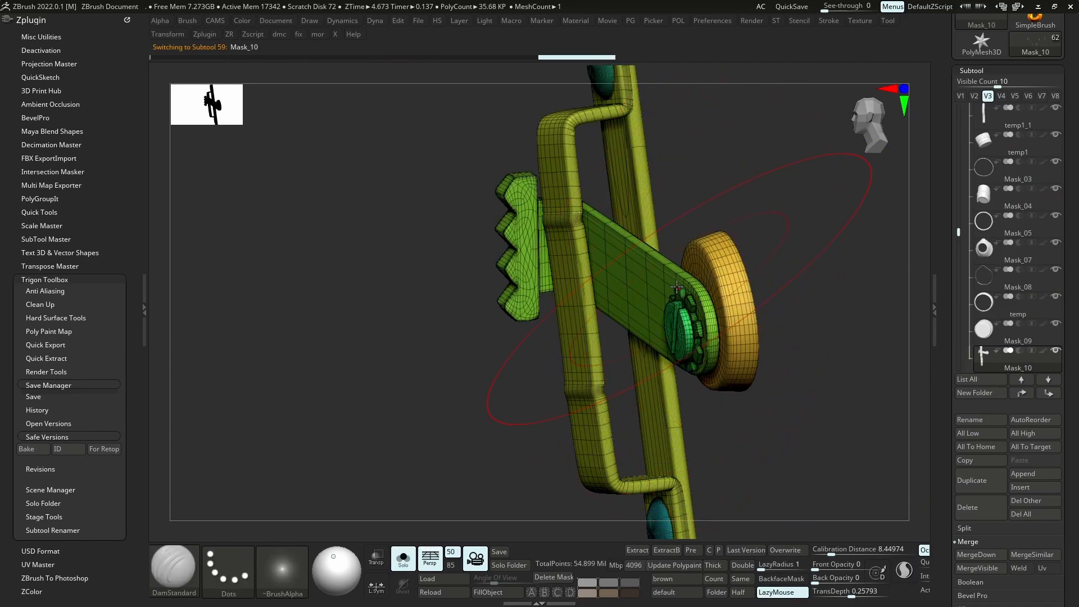
pyautogui.hotkey('shift', 'f')
pyautogui.hotkey('alt', 's')
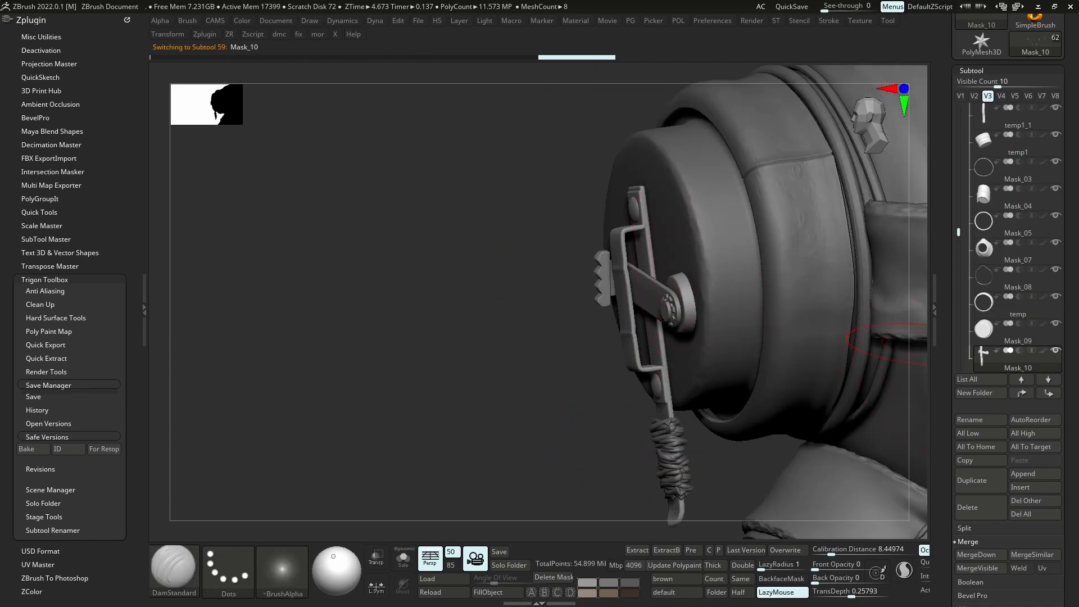
# Hide the lever and its pivot parts of Mask_10 by polygroup, then invert the visibility to leave only them showing
pyautogui.moveTo(1012, 358)
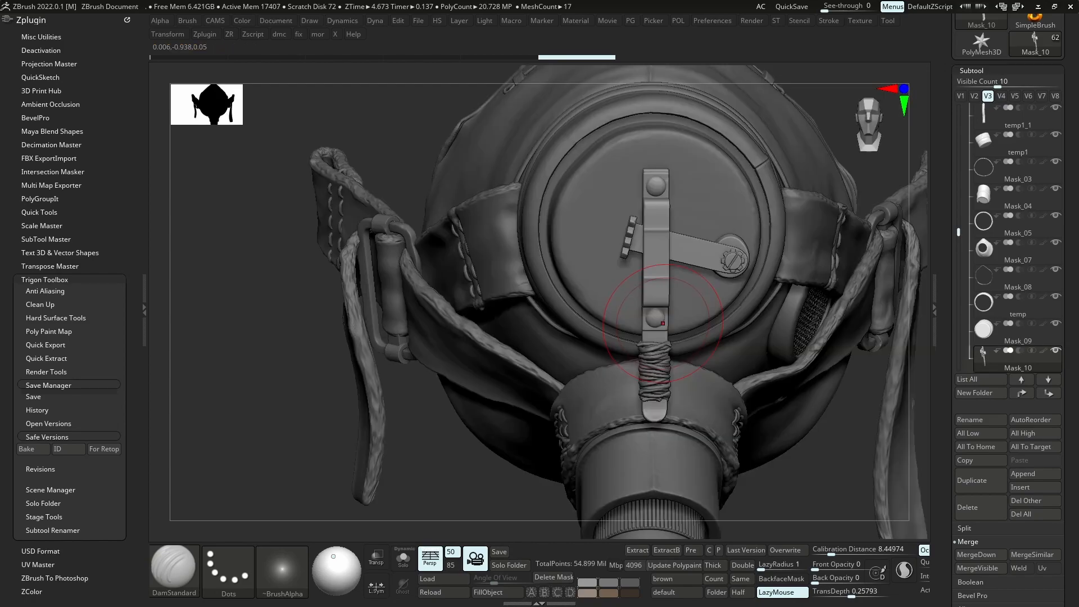
pyautogui.moveTo(637, 248)
pyautogui.mouseDown(button='right')
pyautogui.moveTo(637, 235)
pyautogui.moveTo(703, 244)
pyautogui.moveTo(709, 257)
pyautogui.mouseUp(button='right')
pyautogui.hotkey('shift', 'f')
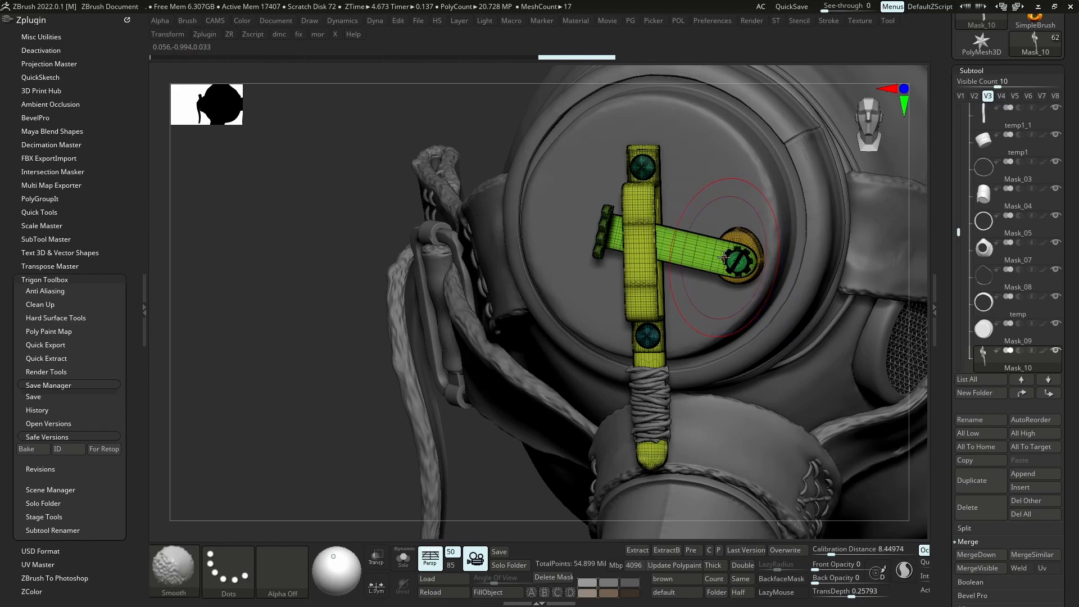
pyautogui.keyDown('ctrl'); pyautogui.keyDown('shift'); pyautogui.click(708, 257); pyautogui.keyUp('shift'); pyautogui.keyUp('ctrl')
pyautogui.keyDown('ctrl'); pyautogui.keyDown('shift'); pyautogui.click(709, 258); pyautogui.keyUp('shift'); pyautogui.keyUp('ctrl')
pyautogui.keyDown('ctrl'); pyautogui.keyDown('shift'); pyautogui.click(739, 262); pyautogui.keyUp('shift'); pyautogui.keyUp('ctrl')
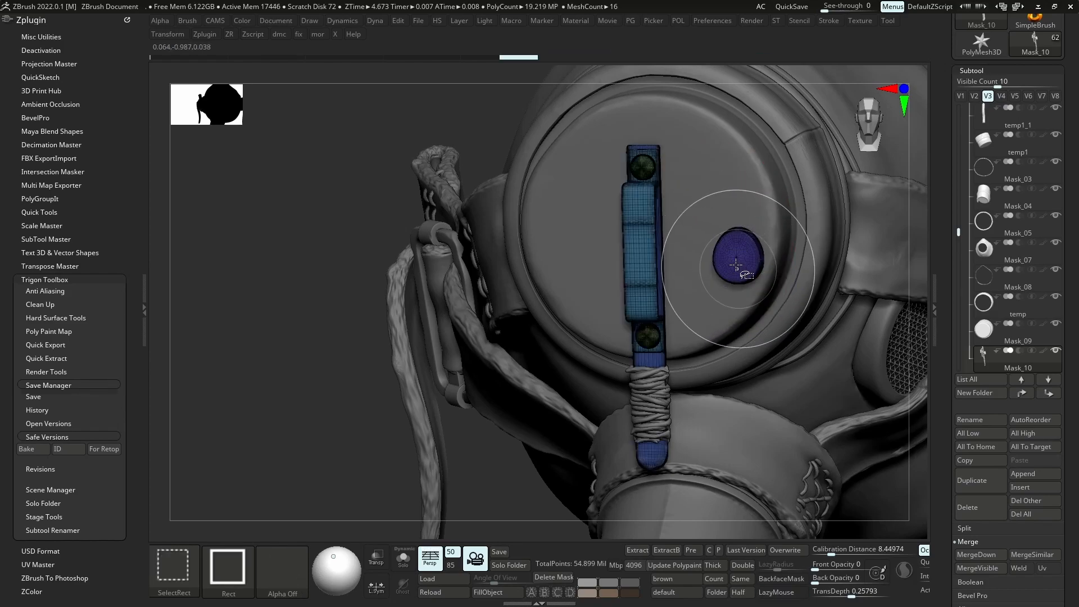
pyautogui.keyDown('ctrl'); pyautogui.keyDown('shift'); pyautogui.click(740, 271); pyautogui.keyUp('shift'); pyautogui.keyUp('ctrl')
pyautogui.hotkey('shift', 'f')
pyautogui.keyDown('ctrl'); pyautogui.moveTo(661, 335); pyautogui.dragTo(542, 266, button='right'); pyautogui.keyUp('ctrl')
pyautogui.keyDown('ctrl'); pyautogui.keyDown('shift'); pyautogui.moveTo(542, 266); pyautogui.dragTo(557, 283); pyautogui.keyUp('shift'); pyautogui.keyUp('ctrl')
pyautogui.moveTo(710, 331)
pyautogui.keyDown('ctrl'); pyautogui.mouseDown(button='right')
pyautogui.moveTo(717, 372)
pyautogui.moveTo(647, 315)
pyautogui.moveTo(740, 262)
pyautogui.moveTo(680, 293)
pyautogui.moveTo(695, 280)
pyautogui.moveTo(747, 355)
pyautogui.moveTo(740, 323)
pyautogui.moveTo(696, 319)
pyautogui.mouseUp(button='right'); pyautogui.keyUp('ctrl')
# Separate the hidden vertical clip from the Mask_10 lever into its own subtool with Split Hidden
pyautogui.click(1034, 448)
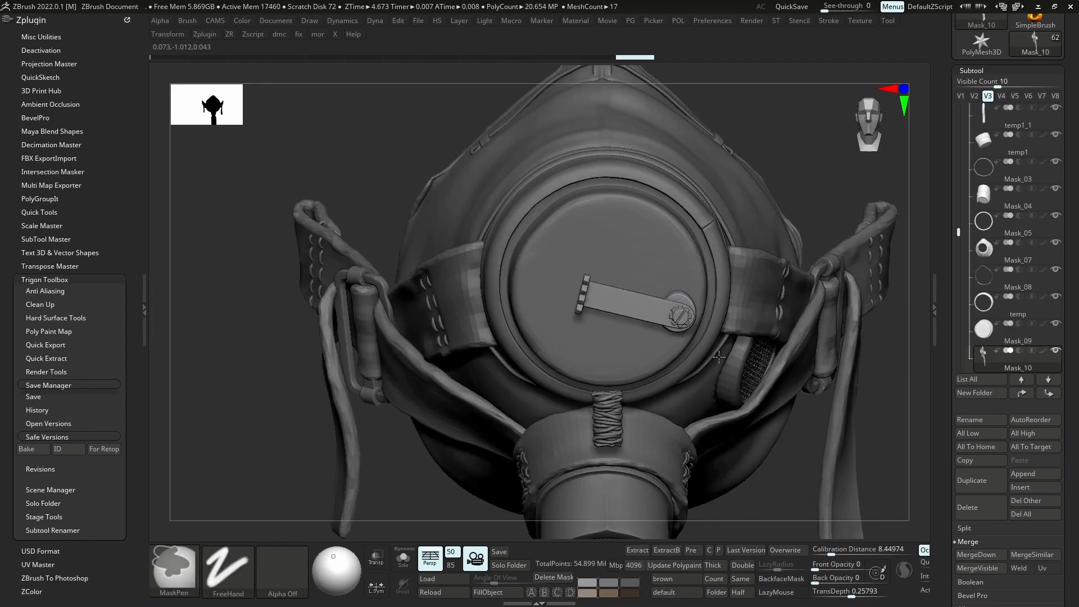
pyautogui.click(967, 529)
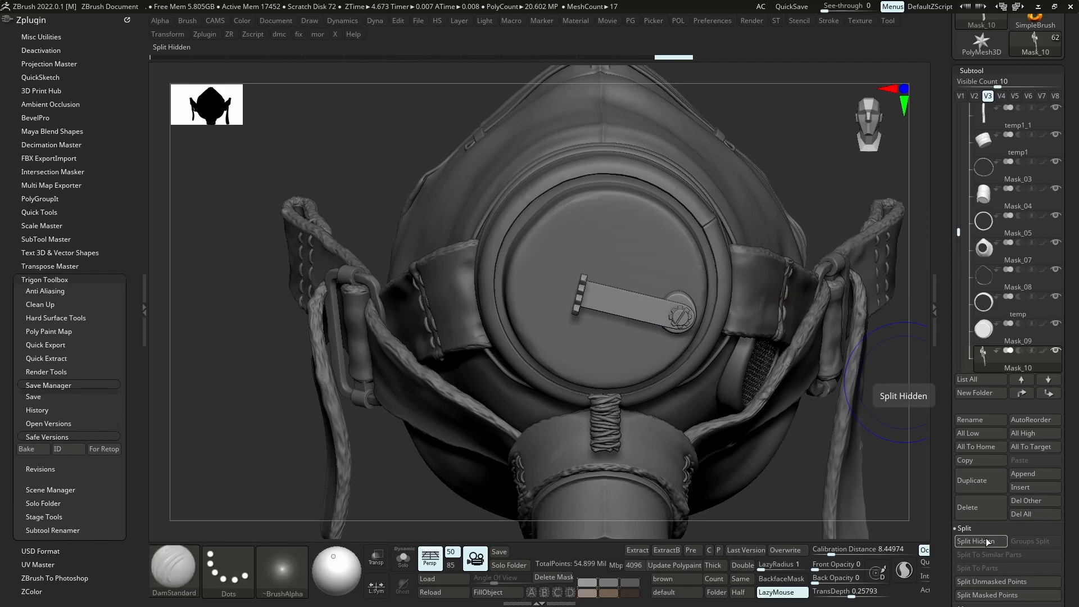
pyautogui.click(981, 542)
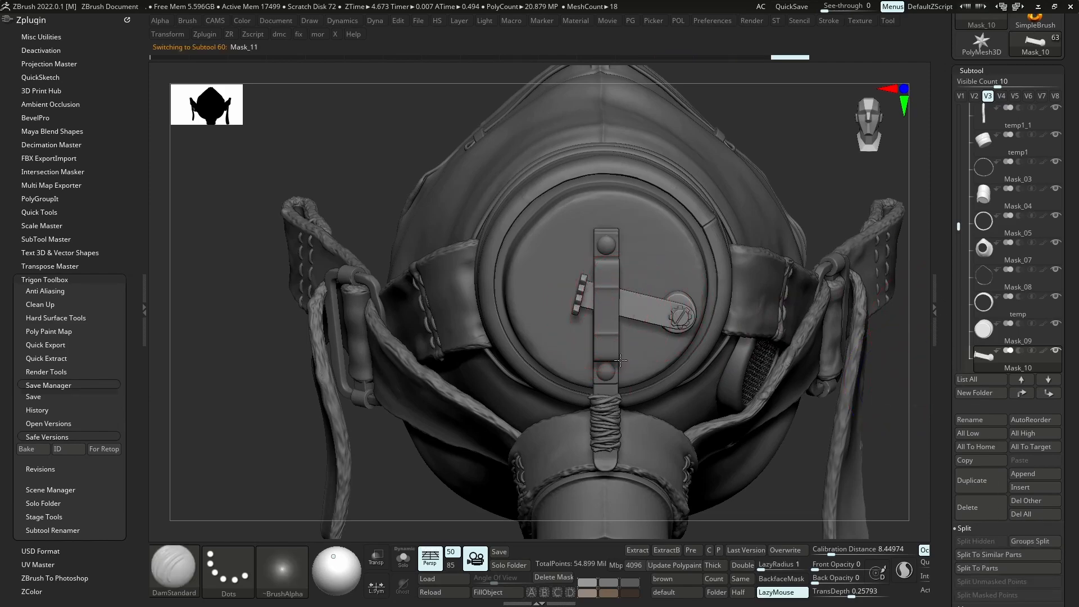
pyautogui.moveTo(614, 340); pyautogui.dragTo(711, 415, button='right')
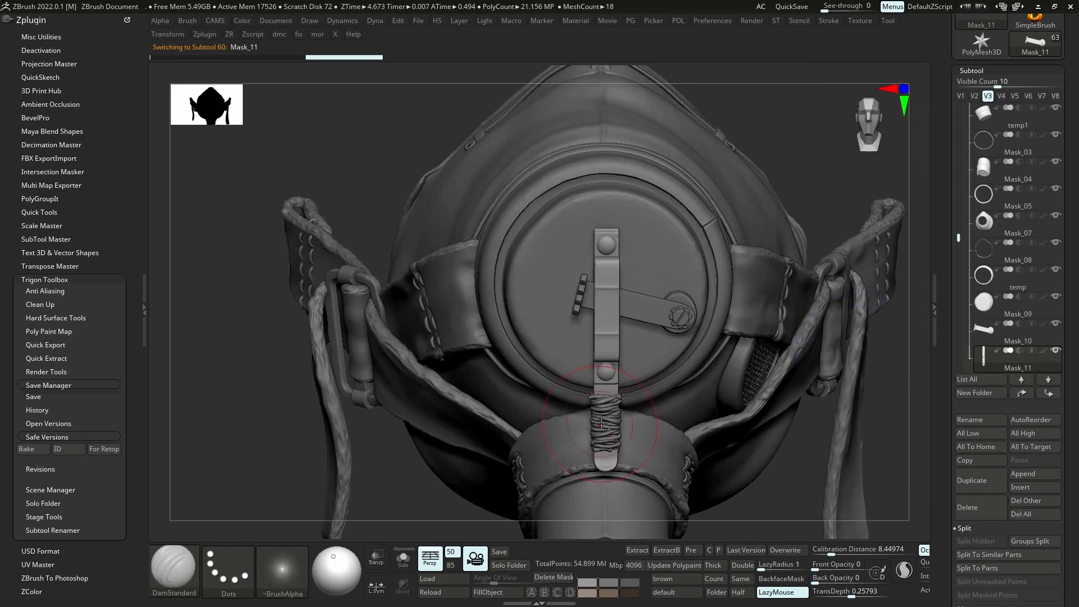
# Move the clip subtool Mask_11 directly above the rope wrap temp and merge it down with the wrap
pyautogui.keyDown('alt'); pyautogui.click(757, 344); pyautogui.keyUp('alt')
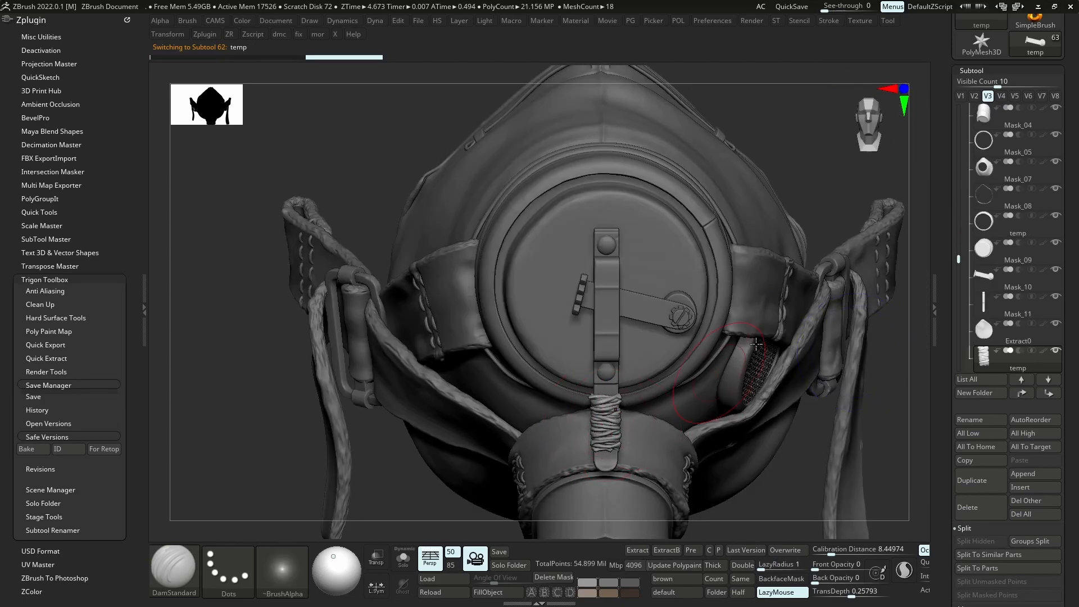
pyautogui.click(988, 316)
pyautogui.click(1049, 396)
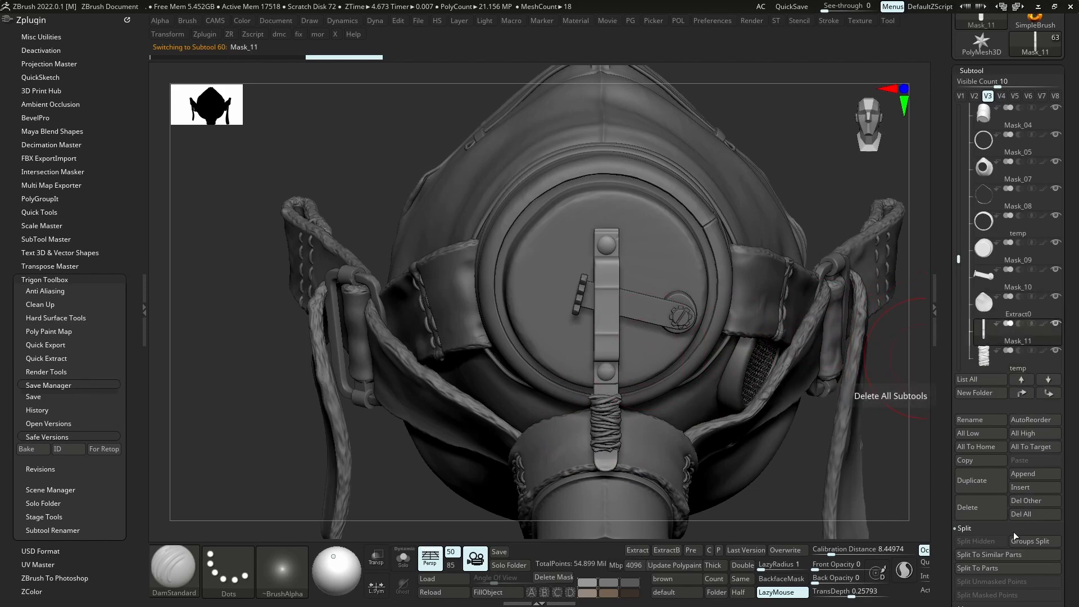
pyautogui.moveTo(1072, 490); pyautogui.dragTo(1072, 448)
pyautogui.click(969, 568)
pyautogui.click(977, 514)
# Move Mask_11 directly below Stl_37 and Mask_10 to the start of the Mask folder
pyautogui.moveTo(645, 313); pyautogui.dragTo(556, 313, button='right')
pyautogui.moveTo(983, 298); pyautogui.dragTo(988, 190)
pyautogui.moveTo(959, 68); pyautogui.dragTo(957, 247)
pyautogui.click(986, 181)
pyautogui.moveTo(1001, 320); pyautogui.dragTo(1011, 179)
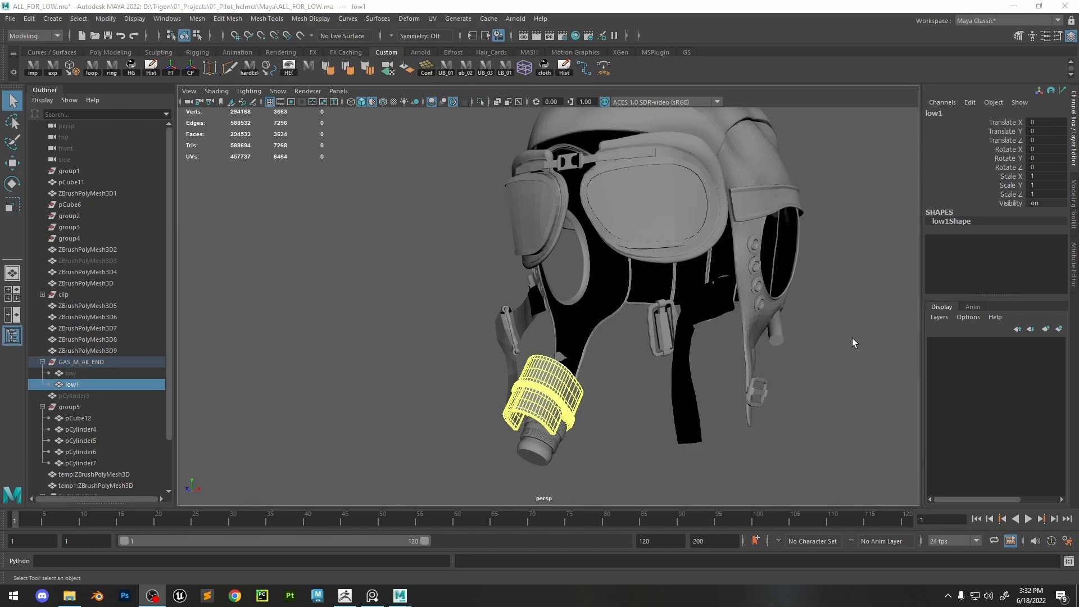
# Examine the low-poly helmet and mask parts in Maya with nothing selected, and return to ZBrush
pyautogui.keyDown('alt'); pyautogui.moveTo(730, 269); pyautogui.dragTo(552, 299); pyautogui.keyUp('alt')
pyautogui.click(454, 310)
pyautogui.keyDown('alt'); pyautogui.moveTo(454, 310); pyautogui.dragTo(554, 309); pyautogui.keyUp('alt')
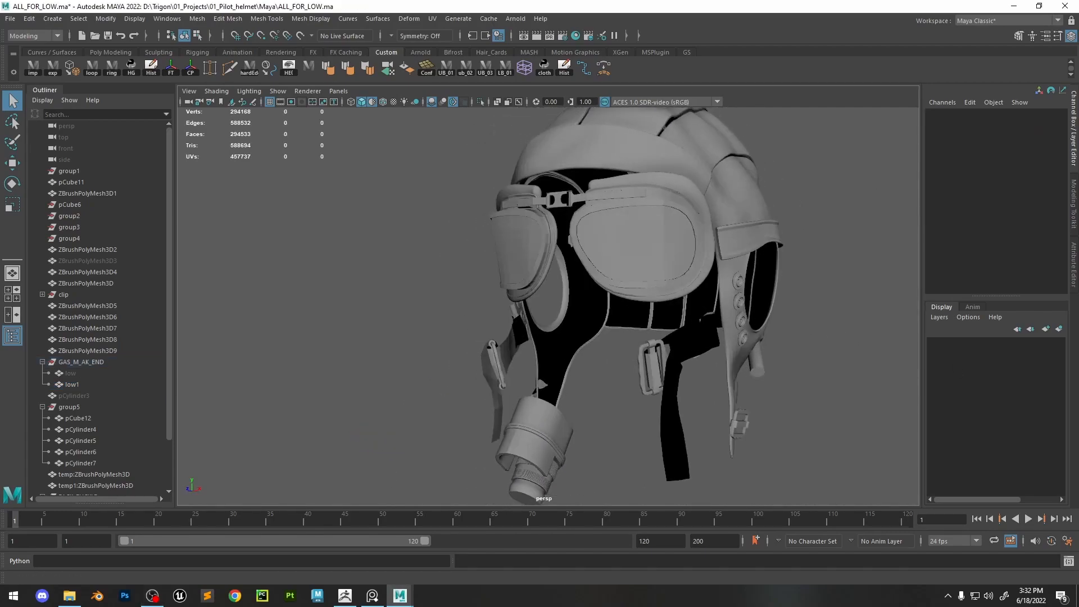
pyautogui.click(1023, 11)
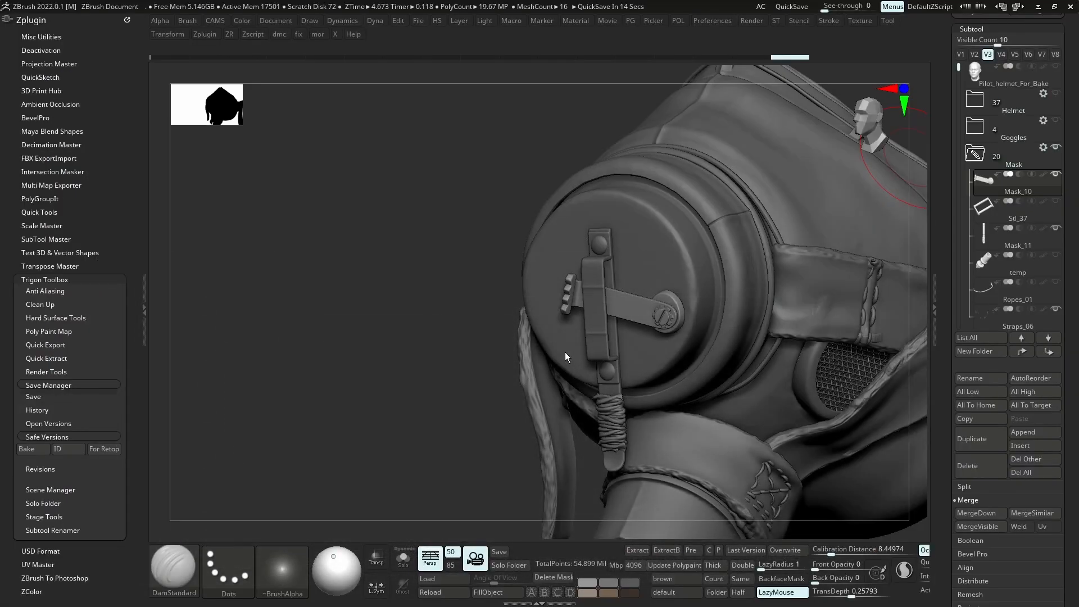
# Isolate the Mask_10 lever, examine its polygroups and toothed end, and compare it with the Mask_11 clip around it
pyautogui.keyDown('alt'); pyautogui.click(599, 309); pyautogui.keyUp('alt')
pyautogui.moveTo(598, 309); pyautogui.dragTo(634, 439, button='right')
pyautogui.hotkey('alt', 'shift', 's')
pyautogui.hotkey('shift', 'f')
pyautogui.hotkey('shift', 'd')
pyautogui.moveTo(588, 289)
pyautogui.keyDown('ctrl'); pyautogui.mouseDown(button='right')
pyautogui.moveTo(633, 391)
pyautogui.moveTo(617, 311)
pyautogui.moveTo(633, 352)
pyautogui.mouseUp(button='right'); pyautogui.keyUp('ctrl')
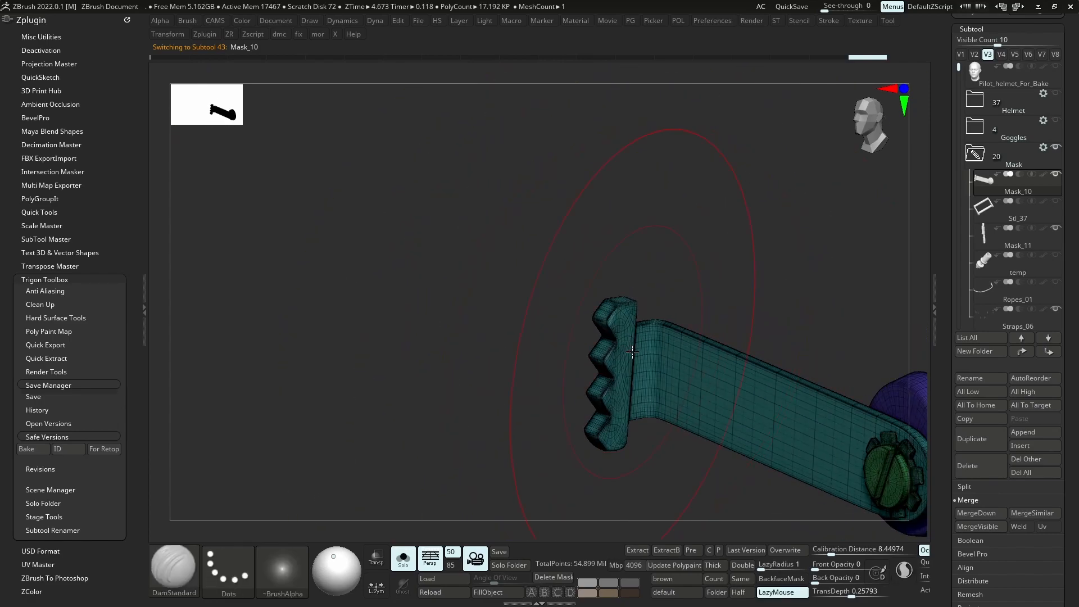
pyautogui.hotkey('shift', 'f')
pyautogui.keyDown('ctrl'); pyautogui.moveTo(805, 260); pyautogui.dragTo(740, 330, button='right'); pyautogui.keyUp('ctrl')
pyautogui.hotkey('alt', 'shift', 's')
pyautogui.keyDown('alt'); pyautogui.moveTo(736, 384); pyautogui.dragTo(680, 304, button='right'); pyautogui.keyUp('alt')
pyautogui.keyDown('alt'); pyautogui.click(667, 309); pyautogui.keyUp('alt')
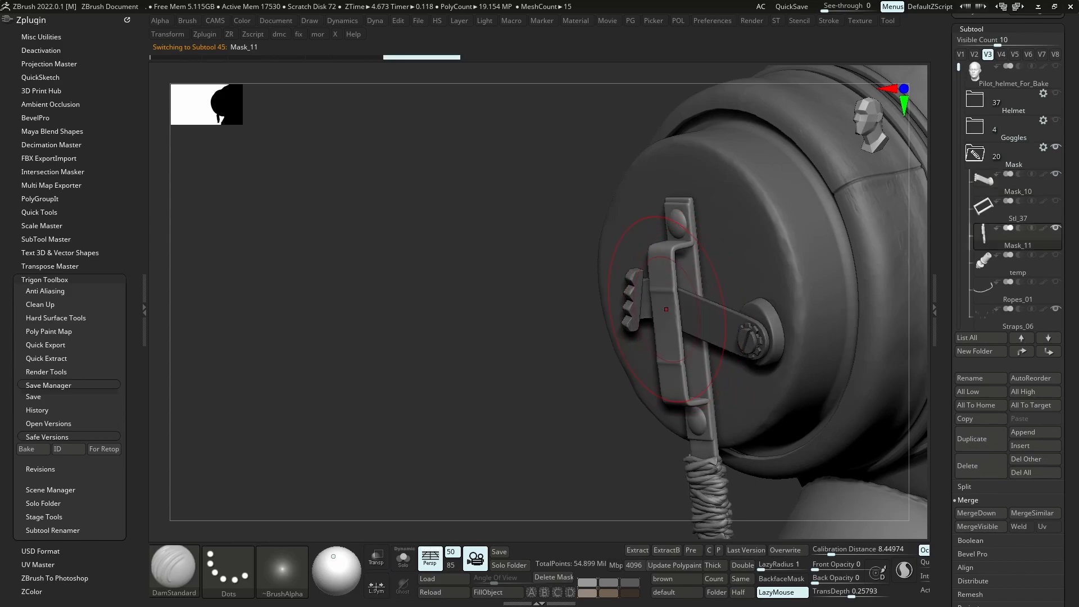
# Switch to Maya and browse to the D:\Trigon\01_Projects\01_Pilot_helmet\Maya folder to open a scene
pyautogui.hotkey('alt', 'Tab')
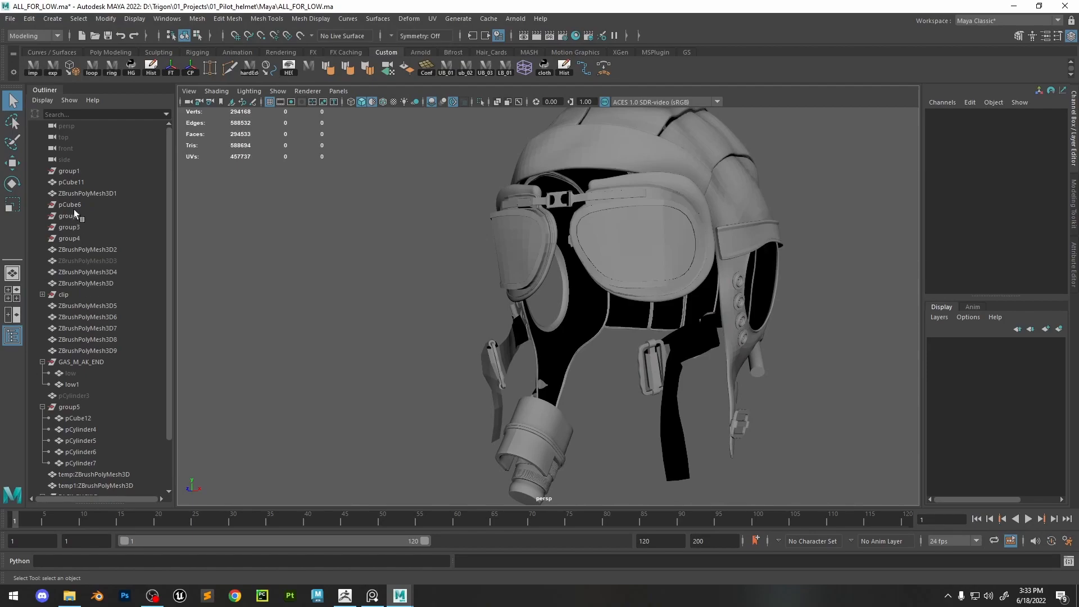
pyautogui.click(11, 19)
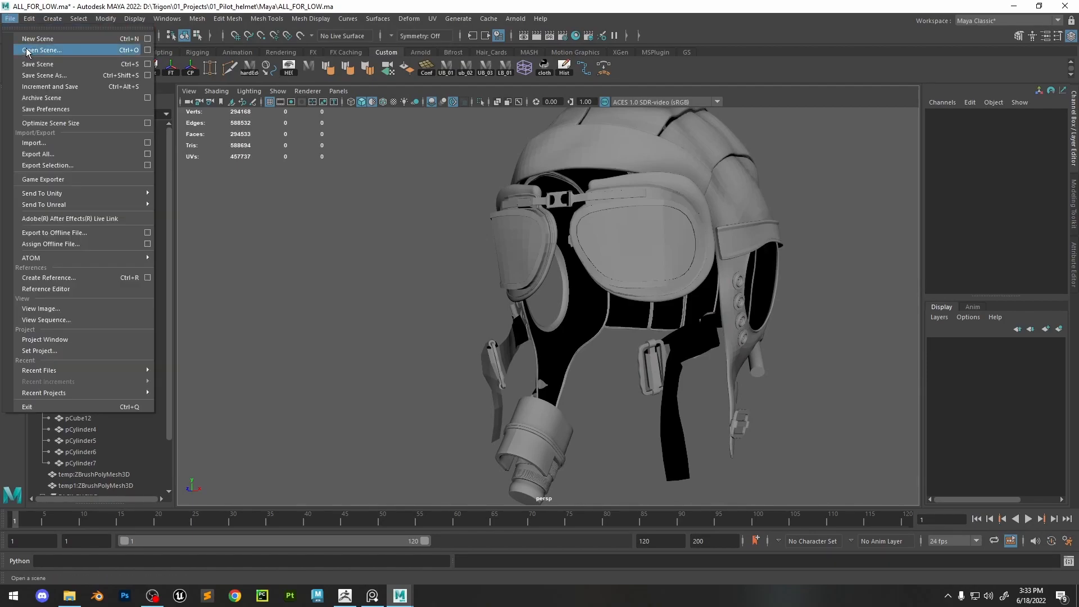
pyautogui.click(541, 18)
pyautogui.click(774, 28)
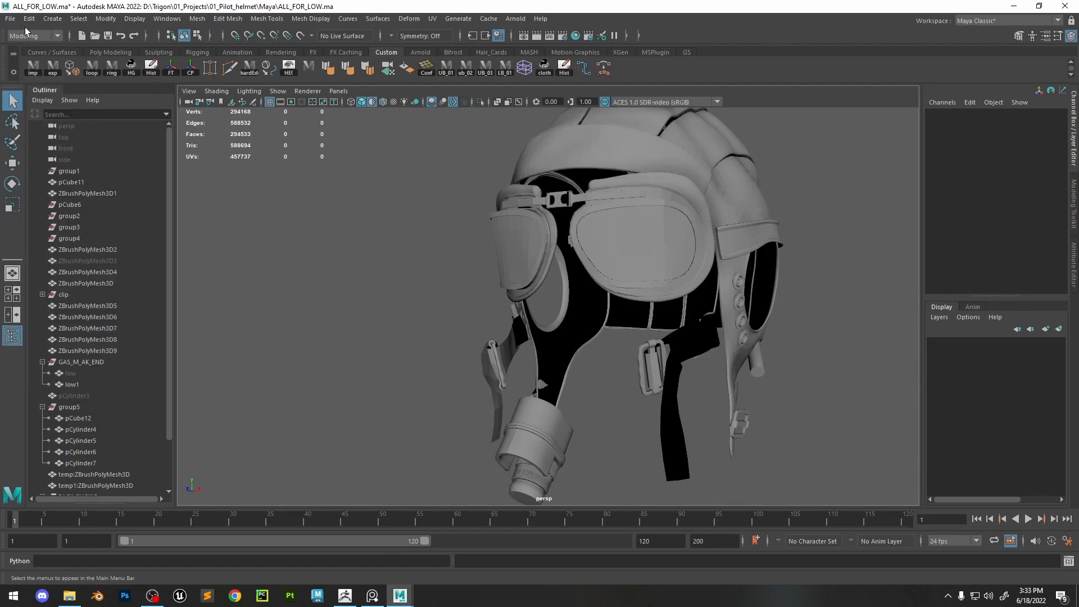
pyautogui.click(11, 19)
pyautogui.click(41, 50)
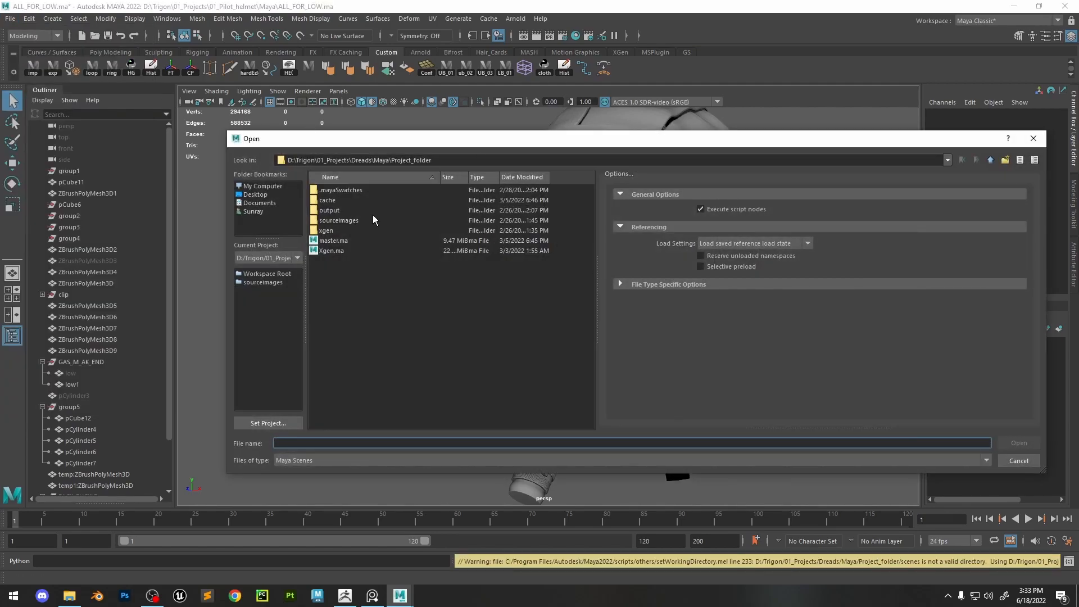
pyautogui.click(948, 160)
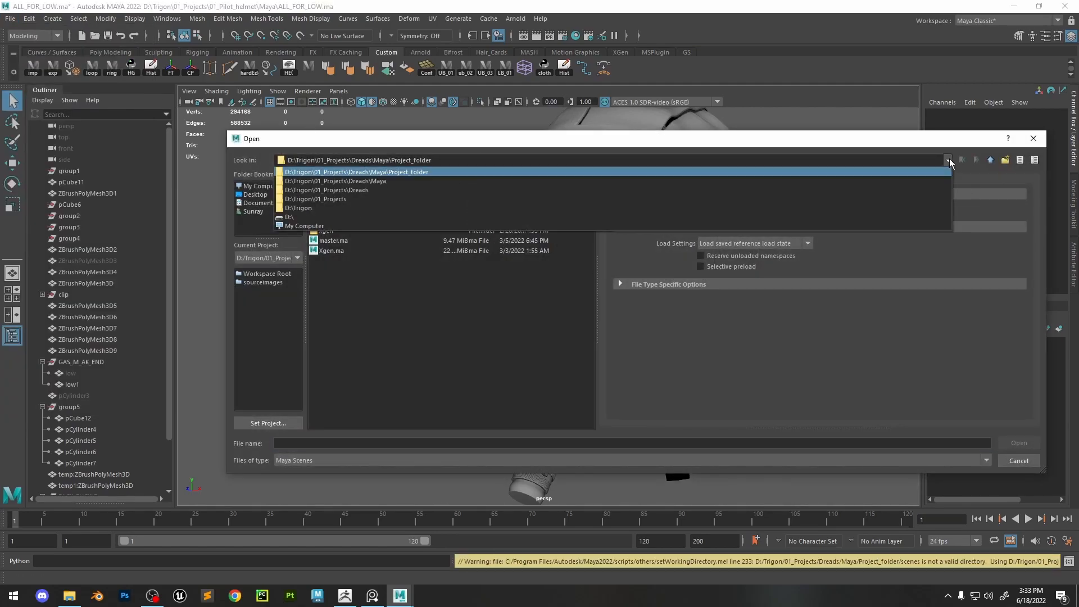
pyautogui.click(361, 200)
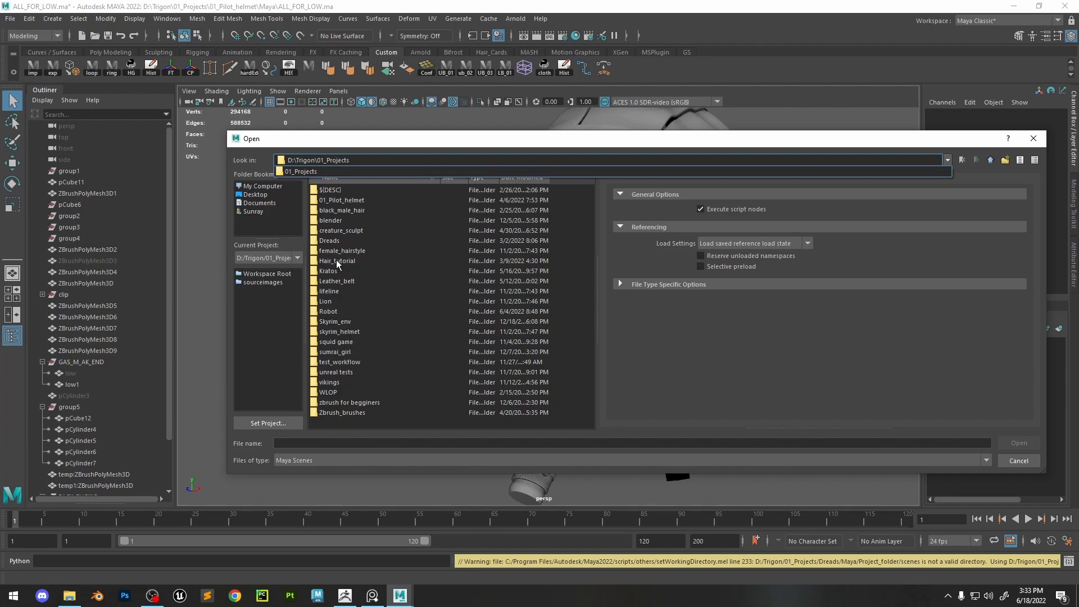
pyautogui.doubleClick(342, 201)
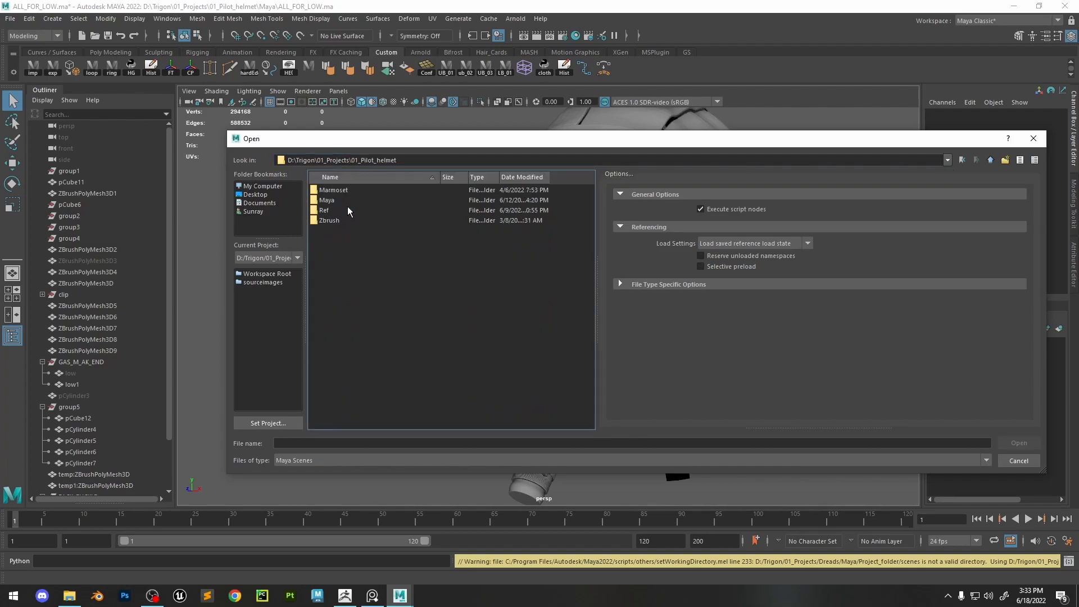
pyautogui.doubleClick(331, 201)
# Open the scene GAS_MASK.ma and save the changes to ALL_FOR_LOW.ma
pyautogui.click(354, 213)
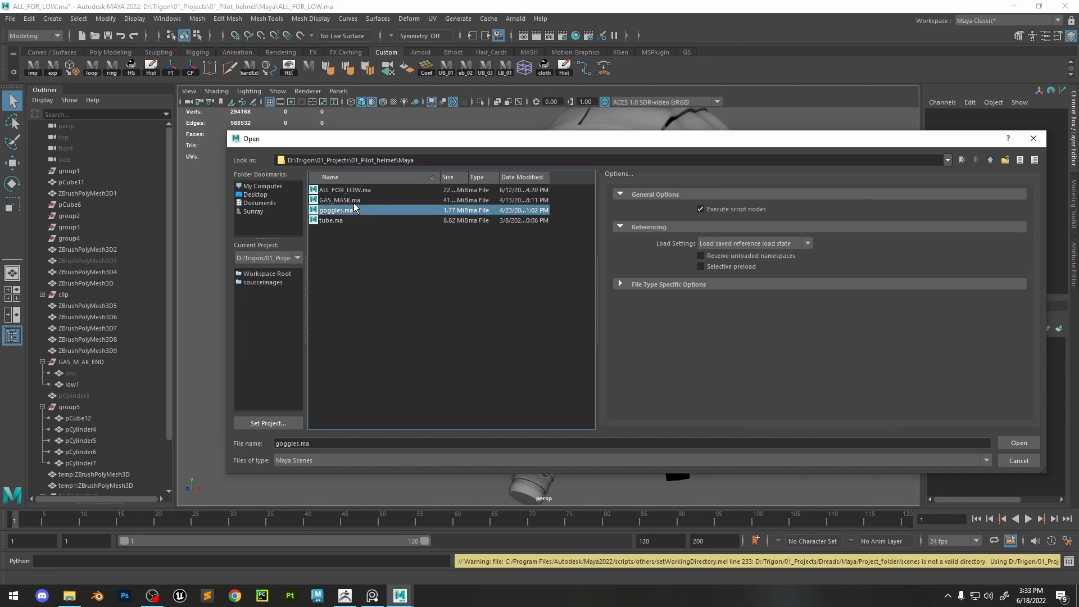
pyautogui.press('Up')
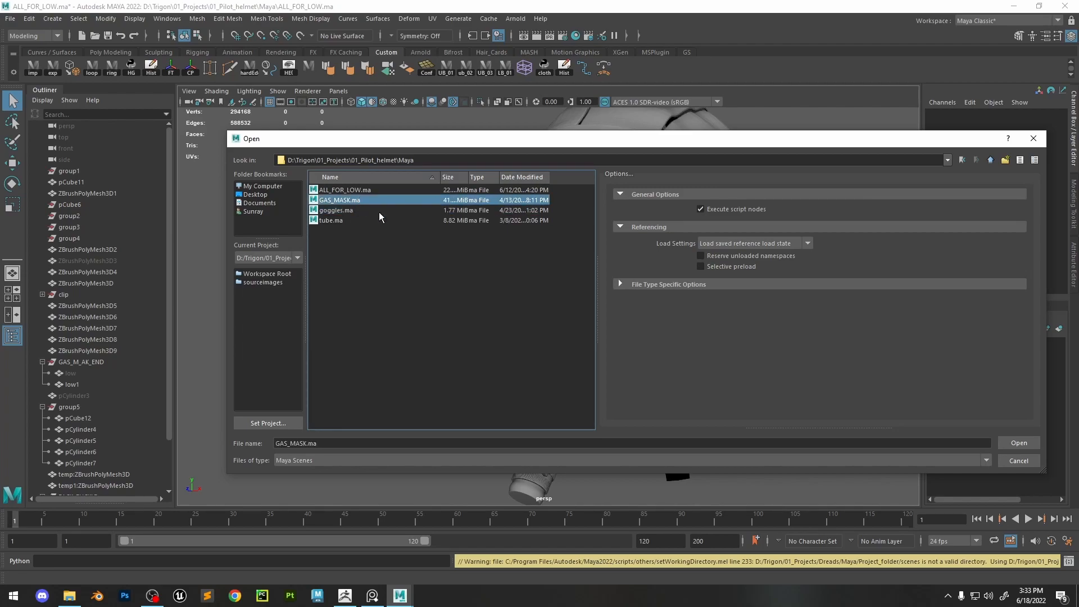
pyautogui.press('Return')
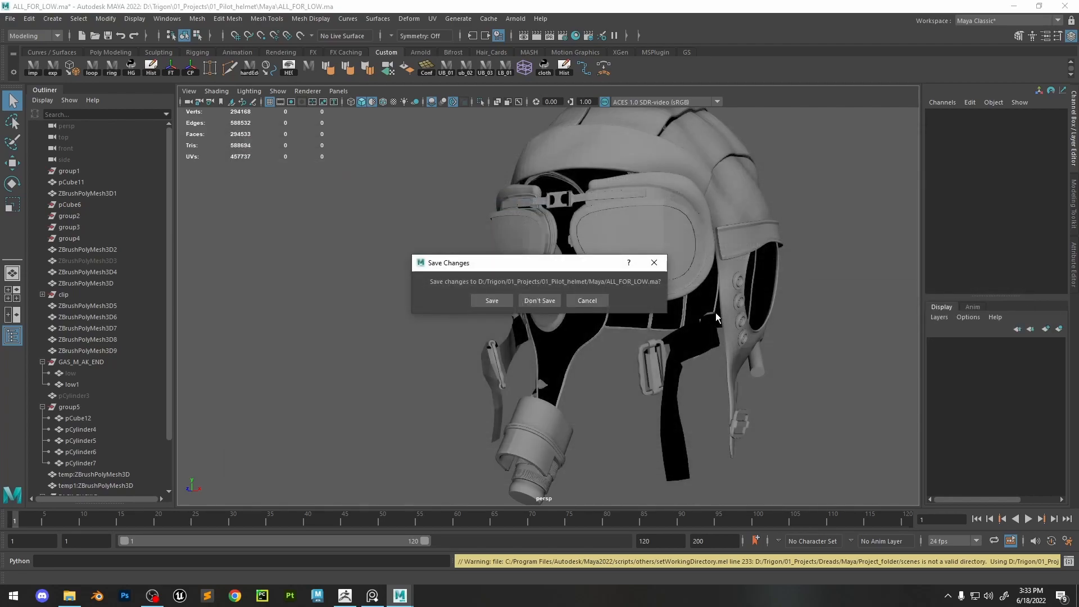
pyautogui.click(492, 300)
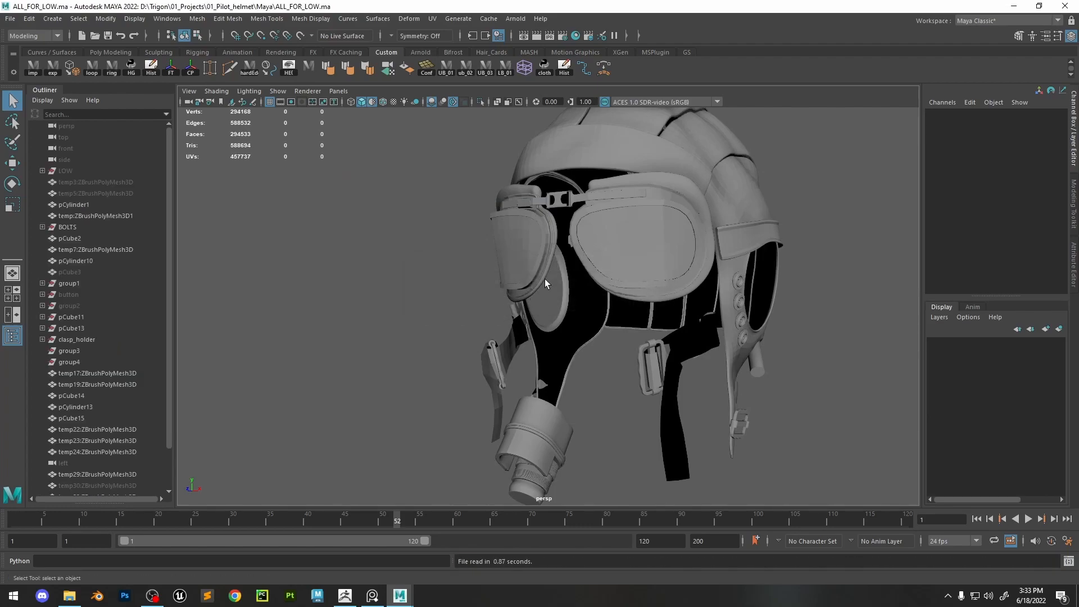
# Select the toothed lever on the front of the gas mask and examine how it passes through the clip
pyautogui.keyDown('alt'); pyautogui.moveTo(566, 304); pyautogui.dragTo(666, 299, button='right'); pyautogui.keyUp('alt')
pyautogui.keyDown('alt'); pyautogui.moveTo(667, 298); pyautogui.dragTo(630, 349); pyautogui.keyUp('alt')
pyautogui.keyDown('alt'); pyautogui.moveTo(630, 349); pyautogui.dragTo(842, 443, button='right'); pyautogui.keyUp('alt')
pyautogui.keyDown('alt'); pyautogui.moveTo(816, 251); pyautogui.dragTo(690, 316, button='middle'); pyautogui.keyUp('alt')
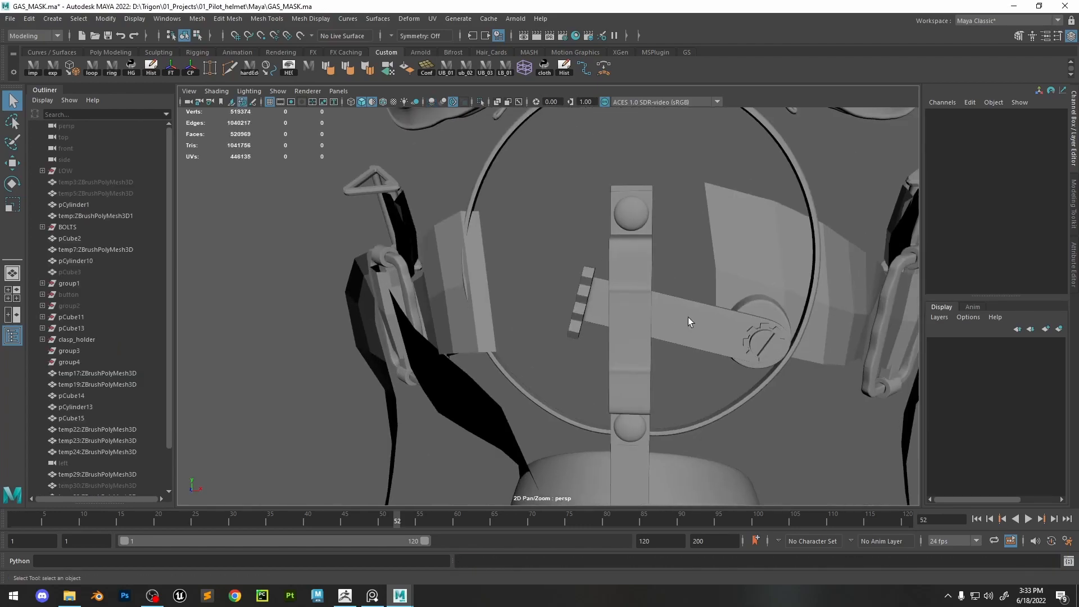
pyautogui.click(669, 311)
pyautogui.keyDown('alt'); pyautogui.moveTo(669, 312); pyautogui.dragTo(572, 323); pyautogui.keyUp('alt')
pyautogui.keyDown('alt'); pyautogui.moveTo(511, 286); pyautogui.dragTo(610, 315, button='right'); pyautogui.keyUp('alt')
pyautogui.keyDown('alt'); pyautogui.moveTo(610, 315); pyautogui.dragTo(539, 315); pyautogui.keyUp('alt')
# Display the clip without smoothing and export it together with the lever pCube2 as temp.obj
pyautogui.click(72, 229)
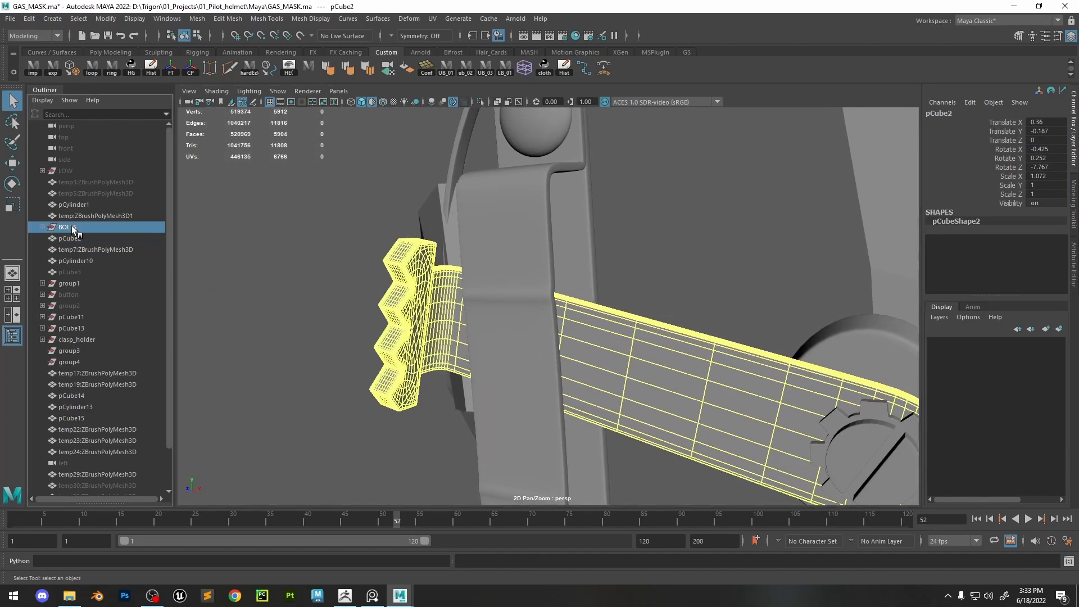
pyautogui.click(665, 338)
pyautogui.click(532, 271)
pyautogui.press('1')
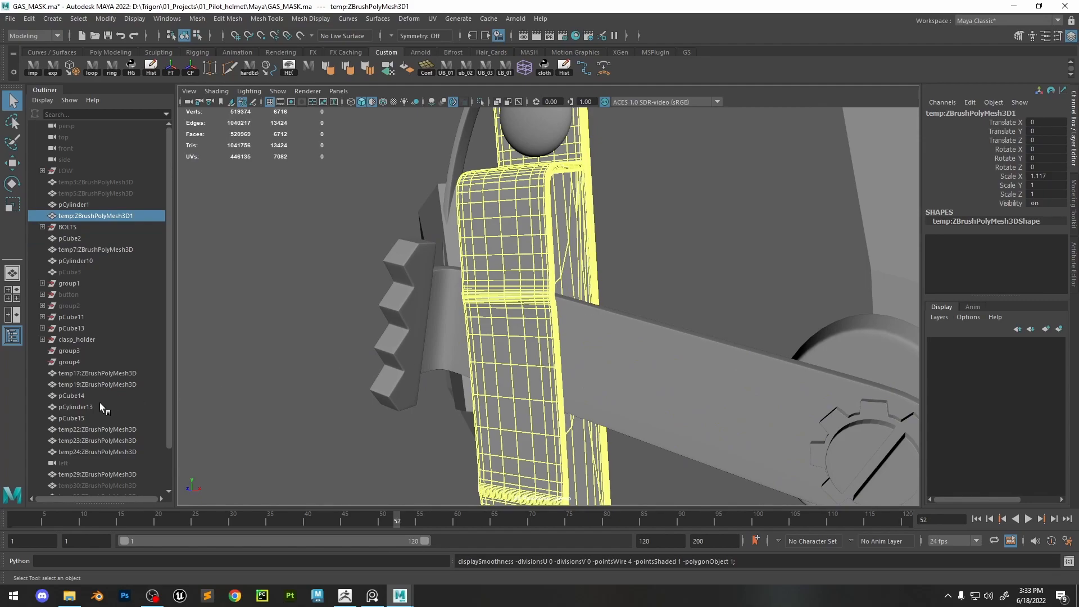
pyautogui.click(107, 429)
pyautogui.keyDown('alt'); pyautogui.moveTo(674, 394); pyautogui.dragTo(638, 291, button='right'); pyautogui.keyUp('alt')
pyautogui.keyDown('shift'); pyautogui.click(432, 169); pyautogui.keyUp('shift')
pyautogui.press('f')
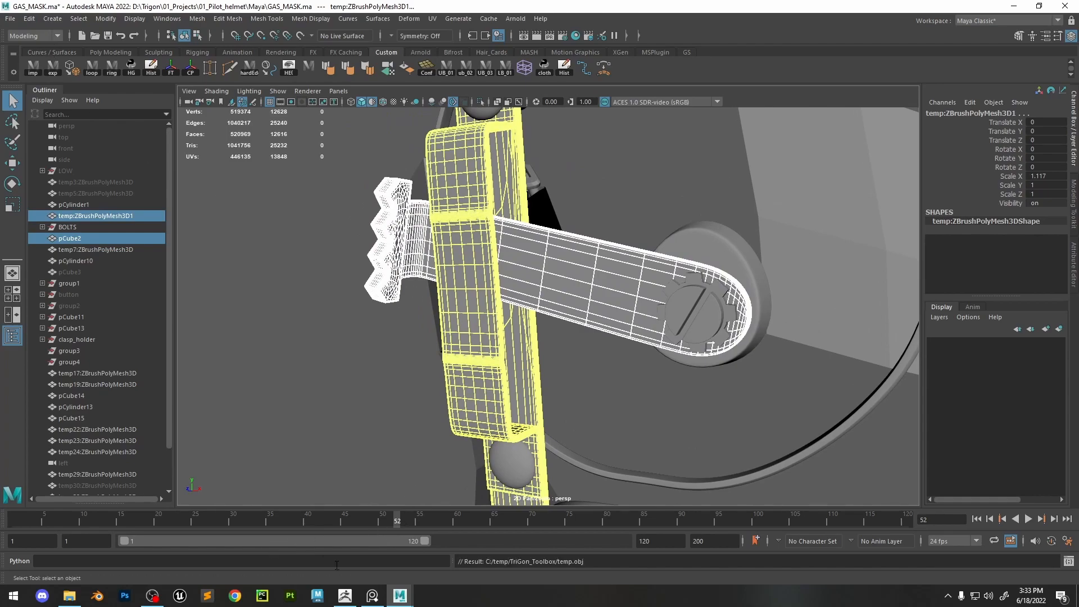
# Switch to ZBrush, bring in the exported clip and lever, frame them and display their wireframe and polygroups
pyautogui.click(347, 593)
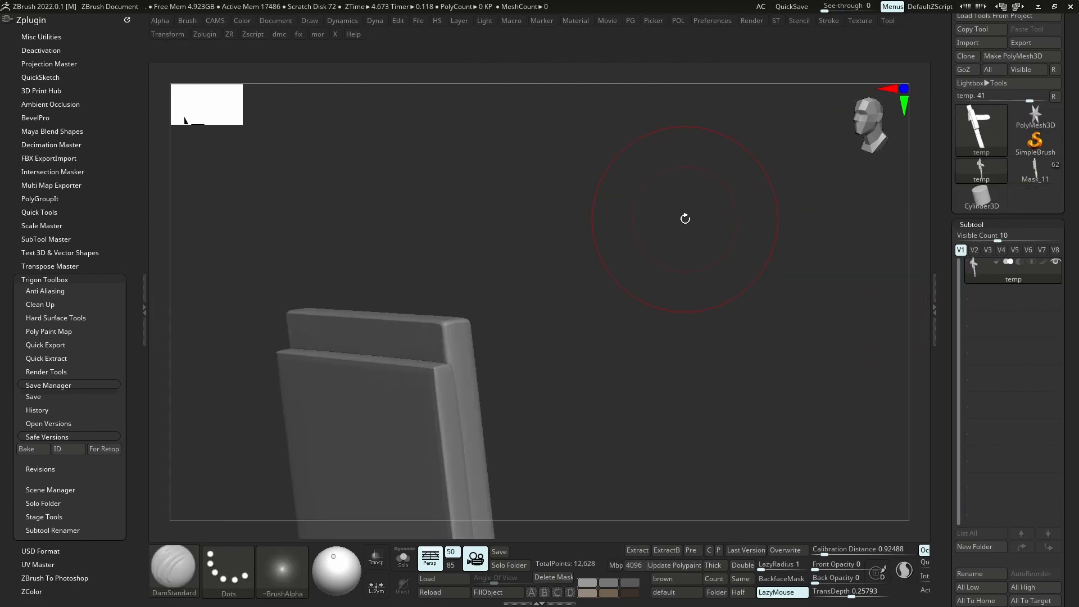
pyautogui.press('f')
pyautogui.hotkey('shift', 'f')
pyautogui.scroll(-5, 1025, 495)
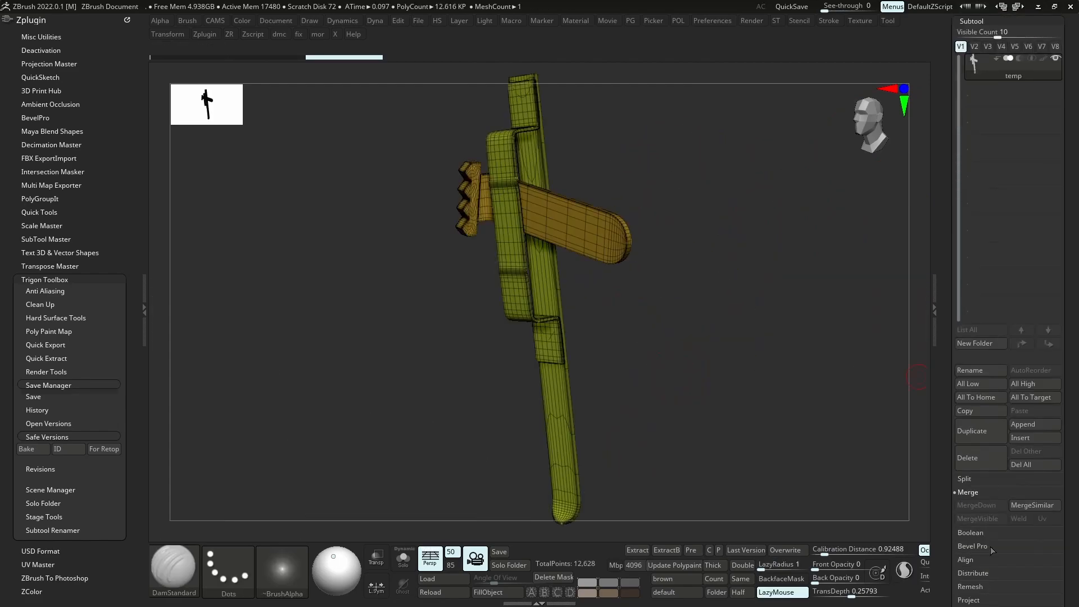
# Reconstruct a lower subdivision level for the temp clip and lever mesh and examine its toothed end
pyautogui.click(979, 509)
pyautogui.click(1005, 101)
pyautogui.click(1005, 99)
pyautogui.keyDown('ctrl'); pyautogui.moveTo(492, 179); pyautogui.dragTo(465, 193, button='right'); pyautogui.keyUp('ctrl')
pyautogui.keyDown('ctrl'); pyautogui.moveTo(528, 283); pyautogui.dragTo(562, 301, button='right'); pyautogui.keyUp('ctrl')
# Return to Maya and delete the selected clip and lever meshes
pyautogui.click(1038, 6)
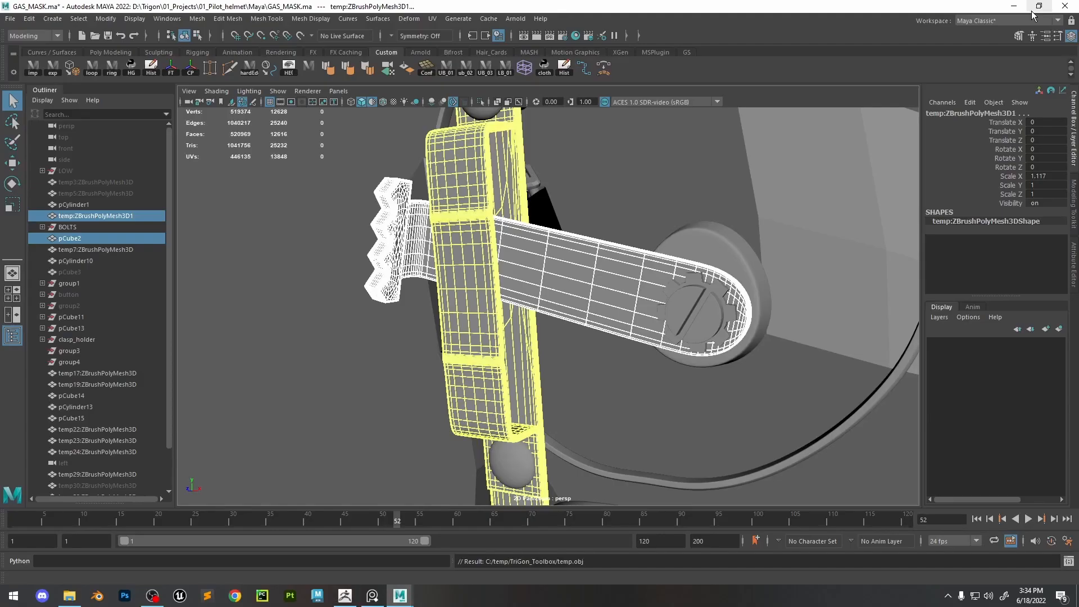
pyautogui.keyDown('alt'); pyautogui.moveTo(549, 265); pyautogui.dragTo(538, 271); pyautogui.keyUp('alt')
pyautogui.press('Delete')
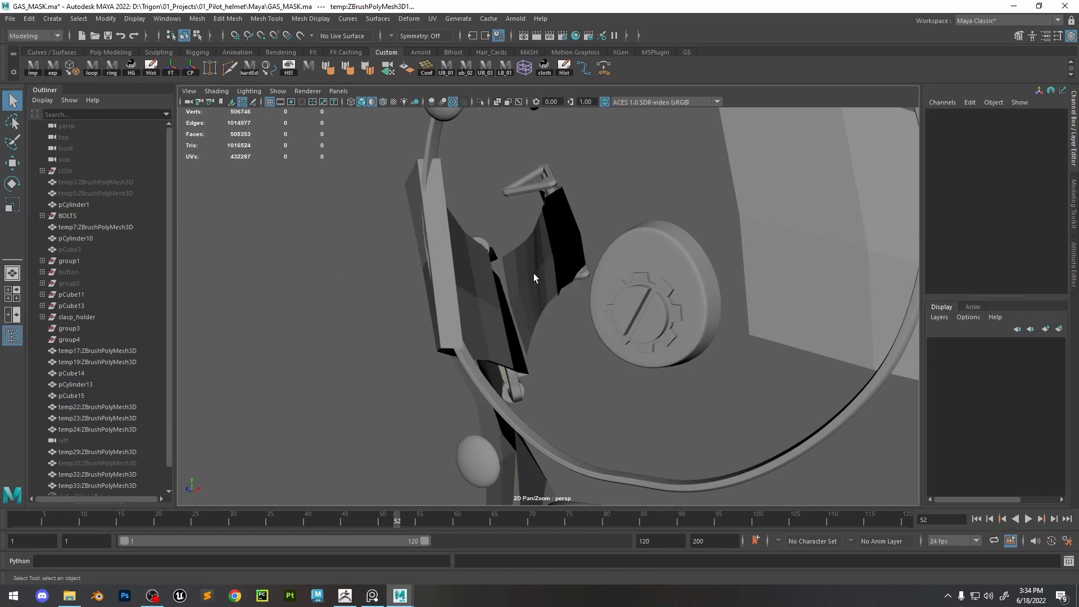
# Unhide temp3:ZBrushPolyMesh3D and temp5:ZBrushPolyMesh3D behind the round cap pCylinder1
pyautogui.click(664, 297)
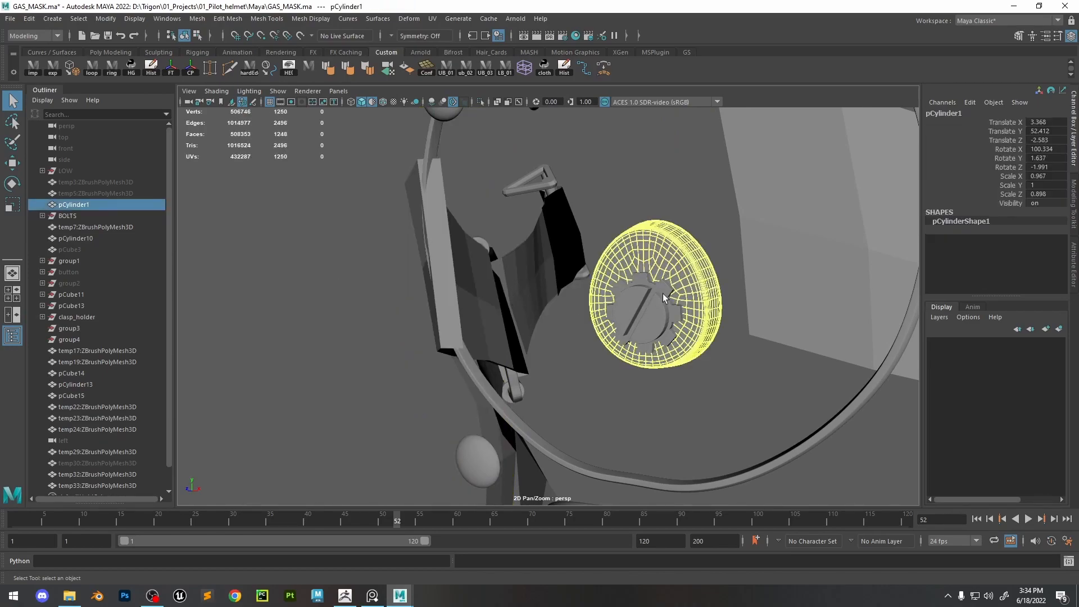
pyautogui.click(76, 193)
pyautogui.keyDown('shift'); pyautogui.click(80, 183); pyautogui.keyUp('shift')
pyautogui.hotkey('shift', 'h')
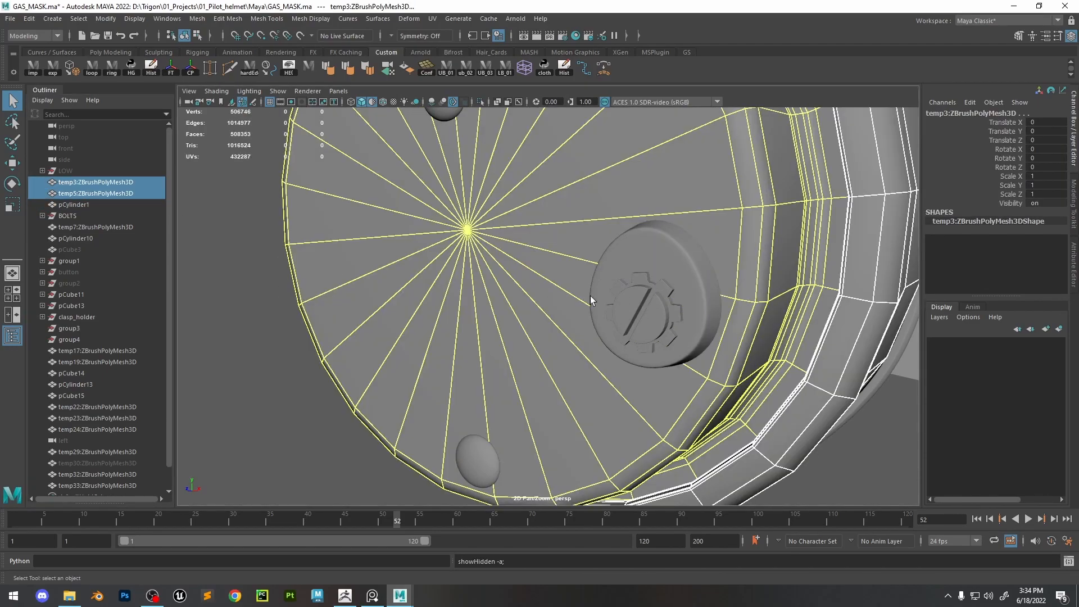
# Unhide pCube3, group1, button, group2 and temp30:ZBrushPolyMesh3D
pyautogui.keyDown('alt'); pyautogui.moveTo(571, 294); pyautogui.dragTo(451, 230, button='right'); pyautogui.keyUp('alt')
pyautogui.click(74, 251)
pyautogui.keyDown('shift'); pyautogui.click(78, 279); pyautogui.keyUp('shift')
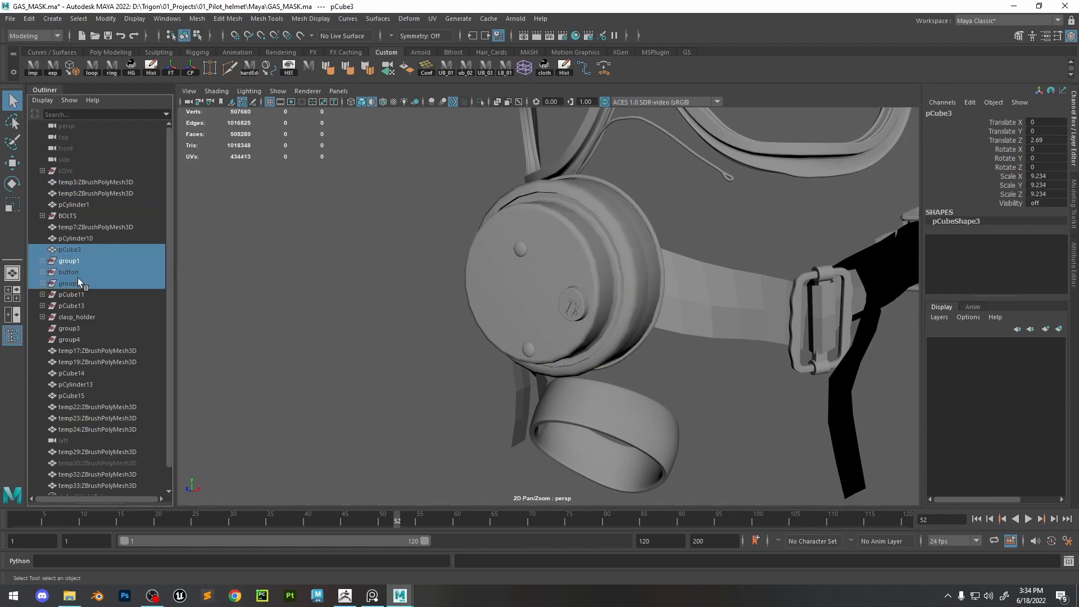
pyautogui.hotkey('shift', 'h')
pyautogui.scroll(-1, 122, 326)
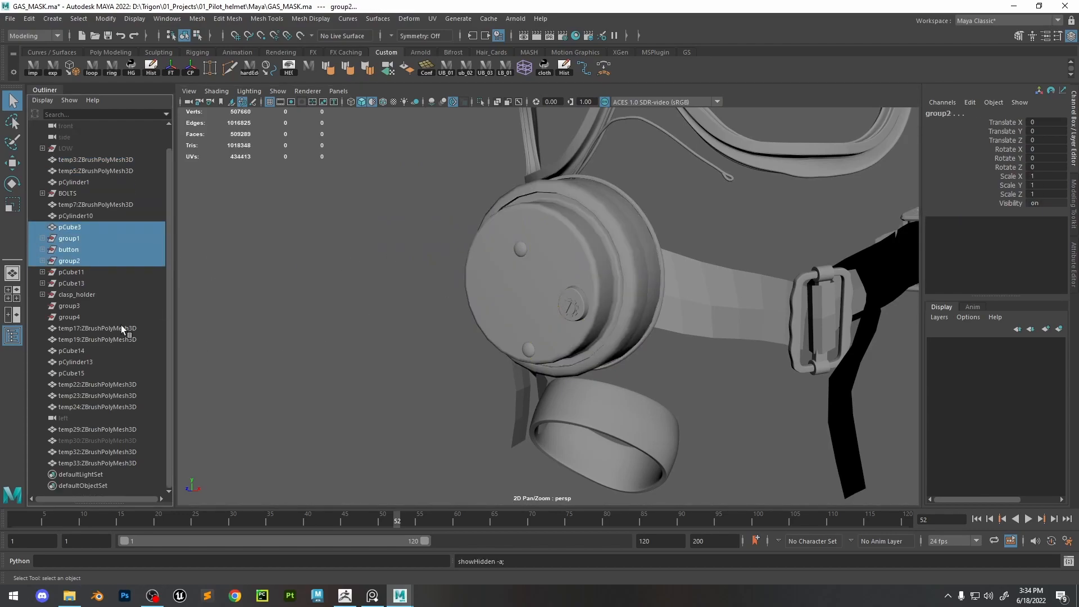
pyautogui.click(82, 442)
pyautogui.hotkey('shift', 'h')
# Examine the contents of pCube13, group2, button and group1 in the scene hierarchy
pyautogui.keyDown('alt'); pyautogui.moveTo(579, 313); pyautogui.dragTo(559, 284); pyautogui.keyUp('alt')
pyautogui.click(560, 286)
pyautogui.click(42, 283)
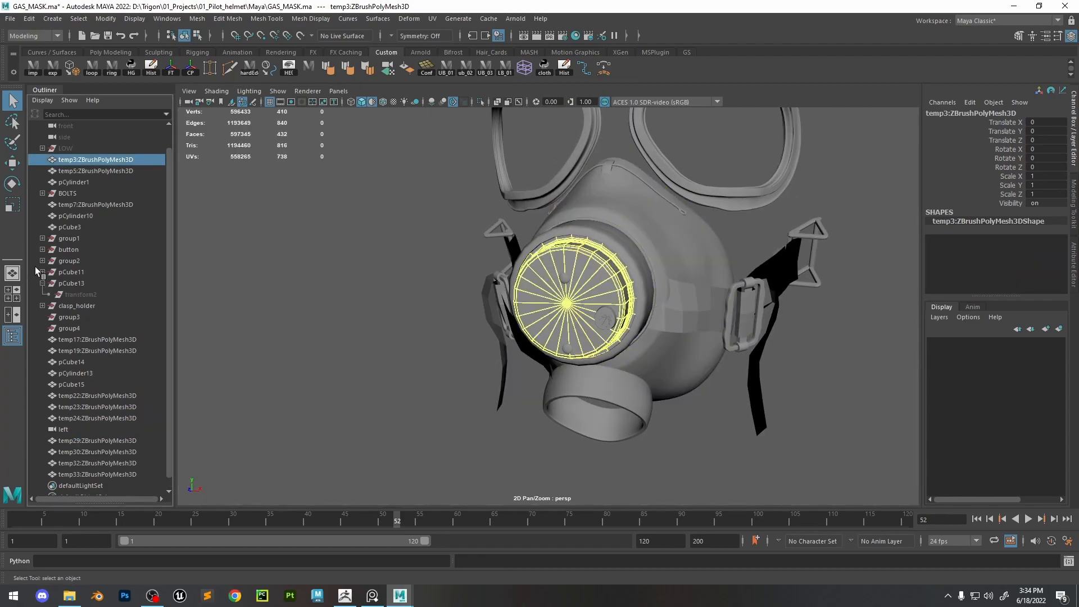
pyautogui.click(42, 260)
pyautogui.click(42, 249)
pyautogui.click(42, 238)
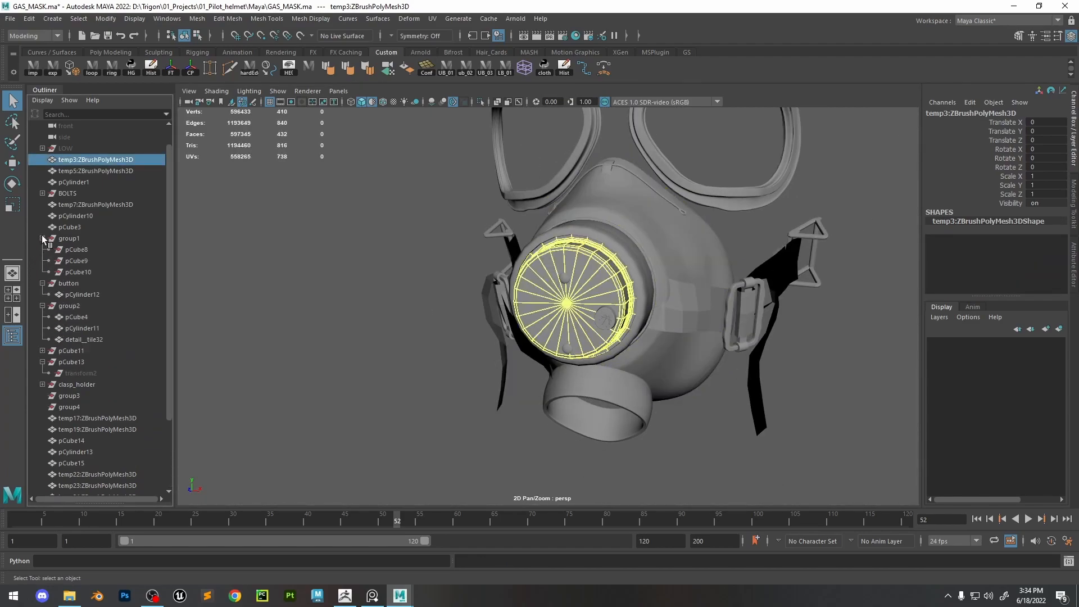
pyautogui.scroll(3, 525, 381)
# Group all scene objects from temp3:ZBrushPolyMesh3D through temp33:ZBrushPolyMesh3D, leaving the LOW group out
pyautogui.click(59, 148)
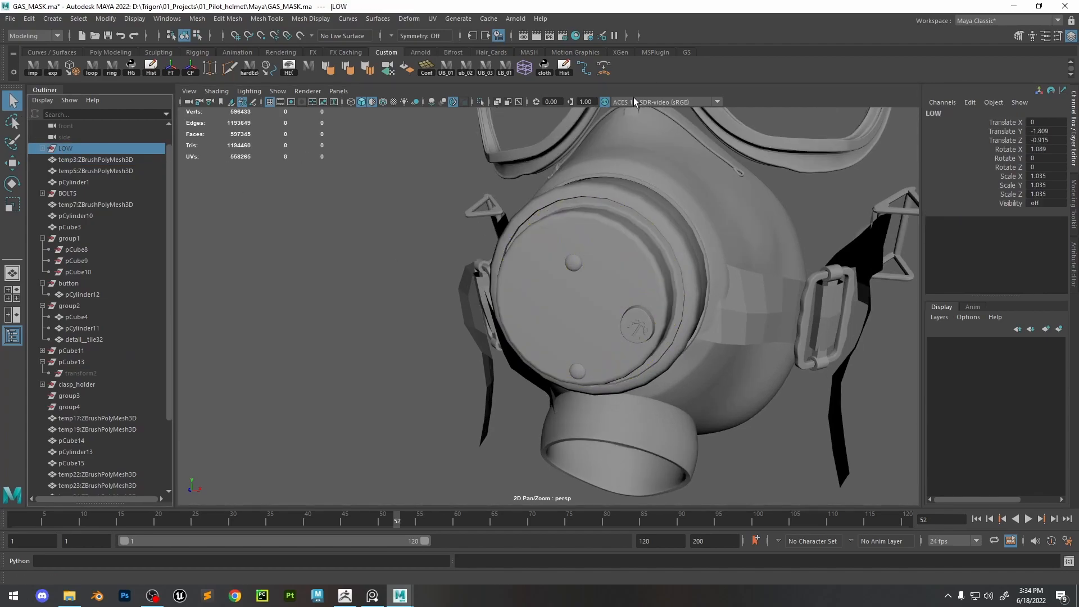
pyautogui.click(73, 160)
pyautogui.scroll(-3, 105, 410)
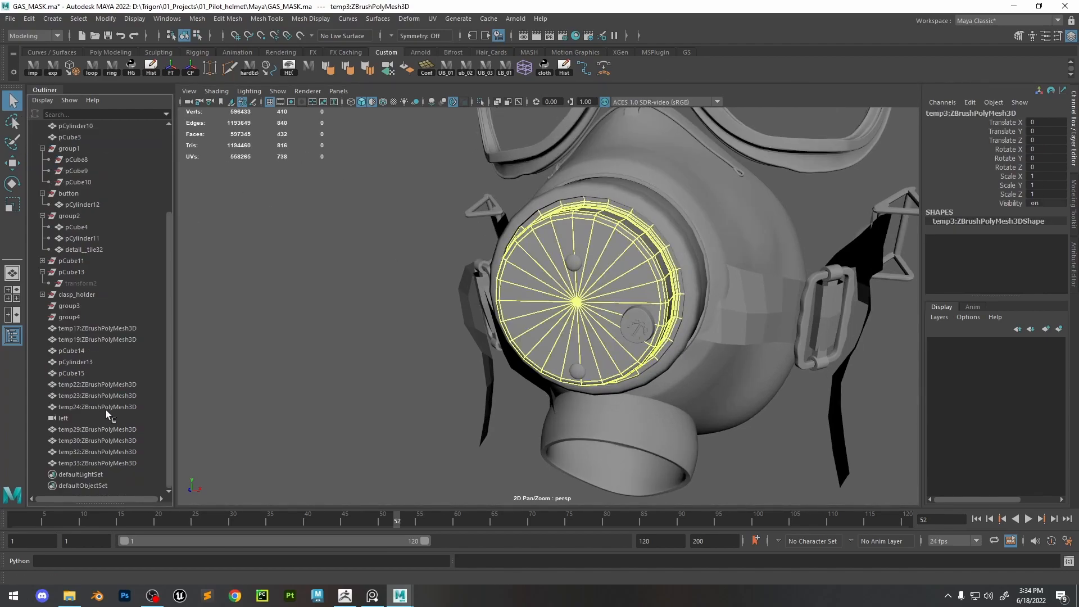
pyautogui.keyDown('shift'); pyautogui.click(105, 463); pyautogui.keyUp('shift')
pyautogui.hotkey('ctrl', 'g')
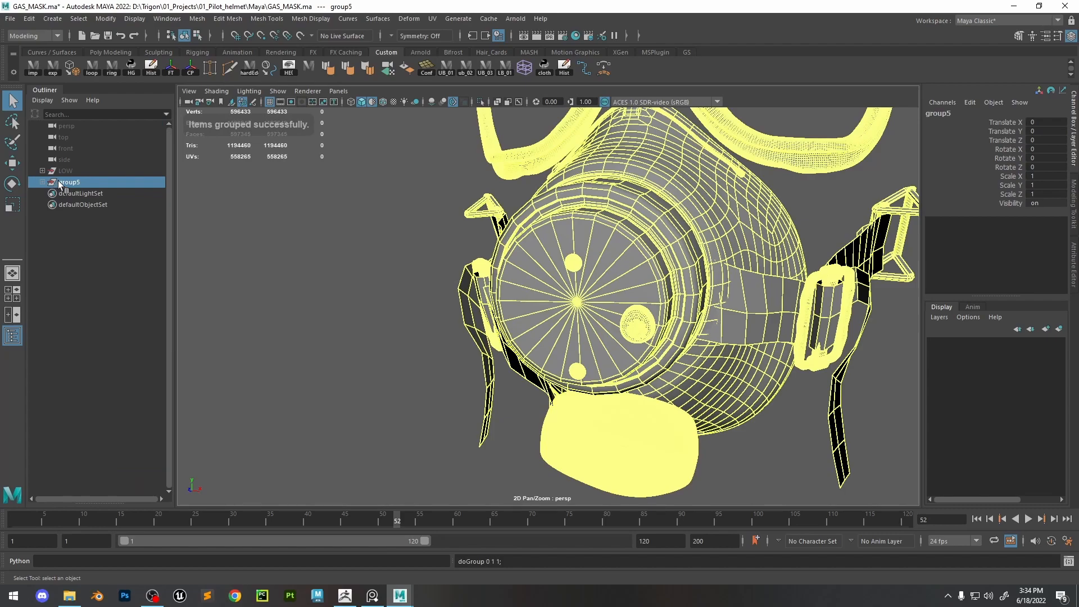
# Hide the new group of mask parts, unhide the LOW group and inspect its LOW1 mesh
pyautogui.hotkey('ctrl', 'h')
pyautogui.click(67, 170)
pyautogui.hotkey('shift', 'h')
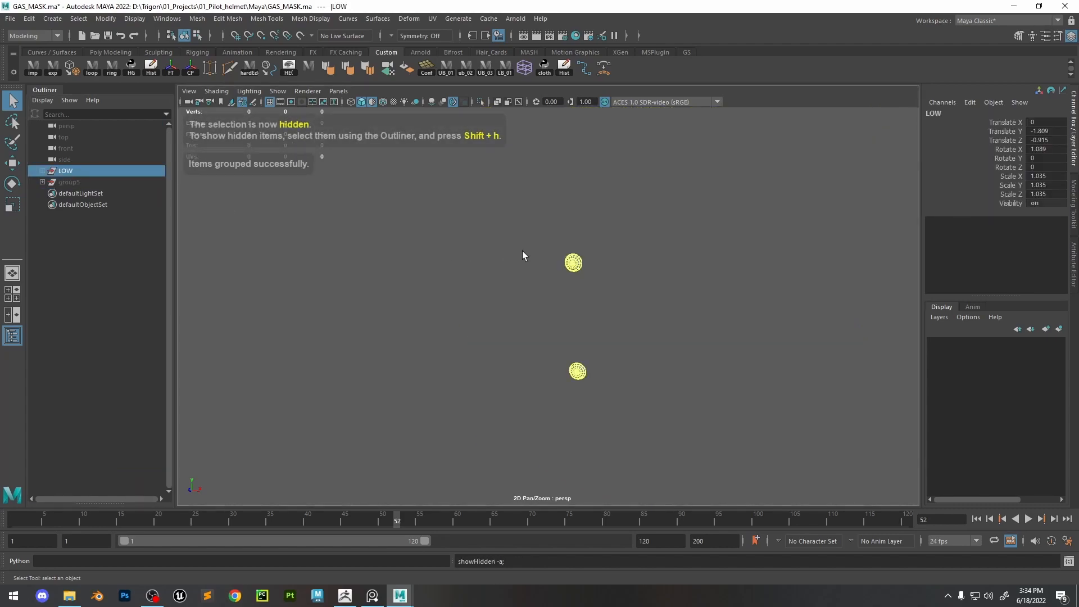
pyautogui.click(43, 171)
pyautogui.click(73, 193)
pyautogui.scroll(3, 645, 320)
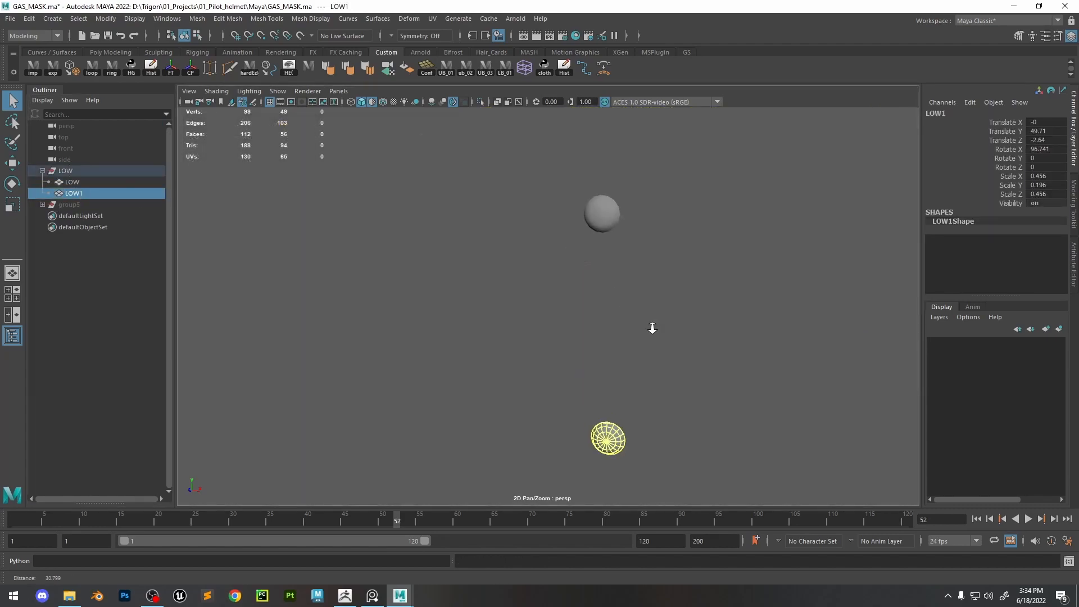
pyautogui.click(699, 311)
# Minimize Maya, close the MS Plugin window, return to ZBrush and make the Mask_11 tool with 62 subtools active
pyautogui.click(1014, 7)
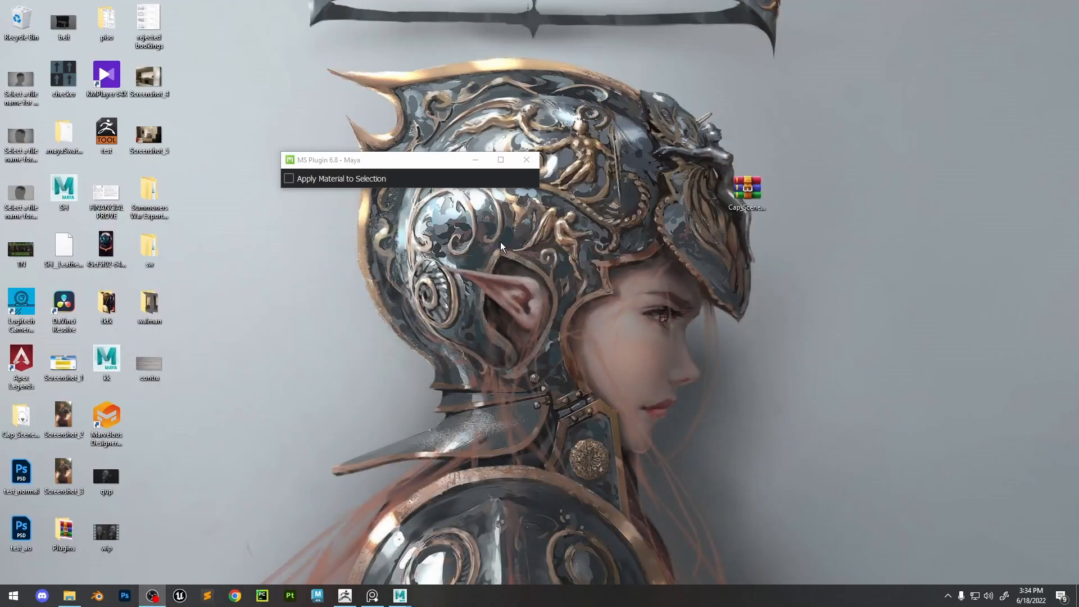
pyautogui.click(526, 161)
pyautogui.click(356, 603)
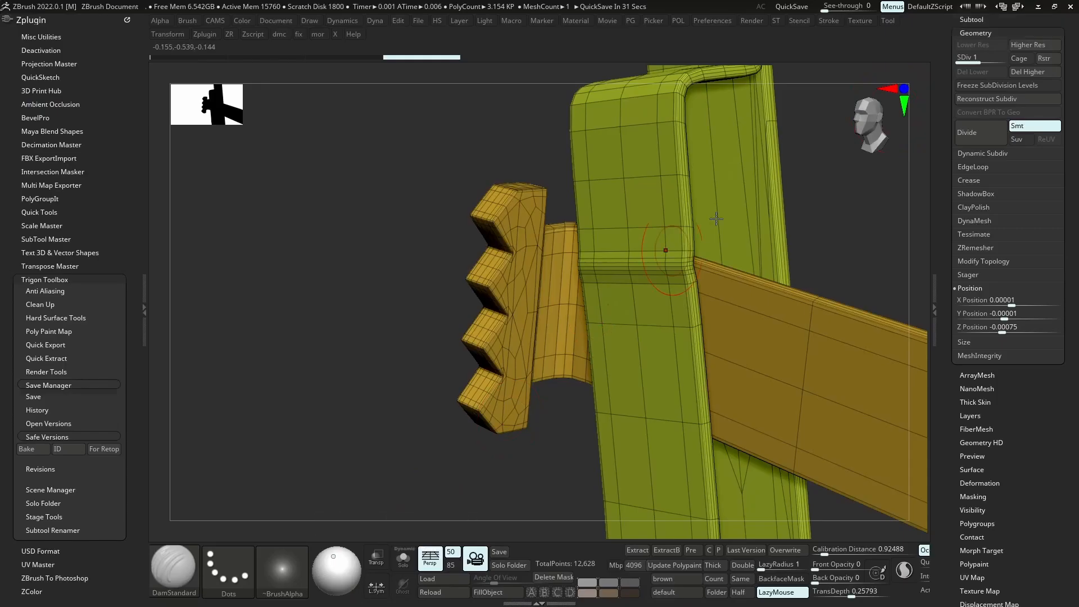
pyautogui.scroll(5, 1015, 31)
pyautogui.click(1024, 153)
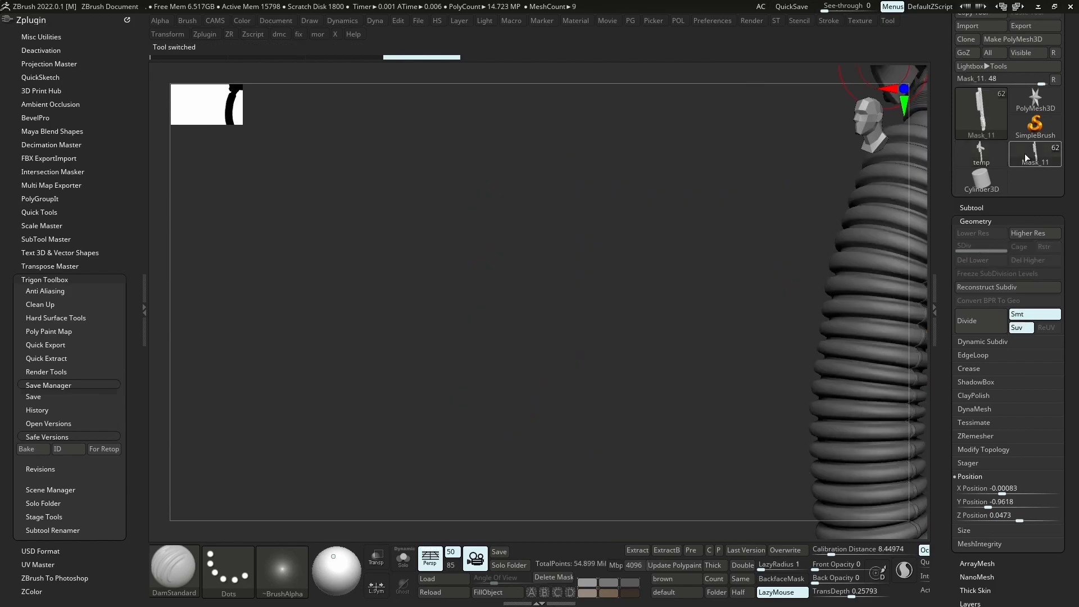
# Bring the whole gas mask into view and select the temp subtool below Mask_11
pyautogui.moveTo(752, 283)
pyautogui.keyDown('ctrl'); pyautogui.mouseDown(button='right')
pyautogui.moveTo(800, 280)
pyautogui.moveTo(675, 328)
pyautogui.moveTo(638, 371)
pyautogui.moveTo(685, 263)
pyautogui.moveTo(854, 278)
pyautogui.mouseUp(button='right'); pyautogui.keyUp('ctrl')
pyautogui.keyDown('alt'); pyautogui.moveTo(815, 337); pyautogui.dragTo(769, 353, button='right'); pyautogui.keyUp('alt')
pyautogui.click(971, 209)
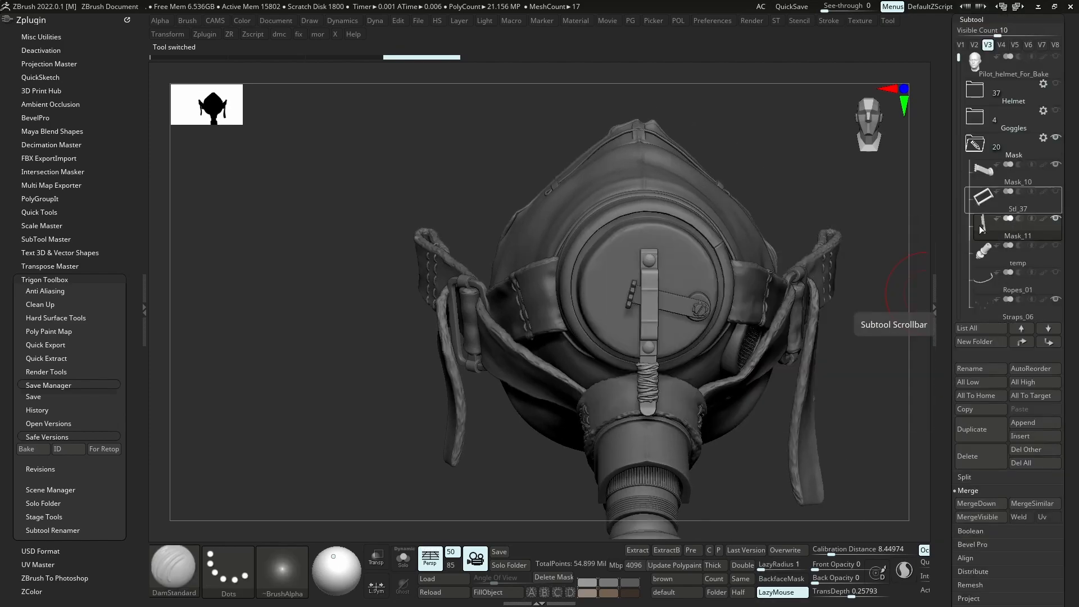
pyautogui.click(983, 263)
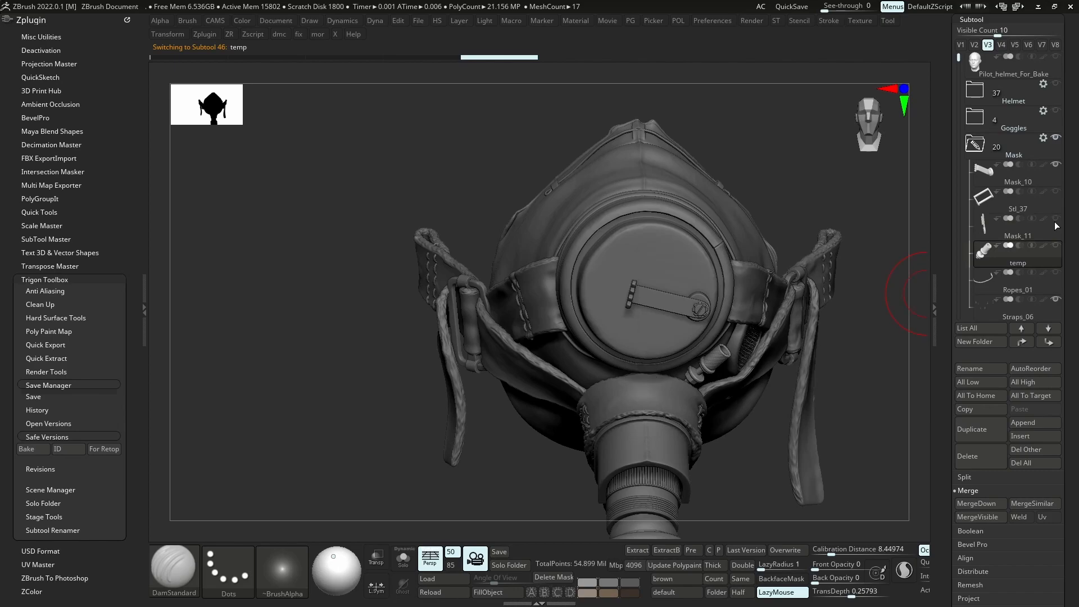
# Select the Mask_10 lever on the filter cap and hide it
pyautogui.moveTo(723, 338); pyautogui.dragTo(654, 340, button='right')
pyautogui.keyDown('alt'); pyautogui.click(632, 299); pyautogui.keyUp('alt')
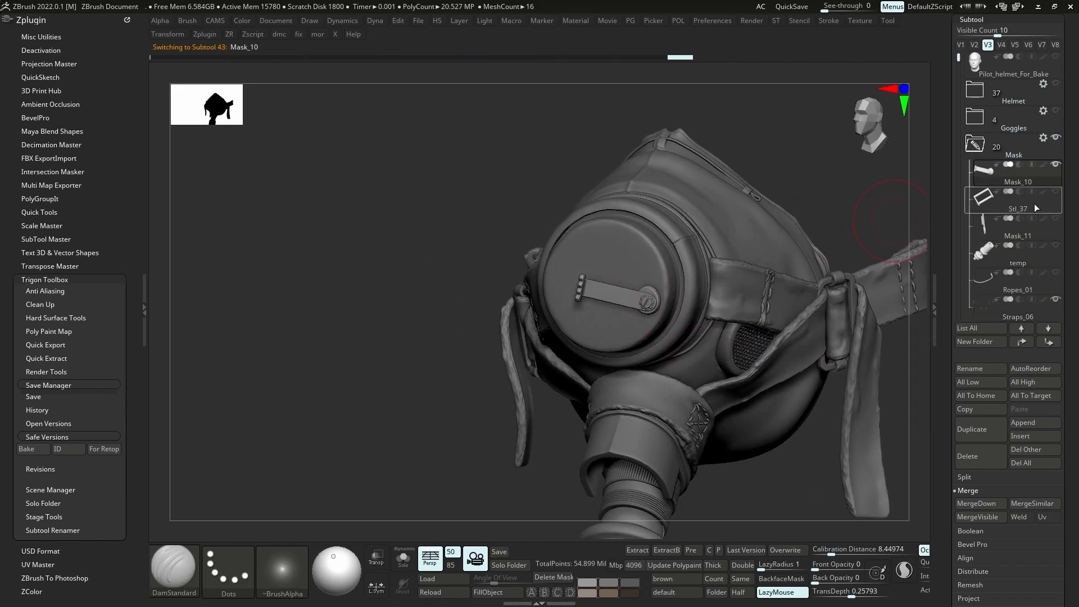
pyautogui.click(1056, 168)
# Select the Straps_05 straps and give each separate strap its own polygroup by topology continuity with Auto Groups
pyautogui.keyDown('alt'); pyautogui.click(710, 360); pyautogui.keyUp('alt')
pyautogui.moveTo(784, 265)
pyautogui.mouseDown(button='right')
pyautogui.moveTo(701, 254)
pyautogui.moveTo(696, 320)
pyautogui.moveTo(749, 269)
pyautogui.moveTo(765, 349)
pyautogui.moveTo(786, 306)
pyautogui.moveTo(815, 383)
pyautogui.moveTo(807, 356)
pyautogui.moveTo(745, 362)
pyautogui.moveTo(725, 388)
pyautogui.moveTo(687, 340)
pyautogui.moveTo(725, 405)
pyautogui.moveTo(691, 412)
pyautogui.mouseUp(button='right')
pyautogui.moveTo(640, 450); pyautogui.dragTo(618, 434, button='right')
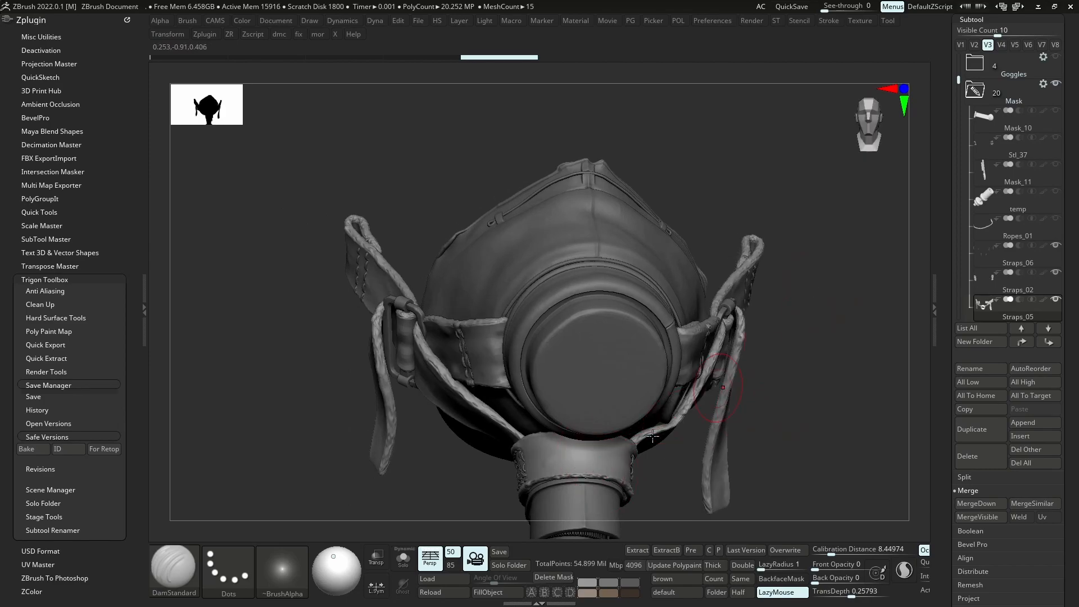
pyautogui.hotkey('shift', 'f')
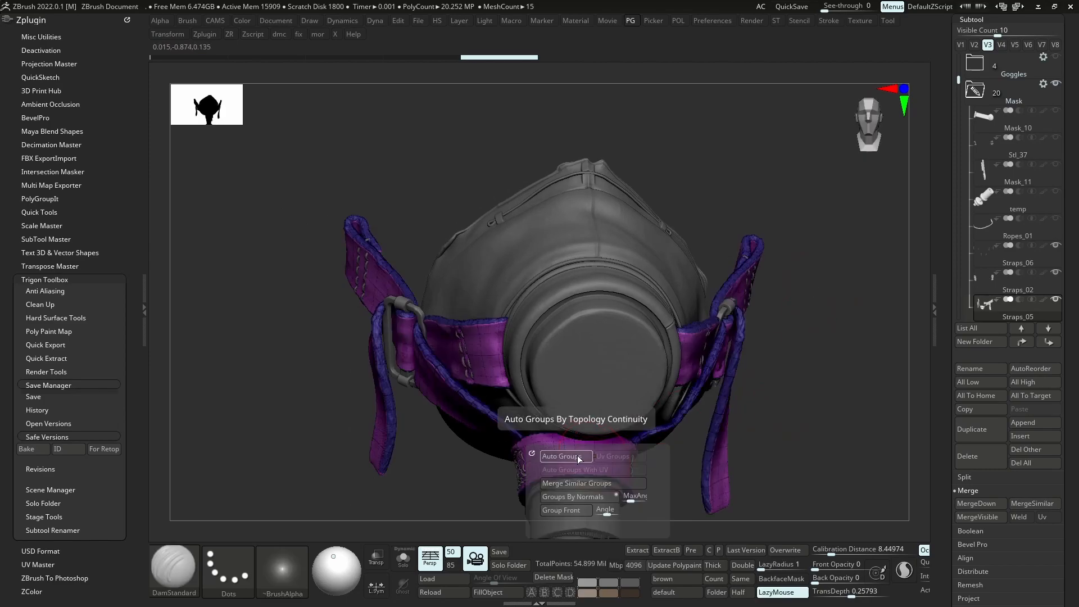
pyautogui.moveTo(661, 437)
pyautogui.keyDown('ctrl'); pyautogui.mouseDown(button='right')
pyautogui.moveTo(656, 457)
pyautogui.moveTo(660, 366)
pyautogui.mouseUp(button='right'); pyautogui.keyUp('ctrl')
pyautogui.press('shift')
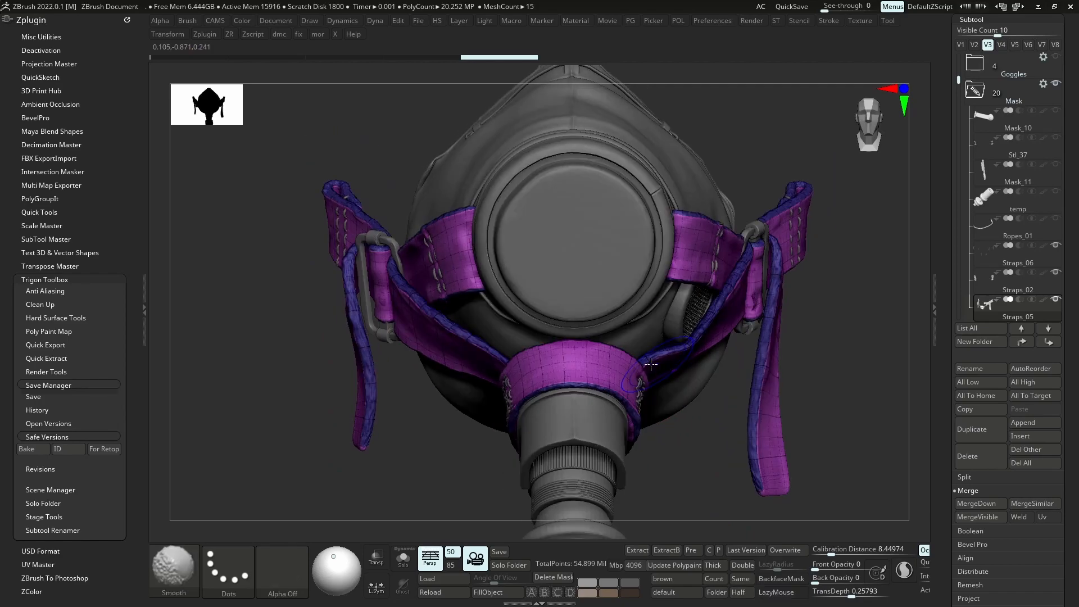
pyautogui.hotkey('shift', 'd')
pyautogui.click(599, 363)
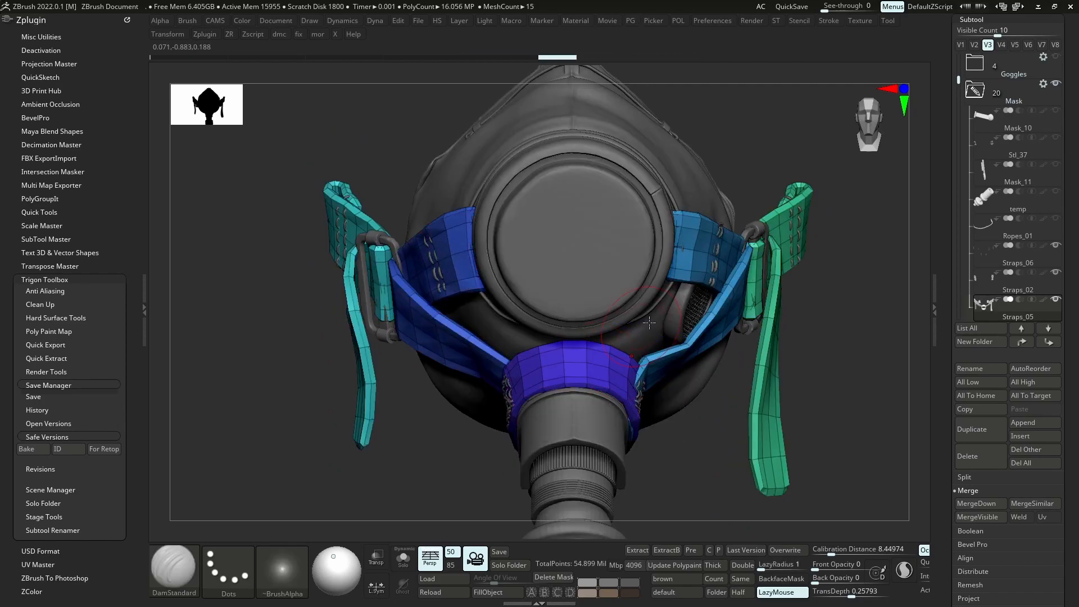
pyautogui.press('d')
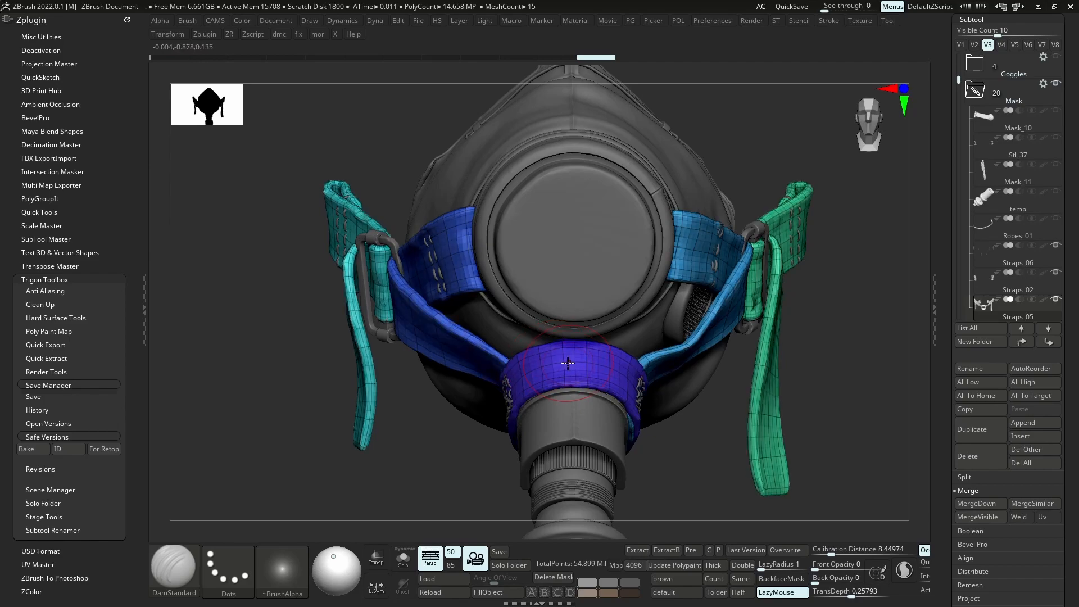
# Isolate the collar strap polygroup around the hose and invert the visibility to hide it
pyautogui.keyDown('ctrl'); pyautogui.keyDown('shift'); pyautogui.click(570, 365); pyautogui.keyUp('shift'); pyautogui.keyUp('ctrl')
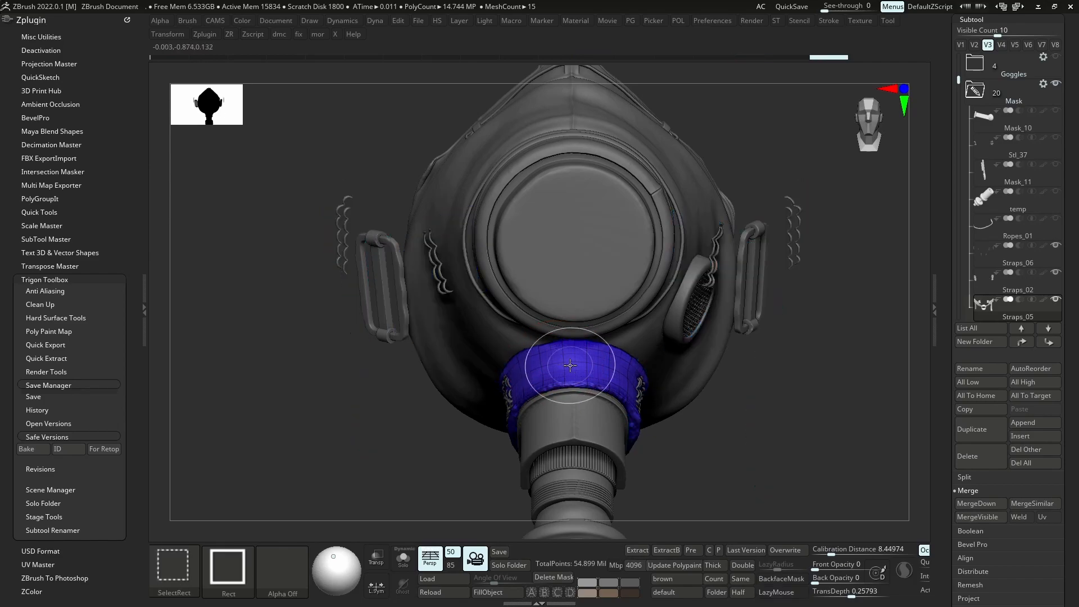
pyautogui.hotkey('shift', 'f')
pyautogui.press('d')
pyautogui.keyDown('ctrl'); pyautogui.moveTo(655, 393); pyautogui.dragTo(522, 395, button='right'); pyautogui.keyUp('ctrl')
pyautogui.keyDown('ctrl'); pyautogui.keyDown('shift'); pyautogui.moveTo(715, 351); pyautogui.dragTo(731, 371); pyautogui.keyUp('shift'); pyautogui.keyUp('ctrl')
# Hide the front side strap polygroups too, and invert the visibility to keep only the collar and front straps
pyautogui.moveTo(488, 353); pyautogui.dragTo(480, 306, button='right')
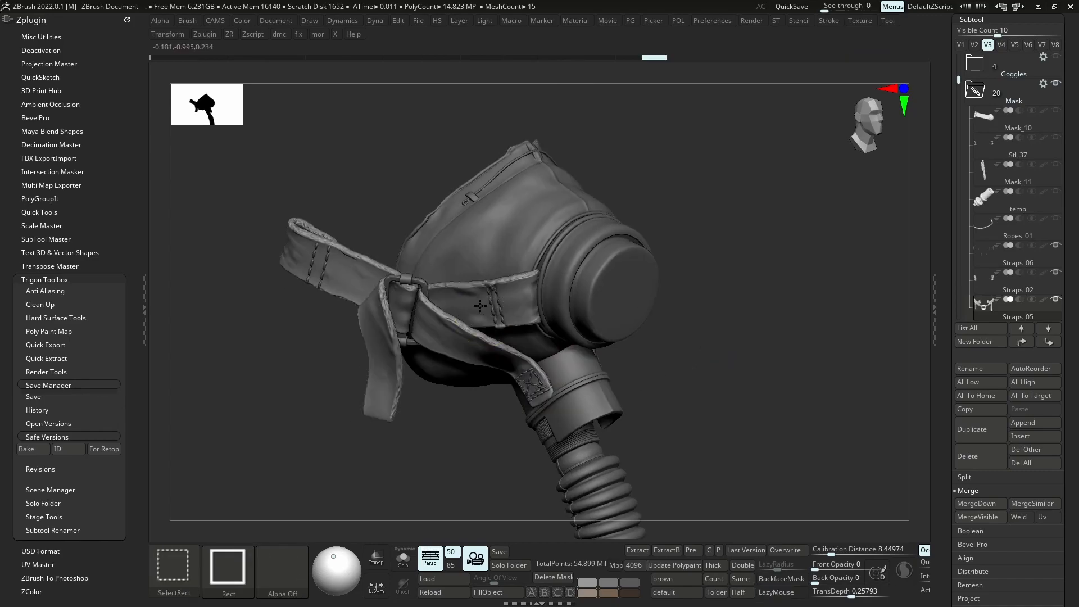
pyautogui.keyDown('ctrl'); pyautogui.keyDown('shift'); pyautogui.click(480, 307); pyautogui.keyUp('shift'); pyautogui.keyUp('ctrl')
pyautogui.moveTo(657, 303); pyautogui.dragTo(568, 284, button='right')
pyautogui.keyDown('ctrl'); pyautogui.keyDown('shift'); pyautogui.click(689, 324); pyautogui.keyUp('shift'); pyautogui.keyUp('ctrl')
pyautogui.moveTo(691, 324); pyautogui.dragTo(806, 312, button='right')
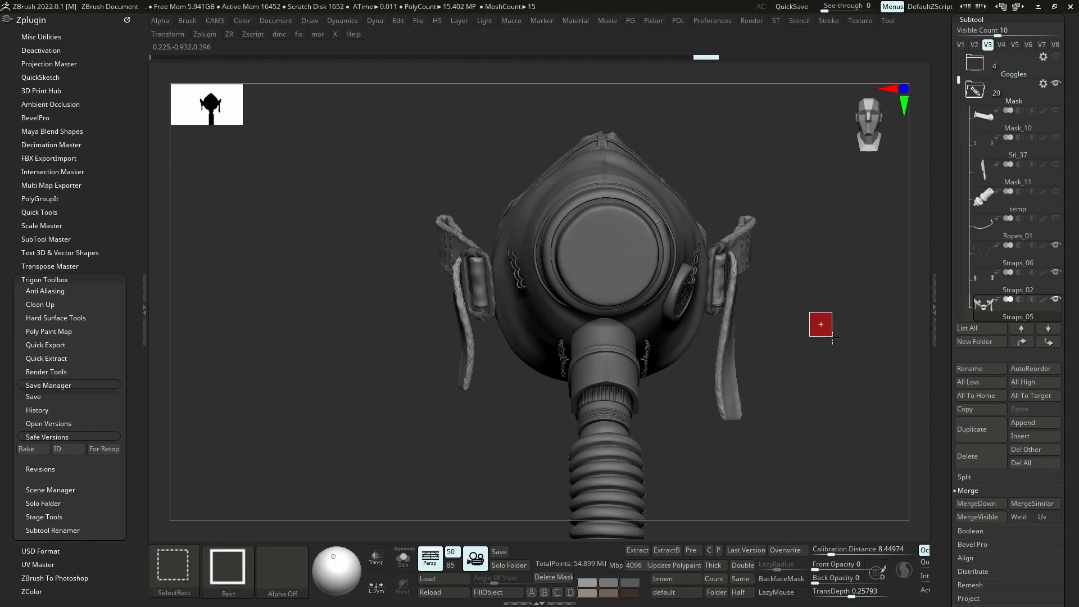
pyautogui.keyDown('ctrl'); pyautogui.keyDown('alt'); pyautogui.keyDown('shift'); pyautogui.moveTo(809, 313); pyautogui.dragTo(832, 338); pyautogui.keyUp('shift'); pyautogui.keyUp('alt'); pyautogui.keyUp('ctrl')
pyautogui.moveTo(554, 298); pyautogui.dragTo(695, 312, button='right')
pyautogui.moveTo(515, 290)
pyautogui.keyDown('ctrl'); pyautogui.mouseDown(button='right')
pyautogui.moveTo(487, 393)
pyautogui.moveTo(494, 348)
pyautogui.mouseUp(button='right'); pyautogui.keyUp('ctrl')
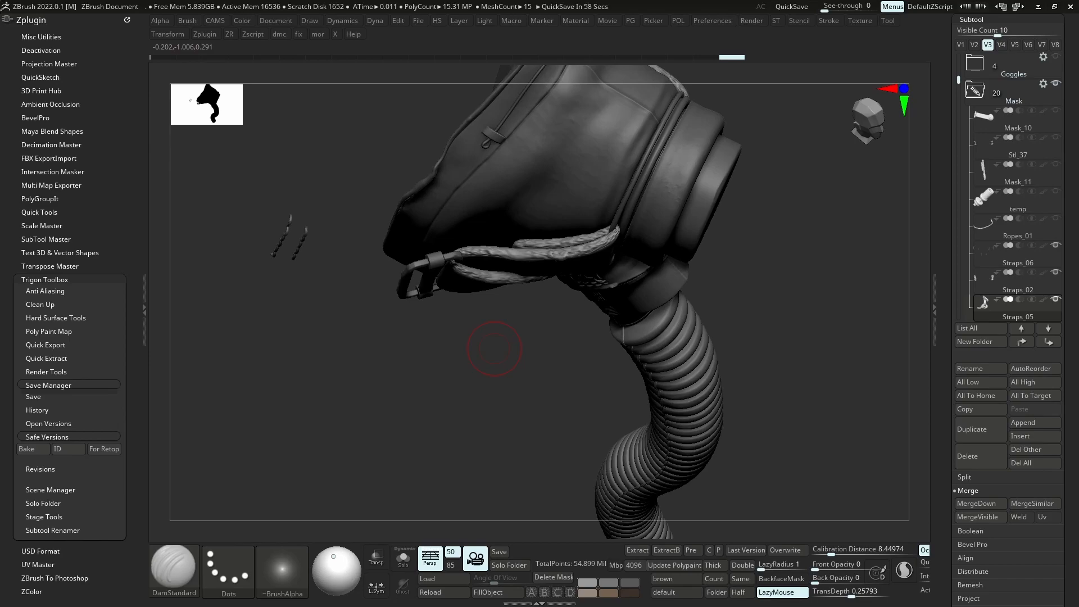
# Activate the Move Topological brush for adjusting the Straps_05 strap end near the side buckle
pyautogui.moveTo(667, 274); pyautogui.dragTo(688, 241, button='right')
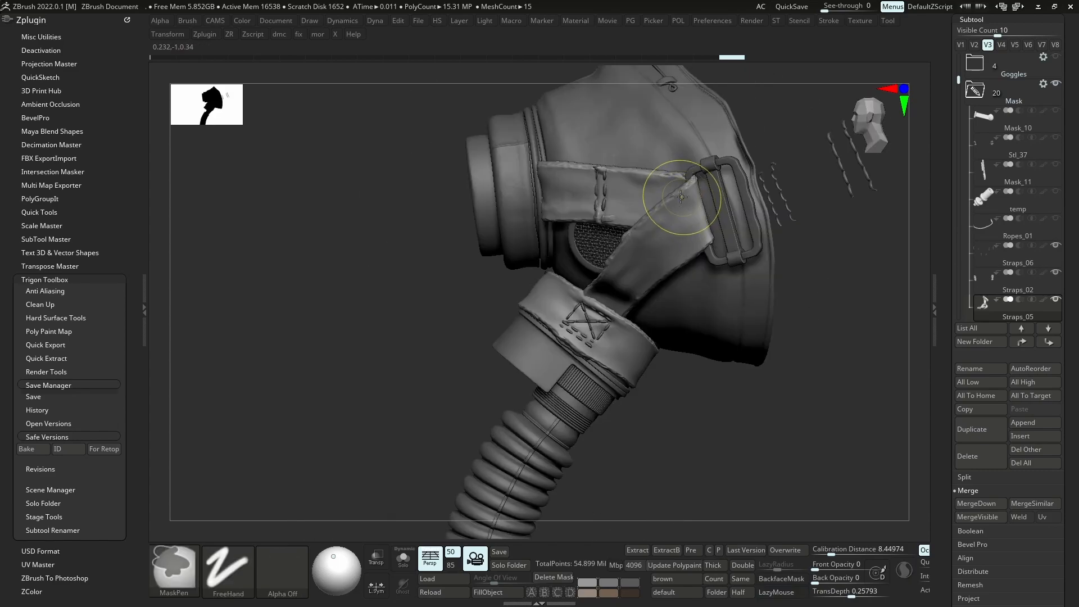
pyautogui.press('b')
pyautogui.press('m')
pyautogui.press('t')
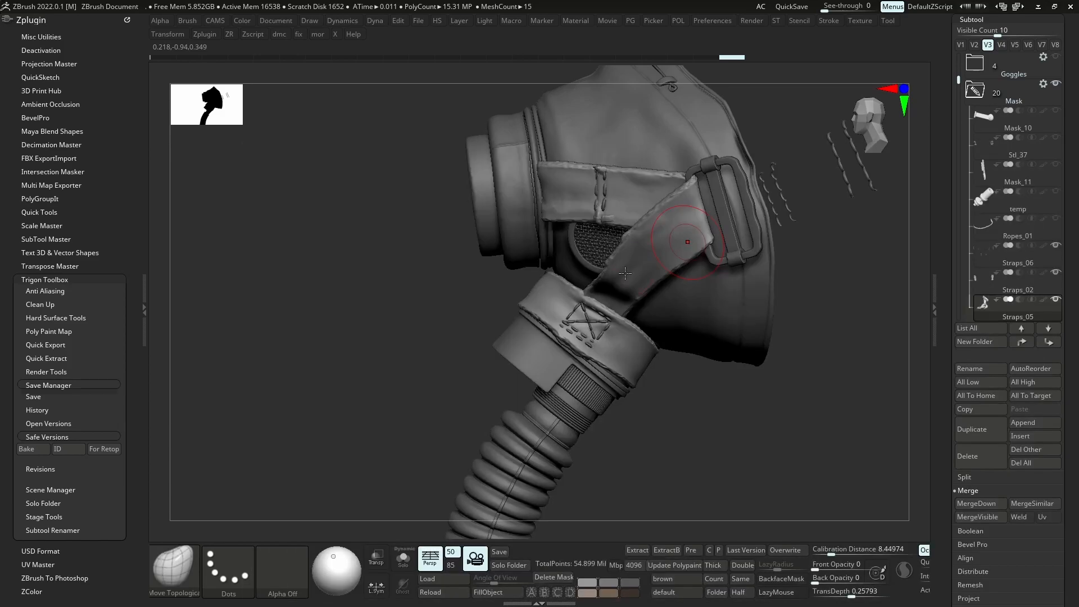
pyautogui.moveTo(632, 252)
pyautogui.keyDown('ctrl'); pyautogui.mouseDown(button='right')
pyautogui.moveTo(648, 174)
pyautogui.moveTo(639, 342)
pyautogui.moveTo(619, 248)
pyautogui.moveTo(665, 198)
pyautogui.moveTo(667, 330)
pyautogui.moveTo(698, 331)
pyautogui.moveTo(764, 301)
pyautogui.moveTo(760, 313)
pyautogui.moveTo(694, 285)
pyautogui.mouseUp(button='right'); pyautogui.keyUp('ctrl')
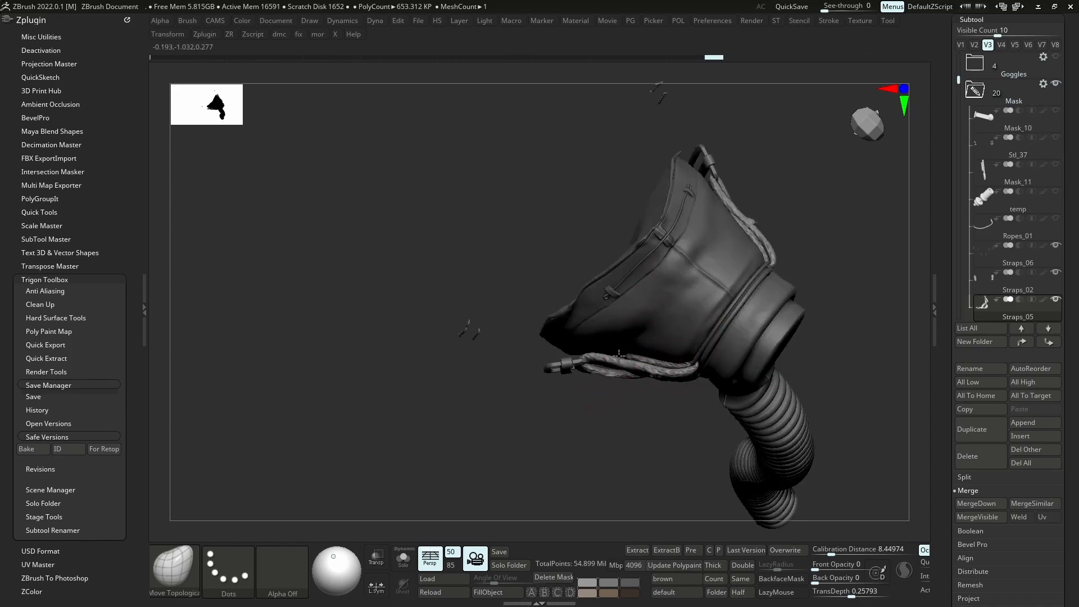
# Switch between Straps_05 and Mask_07 and examine from several angles how the straps sit against the mask
pyautogui.moveTo(639, 369); pyautogui.dragTo(610, 406, button='right')
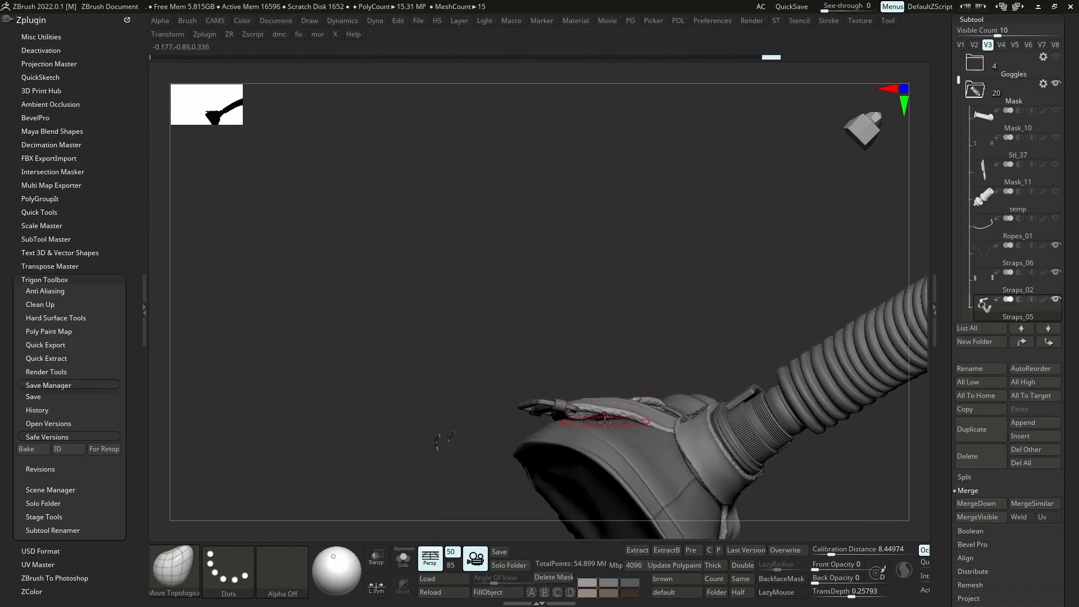
pyautogui.keyDown('alt'); pyautogui.click(611, 417); pyautogui.keyUp('alt')
pyautogui.keyDown('alt'); pyautogui.click(601, 410); pyautogui.keyUp('alt')
pyautogui.moveTo(607, 406)
pyautogui.mouseDown(button='right')
pyautogui.moveTo(686, 354)
pyautogui.moveTo(767, 367)
pyautogui.moveTo(757, 348)
pyautogui.mouseUp(button='right')
pyautogui.keyDown('alt'); pyautogui.click(757, 349); pyautogui.keyUp('alt')
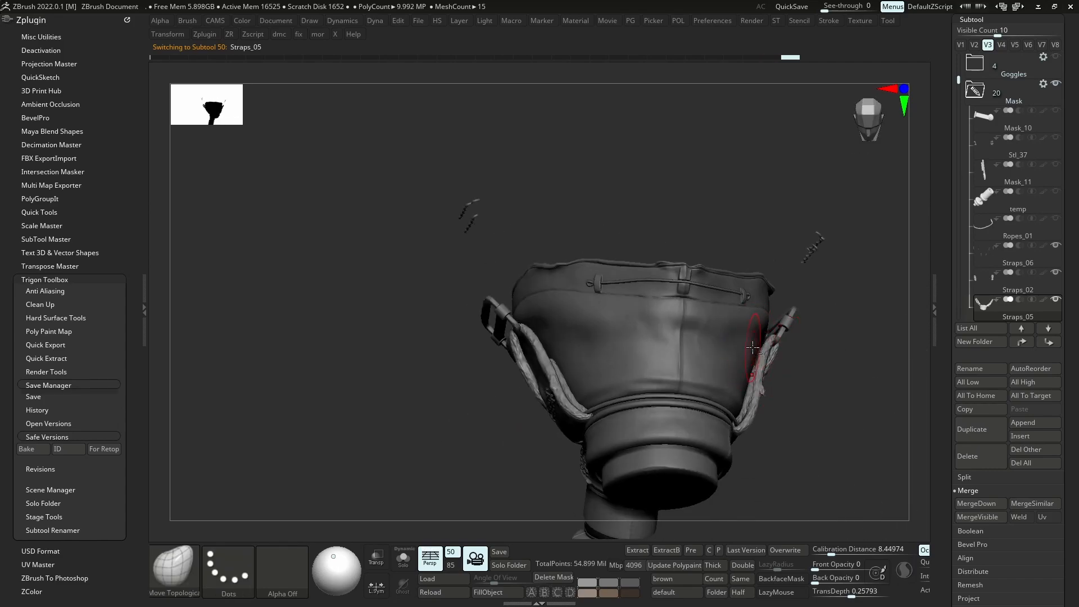
pyautogui.press('s')
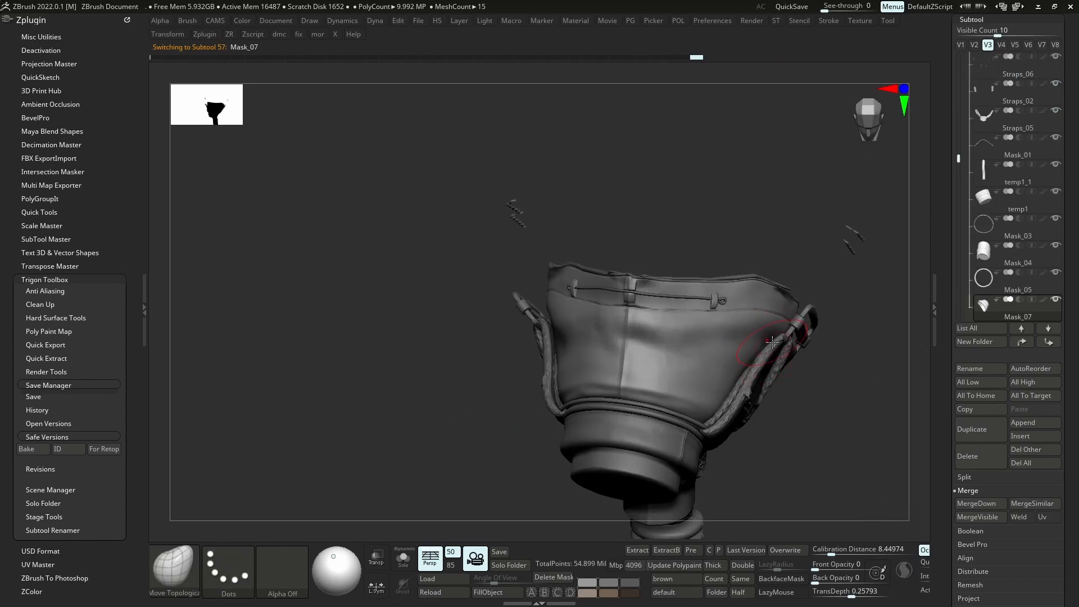
pyautogui.moveTo(775, 348); pyautogui.dragTo(710, 322, button='right')
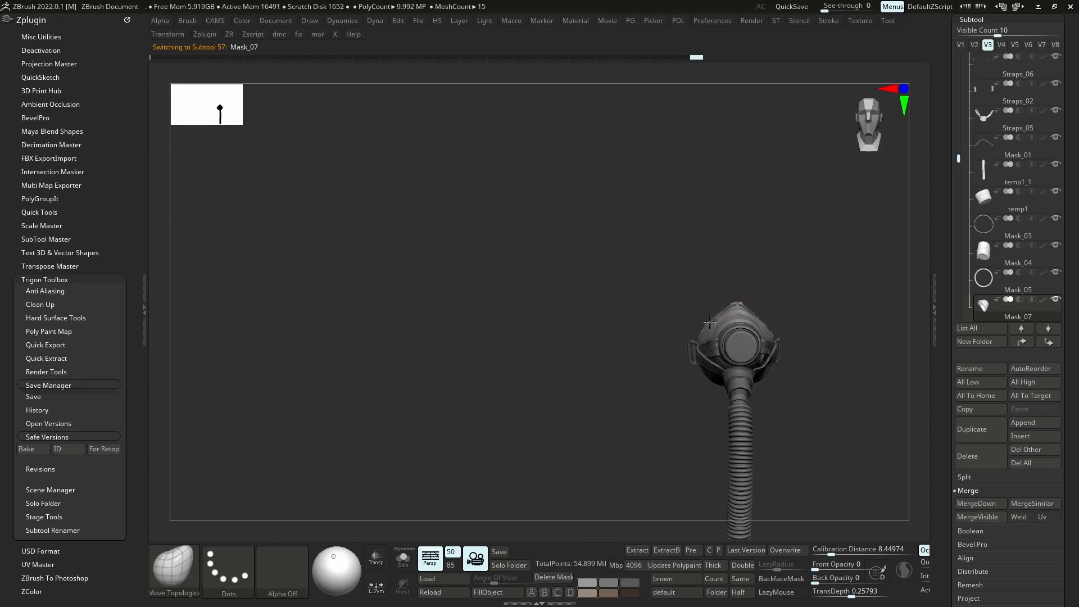
pyautogui.moveTo(828, 427)
pyautogui.keyDown('alt'); pyautogui.mouseDown(button='right')
pyautogui.moveTo(766, 379)
pyautogui.moveTo(699, 234)
pyautogui.moveTo(703, 194)
pyautogui.mouseUp(button='right'); pyautogui.keyUp('alt')
pyautogui.moveTo(732, 355)
pyautogui.mouseDown(button='right')
pyautogui.moveTo(735, 301)
pyautogui.moveTo(736, 351)
pyautogui.mouseUp(button='right')
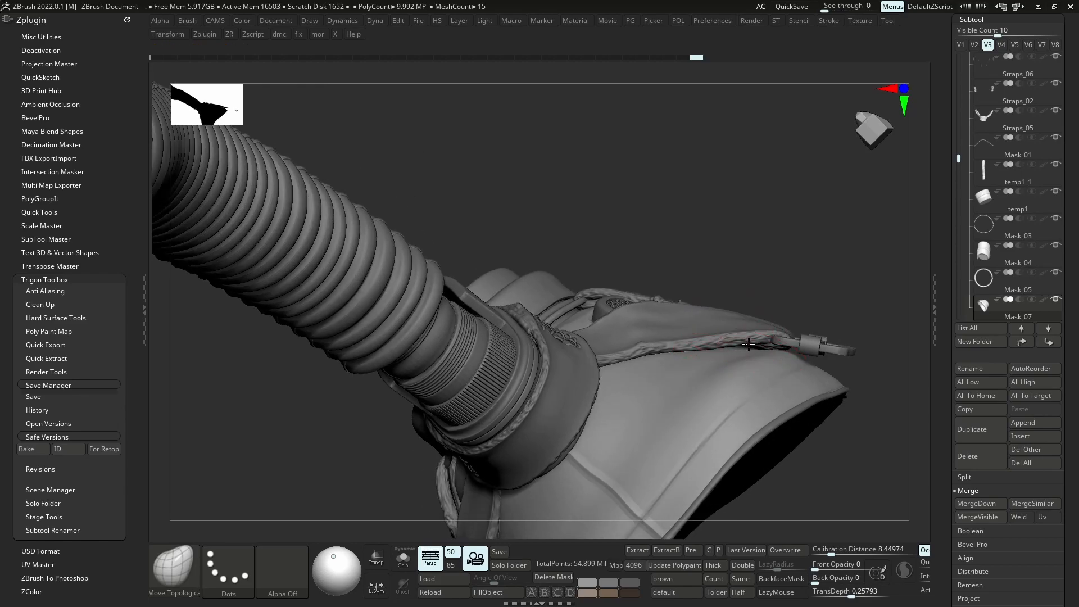
pyautogui.moveTo(742, 333); pyautogui.dragTo(746, 362, button='right')
pyautogui.moveTo(815, 402); pyautogui.dragTo(751, 341, button='right')
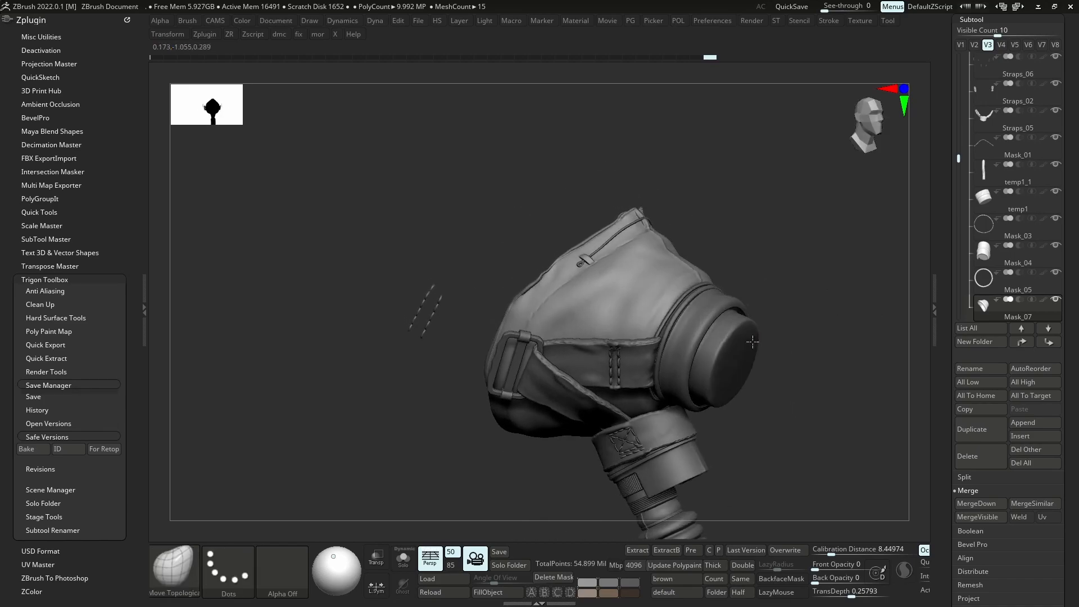
pyautogui.moveTo(657, 330)
pyautogui.mouseDown(button='right')
pyautogui.moveTo(629, 437)
pyautogui.moveTo(633, 396)
pyautogui.moveTo(660, 364)
pyautogui.moveTo(647, 356)
pyautogui.moveTo(638, 378)
pyautogui.moveTo(643, 355)
pyautogui.moveTo(635, 364)
pyautogui.moveTo(684, 394)
pyautogui.moveTo(723, 273)
pyautogui.moveTo(748, 314)
pyautogui.moveTo(675, 332)
pyautogui.moveTo(663, 298)
pyautogui.moveTo(781, 318)
pyautogui.moveTo(778, 334)
pyautogui.mouseUp(button='right')
pyautogui.press('s')
# Hide the Mask_03 ring around the filter and move it up the subtool list, directly below Mask_11
pyautogui.keyDown('alt'); pyautogui.click(717, 315); pyautogui.keyUp('alt')
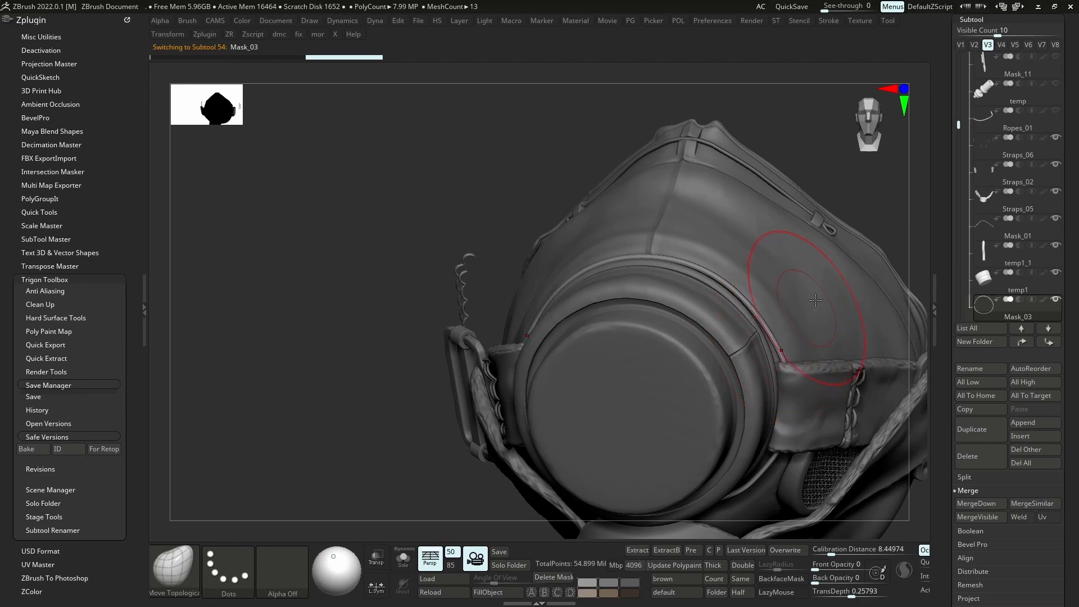
pyautogui.click(1056, 301)
pyautogui.moveTo(753, 295); pyautogui.dragTo(780, 357, button='right')
pyautogui.click(986, 308)
pyautogui.moveTo(891, 325); pyautogui.dragTo(697, 360, button='right')
pyautogui.moveTo(658, 318)
pyautogui.keyDown('ctrl'); pyautogui.mouseDown(button='right')
pyautogui.moveTo(639, 310)
pyautogui.moveTo(607, 322)
pyautogui.moveTo(646, 352)
pyautogui.moveTo(632, 335)
pyautogui.moveTo(650, 320)
pyautogui.moveTo(624, 419)
pyautogui.mouseUp(button='right'); pyautogui.keyUp('ctrl')
pyautogui.moveTo(677, 373)
pyautogui.mouseDown(button='right')
pyautogui.moveTo(663, 352)
pyautogui.moveTo(613, 336)
pyautogui.mouseUp(button='right')
pyautogui.moveTo(739, 380); pyautogui.dragTo(816, 334, button='right')
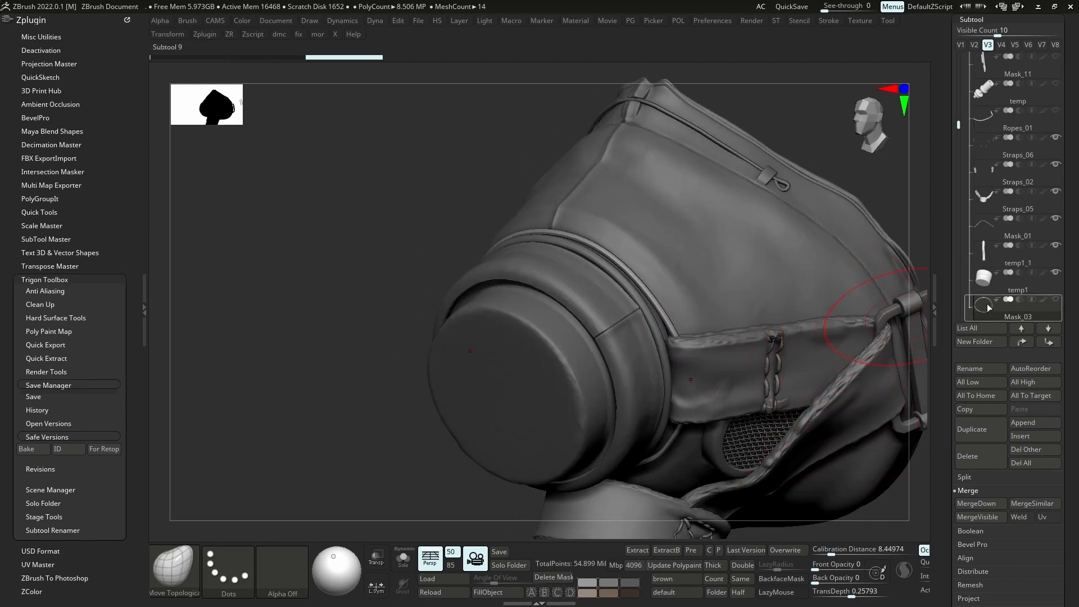
pyautogui.moveTo(992, 108); pyautogui.dragTo(992, 106)
# Select the Mask_01 drawstring cord and examine its wireframe and its shape in isolation
pyautogui.keyDown('alt'); pyautogui.click(731, 281); pyautogui.keyUp('alt')
pyautogui.keyDown('ctrl'); pyautogui.moveTo(788, 236); pyautogui.dragTo(810, 326, button='right'); pyautogui.keyUp('ctrl')
pyautogui.keyDown('ctrl'); pyautogui.moveTo(748, 314); pyautogui.dragTo(726, 222, button='right'); pyautogui.keyUp('ctrl')
pyautogui.keyDown('alt'); pyautogui.click(724, 226); pyautogui.keyUp('alt')
pyautogui.moveTo(725, 222); pyautogui.dragTo(781, 236, button='right')
pyautogui.keyDown('ctrl'); pyautogui.moveTo(691, 248); pyautogui.dragTo(686, 259, button='right'); pyautogui.keyUp('ctrl')
pyautogui.hotkey('shift', 'f')
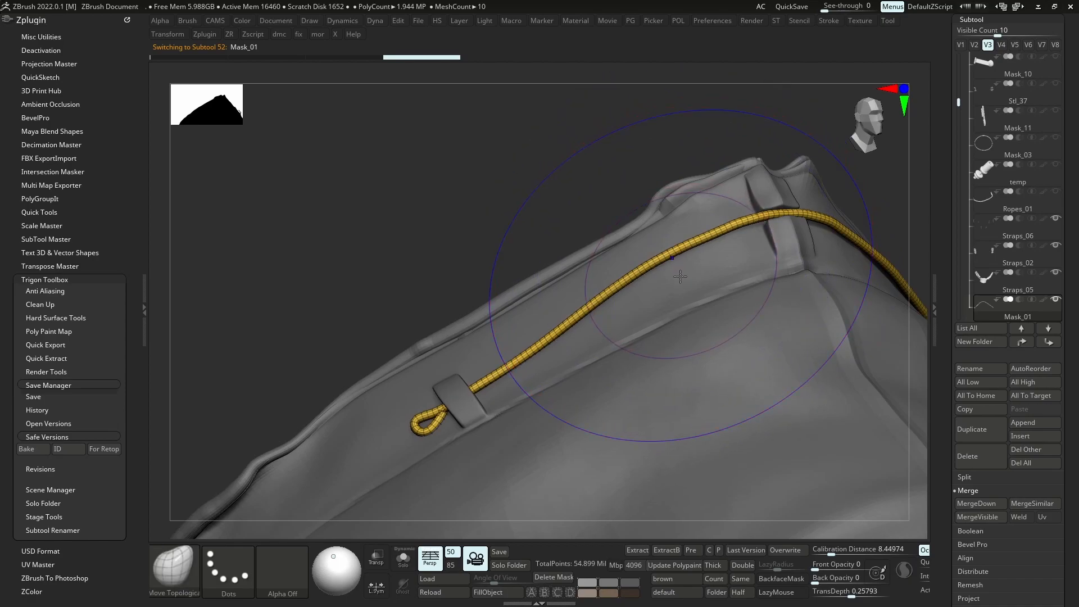
pyautogui.hotkey('shift', 'f')
pyautogui.hotkey('alt', 's')
pyautogui.keyDown('ctrl'); pyautogui.moveTo(689, 301); pyautogui.dragTo(696, 183, button='right'); pyautogui.keyUp('ctrl')
pyautogui.hotkey('alt', 's')
pyautogui.moveTo(740, 258)
pyautogui.mouseDown(button='right')
pyautogui.moveTo(700, 248)
pyautogui.moveTo(712, 261)
pyautogui.mouseUp(button='right')
pyautogui.moveTo(716, 293); pyautogui.dragTo(678, 297, button='right')
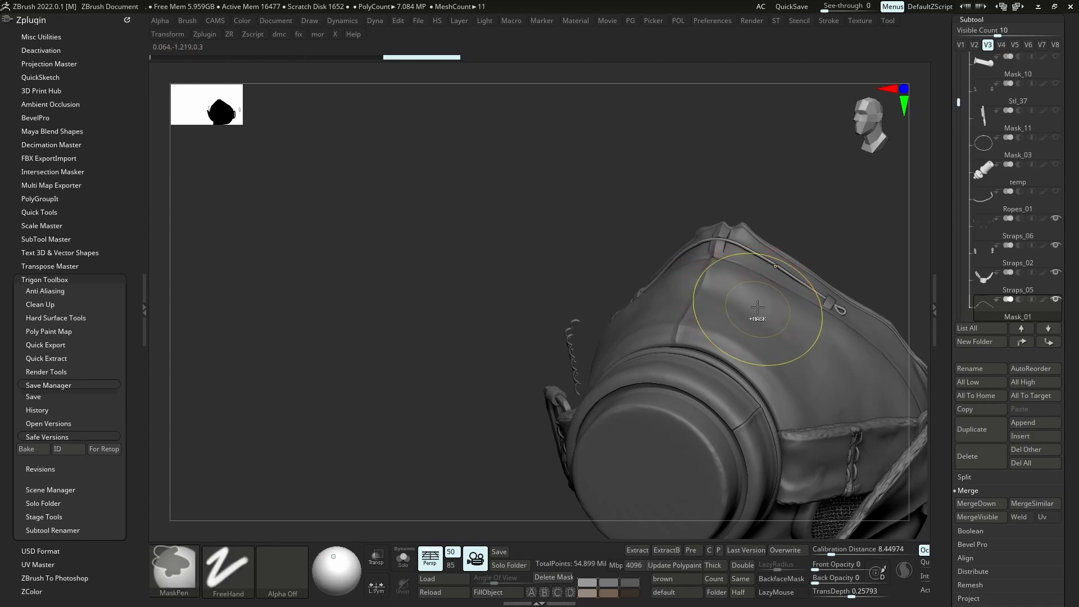
# Hide the floating rear stitches of Straps_06 on both sides and split the hidden part into its own subtool
pyautogui.keyDown('ctrl'); pyautogui.moveTo(759, 317); pyautogui.dragTo(771, 275, button='right'); pyautogui.keyUp('ctrl')
pyautogui.moveTo(775, 233)
pyautogui.keyDown('ctrl'); pyautogui.mouseDown(button='right')
pyautogui.moveTo(777, 272)
pyautogui.moveTo(759, 274)
pyautogui.moveTo(769, 275)
pyautogui.moveTo(768, 311)
pyautogui.moveTo(778, 307)
pyautogui.moveTo(722, 296)
pyautogui.moveTo(737, 353)
pyautogui.moveTo(719, 301)
pyautogui.mouseUp(button='right'); pyautogui.keyUp('ctrl')
pyautogui.moveTo(698, 372)
pyautogui.keyDown('ctrl'); pyautogui.mouseDown(button='right')
pyautogui.moveTo(716, 404)
pyautogui.moveTo(723, 349)
pyautogui.moveTo(691, 352)
pyautogui.moveTo(662, 325)
pyautogui.mouseUp(button='right'); pyautogui.keyUp('ctrl')
pyautogui.moveTo(662, 325)
pyautogui.keyDown('ctrl'); pyautogui.mouseDown(button='right')
pyautogui.moveTo(654, 339)
pyautogui.moveTo(645, 313)
pyautogui.moveTo(682, 325)
pyautogui.moveTo(641, 307)
pyautogui.mouseUp(button='right'); pyautogui.keyUp('ctrl')
pyautogui.hotkey('alt', 's')
pyautogui.hotkey('alt', 's')
pyautogui.moveTo(641, 306)
pyautogui.mouseDown(button='right')
pyautogui.moveTo(608, 315)
pyautogui.moveTo(614, 328)
pyautogui.moveTo(486, 245)
pyautogui.mouseUp(button='right')
pyautogui.hotkey('alt', 's')
pyautogui.hotkey('alt', 's')
pyautogui.keyDown('ctrl'); pyautogui.keyDown('alt'); pyautogui.keyDown('shift'); pyautogui.moveTo(491, 239); pyautogui.dragTo(444, 322); pyautogui.keyUp('shift'); pyautogui.keyUp('alt'); pyautogui.keyUp('ctrl')
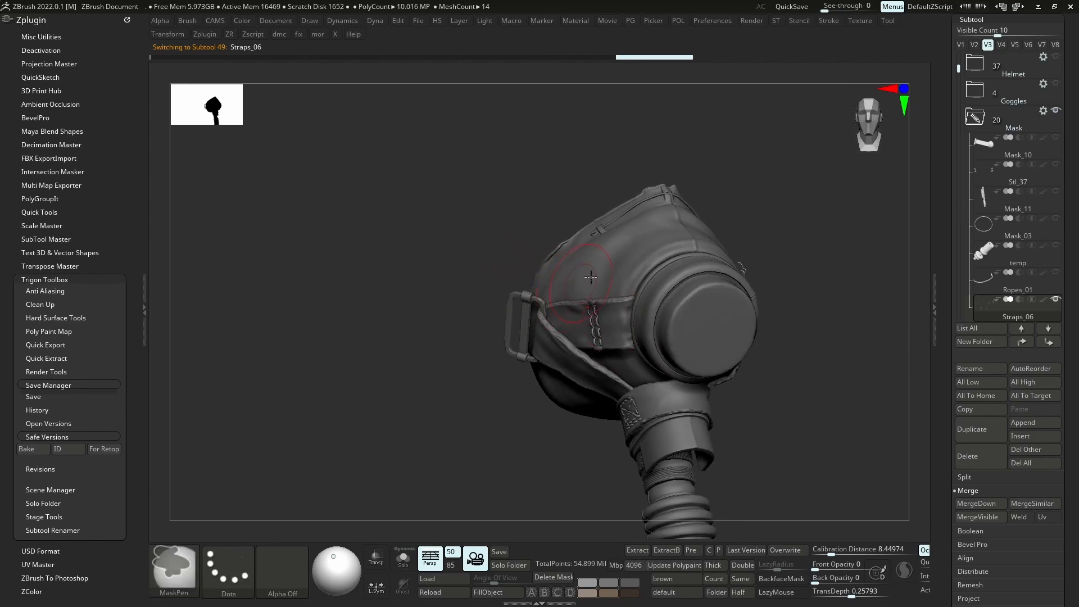
pyautogui.moveTo(700, 277); pyautogui.dragTo(498, 293, button='right')
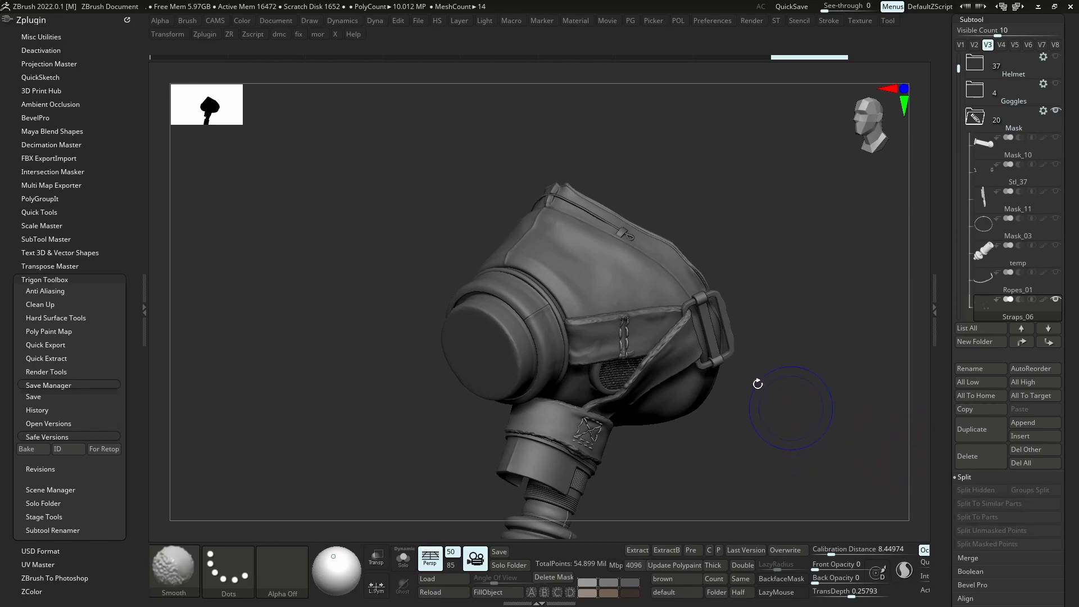
pyautogui.click(966, 491)
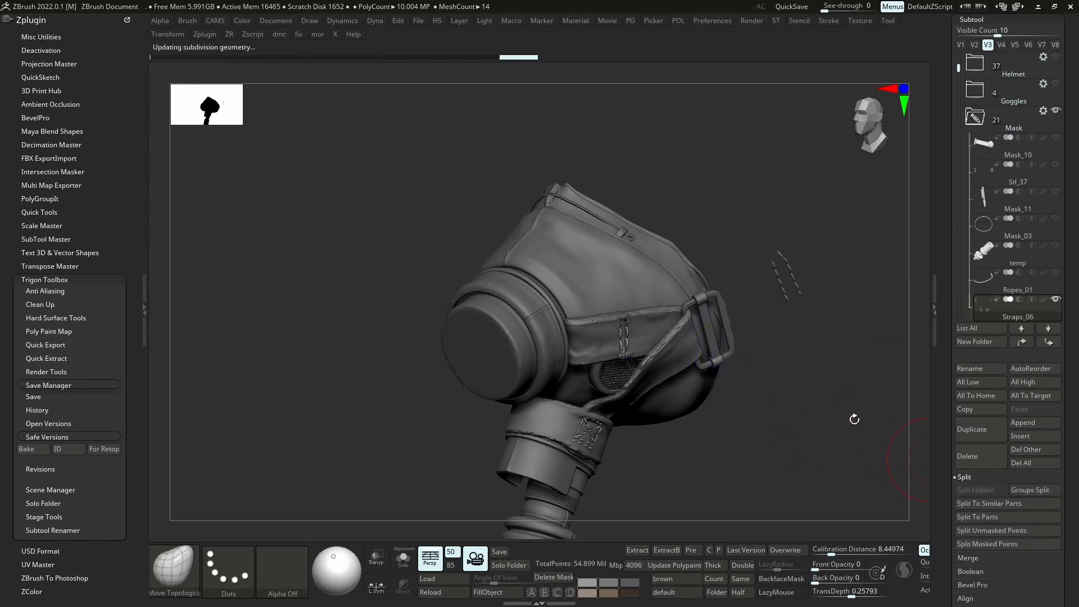
# Select the side strap buckle, check it in isolation and inspect parts of it with partial visibility
pyautogui.keyDown('alt'); pyautogui.click(705, 325); pyautogui.keyUp('alt')
pyautogui.hotkey('alt', 's')
pyautogui.keyDown('ctrl'); pyautogui.keyDown('shift'); pyautogui.moveTo(728, 231); pyautogui.dragTo(813, 236); pyautogui.keyUp('shift'); pyautogui.keyUp('ctrl')
pyautogui.hotkey('alt', 's')
pyautogui.hotkey('alt', 's')
pyautogui.keyDown('ctrl'); pyautogui.keyDown('shift'); pyautogui.moveTo(687, 292); pyautogui.dragTo(696, 301); pyautogui.keyUp('shift'); pyautogui.keyUp('ctrl')
pyautogui.hotkey('alt', 's')
# Examine the hose connector up close and identify its temp1 and Mask_04 subtools by selecting them in turn
pyautogui.keyDown('shift'); pyautogui.moveTo(696, 301); pyautogui.dragTo(638, 365, button='right'); pyautogui.keyUp('shift')
pyautogui.keyDown('ctrl'); pyautogui.moveTo(638, 366); pyautogui.dragTo(742, 298, button='right'); pyautogui.keyUp('ctrl')
pyautogui.keyDown('ctrl'); pyautogui.moveTo(681, 295); pyautogui.dragTo(671, 354, button='right'); pyautogui.keyUp('ctrl')
pyautogui.moveTo(627, 326)
pyautogui.mouseDown(button='right')
pyautogui.moveTo(689, 284)
pyautogui.moveTo(735, 327)
pyautogui.moveTo(705, 289)
pyautogui.moveTo(725, 285)
pyautogui.moveTo(723, 339)
pyautogui.moveTo(714, 341)
pyautogui.mouseUp(button='right')
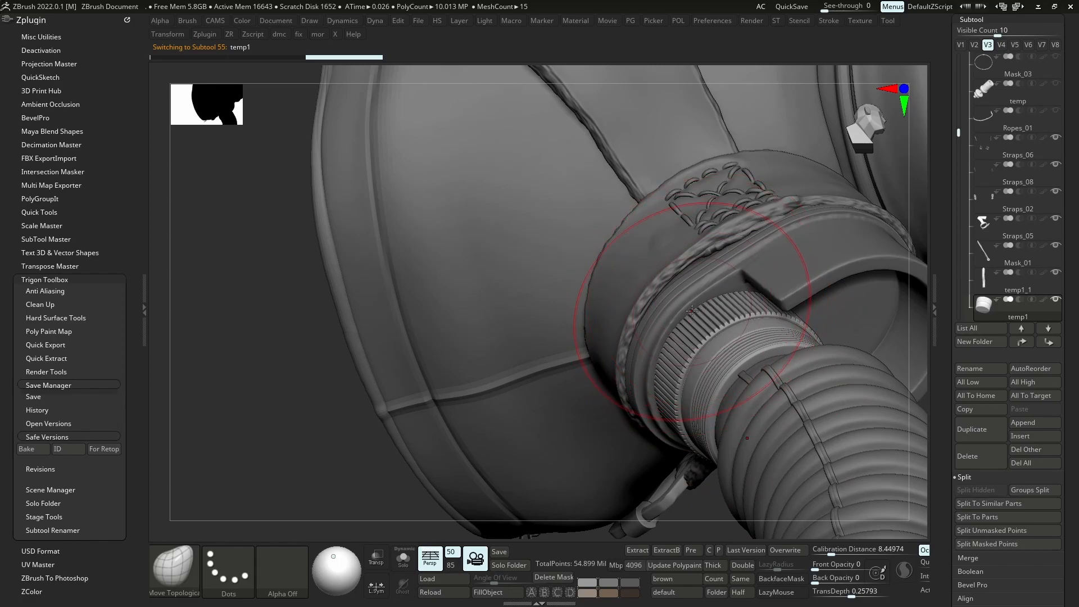
pyautogui.moveTo(710, 275)
pyautogui.mouseDown(button='right')
pyautogui.moveTo(731, 257)
pyautogui.moveTo(725, 297)
pyautogui.moveTo(743, 287)
pyautogui.mouseUp(button='right')
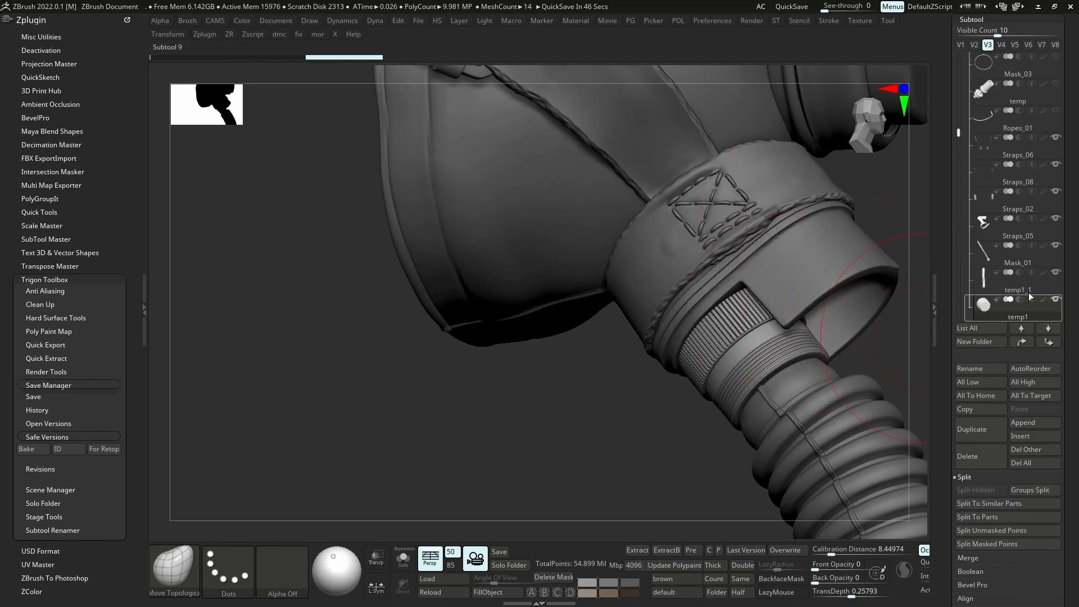
pyautogui.moveTo(959, 134); pyautogui.dragTo(960, 188)
pyautogui.click(982, 197)
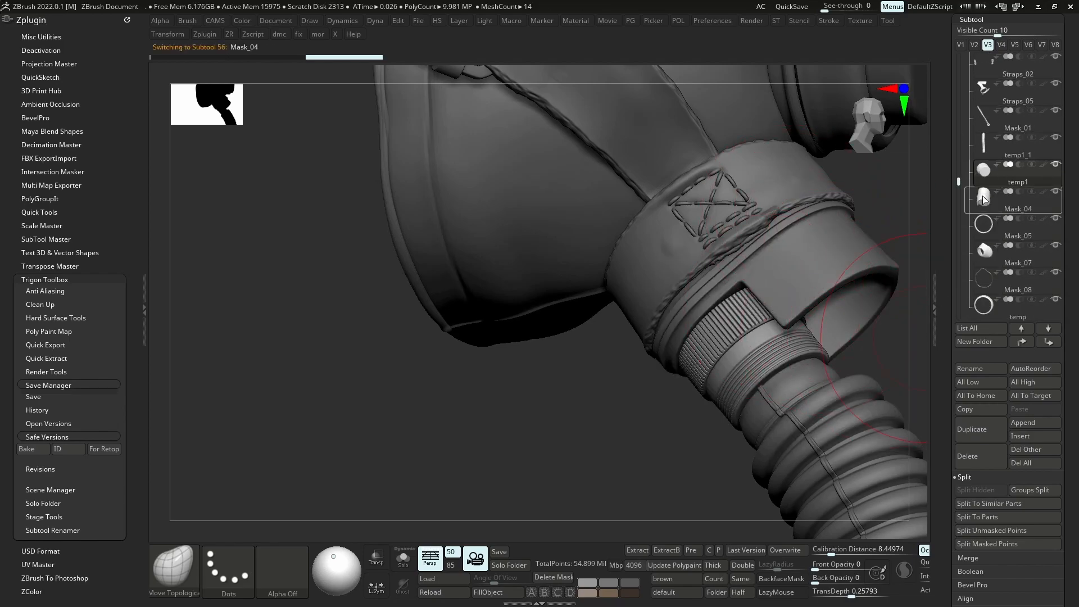
pyautogui.keyDown('alt'); pyautogui.click(800, 374); pyautogui.keyUp('alt')
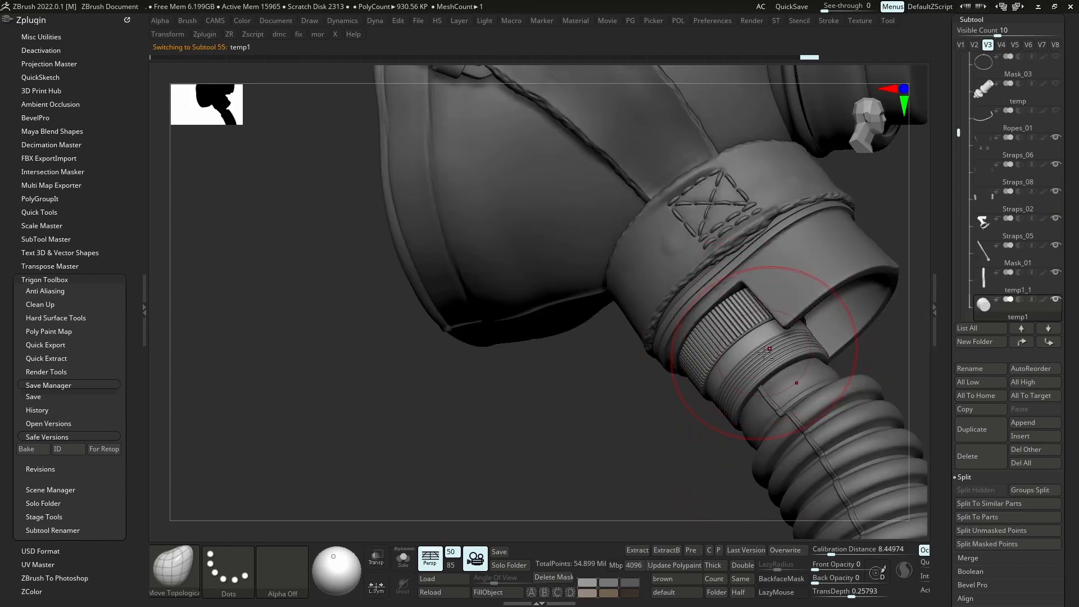
# Move temp1_1 and temp1 to the end of the subtool list, outside the Mask folder, and merge them
pyautogui.keyDown('alt'); pyautogui.click(763, 364); pyautogui.keyUp('alt')
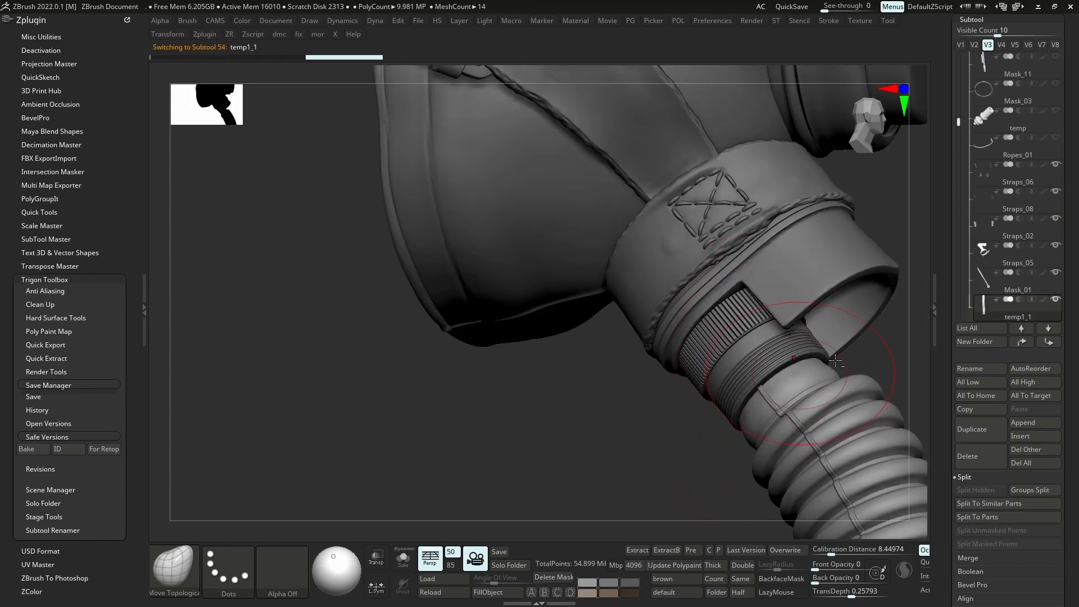
pyautogui.keyDown('alt'); pyautogui.click(737, 335); pyautogui.keyUp('alt')
pyautogui.keyDown('shift'); pyautogui.click(1049, 342); pyautogui.keyUp('shift')
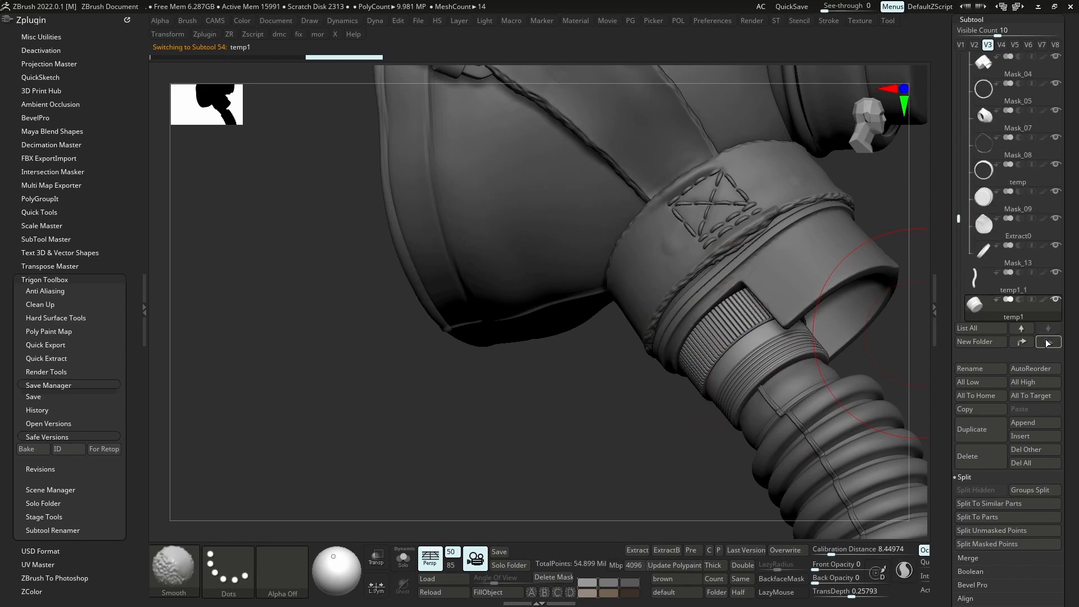
pyautogui.keyDown('alt'); pyautogui.click(821, 382); pyautogui.keyUp('alt')
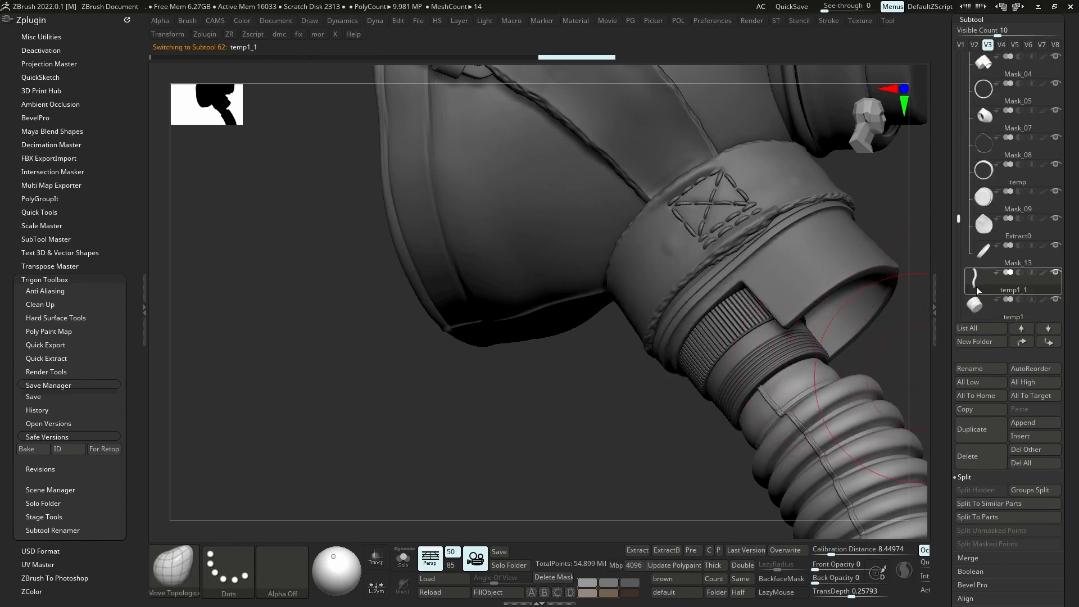
pyautogui.click(970, 559)
# Solo the merged hose and connector mesh and display its wireframe with polygroups
pyautogui.hotkey('alt', 's')
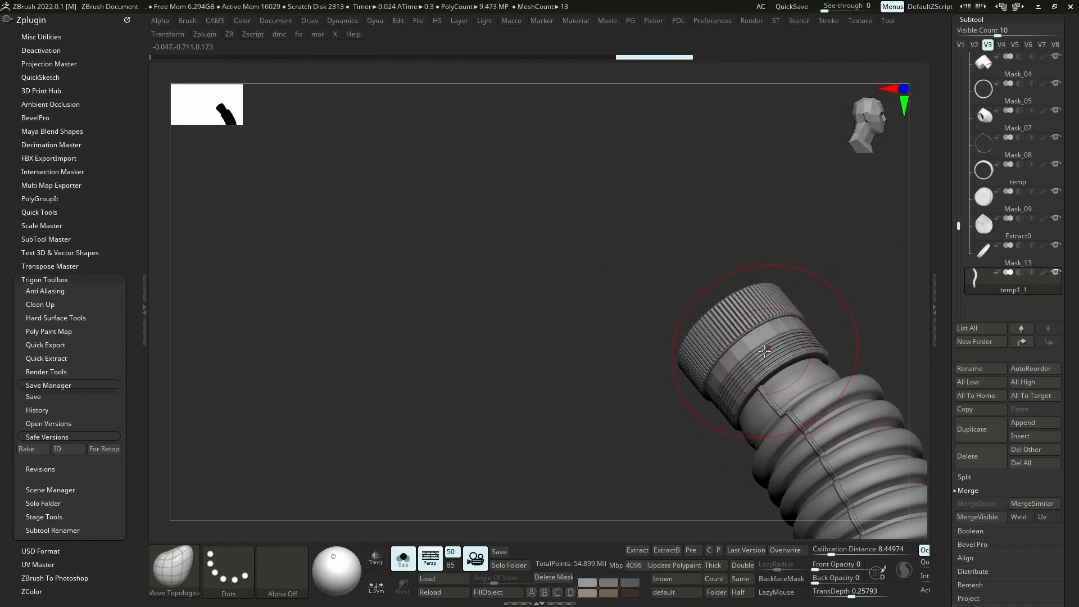
pyautogui.keyDown('ctrl'); pyautogui.moveTo(813, 383); pyautogui.dragTo(716, 366, button='right'); pyautogui.keyUp('ctrl')
pyautogui.hotkey('shift', 'f')
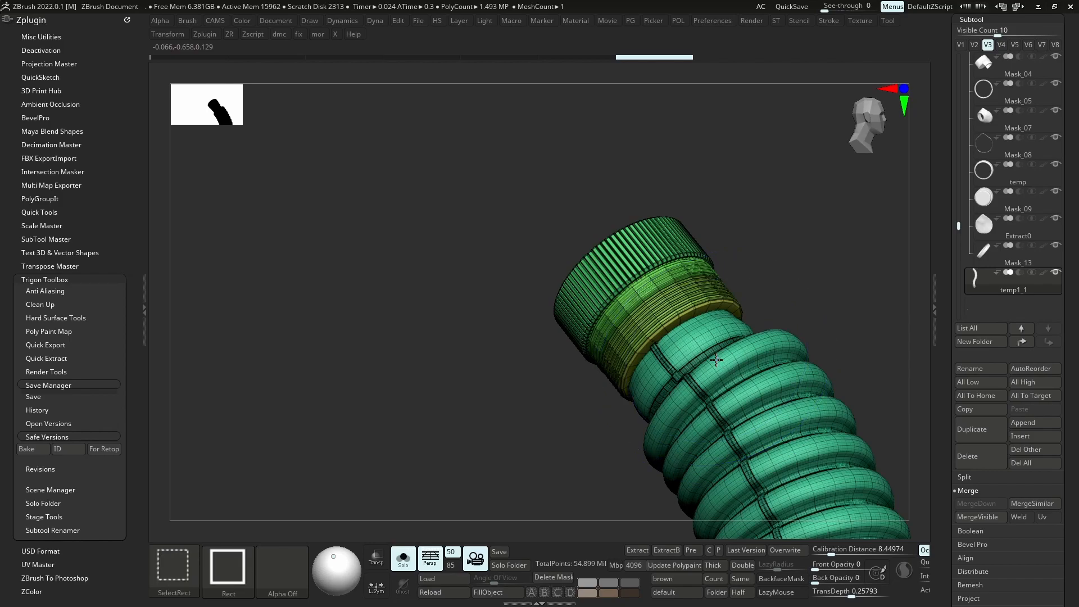
# Split the connector off the hose mesh to check both parts separately, and merge them back into one temp1_1 subtool
pyautogui.keyDown('ctrl'); pyautogui.keyDown('shift'); pyautogui.click(716, 362); pyautogui.keyUp('shift'); pyautogui.keyUp('ctrl')
pyautogui.click(972, 478)
pyautogui.click(973, 490)
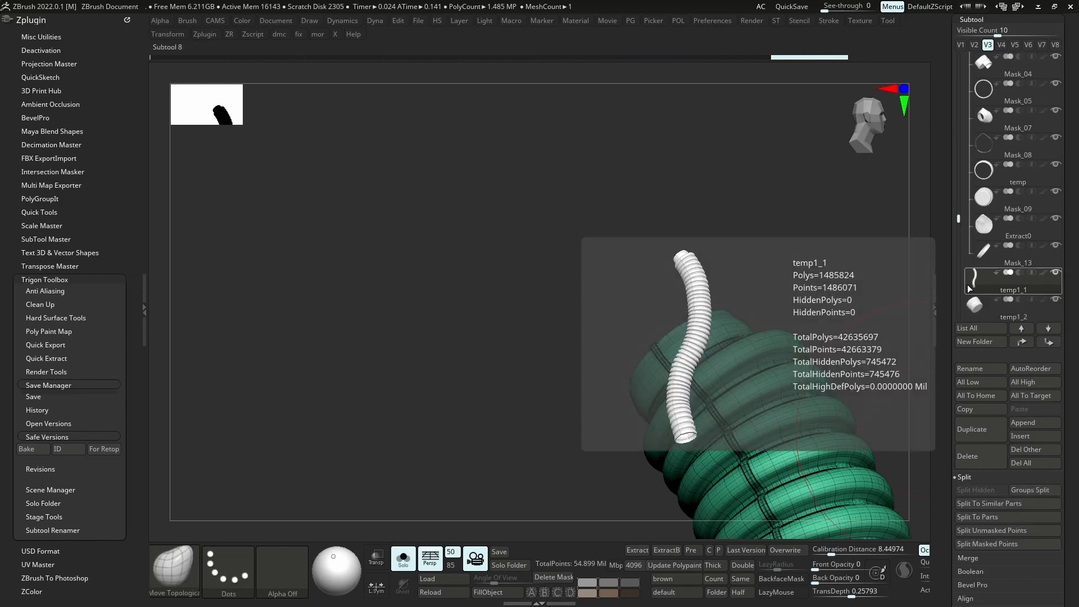
pyautogui.hotkey('shift', 'f')
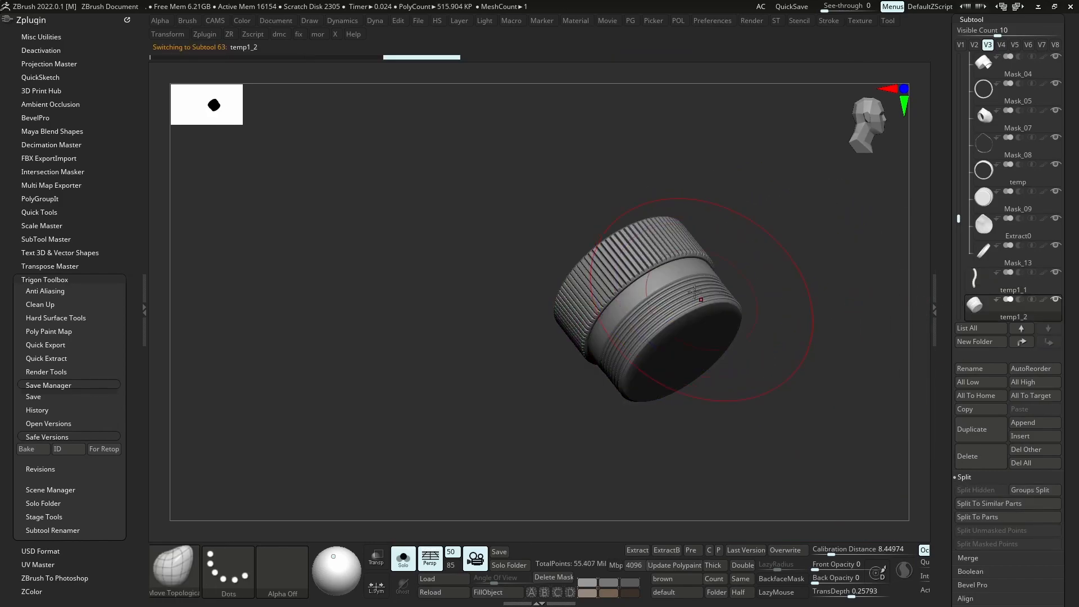
pyautogui.keyDown('ctrl'); pyautogui.moveTo(701, 294); pyautogui.dragTo(722, 321, button='right'); pyautogui.keyUp('ctrl')
pyautogui.click(974, 283)
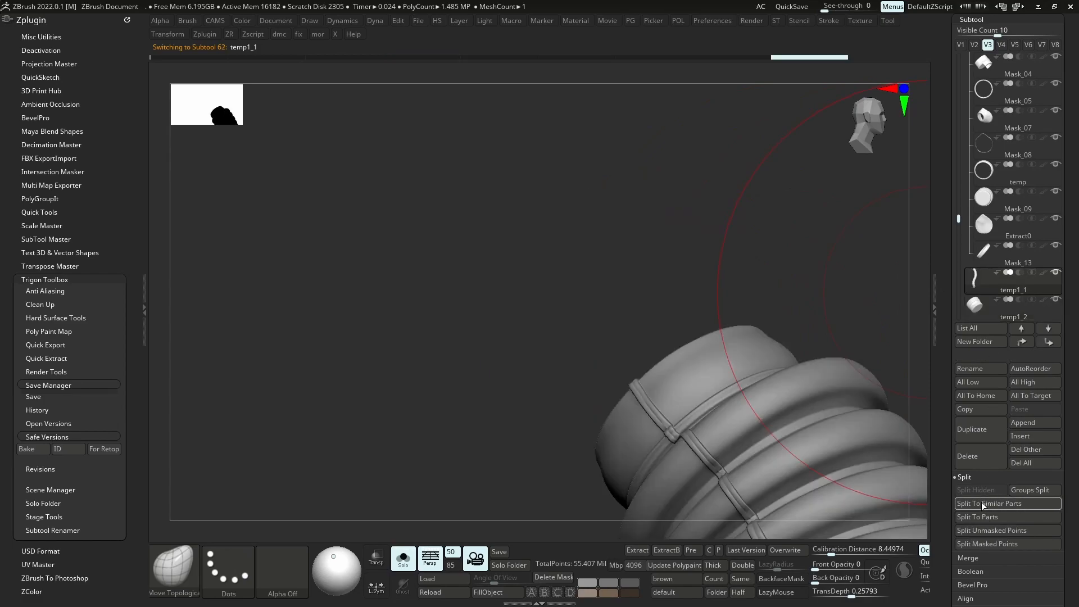
pyautogui.click(973, 557)
pyautogui.click(977, 506)
# Leave solo mode, move the merged temp1_1 hose to the start of the Mask folder and hide it
pyautogui.keyDown('ctrl'); pyautogui.moveTo(721, 355); pyautogui.dragTo(709, 315, button='right'); pyautogui.keyUp('ctrl')
pyautogui.hotkey('alt', 's')
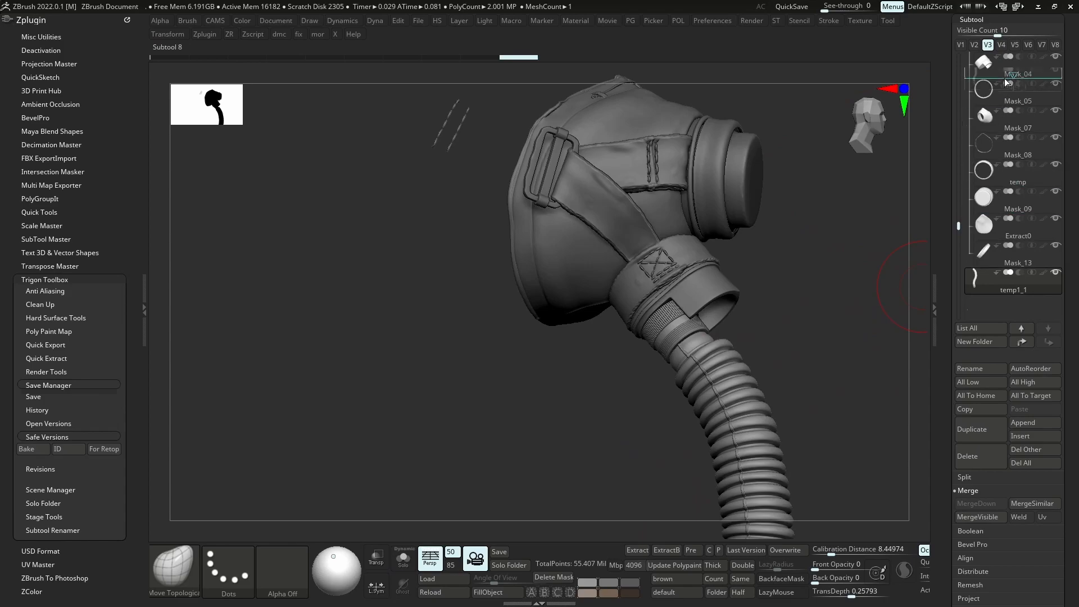
pyautogui.moveTo(1000, 54); pyautogui.dragTo(999, 89)
pyautogui.keyDown('ctrl'); pyautogui.moveTo(752, 338); pyautogui.dragTo(741, 295, button='right'); pyautogui.keyUp('ctrl')
pyautogui.keyDown('alt'); pyautogui.click(719, 305); pyautogui.keyUp('alt')
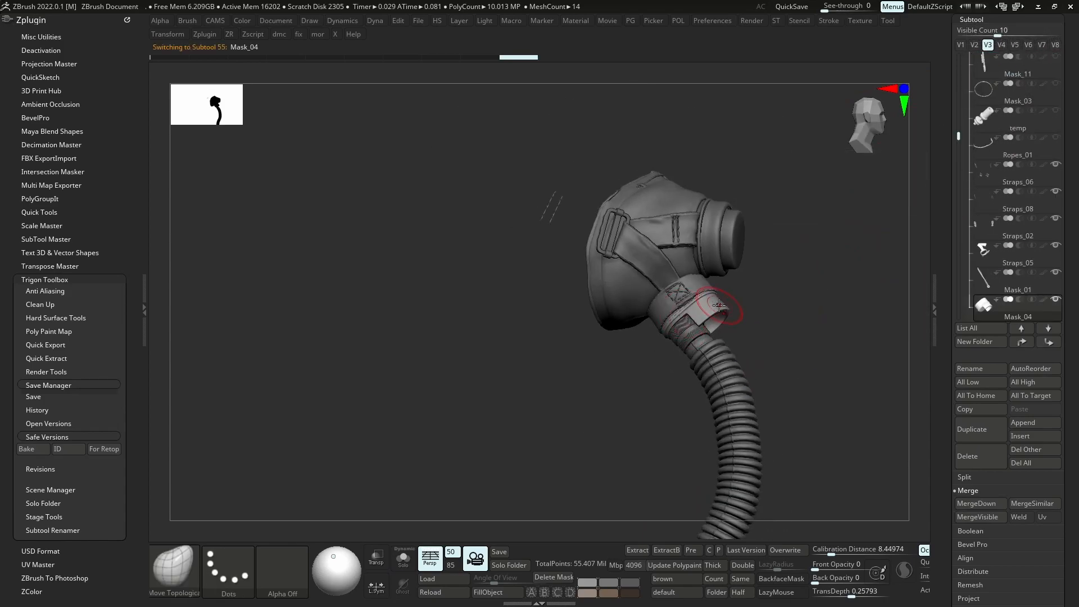
pyautogui.moveTo(959, 125); pyautogui.dragTo(960, 83)
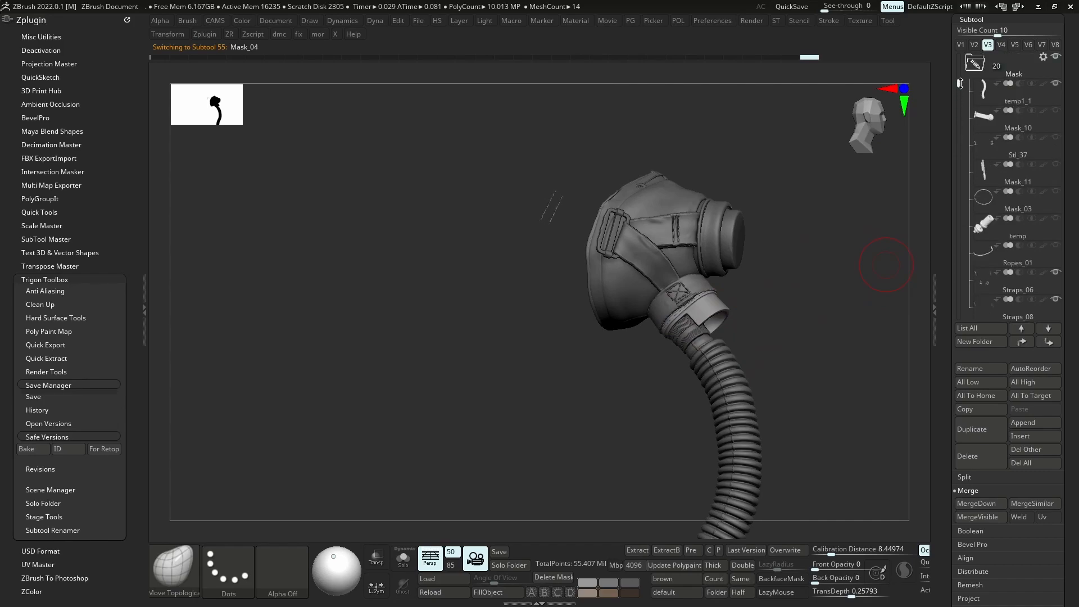
pyautogui.click(1055, 85)
# Smooth the Straps_05 front strap beside the lower end of its stitching
pyautogui.moveTo(655, 256); pyautogui.dragTo(537, 267, button='right')
pyautogui.moveTo(739, 247)
pyautogui.keyDown('ctrl'); pyautogui.mouseDown(button='right')
pyautogui.moveTo(745, 315)
pyautogui.moveTo(717, 290)
pyautogui.moveTo(748, 307)
pyautogui.moveTo(689, 289)
pyautogui.moveTo(687, 321)
pyautogui.moveTo(681, 312)
pyautogui.mouseUp(button='right'); pyautogui.keyUp('ctrl')
pyautogui.moveTo(787, 352)
pyautogui.keyDown('ctrl'); pyautogui.mouseDown(button='right')
pyautogui.moveTo(790, 392)
pyautogui.moveTo(691, 337)
pyautogui.mouseUp(button='right'); pyautogui.keyUp('ctrl')
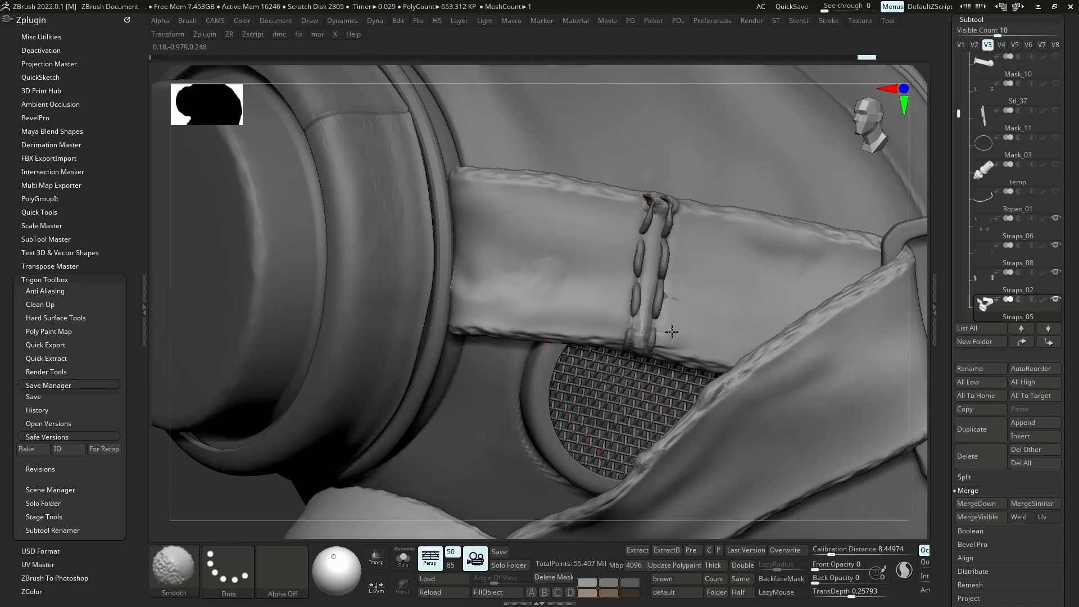
pyautogui.keyDown('shift'); pyautogui.moveTo(656, 328); pyautogui.dragTo(660, 324); pyautogui.keyUp('shift')
pyautogui.moveTo(685, 258)
pyautogui.keyDown('ctrl'); pyautogui.mouseDown(button='right')
pyautogui.moveTo(596, 253)
pyautogui.moveTo(703, 301)
pyautogui.mouseUp(button='right'); pyautogui.keyUp('ctrl')
pyautogui.moveTo(613, 278)
pyautogui.mouseDown(button='right')
pyautogui.moveTo(657, 300)
pyautogui.moveTo(579, 323)
pyautogui.moveTo(643, 374)
pyautogui.moveTo(651, 422)
pyautogui.moveTo(636, 427)
pyautogui.moveTo(699, 247)
pyautogui.moveTo(716, 292)
pyautogui.moveTo(818, 298)
pyautogui.moveTo(685, 310)
pyautogui.mouseUp(button='right')
pyautogui.keyDown('ctrl'); pyautogui.moveTo(686, 309); pyautogui.dragTo(689, 372, button='right'); pyautogui.keyUp('ctrl')
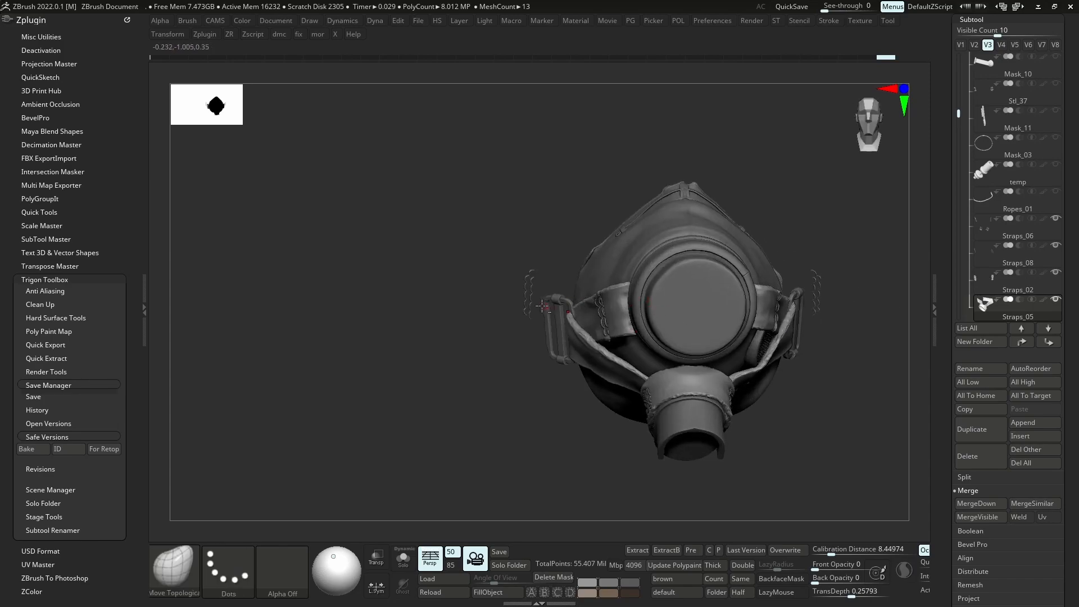
# Move the Straps_02 buckles to the start of the Mask folder and hide them
pyautogui.keyDown('alt'); pyautogui.click(556, 299); pyautogui.keyUp('alt')
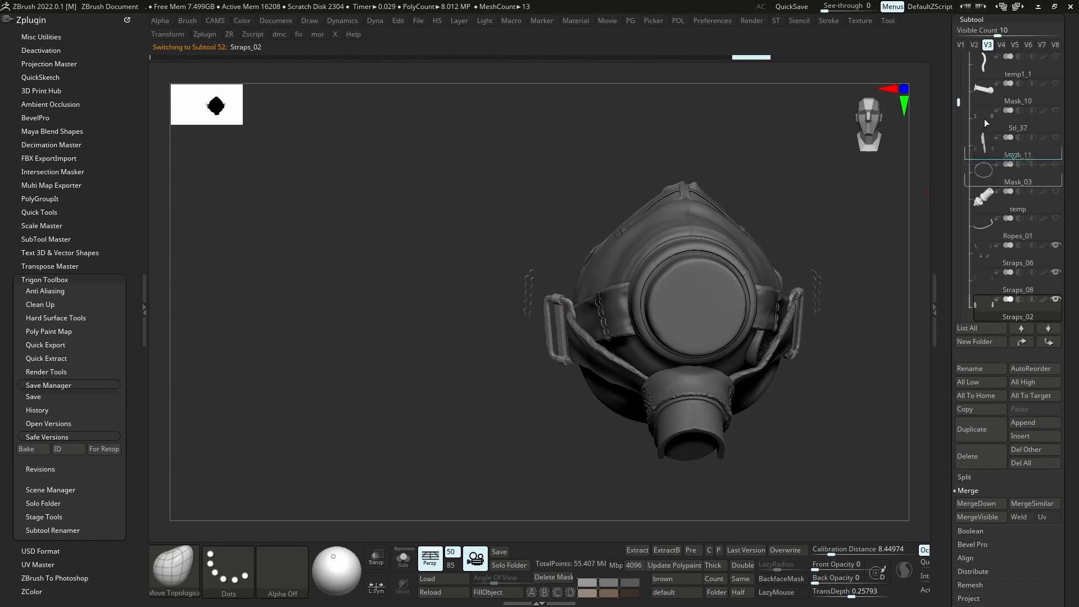
pyautogui.moveTo(985, 56); pyautogui.dragTo(980, 38)
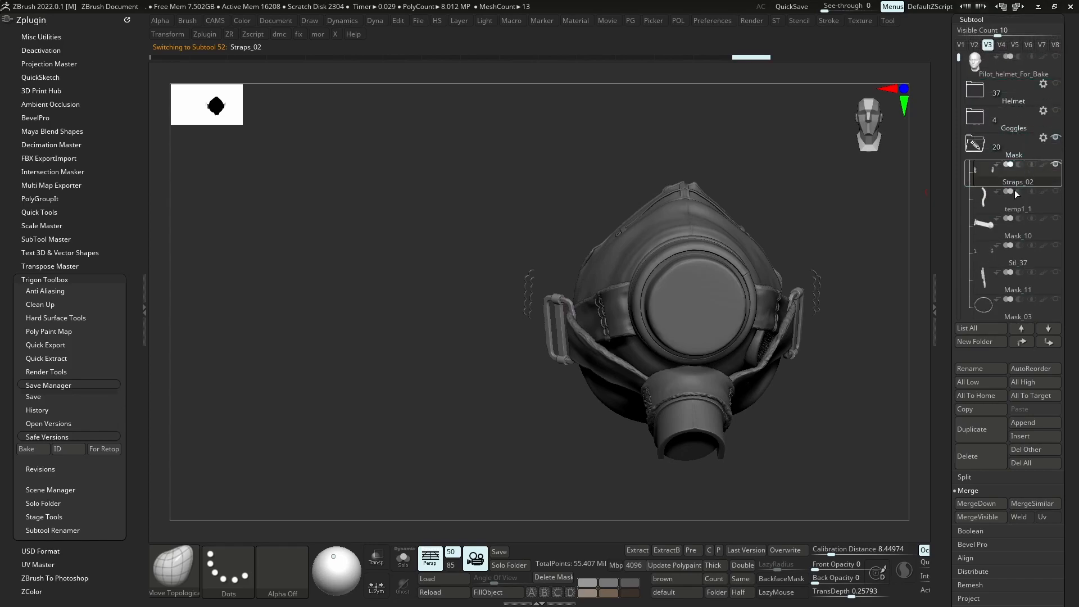
pyautogui.click(995, 205)
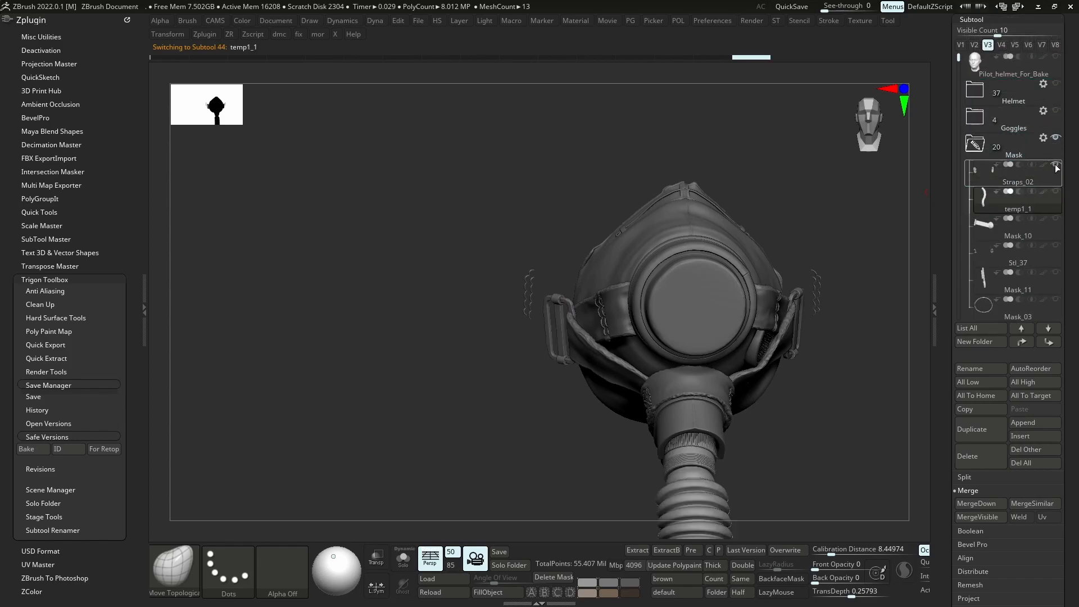
# Select the Mask_01 cord and place it directly after Straps_02 in the Mask folder
pyautogui.keyDown('alt'); pyautogui.click(764, 316); pyautogui.keyUp('alt')
pyautogui.moveTo(772, 321)
pyautogui.mouseDown(button='right')
pyautogui.moveTo(709, 323)
pyautogui.moveTo(759, 289)
pyautogui.moveTo(728, 177)
pyautogui.mouseUp(button='right')
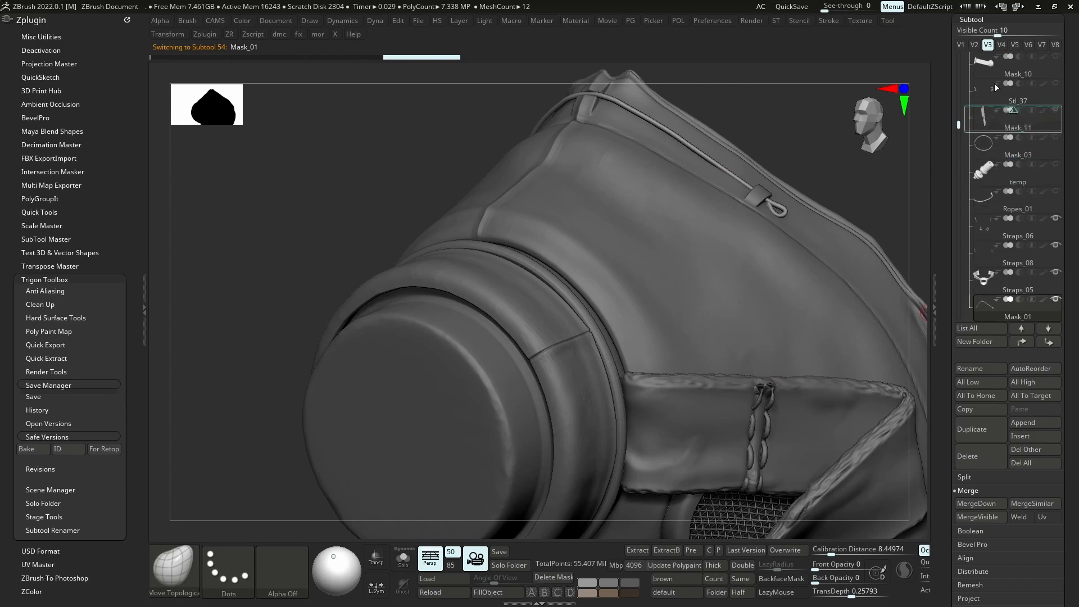
pyautogui.moveTo(995, 52); pyautogui.dragTo(996, 168)
# Reshape the Mask_01 cord along the mask's upper edge with the Move Topological brush, and hide it
pyautogui.keyDown('ctrl'); pyautogui.moveTo(742, 158); pyautogui.dragTo(725, 142, button='right'); pyautogui.keyUp('ctrl')
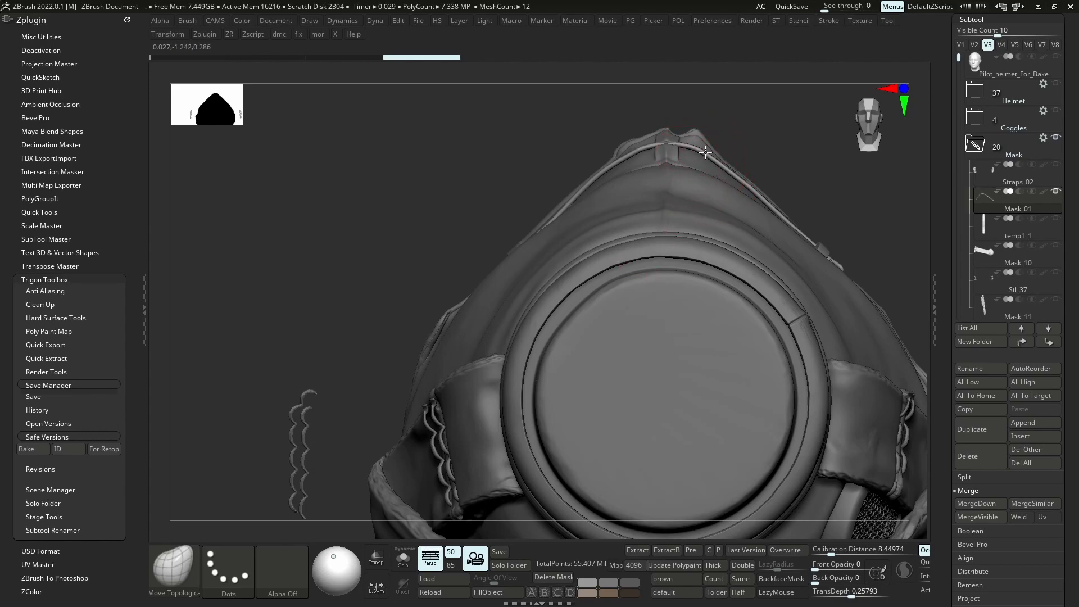
pyautogui.moveTo(725, 160)
pyautogui.mouseDown(button='right')
pyautogui.moveTo(644, 155)
pyautogui.moveTo(670, 234)
pyautogui.moveTo(683, 168)
pyautogui.moveTo(736, 225)
pyautogui.moveTo(736, 246)
pyautogui.mouseUp(button='right')
pyautogui.moveTo(665, 175)
pyautogui.mouseDown(button='right')
pyautogui.moveTo(725, 181)
pyautogui.moveTo(722, 166)
pyautogui.mouseUp(button='right')
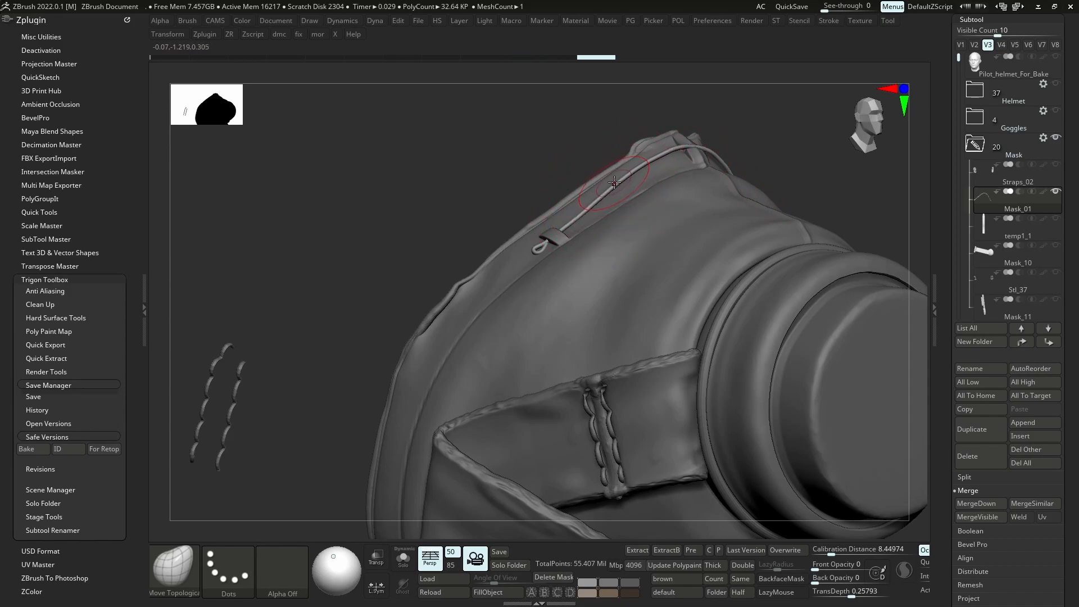
pyautogui.moveTo(615, 183)
pyautogui.mouseDown(button='right')
pyautogui.moveTo(723, 206)
pyautogui.moveTo(744, 176)
pyautogui.moveTo(716, 169)
pyautogui.moveTo(722, 194)
pyautogui.moveTo(627, 141)
pyautogui.mouseUp(button='right')
pyautogui.press('s')
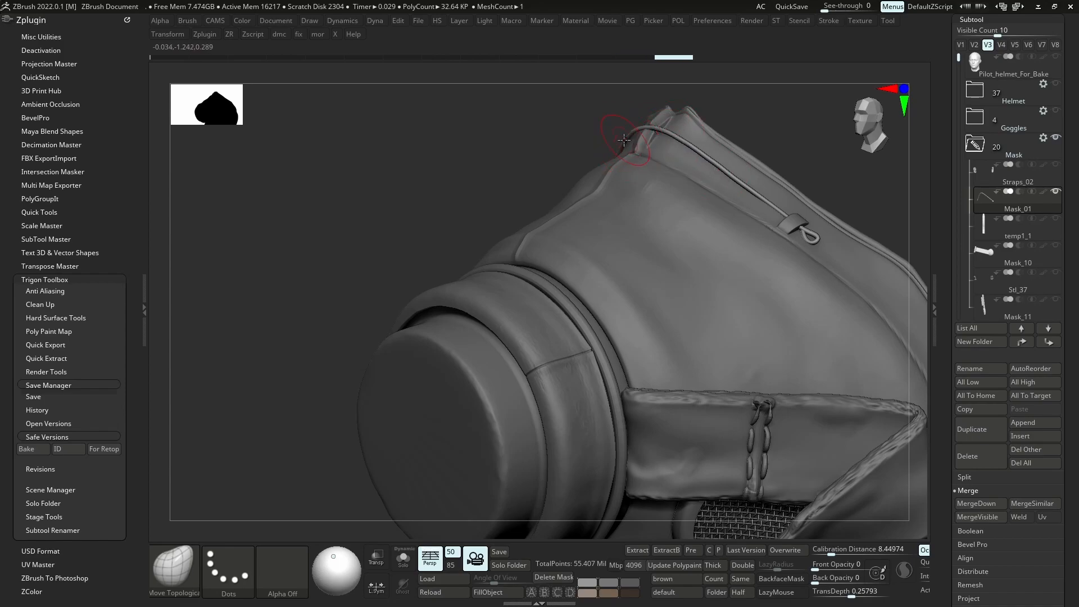
pyautogui.moveTo(623, 141); pyautogui.dragTo(627, 145)
pyautogui.moveTo(674, 174)
pyautogui.keyDown('ctrl'); pyautogui.mouseDown(button='right')
pyautogui.moveTo(669, 143)
pyautogui.moveTo(733, 149)
pyautogui.moveTo(743, 182)
pyautogui.moveTo(772, 194)
pyautogui.mouseUp(button='right'); pyautogui.keyUp('ctrl')
pyautogui.keyDown('ctrl'); pyautogui.moveTo(683, 146); pyautogui.dragTo(676, 175, button='right'); pyautogui.keyUp('ctrl')
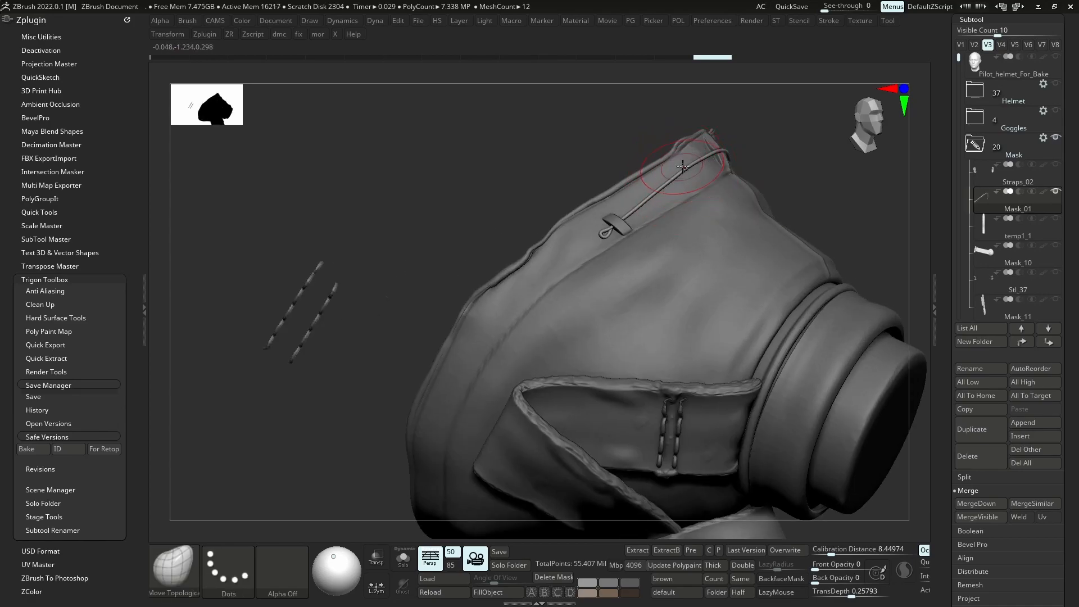
pyautogui.keyDown('ctrl'); pyautogui.moveTo(689, 163); pyautogui.dragTo(657, 142, button='right'); pyautogui.keyUp('ctrl')
pyautogui.click(1004, 231)
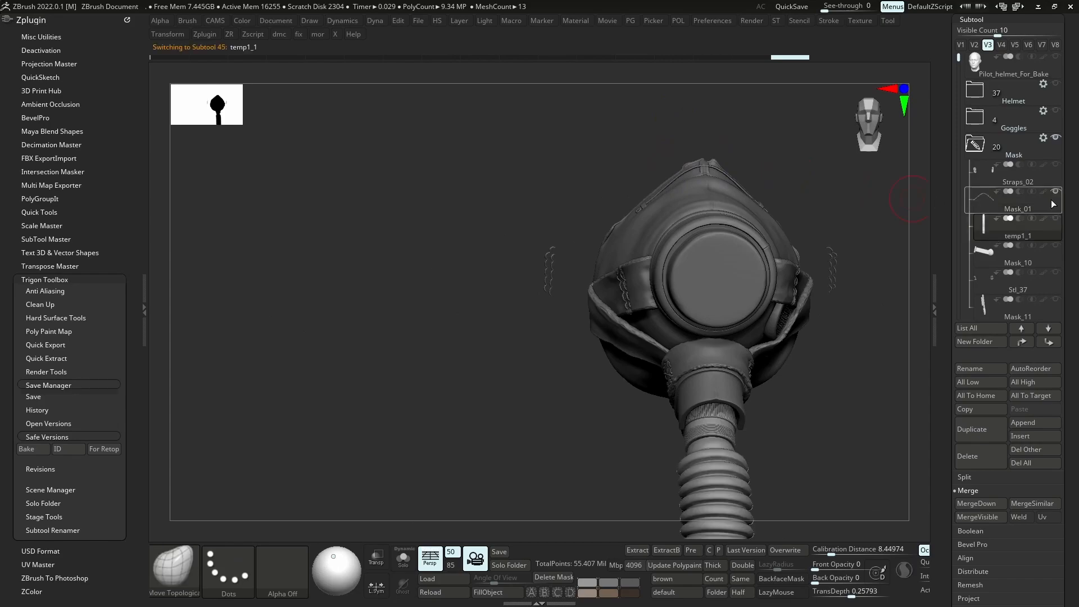
# Select the Straps_05 front strap and solo it
pyautogui.keyDown('alt'); pyautogui.click(754, 219); pyautogui.keyUp('alt')
pyautogui.moveTo(753, 242); pyautogui.dragTo(716, 252, button='right')
pyautogui.keyDown('alt'); pyautogui.moveTo(789, 269); pyautogui.dragTo(747, 260, button='right'); pyautogui.keyUp('alt')
pyautogui.keyDown('alt'); pyautogui.click(745, 260); pyautogui.keyUp('alt')
pyautogui.hotkey('alt', 's')
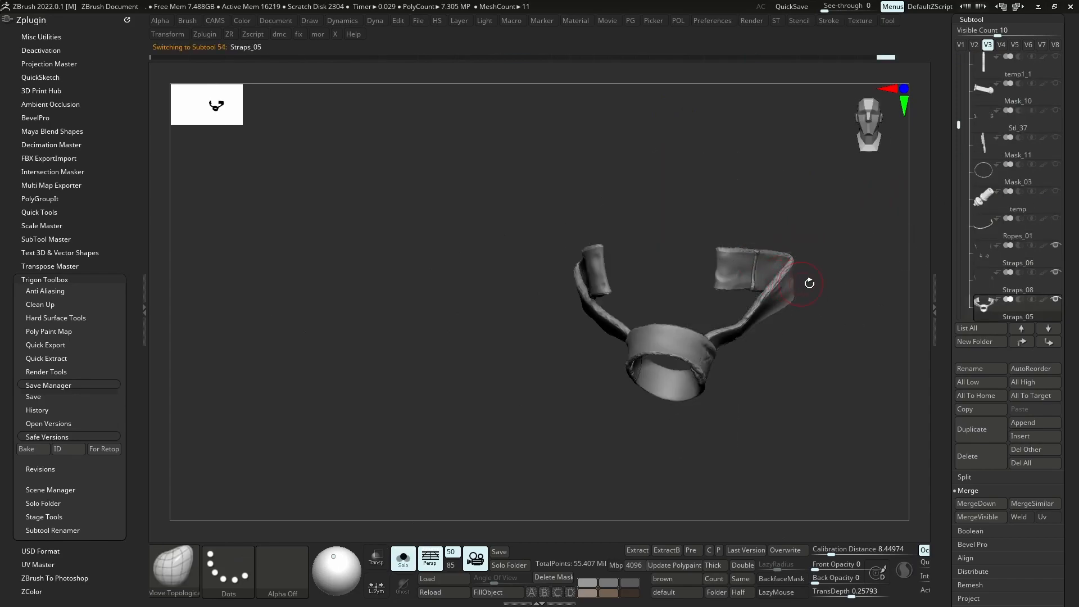
# Lower Straps_05 to its lowest subdivision level, apply Mirror And Weld and leave solo mode
pyautogui.hotkey('shift', 'd')
pyautogui.hotkey('shift', 'd')
pyautogui.hotkey('shift', 'd')
pyautogui.hotkey('shift', 'd')
pyautogui.press('2')
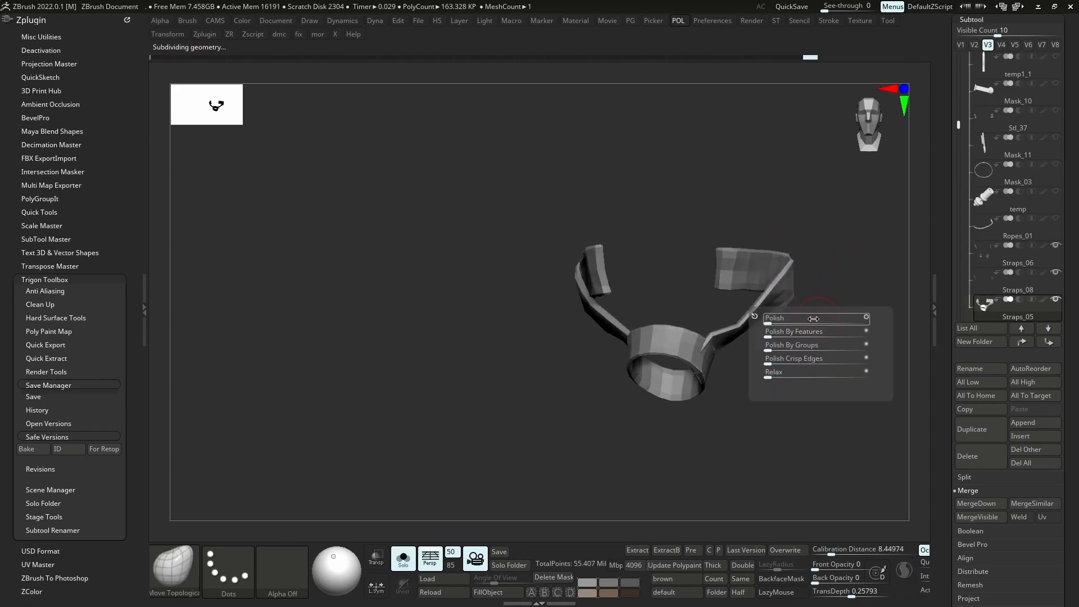
pyautogui.press('3')
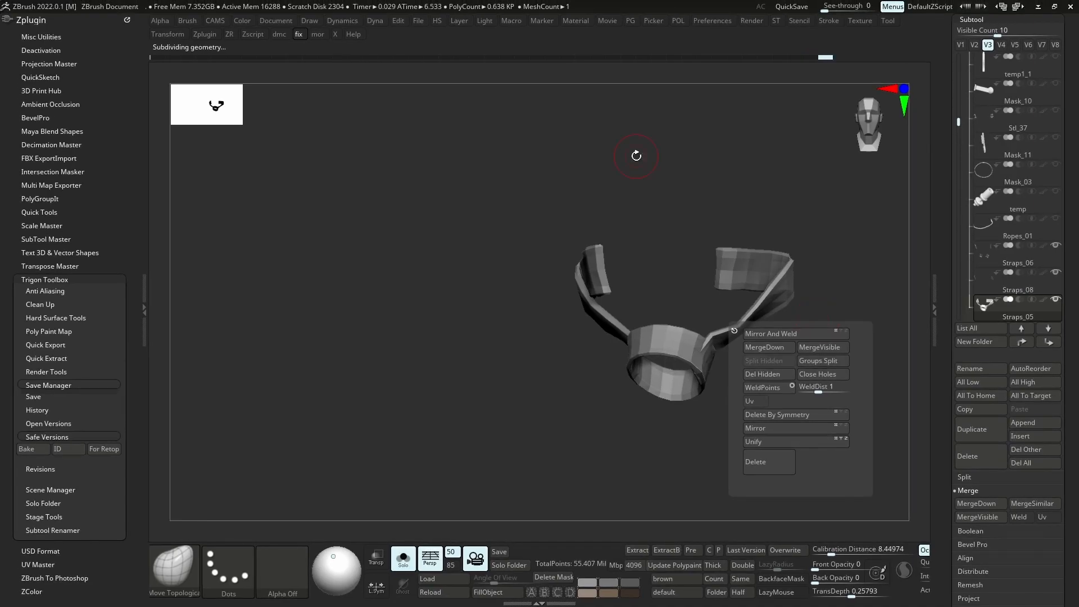
pyautogui.hotkey('alt', 's')
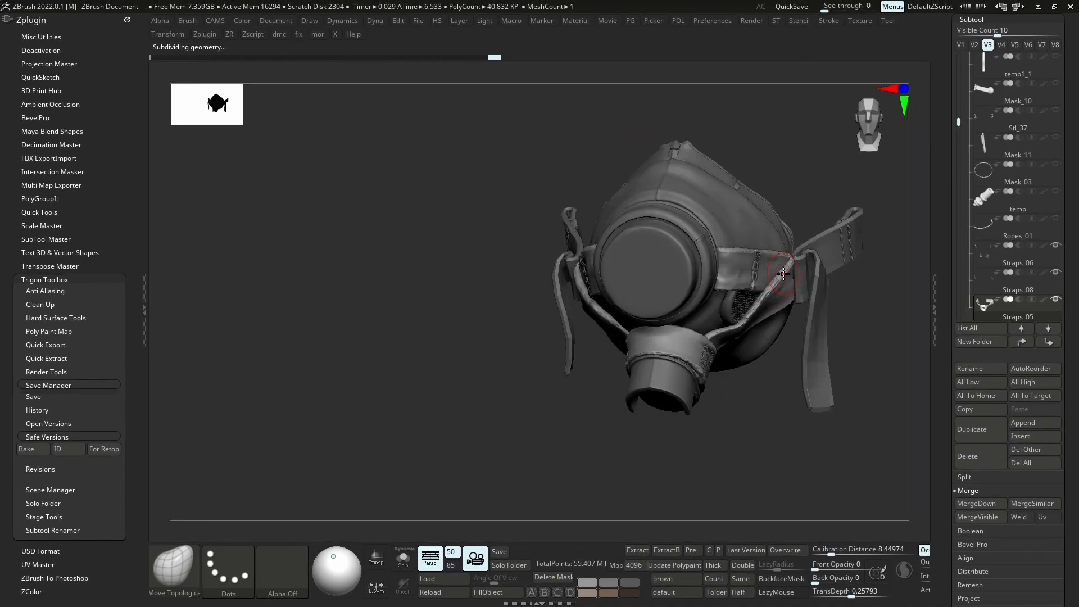
# Move the Straps_06 stitching and Straps_05 to the end of the subtool list, outside the Mask folder, and merge them
pyautogui.keyDown('ctrl'); pyautogui.moveTo(782, 274); pyautogui.dragTo(742, 273, button='right'); pyautogui.keyUp('ctrl')
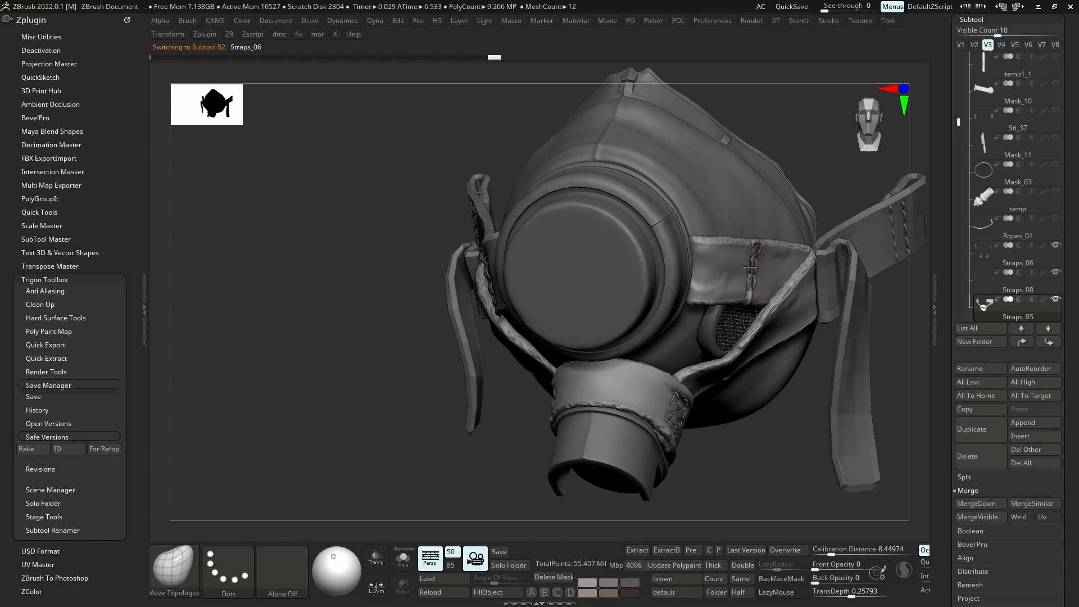
pyautogui.hotkey('alt', 's')
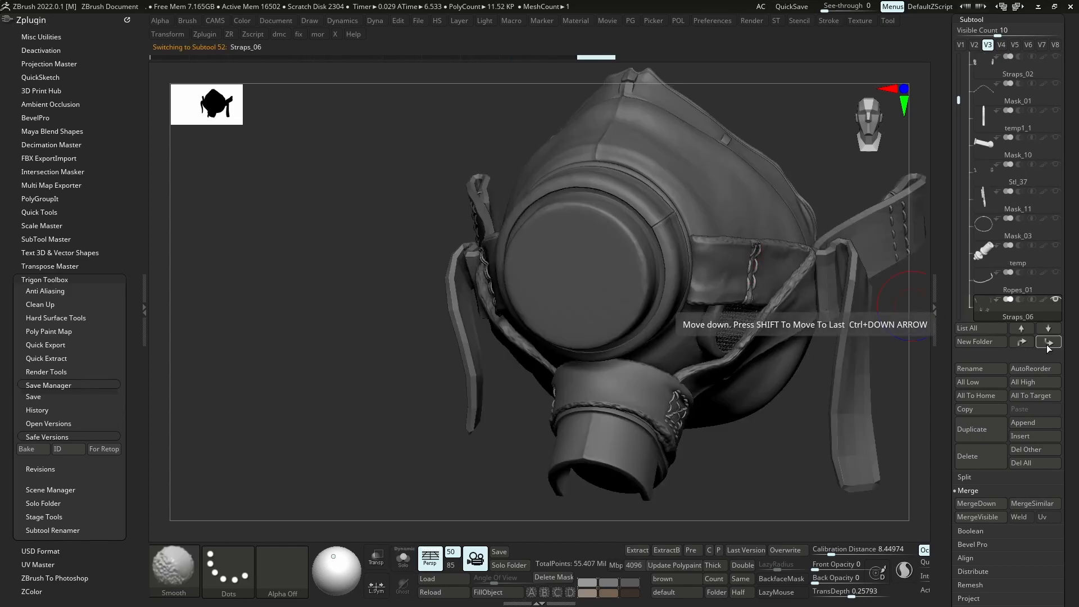
pyautogui.press('s')
pyautogui.press('s')
pyautogui.click(1049, 342)
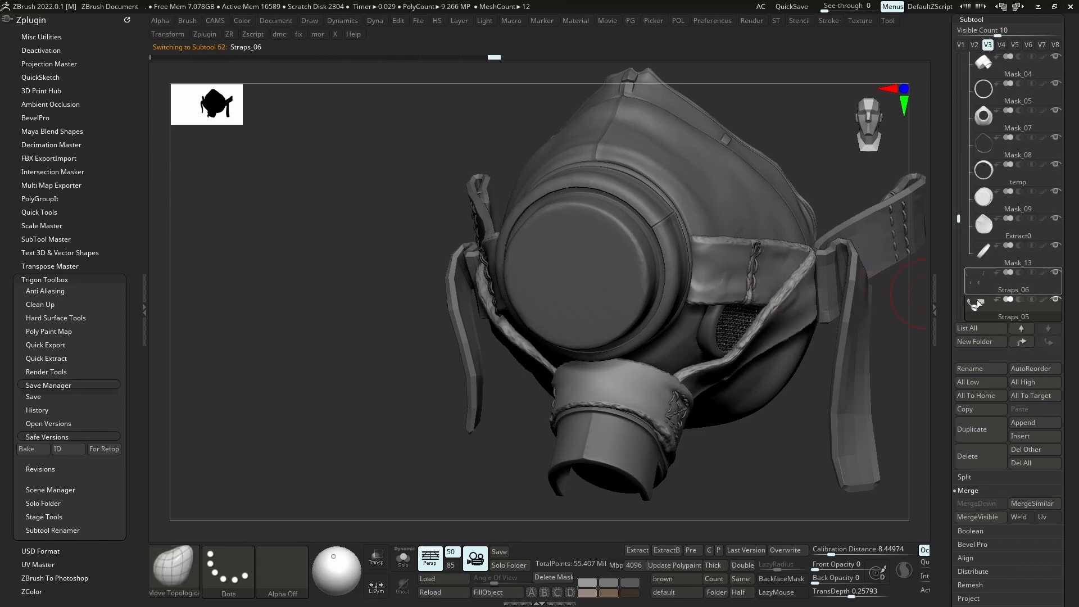
pyautogui.click(976, 300)
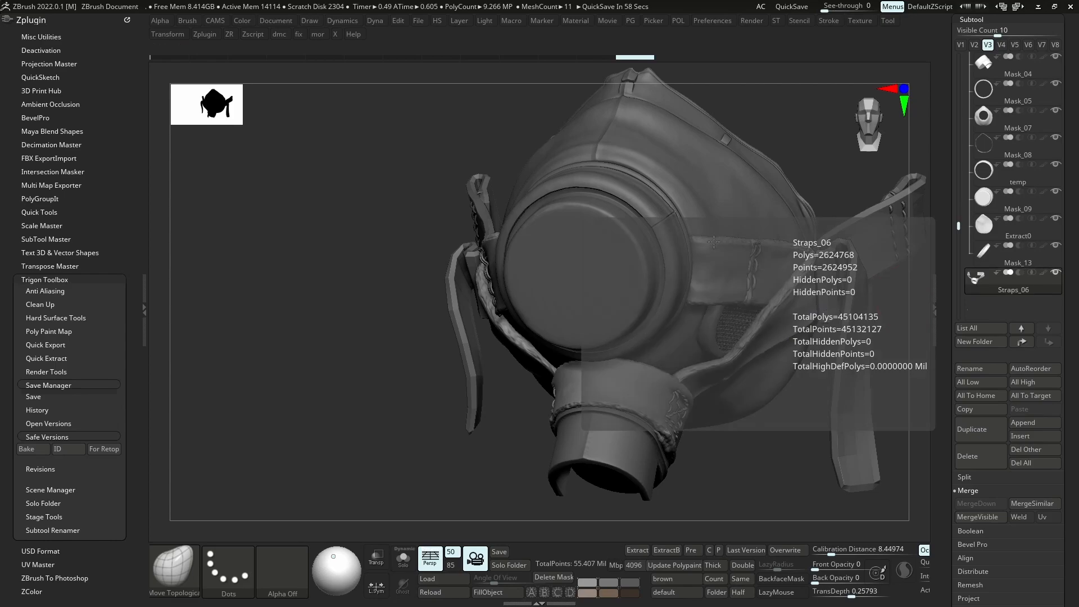
# Raise the Straps_09 side straps' subdivision level, and move the Straps_08 stitches and Straps_09 to the end of the subtool list
pyautogui.moveTo(910, 298); pyautogui.dragTo(863, 253)
pyautogui.keyDown('alt'); pyautogui.click(861, 247); pyautogui.keyUp('alt')
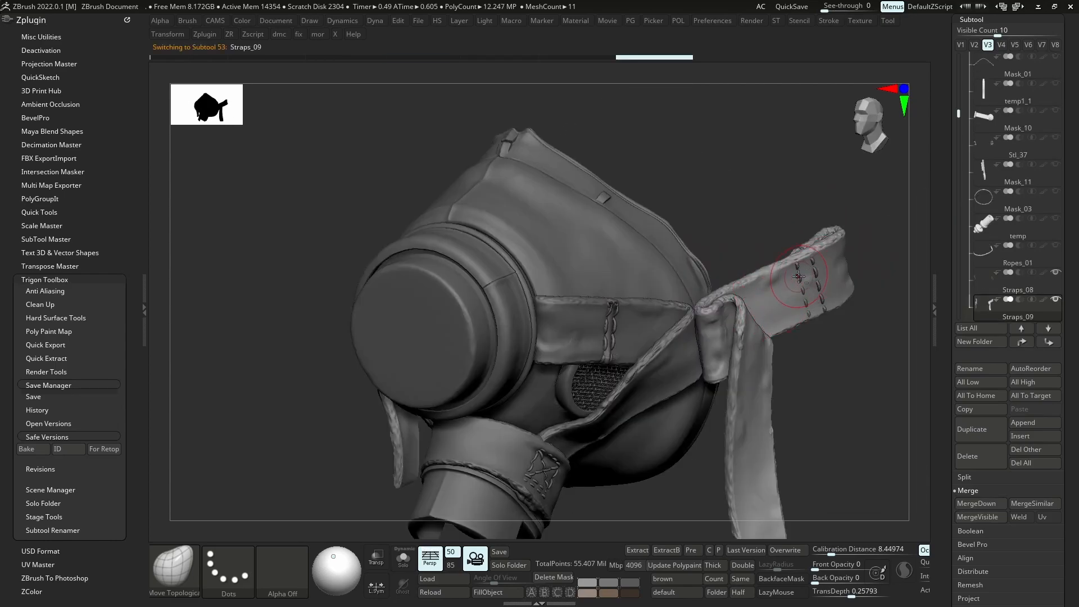
pyautogui.keyDown('alt'); pyautogui.click(804, 298); pyautogui.keyUp('alt')
pyautogui.moveTo(748, 304); pyautogui.dragTo(872, 308, button='right')
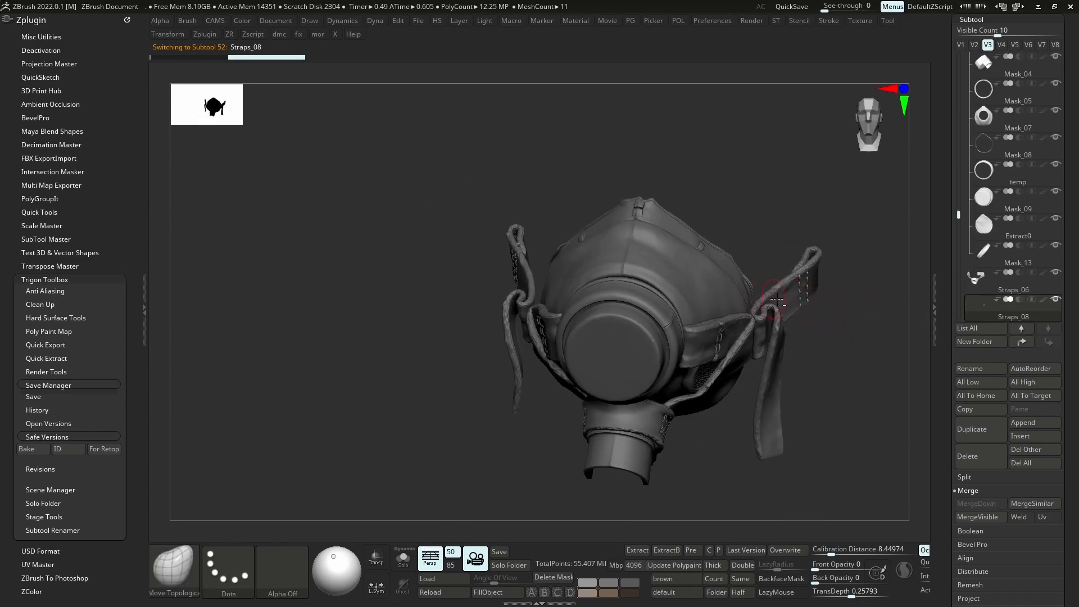
pyautogui.keyDown('alt'); pyautogui.click(524, 303); pyautogui.keyUp('alt')
pyautogui.moveTo(523, 304); pyautogui.dragTo(432, 264, button='right')
# Merge the Straps_08 stitches down with the Straps_09 side straps
pyautogui.press('shift')
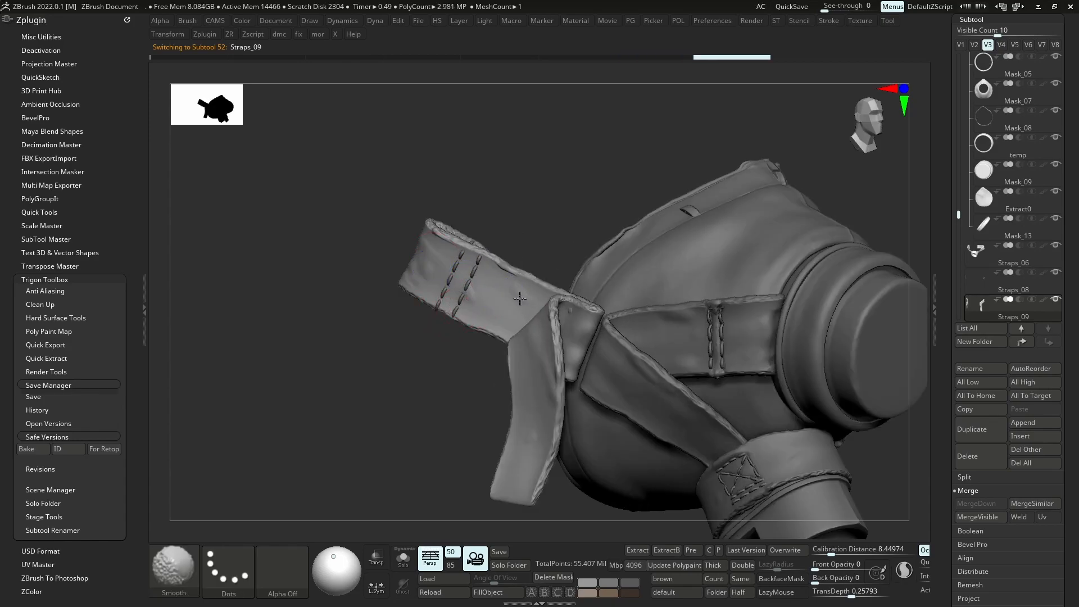
pyautogui.moveTo(566, 298)
pyautogui.keyDown('shift'); pyautogui.mouseDown(button='right')
pyautogui.moveTo(618, 304)
pyautogui.moveTo(529, 316)
pyautogui.mouseUp(button='right'); pyautogui.keyUp('shift')
pyautogui.press('shift')
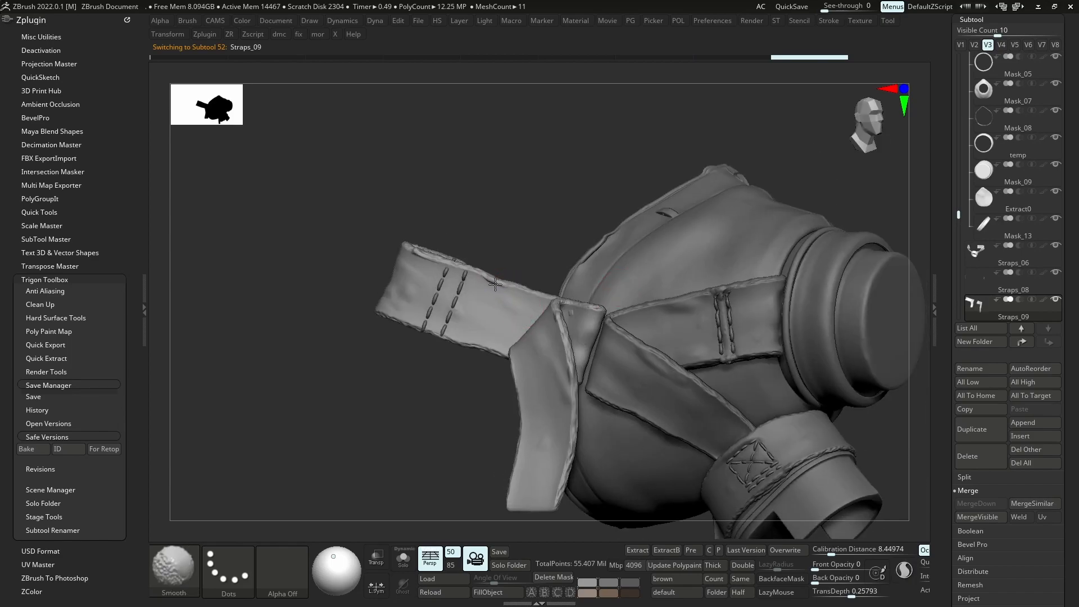
pyautogui.moveTo(482, 276); pyautogui.dragTo(758, 352, button='right')
pyautogui.click(969, 284)
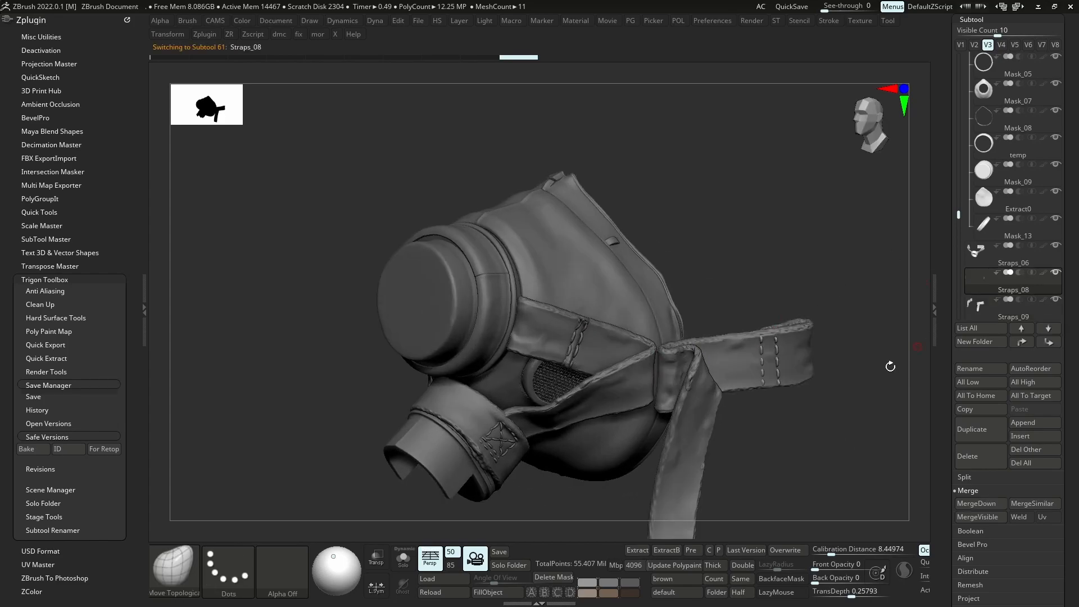
pyautogui.click(979, 504)
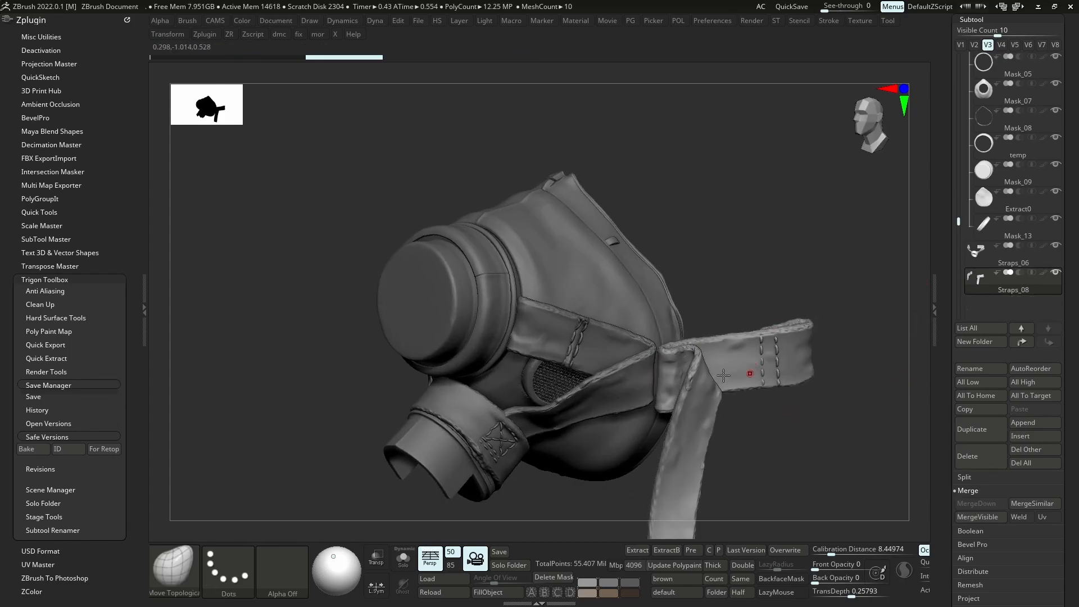
pyautogui.keyDown('shift'); pyautogui.moveTo(723, 365); pyautogui.dragTo(780, 306, button='right'); pyautogui.keyUp('shift')
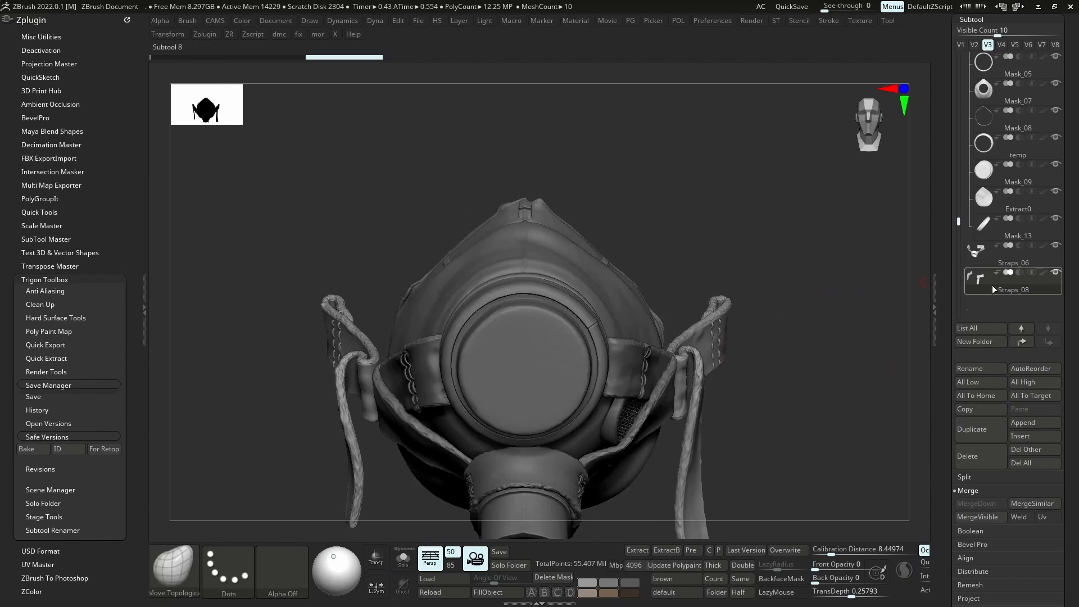
# Move the merged Straps_08 and Straps_06 subtools back into the Mask folder near Mask_11 and hide both
pyautogui.moveTo(993, 221); pyautogui.dragTo(958, 234)
pyautogui.click(981, 258)
pyautogui.moveTo(1007, 56); pyautogui.dragTo(1057, 158)
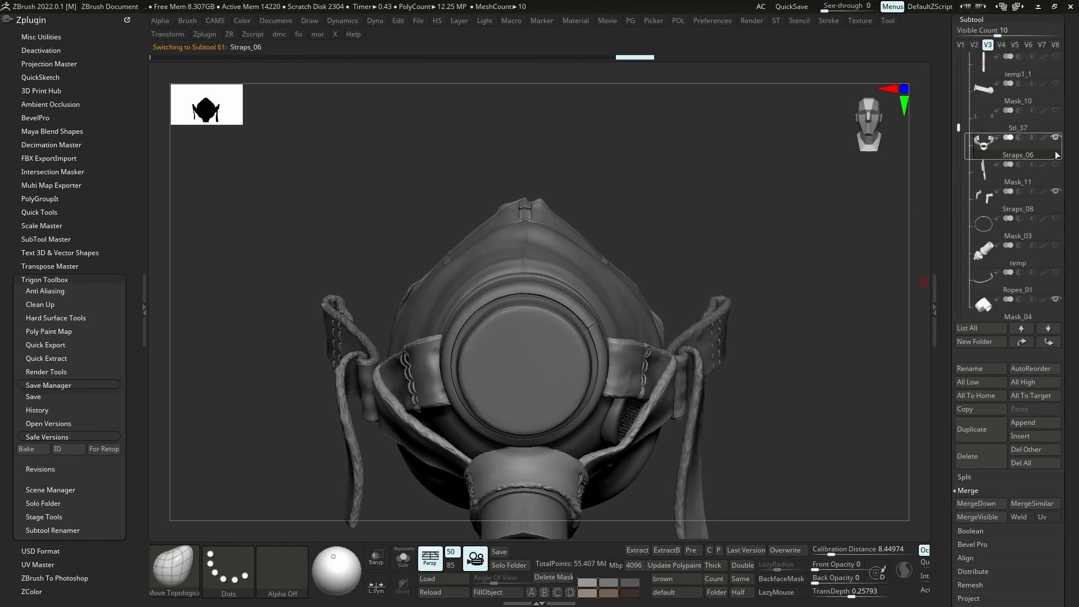
pyautogui.click(1029, 234)
pyautogui.click(1056, 191)
pyautogui.click(1056, 137)
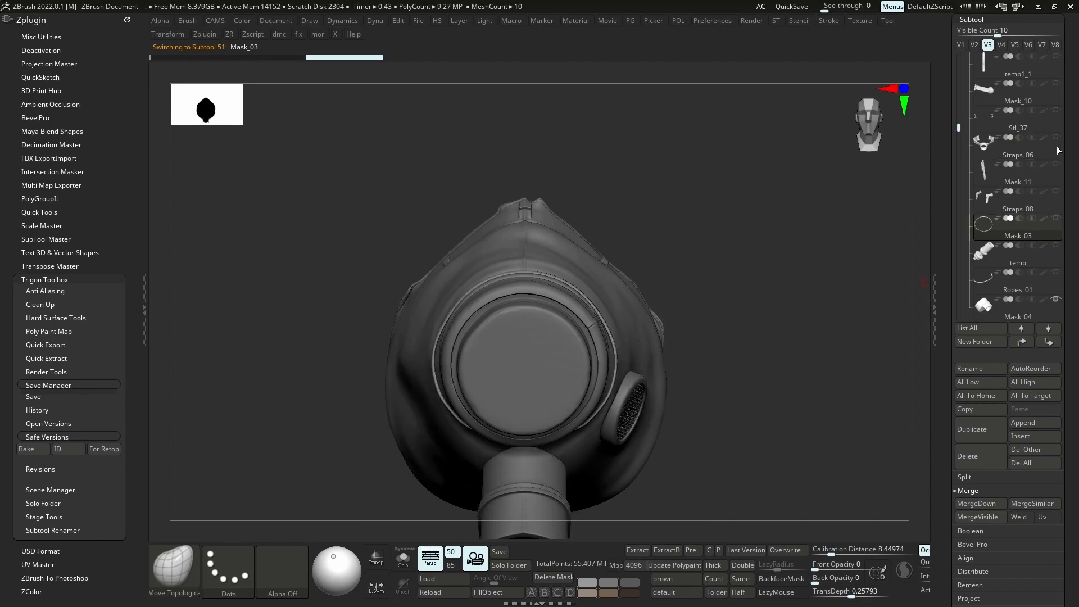
# Show the Straps_06 subtool and move it below Mask_07 in the Mask folder
pyautogui.keyDown('alt'); pyautogui.click(621, 287); pyautogui.keyUp('alt')
pyautogui.keyDown('ctrl'); pyautogui.moveTo(642, 323); pyautogui.dragTo(614, 353, button='right'); pyautogui.keyUp('ctrl')
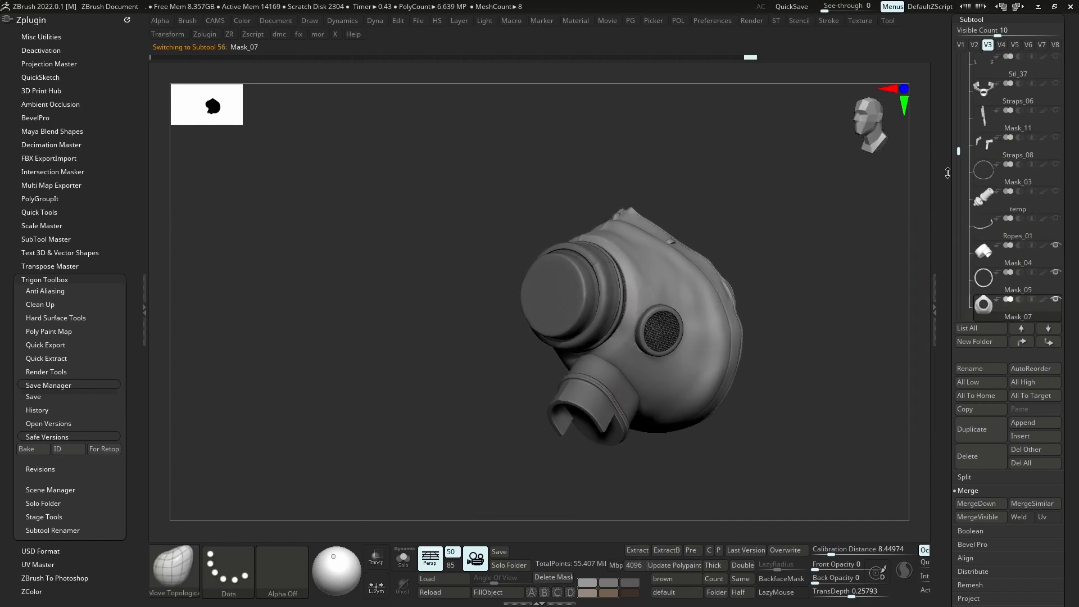
pyautogui.moveTo(957, 153); pyautogui.dragTo(957, 114)
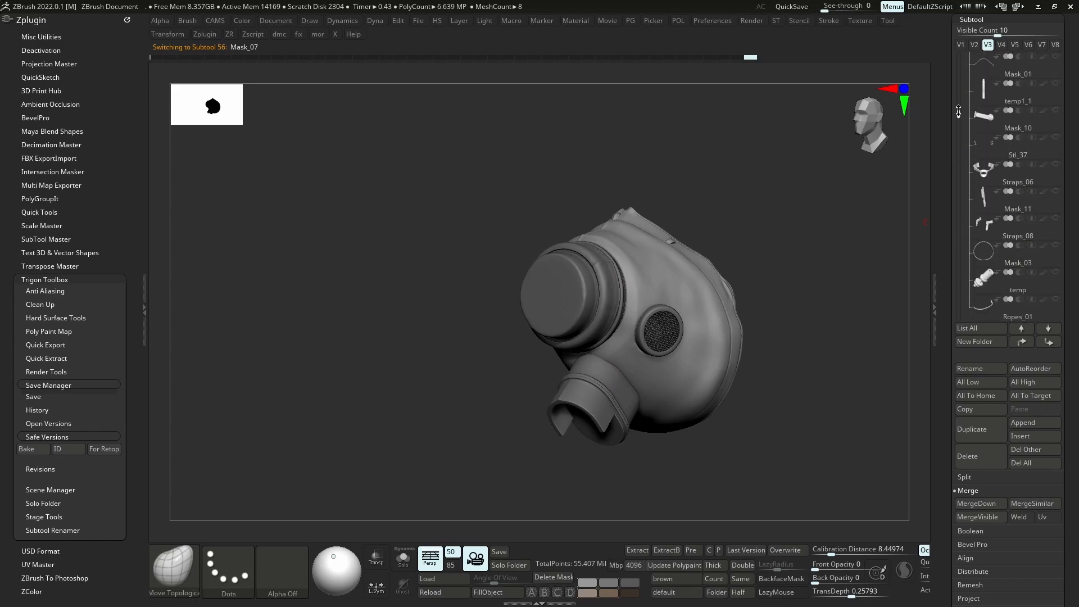
pyautogui.click(984, 176)
pyautogui.moveTo(992, 314); pyautogui.dragTo(1002, 281)
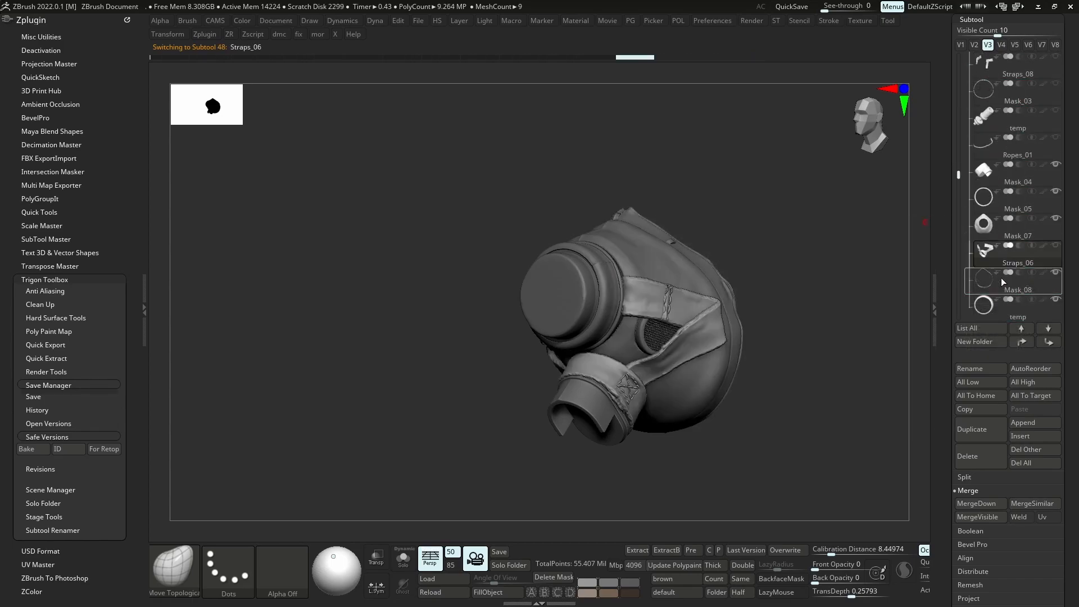
# Merge Mask_04 down with the subtools below it: Mask_05, Mask_07, Straps_06, Mask_08 and temp
pyautogui.click(984, 176)
pyautogui.moveTo(776, 405); pyautogui.dragTo(685, 392)
pyautogui.moveTo(685, 391)
pyautogui.keyDown('ctrl'); pyautogui.mouseDown(button='right')
pyautogui.moveTo(725, 396)
pyautogui.moveTo(695, 388)
pyautogui.moveTo(711, 349)
pyautogui.moveTo(681, 370)
pyautogui.moveTo(711, 301)
pyautogui.moveTo(759, 309)
pyautogui.moveTo(623, 285)
pyautogui.moveTo(696, 260)
pyautogui.moveTo(683, 239)
pyautogui.moveTo(646, 256)
pyautogui.mouseUp(button='right'); pyautogui.keyUp('ctrl')
pyautogui.moveTo(647, 256); pyautogui.dragTo(708, 251, button='right')
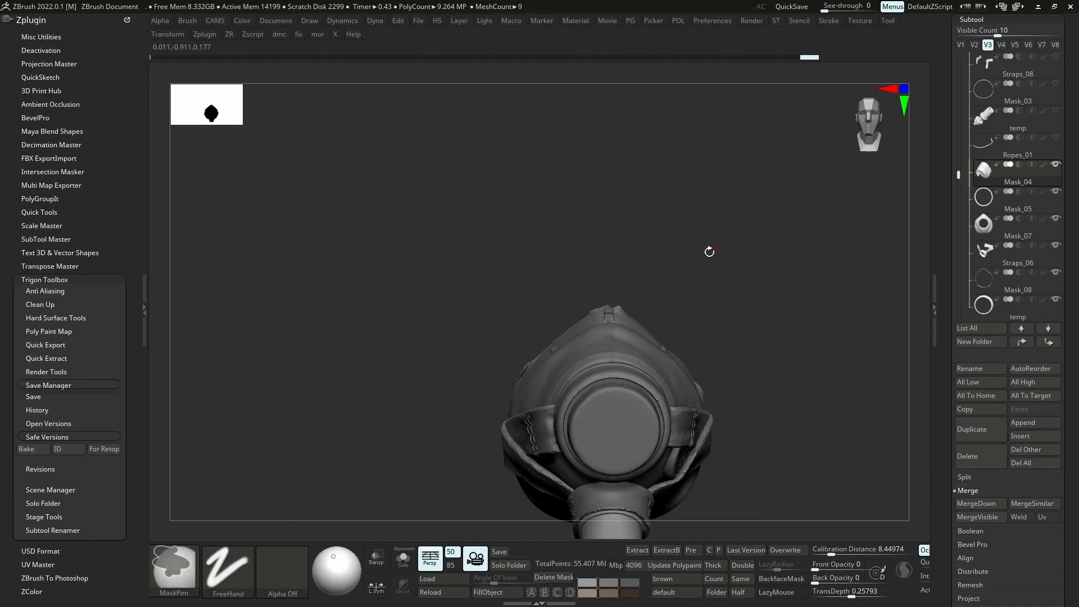
pyautogui.click(974, 504)
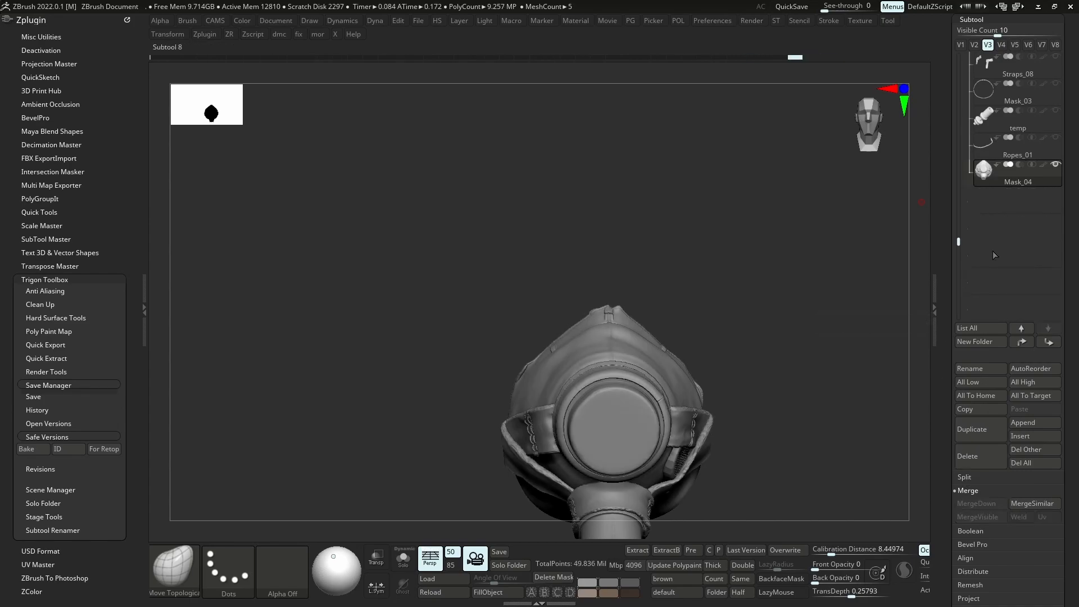
# Check the merged Mask_04 up close and save the file
pyautogui.scroll(5, 1068, 156)
pyautogui.moveTo(738, 463); pyautogui.dragTo(917, 303)
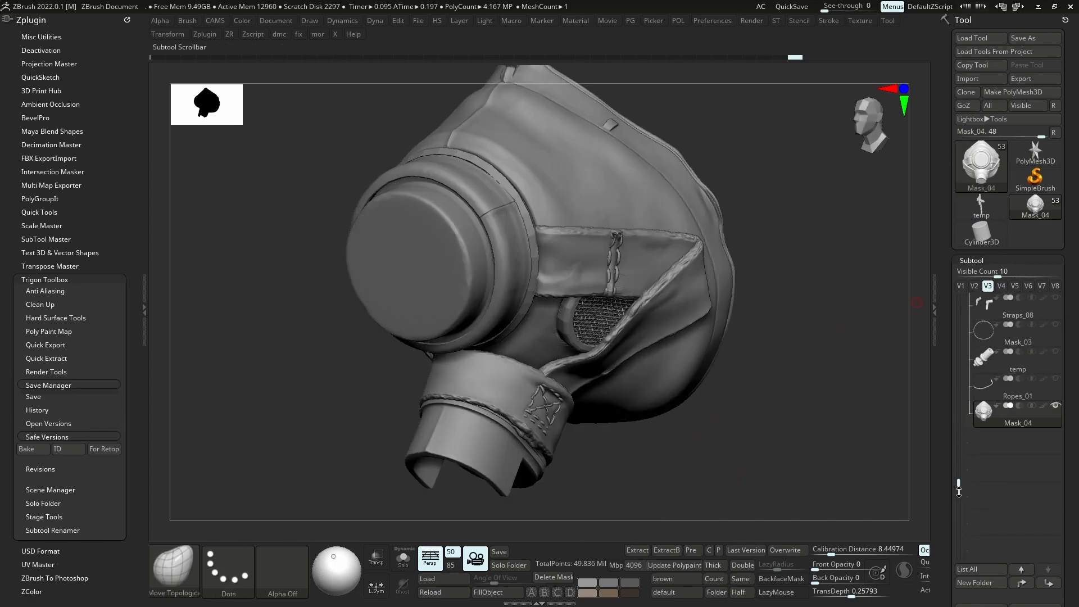
pyautogui.moveTo(960, 490); pyautogui.dragTo(946, 271)
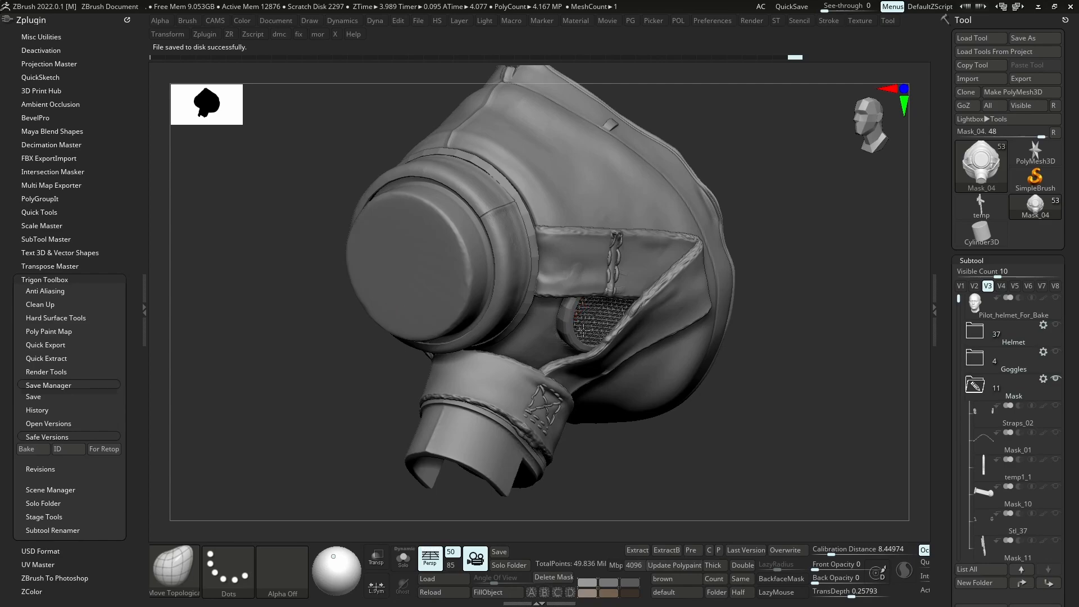
# Isolate Mask_04 and hide the side vent's wire mesh, faceted outer ring and inner disc
pyautogui.keyDown('ctrl'); pyautogui.moveTo(577, 320); pyautogui.dragTo(571, 329, button='right'); pyautogui.keyUp('ctrl')
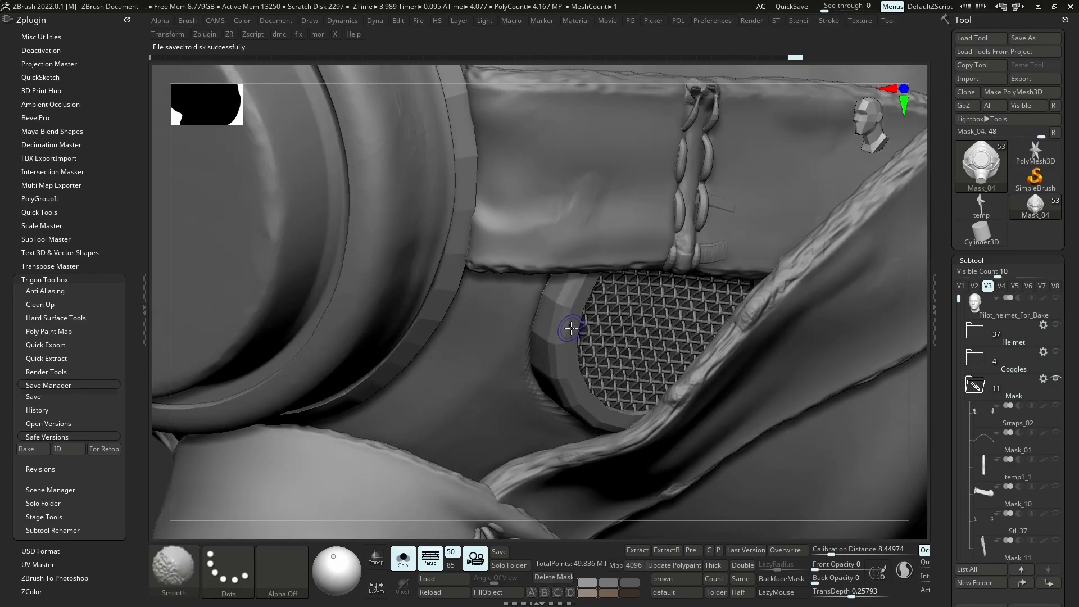
pyautogui.hotkey('shift', 'f')
pyautogui.hotkey('shift', 'f')
pyautogui.keyDown('ctrl'); pyautogui.keyDown('shift'); pyautogui.click(571, 335); pyautogui.keyUp('shift'); pyautogui.keyUp('ctrl')
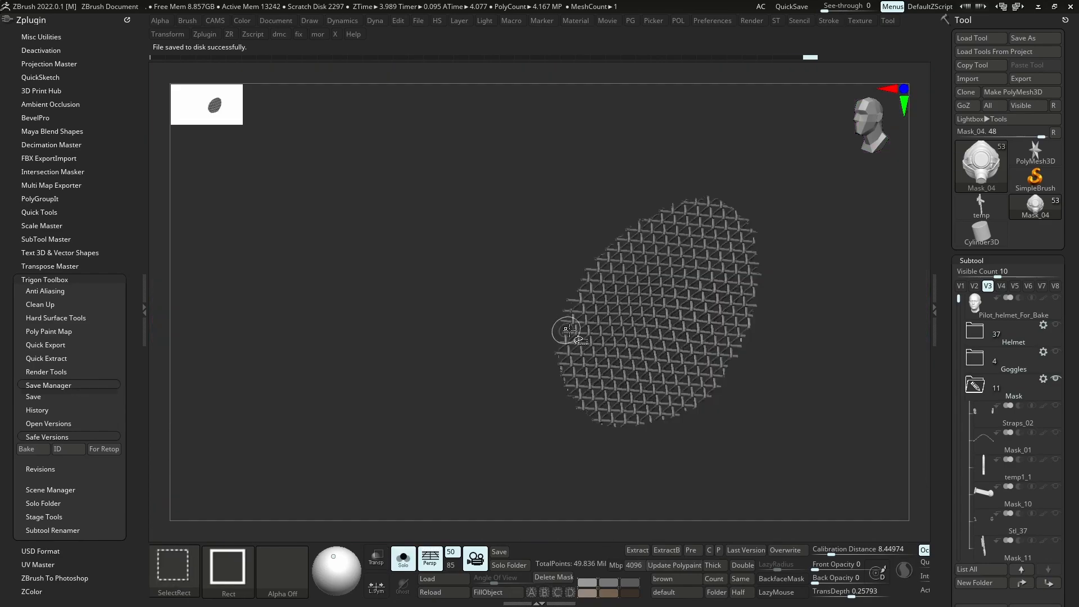
pyautogui.keyDown('ctrl'); pyautogui.keyDown('alt'); pyautogui.keyDown('shift'); pyautogui.moveTo(539, 283); pyautogui.dragTo(554, 312); pyautogui.keyUp('shift'); pyautogui.keyUp('alt'); pyautogui.keyUp('ctrl')
pyautogui.keyDown('ctrl'); pyautogui.keyDown('shift'); pyautogui.click(556, 337); pyautogui.keyUp('shift'); pyautogui.keyUp('ctrl')
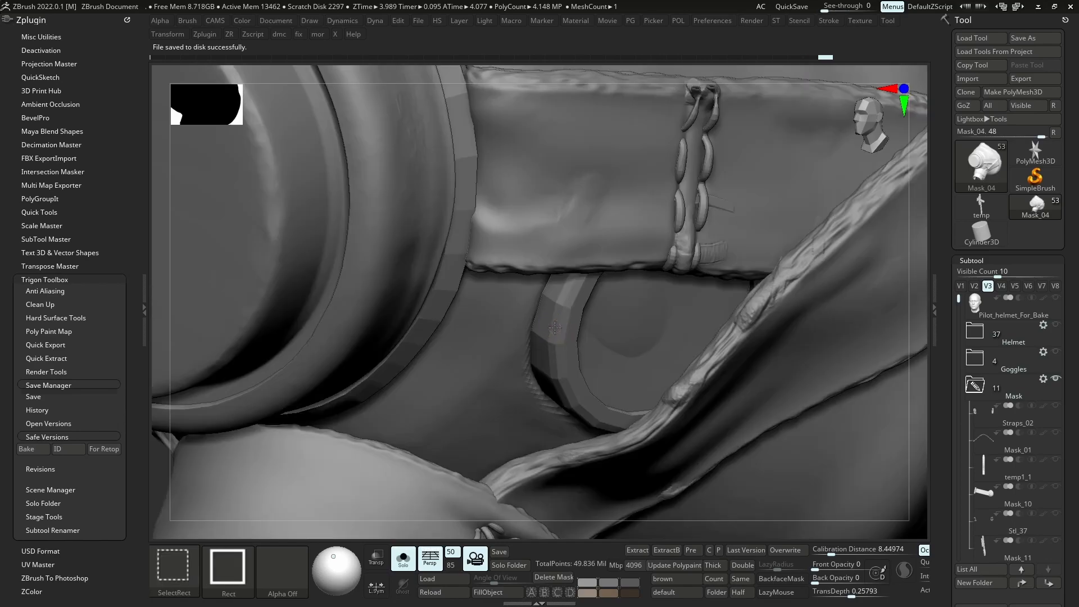
pyautogui.keyDown('ctrl'); pyautogui.keyDown('shift'); pyautogui.click(582, 365); pyautogui.keyUp('shift'); pyautogui.keyUp('ctrl')
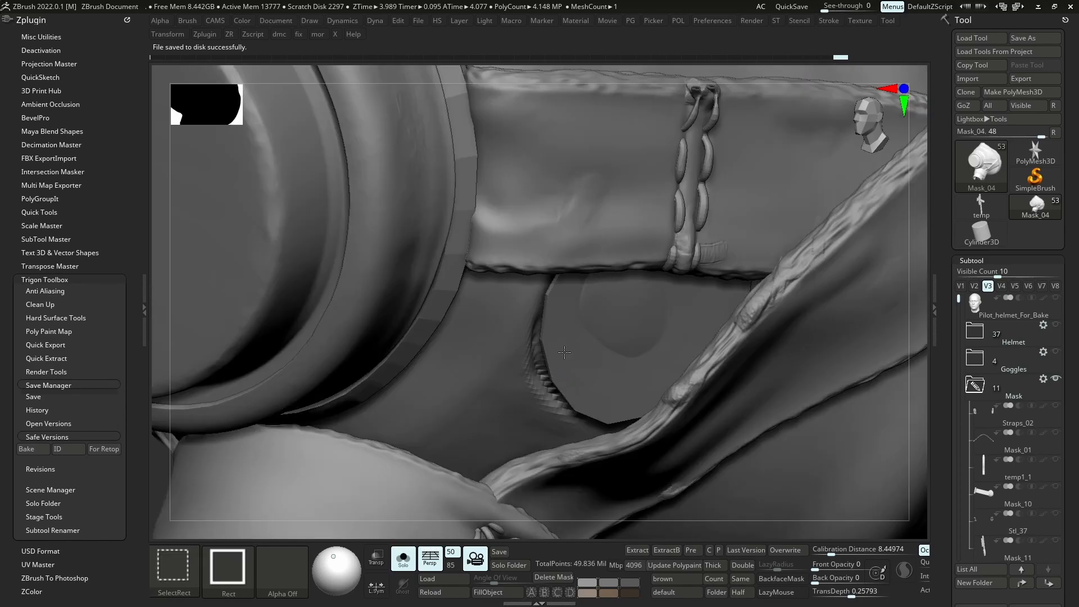
pyautogui.keyDown('ctrl'); pyautogui.keyDown('shift'); pyautogui.click(555, 344); pyautogui.keyUp('shift'); pyautogui.keyUp('ctrl')
pyautogui.hotkey('ctrl', 'z')
pyautogui.moveTo(606, 345)
pyautogui.mouseDown(button='right')
pyautogui.moveTo(606, 329)
pyautogui.moveTo(573, 304)
pyautogui.mouseUp(button='right')
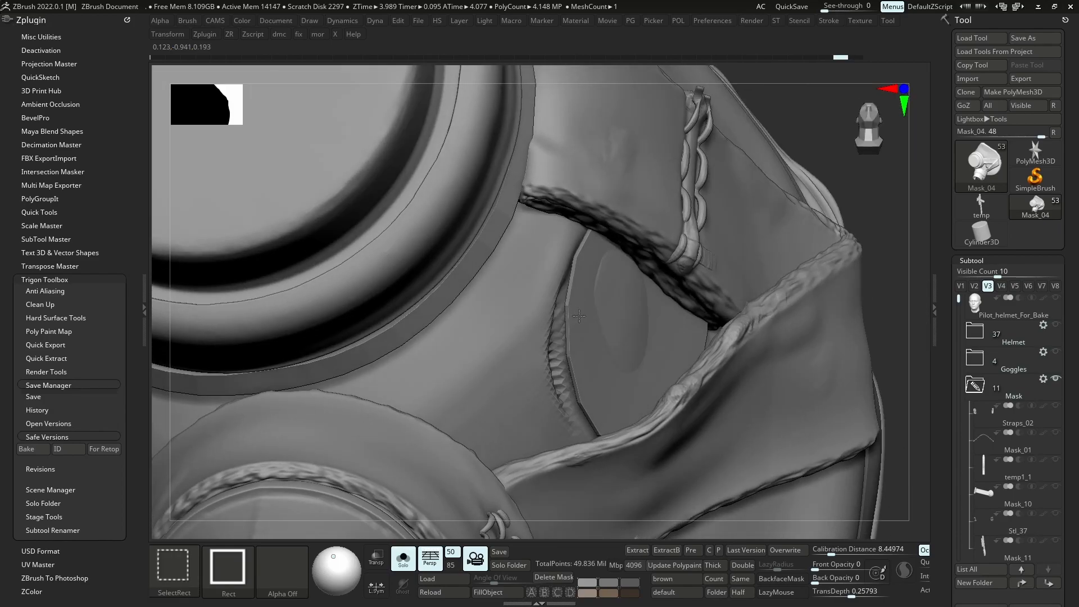
pyautogui.keyDown('ctrl'); pyautogui.keyDown('shift'); pyautogui.click(579, 316); pyautogui.keyUp('shift'); pyautogui.keyUp('ctrl')
# Invert the visibility so only the vent parts show, and split the hidden geometry into a separate subtool
pyautogui.keyDown('ctrl'); pyautogui.moveTo(607, 339); pyautogui.dragTo(609, 323, button='right'); pyautogui.keyUp('ctrl')
pyautogui.press('b')
pyautogui.press('c')
pyautogui.press('b')
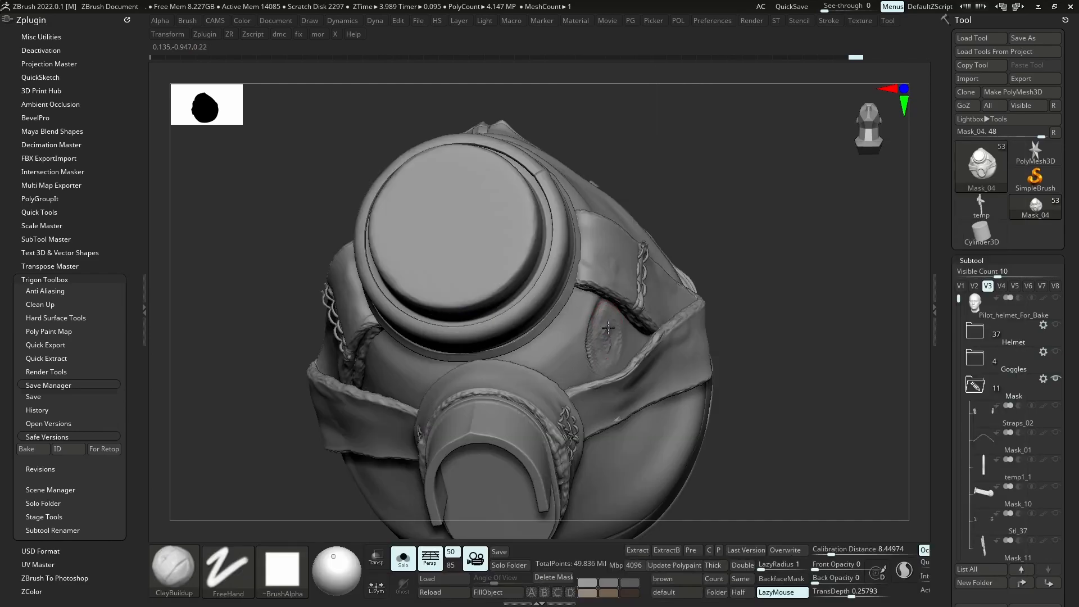
pyautogui.keyDown('ctrl'); pyautogui.keyDown('shift'); pyautogui.moveTo(787, 263); pyautogui.dragTo(792, 323); pyautogui.keyUp('shift'); pyautogui.keyUp('ctrl')
pyautogui.moveTo(950, 494); pyautogui.dragTo(950, 355)
pyautogui.click(978, 590)
# Subdivide the separated vent three times to smooth its faceted ring
pyautogui.keyDown('ctrl'); pyautogui.moveTo(700, 405); pyautogui.dragTo(697, 484, button='right'); pyautogui.keyUp('ctrl')
pyautogui.moveTo(815, 416); pyautogui.dragTo(759, 388, button='right')
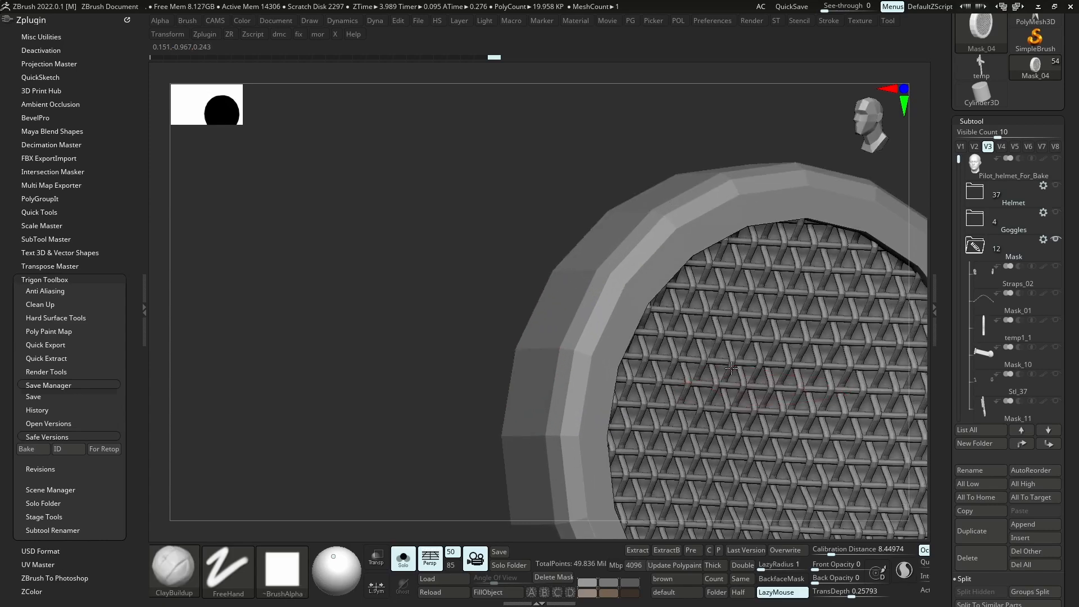
pyautogui.keyDown('alt'); pyautogui.moveTo(843, 394); pyautogui.dragTo(765, 363, button='right'); pyautogui.keyUp('alt')
pyautogui.hotkey('ctrl', 'd')
pyautogui.hotkey('ctrl', 'd')
pyautogui.hotkey('ctrl', 'd')
# Examine the subdivided vent against the rest of the mask, switching between the two subtools
pyautogui.click(144, 298)
pyautogui.keyDown('ctrl'); pyautogui.moveTo(505, 360); pyautogui.dragTo(603, 301, button='right'); pyautogui.keyUp('ctrl')
pyautogui.moveTo(959, 160); pyautogui.dragTo(959, 297)
pyautogui.click(985, 355)
pyautogui.hotkey('alt', 's')
pyautogui.keyDown('alt'); pyautogui.click(571, 371); pyautogui.keyUp('alt')
pyautogui.moveTo(568, 368); pyautogui.dragTo(534, 360, button='right')
pyautogui.keyDown('alt'); pyautogui.click(562, 270); pyautogui.keyUp('alt')
pyautogui.keyDown('alt'); pyautogui.click(548, 320); pyautogui.keyUp('alt')
pyautogui.keyDown('ctrl'); pyautogui.moveTo(565, 247); pyautogui.dragTo(563, 326, button='right'); pyautogui.keyUp('ctrl')
pyautogui.hotkey('alt', 's')
pyautogui.hotkey('alt', 's')
pyautogui.hotkey('alt', 's')
pyautogui.moveTo(570, 257)
pyautogui.keyDown('ctrl'); pyautogui.mouseDown(button='right')
pyautogui.moveTo(612, 284)
pyautogui.moveTo(579, 239)
pyautogui.moveTo(587, 216)
pyautogui.moveTo(560, 377)
pyautogui.moveTo(624, 396)
pyautogui.moveTo(613, 377)
pyautogui.moveTo(630, 339)
pyautogui.moveTo(616, 337)
pyautogui.moveTo(633, 371)
pyautogui.mouseUp(button='right'); pyautogui.keyUp('ctrl')
pyautogui.hotkey('alt', 's')
# Merge the Mask_04 vent down with Mask_05 and move the merged subtool to the start of the Mask folder
pyautogui.scroll(-2, 985, 335)
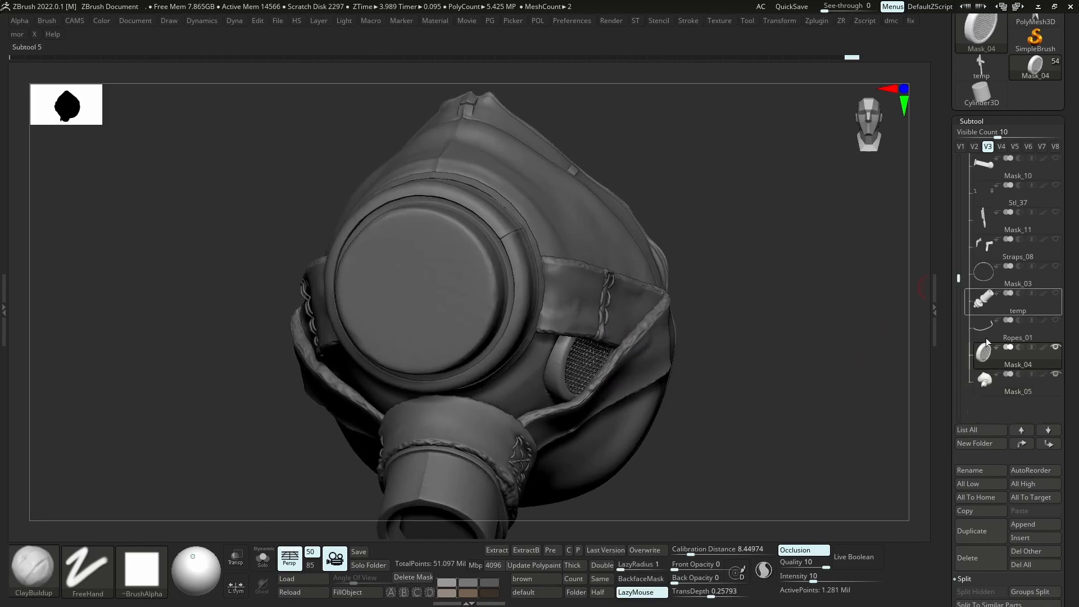
pyautogui.scroll(-3, 1059, 526)
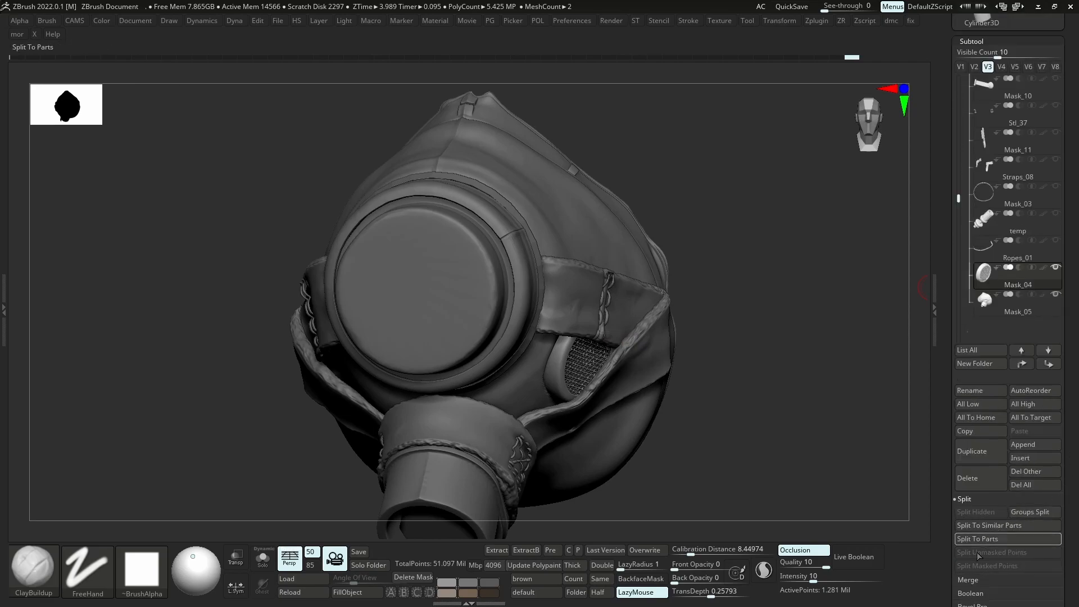
pyautogui.click(971, 582)
pyautogui.click(980, 525)
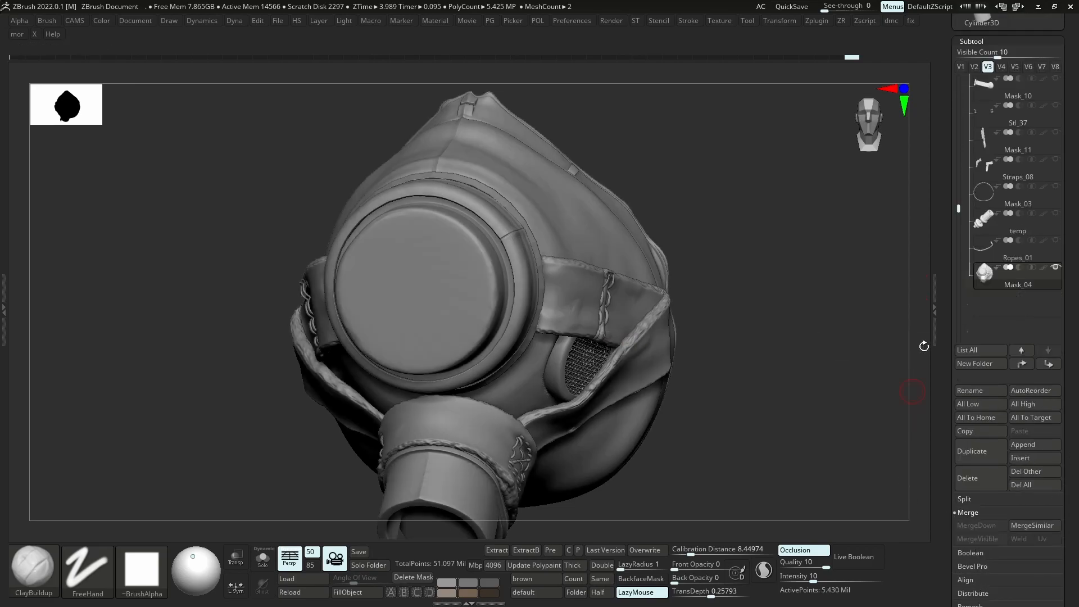
pyautogui.moveTo(959, 209); pyautogui.dragTo(961, 181)
pyautogui.click(988, 67)
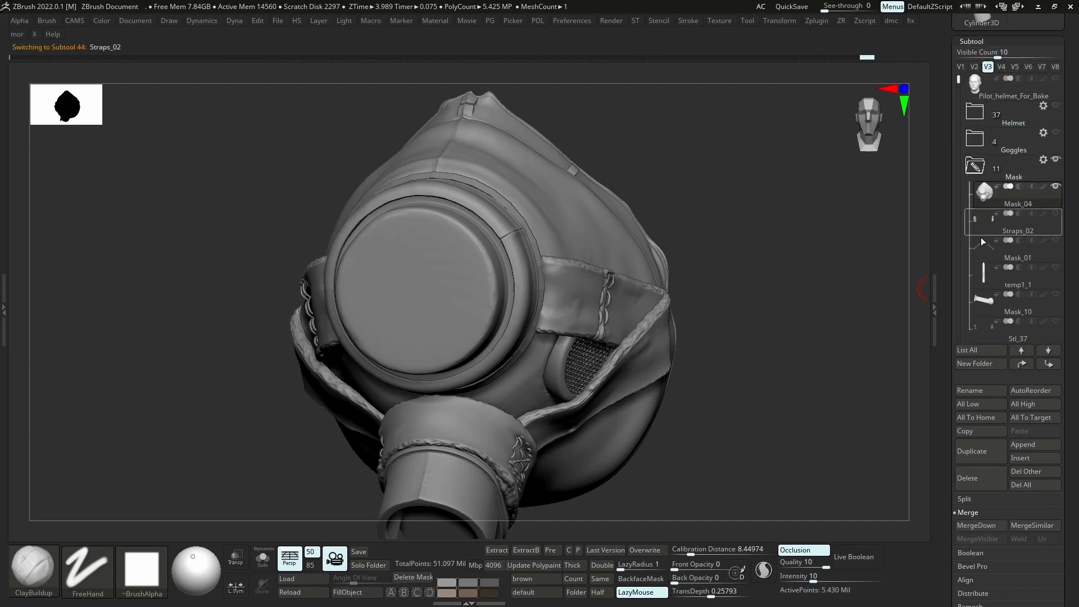
# Move the Straps_08 side straps directly below Mask_04 and make them visible
pyautogui.click(982, 232)
pyautogui.keyDown('ctrl'); pyautogui.moveTo(826, 315); pyautogui.dragTo(866, 253, button='right'); pyautogui.keyUp('ctrl')
pyautogui.moveTo(959, 81); pyautogui.dragTo(960, 101)
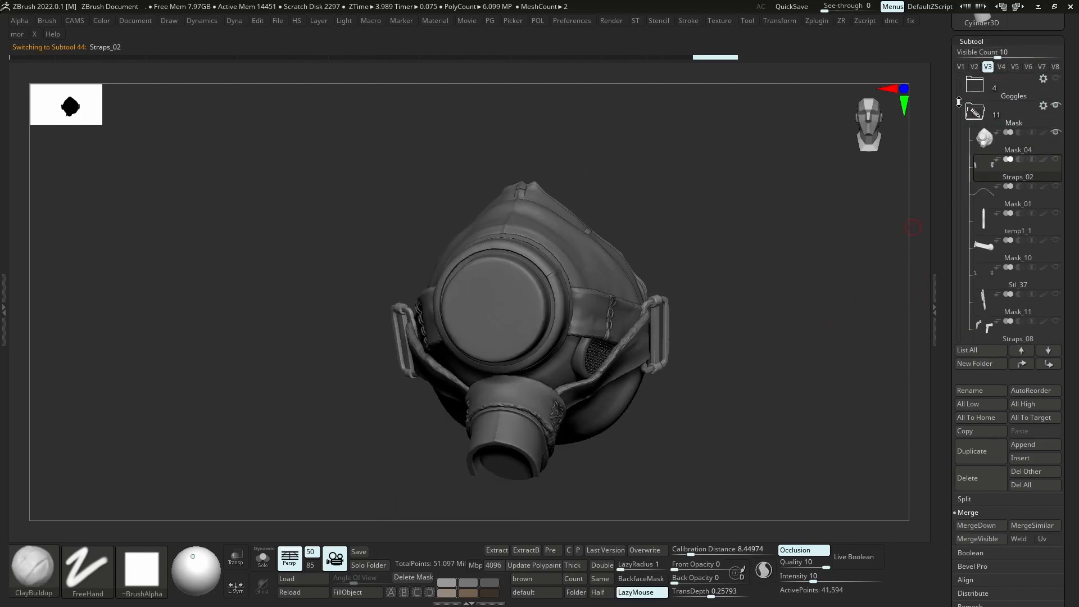
pyautogui.click(985, 194)
pyautogui.click(985, 324)
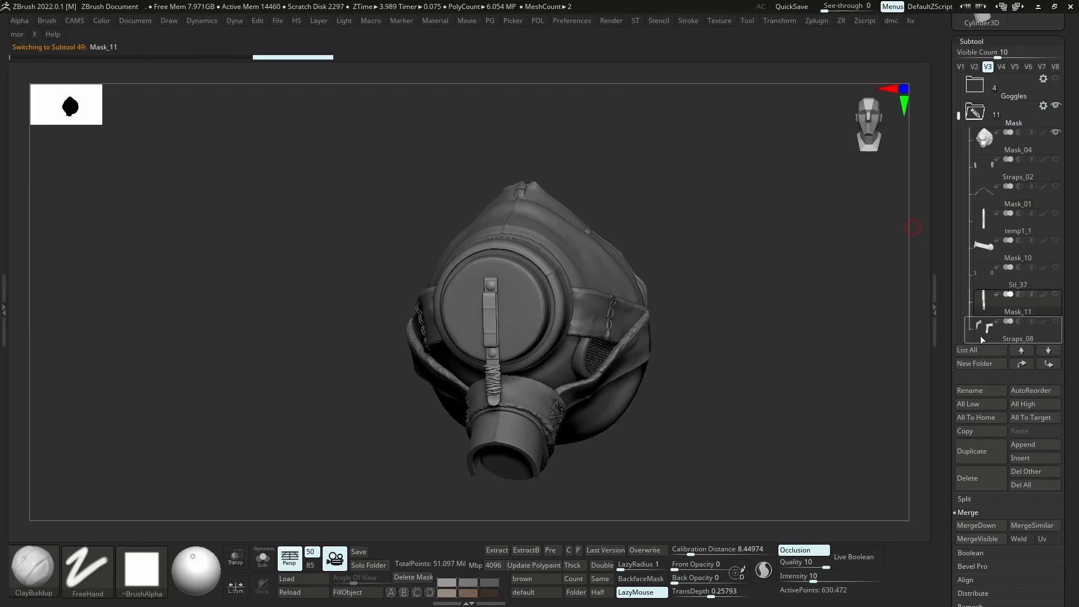
pyautogui.moveTo(991, 334); pyautogui.dragTo(975, 196)
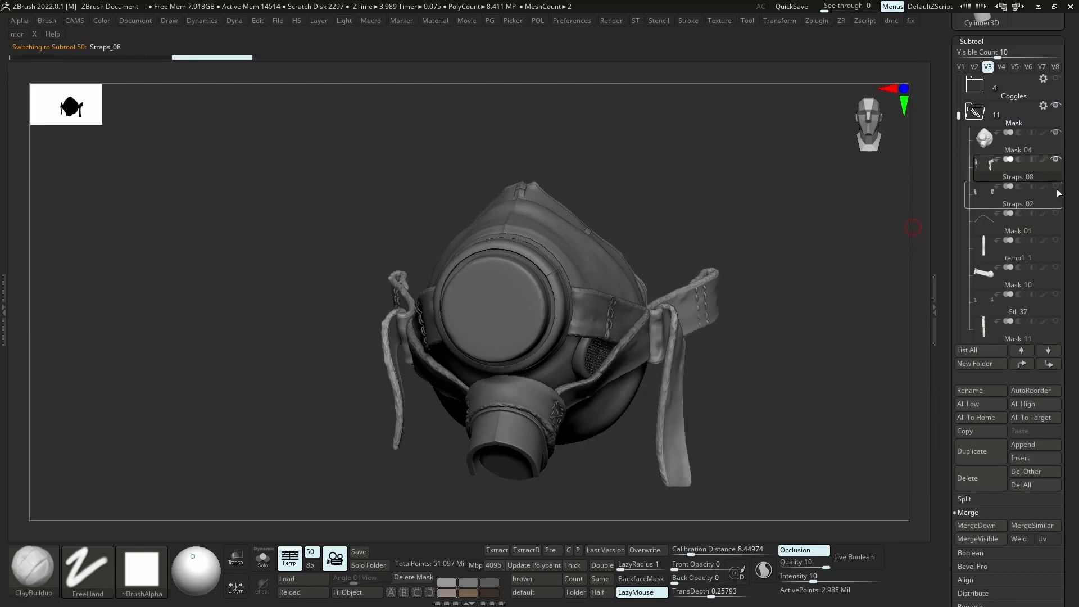
# Move the temp1_1 hose directly below Straps_08 in the Mask folder
pyautogui.scroll(-4, 983, 225)
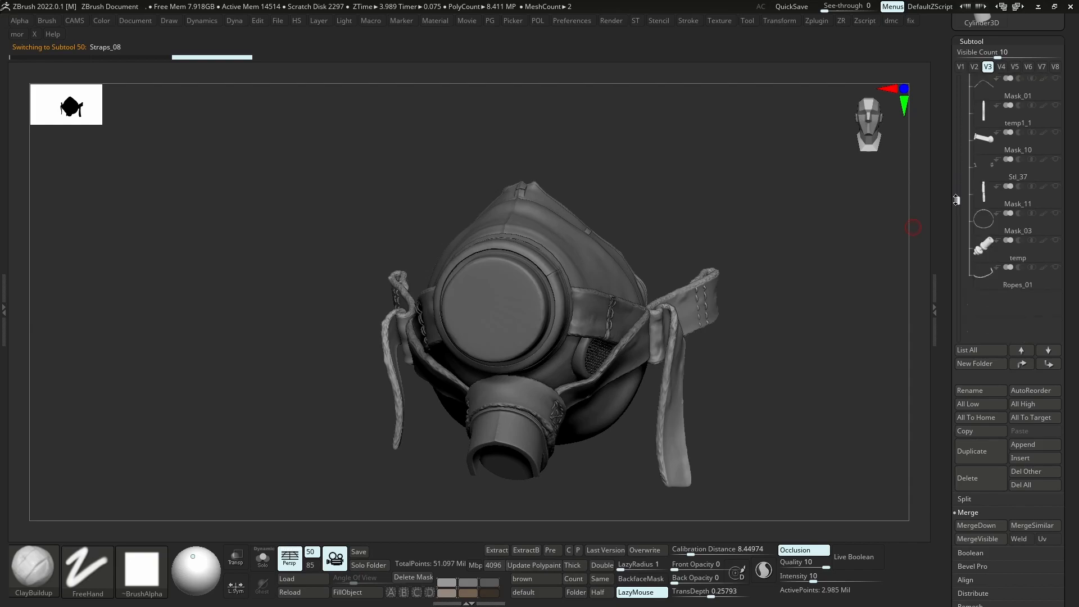
pyautogui.moveTo(991, 245)
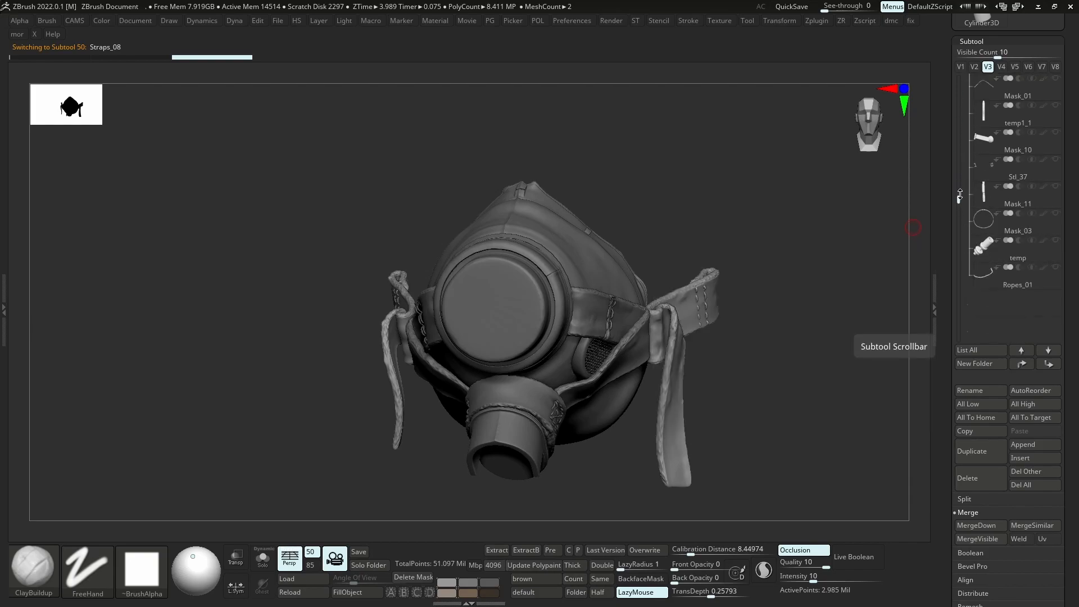
pyautogui.scroll(3, 966, 133)
pyautogui.scroll(1, 966, 132)
pyautogui.click(984, 220)
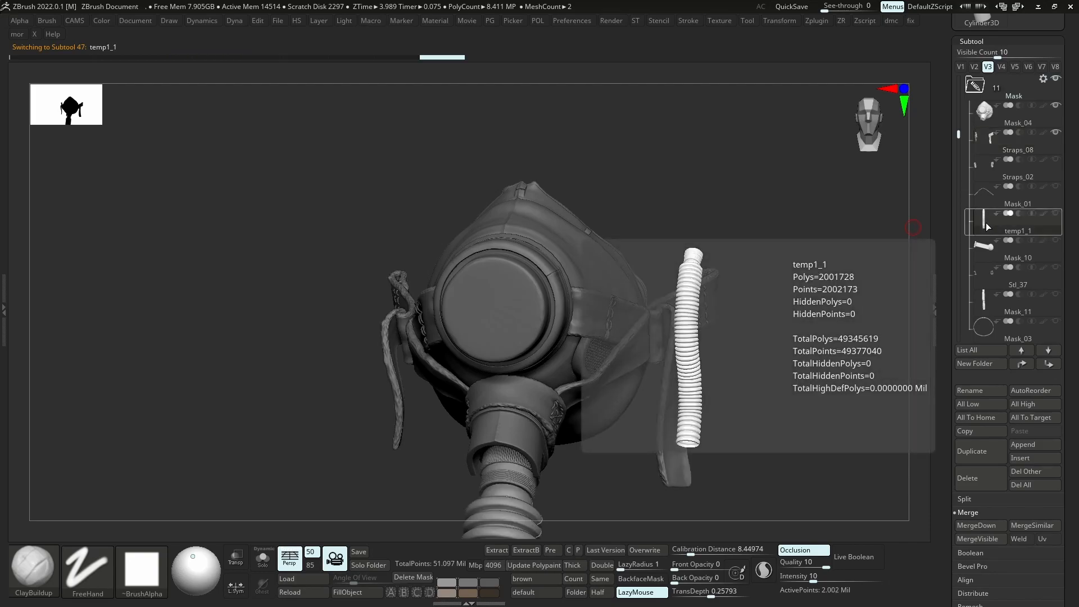
pyautogui.moveTo(984, 134); pyautogui.dragTo(984, 135)
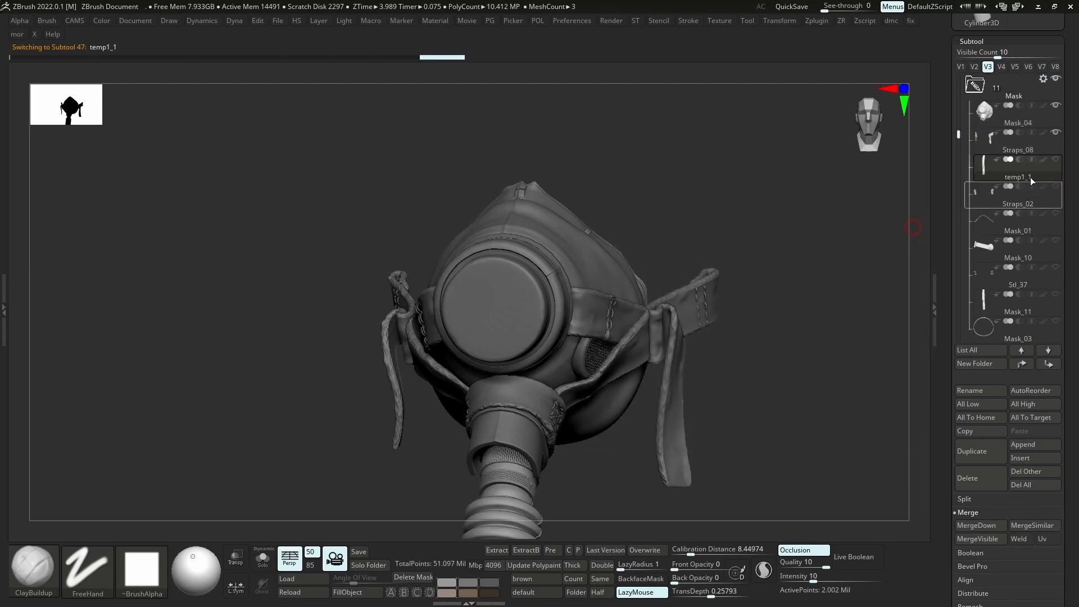
# Make the temp1_1 hose visible and move the Ropes_01 cord directly below it
pyautogui.moveTo(960, 142); pyautogui.dragTo(962, 180)
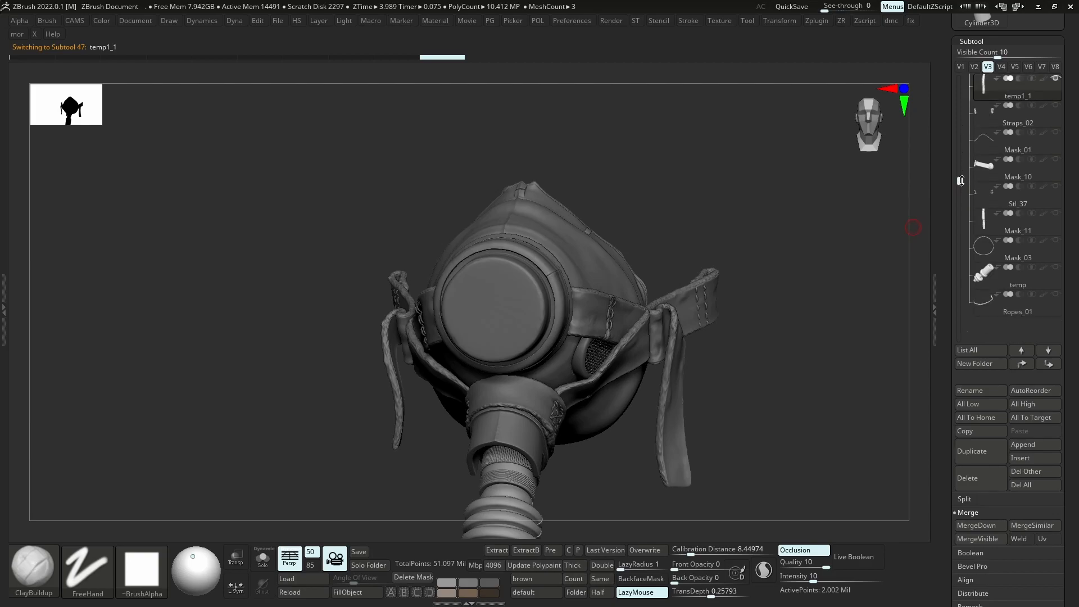
pyautogui.click(983, 308)
pyautogui.scroll(1, 997, 92)
pyautogui.scroll(4, 1012, 168)
pyautogui.moveTo(1009, 271); pyautogui.dragTo(1010, 275)
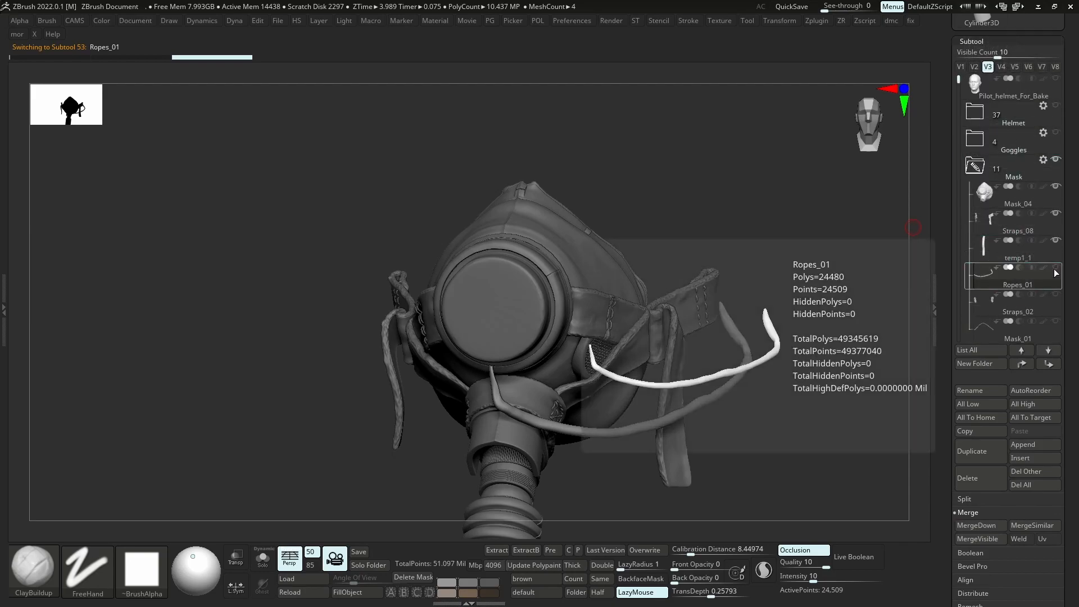
# Move Mask_10 and Mask_11 below Ropes_01, with Mask_11 first, and make both visible
pyautogui.scroll(-4, 962, 96)
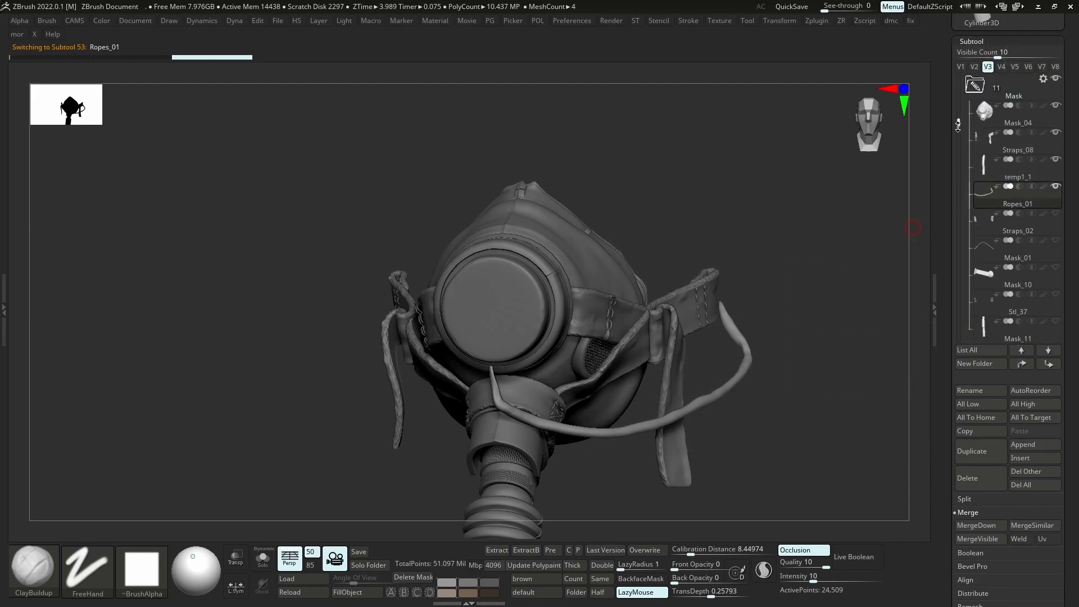
pyautogui.click(990, 253)
pyautogui.moveTo(1003, 254); pyautogui.dragTo(999, 188)
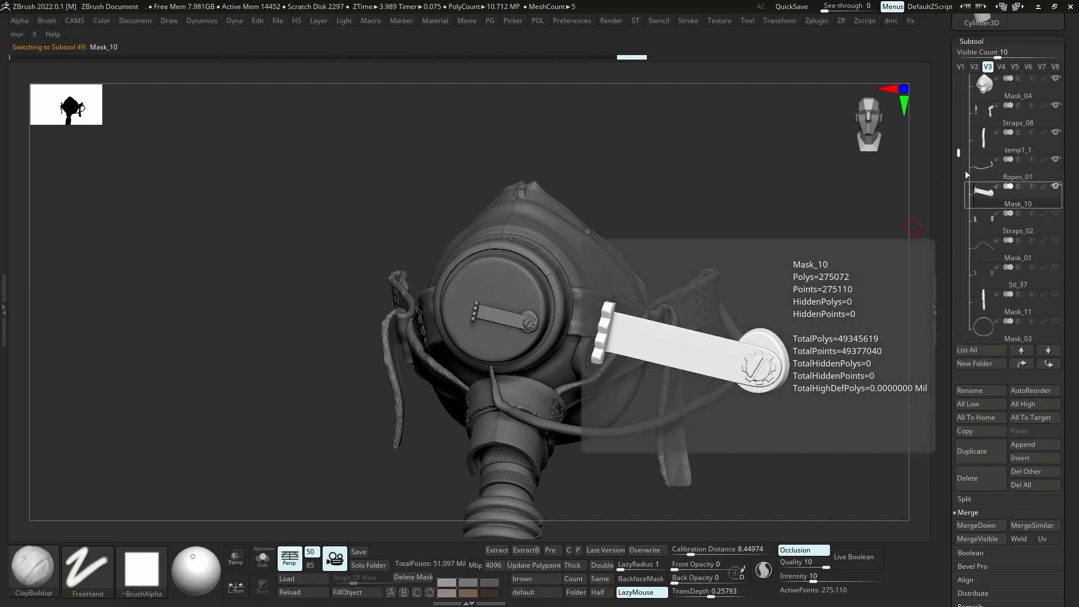
pyautogui.moveTo(958, 154); pyautogui.dragTo(957, 179)
pyautogui.moveTo(993, 248); pyautogui.dragTo(1004, 140)
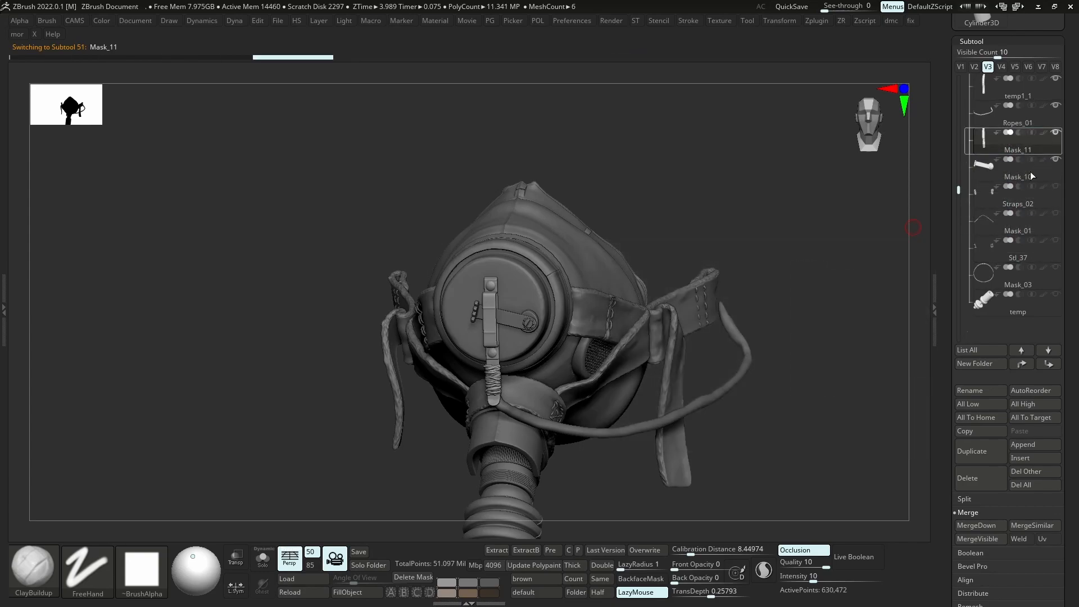
# Move Stl_37 below Mask_10, and make Stl_37, Straps_02 and Mask_01 visible
pyautogui.click(983, 271)
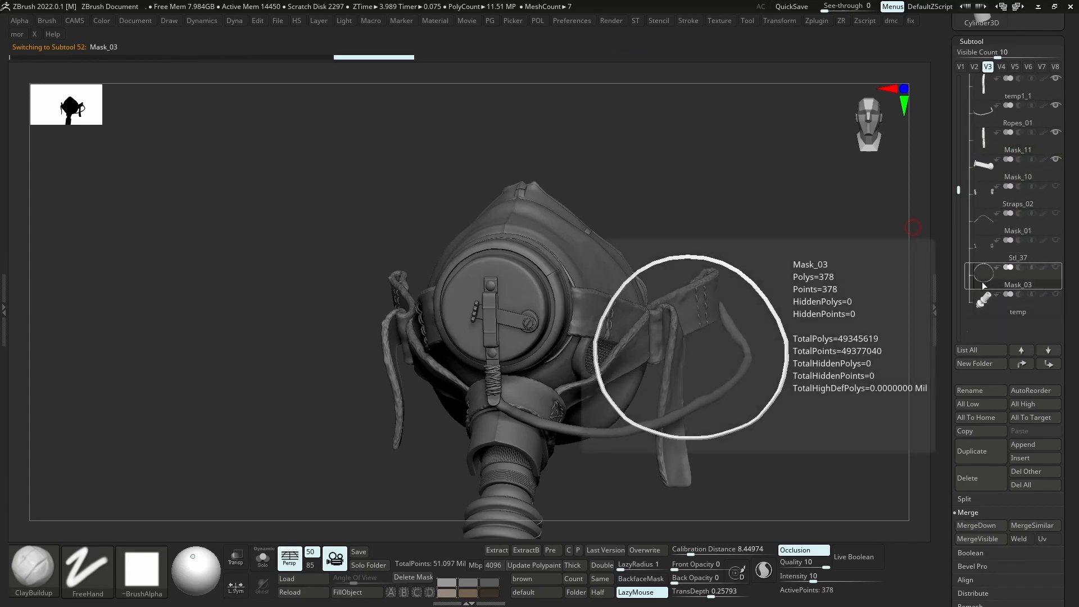
pyautogui.moveTo(985, 251); pyautogui.dragTo(990, 190)
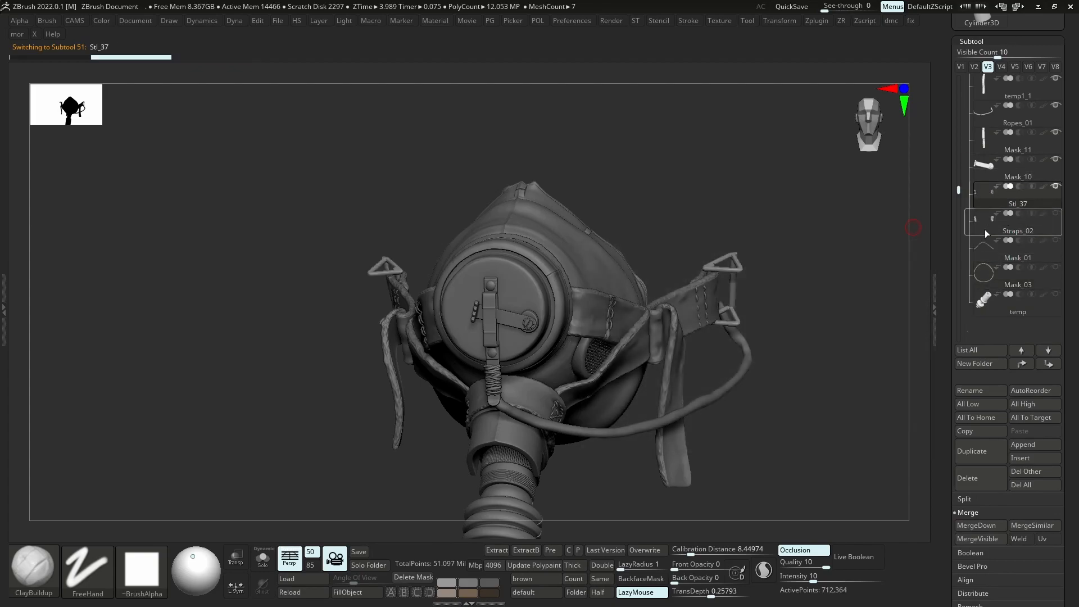
pyautogui.click(991, 250)
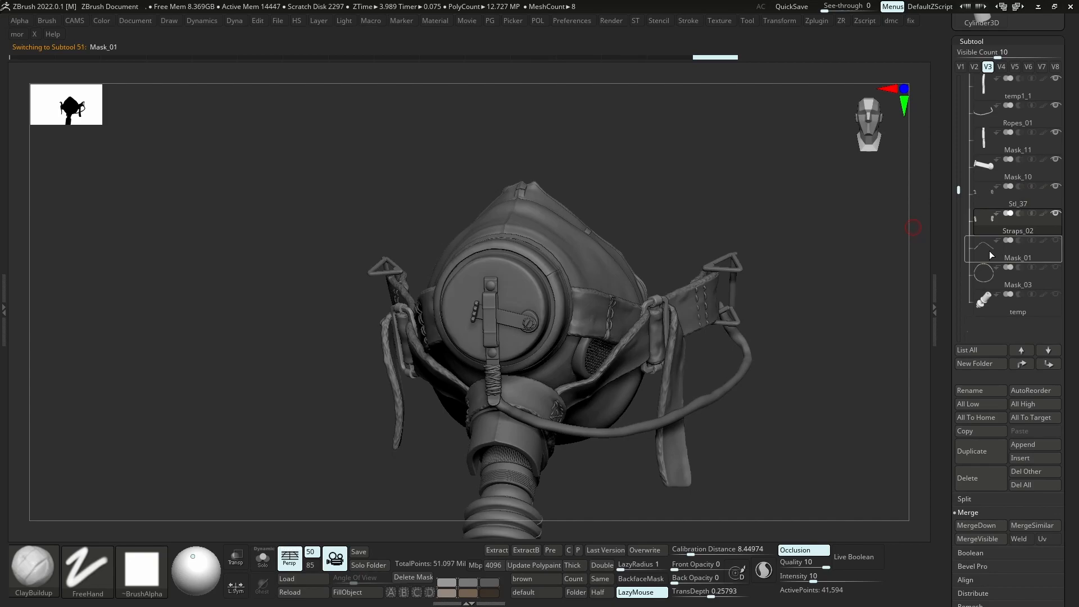
pyautogui.click(991, 254)
pyautogui.click(1056, 240)
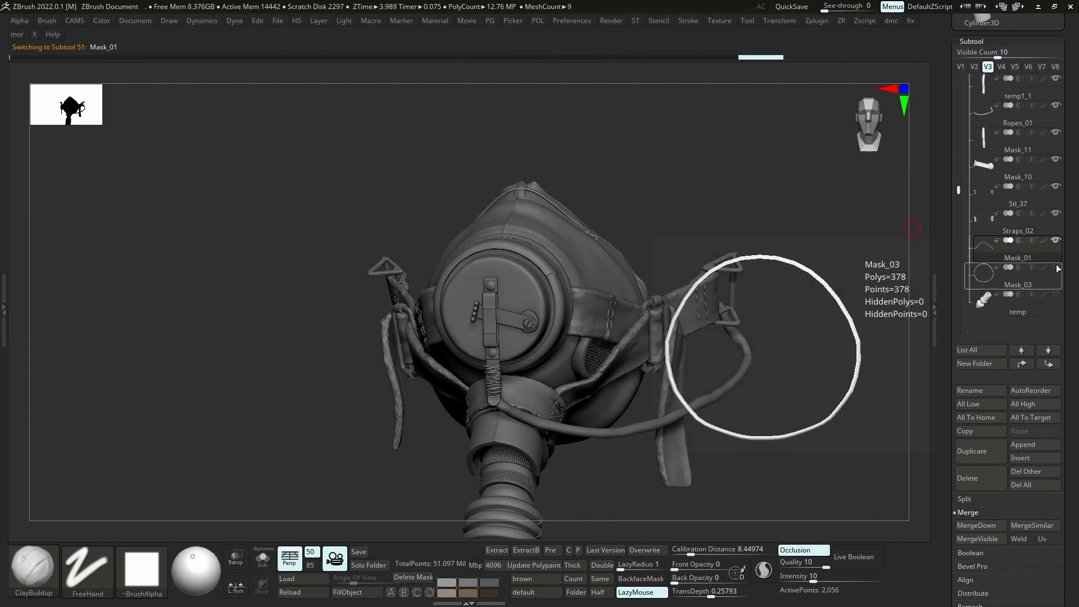
# Make Mask_03 and the temp connector visible, move temp below Straps_02, and save the file
pyautogui.click(1055, 294)
pyautogui.moveTo(984, 311); pyautogui.dragTo(985, 245)
pyautogui.moveTo(959, 189); pyautogui.dragTo(964, 126)
pyautogui.keyDown('ctrl'); pyautogui.moveTo(780, 282); pyautogui.dragTo(802, 278, button='right'); pyautogui.keyUp('ctrl')
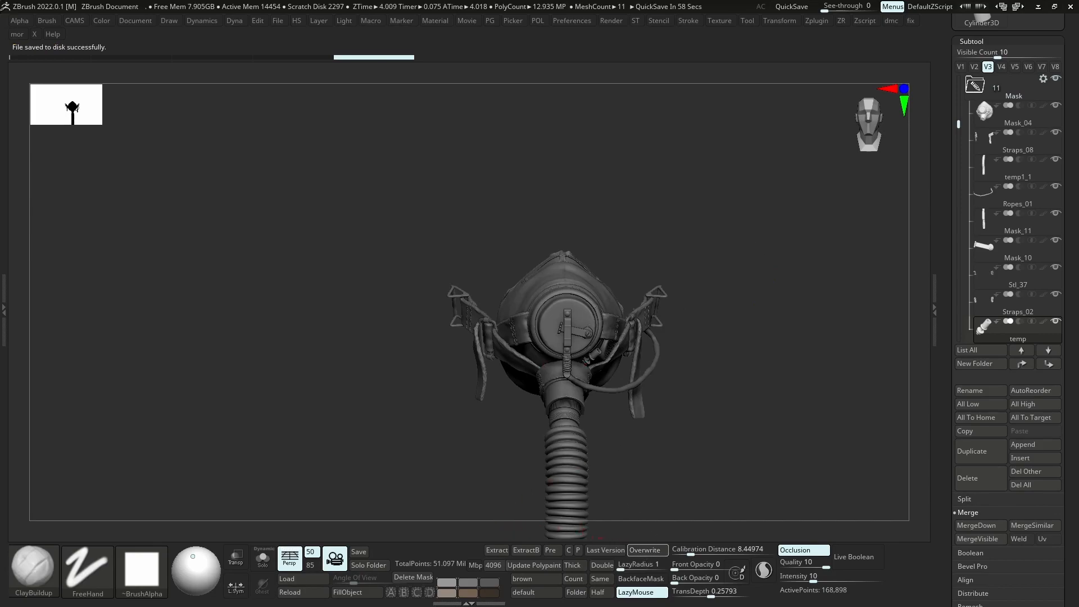
# Rename the Mask folder's subtools as a numbered sequence based on the folder name, using Trigon Toolbox's Subtool Renamer
pyautogui.moveTo(723, 287); pyautogui.dragTo(697, 315, button='right')
pyautogui.rightClick(689, 332)
pyautogui.moveTo(708, 253); pyautogui.dragTo(635, 247, button='right')
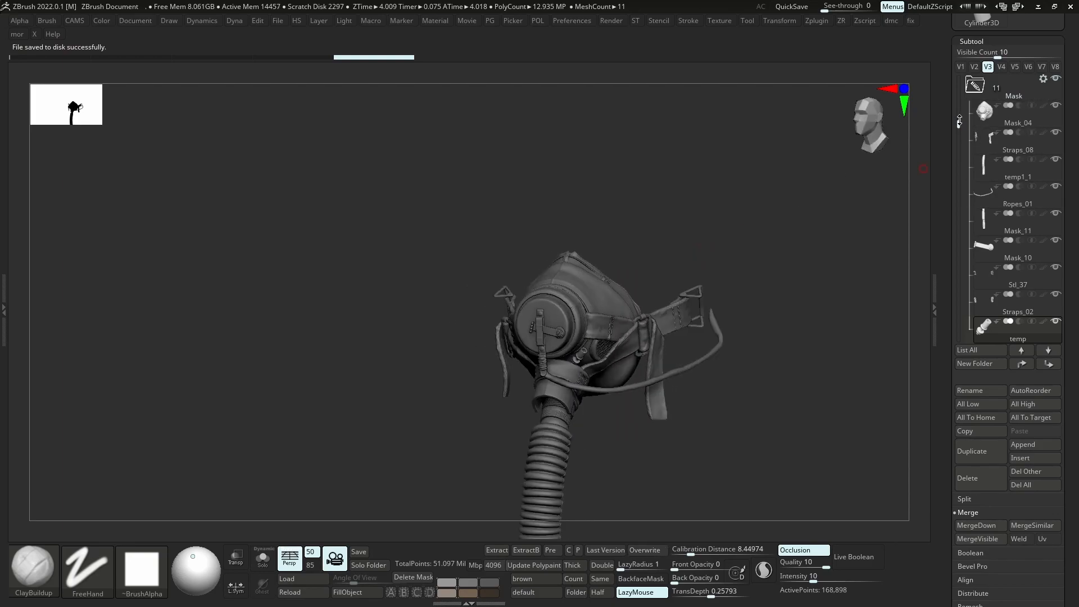
pyautogui.moveTo(959, 121); pyautogui.dragTo(959, 72)
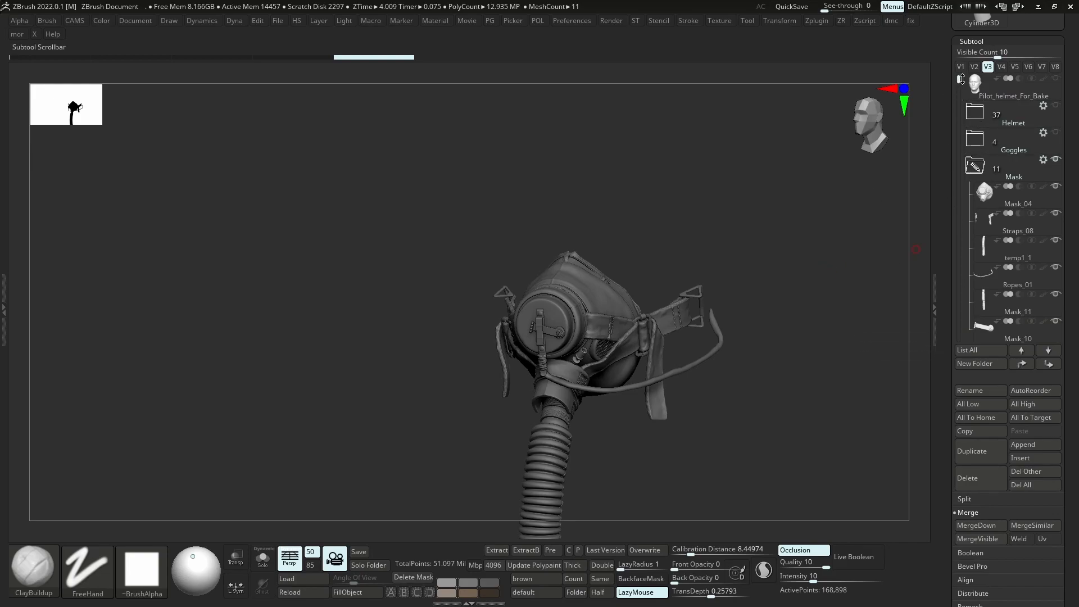
pyautogui.scroll(-5, 1012, 237)
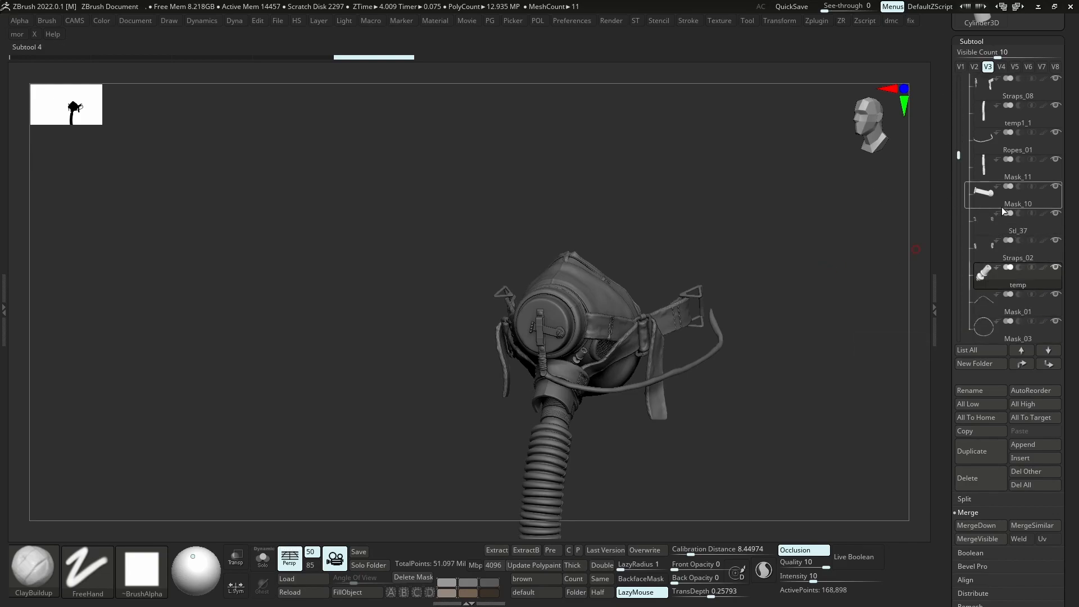
pyautogui.moveTo(960, 156); pyautogui.dragTo(963, 94)
pyautogui.moveTo(986, 179)
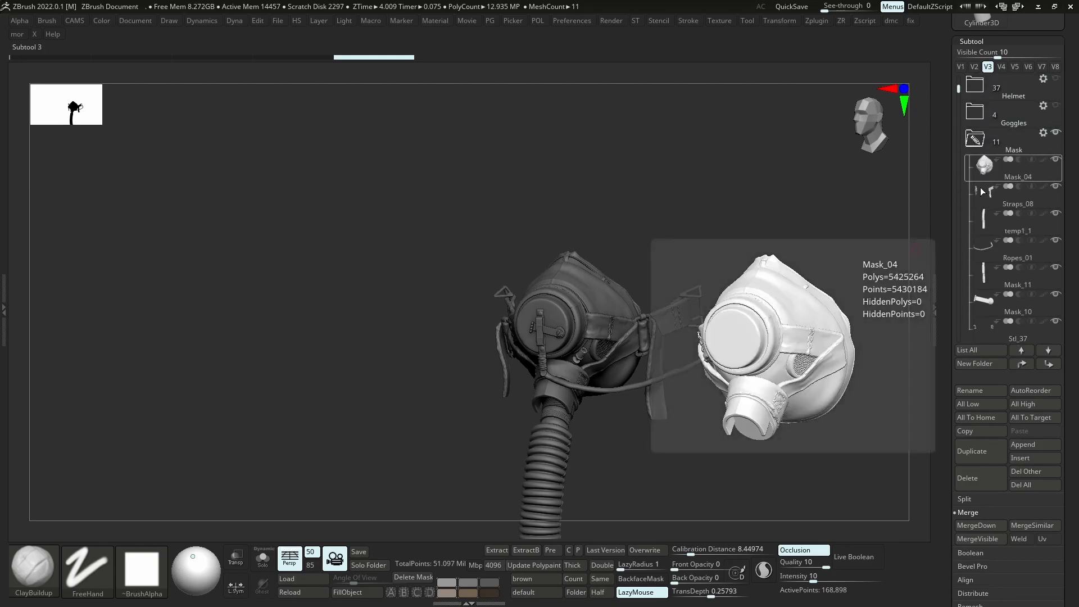
pyautogui.click(4, 329)
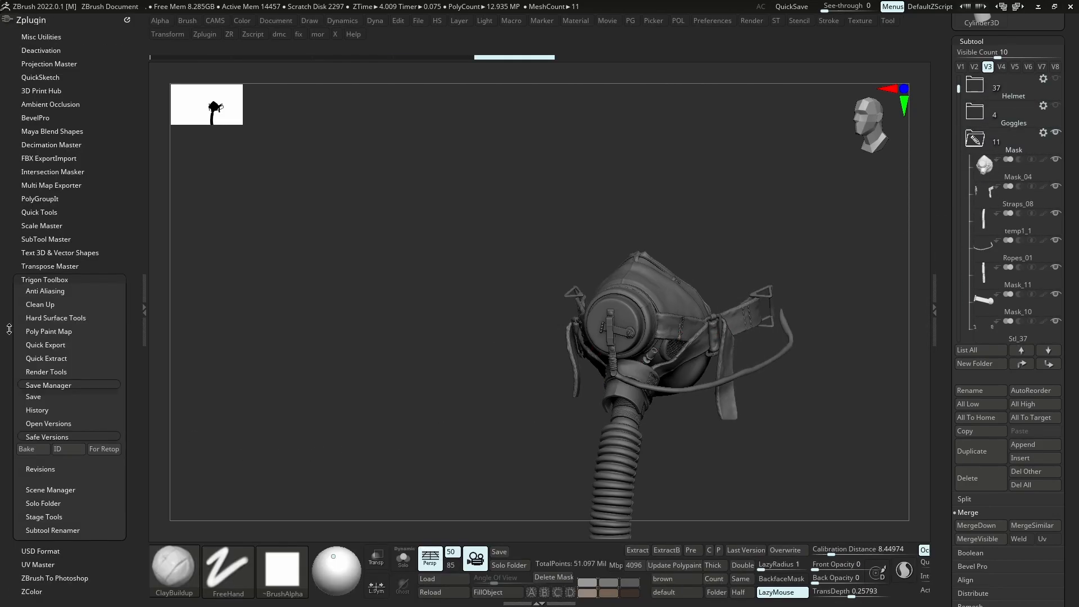
pyautogui.click(56, 386)
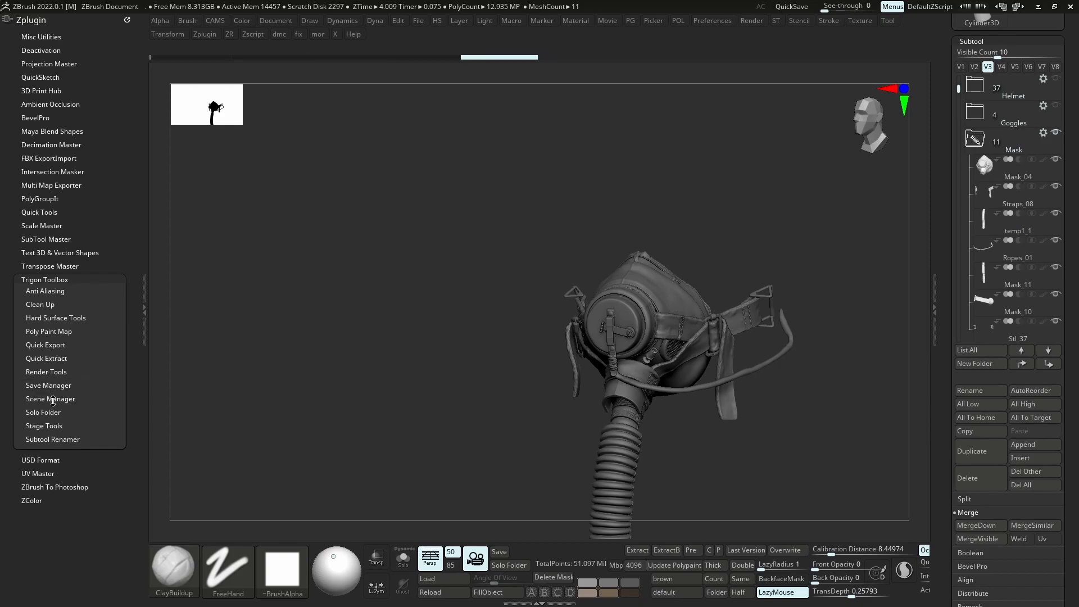
pyautogui.click(57, 439)
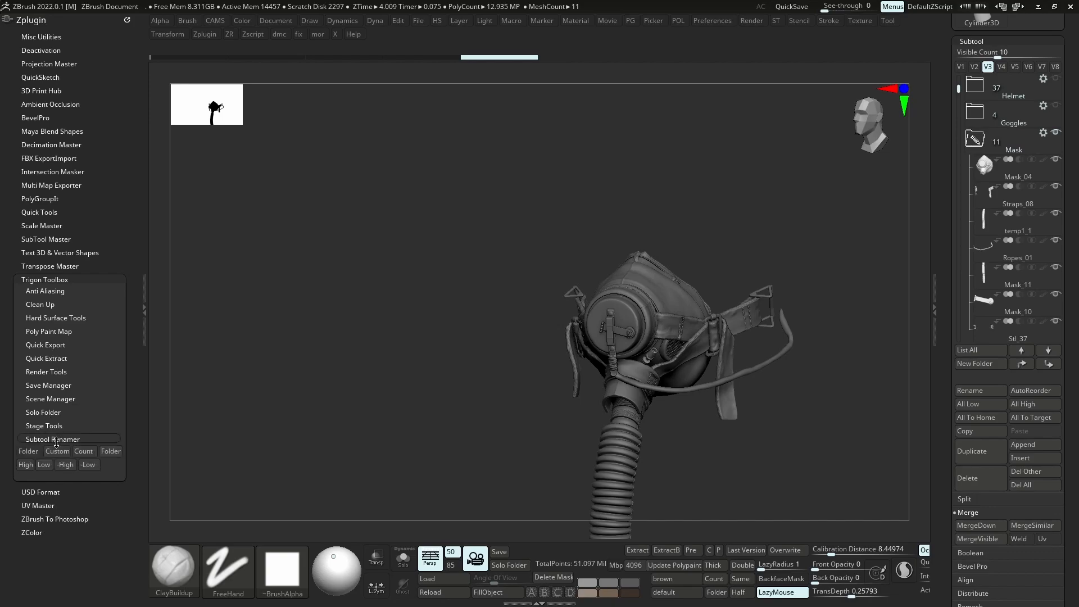
pyautogui.click(110, 452)
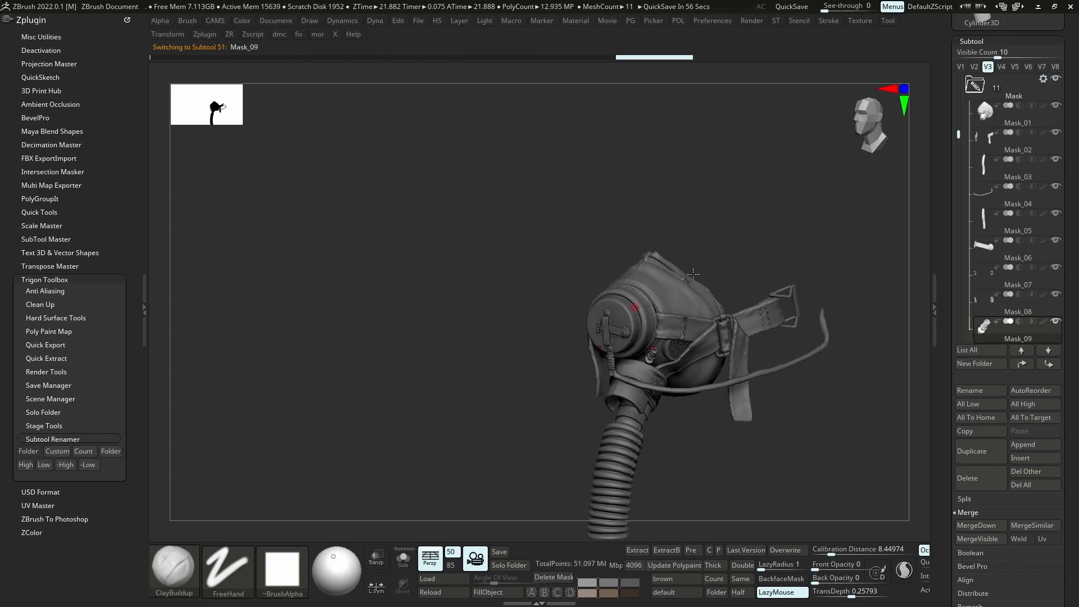
# Expand the Goggles folder, enable the renamer's Folder option, and add the High suffix to the Goggles and Mask subtools
pyautogui.moveTo(982, 214)
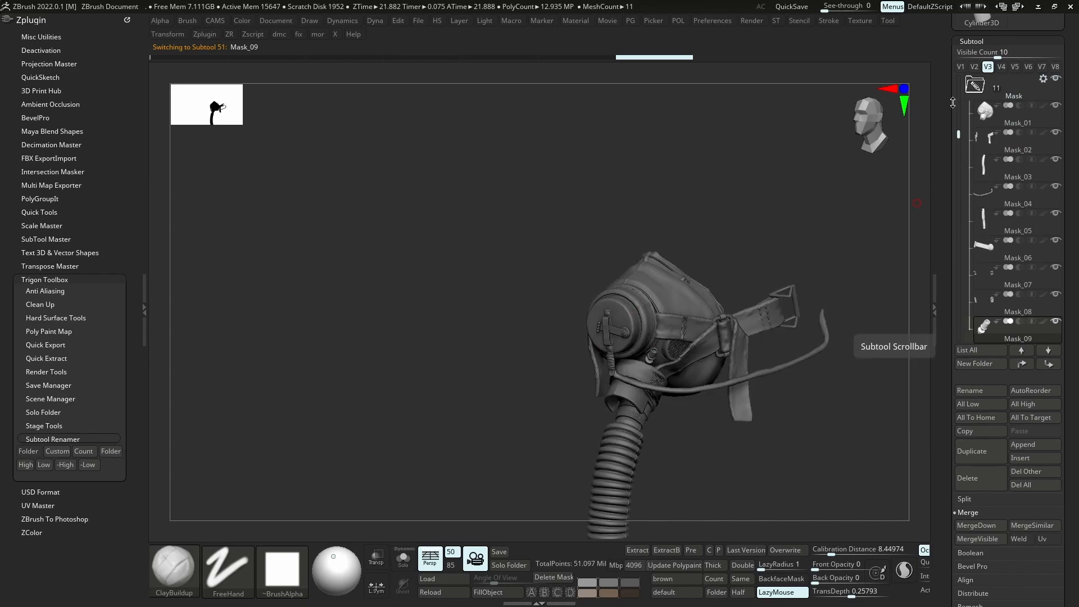
pyautogui.moveTo(959, 132); pyautogui.dragTo(960, 88)
pyautogui.click(976, 111)
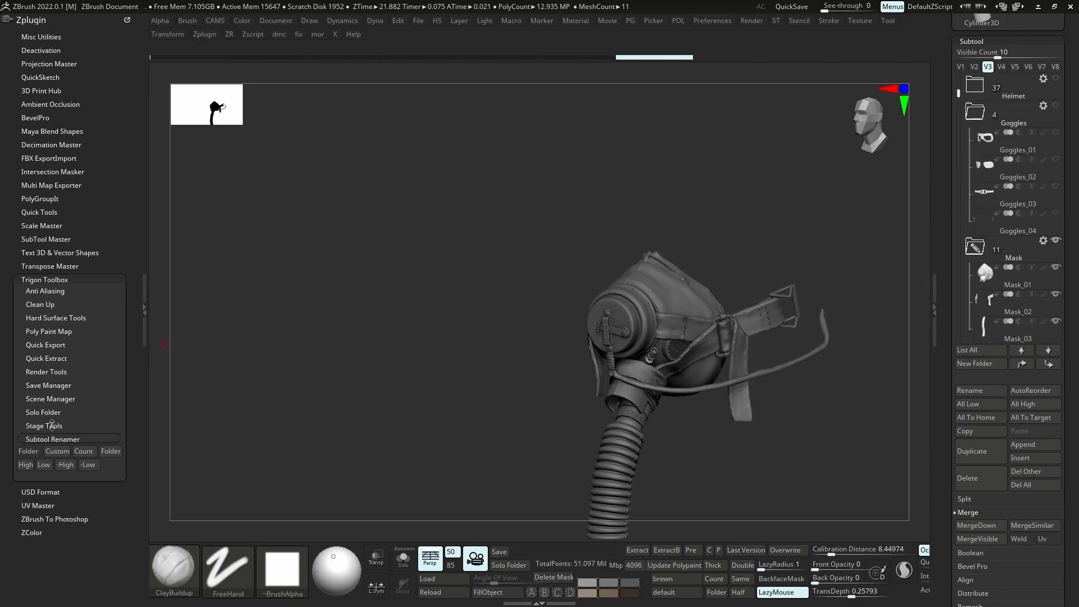
pyautogui.click(28, 451)
pyautogui.click(990, 208)
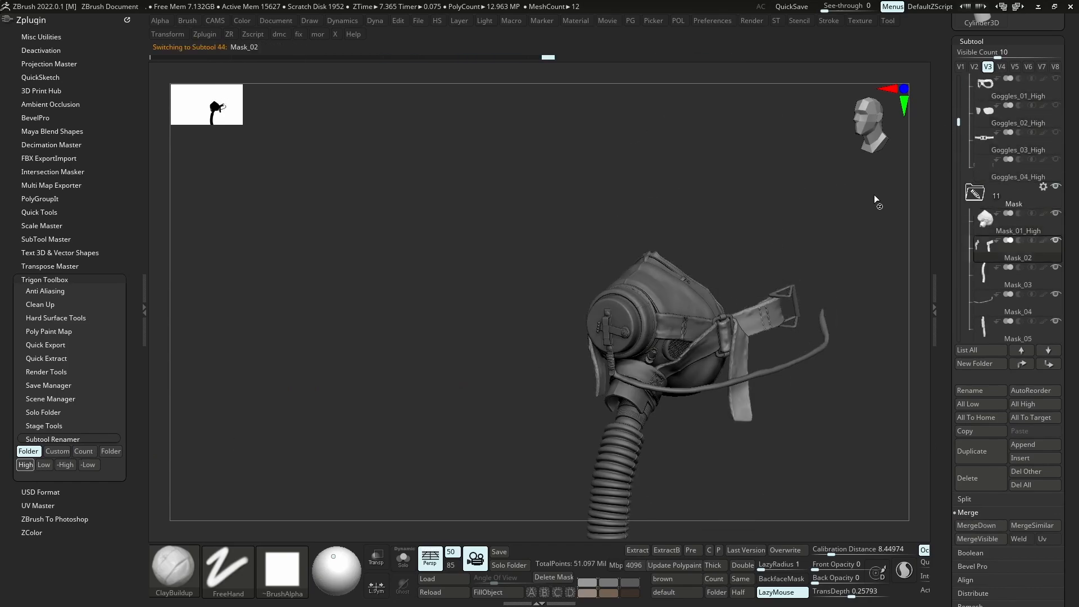
pyautogui.click(990, 275)
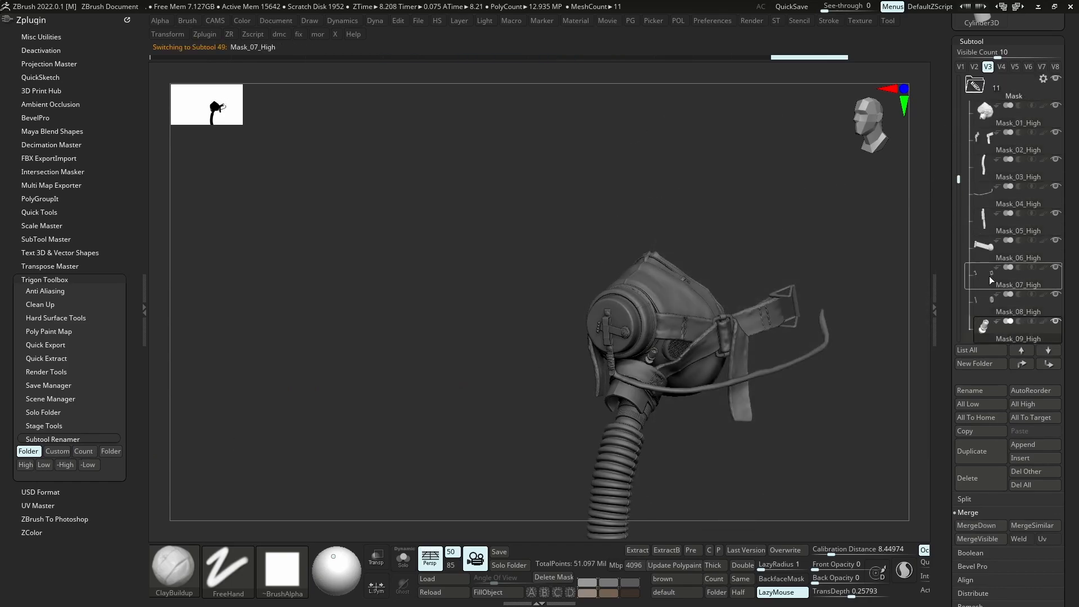
# Collapse and hide the Mask folder, make the Goggles folder visible, and frame the goggles from the front
pyautogui.moveTo(750, 230); pyautogui.dragTo(843, 262)
pyautogui.moveTo(961, 176); pyautogui.dragTo(962, 84)
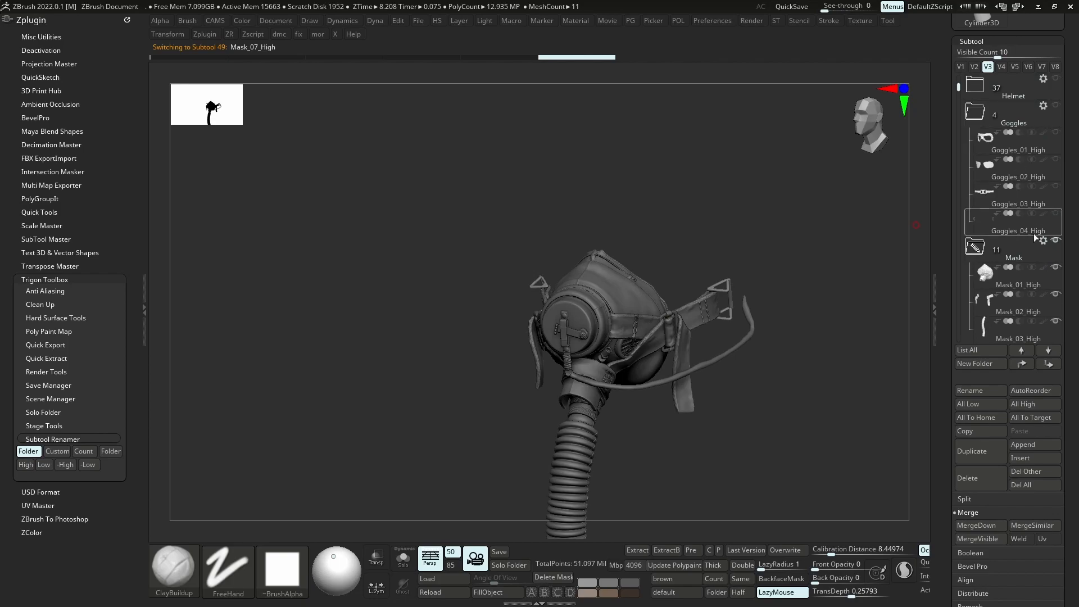
pyautogui.click(976, 247)
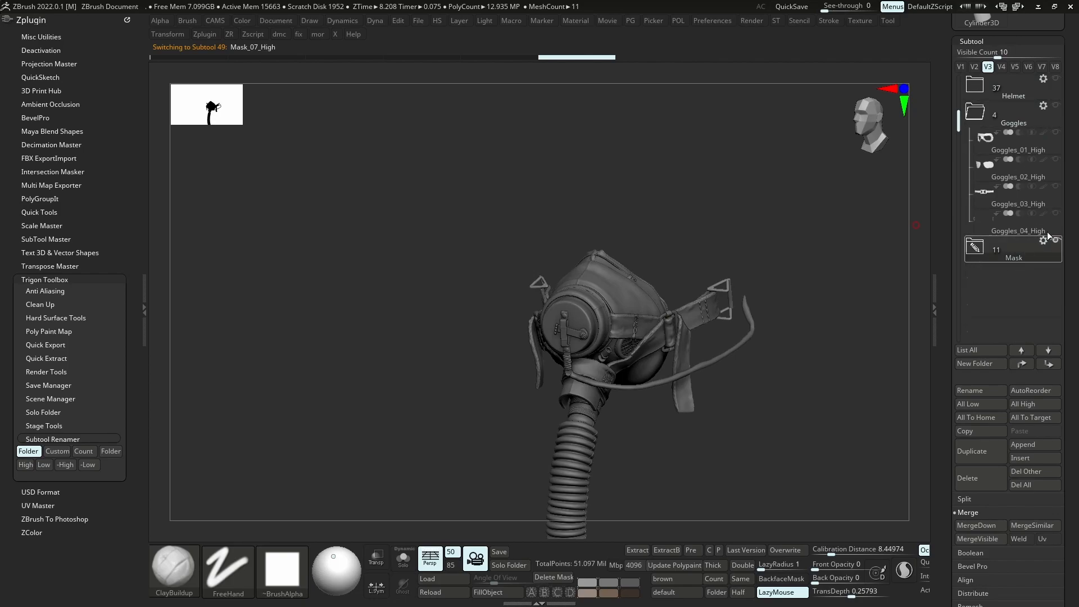
pyautogui.click(1056, 106)
pyautogui.click(979, 225)
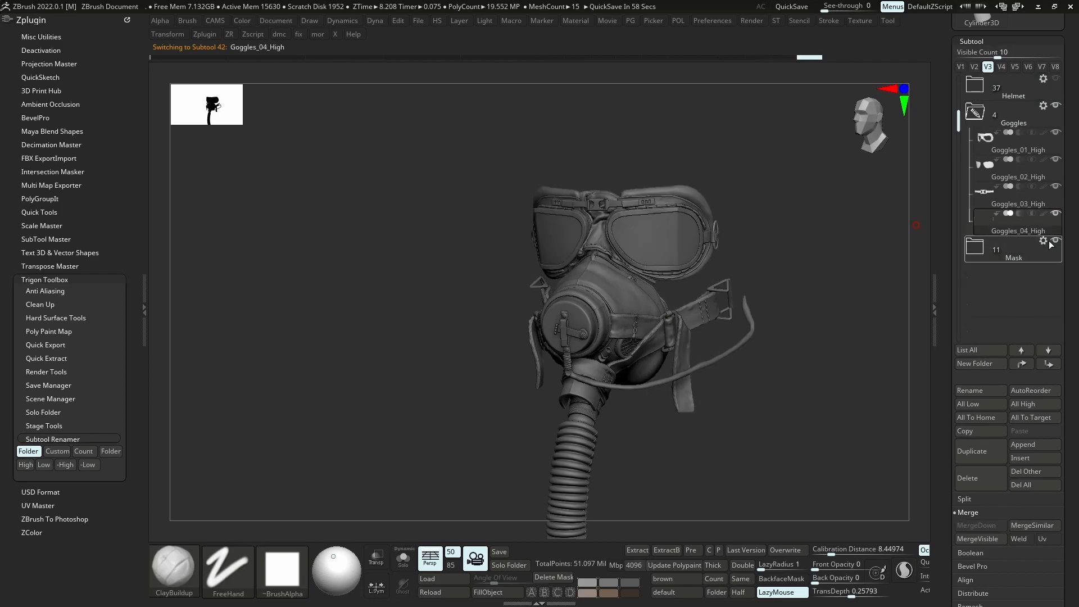
pyautogui.click(1055, 242)
pyautogui.keyDown('shift'); pyautogui.moveTo(626, 237); pyautogui.dragTo(652, 221, button='right'); pyautogui.keyUp('shift')
pyautogui.press('f')
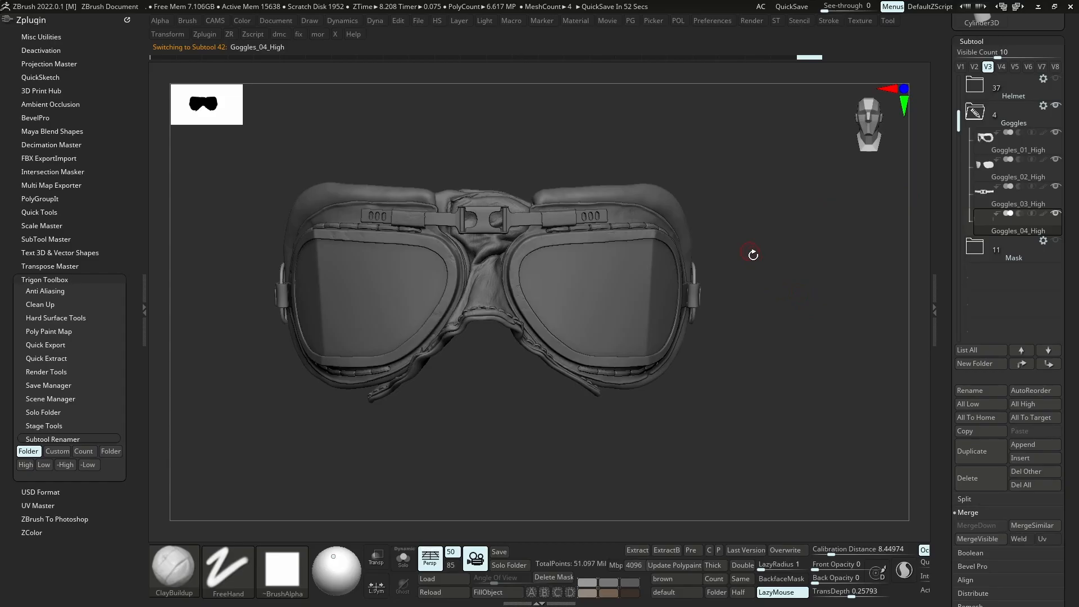
pyautogui.press('Print')
pyautogui.moveTo(383, 84); pyautogui.dragTo(1068, 453)
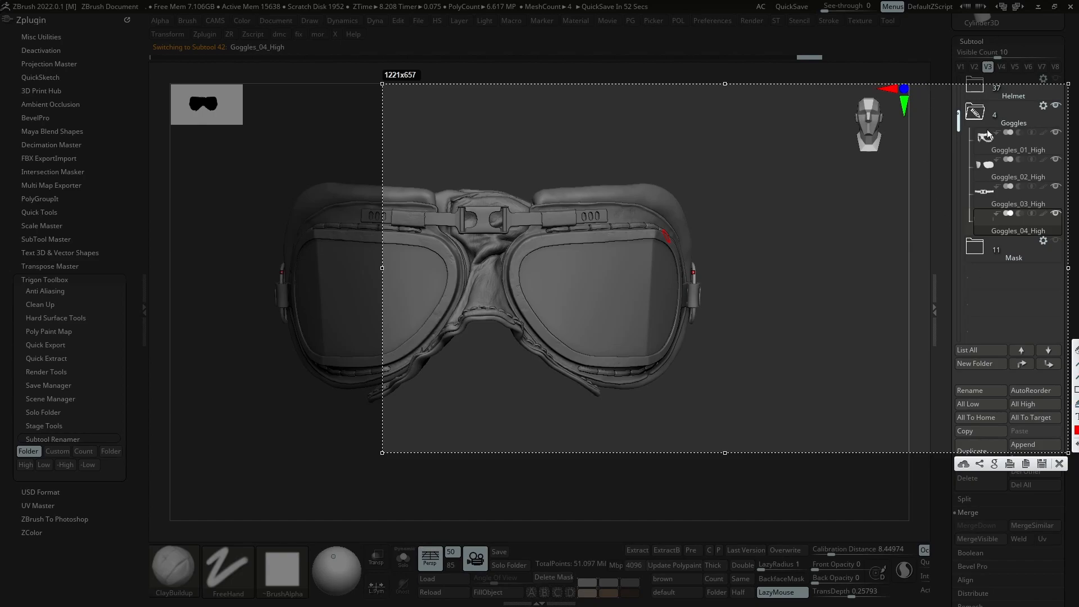
pyautogui.click(1059, 463)
# Hide Goggles_02_High, Goggles_03_High and Goggles_04_High, leaving Goggles_01_High visible
pyautogui.click(1057, 161)
pyautogui.click(1057, 186)
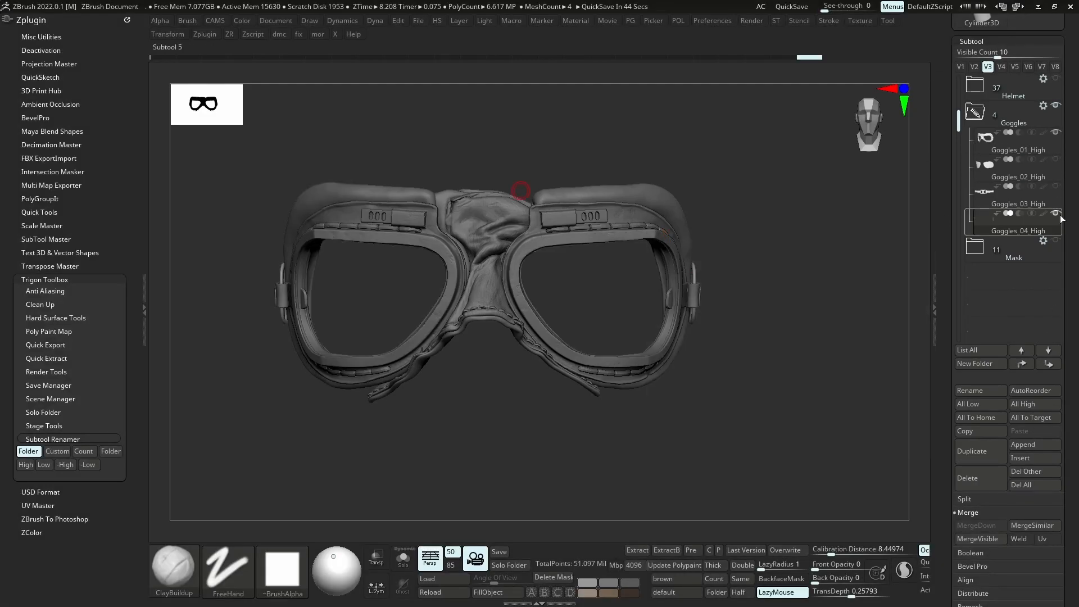
pyautogui.click(1056, 213)
# Capture the goggles and subtool list, and annotate Goggles_01_High with an arrow and the names goggles_01, goggles_01_high and goggles_01_low
pyautogui.press('Print')
pyautogui.moveTo(247, 54); pyautogui.dragTo(1073, 522)
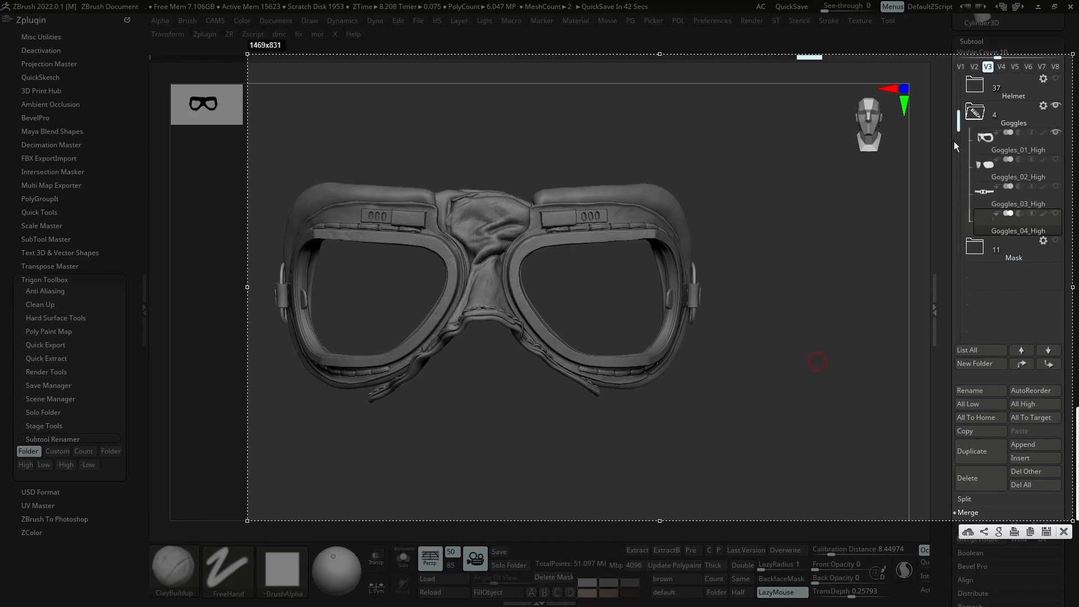
pyautogui.moveTo(972, 141); pyautogui.dragTo(779, 152)
pyautogui.write('goggles')
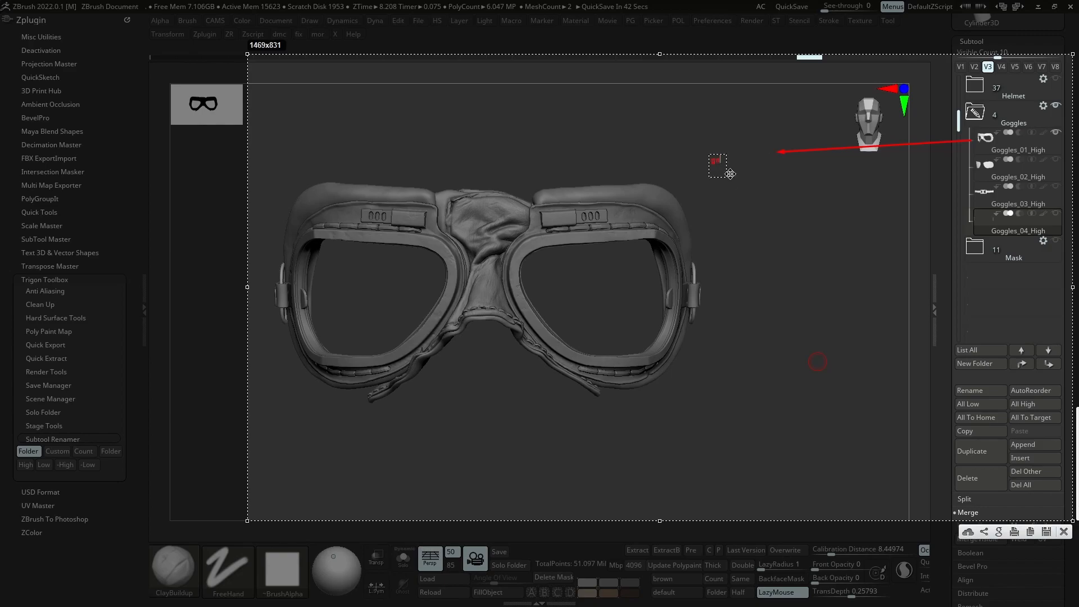
pyautogui.write('_01')
pyautogui.press('Return')
pyautogui.press('Return')
pyautogui.write('goggles_0')
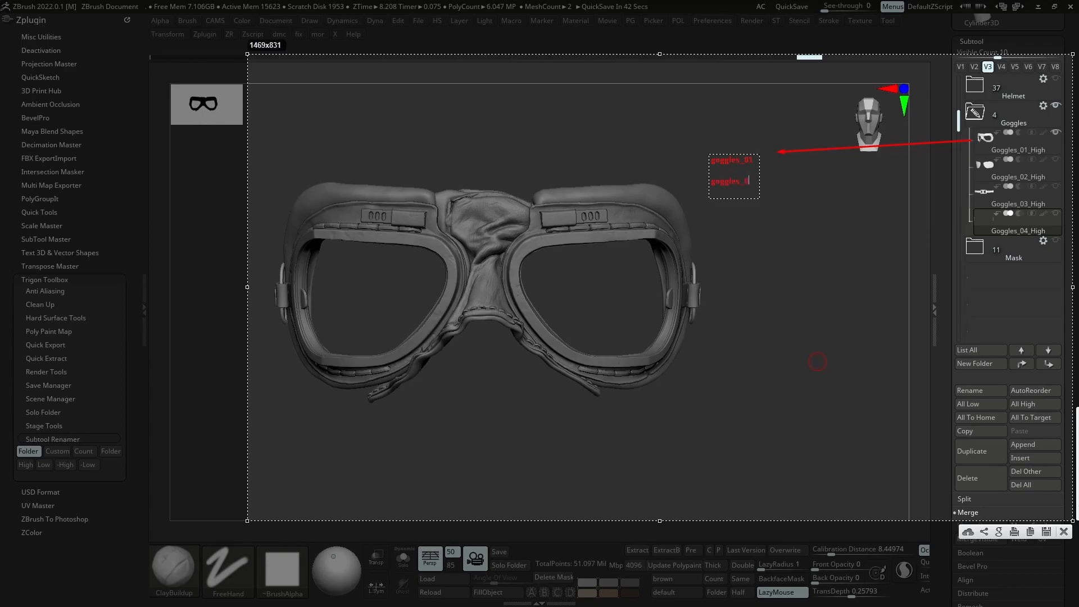
pyautogui.write('1_')
pyautogui.write('high ')
pyautogui.write('g')
pyautogui.write('oggles_01_low')
pyautogui.press('Return')
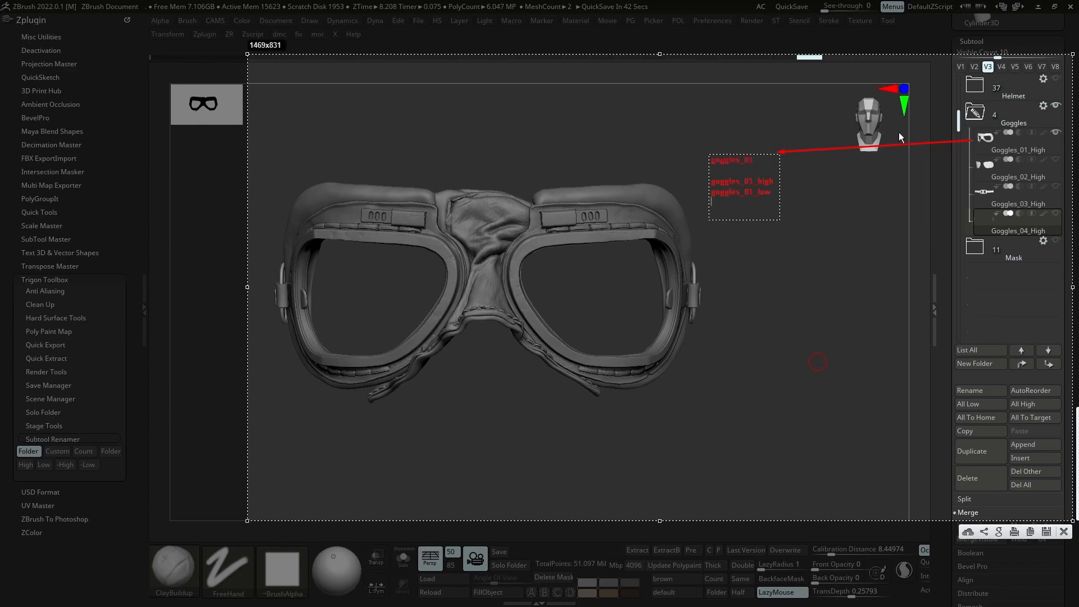
pyautogui.press('Escape')
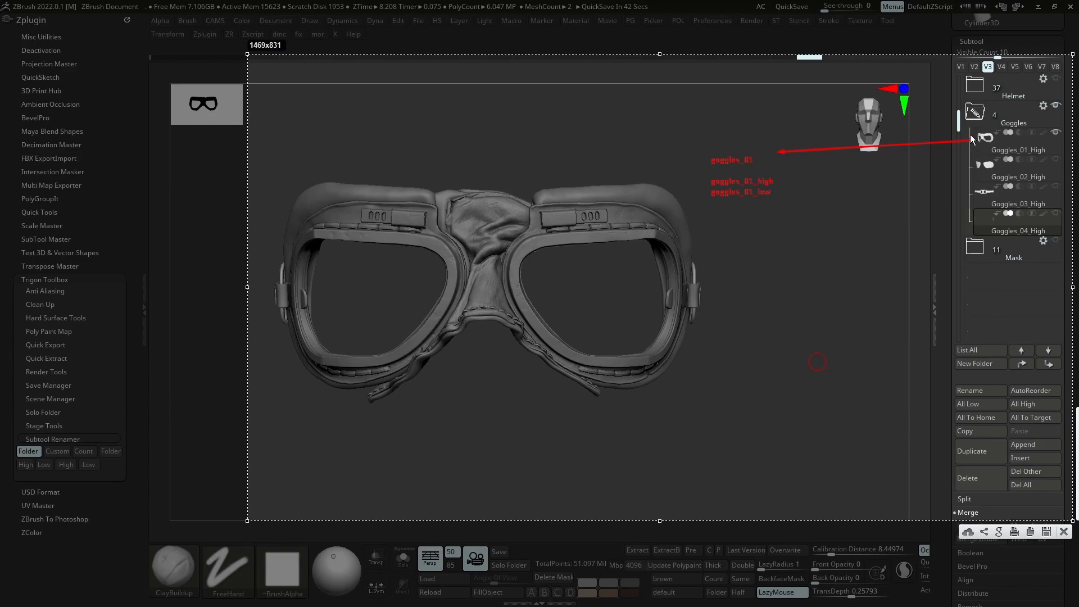
# Link and circle the Goggles folder's subtools in the capture, and close it without saving
pyautogui.moveTo(967, 140); pyautogui.dragTo(956, 157)
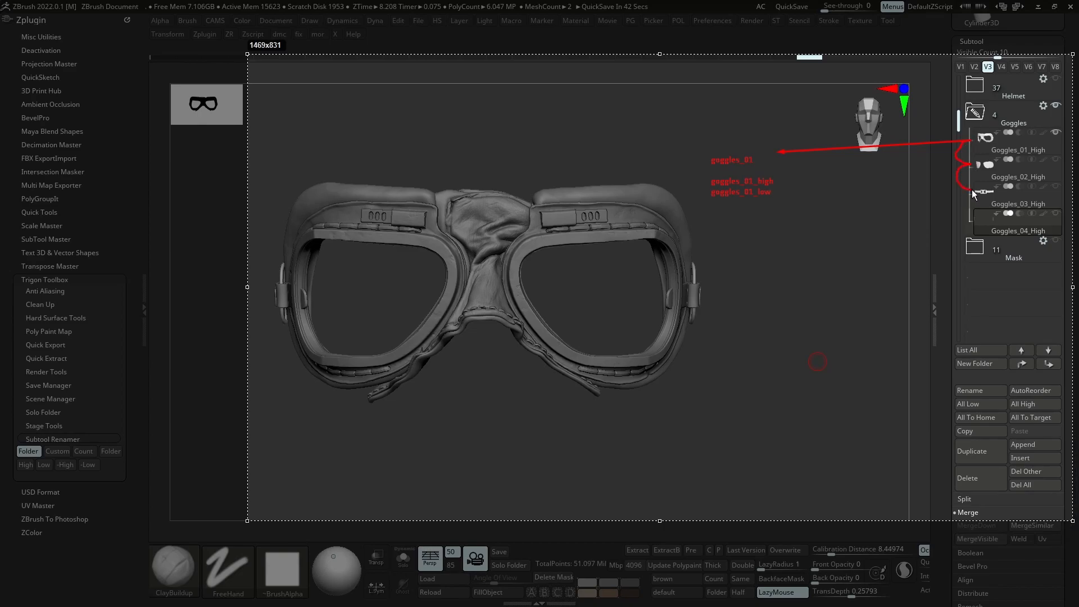
pyautogui.moveTo(992, 102)
pyautogui.mouseDown()
pyautogui.moveTo(978, 101)
pyautogui.moveTo(962, 126)
pyautogui.moveTo(996, 107)
pyautogui.moveTo(959, 169)
pyautogui.moveTo(998, 135)
pyautogui.moveTo(984, 147)
pyautogui.moveTo(998, 178)
pyautogui.moveTo(979, 198)
pyautogui.moveTo(979, 222)
pyautogui.moveTo(992, 232)
pyautogui.mouseUp()
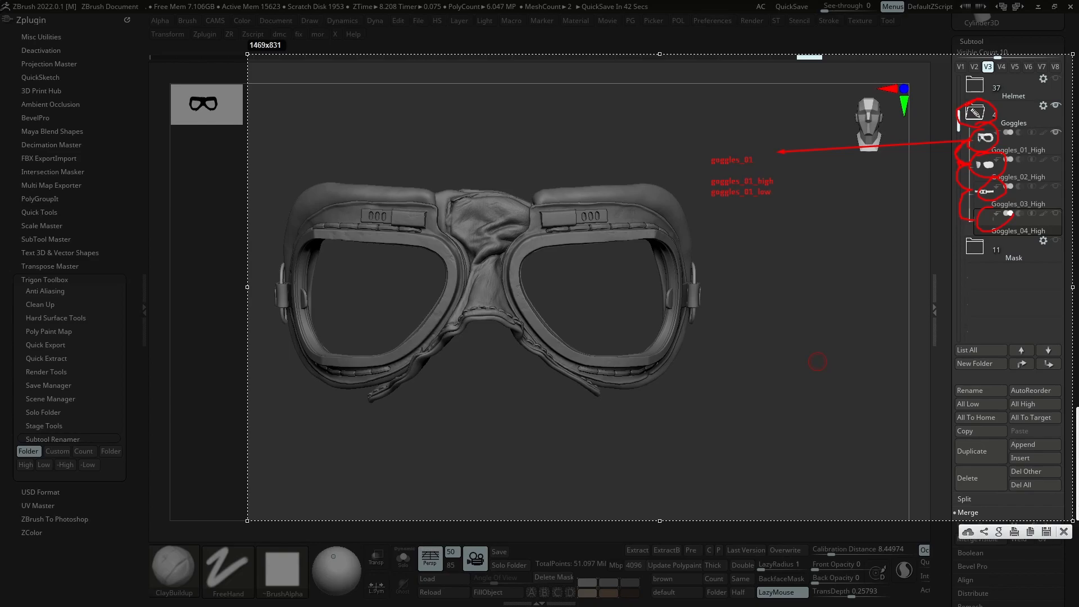
pyautogui.click(1066, 534)
# Expand the Mask folder and review its renamed subtools
pyautogui.click(976, 250)
pyautogui.moveTo(962, 104); pyautogui.dragTo(964, 228)
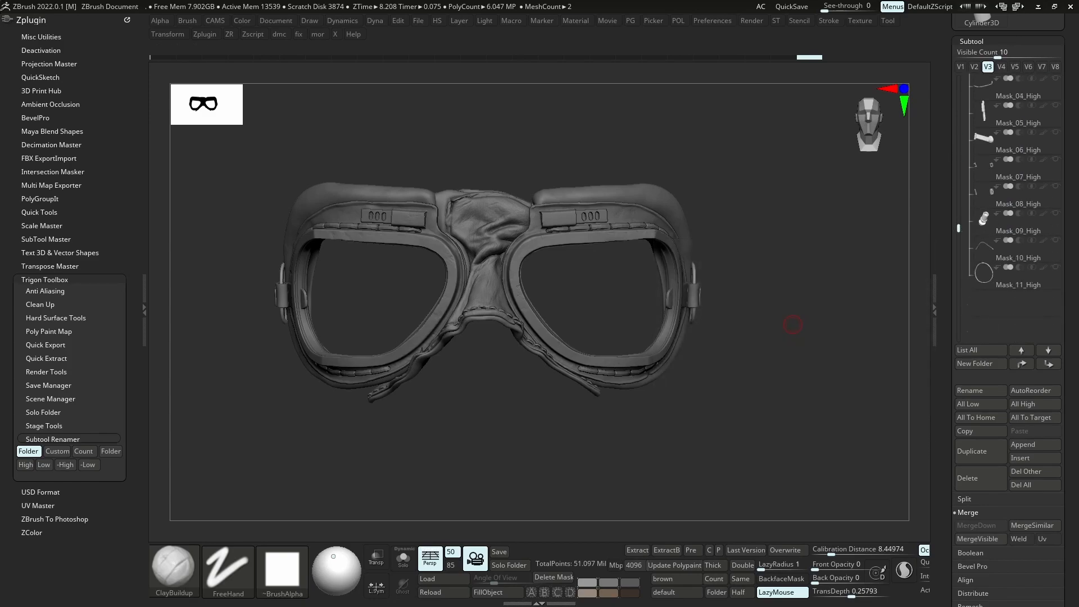
pyautogui.moveTo(956, 237); pyautogui.dragTo(959, 106)
# Solo Goggles_01_High with its polyframe shown and regenerate its polygroups
pyautogui.click(982, 144)
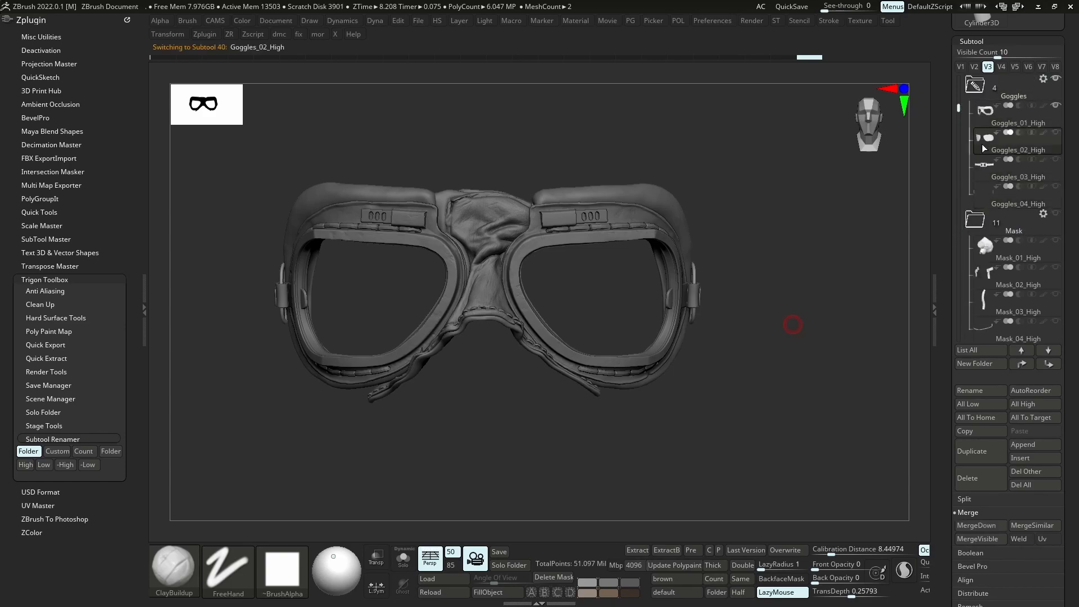
pyautogui.moveTo(715, 248)
pyautogui.mouseDown(button='right')
pyautogui.moveTo(665, 274)
pyautogui.moveTo(712, 281)
pyautogui.mouseUp(button='right')
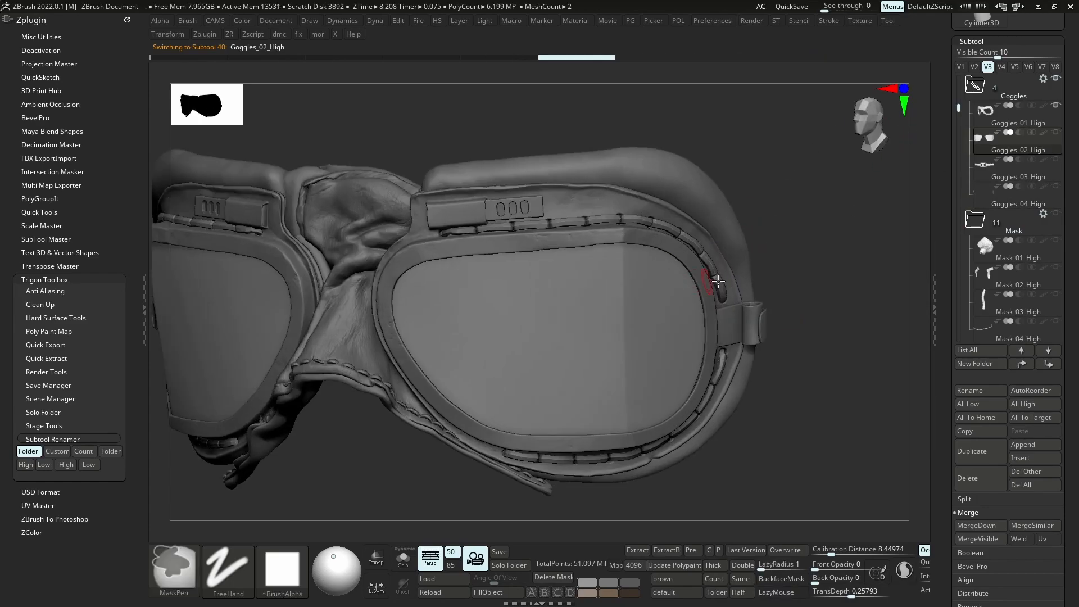
pyautogui.keyDown('alt'); pyautogui.click(712, 269); pyautogui.keyUp('alt')
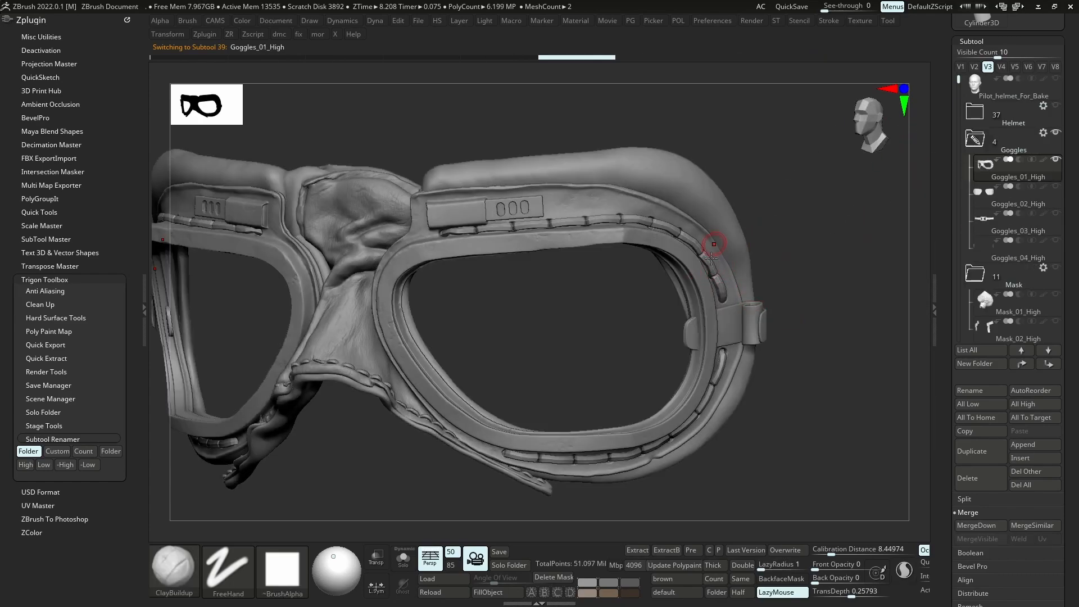
pyautogui.hotkey('shift', 'f')
pyautogui.keyDown('ctrl'); pyautogui.moveTo(743, 287); pyautogui.dragTo(718, 278, button='right'); pyautogui.keyUp('ctrl')
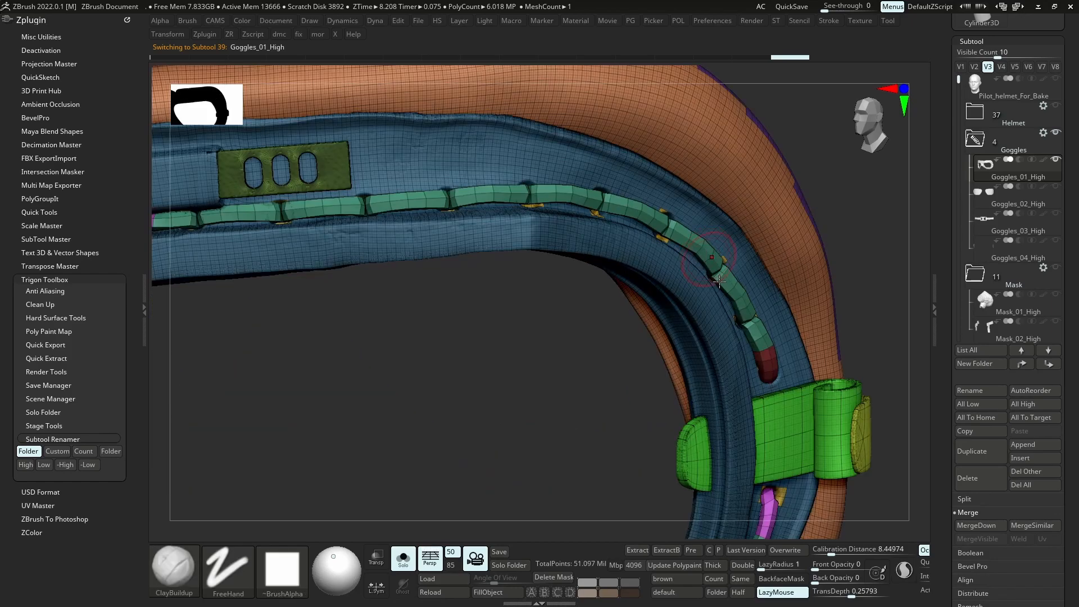
pyautogui.press('g')
pyautogui.click(706, 284)
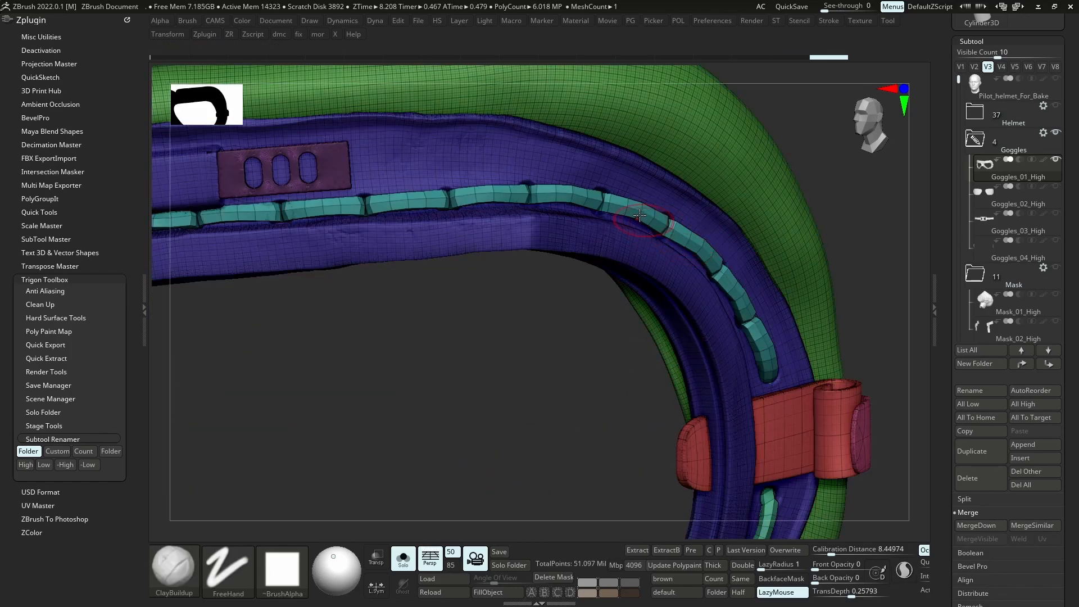
# Isolate the segmented piping strips above and below both goggle lenses in Goggles_01_High, and turn off the polyframe
pyautogui.keyDown('ctrl'); pyautogui.keyDown('shift'); pyautogui.click(638, 215); pyautogui.keyUp('shift'); pyautogui.keyUp('ctrl')
pyautogui.keyDown('ctrl'); pyautogui.moveTo(756, 296); pyautogui.dragTo(775, 312, button='right'); pyautogui.keyUp('ctrl')
pyautogui.keyDown('ctrl'); pyautogui.keyDown('shift'); pyautogui.moveTo(811, 280); pyautogui.dragTo(828, 314); pyautogui.keyUp('shift'); pyautogui.keyUp('ctrl')
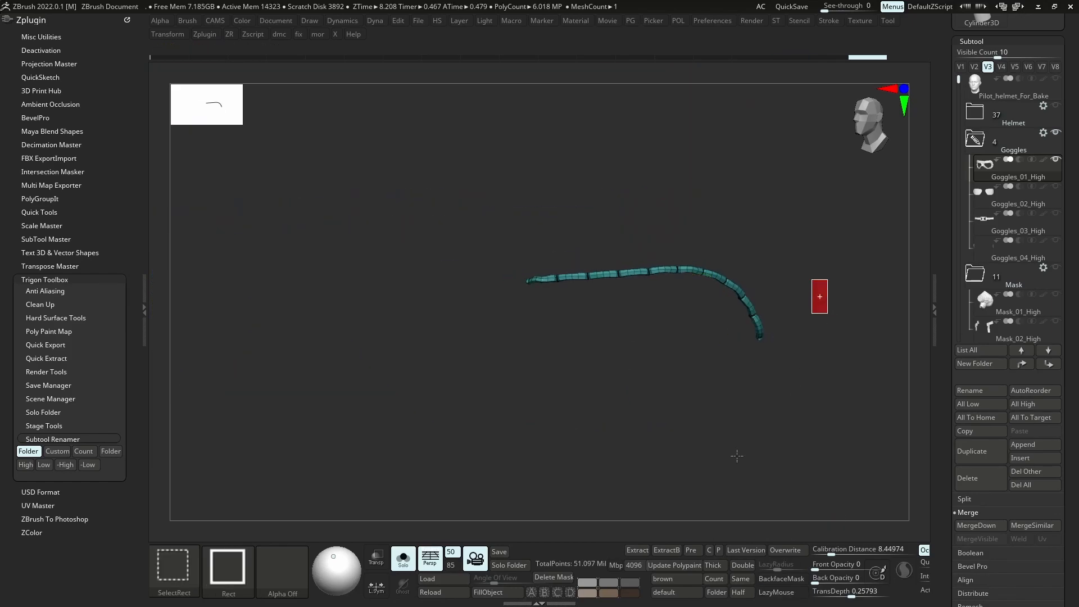
pyautogui.hotkey('ctrl', 'shift')
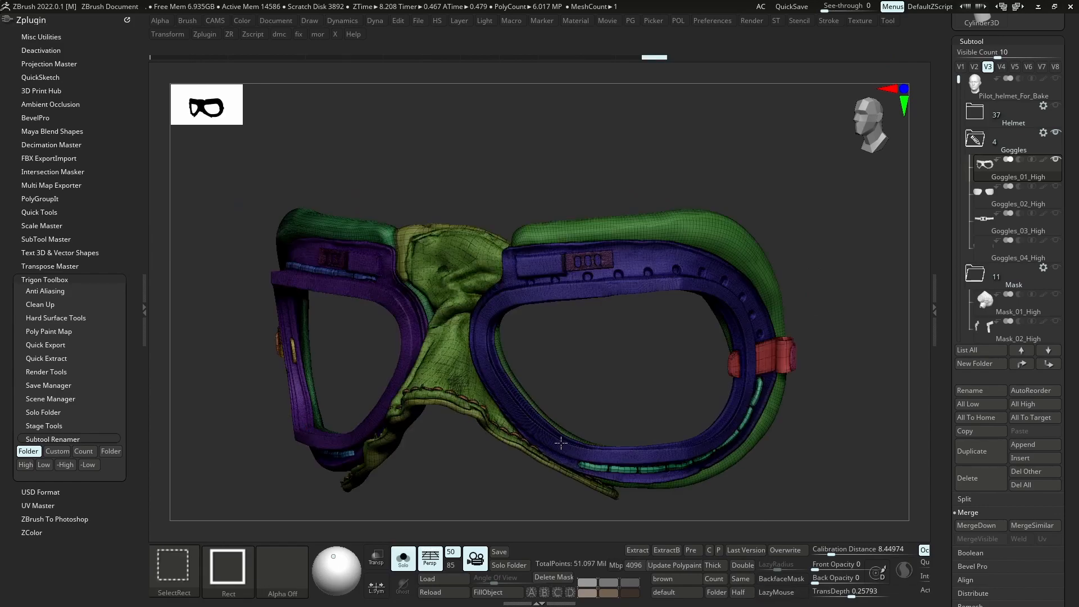
pyautogui.keyDown('ctrl'); pyautogui.keyDown('shift'); pyautogui.click(583, 465); pyautogui.keyUp('shift'); pyautogui.keyUp('ctrl')
pyautogui.moveTo(597, 404); pyautogui.dragTo(458, 404, button='right')
pyautogui.keyDown('ctrl'); pyautogui.keyDown('shift'); pyautogui.click(326, 408); pyautogui.keyUp('shift'); pyautogui.keyUp('ctrl')
pyautogui.keyDown('ctrl'); pyautogui.keyDown('shift'); pyautogui.click(328, 284); pyautogui.keyUp('shift'); pyautogui.keyUp('ctrl')
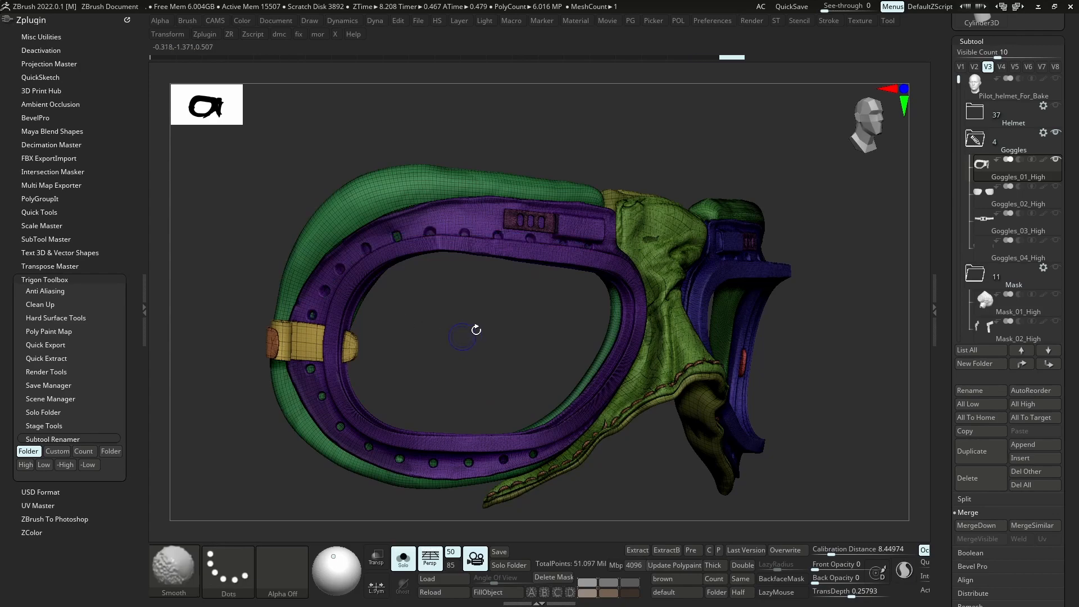
pyautogui.hotkey('shift', 'f')
pyautogui.keyDown('ctrl'); pyautogui.keyDown('shift'); pyautogui.moveTo(819, 424); pyautogui.dragTo(842, 417); pyautogui.keyUp('shift'); pyautogui.keyUp('ctrl')
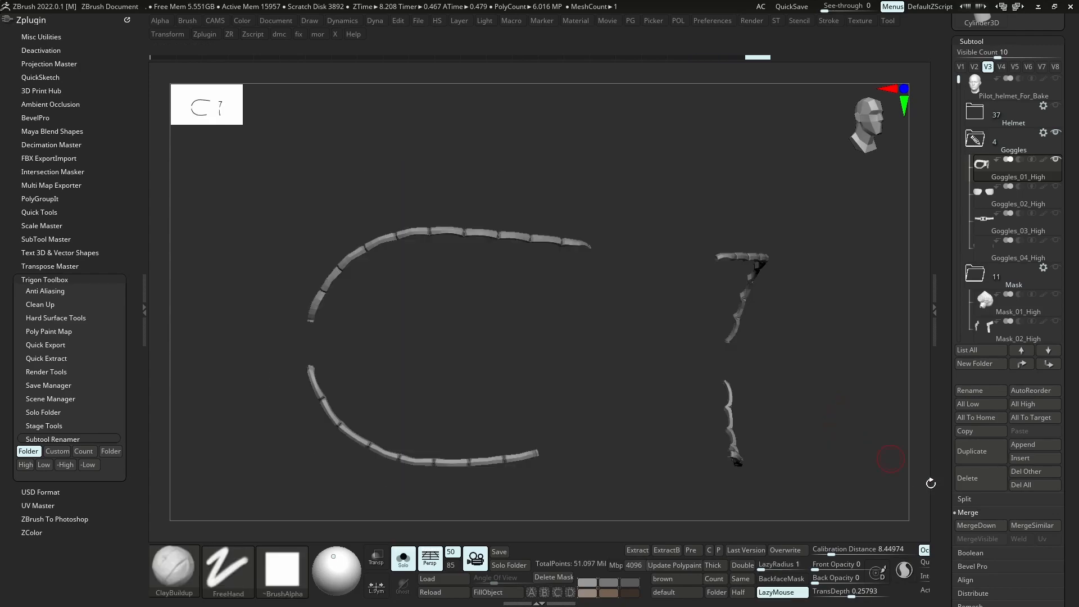
# Split the hidden geometry off the piping strips in Goggles_01_High and subdivide the strips twice
pyautogui.click(965, 499)
pyautogui.click(971, 512)
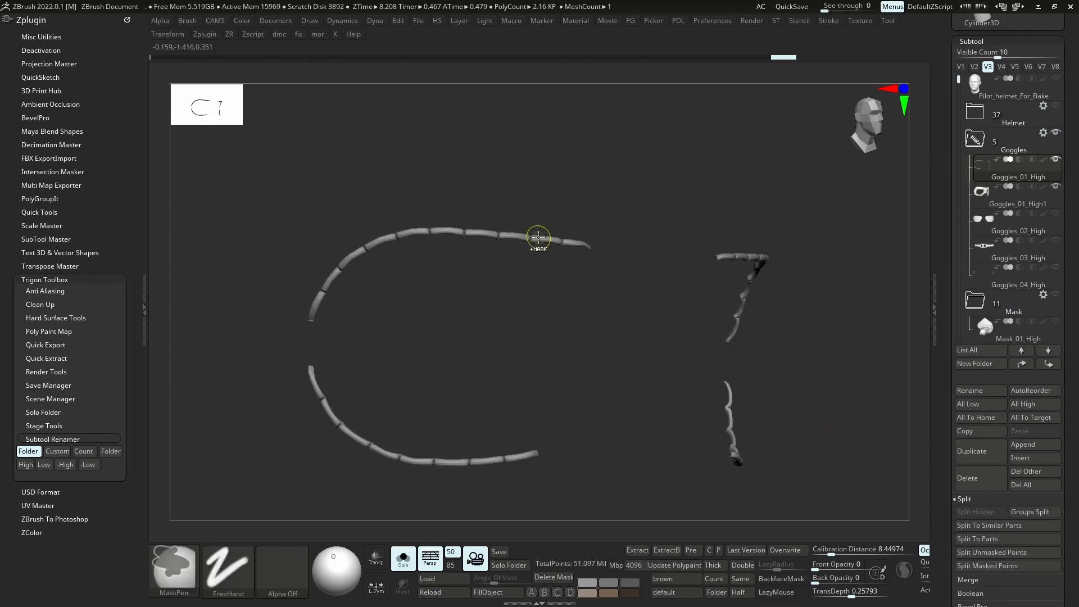
pyautogui.hotkey('ctrl', 'd')
pyautogui.hotkey('ctrl', 'd')
# Merge the subdivided piping strips back down with the rest of the goggles as Goggles_01_High
pyautogui.keyDown('shift'); pyautogui.moveTo(677, 273); pyautogui.dragTo(574, 264); pyautogui.keyUp('shift')
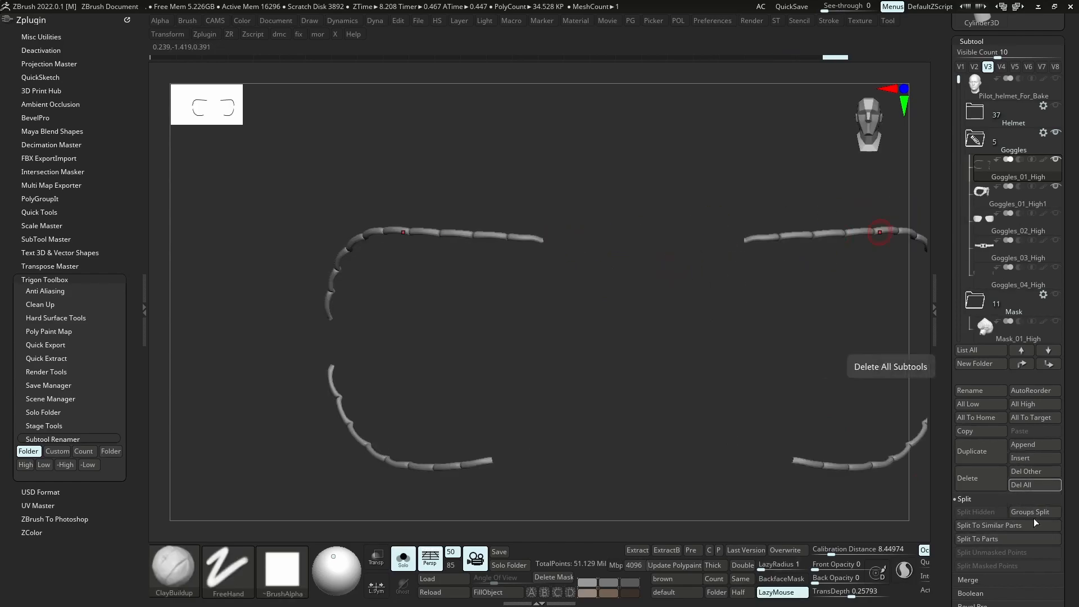
pyautogui.click(978, 580)
pyautogui.click(978, 525)
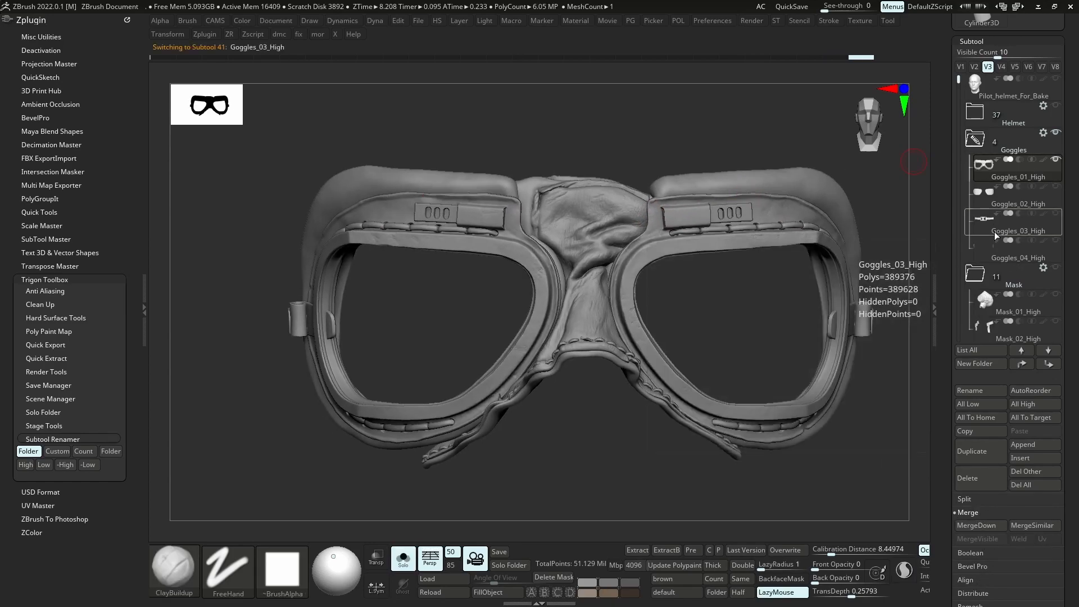
# Review the Goggles_03_High buckle strap and Goggles_04_High rings, both soloed and against the goggles frame
pyautogui.click(994, 231)
pyautogui.hotkey('alt', 's')
pyautogui.click(991, 252)
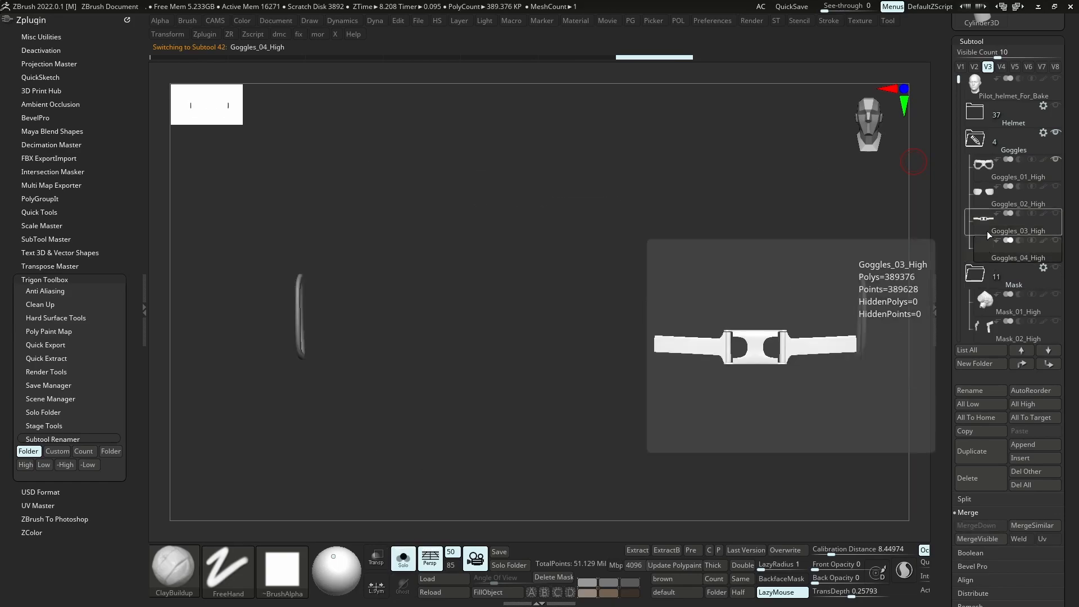
pyautogui.click(990, 232)
pyautogui.hotkey('alt', 's')
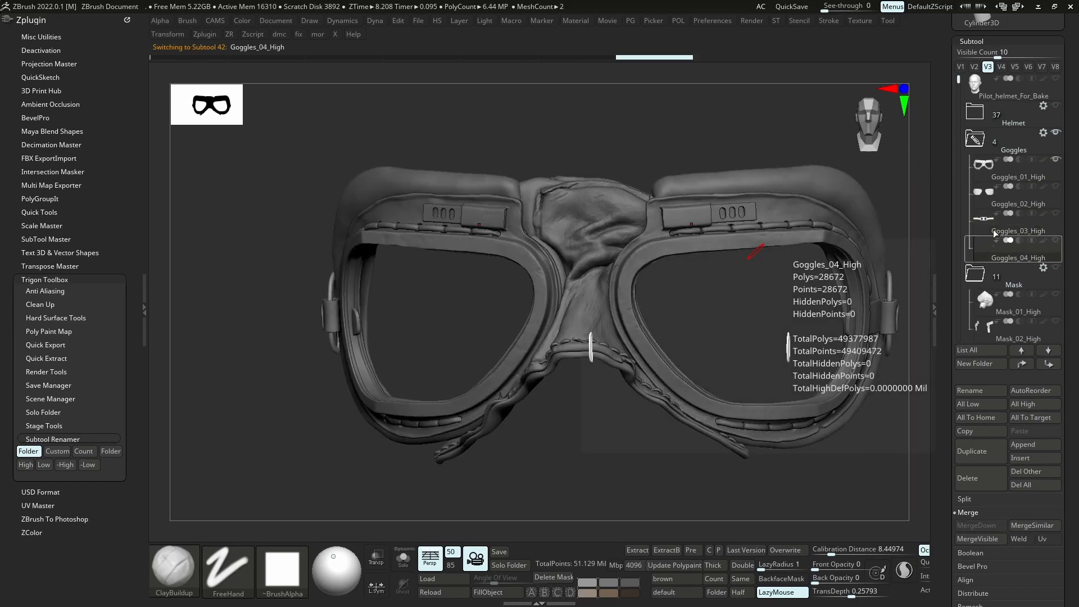
pyautogui.click(989, 251)
pyautogui.click(987, 232)
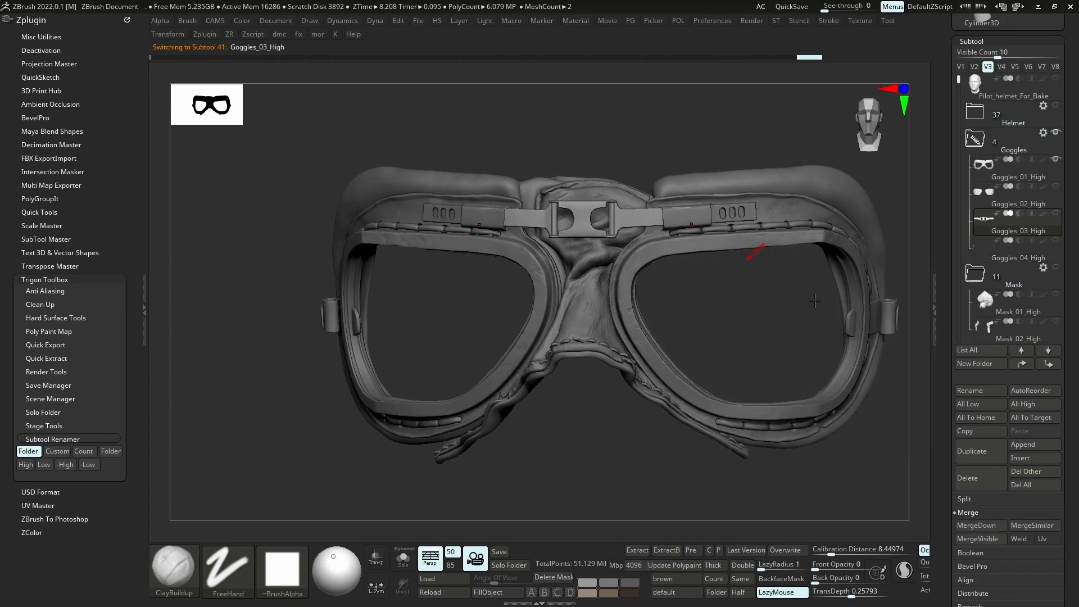
pyautogui.moveTo(697, 213)
pyautogui.mouseDown(button='right')
pyautogui.moveTo(714, 217)
pyautogui.moveTo(695, 217)
pyautogui.mouseUp(button='right')
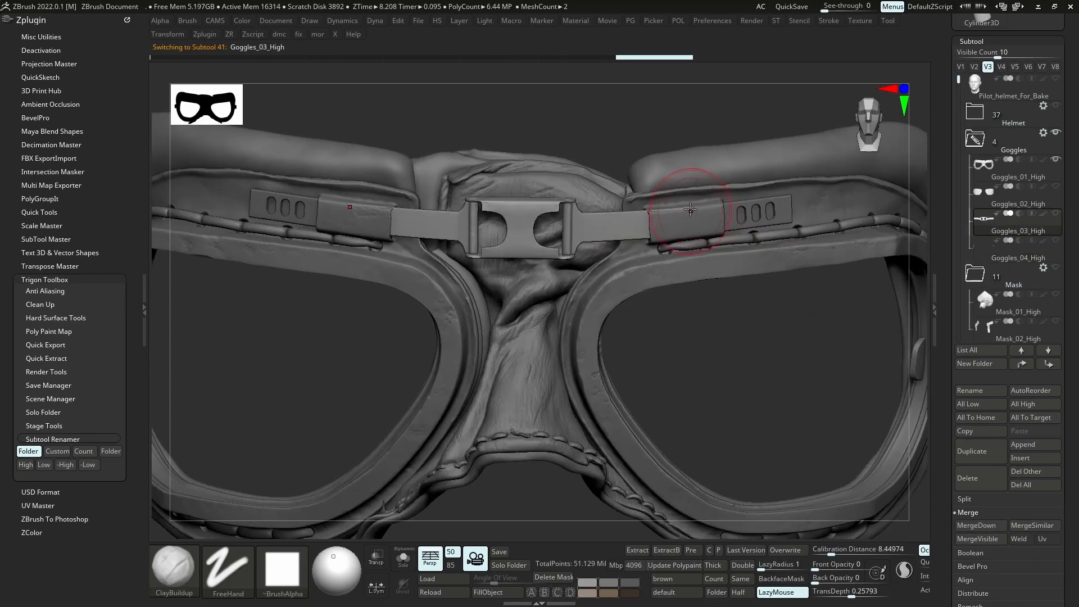
# Switch to the Move brush and adjust its draw size over the goggles strap
pyautogui.press('b')
pyautogui.press('m')
pyautogui.press('v')
pyautogui.press('s')
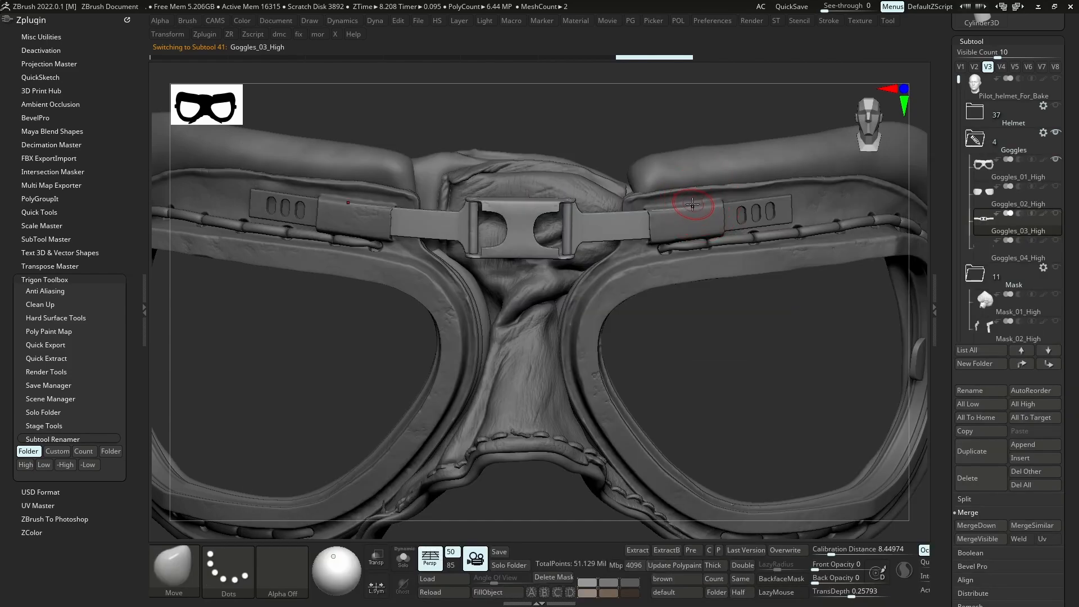
pyautogui.moveTo(692, 208)
pyautogui.keyDown('ctrl'); pyautogui.mouseDown(button='right')
pyautogui.moveTo(693, 190)
pyautogui.moveTo(697, 222)
pyautogui.moveTo(695, 207)
pyautogui.mouseUp(button='right'); pyautogui.keyUp('ctrl')
pyautogui.press('s')
# Examine how the Goggles_02_High lenses, Goggles_03_High strap and Goggles_04_High rings sit on the goggles frame
pyautogui.click(983, 201)
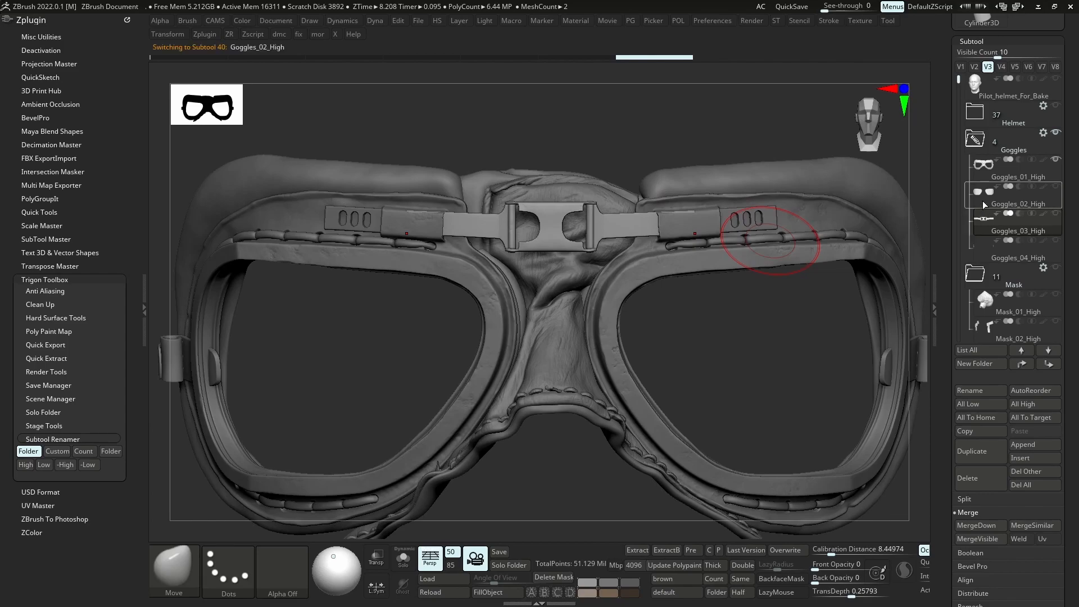
pyautogui.click(984, 216)
pyautogui.moveTo(819, 301); pyautogui.dragTo(819, 301)
pyautogui.keyDown('alt'); pyautogui.moveTo(820, 253); pyautogui.dragTo(734, 260); pyautogui.keyUp('alt')
pyautogui.click(985, 241)
pyautogui.click(984, 229)
pyautogui.click(982, 256)
pyautogui.moveTo(672, 280); pyautogui.dragTo(596, 286)
pyautogui.hotkey('shift', 'alt', 's')
pyautogui.moveTo(824, 292); pyautogui.dragTo(702, 270)
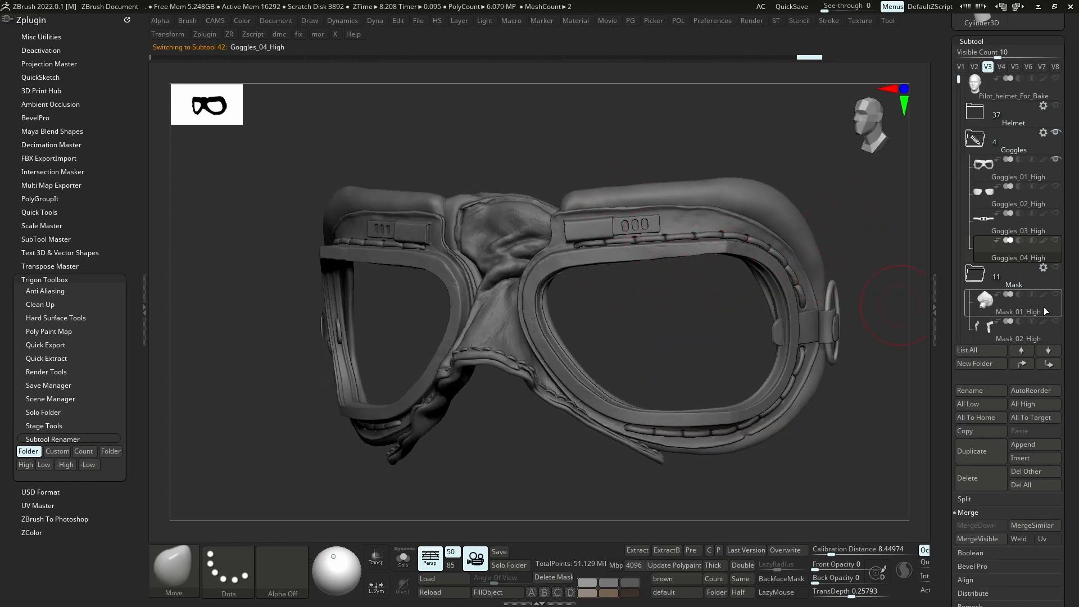
# Solo Goggles_01_High and review the lens, strap and ring subtools one at a time
pyautogui.click(983, 179)
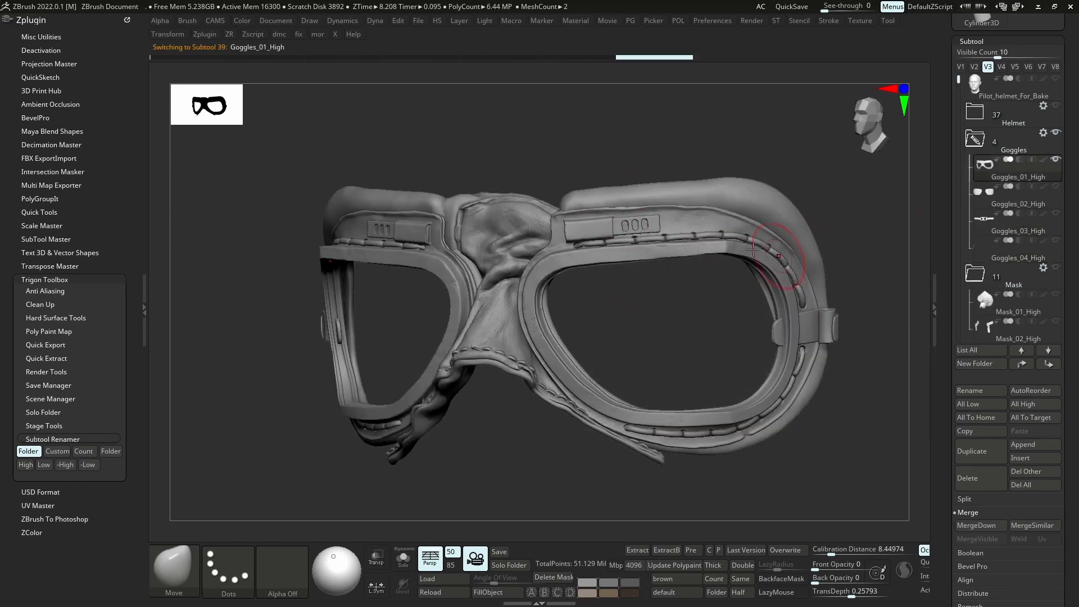
pyautogui.click(981, 200)
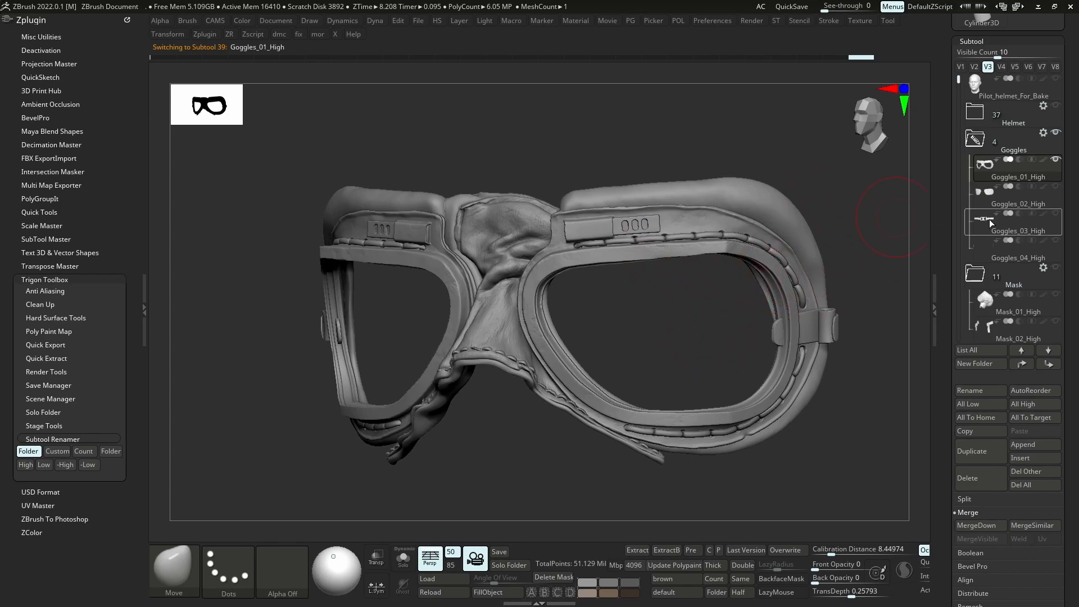
pyautogui.click(989, 219)
pyautogui.click(983, 177)
pyautogui.hotkey('alt', 's')
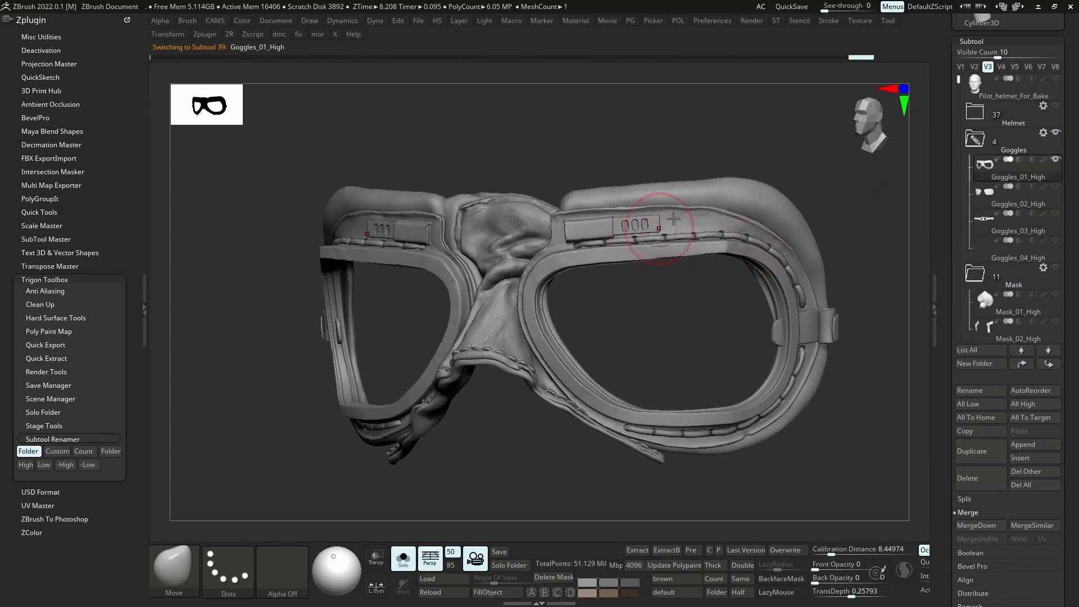
pyautogui.click(982, 197)
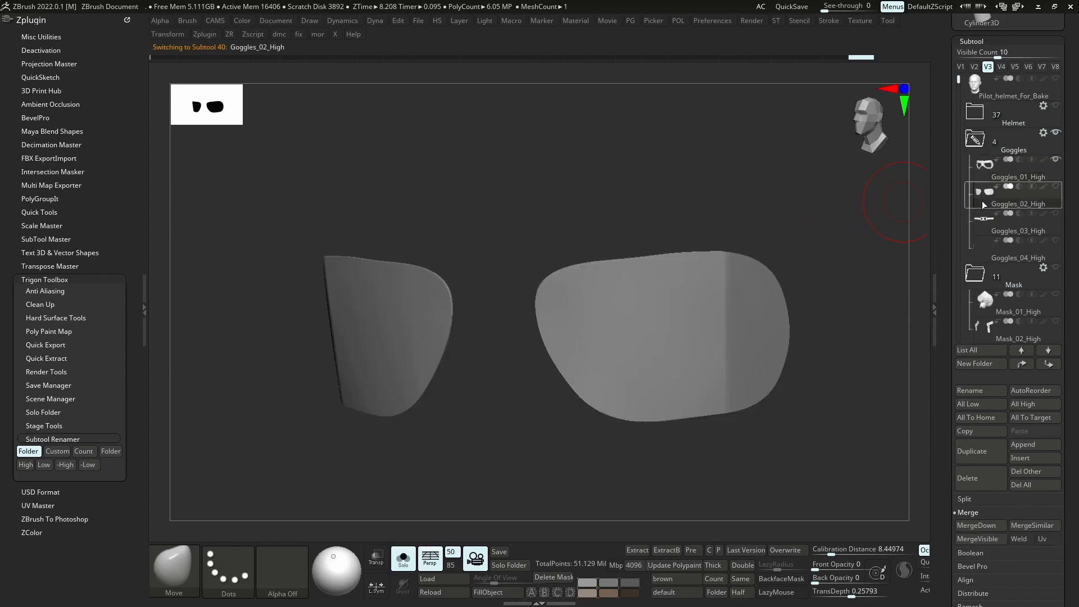
pyautogui.click(985, 228)
pyautogui.click(984, 253)
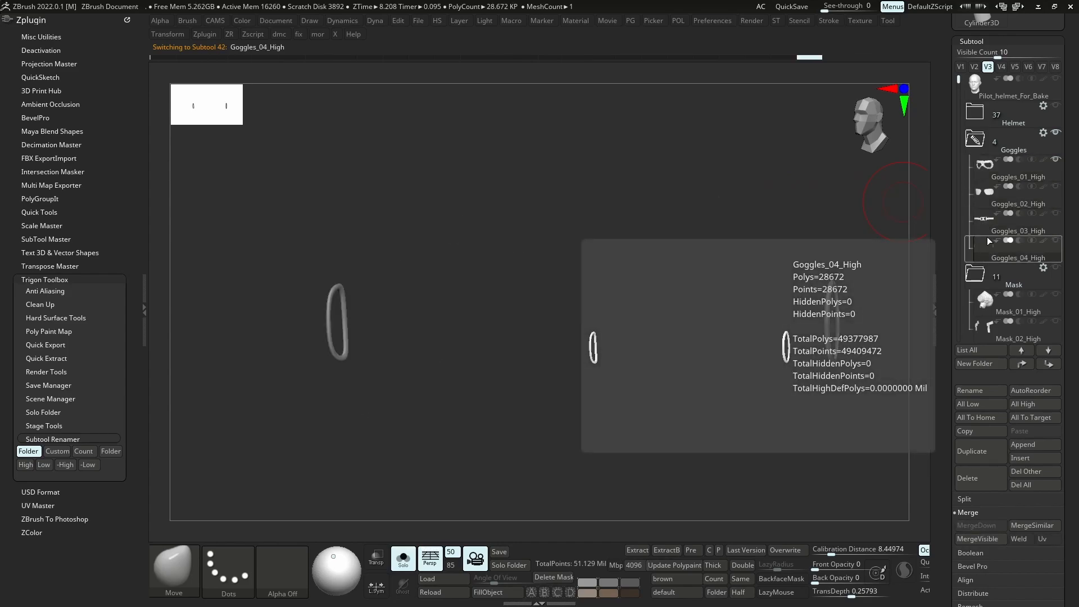
# Show the lenses, buckle strap and side rings together without the goggles frame, and turn off solo
pyautogui.click(991, 217)
pyautogui.click(1056, 186)
pyautogui.click(1056, 213)
pyautogui.hotkey('alt', 's')
pyautogui.moveTo(686, 287)
pyautogui.mouseDown(button='right')
pyautogui.moveTo(660, 289)
pyautogui.moveTo(727, 294)
pyautogui.moveTo(675, 264)
pyautogui.moveTo(583, 269)
pyautogui.mouseUp(button='right')
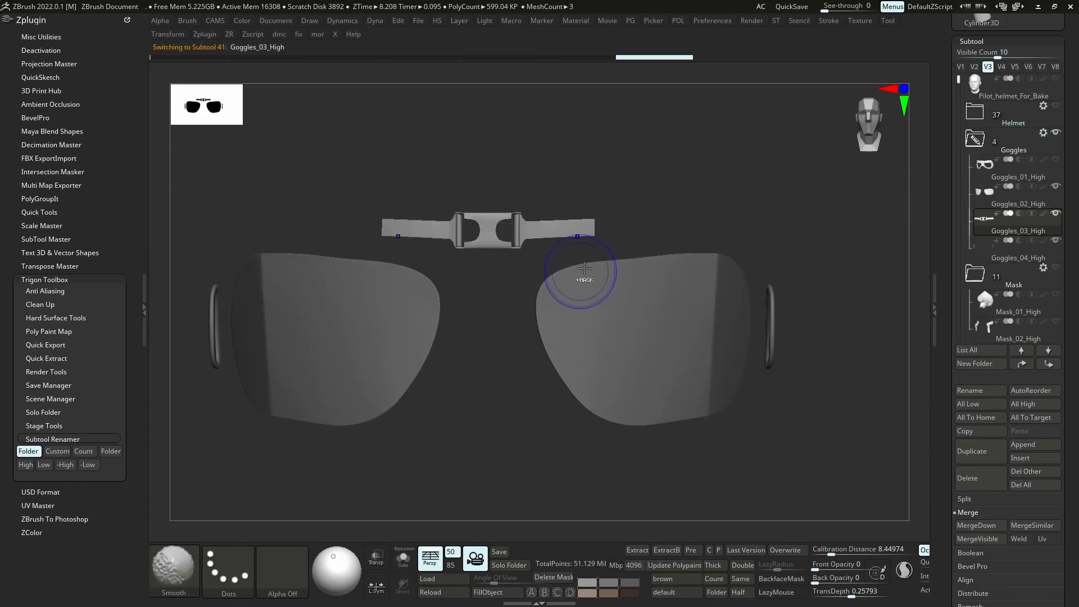
# Merge Goggles_03_High and Goggles_04_High down into Goggles_02_High
pyautogui.scroll(3, 582, 269)
pyautogui.click(993, 199)
pyautogui.moveTo(1063, 329); pyautogui.dragTo(1063, 225)
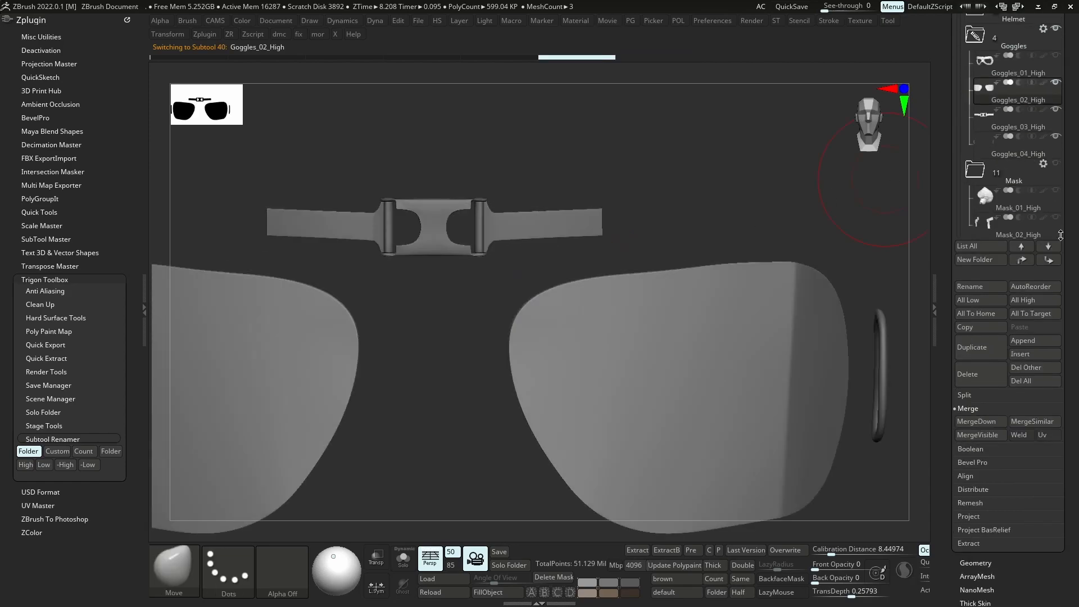
pyautogui.click(979, 420)
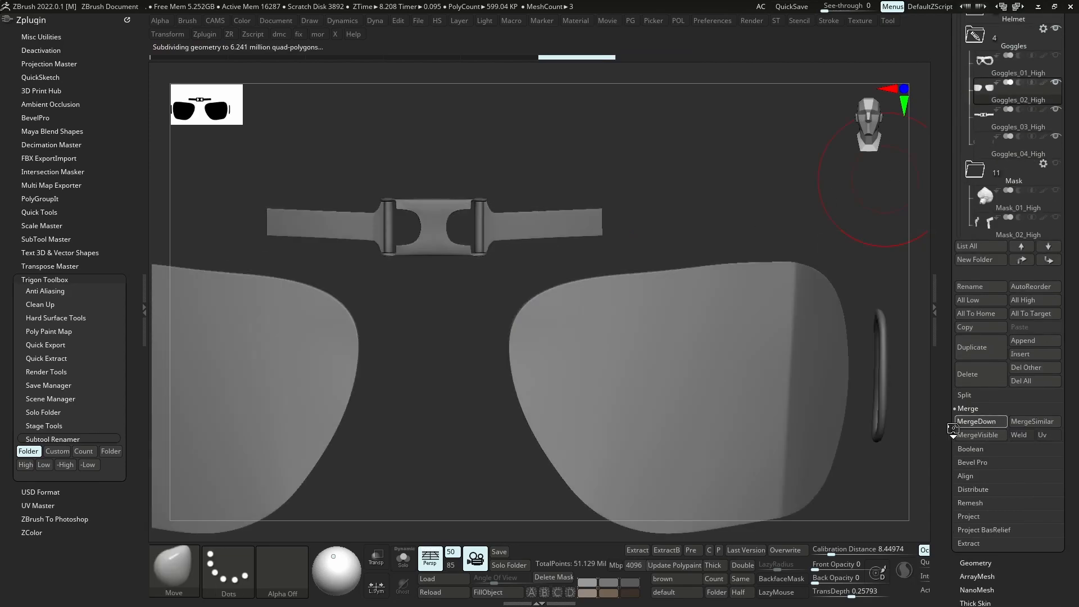
pyautogui.click(981, 420)
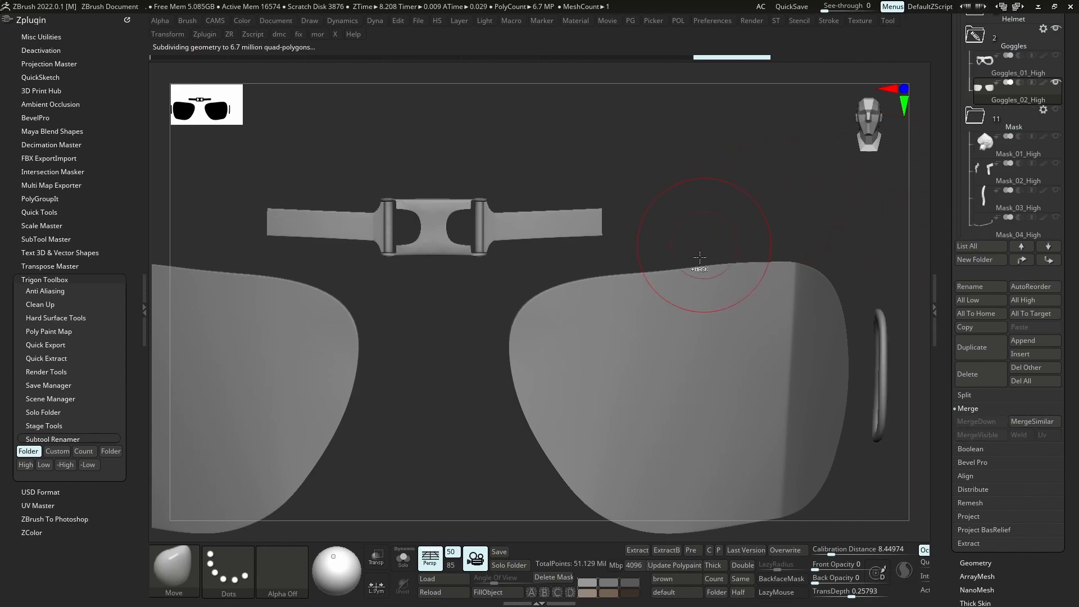
# Inspect the merged Goggles_02_High parts and compare them with the soloed Goggles_01_High frame
pyautogui.press('f')
pyautogui.moveTo(699, 280); pyautogui.dragTo(755, 248)
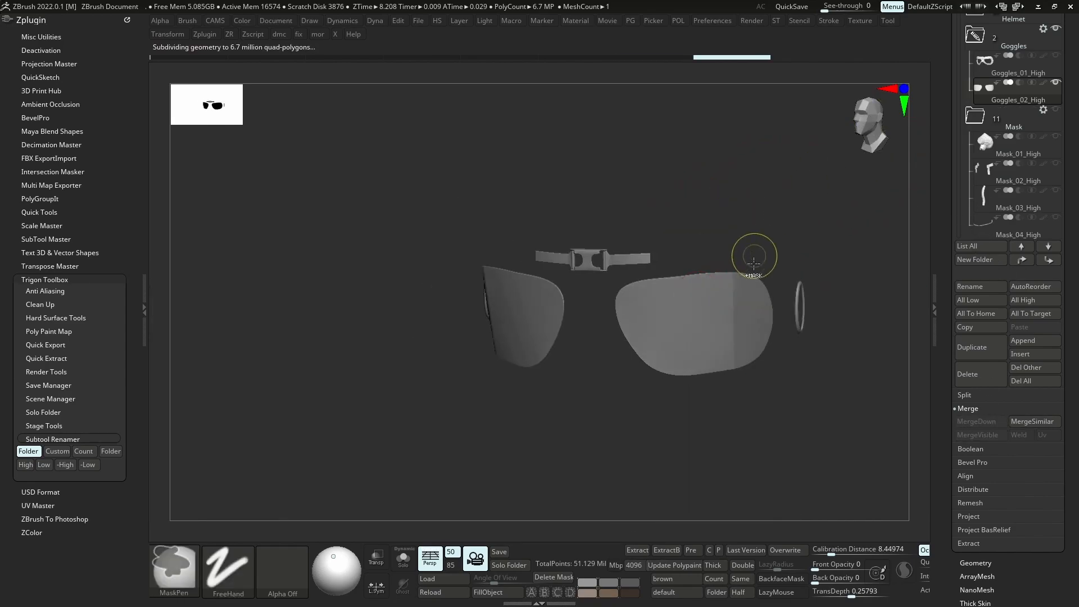
pyautogui.click(984, 77)
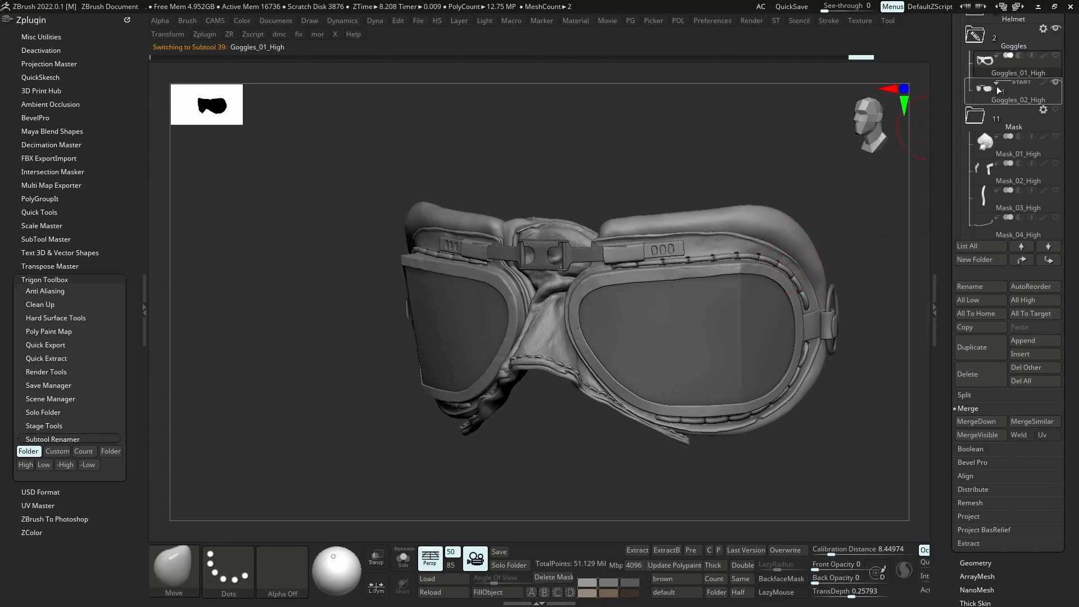
pyautogui.hotkey('alt', 's')
pyautogui.keyDown('ctrl'); pyautogui.moveTo(726, 240); pyautogui.dragTo(764, 245, button='right'); pyautogui.keyUp('ctrl')
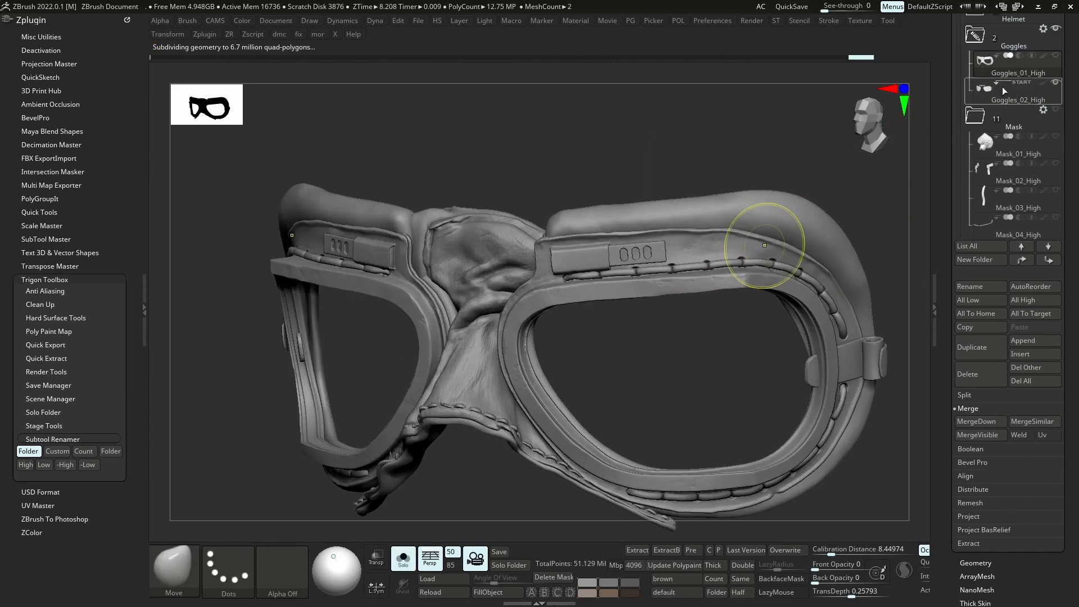
pyautogui.click(1002, 86)
pyautogui.moveTo(1003, 82)
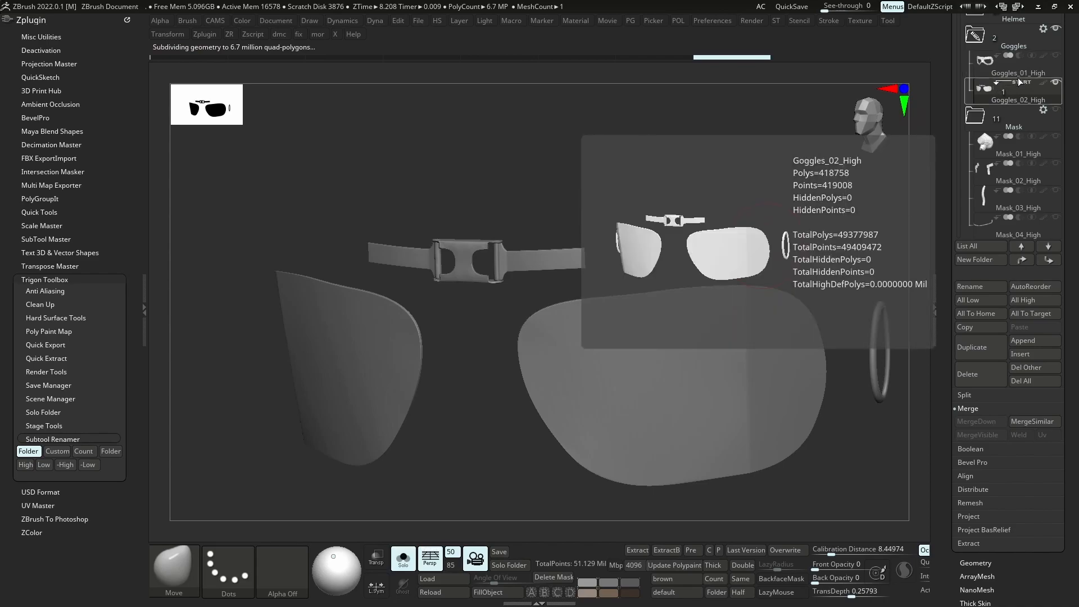
pyautogui.keyDown('ctrl'); pyautogui.moveTo(675, 277); pyautogui.dragTo(731, 256, button='right'); pyautogui.keyUp('ctrl')
pyautogui.moveTo(1032, 145)
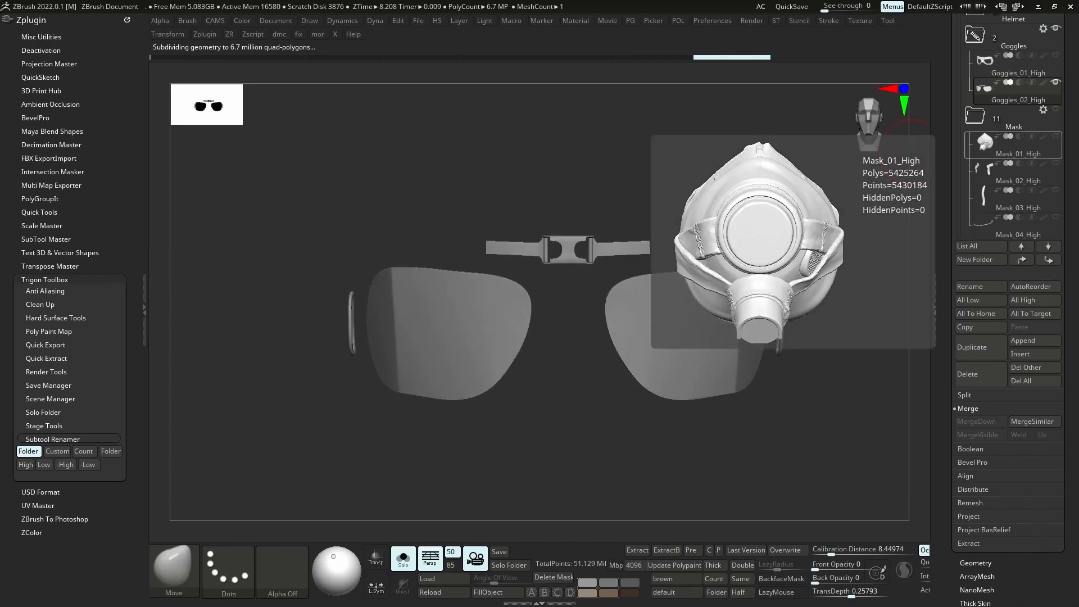
pyautogui.moveTo(714, 205); pyautogui.dragTo(732, 190, button='right')
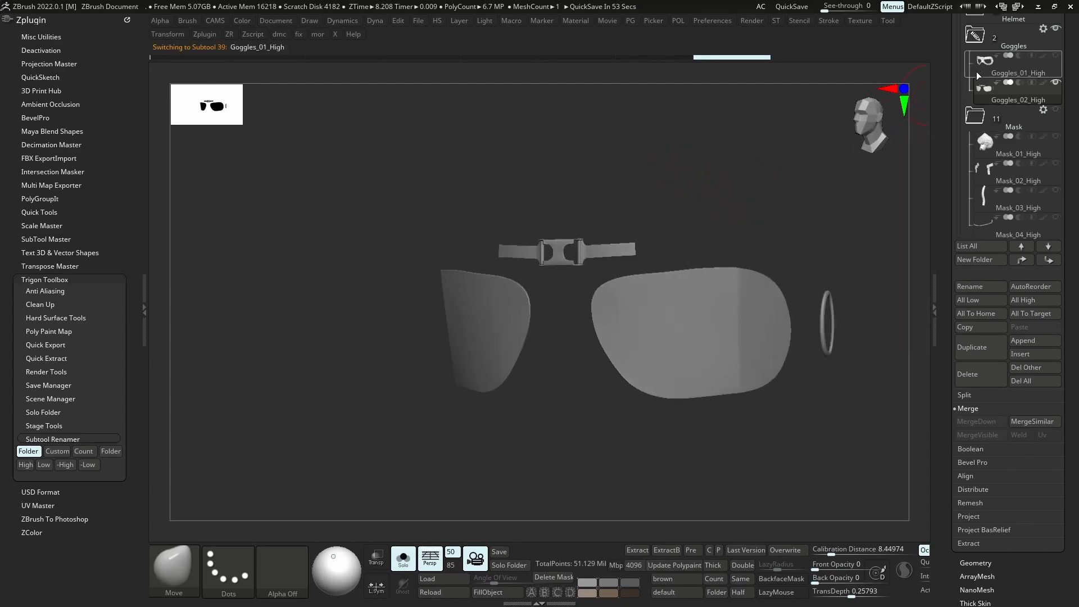
pyautogui.keyDown('ctrl'); pyautogui.moveTo(543, 270); pyautogui.dragTo(688, 225, button='right'); pyautogui.keyUp('ctrl')
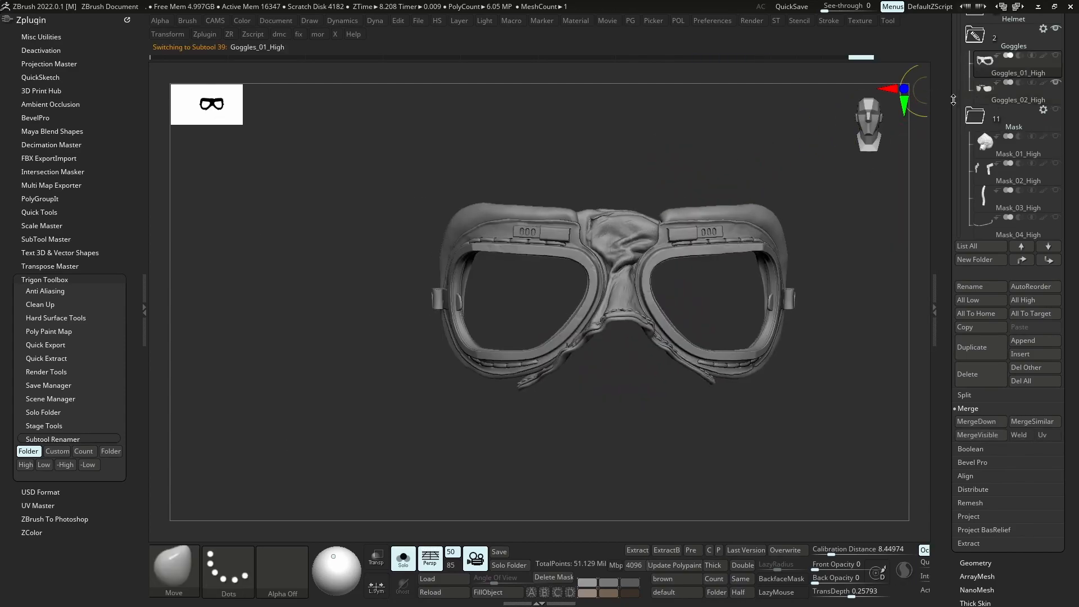
pyautogui.click(993, 103)
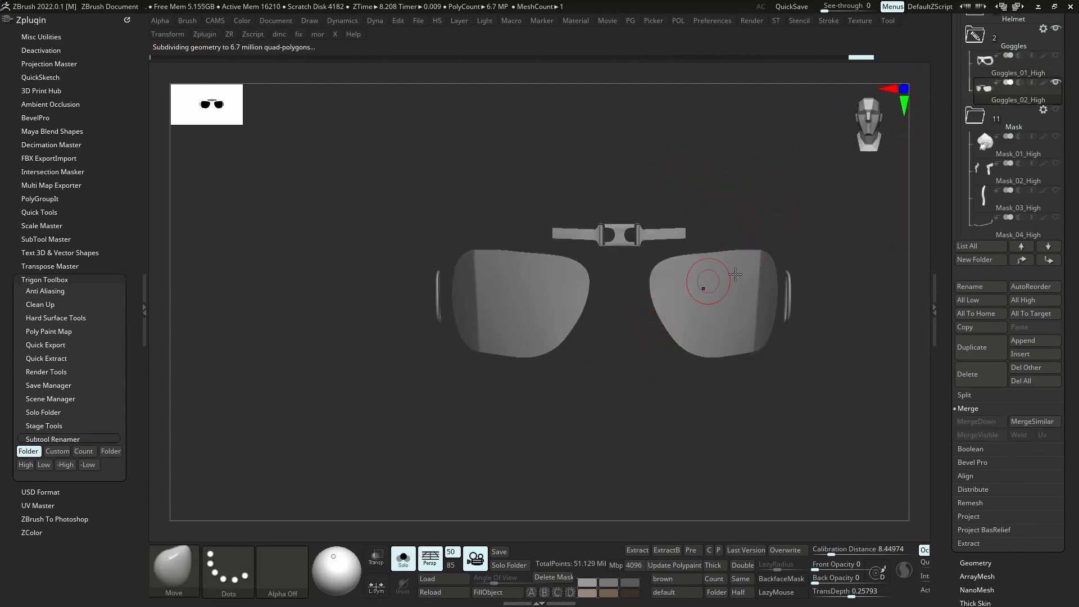
pyautogui.click(990, 72)
# Show the Mask folder's subtools together except Mask_01_High, turn off solo, and hide the Goggles folder
pyautogui.click(981, 155)
pyautogui.moveTo(638, 272); pyautogui.dragTo(669, 281, button='right')
pyautogui.moveTo(596, 340); pyautogui.dragTo(637, 329, button='right')
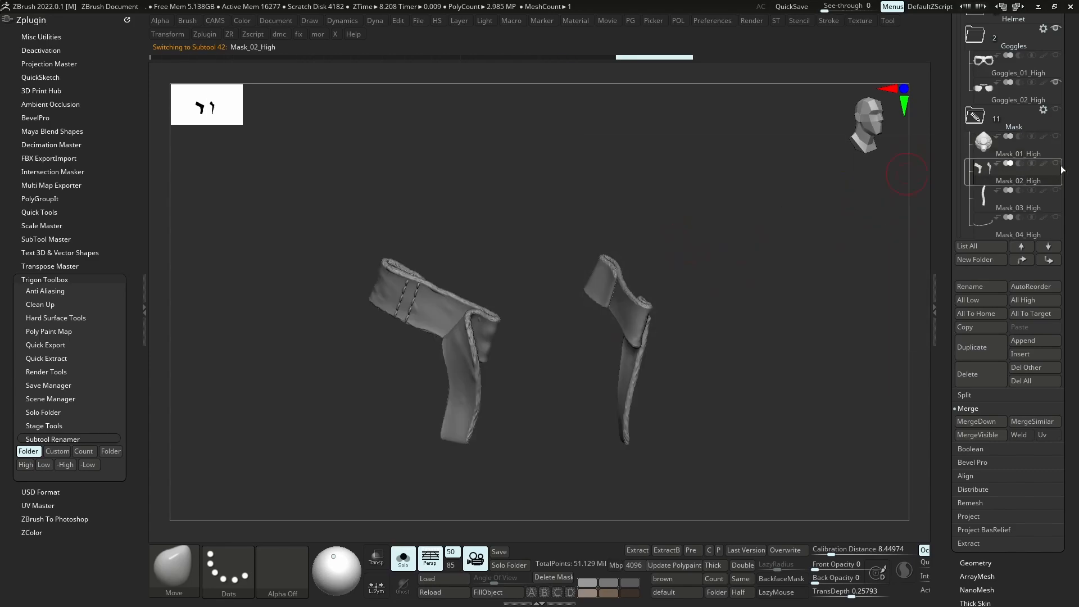
pyautogui.click(1058, 140)
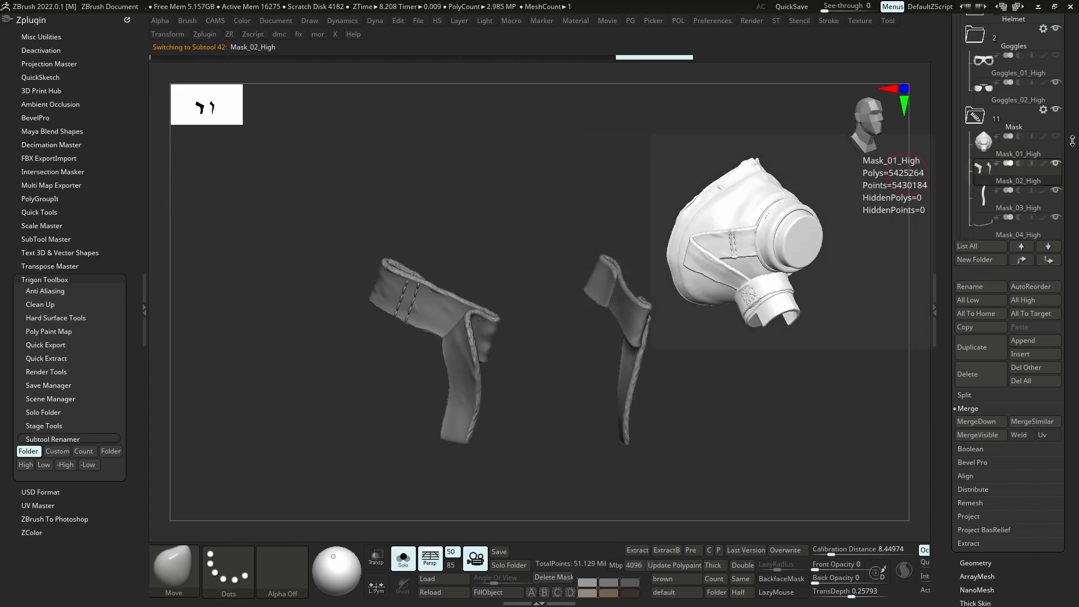
pyautogui.hotkey('shift', 's')
pyautogui.keyDown('shift'); pyautogui.moveTo(783, 181); pyautogui.dragTo(742, 208); pyautogui.keyUp('shift')
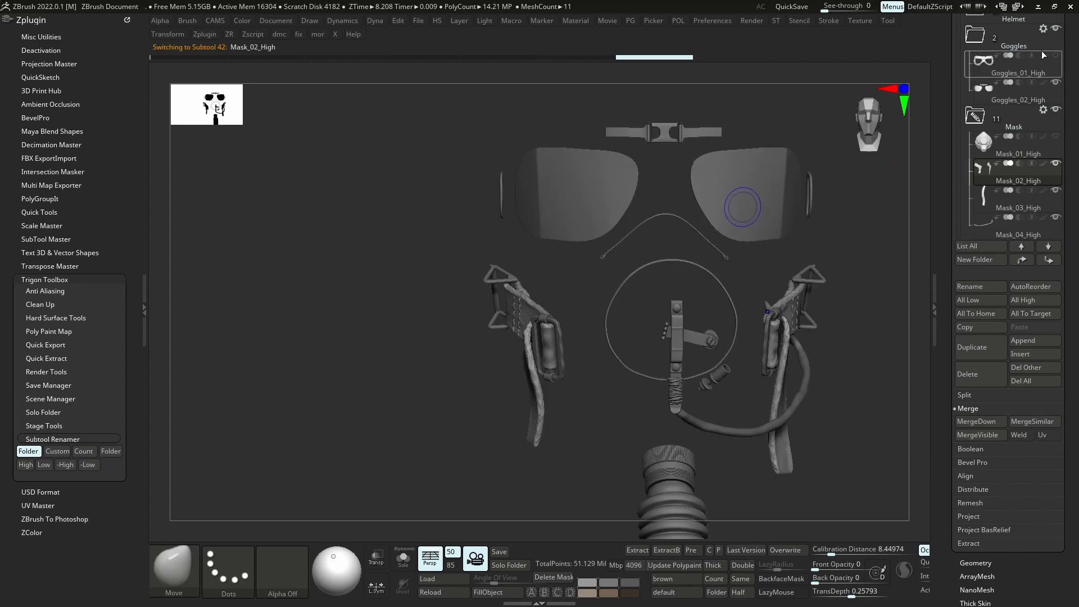
pyautogui.click(1056, 28)
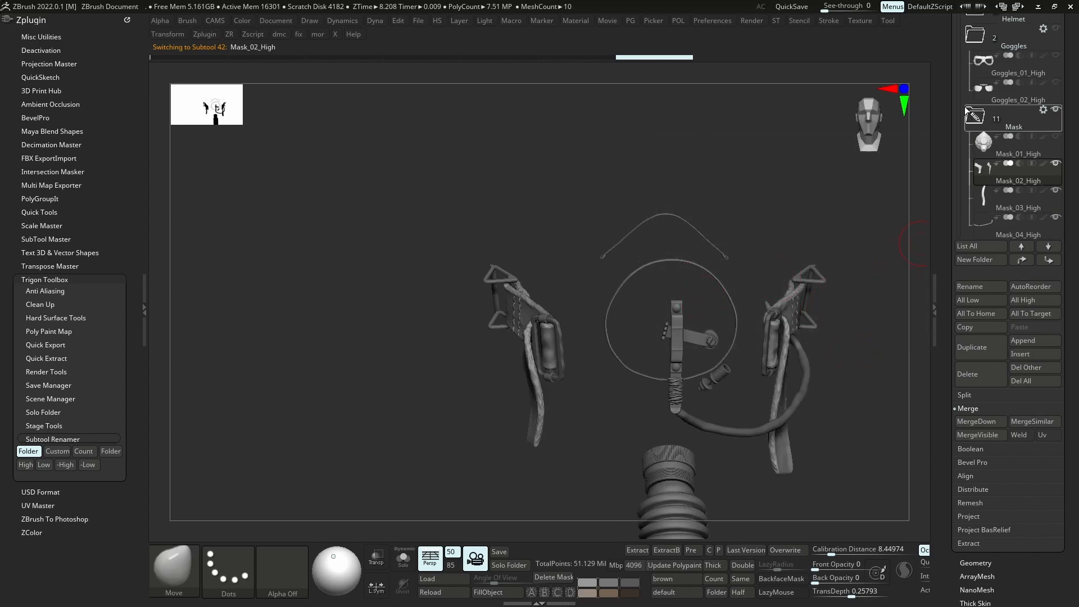
# Move the strap buckles Mask_08_High and the triangular rings Mask_07_High to the end of the subtool list
pyautogui.keyDown('alt'); pyautogui.moveTo(775, 295); pyautogui.dragTo(714, 356); pyautogui.keyUp('alt')
pyautogui.moveTo(585, 331)
pyautogui.keyDown('ctrl'); pyautogui.mouseDown(button='right')
pyautogui.moveTo(592, 298)
pyautogui.moveTo(638, 326)
pyautogui.moveTo(583, 315)
pyautogui.mouseUp(button='right'); pyautogui.keyUp('ctrl')
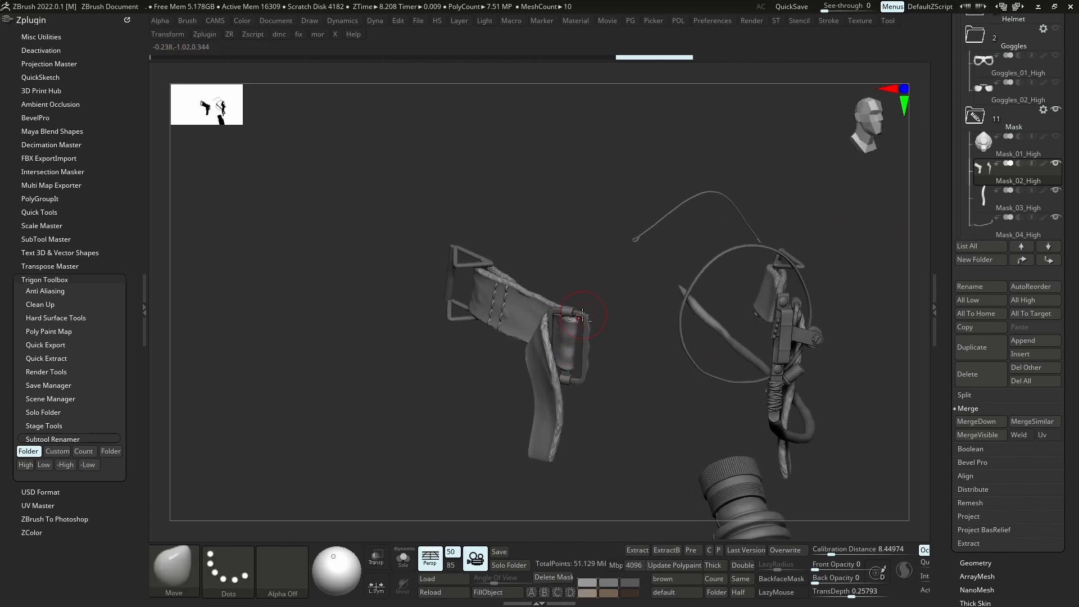
pyautogui.keyDown('alt'); pyautogui.click(568, 311); pyautogui.keyUp('alt')
pyautogui.click(1048, 260)
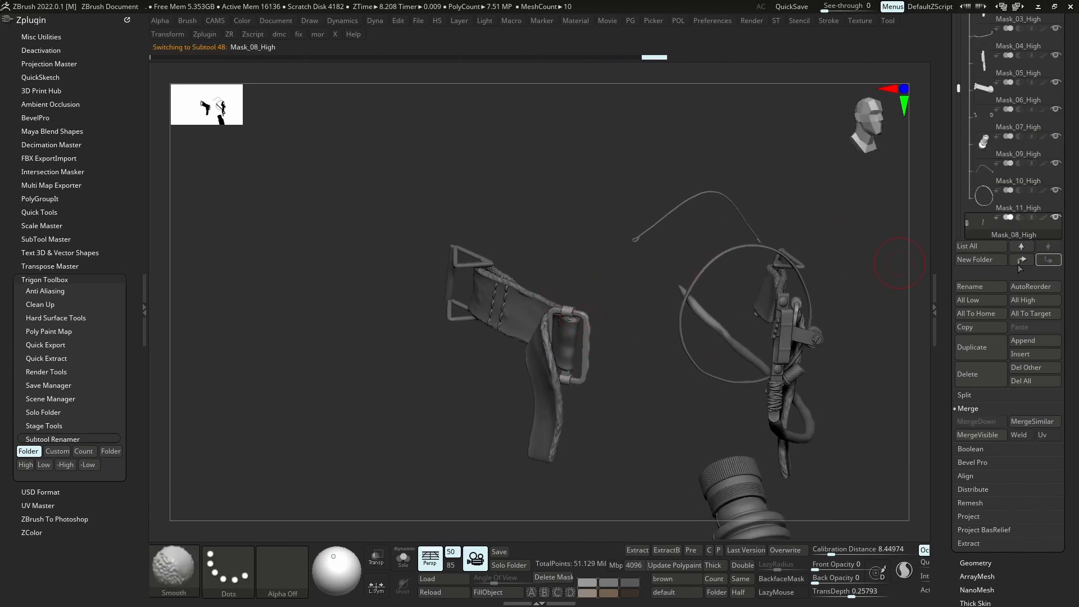
pyautogui.keyDown('alt'); pyautogui.click(455, 268); pyautogui.keyUp('alt')
pyautogui.click(1048, 260)
# Merge Mask_08_High down with Mask_07_High and check the visible mask parts from the front
pyautogui.moveTo(773, 292); pyautogui.dragTo(854, 285)
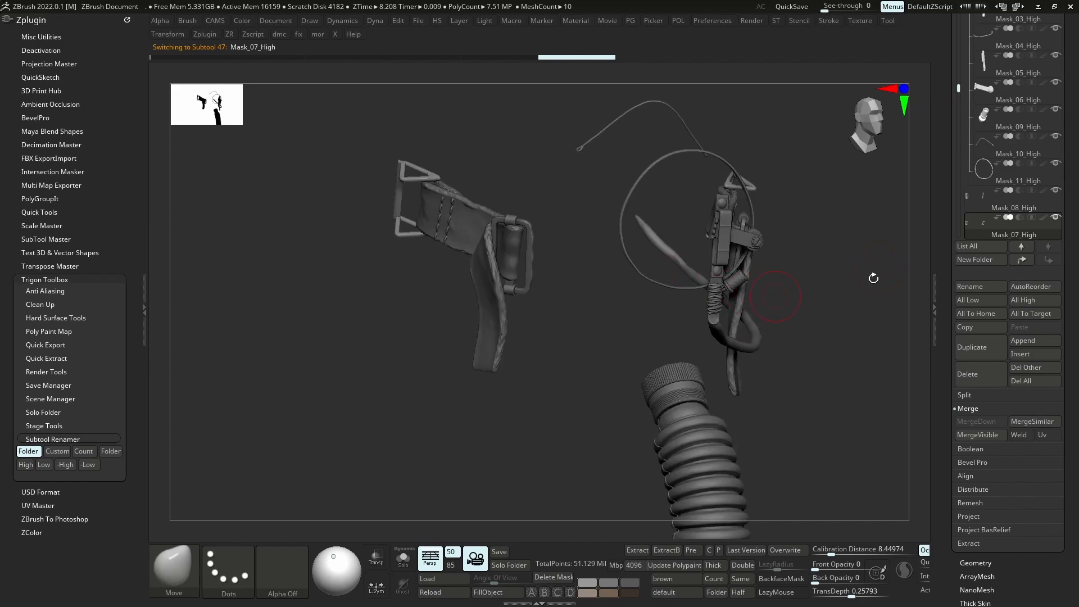
pyautogui.click(986, 209)
pyautogui.click(986, 423)
pyautogui.hotkey('alt', 's')
pyautogui.moveTo(787, 233); pyautogui.dragTo(700, 225)
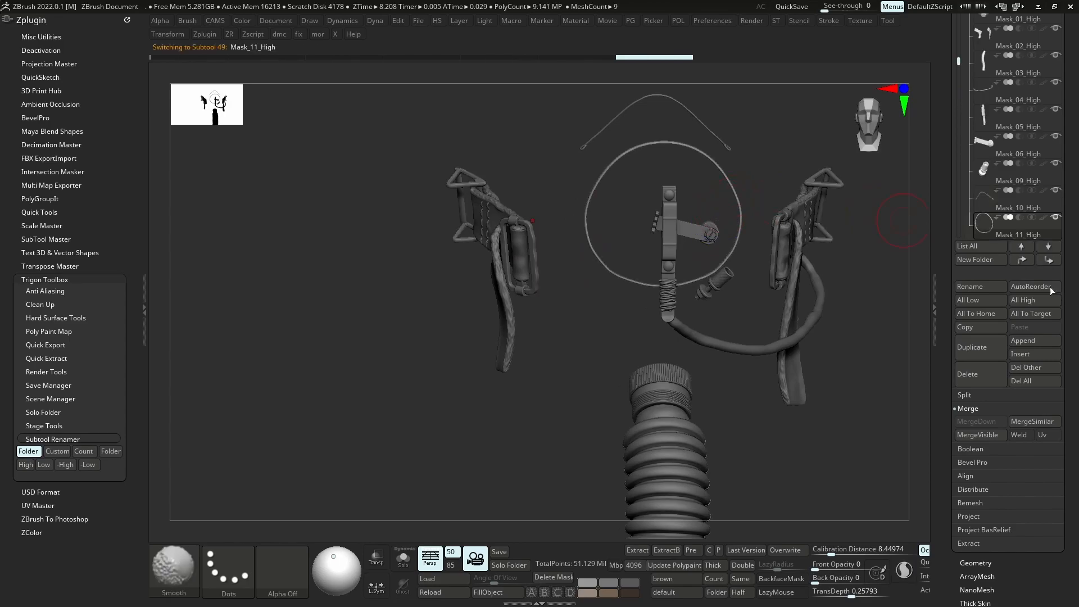
# Move the ring Mask_11_High and the curved wire Mask_10_High to the end of the subtool list, and solo the ring
pyautogui.keyDown('shift'); pyautogui.click(1049, 260); pyautogui.keyUp('shift')
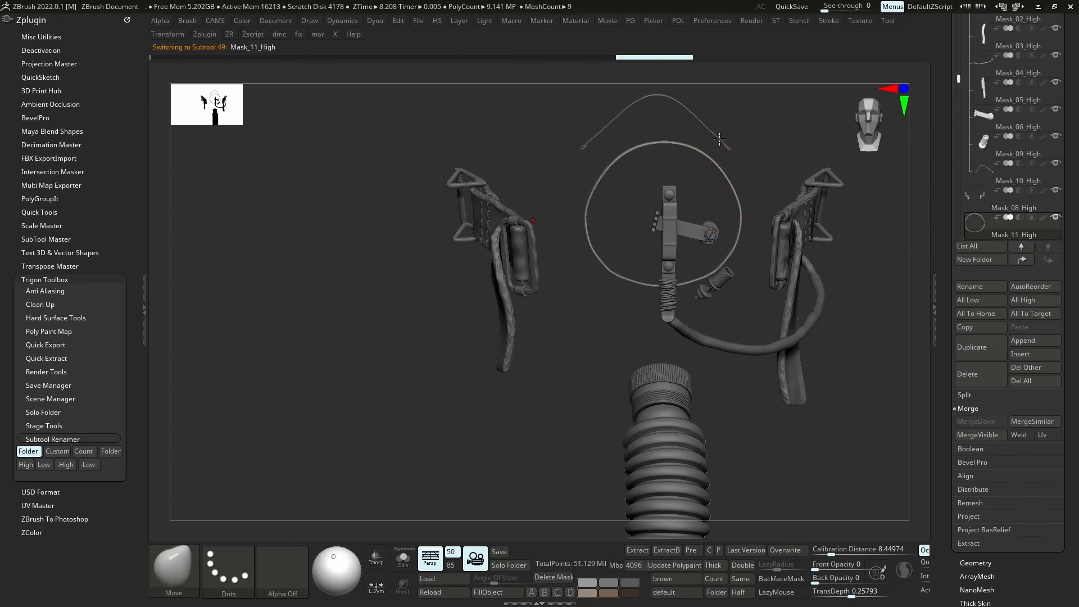
pyautogui.keyDown('alt'); pyautogui.click(720, 139); pyautogui.keyUp('alt')
pyautogui.keyDown('shift'); pyautogui.click(1048, 260); pyautogui.keyUp('shift')
pyautogui.keyDown('alt'); pyautogui.click(731, 176); pyautogui.keyUp('alt')
pyautogui.hotkey('alt', 's')
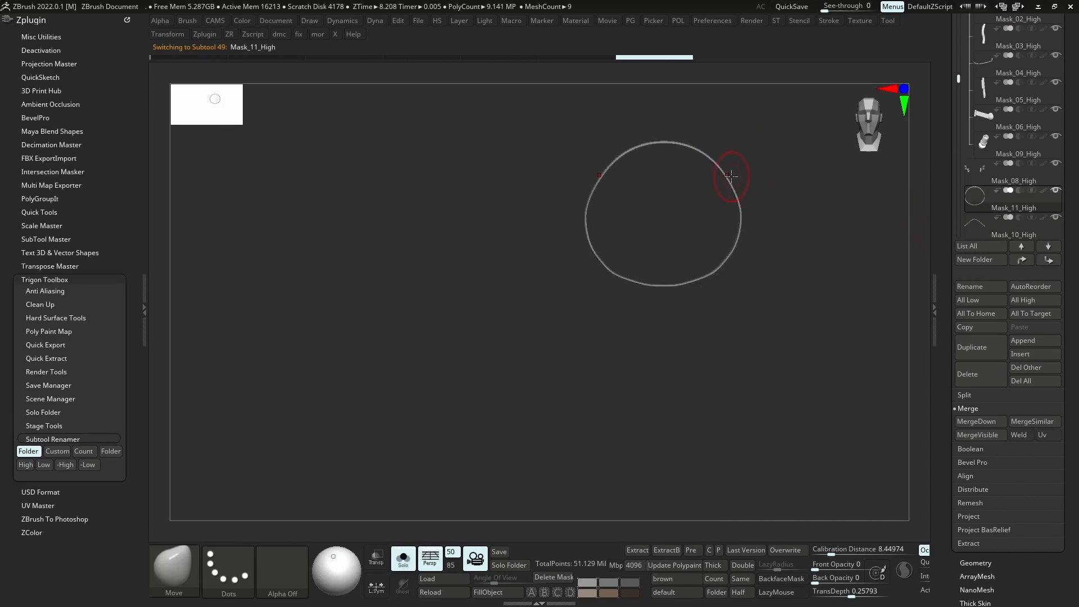
# Subdivide the ring Mask_11_High and the curved wire Mask_10_High twice each
pyautogui.moveTo(720, 171)
pyautogui.keyDown('ctrl'); pyautogui.mouseDown(button='right')
pyautogui.moveTo(761, 258)
pyautogui.moveTo(768, 371)
pyautogui.mouseUp(button='right'); pyautogui.keyUp('ctrl')
pyautogui.hotkey('ctrl', 'd')
pyautogui.hotkey('ctrl', 'd')
pyautogui.moveTo(771, 257)
pyautogui.keyDown('ctrl'); pyautogui.mouseDown(button='right')
pyautogui.moveTo(743, 129)
pyautogui.moveTo(891, 275)
pyautogui.moveTo(711, 234)
pyautogui.mouseUp(button='right'); pyautogui.keyUp('ctrl')
pyautogui.press('Down')
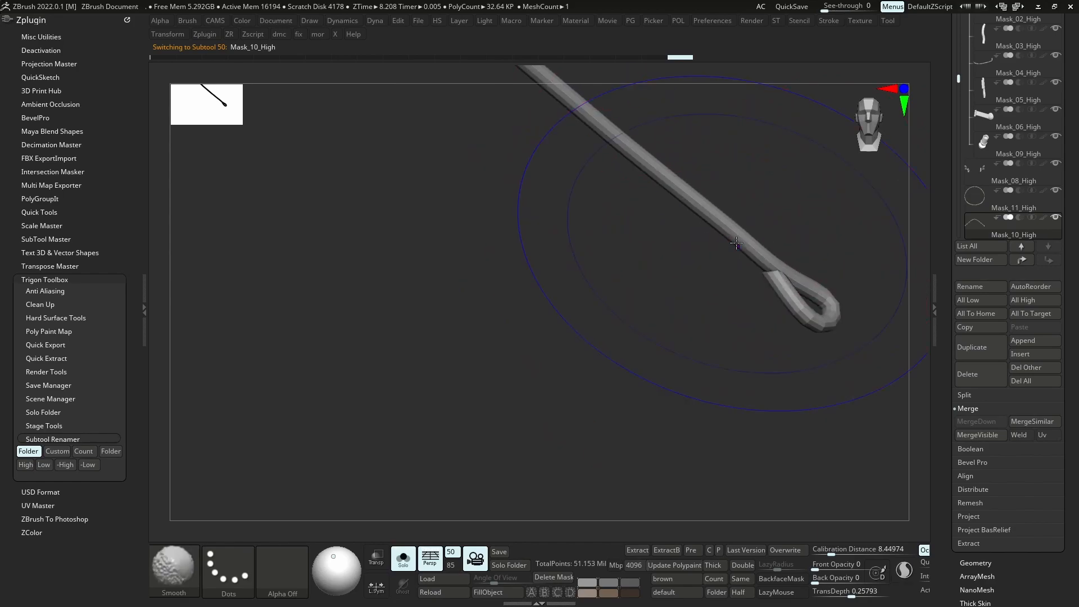
pyautogui.hotkey('ctrl', 'd')
pyautogui.hotkey('ctrl', 'd')
pyautogui.keyDown('ctrl'); pyautogui.moveTo(749, 270); pyautogui.dragTo(724, 112, button='right'); pyautogui.keyUp('ctrl')
# Merge Mask_08_High down with the ring Mask_11_High and the wire Mask_10_High, and turn off solo
pyautogui.click(980, 183)
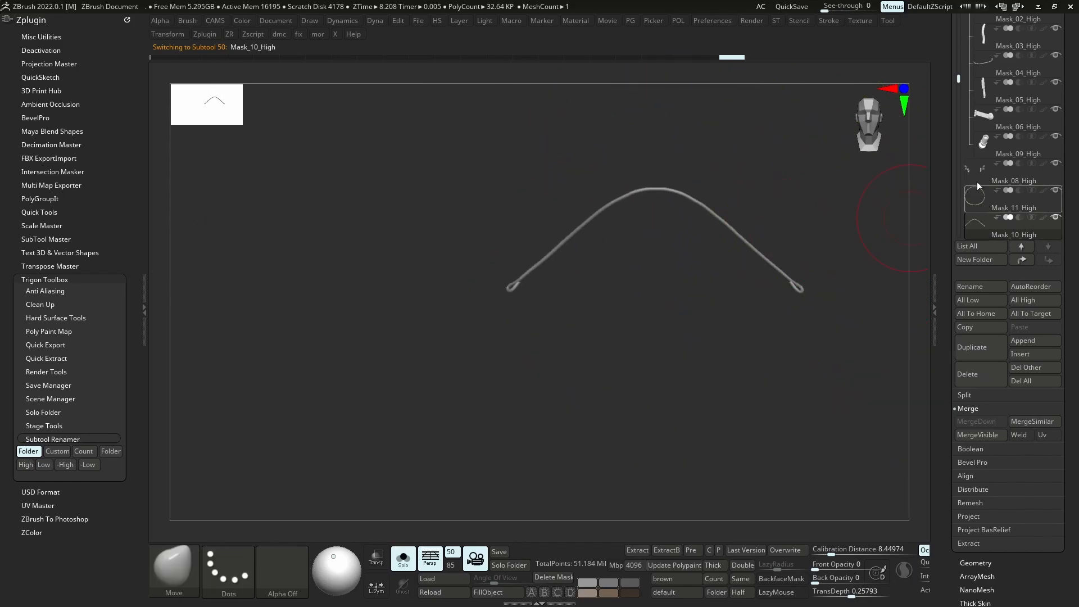
pyautogui.click(977, 422)
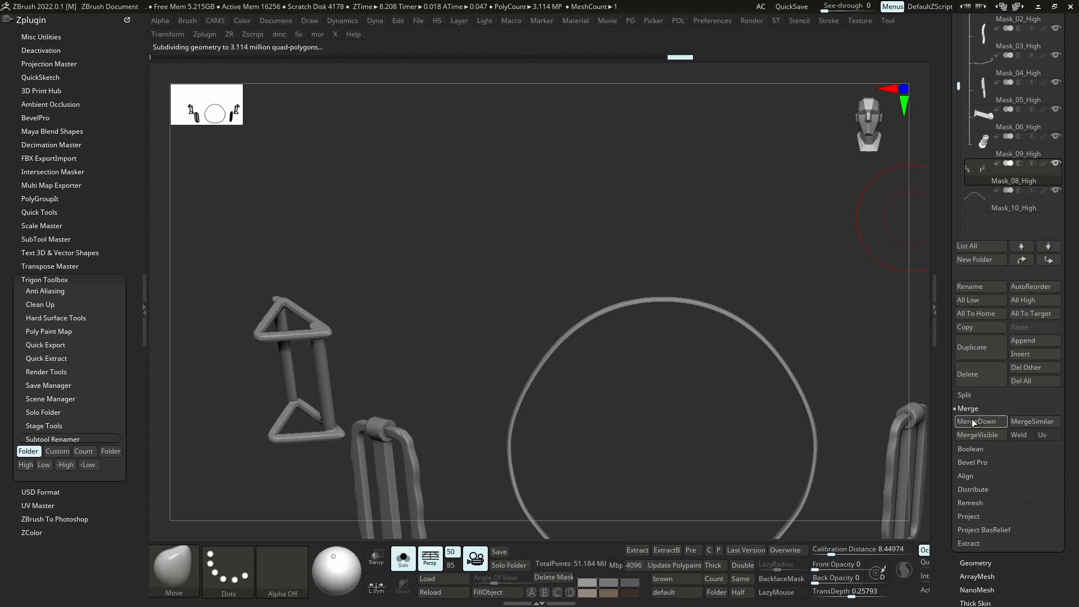
pyautogui.keyDown('ctrl'); pyautogui.moveTo(759, 341); pyautogui.dragTo(680, 312, button='right'); pyautogui.keyUp('ctrl')
pyautogui.press('s')
pyautogui.press('s')
pyautogui.press('s')
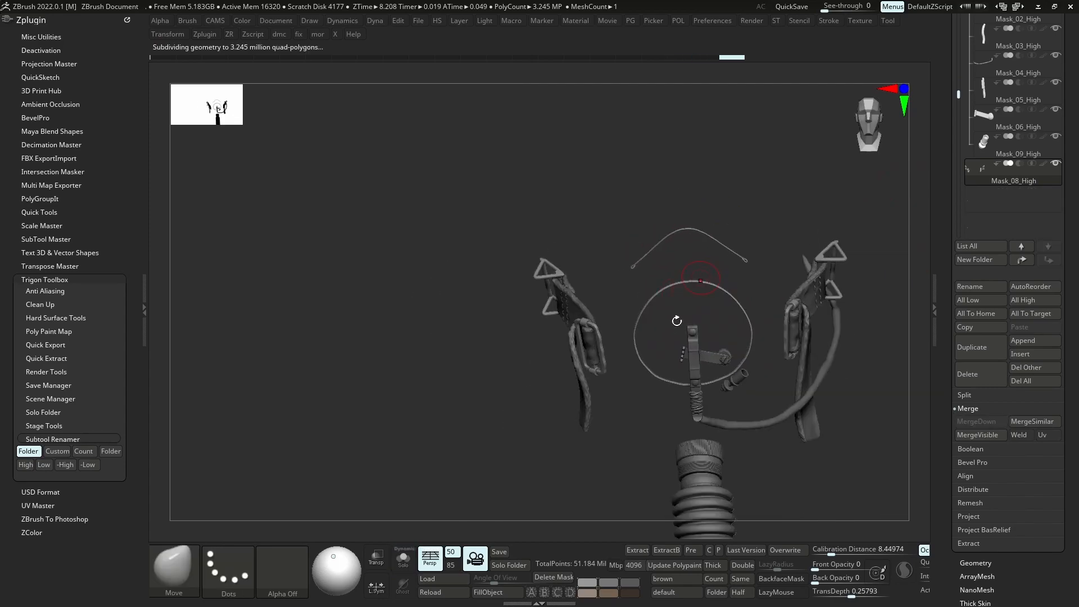
# Examine the remaining mask parts with Mask_08_High temporarily hidden, and show it again
pyautogui.click(996, 155)
pyautogui.click(1056, 164)
pyautogui.moveTo(743, 373); pyautogui.dragTo(724, 354, button='right')
pyautogui.click(1056, 164)
pyautogui.hotkey('alt', 's')
pyautogui.hotkey('alt', 's')
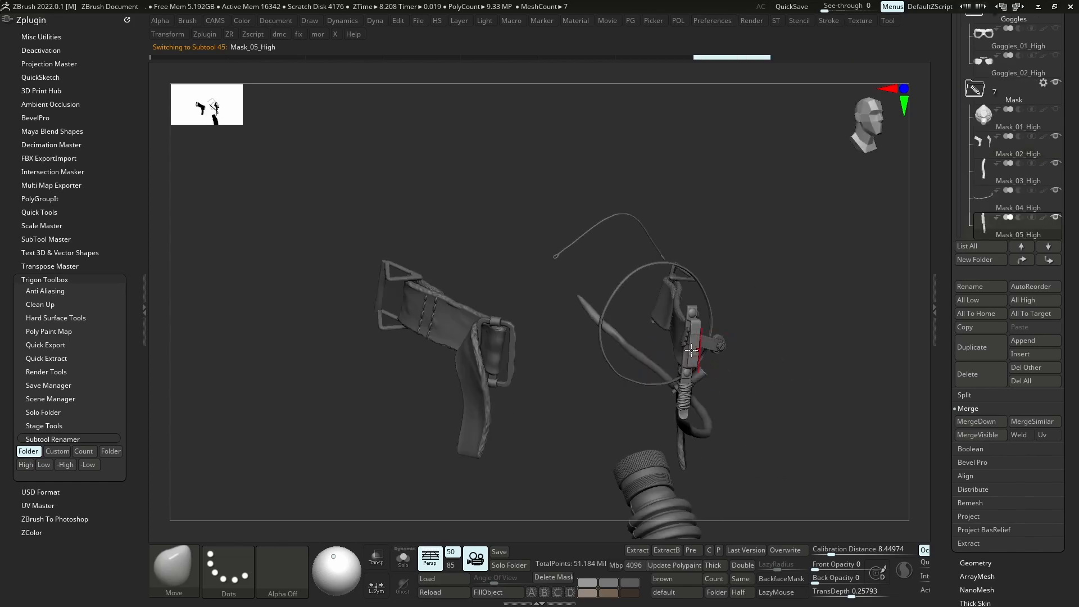
# Move the wrapped bracket Mask_05_High to the end of the subtool list and merge Mask_08_High down with it
pyautogui.hotkey('alt', 's')
pyautogui.keyDown('shift'); pyautogui.click(1054, 263); pyautogui.keyUp('shift')
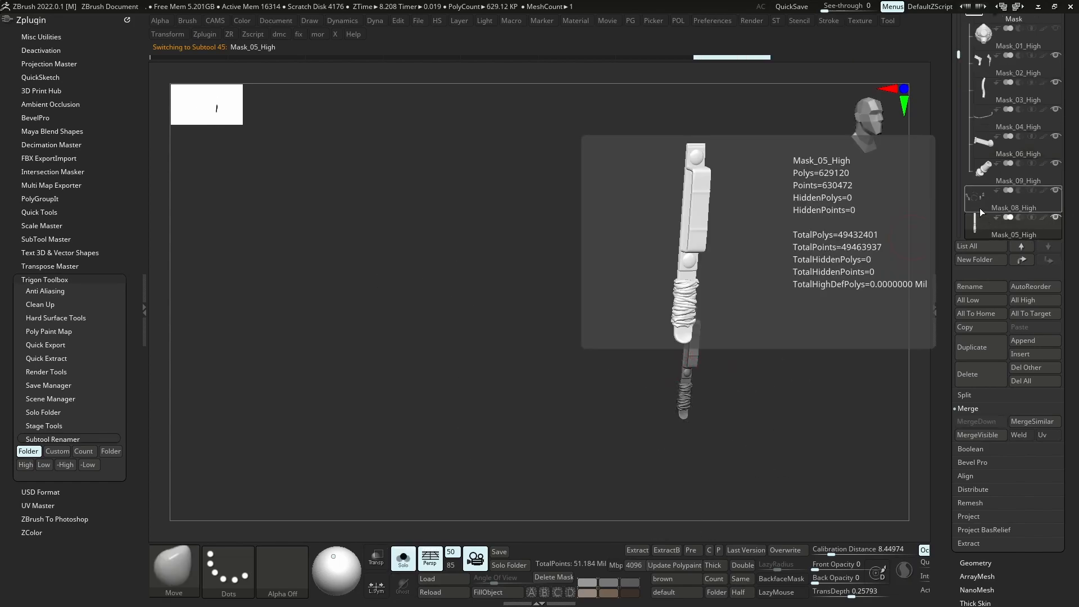
pyautogui.click(980, 207)
pyautogui.hotkey('alt', 's')
pyautogui.keyDown('ctrl'); pyautogui.moveTo(711, 369); pyautogui.dragTo(736, 422, button='right'); pyautogui.keyUp('ctrl')
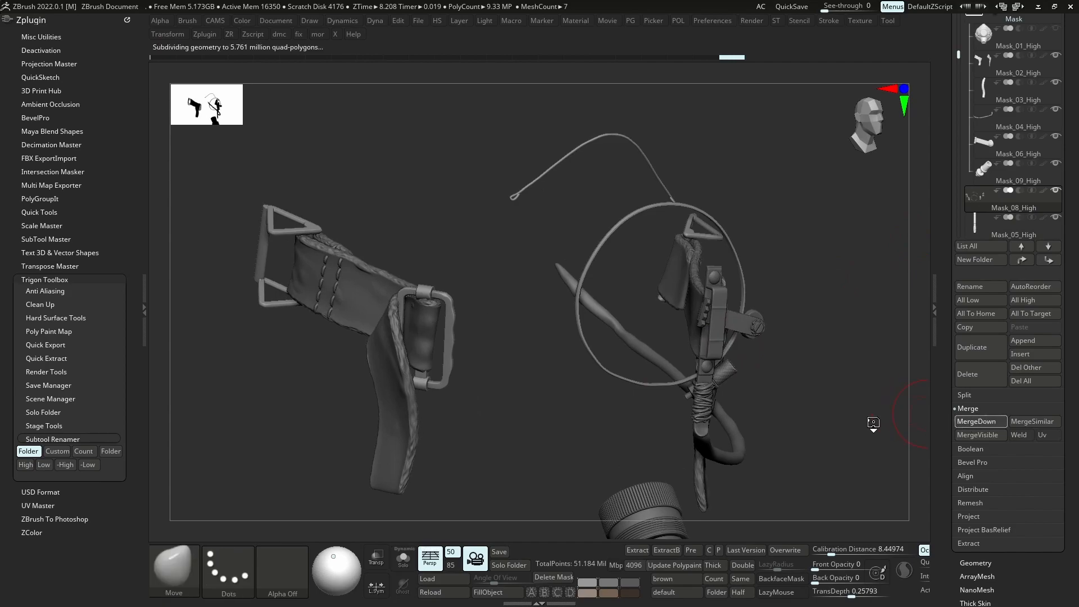
# Inspect the merged Mask_08_High parts in solo and beside the other mask parts, up close at the bracket rivet
pyautogui.hotkey('alt', 's')
pyautogui.moveTo(674, 294)
pyautogui.mouseDown(button='right')
pyautogui.moveTo(745, 299)
pyautogui.moveTo(667, 306)
pyautogui.mouseUp(button='right')
pyautogui.hotkey('alt', 's')
pyautogui.hotkey('alt', 's')
pyautogui.keyDown('ctrl'); pyautogui.moveTo(728, 188); pyautogui.dragTo(744, 234, button='right'); pyautogui.keyUp('ctrl')
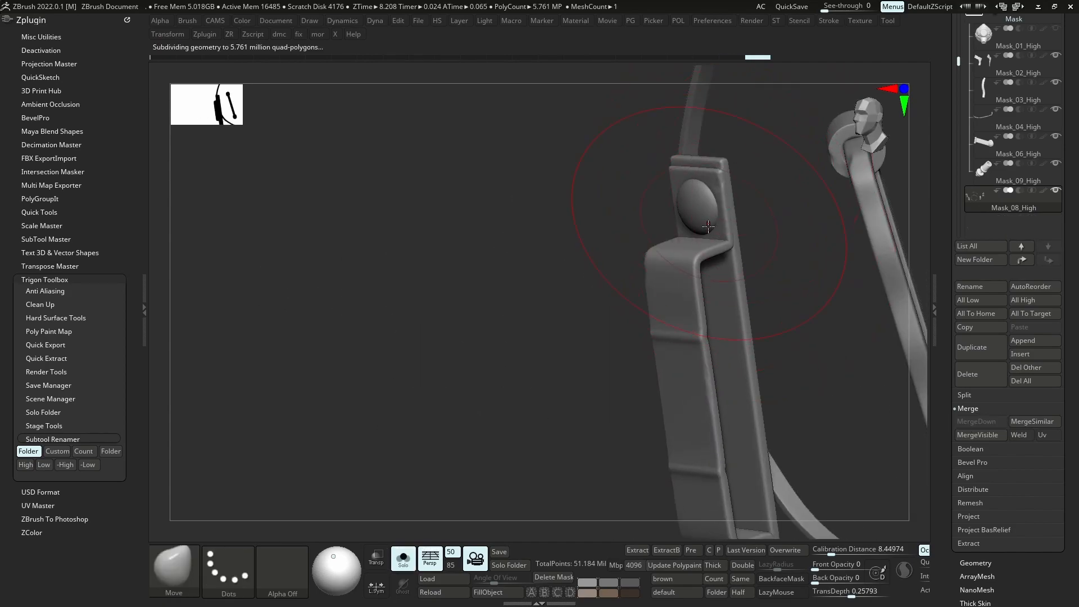
# Mark the bracket edges around the rivet on a screen capture of Mask_08_High, and discard the capture
pyautogui.press('Print')
pyautogui.moveTo(593, 121); pyautogui.dragTo(928, 450)
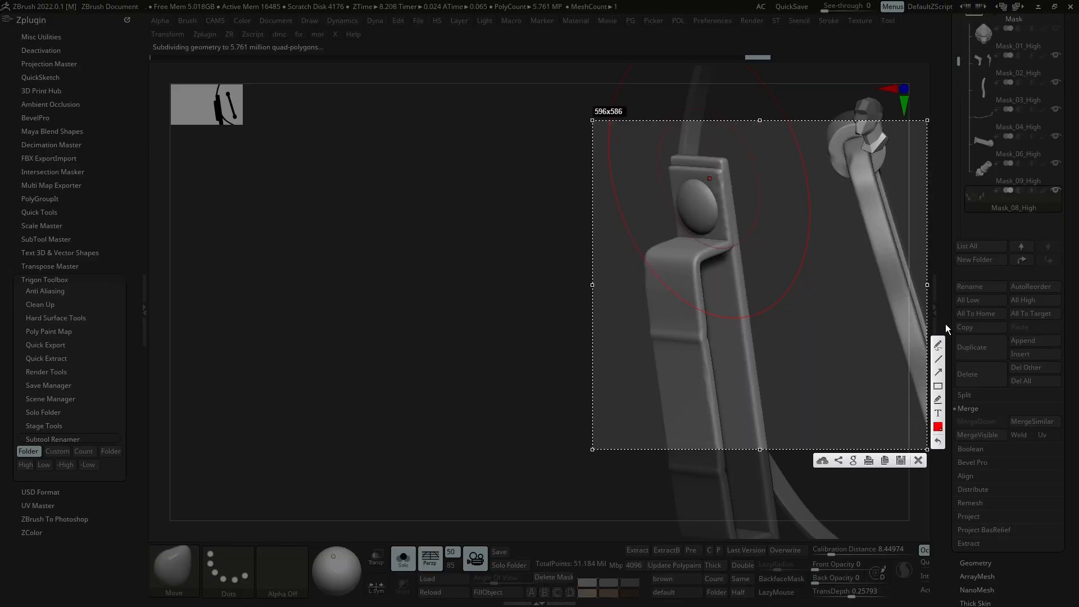
pyautogui.moveTo(718, 170); pyautogui.dragTo(724, 159)
pyautogui.moveTo(740, 249)
pyautogui.mouseDown()
pyautogui.moveTo(702, 240)
pyautogui.moveTo(691, 260)
pyautogui.mouseUp()
pyautogui.click(920, 460)
# Examine the knurled connector Mask_09_High alone and beside the surrounding mask parts
pyautogui.moveTo(650, 256)
pyautogui.keyDown('ctrl'); pyautogui.mouseDown(button='right')
pyautogui.moveTo(650, 145)
pyautogui.moveTo(776, 273)
pyautogui.moveTo(787, 225)
pyautogui.mouseUp(button='right'); pyautogui.keyUp('ctrl')
pyautogui.click(986, 177)
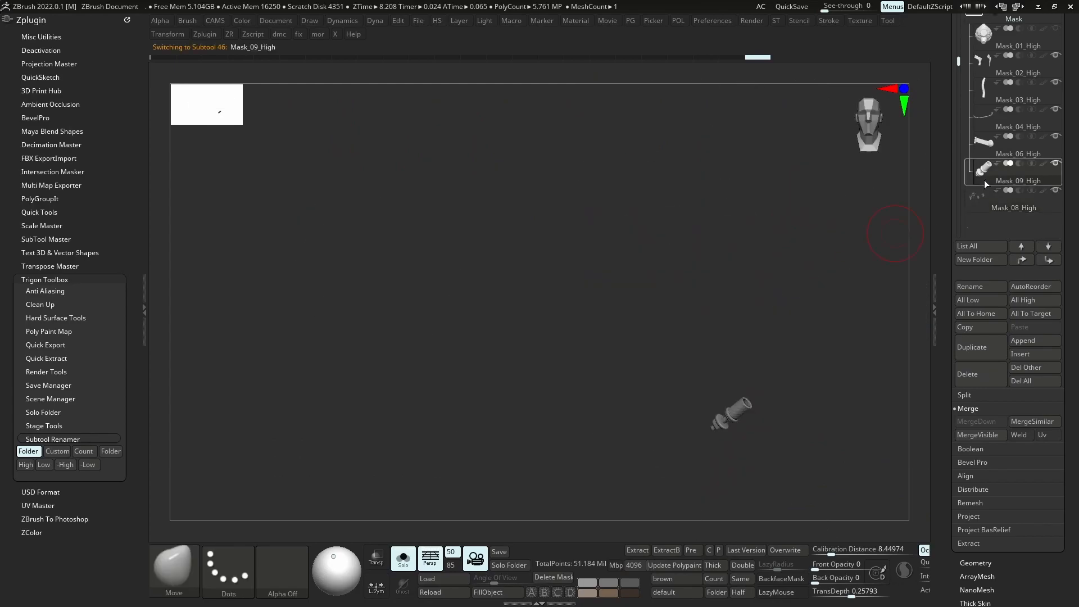
pyautogui.hotkey('alt', 's')
pyautogui.moveTo(813, 309)
pyautogui.mouseDown(button='right')
pyautogui.moveTo(791, 322)
pyautogui.moveTo(808, 326)
pyautogui.moveTo(699, 363)
pyautogui.moveTo(761, 373)
pyautogui.moveTo(742, 356)
pyautogui.moveTo(766, 346)
pyautogui.moveTo(737, 352)
pyautogui.moveTo(778, 332)
pyautogui.mouseUp(button='right')
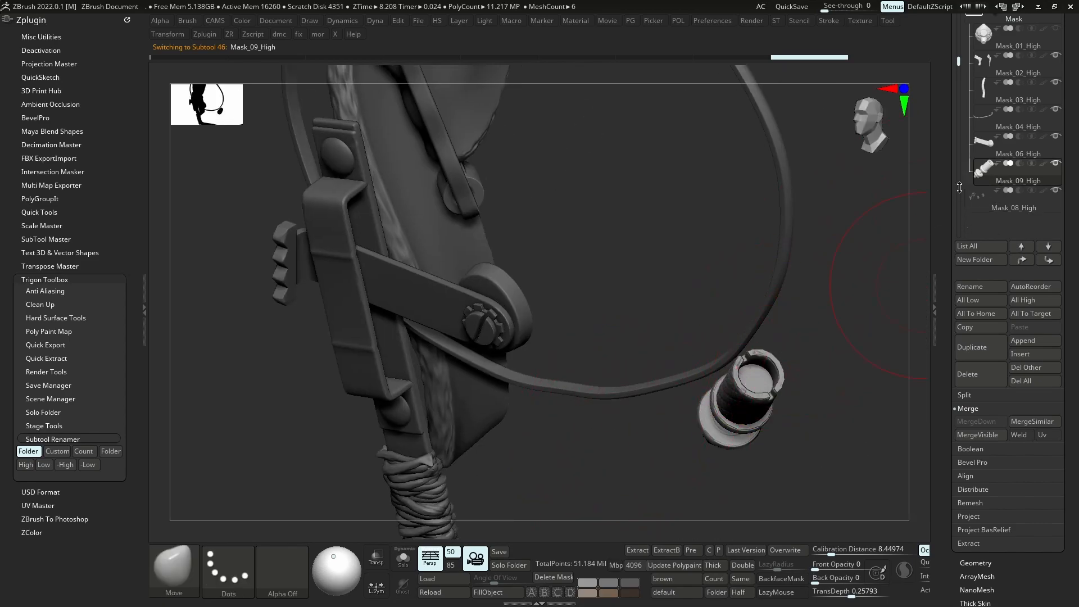
pyautogui.hotkey('shift', 's')
pyautogui.click(984, 178)
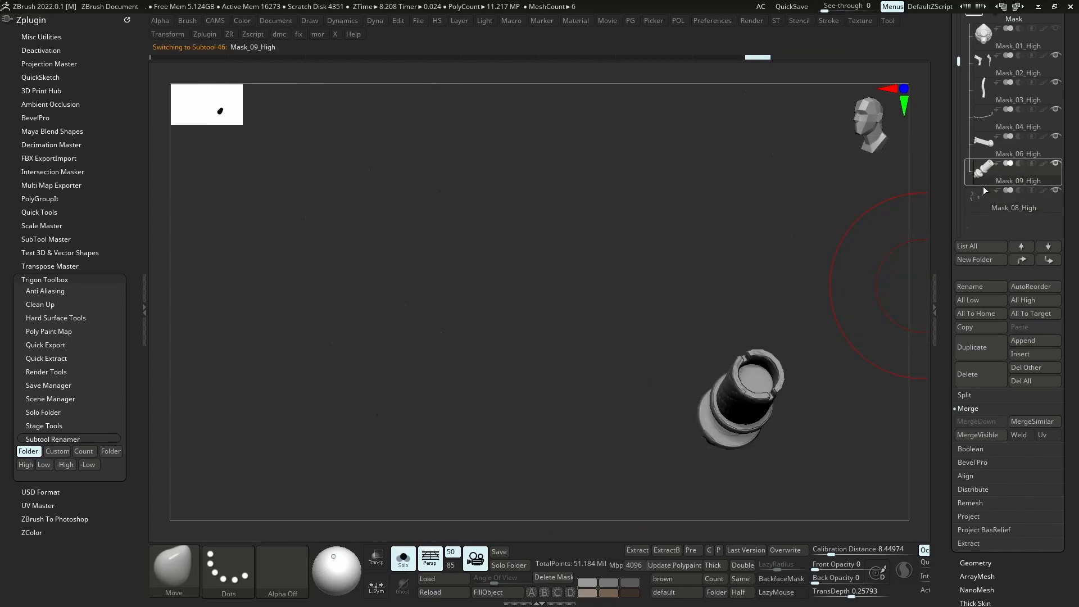
pyautogui.hotkey('shift', 's')
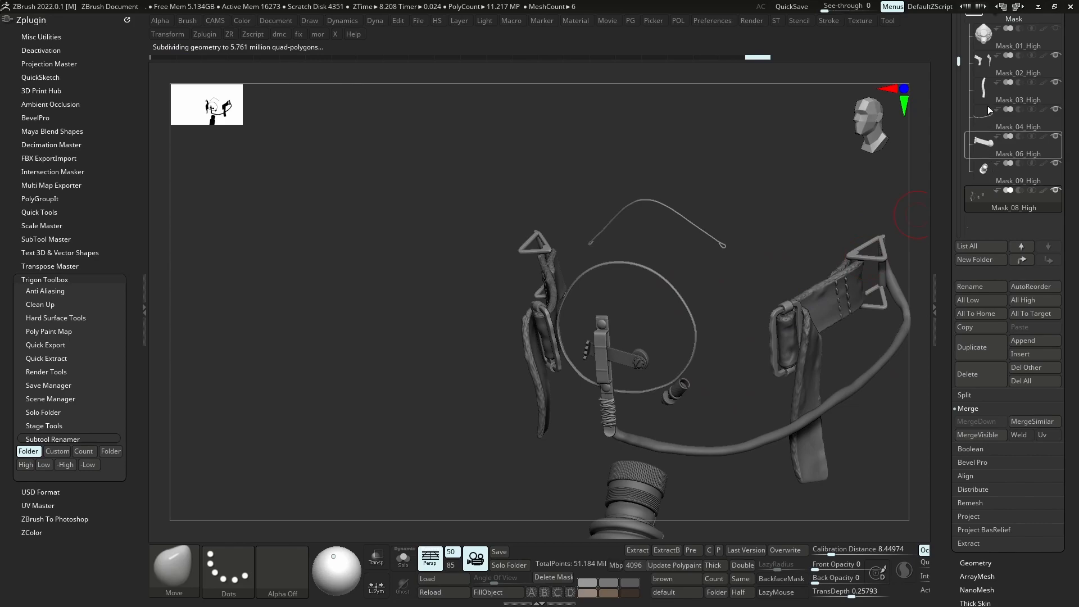
# Examine the fabric straps Mask_02_High in solo and together with the other mask parts
pyautogui.moveTo(955, 54); pyautogui.dragTo(952, 40)
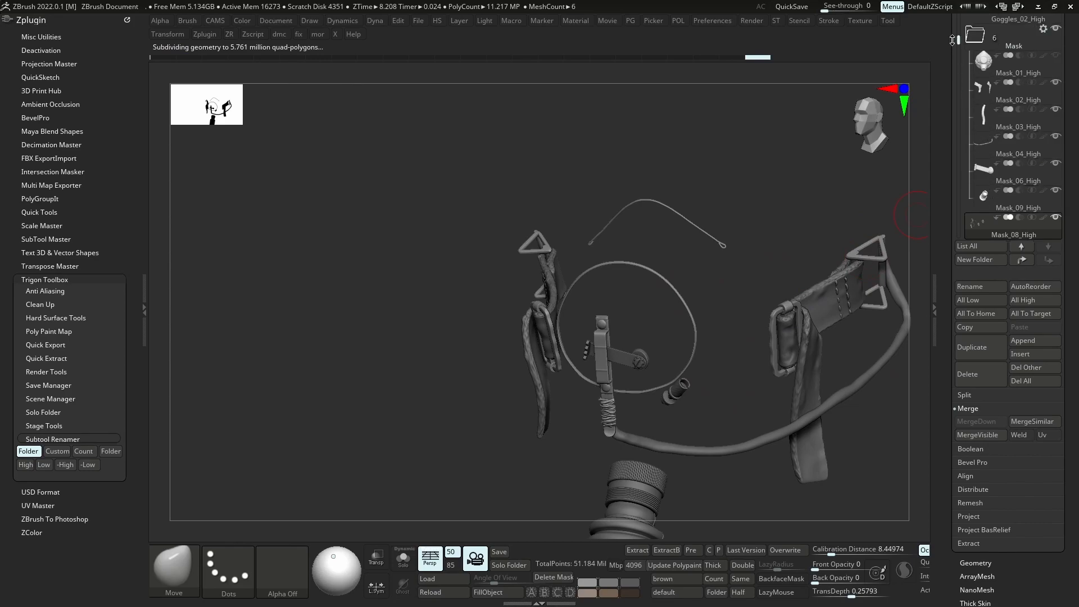
pyautogui.click(979, 95)
pyautogui.hotkey('shift', 's')
pyautogui.moveTo(619, 272); pyautogui.dragTo(600, 292)
pyautogui.hotkey('shift', 's')
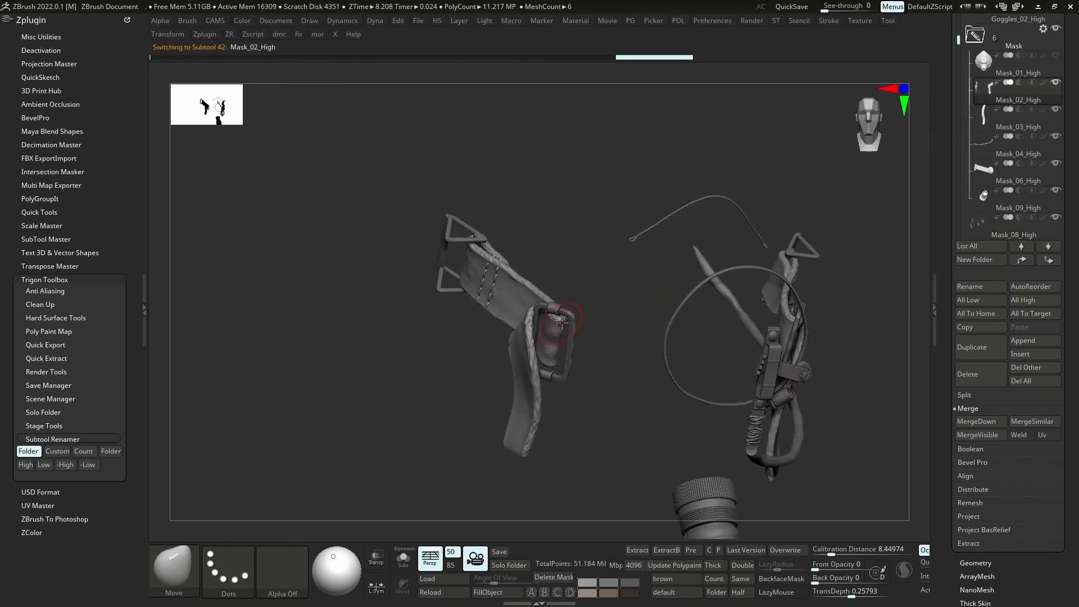
pyautogui.hotkey('shift', 's')
# Hide Mask_08_High and turn off solo to show the unmerged mask parts
pyautogui.moveTo(958, 43); pyautogui.dragTo(958, 71)
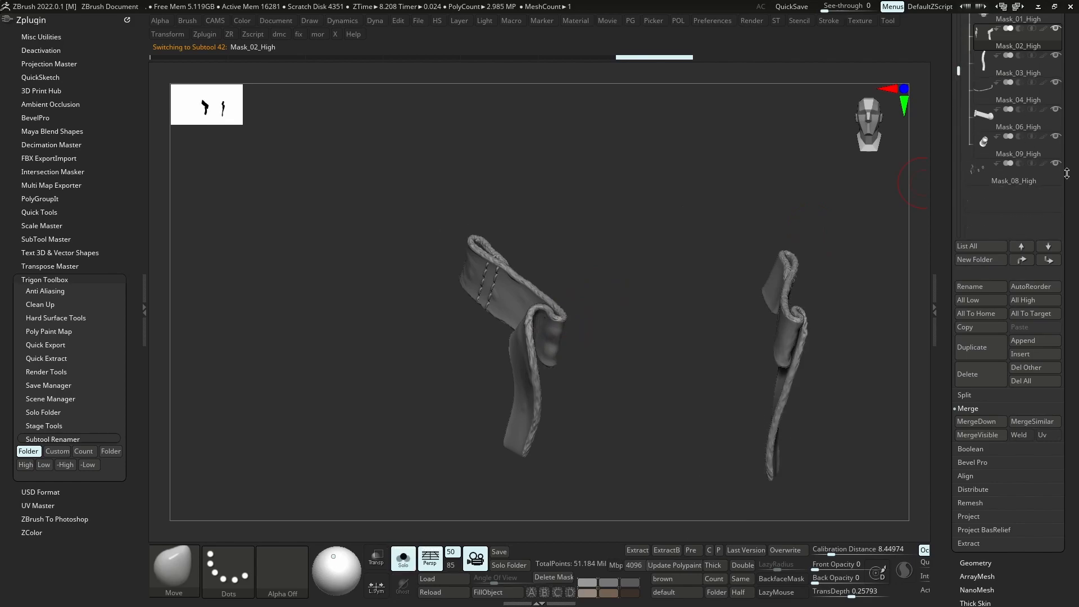
pyautogui.hotkey('shift', 's')
pyautogui.moveTo(723, 370)
pyautogui.mouseDown()
pyautogui.moveTo(708, 327)
pyautogui.moveTo(715, 359)
pyautogui.mouseUp()
pyautogui.moveTo(692, 324); pyautogui.dragTo(654, 371)
# Move the corrugated hose Mask_03_High and the straps Mask_02_High to the end of the list and merge them under Mask_03_High
pyautogui.keyDown('alt'); pyautogui.click(781, 300); pyautogui.keyUp('alt')
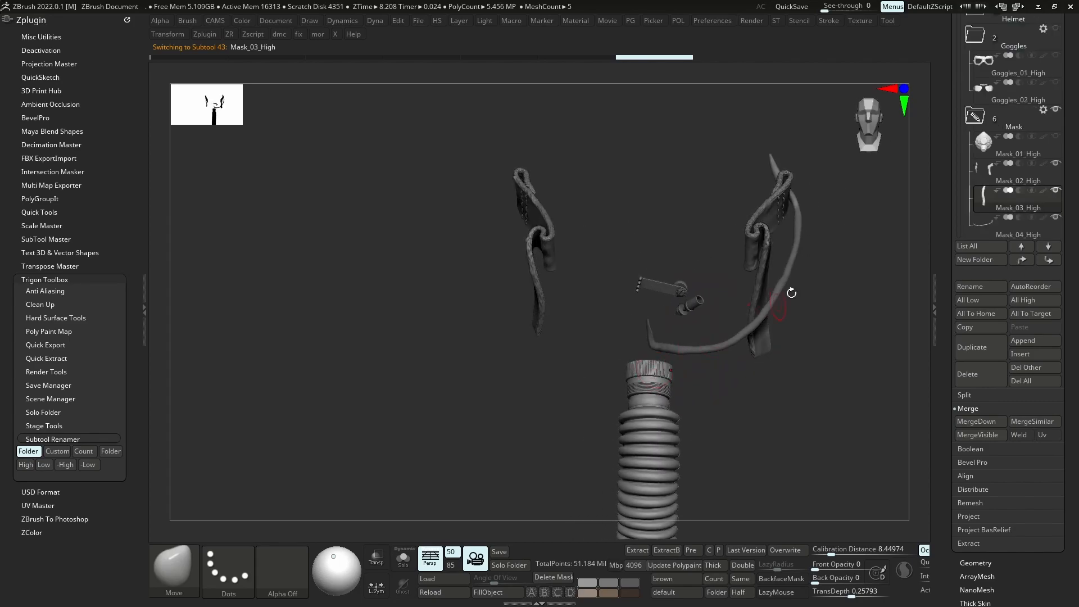
pyautogui.keyDown('shift'); pyautogui.click(1046, 263); pyautogui.keyUp('shift')
pyautogui.keyDown('alt'); pyautogui.click(531, 234); pyautogui.keyUp('alt')
pyautogui.keyDown('shift'); pyautogui.click(1049, 262); pyautogui.keyUp('shift')
pyautogui.press('Up')
pyautogui.click(979, 422)
pyautogui.moveTo(691, 326); pyautogui.dragTo(677, 308)
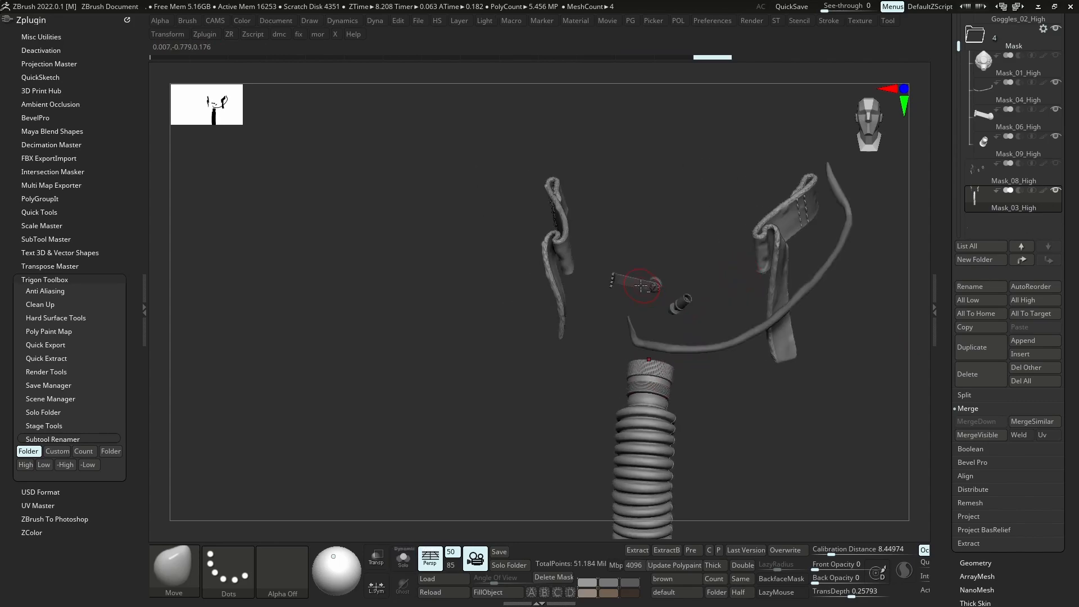
# Move the small arm Mask_06_High and the knurled connector Mask_09_High to the end of the subtool list
pyautogui.keyDown('alt'); pyautogui.click(641, 285); pyautogui.keyUp('alt')
pyautogui.keyDown('shift'); pyautogui.click(1049, 263); pyautogui.keyUp('shift')
pyautogui.keyDown('alt'); pyautogui.click(681, 304); pyautogui.keyUp('alt')
pyautogui.keyDown('shift'); pyautogui.click(1049, 262); pyautogui.keyUp('shift')
# Merge Mask_03_High down with Mask_06_High and Mask_09_High, and check the result in solo
pyautogui.keyDown('ctrl'); pyautogui.moveTo(745, 321); pyautogui.dragTo(754, 379, button='right'); pyautogui.keyUp('ctrl')
pyautogui.click(979, 181)
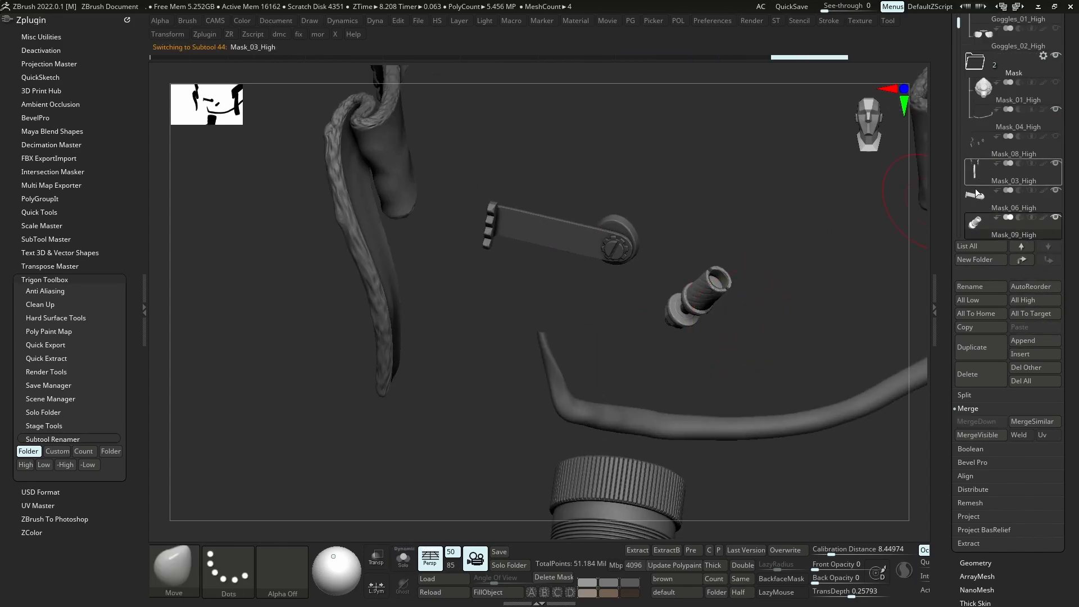
pyautogui.click(978, 423)
pyautogui.keyDown('ctrl'); pyautogui.moveTo(675, 207); pyautogui.dragTo(687, 141, button='right'); pyautogui.keyUp('ctrl')
pyautogui.press('s')
pyautogui.press('s')
pyautogui.press('s')
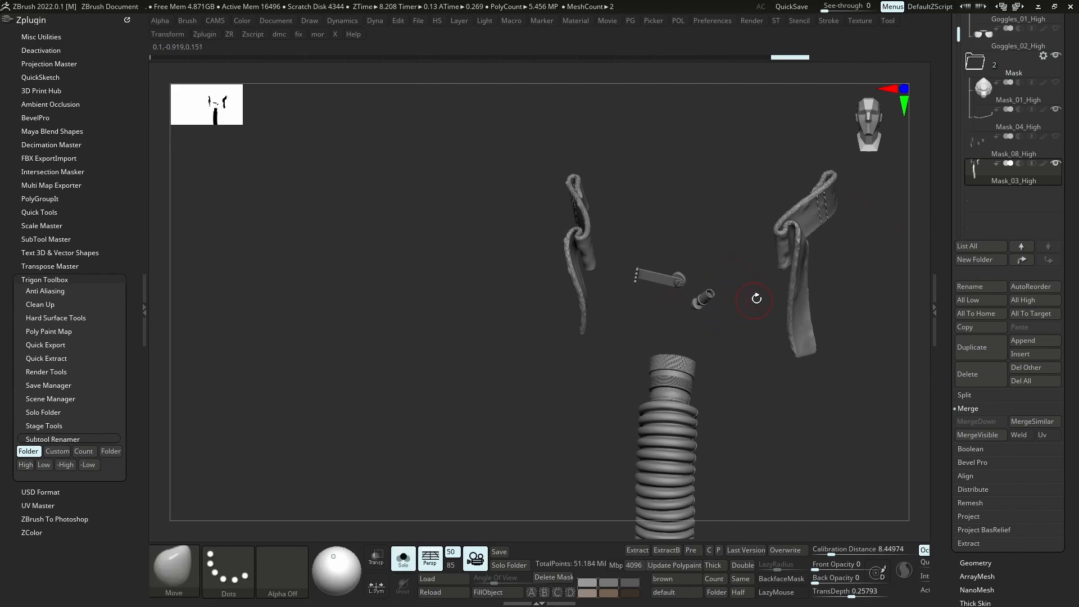
pyautogui.press('s')
# Select the thin hose Mask_04_High, show Mask_08_High again, and activate the Move brush
pyautogui.moveTo(804, 310)
pyautogui.mouseDown(button='right')
pyautogui.moveTo(820, 292)
pyautogui.moveTo(816, 270)
pyautogui.moveTo(786, 350)
pyautogui.moveTo(795, 341)
pyautogui.moveTo(603, 360)
pyautogui.moveTo(614, 339)
pyautogui.moveTo(742, 343)
pyautogui.moveTo(725, 324)
pyautogui.mouseUp(button='right')
pyautogui.keyDown('alt'); pyautogui.click(593, 321); pyautogui.keyUp('alt')
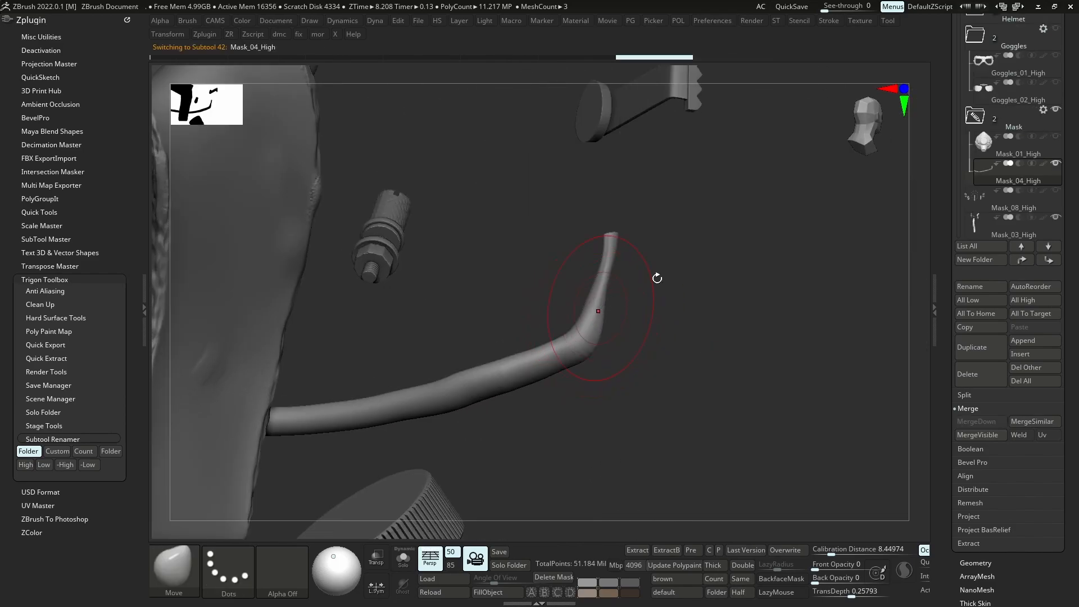
pyautogui.click(1056, 195)
pyautogui.press('b')
pyautogui.press('m')
pyautogui.press('v')
pyautogui.press('s')
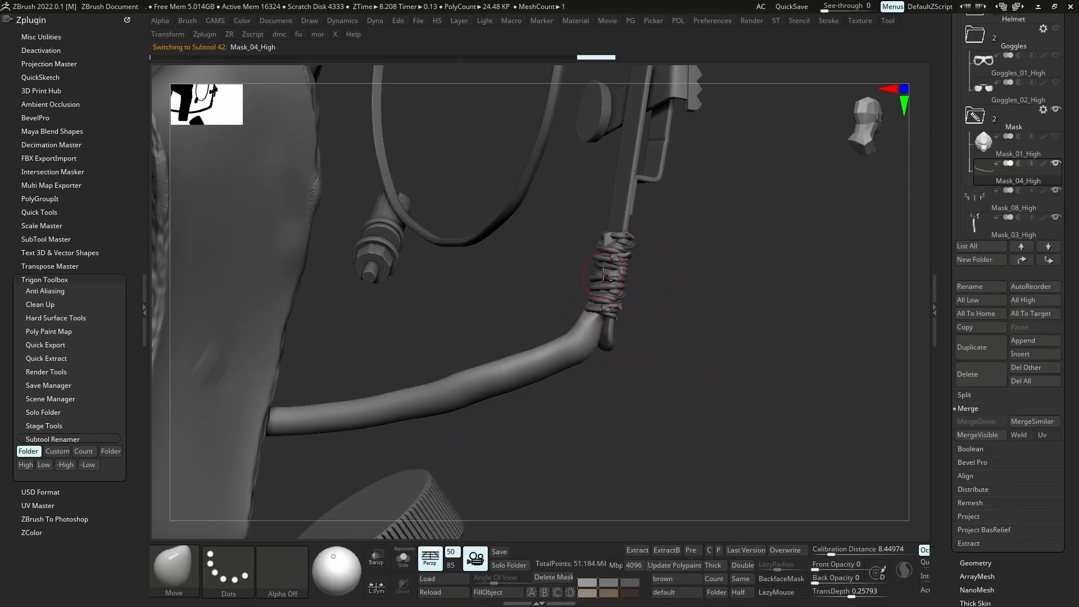
# Adjust the end of the thin hose Mask_04_High at the wrapped bracket with the Move brush
pyautogui.moveTo(787, 359); pyautogui.dragTo(633, 376)
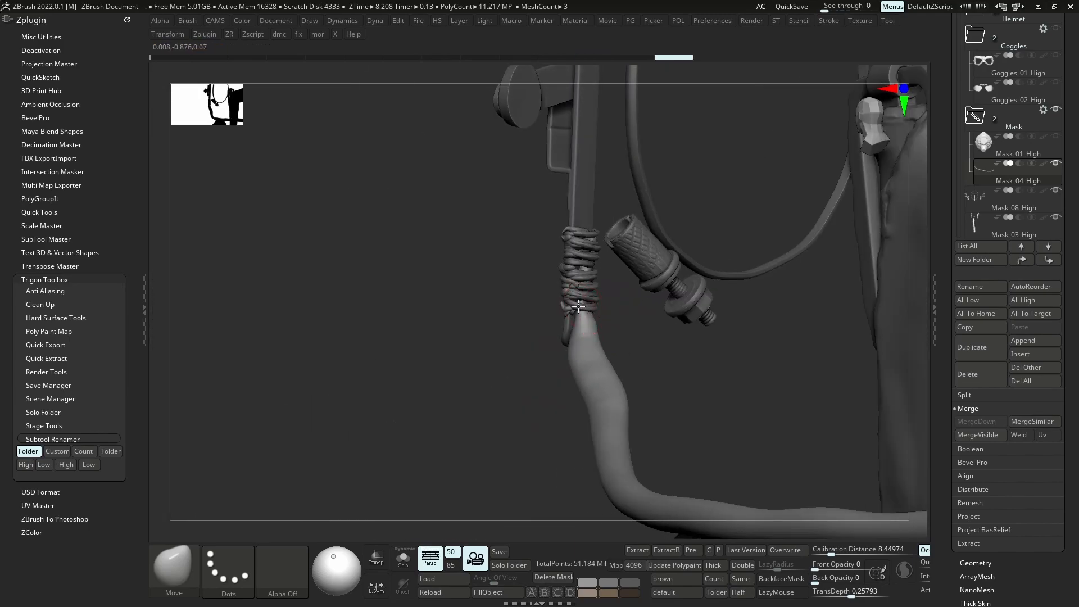
pyautogui.moveTo(572, 324); pyautogui.dragTo(578, 319, button='right')
pyautogui.moveTo(574, 335); pyautogui.dragTo(577, 333)
pyautogui.moveTo(577, 333)
pyautogui.keyDown('ctrl'); pyautogui.mouseDown(button='right')
pyautogui.moveTo(747, 347)
pyautogui.moveTo(752, 332)
pyautogui.mouseUp(button='right'); pyautogui.keyUp('ctrl')
pyautogui.keyDown('shift'); pyautogui.moveTo(596, 343); pyautogui.dragTo(547, 343, button='right'); pyautogui.keyUp('shift')
# Move Mask_04_High to the end of the subtool list, merge Mask_03_High down with it, and solo the result
pyautogui.moveTo(762, 333); pyautogui.dragTo(788, 339, button='right')
pyautogui.click(974, 231)
pyautogui.click(974, 201)
pyautogui.click(982, 174)
pyautogui.moveTo(765, 285); pyautogui.dragTo(737, 398)
pyautogui.moveTo(740, 337); pyautogui.dragTo(801, 310)
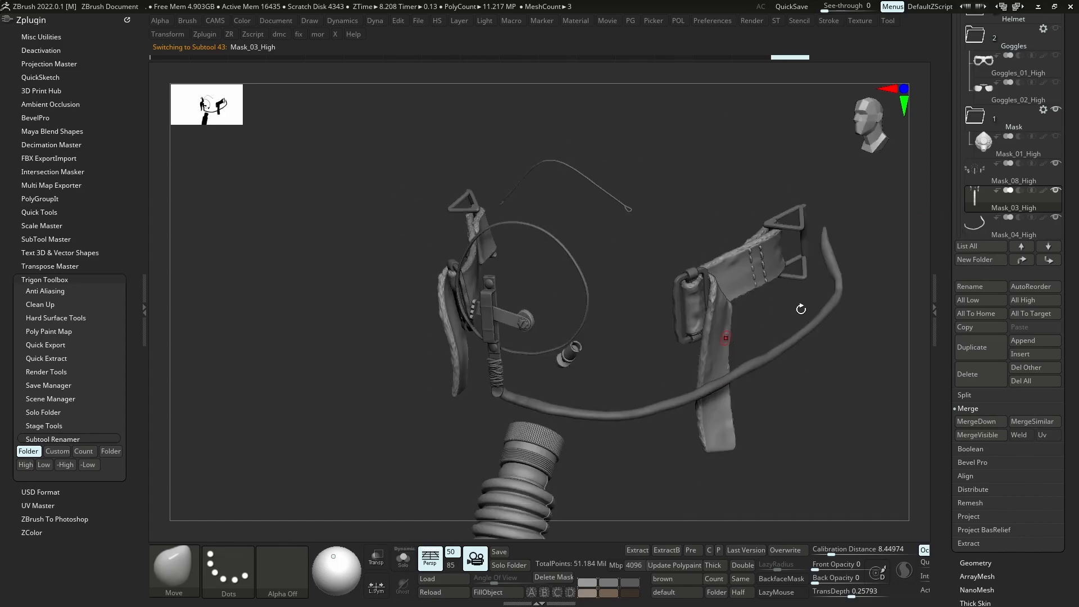
pyautogui.click(982, 422)
pyautogui.hotkey('alt', 's')
pyautogui.moveTo(719, 353); pyautogui.dragTo(731, 397, button='right')
# Place Mask_08_High and Mask_03_High back in the Mask folder, with Mask_03_High above Mask_08_High
pyautogui.moveTo(977, 177)
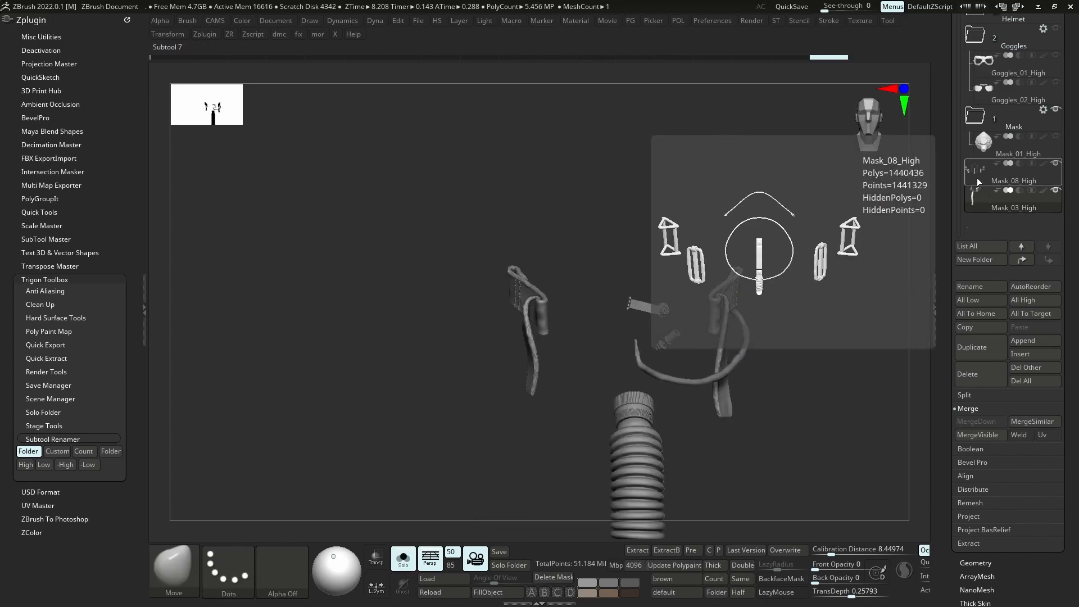
pyautogui.moveTo(977, 177); pyautogui.dragTo(999, 144)
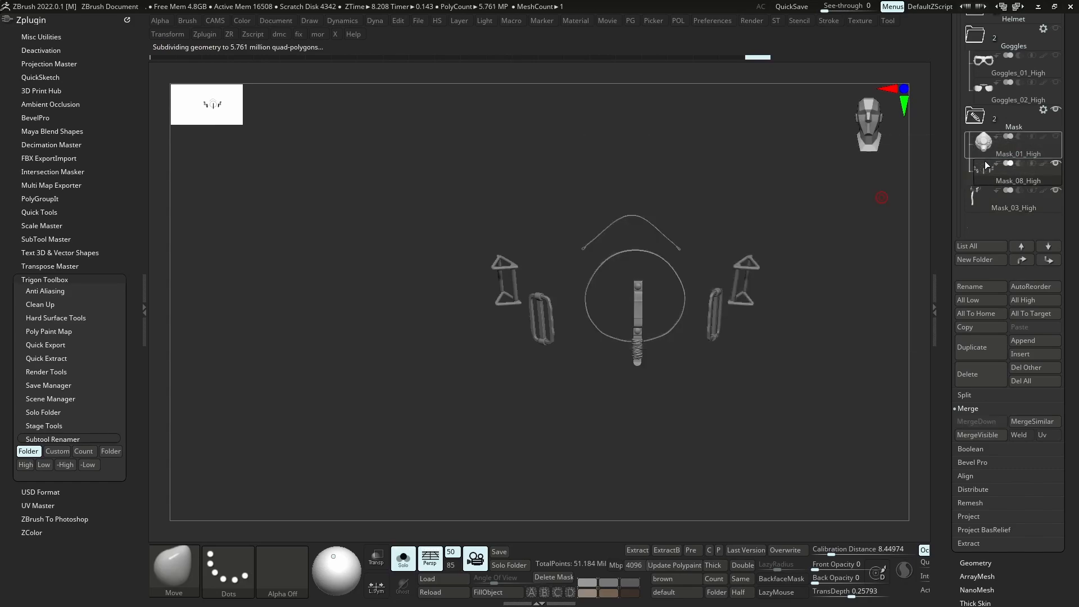
pyautogui.moveTo(975, 188); pyautogui.dragTo(983, 170)
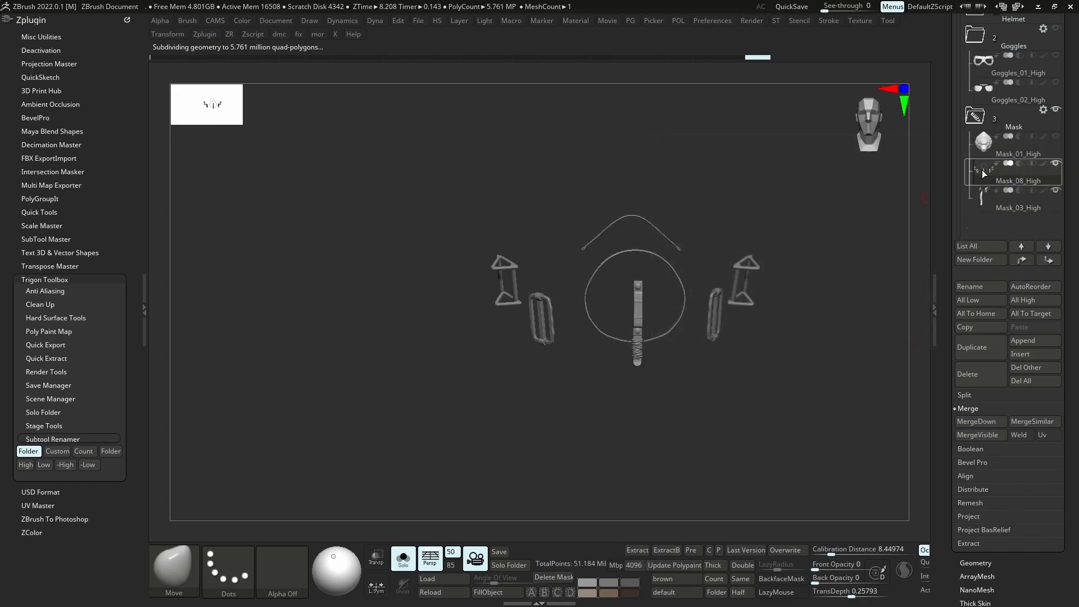
pyautogui.click(990, 142)
pyautogui.click(976, 178)
pyautogui.click(982, 204)
pyautogui.moveTo(986, 166); pyautogui.dragTo(1000, 194)
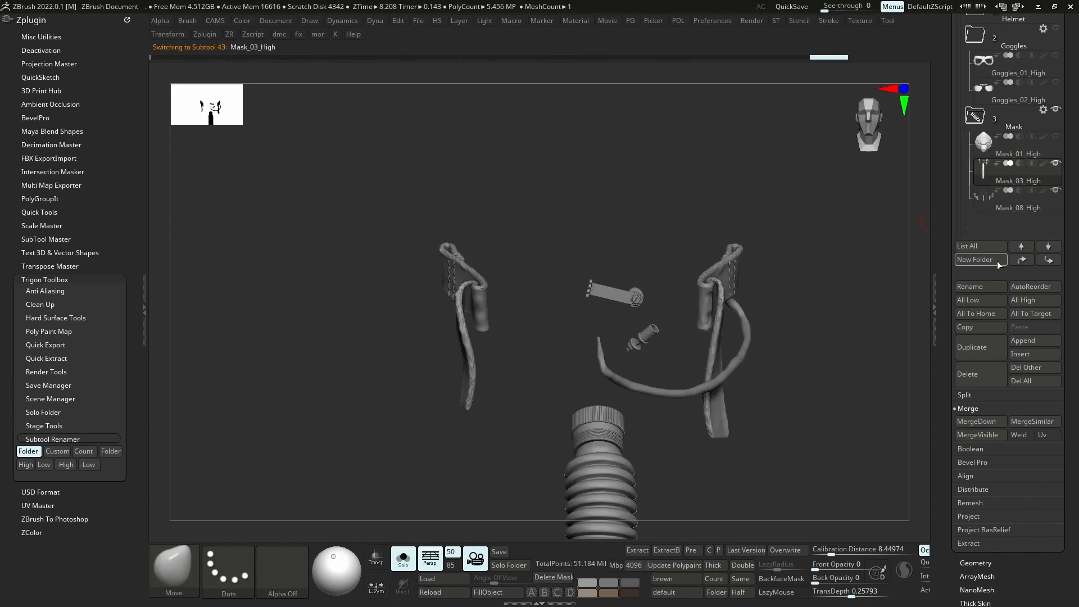
# Rename the merged straps and hoses subtool Mask_03_High as Mask_02_High
pyautogui.click(983, 288)
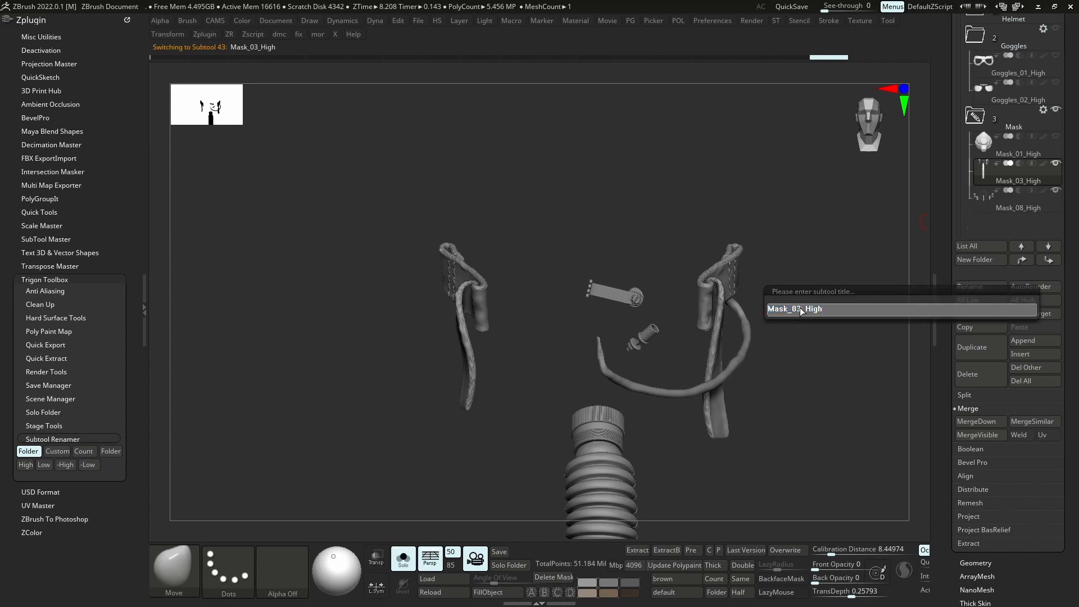
pyautogui.press('BackSpace')
pyautogui.write('2')
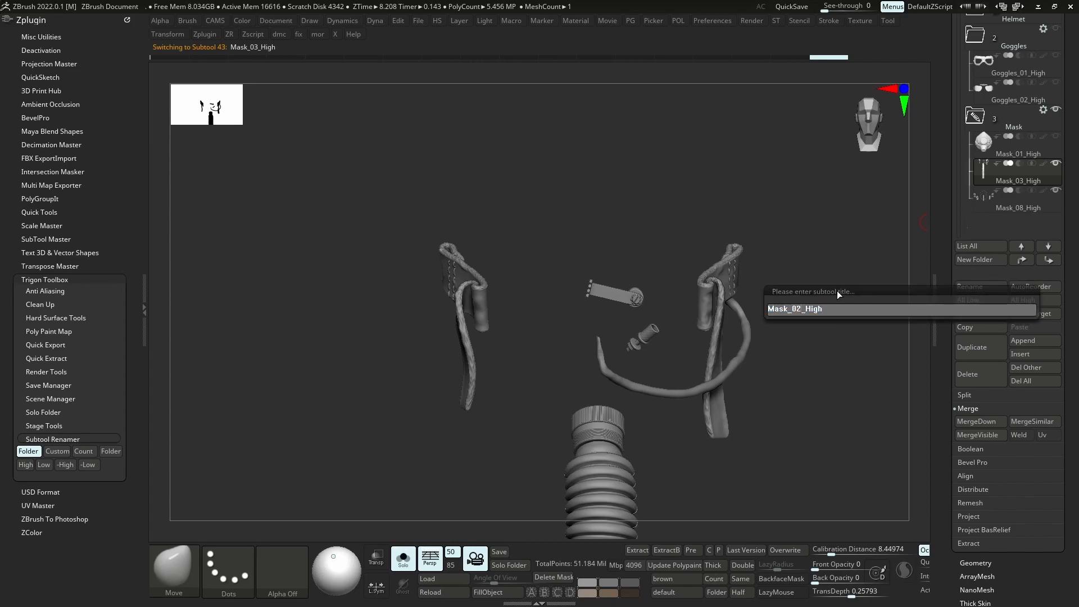
pyautogui.press('Return')
# Rename the merged buckles, rings and bracket subtool Mask_08_High as Mask_03_High
pyautogui.click(1007, 207)
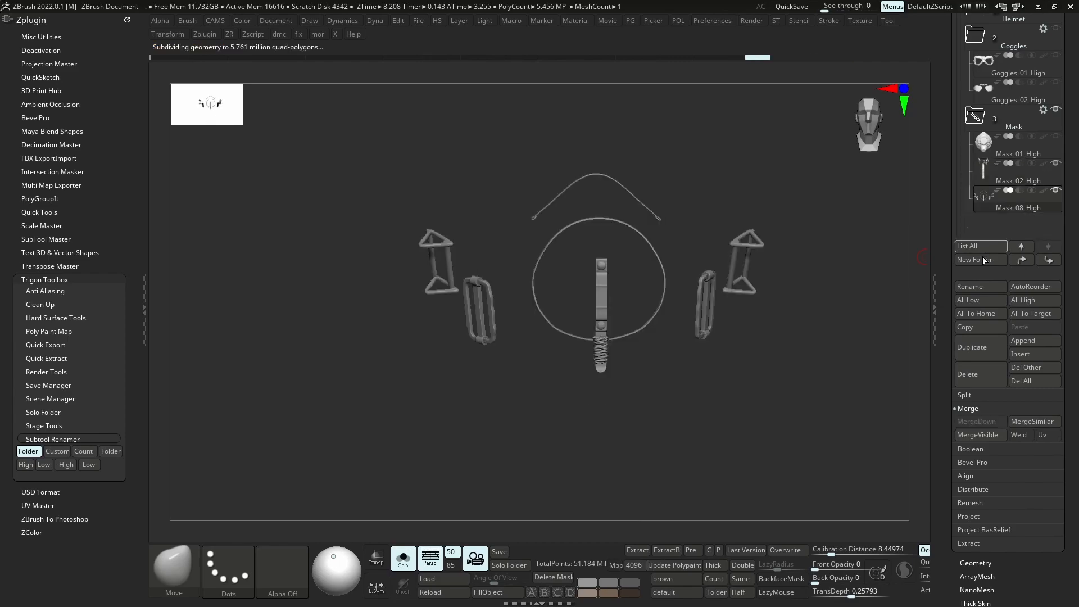
pyautogui.click(982, 289)
pyautogui.click(801, 307)
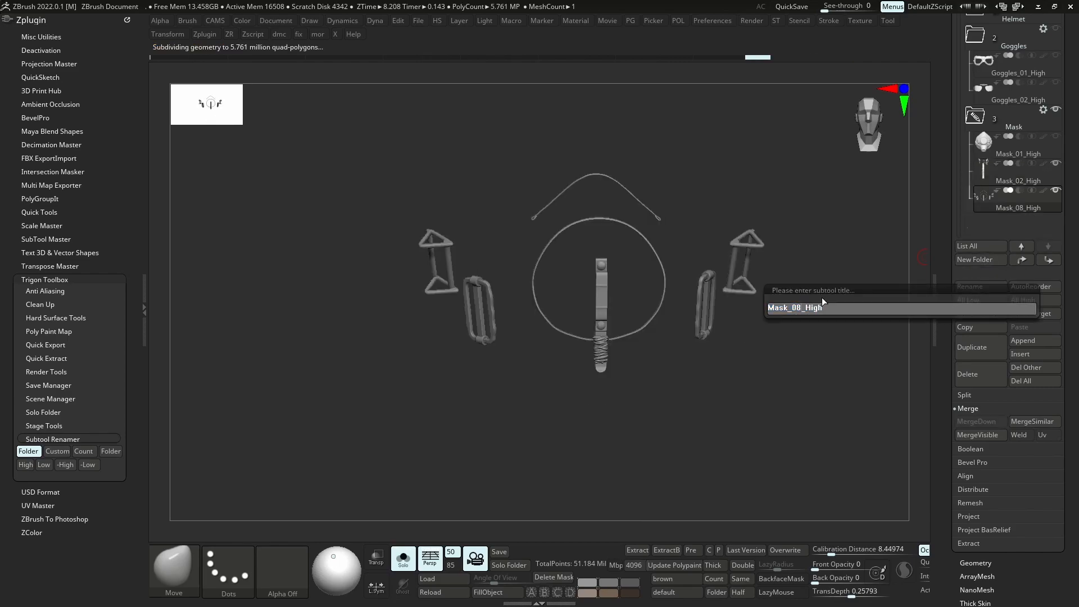
pyautogui.press('BackSpace')
pyautogui.write('3')
pyautogui.press('Return')
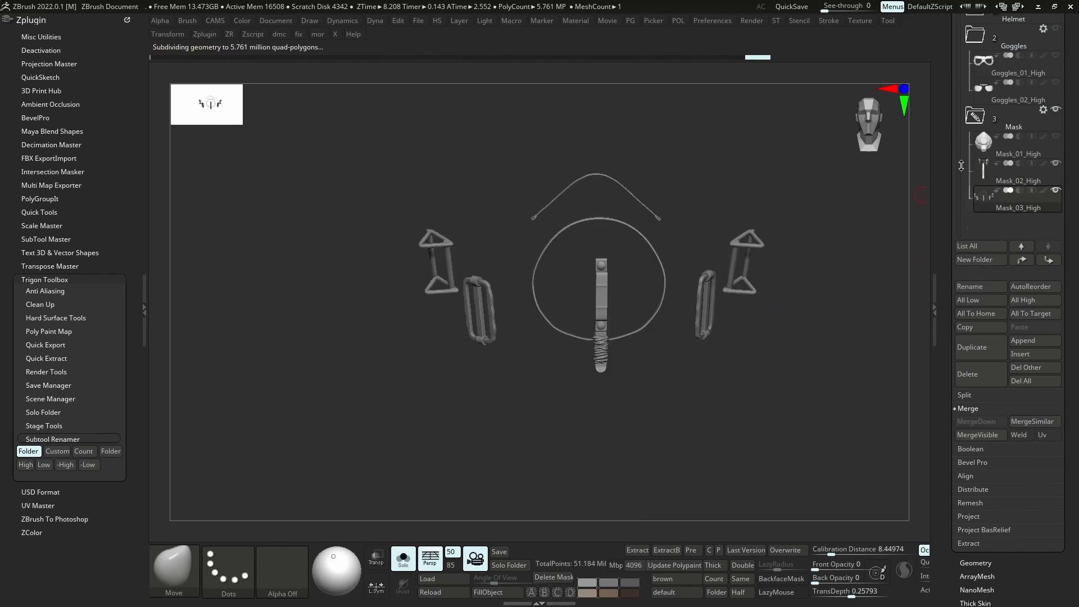
# Check Mask_01_High on its own and together with the other mask parts, toggling the visibility of Mask_02_High
pyautogui.click(988, 148)
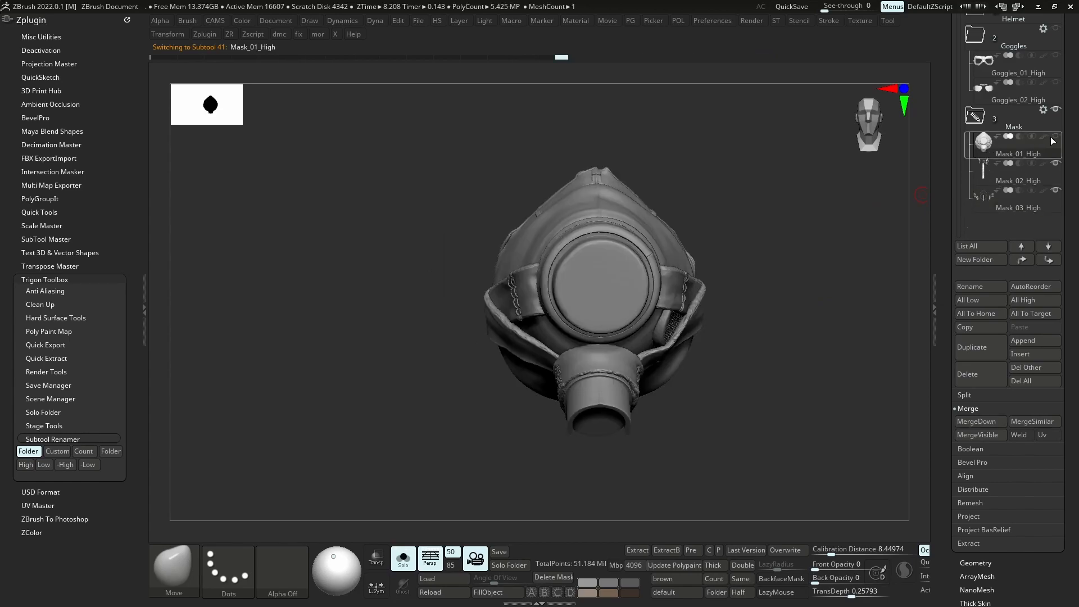
pyautogui.hotkey('shift', 's')
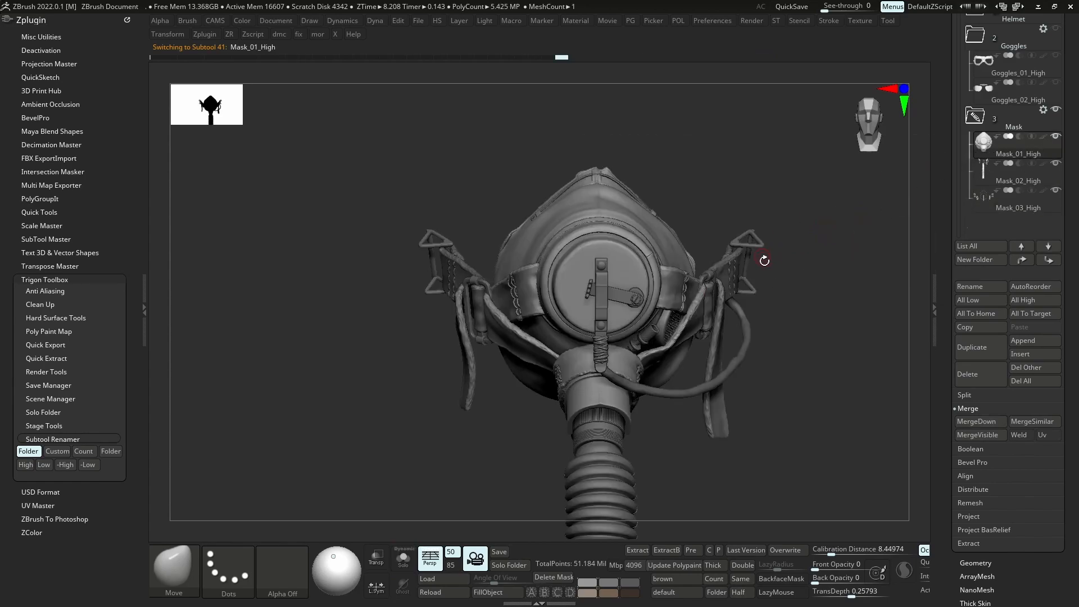
pyautogui.moveTo(763, 259); pyautogui.dragTo(977, 194)
pyautogui.click(1057, 164)
pyautogui.moveTo(666, 330); pyautogui.dragTo(629, 325, button='right')
pyautogui.keyDown('ctrl'); pyautogui.moveTo(779, 286); pyautogui.dragTo(787, 317, button='right'); pyautogui.keyUp('ctrl')
pyautogui.click(1055, 164)
pyautogui.keyDown('ctrl'); pyautogui.moveTo(624, 303); pyautogui.dragTo(590, 289, button='right'); pyautogui.keyUp('ctrl')
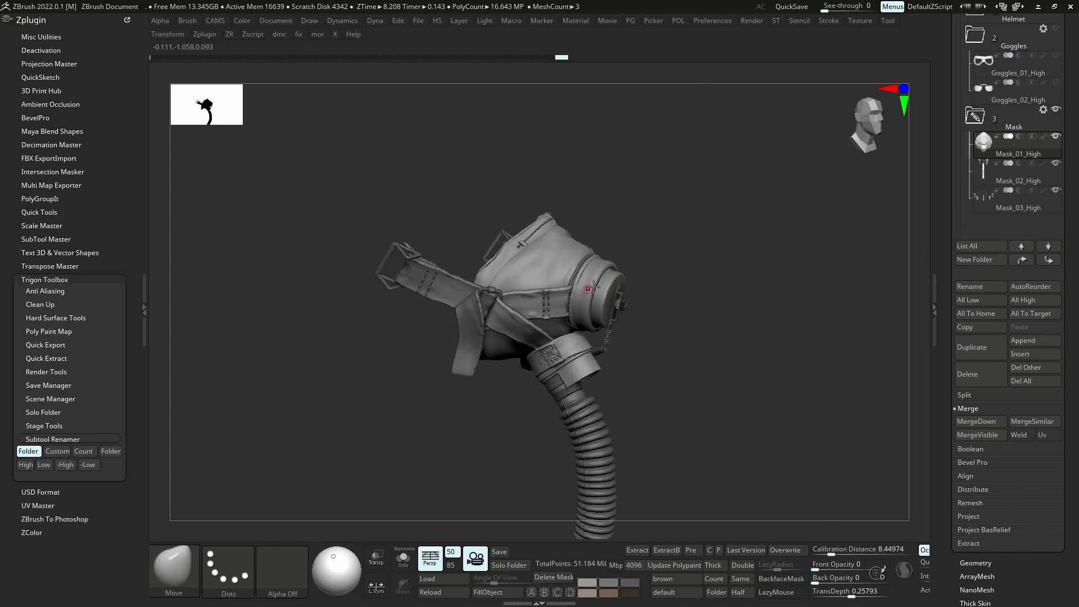
# Solo the Mask subtools and inspect the contents of Mask_02_High and Mask_03_High one after the other
pyautogui.click(987, 172)
pyautogui.click(984, 202)
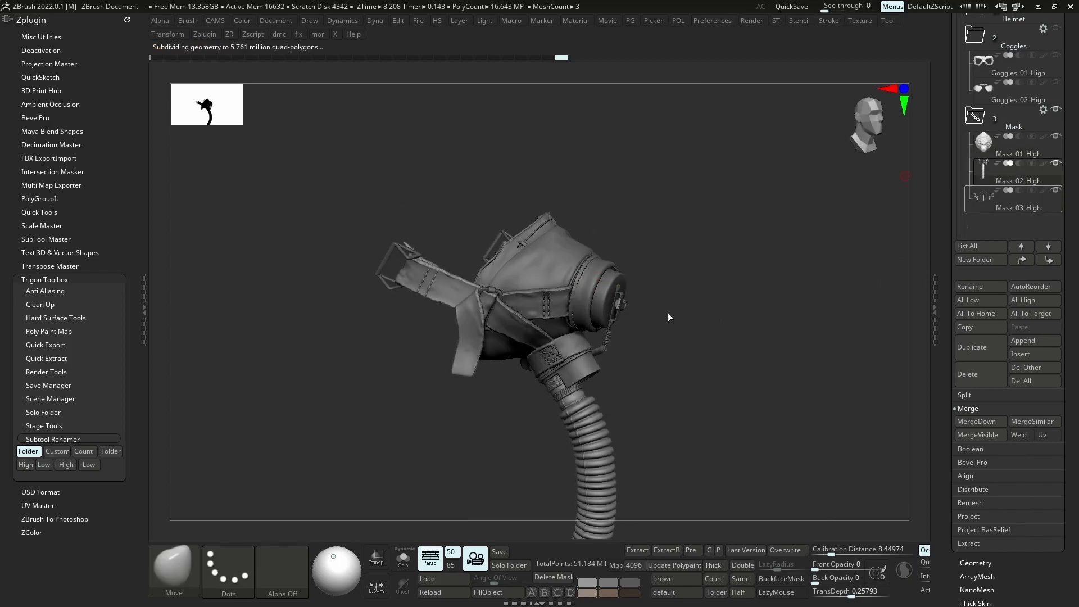
pyautogui.hotkey('alt', 's')
pyautogui.keyDown('ctrl'); pyautogui.moveTo(592, 272); pyautogui.dragTo(606, 287, button='right'); pyautogui.keyUp('ctrl')
pyautogui.moveTo(606, 287); pyautogui.dragTo(632, 287, button='right')
pyautogui.moveTo(632, 287)
pyautogui.keyDown('ctrl'); pyautogui.mouseDown(button='right')
pyautogui.moveTo(635, 272)
pyautogui.moveTo(624, 274)
pyautogui.mouseUp(button='right'); pyautogui.keyUp('ctrl')
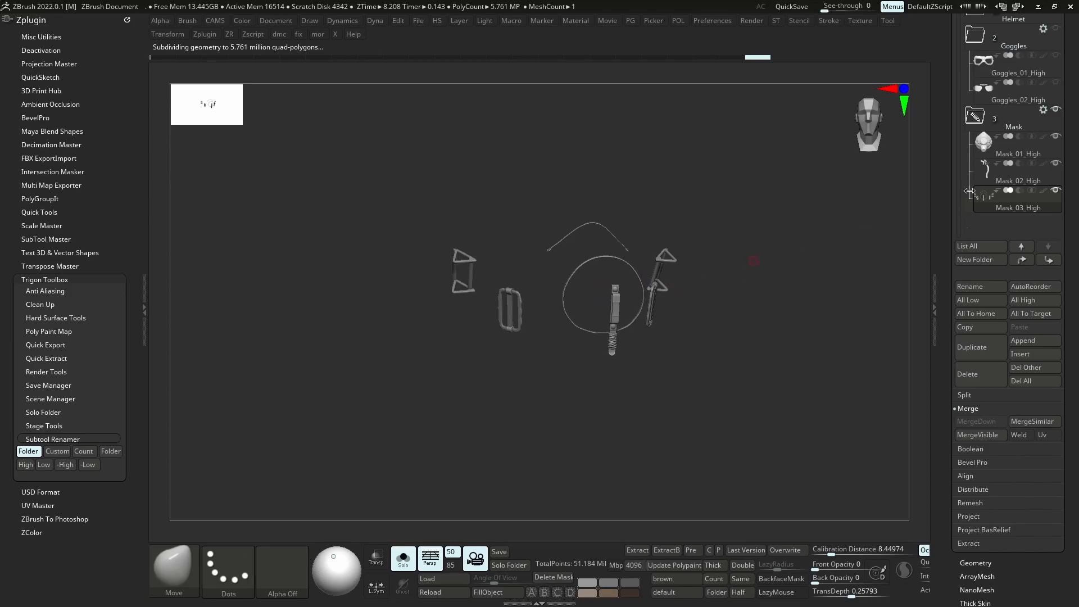
pyautogui.click(989, 179)
pyautogui.click(990, 146)
pyautogui.click(990, 163)
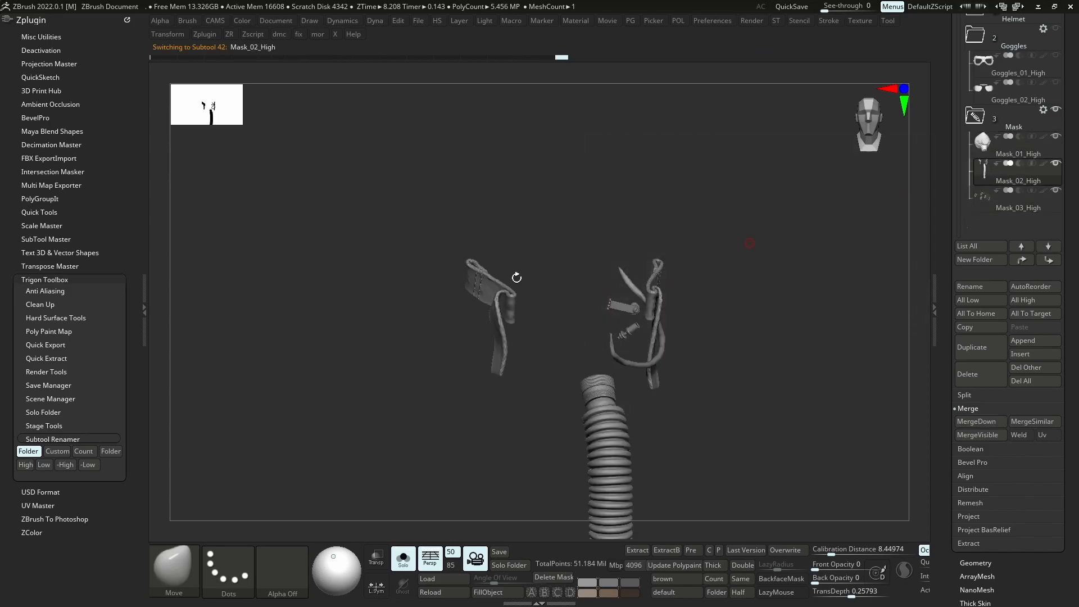
pyautogui.keyDown('ctrl'); pyautogui.moveTo(542, 329); pyautogui.dragTo(551, 343, button='right'); pyautogui.keyUp('ctrl')
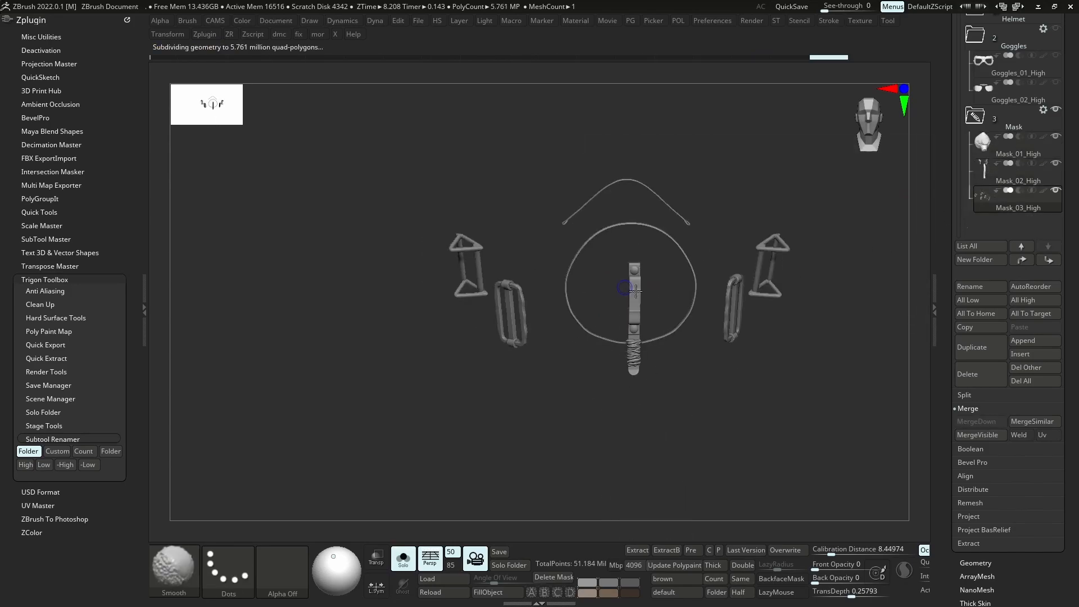
pyautogui.click(987, 163)
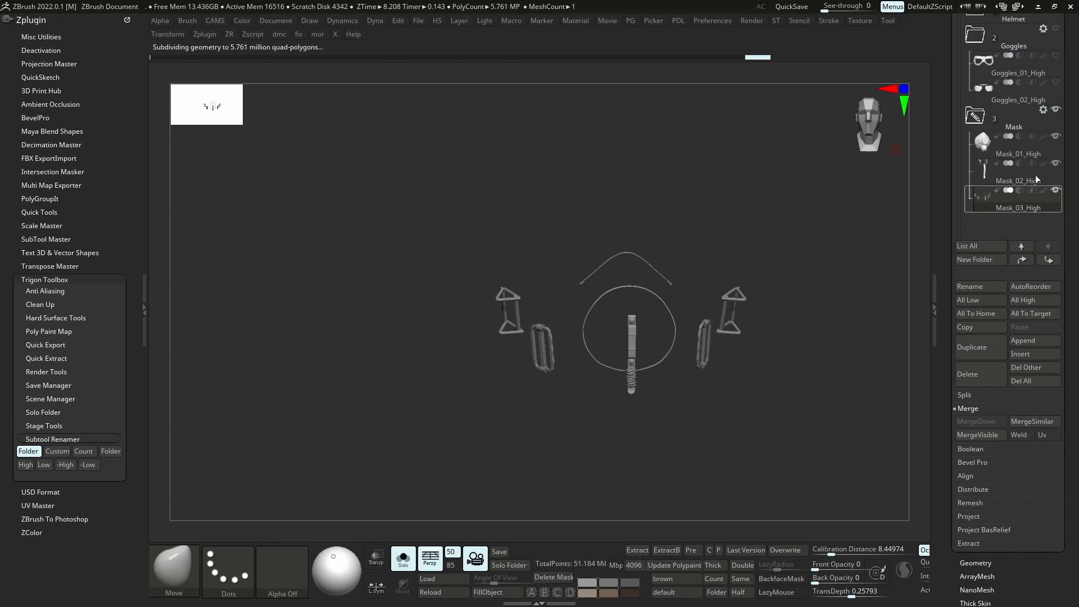
# Hide the whole Mask folder in the subtool list
pyautogui.scroll(3, 1027, 204)
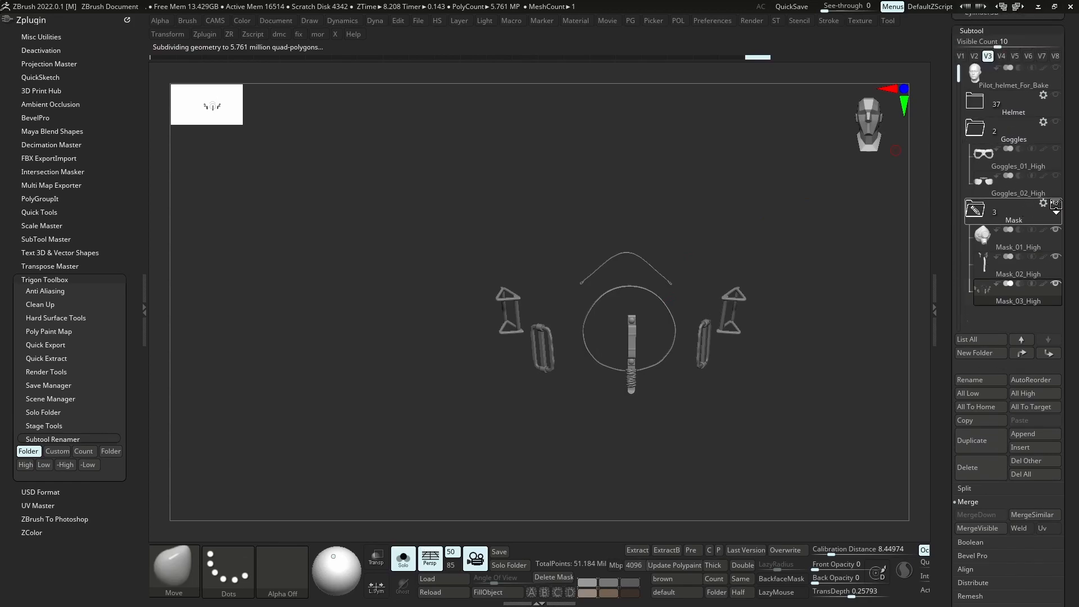
pyautogui.moveTo(1057, 206)
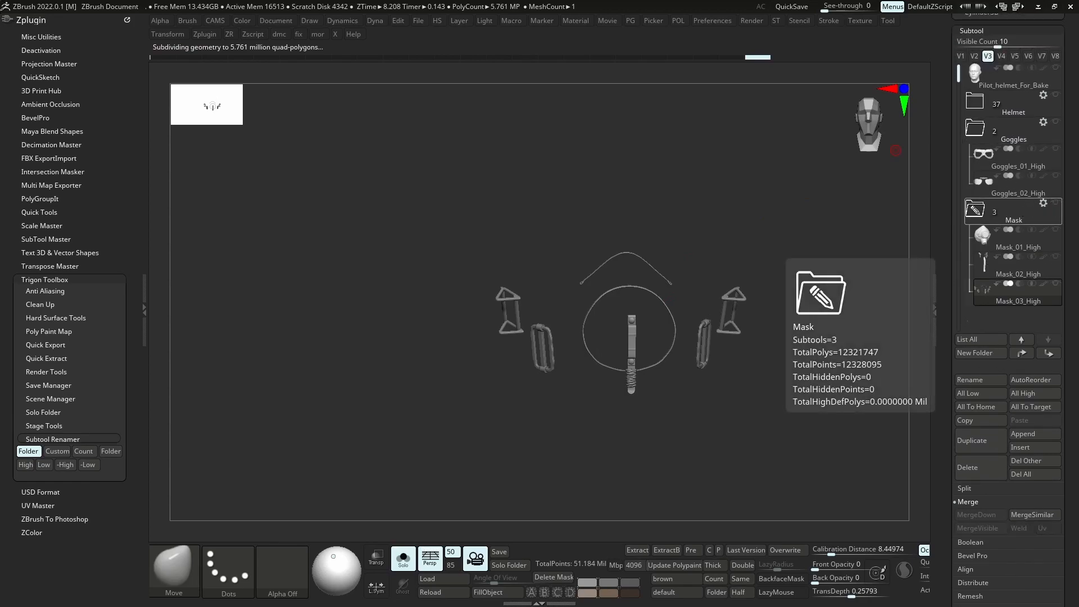
pyautogui.click(969, 118)
pyautogui.click(976, 104)
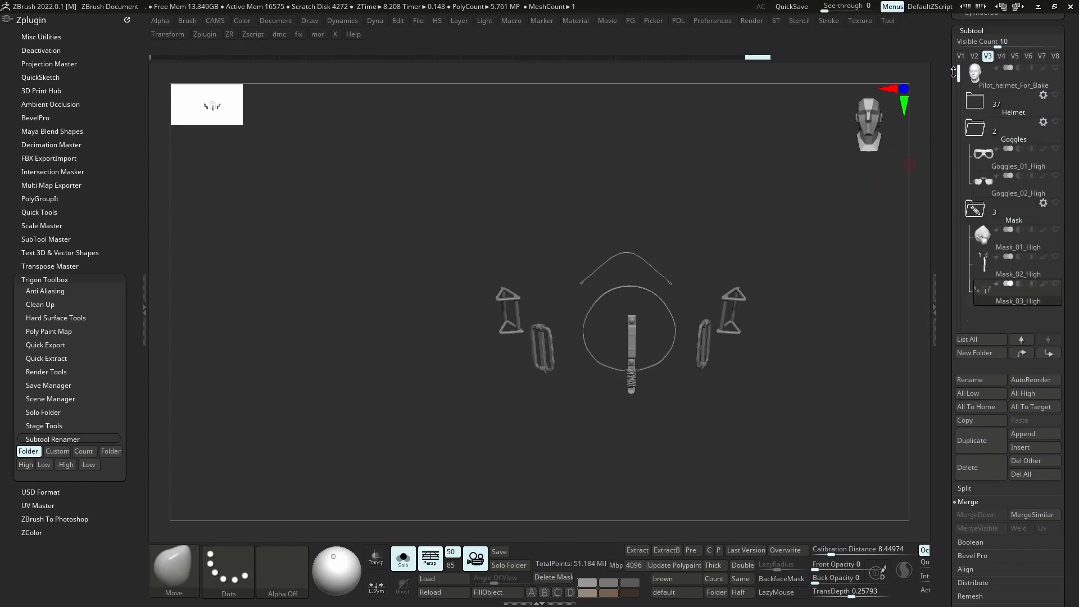
pyautogui.scroll(-1, 959, 87)
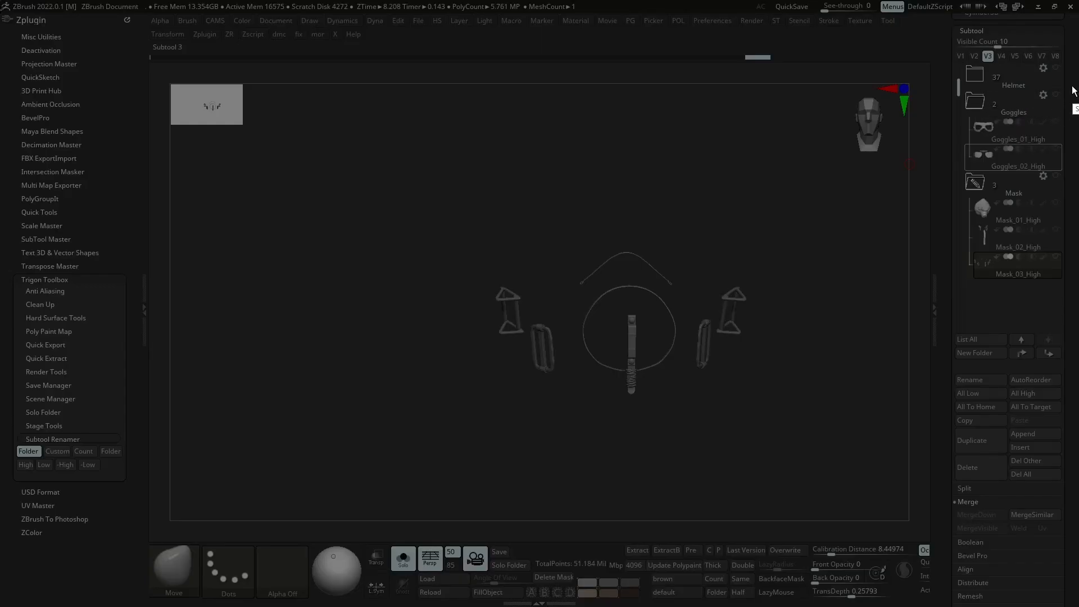
pyautogui.moveTo(1072, 85); pyautogui.dragTo(500, 364)
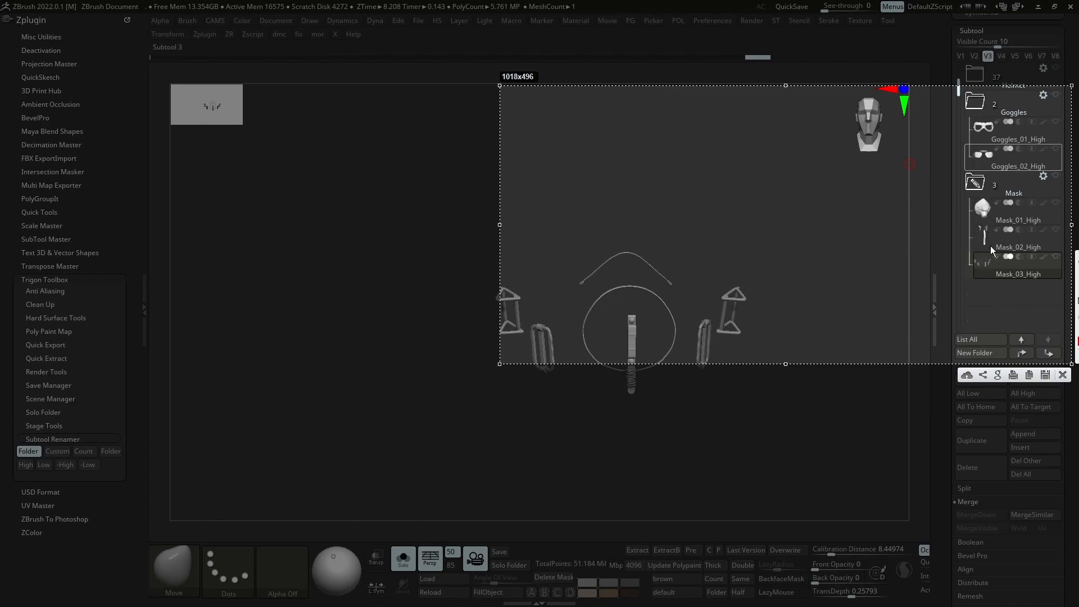
pyautogui.moveTo(949, 206)
pyautogui.mouseDown()
pyautogui.moveTo(973, 210)
pyautogui.moveTo(975, 264)
pyautogui.mouseUp()
pyautogui.moveTo(886, 185); pyautogui.dragTo(963, 183)
pyautogui.moveTo(883, 117); pyautogui.dragTo(962, 105)
pyautogui.moveTo(803, 206); pyautogui.dragTo(860, 187)
pyautogui.moveTo(808, 116); pyautogui.dragTo(825, 120)
pyautogui.moveTo(967, 80); pyautogui.dragTo(782, 83)
pyautogui.moveTo(677, 78)
pyautogui.mouseDown()
pyautogui.moveTo(679, 102)
pyautogui.moveTo(710, 90)
pyautogui.moveTo(777, 110)
pyautogui.mouseUp()
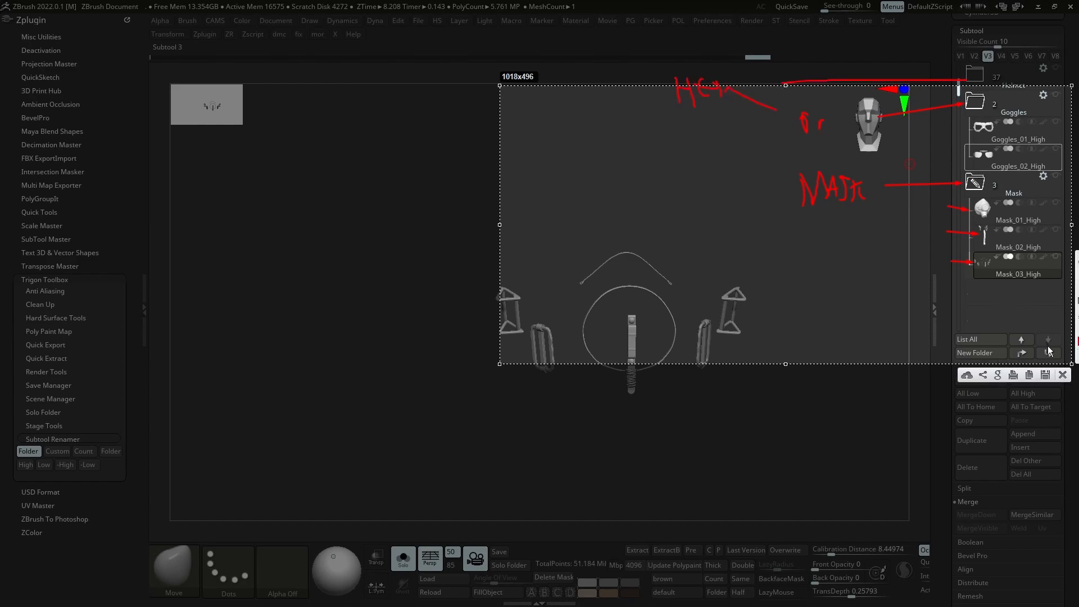
pyautogui.click(1064, 376)
# Examine the soloed straps and hose of Mask_02_High from several angles and compare them with Mask_01_High
pyautogui.click(984, 240)
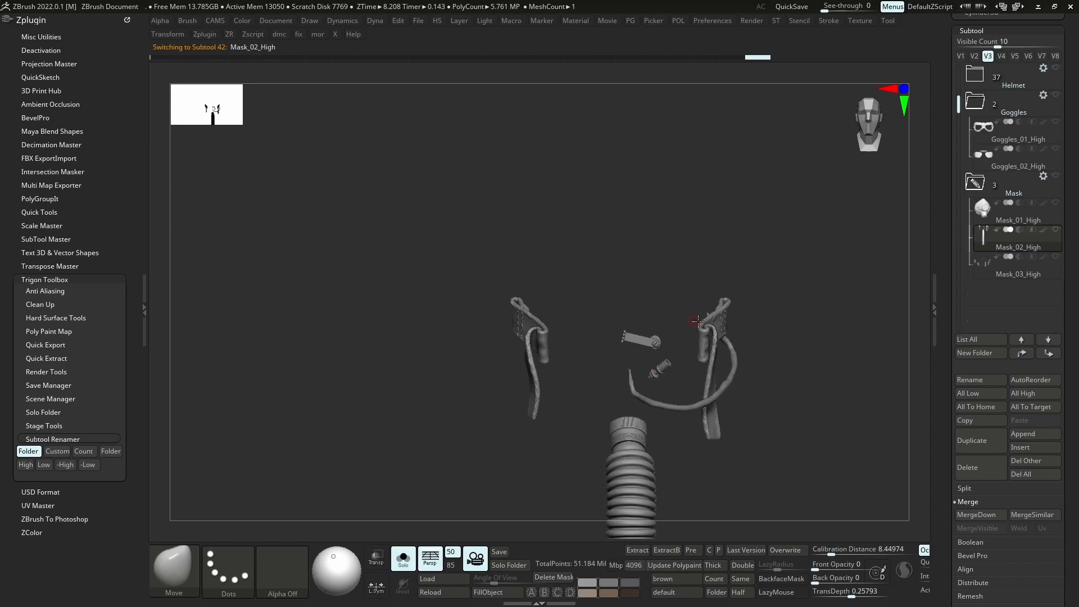
pyautogui.moveTo(712, 355)
pyautogui.mouseDown(button='right')
pyautogui.moveTo(719, 368)
pyautogui.moveTo(749, 242)
pyautogui.moveTo(751, 369)
pyautogui.moveTo(726, 362)
pyautogui.mouseUp(button='right')
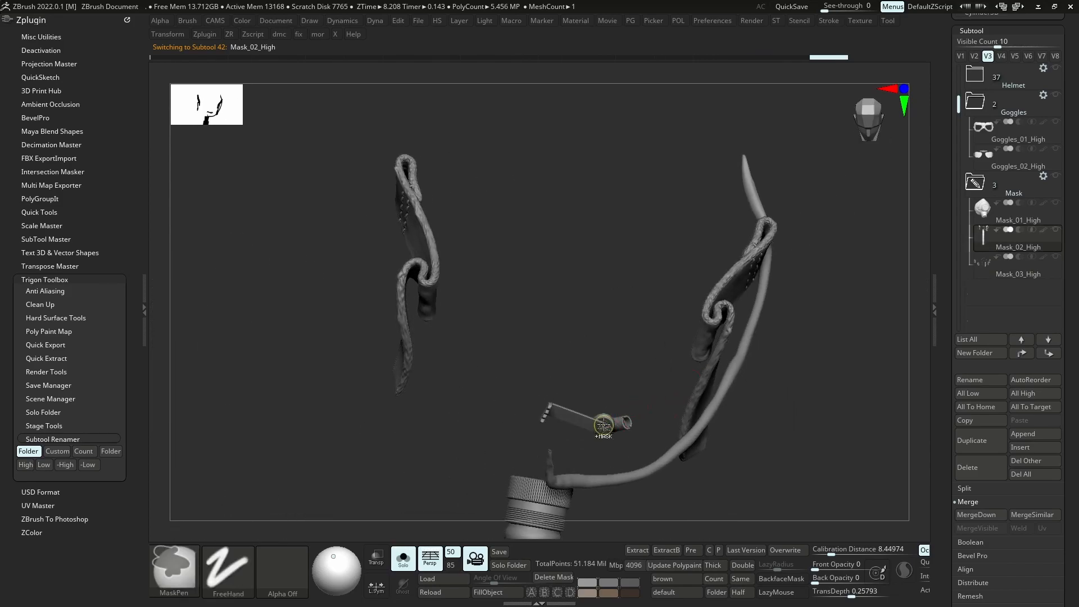
pyautogui.keyDown('ctrl'); pyautogui.moveTo(602, 426); pyautogui.dragTo(607, 473, button='right'); pyautogui.keyUp('ctrl')
pyautogui.moveTo(576, 343); pyautogui.dragTo(634, 269, button='right')
pyautogui.keyDown('ctrl'); pyautogui.moveTo(704, 301); pyautogui.dragTo(722, 362, button='right'); pyautogui.keyUp('ctrl')
pyautogui.moveTo(843, 360); pyautogui.dragTo(797, 238, button='right')
pyautogui.moveTo(797, 239); pyautogui.dragTo(900, 270, button='right')
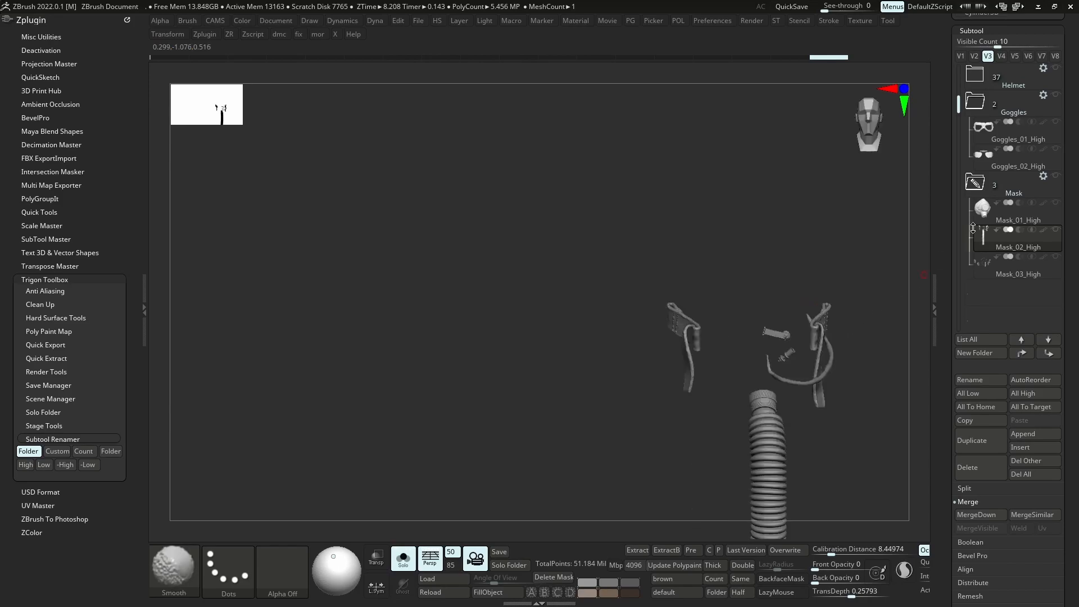
pyautogui.click(985, 215)
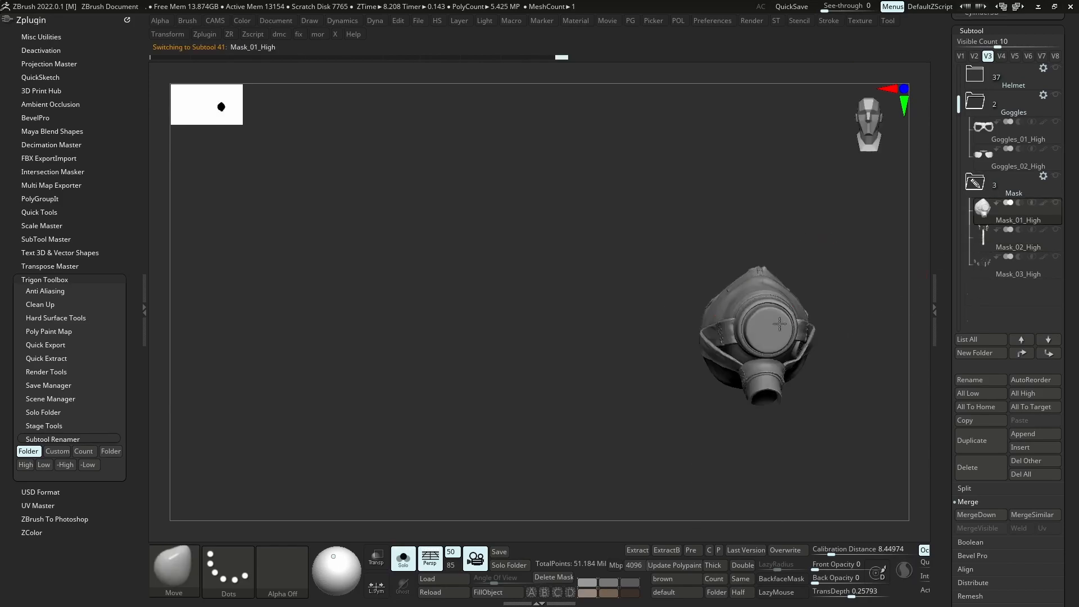
# Expand the Helmet folder and show all its parts, with the Goggles folder collapsed and both Goggles and Mask hidden
pyautogui.click(1056, 176)
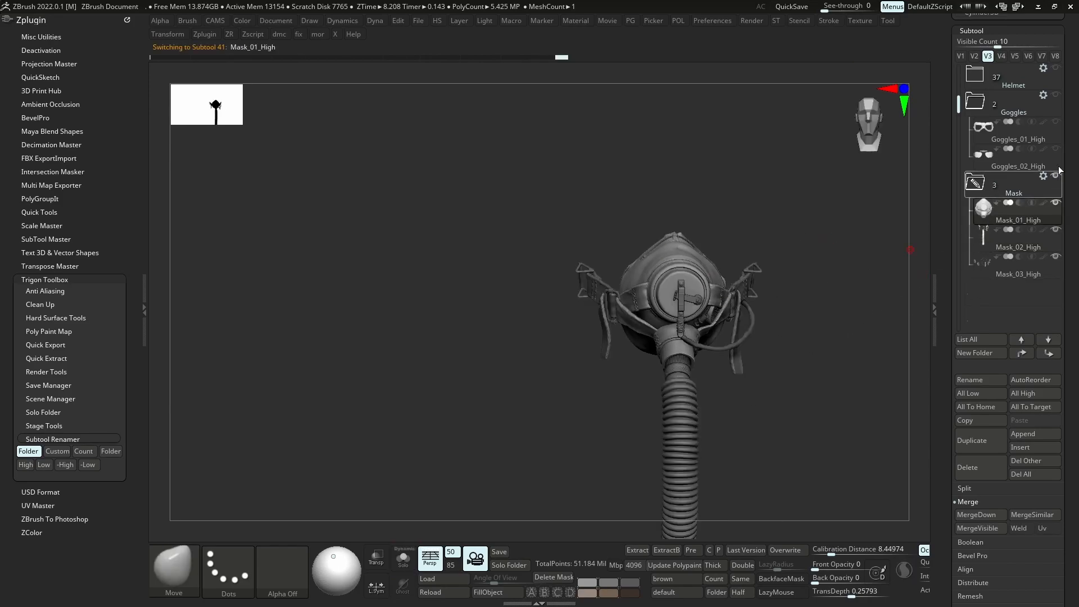
pyautogui.click(1056, 94)
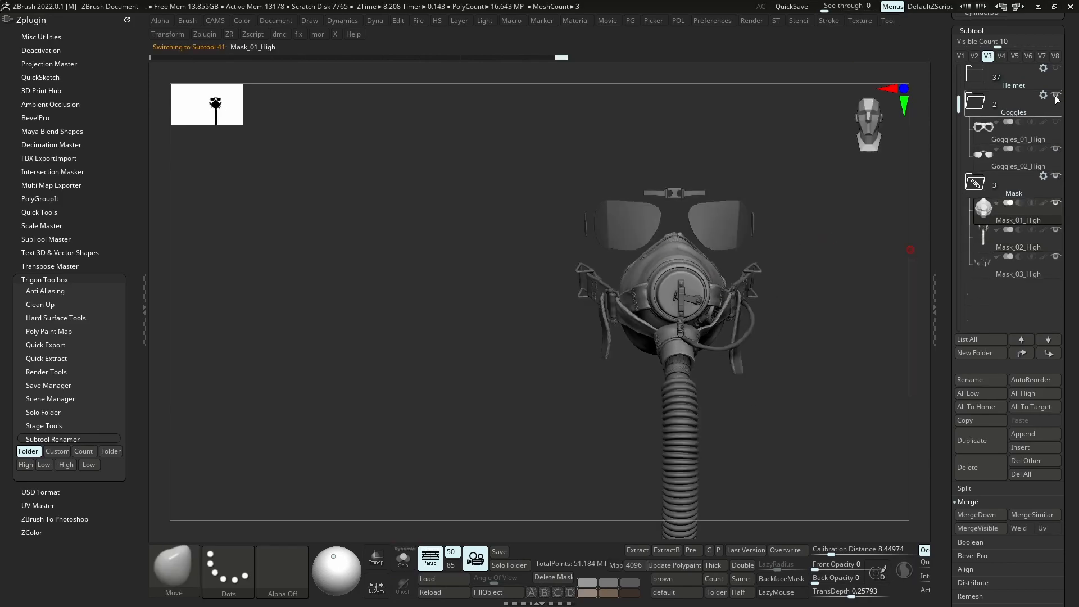
pyautogui.click(976, 101)
pyautogui.click(975, 73)
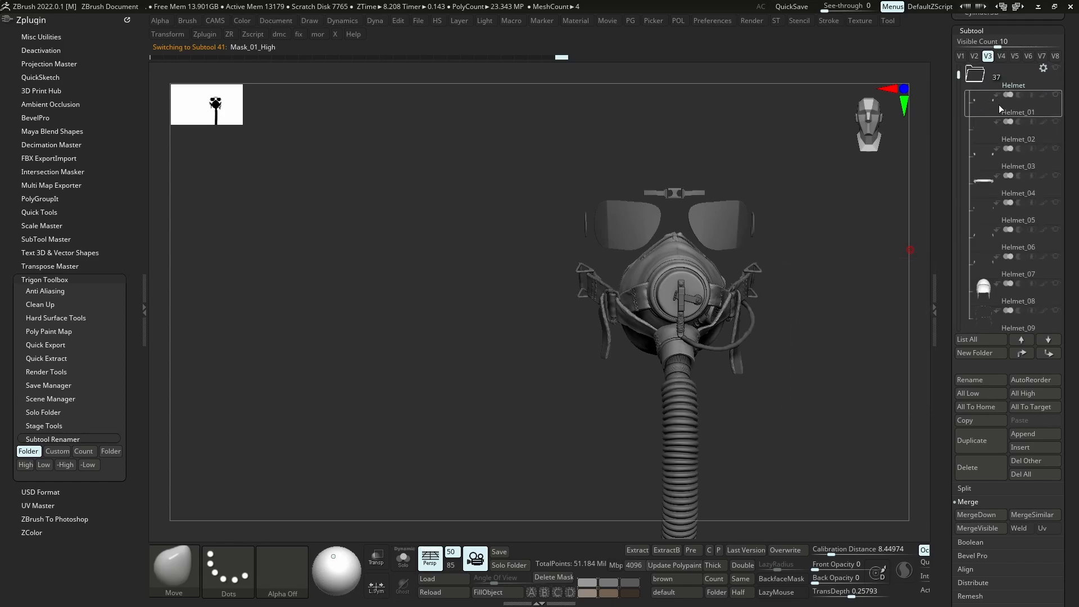
pyautogui.keyDown('shift'); pyautogui.click(1057, 71); pyautogui.keyUp('shift')
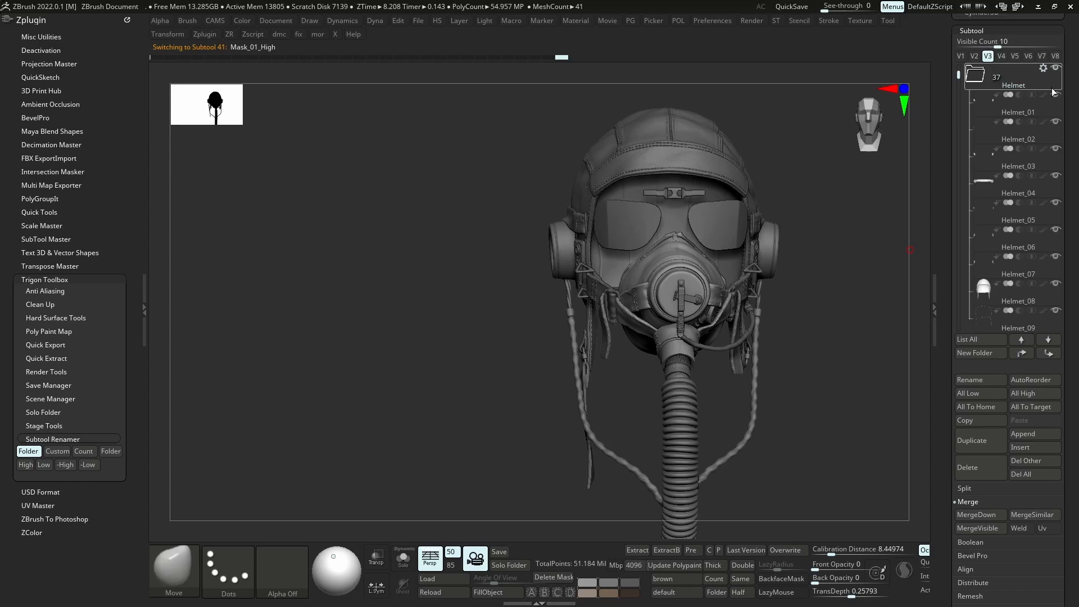
pyautogui.moveTo(959, 81); pyautogui.dragTo(968, 278)
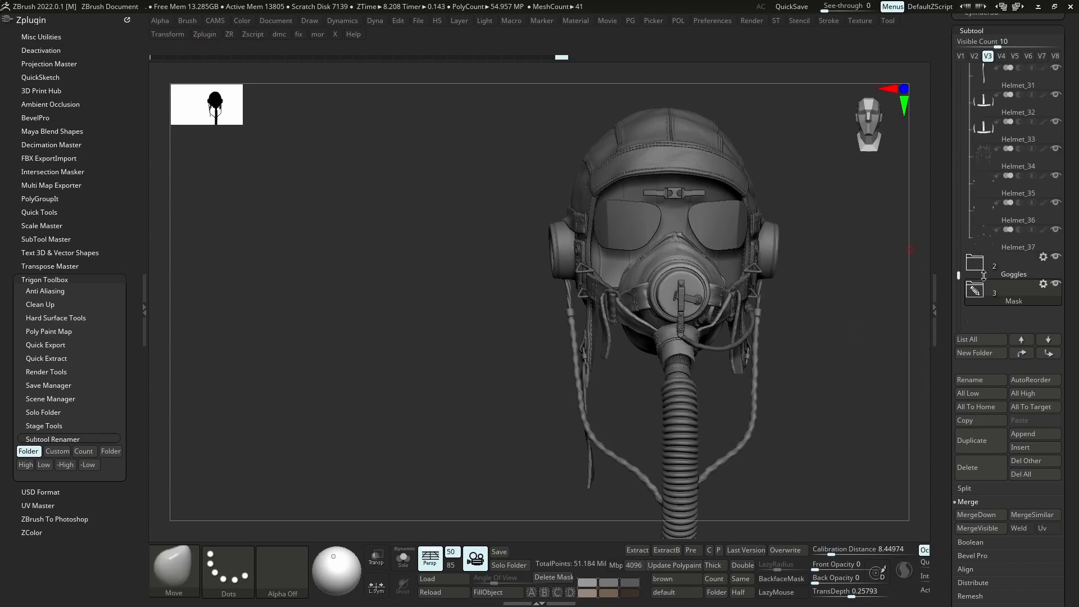
pyautogui.click(1056, 283)
pyautogui.click(1056, 257)
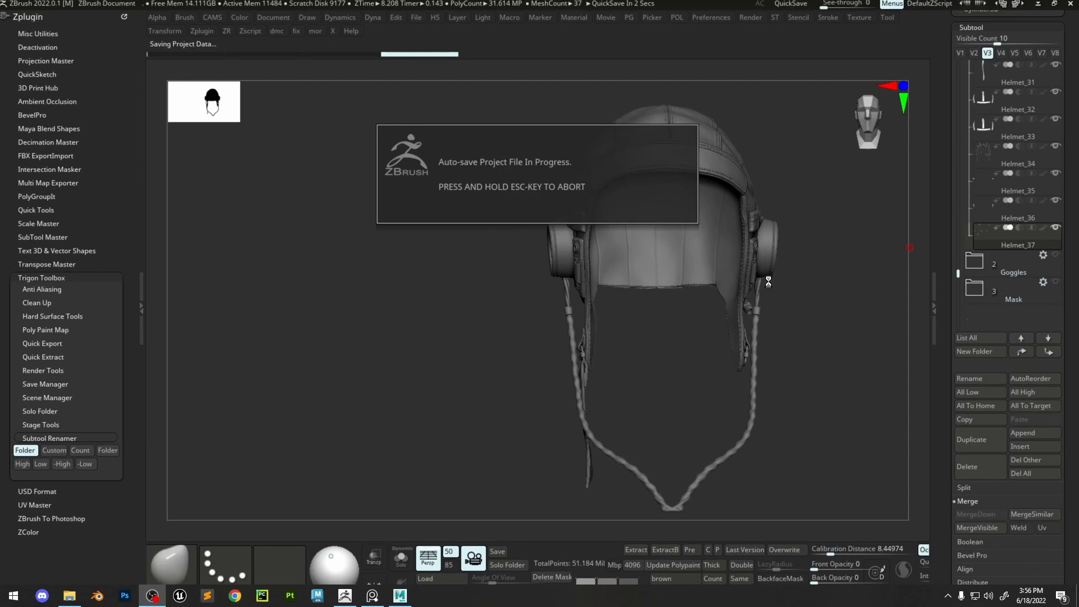
# Move the cord parts Helmet_36, Helmet_35 and Helmet_30 out of the Helmet folder to the end of the subtool list
pyautogui.moveTo(767, 286); pyautogui.dragTo(797, 325, button='right')
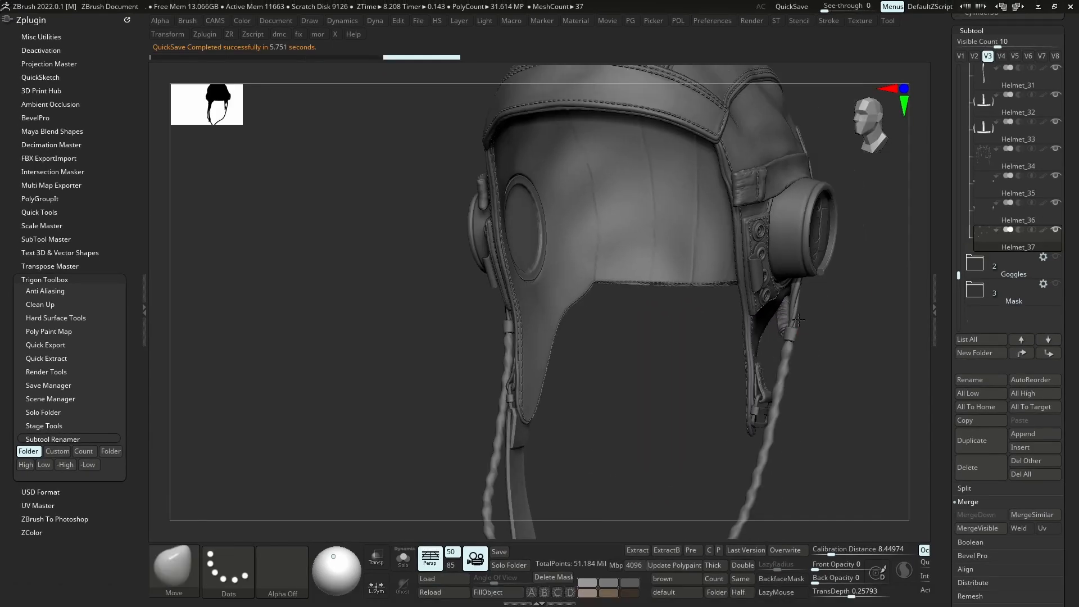
pyautogui.keyDown('alt'); pyautogui.click(796, 305); pyautogui.keyUp('alt')
pyautogui.click(1048, 353)
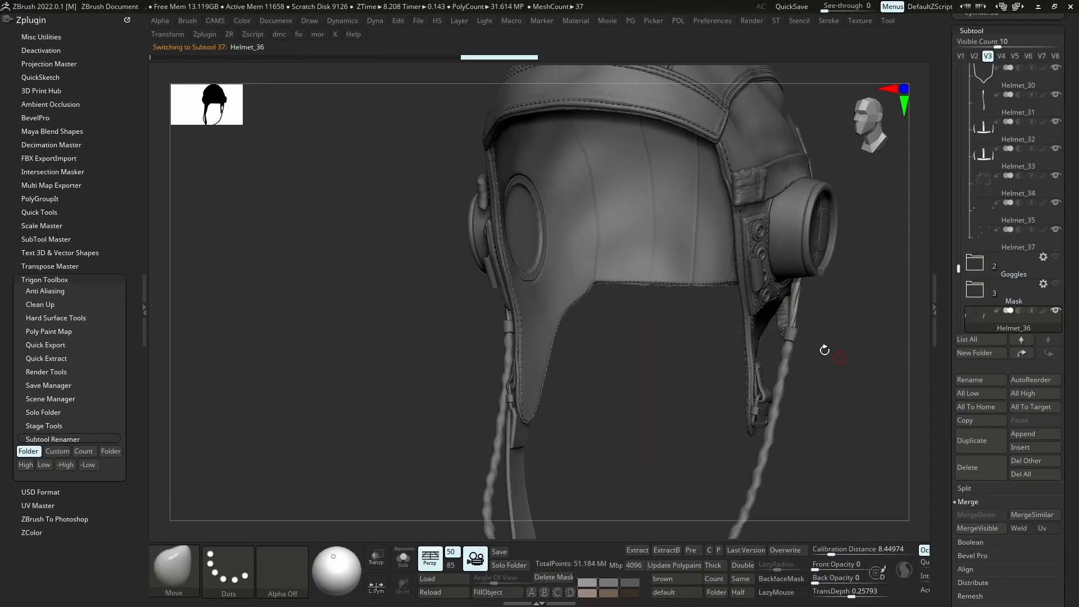
pyautogui.keyDown('alt'); pyautogui.click(790, 337); pyautogui.keyUp('alt')
pyautogui.keyDown('shift'); pyautogui.click(1048, 353); pyautogui.keyUp('shift')
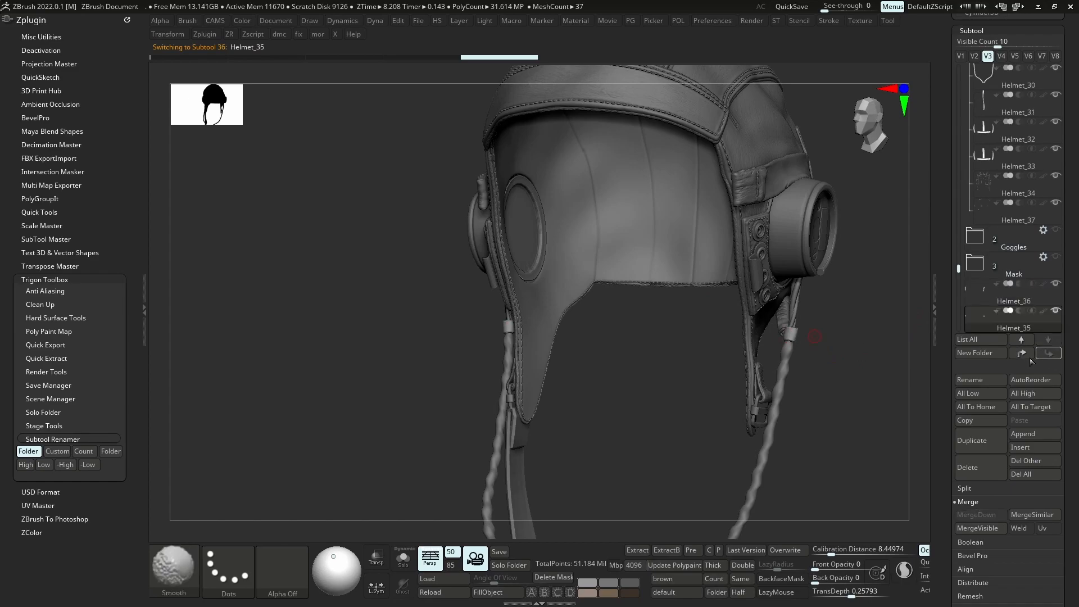
pyautogui.keyDown('alt'); pyautogui.click(784, 374); pyautogui.keyUp('alt')
pyautogui.keyDown('shift'); pyautogui.click(1048, 354); pyautogui.keyUp('shift')
# Merge Helmet_36 down with Helmet_35 and Helmet_30 into one cord subtool
pyautogui.keyDown('ctrl'); pyautogui.moveTo(844, 349); pyautogui.dragTo(811, 395, button='right'); pyautogui.keyUp('ctrl')
pyautogui.press('s')
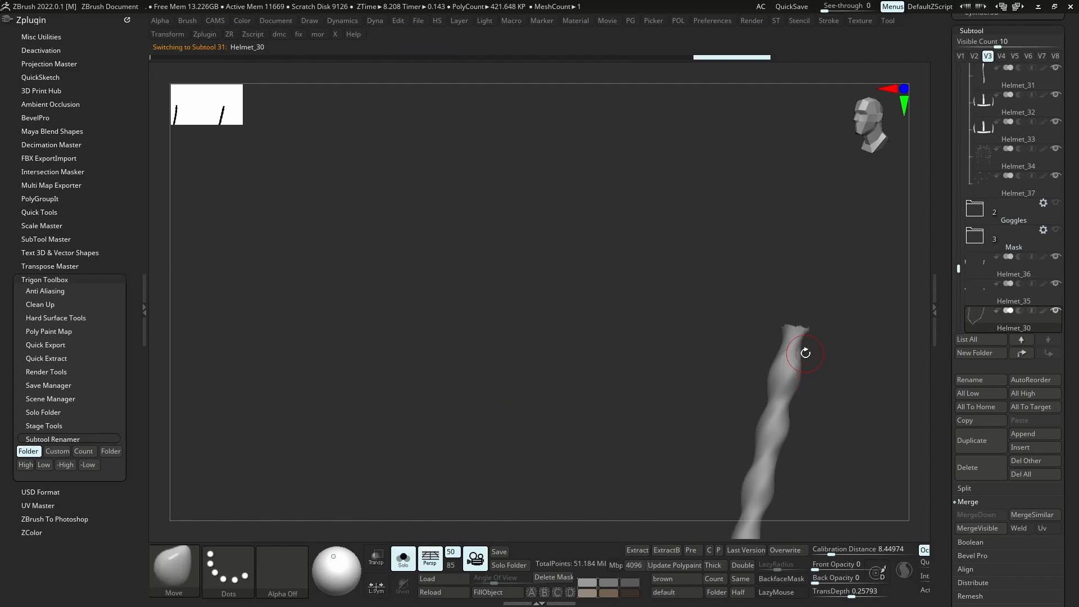
pyautogui.press('s')
pyautogui.click(970, 271)
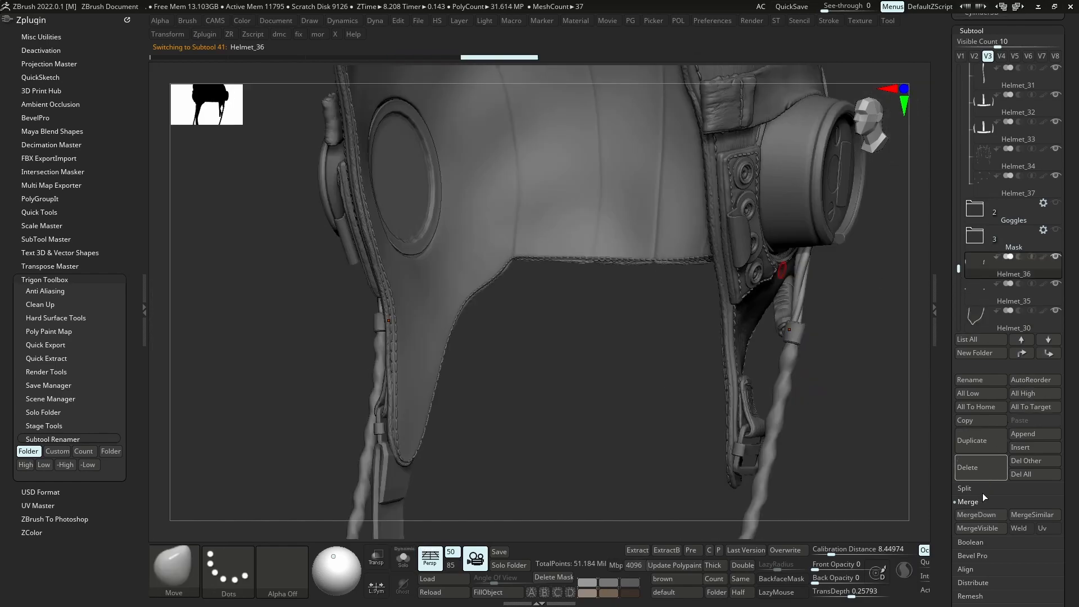
pyautogui.click(974, 515)
pyautogui.click(973, 515)
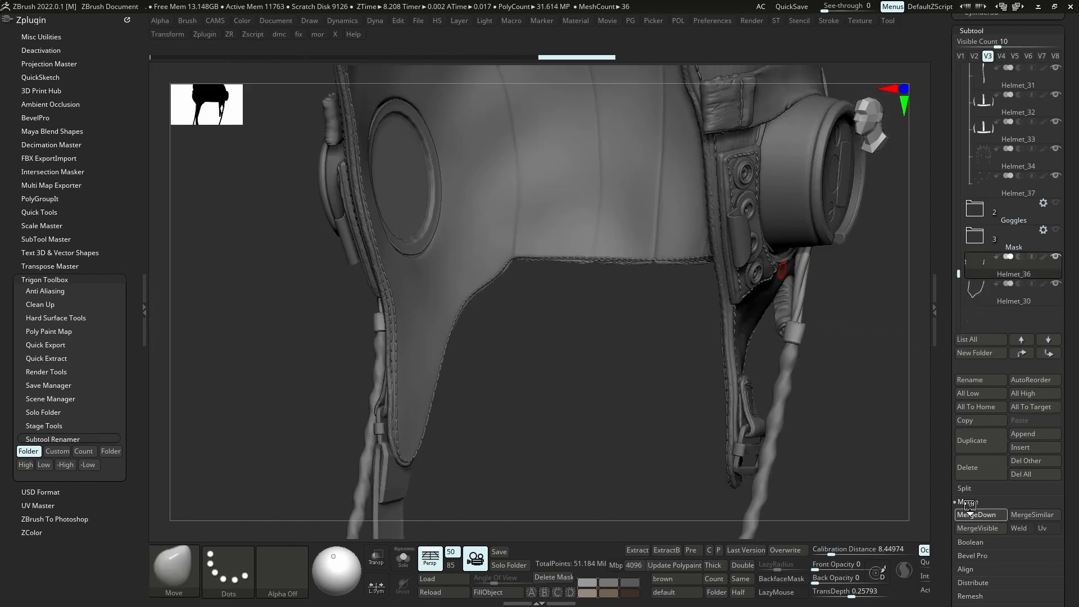
# Check the merged cord subtool Helmet_36 in solo, make Helmet_37 the active subtool, and hide Helmet_36
pyautogui.moveTo(792, 352)
pyautogui.keyDown('ctrl'); pyautogui.mouseDown(button='right')
pyautogui.moveTo(795, 327)
pyautogui.moveTo(841, 308)
pyautogui.mouseUp(button='right'); pyautogui.keyUp('ctrl')
pyautogui.press('s')
pyautogui.press('s')
pyautogui.moveTo(832, 258)
pyautogui.mouseDown(button='right')
pyautogui.moveTo(877, 250)
pyautogui.moveTo(829, 247)
pyautogui.mouseUp(button='right')
pyautogui.click(976, 180)
pyautogui.click(1056, 257)
# Isolate the hanging strap Helmet_31 to check it and move it to the end of the subtool list
pyautogui.moveTo(591, 281); pyautogui.dragTo(640, 328, button='right')
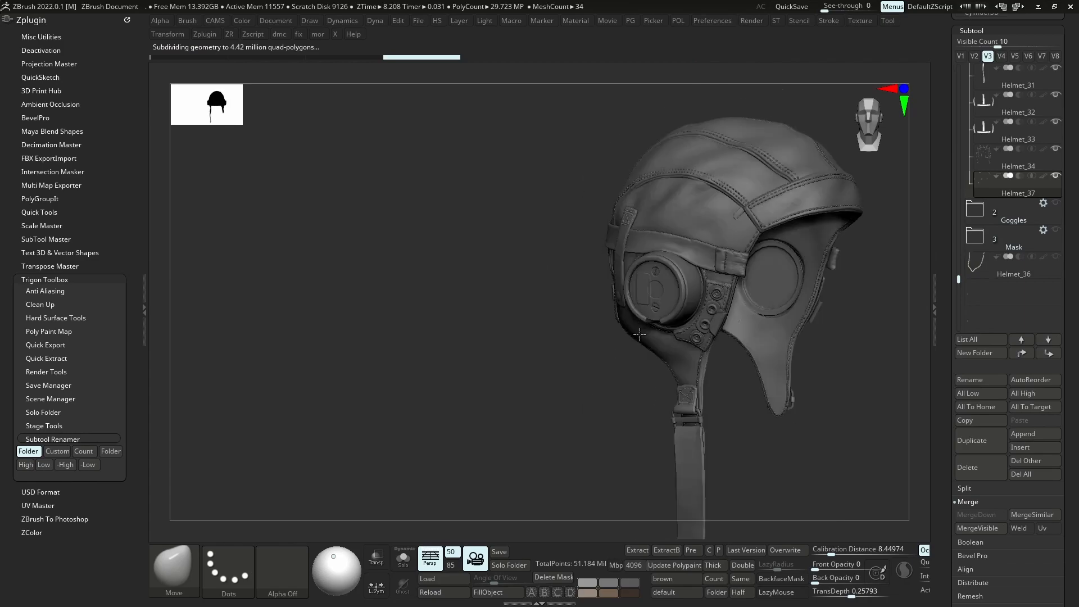
pyautogui.keyDown('alt'); pyautogui.click(695, 445); pyautogui.keyUp('alt')
pyautogui.press('s')
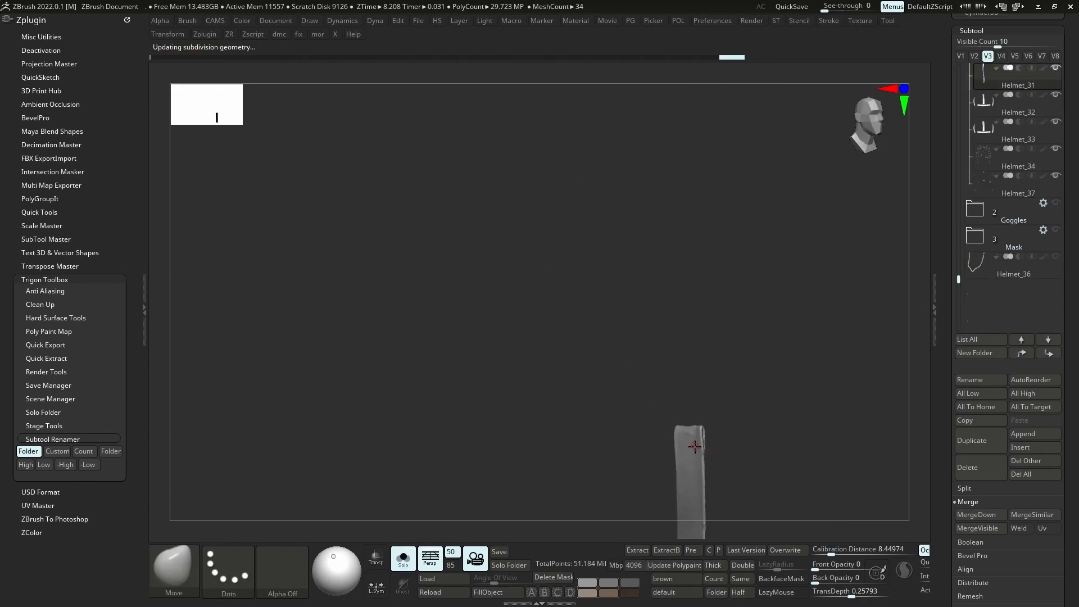
pyautogui.press('s')
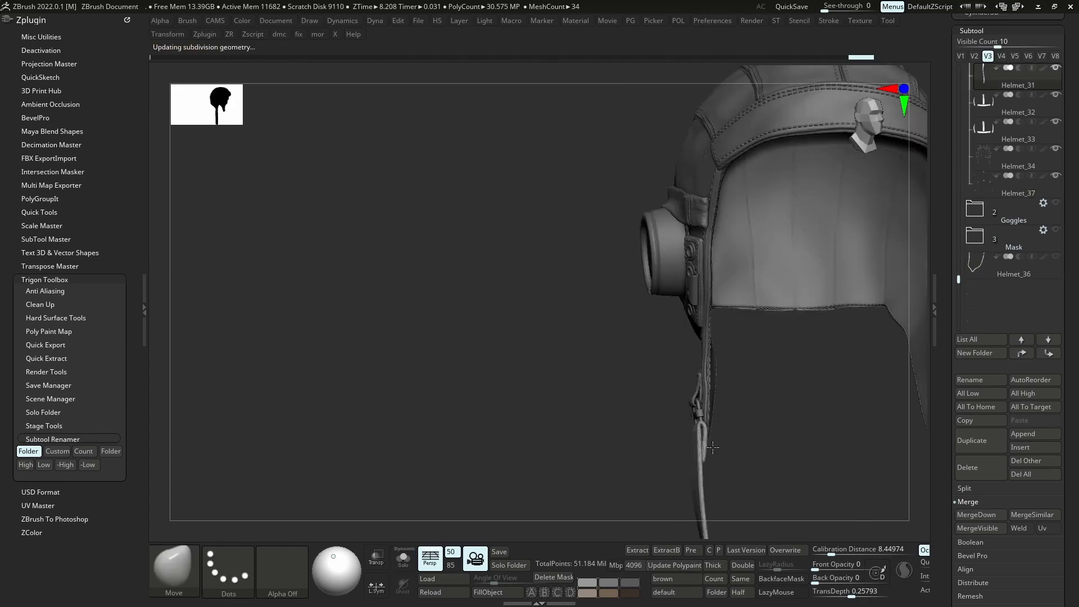
pyautogui.moveTo(703, 432)
pyautogui.keyDown('alt'); pyautogui.mouseDown(button='right')
pyautogui.moveTo(665, 376)
pyautogui.moveTo(669, 362)
pyautogui.moveTo(712, 445)
pyautogui.mouseUp(button='right'); pyautogui.keyUp('alt')
pyautogui.keyDown('shift'); pyautogui.click(1049, 354); pyautogui.keyUp('shift')
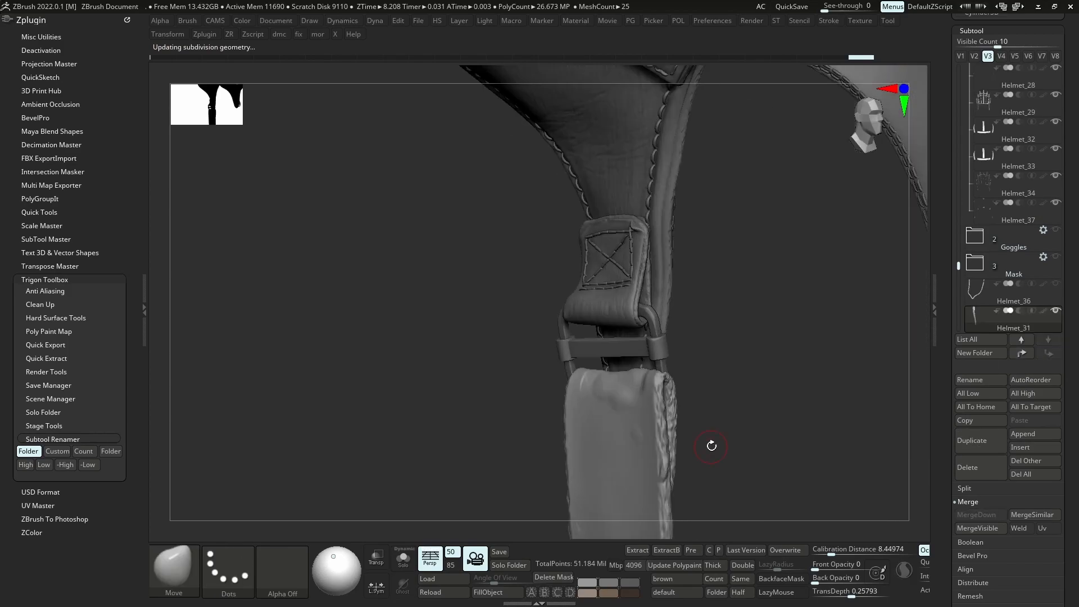
# Reshape the upper edge of the hanging strap Helmet_31 just below the buckle with the Move brush
pyautogui.press('b')
pyautogui.press('m')
pyautogui.press('v')
pyautogui.moveTo(655, 401)
pyautogui.mouseDown(button='right')
pyautogui.moveTo(668, 373)
pyautogui.moveTo(568, 367)
pyautogui.mouseUp(button='right')
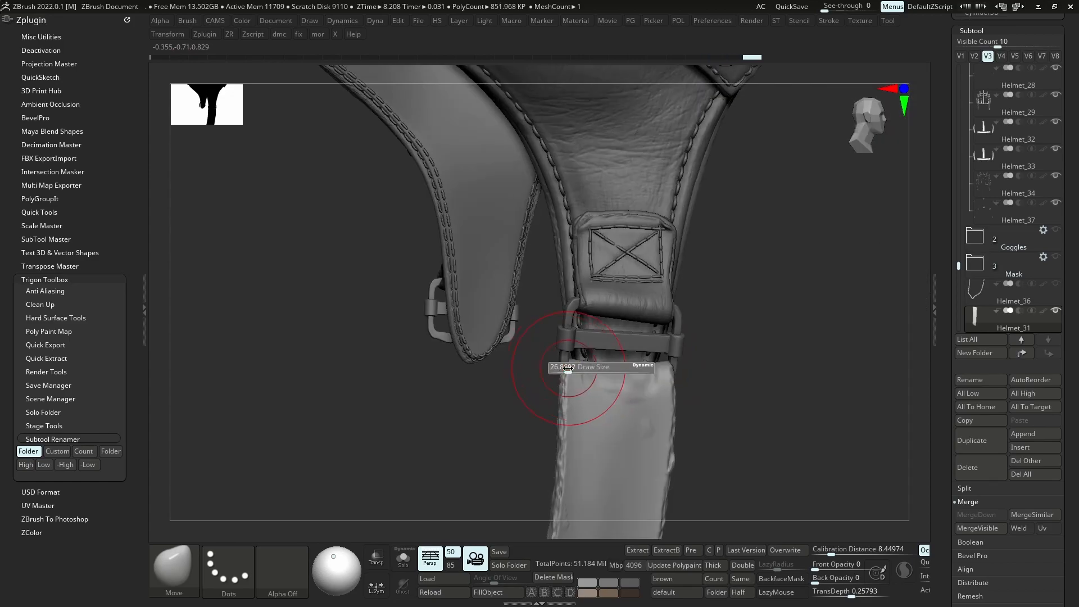
pyautogui.moveTo(572, 370); pyautogui.dragTo(568, 404)
pyautogui.moveTo(597, 390); pyautogui.dragTo(550, 358, button='right')
pyautogui.moveTo(557, 363); pyautogui.dragTo(558, 361)
pyautogui.moveTo(557, 361)
pyautogui.mouseDown(button='right')
pyautogui.moveTo(632, 387)
pyautogui.moveTo(631, 346)
pyautogui.moveTo(625, 356)
pyautogui.mouseUp(button='right')
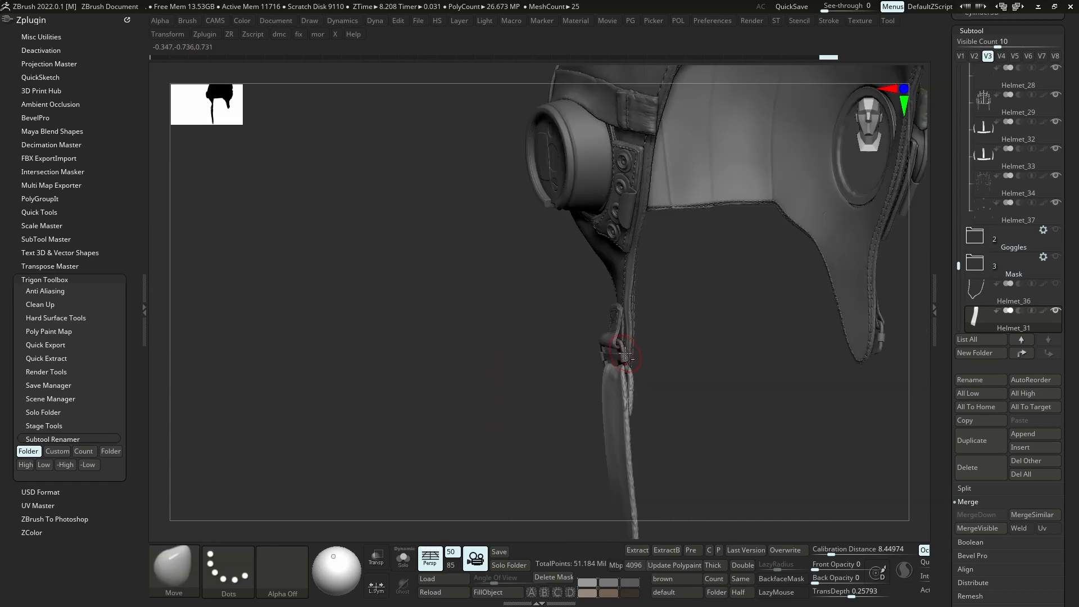
# Move Helmet_05 to the end of the subtool list and isolate the small riveted clip Helmet_15
pyautogui.keyDown('shift'); pyautogui.click(1040, 354); pyautogui.keyUp('shift')
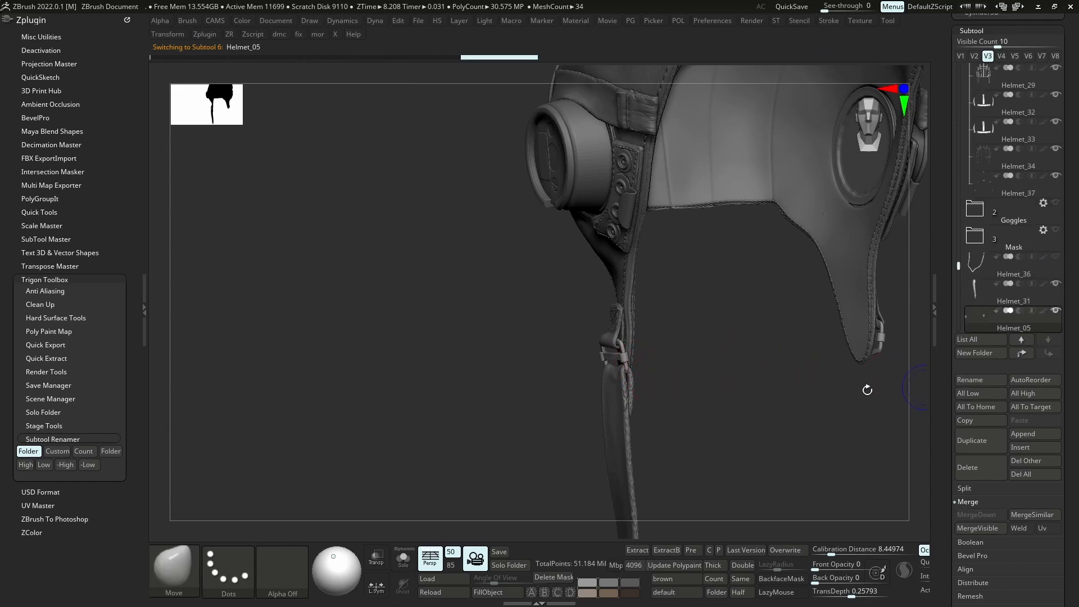
pyautogui.press('s')
pyautogui.keyDown('alt'); pyautogui.click(557, 309); pyautogui.keyUp('alt')
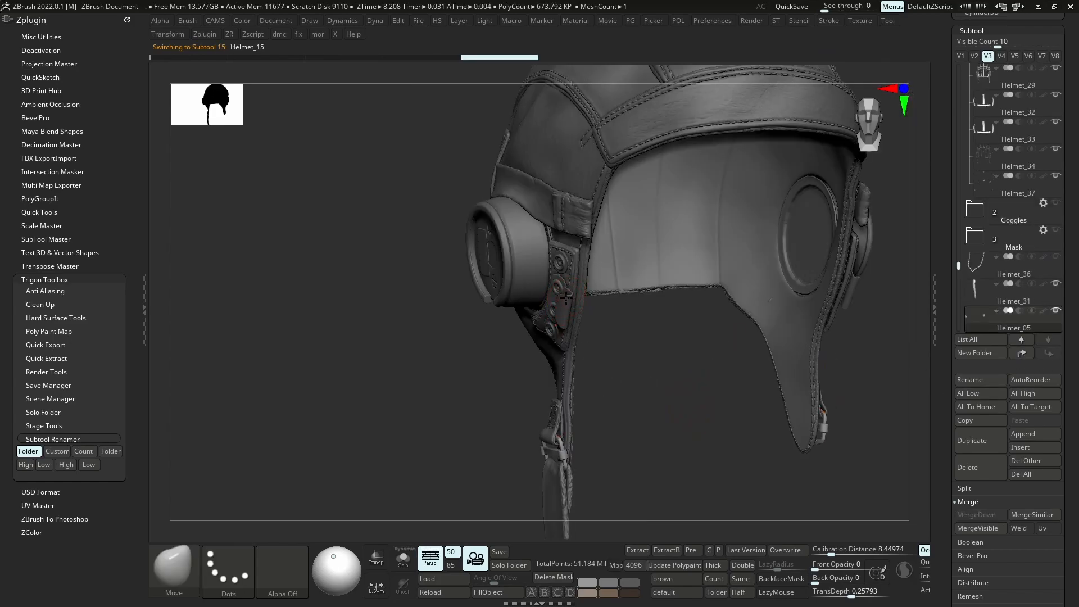
pyautogui.keyDown('ctrl'); pyautogui.moveTo(568, 304); pyautogui.dragTo(603, 386, button='right'); pyautogui.keyUp('ctrl')
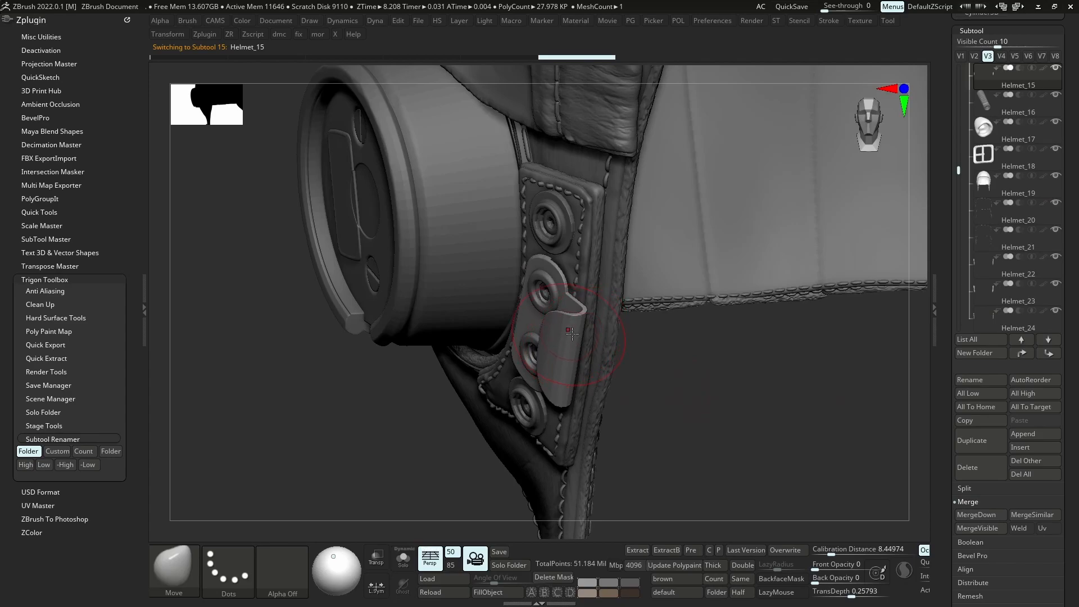
pyautogui.press('s')
pyautogui.keyDown('ctrl'); pyautogui.keyDown('alt'); pyautogui.keyDown('shift'); pyautogui.moveTo(650, 176); pyautogui.dragTo(388, 507); pyautogui.keyUp('shift'); pyautogui.keyUp('alt'); pyautogui.keyUp('ctrl')
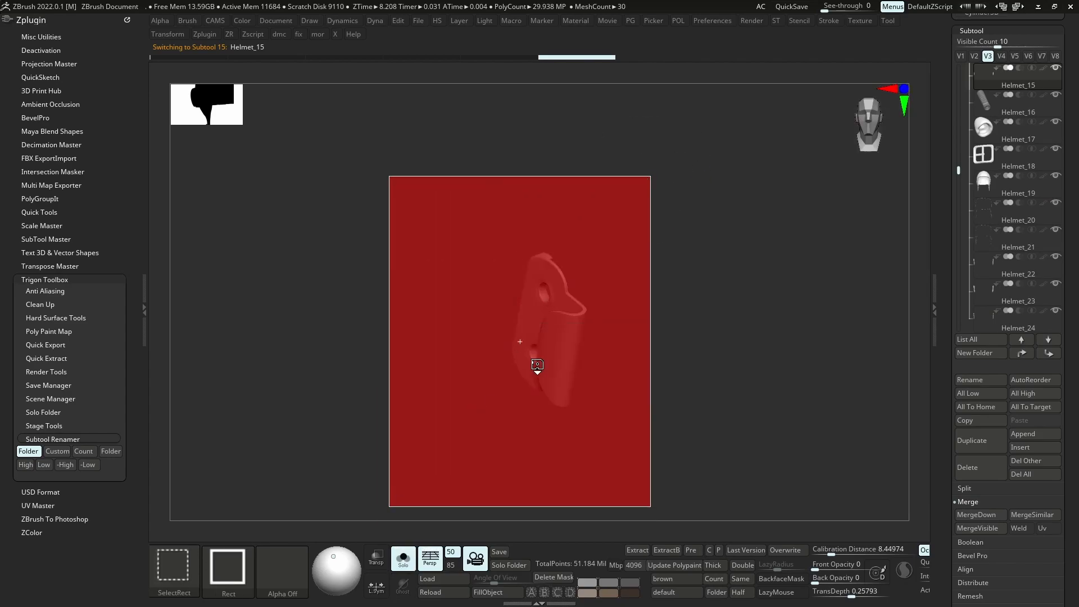
pyautogui.keyDown('ctrl'); pyautogui.keyDown('shift'); pyautogui.click(573, 311); pyautogui.keyUp('shift'); pyautogui.keyUp('ctrl')
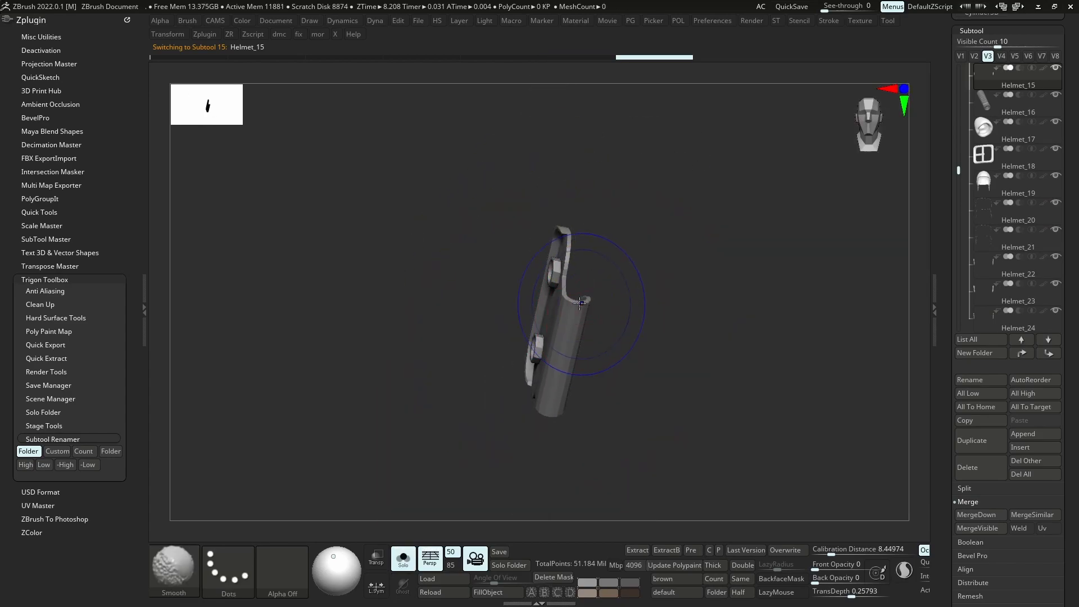
# Inspect the clip plates of Helmet_15 with their wireframe shown and move the subtool to the end of the list
pyautogui.moveTo(571, 321); pyautogui.dragTo(556, 322, button='right')
pyautogui.moveTo(589, 277); pyautogui.dragTo(669, 283, button='right')
pyautogui.press('s')
pyautogui.moveTo(602, 306); pyautogui.dragTo(590, 359, button='right')
pyautogui.press('s')
pyautogui.keyDown('ctrl'); pyautogui.keyDown('shift'); pyautogui.click(609, 292); pyautogui.keyUp('shift'); pyautogui.keyUp('ctrl')
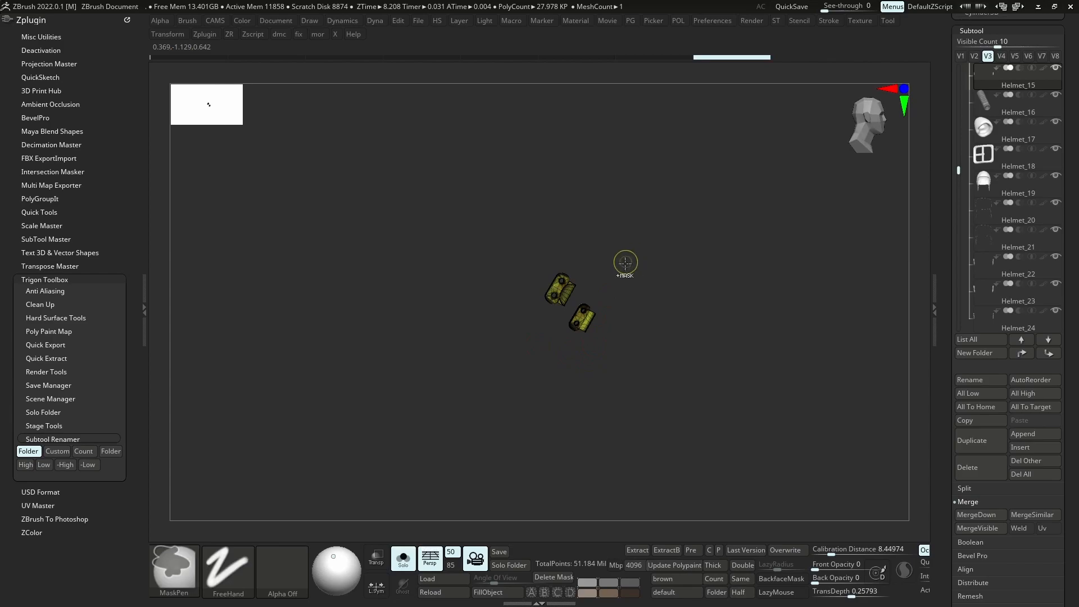
pyautogui.keyDown('ctrl'); pyautogui.moveTo(620, 418); pyautogui.dragTo(614, 293, button='right'); pyautogui.keyUp('ctrl')
pyautogui.press('s')
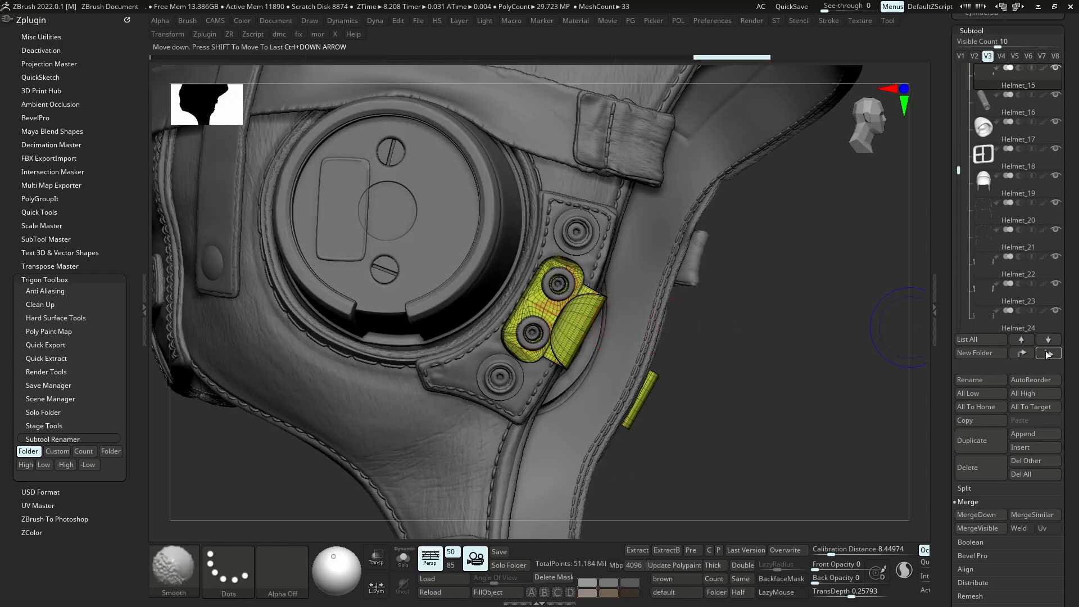
pyautogui.keyDown('shift'); pyautogui.click(1048, 353); pyautogui.keyUp('shift')
# Merge Helmet_05 down with Helmet_15 into one clip subtool
pyautogui.press('f')
pyautogui.keyDown('ctrl'); pyautogui.moveTo(634, 347); pyautogui.dragTo(652, 393, button='right'); pyautogui.keyUp('ctrl')
pyautogui.moveTo(675, 348); pyautogui.dragTo(609, 238, button='right')
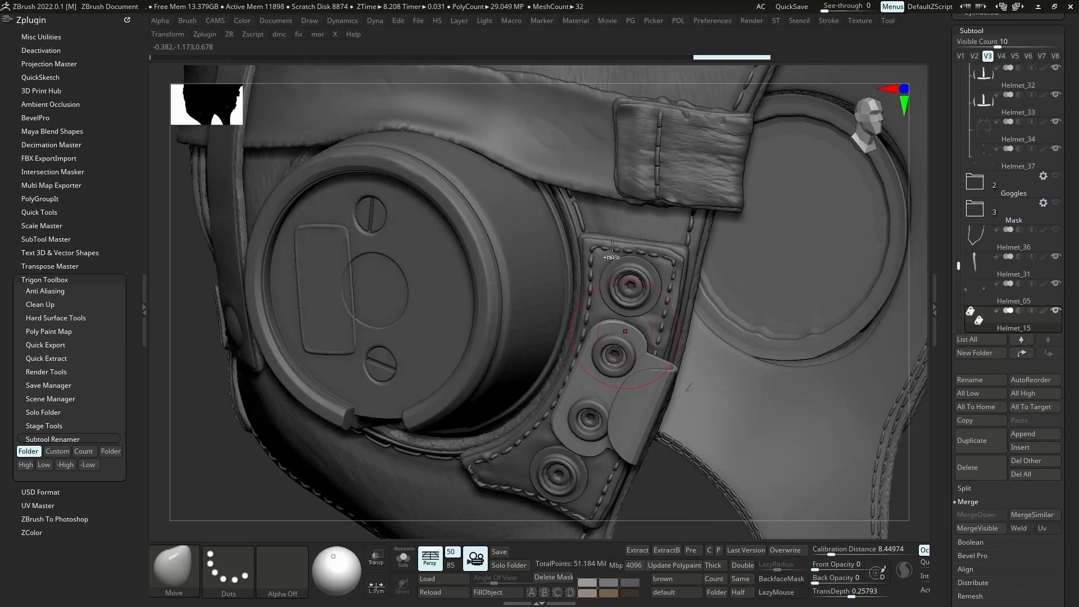
pyautogui.press('f')
pyautogui.click(979, 300)
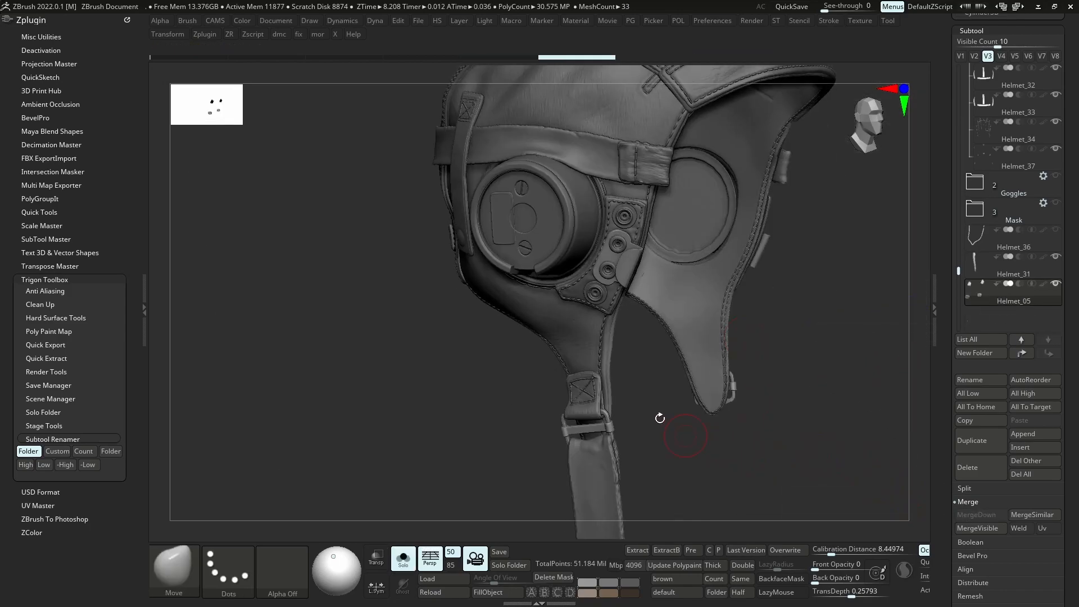
# Check the merged clip subtool Helmet_05 in solo, make Helmet_31 the active subtool, and hide Helmet_05
pyautogui.hotkey('alt', 's')
pyautogui.keyDown('ctrl'); pyautogui.moveTo(606, 280); pyautogui.dragTo(657, 373, button='right'); pyautogui.keyUp('ctrl')
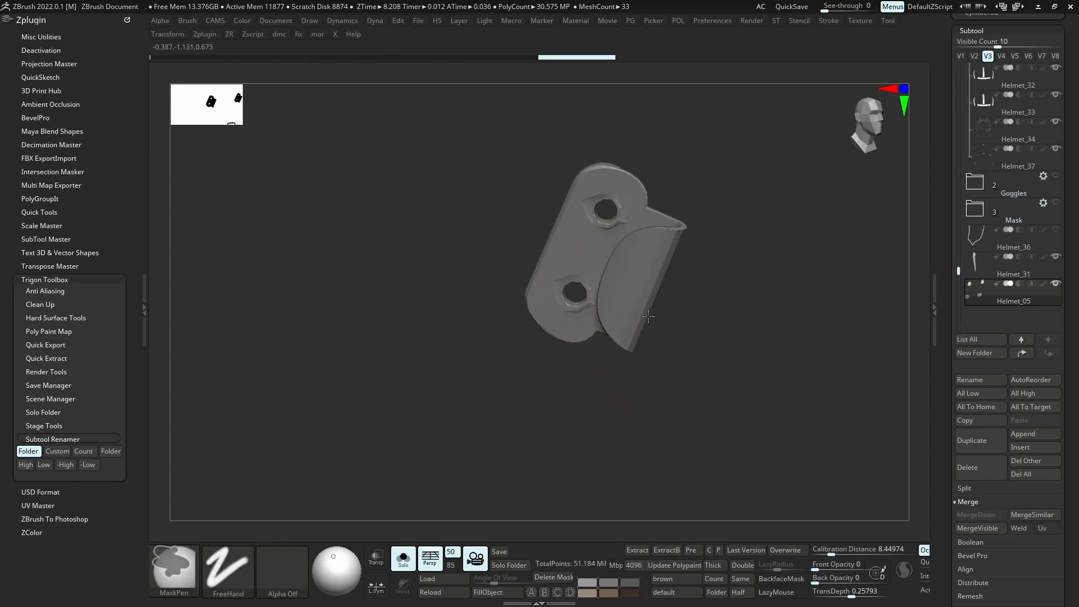
pyautogui.keyDown('ctrl'); pyautogui.moveTo(626, 259); pyautogui.dragTo(629, 304, button='right'); pyautogui.keyUp('ctrl')
pyautogui.hotkey('shift', 'f')
pyautogui.hotkey('shift', 'f')
pyautogui.hotkey('alt', 's')
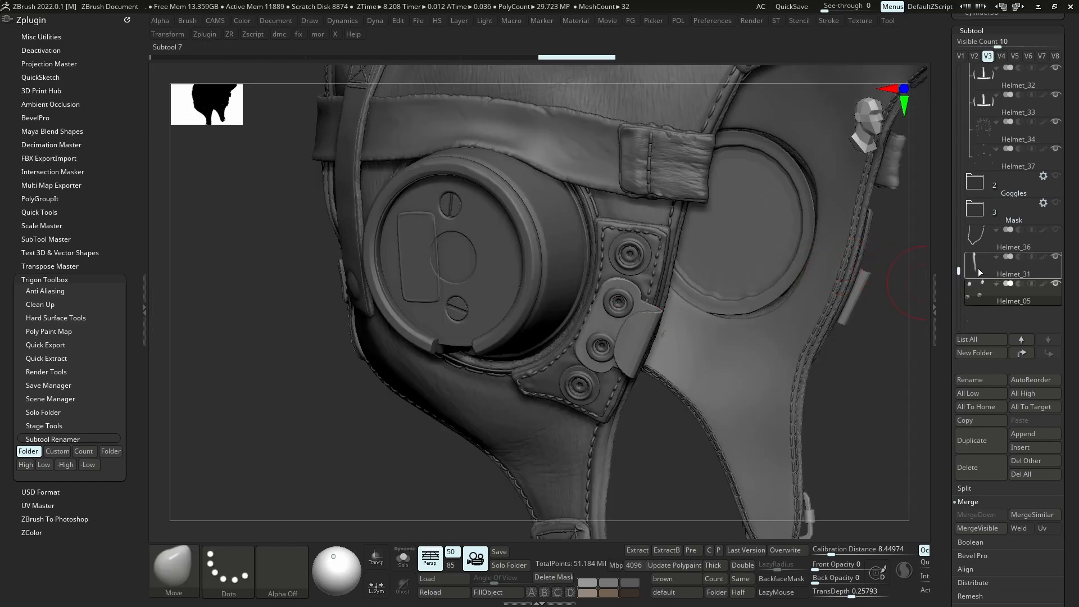
pyautogui.click(981, 273)
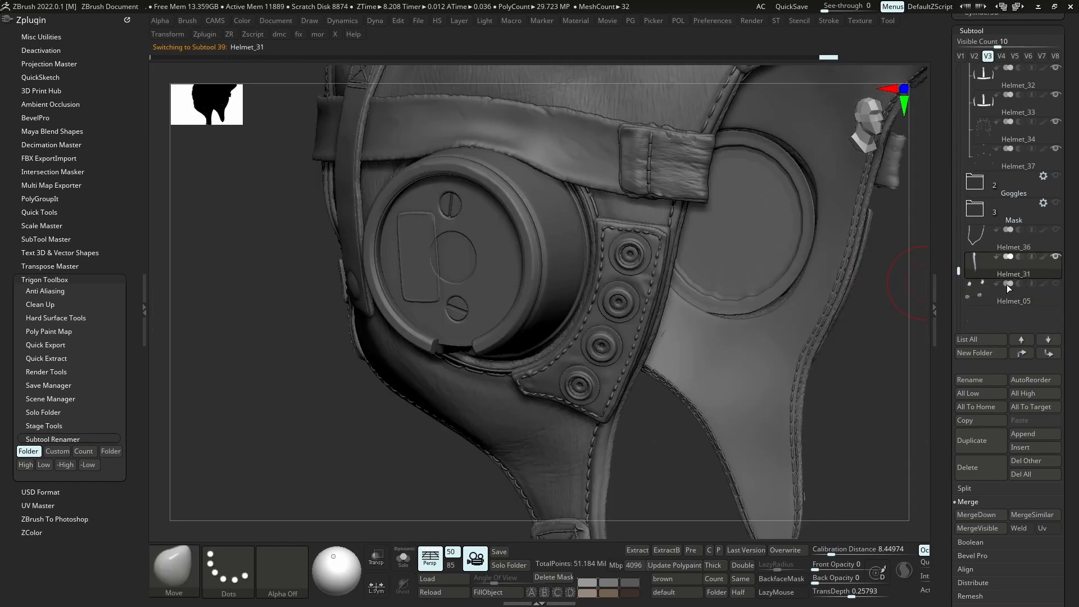
# Hide the Helmet_31 subtool
pyautogui.click(1056, 257)
pyautogui.press('f')
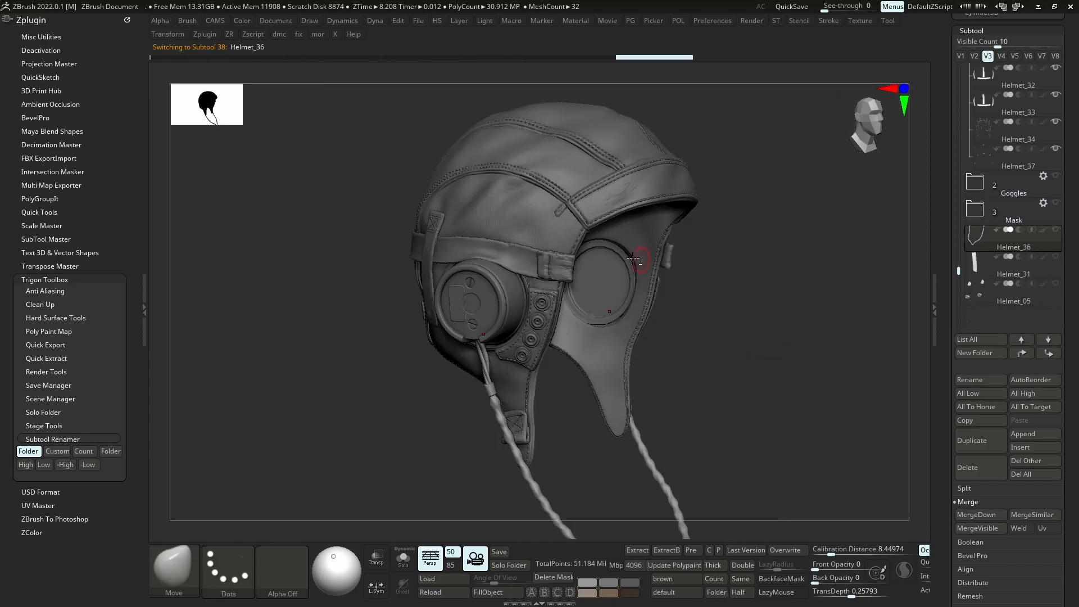
pyautogui.moveTo(661, 350)
pyautogui.mouseDown()
pyautogui.moveTo(723, 348)
pyautogui.moveTo(689, 350)
pyautogui.mouseUp()
# Isolate the Helmet_14 snap fasteners beside the ear cup and move that subtool to the end of the subtool list
pyautogui.moveTo(556, 260)
pyautogui.keyDown('ctrl'); pyautogui.mouseDown(button='right')
pyautogui.moveTo(565, 293)
pyautogui.moveTo(541, 259)
pyautogui.moveTo(524, 260)
pyautogui.moveTo(666, 342)
pyautogui.moveTo(711, 350)
pyautogui.moveTo(716, 317)
pyautogui.mouseUp(button='right'); pyautogui.keyUp('ctrl')
pyautogui.press('f')
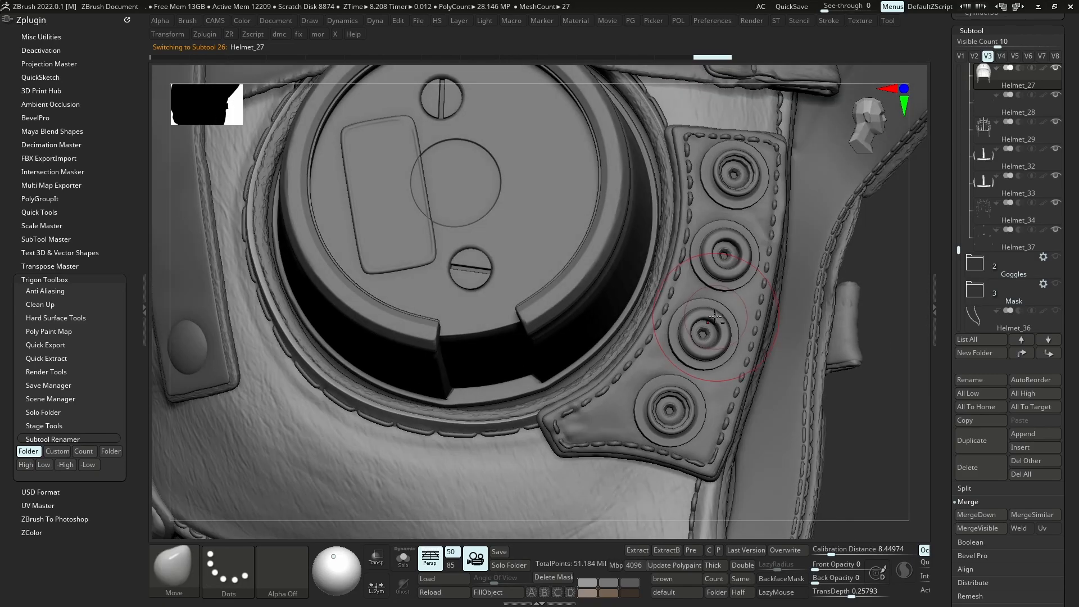
pyautogui.hotkey('ctrl', 'shift', 's')
pyautogui.hotkey('ctrl', 'shift', 's')
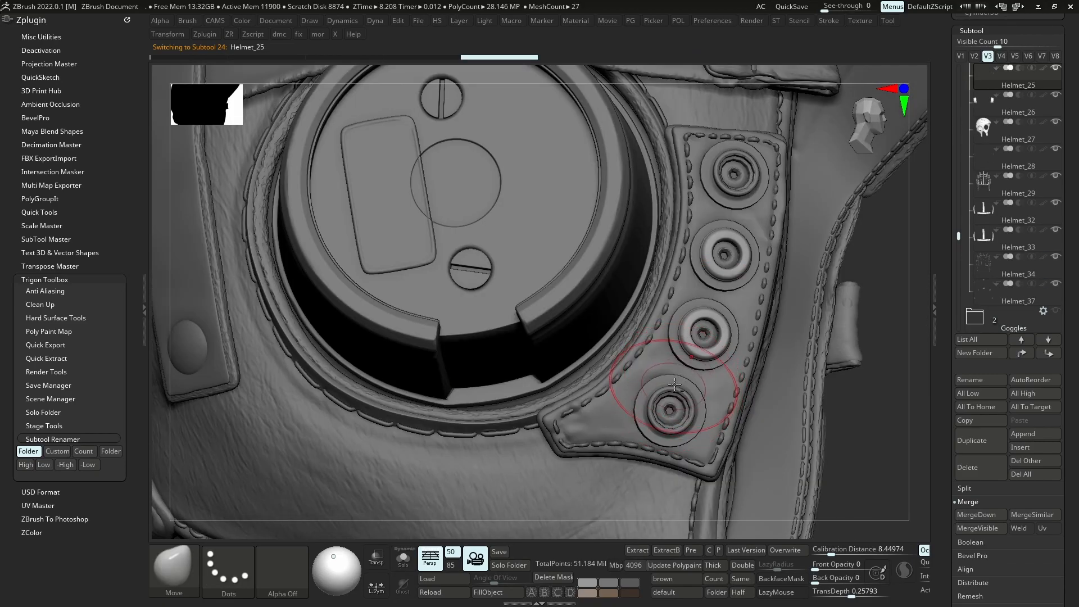
pyautogui.keyDown('alt'); pyautogui.click(692, 400); pyautogui.keyUp('alt')
pyautogui.hotkey('ctrl', 'shift', 's')
pyautogui.hotkey('ctrl', 'shift', 's')
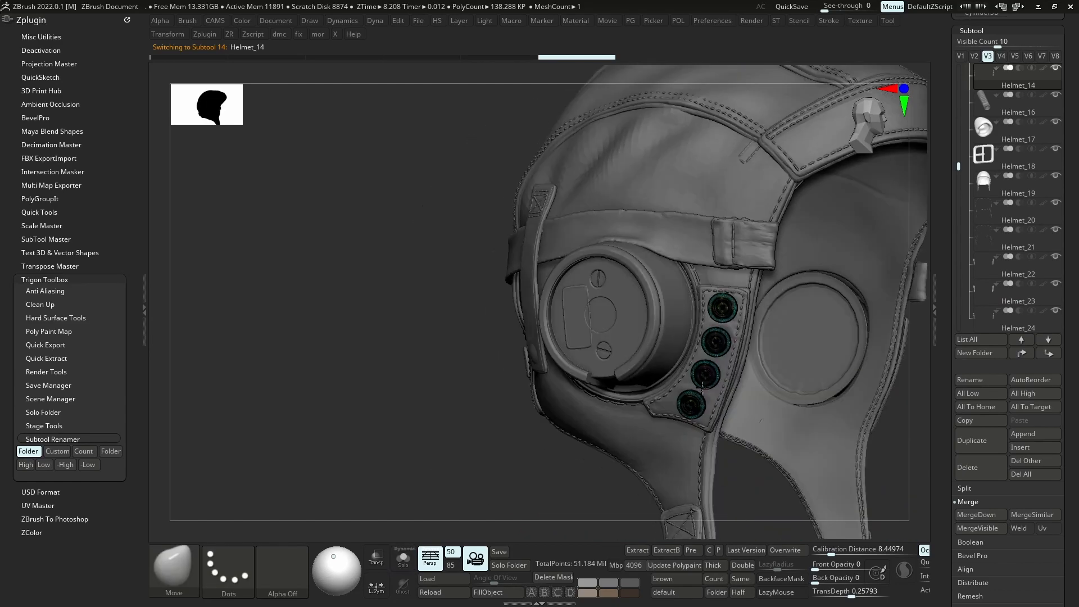
pyautogui.moveTo(736, 360)
pyautogui.keyDown('ctrl'); pyautogui.mouseDown(button='right')
pyautogui.moveTo(710, 376)
pyautogui.moveTo(725, 306)
pyautogui.moveTo(663, 248)
pyautogui.moveTo(682, 289)
pyautogui.moveTo(653, 276)
pyautogui.mouseUp(button='right'); pyautogui.keyUp('ctrl')
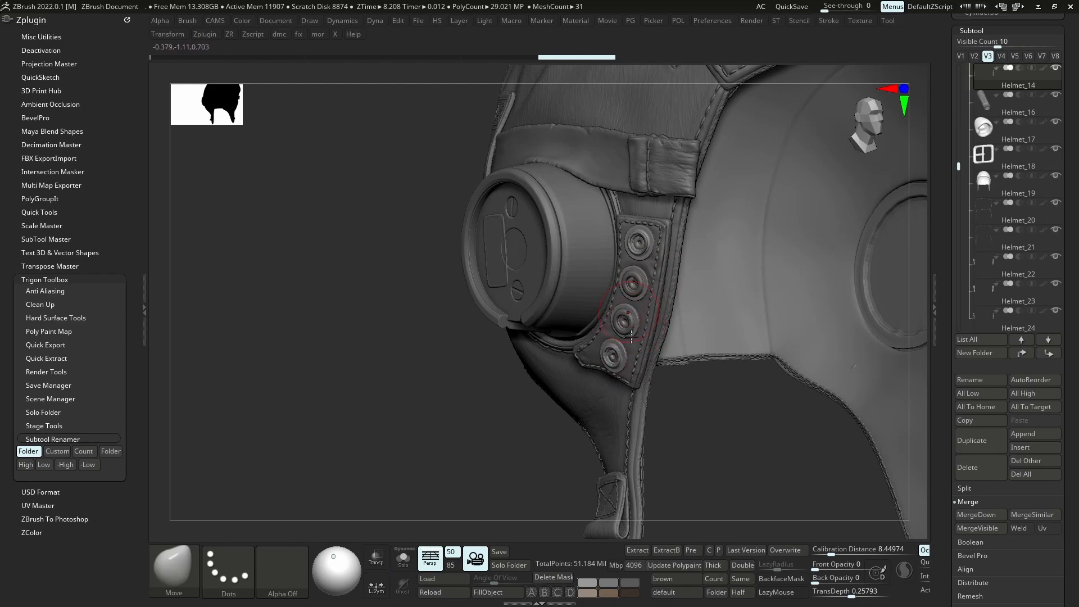
pyautogui.moveTo(639, 356); pyautogui.dragTo(669, 314, button='right')
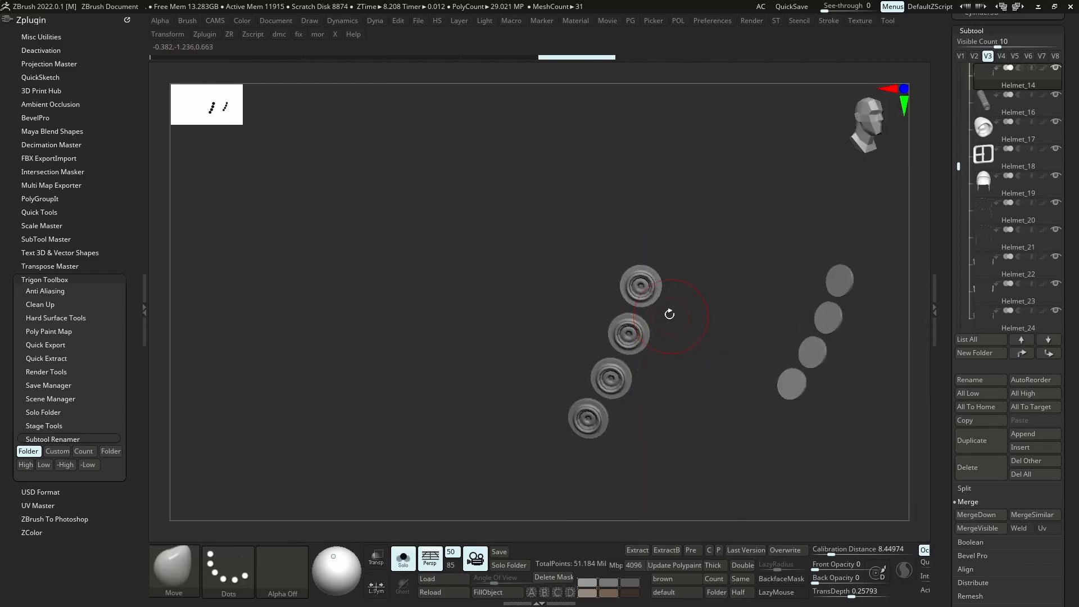
pyautogui.keyDown('shift'); pyautogui.click(1049, 353); pyautogui.keyUp('shift')
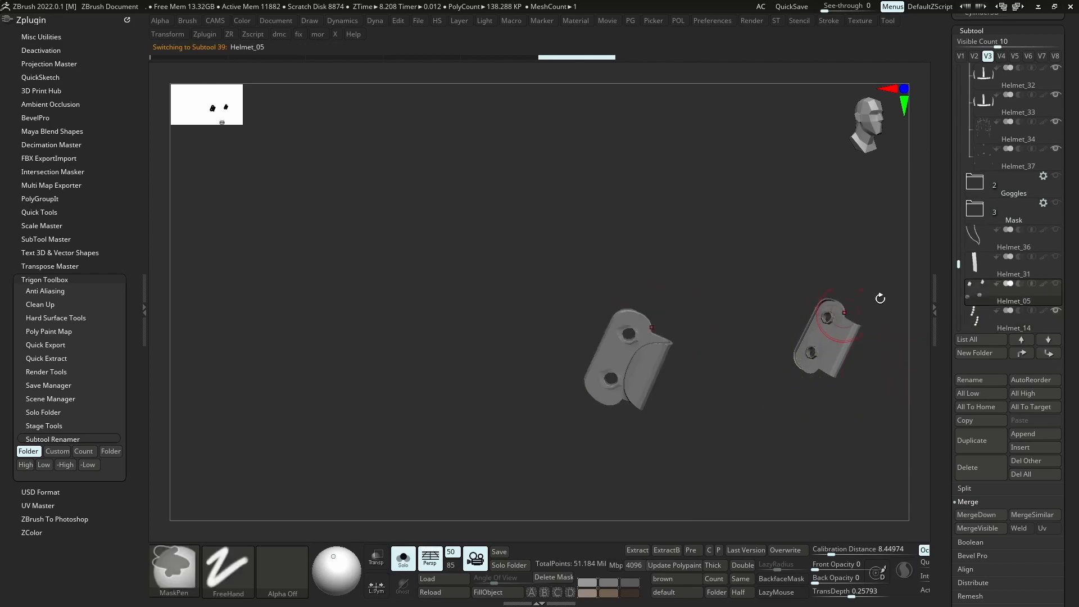
# Check Helmet_31, Helmet_36 and Helmet_05, and compare the Helmet_14 snaps' wireframe with the overlapping snap parts on the leather panel
pyautogui.click(975, 260)
pyautogui.press('Up')
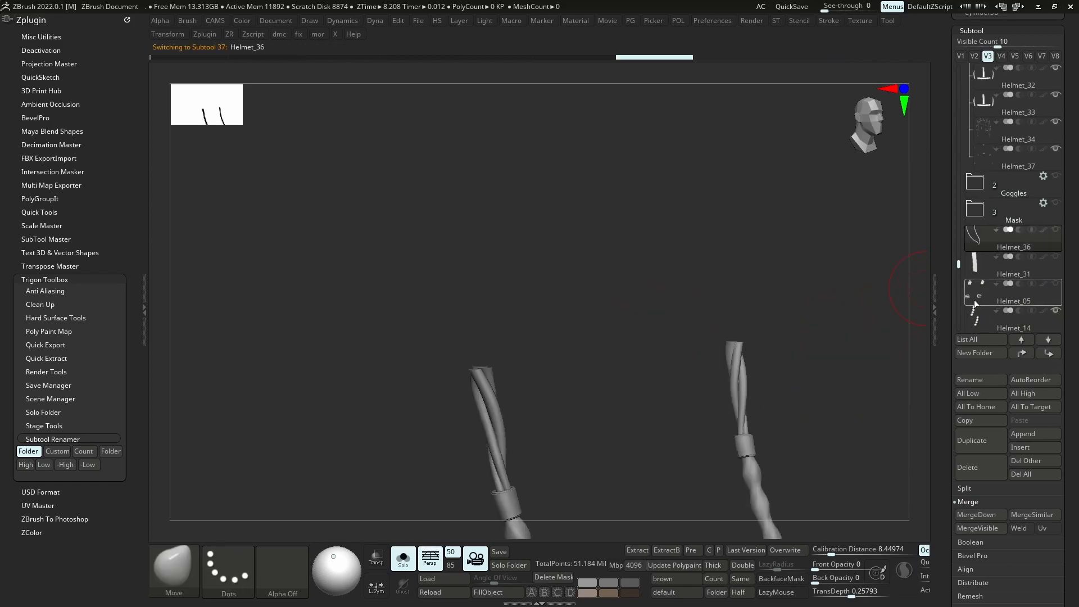
pyautogui.click(975, 303)
pyautogui.hotkey('ctrl', 'shift', 's')
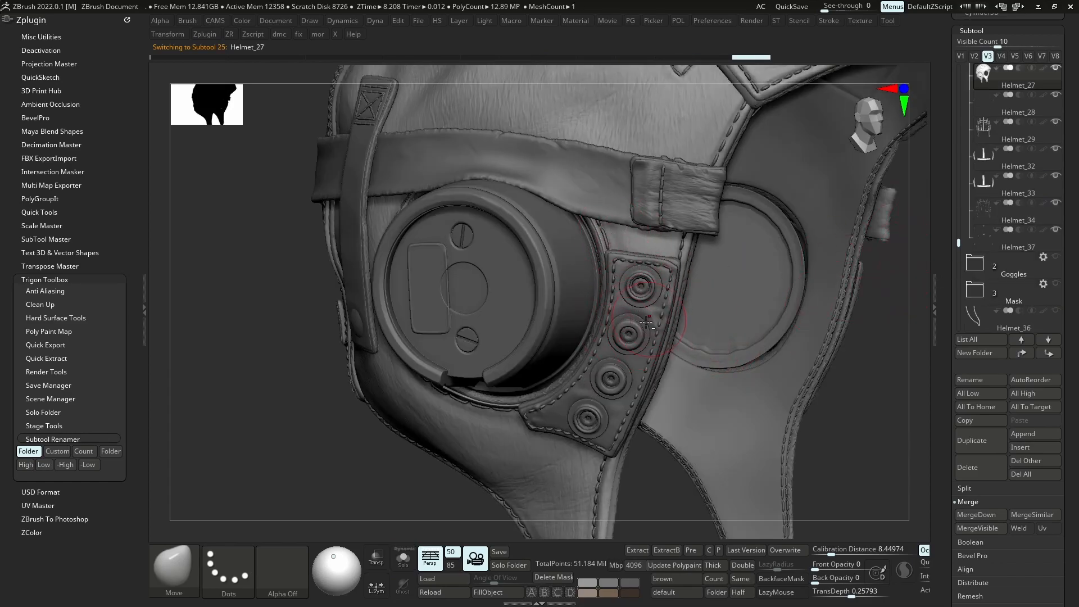
pyautogui.moveTo(958, 236); pyautogui.dragTo(957, 295)
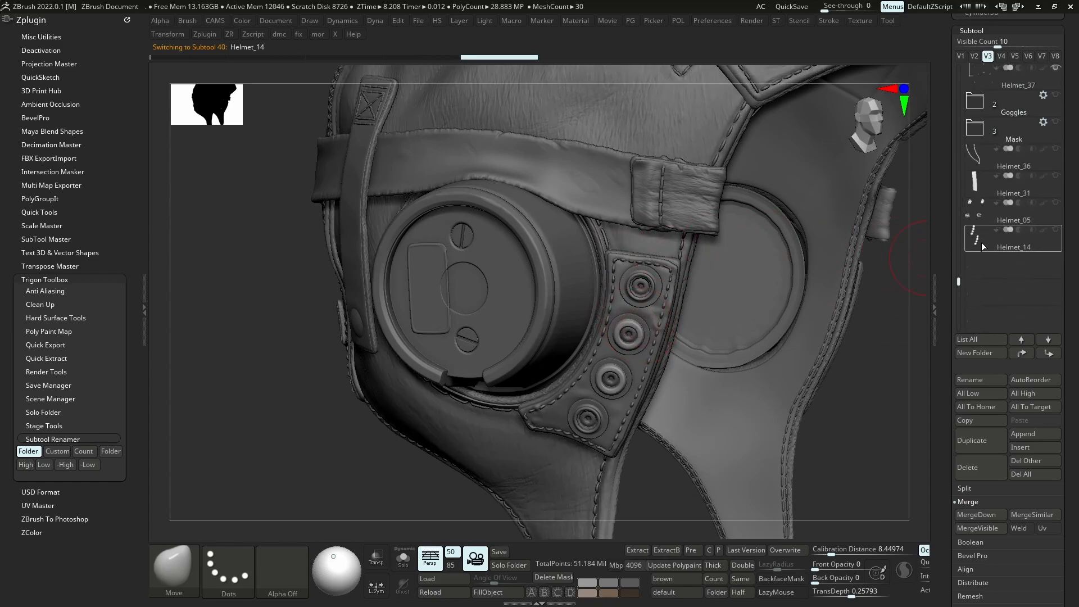
pyautogui.click(983, 247)
pyautogui.hotkey('ctrl', 'd')
pyautogui.hotkey('shift', 'f')
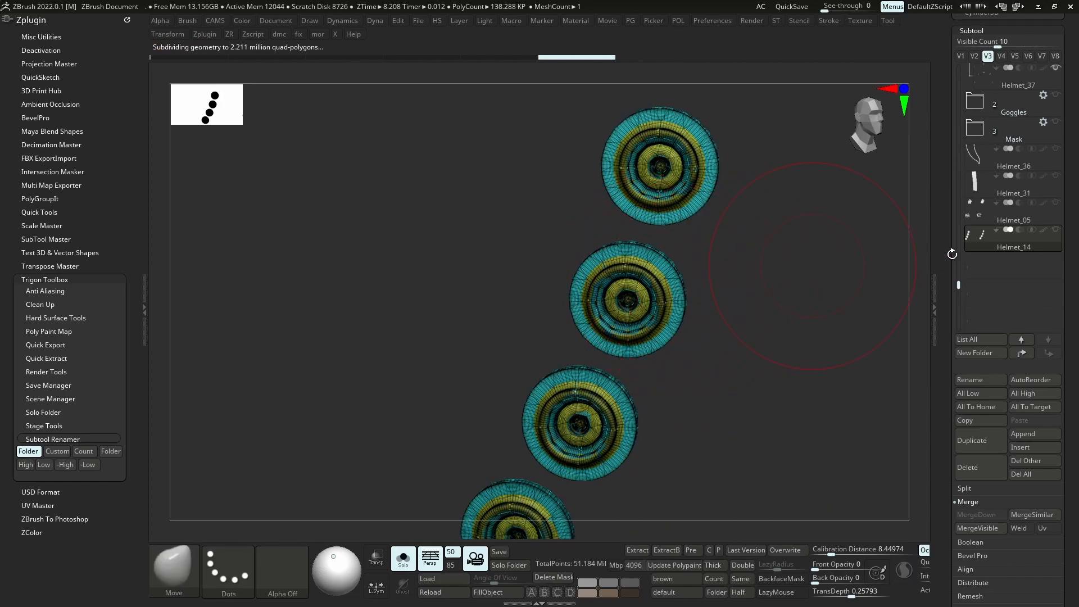
pyautogui.hotkey('alt', 's')
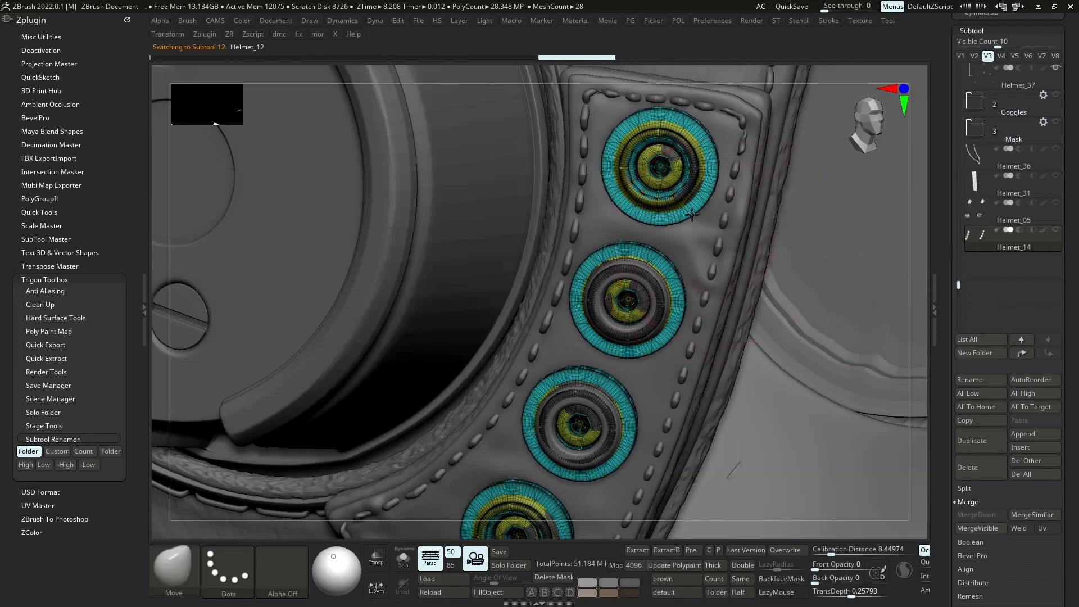
pyautogui.hotkey('alt', 's')
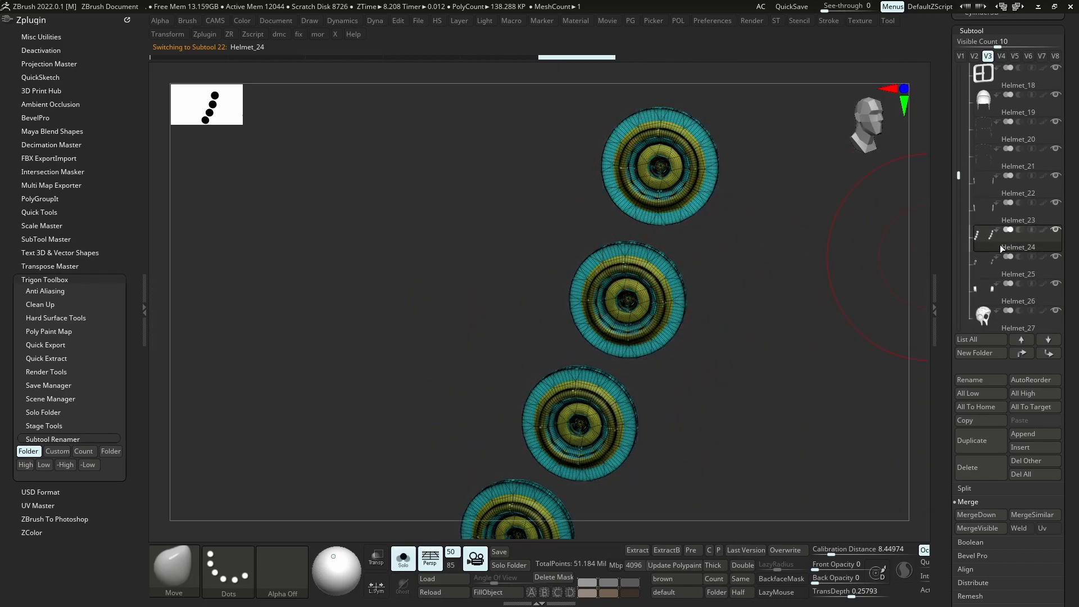
# Move the duplicate Helmet_24 snap subtool to the end of the subtool list and delete it
pyautogui.keyDown('shift'); pyautogui.click(1047, 352); pyautogui.keyUp('shift')
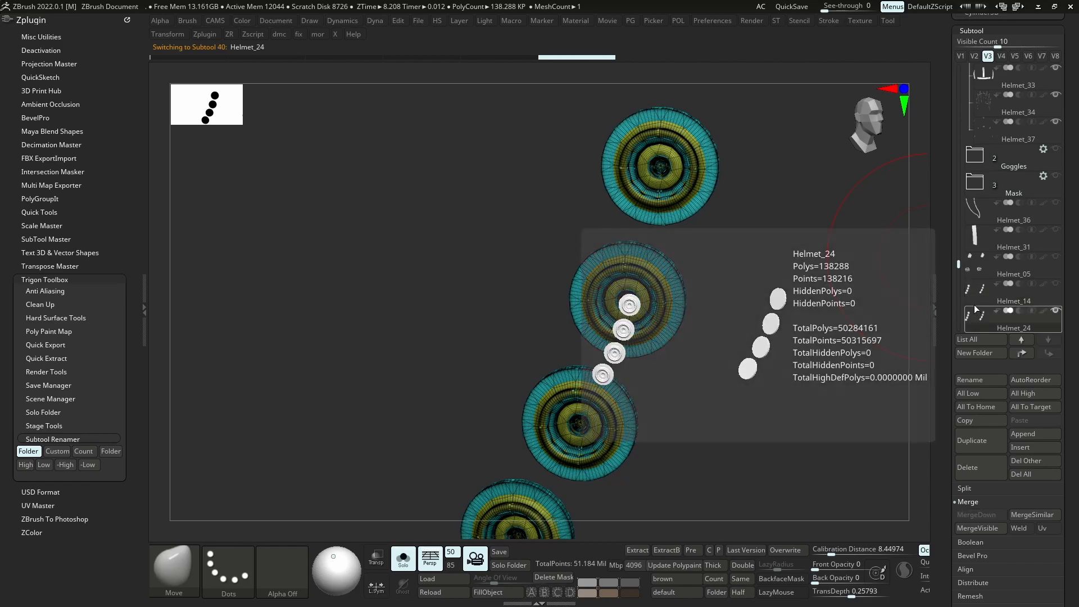
pyautogui.click(977, 319)
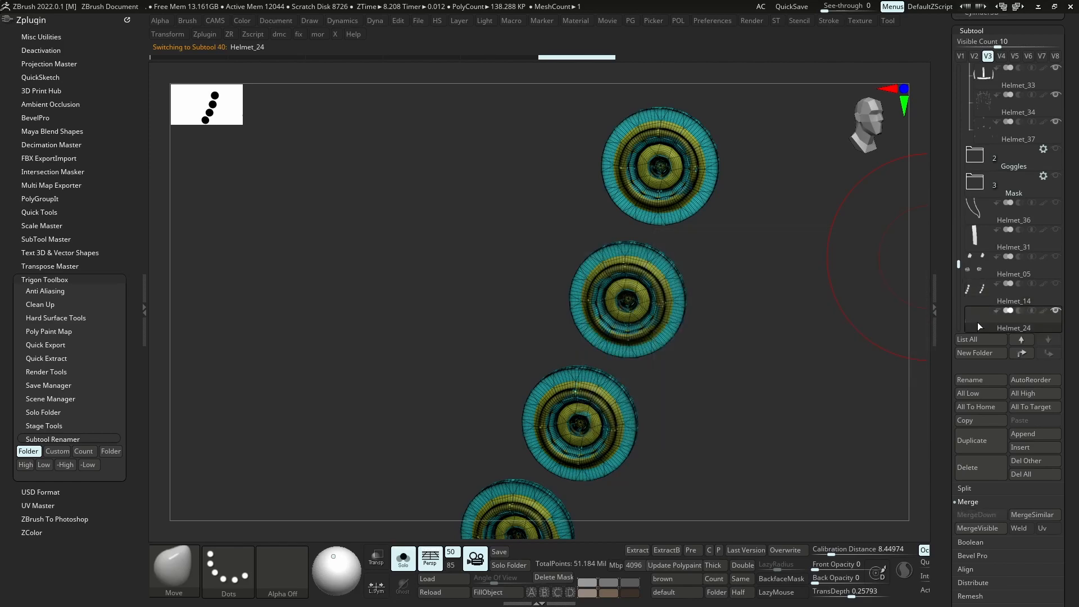
pyautogui.click(980, 476)
pyautogui.click(878, 498)
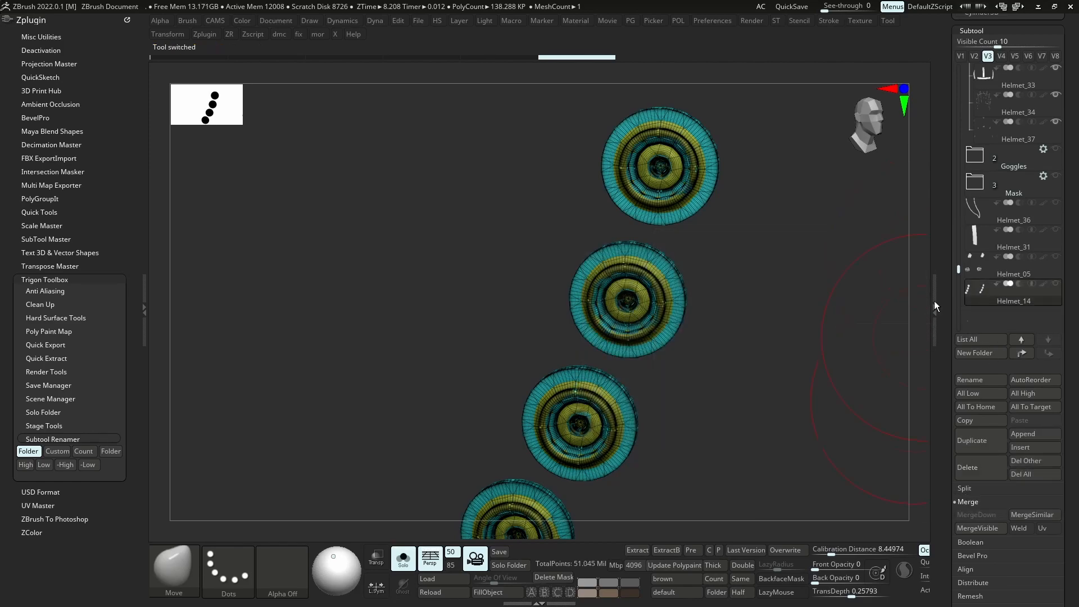
# Move the Helmet_25 snap rings subtool to the end of the subtool list
pyautogui.press('s')
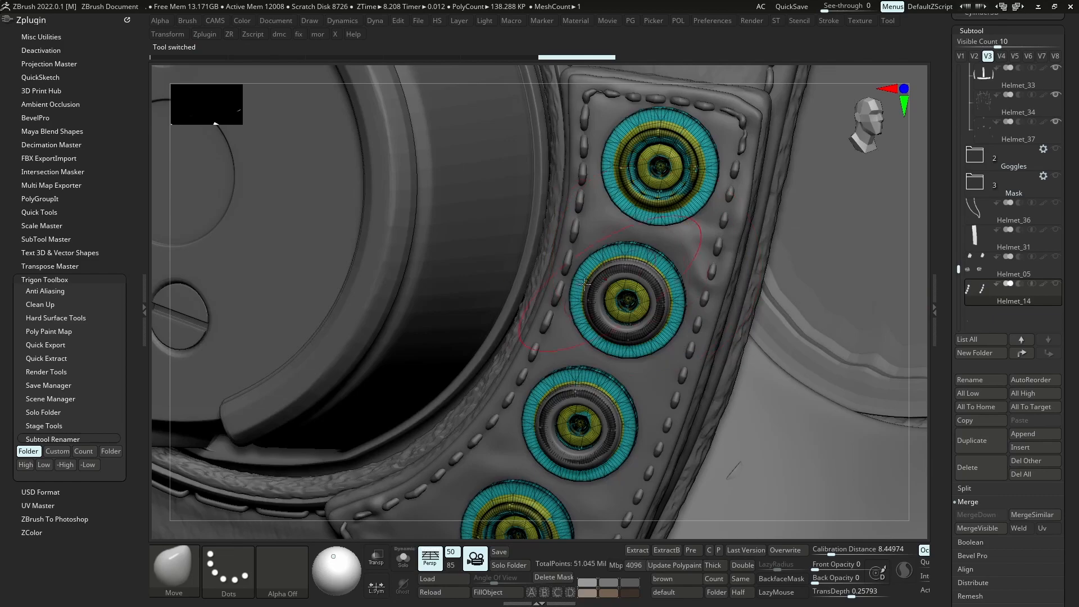
pyautogui.keyDown('alt'); pyautogui.click(595, 227); pyautogui.keyUp('alt')
pyautogui.hotkey('ctrl', 'z')
pyautogui.hotkey('ctrl', 'z')
pyautogui.keyDown('ctrl'); pyautogui.moveTo(615, 270); pyautogui.dragTo(624, 273, button='right'); pyautogui.keyUp('ctrl')
pyautogui.hotkey('shift', 'f')
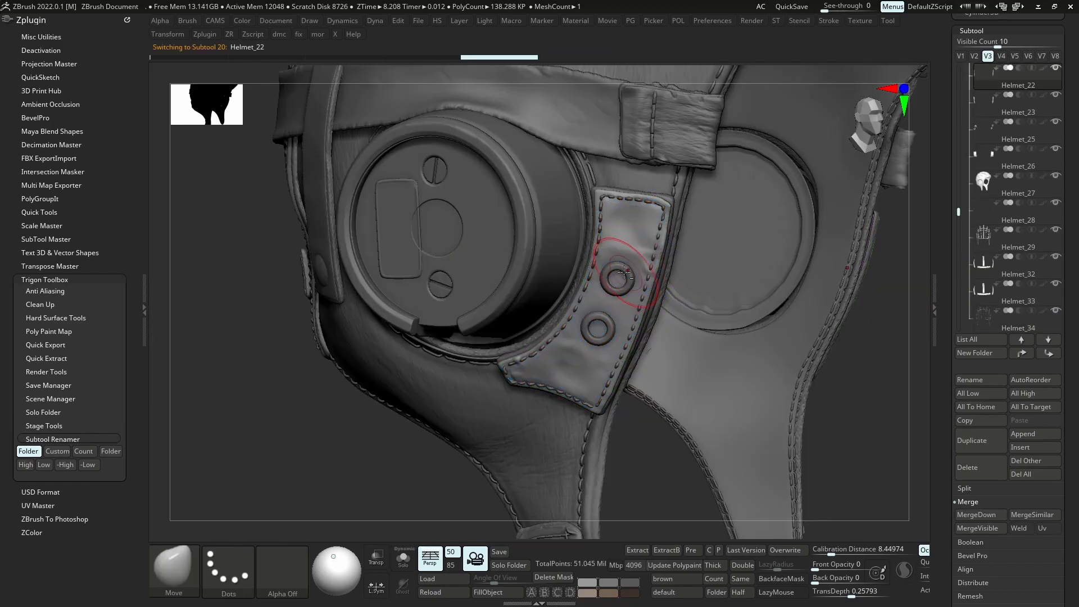
pyautogui.click(1053, 356)
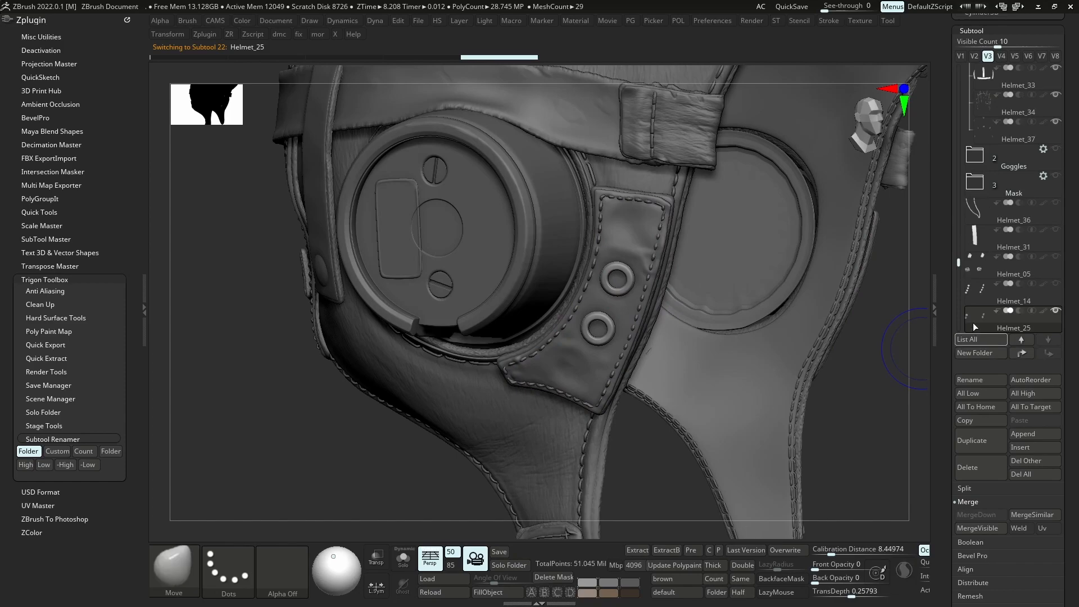
# Show the Helmet_14 snaps temporarily to compare them with the rings and the Helmet_05 metal clips on the leather panel
pyautogui.click(1056, 286)
pyautogui.keyDown('ctrl'); pyautogui.moveTo(621, 269); pyautogui.dragTo(642, 183, button='right'); pyautogui.keyUp('ctrl')
pyautogui.hotkey('shift', 's')
pyautogui.hotkey('shift', 's')
pyautogui.click(978, 279)
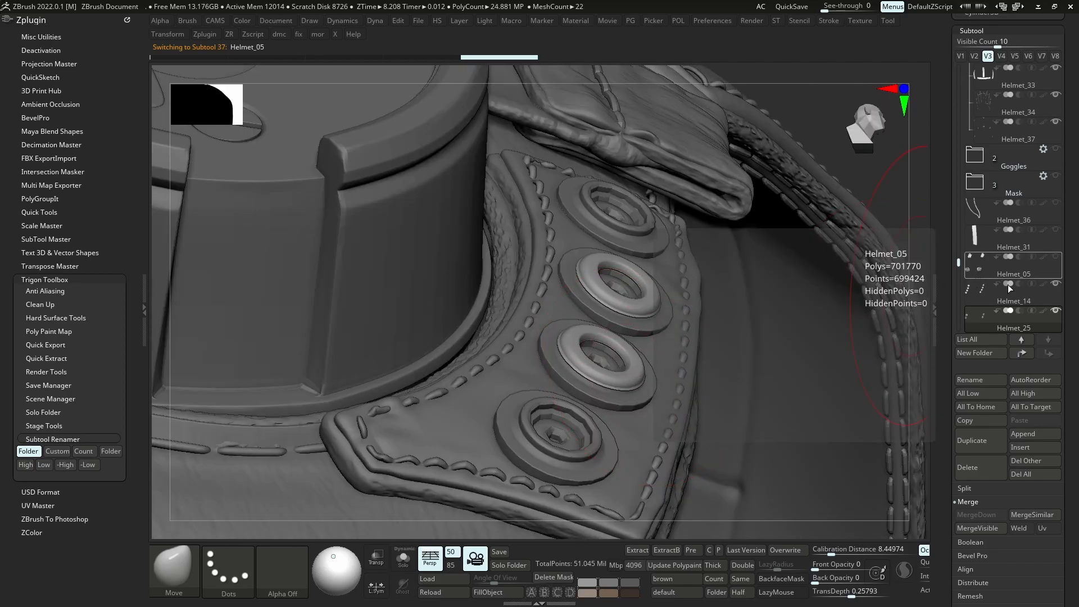
pyautogui.click(1051, 287)
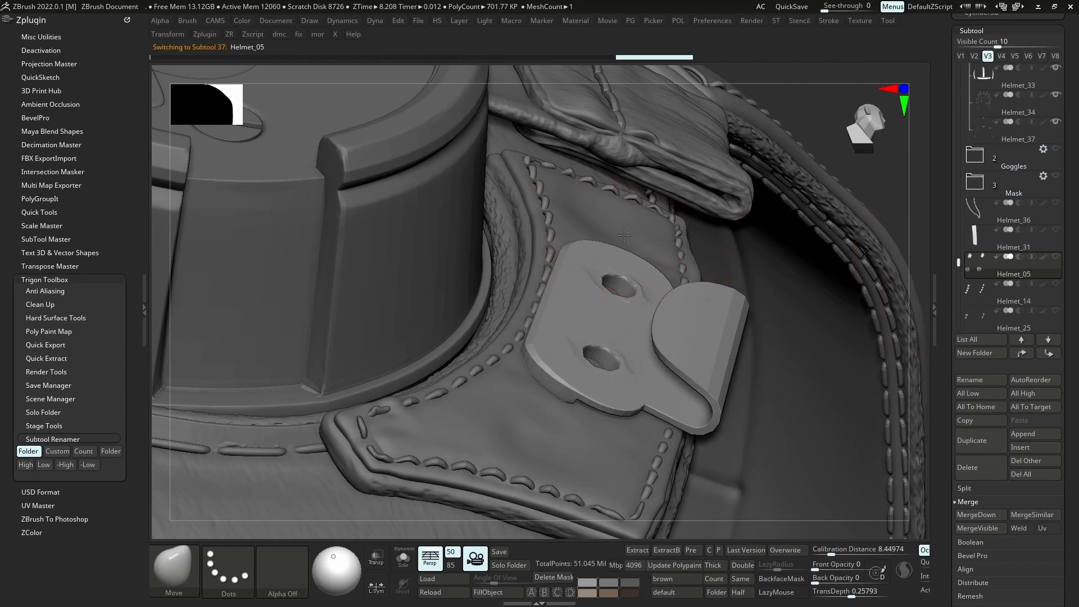
# Isolate the rear strap's buckle, Helmet_18, and move it to the end of the subtool list
pyautogui.keyDown('alt'); pyautogui.click(625, 238); pyautogui.keyUp('alt')
pyautogui.keyDown('ctrl'); pyautogui.moveTo(626, 242); pyautogui.dragTo(575, 330, button='right'); pyautogui.keyUp('ctrl')
pyautogui.keyDown('ctrl'); pyautogui.moveTo(575, 330); pyautogui.dragTo(532, 350, button='right'); pyautogui.keyUp('ctrl')
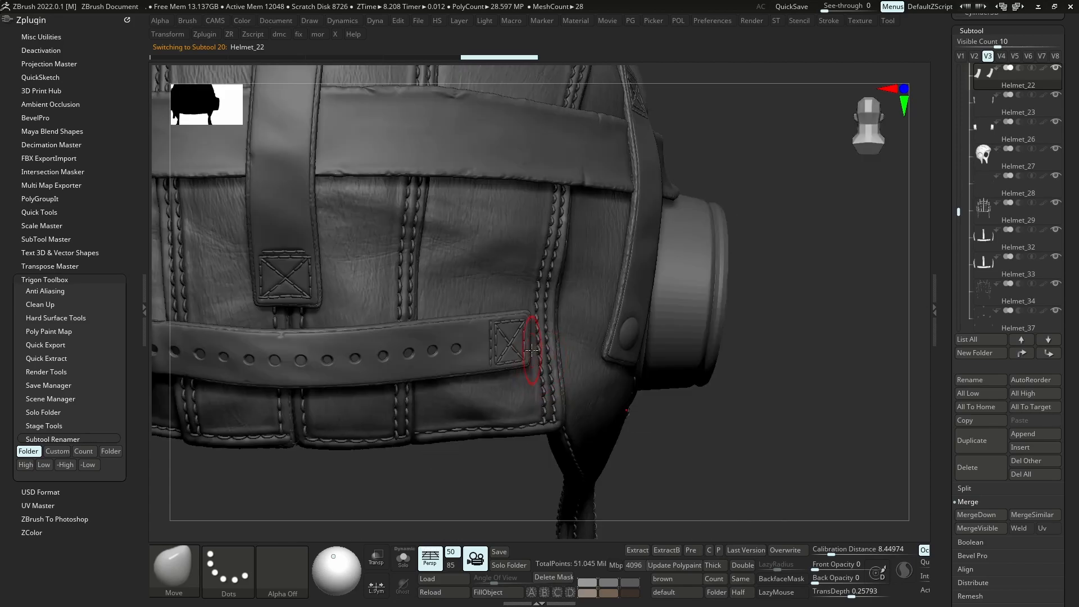
pyautogui.moveTo(460, 370); pyautogui.dragTo(419, 396, button='right')
pyautogui.moveTo(483, 359); pyautogui.dragTo(484, 315, button='right')
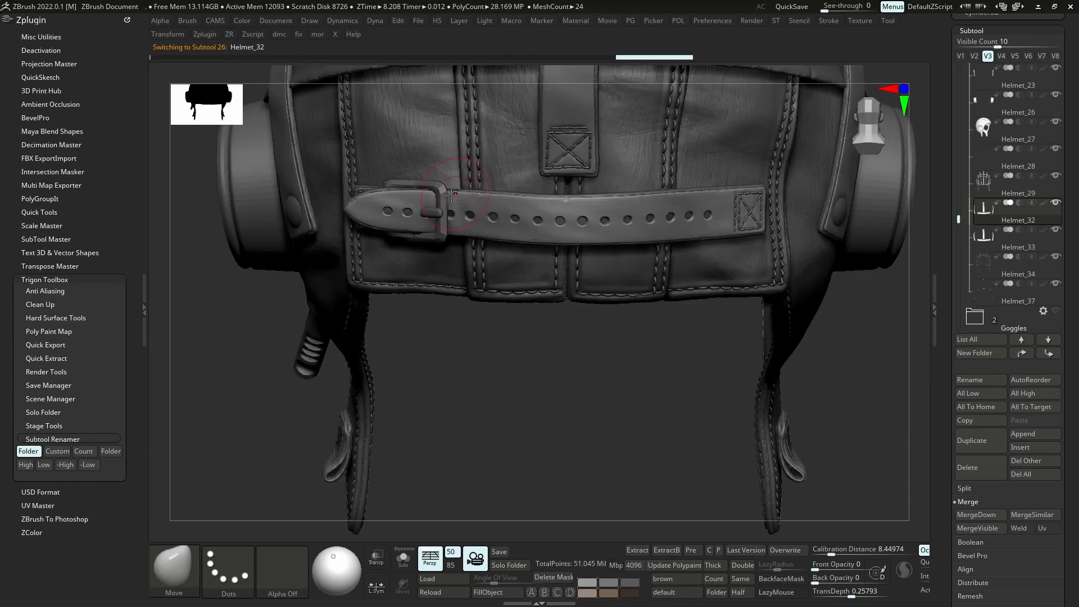
pyautogui.keyDown('alt'); pyautogui.click(443, 196); pyautogui.keyUp('alt')
pyautogui.hotkey('alt', 's')
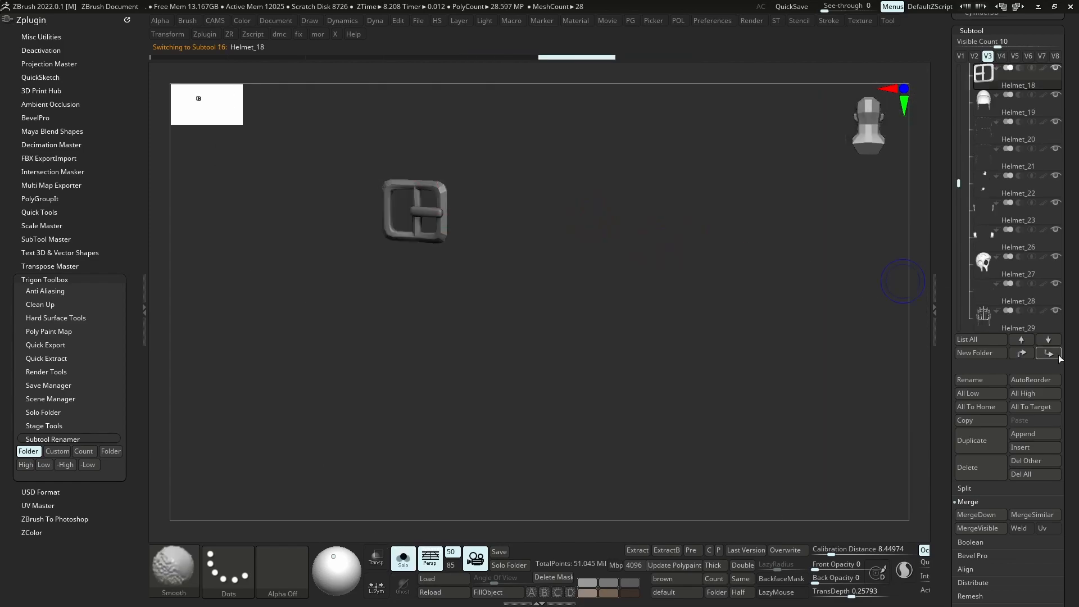
pyautogui.click(1059, 356)
# Move Helmet_05 below the Helmet_18 buckle and merge Helmet_18 down with it
pyautogui.click(982, 272)
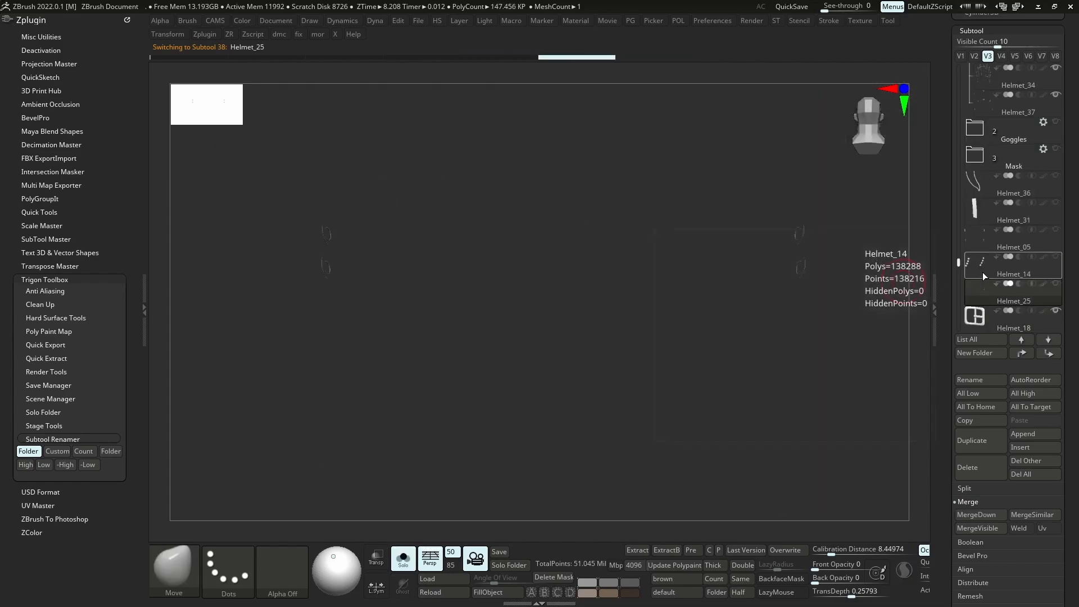
pyautogui.click(974, 222)
pyautogui.click(976, 238)
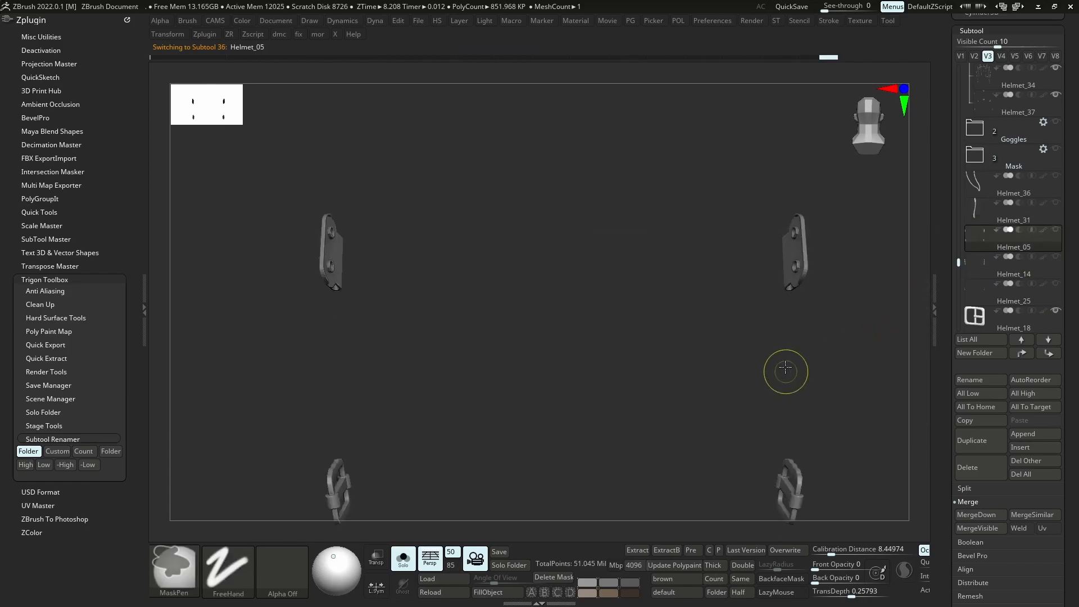
pyautogui.click(1049, 353)
pyautogui.click(981, 289)
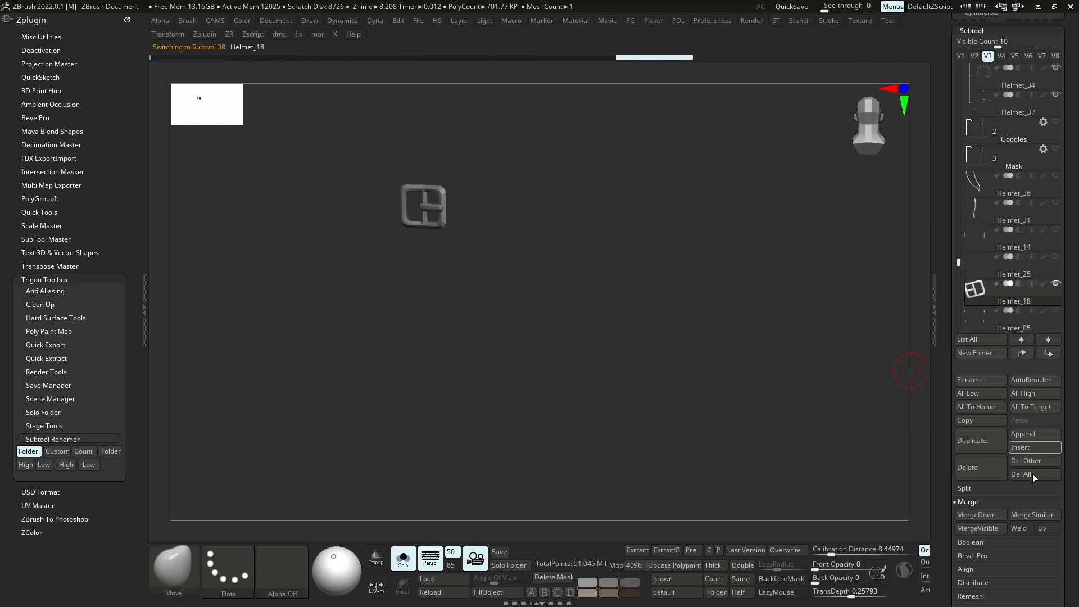
pyautogui.click(997, 515)
# Inspect the merged buckles and clips against the helmet and hide the Helmet_18 subtool
pyautogui.moveTo(421, 200); pyautogui.dragTo(497, 265, button='right')
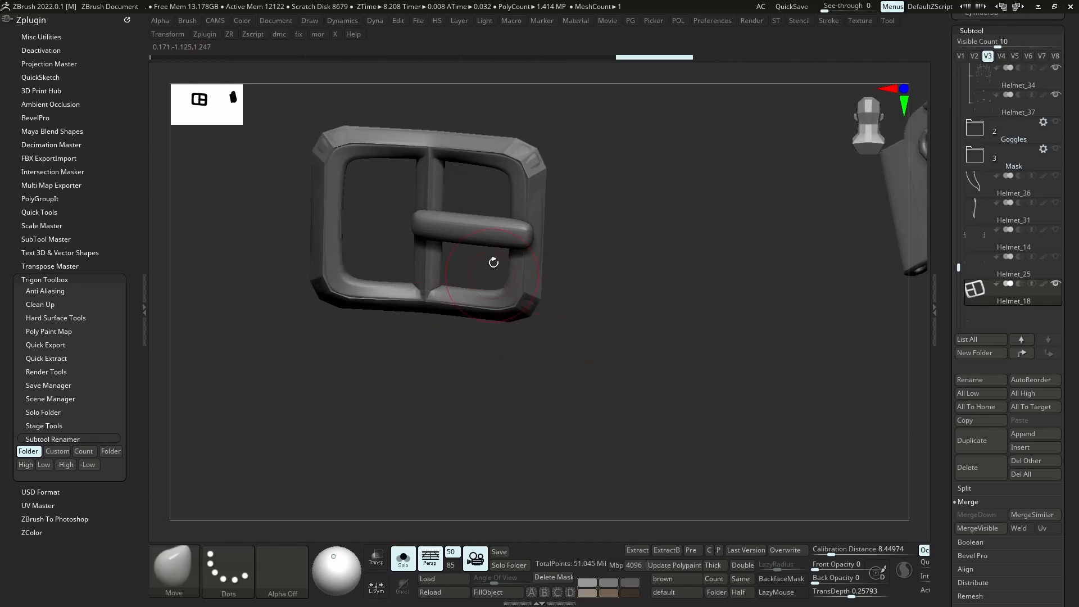
pyautogui.hotkey('shift', 's')
pyautogui.keyDown('ctrl'); pyautogui.moveTo(517, 219); pyautogui.dragTo(520, 266, button='right'); pyautogui.keyUp('ctrl')
pyautogui.hotkey('shift', 's')
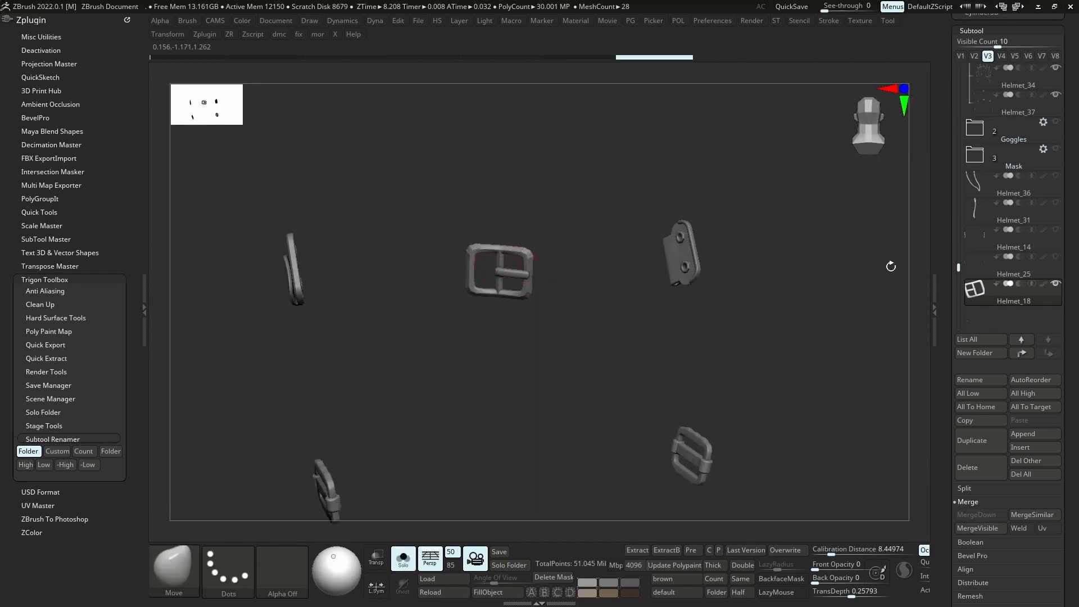
pyautogui.click(986, 273)
pyautogui.hotkey('shift', 's')
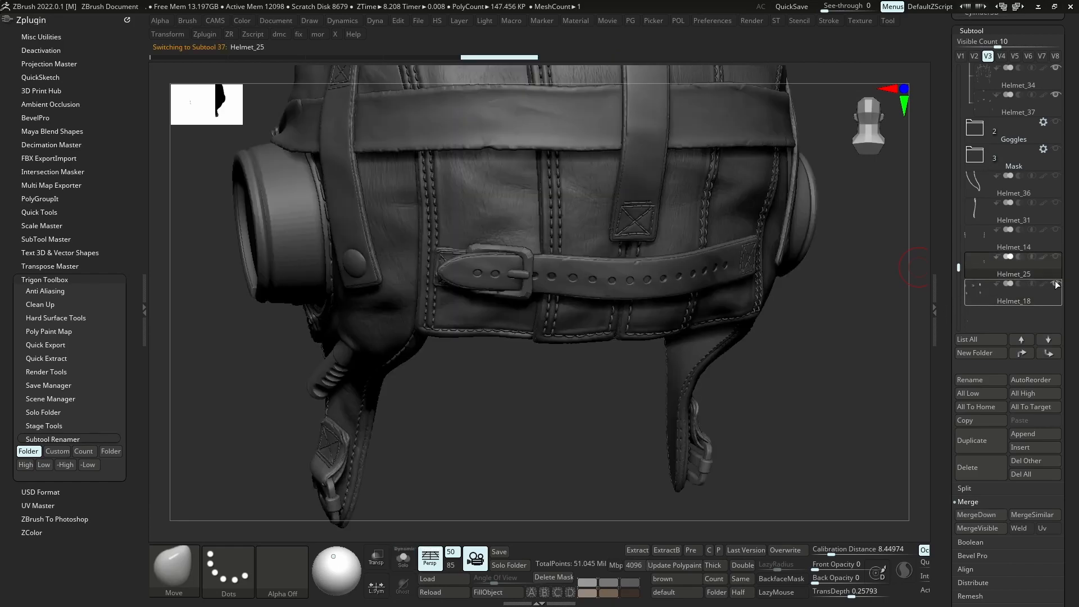
# Isolate the round rivet on the vertical side strap, Helmet_11, and lower its subdivision level
pyautogui.moveTo(368, 277); pyautogui.dragTo(401, 264, button='right')
pyautogui.keyDown('alt'); pyautogui.click(355, 258); pyautogui.keyUp('alt')
pyautogui.hotkey('shift', 's')
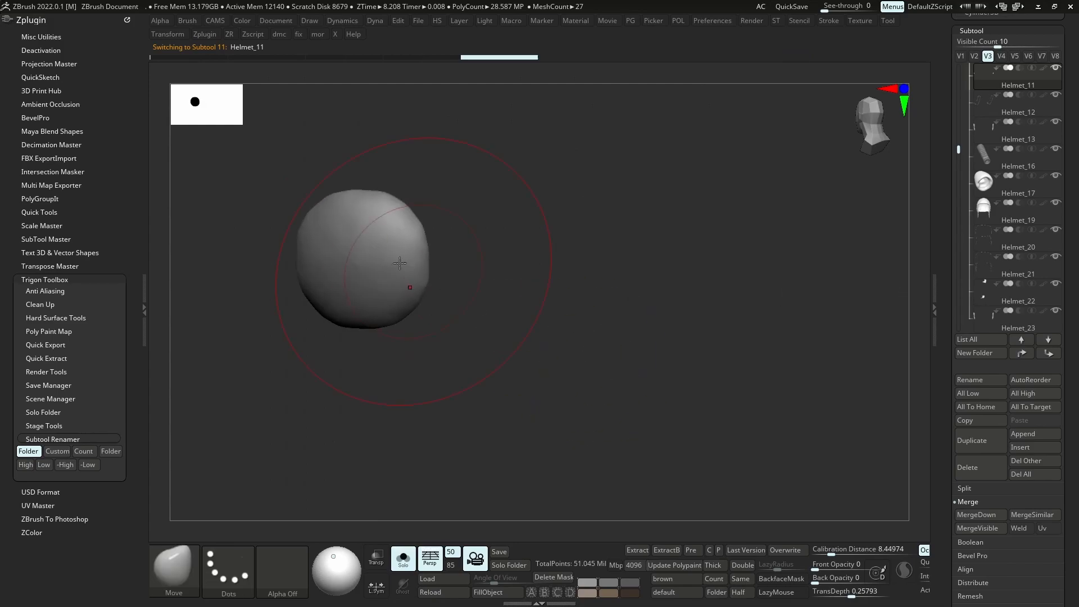
pyautogui.hotkey('shift', 's')
pyautogui.hotkey('shift', 'd')
pyautogui.hotkey('shift', 'f')
pyautogui.hotkey('shift', 'f')
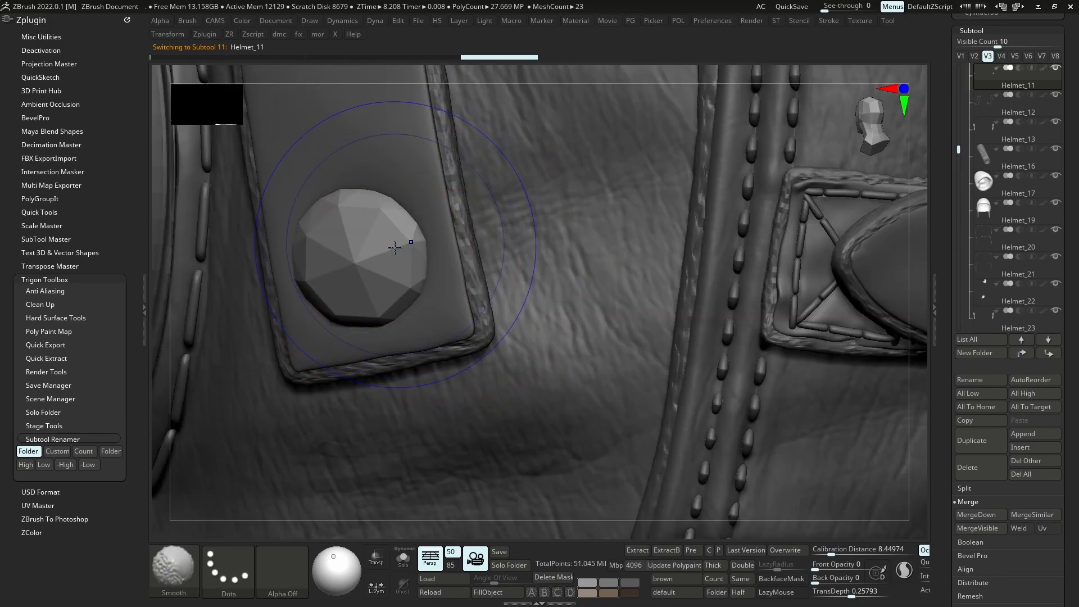
# Examine the Helmet_11 rivet pair's wireframe, both in isolation and in place on the helmet
pyautogui.hotkey('shift', 'f')
pyautogui.hotkey('shift', 's')
pyautogui.press('d')
pyautogui.hotkey('shift', 'f')
pyautogui.keyDown('ctrl'); pyautogui.moveTo(425, 247); pyautogui.dragTo(357, 76, button='right'); pyautogui.keyUp('ctrl')
pyautogui.hotkey('shift', 's')
pyautogui.hotkey('shift', 's')
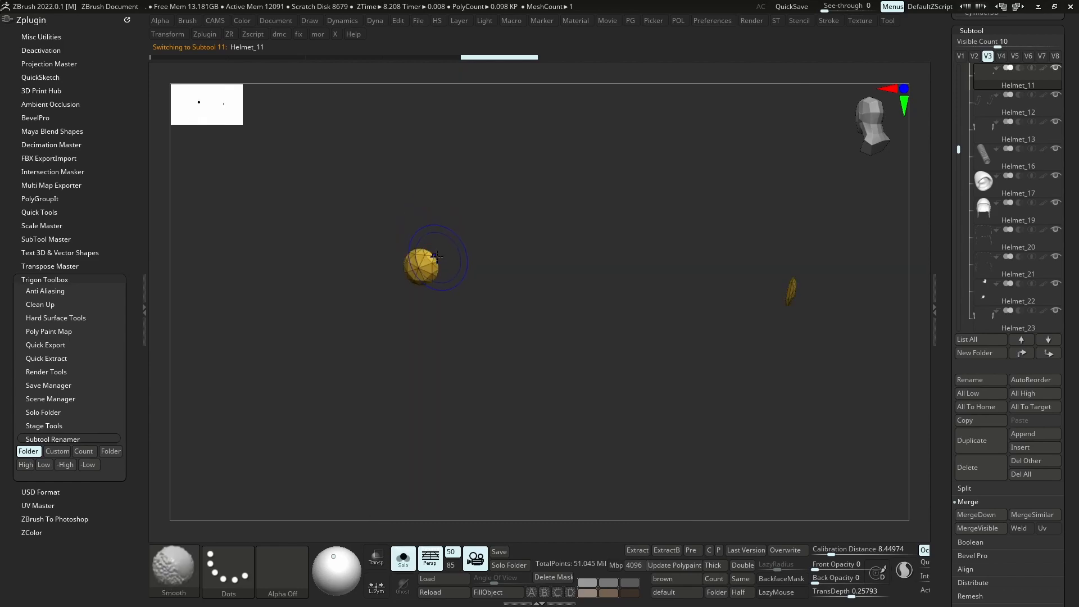
pyautogui.hotkey('shift', 's')
pyautogui.hotkey('shift', 'f')
pyautogui.keyDown('ctrl'); pyautogui.moveTo(475, 252); pyautogui.dragTo(500, 282, button='right'); pyautogui.keyUp('ctrl')
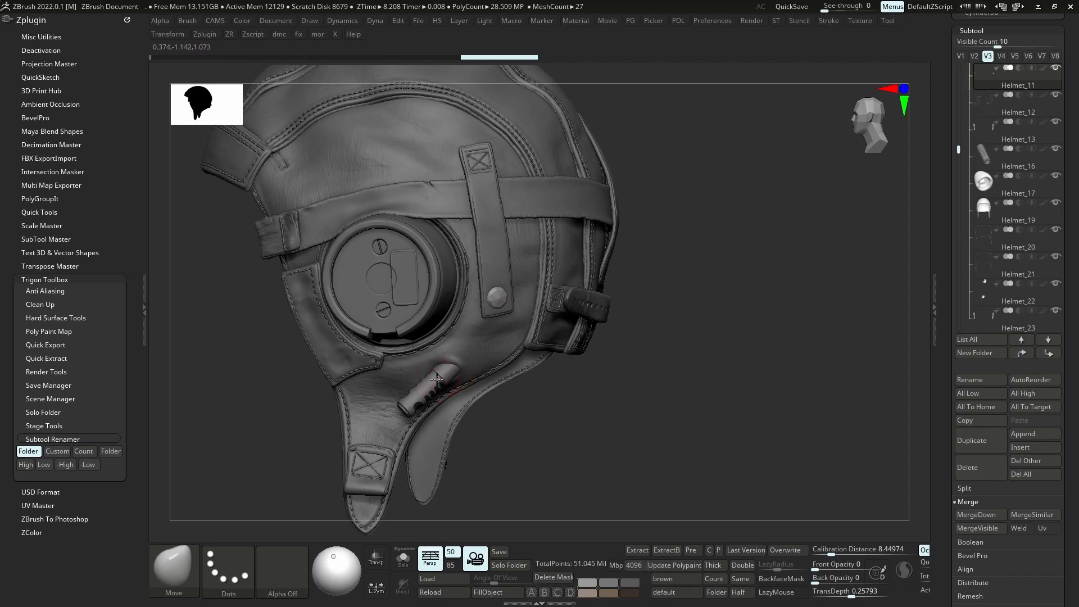
# Isolate the ribbed tube on the helmet's lower side, Helmet_16, and display its wireframe
pyautogui.keyDown('alt'); pyautogui.click(433, 381); pyautogui.keyUp('alt')
pyautogui.hotkey('shift', 's')
pyautogui.keyDown('ctrl'); pyautogui.moveTo(434, 382); pyautogui.dragTo(756, 514, button='right'); pyautogui.keyUp('ctrl')
pyautogui.hotkey('shift', 'f')
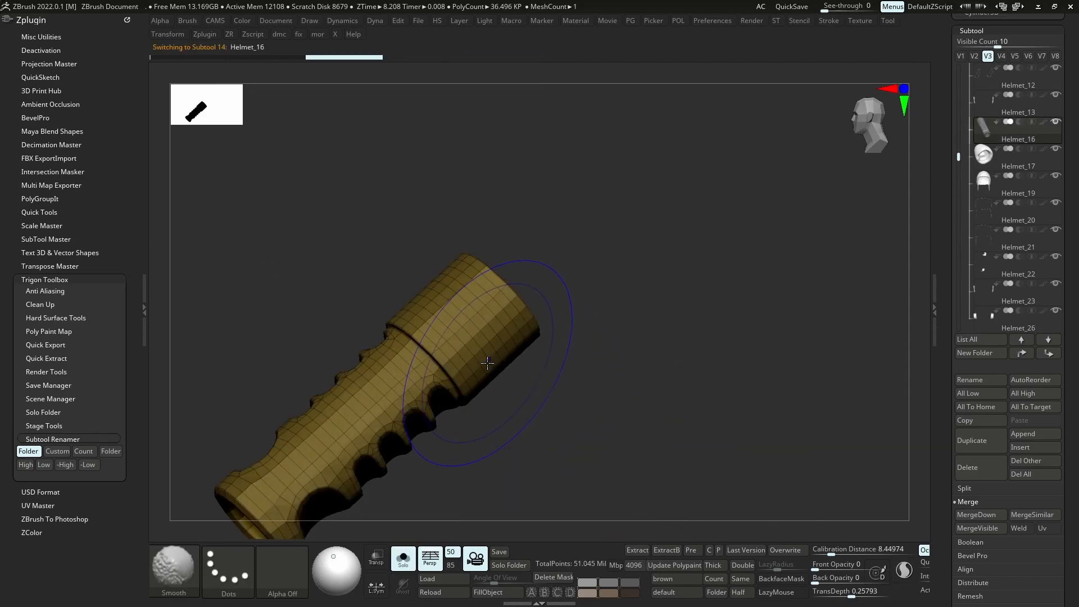
# Show the full helmet again and move the Helmet_16 tube and Helmet_17 to the end of the subtool list
pyautogui.hotkey('shift', 's')
pyautogui.moveTo(483, 351); pyautogui.dragTo(421, 183, button='right')
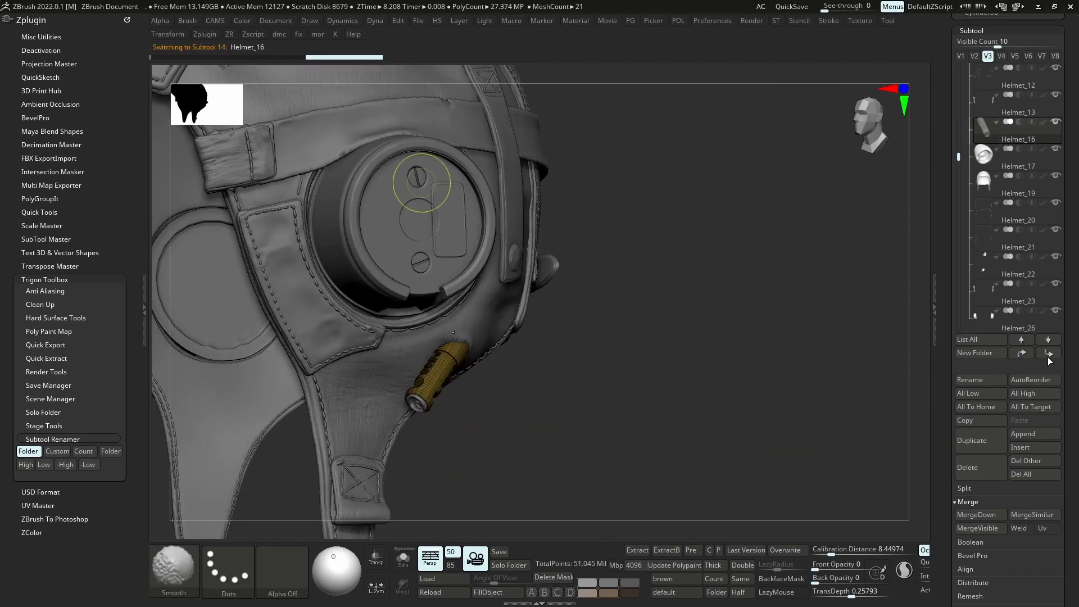
pyautogui.keyDown('shift'); pyautogui.click(1049, 354); pyautogui.keyUp('shift')
pyautogui.keyDown('ctrl'); pyautogui.moveTo(422, 406); pyautogui.dragTo(404, 391, button='right'); pyautogui.keyUp('ctrl')
pyautogui.hotkey('shift', 'f')
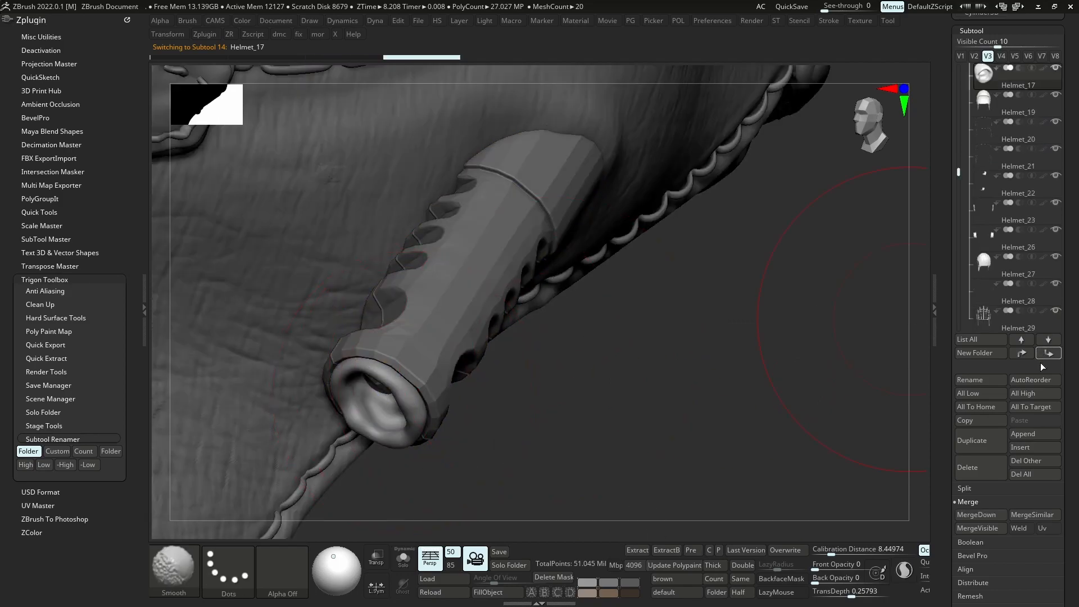
pyautogui.keyDown('shift'); pyautogui.click(1047, 358); pyautogui.keyUp('shift')
pyautogui.moveTo(405, 398); pyautogui.dragTo(417, 354, button='right')
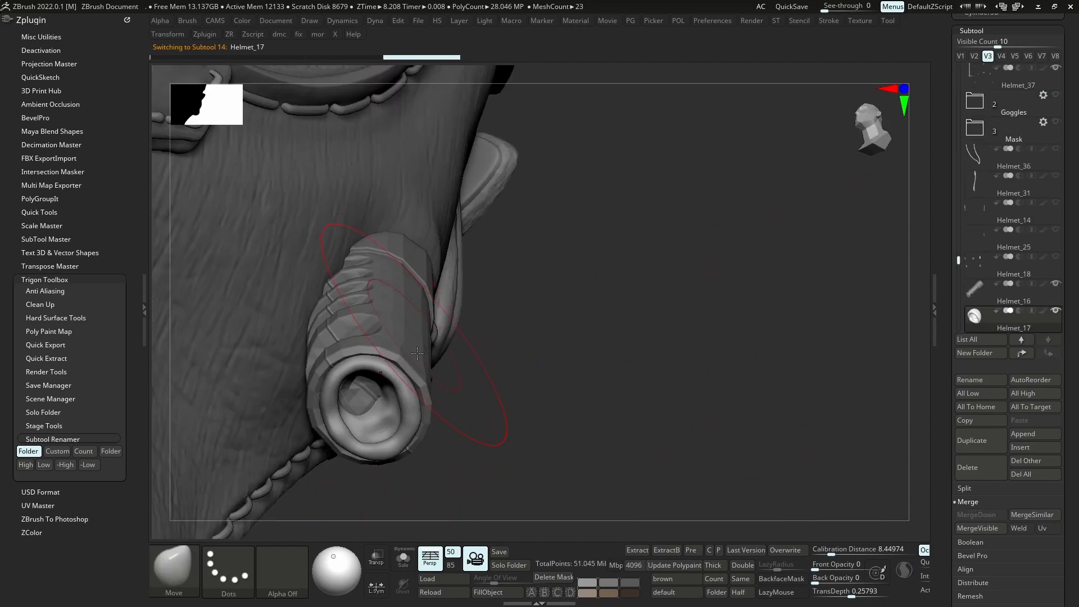
# Isolate the Helmet_16 tube, divide its mesh three times, and show the rest of the helmet again
pyautogui.keyDown('alt'); pyautogui.click(397, 332); pyautogui.keyUp('alt')
pyautogui.hotkey('ctrl', 'shift', 's')
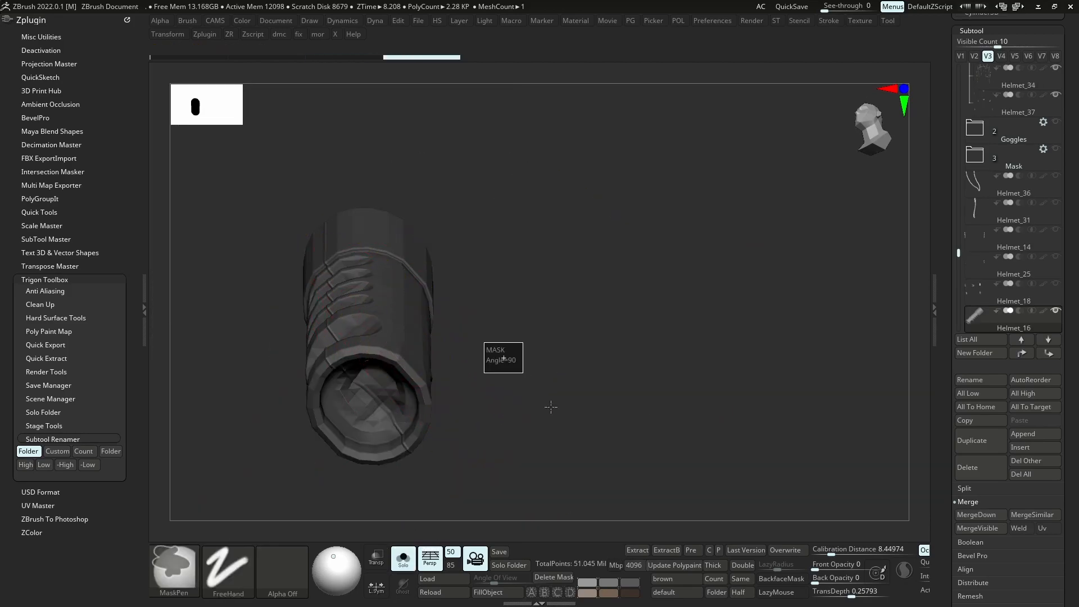
pyautogui.keyDown('ctrl'); pyautogui.moveTo(547, 399); pyautogui.dragTo(556, 400); pyautogui.keyUp('ctrl')
pyautogui.hotkey('ctrl', 'd')
pyautogui.hotkey('ctrl', 'd')
pyautogui.hotkey('ctrl', 'd')
pyautogui.hotkey('ctrl', 'shift', 's')
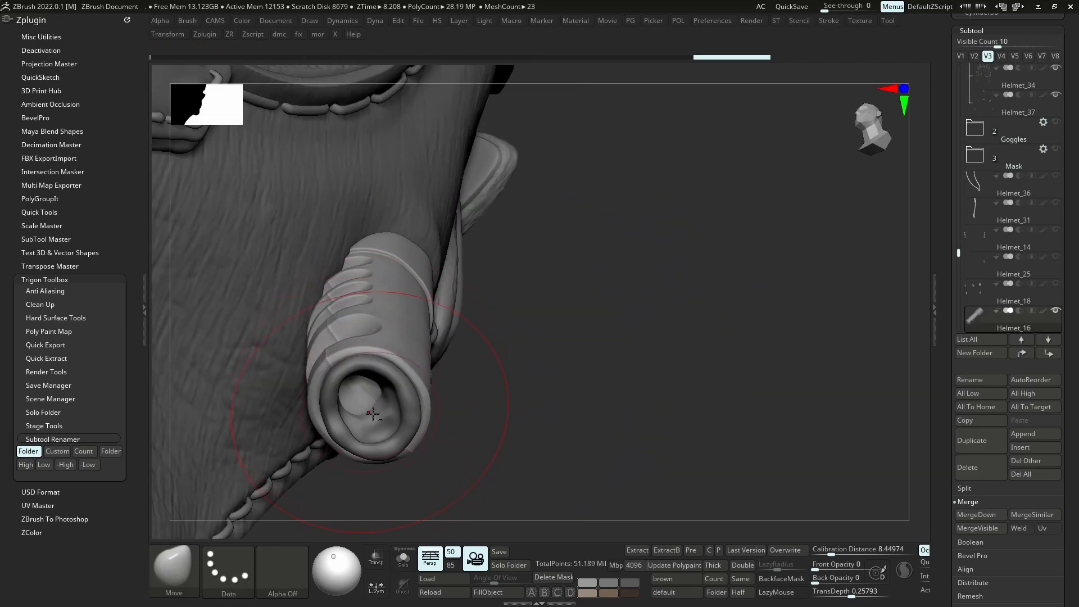
# Build up the inner surface of the Helmet_16 tube's open end with the ClayBuildup brush
pyautogui.keyDown('alt'); pyautogui.click(371, 390); pyautogui.keyUp('alt')
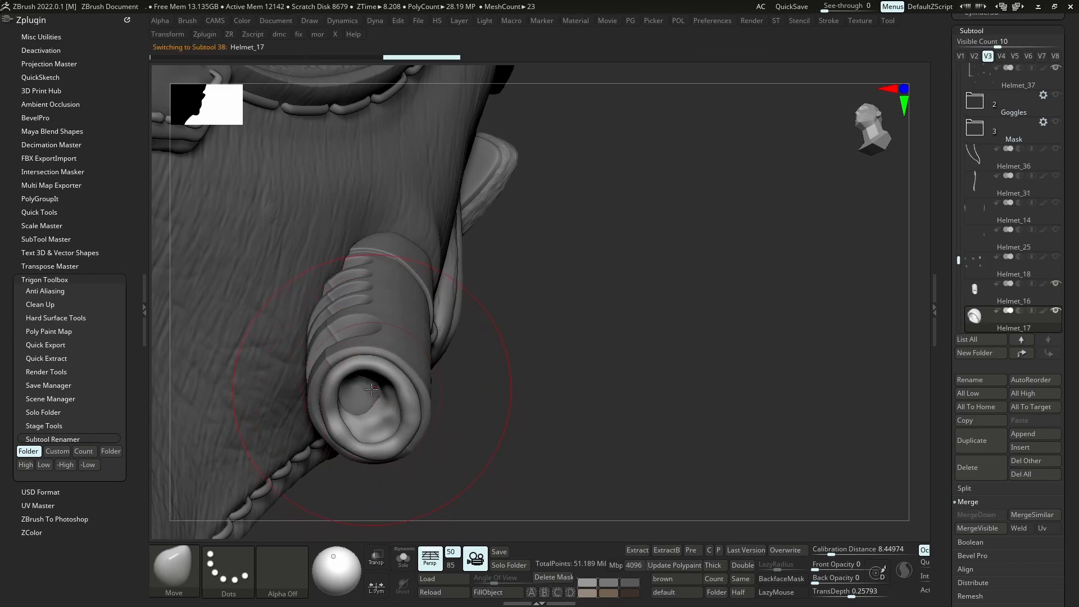
pyautogui.keyDown('alt'); pyautogui.click(369, 390); pyautogui.keyUp('alt')
pyautogui.press('b')
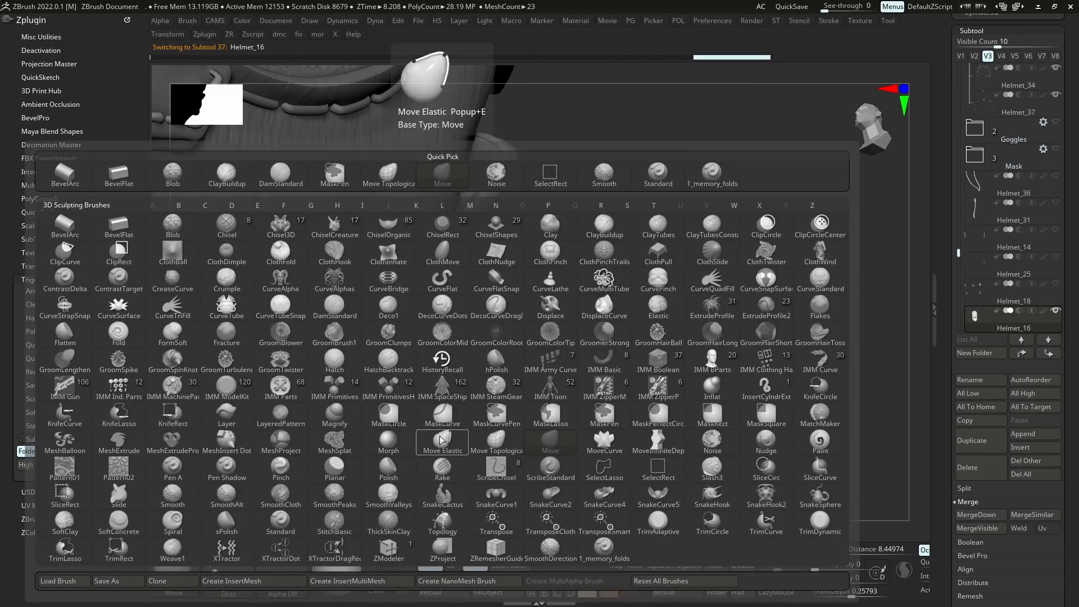
pyautogui.press('c')
pyautogui.press('b')
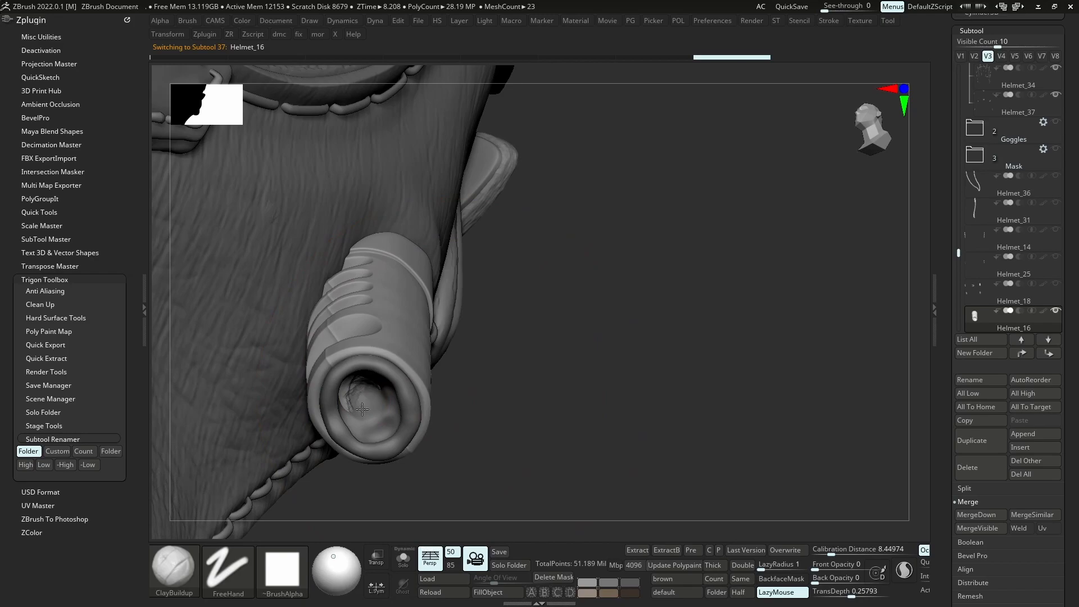
pyautogui.moveTo(363, 385); pyautogui.dragTo(372, 403)
pyautogui.hotkey('ctrl', 'z')
pyautogui.moveTo(368, 398)
pyautogui.keyDown('ctrl'); pyautogui.mouseDown(button='right')
pyautogui.moveTo(394, 429)
pyautogui.moveTo(384, 419)
pyautogui.mouseUp(button='right'); pyautogui.keyUp('ctrl')
pyautogui.hotkey('alt', 's')
pyautogui.press('f')
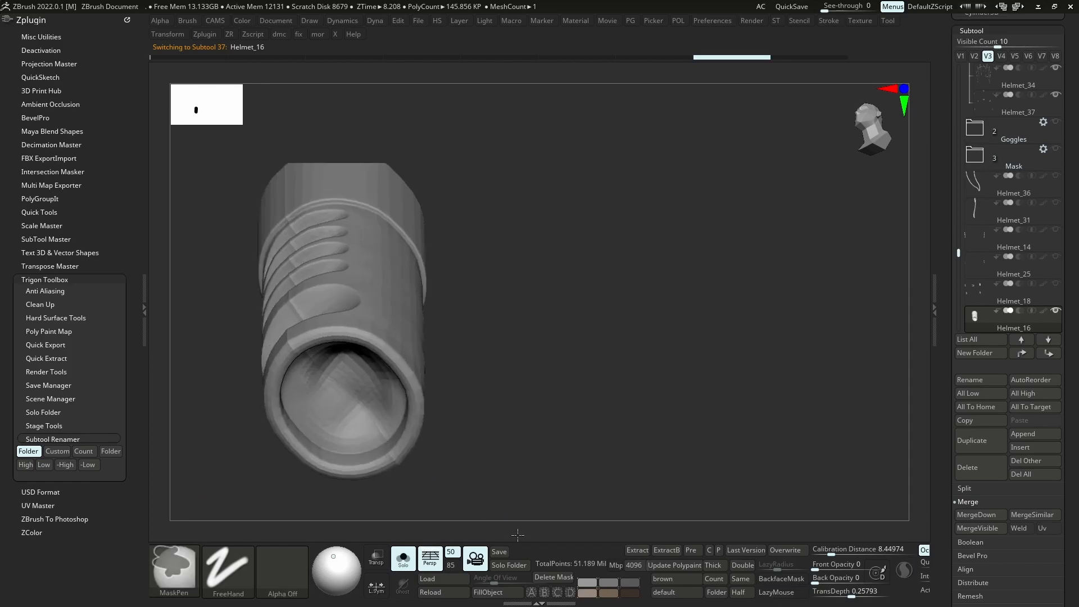
pyautogui.hotkey('alt', 's')
pyautogui.moveTo(324, 386); pyautogui.dragTo(381, 422)
pyautogui.moveTo(389, 421)
pyautogui.keyDown('ctrl'); pyautogui.mouseDown(button='right')
pyautogui.moveTo(418, 380)
pyautogui.moveTo(394, 389)
pyautogui.moveTo(404, 398)
pyautogui.moveTo(371, 434)
pyautogui.mouseUp(button='right'); pyautogui.keyUp('ctrl')
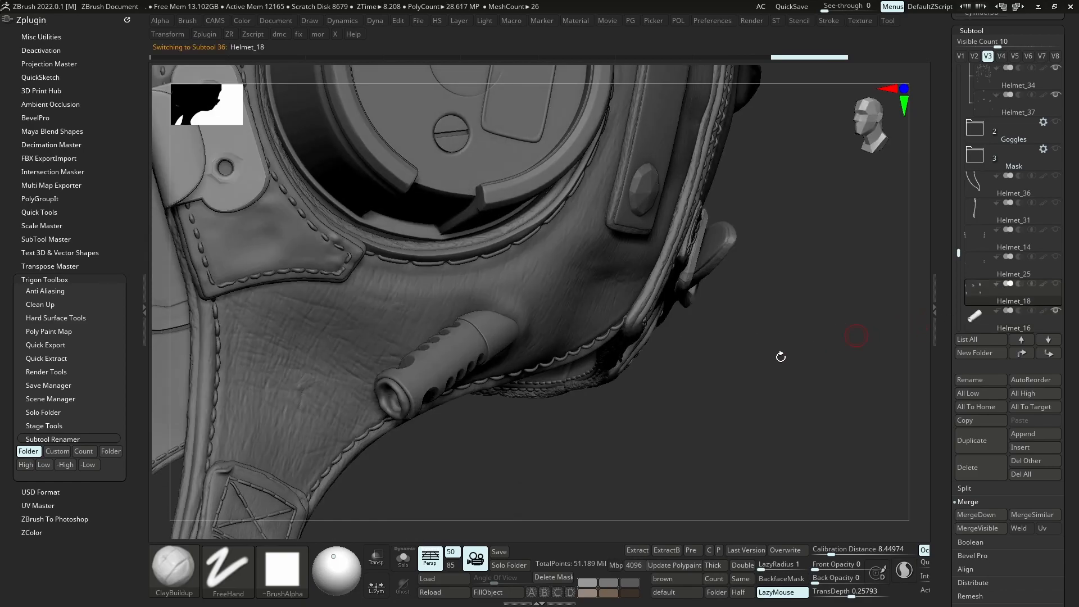
# Place Helmet_16 directly below Helmet_17 and merge Helmet_17 down with it
pyautogui.keyDown('alt'); pyautogui.click(469, 350); pyautogui.keyUp('alt')
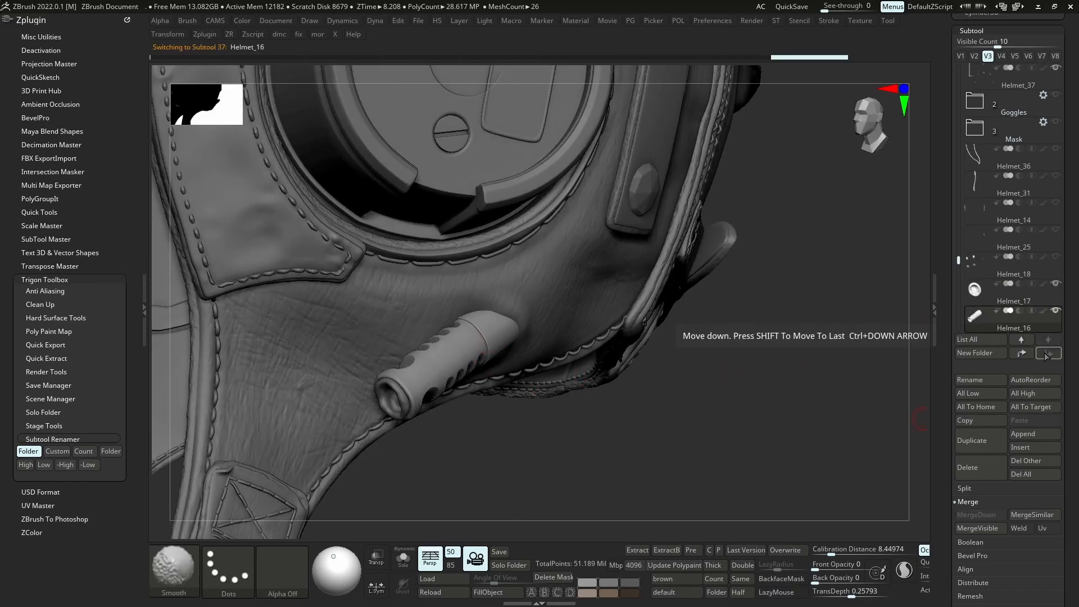
pyautogui.click(1007, 292)
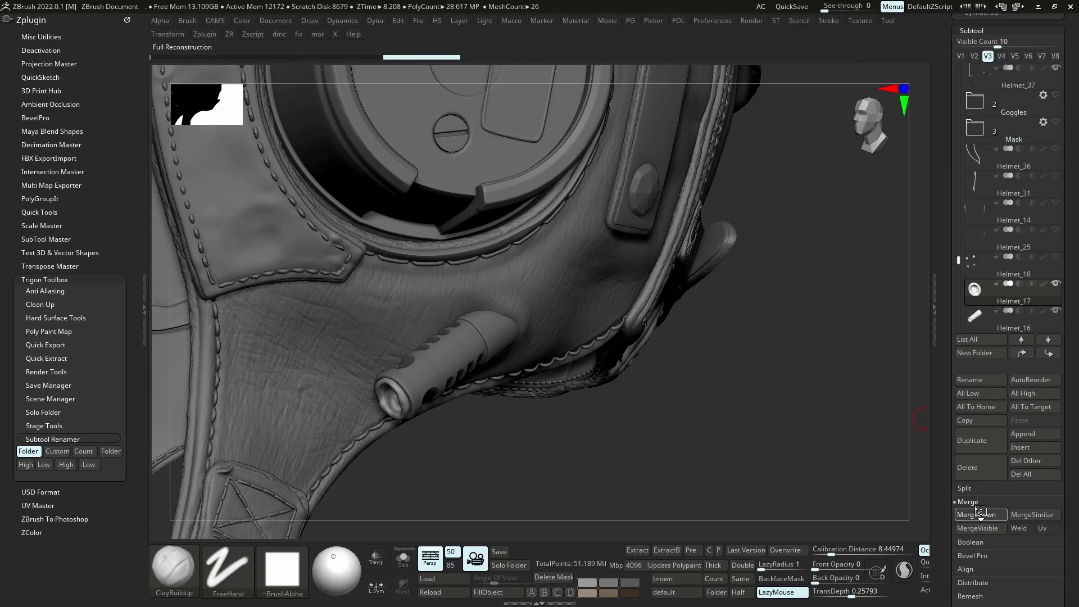
pyautogui.click(981, 514)
pyautogui.keyDown('ctrl'); pyautogui.moveTo(713, 424); pyautogui.dragTo(915, 268, button='right'); pyautogui.keyUp('ctrl')
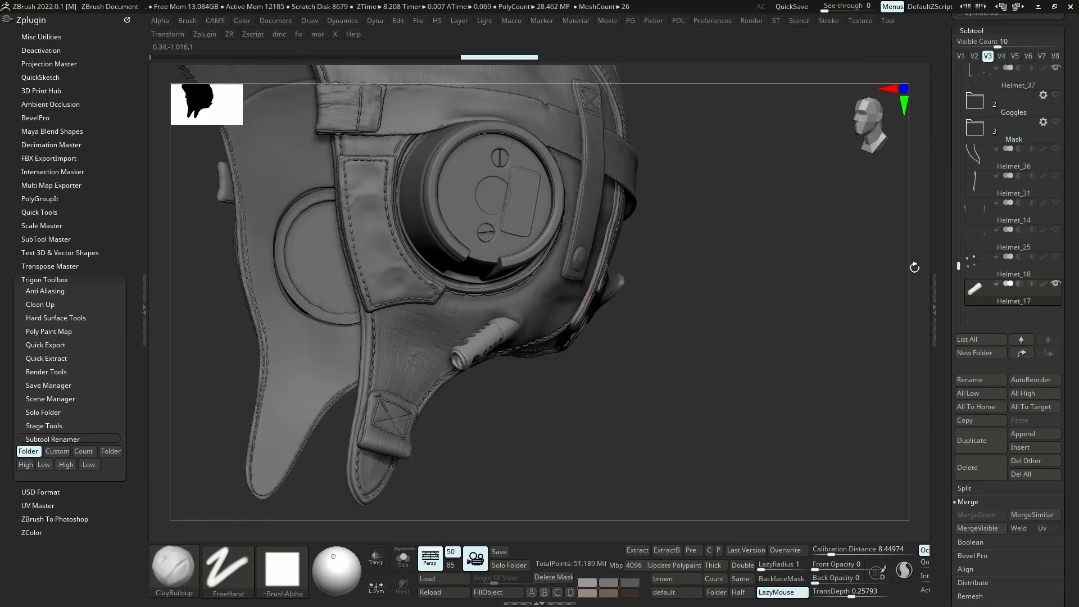
# Select the Helmet_11 rivet on the vertical side strap and move that subtool to the end of the list
pyautogui.click(977, 272)
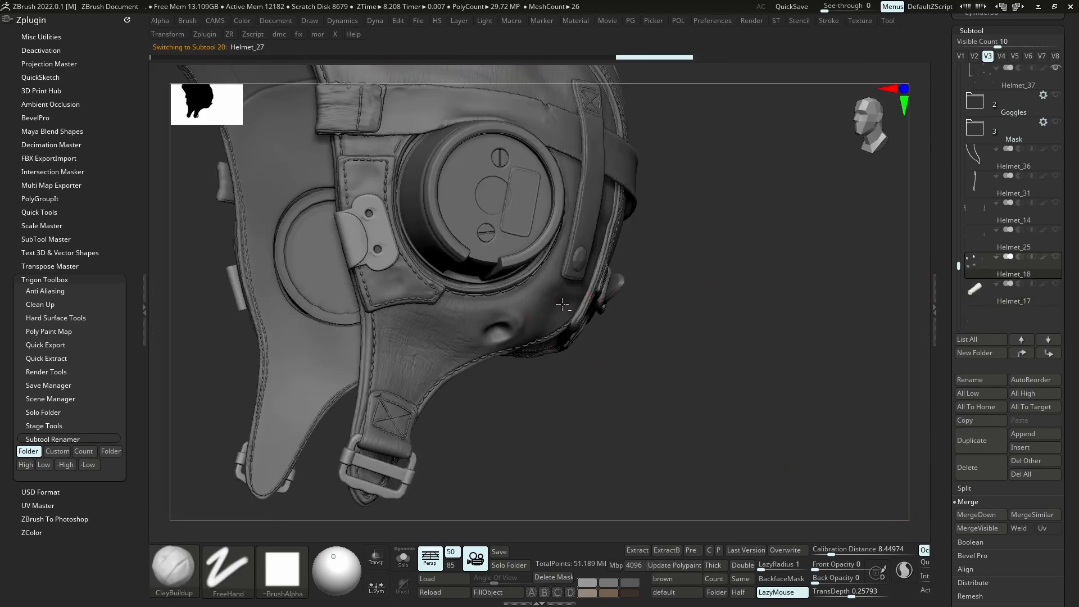
pyautogui.moveTo(574, 235); pyautogui.dragTo(494, 248, button='right')
pyautogui.keyDown('alt'); pyautogui.click(583, 259); pyautogui.keyUp('alt')
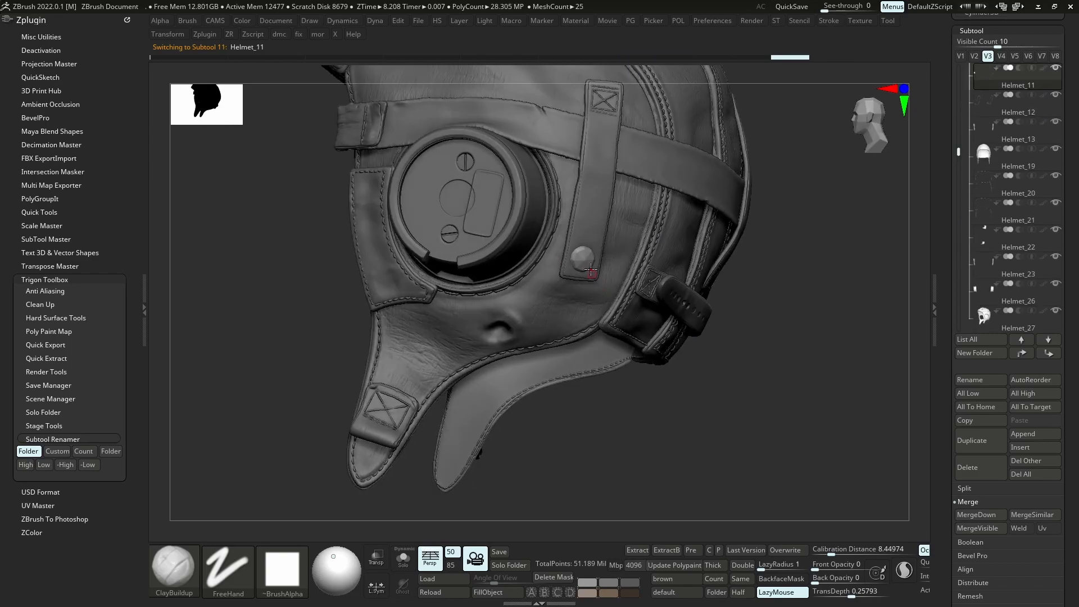
pyautogui.keyDown('ctrl'); pyautogui.moveTo(586, 281); pyautogui.dragTo(605, 227, button='right'); pyautogui.keyUp('ctrl')
pyautogui.moveTo(605, 228); pyautogui.dragTo(551, 281, button='right')
pyautogui.keyDown('ctrl'); pyautogui.moveTo(551, 281); pyautogui.dragTo(689, 410, button='right'); pyautogui.keyUp('ctrl')
pyautogui.moveTo(558, 247)
pyautogui.mouseDown(button='right')
pyautogui.moveTo(542, 241)
pyautogui.moveTo(576, 239)
pyautogui.mouseUp(button='right')
pyautogui.keyDown('ctrl'); pyautogui.moveTo(566, 137); pyautogui.dragTo(564, 99, button='right'); pyautogui.keyUp('ctrl')
pyautogui.moveTo(578, 269)
pyautogui.mouseDown(button='right')
pyautogui.moveTo(625, 272)
pyautogui.moveTo(597, 312)
pyautogui.moveTo(586, 283)
pyautogui.moveTo(660, 303)
pyautogui.moveTo(646, 269)
pyautogui.moveTo(683, 280)
pyautogui.moveTo(666, 228)
pyautogui.moveTo(670, 298)
pyautogui.moveTo(634, 264)
pyautogui.moveTo(772, 336)
pyautogui.mouseUp(button='right')
pyautogui.moveTo(713, 360); pyautogui.dragTo(747, 363, button='right')
pyautogui.keyDown('shift'); pyautogui.click(1050, 354); pyautogui.keyUp('shift')
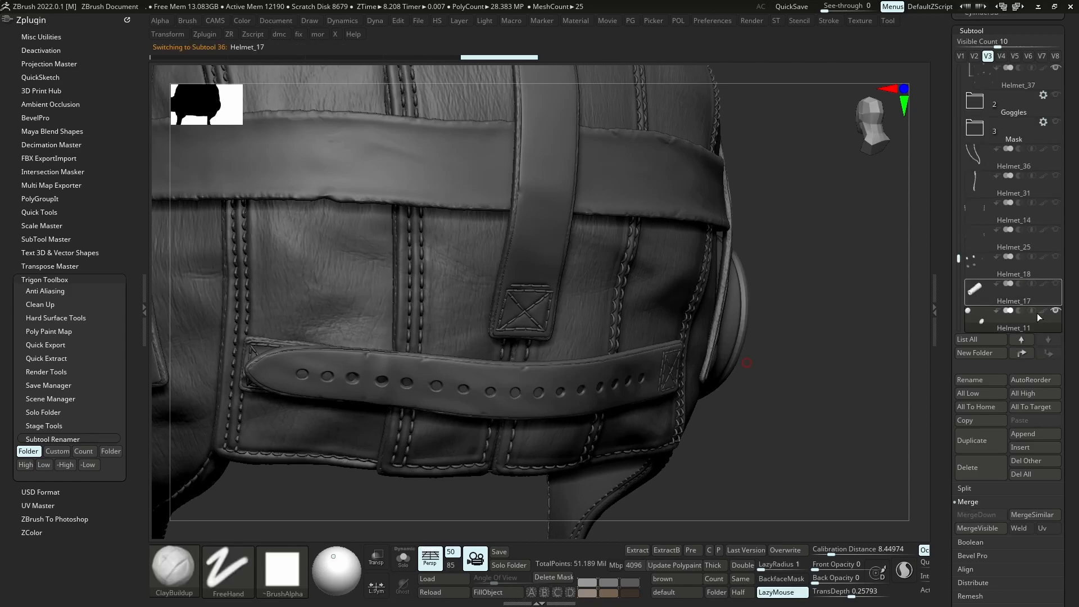
# Reorder Helmet_18 next to Helmet_11 and merge the buckles and clips with the strap rivets into one subtool
pyautogui.click(1053, 311)
pyautogui.click(1014, 319)
pyautogui.keyDown('ctrl'); pyautogui.moveTo(787, 359); pyautogui.dragTo(742, 304, button='right'); pyautogui.keyUp('ctrl')
pyautogui.moveTo(742, 303)
pyautogui.mouseDown(button='right')
pyautogui.moveTo(663, 312)
pyautogui.moveTo(710, 336)
pyautogui.mouseUp(button='right')
pyautogui.keyDown('alt'); pyautogui.moveTo(710, 336); pyautogui.dragTo(562, 293, button='right'); pyautogui.keyUp('alt')
pyautogui.keyDown('ctrl'); pyautogui.moveTo(646, 342); pyautogui.dragTo(552, 345, button='right'); pyautogui.keyUp('ctrl')
pyautogui.click(981, 264)
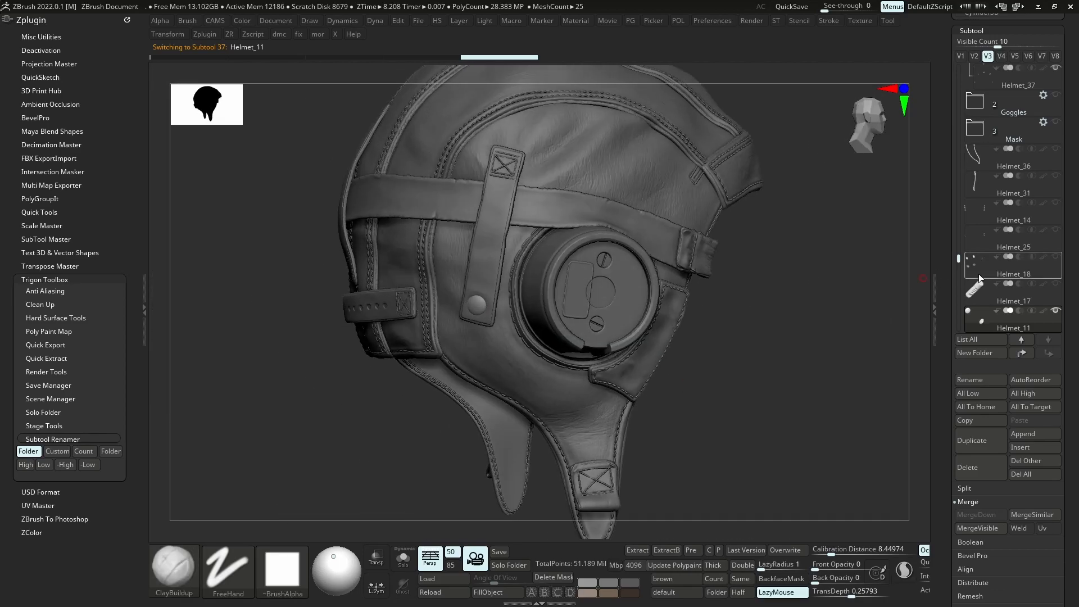
pyautogui.click(1047, 353)
pyautogui.click(985, 323)
pyautogui.click(976, 515)
pyautogui.moveTo(508, 293); pyautogui.dragTo(524, 378)
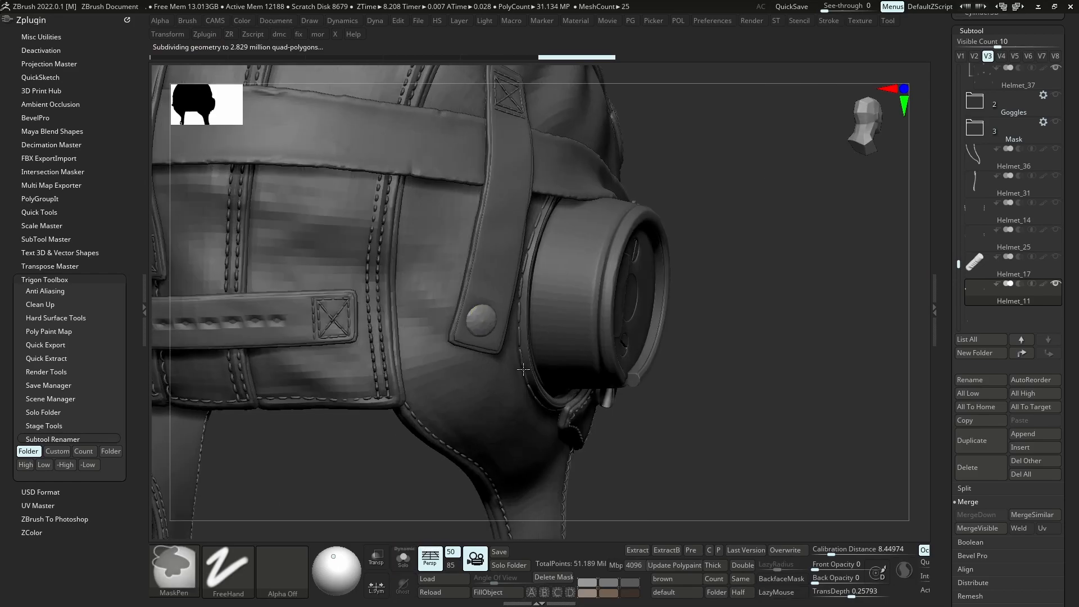
# Examine the lower side strap and its loop with the merged Helmet_11 hardware hidden and shown
pyautogui.click(973, 271)
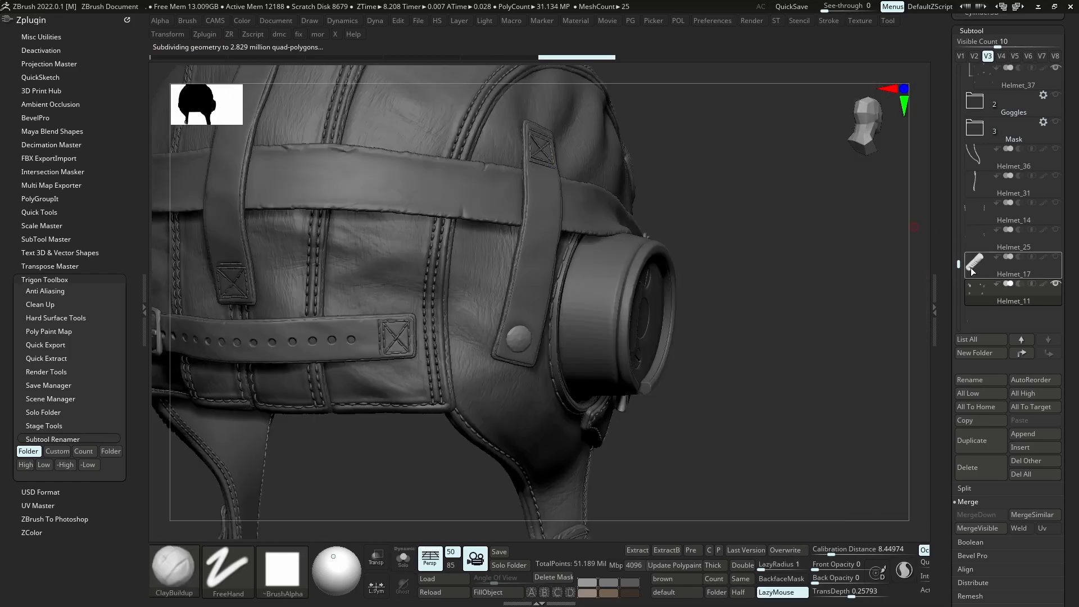
pyautogui.click(1054, 284)
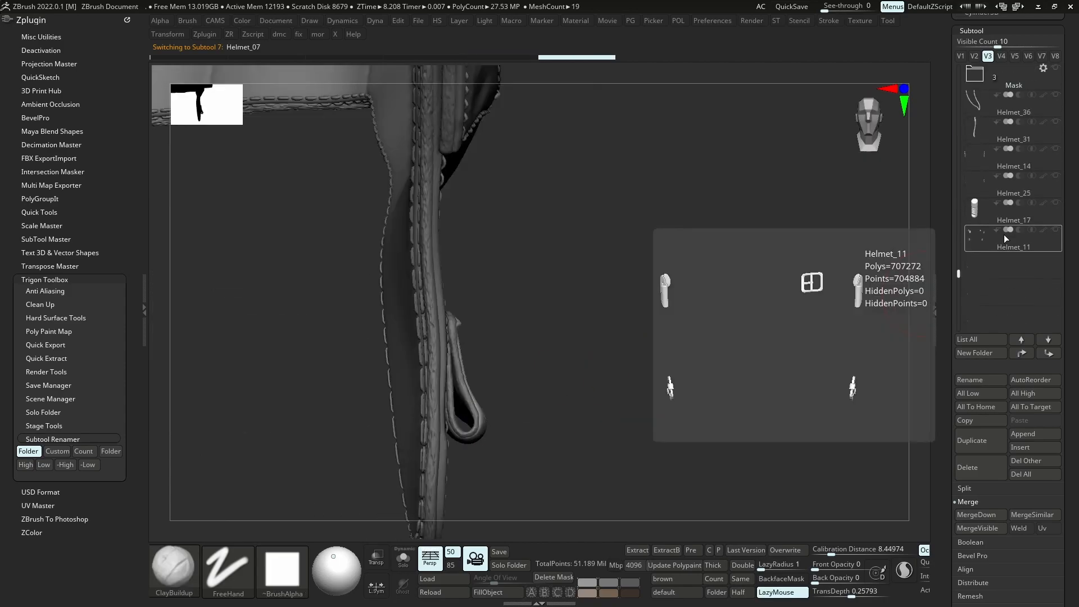
pyautogui.click(1059, 231)
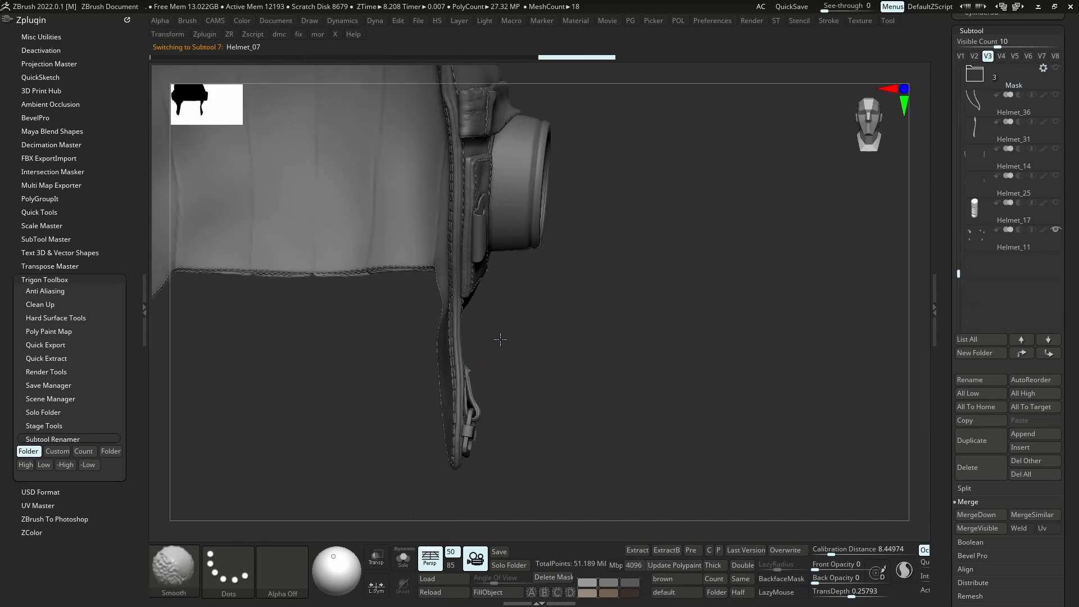
pyautogui.moveTo(526, 364); pyautogui.dragTo(523, 389)
pyautogui.press('ctrl')
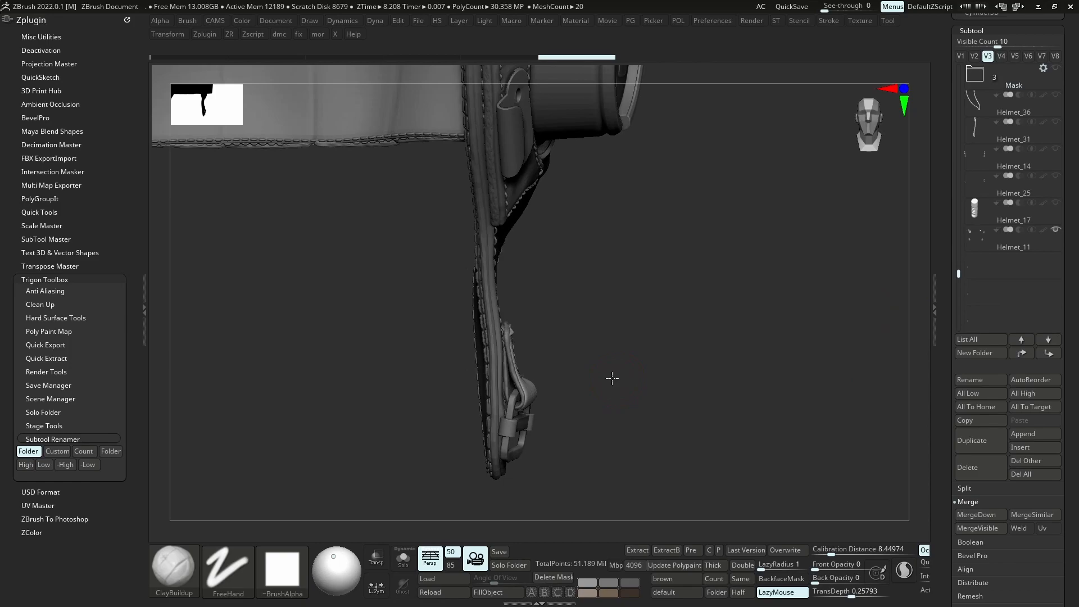
pyautogui.press('ctrl')
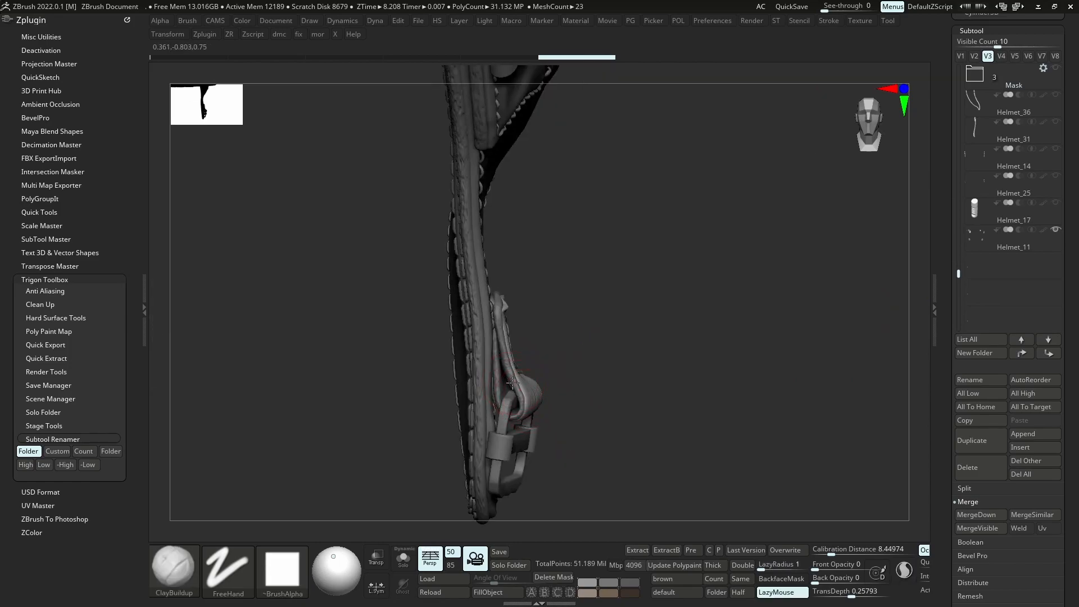
# Select the strap loop at the helmet's lower flap, hide Helmet_11, and choose the Move Topological brush
pyautogui.keyDown('alt'); pyautogui.click(512, 382); pyautogui.keyUp('alt')
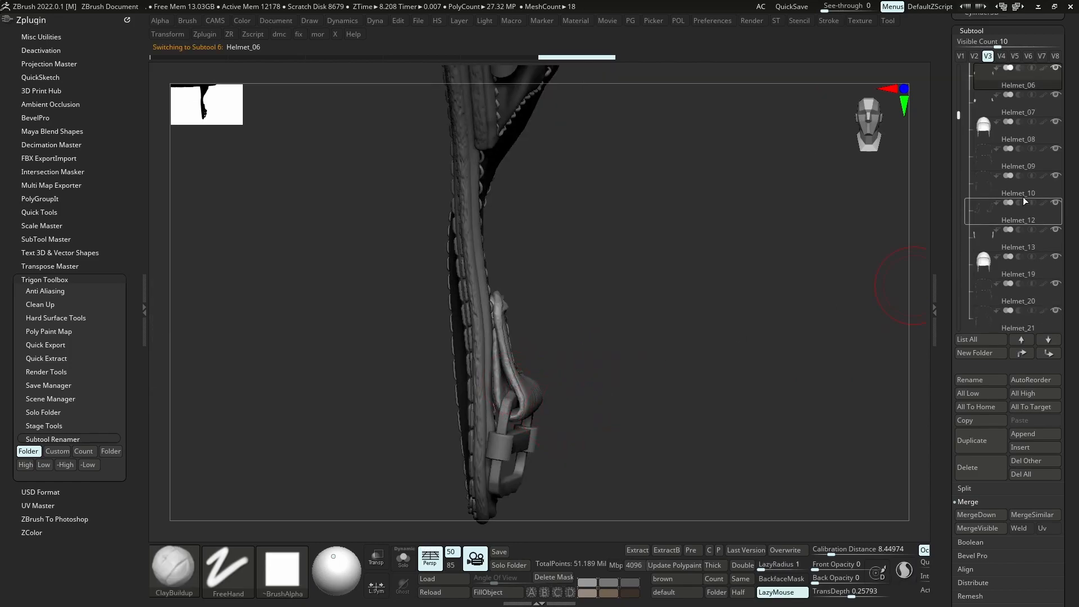
pyautogui.moveTo(959, 117); pyautogui.dragTo(959, 269)
pyautogui.click(1056, 257)
pyautogui.press('b')
pyautogui.press('Escape')
pyautogui.press('Escape')
pyautogui.press('b')
pyautogui.press('m')
pyautogui.press('t')
# Reshape the folded strap loop on the lower flap with the Move Topological brush
pyautogui.moveTo(531, 370)
pyautogui.keyDown('ctrl'); pyautogui.mouseDown(button='right')
pyautogui.moveTo(500, 394)
pyautogui.moveTo(538, 405)
pyautogui.moveTo(520, 400)
pyautogui.moveTo(531, 370)
pyautogui.mouseUp(button='right'); pyautogui.keyUp('ctrl')
pyautogui.press('s')
pyautogui.press('s')
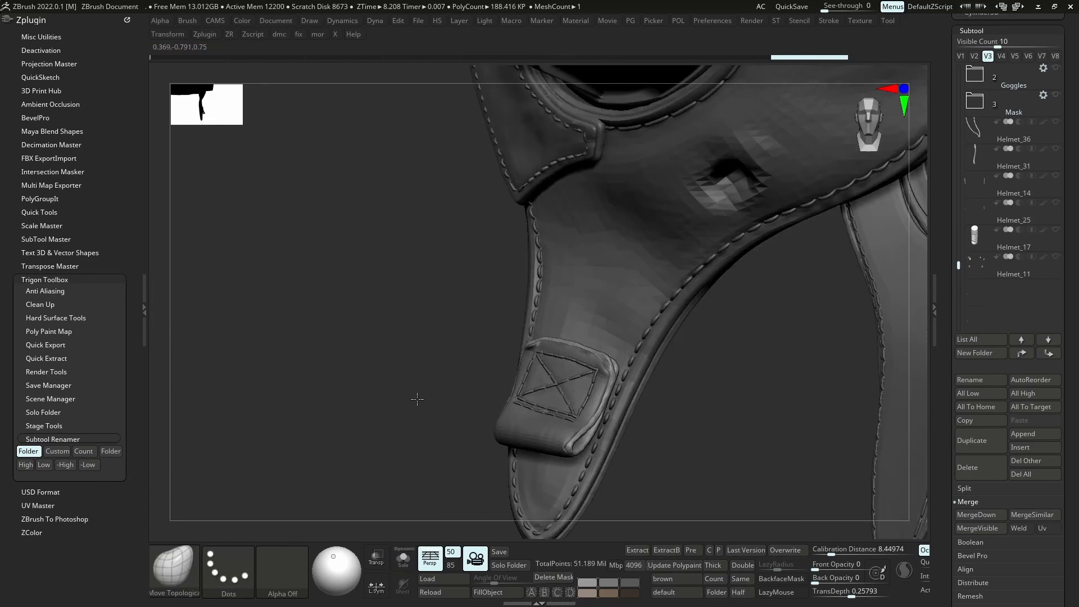
pyautogui.moveTo(418, 399); pyautogui.dragTo(545, 428, button='right')
pyautogui.press('s')
pyautogui.moveTo(560, 438)
pyautogui.mouseDown()
pyautogui.moveTo(579, 426)
pyautogui.moveTo(570, 442)
pyautogui.mouseUp()
pyautogui.moveTo(506, 431); pyautogui.dragTo(549, 443, button='right')
pyautogui.press('s')
pyautogui.keyDown('ctrl'); pyautogui.moveTo(498, 318); pyautogui.dragTo(694, 440, button='right'); pyautogui.keyUp('ctrl')
pyautogui.moveTo(578, 438)
pyautogui.keyDown('ctrl'); pyautogui.mouseDown(button='right')
pyautogui.moveTo(573, 342)
pyautogui.moveTo(557, 351)
pyautogui.moveTo(570, 457)
pyautogui.mouseUp(button='right'); pyautogui.keyUp('ctrl')
# Check how the buckle sits in the reshaped strap loop by showing Helmet_11, and hide it again
pyautogui.click(1056, 259)
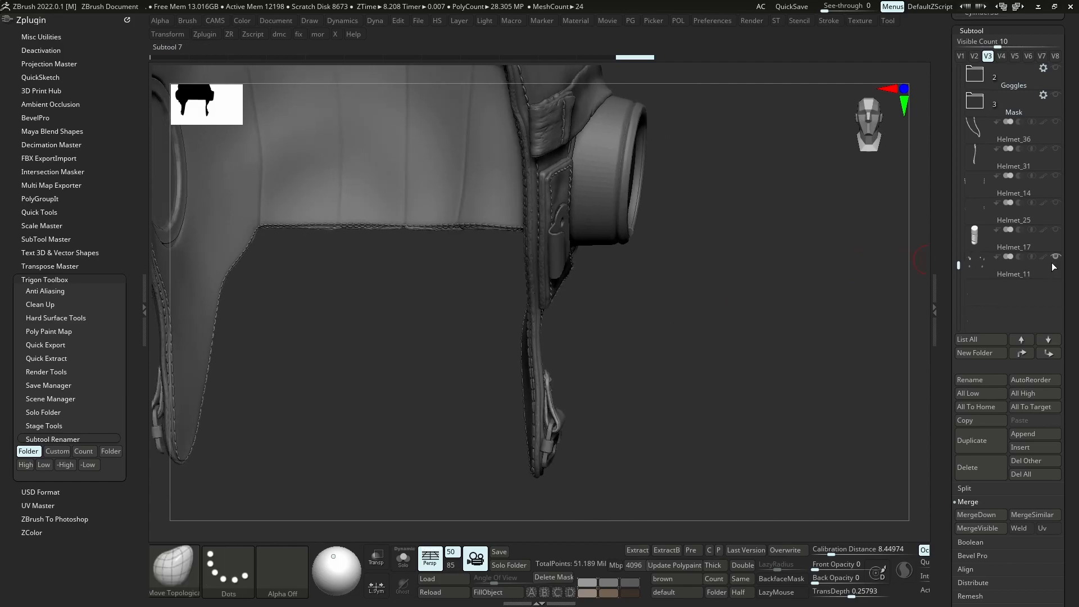
pyautogui.moveTo(604, 422)
pyautogui.mouseDown(button='right')
pyautogui.moveTo(583, 424)
pyautogui.moveTo(582, 475)
pyautogui.mouseUp(button='right')
pyautogui.moveTo(655, 540)
pyautogui.keyDown('ctrl'); pyautogui.mouseDown(button='right')
pyautogui.moveTo(651, 515)
pyautogui.moveTo(587, 427)
pyautogui.moveTo(622, 410)
pyautogui.mouseUp(button='right'); pyautogui.keyUp('ctrl')
pyautogui.click(1056, 257)
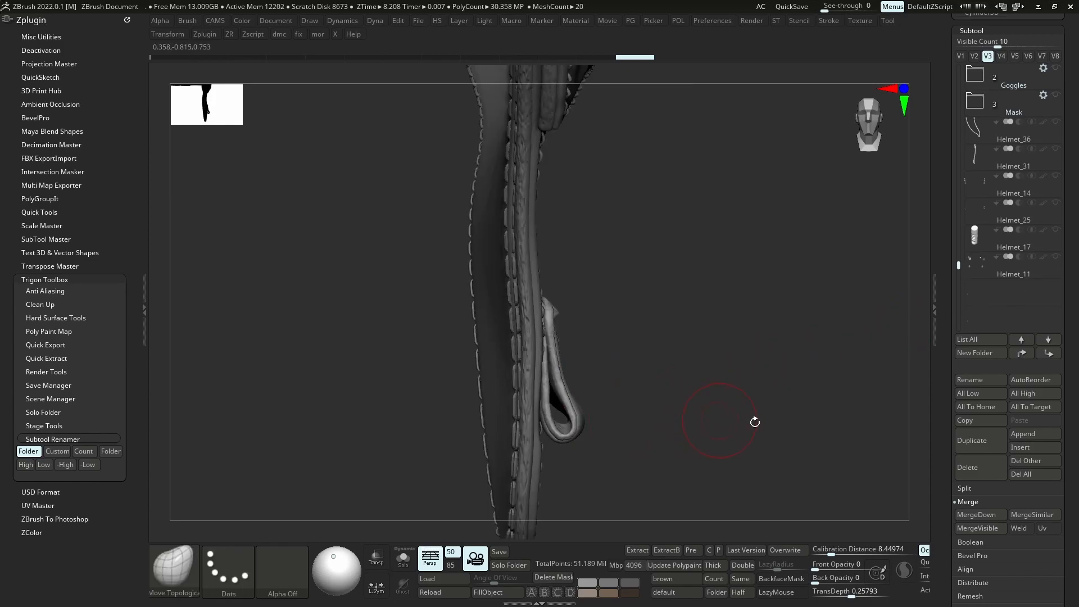
# Append a sphere subtool and place it at the strap loop on the lower flap
pyautogui.click(1017, 440)
pyautogui.click(539, 420)
pyautogui.keyDown('alt'); pyautogui.click(580, 383); pyautogui.keyUp('alt')
pyautogui.keyDown('ctrl'); pyautogui.moveTo(576, 432); pyautogui.dragTo(540, 370, button='right'); pyautogui.keyUp('ctrl')
pyautogui.press('w')
pyautogui.moveTo(721, 383); pyautogui.dragTo(852, 279)
pyautogui.moveTo(807, 321); pyautogui.dragTo(709, 239)
pyautogui.keyDown('ctrl'); pyautogui.moveTo(709, 239); pyautogui.dragTo(821, 312, button='right'); pyautogui.keyUp('ctrl')
pyautogui.keyDown('alt'); pyautogui.moveTo(821, 312); pyautogui.dragTo(871, 329, button='right'); pyautogui.keyUp('alt')
pyautogui.moveTo(639, 321); pyautogui.dragTo(827, 405)
pyautogui.keyDown('alt'); pyautogui.moveTo(827, 404); pyautogui.dragTo(669, 397, button='right'); pyautogui.keyUp('alt')
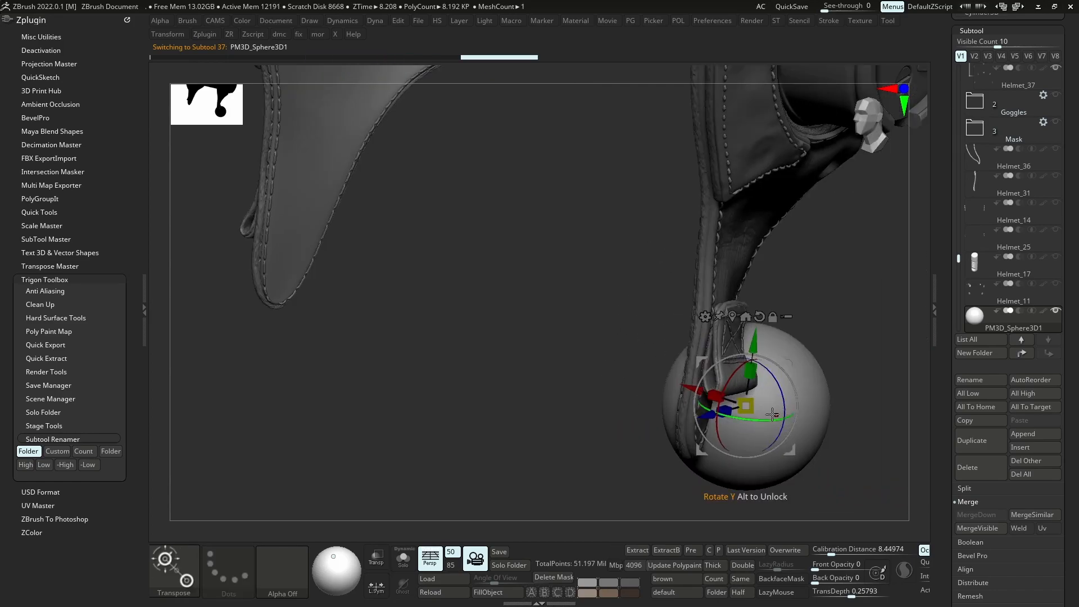
# Scale the appended sphere down and position it against the opening of the strap loop
pyautogui.moveTo(746, 406); pyautogui.dragTo(674, 406)
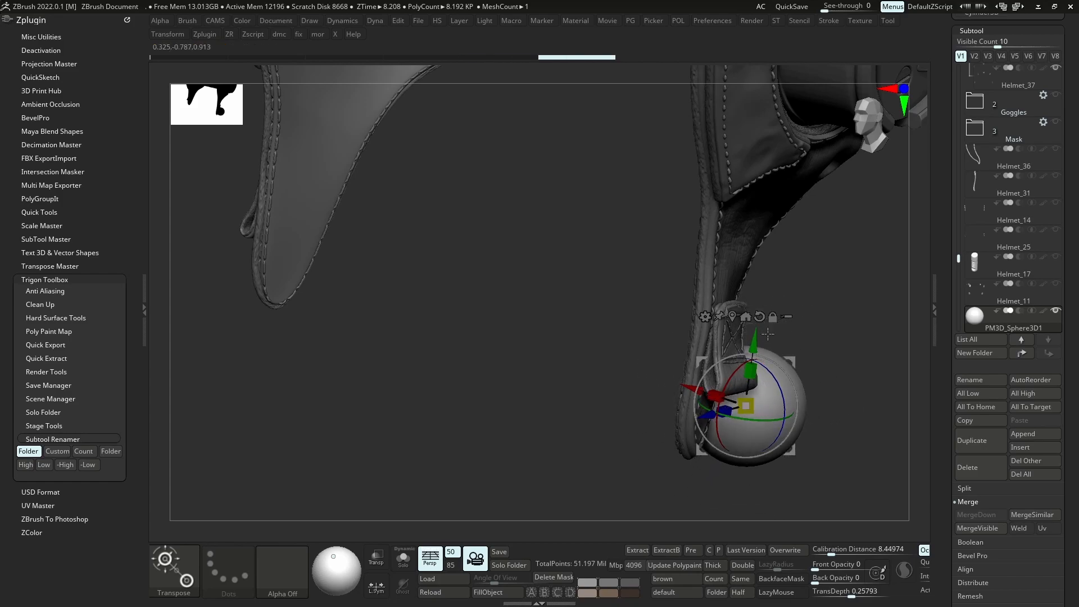
pyautogui.moveTo(753, 341); pyautogui.dragTo(758, 311)
pyautogui.moveTo(713, 385); pyautogui.dragTo(683, 389)
pyautogui.moveTo(721, 326); pyautogui.dragTo(725, 290)
pyautogui.moveTo(664, 337); pyautogui.dragTo(681, 343)
# Deform the sphere into an elongated shape along the strap loop with the Move brush
pyautogui.press('b')
pyautogui.press('m')
pyautogui.press('v')
pyautogui.keyDown('ctrl'); pyautogui.moveTo(726, 349); pyautogui.dragTo(762, 366, button='right'); pyautogui.keyUp('ctrl')
pyautogui.press('s')
pyautogui.moveTo(763, 367)
pyautogui.mouseDown()
pyautogui.moveTo(731, 382)
pyautogui.moveTo(745, 388)
pyautogui.mouseUp()
# Fill the sphere with black and set the active colour back to grey
pyautogui.rightClick(711, 416)
pyautogui.click(598, 454)
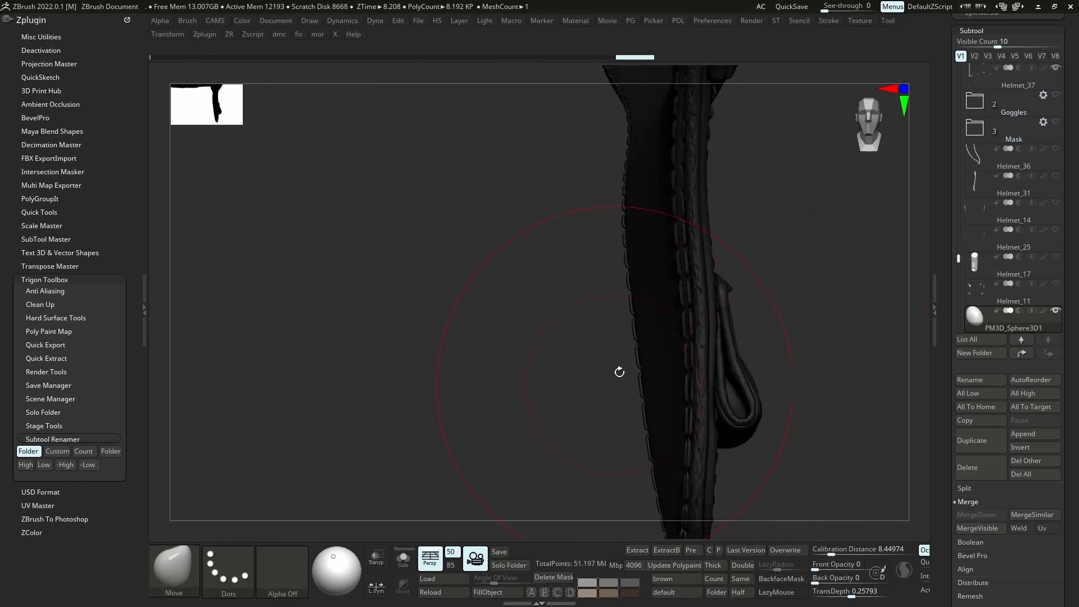
pyautogui.rightClick(529, 484)
pyautogui.click(417, 485)
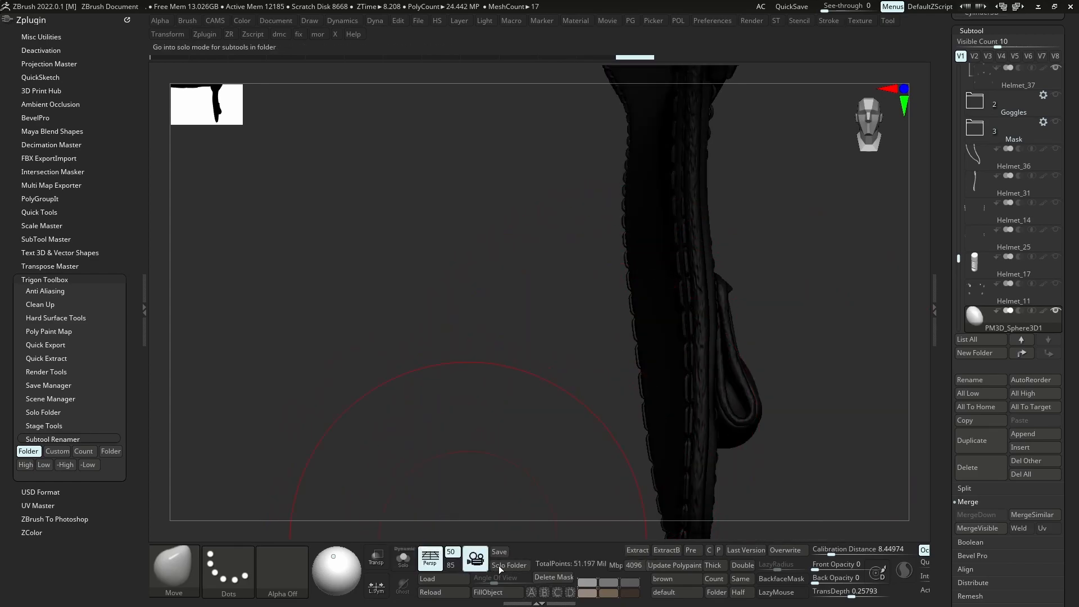
pyautogui.rightClick(447, 482)
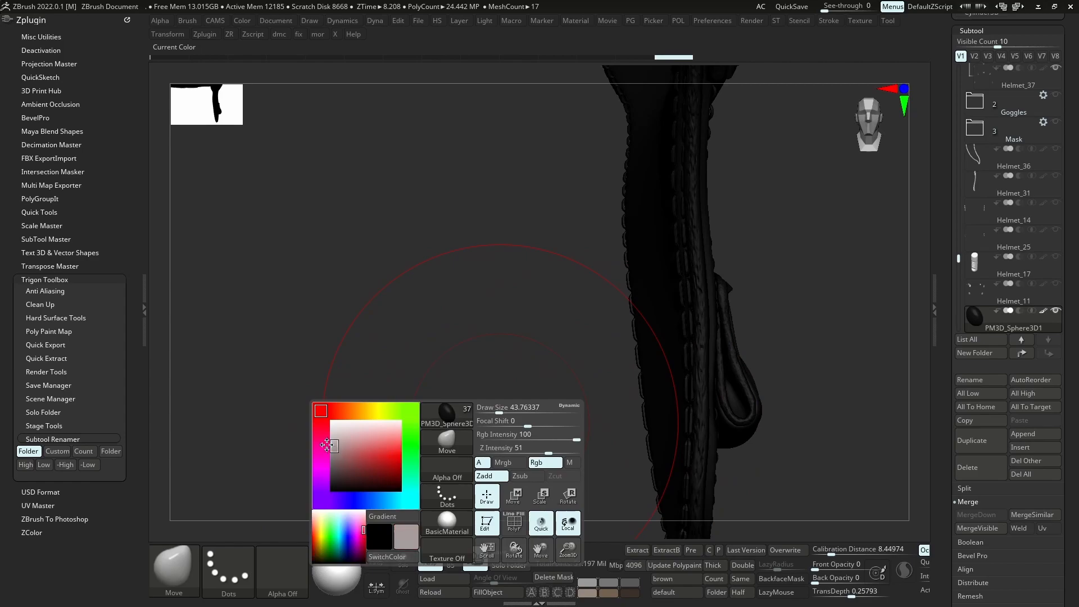
pyautogui.click(334, 444)
# Push the black sphere's surface to fit the inside of the strap loop with the Move brush at varying brush sizes
pyautogui.moveTo(683, 415)
pyautogui.keyDown('ctrl'); pyautogui.mouseDown(button='right')
pyautogui.moveTo(695, 343)
pyautogui.moveTo(663, 369)
pyautogui.mouseUp(button='right'); pyautogui.keyUp('ctrl')
pyautogui.moveTo(735, 391)
pyautogui.keyDown('ctrl'); pyautogui.mouseDown(button='right')
pyautogui.moveTo(755, 431)
pyautogui.moveTo(689, 422)
pyautogui.mouseUp(button='right'); pyautogui.keyUp('ctrl')
pyautogui.press('s')
pyautogui.moveTo(784, 426)
pyautogui.mouseDown()
pyautogui.moveTo(755, 400)
pyautogui.moveTo(647, 399)
pyautogui.moveTo(698, 398)
pyautogui.mouseUp()
pyautogui.press('s')
pyautogui.moveTo(782, 367)
pyautogui.mouseDown()
pyautogui.moveTo(793, 369)
pyautogui.moveTo(775, 373)
pyautogui.moveTo(785, 381)
pyautogui.moveTo(755, 380)
pyautogui.mouseUp()
pyautogui.moveTo(843, 397); pyautogui.dragTo(697, 403)
pyautogui.press('s')
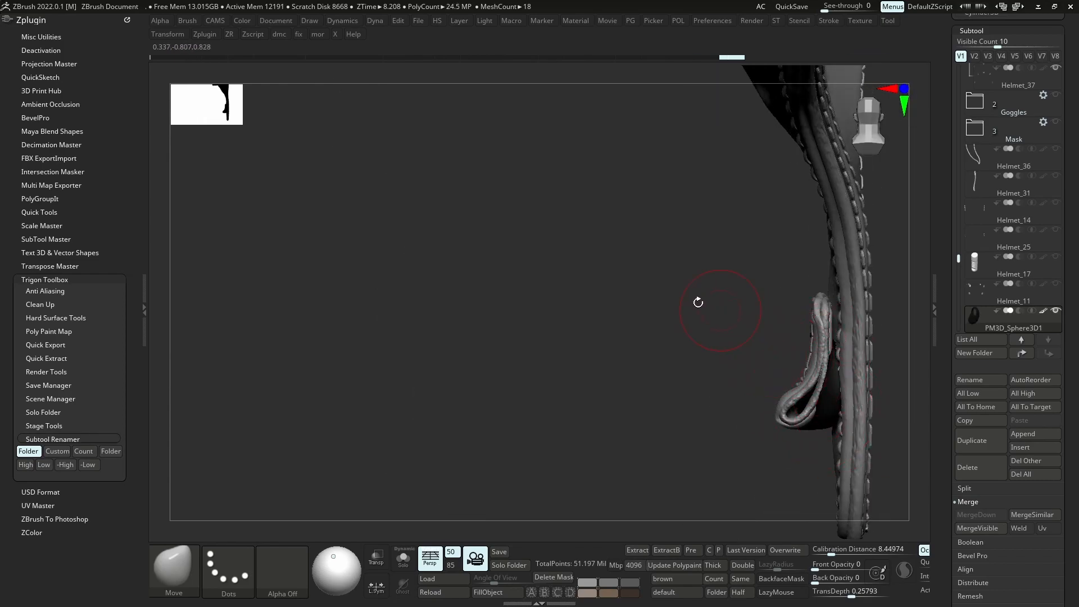
pyautogui.press('Print')
pyautogui.moveTo(666, 268); pyautogui.dragTo(936, 464)
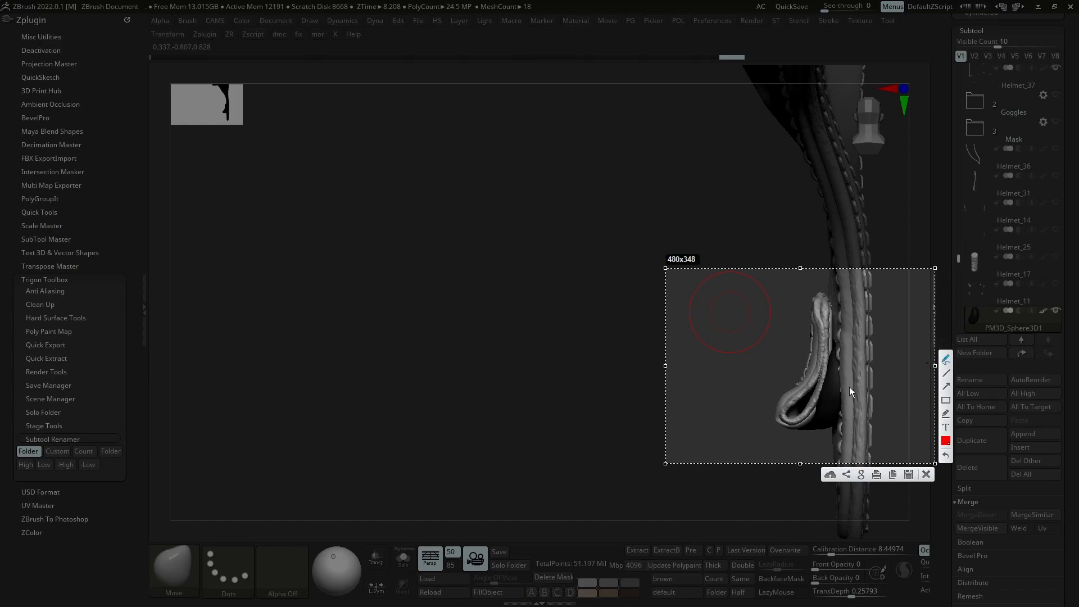
pyautogui.moveTo(803, 383)
pyautogui.mouseDown()
pyautogui.moveTo(822, 388)
pyautogui.moveTo(810, 411)
pyautogui.moveTo(783, 414)
pyautogui.moveTo(797, 424)
pyautogui.moveTo(789, 415)
pyautogui.mouseUp()
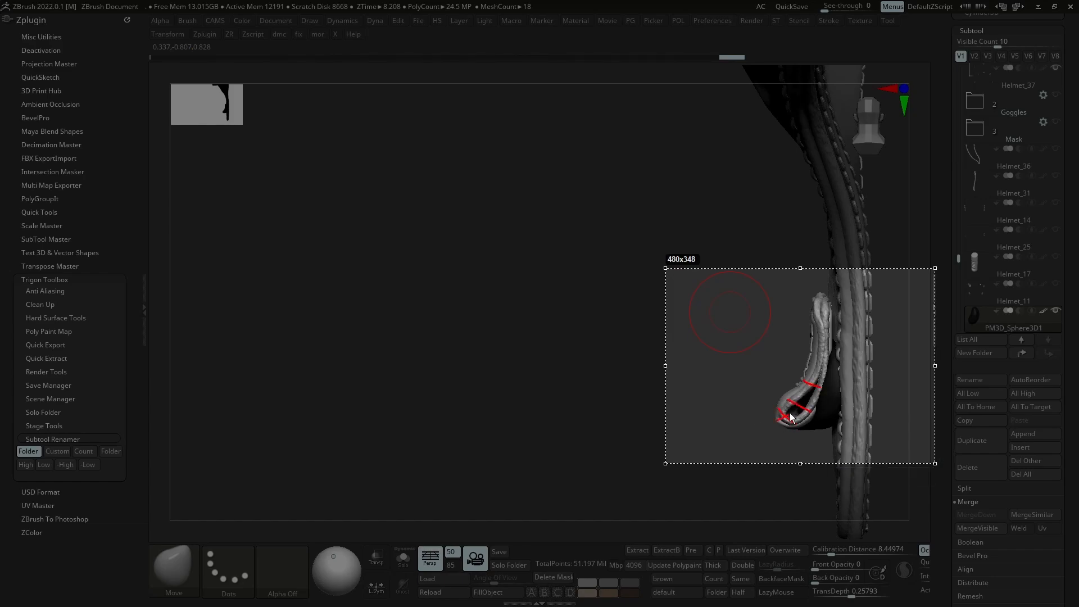
pyautogui.moveTo(825, 356); pyautogui.dragTo(824, 355)
pyautogui.moveTo(778, 410)
pyautogui.mouseDown()
pyautogui.moveTo(823, 359)
pyautogui.moveTo(787, 423)
pyautogui.moveTo(822, 398)
pyautogui.mouseUp()
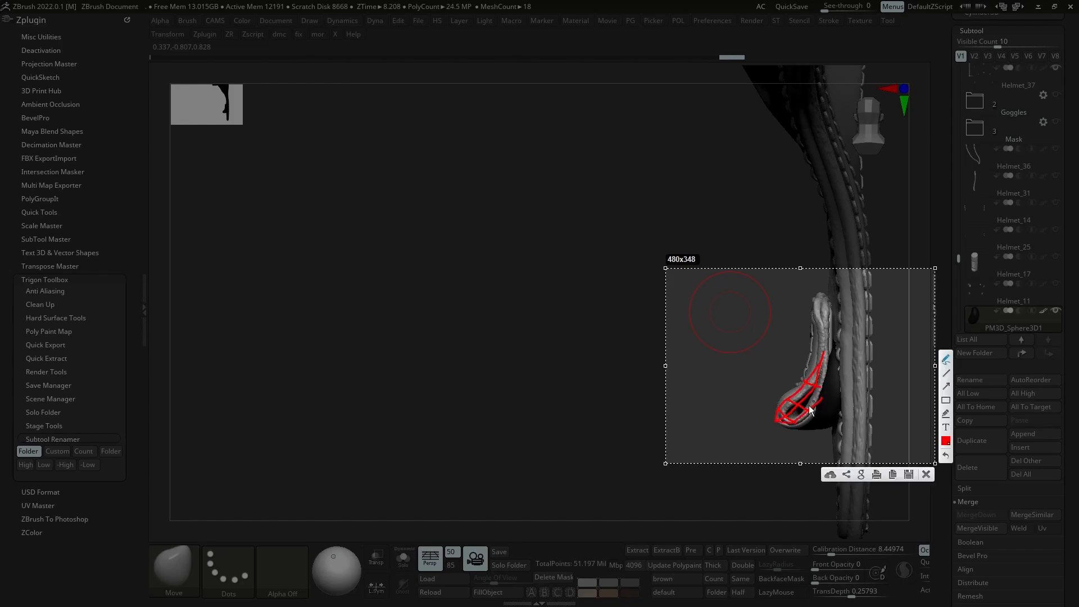
pyautogui.click(927, 475)
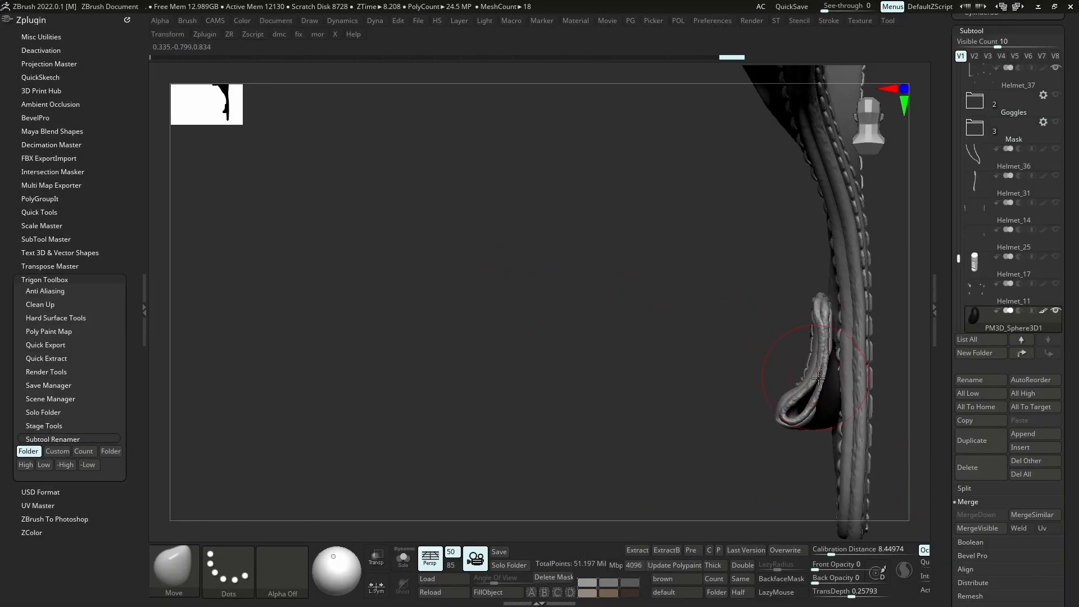
# Reshape the black sphere inside the strap loop's opening with a resized Move brush and turn off its polypaint display
pyautogui.press('s')
pyautogui.moveTo(816, 411)
pyautogui.mouseDown()
pyautogui.moveTo(778, 412)
pyautogui.moveTo(804, 401)
pyautogui.mouseUp()
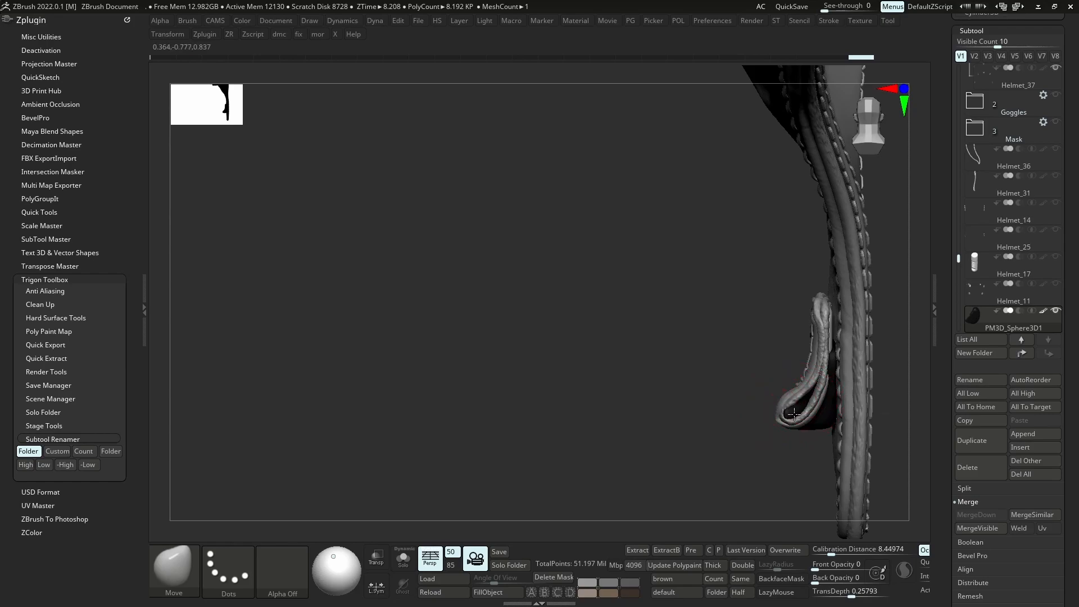
pyautogui.click(1044, 312)
# Push the unpainted sphere's surface to fit within the strap loop's opening from several angles with the Move brush
pyautogui.moveTo(906, 393)
pyautogui.keyDown('alt'); pyautogui.mouseDown()
pyautogui.moveTo(866, 366)
pyautogui.moveTo(866, 327)
pyautogui.mouseUp(); pyautogui.keyUp('alt')
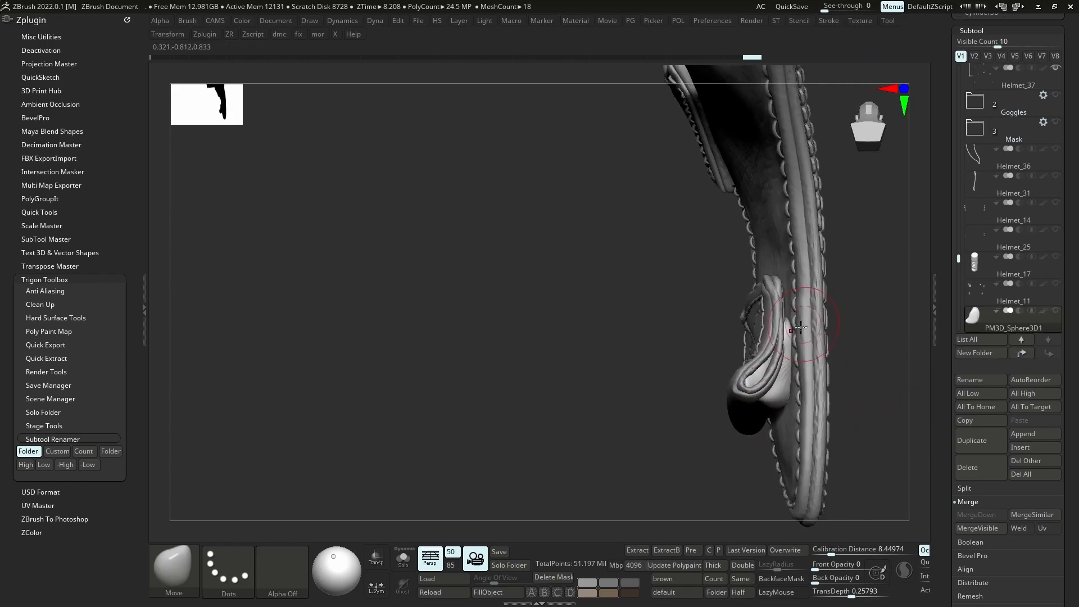
pyautogui.moveTo(765, 351); pyautogui.dragTo(753, 377)
pyautogui.moveTo(865, 366); pyautogui.dragTo(902, 388)
pyautogui.moveTo(777, 378); pyautogui.dragTo(772, 373)
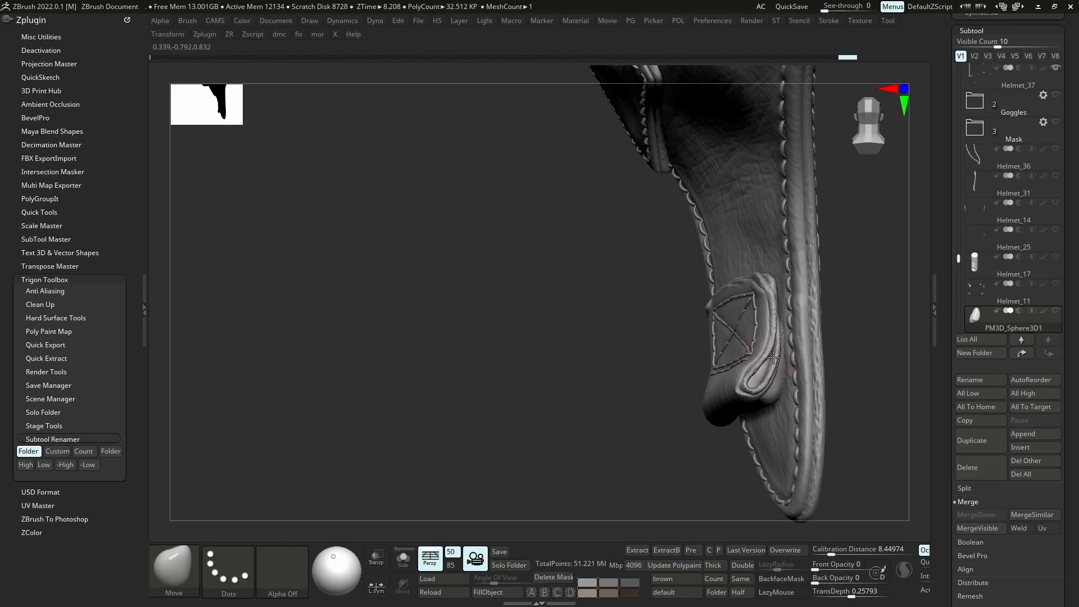
pyautogui.moveTo(860, 370); pyautogui.dragTo(897, 372)
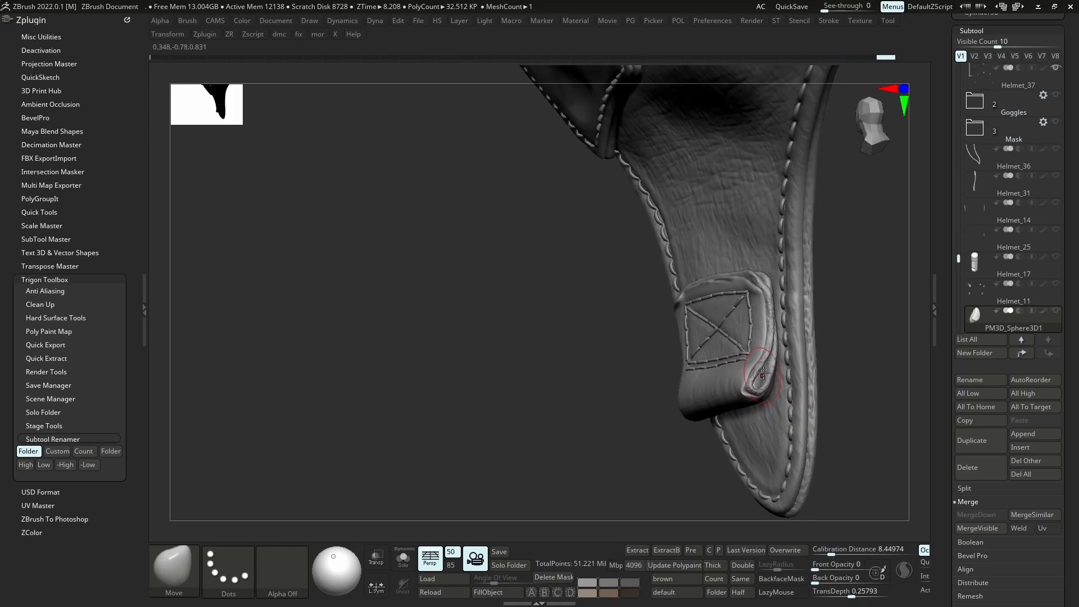
pyautogui.moveTo(844, 401); pyautogui.dragTo(907, 404)
pyautogui.moveTo(682, 411); pyautogui.dragTo(685, 406)
# Adjust the sphere's far end and underside within the strap loop with the Move brush at a changed size
pyautogui.moveTo(698, 446); pyautogui.dragTo(722, 363)
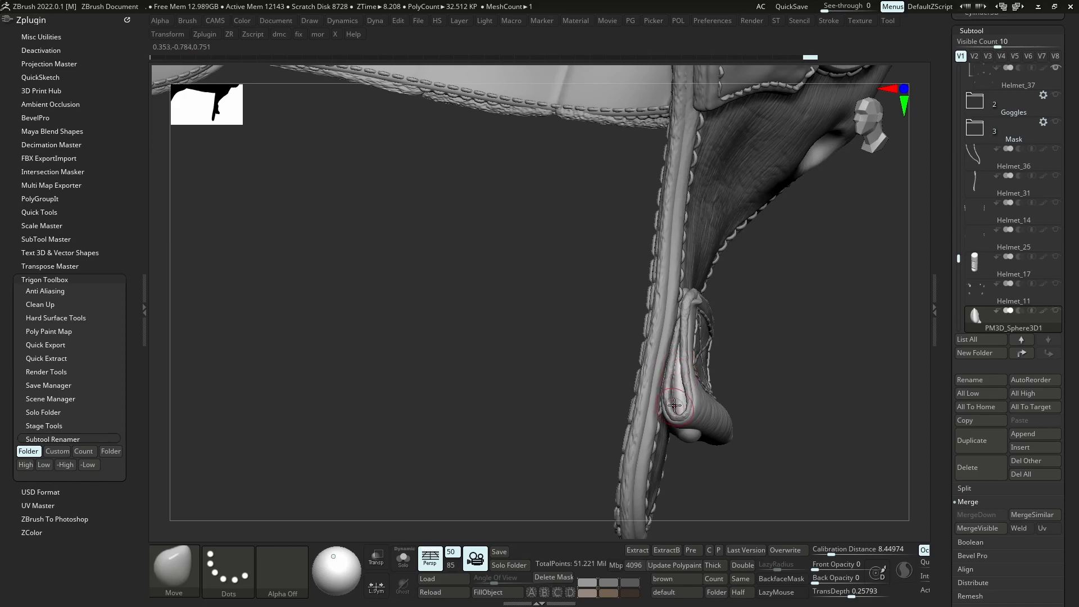
pyautogui.moveTo(691, 450)
pyautogui.mouseDown()
pyautogui.moveTo(687, 436)
pyautogui.moveTo(715, 406)
pyautogui.moveTo(706, 429)
pyautogui.mouseUp()
pyautogui.press('s')
pyautogui.press('s')
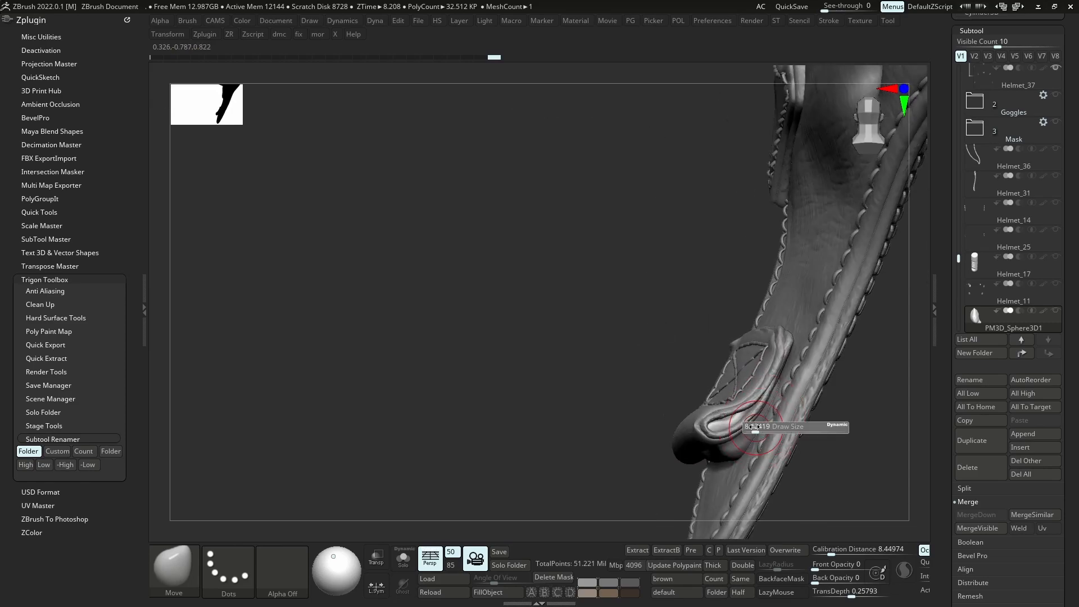
pyautogui.moveTo(720, 452); pyautogui.dragTo(717, 414, button='right')
pyautogui.moveTo(711, 465); pyautogui.dragTo(707, 427)
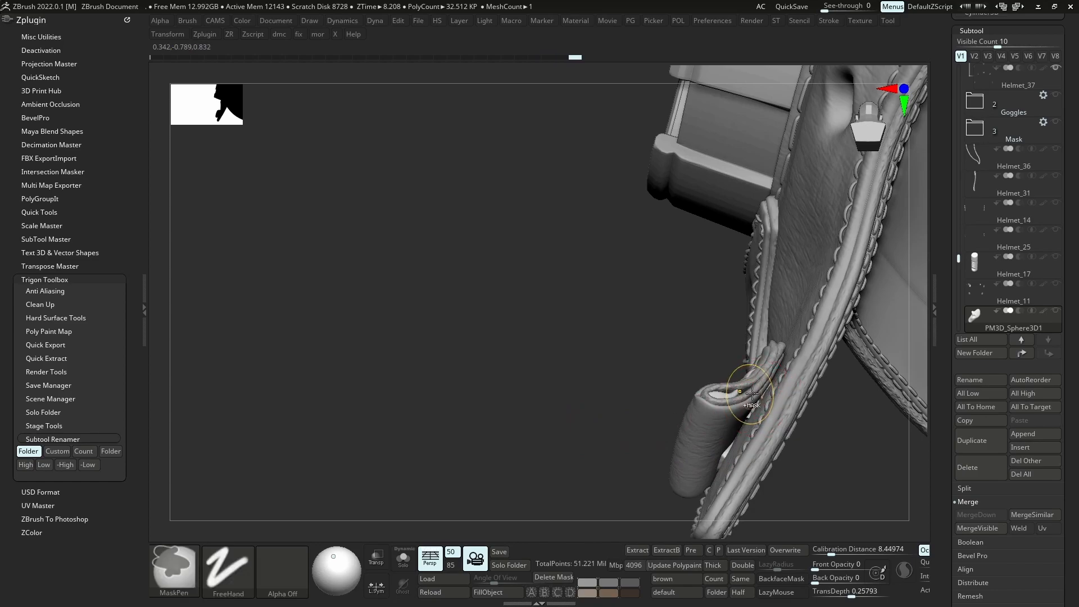
# Undo the last two strokes on the sphere and reshape its surface inside the loop's fold with the Move brush
pyautogui.hotkey('ctrl', 'z')
pyautogui.hotkey('ctrl', 'z')
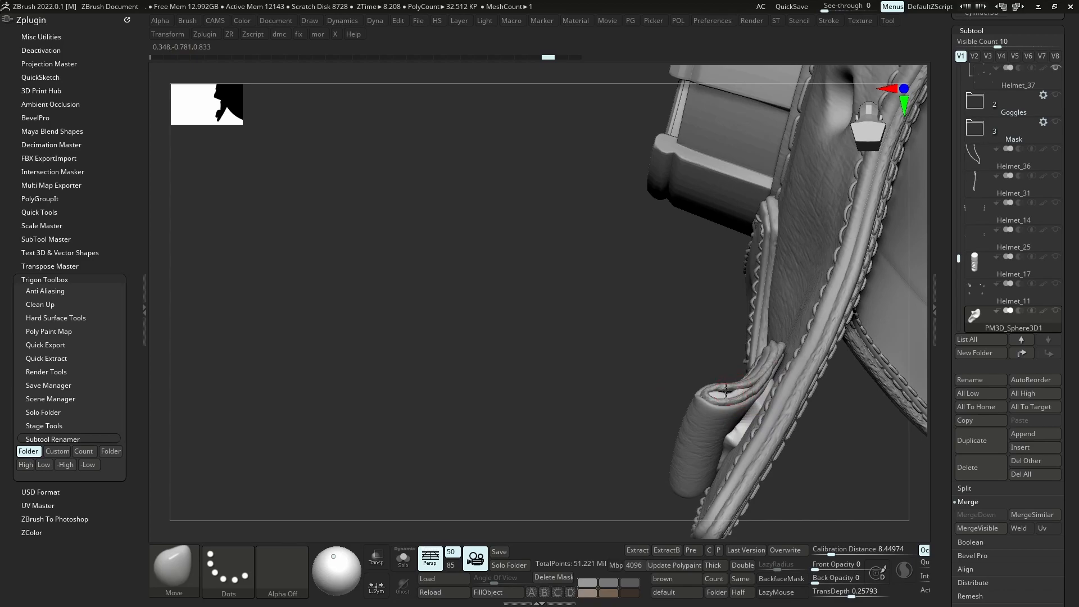
pyautogui.moveTo(726, 387); pyautogui.dragTo(736, 403)
pyautogui.moveTo(737, 388); pyautogui.dragTo(737, 404, button='right')
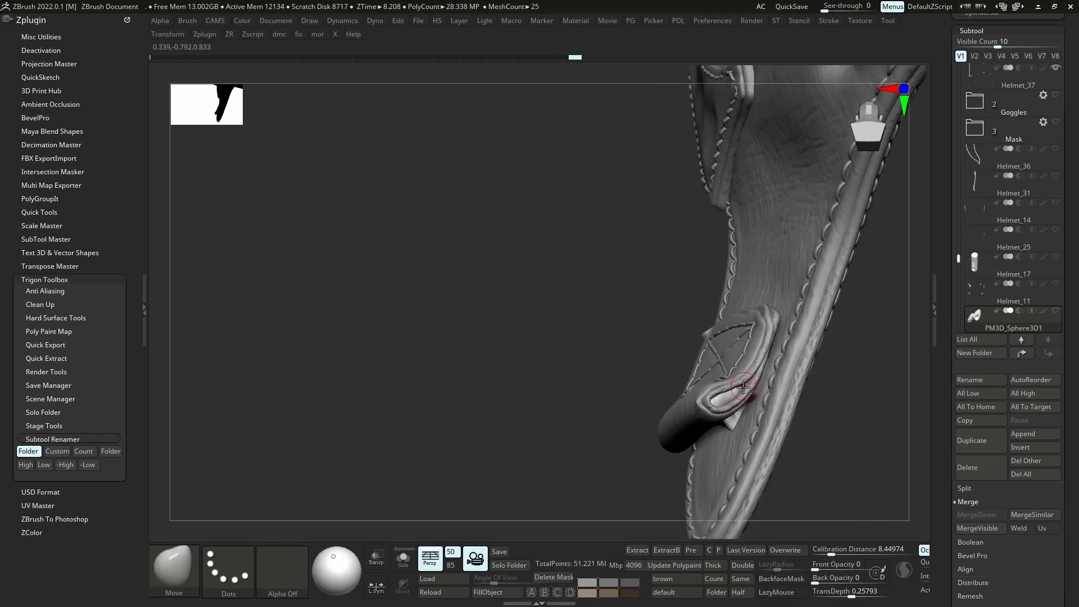
# Mask the parts of the sphere showing in the strap loop's openings and extract them as a new subtool
pyautogui.moveTo(730, 399)
pyautogui.mouseDown()
pyautogui.moveTo(711, 391)
pyautogui.moveTo(724, 397)
pyautogui.mouseUp()
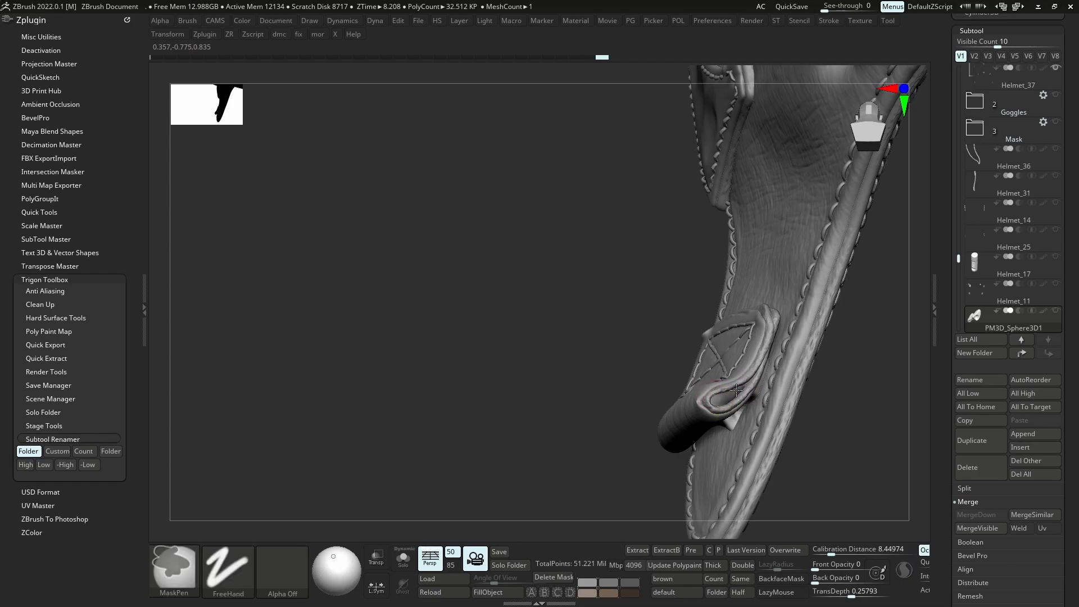
pyautogui.moveTo(713, 401); pyautogui.dragTo(653, 447, button='right')
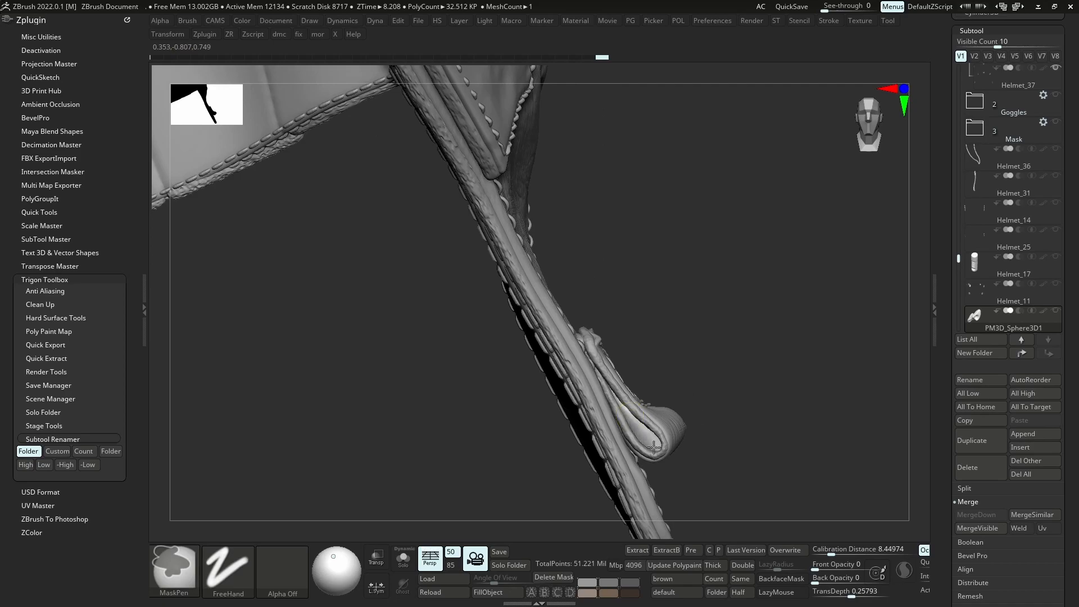
pyautogui.keyDown('ctrl'); pyautogui.click(652, 438); pyautogui.keyUp('ctrl')
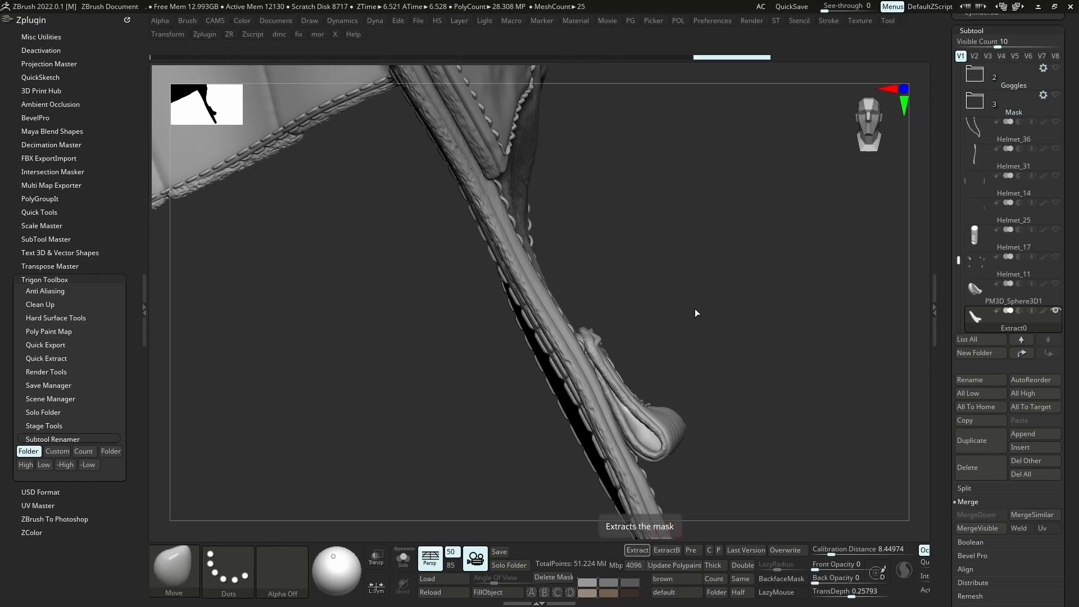
# Compare the extract with the original sphere in solo view and delete the PM3D_Sphere3D1 subtool
pyautogui.moveTo(958, 262); pyautogui.dragTo(958, 274)
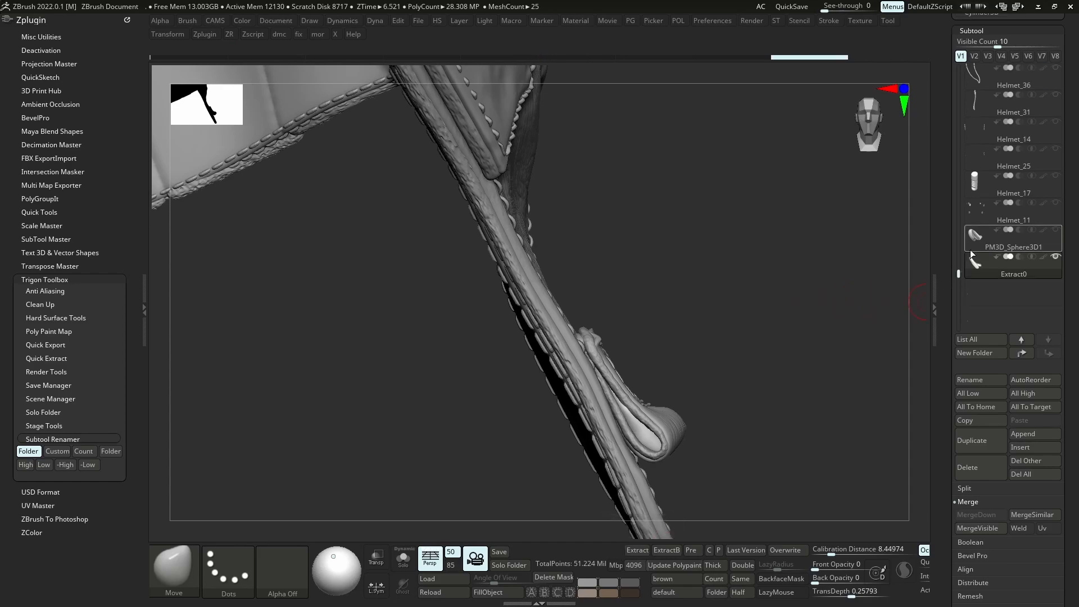
pyautogui.click(974, 244)
pyautogui.hotkey('alt', 's')
pyautogui.click(986, 274)
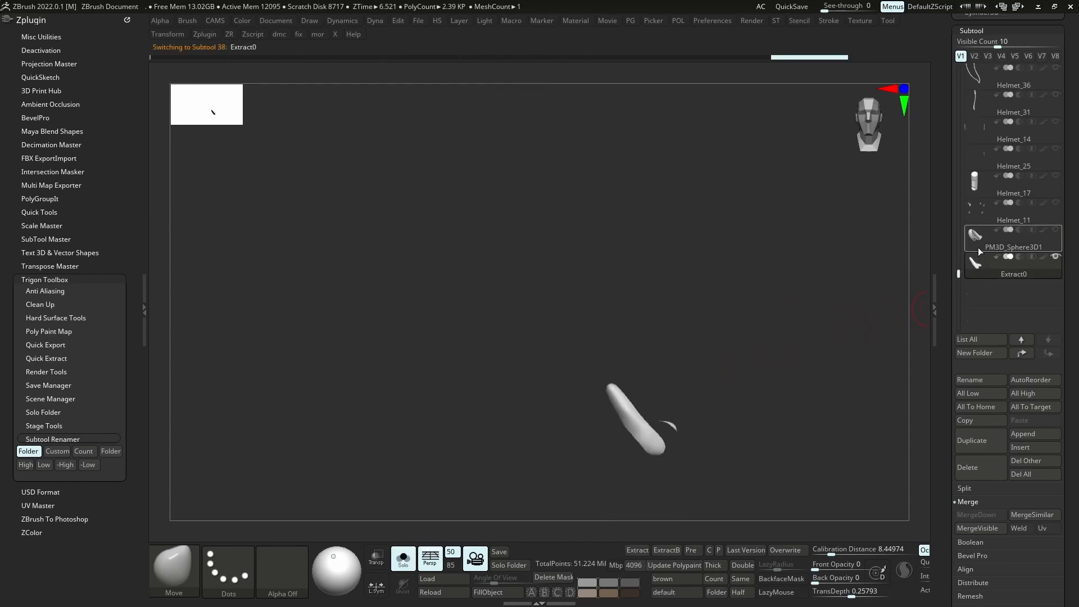
pyautogui.click(979, 248)
pyautogui.click(975, 466)
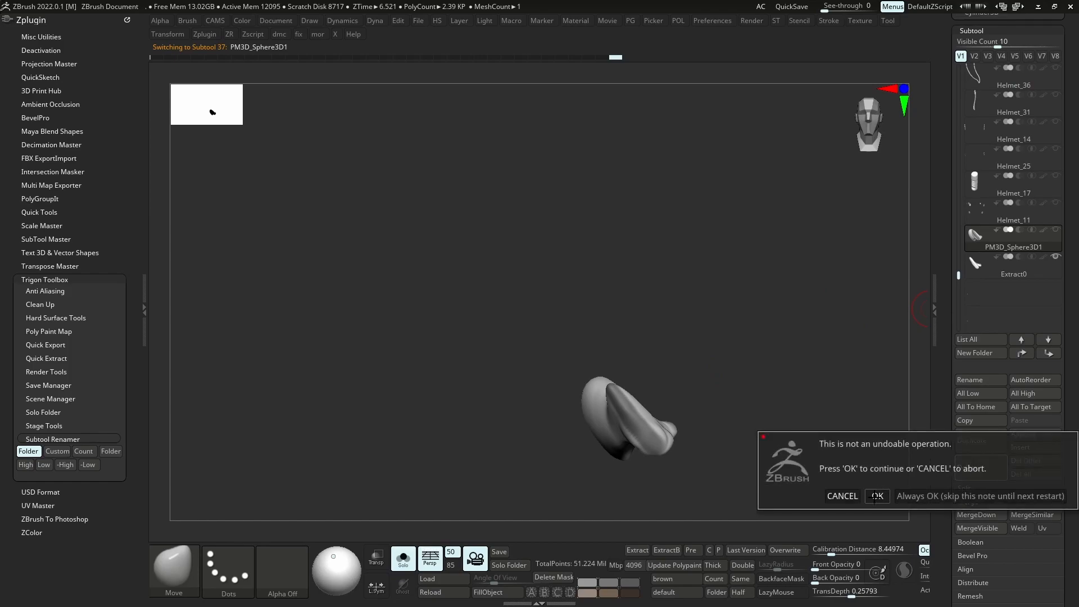
pyautogui.click(876, 496)
# Assign the extract a single polygroup and give it a slight thickness with dynamic subdivision
pyautogui.hotkey('ctrl', 'w')
pyautogui.press('d')
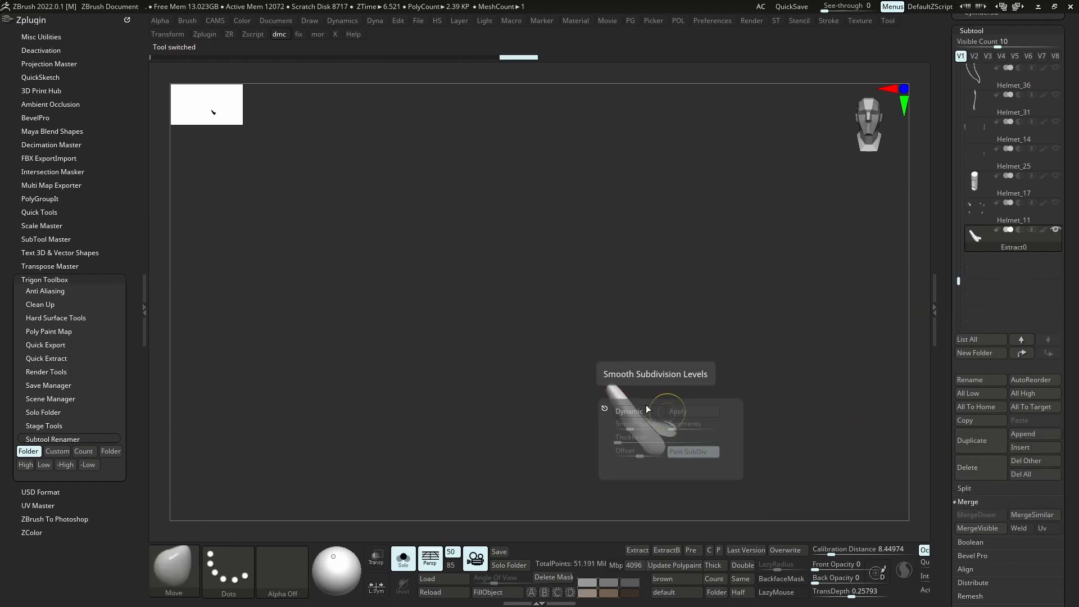
pyautogui.click(711, 565)
pyautogui.click(666, 498)
pyautogui.write('0')
pyautogui.press('Return')
pyautogui.moveTo(690, 438); pyautogui.dragTo(628, 431)
pyautogui.moveTo(628, 430); pyautogui.dragTo(610, 442, button='right')
pyautogui.keyDown('ctrl'); pyautogui.moveTo(610, 441); pyautogui.dragTo(597, 509, button='right'); pyautogui.keyUp('ctrl')
pyautogui.press('d')
pyautogui.click(561, 521)
pyautogui.moveTo(561, 521); pyautogui.dragTo(565, 521)
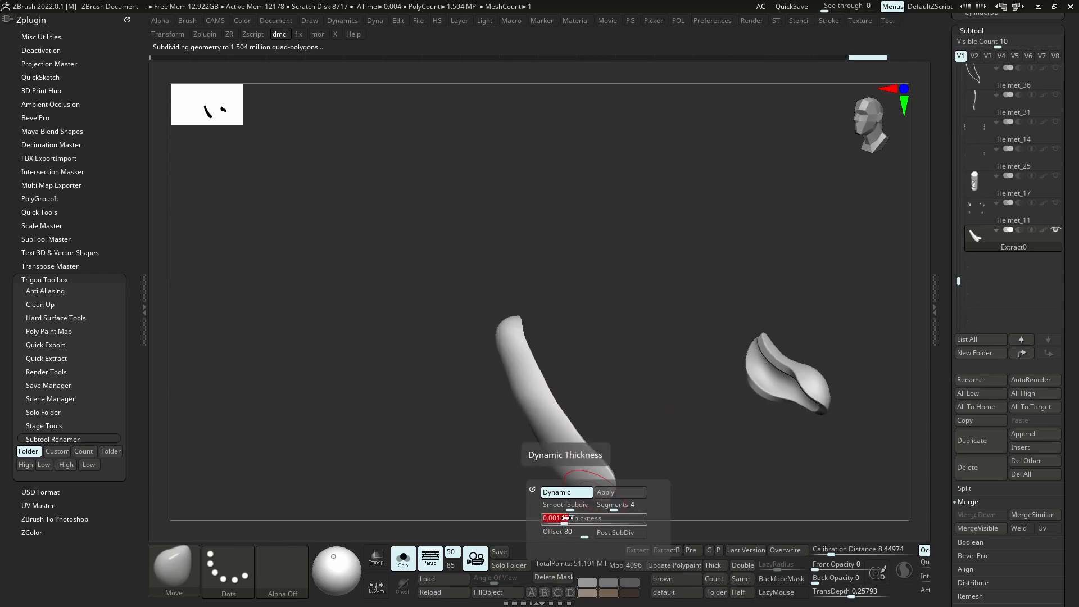
# Leave solo view and readjust the extract's dynamic subdivision settings so it sits inside the strap loop
pyautogui.hotkey('alt', 's')
pyautogui.moveTo(580, 416); pyautogui.dragTo(531, 400, button='right')
pyautogui.press('s')
pyautogui.click(531, 400)
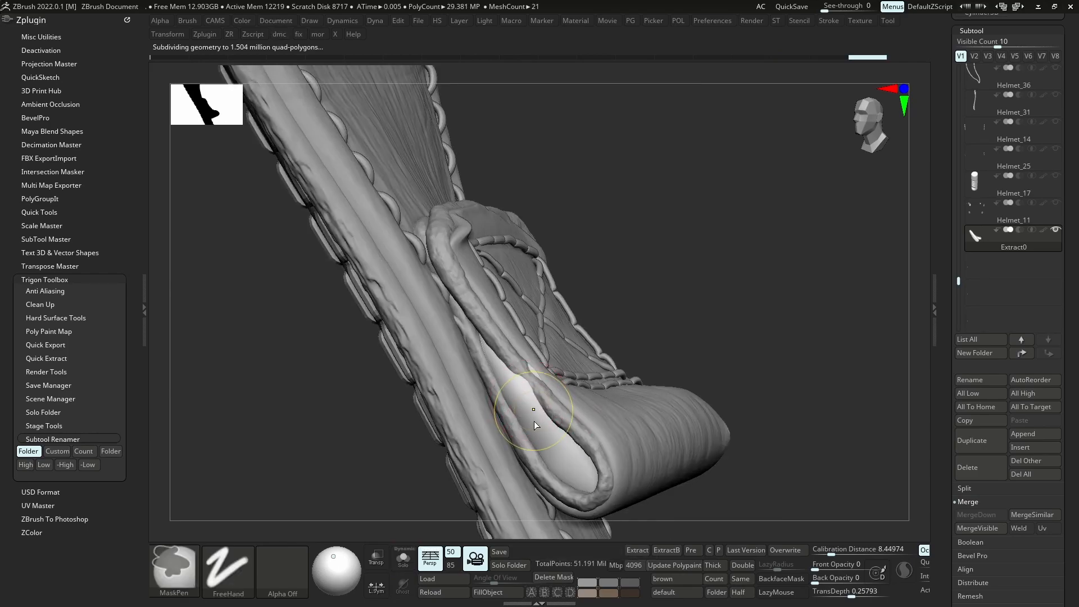
pyautogui.press('d')
pyautogui.click(481, 461)
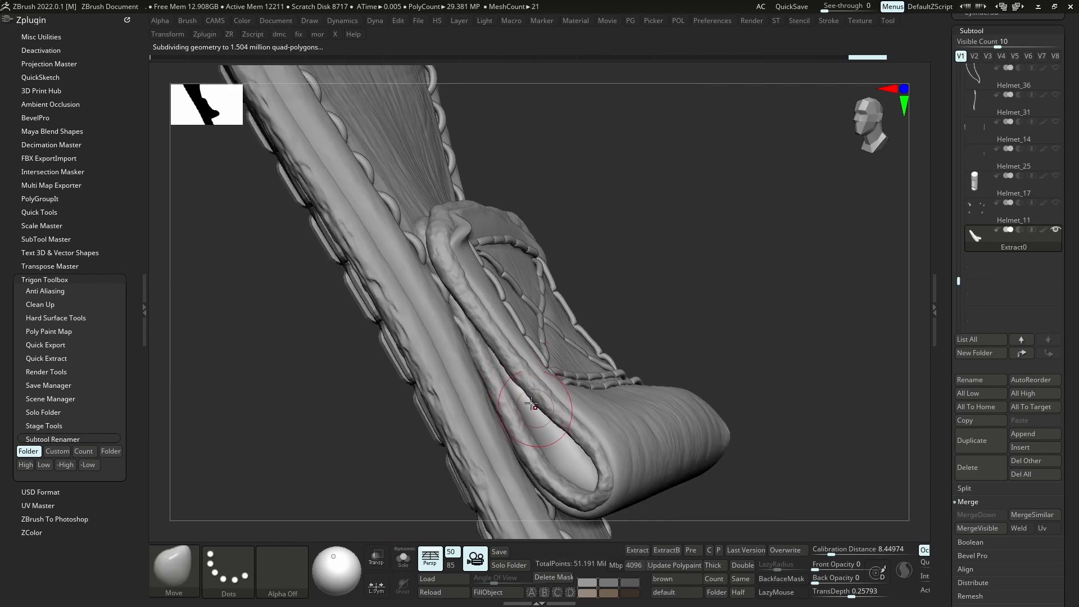
# Fit the extract to the inner edges of the strap loop with the Move and Move Topological brushes and smooth it
pyautogui.press('ctrl')
pyautogui.moveTo(521, 382)
pyautogui.keyDown('ctrl'); pyautogui.mouseDown(button='right')
pyautogui.moveTo(527, 348)
pyautogui.moveTo(578, 482)
pyautogui.moveTo(571, 469)
pyautogui.mouseUp(button='right'); pyautogui.keyUp('ctrl')
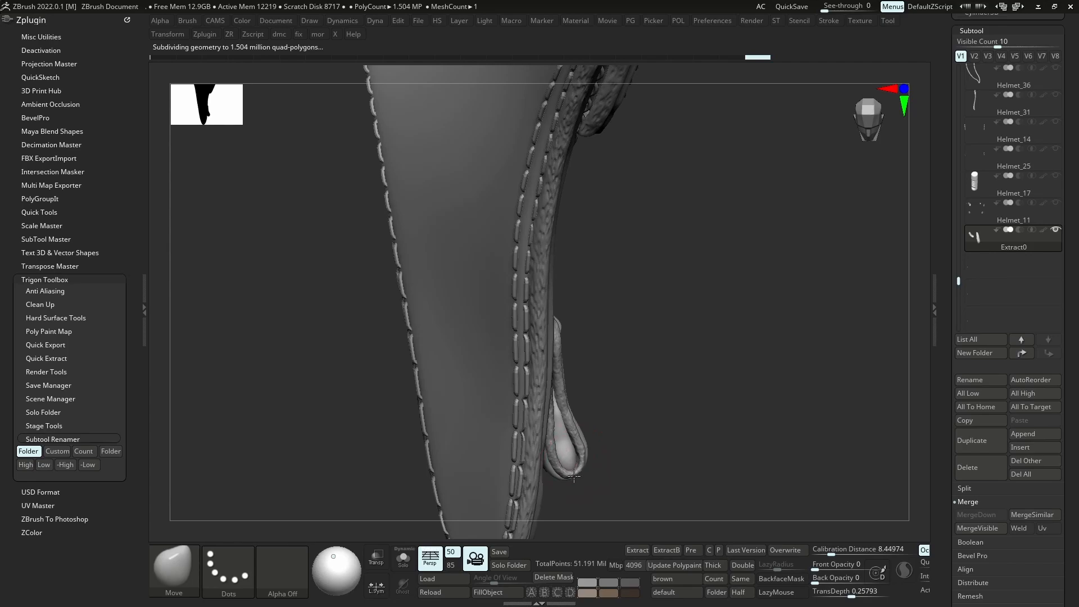
pyautogui.press('shift')
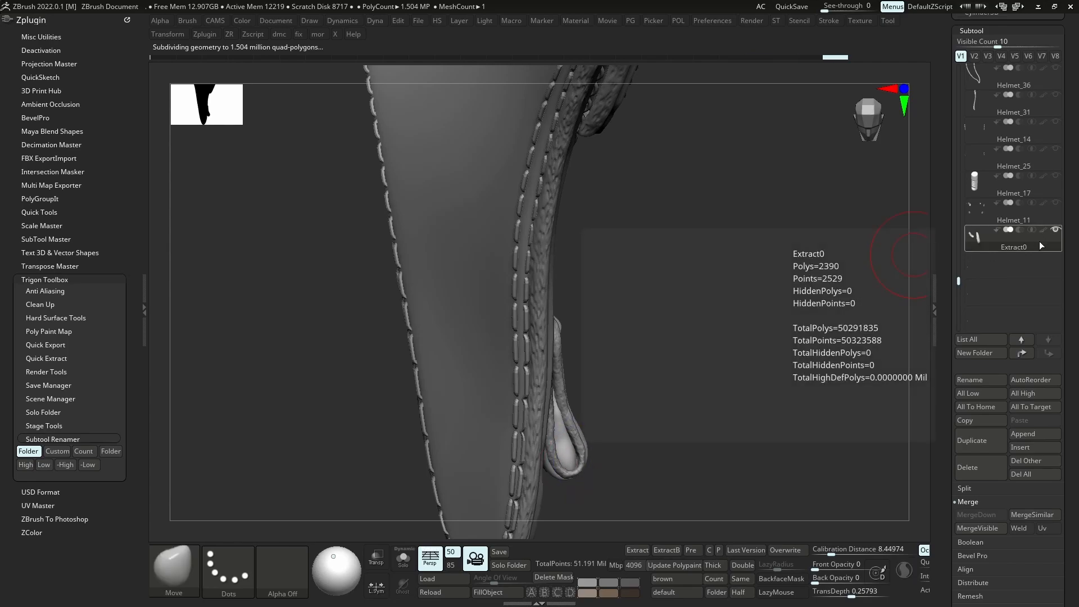
pyautogui.moveTo(647, 460); pyautogui.dragTo(568, 459)
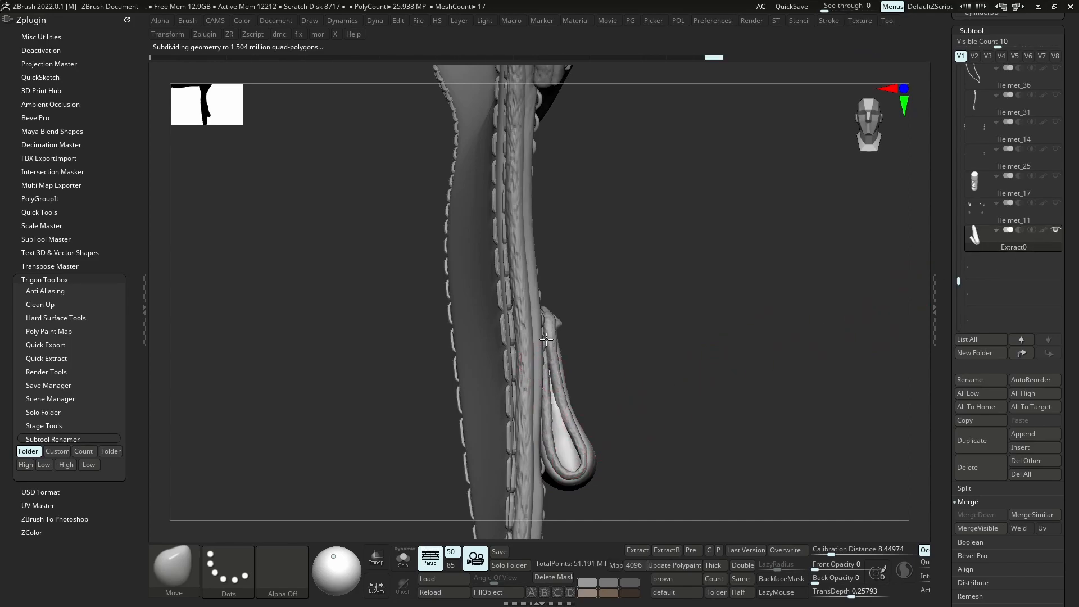
pyautogui.press('b')
pyautogui.press('Escape')
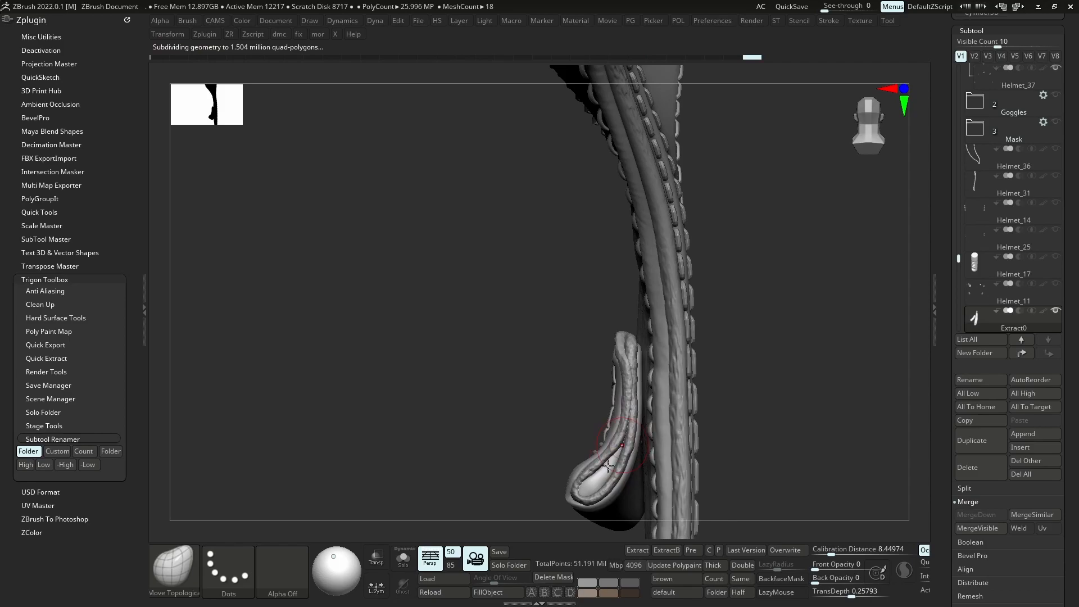
pyautogui.press('shift')
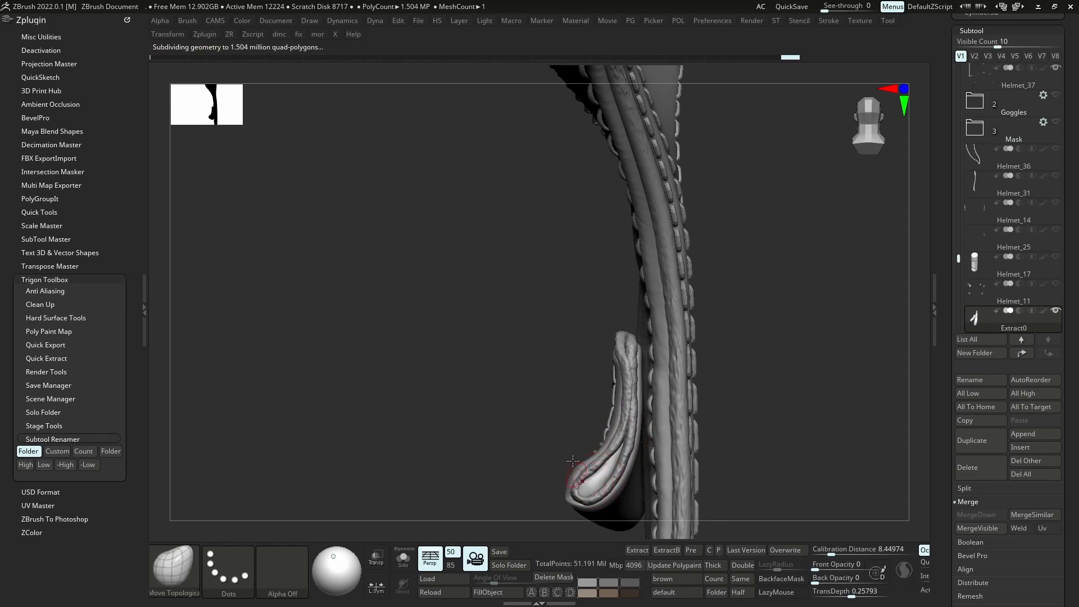
# Apply the extract's dynamic subdivision as real geometry and switch to the hPolish brush to flatten its surface
pyautogui.press('b')
pyautogui.press('h')
pyautogui.press('p')
pyautogui.press('space')
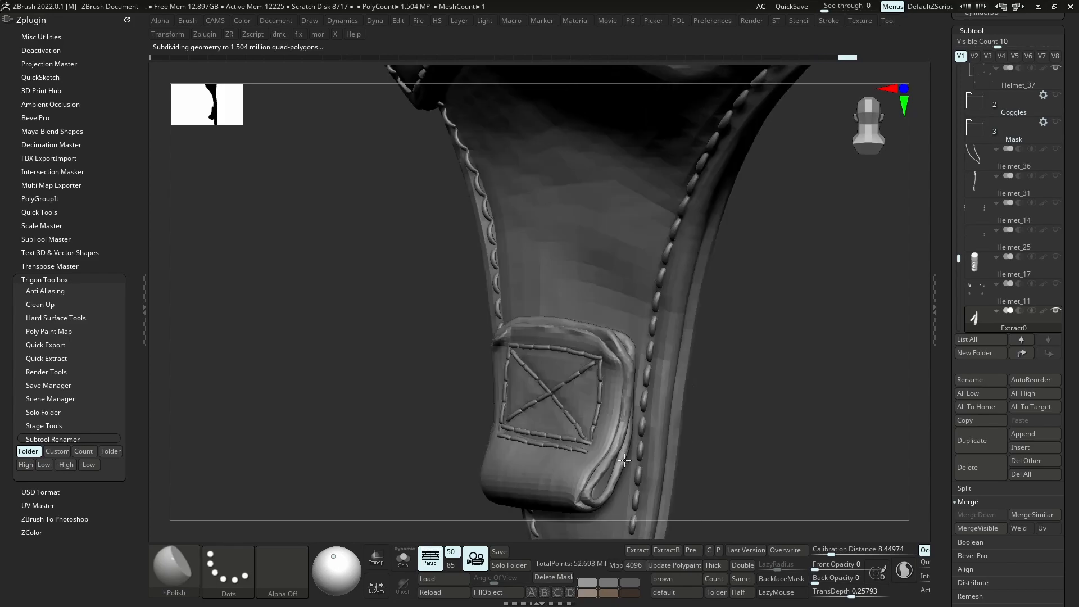
pyautogui.moveTo(624, 460)
pyautogui.mouseDown(button='right')
pyautogui.moveTo(589, 479)
pyautogui.moveTo(652, 469)
pyautogui.mouseUp(button='right')
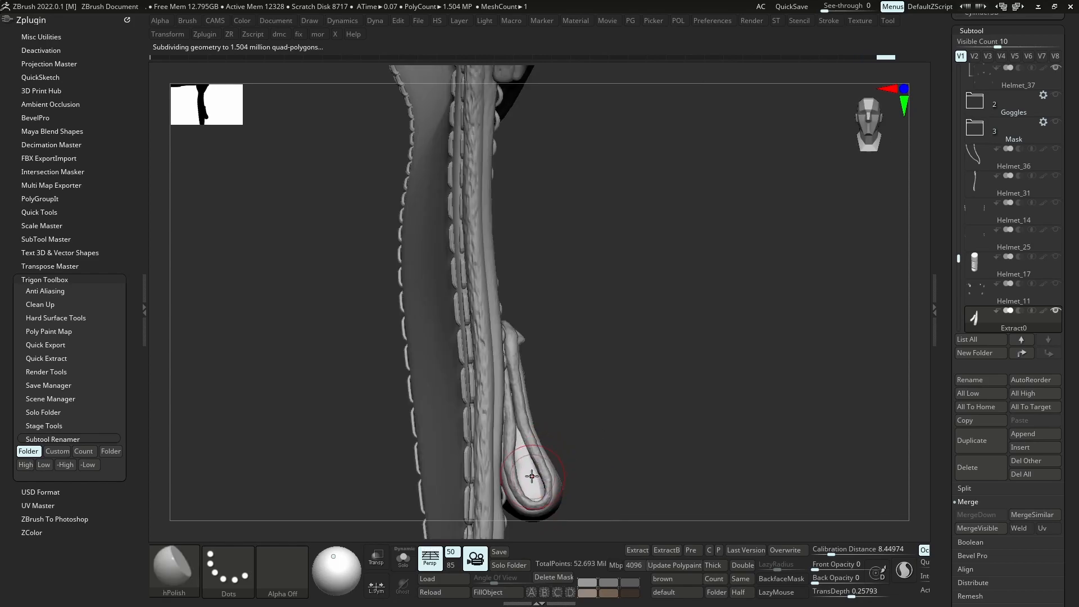
# Push the extract's edges and surface into the loop's openings on both sides with the Move brush
pyautogui.press('b')
pyautogui.press('m')
pyautogui.press('v')
pyautogui.press('space')
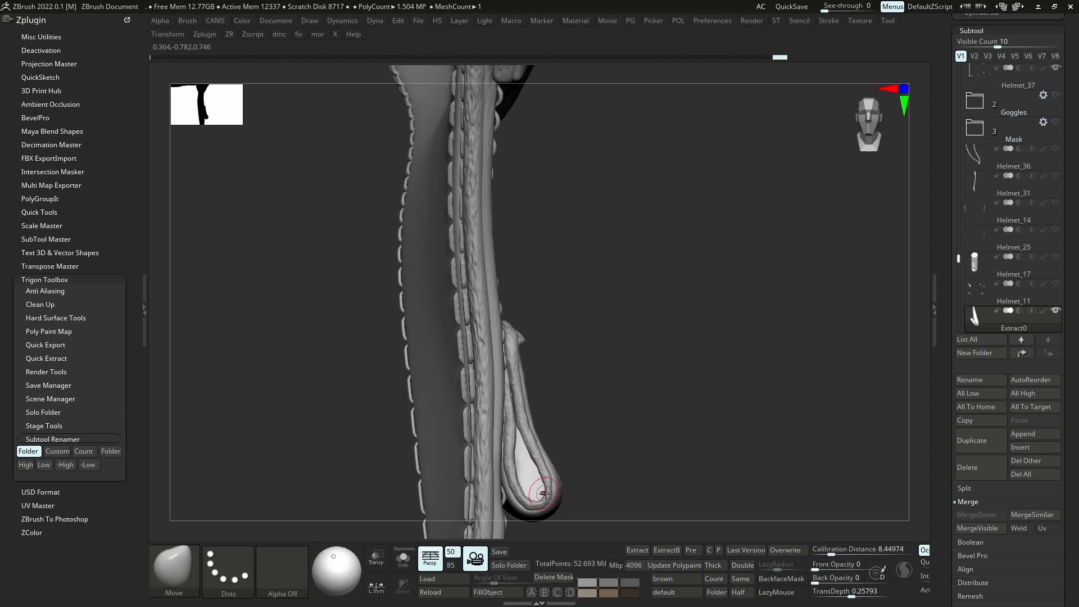
pyautogui.moveTo(548, 472)
pyautogui.keyDown('ctrl'); pyautogui.mouseDown(button='right')
pyautogui.moveTo(542, 437)
pyautogui.moveTo(441, 437)
pyautogui.moveTo(574, 458)
pyautogui.mouseUp(button='right'); pyautogui.keyUp('ctrl')
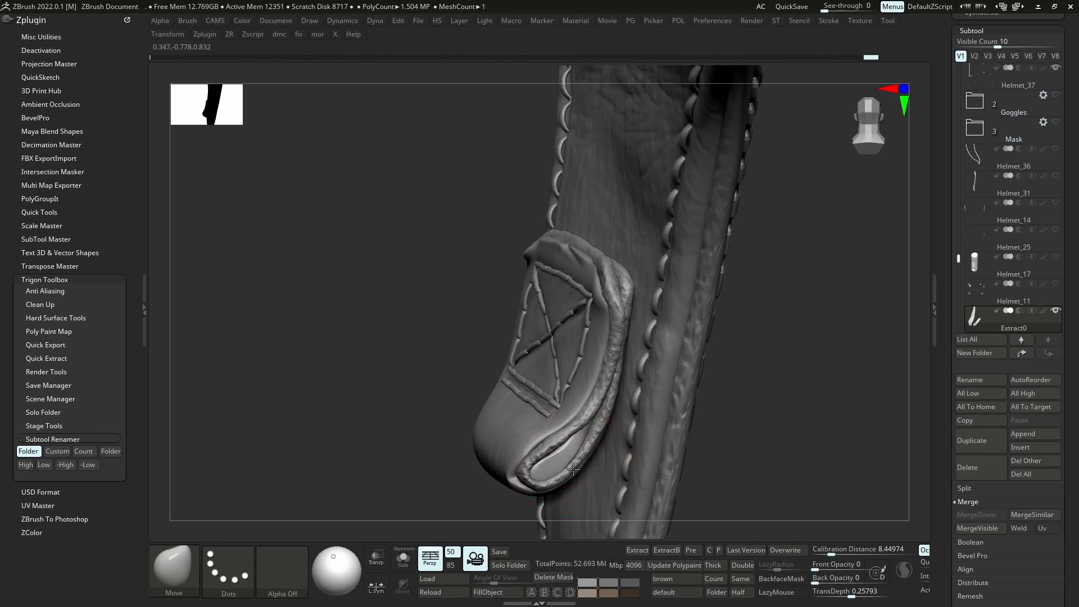
pyautogui.moveTo(531, 433); pyautogui.dragTo(543, 458, button='right')
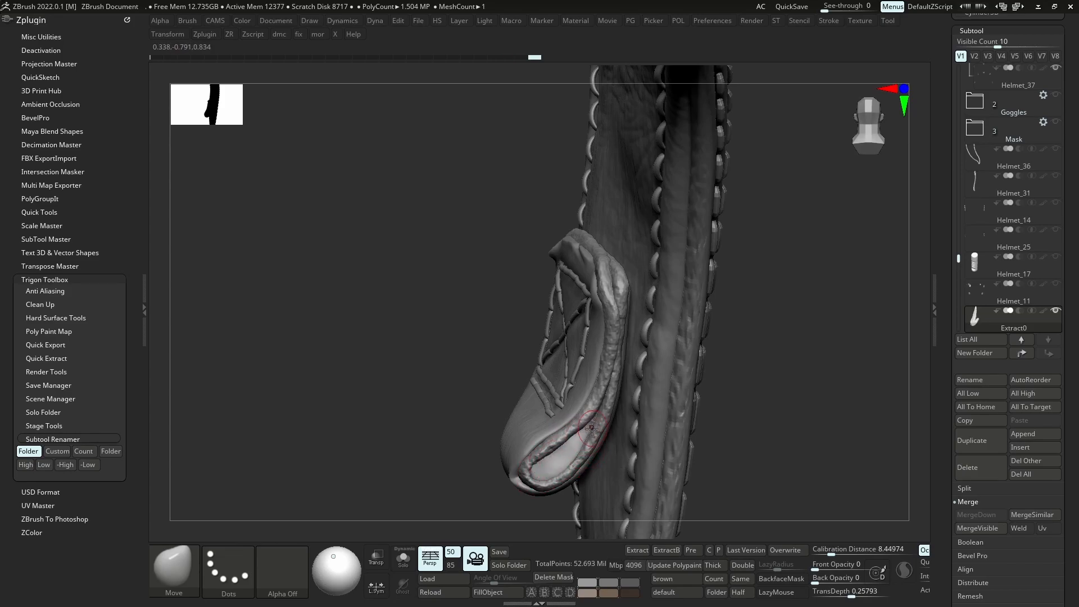
pyautogui.keyDown('ctrl'); pyautogui.moveTo(597, 411); pyautogui.dragTo(554, 445, button='right'); pyautogui.keyUp('ctrl')
pyautogui.moveTo(556, 456); pyautogui.dragTo(565, 453)
pyautogui.moveTo(565, 453)
pyautogui.keyDown('ctrl'); pyautogui.mouseDown(button='right')
pyautogui.moveTo(478, 478)
pyautogui.moveTo(502, 439)
pyautogui.mouseUp(button='right'); pyautogui.keyUp('ctrl')
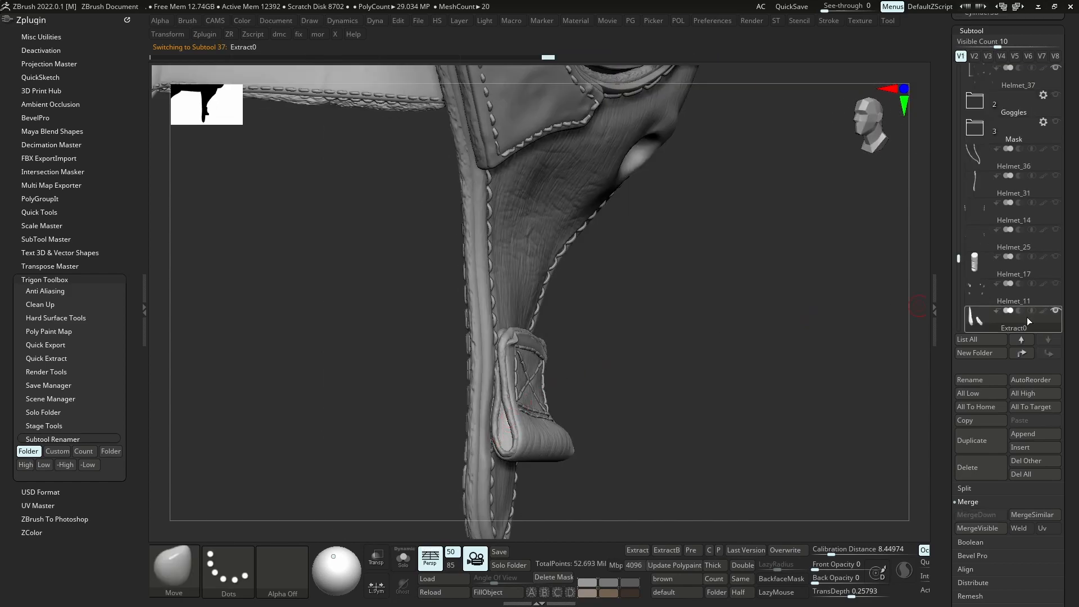
# Turn on polypaint for the extract and fill it with a near-black colour
pyautogui.click(1039, 312)
pyautogui.press('space')
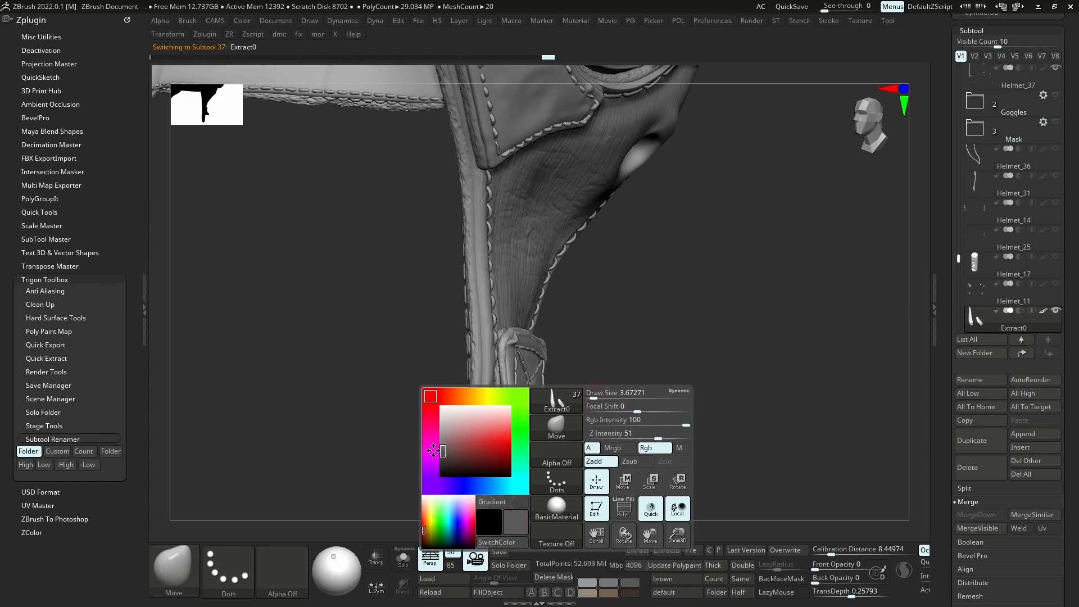
pyautogui.moveTo(433, 451); pyautogui.dragTo(434, 452)
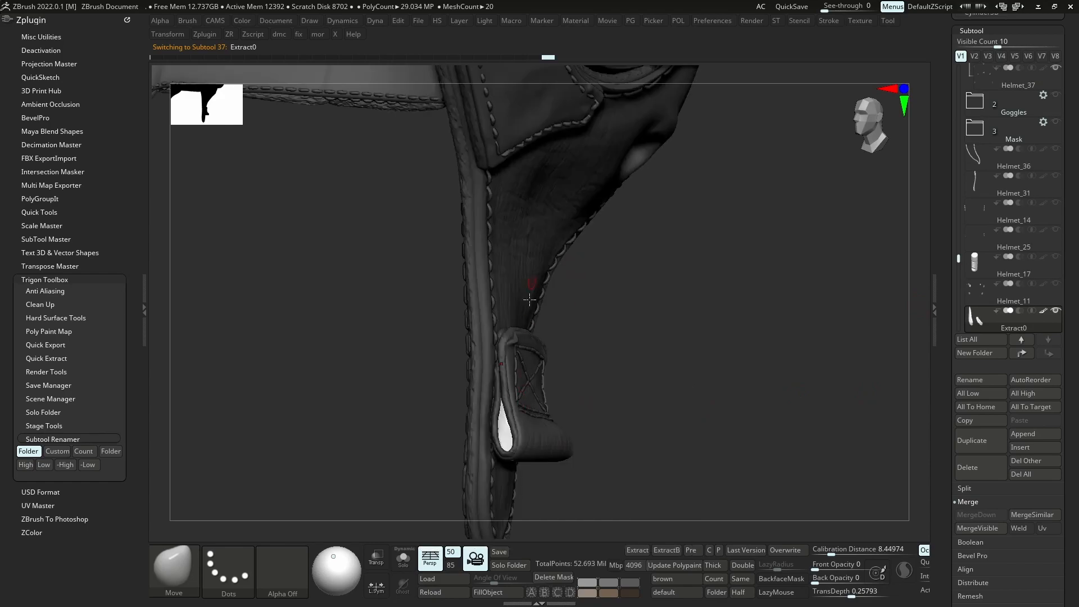
pyautogui.click(489, 592)
pyautogui.press('space')
pyautogui.moveTo(317, 488); pyautogui.dragTo(313, 485)
pyautogui.click(489, 592)
pyautogui.press('space')
pyautogui.keyDown('ctrl'); pyautogui.moveTo(598, 321); pyautogui.dragTo(601, 393, button='right'); pyautogui.keyUp('ctrl')
pyautogui.moveTo(516, 444)
pyautogui.keyDown('ctrl'); pyautogui.mouseDown(button='right')
pyautogui.moveTo(549, 488)
pyautogui.moveTo(509, 472)
pyautogui.moveTo(517, 366)
pyautogui.mouseUp(button='right'); pyautogui.keyUp('ctrl')
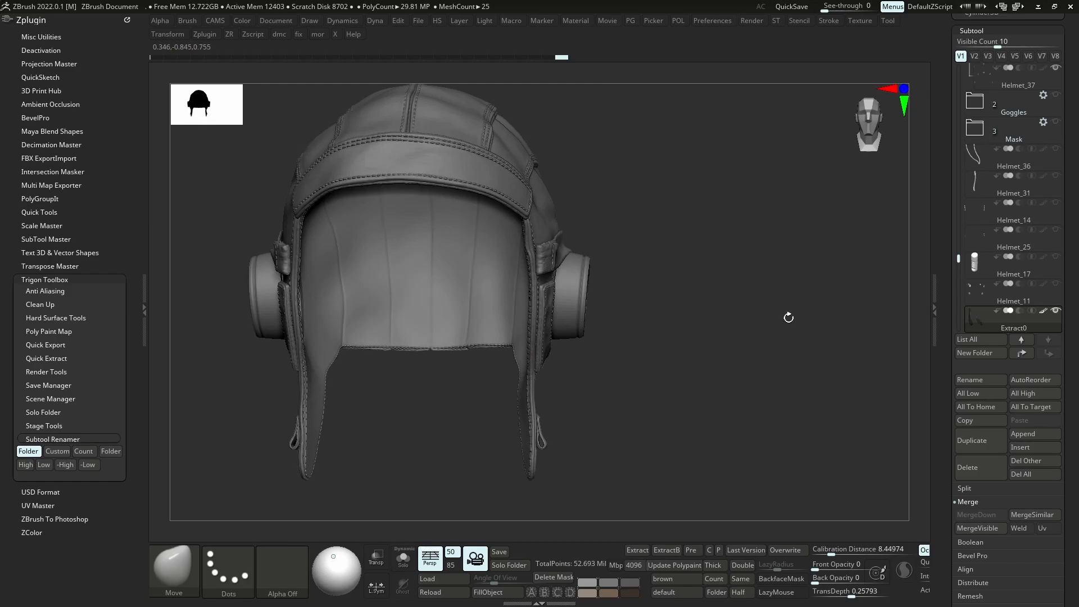
# Show the strap buckle subtool and nudge the dark extract into place behind the buckle inside the loop
pyautogui.click(1056, 284)
pyautogui.moveTo(537, 444)
pyautogui.keyDown('ctrl'); pyautogui.mouseDown(button='right')
pyautogui.moveTo(543, 474)
pyautogui.moveTo(587, 516)
pyautogui.moveTo(496, 461)
pyautogui.moveTo(458, 457)
pyautogui.moveTo(444, 410)
pyautogui.moveTo(509, 444)
pyautogui.moveTo(528, 431)
pyautogui.mouseUp(button='right'); pyautogui.keyUp('ctrl')
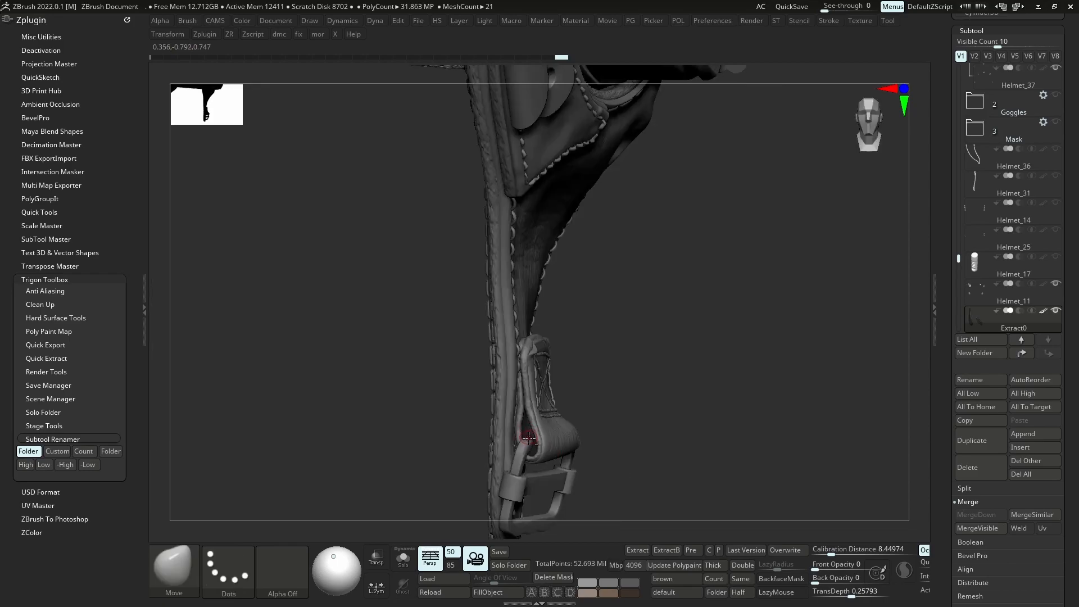
pyautogui.moveTo(524, 456); pyautogui.dragTo(539, 453)
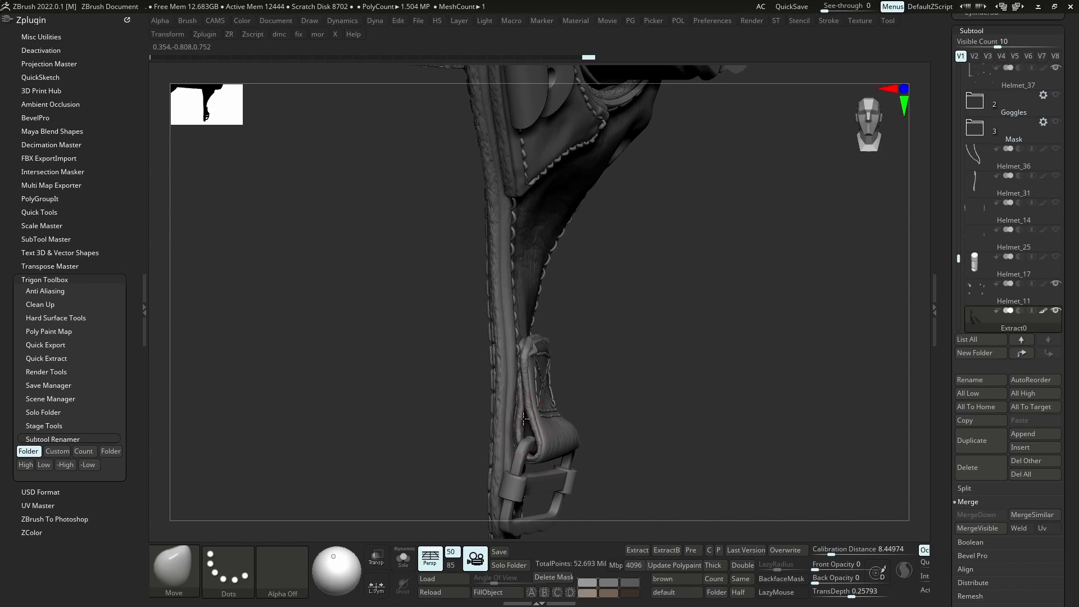
pyautogui.moveTo(545, 427); pyautogui.dragTo(565, 430, button='right')
# Thicken the Helmet_06 strap loop around the buckle with the Inflat brush and refine its shape with Move Topological
pyautogui.press('s')
pyautogui.click(536, 449)
pyautogui.keyDown('alt'); pyautogui.click(536, 429); pyautogui.keyUp('alt')
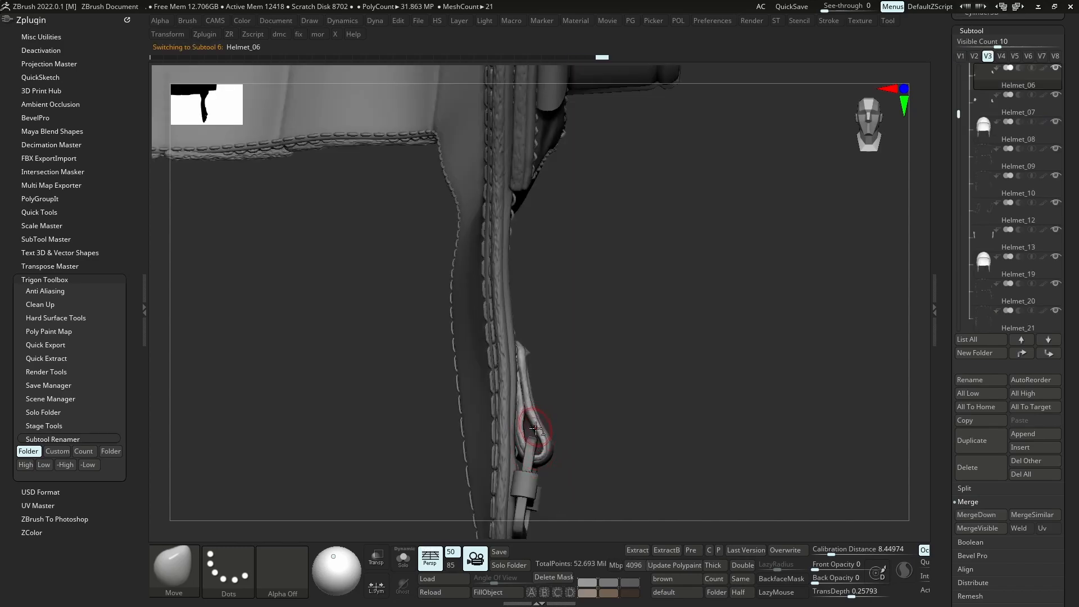
pyautogui.press('b')
pyautogui.press('i')
pyautogui.press('n')
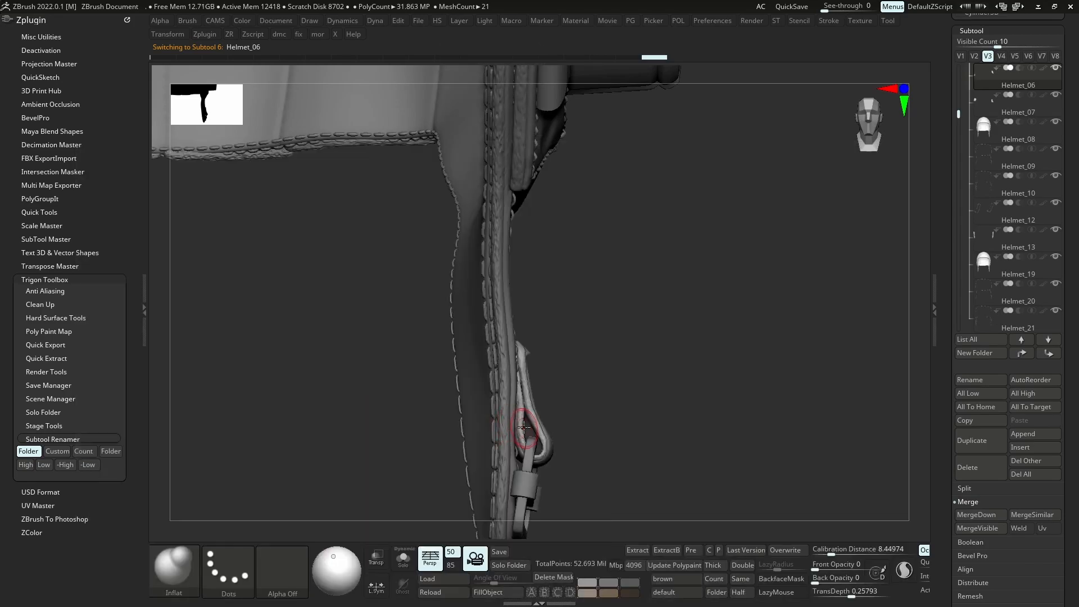
pyautogui.moveTo(541, 449); pyautogui.dragTo(524, 417)
pyautogui.press('b')
pyautogui.press('m')
pyautogui.press('t')
pyautogui.keyDown('ctrl'); pyautogui.moveTo(527, 405); pyautogui.dragTo(534, 242, button='right'); pyautogui.keyUp('ctrl')
pyautogui.moveTo(534, 242)
pyautogui.mouseDown(button='right')
pyautogui.moveTo(506, 253)
pyautogui.moveTo(504, 415)
pyautogui.moveTo(572, 421)
pyautogui.mouseUp(button='right')
# Inflate the strap loop from its rear side where the buckle passes through it
pyautogui.keyDown('alt'); pyautogui.click(586, 419); pyautogui.keyUp('alt')
pyautogui.hotkey('shift', 'd')
pyautogui.hotkey('shift', 'd')
pyautogui.press('b')
pyautogui.press('i')
pyautogui.press('n')
pyautogui.moveTo(593, 425)
pyautogui.mouseDown()
pyautogui.moveTo(618, 422)
pyautogui.moveTo(593, 444)
pyautogui.mouseUp()
# Pull the strap loop's rear edge around the buckle with the Move brush and check it in solo view
pyautogui.press('b')
pyautogui.press('m')
pyautogui.press('v')
pyautogui.moveTo(582, 419); pyautogui.dragTo(576, 433, button='right')
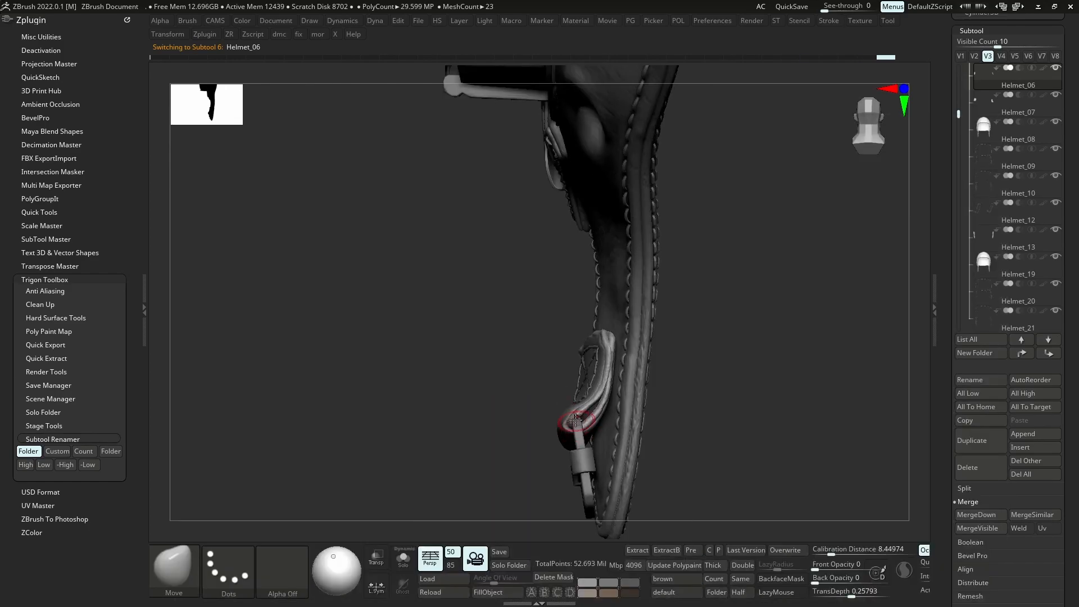
pyautogui.moveTo(588, 423); pyautogui.dragTo(599, 405)
pyautogui.hotkey('alt', 's')
pyautogui.hotkey('alt', 's')
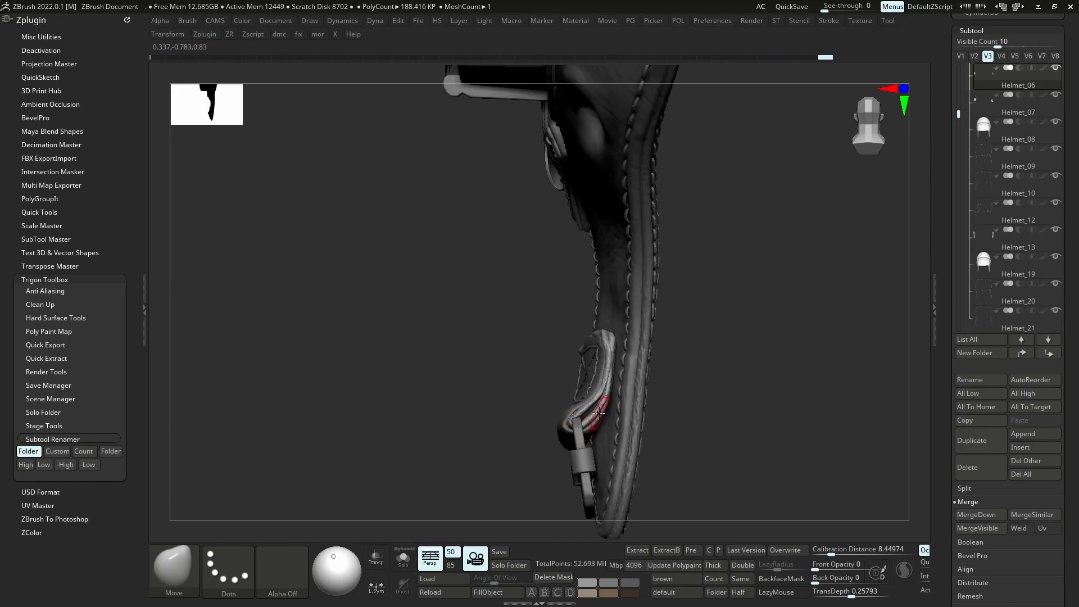
# Undo the last stroke on the strap loop and reshape its edges near the buckle with the Move Topological brush
pyautogui.press('b')
pyautogui.press('m')
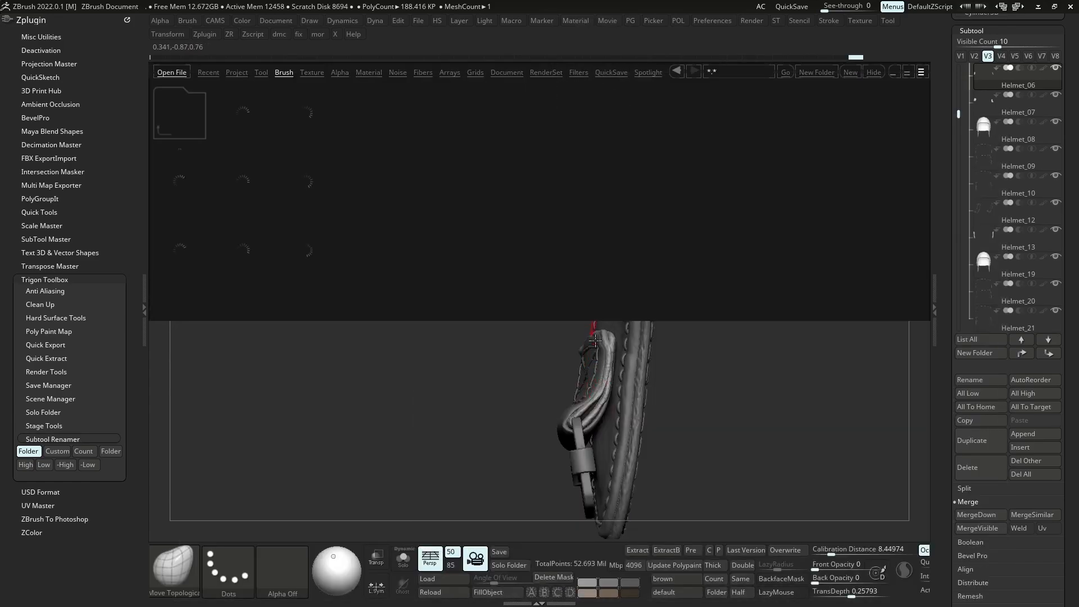
pyautogui.press('t')
pyautogui.hotkey('ctrl', 'z')
pyautogui.press('b')
pyautogui.press('m')
pyautogui.press('t')
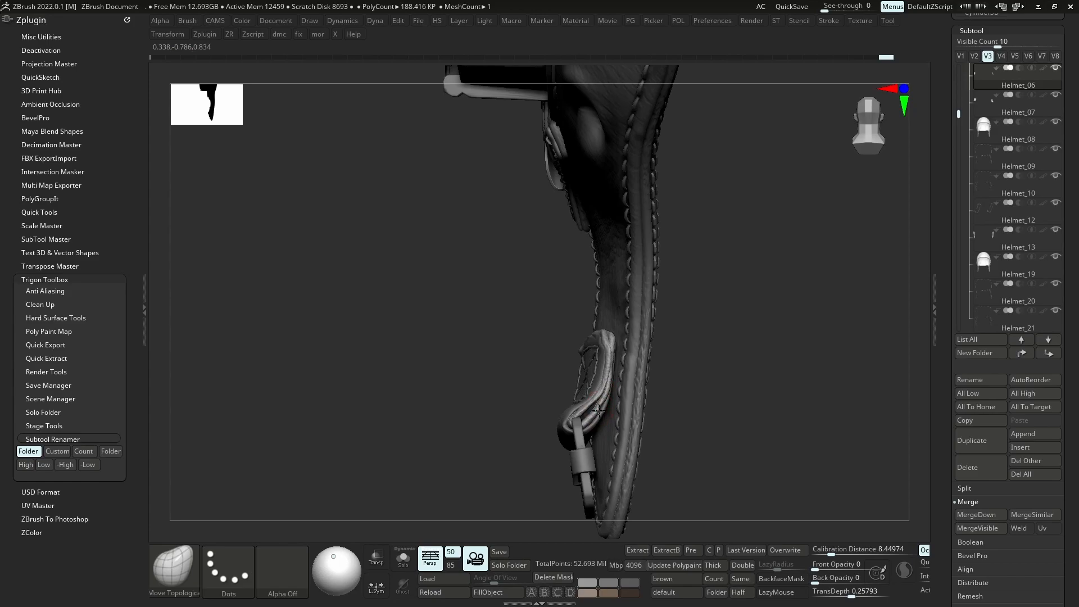
pyautogui.moveTo(542, 304)
pyautogui.keyDown('ctrl'); pyautogui.mouseDown(button='right')
pyautogui.moveTo(494, 242)
pyautogui.moveTo(607, 431)
pyautogui.moveTo(645, 439)
pyautogui.moveTo(609, 433)
pyautogui.moveTo(597, 418)
pyautogui.moveTo(597, 448)
pyautogui.mouseUp(button='right'); pyautogui.keyUp('ctrl')
pyautogui.press('s')
pyautogui.moveTo(590, 412); pyautogui.dragTo(591, 404)
pyautogui.press('s')
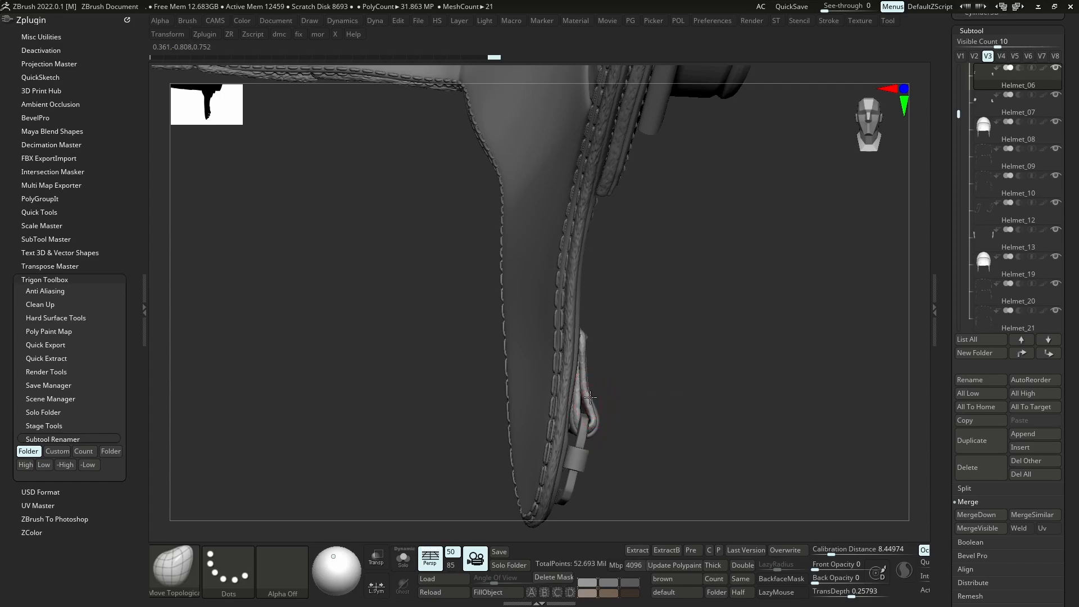
# Switch to the first subtool visibility set and move the Extract0 subtool into the Helmet folder directly below Helmet_03
pyautogui.moveTo(962, 115); pyautogui.dragTo(959, 234)
pyautogui.moveTo(854, 293); pyautogui.dragTo(759, 292, button='right')
pyautogui.moveTo(959, 234); pyautogui.dragTo(959, 265)
pyautogui.click(983, 262)
pyautogui.click(1034, 288)
pyautogui.click(961, 57)
pyautogui.keyDown('ctrl'); pyautogui.moveTo(596, 449); pyautogui.dragTo(638, 417, button='right'); pyautogui.keyUp('ctrl')
pyautogui.keyDown('shift'); pyautogui.click(1022, 353); pyautogui.keyUp('shift')
pyautogui.moveTo(1034, 83); pyautogui.dragTo(1044, 207)
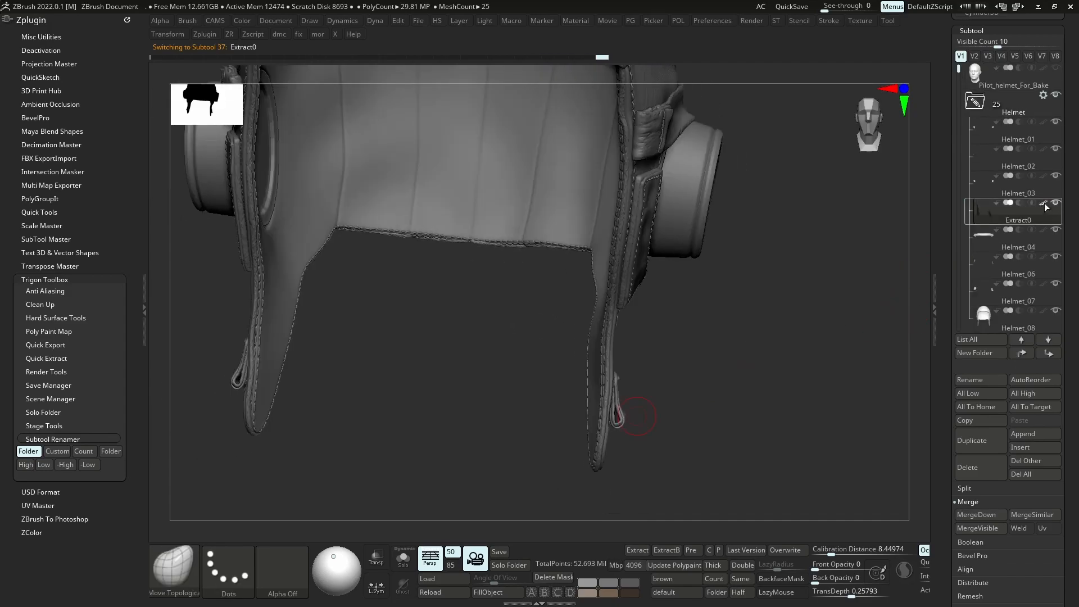
# Isolate the Helmet_26 ear cup, check its polygon wireframe, smooth it with a higher subdivision, and leave solo view
pyautogui.moveTo(702, 362); pyautogui.dragTo(620, 371, button='right')
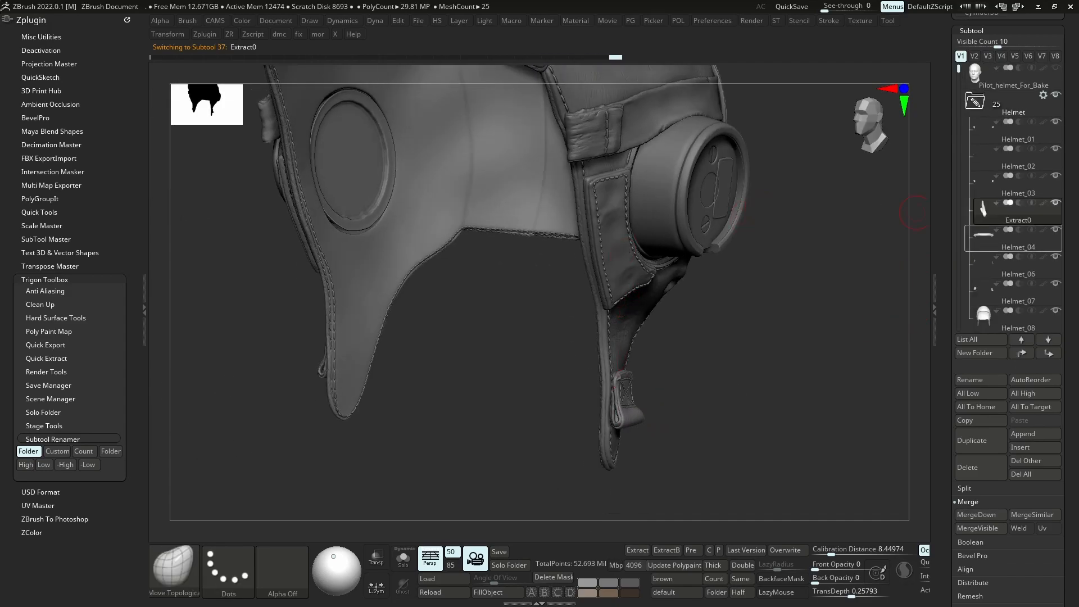
pyautogui.moveTo(1012, 239)
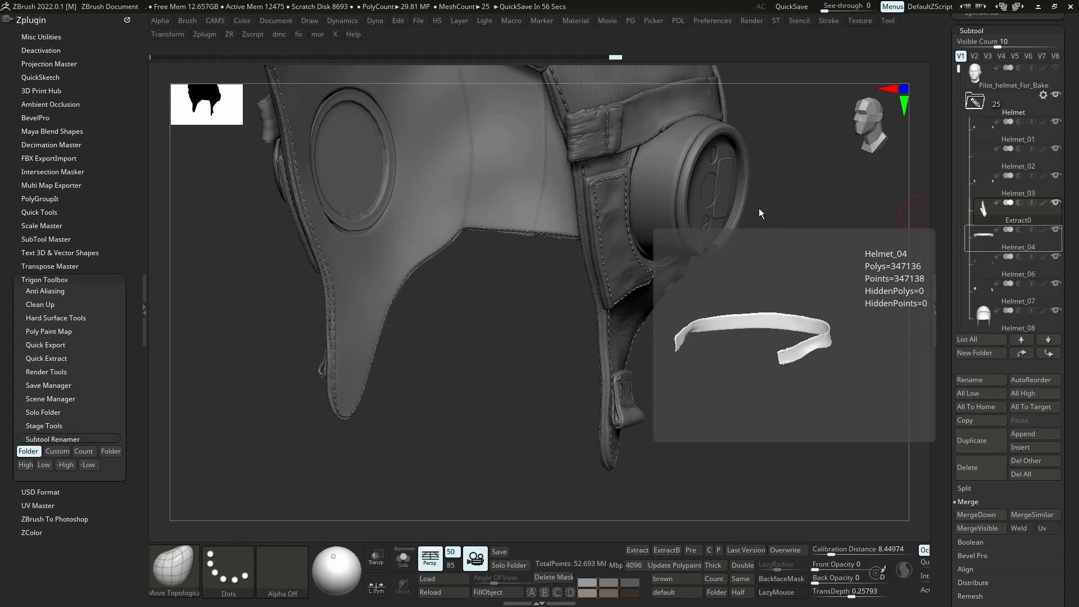
pyautogui.moveTo(759, 214); pyautogui.dragTo(646, 211, button='right')
pyautogui.keyDown('alt'); pyautogui.click(696, 188); pyautogui.keyUp('alt')
pyautogui.hotkey('alt', 's')
pyautogui.hotkey('shift', 'f')
pyautogui.hotkey('shift', 'f')
pyautogui.press('d')
pyautogui.keyDown('ctrl'); pyautogui.moveTo(682, 157); pyautogui.dragTo(745, 215, button='right'); pyautogui.keyUp('ctrl')
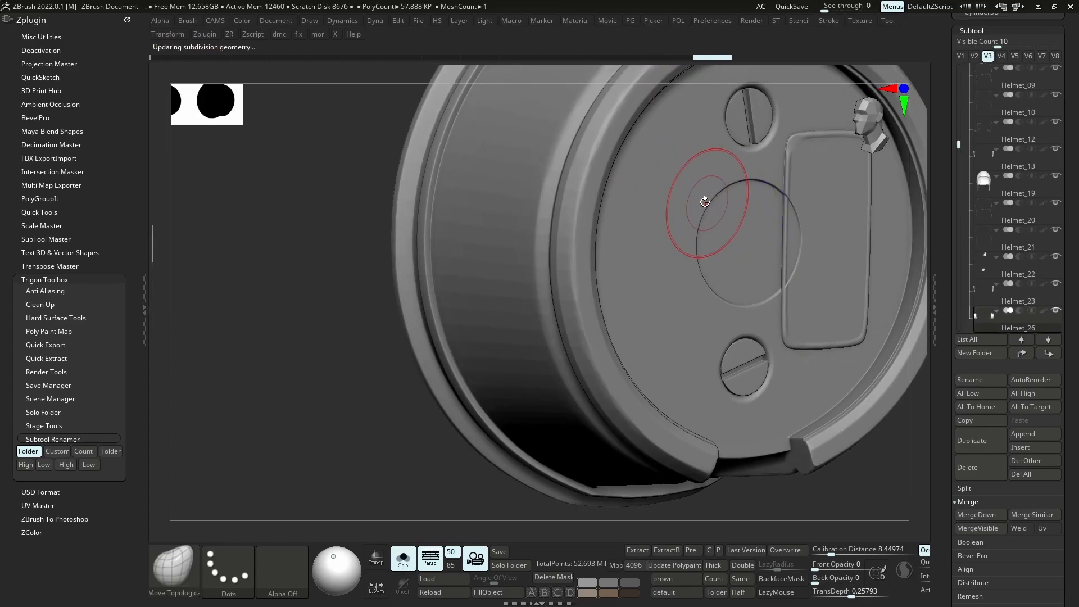
pyautogui.hotkey('alt', 's')
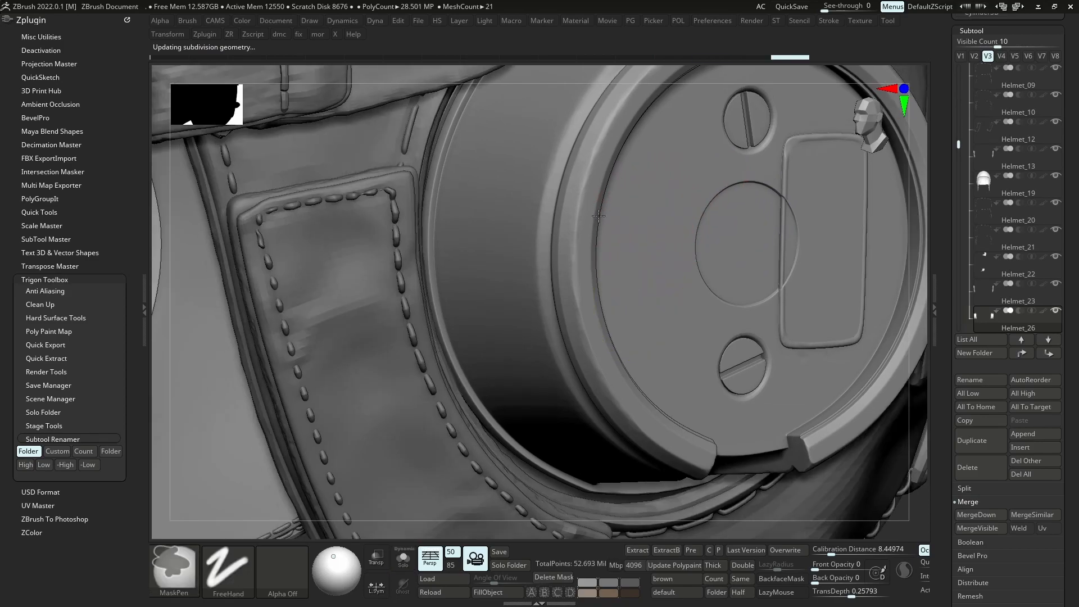
# Examine how the side band and the rear perforated strap sit on the helmet and where they lack attachment
pyautogui.keyDown('ctrl'); pyautogui.moveTo(599, 215); pyautogui.dragTo(459, 282, button='right'); pyautogui.keyUp('ctrl')
pyautogui.keyDown('alt'); pyautogui.click(482, 272); pyautogui.keyUp('alt')
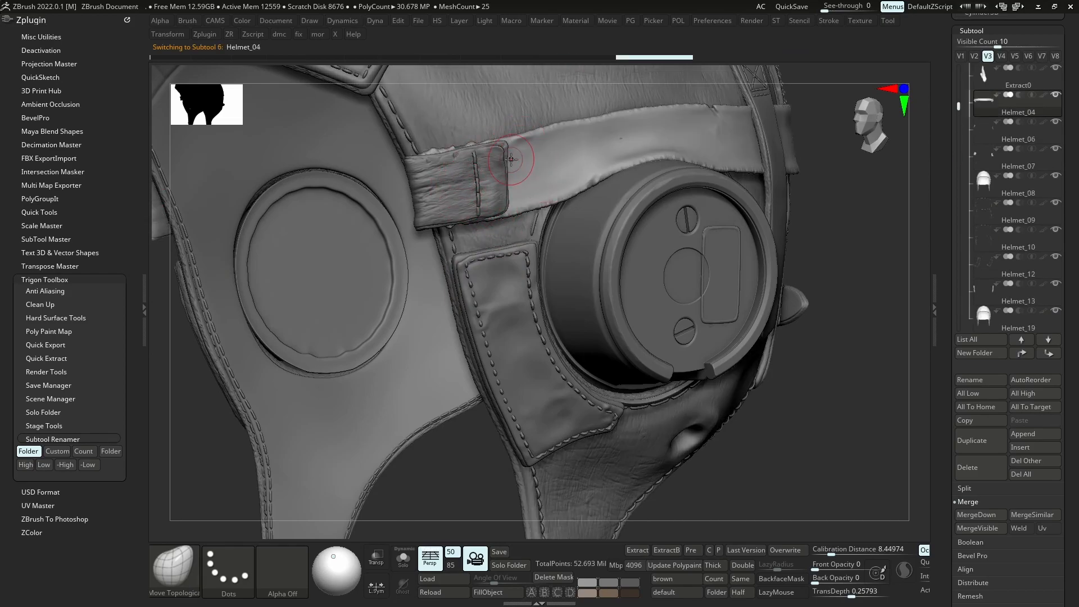
pyautogui.keyDown('ctrl'); pyautogui.moveTo(513, 169); pyautogui.dragTo(473, 210, button='right'); pyautogui.keyUp('ctrl')
pyautogui.keyDown('ctrl'); pyautogui.moveTo(742, 320); pyautogui.dragTo(466, 337, button='right'); pyautogui.keyUp('ctrl')
pyautogui.keyDown('ctrl'); pyautogui.moveTo(786, 387); pyautogui.dragTo(554, 388, button='right'); pyautogui.keyUp('ctrl')
pyautogui.keyDown('alt'); pyautogui.click(821, 429); pyautogui.keyUp('alt')
pyautogui.moveTo(720, 385)
pyautogui.mouseDown(button='right')
pyautogui.moveTo(675, 413)
pyautogui.moveTo(586, 390)
pyautogui.moveTo(585, 373)
pyautogui.moveTo(639, 364)
pyautogui.moveTo(618, 267)
pyautogui.mouseUp(button='right')
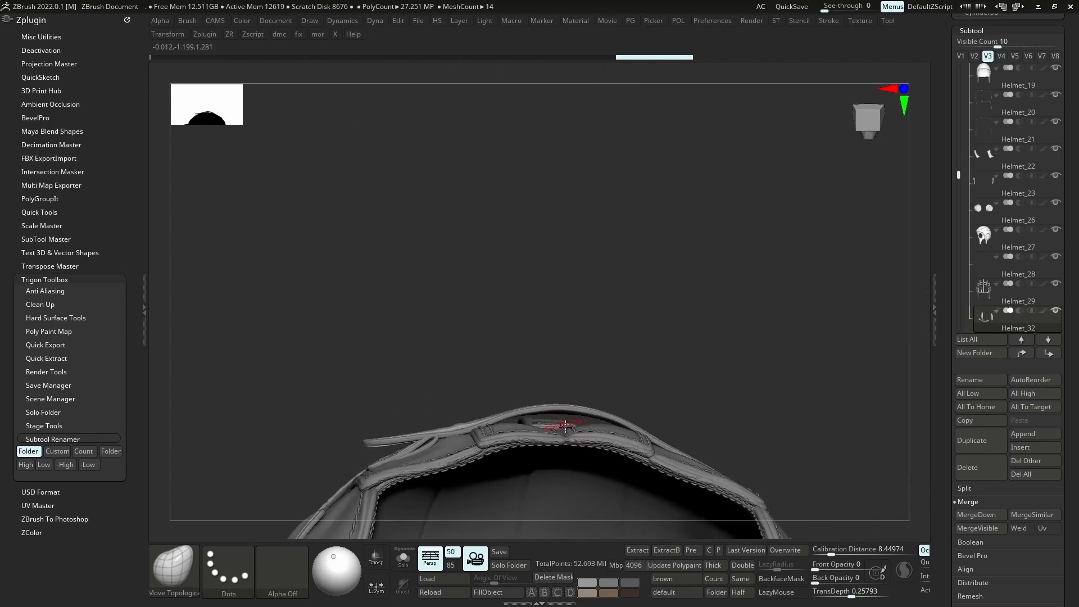
pyautogui.moveTo(553, 430)
pyautogui.mouseDown(button='right')
pyautogui.moveTo(551, 480)
pyautogui.moveTo(565, 445)
pyautogui.moveTo(548, 442)
pyautogui.moveTo(534, 453)
pyautogui.moveTo(600, 465)
pyautogui.moveTo(625, 485)
pyautogui.moveTo(632, 465)
pyautogui.mouseUp(button='right')
pyautogui.keyDown('alt'); pyautogui.moveTo(634, 534); pyautogui.dragTo(650, 344, button='right'); pyautogui.keyUp('alt')
pyautogui.moveTo(587, 434); pyautogui.dragTo(612, 239, button='right')
# Sketch possible attachment positions in red over a screen capture of the rear perforated strap and discard the capture
pyautogui.press('Print')
pyautogui.moveTo(734, 197); pyautogui.dragTo(234, 508)
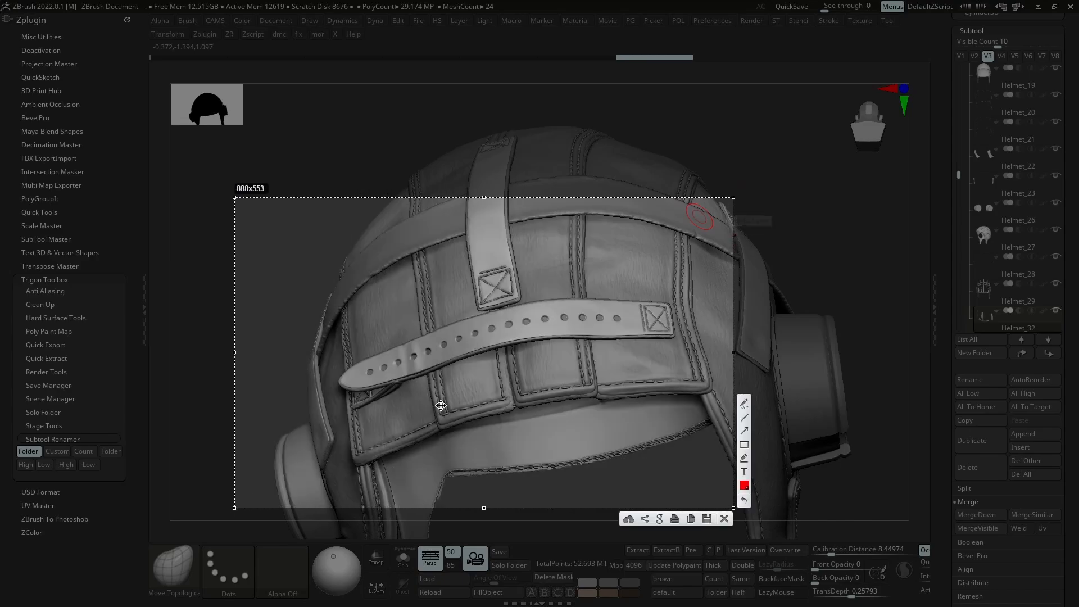
pyautogui.moveTo(578, 279); pyautogui.dragTo(591, 383)
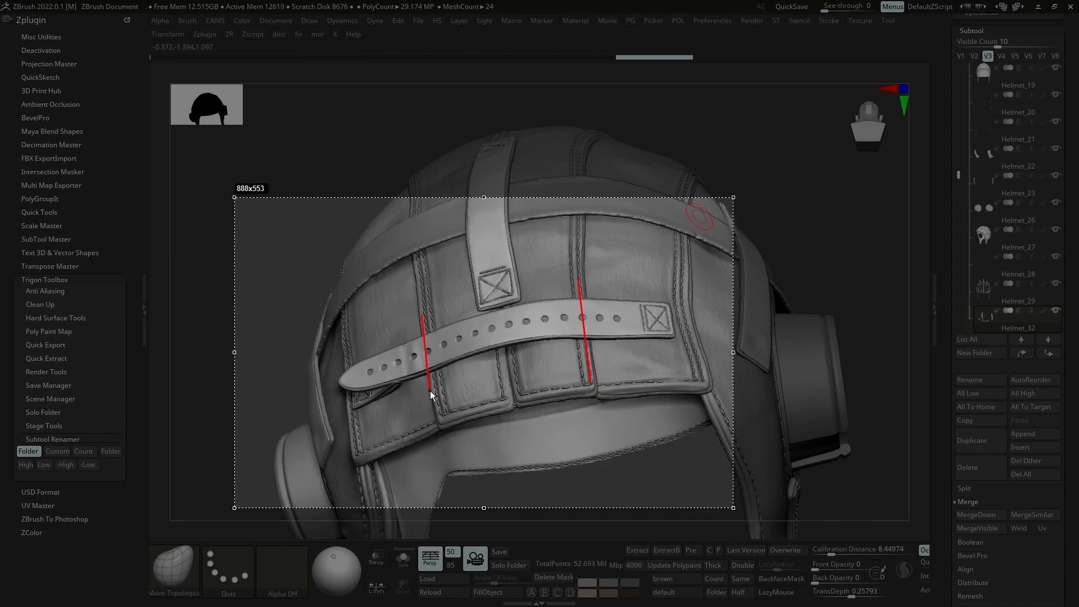
pyautogui.moveTo(429, 390); pyautogui.dragTo(430, 394)
pyautogui.moveTo(587, 339)
pyautogui.mouseDown()
pyautogui.moveTo(615, 341)
pyautogui.moveTo(607, 335)
pyautogui.moveTo(624, 353)
pyautogui.mouseUp()
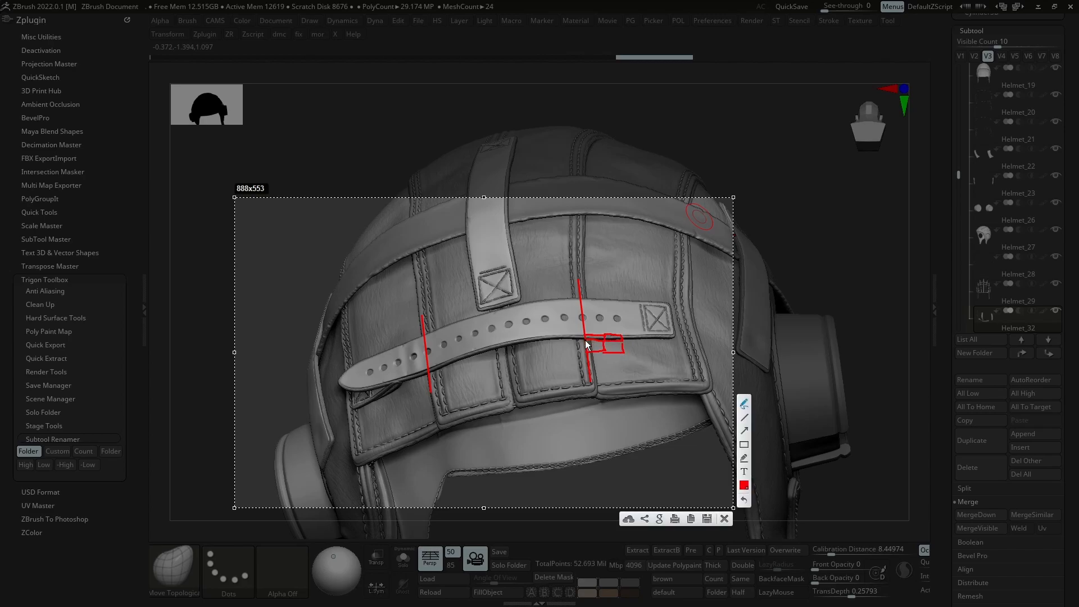
pyautogui.moveTo(586, 339)
pyautogui.mouseDown()
pyautogui.moveTo(552, 339)
pyautogui.moveTo(570, 336)
pyautogui.moveTo(551, 359)
pyautogui.mouseUp()
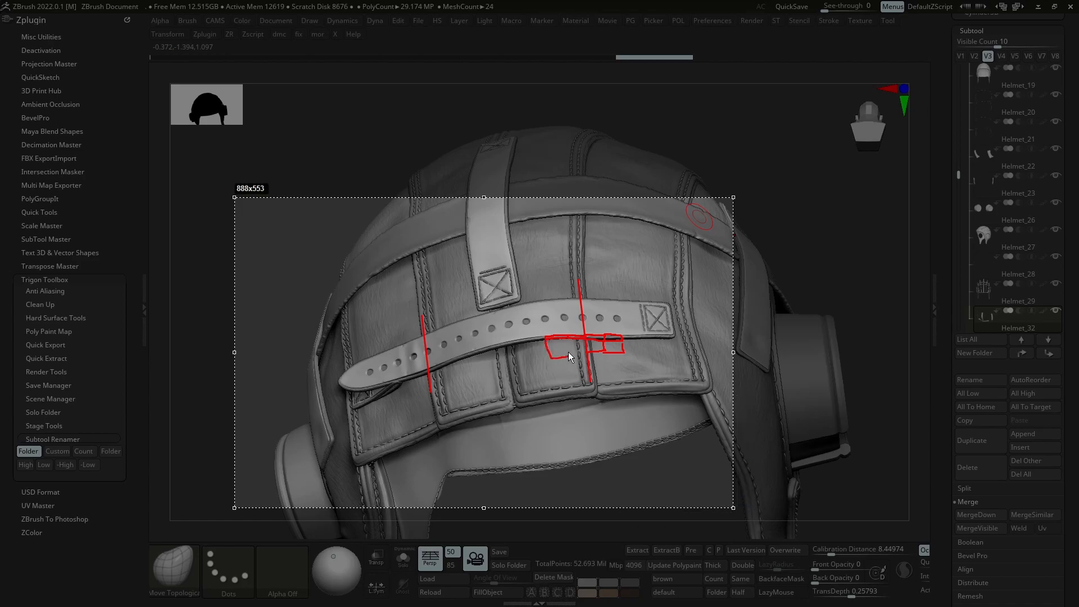
pyautogui.moveTo(545, 341)
pyautogui.mouseDown()
pyautogui.moveTo(544, 311)
pyautogui.moveTo(561, 322)
pyautogui.moveTo(540, 291)
pyautogui.moveTo(565, 319)
pyautogui.mouseUp()
pyautogui.click(725, 523)
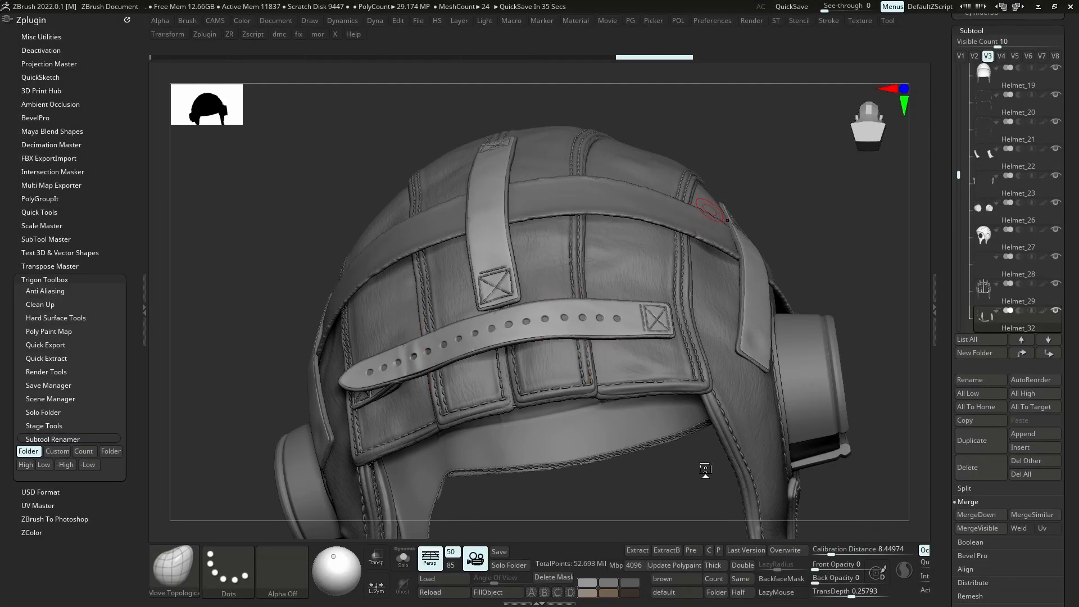
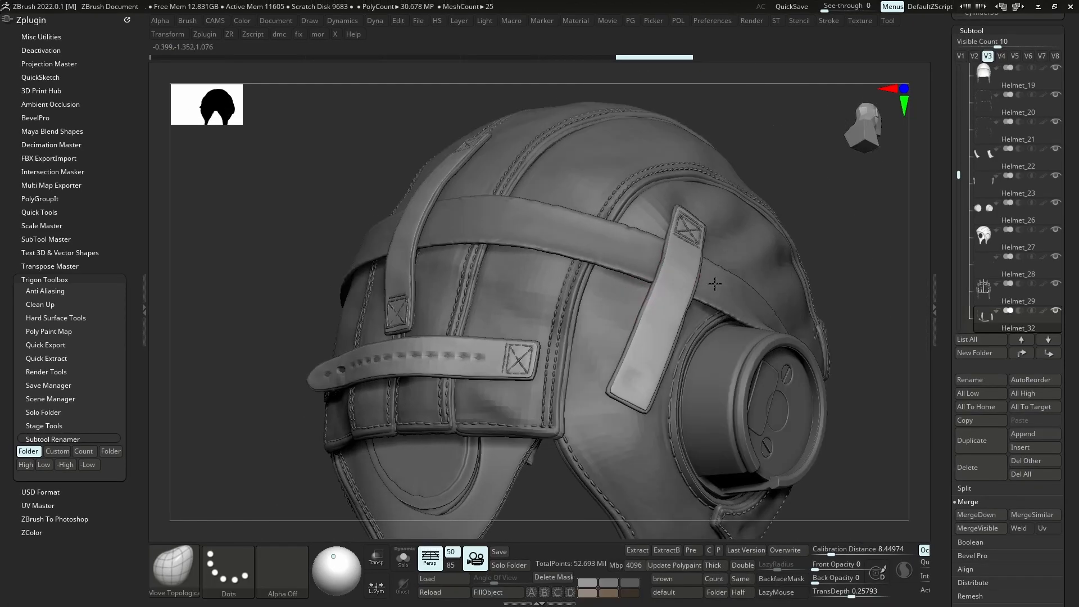
# Reshape the Helmet_04 band beside the ear cup and near its front loop with the Move Topological brush
pyautogui.keyDown('alt'); pyautogui.click(732, 290); pyautogui.keyUp('alt')
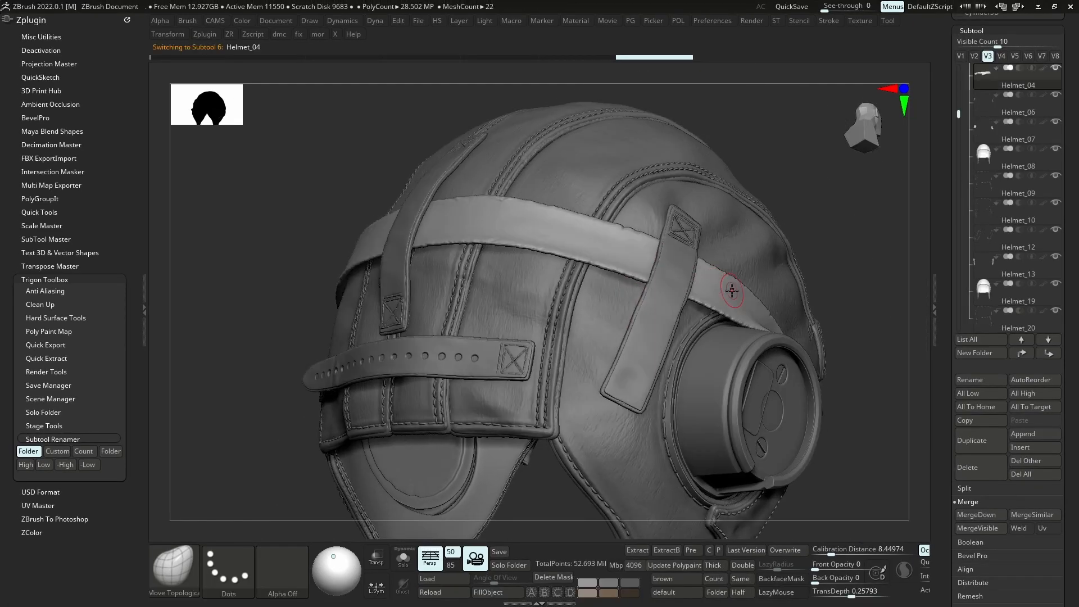
pyautogui.press('b')
pyautogui.press('m')
pyautogui.press('t')
pyautogui.rightClick(578, 369)
pyautogui.moveTo(578, 368)
pyautogui.mouseDown(button='right')
pyautogui.moveTo(701, 269)
pyautogui.moveTo(630, 331)
pyautogui.moveTo(653, 224)
pyautogui.moveTo(675, 212)
pyautogui.moveTo(545, 272)
pyautogui.moveTo(568, 270)
pyautogui.mouseUp(button='right')
pyautogui.press('s')
pyautogui.press('s')
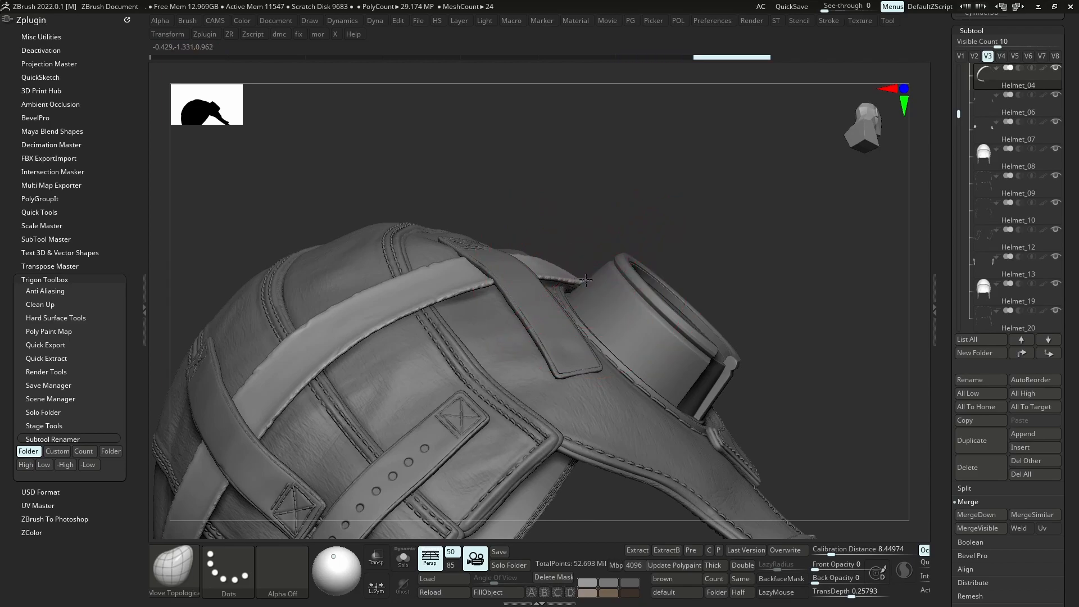
pyautogui.moveTo(582, 286); pyautogui.dragTo(854, 197, button='right')
pyautogui.moveTo(511, 277)
pyautogui.mouseDown(button='right')
pyautogui.moveTo(571, 284)
pyautogui.moveTo(576, 322)
pyautogui.moveTo(584, 293)
pyautogui.moveTo(657, 280)
pyautogui.moveTo(638, 297)
pyautogui.moveTo(649, 295)
pyautogui.mouseUp(button='right')
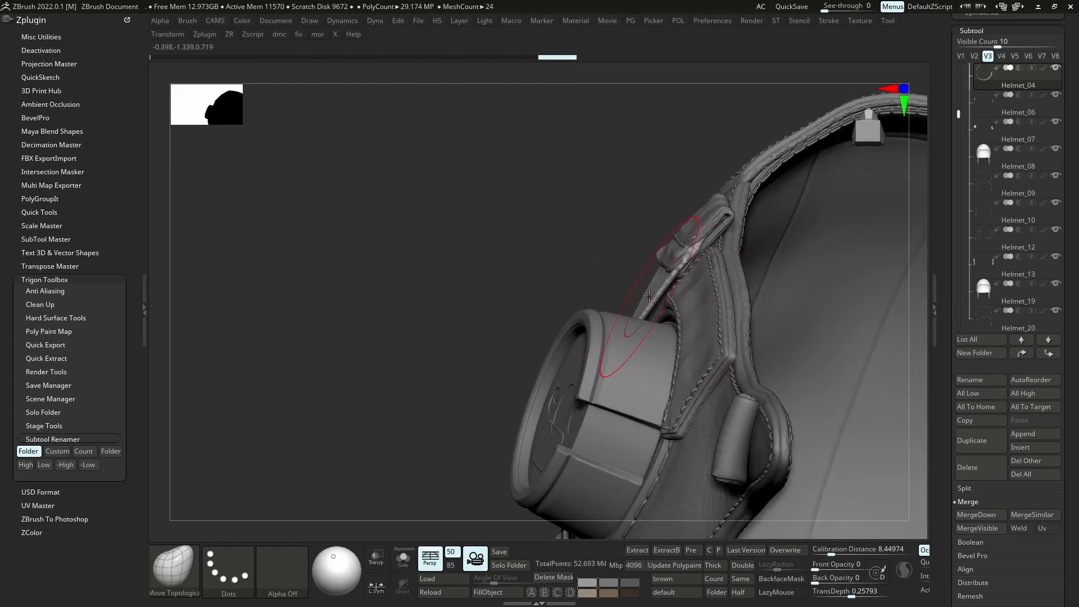
pyautogui.moveTo(660, 292); pyautogui.dragTo(656, 271)
pyautogui.moveTo(656, 267)
pyautogui.mouseDown(button='right')
pyautogui.moveTo(646, 337)
pyautogui.moveTo(669, 275)
pyautogui.mouseUp(button='right')
pyautogui.press('s')
pyautogui.moveTo(672, 270); pyautogui.dragTo(644, 270)
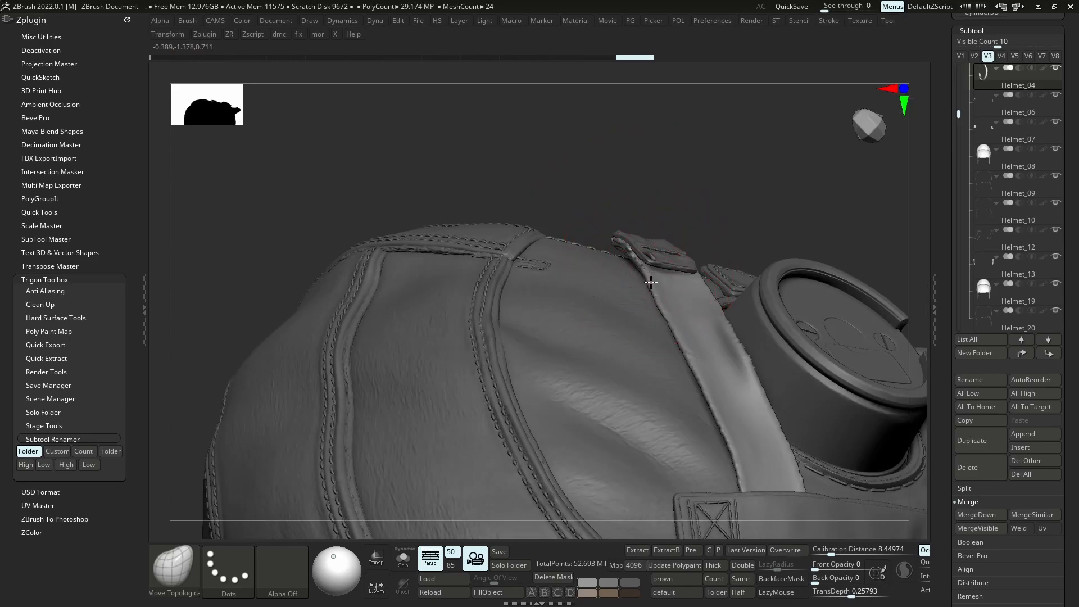
pyautogui.moveTo(653, 281)
pyautogui.mouseDown(button='right')
pyautogui.moveTo(668, 267)
pyautogui.moveTo(662, 306)
pyautogui.mouseUp(button='right')
# Adjust the Helmet_03 piece at the band's front loop with the Move Topological brush so it fits the band
pyautogui.keyDown('alt'); pyautogui.click(664, 266); pyautogui.keyUp('alt')
pyautogui.keyDown('alt'); pyautogui.click(664, 268); pyautogui.keyUp('alt')
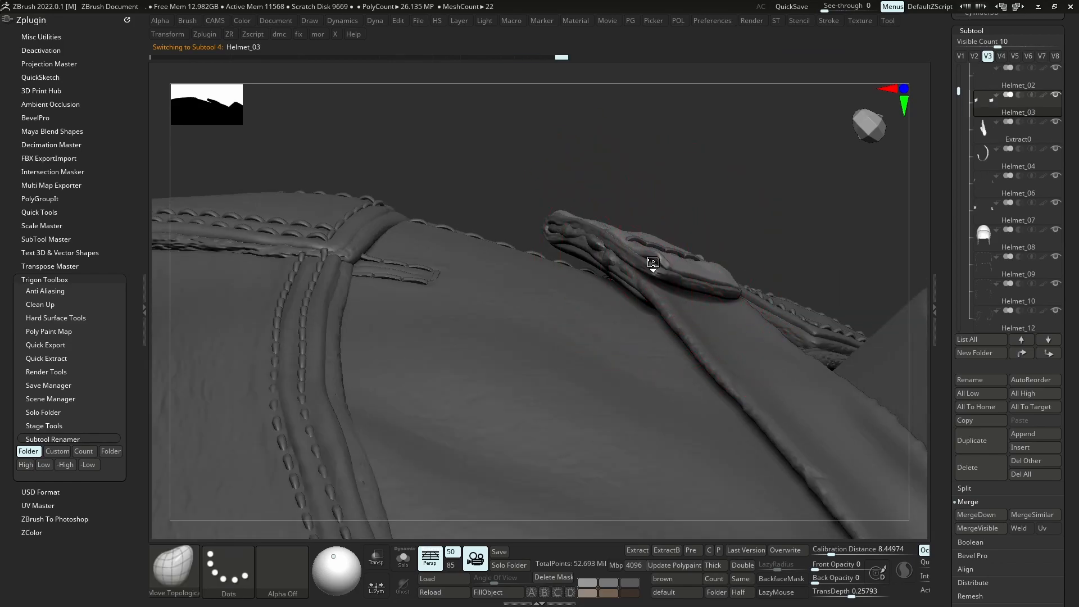
pyautogui.keyDown('alt'); pyautogui.click(655, 254); pyautogui.keyUp('alt')
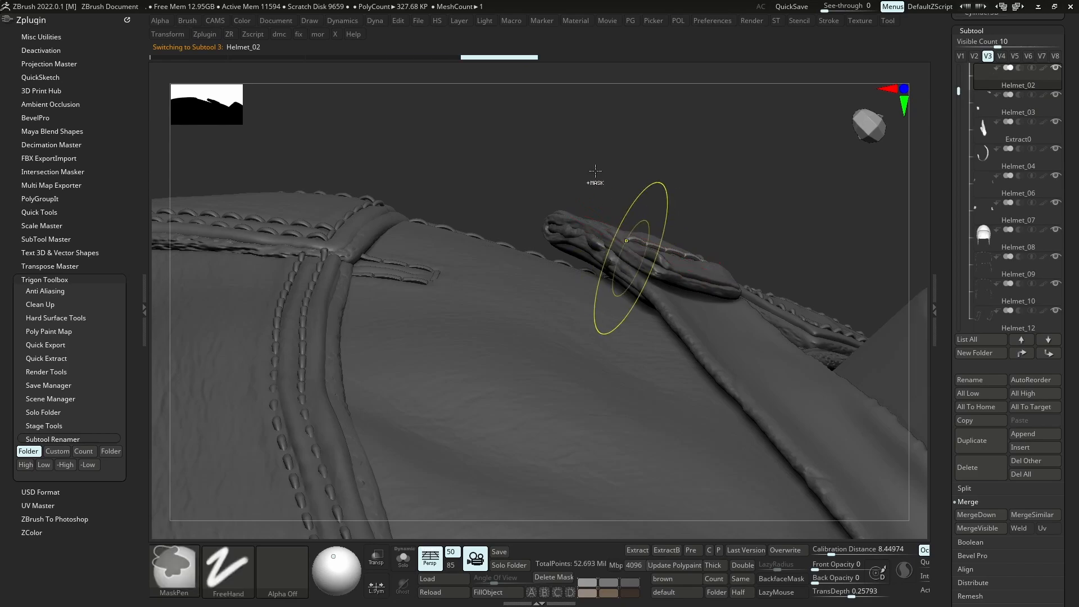
pyautogui.keyDown('ctrl'); pyautogui.moveTo(599, 177); pyautogui.dragTo(595, 143, button='right'); pyautogui.keyUp('ctrl')
pyautogui.moveTo(575, 239)
pyautogui.mouseDown(button='right')
pyautogui.moveTo(603, 260)
pyautogui.moveTo(602, 242)
pyautogui.moveTo(589, 248)
pyautogui.mouseUp(button='right')
pyautogui.keyDown('alt'); pyautogui.click(602, 241); pyautogui.keyUp('alt')
pyautogui.moveTo(589, 249)
pyautogui.mouseDown()
pyautogui.moveTo(596, 237)
pyautogui.moveTo(578, 232)
pyautogui.mouseUp()
pyautogui.press('s')
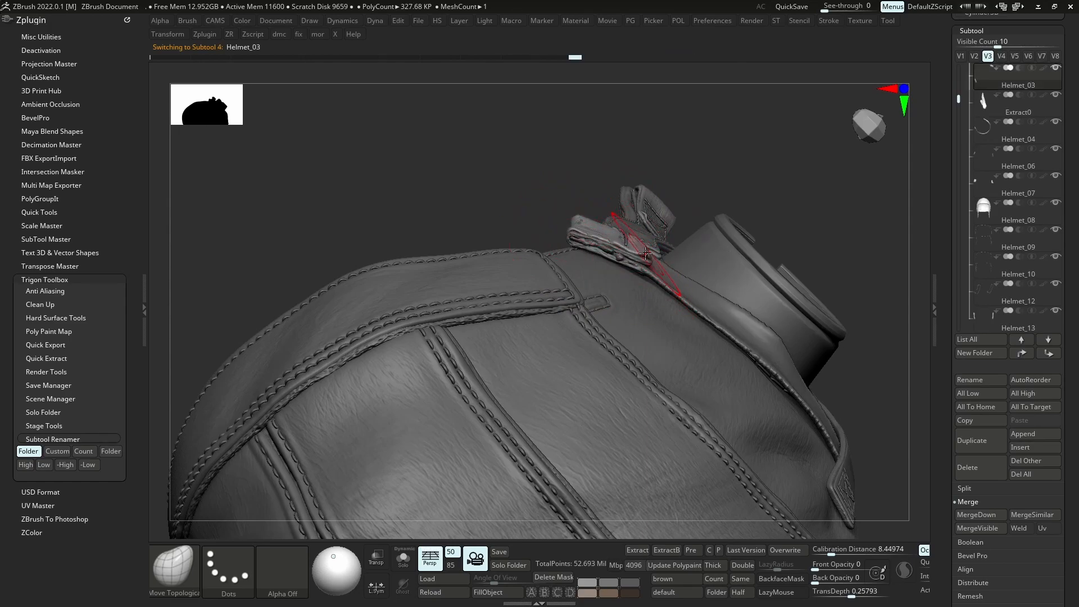
# Adjust the Helmet_04 band around the ear cup with the Move brush, undoing the last stroke
pyautogui.moveTo(635, 262); pyautogui.dragTo(647, 292, button='right')
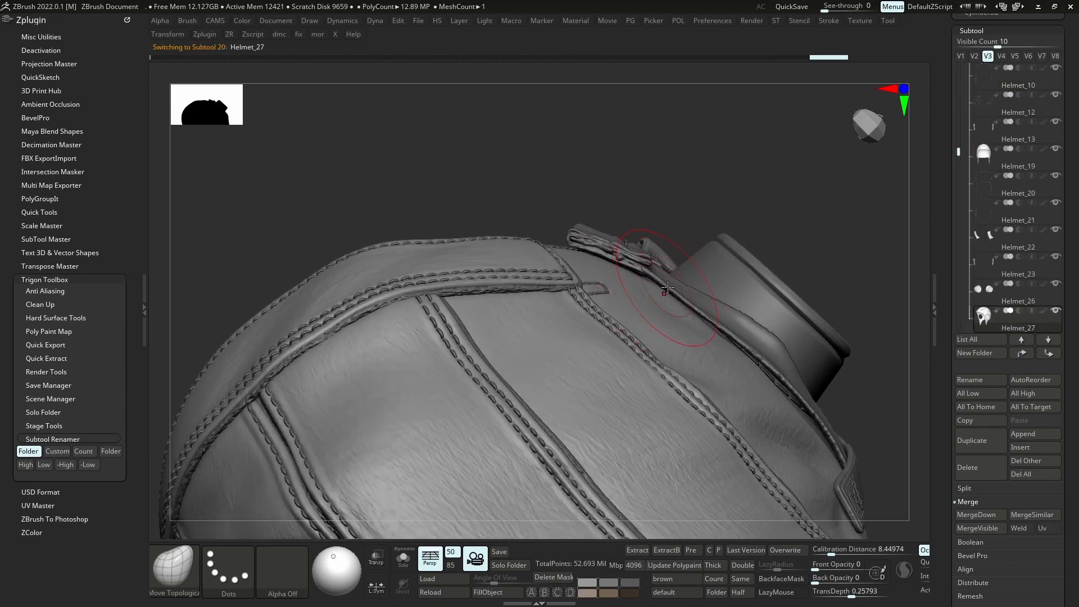
pyautogui.press('b')
pyautogui.press('m')
pyautogui.press('v')
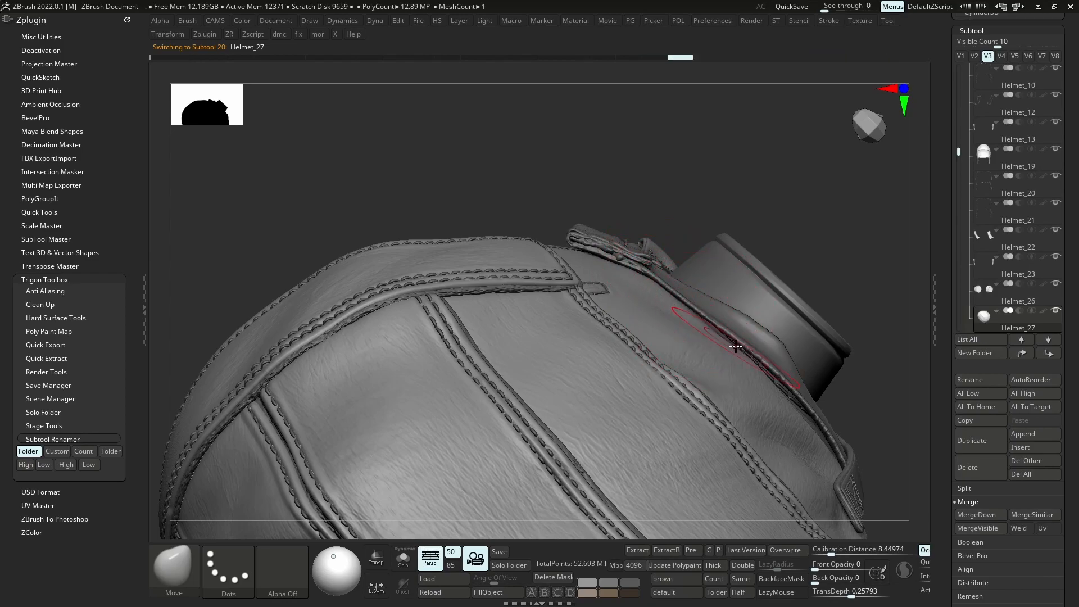
pyautogui.moveTo(738, 344); pyautogui.dragTo(760, 325, button='right')
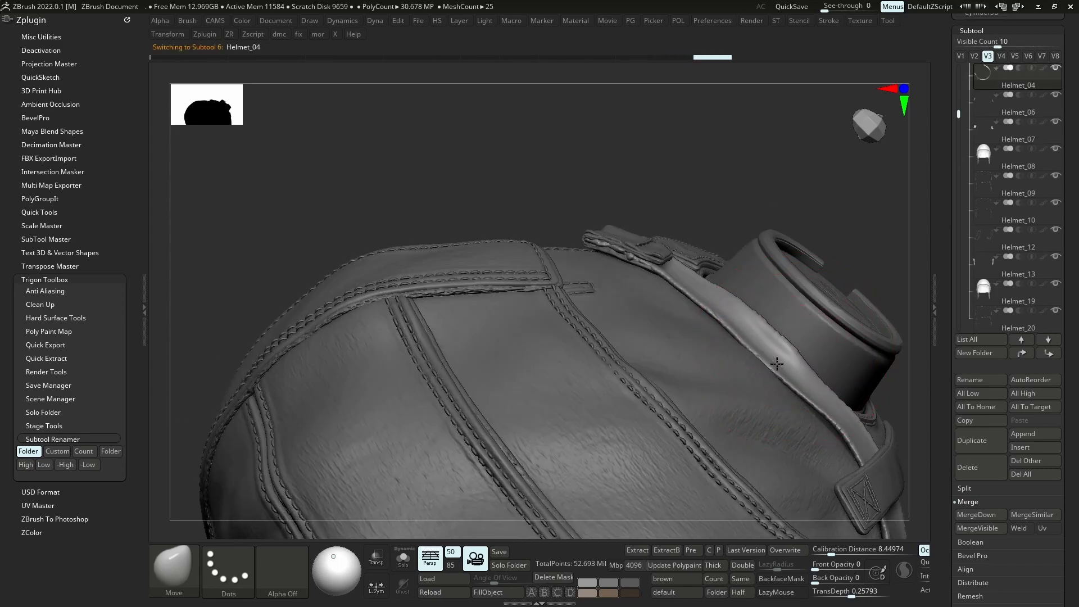
pyautogui.keyDown('ctrl'); pyautogui.moveTo(783, 361); pyautogui.dragTo(819, 389, button='right'); pyautogui.keyUp('ctrl')
pyautogui.moveTo(821, 390); pyautogui.dragTo(817, 396)
pyautogui.moveTo(802, 350); pyautogui.dragTo(794, 349)
pyautogui.moveTo(768, 243)
pyautogui.mouseDown()
pyautogui.moveTo(584, 301)
pyautogui.moveTo(543, 273)
pyautogui.mouseUp()
pyautogui.moveTo(627, 343); pyautogui.dragTo(607, 332)
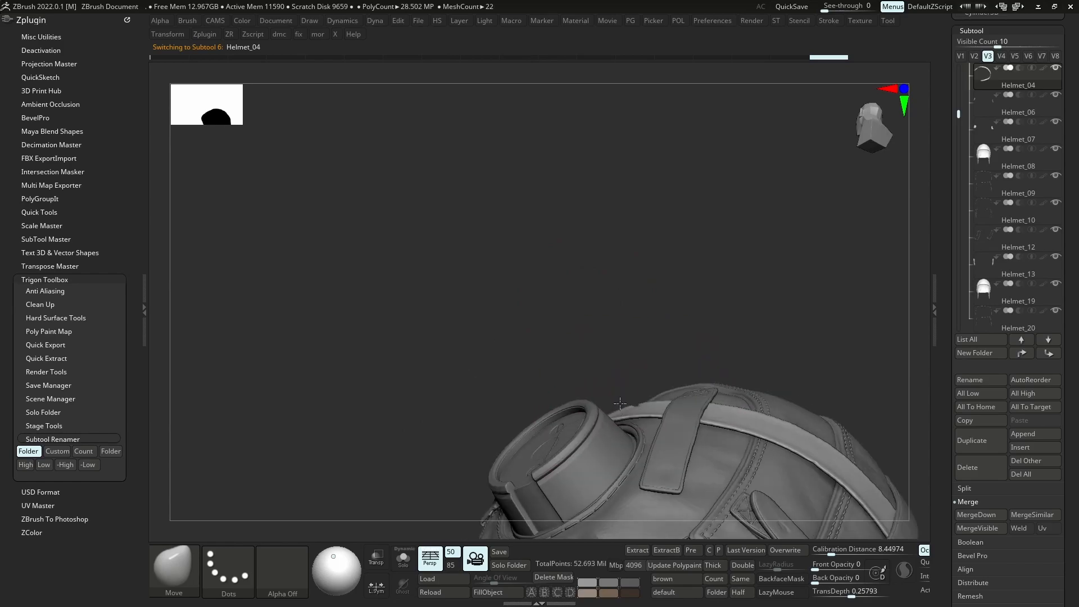
pyautogui.moveTo(625, 416)
pyautogui.mouseDown()
pyautogui.moveTo(636, 419)
pyautogui.moveTo(632, 408)
pyautogui.mouseUp()
pyautogui.moveTo(631, 414); pyautogui.dragTo(646, 414, button='right')
pyautogui.hotkey('ctrl', 'z')
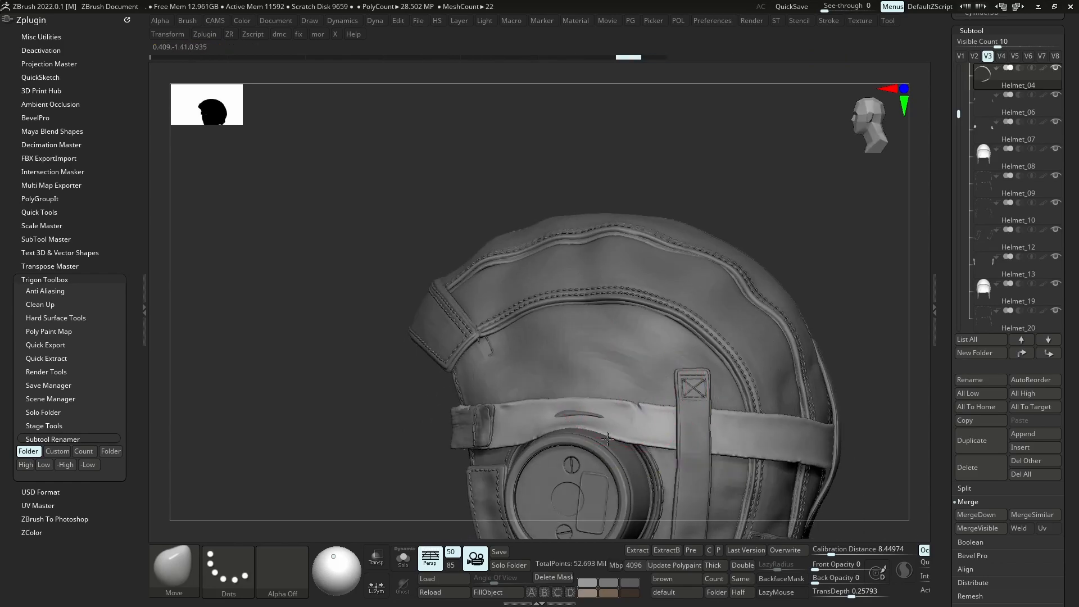
# Nudge the Helmet_27 shell behind the side band above the ear cup with the Move brush
pyautogui.moveTo(579, 392); pyautogui.dragTo(588, 405, button='right')
pyautogui.press('s')
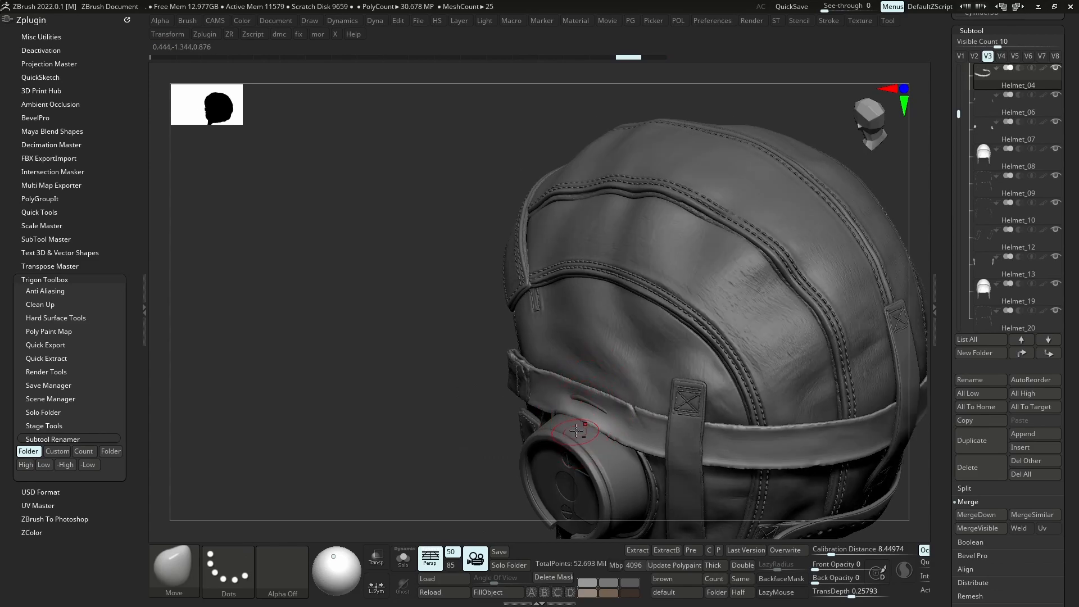
pyautogui.keyDown('alt'); pyautogui.click(577, 431); pyautogui.keyUp('alt')
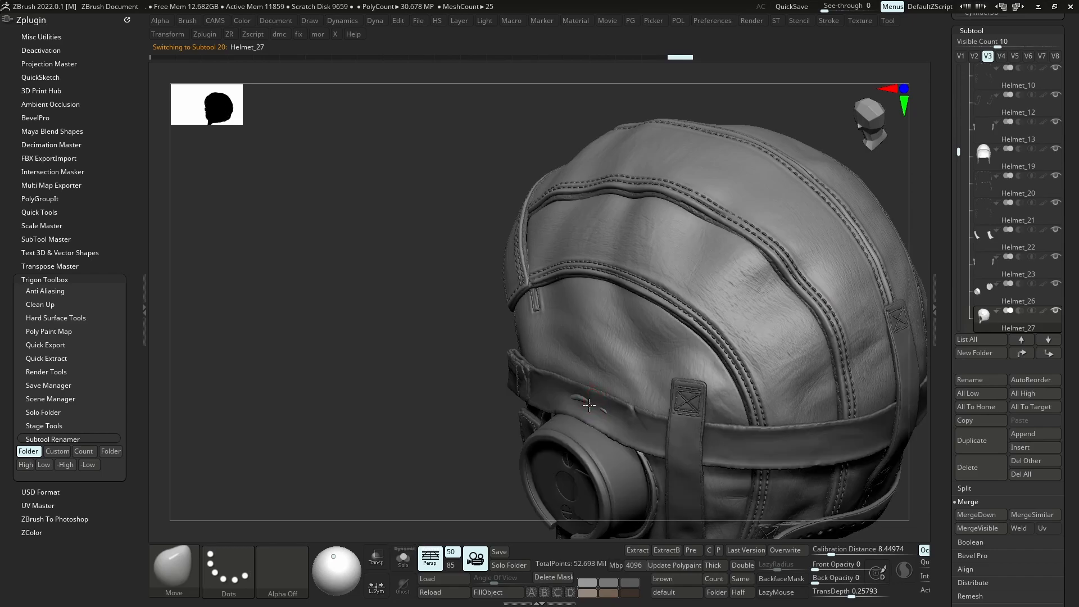
pyautogui.moveTo(599, 414); pyautogui.dragTo(597, 409)
pyautogui.moveTo(597, 409)
pyautogui.mouseDown(button='right')
pyautogui.moveTo(520, 284)
pyautogui.moveTo(544, 278)
pyautogui.moveTo(523, 314)
pyautogui.moveTo(568, 452)
pyautogui.moveTo(605, 405)
pyautogui.moveTo(607, 461)
pyautogui.moveTo(576, 388)
pyautogui.moveTo(531, 396)
pyautogui.moveTo(543, 360)
pyautogui.moveTo(548, 404)
pyautogui.moveTo(545, 360)
pyautogui.moveTo(553, 372)
pyautogui.moveTo(602, 349)
pyautogui.moveTo(606, 331)
pyautogui.moveTo(562, 367)
pyautogui.mouseUp(button='right')
# Reshape the upper and front rim of the inner oval ear plate on Helmet_26 with the Move brush
pyautogui.keyDown('alt'); pyautogui.click(602, 461); pyautogui.keyUp('alt')
pyautogui.hotkey('alt', 's')
pyautogui.hotkey('alt', 's')
pyautogui.press('s')
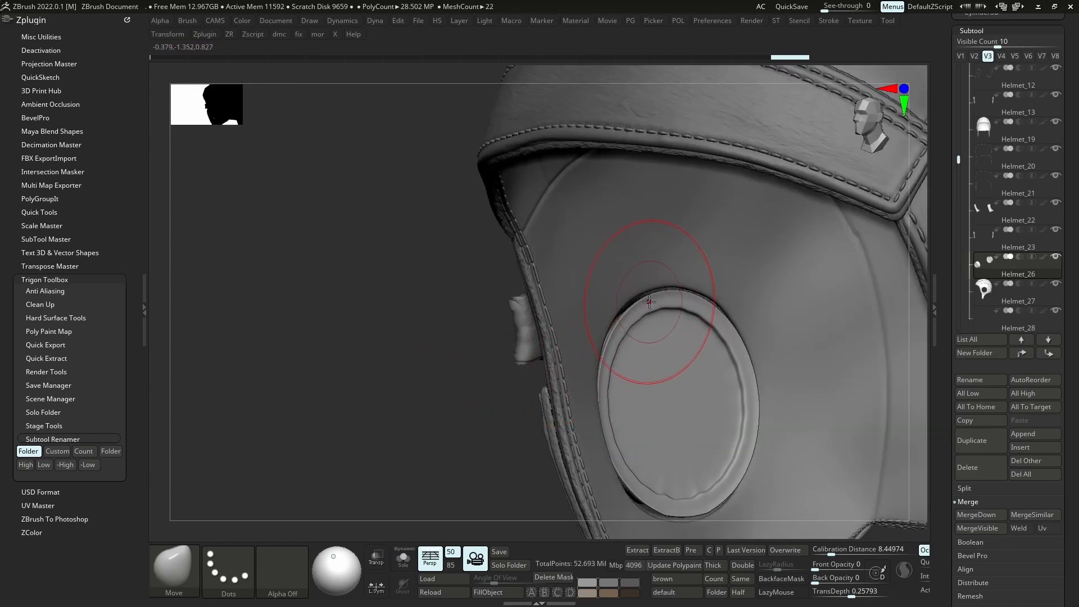
pyautogui.moveTo(648, 297)
pyautogui.mouseDown()
pyautogui.moveTo(655, 302)
pyautogui.moveTo(626, 320)
pyautogui.mouseUp()
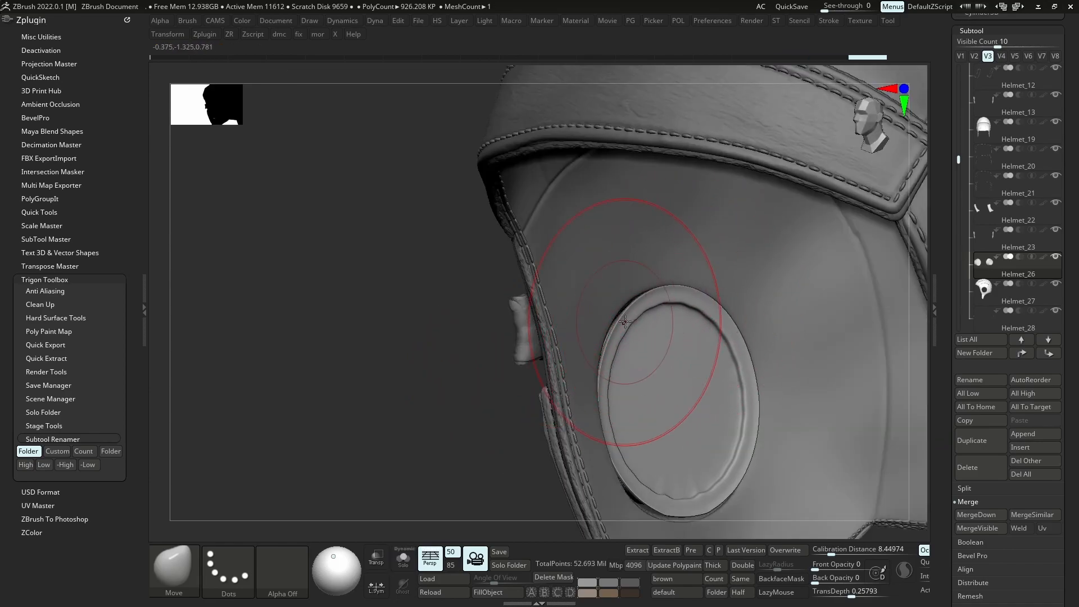
pyautogui.moveTo(626, 320); pyautogui.dragTo(614, 323, button='right')
pyautogui.moveTo(614, 324); pyautogui.dragTo(592, 386)
pyautogui.moveTo(639, 471)
pyautogui.mouseDown(button='right')
pyautogui.moveTo(706, 456)
pyautogui.moveTo(627, 435)
pyautogui.moveTo(549, 463)
pyautogui.moveTo(663, 470)
pyautogui.moveTo(658, 450)
pyautogui.moveTo(660, 475)
pyautogui.mouseUp(button='right')
pyautogui.moveTo(648, 459)
pyautogui.mouseDown()
pyautogui.moveTo(649, 482)
pyautogui.moveTo(691, 473)
pyautogui.mouseUp()
pyautogui.moveTo(629, 457); pyautogui.dragTo(593, 459, button='right')
pyautogui.moveTo(593, 459)
pyautogui.mouseDown()
pyautogui.moveTo(588, 422)
pyautogui.moveTo(611, 417)
pyautogui.mouseUp()
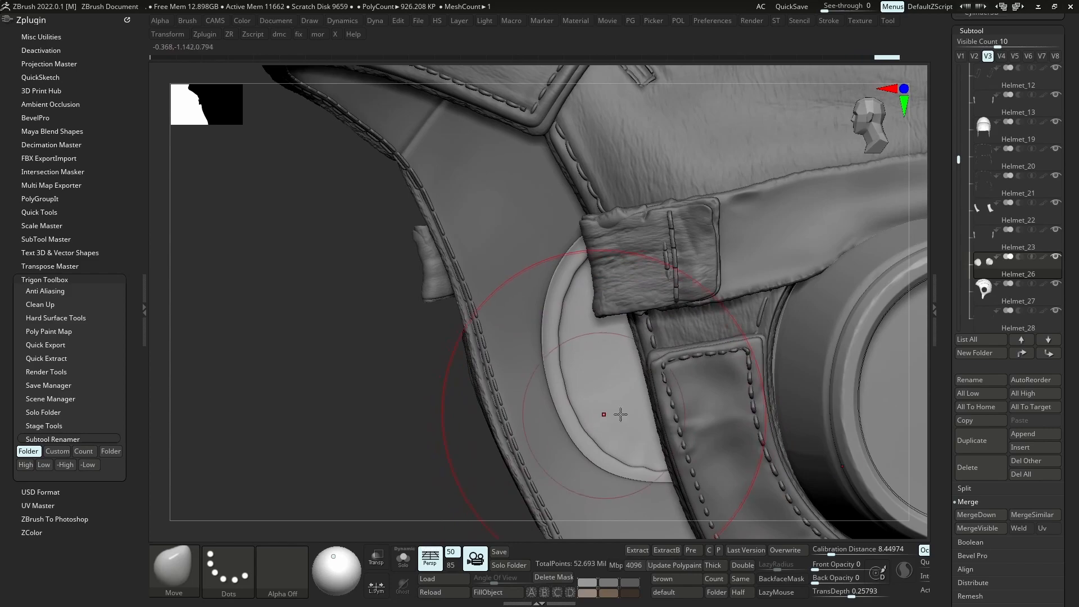
# Adjust the lower rim of Helmet_26's inner oval ear plate against the helmet's inside with the Move brush
pyautogui.moveTo(632, 405)
pyautogui.keyDown('alt'); pyautogui.mouseDown(button='right')
pyautogui.moveTo(598, 338)
pyautogui.moveTo(562, 386)
pyautogui.mouseUp(button='right'); pyautogui.keyUp('alt')
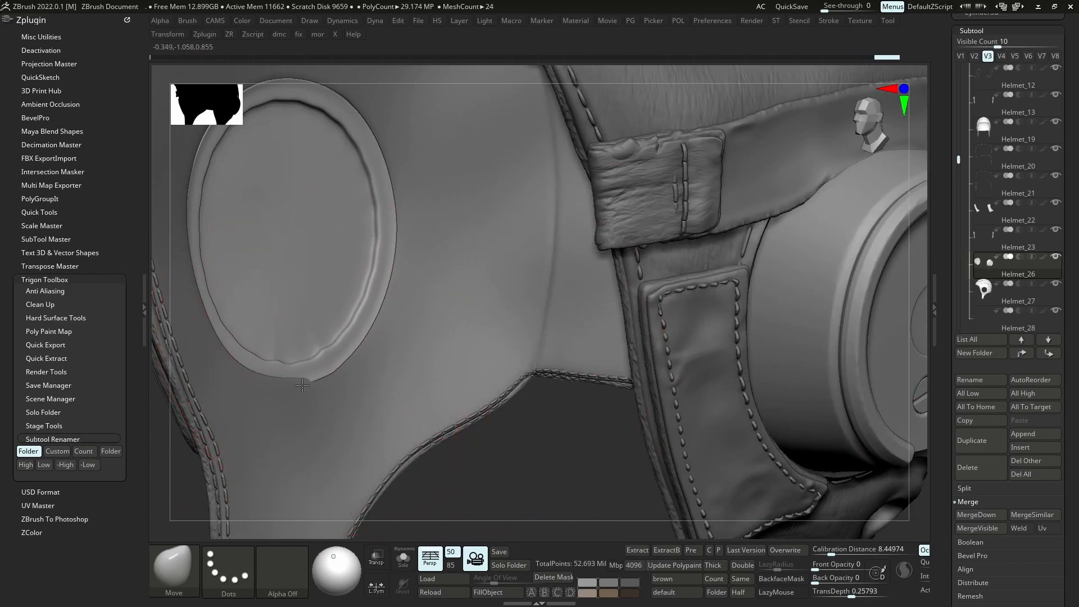
pyautogui.moveTo(298, 386); pyautogui.dragTo(263, 339)
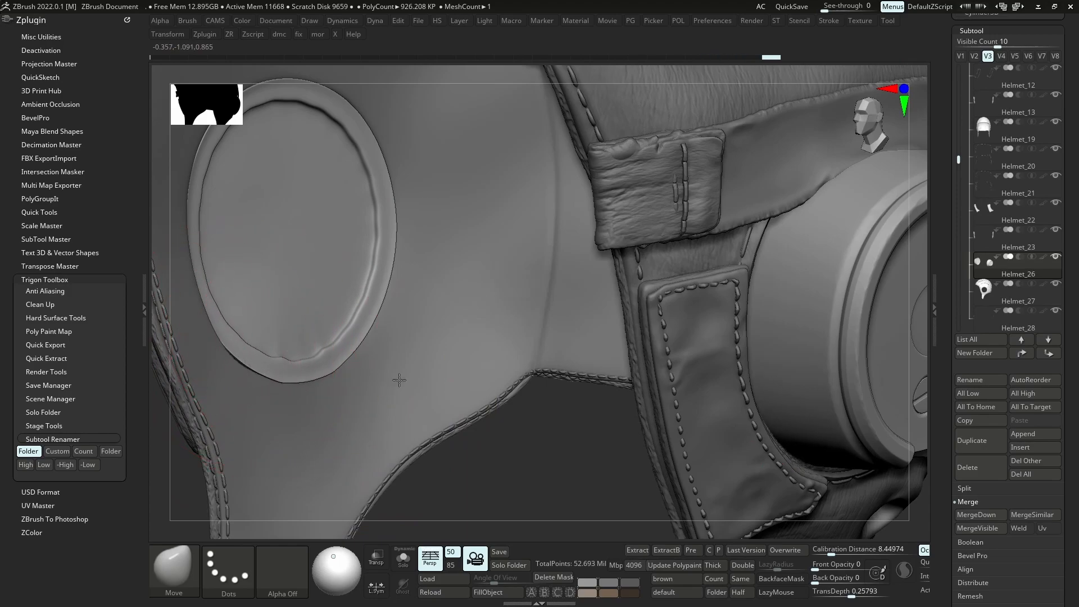
pyautogui.moveTo(359, 326); pyautogui.dragTo(281, 337, button='right')
pyautogui.moveTo(280, 338); pyautogui.dragTo(287, 318)
pyautogui.moveTo(287, 317)
pyautogui.mouseDown(button='right')
pyautogui.moveTo(303, 320)
pyautogui.moveTo(348, 242)
pyautogui.mouseUp(button='right')
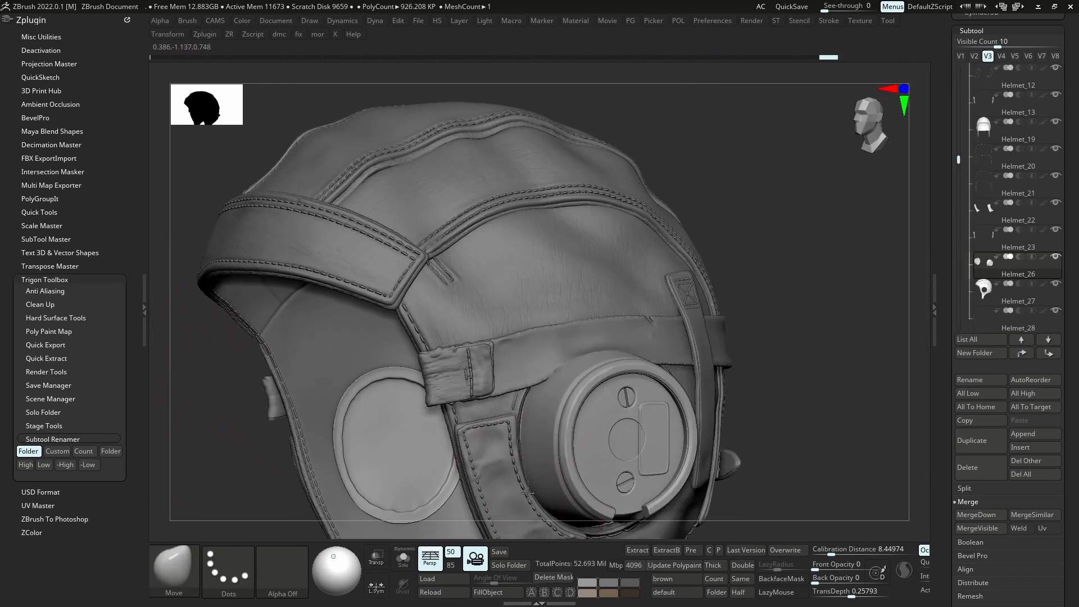
# Refine Helmet_26 at the rear of the inner plate and around the outer ear cup with the Move brush
pyautogui.moveTo(450, 461); pyautogui.dragTo(457, 454)
pyautogui.moveTo(477, 478); pyautogui.dragTo(533, 487, button='right')
pyautogui.moveTo(532, 487); pyautogui.dragTo(546, 490)
pyautogui.moveTo(550, 491)
pyautogui.keyDown('alt'); pyautogui.mouseDown(button='right')
pyautogui.moveTo(551, 362)
pyautogui.moveTo(596, 343)
pyautogui.mouseUp(button='right'); pyautogui.keyUp('alt')
pyautogui.moveTo(677, 372); pyautogui.dragTo(683, 358)
pyautogui.moveTo(687, 360)
pyautogui.mouseDown(button='right')
pyautogui.moveTo(687, 219)
pyautogui.moveTo(647, 180)
pyautogui.moveTo(645, 234)
pyautogui.mouseUp(button='right')
pyautogui.press('s')
pyautogui.moveTo(645, 234); pyautogui.dragTo(640, 234)
# Adjust the Helmet_04 band between the ear cup and its front loop with the Move brush
pyautogui.keyDown('alt'); pyautogui.click(646, 222); pyautogui.keyUp('alt')
pyautogui.moveTo(643, 219)
pyautogui.keyDown('ctrl'); pyautogui.mouseDown(button='right')
pyautogui.moveTo(630, 163)
pyautogui.moveTo(697, 219)
pyautogui.moveTo(618, 228)
pyautogui.mouseUp(button='right'); pyautogui.keyUp('ctrl')
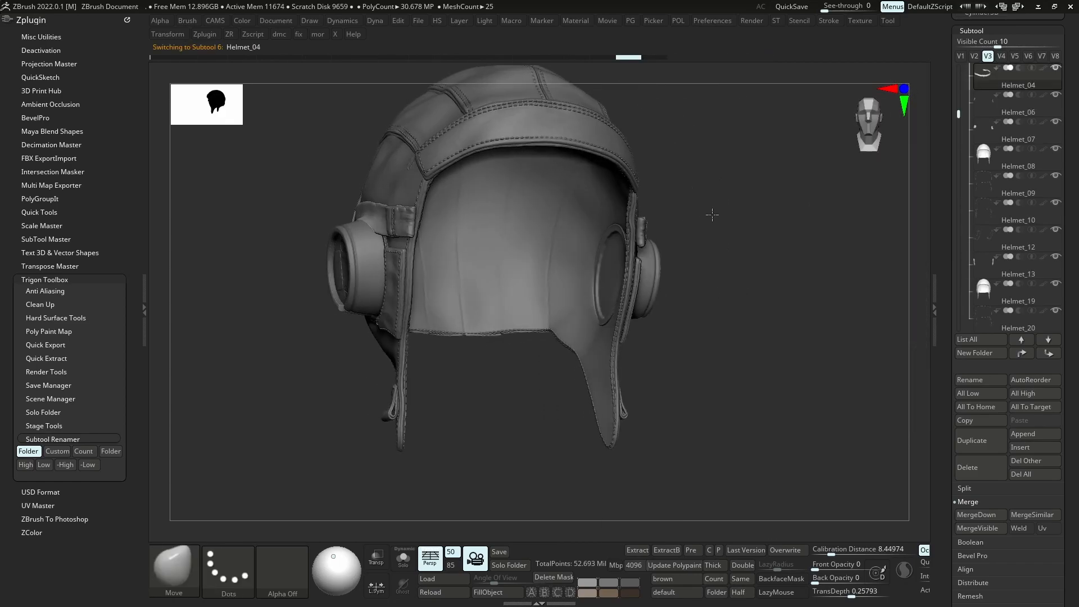
pyautogui.keyDown('alt'); pyautogui.click(356, 226); pyautogui.keyUp('alt')
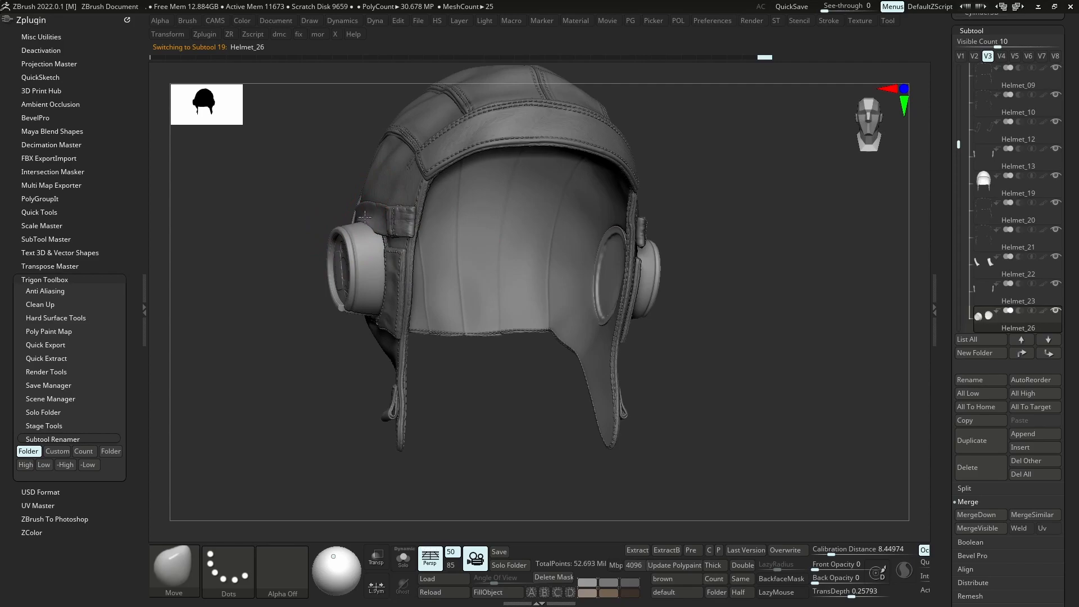
pyautogui.moveTo(367, 217)
pyautogui.mouseDown(button='right')
pyautogui.moveTo(413, 225)
pyautogui.moveTo(383, 222)
pyautogui.moveTo(388, 238)
pyautogui.mouseUp(button='right')
pyautogui.press('s')
pyautogui.keyDown('alt'); pyautogui.click(383, 217); pyautogui.keyUp('alt')
pyautogui.press('s')
pyautogui.moveTo(389, 239); pyautogui.dragTo(385, 238)
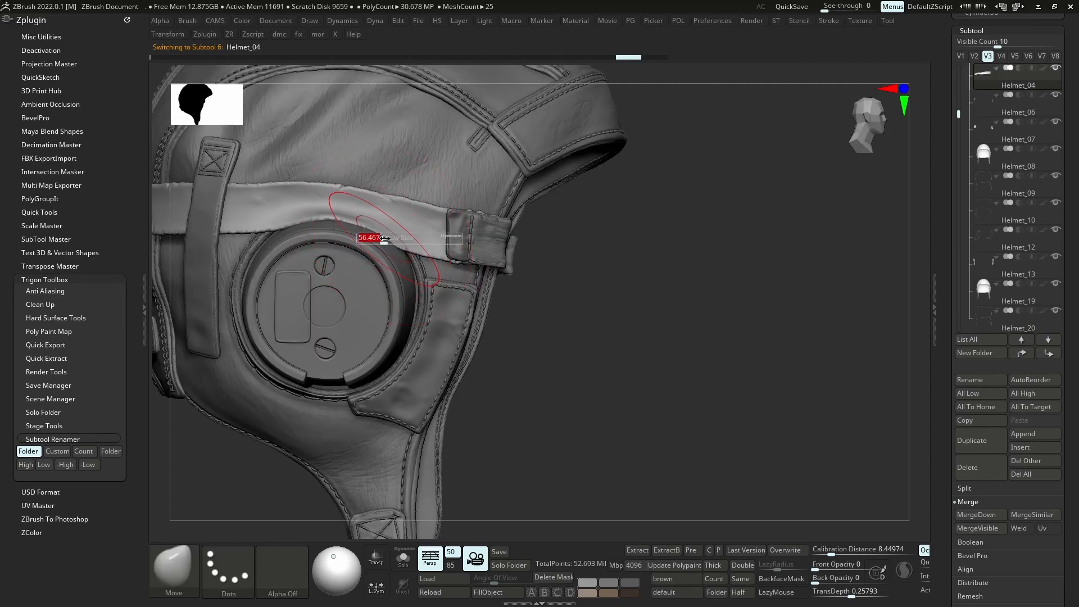
pyautogui.keyDown('ctrl'); pyautogui.moveTo(386, 238); pyautogui.dragTo(380, 208, button='right'); pyautogui.keyUp('ctrl')
pyautogui.moveTo(380, 208); pyautogui.dragTo(321, 231, button='right')
pyautogui.keyDown('ctrl'); pyautogui.moveTo(320, 231); pyautogui.dragTo(325, 262, button='right'); pyautogui.keyUp('ctrl')
pyautogui.moveTo(594, 262); pyautogui.dragTo(655, 236, button='right')
# Sketch the ear cup's front edge, the gap below the front loop and the adjoining band in red over a screen capture, discarding it
pyautogui.press('Print')
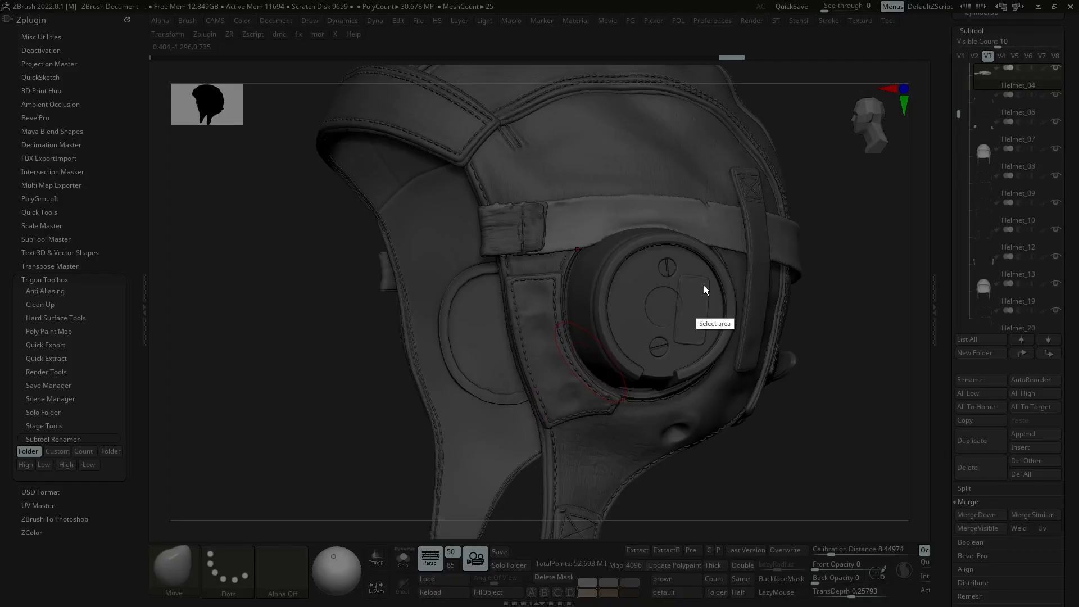
pyautogui.moveTo(858, 87); pyautogui.dragTo(378, 515)
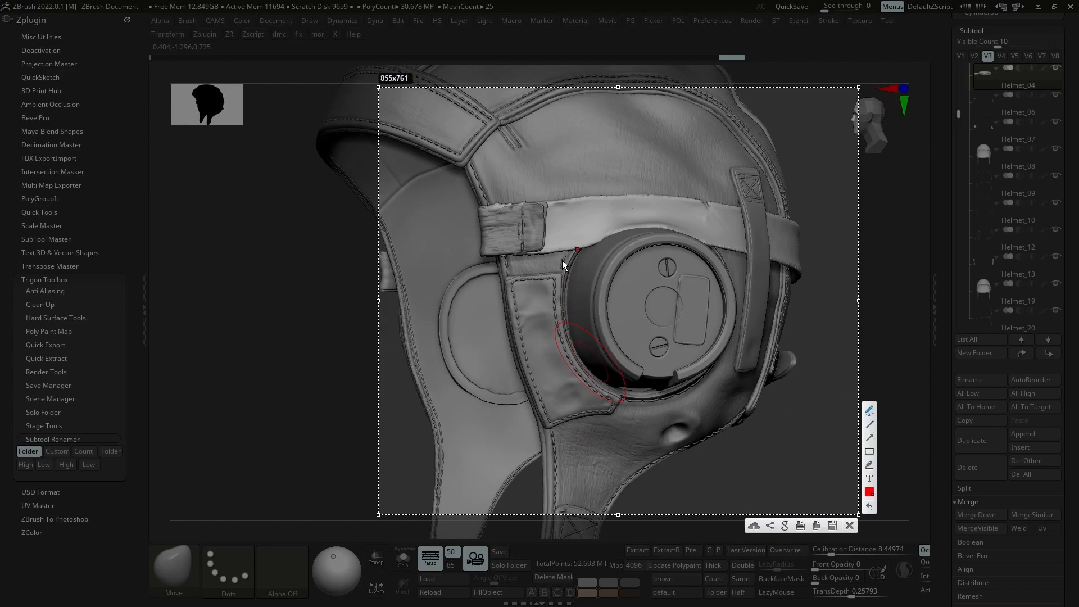
pyautogui.moveTo(562, 261); pyautogui.dragTo(570, 263)
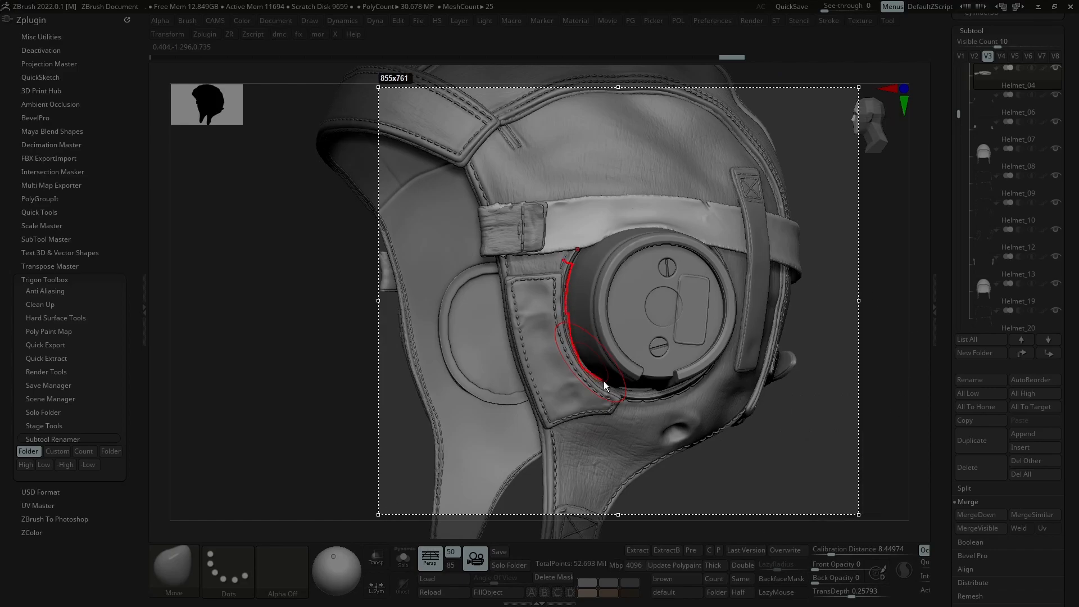
pyautogui.moveTo(603, 380); pyautogui.dragTo(632, 386)
pyautogui.moveTo(567, 291)
pyautogui.mouseDown()
pyautogui.moveTo(586, 250)
pyautogui.moveTo(568, 271)
pyautogui.moveTo(497, 255)
pyautogui.moveTo(538, 274)
pyautogui.moveTo(528, 274)
pyautogui.moveTo(503, 254)
pyautogui.moveTo(605, 284)
pyautogui.moveTo(631, 248)
pyautogui.moveTo(596, 245)
pyautogui.moveTo(613, 234)
pyautogui.moveTo(614, 261)
pyautogui.moveTo(612, 197)
pyautogui.mouseUp()
pyautogui.moveTo(594, 240); pyautogui.dragTo(581, 200)
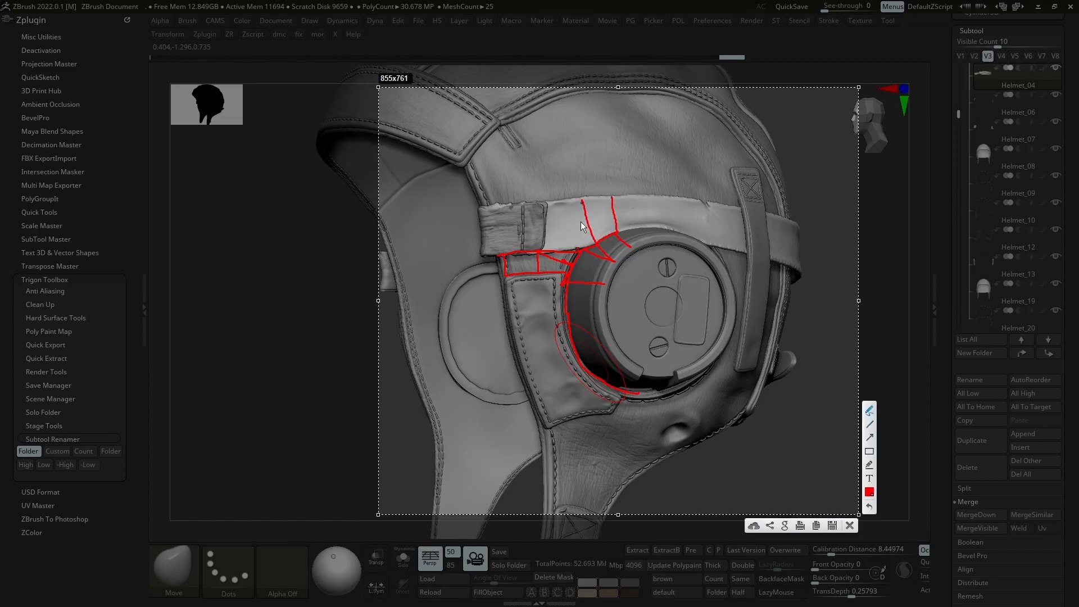
pyautogui.moveTo(579, 249); pyautogui.dragTo(567, 203)
pyautogui.moveTo(540, 251); pyautogui.dragTo(542, 211)
pyautogui.moveTo(672, 229); pyautogui.dragTo(673, 228)
pyautogui.click(850, 526)
# Nudge the Helmet_04 band just above the ear cup's upper edge with a resized Move brush
pyautogui.moveTo(815, 495); pyautogui.dragTo(690, 233)
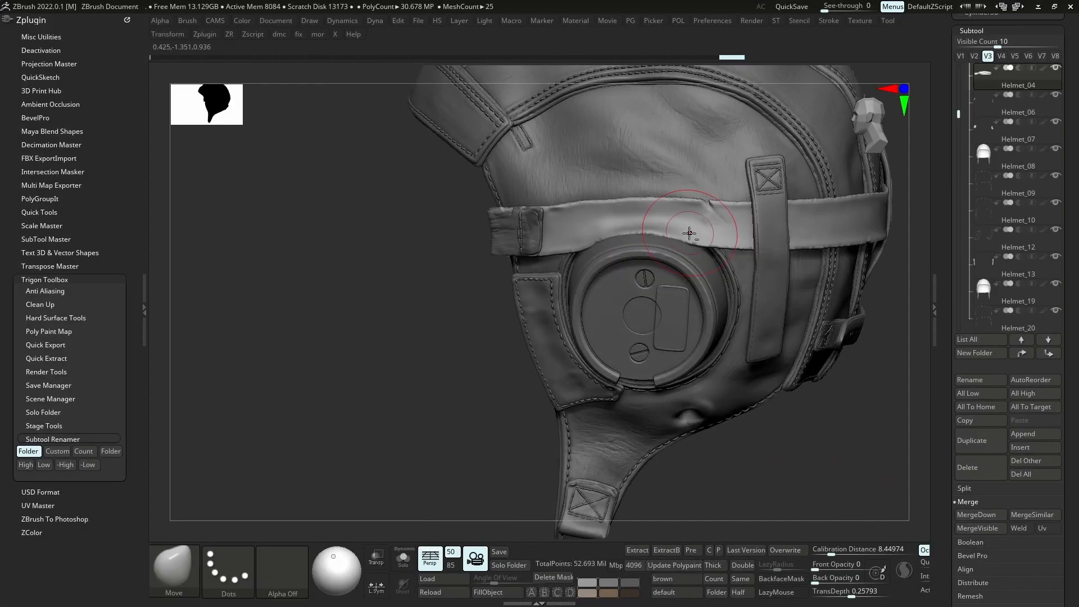
pyautogui.press('b')
pyautogui.press('m')
pyautogui.press('v')
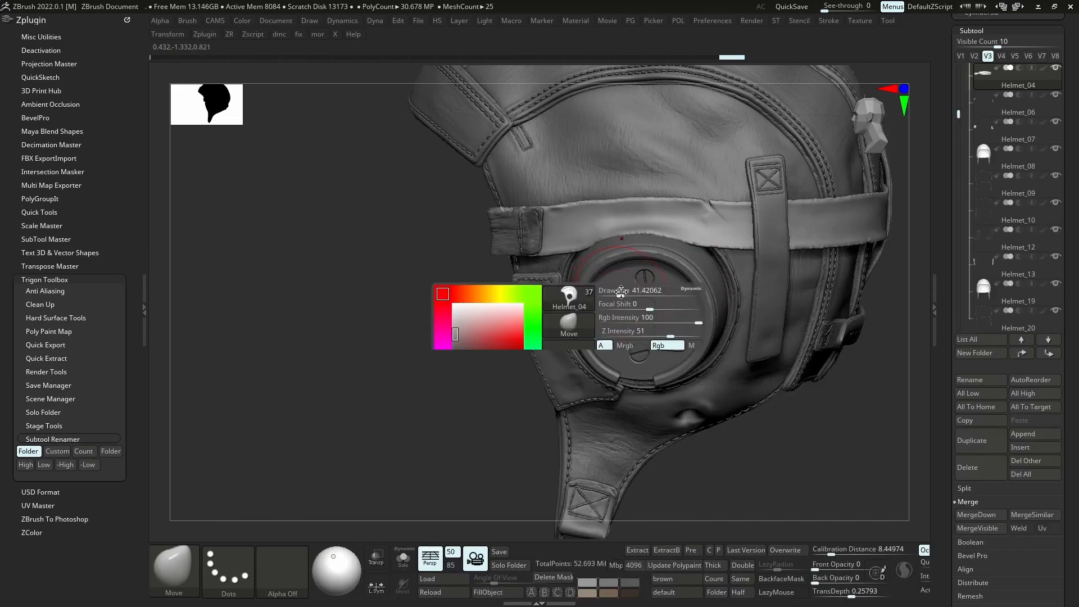
pyautogui.moveTo(663, 232); pyautogui.dragTo(665, 236)
pyautogui.moveTo(670, 225)
pyautogui.mouseDown(button='right')
pyautogui.moveTo(582, 386)
pyautogui.moveTo(582, 373)
pyautogui.mouseUp(button='right')
# Reshape the front side of the Helmet_26 ear cup near the band and stitched patch with the Move brush
pyautogui.keyDown('alt'); pyautogui.click(582, 373); pyautogui.keyUp('alt')
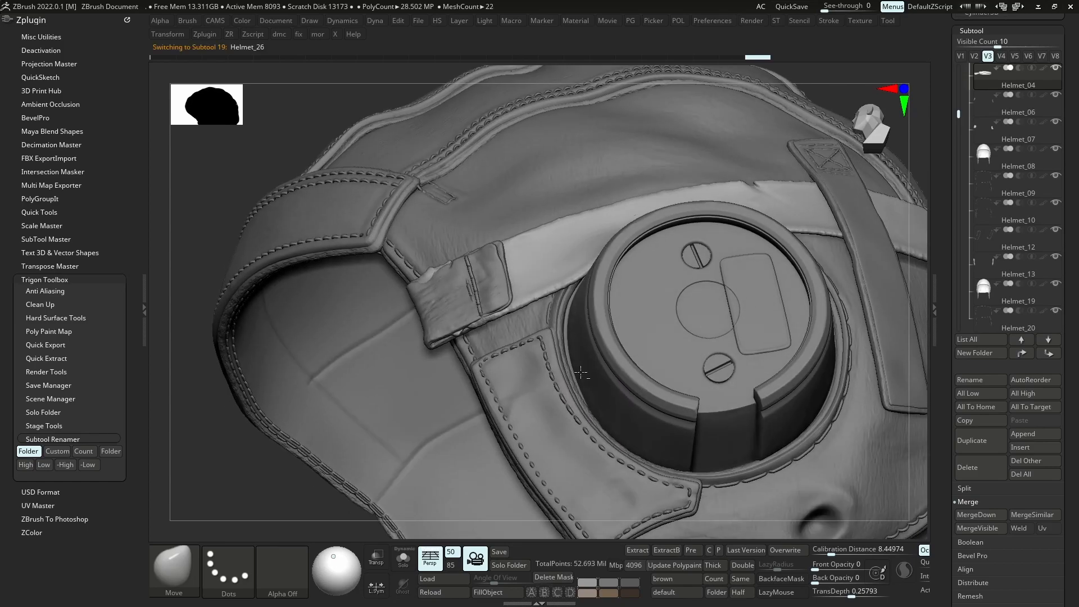
pyautogui.moveTo(563, 347); pyautogui.dragTo(577, 375)
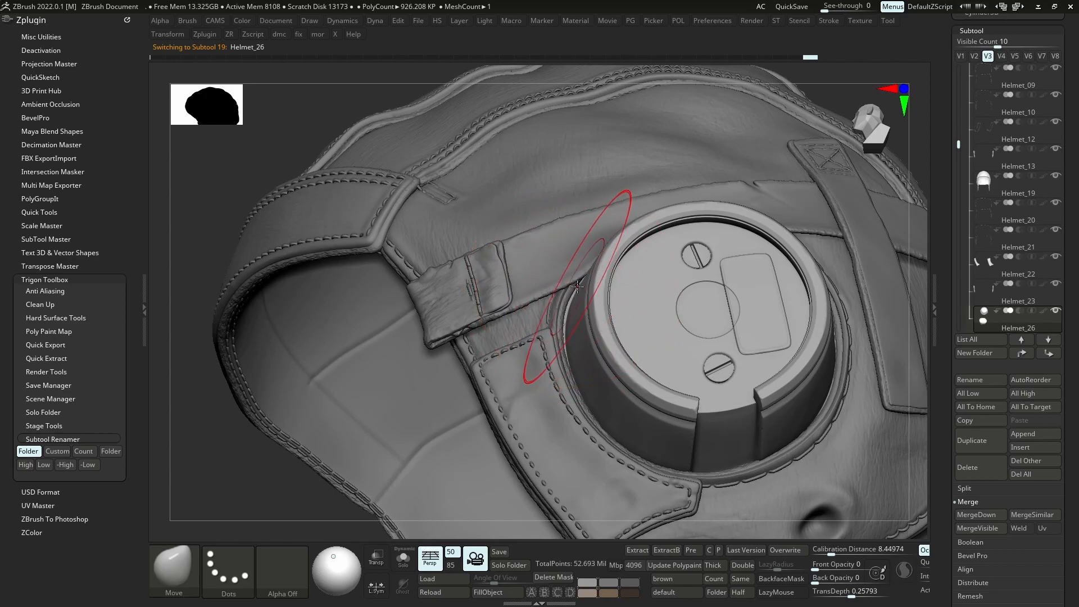
pyautogui.moveTo(570, 287); pyautogui.dragTo(571, 290)
pyautogui.moveTo(591, 318)
pyautogui.keyDown('ctrl'); pyautogui.mouseDown(button='right')
pyautogui.moveTo(581, 271)
pyautogui.moveTo(556, 256)
pyautogui.mouseUp(button='right'); pyautogui.keyUp('ctrl')
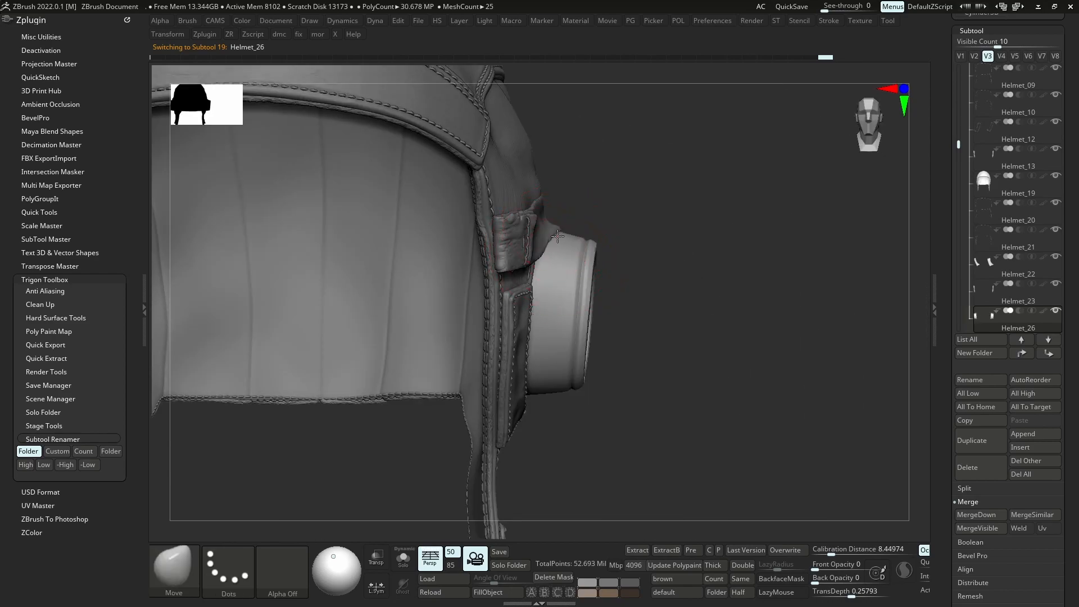
pyautogui.moveTo(726, 228); pyautogui.dragTo(682, 274, button='right')
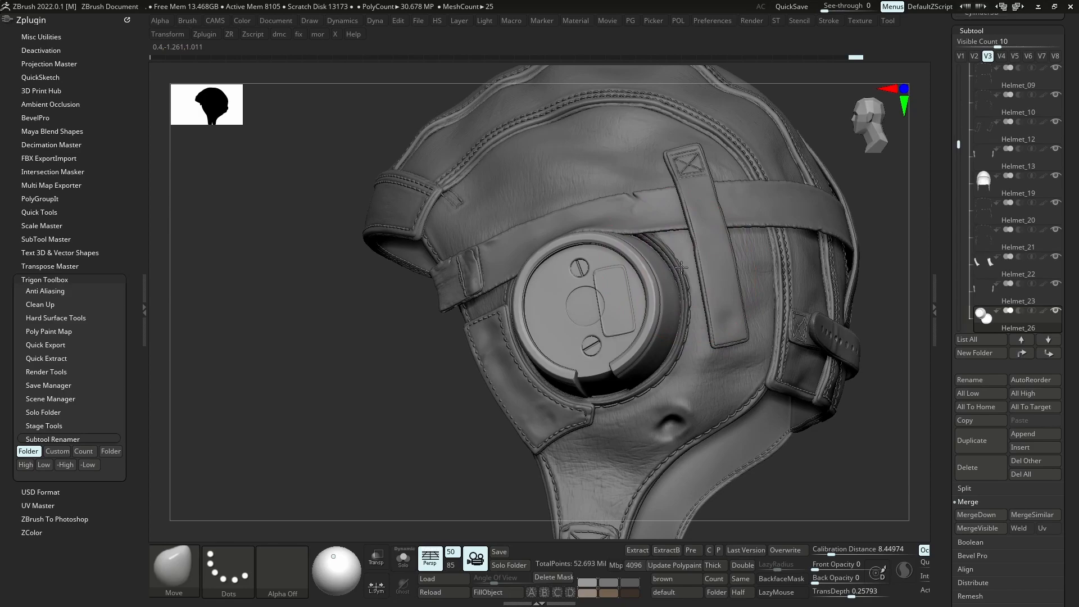
pyautogui.keyDown('ctrl'); pyautogui.moveTo(677, 336); pyautogui.dragTo(647, 270, button='right'); pyautogui.keyUp('ctrl')
pyautogui.moveTo(647, 270); pyautogui.dragTo(709, 284, button='right')
# Make the chin strap mesh symmetrical across the X axis and overwrite the current save
pyautogui.keyDown('ctrl'); pyautogui.moveTo(502, 320); pyautogui.dragTo(472, 234, button='right'); pyautogui.keyUp('ctrl')
pyautogui.keyDown('ctrl'); pyautogui.moveTo(381, 395); pyautogui.dragTo(468, 334, button='right'); pyautogui.keyUp('ctrl')
pyautogui.moveTo(468, 334); pyautogui.dragTo(549, 193, button='right')
pyautogui.moveTo(433, 192); pyautogui.dragTo(421, 295, button='right')
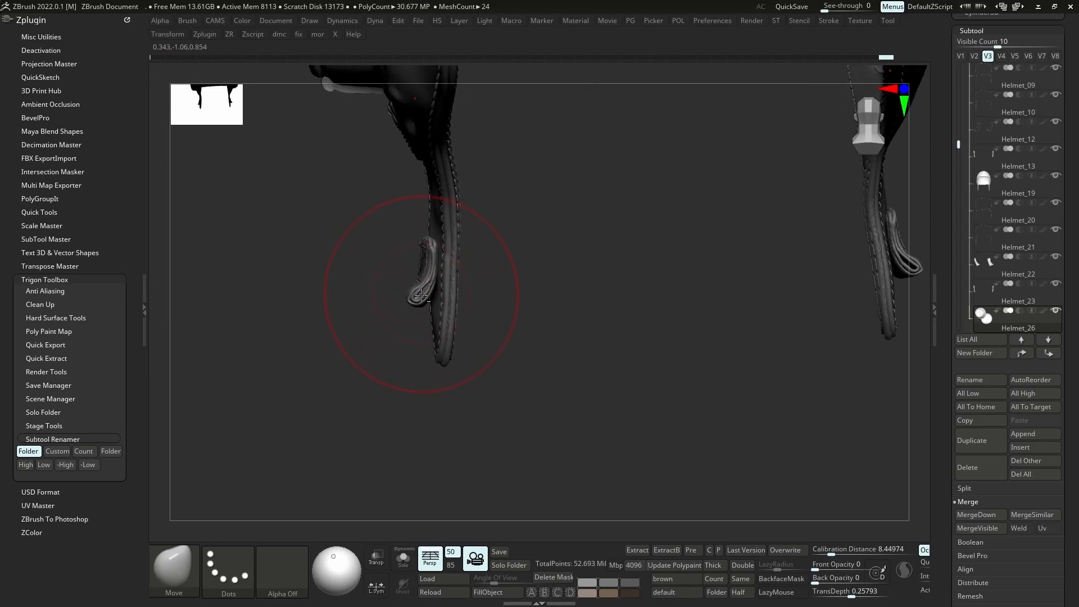
pyautogui.press('x')
pyautogui.moveTo(1071, 491); pyautogui.dragTo(1071, 338)
pyautogui.click(999, 501)
pyautogui.click(994, 73)
pyautogui.press('x')
pyautogui.click(797, 233)
pyautogui.keyDown('alt'); pyautogui.moveTo(917, 278); pyautogui.dragTo(665, 436, button='right'); pyautogui.keyUp('alt')
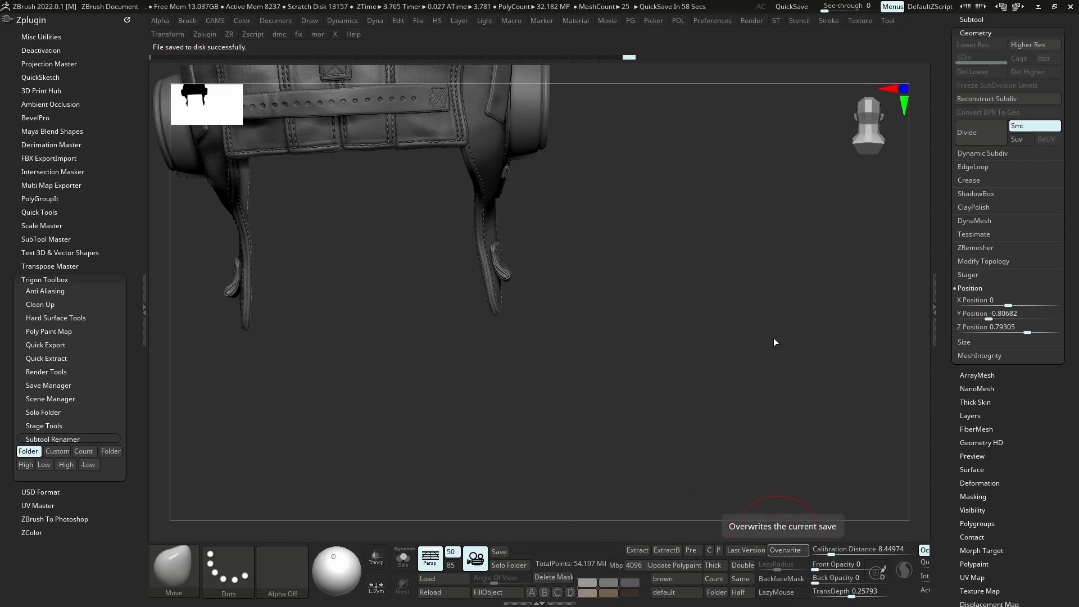
# Pull the Helmet_04 band outward at the back of the helmet with the Move brush
pyautogui.moveTo(620, 207); pyautogui.dragTo(525, 316, button='right')
pyautogui.moveTo(639, 307); pyautogui.dragTo(586, 320, button='right')
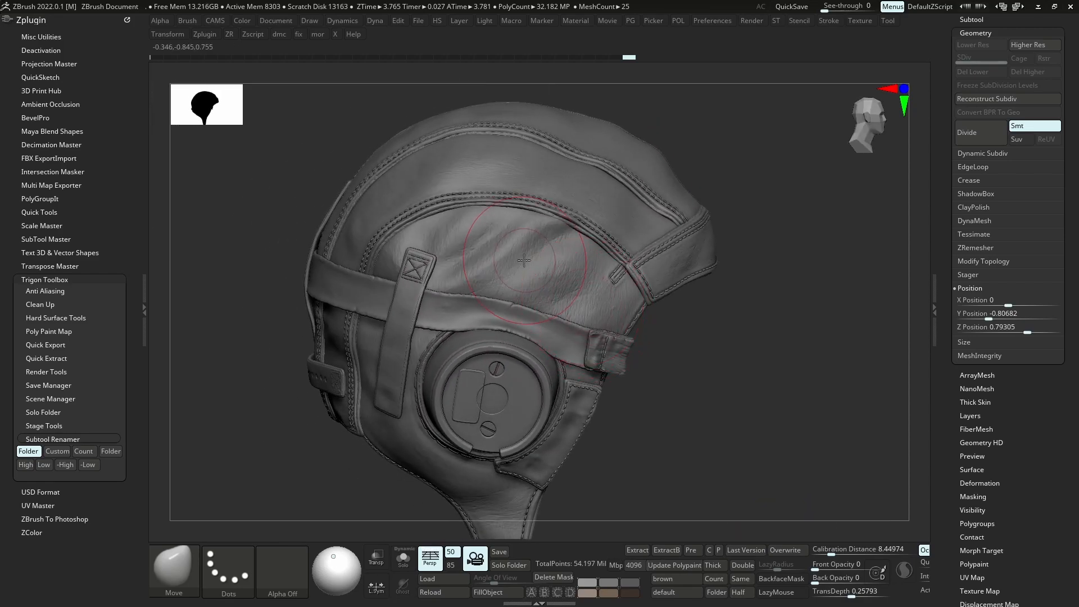
pyautogui.moveTo(562, 244)
pyautogui.mouseDown(button='right')
pyautogui.moveTo(572, 232)
pyautogui.moveTo(469, 325)
pyautogui.moveTo(510, 352)
pyautogui.moveTo(550, 319)
pyautogui.mouseUp(button='right')
pyautogui.keyDown('alt'); pyautogui.moveTo(562, 444); pyautogui.dragTo(504, 324, button='right'); pyautogui.keyUp('alt')
pyautogui.keyDown('alt'); pyautogui.click(504, 324); pyautogui.keyUp('alt')
pyautogui.moveTo(464, 238)
pyautogui.mouseDown(button='right')
pyautogui.moveTo(483, 306)
pyautogui.moveTo(441, 309)
pyautogui.moveTo(421, 260)
pyautogui.moveTo(437, 290)
pyautogui.moveTo(448, 271)
pyautogui.moveTo(440, 277)
pyautogui.moveTo(579, 295)
pyautogui.mouseUp(button='right')
pyautogui.keyDown('alt'); pyautogui.click(438, 292); pyautogui.keyUp('alt')
pyautogui.moveTo(432, 302)
pyautogui.mouseDown(button='right')
pyautogui.moveTo(439, 401)
pyautogui.moveTo(471, 430)
pyautogui.moveTo(456, 402)
pyautogui.mouseUp(button='right')
pyautogui.press('s')
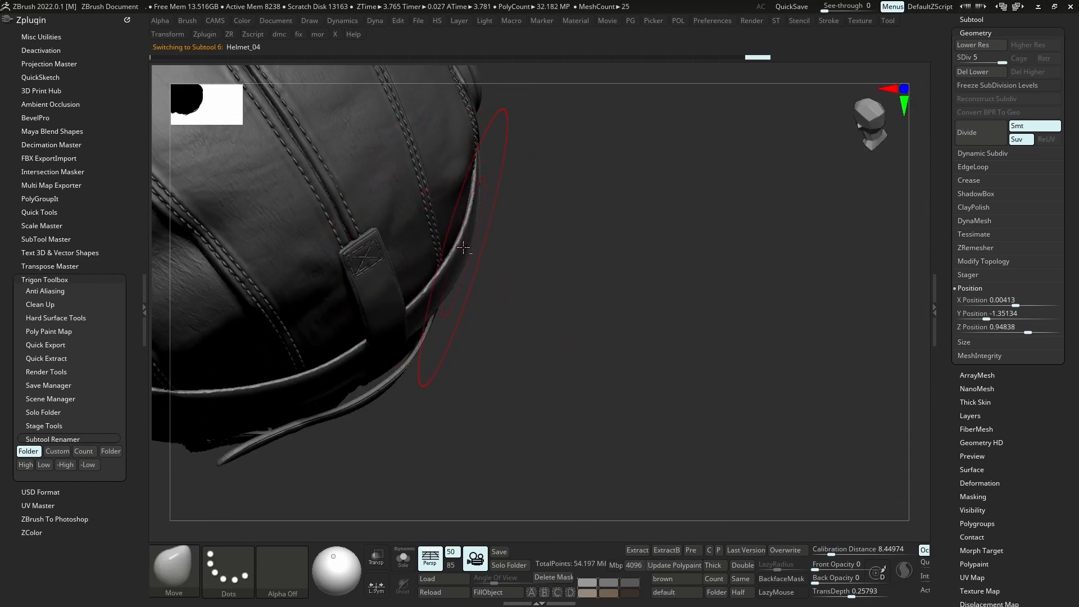
pyautogui.moveTo(453, 246); pyautogui.dragTo(474, 251)
# Adjust the rear stretch of the Helmet_04 band further with a resized Move brush
pyautogui.moveTo(475, 251)
pyautogui.mouseDown(button='right')
pyautogui.moveTo(489, 188)
pyautogui.moveTo(506, 210)
pyautogui.moveTo(489, 410)
pyautogui.moveTo(492, 382)
pyautogui.mouseUp(button='right')
pyautogui.press('s')
pyautogui.press('s')
pyautogui.moveTo(488, 381); pyautogui.dragTo(498, 357)
pyautogui.moveTo(501, 287)
pyautogui.mouseDown(button='right')
pyautogui.moveTo(564, 337)
pyautogui.moveTo(565, 325)
pyautogui.moveTo(591, 335)
pyautogui.mouseUp(button='right')
pyautogui.press('s')
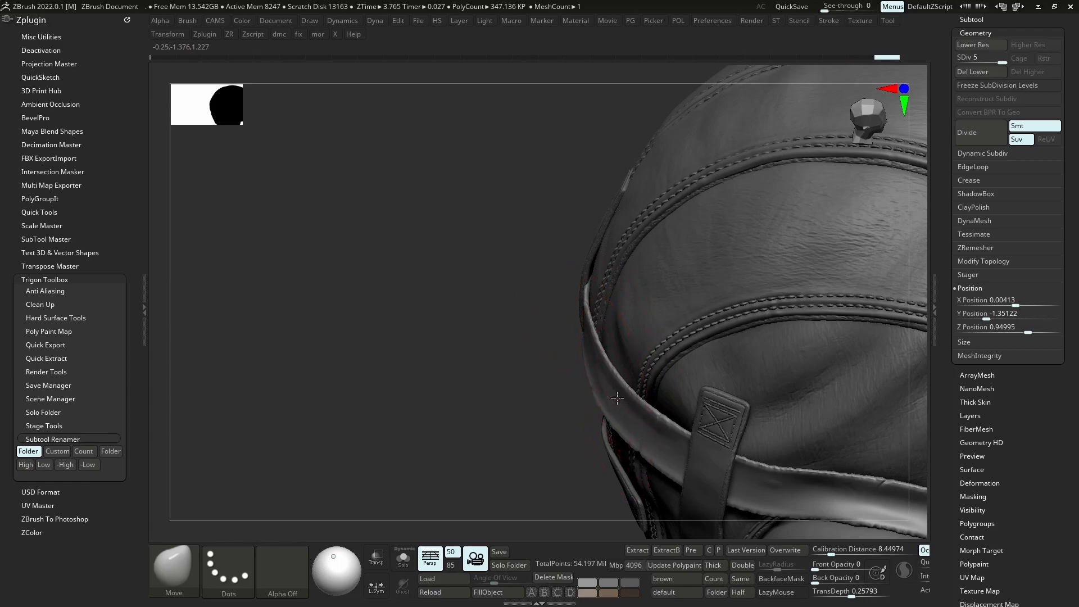
# Refine the Helmet_04 band's edge where it wraps around the rear stitched seams with small Move brush strokes
pyautogui.moveTo(596, 368); pyautogui.dragTo(598, 368, button='right')
pyautogui.keyDown('ctrl'); pyautogui.moveTo(603, 330); pyautogui.dragTo(605, 338, button='right'); pyautogui.keyUp('ctrl')
pyautogui.press('s')
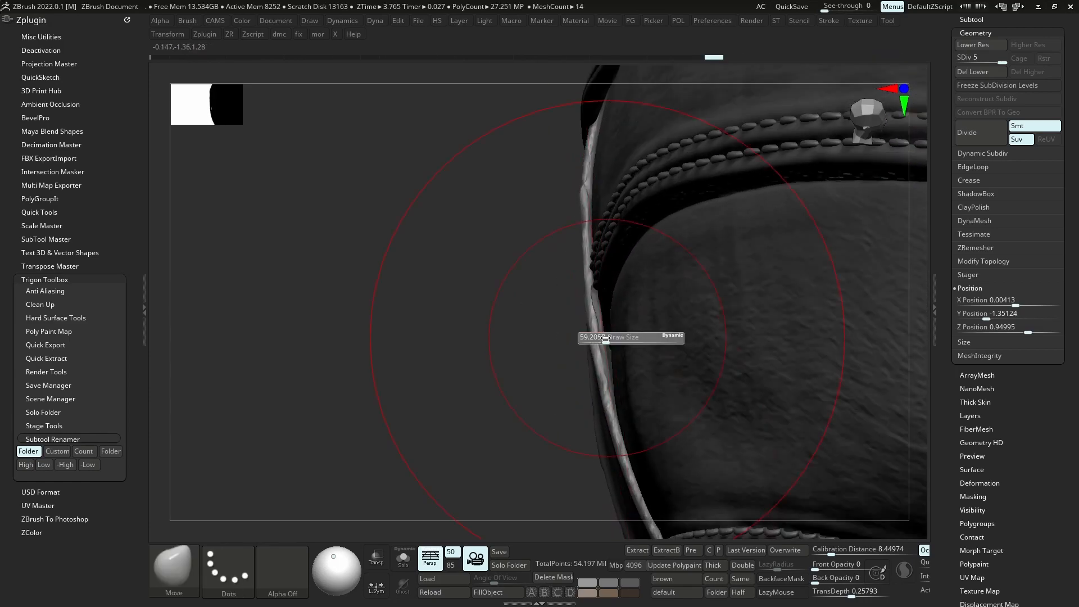
pyautogui.moveTo(595, 324); pyautogui.dragTo(597, 317)
pyautogui.press('s')
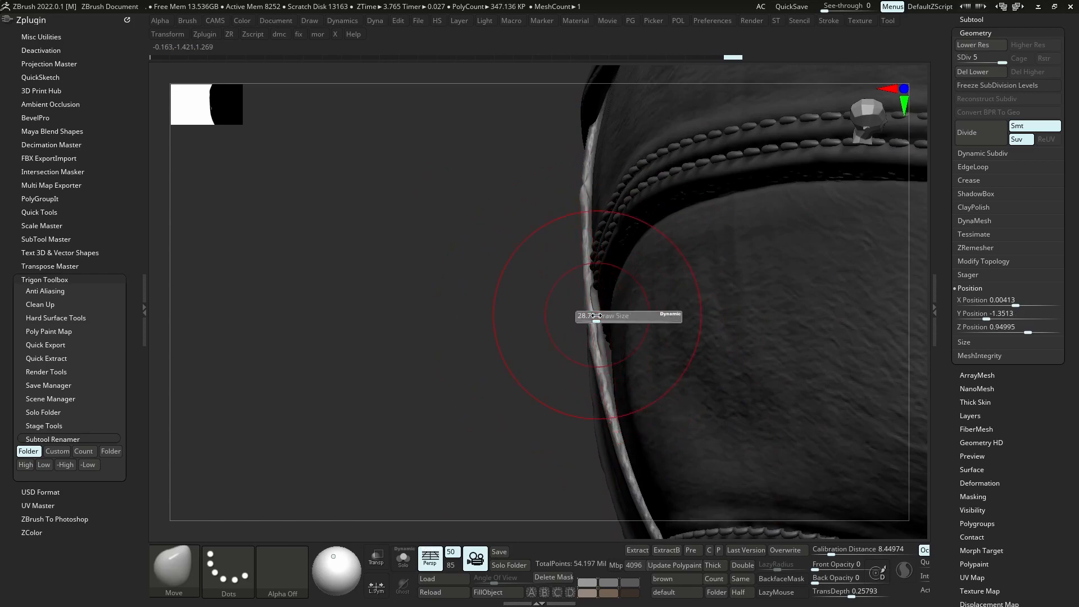
pyautogui.hotkey('shift', 's')
pyautogui.moveTo(601, 319)
pyautogui.mouseDown(button='right')
pyautogui.moveTo(609, 273)
pyautogui.moveTo(604, 312)
pyautogui.moveTo(596, 299)
pyautogui.mouseUp(button='right')
pyautogui.hotkey('shift', 's')
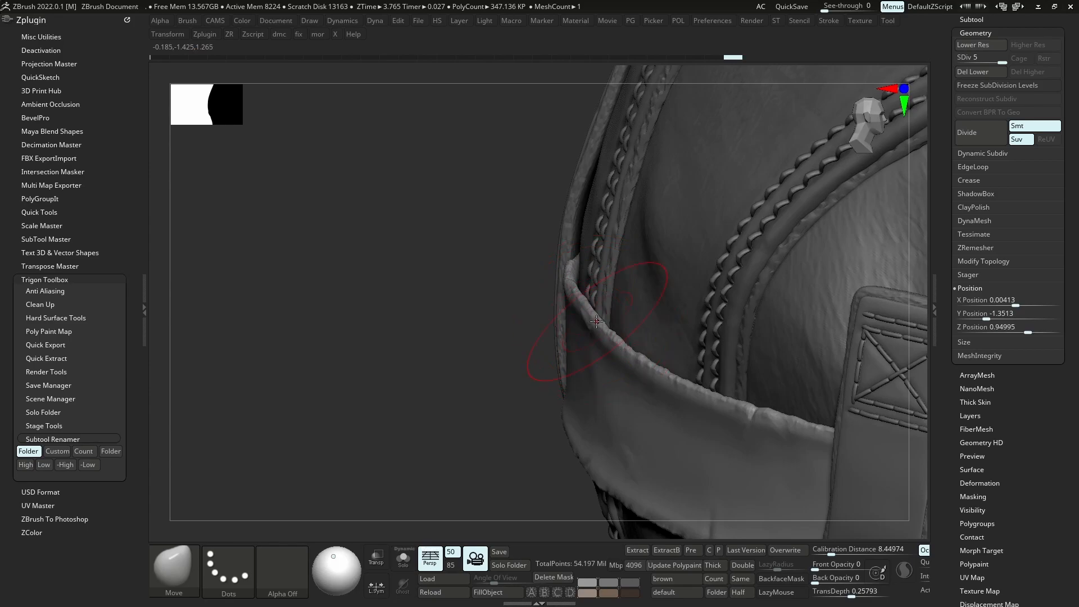
pyautogui.moveTo(596, 322); pyautogui.dragTo(598, 315)
pyautogui.moveTo(599, 376)
pyautogui.keyDown('ctrl'); pyautogui.mouseDown(button='right')
pyautogui.moveTo(597, 461)
pyautogui.moveTo(598, 399)
pyautogui.moveTo(598, 410)
pyautogui.mouseUp(button='right'); pyautogui.keyUp('ctrl')
pyautogui.moveTo(597, 411); pyautogui.dragTo(598, 412)
pyautogui.moveTo(723, 347); pyautogui.dragTo(744, 349, button='right')
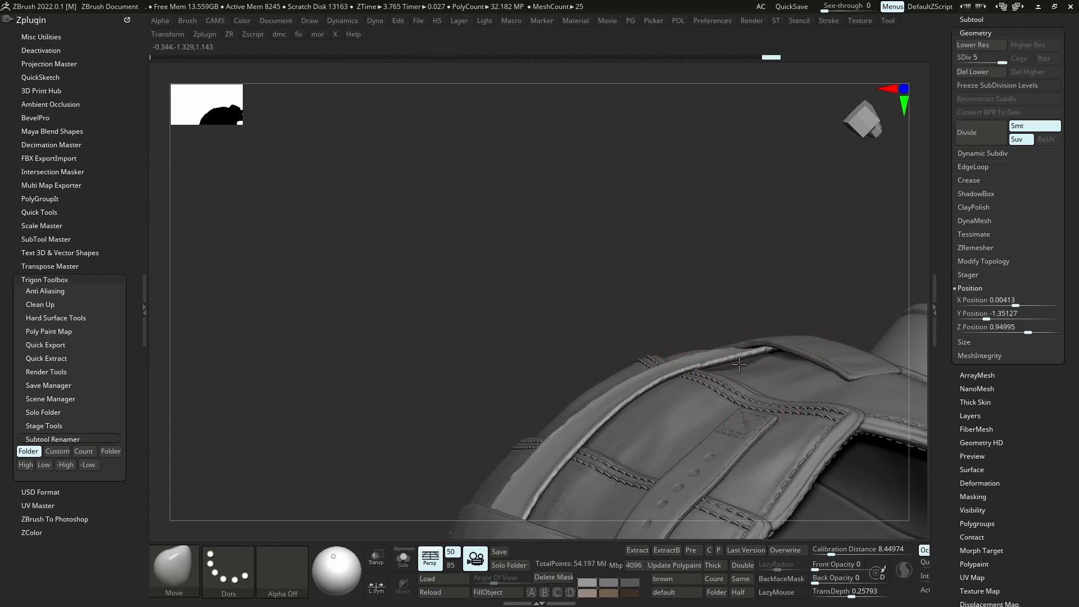
# Refine the Helmet_04 band's edge near the rear strap loop with short Move brush strokes
pyautogui.moveTo(755, 353)
pyautogui.mouseDown(button='right')
pyautogui.moveTo(787, 350)
pyautogui.moveTo(773, 348)
pyautogui.moveTo(779, 337)
pyautogui.mouseUp(button='right')
pyautogui.moveTo(729, 351); pyautogui.dragTo(730, 355)
pyautogui.moveTo(739, 355); pyautogui.dragTo(777, 360, button='right')
pyautogui.moveTo(736, 371); pyautogui.dragTo(738, 375)
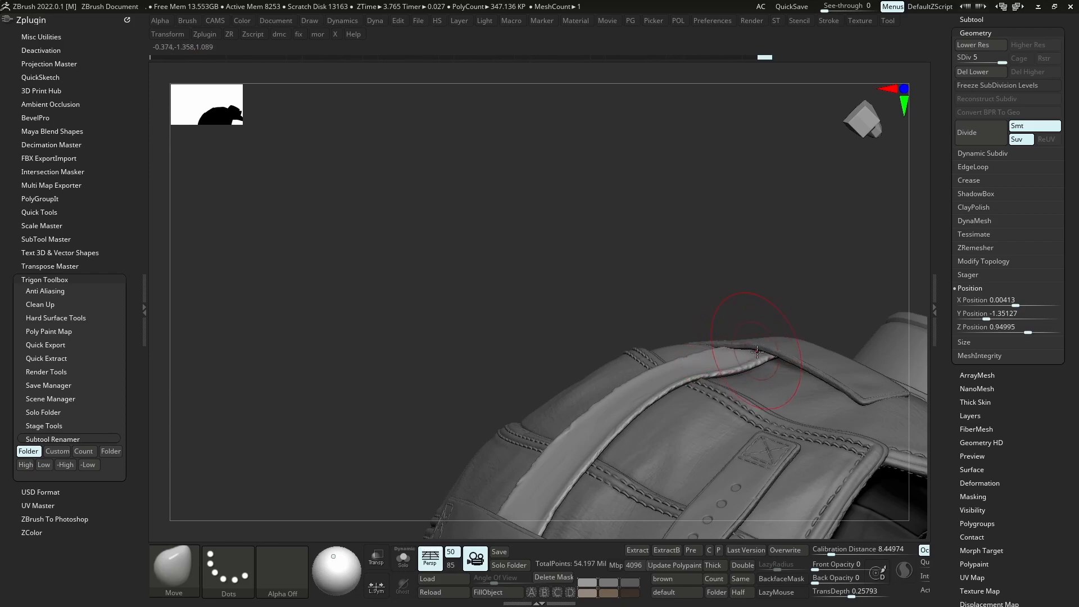
pyautogui.moveTo(736, 357); pyautogui.dragTo(749, 366, button='right')
# Refit the Helmet_04 band's outline against the stitched panels around the back of the helmet using a resized Move brush
pyautogui.hotkey('ctrl', 'd')
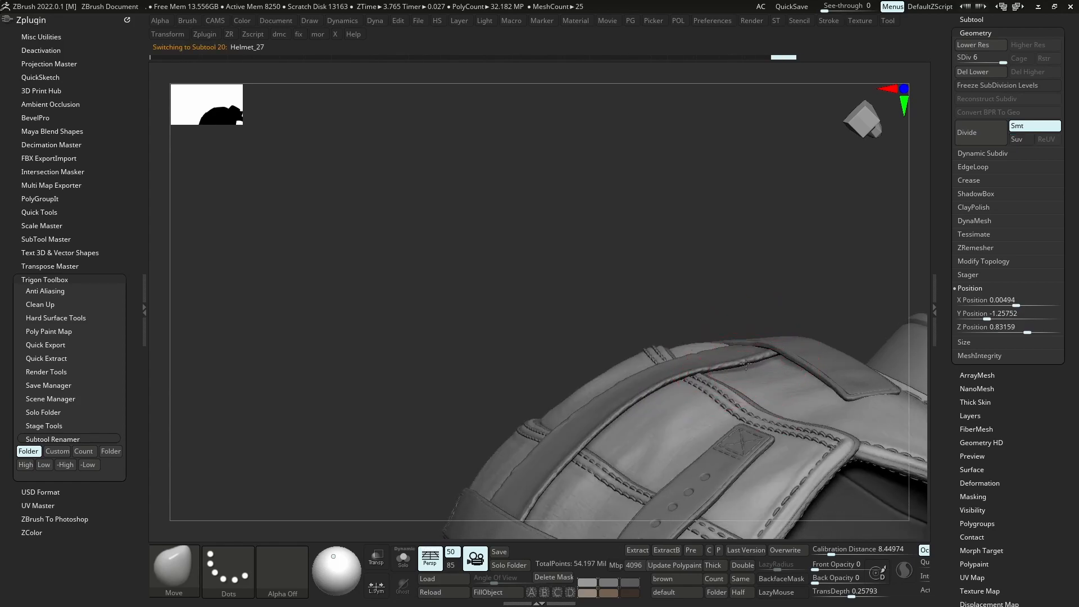
pyautogui.moveTo(746, 358); pyautogui.dragTo(753, 365, button='right')
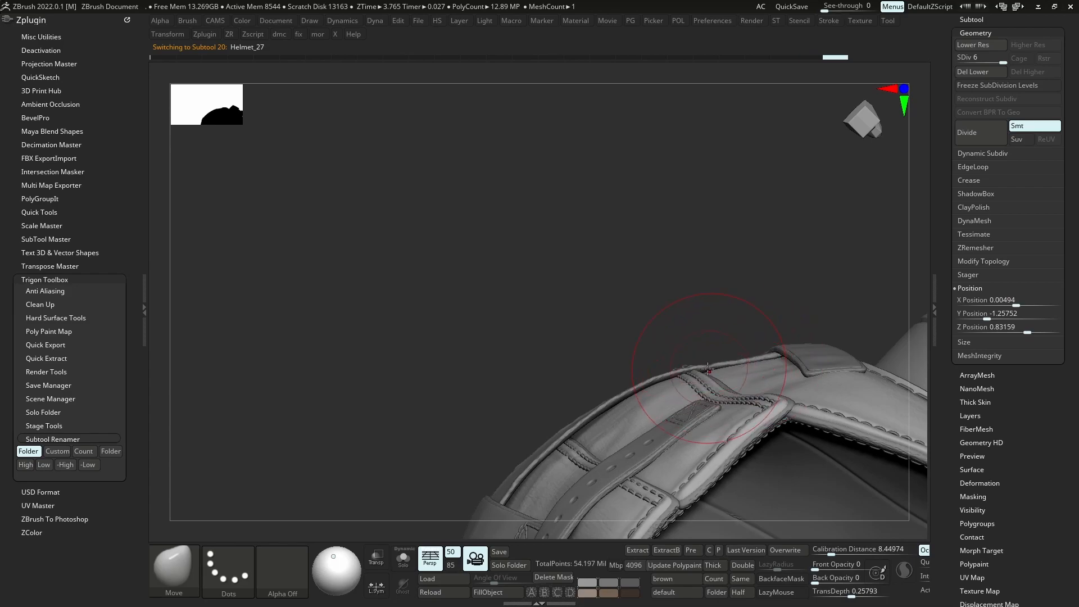
pyautogui.moveTo(704, 365); pyautogui.dragTo(670, 372, button='right')
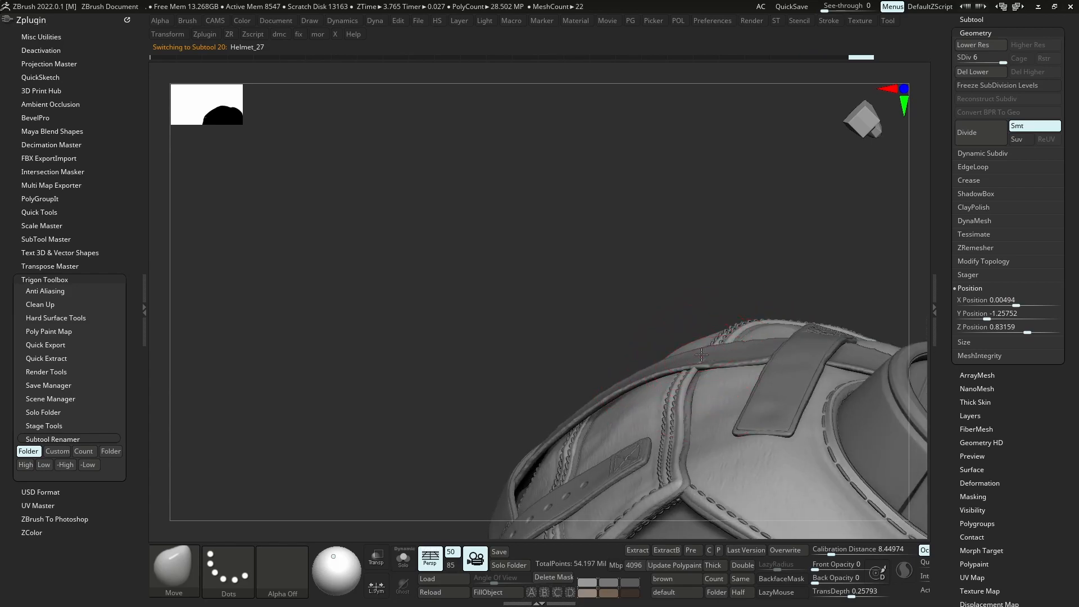
pyautogui.moveTo(700, 357); pyautogui.dragTo(803, 337, button='right')
pyautogui.keyDown('alt'); pyautogui.moveTo(804, 337); pyautogui.dragTo(666, 352, button='right'); pyautogui.keyUp('alt')
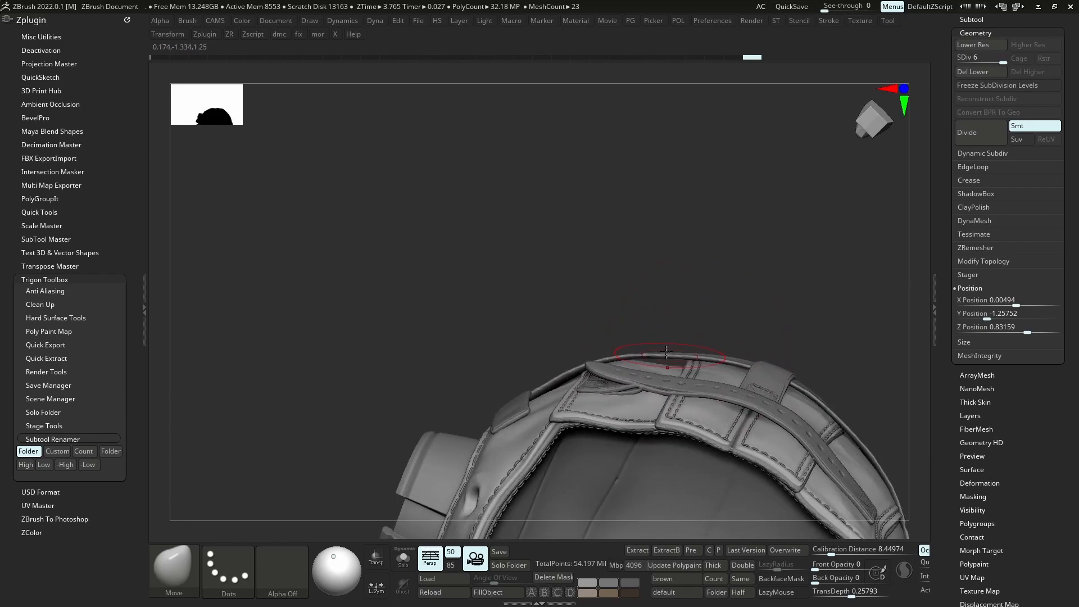
pyautogui.keyDown('alt'); pyautogui.click(668, 356); pyautogui.keyUp('alt')
pyautogui.press('s')
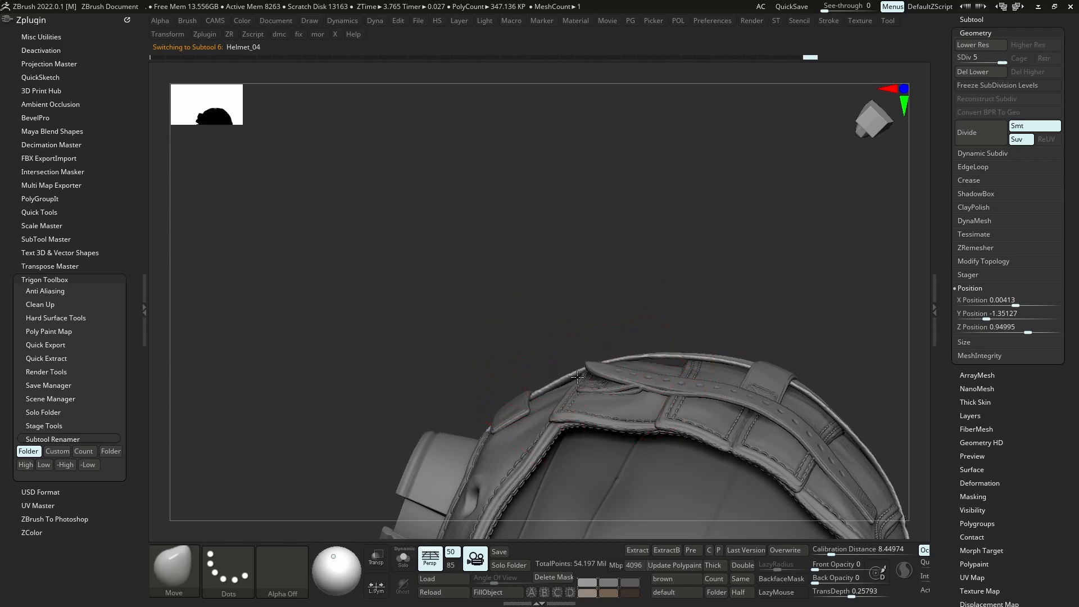
pyautogui.moveTo(664, 359); pyautogui.dragTo(666, 357)
pyautogui.moveTo(691, 360); pyautogui.dragTo(784, 403, button='right')
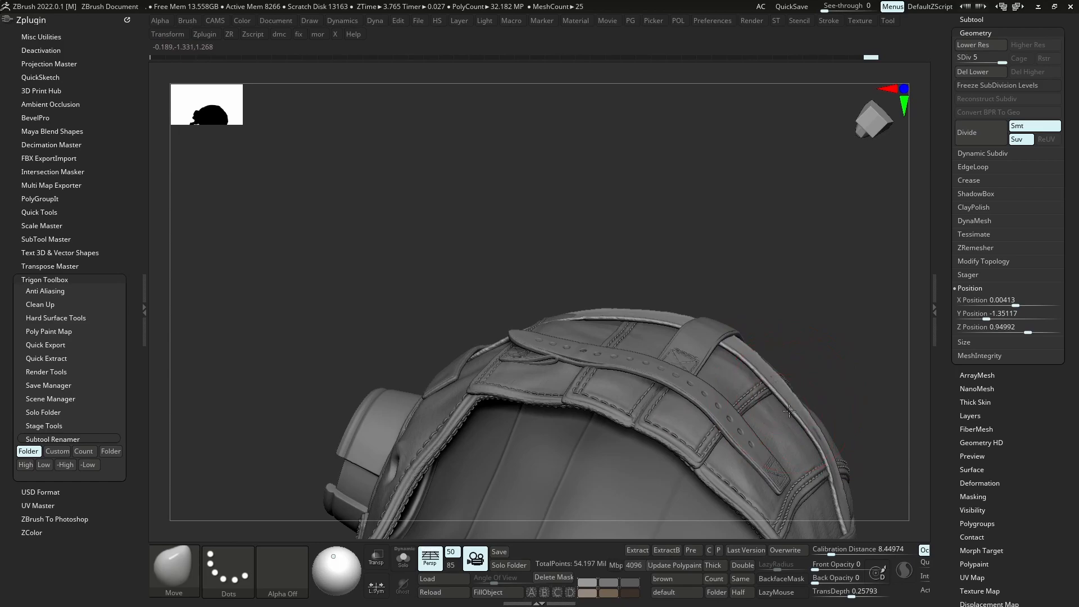
pyautogui.moveTo(791, 401); pyautogui.dragTo(786, 397)
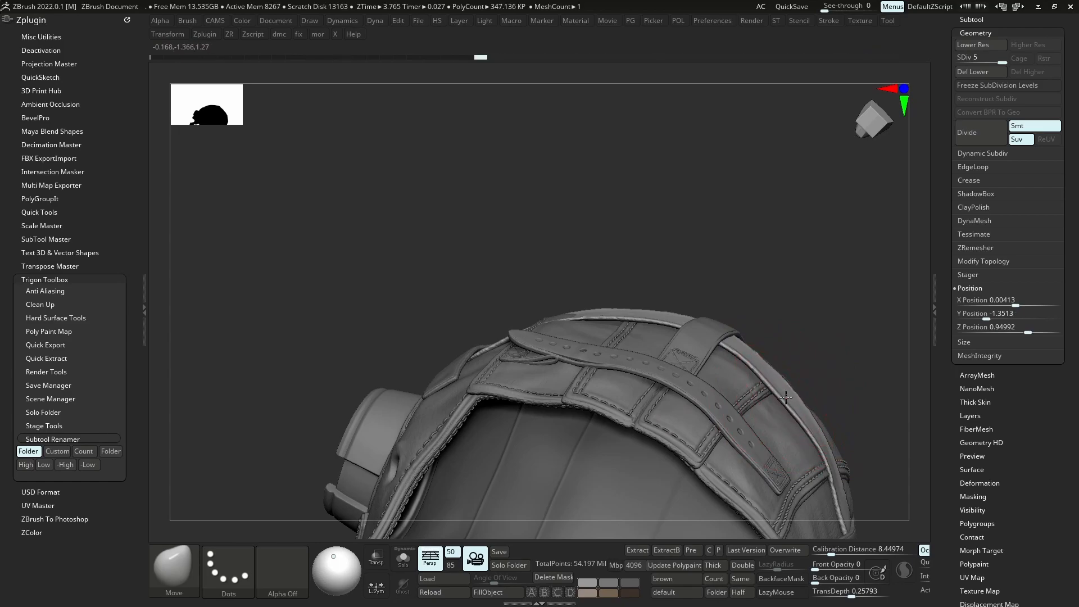
pyautogui.moveTo(780, 412)
pyautogui.mouseDown(button='right')
pyautogui.moveTo(788, 411)
pyautogui.moveTo(780, 410)
pyautogui.mouseUp(button='right')
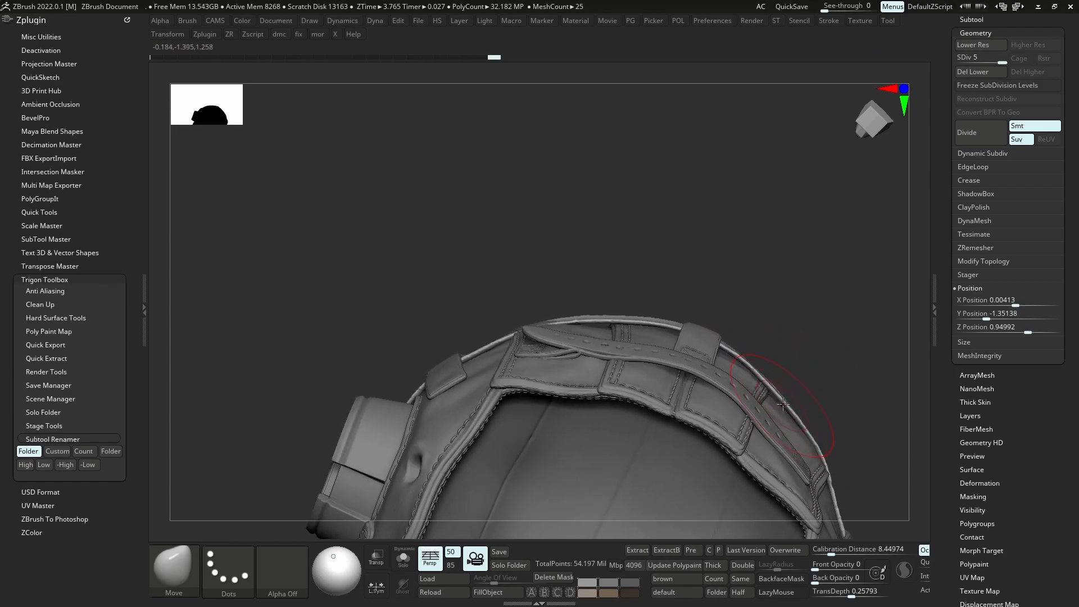
# Choose the Move Topological brush for the Helmet_27 shell and inspect its overlapping rear panels both isolated and with the band shown
pyautogui.hotkey('alt', 's')
pyautogui.press('s')
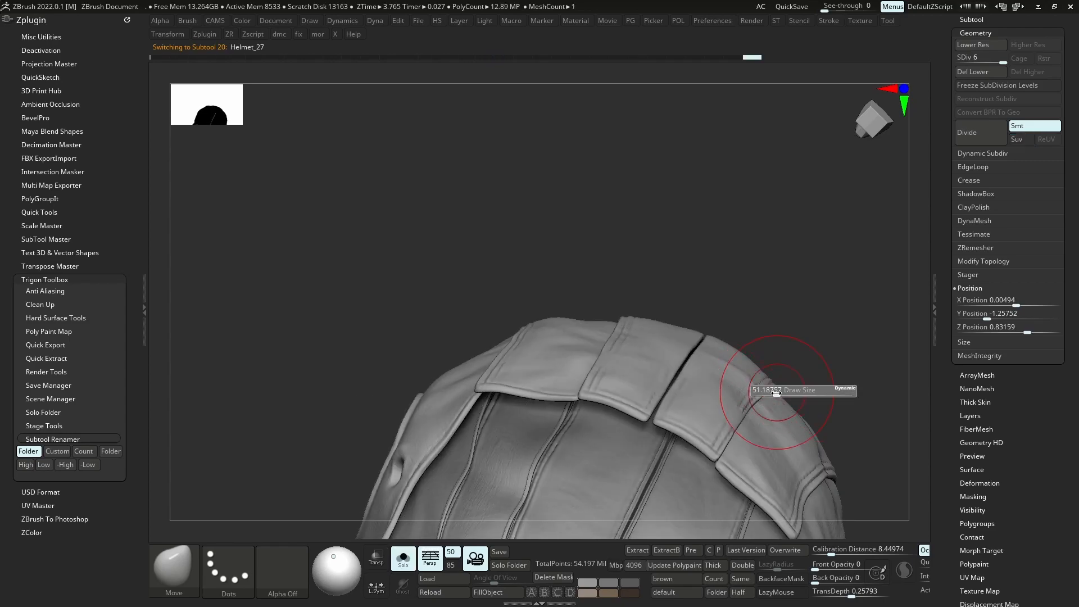
pyautogui.press('b')
pyautogui.press('m')
pyautogui.press('t')
pyautogui.hotkey('alt', 's')
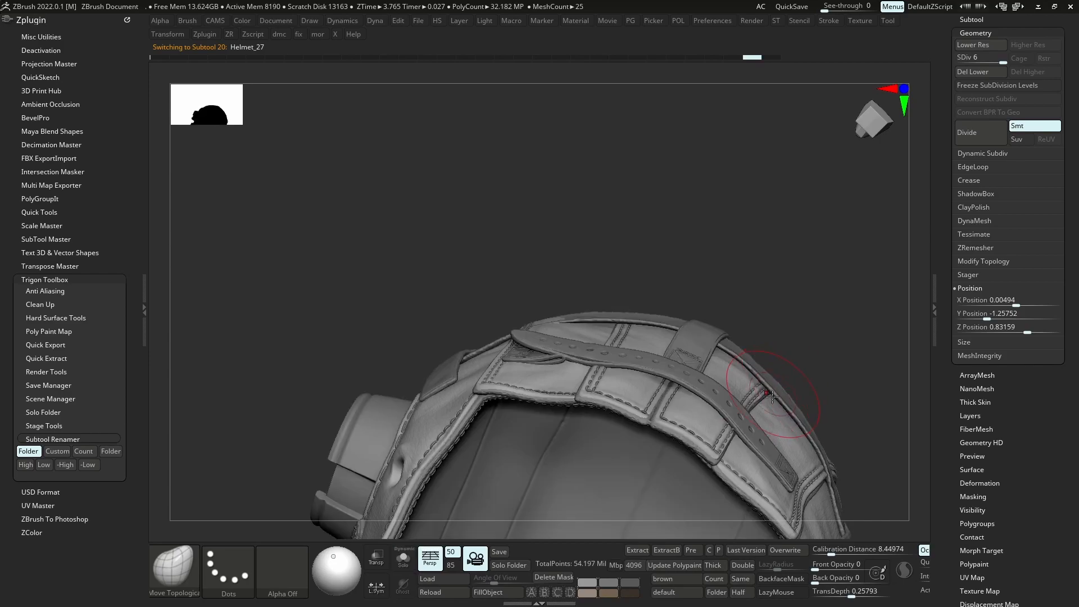
pyautogui.hotkey('alt', 's')
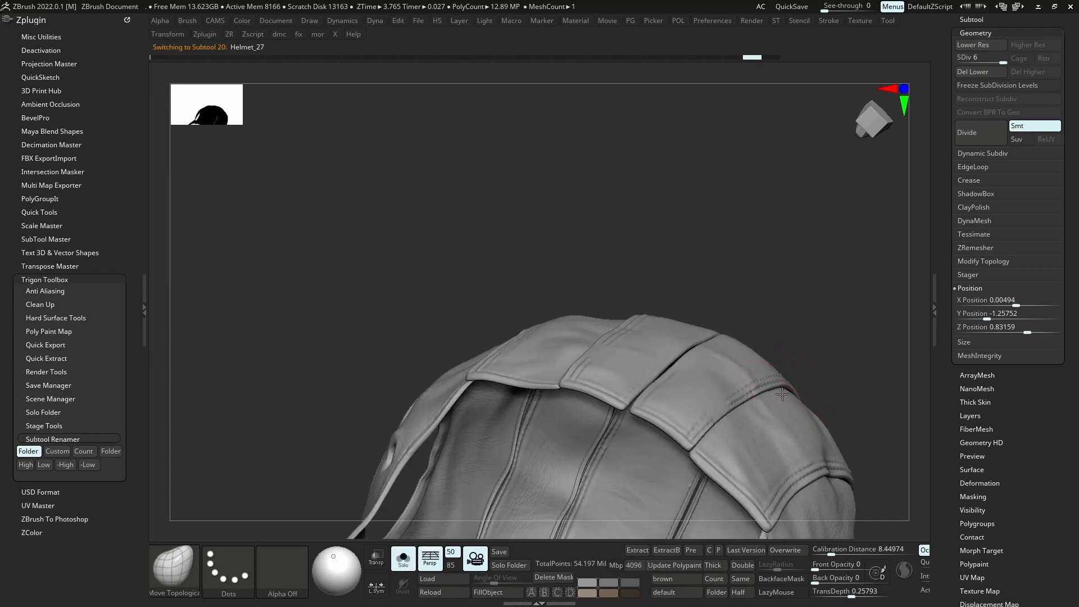
pyautogui.hotkey('alt', 's')
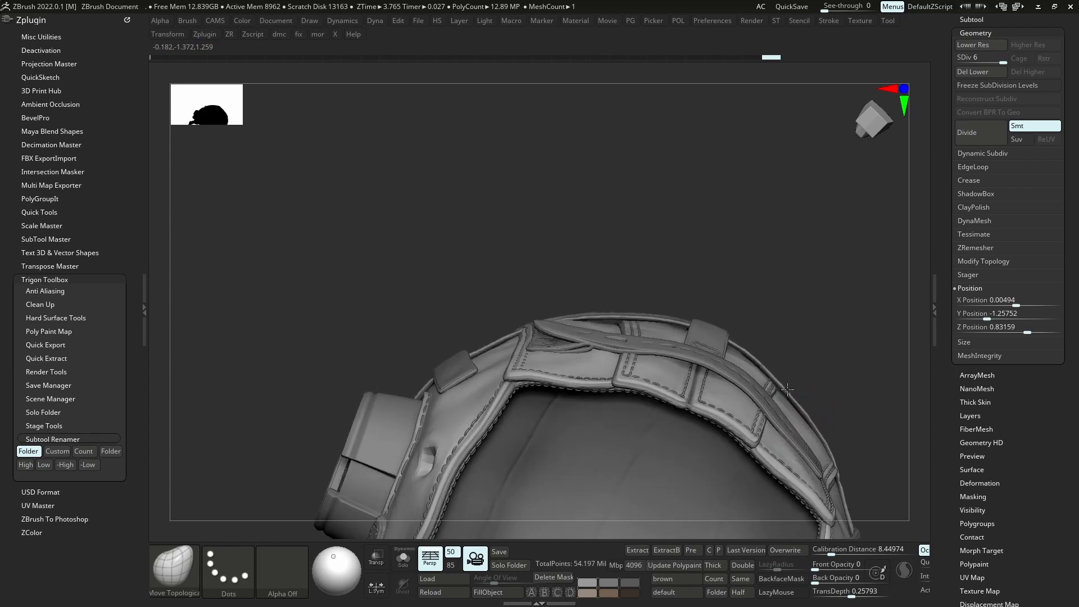
pyautogui.moveTo(615, 332); pyautogui.dragTo(616, 342, button='right')
pyautogui.rightClick(562, 394)
pyautogui.moveTo(590, 281); pyautogui.dragTo(581, 326, button='right')
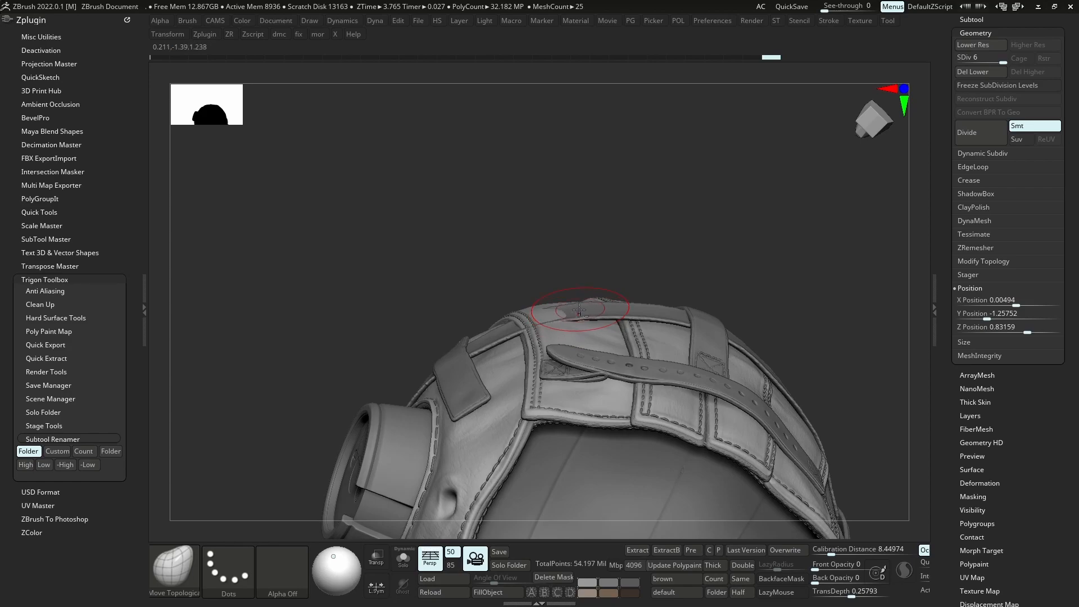
# Reselect the Helmet_04 band and nudge its fit around the back with the Move brush
pyautogui.keyDown('alt'); pyautogui.click(537, 313); pyautogui.keyUp('alt')
pyautogui.press('b')
pyautogui.press('m')
pyautogui.press('v')
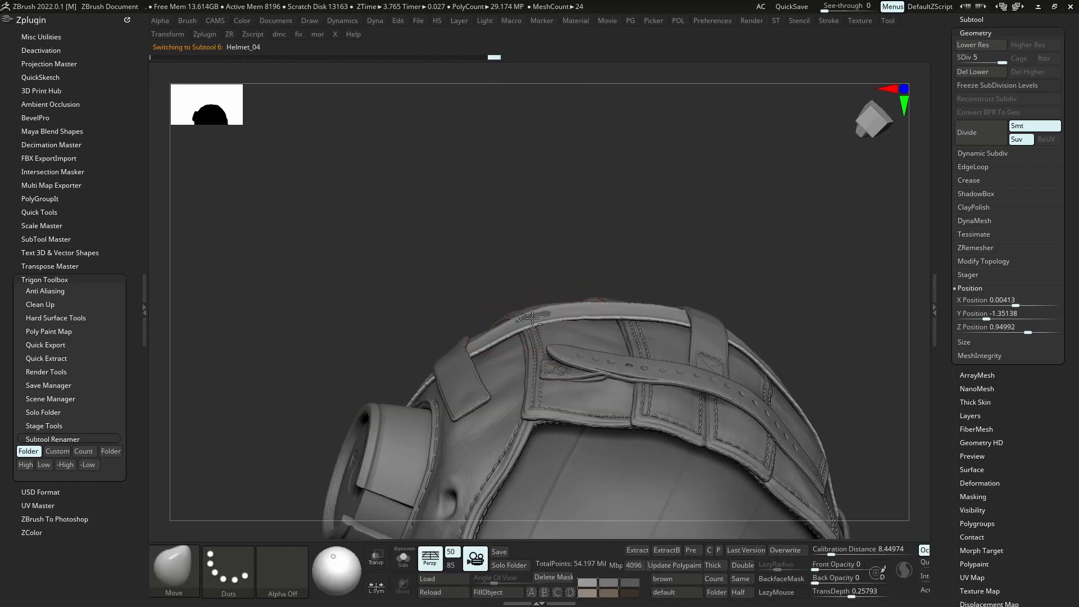
pyautogui.moveTo(504, 298)
pyautogui.mouseDown(button='right')
pyautogui.moveTo(527, 319)
pyautogui.moveTo(604, 295)
pyautogui.moveTo(639, 330)
pyautogui.moveTo(808, 431)
pyautogui.mouseUp(button='right')
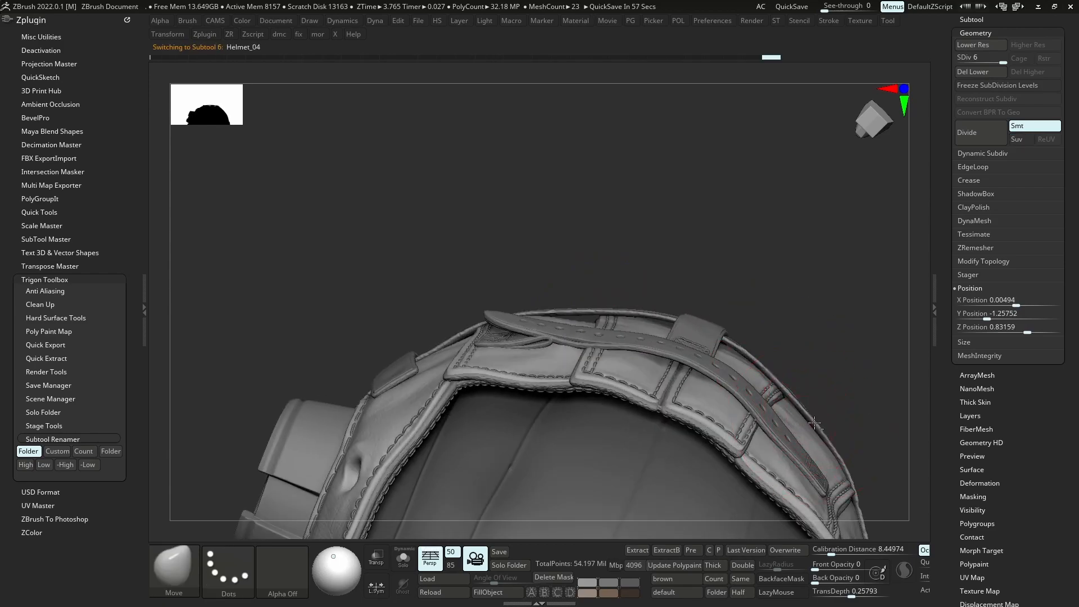
# Isolate the Helmet_27 shell and mask its rear panels, leaving the side panel by the ear cup unmasked
pyautogui.keyDown('alt'); pyautogui.click(814, 423); pyautogui.keyUp('alt')
pyautogui.moveTo(800, 412)
pyautogui.mouseDown(button='right')
pyautogui.moveTo(818, 458)
pyautogui.moveTo(787, 357)
pyautogui.moveTo(749, 398)
pyautogui.moveTo(720, 394)
pyautogui.moveTo(697, 338)
pyautogui.moveTo(703, 281)
pyautogui.moveTo(710, 289)
pyautogui.mouseUp(button='right')
pyautogui.keyDown('alt'); pyautogui.click(709, 442); pyautogui.keyUp('alt')
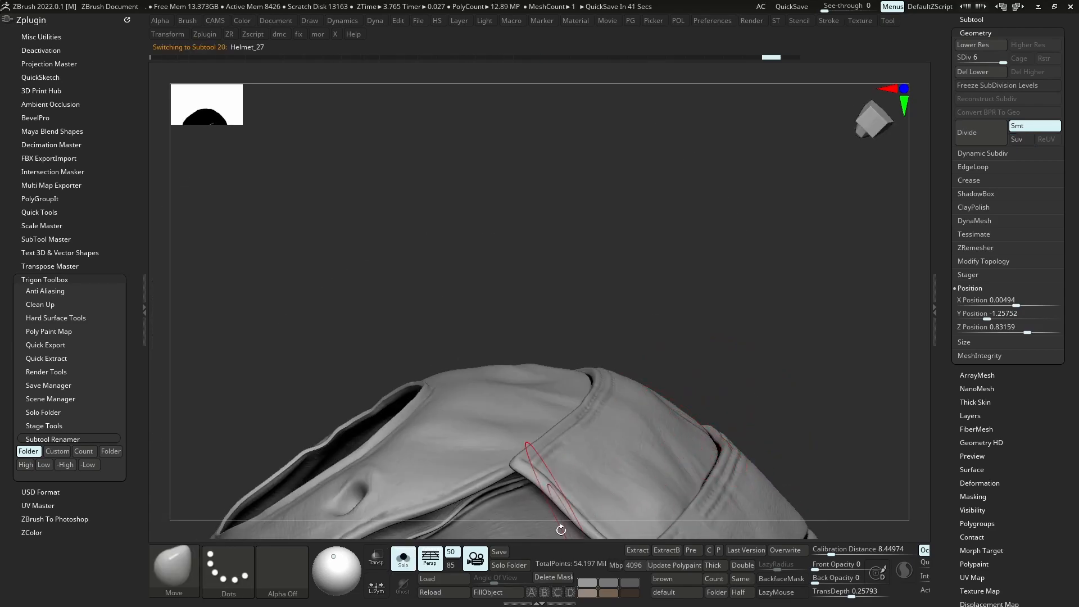
pyautogui.press('w')
pyautogui.press('q')
pyautogui.moveTo(691, 412)
pyautogui.mouseDown(button='right')
pyautogui.moveTo(704, 457)
pyautogui.moveTo(728, 469)
pyautogui.moveTo(690, 424)
pyautogui.mouseUp(button='right')
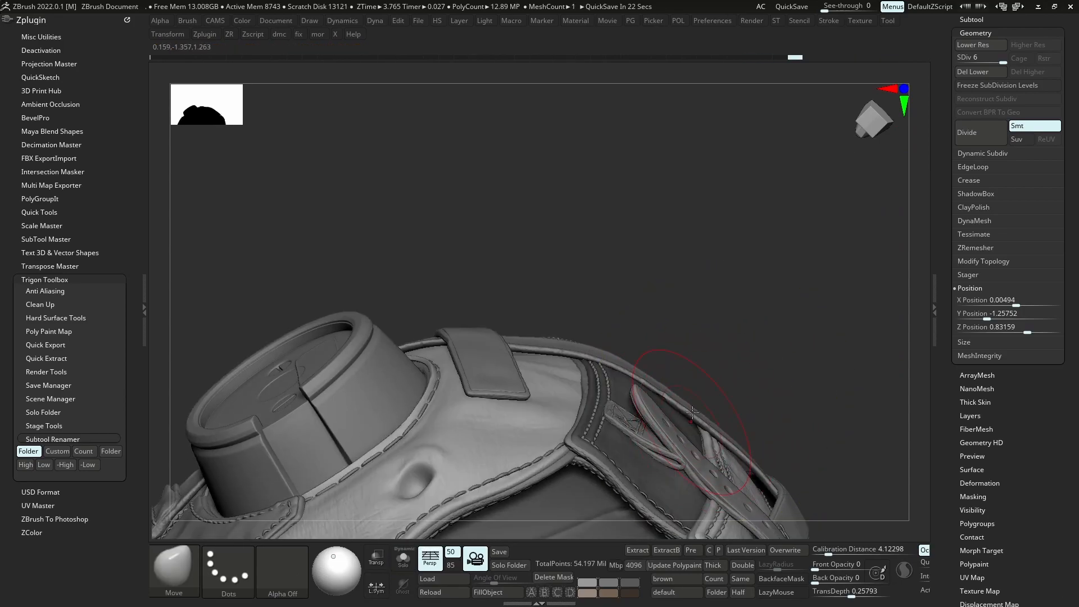
# Examine the band's fit over the shell and straps from behind and in profile, ending with Helmet_04 selected
pyautogui.moveTo(687, 416)
pyautogui.mouseDown(button='right')
pyautogui.moveTo(718, 453)
pyautogui.moveTo(694, 349)
pyautogui.moveTo(672, 314)
pyautogui.moveTo(624, 337)
pyautogui.mouseUp(button='right')
pyautogui.keyDown('alt'); pyautogui.click(693, 424); pyautogui.keyUp('alt')
pyautogui.keyDown('alt'); pyautogui.click(718, 452); pyautogui.keyUp('alt')
pyautogui.keyDown('alt'); pyautogui.click(710, 465); pyautogui.keyUp('alt')
pyautogui.keyDown('ctrl'); pyautogui.moveTo(624, 337); pyautogui.dragTo(619, 425, button='right'); pyautogui.keyUp('ctrl')
pyautogui.press('s')
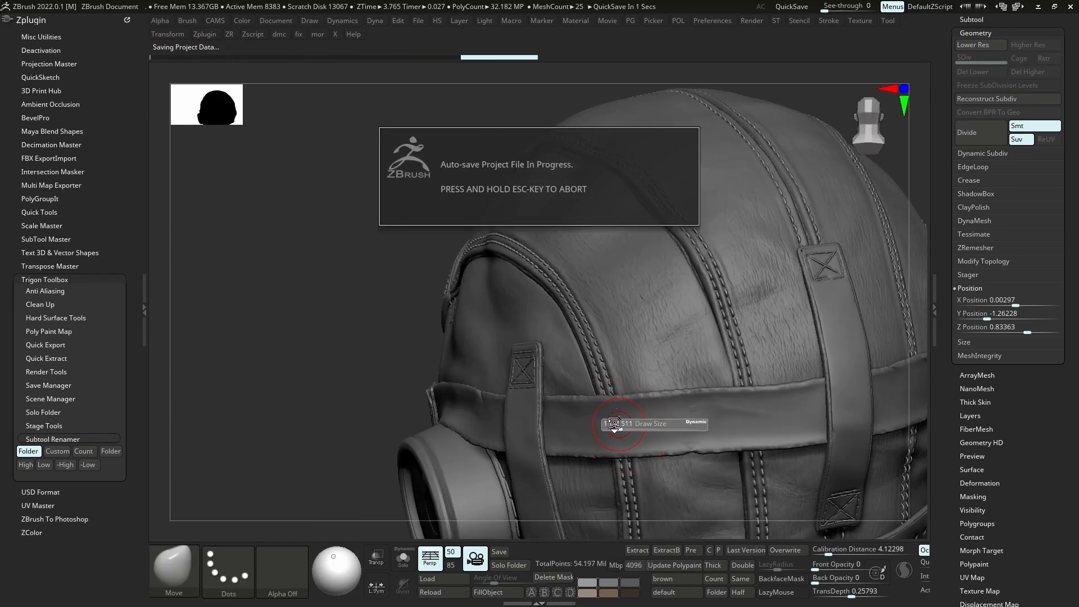
pyautogui.keyDown('alt'); pyautogui.click(607, 408); pyautogui.keyUp('alt')
pyautogui.keyDown('alt'); pyautogui.click(613, 387); pyautogui.keyUp('alt')
pyautogui.keyDown('ctrl'); pyautogui.moveTo(651, 433); pyautogui.dragTo(686, 410, button='right'); pyautogui.keyUp('ctrl')
pyautogui.keyDown('alt'); pyautogui.click(686, 419); pyautogui.keyUp('alt')
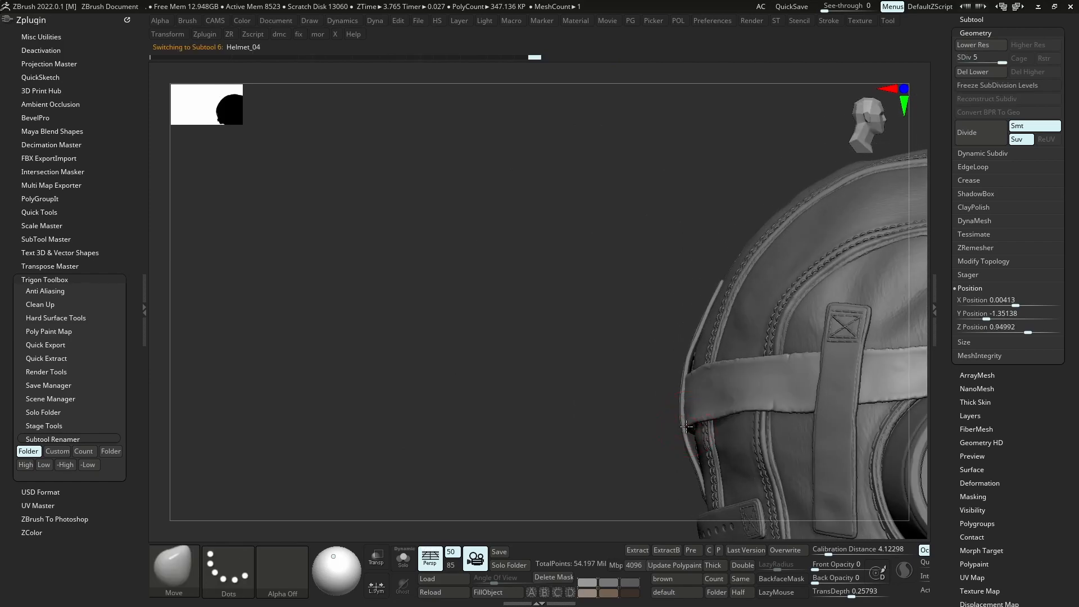
# Try to push the back of the Helmet_04 band inward toward the helmet with a large Move brush
pyautogui.moveTo(696, 467)
pyautogui.mouseDown(button='right')
pyautogui.moveTo(703, 477)
pyautogui.moveTo(696, 444)
pyautogui.moveTo(629, 403)
pyautogui.moveTo(652, 394)
pyautogui.moveTo(635, 438)
pyautogui.mouseUp(button='right')
pyautogui.moveTo(631, 387)
pyautogui.mouseDown(button='right')
pyautogui.moveTo(623, 393)
pyautogui.moveTo(666, 386)
pyautogui.moveTo(641, 341)
pyautogui.moveTo(649, 391)
pyautogui.mouseUp(button='right')
pyautogui.press('s')
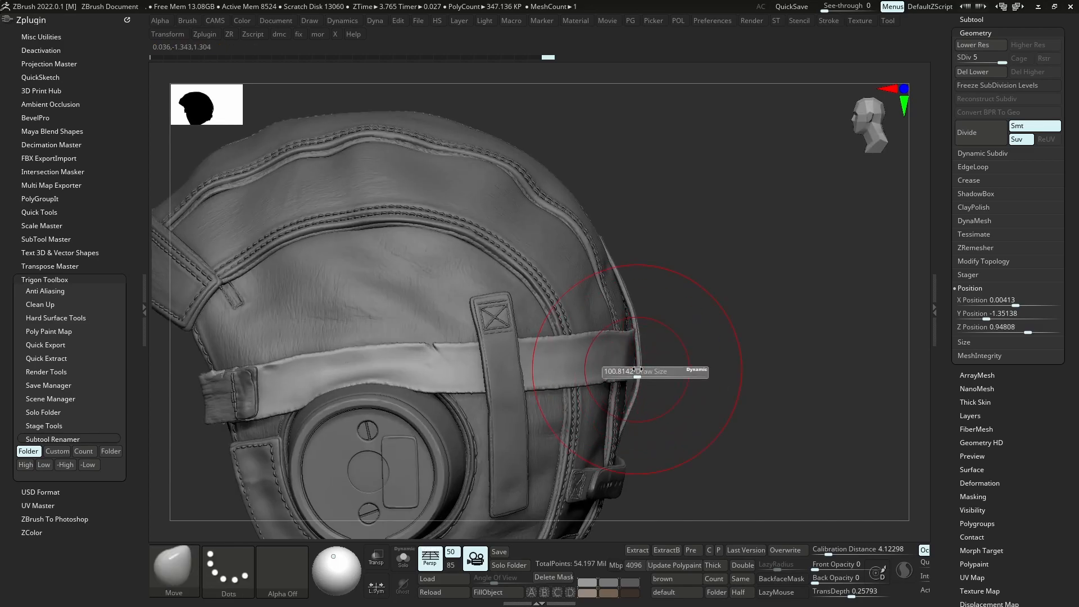
pyautogui.press('ctrl')
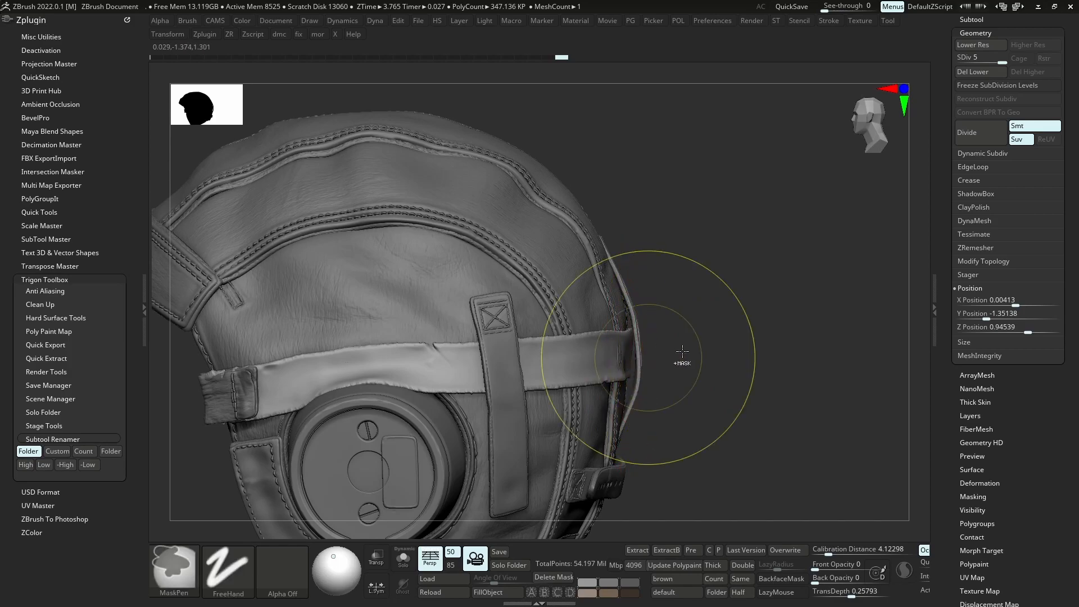
pyautogui.moveTo(646, 322)
pyautogui.keyDown('ctrl'); pyautogui.mouseDown(button='right')
pyautogui.moveTo(639, 315)
pyautogui.moveTo(648, 331)
pyautogui.moveTo(554, 326)
pyautogui.moveTo(588, 329)
pyautogui.mouseUp(button='right'); pyautogui.keyUp('ctrl')
pyautogui.keyDown('ctrl'); pyautogui.moveTo(588, 328); pyautogui.dragTo(595, 389, button='right'); pyautogui.keyUp('ctrl')
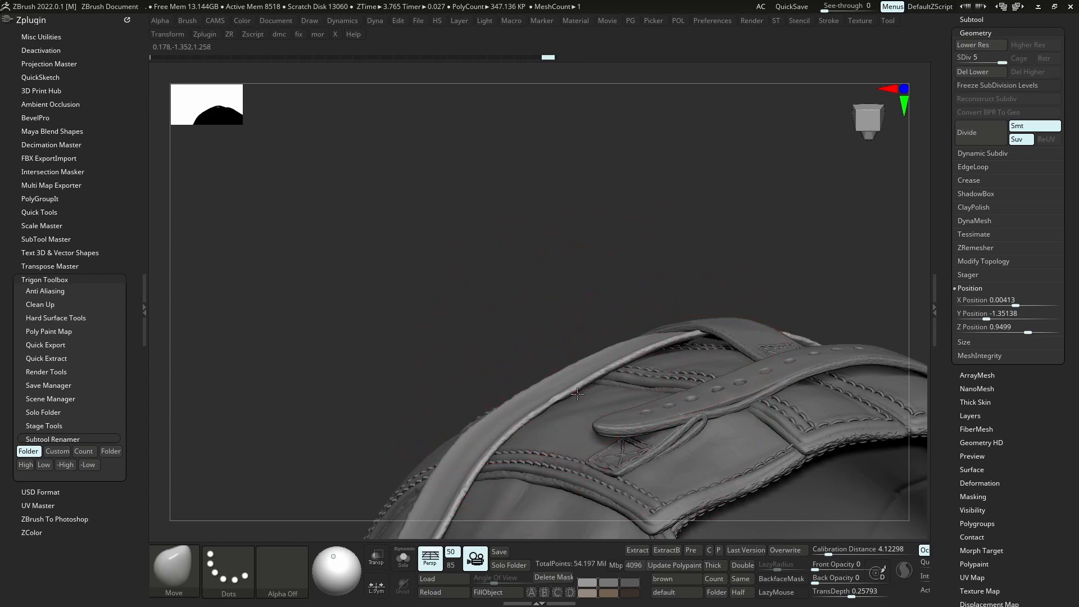
# Compare the isolated Helmet_27 panel with the band lying over it, then reselect the Helmet_04 band
pyautogui.press('d')
pyautogui.press('s')
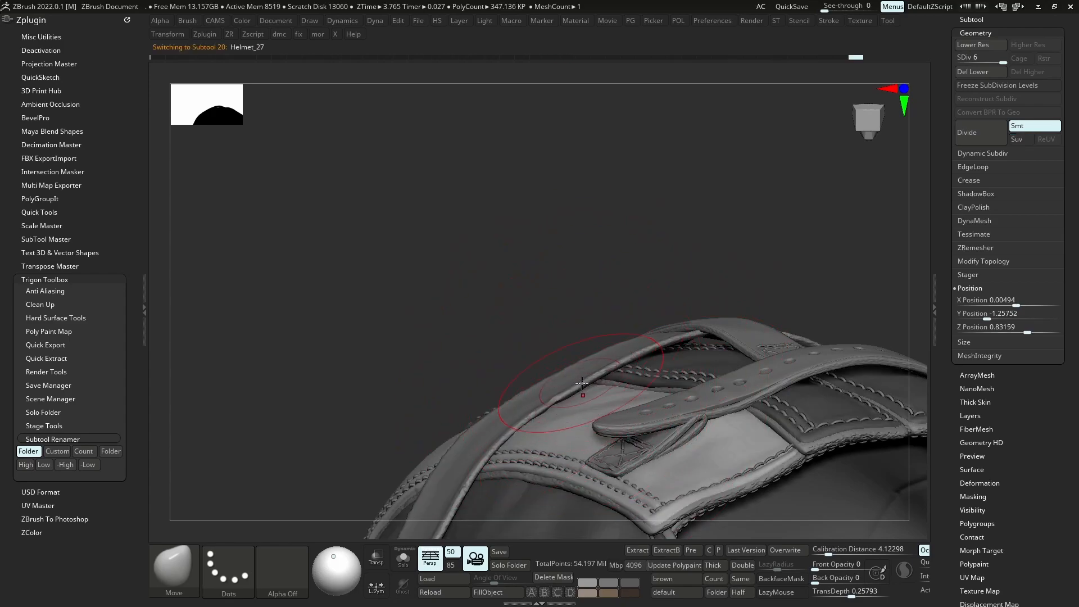
pyautogui.hotkey('alt', 's')
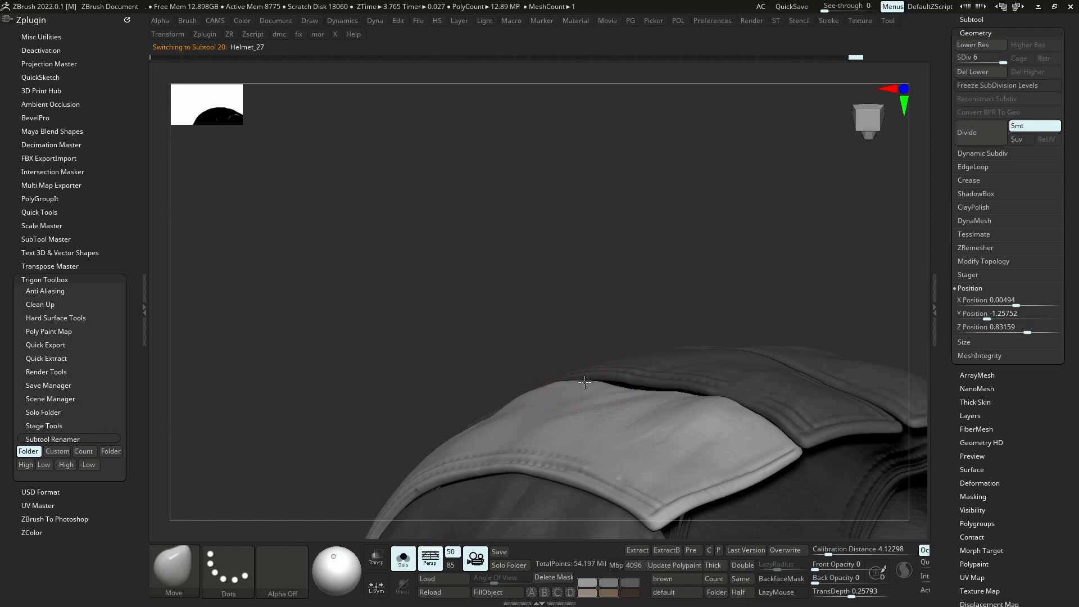
pyautogui.hotkey('alt', 's')
pyautogui.keyDown('alt'); pyautogui.click(592, 391); pyautogui.keyUp('alt')
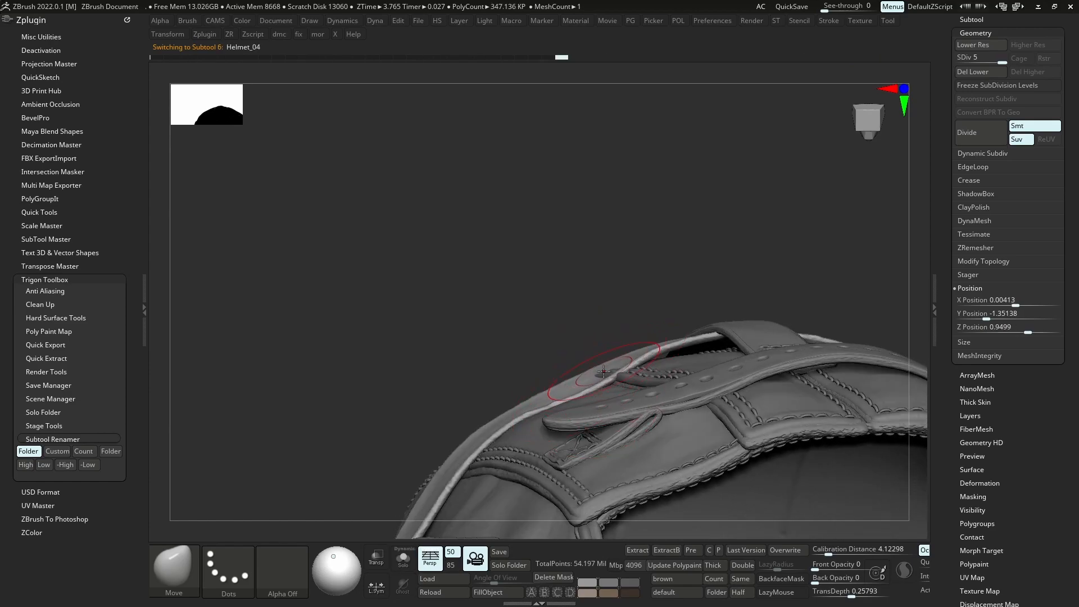
pyautogui.keyDown('alt'); pyautogui.click(559, 399); pyautogui.keyUp('alt')
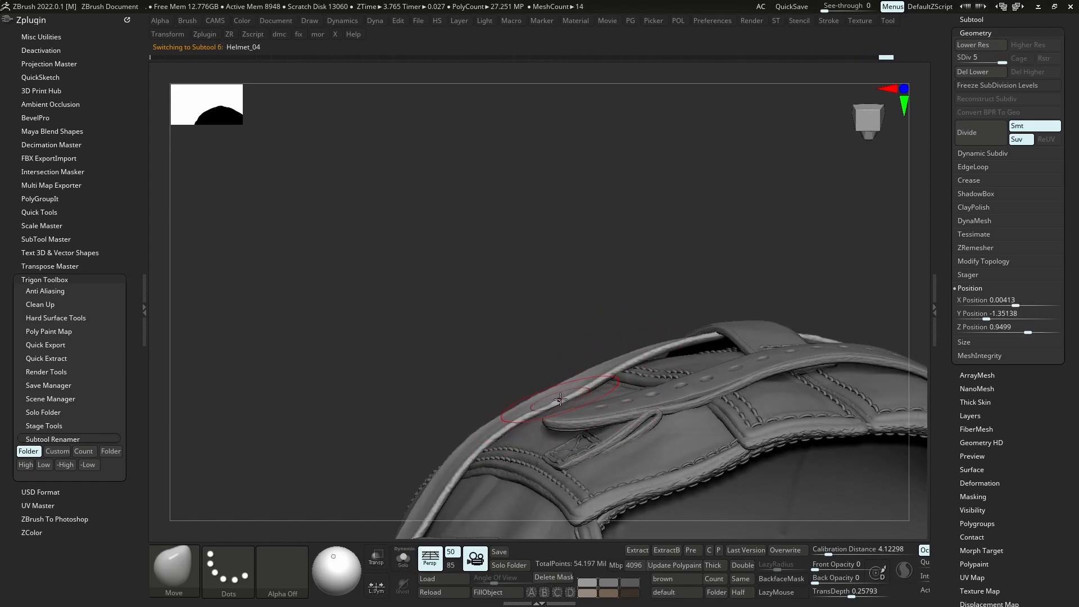
pyautogui.hotkey('alt', 's')
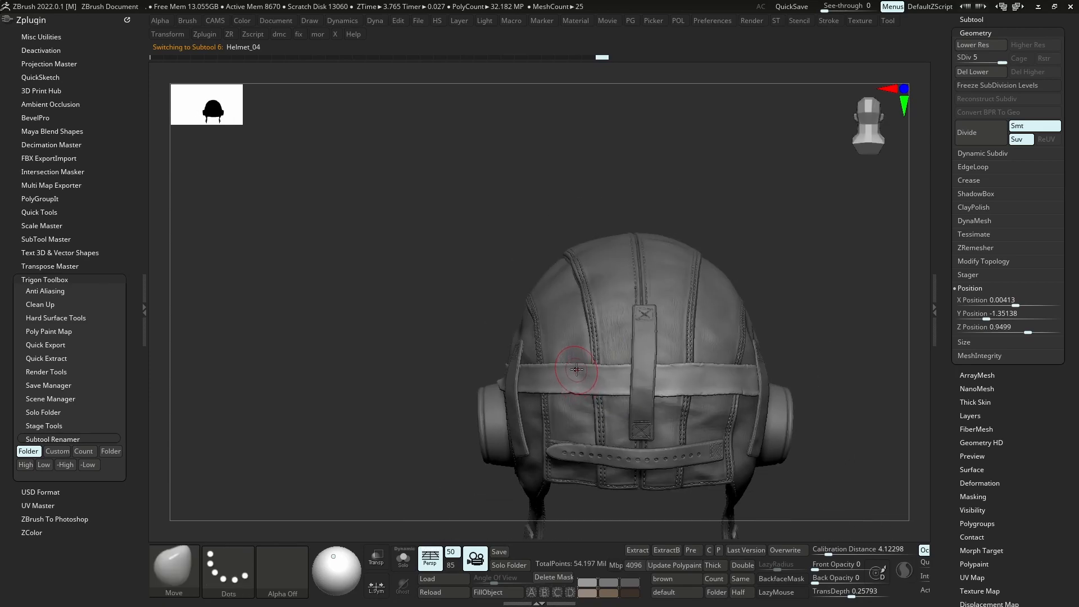
# Adjust the rear stretch of the Helmet_04 band in side profile with the Move brush
pyautogui.moveTo(576, 372); pyautogui.dragTo(644, 375, button='right')
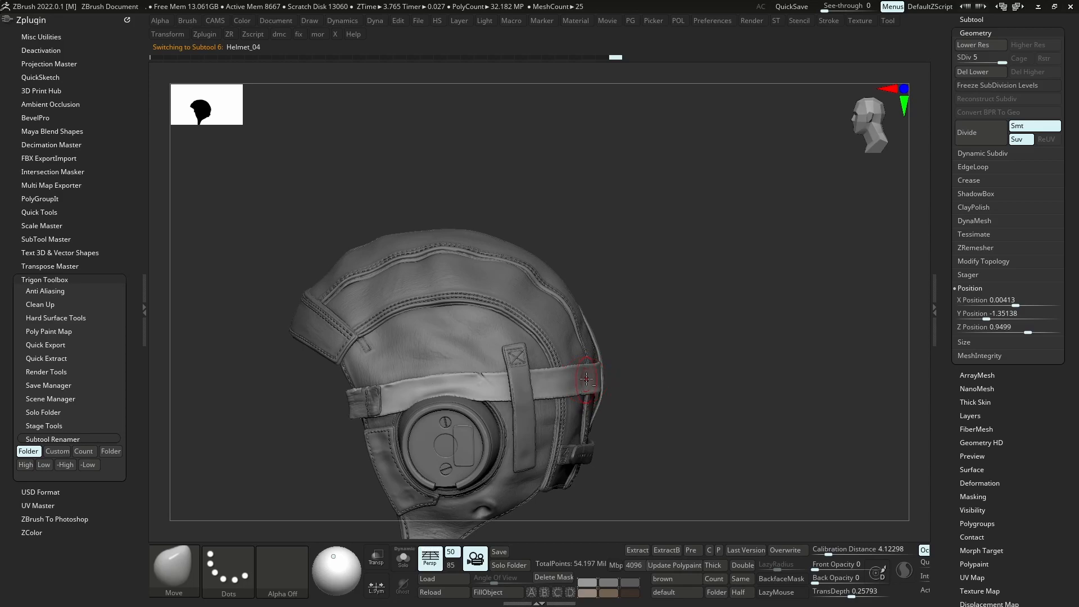
pyautogui.hotkey('alt', 's')
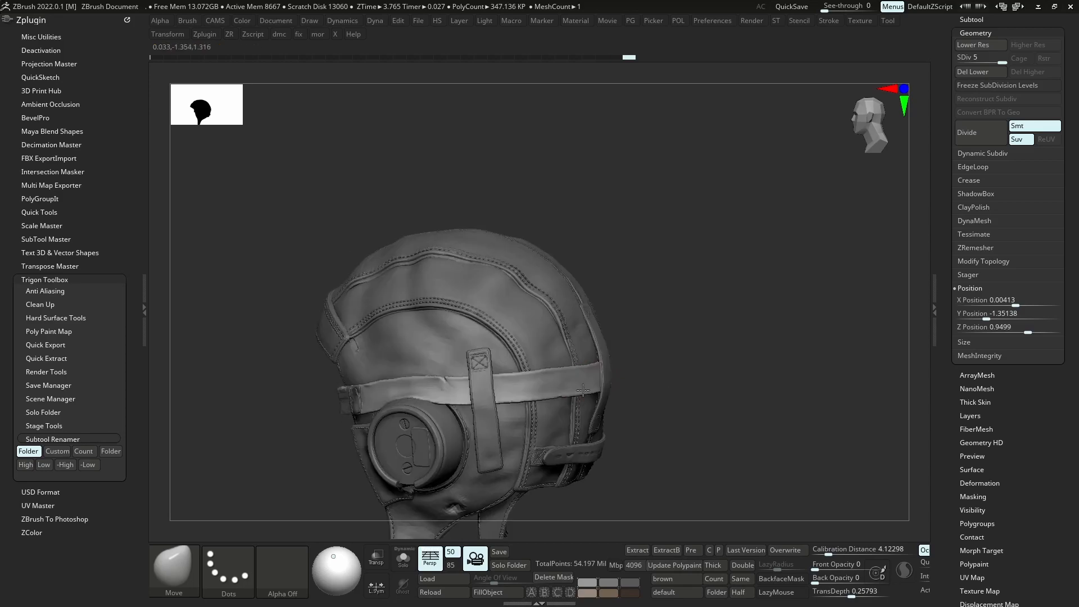
pyautogui.moveTo(600, 375); pyautogui.dragTo(554, 374, button='right')
pyautogui.keyDown('ctrl'); pyautogui.moveTo(553, 374); pyautogui.dragTo(609, 365, button='right'); pyautogui.keyUp('ctrl')
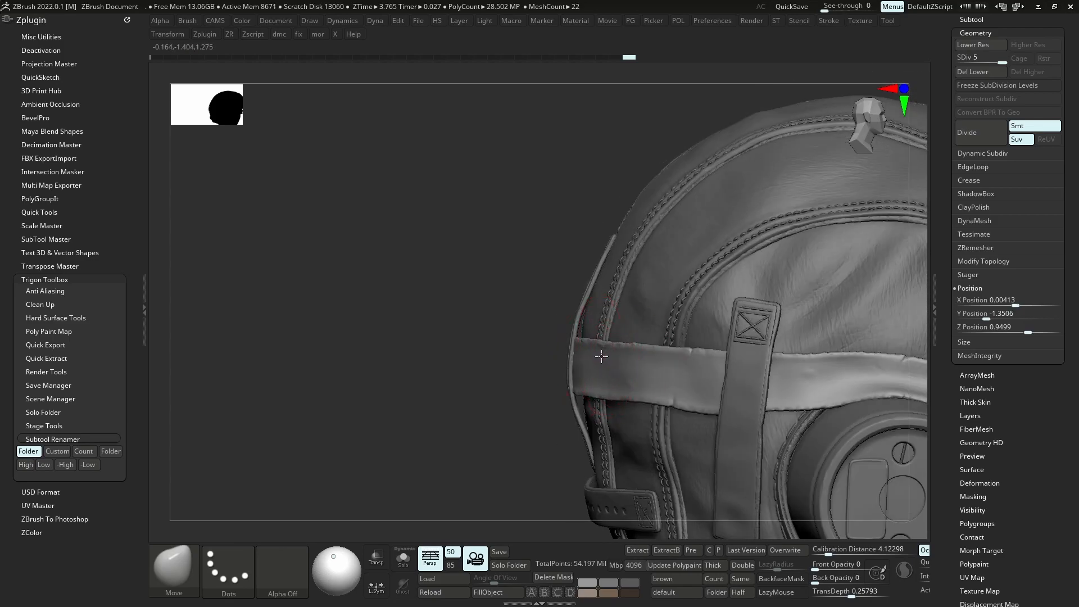
pyautogui.hotkey('alt', 's')
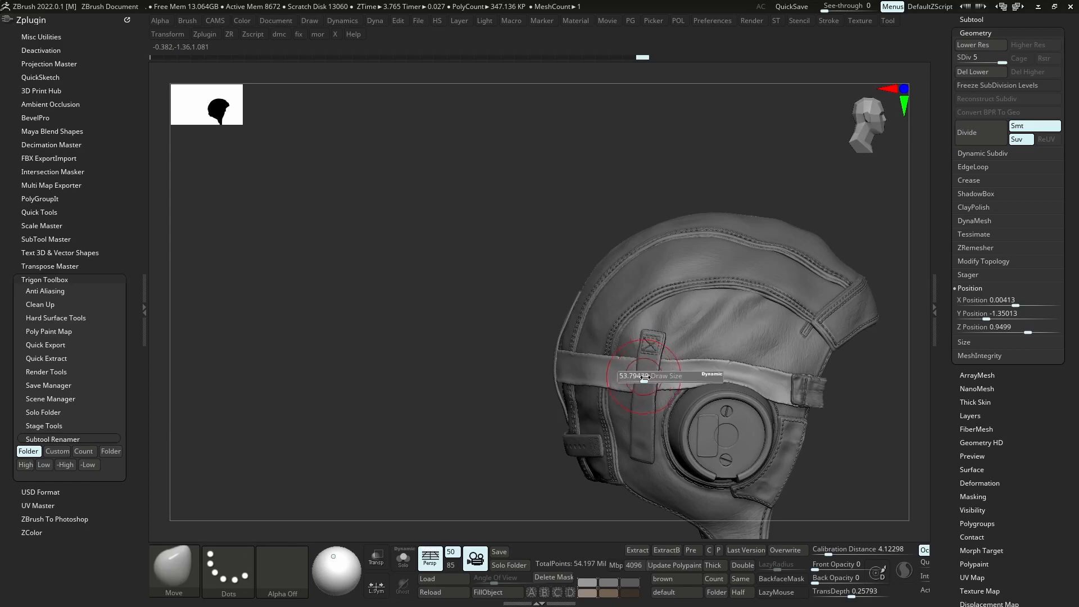
# Clear the mask on the Helmet_27 shell and nudge its side panel beside the strap loop with a resized Move brush
pyautogui.moveTo(648, 382)
pyautogui.mouseDown(button='right')
pyautogui.moveTo(626, 391)
pyautogui.moveTo(659, 396)
pyautogui.mouseUp(button='right')
pyautogui.keyDown('ctrl'); pyautogui.moveTo(667, 441); pyautogui.dragTo(633, 428, button='right'); pyautogui.keyUp('ctrl')
pyautogui.keyDown('alt'); pyautogui.click(634, 422); pyautogui.keyUp('alt')
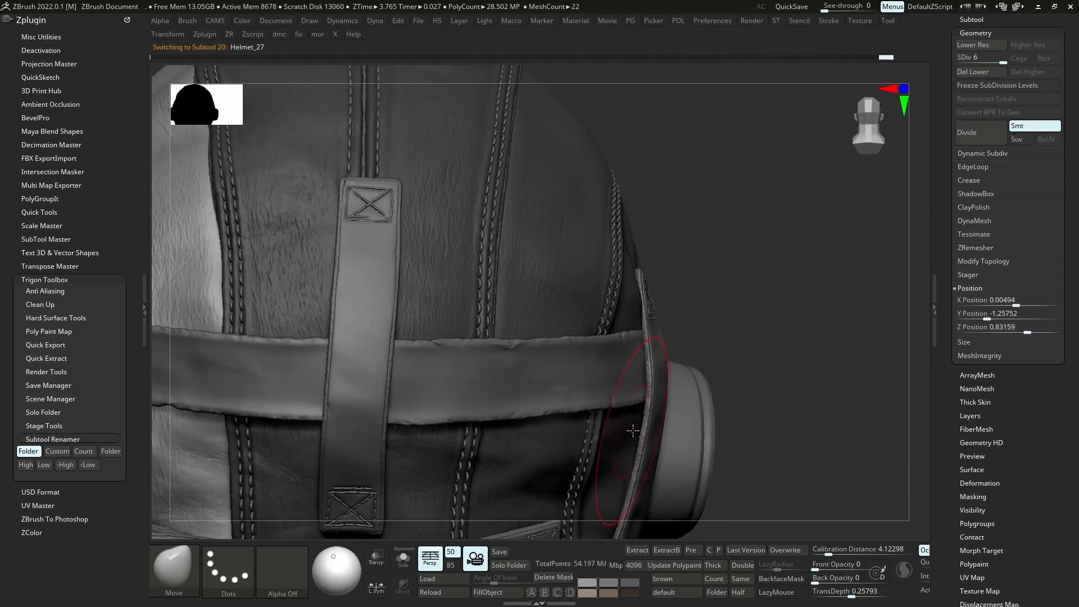
pyautogui.keyDown('ctrl'); pyautogui.moveTo(735, 287); pyautogui.dragTo(746, 298); pyautogui.keyUp('ctrl')
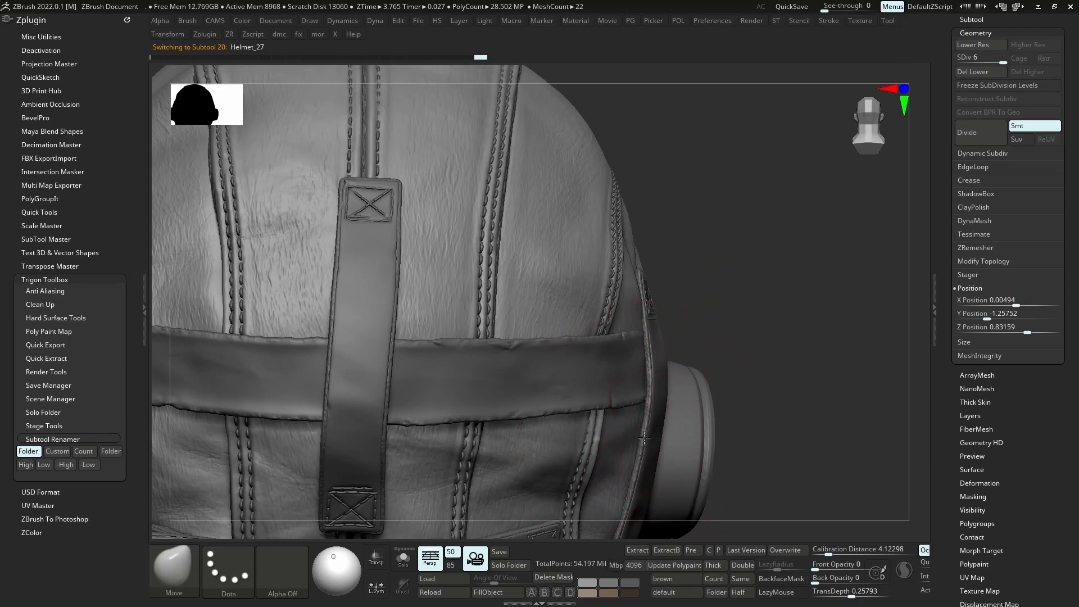
pyautogui.press('s')
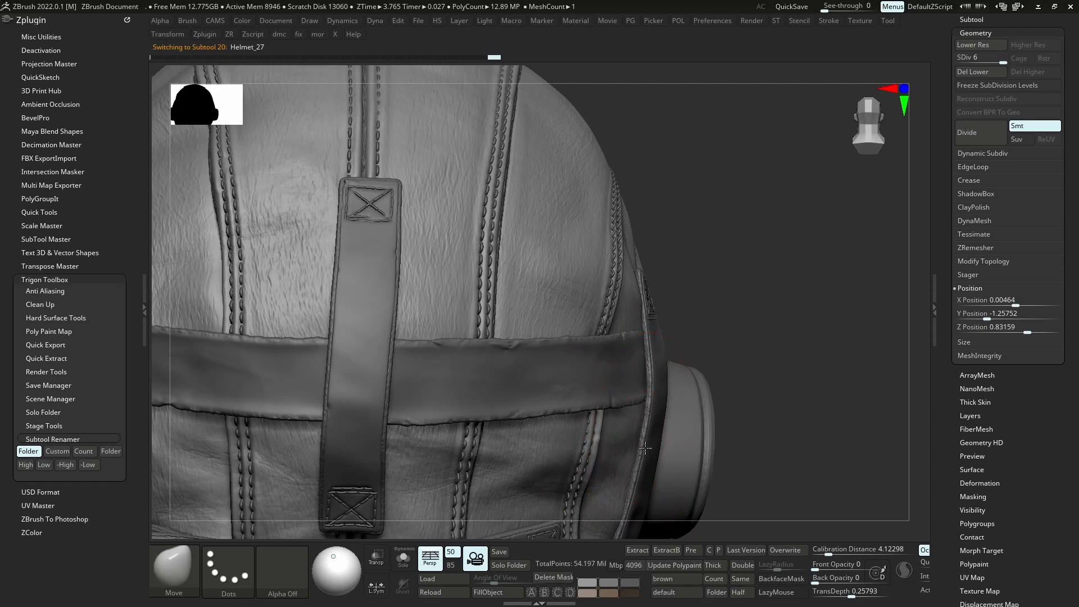
# Nudge the Helmet_27 shell's side edge behind the ear cup with the Move brush and select the Helmet_04 band
pyautogui.moveTo(645, 448); pyautogui.dragTo(642, 436)
pyautogui.keyDown('ctrl'); pyautogui.moveTo(641, 429); pyautogui.dragTo(639, 377, button='right'); pyautogui.keyUp('ctrl')
pyautogui.moveTo(639, 388)
pyautogui.mouseDown(button='right')
pyautogui.moveTo(553, 411)
pyautogui.moveTo(638, 409)
pyautogui.moveTo(649, 421)
pyautogui.moveTo(635, 413)
pyautogui.mouseUp(button='right')
pyautogui.press('s')
pyautogui.keyDown('alt'); pyautogui.click(649, 404); pyautogui.keyUp('alt')
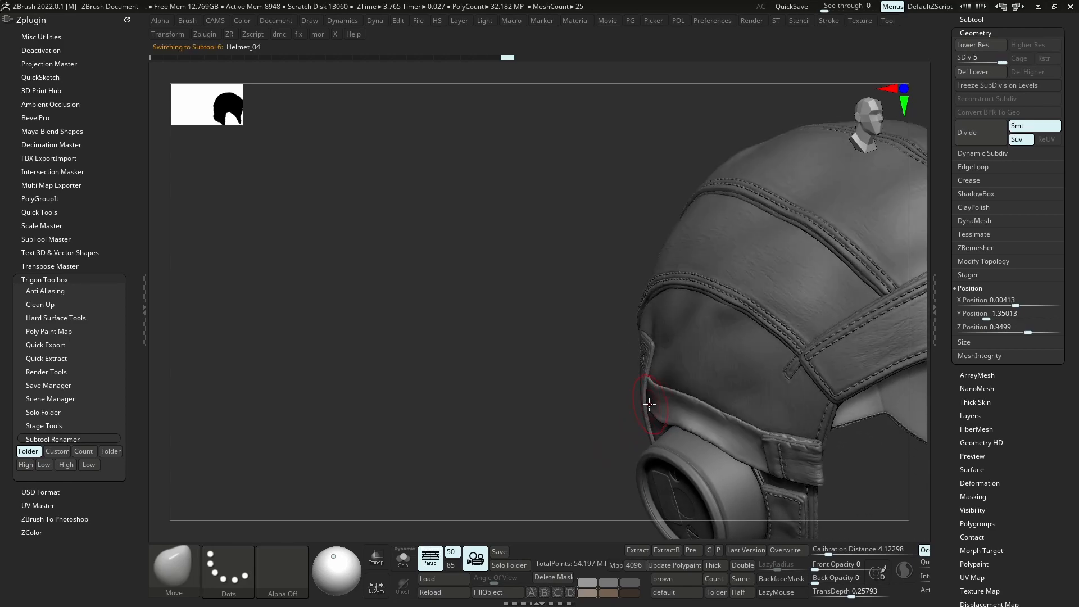
pyautogui.moveTo(648, 400); pyautogui.dragTo(670, 366, button='right')
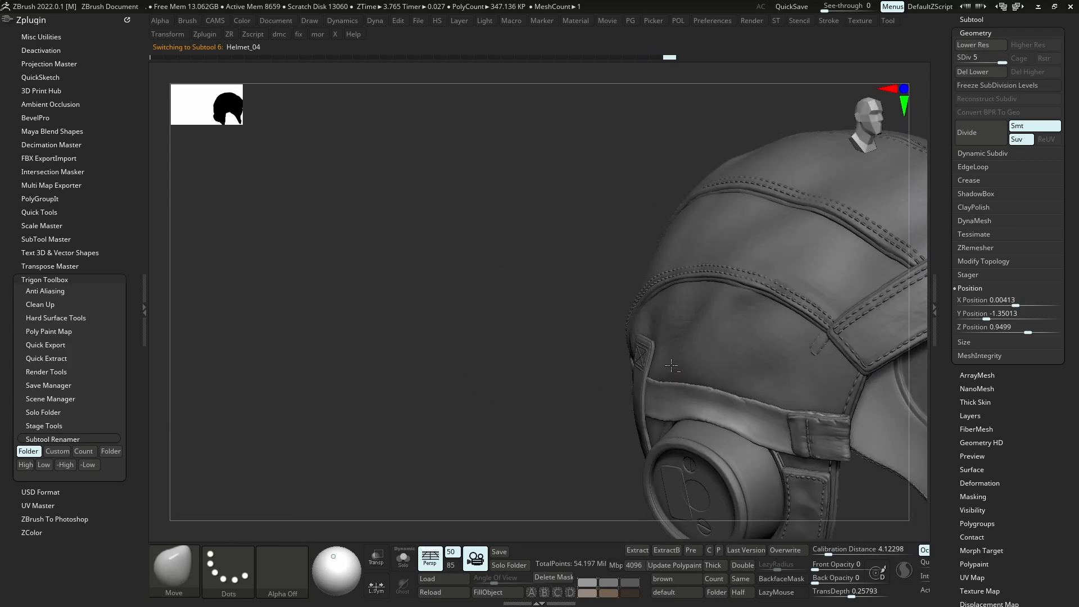
# Select the Helmet_27 shell and reshape its side beneath the band and strap loop with a resized Move brush
pyautogui.keyDown('alt'); pyautogui.click(650, 429); pyautogui.keyUp('alt')
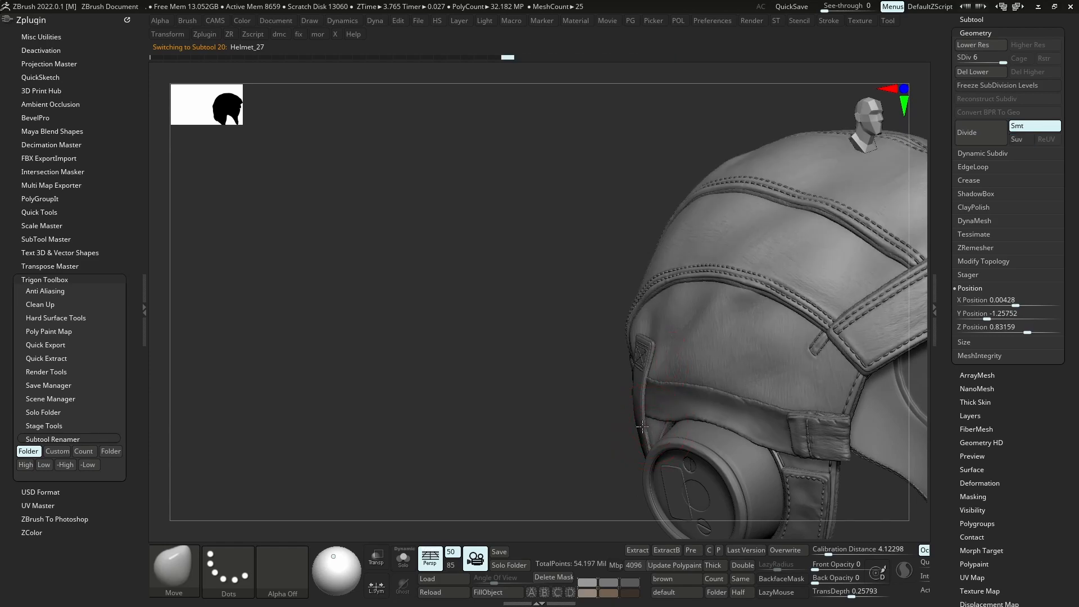
pyautogui.moveTo(644, 427)
pyautogui.mouseDown(button='right')
pyautogui.moveTo(655, 424)
pyautogui.moveTo(608, 433)
pyautogui.moveTo(676, 441)
pyautogui.moveTo(709, 420)
pyautogui.mouseUp(button='right')
pyautogui.press('s')
pyautogui.moveTo(718, 382); pyautogui.dragTo(713, 408, button='right')
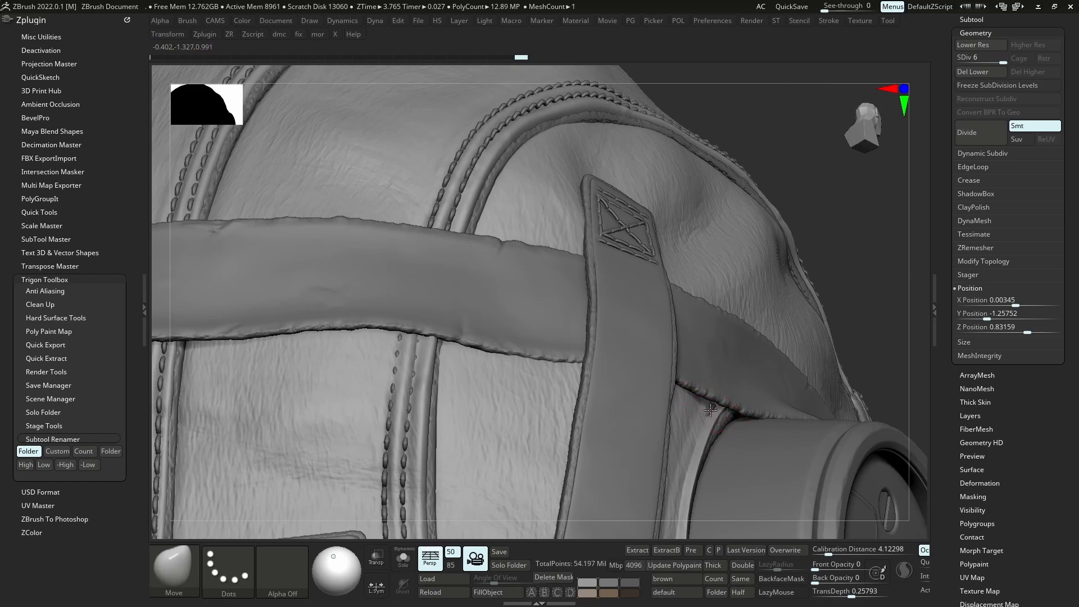
# Select the stitched leather panel around the ear cup and adjust its edge below the side band with the Move brush
pyautogui.keyDown('alt'); pyautogui.click(711, 410); pyautogui.keyUp('alt')
pyautogui.keyDown('ctrl'); pyautogui.moveTo(711, 410); pyautogui.dragTo(679, 407, button='right'); pyautogui.keyUp('ctrl')
pyautogui.press('s')
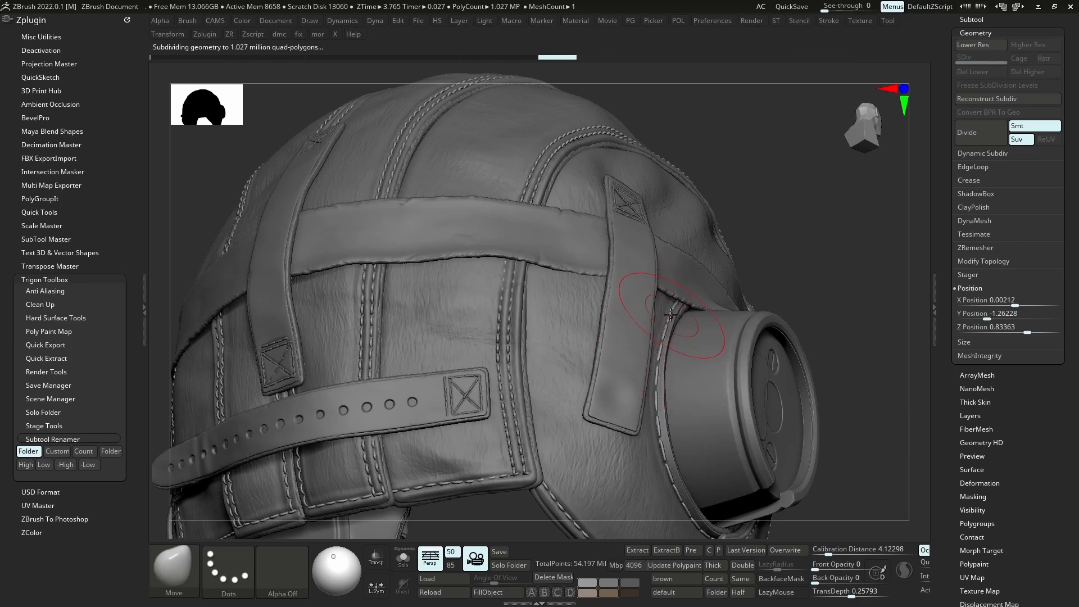
pyautogui.keyDown('ctrl'); pyautogui.moveTo(672, 321); pyautogui.dragTo(651, 323, button='right'); pyautogui.keyUp('ctrl')
pyautogui.moveTo(651, 322); pyautogui.dragTo(622, 349, button='right')
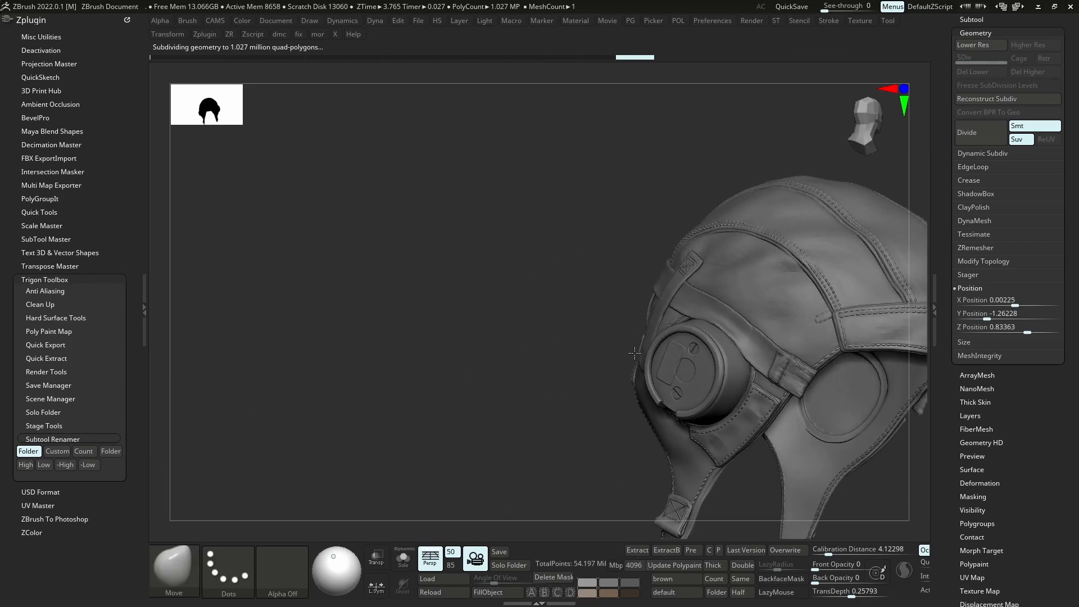
# Refine the Helmet_27 shell behind the vertical strap and ear cup with the Move brush, checking it against the Helmet_04 band
pyautogui.moveTo(725, 421)
pyautogui.mouseDown(button='right')
pyautogui.moveTo(470, 408)
pyautogui.moveTo(616, 311)
pyautogui.moveTo(568, 316)
pyautogui.moveTo(594, 298)
pyautogui.mouseUp(button='right')
pyautogui.press('s')
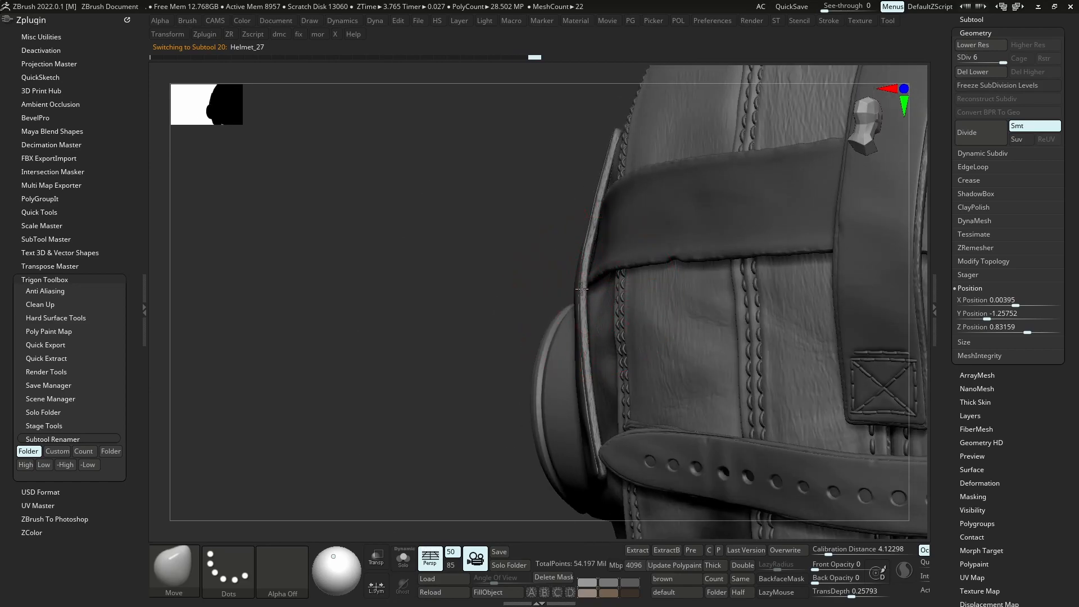
pyautogui.moveTo(594, 259); pyautogui.dragTo(605, 306, button='right')
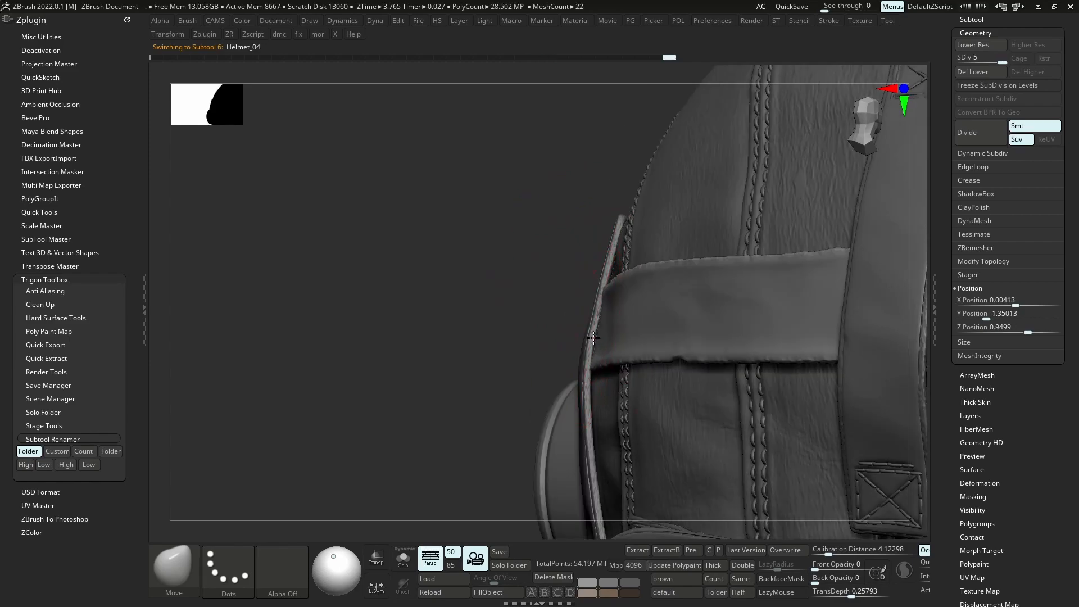
pyautogui.moveTo(606, 292); pyautogui.dragTo(540, 347, button='right')
pyautogui.press('s')
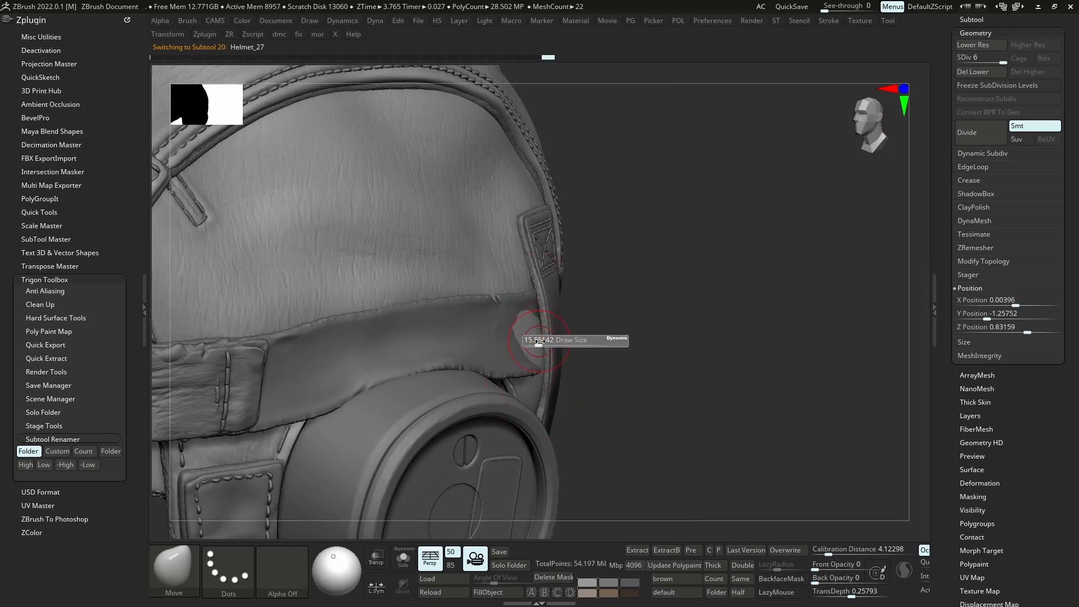
pyautogui.moveTo(522, 329)
pyautogui.mouseDown(button='right')
pyautogui.moveTo(535, 292)
pyautogui.moveTo(526, 245)
pyautogui.moveTo(532, 267)
pyautogui.moveTo(516, 251)
pyautogui.moveTo(456, 270)
pyautogui.moveTo(526, 316)
pyautogui.moveTo(520, 336)
pyautogui.moveTo(434, 330)
pyautogui.moveTo(487, 194)
pyautogui.mouseUp(button='right')
pyautogui.press('s')
# Pull the stitched edge of the ear cup's leather panel into place under the band with the Move brush
pyautogui.keyDown('ctrl'); pyautogui.moveTo(475, 381); pyautogui.dragTo(433, 444, button='right'); pyautogui.keyUp('ctrl')
pyautogui.moveTo(348, 357)
pyautogui.mouseDown(button='right')
pyautogui.moveTo(352, 382)
pyautogui.moveTo(337, 371)
pyautogui.mouseUp(button='right')
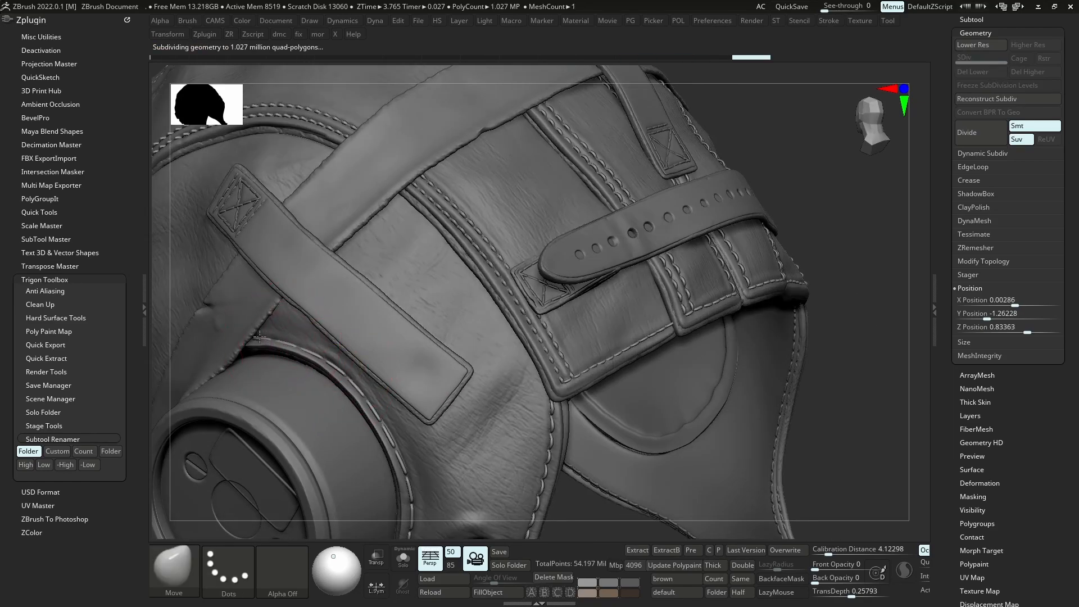
pyautogui.moveTo(260, 337); pyautogui.dragTo(281, 332)
pyautogui.keyDown('ctrl'); pyautogui.moveTo(302, 363); pyautogui.dragTo(315, 281, button='right'); pyautogui.keyUp('ctrl')
pyautogui.moveTo(371, 315)
pyautogui.keyDown('ctrl'); pyautogui.mouseDown(button='right')
pyautogui.moveTo(388, 405)
pyautogui.moveTo(382, 390)
pyautogui.moveTo(369, 396)
pyautogui.moveTo(271, 346)
pyautogui.moveTo(288, 312)
pyautogui.moveTo(315, 348)
pyautogui.moveTo(320, 407)
pyautogui.mouseUp(button='right'); pyautogui.keyUp('ctrl')
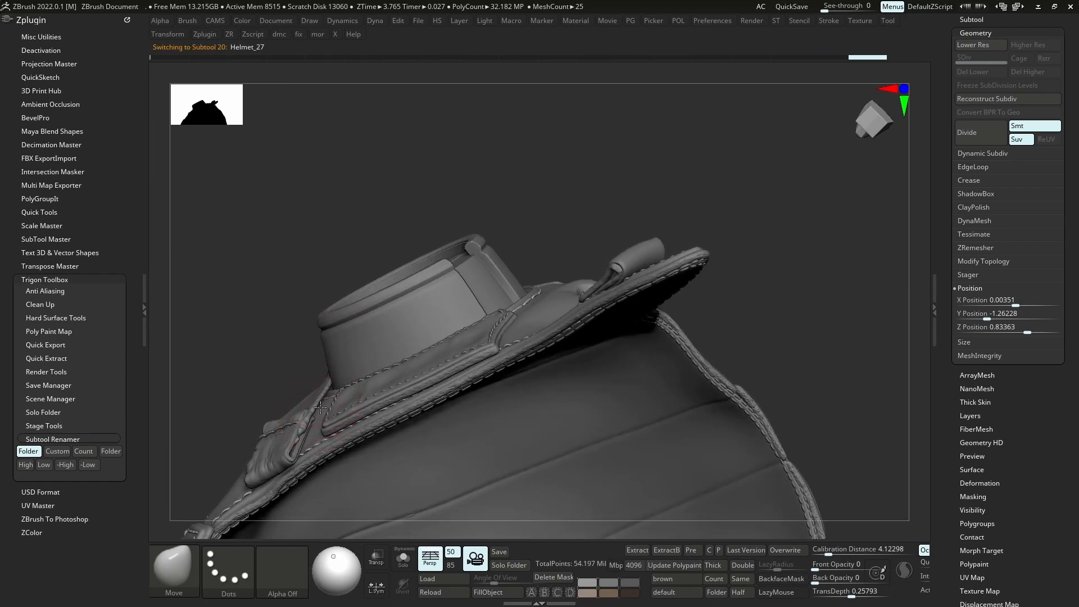
# Examine how the band, shell and ear cup panel fit together from above, in profile and around the back
pyautogui.moveTo(316, 403)
pyautogui.keyDown('ctrl'); pyautogui.mouseDown(button='right')
pyautogui.moveTo(371, 360)
pyautogui.moveTo(398, 364)
pyautogui.mouseUp(button='right'); pyautogui.keyUp('ctrl')
pyautogui.press('s')
pyautogui.moveTo(371, 463)
pyautogui.keyDown('ctrl'); pyautogui.mouseDown(button='right')
pyautogui.moveTo(330, 412)
pyautogui.moveTo(282, 422)
pyautogui.mouseUp(button='right'); pyautogui.keyUp('ctrl')
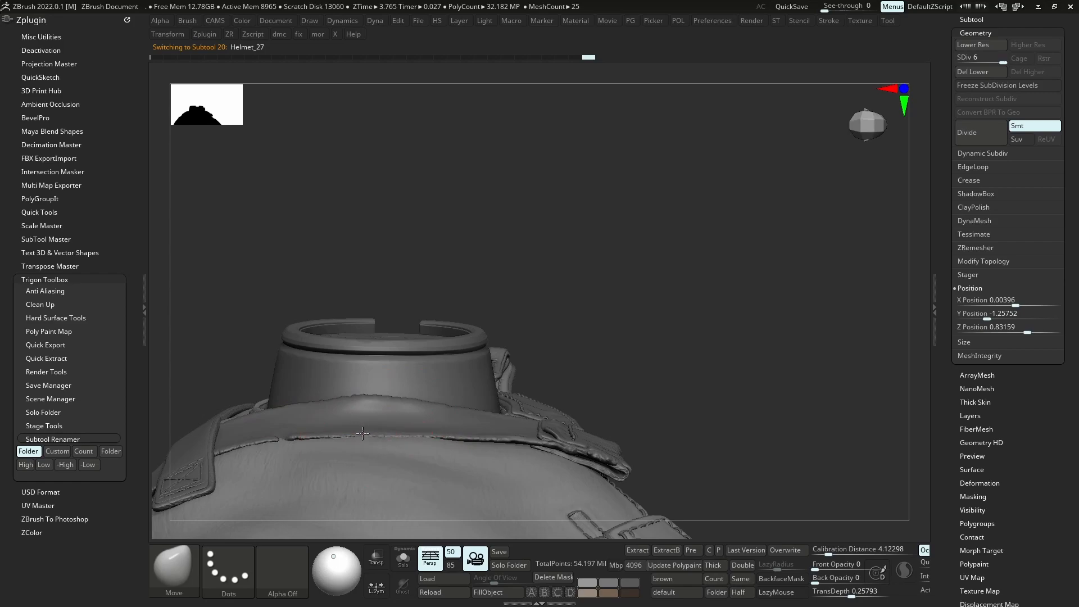
pyautogui.keyDown('ctrl'); pyautogui.moveTo(420, 434); pyautogui.dragTo(366, 402, button='right'); pyautogui.keyUp('ctrl')
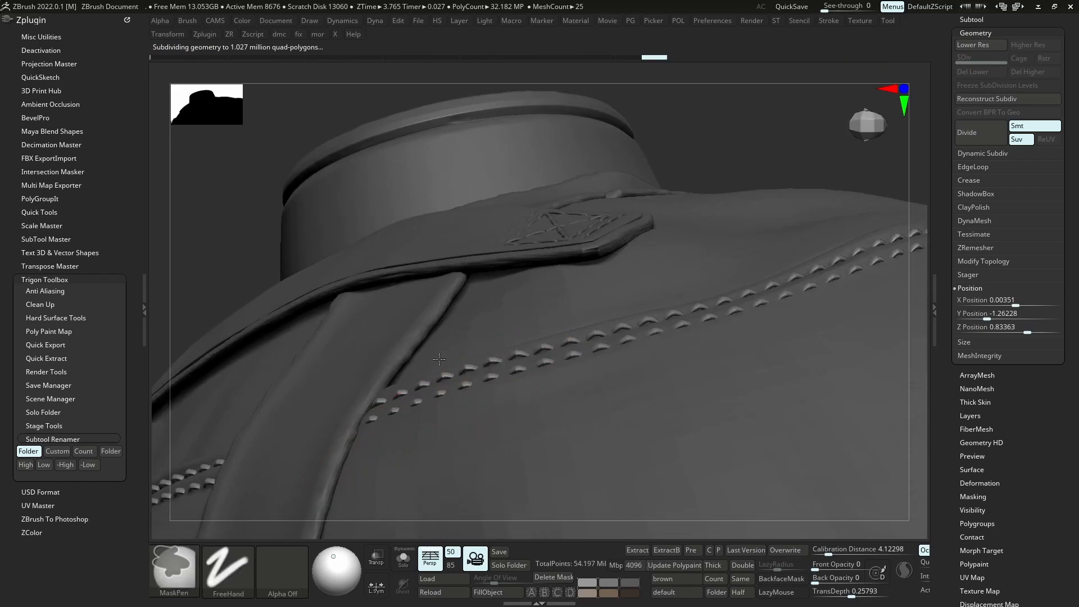
pyautogui.keyDown('ctrl'); pyautogui.moveTo(461, 343); pyautogui.dragTo(464, 363, button='right'); pyautogui.keyUp('ctrl')
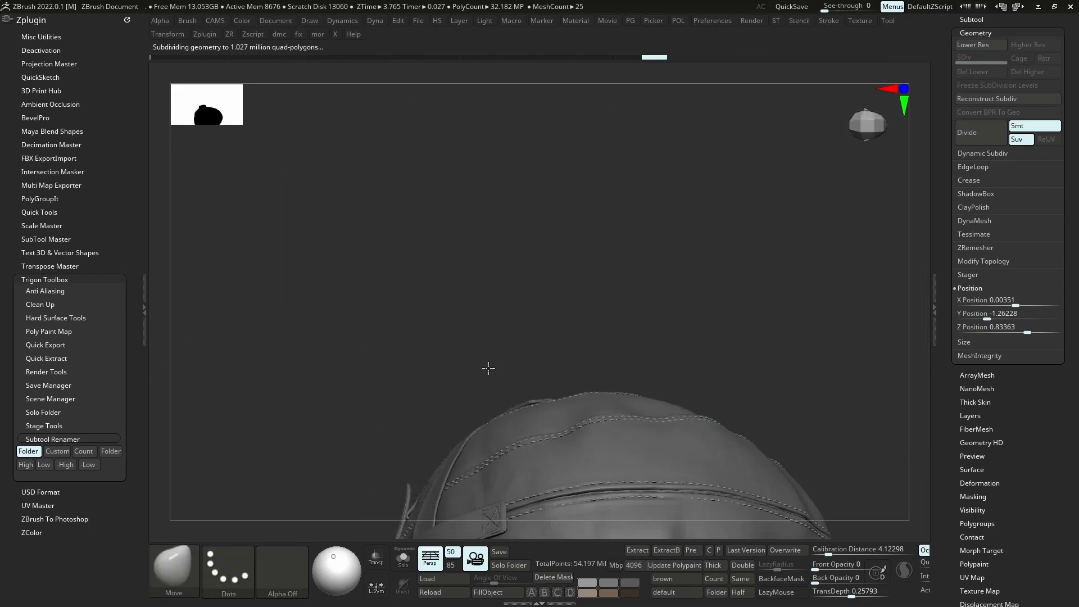
pyautogui.moveTo(486, 366); pyautogui.dragTo(475, 394, button='right')
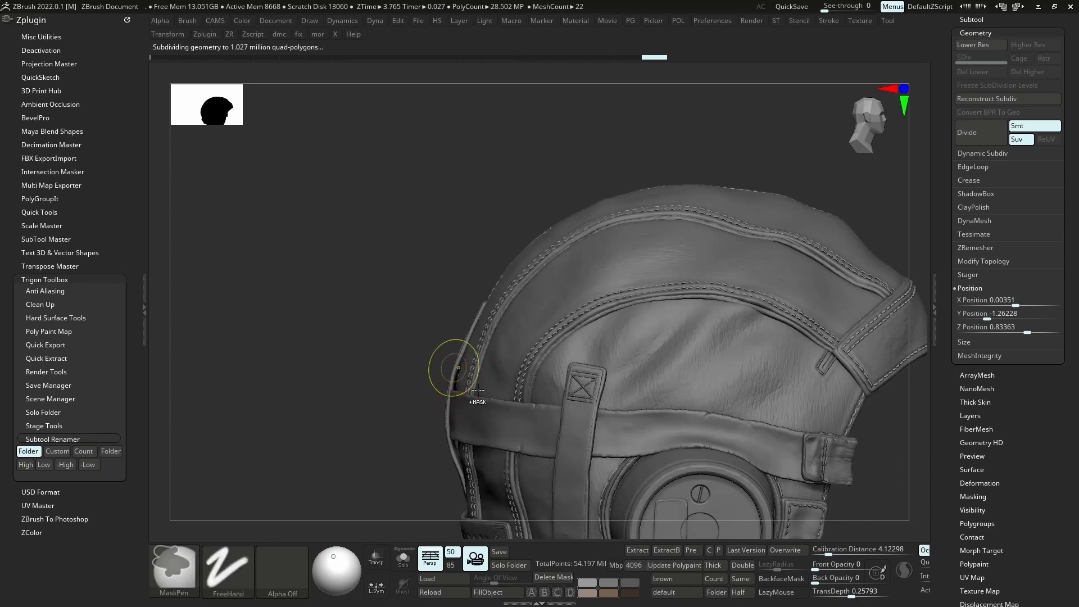
pyautogui.keyDown('ctrl'); pyautogui.moveTo(385, 369); pyautogui.dragTo(506, 378, button='right'); pyautogui.keyUp('ctrl')
pyautogui.moveTo(420, 389)
pyautogui.keyDown('ctrl'); pyautogui.mouseDown(button='right')
pyautogui.moveTo(447, 392)
pyautogui.moveTo(413, 392)
pyautogui.moveTo(410, 297)
pyautogui.mouseUp(button='right'); pyautogui.keyUp('ctrl')
pyautogui.moveTo(413, 351); pyautogui.dragTo(484, 354, button='right')
pyautogui.keyDown('ctrl'); pyautogui.moveTo(485, 354); pyautogui.dragTo(557, 489, button='right'); pyautogui.keyUp('ctrl')
# Try to shift the Helmet_33 strap beside the folded buckle loop with the Move brush and undo it
pyautogui.keyDown('alt'); pyautogui.click(531, 342); pyautogui.keyUp('alt')
pyautogui.keyDown('alt'); pyautogui.click(466, 374); pyautogui.keyUp('alt')
pyautogui.moveTo(467, 374)
pyautogui.keyDown('alt'); pyautogui.mouseDown(button='right')
pyautogui.moveTo(528, 441)
pyautogui.moveTo(500, 301)
pyautogui.moveTo(487, 405)
pyautogui.mouseUp(button='right'); pyautogui.keyUp('alt')
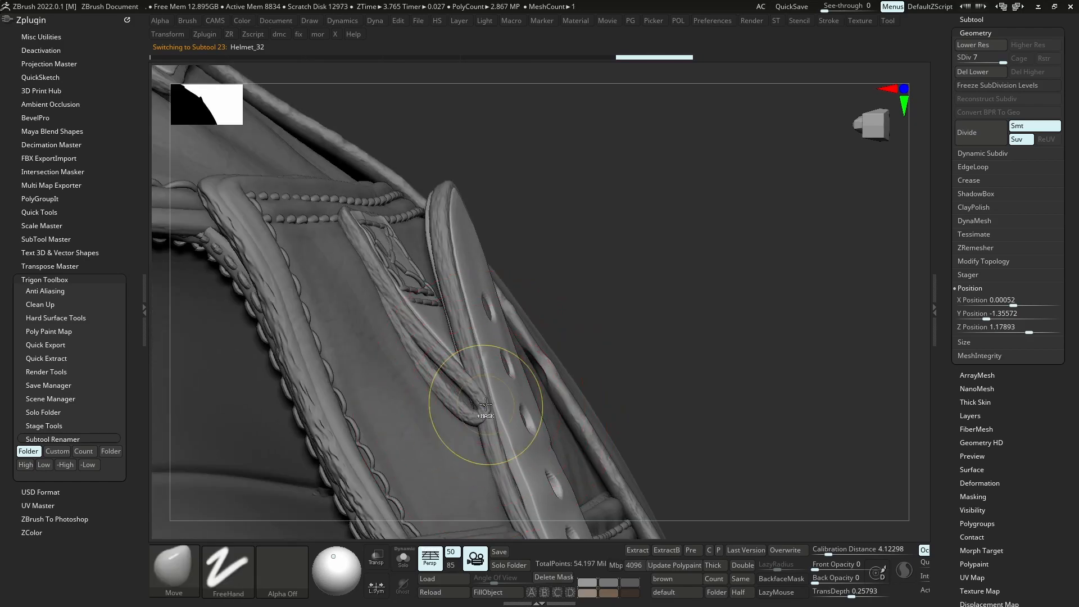
pyautogui.keyDown('alt'); pyautogui.click(488, 405); pyautogui.keyUp('alt')
pyautogui.moveTo(478, 405); pyautogui.dragTo(494, 404)
pyautogui.hotkey('ctrl', 'z')
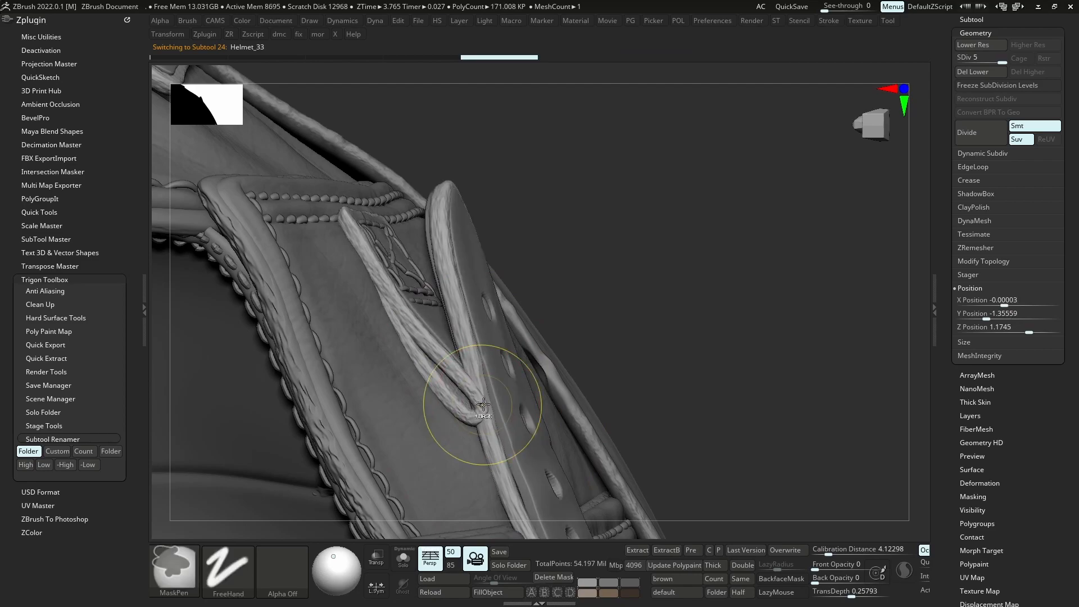
# Switch to the Move Topological brush and reshape the folded end of the Helmet_32 loop beside the perforated strap
pyautogui.press('b')
pyautogui.press('m')
pyautogui.press('t')
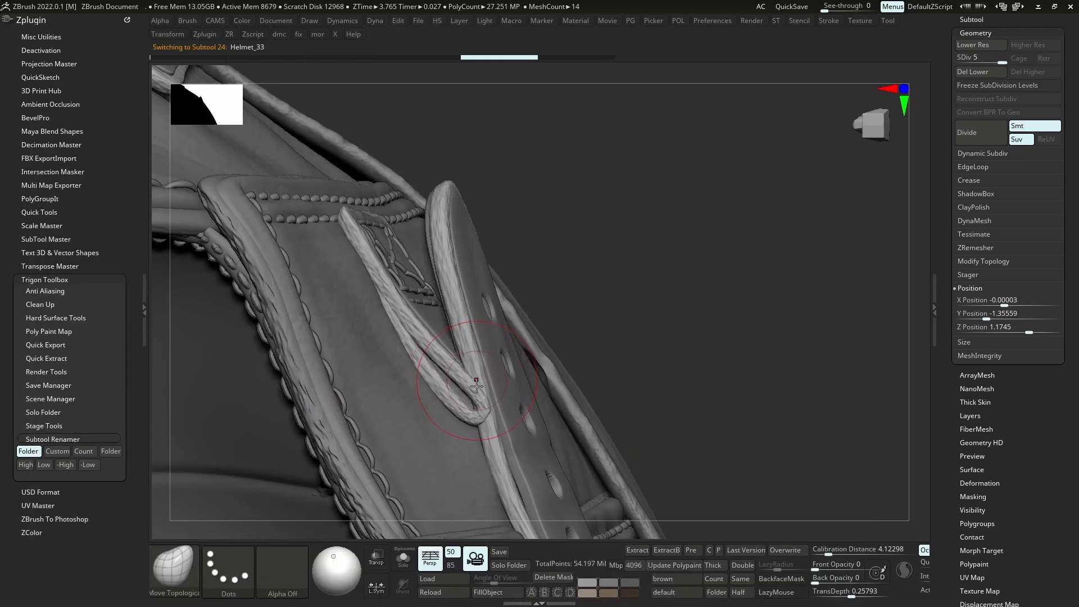
pyautogui.hotkey('ctrl', 'shift', 'z')
pyautogui.moveTo(461, 383)
pyautogui.mouseDown()
pyautogui.moveTo(469, 418)
pyautogui.moveTo(464, 388)
pyautogui.mouseUp()
pyautogui.hotkey('ctrl', 'z')
pyautogui.hotkey('ctrl', 'z')
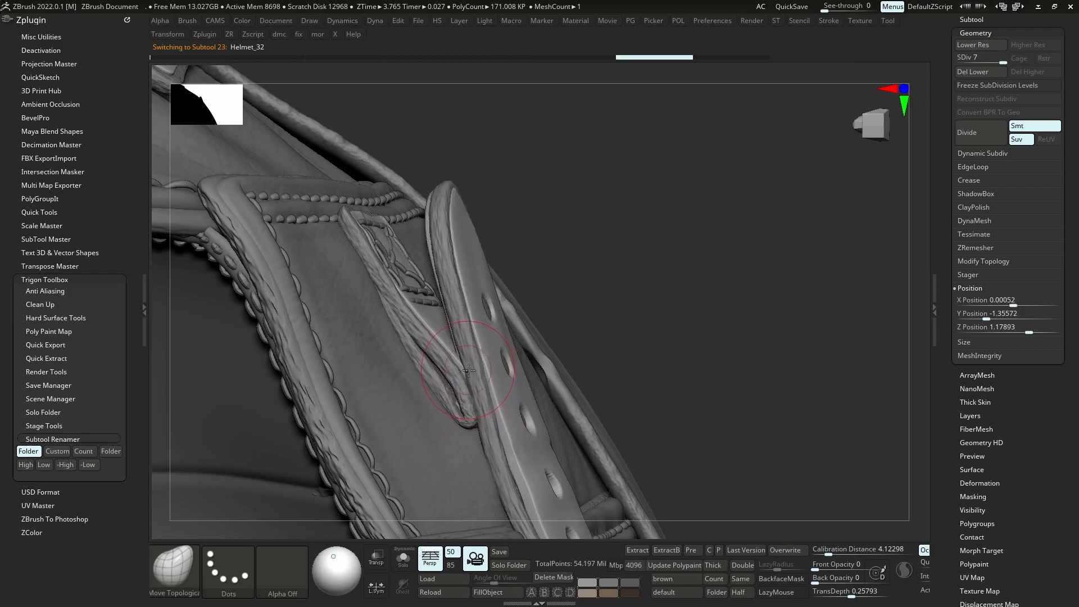
pyautogui.moveTo(464, 375); pyautogui.dragTo(465, 371)
# Select the Helmet_04 band and check how it wraps around the back and side of the helmet
pyautogui.moveTo(466, 371)
pyautogui.keyDown('ctrl'); pyautogui.mouseDown(button='right')
pyautogui.moveTo(444, 309)
pyautogui.moveTo(485, 377)
pyautogui.moveTo(450, 398)
pyautogui.moveTo(517, 413)
pyautogui.mouseUp(button='right'); pyautogui.keyUp('ctrl')
pyautogui.moveTo(516, 349)
pyautogui.mouseDown(button='right')
pyautogui.moveTo(544, 356)
pyautogui.moveTo(574, 307)
pyautogui.mouseUp(button='right')
pyautogui.moveTo(570, 433); pyautogui.dragTo(530, 239, button='right')
pyautogui.moveTo(573, 380)
pyautogui.mouseDown(button='right')
pyautogui.moveTo(554, 351)
pyautogui.moveTo(571, 320)
pyautogui.moveTo(568, 276)
pyautogui.moveTo(504, 329)
pyautogui.moveTo(526, 406)
pyautogui.moveTo(576, 336)
pyautogui.moveTo(597, 354)
pyautogui.mouseUp(button='right')
pyautogui.rightClick(573, 336)
pyautogui.click(526, 291)
pyautogui.click(521, 334)
pyautogui.hotkey('shift', 'd')
pyautogui.hotkey('shift', 'd')
pyautogui.press('s')
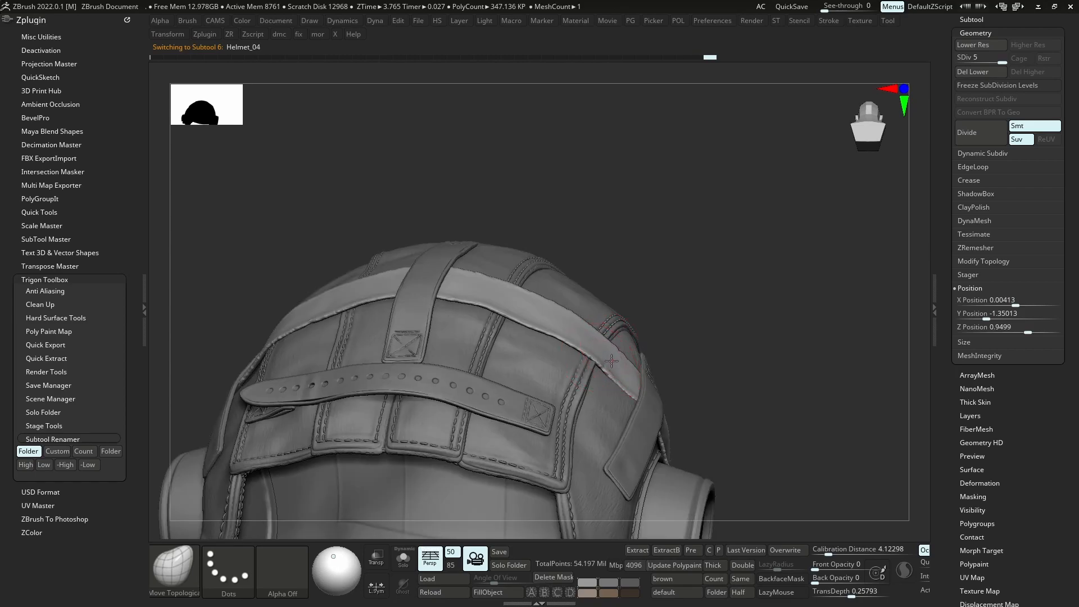
pyautogui.keyDown('ctrl'); pyautogui.moveTo(564, 294); pyautogui.dragTo(573, 225, button='right'); pyautogui.keyUp('ctrl')
pyautogui.moveTo(742, 360); pyautogui.dragTo(646, 328, button='right')
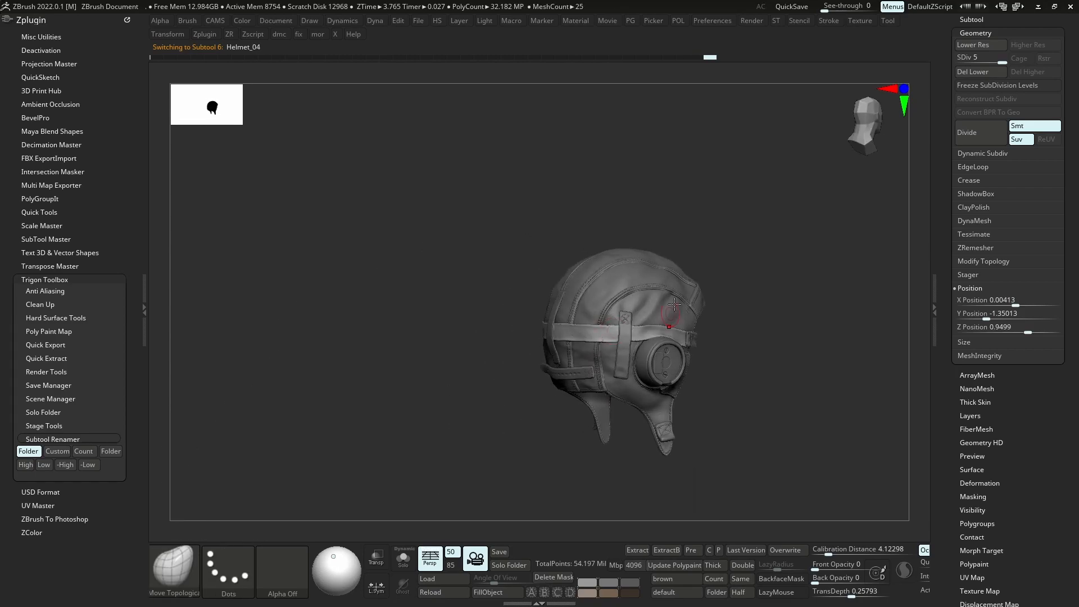
# Open the subtool list, bring up its first entries and overwrite the current save
pyautogui.click(988, 20)
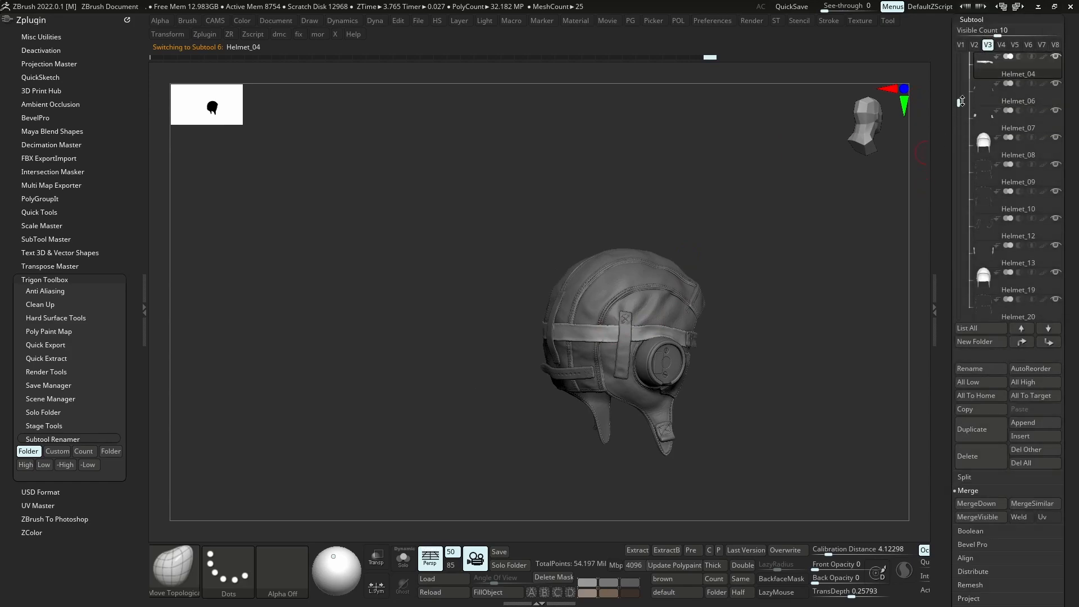
pyautogui.keyDown('ctrl'); pyautogui.moveTo(646, 334); pyautogui.dragTo(636, 388, button='right'); pyautogui.keyUp('ctrl')
pyautogui.moveTo(697, 275)
pyautogui.keyDown('ctrl'); pyautogui.mouseDown(button='right')
pyautogui.moveTo(759, 363)
pyautogui.moveTo(506, 332)
pyautogui.moveTo(559, 335)
pyautogui.mouseUp(button='right'); pyautogui.keyUp('ctrl')
pyautogui.moveTo(677, 379)
pyautogui.mouseDown(button='right')
pyautogui.moveTo(653, 356)
pyautogui.moveTo(714, 356)
pyautogui.mouseUp(button='right')
pyautogui.keyDown('ctrl'); pyautogui.moveTo(714, 356); pyautogui.dragTo(717, 315, button='right'); pyautogui.keyUp('ctrl')
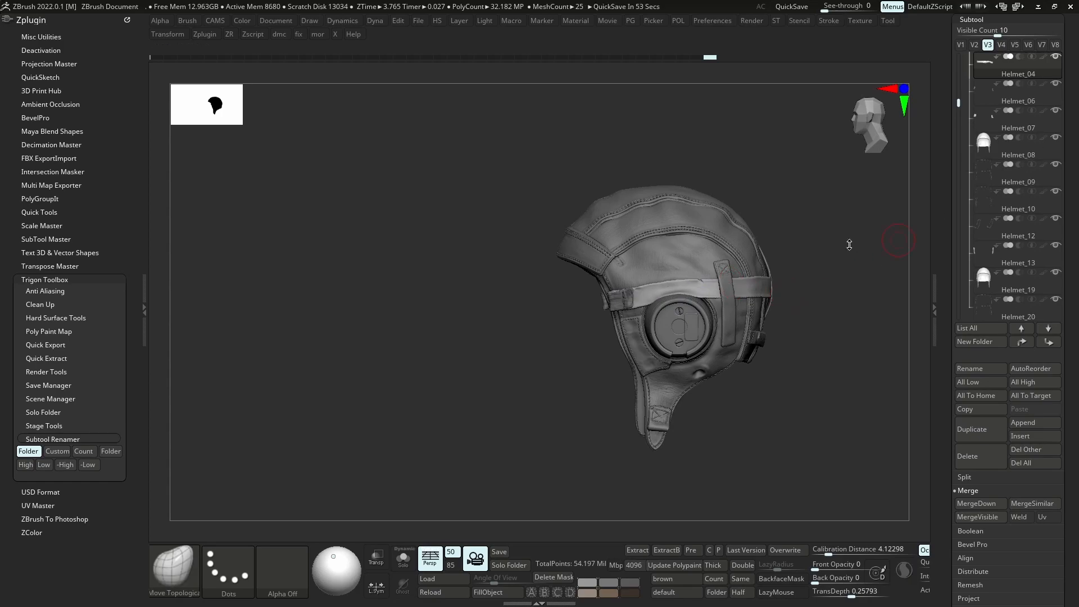
pyautogui.moveTo(959, 94); pyautogui.dragTo(959, 58)
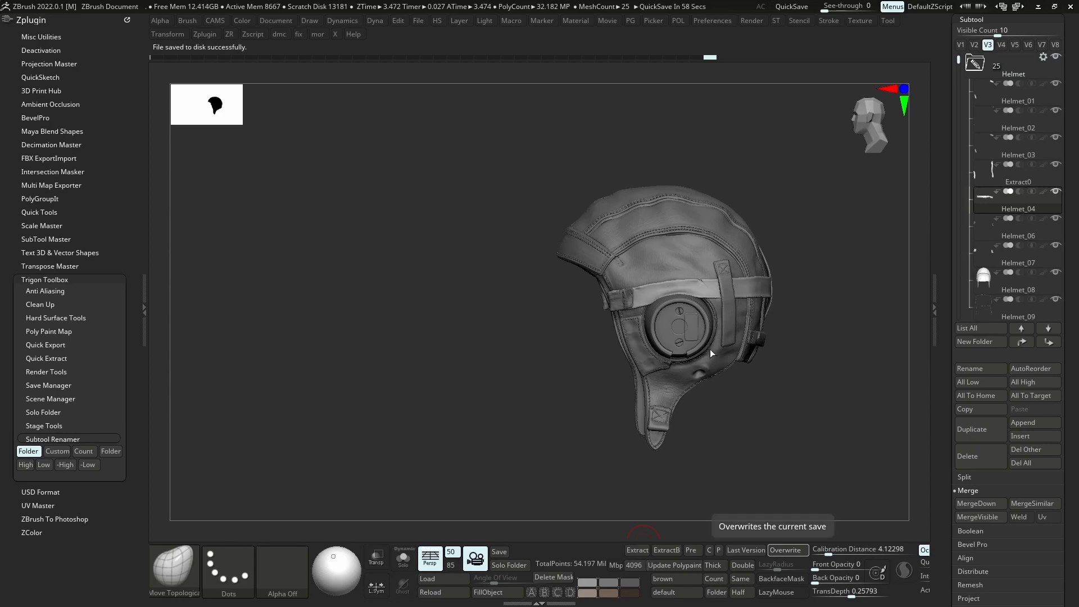
pyautogui.press('ctrl')
# Adjust the front end of the Helmet_04 band under the stitched leather loop with the Move Topological brush
pyautogui.keyDown('ctrl'); pyautogui.moveTo(717, 302); pyautogui.dragTo(658, 272, button='right'); pyautogui.keyUp('ctrl')
pyautogui.hotkey('alt', 's')
pyautogui.hotkey('alt', 's')
pyautogui.keyDown('ctrl'); pyautogui.moveTo(576, 314); pyautogui.dragTo(570, 305, button='right'); pyautogui.keyUp('ctrl')
pyautogui.keyDown('alt'); pyautogui.moveTo(570, 305); pyautogui.dragTo(557, 306); pyautogui.keyUp('alt')
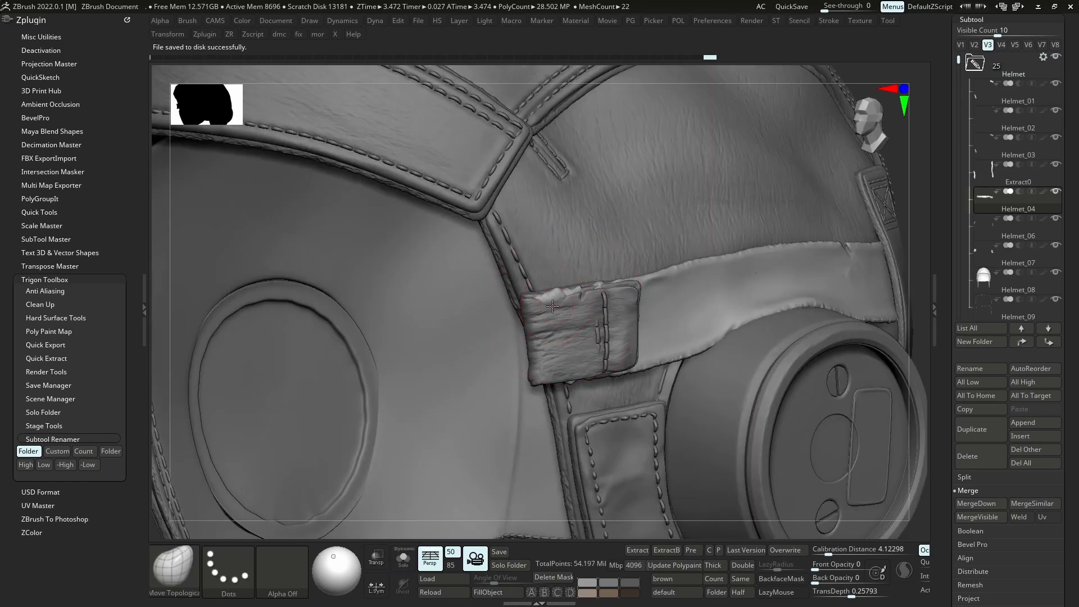
pyautogui.hotkey('alt', 's')
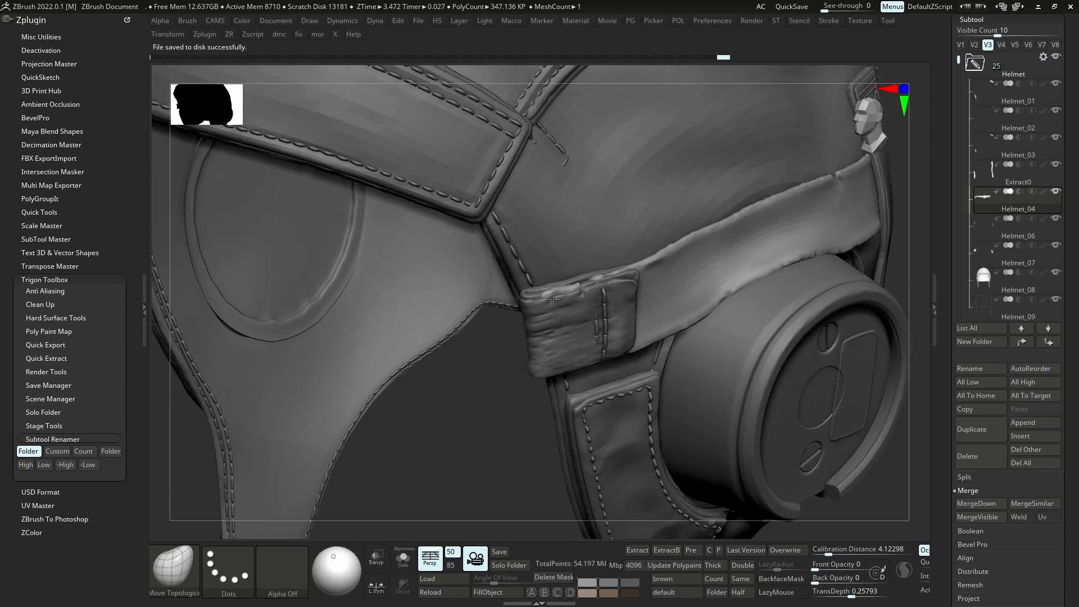
pyautogui.press('s')
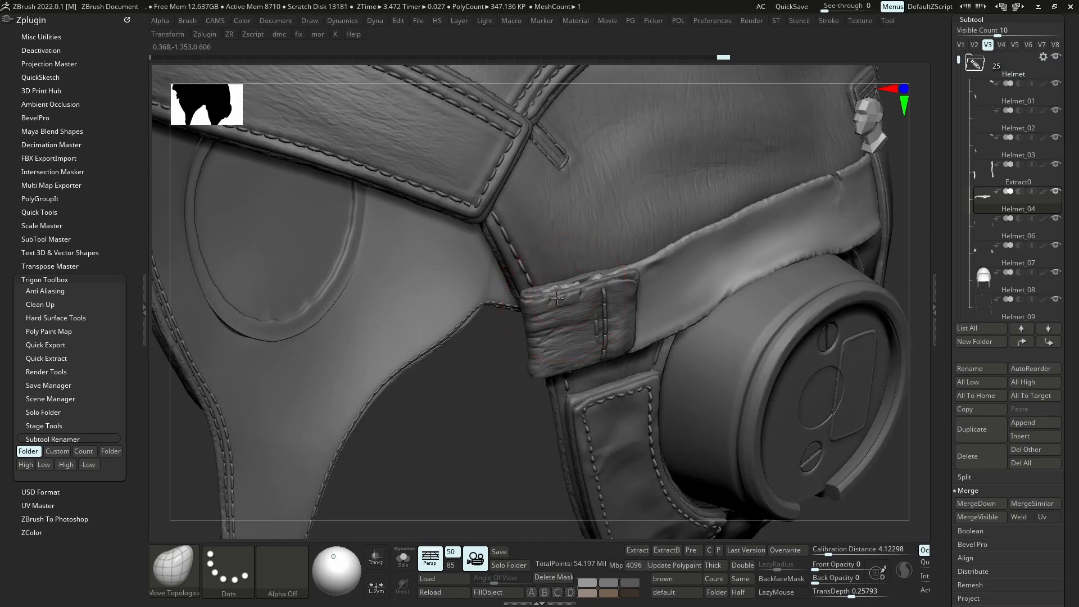
pyautogui.moveTo(565, 307)
pyautogui.keyDown('ctrl'); pyautogui.mouseDown(button='right')
pyautogui.moveTo(588, 298)
pyautogui.moveTo(602, 335)
pyautogui.moveTo(602, 325)
pyautogui.mouseUp(button='right'); pyautogui.keyUp('ctrl')
# Select the Helmet_02 stitches and shift them into line across the leather loop with a resized Move Topological brush
pyautogui.keyDown('alt'); pyautogui.click(604, 324); pyautogui.keyUp('alt')
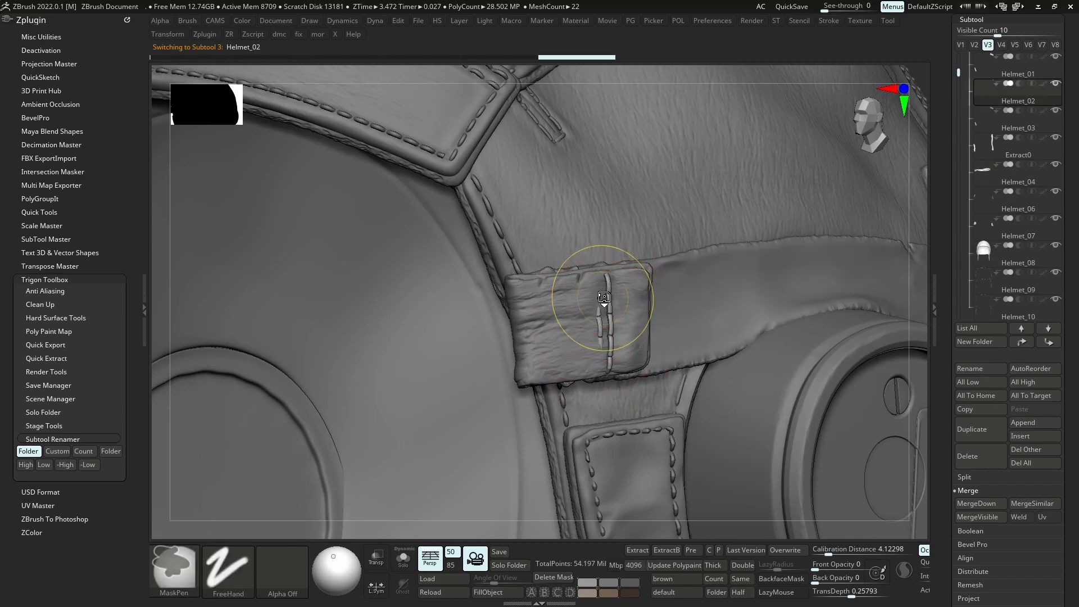
pyautogui.press('s')
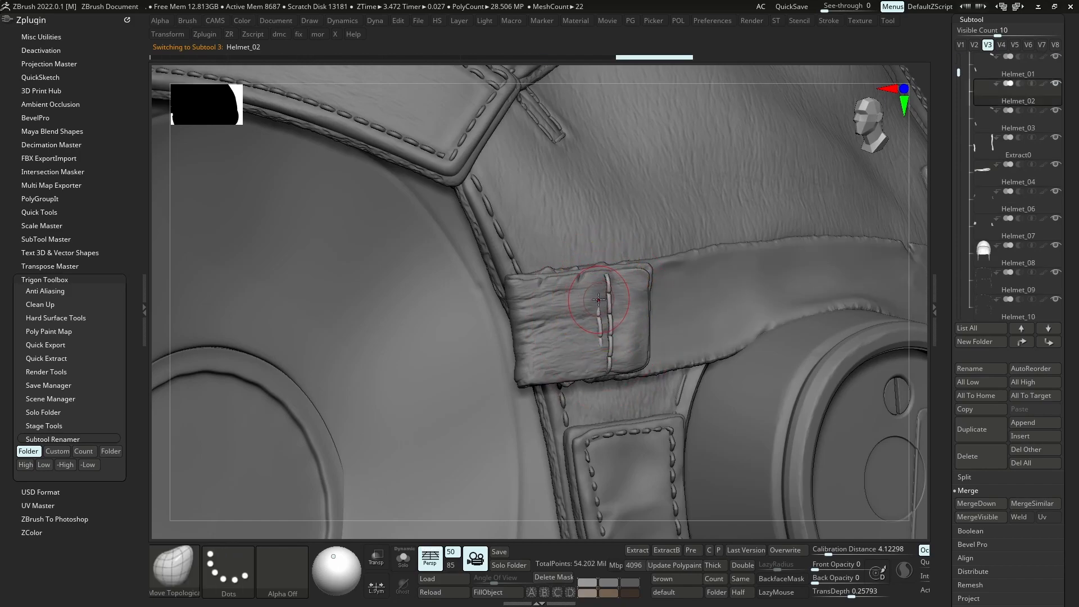
pyautogui.moveTo(595, 297); pyautogui.dragTo(591, 292)
pyautogui.moveTo(601, 360); pyautogui.dragTo(621, 369)
pyautogui.moveTo(598, 330); pyautogui.dragTo(598, 326)
pyautogui.moveTo(596, 326)
pyautogui.keyDown('ctrl'); pyautogui.mouseDown(button='right')
pyautogui.moveTo(558, 270)
pyautogui.moveTo(697, 273)
pyautogui.mouseUp(button='right'); pyautogui.keyUp('ctrl')
pyautogui.keyDown('ctrl'); pyautogui.moveTo(618, 273); pyautogui.dragTo(579, 354, button='right'); pyautogui.keyUp('ctrl')
pyautogui.moveTo(572, 307); pyautogui.dragTo(571, 298)
# Refine the leather loop and its stitch rows from several angles, alternating between the neighbouring subtools
pyautogui.keyDown('alt'); pyautogui.click(658, 394); pyautogui.keyUp('alt')
pyautogui.moveTo(651, 368)
pyautogui.mouseDown()
pyautogui.moveTo(644, 355)
pyautogui.moveTo(561, 343)
pyautogui.mouseUp()
pyautogui.keyDown('alt'); pyautogui.click(571, 345); pyautogui.keyUp('alt')
pyautogui.moveTo(566, 280); pyautogui.dragTo(567, 275)
pyautogui.keyDown('ctrl'); pyautogui.moveTo(568, 275); pyautogui.dragTo(557, 225, button='right'); pyautogui.keyUp('ctrl')
pyautogui.moveTo(556, 225); pyautogui.dragTo(427, 237, button='right')
pyautogui.moveTo(562, 349)
pyautogui.keyDown('ctrl'); pyautogui.mouseDown(button='right')
pyautogui.moveTo(583, 414)
pyautogui.moveTo(607, 412)
pyautogui.mouseUp(button='right'); pyautogui.keyUp('ctrl')
pyautogui.moveTo(565, 406); pyautogui.dragTo(575, 408)
pyautogui.keyDown('ctrl'); pyautogui.moveTo(574, 408); pyautogui.dragTo(574, 343, button='right'); pyautogui.keyUp('ctrl')
pyautogui.moveTo(574, 343)
pyautogui.keyDown('ctrl'); pyautogui.mouseDown(button='right')
pyautogui.moveTo(582, 405)
pyautogui.moveTo(618, 338)
pyautogui.moveTo(606, 419)
pyautogui.mouseUp(button='right'); pyautogui.keyUp('ctrl')
# Select the Helmet_04 band and refine its stretch above the ear cup with the Move Topological brush
pyautogui.keyDown('alt'); pyautogui.click(630, 388); pyautogui.keyUp('alt')
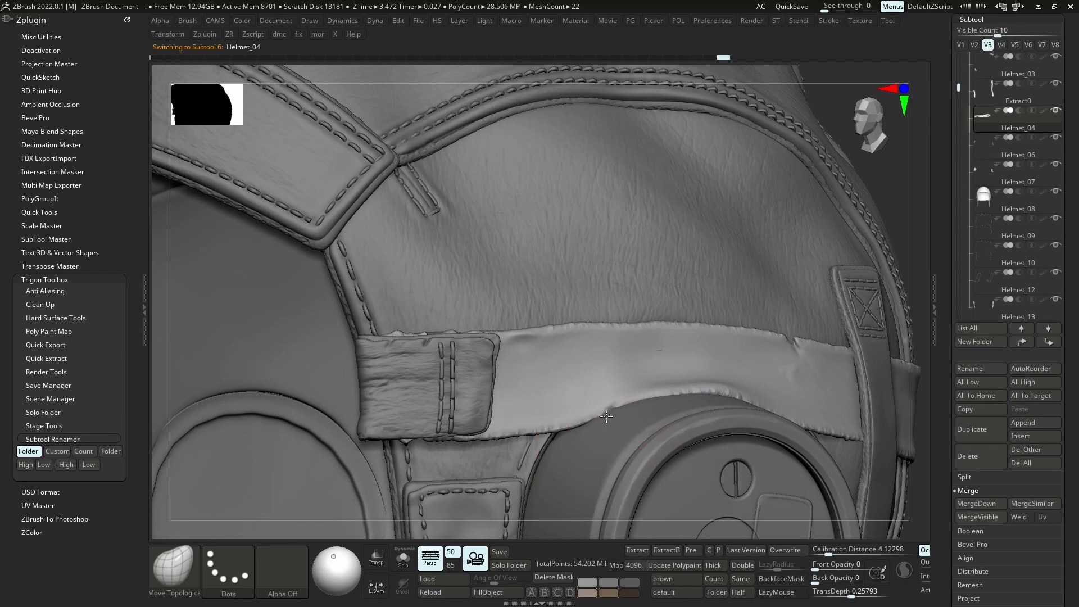
pyautogui.moveTo(718, 390)
pyautogui.keyDown('ctrl'); pyautogui.mouseDown(button='right')
pyautogui.moveTo(677, 381)
pyautogui.moveTo(726, 382)
pyautogui.mouseUp(button='right'); pyautogui.keyUp('ctrl')
pyautogui.keyDown('ctrl'); pyautogui.moveTo(666, 365); pyautogui.dragTo(693, 390, button='right'); pyautogui.keyUp('ctrl')
pyautogui.moveTo(698, 386); pyautogui.dragTo(701, 386)
pyautogui.moveTo(701, 386)
pyautogui.keyDown('ctrl'); pyautogui.mouseDown(button='right')
pyautogui.moveTo(624, 348)
pyautogui.moveTo(584, 427)
pyautogui.mouseUp(button='right'); pyautogui.keyUp('ctrl')
pyautogui.moveTo(484, 360); pyautogui.dragTo(525, 340, button='right')
pyautogui.moveTo(585, 360)
pyautogui.mouseDown(button='right')
pyautogui.moveTo(621, 400)
pyautogui.moveTo(677, 371)
pyautogui.moveTo(669, 337)
pyautogui.mouseUp(button='right')
pyautogui.moveTo(659, 388)
pyautogui.keyDown('ctrl'); pyautogui.mouseDown(button='right')
pyautogui.moveTo(701, 405)
pyautogui.moveTo(655, 323)
pyautogui.mouseUp(button='right'); pyautogui.keyUp('ctrl')
pyautogui.moveTo(655, 324)
pyautogui.mouseDown(button='right')
pyautogui.moveTo(674, 360)
pyautogui.moveTo(699, 360)
pyautogui.mouseUp(button='right')
pyautogui.press('s')
pyautogui.moveTo(697, 360); pyautogui.dragTo(693, 364)
pyautogui.moveTo(693, 364)
pyautogui.keyDown('ctrl'); pyautogui.mouseDown(button='right')
pyautogui.moveTo(657, 321)
pyautogui.moveTo(596, 337)
pyautogui.mouseUp(button='right'); pyautogui.keyUp('ctrl')
# Reshape the front end of the Helmet_04 band where it meets the leather loop, resizing the Move Topological brush between strokes
pyautogui.moveTo(506, 360)
pyautogui.keyDown('ctrl'); pyautogui.mouseDown(button='right')
pyautogui.moveTo(535, 405)
pyautogui.moveTo(444, 375)
pyautogui.mouseUp(button='right'); pyautogui.keyUp('ctrl')
pyautogui.press('s')
pyautogui.moveTo(422, 361); pyautogui.dragTo(418, 354)
pyautogui.moveTo(418, 354); pyautogui.dragTo(444, 281, button='right')
pyautogui.press('s')
pyautogui.moveTo(424, 398); pyautogui.dragTo(426, 393)
pyautogui.moveTo(426, 392)
pyautogui.keyDown('ctrl'); pyautogui.mouseDown(button='right')
pyautogui.moveTo(402, 354)
pyautogui.moveTo(442, 366)
pyautogui.moveTo(476, 484)
pyautogui.mouseUp(button='right'); pyautogui.keyUp('ctrl')
pyautogui.moveTo(456, 415); pyautogui.dragTo(432, 444, button='right')
pyautogui.moveTo(441, 400); pyautogui.dragTo(413, 396, button='right')
pyautogui.press('s')
pyautogui.moveTo(412, 405); pyautogui.dragTo(452, 390)
pyautogui.keyDown('ctrl'); pyautogui.moveTo(439, 397); pyautogui.dragTo(457, 303, button='right'); pyautogui.keyUp('ctrl')
pyautogui.keyDown('shift'); pyautogui.moveTo(457, 303); pyautogui.dragTo(534, 294, button='right'); pyautogui.keyUp('shift')
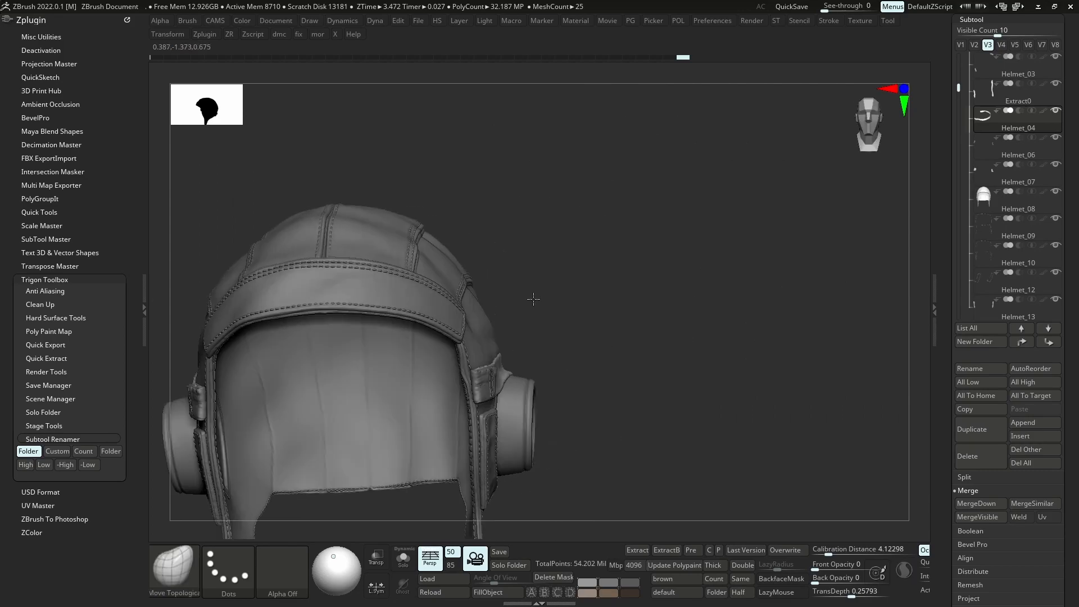
# Review the whole helmet, select the Helmet_01 loop in the subtool list and overwrite the current save
pyautogui.moveTo(451, 305); pyautogui.dragTo(453, 341, button='right')
pyautogui.keyDown('alt'); pyautogui.moveTo(360, 321); pyautogui.dragTo(433, 324, button='right'); pyautogui.keyUp('alt')
pyautogui.moveTo(432, 324)
pyautogui.mouseDown(button='right')
pyautogui.moveTo(464, 330)
pyautogui.moveTo(466, 355)
pyautogui.mouseUp(button='right')
pyautogui.keyDown('shift'); pyautogui.moveTo(459, 319); pyautogui.dragTo(530, 318, button='right'); pyautogui.keyUp('shift')
pyautogui.keyDown('alt'); pyautogui.moveTo(573, 433); pyautogui.dragTo(587, 309, button='right'); pyautogui.keyUp('alt')
pyautogui.keyDown('ctrl'); pyautogui.moveTo(587, 309); pyautogui.dragTo(598, 340, button='right'); pyautogui.keyUp('ctrl')
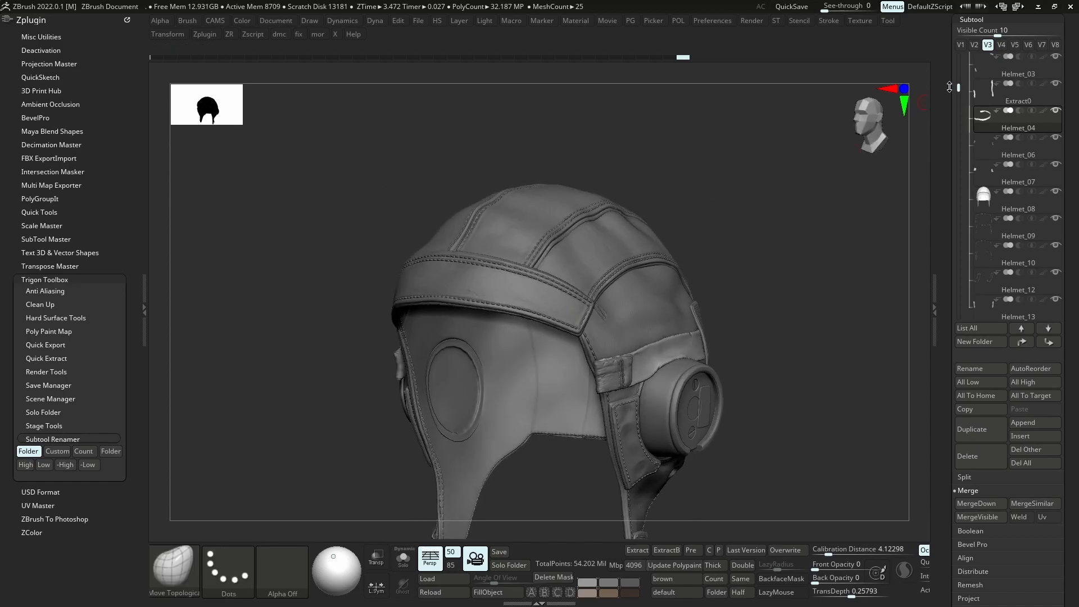
pyautogui.moveTo(960, 83); pyautogui.dragTo(957, 65)
pyautogui.click(973, 93)
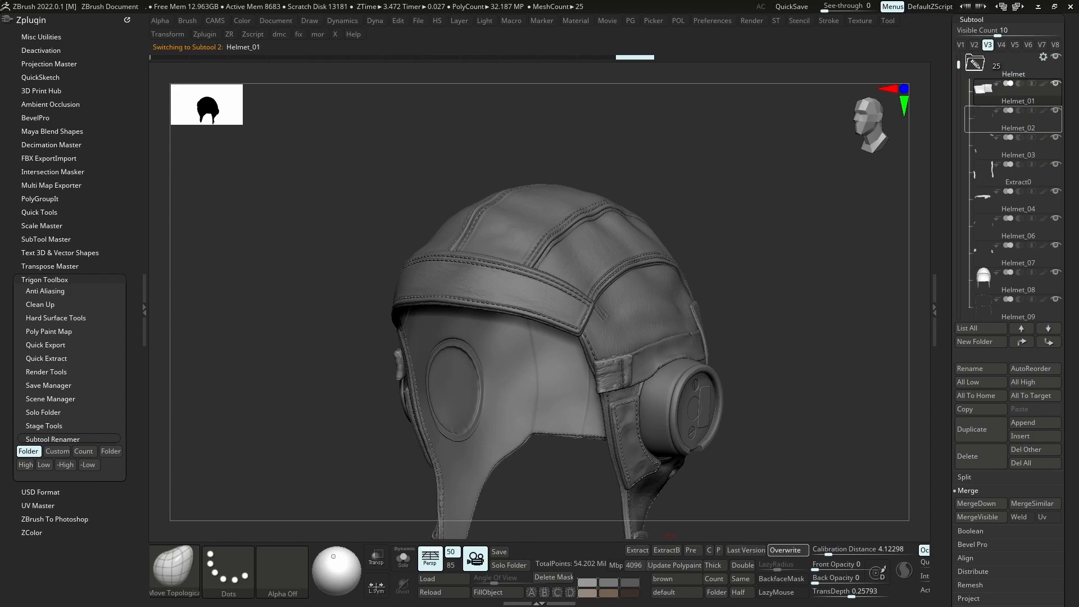
# Reshape the lower edge of the Helmet_01 leather loop with the Move Topological brush
pyautogui.moveTo(745, 374); pyautogui.dragTo(719, 375, button='right')
pyautogui.keyDown('ctrl'); pyautogui.moveTo(609, 381); pyautogui.dragTo(638, 432, button='right'); pyautogui.keyUp('ctrl')
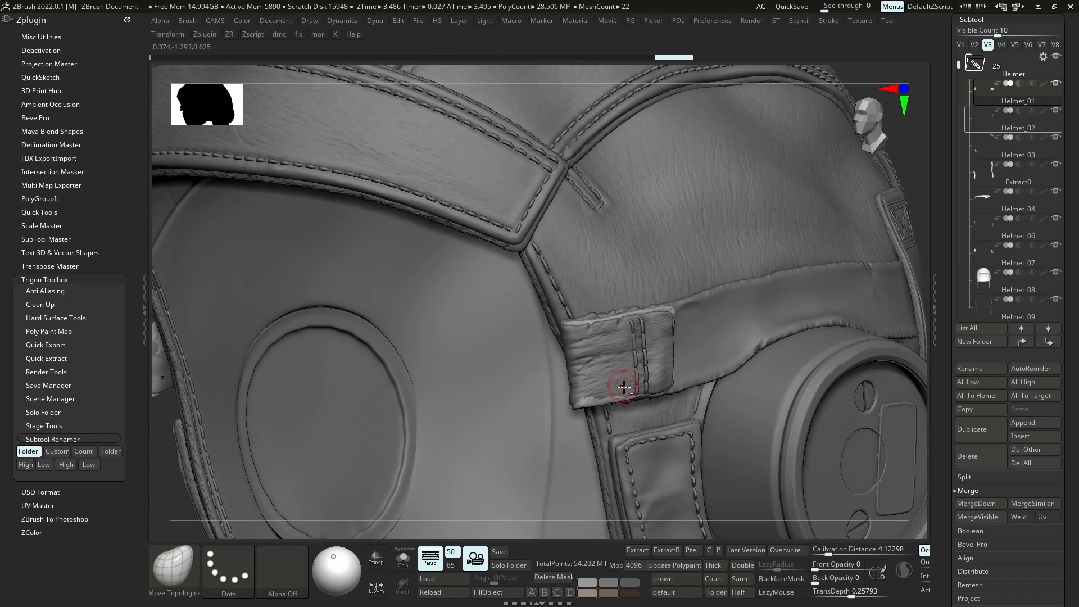
pyautogui.moveTo(590, 395); pyautogui.dragTo(589, 390)
pyautogui.moveTo(594, 403); pyautogui.dragTo(615, 326, button='right')
pyautogui.moveTo(610, 400); pyautogui.dragTo(628, 392)
pyautogui.moveTo(628, 392); pyautogui.dragTo(632, 354, button='right')
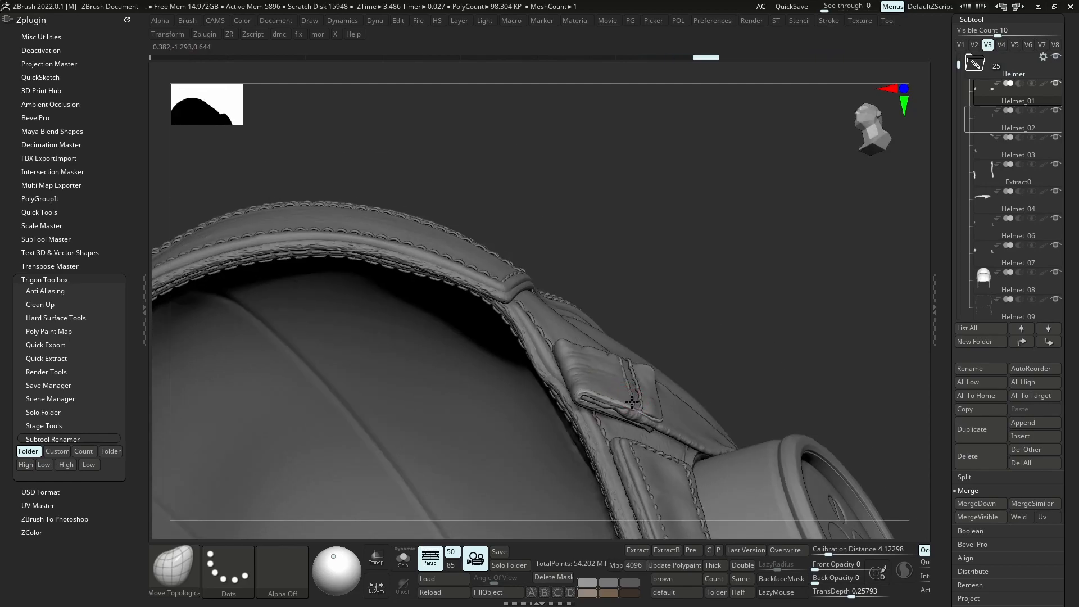
# Select the Helmet_02 stitches on the leather loop and nudge them against its surface with the Move Topological brush
pyautogui.moveTo(633, 402); pyautogui.dragTo(658, 405)
pyautogui.keyDown('alt'); pyautogui.click(644, 404); pyautogui.keyUp('alt')
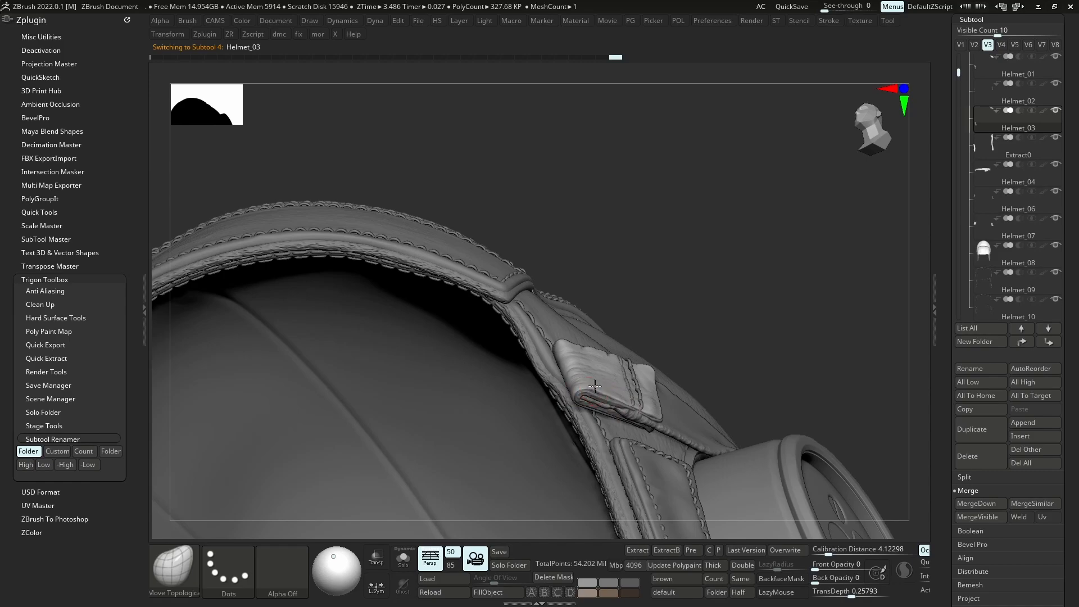
pyautogui.keyDown('alt'); pyautogui.click(638, 416); pyautogui.keyUp('alt')
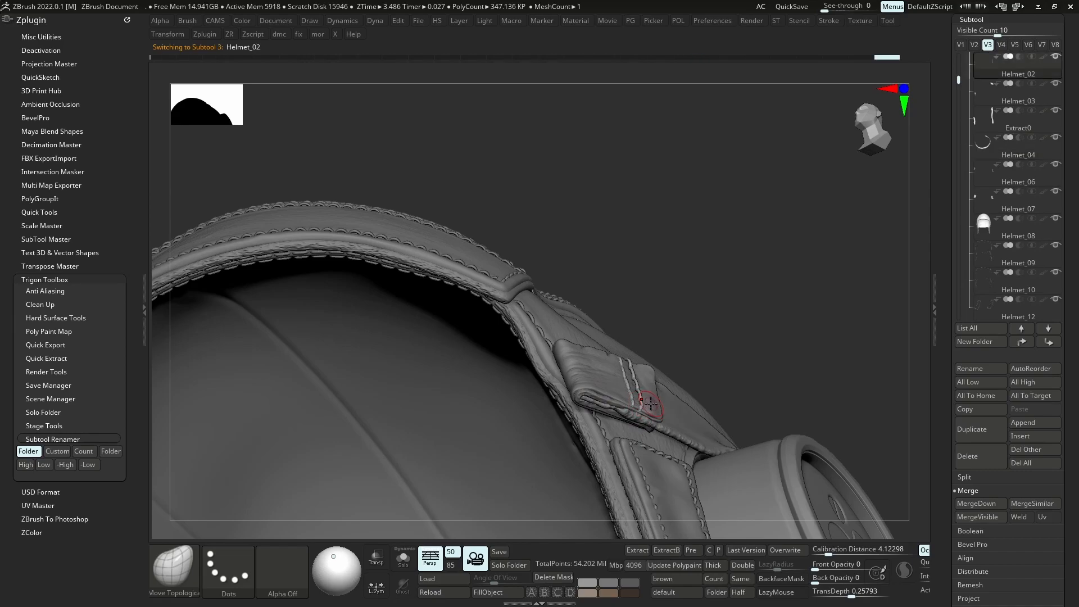
pyautogui.keyDown('alt'); pyautogui.click(657, 375); pyautogui.keyUp('alt')
pyautogui.moveTo(658, 377); pyautogui.dragTo(639, 374, button='right')
pyautogui.press('s')
pyautogui.moveTo(639, 374); pyautogui.dragTo(644, 375)
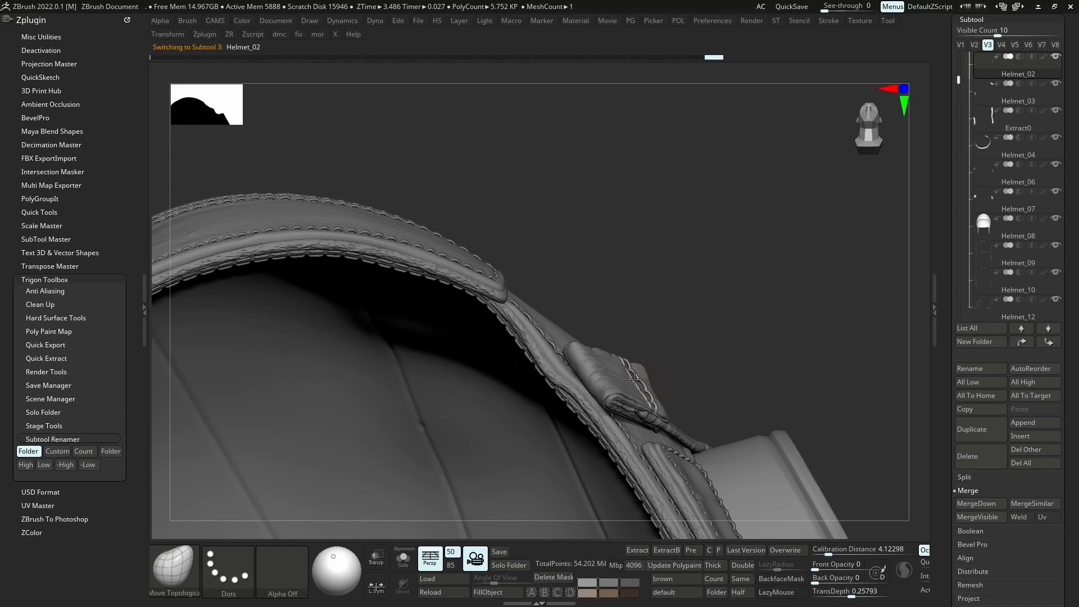
# Fine-tune the Helmet_02 stitches at the loop's rear end with a resized Move Topological brush
pyautogui.moveTo(622, 410); pyautogui.dragTo(640, 387, button='right')
pyautogui.press('s')
pyautogui.moveTo(640, 368); pyautogui.dragTo(636, 368)
pyautogui.moveTo(642, 359)
pyautogui.mouseDown(button='right')
pyautogui.moveTo(673, 364)
pyautogui.moveTo(664, 362)
pyautogui.mouseUp(button='right')
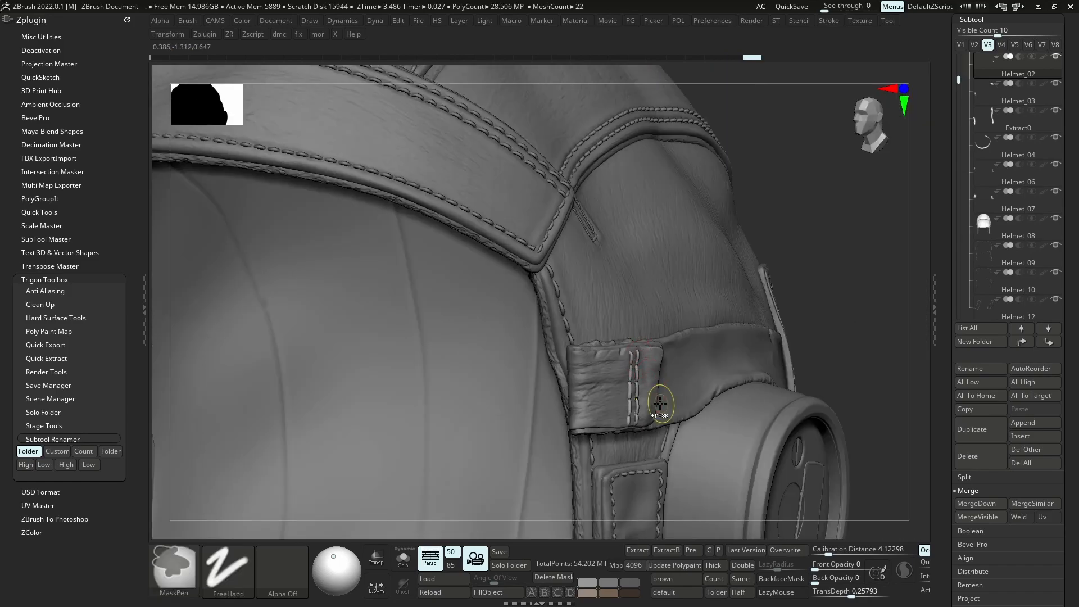
pyautogui.moveTo(662, 387); pyautogui.dragTo(657, 385)
pyautogui.keyDown('ctrl'); pyautogui.moveTo(658, 385); pyautogui.dragTo(641, 338, button='right'); pyautogui.keyUp('ctrl')
pyautogui.moveTo(641, 337); pyautogui.dragTo(691, 343, button='right')
# Select the Helmet_04 band on the opposite side of the helmet and reshape its edge under the leather loop
pyautogui.keyDown('alt'); pyautogui.click(444, 429); pyautogui.keyUp('alt')
pyautogui.moveTo(425, 393)
pyautogui.keyDown('ctrl'); pyautogui.mouseDown(button='right')
pyautogui.moveTo(442, 431)
pyautogui.moveTo(446, 392)
pyautogui.mouseUp(button='right'); pyautogui.keyUp('ctrl')
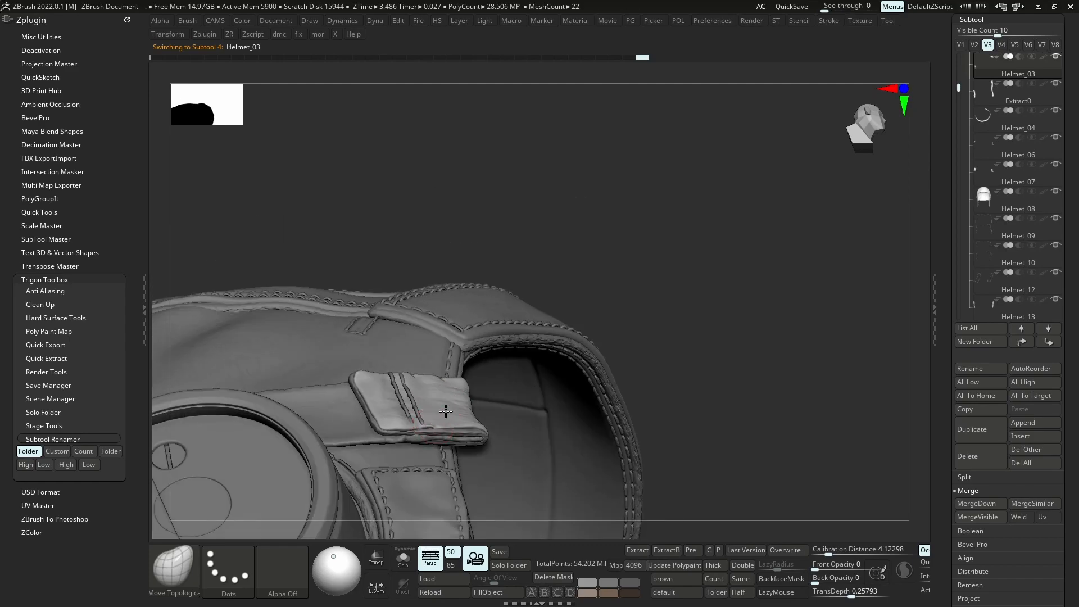
pyautogui.moveTo(441, 393); pyautogui.dragTo(397, 406, button='right')
pyautogui.keyDown('alt'); pyautogui.click(397, 406); pyautogui.keyUp('alt')
pyautogui.moveTo(402, 430); pyautogui.dragTo(388, 446)
pyautogui.moveTo(388, 445)
pyautogui.keyDown('ctrl'); pyautogui.mouseDown(button='right')
pyautogui.moveTo(414, 429)
pyautogui.moveTo(389, 364)
pyautogui.moveTo(422, 344)
pyautogui.moveTo(404, 253)
pyautogui.mouseUp(button='right'); pyautogui.keyUp('ctrl')
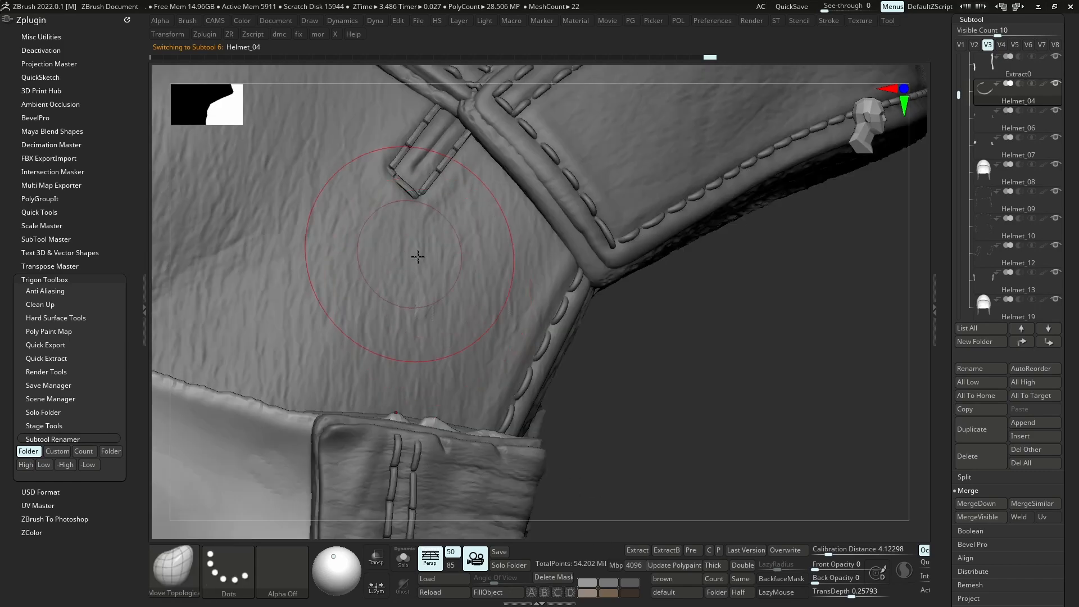
# Select the Helmet_28 stitches and adjust the ones around the end of the narrow tab below the brow band corner
pyautogui.keyDown('alt'); pyautogui.click(409, 186); pyautogui.keyUp('alt')
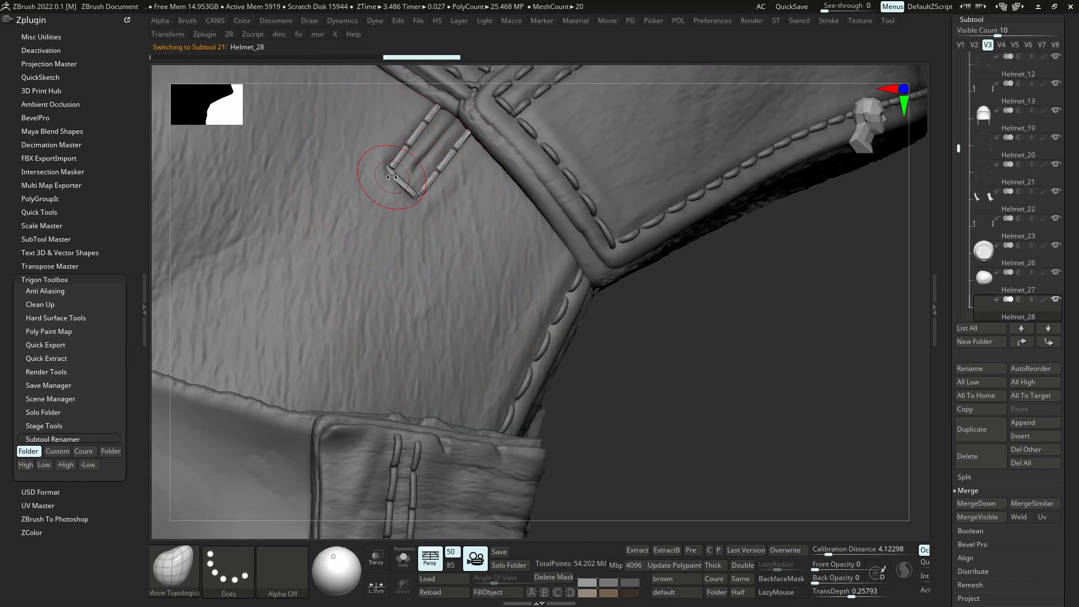
pyautogui.moveTo(443, 171)
pyautogui.keyDown('ctrl'); pyautogui.mouseDown()
pyautogui.moveTo(413, 182)
pyautogui.moveTo(401, 151)
pyautogui.moveTo(437, 172)
pyautogui.mouseUp(); pyautogui.keyUp('ctrl')
pyautogui.moveTo(452, 152); pyautogui.dragTo(395, 159)
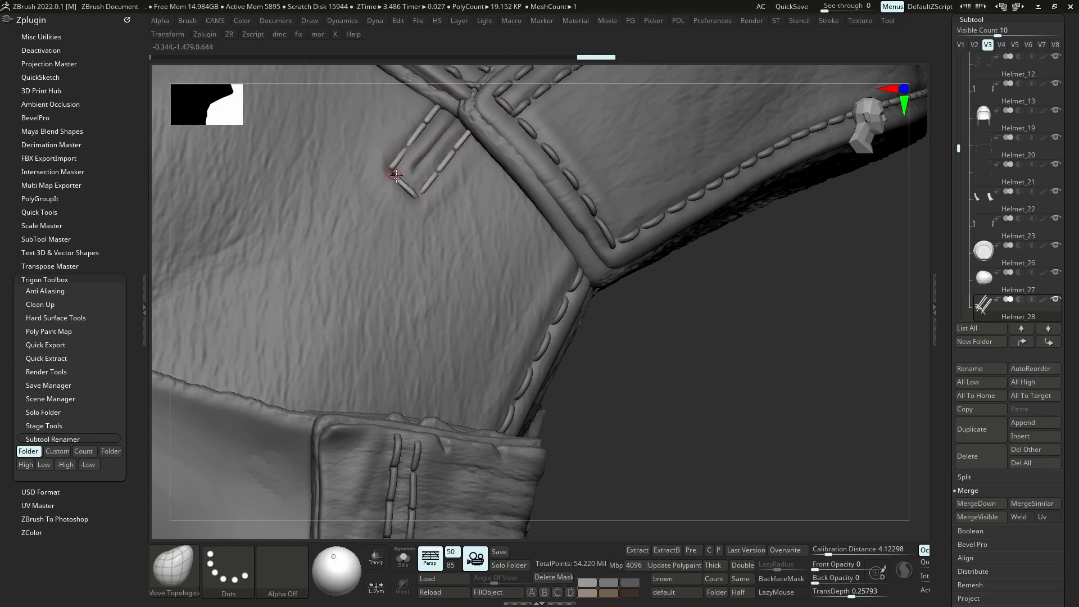
# Reposition the corner stitches at the narrow tab's end on the other side of the helmet
pyautogui.keyDown('ctrl'); pyautogui.moveTo(405, 182); pyautogui.dragTo(416, 118, button='right'); pyautogui.keyUp('ctrl')
pyautogui.moveTo(647, 225); pyautogui.dragTo(506, 225, button='right')
pyautogui.keyDown('ctrl'); pyautogui.moveTo(663, 168); pyautogui.dragTo(675, 253, button='right'); pyautogui.keyUp('ctrl')
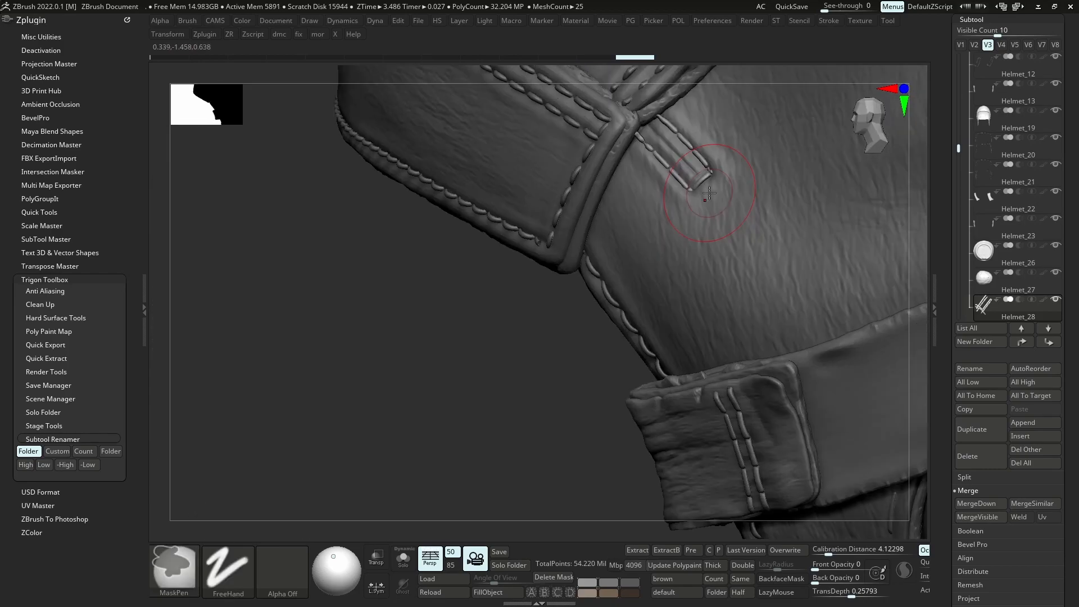
pyautogui.moveTo(708, 176); pyautogui.dragTo(709, 173)
pyautogui.moveTo(708, 172); pyautogui.dragTo(706, 170)
pyautogui.moveTo(702, 171); pyautogui.dragTo(707, 172)
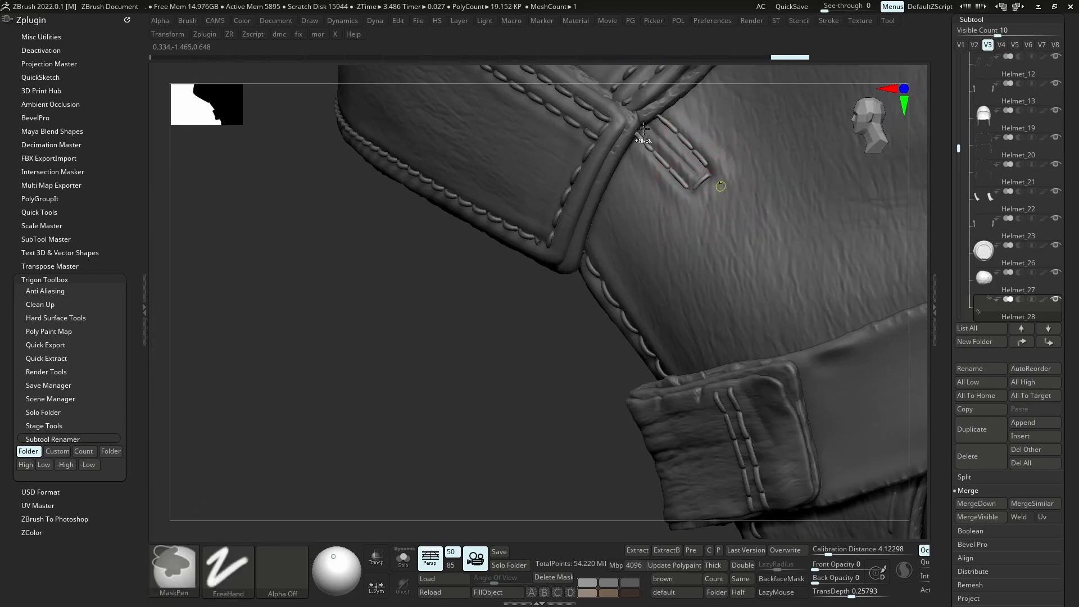
pyautogui.keyDown('ctrl'); pyautogui.moveTo(711, 186); pyautogui.dragTo(703, 149, button='right'); pyautogui.keyUp('ctrl')
pyautogui.moveTo(703, 149); pyautogui.dragTo(714, 179, button='right')
pyautogui.moveTo(743, 248); pyautogui.dragTo(832, 242, button='right')
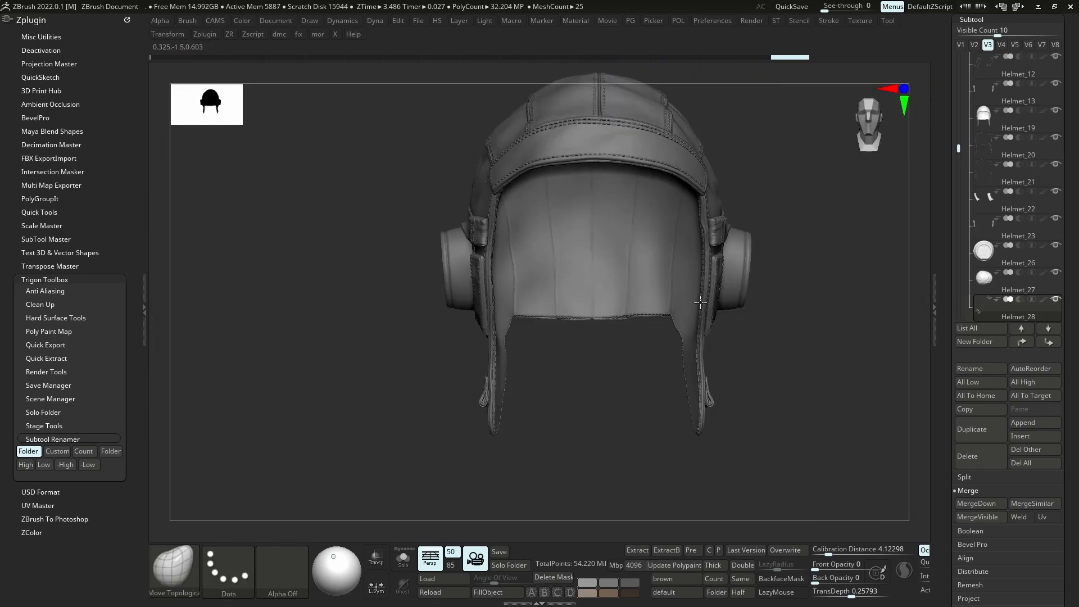
# Select the Helmet_34 stitches where the crown seams meet the brow band and display them subdivided
pyautogui.keyDown('alt'); pyautogui.moveTo(595, 141); pyautogui.dragTo(648, 270, button='right'); pyautogui.keyUp('alt')
pyautogui.moveTo(563, 261); pyautogui.dragTo(639, 254, button='right')
pyautogui.moveTo(558, 256); pyautogui.dragTo(573, 257, button='right')
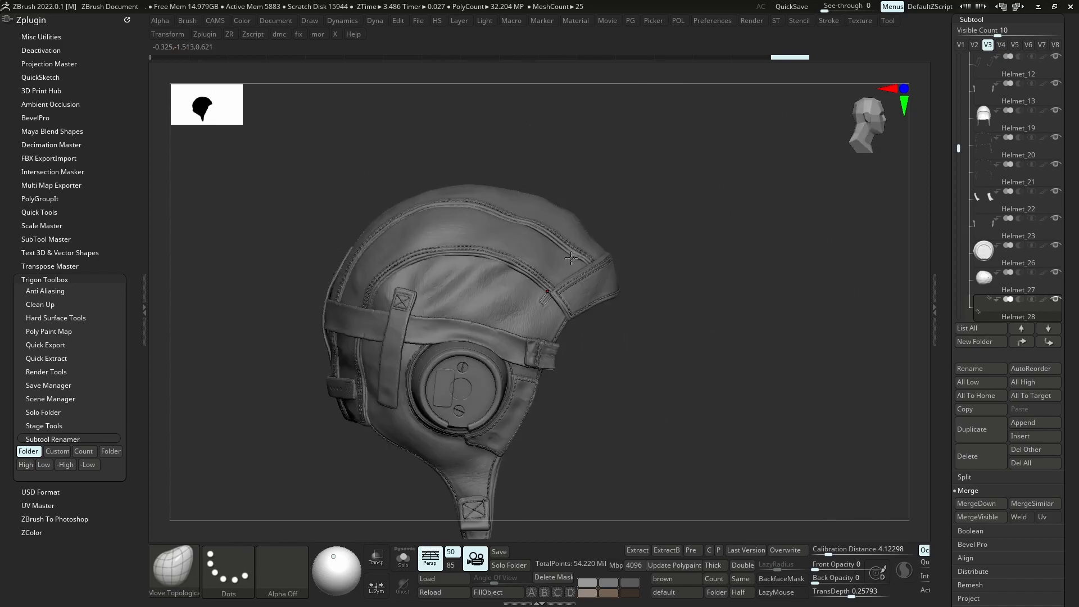
pyautogui.keyDown('alt'); pyautogui.click(500, 262); pyautogui.keyUp('alt')
pyautogui.keyDown('ctrl'); pyautogui.moveTo(501, 263); pyautogui.dragTo(499, 315, button='right'); pyautogui.keyUp('ctrl')
pyautogui.moveTo(450, 225)
pyautogui.mouseDown(button='right')
pyautogui.moveTo(430, 170)
pyautogui.moveTo(424, 193)
pyautogui.moveTo(430, 135)
pyautogui.moveTo(478, 186)
pyautogui.moveTo(486, 276)
pyautogui.mouseUp(button='right')
pyautogui.keyDown('alt'); pyautogui.click(419, 188); pyautogui.keyUp('alt')
pyautogui.keyDown('alt'); pyautogui.click(485, 225); pyautogui.keyUp('alt')
pyautogui.press('d')
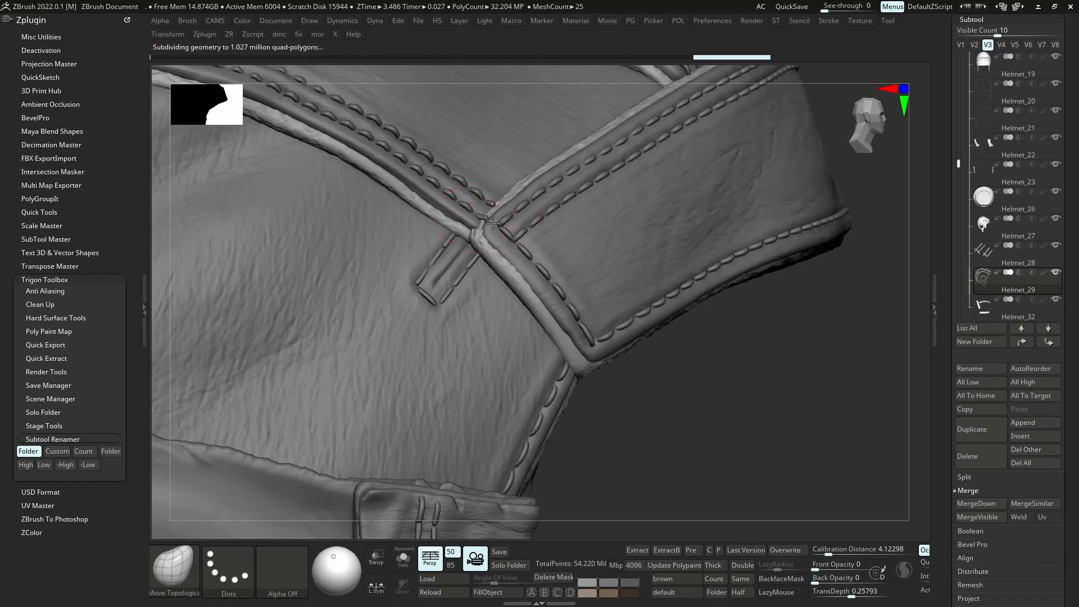
pyautogui.press('s')
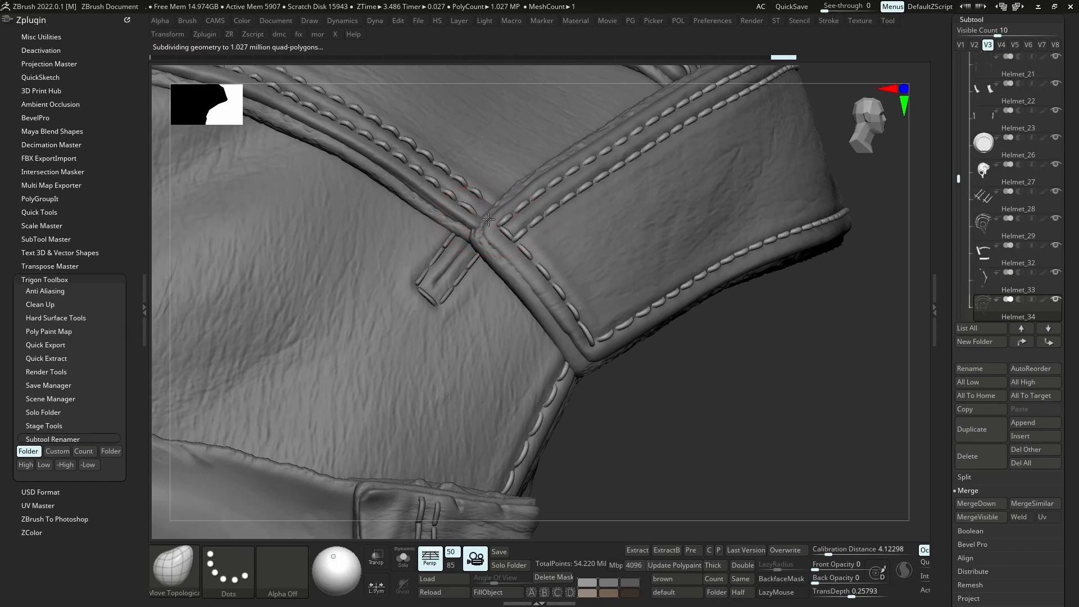
# Inspect how the Helmet_27 leather panels, seams and stitches join along the crown and brow band
pyautogui.keyDown('alt'); pyautogui.click(477, 227); pyautogui.keyUp('alt')
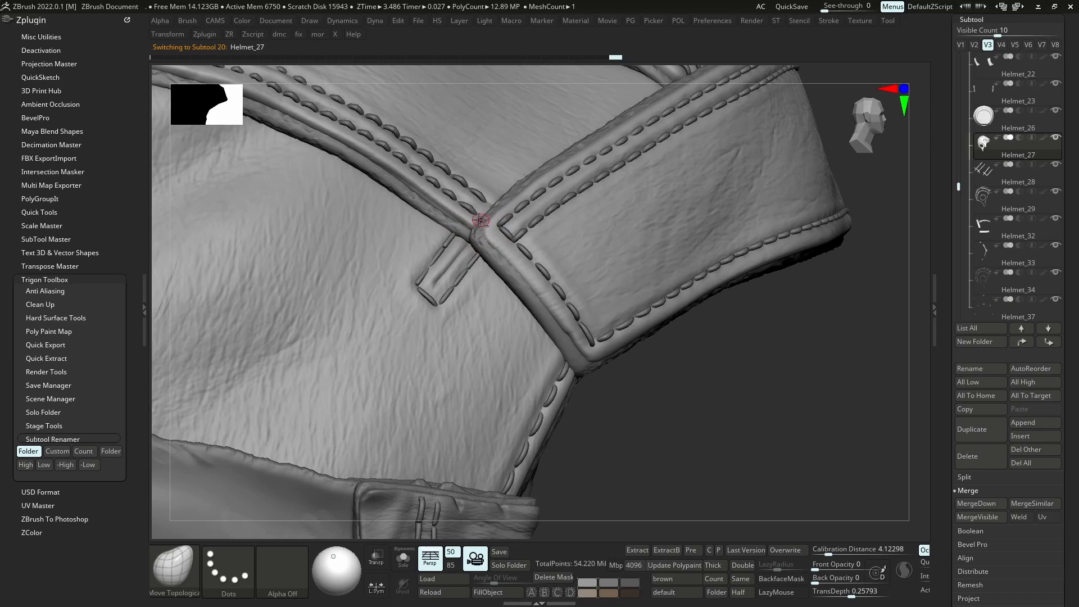
pyautogui.keyDown('alt'); pyautogui.click(478, 229); pyautogui.keyUp('alt')
pyautogui.keyDown('ctrl'); pyautogui.moveTo(478, 223); pyautogui.dragTo(582, 208, button='right'); pyautogui.keyUp('ctrl')
pyautogui.moveTo(510, 266); pyautogui.dragTo(501, 281, button='right')
pyautogui.keyDown('ctrl'); pyautogui.moveTo(502, 281); pyautogui.dragTo(490, 314, button='right'); pyautogui.keyUp('ctrl')
pyautogui.keyDown('alt'); pyautogui.click(493, 315); pyautogui.keyUp('alt')
pyautogui.press('s')
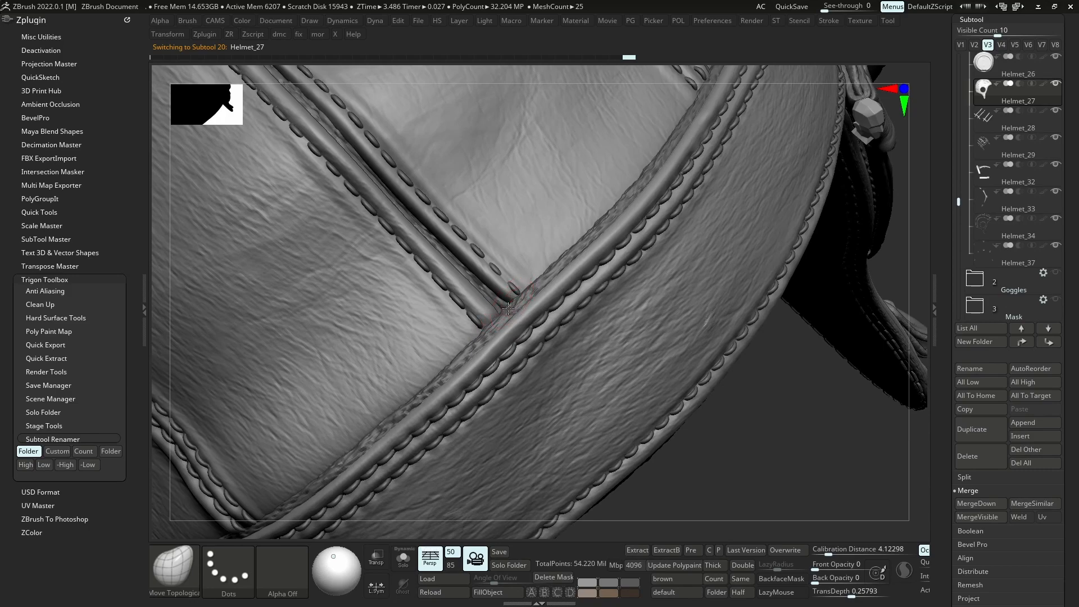
pyautogui.moveTo(509, 311)
pyautogui.keyDown('ctrl'); pyautogui.mouseDown(button='right')
pyautogui.moveTo(634, 173)
pyautogui.moveTo(658, 173)
pyautogui.moveTo(646, 135)
pyautogui.moveTo(648, 166)
pyautogui.moveTo(631, 163)
pyautogui.mouseUp(button='right'); pyautogui.keyUp('ctrl')
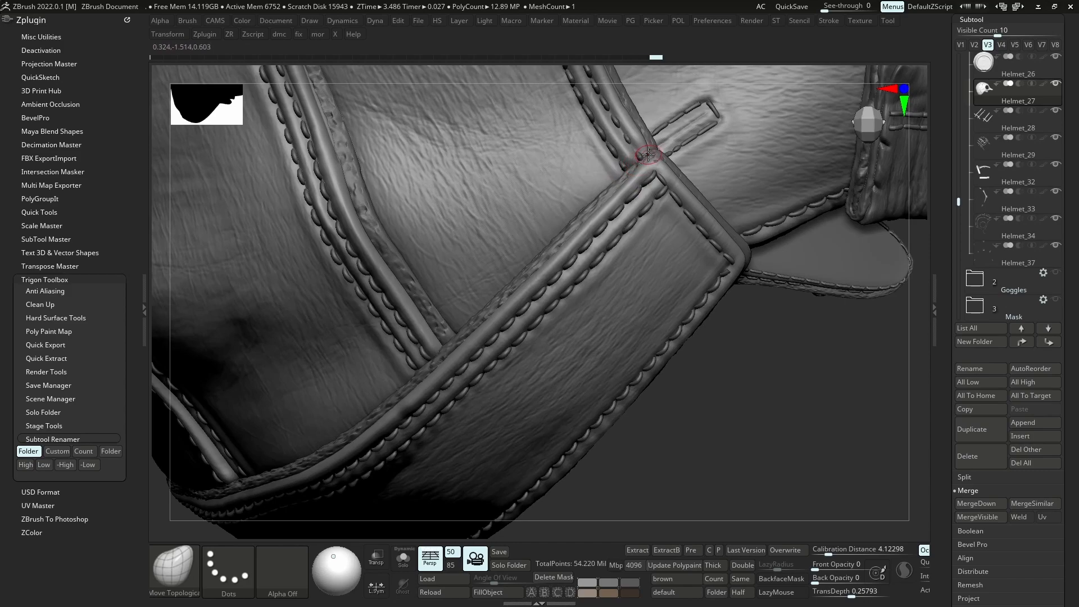
# Select the Helmet_04 band, review the whole helmet and save the file
pyautogui.keyDown('alt'); pyautogui.click(642, 161); pyautogui.keyUp('alt')
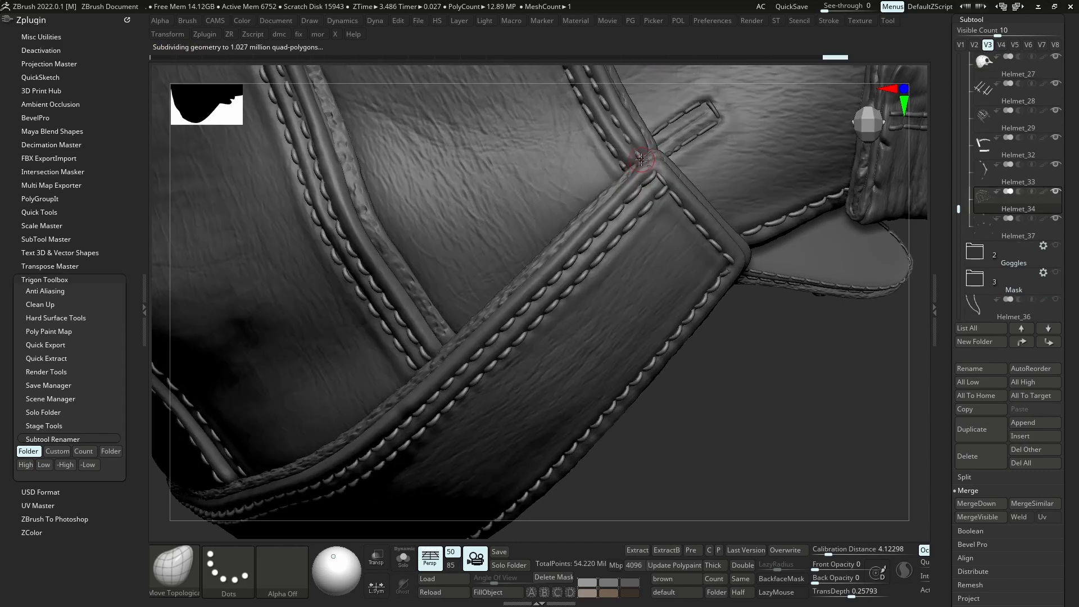
pyautogui.moveTo(656, 194); pyautogui.dragTo(591, 197, button='right')
pyautogui.keyDown('alt'); pyautogui.click(595, 196); pyautogui.keyUp('alt')
pyautogui.press('s')
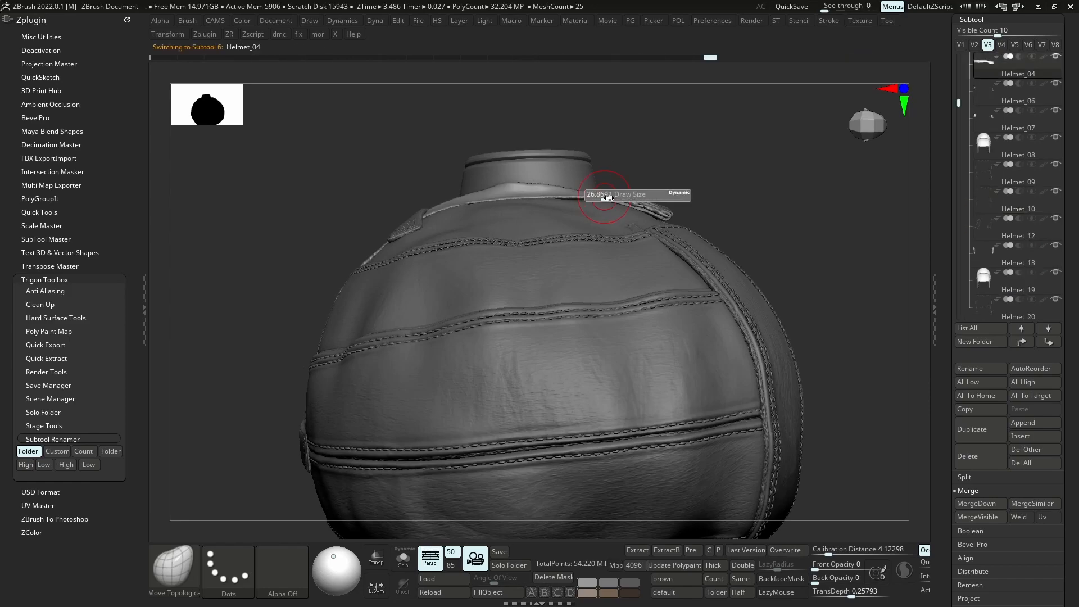
pyautogui.moveTo(597, 201)
pyautogui.mouseDown(button='right')
pyautogui.moveTo(722, 312)
pyautogui.moveTo(645, 288)
pyautogui.moveTo(670, 171)
pyautogui.moveTo(588, 347)
pyautogui.mouseUp(button='right')
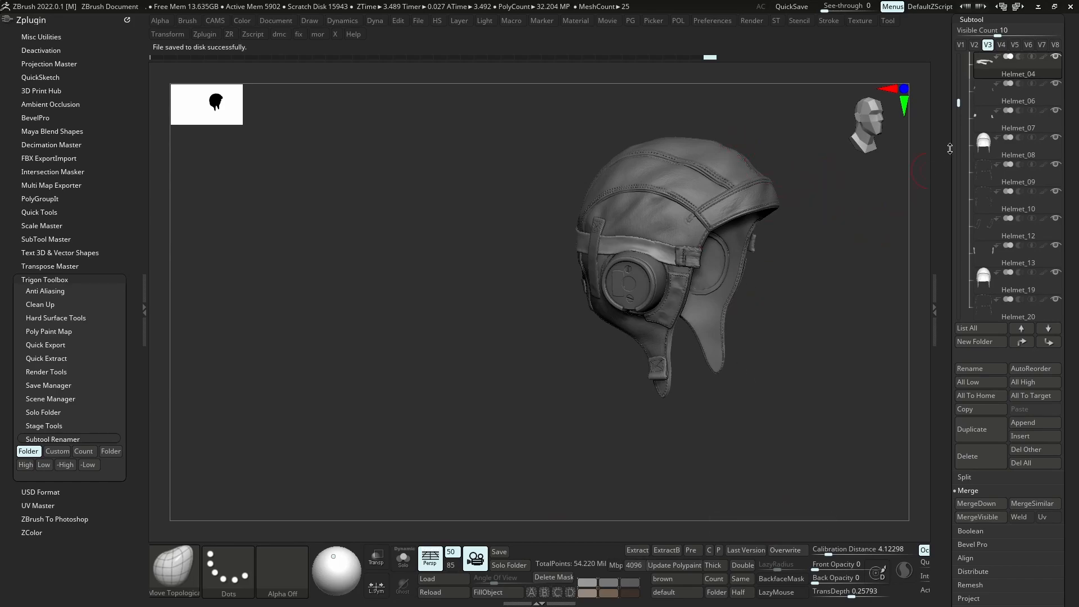
# Merge the subtools from Helmet_06 through Helmet_27 down into Helmet_04 one after another, collapsing the unused plugin area
pyautogui.click(993, 503)
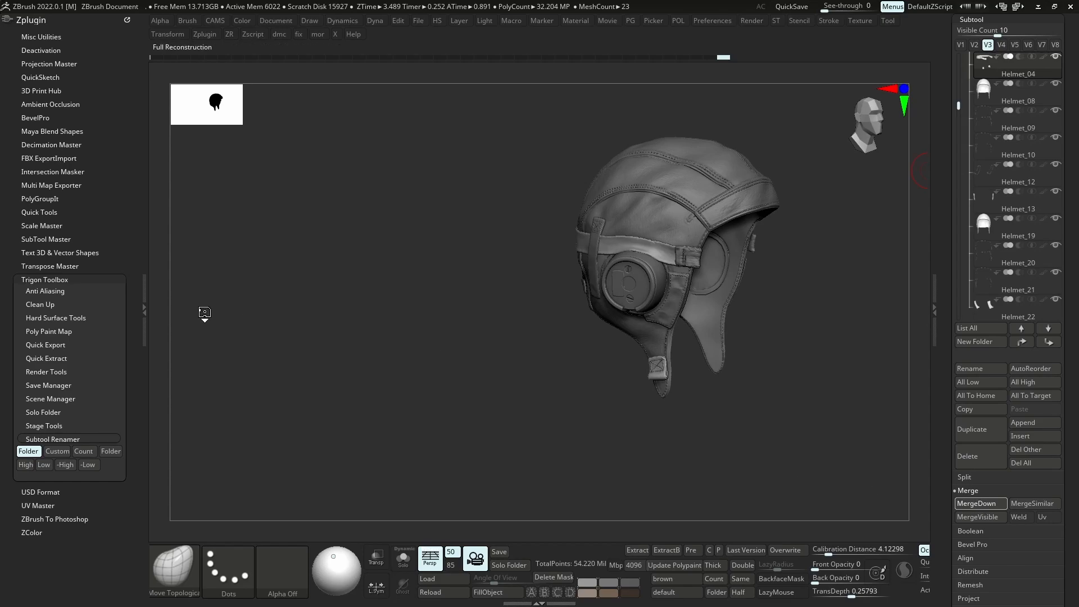
pyautogui.doubleClick(146, 299)
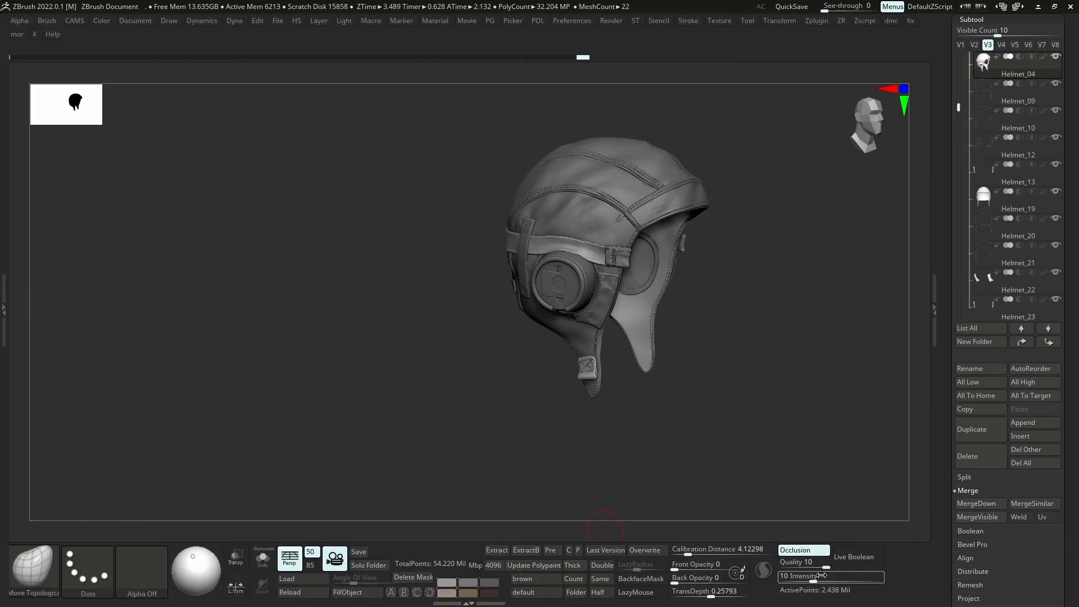
pyautogui.click(975, 504)
pyautogui.click(975, 504)
pyautogui.click(975, 505)
pyautogui.click(975, 505)
pyautogui.click(975, 504)
pyautogui.click(975, 504)
pyautogui.click(975, 505)
pyautogui.click(974, 504)
pyautogui.click(973, 503)
pyautogui.click(974, 503)
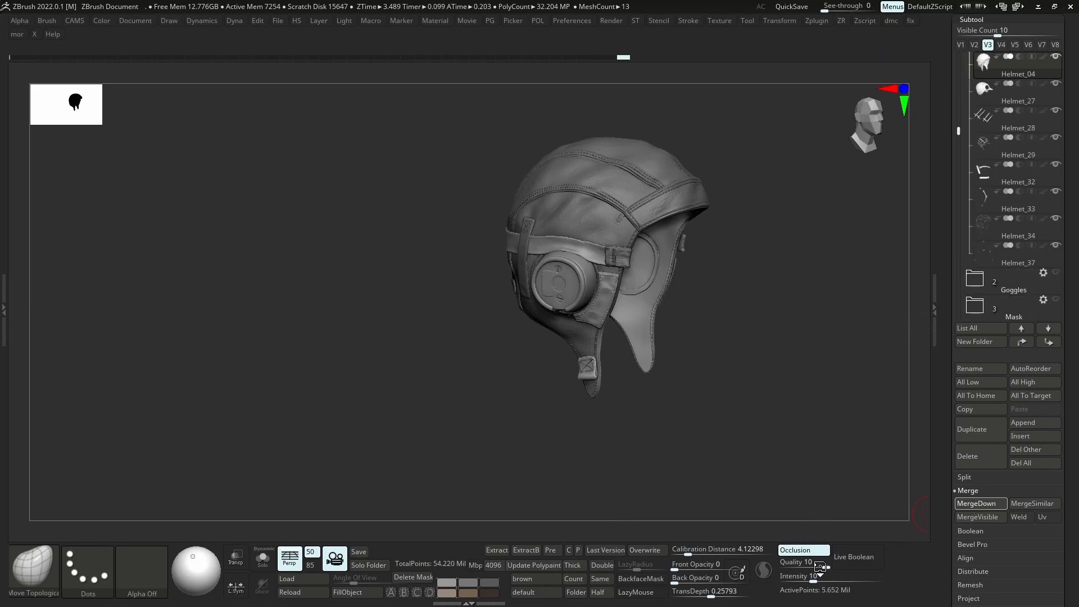
# Isolate the Helmet_28 stitches and merge the seam, strap and stitch subtools Helmet_29 through Helmet_37 into them
pyautogui.moveTo(665, 267); pyautogui.dragTo(675, 268, button='right')
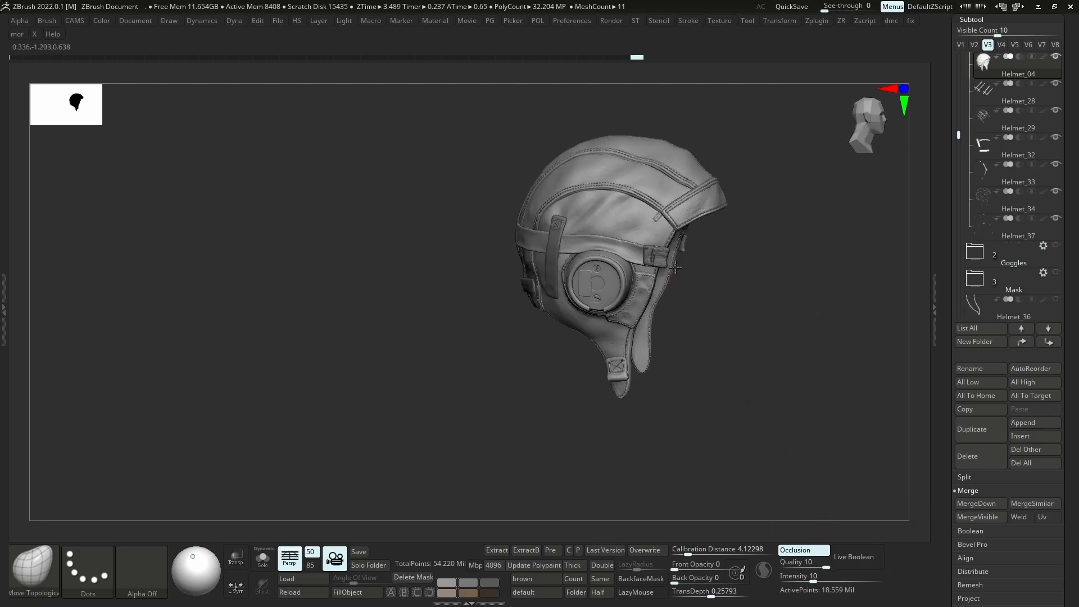
pyautogui.hotkey('alt', 's')
pyautogui.keyDown('ctrl'); pyautogui.moveTo(646, 231); pyautogui.dragTo(642, 267, button='right'); pyautogui.keyUp('ctrl')
pyautogui.hotkey('shift', 'f')
pyautogui.hotkey('shift', 'f')
pyautogui.click(974, 100)
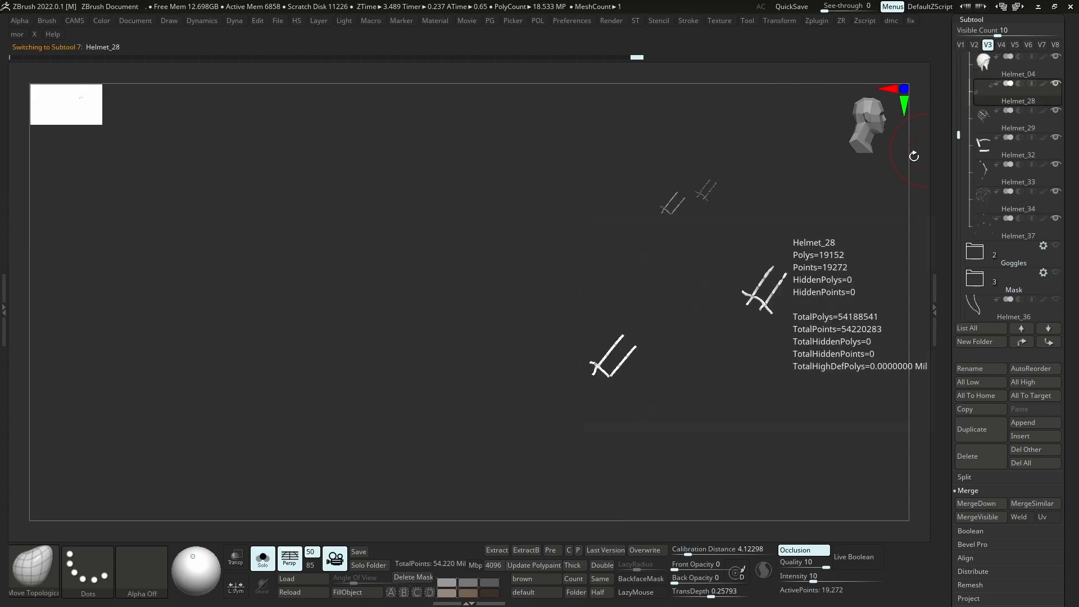
pyautogui.keyDown('ctrl'); pyautogui.moveTo(720, 243); pyautogui.dragTo(595, 120, button='right'); pyautogui.keyUp('ctrl')
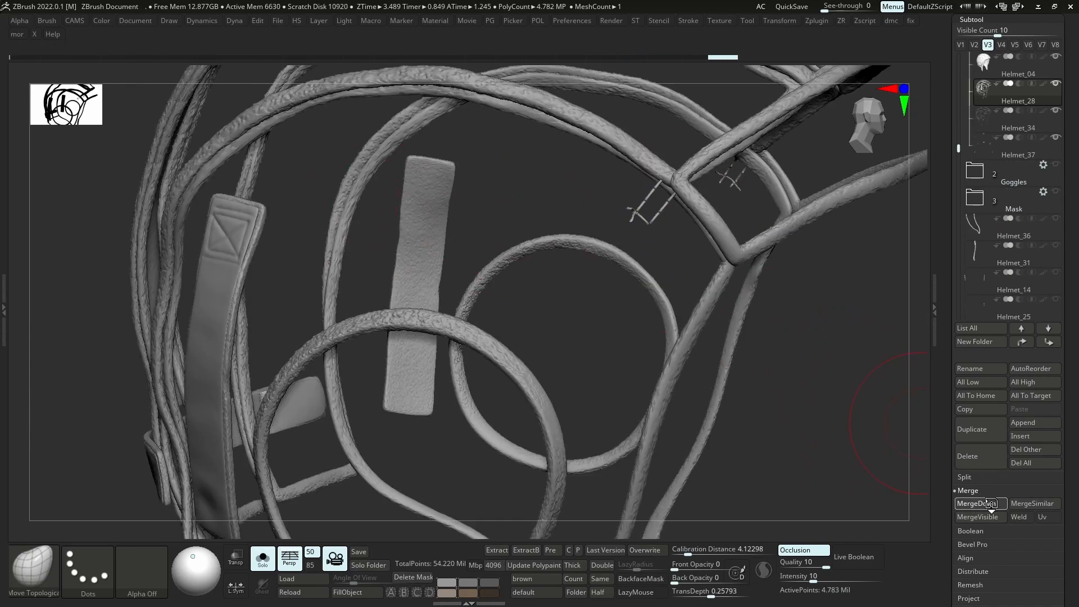
# Compare the two merged parts in isolation, select Helmet_04 and merge Helmet_28 into it
pyautogui.click(985, 67)
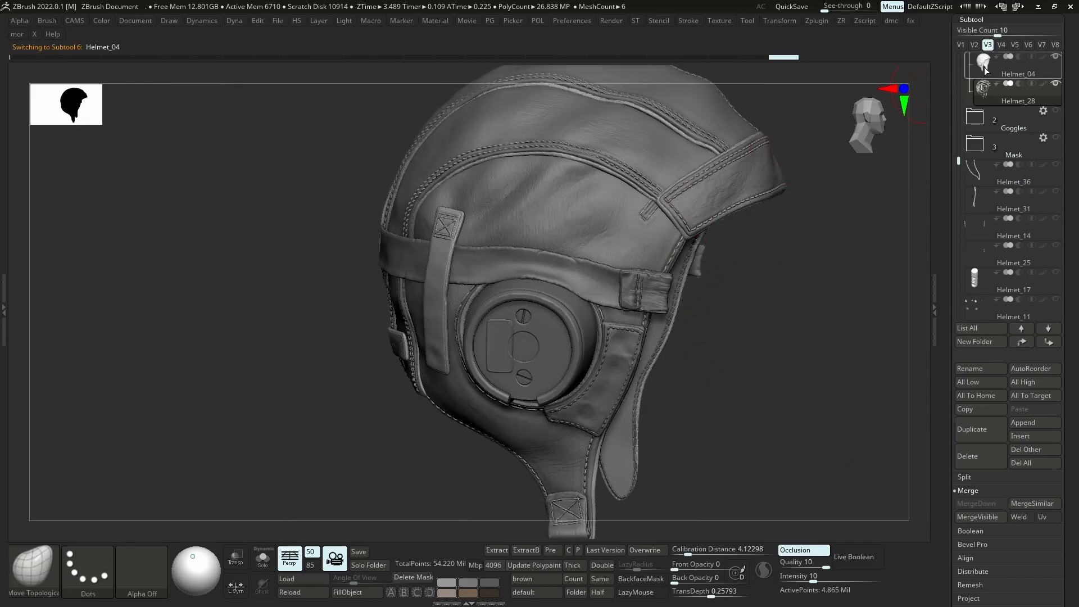
pyautogui.moveTo(693, 192); pyautogui.dragTo(748, 194, button='right')
pyautogui.click(993, 97)
pyautogui.click(985, 72)
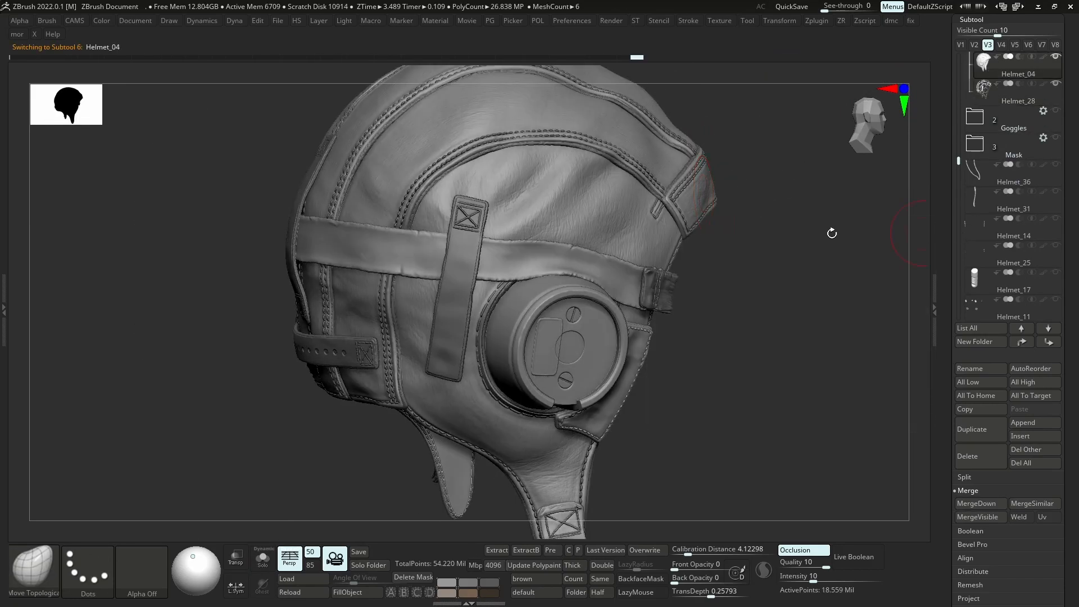
pyautogui.hotkey('alt', 's')
pyautogui.moveTo(788, 239); pyautogui.dragTo(704, 242, button='right')
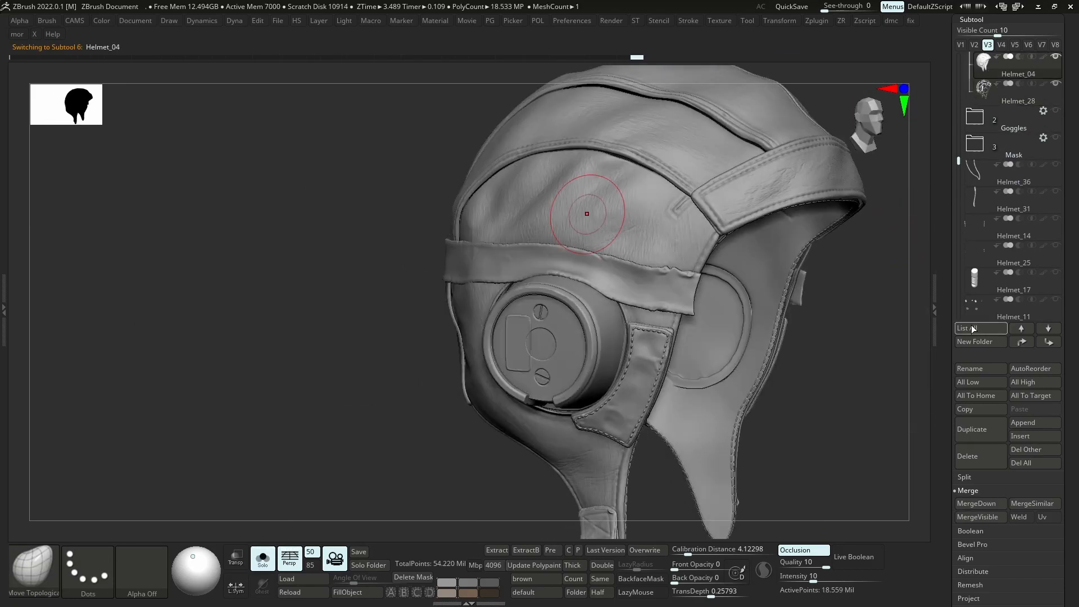
pyautogui.moveTo(776, 274); pyautogui.dragTo(761, 273, button='right')
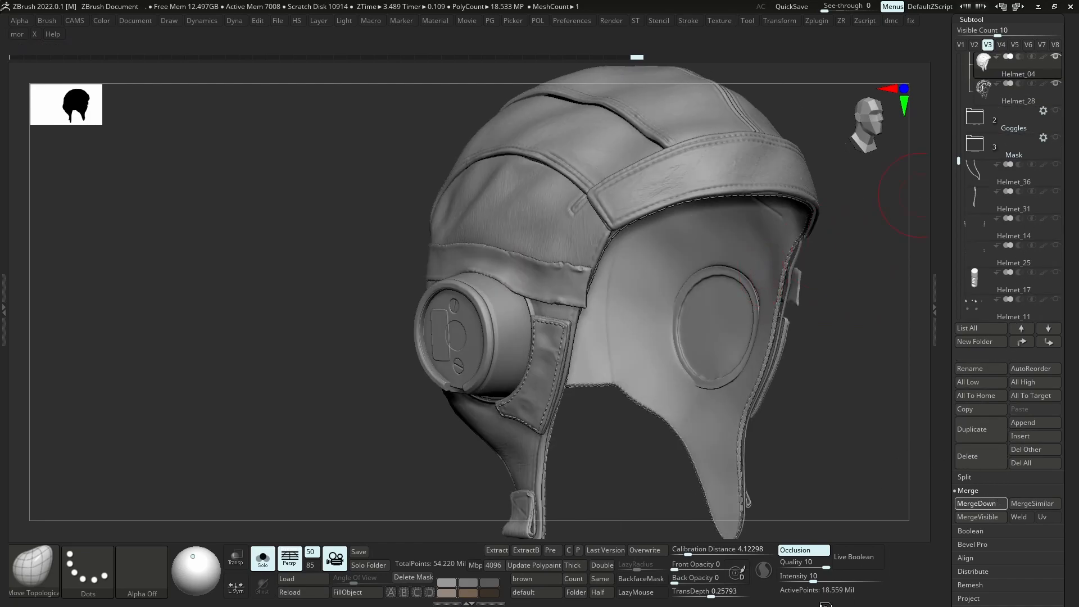
# Examine the merged Helmet_04 from the front and sides, checking the ear cup, straps and leather loop
pyautogui.moveTo(582, 271)
pyautogui.mouseDown(button='right')
pyautogui.moveTo(574, 316)
pyautogui.moveTo(523, 268)
pyautogui.moveTo(555, 321)
pyautogui.moveTo(526, 327)
pyautogui.moveTo(541, 329)
pyautogui.mouseUp(button='right')
pyautogui.moveTo(482, 356); pyautogui.dragTo(355, 199, button='right')
pyautogui.keyDown('ctrl'); pyautogui.moveTo(394, 317); pyautogui.dragTo(405, 338, button='right'); pyautogui.keyUp('ctrl')
pyautogui.keyDown('alt'); pyautogui.moveTo(436, 494); pyautogui.dragTo(415, 298, button='right'); pyautogui.keyUp('alt')
pyautogui.keyDown('ctrl'); pyautogui.moveTo(385, 248); pyautogui.dragTo(376, 155, button='right'); pyautogui.keyUp('ctrl')
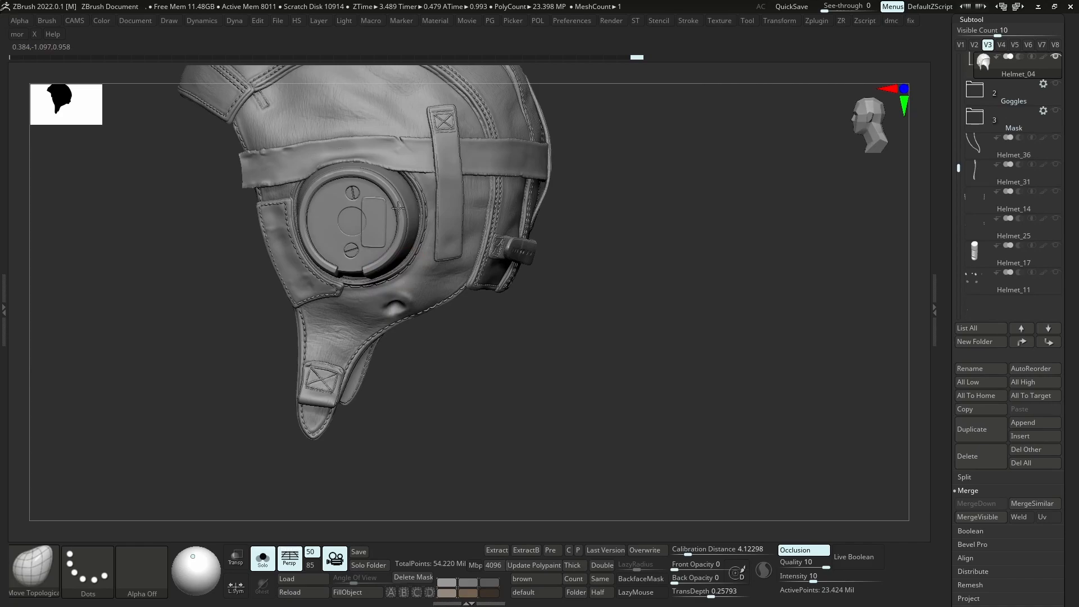
pyautogui.moveTo(398, 208); pyautogui.dragTo(396, 213, button='right')
pyautogui.moveTo(450, 265)
pyautogui.mouseDown(button='right')
pyautogui.moveTo(449, 282)
pyautogui.moveTo(417, 234)
pyautogui.moveTo(454, 260)
pyautogui.mouseUp(button='right')
pyautogui.press('f')
pyautogui.keyDown('ctrl'); pyautogui.moveTo(386, 286); pyautogui.dragTo(403, 286, button='right'); pyautogui.keyUp('ctrl')
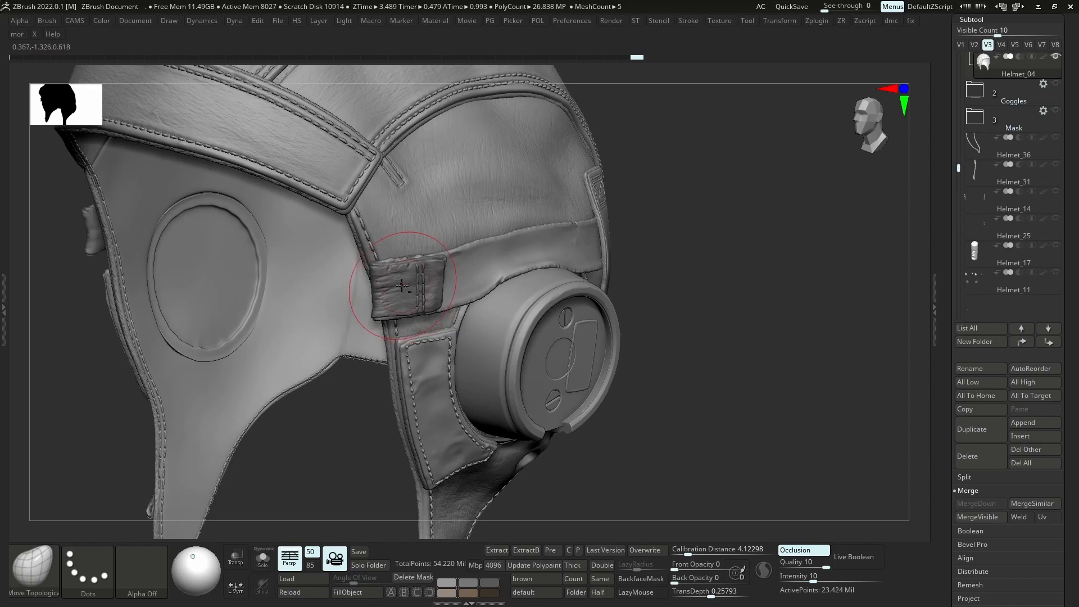
# Select Helmet_01 in the Helmet folder and merge all remaining helmet subtools into it
pyautogui.moveTo(958, 166); pyautogui.dragTo(957, 80)
pyautogui.click(1003, 97)
pyautogui.click(992, 506)
pyautogui.click(992, 506)
pyautogui.click(992, 506)
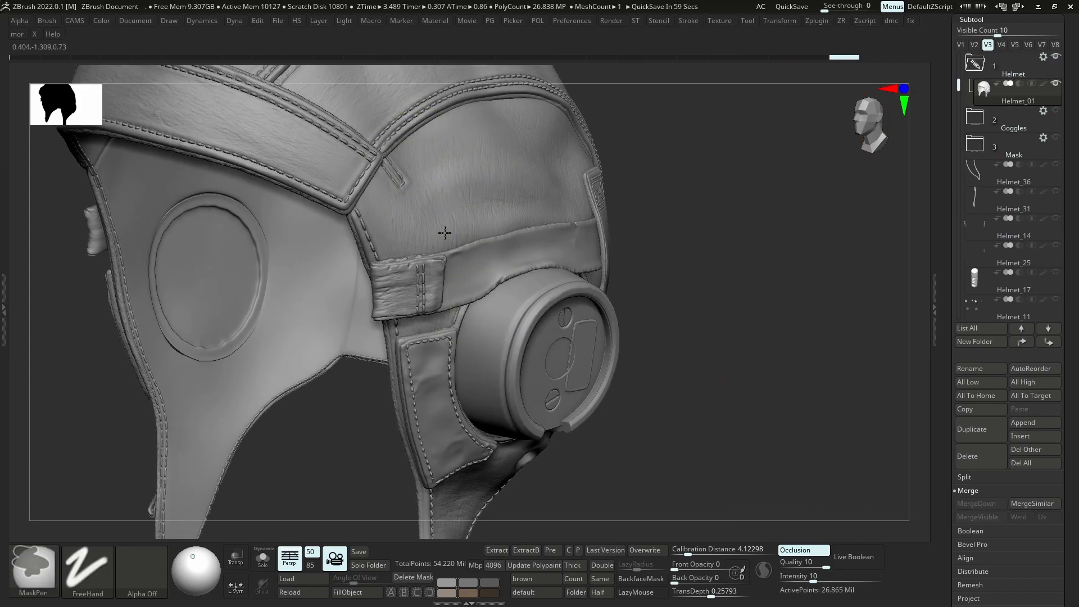
# Review the fully merged helmet and select the Helmet_36 cord outside the folders
pyautogui.press('f')
pyautogui.moveTo(453, 236); pyautogui.dragTo(534, 235, button='right')
pyautogui.moveTo(369, 234)
pyautogui.mouseDown(button='right')
pyautogui.moveTo(453, 246)
pyautogui.moveTo(647, 229)
pyautogui.mouseUp(button='right')
pyautogui.moveTo(958, 85); pyautogui.dragTo(959, 136)
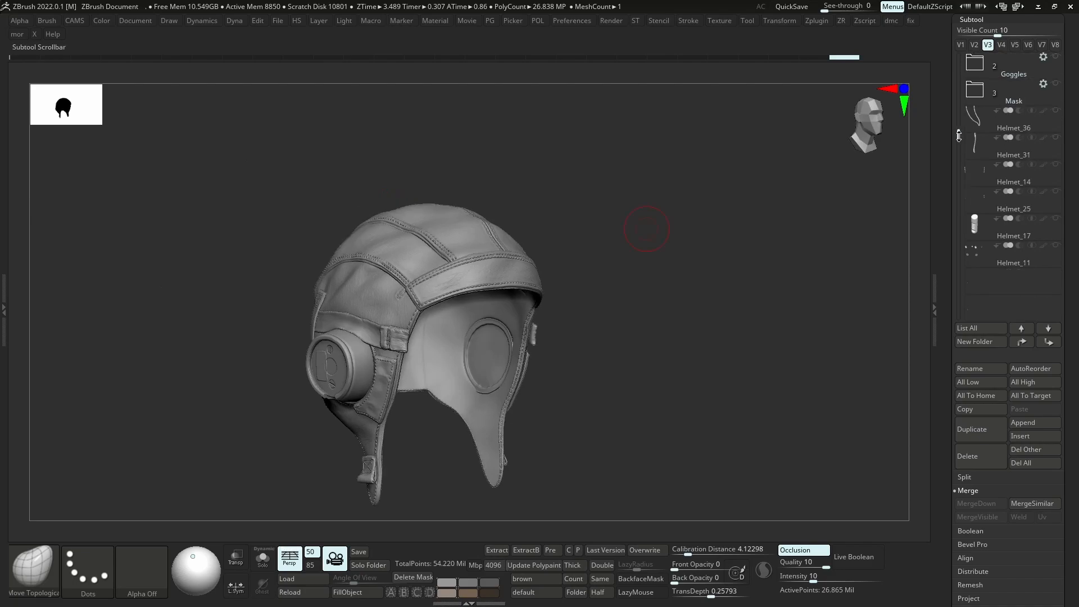
pyautogui.click(977, 119)
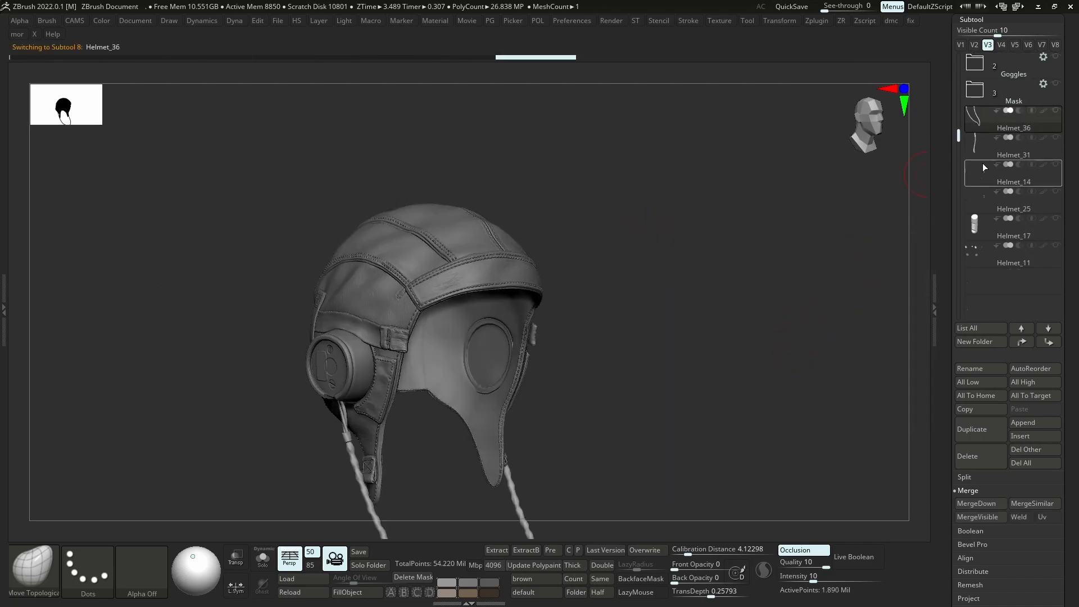
# Hide Helmet_01 and show the loose parts Helmet_36, Helmet_31, Helmet_14, Helmet_25, Helmet_17 and Helmet_11
pyautogui.keyDown('alt'); pyautogui.moveTo(572, 333); pyautogui.dragTo(588, 228, button='right'); pyautogui.keyUp('alt')
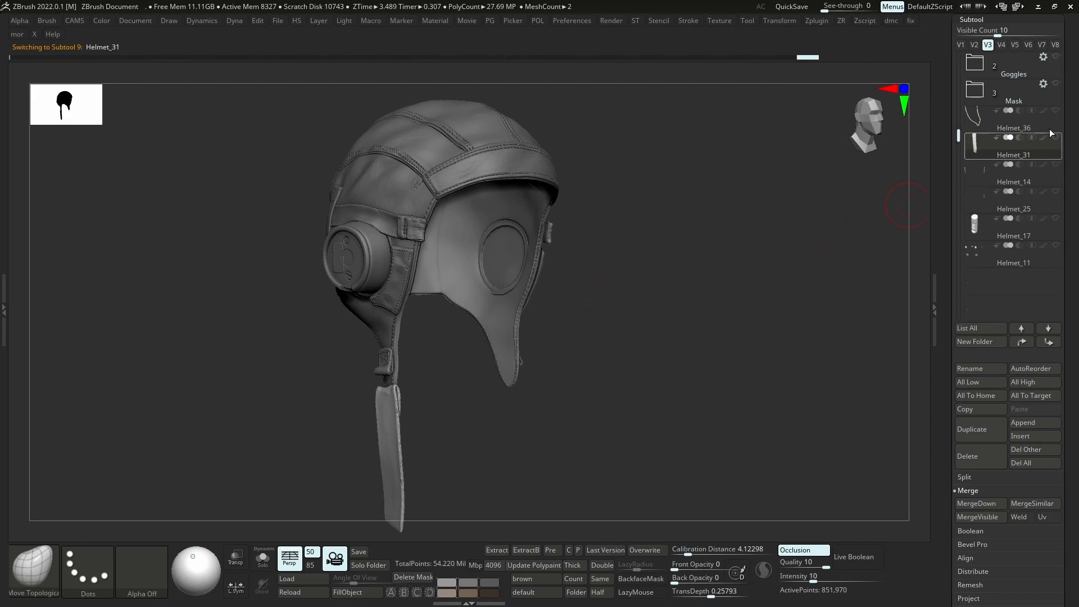
pyautogui.moveTo(960, 135); pyautogui.dragTo(948, 62)
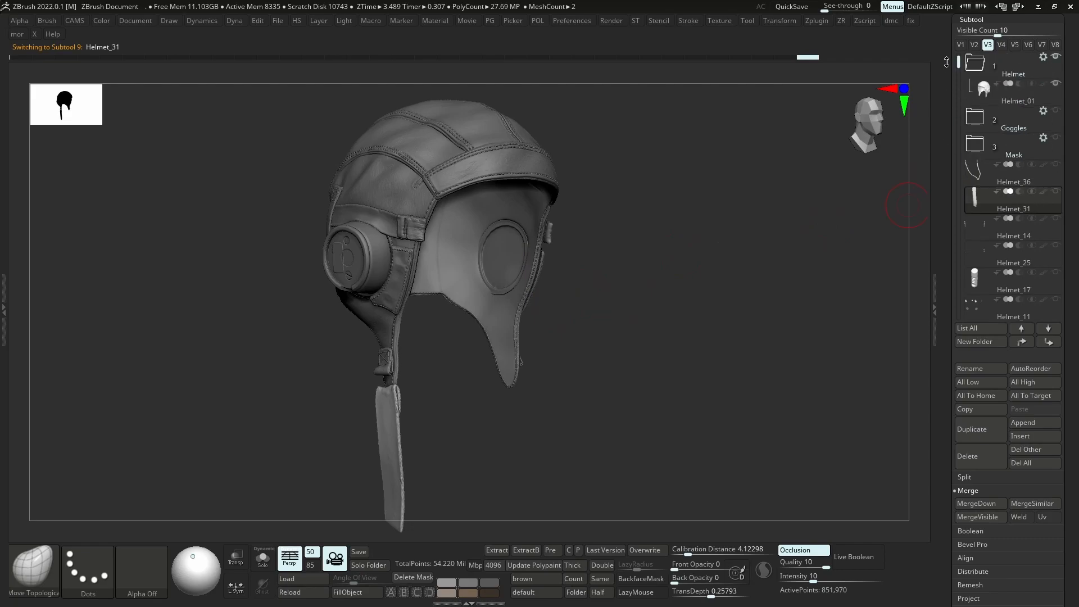
pyautogui.click(1053, 85)
pyautogui.click(1057, 190)
pyautogui.click(1057, 165)
pyautogui.click(1057, 218)
pyautogui.click(1058, 246)
pyautogui.click(1058, 273)
pyautogui.click(1057, 300)
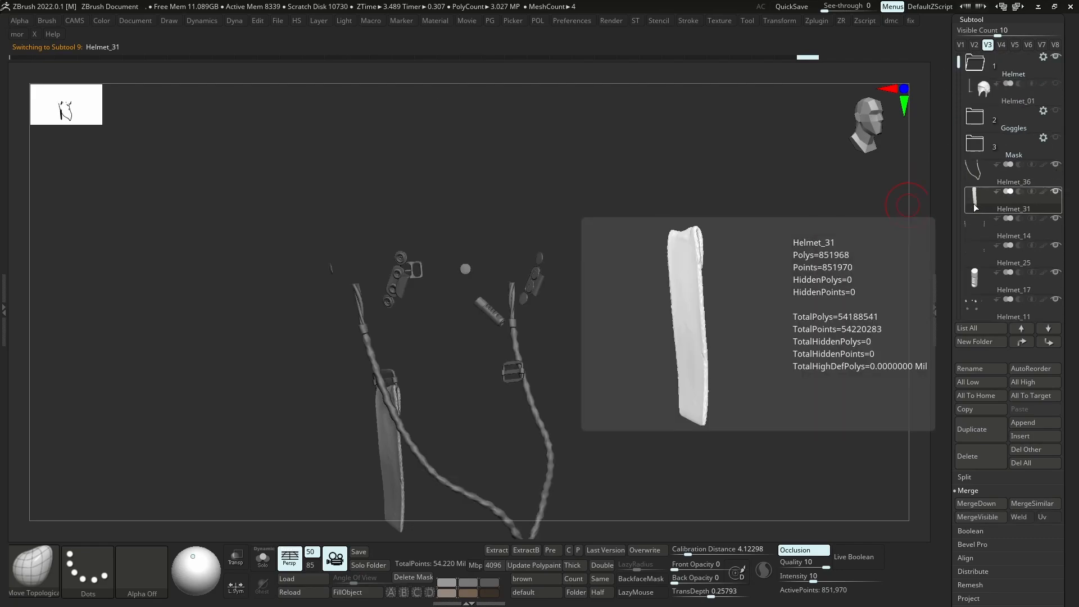
# Subdivide Helmet_17, place it next to Helmet_11 in the subtool order and merge the two into Helmet_17
pyautogui.moveTo(556, 289)
pyautogui.mouseDown(button='right')
pyautogui.moveTo(537, 307)
pyautogui.moveTo(687, 302)
pyautogui.mouseUp(button='right')
pyautogui.keyDown('shift'); pyautogui.click(1048, 328); pyautogui.keyUp('shift')
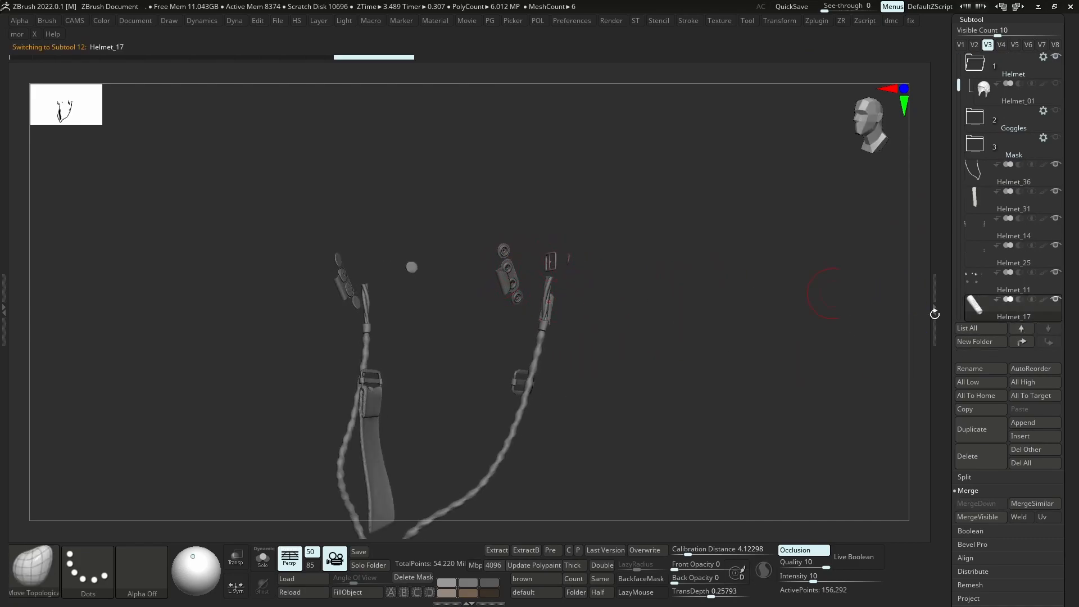
pyautogui.hotkey('ctrl', 'd')
pyautogui.keyDown('shift'); pyautogui.click(1021, 328); pyautogui.keyUp('shift')
pyautogui.hotkey('ctrl', 'm')
# Move the Helmet_36 cord and the Helmet_14 pieces to the end of the subtool order and merge them into Helmet_36
pyautogui.moveTo(612, 340); pyautogui.dragTo(583, 306, button='right')
pyautogui.click(1015, 259)
pyautogui.moveTo(892, 316); pyautogui.dragTo(614, 272, button='right')
pyautogui.click(990, 280)
pyautogui.click(982, 263)
pyautogui.keyDown('alt'); pyautogui.click(683, 303); pyautogui.keyUp('alt')
pyautogui.keyDown('shift'); pyautogui.click(1049, 342); pyautogui.keyUp('shift')
pyautogui.keyDown('alt'); pyautogui.click(520, 292); pyautogui.keyUp('alt')
pyautogui.keyDown('shift'); pyautogui.click(1048, 342); pyautogui.keyUp('shift')
pyautogui.click(970, 290)
# Examine the remaining loose parts up close around the snap fasteners, including their polygroups and wireframe
pyautogui.keyDown('ctrl'); pyautogui.moveTo(636, 335); pyautogui.dragTo(598, 332, button='right'); pyautogui.keyUp('ctrl')
pyautogui.click(976, 258)
pyautogui.click(975, 202)
pyautogui.click(975, 225)
pyautogui.keyDown('alt'); pyautogui.click(572, 253); pyautogui.keyUp('alt')
pyautogui.moveTo(571, 253); pyautogui.dragTo(534, 253, button='right')
pyautogui.keyDown('alt'); pyautogui.click(573, 242); pyautogui.keyUp('alt')
pyautogui.keyDown('ctrl'); pyautogui.moveTo(585, 281); pyautogui.dragTo(590, 222, button='right'); pyautogui.keyUp('ctrl')
pyautogui.moveTo(590, 222)
pyautogui.mouseDown(button='right')
pyautogui.moveTo(624, 225)
pyautogui.moveTo(653, 267)
pyautogui.moveTo(560, 269)
pyautogui.mouseUp(button='right')
pyautogui.click(976, 282)
pyautogui.hotkey('shift', 'f')
pyautogui.hotkey('shift', 'f')
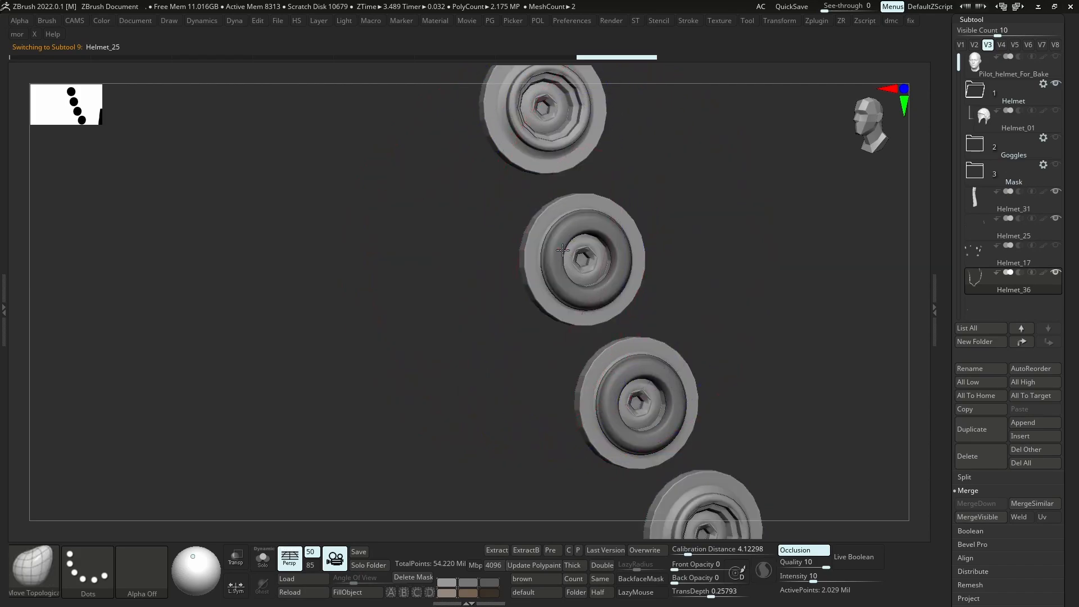
# Subdivide the Helmet_25 snap rings twice and move them to the end of the subtool order
pyautogui.keyDown('alt'); pyautogui.click(633, 271); pyautogui.keyUp('alt')
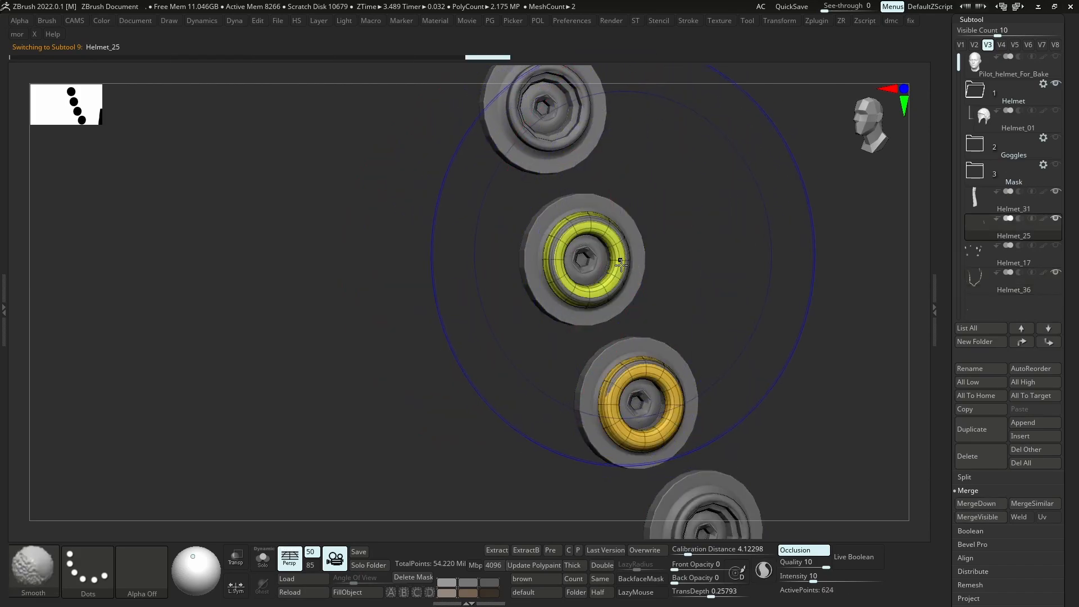
pyautogui.press('b')
pyautogui.press('m')
pyautogui.press('t')
pyautogui.hotkey('ctrl', 'd')
pyautogui.hotkey('ctrl', 'd')
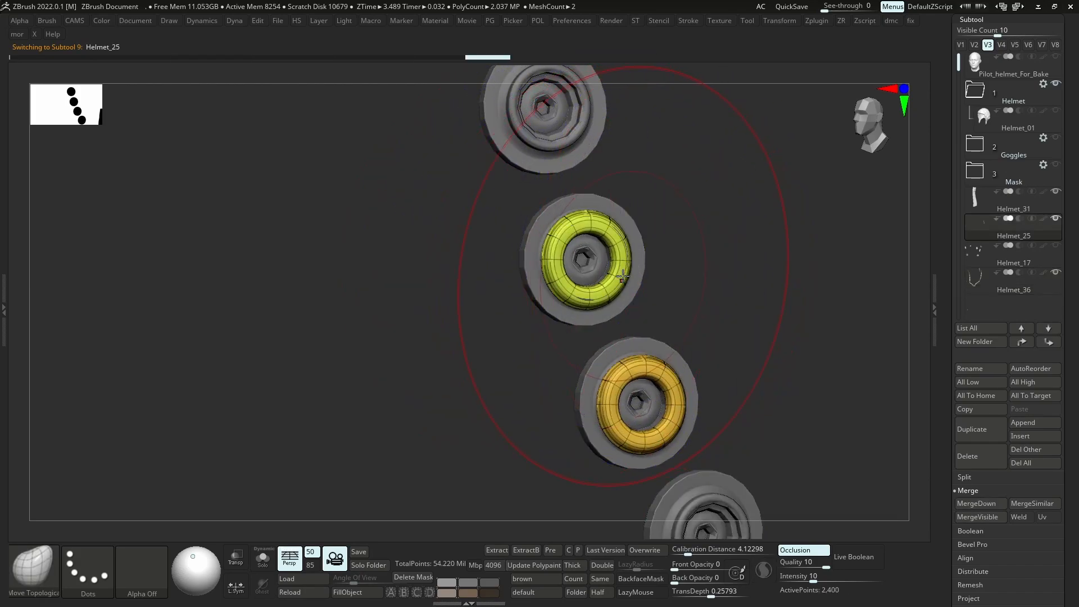
pyautogui.keyDown('shift'); pyautogui.click(1056, 347); pyautogui.keyUp('shift')
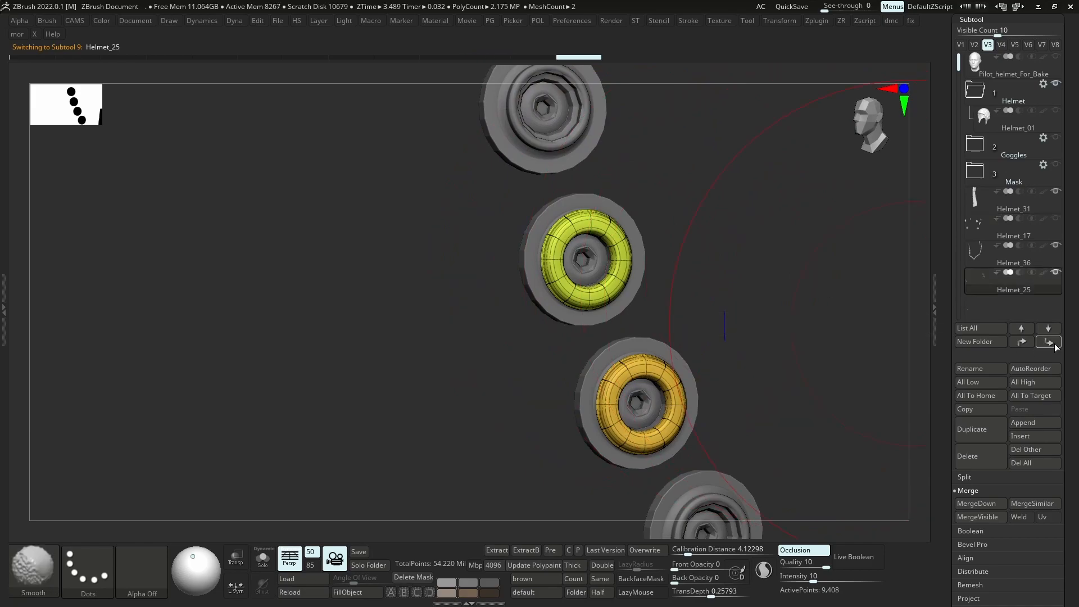
# Place the Helmet_31 strap directly below Helmet_25 and merge it into Helmet_25
pyautogui.click(983, 260)
pyautogui.keyDown('ctrl'); pyautogui.moveTo(647, 338); pyautogui.dragTo(643, 309, button='right'); pyautogui.keyUp('ctrl')
pyautogui.click(656, 264)
pyautogui.click(987, 236)
pyautogui.moveTo(988, 208); pyautogui.dragTo(956, 313)
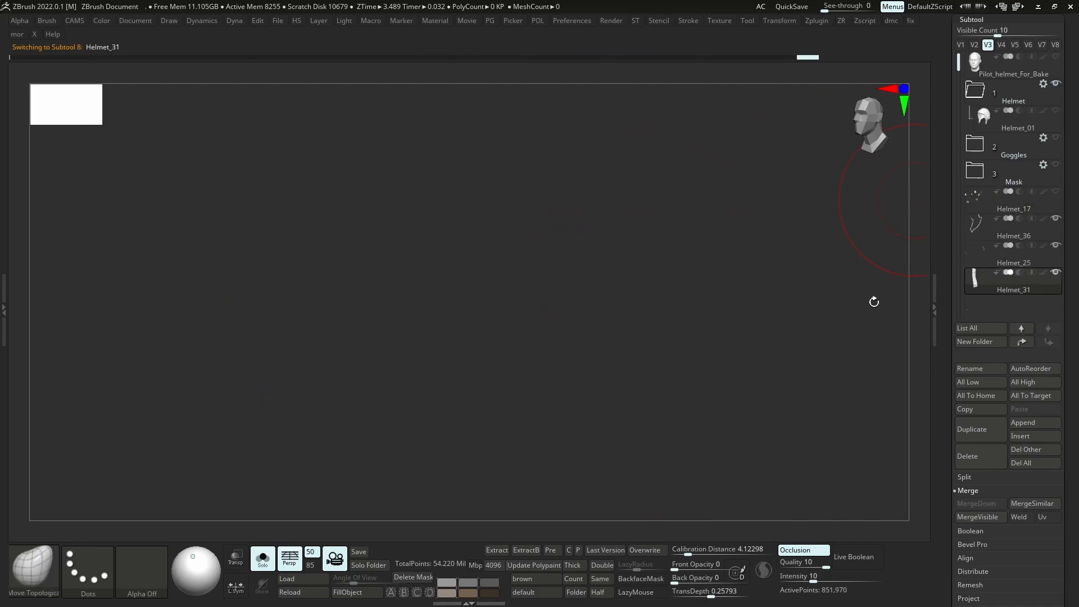
pyautogui.click(985, 256)
pyautogui.click(979, 504)
# Move Helmet_17, Helmet_36 and Helmet_25 into the Helmet folder
pyautogui.click(985, 229)
pyautogui.moveTo(620, 270); pyautogui.dragTo(819, 255, button='right')
pyautogui.hotkey('alt', 's')
pyautogui.moveTo(349, 315); pyautogui.dragTo(899, 230, button='right')
pyautogui.hotkey('shift', 'f')
pyautogui.click(978, 207)
pyautogui.moveTo(977, 207); pyautogui.dragTo(982, 125)
pyautogui.moveTo(974, 231); pyautogui.dragTo(984, 125)
pyautogui.moveTo(972, 258); pyautogui.dragTo(990, 173)
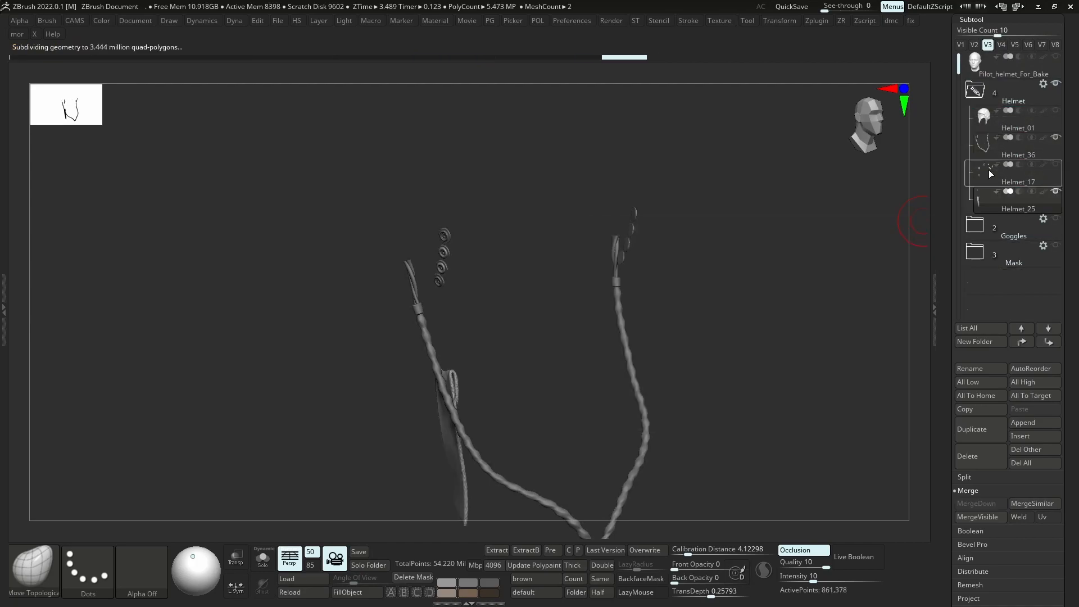
# Check the cord, metal and strap parts in isolation and reorder Helmet_17 below Helmet_25
pyautogui.keyDown('alt'); pyautogui.click(617, 249); pyautogui.keyUp('alt')
pyautogui.hotkey('alt', 's')
pyautogui.click(1001, 177)
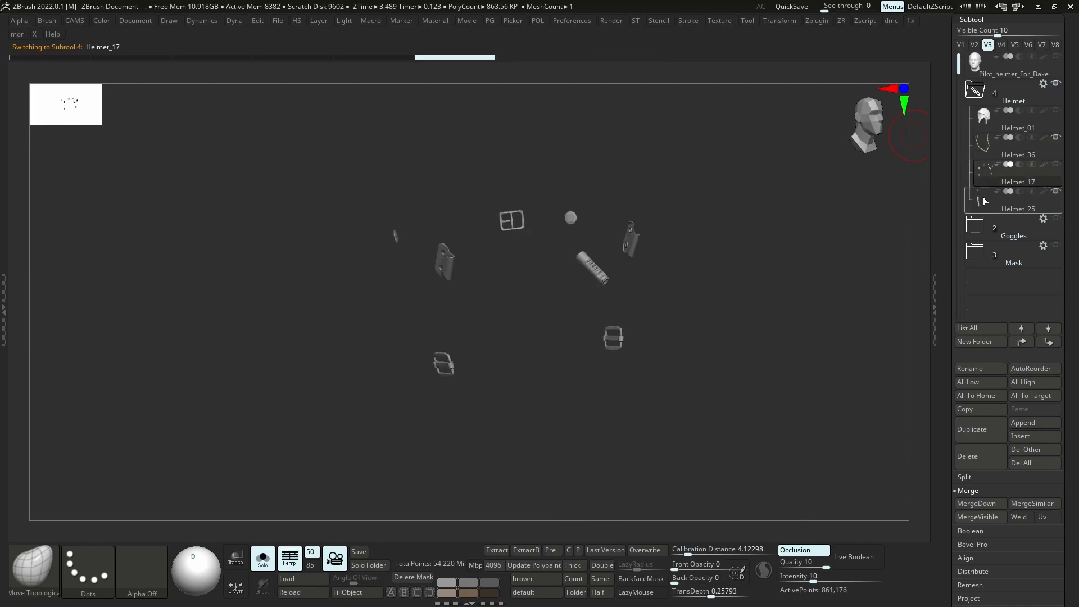
pyautogui.click(985, 201)
pyautogui.moveTo(981, 173); pyautogui.dragTo(982, 174)
pyautogui.press('space')
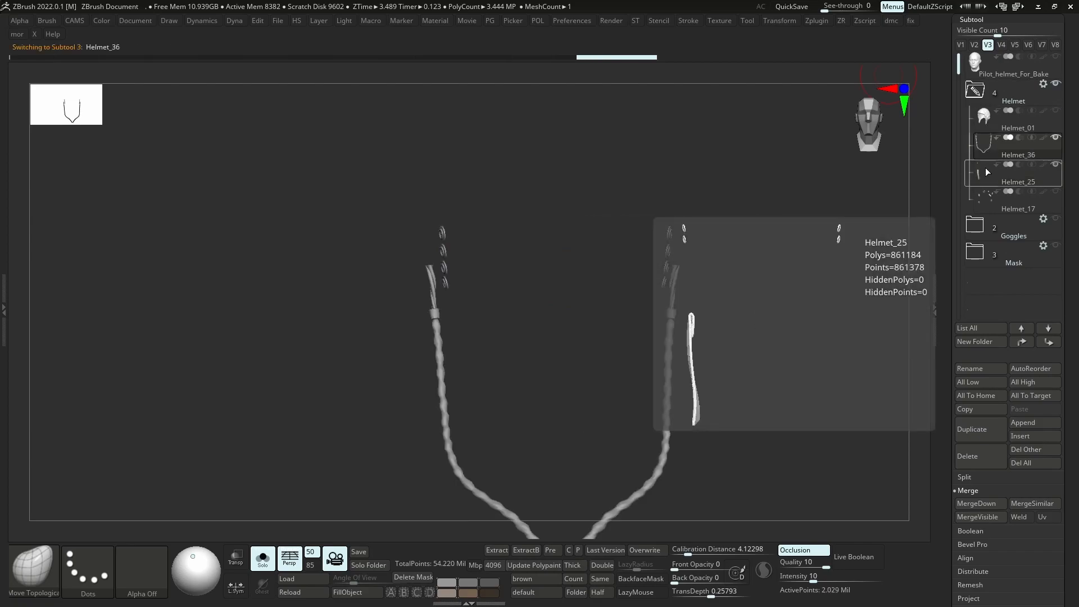
# Make the remaining Helmet folder parts visible and subdivide Helmet_25 once
pyautogui.click(986, 152)
pyautogui.moveTo(1056, 166); pyautogui.dragTo(1056, 189)
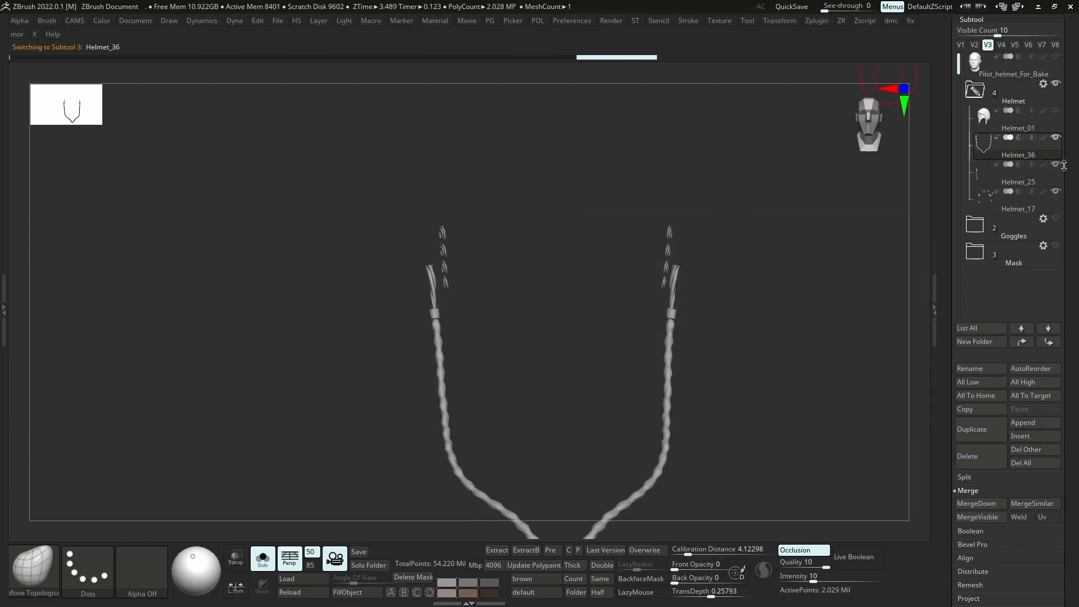
pyautogui.moveTo(786, 214); pyautogui.dragTo(684, 272)
pyautogui.hotkey('ctrl', 'd')
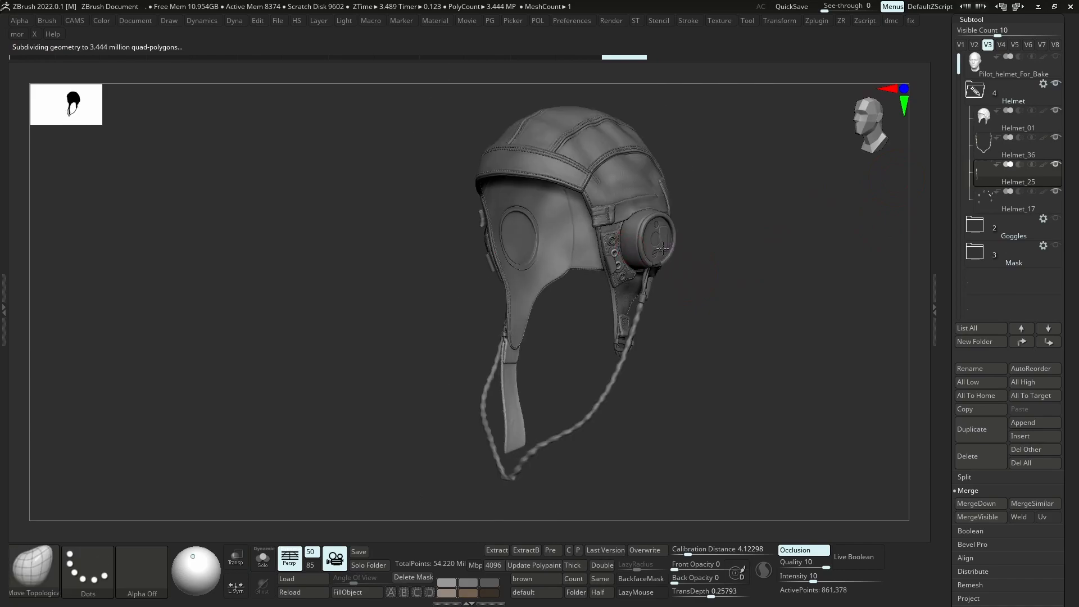
# Examine the complete helmet and the isolated Helmet_17 metal parts, checking the strap, stitching and buckles
pyautogui.moveTo(658, 360); pyautogui.dragTo(787, 364)
pyautogui.keyDown('alt'); pyautogui.click(494, 329); pyautogui.keyUp('alt')
pyautogui.moveTo(860, 365); pyautogui.dragTo(809, 377)
pyautogui.keyDown('ctrl'); pyautogui.moveTo(827, 415); pyautogui.dragTo(832, 495, button='right'); pyautogui.keyUp('ctrl')
pyautogui.hotkey('alt', 's')
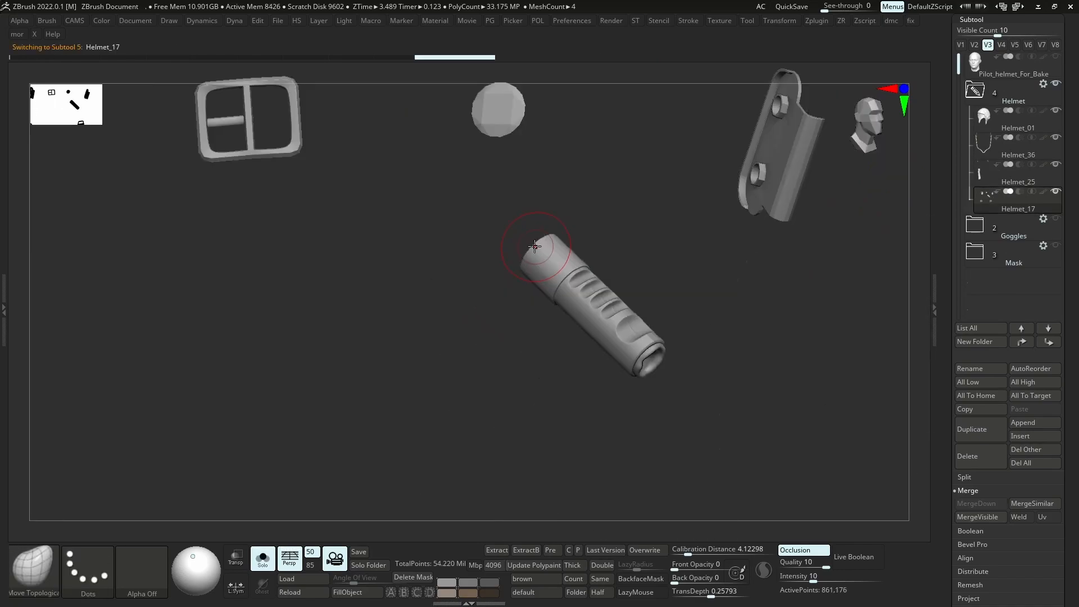
pyautogui.hotkey('alt', 's')
pyautogui.moveTo(506, 258); pyautogui.dragTo(525, 244, button='right')
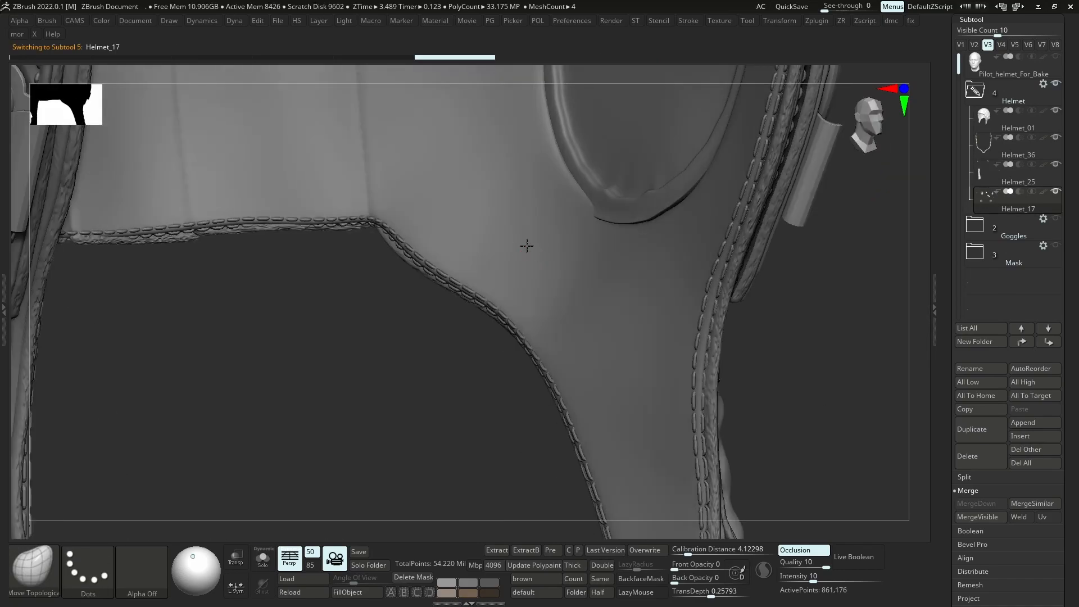
pyautogui.keyDown('alt'); pyautogui.moveTo(608, 304); pyautogui.dragTo(588, 229, button='right'); pyautogui.keyUp('alt')
pyautogui.keyDown('ctrl'); pyautogui.moveTo(601, 269); pyautogui.dragTo(611, 220, button='right'); pyautogui.keyUp('ctrl')
pyautogui.keyDown('alt'); pyautogui.moveTo(612, 220); pyautogui.dragTo(646, 336, button='right'); pyautogui.keyUp('alt')
# Expand the Goggles and Mask folders and rename the helmet subtools Helmet_01_High through Helmet_04_High
pyautogui.click(985, 118)
pyautogui.click(975, 253)
pyautogui.click(975, 226)
pyautogui.moveTo(955, 112); pyautogui.dragTo(963, 28)
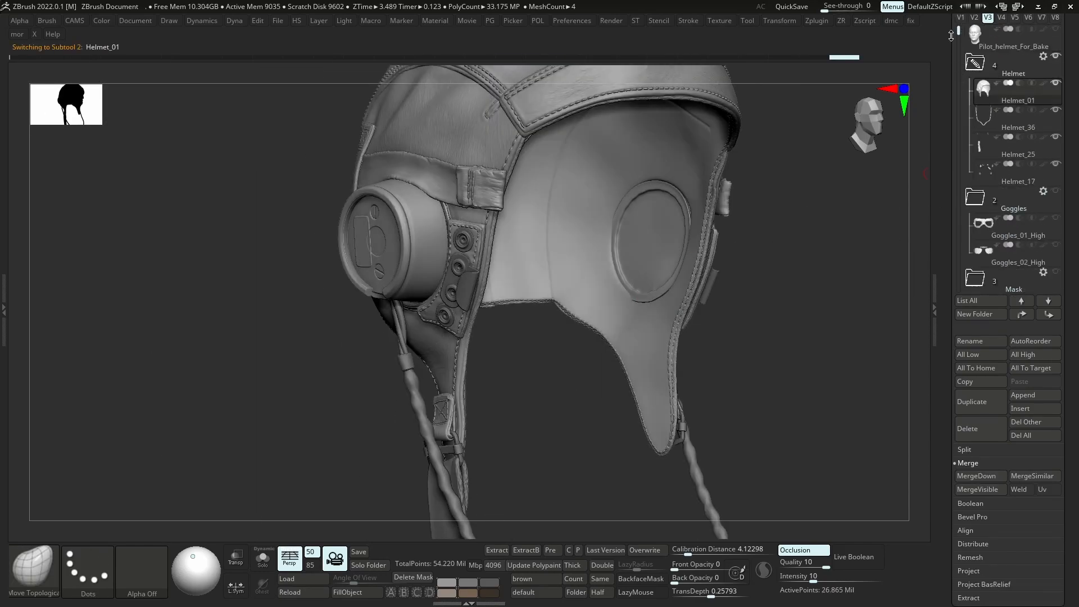
pyautogui.doubleClick(3, 275)
pyautogui.keyDown('alt'); pyautogui.click(569, 261); pyautogui.keyUp('alt')
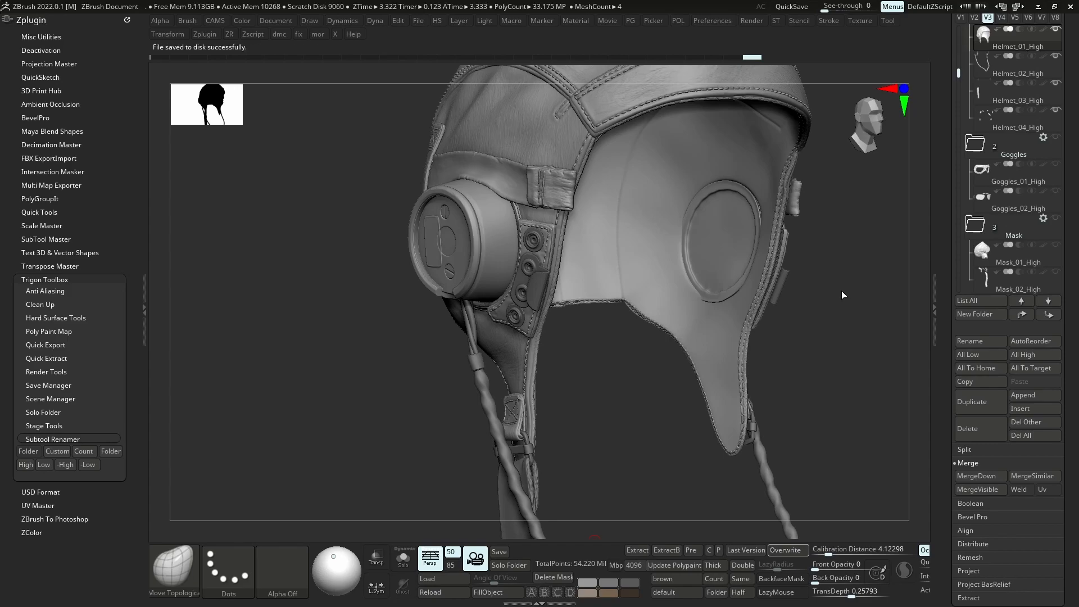
# Fix the greyed-out Clean Up switches in the Trigon Toolbox and run Clean All on the subtools
pyautogui.moveTo(627, 345); pyautogui.dragTo(602, 335)
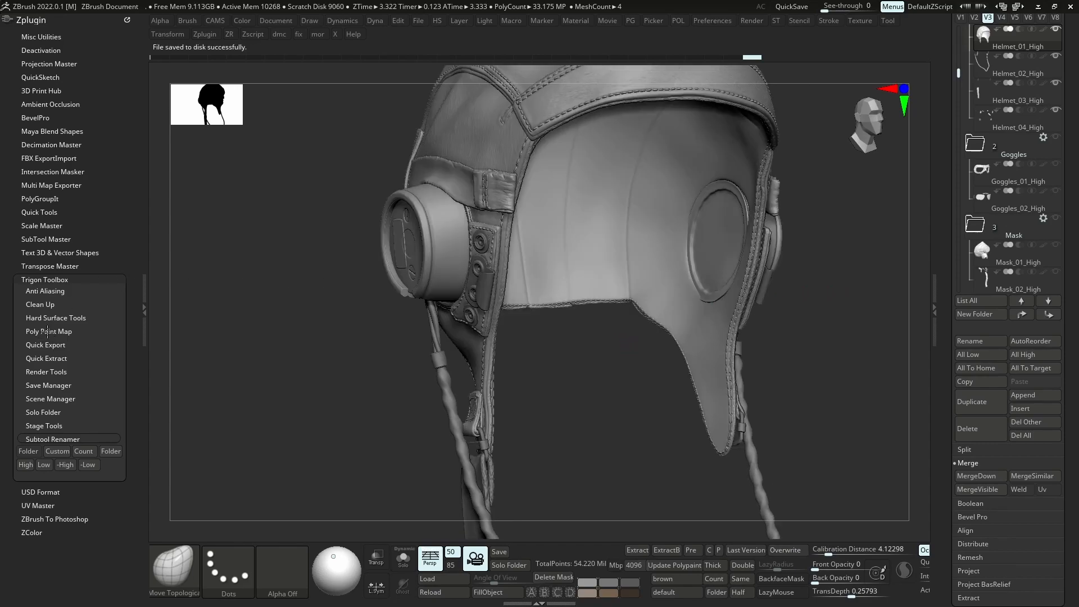
pyautogui.click(40, 305)
pyautogui.click(102, 438)
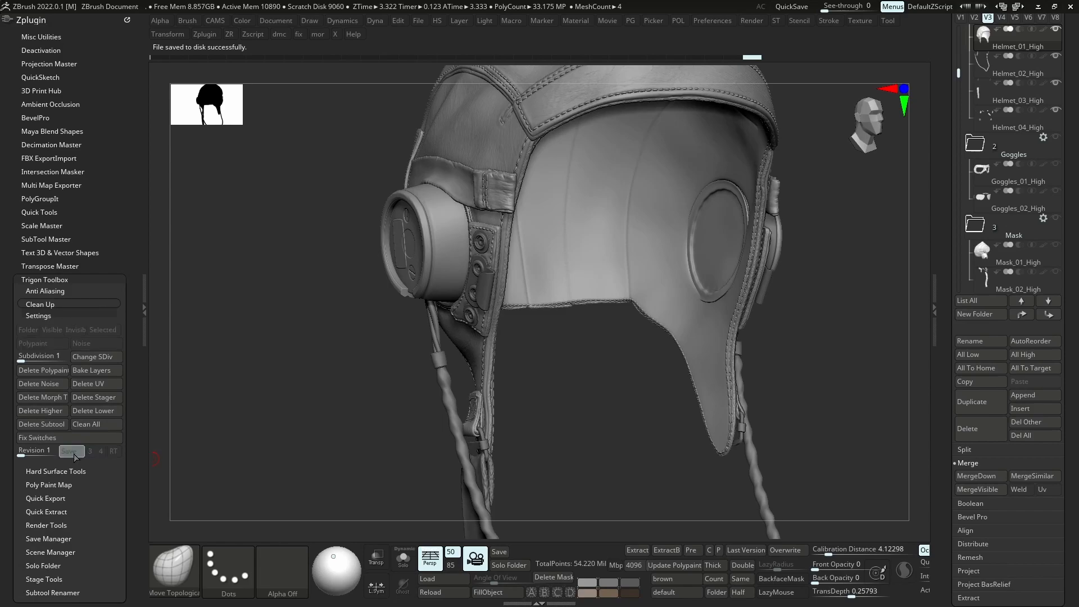
pyautogui.click(88, 427)
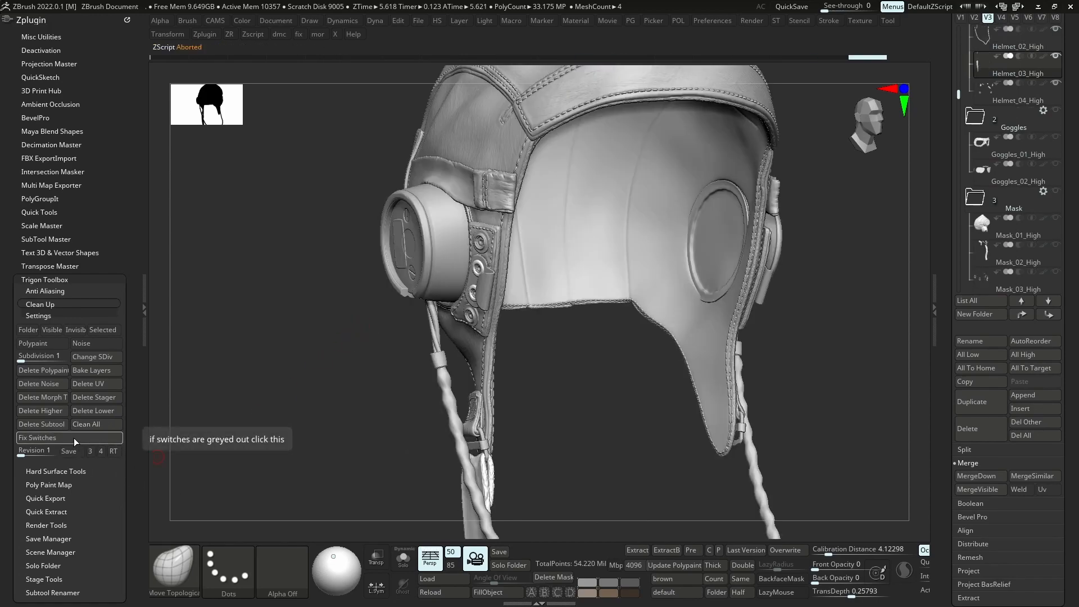
pyautogui.click(100, 424)
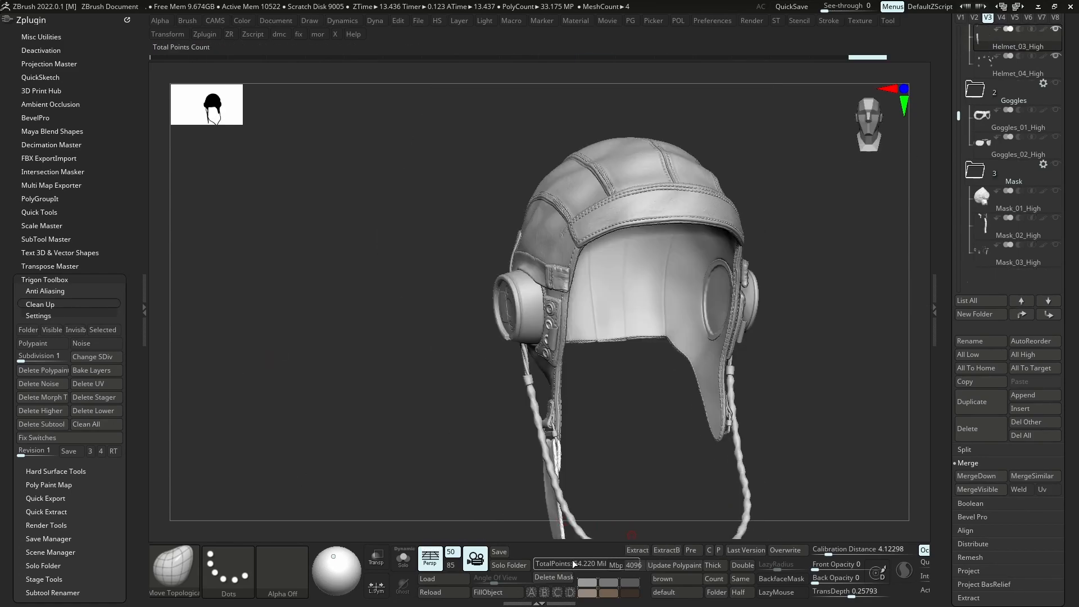
# Overwrite the saved tool and check the Pilot_helmet_For_Bake file in the Ztl folder in File Explorer
pyautogui.click(782, 551)
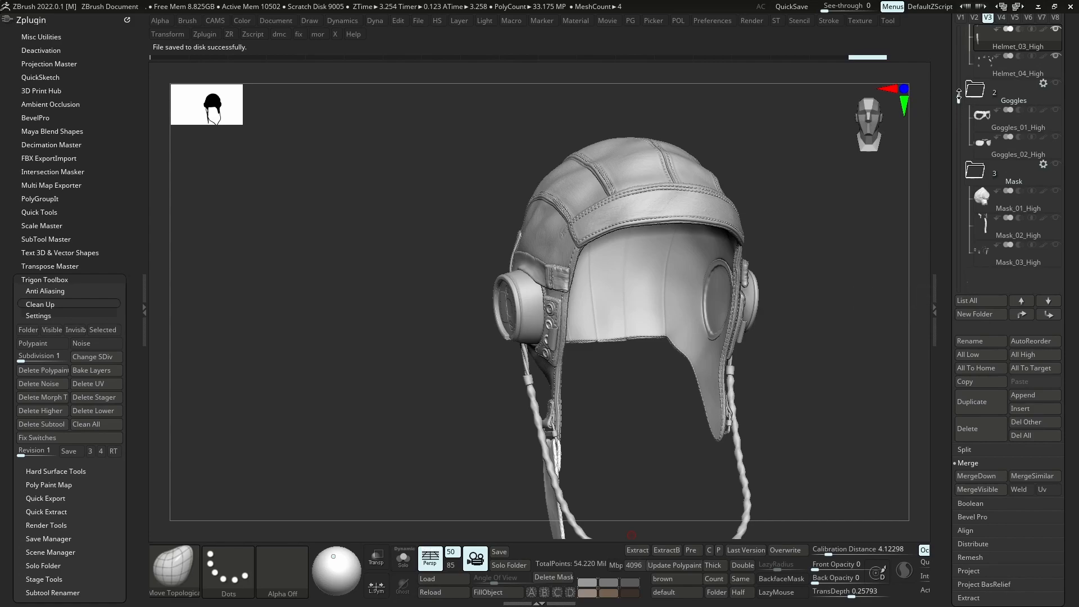
pyautogui.moveTo(959, 98); pyautogui.dragTo(956, 26)
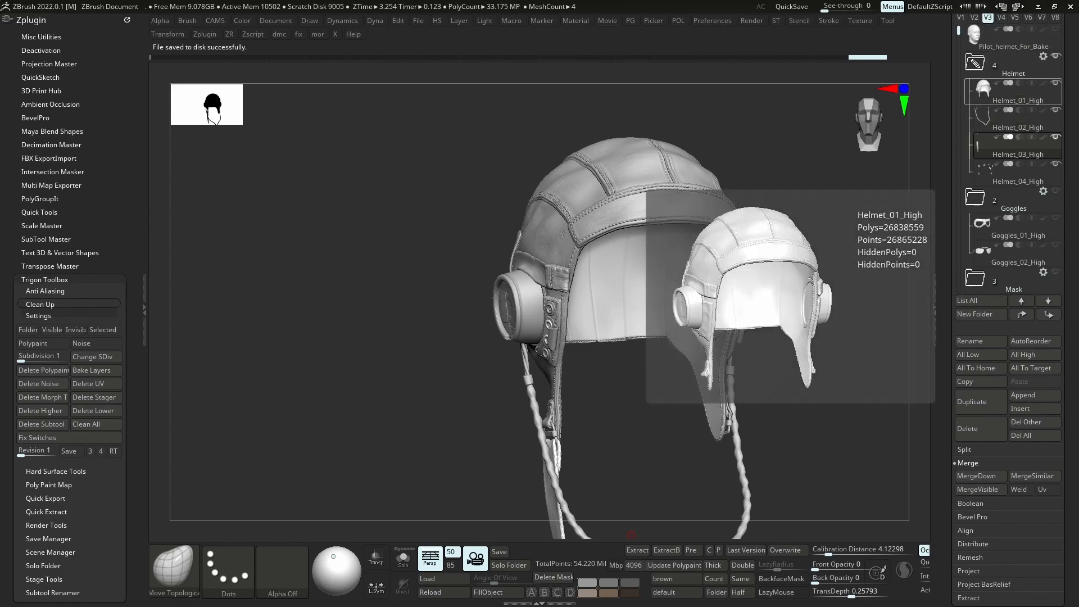
pyautogui.hotkey('alt', 'Tab')
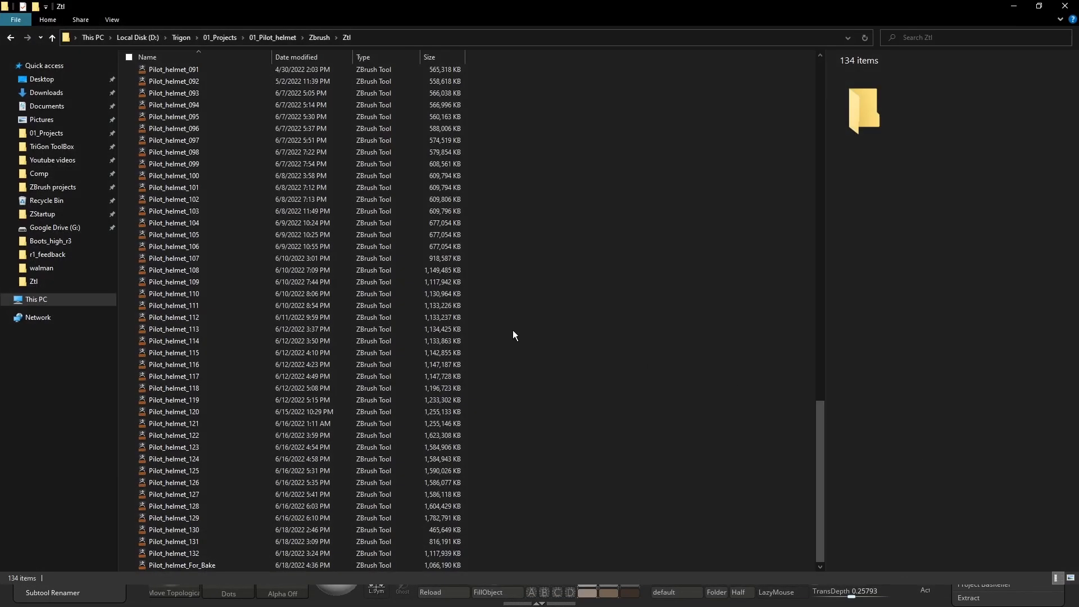
pyautogui.click(435, 562)
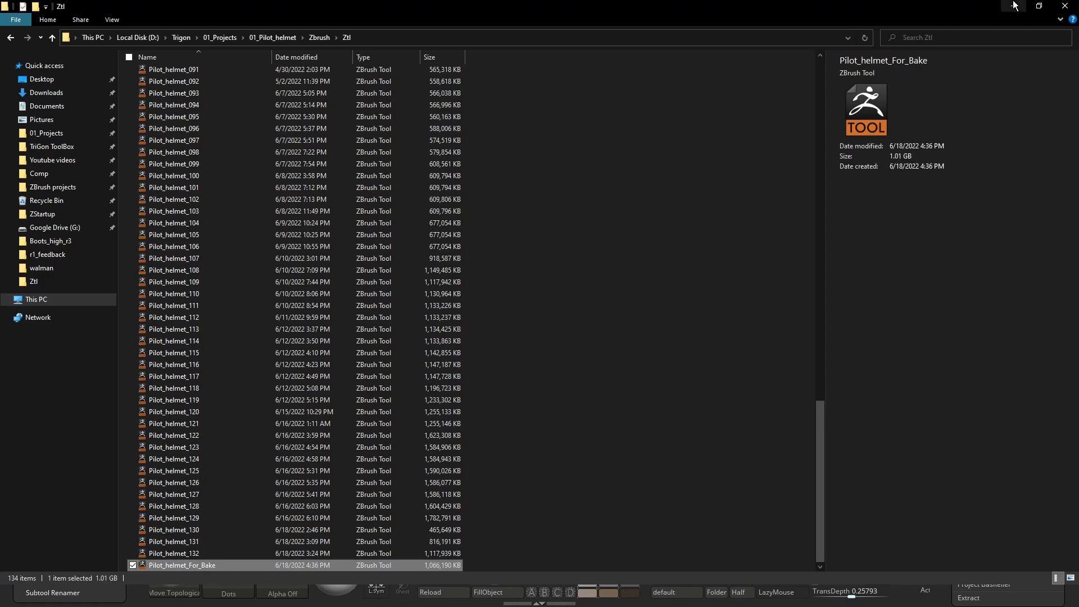
pyautogui.click(1014, 6)
# Check Helmet_03_High in isolation, select Helmet_01_High and isolate it
pyautogui.moveTo(579, 228); pyautogui.dragTo(643, 221, button='right')
pyautogui.hotkey('alt', 's')
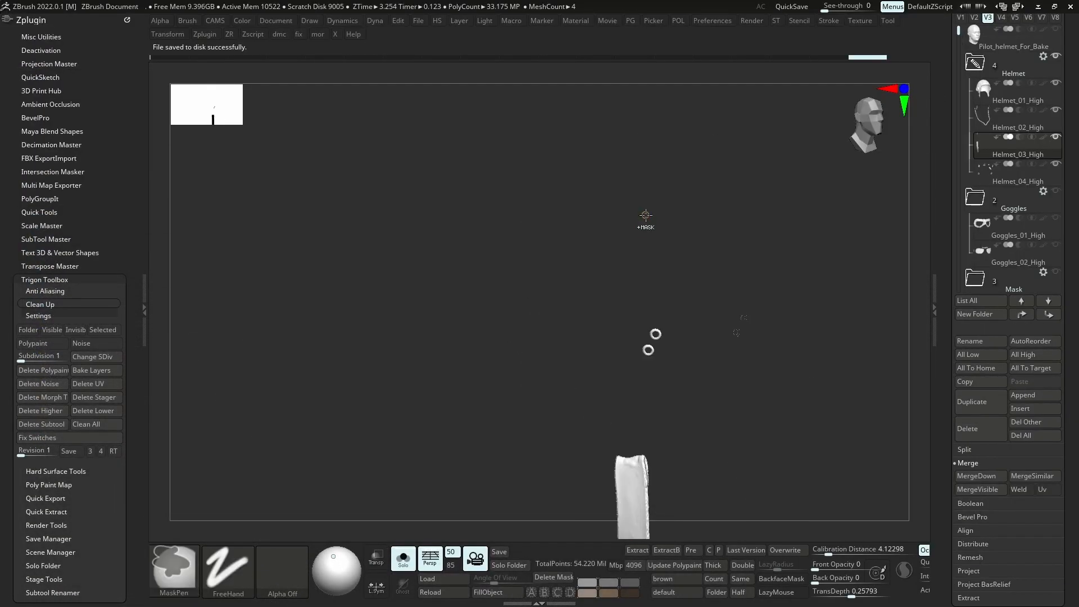
pyautogui.hotkey('alt', 's')
pyautogui.keyDown('alt'); pyautogui.click(689, 260); pyautogui.keyUp('alt')
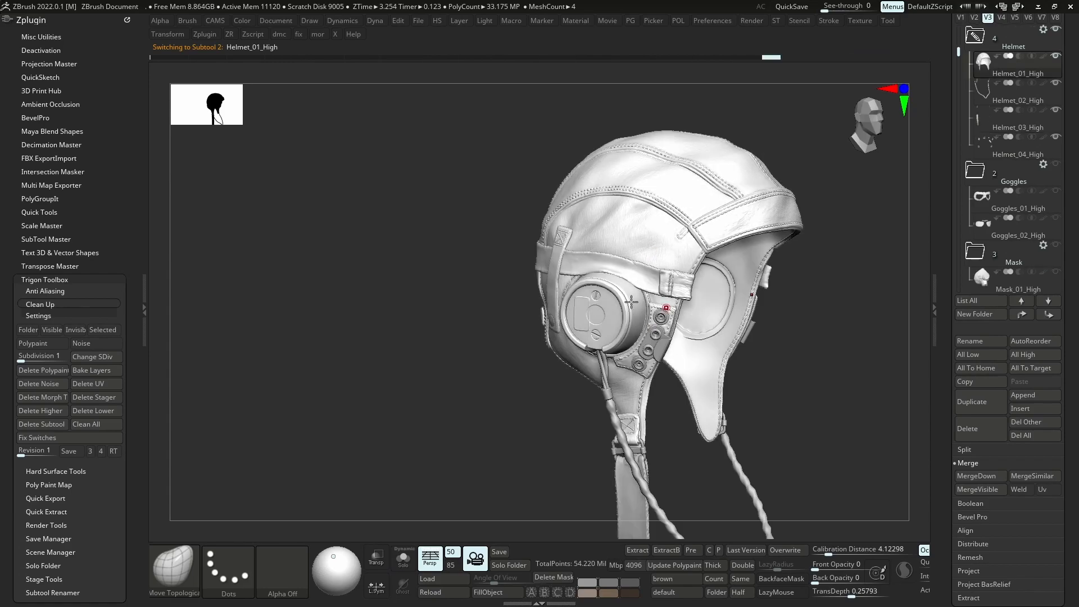
pyautogui.hotkey('alt', 's')
# Set the active colour to grey and review the whole helmet from the front and side
pyautogui.press('space')
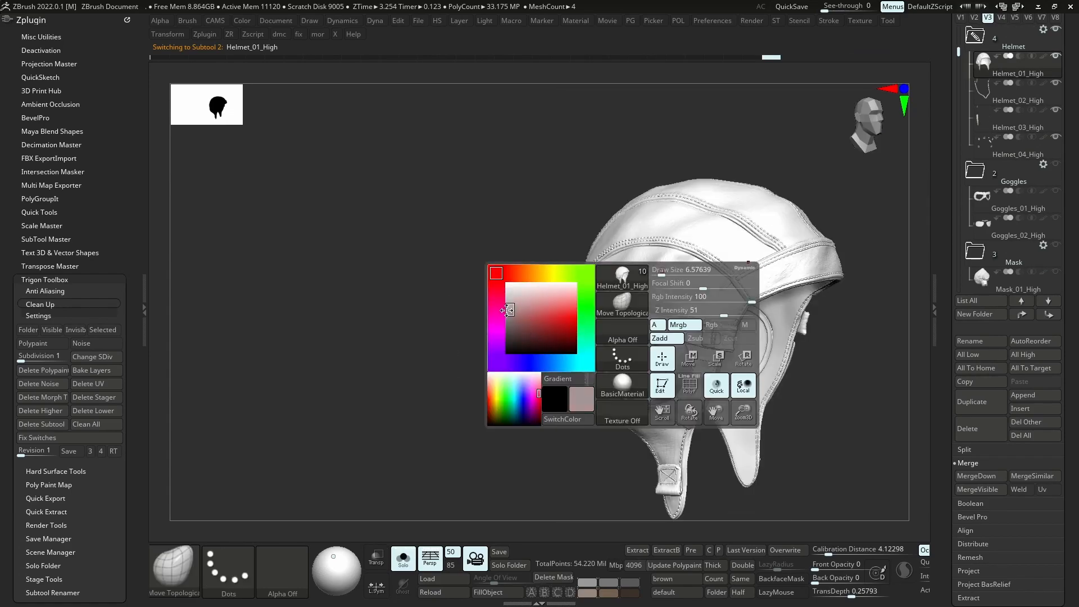
pyautogui.moveTo(508, 310); pyautogui.dragTo(502, 310)
pyautogui.moveTo(728, 267); pyautogui.dragTo(694, 267, button='right')
pyautogui.hotkey('alt', 's')
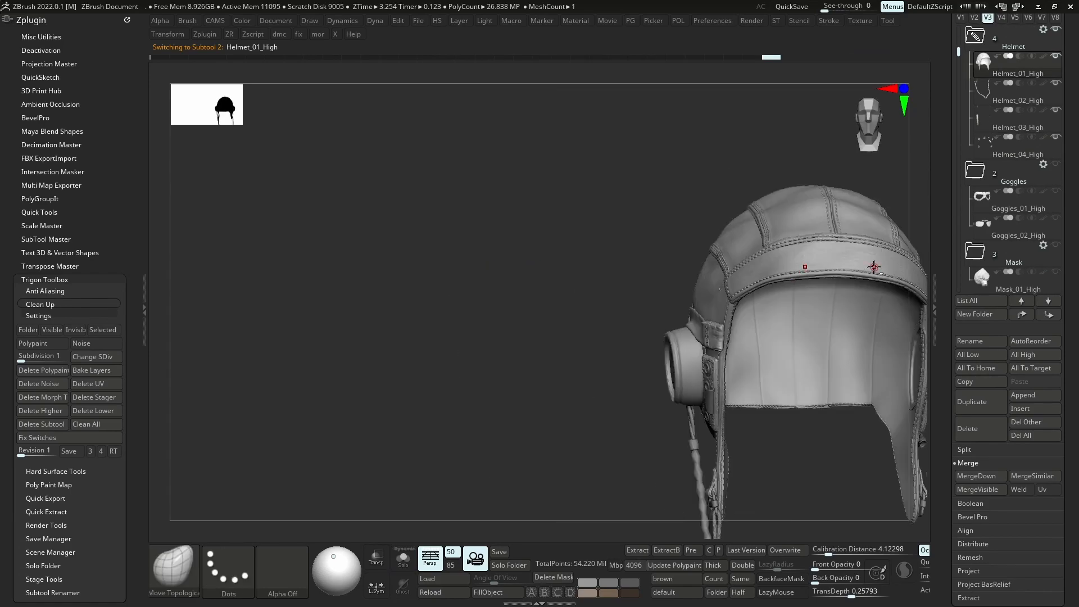
pyautogui.moveTo(769, 270)
pyautogui.keyDown('alt'); pyautogui.mouseDown(button='right')
pyautogui.moveTo(671, 270)
pyautogui.moveTo(769, 313)
pyautogui.moveTo(756, 267)
pyautogui.mouseUp(button='right'); pyautogui.keyUp('alt')
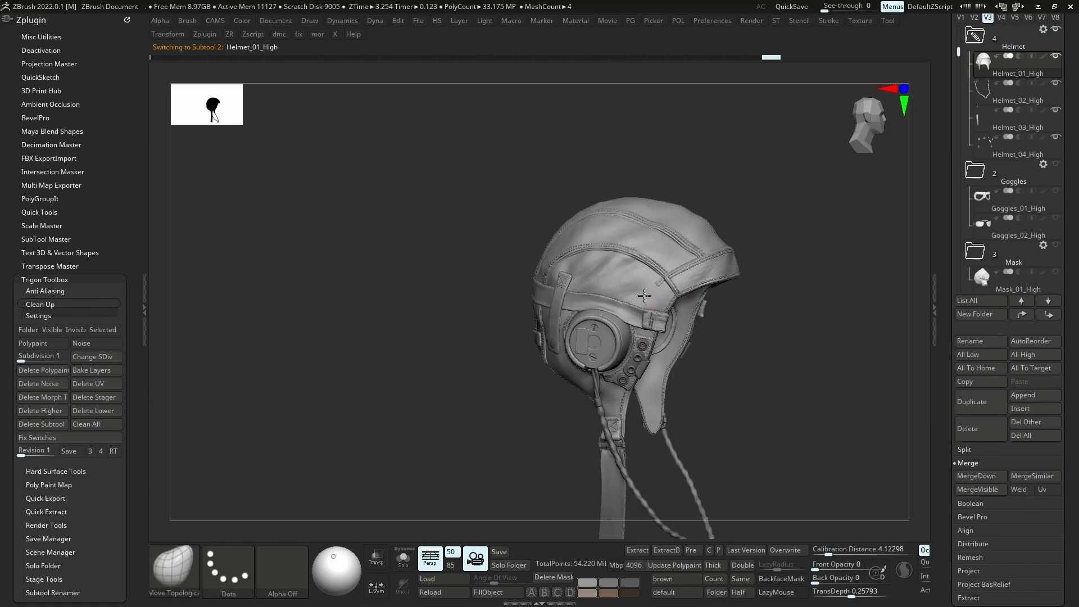
pyautogui.moveTo(652, 302); pyautogui.dragTo(614, 307, button='right')
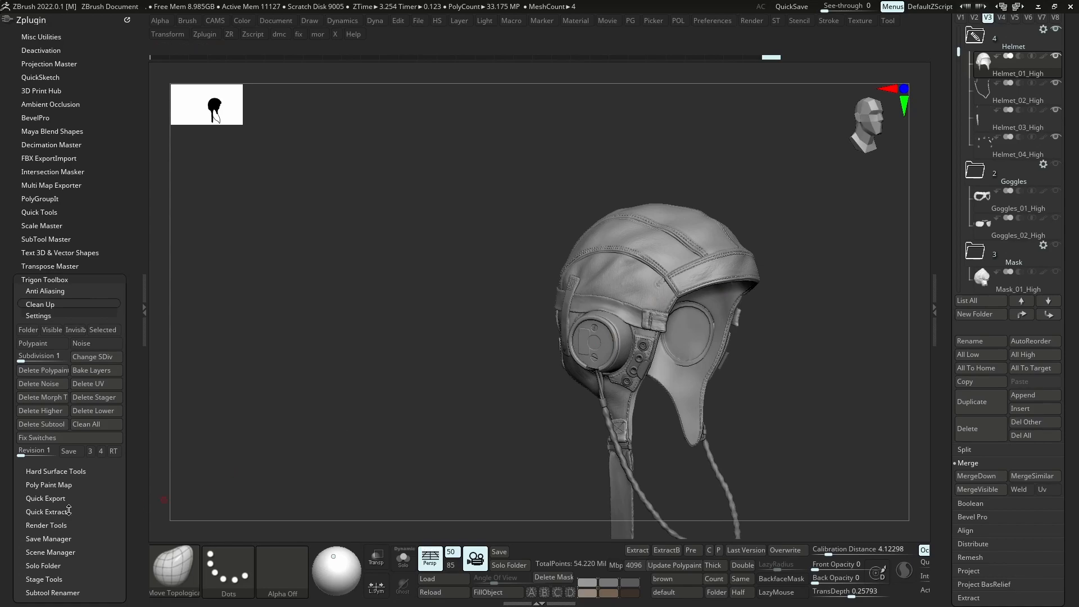
# Save an ID safe version of the tool with the Trigon Toolbox Save Manager
pyautogui.click(42, 539)
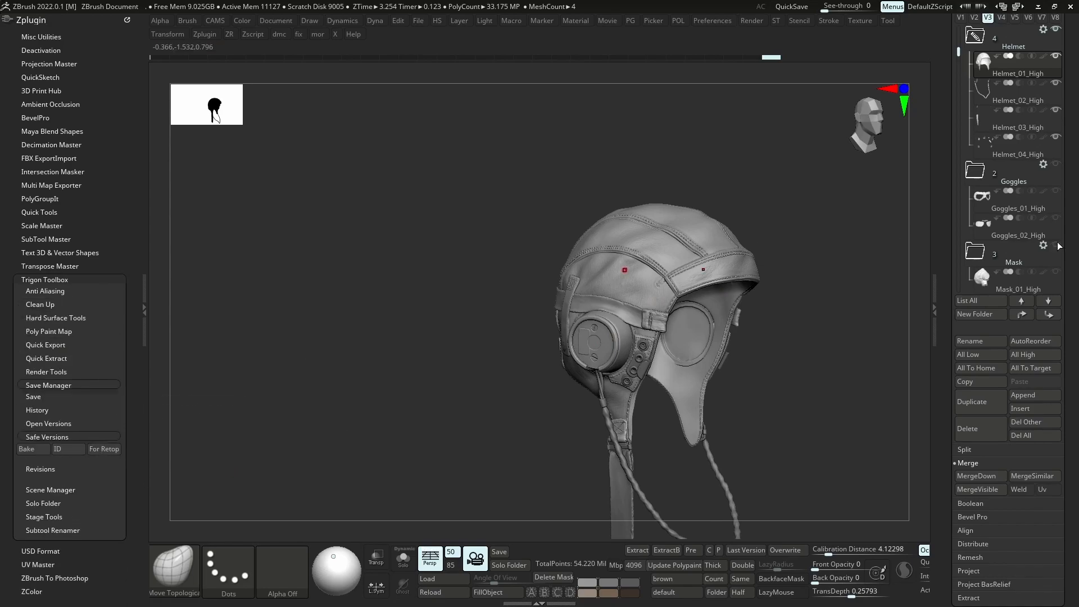
pyautogui.moveTo(996, 243)
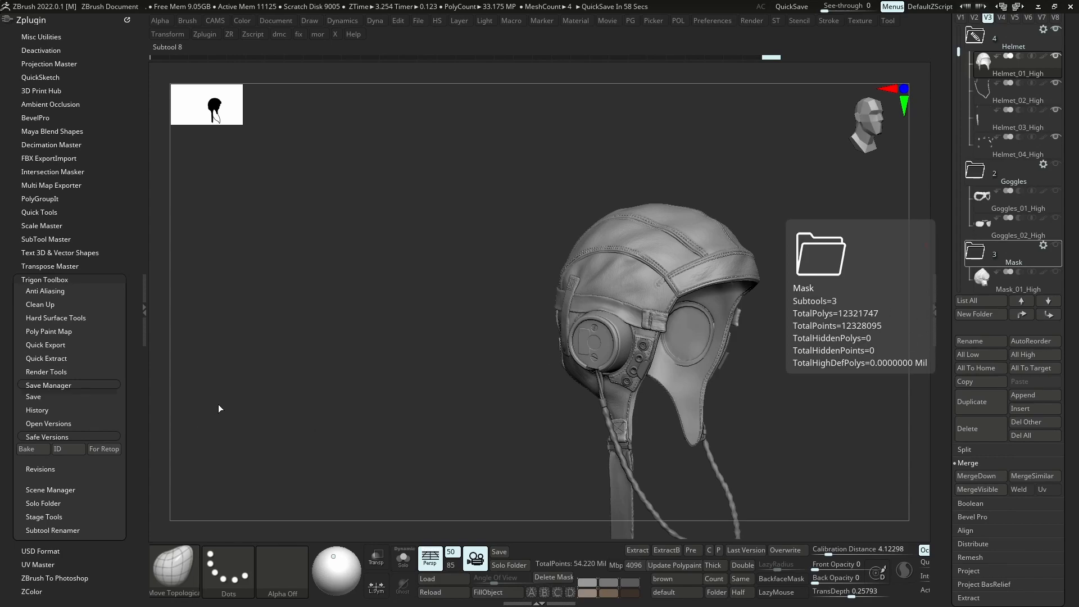
pyautogui.moveTo(206, 414); pyautogui.dragTo(222, 421)
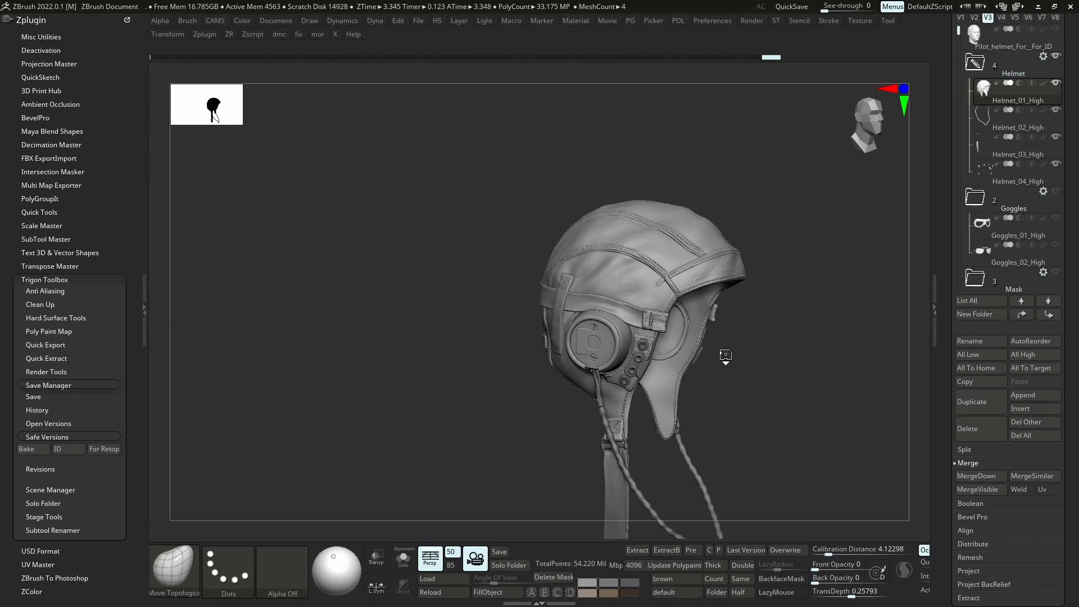
# Review the helmet from the side and front, and check the Ztl folder in File Explorer for the ID version
pyautogui.moveTo(718, 357); pyautogui.dragTo(708, 326)
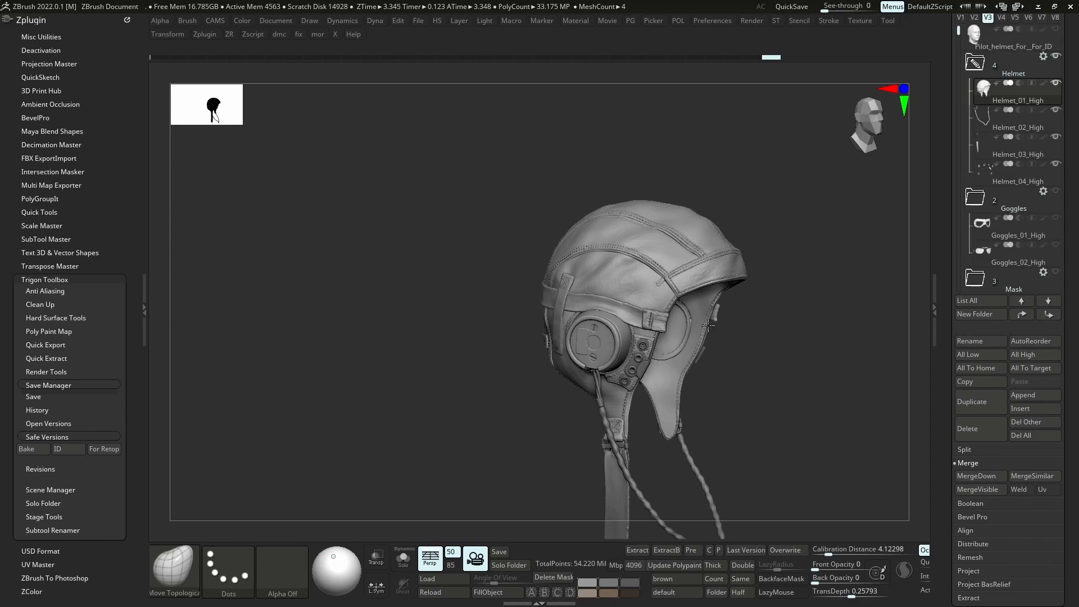
pyautogui.keyDown('shift'); pyautogui.moveTo(187, 534); pyautogui.dragTo(168, 521); pyautogui.keyUp('shift')
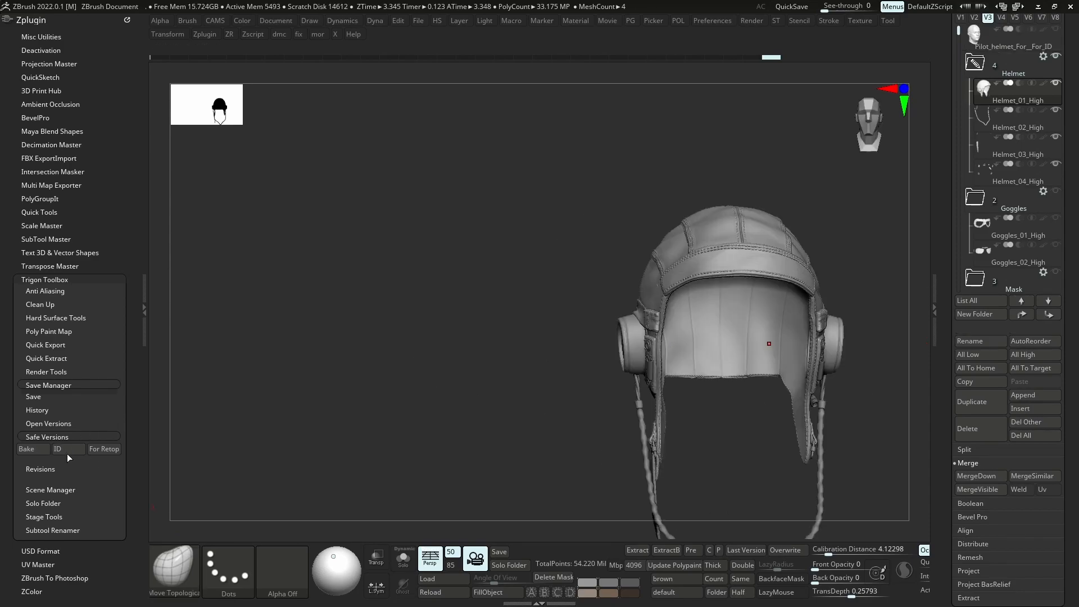
pyautogui.moveTo(798, 239)
pyautogui.keyDown('ctrl'); pyautogui.mouseDown(button='right')
pyautogui.moveTo(994, 126)
pyautogui.moveTo(996, 73)
pyautogui.mouseUp(button='right'); pyautogui.keyUp('ctrl')
pyautogui.hotkey('alt', 'Tab')
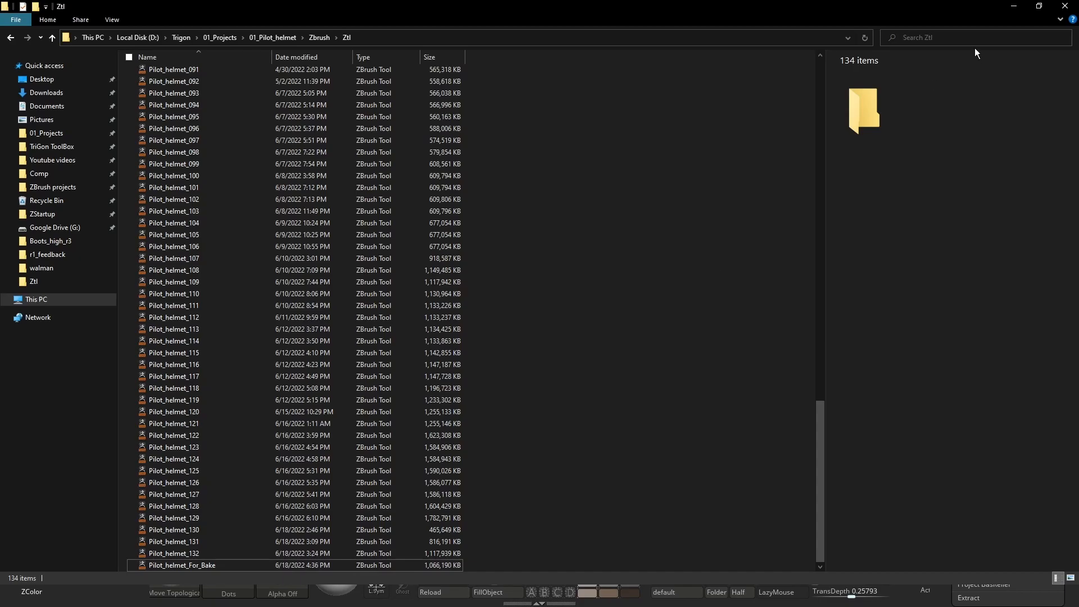
pyautogui.click(1015, 8)
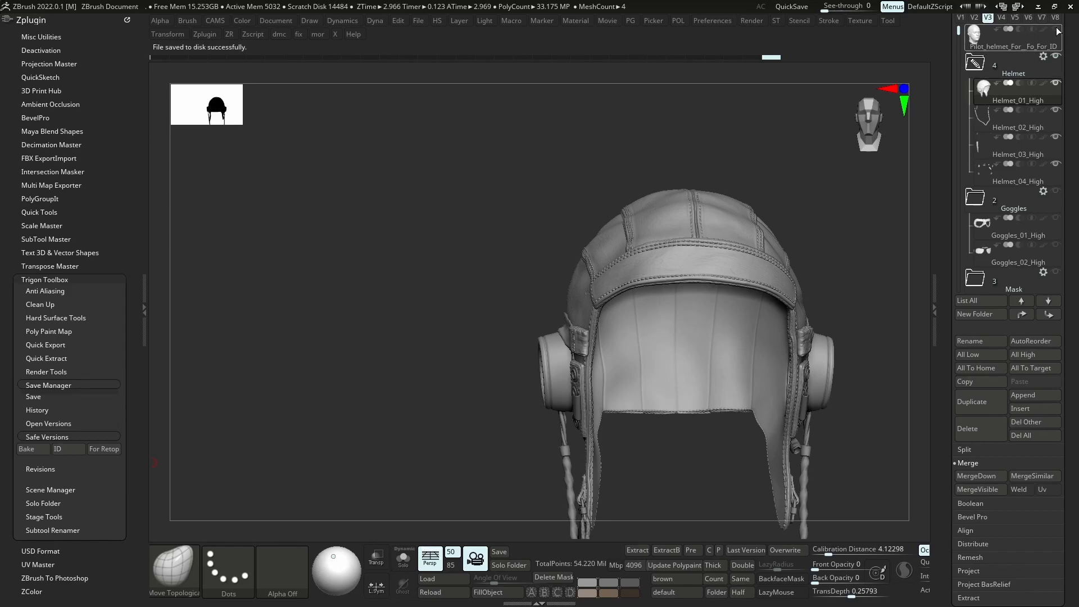
# In File Explorer's Ztl folder, rename the file Pilot_helmet_For__Fo_For_ID as Pilot_helmet_For_ID
pyautogui.hotkey('alt', 'Tab')
pyautogui.scroll(-1, 405, 495)
pyautogui.click(208, 552)
pyautogui.press('F2')
pyautogui.click(228, 564)
pyautogui.press('F2')
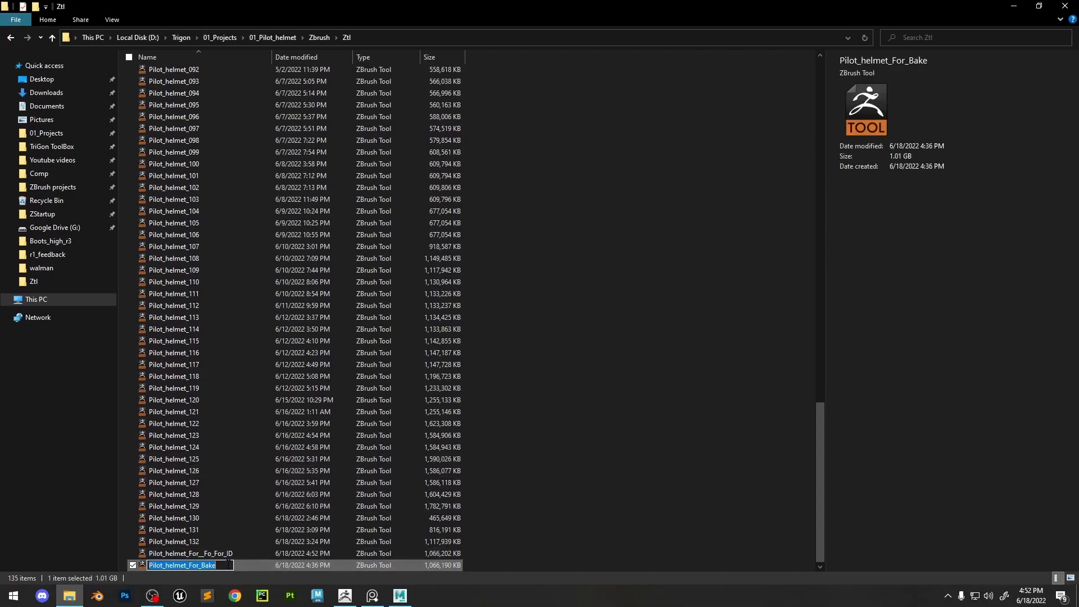
pyautogui.click(227, 555)
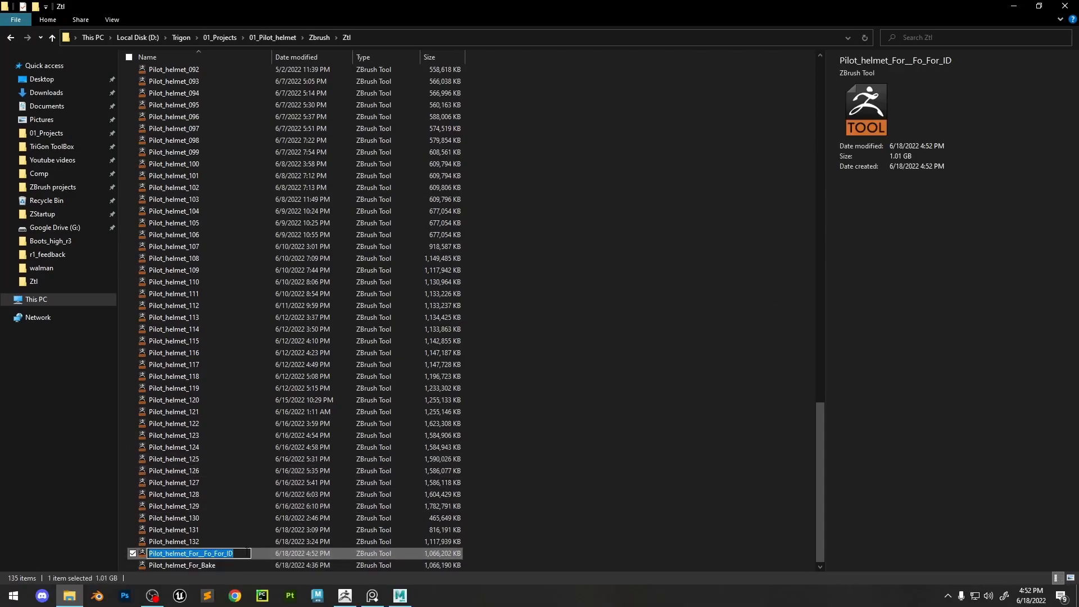
pyautogui.press('F2')
pyautogui.press('End')
pyautogui.press('BackSpace')
pyautogui.press('BackSpace')
pyautogui.press('BackSpace')
pyautogui.press('BackSpace')
pyautogui.press('BackSpace')
pyautogui.press('BackSpace')
pyautogui.press('BackSpace')
pyautogui.press('BackSpace')
pyautogui.press('BackSpace')
pyautogui.press('BackSpace')
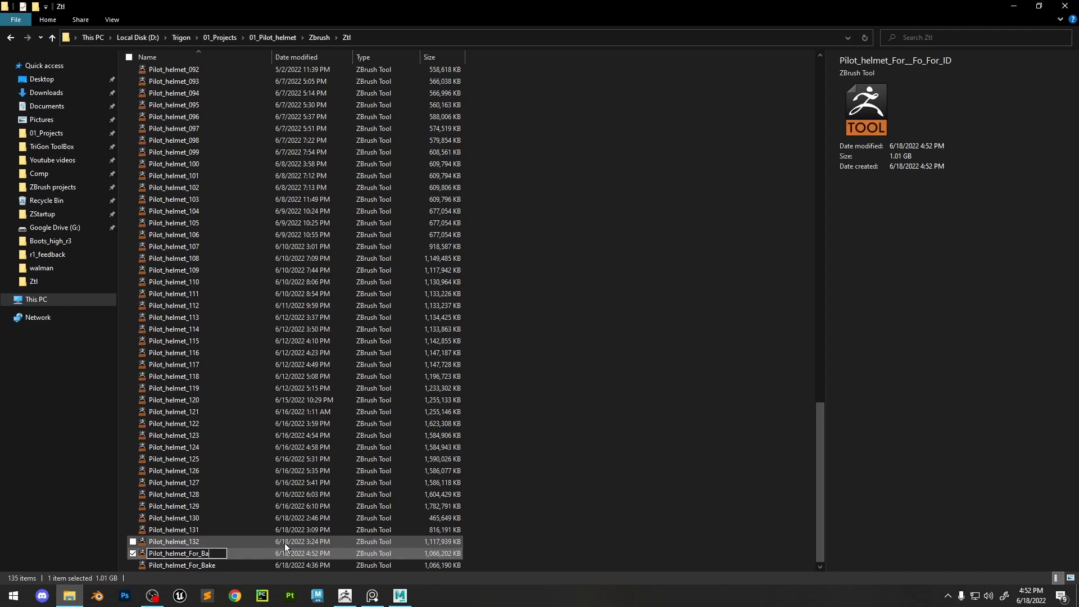
pyautogui.write('ID')
pyautogui.press('Return')
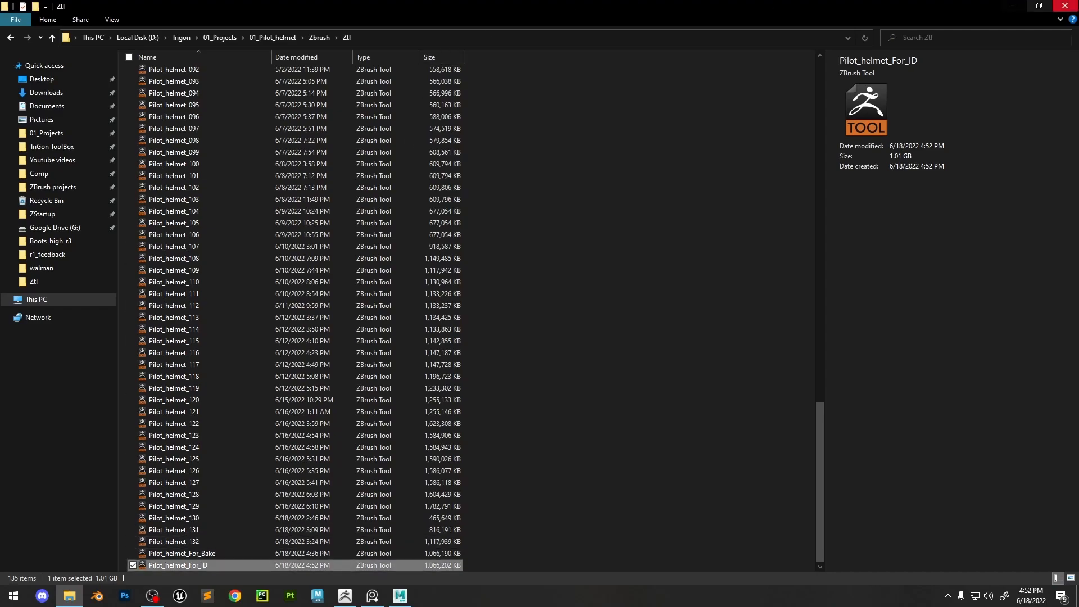
# Leave File Explorer, look at the ID map example images in the browser and close the browser
pyautogui.click(1014, 8)
pyautogui.rightClick(630, 406)
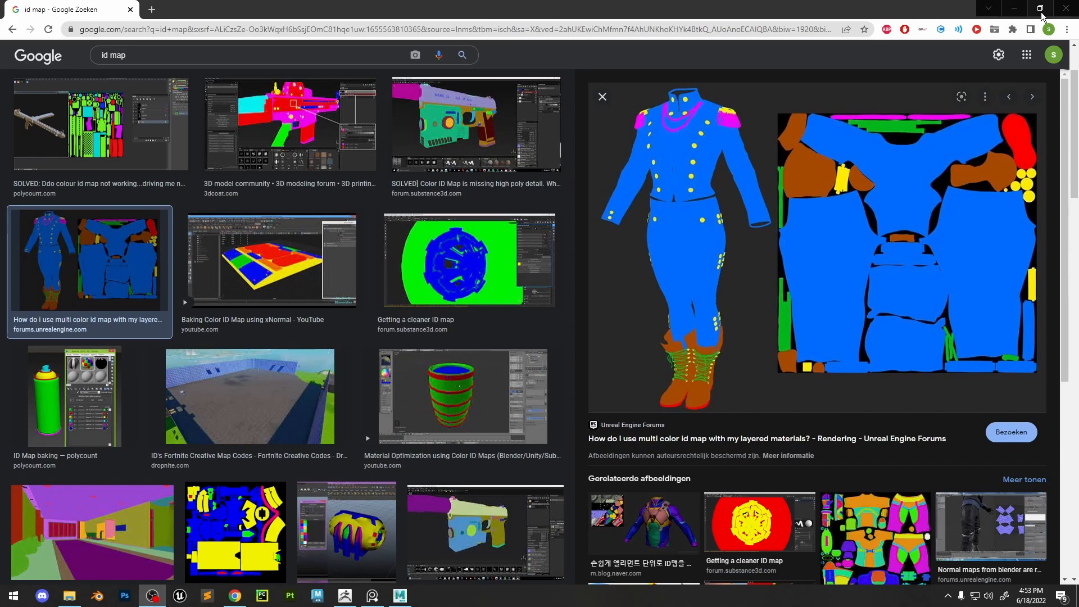
pyautogui.click(1066, 9)
# Examine the stitching along the helmet's side seam in close-up, with and without the polygroup colours
pyautogui.moveTo(676, 246); pyautogui.dragTo(725, 267, button='right')
pyautogui.keyDown('ctrl'); pyautogui.moveTo(590, 241); pyautogui.dragTo(598, 270, button='right'); pyautogui.keyUp('ctrl')
pyautogui.moveTo(748, 383)
pyautogui.keyDown('ctrl'); pyautogui.mouseDown(button='right')
pyautogui.moveTo(758, 330)
pyautogui.moveTo(755, 357)
pyautogui.mouseUp(button='right'); pyautogui.keyUp('ctrl')
pyautogui.moveTo(814, 340)
pyautogui.keyDown('ctrl'); pyautogui.mouseDown(button='right')
pyautogui.moveTo(547, 314)
pyautogui.moveTo(538, 281)
pyautogui.moveTo(423, 290)
pyautogui.mouseUp(button='right'); pyautogui.keyUp('ctrl')
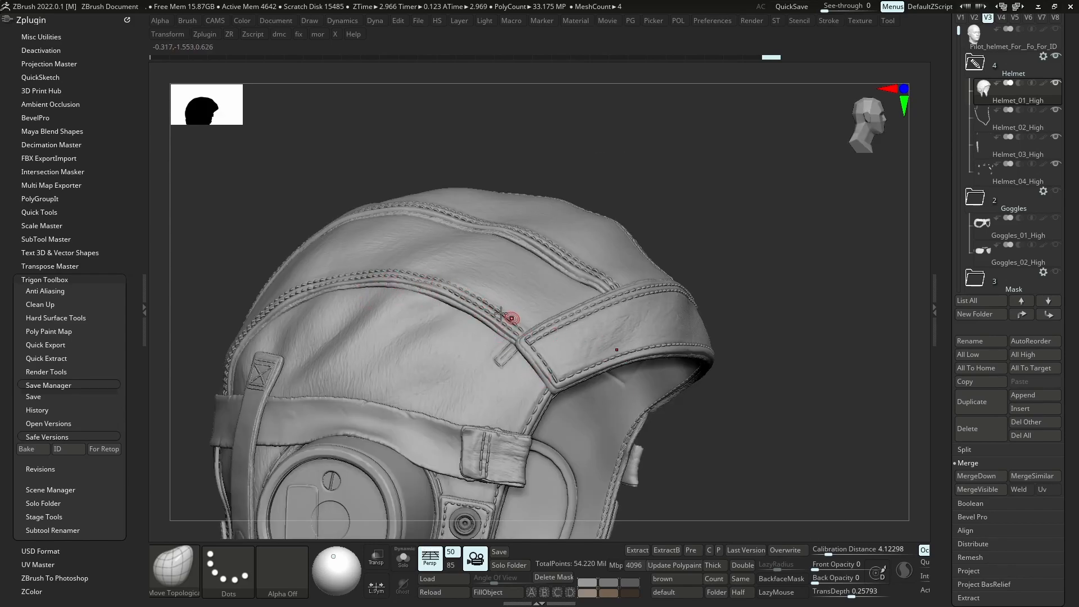
pyautogui.keyDown('ctrl'); pyautogui.moveTo(687, 396); pyautogui.dragTo(688, 402, button='right'); pyautogui.keyUp('ctrl')
pyautogui.keyDown('ctrl'); pyautogui.moveTo(499, 314); pyautogui.dragTo(472, 288, button='right'); pyautogui.keyUp('ctrl')
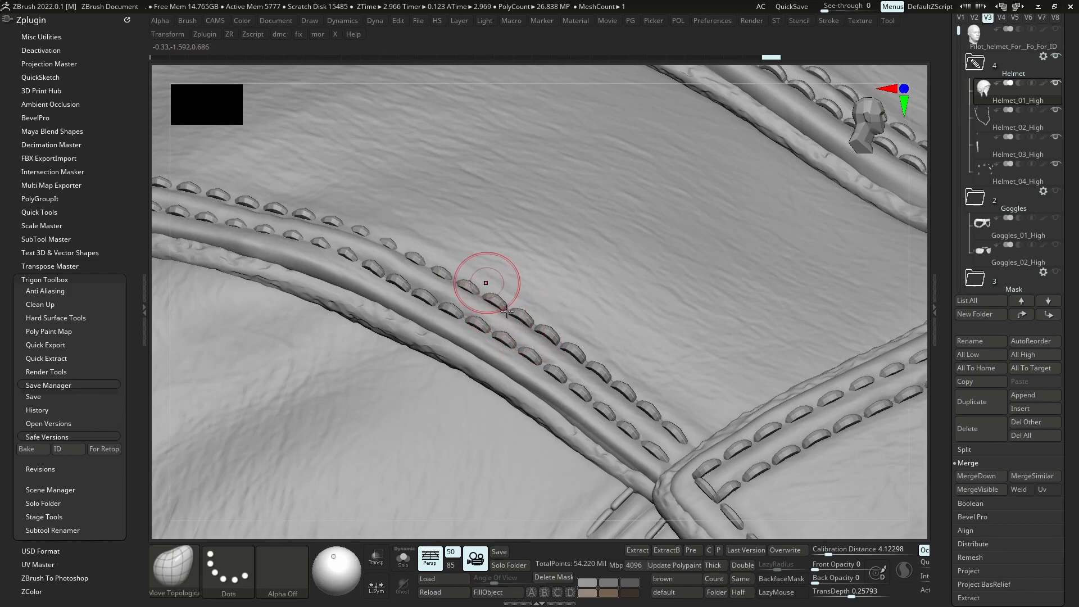
pyautogui.hotkey('shift', 's')
pyautogui.hotkey('shift', 's')
pyautogui.hotkey('shift', 'f')
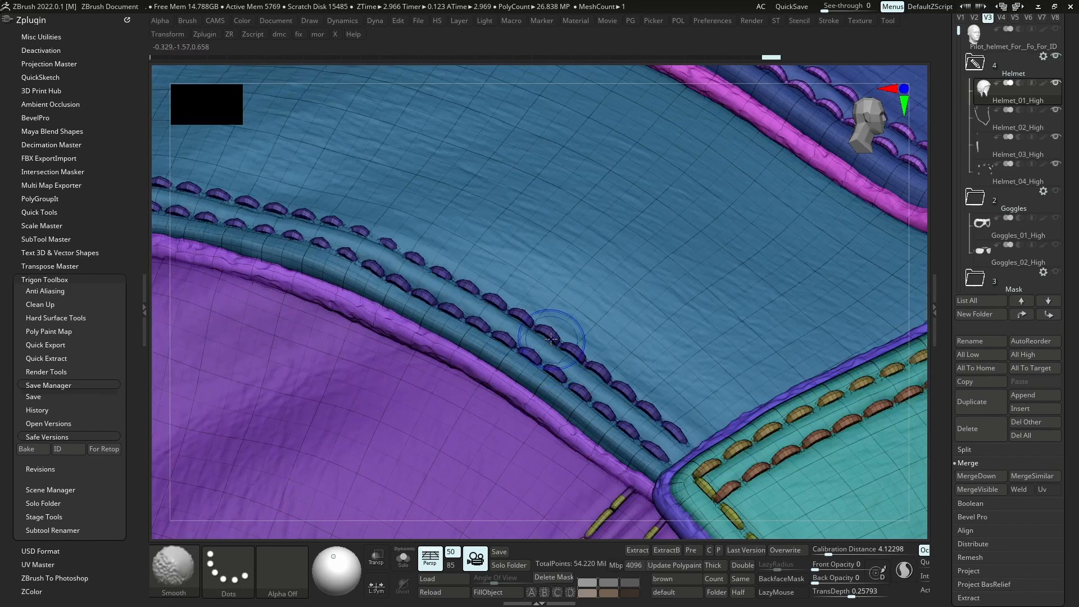
pyautogui.hotkey('shift', 'f')
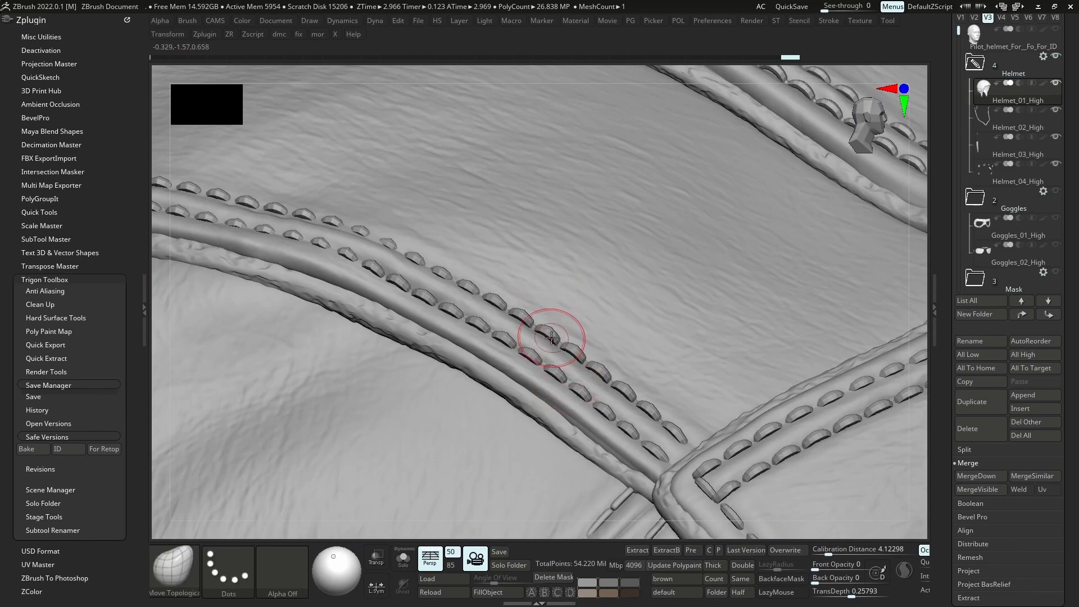
# Isolate the seam stitching polygroup of Helmet_01_High with the SelectRect brush and bring the whole mesh back
pyautogui.click(174, 568)
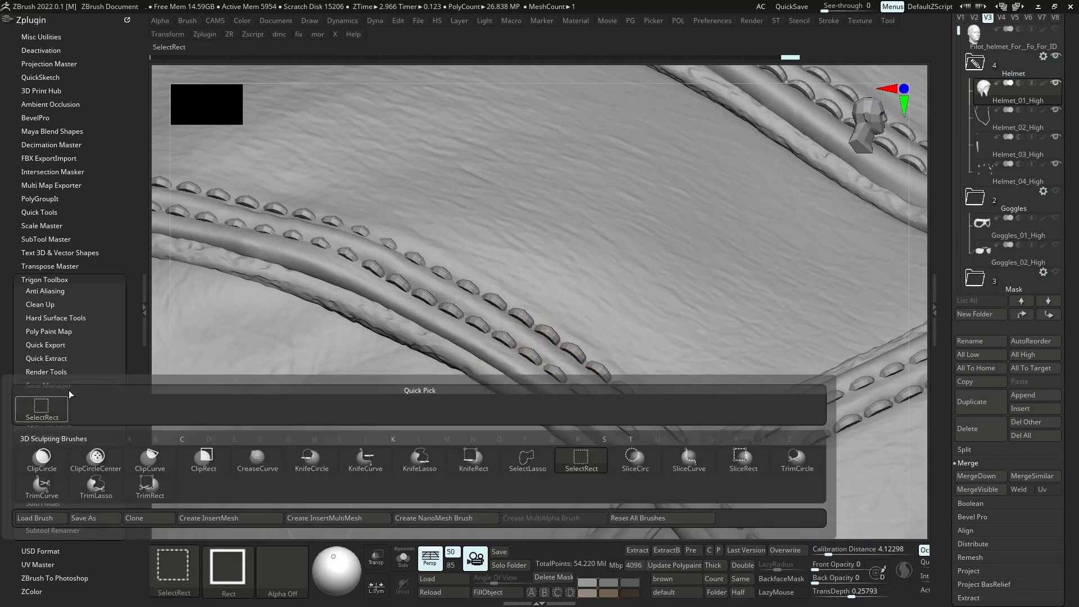
pyautogui.keyDown('ctrl'); pyautogui.keyDown('shift'); pyautogui.click(44, 412); pyautogui.keyUp('shift'); pyautogui.keyUp('ctrl')
pyautogui.keyDown('ctrl'); pyautogui.keyDown('shift'); pyautogui.click(524, 318); pyautogui.keyUp('shift'); pyautogui.keyUp('ctrl')
pyautogui.moveTo(523, 318)
pyautogui.keyDown('ctrl'); pyautogui.mouseDown(button='right')
pyautogui.moveTo(530, 251)
pyautogui.moveTo(557, 277)
pyautogui.mouseUp(button='right'); pyautogui.keyUp('ctrl')
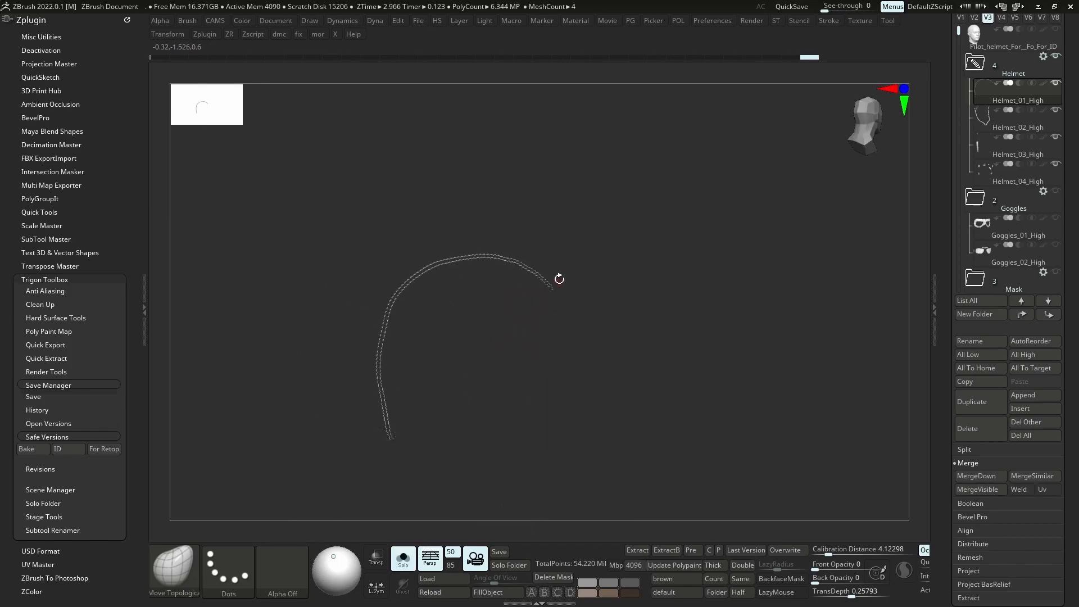
pyautogui.keyDown('ctrl'); pyautogui.keyDown('shift'); pyautogui.moveTo(599, 266); pyautogui.dragTo(613, 282); pyautogui.keyUp('shift'); pyautogui.keyUp('ctrl')
pyautogui.press('s')
pyautogui.keyDown('ctrl'); pyautogui.keyDown('alt'); pyautogui.keyDown('shift'); pyautogui.moveTo(638, 174); pyautogui.dragTo(291, 521); pyautogui.keyUp('shift'); pyautogui.keyUp('alt'); pyautogui.keyUp('ctrl')
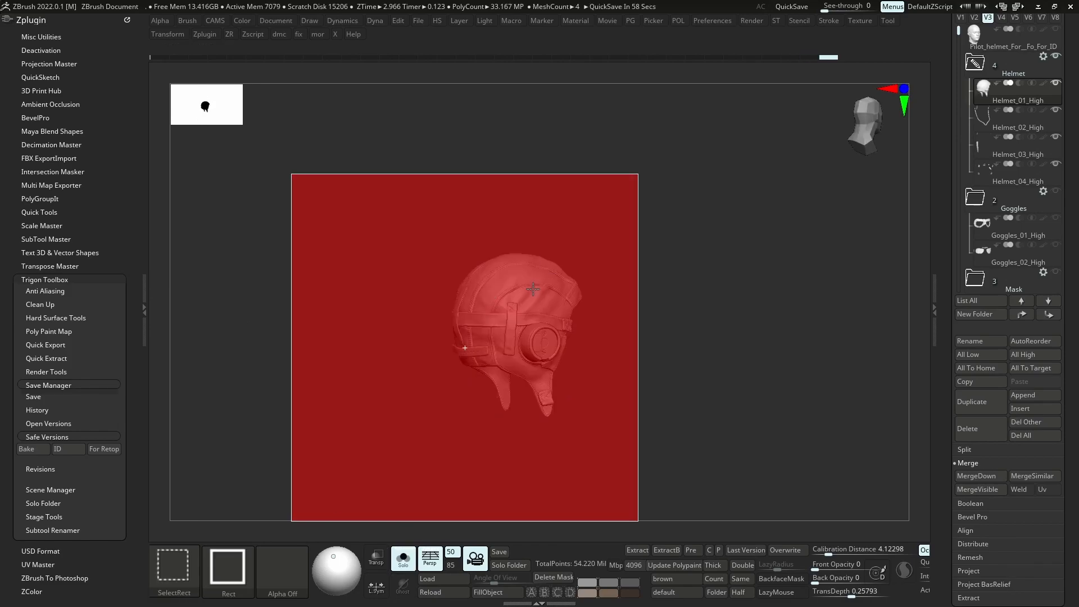
# Examine the helmet's polygroup colours from several angles, both with all parts shown and with Helmet_01_High isolated
pyautogui.moveTo(528, 271)
pyautogui.keyDown('ctrl'); pyautogui.mouseDown(button='right')
pyautogui.moveTo(498, 309)
pyautogui.moveTo(523, 318)
pyautogui.moveTo(447, 342)
pyautogui.moveTo(551, 301)
pyautogui.moveTo(556, 315)
pyautogui.moveTo(500, 313)
pyautogui.mouseUp(button='right'); pyautogui.keyUp('ctrl')
pyautogui.hotkey('shift', 'f')
pyautogui.hotkey('shift', 'f')
pyautogui.hotkey('shift', 'f')
pyautogui.press('s')
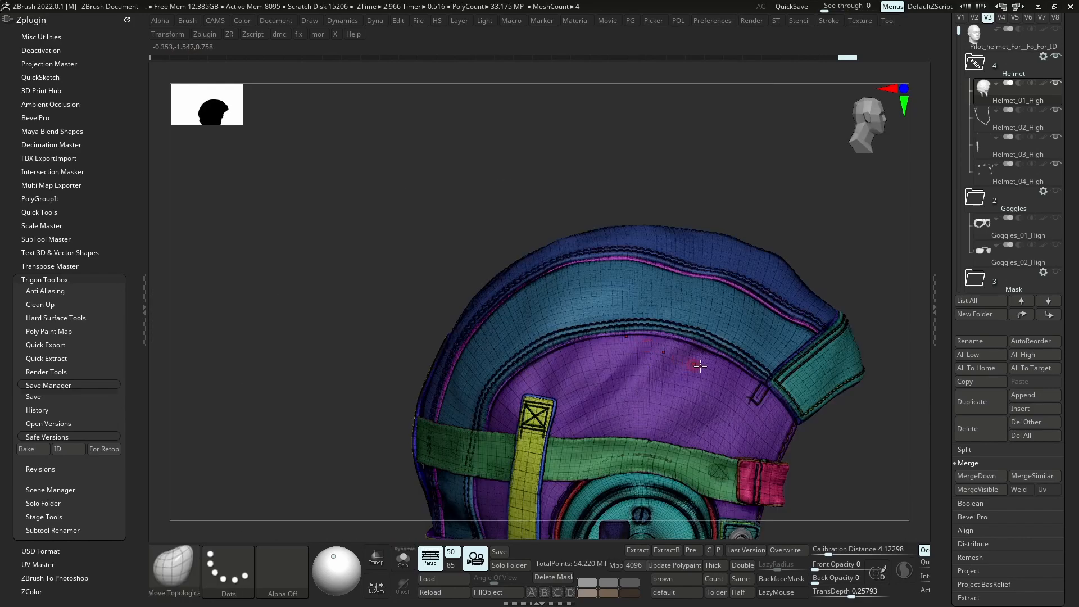
pyautogui.press('f')
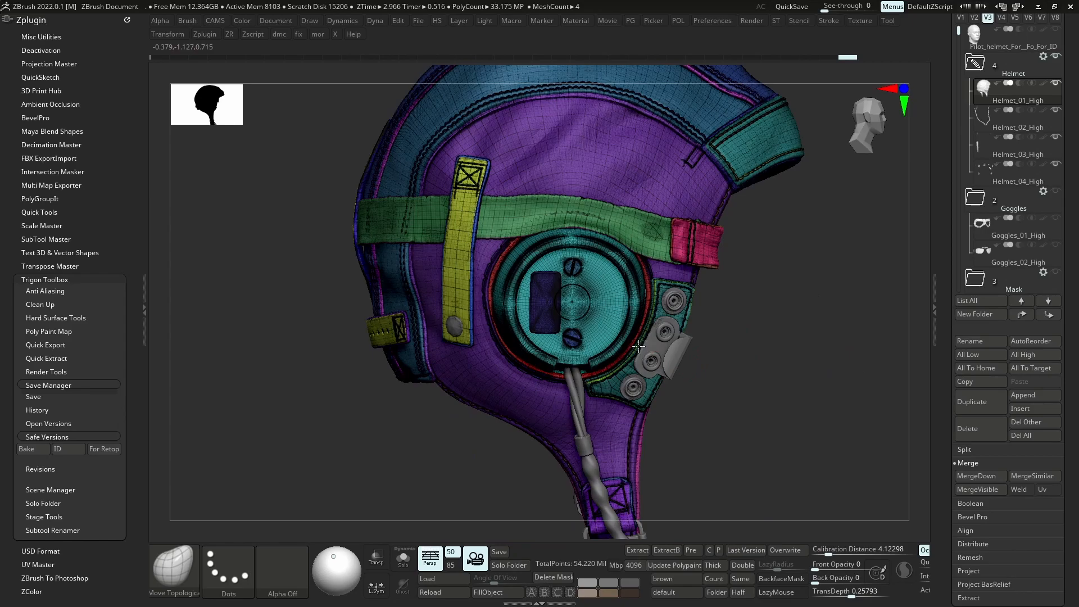
pyautogui.press('s')
pyautogui.moveTo(638, 346); pyautogui.dragTo(680, 300, button='right')
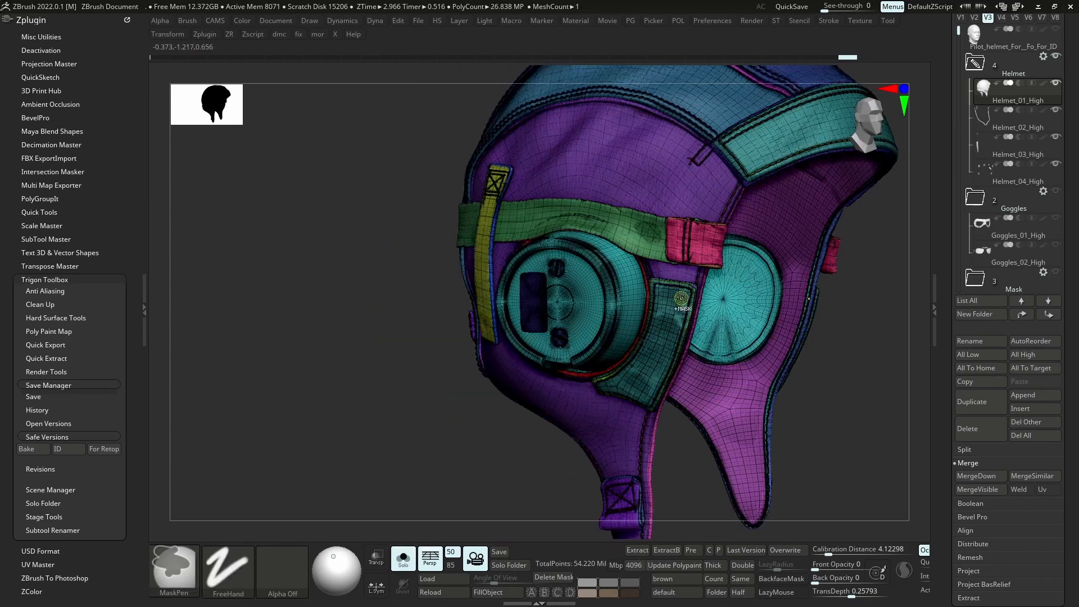
pyautogui.moveTo(732, 368); pyautogui.dragTo(687, 326, button='right')
pyautogui.press('g')
pyautogui.press('s')
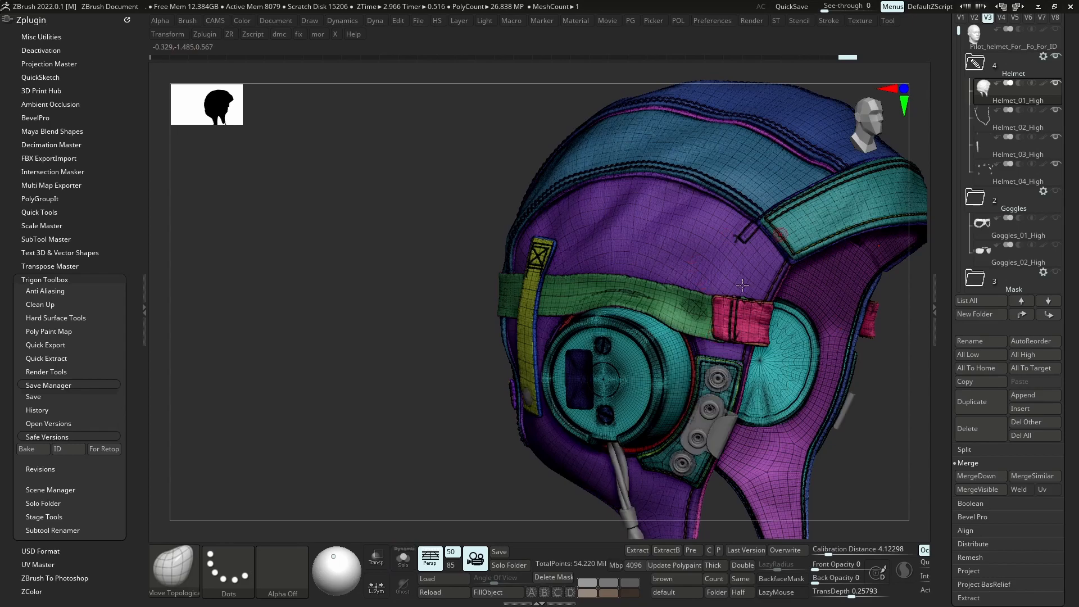
pyautogui.press('s')
pyautogui.keyDown('ctrl'); pyautogui.moveTo(715, 301); pyautogui.dragTo(723, 264, button='right'); pyautogui.keyUp('ctrl')
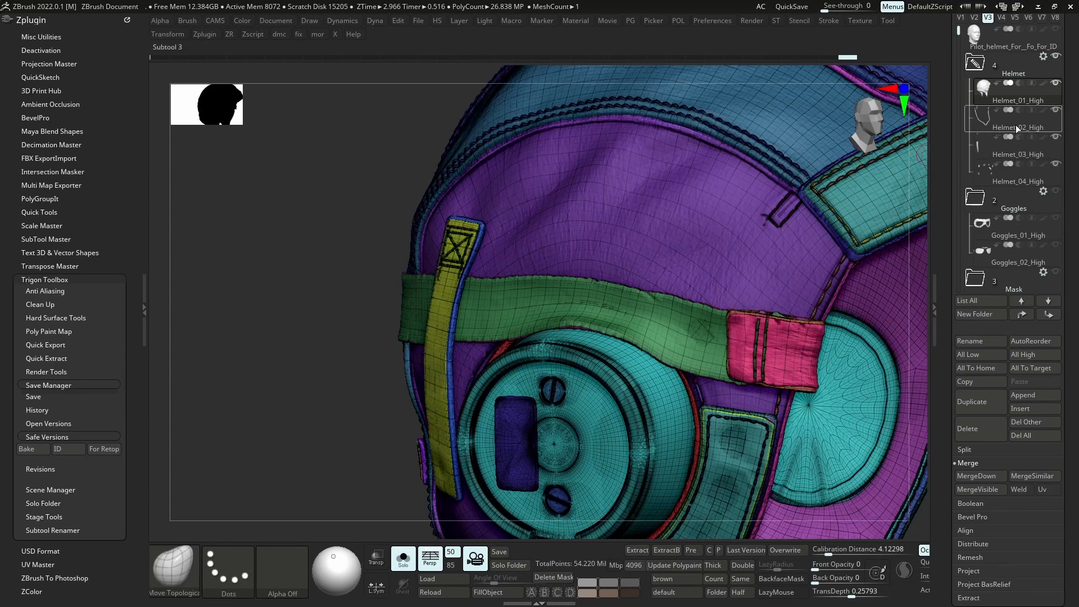
# Collapse the Helmet folder, select Goggles_01_High and view it isolated from the front without polygroup colours
pyautogui.click(976, 65)
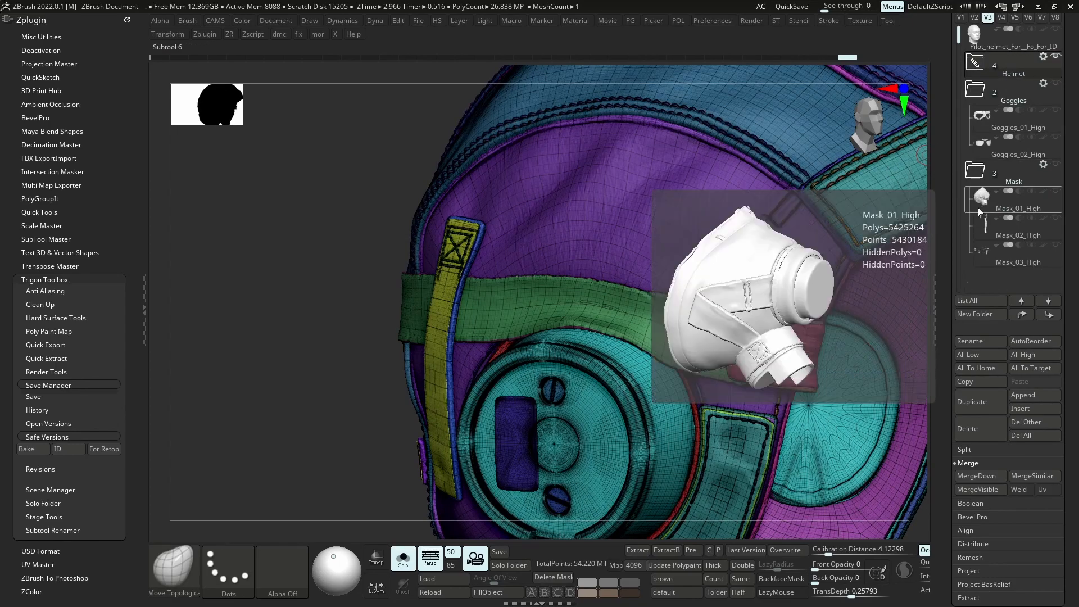
pyautogui.click(975, 127)
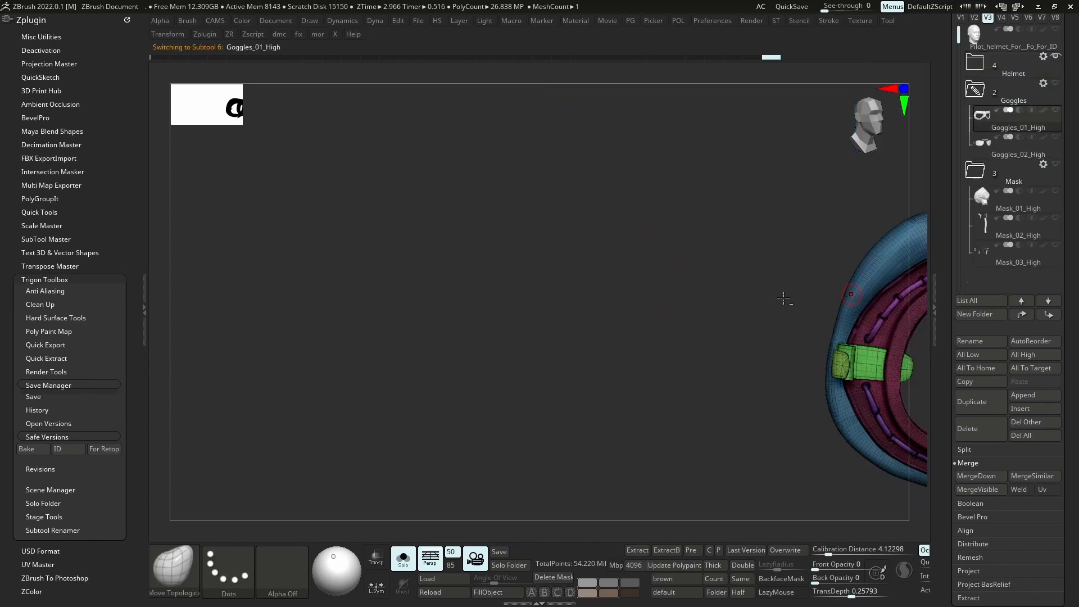
pyautogui.keyDown('alt'); pyautogui.moveTo(819, 299); pyautogui.dragTo(581, 337, button='right'); pyautogui.keyUp('alt')
pyautogui.keyDown('alt'); pyautogui.moveTo(849, 264); pyautogui.dragTo(715, 281, button='right'); pyautogui.keyUp('alt')
pyautogui.hotkey('shift', 'f')
pyautogui.keyDown('shift'); pyautogui.moveTo(843, 296); pyautogui.dragTo(726, 289, button='right'); pyautogui.keyUp('shift')
pyautogui.hotkey('shift', 'f')
pyautogui.keyDown('alt'); pyautogui.moveTo(818, 290); pyautogui.dragTo(681, 288, button='right'); pyautogui.keyUp('alt')
pyautogui.hotkey('shift', 'f')
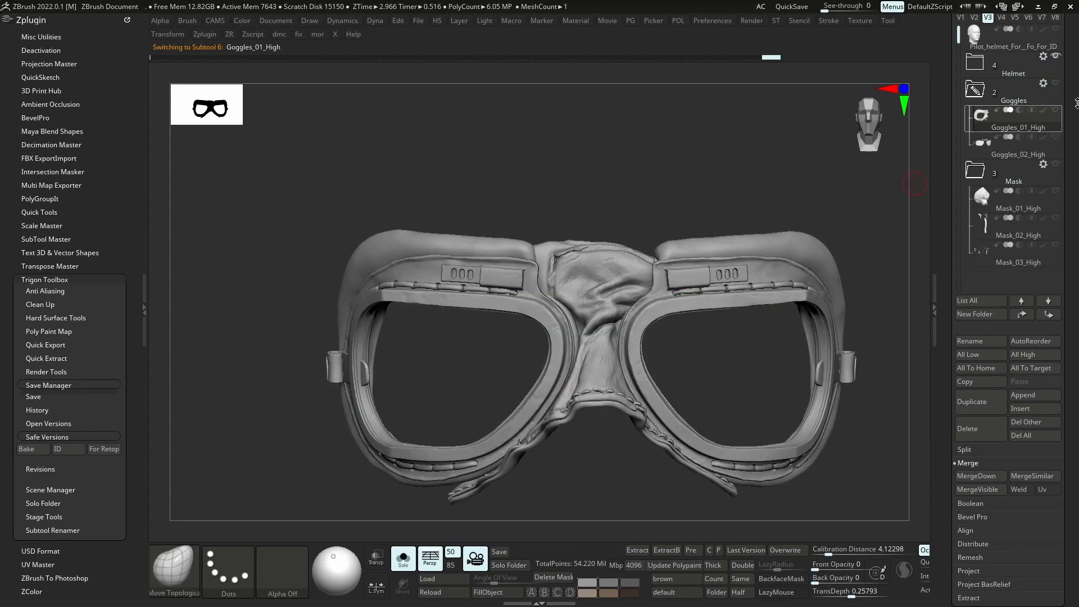
# Turn on polypaint for all subtools and check the goggles with the other parts shown before isolating them again
pyautogui.keyDown('shift'); pyautogui.click(1044, 112); pyautogui.keyUp('shift')
pyautogui.hotkey('shift', 'd')
pyautogui.press('d')
pyautogui.keyDown('alt'); pyautogui.moveTo(685, 309); pyautogui.dragTo(665, 260, button='right'); pyautogui.keyUp('alt')
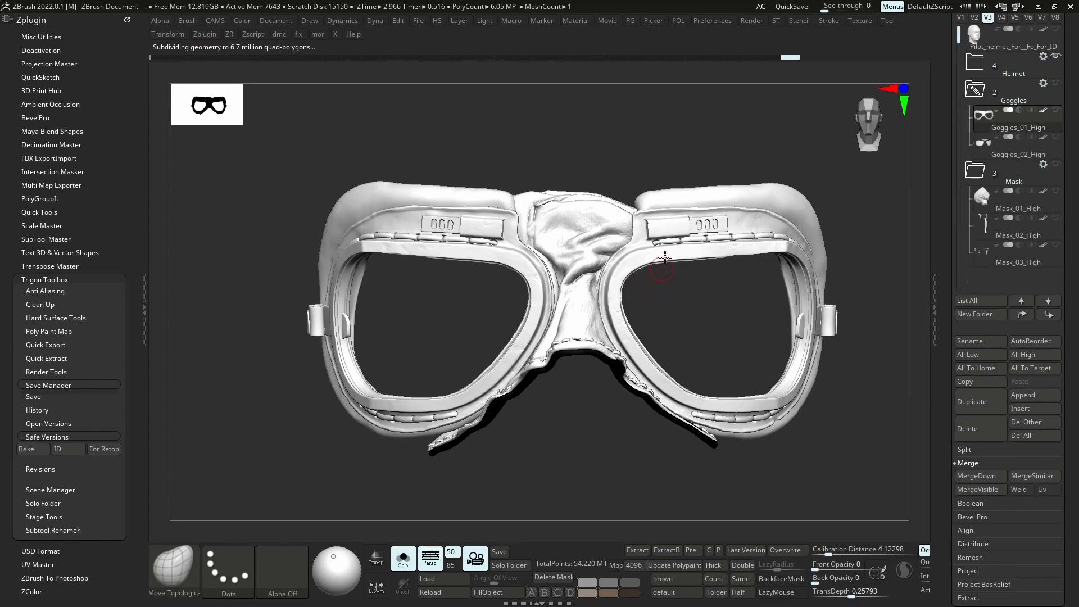
pyautogui.hotkey('alt', 's')
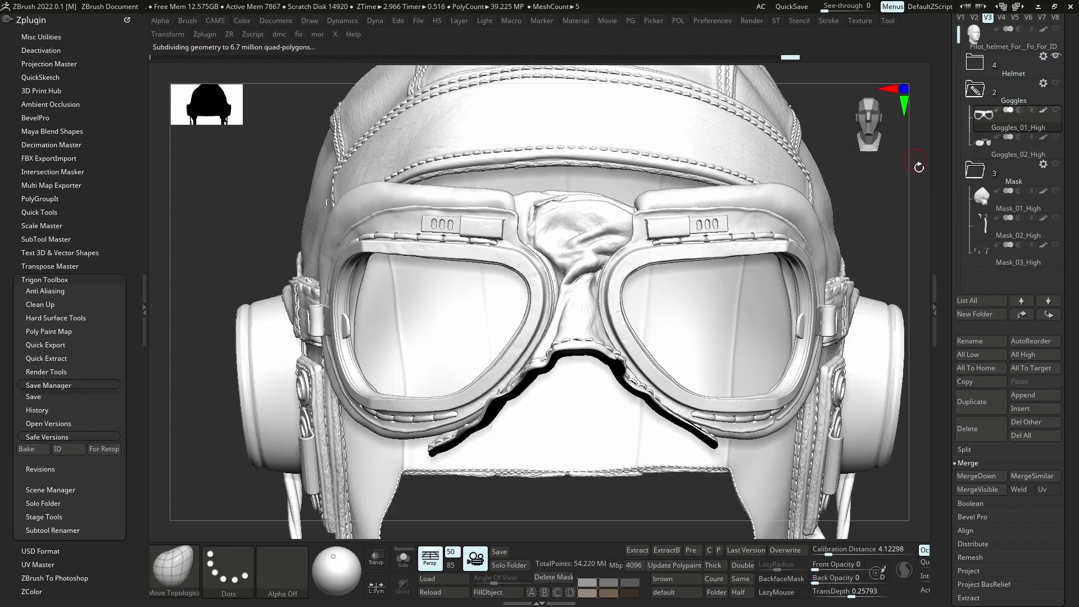
pyautogui.click(1058, 165)
pyautogui.click(1056, 165)
pyautogui.hotkey('alt', 's')
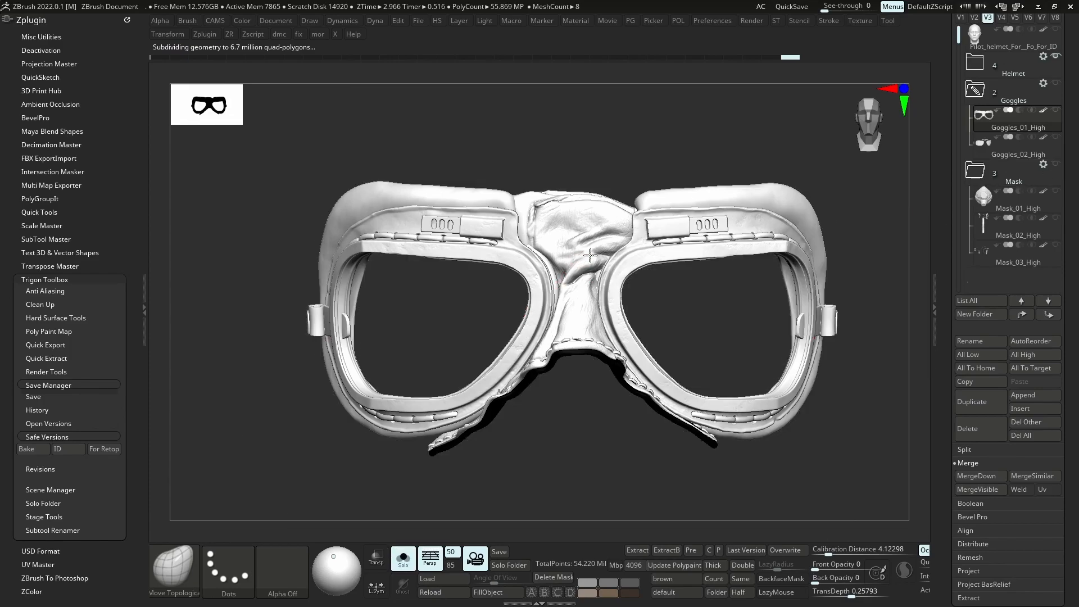
# Fill Goggles_01_High with the active colour and inspect the goggles from behind
pyautogui.moveTo(580, 261); pyautogui.dragTo(613, 256, button='right')
pyautogui.click(1043, 115)
pyautogui.moveTo(579, 364); pyautogui.dragTo(641, 242, button='right')
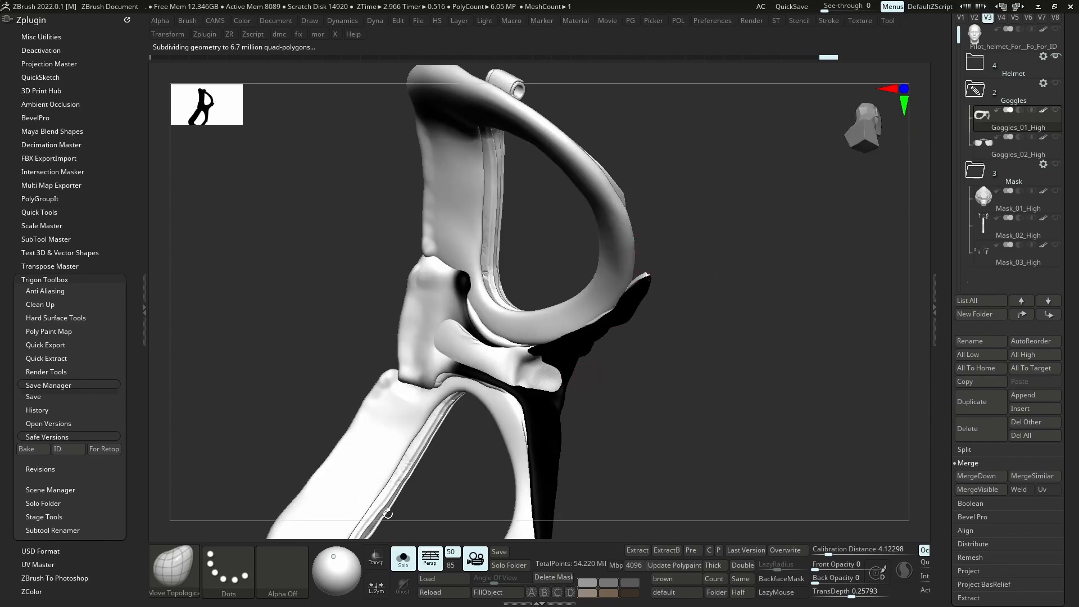
pyautogui.click(498, 592)
pyautogui.click(505, 498)
pyautogui.moveTo(568, 236); pyautogui.dragTo(680, 247, button='right')
pyautogui.click(1046, 145)
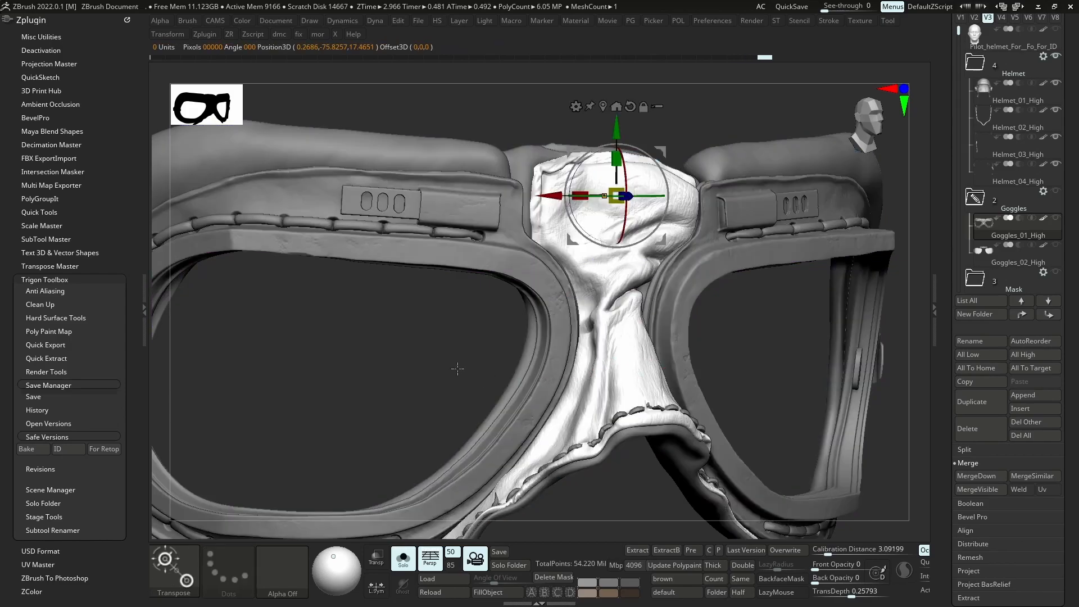
# Fill the unmasked leather nose piece of Goggles_01_High with bright green as its ID colour
pyautogui.click(397, 395)
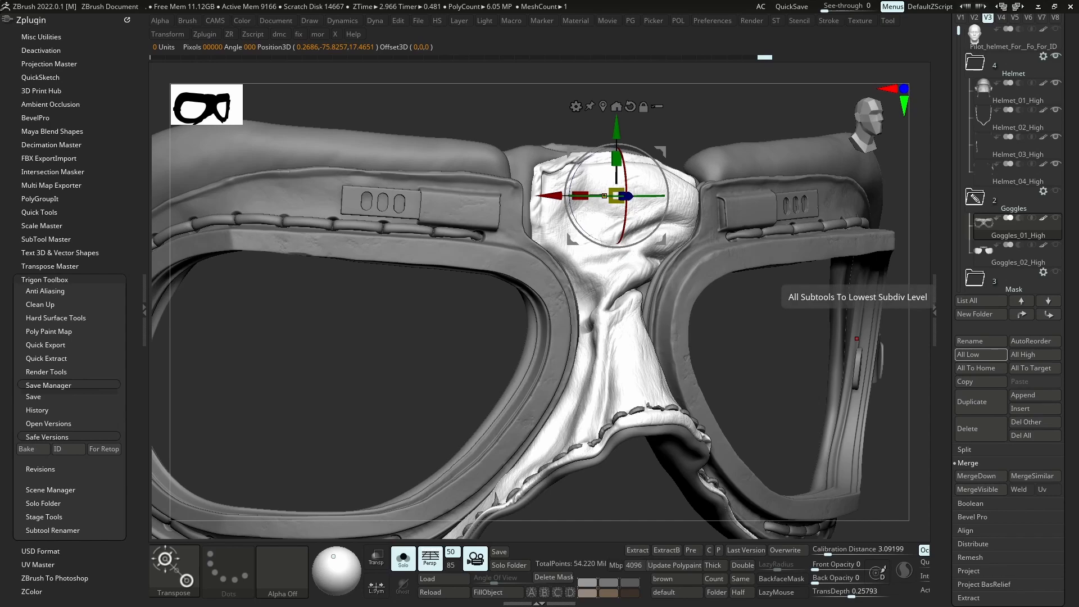
pyautogui.moveTo(541, 388); pyautogui.dragTo(568, 444, button='right')
pyautogui.press('space')
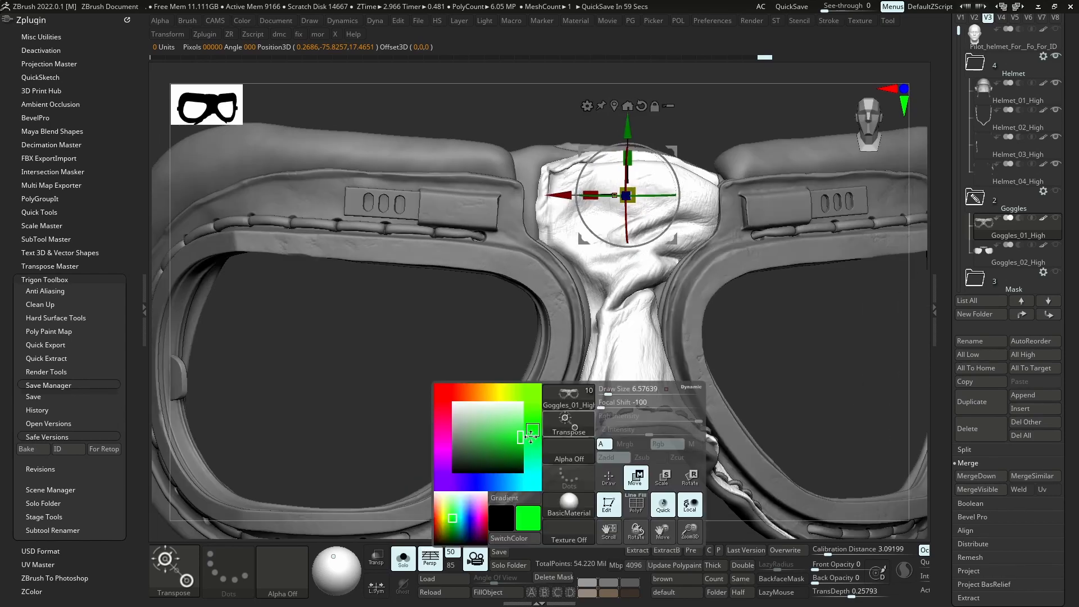
pyautogui.click(488, 594)
# Study the goggles' leather padding and metal buckle in the reference images, and shrink the reference window
pyautogui.hotkey('alt', 'Tab')
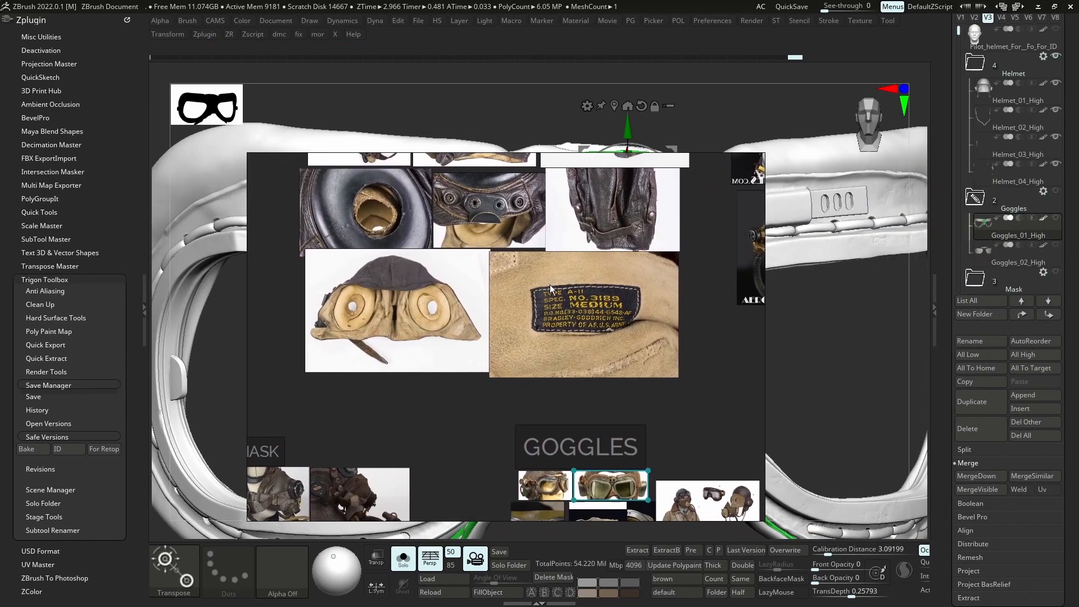
pyautogui.scroll(8, 594, 491)
pyautogui.moveTo(694, 410); pyautogui.dragTo(605, 393, button='right')
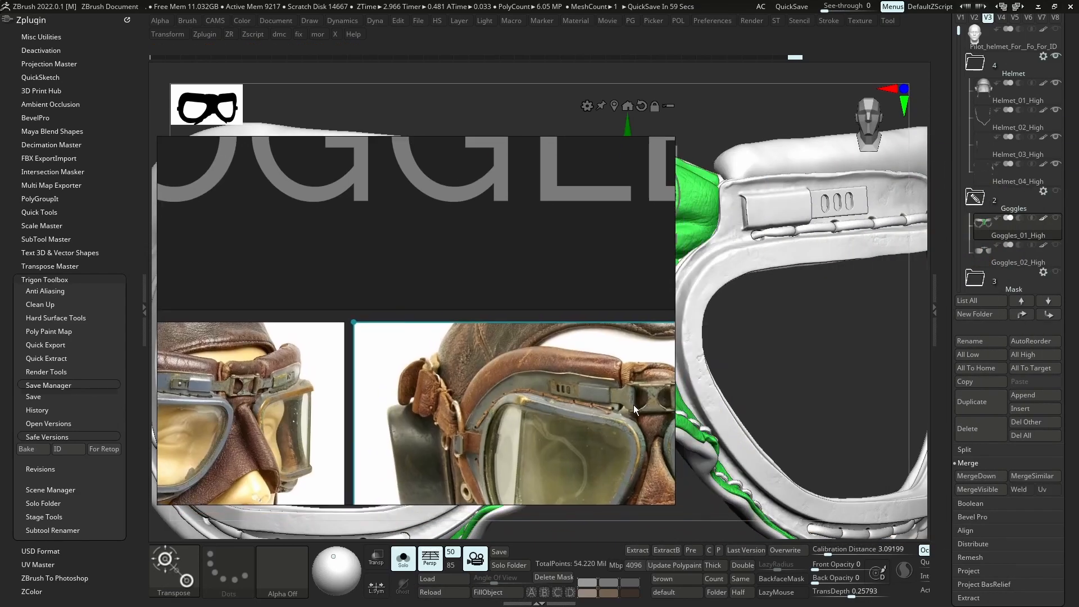
pyautogui.moveTo(641, 396); pyautogui.dragTo(564, 360, button='middle')
pyautogui.scroll(5, 565, 360)
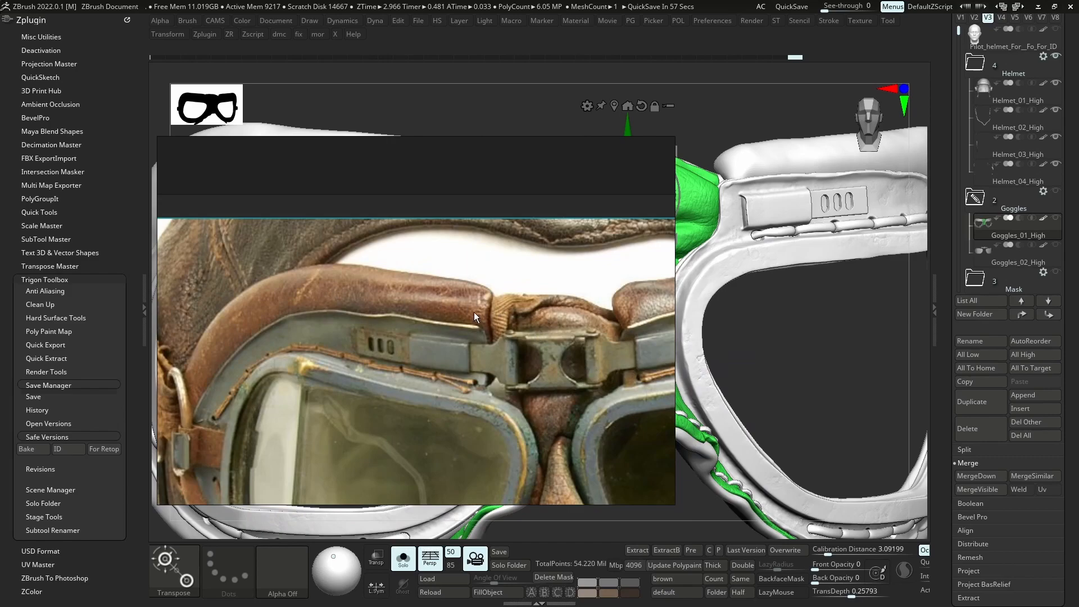
pyautogui.moveTo(674, 140); pyautogui.dragTo(289, 289)
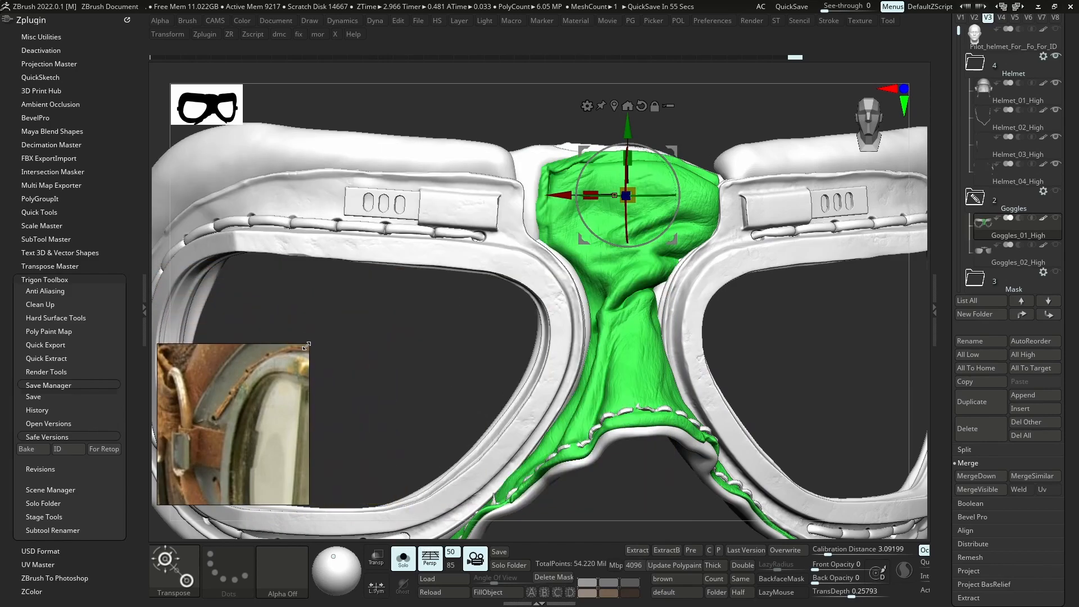
# Mask everything except the left rubber padding of Goggles_01_High, seen from the front, and fill it with red
pyautogui.hotkey('alt', 'Tab')
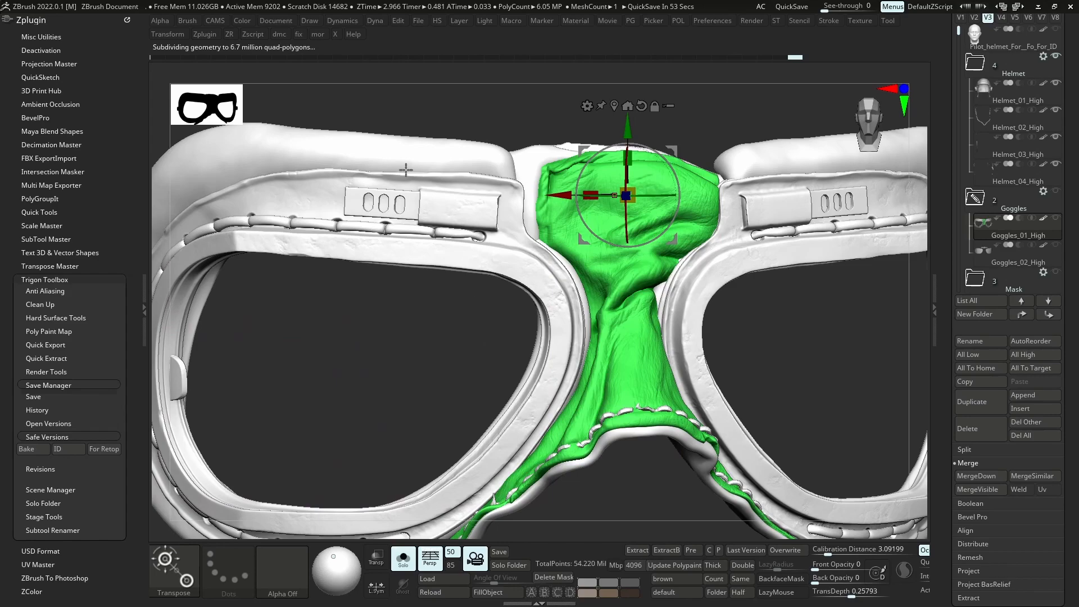
pyautogui.click(407, 166)
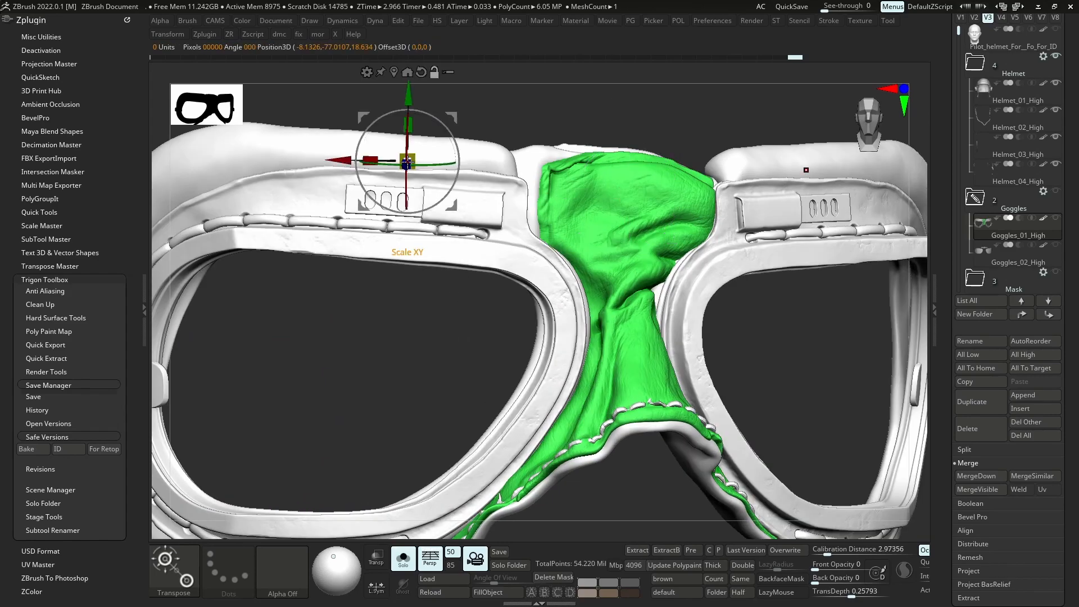
pyautogui.keyDown('ctrl'); pyautogui.click(497, 162); pyautogui.keyUp('ctrl')
pyautogui.keyDown('ctrl'); pyautogui.moveTo(730, 281); pyautogui.dragTo(730, 226, button='right'); pyautogui.keyUp('ctrl')
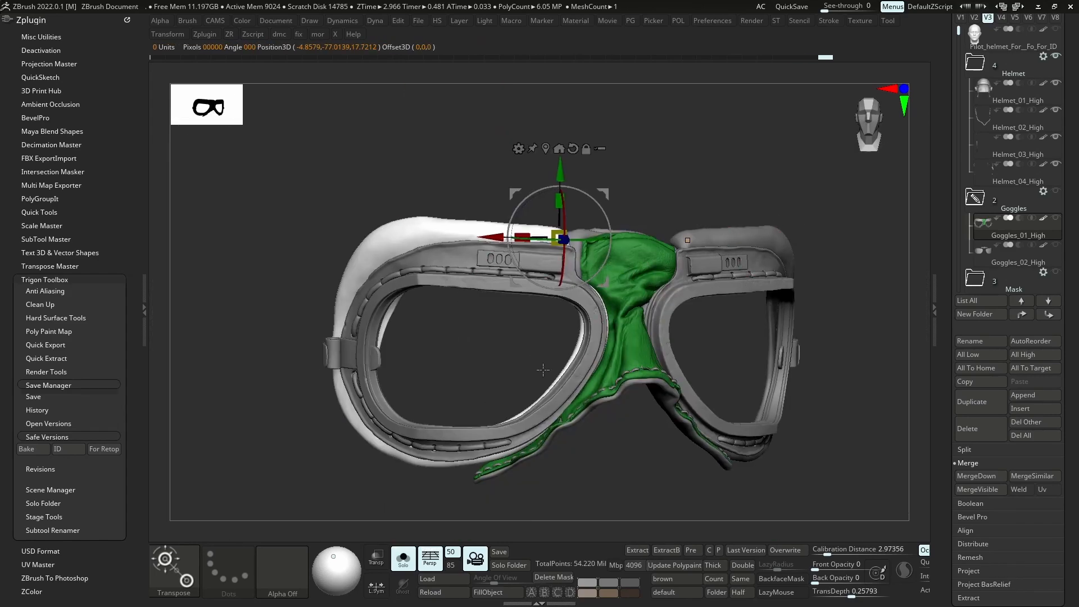
pyautogui.press('space')
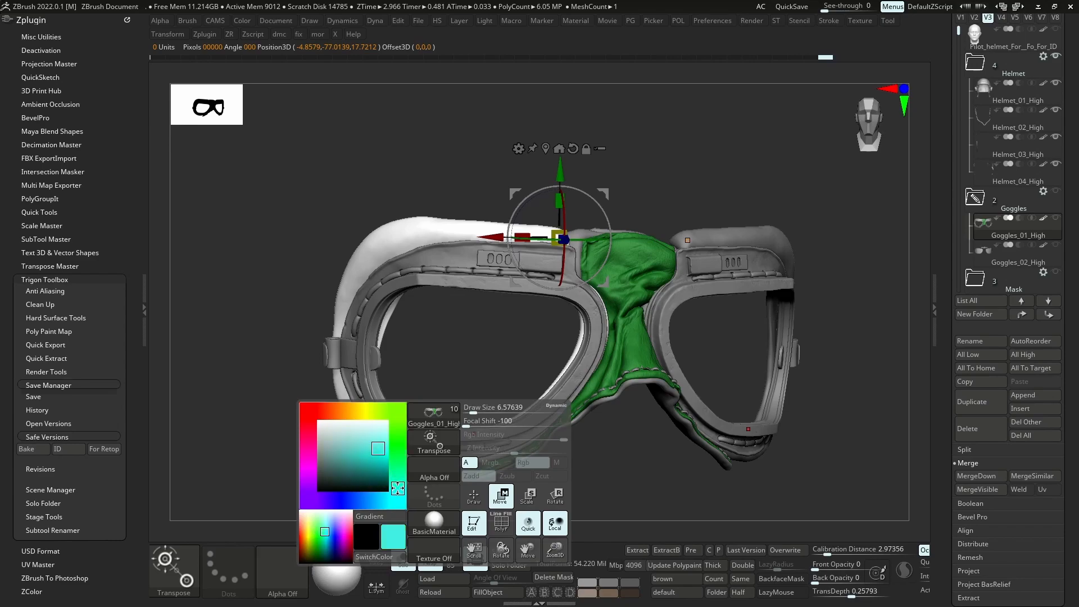
pyautogui.click(313, 423)
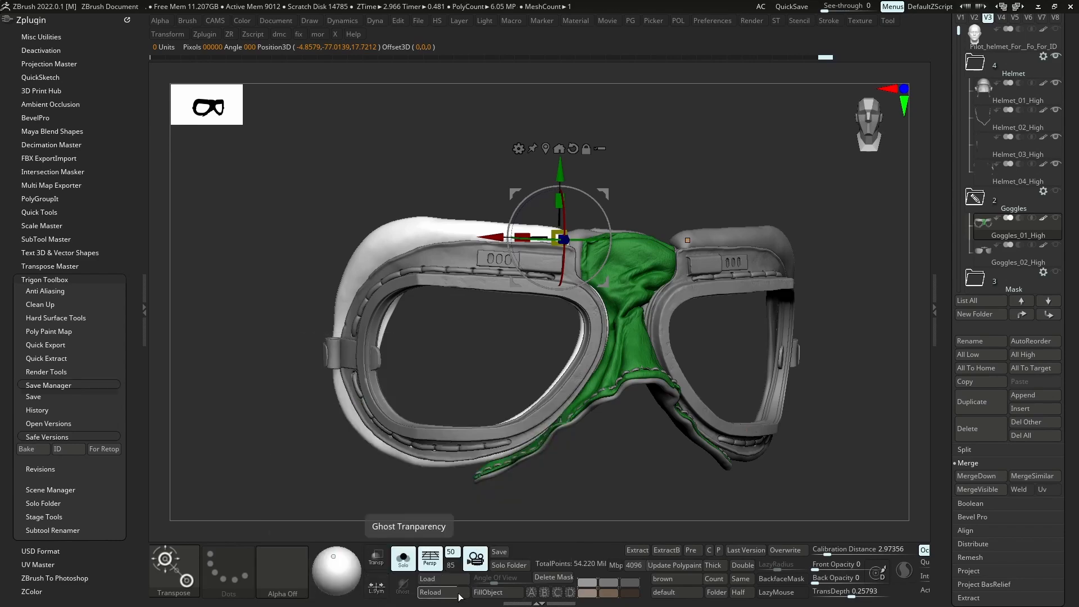
pyautogui.click(481, 593)
# Isolate the opposite eye padding with a mask, fill it with the same red, and clear the mask
pyautogui.keyDown('ctrl'); pyautogui.click(720, 242); pyautogui.keyUp('ctrl')
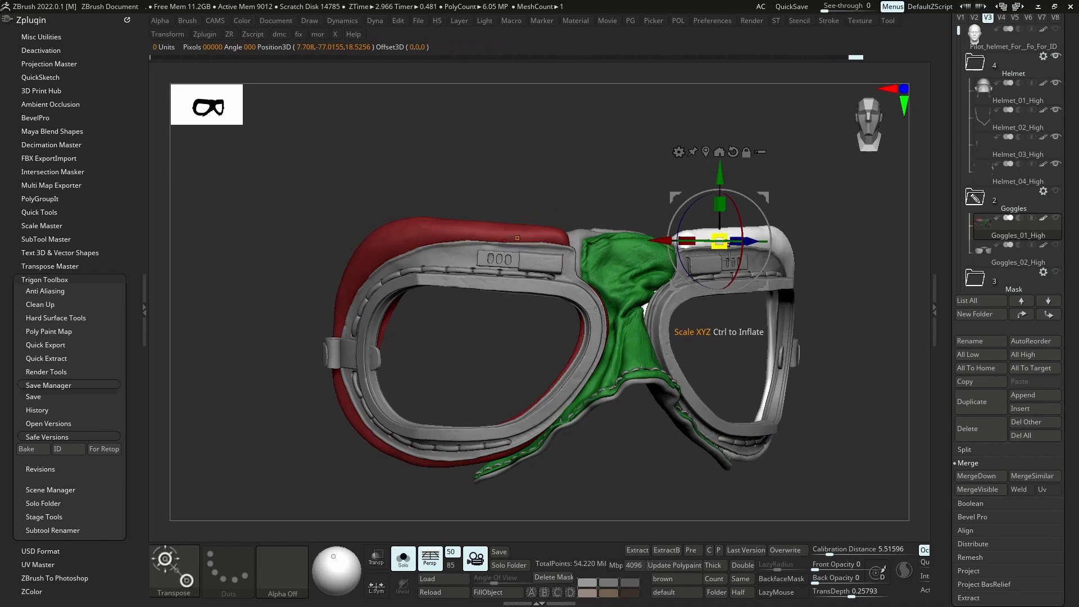
pyautogui.click(499, 593)
pyautogui.keyDown('ctrl'); pyautogui.click(650, 474); pyautogui.keyUp('ctrl')
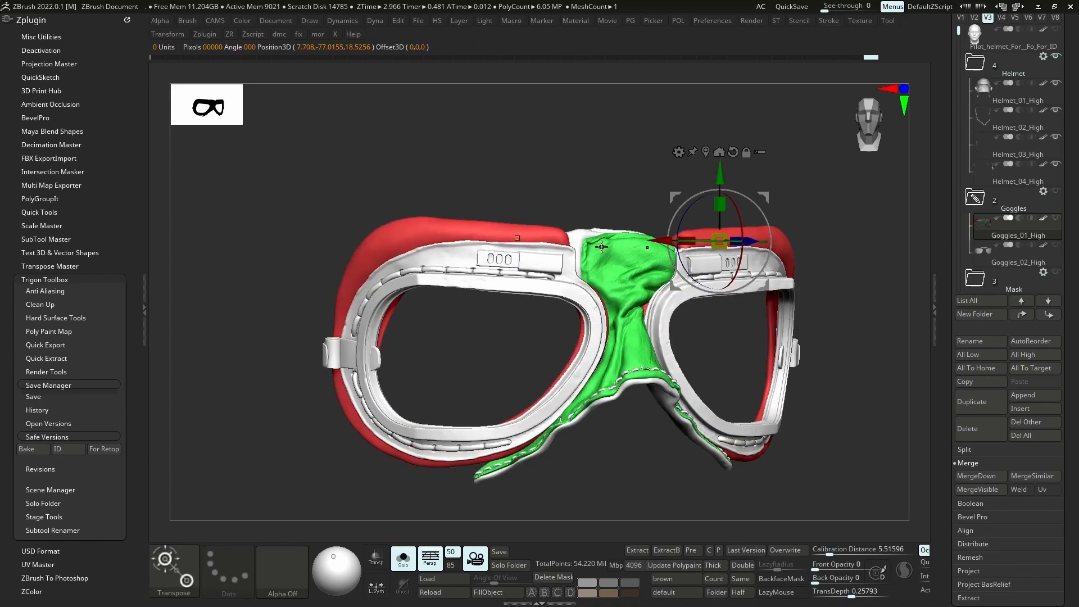
# Isolate the lining behind the green nose piece with a mask and fill it with yellow
pyautogui.click(582, 231)
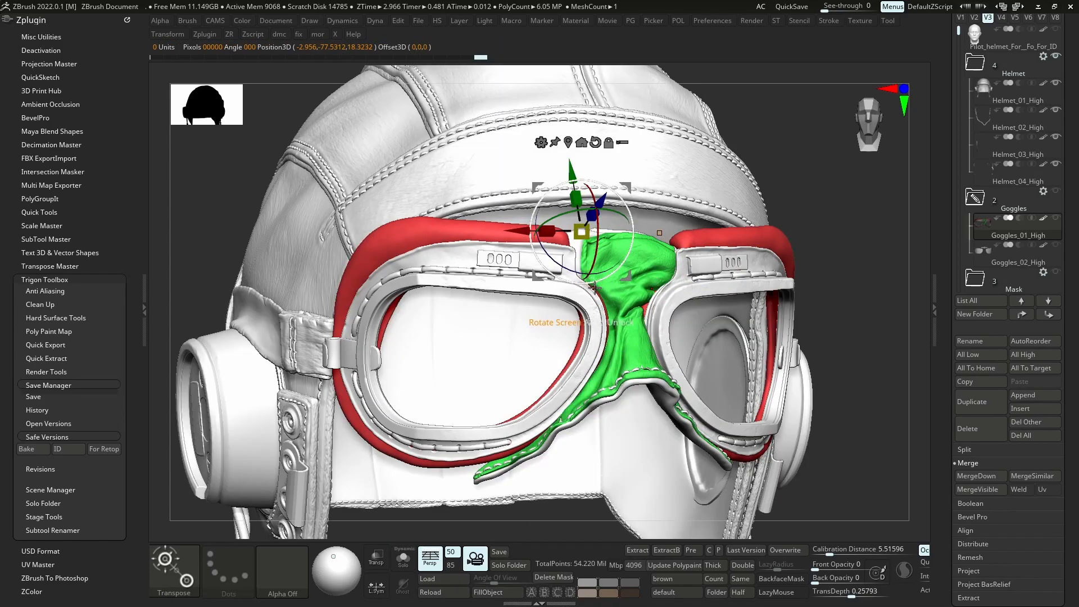
pyautogui.keyDown('ctrl'); pyautogui.moveTo(645, 345); pyautogui.dragTo(635, 413, button='right'); pyautogui.keyUp('ctrl')
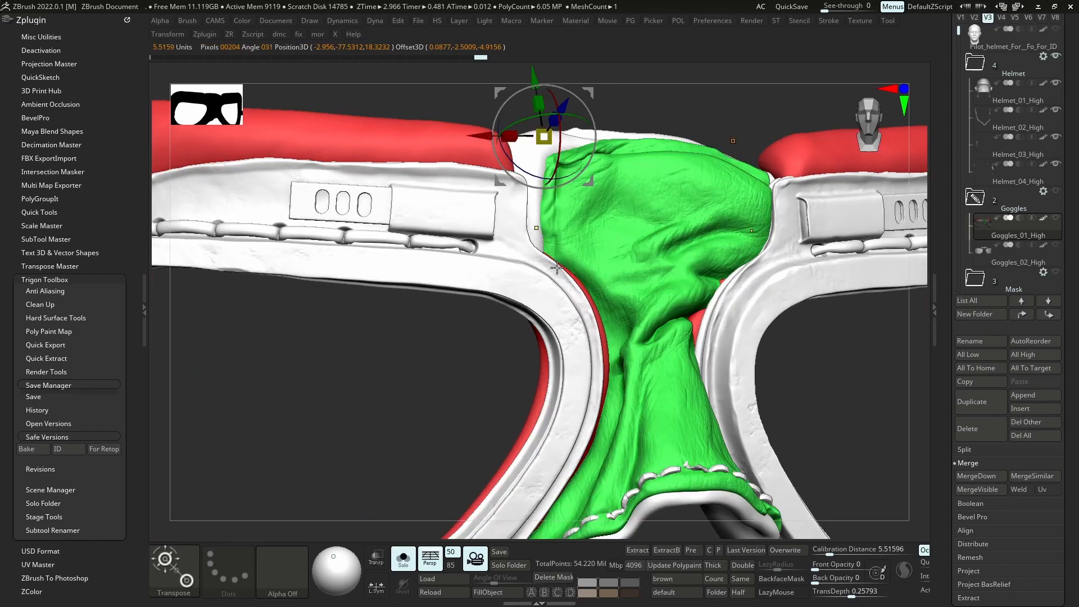
pyautogui.keyDown('ctrl'); pyautogui.click(536, 230); pyautogui.keyUp('ctrl')
pyautogui.press('space')
pyautogui.click(472, 339)
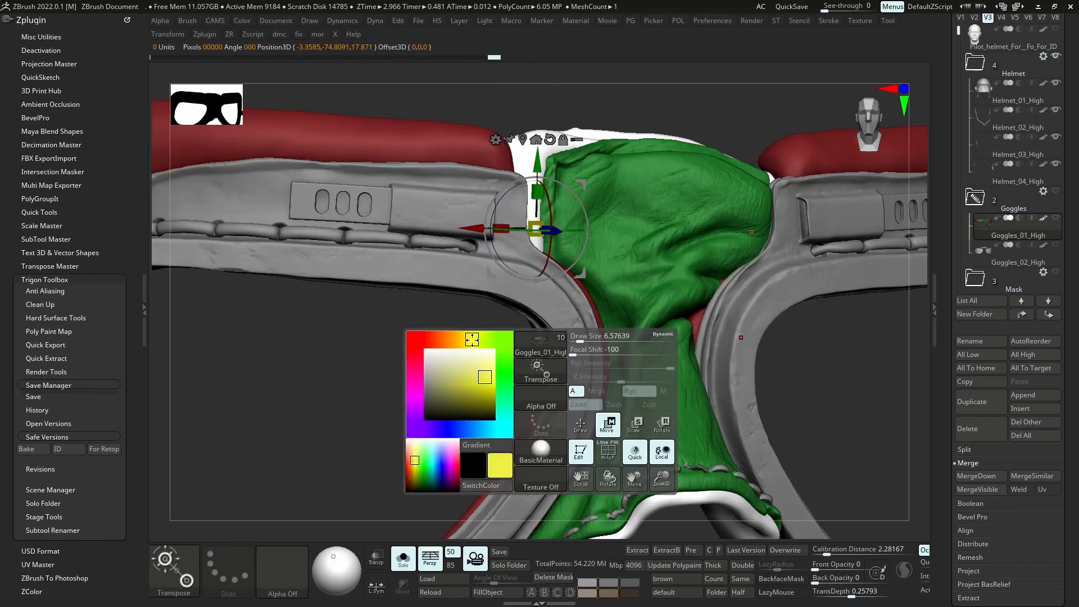
pyautogui.click(488, 592)
# Isolate the stitching along the nose piece's lower edge, fill it with orange, and clear the mask
pyautogui.press('f')
pyautogui.keyDown('ctrl'); pyautogui.moveTo(685, 505); pyautogui.dragTo(683, 549, button='right'); pyautogui.keyUp('ctrl')
pyautogui.keyDown('ctrl'); pyautogui.click(682, 417); pyautogui.keyUp('ctrl')
pyautogui.moveTo(675, 421); pyautogui.dragTo(591, 450, button='right')
pyautogui.press('space')
pyautogui.click(532, 412)
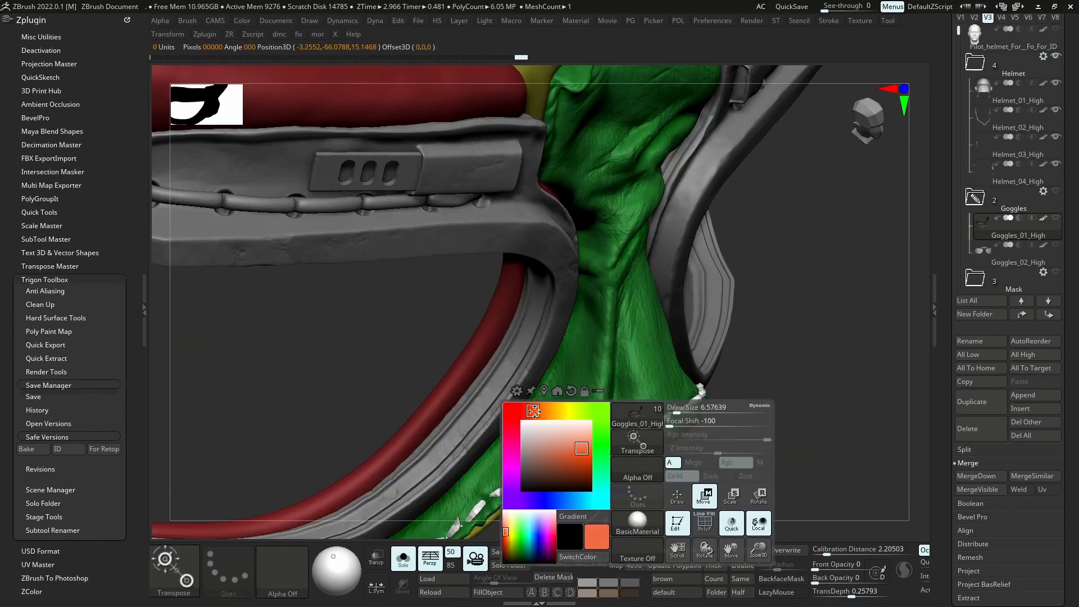
pyautogui.click(488, 592)
pyautogui.keyDown('ctrl'); pyautogui.moveTo(663, 495); pyautogui.dragTo(680, 506); pyautogui.keyUp('ctrl')
pyautogui.press('f')
pyautogui.moveTo(645, 373); pyautogui.dragTo(668, 289, button='right')
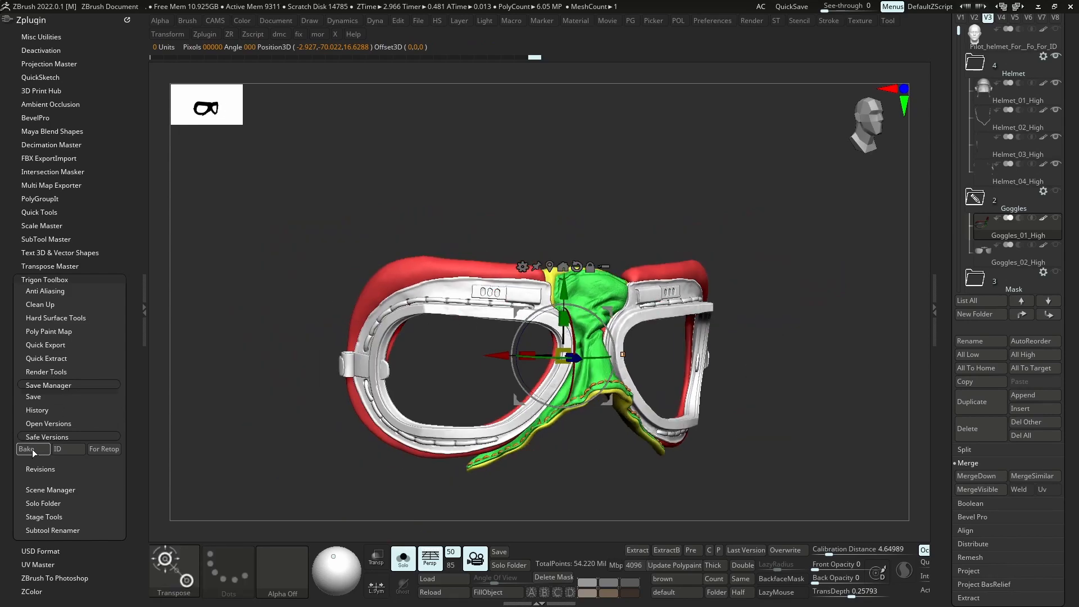
# Try to push back the red padding showing beside the nose piece, and undo the stroke
pyautogui.keyDown('ctrl'); pyautogui.moveTo(472, 299); pyautogui.dragTo(557, 320, button='right'); pyautogui.keyUp('ctrl')
pyautogui.keyDown('ctrl'); pyautogui.moveTo(564, 272); pyautogui.dragTo(658, 260, button='right'); pyautogui.keyUp('ctrl')
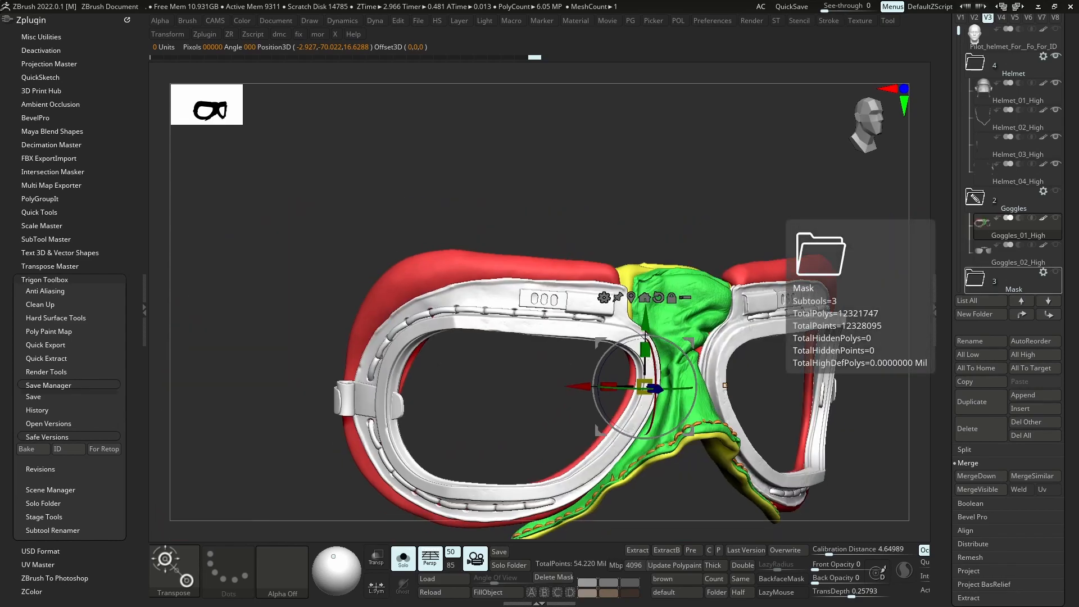
pyautogui.keyDown('shift'); pyautogui.moveTo(738, 304); pyautogui.dragTo(669, 387, button='right'); pyautogui.keyUp('shift')
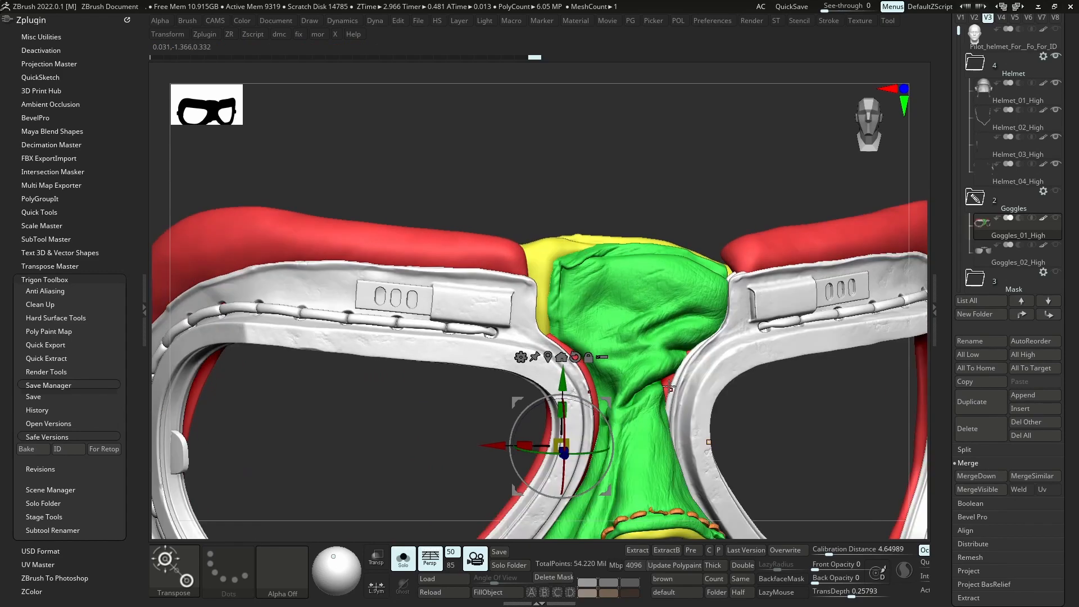
pyautogui.click(668, 385)
pyautogui.press('b')
pyautogui.press('m')
pyautogui.press('v')
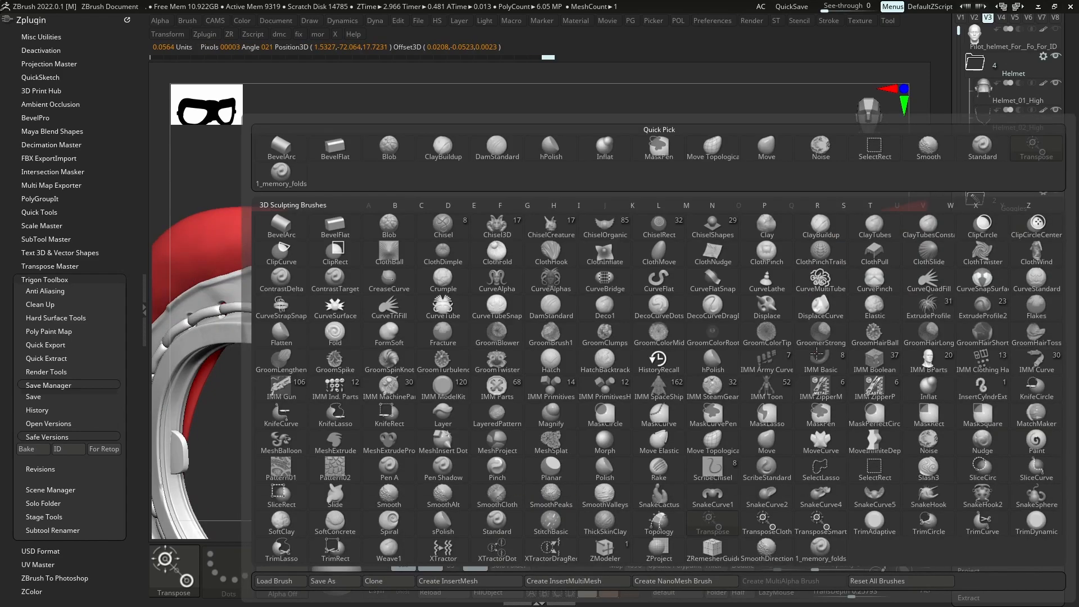
pyautogui.moveTo(679, 408); pyautogui.dragTo(673, 391, button='right')
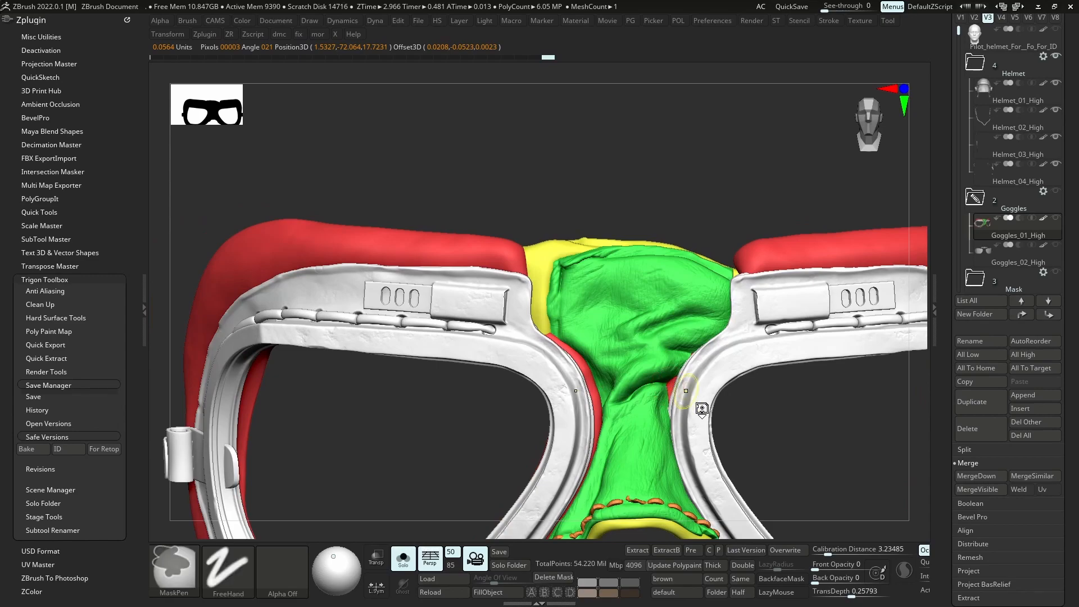
pyautogui.moveTo(670, 384)
pyautogui.mouseDown()
pyautogui.moveTo(681, 382)
pyautogui.moveTo(670, 389)
pyautogui.mouseUp()
pyautogui.hotkey('ctrl', 'z')
# Isolate the right eye padding, seen from the front, and push it behind the frame beside the nose piece with a Move brush
pyautogui.press('w')
pyautogui.click(723, 414)
pyautogui.keyDown('ctrl'); pyautogui.click(788, 250); pyautogui.keyUp('ctrl')
pyautogui.press('b')
pyautogui.press('m')
pyautogui.press('v')
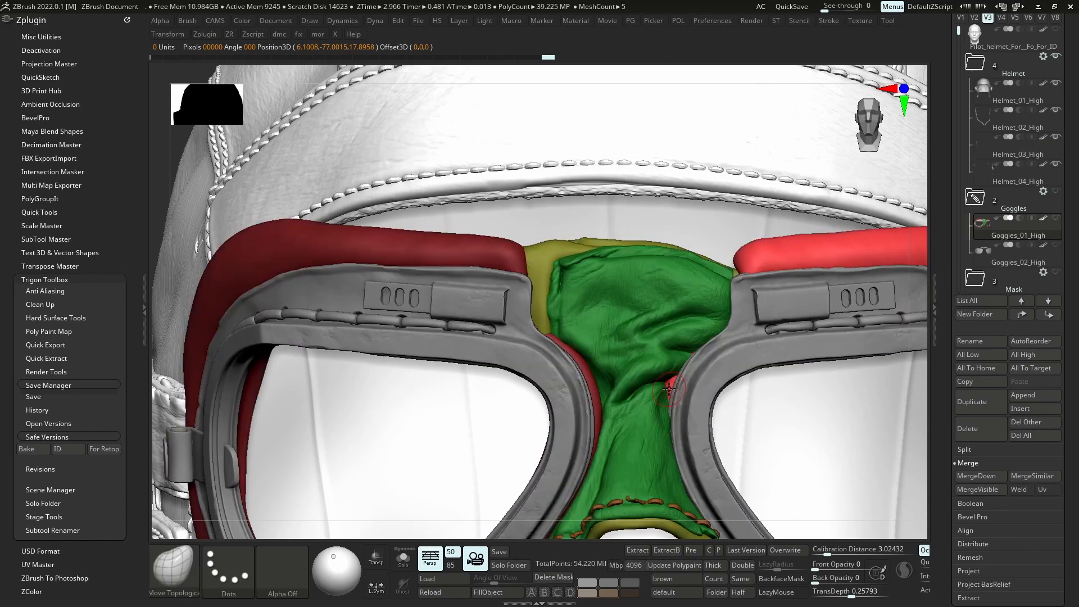
pyautogui.moveTo(706, 370)
pyautogui.mouseDown(button='right')
pyautogui.moveTo(632, 379)
pyautogui.moveTo(675, 390)
pyautogui.moveTo(639, 307)
pyautogui.mouseUp(button='right')
pyautogui.press('f')
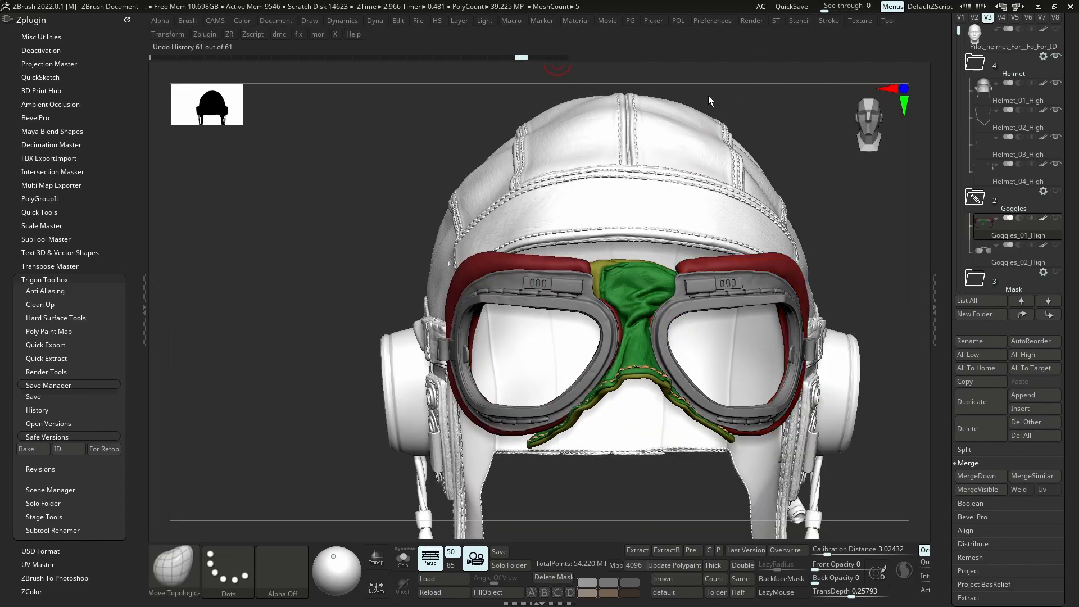
pyautogui.moveTo(739, 328)
pyautogui.keyDown('ctrl'); pyautogui.mouseDown(button='right')
pyautogui.moveTo(725, 293)
pyautogui.moveTo(636, 365)
pyautogui.moveTo(683, 348)
pyautogui.moveTo(621, 337)
pyautogui.mouseUp(button='right'); pyautogui.keyUp('ctrl')
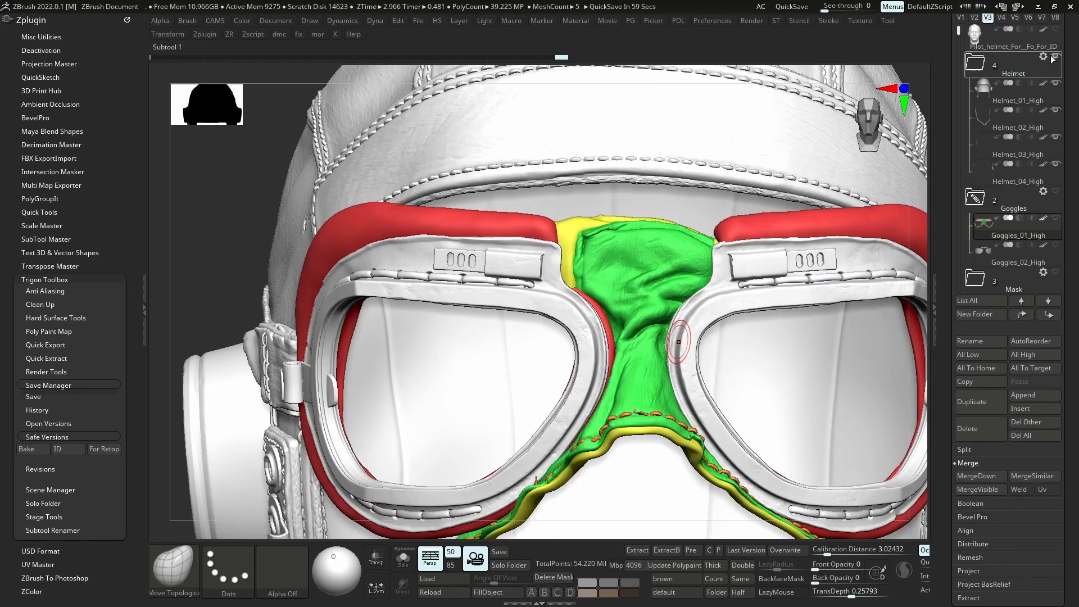
# Hide the Helmet folder, then isolate the green nose piece and adjust its edge along the goggle frame with the Move brush
pyautogui.click(1056, 56)
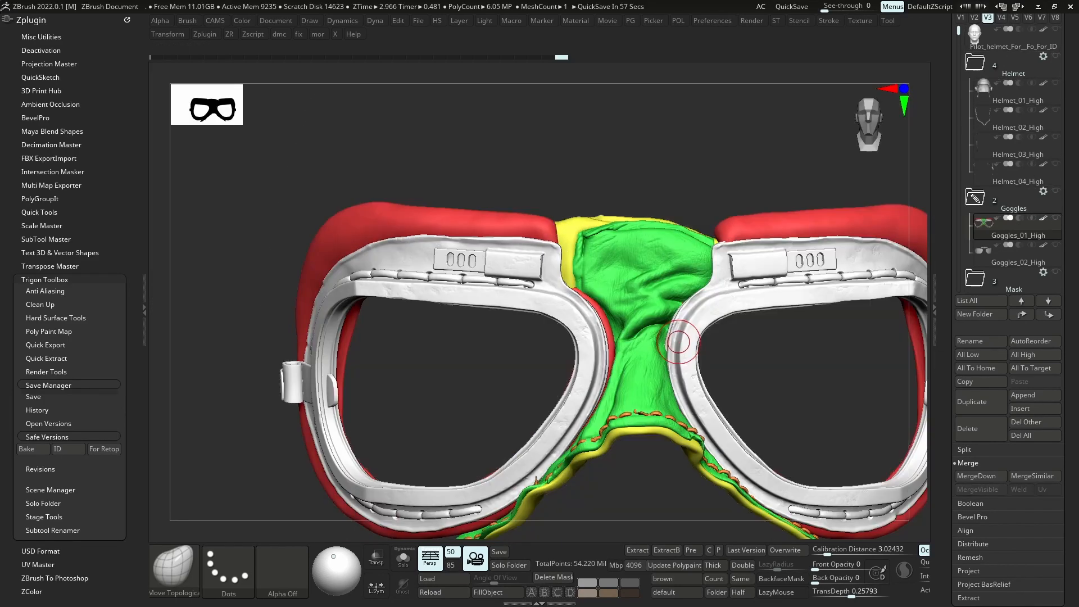
pyautogui.moveTo(710, 360)
pyautogui.mouseDown(button='right')
pyautogui.moveTo(683, 349)
pyautogui.moveTo(681, 366)
pyautogui.moveTo(657, 327)
pyautogui.mouseUp(button='right')
pyautogui.press('b')
pyautogui.press('m')
pyautogui.press('v')
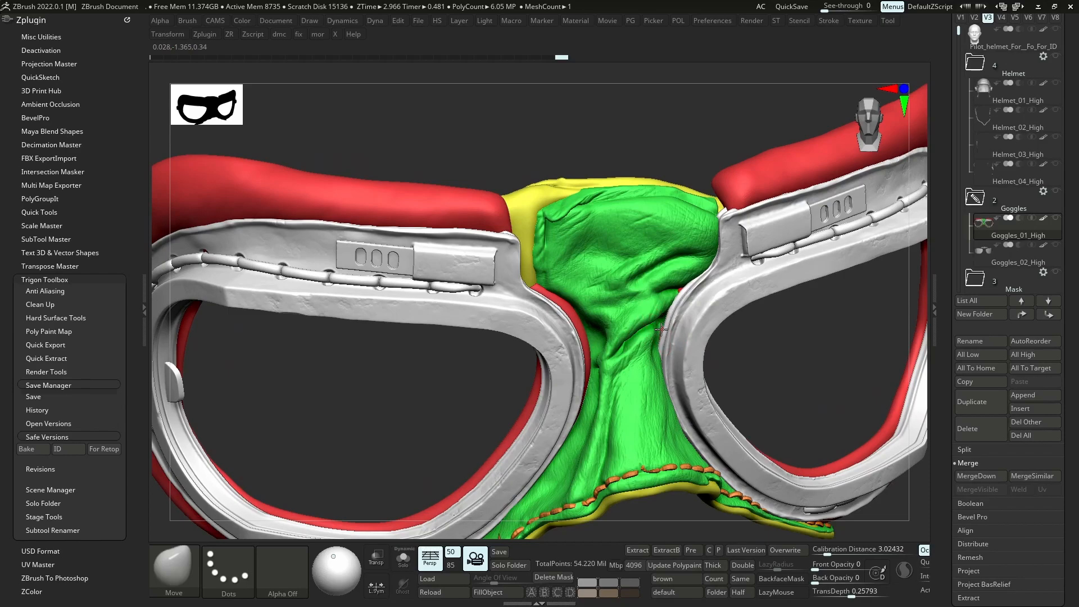
pyautogui.press('w')
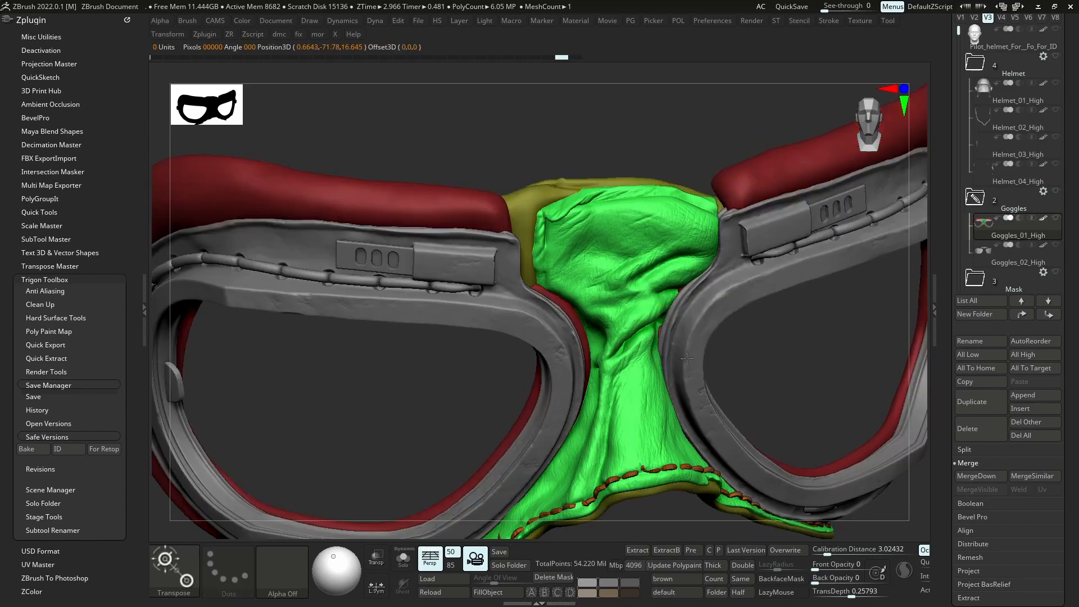
pyautogui.press('b')
pyautogui.press('m')
pyautogui.press('v')
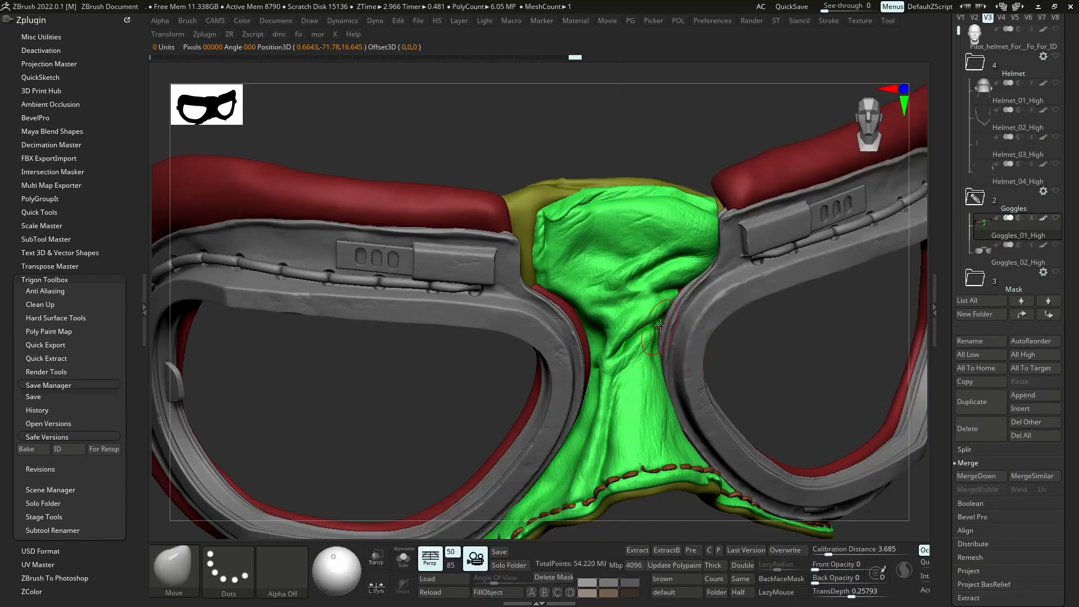
pyautogui.moveTo(670, 328); pyautogui.dragTo(667, 326, button='right')
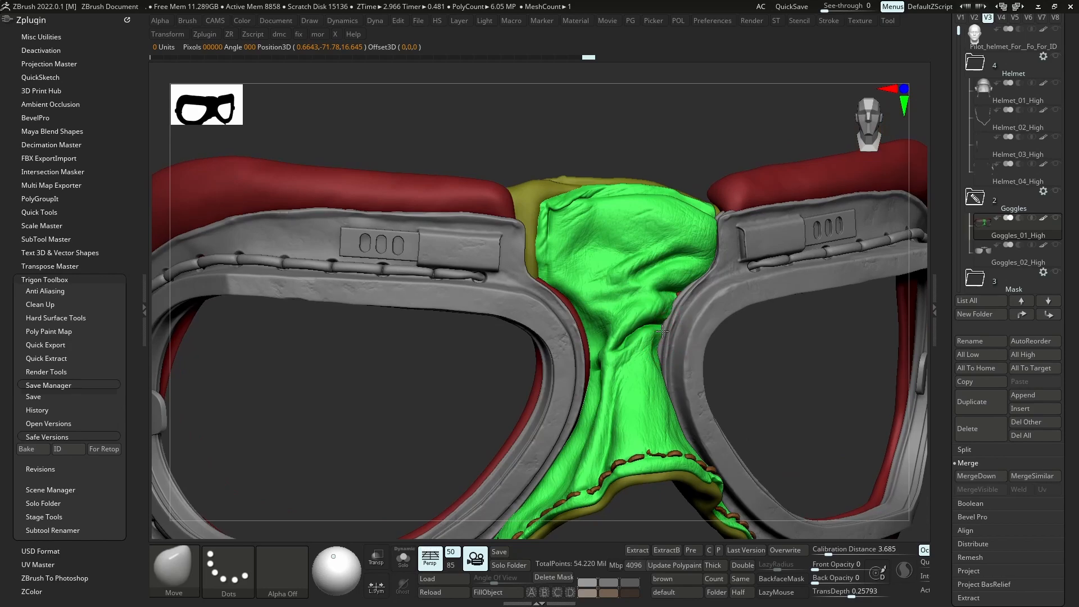
pyautogui.moveTo(688, 289); pyautogui.dragTo(714, 264, button='right')
pyautogui.moveTo(693, 320); pyautogui.dragTo(610, 336, button='right')
# Isolate the left eye padding, seen from the front, tuck its inner edge behind the frame with Move brush strokes, and clear the mask
pyautogui.moveTo(542, 213); pyautogui.dragTo(636, 315, button='right')
pyautogui.press('b')
pyautogui.press('m')
pyautogui.press('v')
pyautogui.moveTo(612, 364); pyautogui.dragTo(603, 326, button='right')
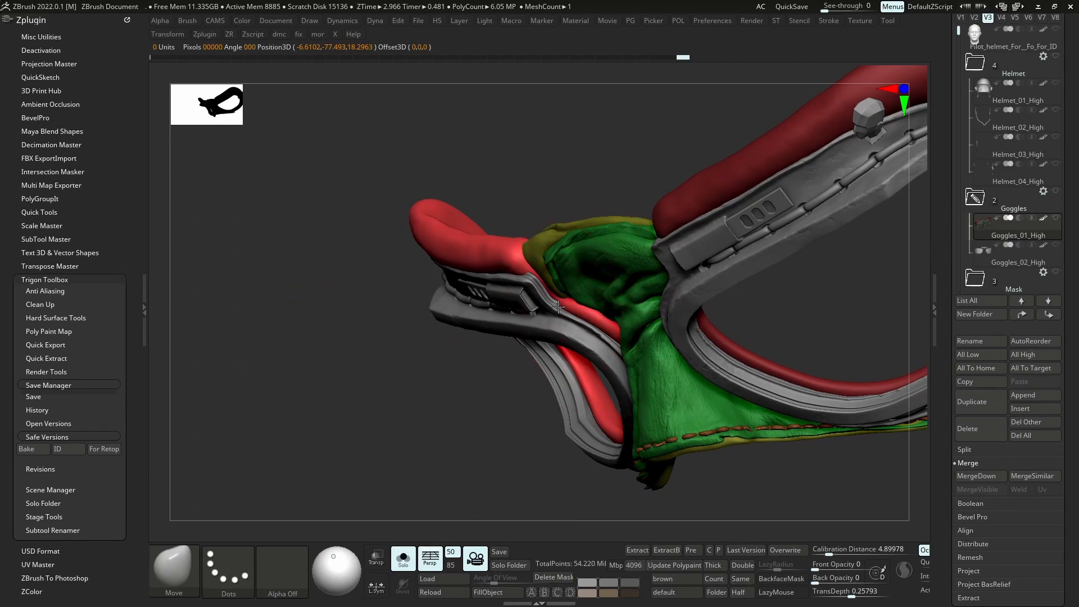
pyautogui.moveTo(1025, 281)
pyautogui.moveTo(562, 343); pyautogui.dragTo(547, 298, button='right')
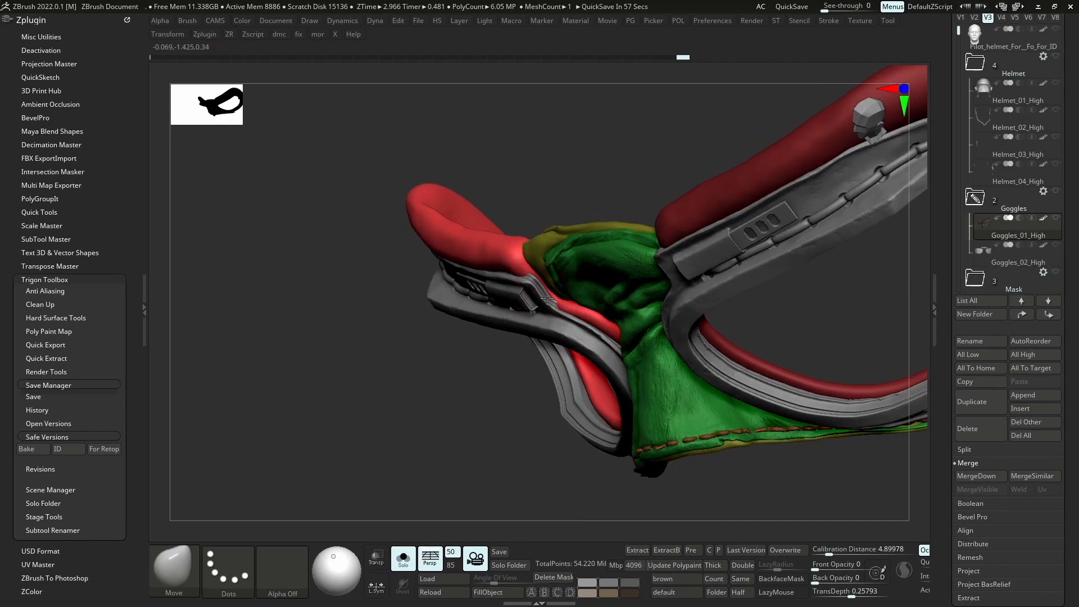
pyautogui.moveTo(548, 289); pyautogui.dragTo(550, 290)
pyautogui.moveTo(562, 298); pyautogui.dragTo(647, 281, button='right')
pyautogui.moveTo(546, 270); pyautogui.dragTo(542, 274)
pyautogui.moveTo(554, 316); pyautogui.dragTo(586, 289, button='right')
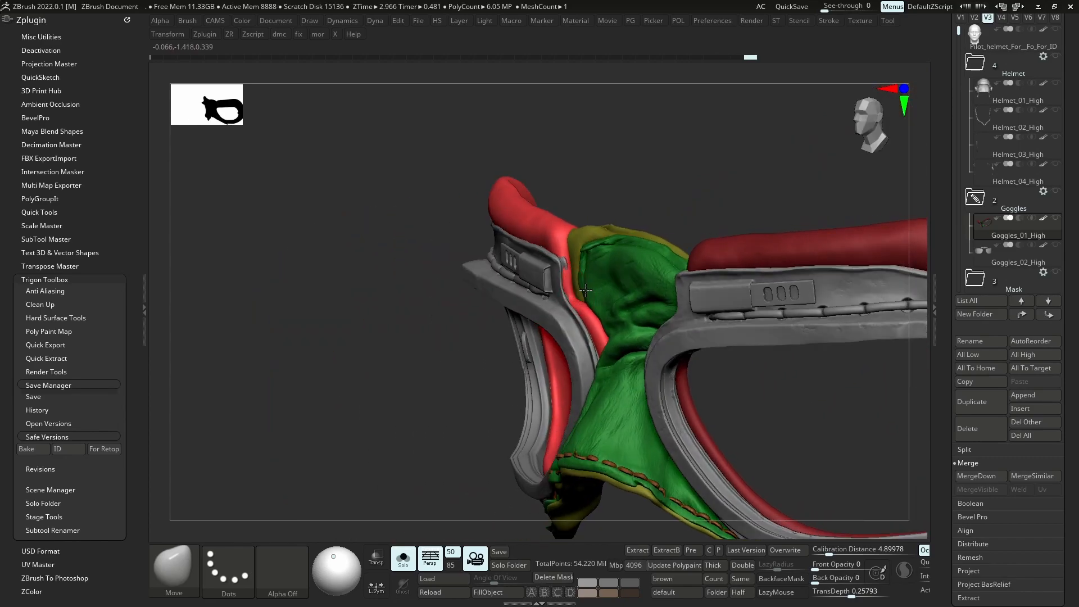
pyautogui.moveTo(571, 284); pyautogui.dragTo(567, 277)
pyautogui.keyDown('shift'); pyautogui.moveTo(579, 301); pyautogui.dragTo(635, 295, button='right'); pyautogui.keyUp('shift')
pyautogui.moveTo(574, 251); pyautogui.dragTo(570, 245)
pyautogui.moveTo(653, 270)
pyautogui.keyDown('ctrl'); pyautogui.mouseDown(button='right')
pyautogui.moveTo(652, 304)
pyautogui.moveTo(653, 267)
pyautogui.mouseUp(button='right'); pyautogui.keyUp('ctrl')
pyautogui.keyDown('ctrl'); pyautogui.moveTo(656, 203); pyautogui.dragTo(671, 222); pyautogui.keyUp('ctrl')
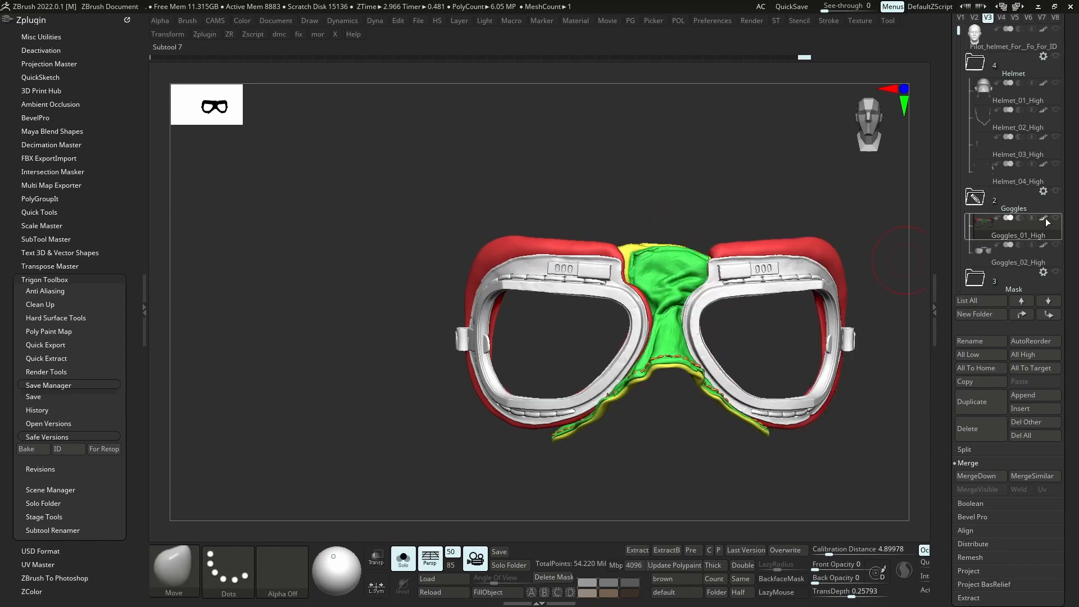
# Turn off polypaint on Goggles_01_High to examine the bridge area in plain grey, and turn it back on
pyautogui.click(1045, 219)
pyautogui.press('space')
pyautogui.click(532, 369)
pyautogui.moveTo(655, 332); pyautogui.dragTo(733, 297, button='right')
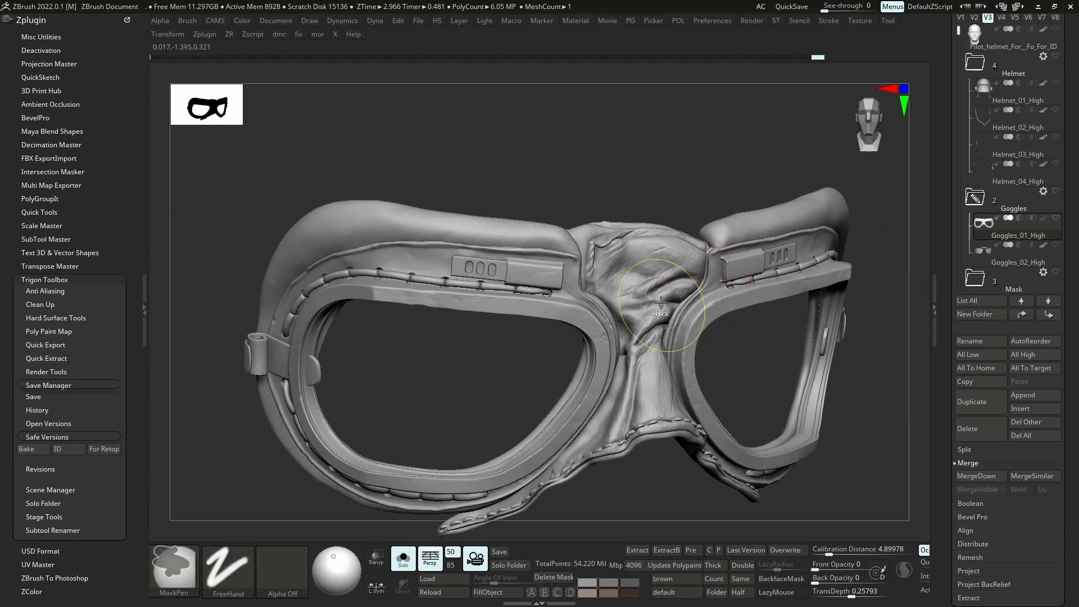
pyautogui.moveTo(741, 184); pyautogui.dragTo(719, 181, button='right')
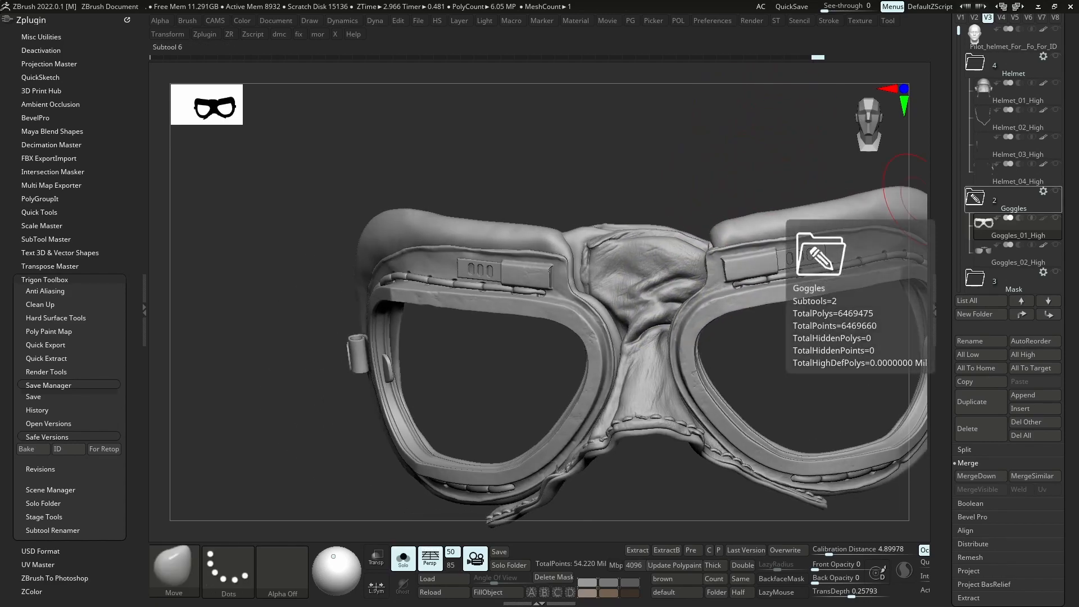
pyautogui.moveTo(614, 298); pyautogui.dragTo(646, 289, button='right')
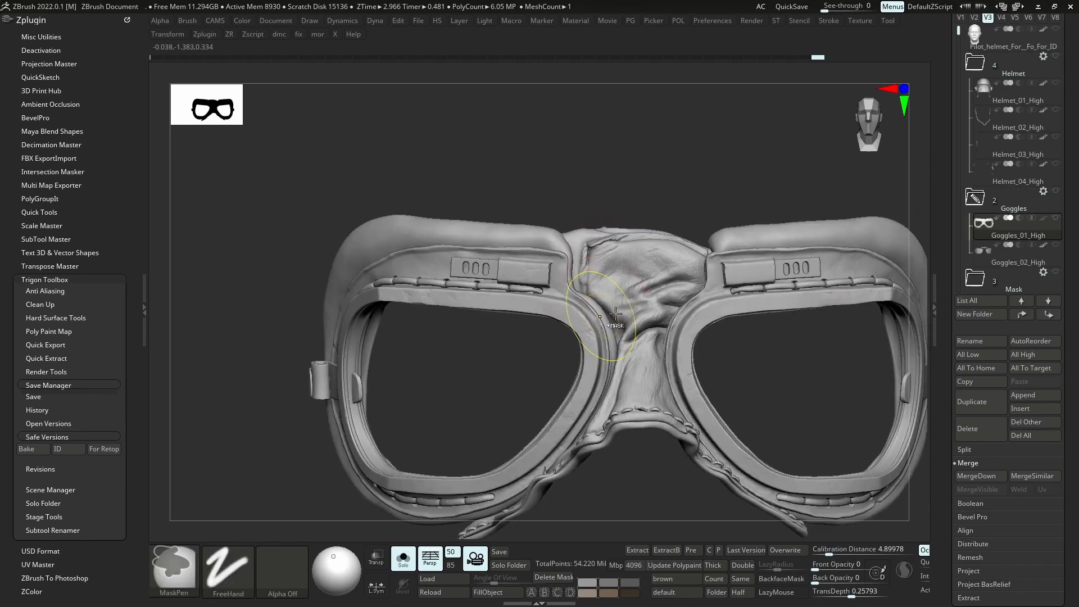
pyautogui.hotkey('shift', 'f')
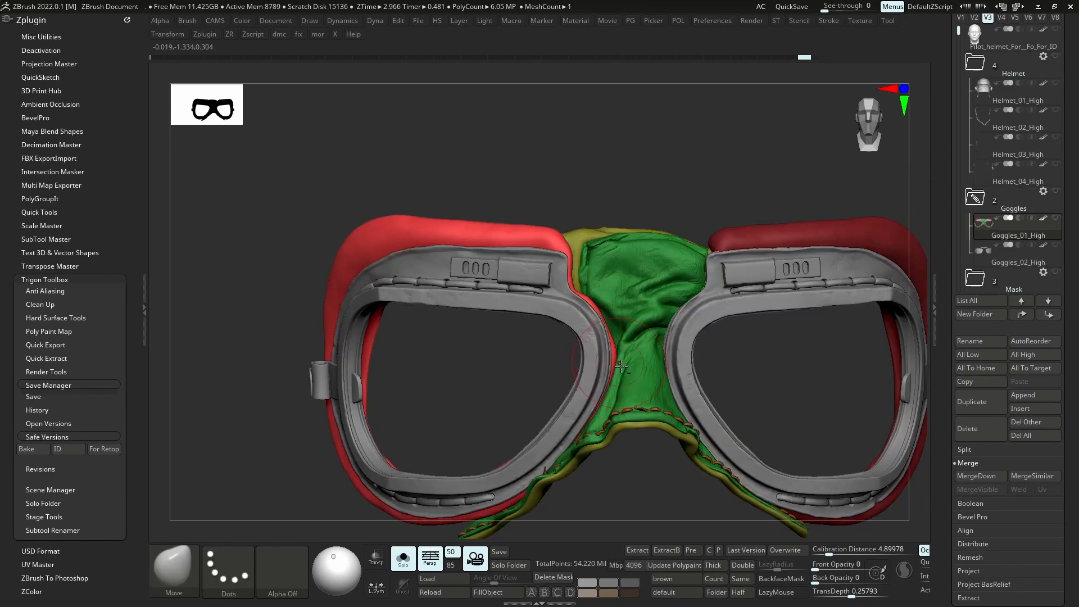
# Refine the fit between the inner padding edge and the nose piece, masking the surrounding parts and switching to the Move Topological brush
pyautogui.moveTo(603, 364); pyautogui.dragTo(617, 302, button='right')
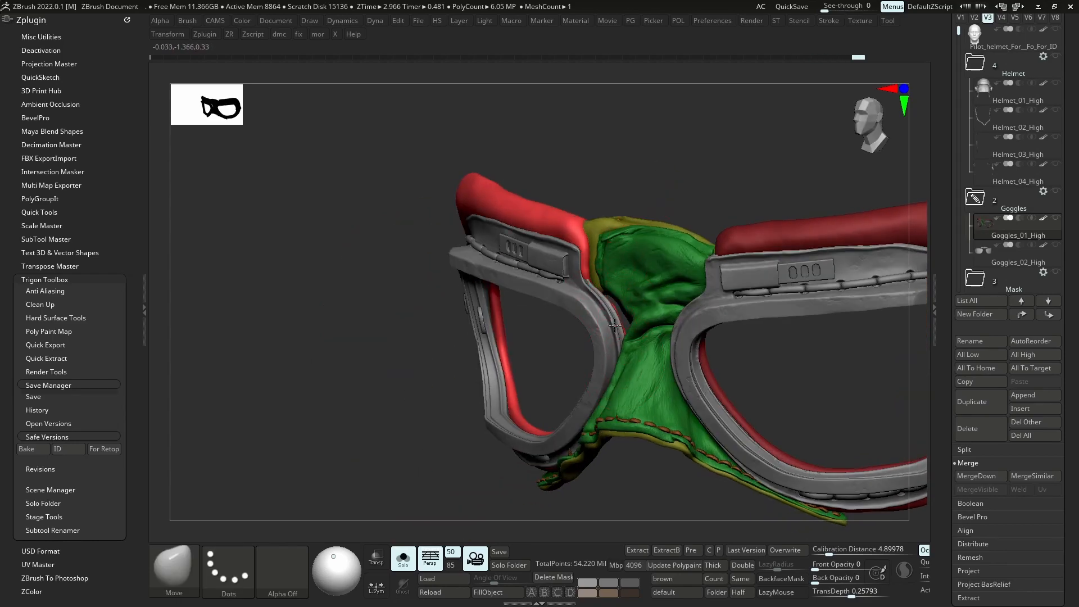
pyautogui.press('w')
pyautogui.keyDown('ctrl'); pyautogui.click(638, 316); pyautogui.keyUp('ctrl')
pyautogui.press('q')
pyautogui.moveTo(632, 315); pyautogui.dragTo(665, 313, button='right')
pyautogui.moveTo(562, 323)
pyautogui.mouseDown(button='right')
pyautogui.moveTo(623, 318)
pyautogui.moveTo(610, 336)
pyautogui.moveTo(596, 337)
pyautogui.moveTo(589, 305)
pyautogui.mouseUp(button='right')
pyautogui.press('b')
pyautogui.press('m')
pyautogui.press('t')
# Isolate the inner part at the nose bridge, refine its overlap with Move brush strokes, and clear the mask
pyautogui.press('w')
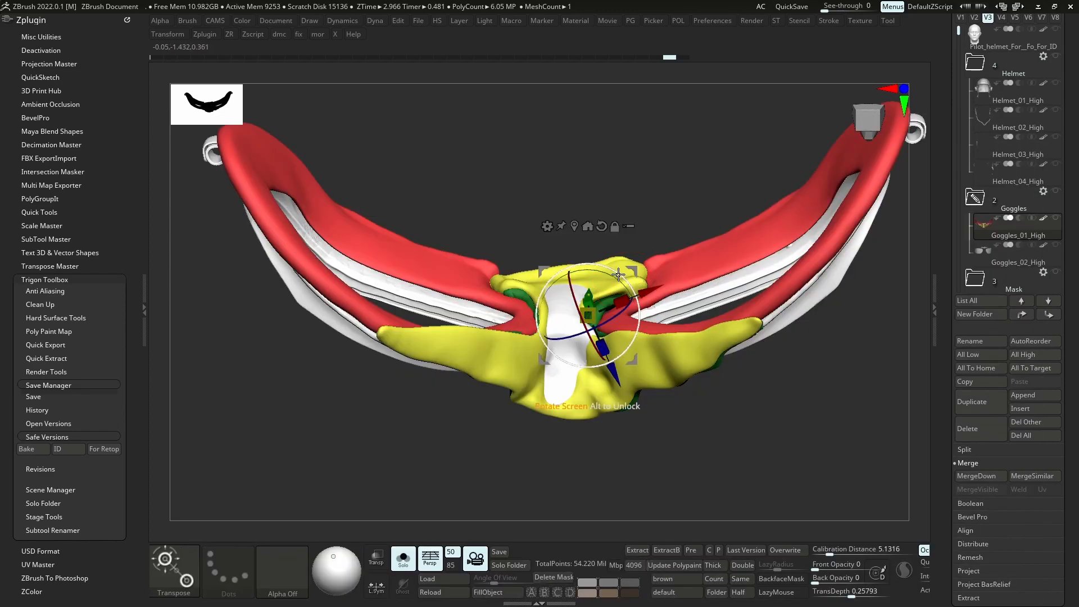
pyautogui.keyDown('ctrl'); pyautogui.click(591, 310); pyautogui.keyUp('ctrl')
pyautogui.press('q')
pyautogui.moveTo(598, 318); pyautogui.dragTo(605, 227, button='right')
pyautogui.keyDown('ctrl'); pyautogui.moveTo(606, 226); pyautogui.dragTo(621, 240); pyautogui.keyUp('ctrl')
# Isolate the left red eye padding and adjust its inner upper corner beside the nose piece with the Move brush
pyautogui.press('w')
pyautogui.keyDown('ctrl'); pyautogui.click(608, 270); pyautogui.keyUp('ctrl')
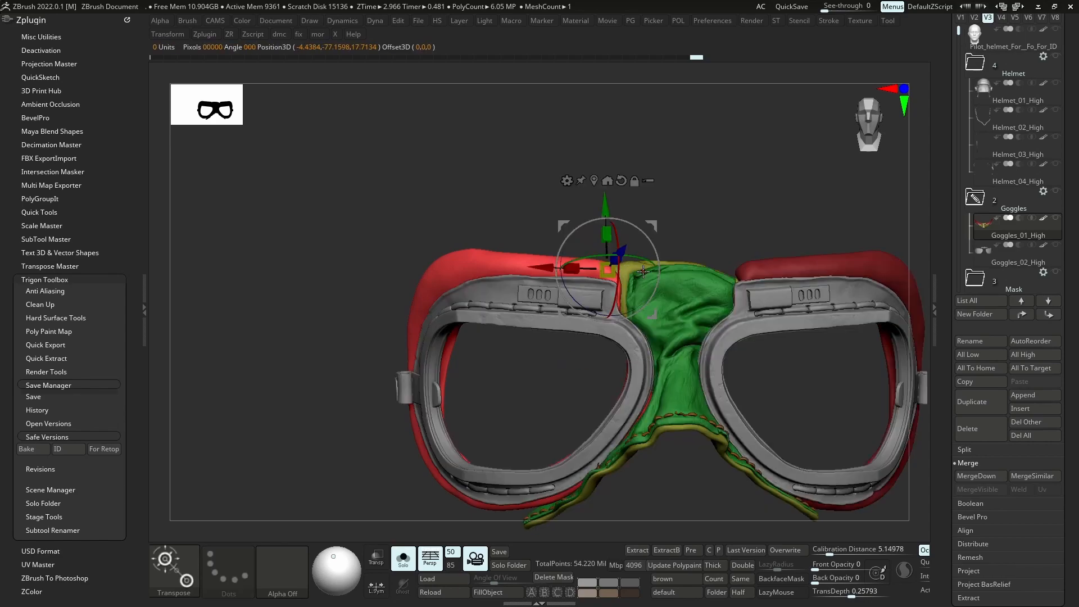
pyautogui.press('b')
pyautogui.press('m')
pyautogui.press('v')
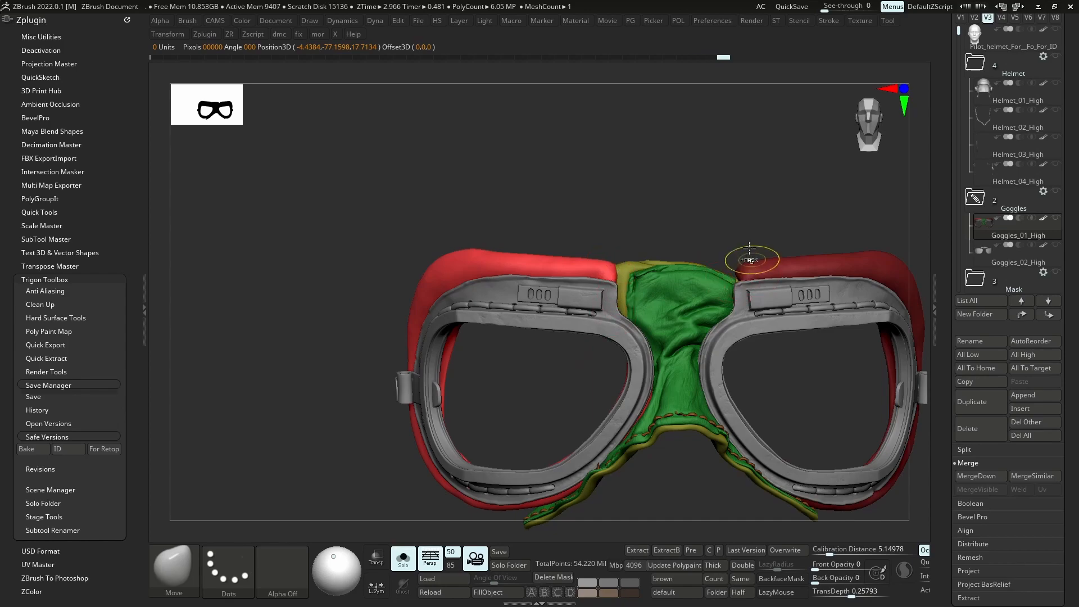
# Clear the mask, isolate the right red eye padding, and adjust its inner upper corner with the Move brush
pyautogui.keyDown('ctrl'); pyautogui.moveTo(751, 242); pyautogui.dragTo(758, 250); pyautogui.keyUp('ctrl')
pyautogui.press('w')
pyautogui.keyDown('ctrl'); pyautogui.click(754, 273); pyautogui.keyUp('ctrl')
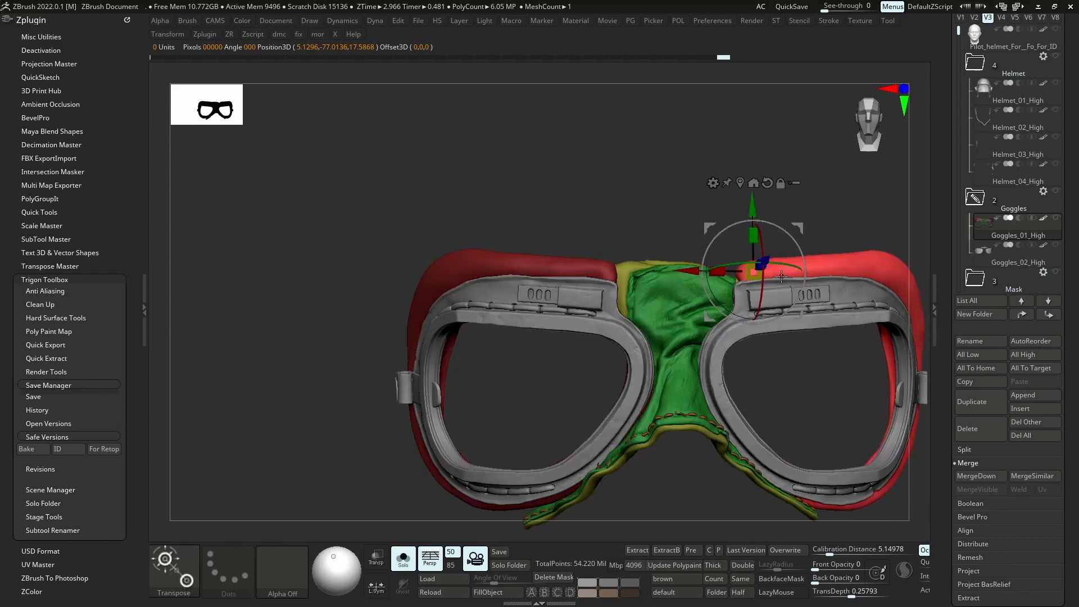
pyautogui.press('b')
pyautogui.press('m')
pyautogui.press('v')
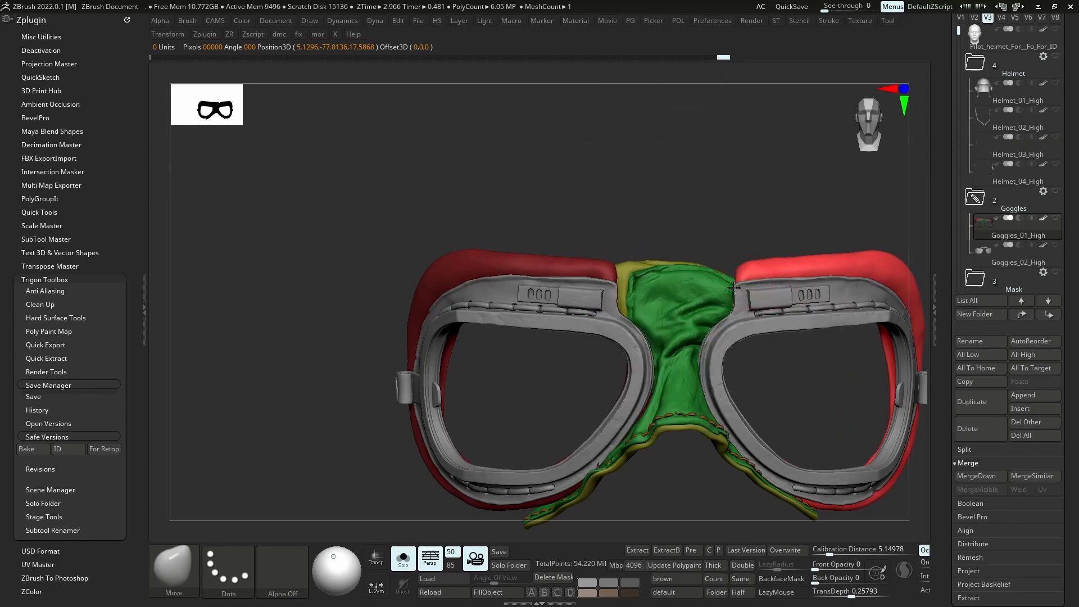
# Isolate the yellow nose lining and adjust its upper edge near the right padding with the Move brush
pyautogui.moveTo(744, 295); pyautogui.dragTo(765, 343, button='right')
pyautogui.press('w')
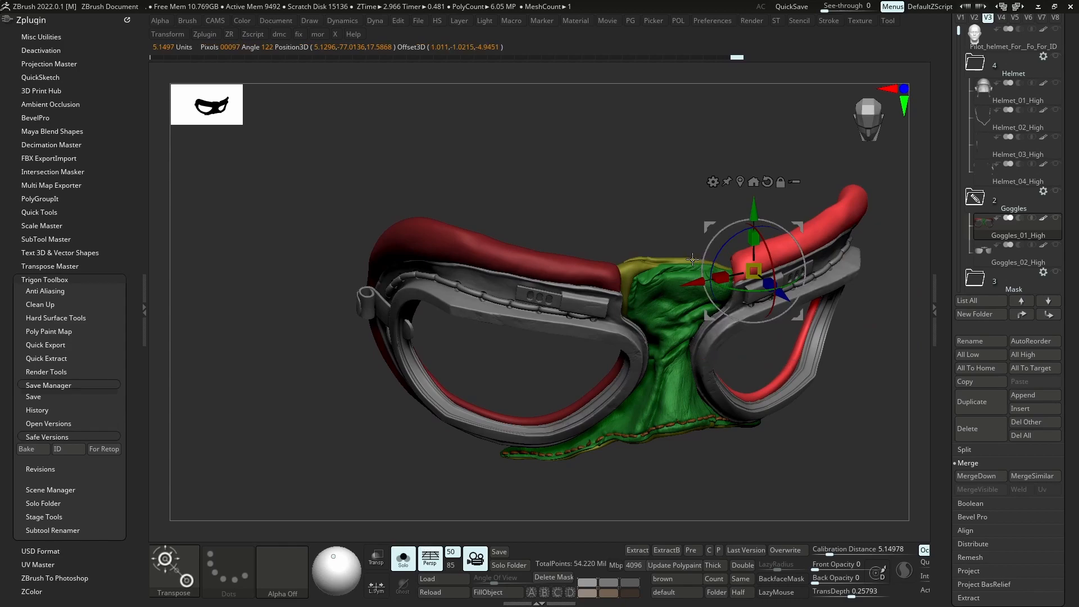
pyautogui.keyDown('ctrl'); pyautogui.click(693, 259); pyautogui.keyUp('ctrl')
pyautogui.press('b')
pyautogui.press('m')
pyautogui.press('v')
pyautogui.keyDown('shift'); pyautogui.moveTo(737, 275); pyautogui.dragTo(746, 250, button='right'); pyautogui.keyUp('shift')
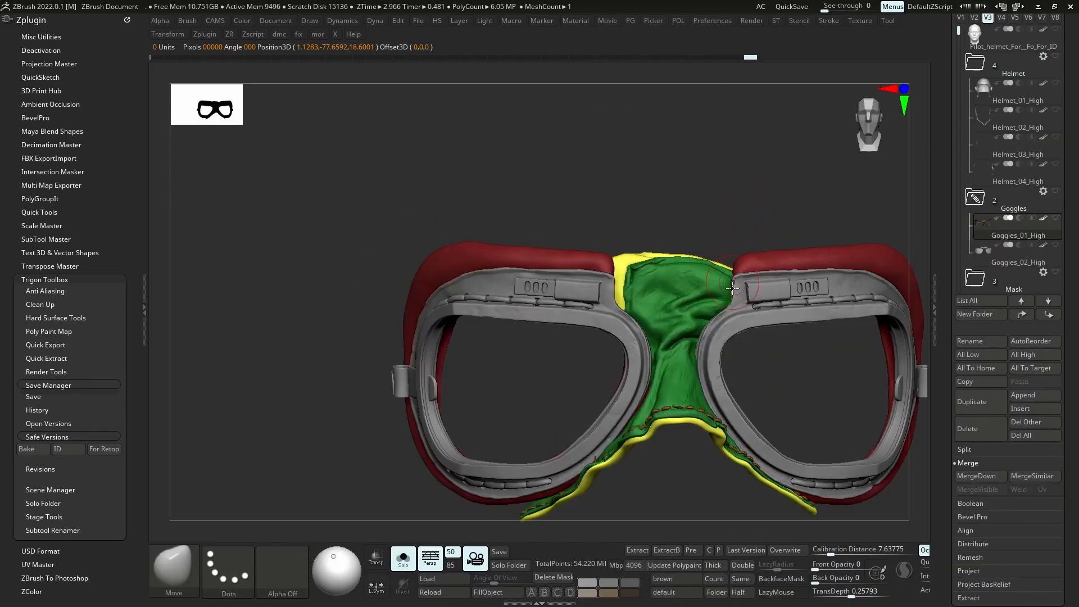
# Isolate the green nose piece, adjust its edge beside the right frame with the Move brush, and clear the mask
pyautogui.press('w')
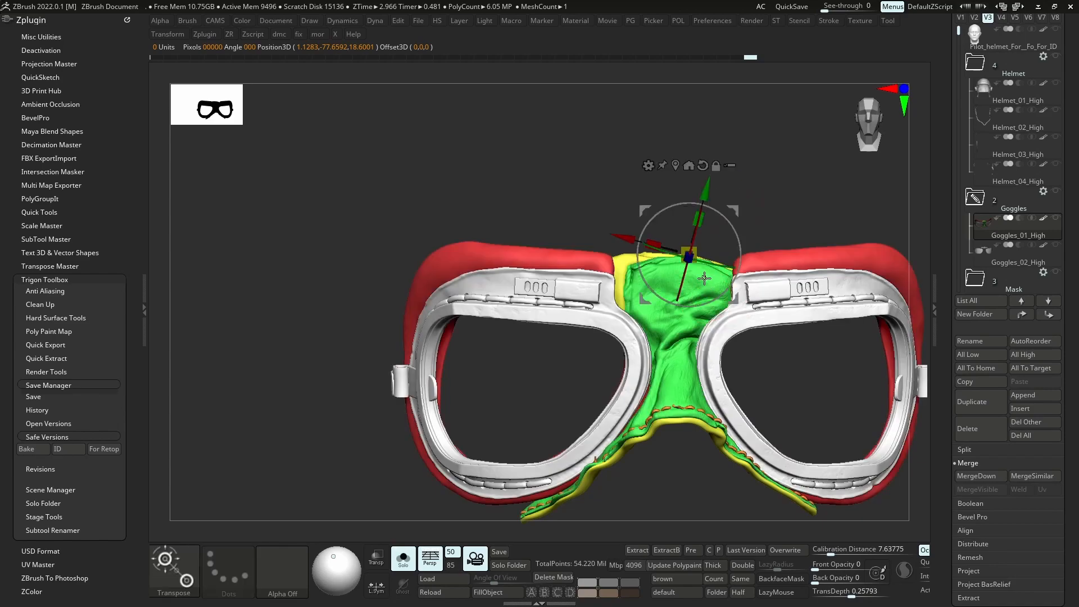
pyautogui.press('b')
pyautogui.press('m')
pyautogui.press('v')
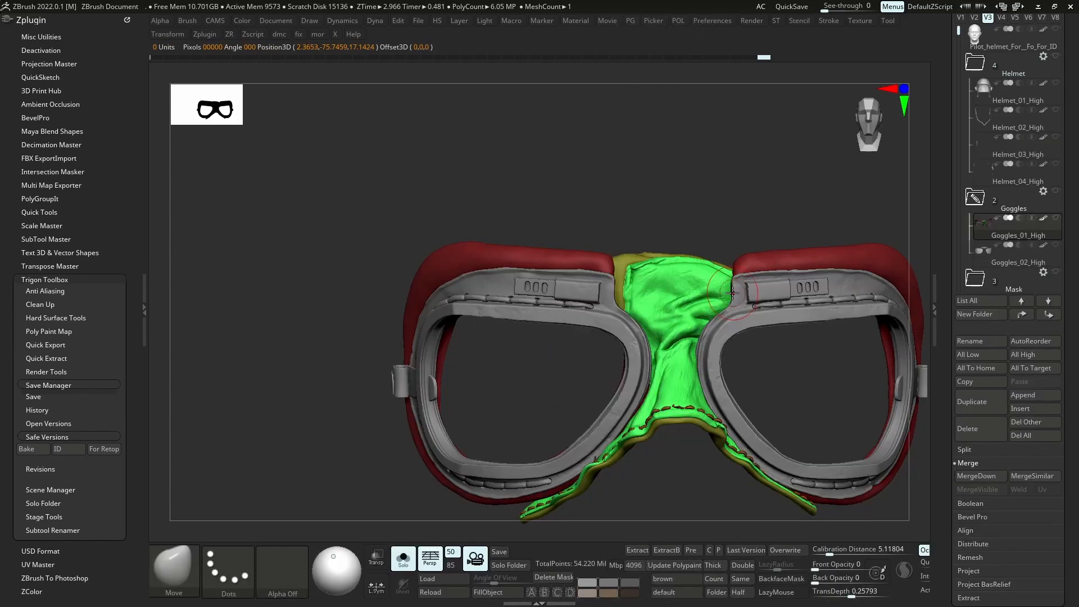
pyautogui.moveTo(755, 262)
pyautogui.keyDown('ctrl'); pyautogui.mouseDown(button='right')
pyautogui.moveTo(745, 208)
pyautogui.moveTo(747, 258)
pyautogui.mouseUp(button='right'); pyautogui.keyUp('ctrl')
pyautogui.keyDown('ctrl'); pyautogui.moveTo(729, 182); pyautogui.dragTo(746, 218); pyautogui.keyUp('ctrl')
# Save the tool over the existing Pilot_helmet_For_Bake file
pyautogui.keyDown('ctrl'); pyautogui.moveTo(748, 217); pyautogui.dragTo(916, 137, button='right'); pyautogui.keyUp('ctrl')
pyautogui.moveTo(1068, 72); pyautogui.dragTo(1068, 341)
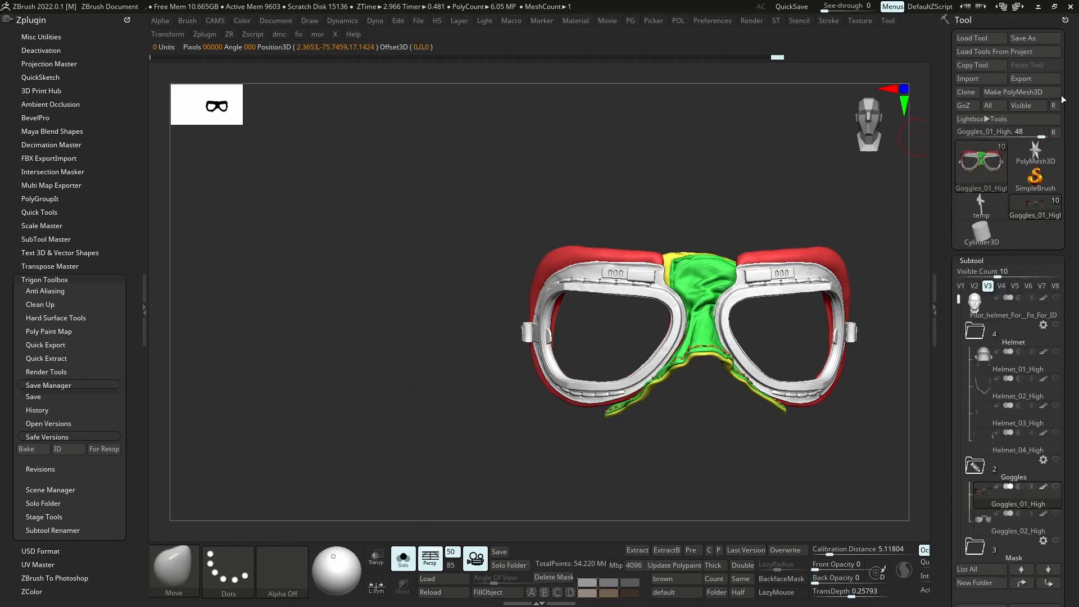
pyautogui.click(1037, 38)
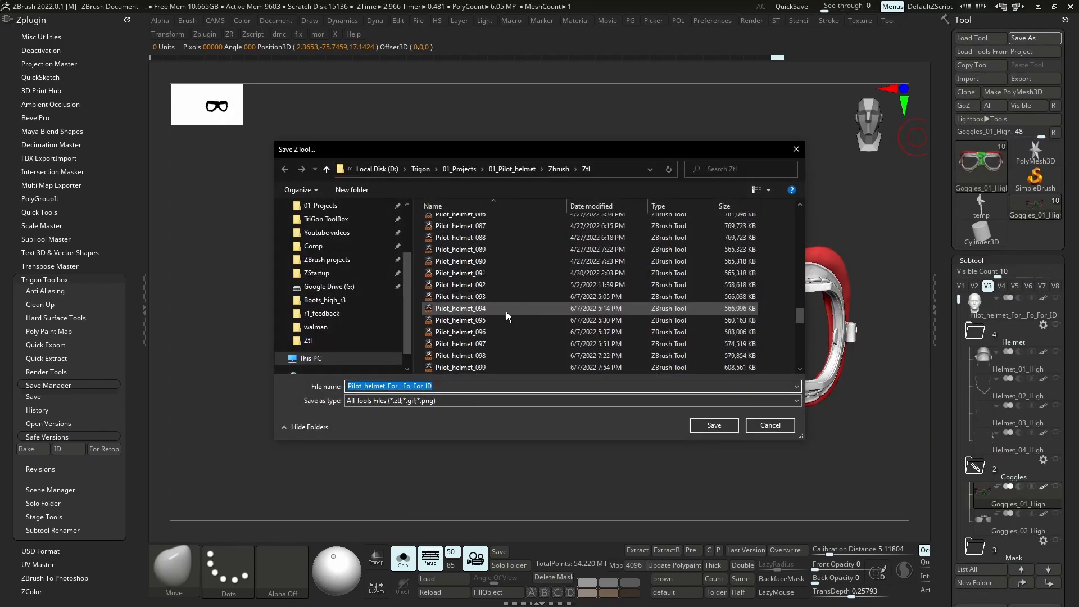
pyautogui.doubleClick(502, 354)
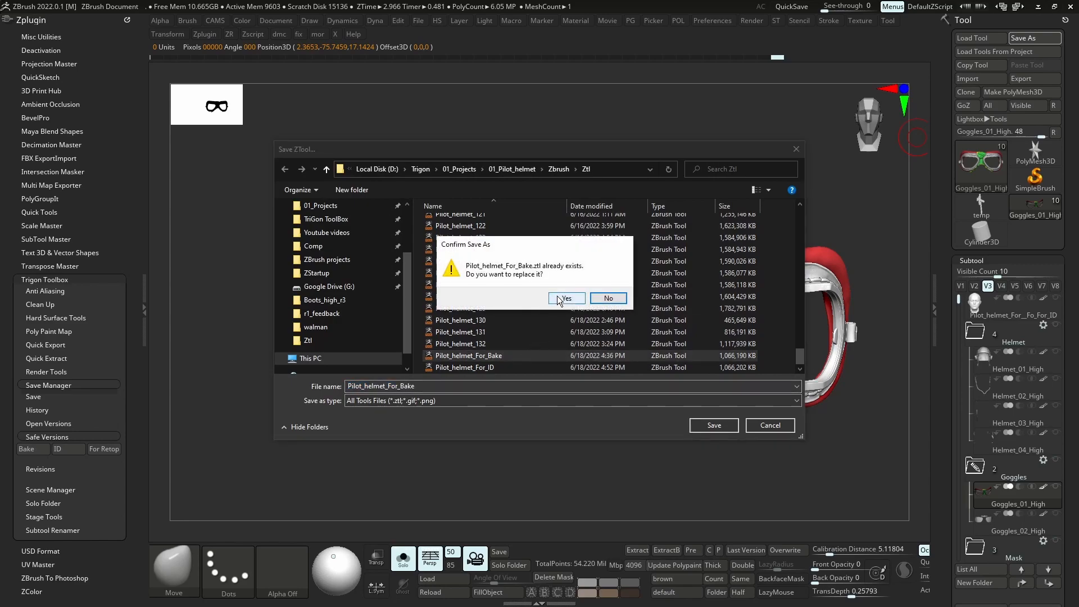
pyautogui.click(565, 298)
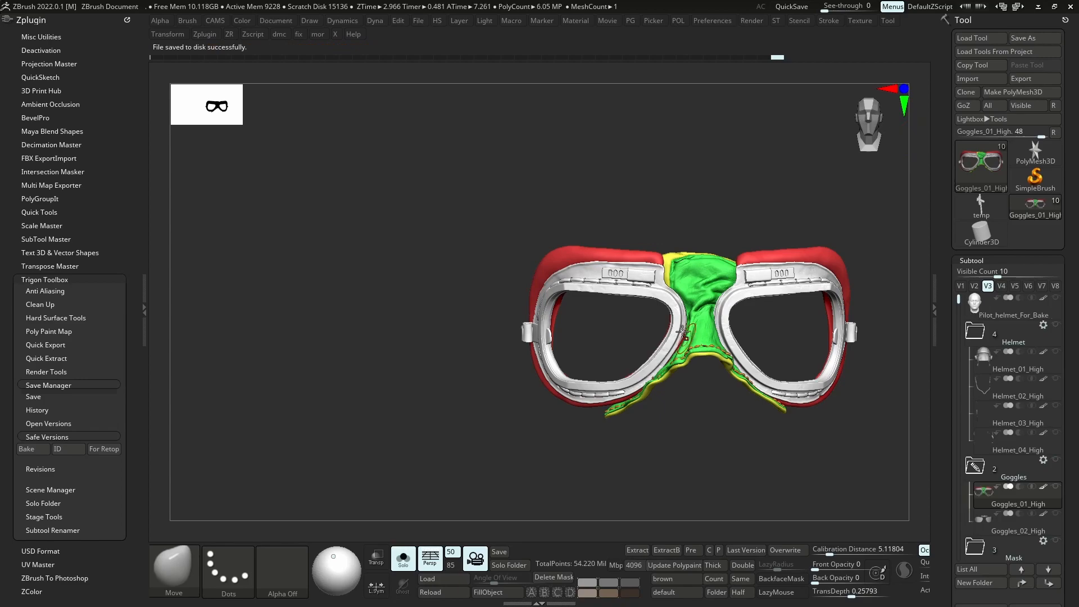
# Isolate the stitching along the left goggle frame's upper edge and fill it with a light purple ID colour
pyautogui.keyDown('ctrl'); pyautogui.moveTo(651, 269); pyautogui.dragTo(627, 339, button='right'); pyautogui.keyUp('ctrl')
pyautogui.press('w')
pyautogui.keyDown('ctrl'); pyautogui.click(591, 281); pyautogui.keyUp('ctrl')
pyautogui.press('space')
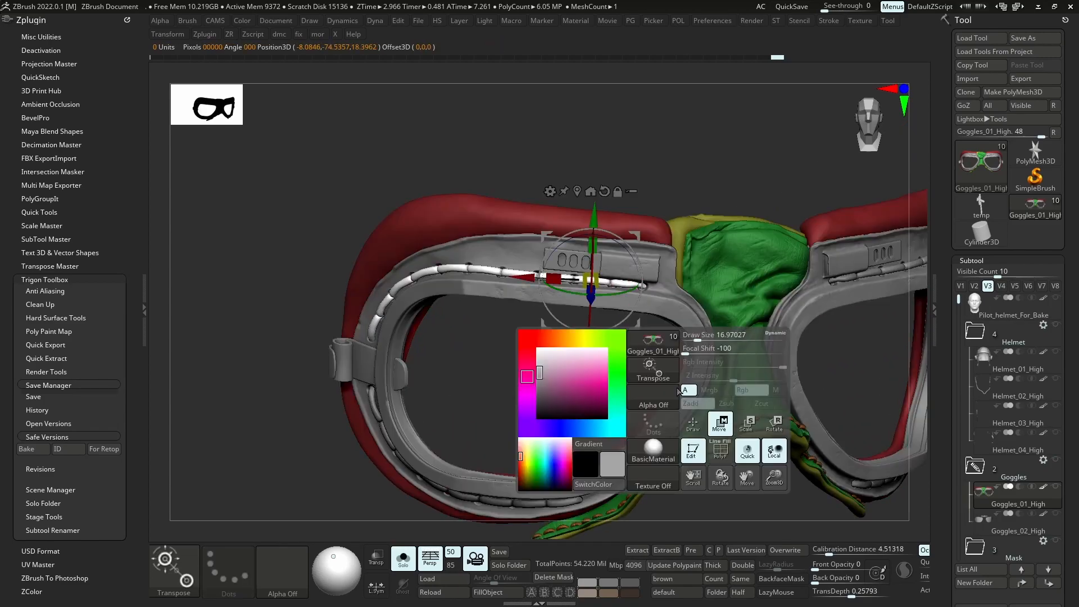
pyautogui.press('space')
pyautogui.moveTo(508, 501); pyautogui.dragTo(530, 500)
pyautogui.moveTo(535, 426); pyautogui.dragTo(540, 406)
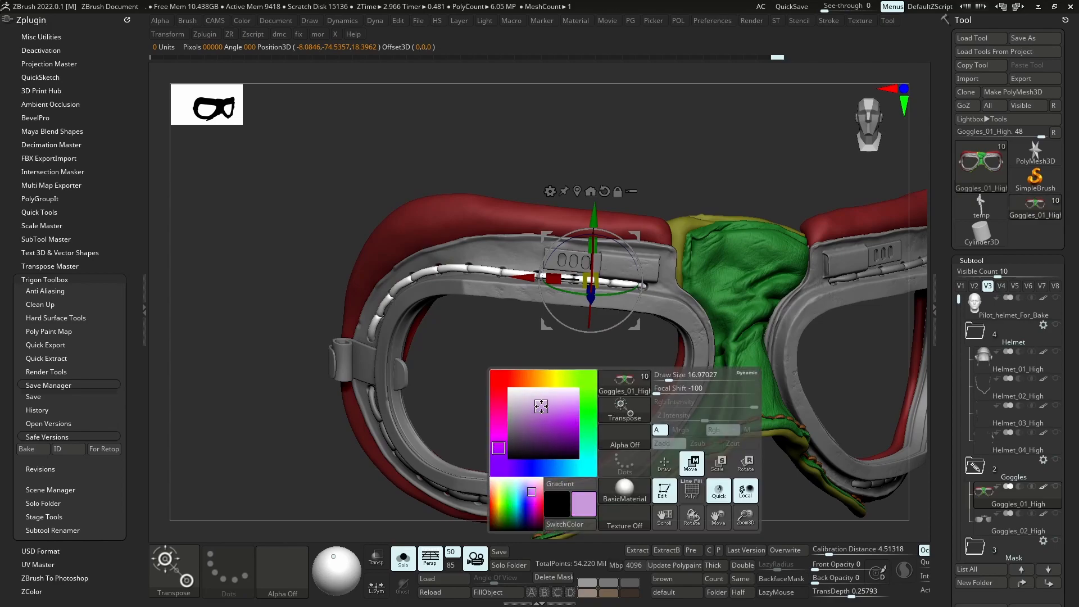
pyautogui.click(481, 596)
# Clear the mask, isolate the right goggle frame, and choose a muted brown ID colour for it
pyautogui.keyDown('ctrl'); pyautogui.moveTo(485, 152); pyautogui.dragTo(488, 155); pyautogui.keyUp('ctrl')
pyautogui.moveTo(489, 156); pyautogui.dragTo(732, 274)
pyautogui.keyDown('ctrl'); pyautogui.click(779, 296); pyautogui.keyUp('ctrl')
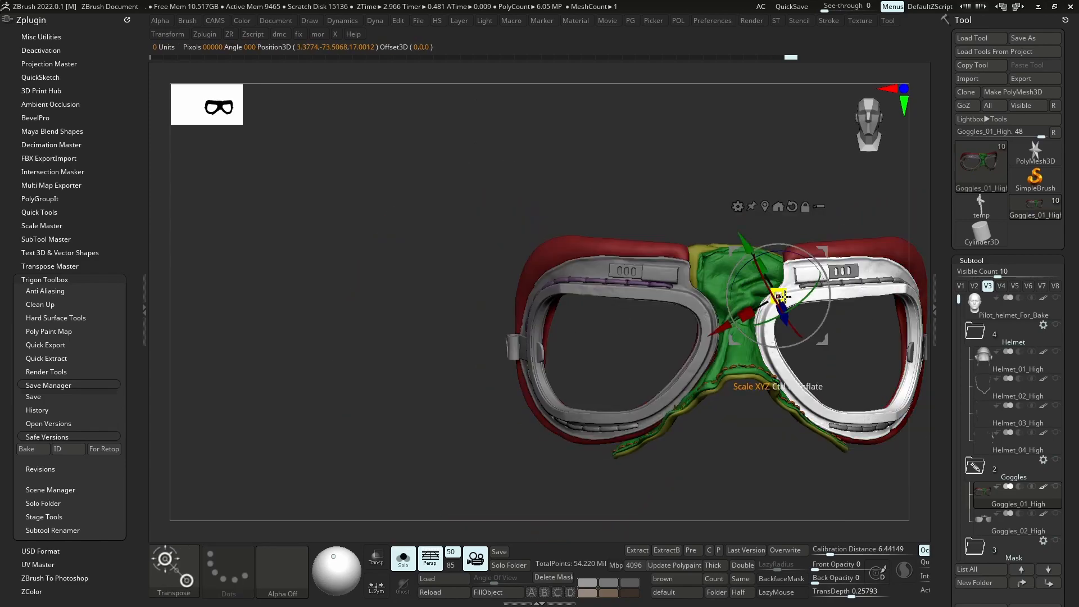
pyautogui.keyDown('ctrl'); pyautogui.moveTo(783, 313); pyautogui.dragTo(737, 338, button='right'); pyautogui.keyUp('ctrl')
pyautogui.press('space')
pyautogui.moveTo(596, 321); pyautogui.dragTo(567, 321)
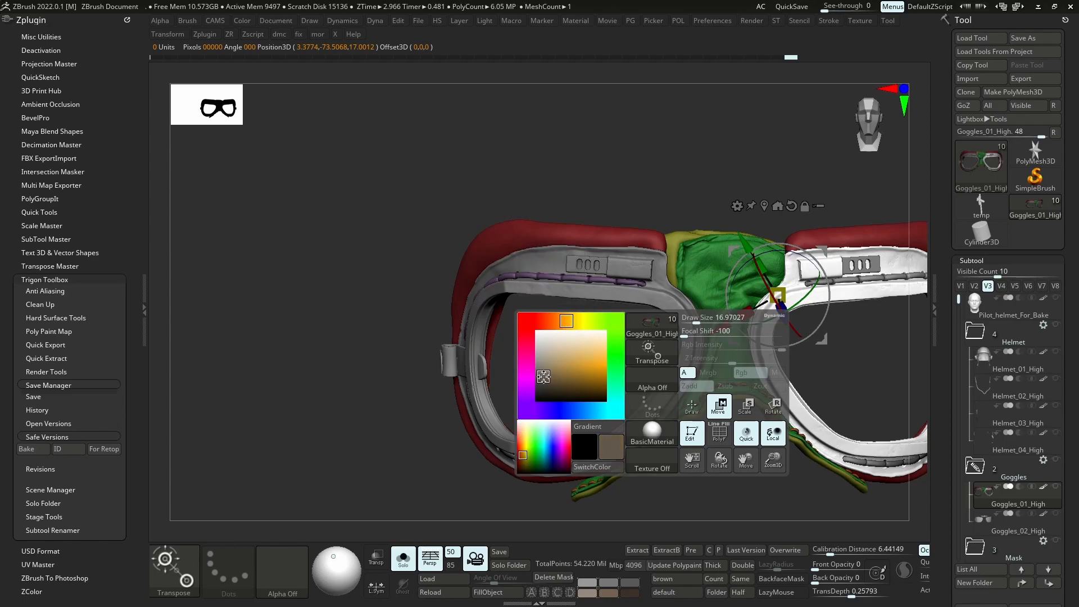